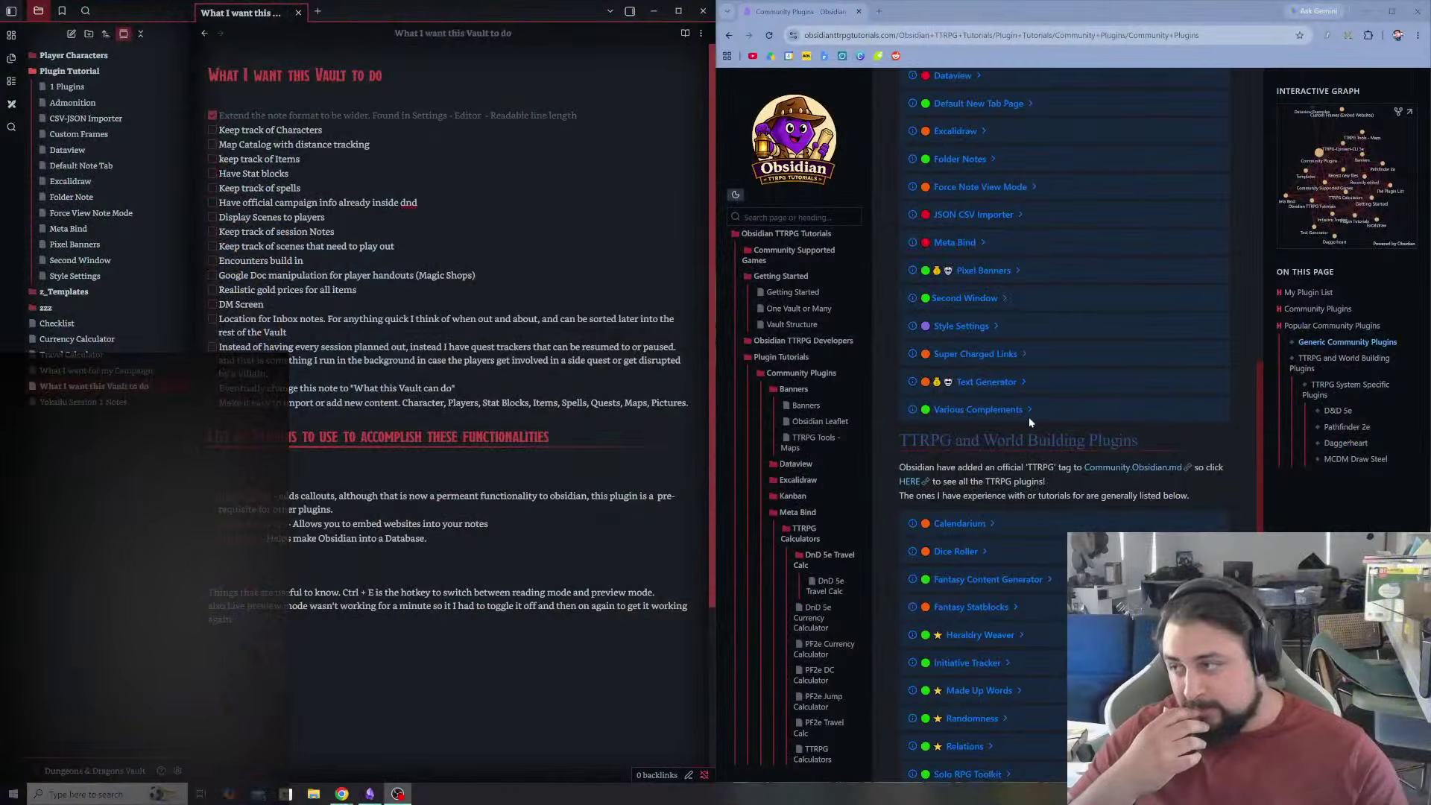
- Open the 1 Plugins note in the Plugin Tutorial folder and review its list of plugins
click(64, 86)
click(208, 350)
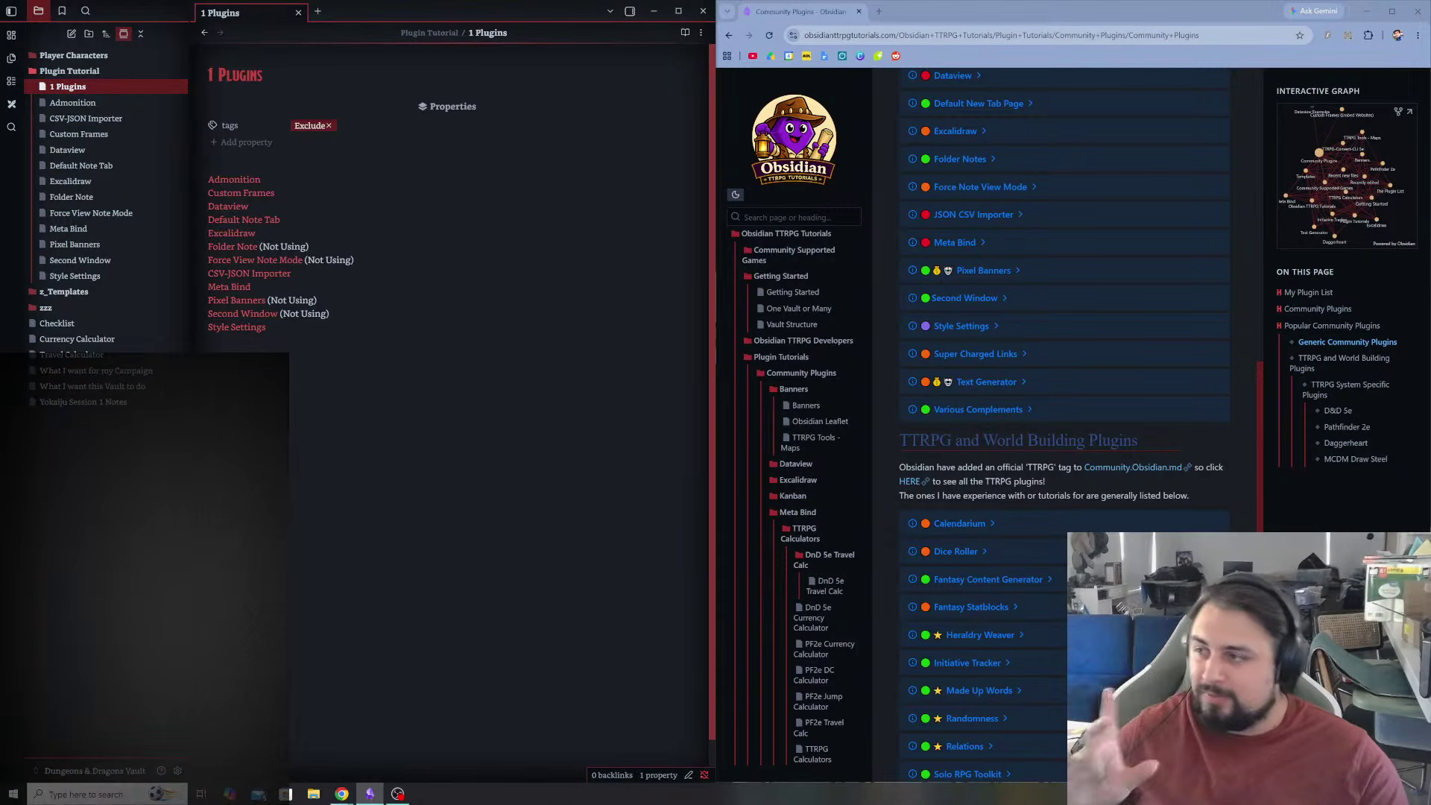
click(354, 259)
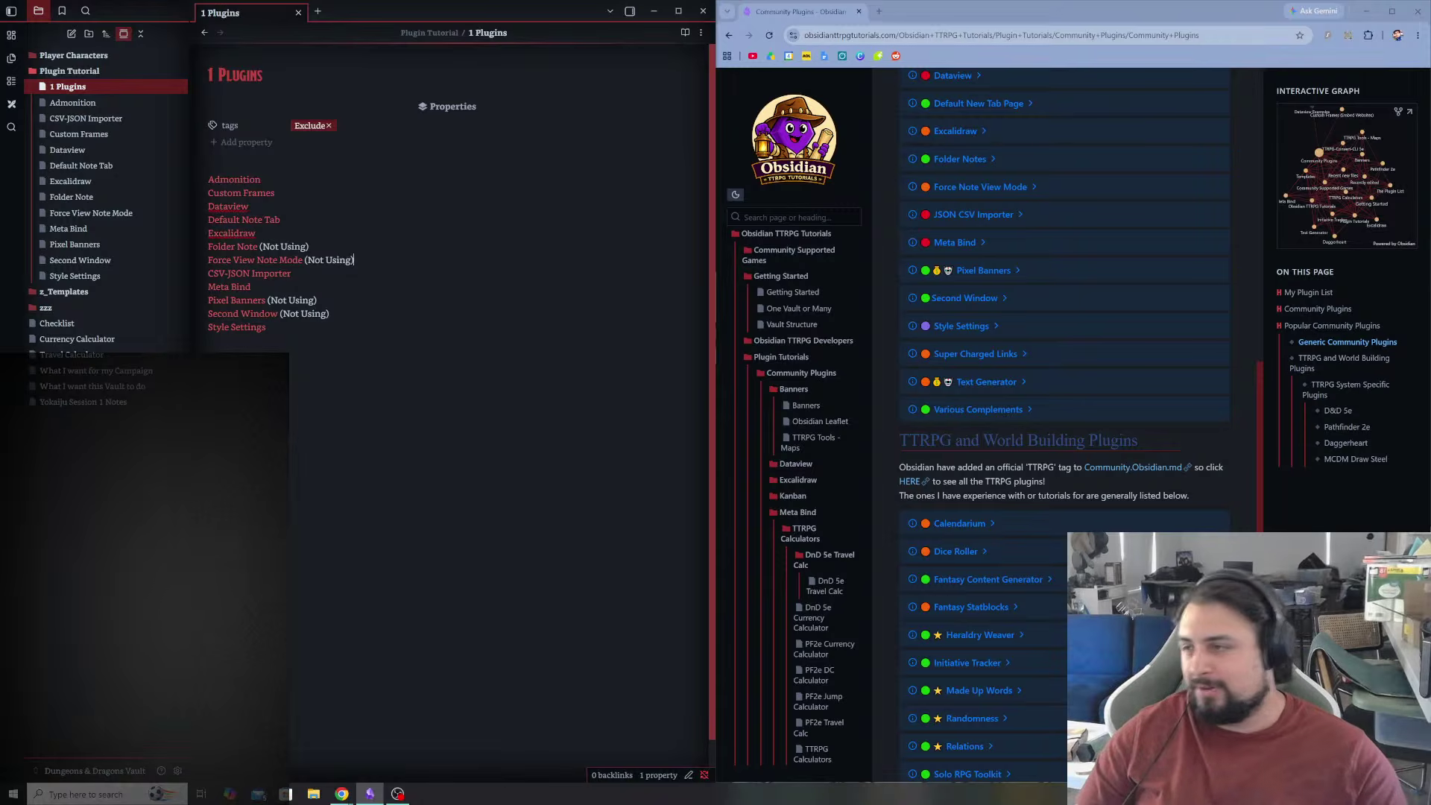
click(329, 313)
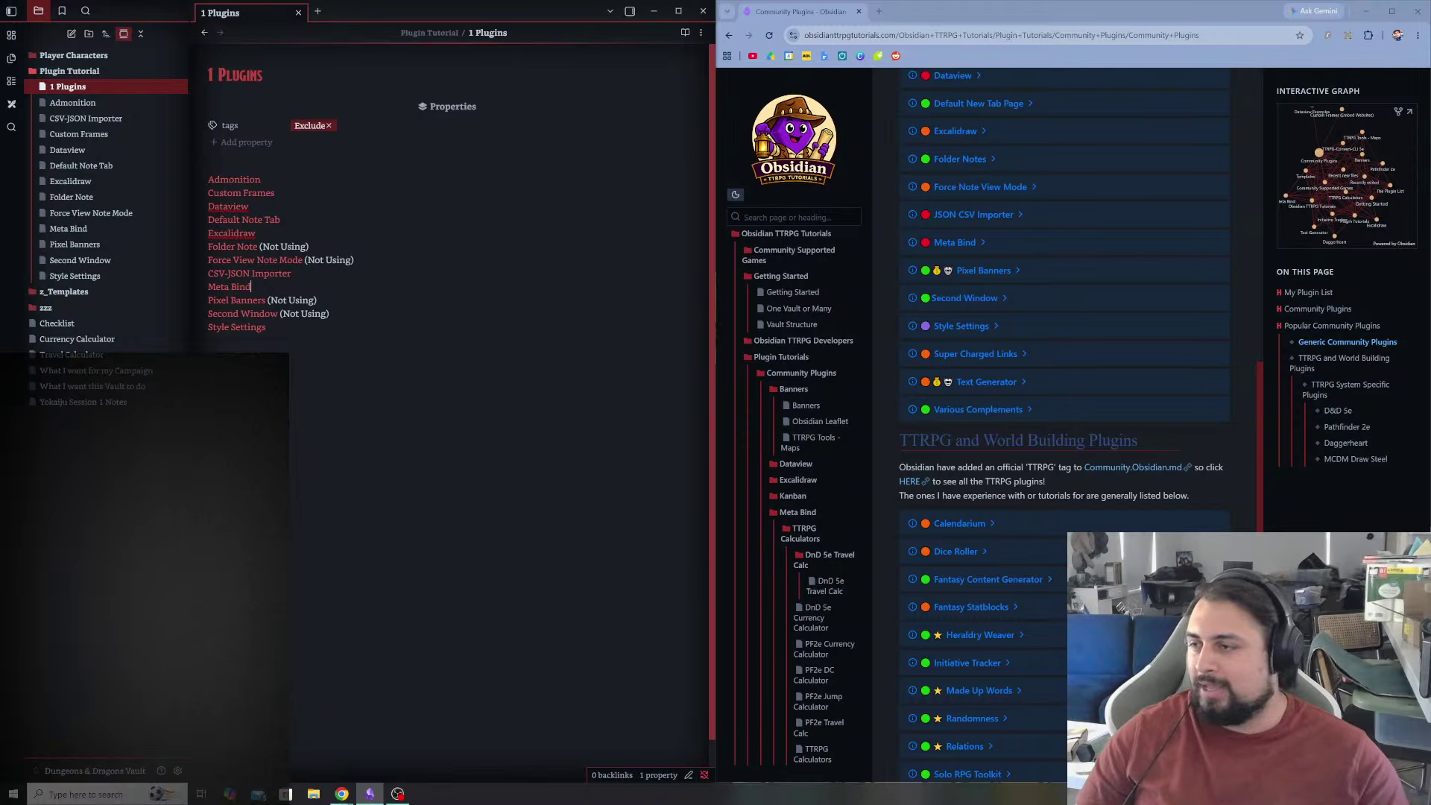
click(328, 313)
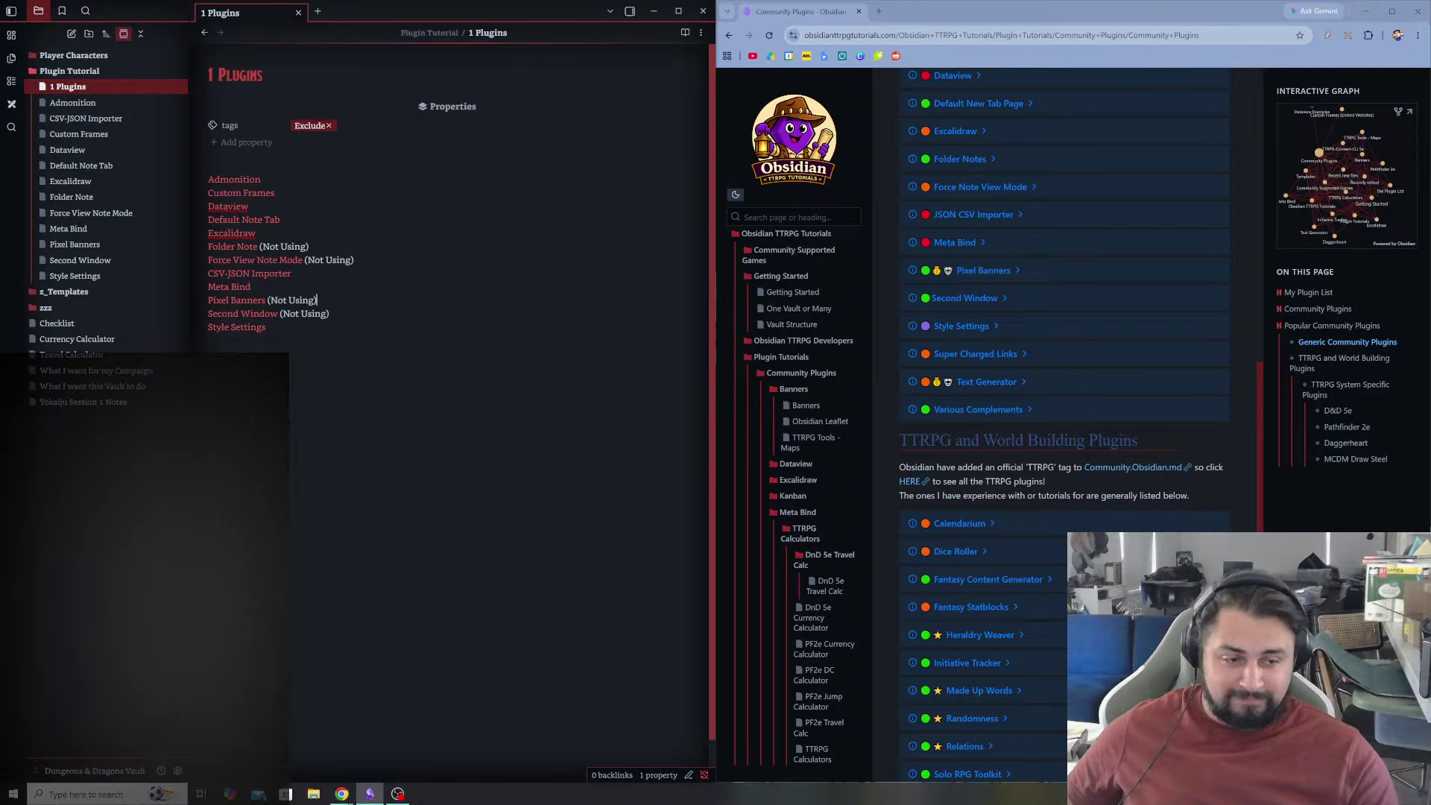
click(330, 313)
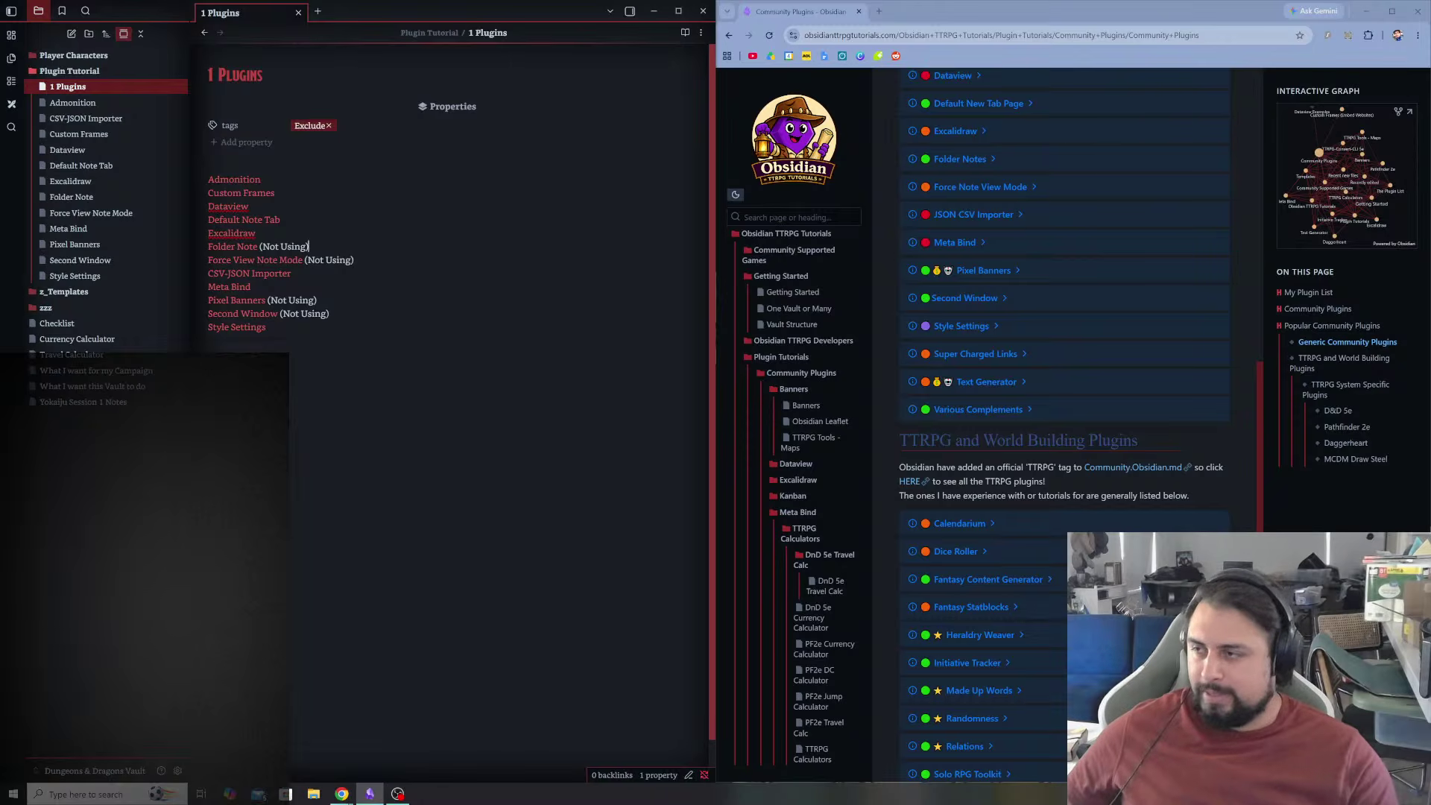
click(354, 260)
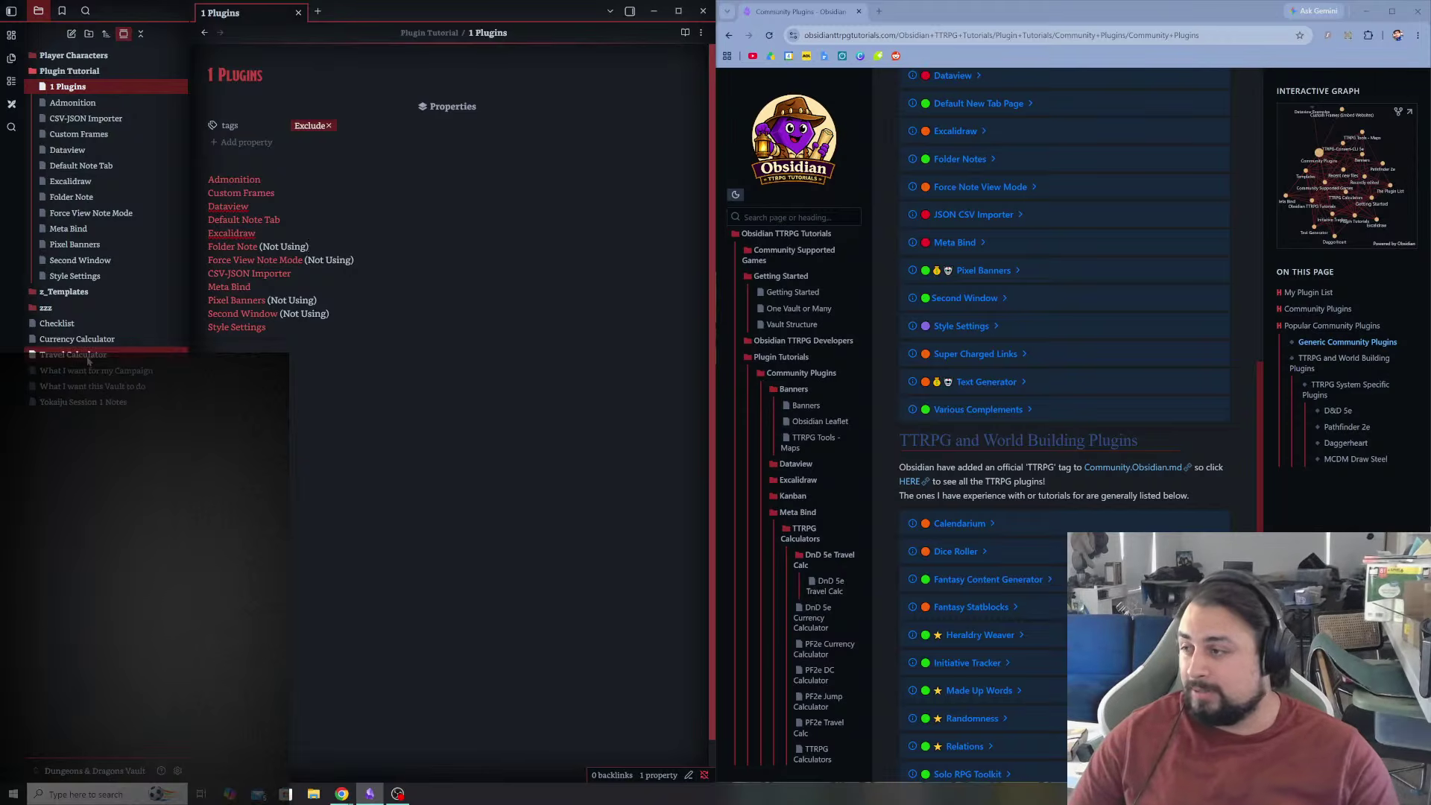
click(45, 71)
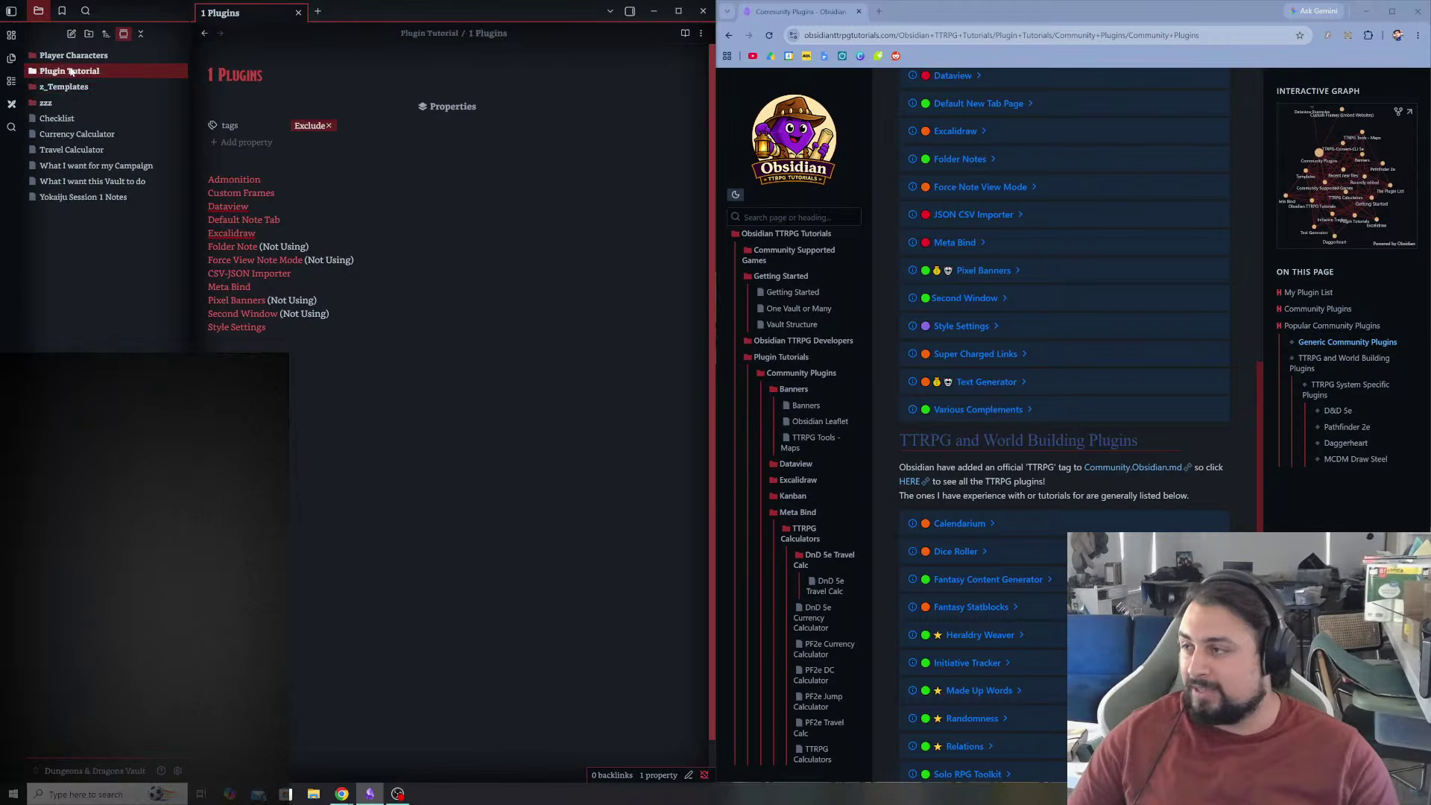
click(45, 70)
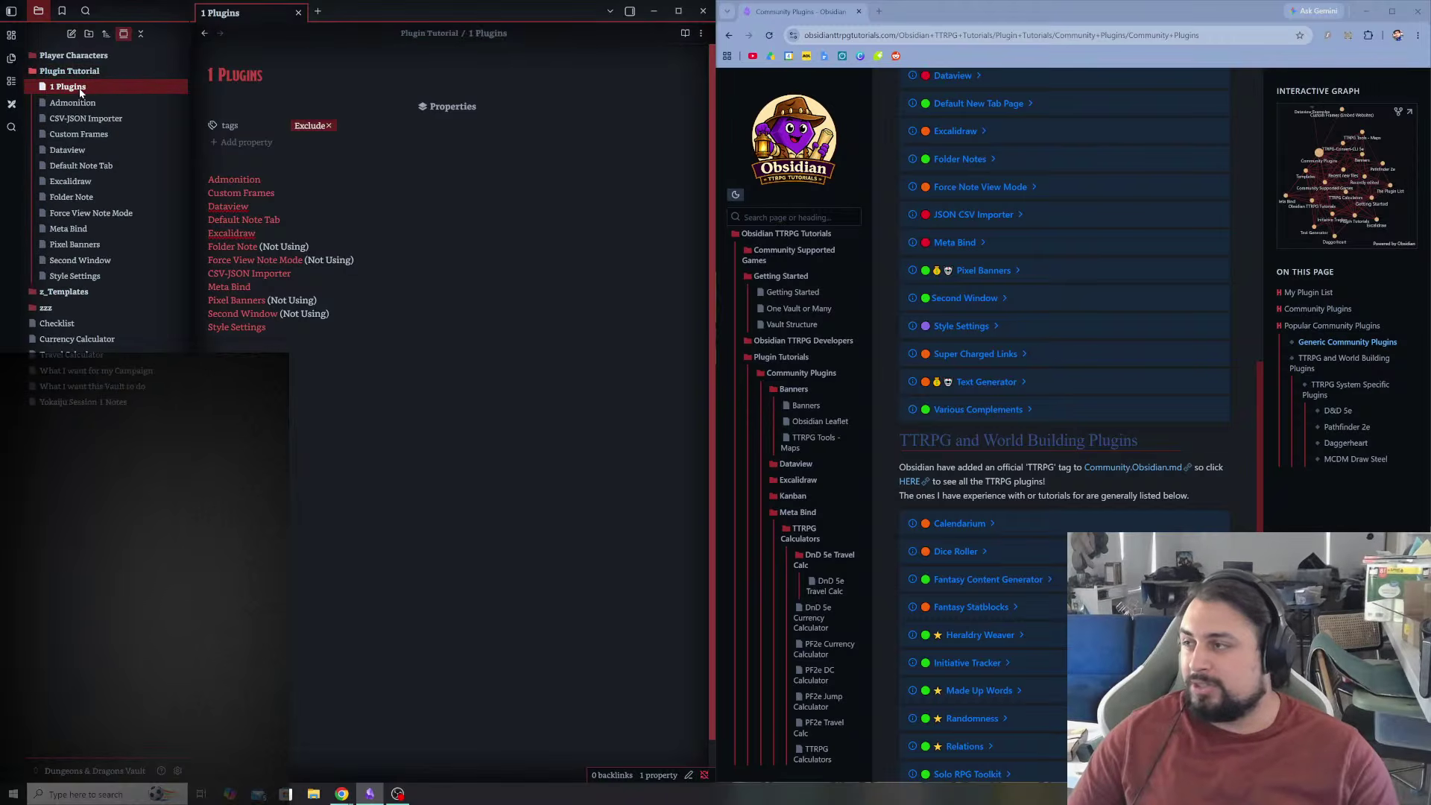
click(320, 300)
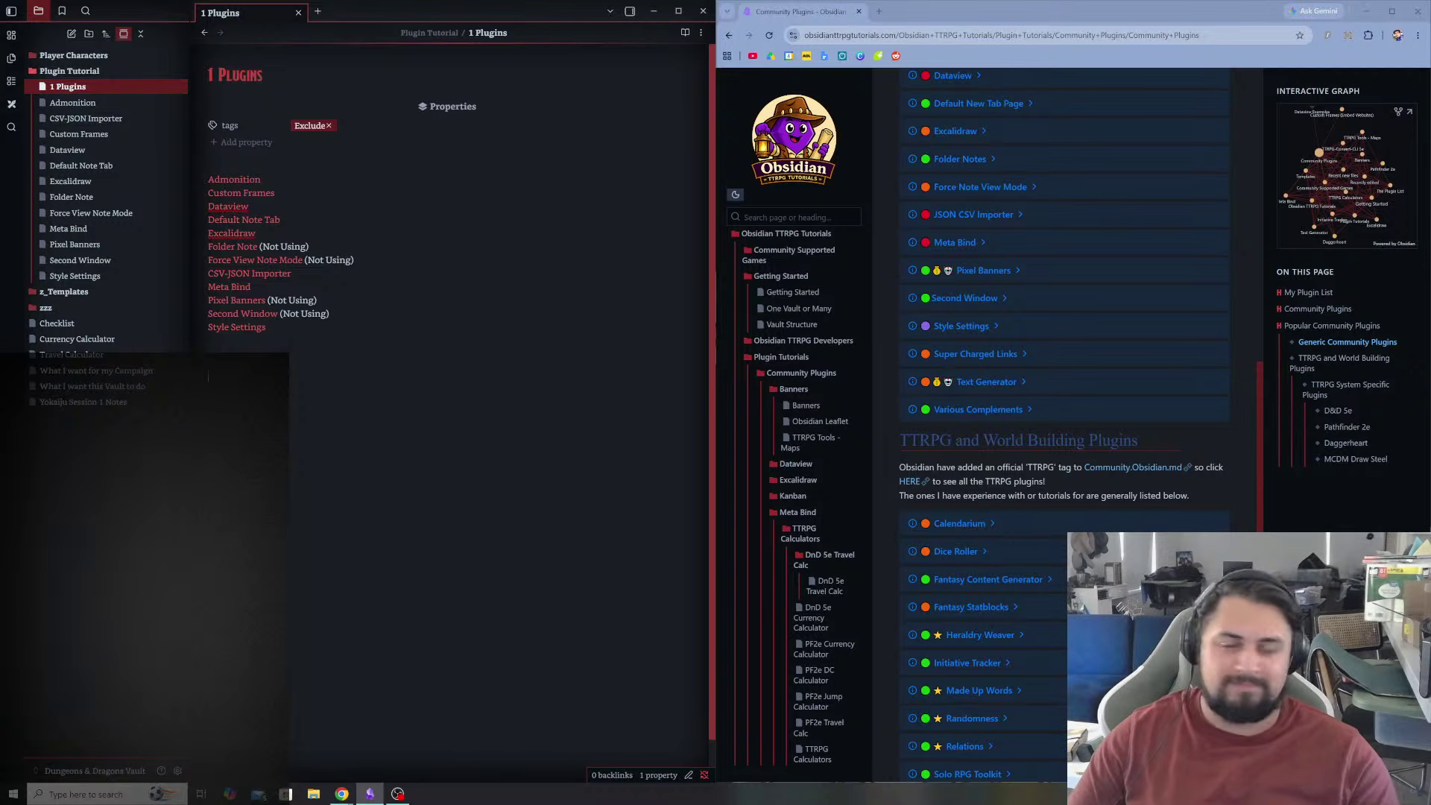
key(Up)
key(Up)
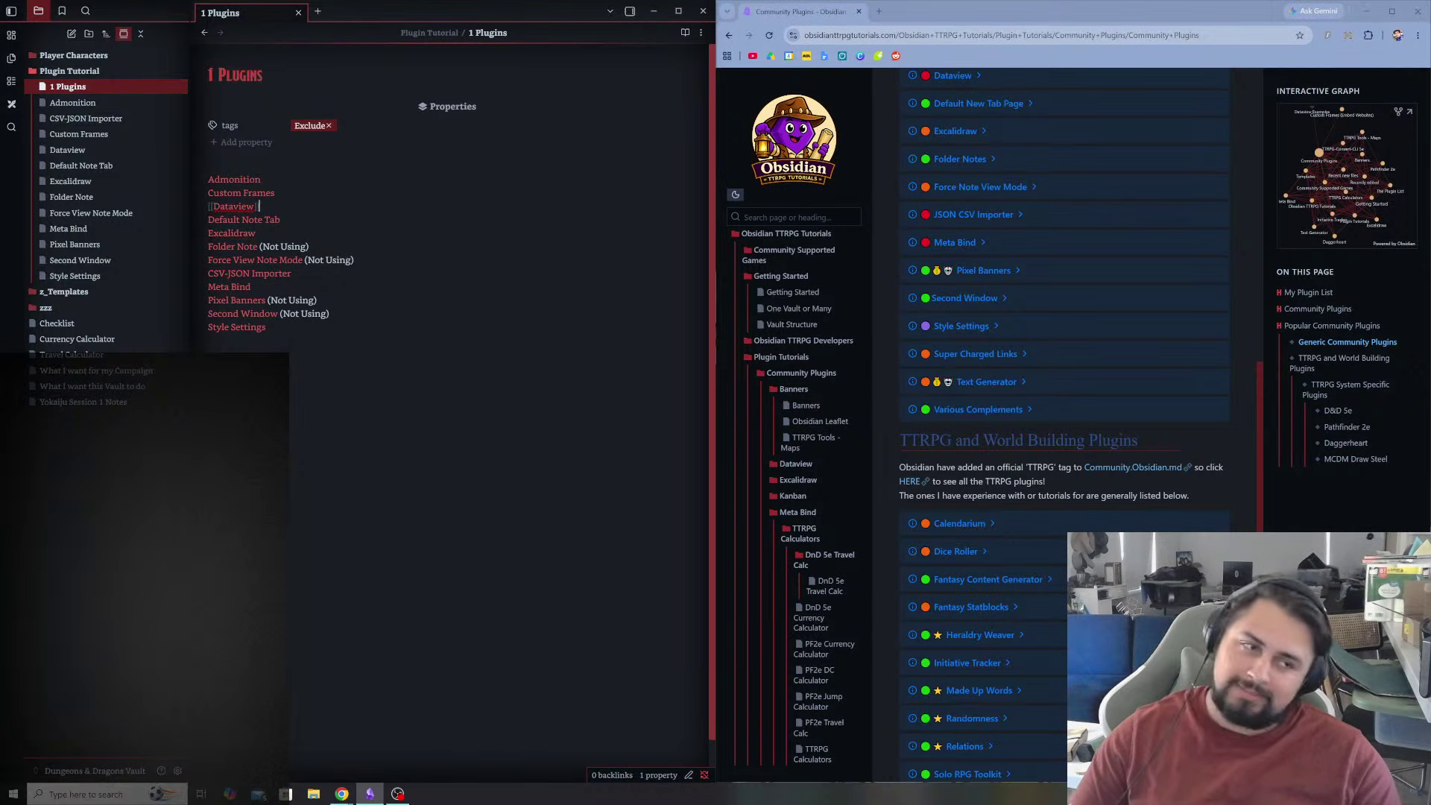
key(Up)
key(Up)
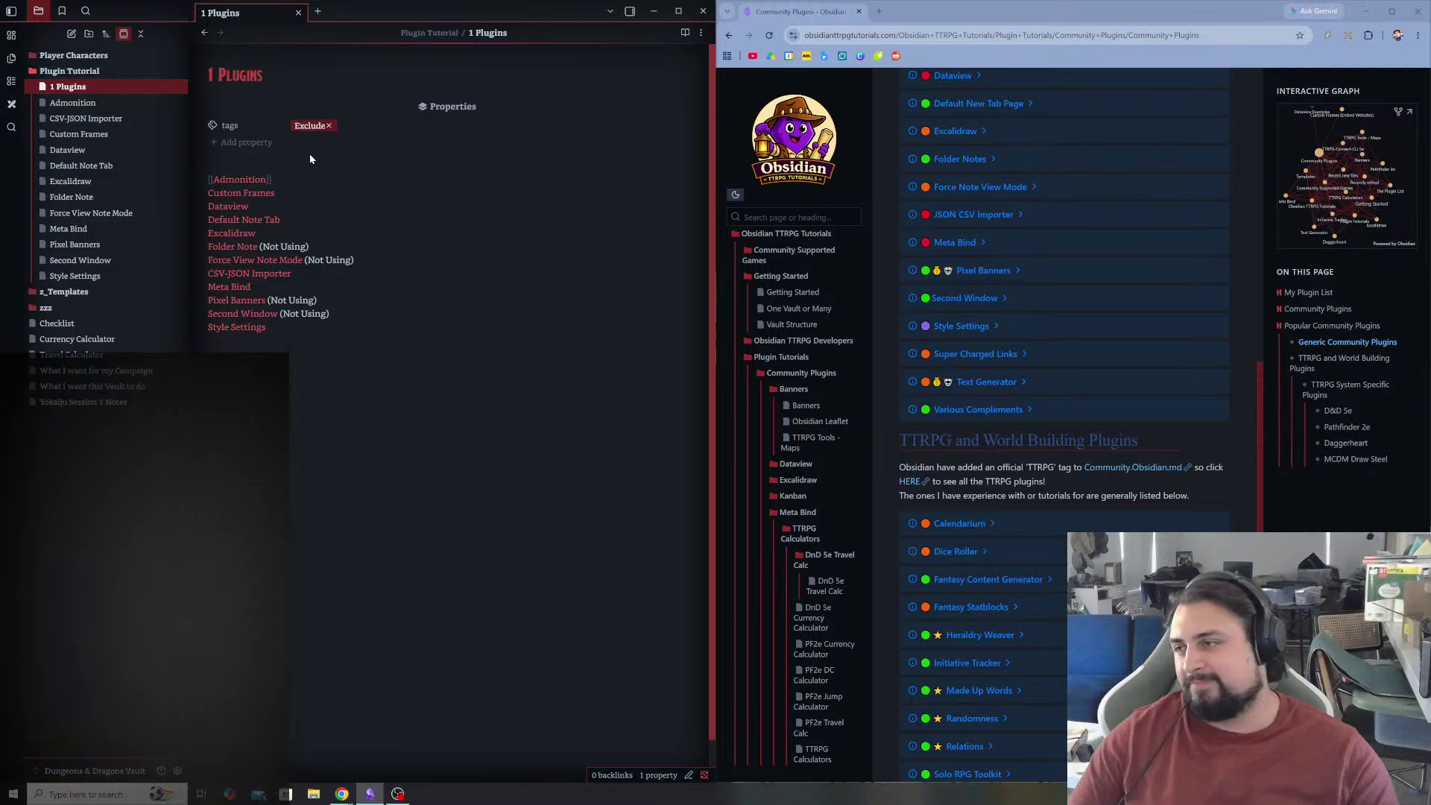
key(Down)
key(Down)
key(Down)
key(Down)
key(Down)
key(Down)
key(Down)
key(Down)
key(Down)
key(Down)
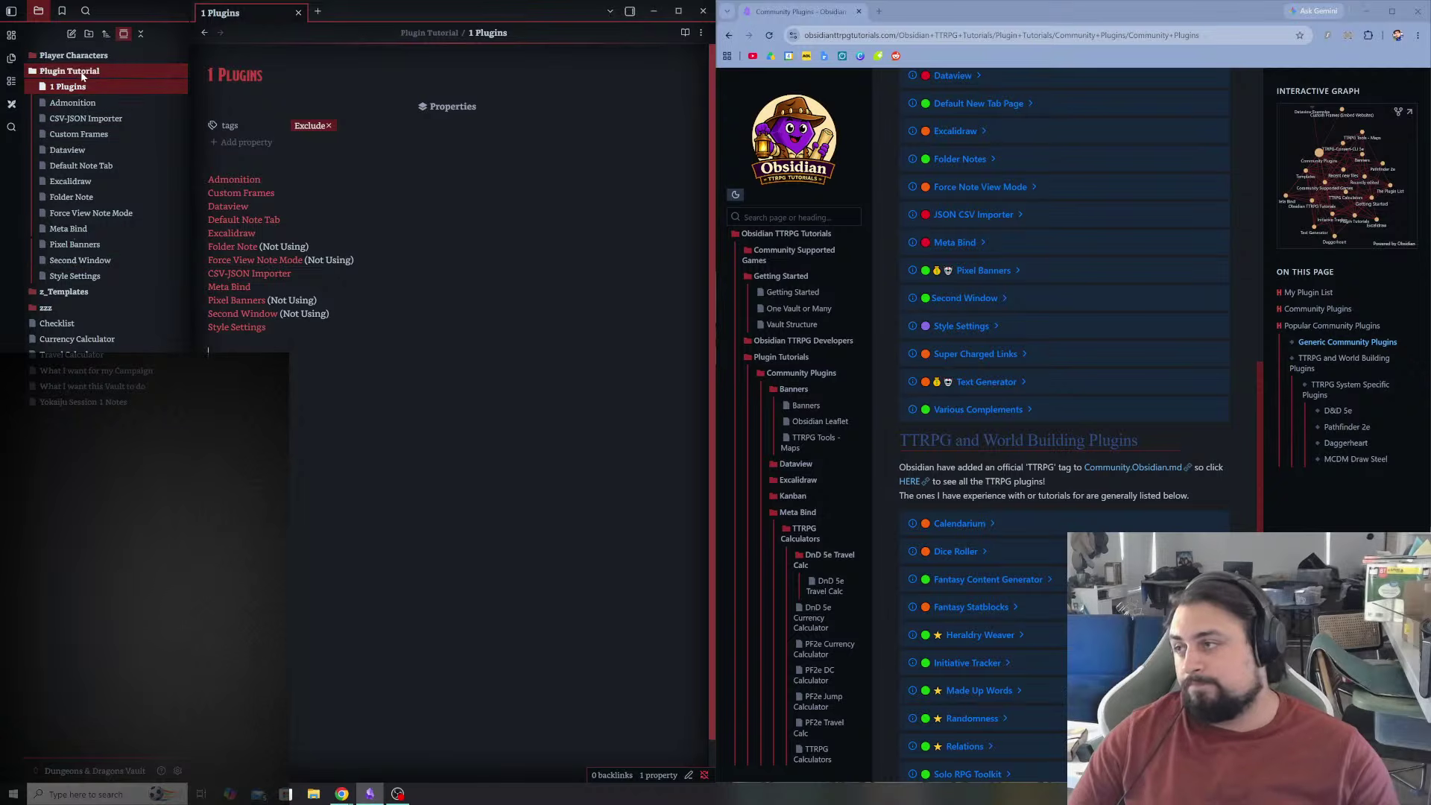
- Enable the Folder notes plugin among the installed community plugins
click(179, 771)
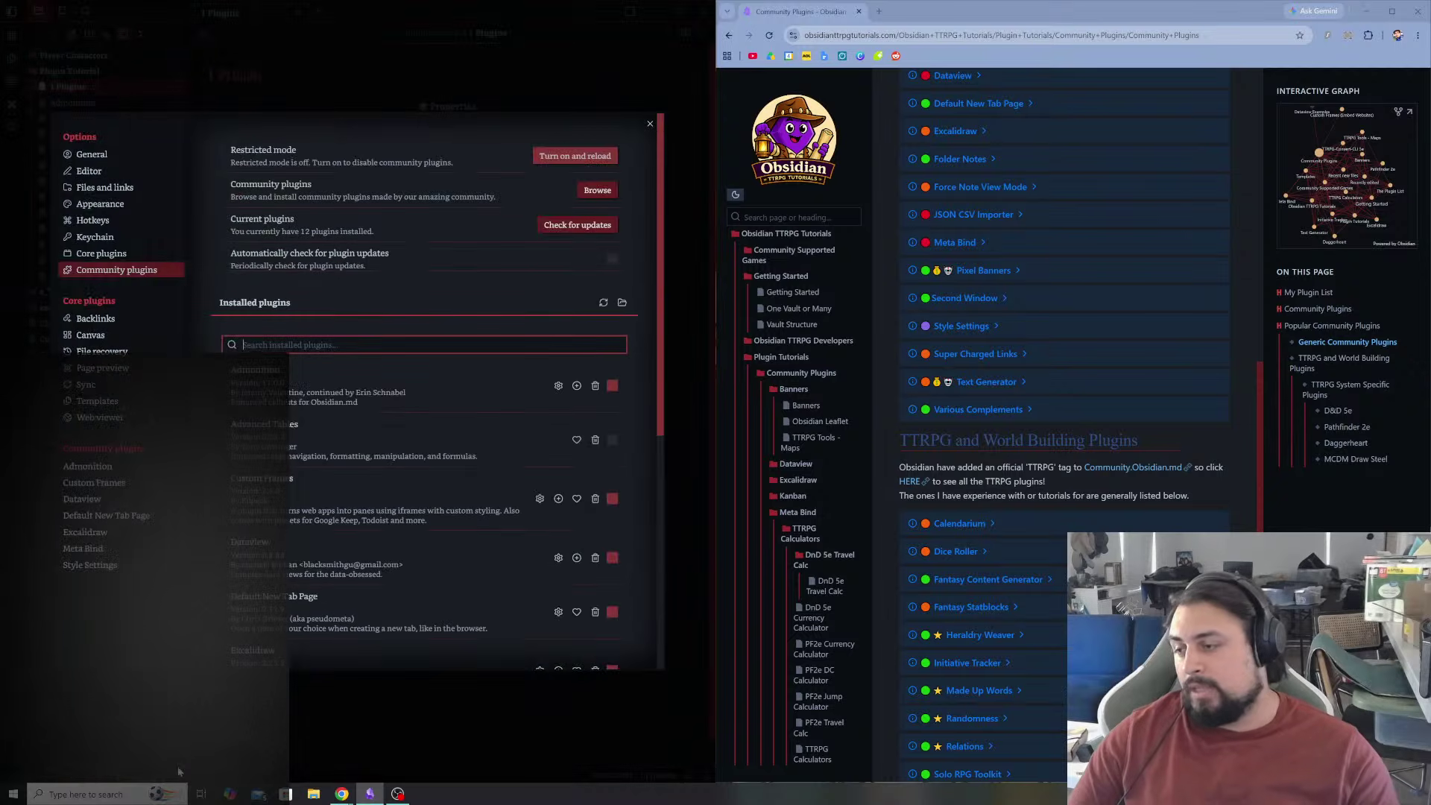
scroll(460, 571, down, 5)
scroll(460, 571, up, 3)
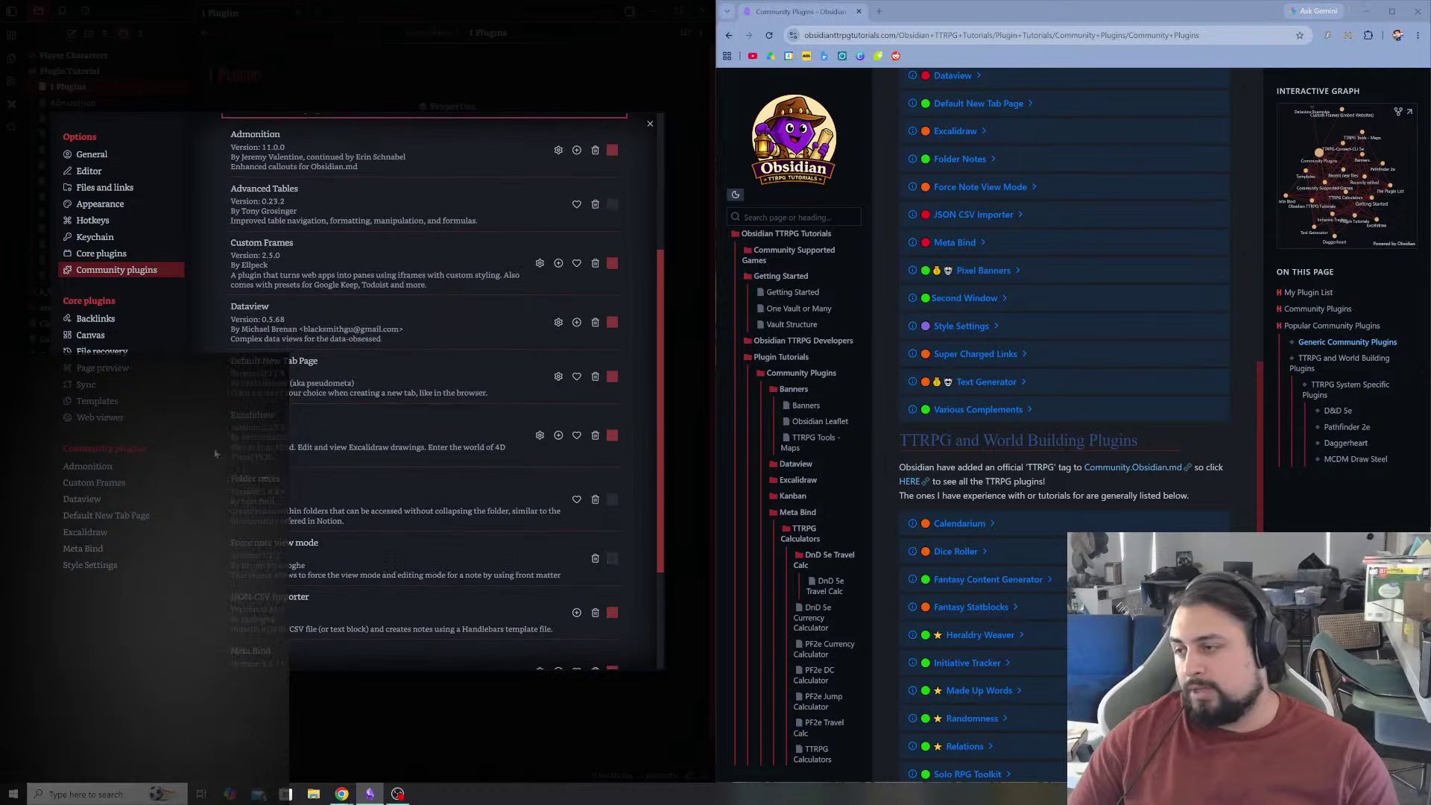
click(612, 499)
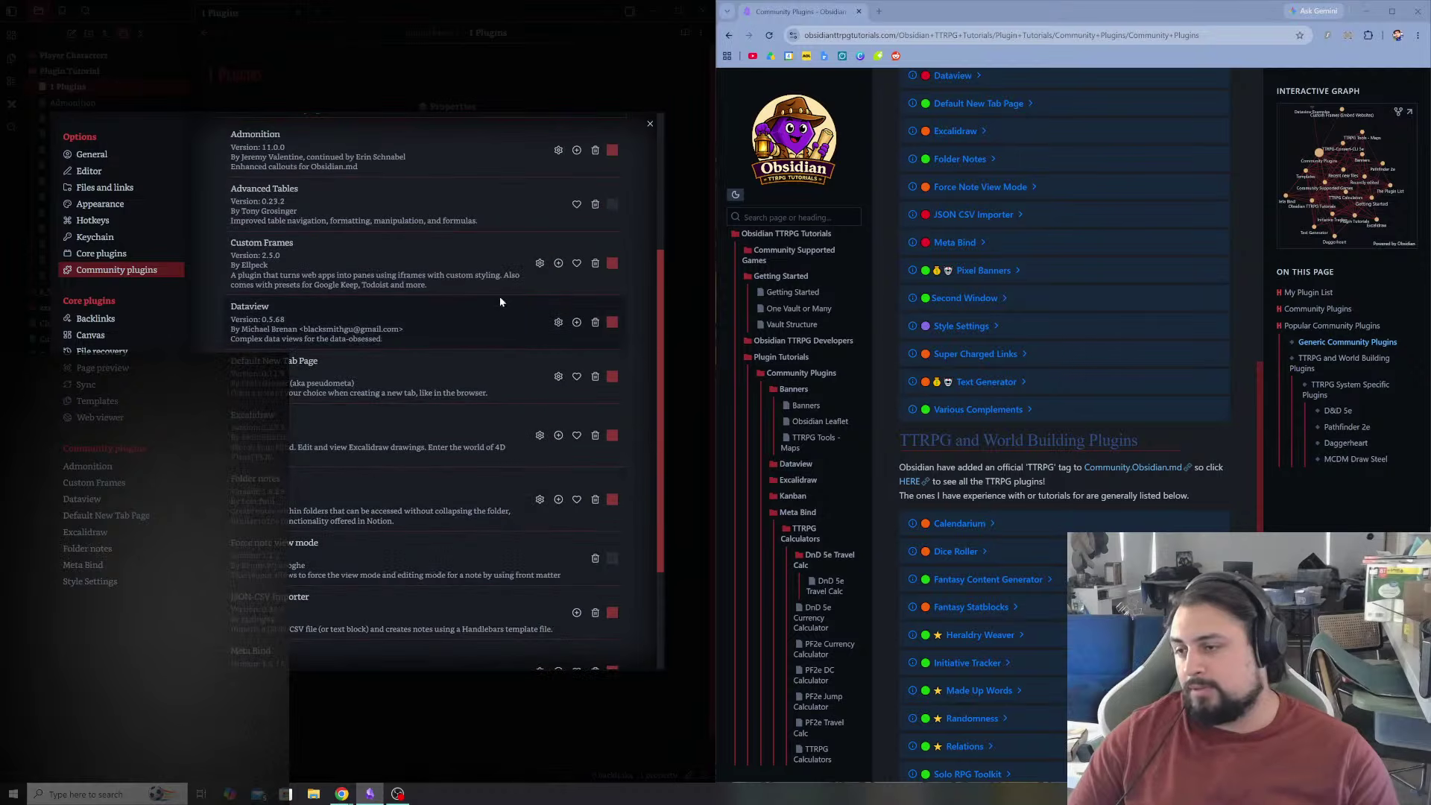
- Review the Folder notes plugin's general settings, including storage location and the keys for creating and opening folder notes, and close the settings
click(102, 551)
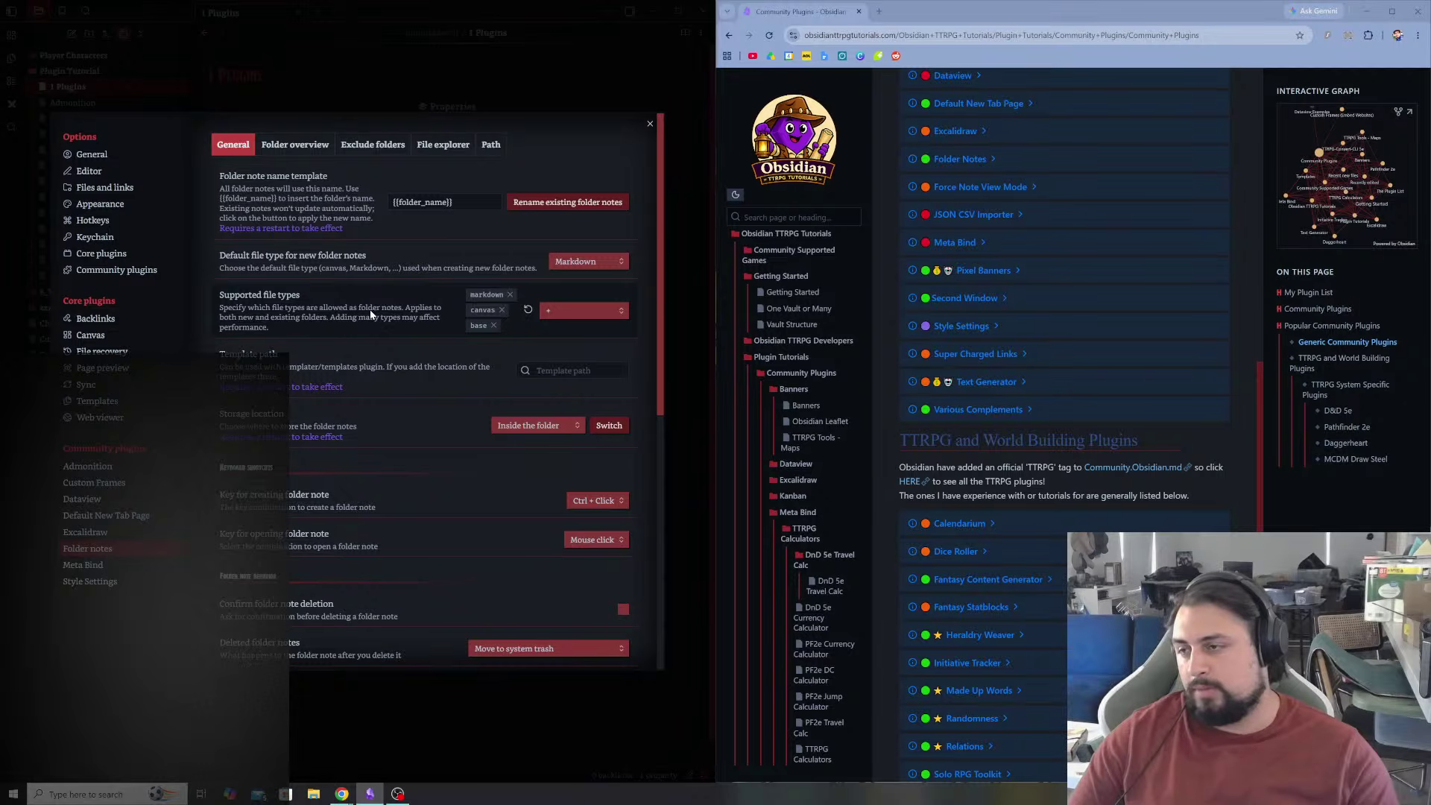
scroll(425, 388, down, 3)
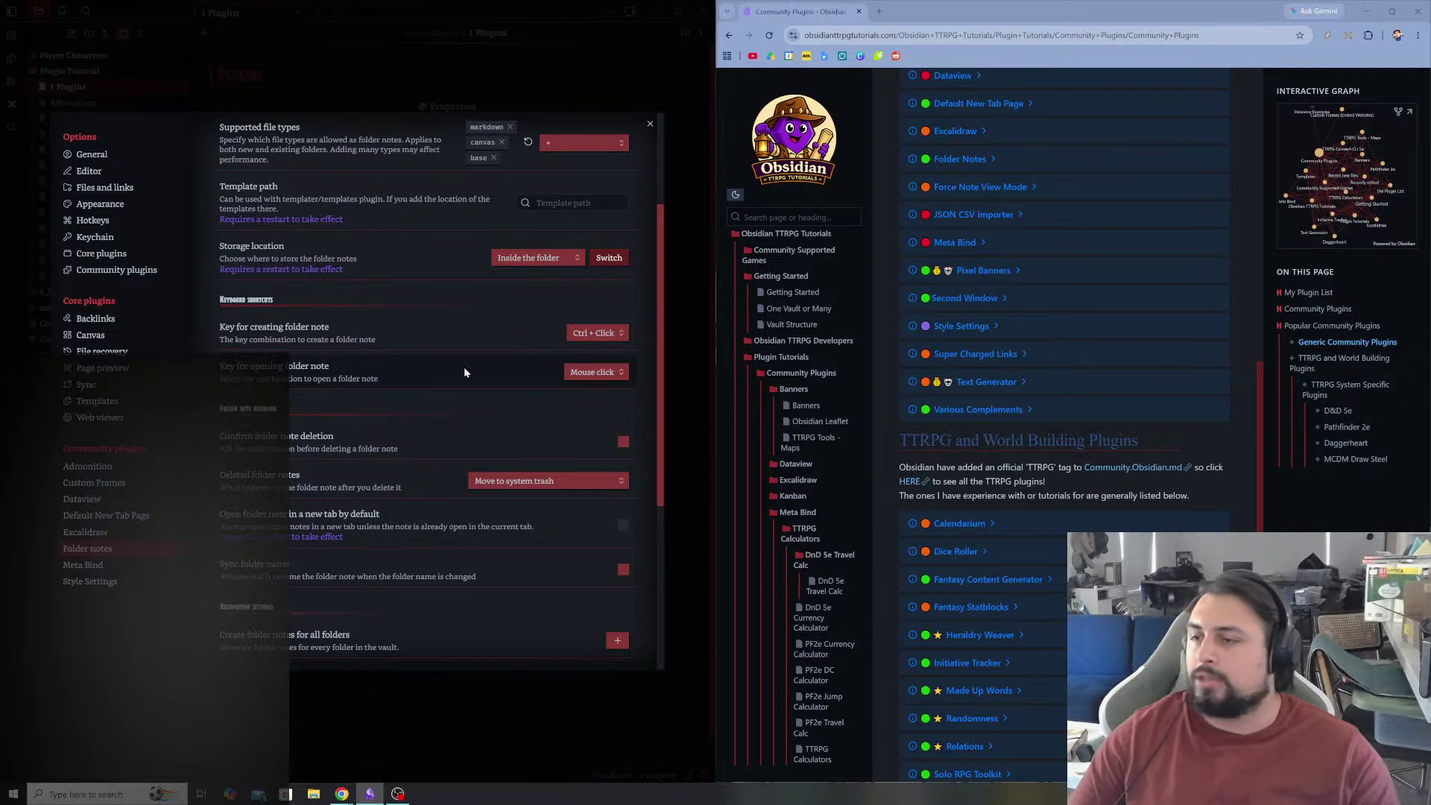
click(650, 125)
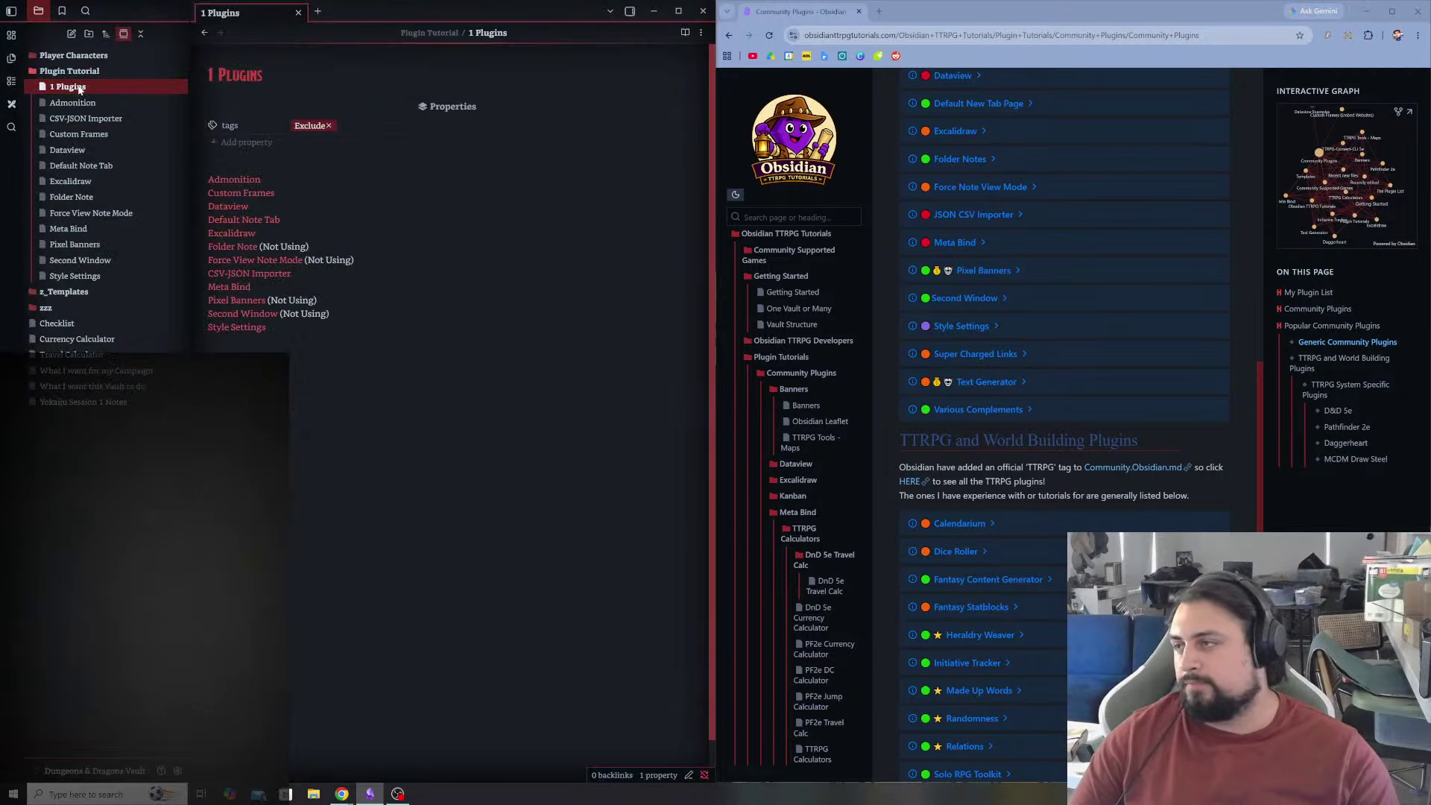
- Rename the 1 Plugins note to "Plugins Tutorial"
click(262, 74)
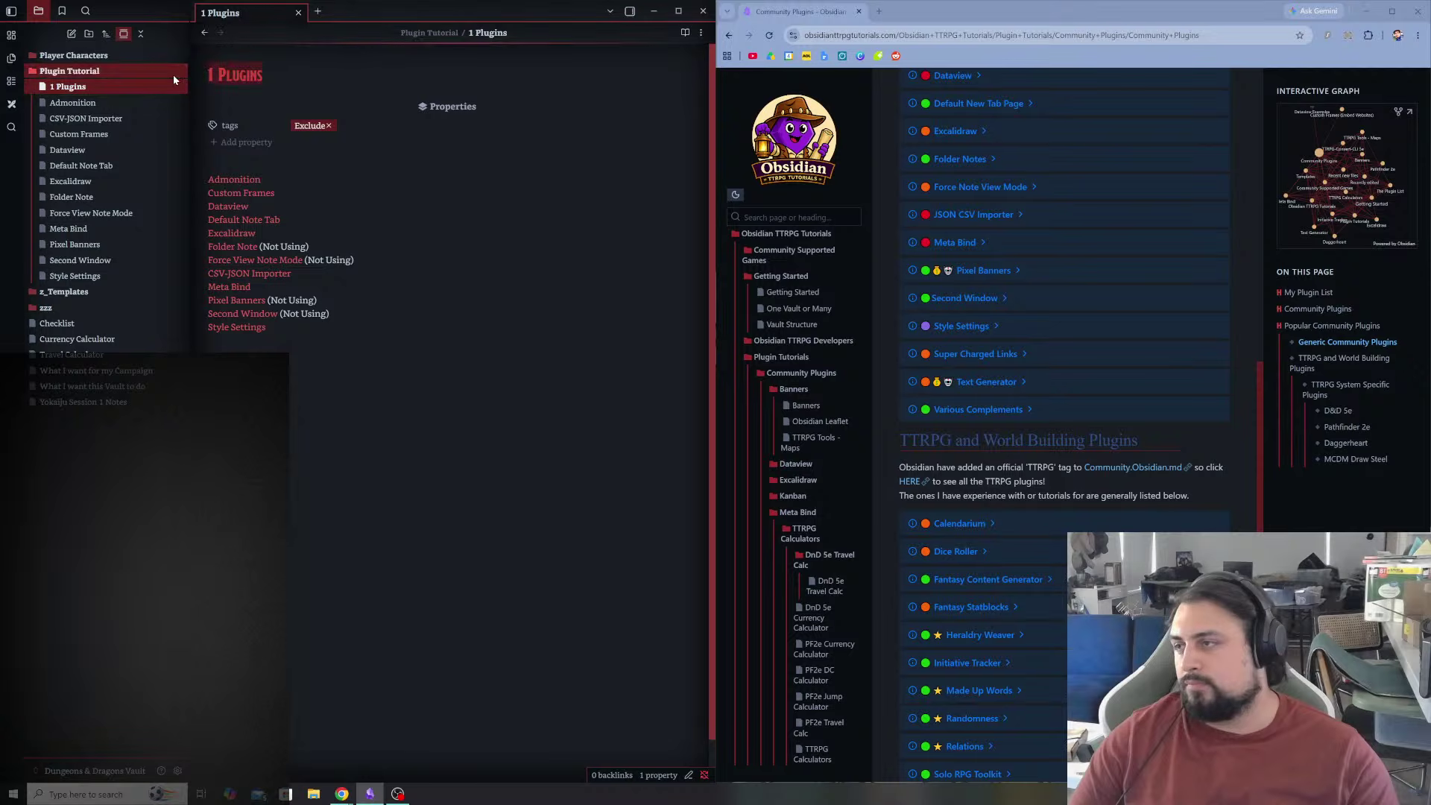
click(217, 74)
key(BackSpace)
key(BackSpace)
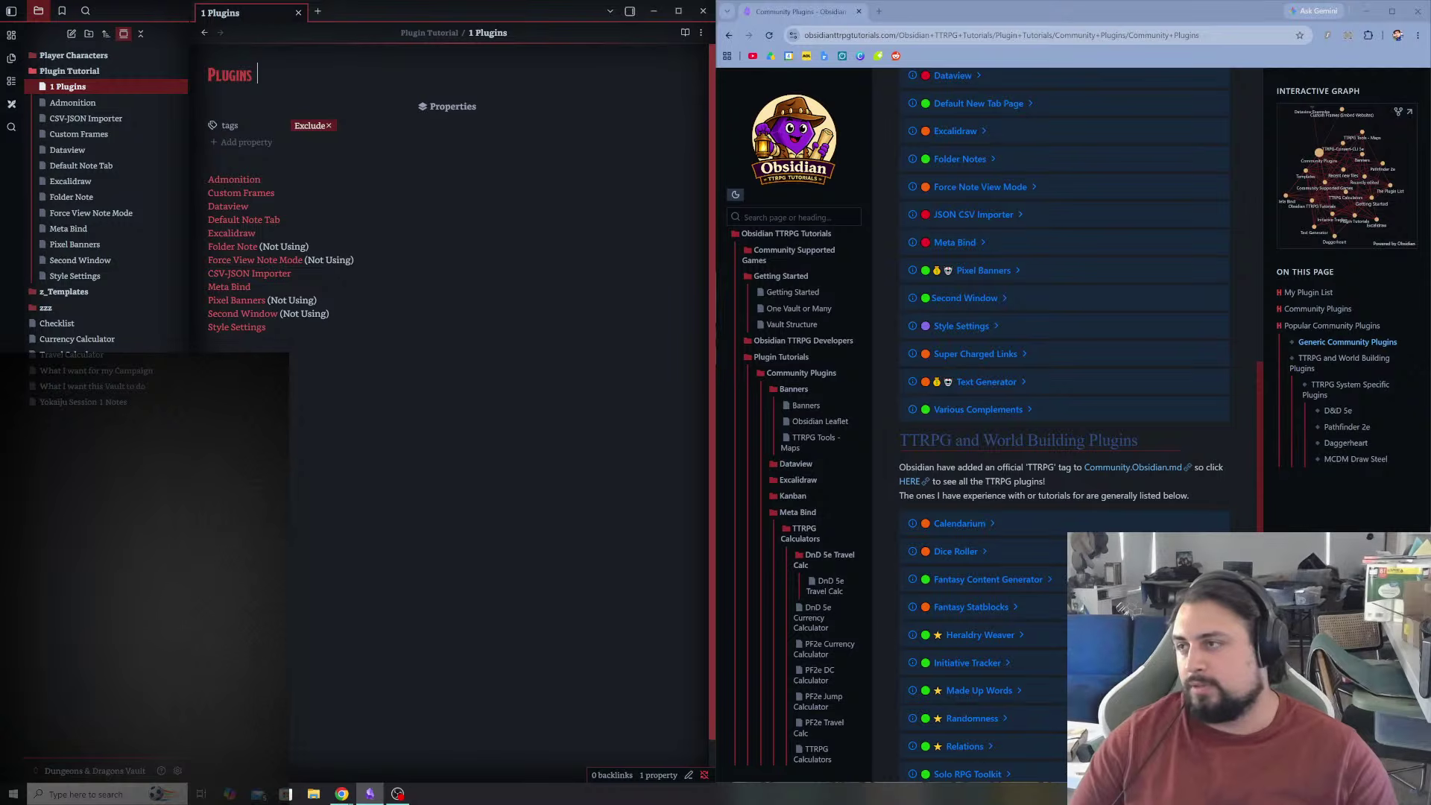
text(Tutorial)
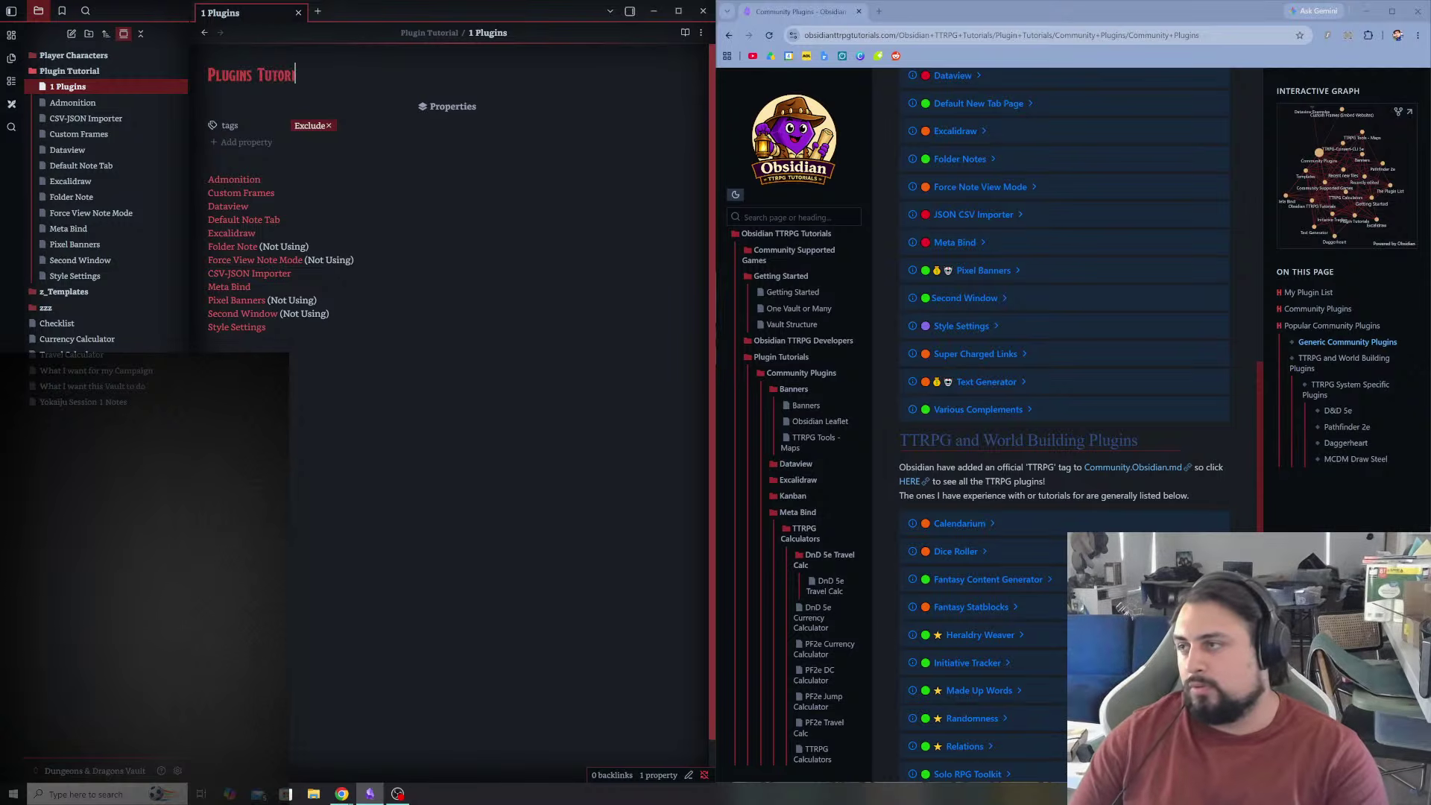
key(Return)
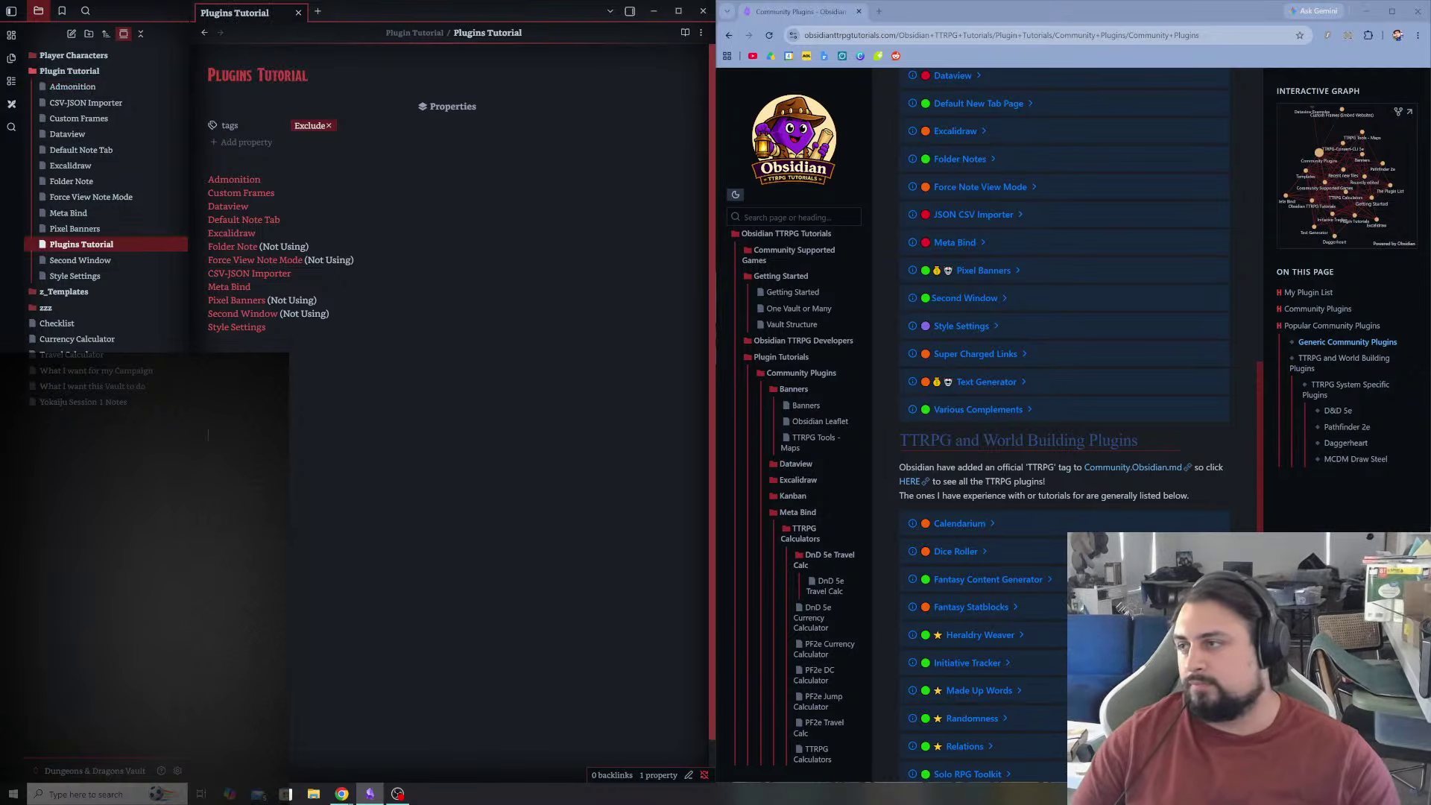
- Create a folder note for the Plugin Tutorial folder
click(75, 86)
click(79, 73)
click(80, 72)
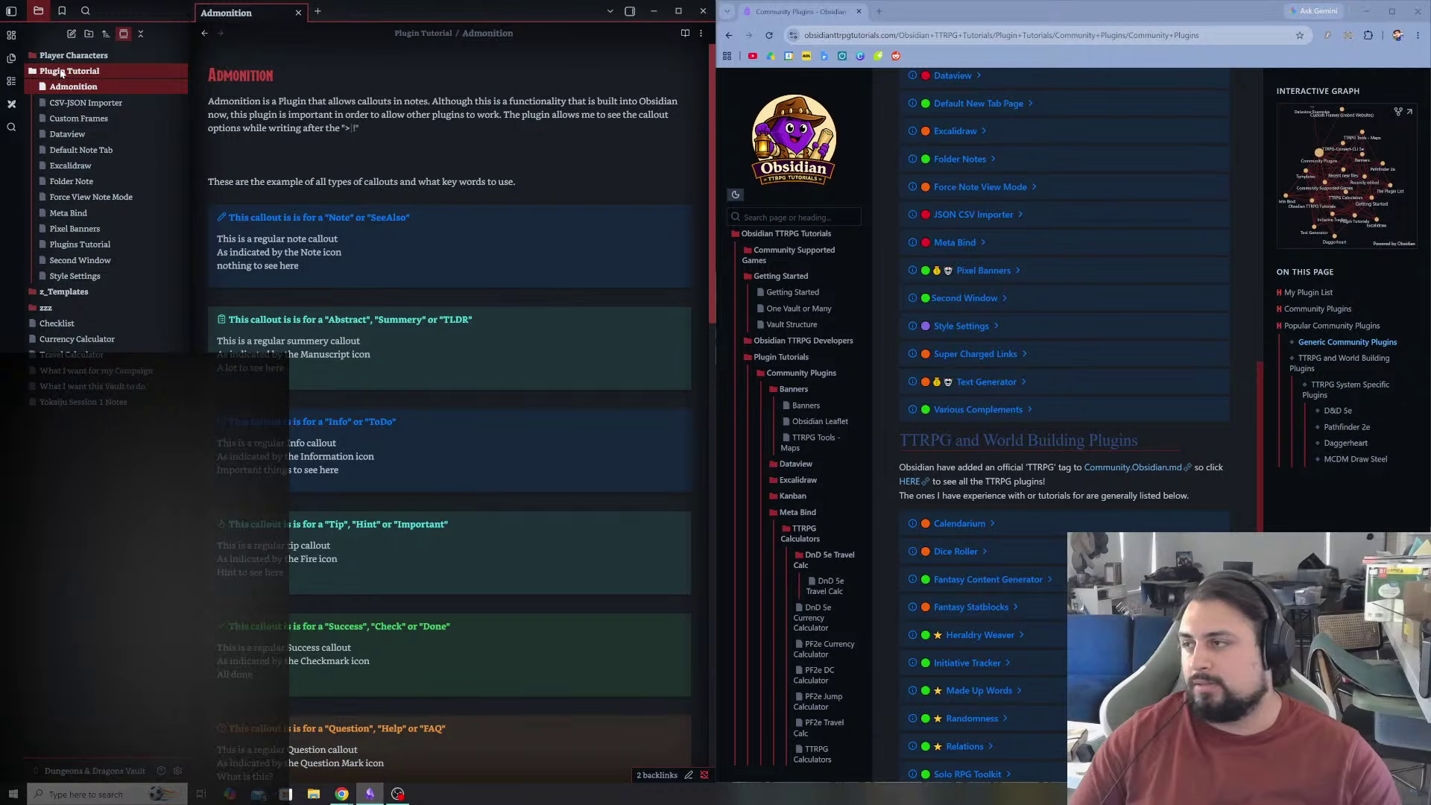
click(64, 71)
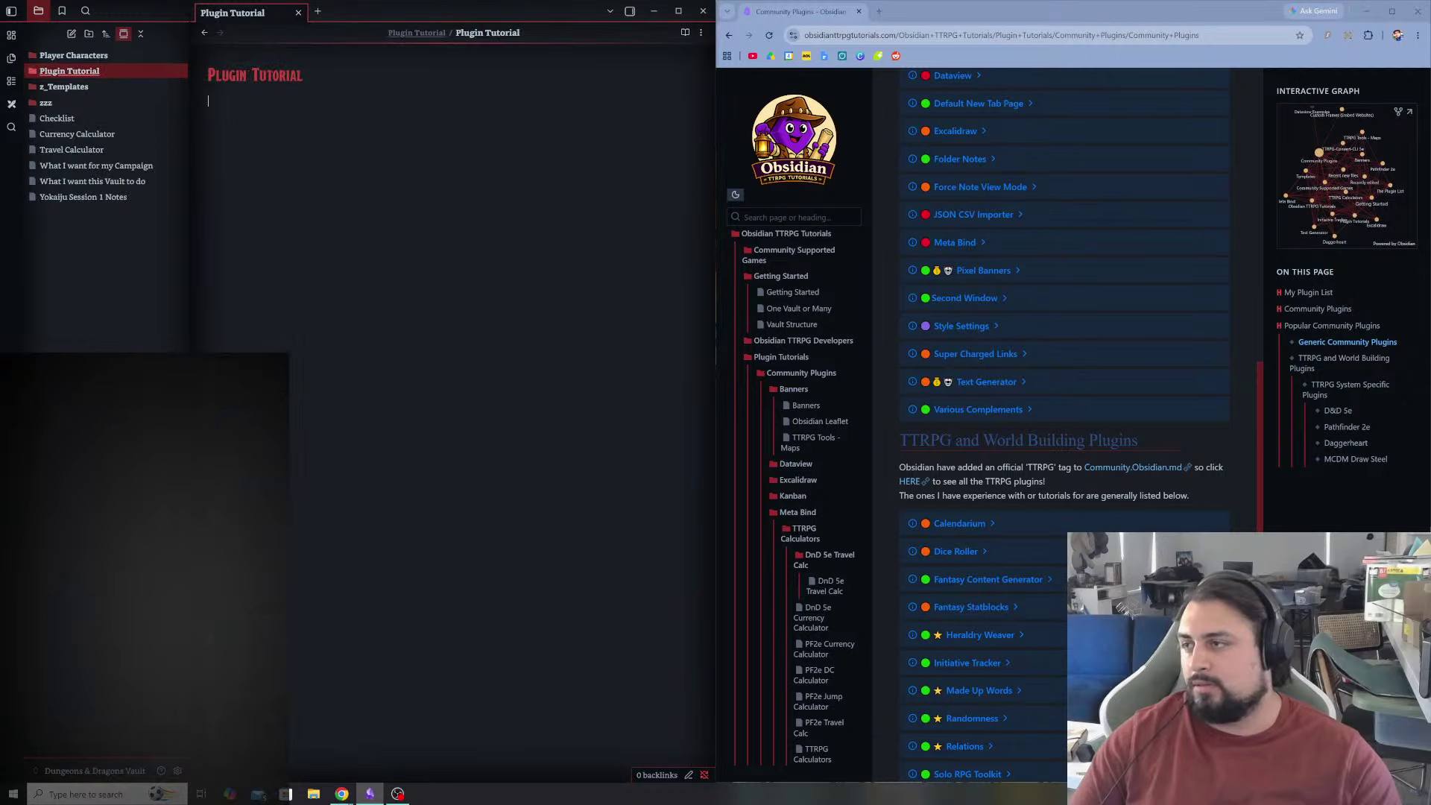
- Test opening the folder note from the Plugin Tutorial folder, and close the tabs that show it
middle_click(72, 73)
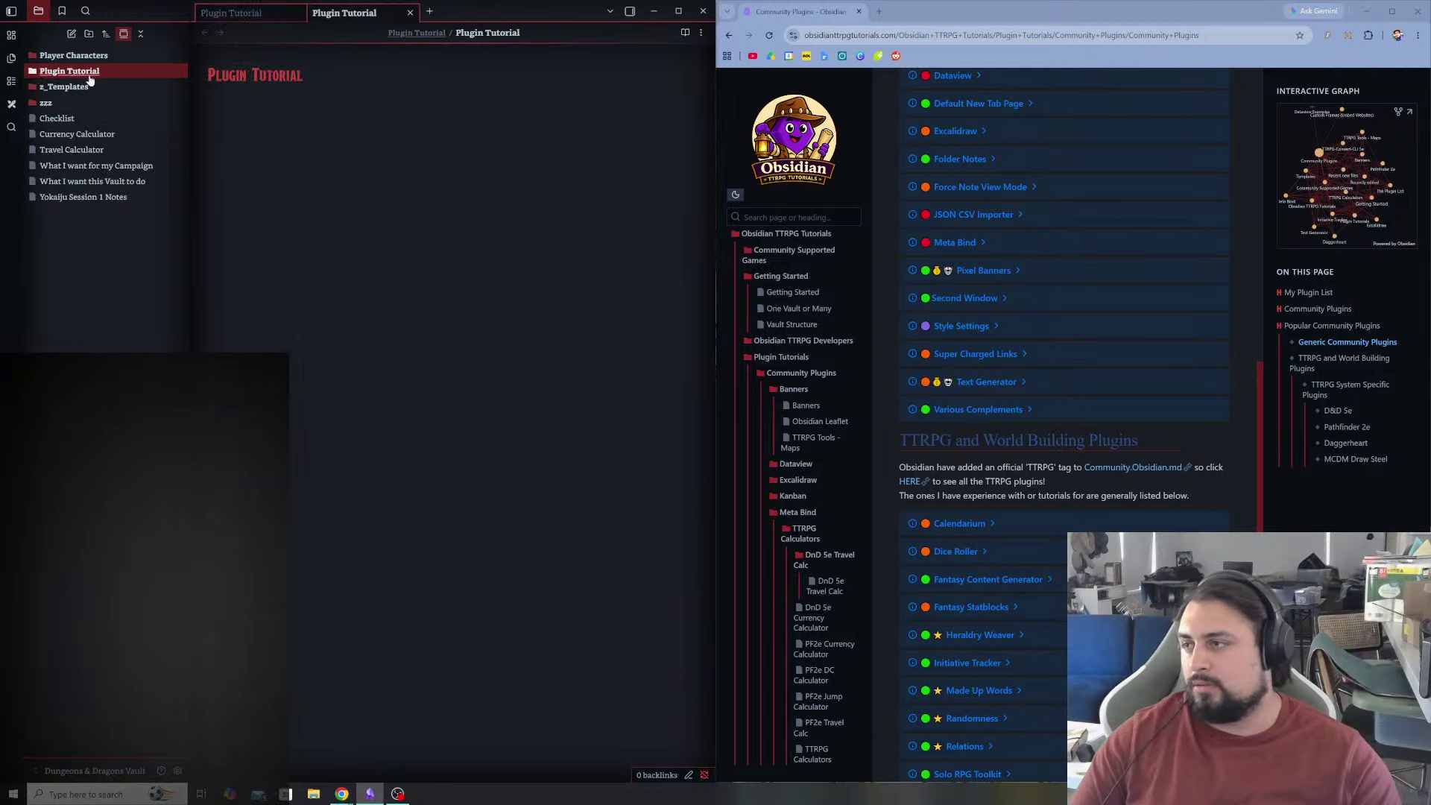
click(410, 12)
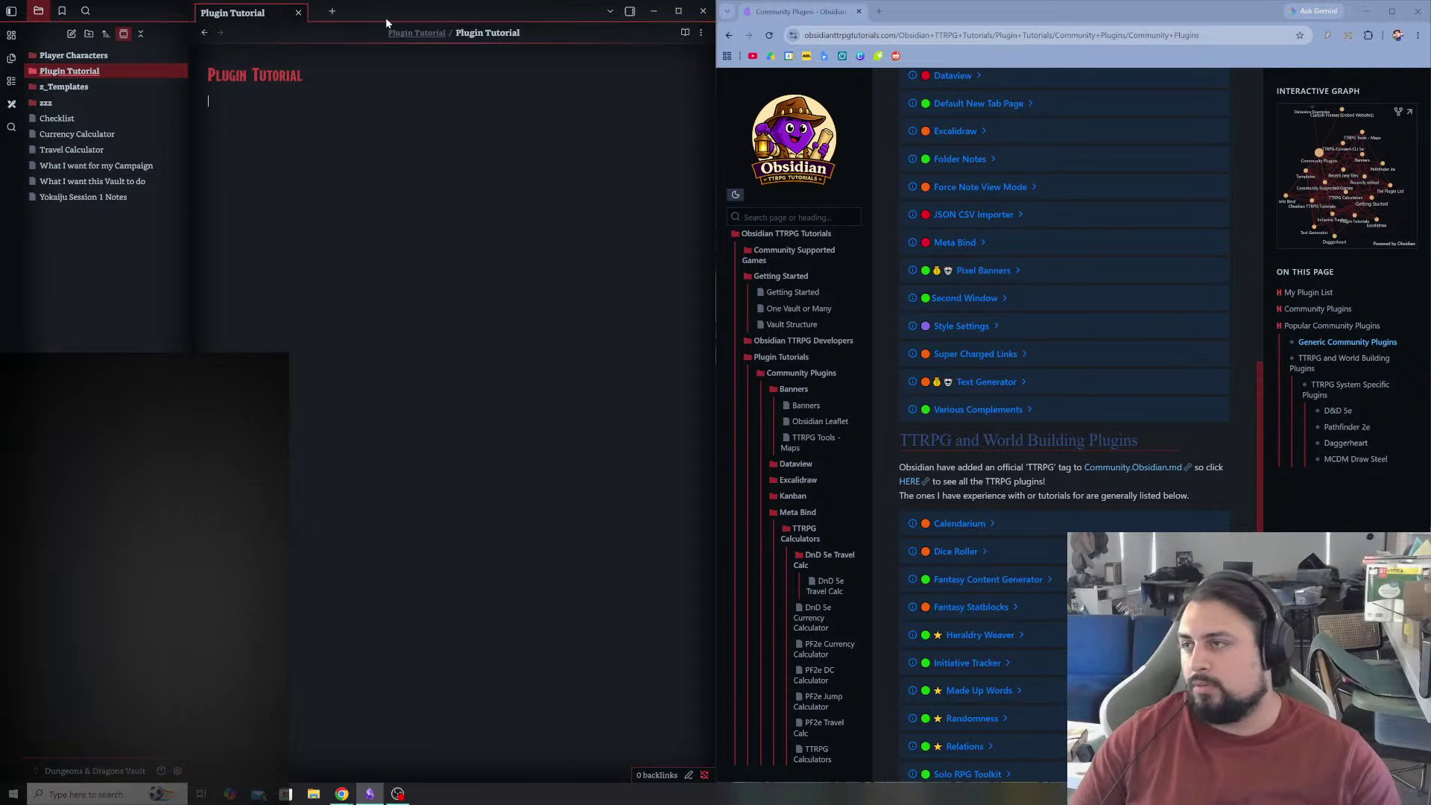
click(299, 13)
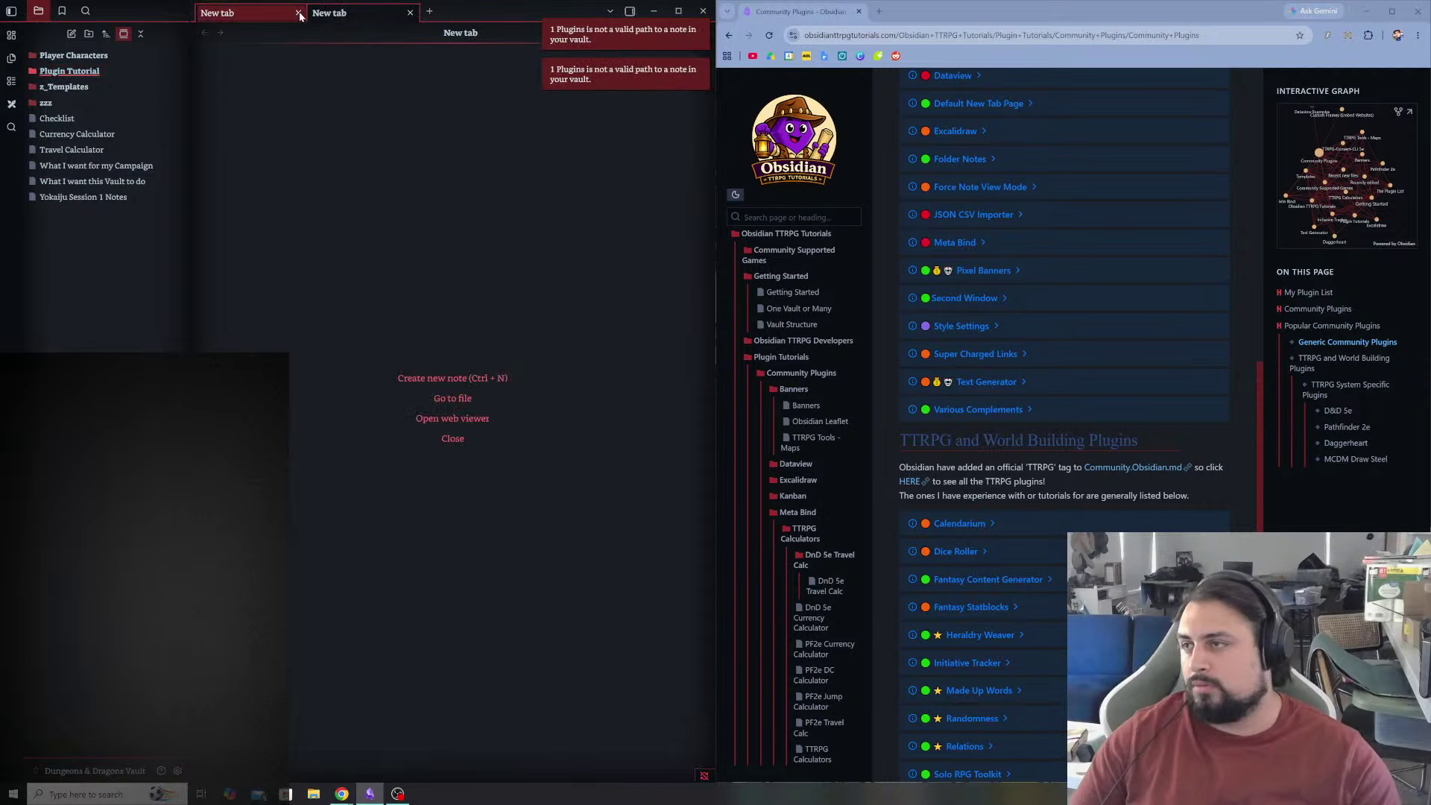
click(298, 13)
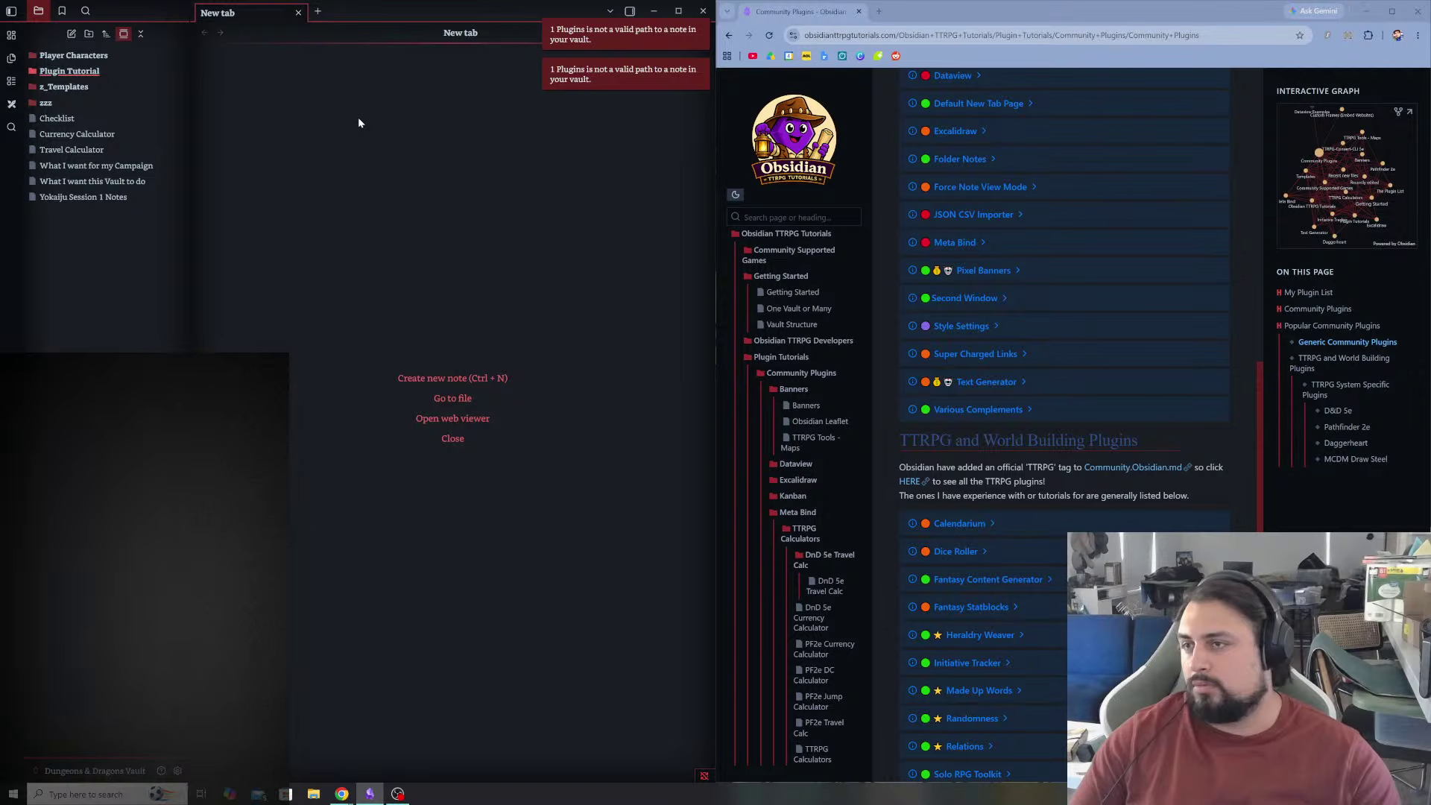
click(32, 71)
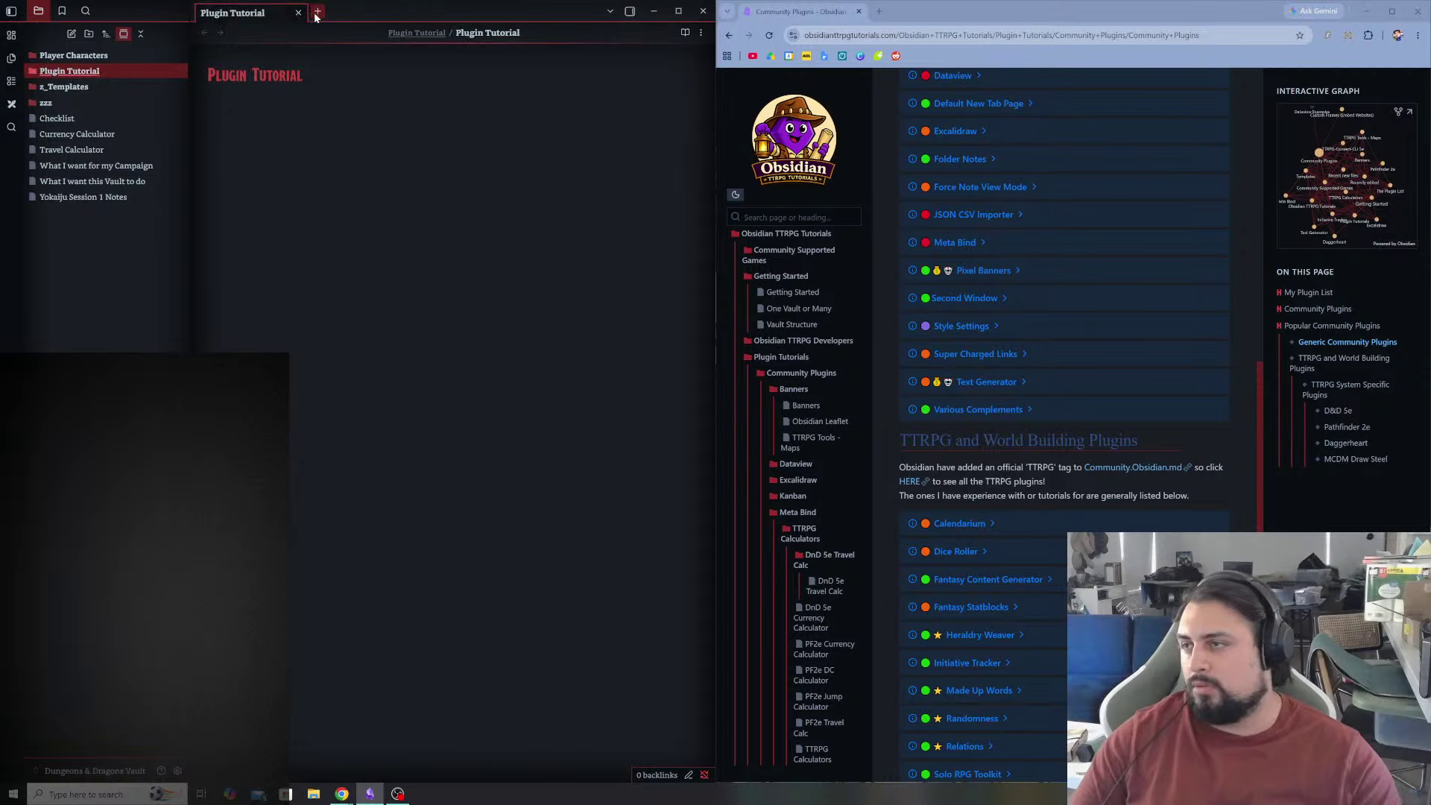
click(358, 11)
click(298, 13)
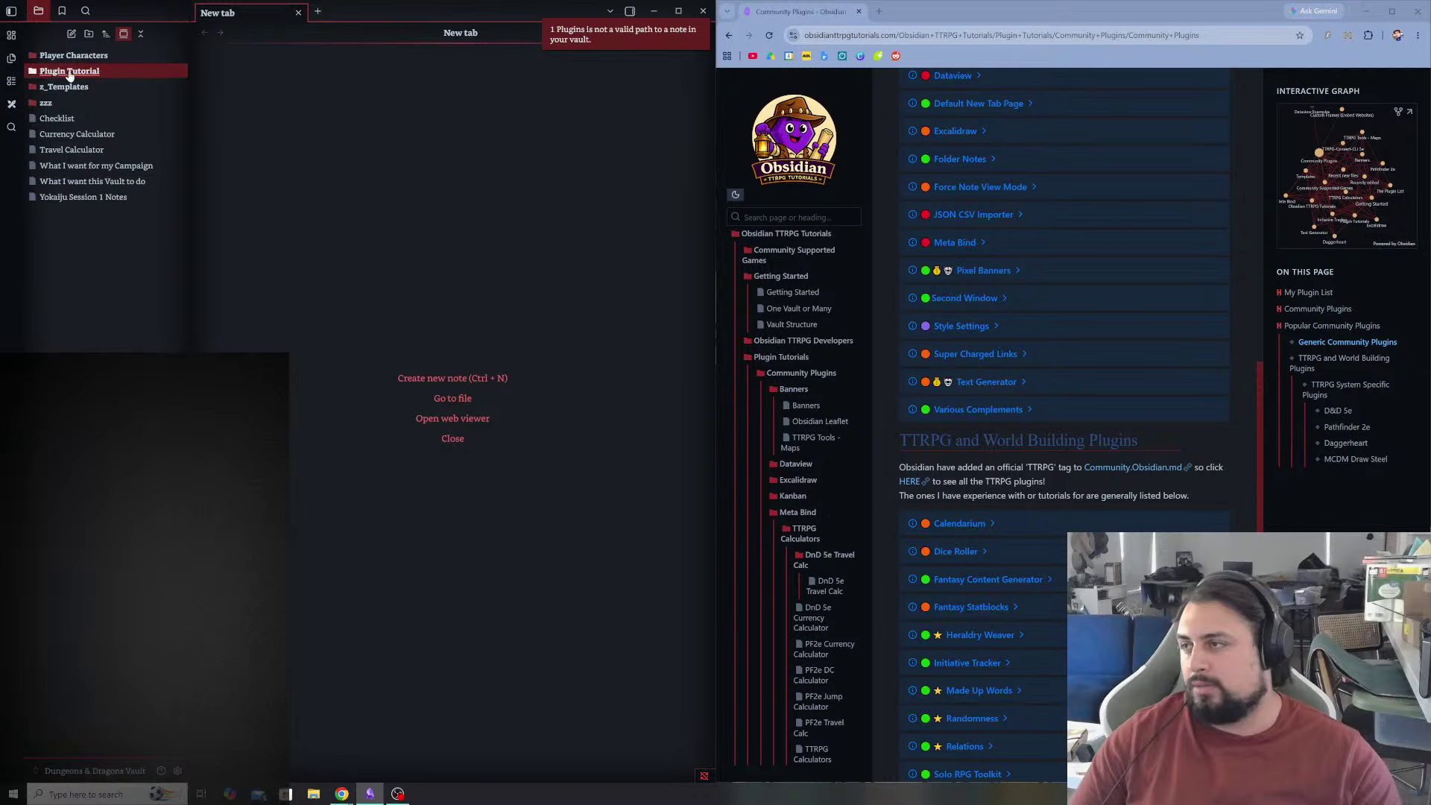
- Expand all folders in the file tree and open the Plugins Tutorial note
right_click(34, 67)
click(142, 34)
click(142, 33)
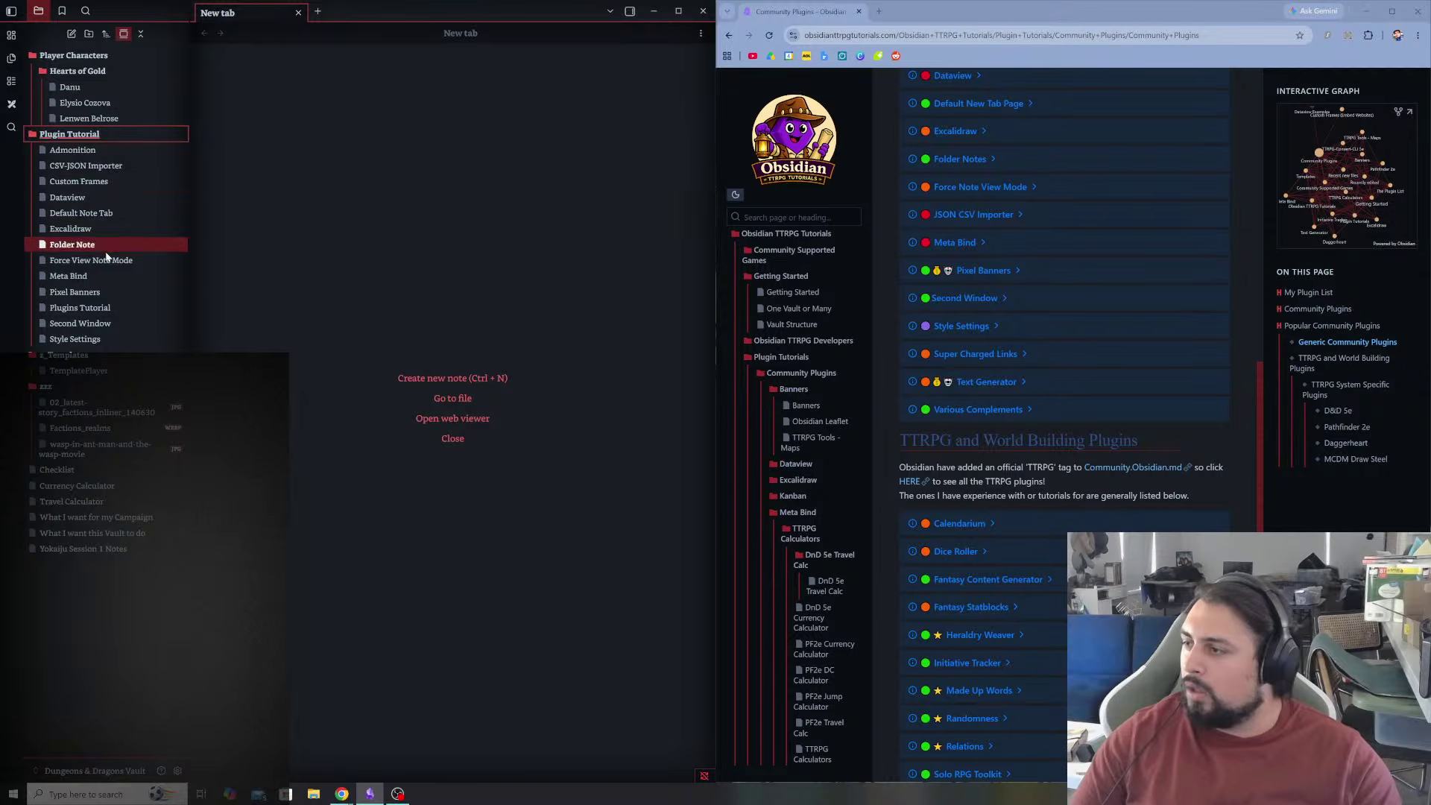
mouse_move(111, 313)
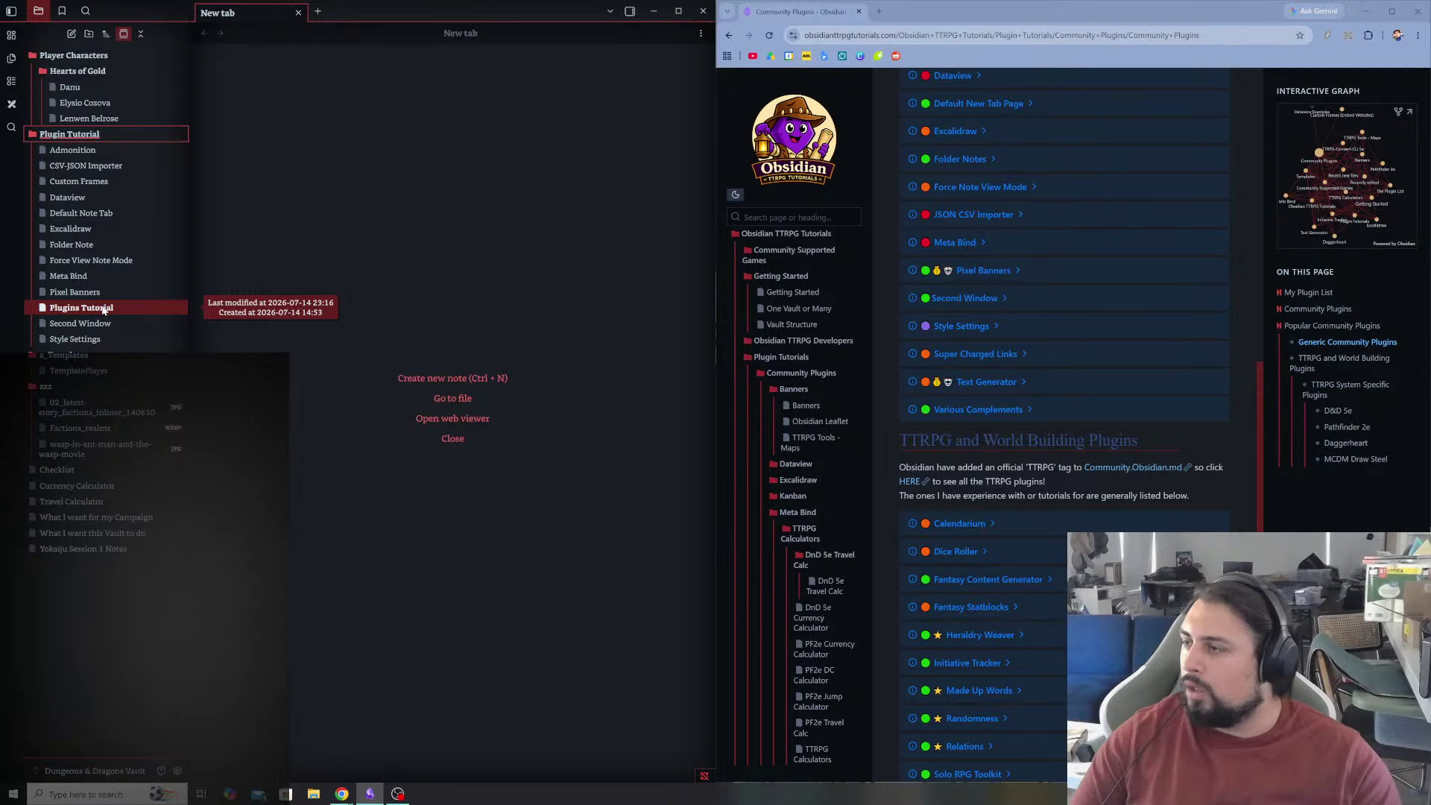
click(103, 310)
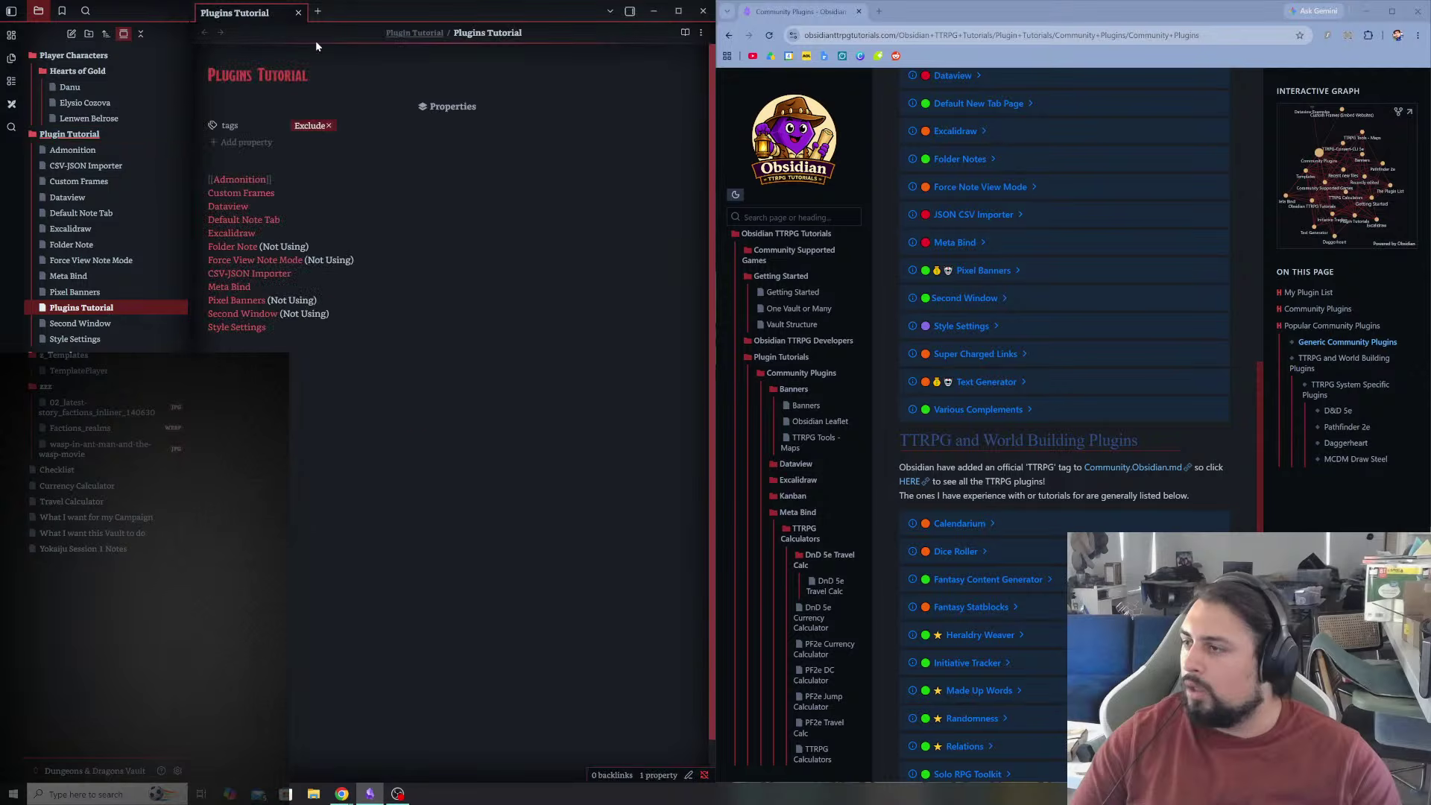
- Compare the Plugin Tutorial folder's own note with the Plugins Tutorial note, and check the commands available for the folder
click(73, 134)
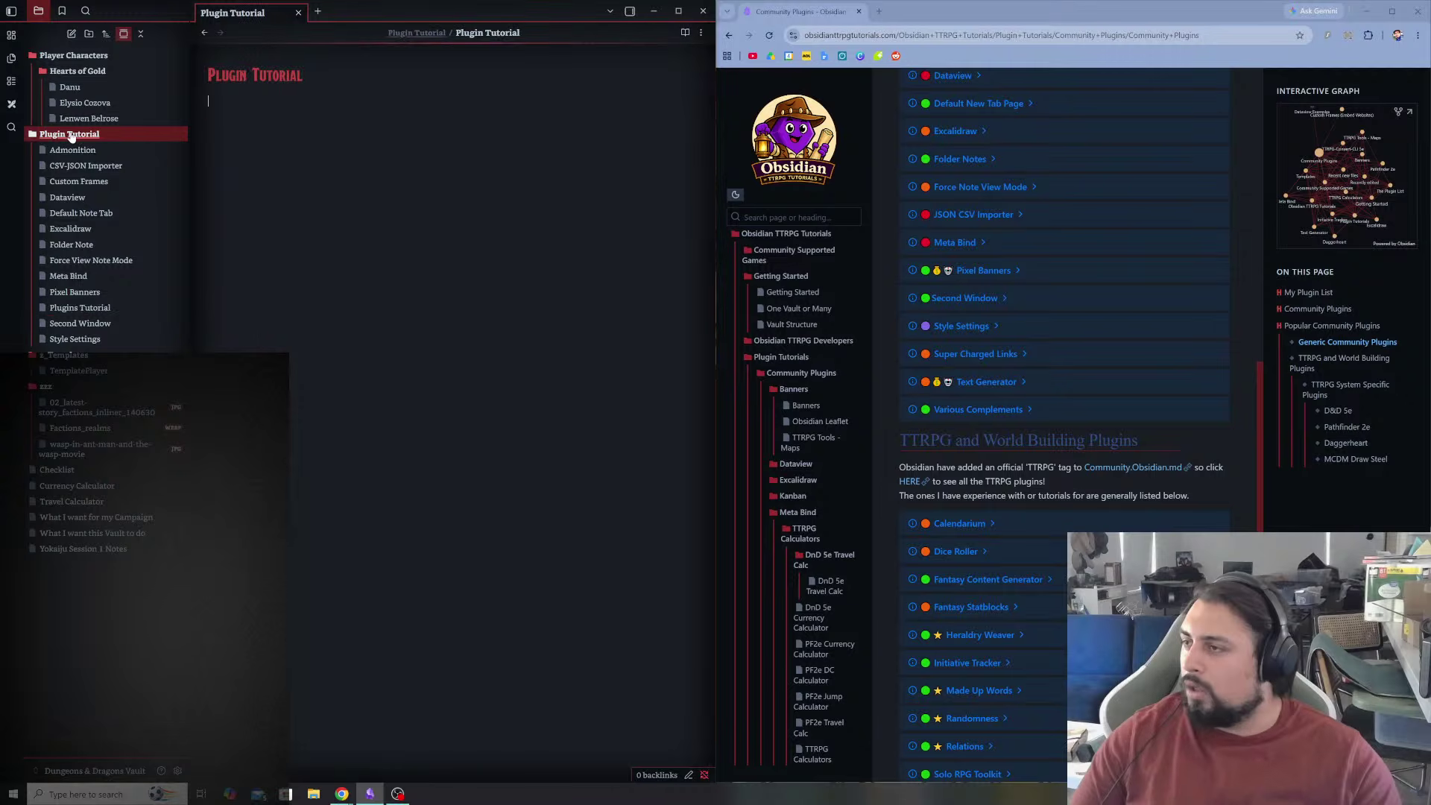
right_click(94, 134)
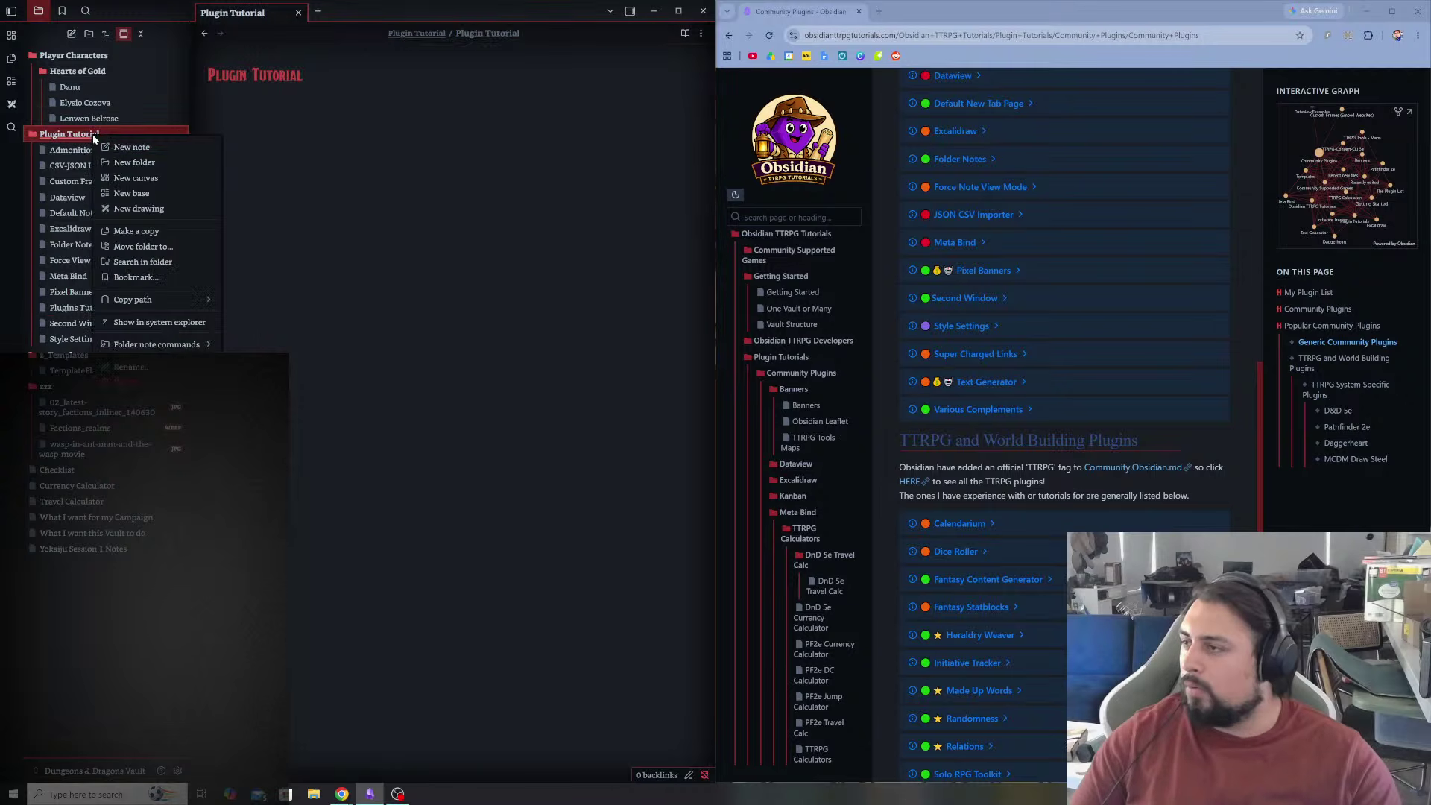
click(79, 262)
click(80, 323)
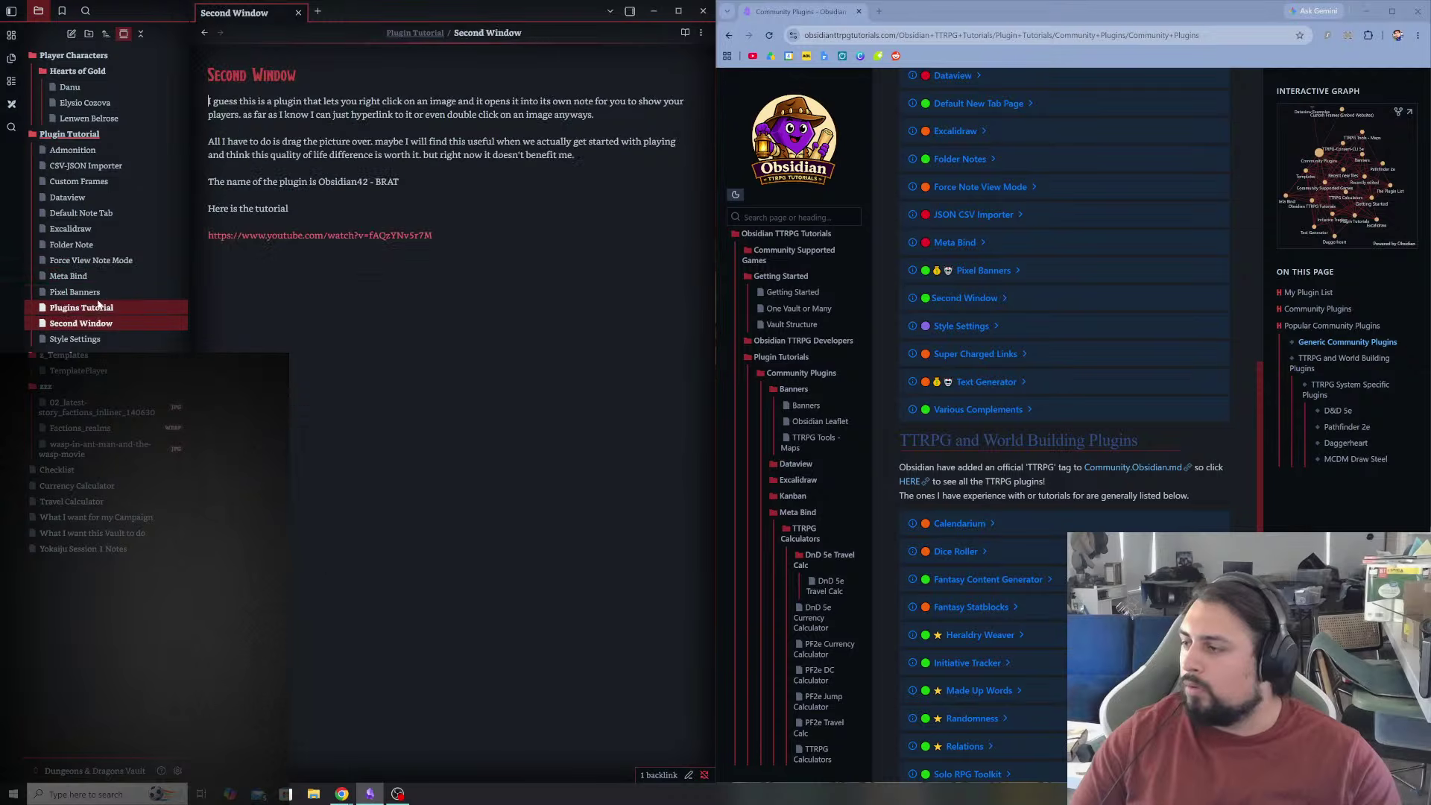
click(82, 292)
click(102, 308)
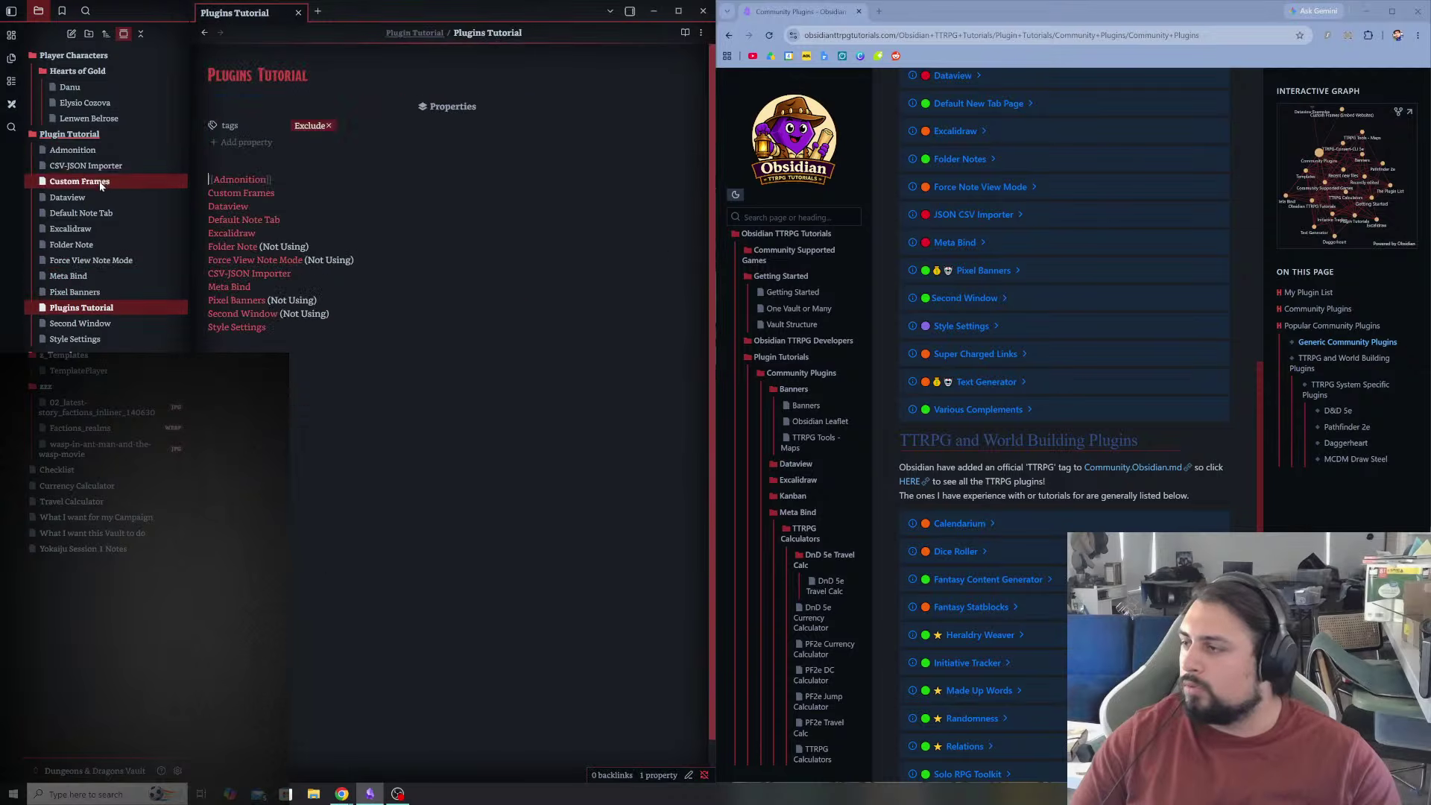
click(80, 139)
right_click(75, 138)
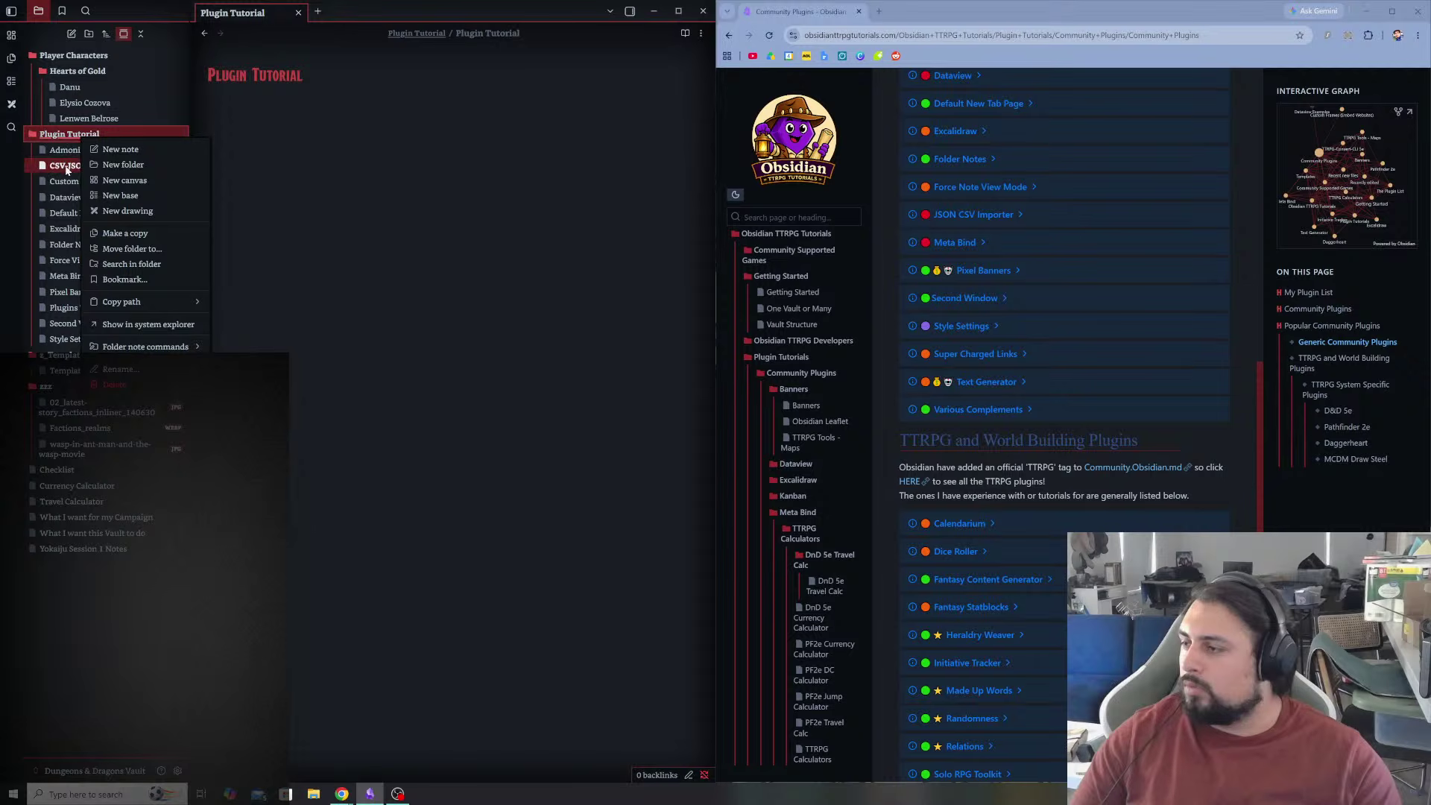
click(65, 167)
click(83, 139)
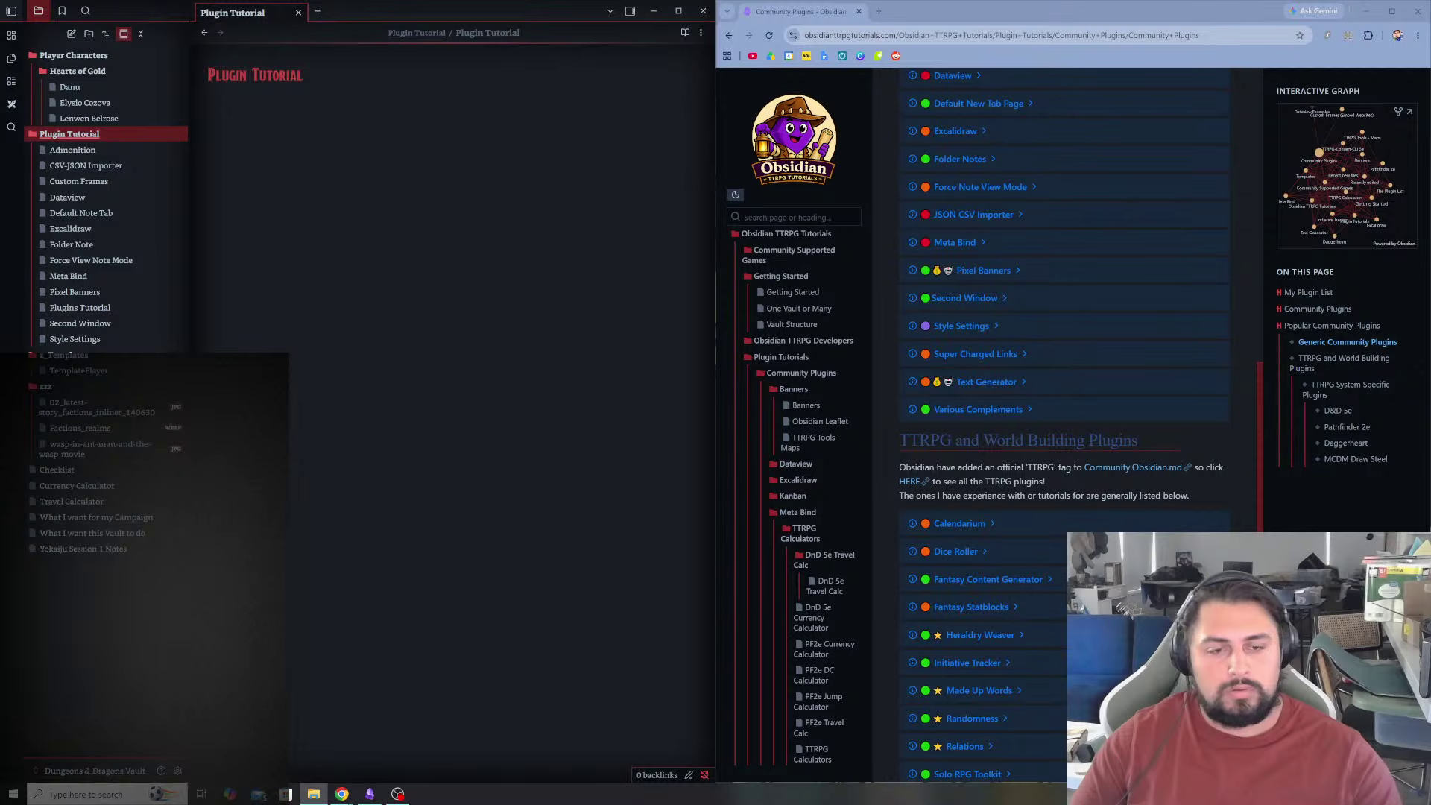
- Rename the Plugins Tutorial note to "Plugin Tutorial" so it matches its folder's name
click(87, 165)
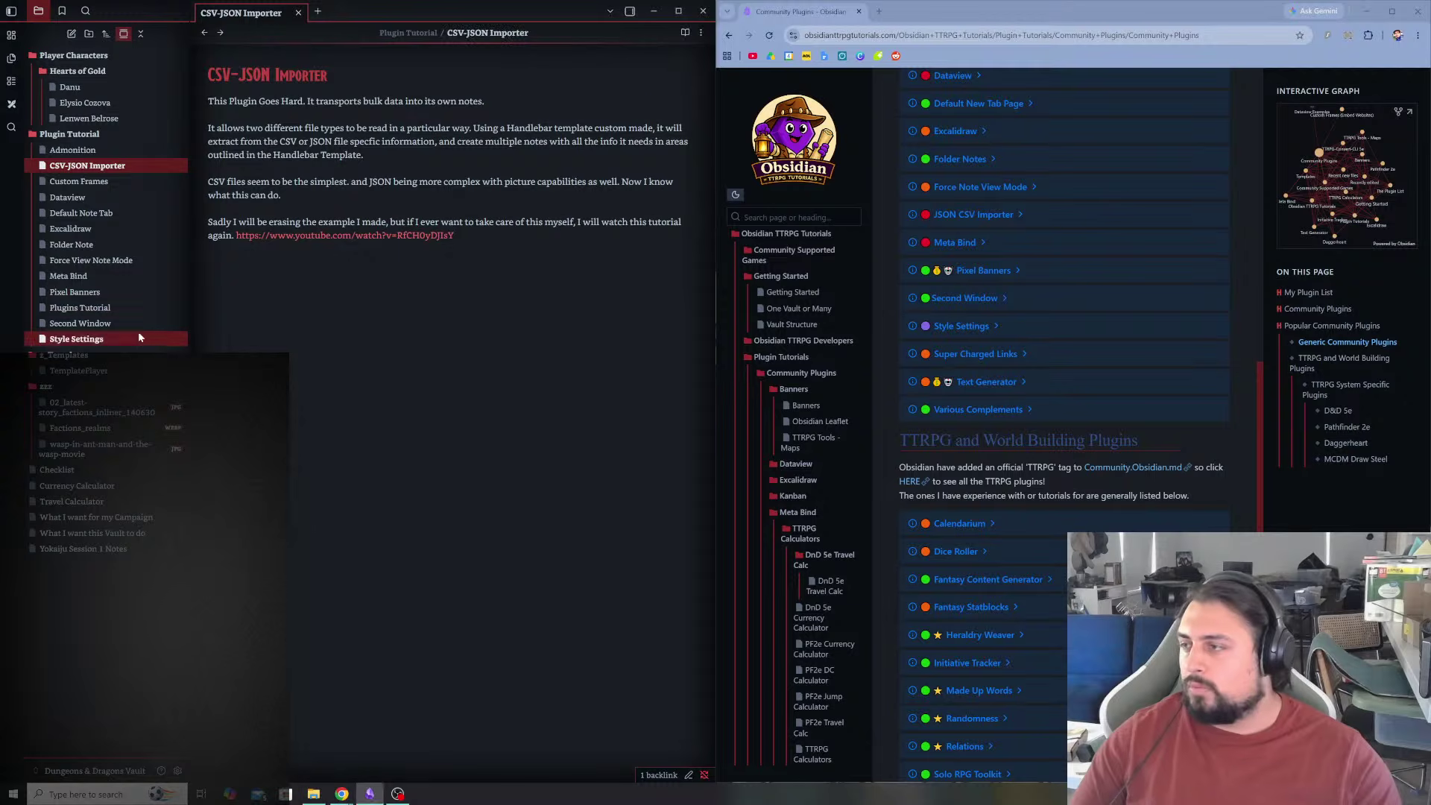
click(97, 323)
click(114, 308)
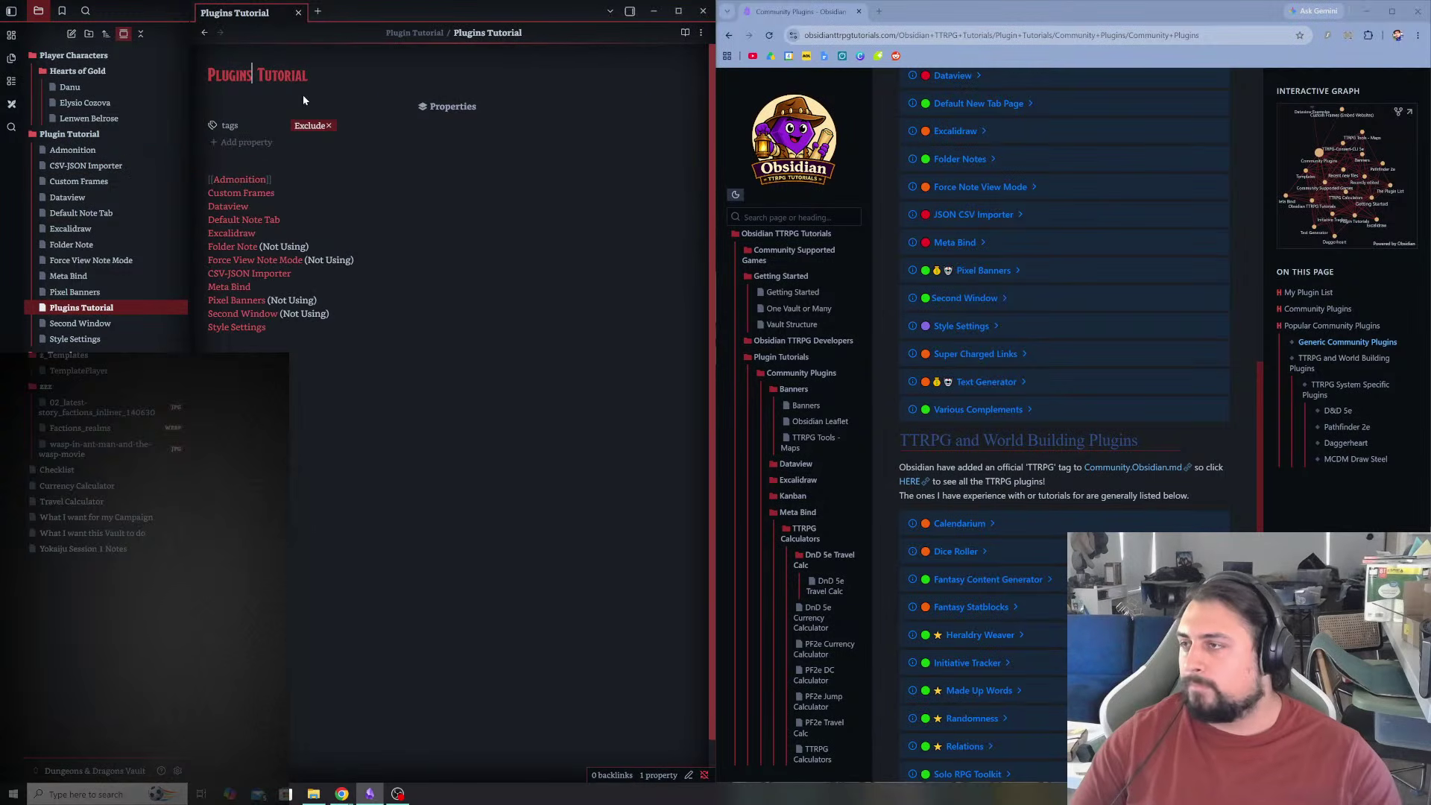
key(BackSpace)
click(355, 259)
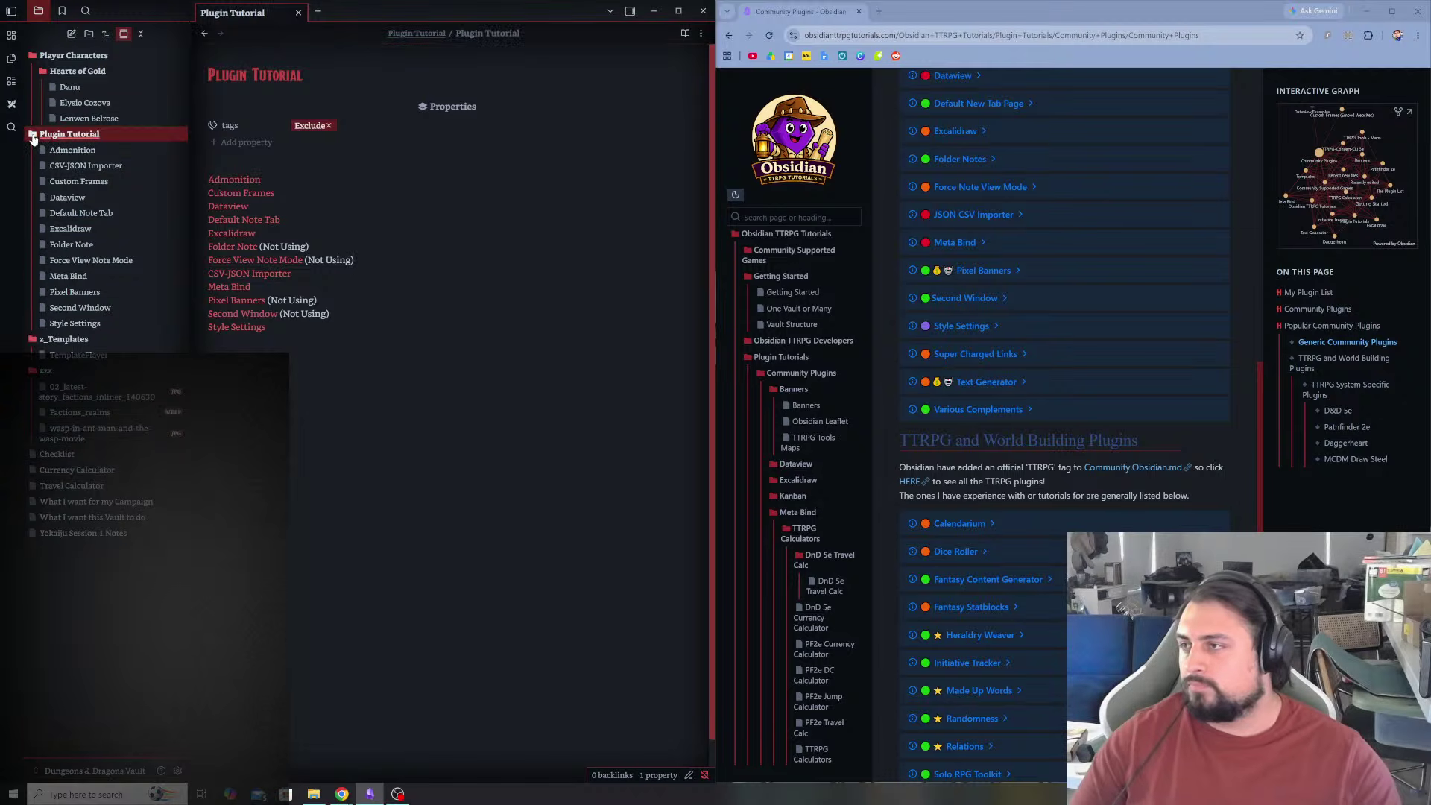
- Test a new tab, and set the Default New Tab Page plugin's default page to "Plugin Tutorial"
click(317, 11)
click(300, 13)
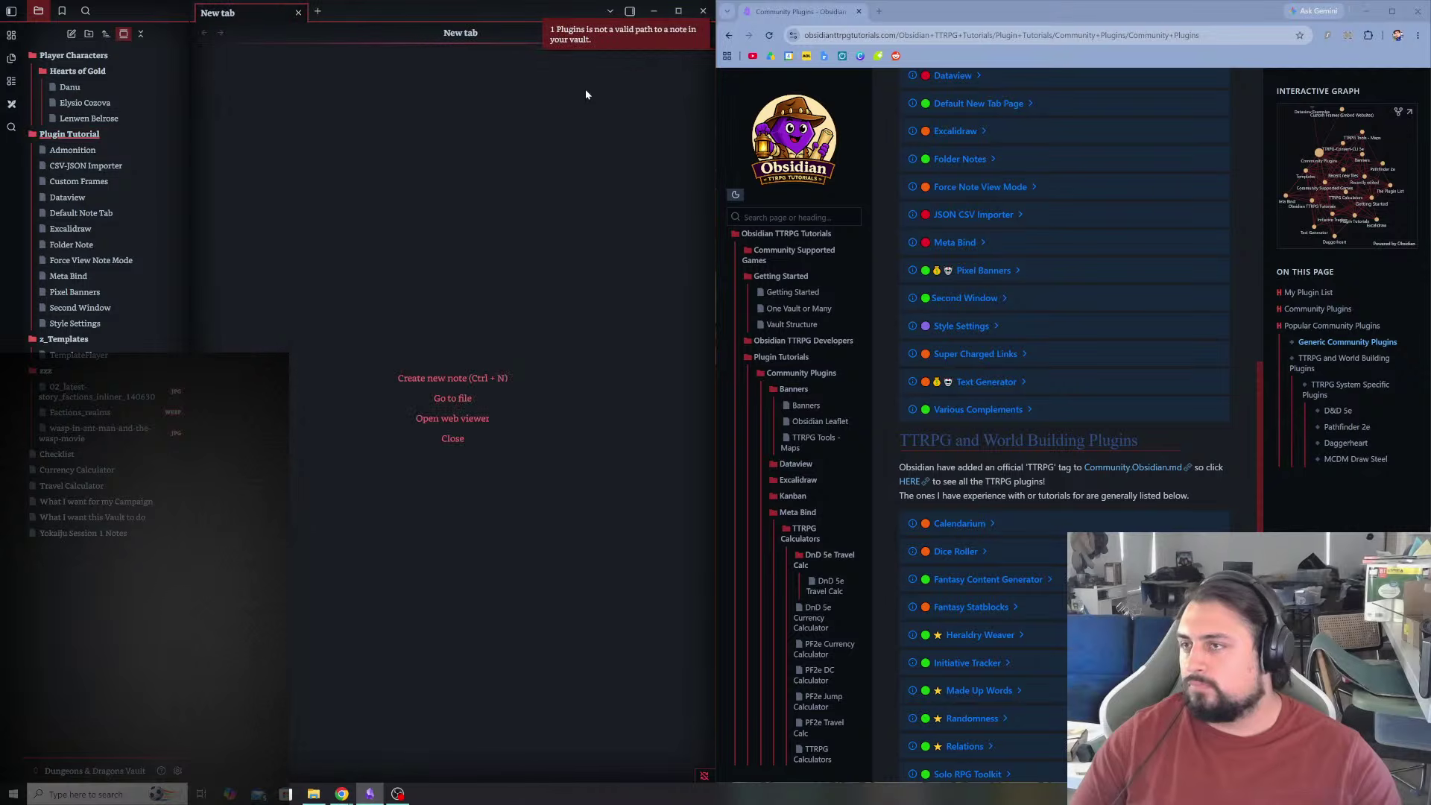
click(177, 772)
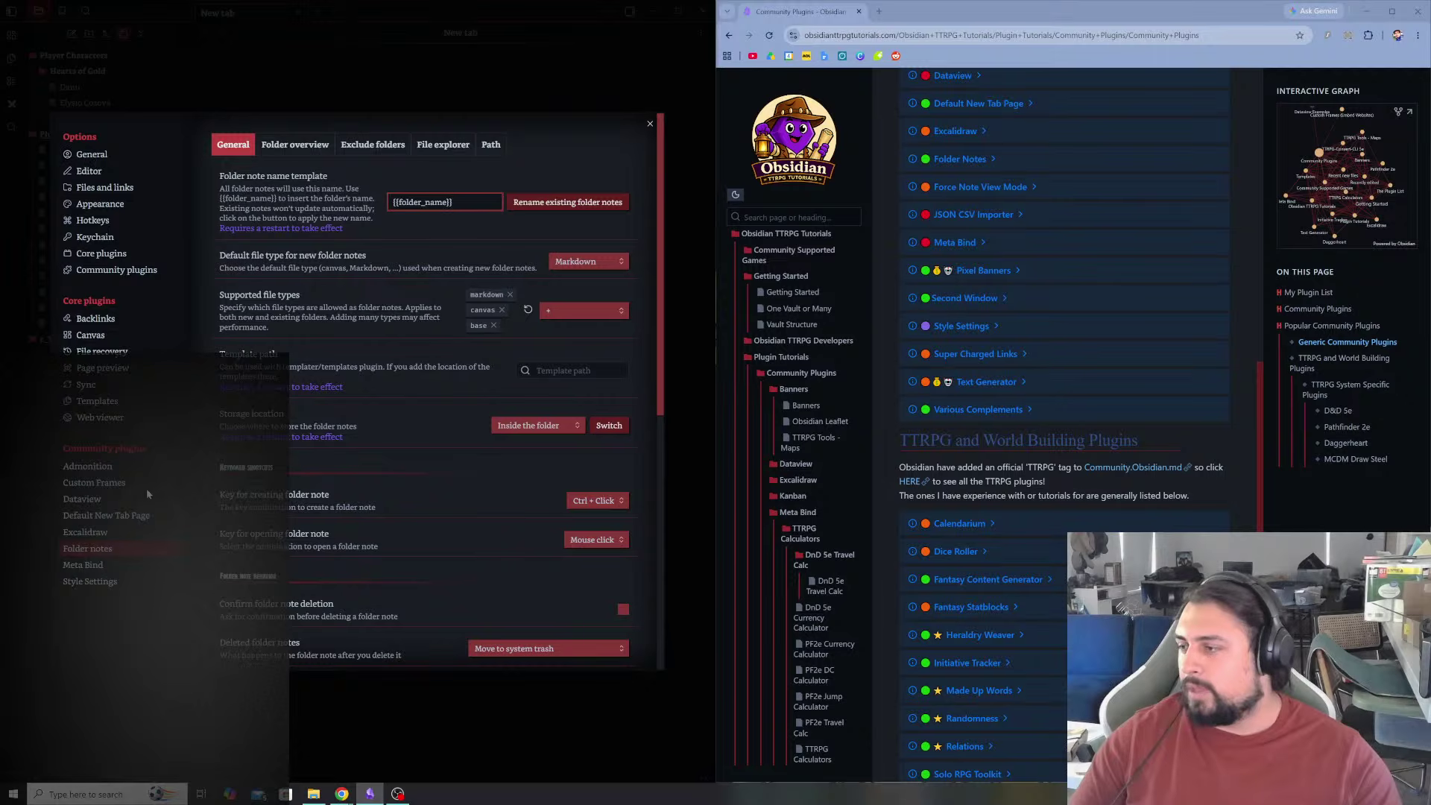
click(109, 516)
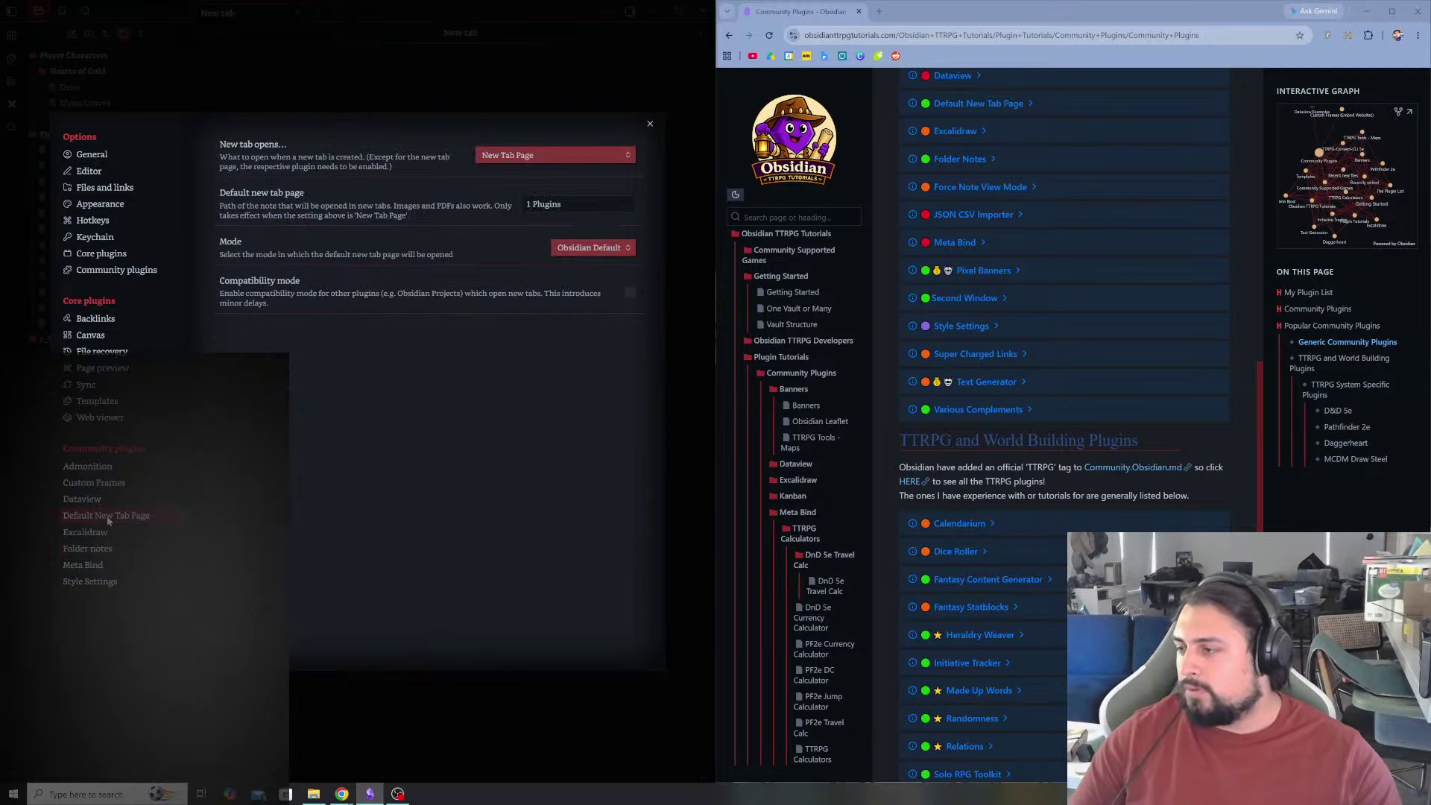
click(550, 204)
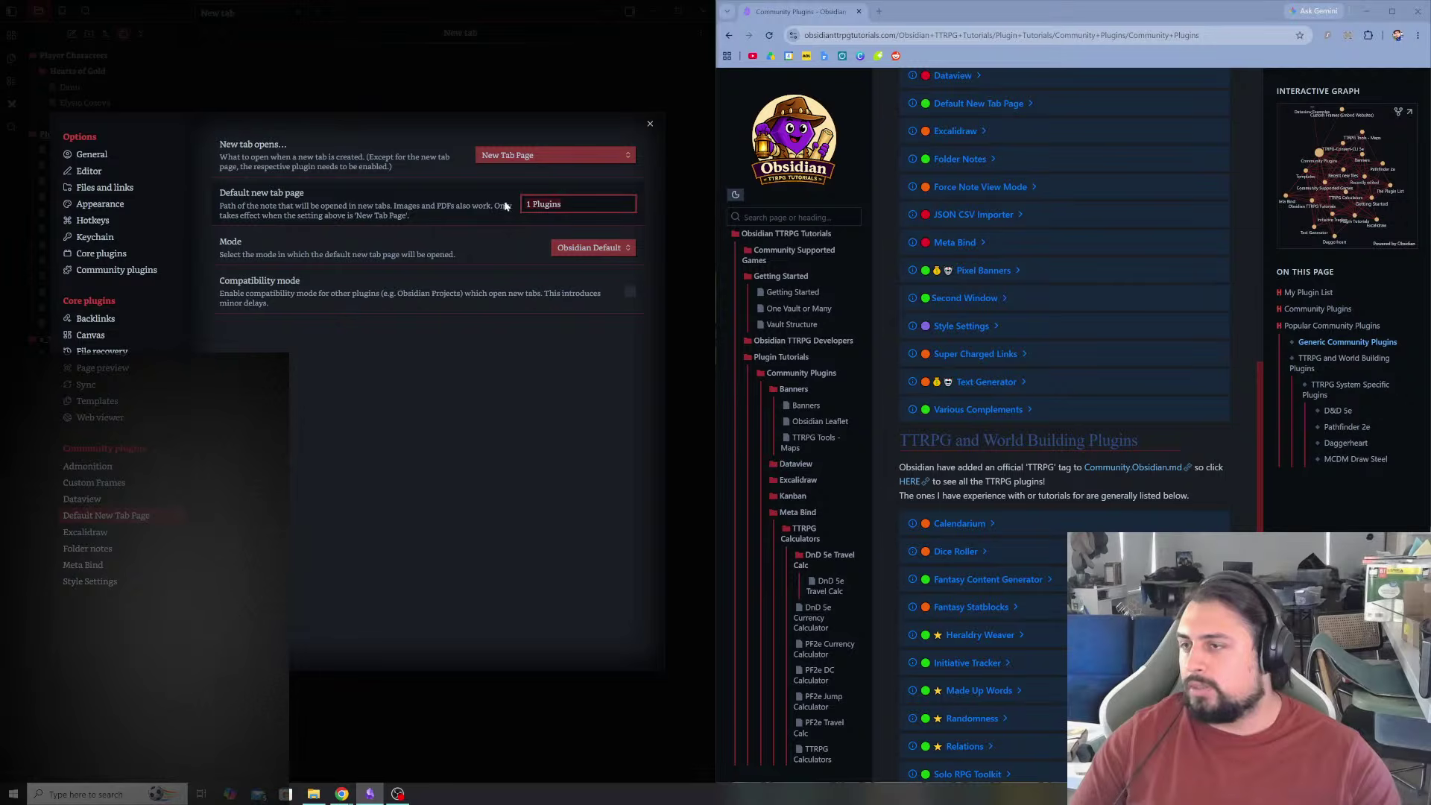
key(ctrl+a)
text(Plug)
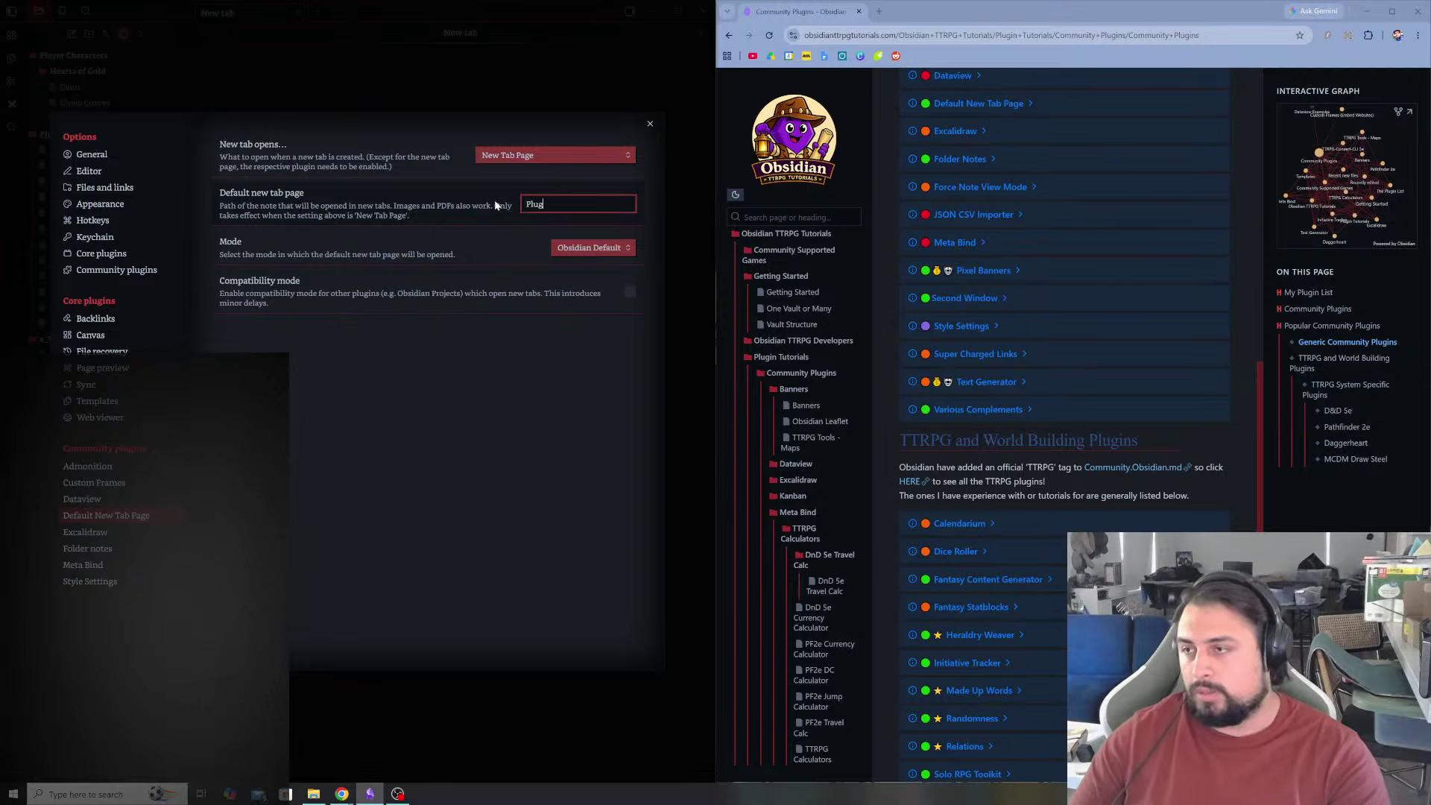
text(in Tutorial)
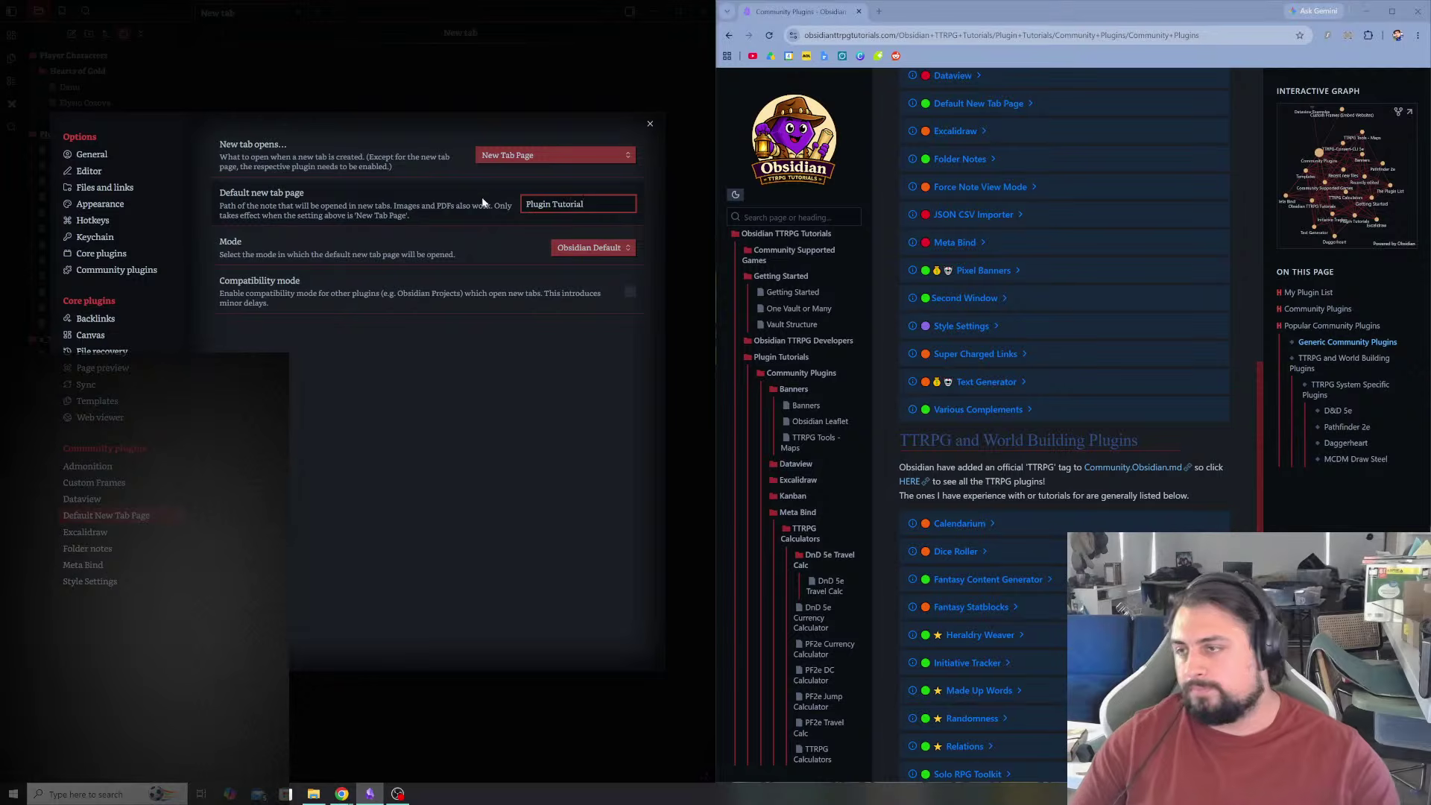
click(486, 377)
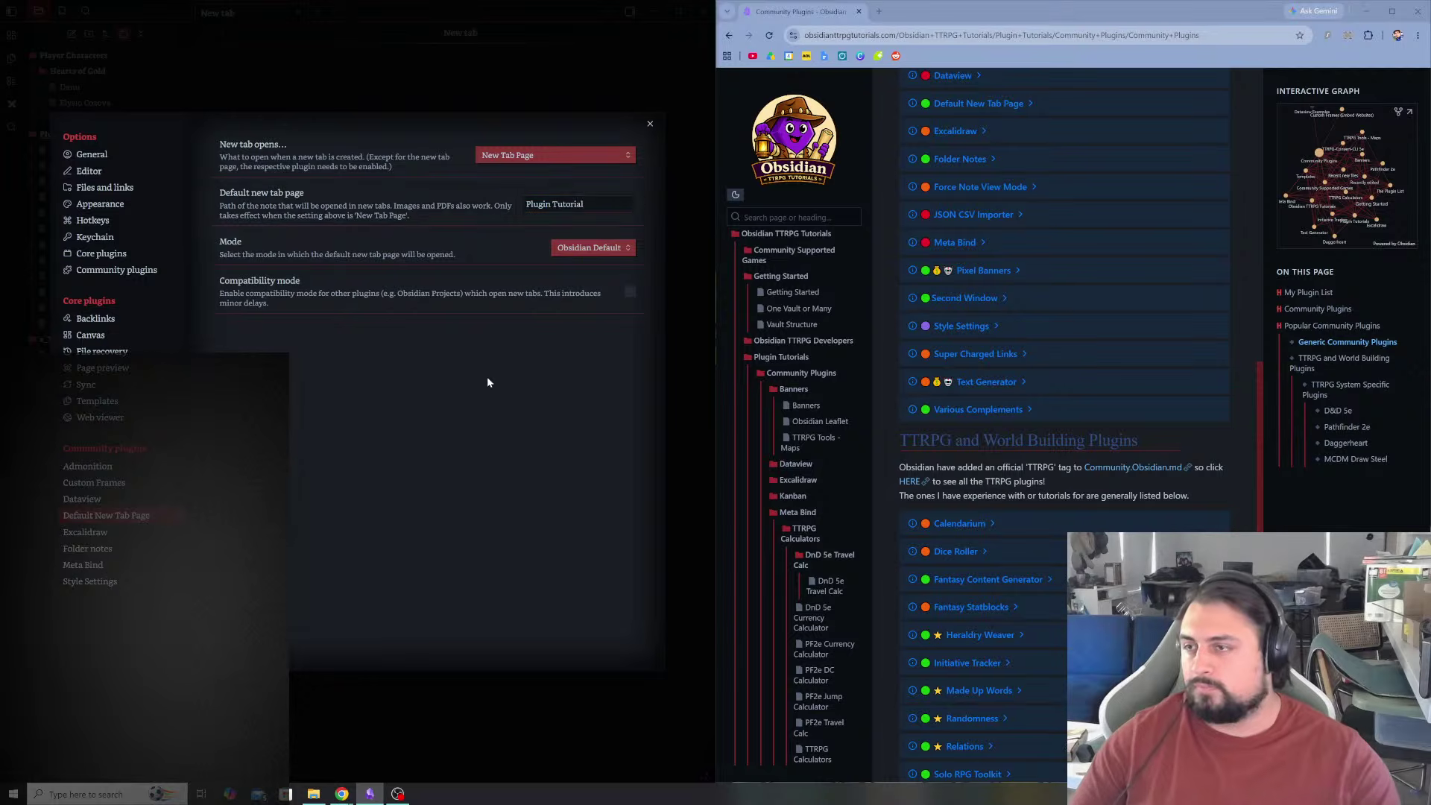
click(649, 125)
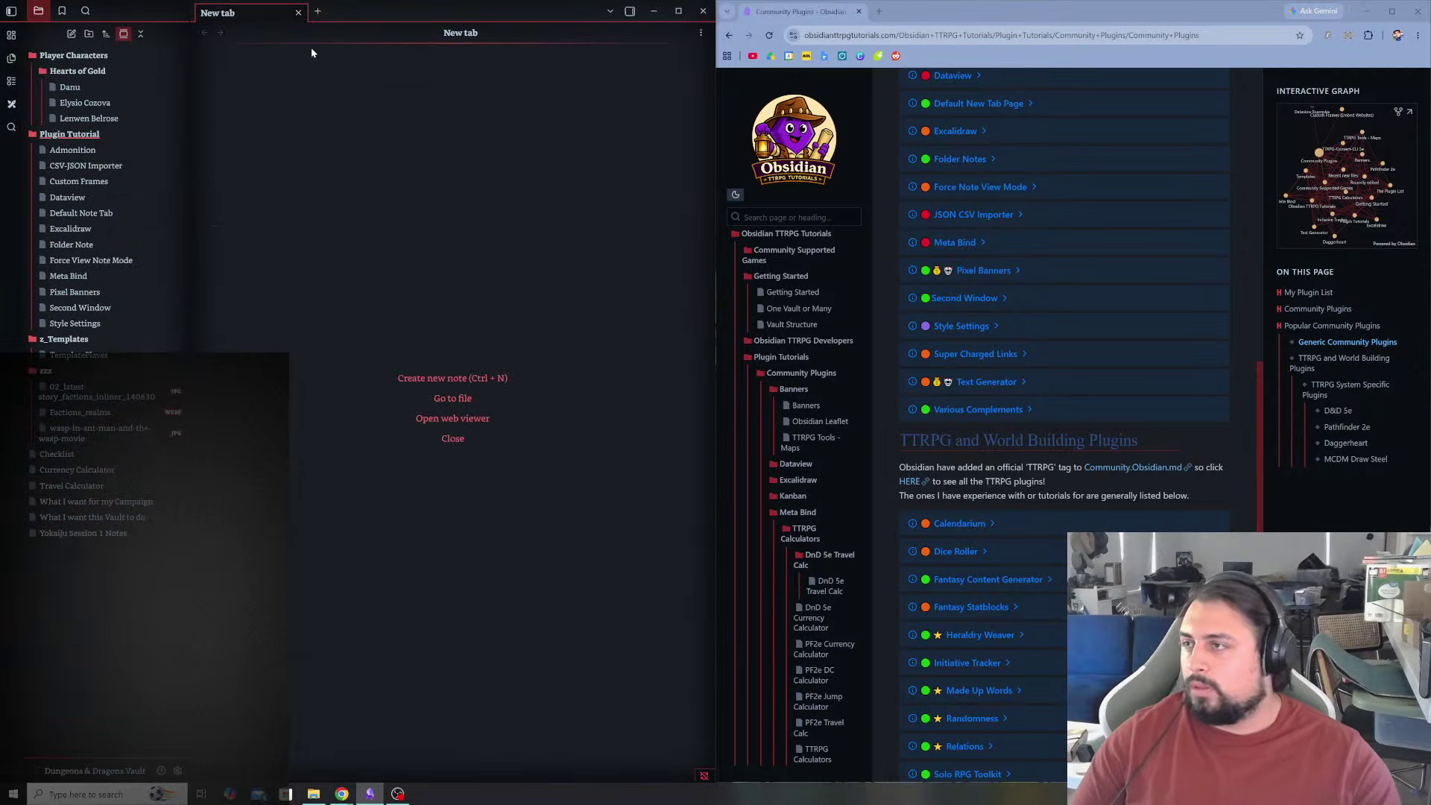
- Open the Plugin Tutorial folder note and remove "(Not Using)" from its Folder Note entry
click(67, 135)
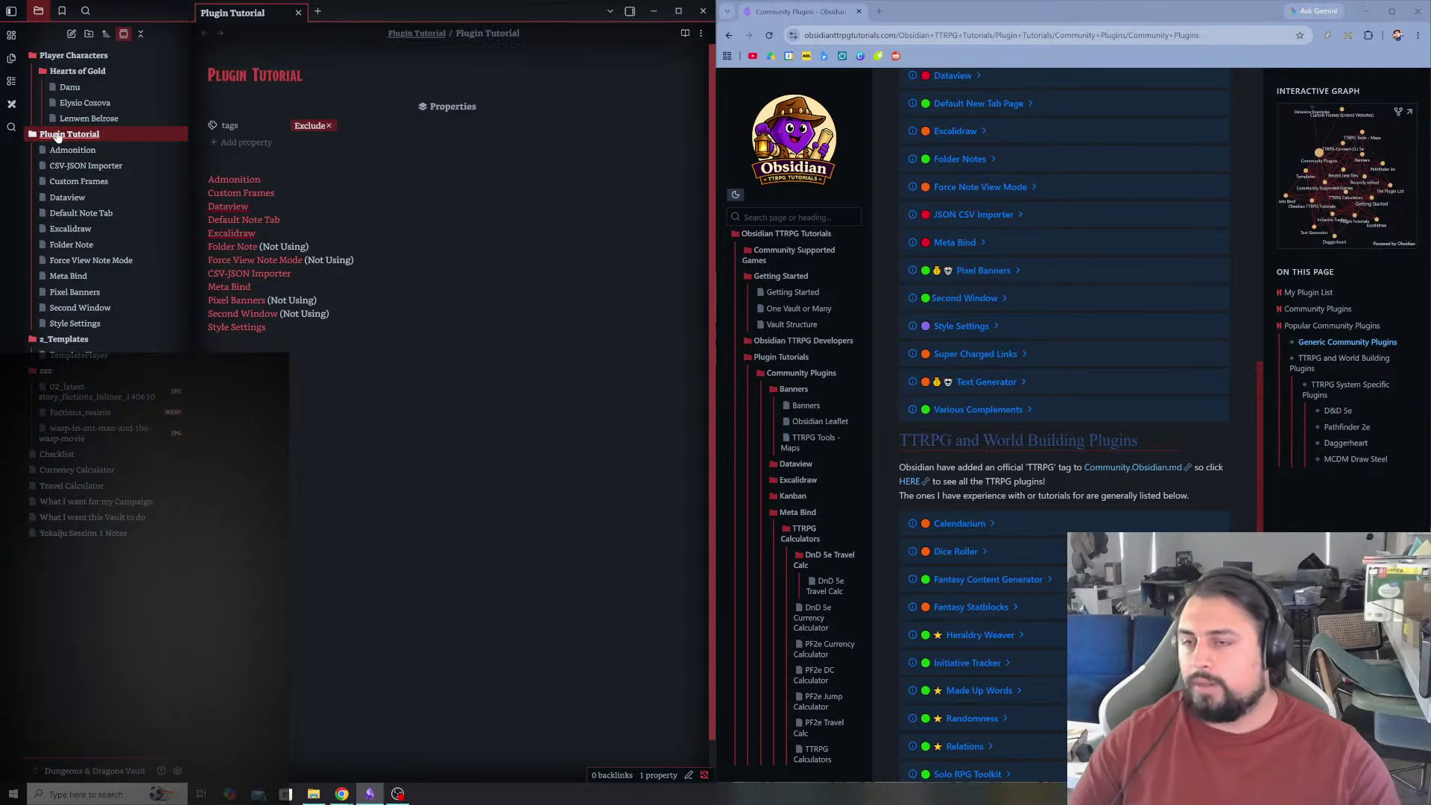
click(308, 246)
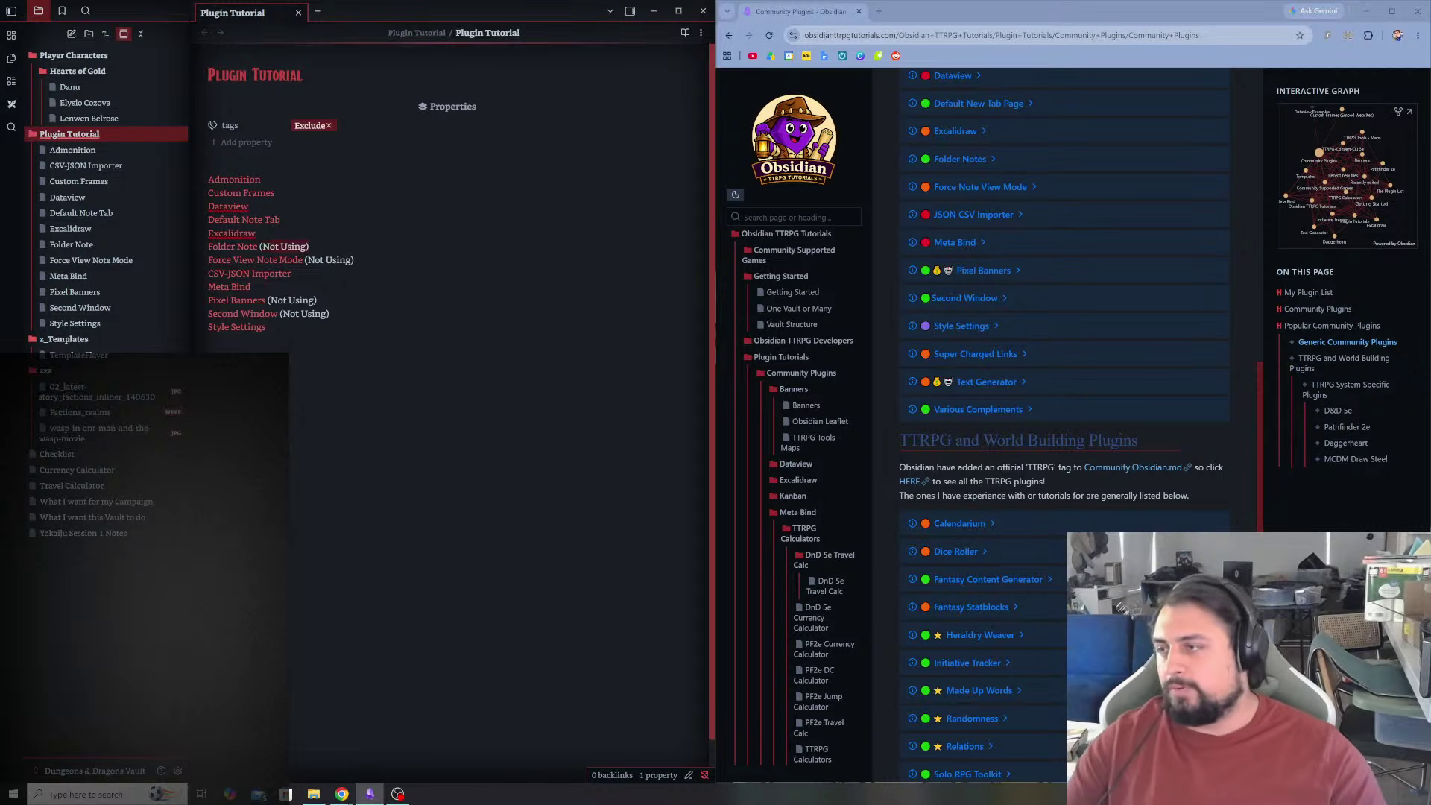
key(Home)
key(BackSpace)
key(BackSpace)
key(BackSpace)
key(BackSpace)
key(BackSpace)
key(BackSpace)
key(BackSpace)
key(BackSpace)
key(BackSpace)
key(BackSpace)
key(BackSpace)
key(BackSpace)
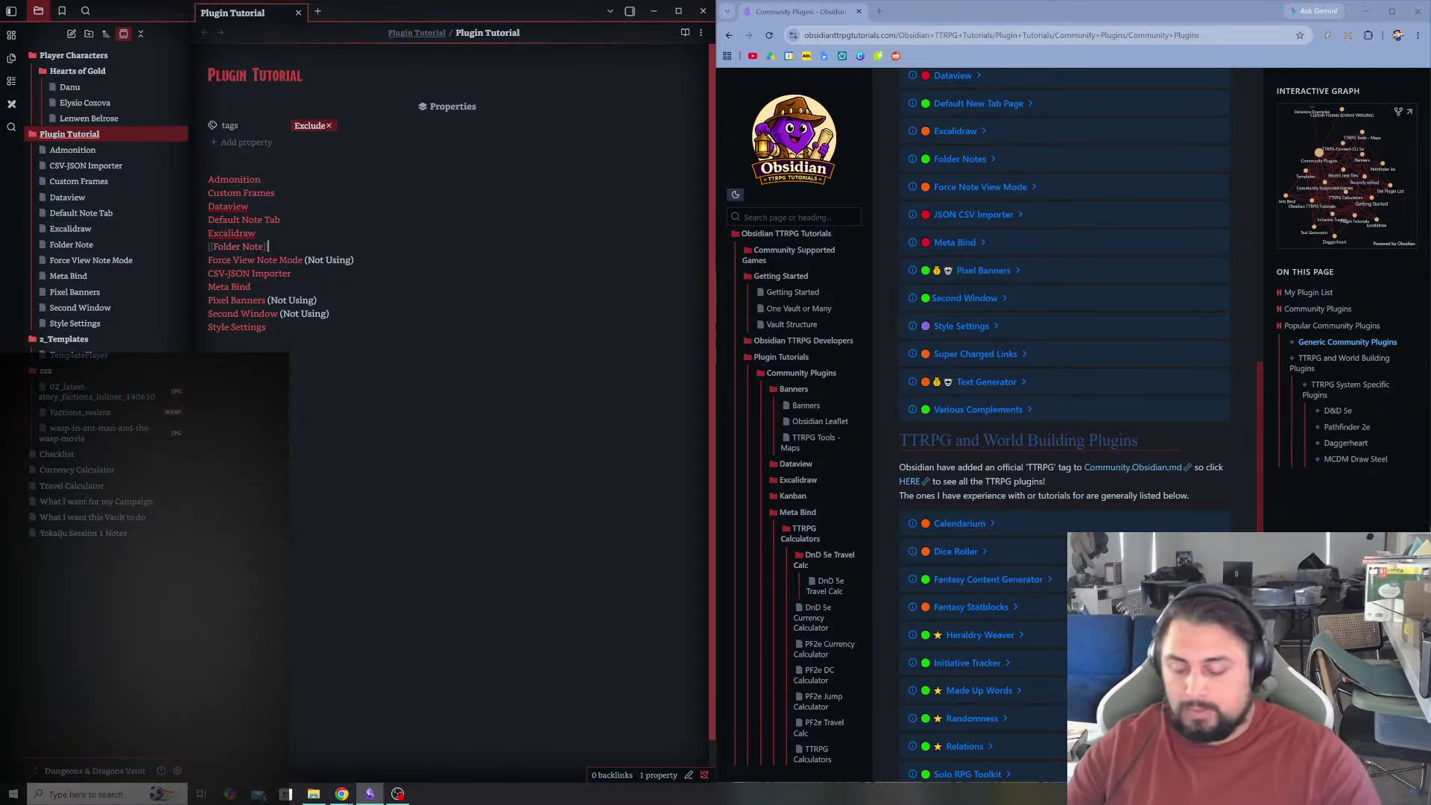
click(261, 286)
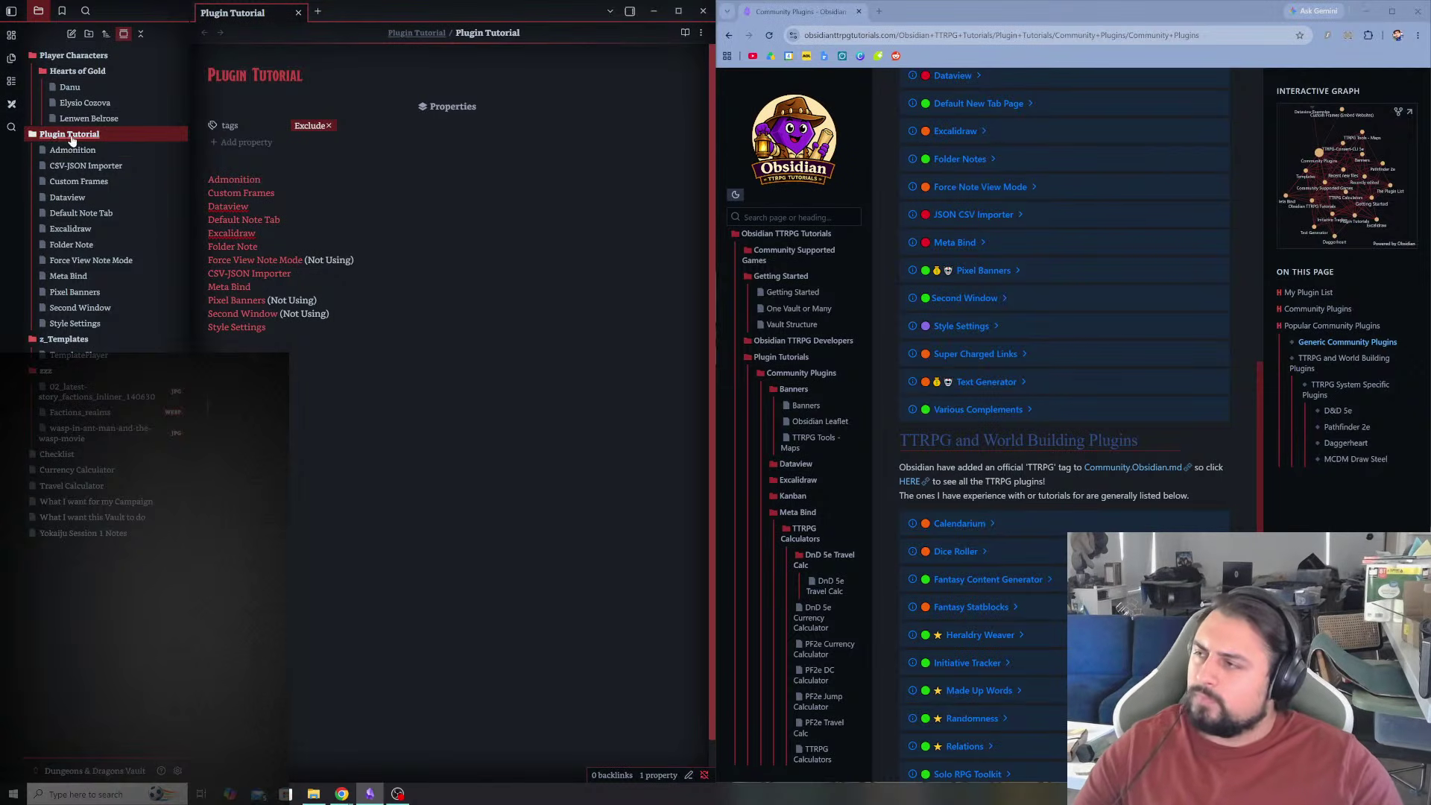
- Review the general settings of the Folder notes plugin, including storage location, shortcuts, note behavior and automation options
click(177, 774)
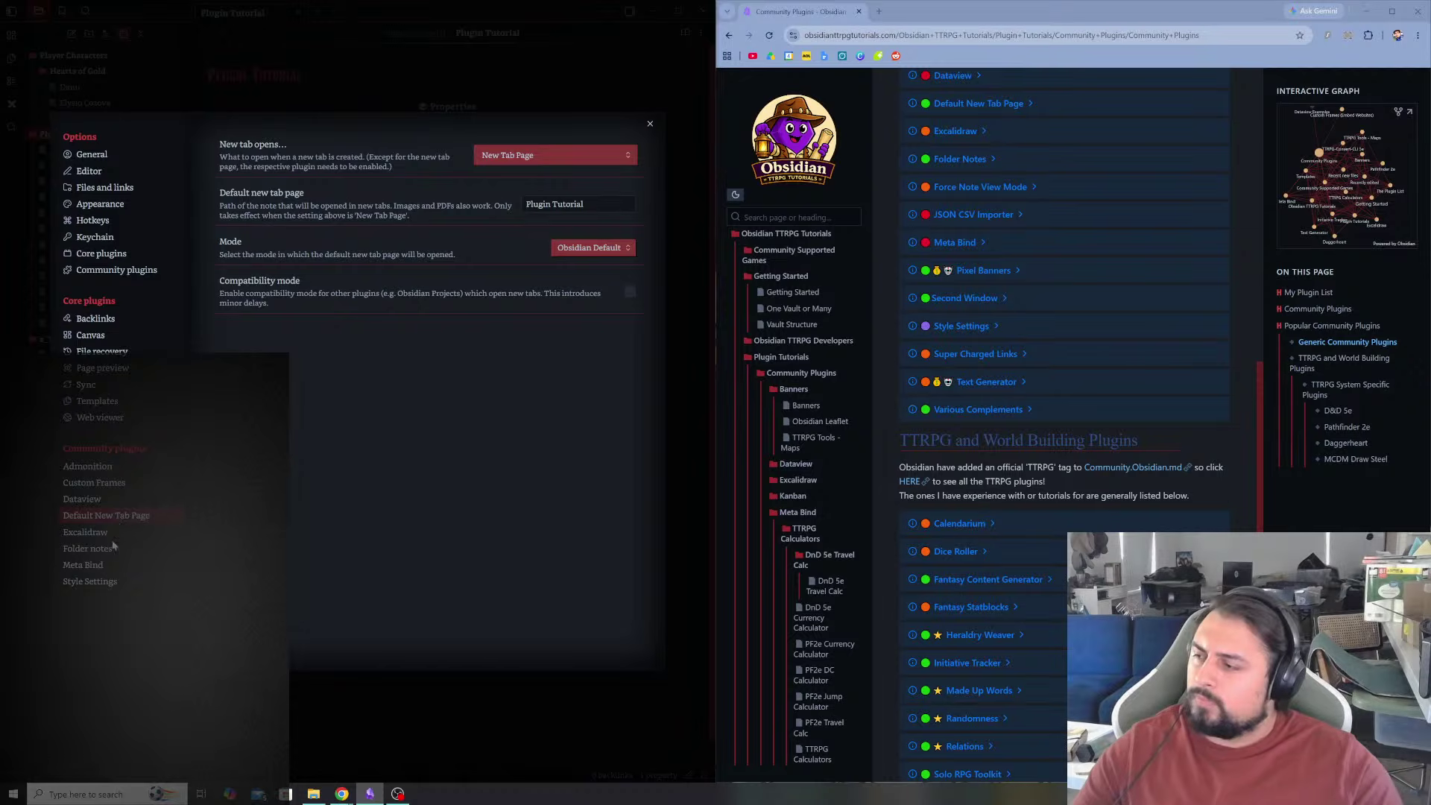
click(87, 550)
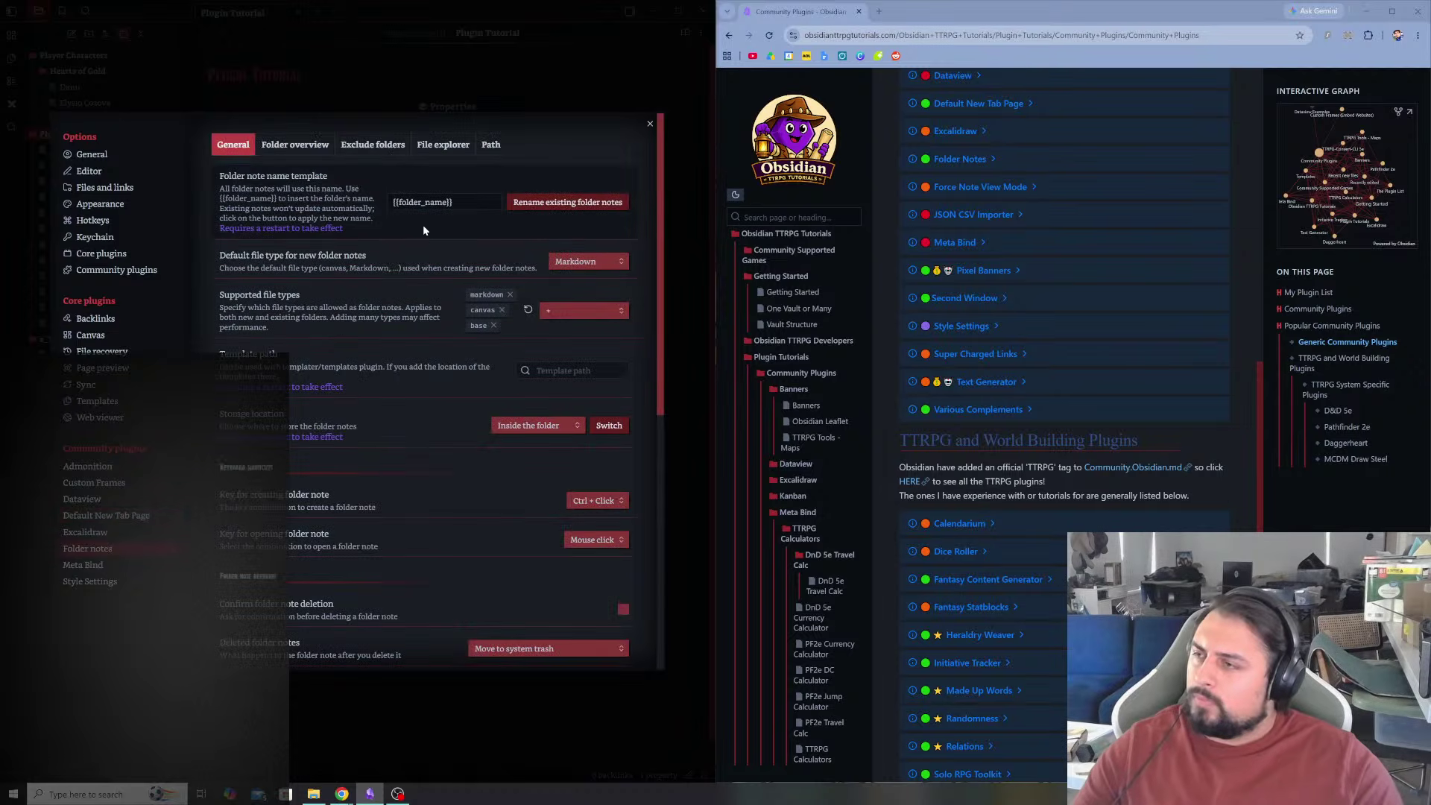
scroll(369, 312, down, 3)
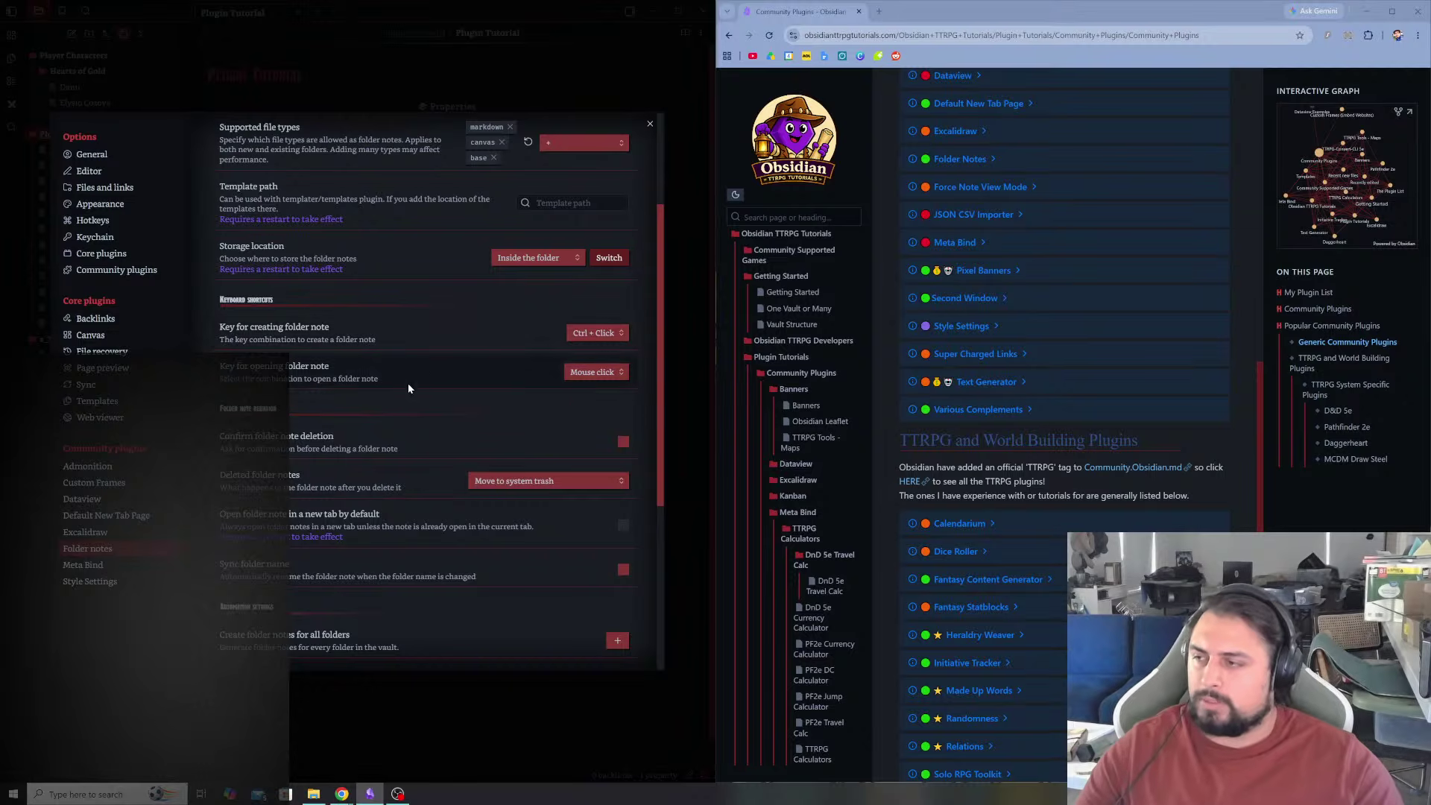
scroll(346, 446, down, 3)
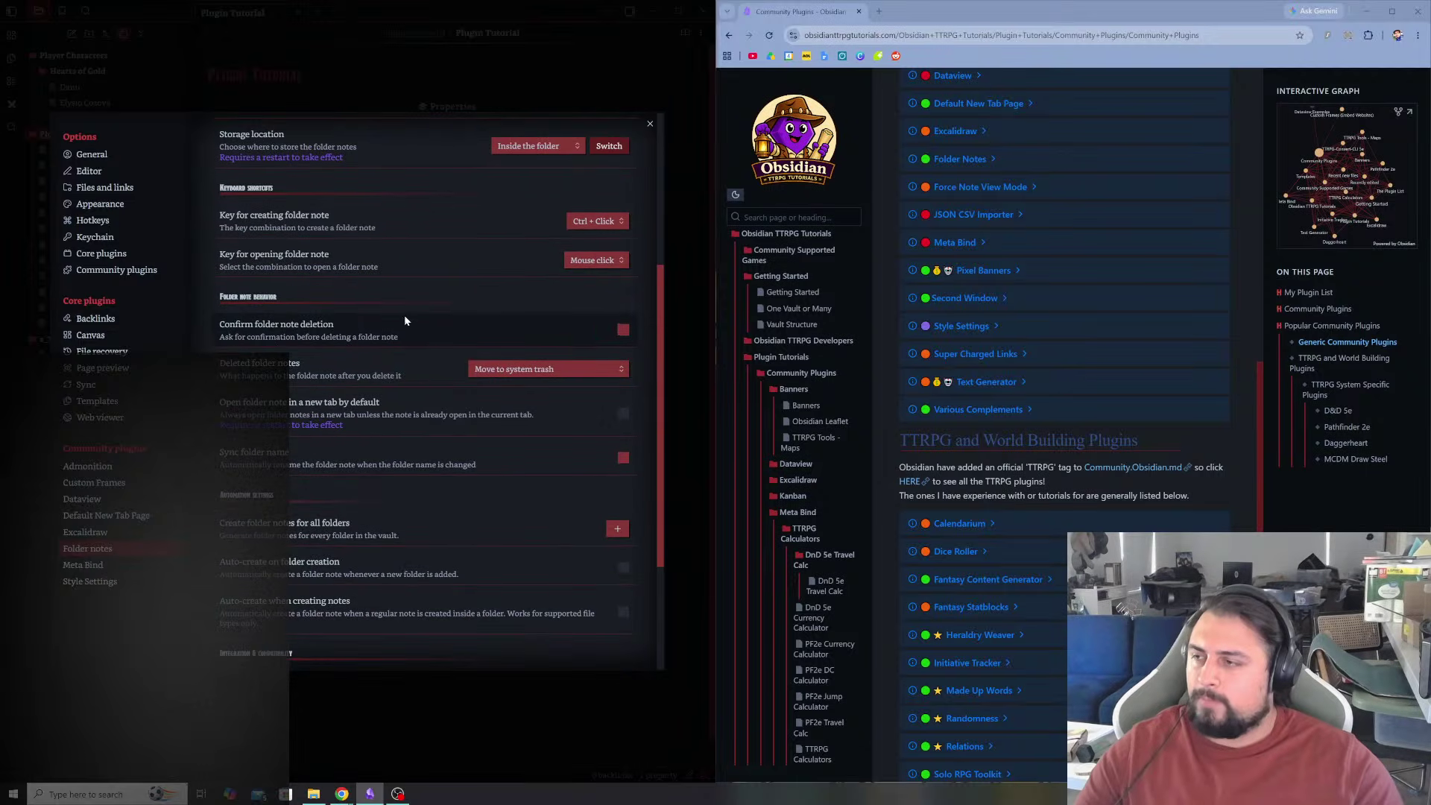
scroll(415, 364, down, 1)
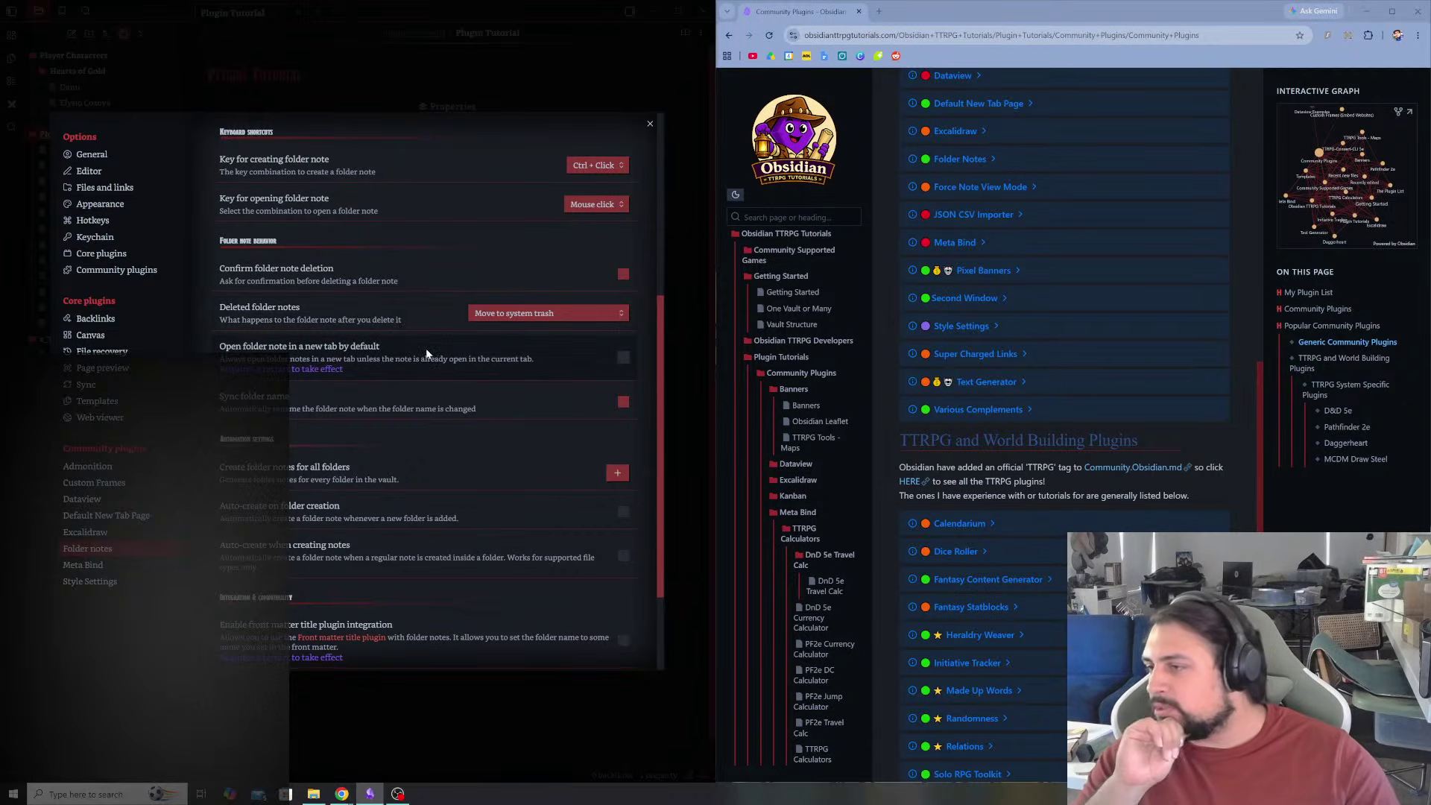
scroll(426, 347, down, 2)
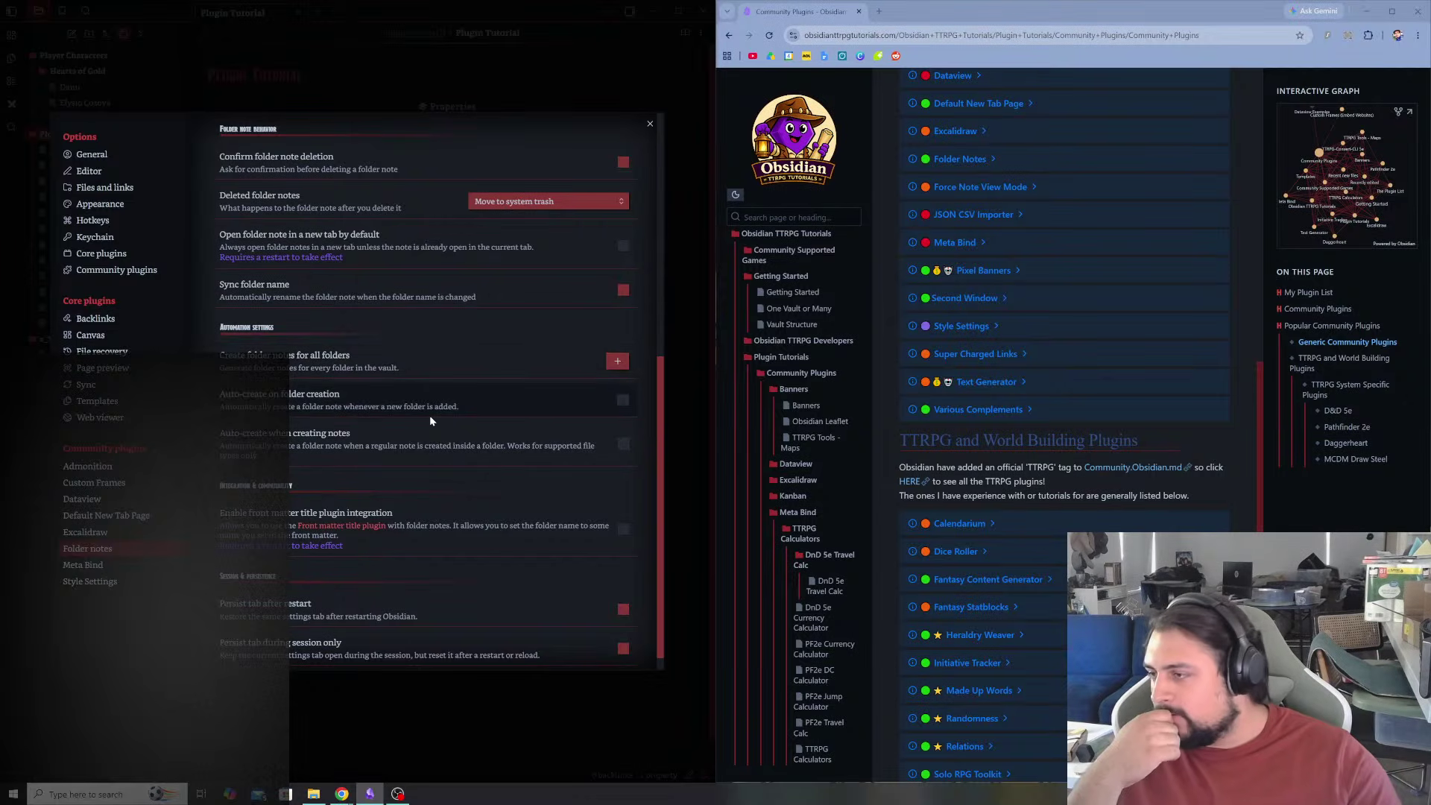
scroll(430, 414, down, 1)
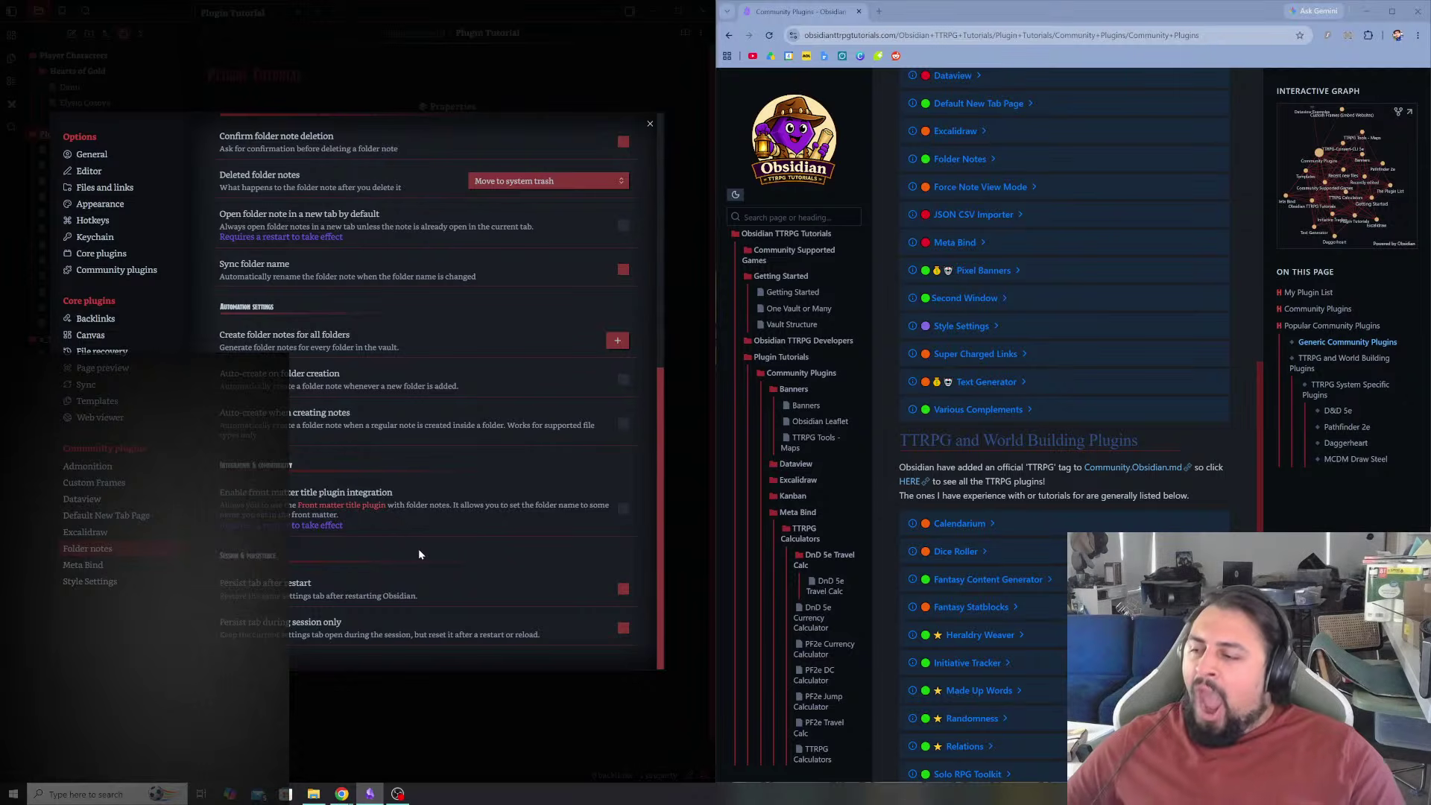
scroll(407, 537, up, 8)
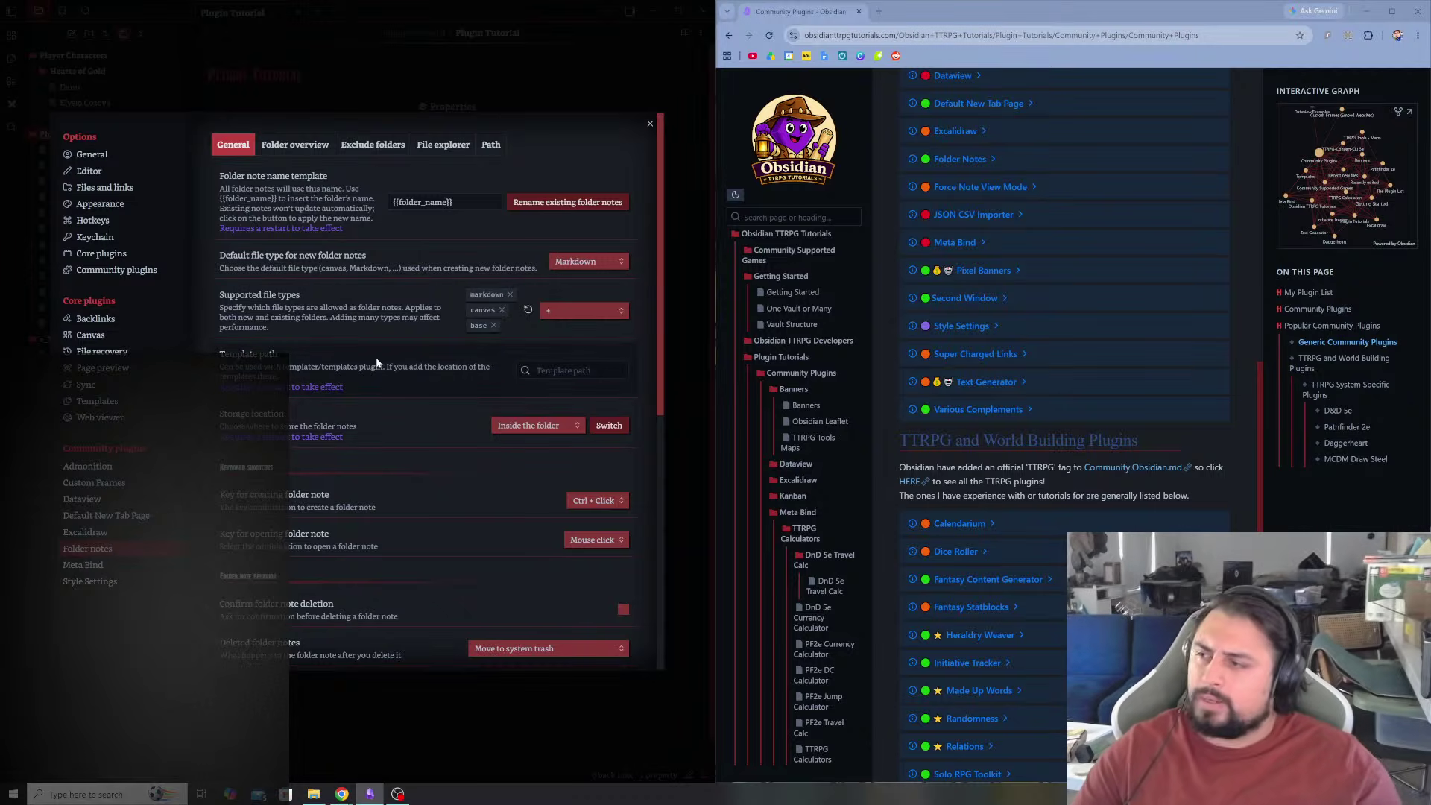
scroll(408, 310, down, 5)
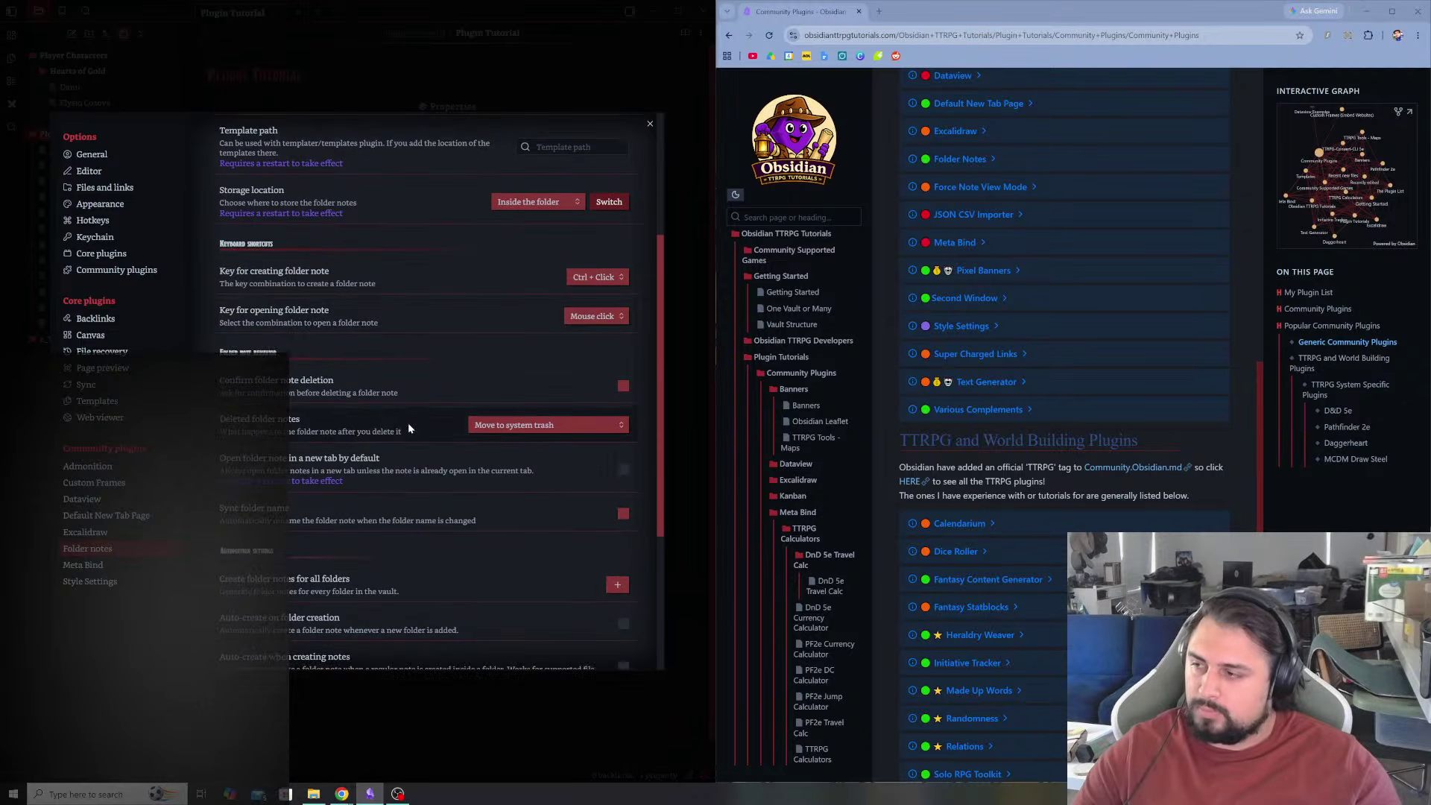
scroll(409, 422, down, 1)
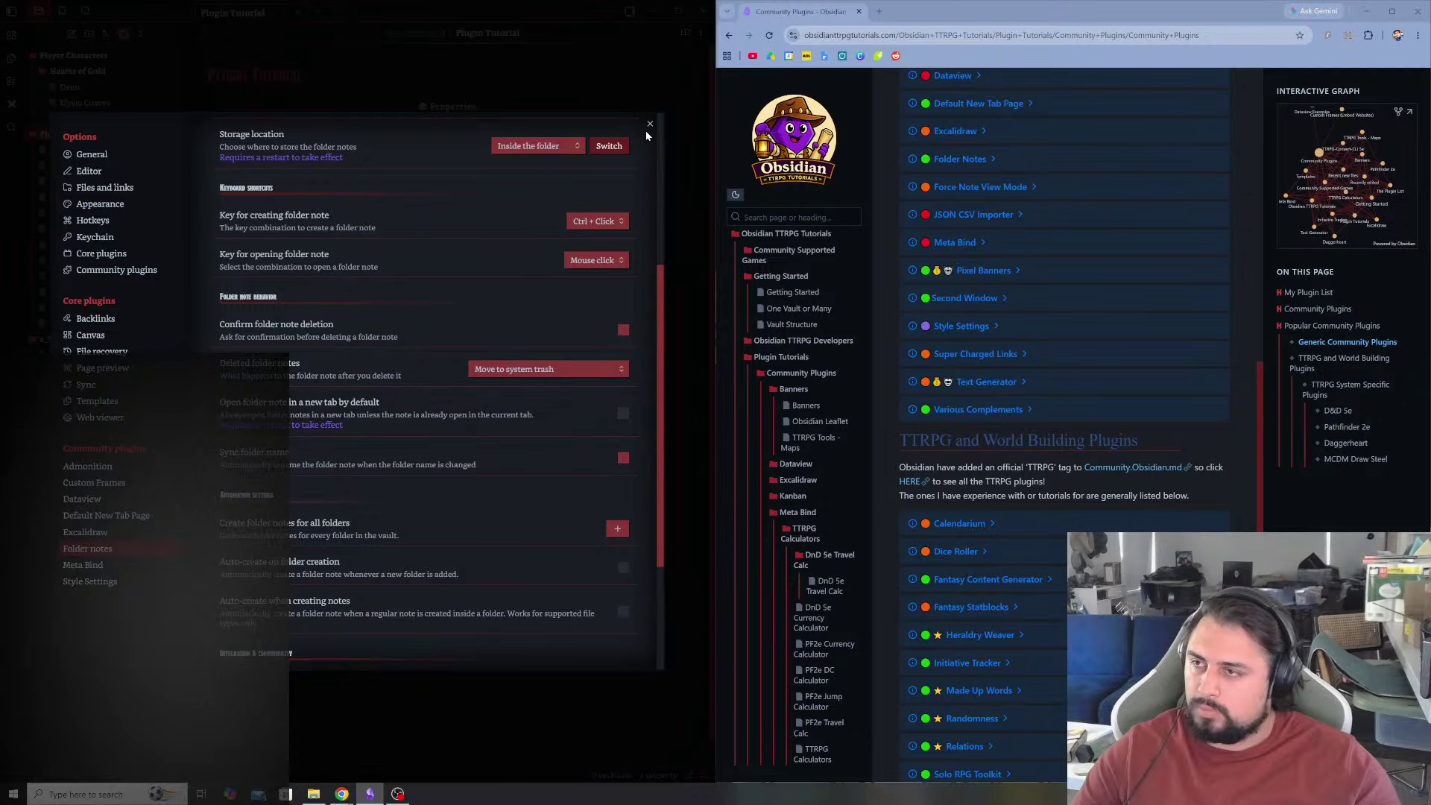
scroll(489, 225, up, 5)
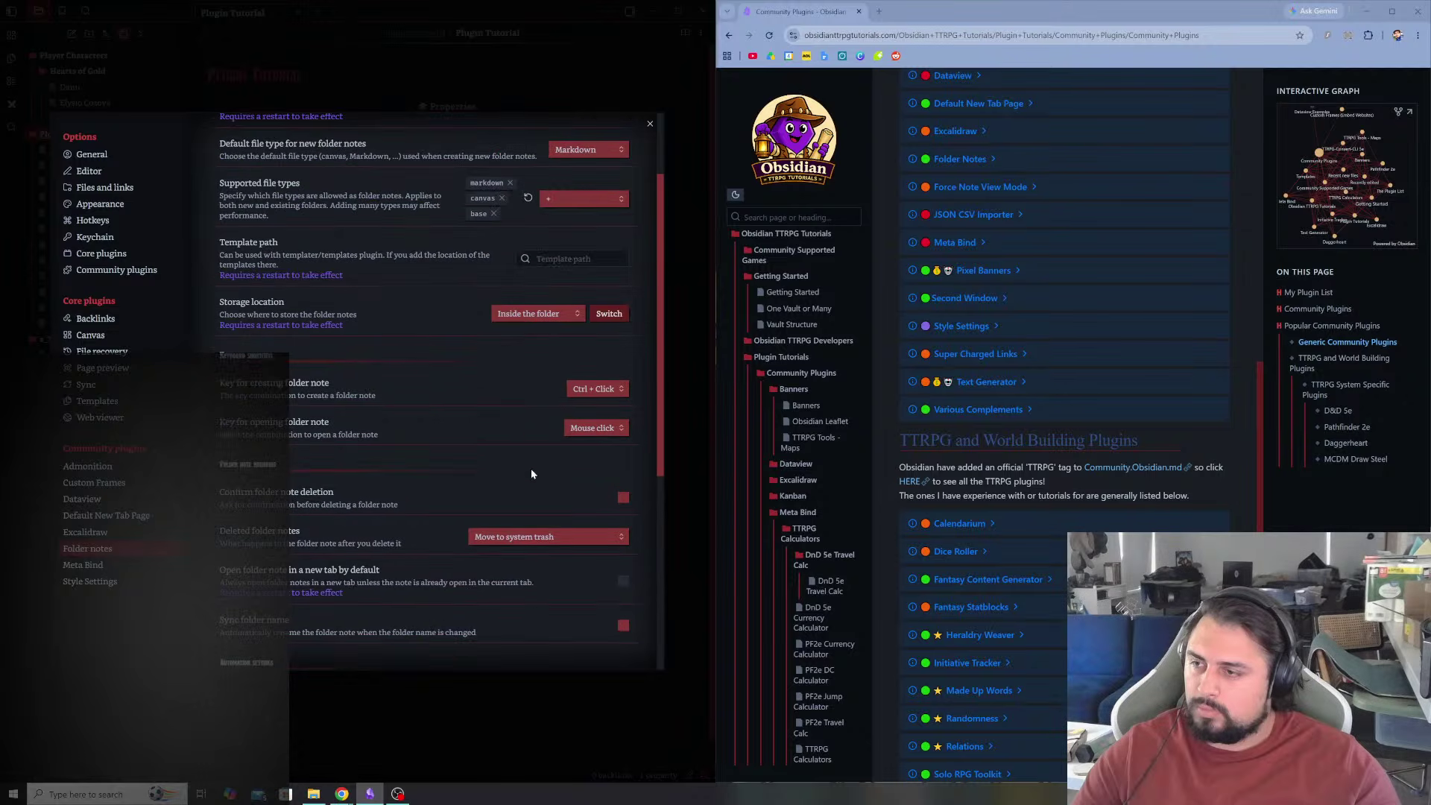
- Check the available choices for the key that opens a folder note, and close the settings
click(597, 539)
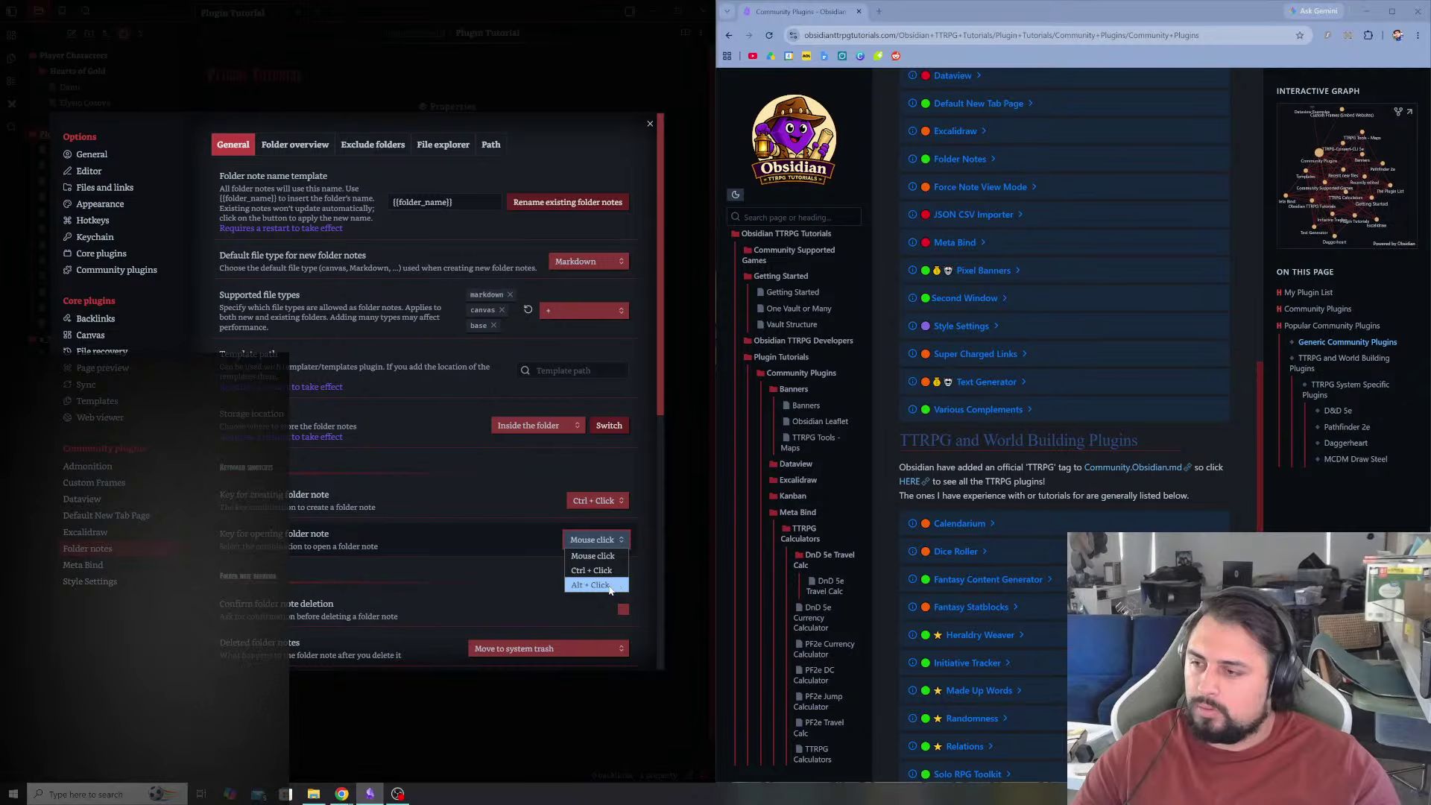
key(Escape)
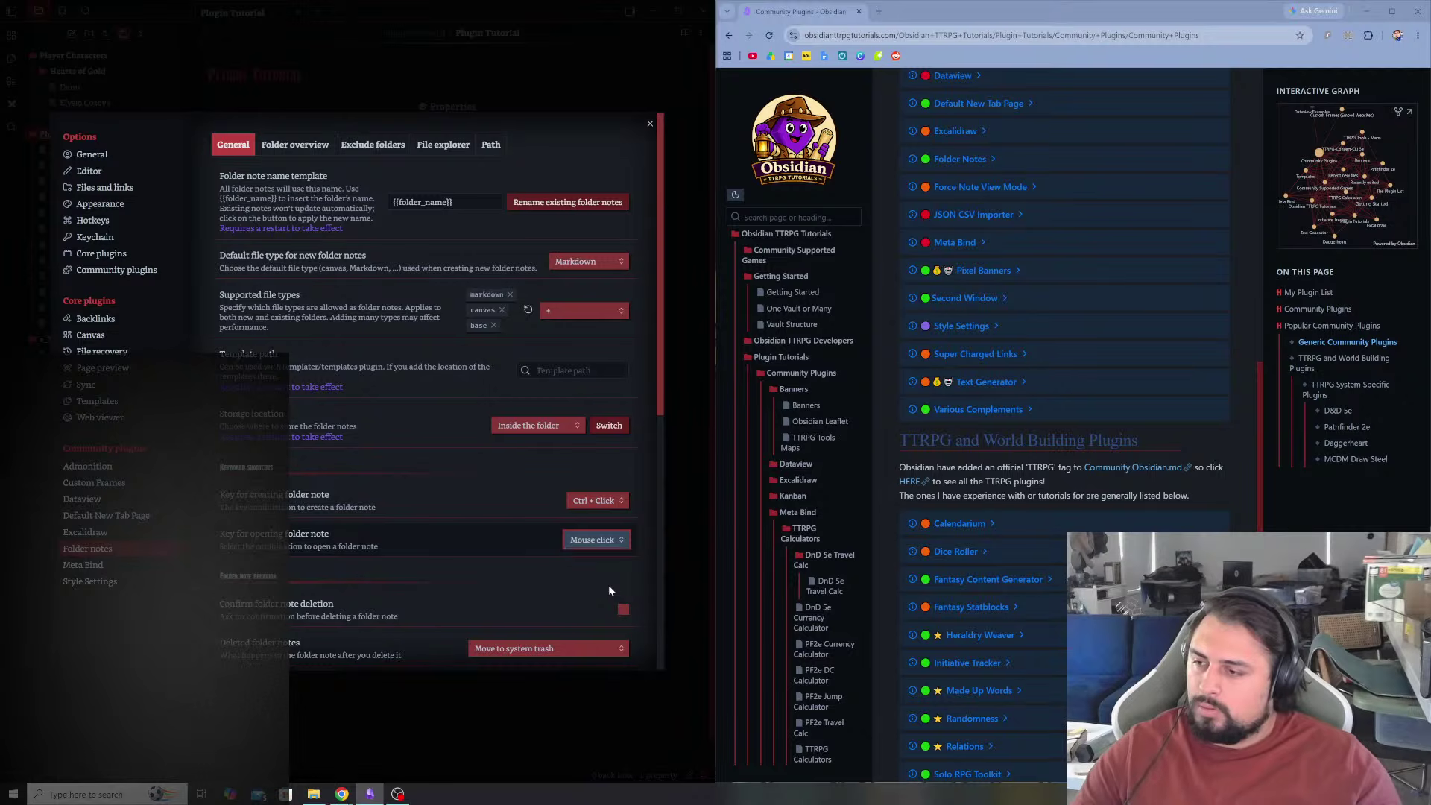
click(651, 122)
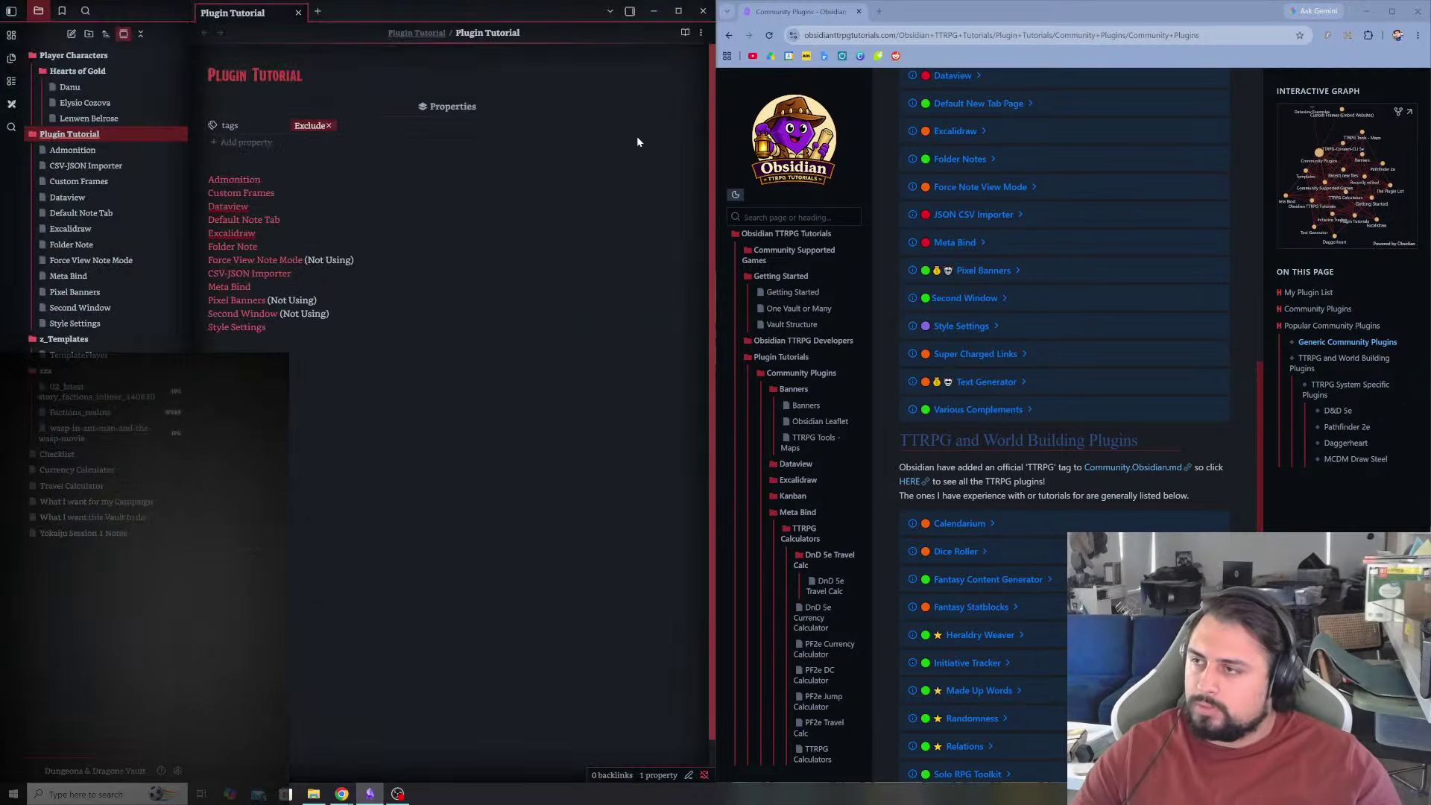
- Test collapsing and expanding the Plugin Tutorial folder, and reopen its folder note from a player character's note
click(105, 133)
click(105, 133)
click(105, 133)
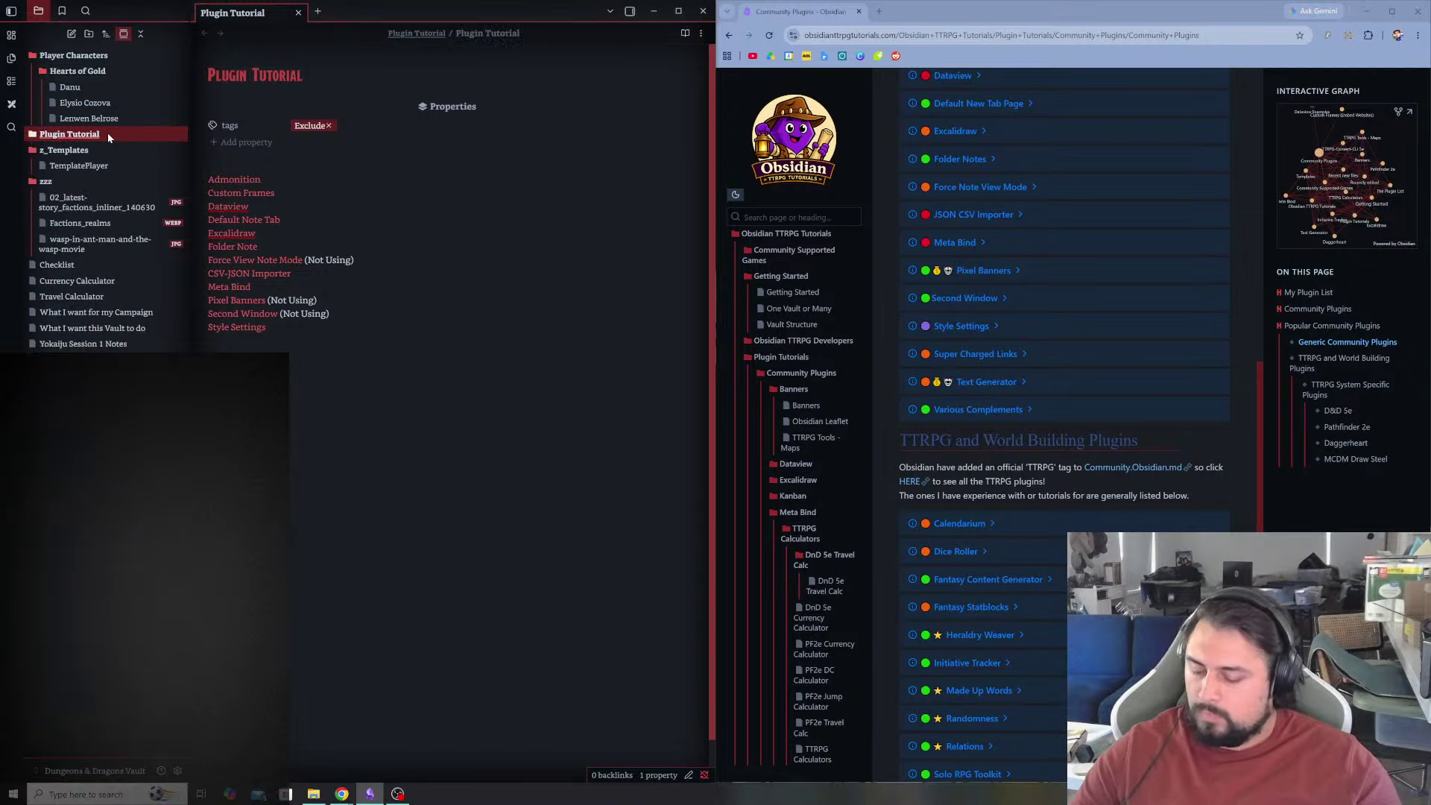
drag(107, 133, 317, 16)
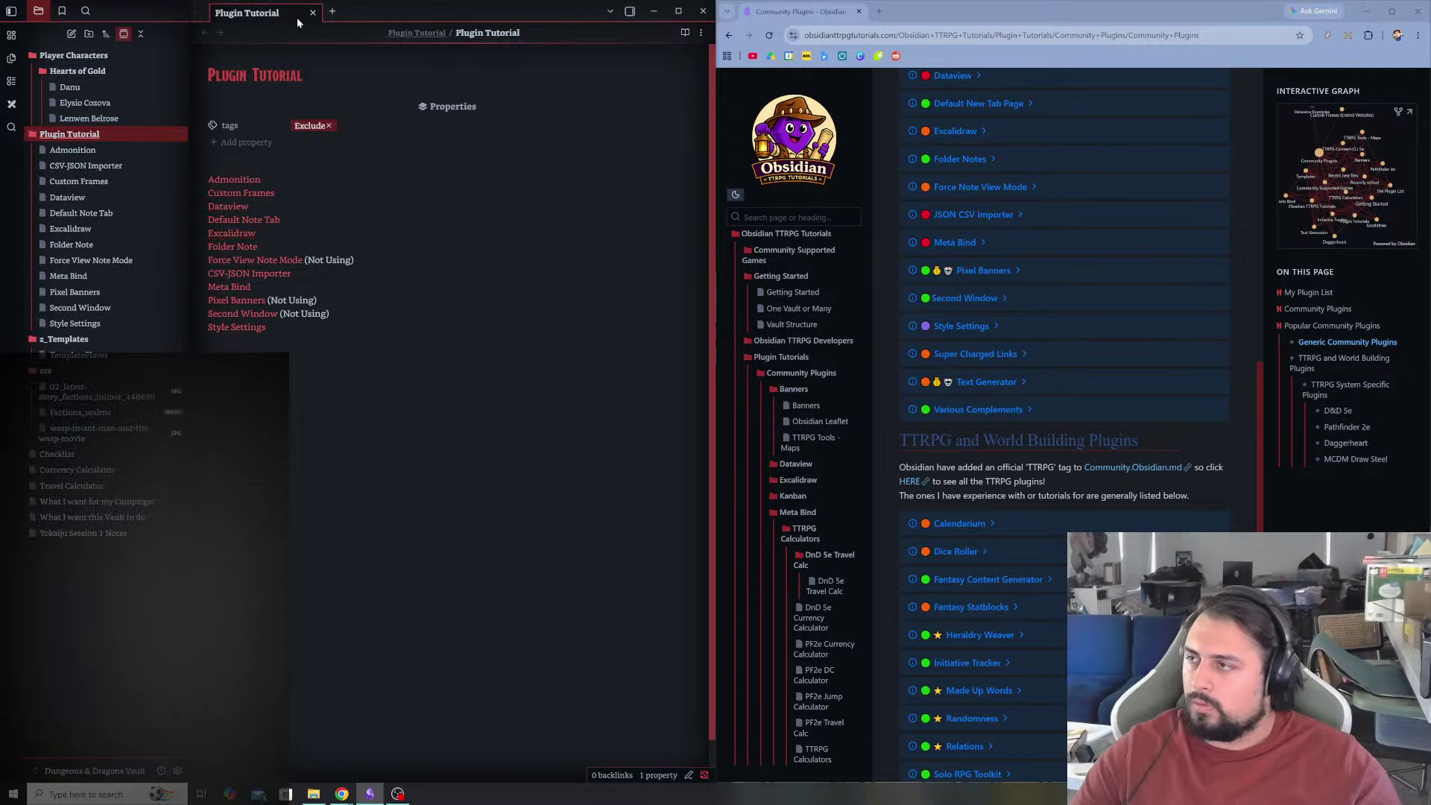
click(140, 88)
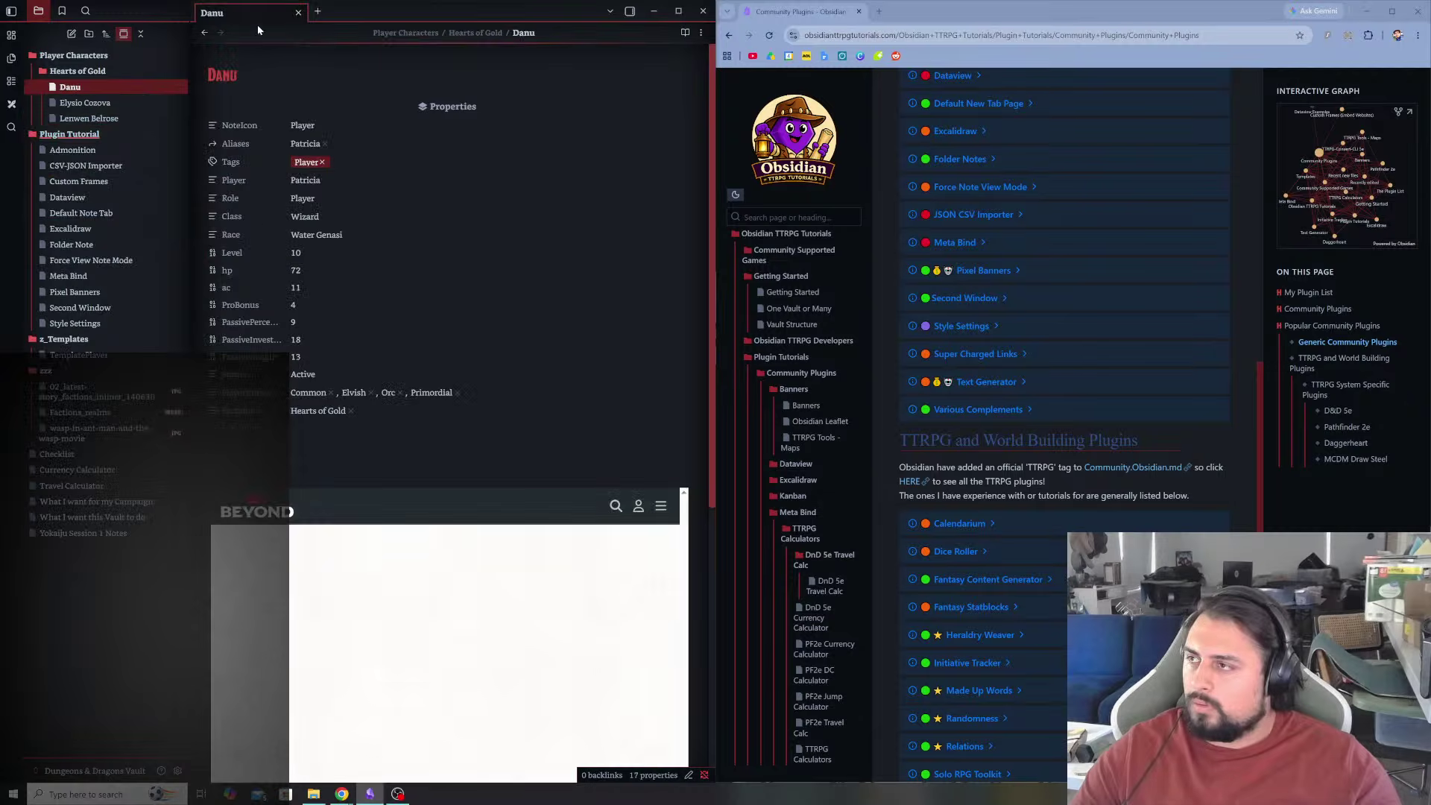
click(97, 137)
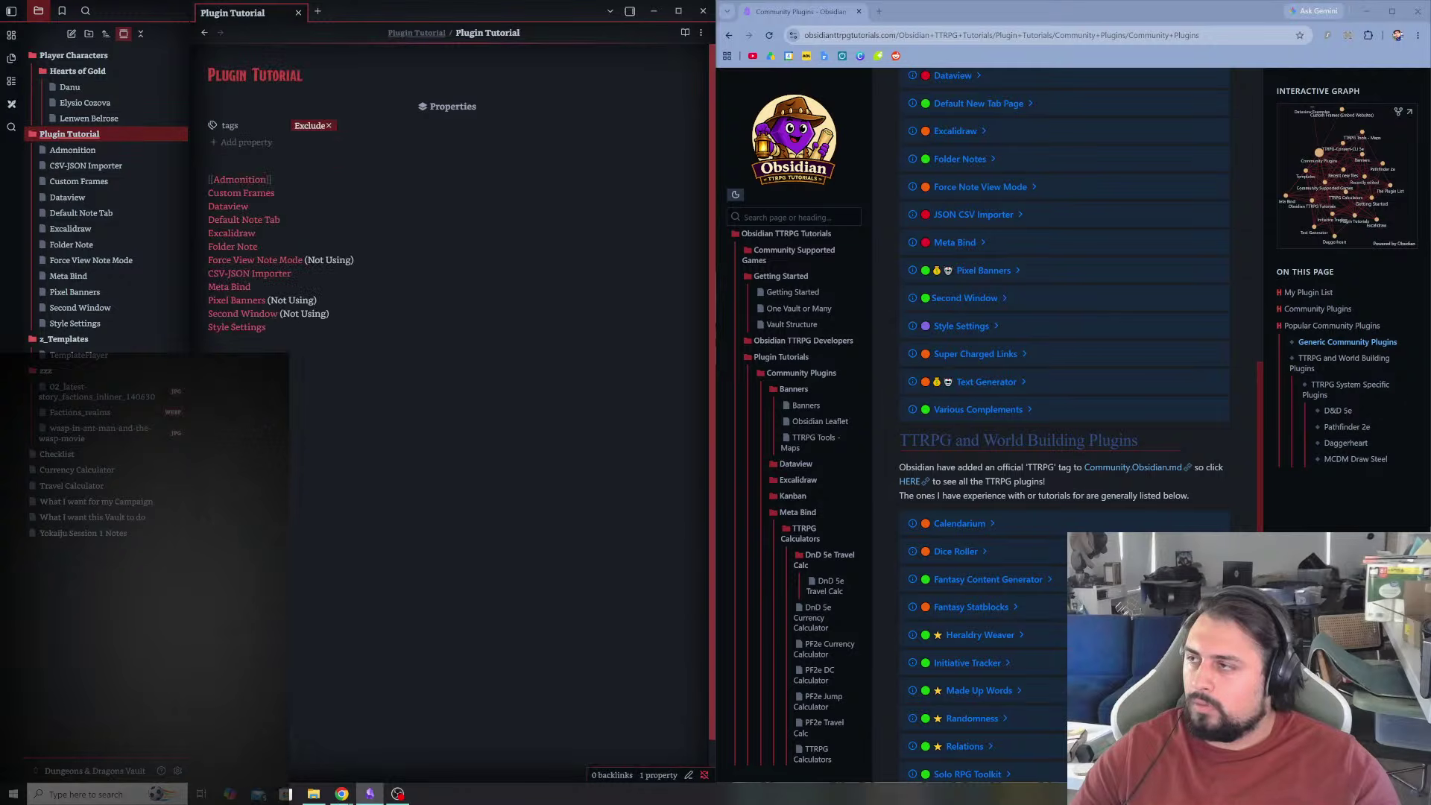
click(88, 139)
click(88, 138)
click(87, 138)
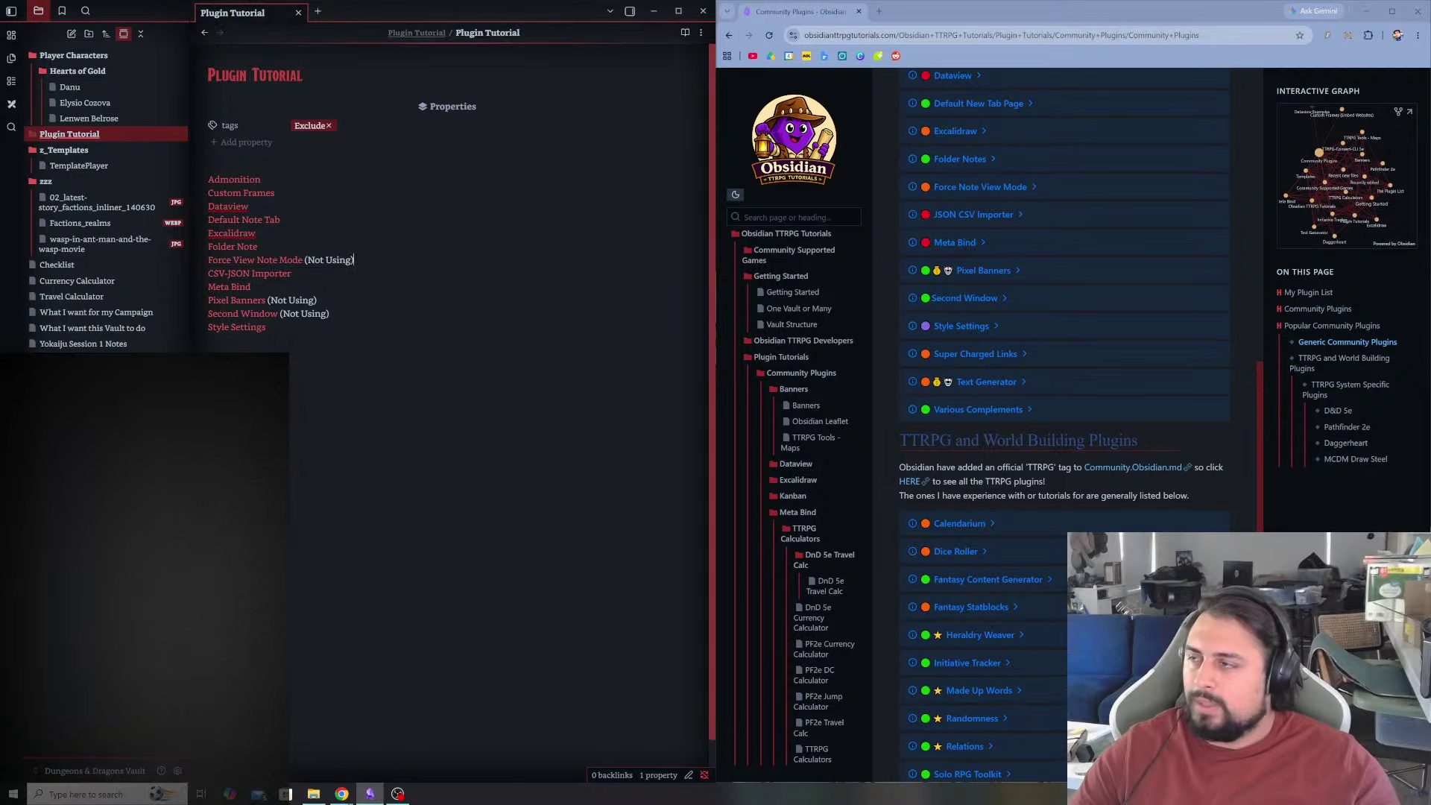
- Open the Folder Note page for editing and start a new paragraph: "Edit: I've decided I am actually going to use this plugin. I find"
click(241, 246)
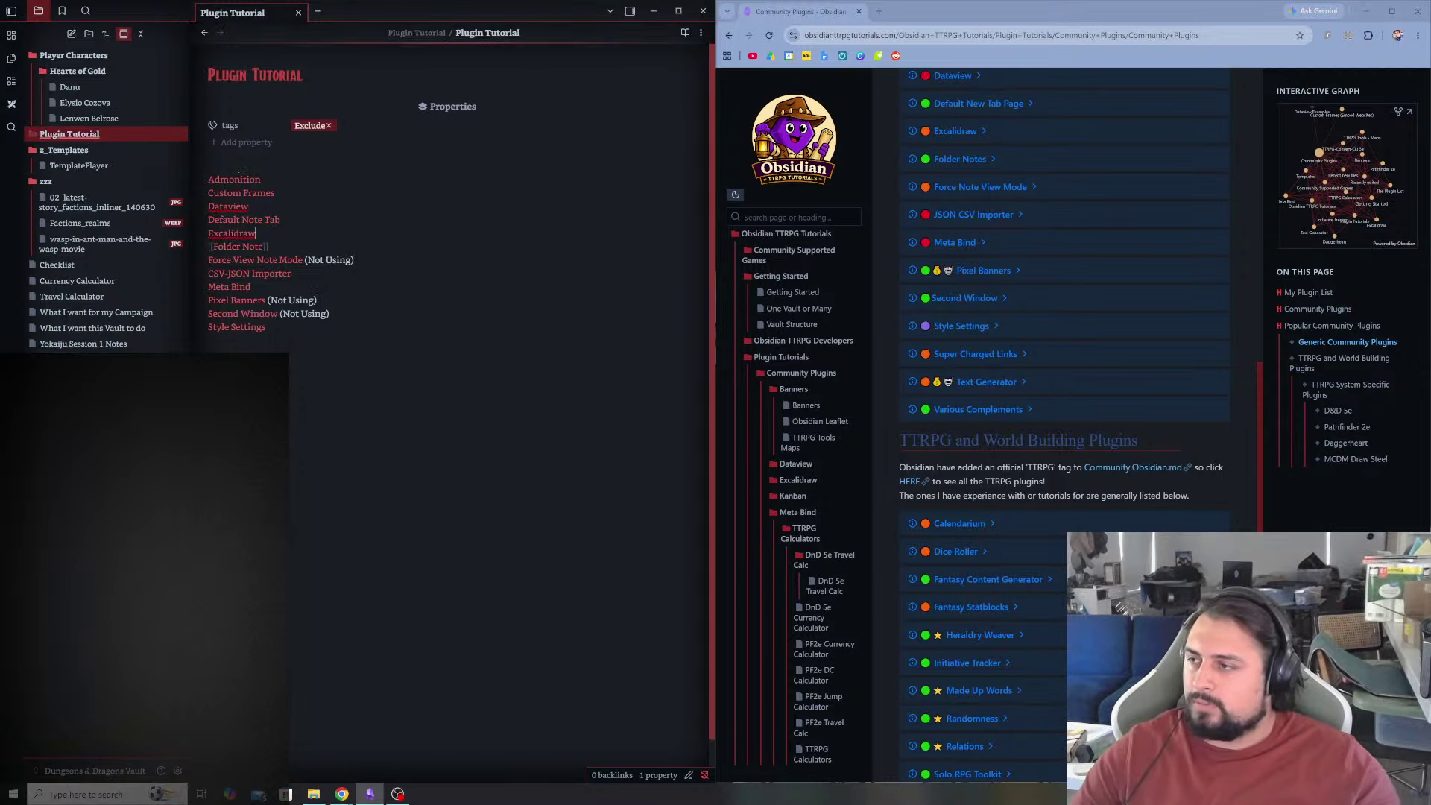
click(246, 247)
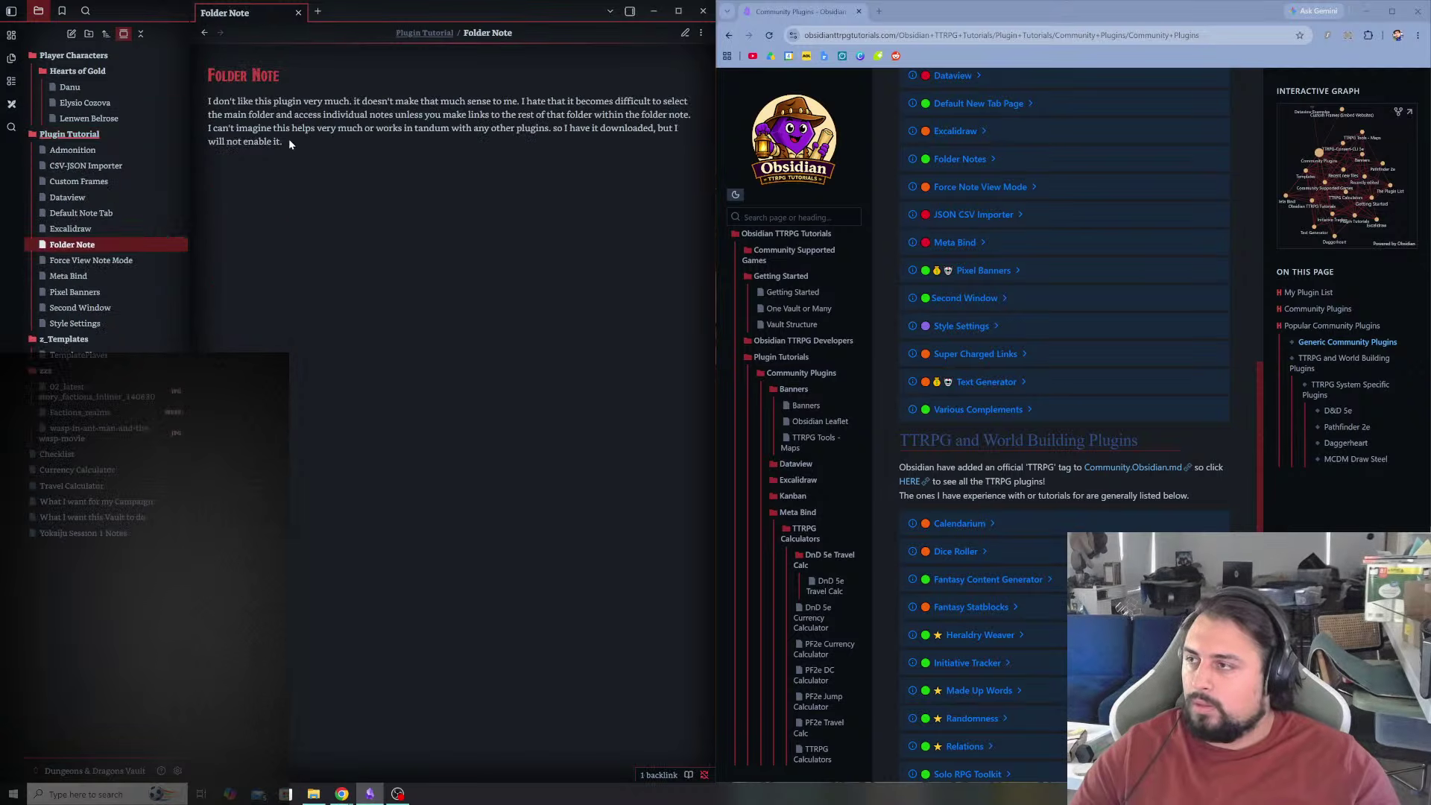
key(ctrl+e)
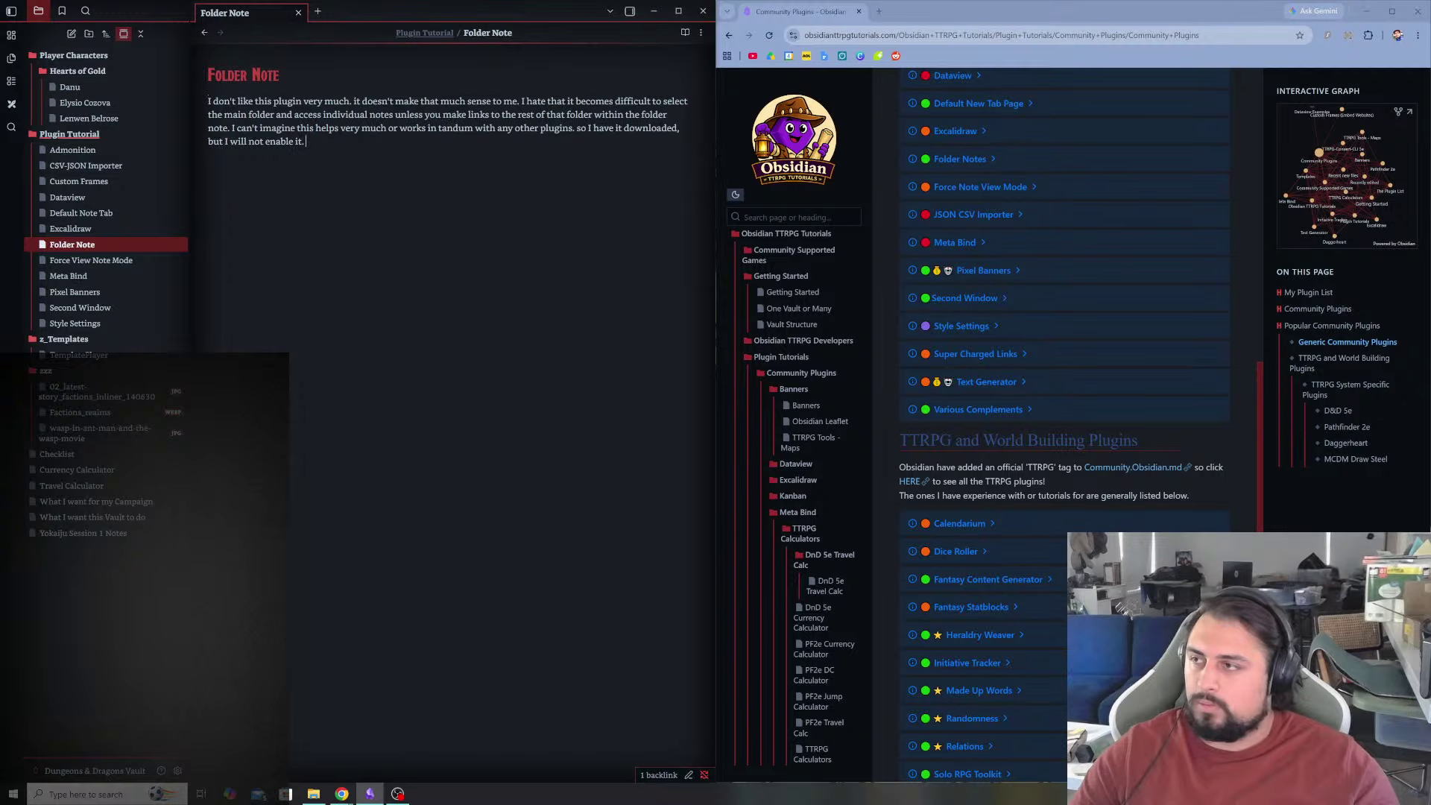
key(Return)
key(Return)
text(Edit: )
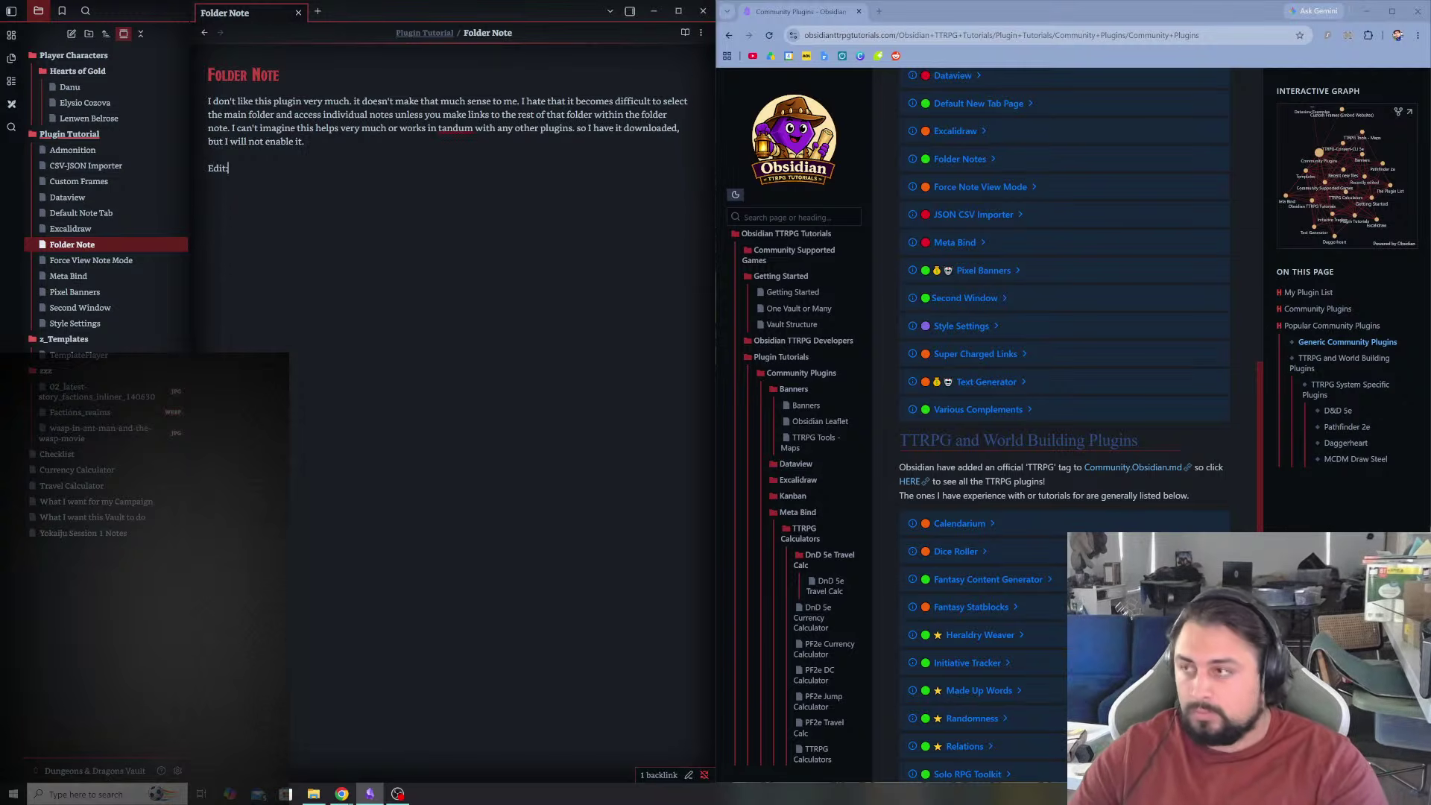
text(I)
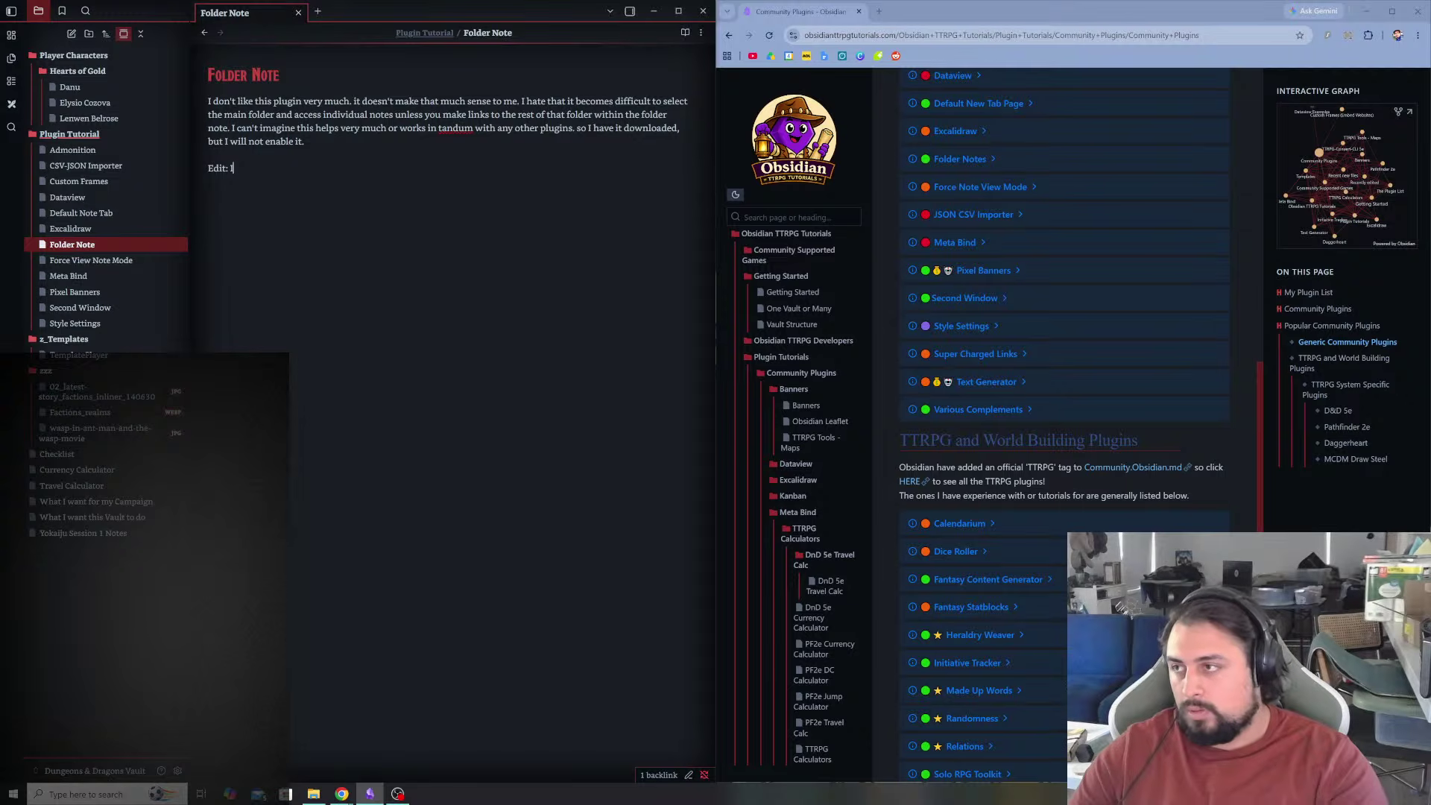
text('ve decid)
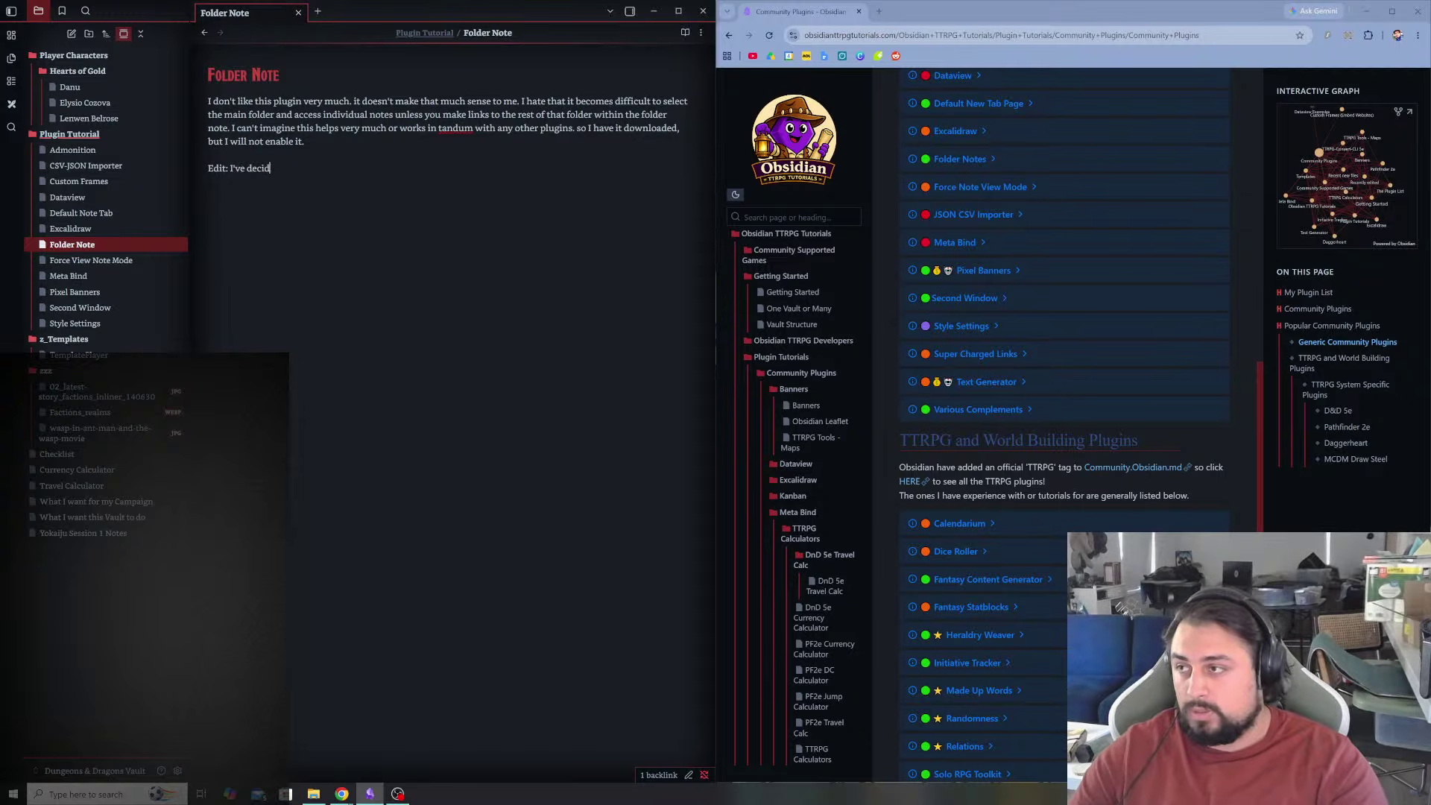
text(ed I am actually gogin)
key(BackSpace)
key(BackSpace)
key(BackSpace)
text(ing to use this )
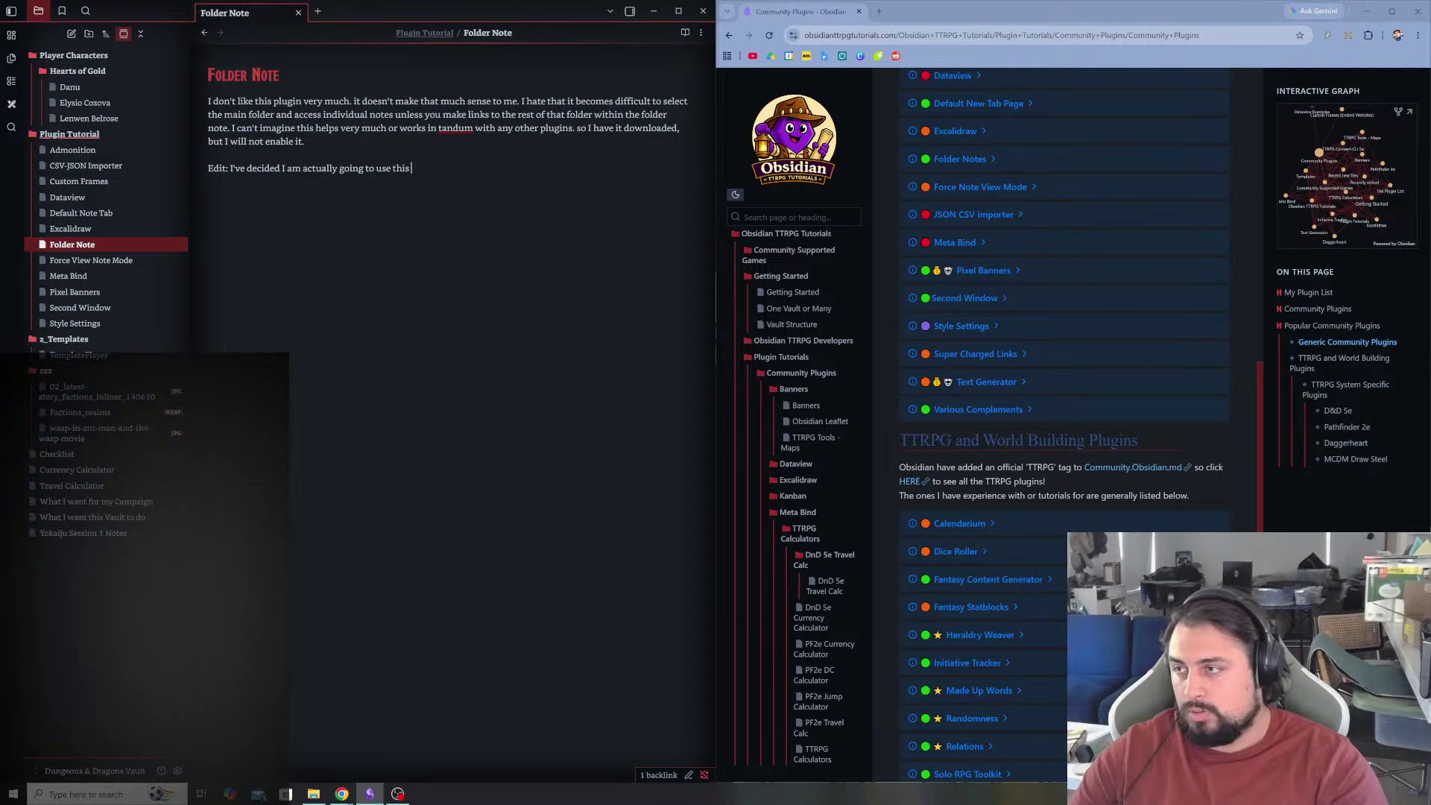
text(plu)
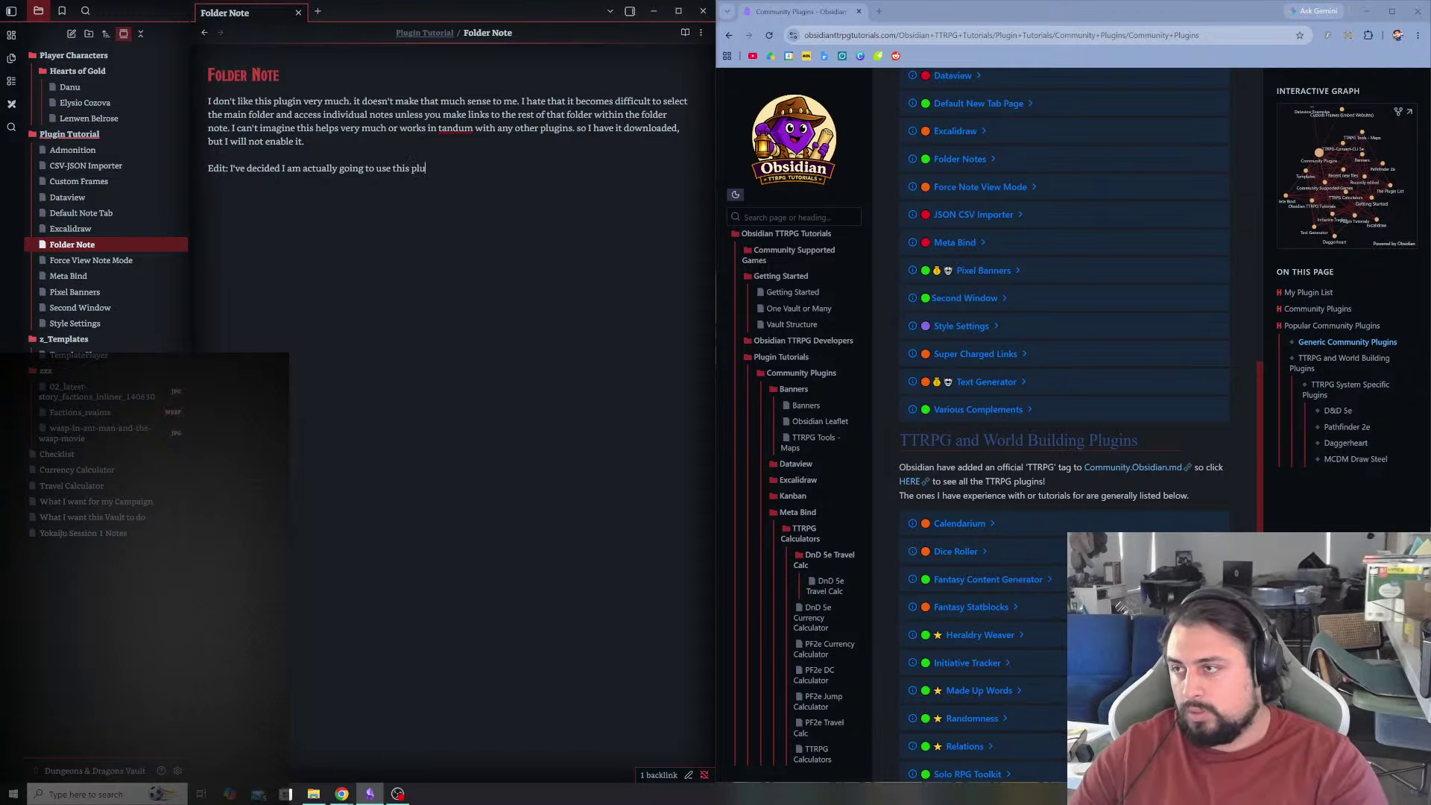
text(gin. I find )
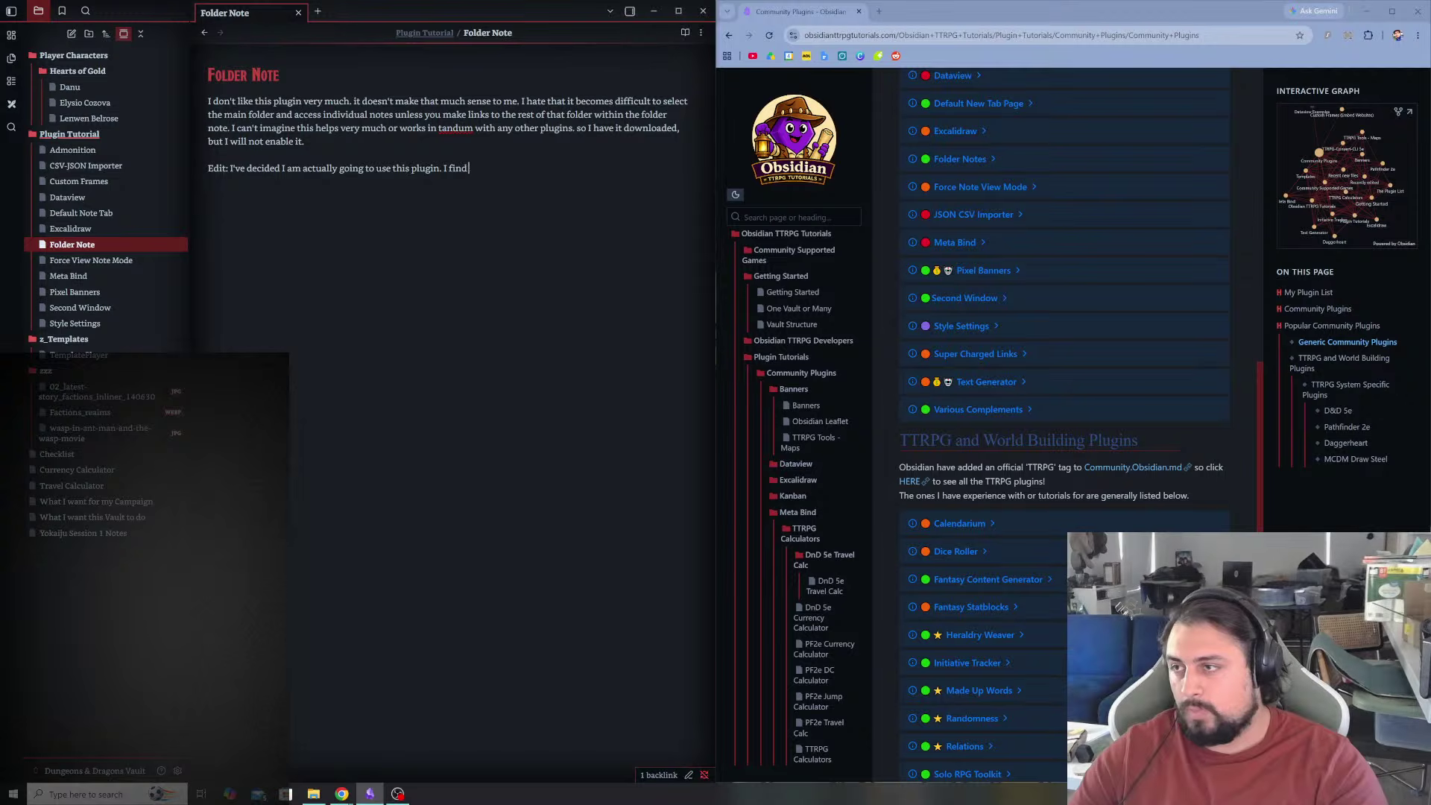
- Continue the sentence with "myself clicking the folder wanting it to automatically select the note that has the info I want"
text(myse)
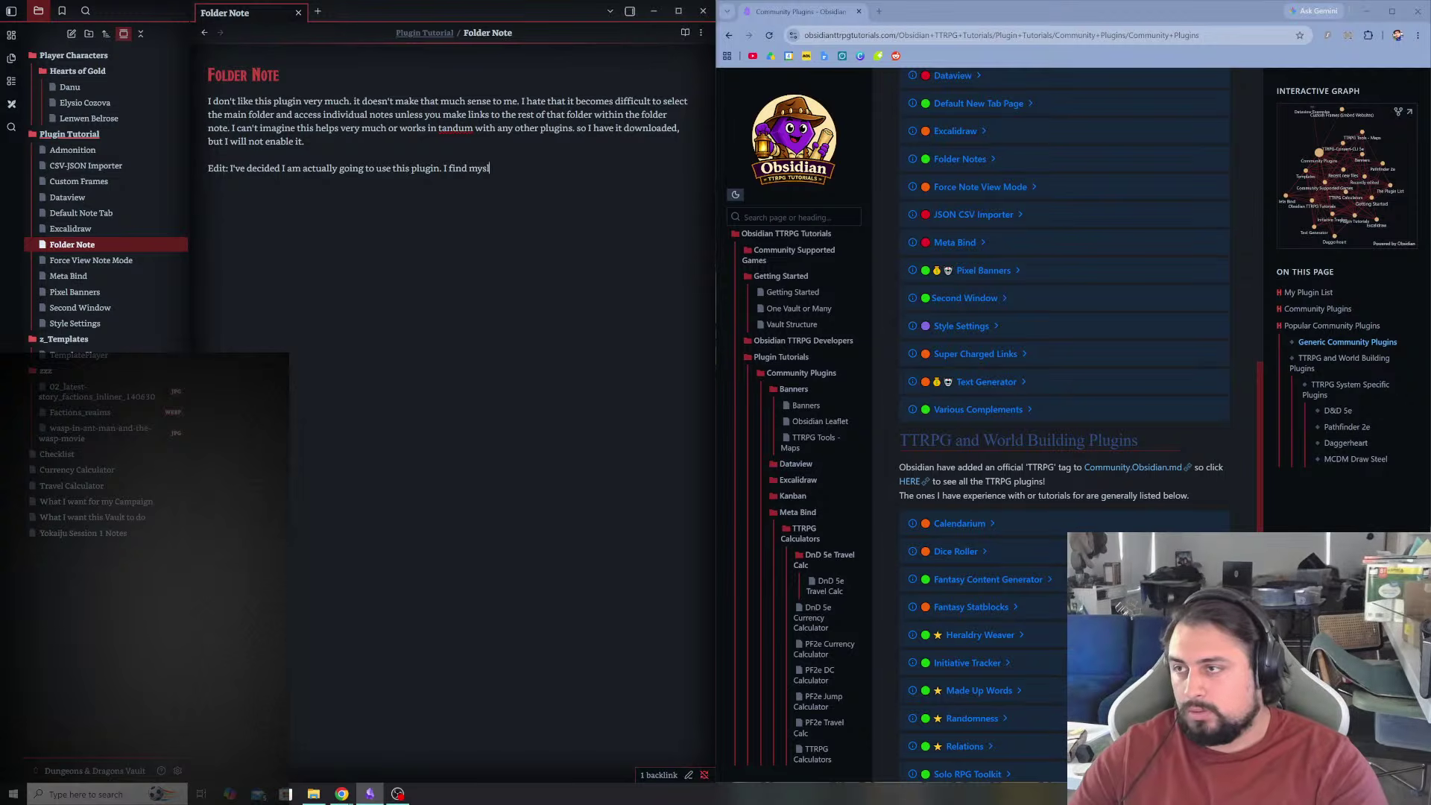
text(l)
key(BackSpace)
text(elf)
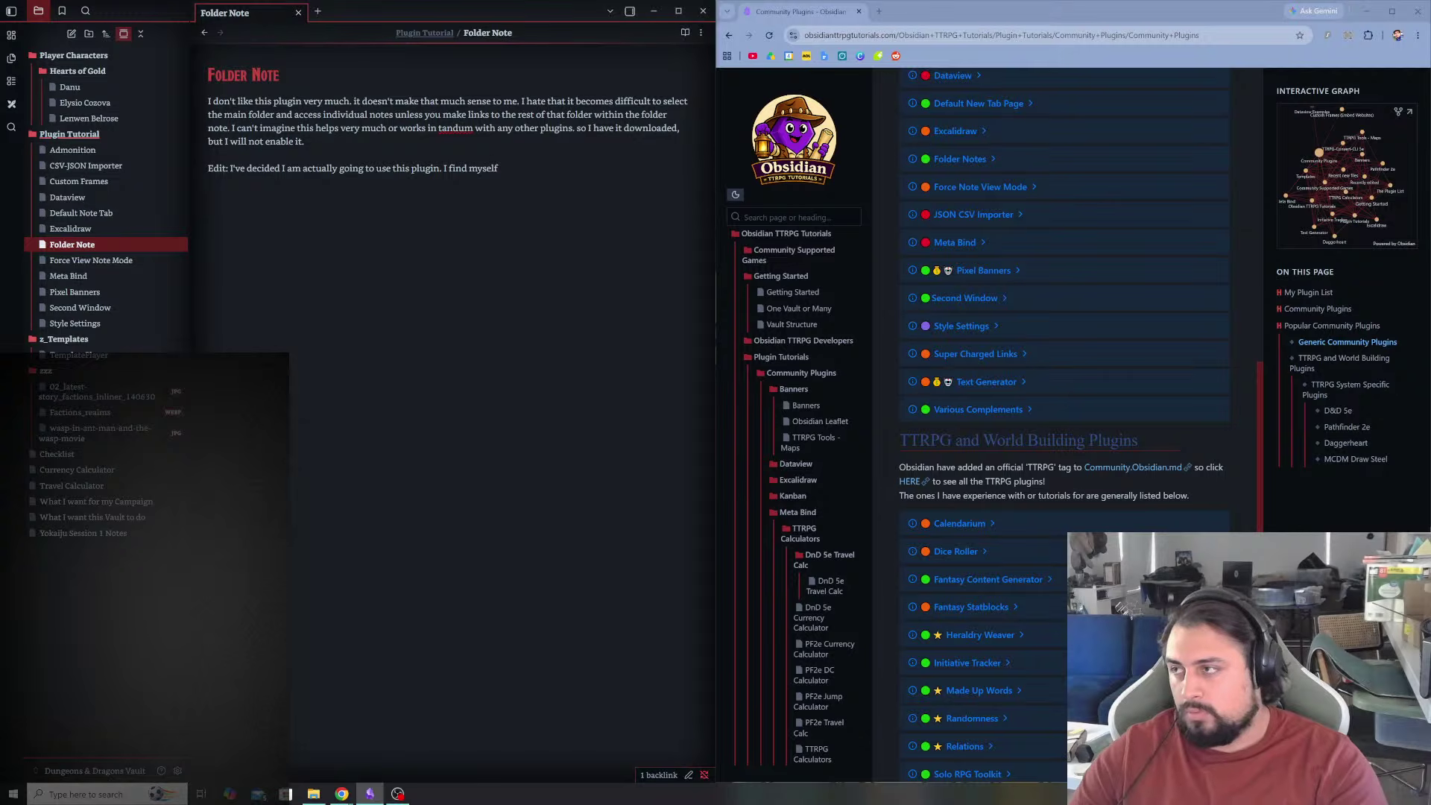
text( clicking the folder wanting i)
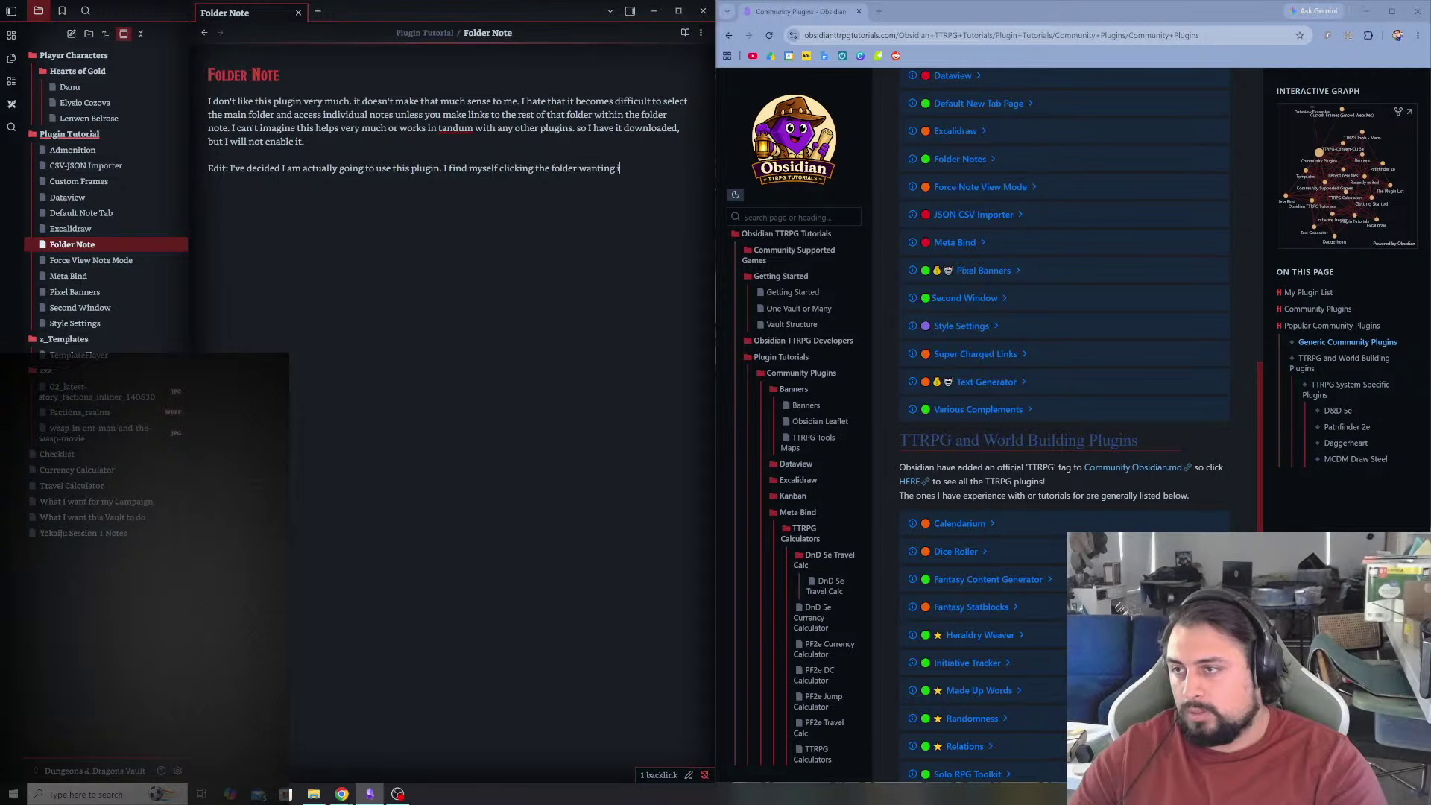
text(t to automatically select )
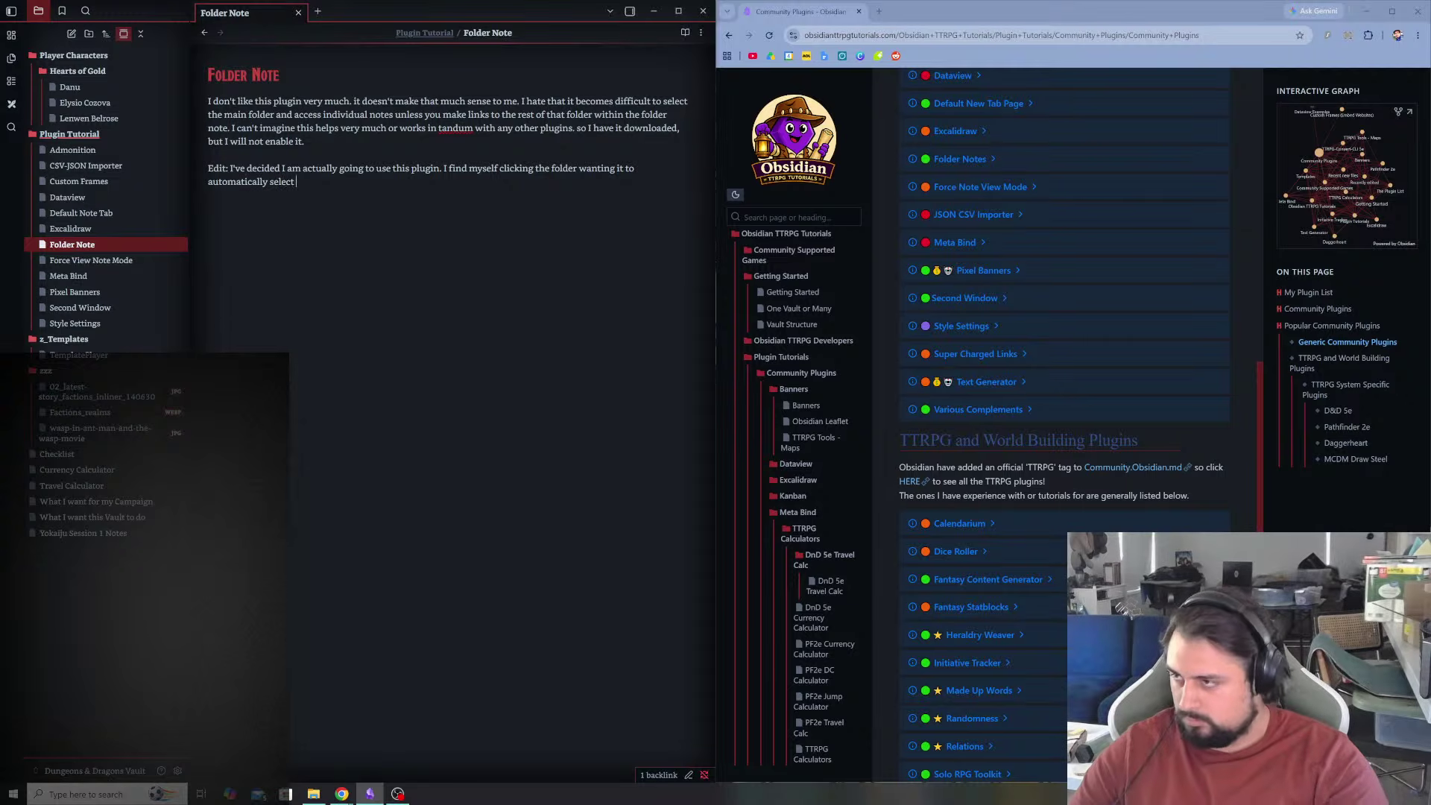
text(the folder)
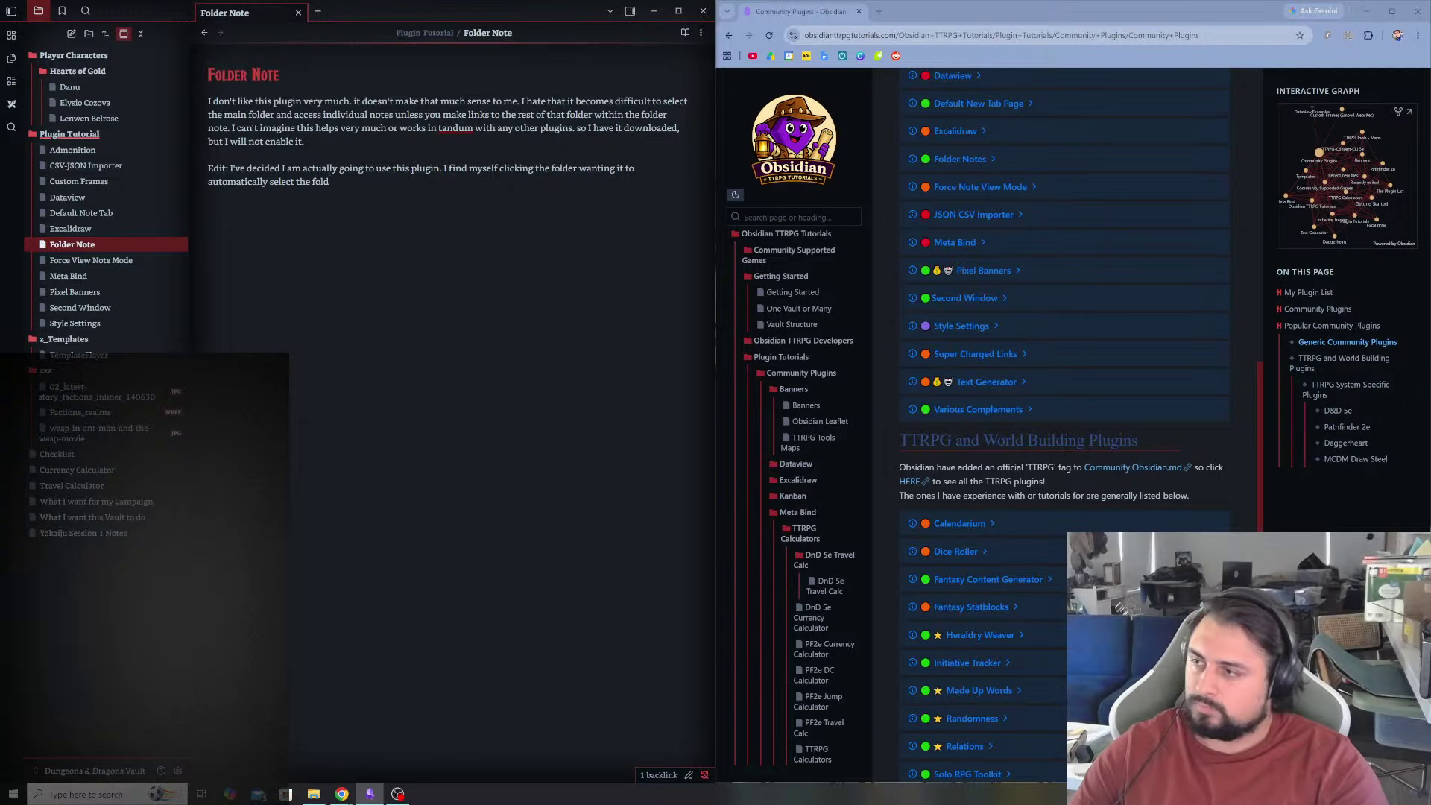
key(BackSpace)
key(BackSpace)
key(BackSpace)
key(BackSpace)
key(BackSpace)
key(BackSpace)
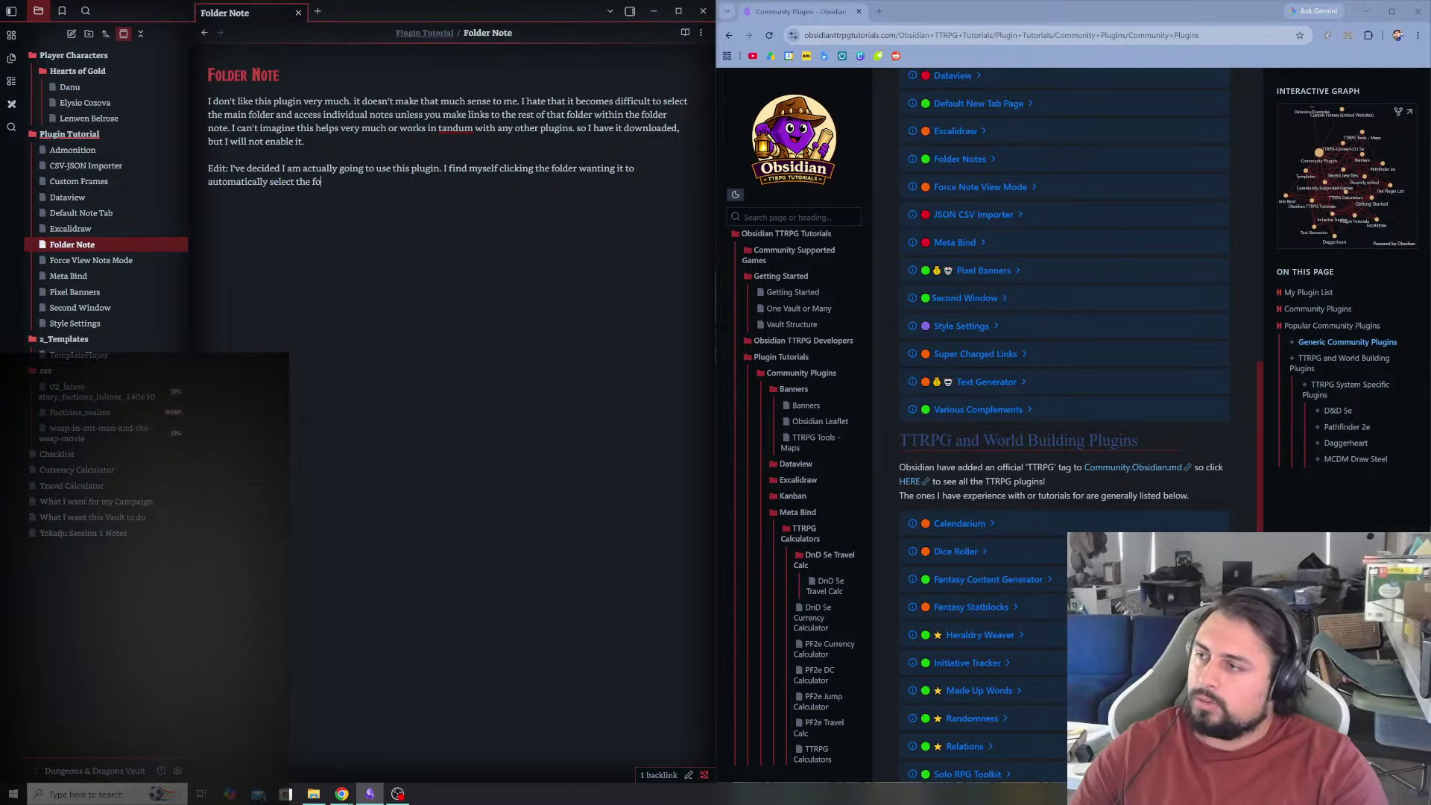
text(note that)
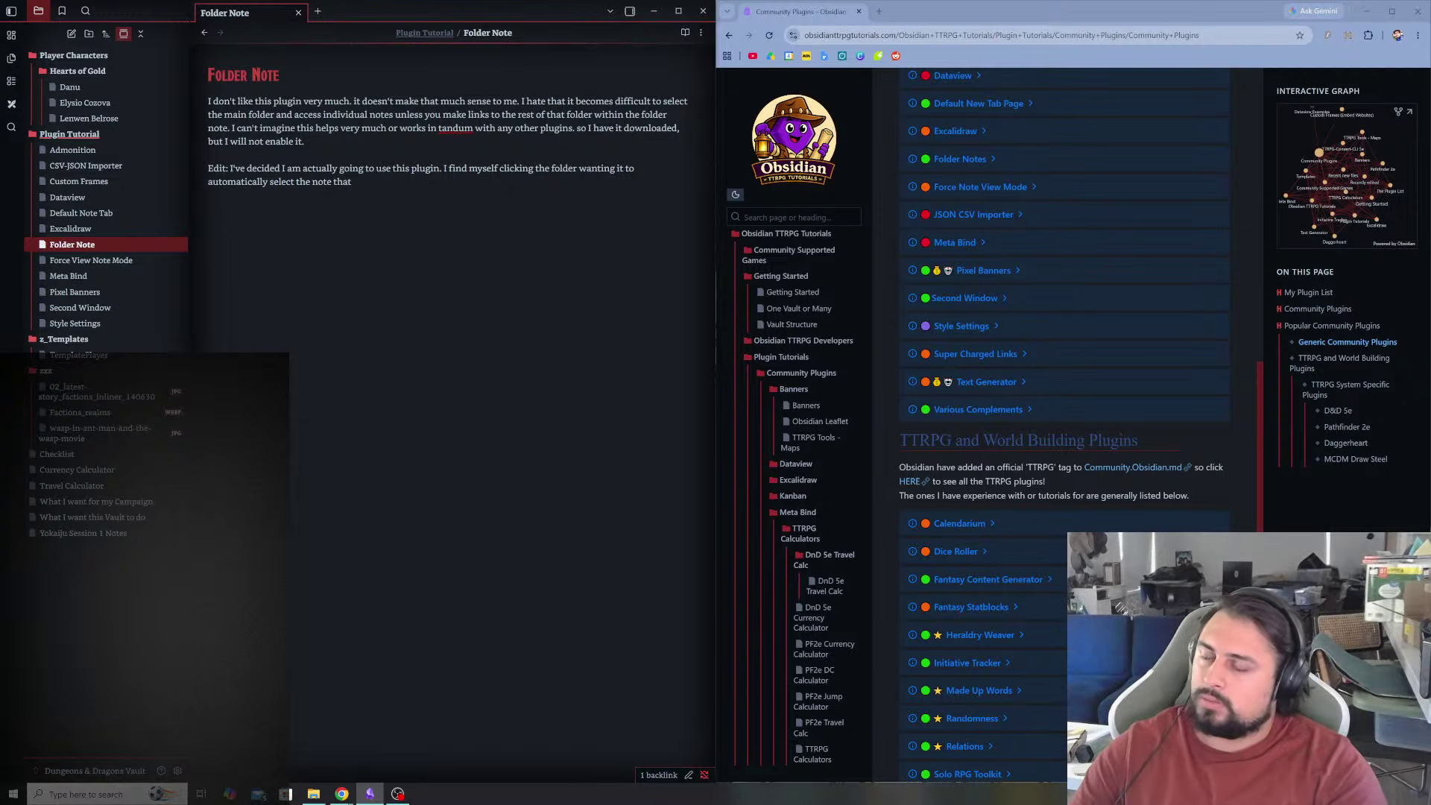
text( has the info I wa)
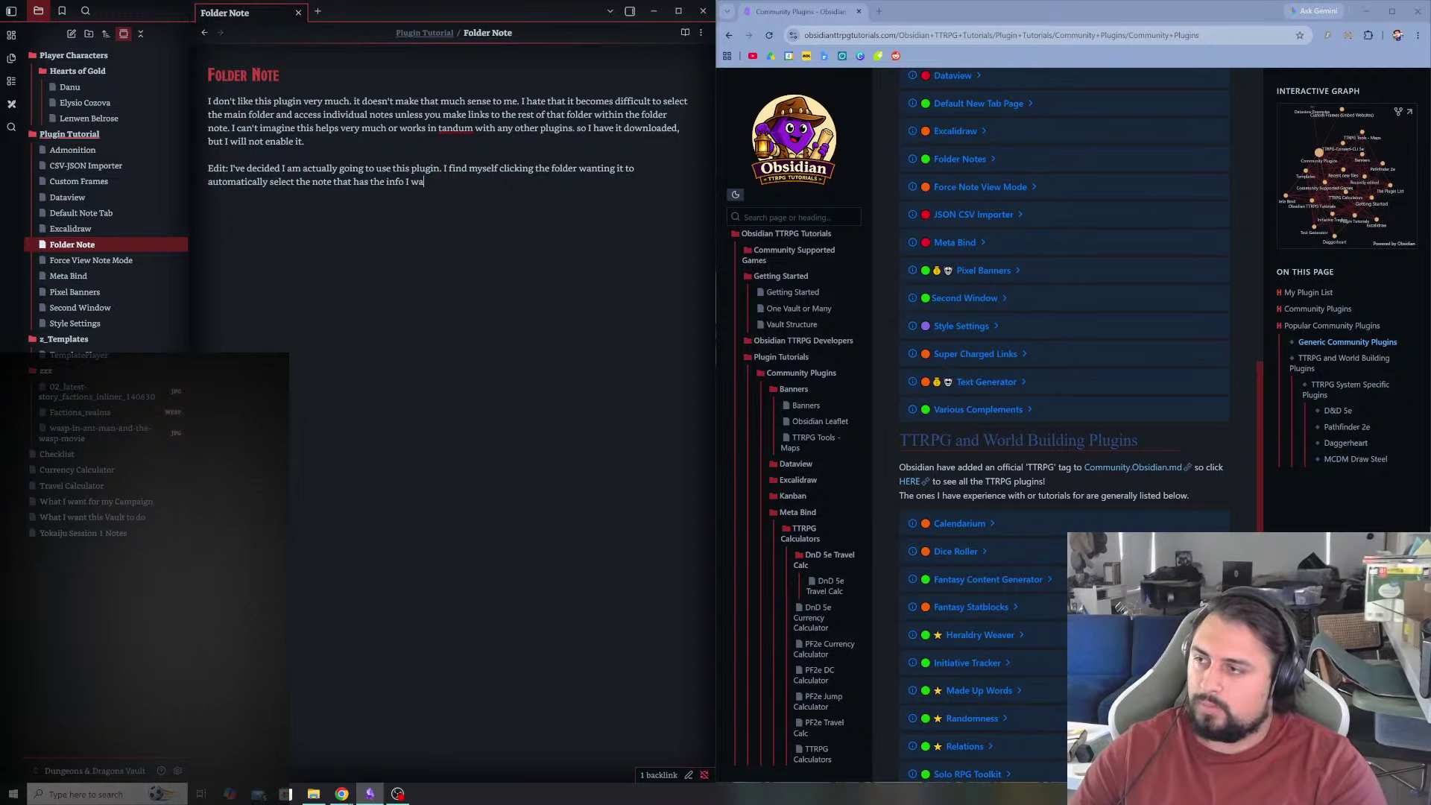
text(nt)
- End that sentence and add "I changed the way to open up the folder note though." to the paragraph
text(. I changed the k)
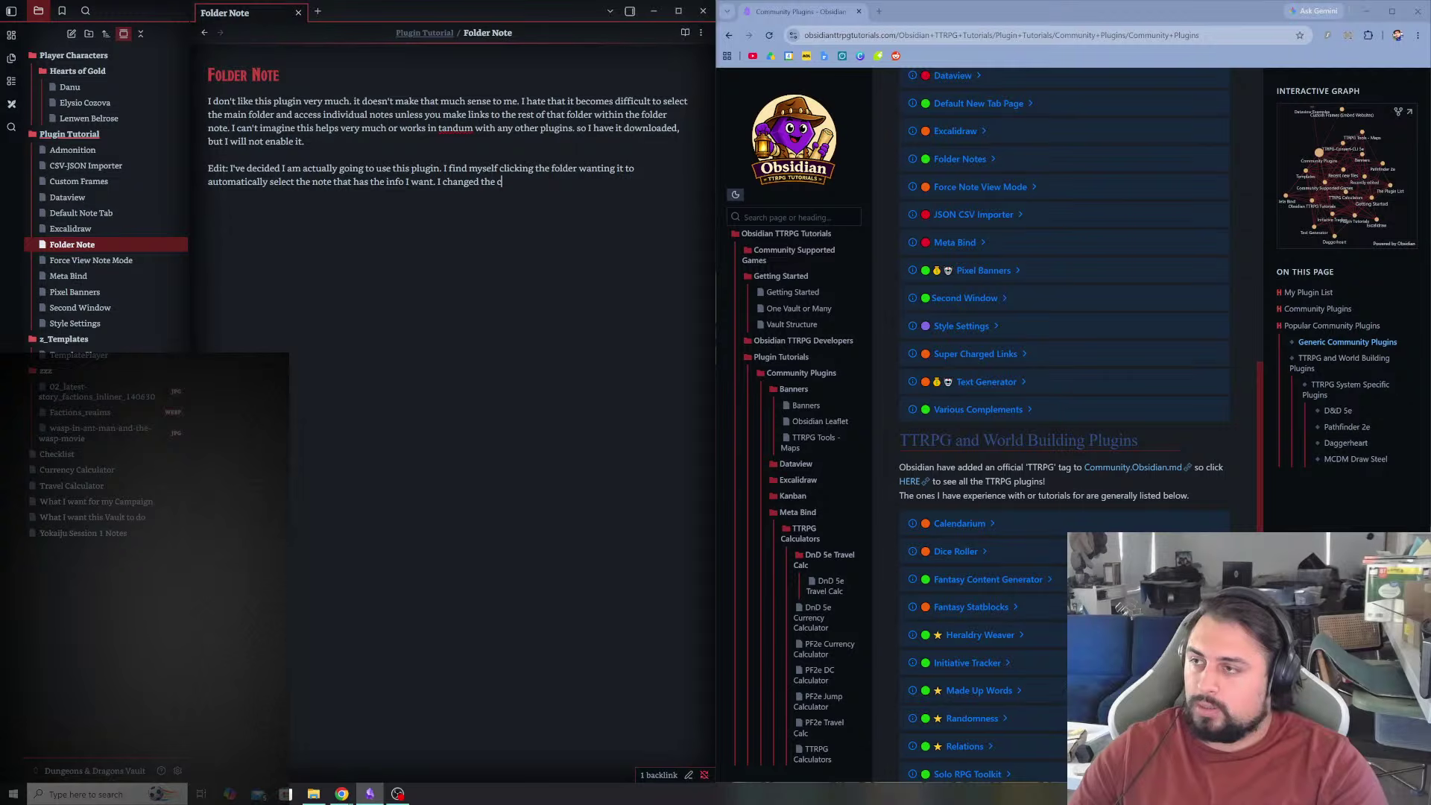
text(way to op)
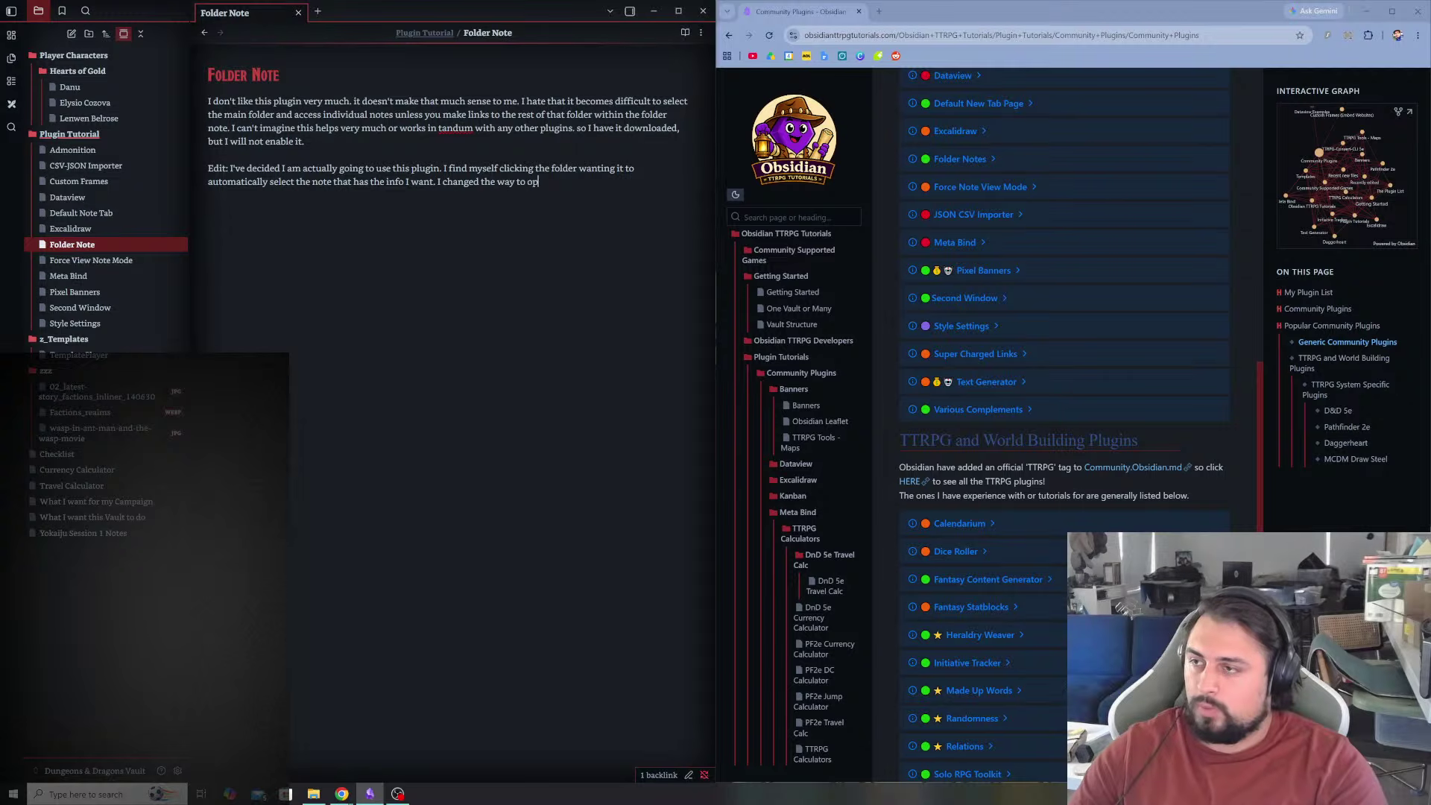
text(en up th efol)
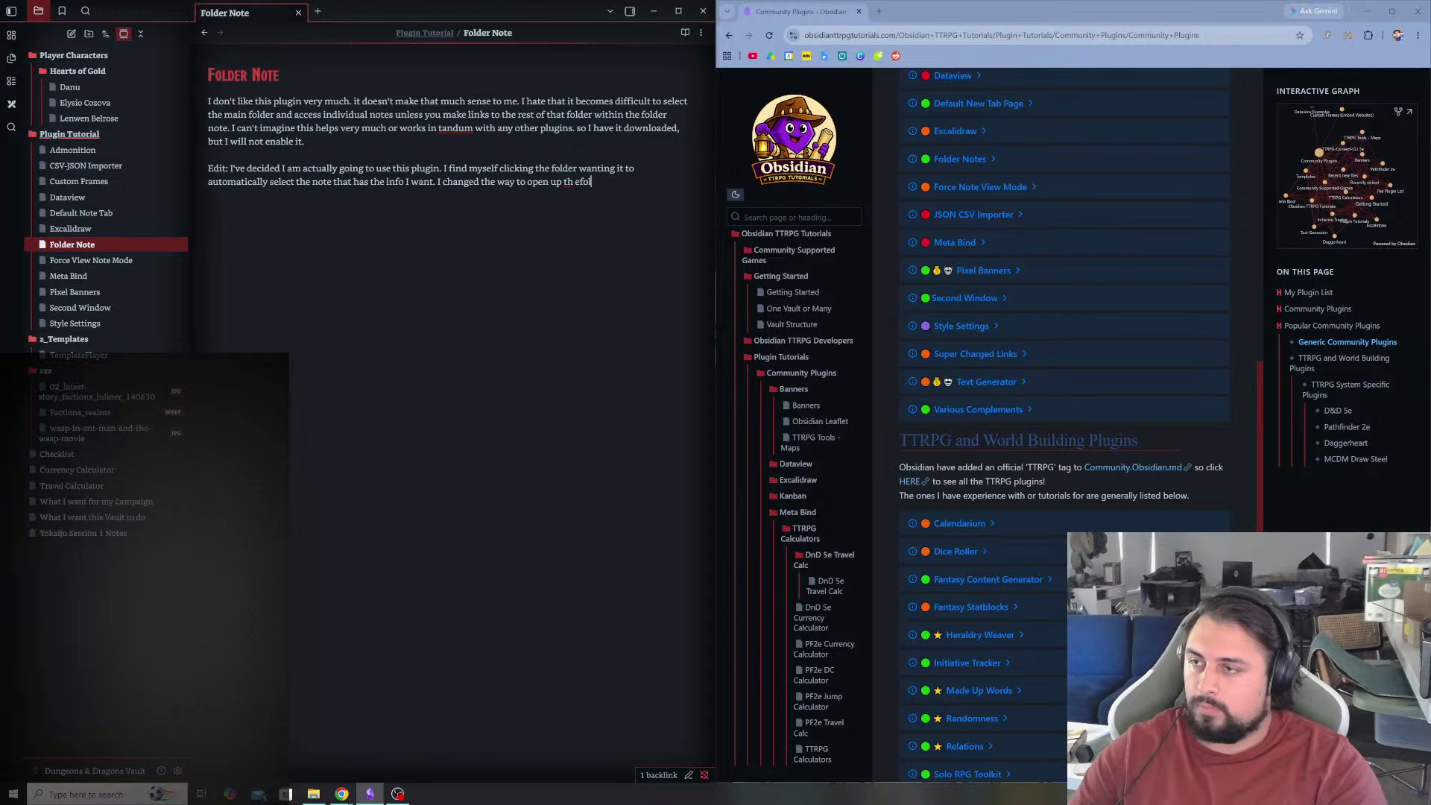
key(BackSpace)
key(BackSpace)
key(BackSpace)
key(BackSpace)
key(BackSpace)
text(e folder )
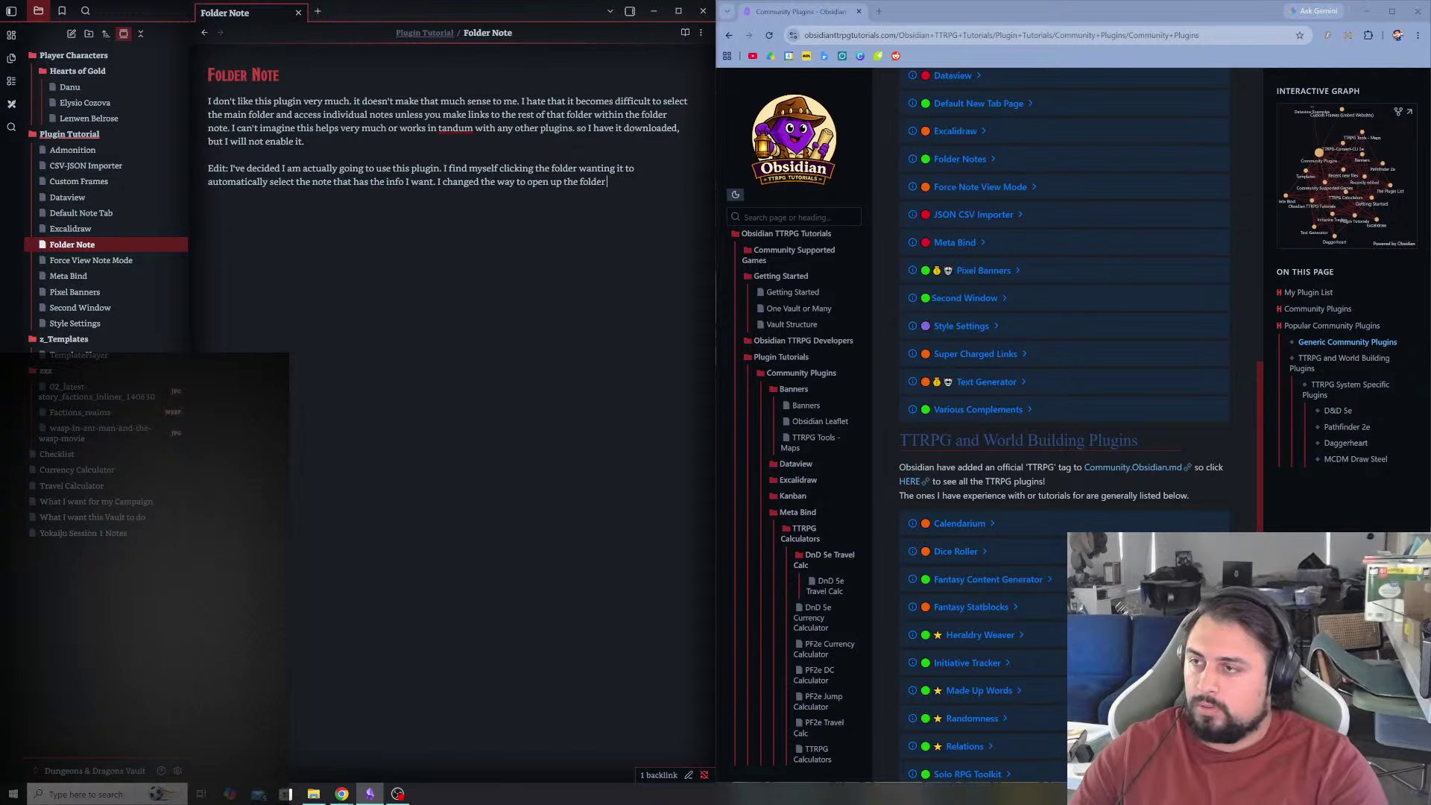
text(note though. )
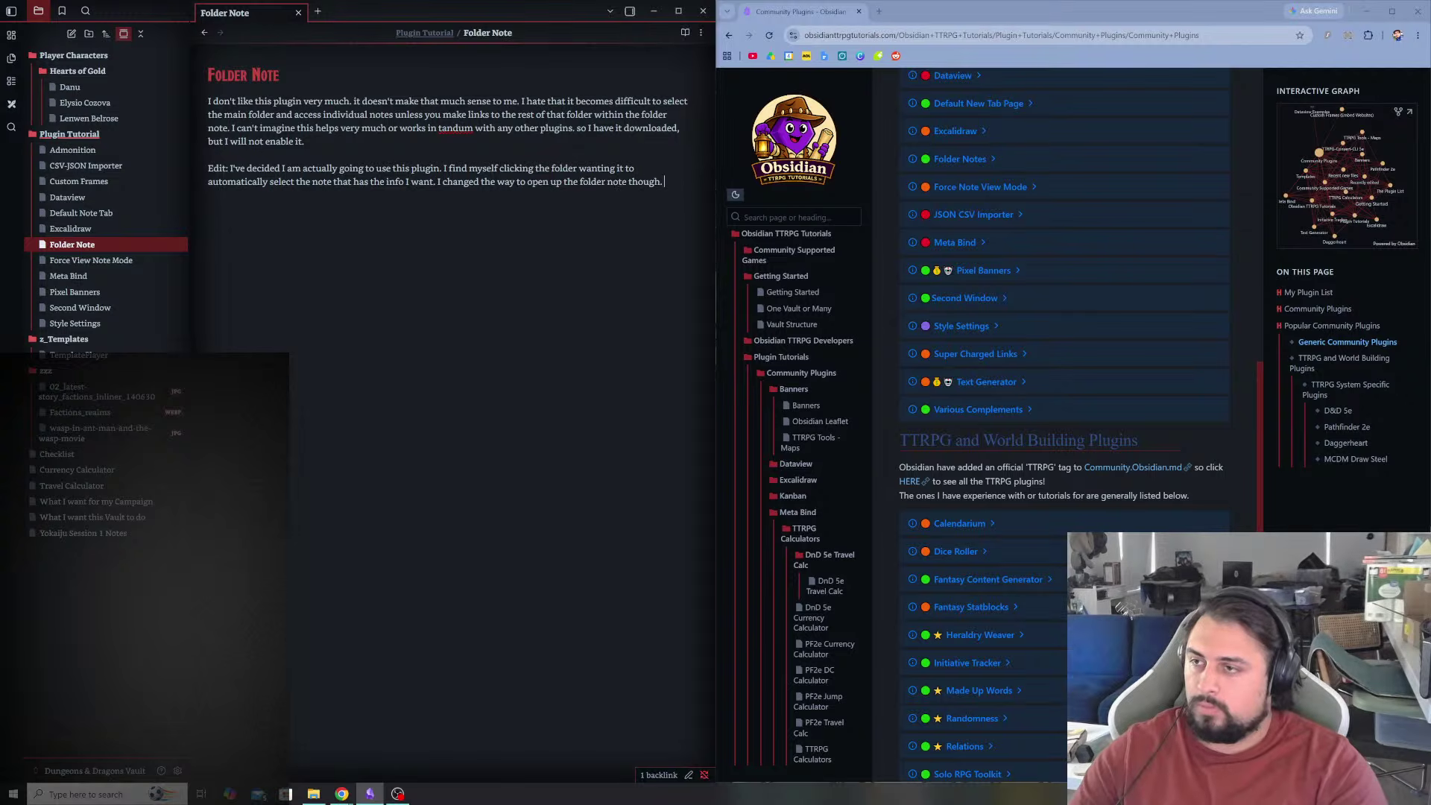
text(I)
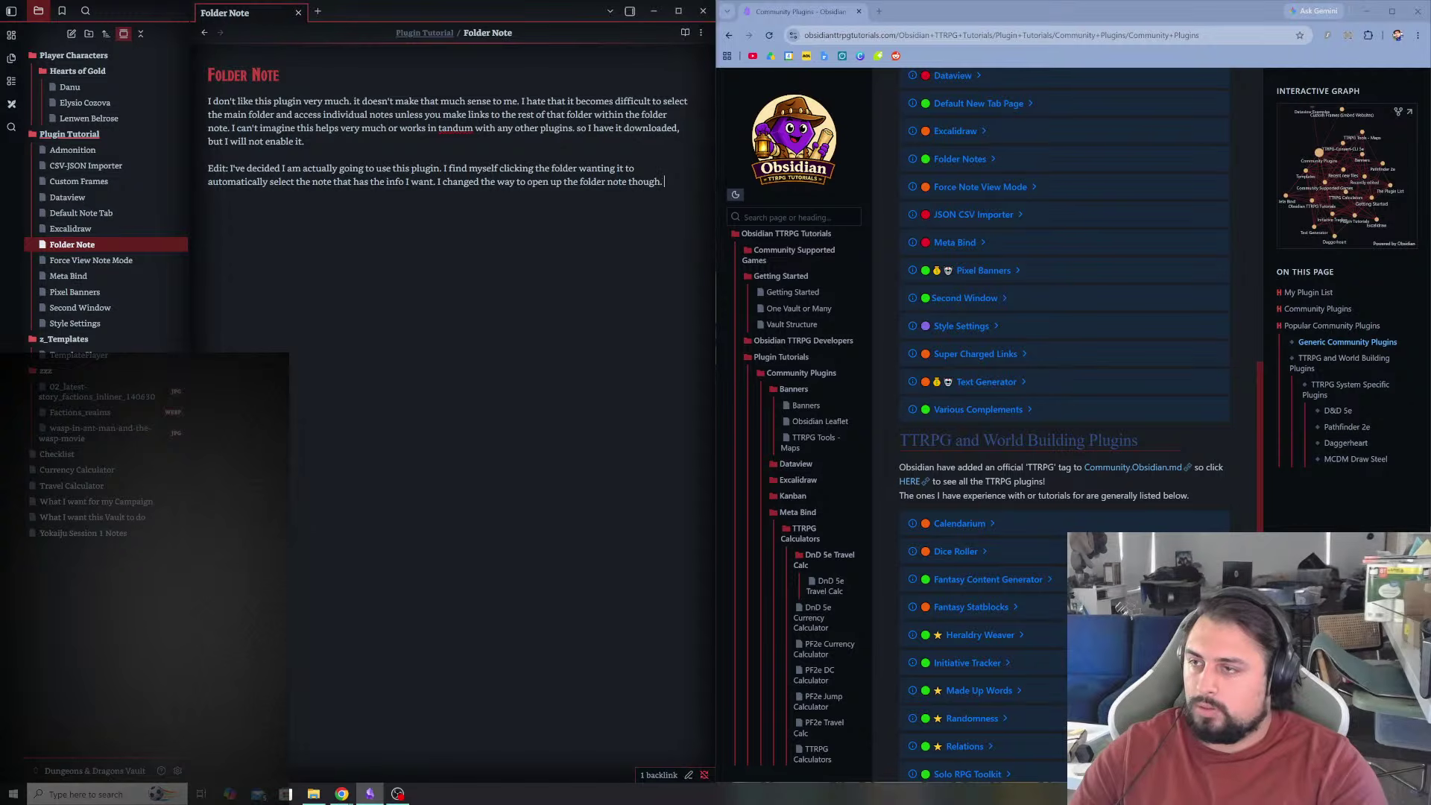
- Begin the following sentence with "The folder open and closes like normal, but in order to access the"
text(The folder)
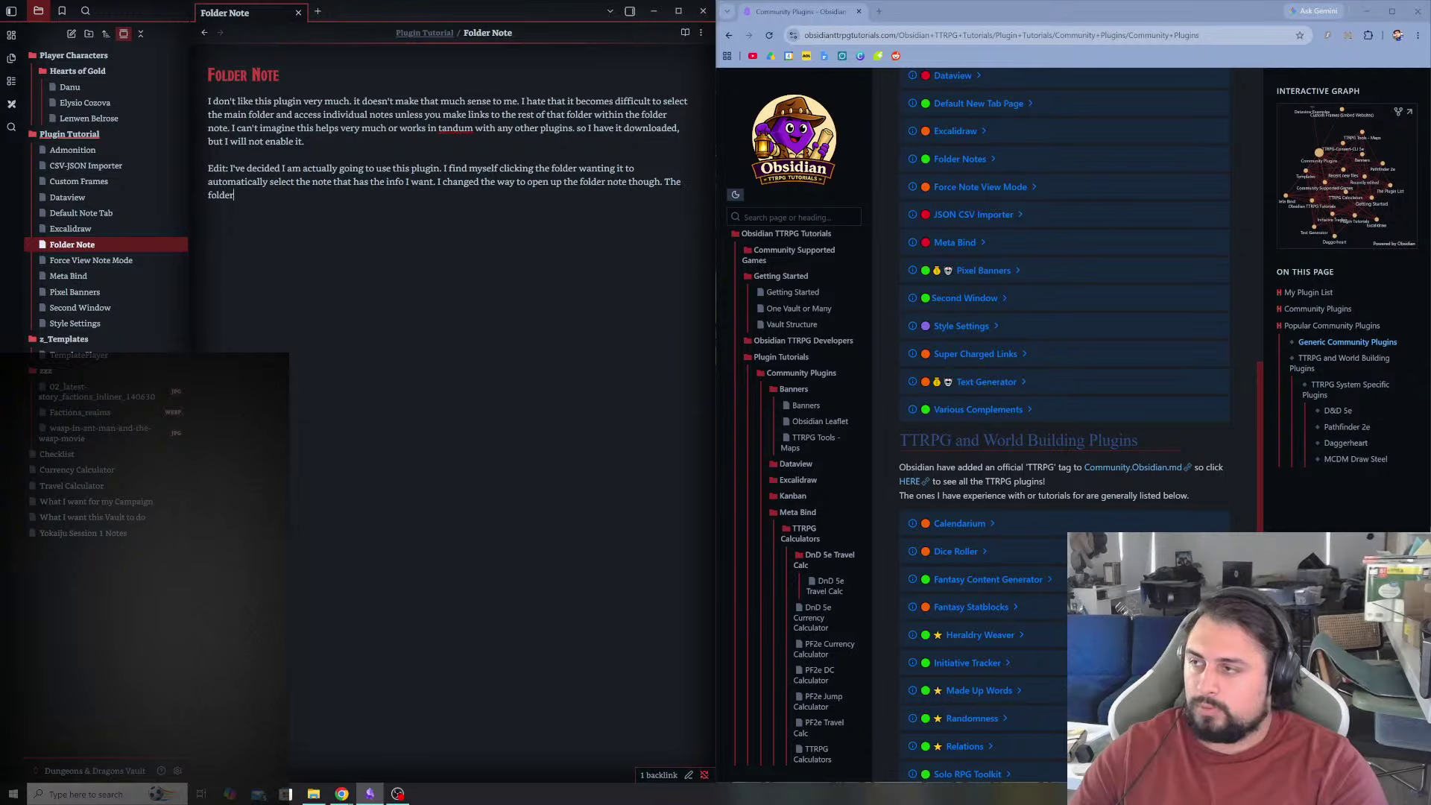
text( opends)
key(BackSpace)
key(BackSpace)
key(BackSpace)
key(BackSpace)
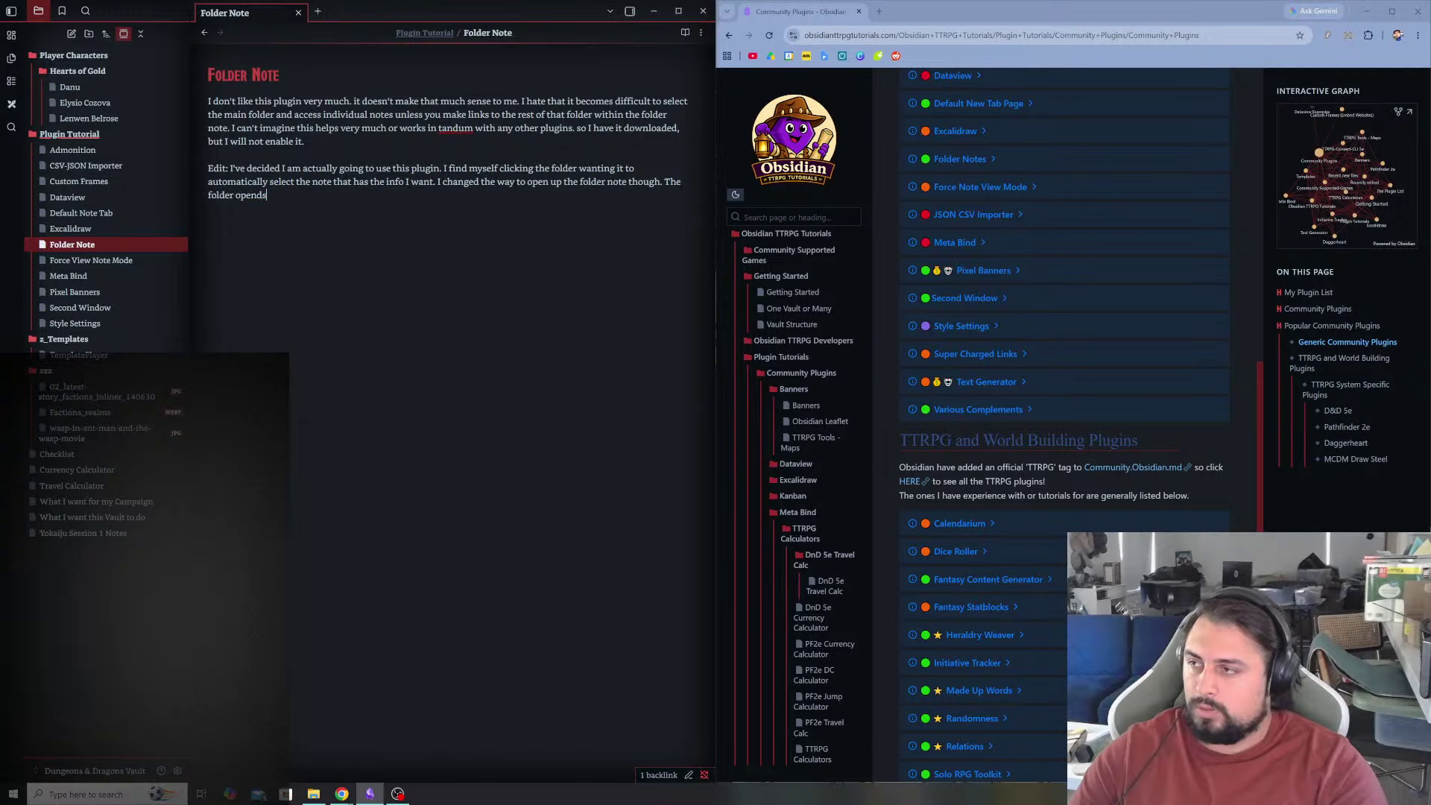
text(and clsoes i)
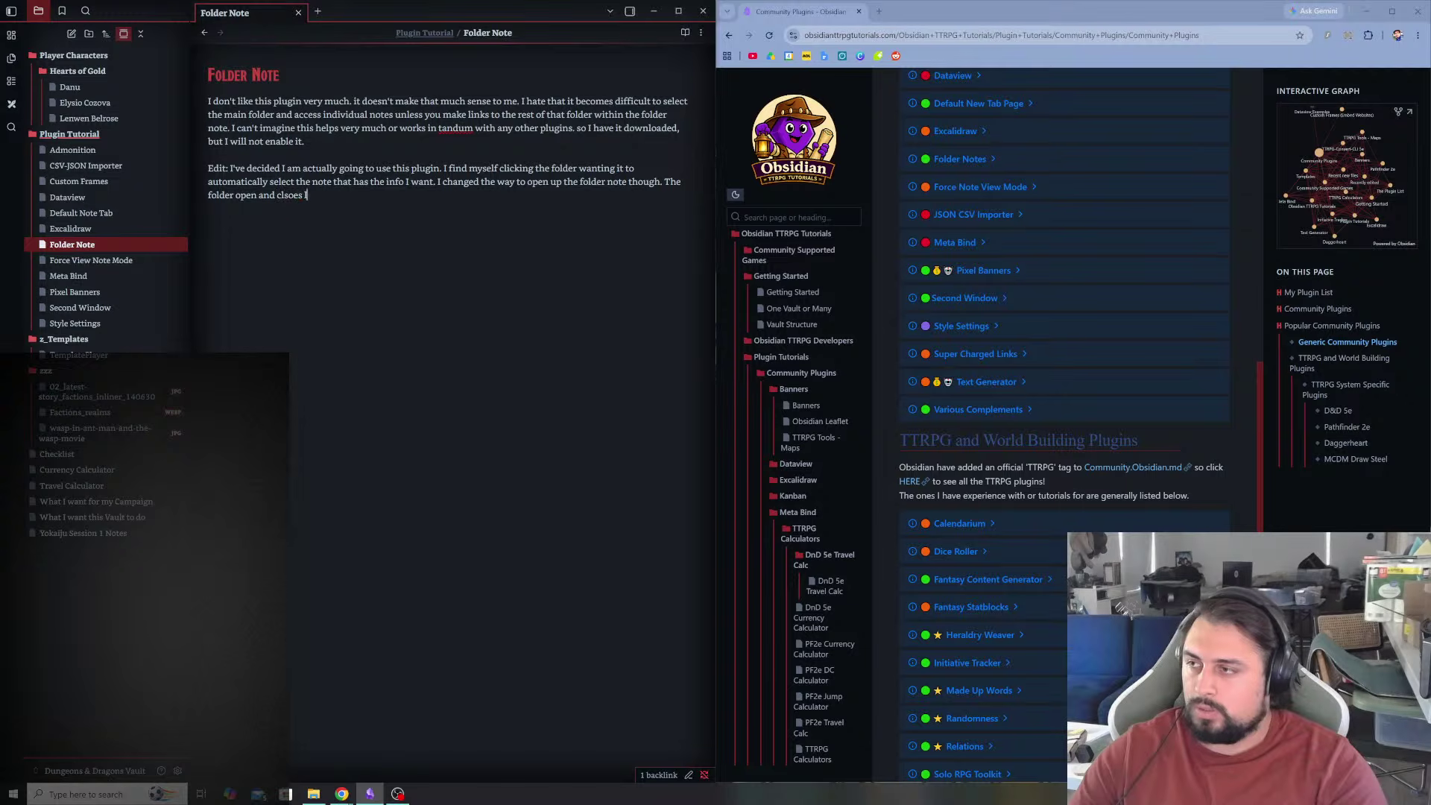
key(BackSpace)
key(BackSpace)
key(BackSpace)
key(BackSpace)
key(BackSpace)
text(oses like nore)
text(al, but in order to access the)
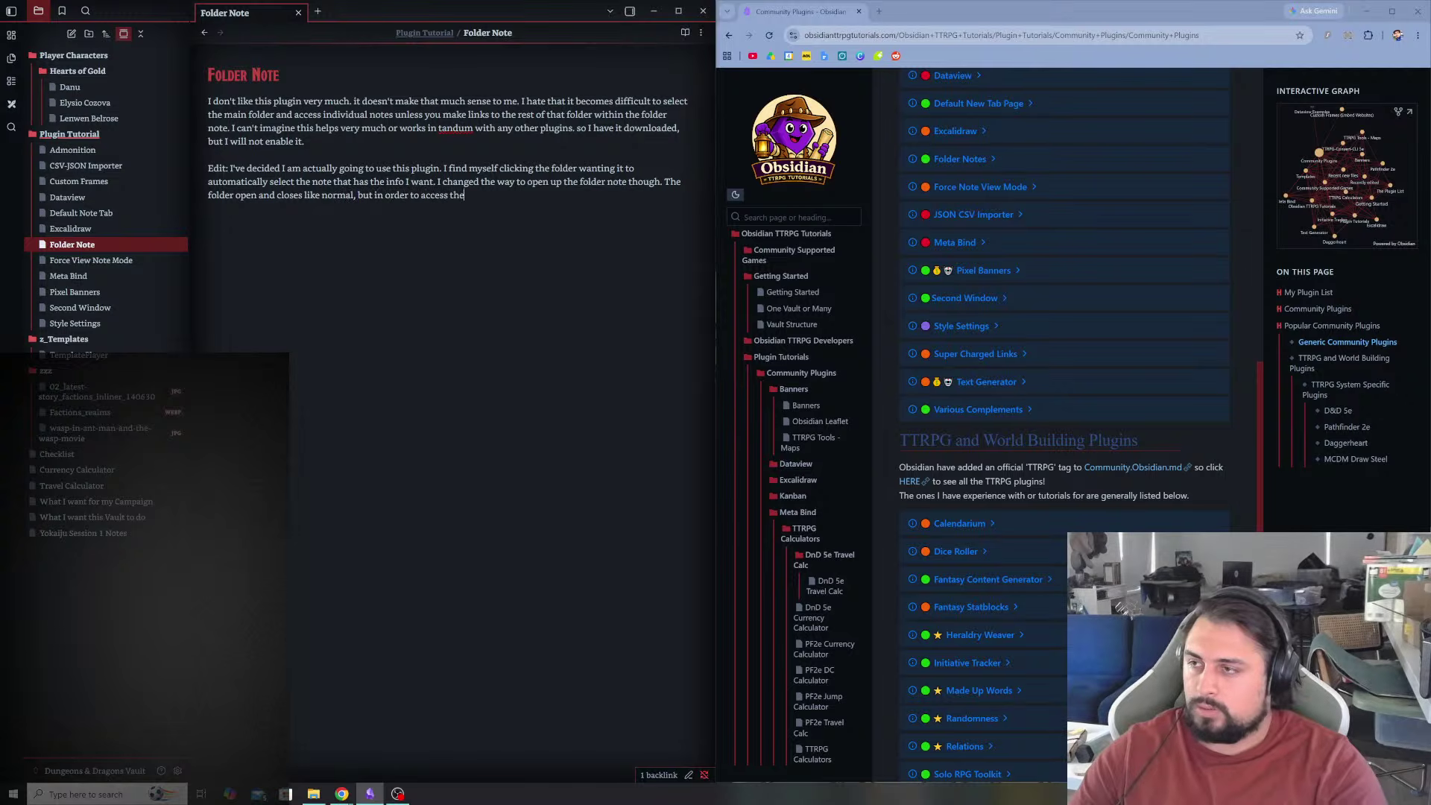
- Finish the sentence with "Folder Note, you must hold down Alt." and correct the capitalization of "Folder"
text( FOlder Note, you must)
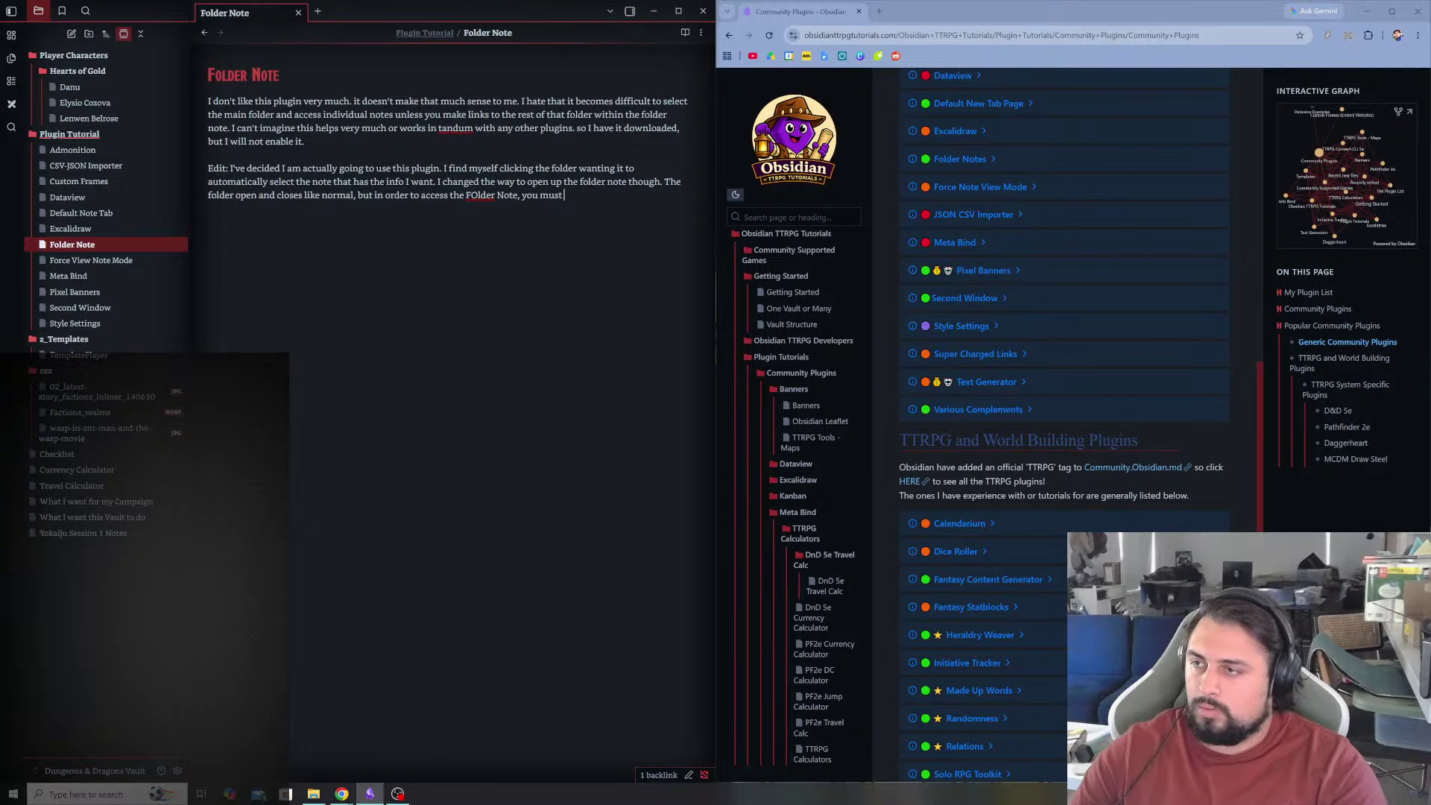
text(hold down Alt.)
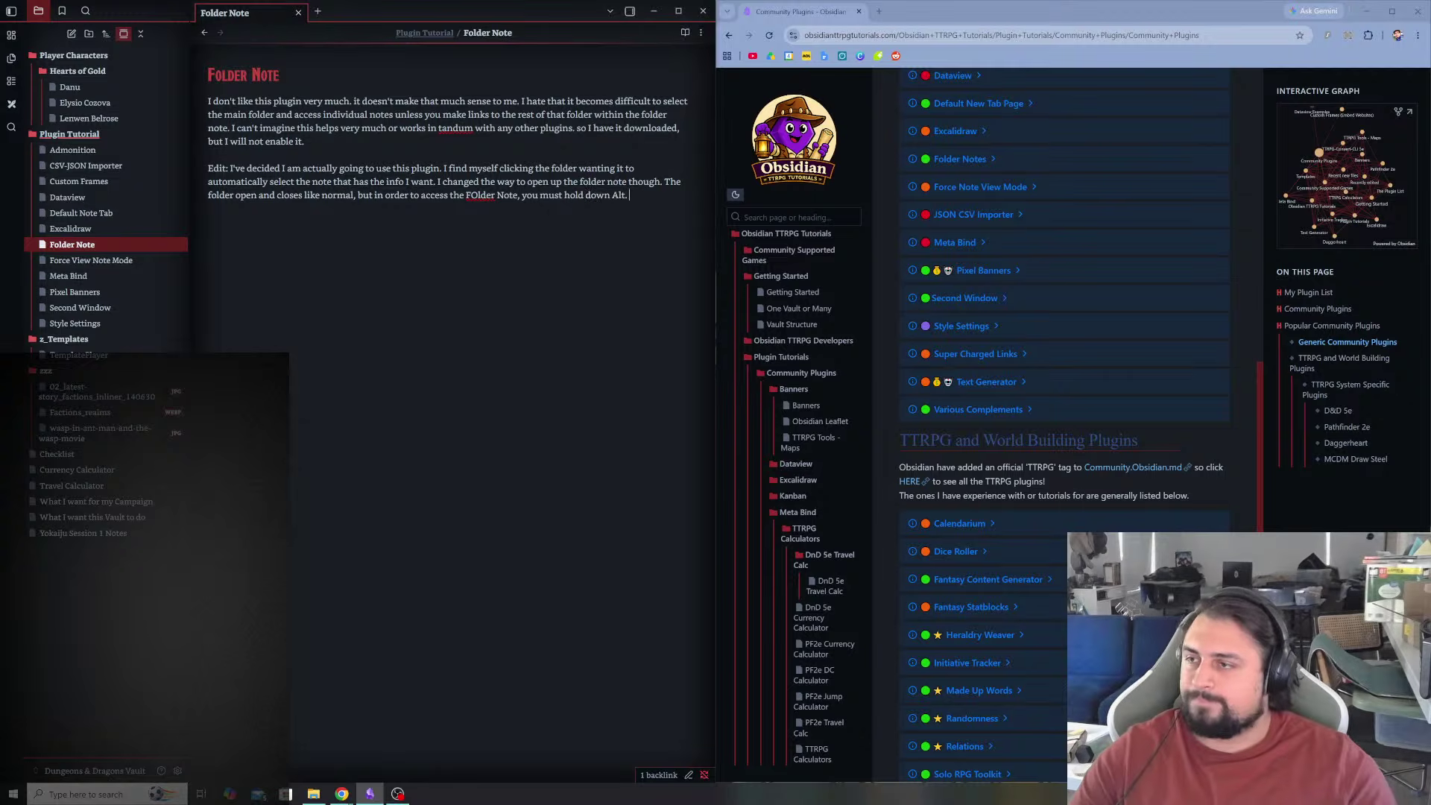
click(480, 196)
key(BackSpace)
text(o)
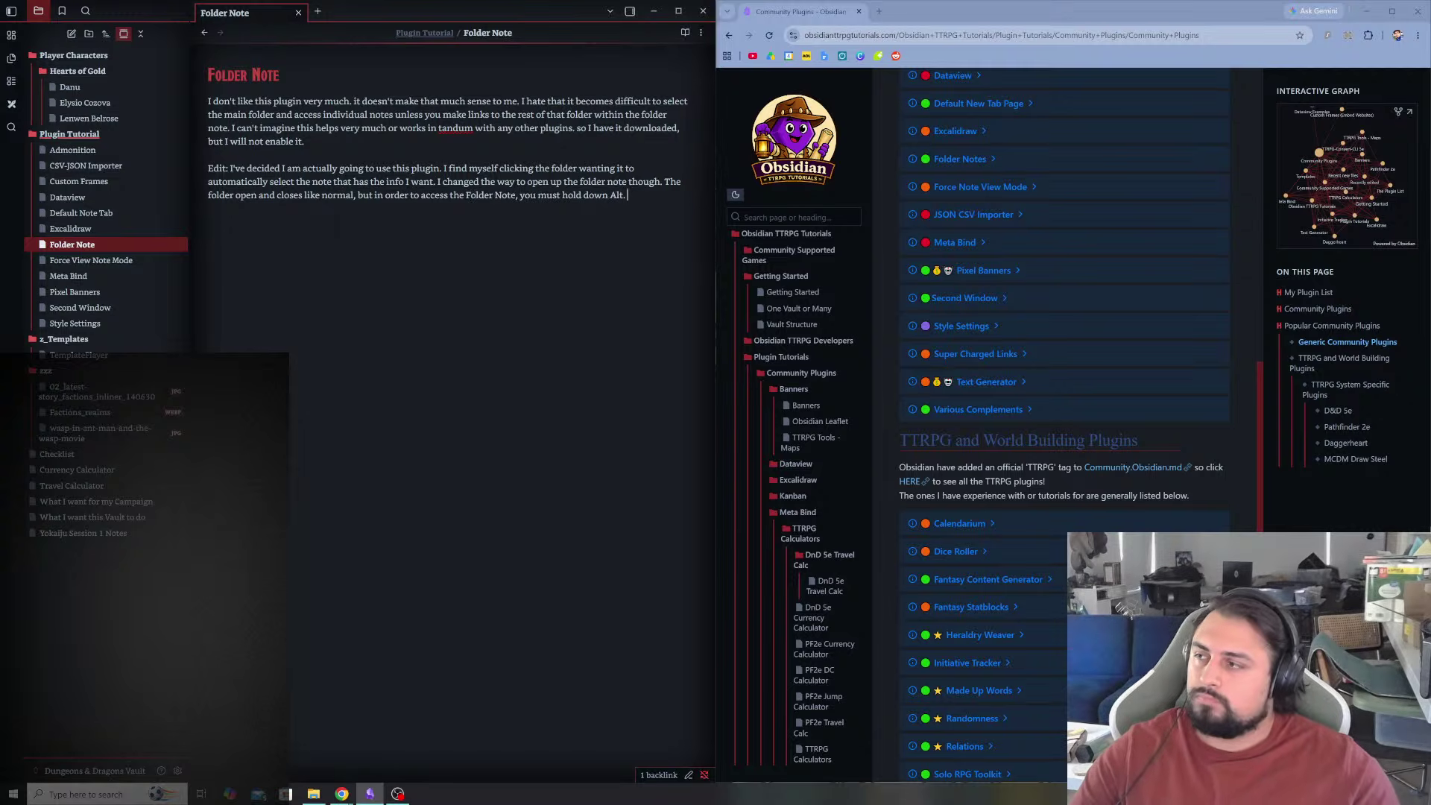
- Open the Plugin Tutorial note in a new tab, then view the Excalidraw and Force View Note Mode notes in the original tab
click(318, 12)
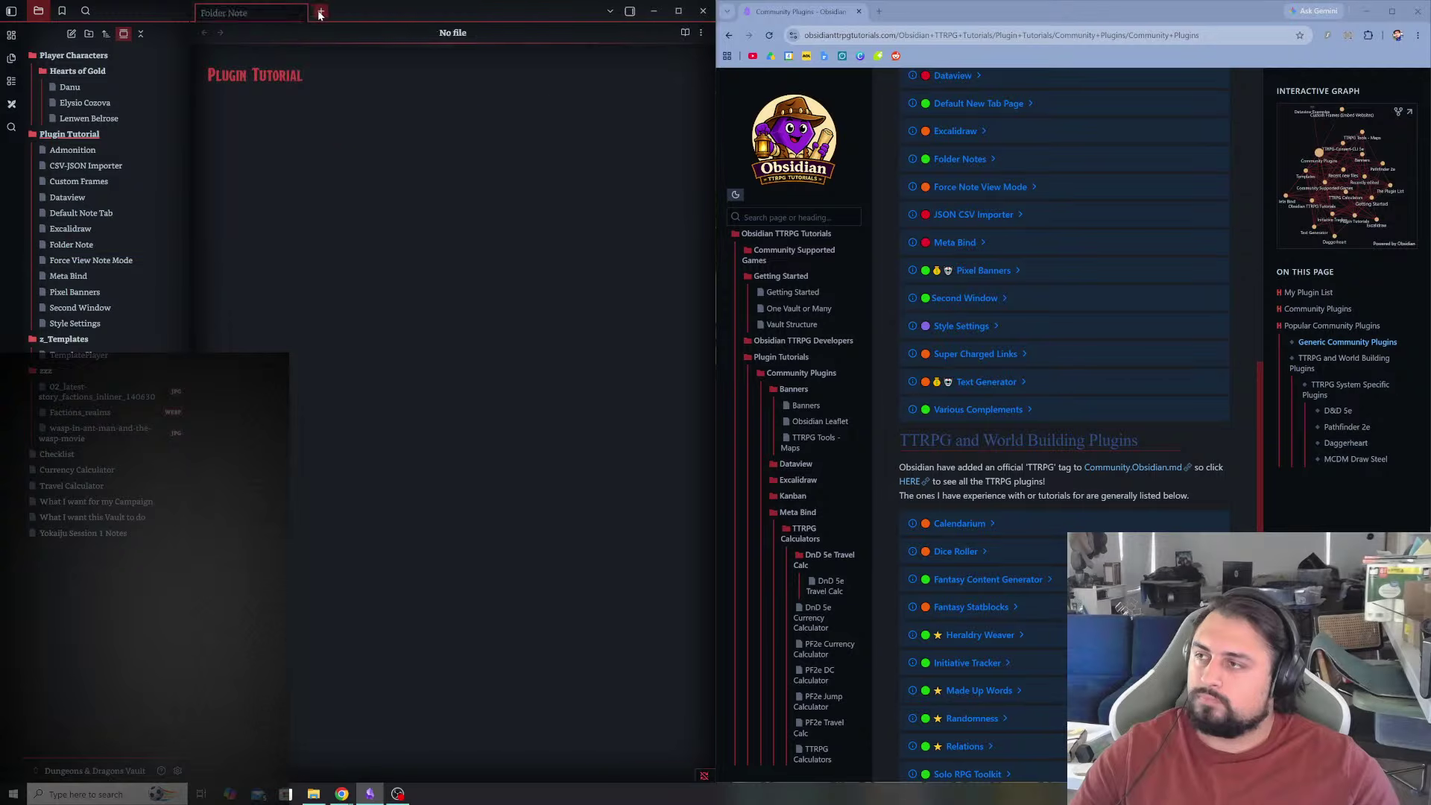
click(276, 12)
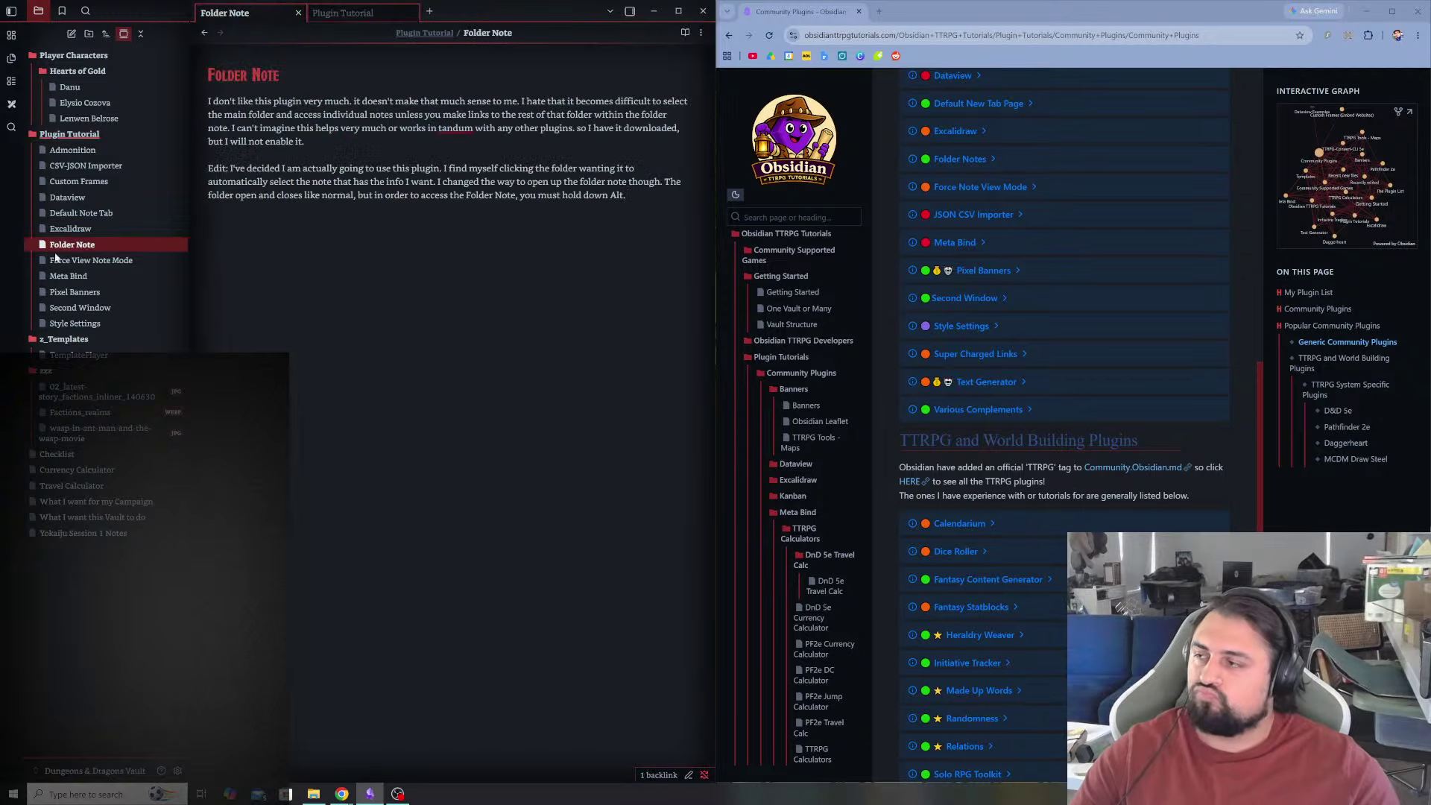
click(71, 229)
click(87, 260)
- Collapse and re-expand the Plugin Tutorial folder, and open its Style Settings note
click(104, 136)
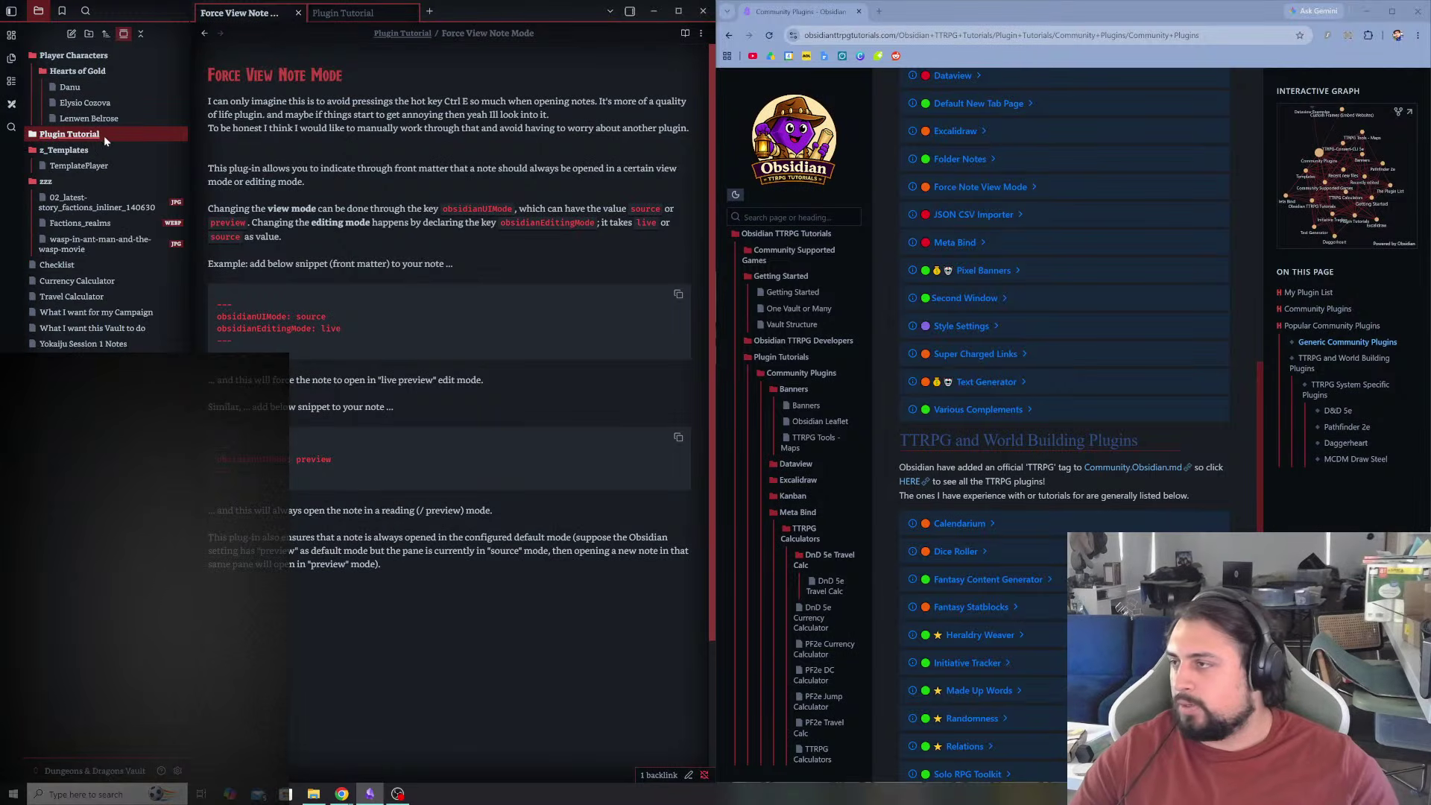
click(102, 138)
click(74, 323)
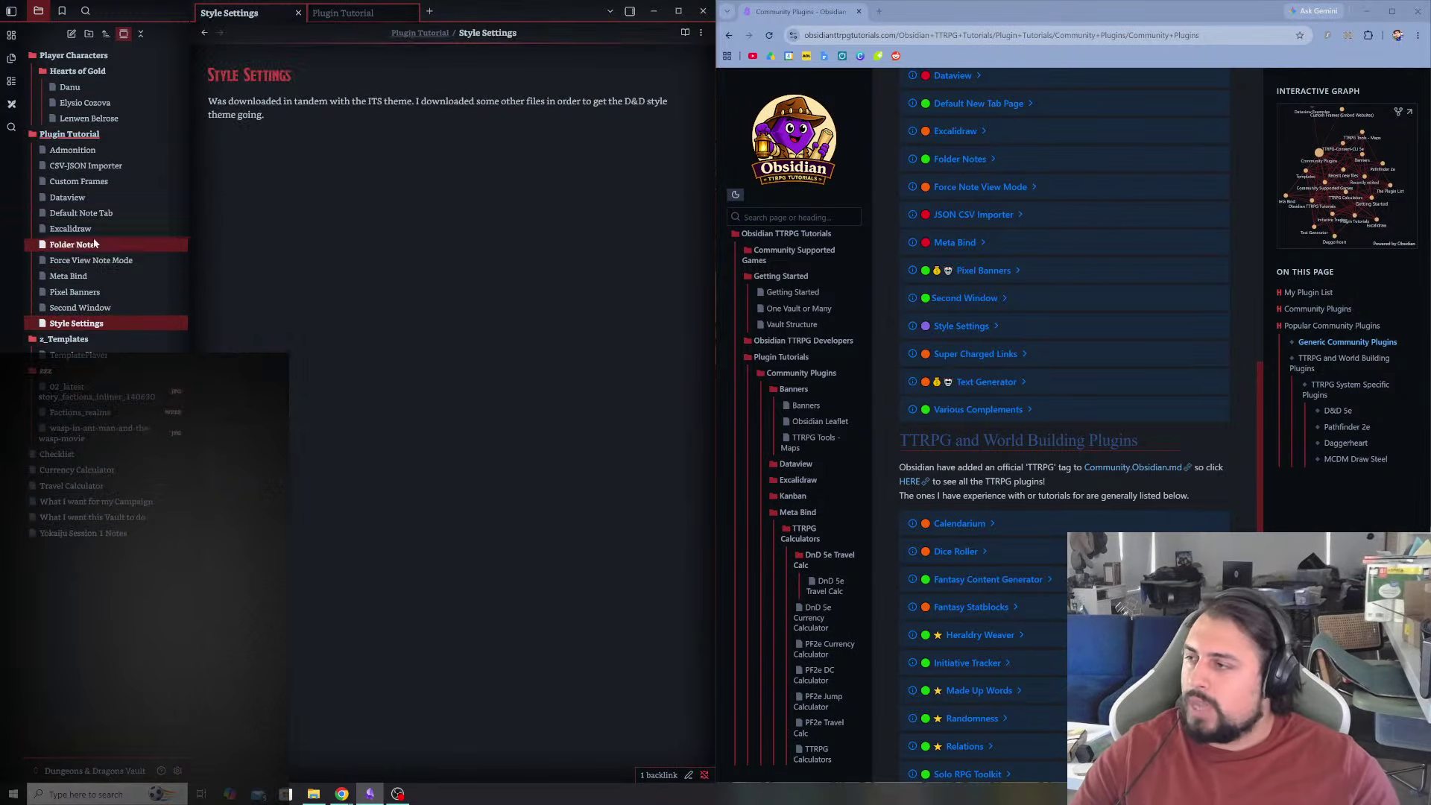
- Open the Dataview note and examine the query code behind the Plugin Tutorial list that leaves out notes tagged "#Exclude"
click(96, 199)
scroll(448, 410, down, 15)
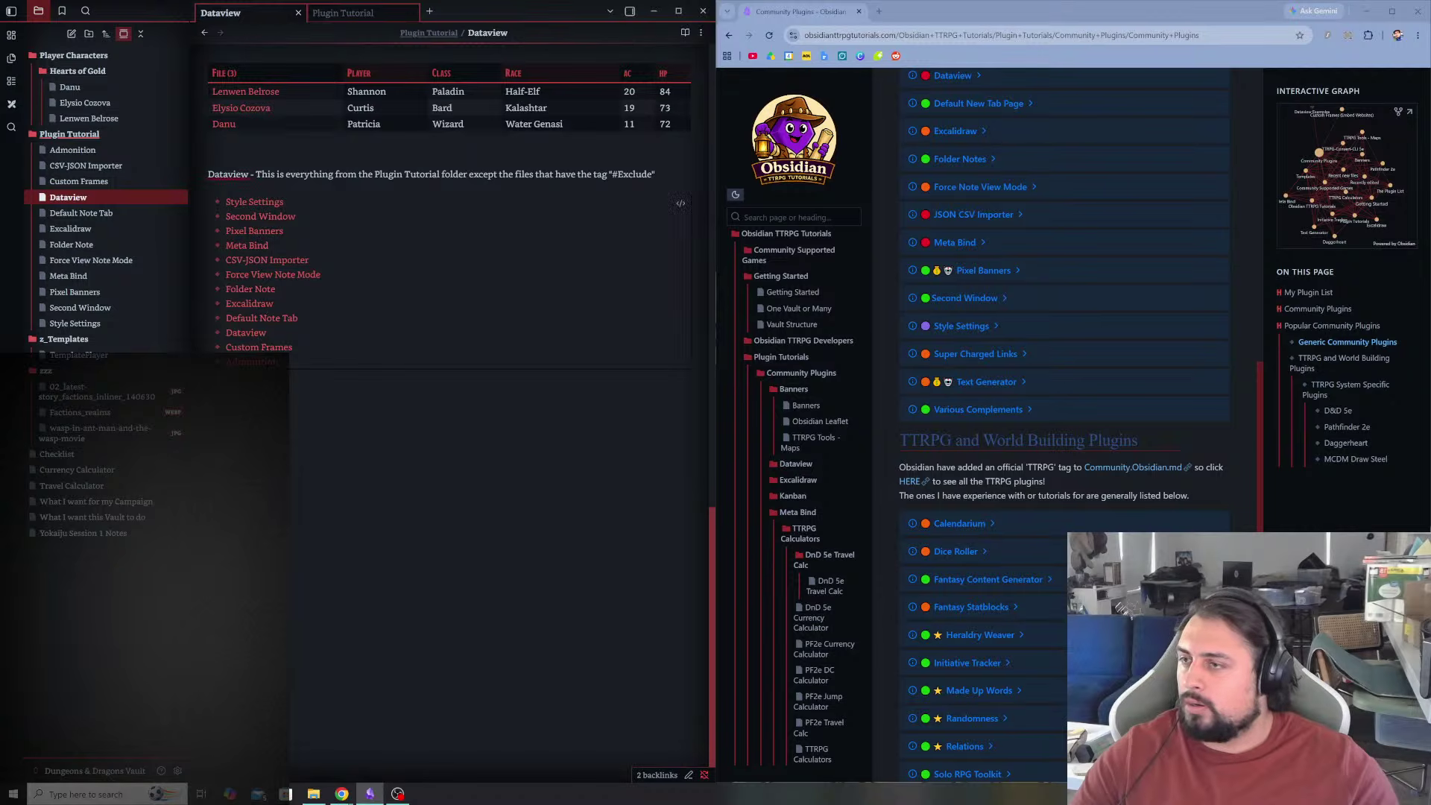
click(681, 203)
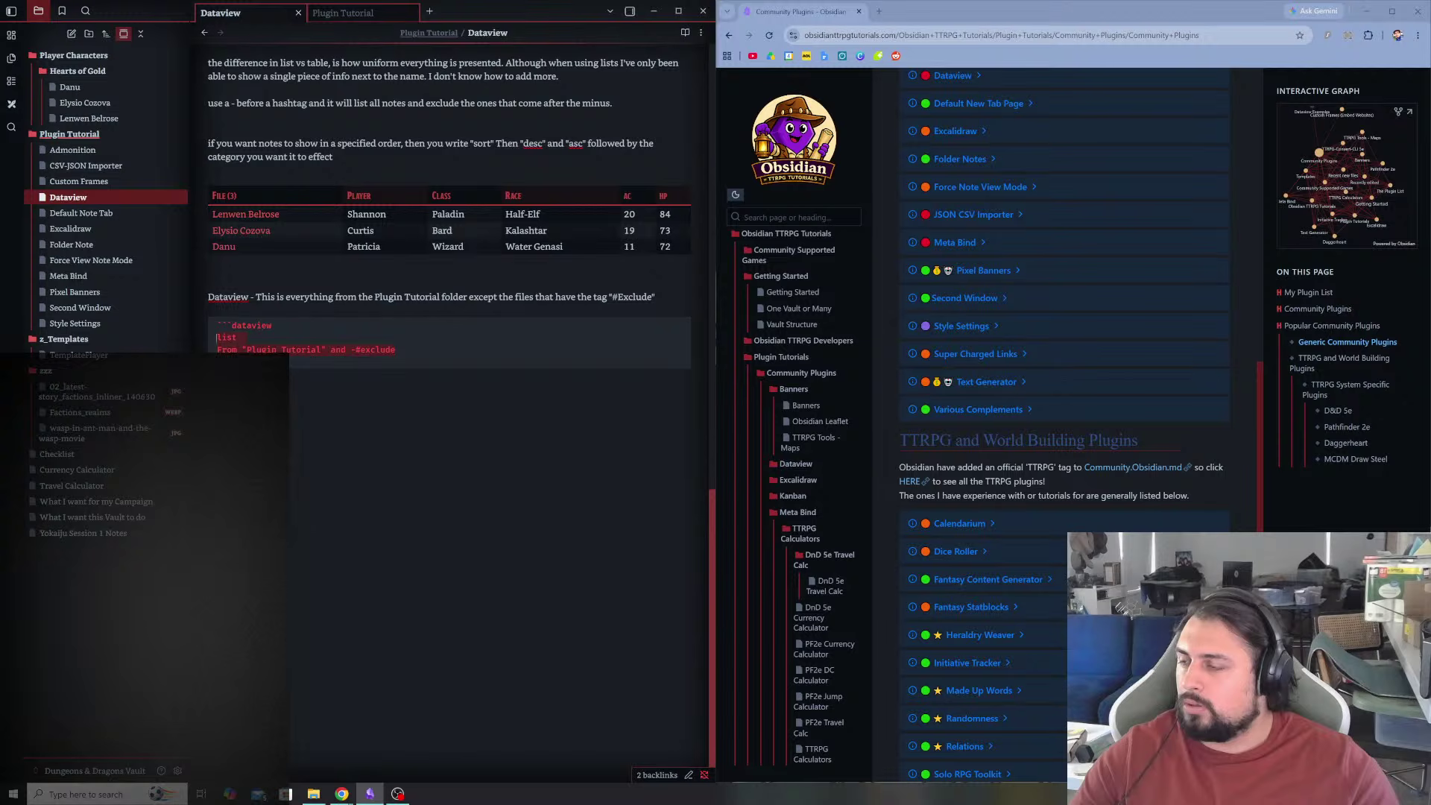
click(209, 335)
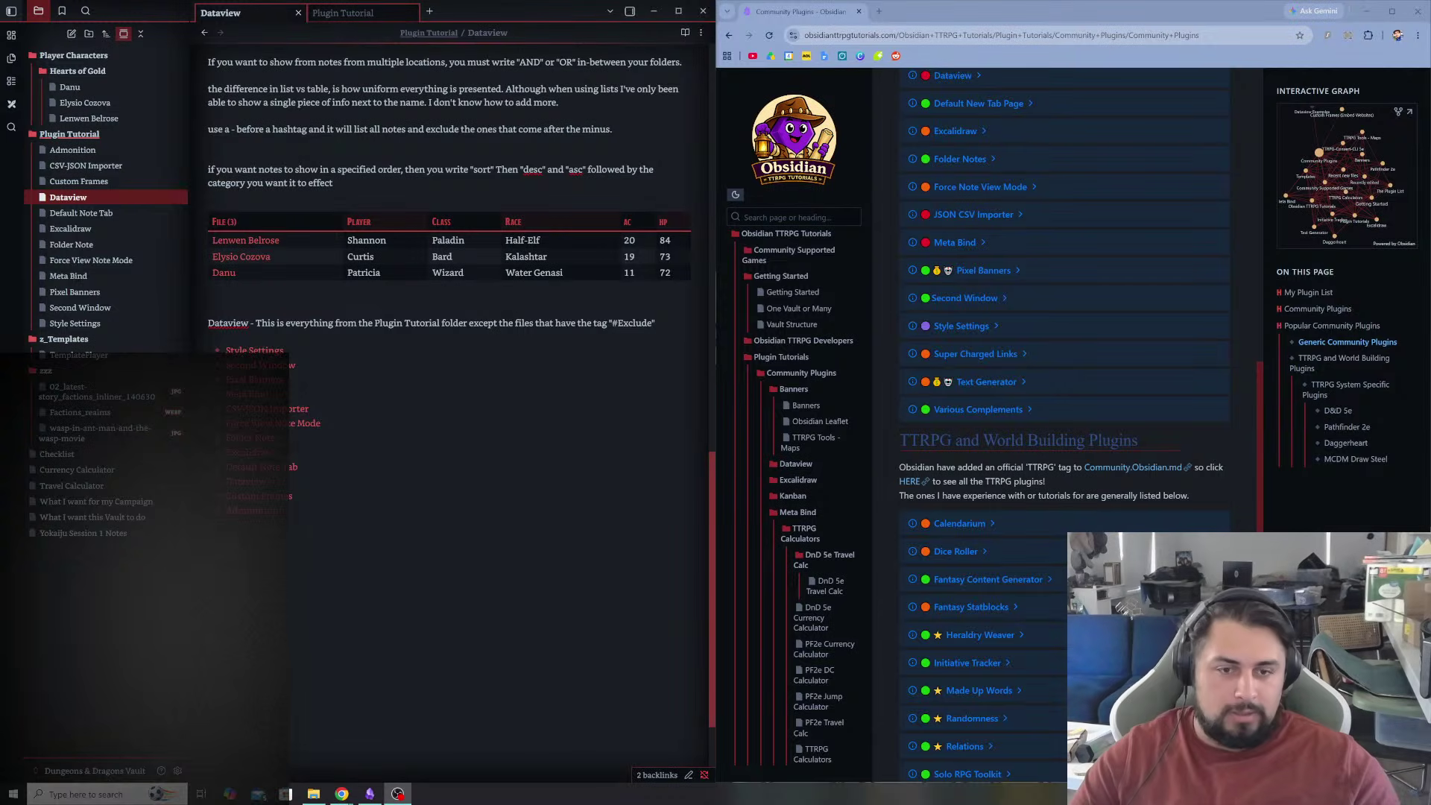
key(alt+Tab)
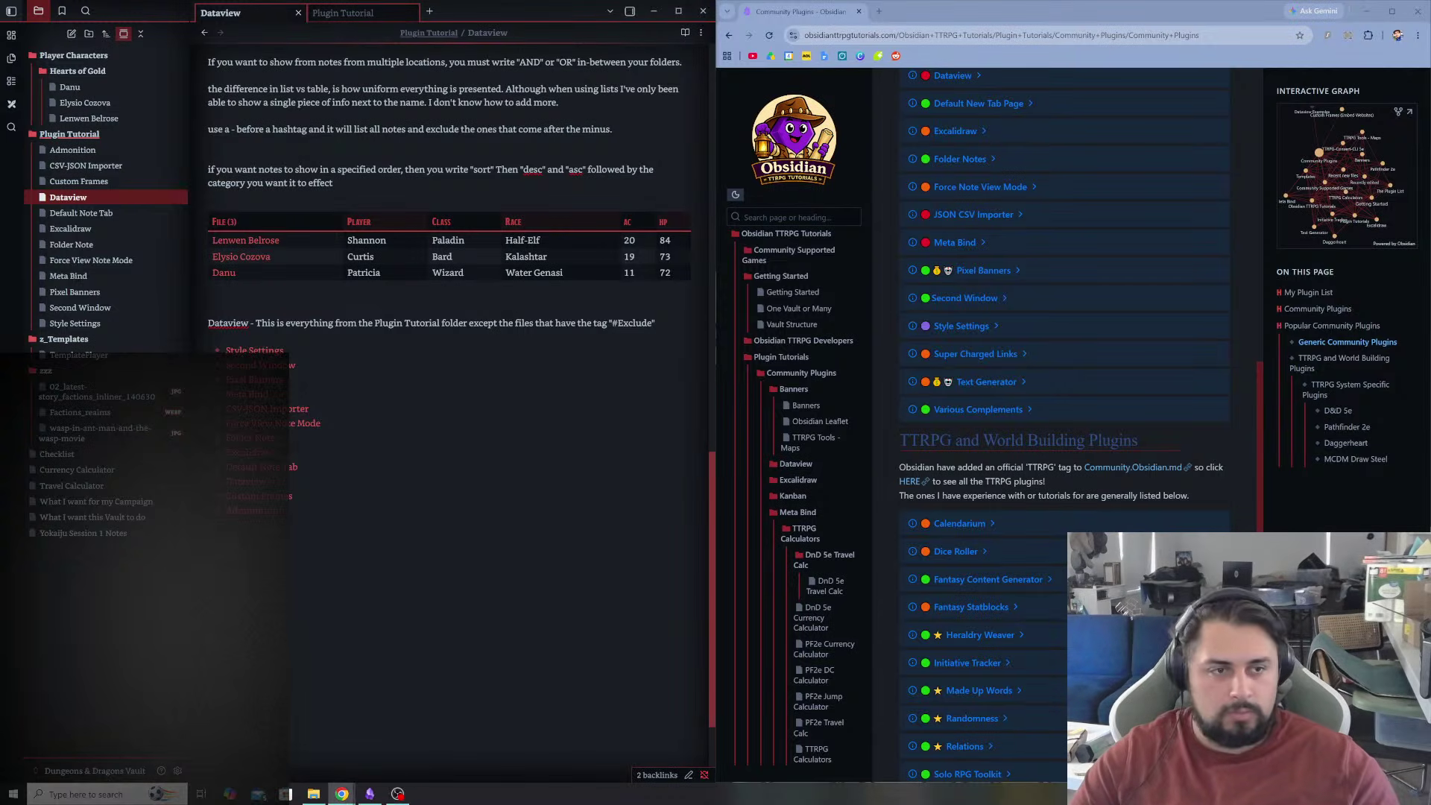
key(alt+Tab)
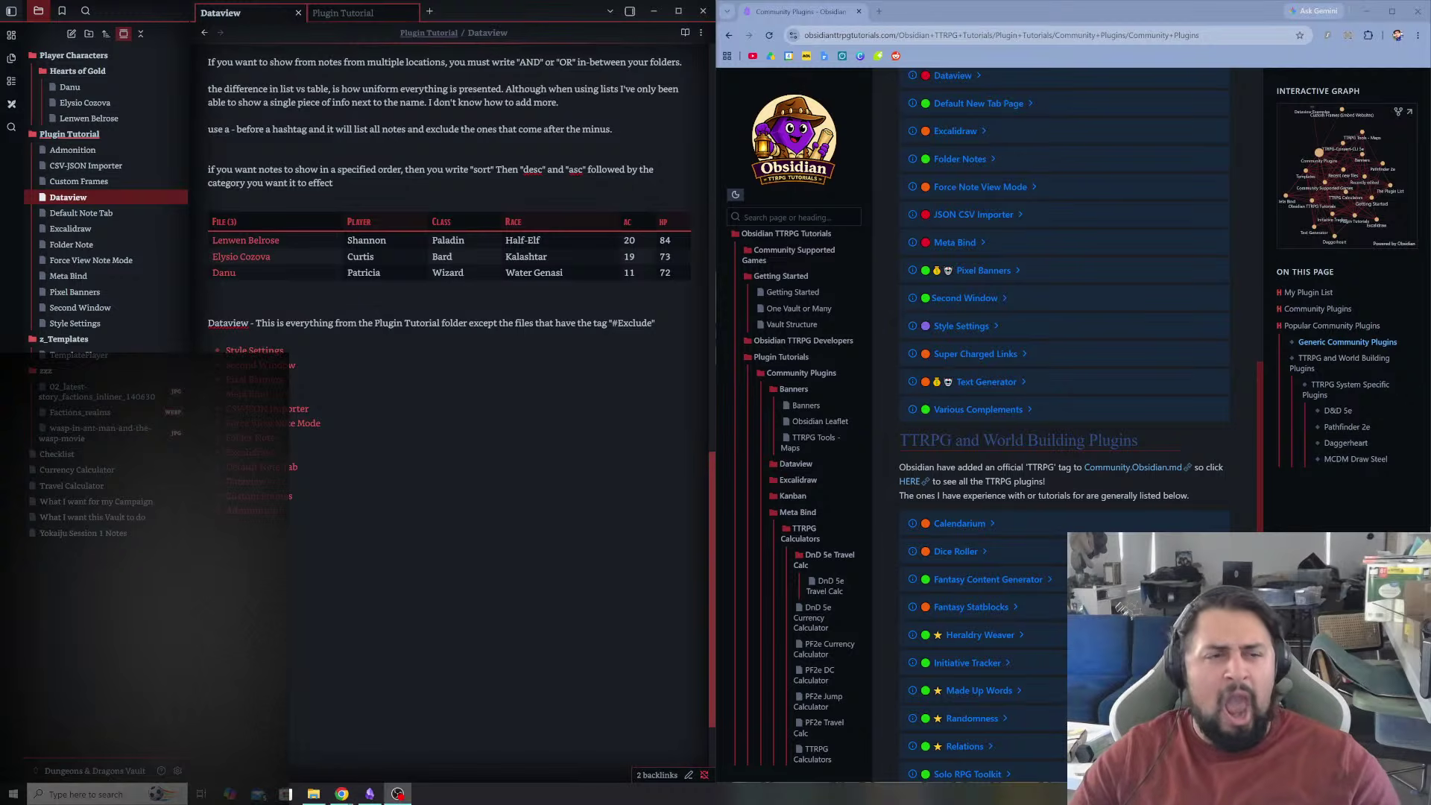
click(209, 535)
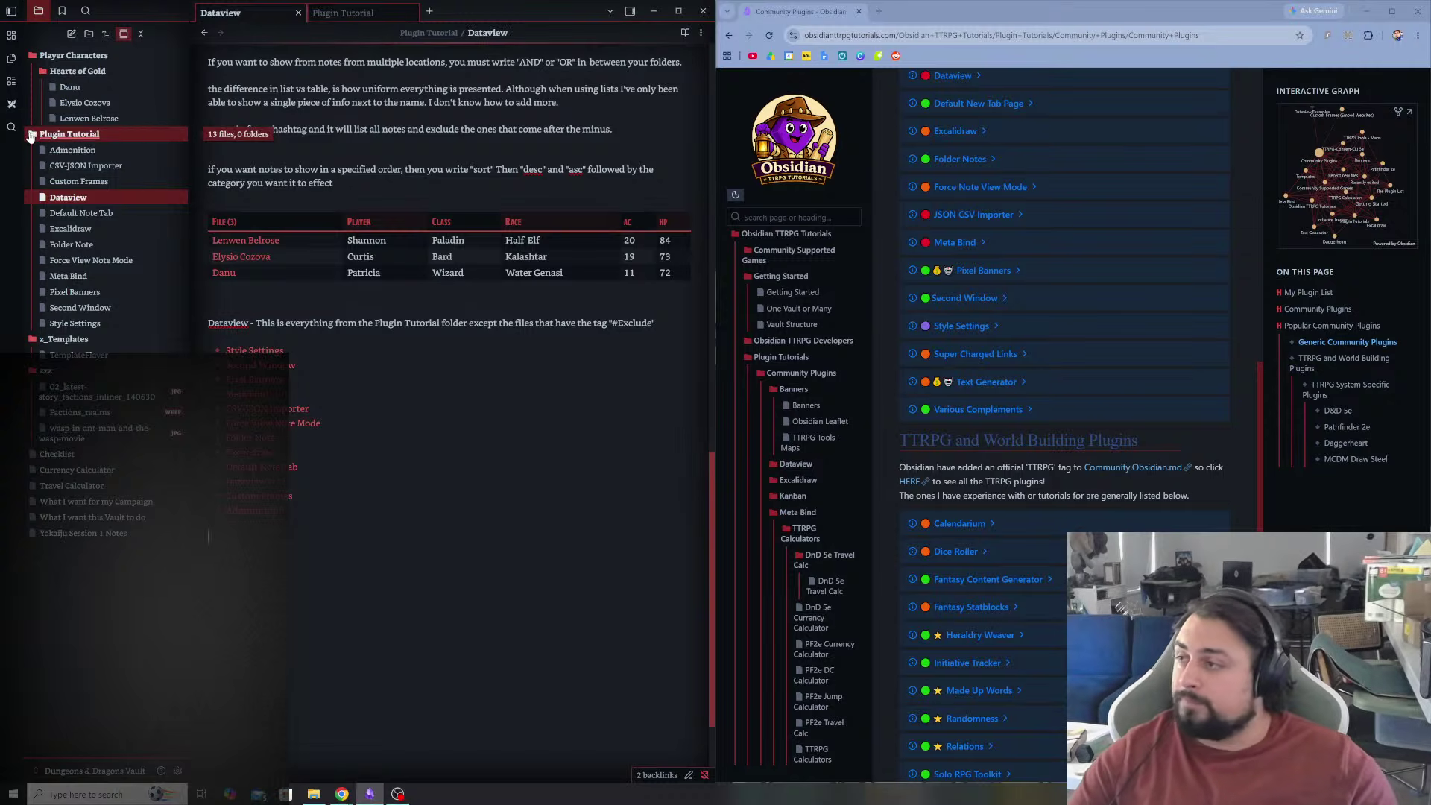
- Return to the Plugin Tutorial index note and follow its link to Force View Note Mode
click(29, 137)
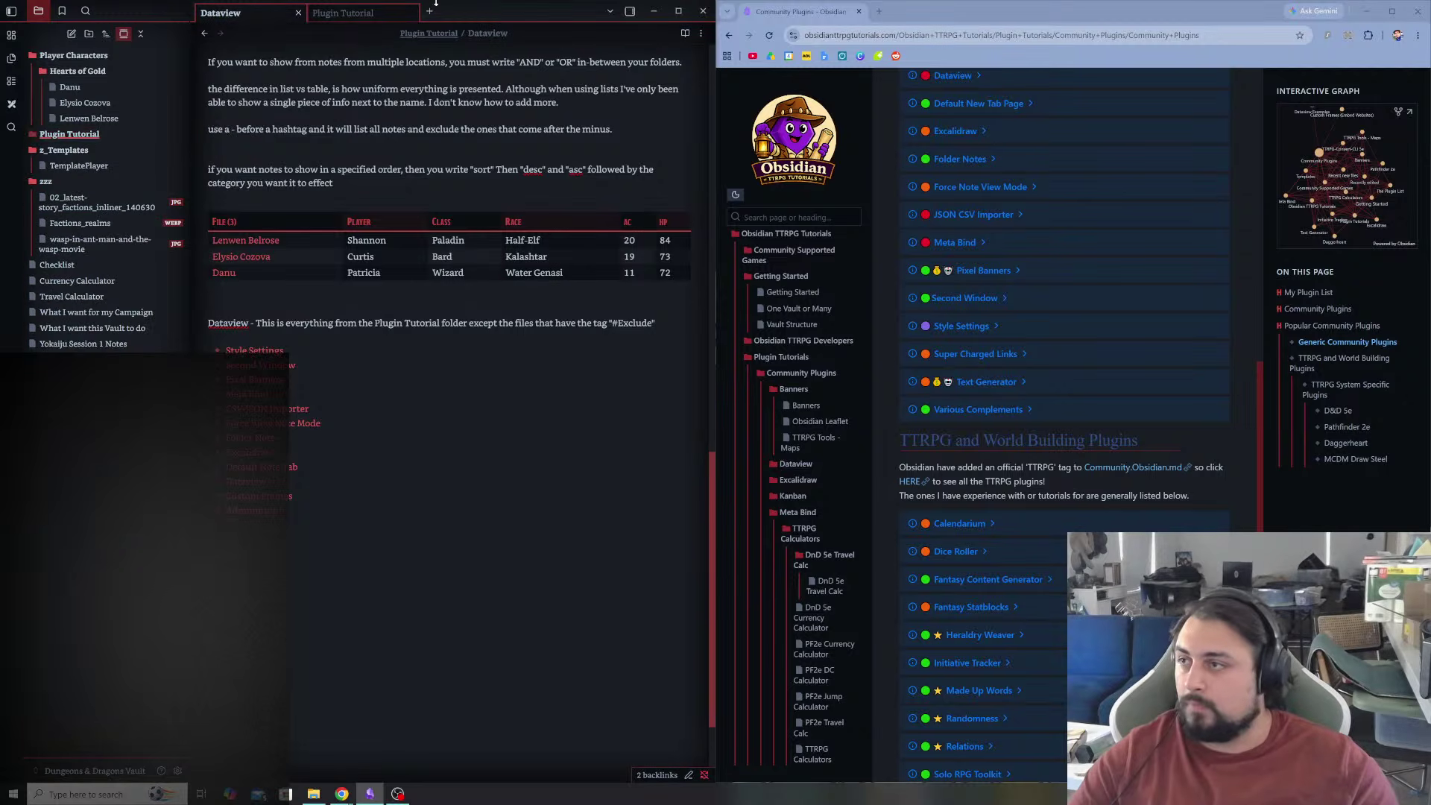
click(345, 22)
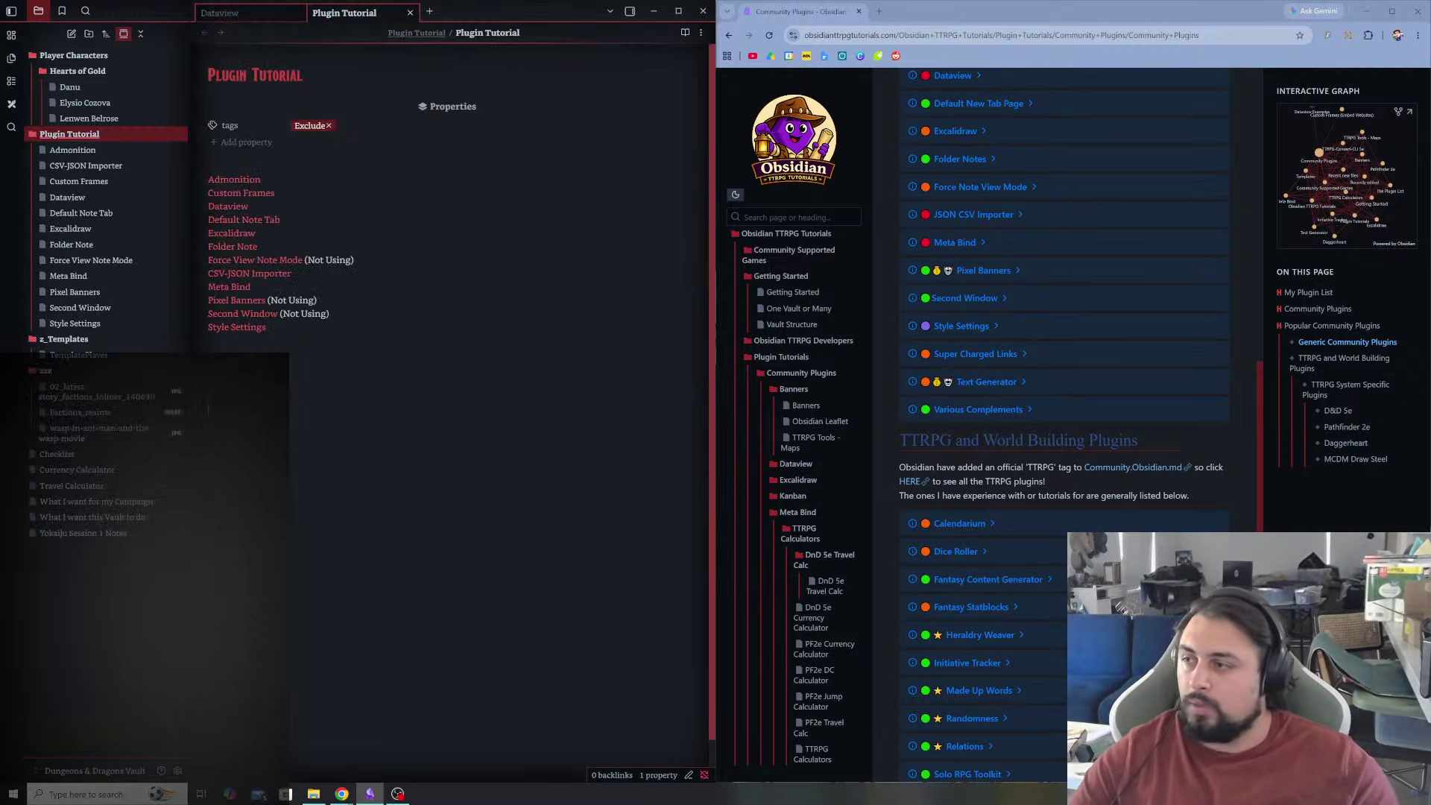
click(272, 261)
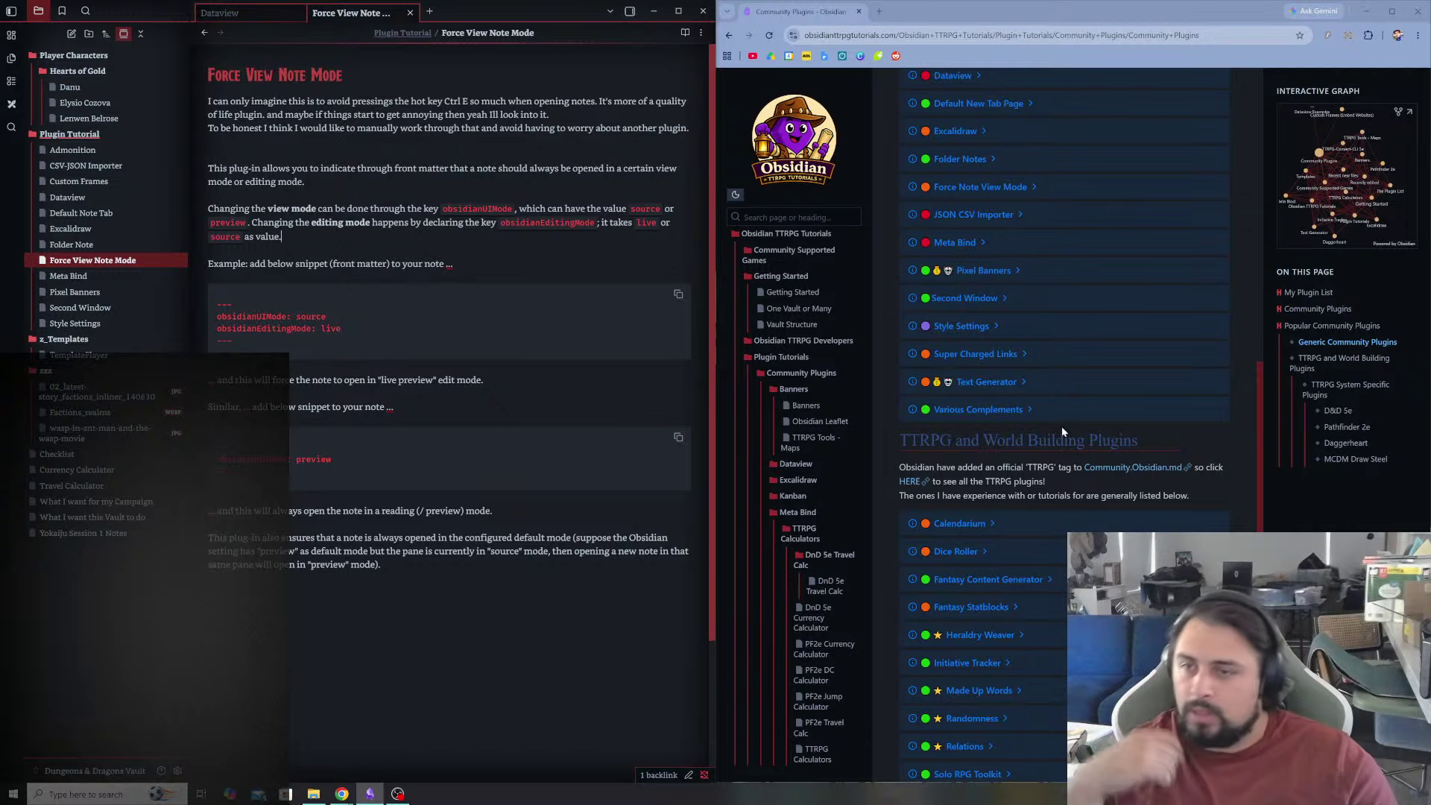
- Expand the Force Note View Mode entry on the Community Plugins web page and return to the note in Obsidian
scroll(992, 277, up, 1)
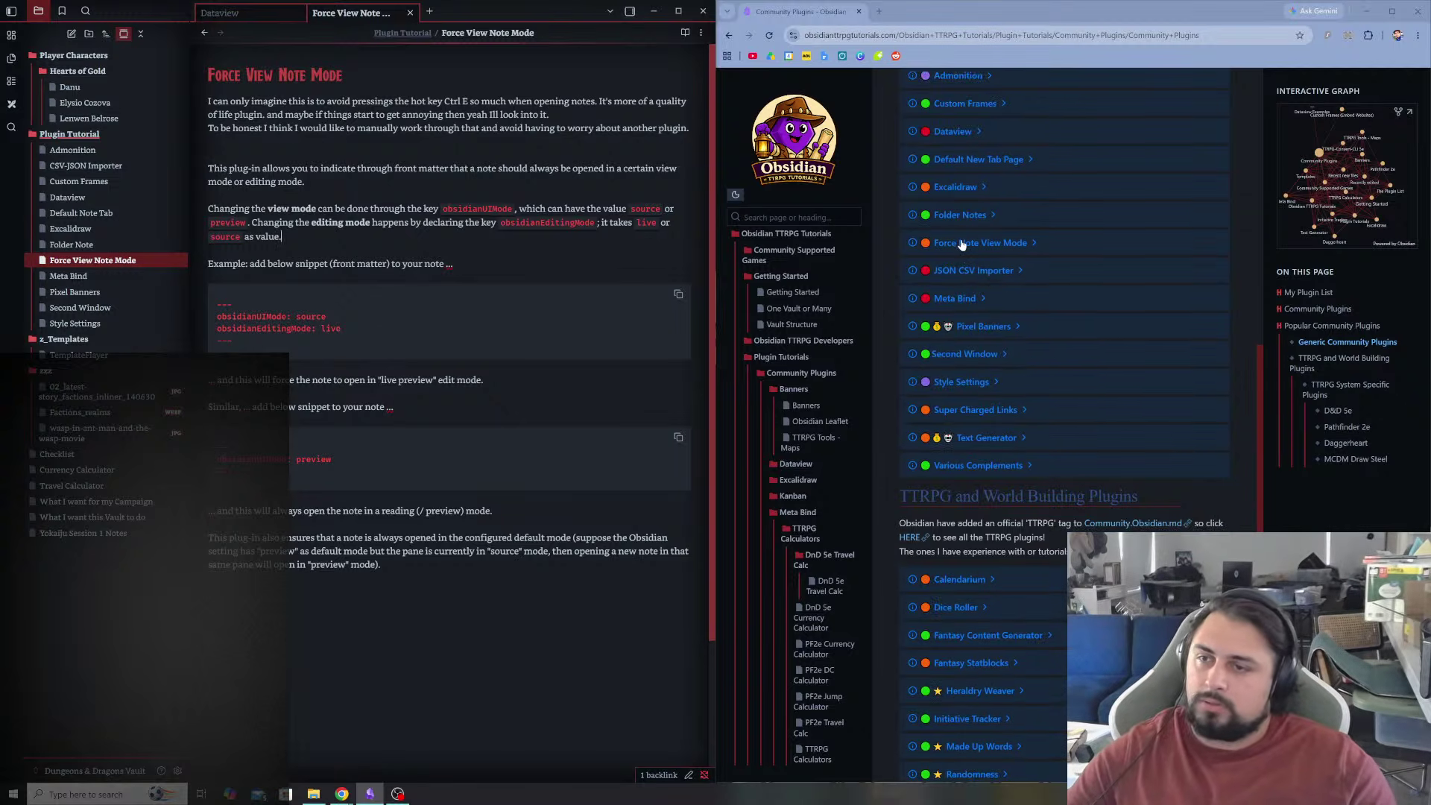
click(965, 243)
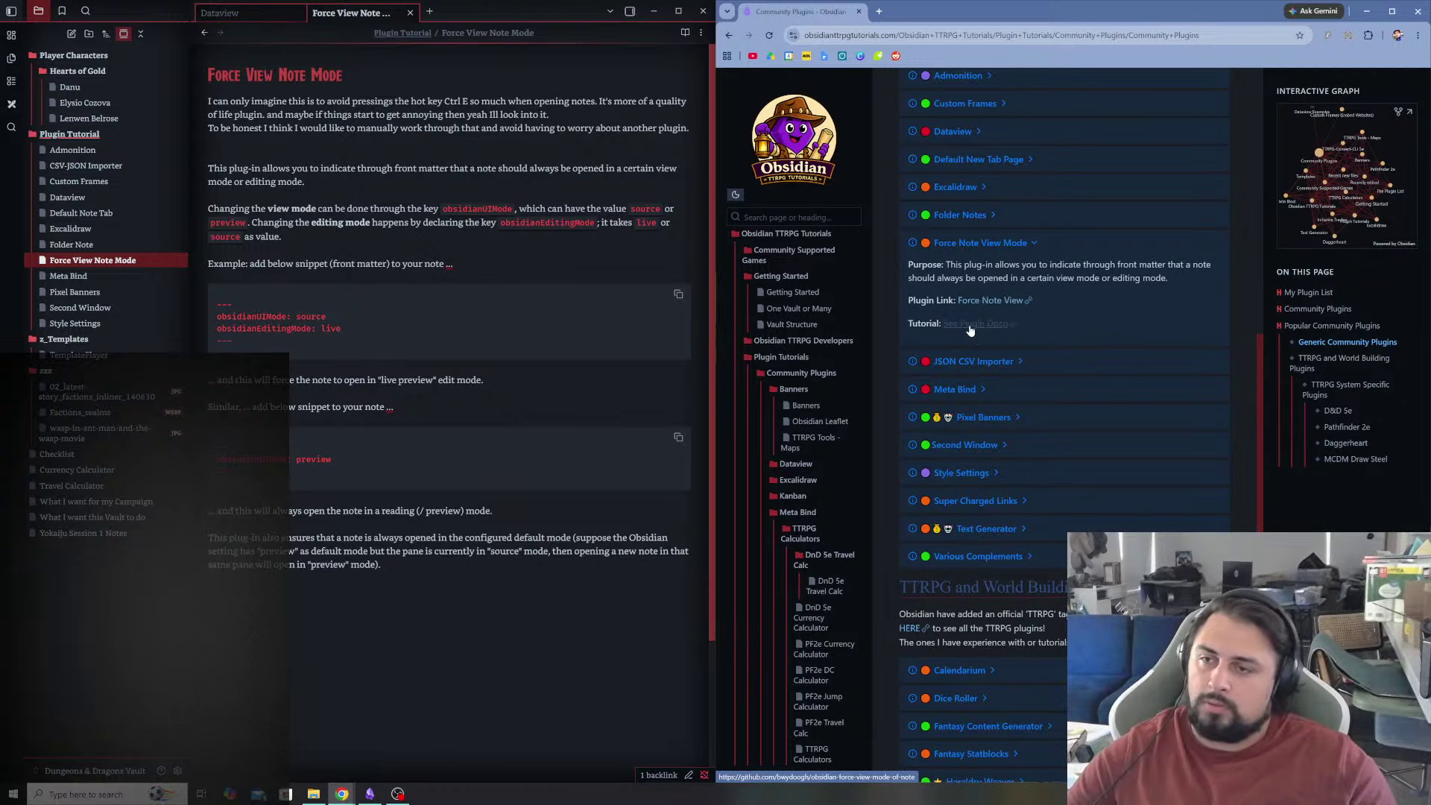
click(450, 263)
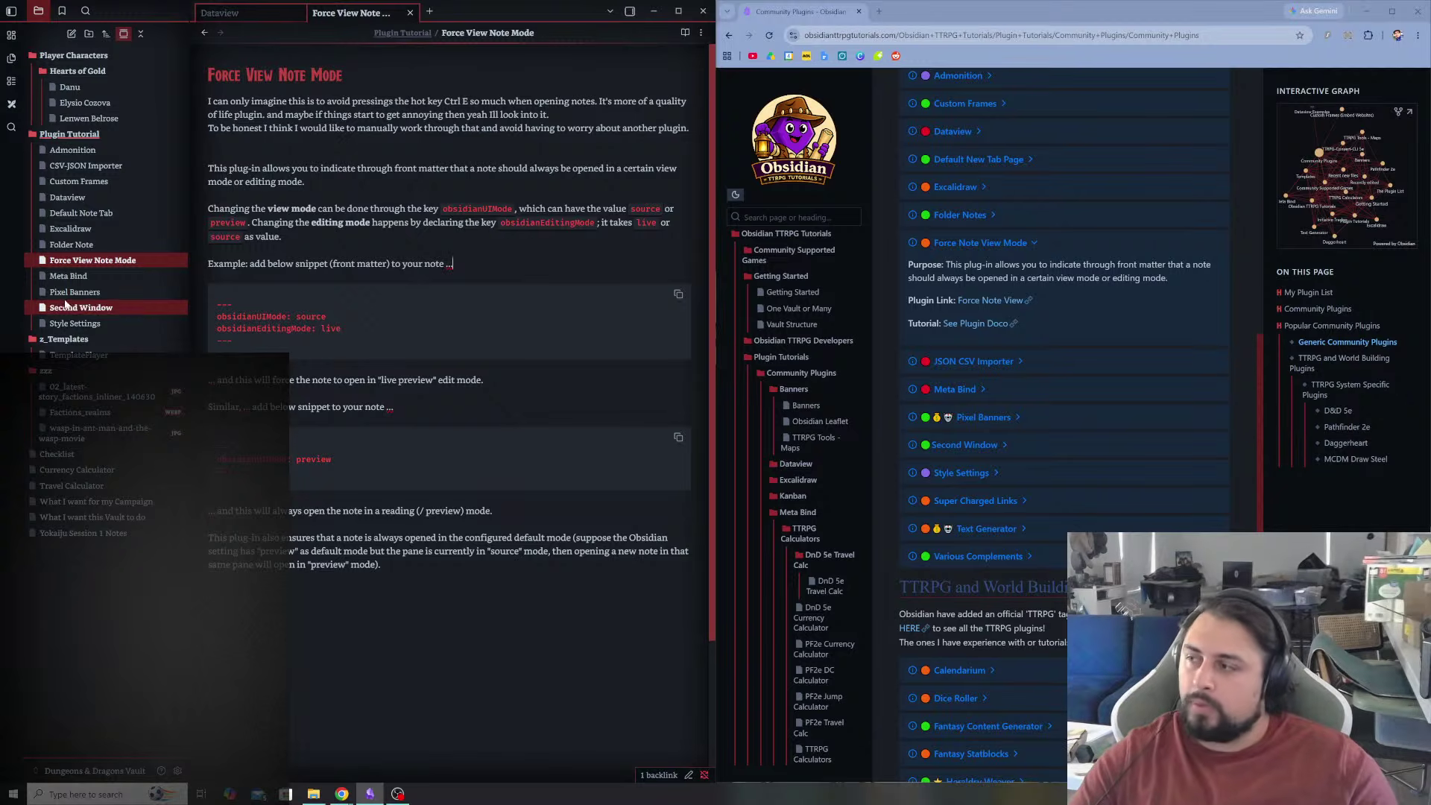
- Open the Pixel Banners note and compare its banner between reading view and editing view
click(88, 292)
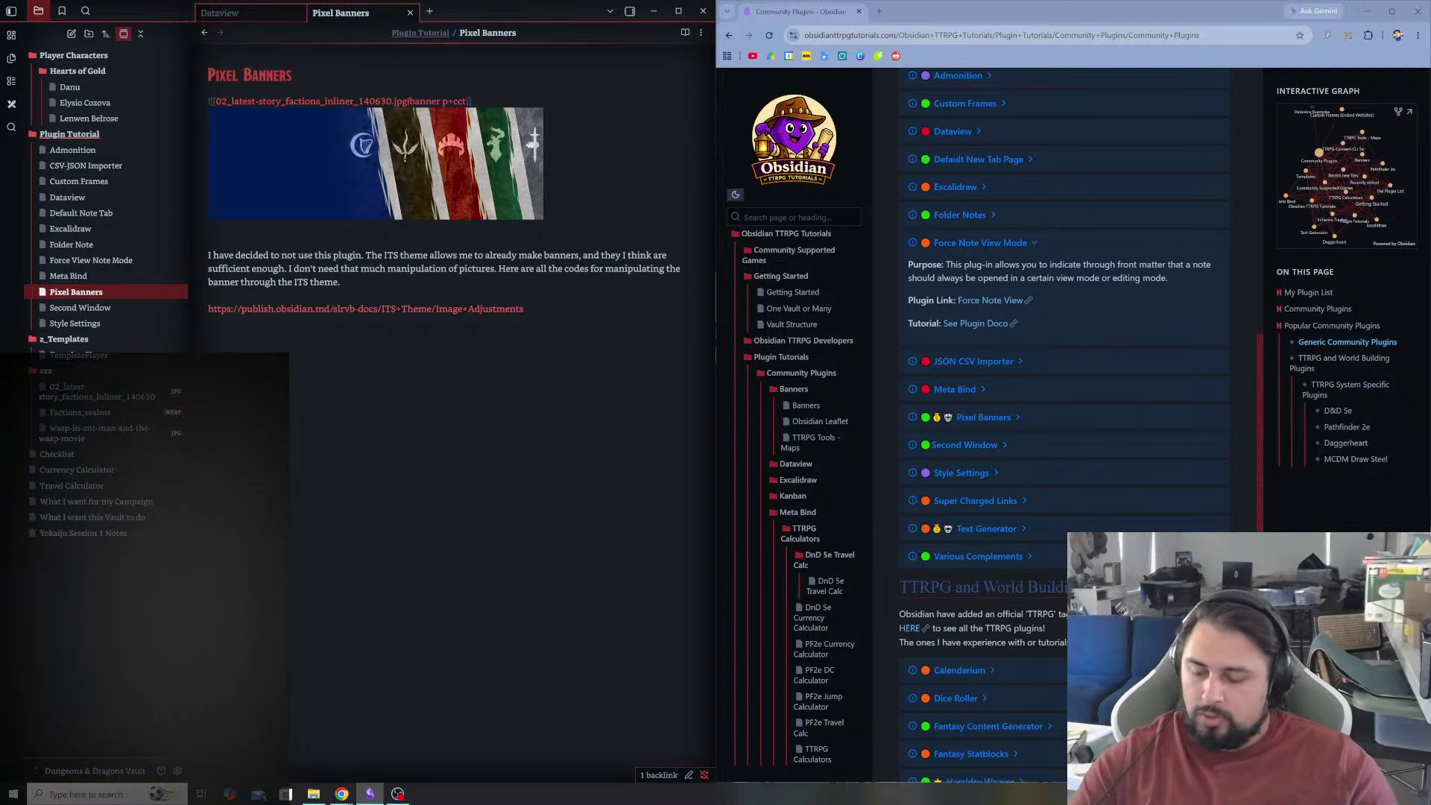
key(ctrl+e)
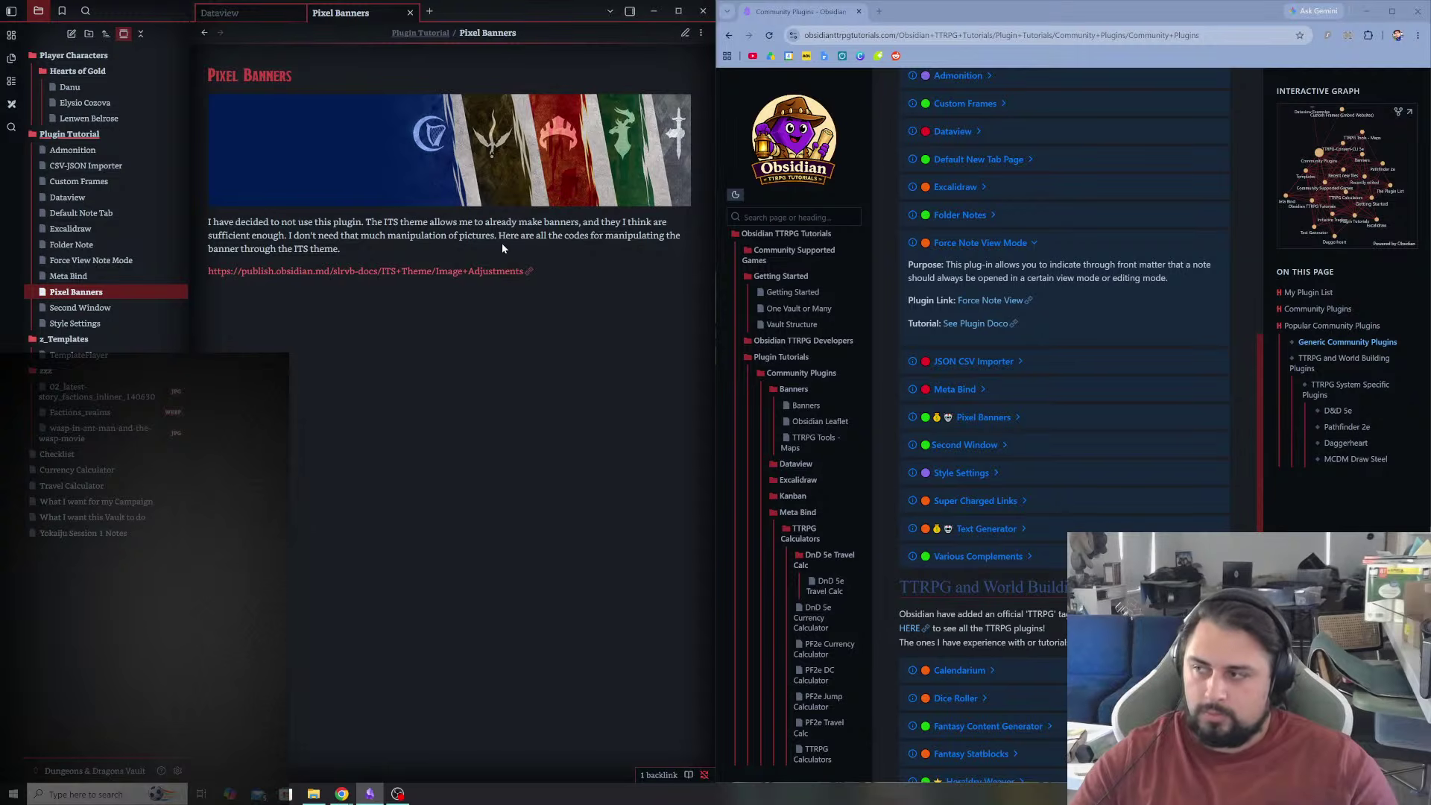
key(ctrl+e)
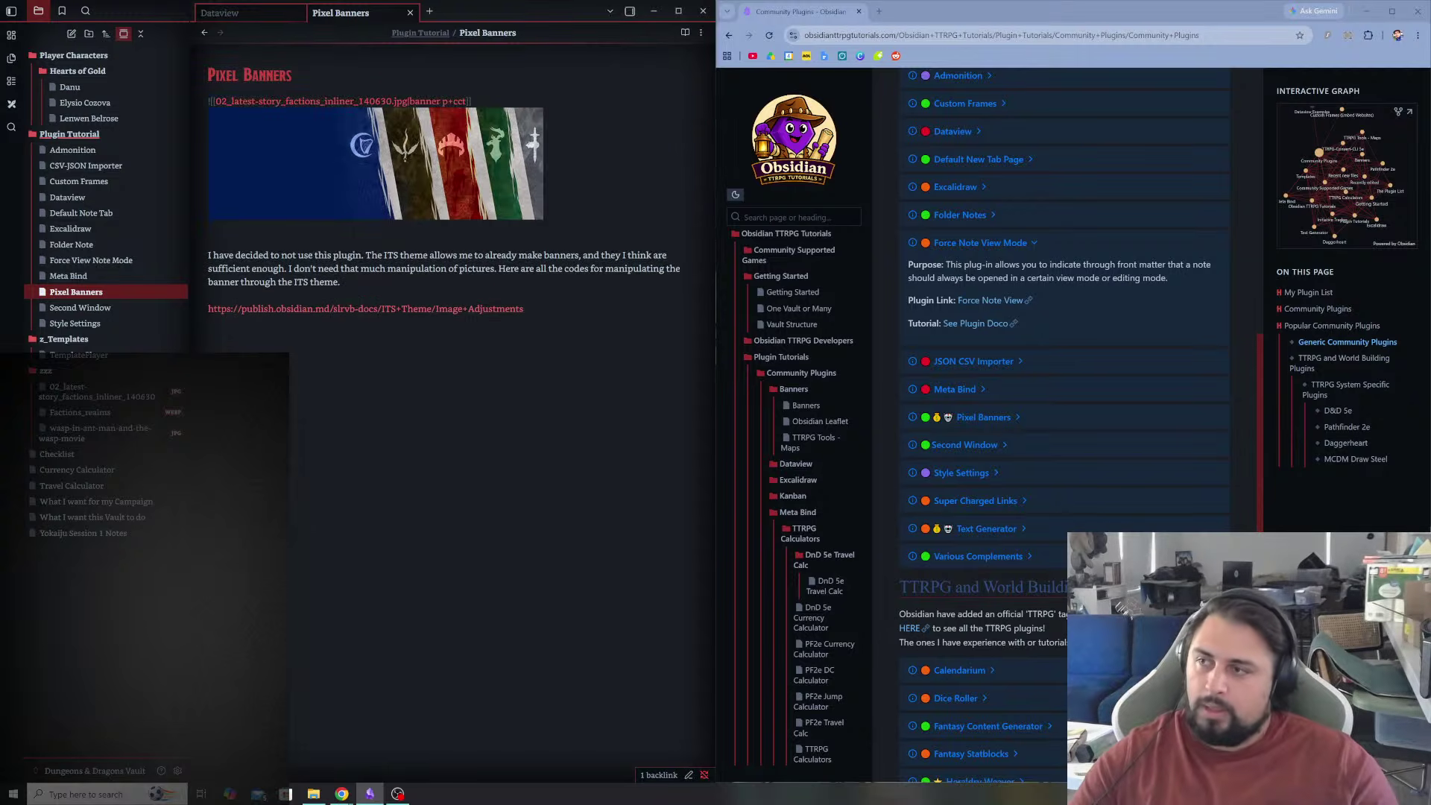
click(484, 255)
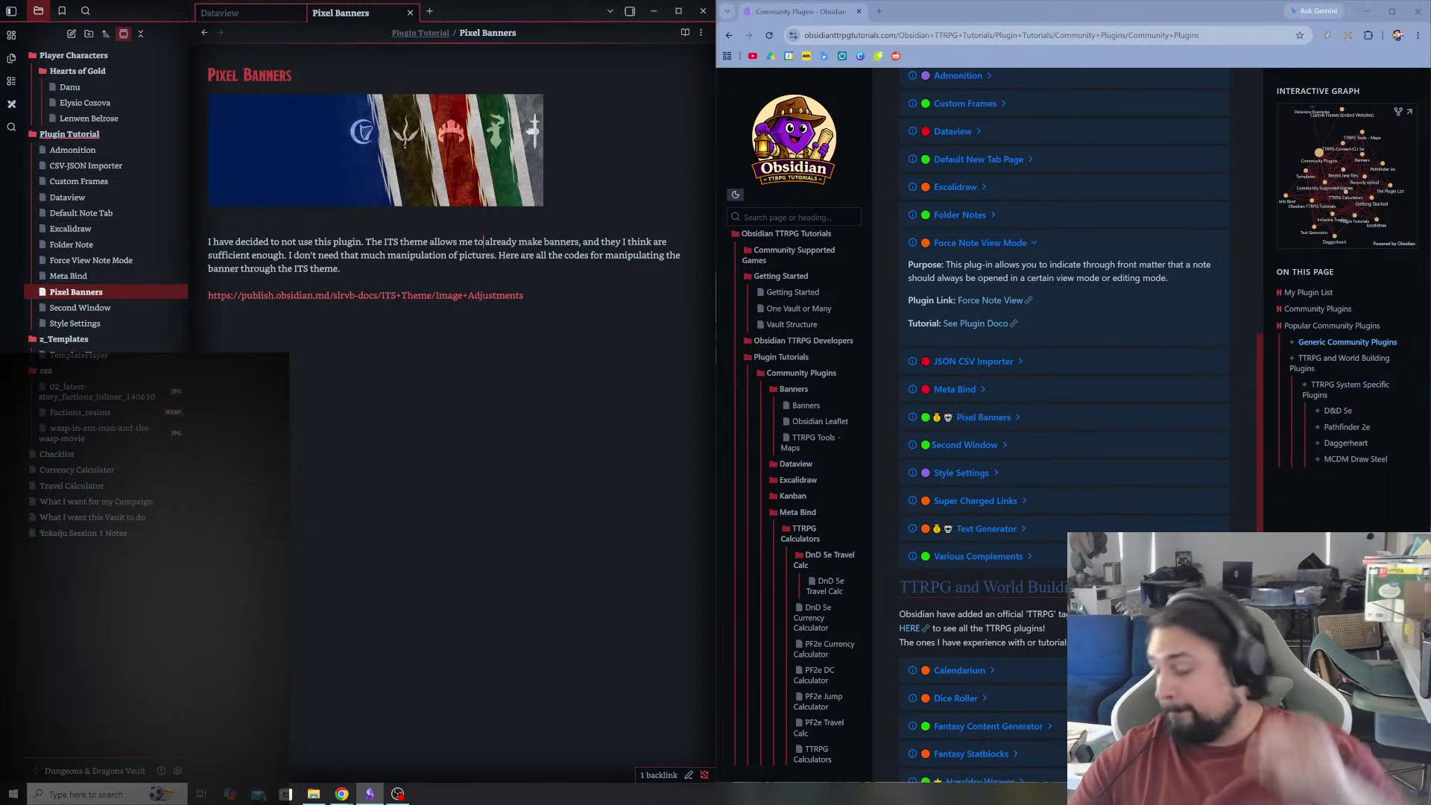
- Cycle the Pixel Banners note through reading view, live preview and source mode, leaving it in reading view
click(686, 33)
click(700, 33)
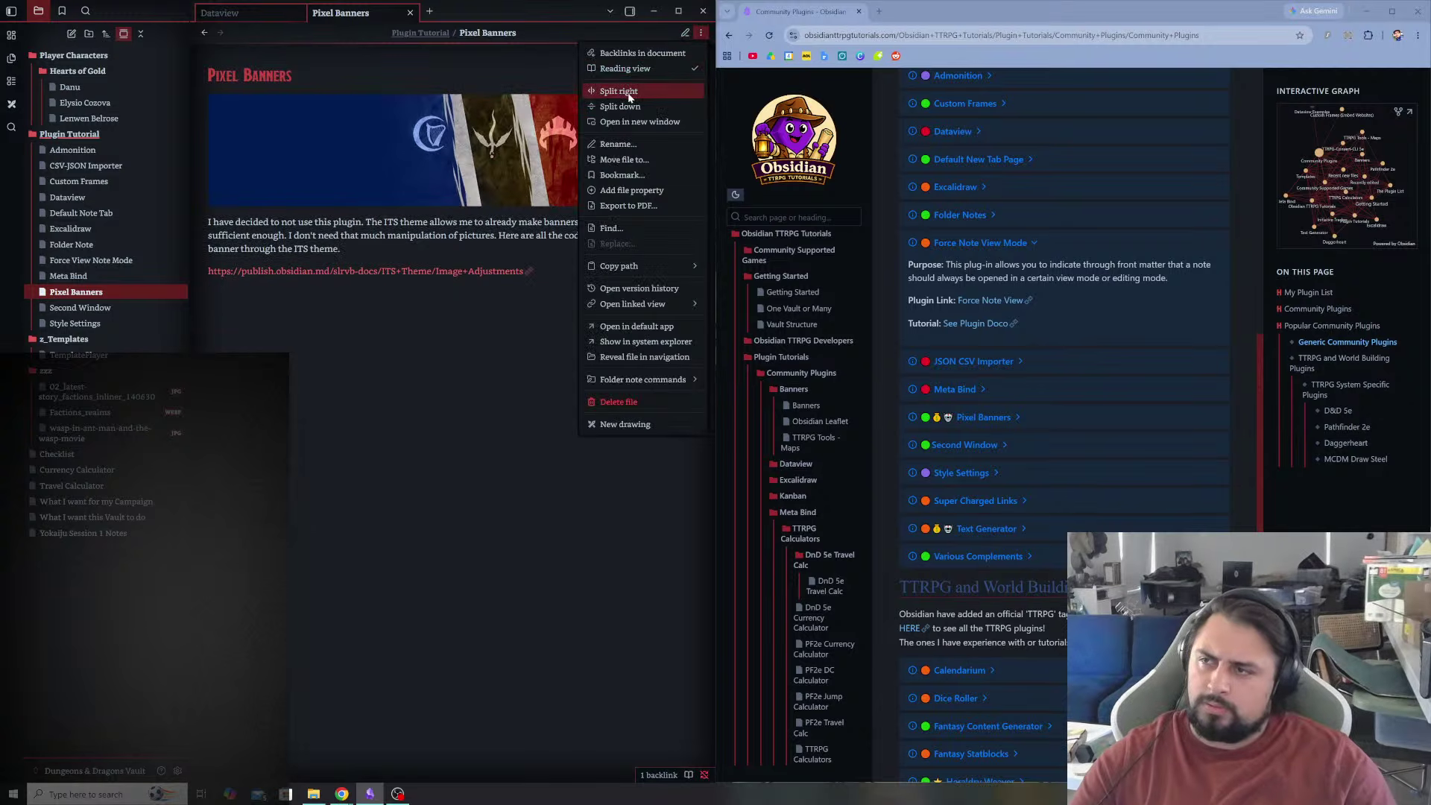
click(640, 67)
click(701, 33)
click(626, 84)
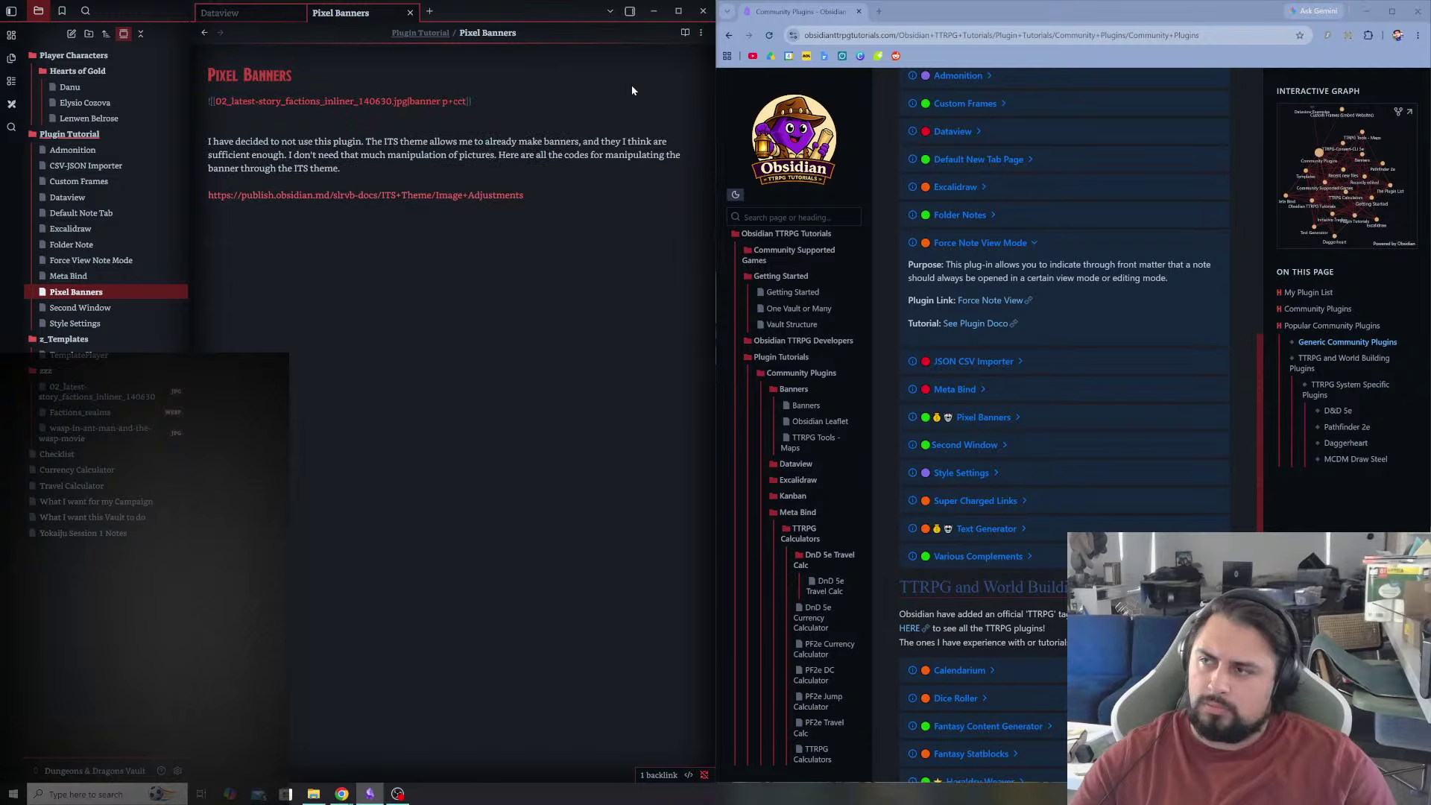
click(701, 33)
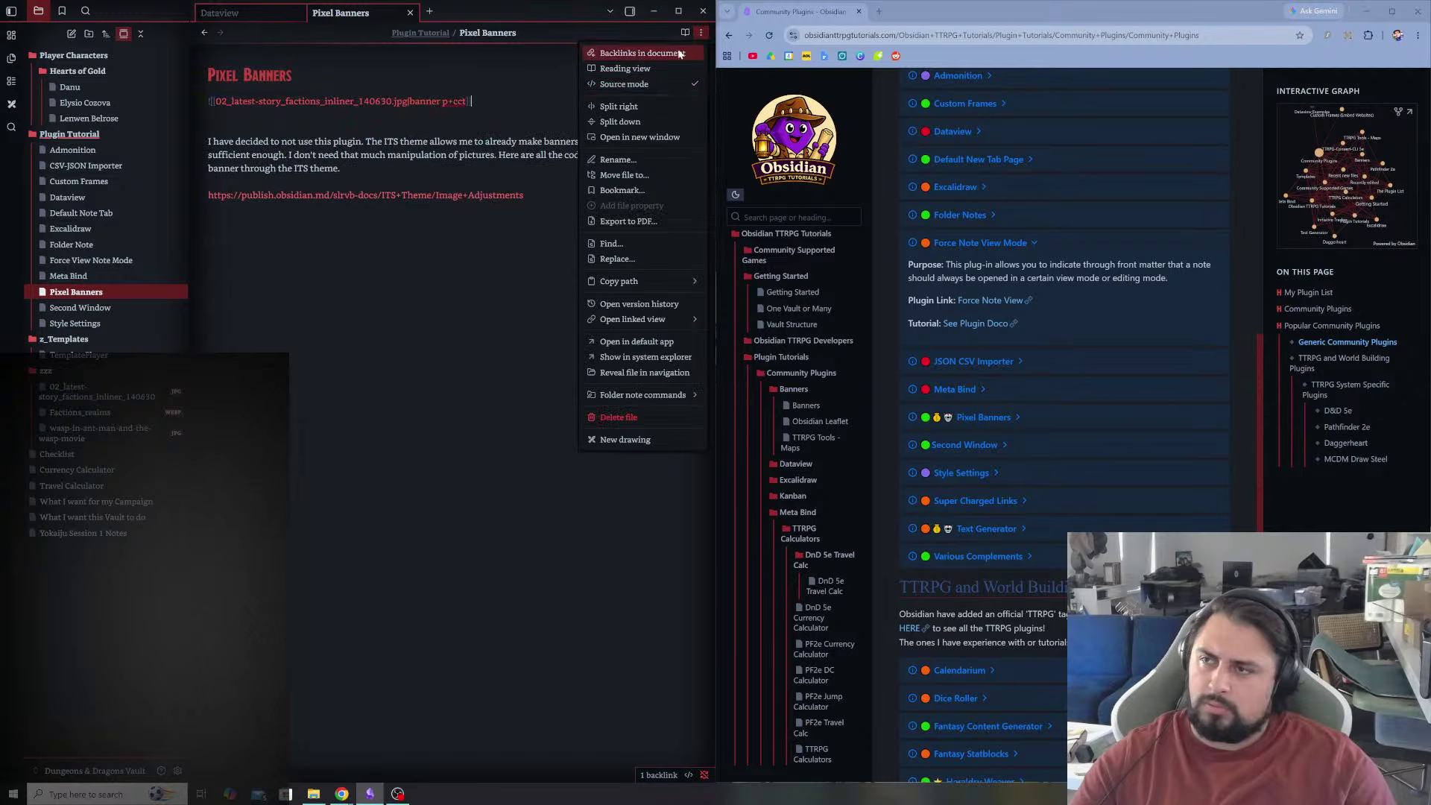
click(642, 84)
click(701, 32)
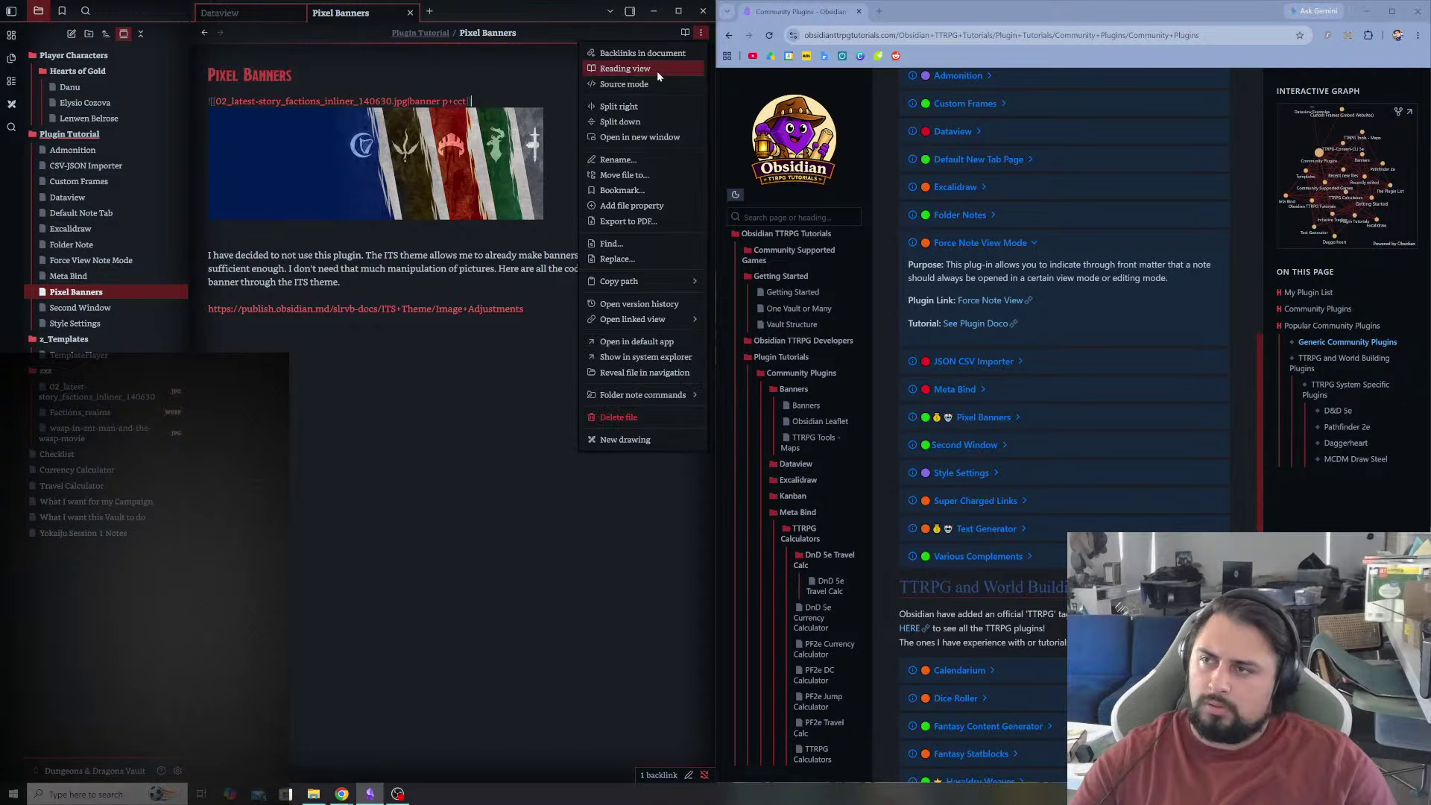
click(656, 71)
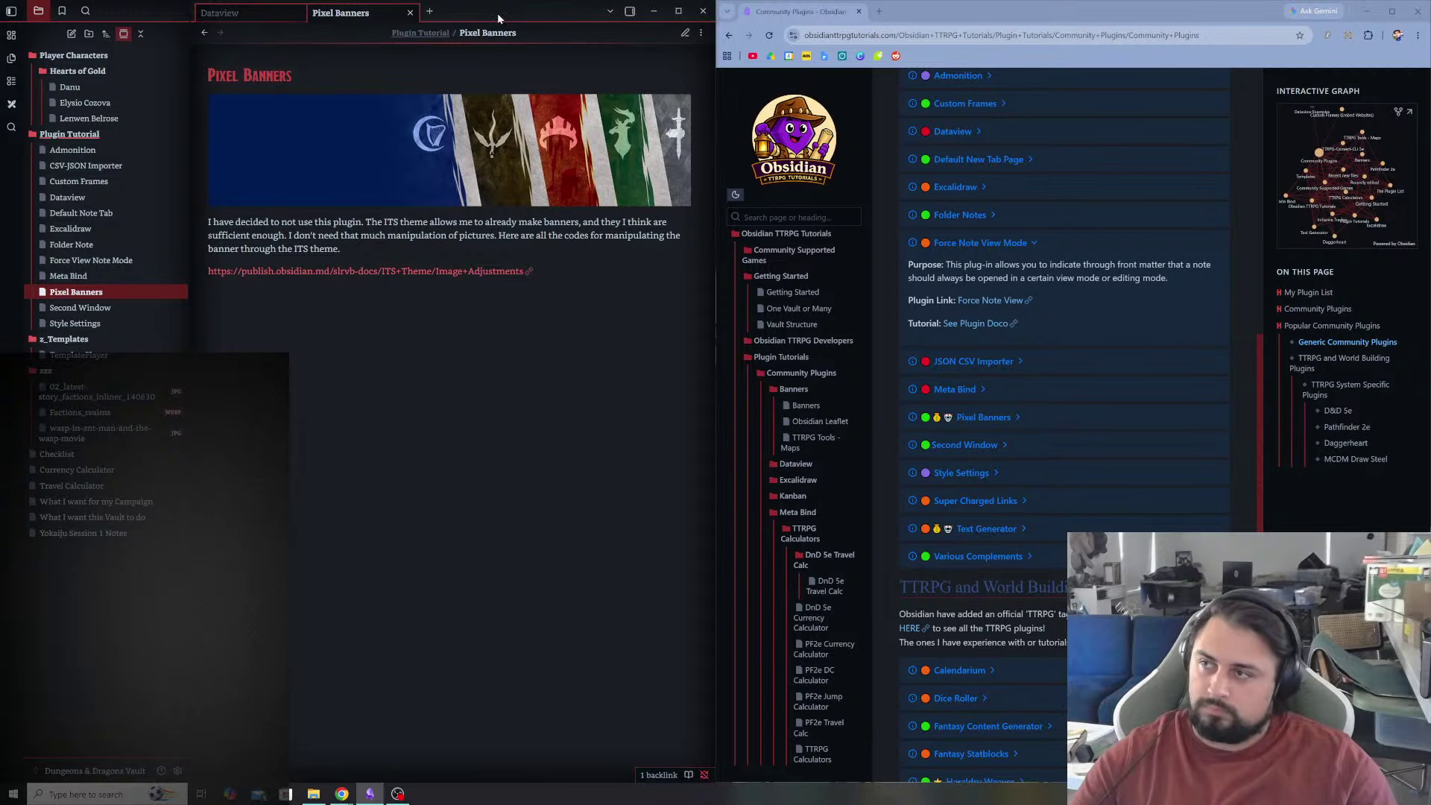
- Check the banner with the window maximized, restore the half-screen layout, and reopen the Force View Note Mode note
mouse_move(500, 13)
mouse_down()
mouse_move(512, 60)
mouse_move(516, 13)
mouse_up()
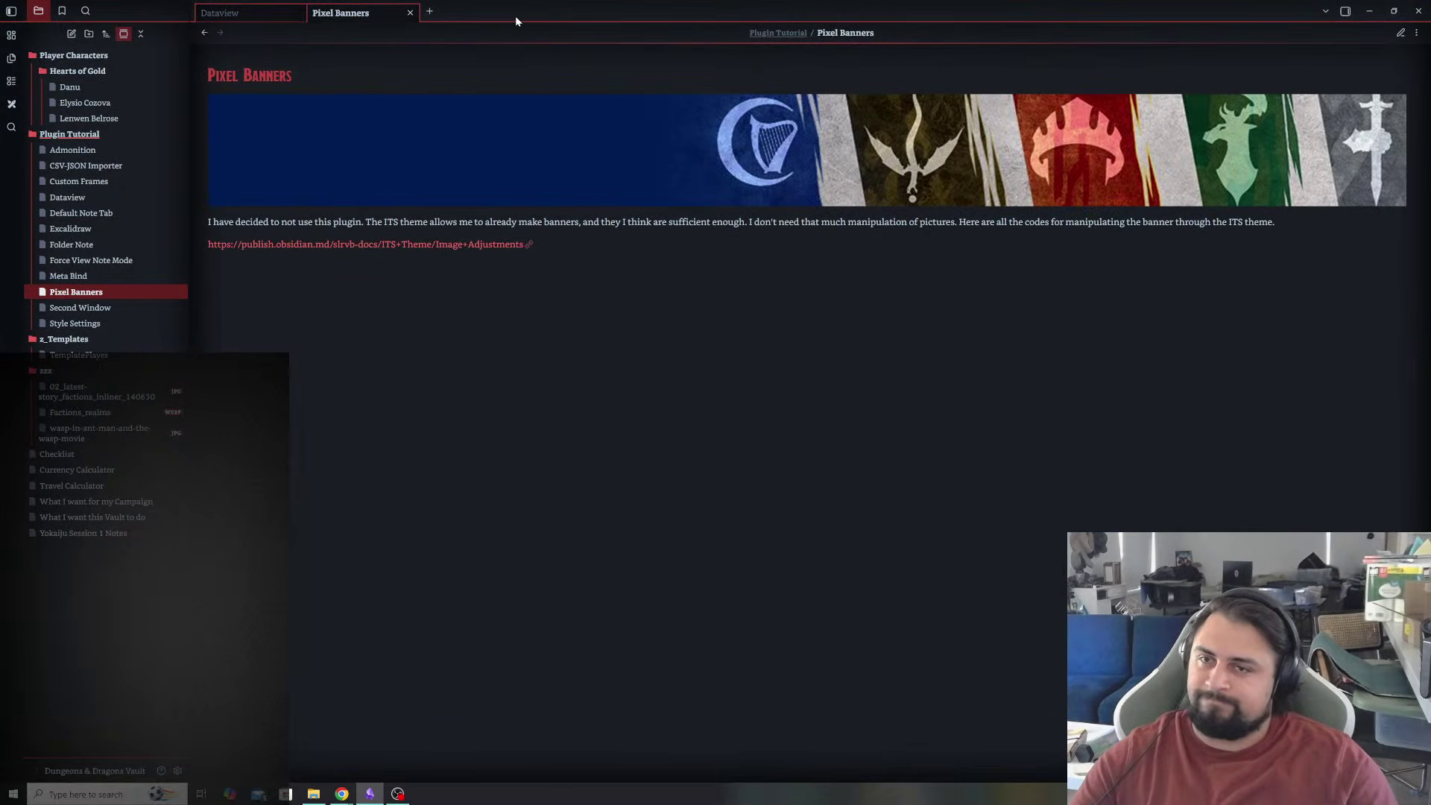
double_click(606, 6)
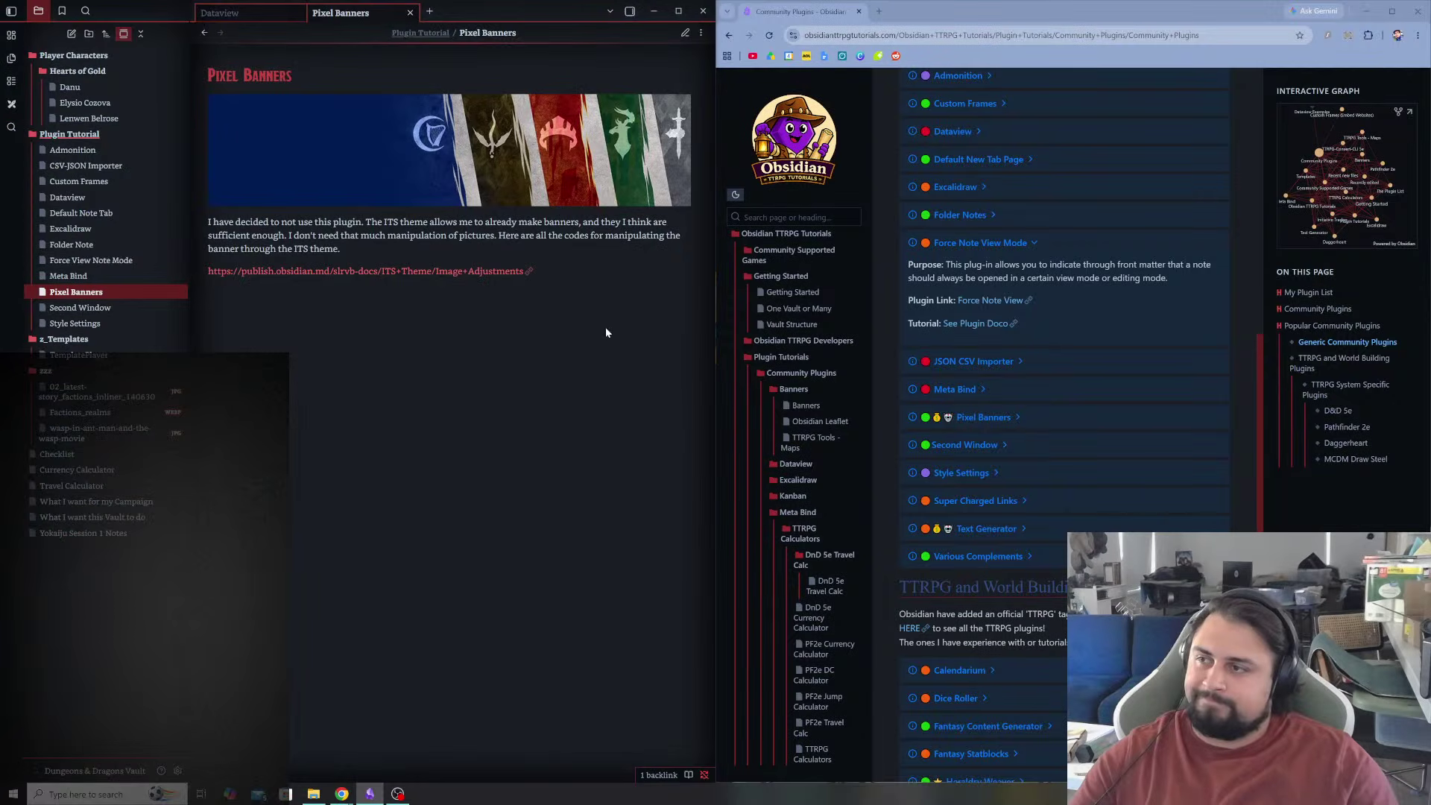
click(112, 292)
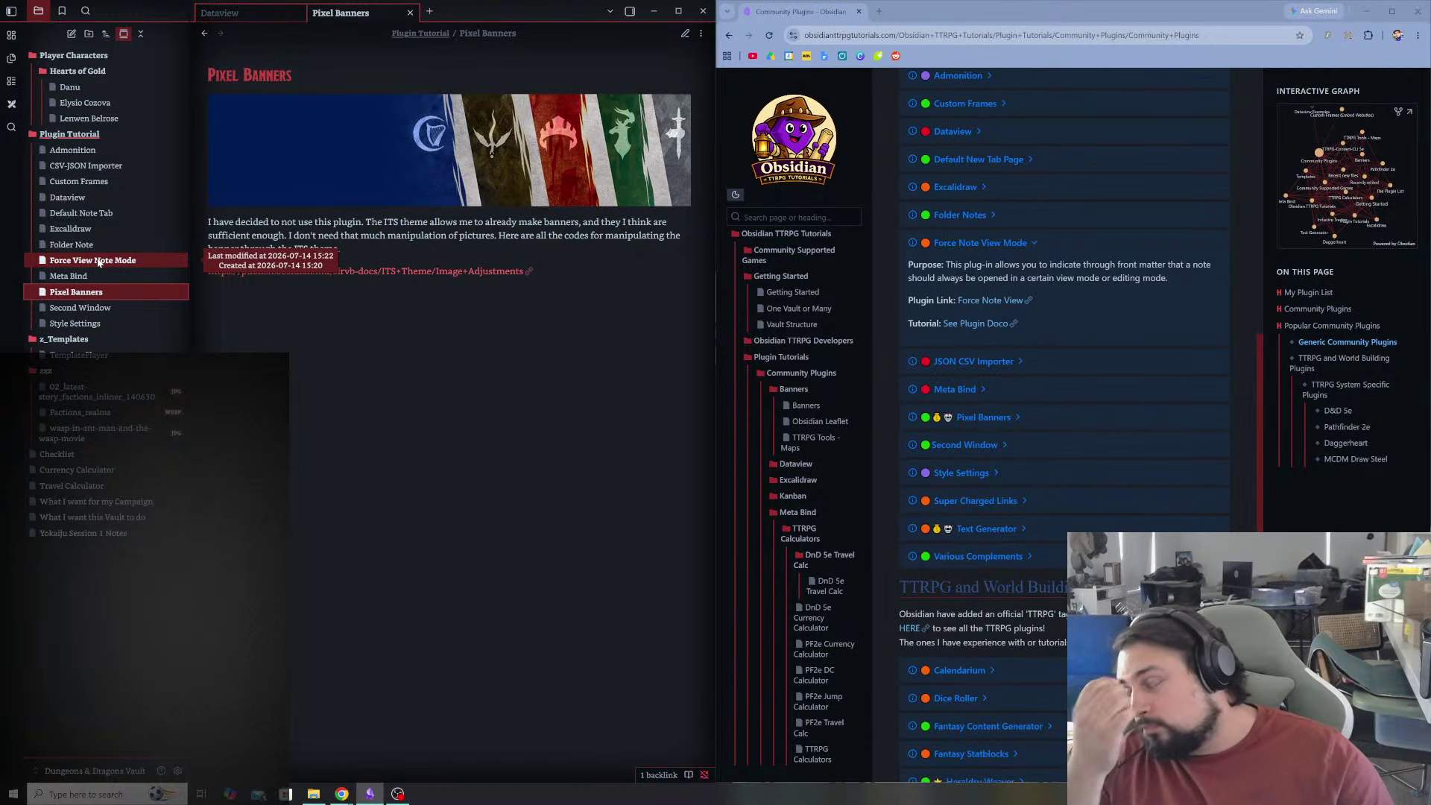
click(98, 261)
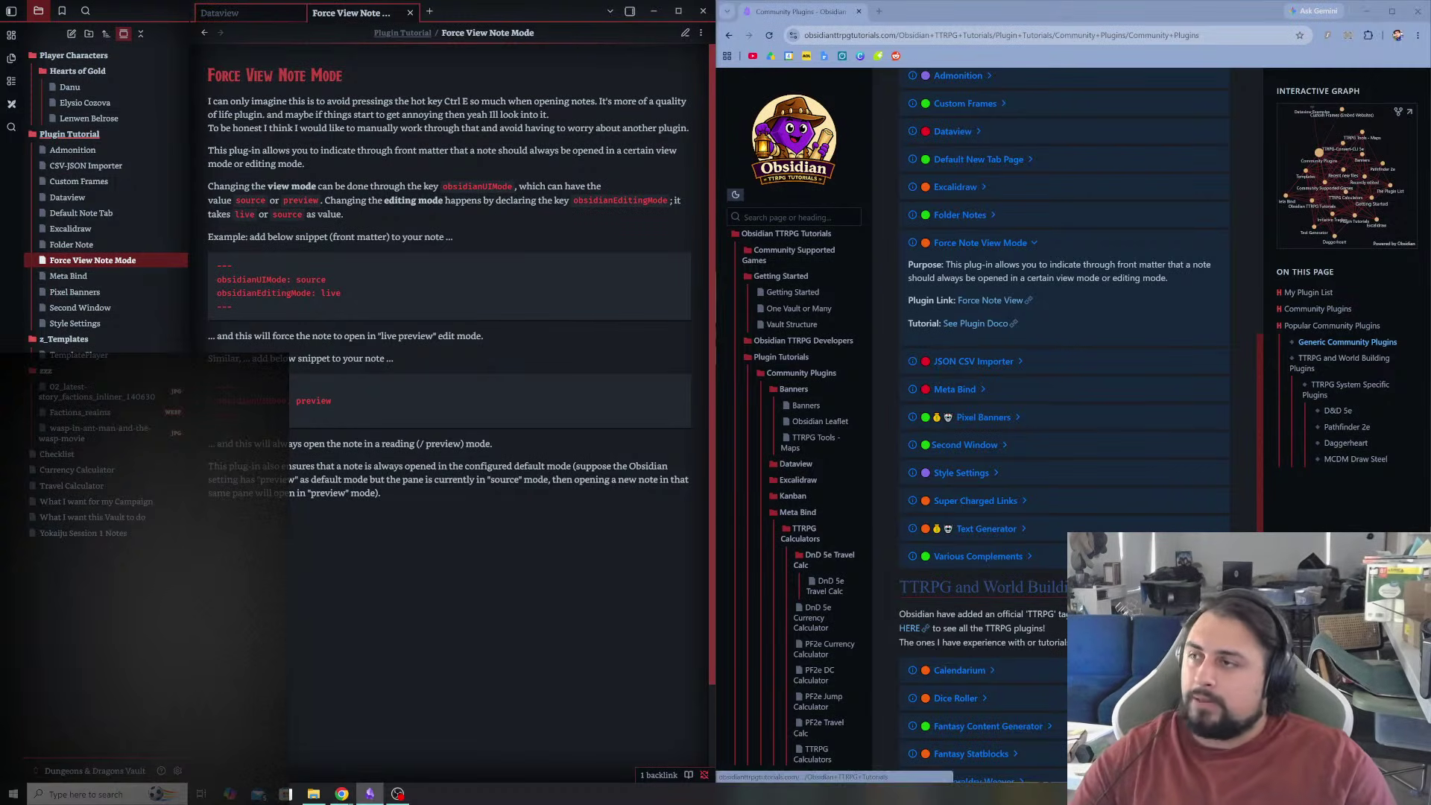
- Search for "dungeons and dragons banner art" in a new Chrome tab and show the image results
click(880, 12)
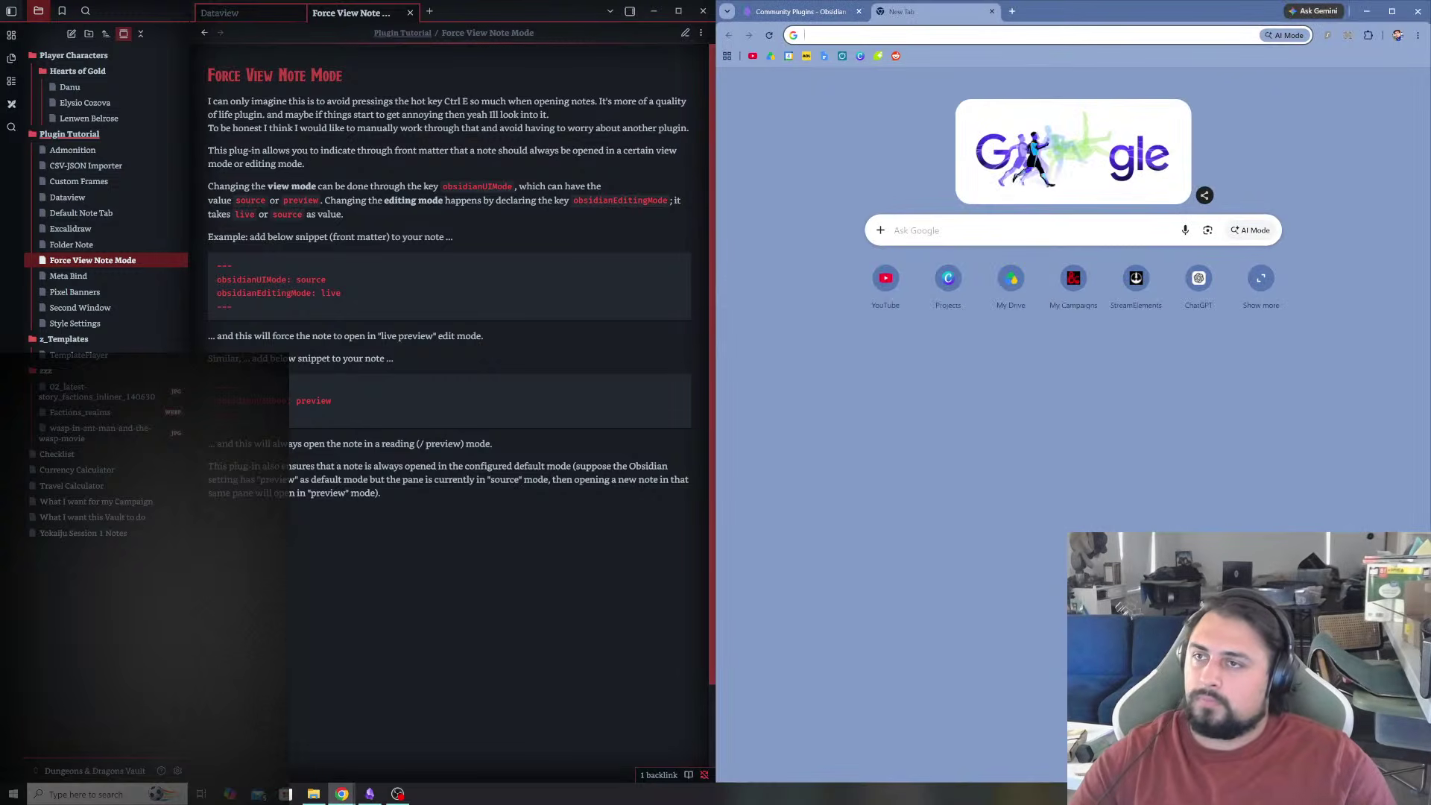
text(dung)
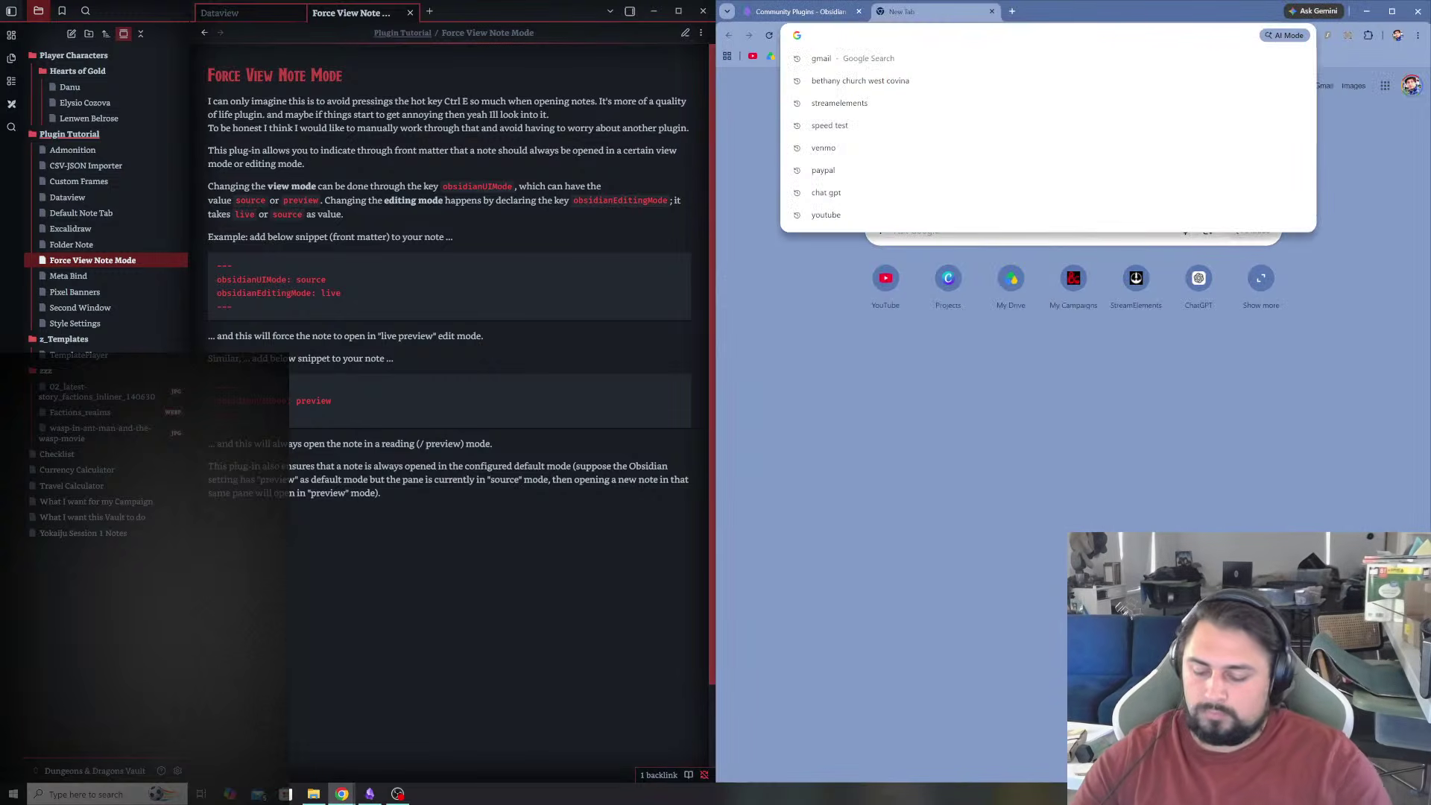
text(eons)
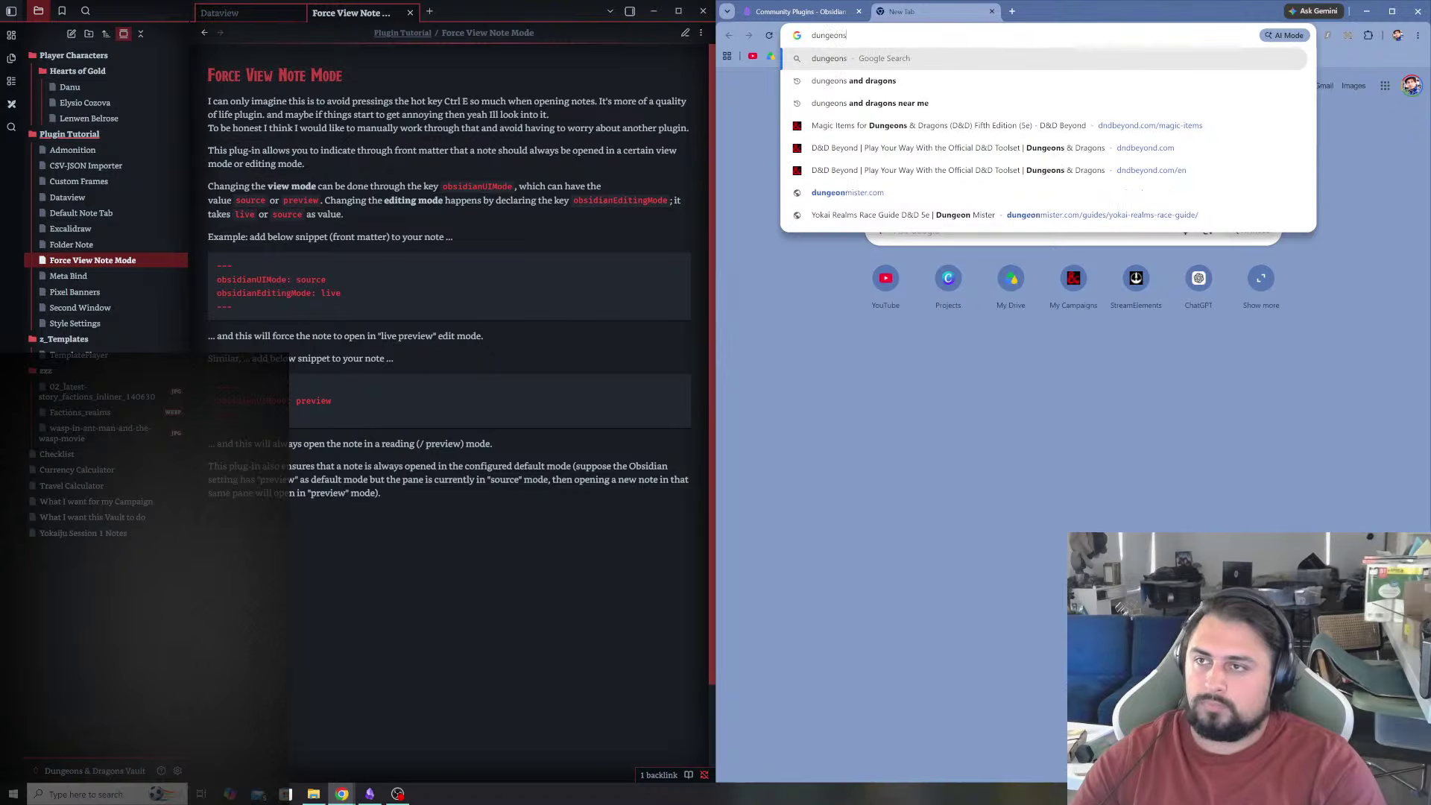
text( and dragons banner art)
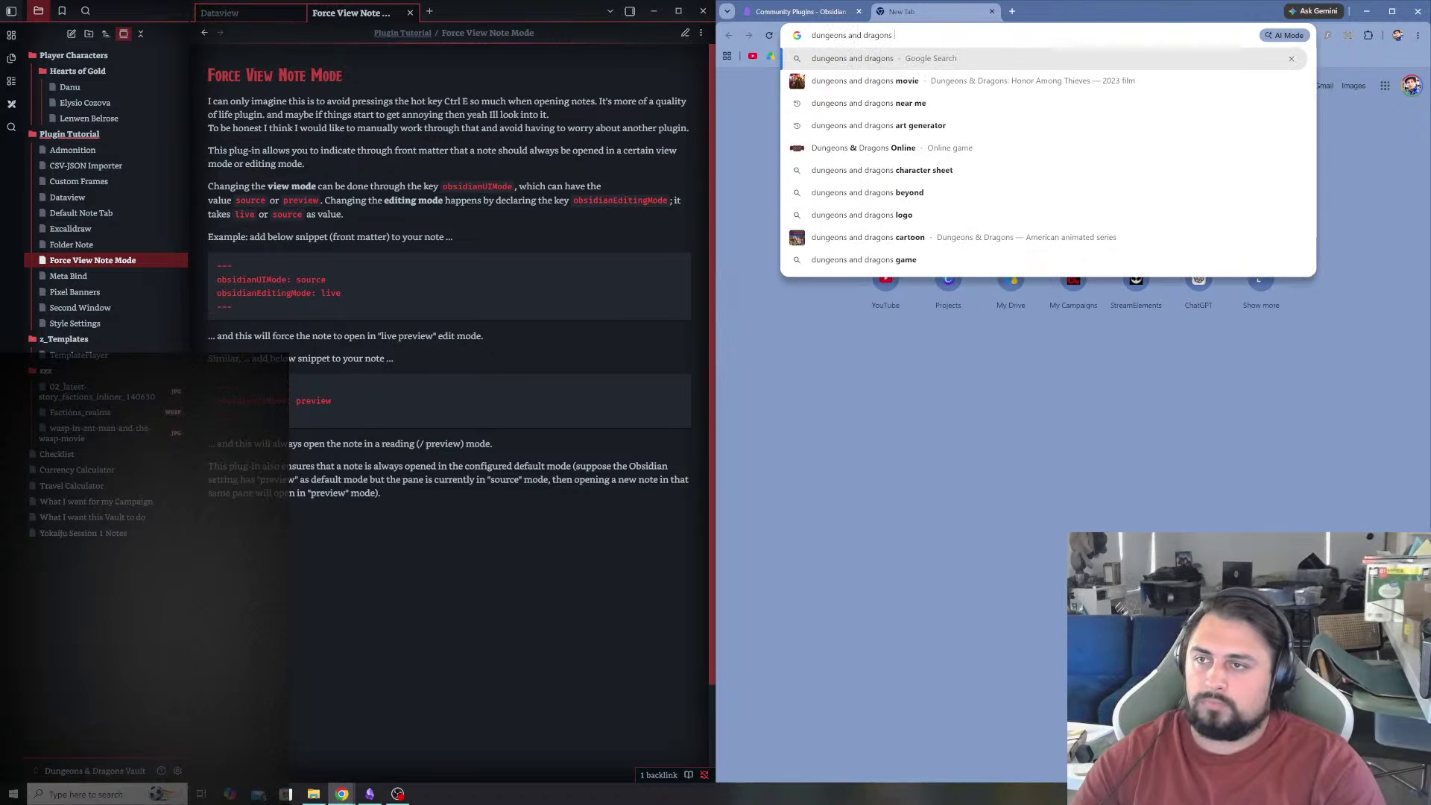
key(Return)
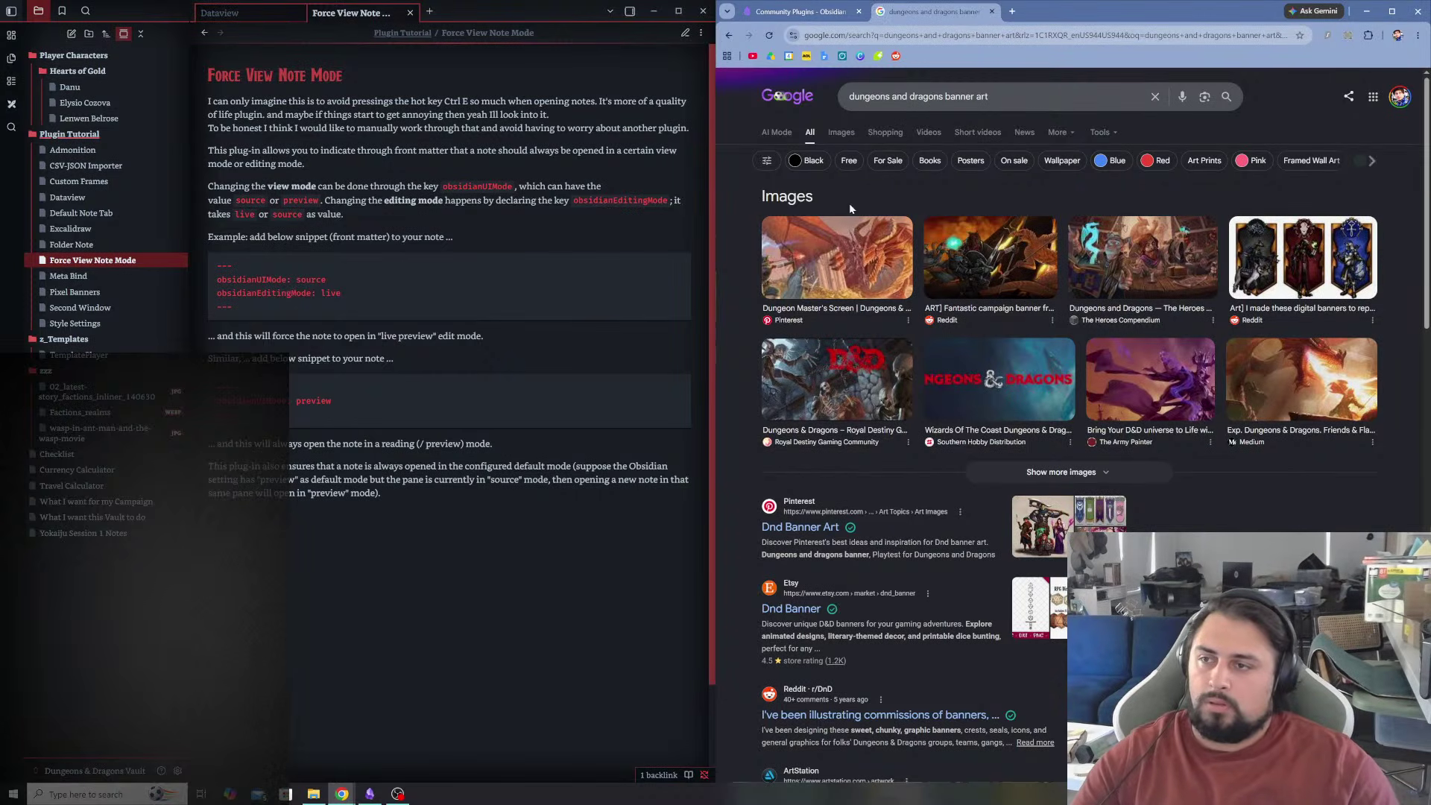
click(847, 134)
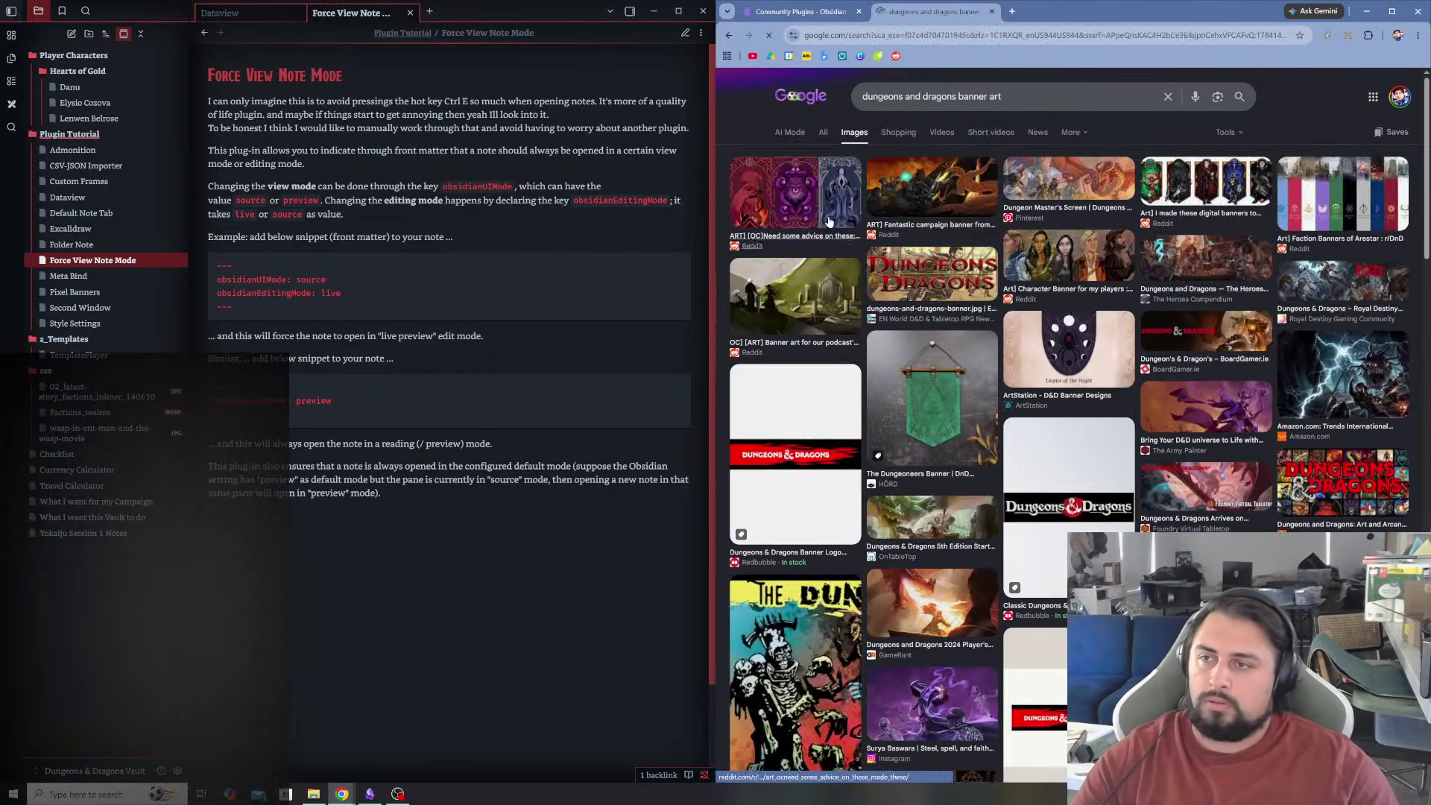
- Preview several banner images from the results, ending on the Dungeons & Dragons banner from Royal Destiny Gaming Community
click(814, 202)
click(955, 189)
click(1085, 185)
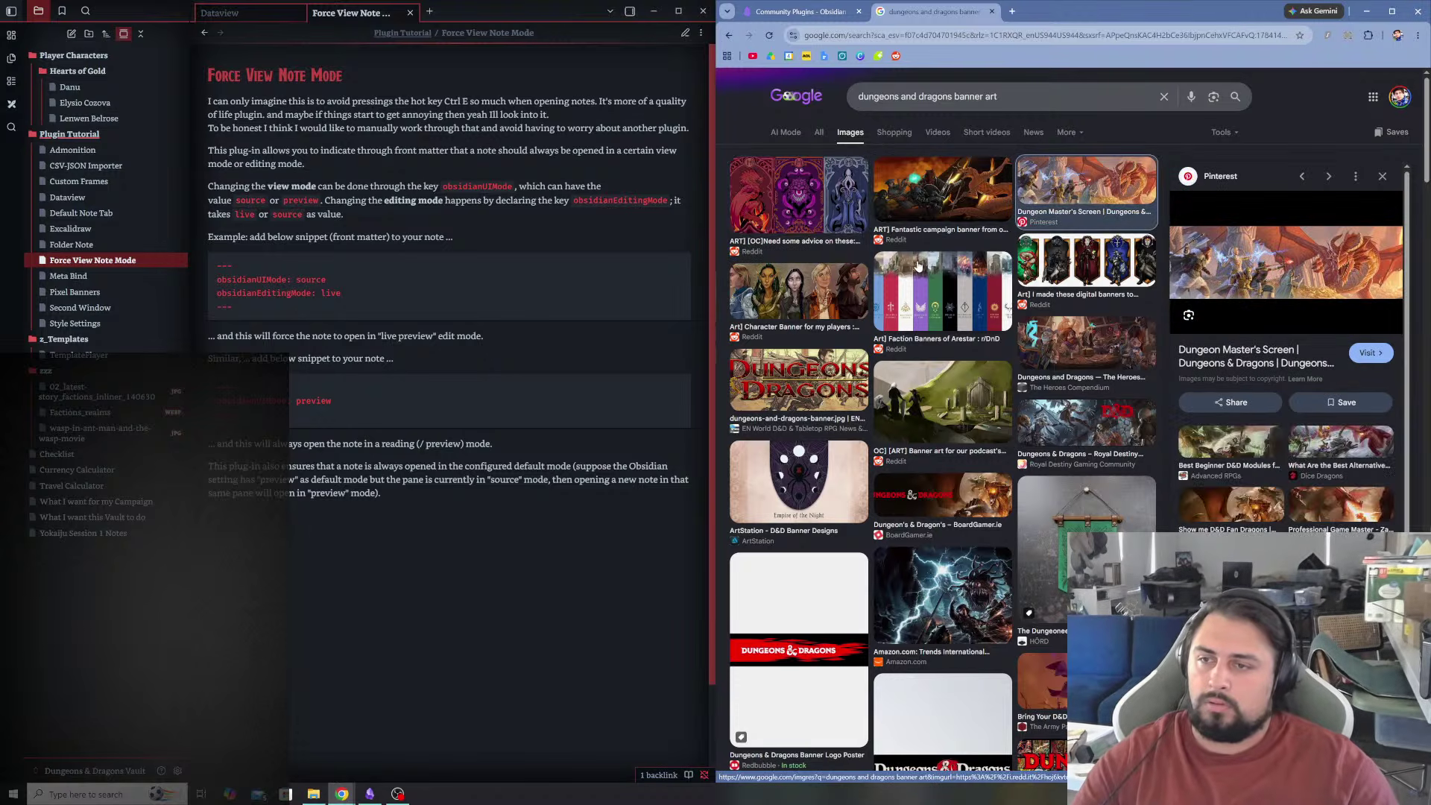
click(928, 289)
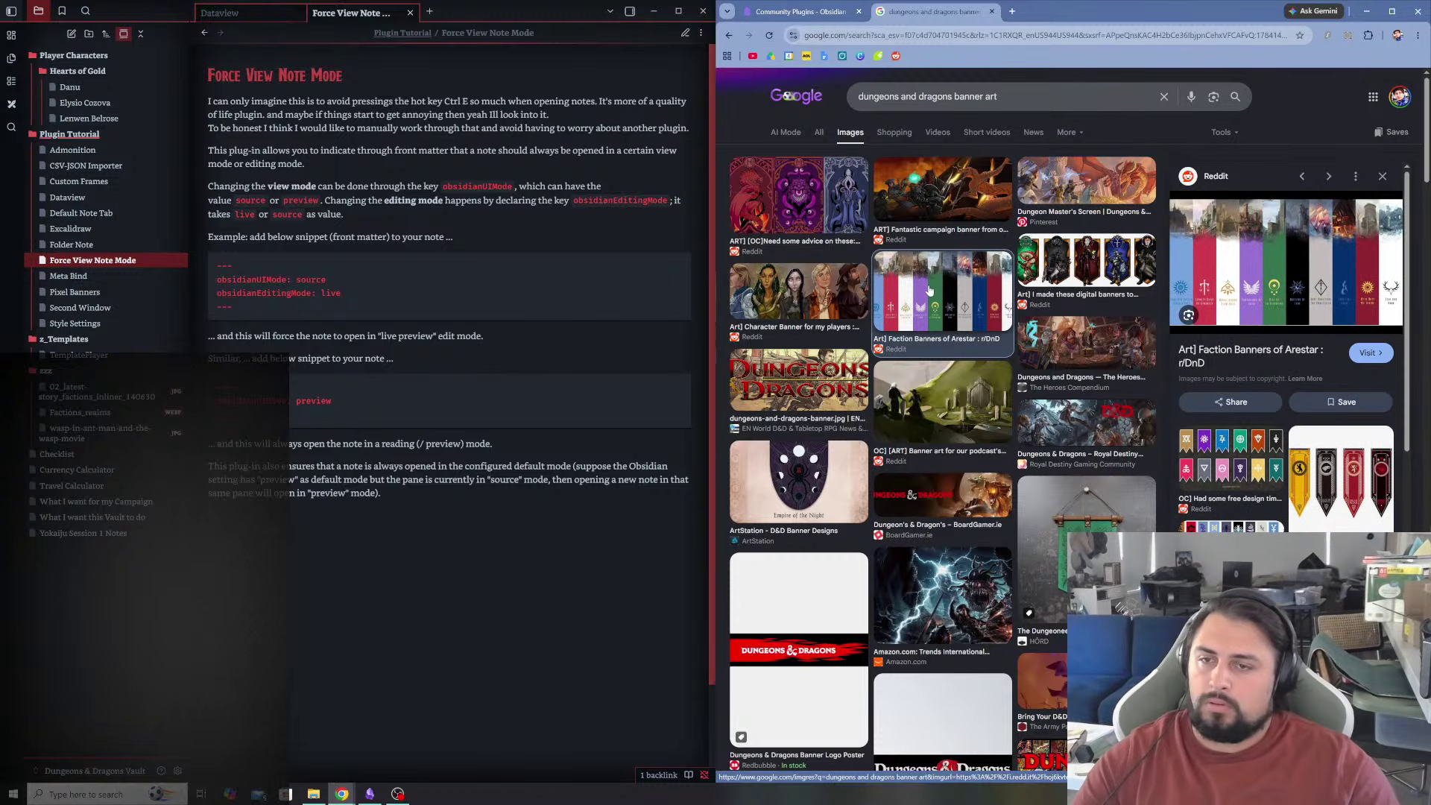
click(1081, 267)
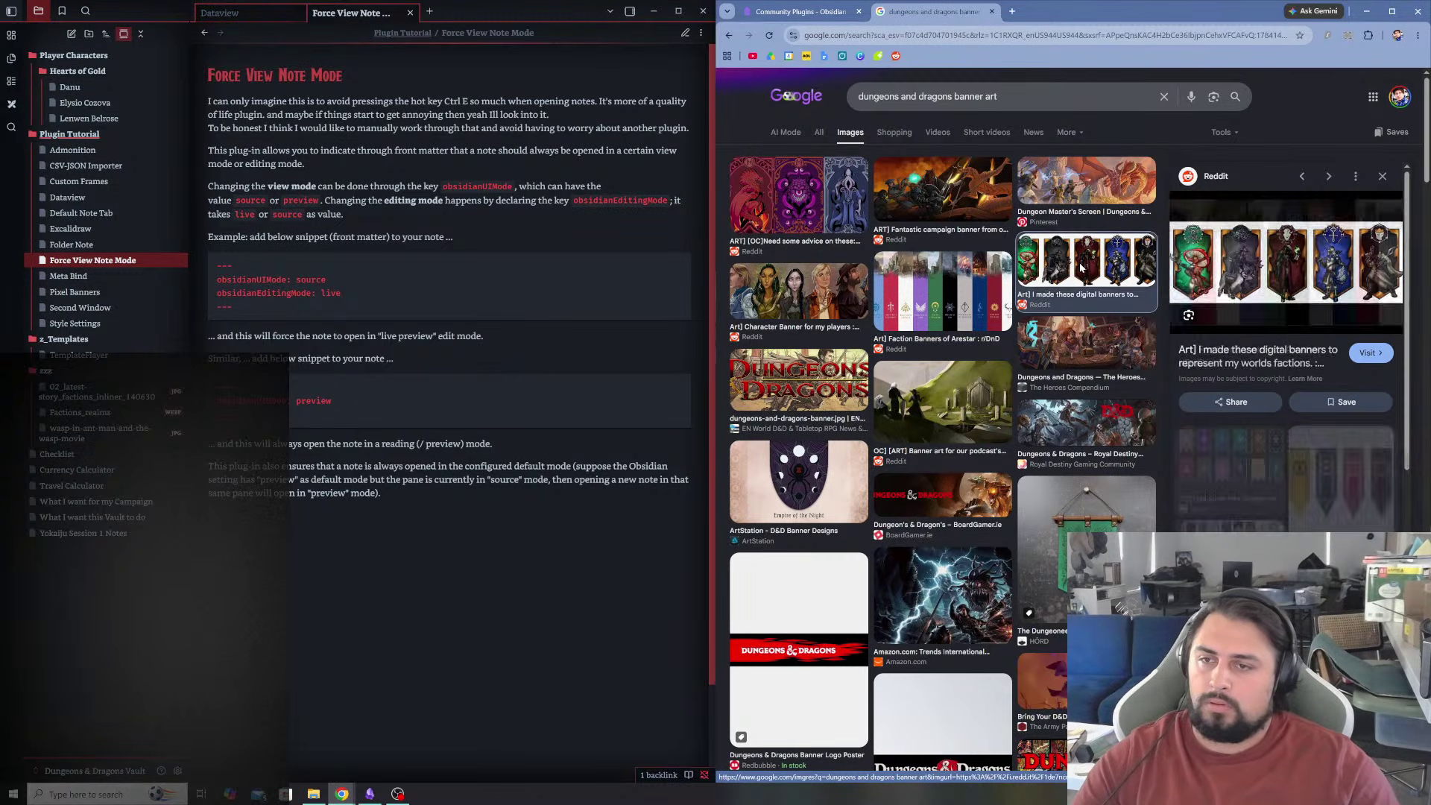
click(1088, 340)
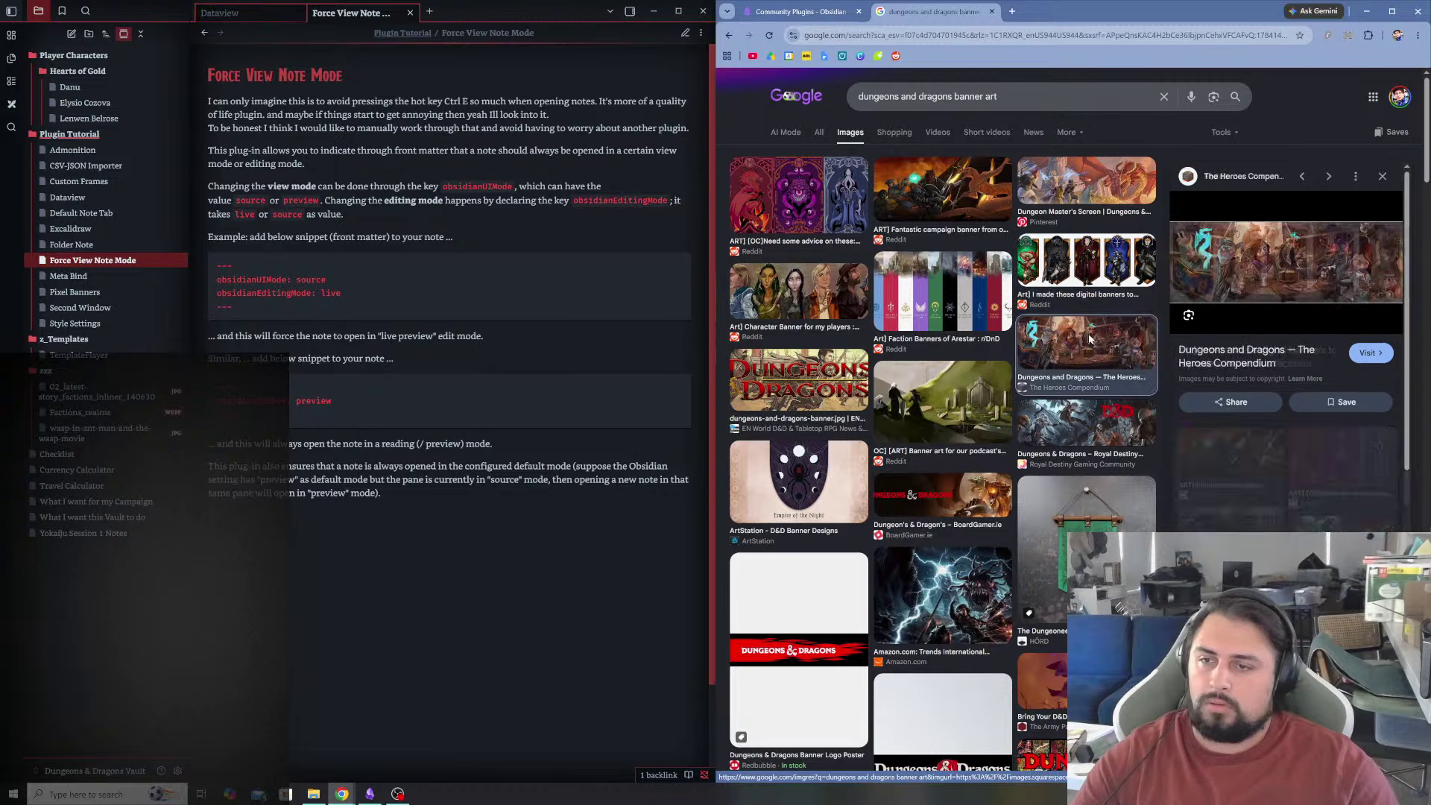
click(1071, 417)
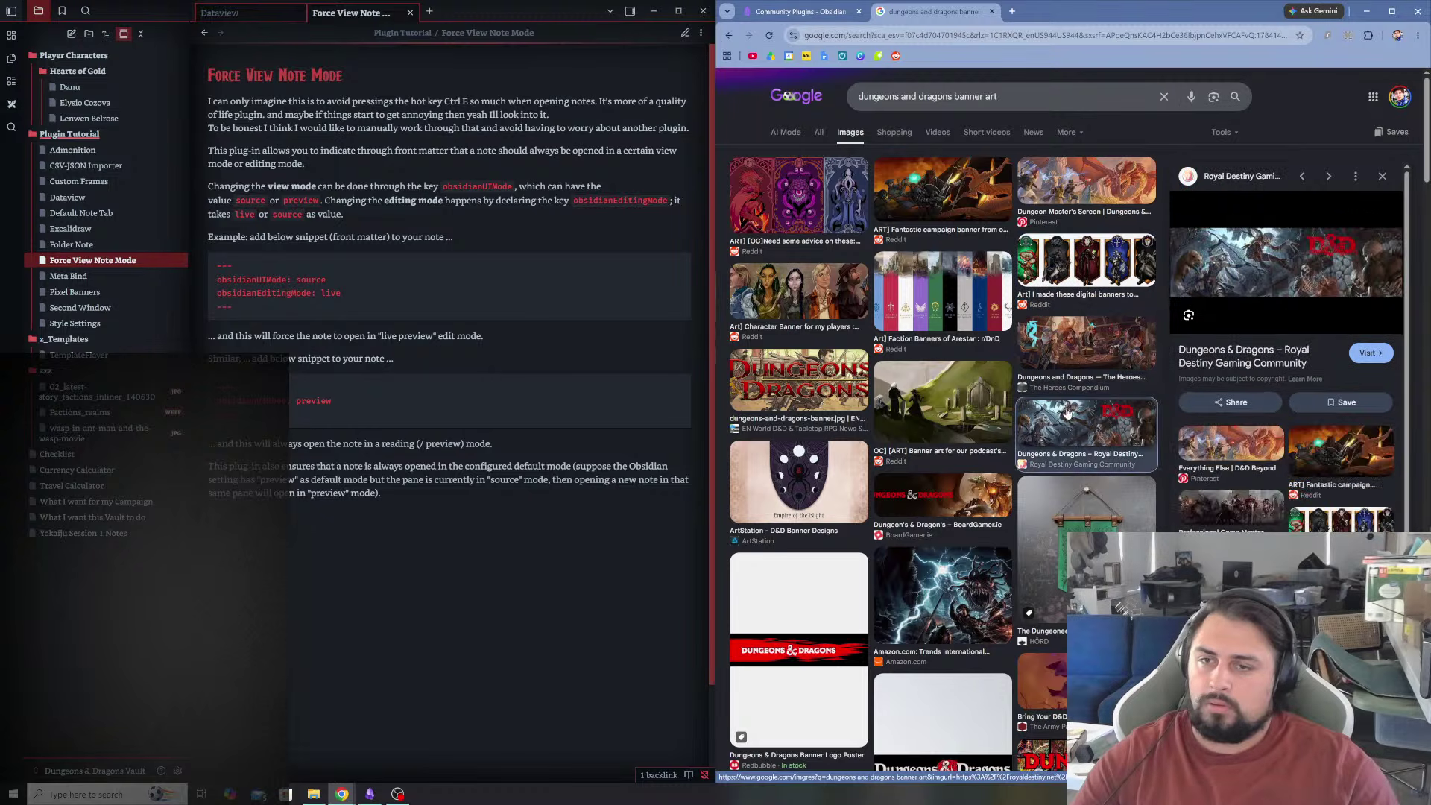
- Copy the previewed Royal Destiny Gaming Community banner image to the clipboard
right_click(1232, 265)
click(1248, 152)
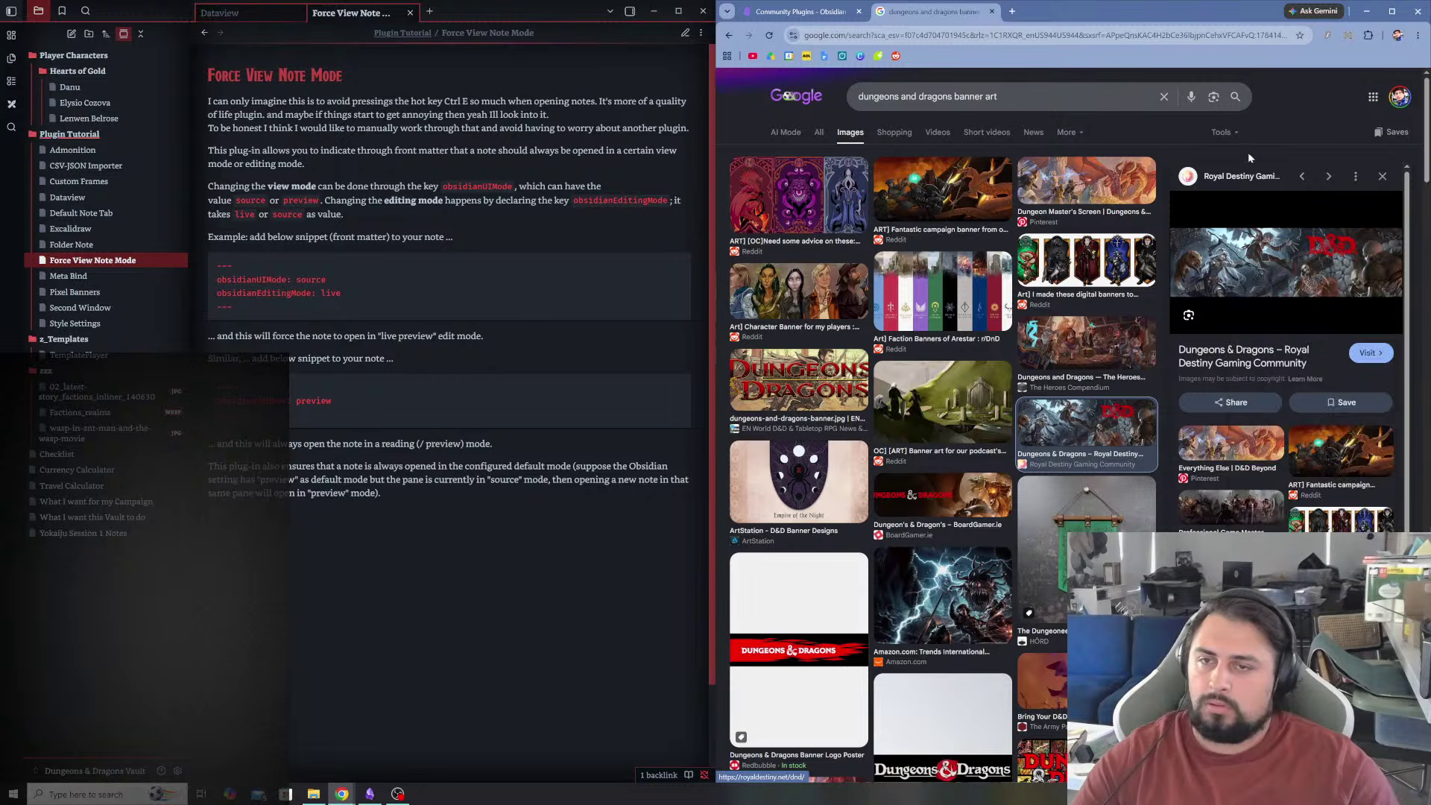
right_click(1255, 257)
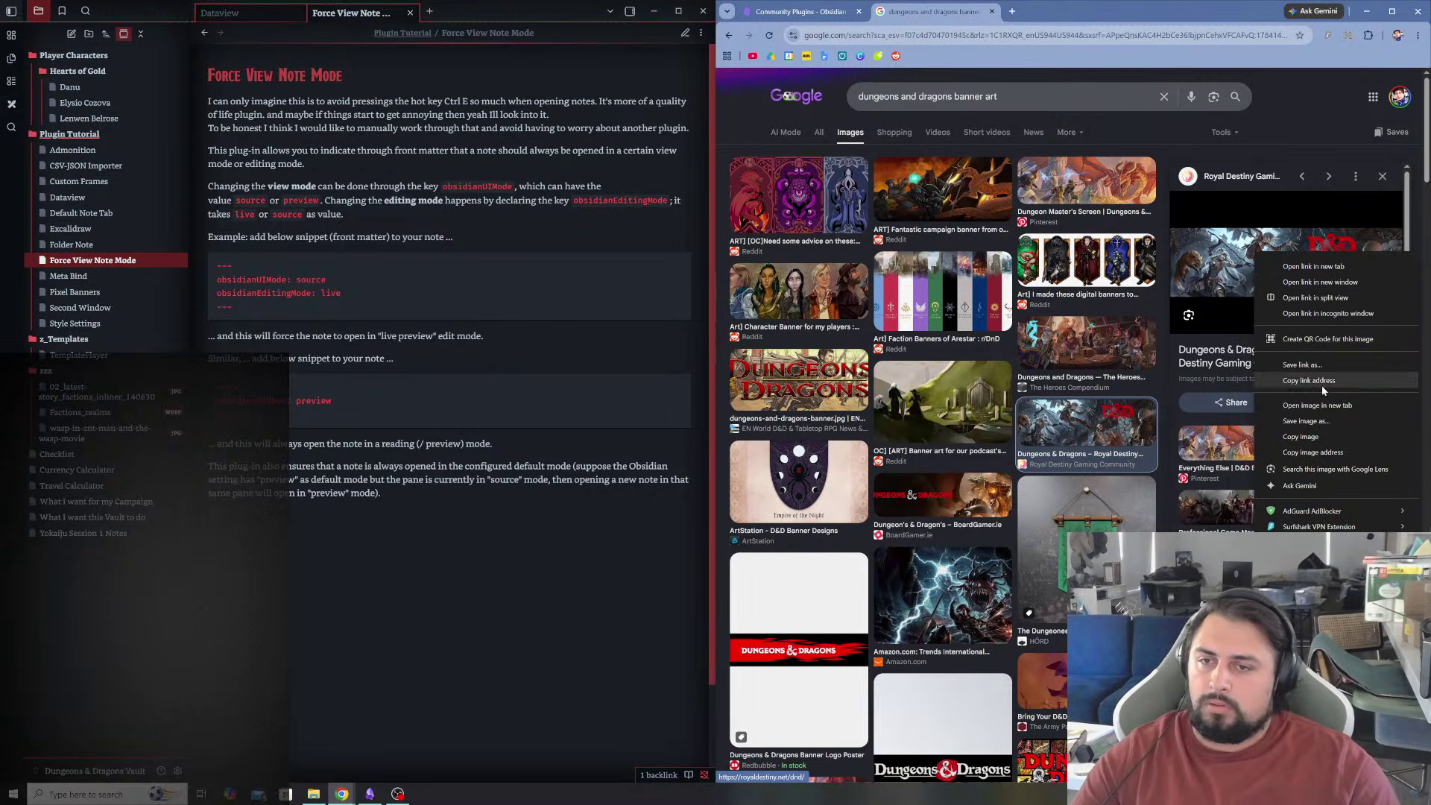
click(1304, 438)
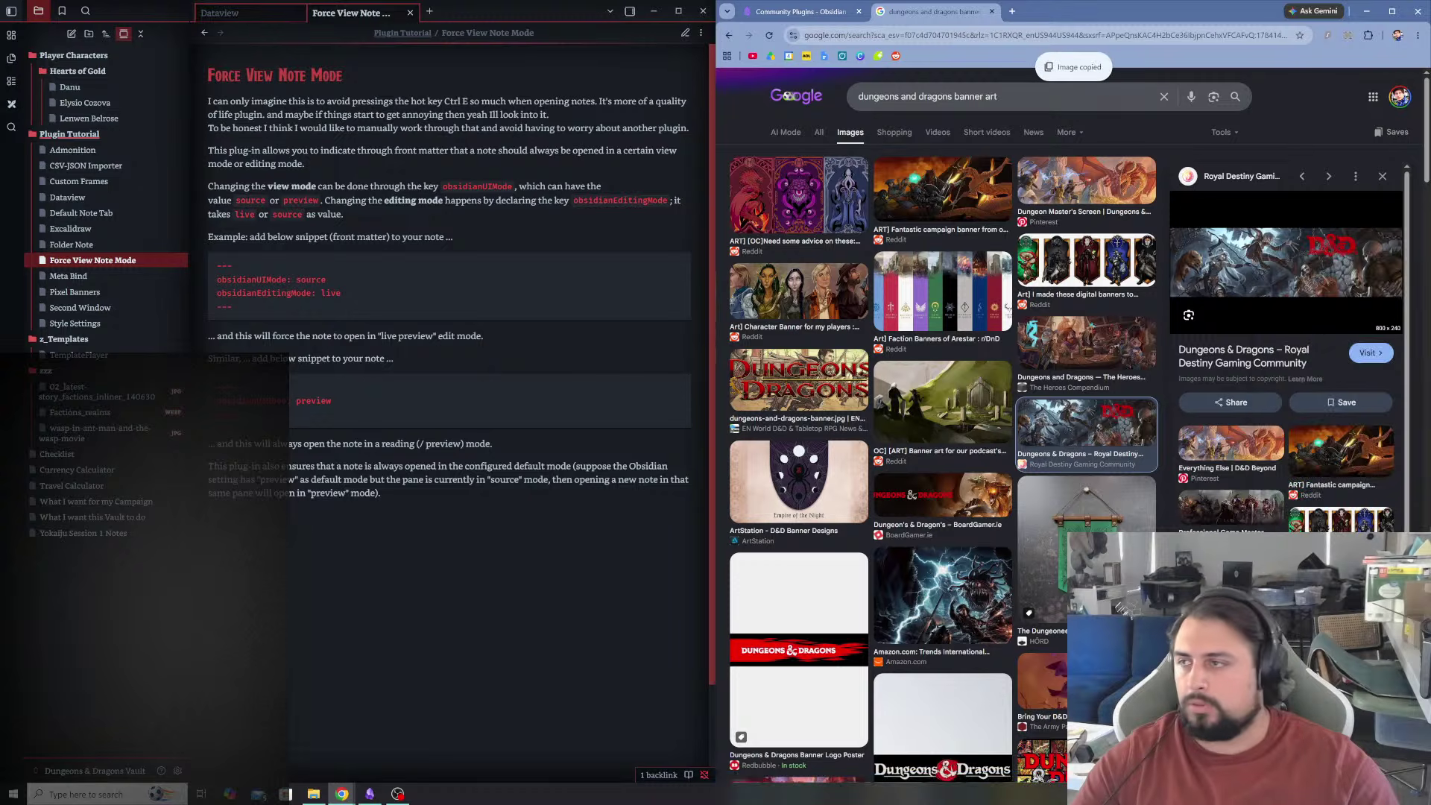
- Switch the Force View Note Mode note to editing view and insert the D&D banner image before its first paragraph
click(364, 163)
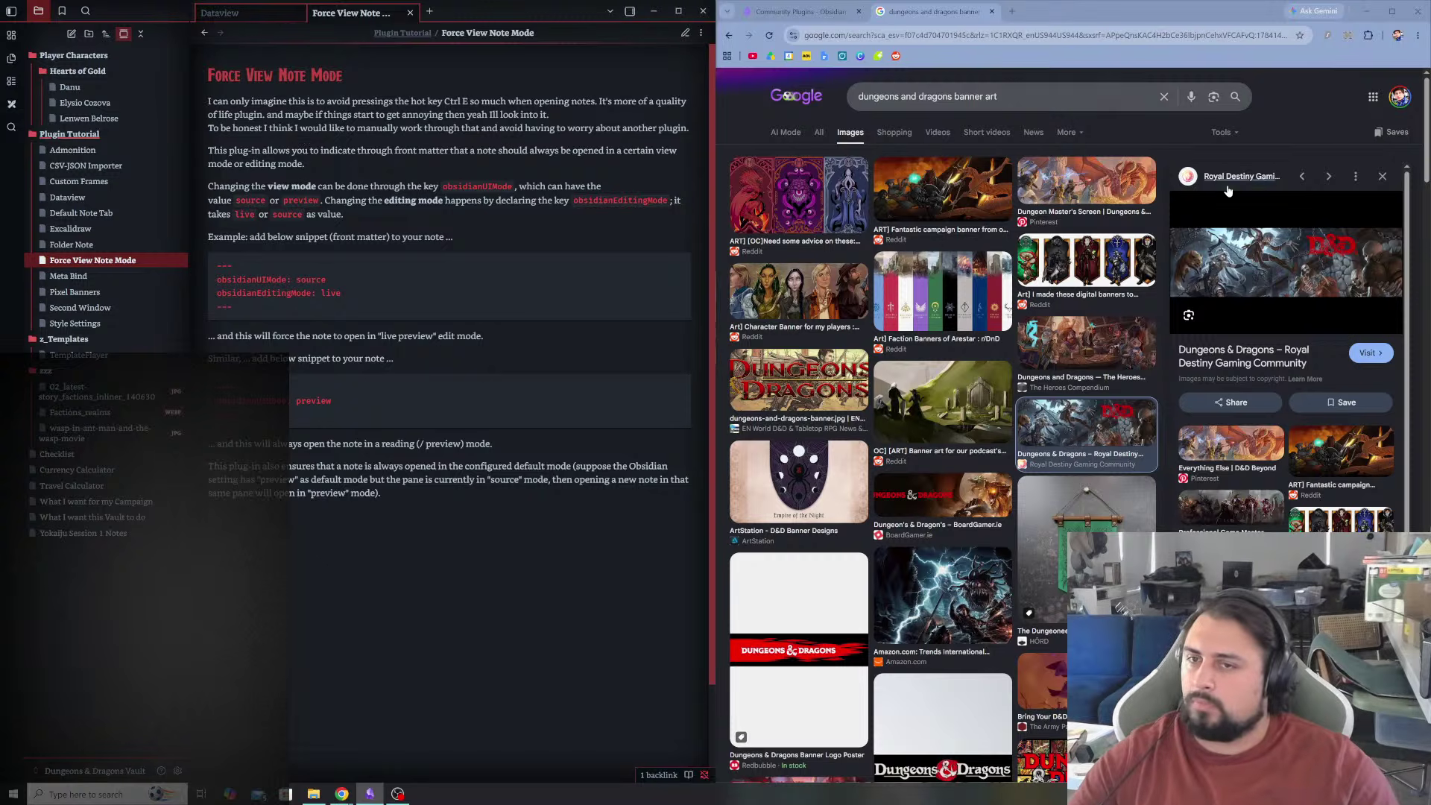
right_click(1259, 252)
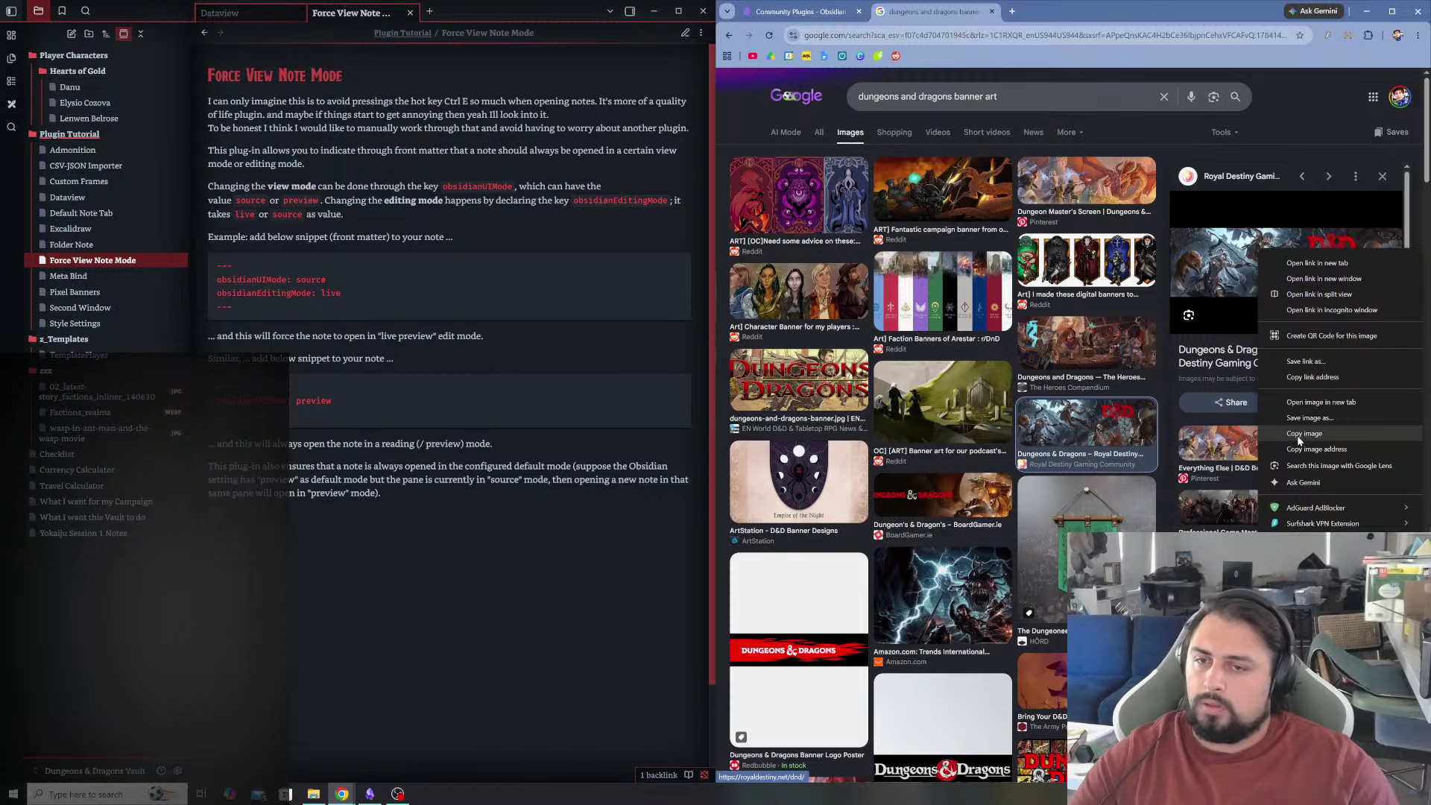
drag(1282, 276, 480, 506)
click(685, 32)
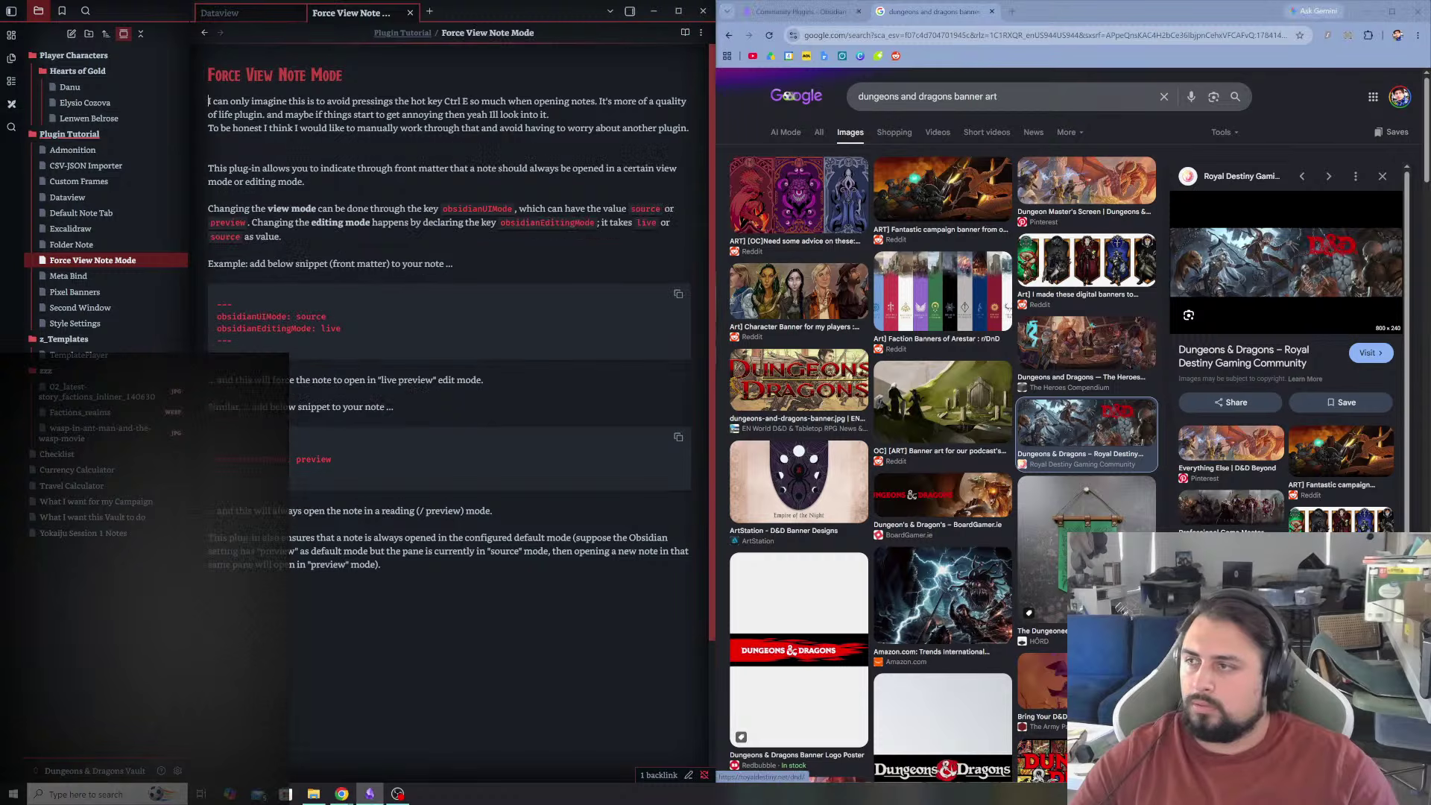
mouse_move(1260, 265)
mouse_down()
mouse_move(527, 181)
mouse_move(165, 91)
mouse_up()
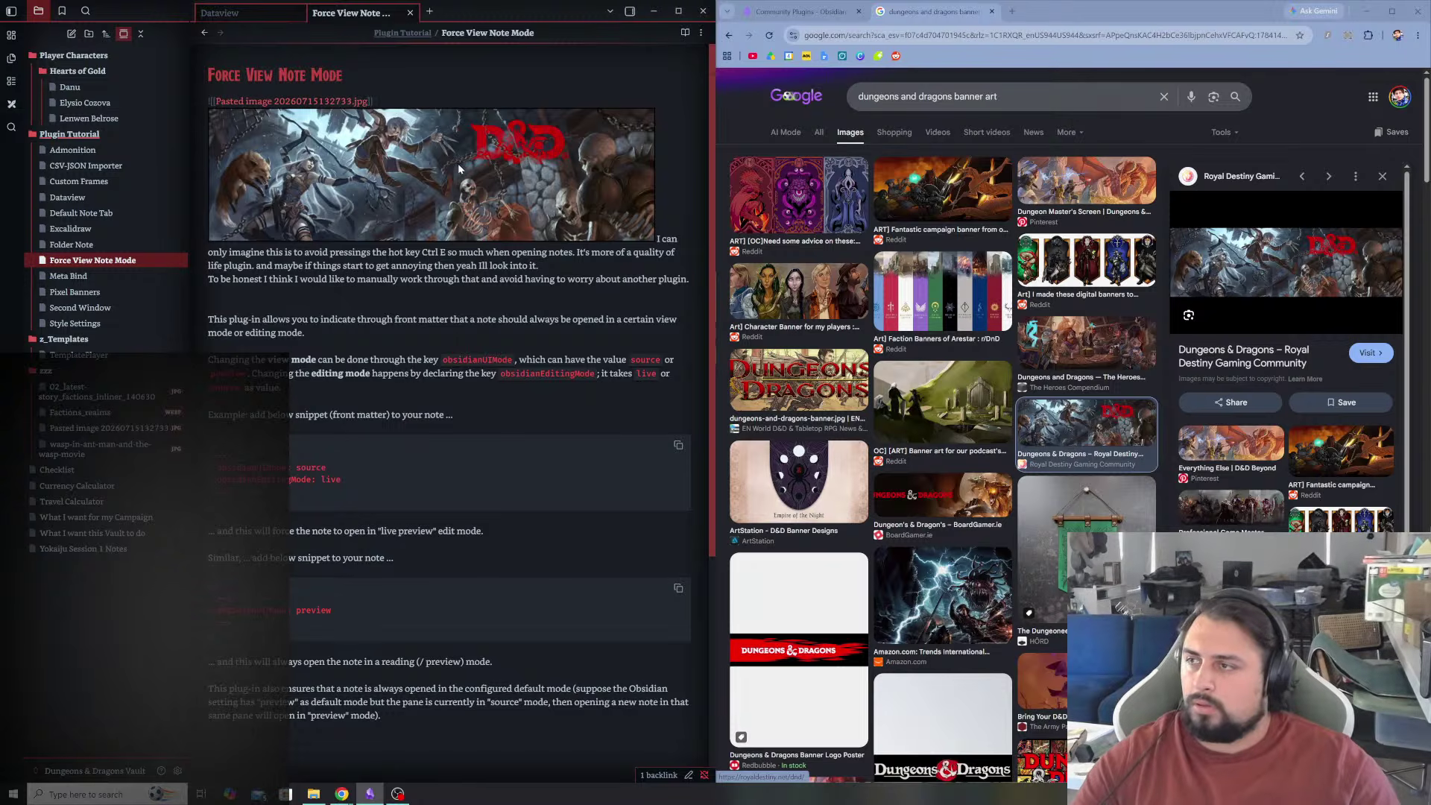
- Add the "|banner" suffix to the inserted image's embed link and show the note in reading view
text(:)
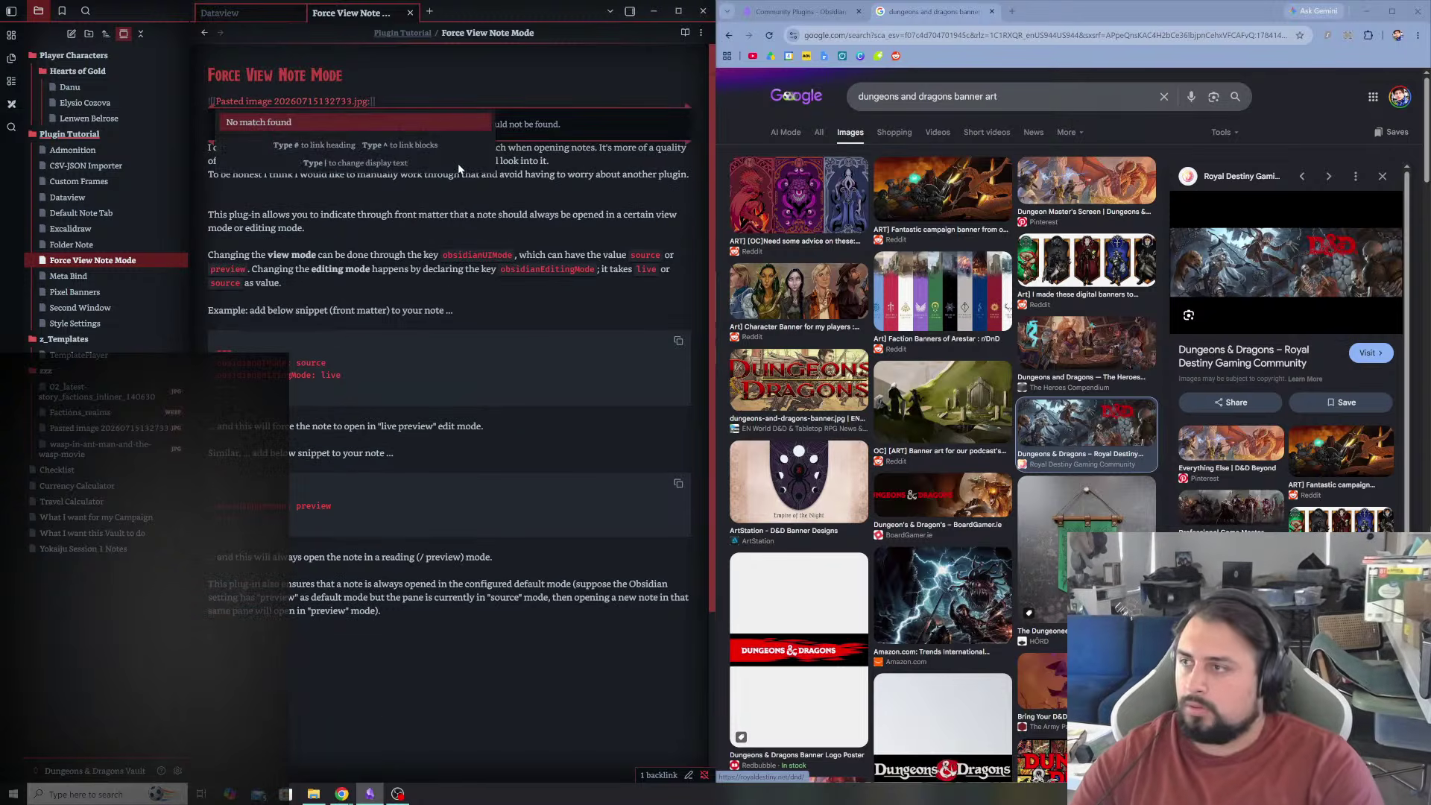
key(BackSpace)
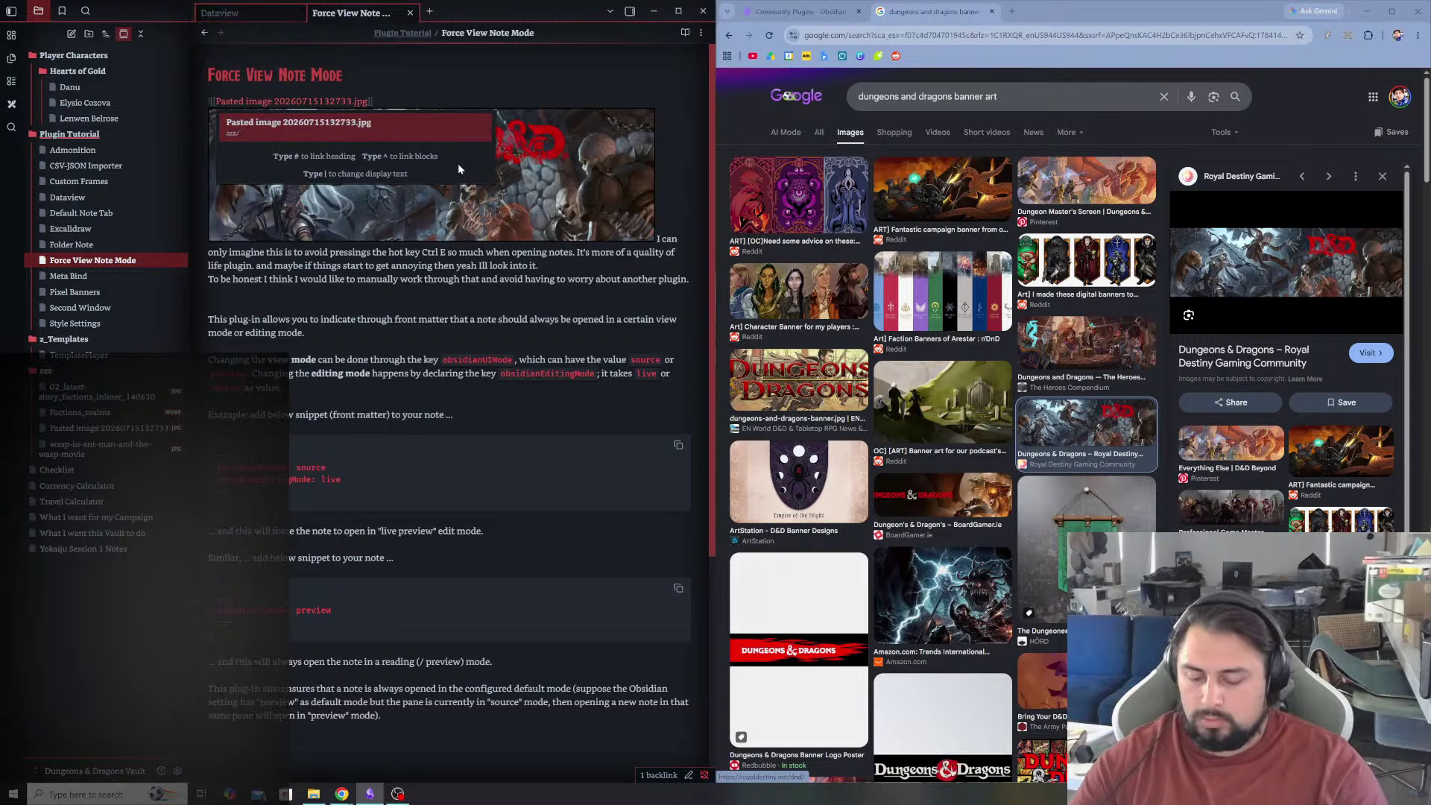
text(|)
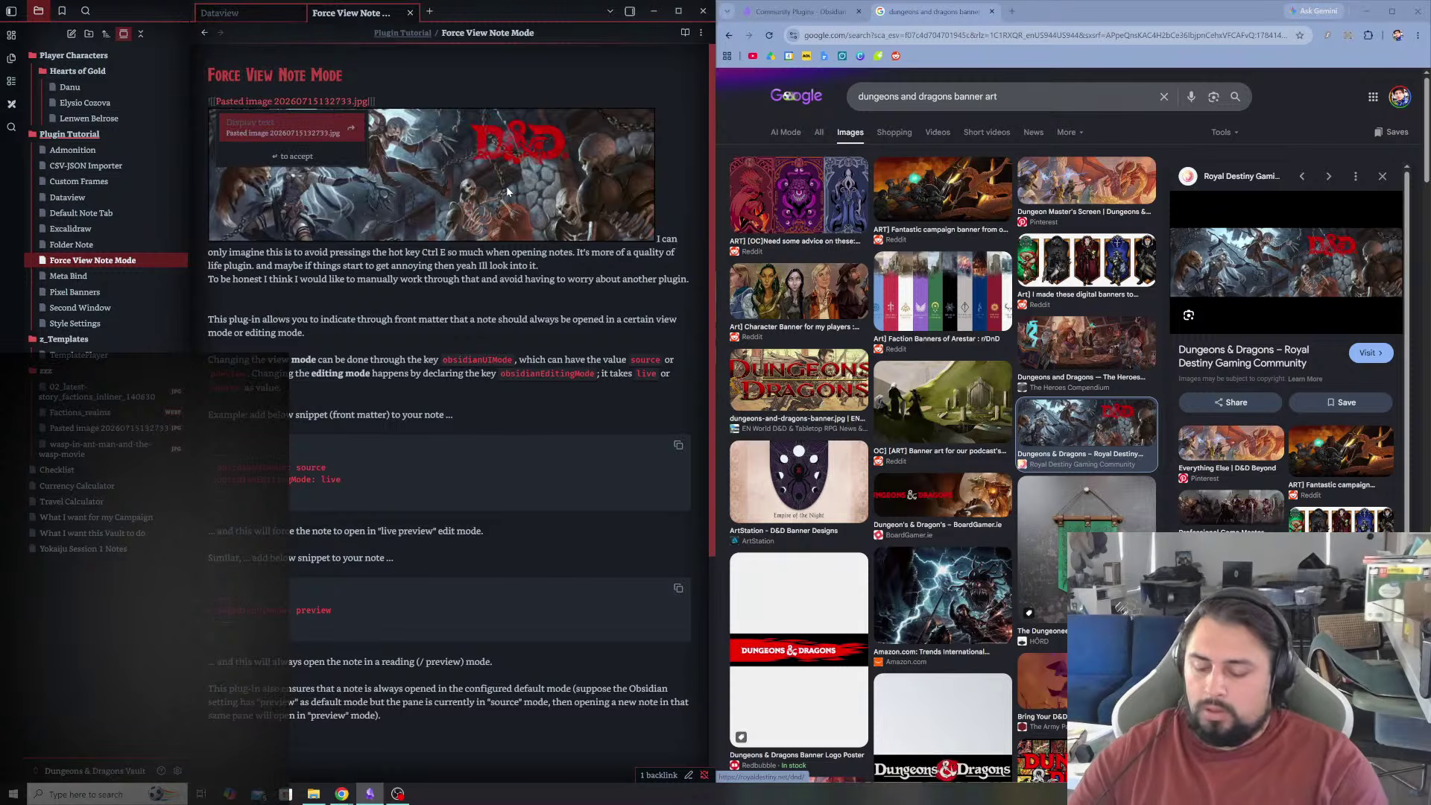
text(banner)
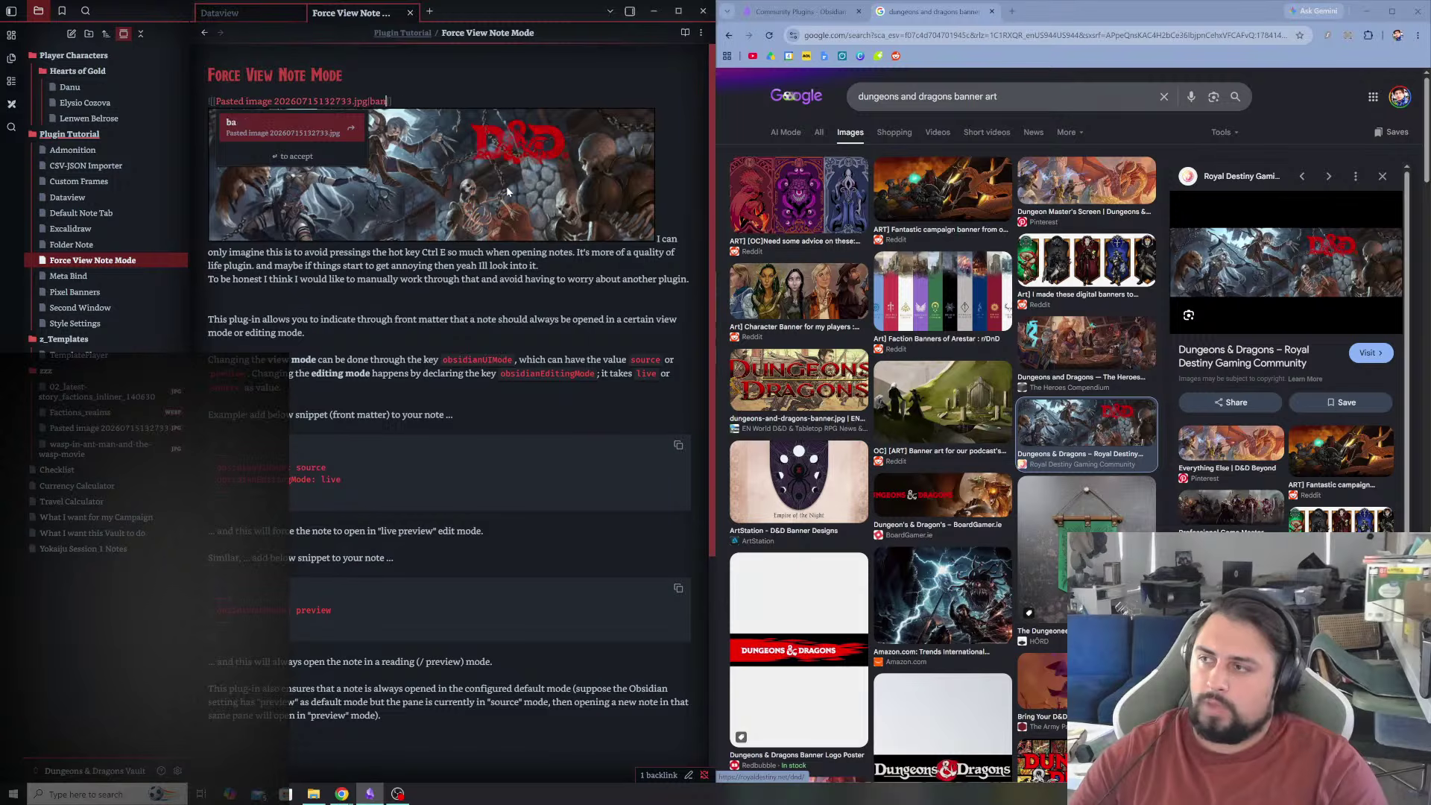
click(224, 269)
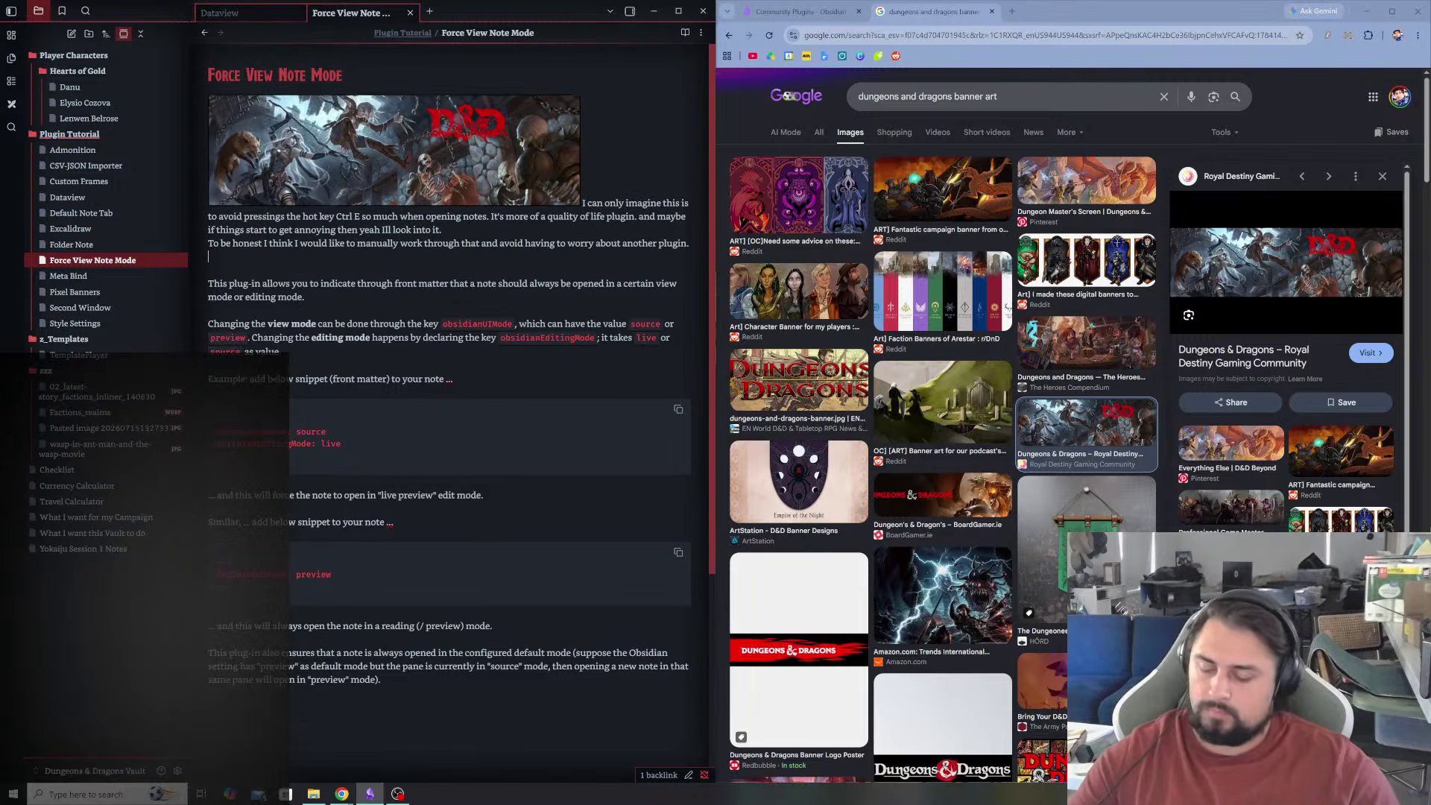
key(ctrl+e)
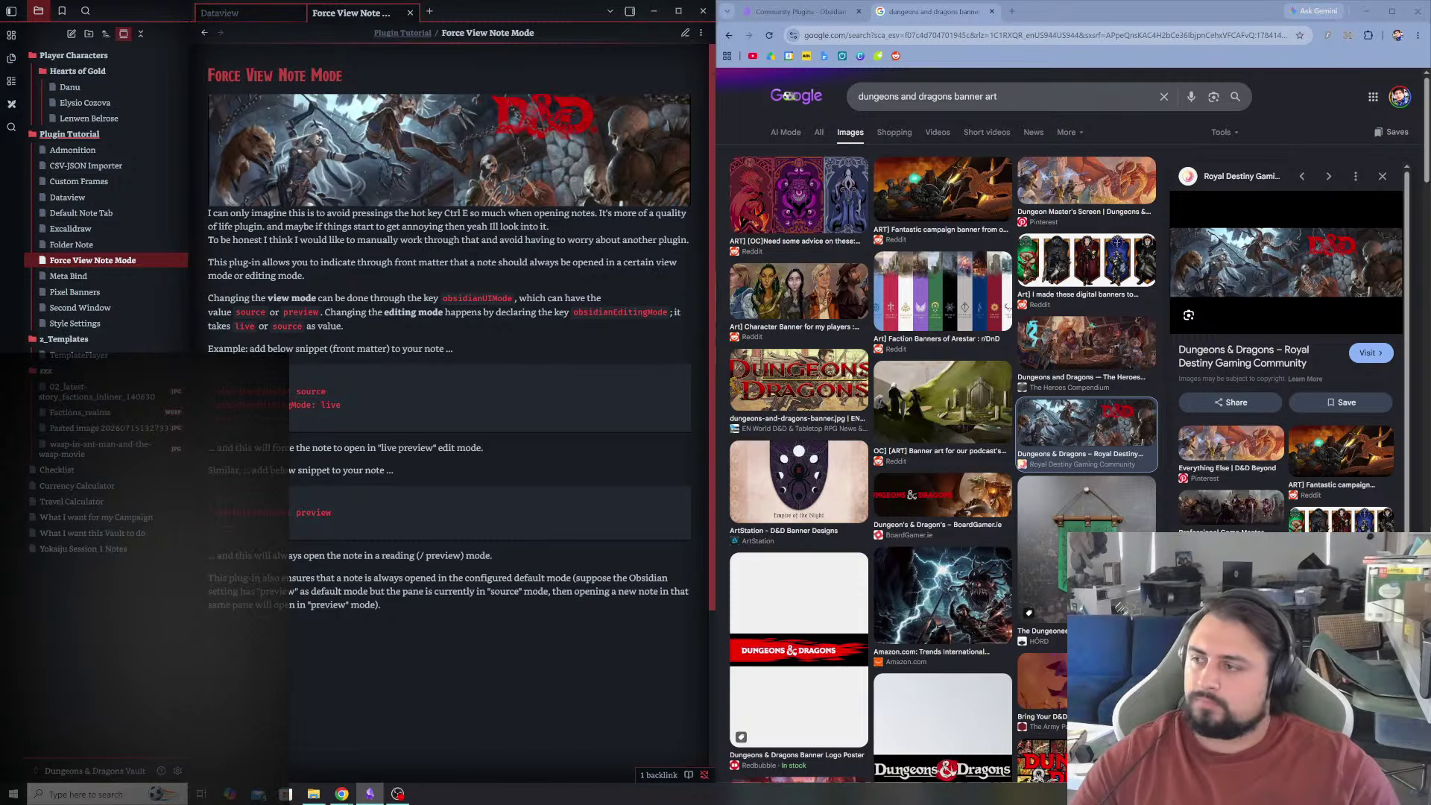
- Enable the Force note view mode community plugin in the vault settings and close the settings
click(178, 771)
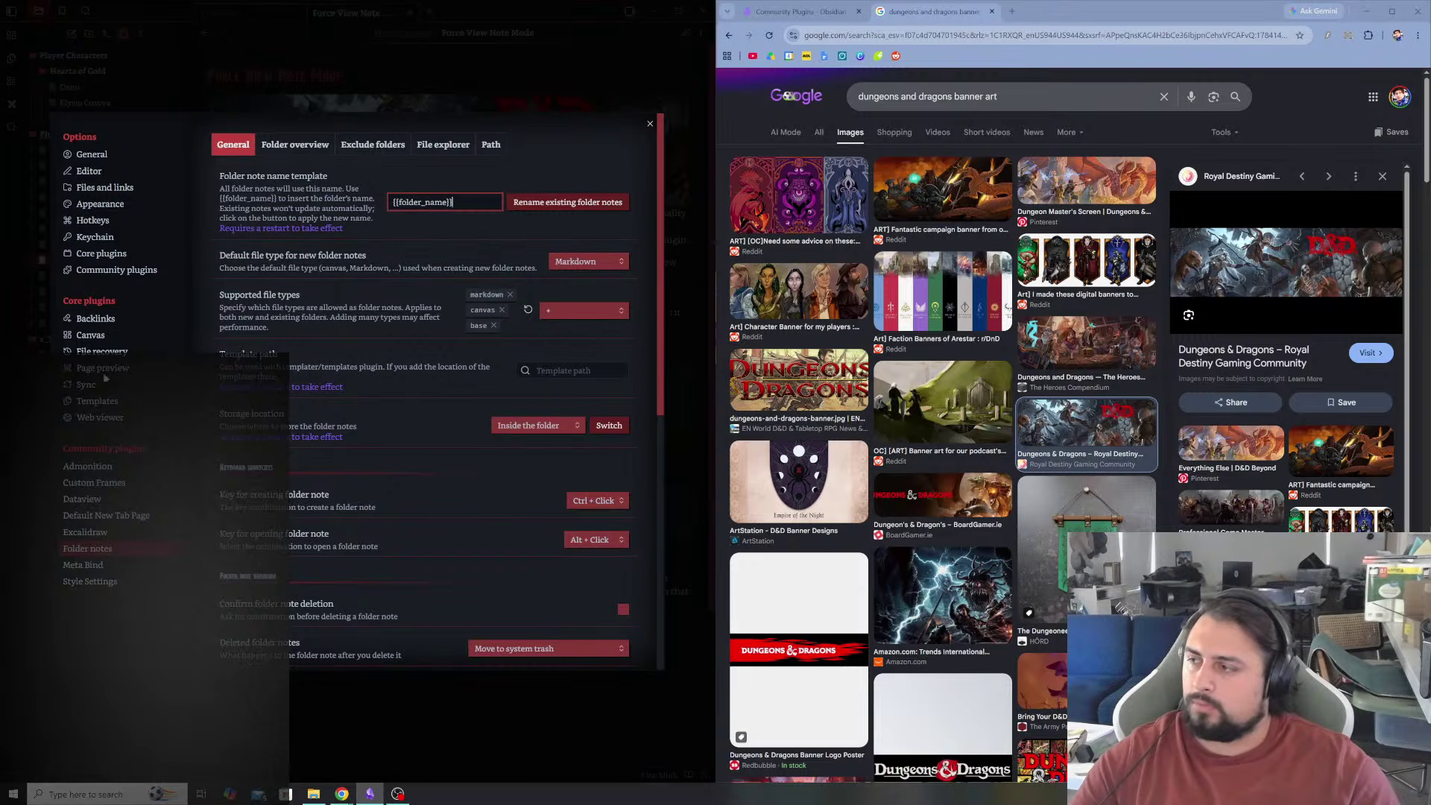
click(108, 270)
scroll(444, 543, down, 10)
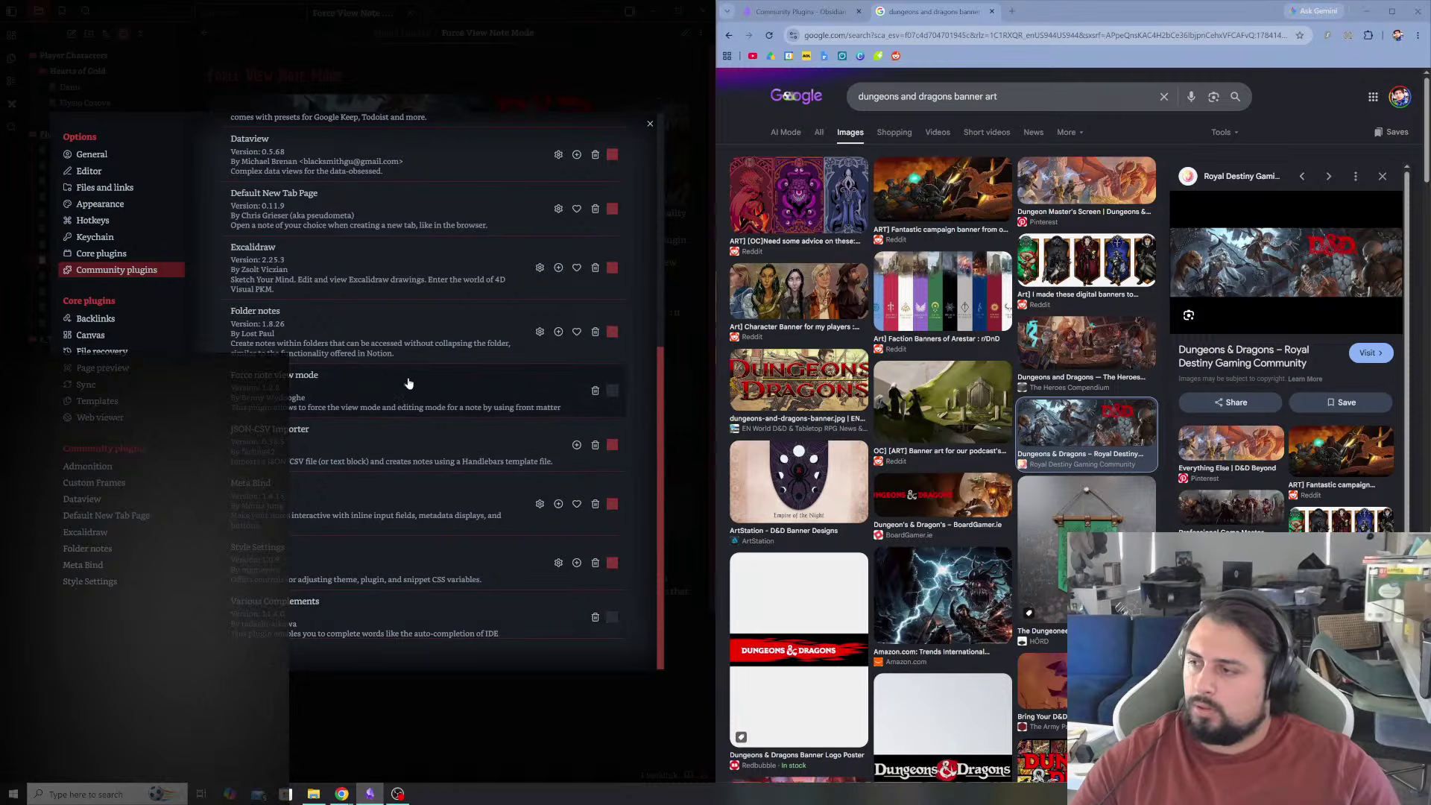
click(612, 393)
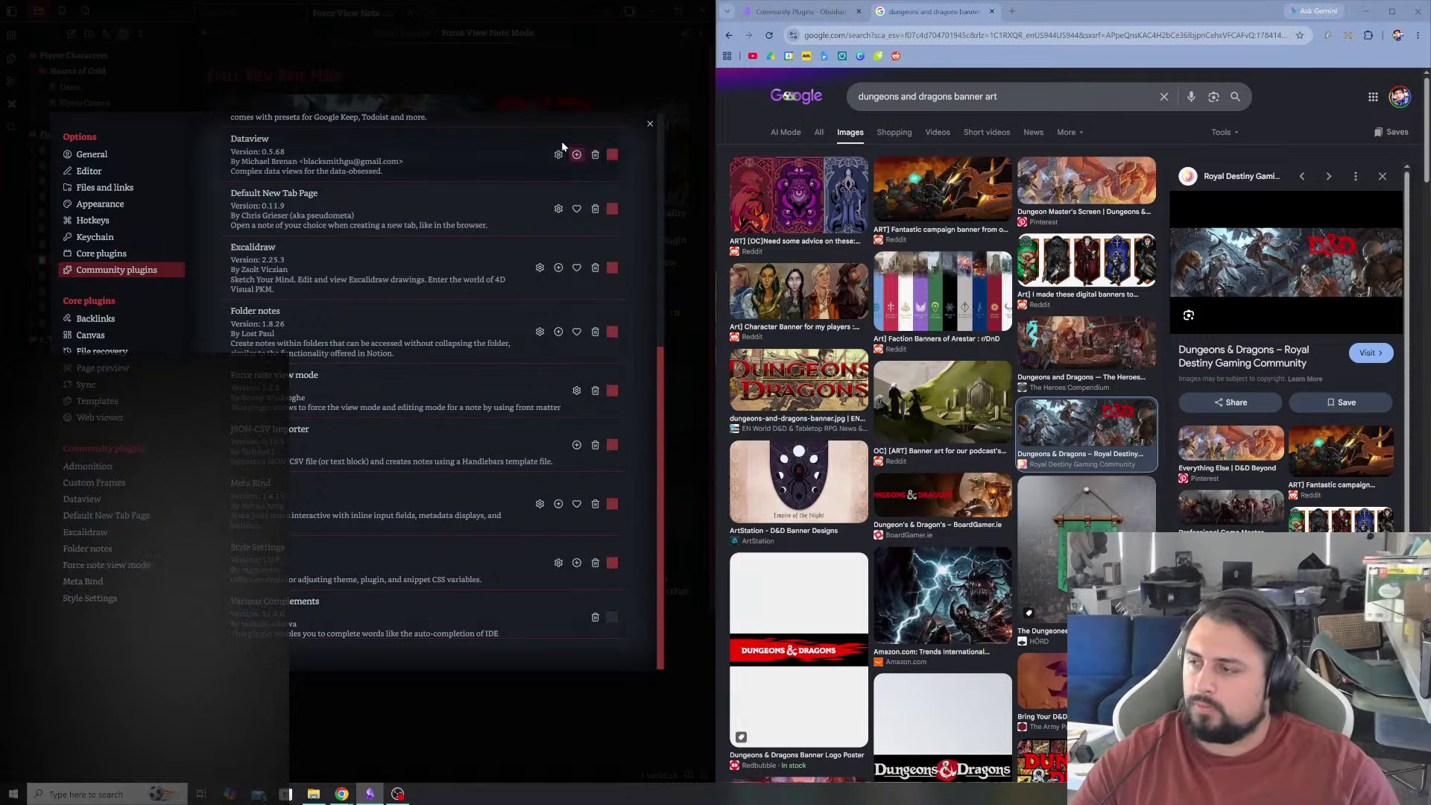
click(649, 123)
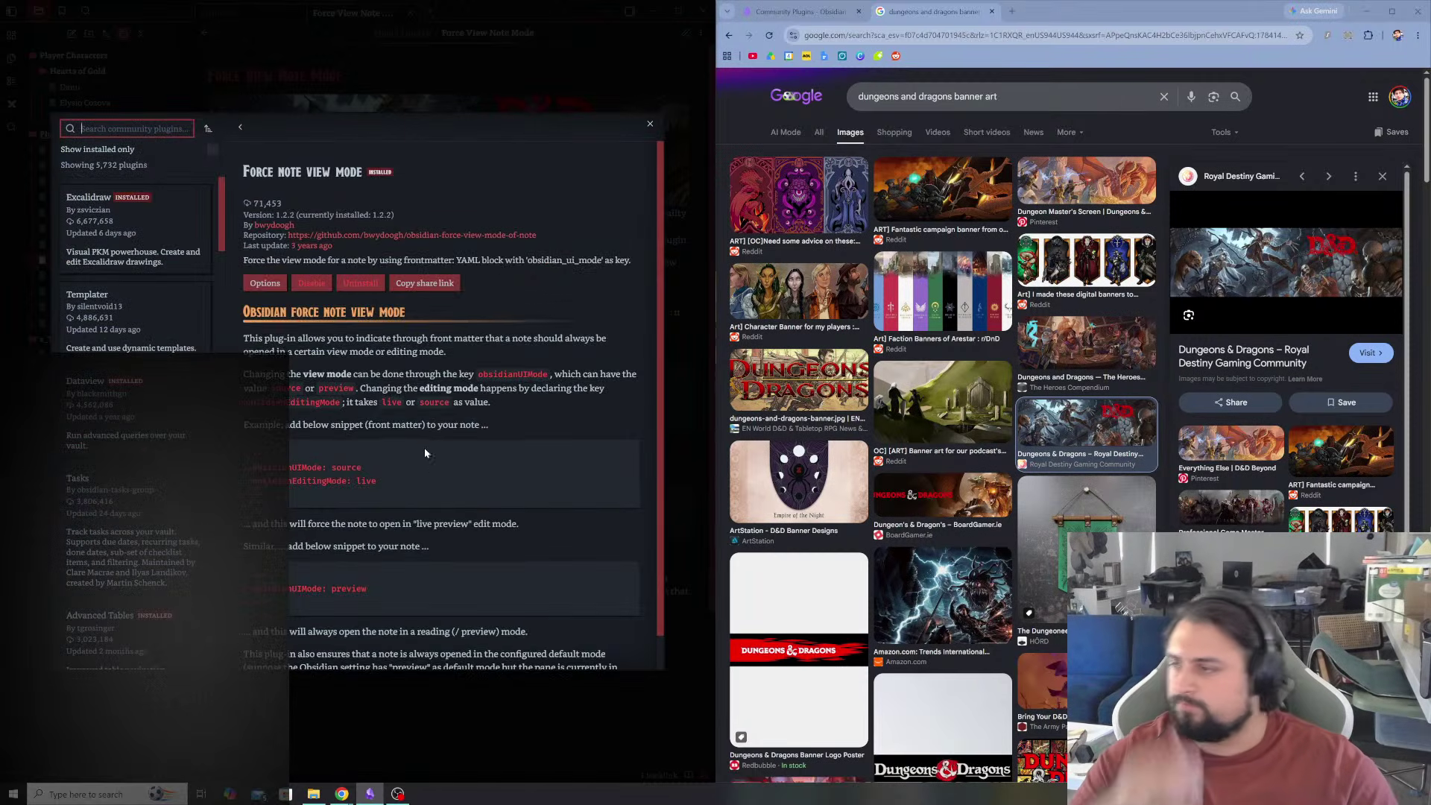
- Review the Force note view mode plugin's front matter instructions and return to the Force View Note Mode note
scroll(422, 446, down, 1)
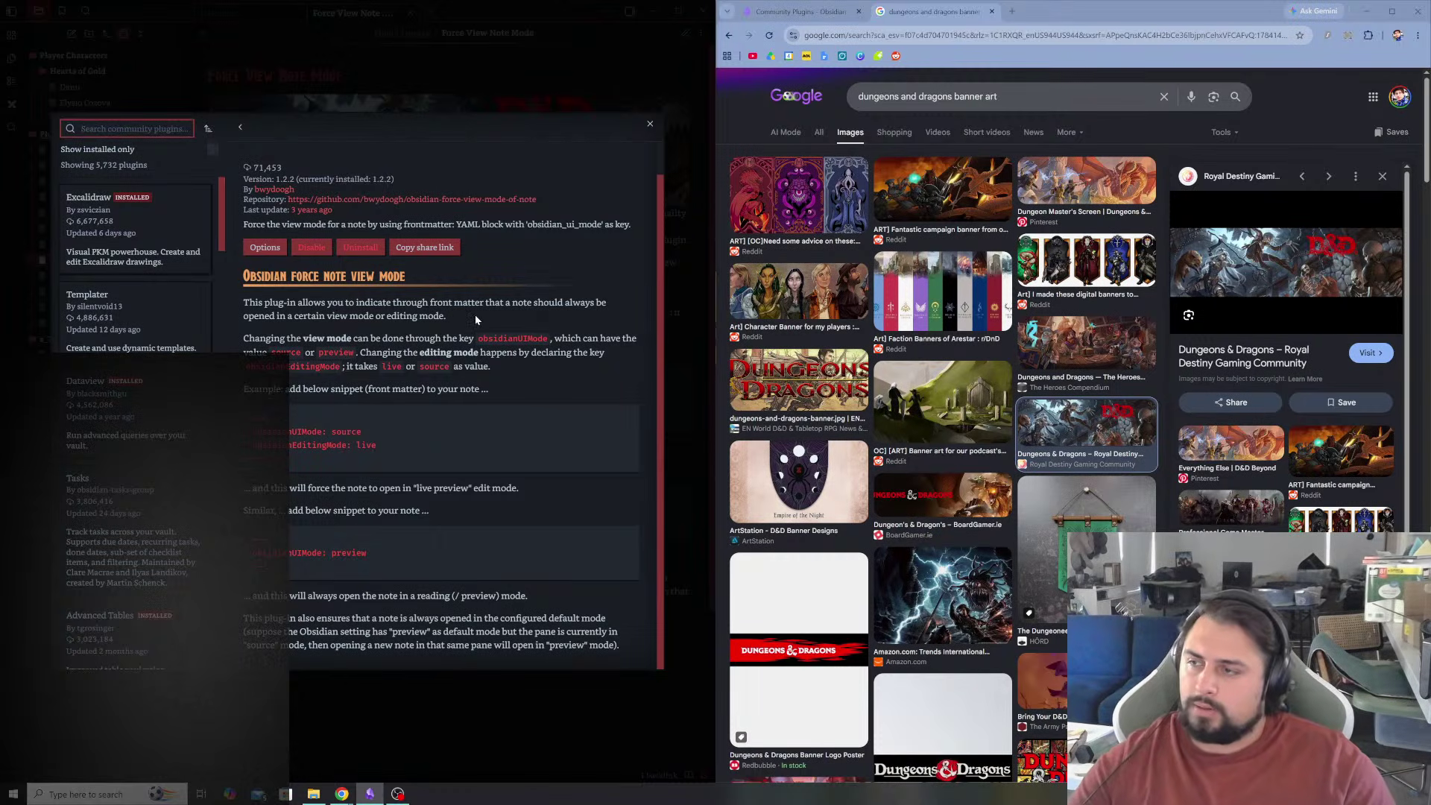
click(385, 457)
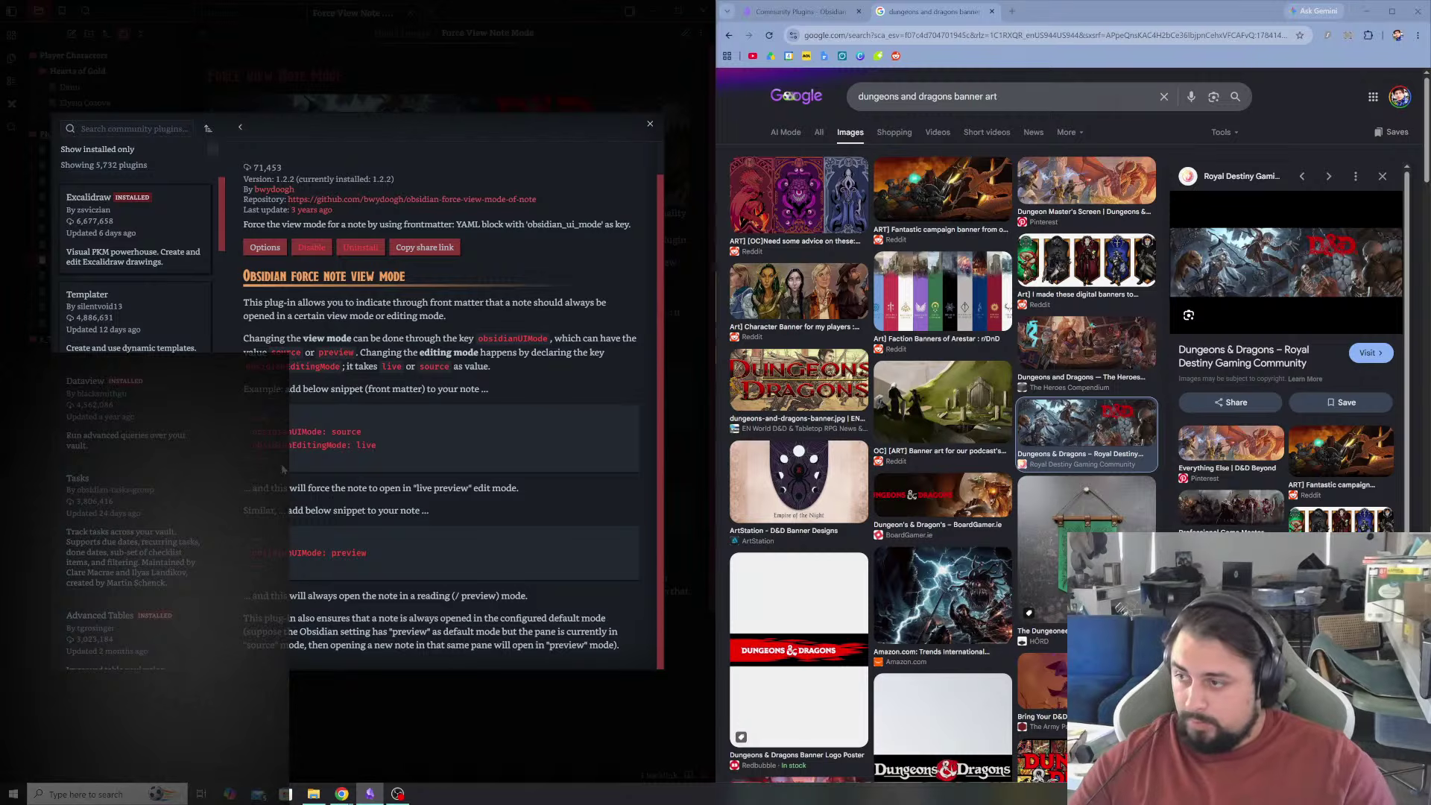
click(650, 125)
click(655, 127)
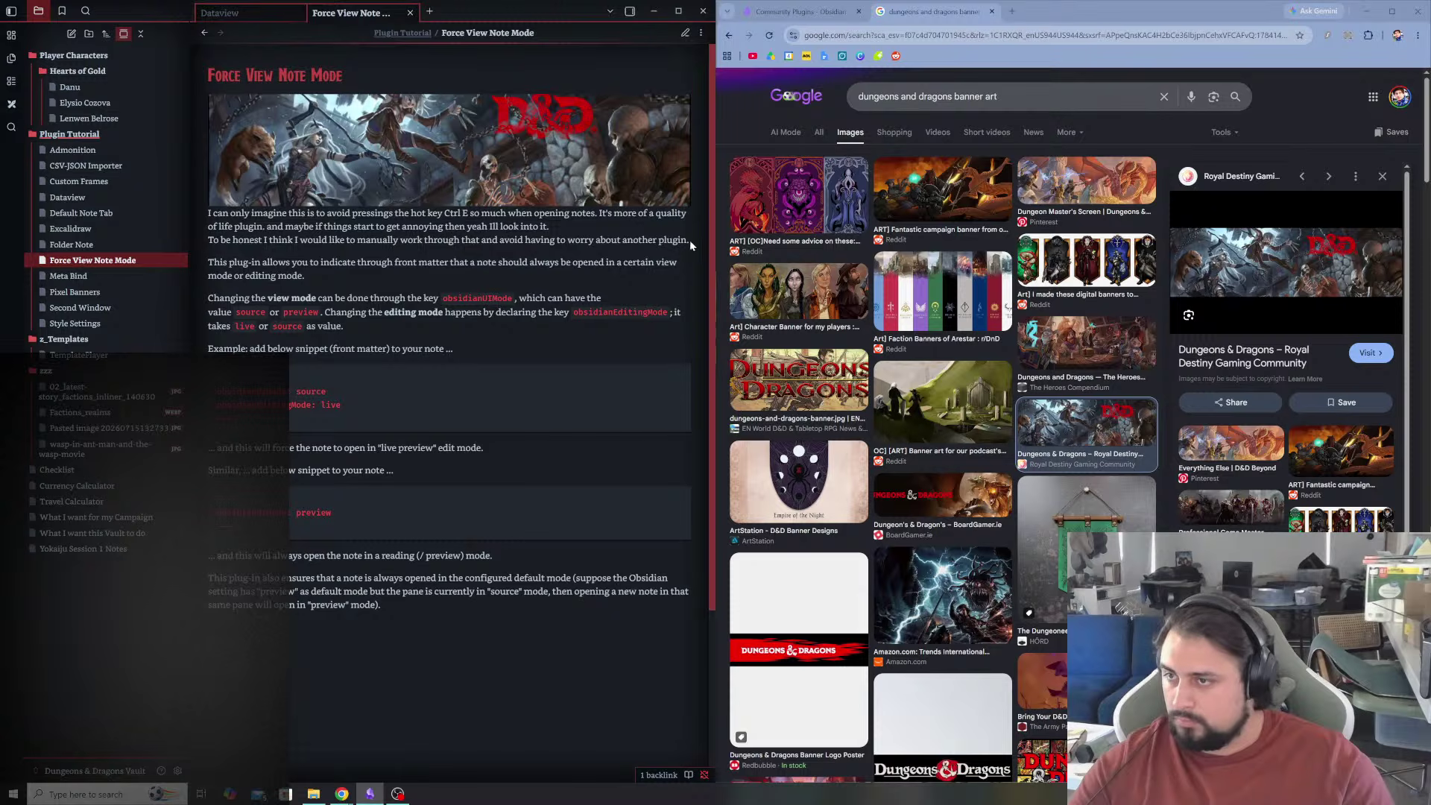
- In editing view, add the paragraph "EDIT: Ive decided I am going to use banners." below the note's opening comments
key(ctrl+e)
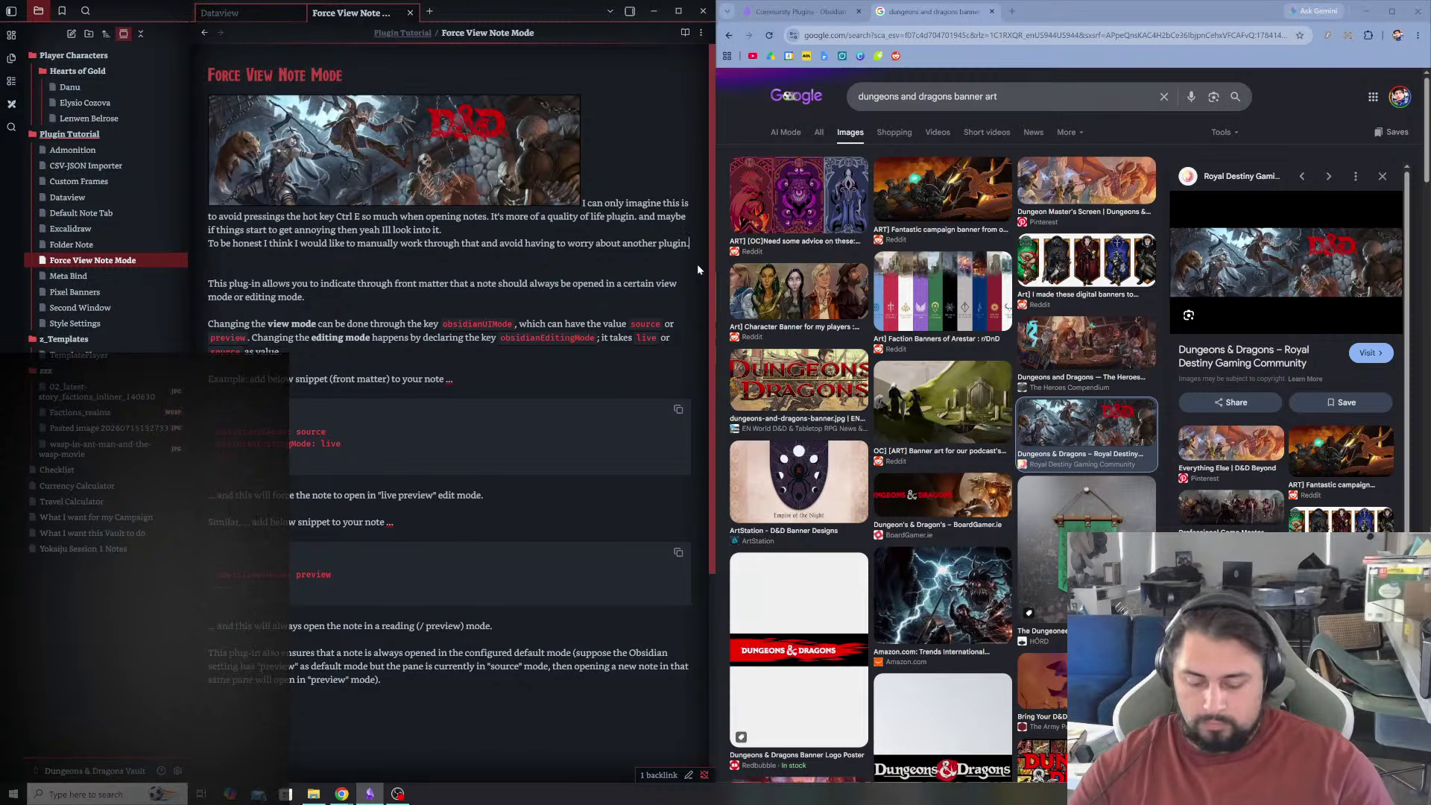
key(Return)
key(Return)
text(I)
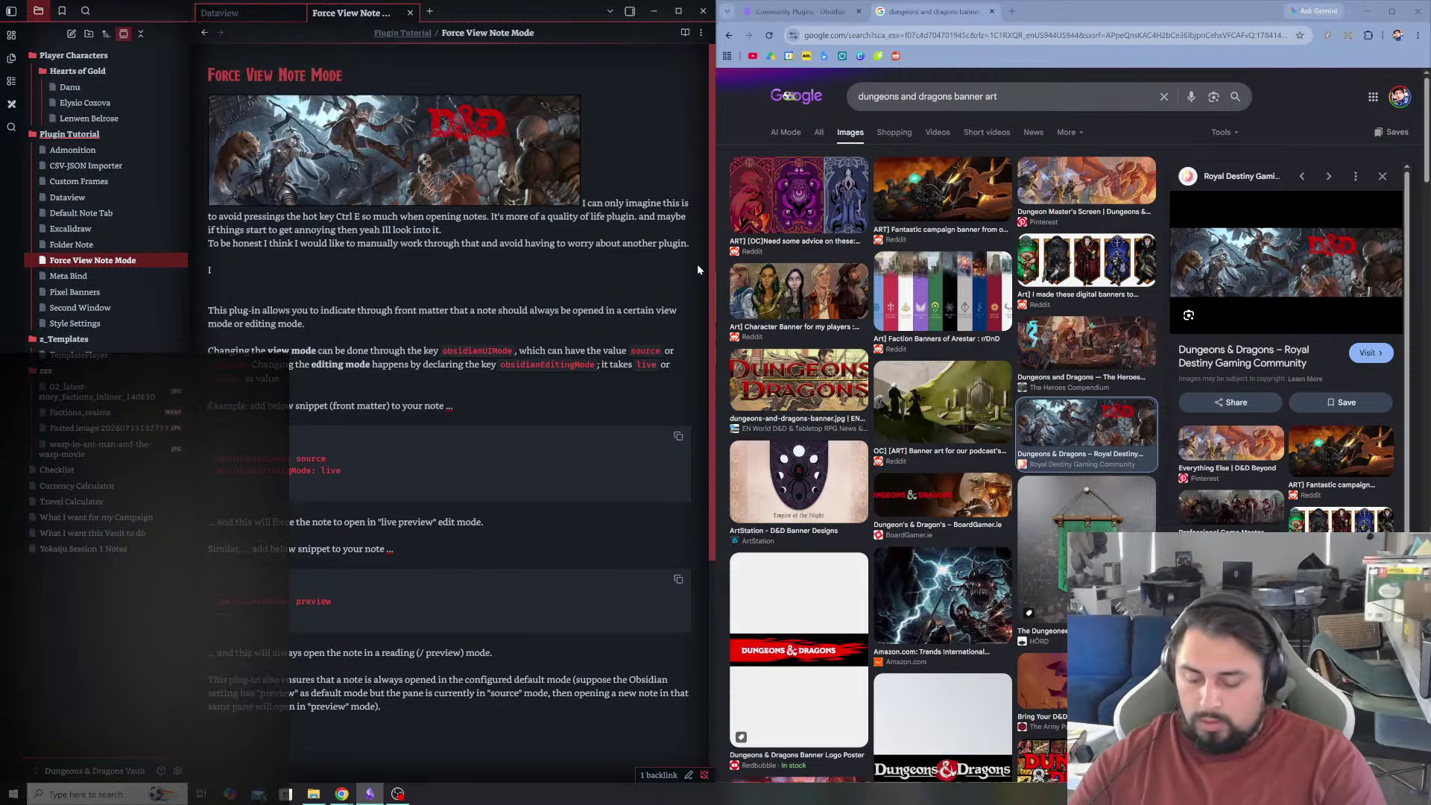
text(EDIT)
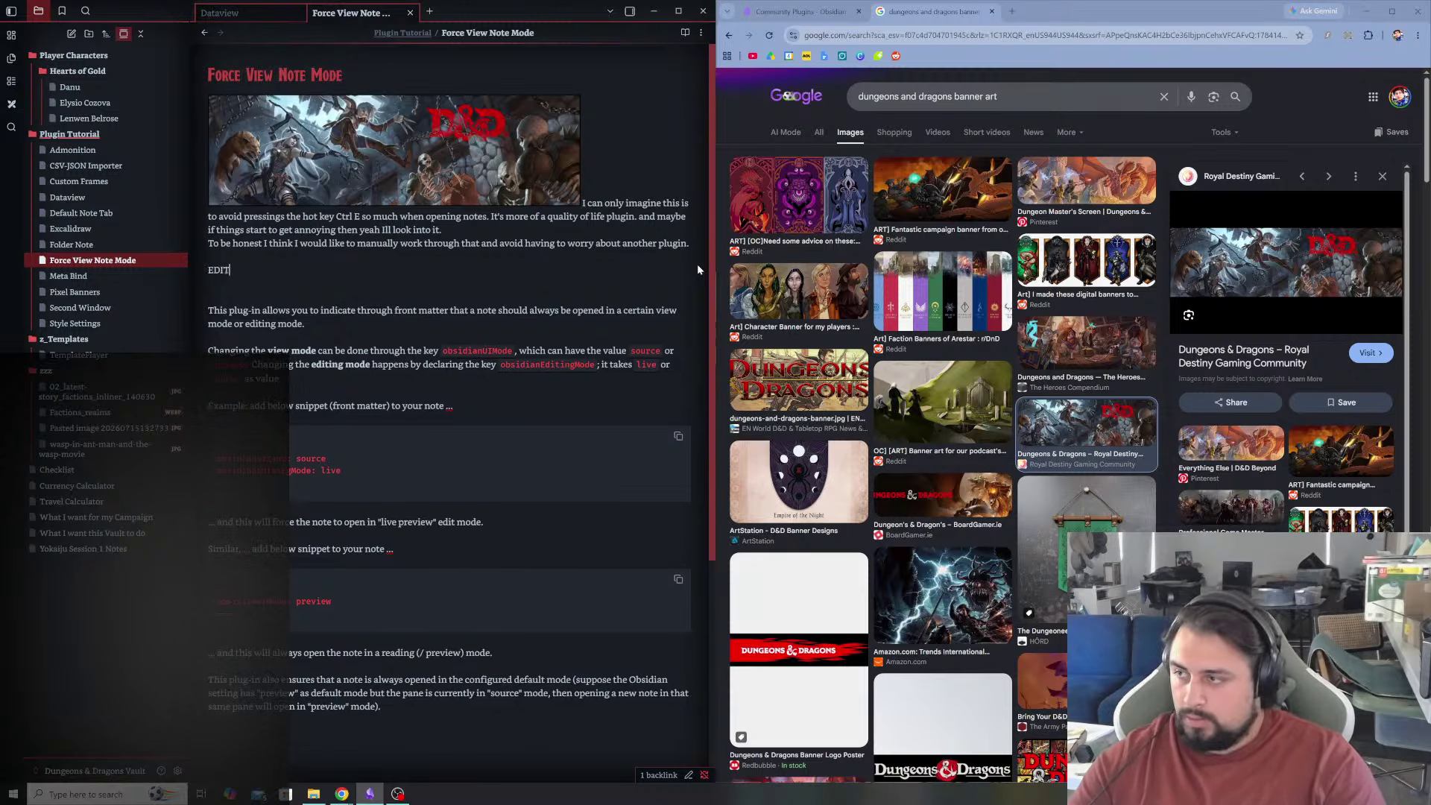
text(: Ive d)
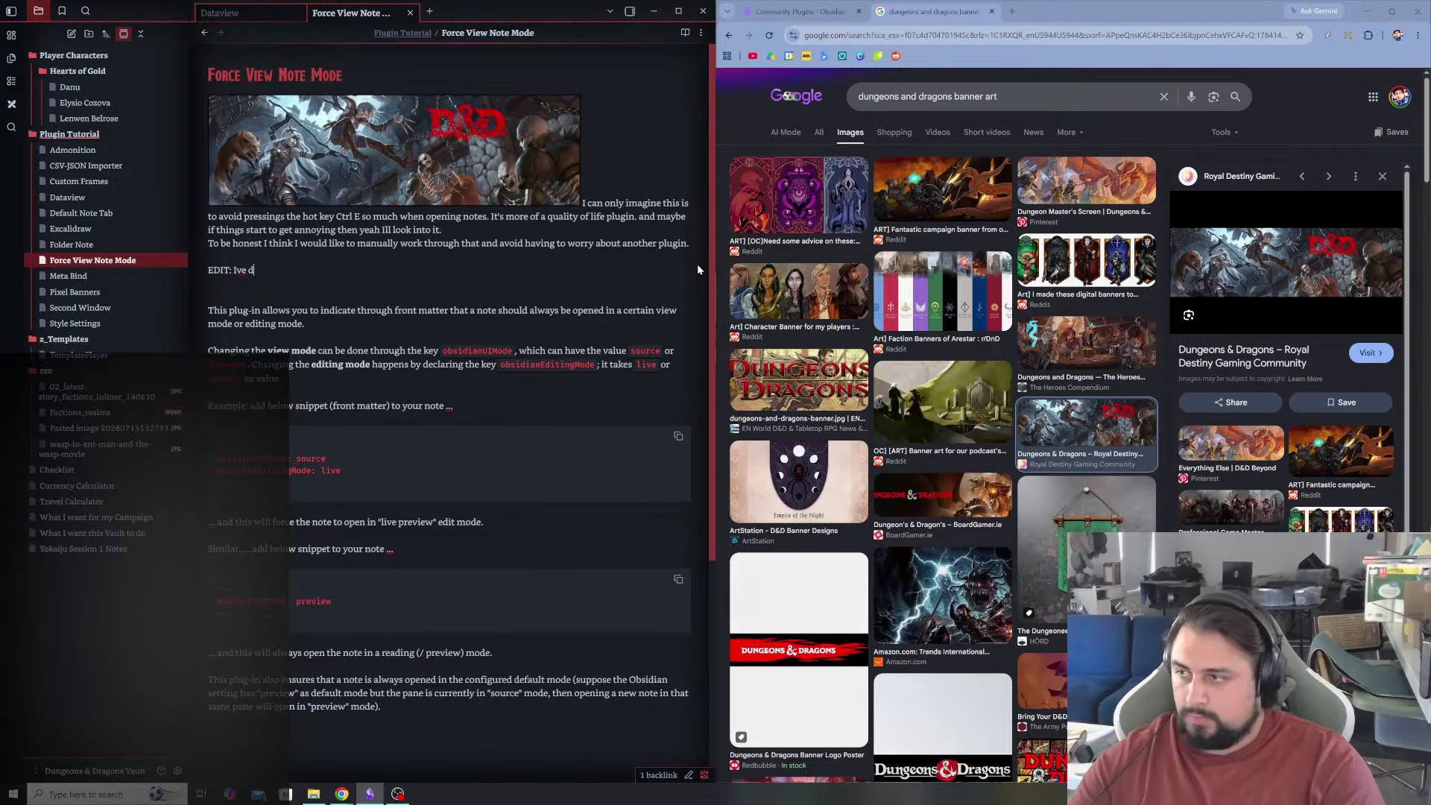
text(ecided I am going tu)
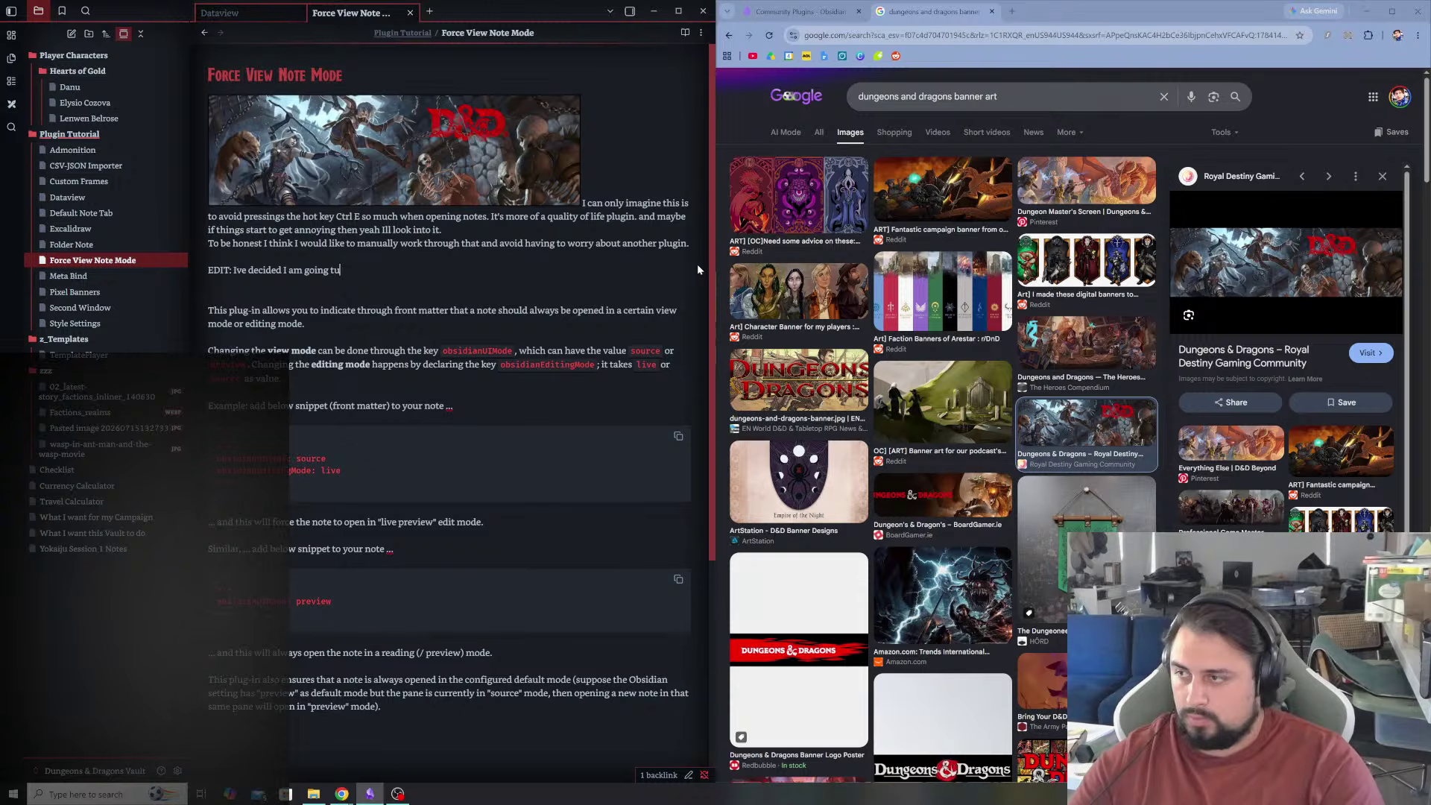
key(BackSpace)
text(o use banners.)
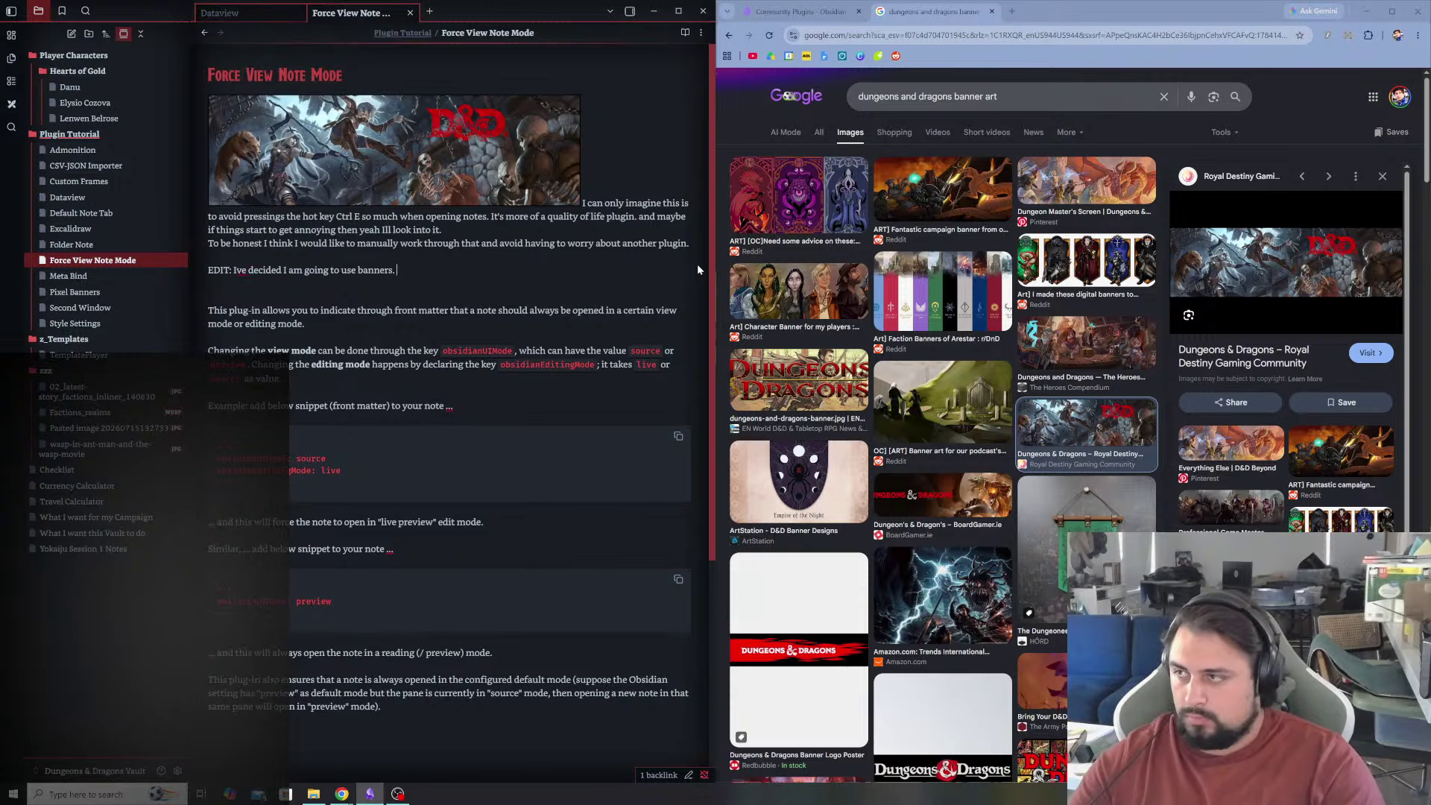
- Replace "banners." at the end of the EDIT line with "this plugin."
key(BackSpace)
key(BackSpace)
key(BackSpace)
key(BackSpace)
key(BackSpace)
key(BackSpace)
key(BackSpace)
key(BackSpace)
key(BackSpace)
text(this plugin. )
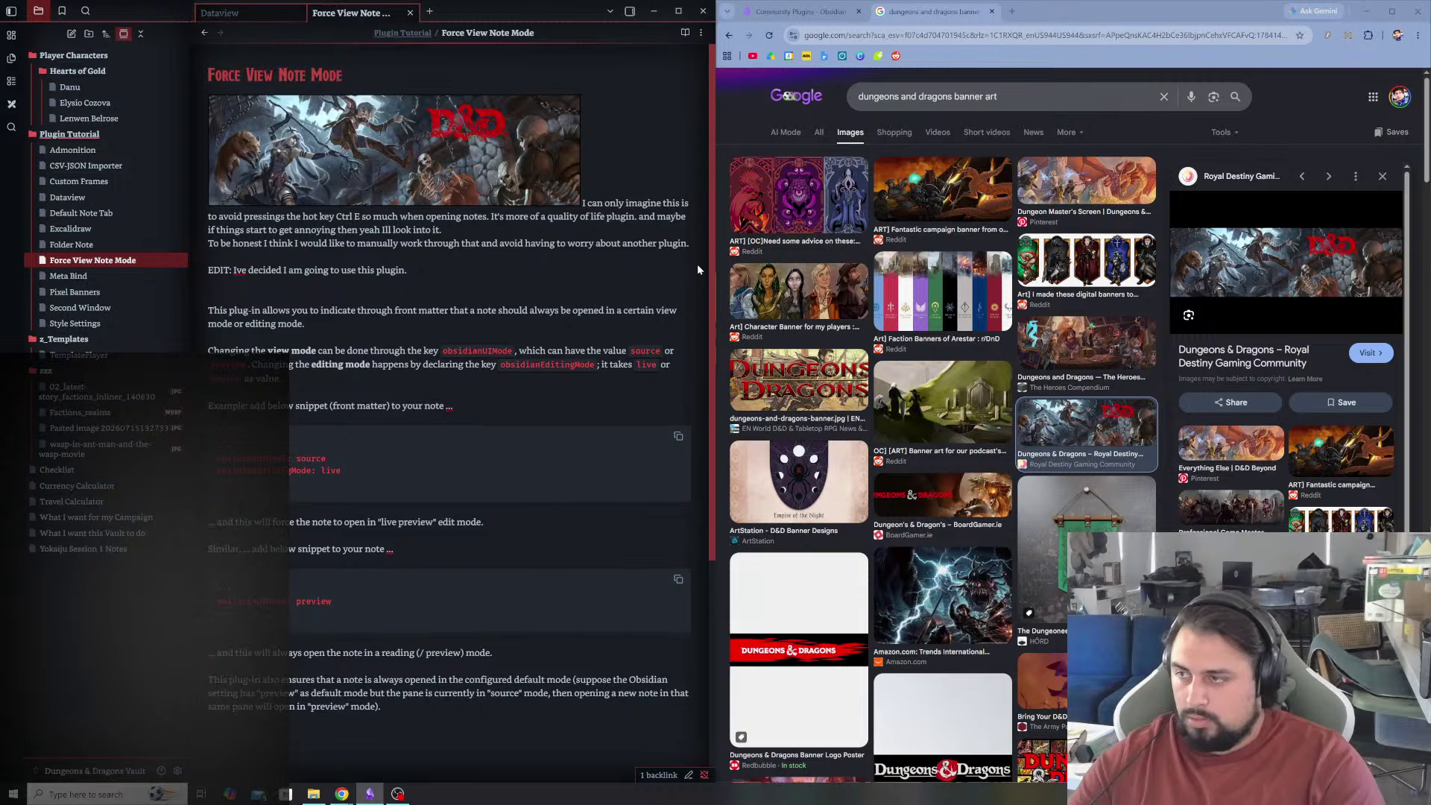
- Append "I am less likely to actually utilize it, but it will be convient at some points so why not." to the EDIT line
text(I am less likel)
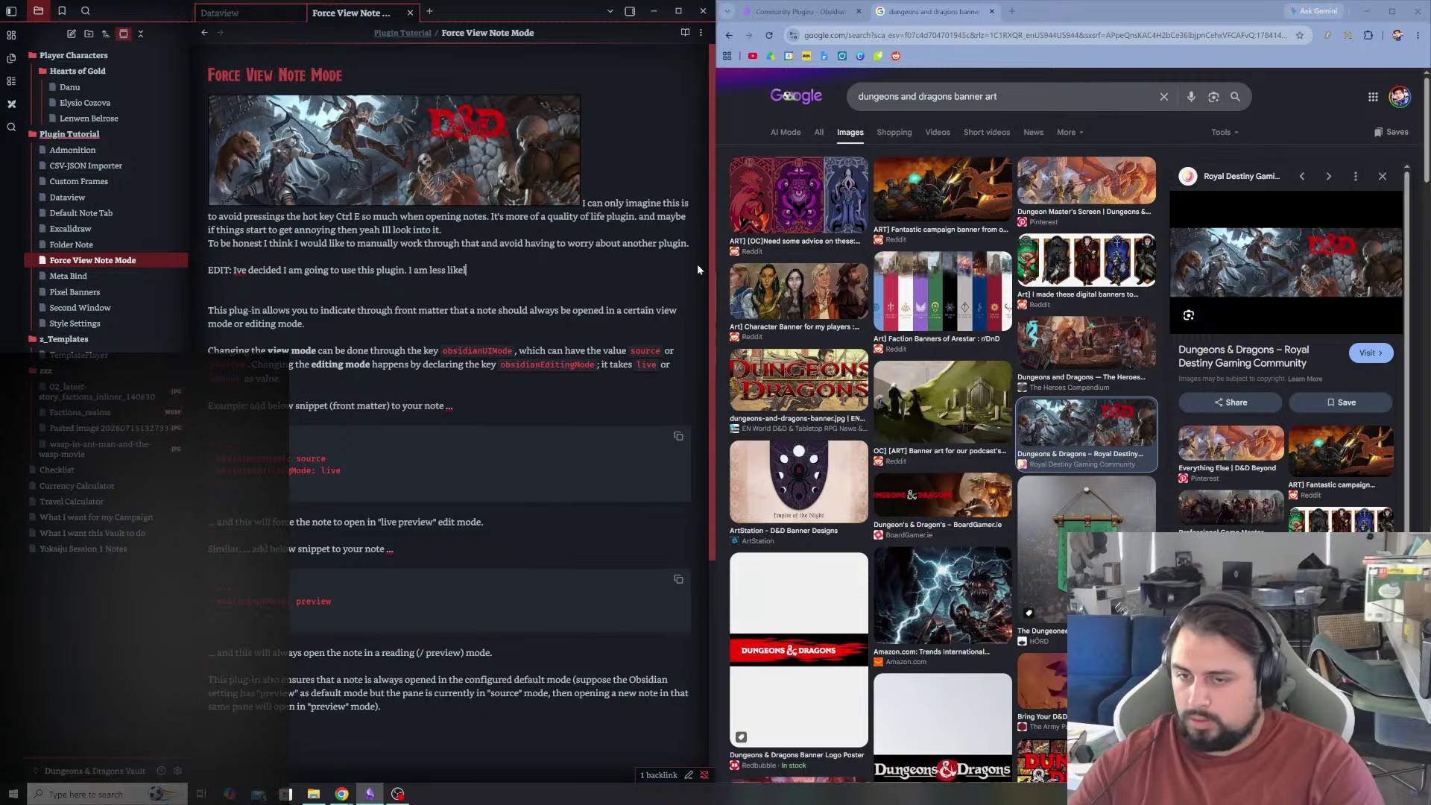
text(y to actually u)
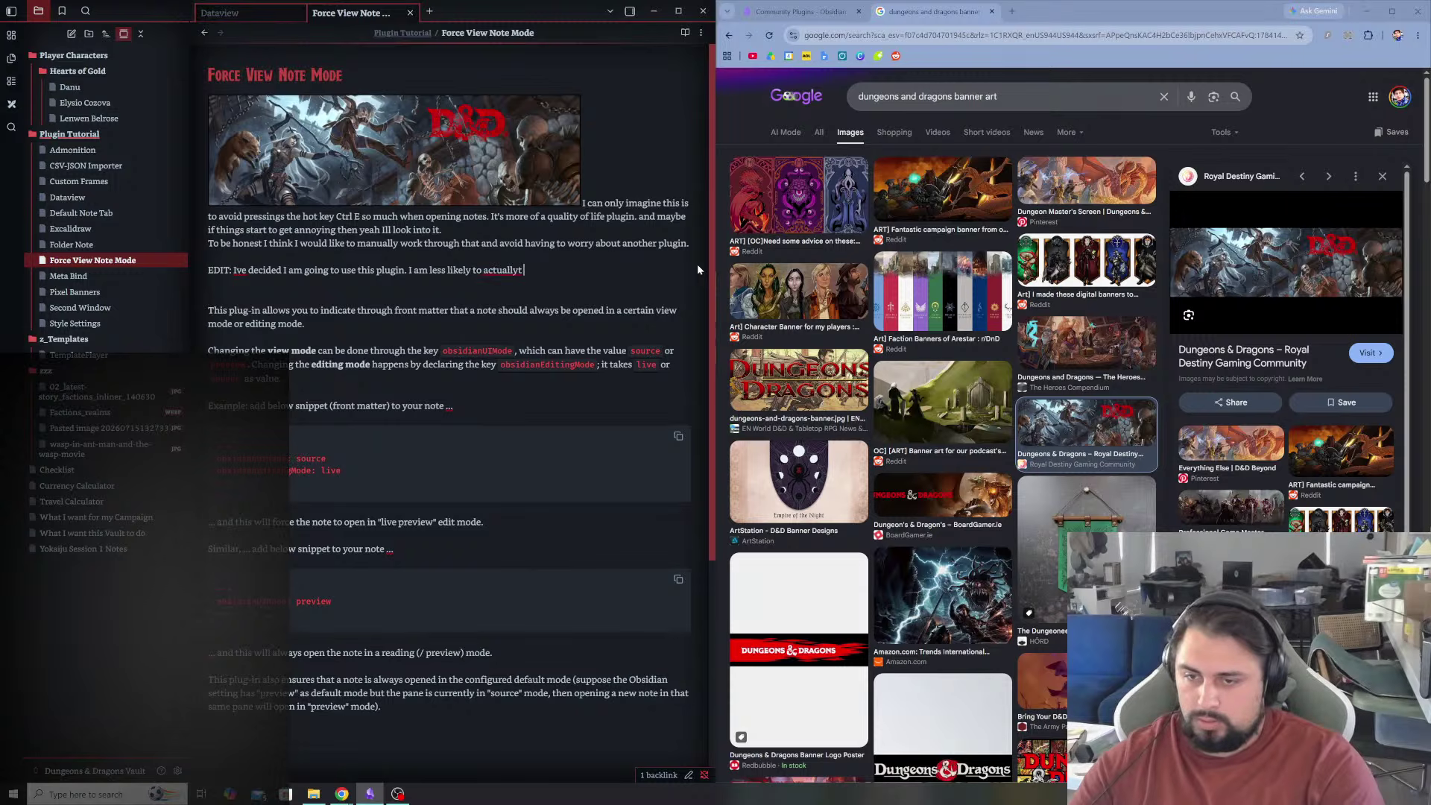
text(ti)
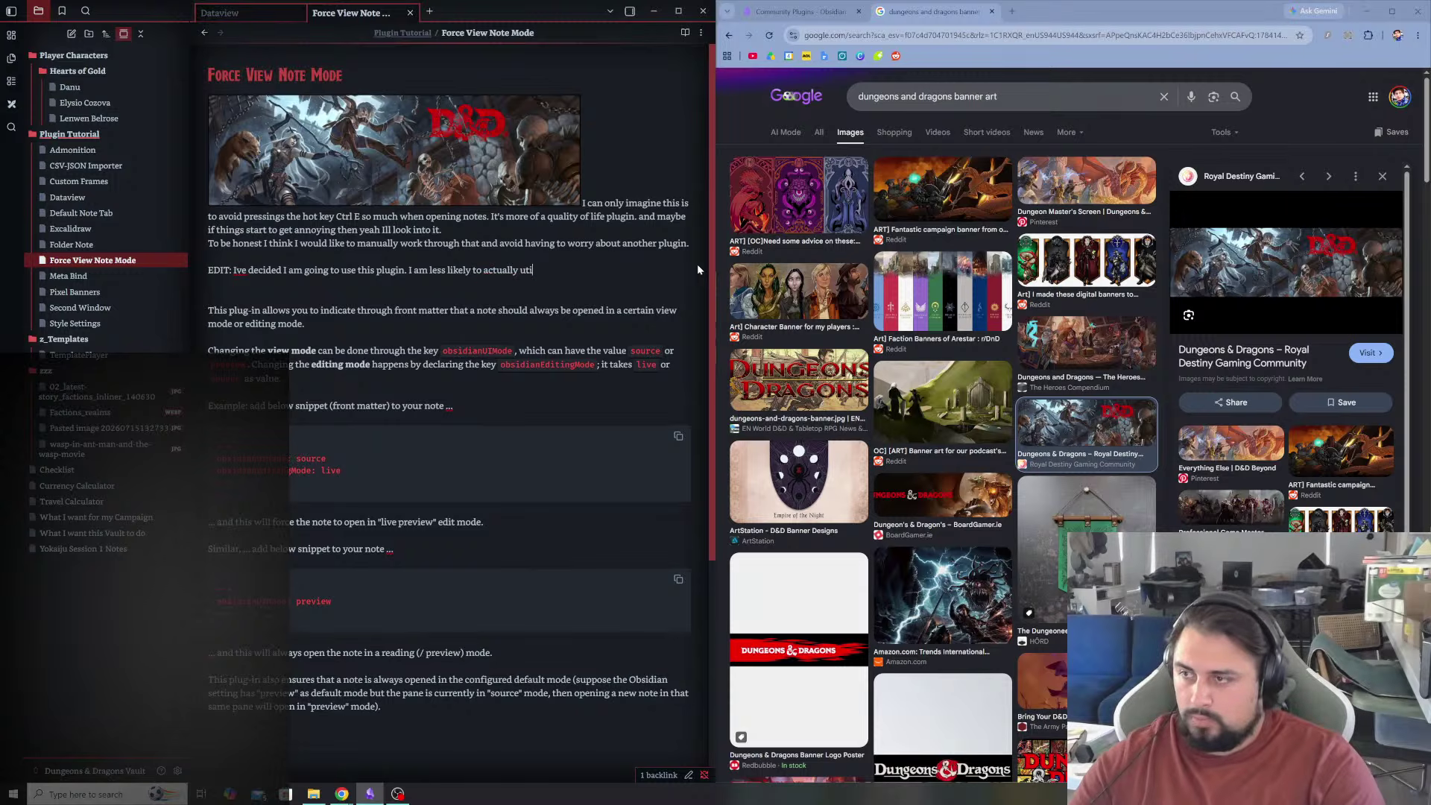
text(lize it, bu)
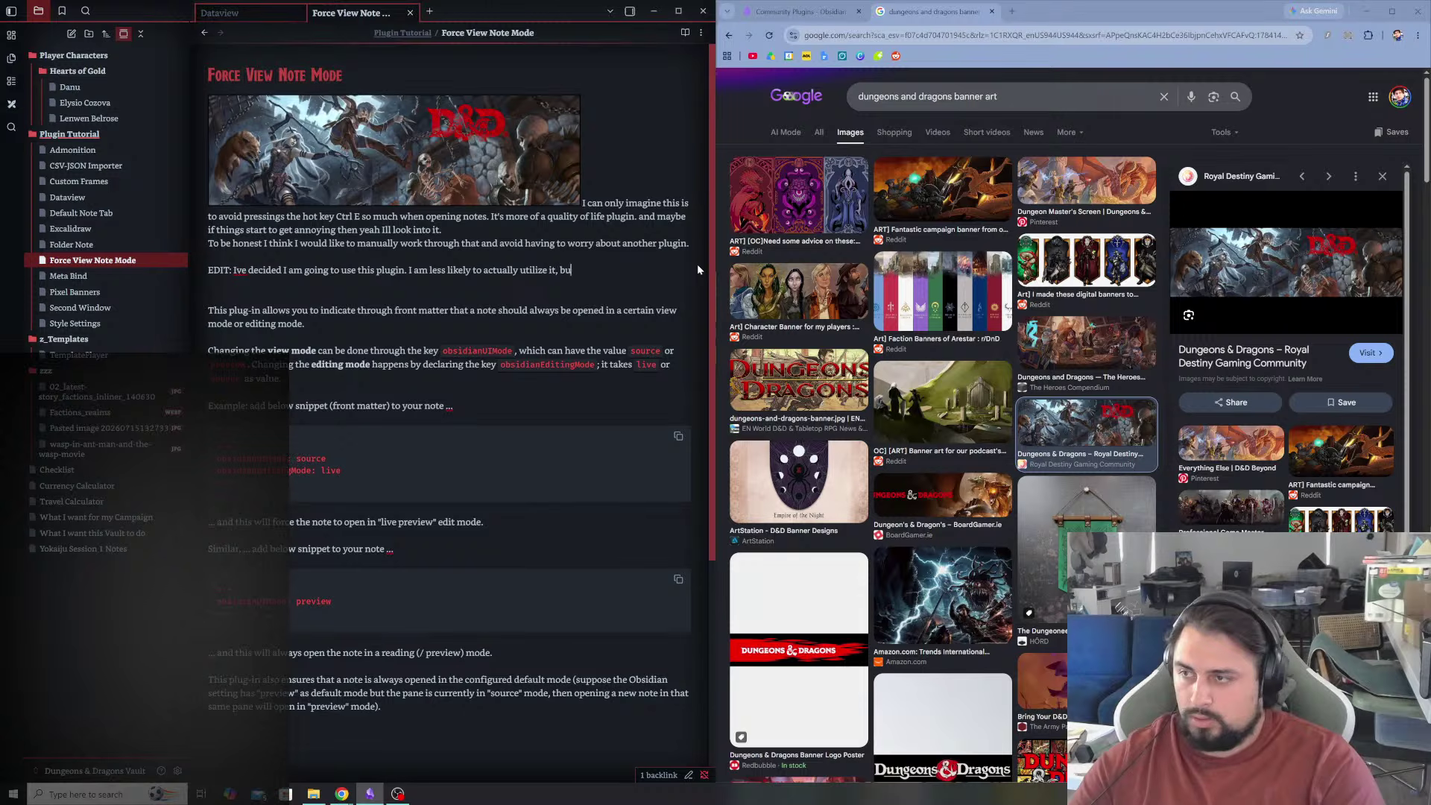
text(t it will be)
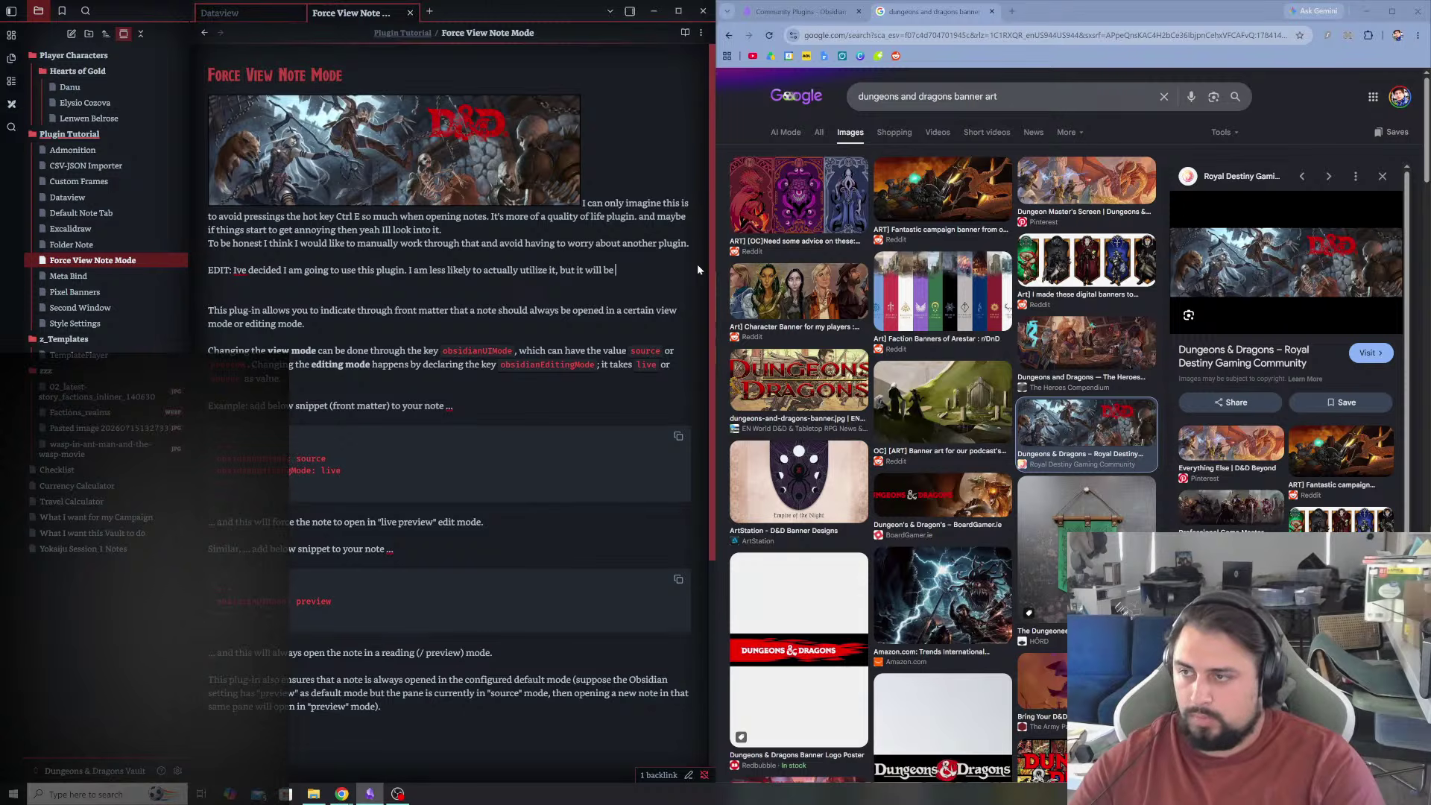
text( convient)
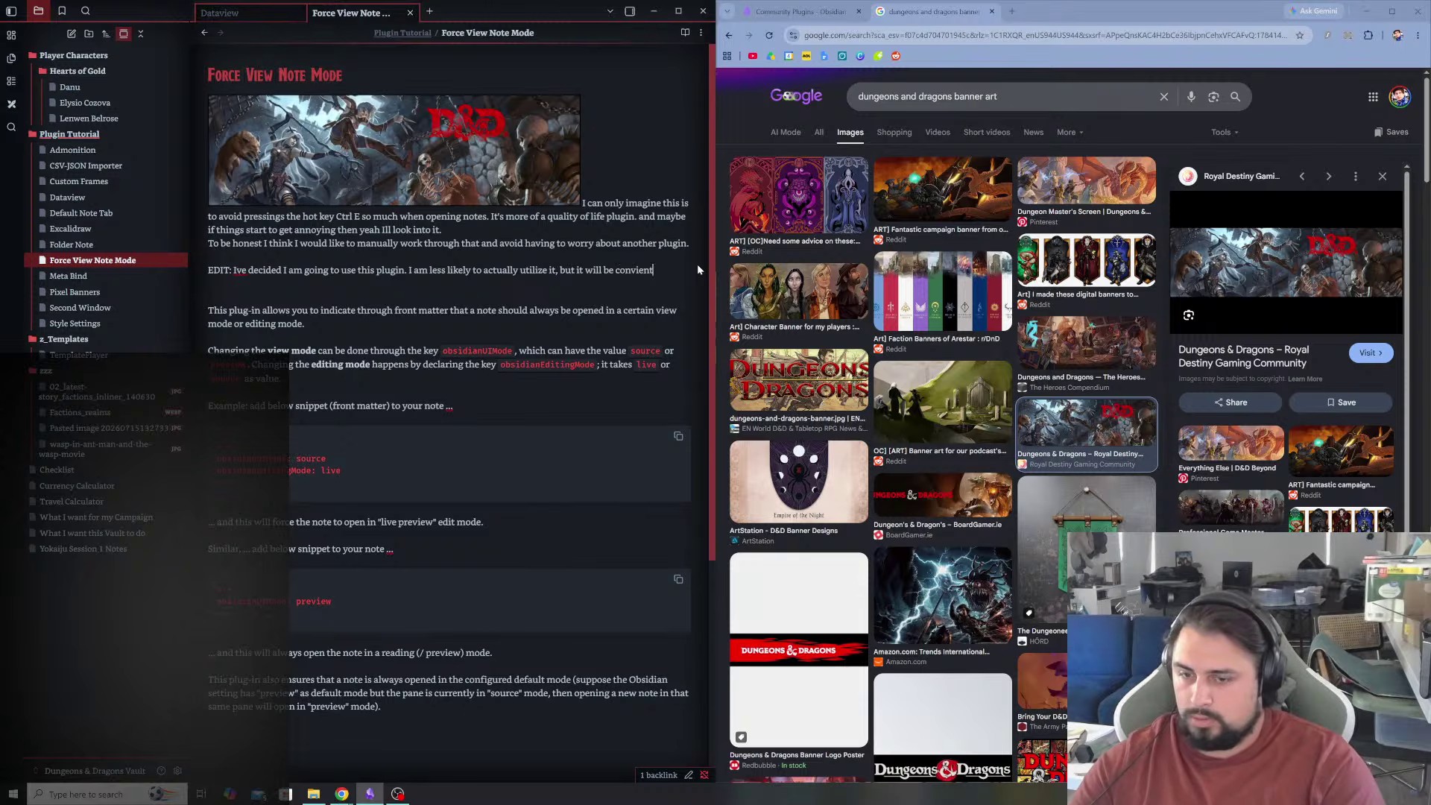
text( at some points so why not.)
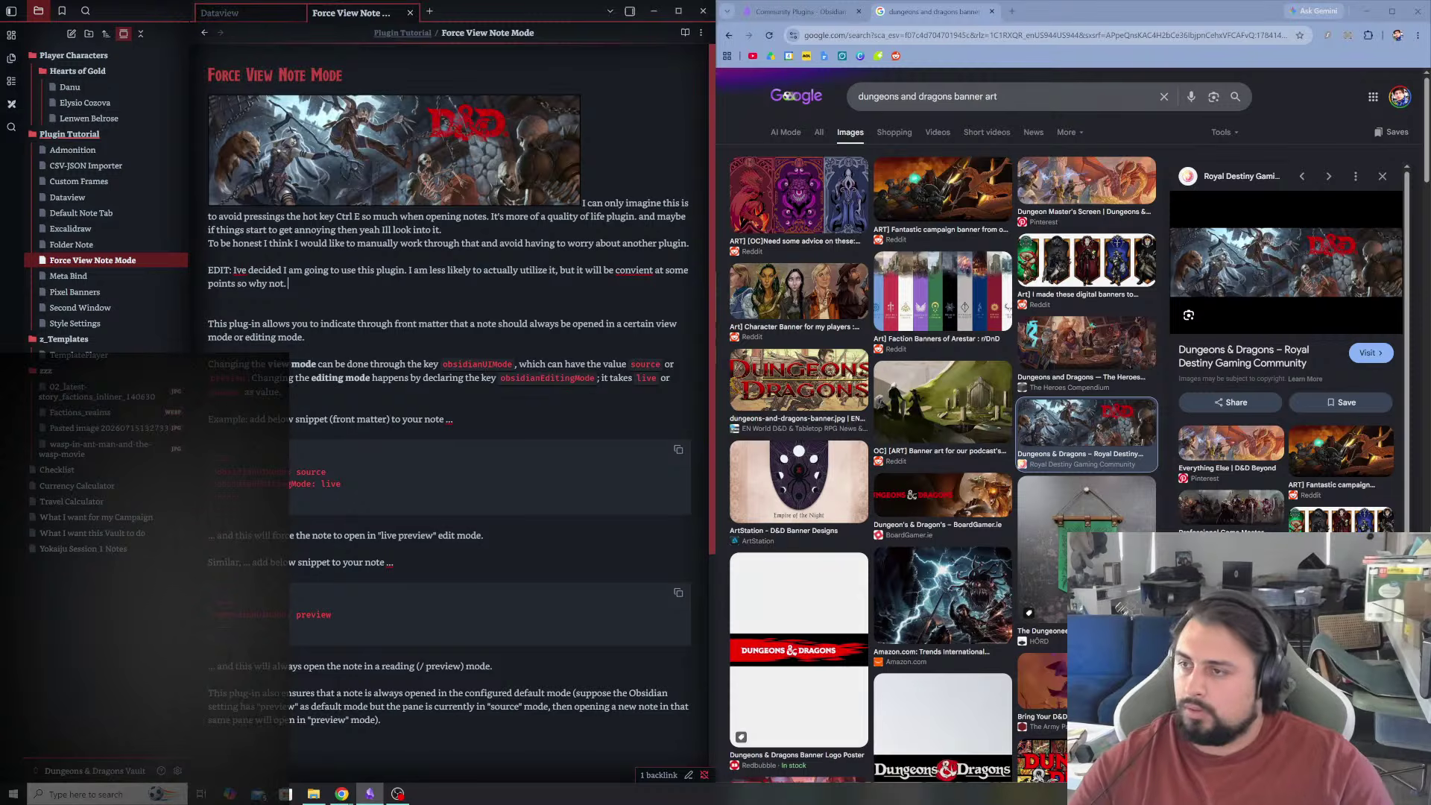
- Correct the EDIT paragraph's spelling to "convenient" and "I've", and add a blank line below the paragraph
right_click(636, 270)
click(590, 280)
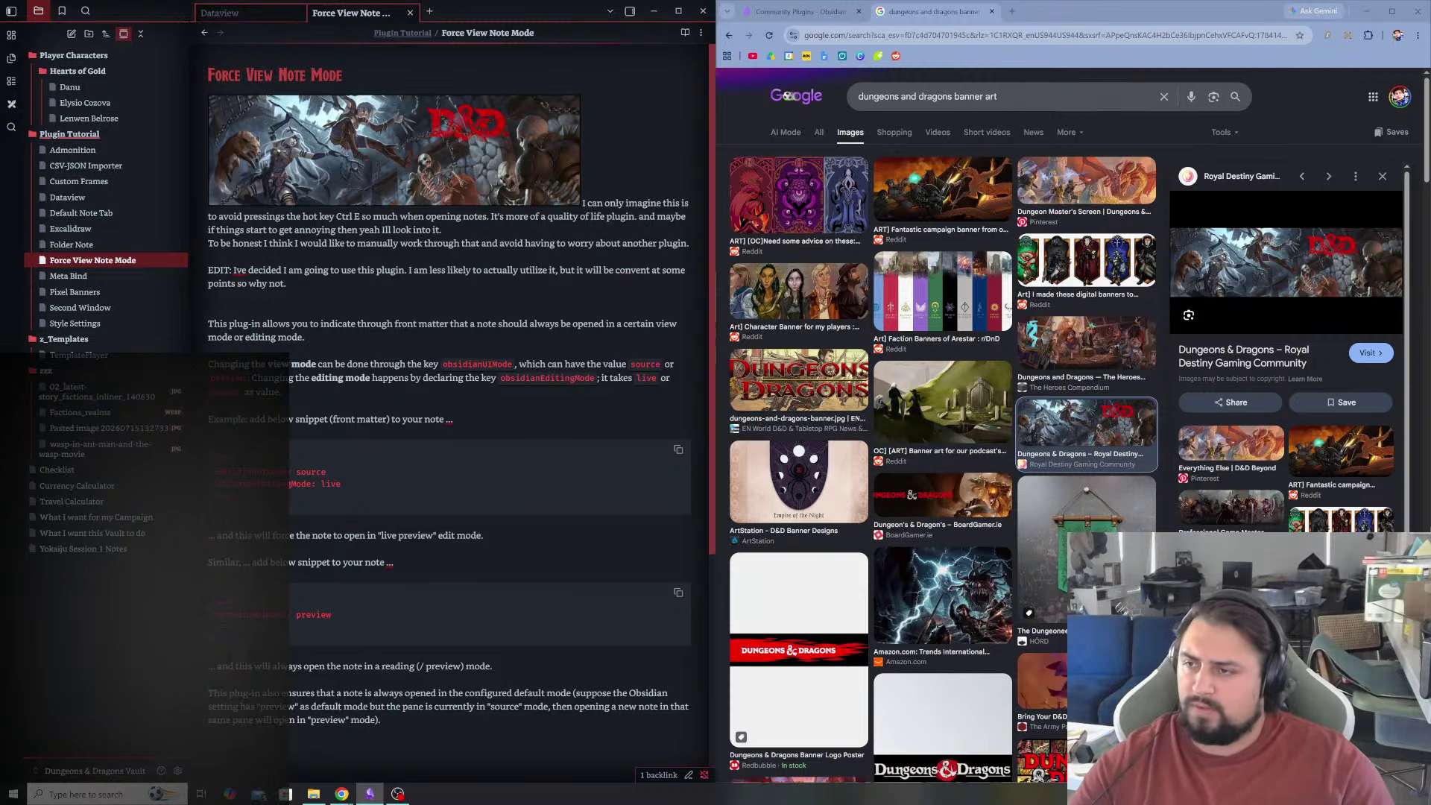
key(BackSpace)
key(BackSpace)
key(BackSpace)
key(BackSpace)
text(vin)
text(ent)
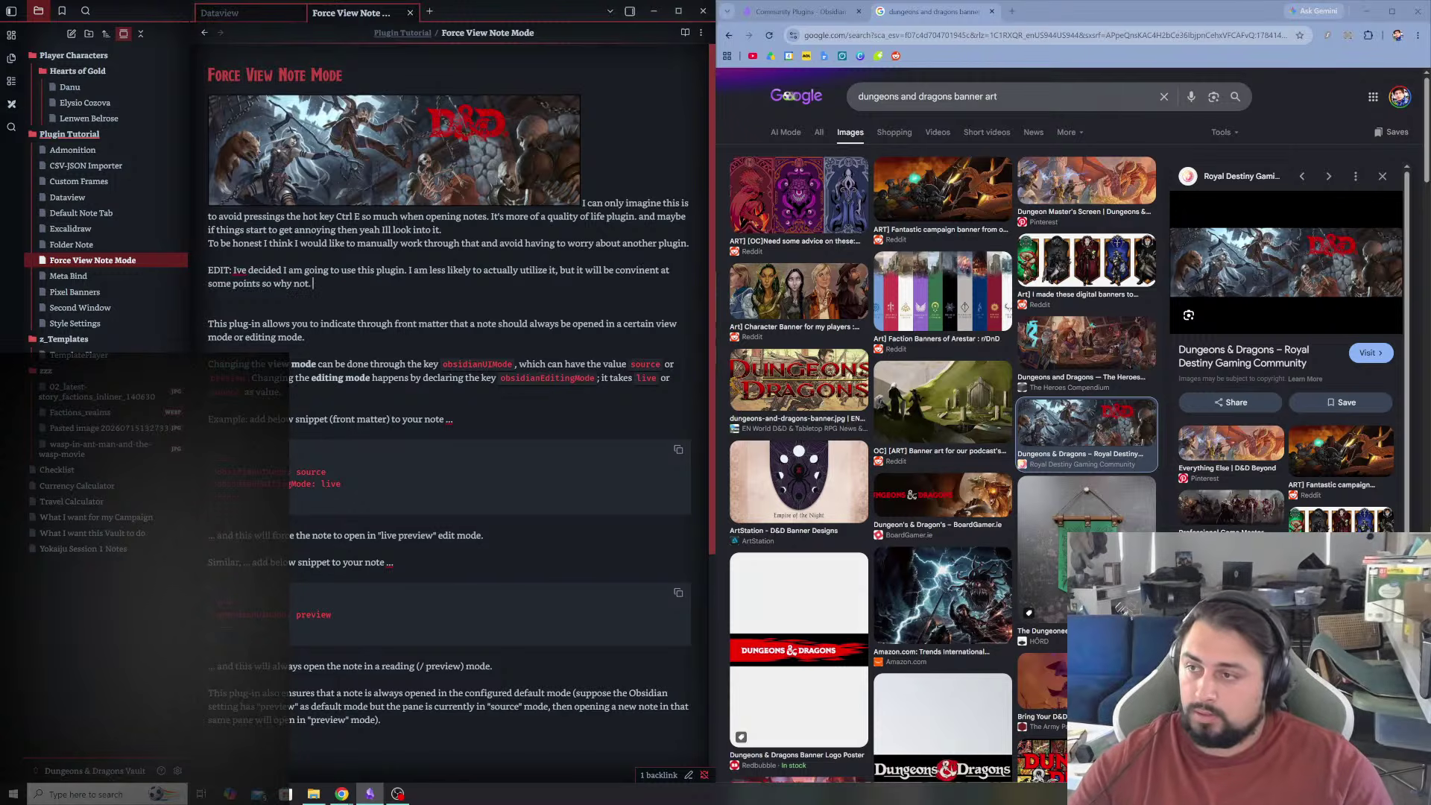
right_click(632, 270)
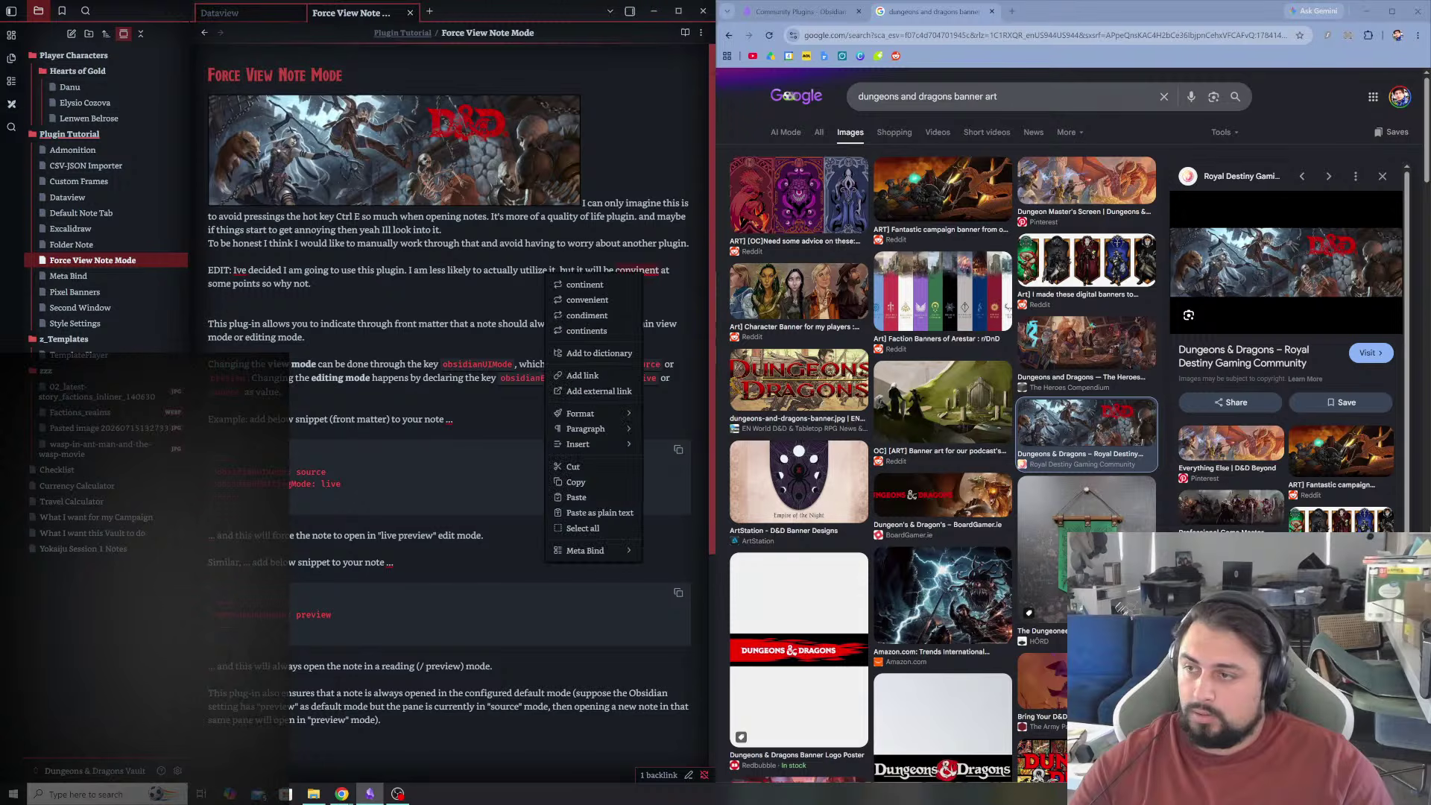
click(615, 299)
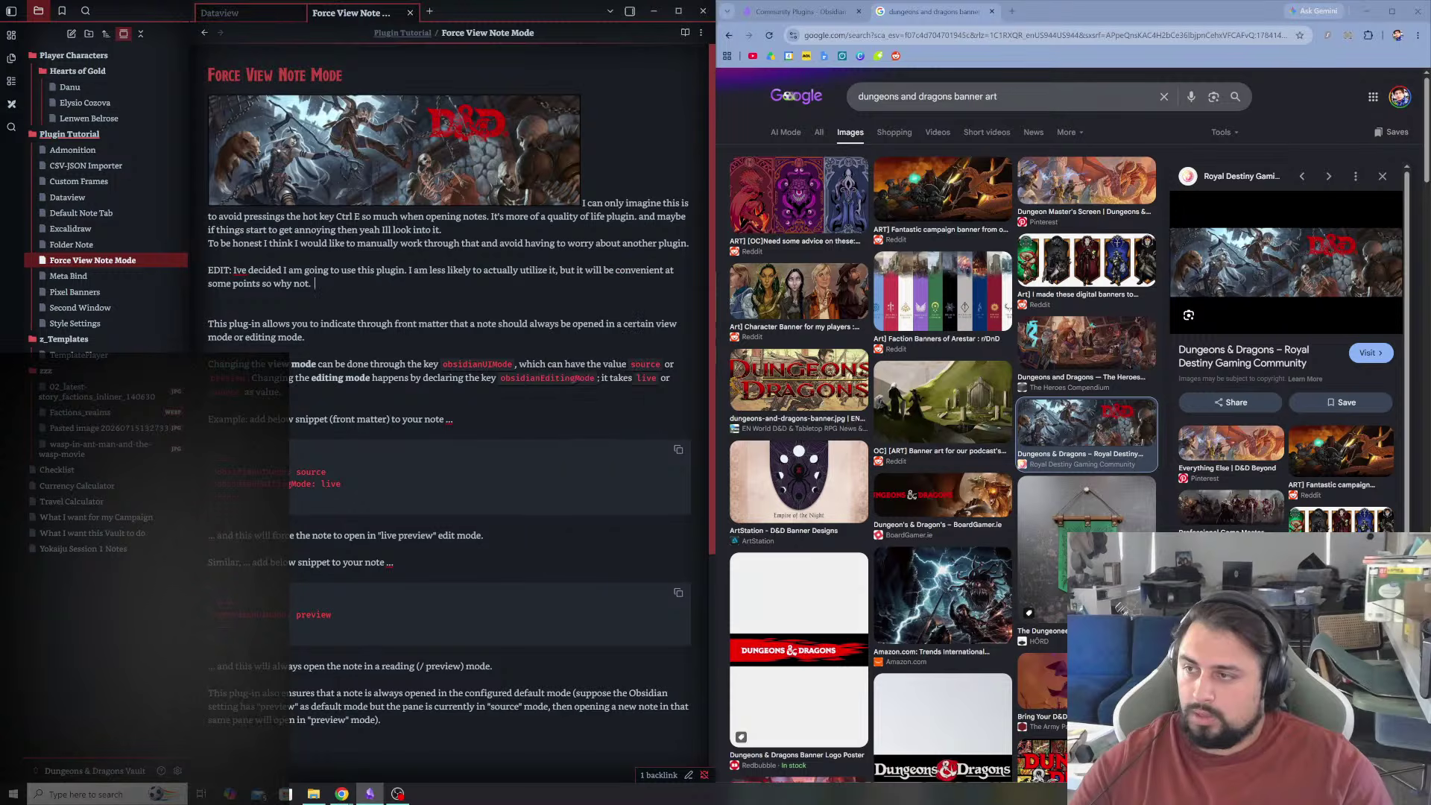
text(')
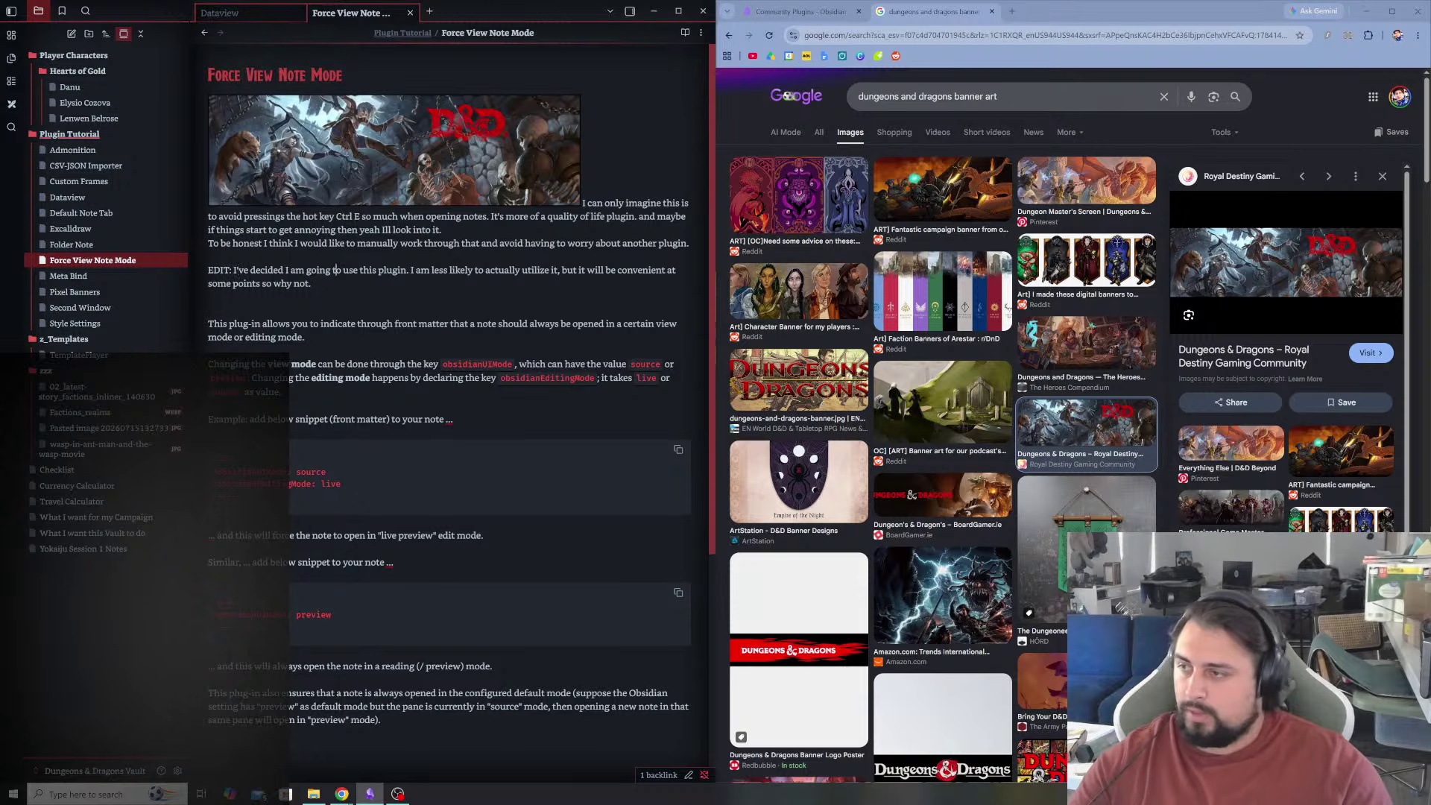
key(Return)
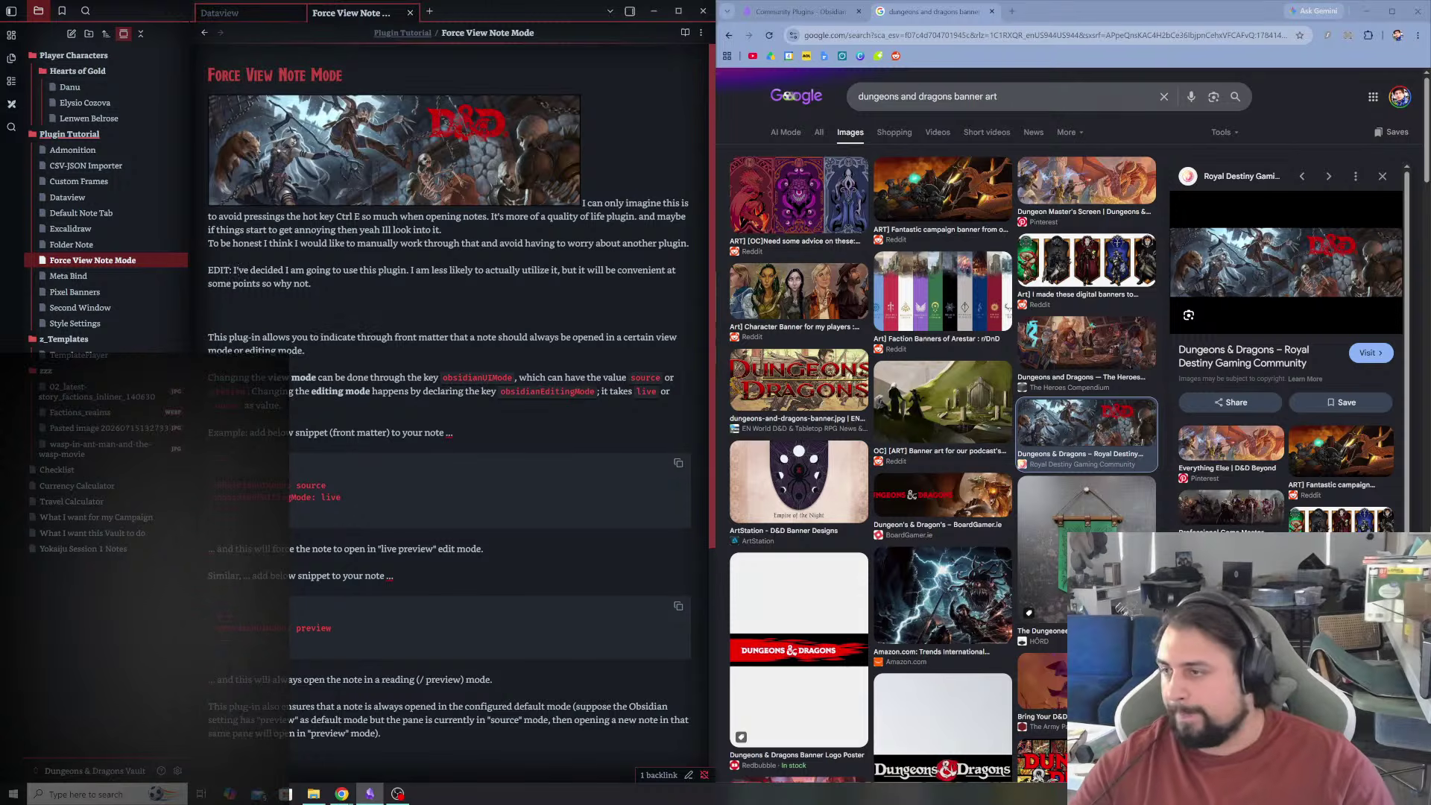
- Copy the example snippet with obsidianUIMode: source and obsidianEditingMode: live and paste it as front matter above the note's banner
click(370, 378)
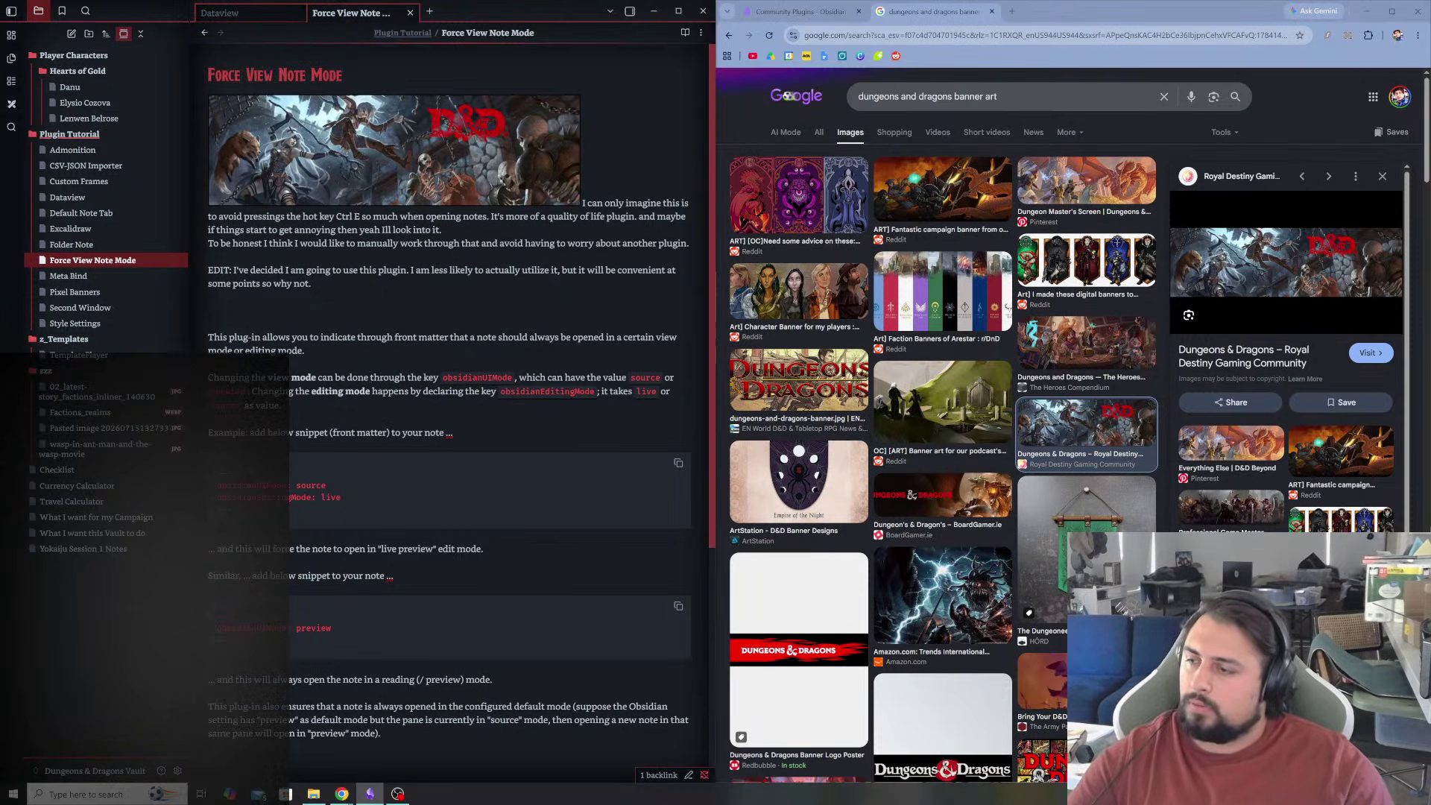
scroll(447, 373, down, 3)
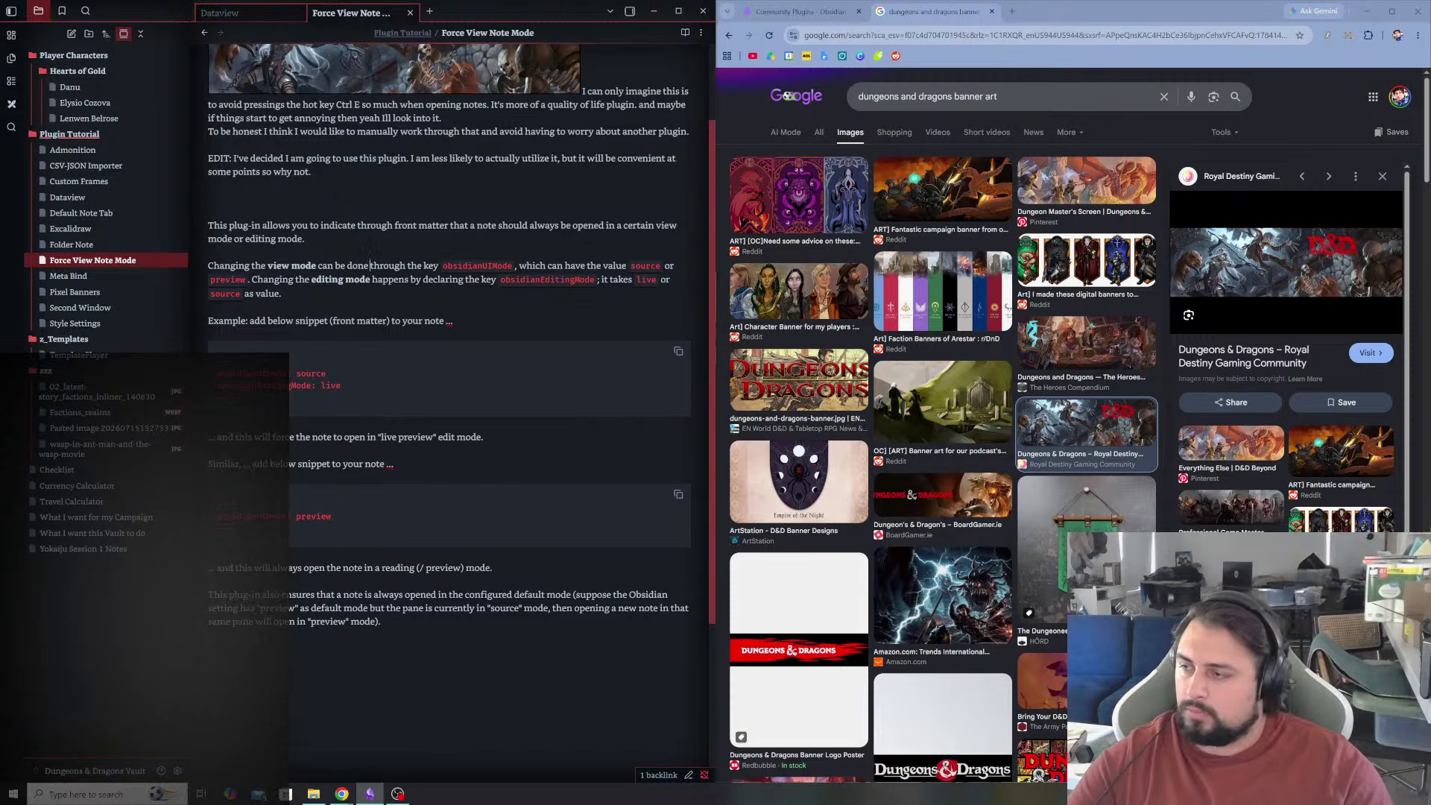
scroll(447, 335, up, 3)
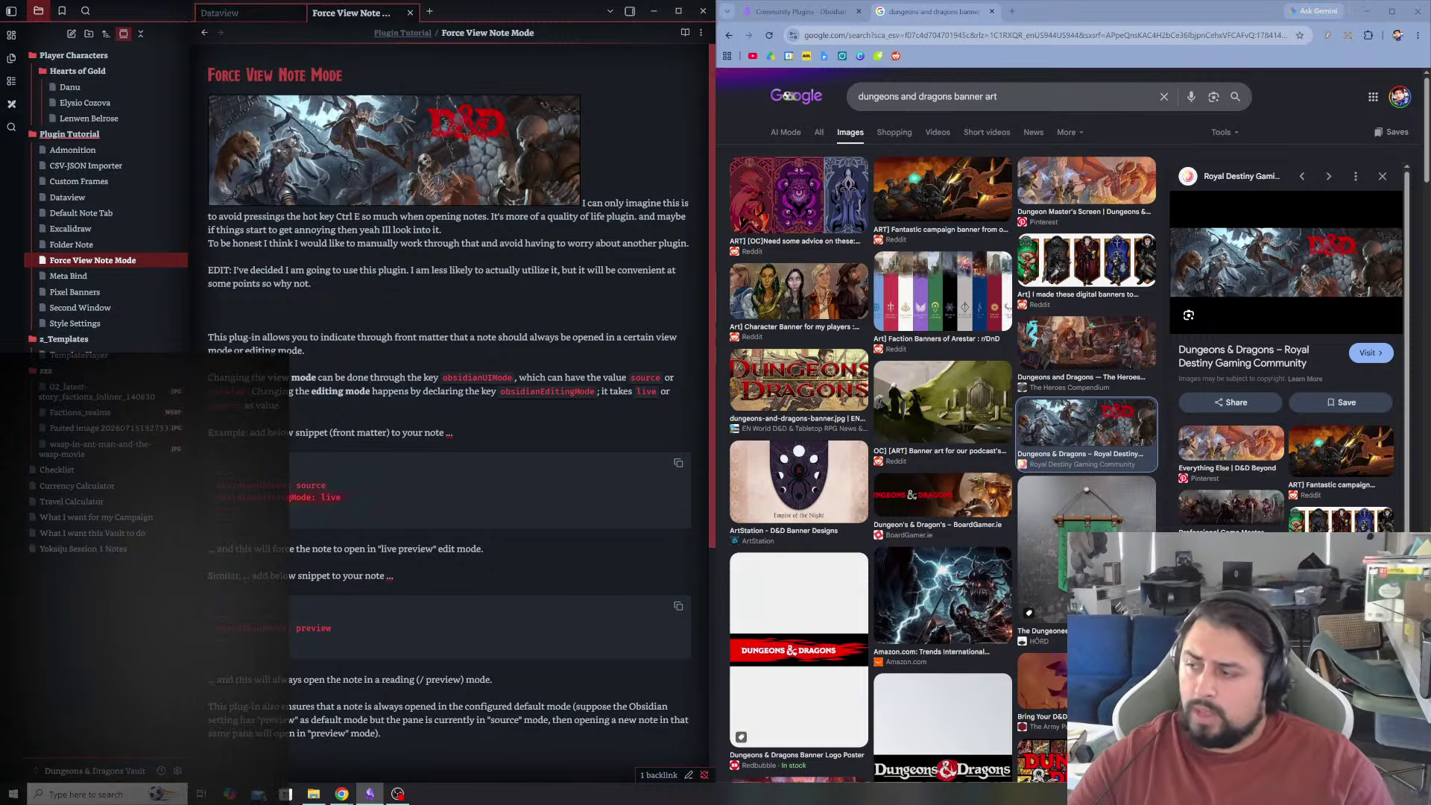
click(231, 471)
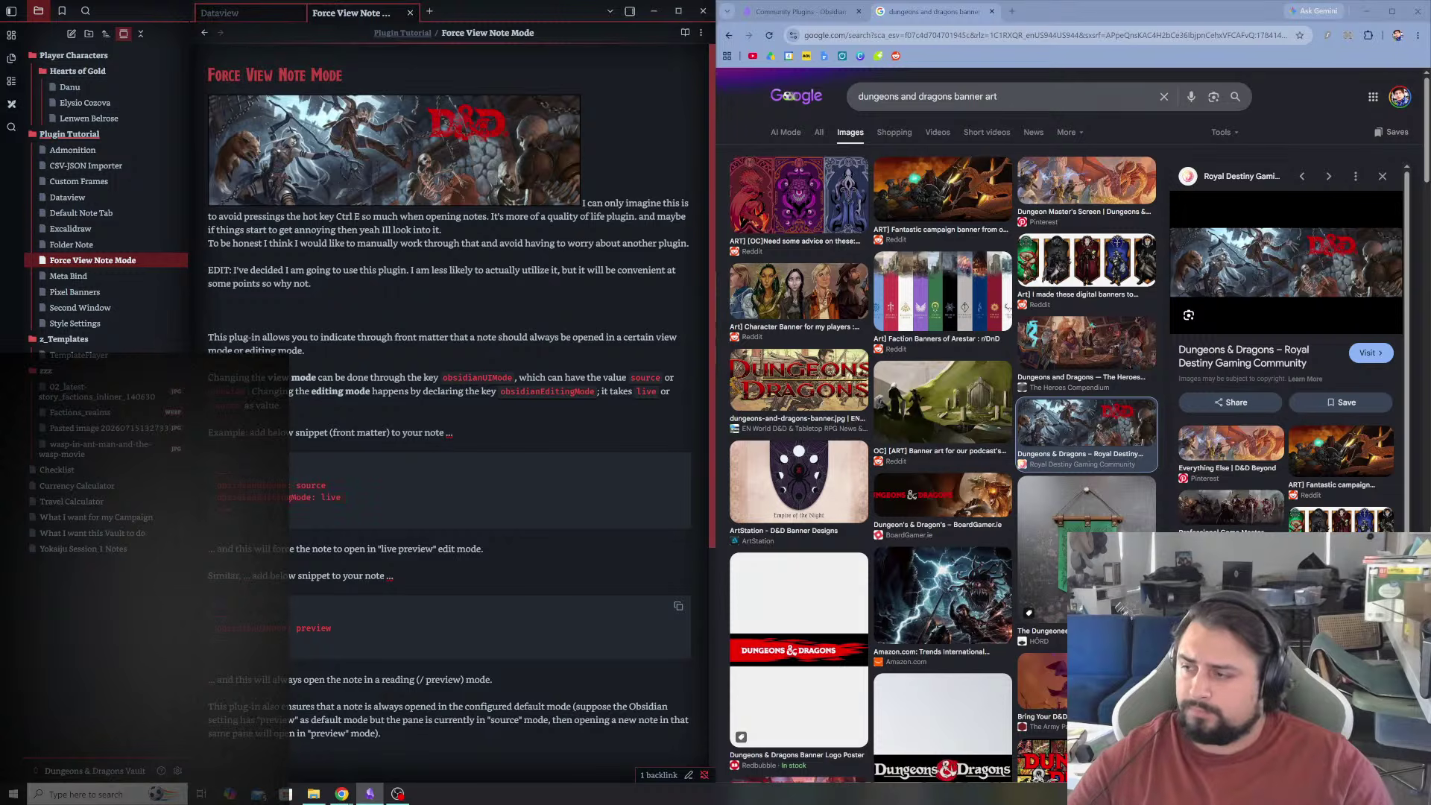
click(209, 447)
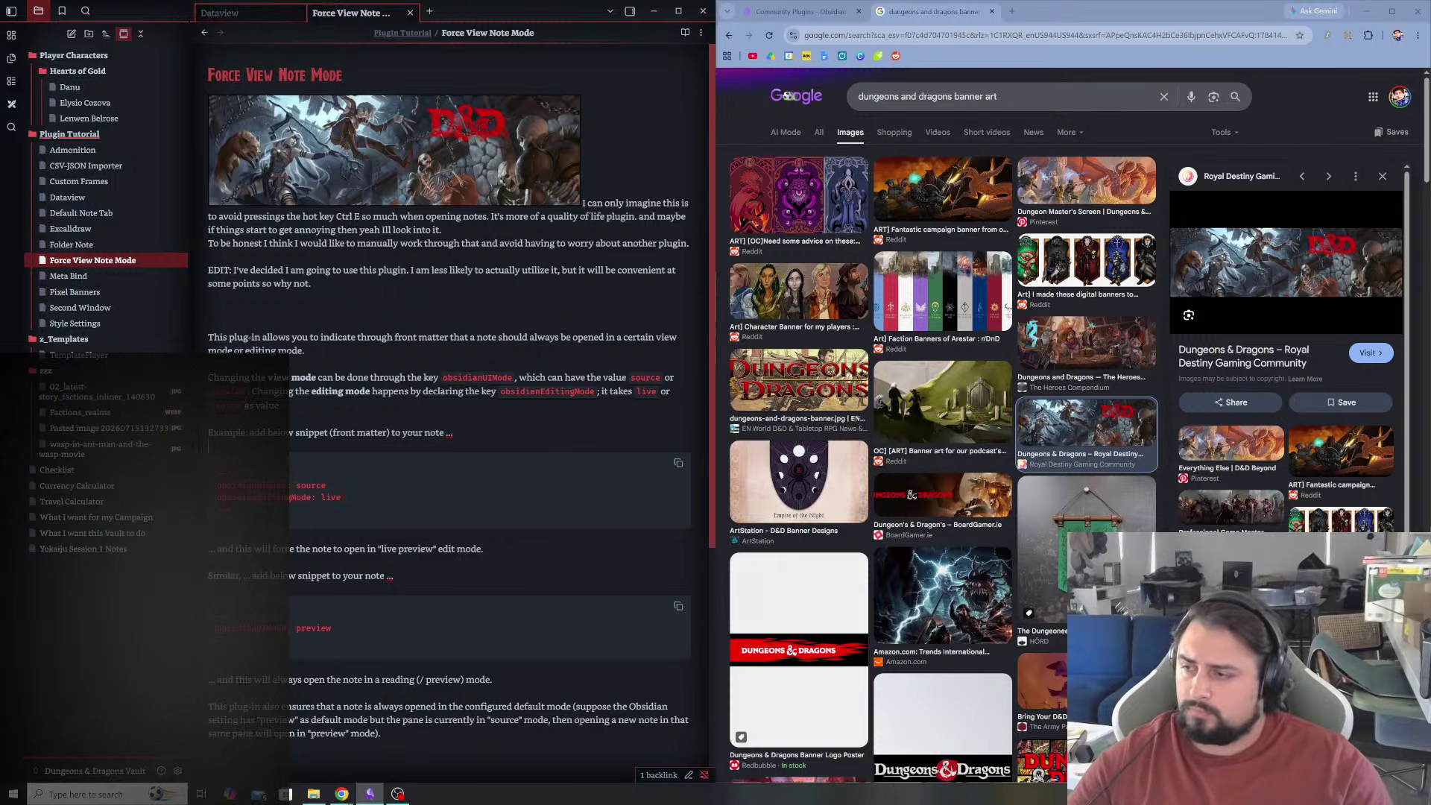
click(678, 465)
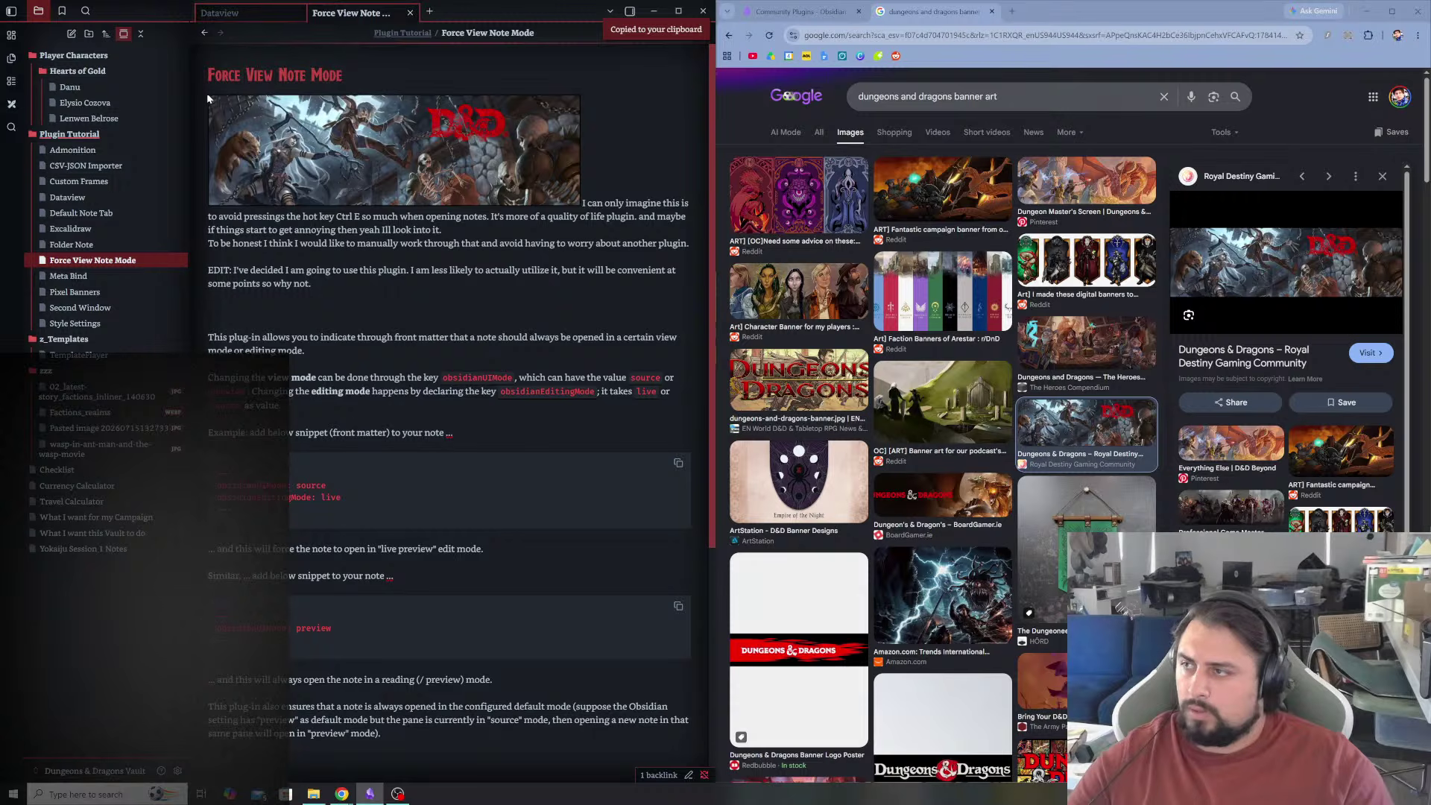
key(ctrl+e)
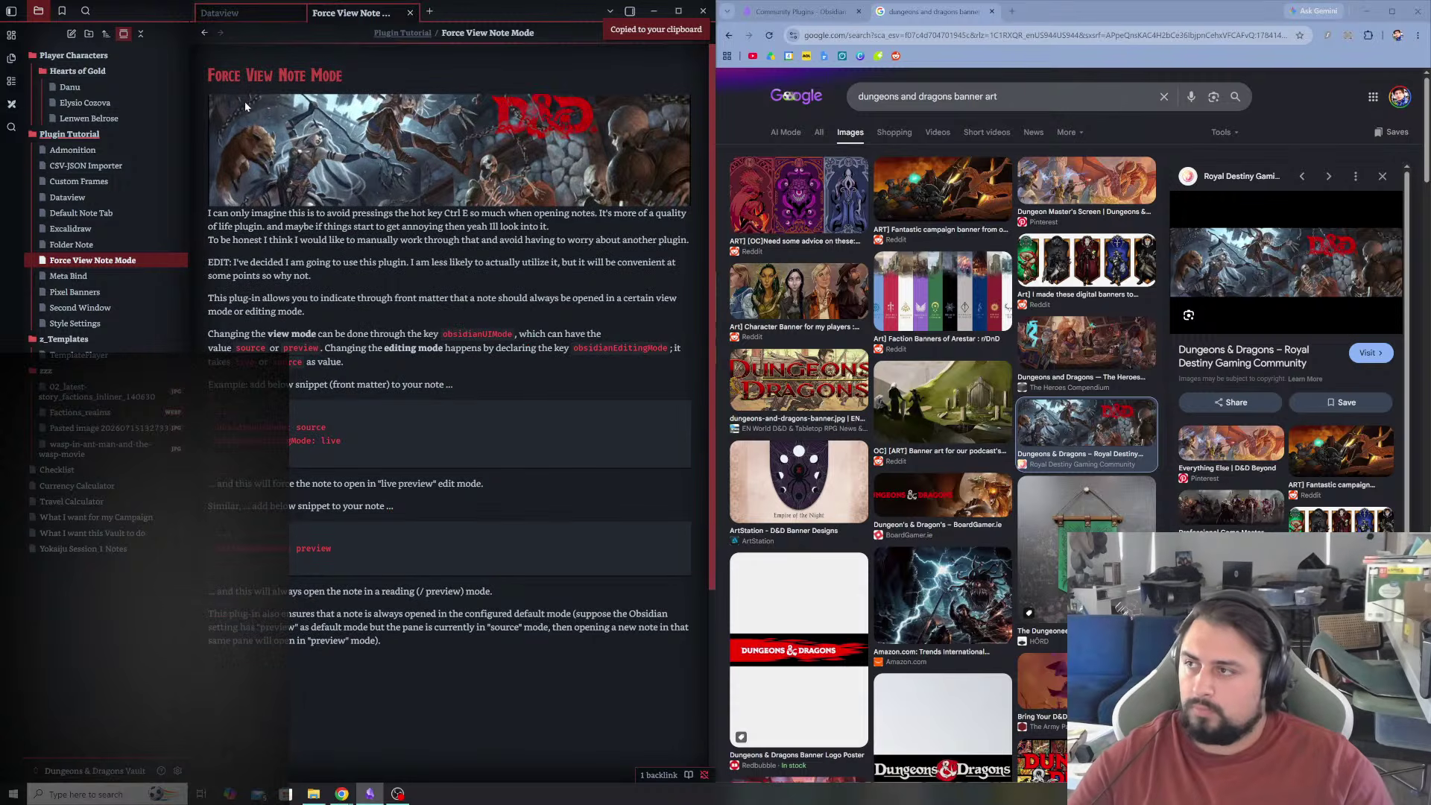
key(ctrl+e)
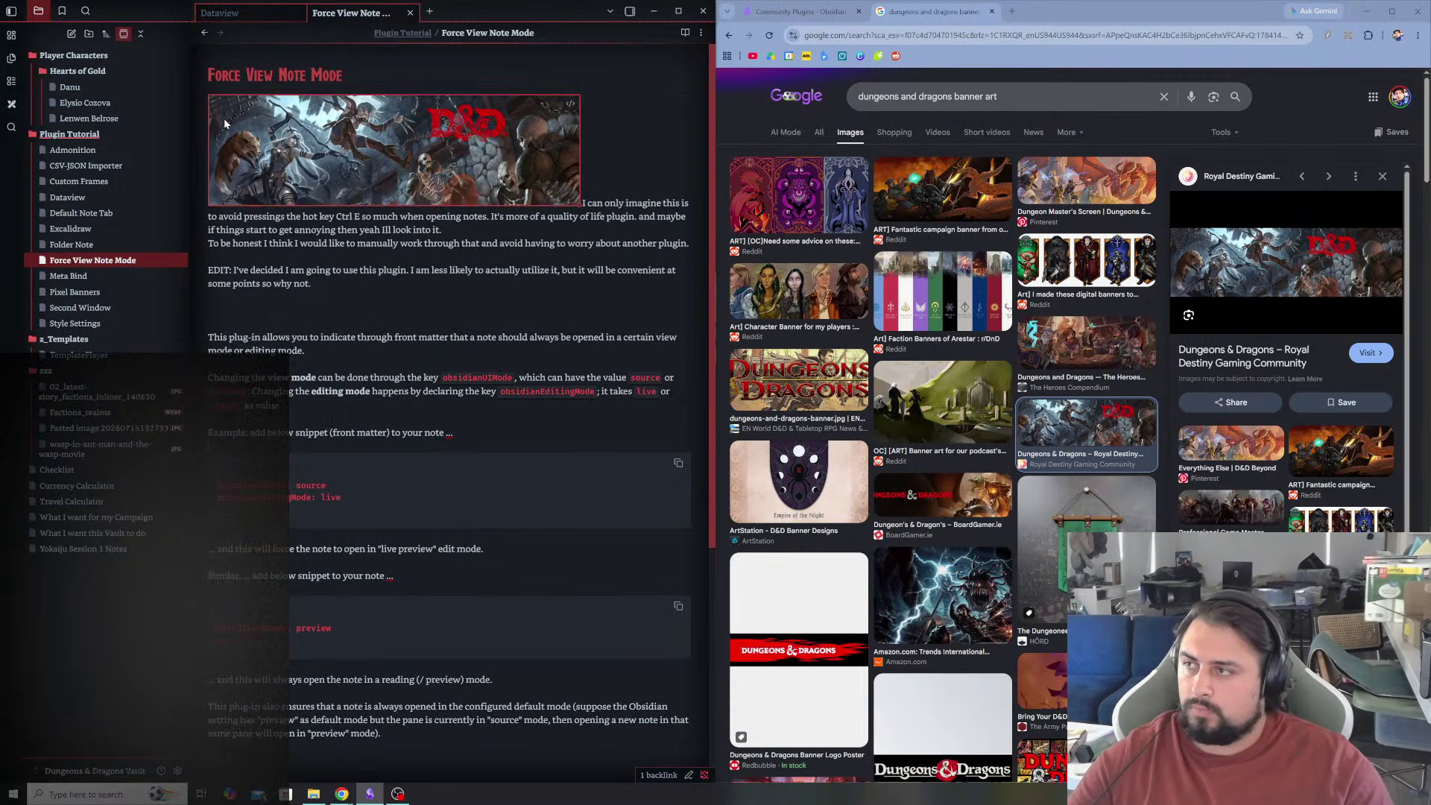
click(561, 115)
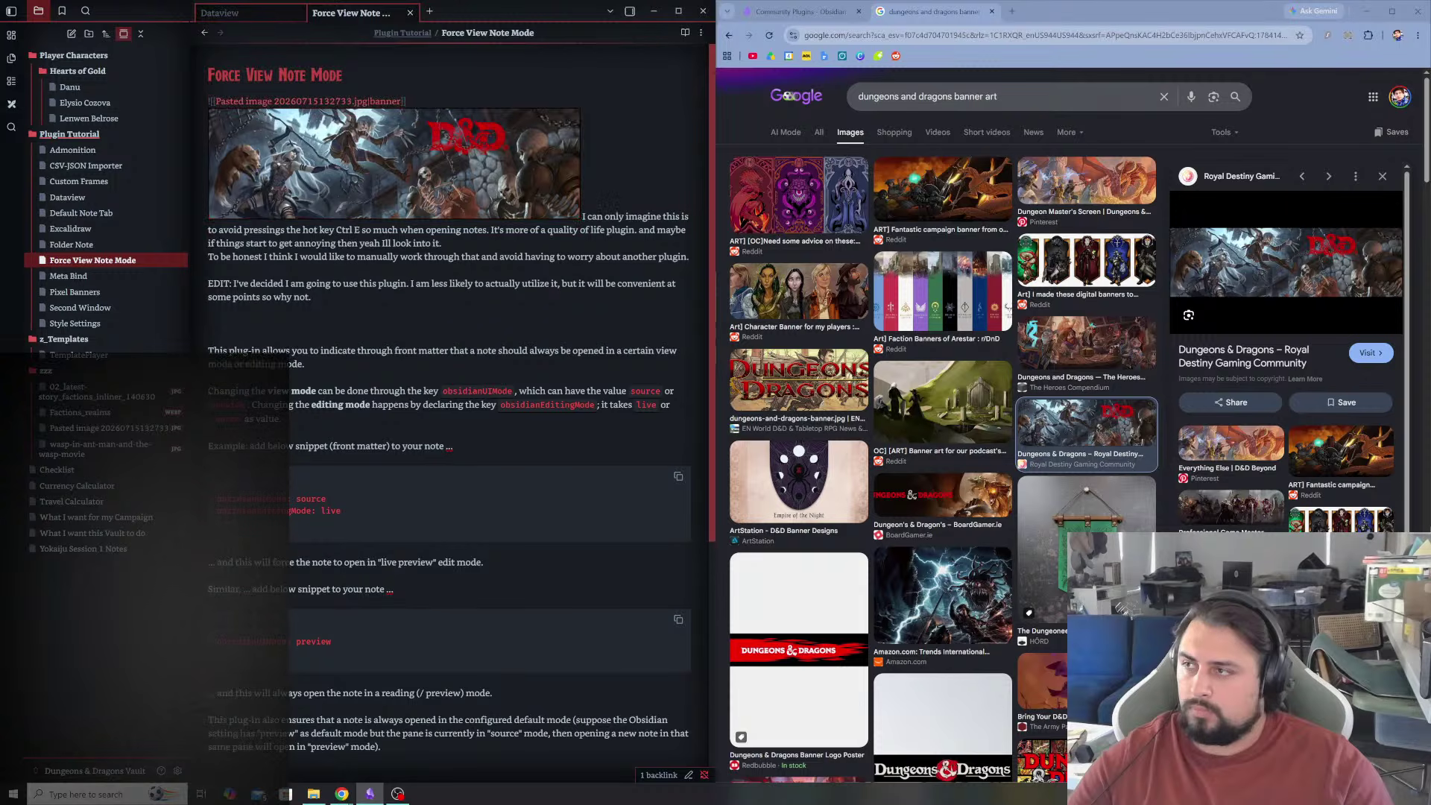
key(ctrl+v)
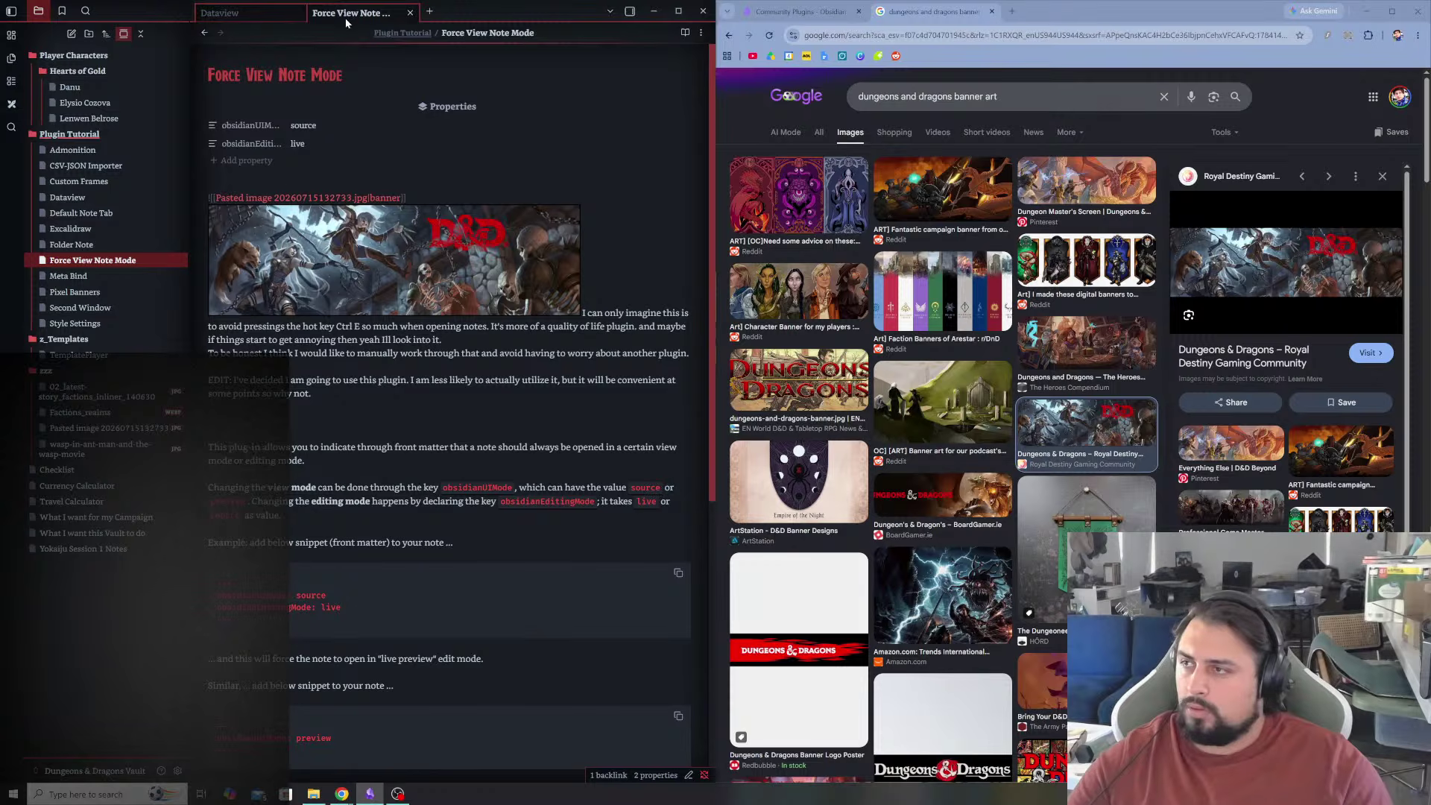
- Switch to the Dataview note and back to test the forced view mode, and review the note's preview snippet
click(237, 15)
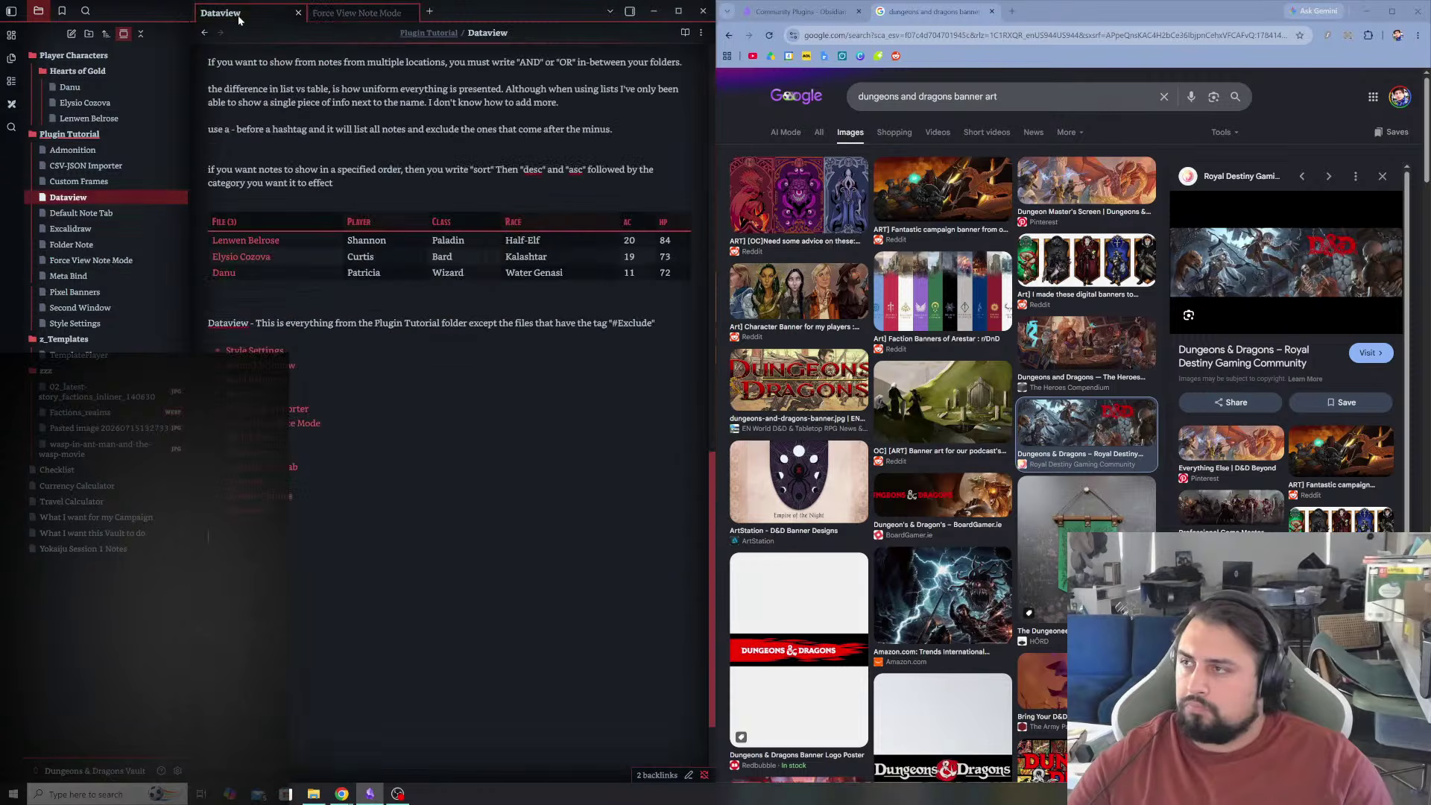
click(358, 12)
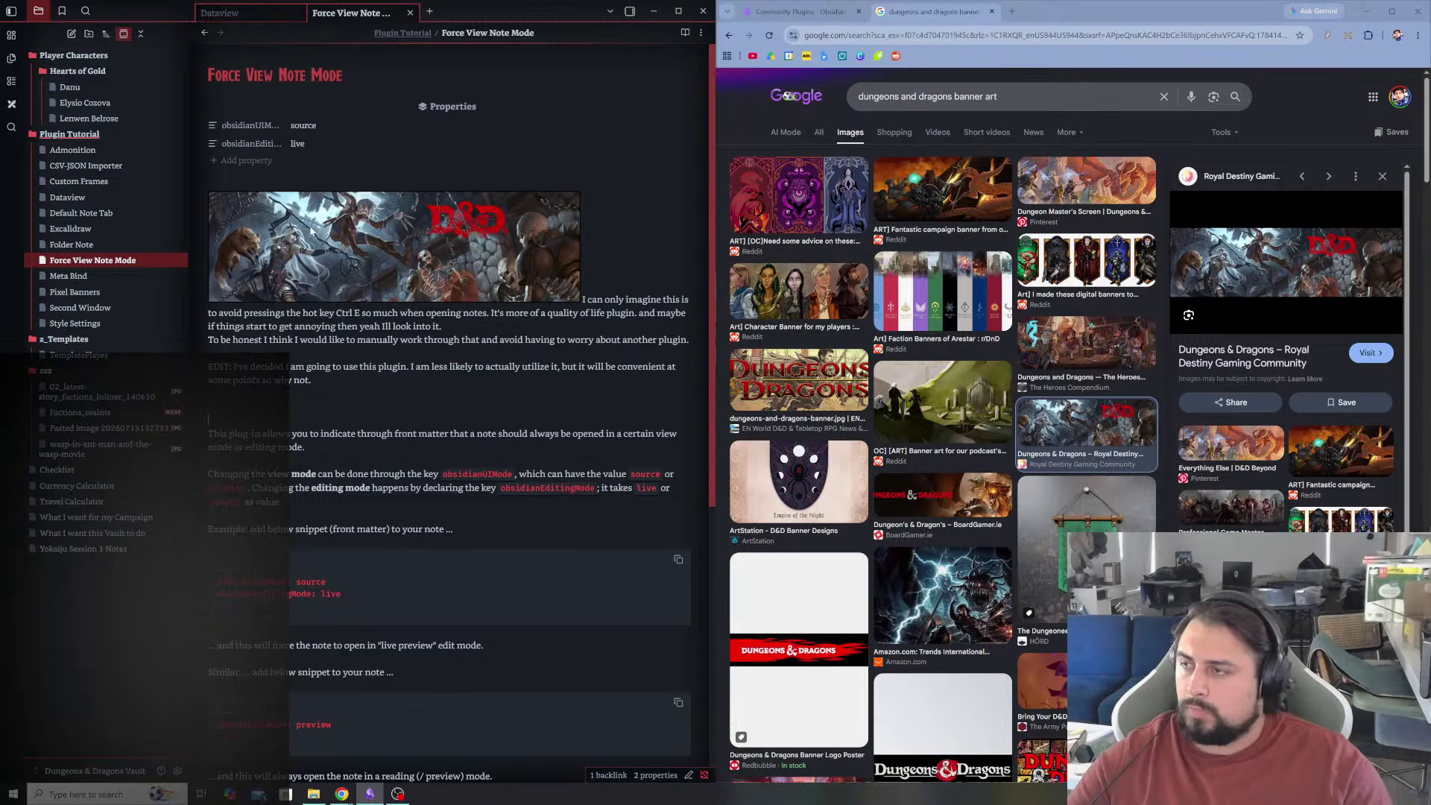
scroll(462, 410, down, 3)
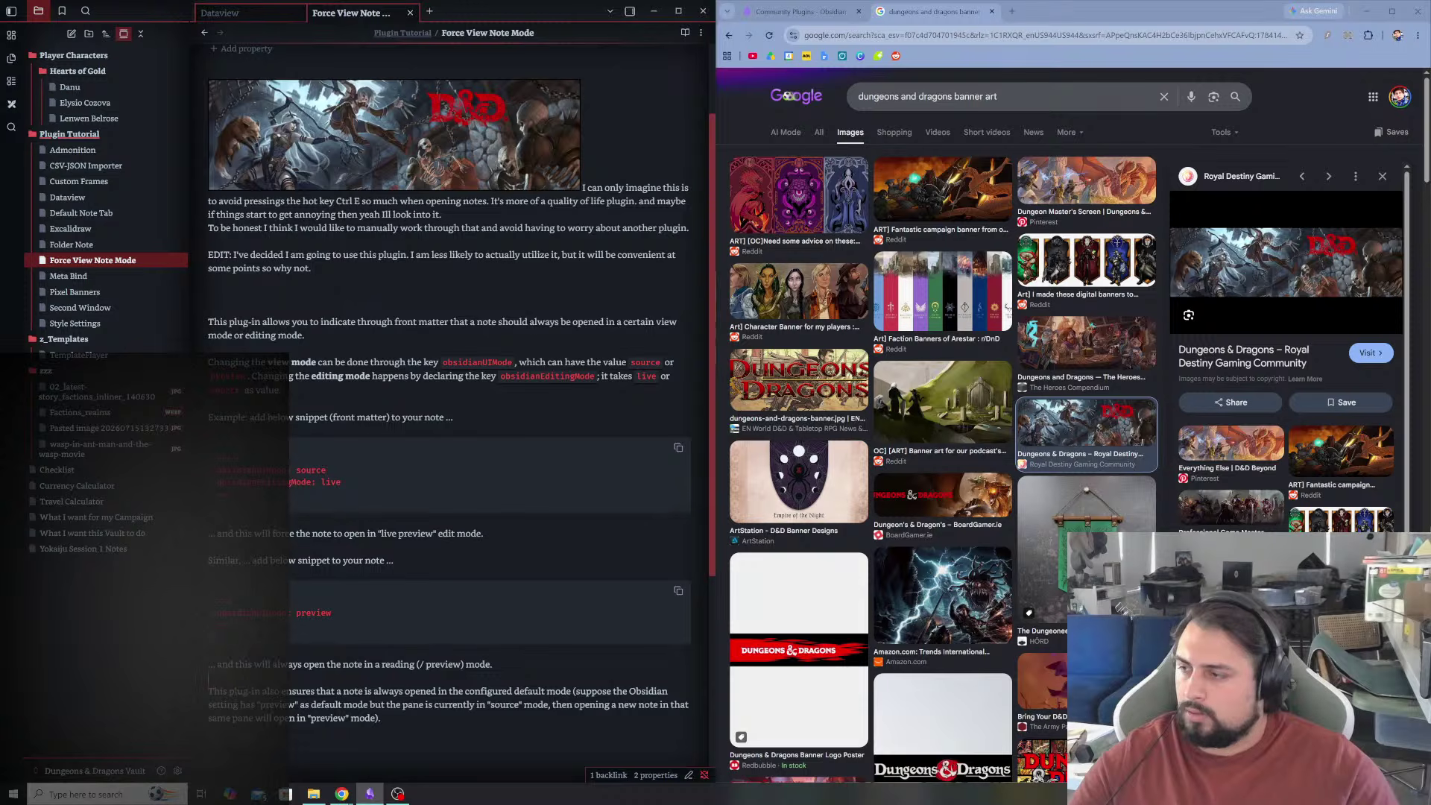
click(331, 612)
scroll(448, 372, up, 2)
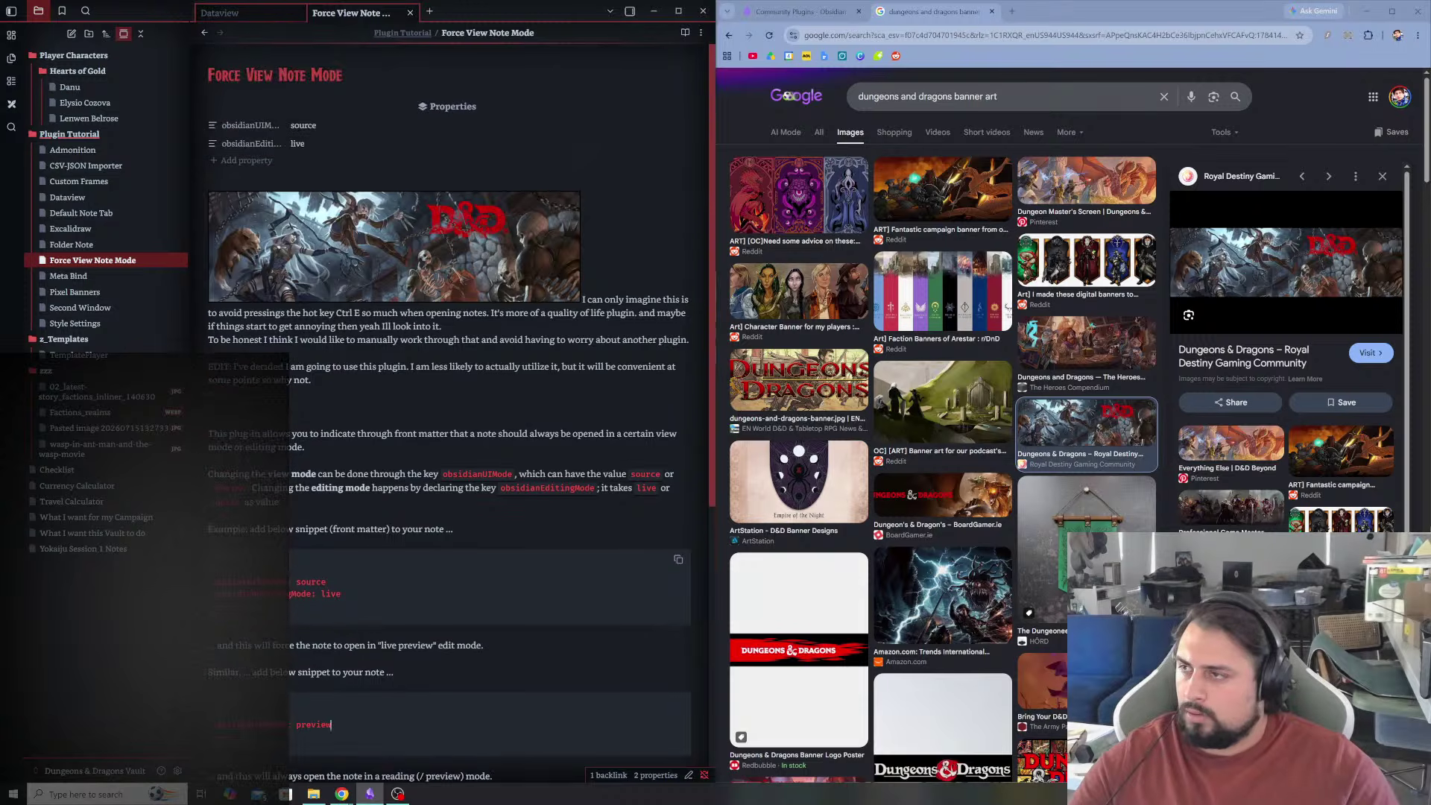
- In source mode, change obsidianUIMode to preview and remove the obsidianEditingMode line from the front matter
click(302, 143)
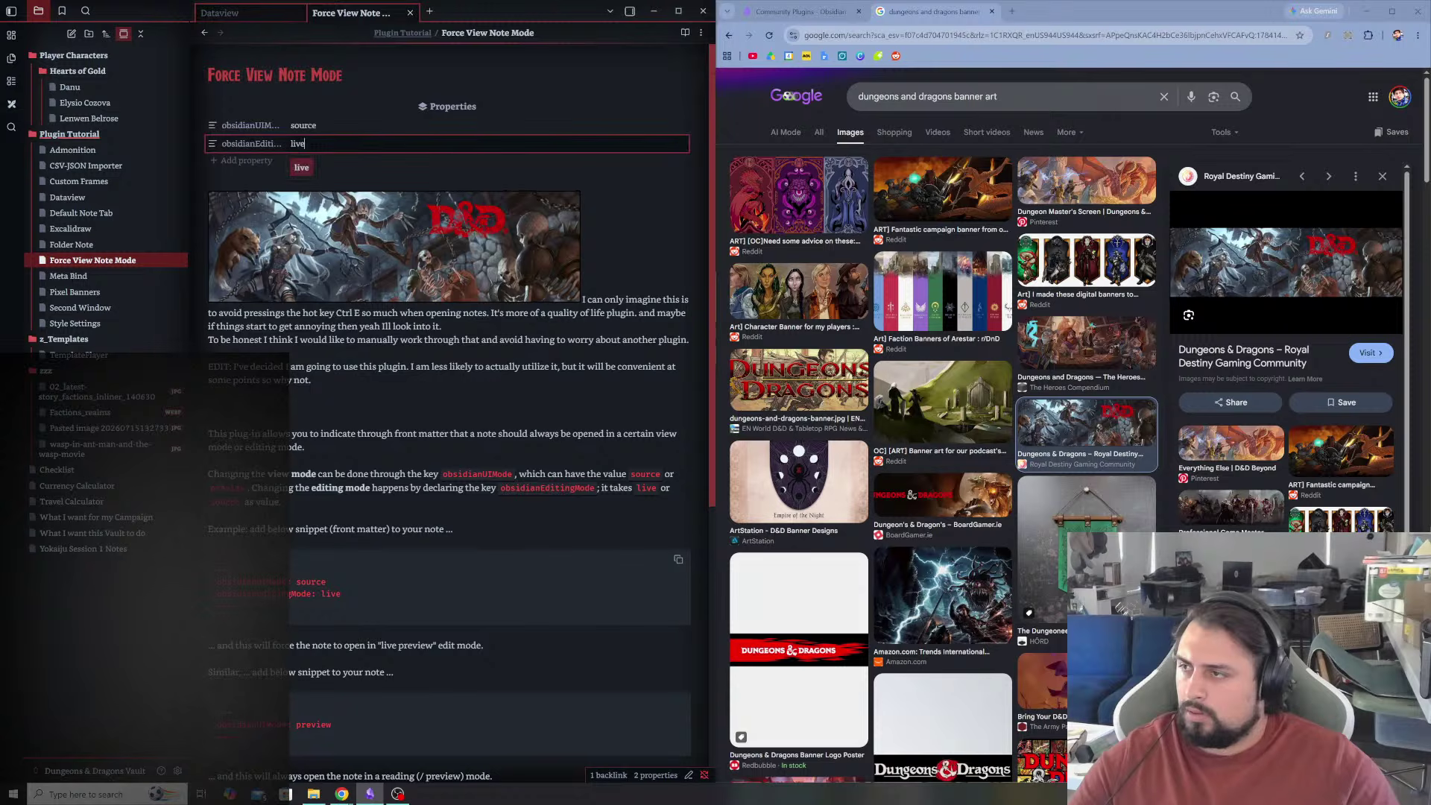
click(530, 114)
click(699, 33)
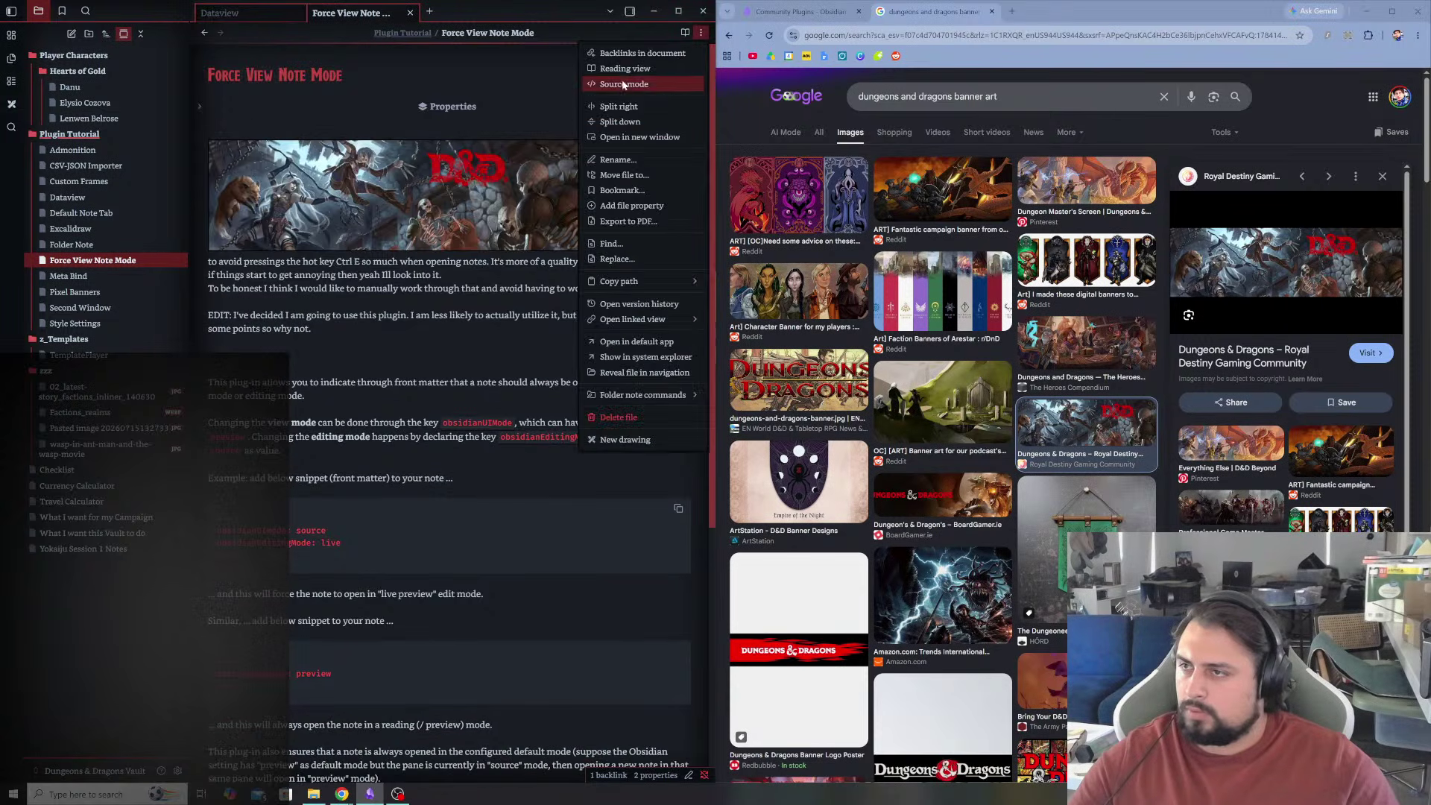
click(622, 88)
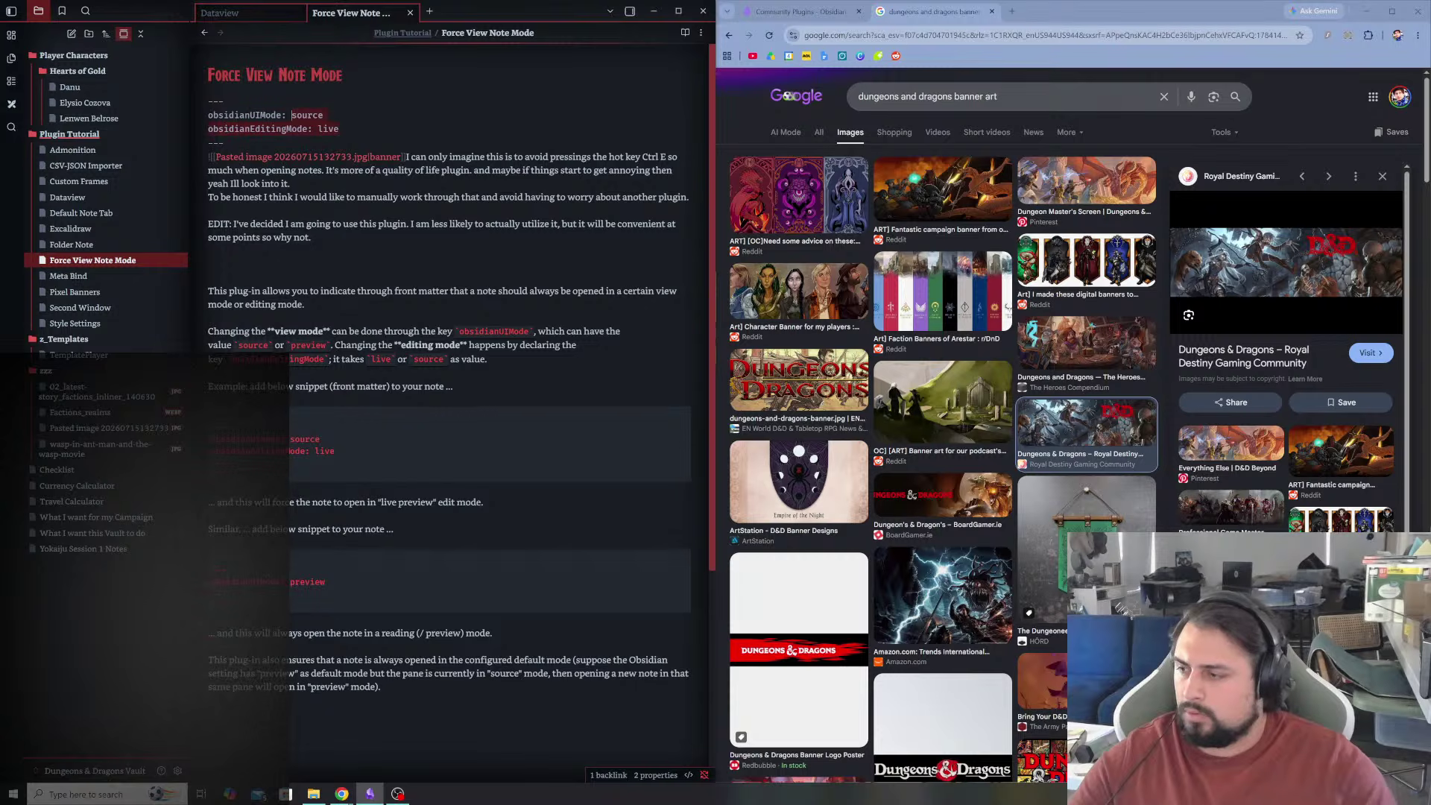
drag(292, 114, 340, 129)
text(pre)
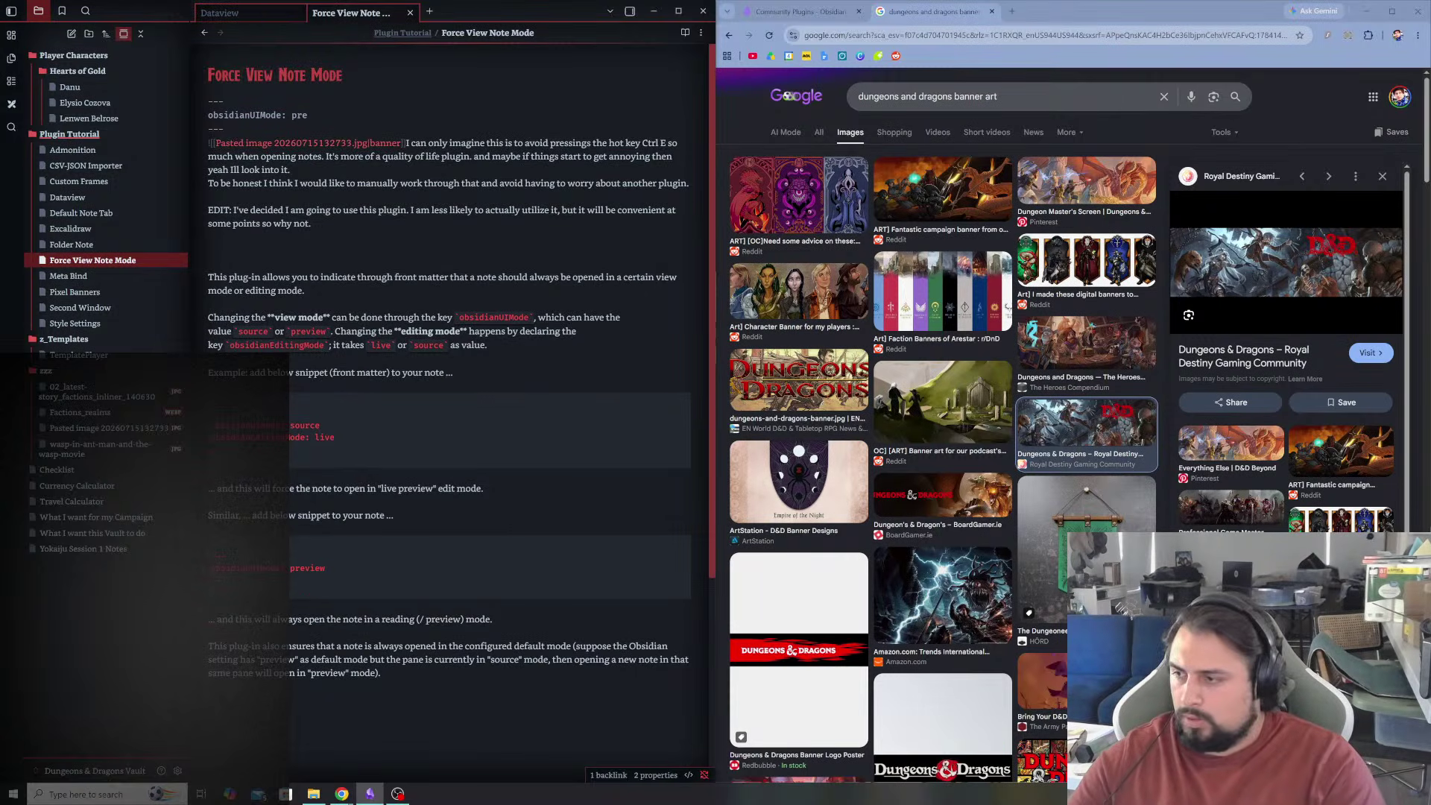
text(view)
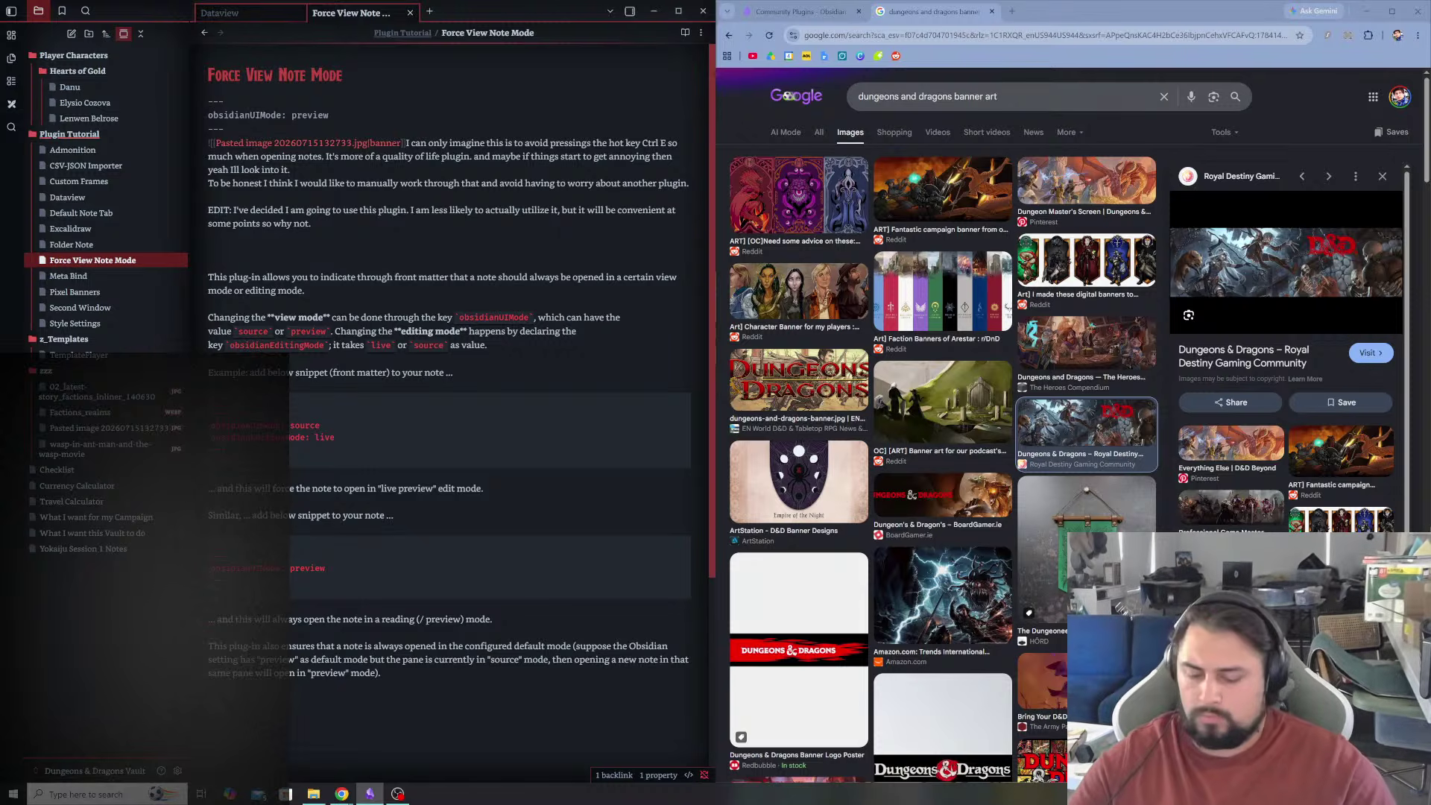
- Insert a blank line between the front matter and the banner link, and switch the note to reading view
click(224, 128)
key(Return)
key(Up)
key(Up)
key(Up)
key(Up)
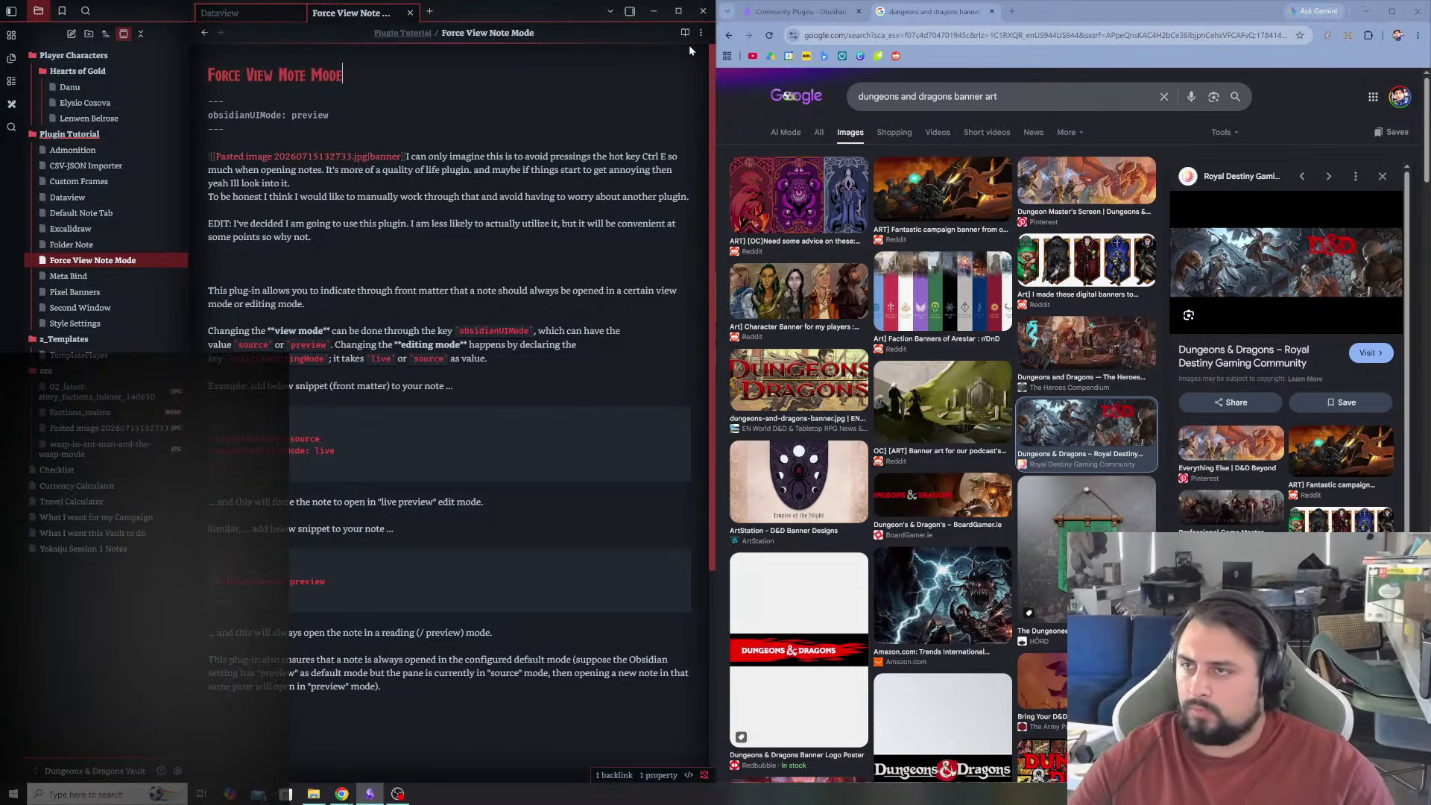
key(ctrl+e)
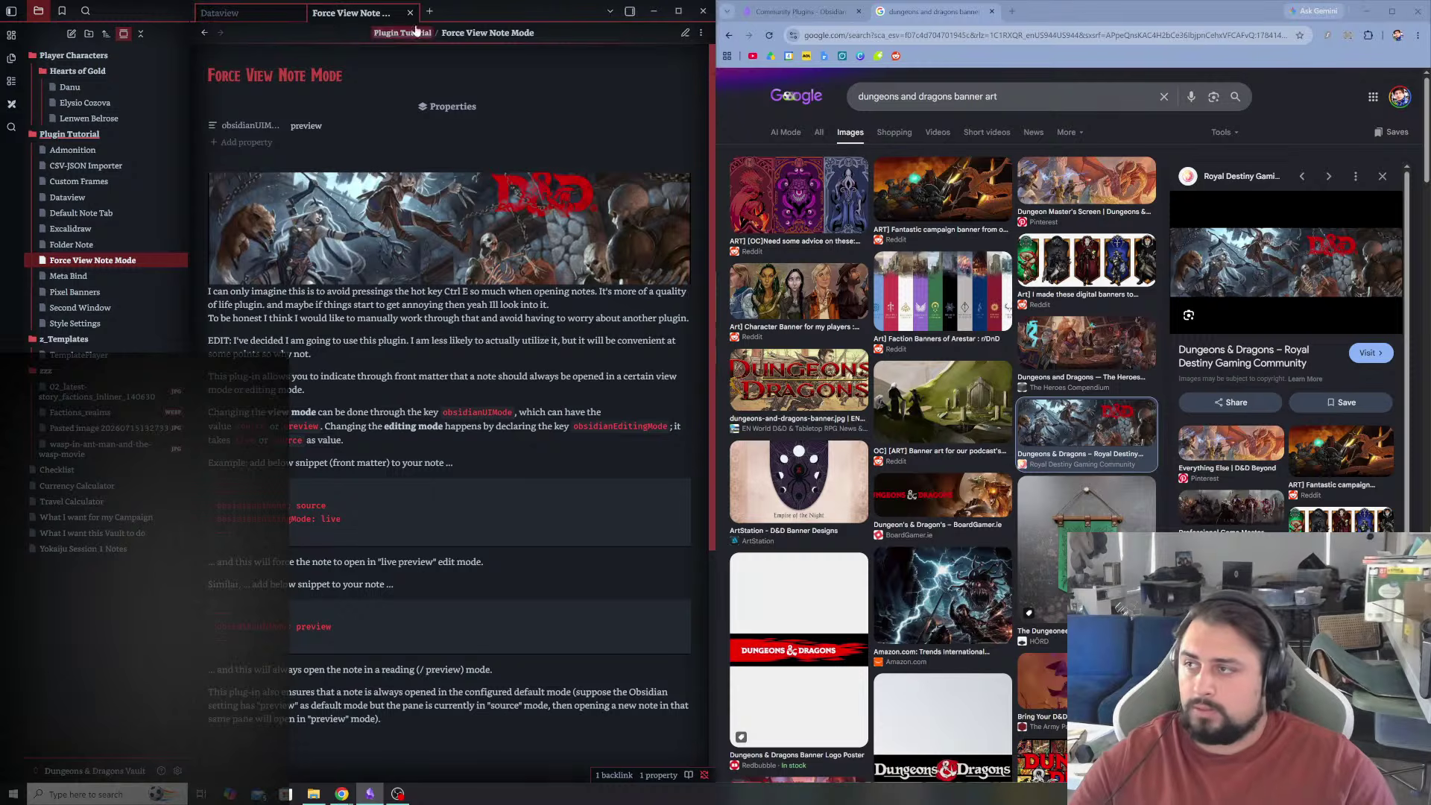
- Turn off source mode for the Force View Note Mode note and toggle reading view, leaving the note in live preview editing
click(697, 33)
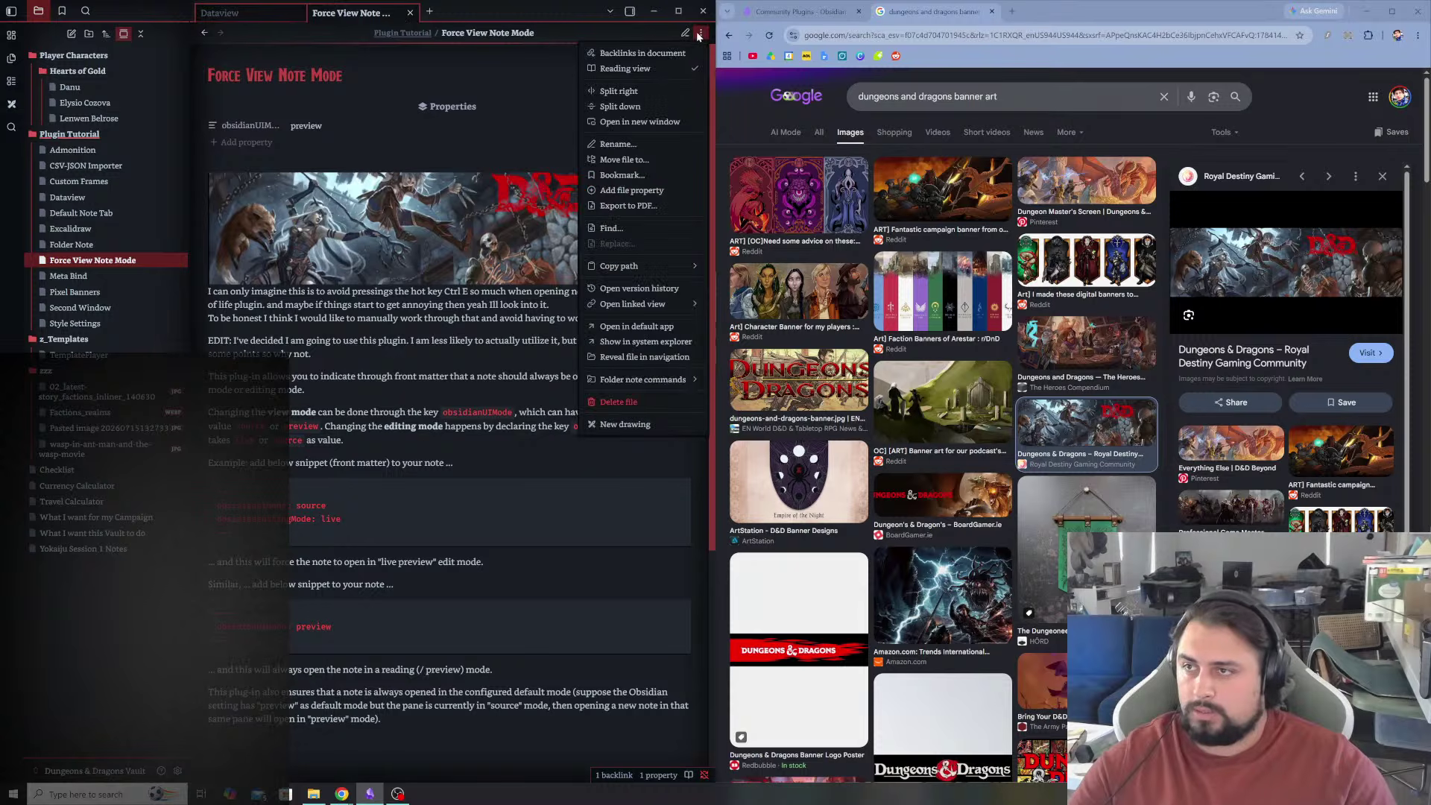
click(628, 29)
click(700, 33)
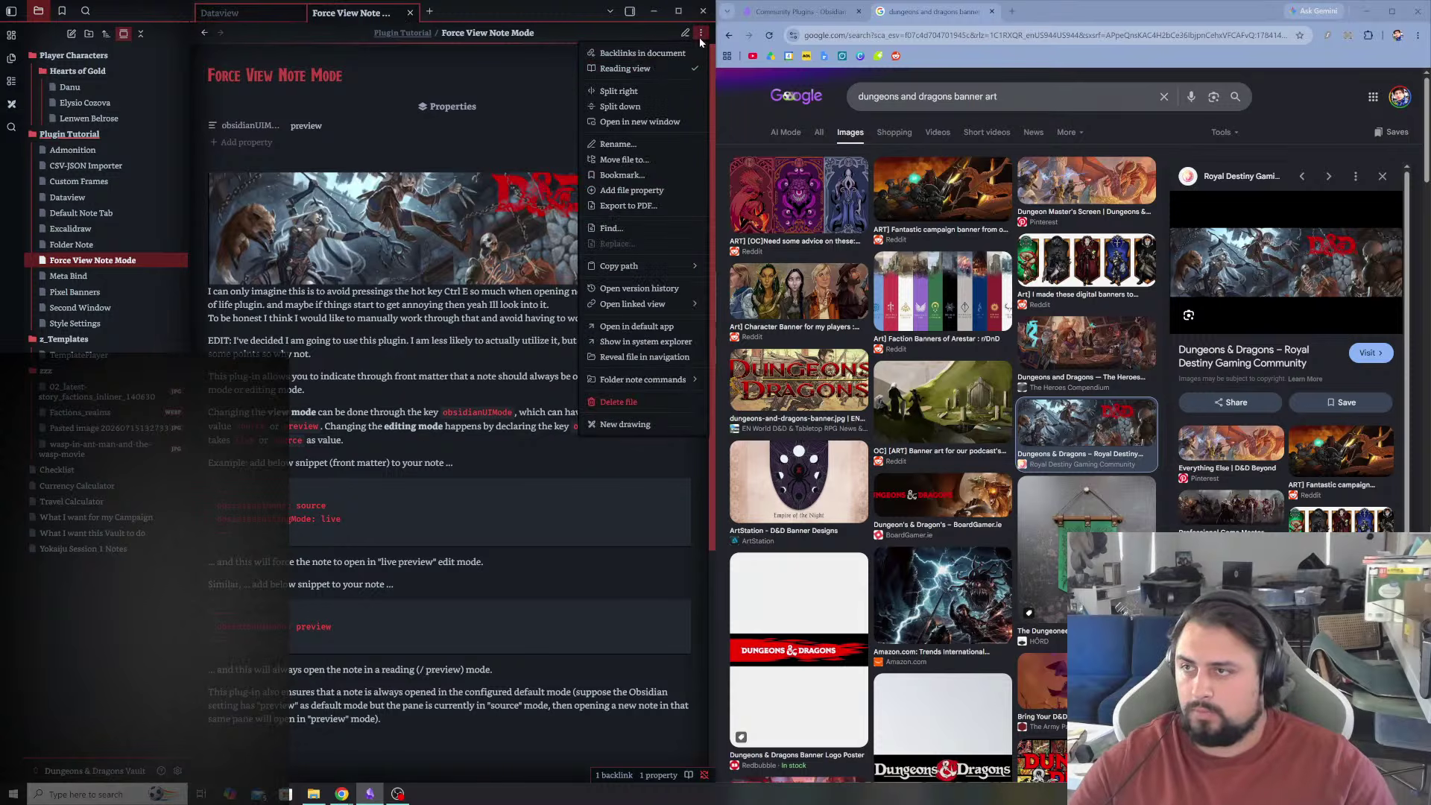
click(638, 73)
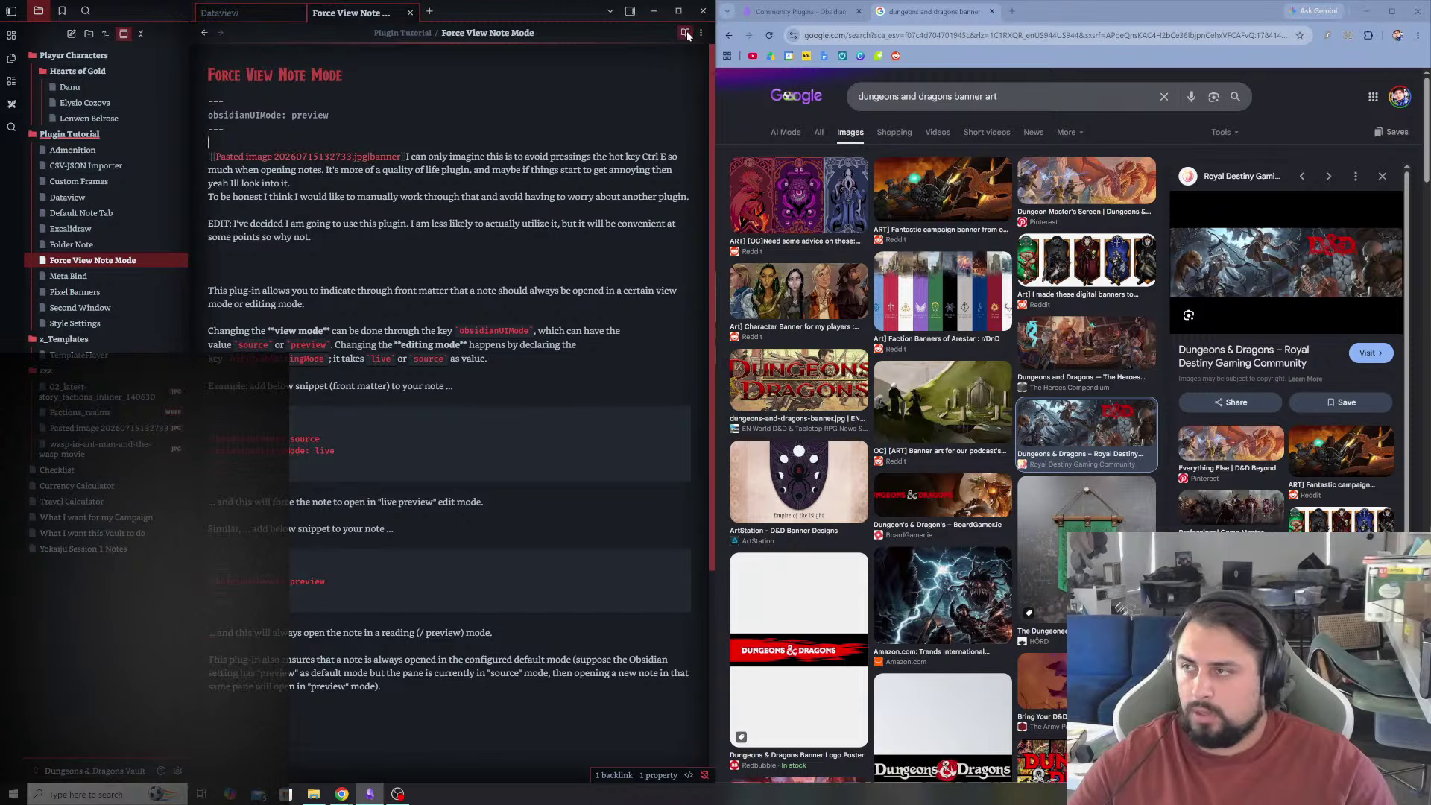
click(701, 33)
click(638, 73)
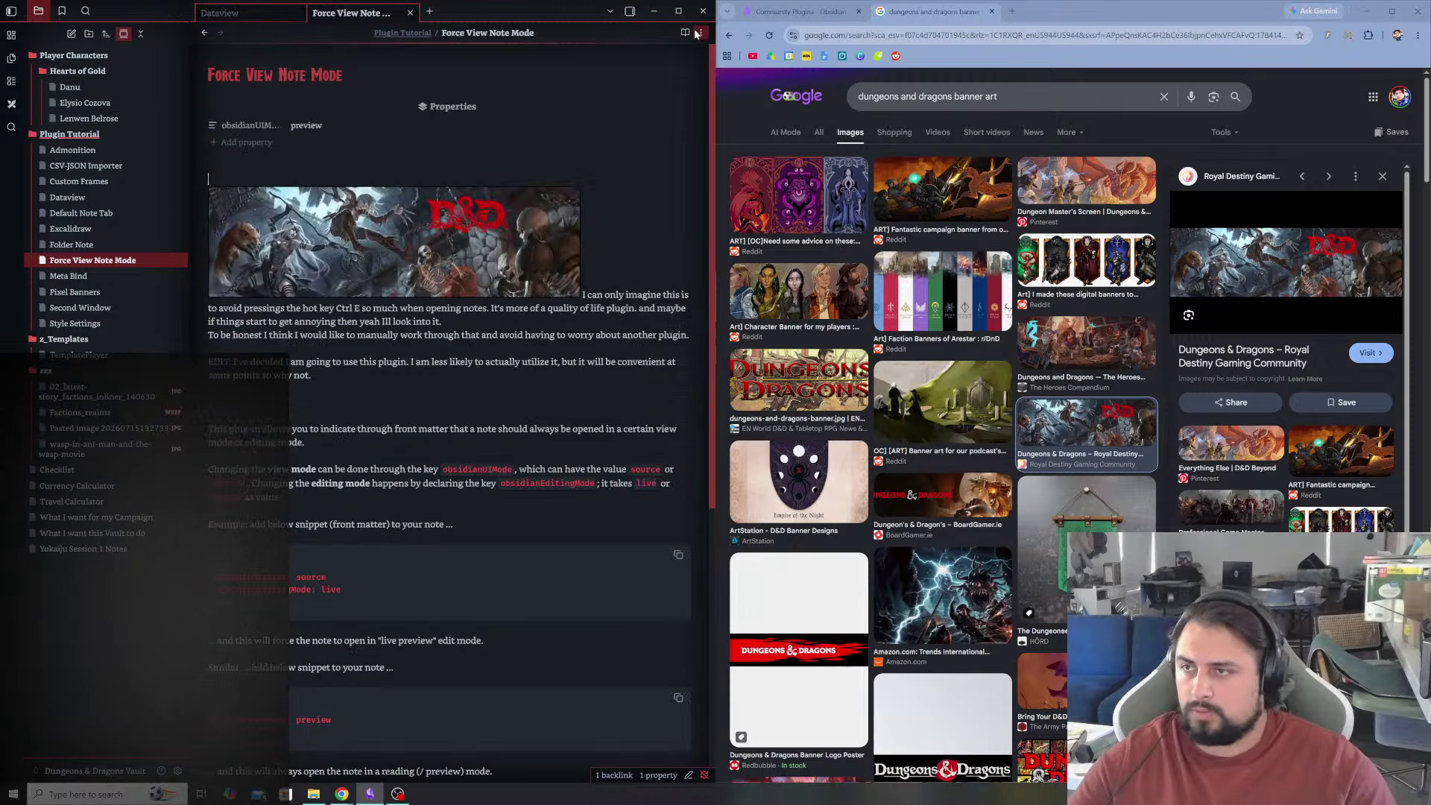
click(700, 33)
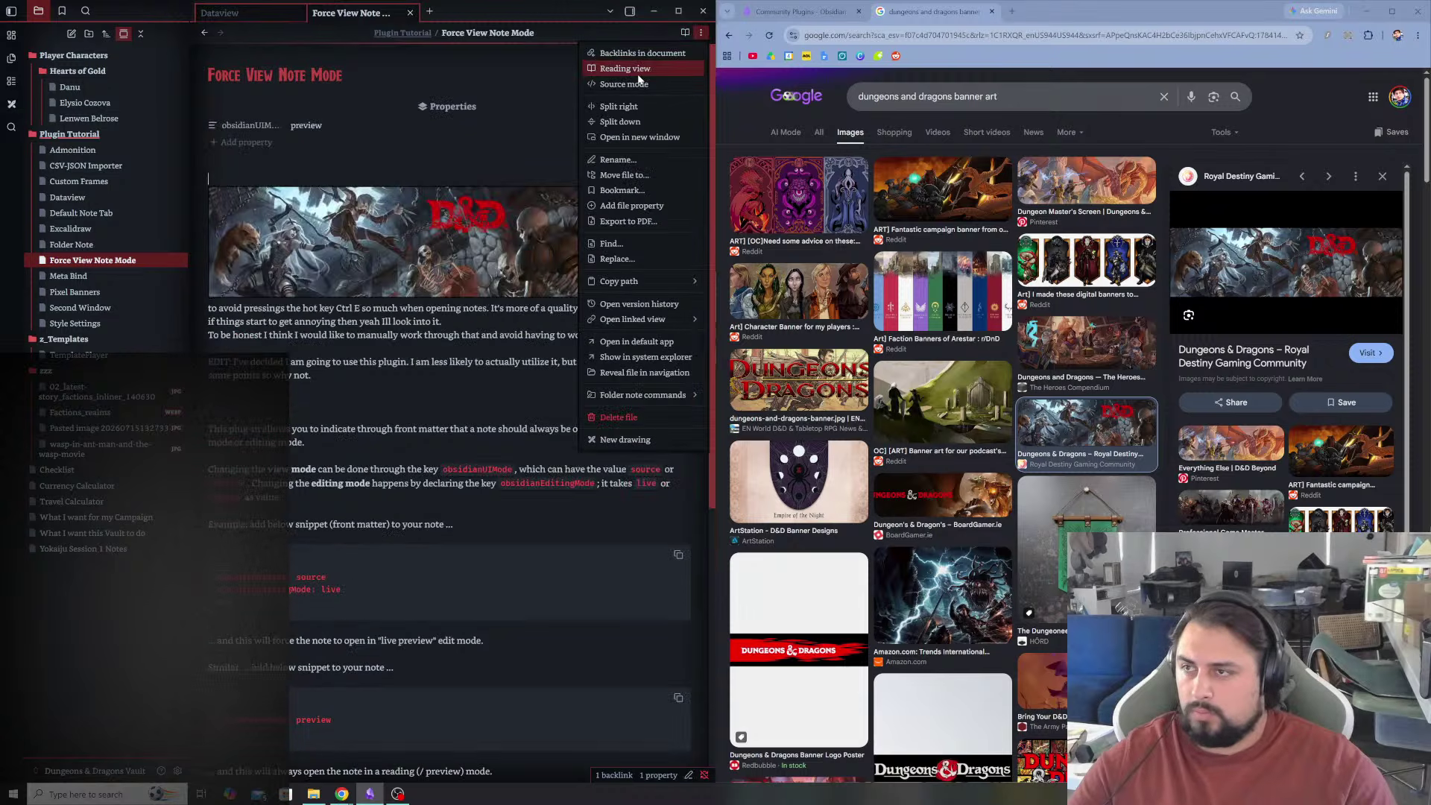
click(639, 70)
click(701, 33)
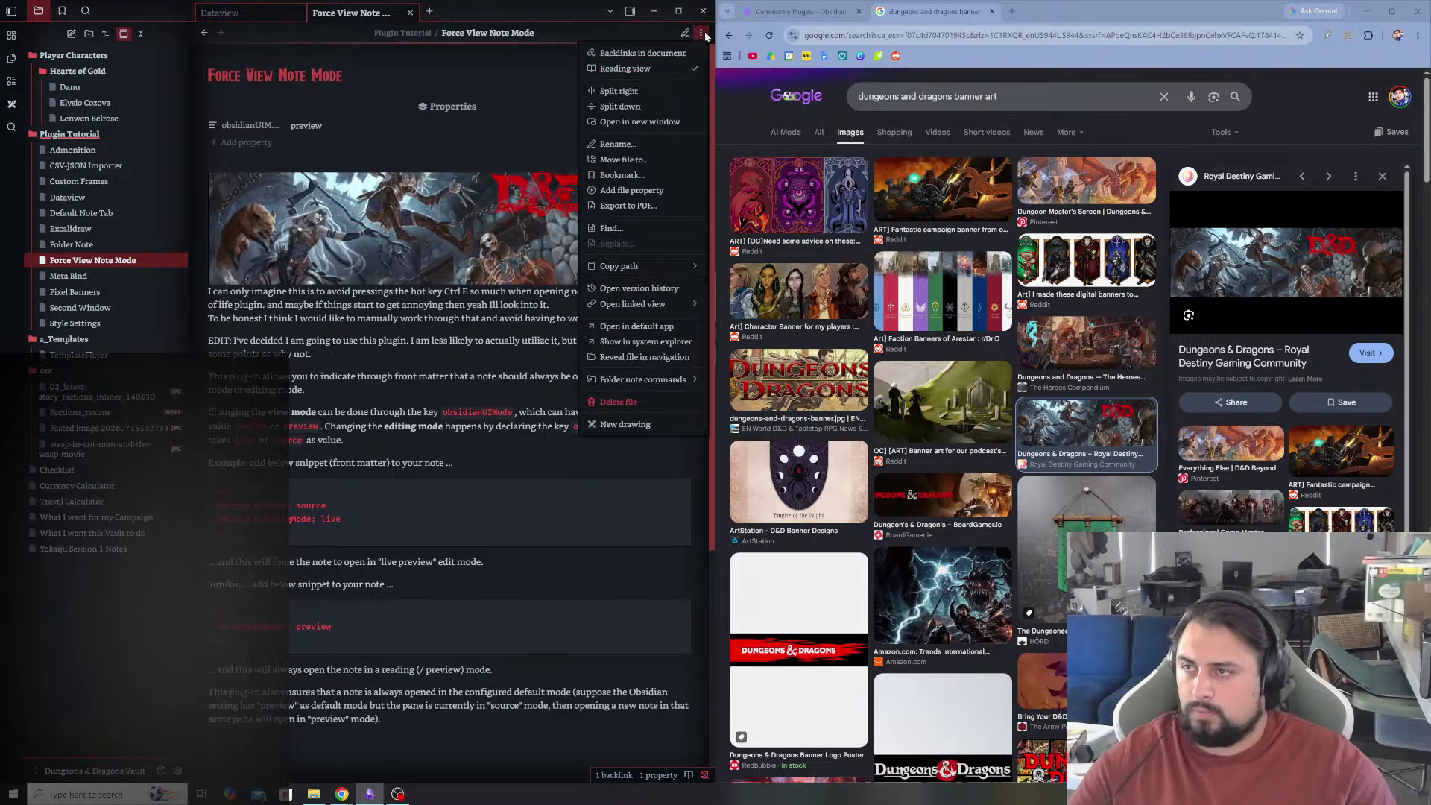
click(656, 68)
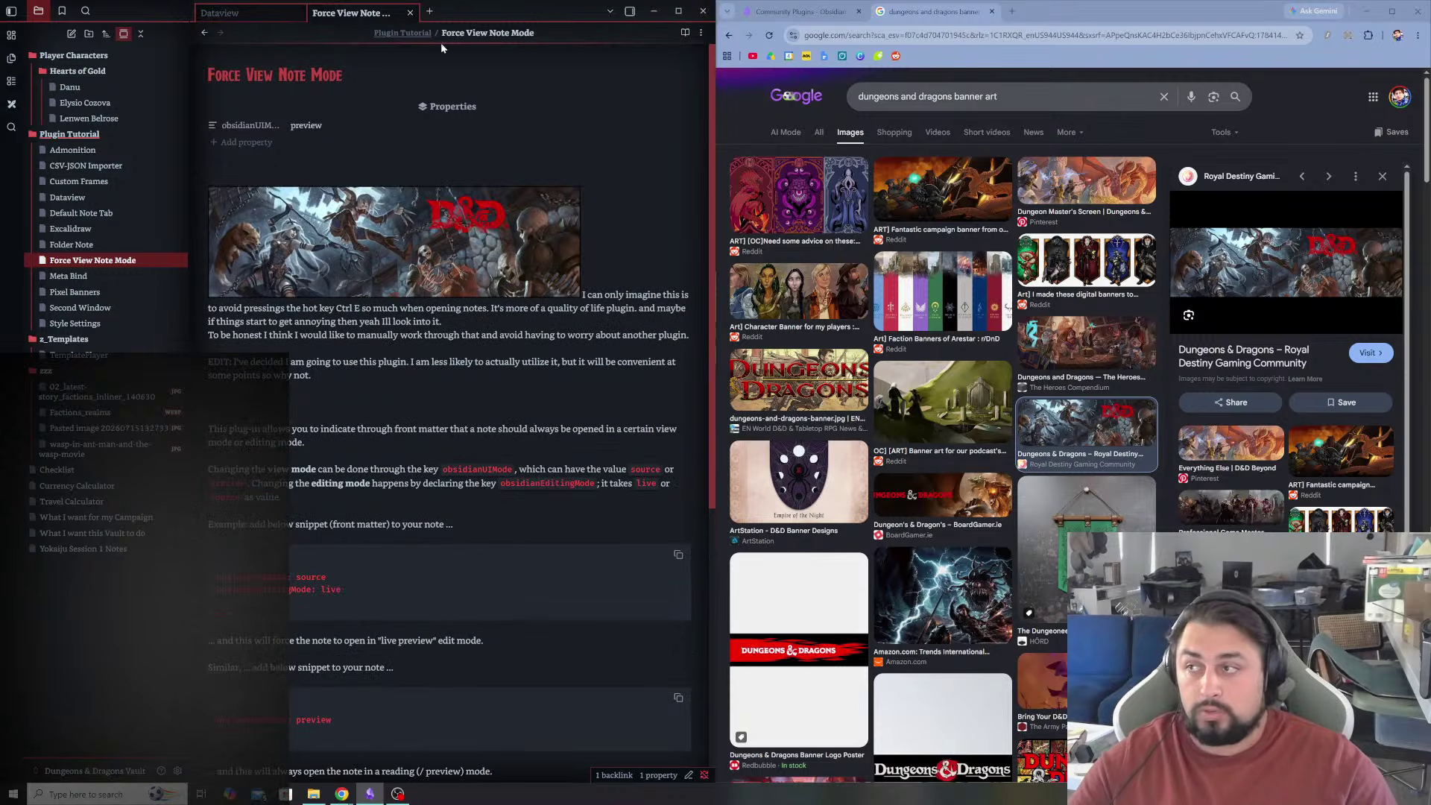
- Close both open notes, reopen Force View Note Mode from the Plugin Tutorial note's list to test its forced view, and collapse its properties
click(411, 13)
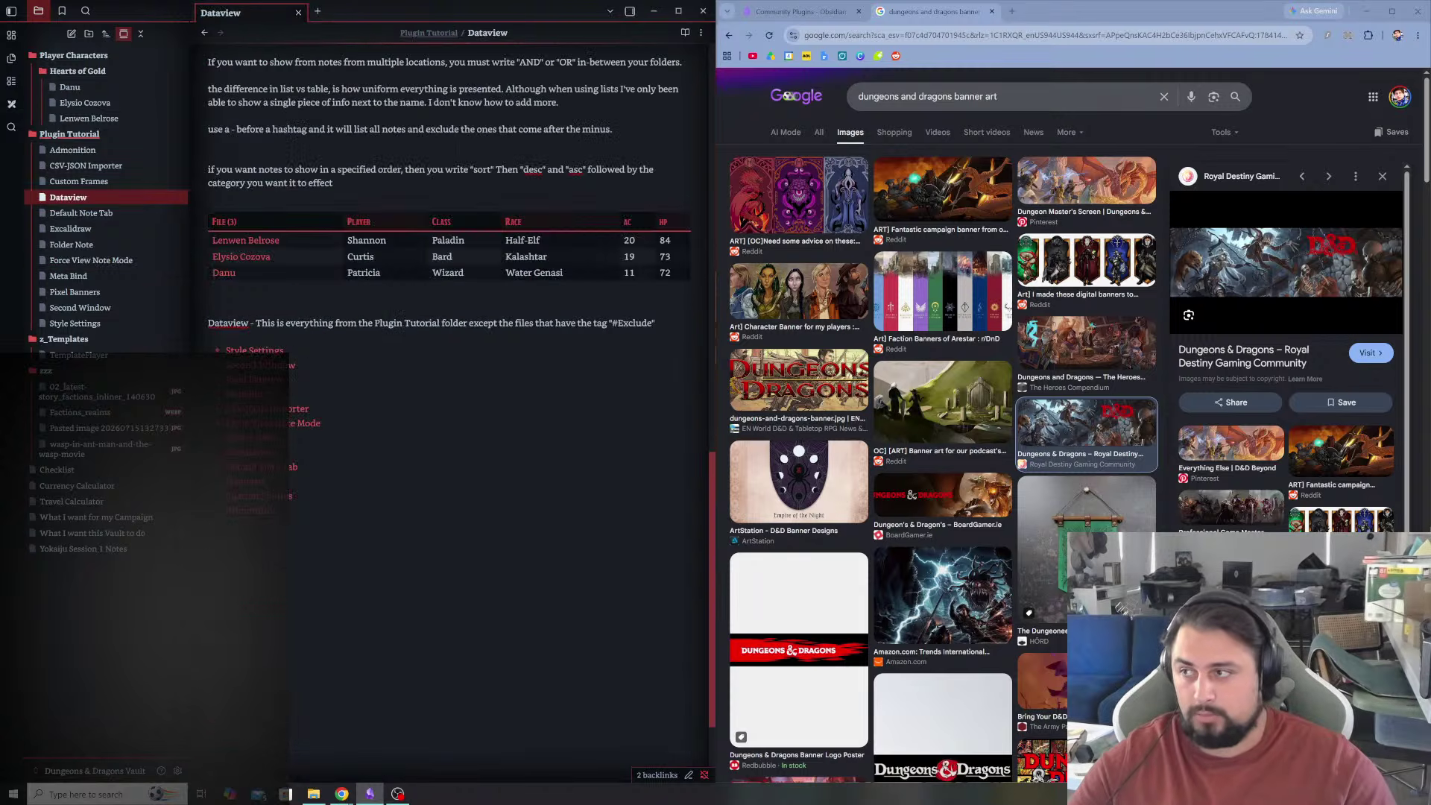
click(299, 13)
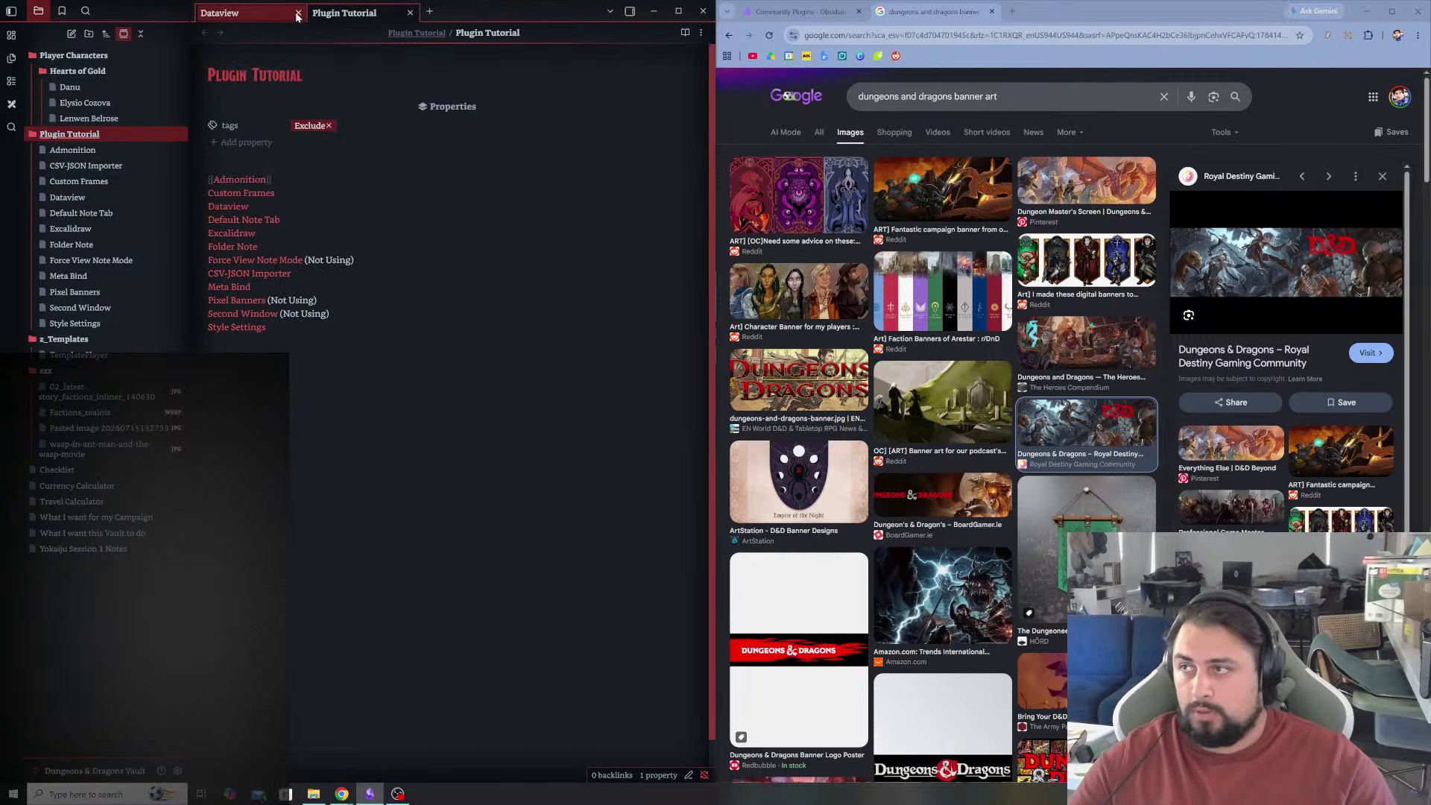
click(239, 260)
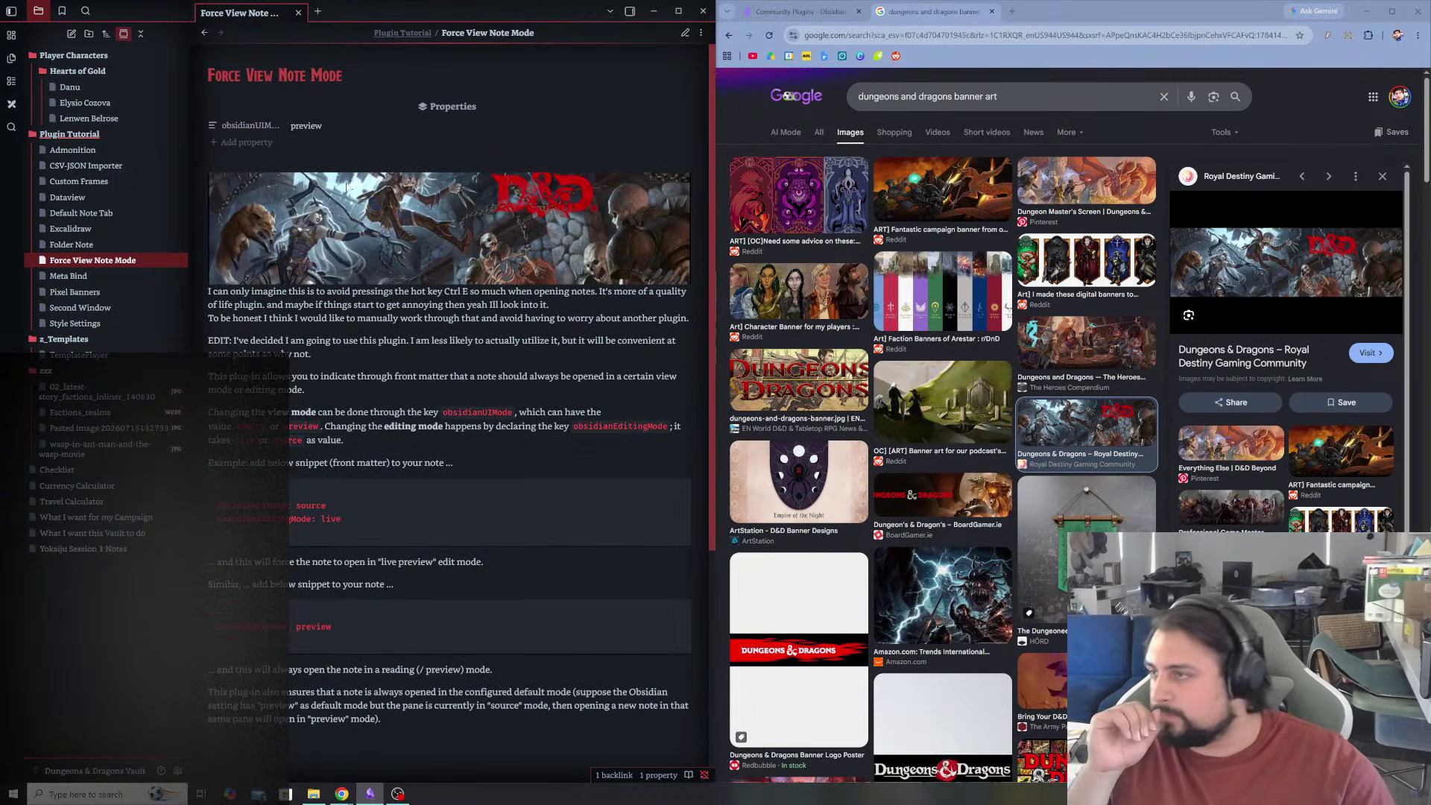
click(439, 108)
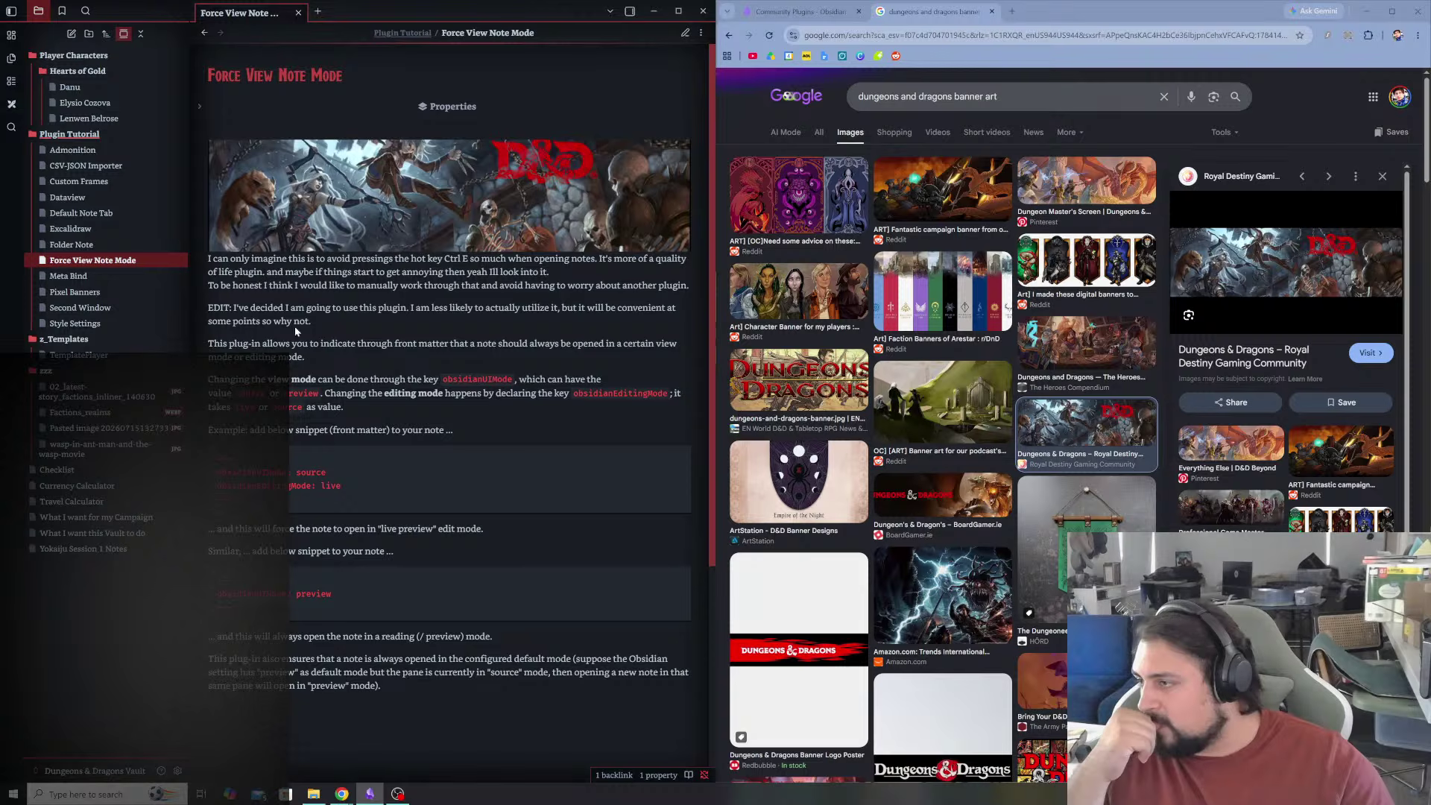
- Look through the core plugins list in the settings for an option that controls the properties display
click(177, 771)
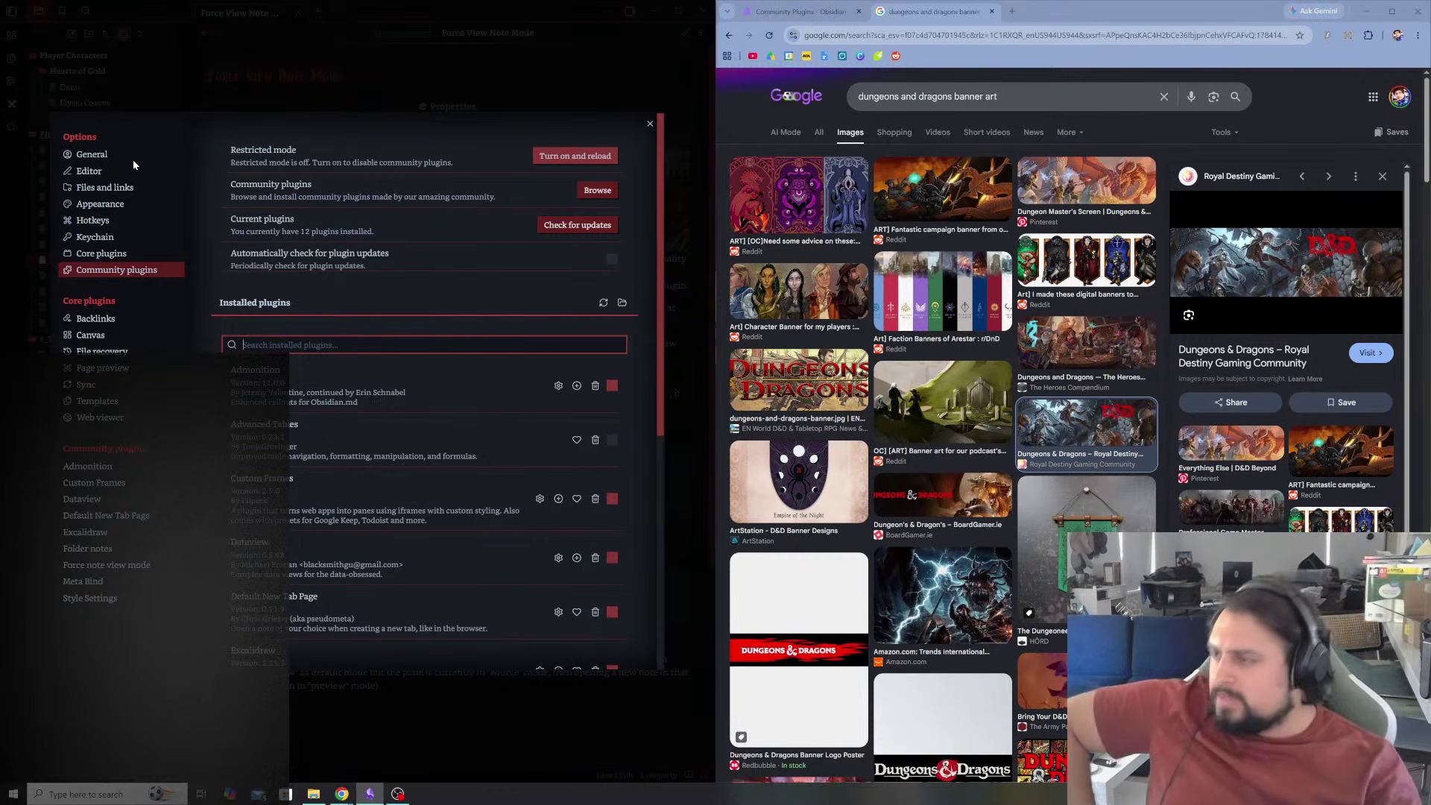
click(101, 254)
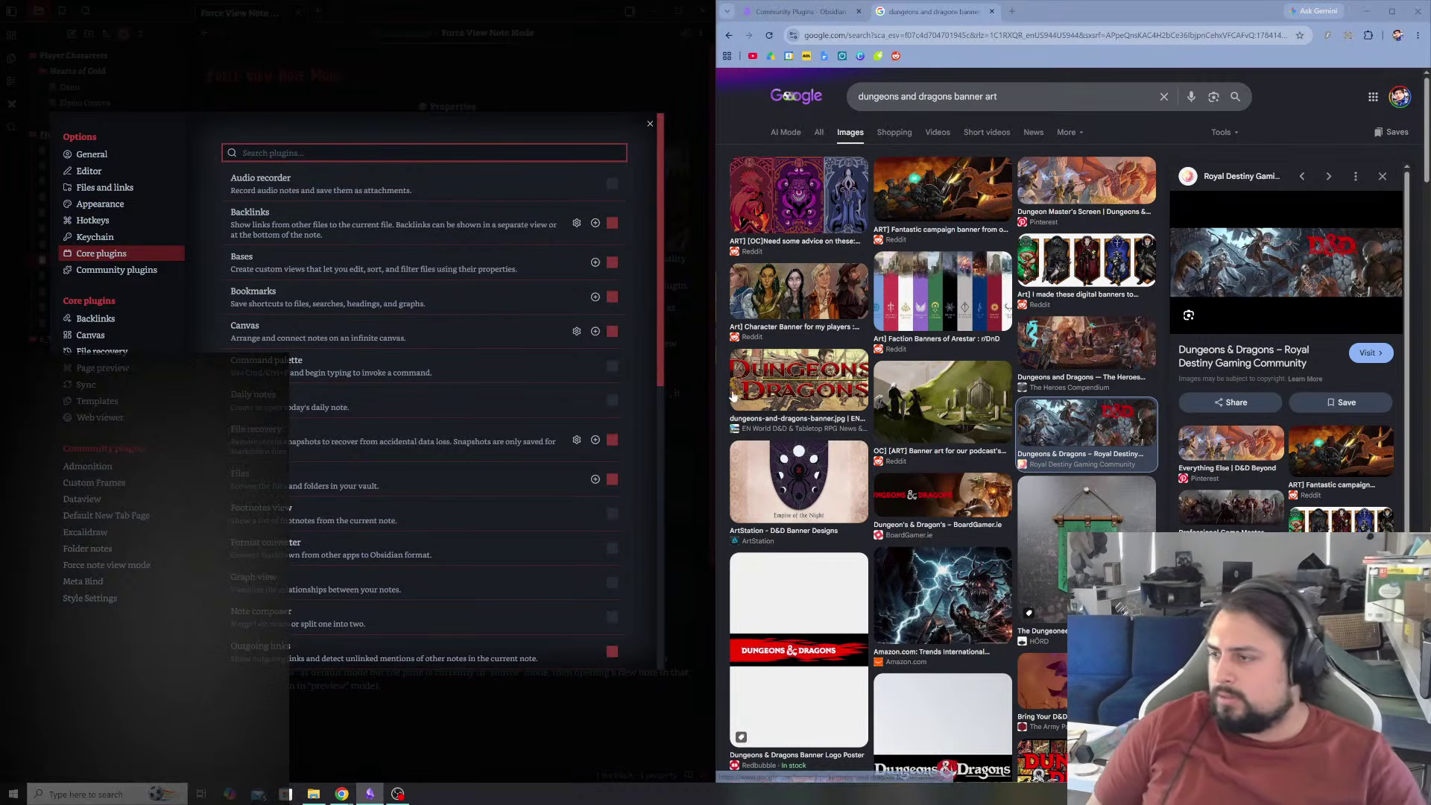
scroll(365, 453, down, 4)
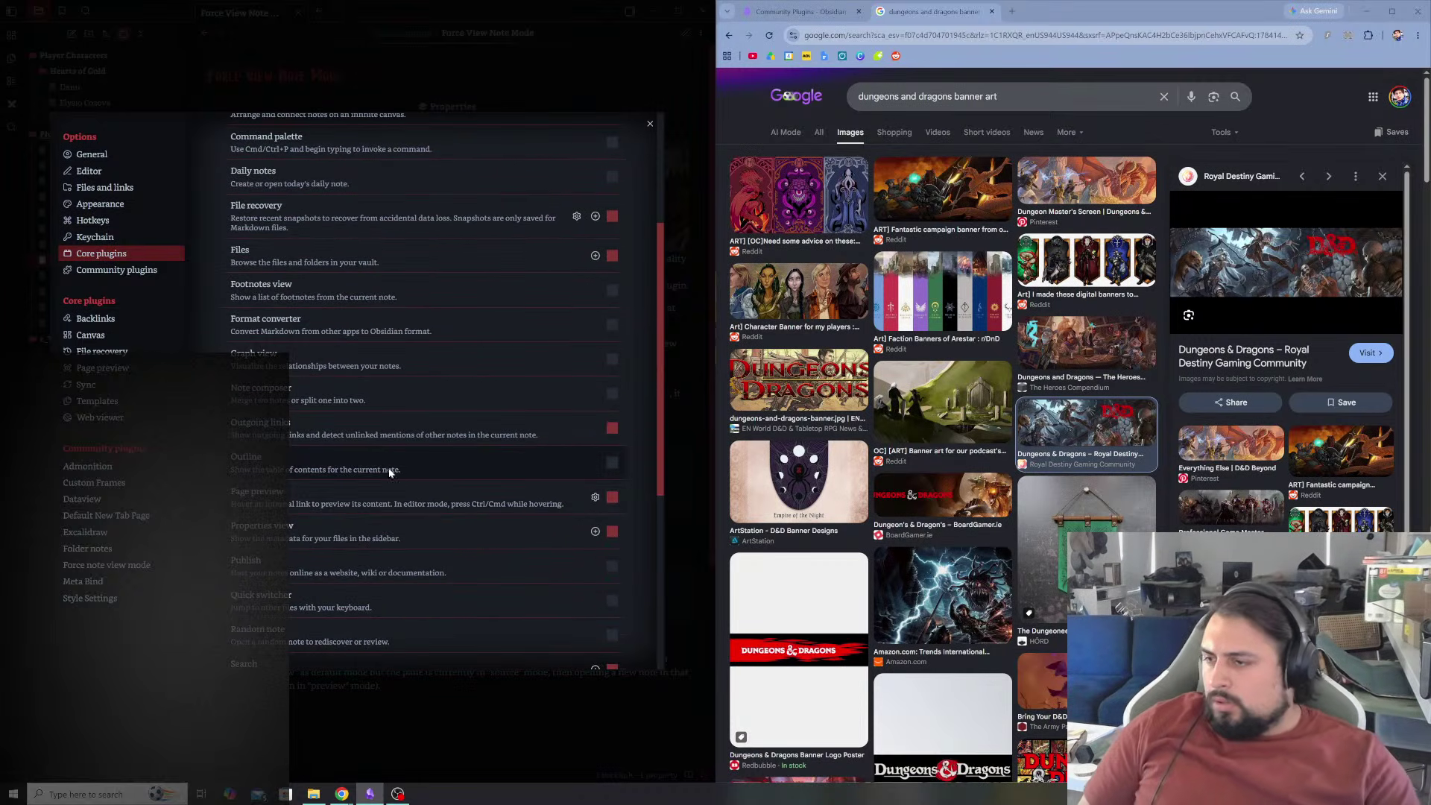
scroll(384, 470, down, 5)
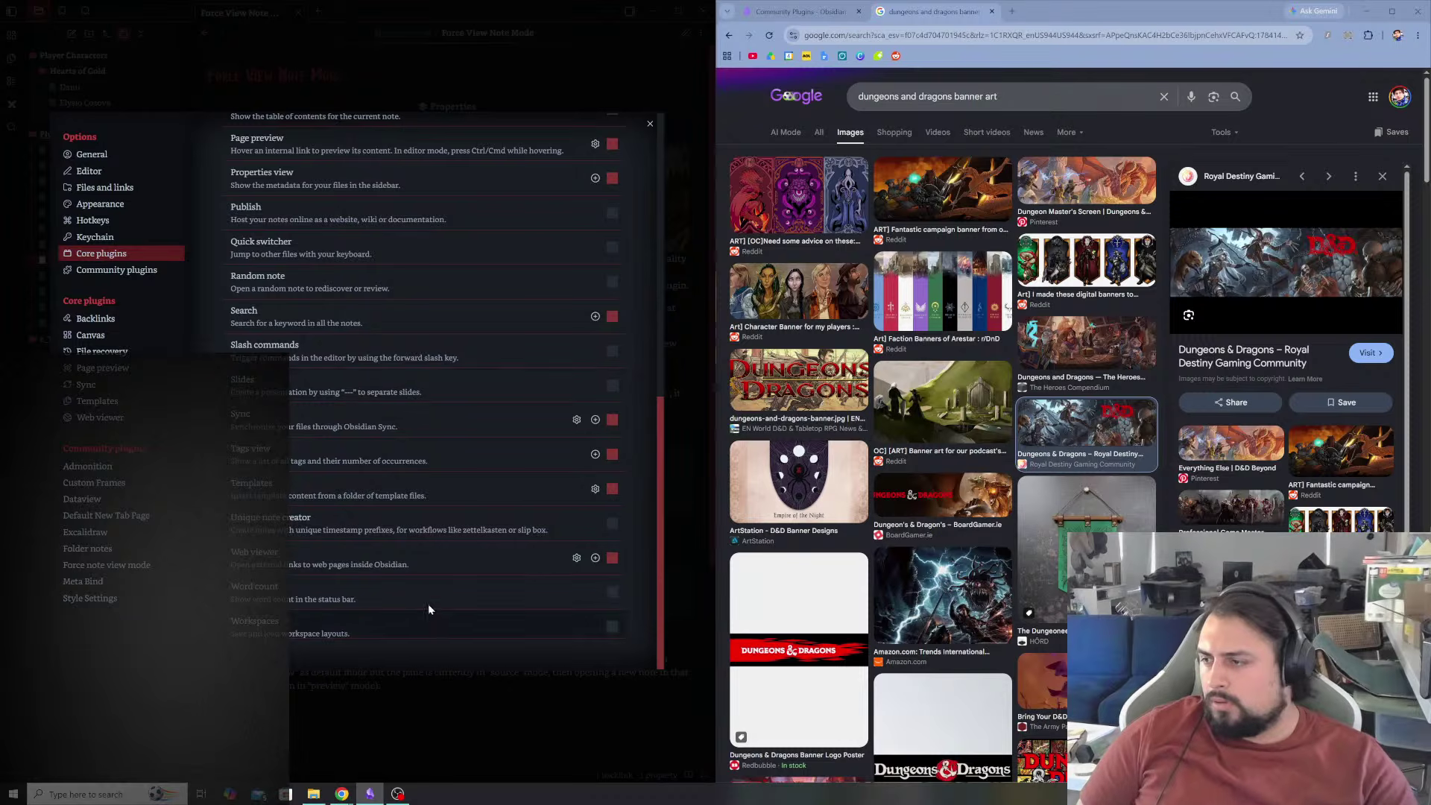
scroll(437, 468, up, 5)
scroll(438, 465, up, 3)
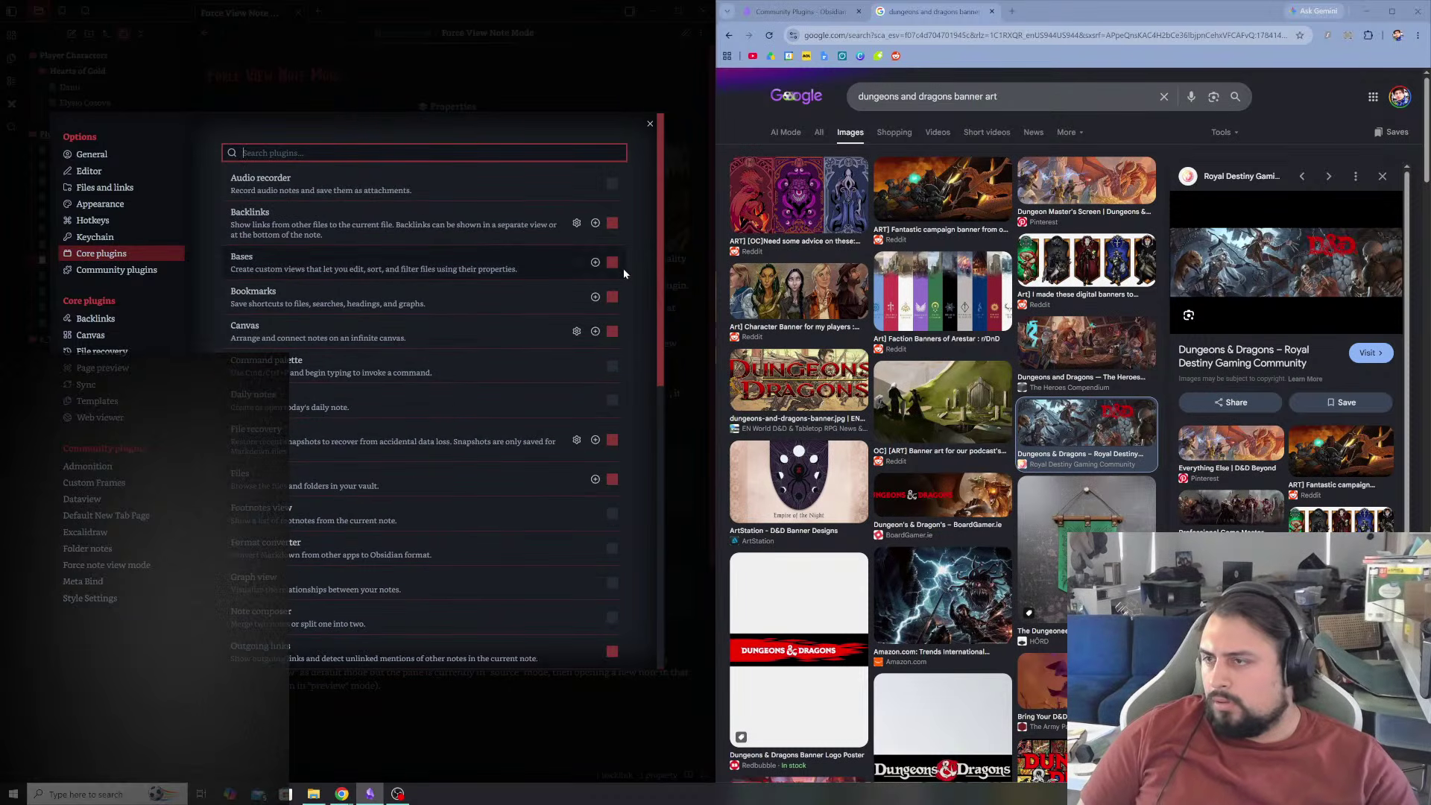
click(440, 268)
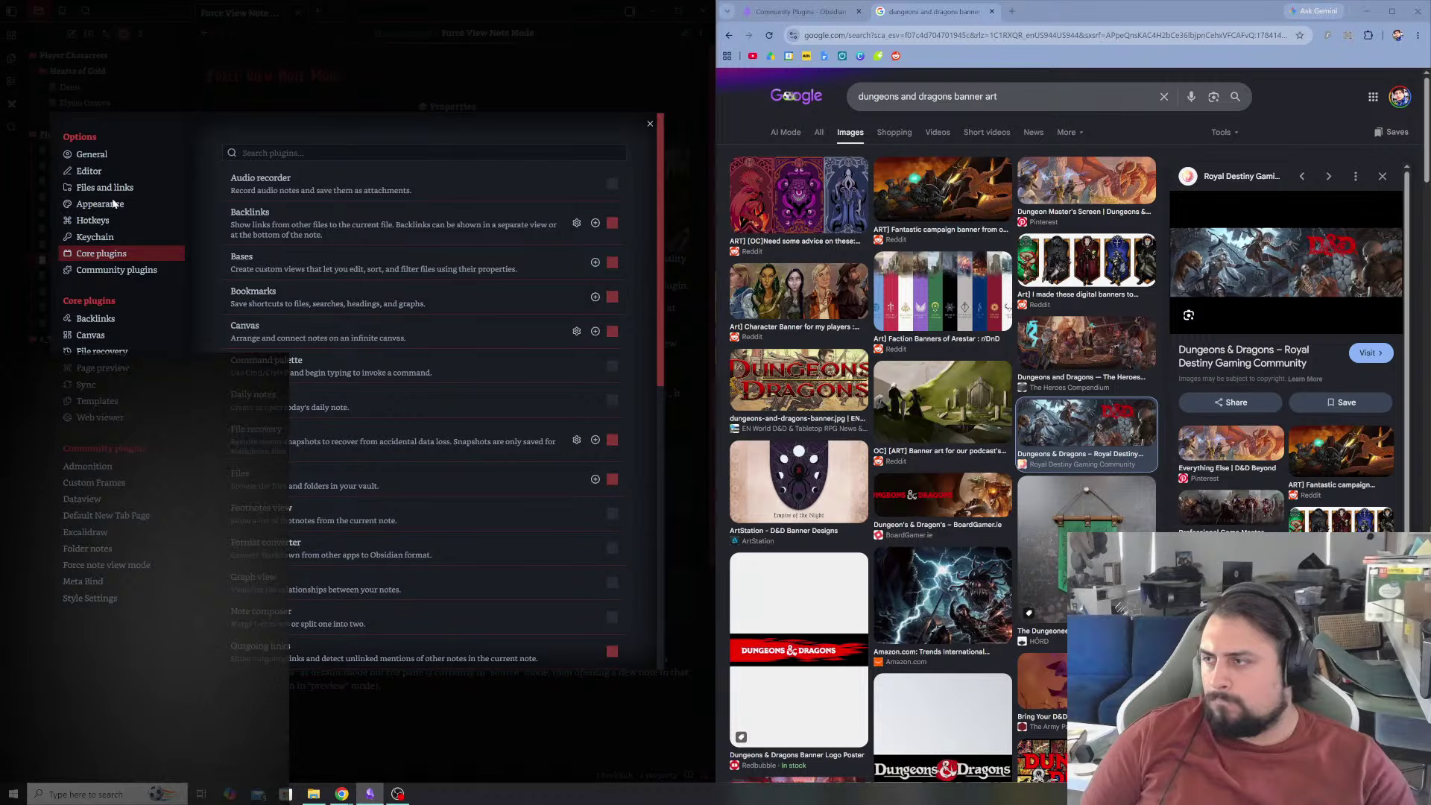
- In the editor settings, set Properties in document to Hidden and close the settings
click(105, 169)
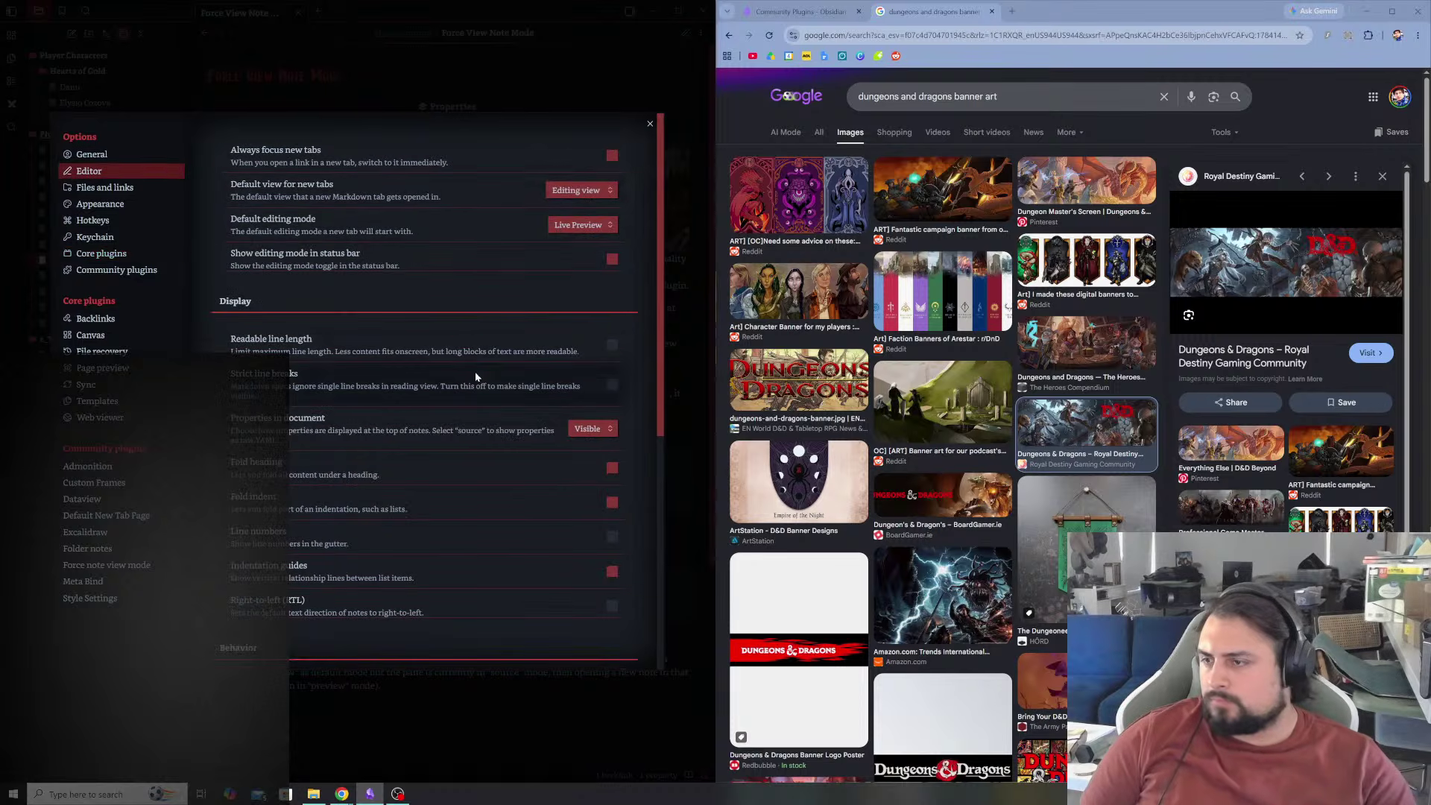
click(589, 428)
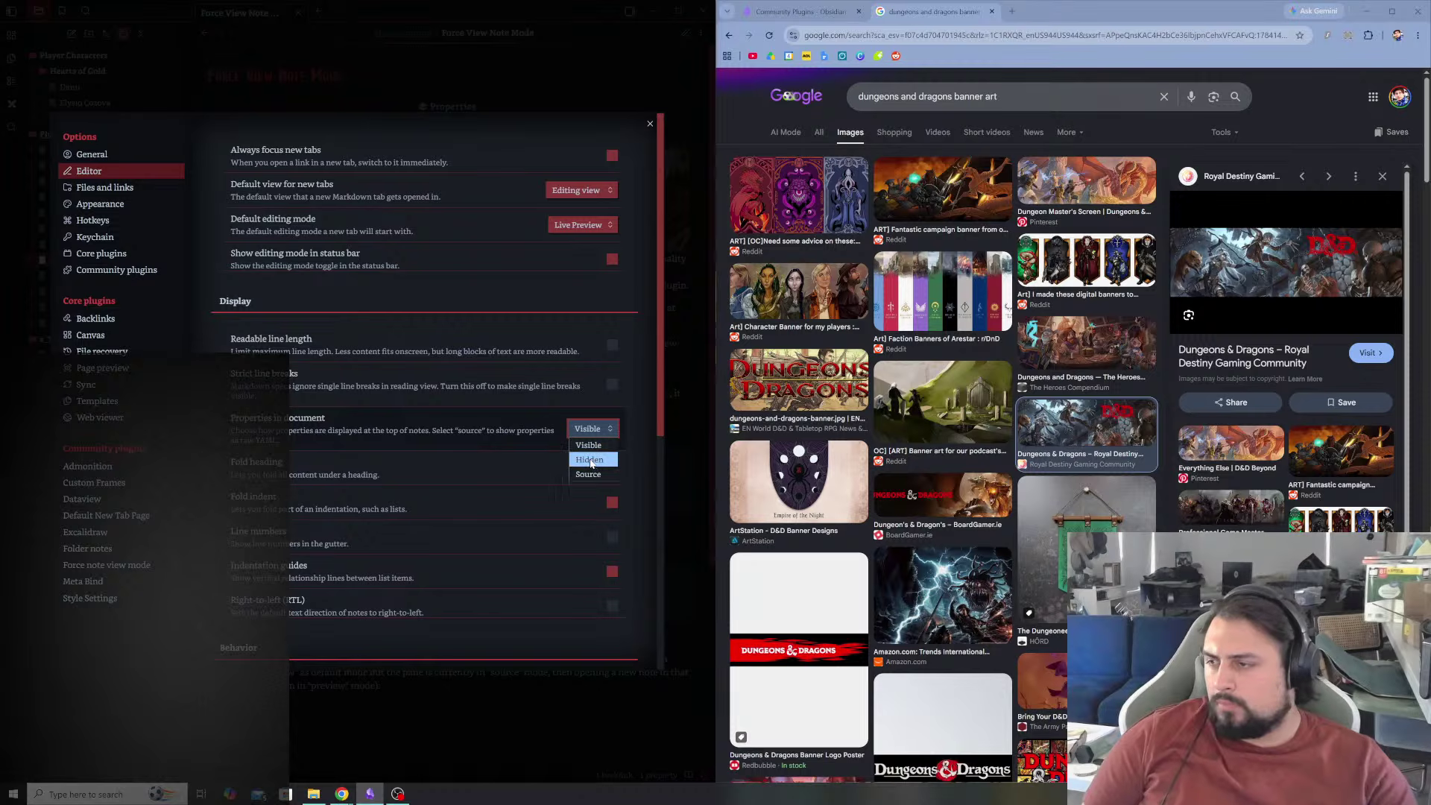
click(591, 460)
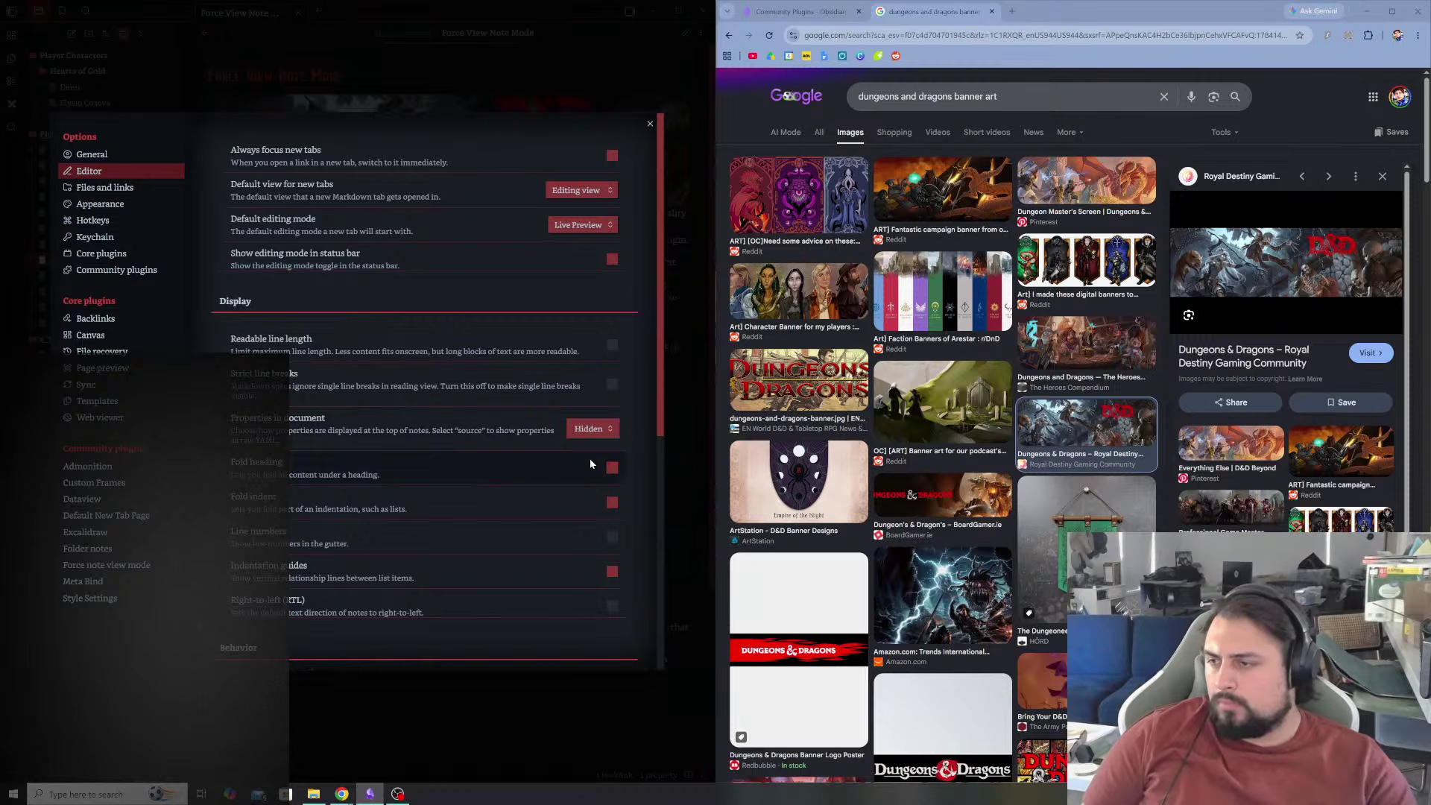
click(650, 125)
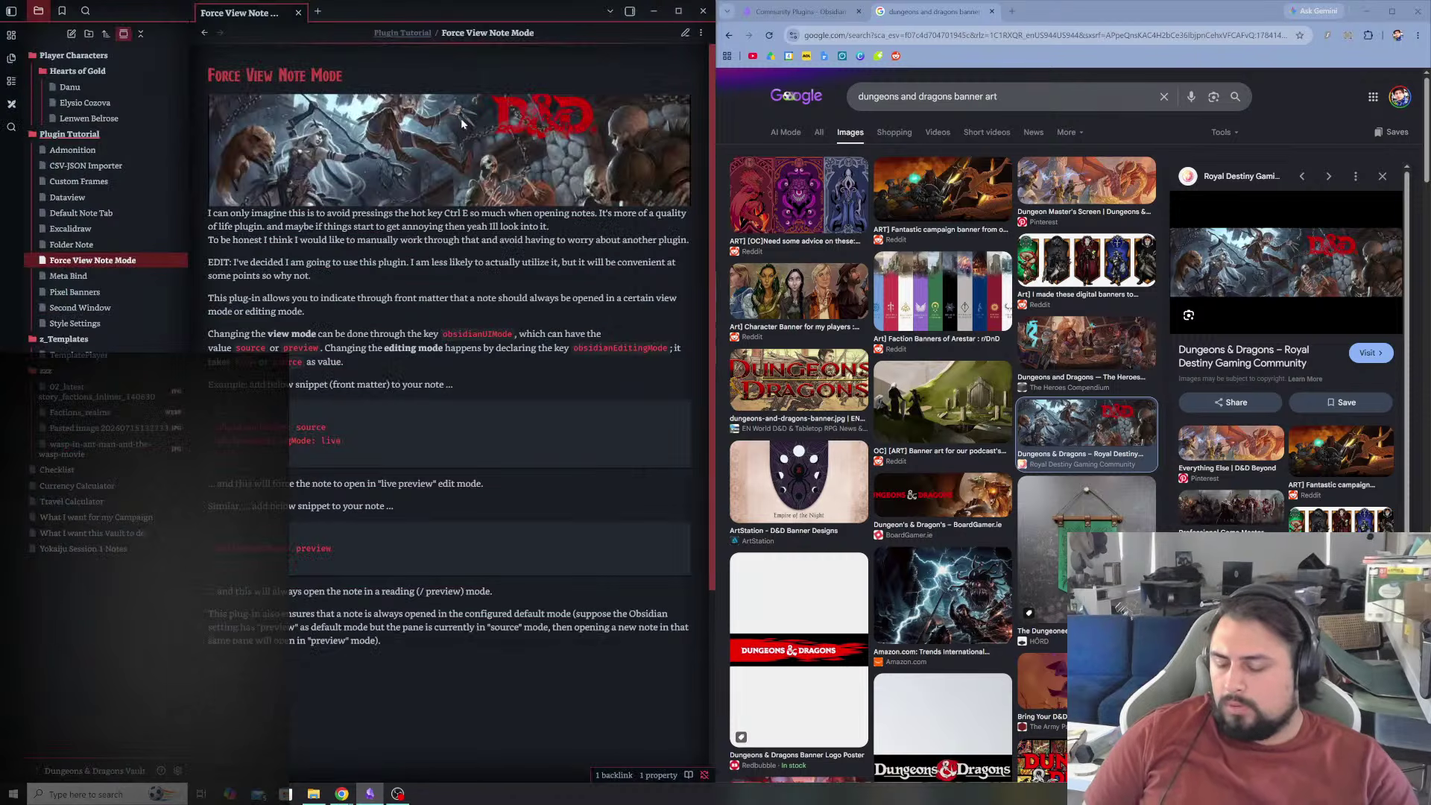
- Toggle the note between reading and editing view to check the banner and heading area with properties hidden
key(ctrl+e)
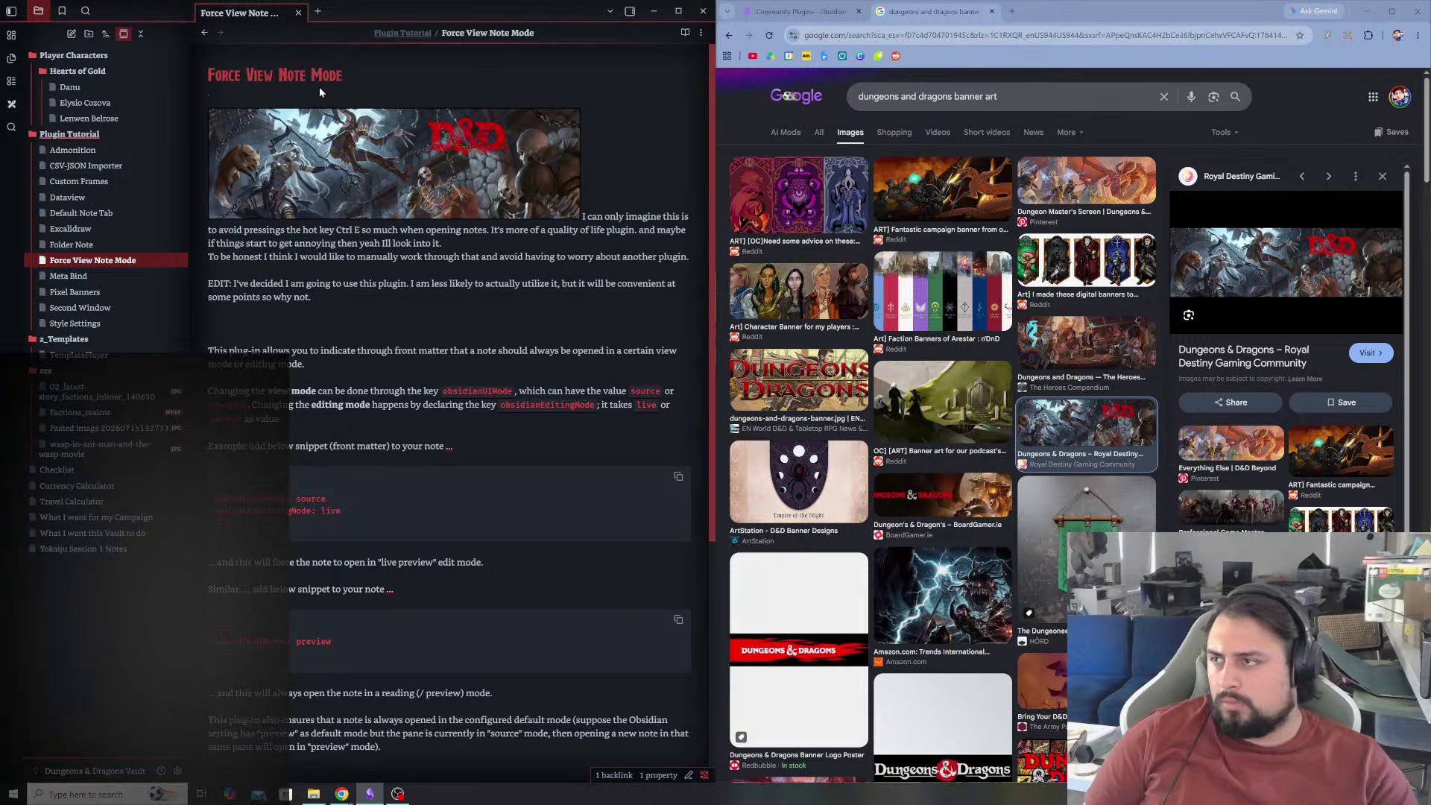
key(ctrl+e)
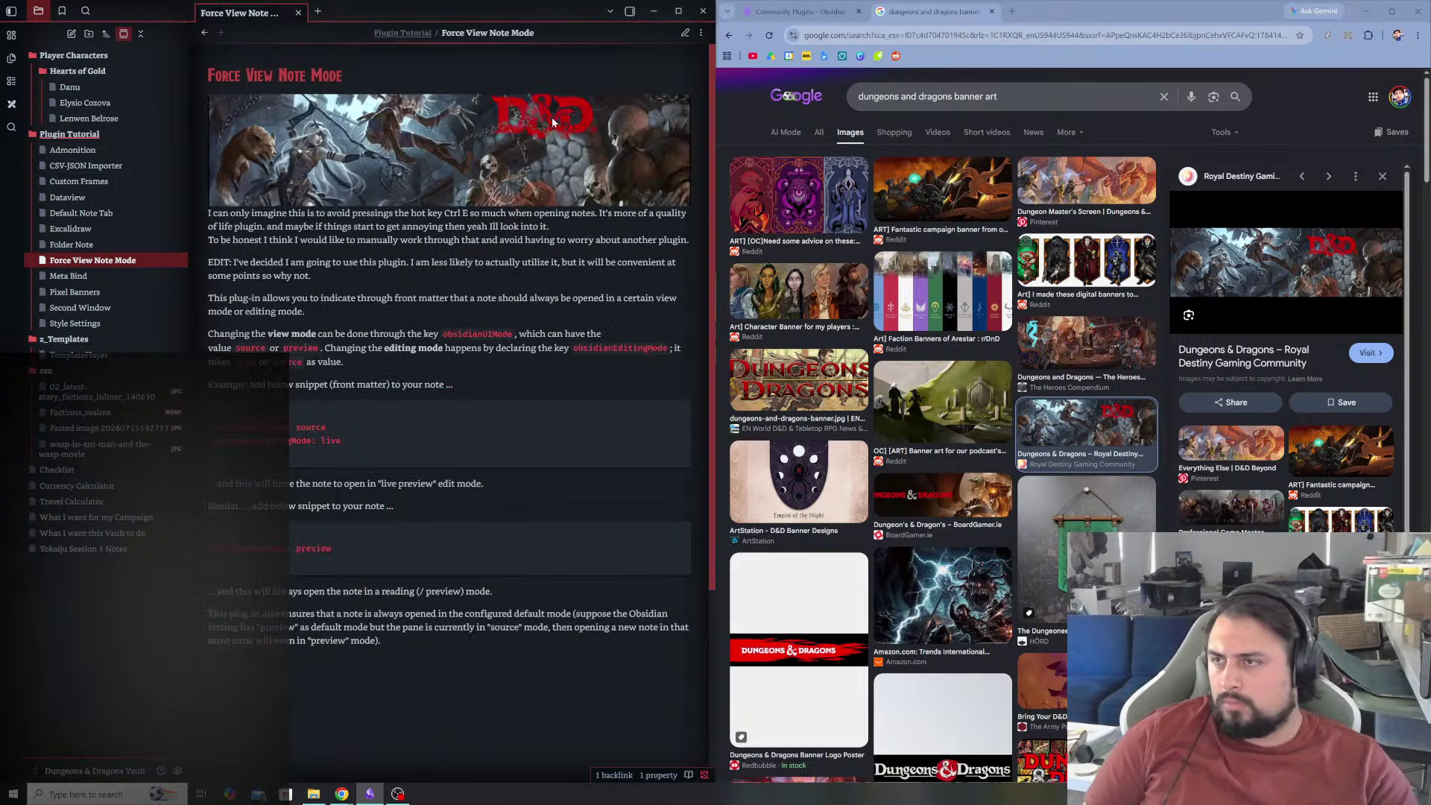
key(ctrl+e)
key(ctrl+e)
key(ctrl+e)
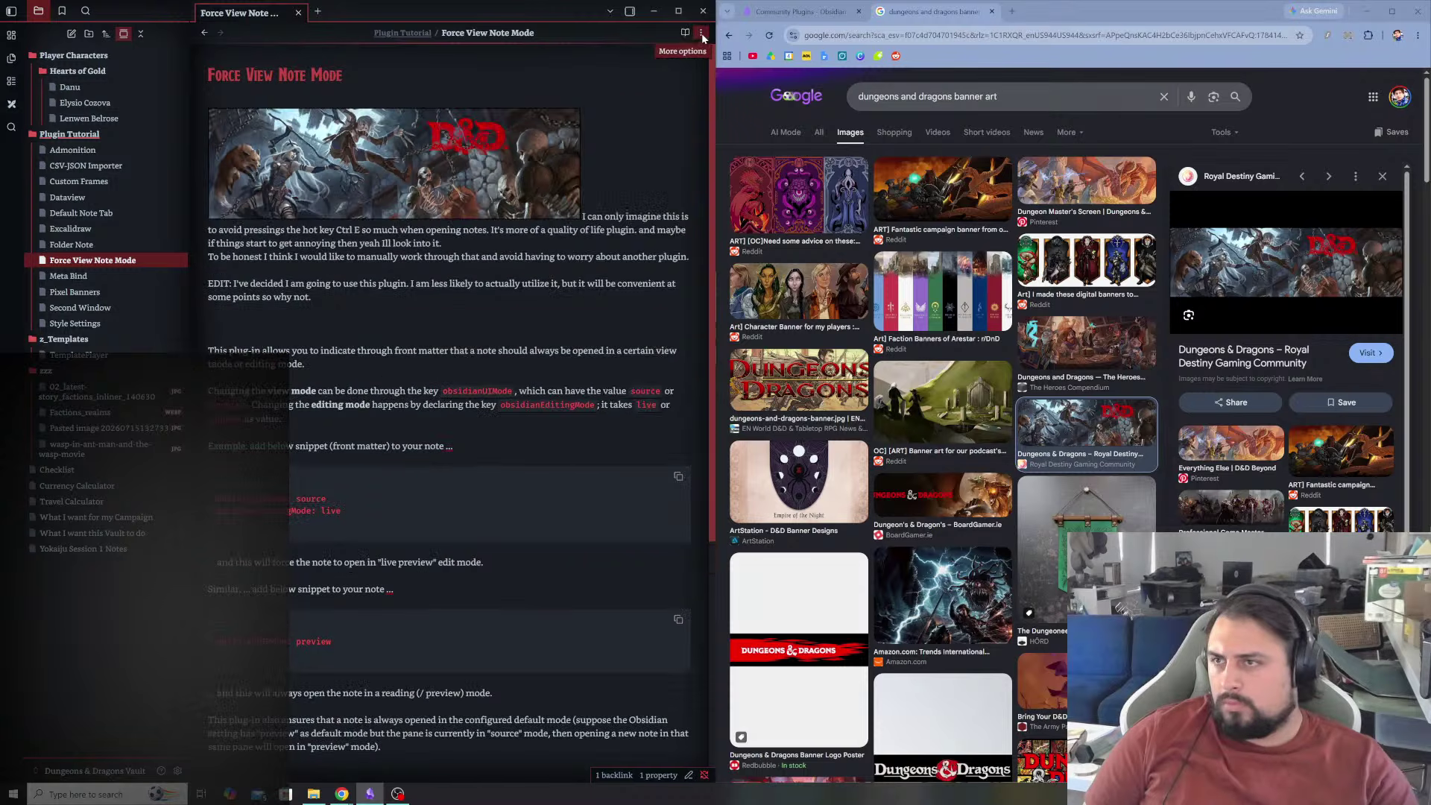
- Switch the note to source mode, unfold its front matter, and check the obsidianUIMode: preview entry against the reading view
click(700, 33)
click(640, 86)
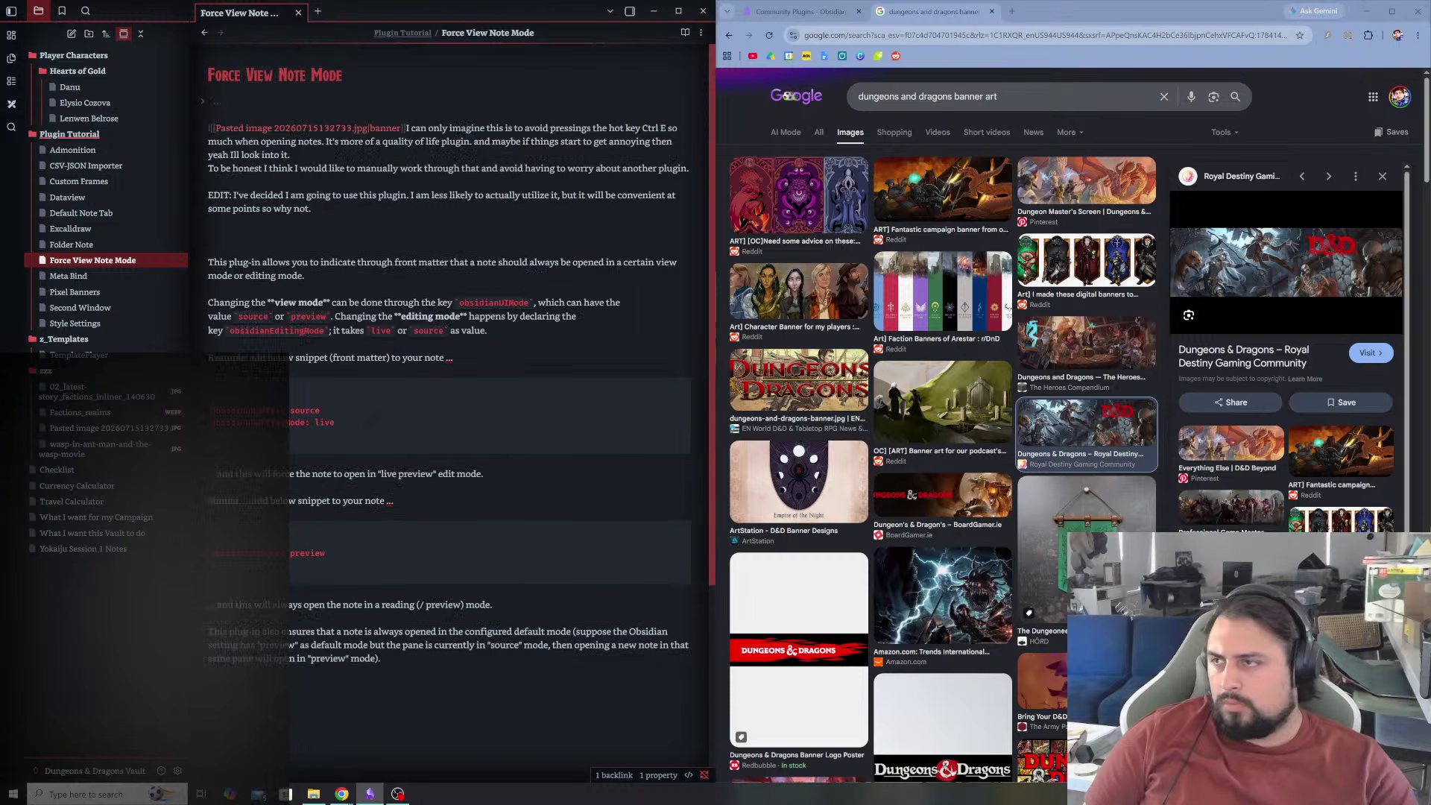
click(203, 102)
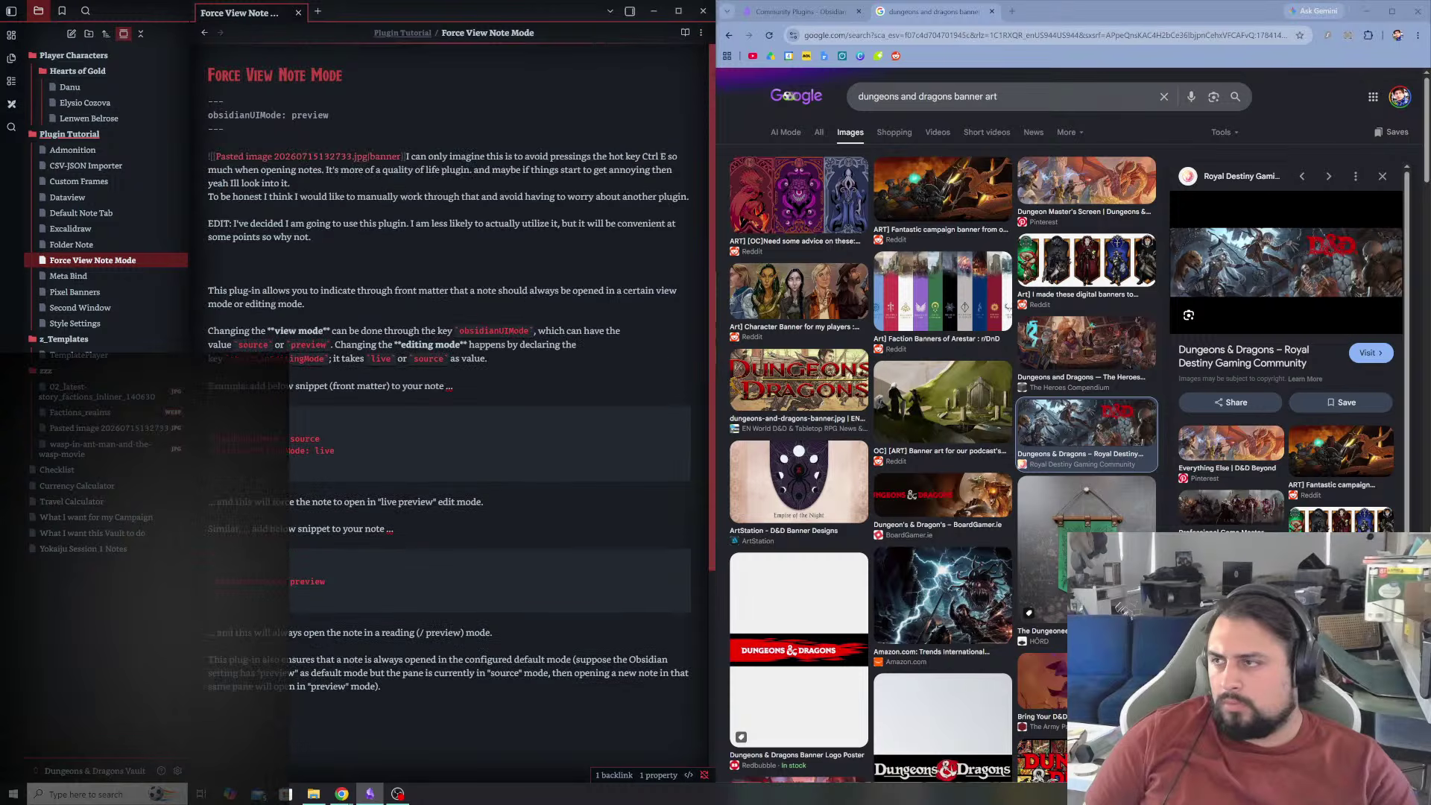
key(ctrl+e)
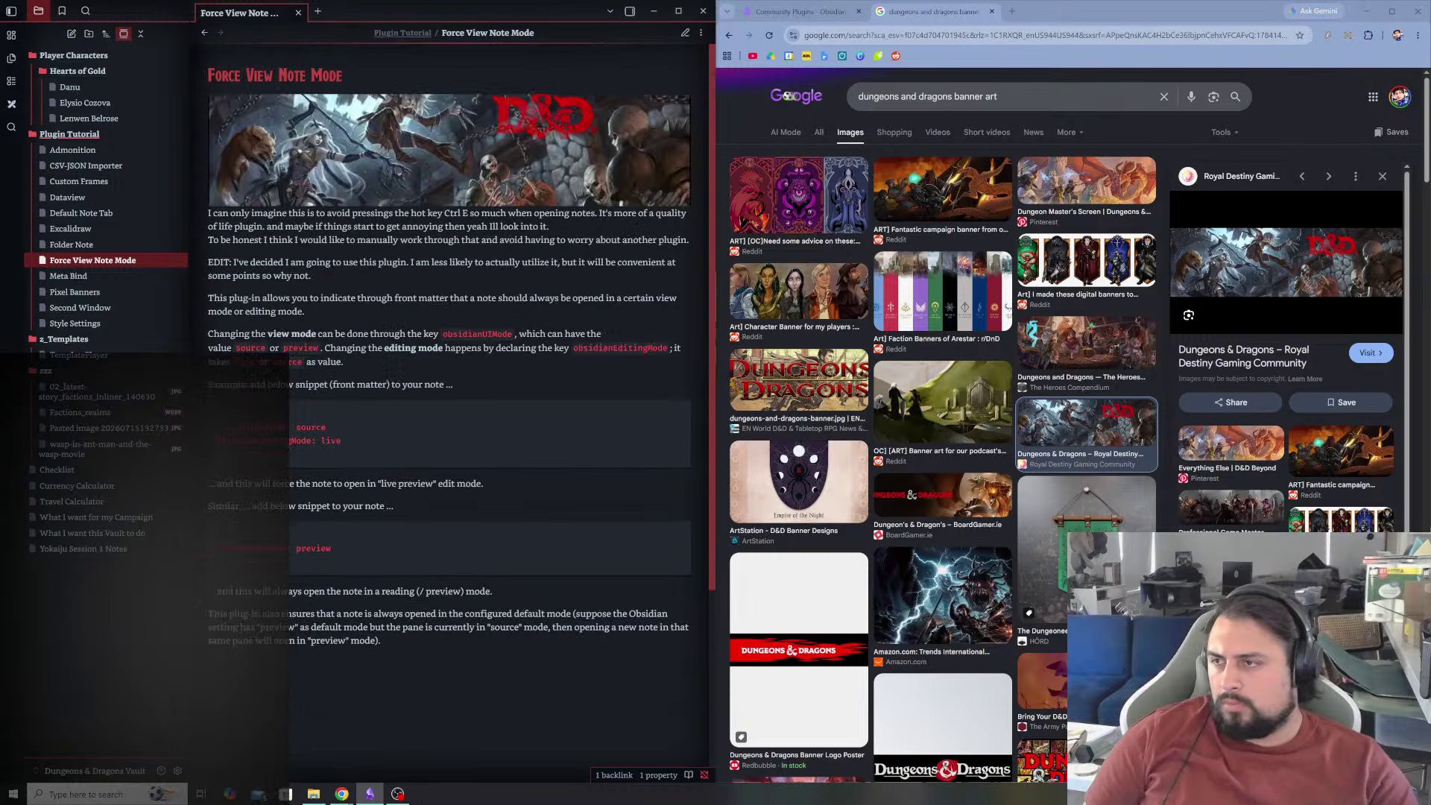
key(ctrl+e)
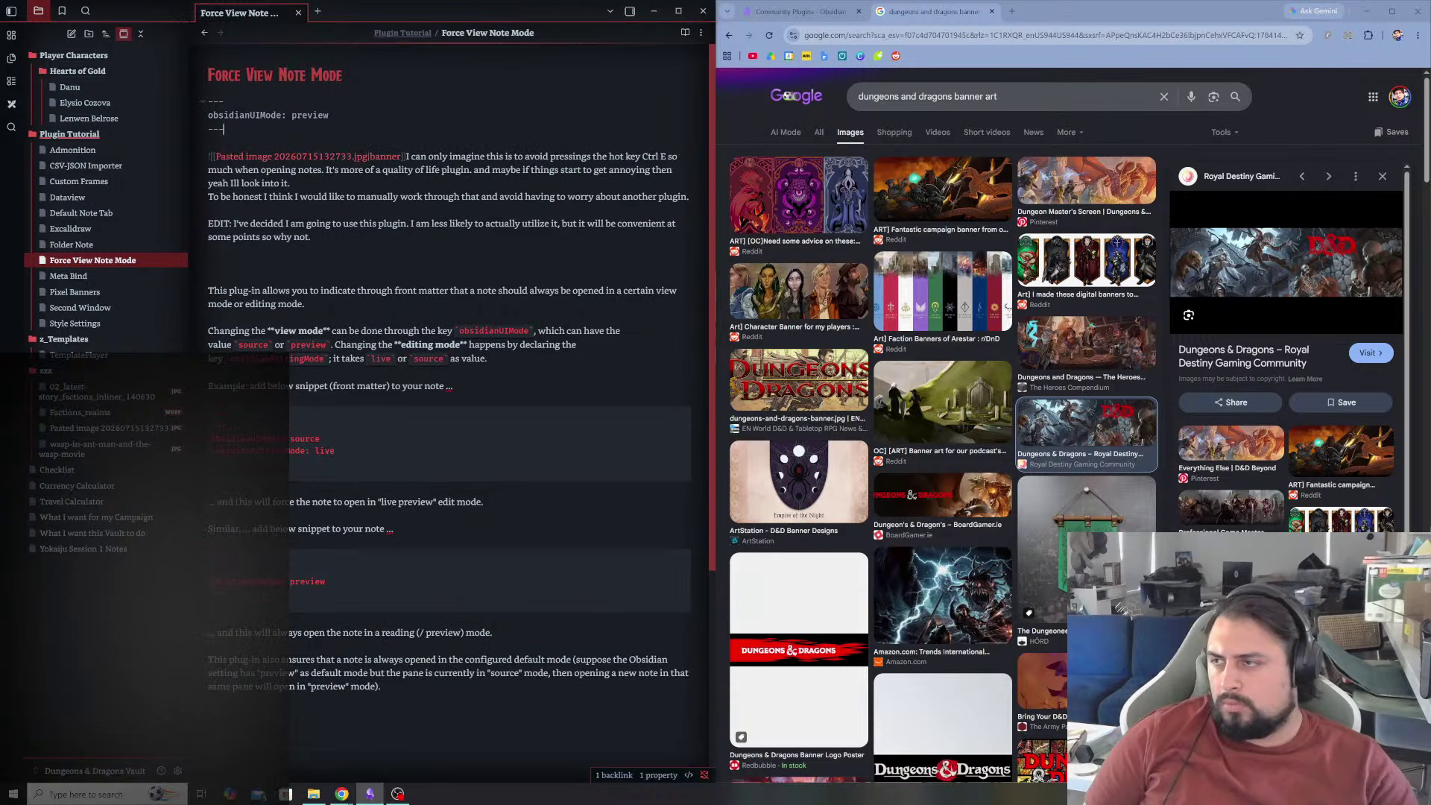
click(328, 115)
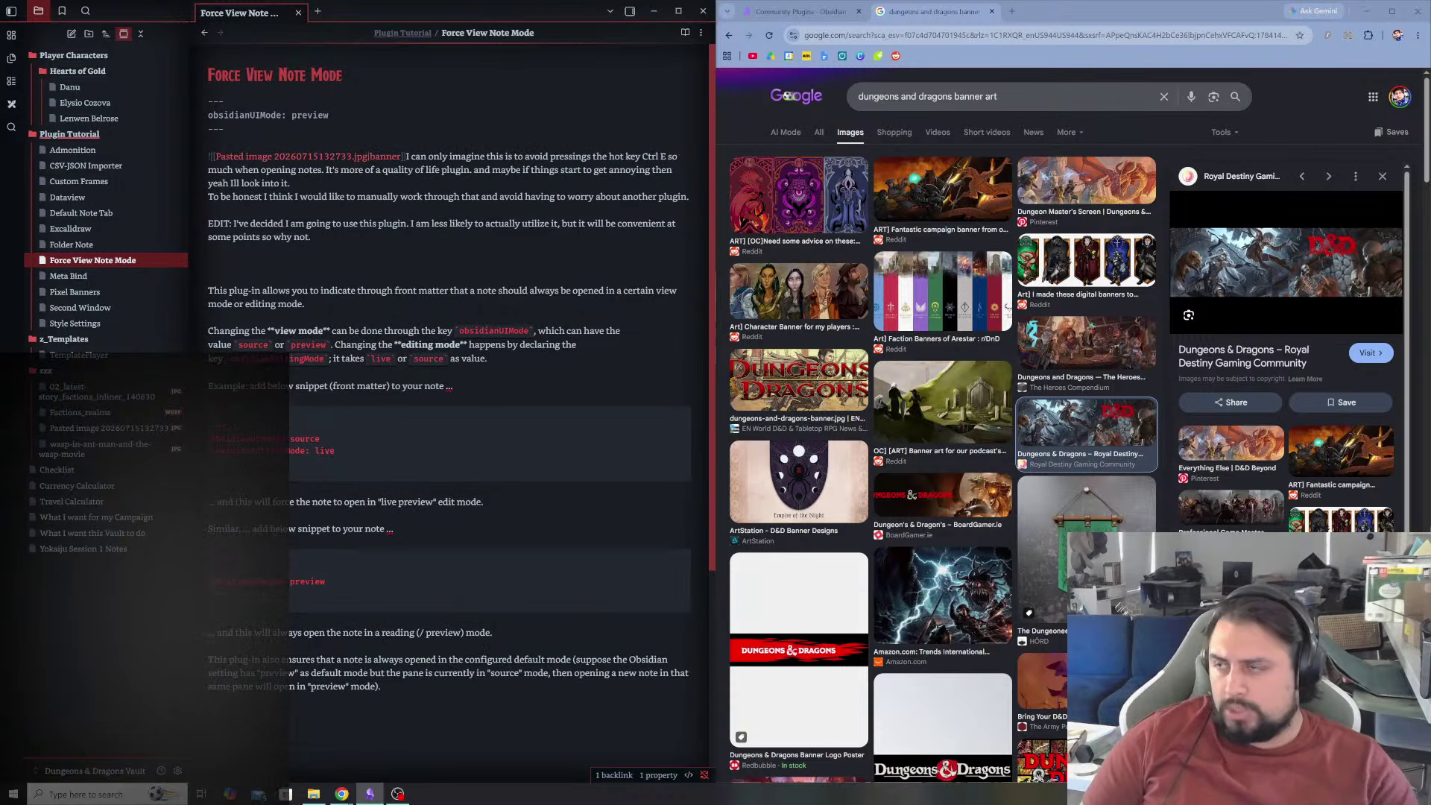
click(223, 129)
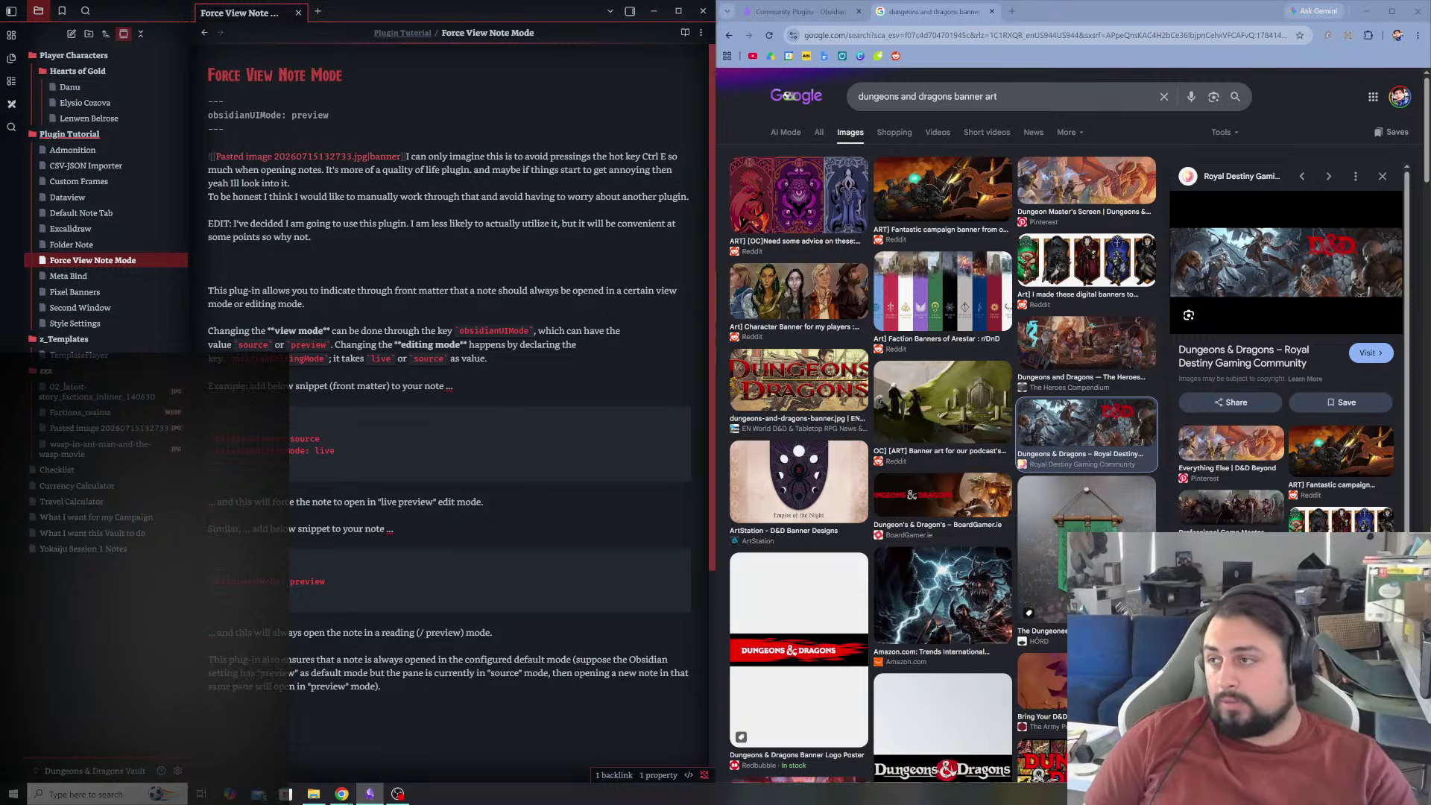
click(329, 115)
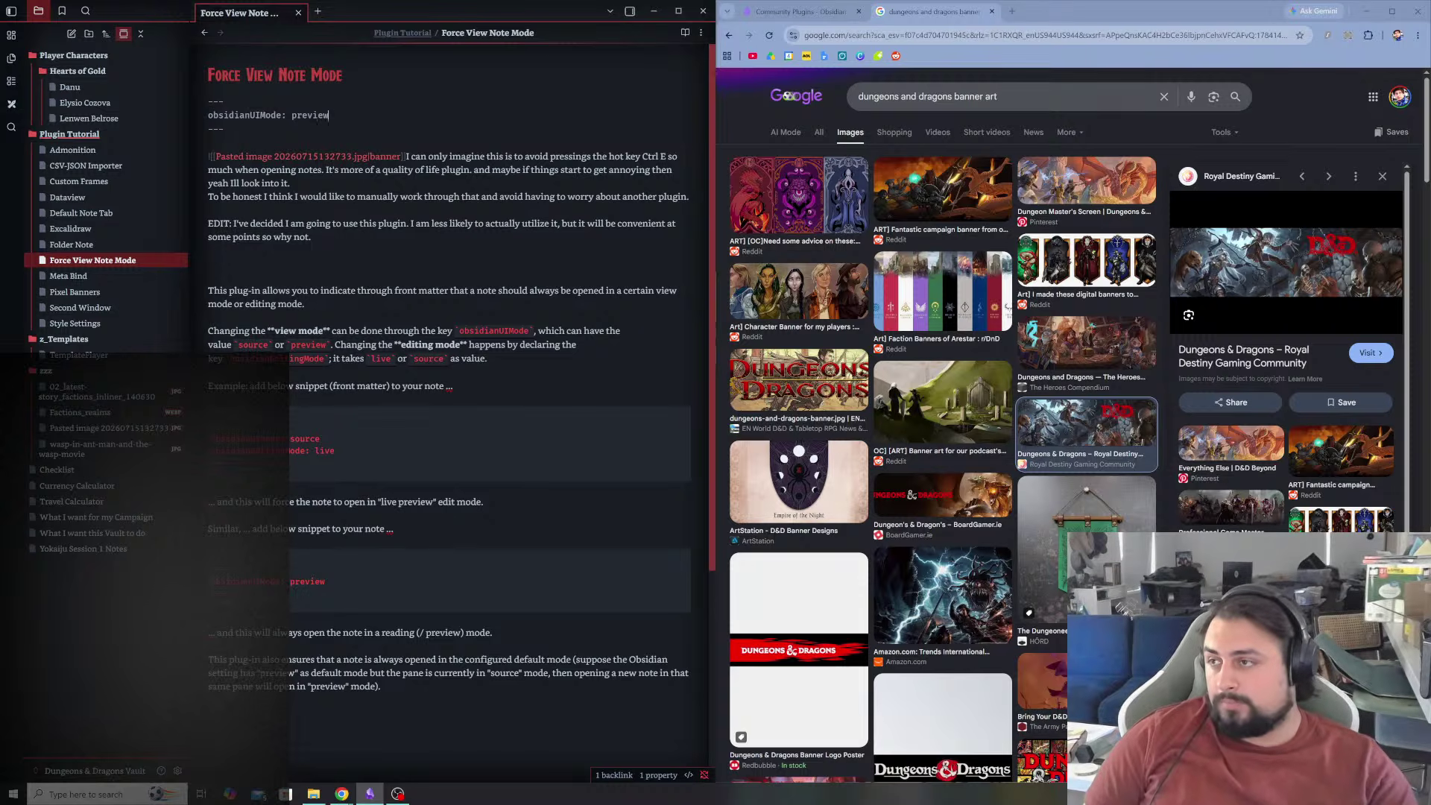
- Open a new tab, close the Force View Note Mode tab, and reopen that note from the Plugin Tutorial list
click(318, 12)
click(299, 12)
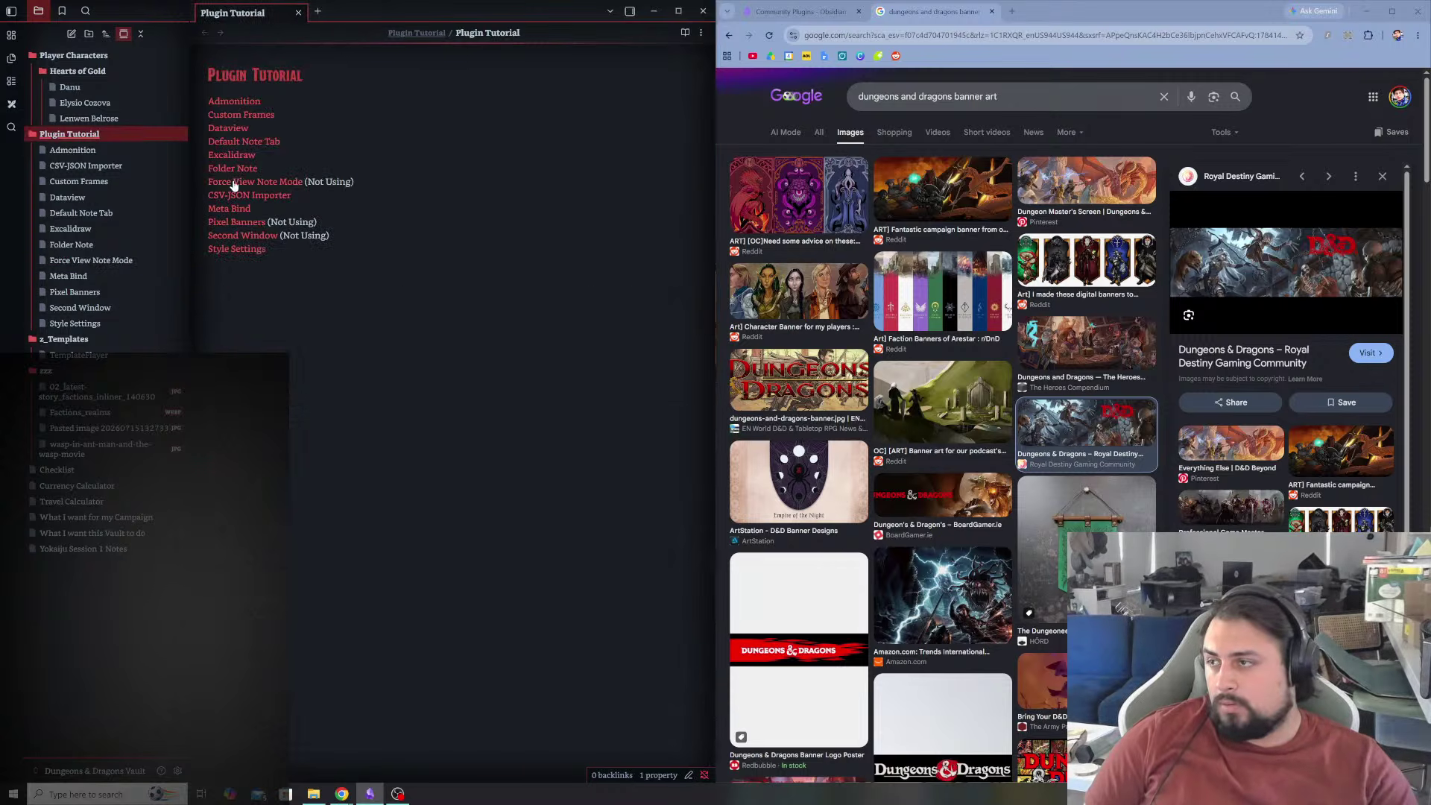
click(231, 182)
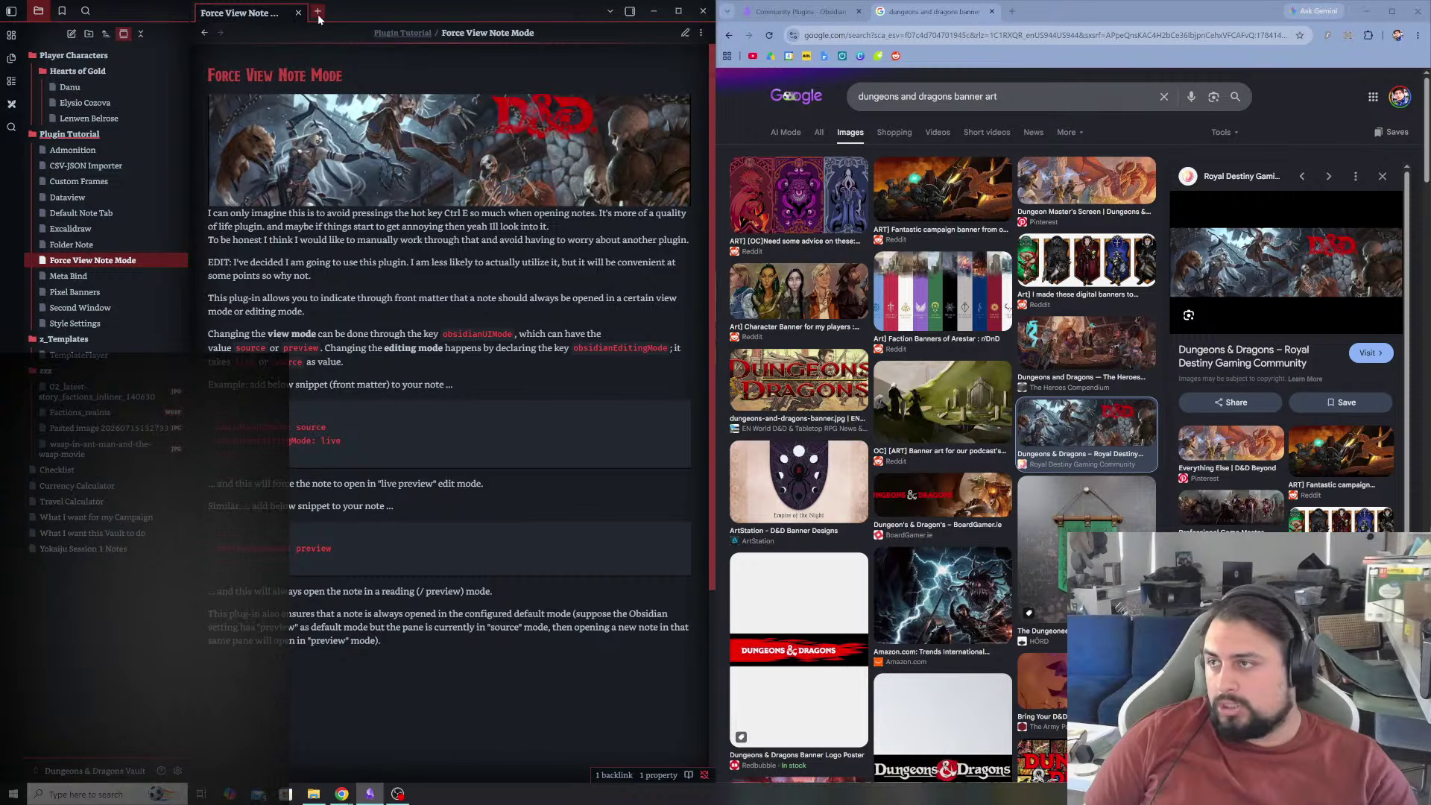
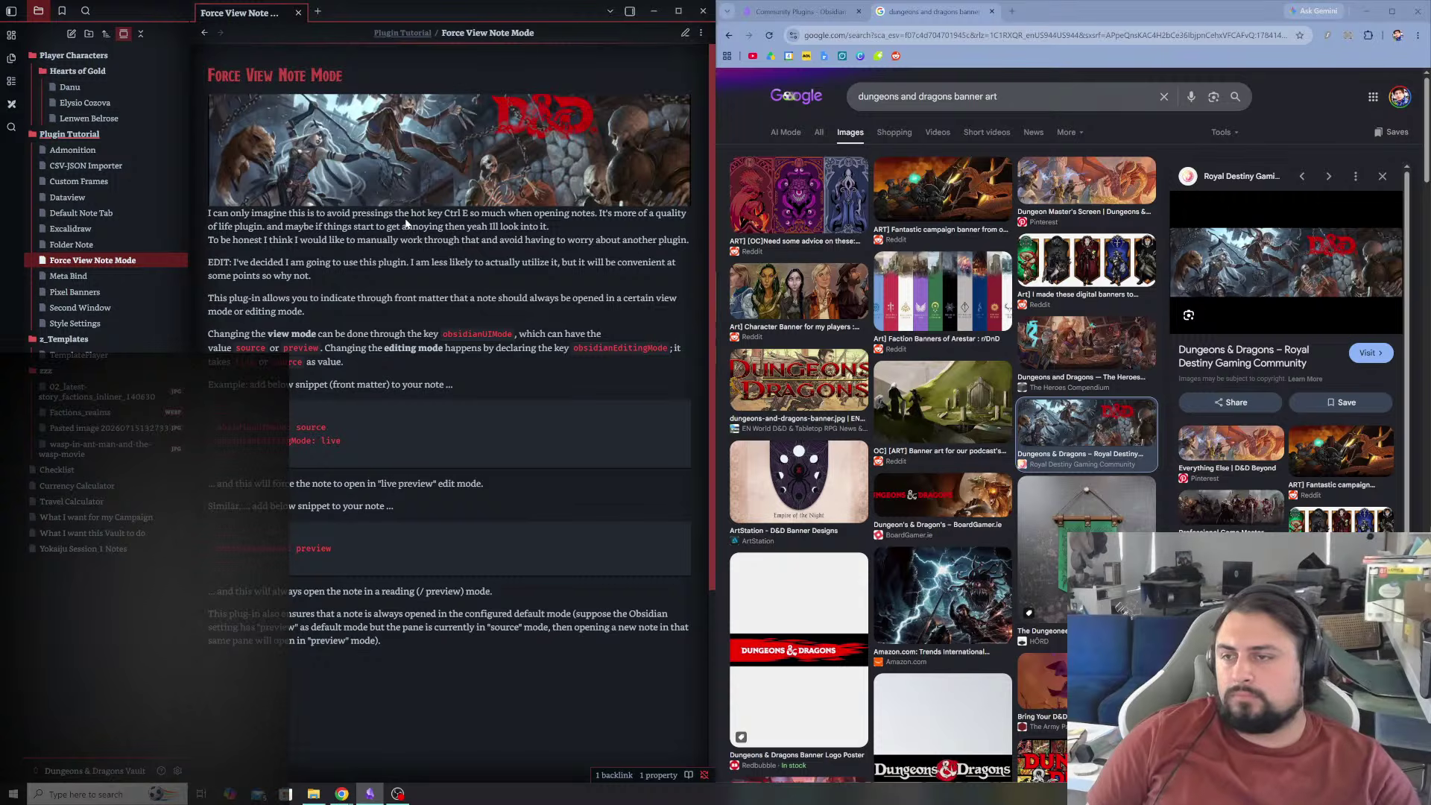
- Maximize the window and open the Force View Note Mode note from the Plugin Tutorial list in a second side-by-side pane, in editing view
click(316, 10)
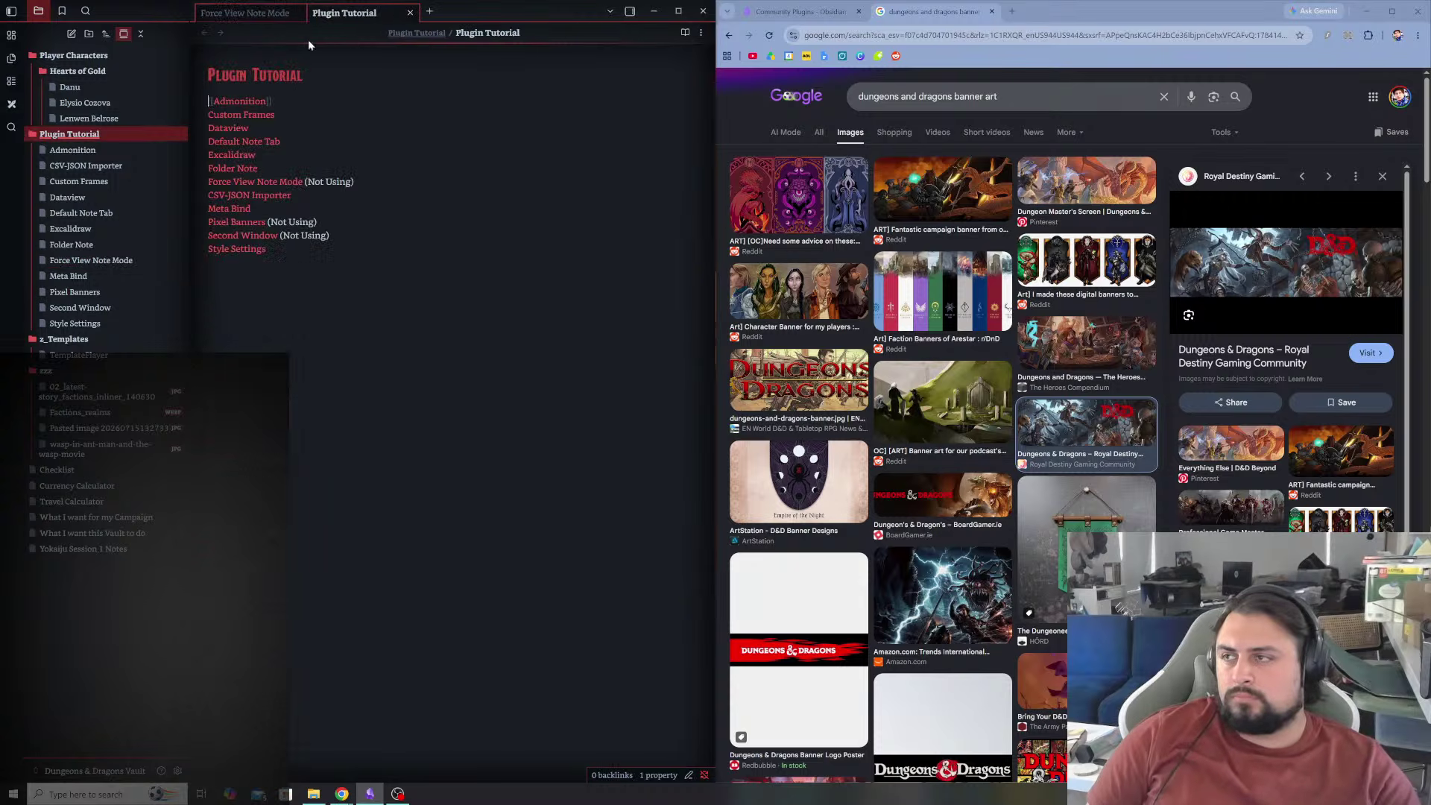
drag(328, 28, 607, 311)
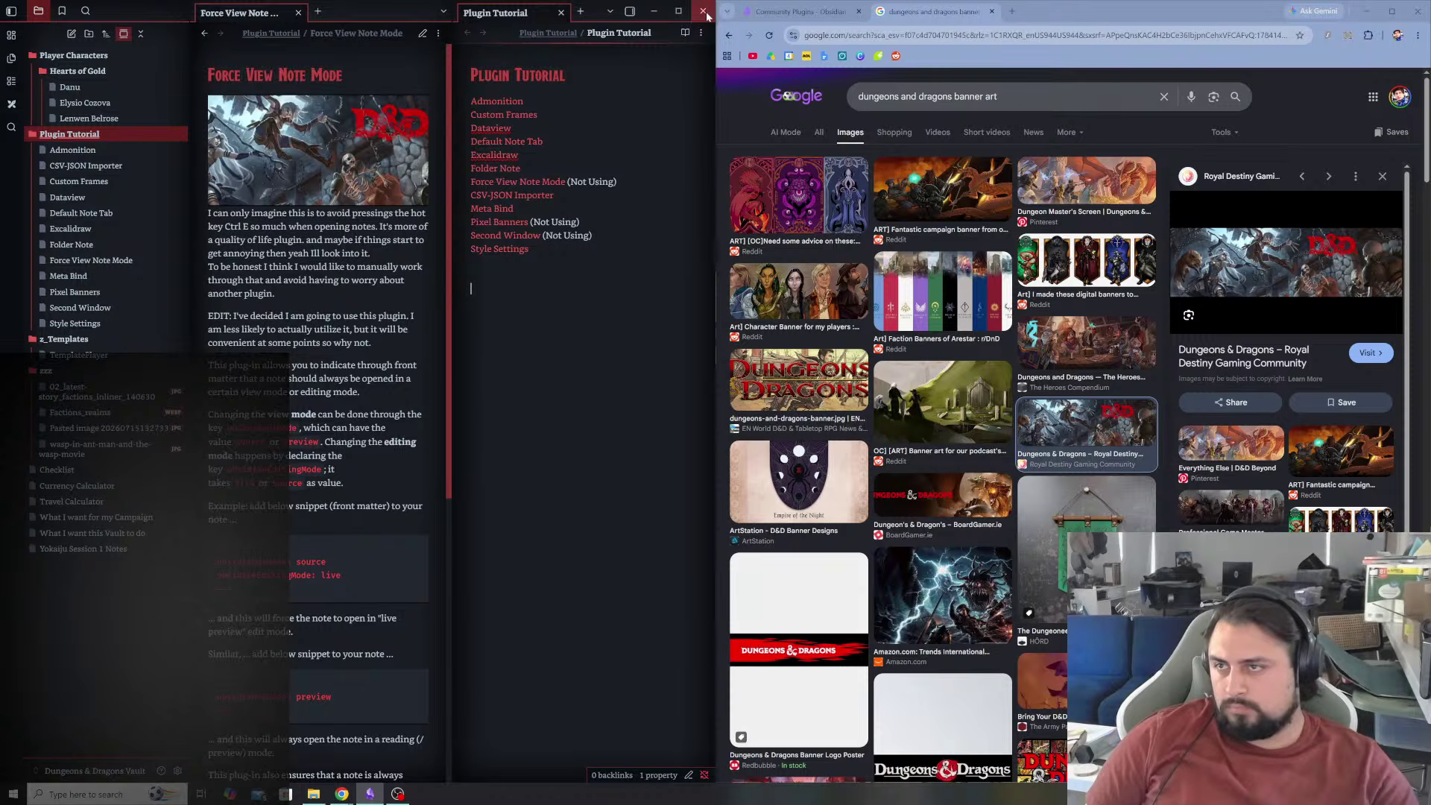
click(678, 11)
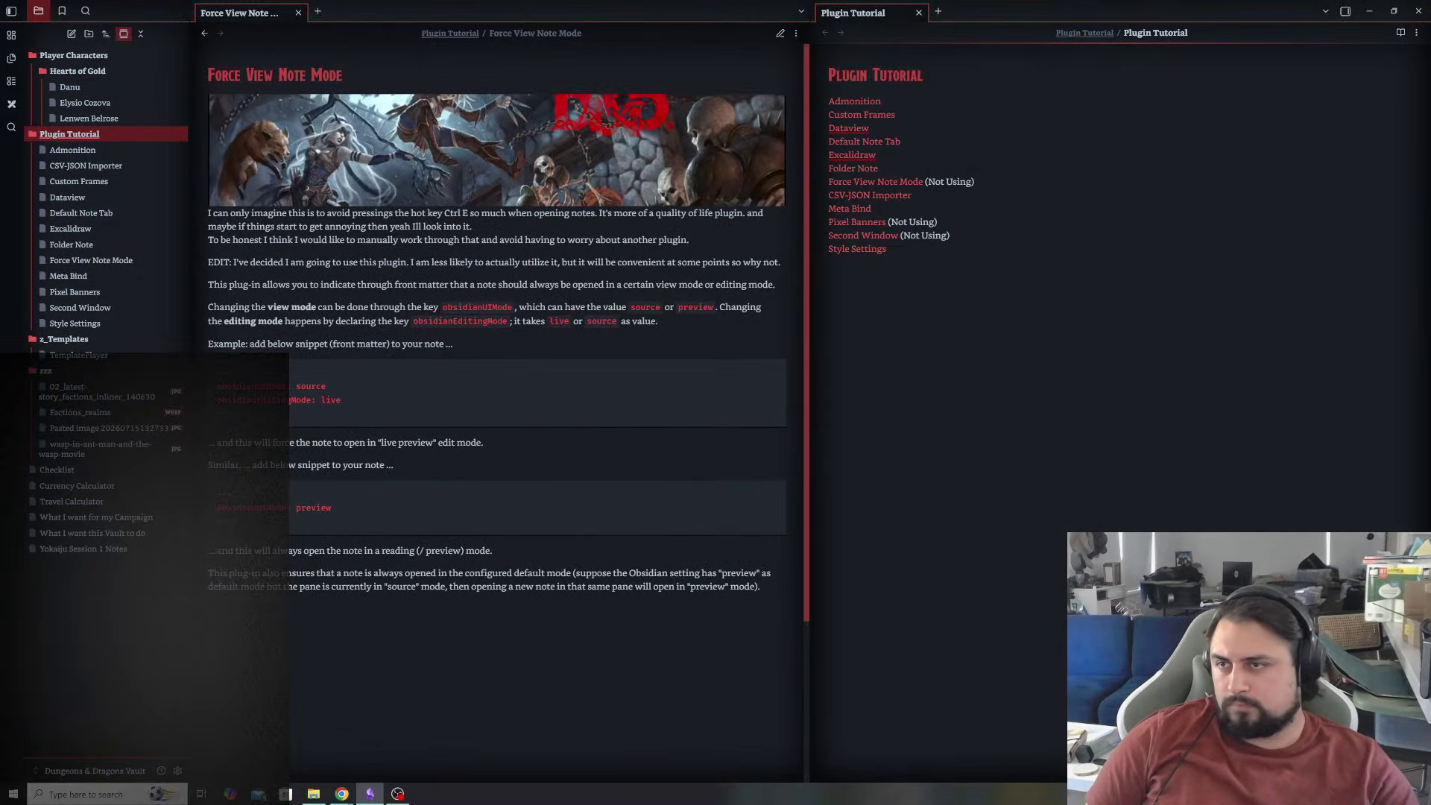
click(859, 183)
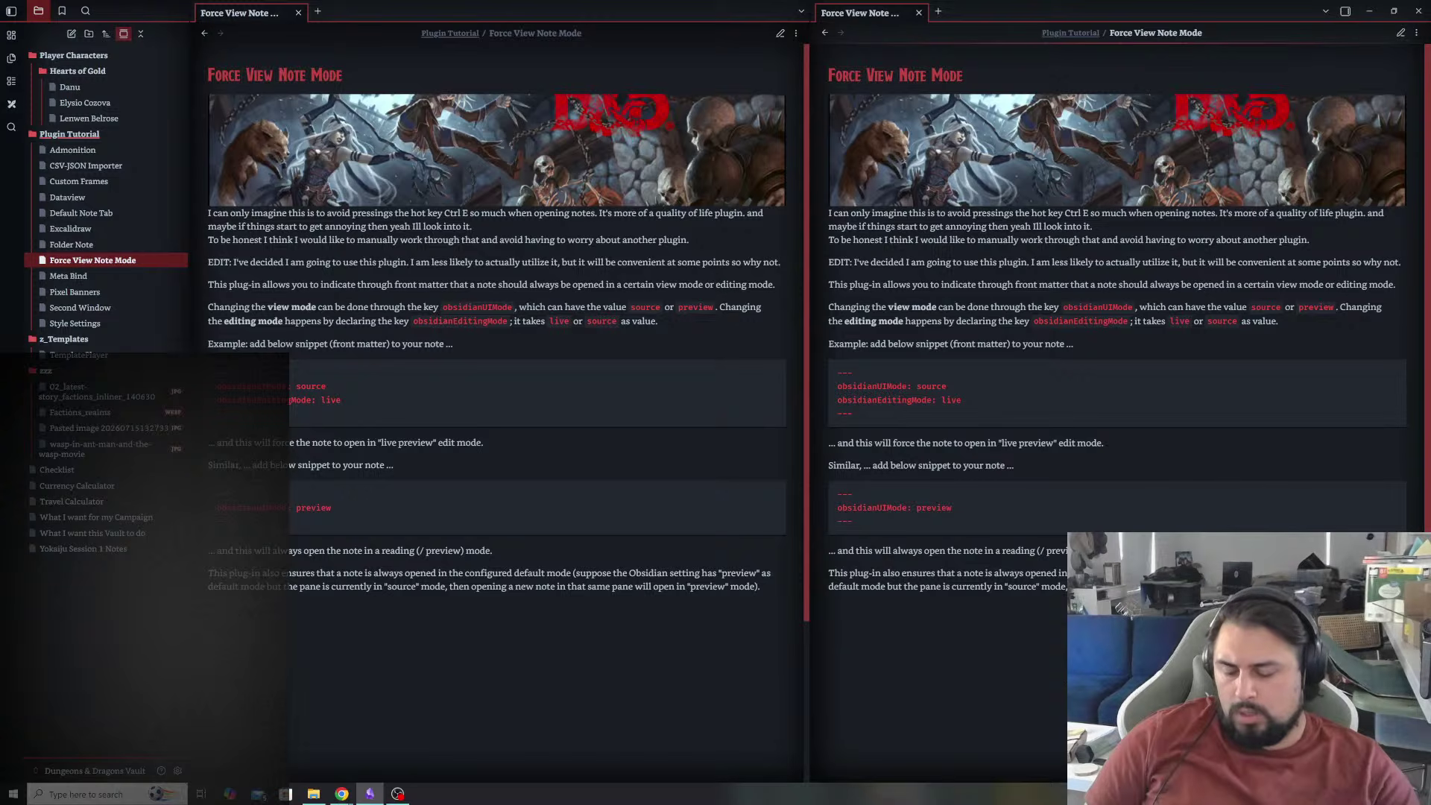
key(ctrl+e)
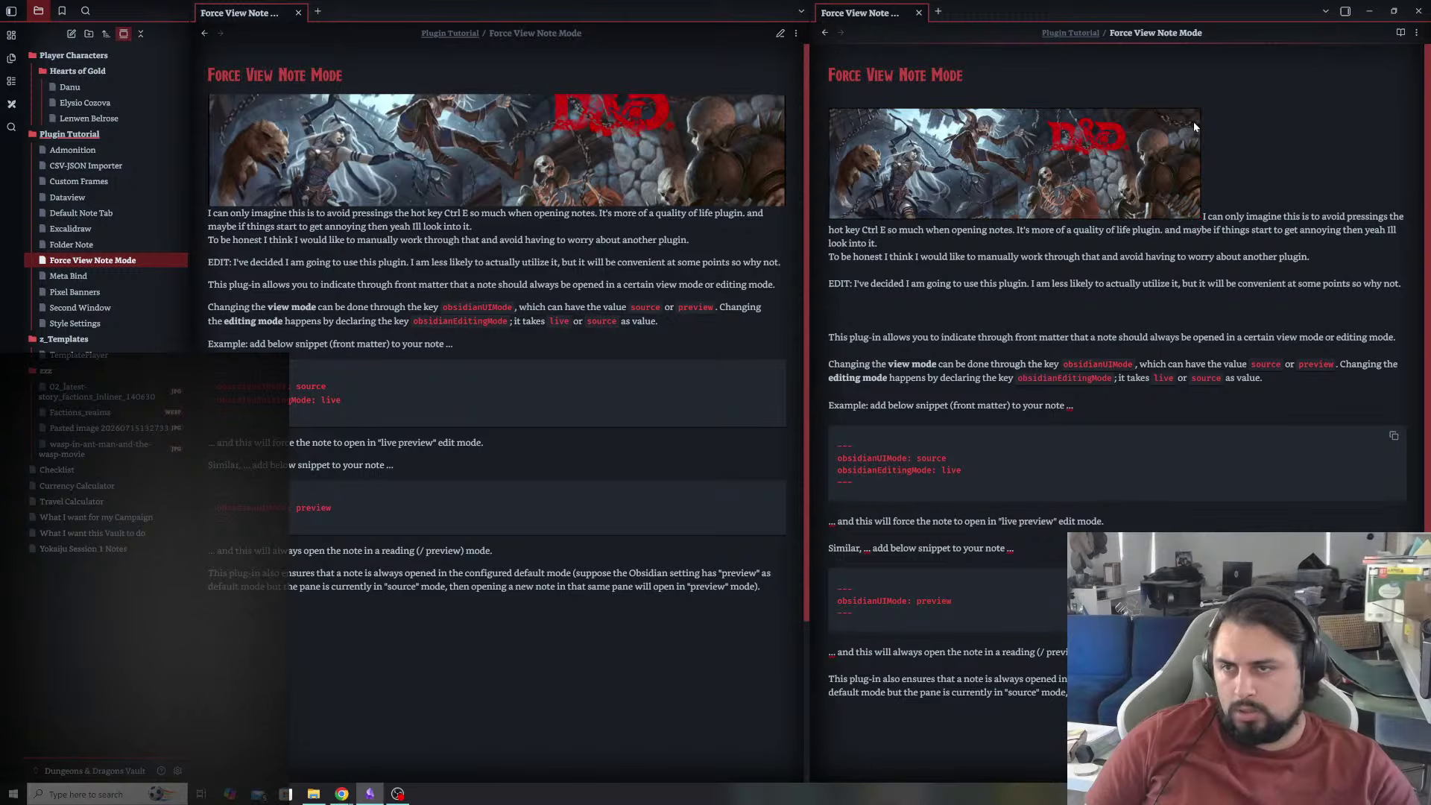
- Try adding "P+L" after "banner" in the pasted image embed in the second pane, and remove that addition
click(1403, 216)
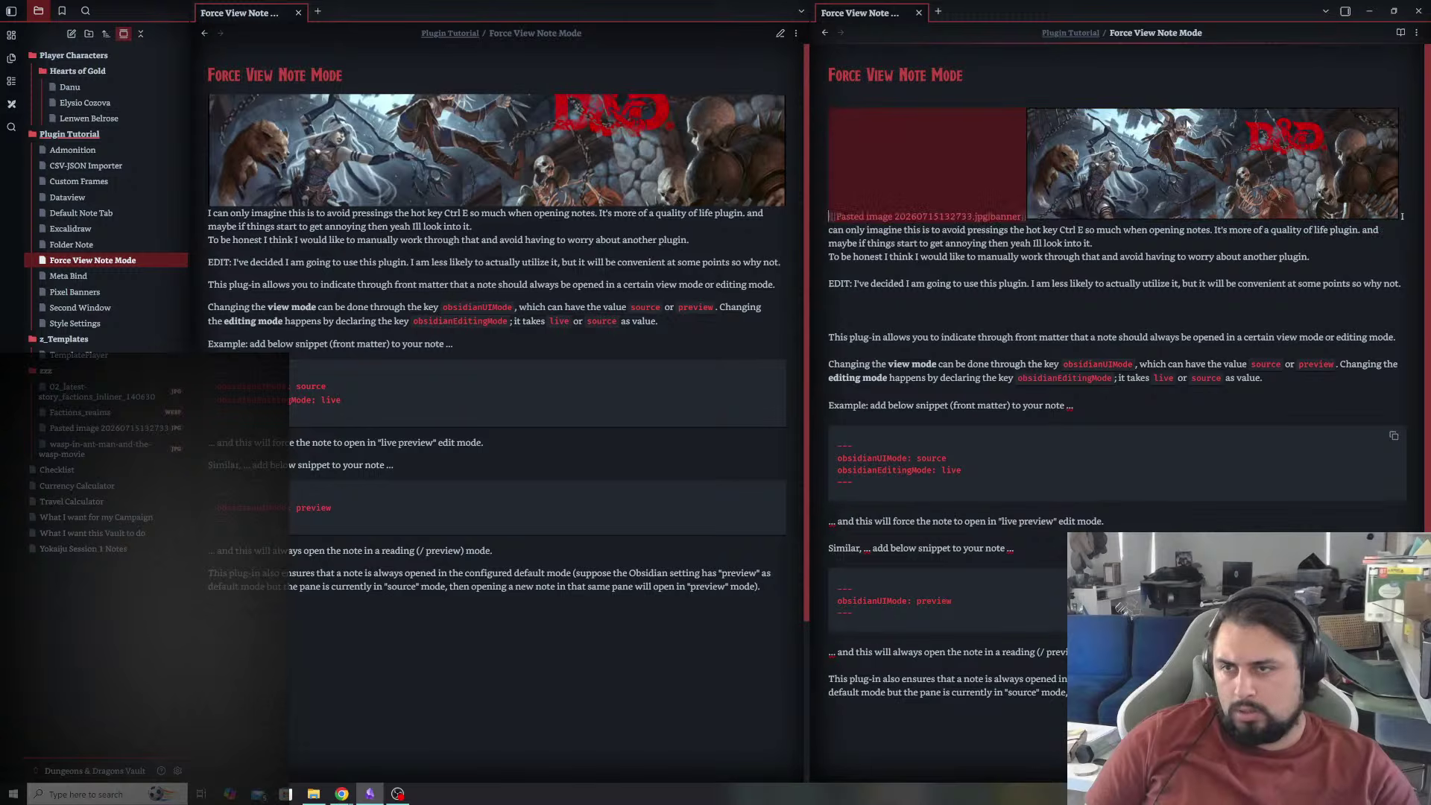
key(Down)
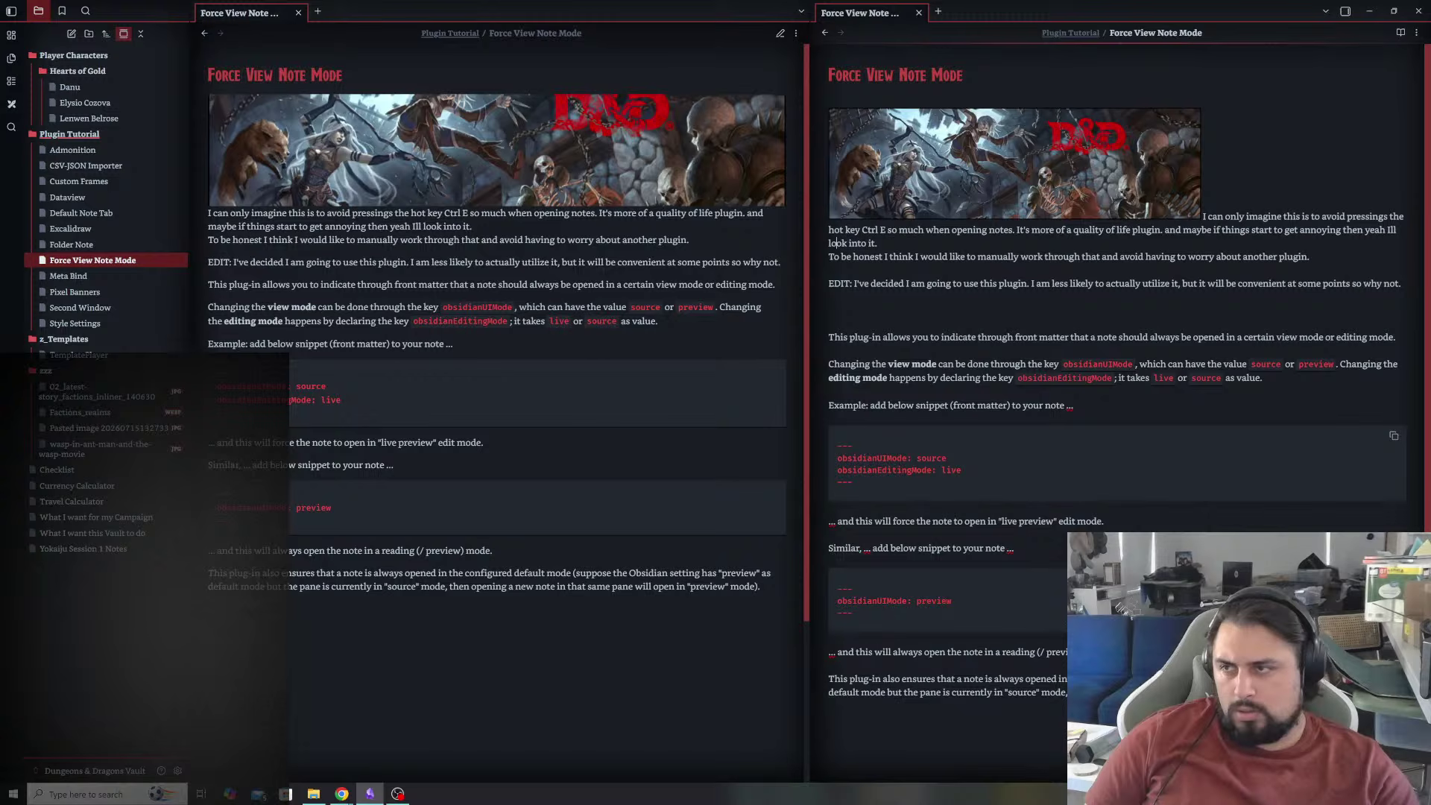
click(1190, 122)
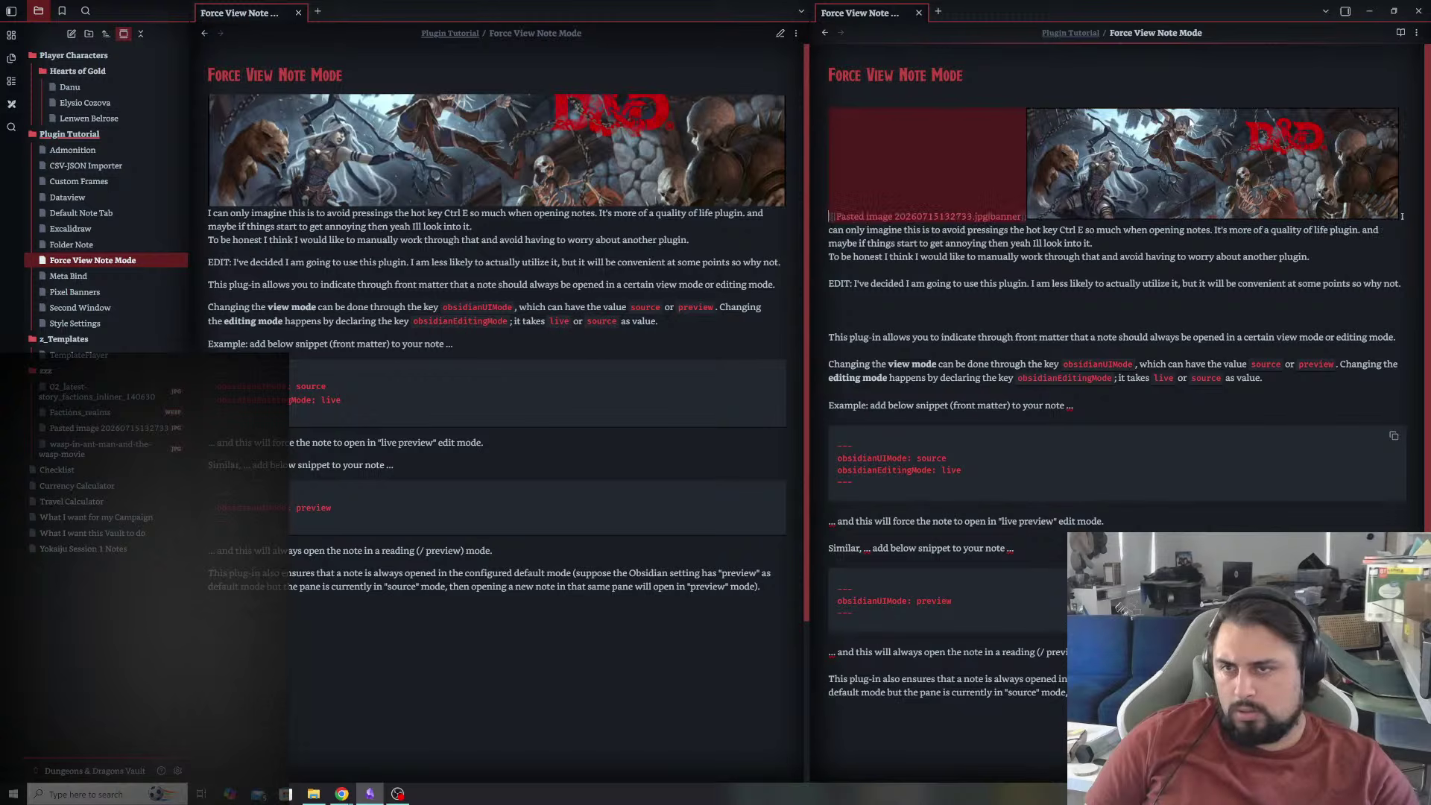
key(End)
key(Left)
key(Left)
key(Left)
key(Left)
key(Left)
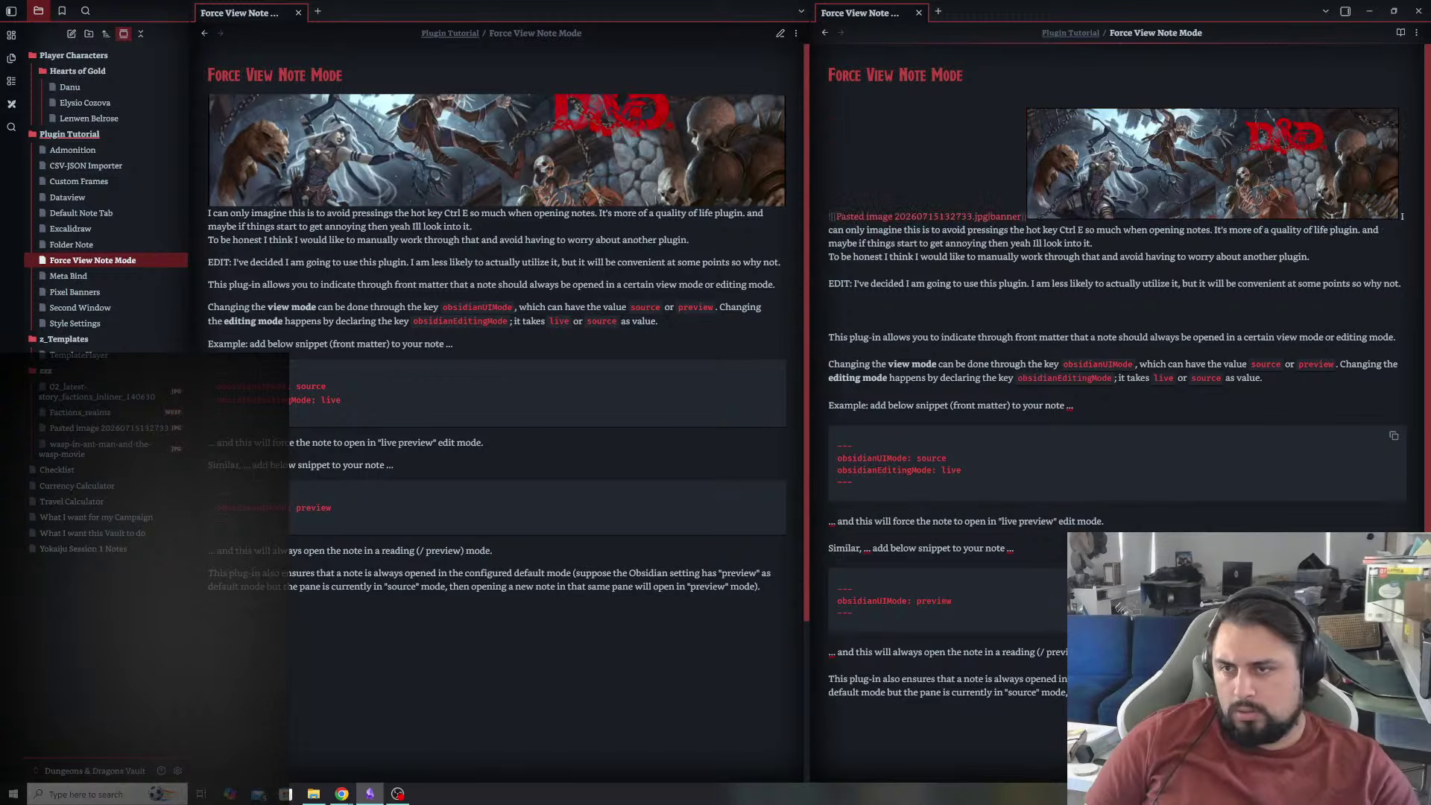
click(1025, 216)
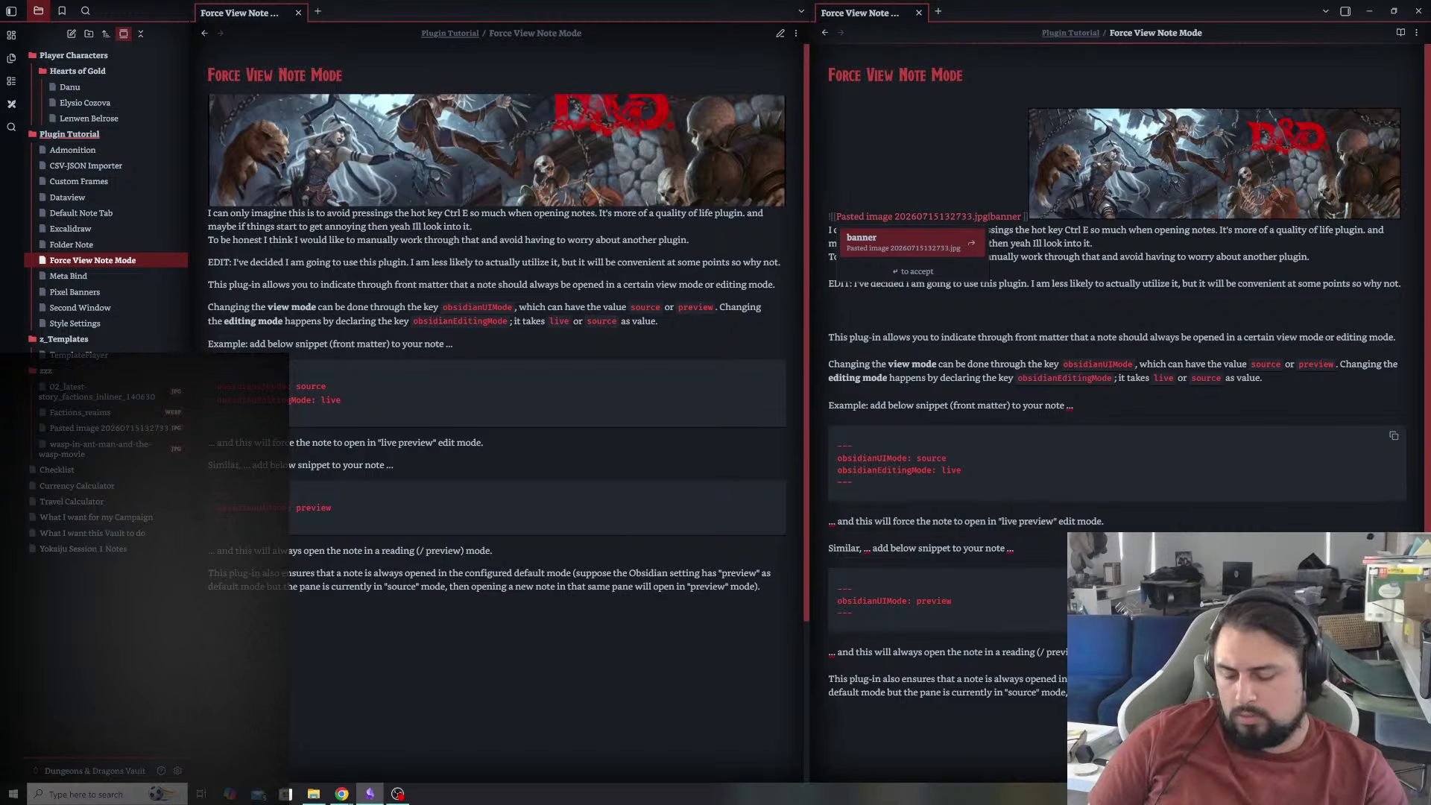
text(P+L)
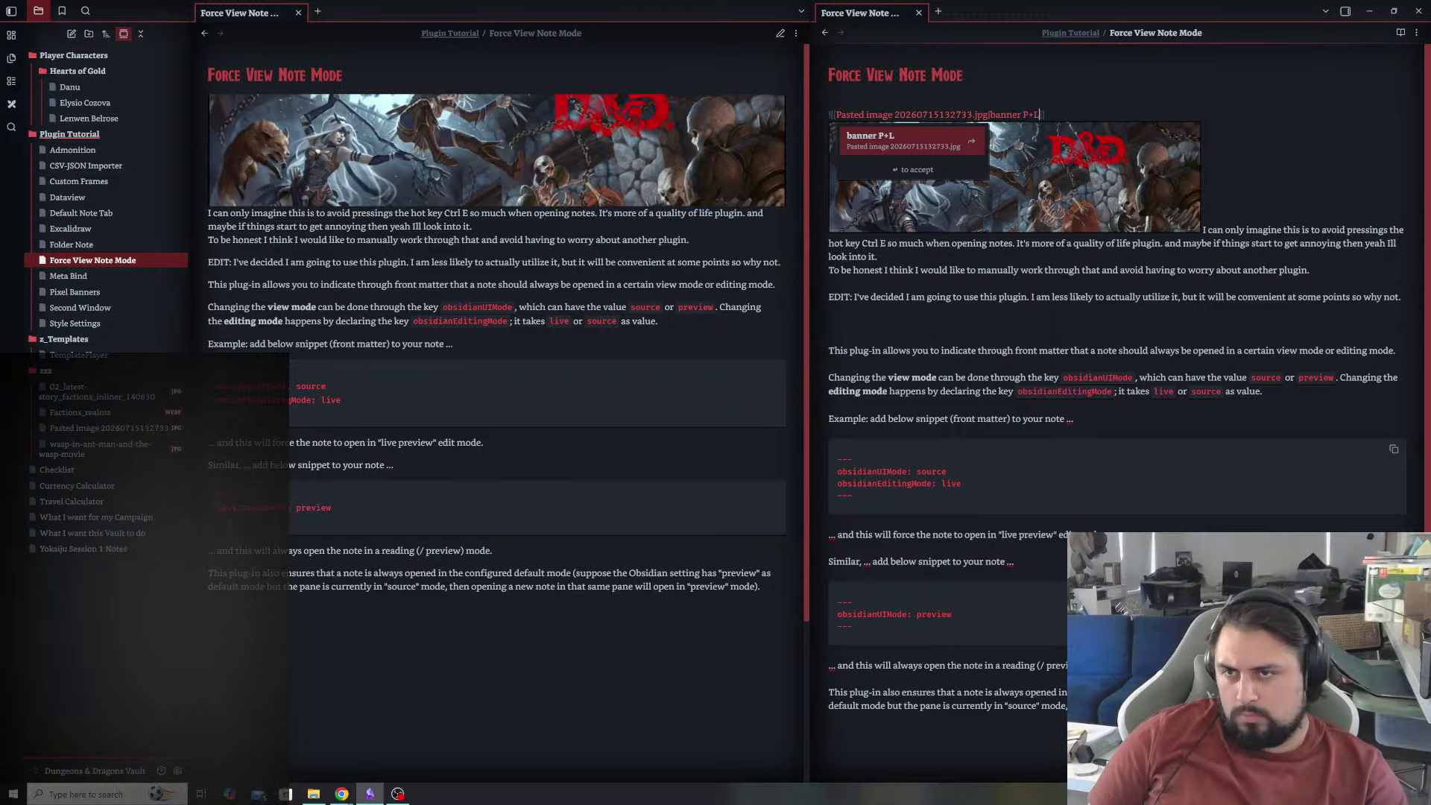
key(BackSpace)
key(BackSpace)
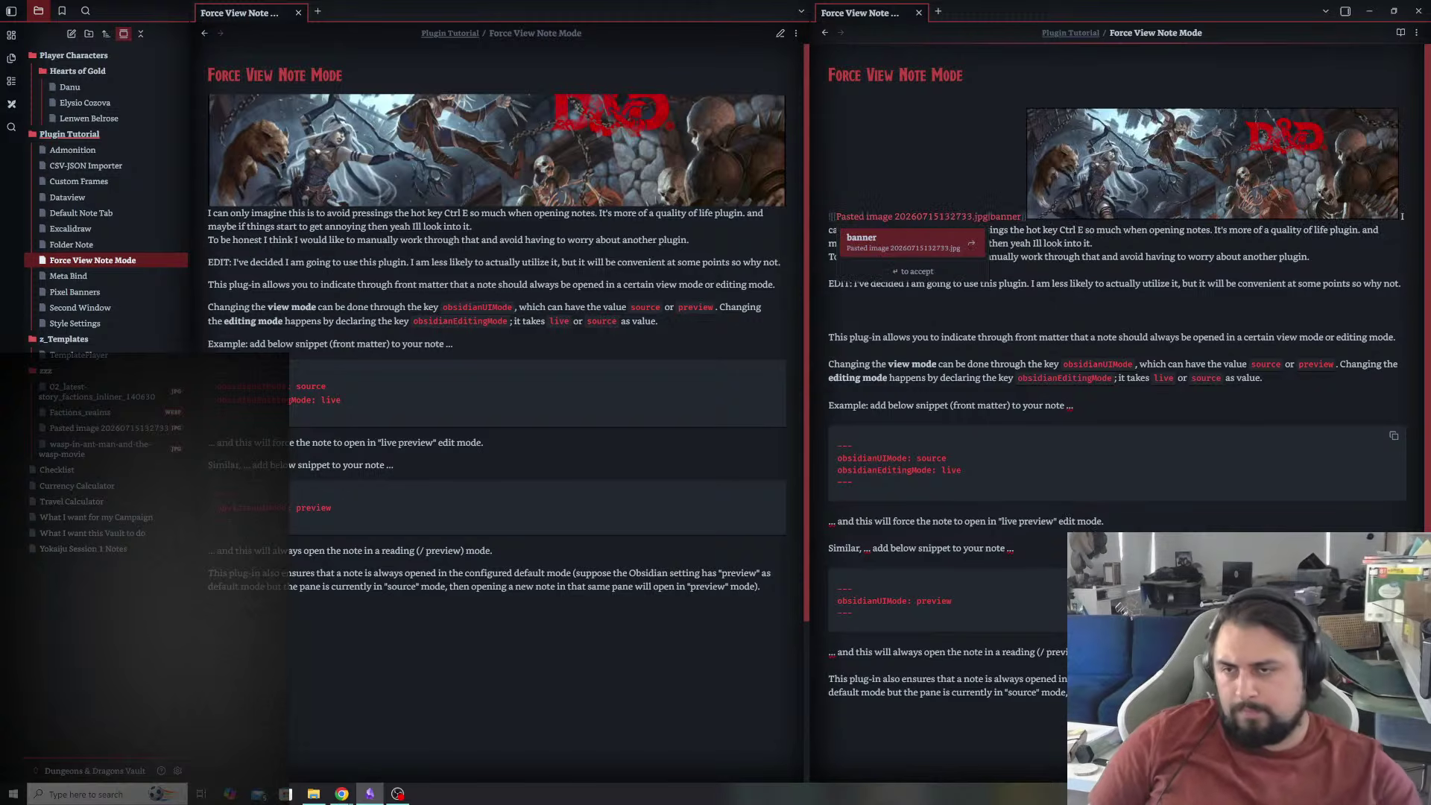
key(Escape)
key(Down)
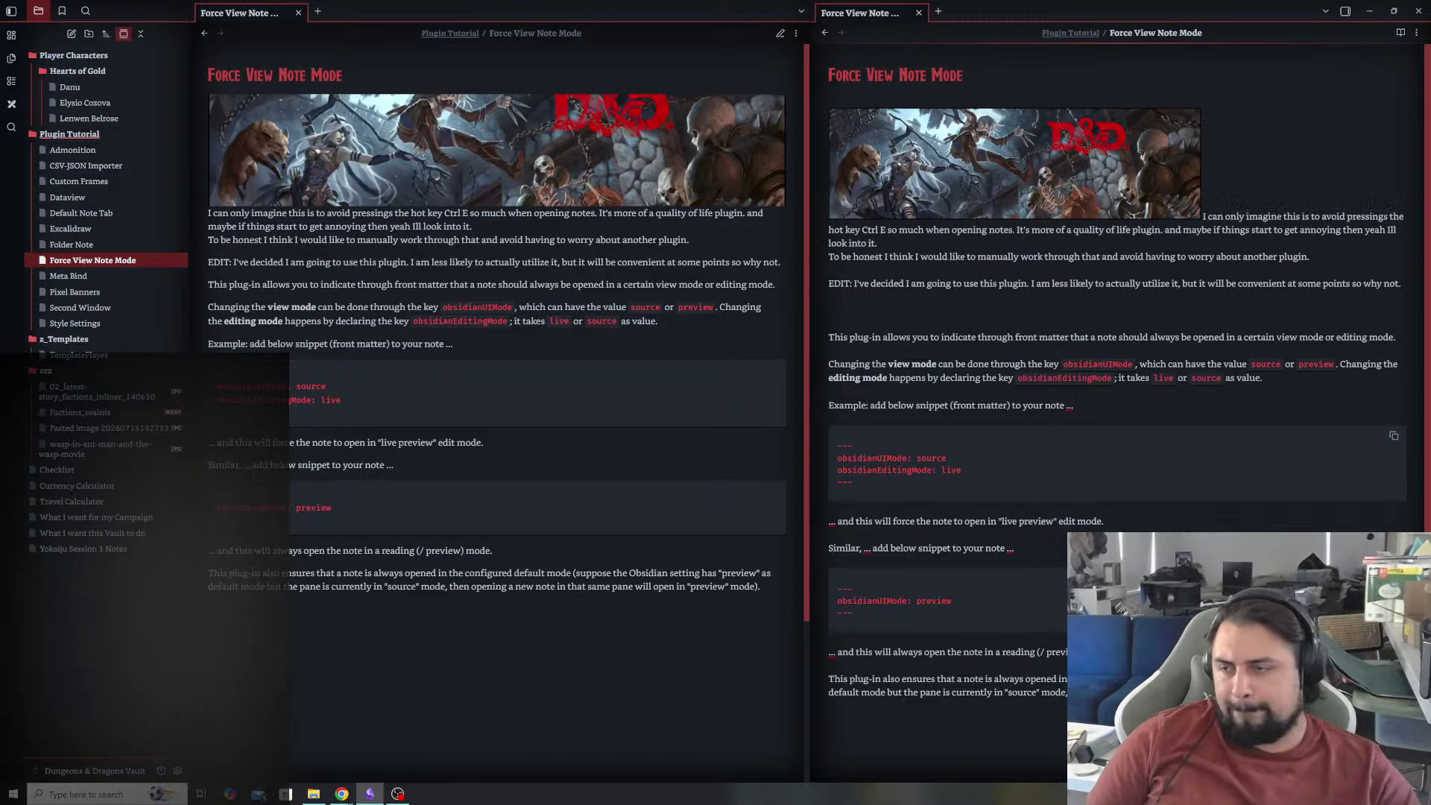
- Switch the second pane's note back to reading view, close that pane, and restore the window to its half-screen size
click(959, 283)
text(E)
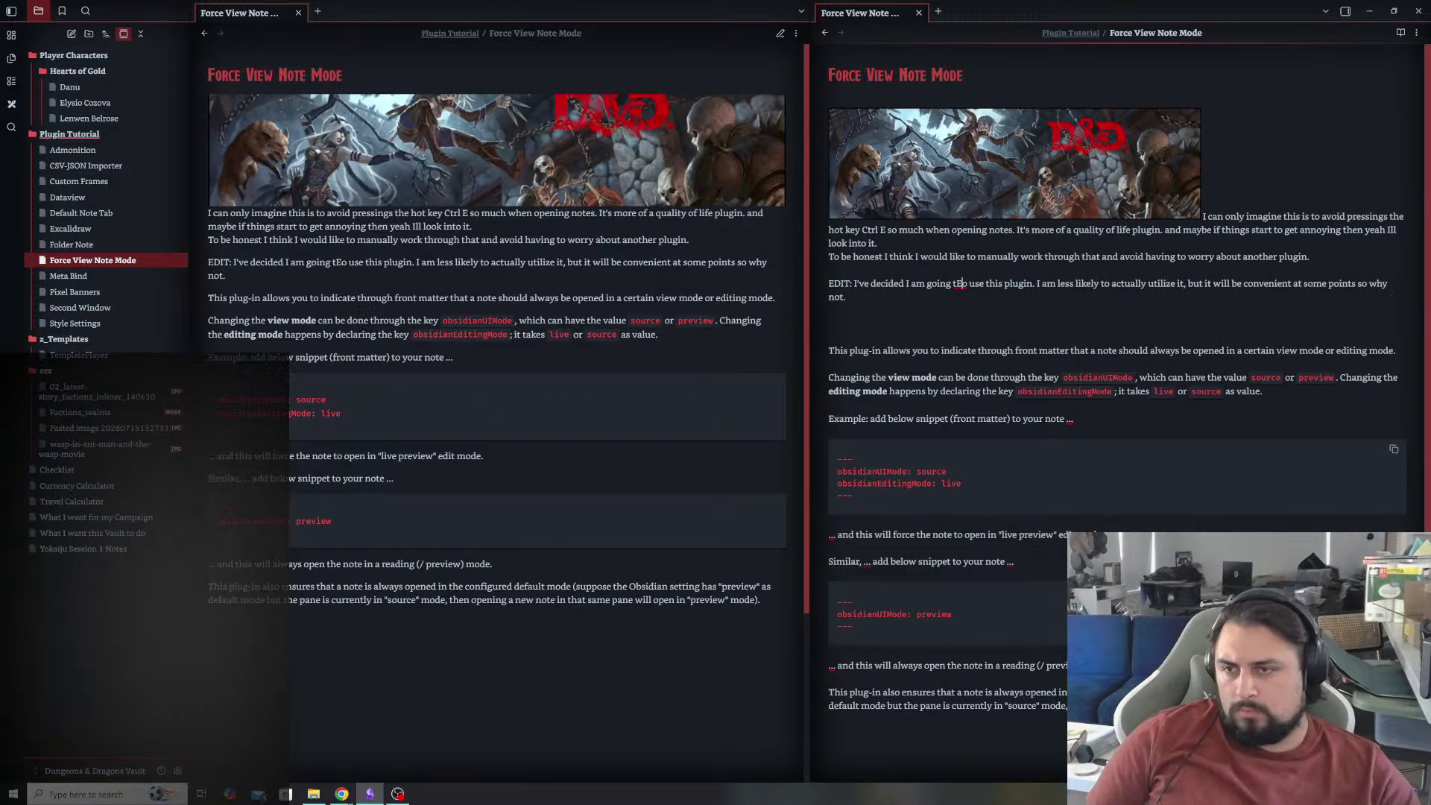
key(BackSpace)
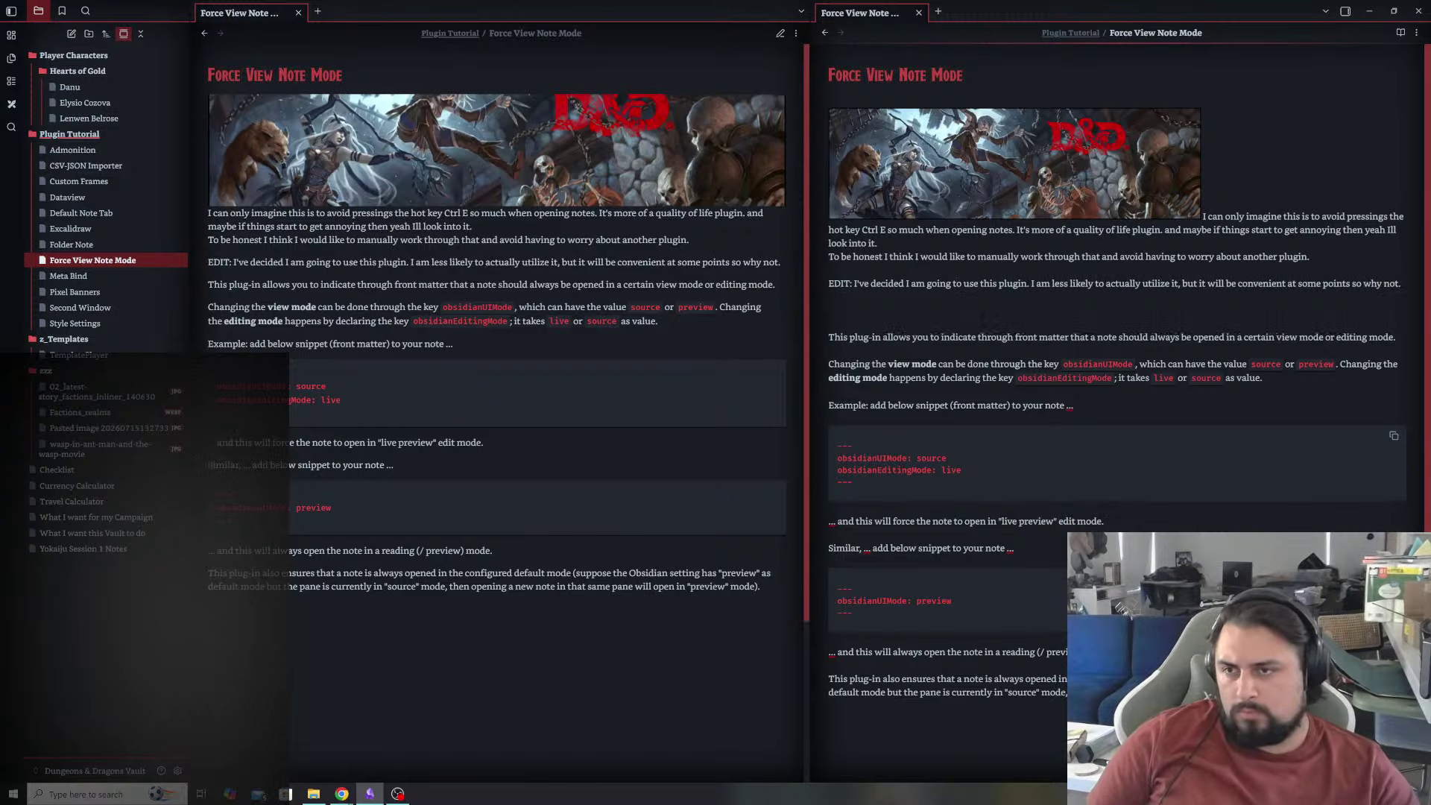
key(ctrl+e)
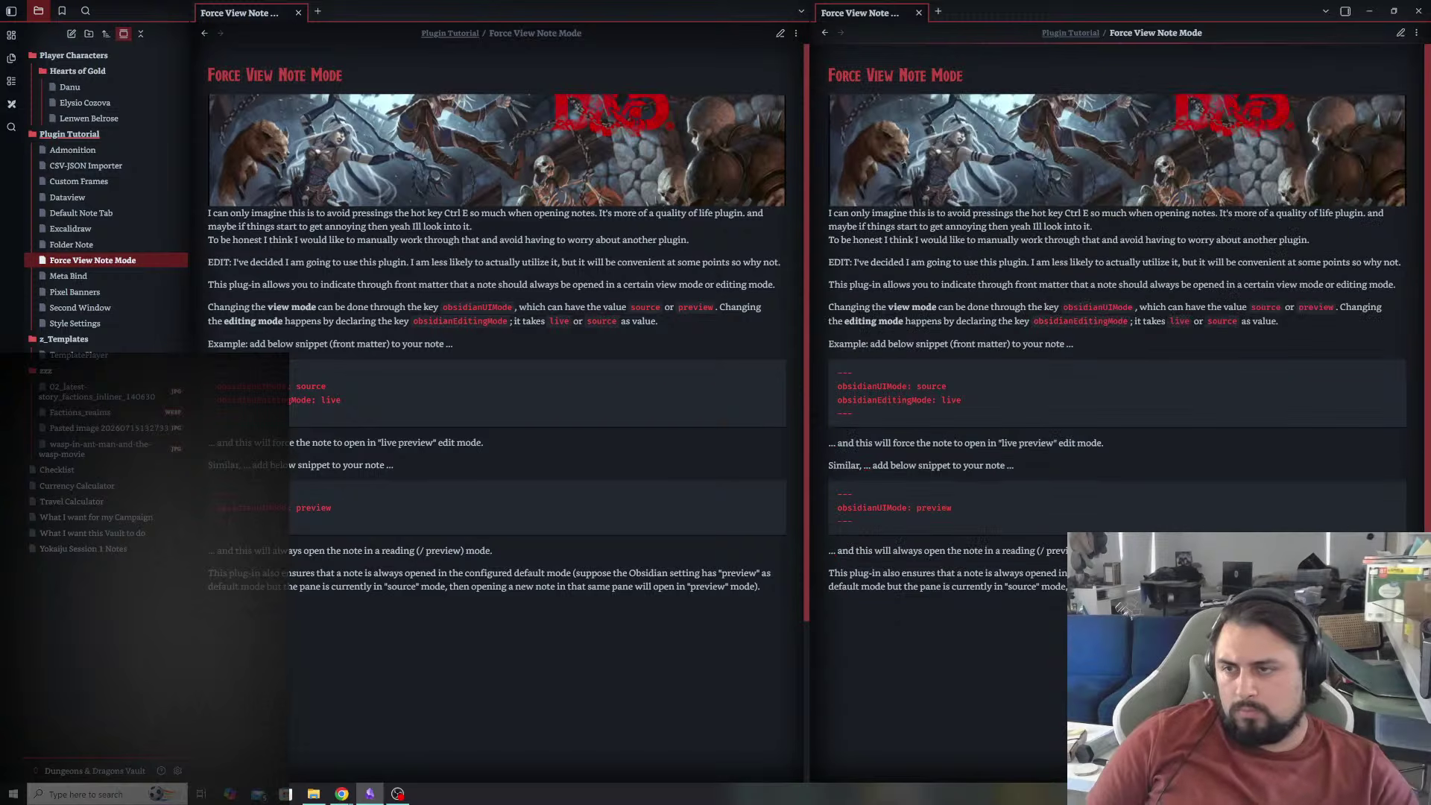
click(920, 14)
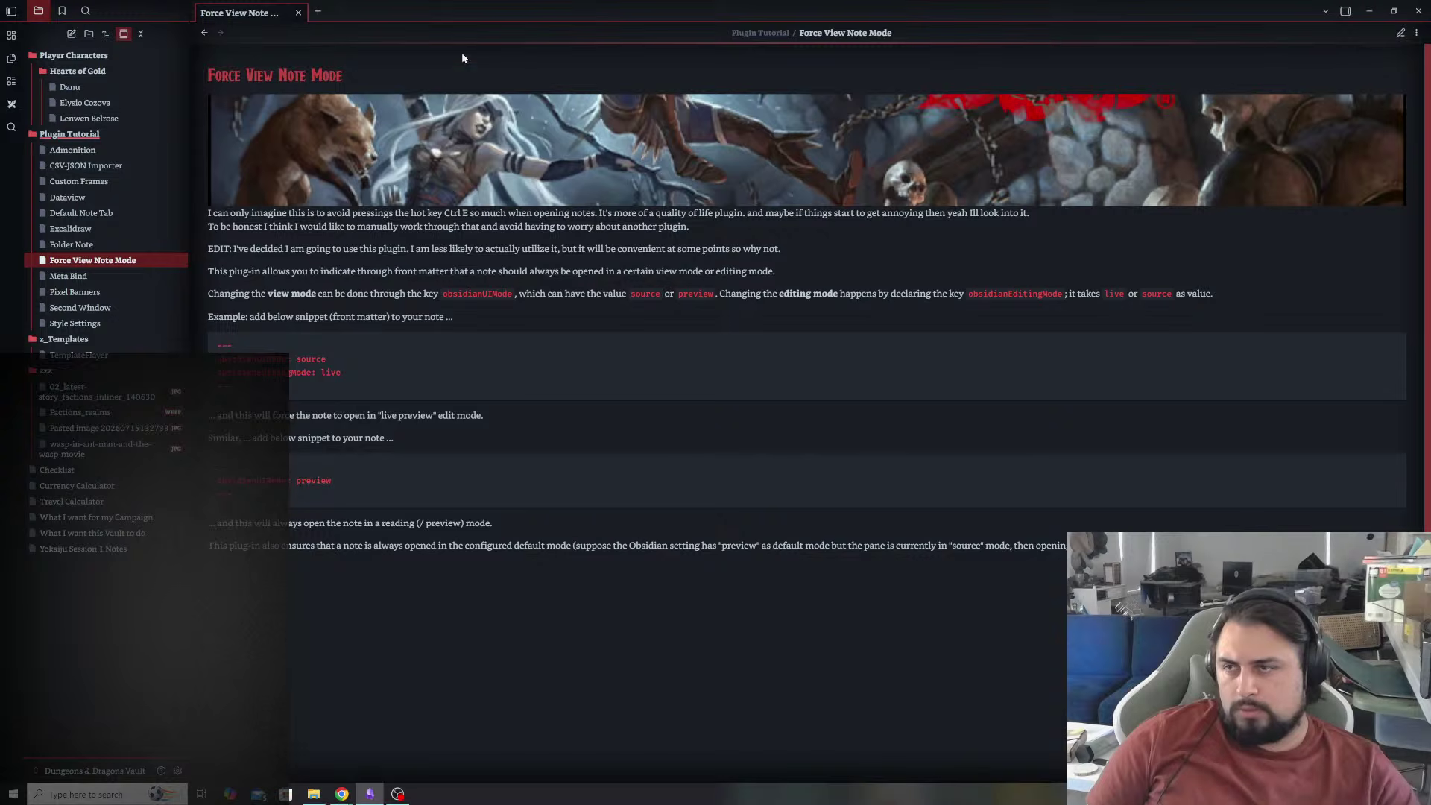
double_click(548, 13)
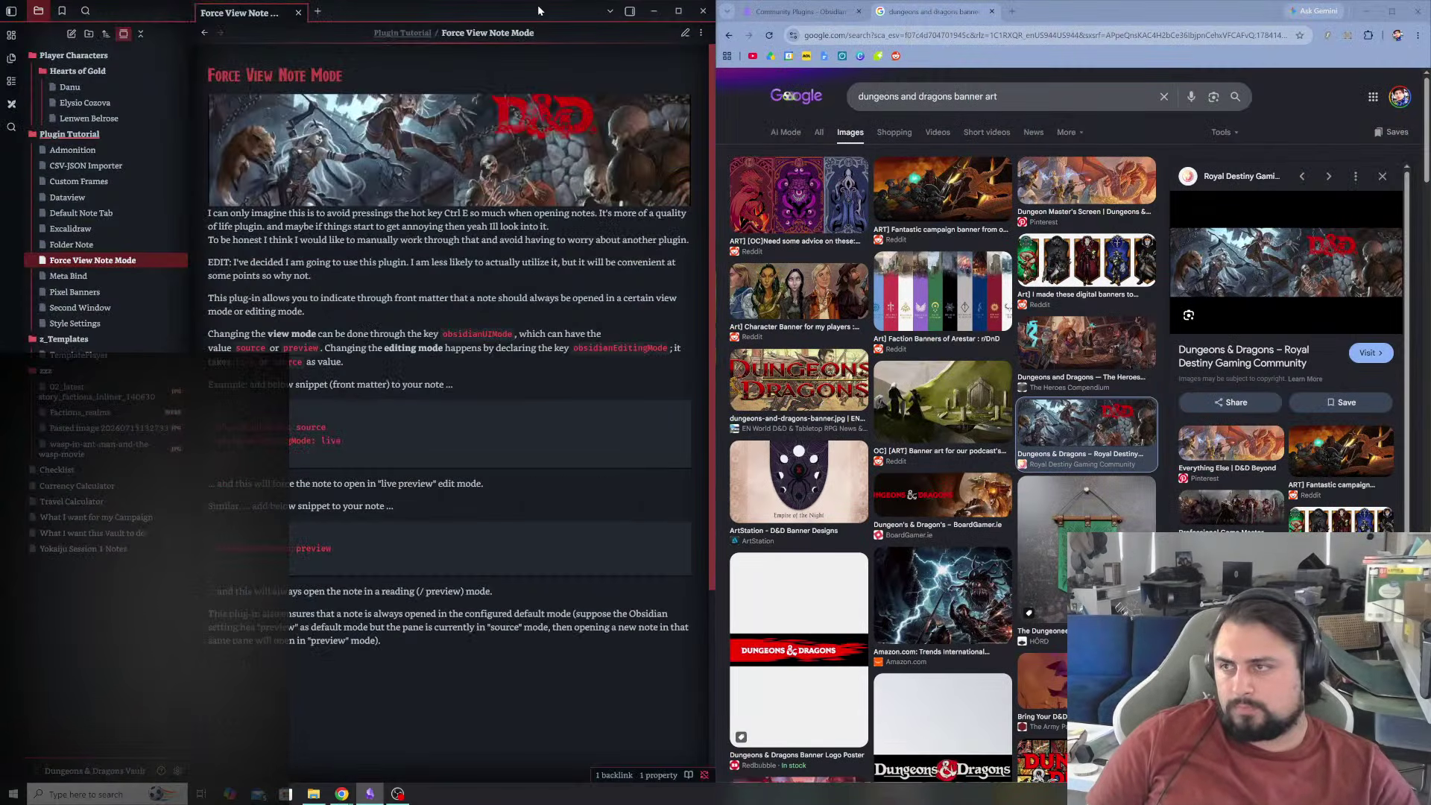
- In the Plugin Tutorial note, remove the "(Not Using)" label after the Force View Note Mode entry
click(74, 134)
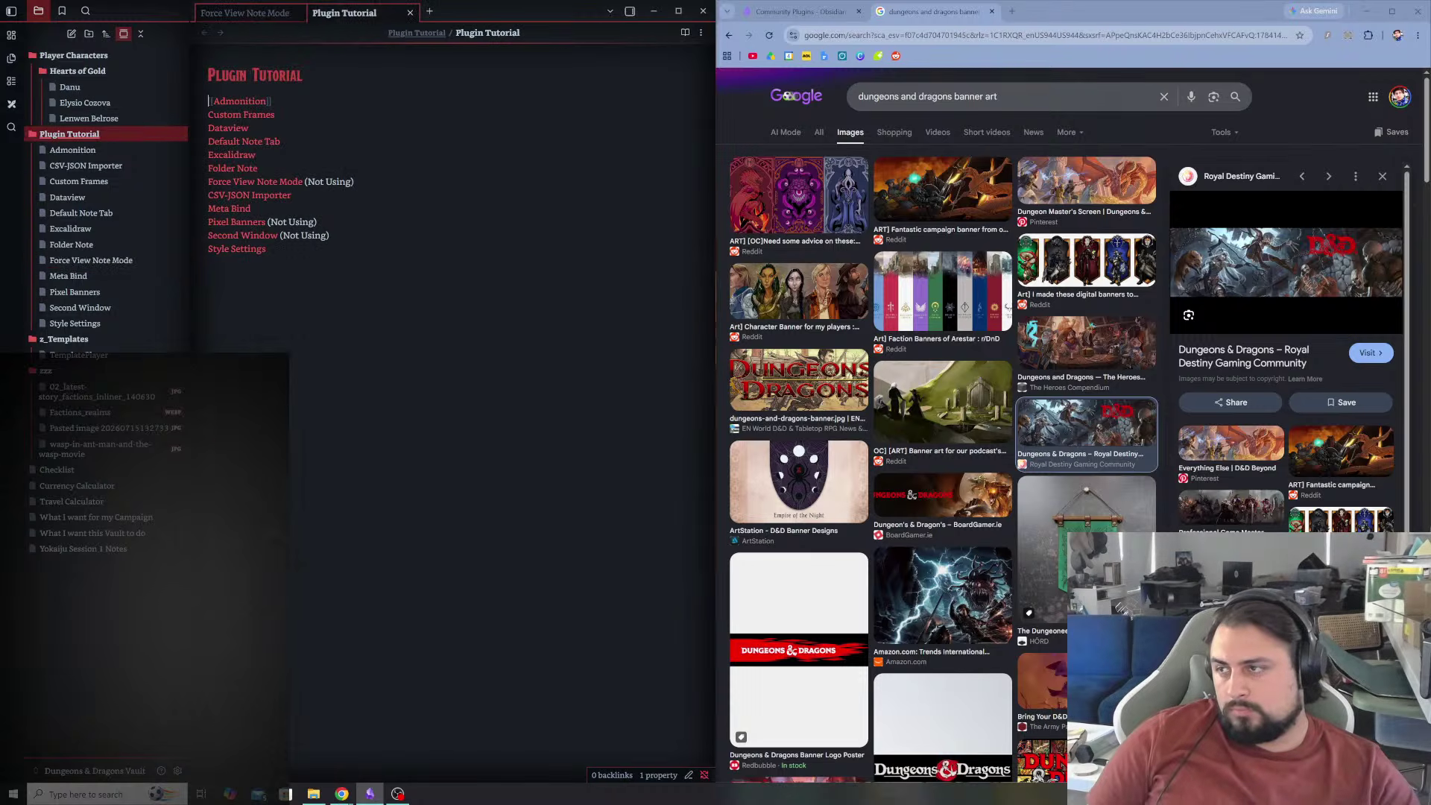
click(354, 182)
key(BackSpace)
key(BackSpace)
key(BackSpace)
key(BackSpace)
key(BackSpace)
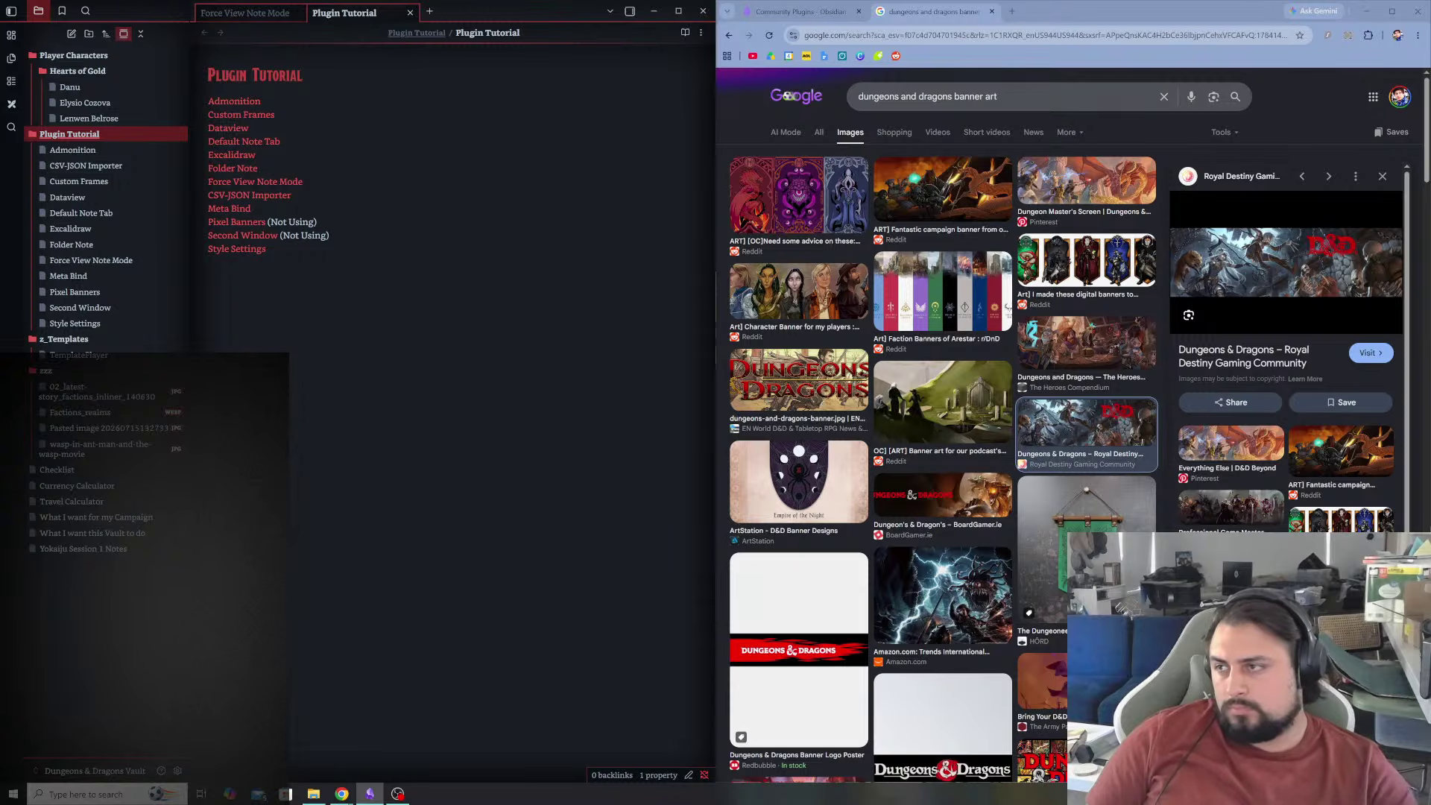
- Open the Pixel Banners note from the Plugin Tutorial list and toggle it between editing and reading view
key(Down)
key(Down)
key(Down)
key(End)
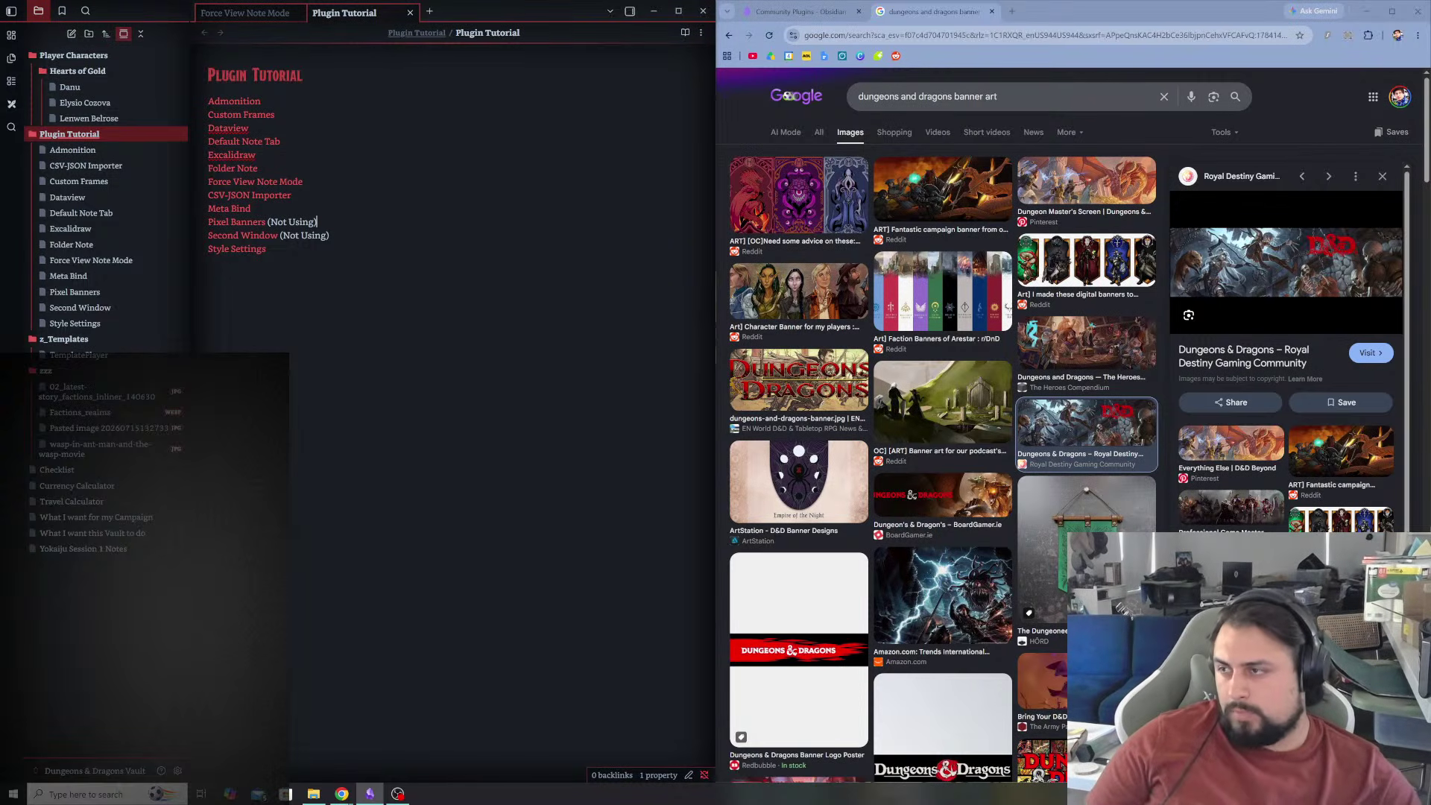
click(254, 223)
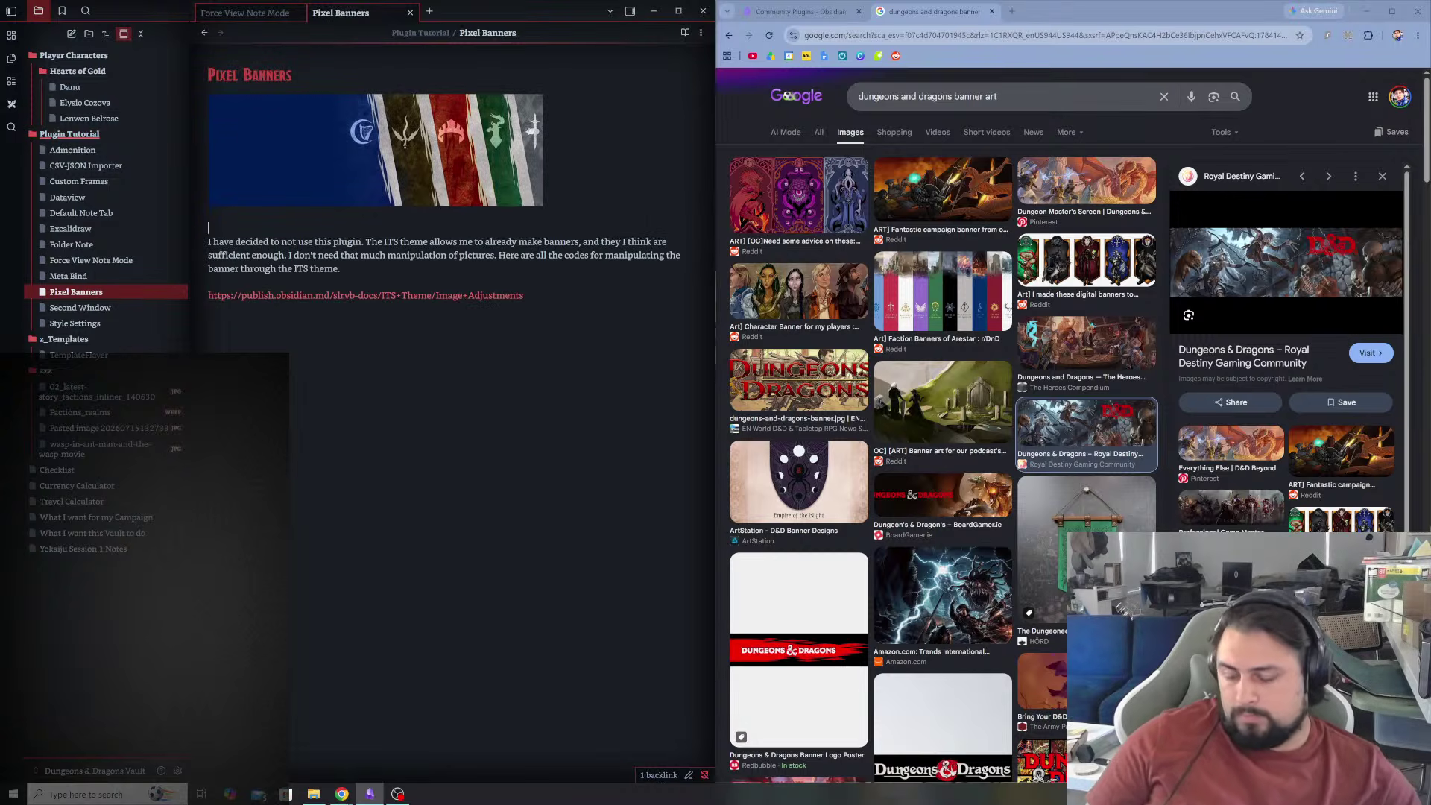
key(ctrl+e)
key(ctrl+e)
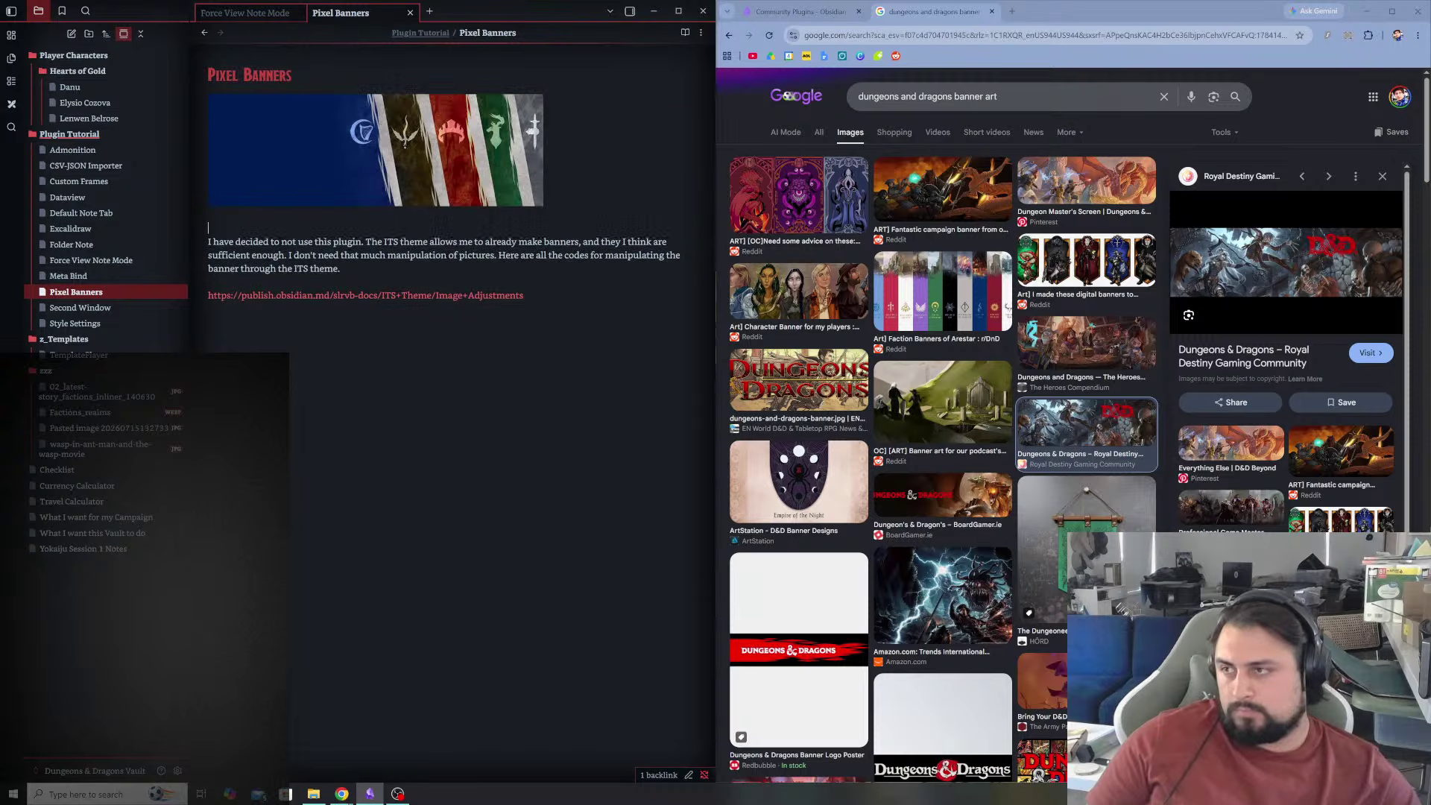
- In the browser, close the image search tab and open the YouTube tutorial linked under Pixel Banners on the Community Plugins page
click(992, 11)
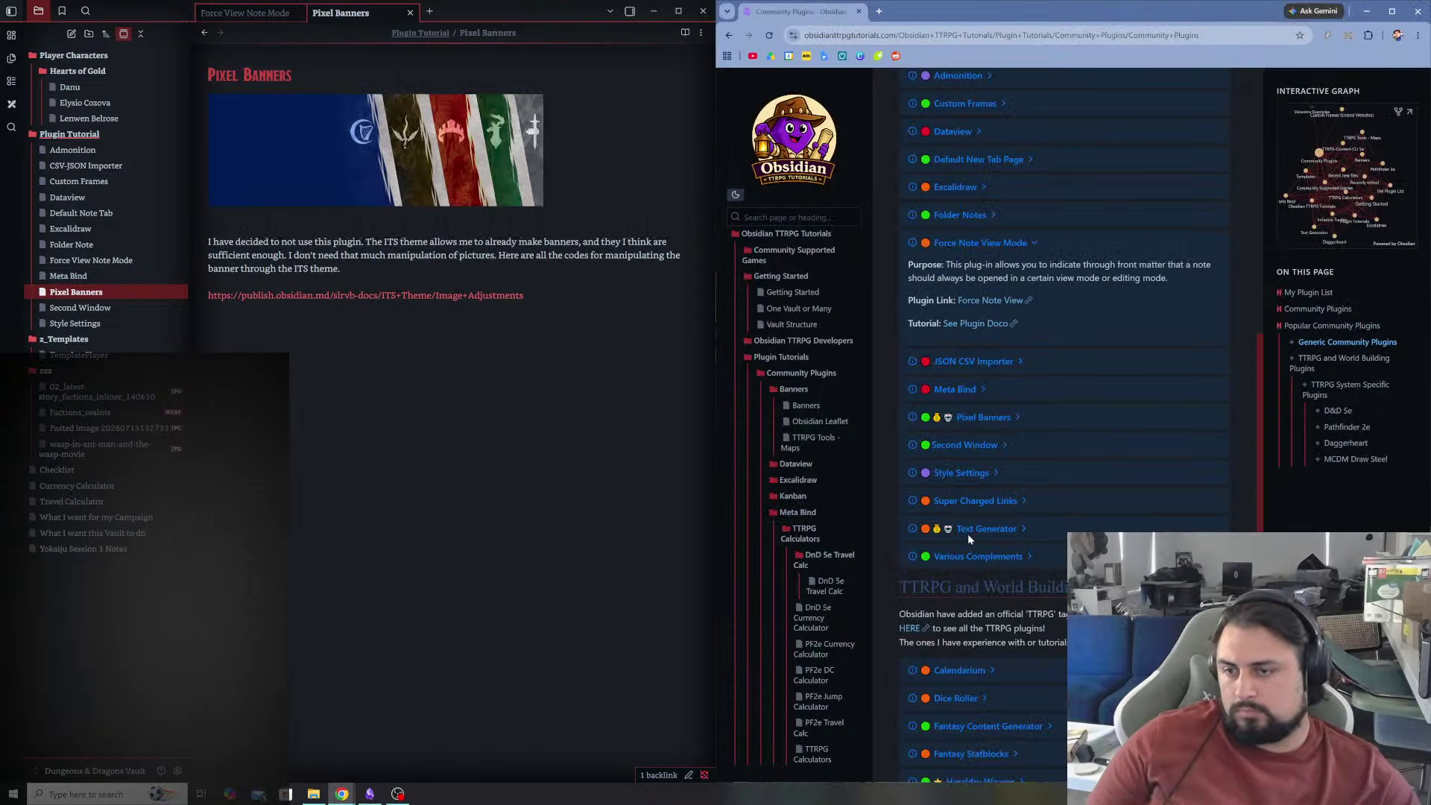
click(973, 419)
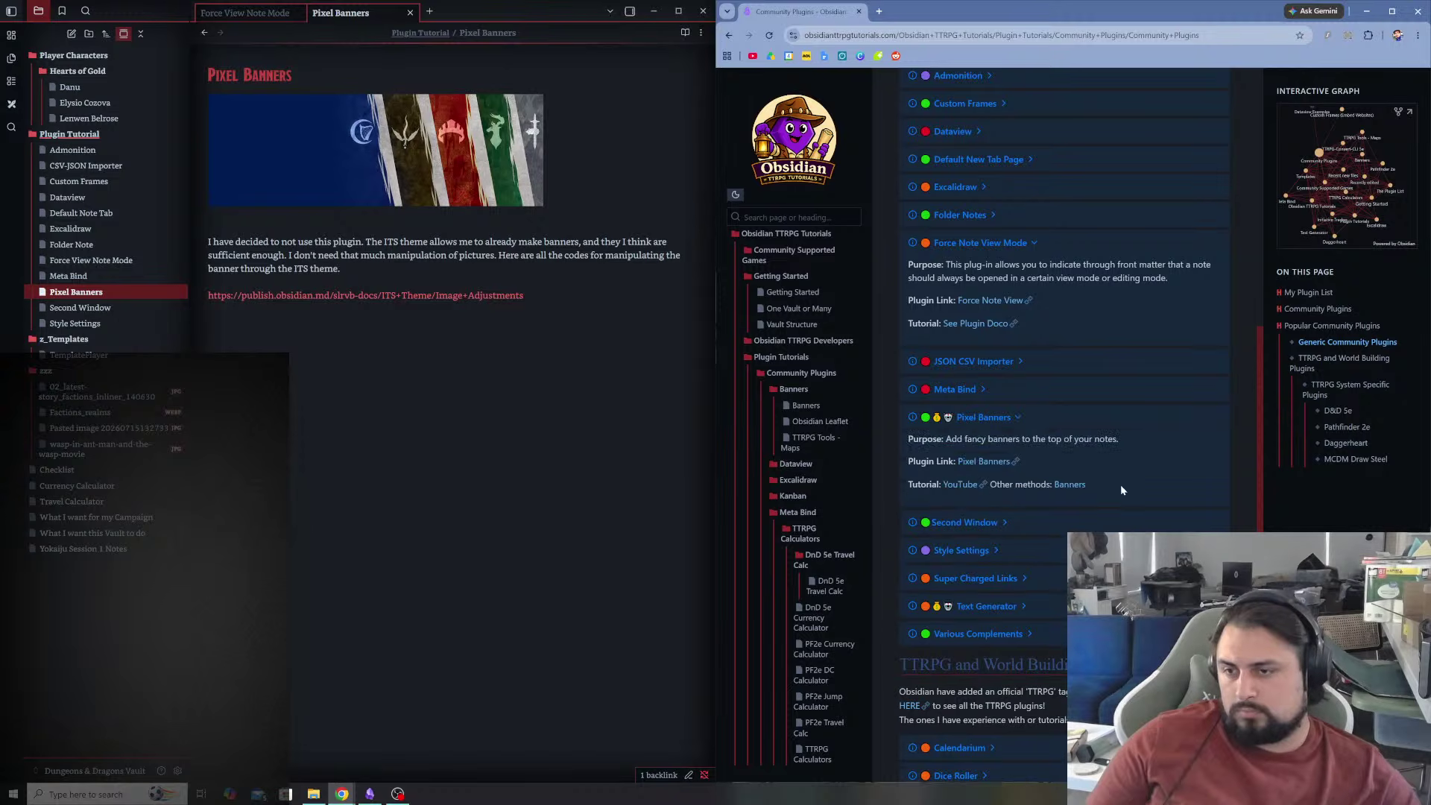
click(960, 486)
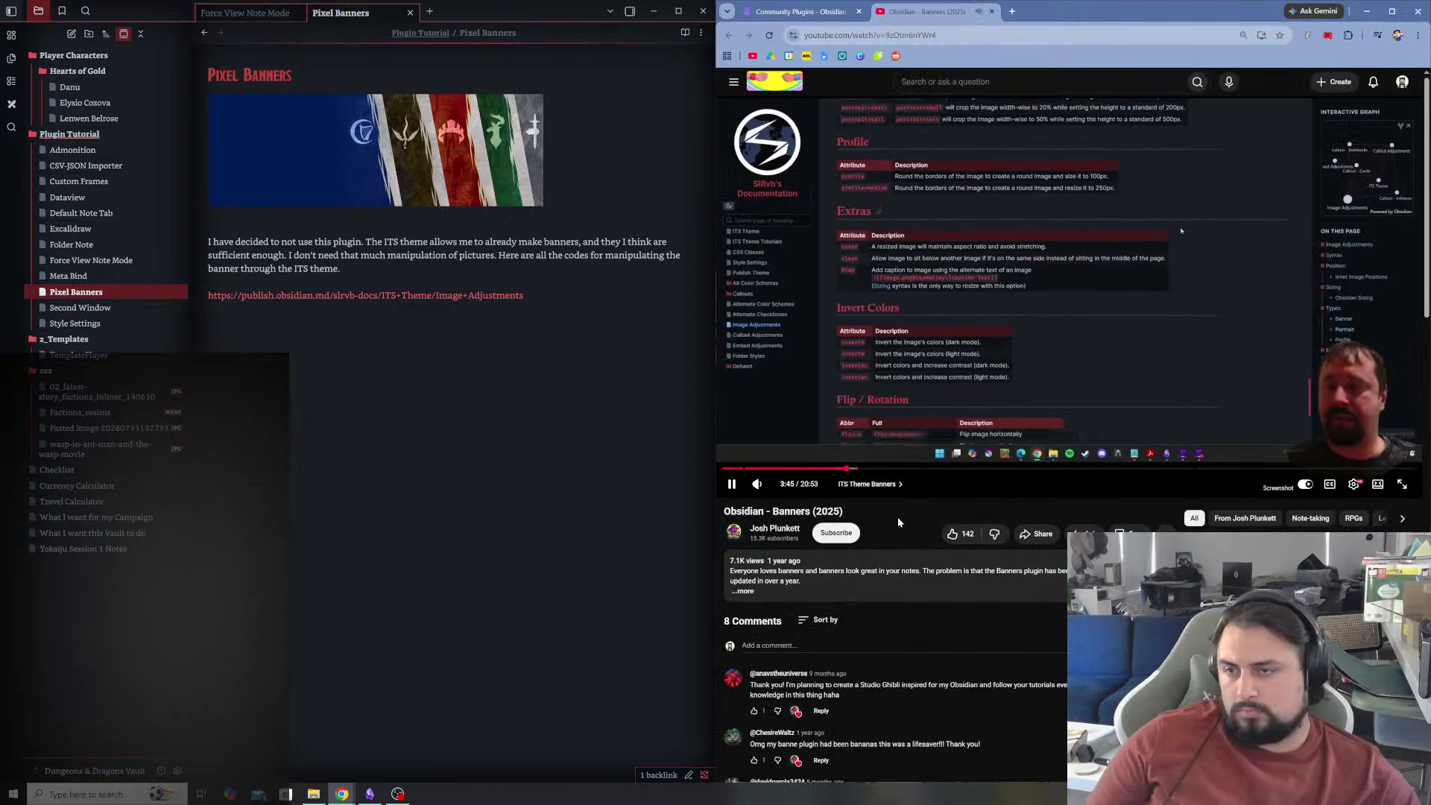
- Skip ahead through the ITS Theme Banners chapter of the "Obsidian - Banners (2025)" video toward the Pixel Banner demonstration
key(Right)
key(Right)
key(Right)
key(Right)
key(Right)
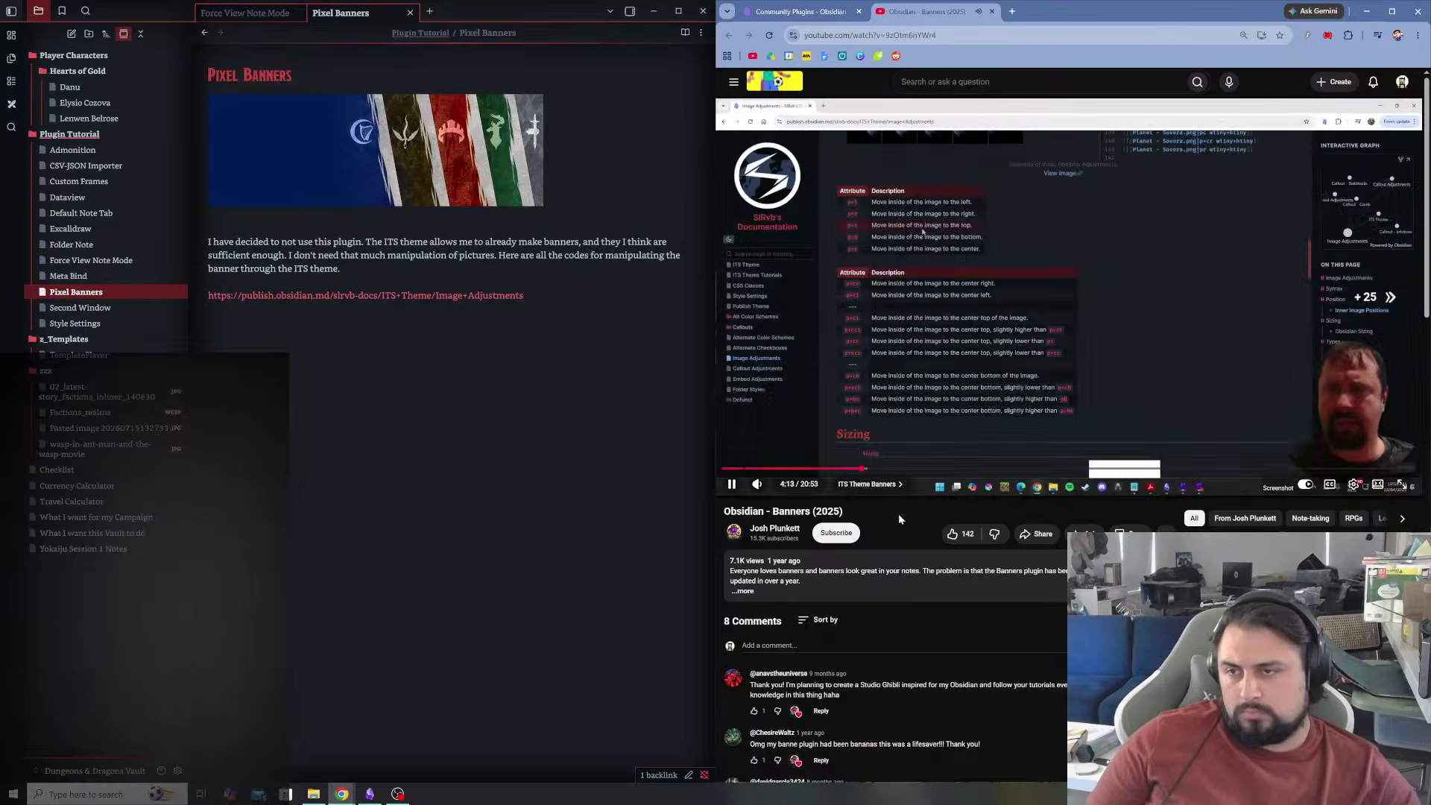
key(Right)
key(Right)
key(Right)
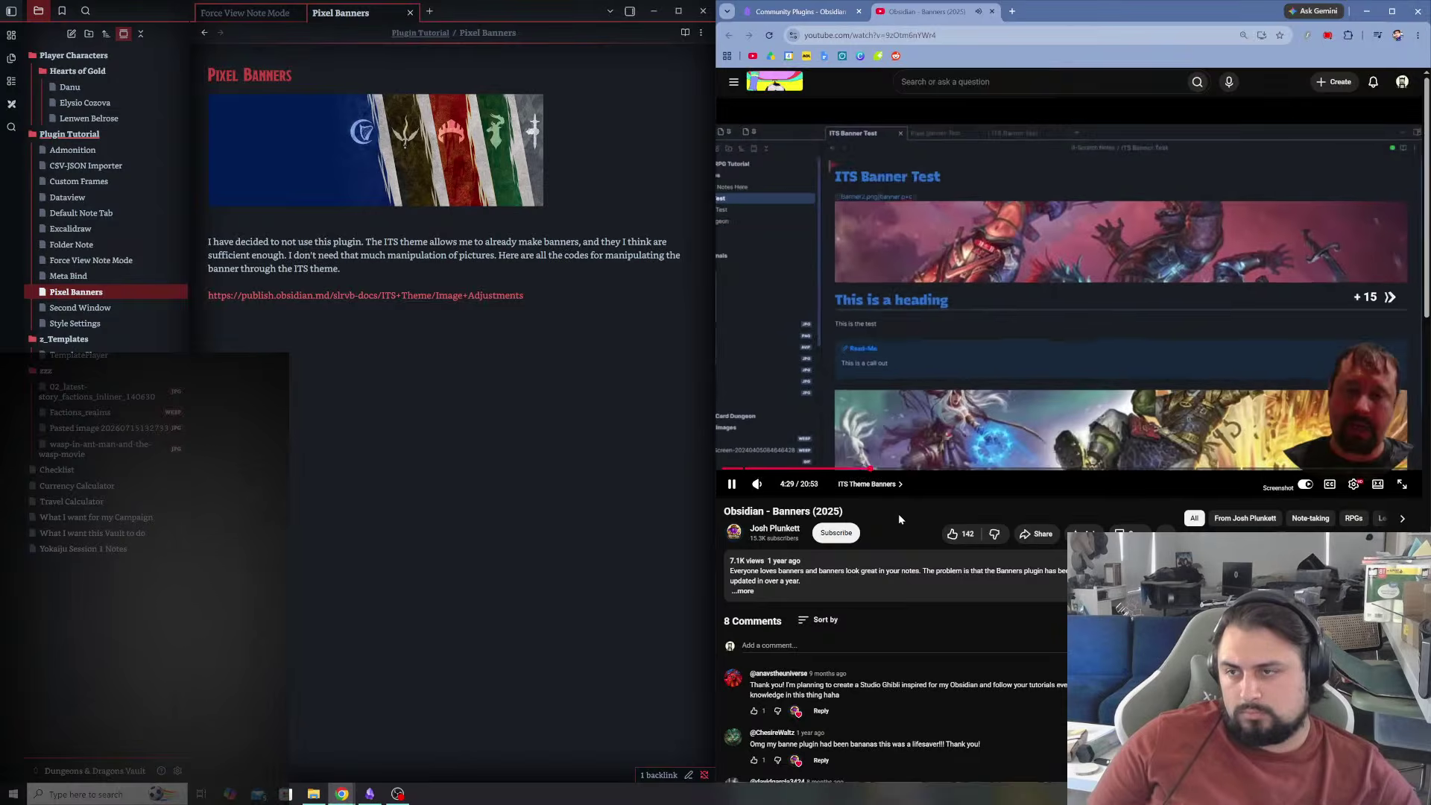
key(Right)
key(Right)
key(Right)
key(Right)
key(Right)
key(Right)
key(Right)
key(Right)
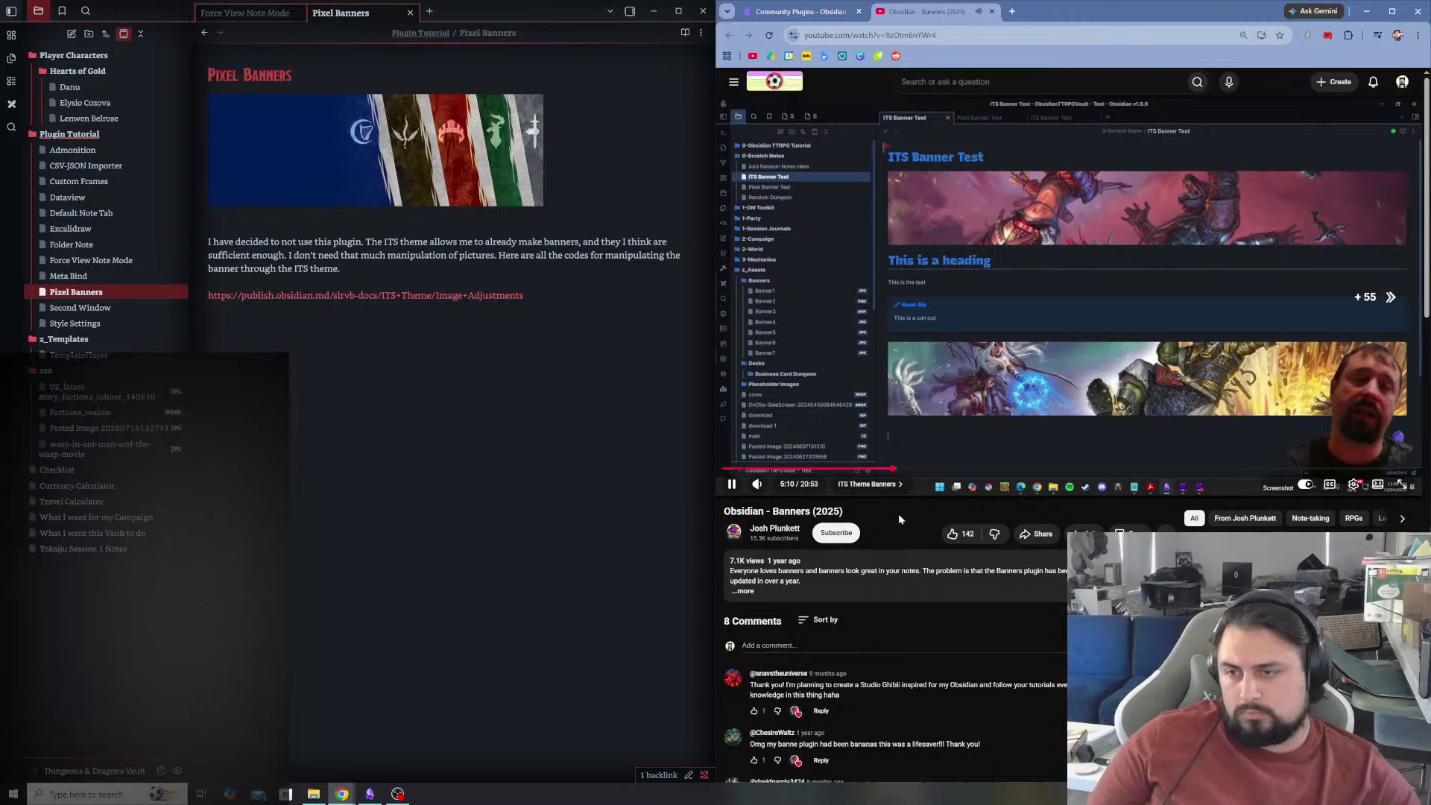
key(Right)
key(Right)
key(Right)
key(Right)
key(Right)
key(Right)
key(Right)
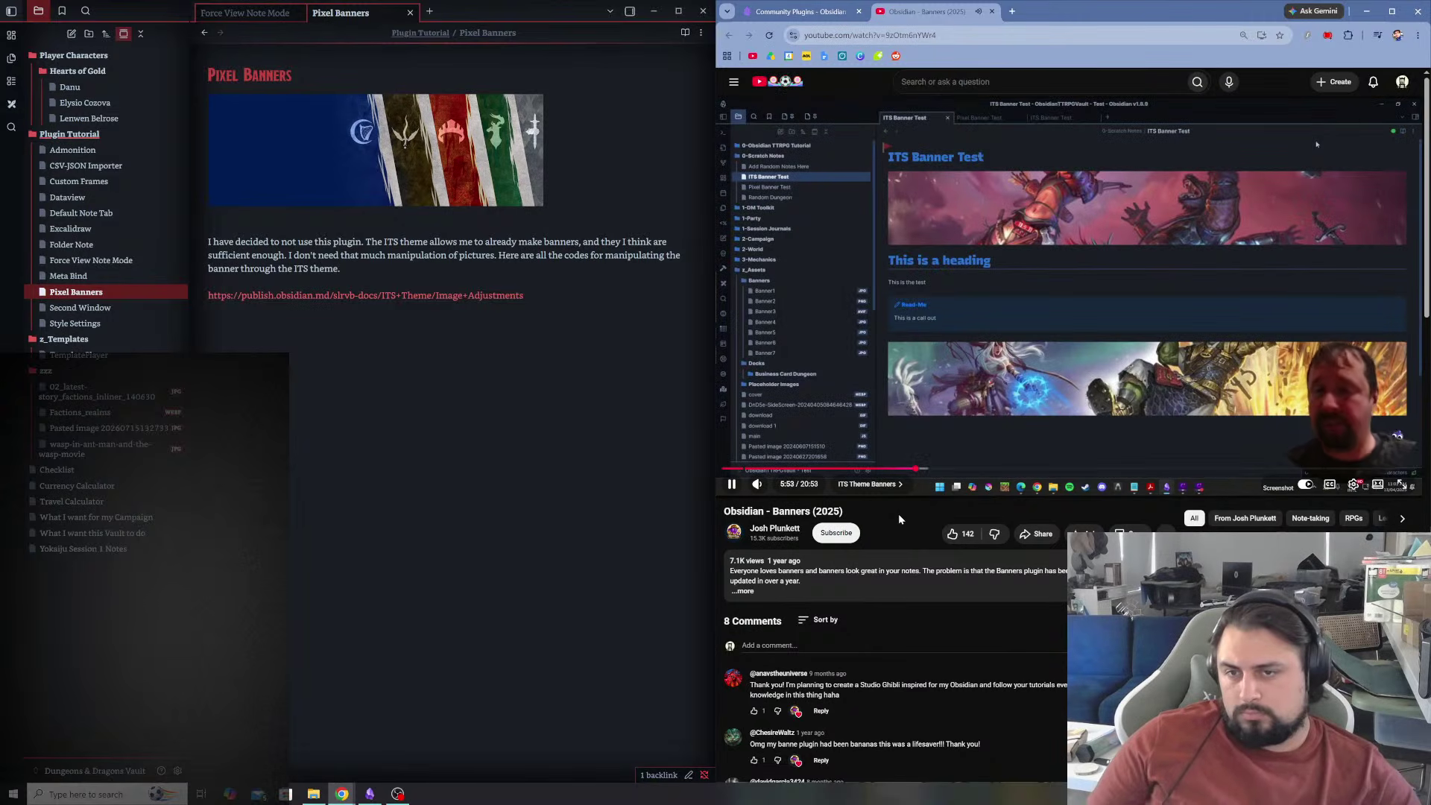
- In Obsidian's settings, look through the installed community plugins and search the plugin catalogue for "Pixel"
click(176, 771)
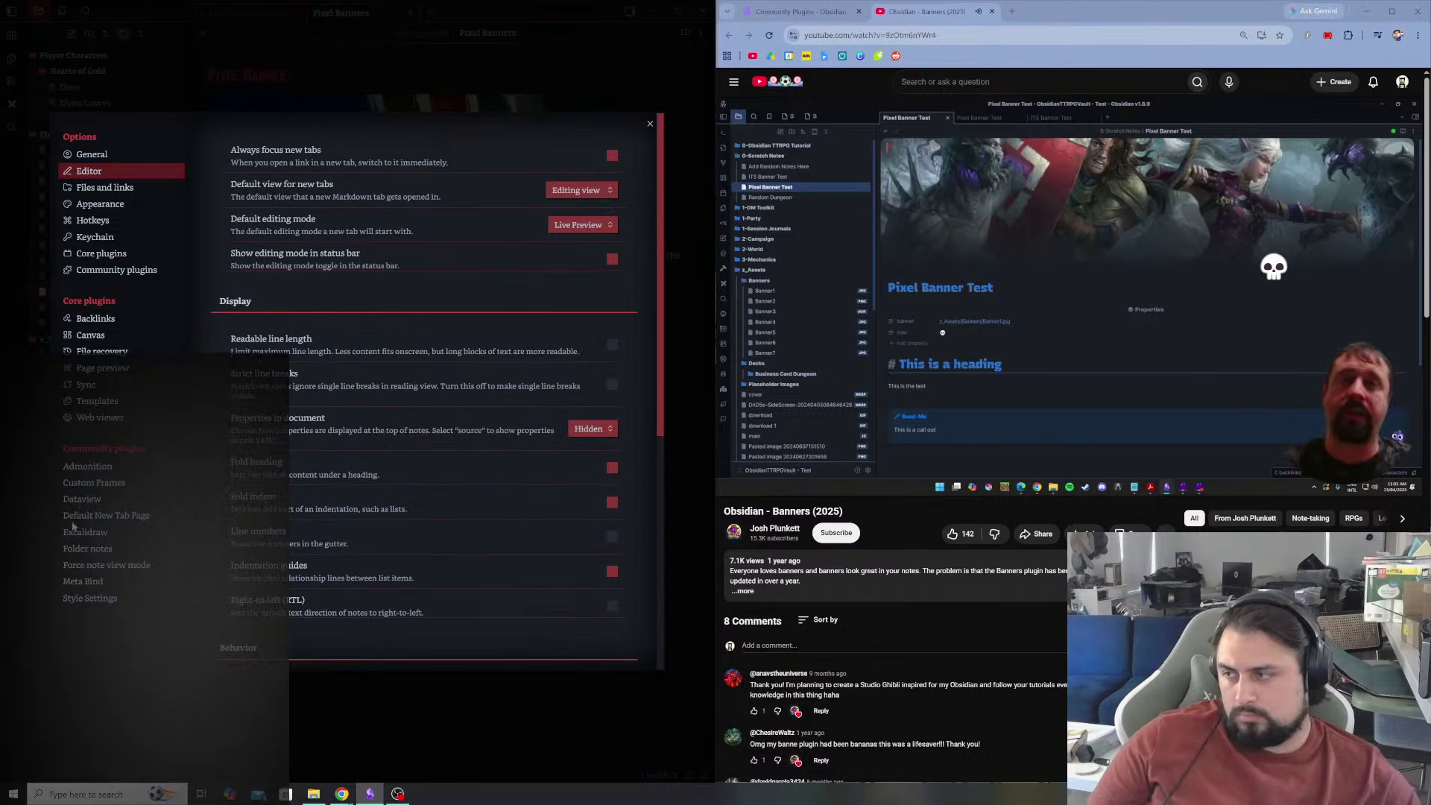
click(102, 269)
scroll(400, 396, down, 6)
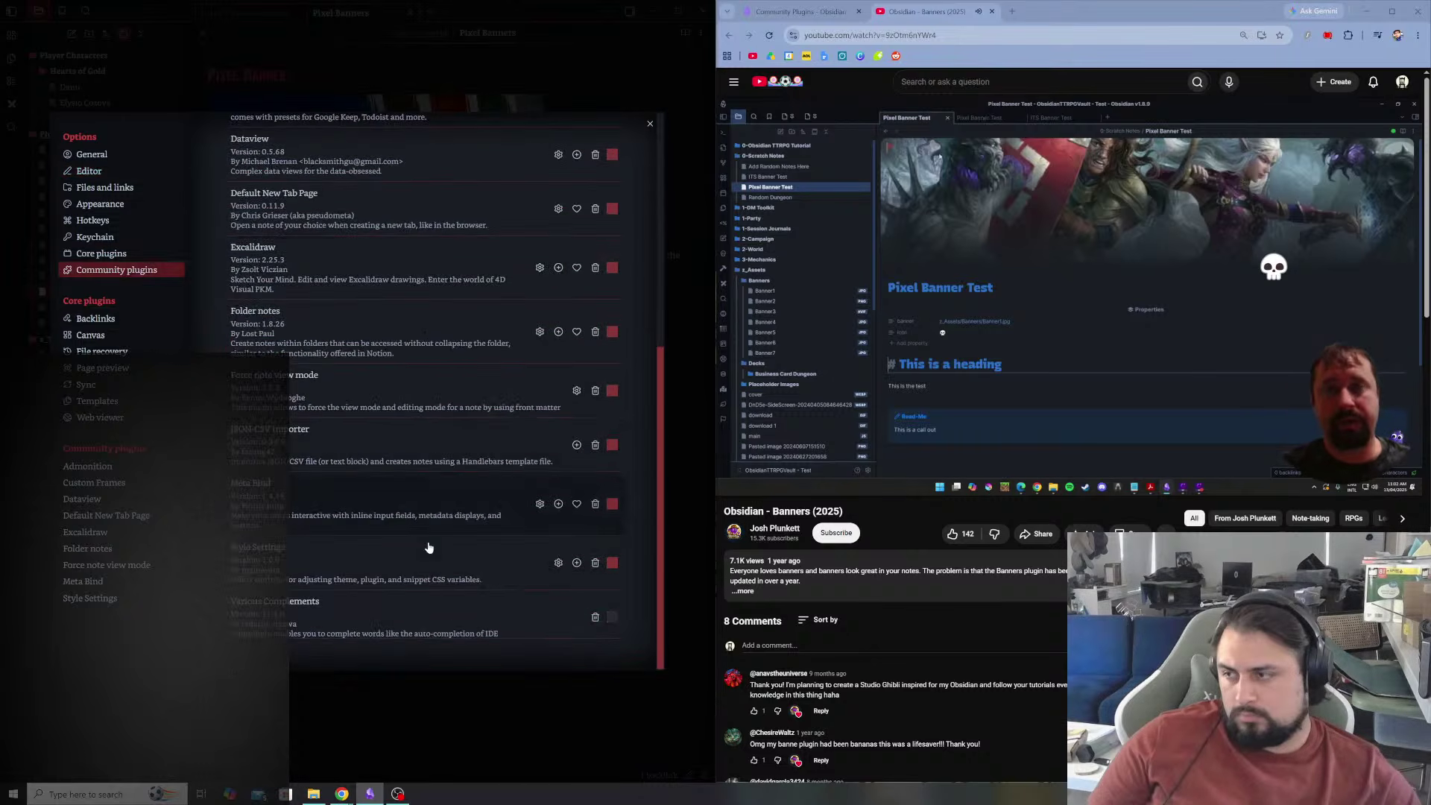
scroll(384, 362, up, 6)
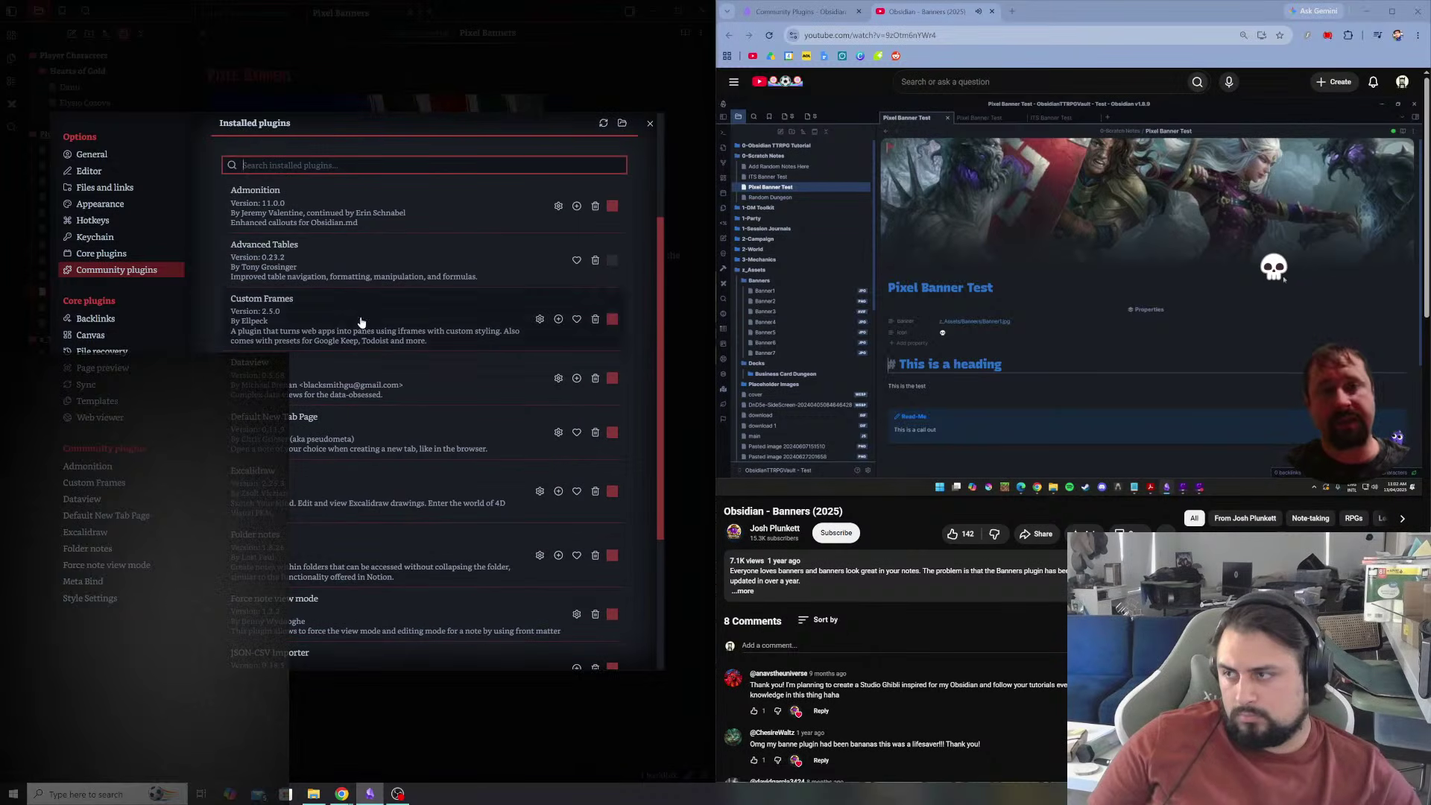
scroll(367, 248, down, 3)
scroll(378, 364, up, 5)
click(598, 191)
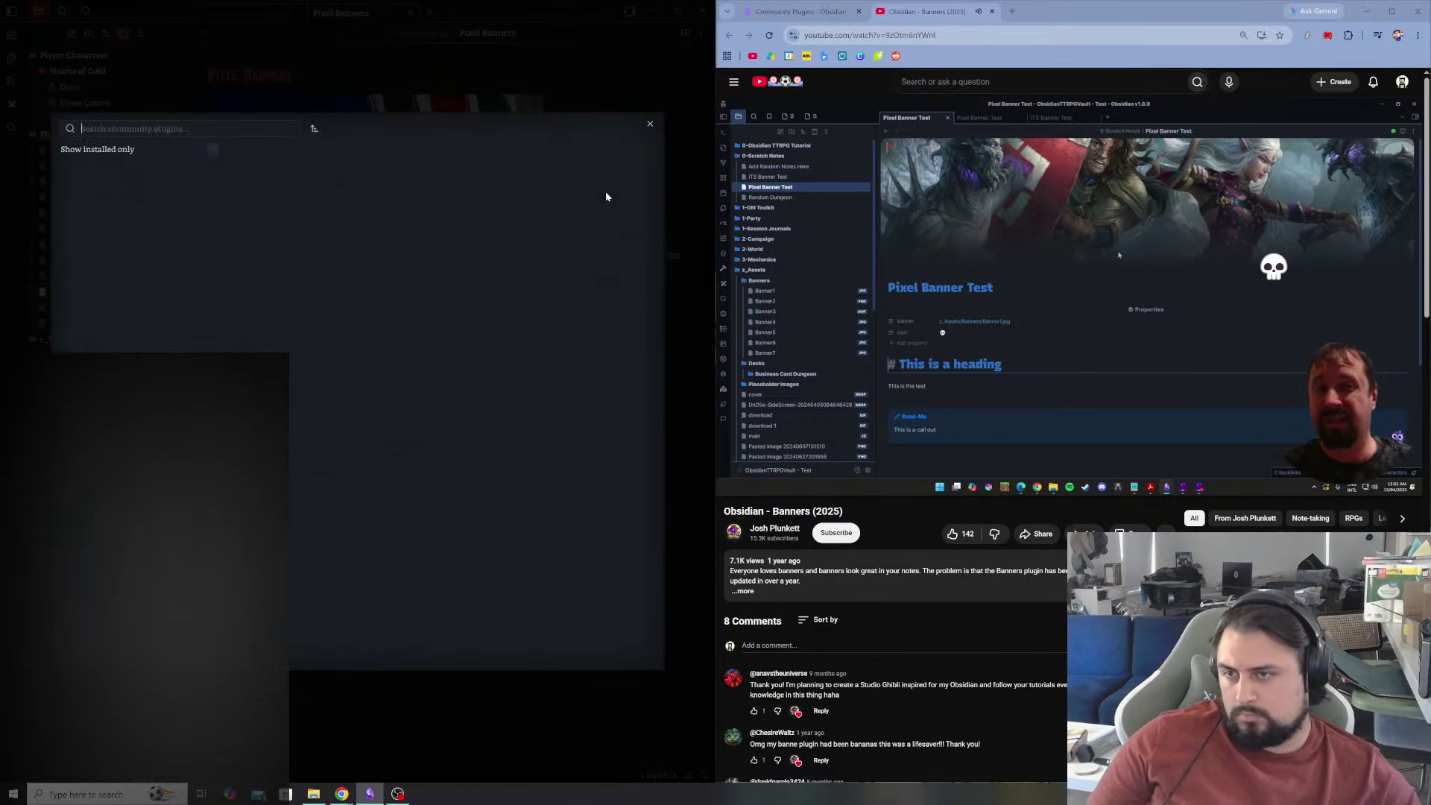
text(Pixel)
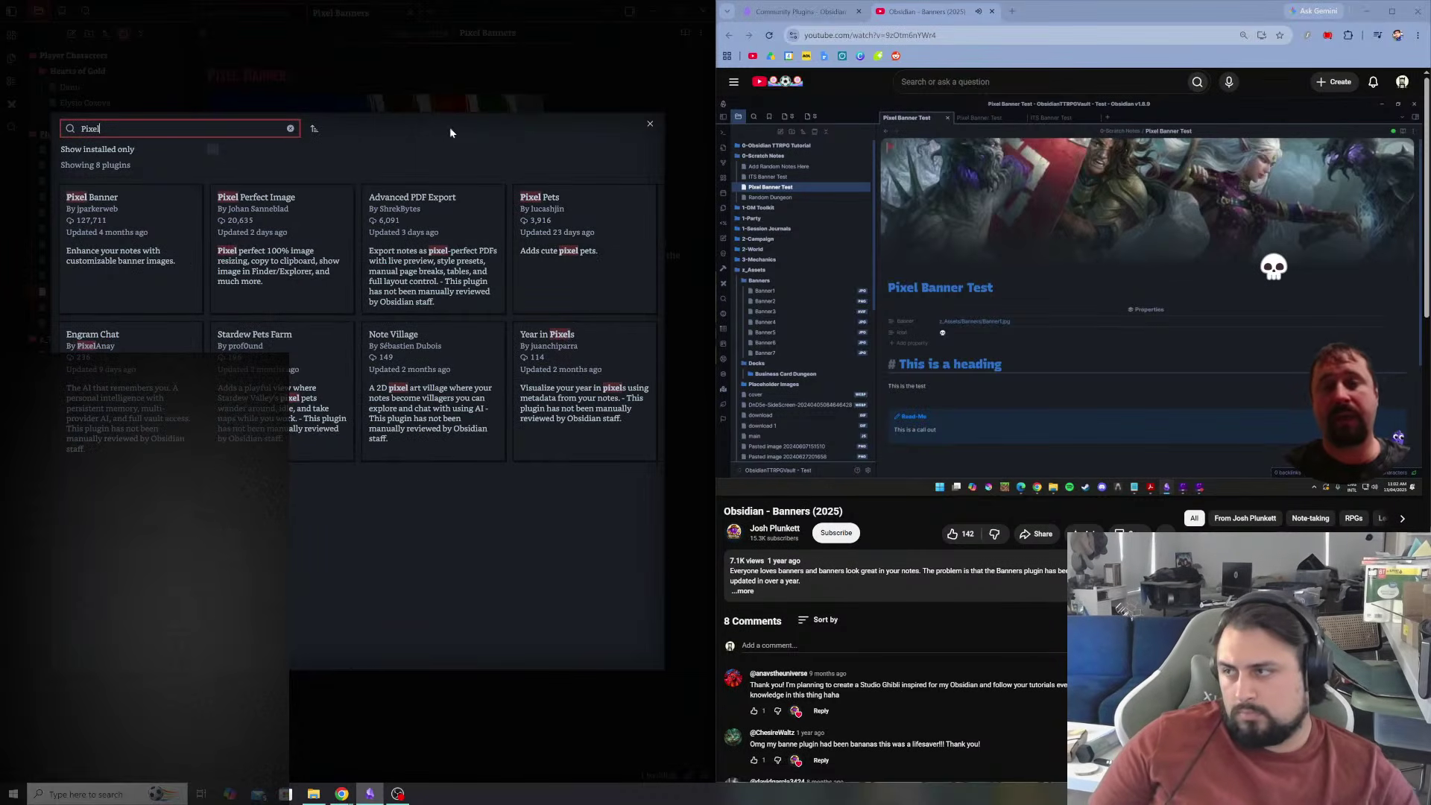
- Install the Pixel Banner community plugin and enable it
click(134, 238)
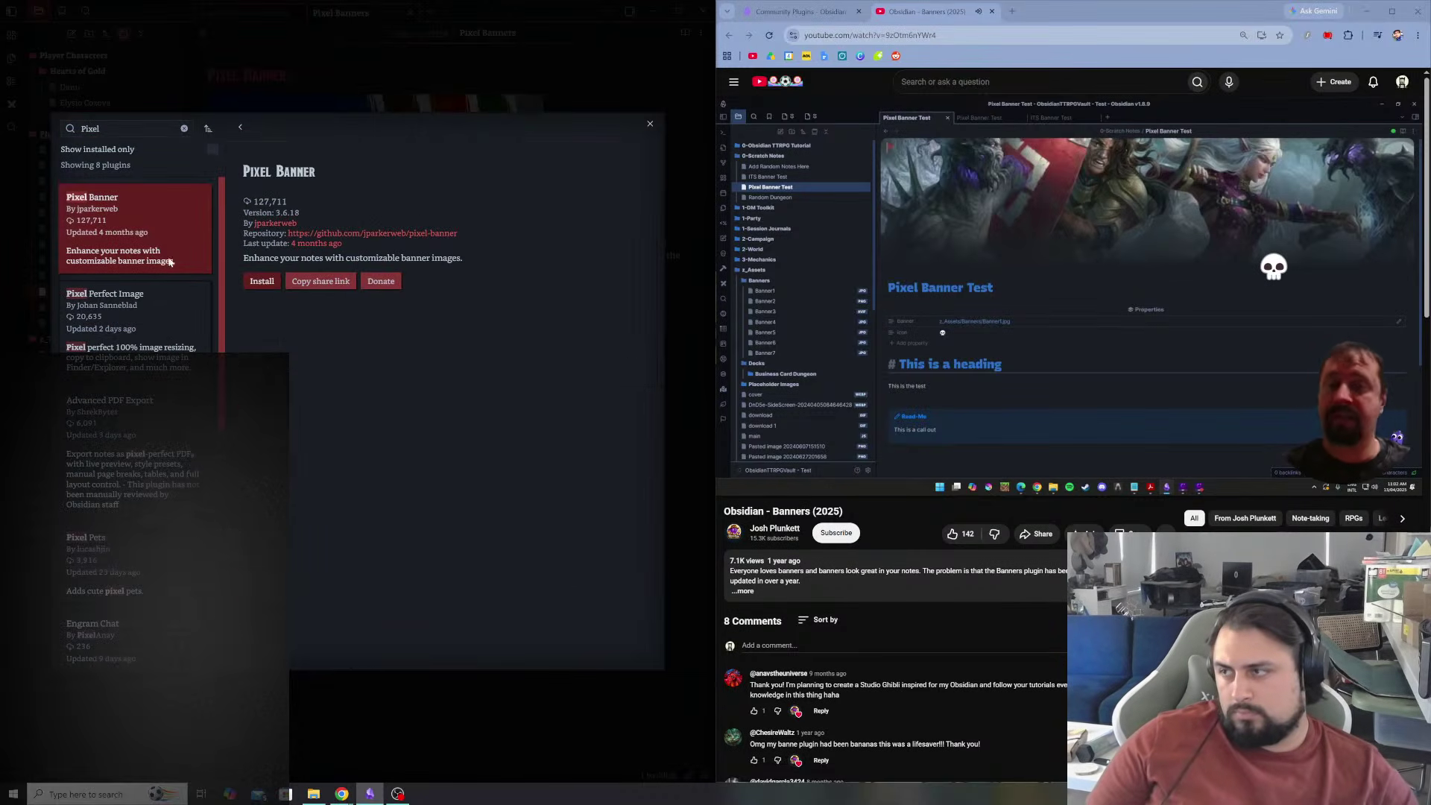
click(265, 280)
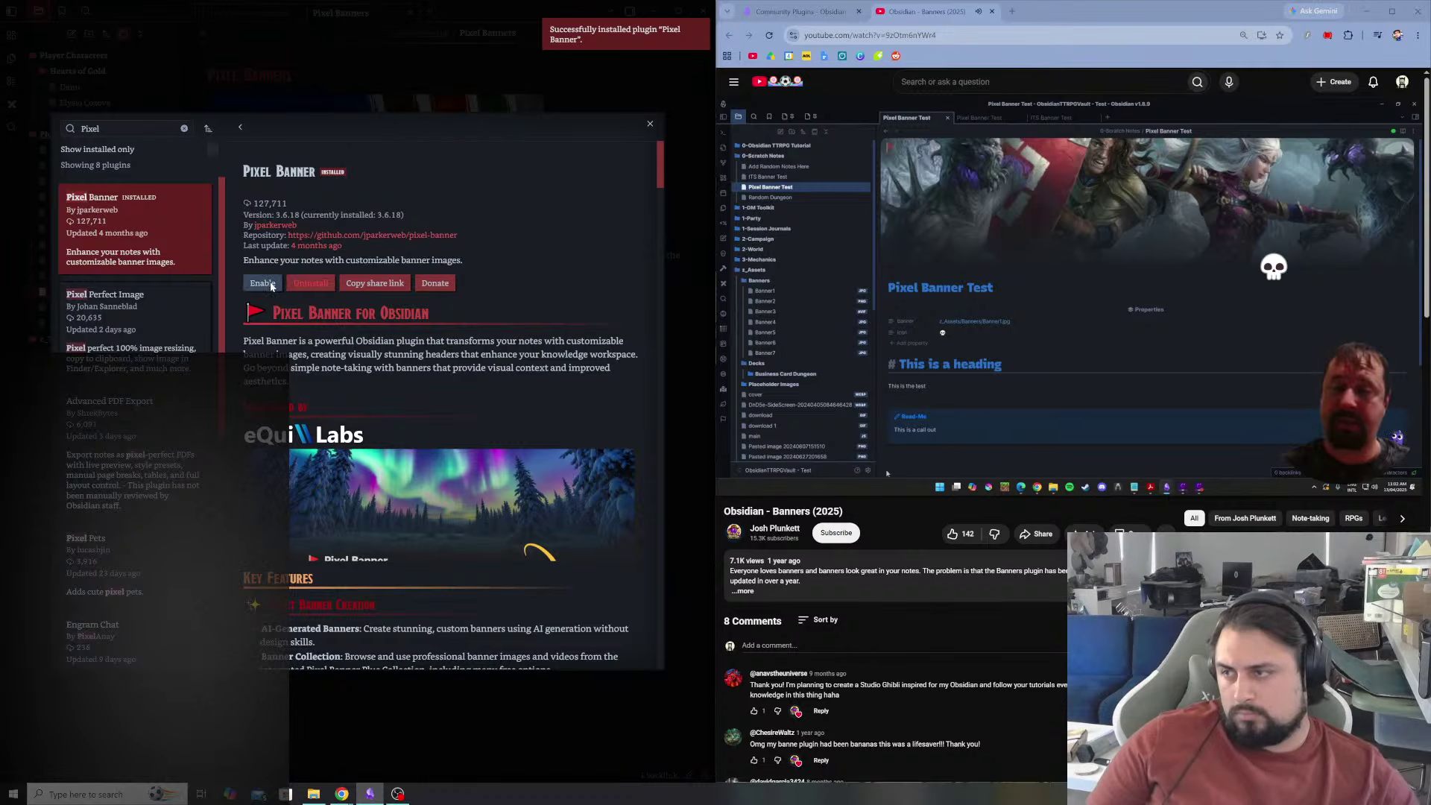
click(272, 285)
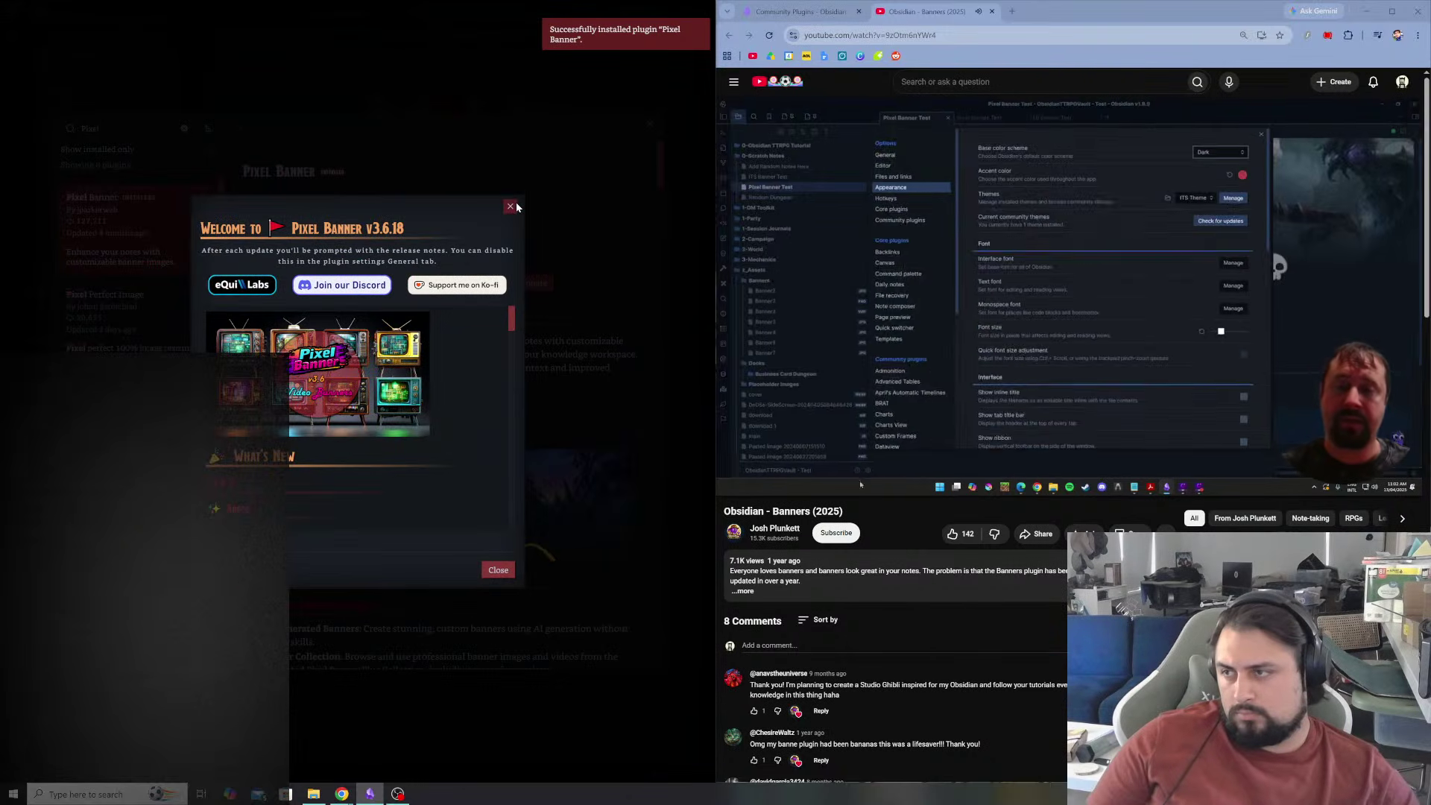
- Read through Pixel Banner's release notes, close them, and skim the plugin's key features description
scroll(429, 358, down, 1)
scroll(428, 358, down, 6)
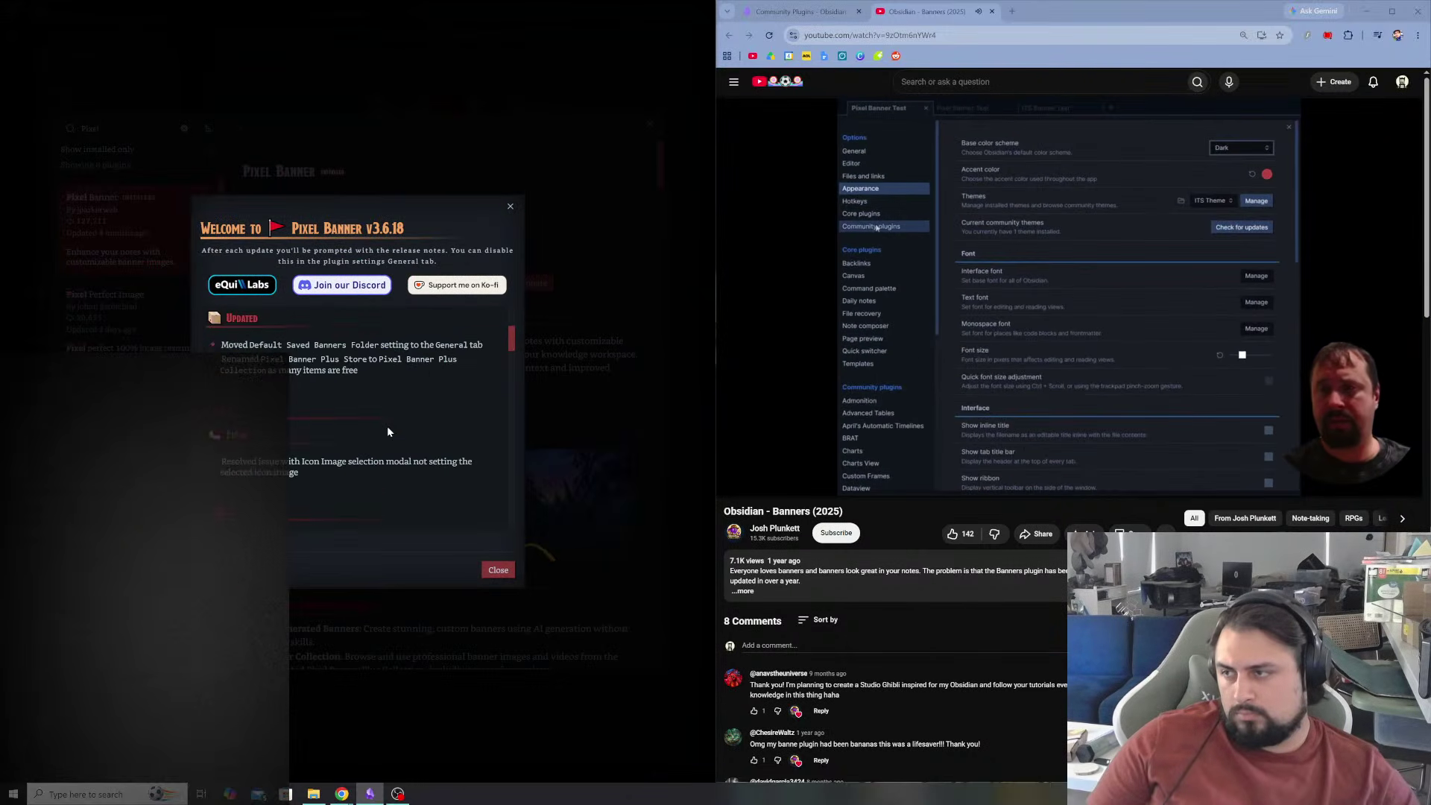
scroll(385, 430, down, 5)
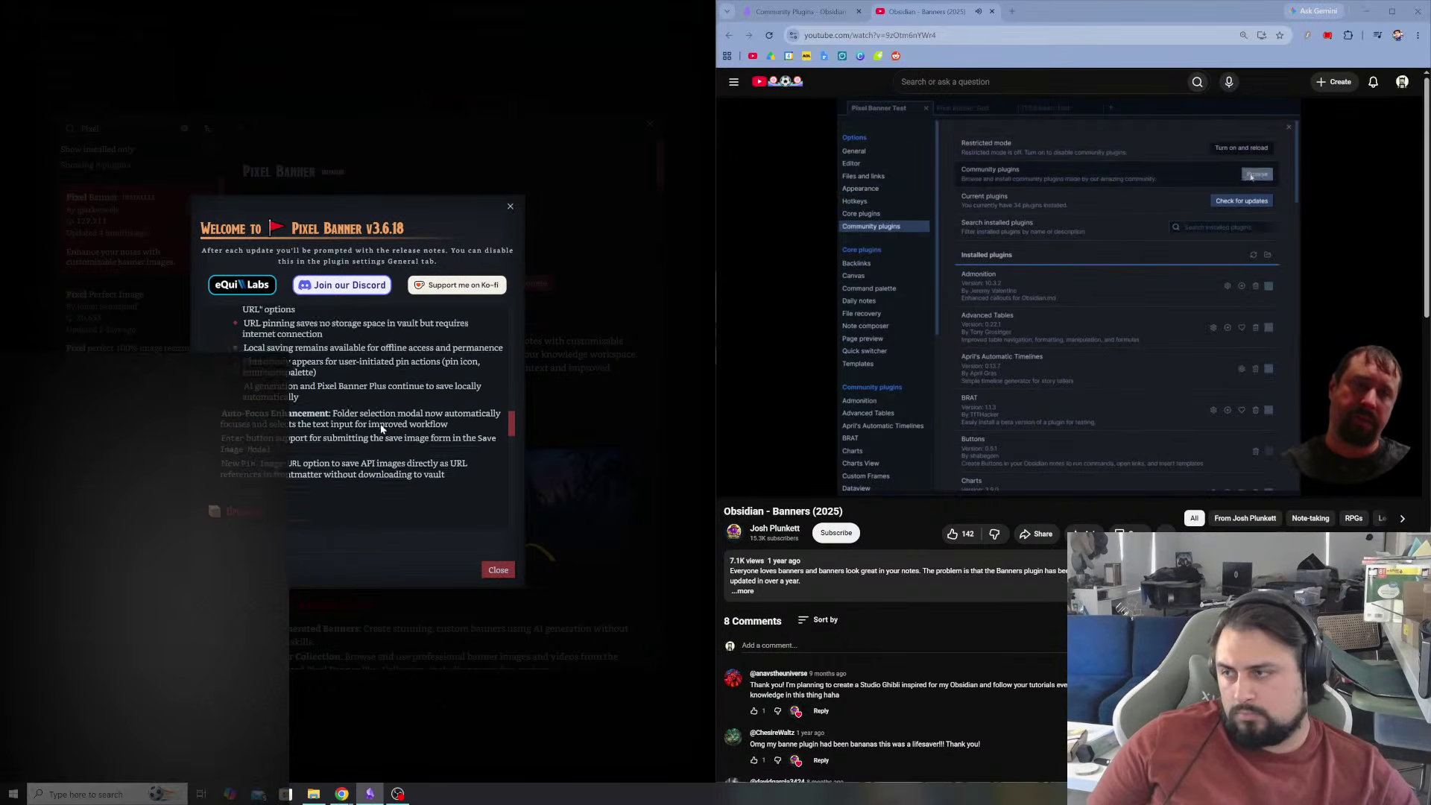
scroll(380, 428, down, 5)
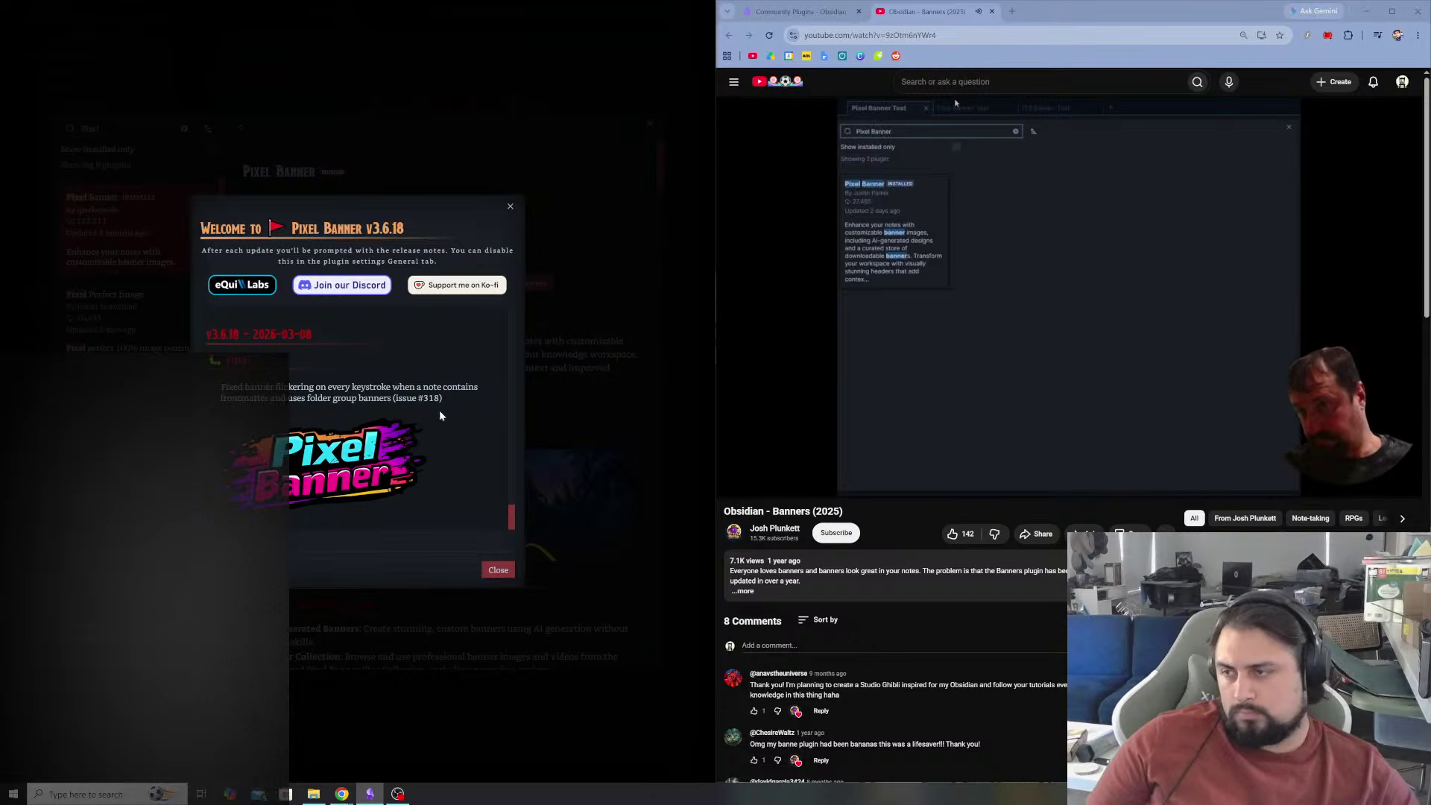
drag(511, 517, 512, 313)
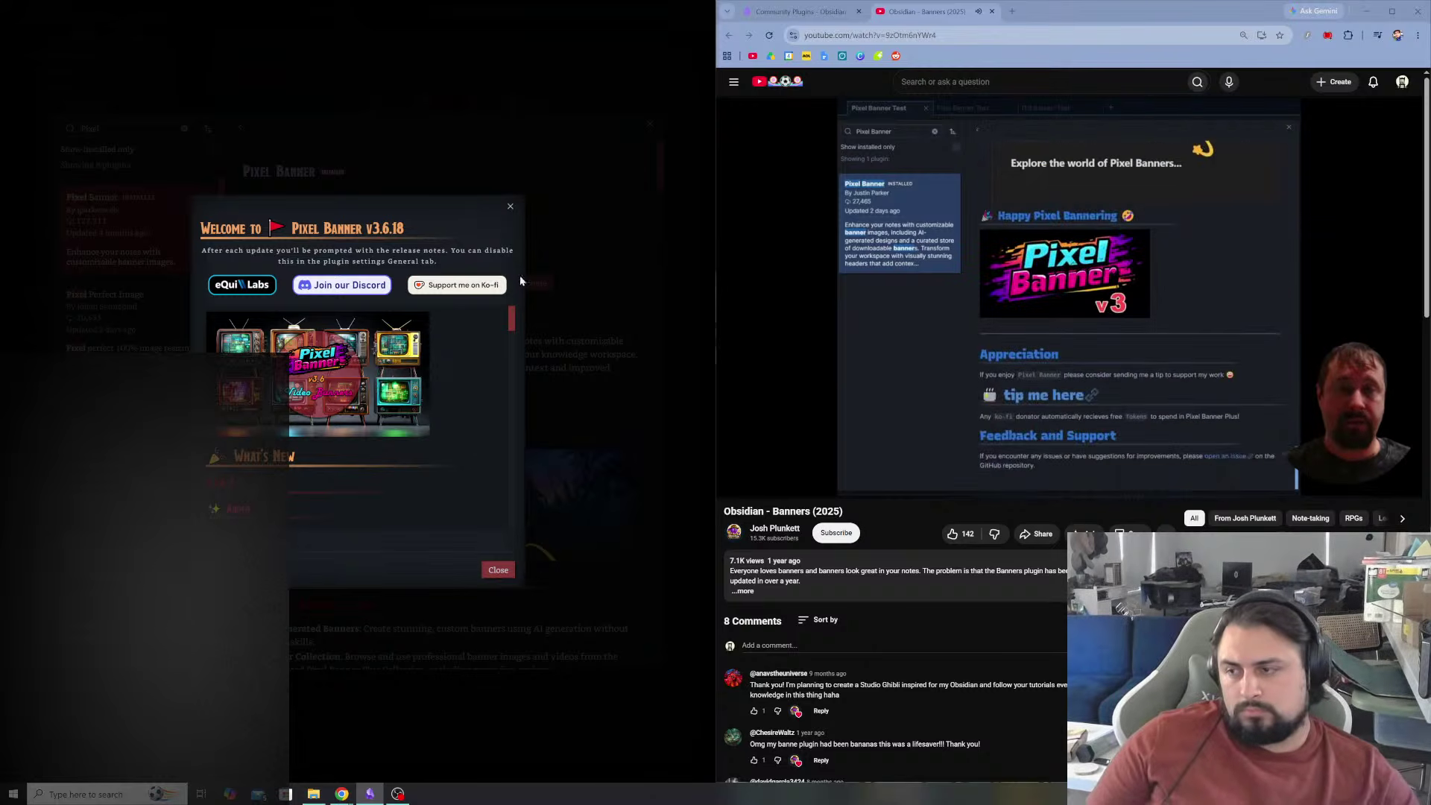
click(498, 571)
scroll(413, 418, down, 2)
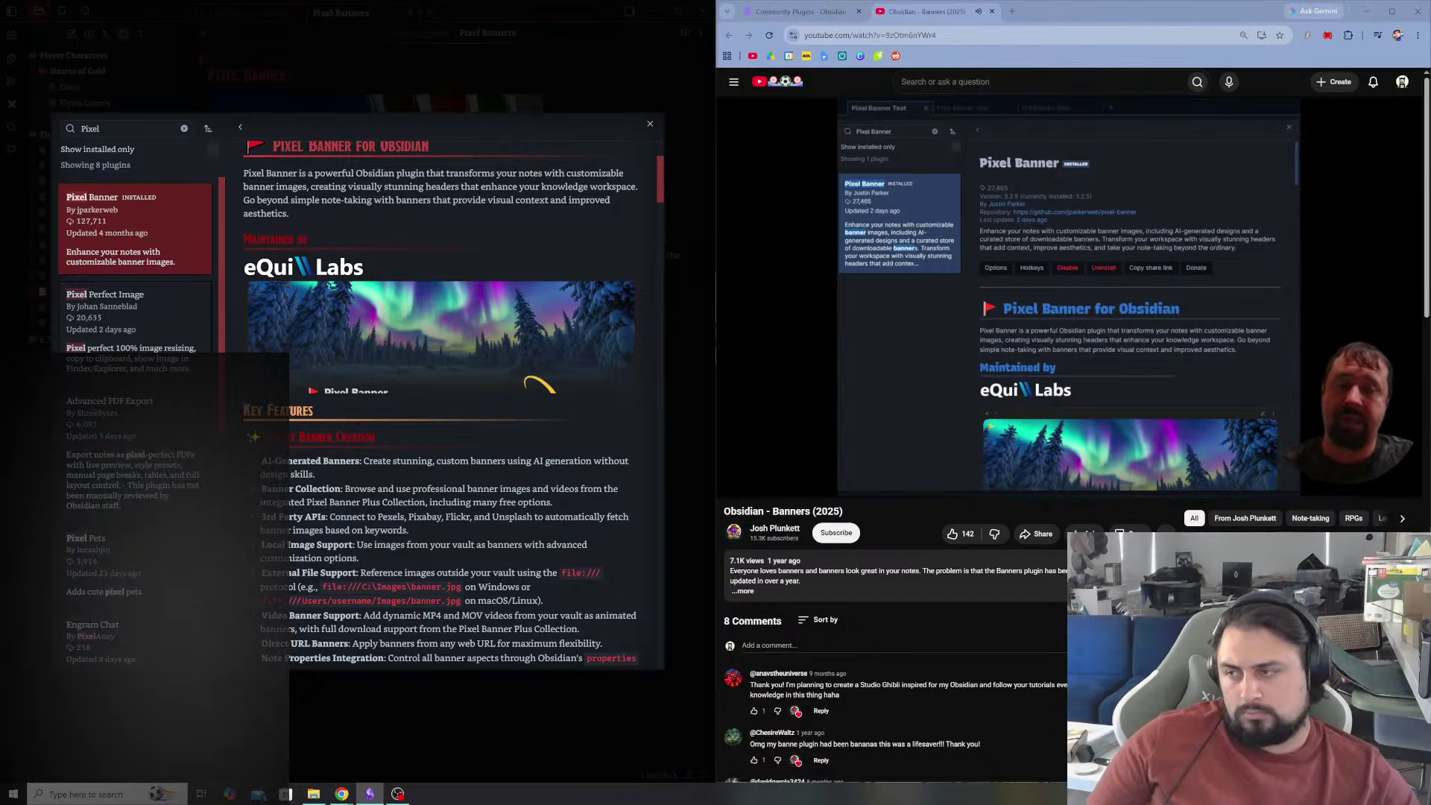
scroll(440, 405, down, 2)
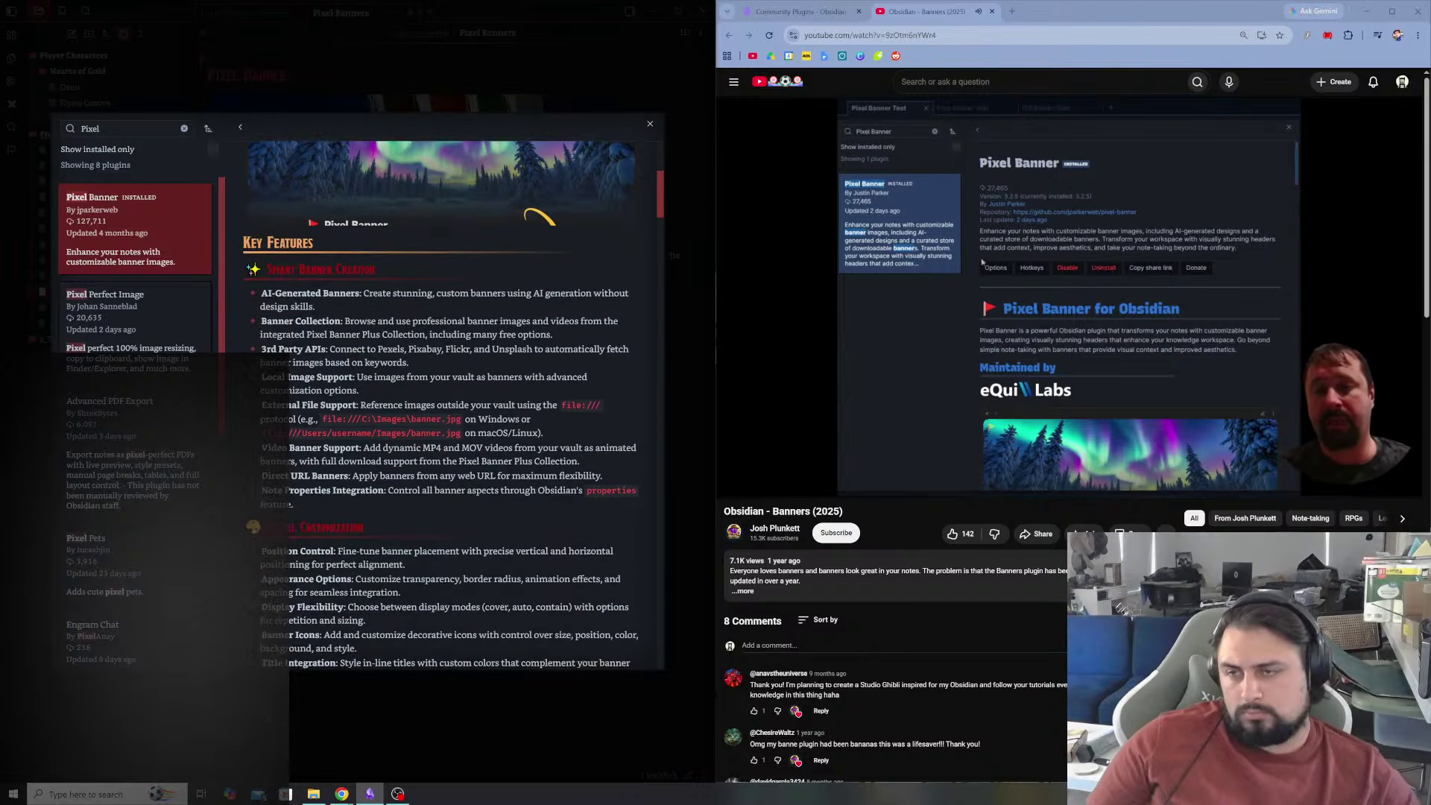
scroll(378, 380, up, 5)
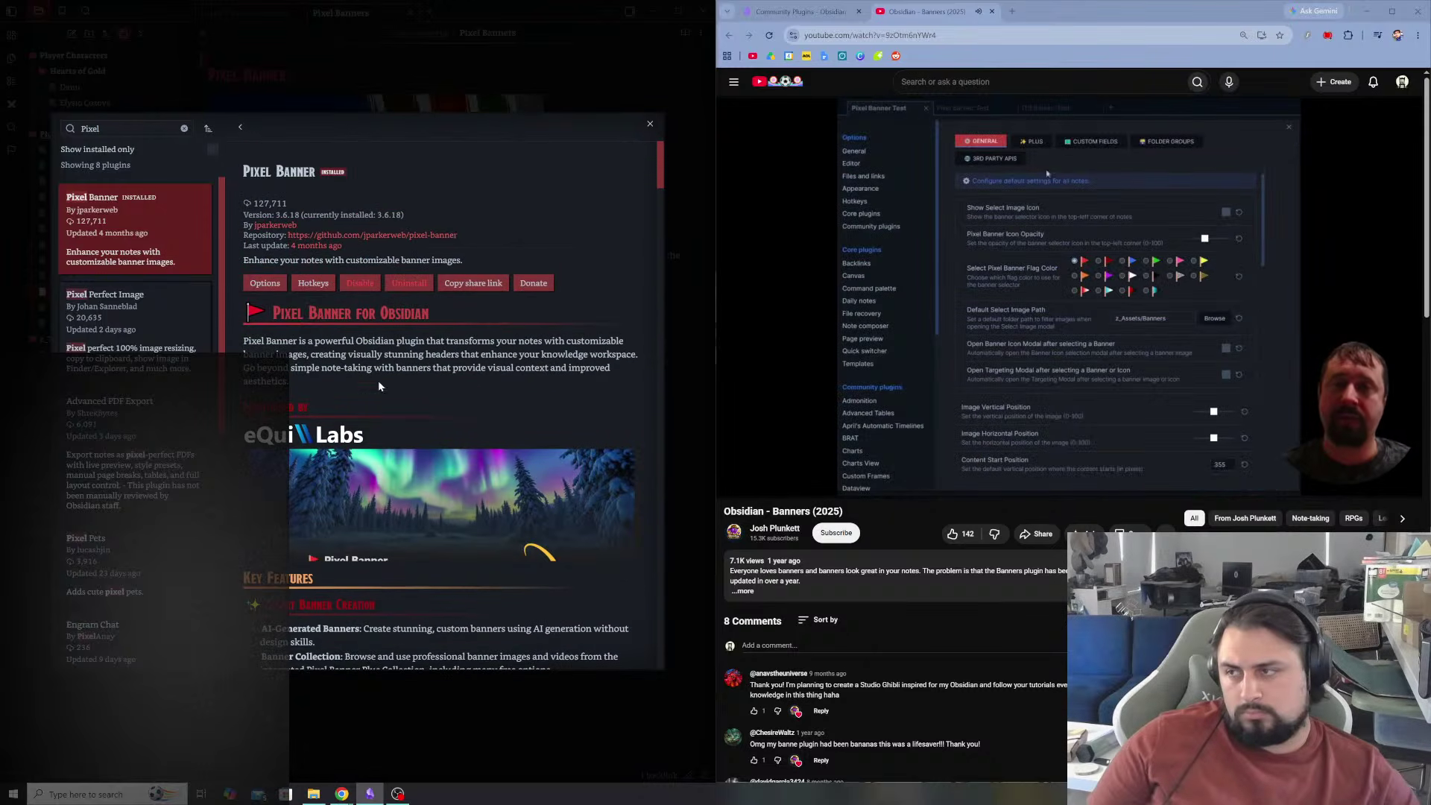
- Examine Pixel Banner's General and Plus settings, then pause the tutorial video and close the settings
click(261, 283)
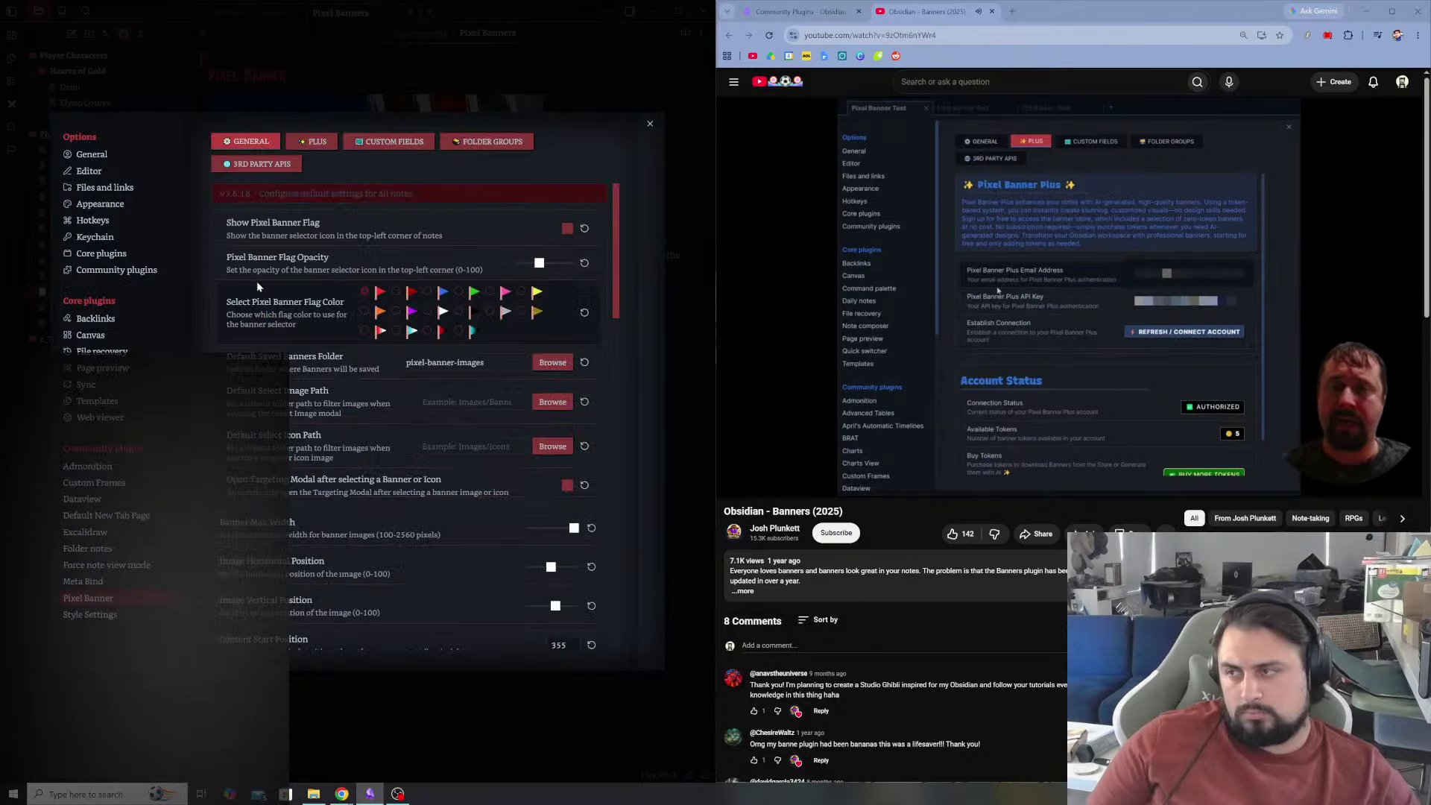
click(315, 143)
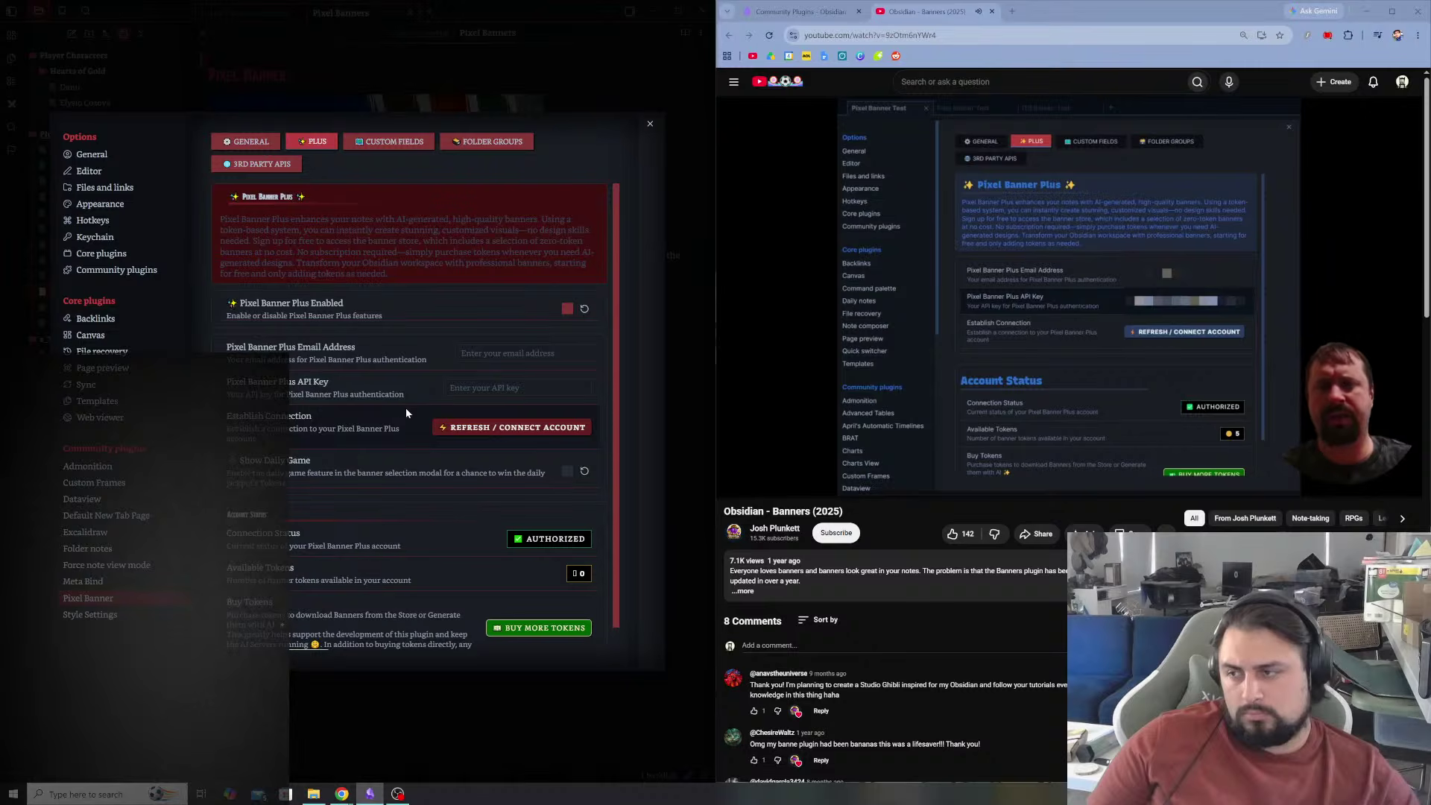
scroll(378, 407, down, 1)
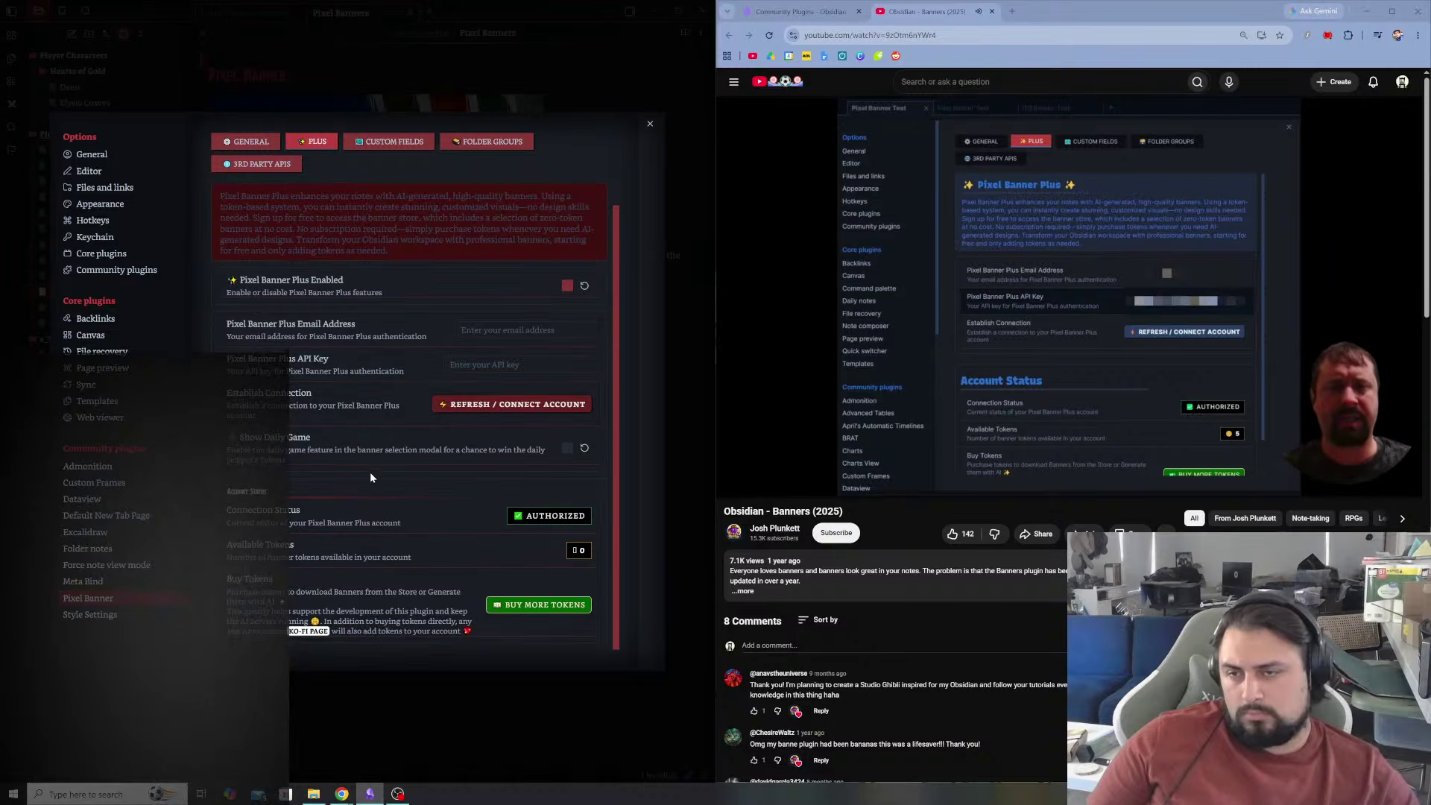
scroll(370, 468, up, 1)
scroll(369, 468, down, 1)
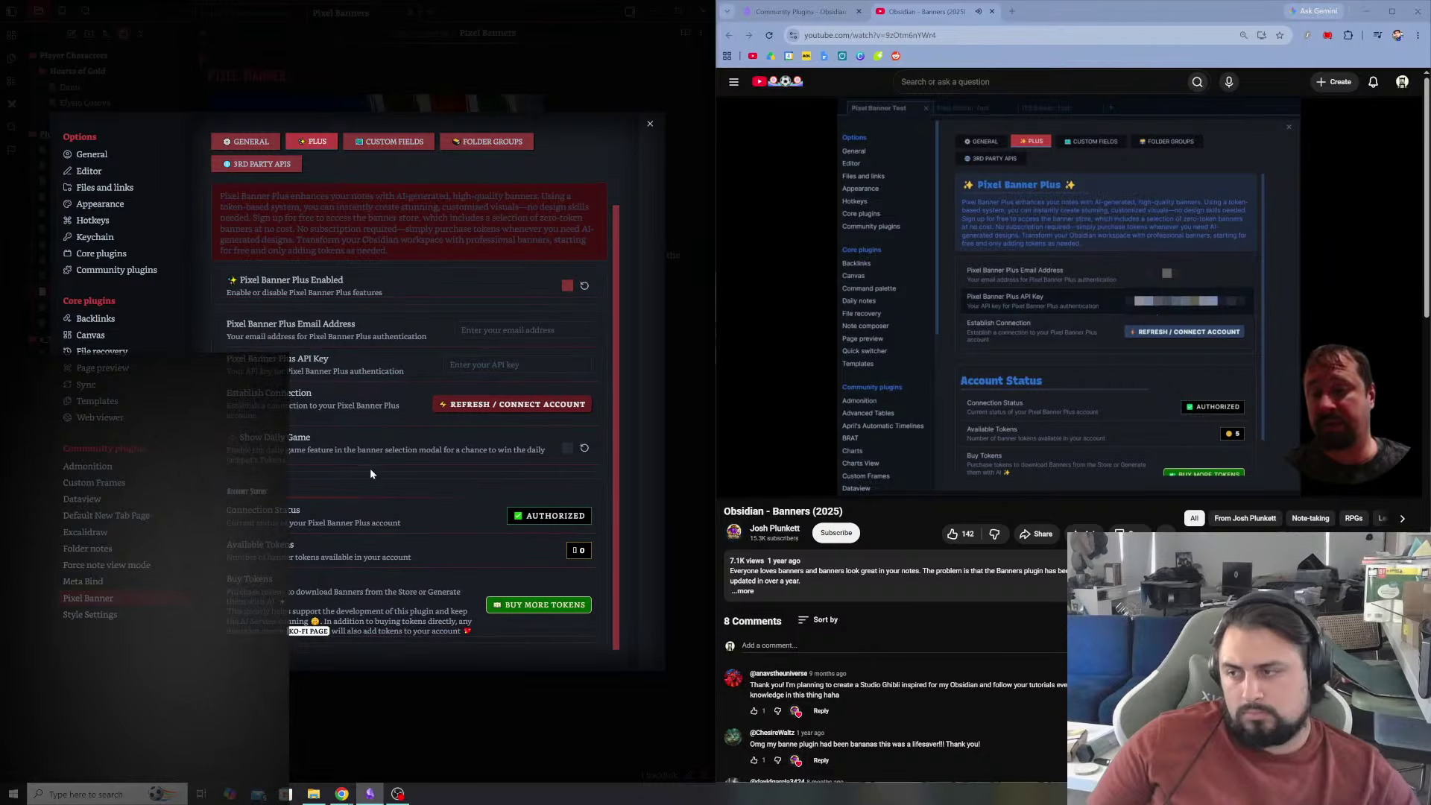
scroll(369, 469, up, 1)
scroll(370, 468, down, 1)
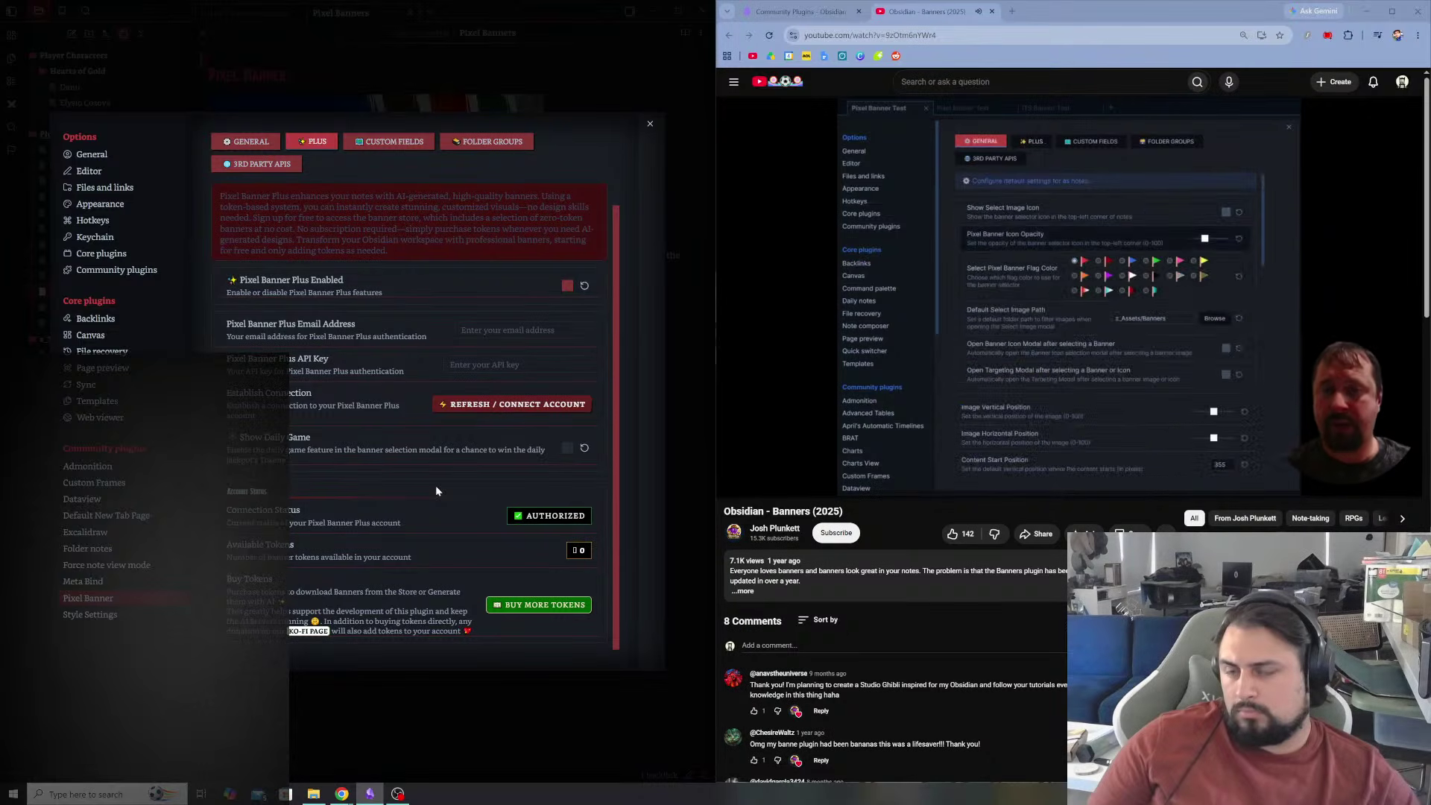
click(270, 142)
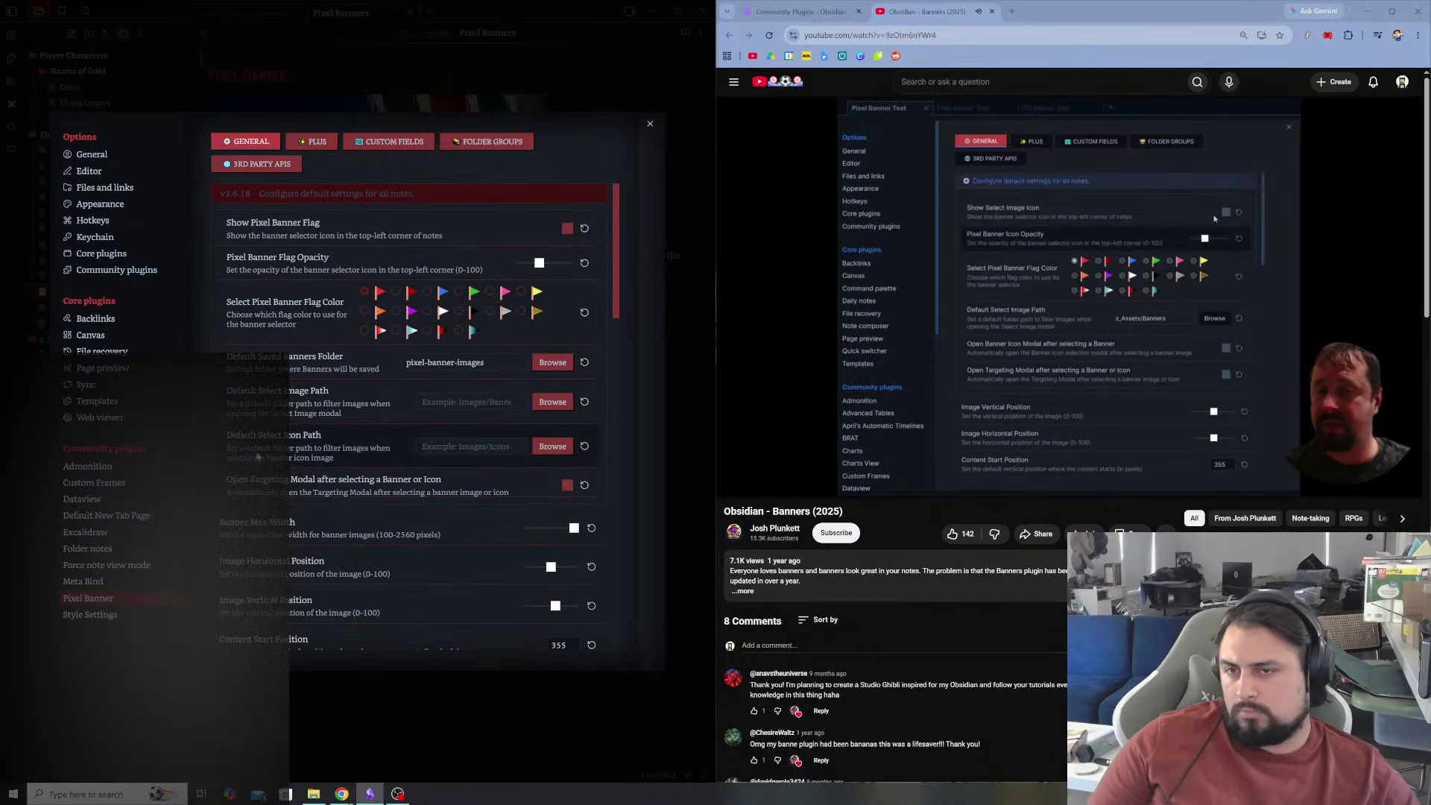
scroll(386, 432, down, 10)
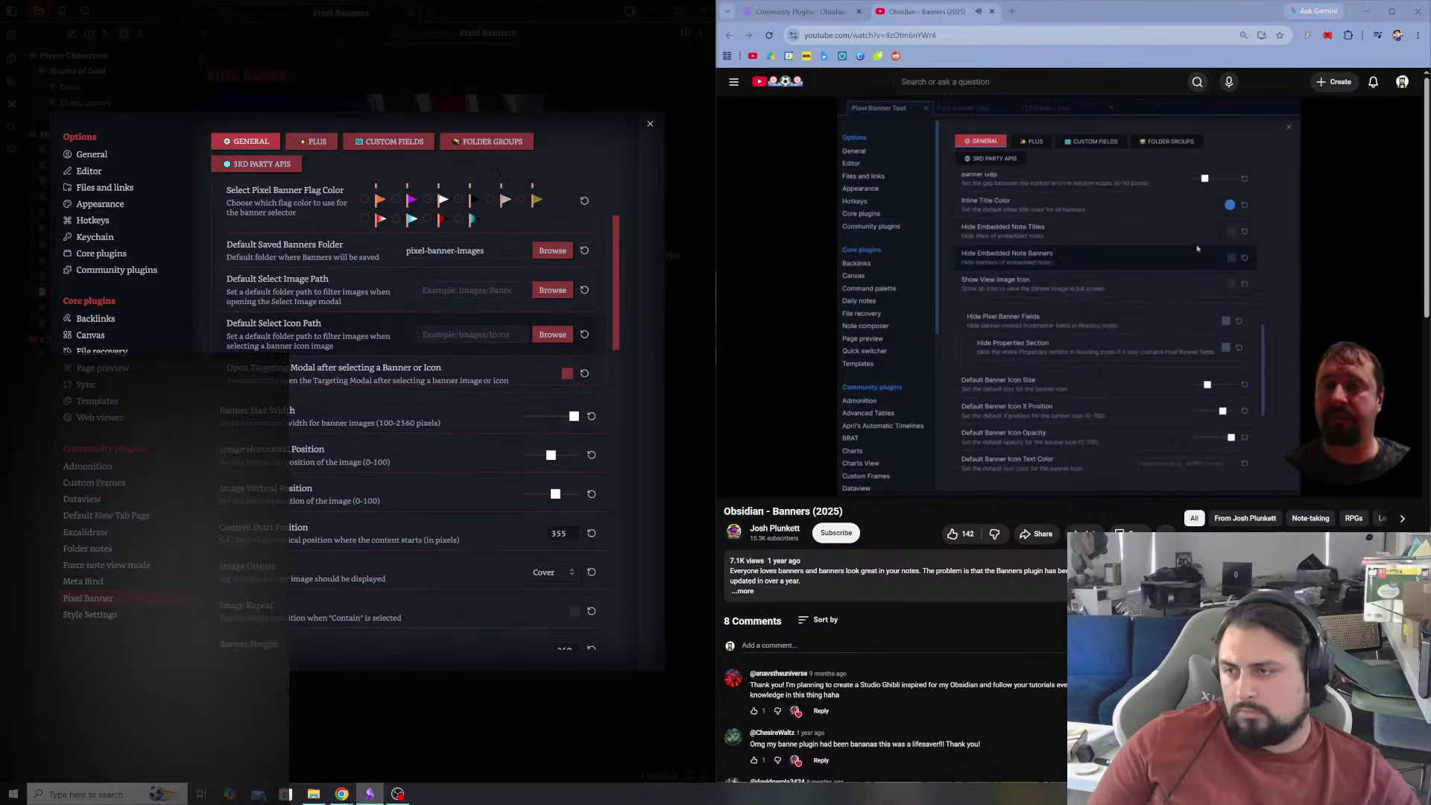
scroll(385, 427, down, 6)
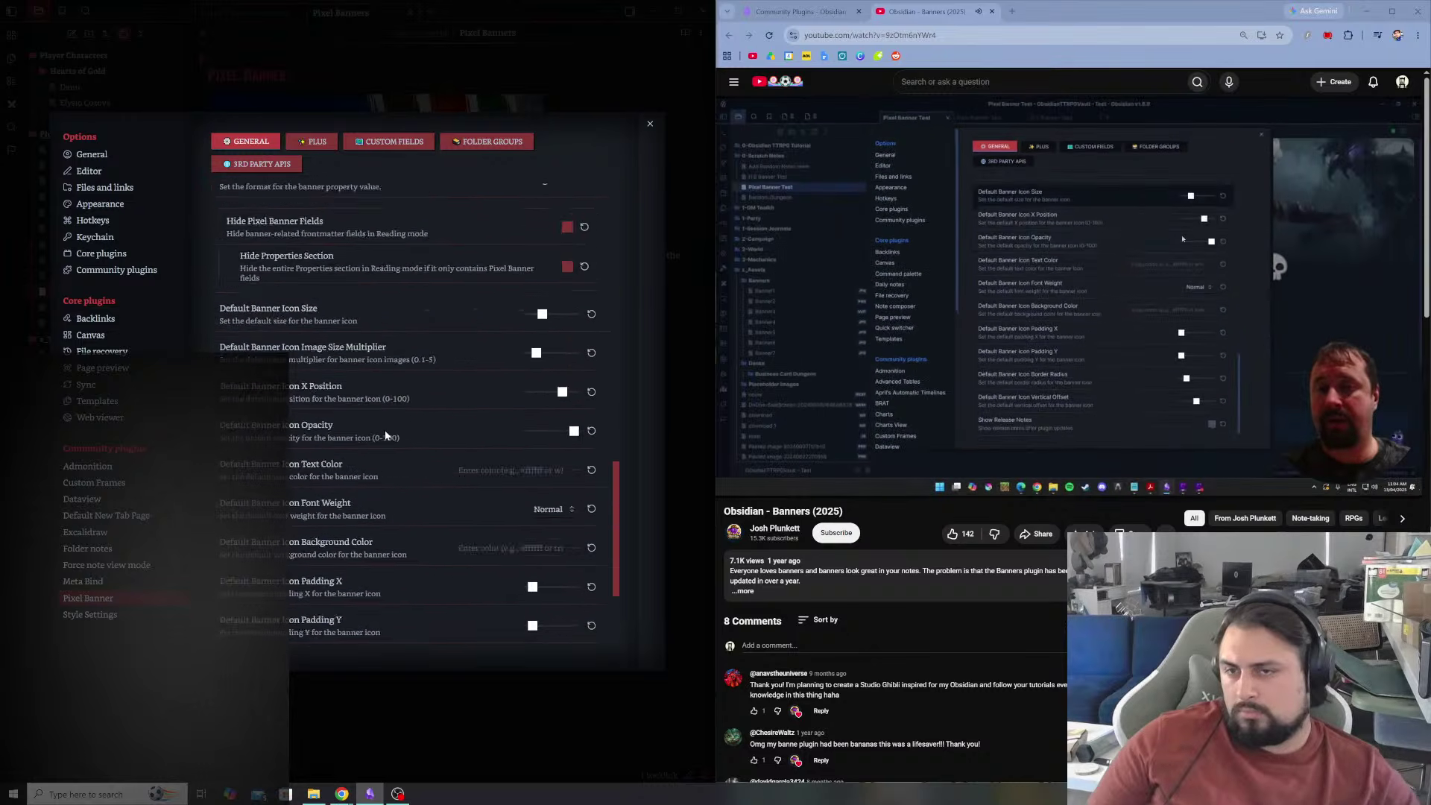
scroll(401, 481, up, 14)
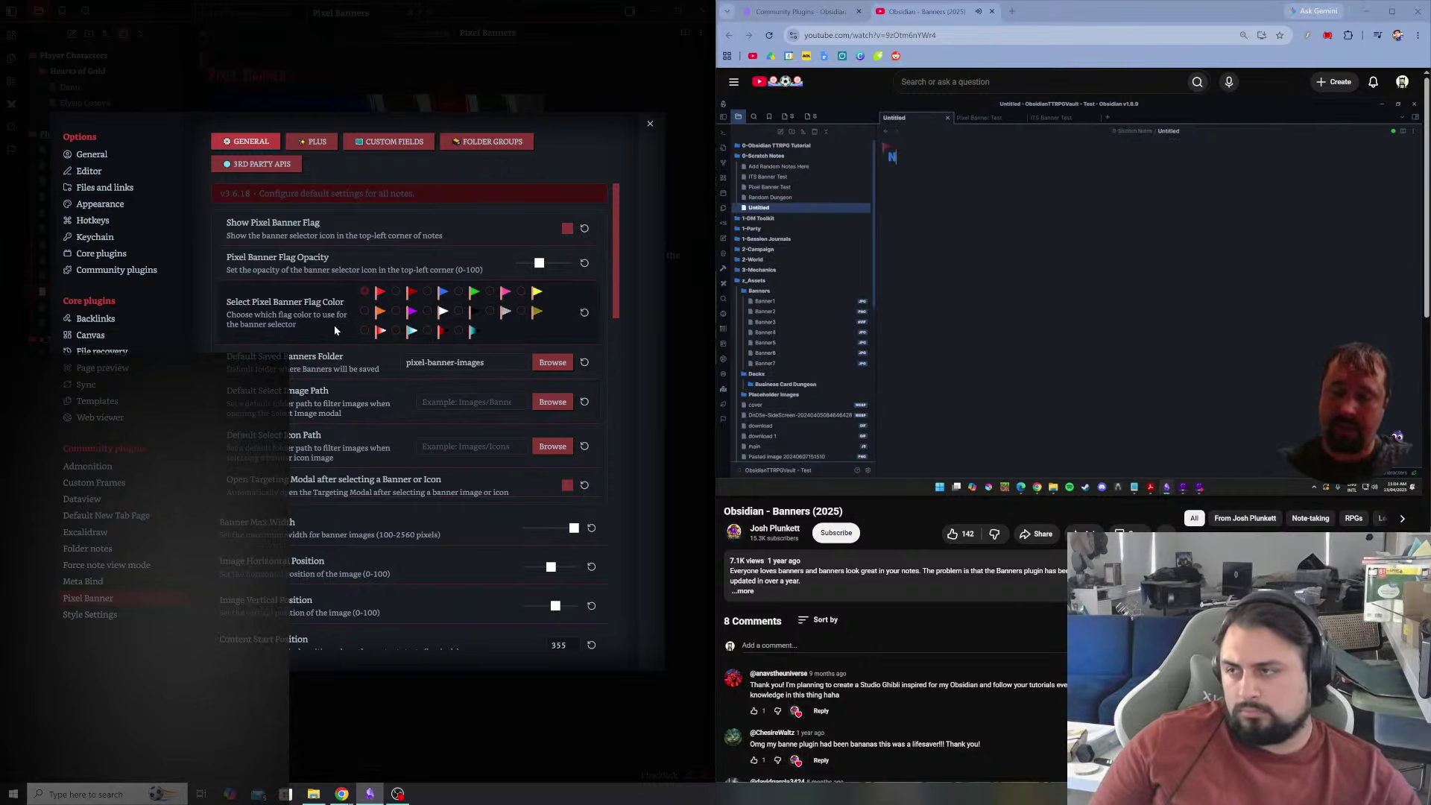
click(1008, 285)
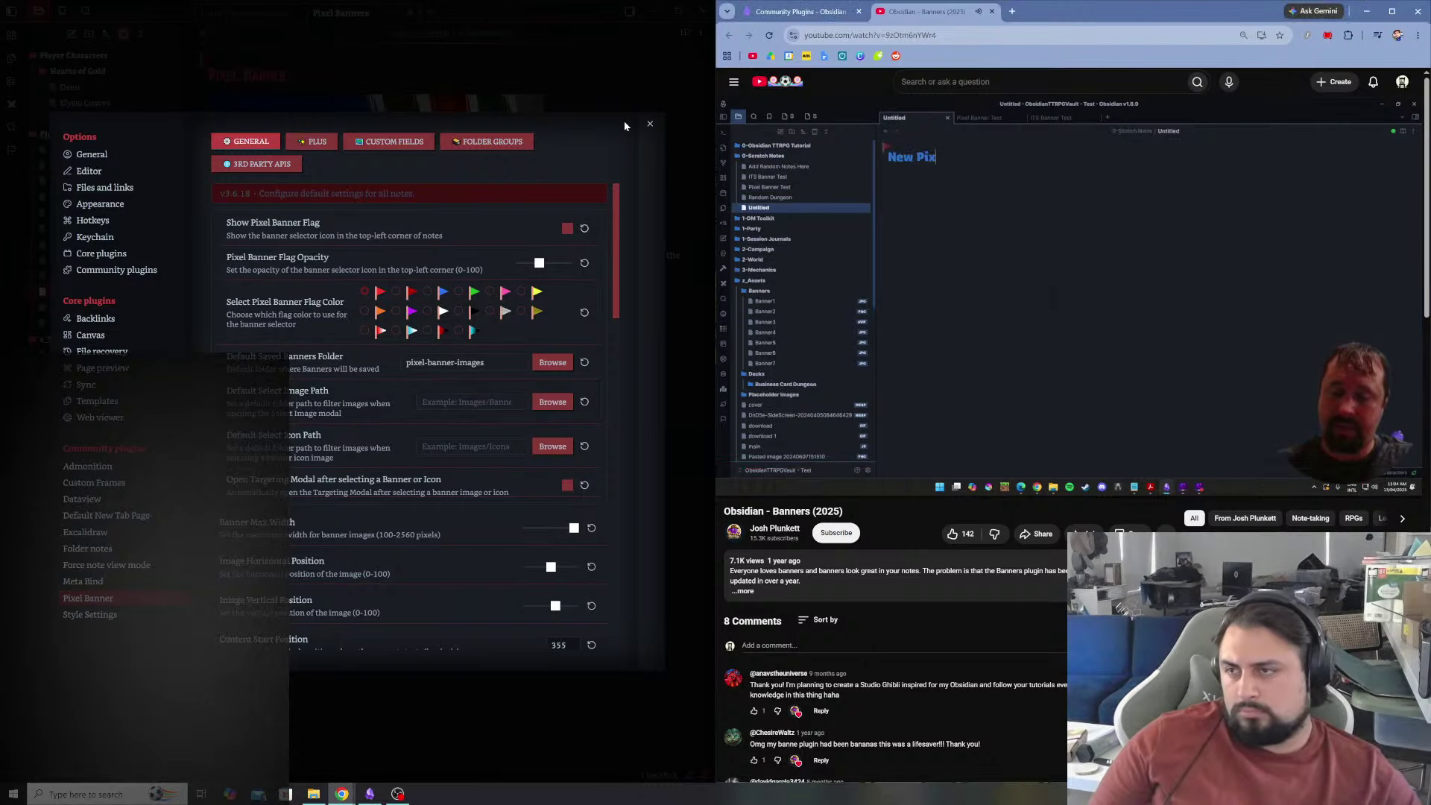
click(650, 127)
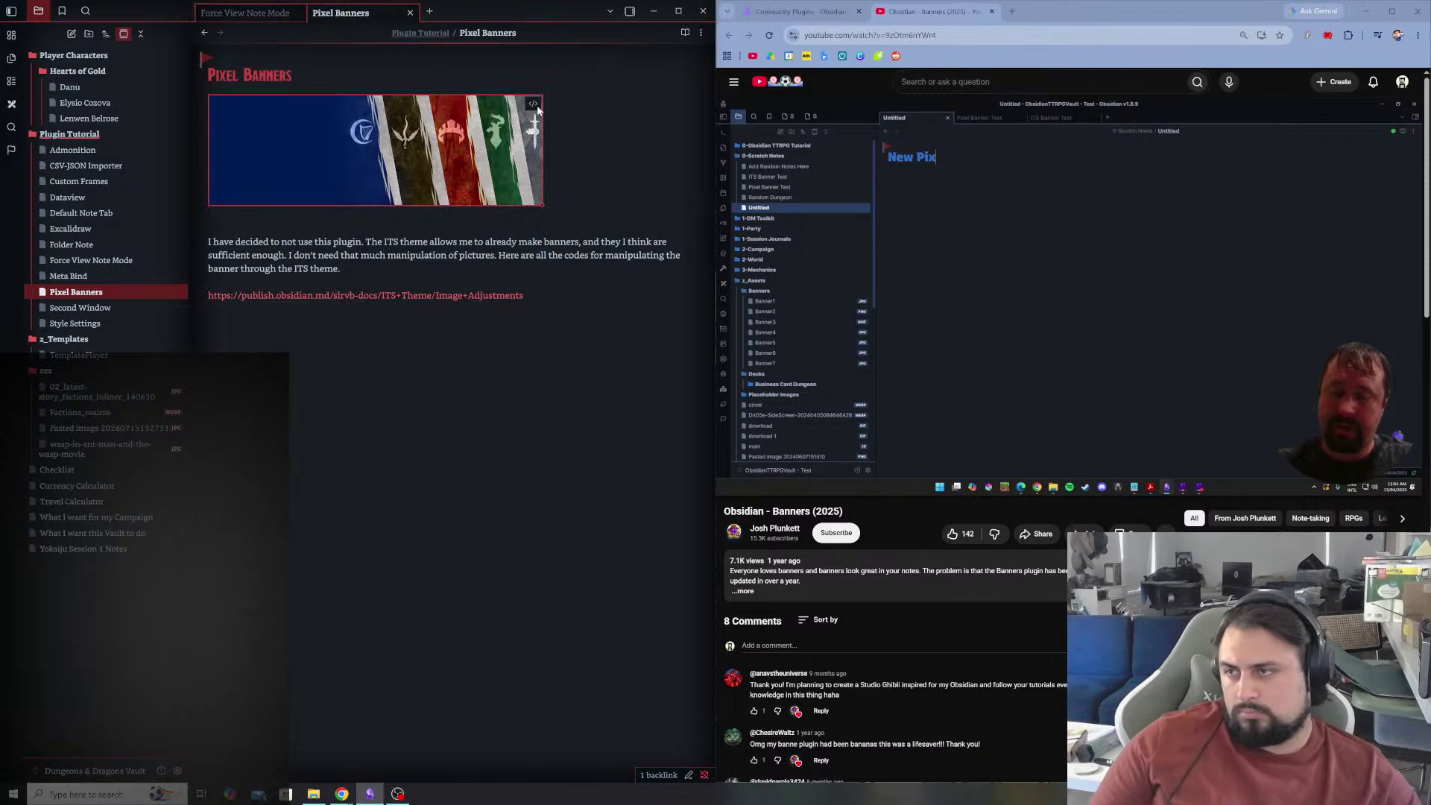
- Move the 02_latest-story_factions_inliner_140630.jpg banner embed from the beginning of the Pixel Banners note to below the Image Adjustments link
click(534, 105)
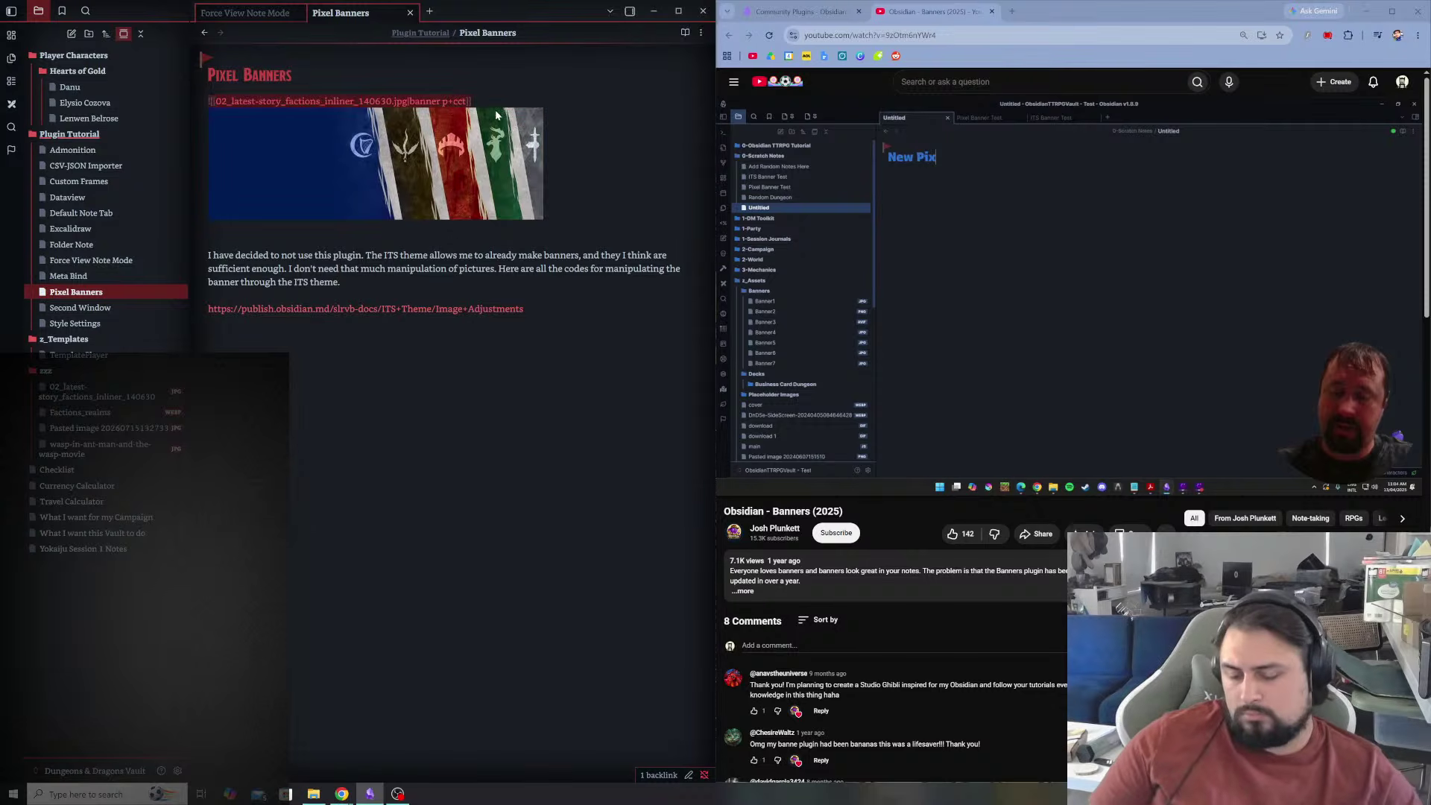
key(BackSpace)
click(212, 262)
text(![[02_latest-story_factions_inliner_140630.jpg|banner p+cct]])
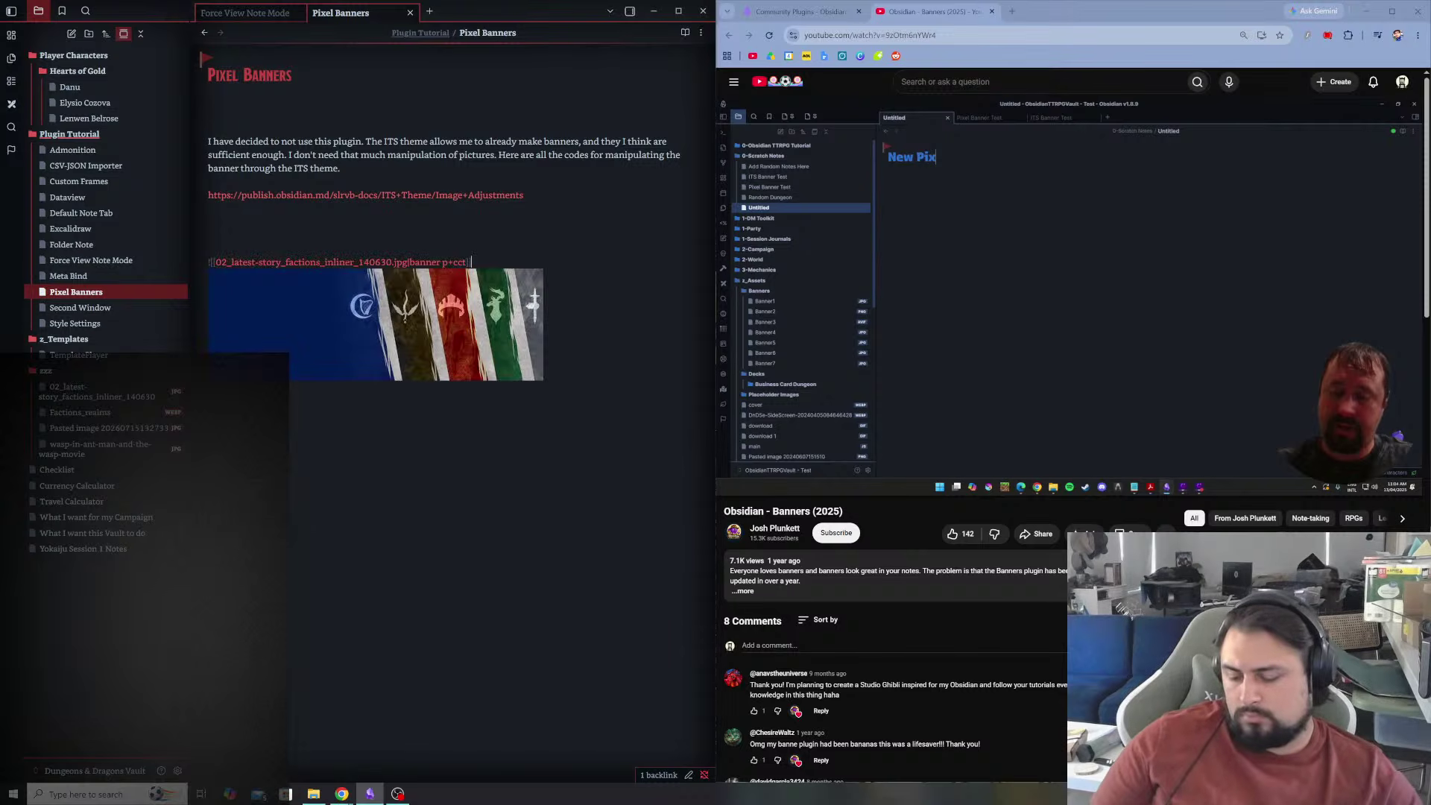
key(ctrl+z)
key(ctrl+shift+z)
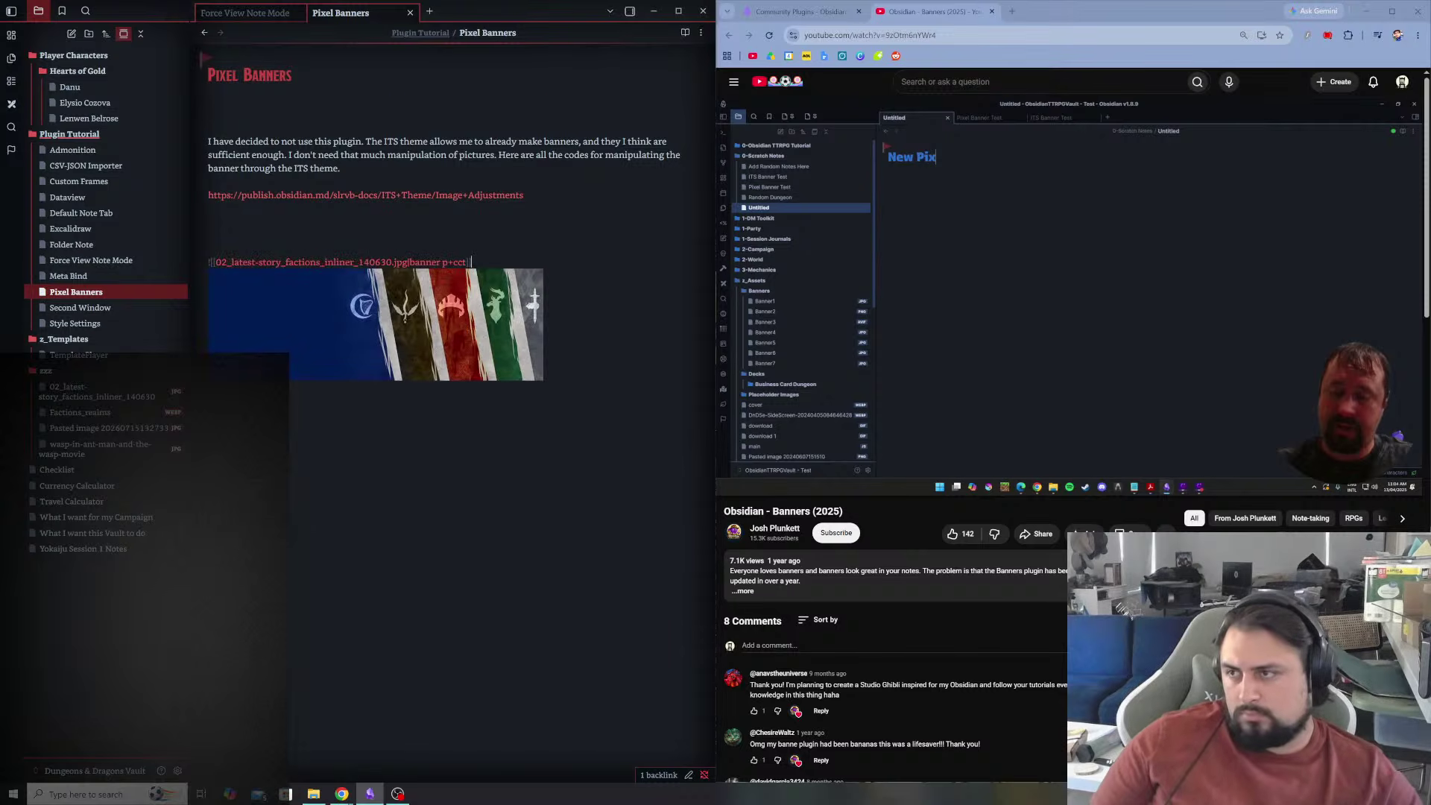
- Play the tutorial up to the Pixel Banner source dialog, adding blank lines and a "---" divider above the note's first paragraph meanwhile
click(1069, 299)
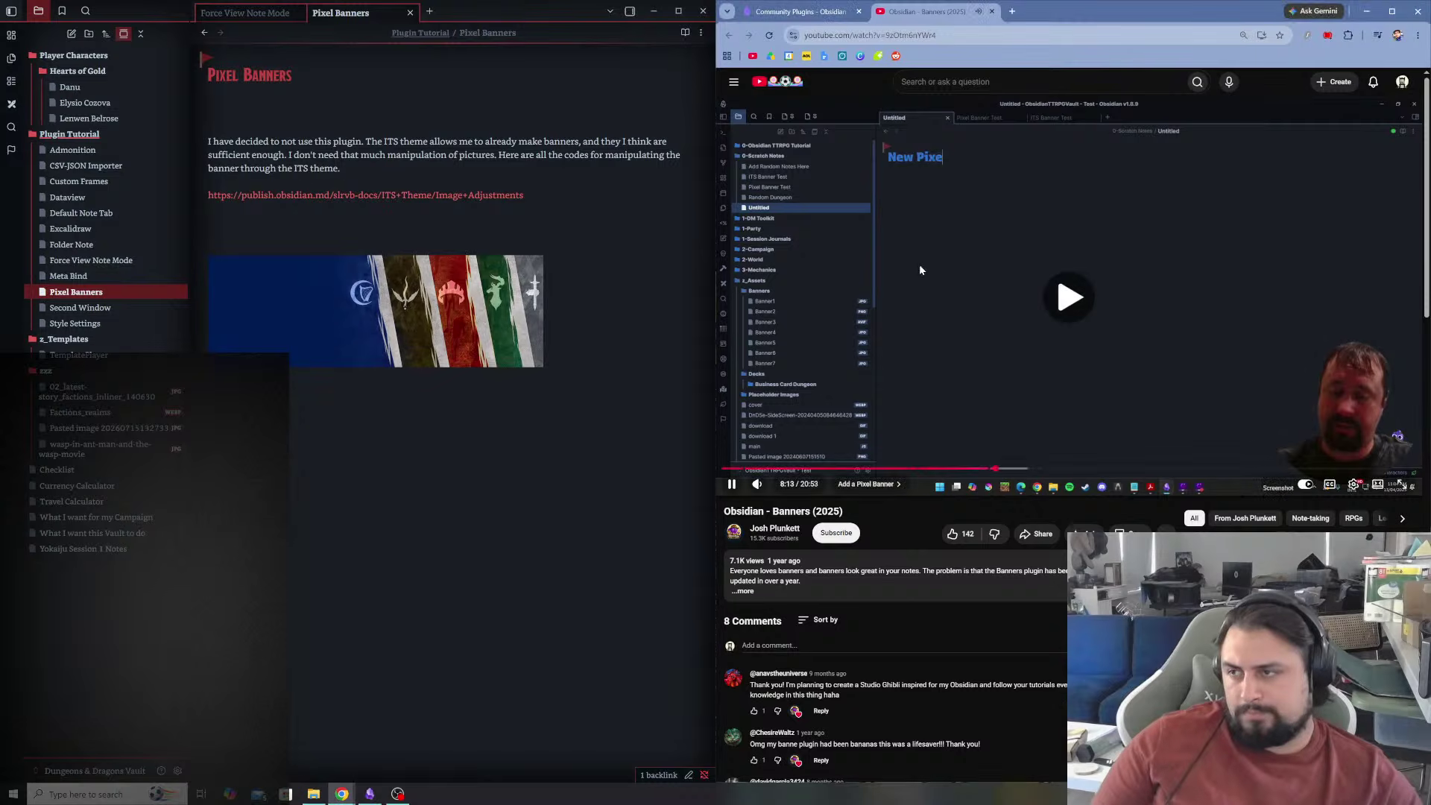
key(alt+Tab)
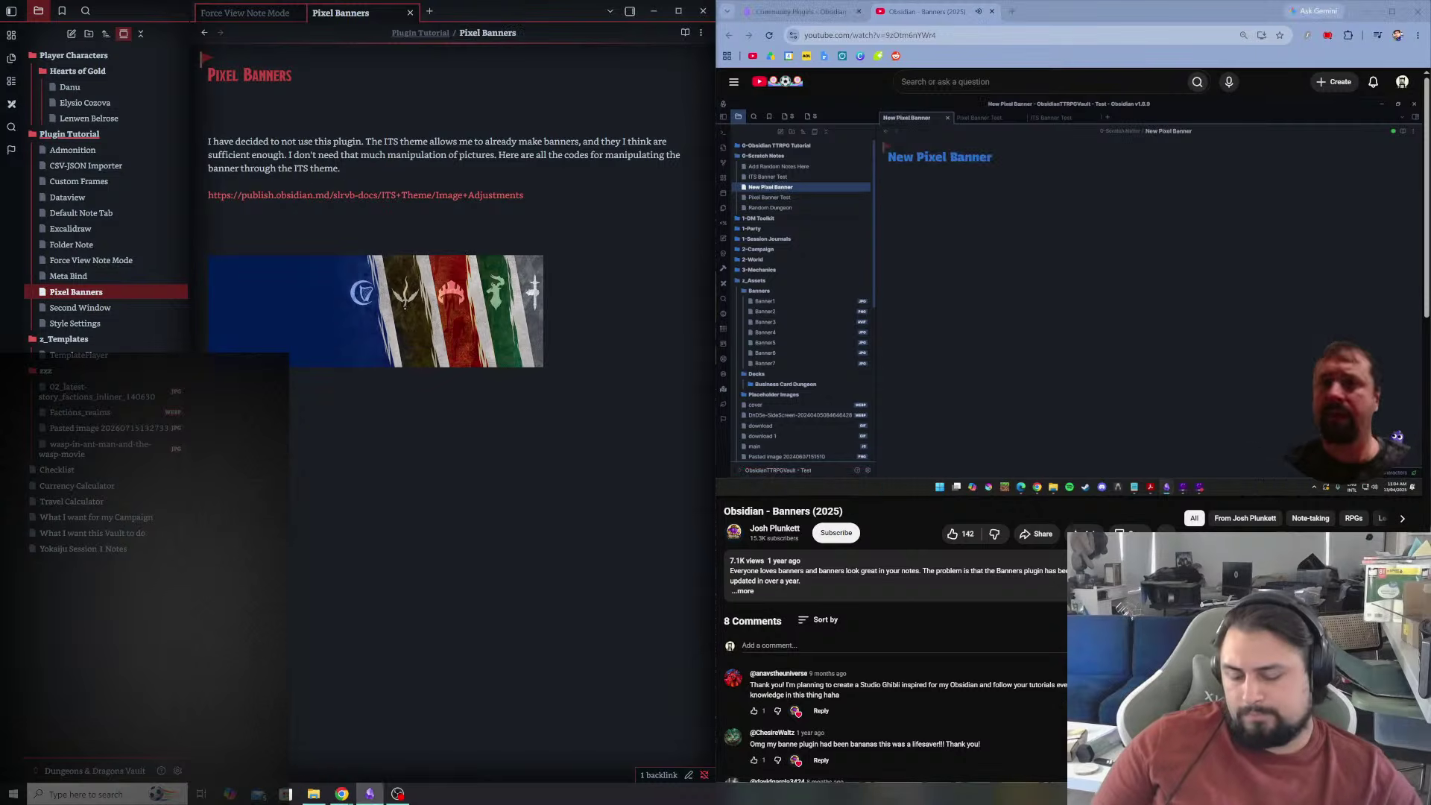
key(Return)
key(Return)
key(Return)
key(Return)
text(---)
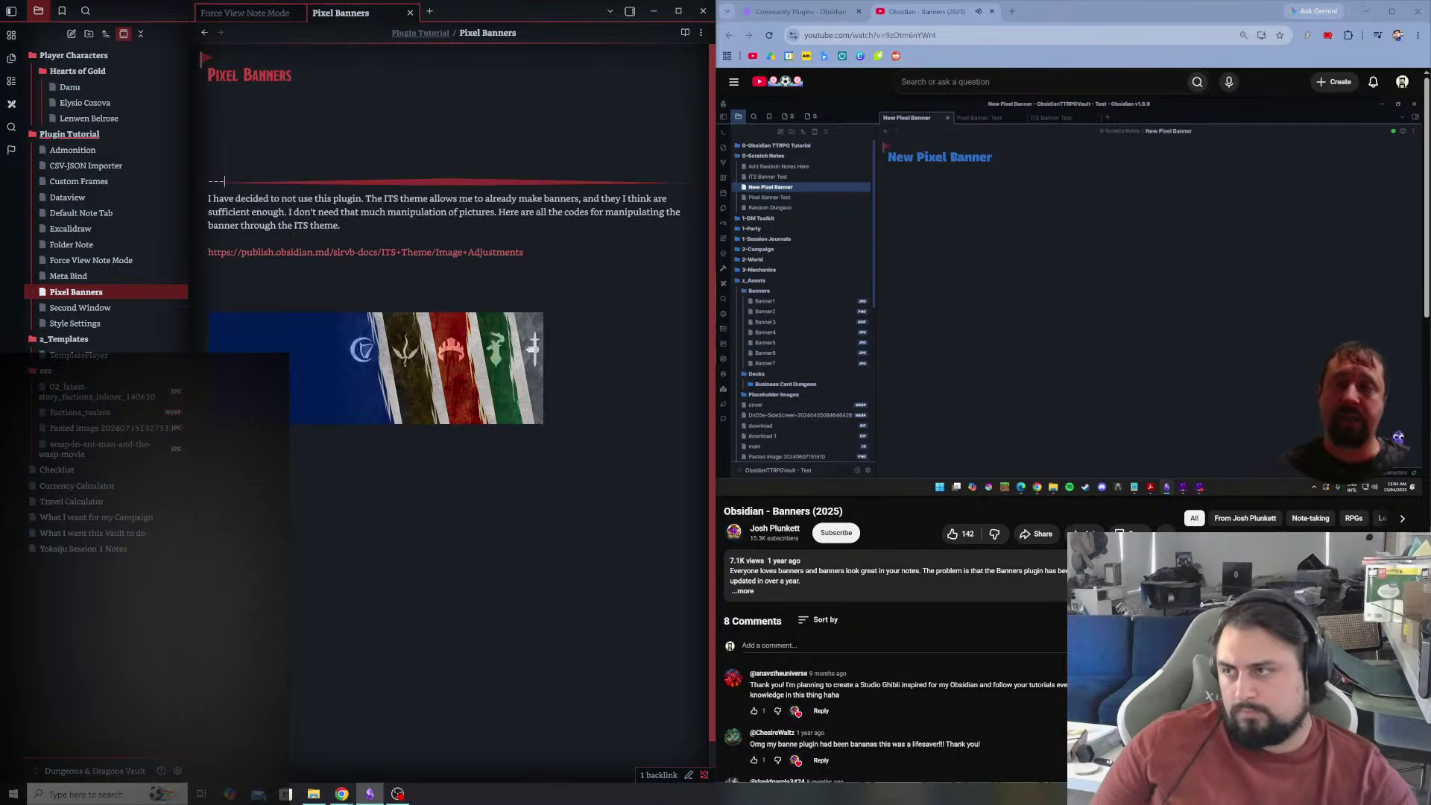
key(Down)
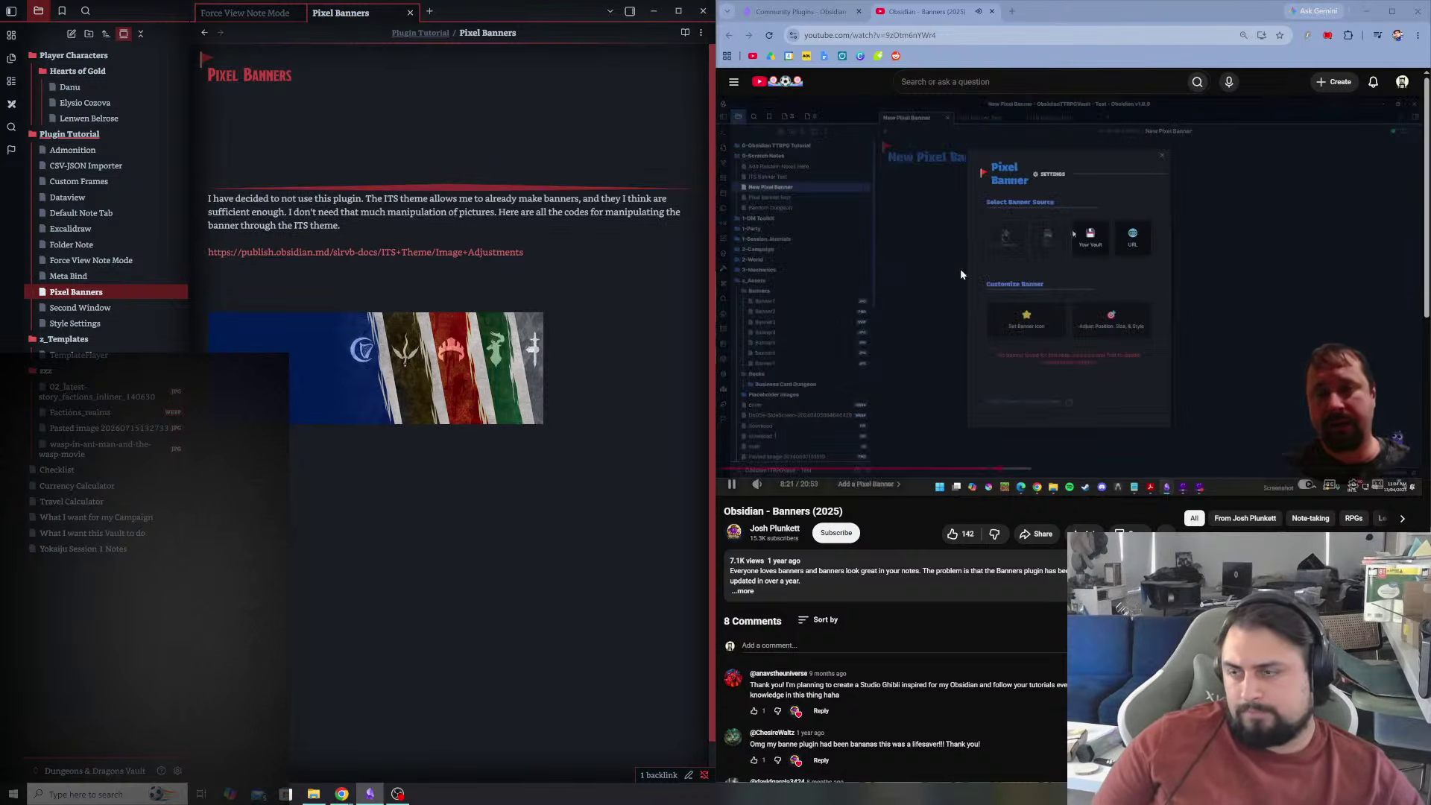
click(998, 157)
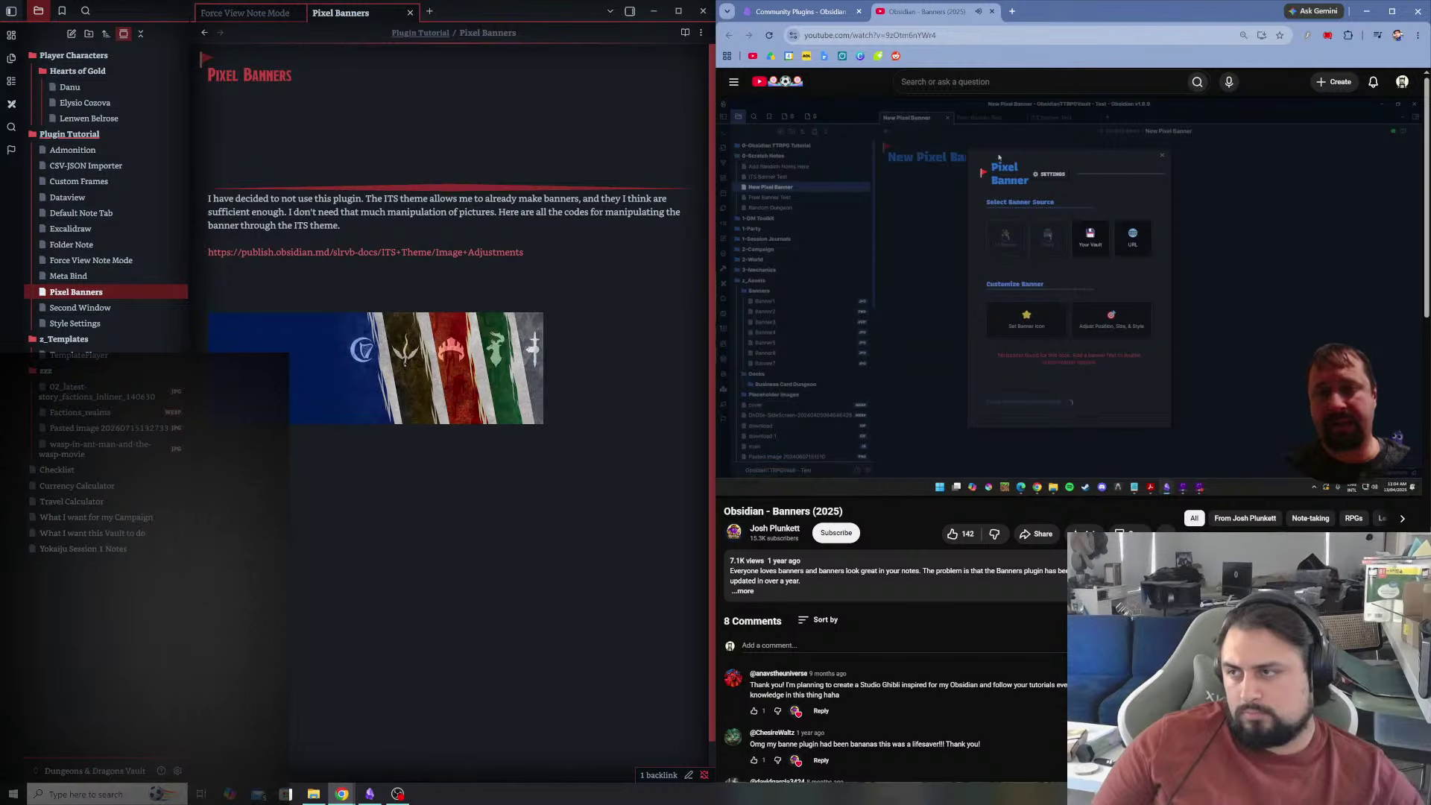
key(alt+Tab)
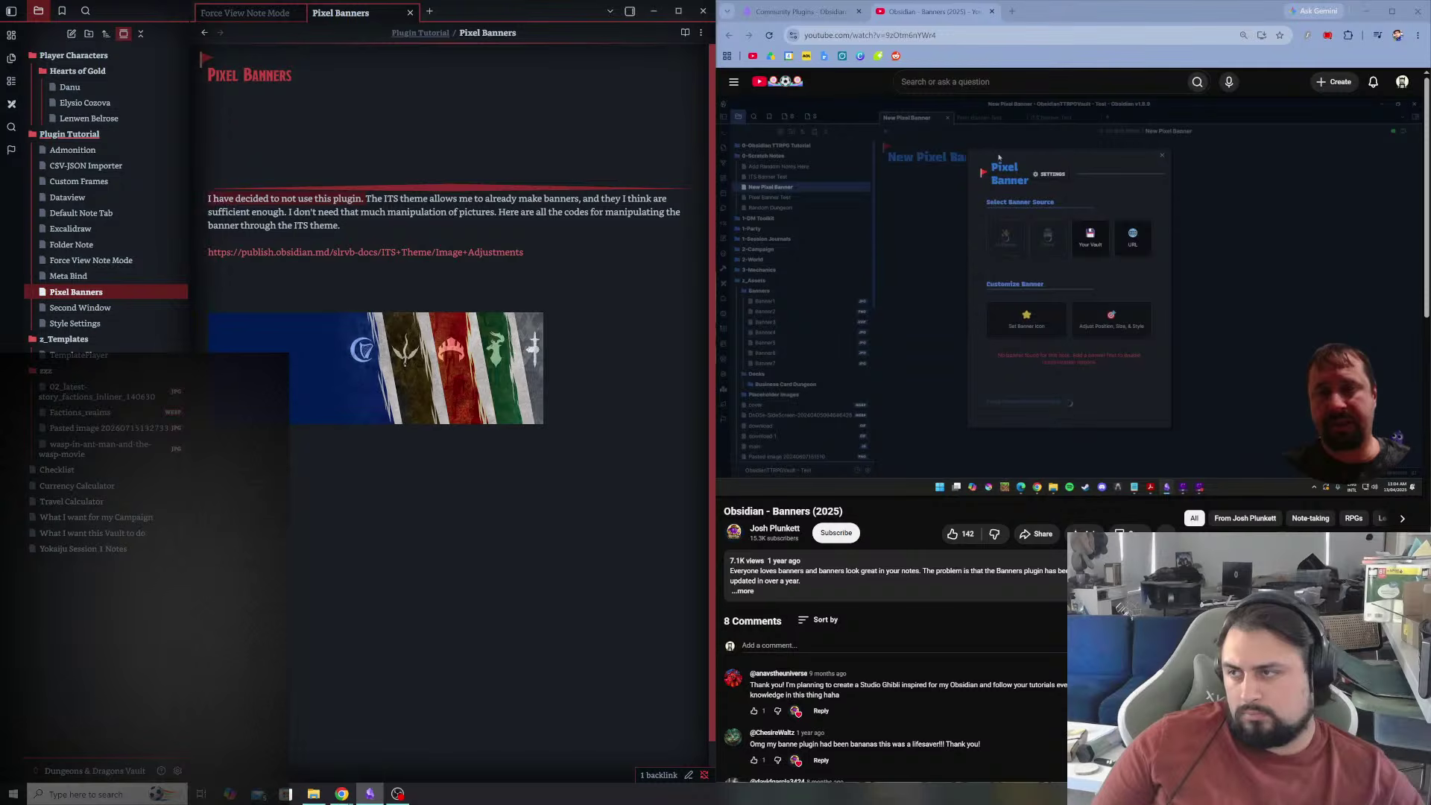
- In the Pixel Banners note, delete the opening sentence, reword the clause to "and I think they are sufficient enough", and leave a blank line above
key(BackSpace)
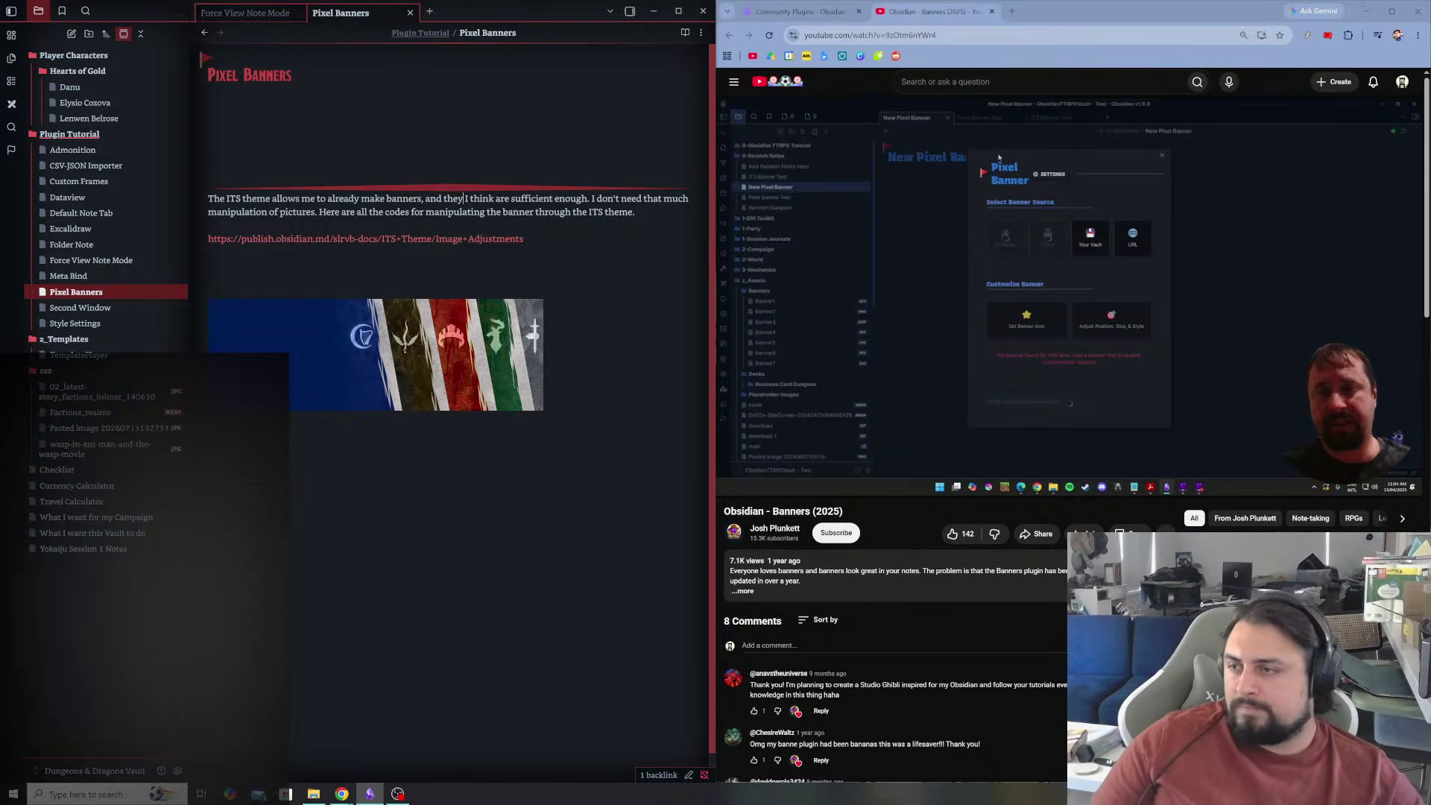
key(BackSpace)
key(BackSpace)
key(BackSpace)
key(BackSpace)
key(BackSpace)
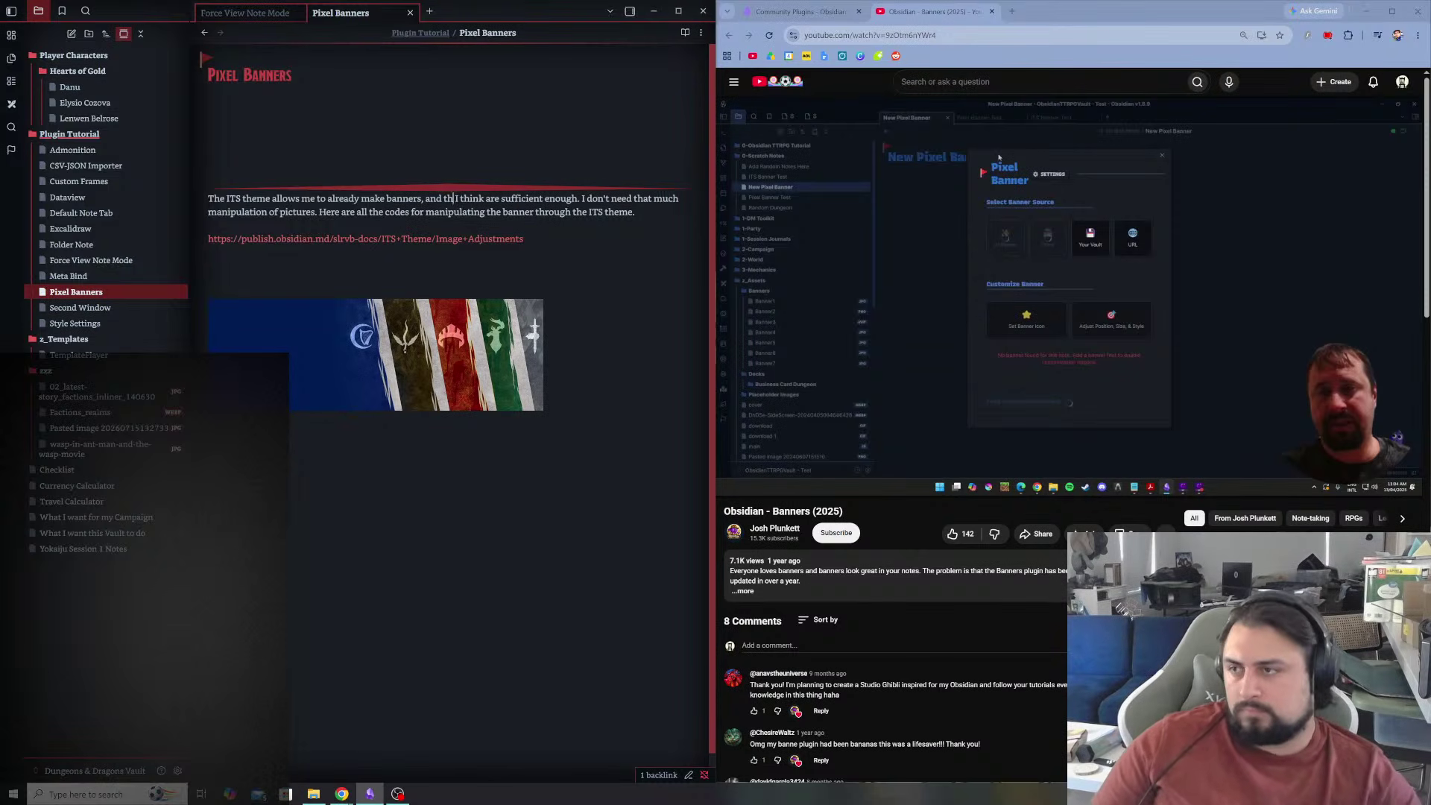
click(524, 238)
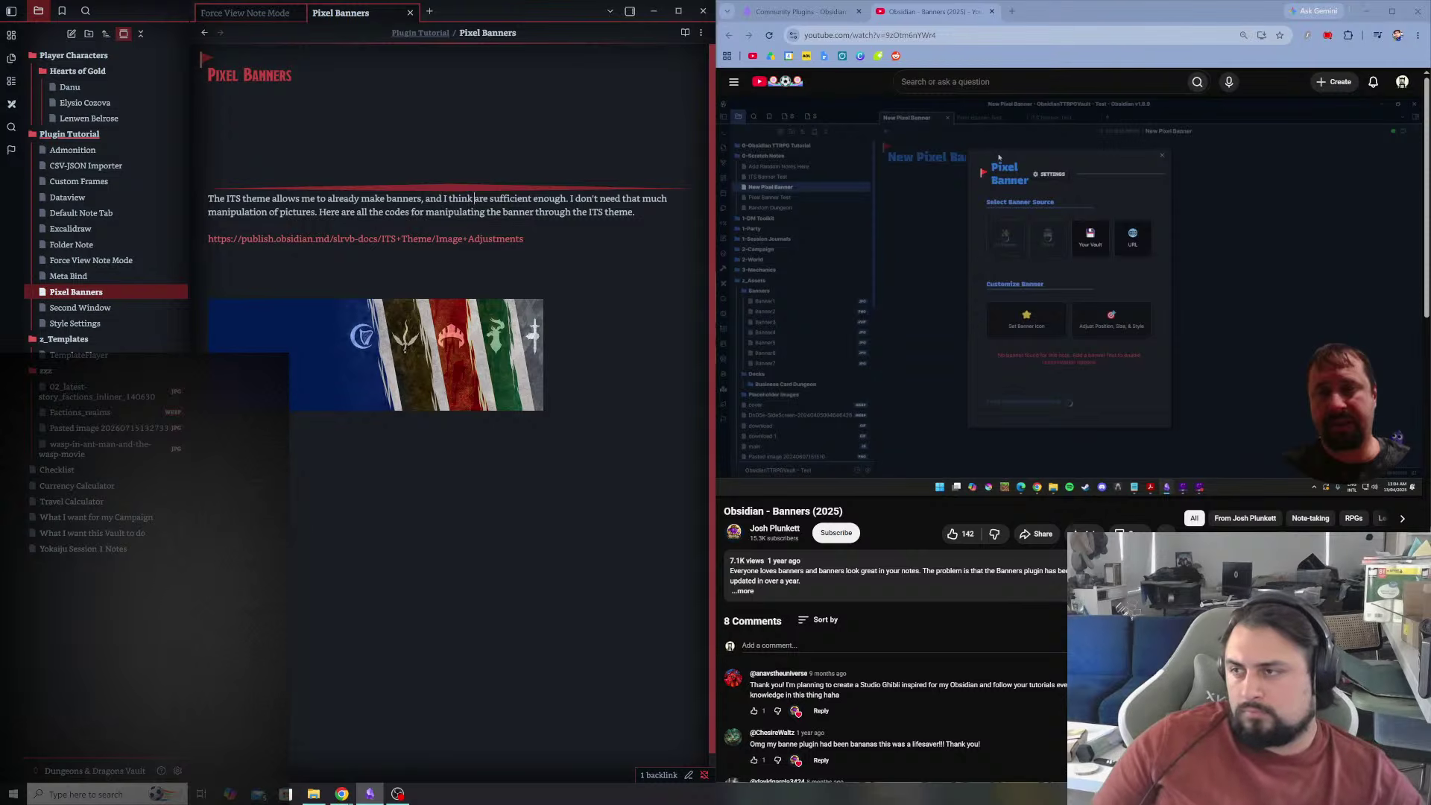
text(they)
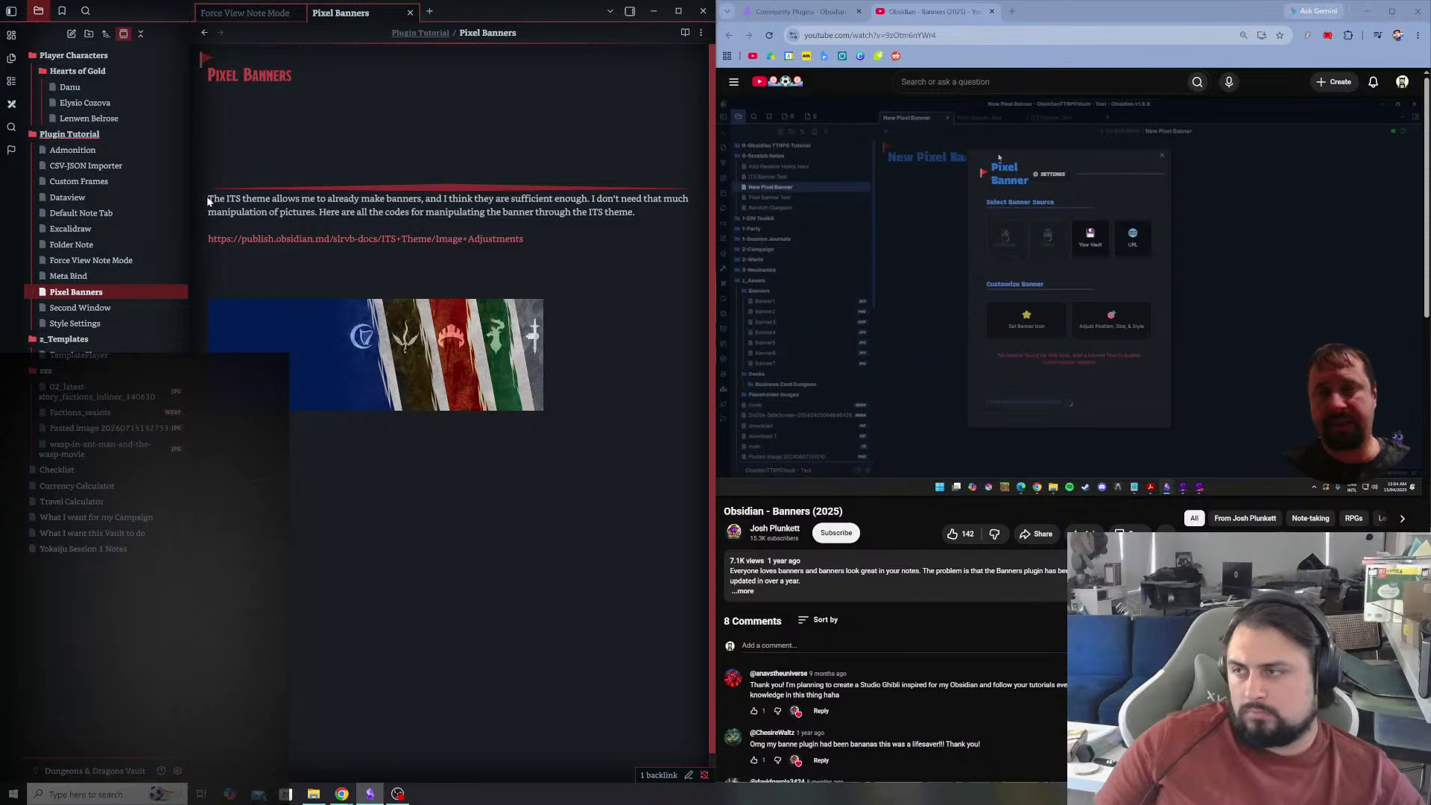
key(Return)
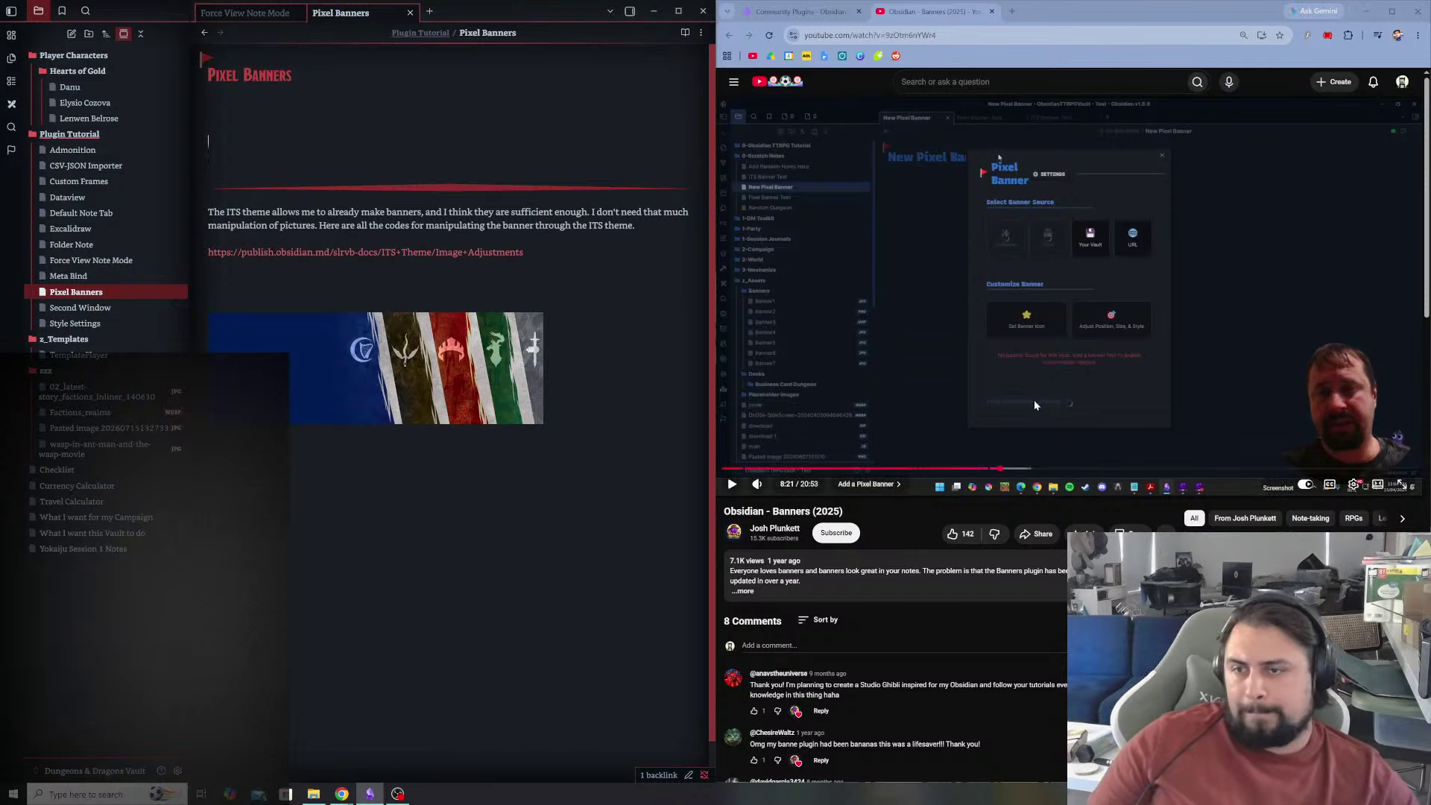
- Replay the Obsidian banners tutorial video in the browser from shortly before 8:11, and pause it
click(994, 468)
click(1175, 315)
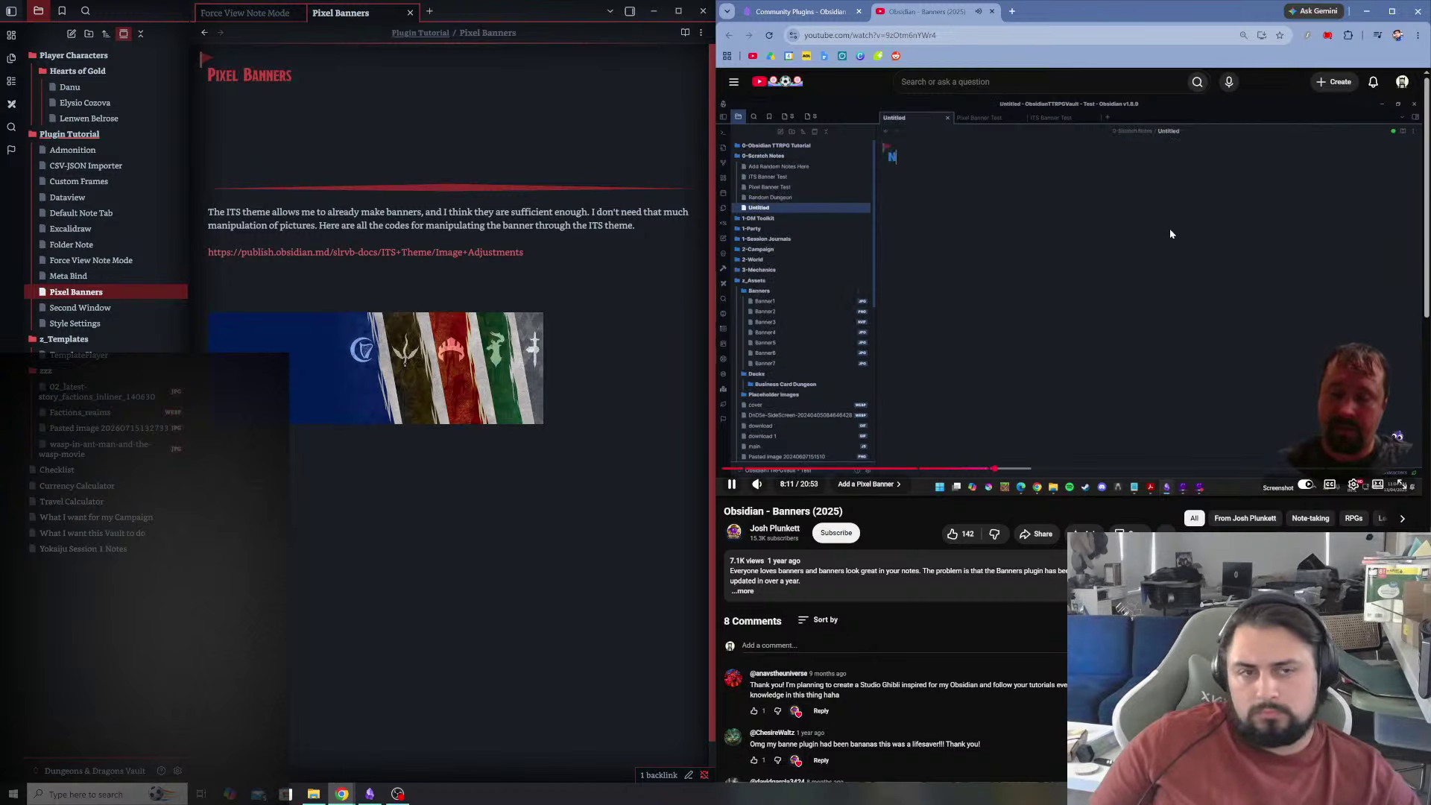
click(1044, 236)
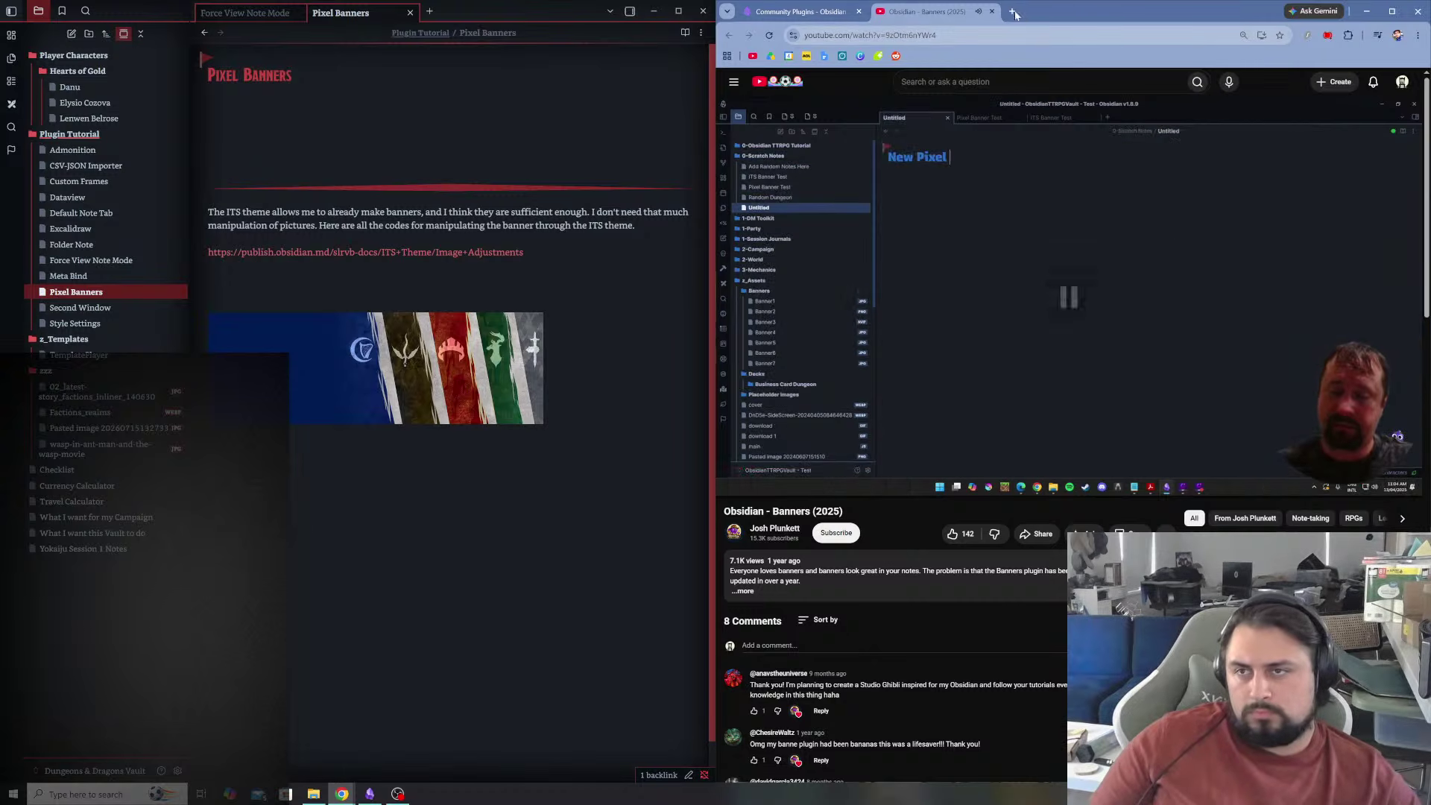
- Show the Google image results for "dungeons and dragons banner art" in a new browser tab
key(ctrl+t)
click(984, 230)
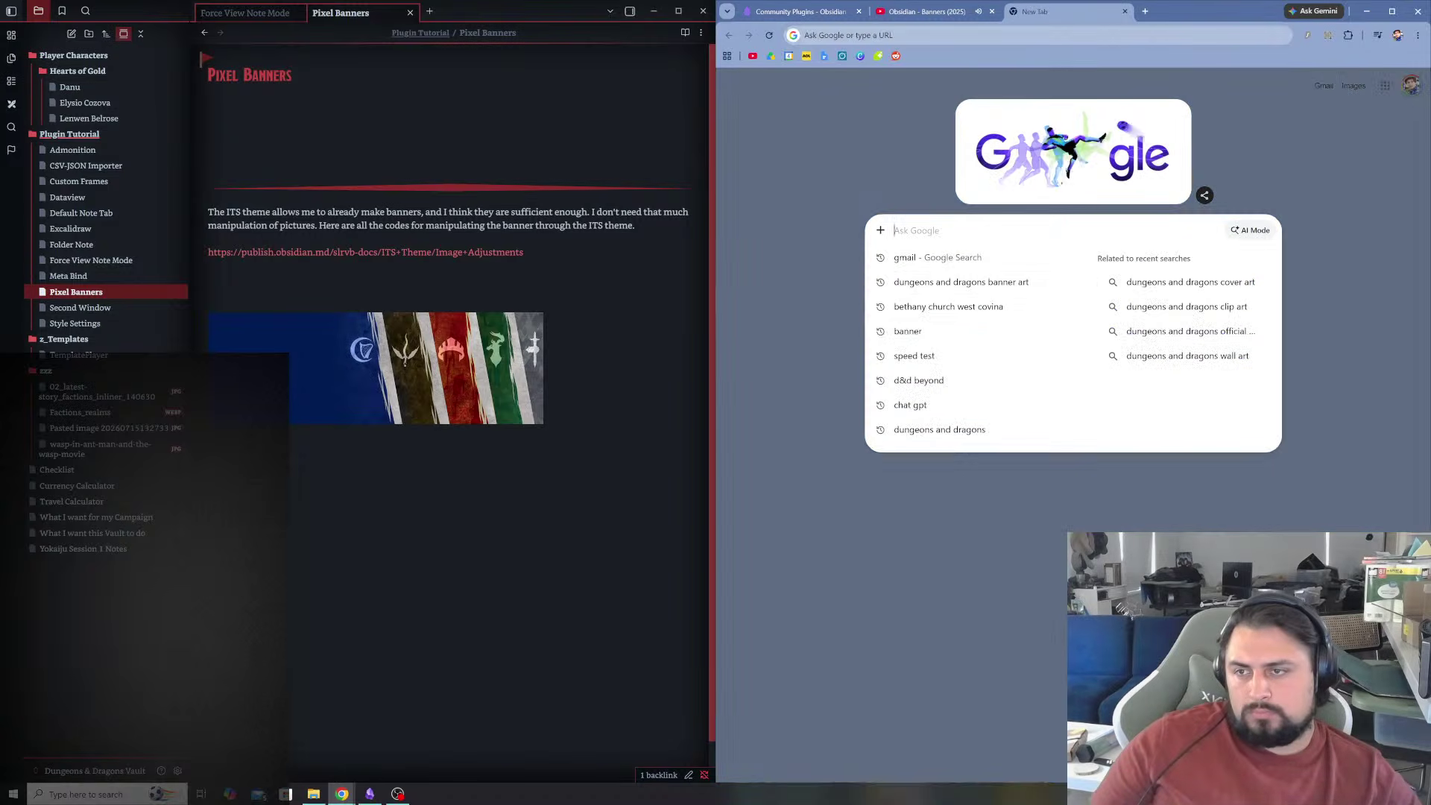
click(940, 282)
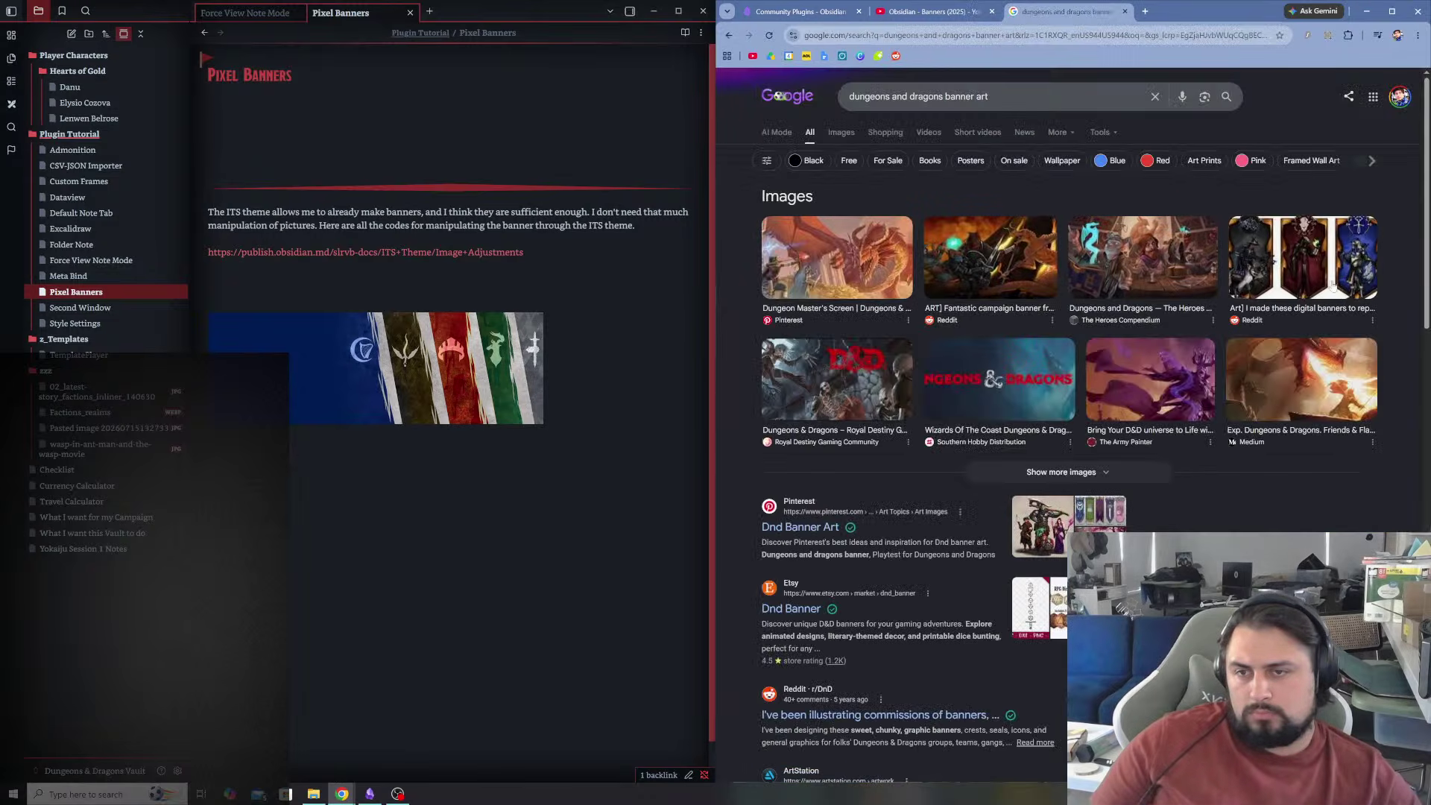
click(1069, 468)
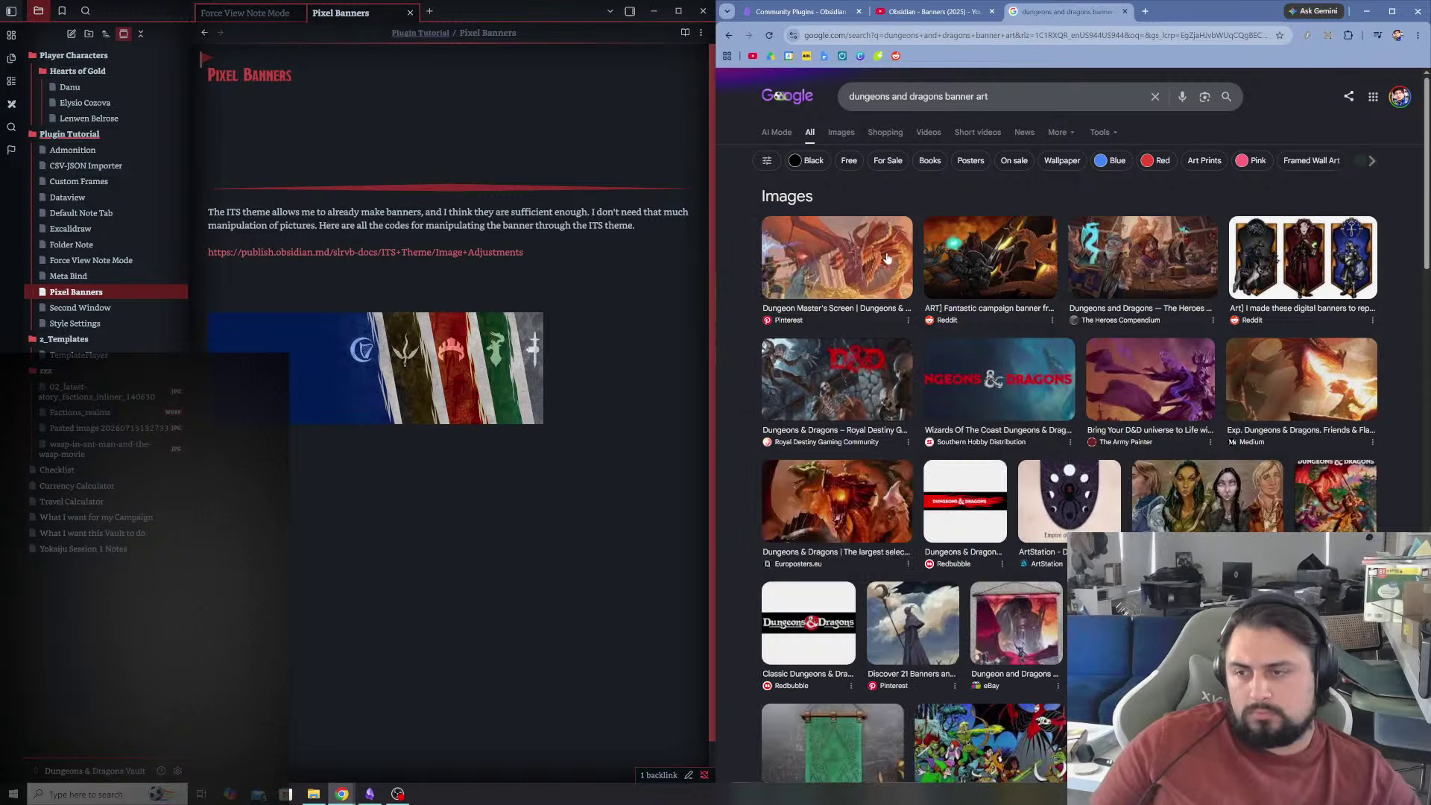
click(845, 138)
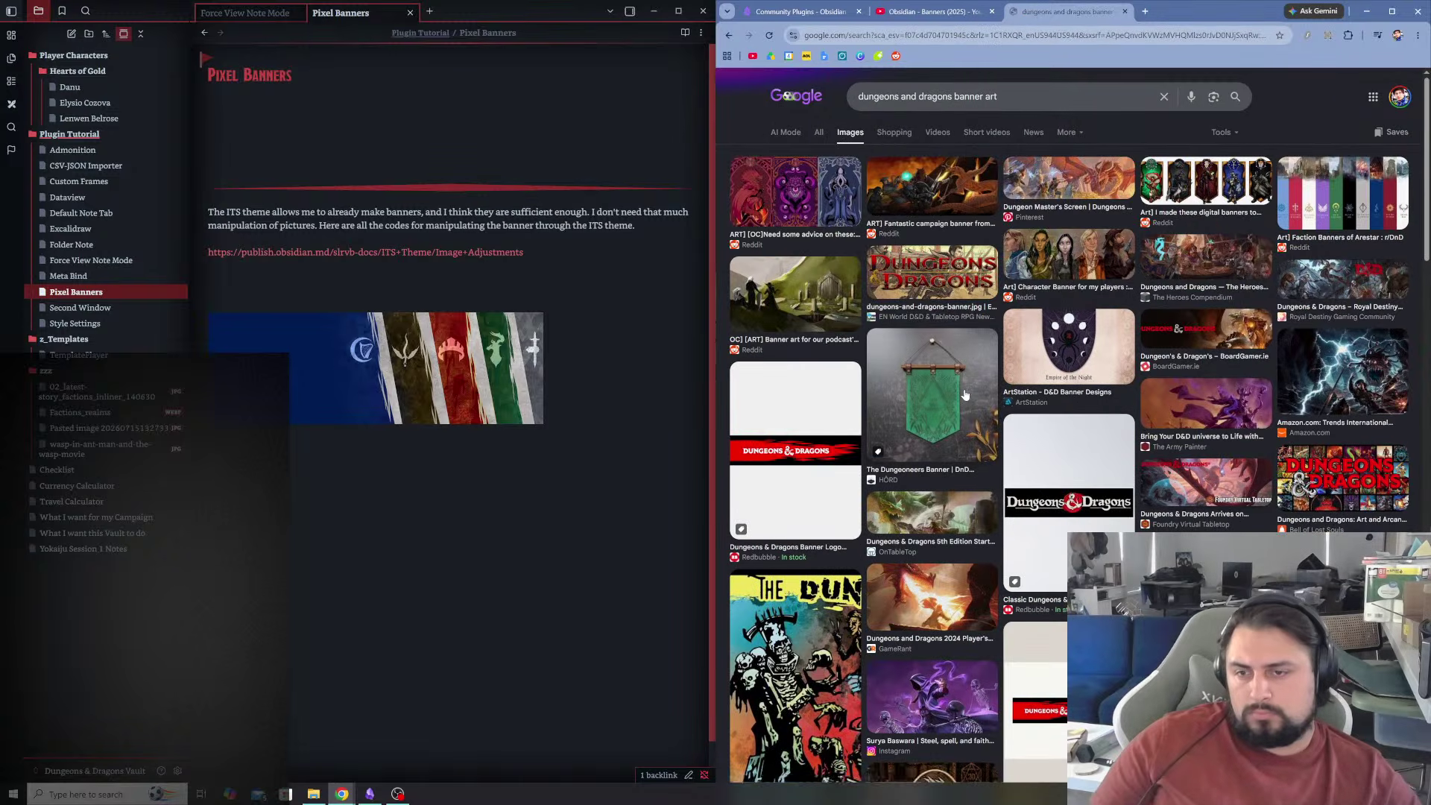
- Look through the banner art results, comparing previews of the Demeo x Dungeons & Dragons Battlemarked artwork and the eBay party backdrop
scroll(966, 395, down, 5)
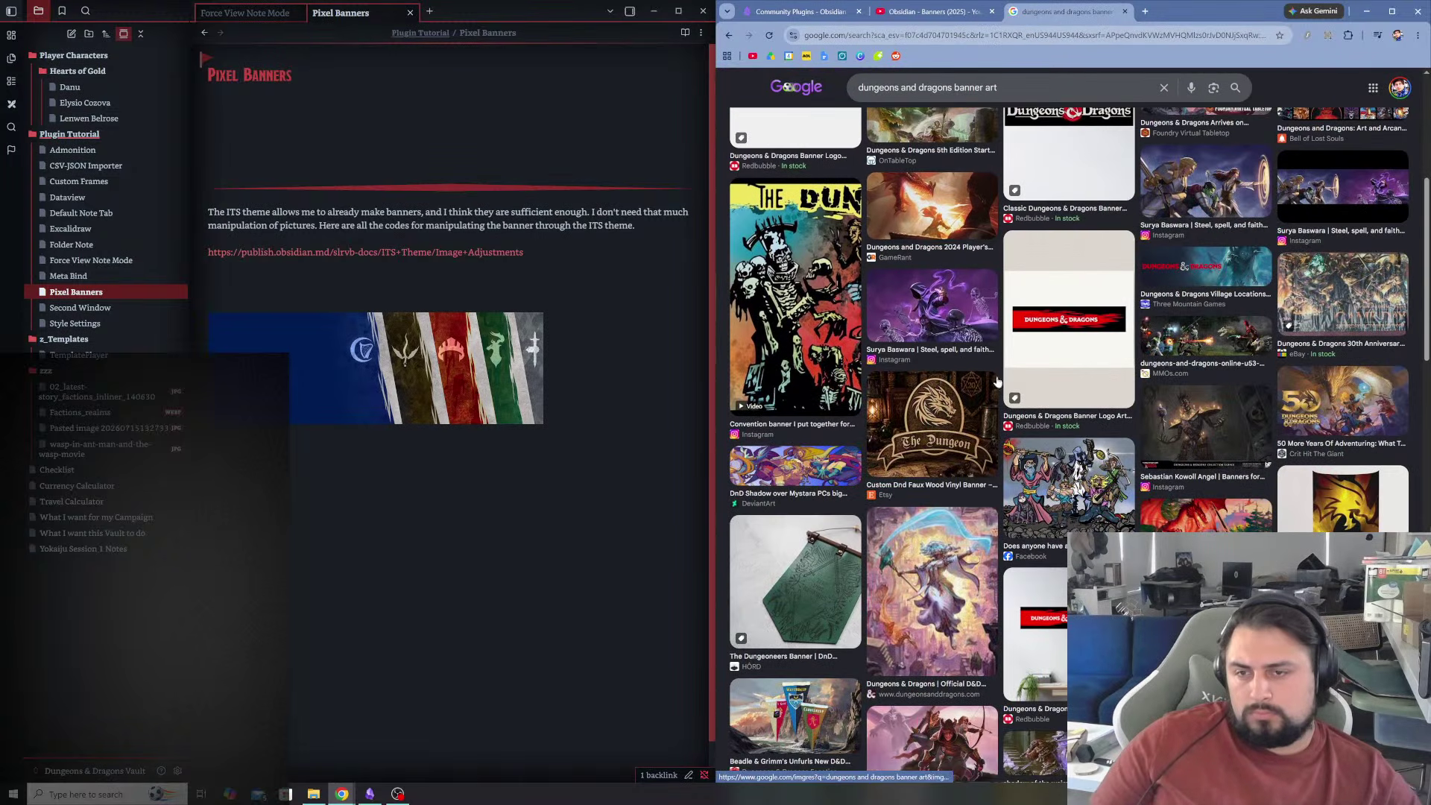
scroll(923, 422, down, 2)
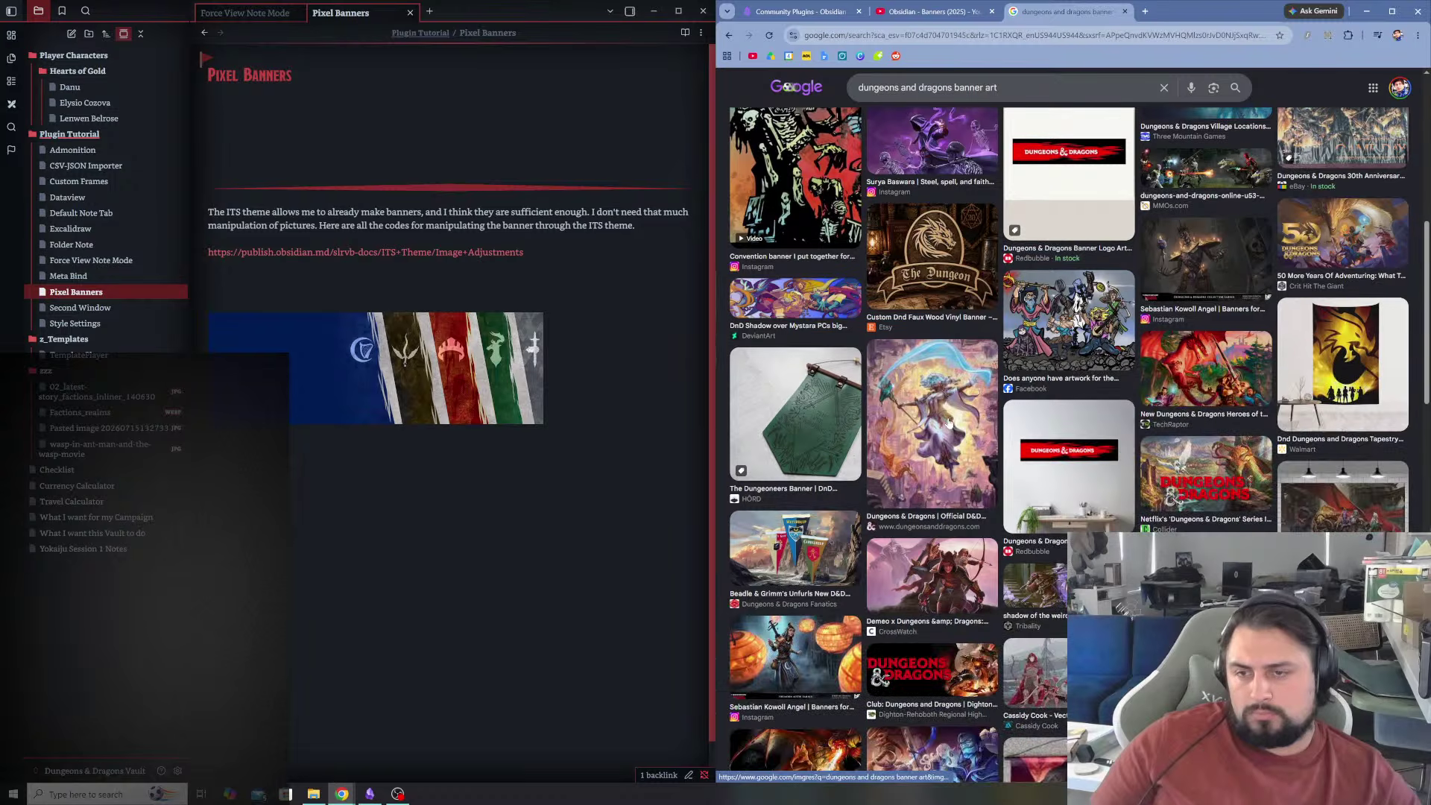
scroll(924, 417, down, 3)
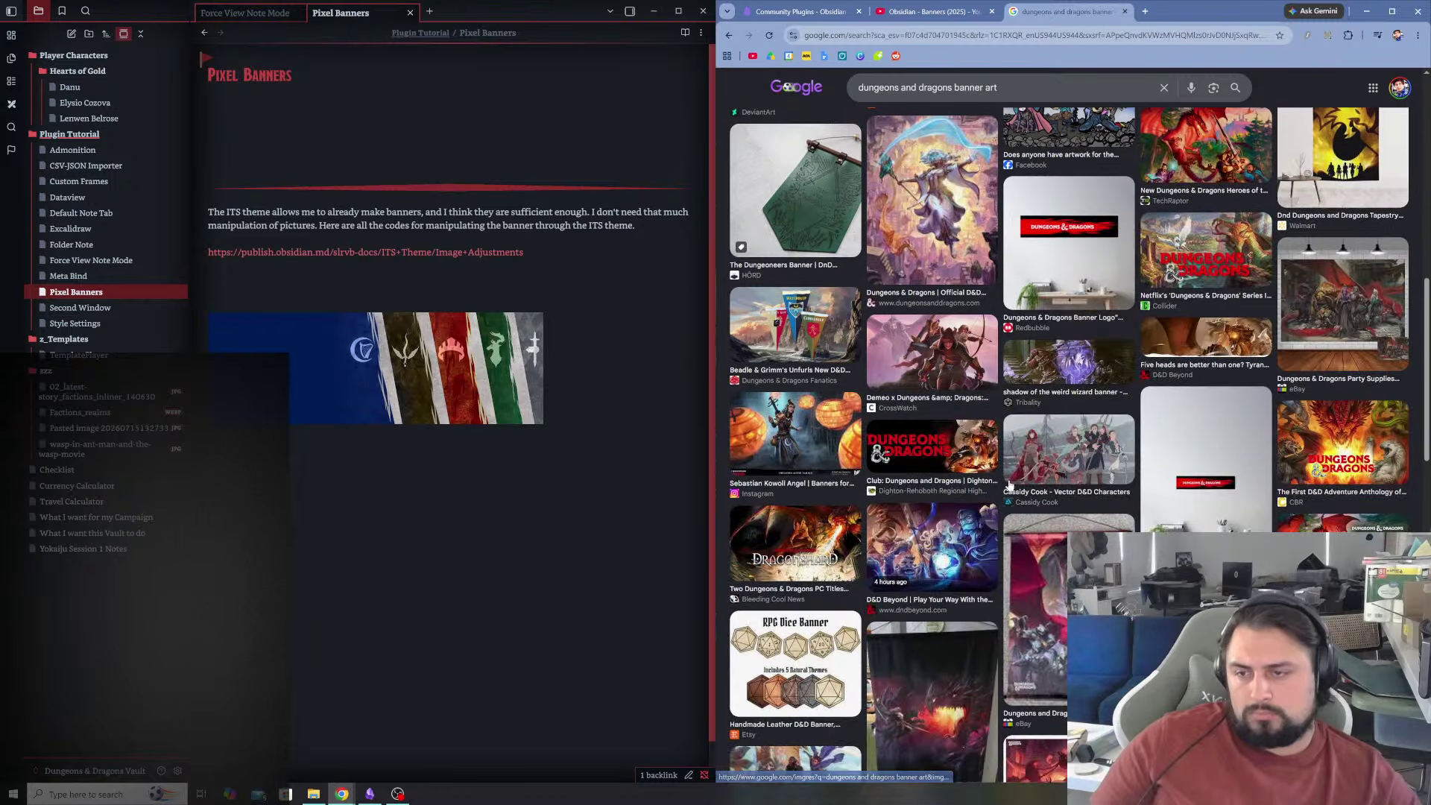
click(955, 356)
click(1086, 355)
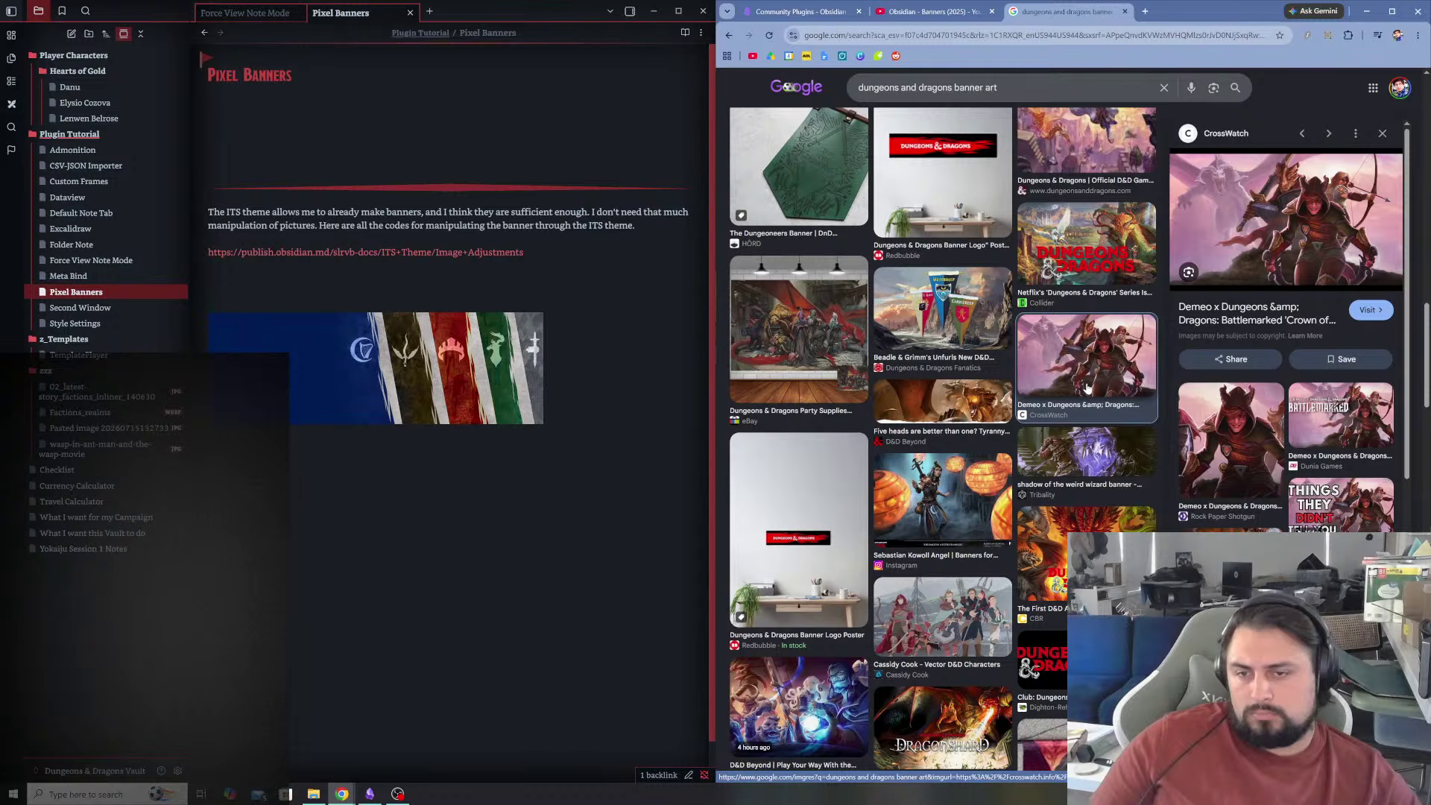
click(828, 343)
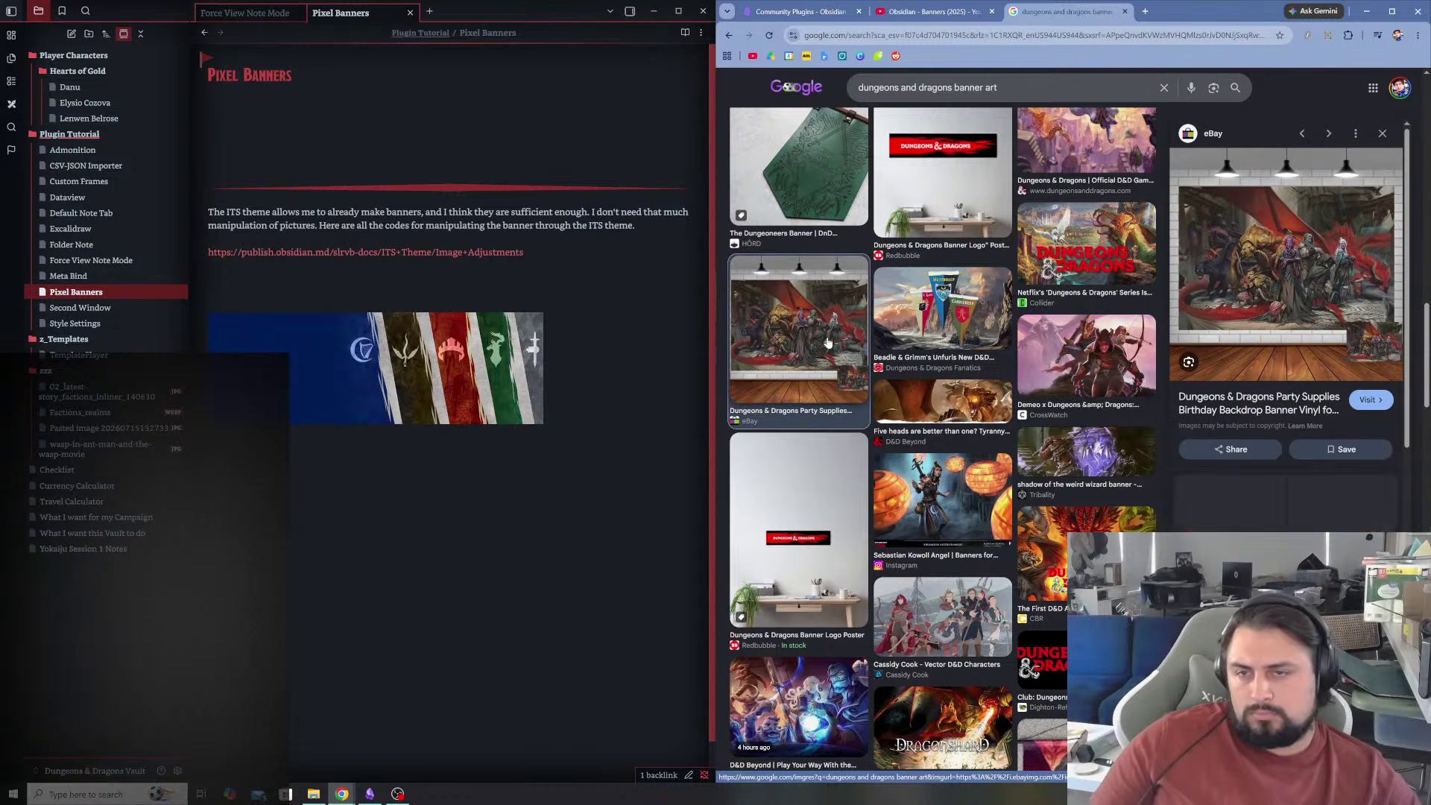
click(1088, 352)
scroll(991, 423, down, 5)
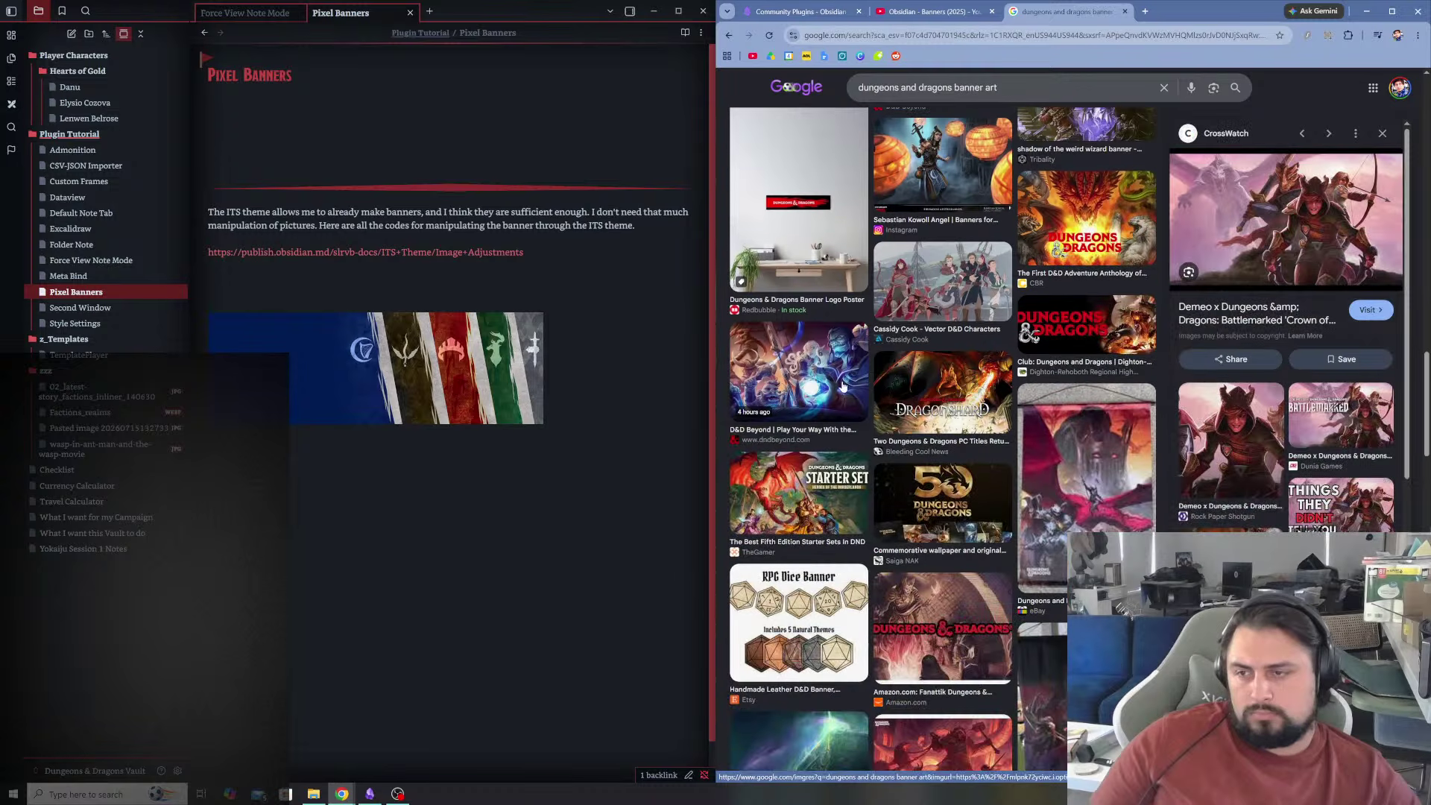
- Compare the starter set, purple skeleton and MMOs.com artworks, and select the Demeo x Dungeons & Dragons Battlemarked image from CrossWatch
click(818, 485)
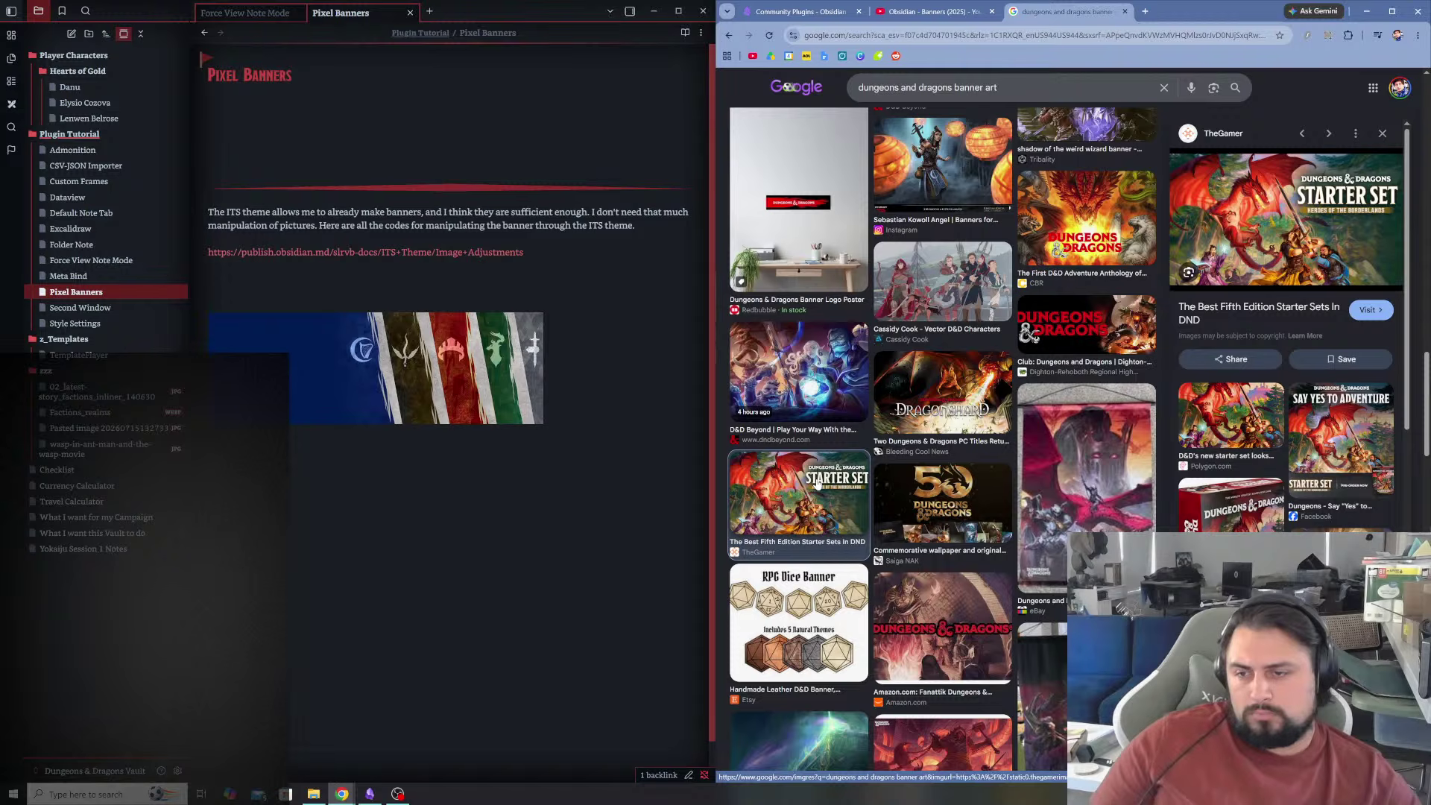
scroll(935, 562, down, 6)
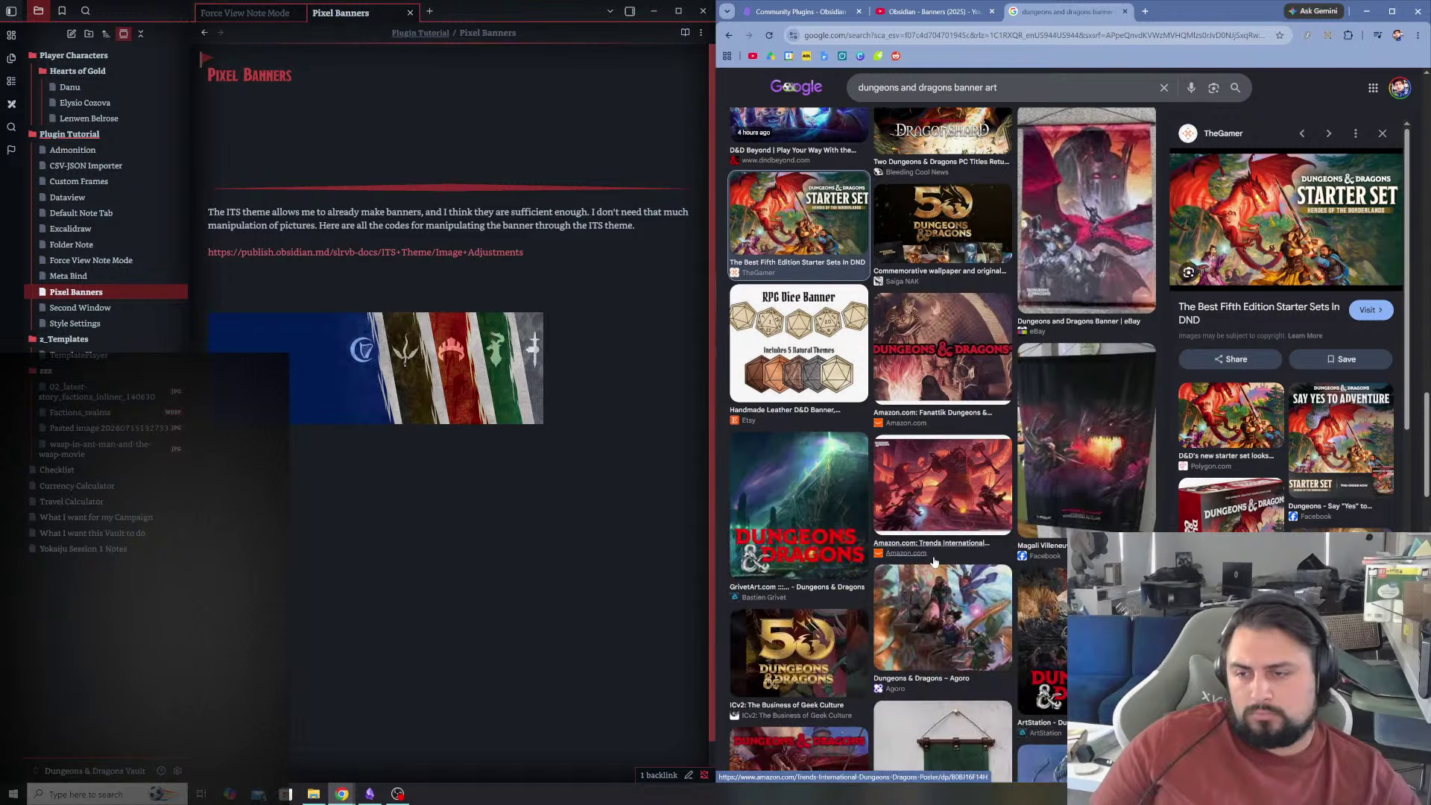
scroll(917, 500, up, 8)
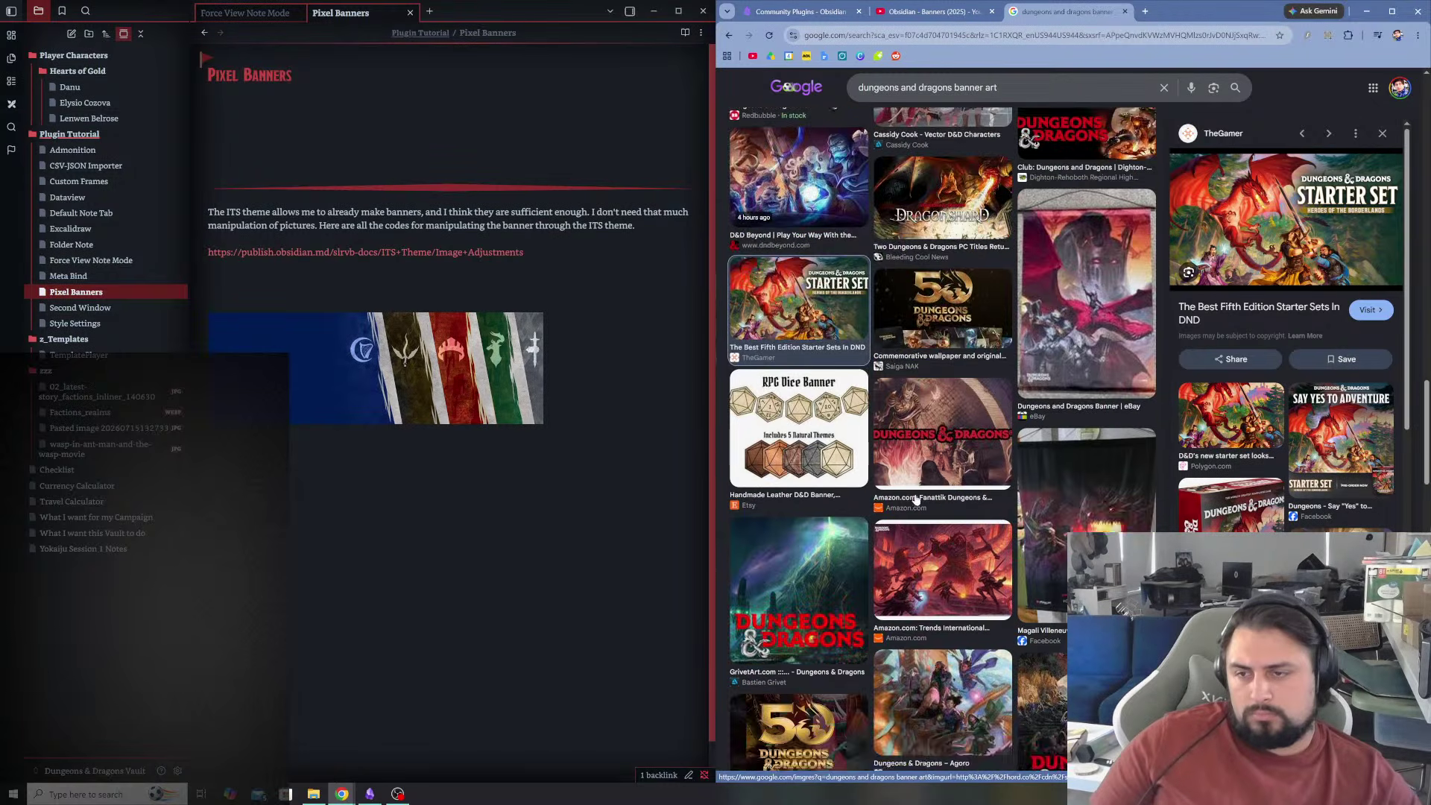
scroll(916, 499, up, 6)
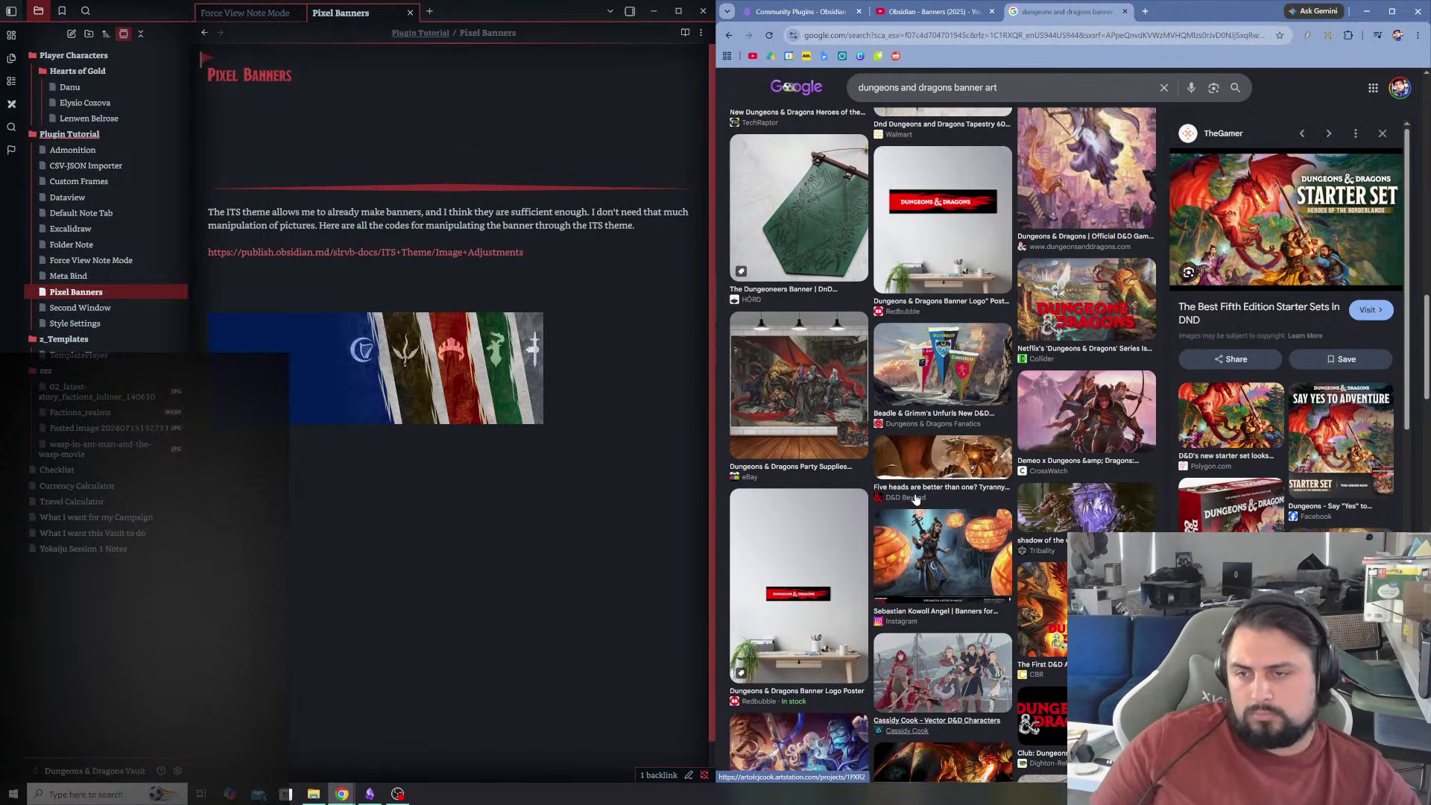
scroll(939, 434, up, 4)
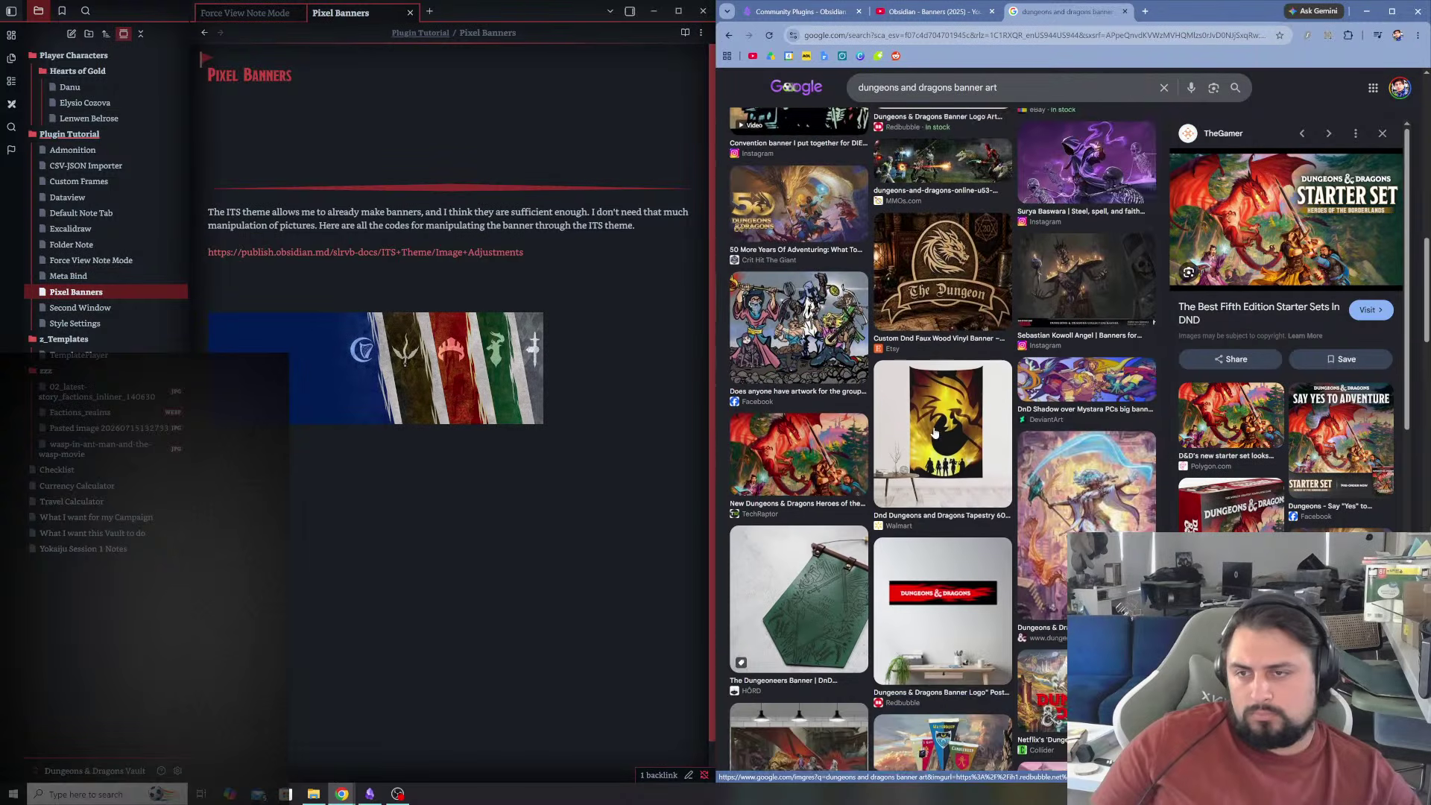
click(1091, 337)
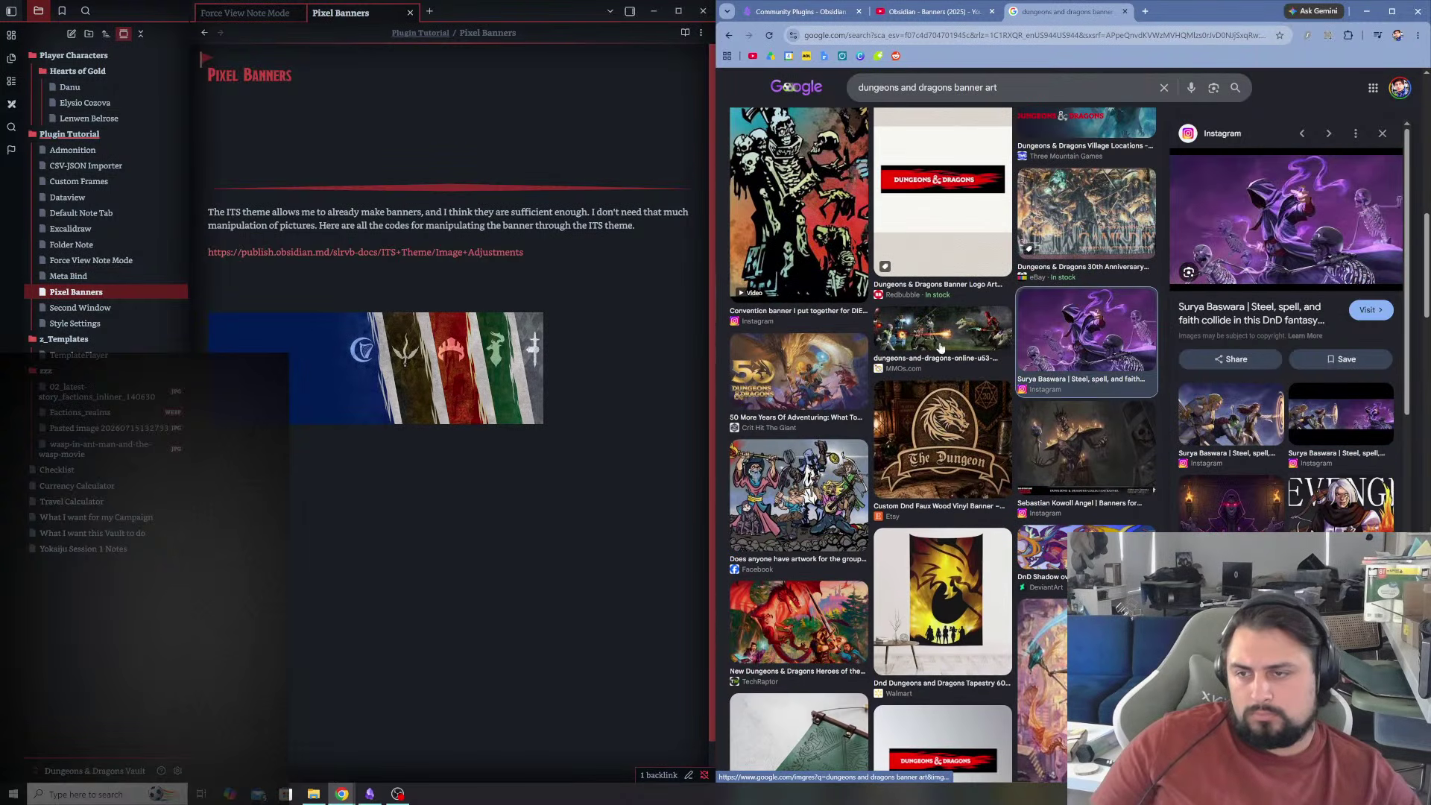
click(937, 332)
scroll(988, 634, down, 5)
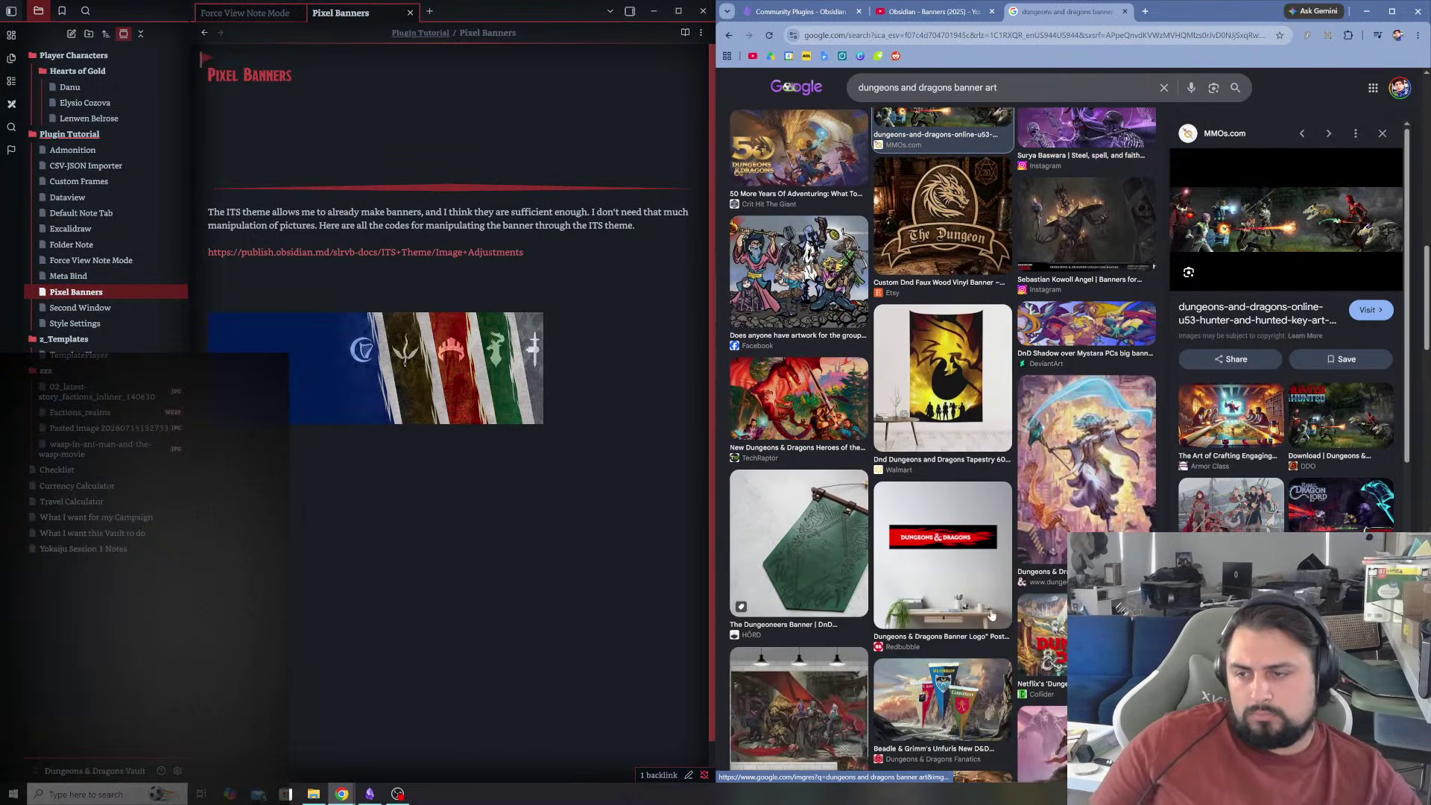
scroll(1047, 510, down, 2)
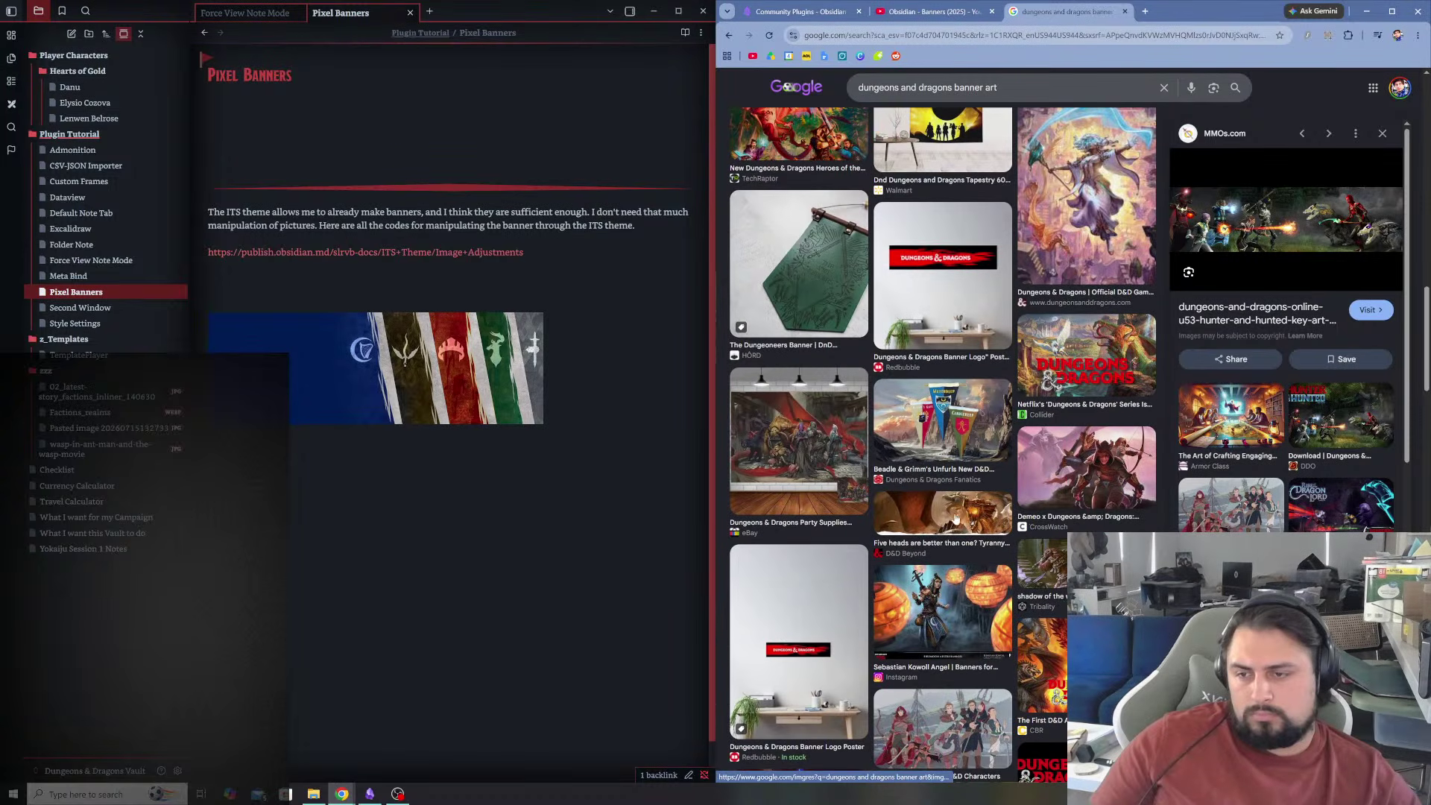
click(1096, 479)
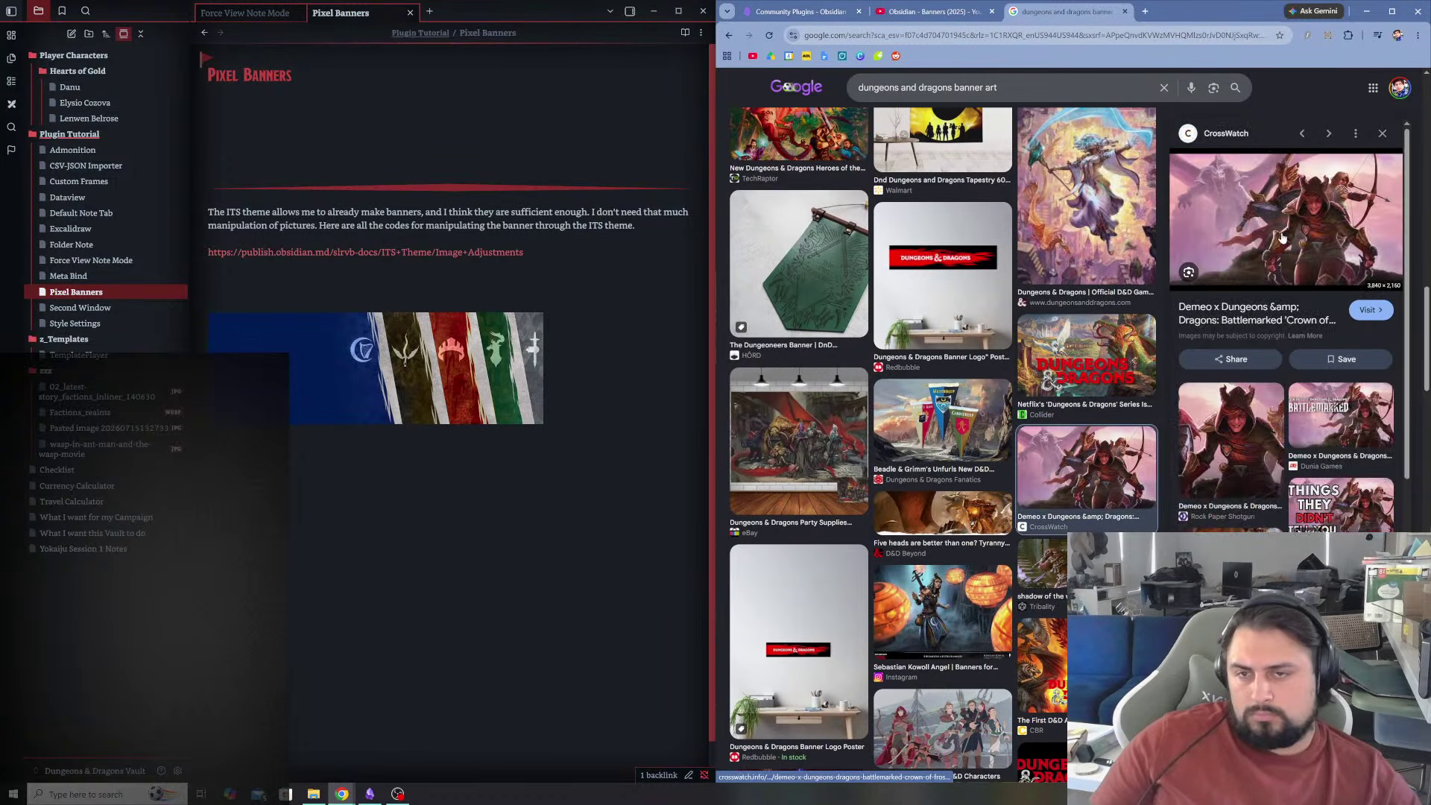
- Resume the banners tutorial video and open the Pixel Banner plugin's banner dialog for the Pixel Banners note in Obsidian
click(931, 11)
click(1111, 301)
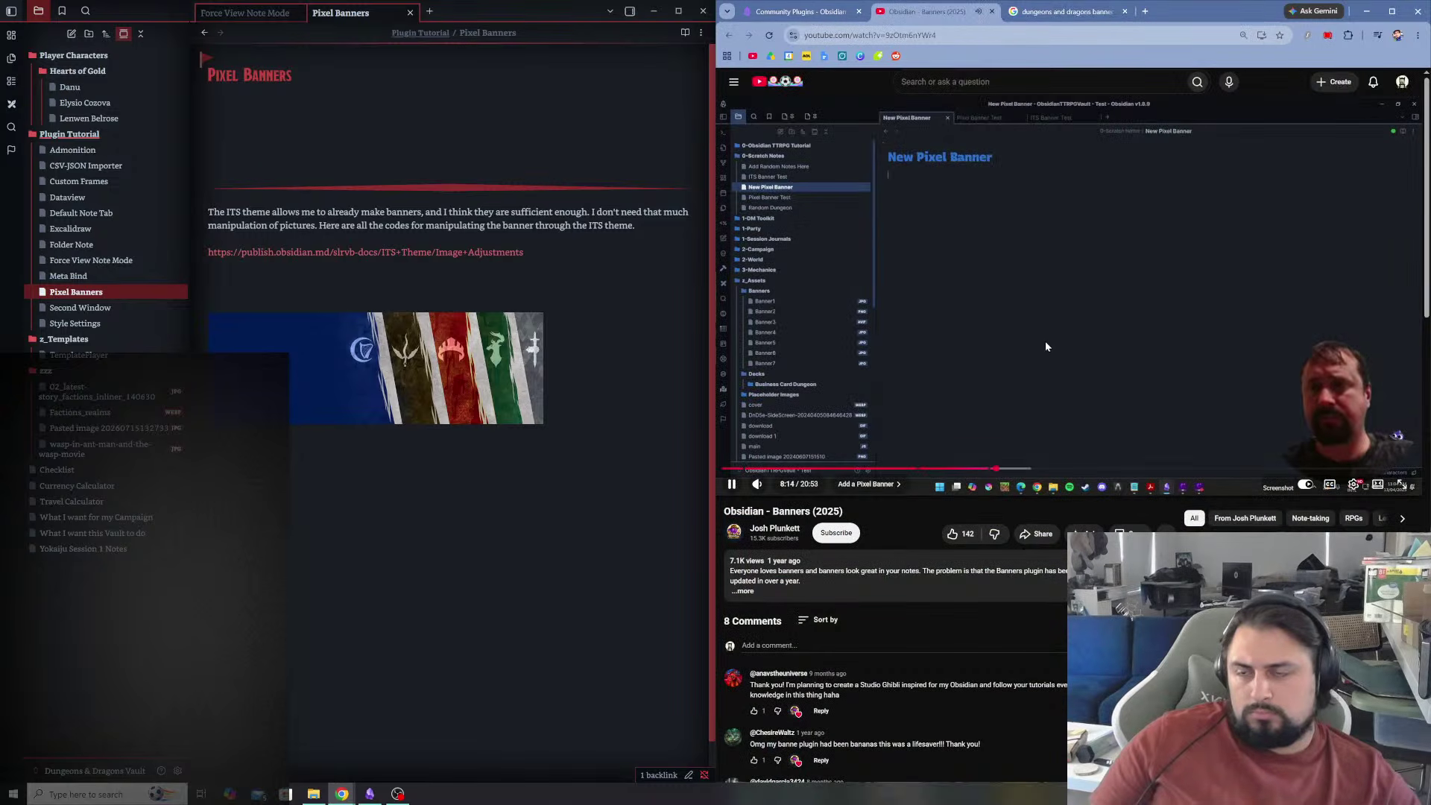
click(208, 94)
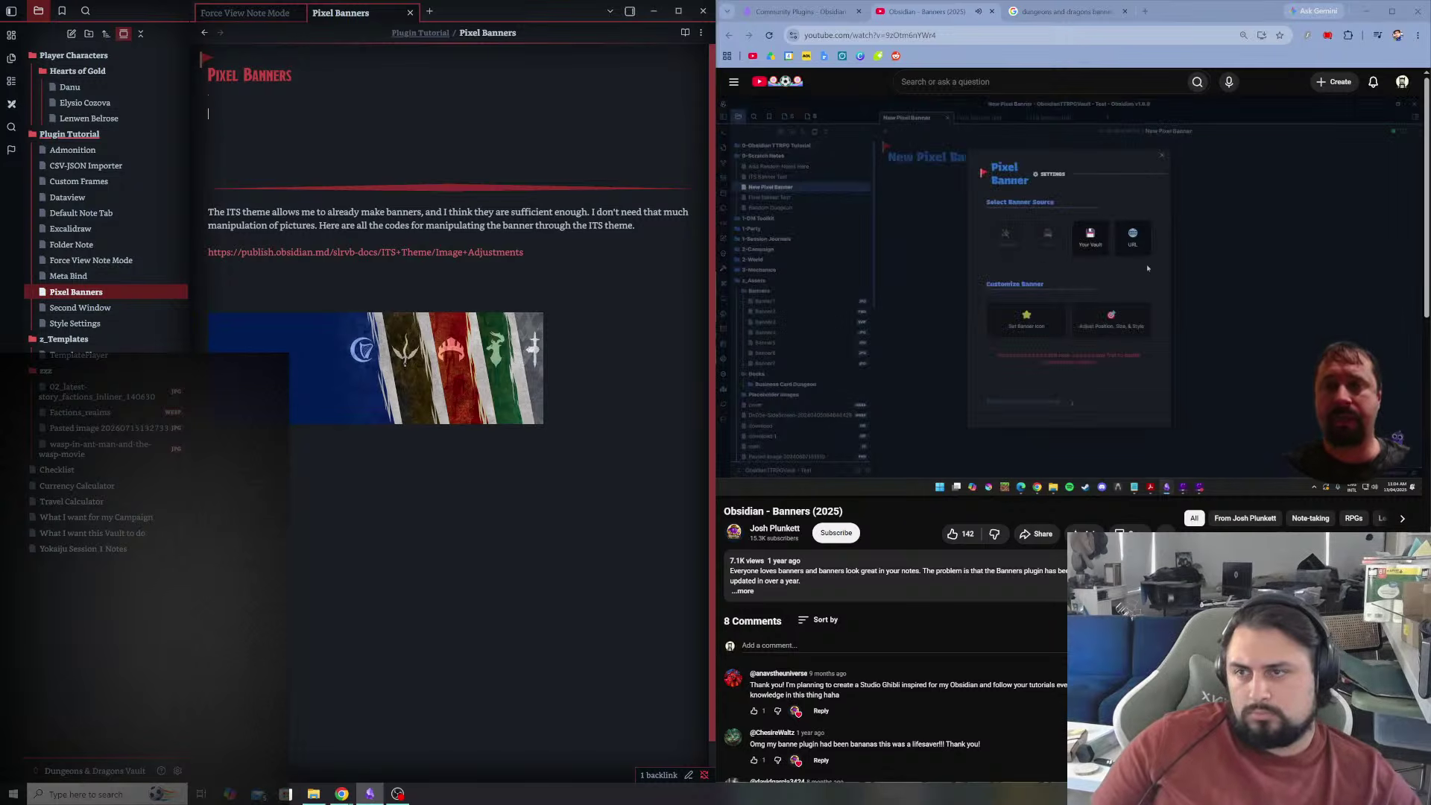
click(206, 59)
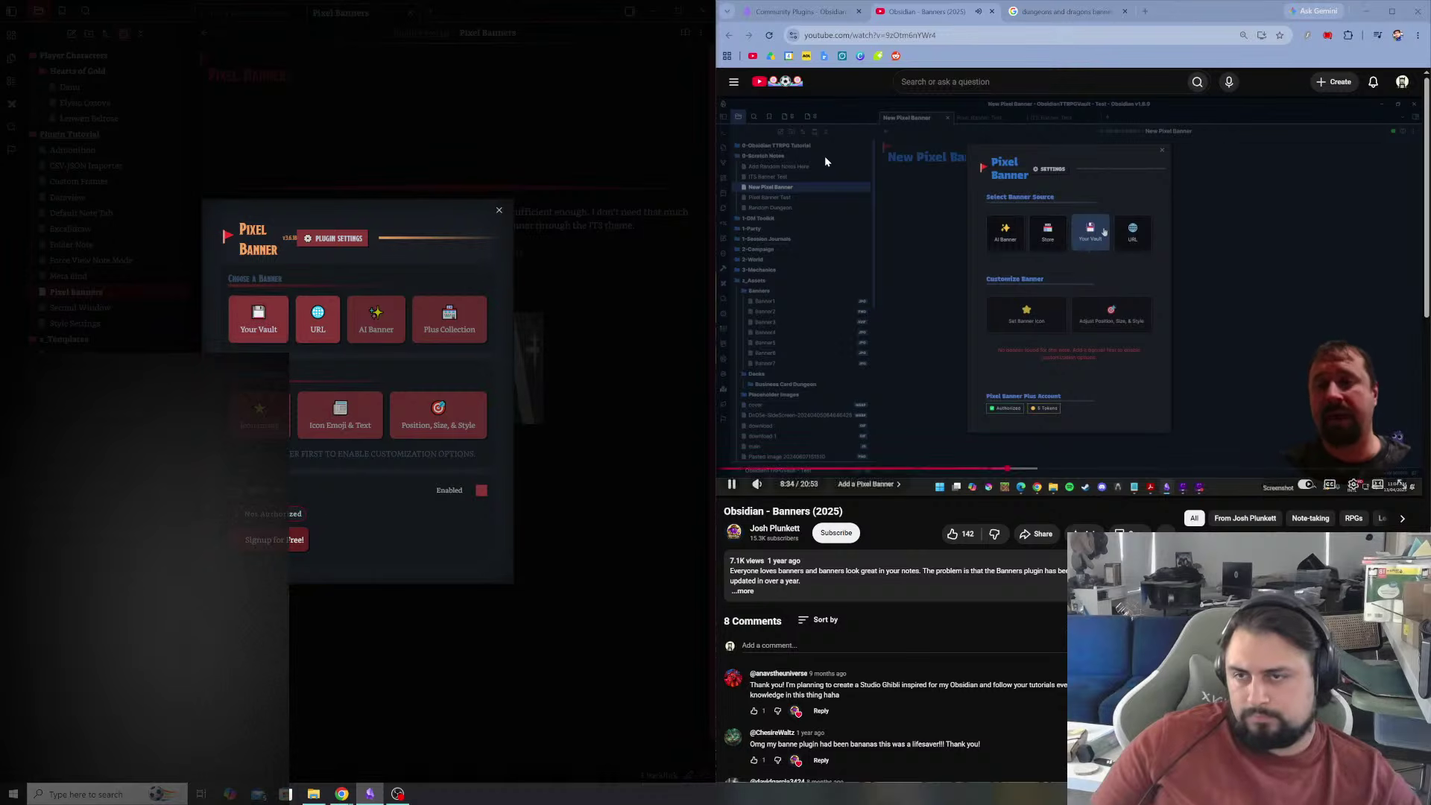
- Save the selected Battlemarked artwork from the browser to the Pictures folder as "DND battlew marked art" in WEBP format, and return to the tutorial video
click(1066, 11)
right_click(1267, 246)
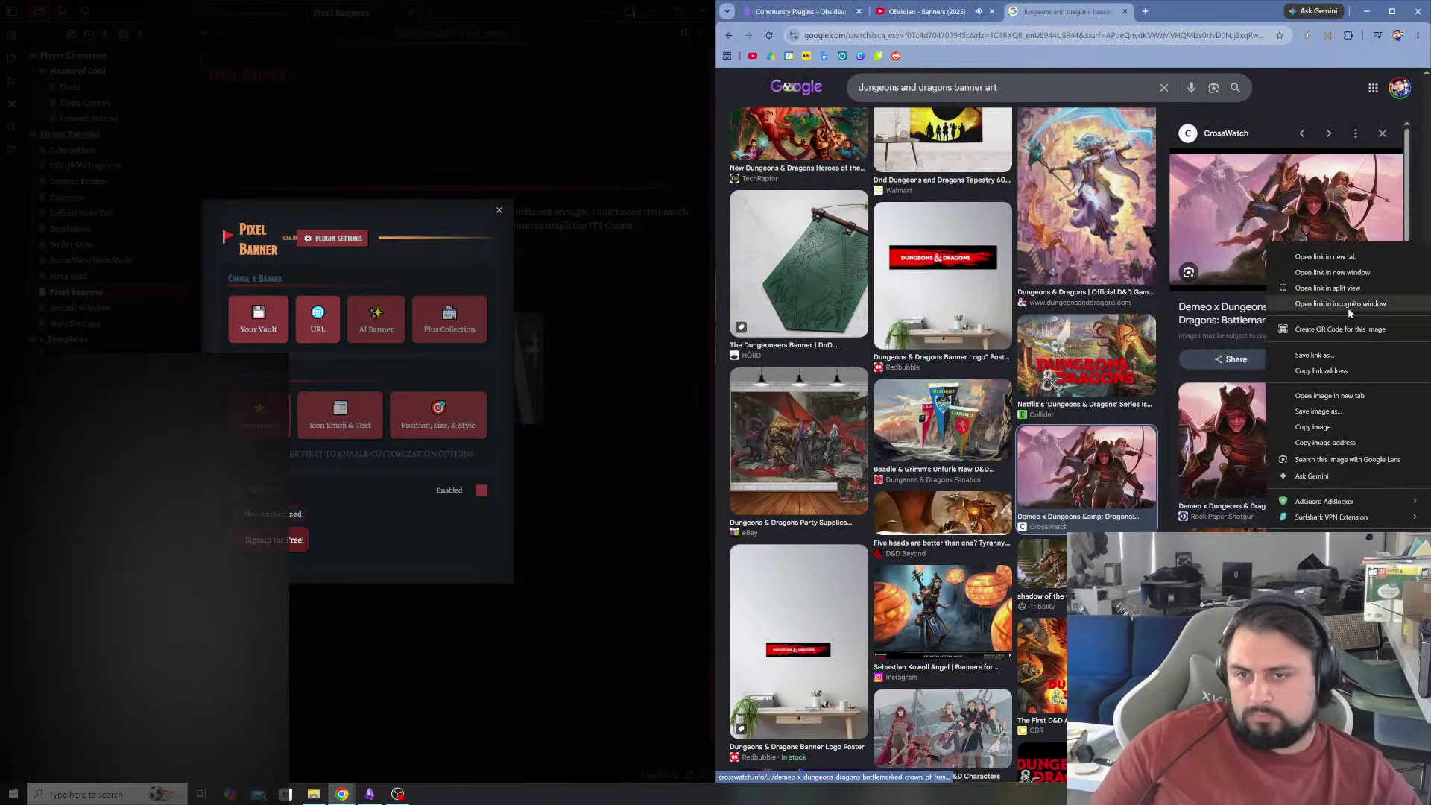
click(1301, 412)
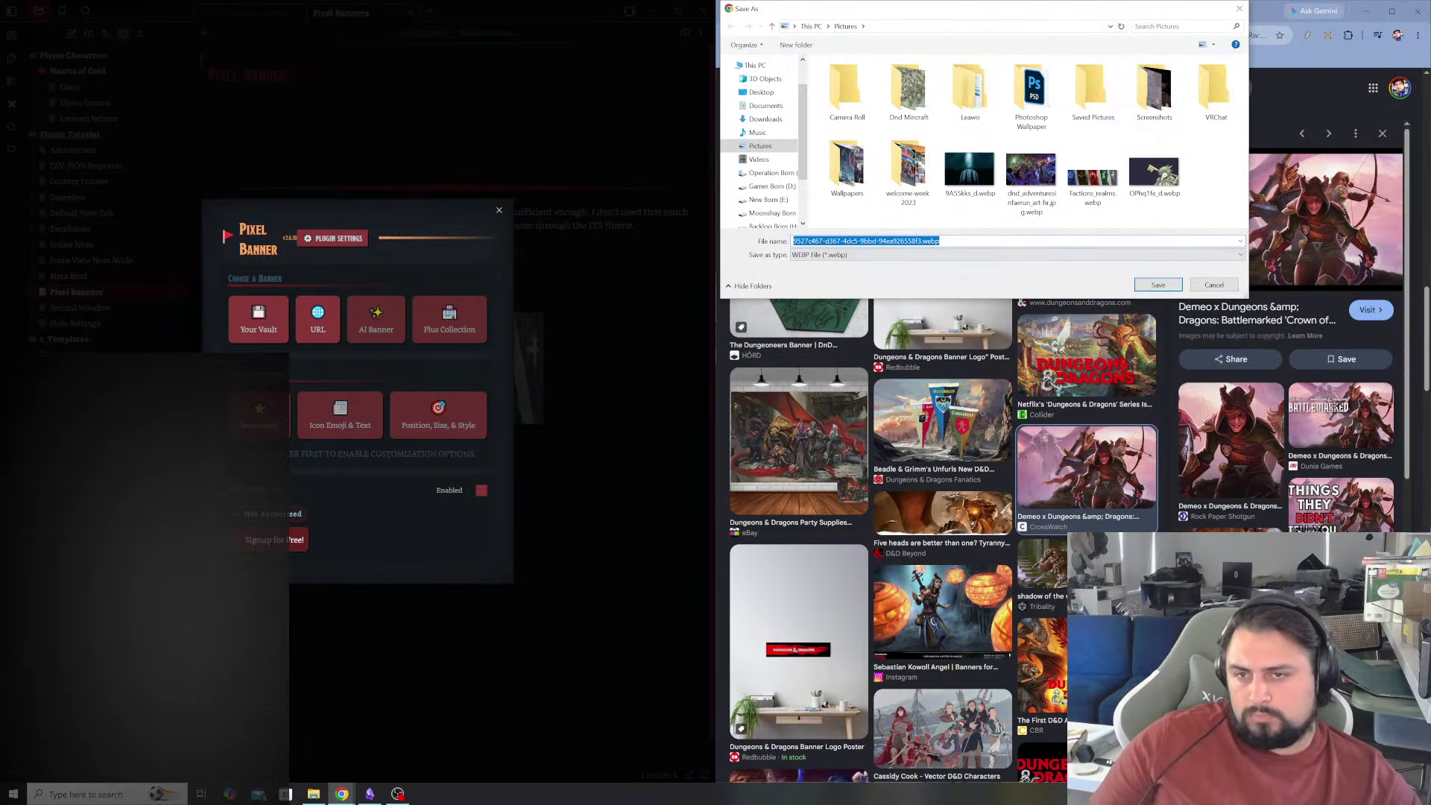
text(DND )
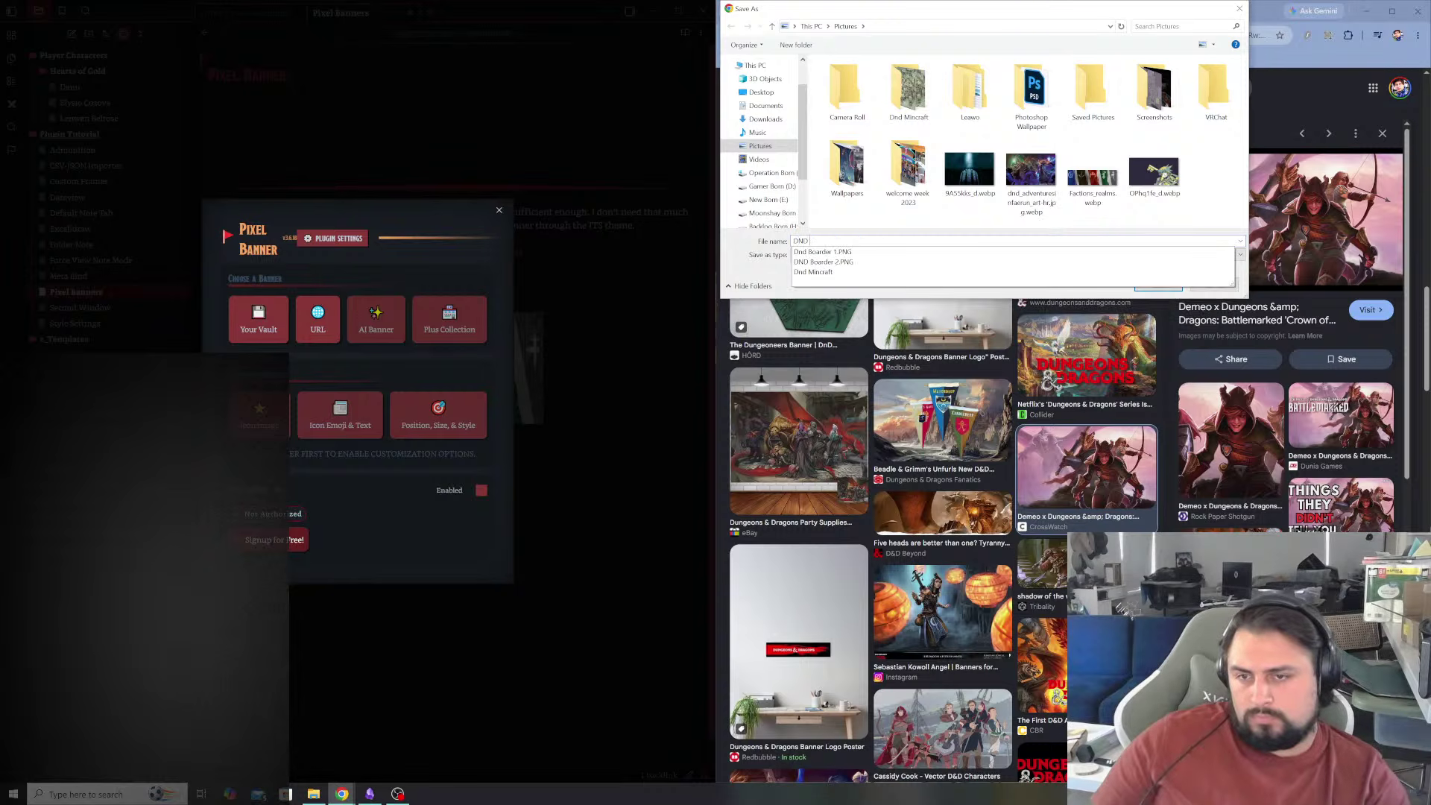
text(battlew marked art)
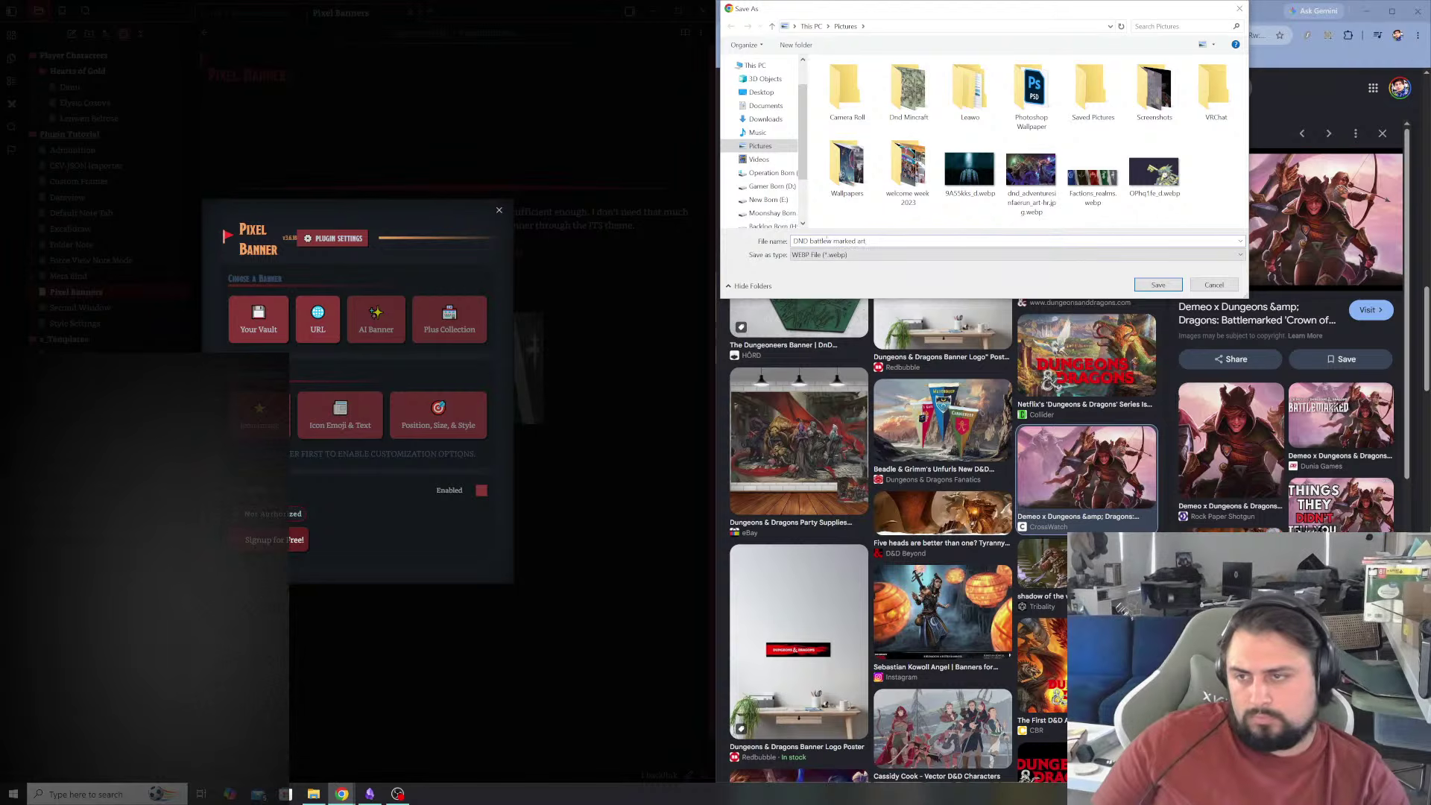
key(Return)
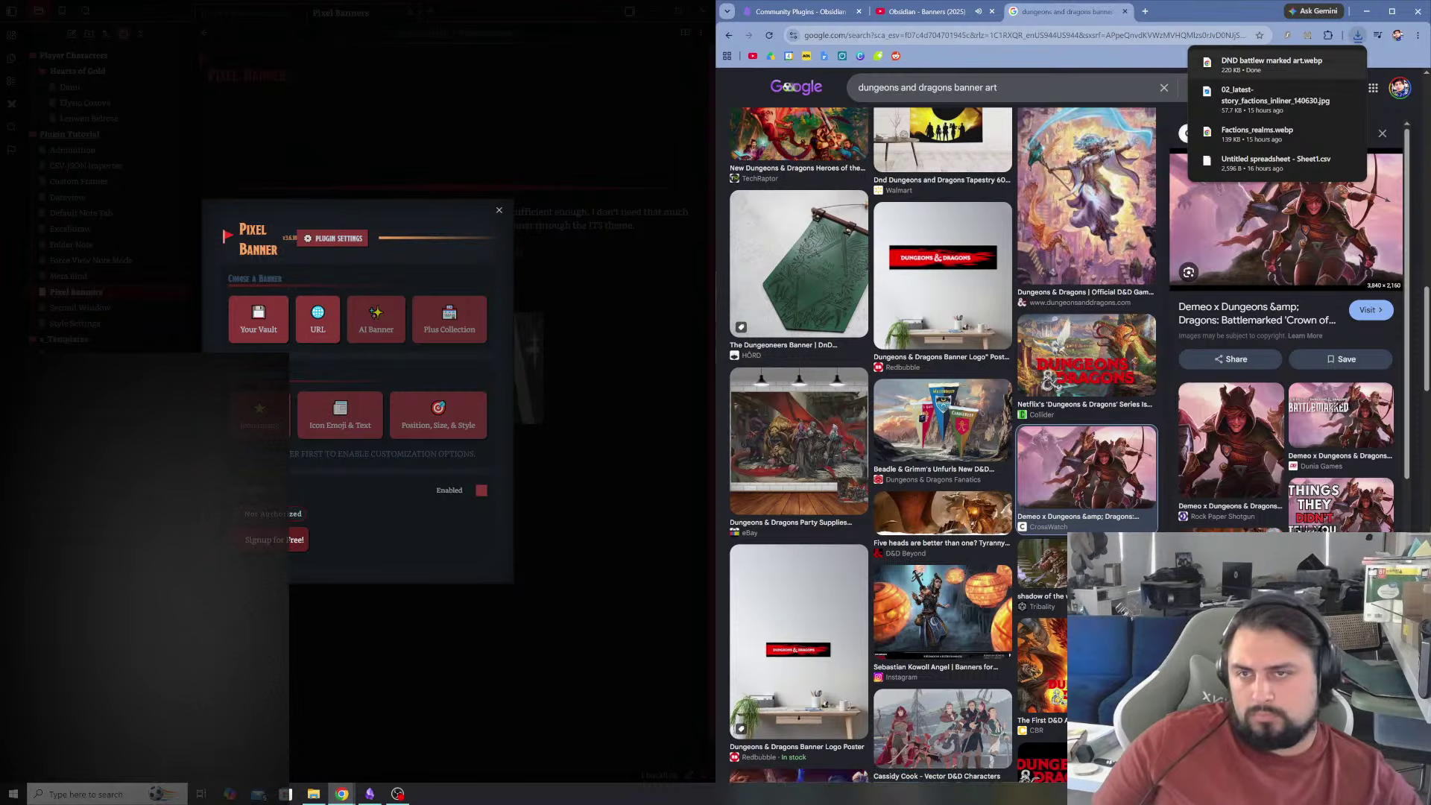
click(946, 11)
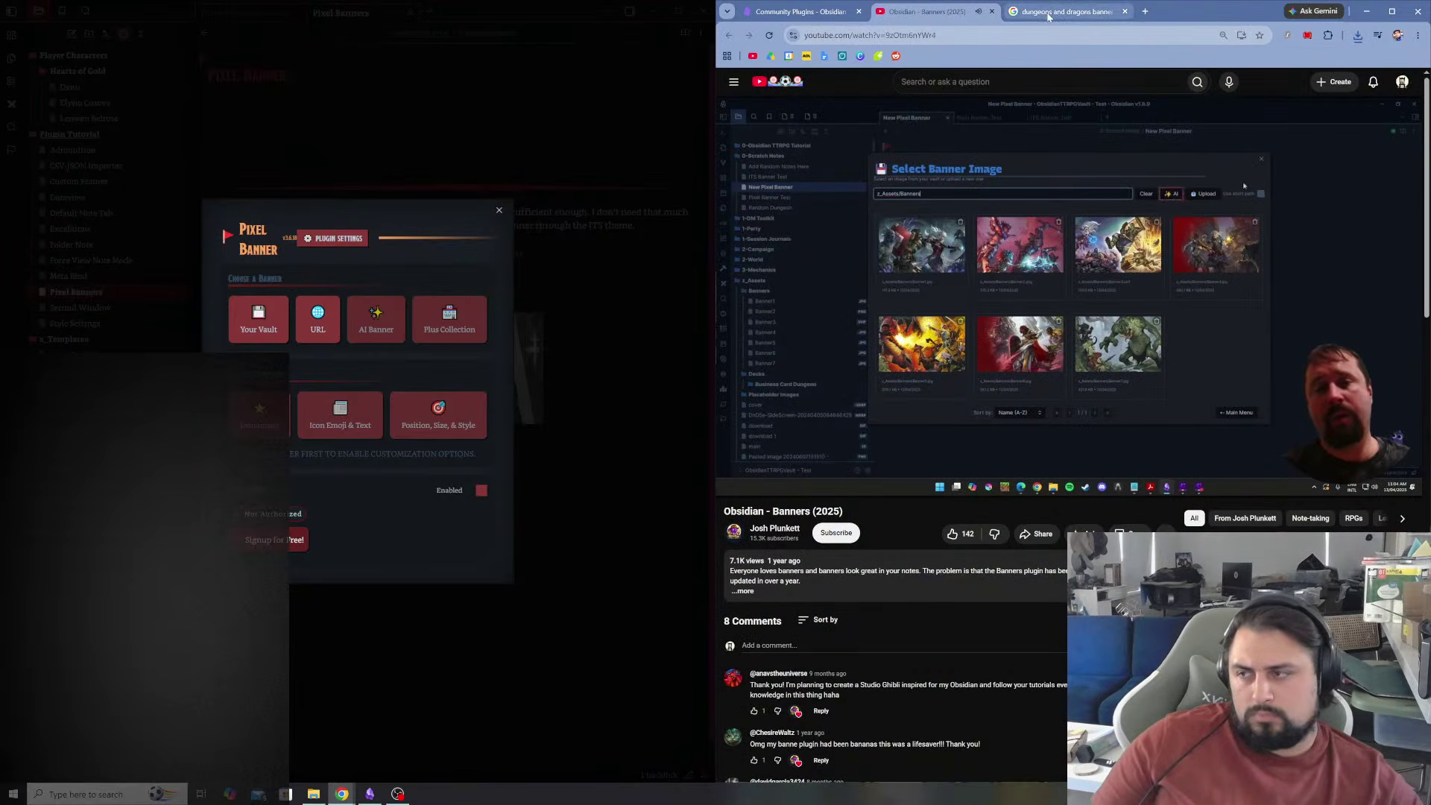
- Pause the tutorial, start uploading a new banner image from the vault image picker, and browse to the Pictures folder
click(258, 319)
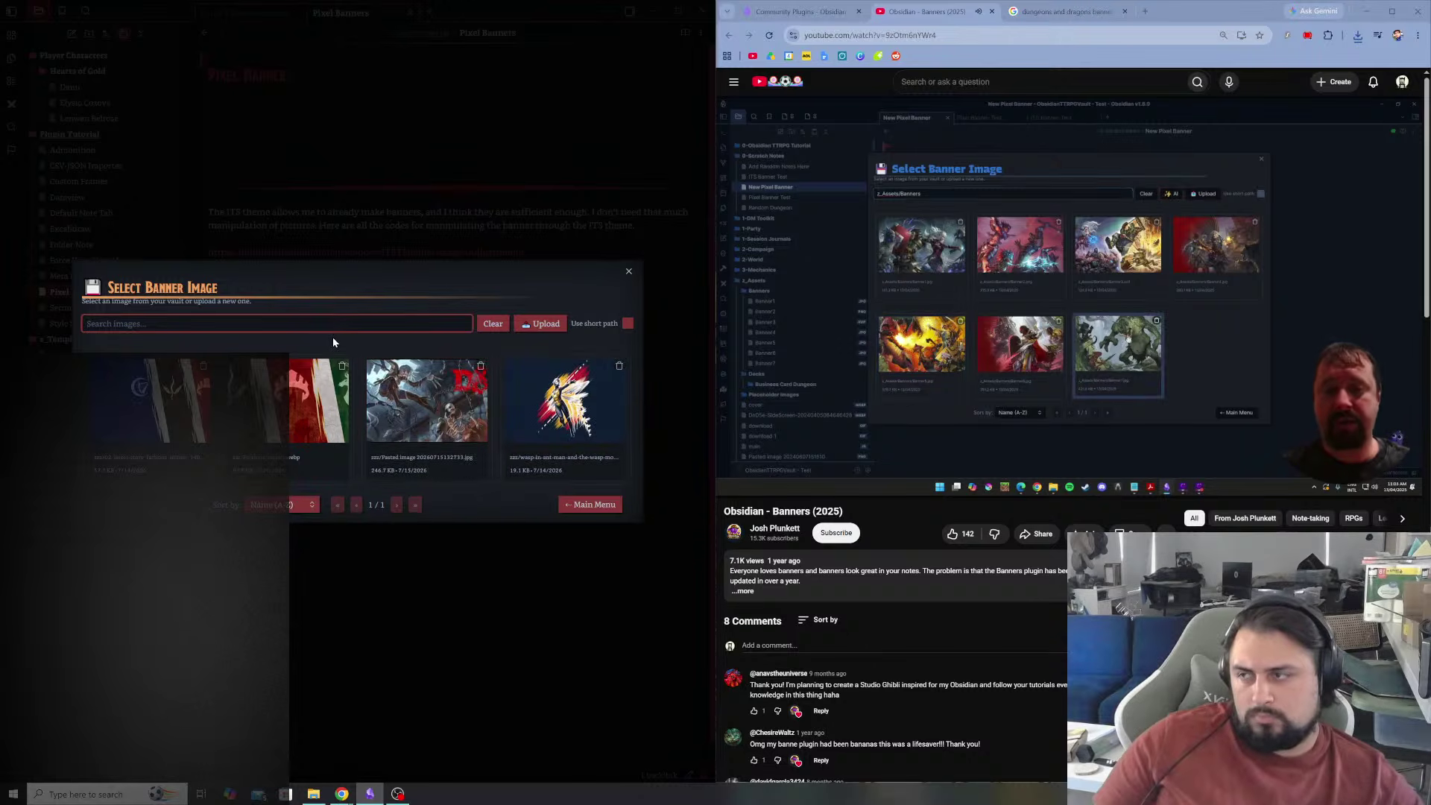
click(1018, 251)
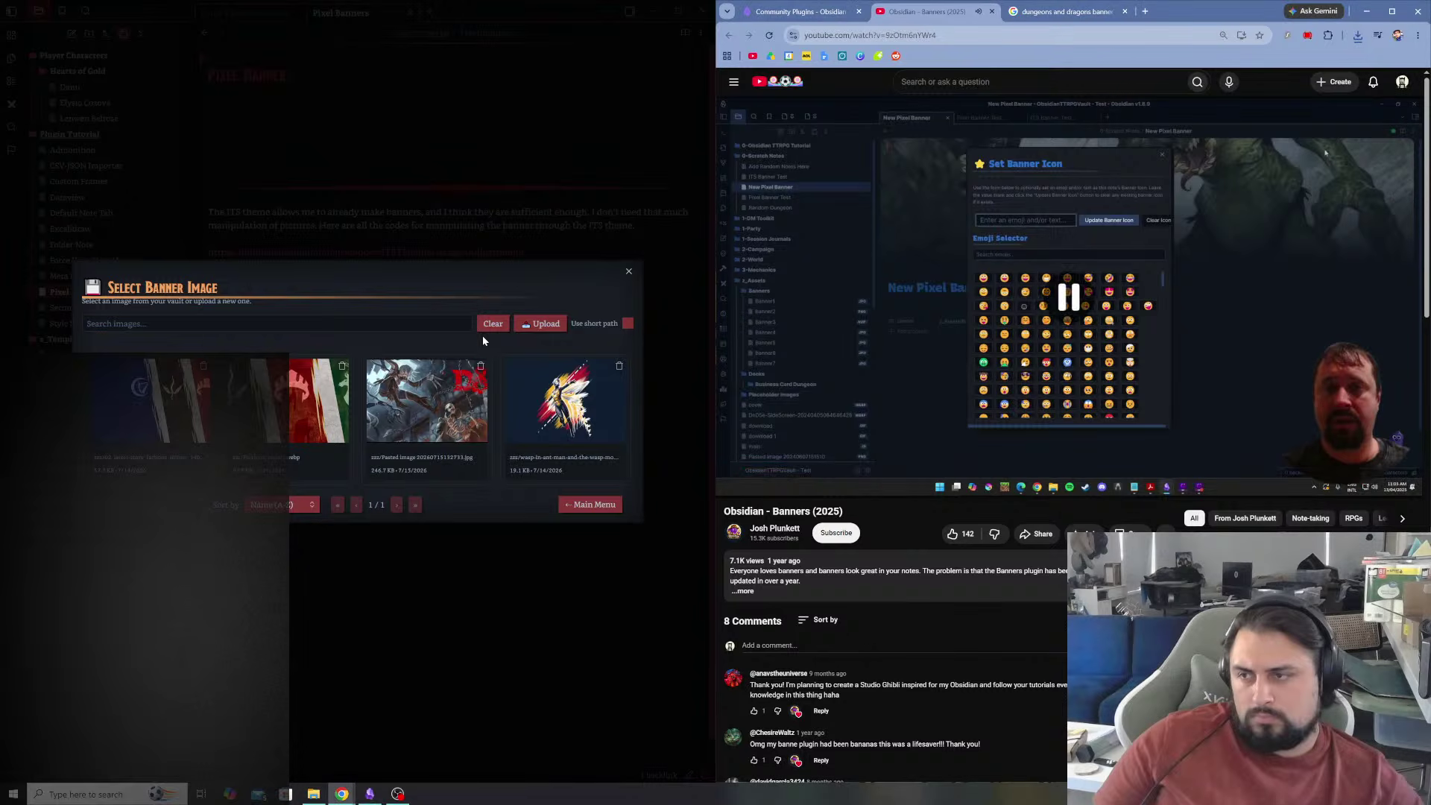
click(540, 323)
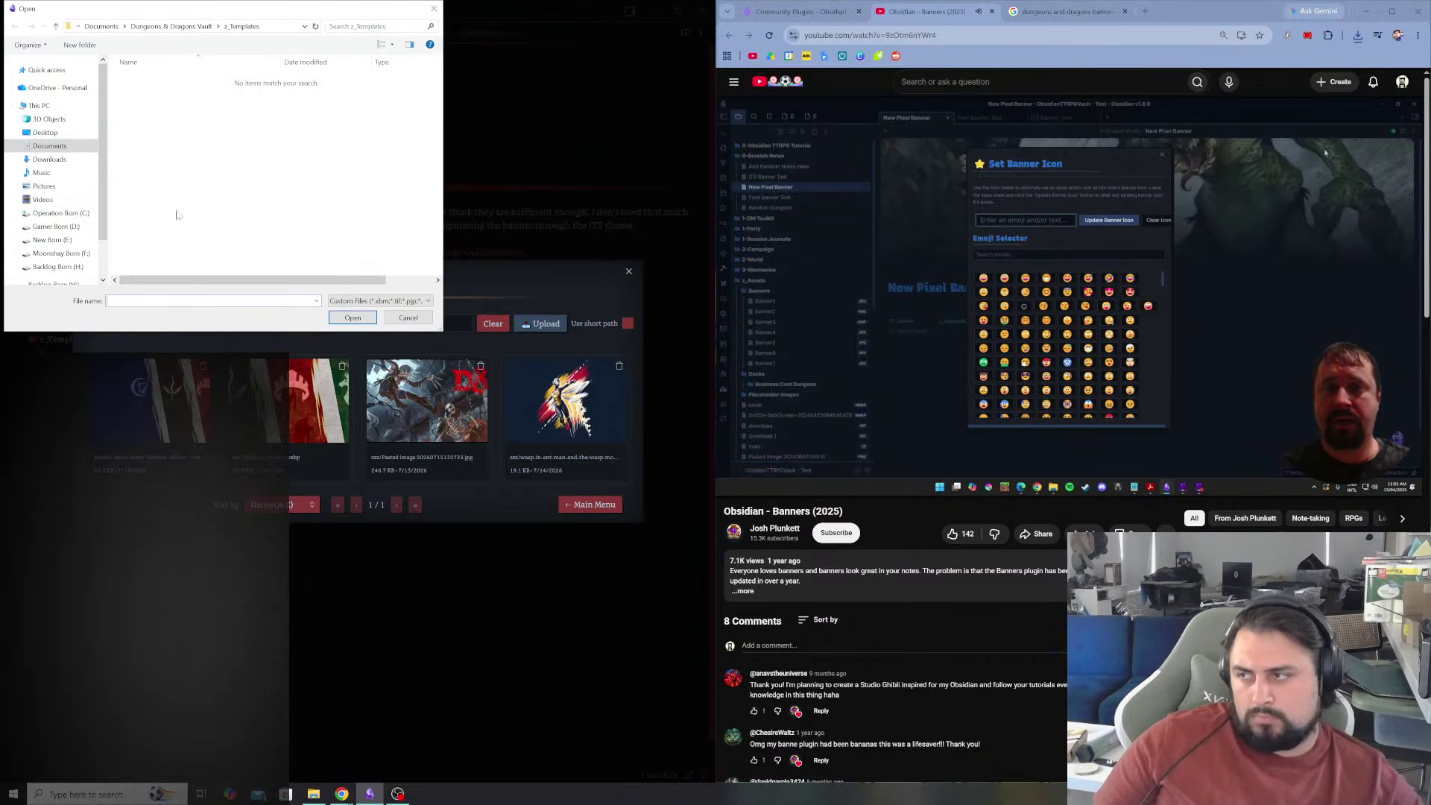
click(49, 160)
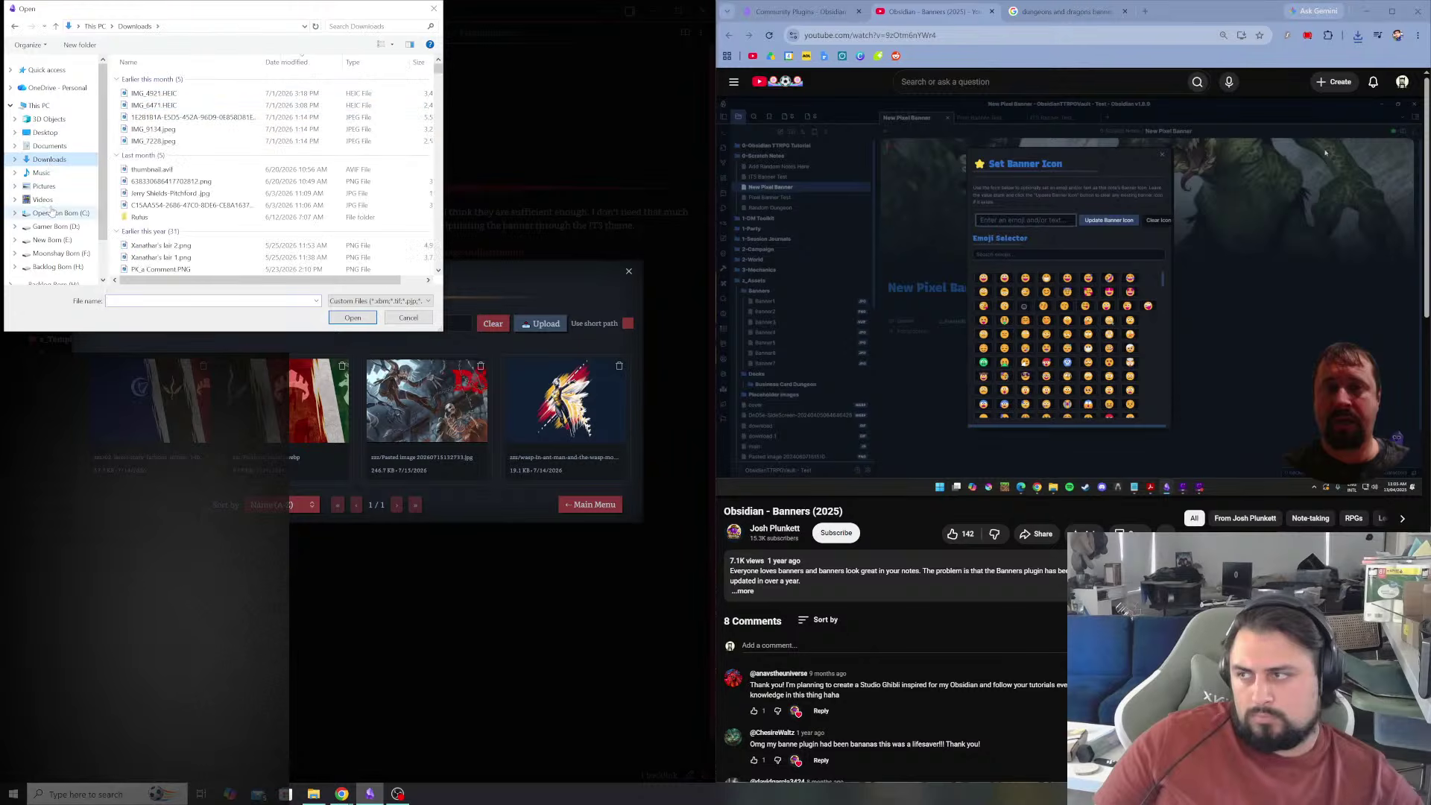
click(44, 186)
- Find "DND battlew marked art.webp" in the Pictures folder and open it for upload as the banner image
scroll(293, 196, down, 3)
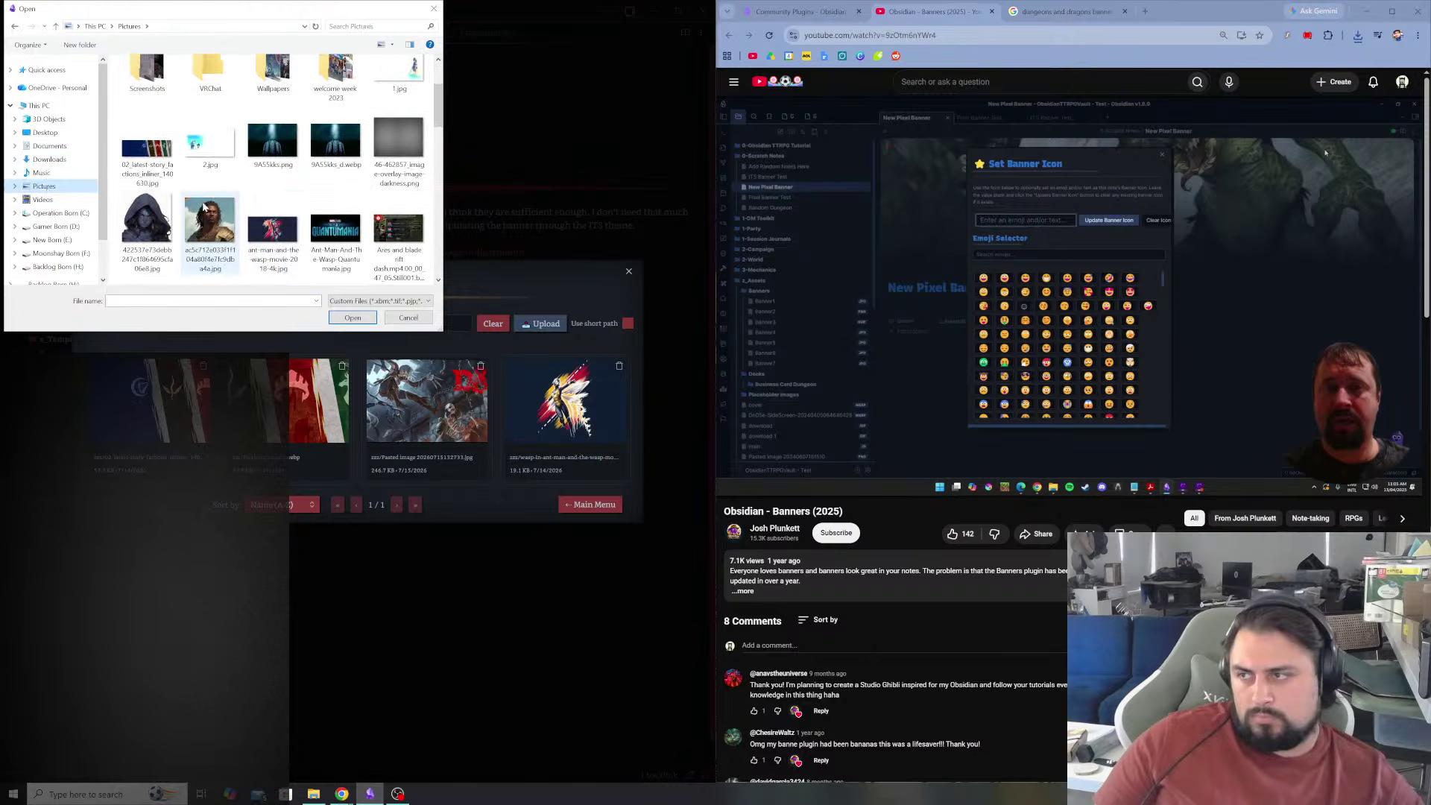
scroll(245, 229, down, 1)
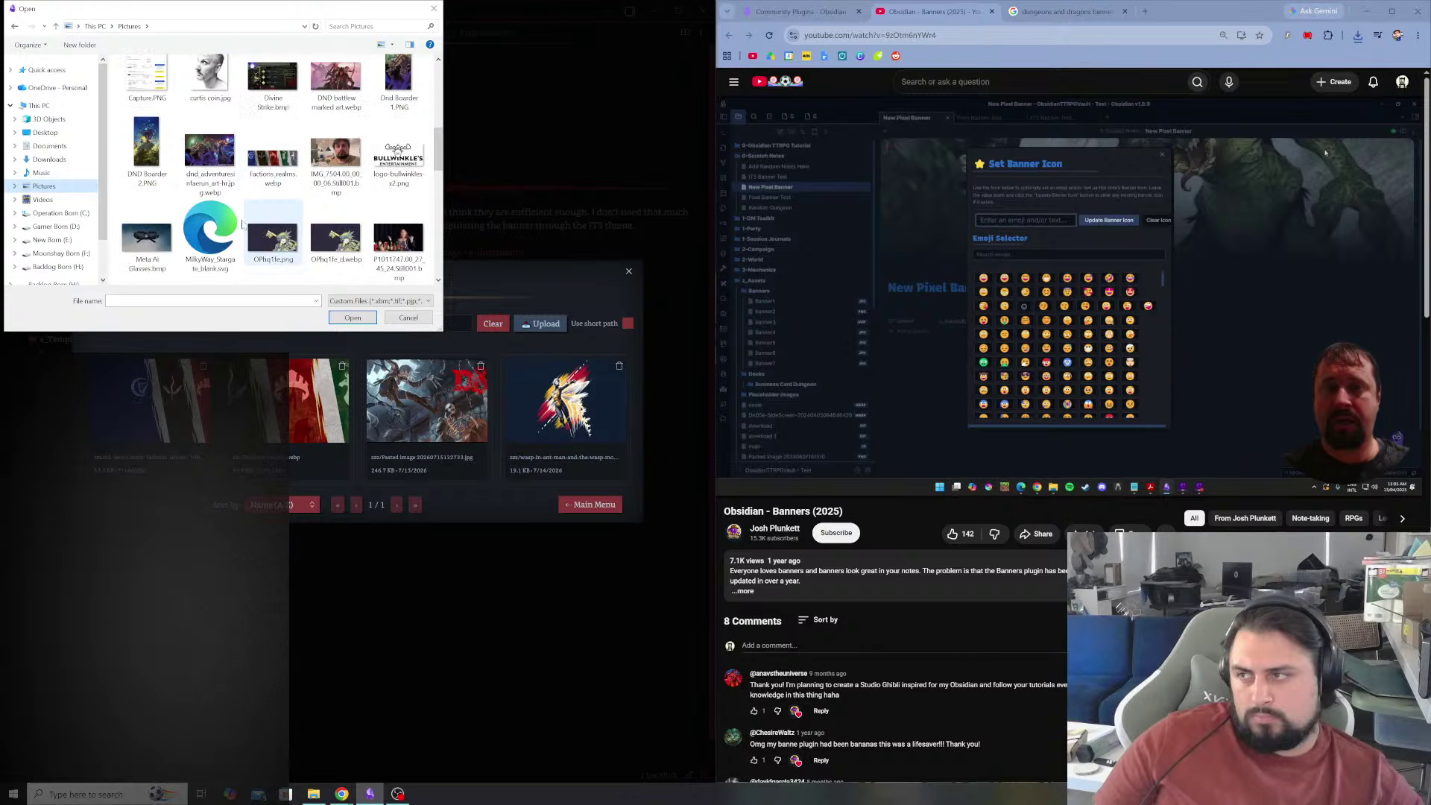
scroll(276, 190, down, 8)
scroll(338, 190, down, 3)
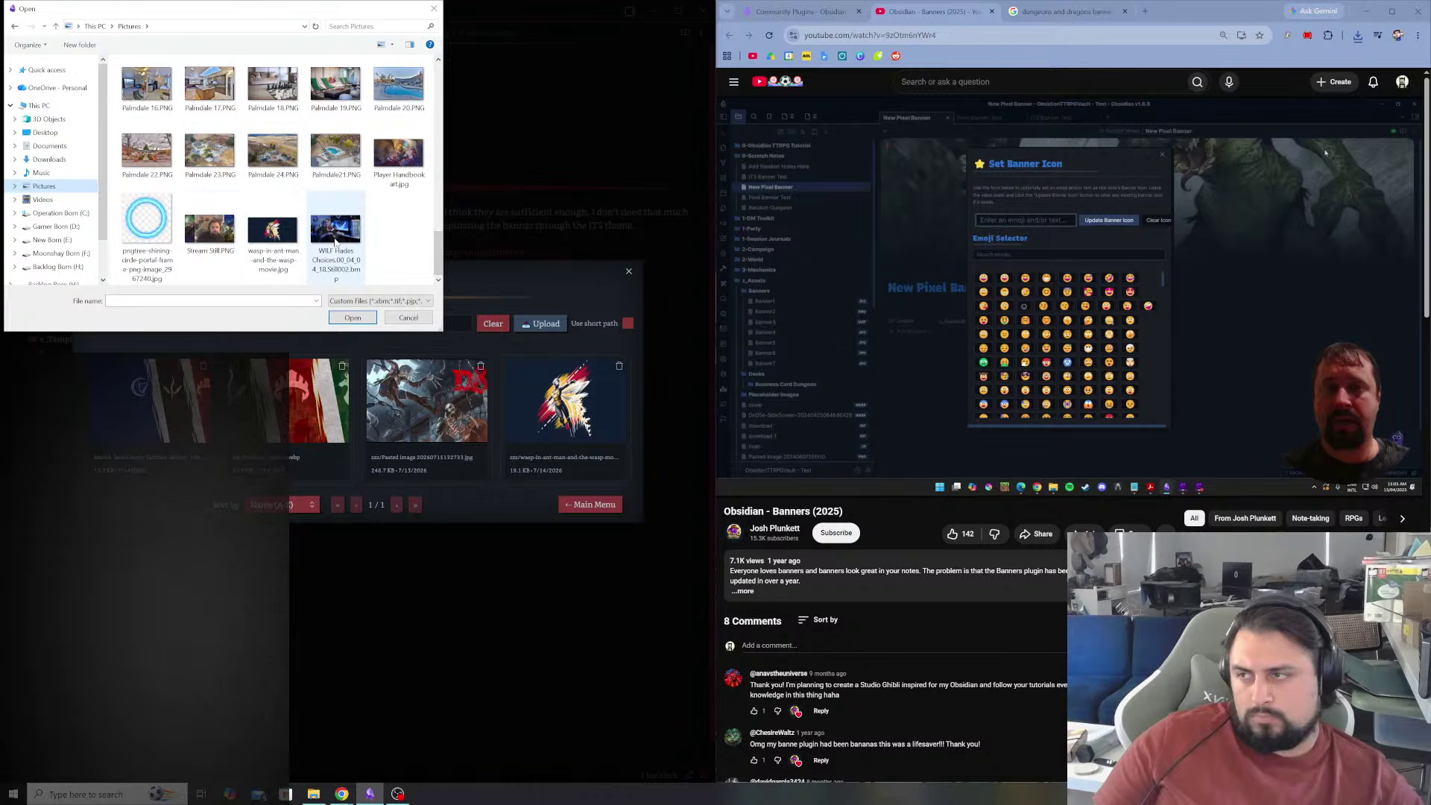
scroll(344, 233, up, 1)
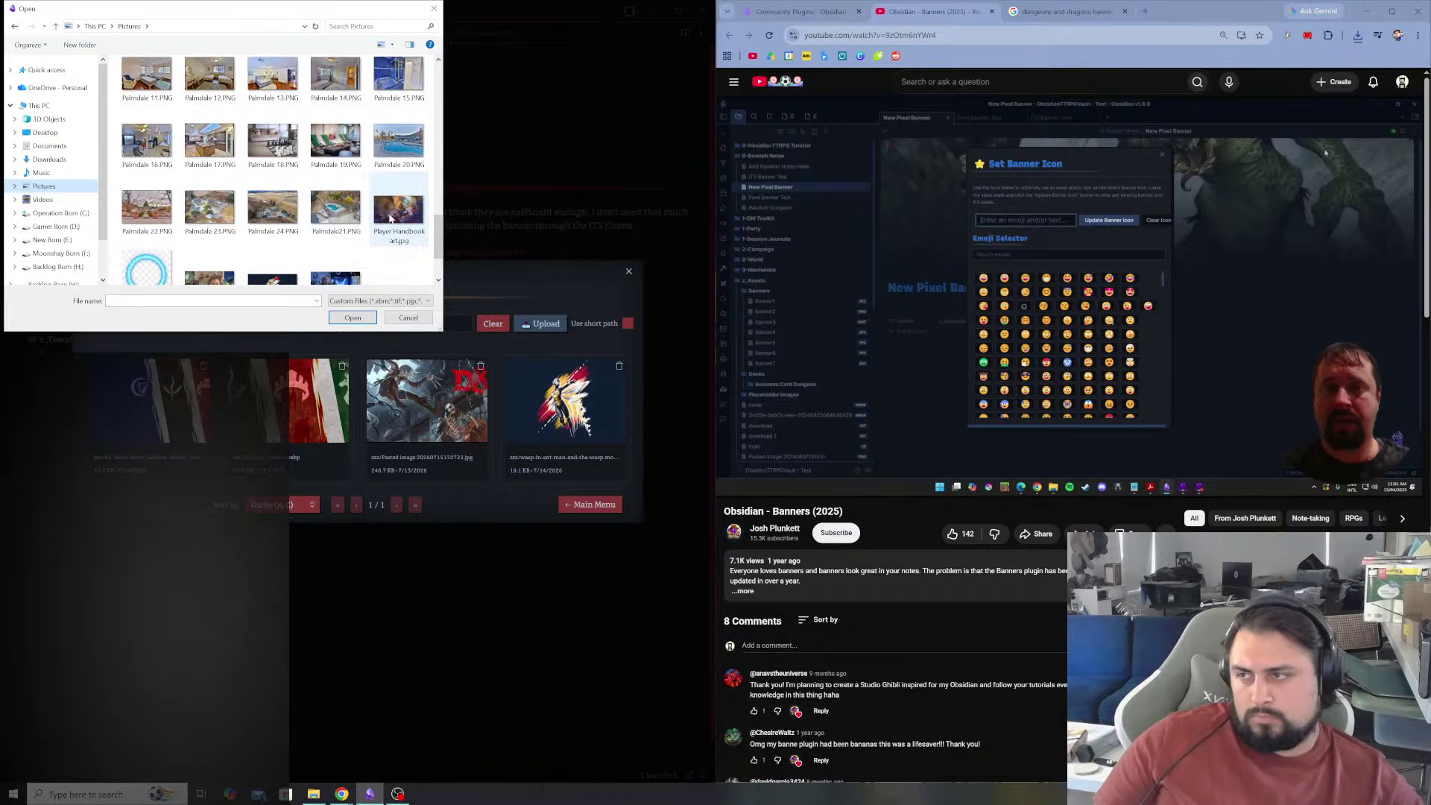
scroll(386, 221, down, 1)
scroll(396, 223, up, 5)
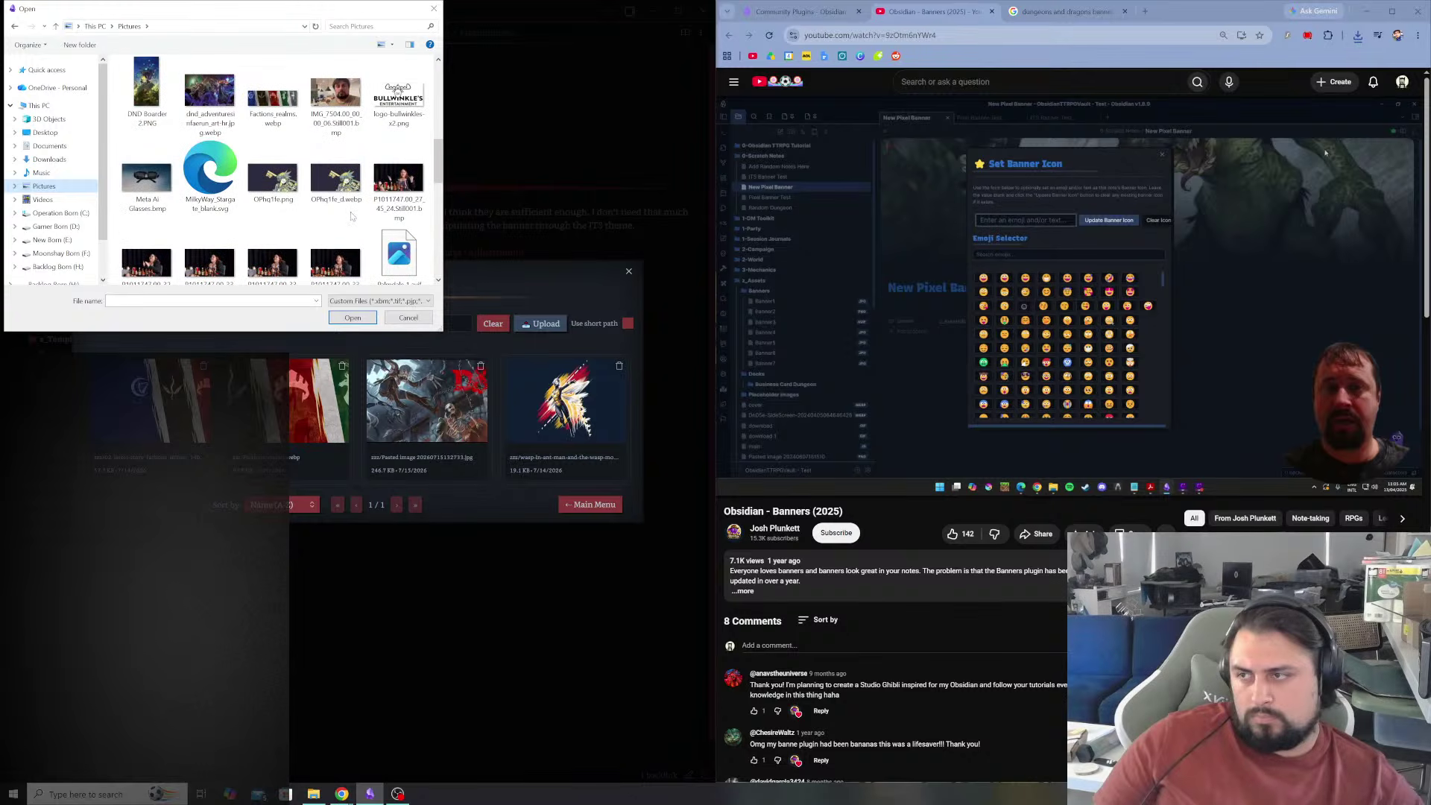
scroll(351, 216, up, 2)
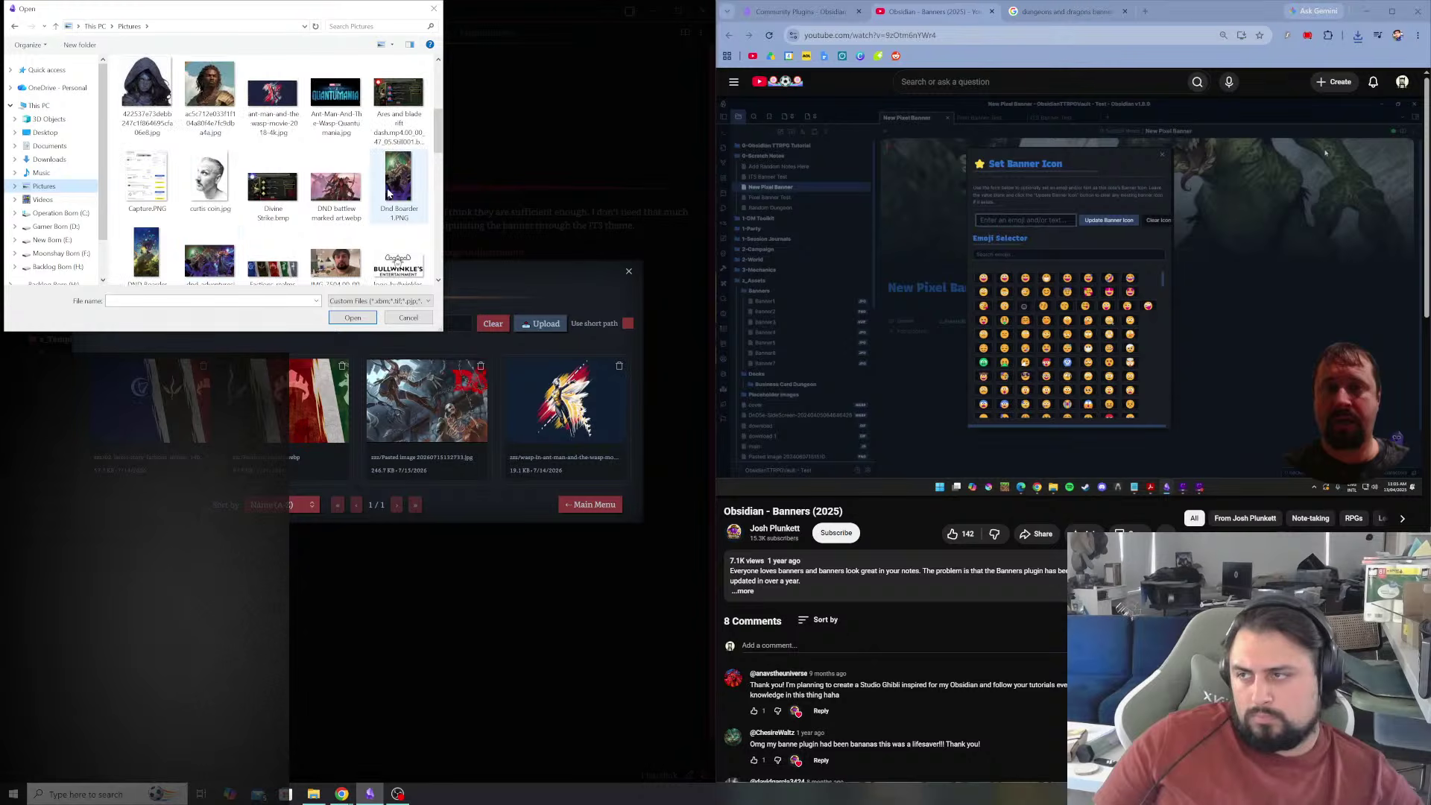
click(341, 189)
click(352, 317)
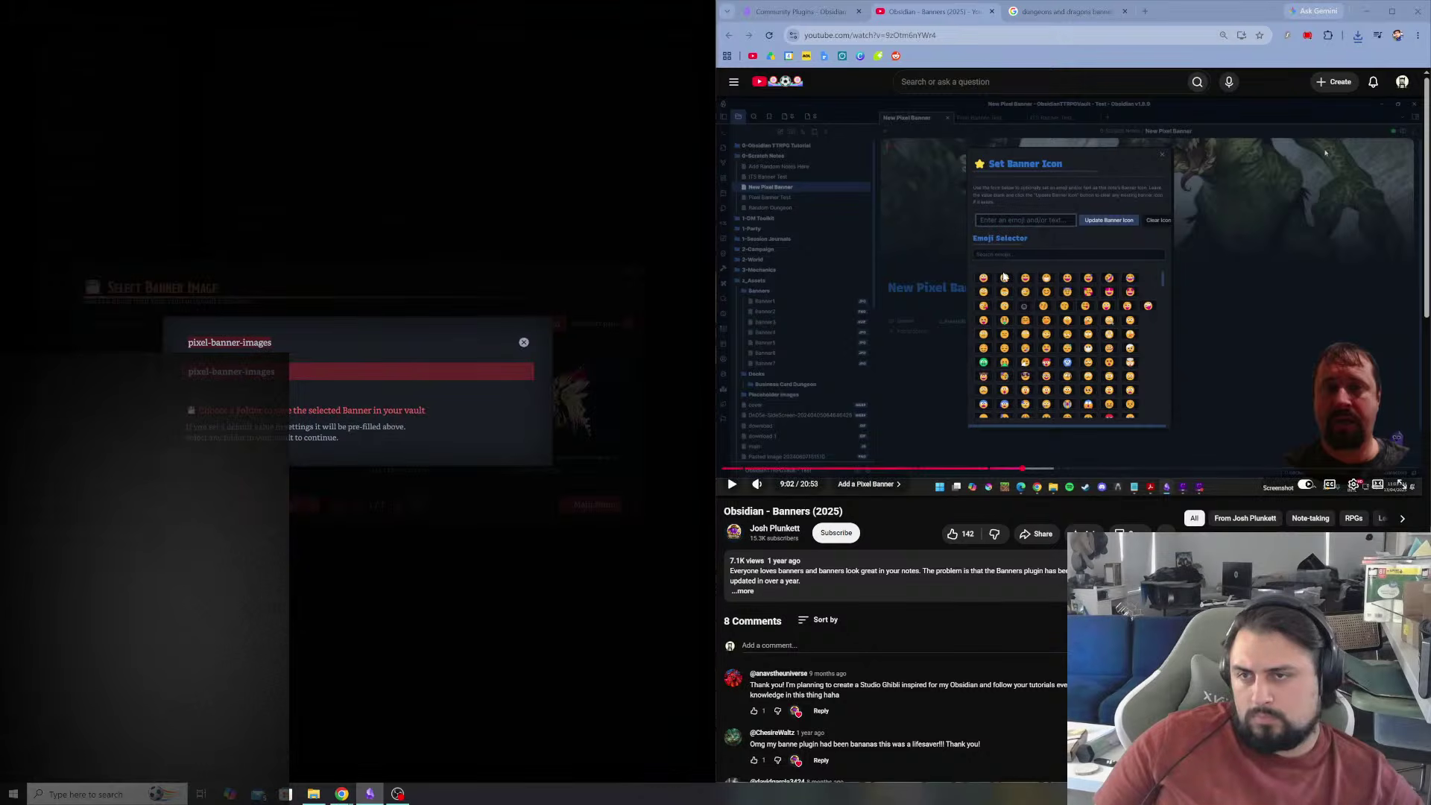
- Replay the tutorial's image selection part, then save the uploaded artwork to the pixel-banner-images folder and use it as the banner
click(906, 311)
click(1012, 468)
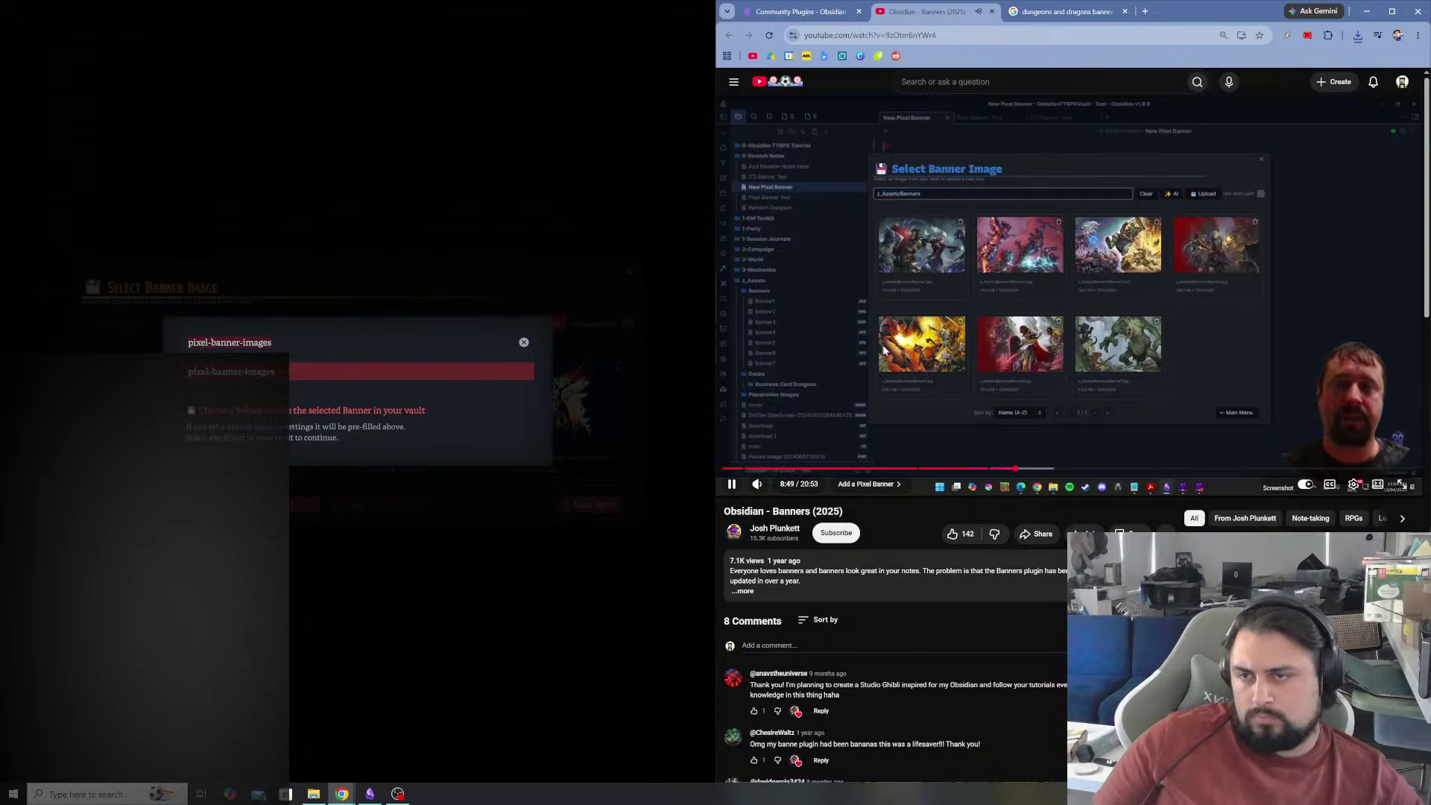
click(933, 343)
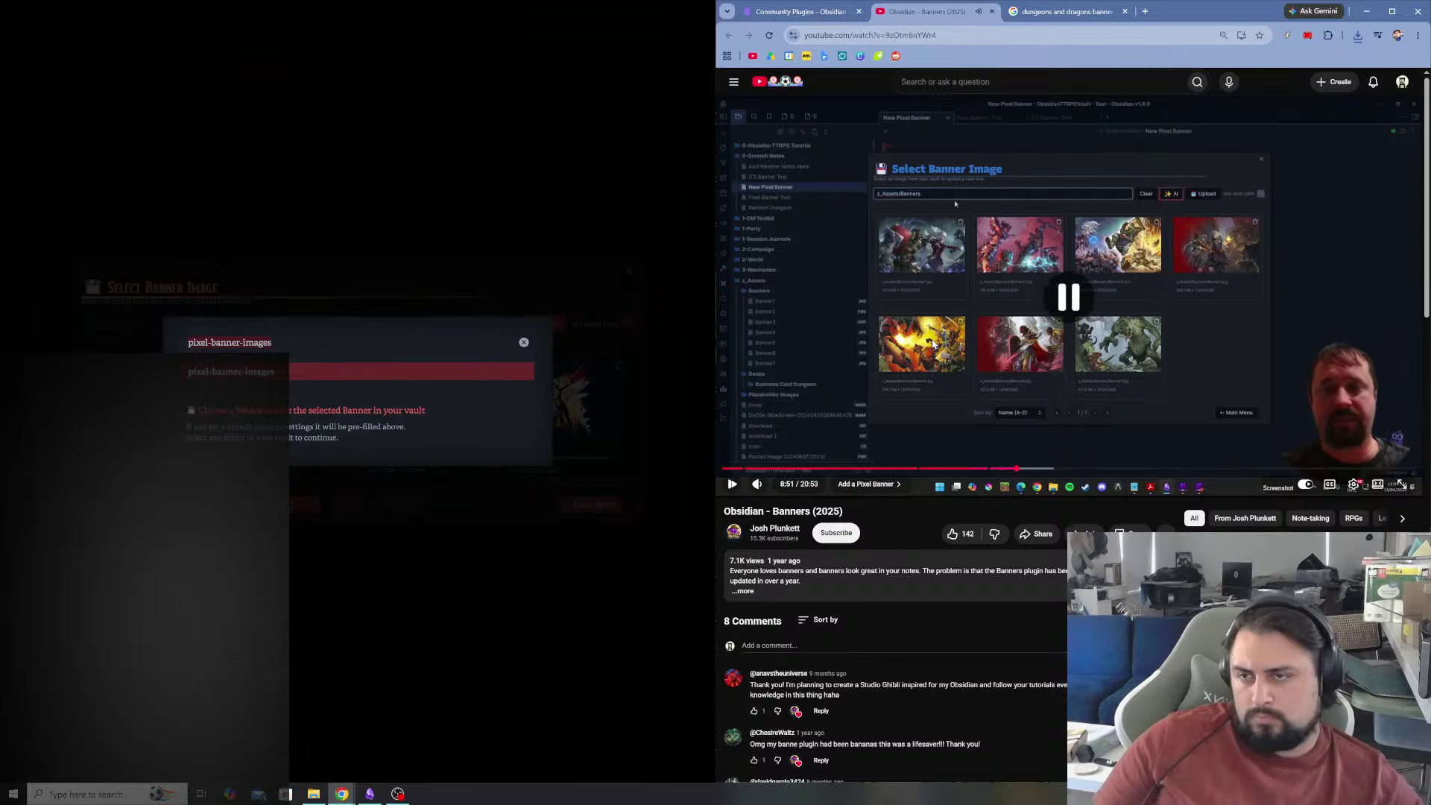
click(272, 342)
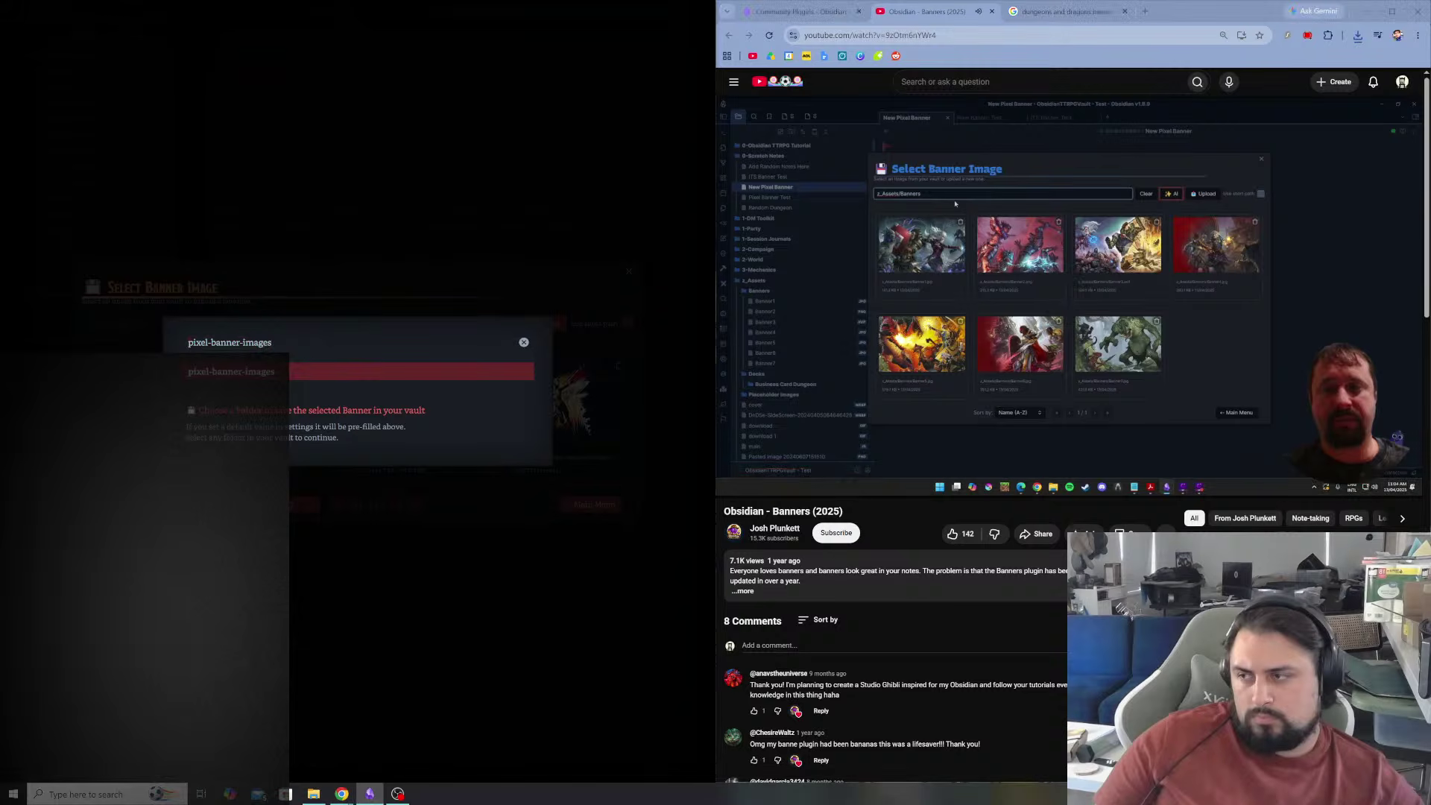
click(392, 372)
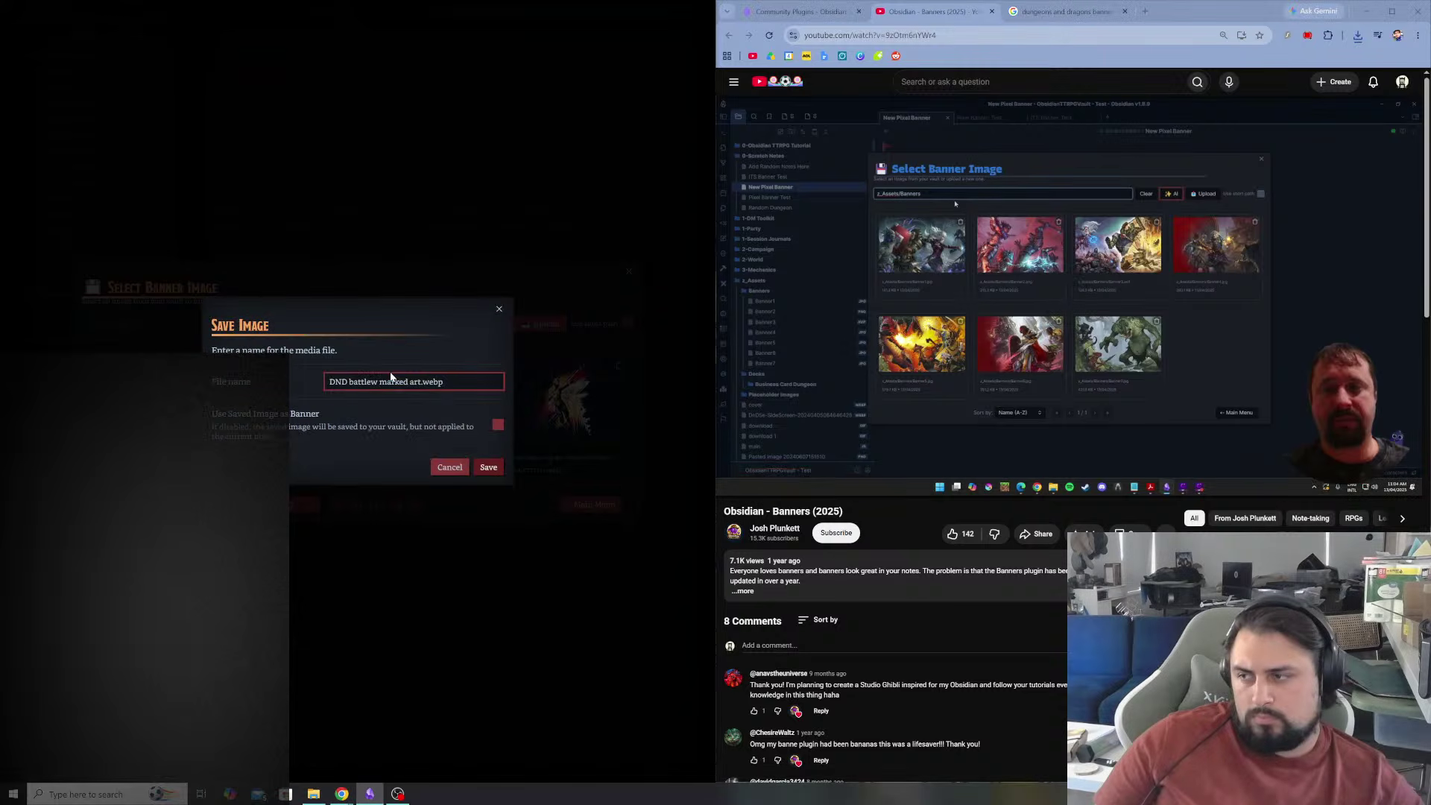
click(495, 468)
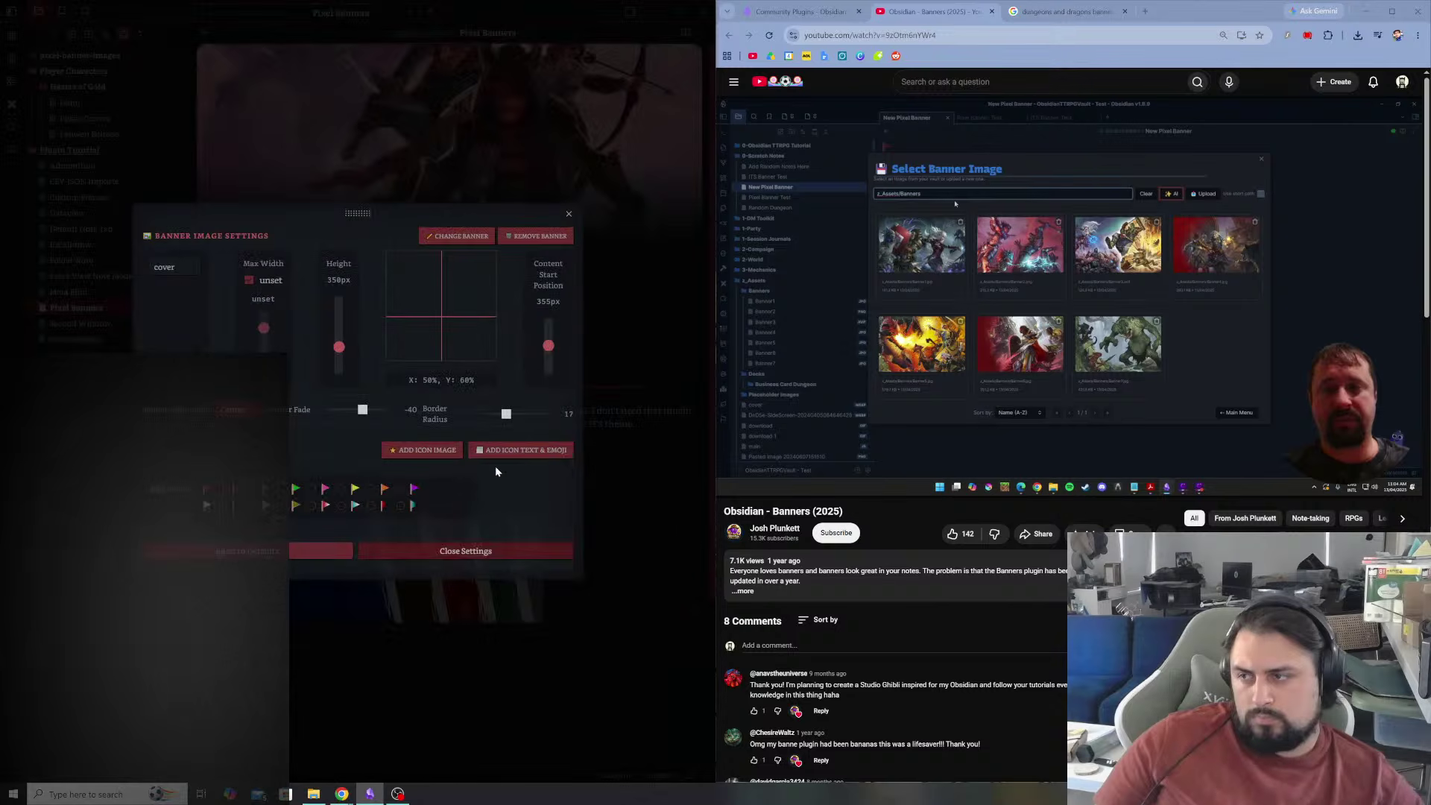
- Follow the tutorial's banner icon part and insert the victory hand emoji as the note's banner icon
click(969, 242)
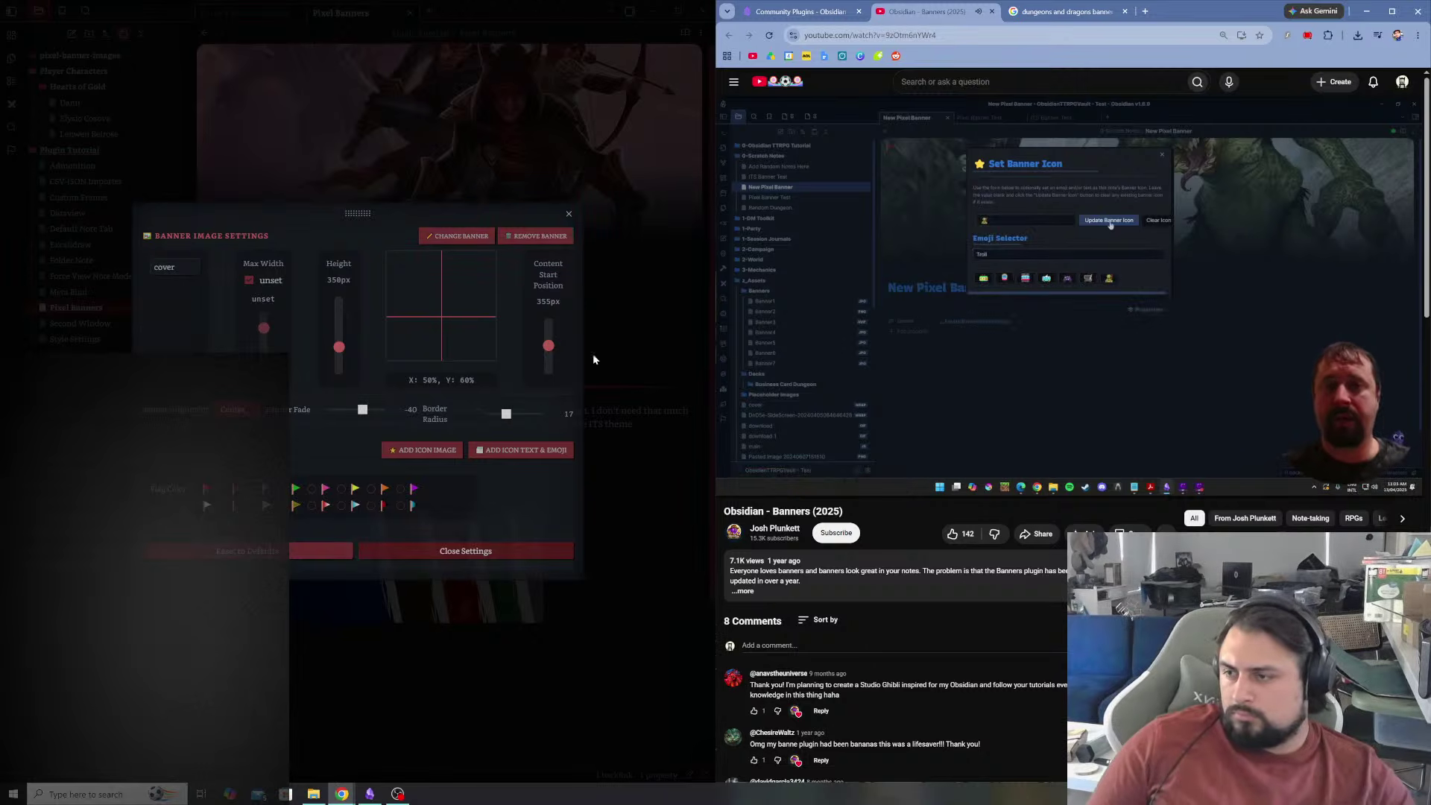
click(420, 449)
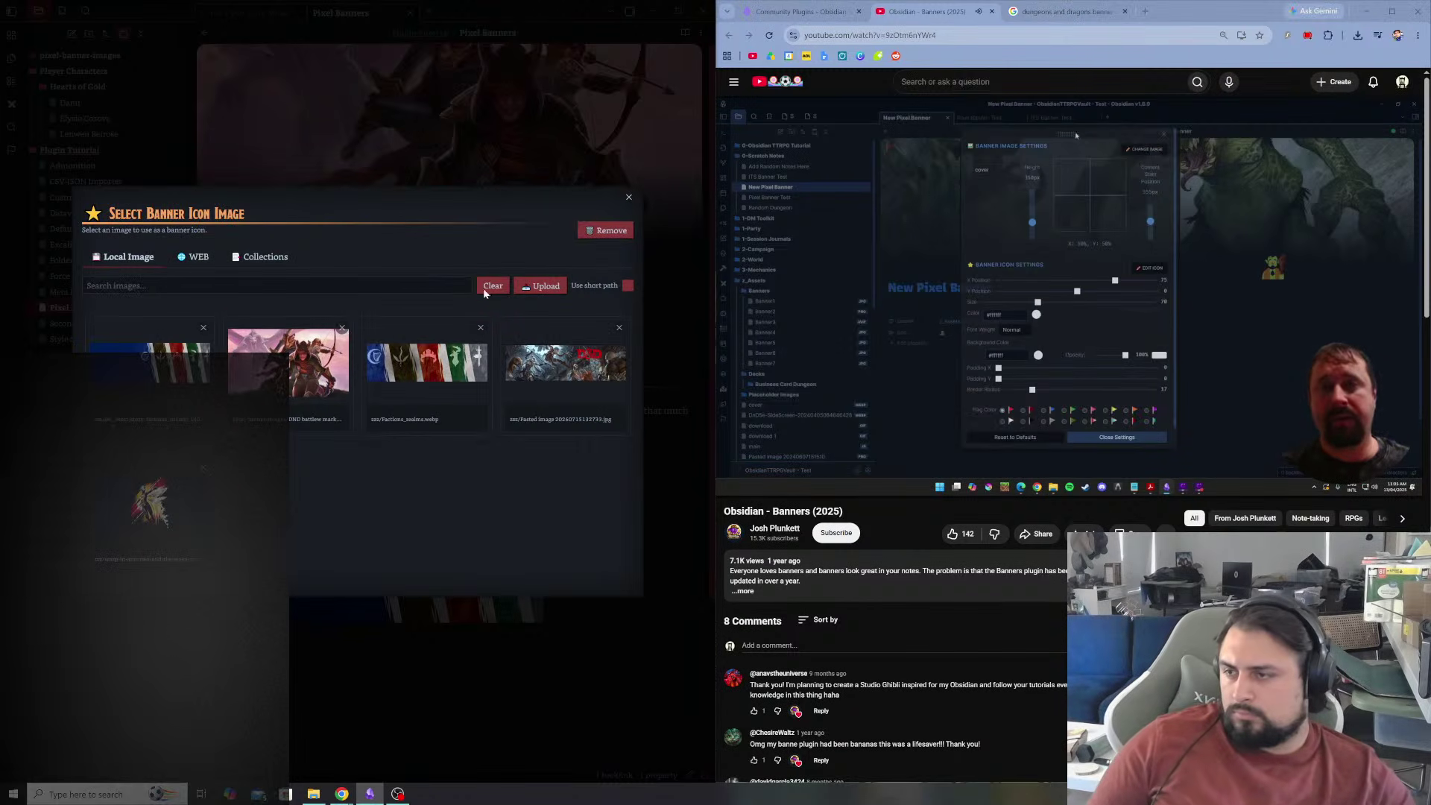
click(611, 231)
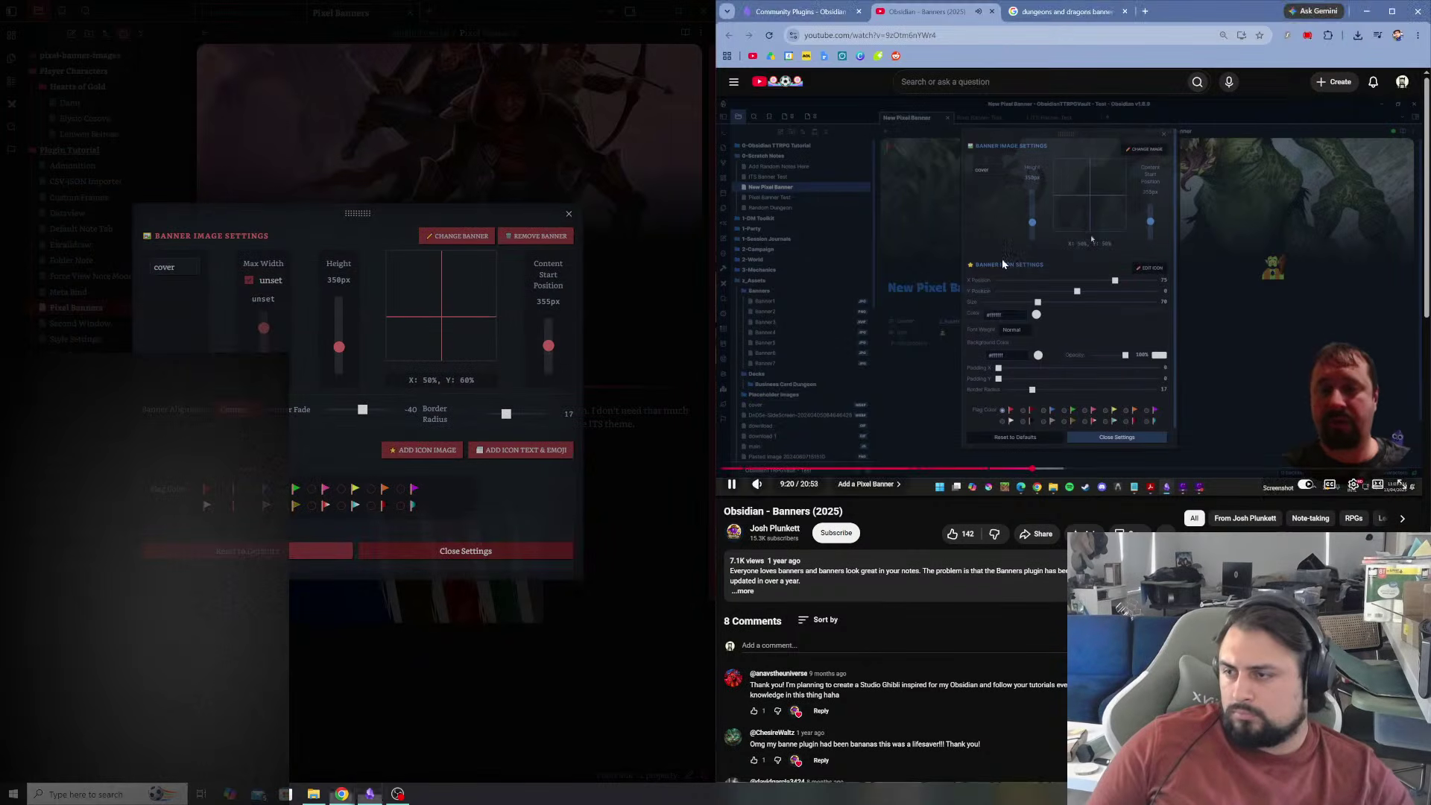
click(545, 460)
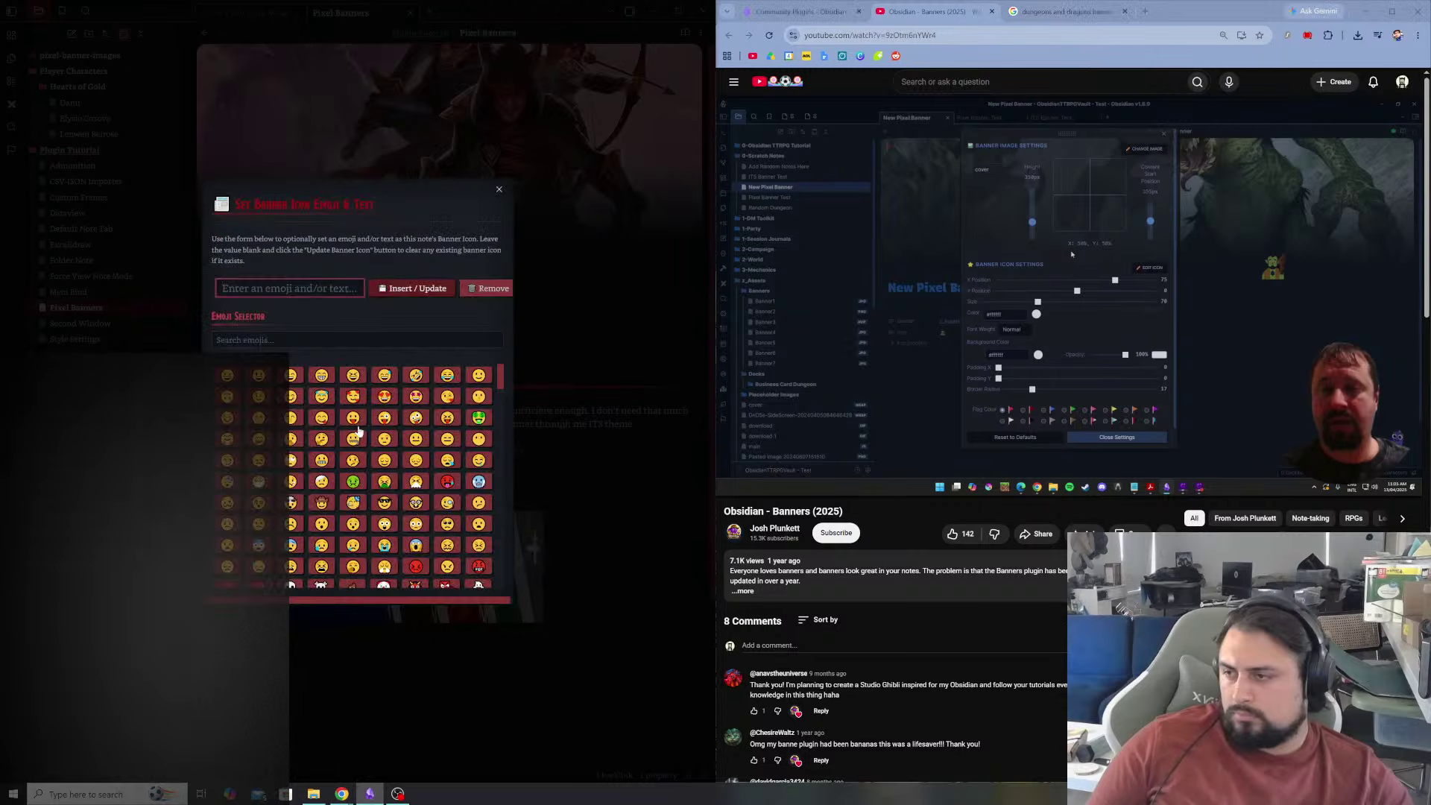
click(1022, 318)
click(882, 284)
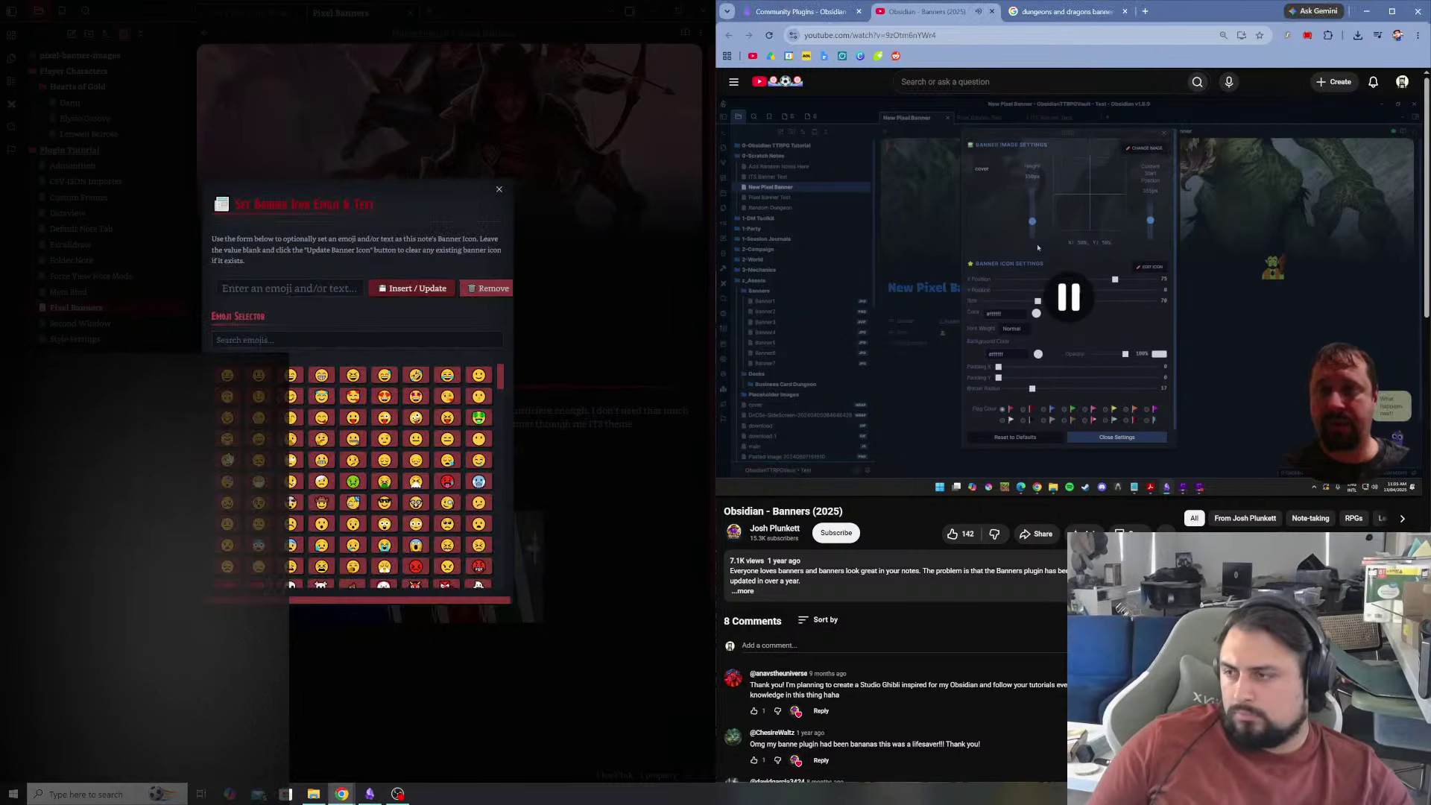
scroll(292, 515, down, 5)
scroll(343, 489, down, 3)
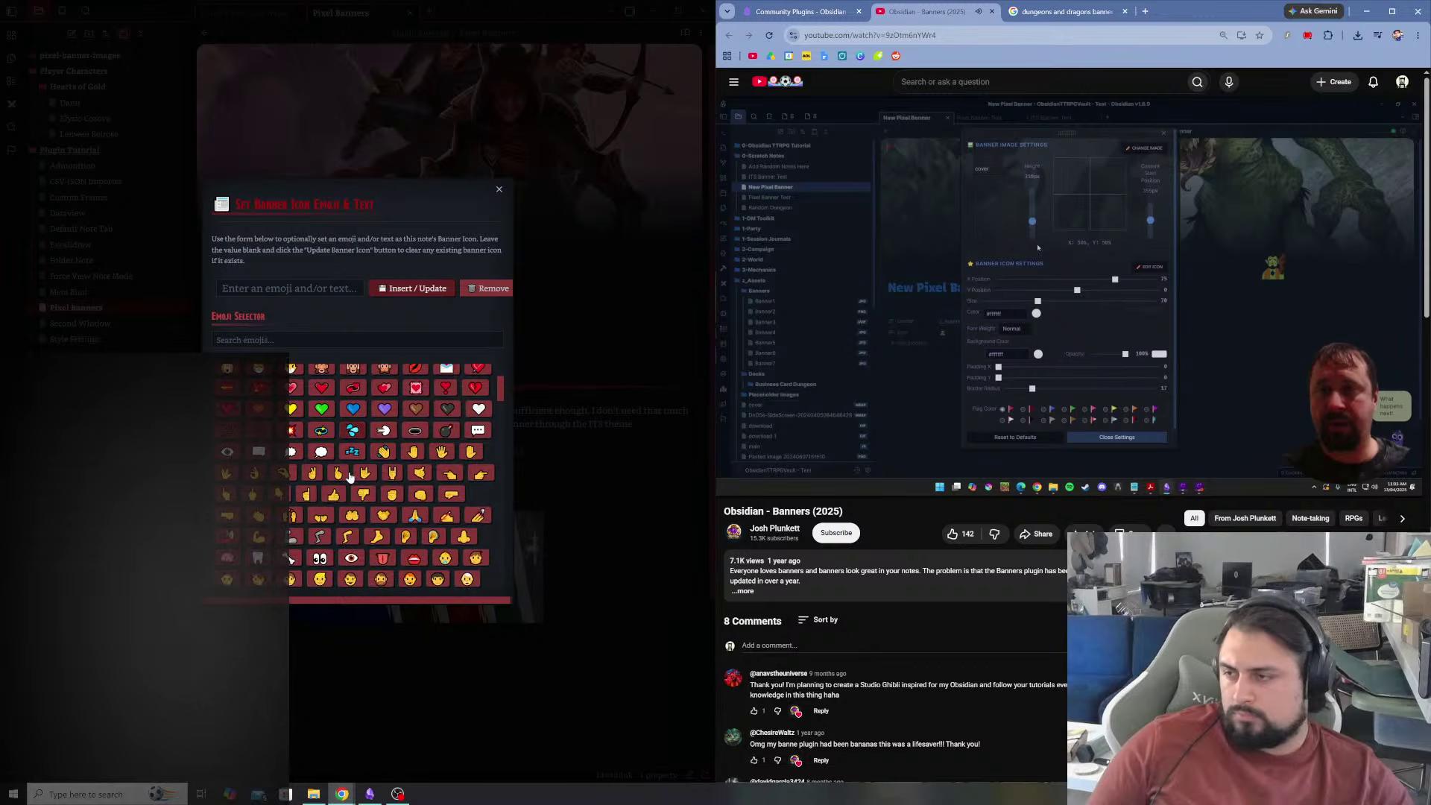
click(313, 402)
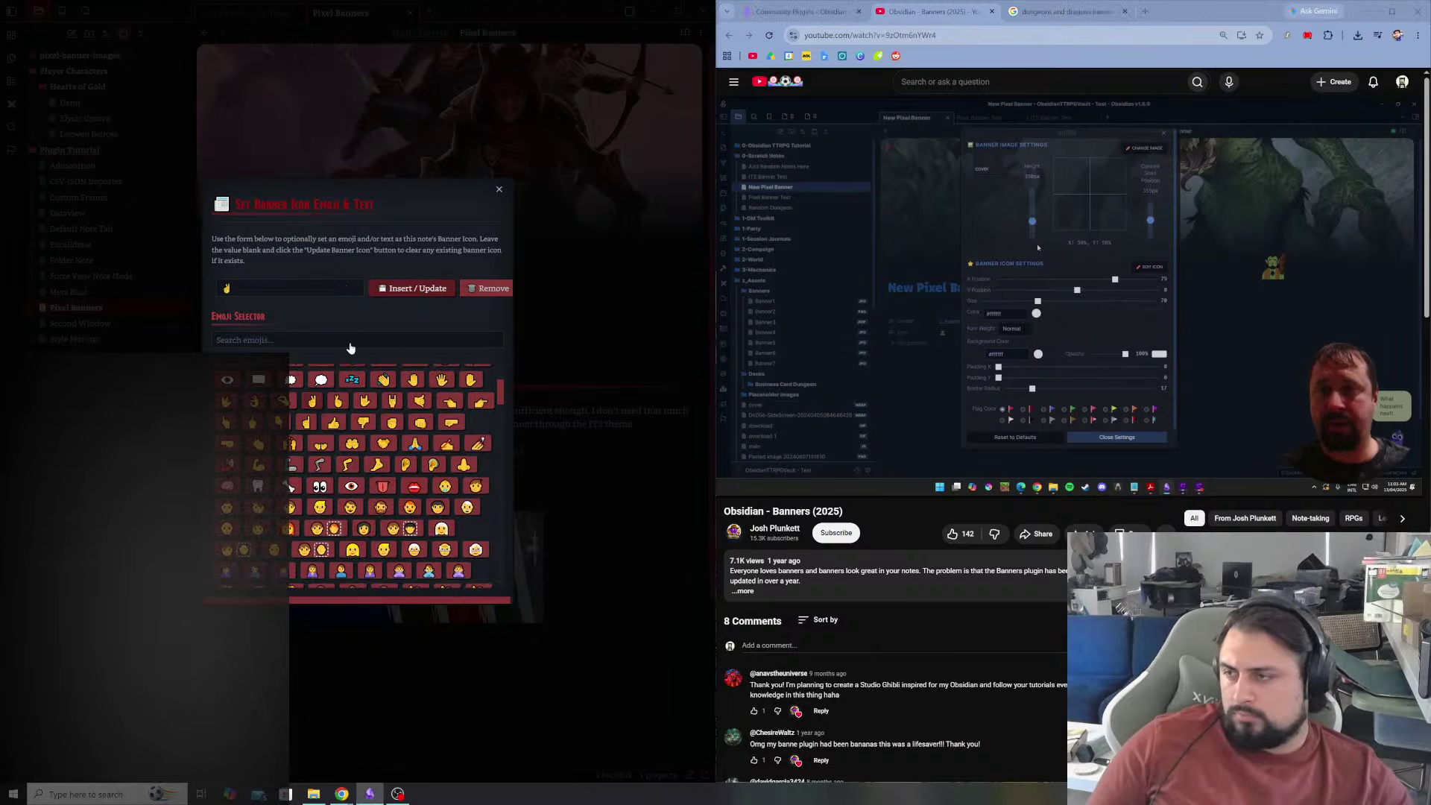
click(416, 293)
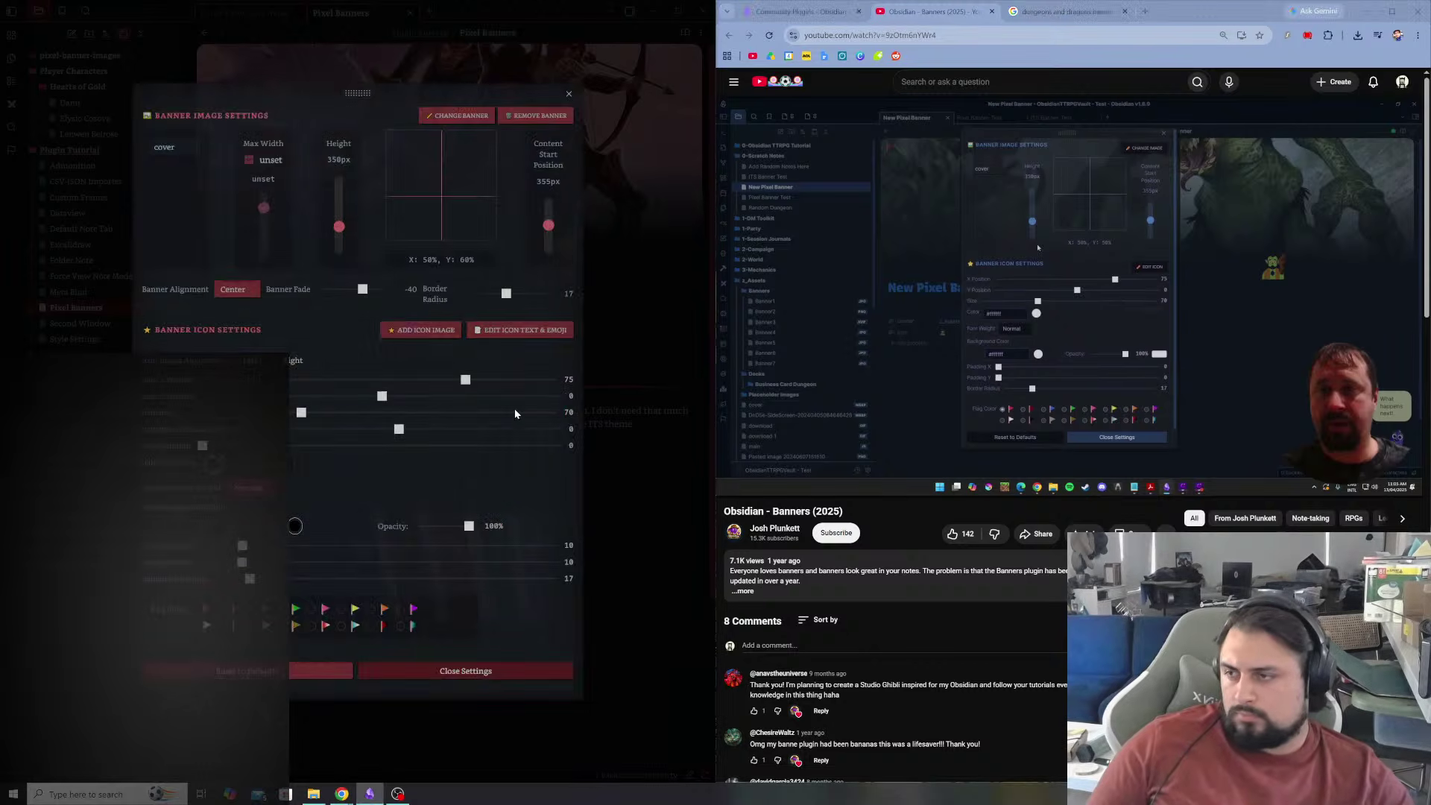
- Follow the tutorial's settings walkthrough, try a banner height of 820 px, and set the height to 270 px
click(892, 344)
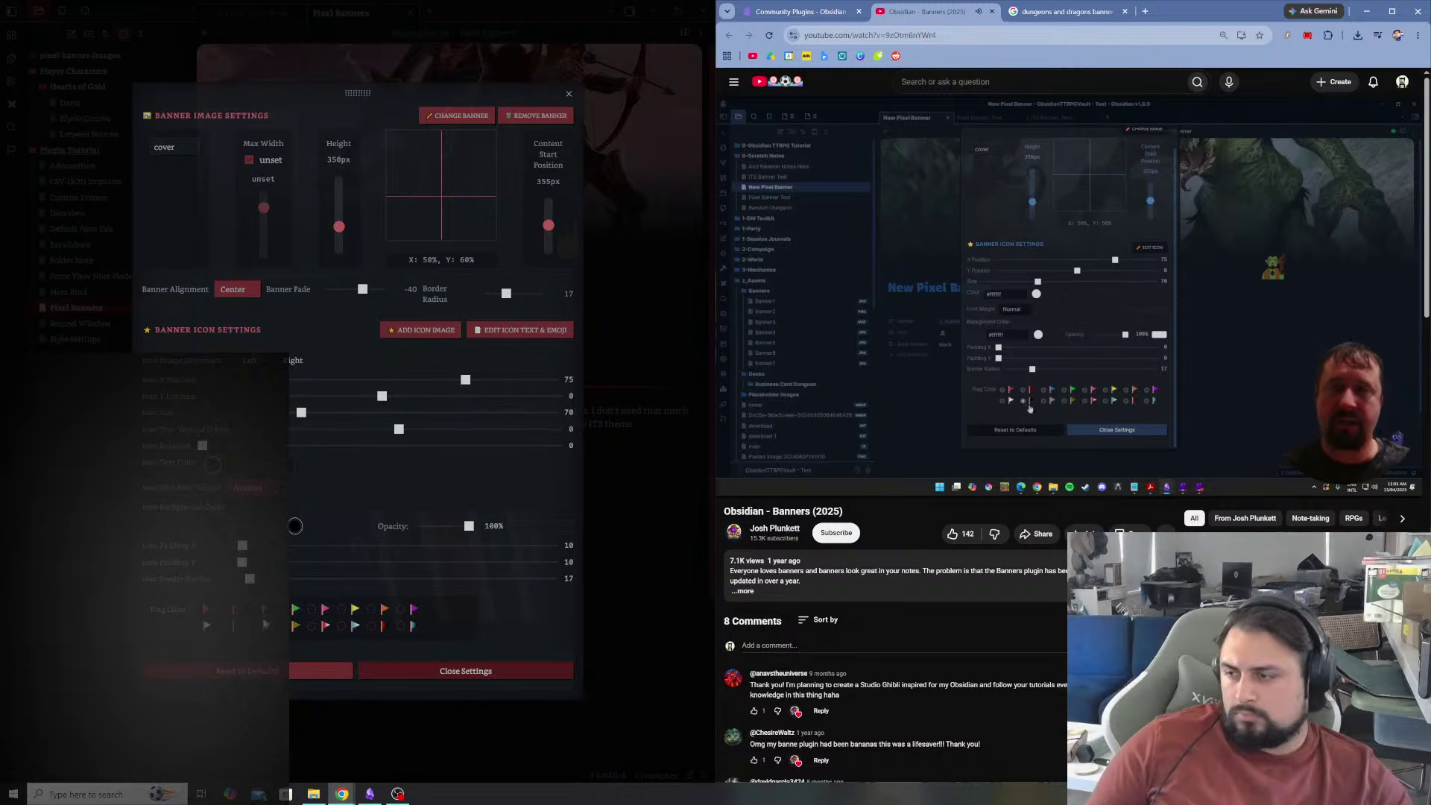
click(402, 630)
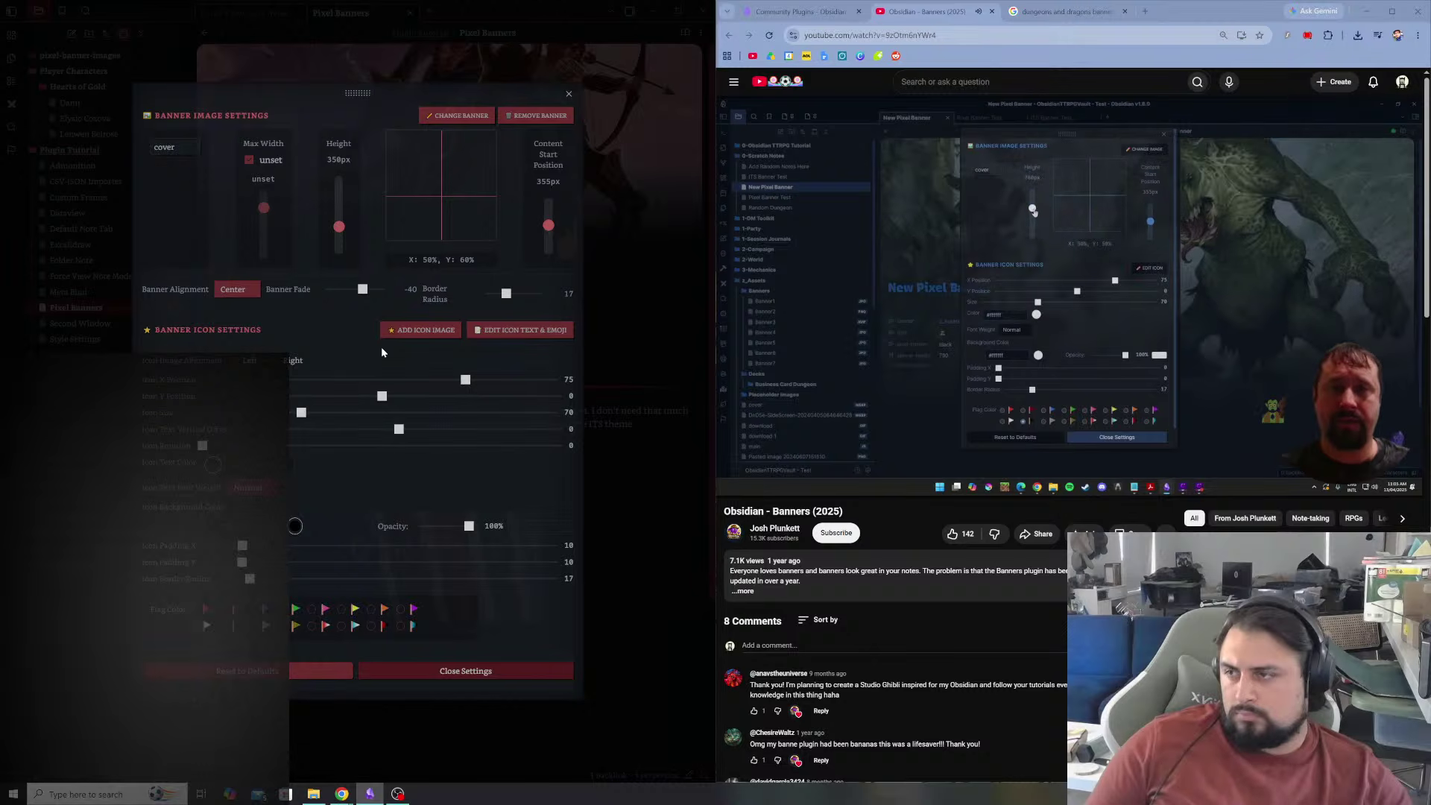
drag(339, 226, 337, 211)
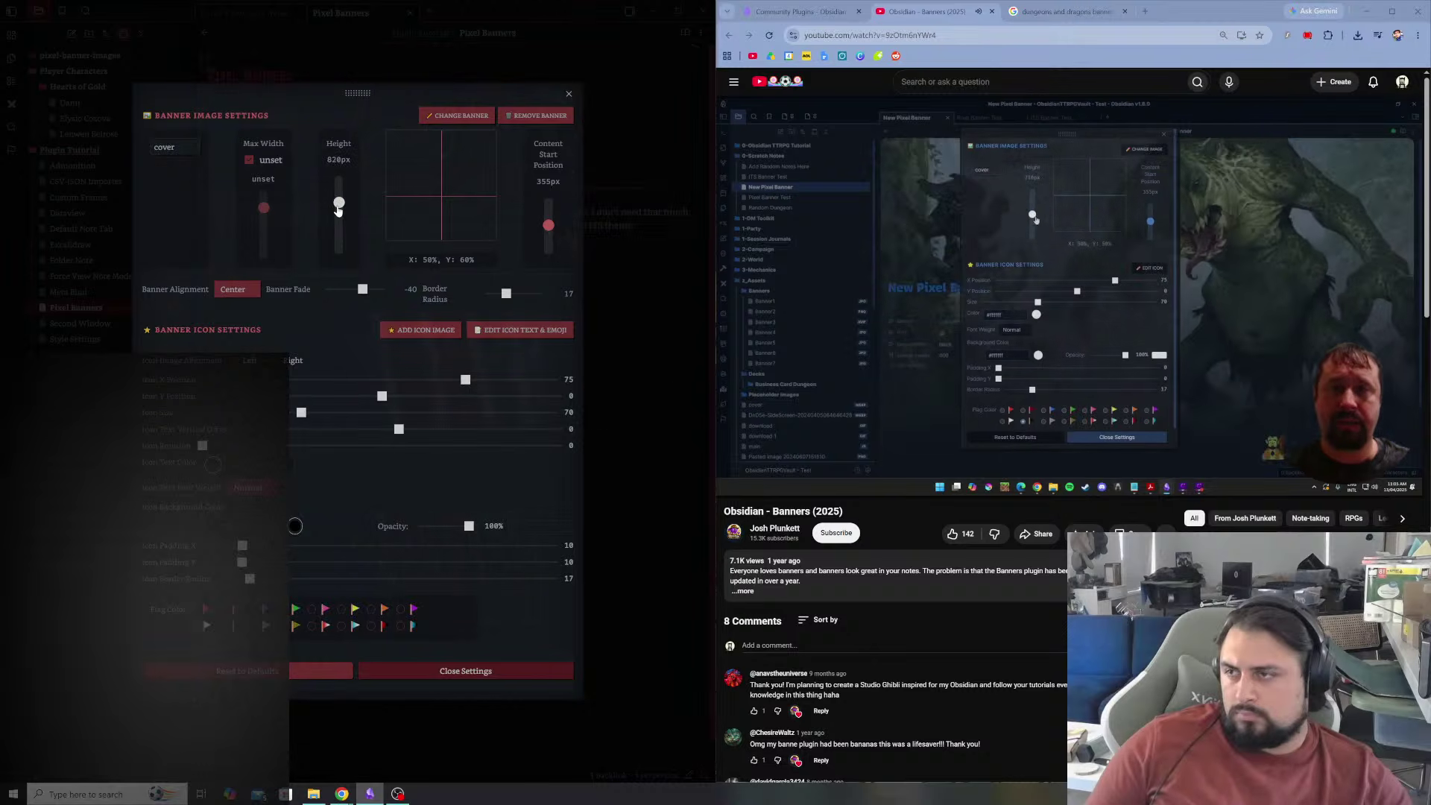
drag(339, 203, 339, 239)
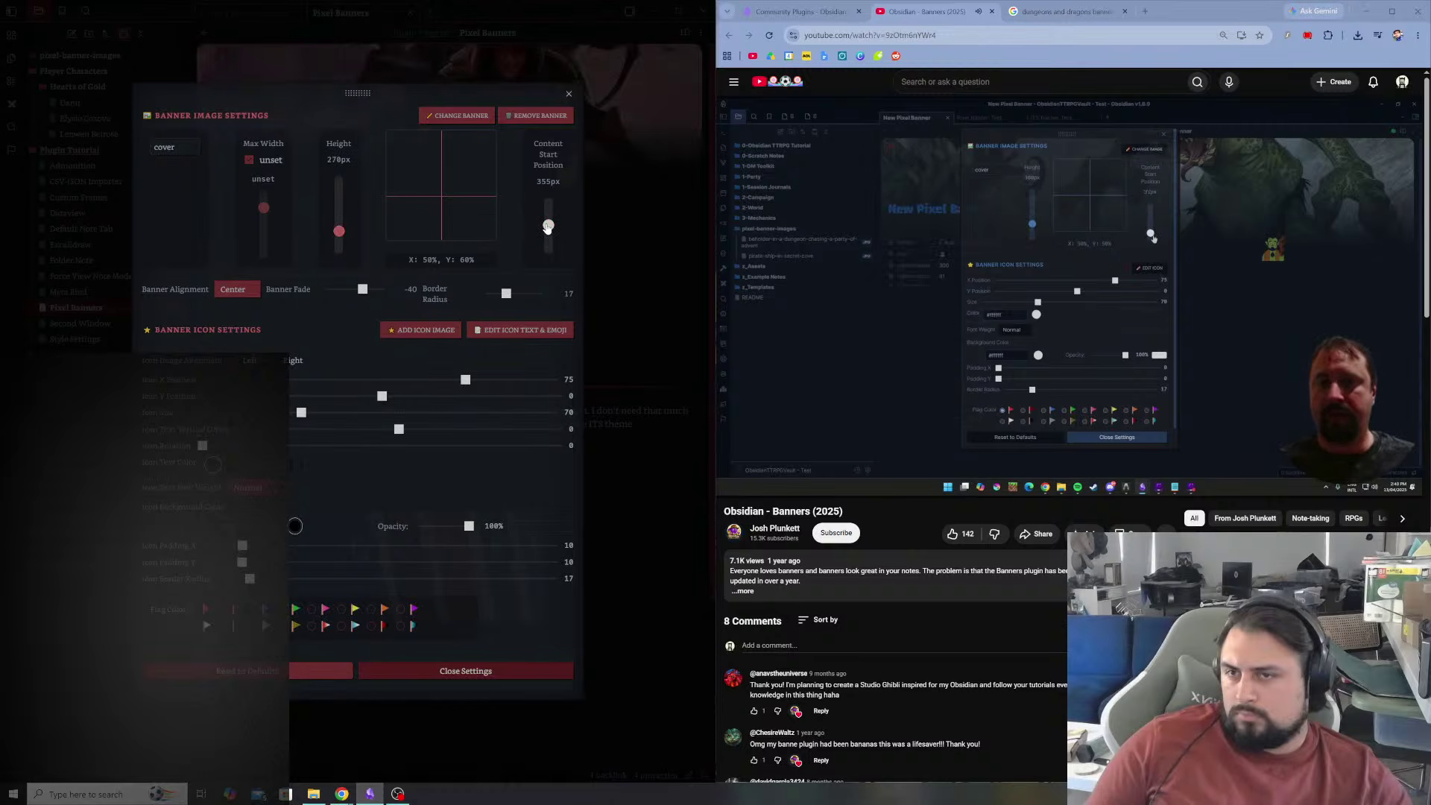
- Pause the tutorial, set the banner's content start position to 796 px, and move the settings dialog to uncover the note
click(863, 242)
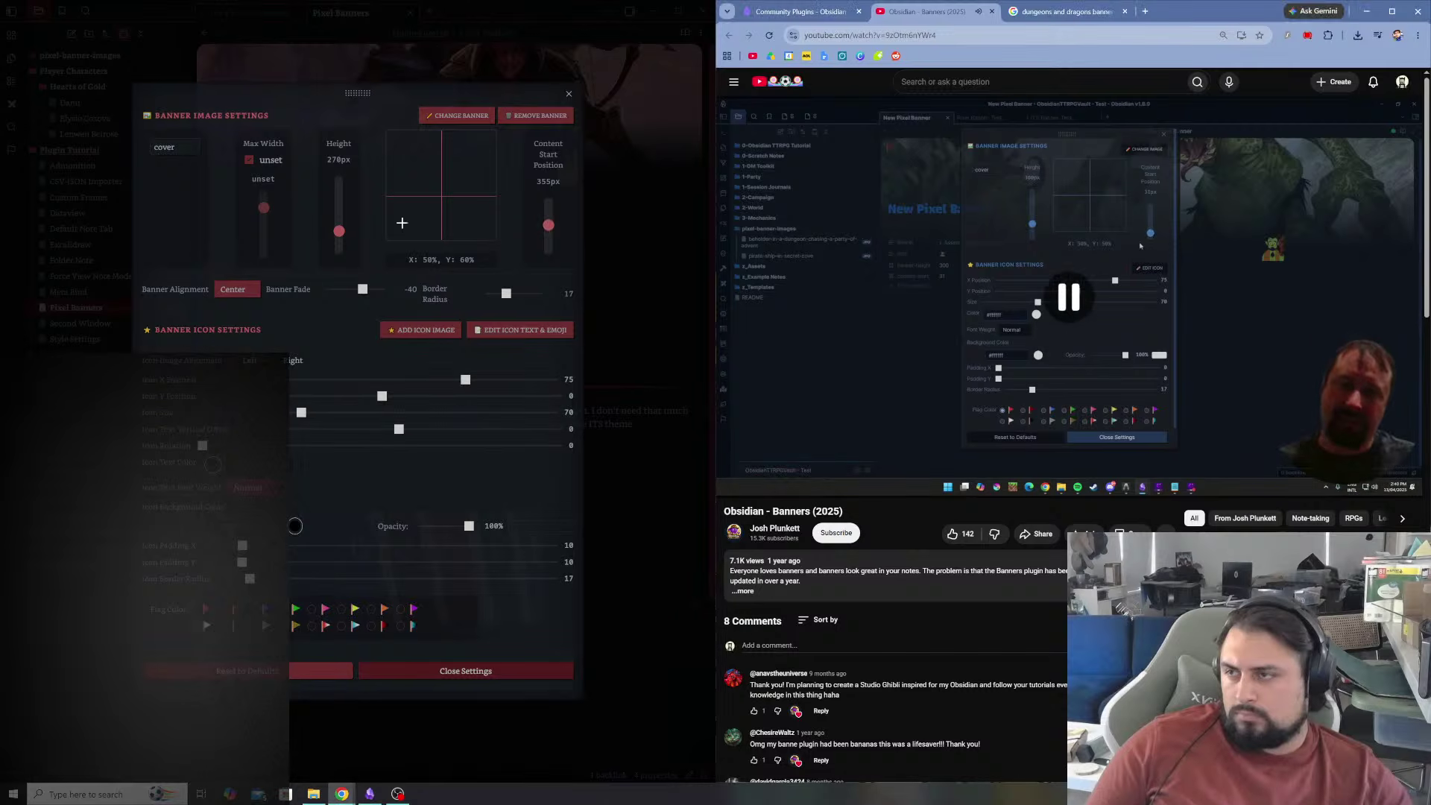
drag(549, 225, 546, 220)
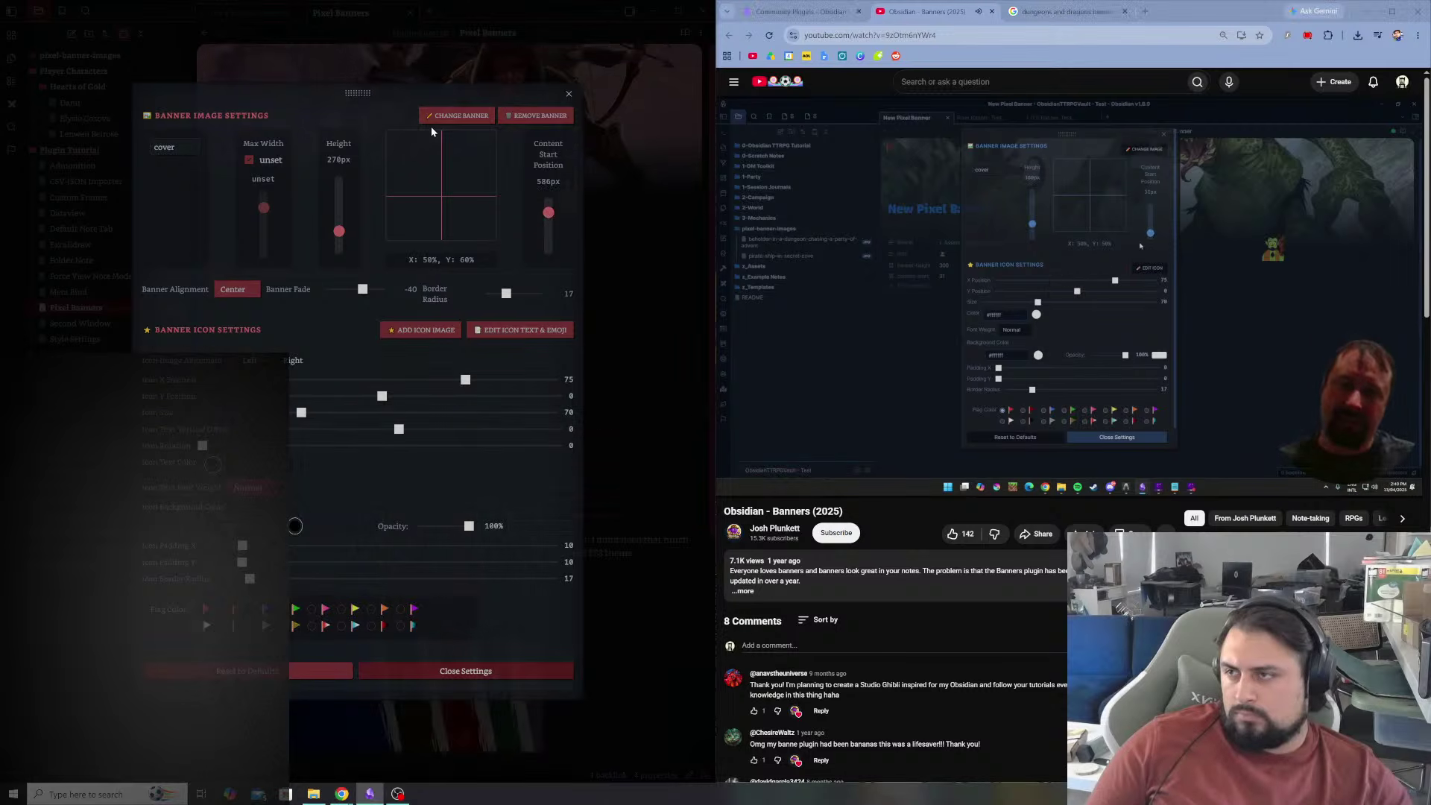
drag(363, 93, 355, 142)
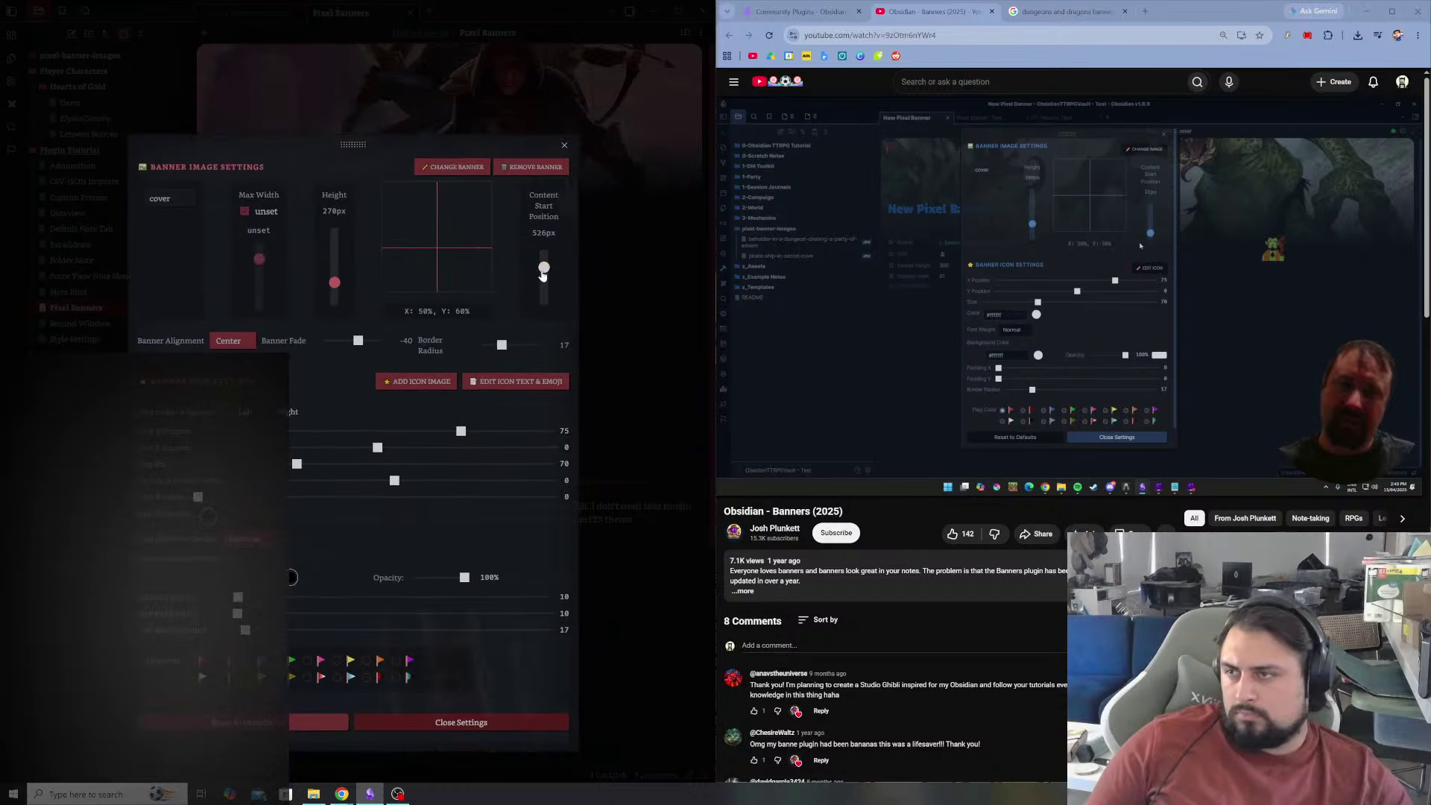
drag(543, 276, 545, 258)
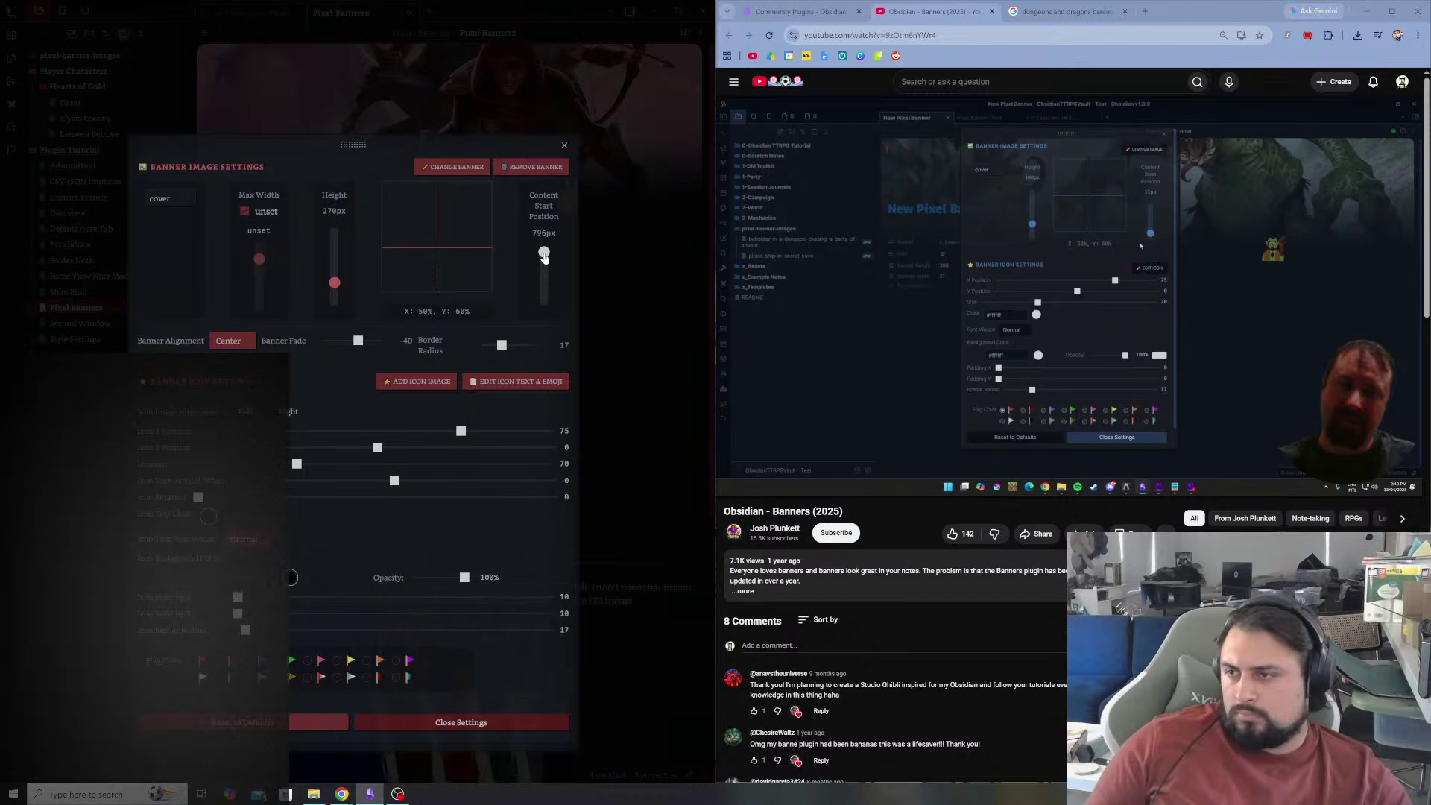
drag(359, 143, 431, 67)
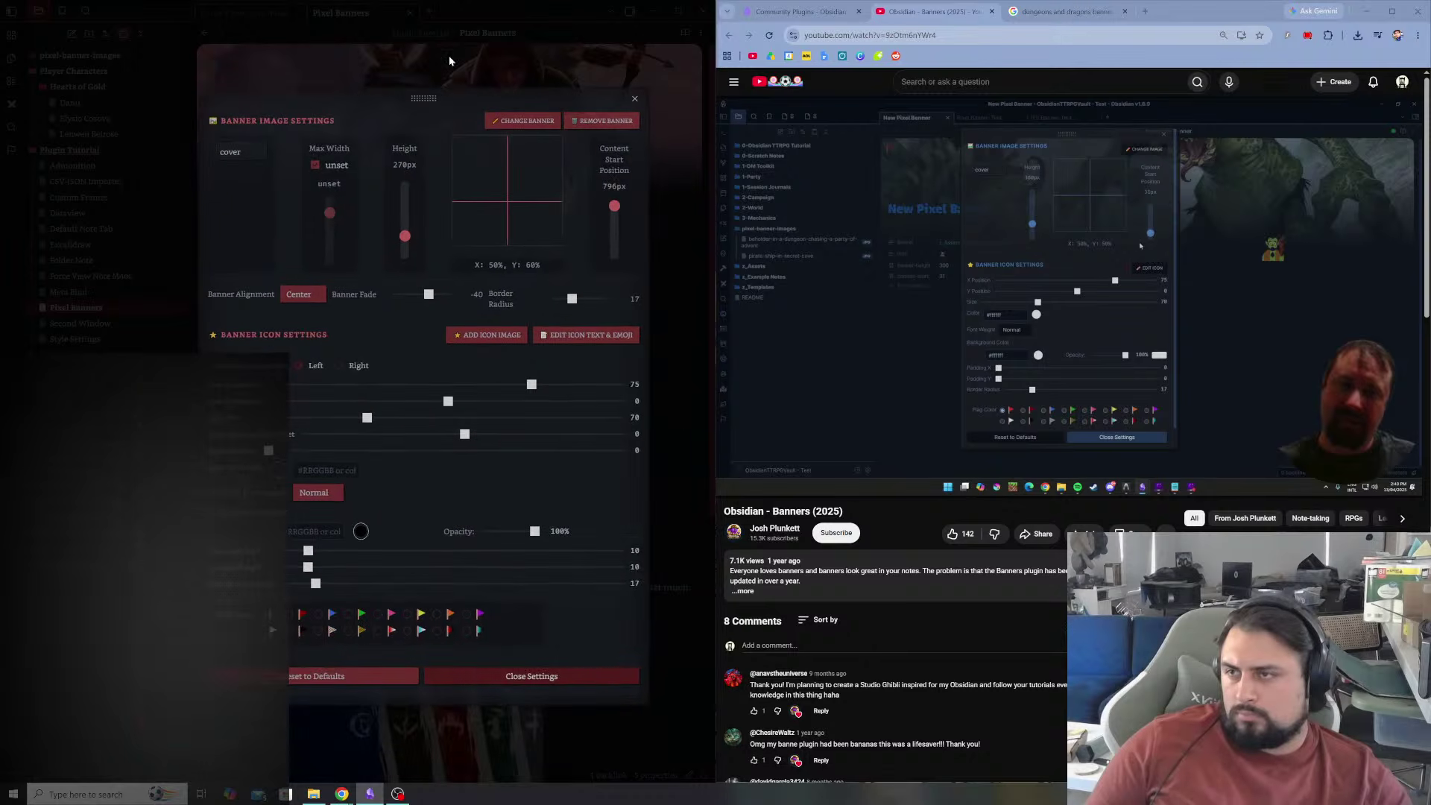
- Leave the banner settings, maximize the Obsidian window, and reopen the Pixel Banner dialog for the Pixel Banners note
click(668, 17)
click(678, 11)
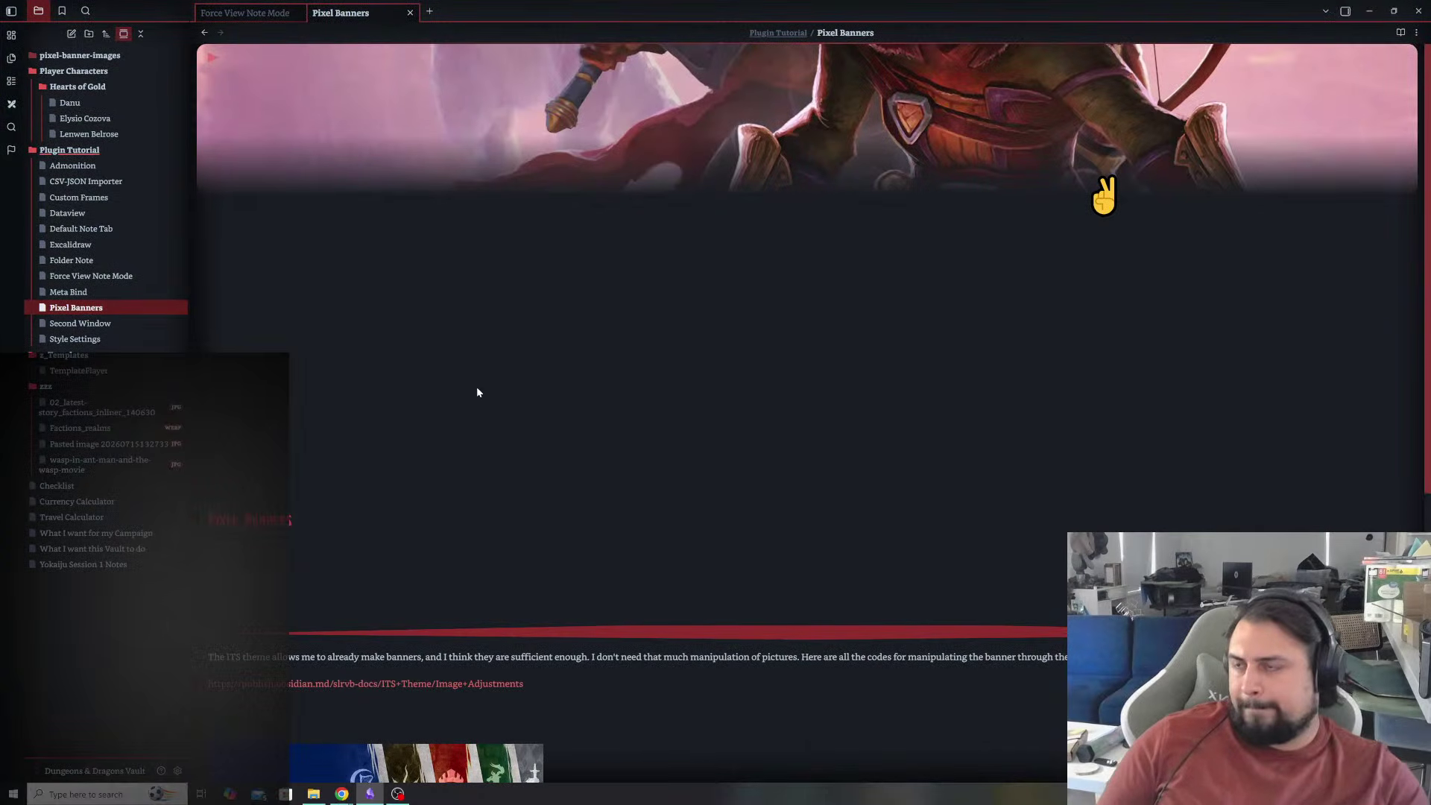
click(212, 56)
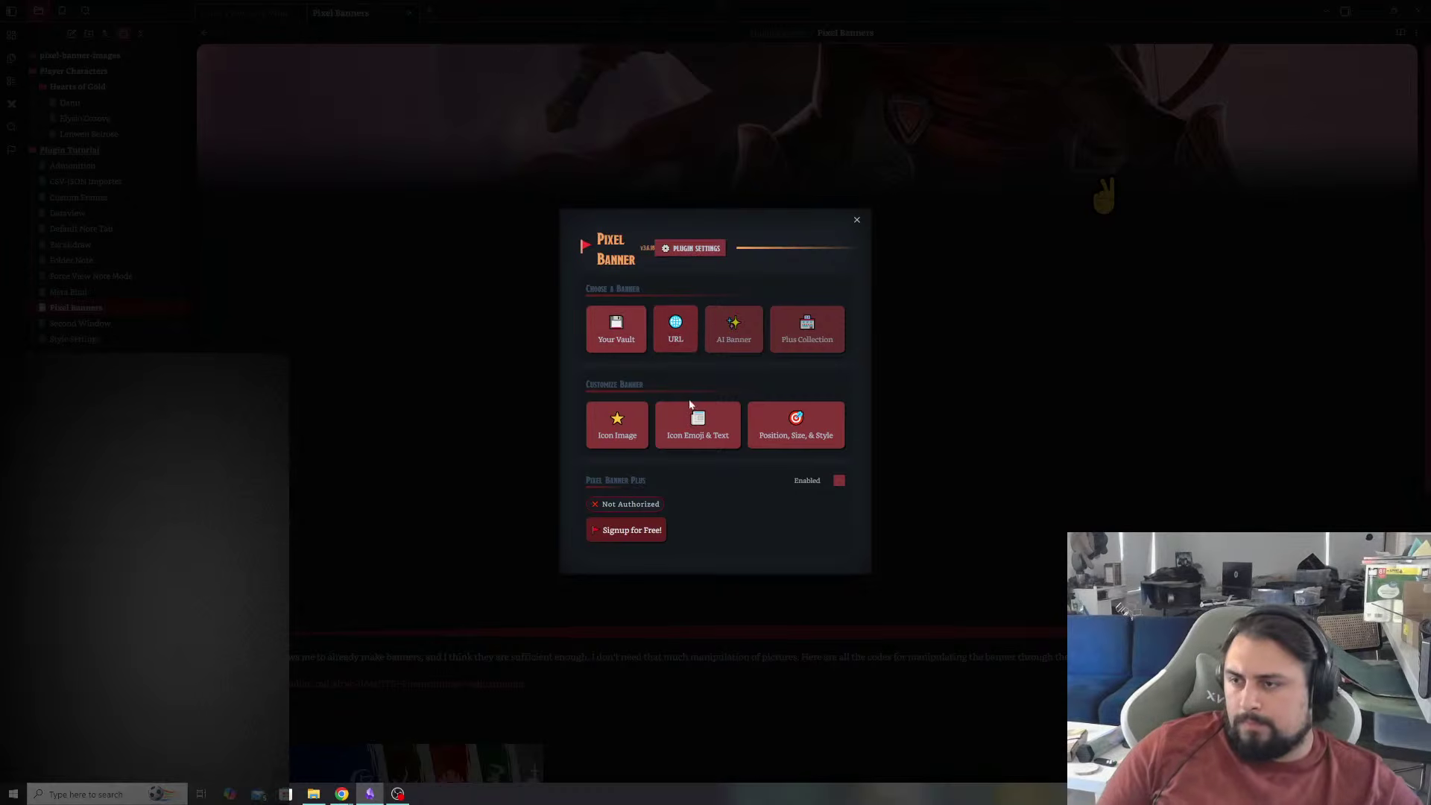
- In the banner's position, size and style settings, try a 250 px height, set it to 400 px, and place the image at X 58%, Y 15%
click(761, 425)
drag(704, 94, 765, 216)
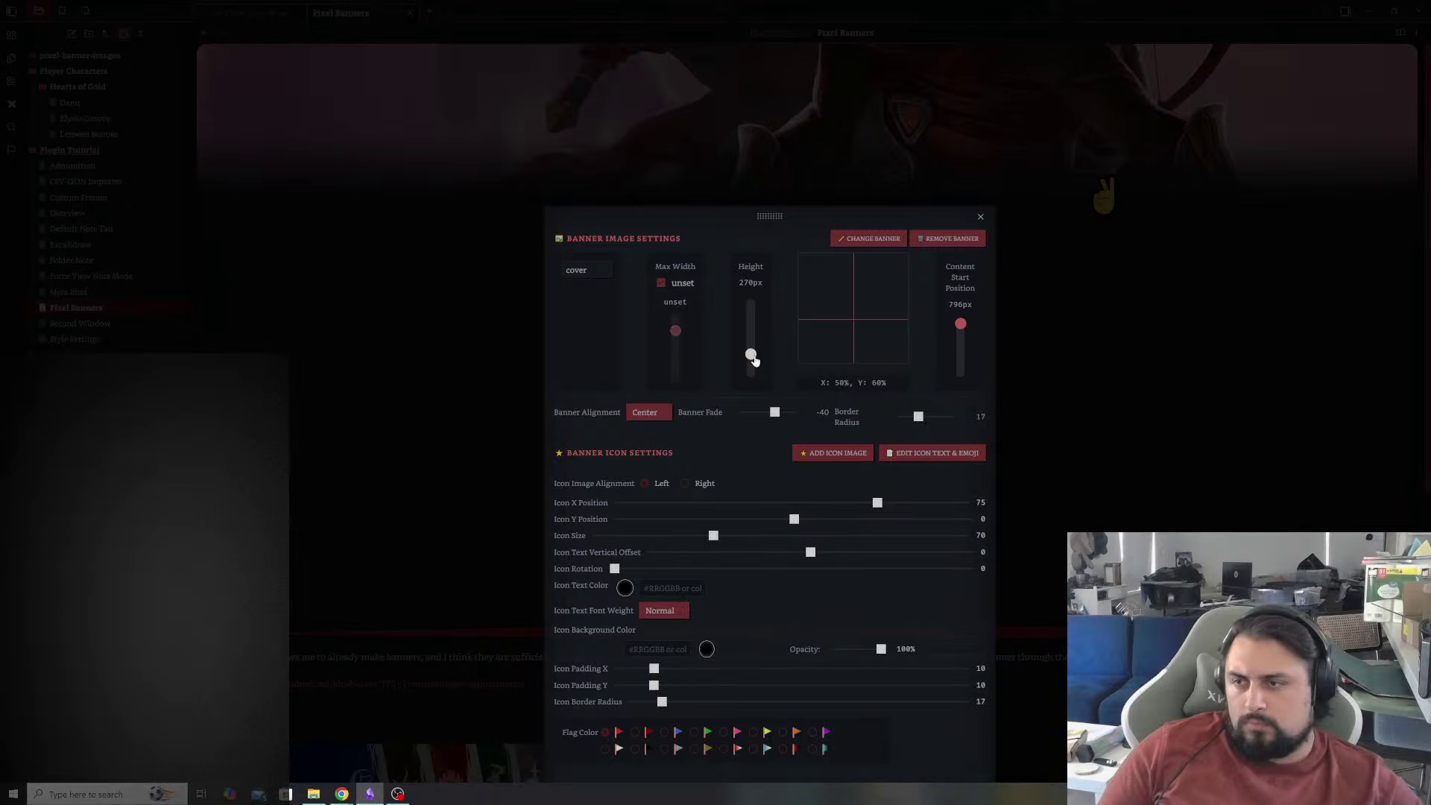
drag(752, 358, 751, 363)
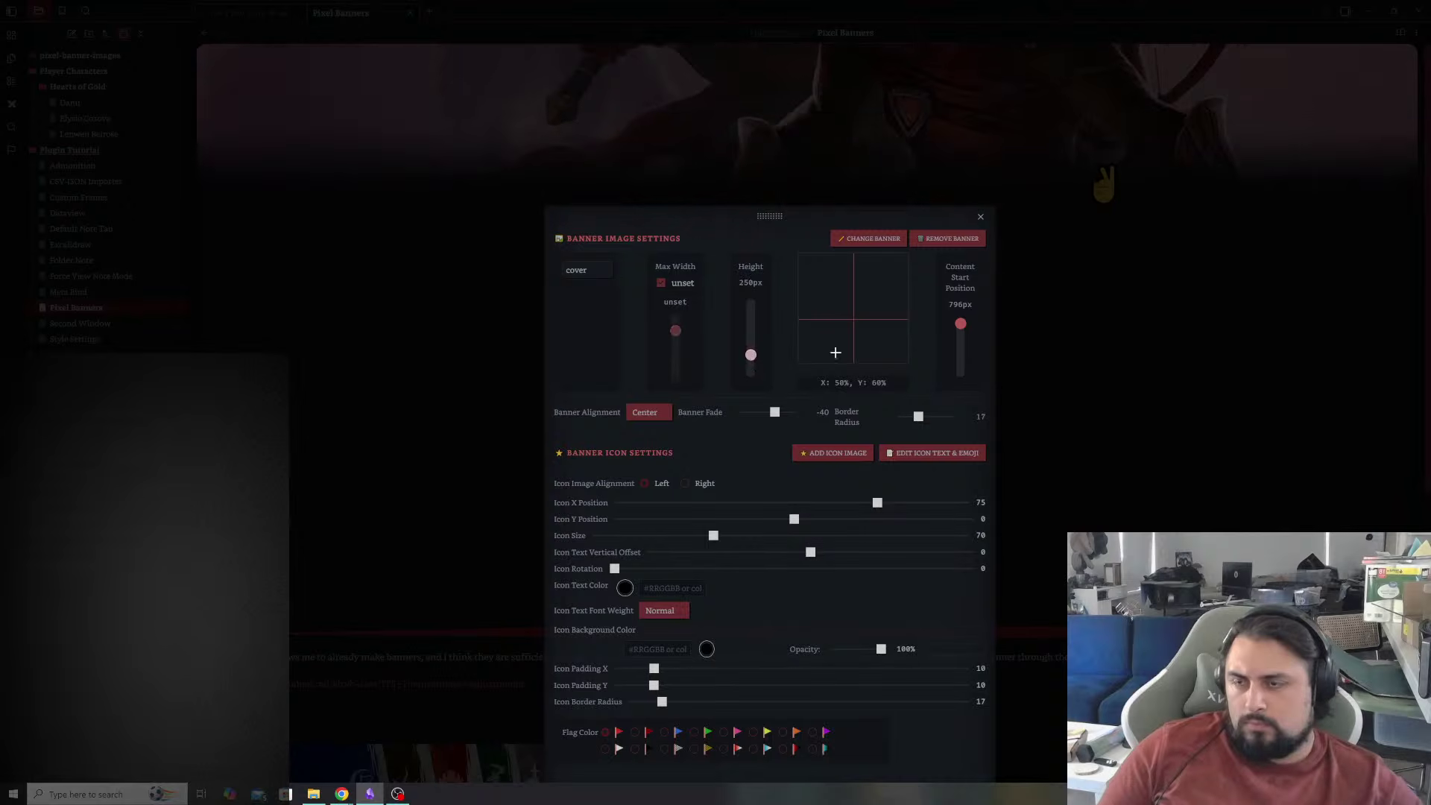
drag(854, 319, 861, 275)
mouse_move(861, 277)
mouse_down()
mouse_move(855, 257)
mouse_move(861, 281)
mouse_up()
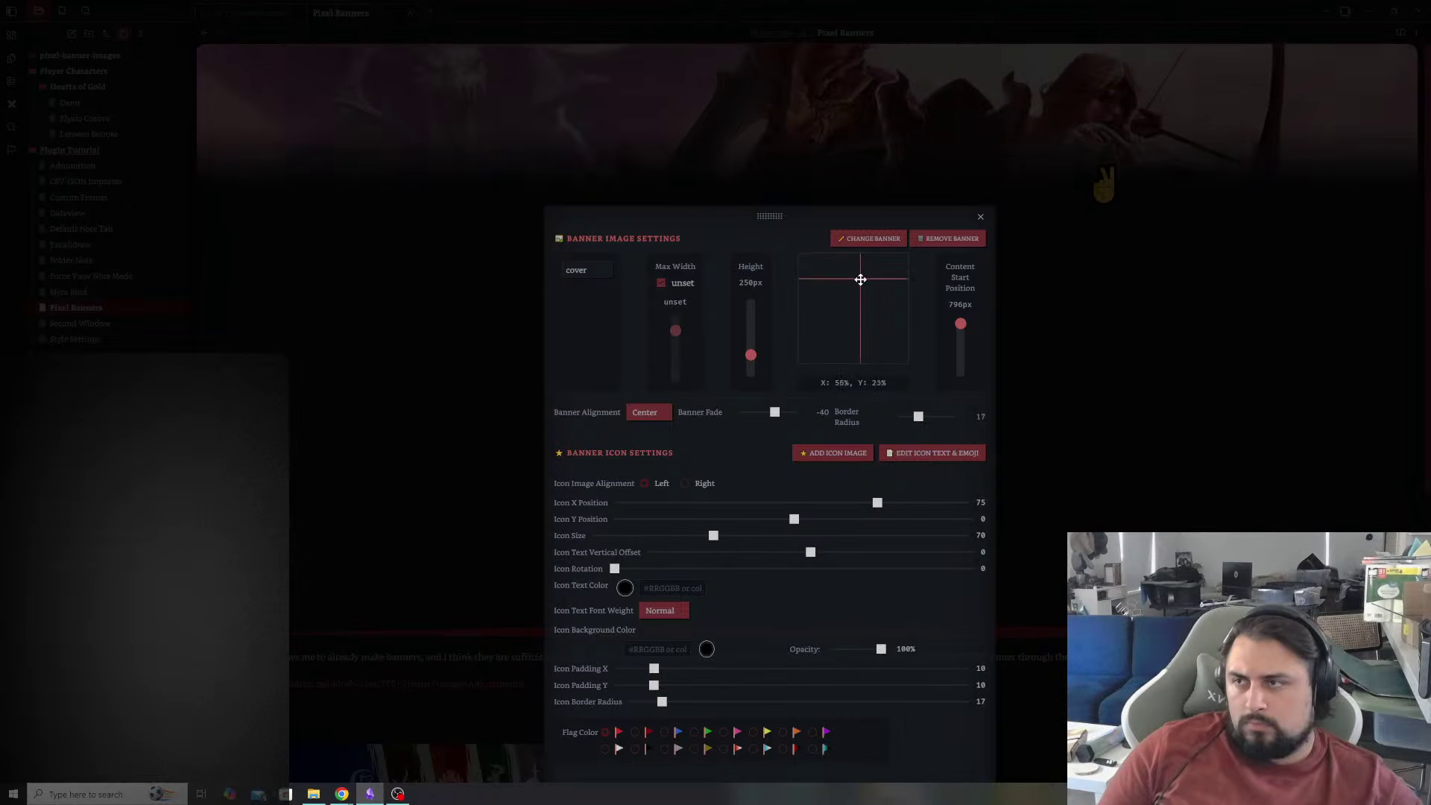
mouse_move(751, 355)
mouse_down()
mouse_move(752, 332)
mouse_move(751, 348)
mouse_up()
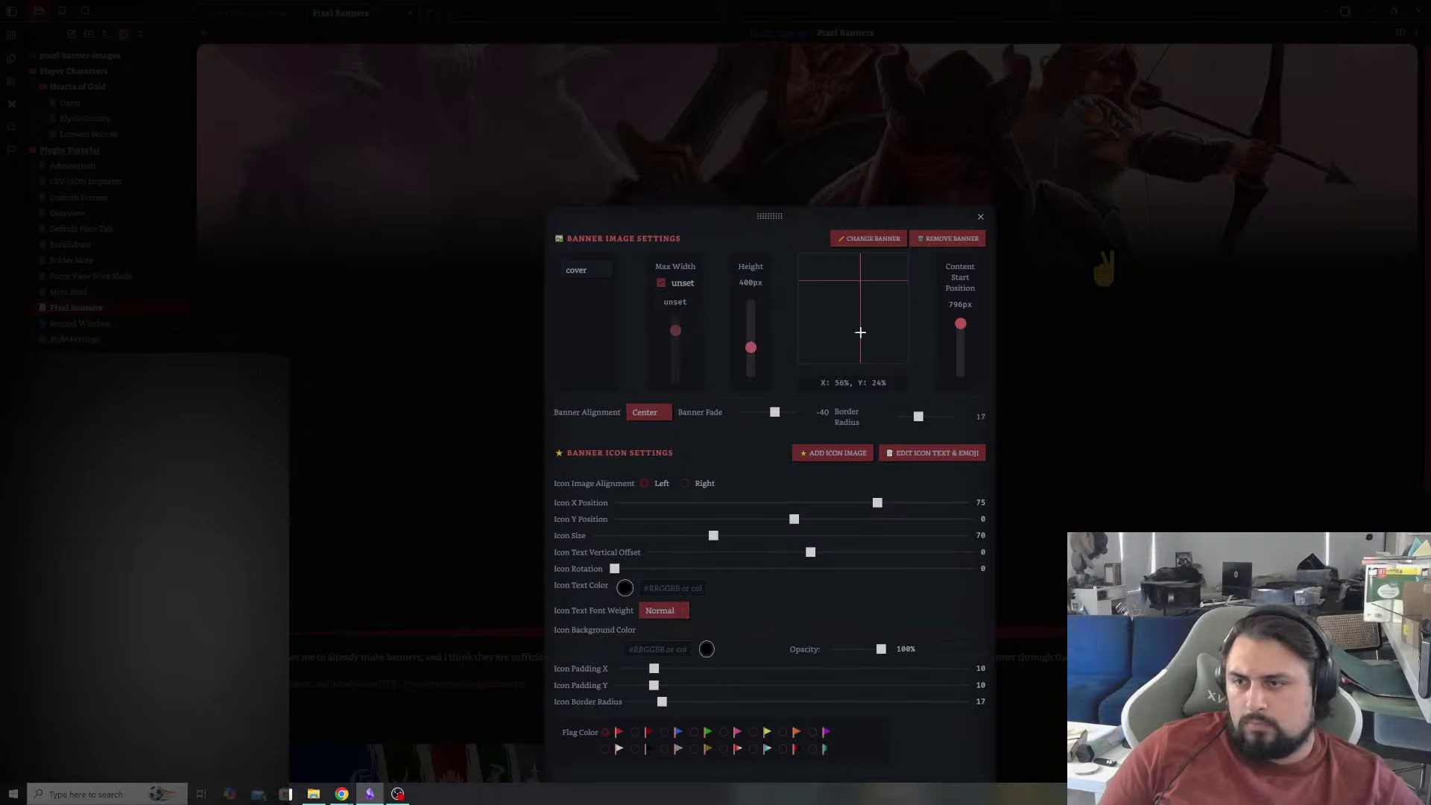
drag(861, 292, 863, 269)
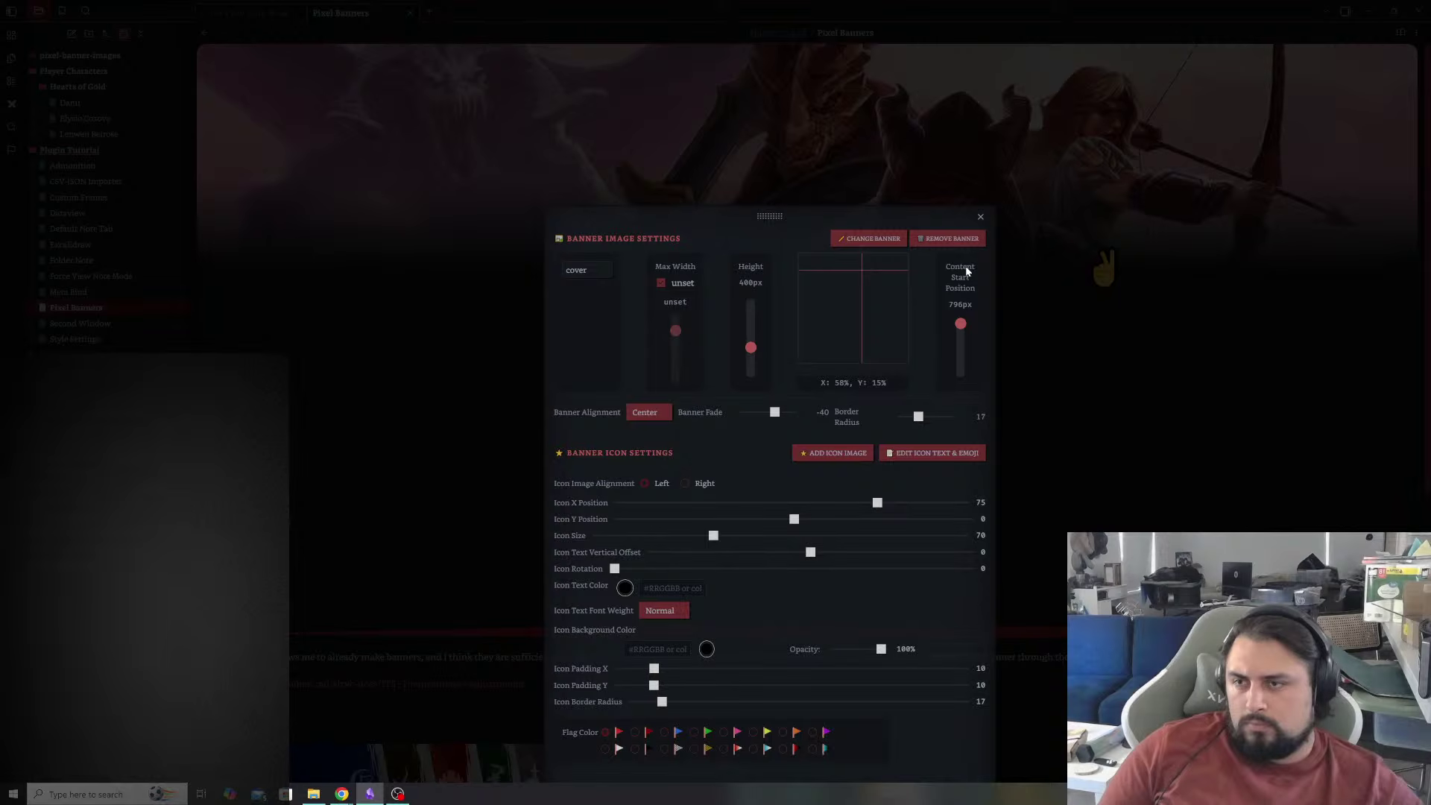
- Set the banner's content start position to 351 px and close the banner settings
drag(961, 328, 962, 357)
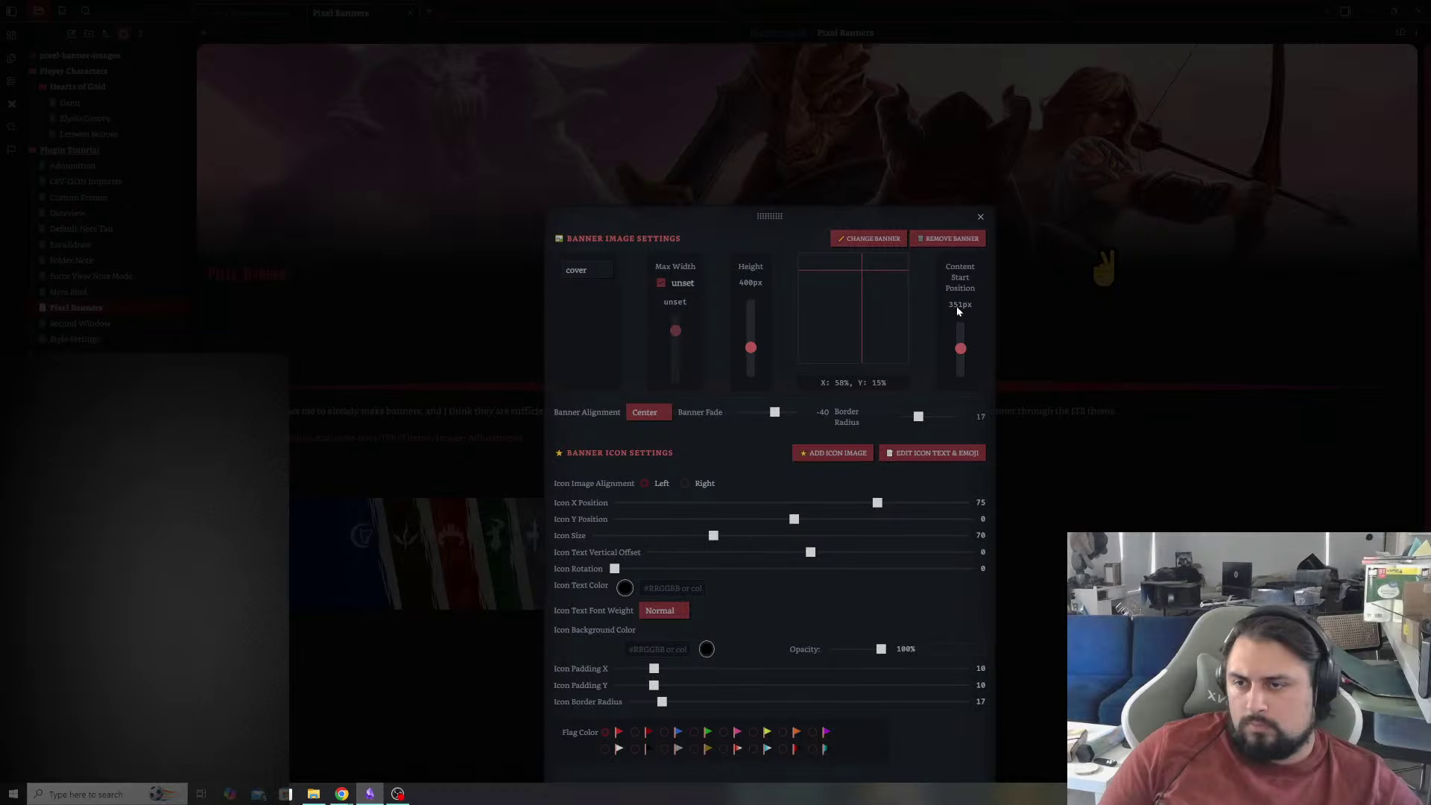
drag(958, 310, 967, 254)
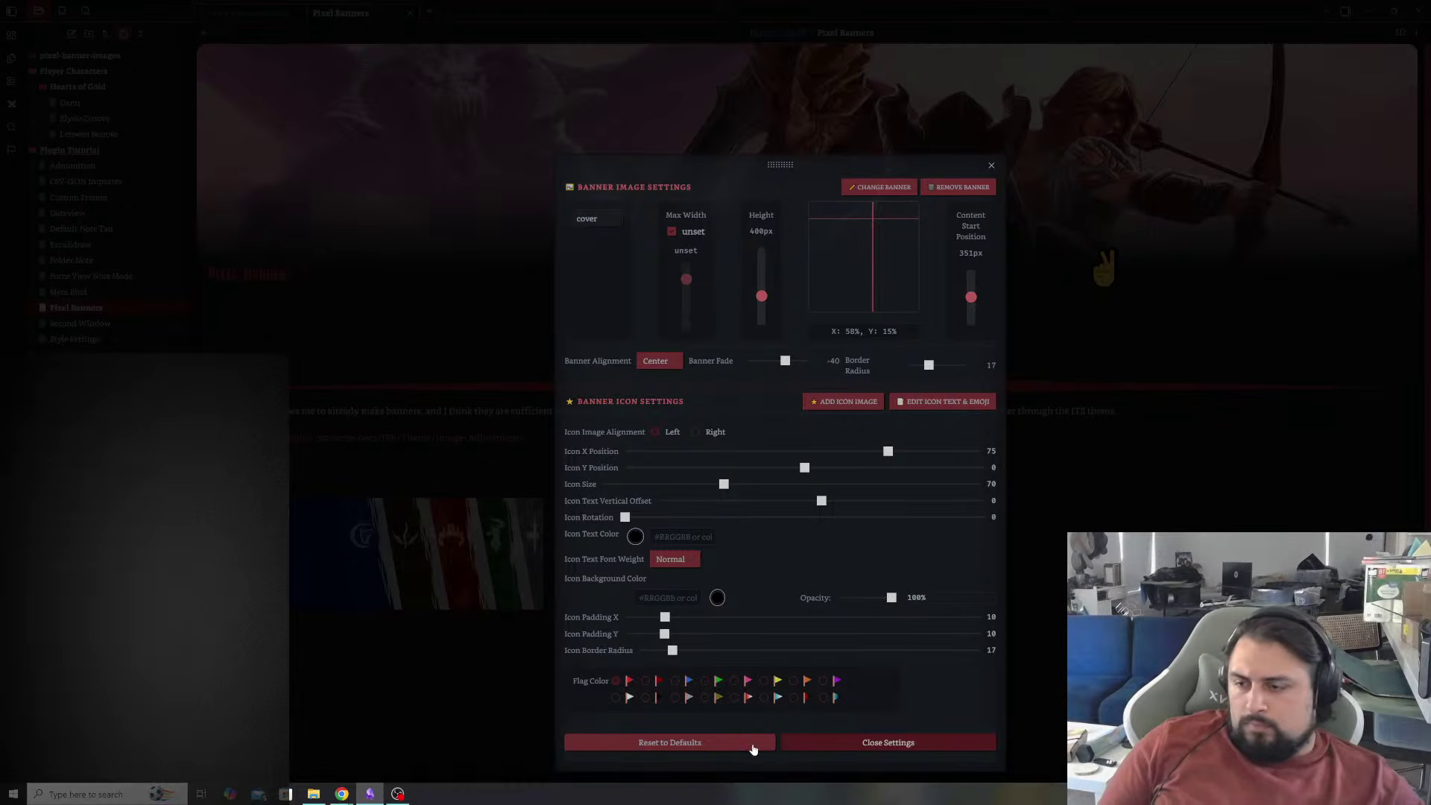
click(799, 748)
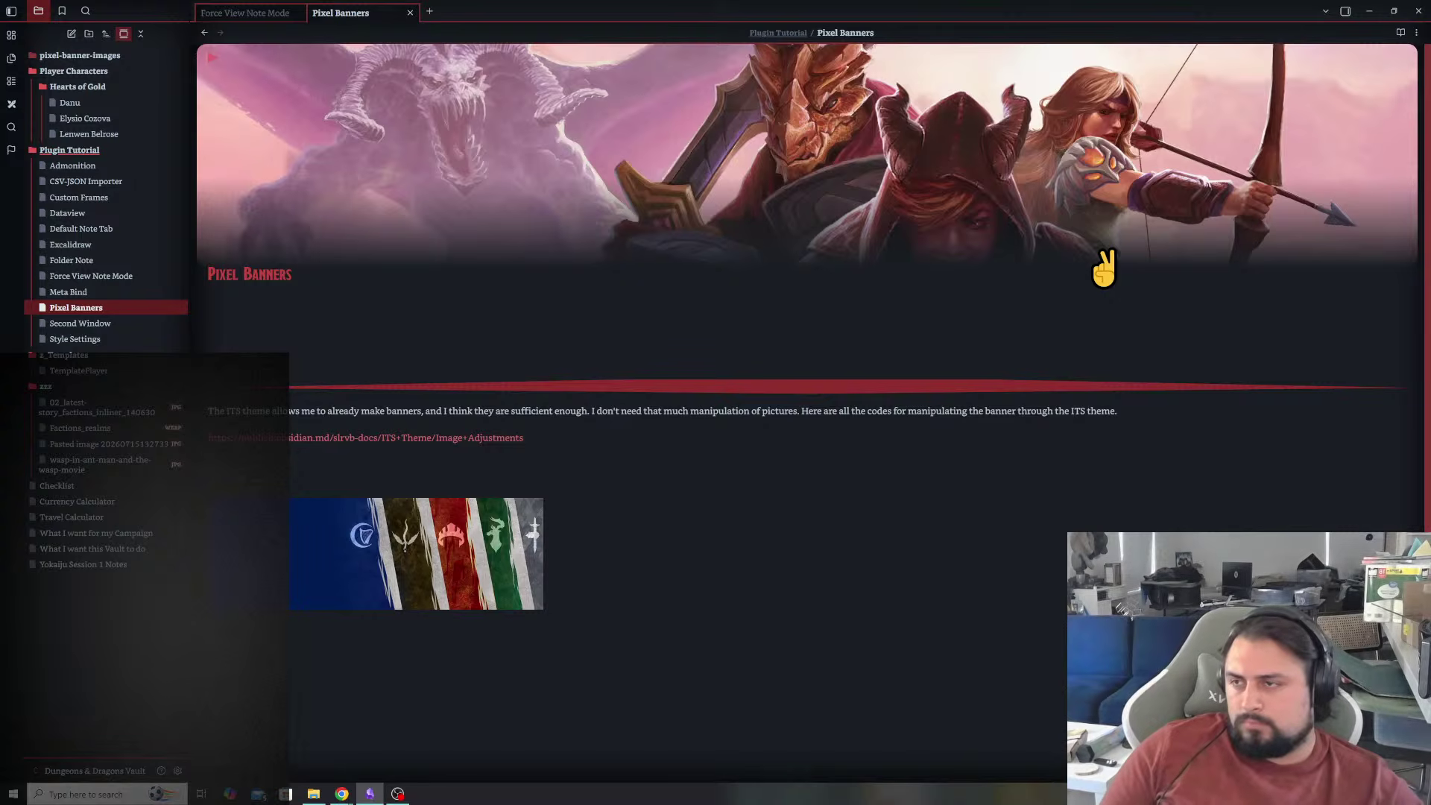
- Compare the Pixel Banners note in reading view and editing view, ending in editing view
text(p)
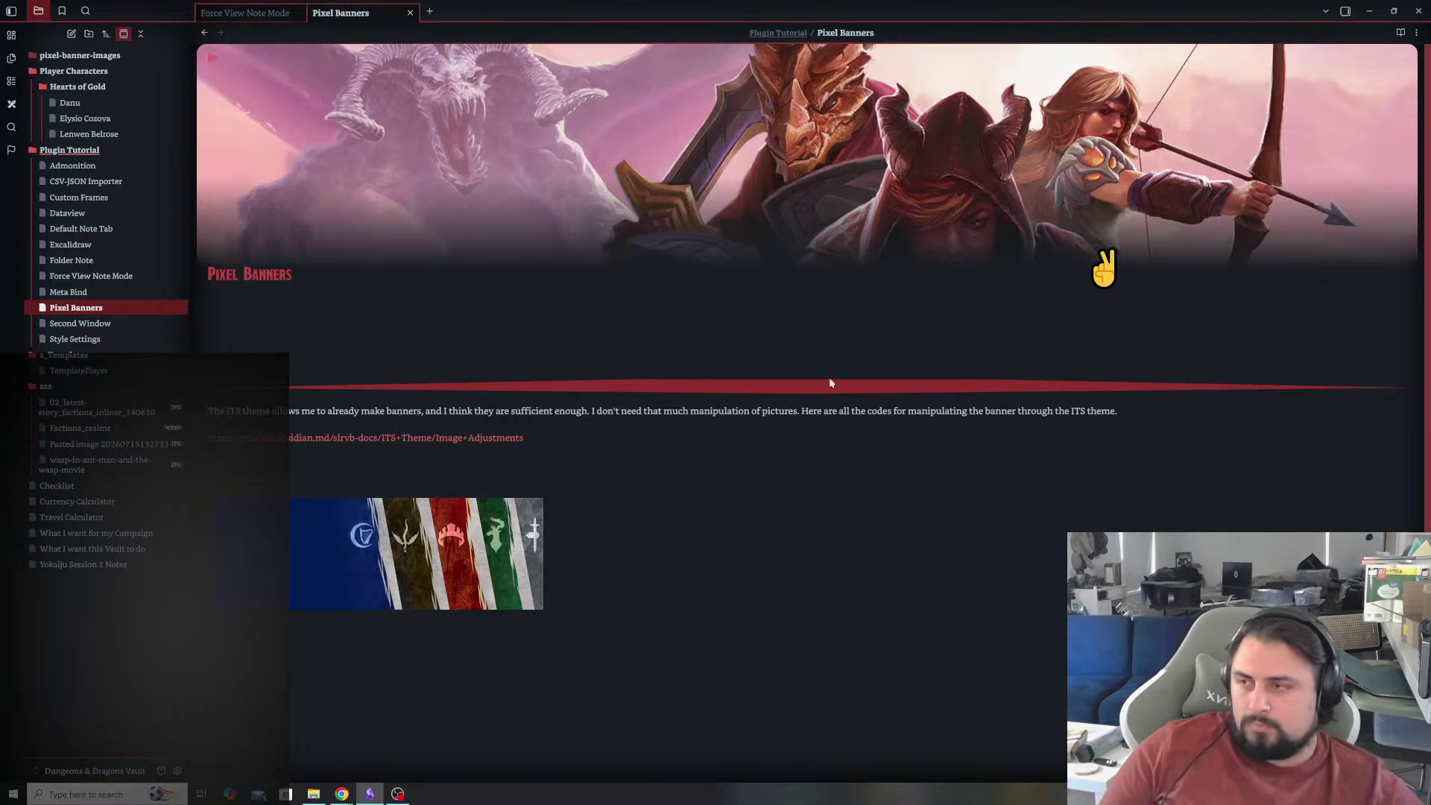
key(ctrl+e)
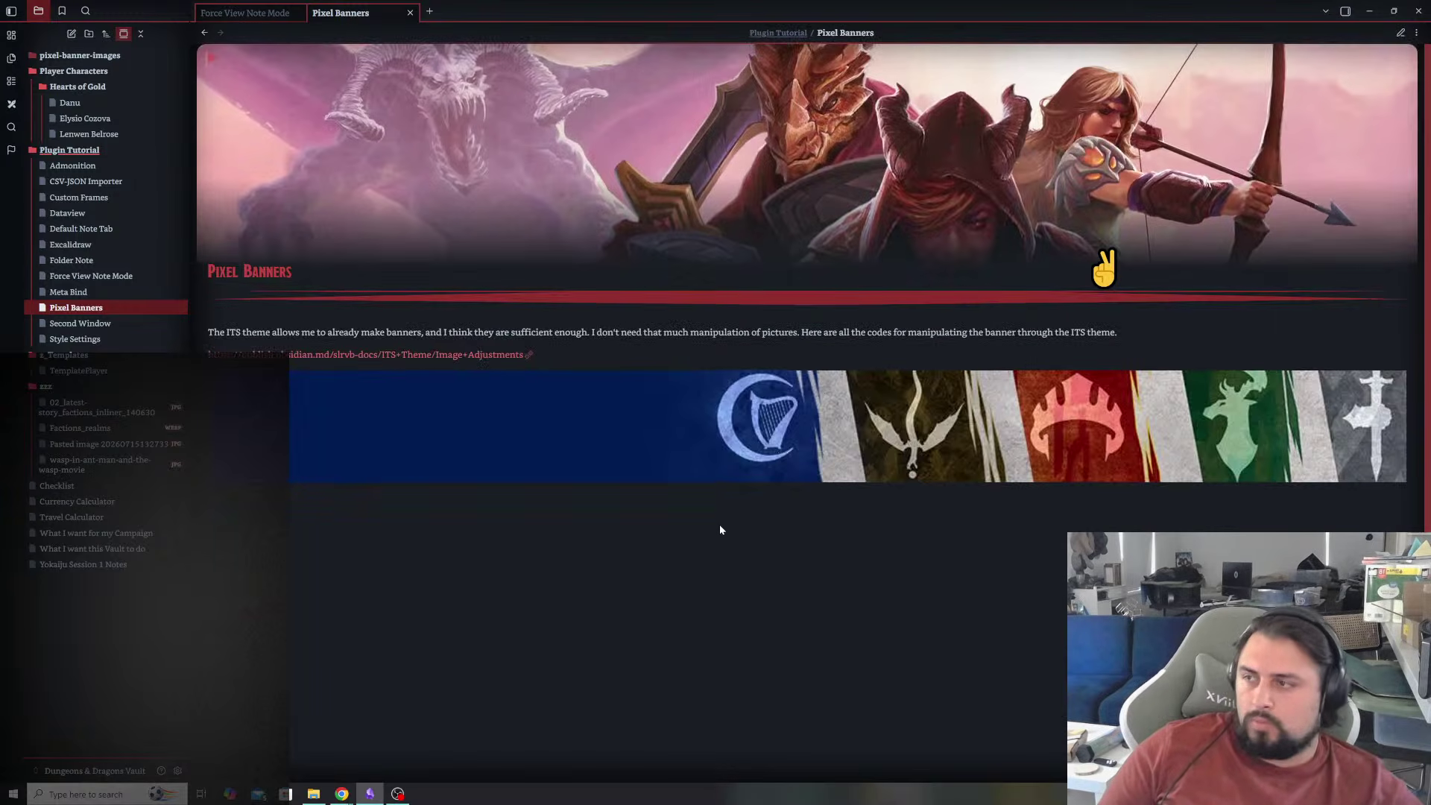
key(ctrl+e)
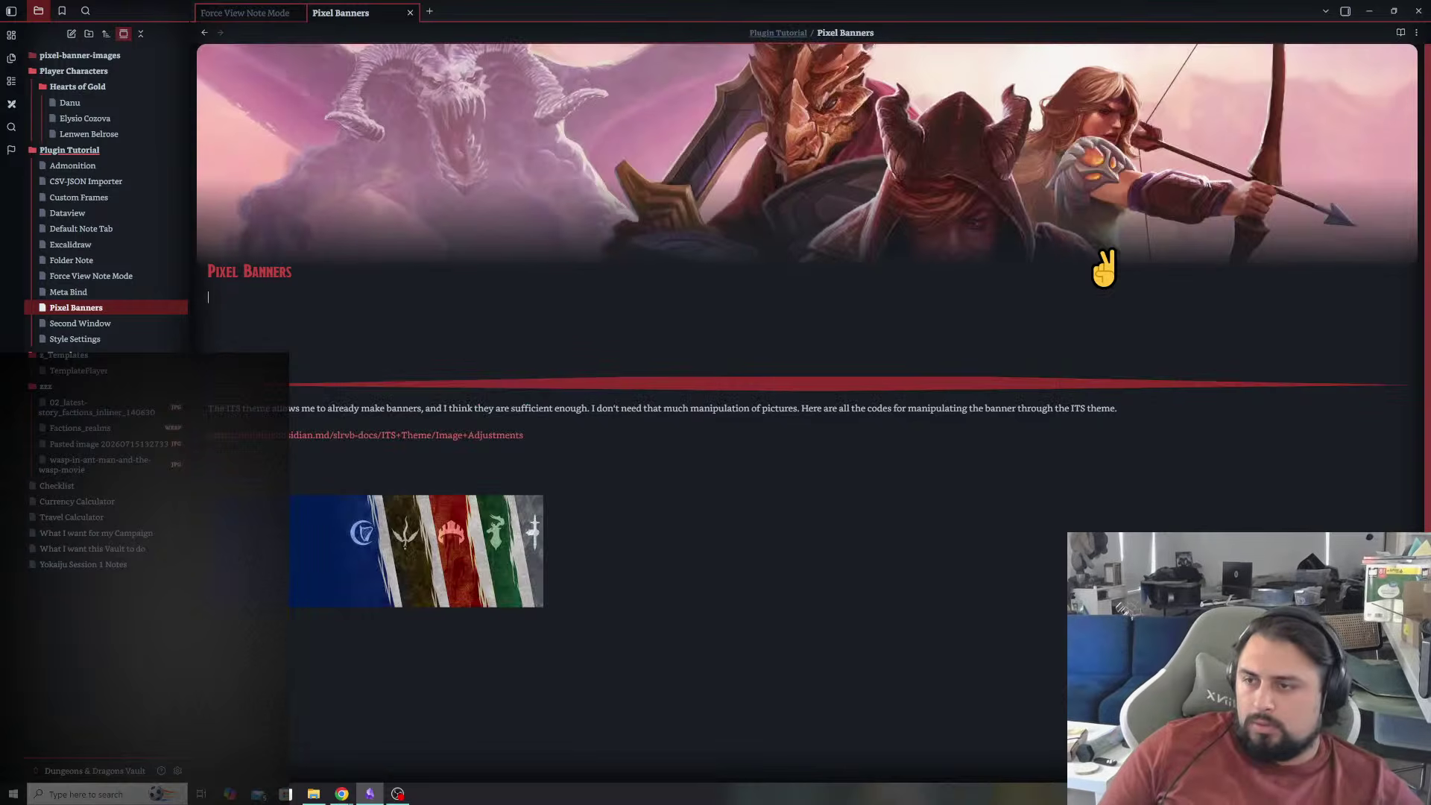
key(ctrl+e)
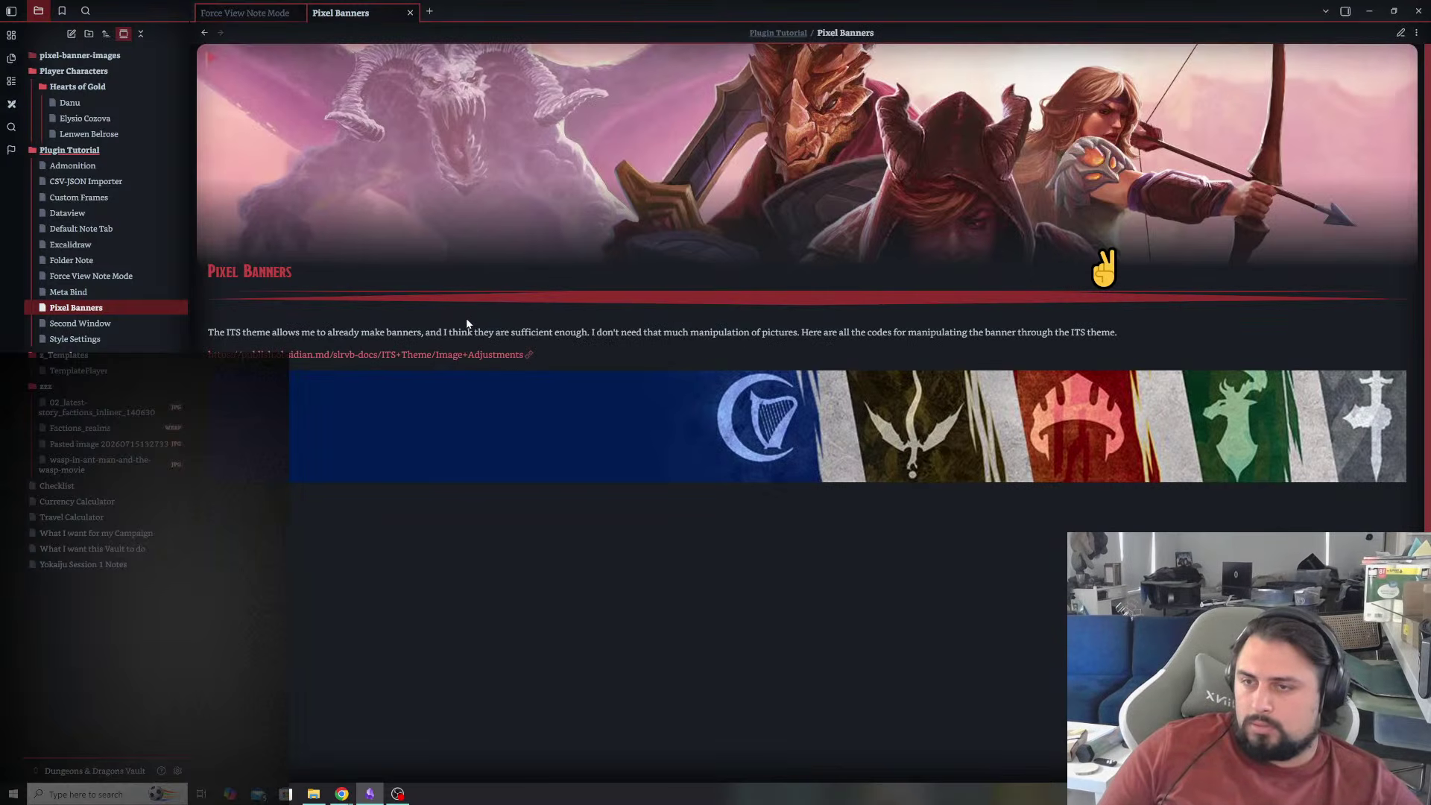
key(ctrl+e)
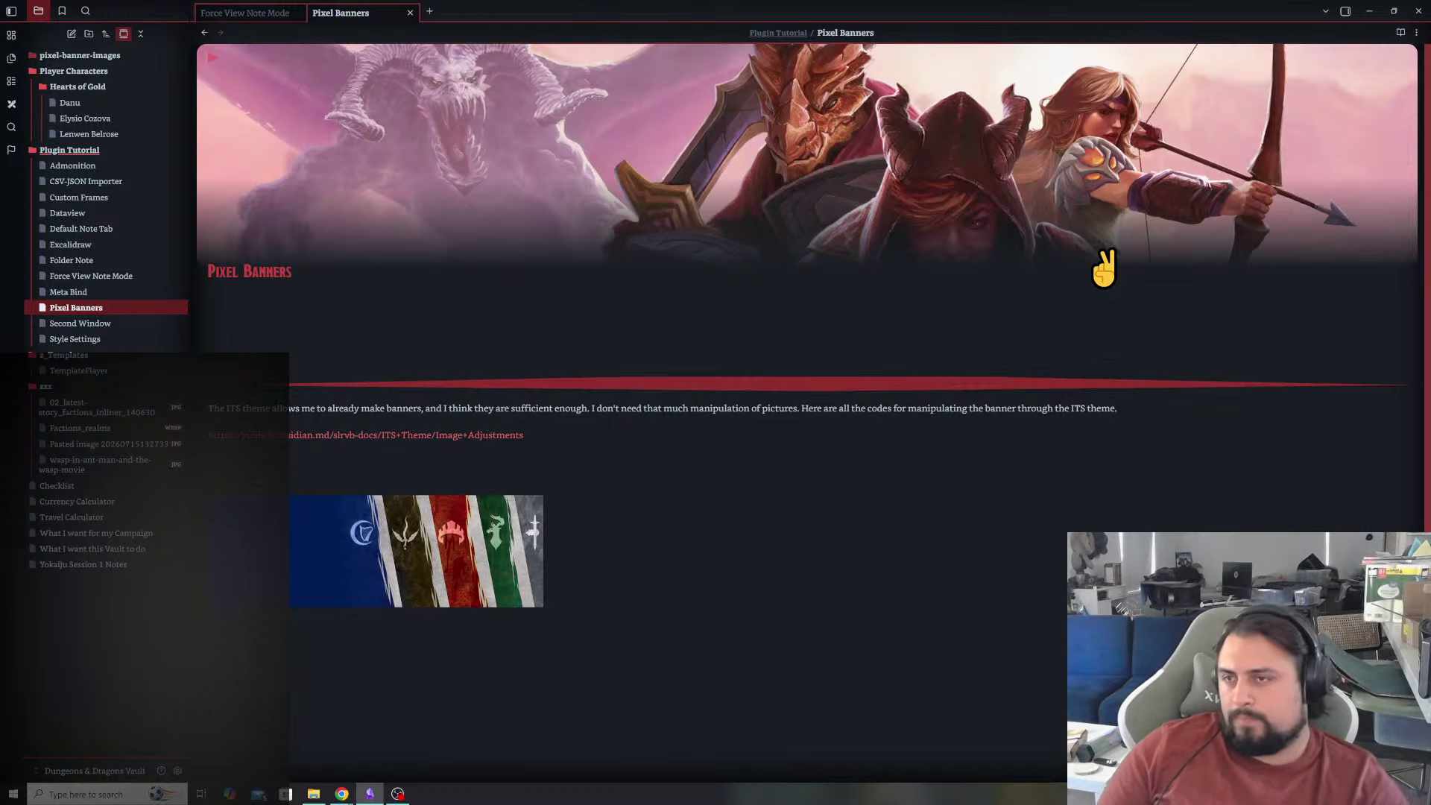
- Under the Pixel Banners title, write "There is a flag that will show up in every note"
text(There is a )
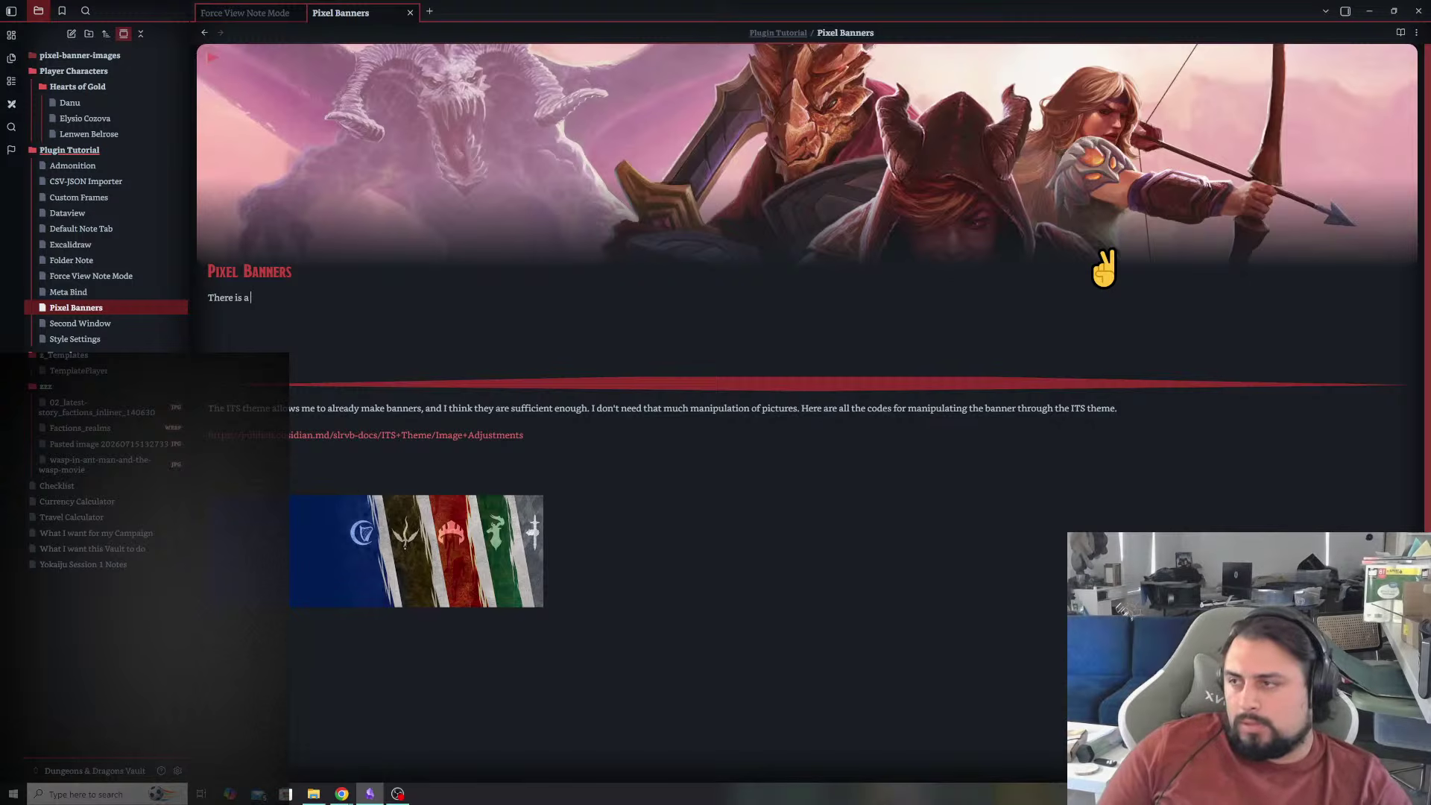
text(flag that will sho)
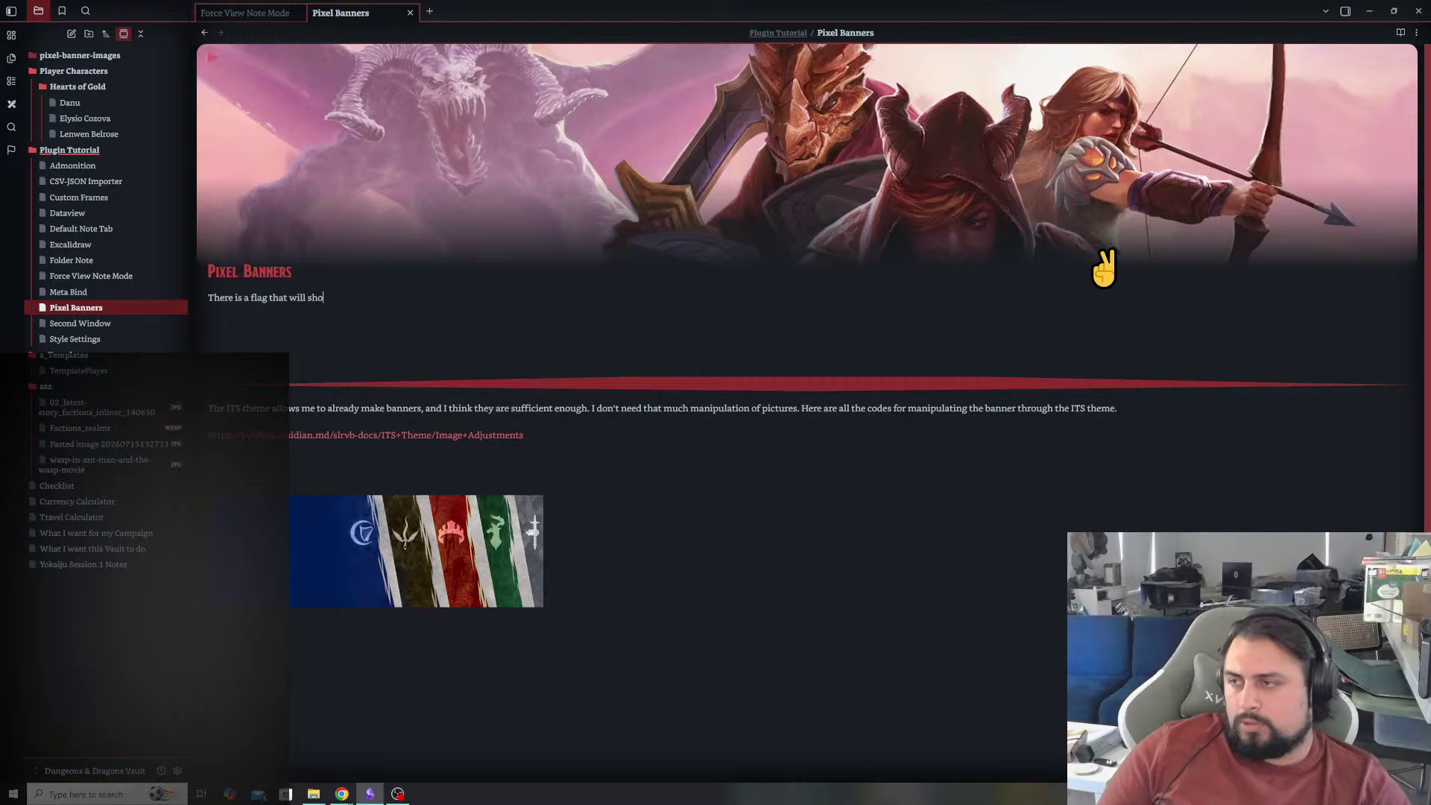
text(w up)
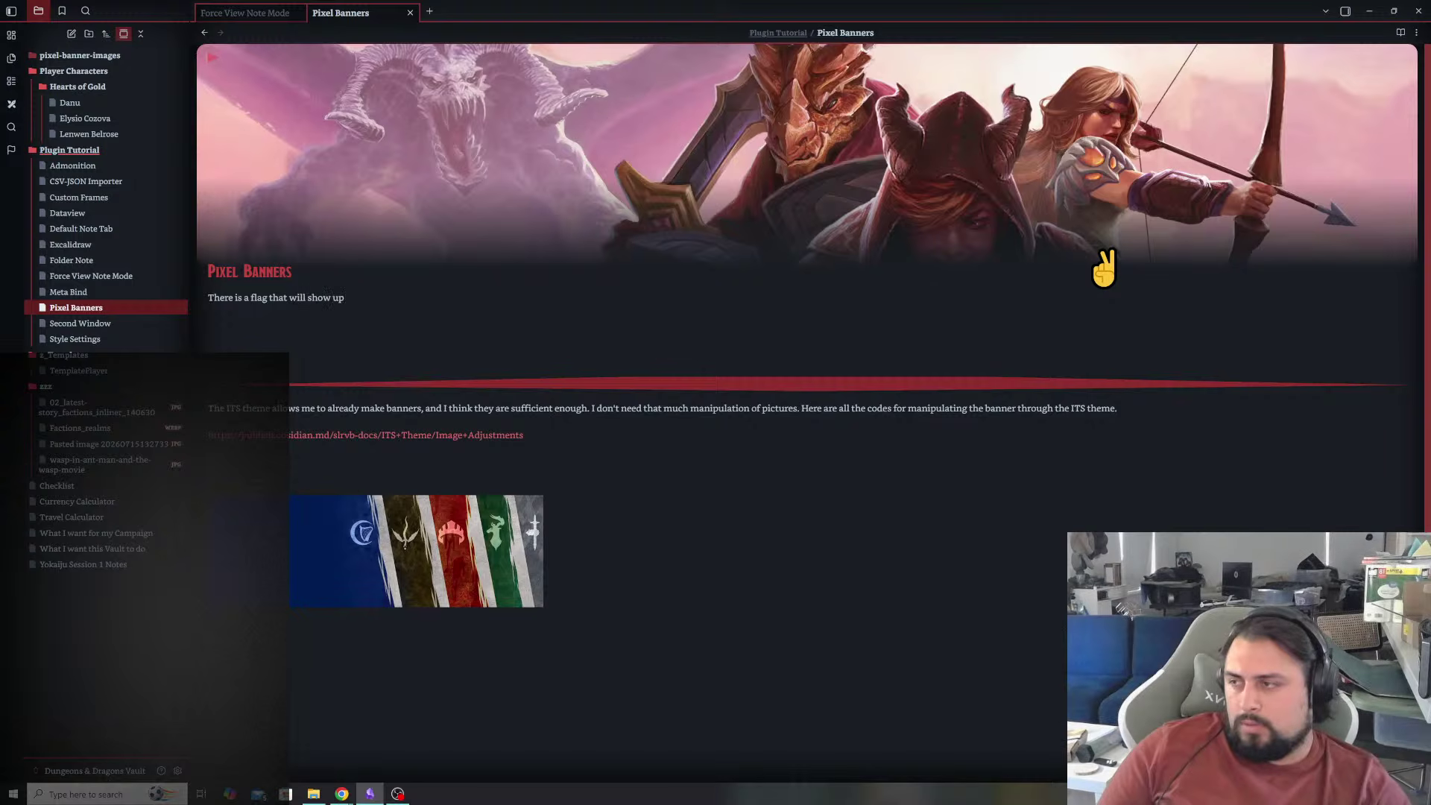
text( in every)
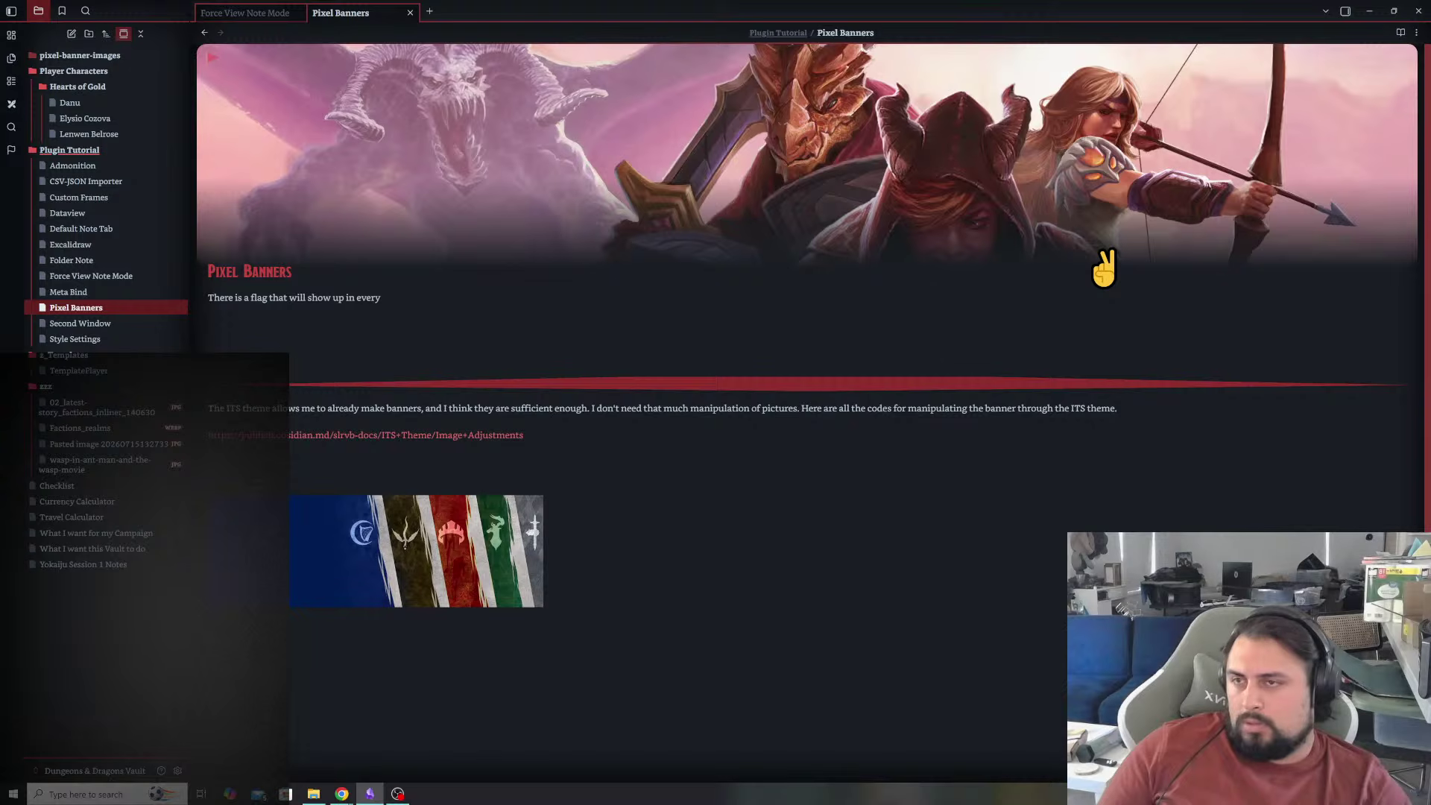
text(note)
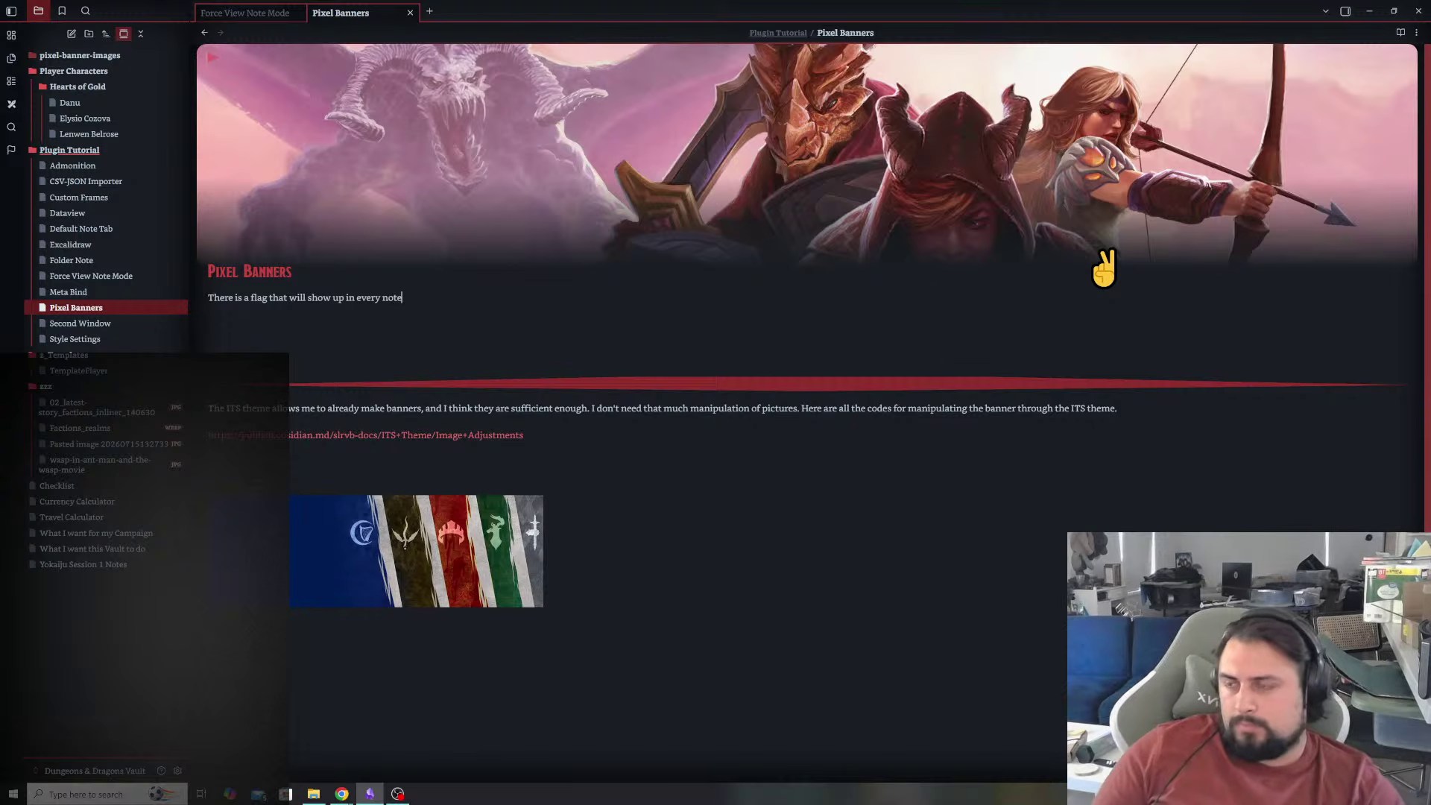
- Add ". I simply click it and it shows all the pictures that are in the banner cataloged.", using the spelling suggestion for the last word
text(. I simpl)
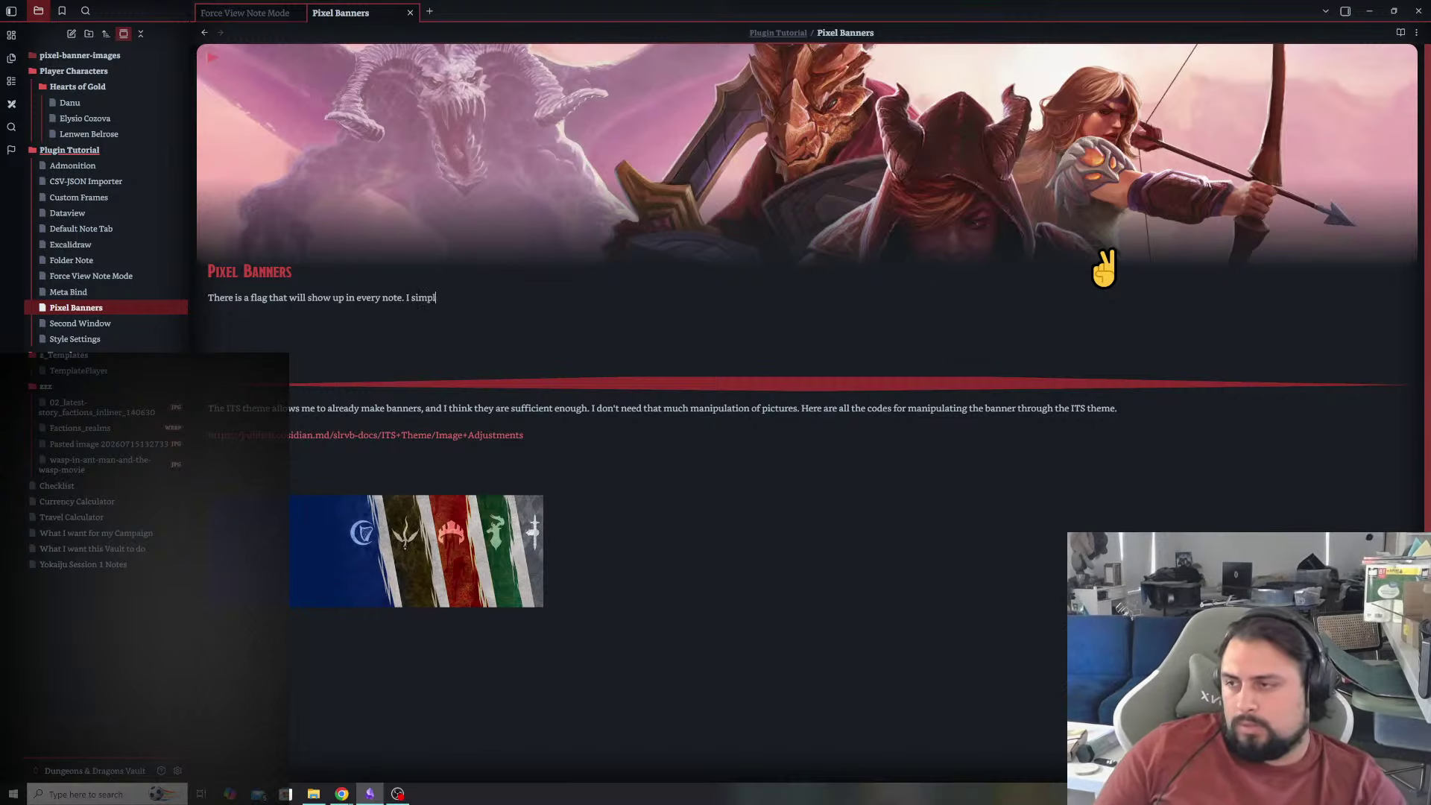
text(y cl)
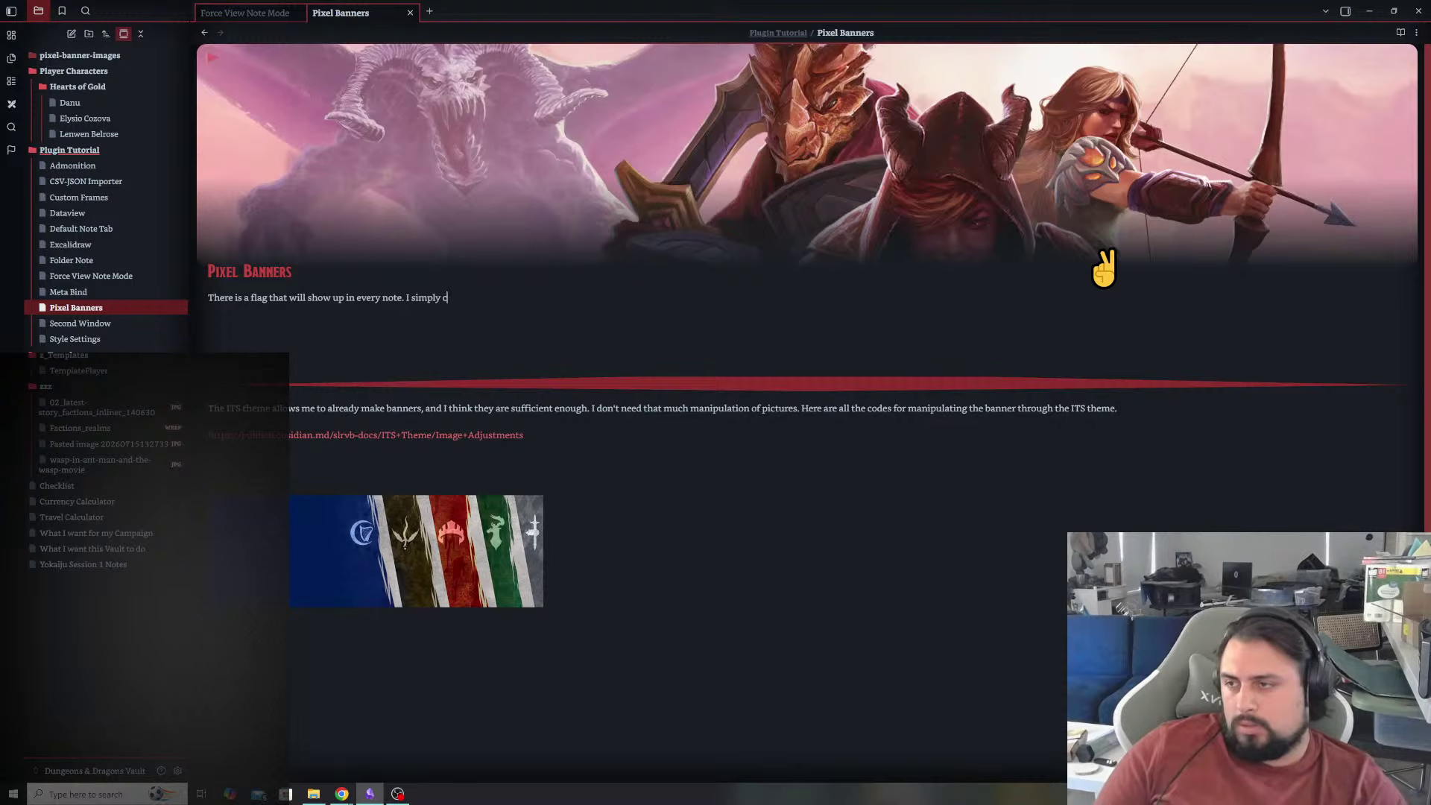
text(ick it and it)
key(BackSpace)
text(shows all the p)
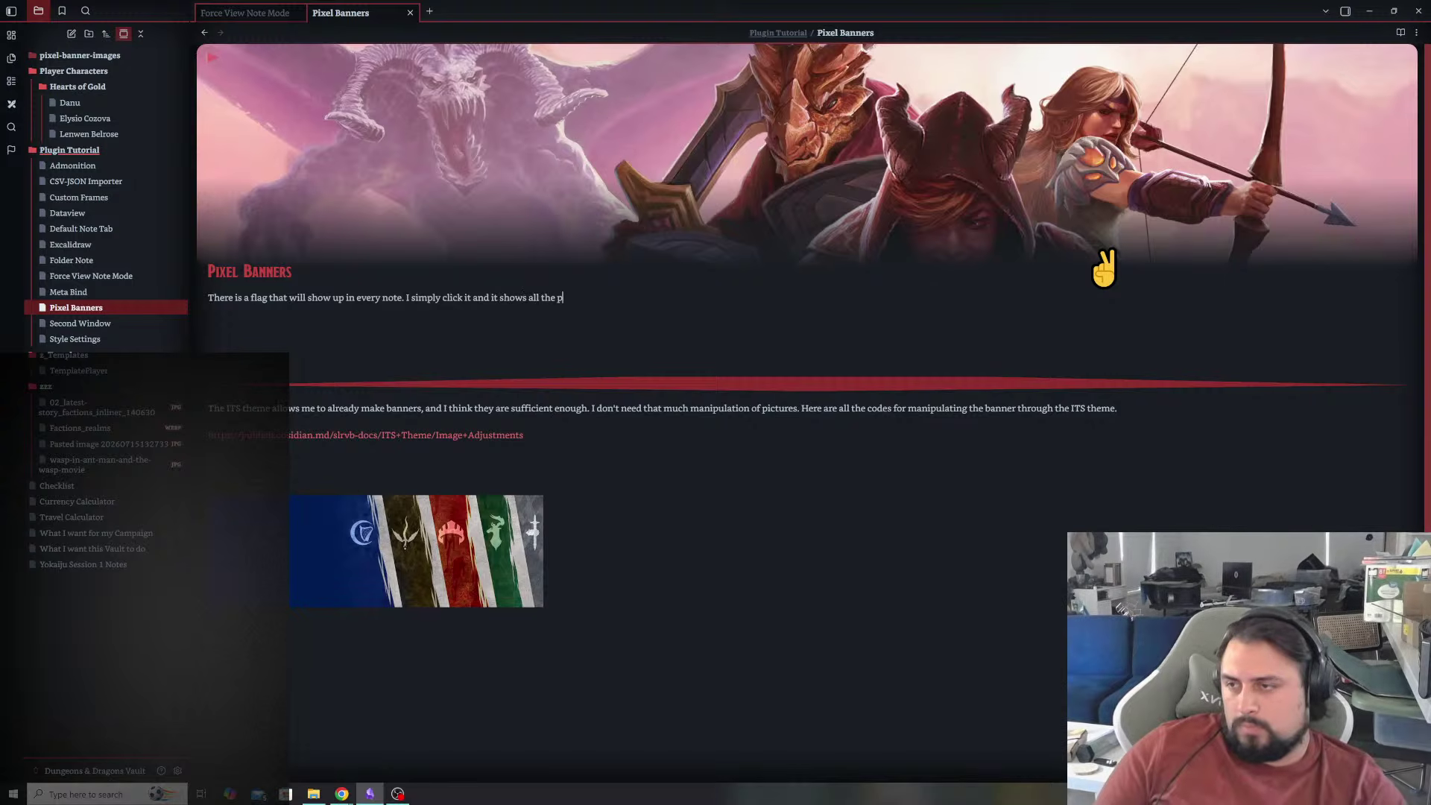
text(ictures thjat)
key(BackSpace)
text(at are in )
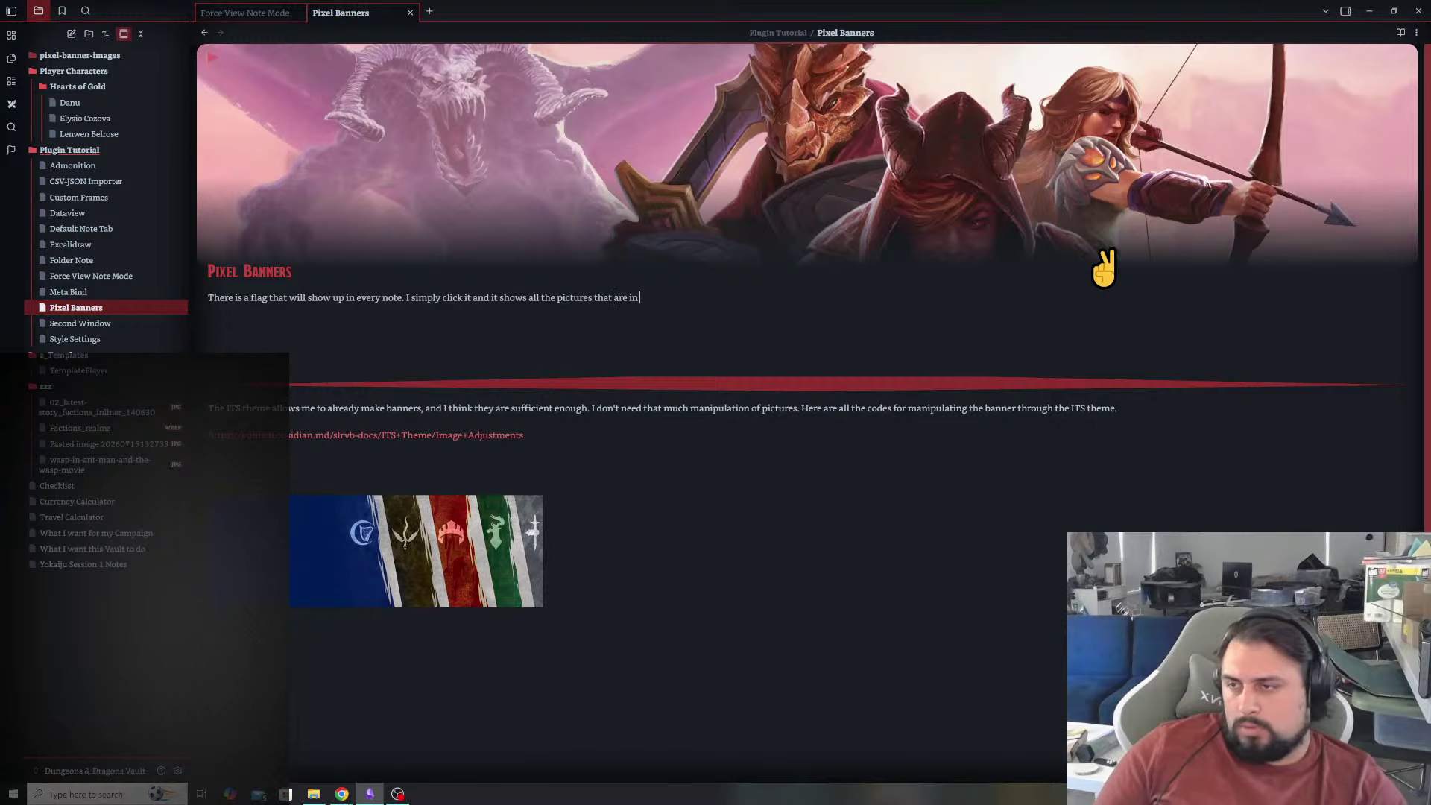
text(the banner catologe.)
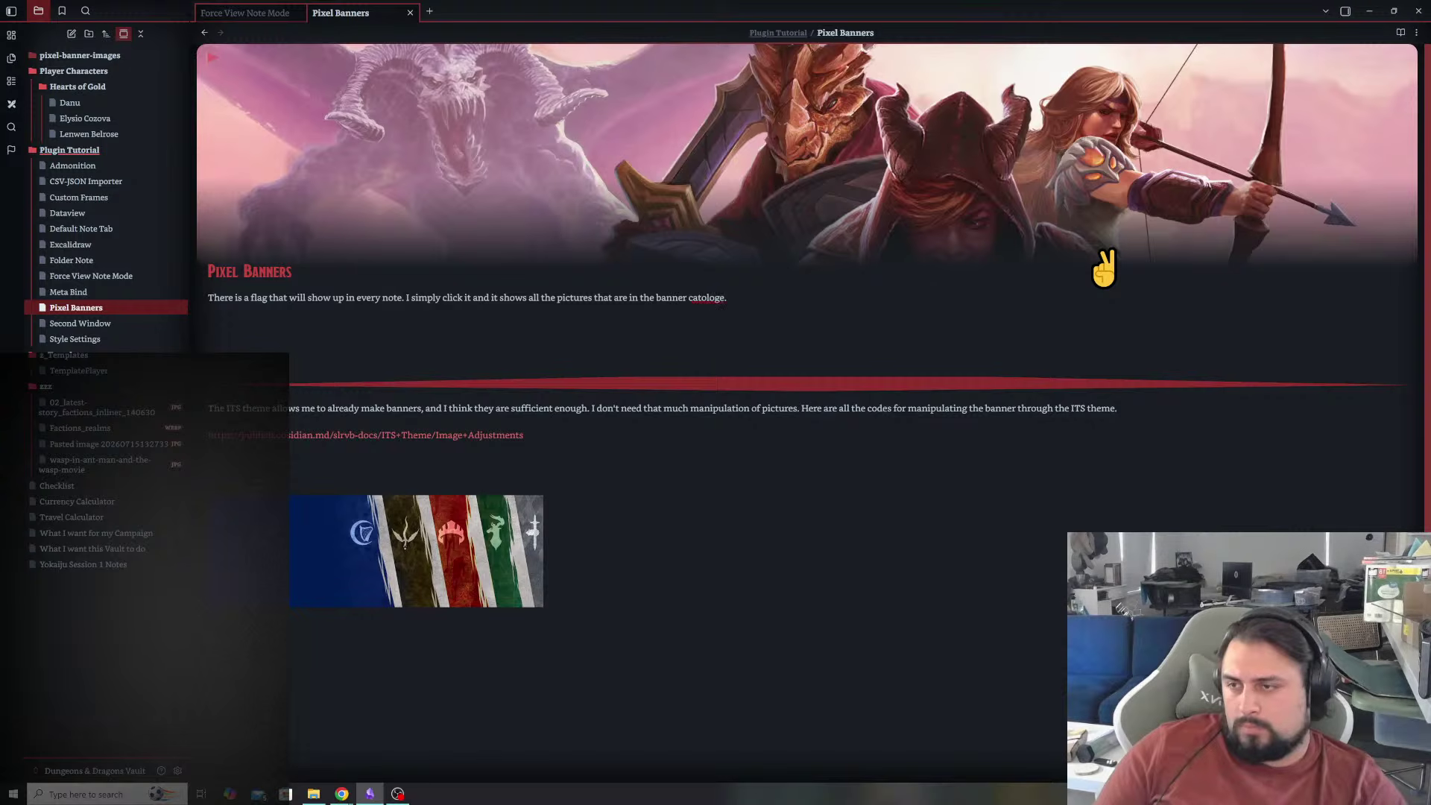
right_click(716, 299)
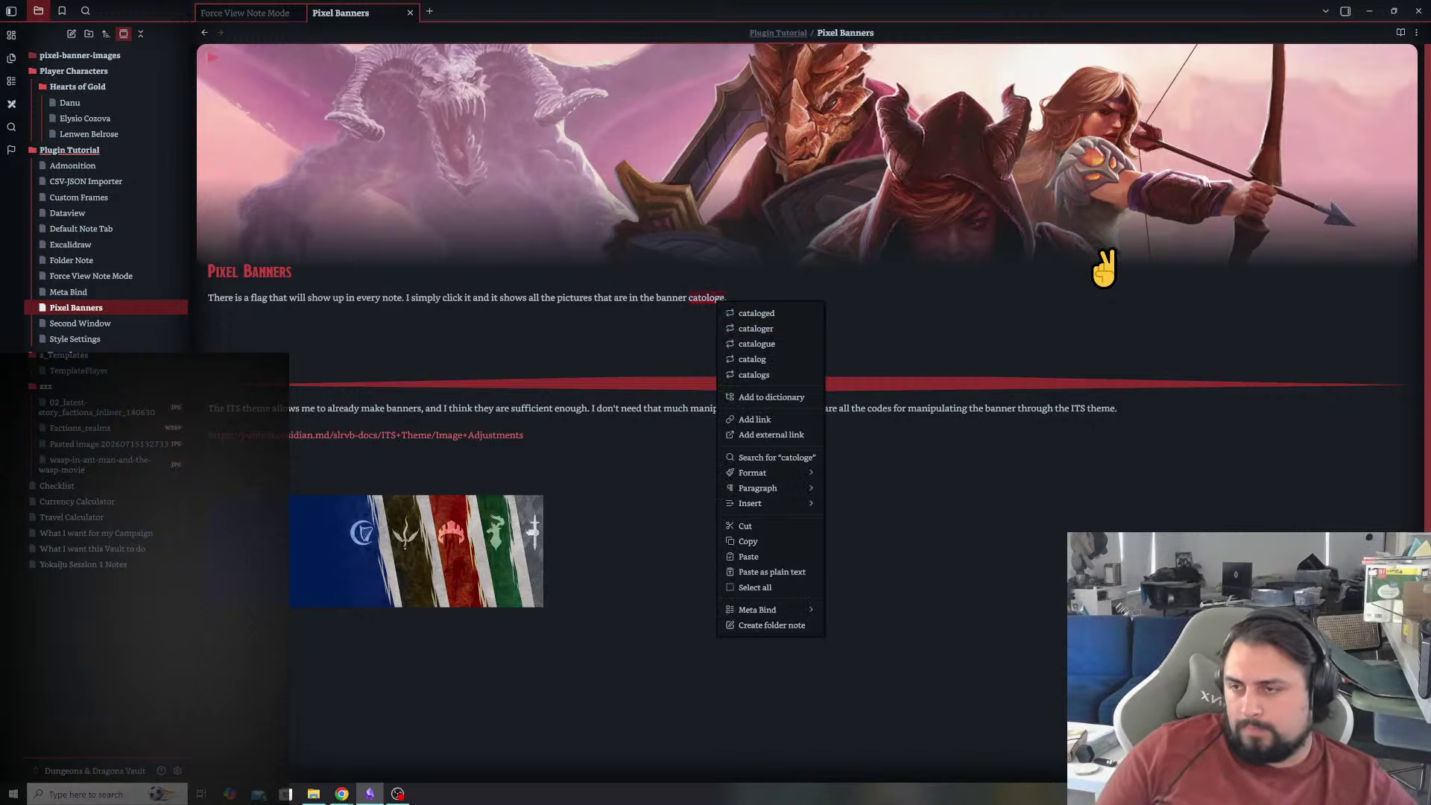
click(768, 314)
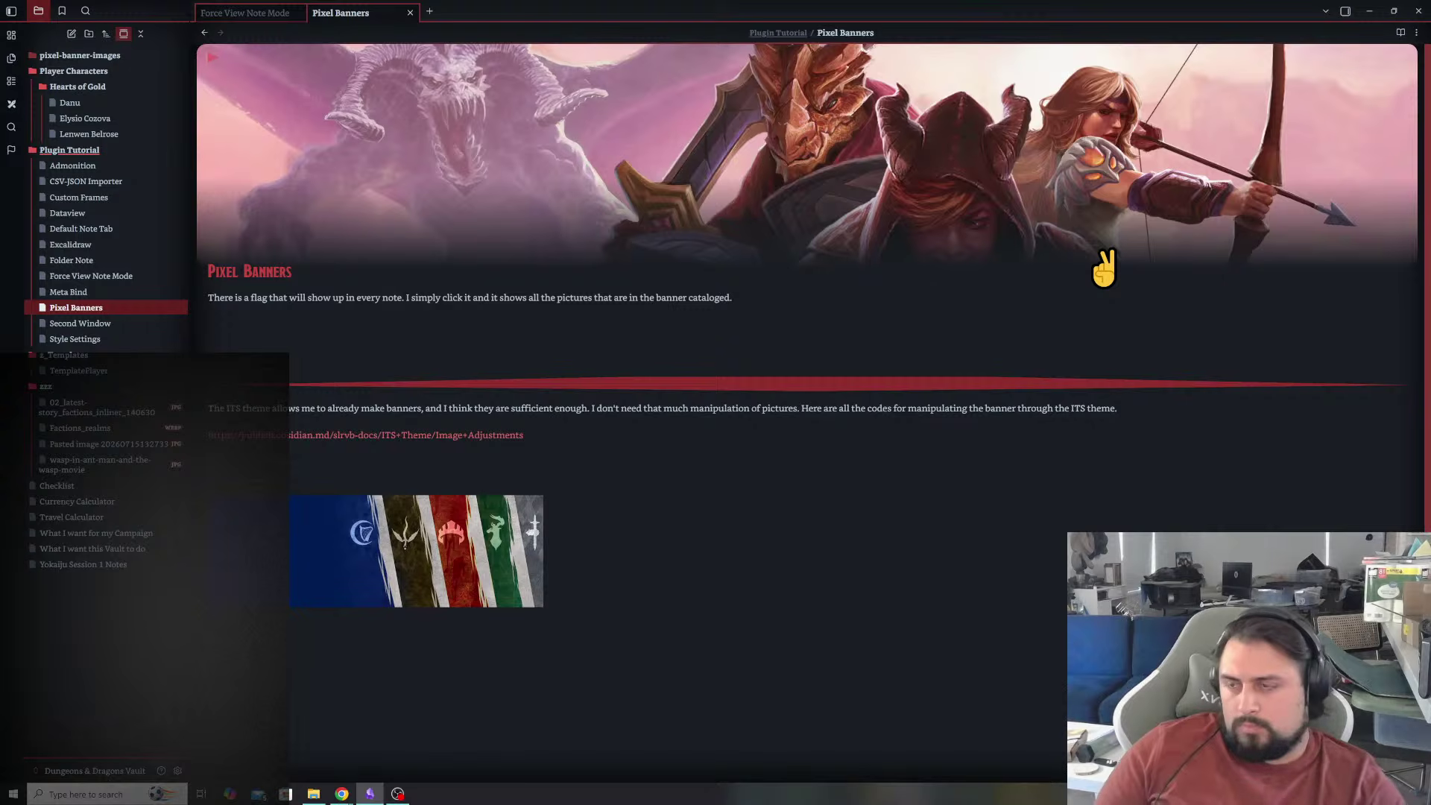
- Continue the paragraph with "I have to designate the folder that new banners will be put into and"
text(B)
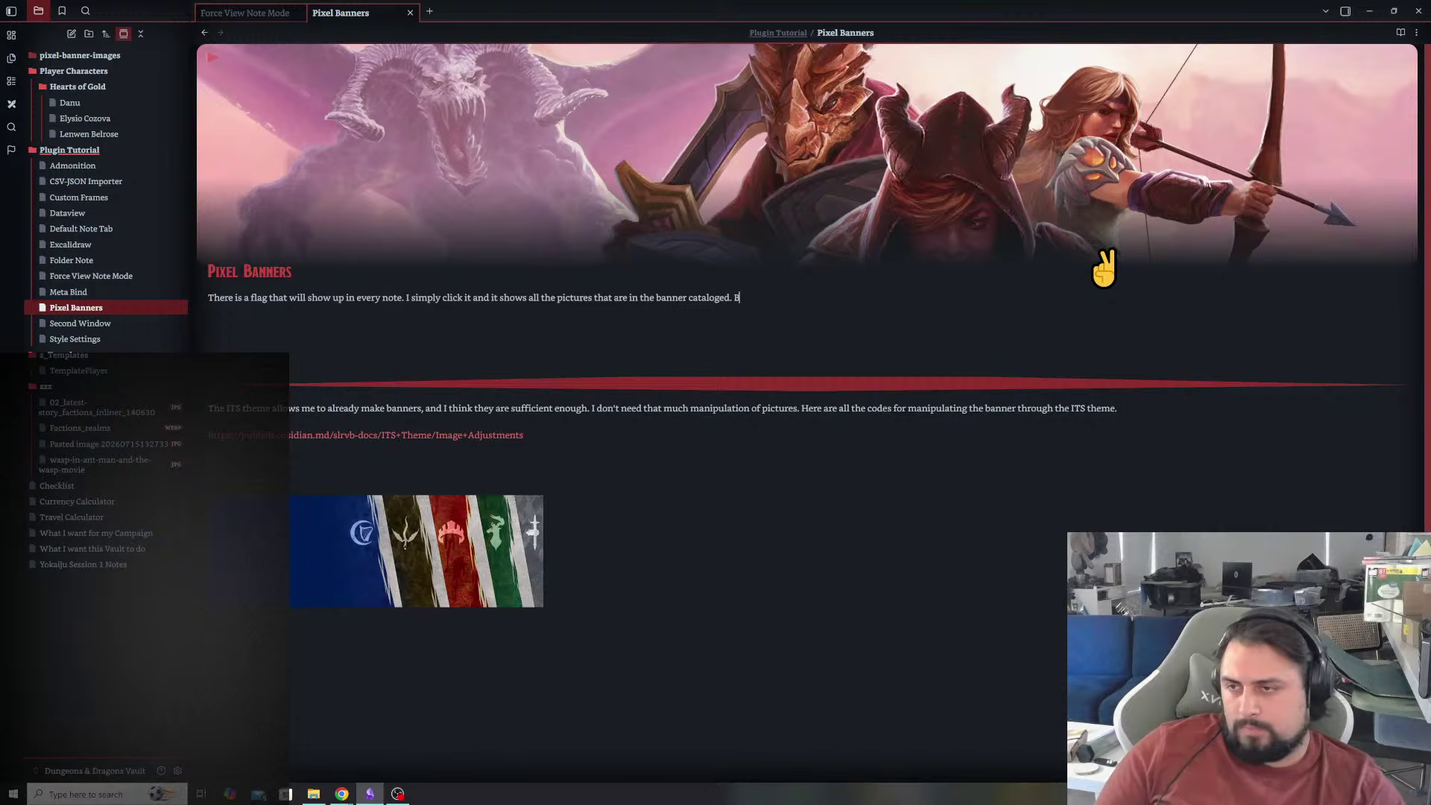
key(BackSpace)
text(I have to)
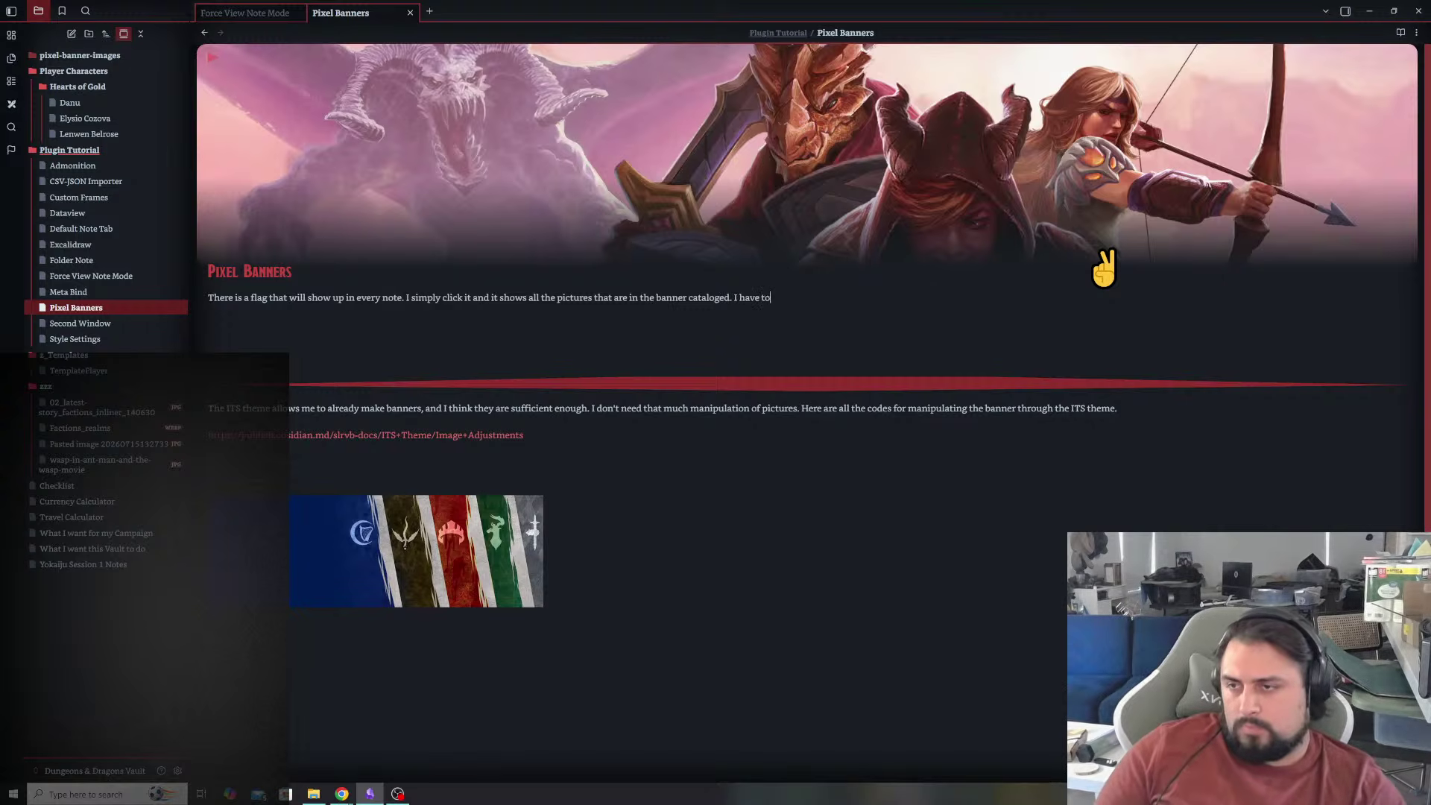
text( designate the )
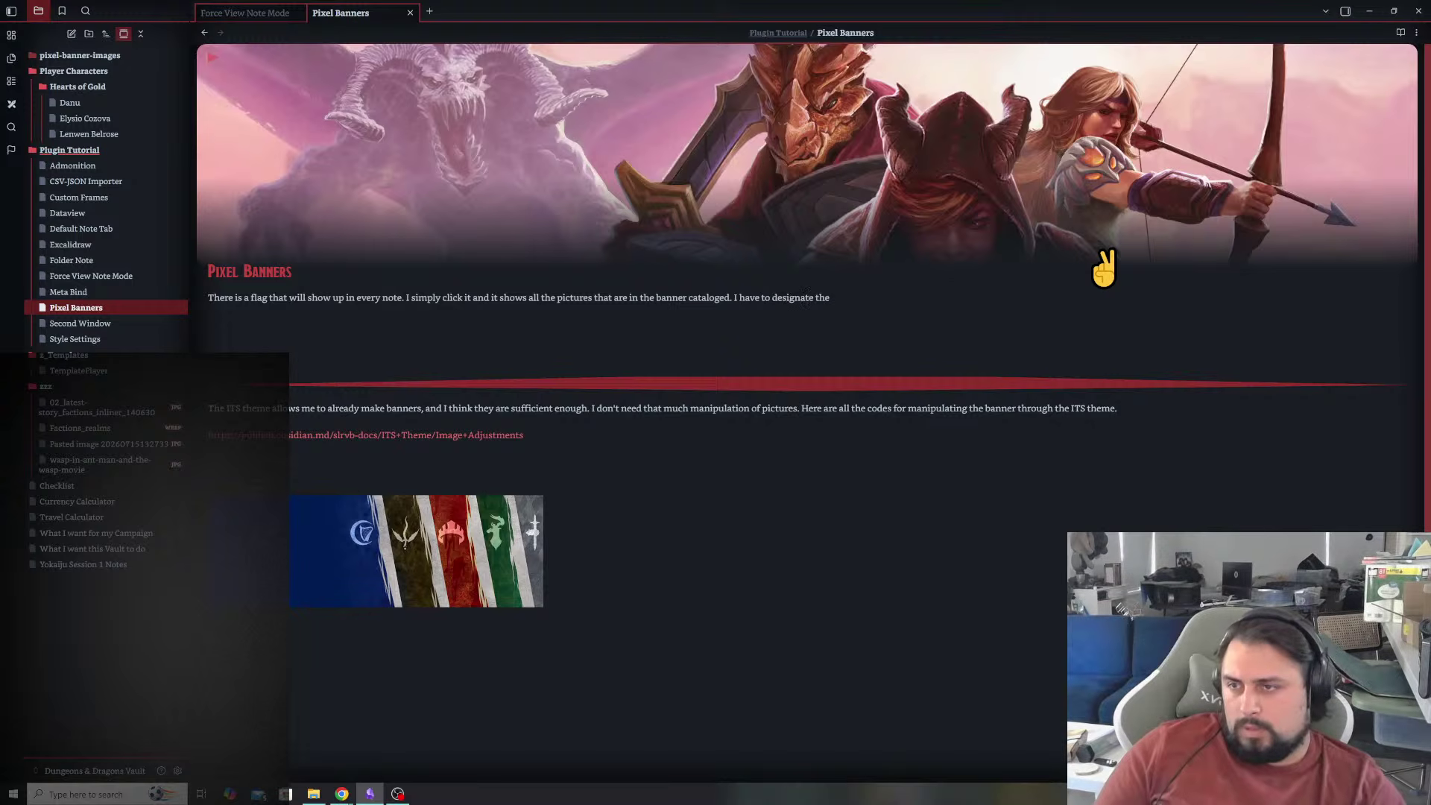
text(folder that new banners will be p)
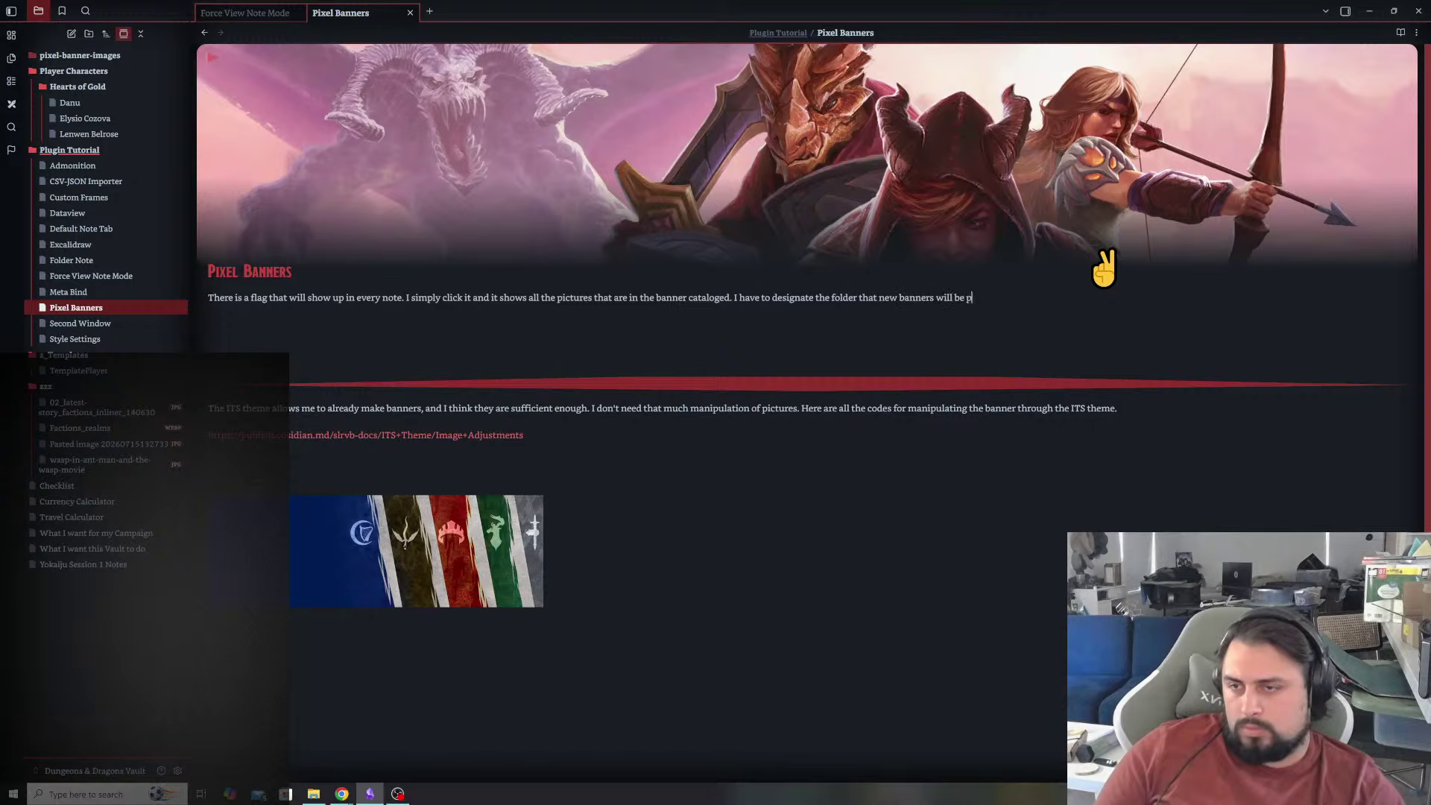
text(ut into and )
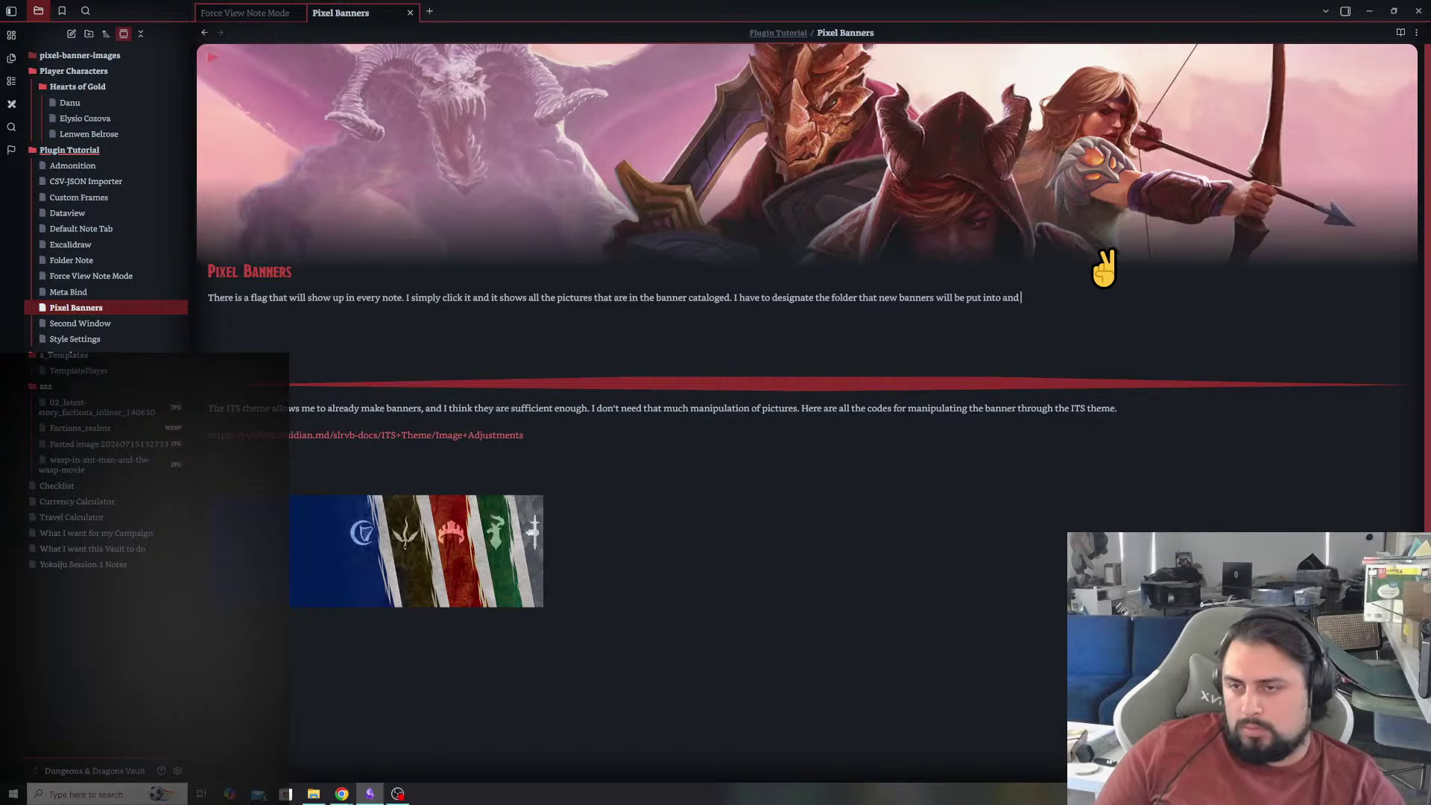
- Complete the paragraph with "yeah. BUt all of the manipulations are pretty self explanitory."
text(yeah. BUt all of the manipu)
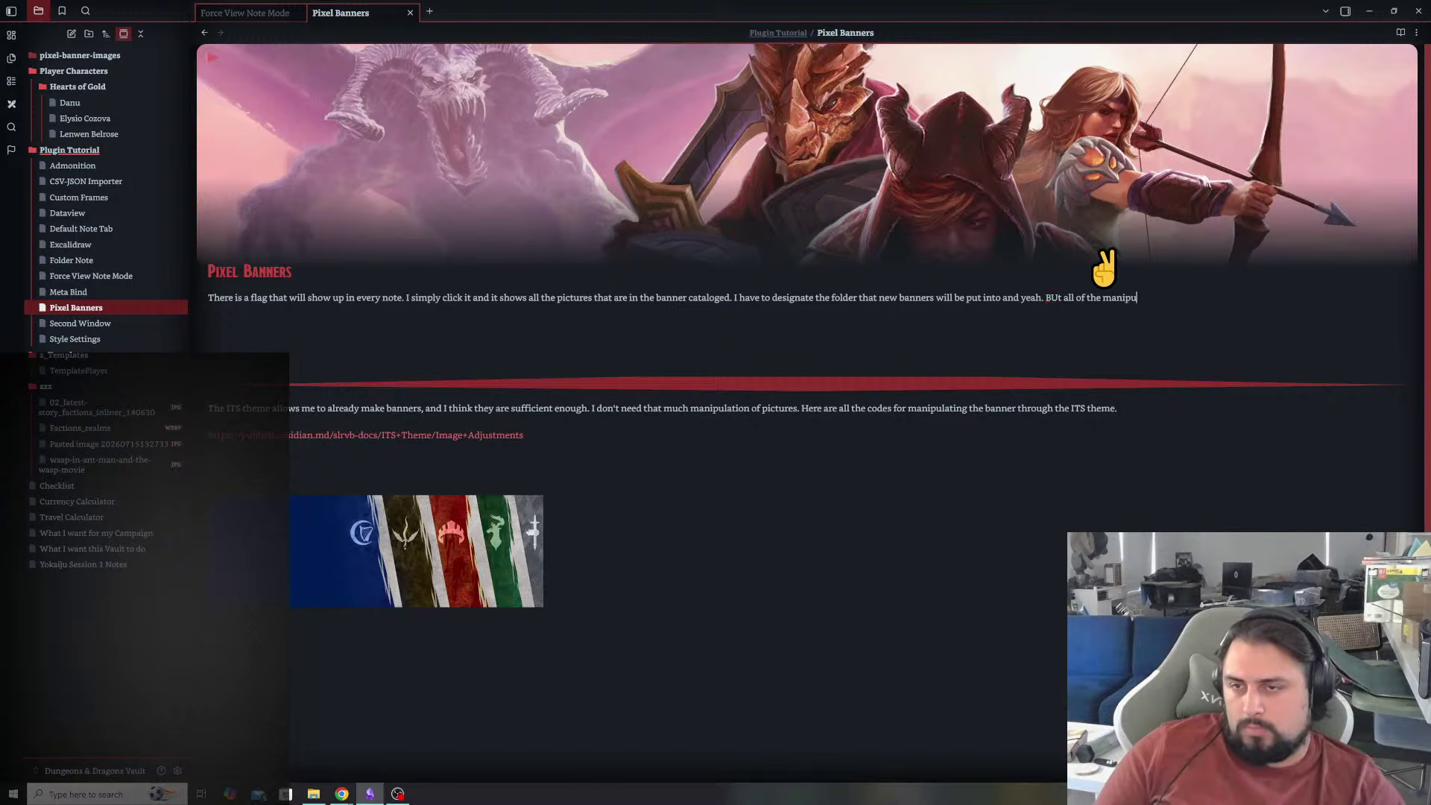
text(lations are pret)
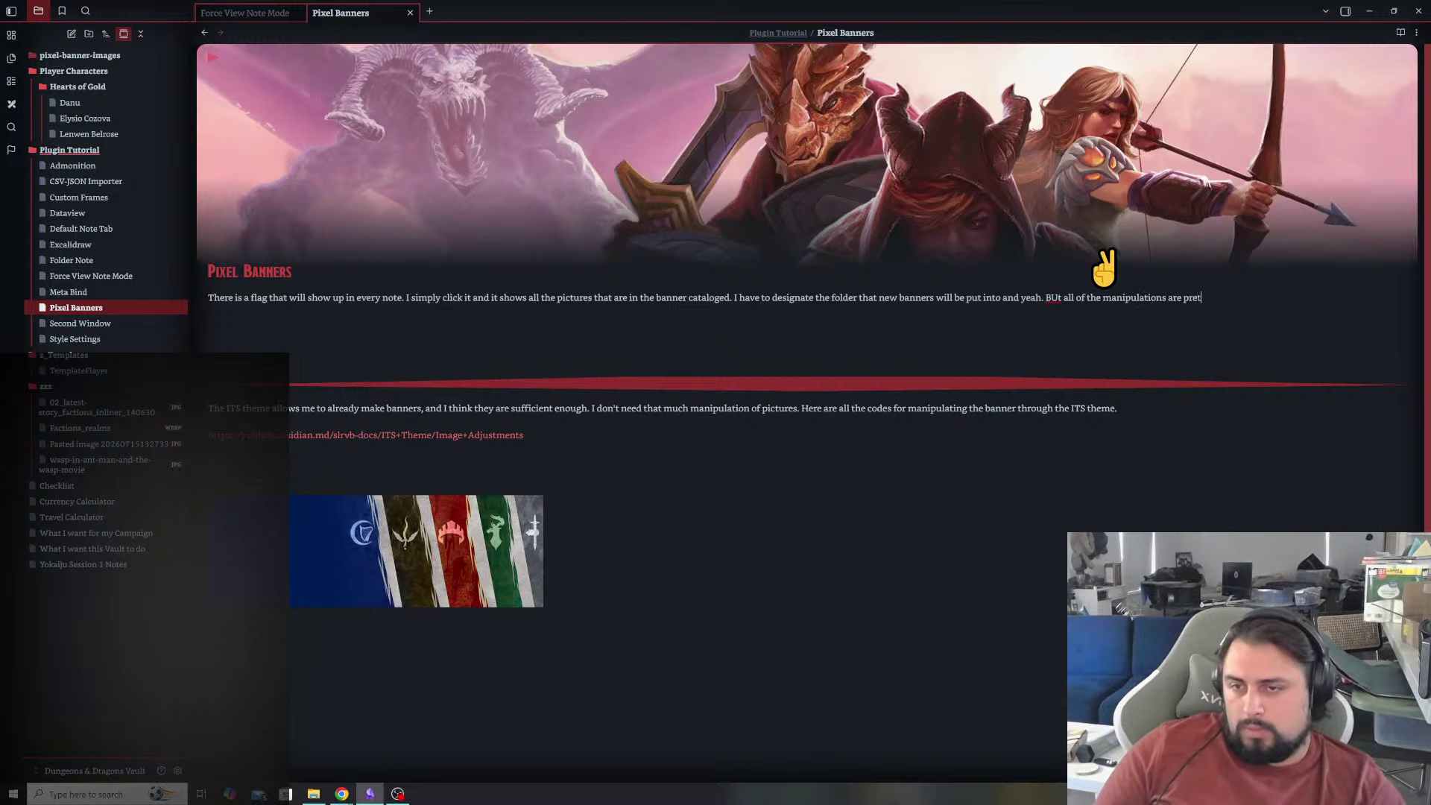
text(ty self e)
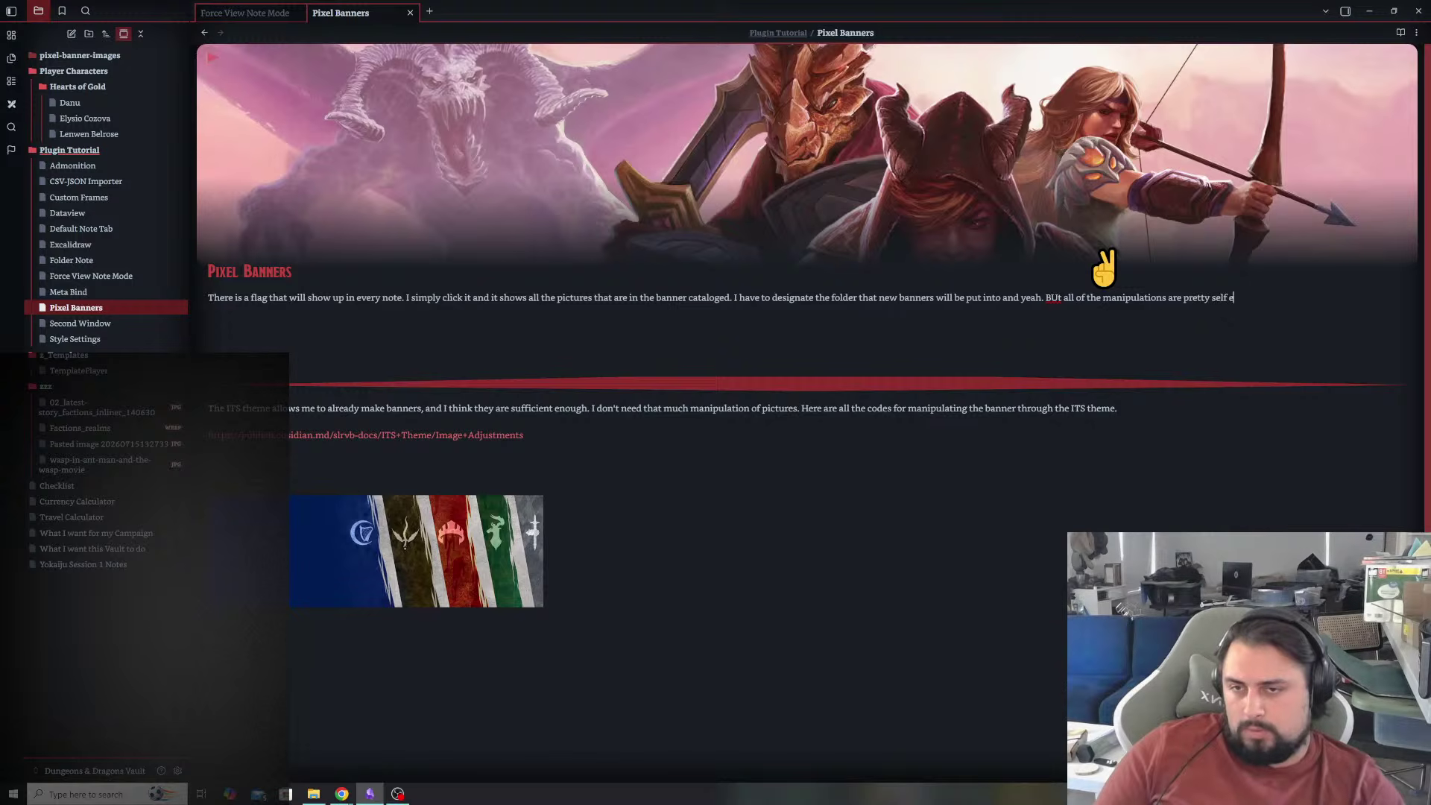
text(xplanitory.)
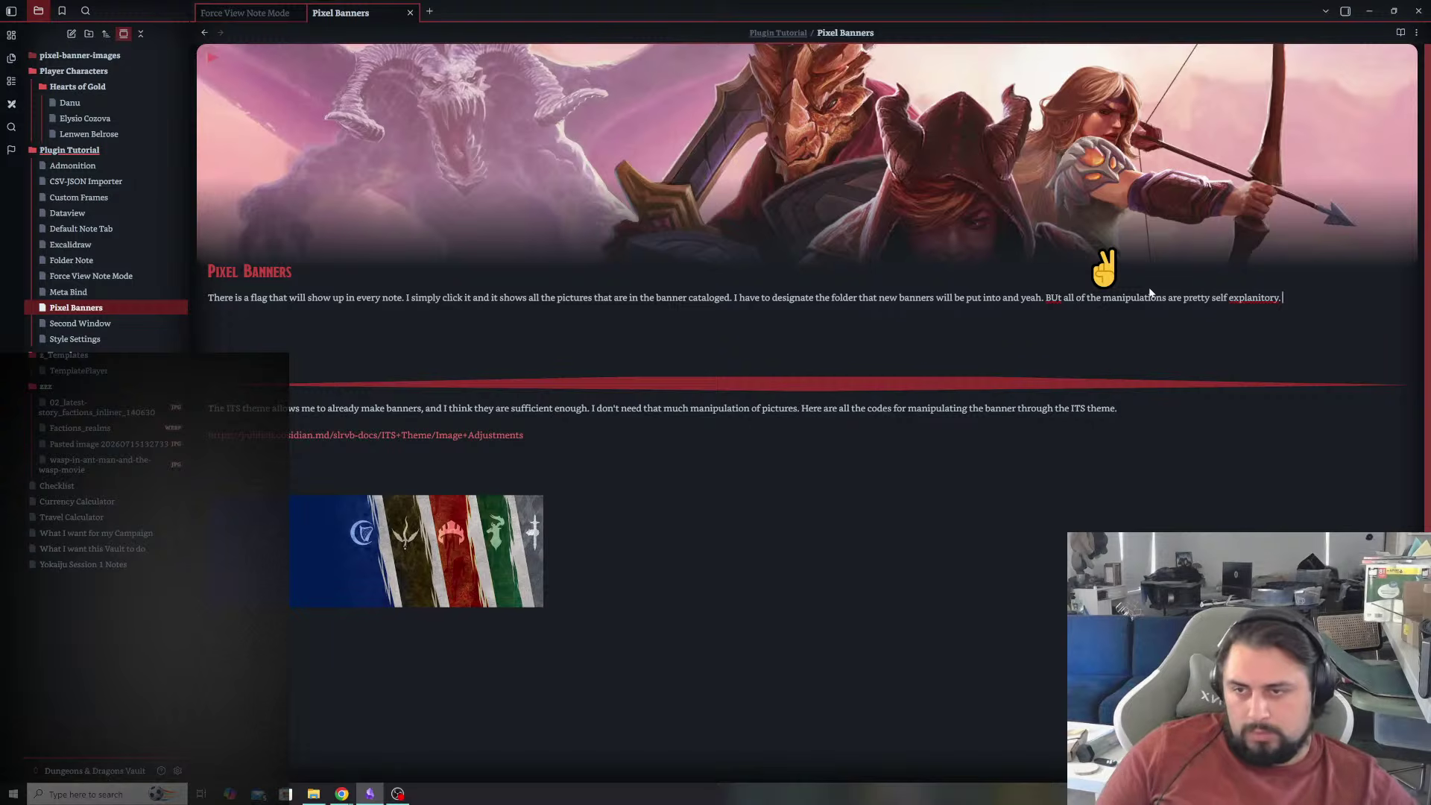
- Correct "BUt" to "But" and "explanitory" to "explanatory" in the paragraph, and delete a blank line below it
key(BackSpace)
text(u)
click(1270, 297)
right_click(1271, 298)
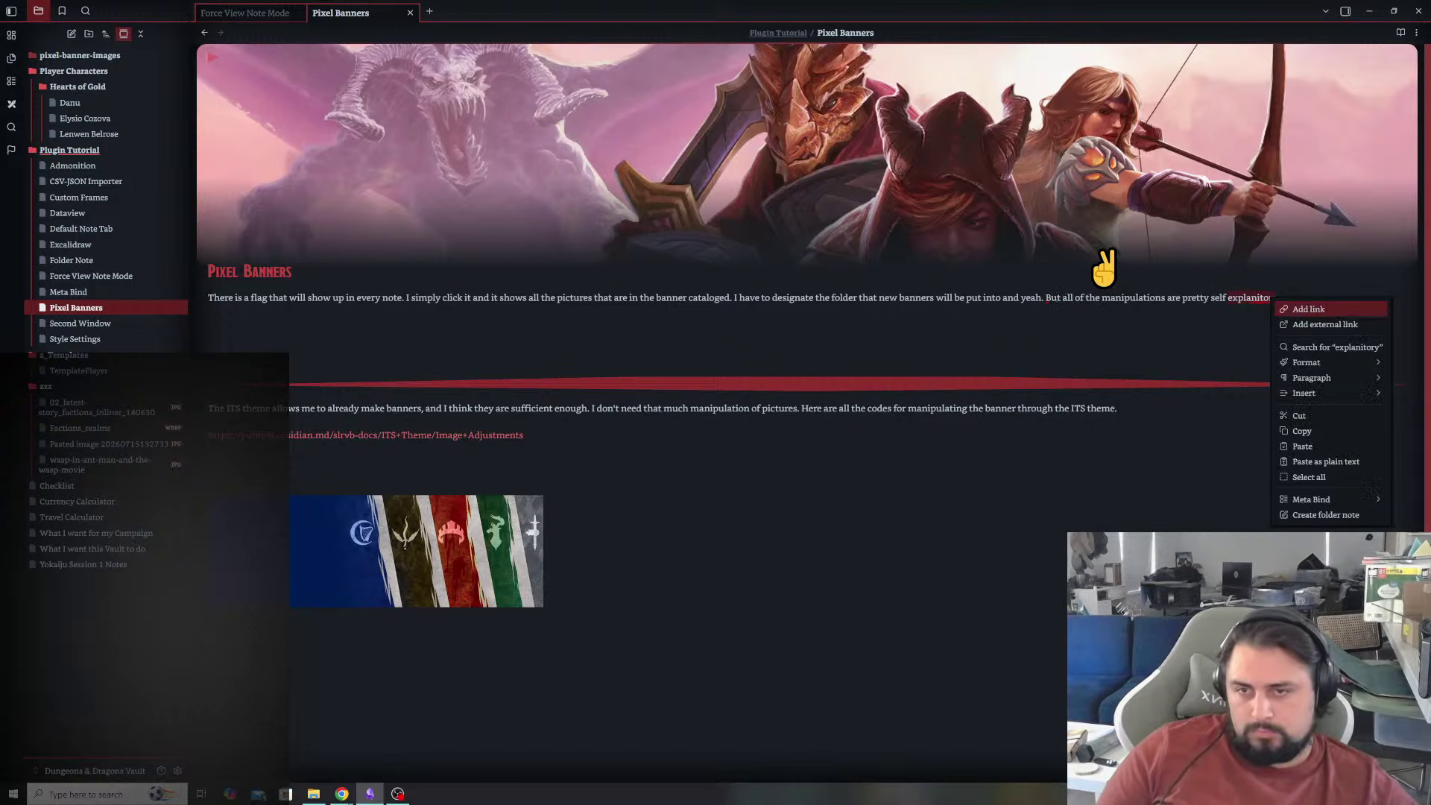
key(Escape)
right_click(1271, 298)
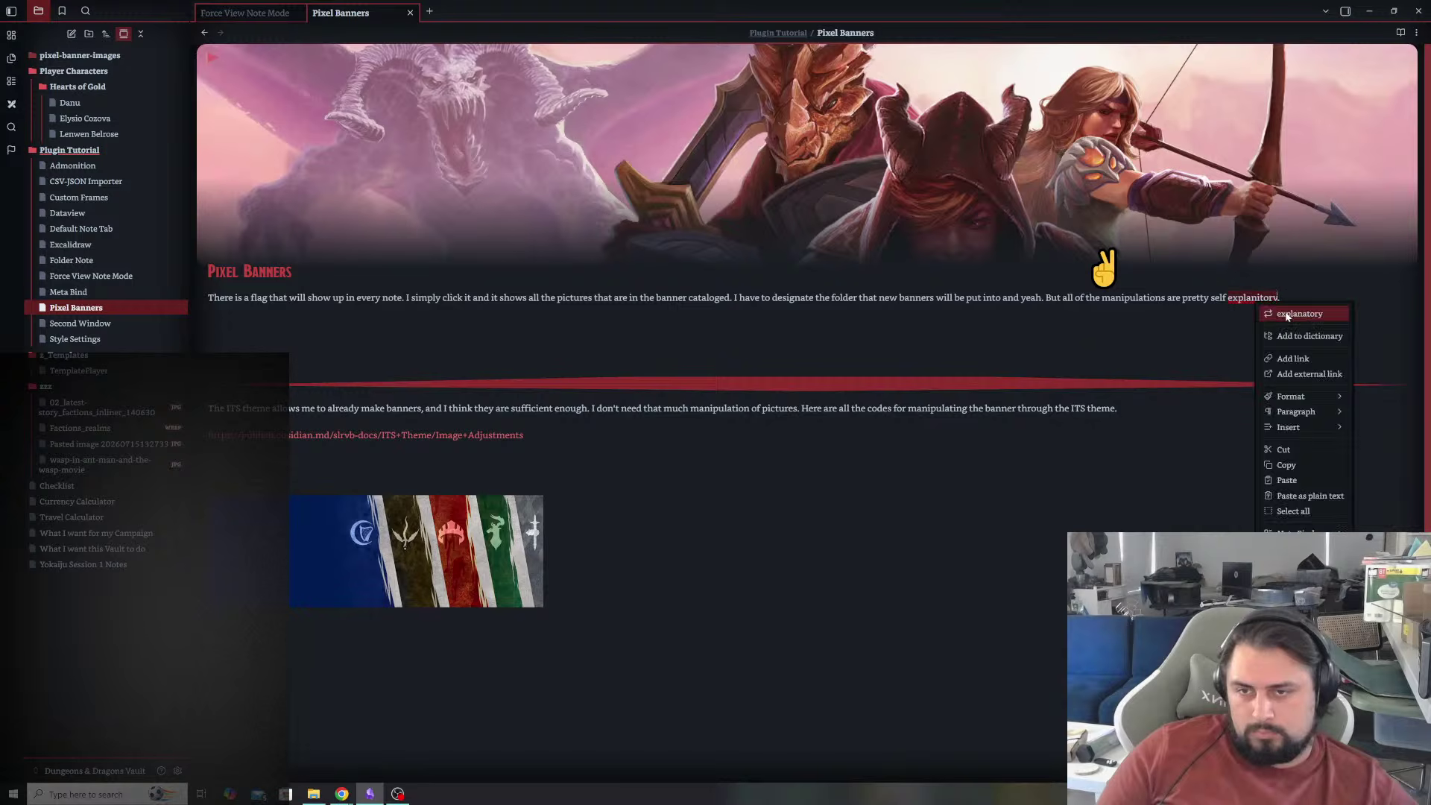
click(1312, 309)
click(209, 323)
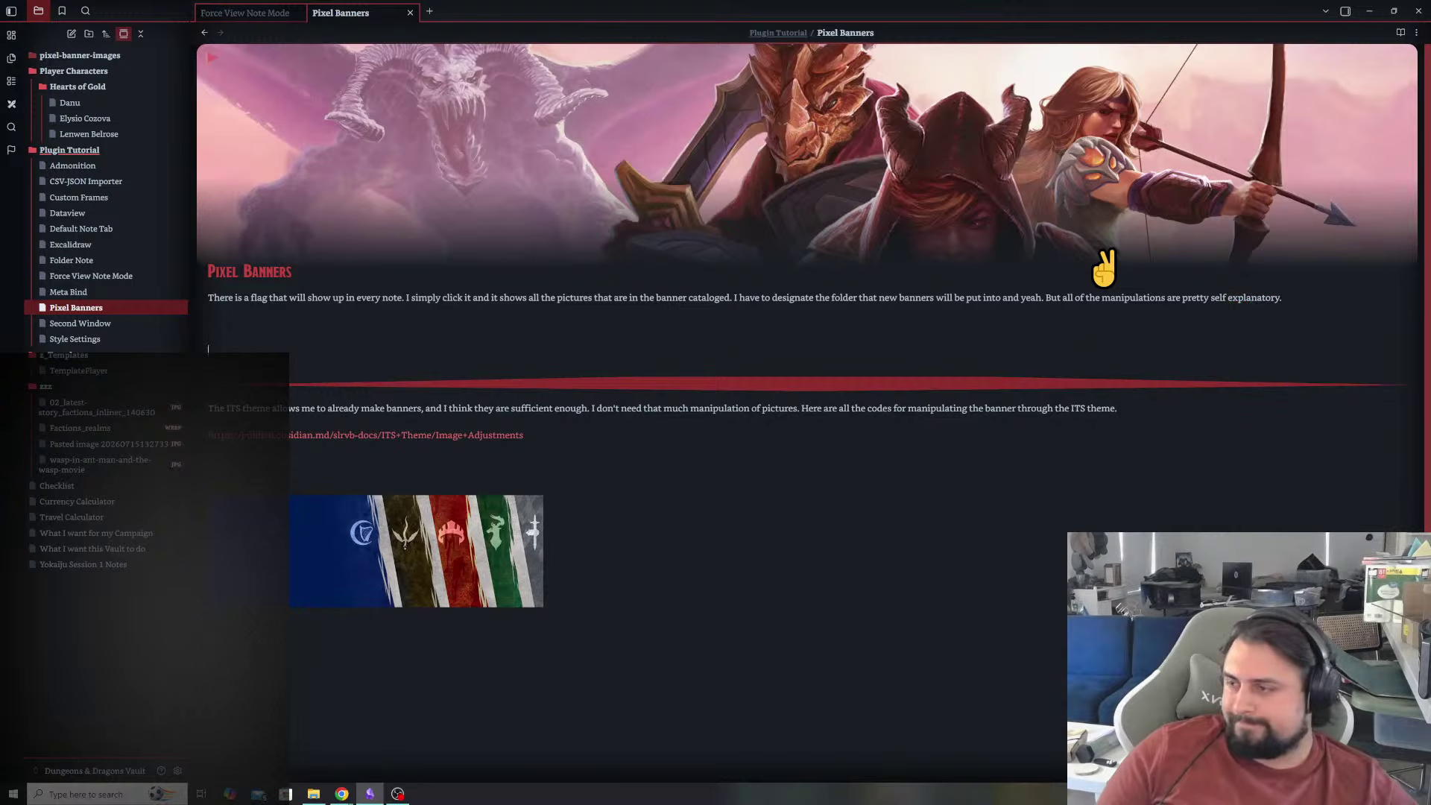
key(Delete)
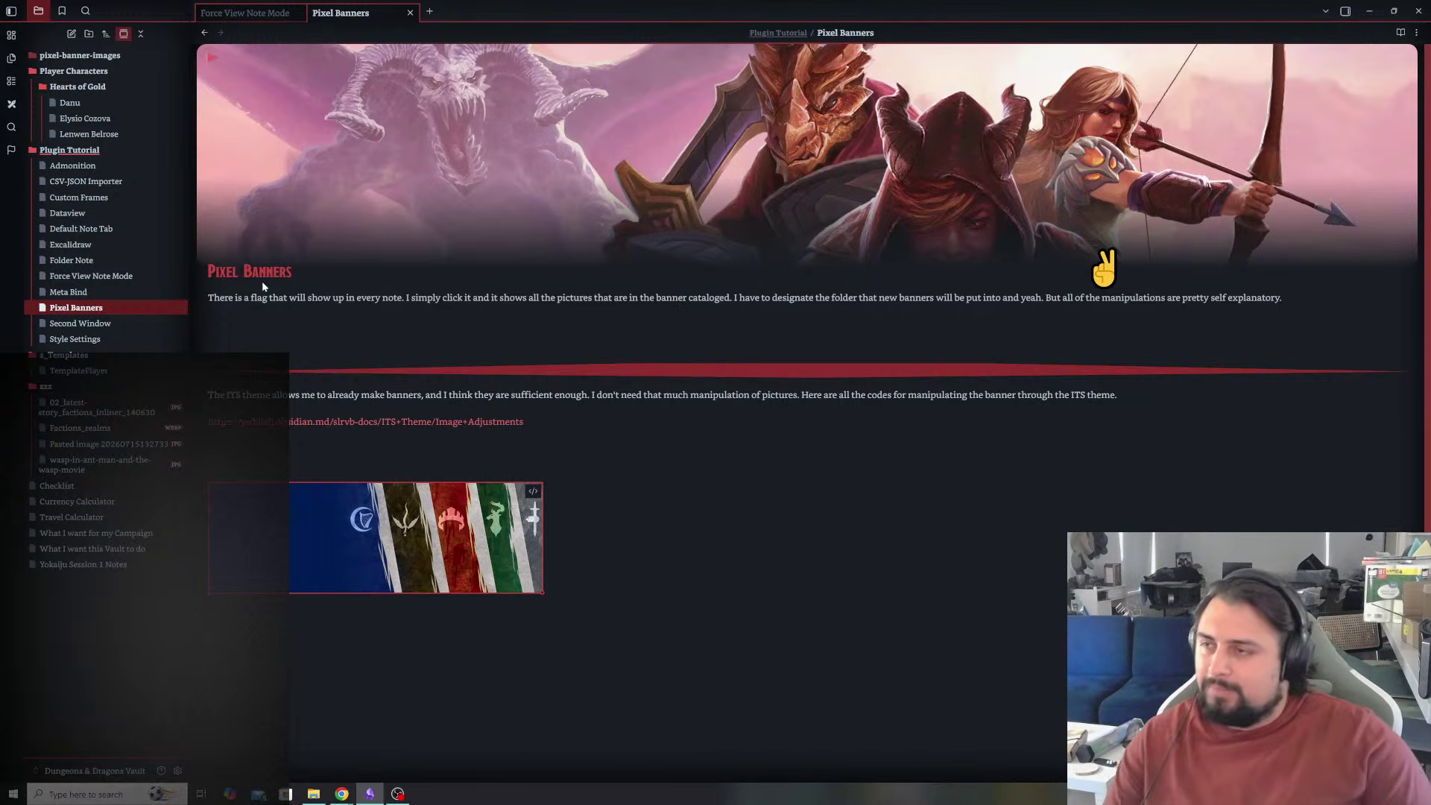
- Look through the Dataview, Force View Note Mode, Style Settings and TemplatePlayer notes
click(100, 292)
click(112, 260)
click(123, 213)
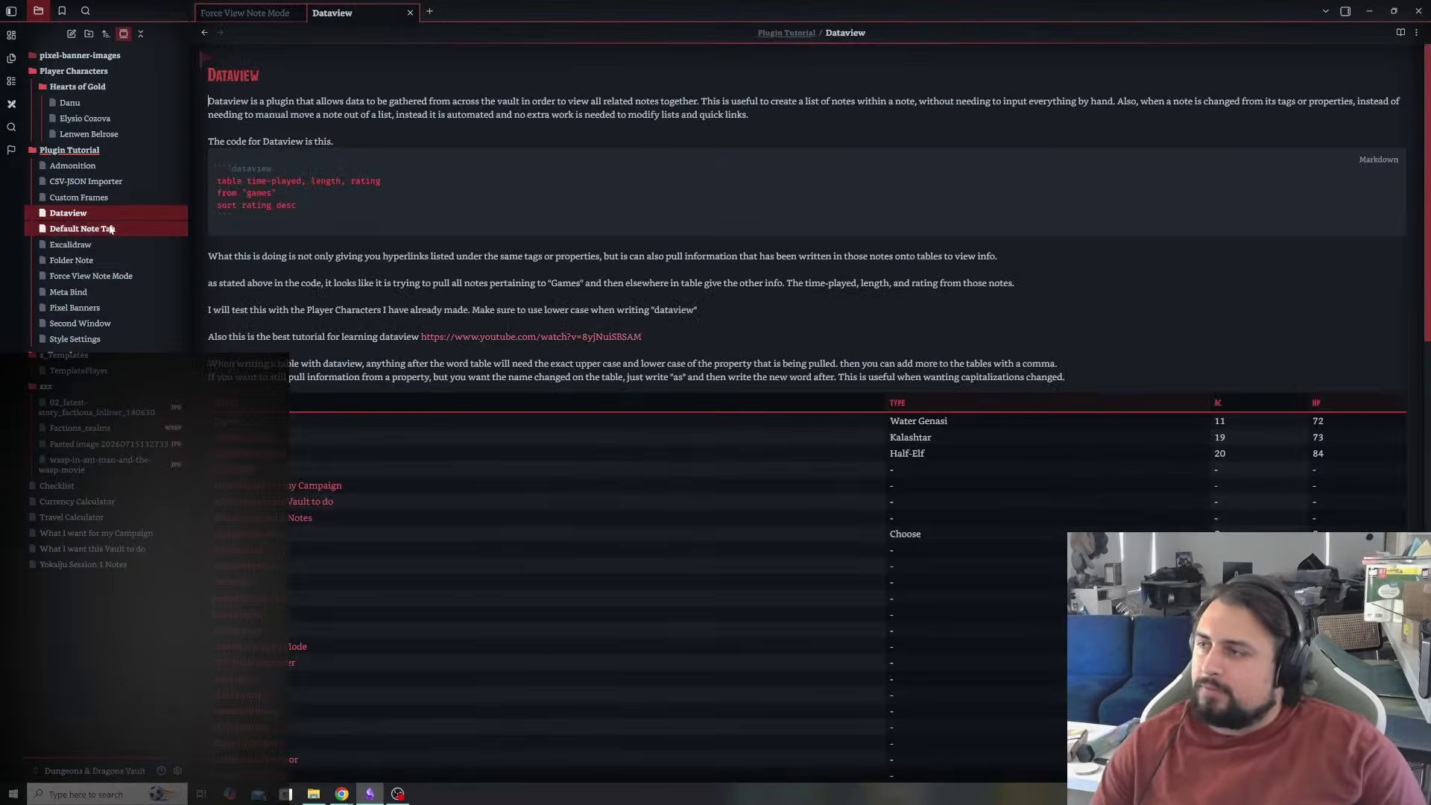
click(112, 276)
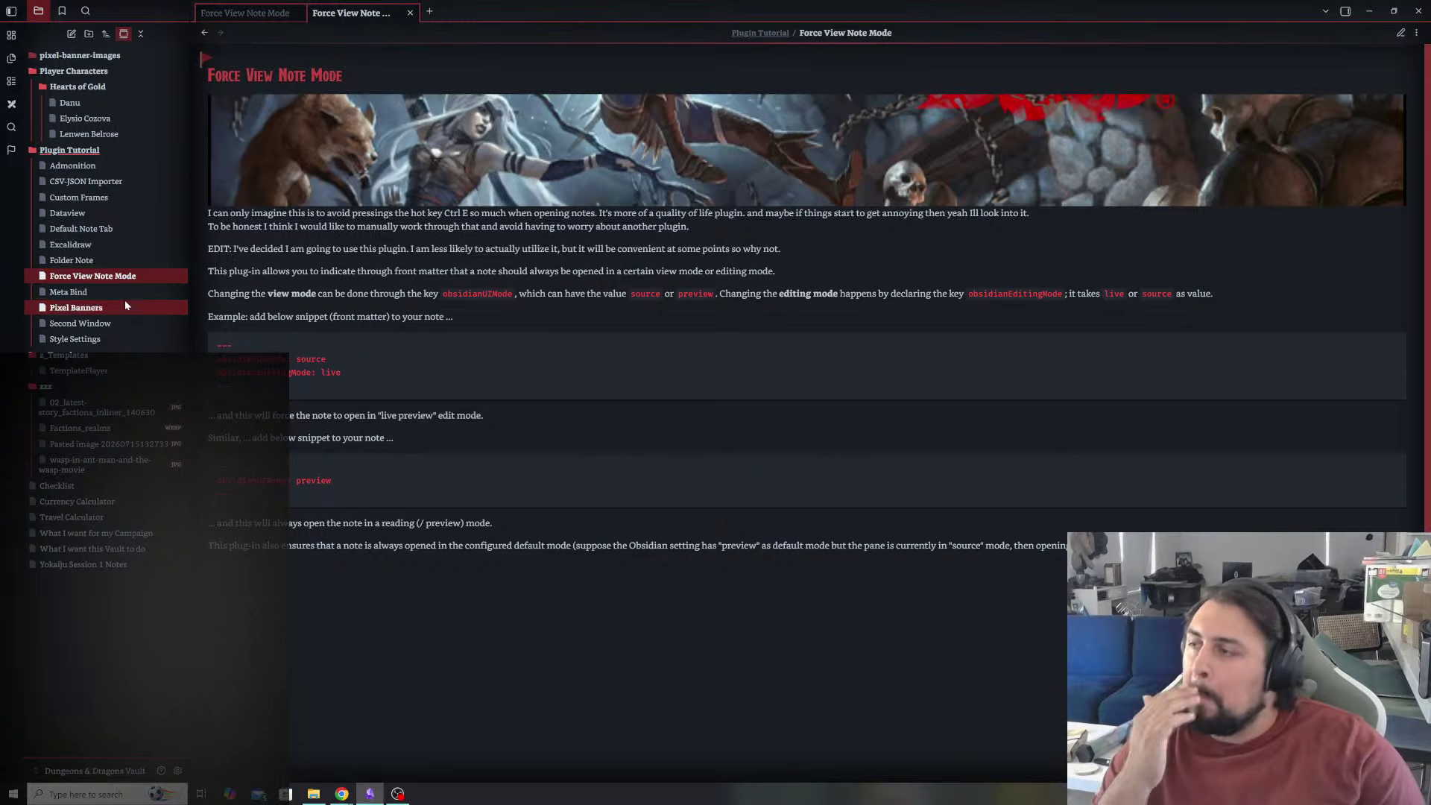
click(77, 339)
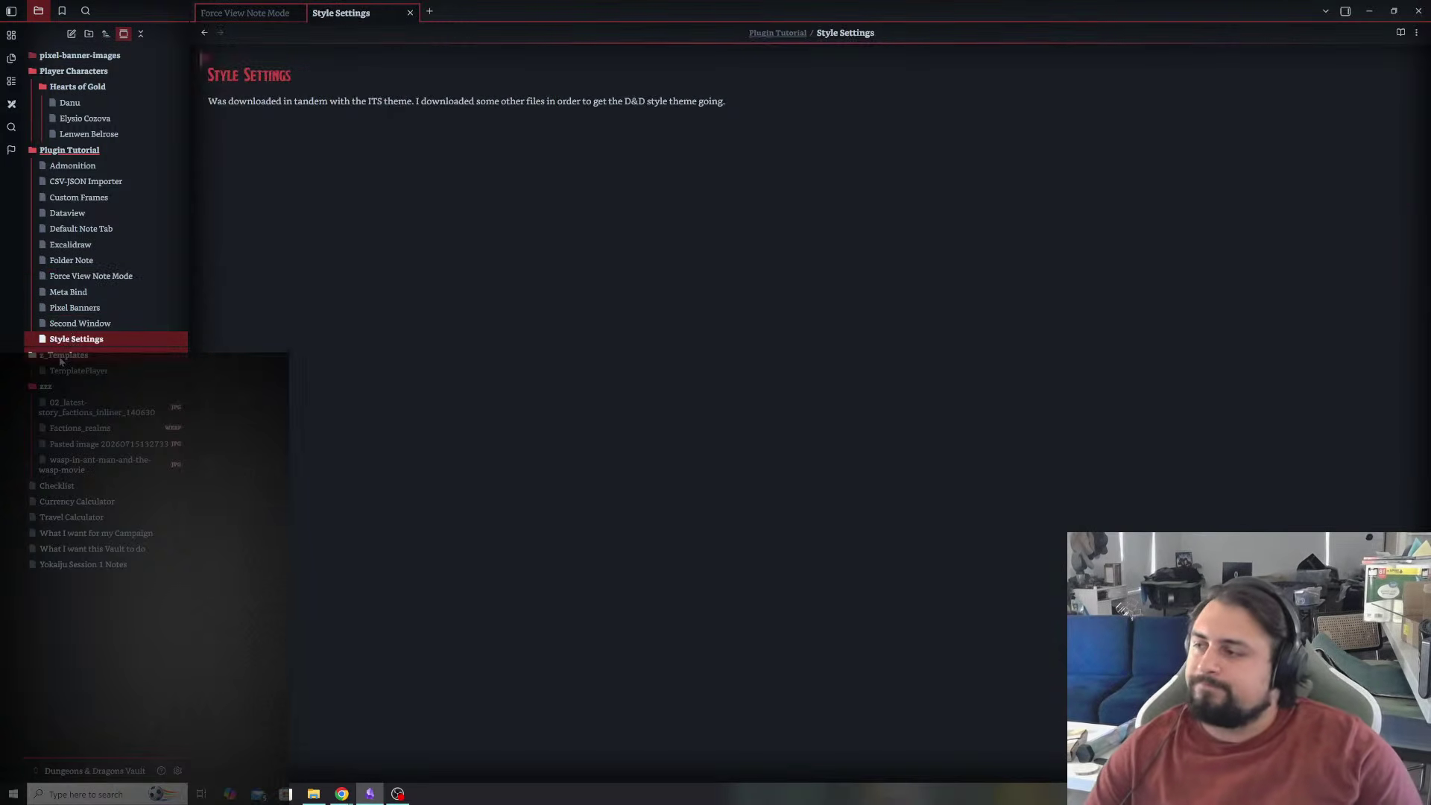
click(82, 384)
click(78, 371)
- Move the pixel-banner-images folder into the zzz folder
click(65, 355)
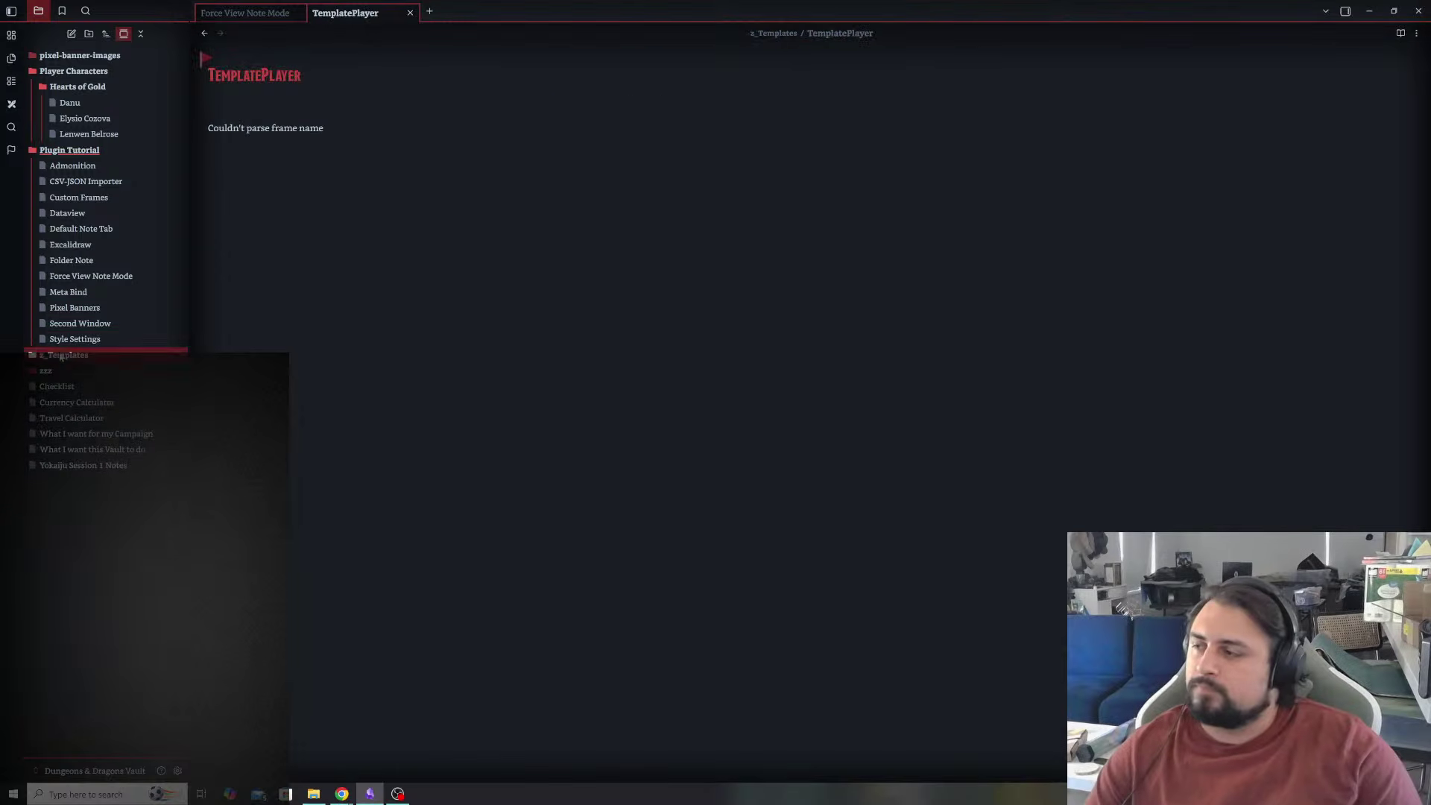
click(50, 375)
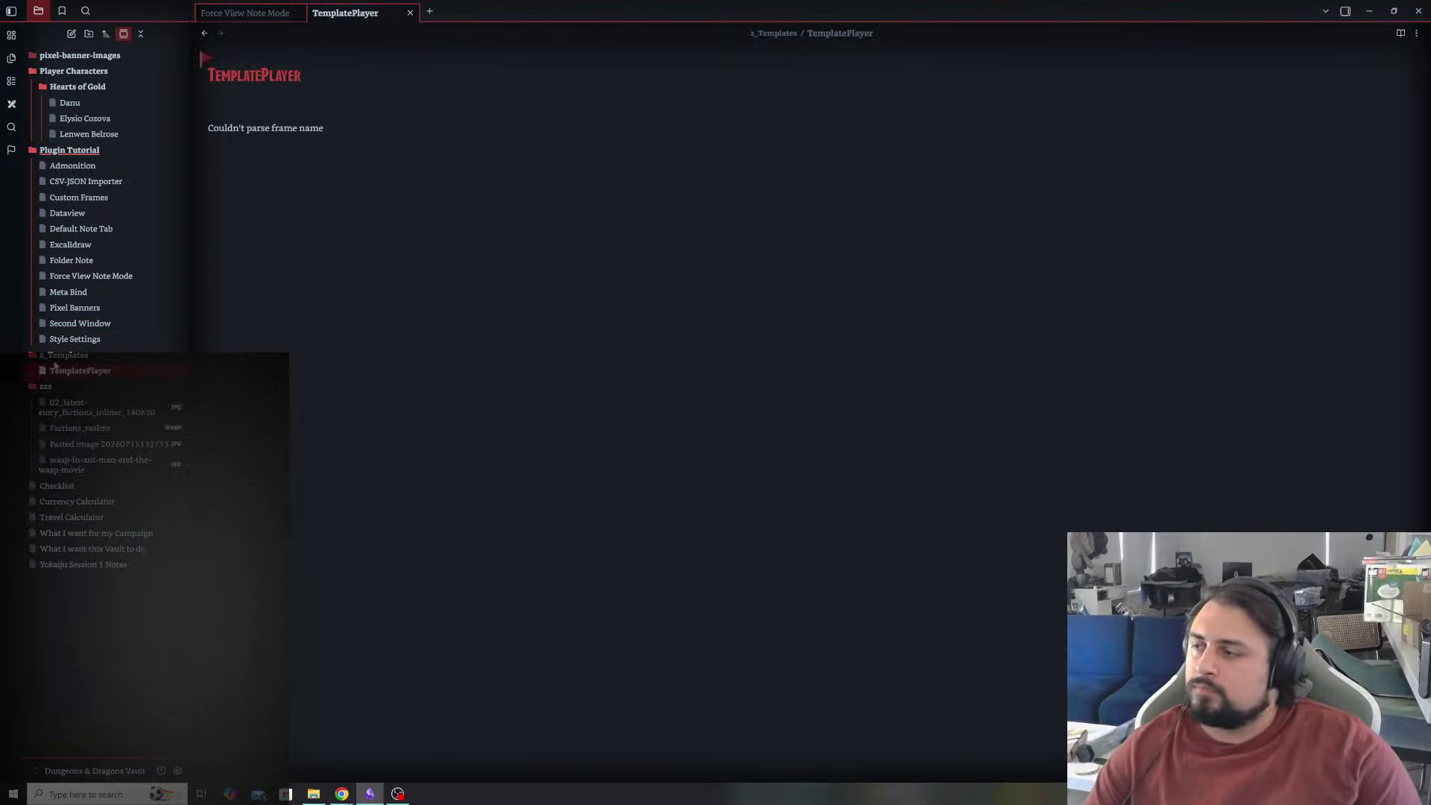
click(56, 357)
click(53, 386)
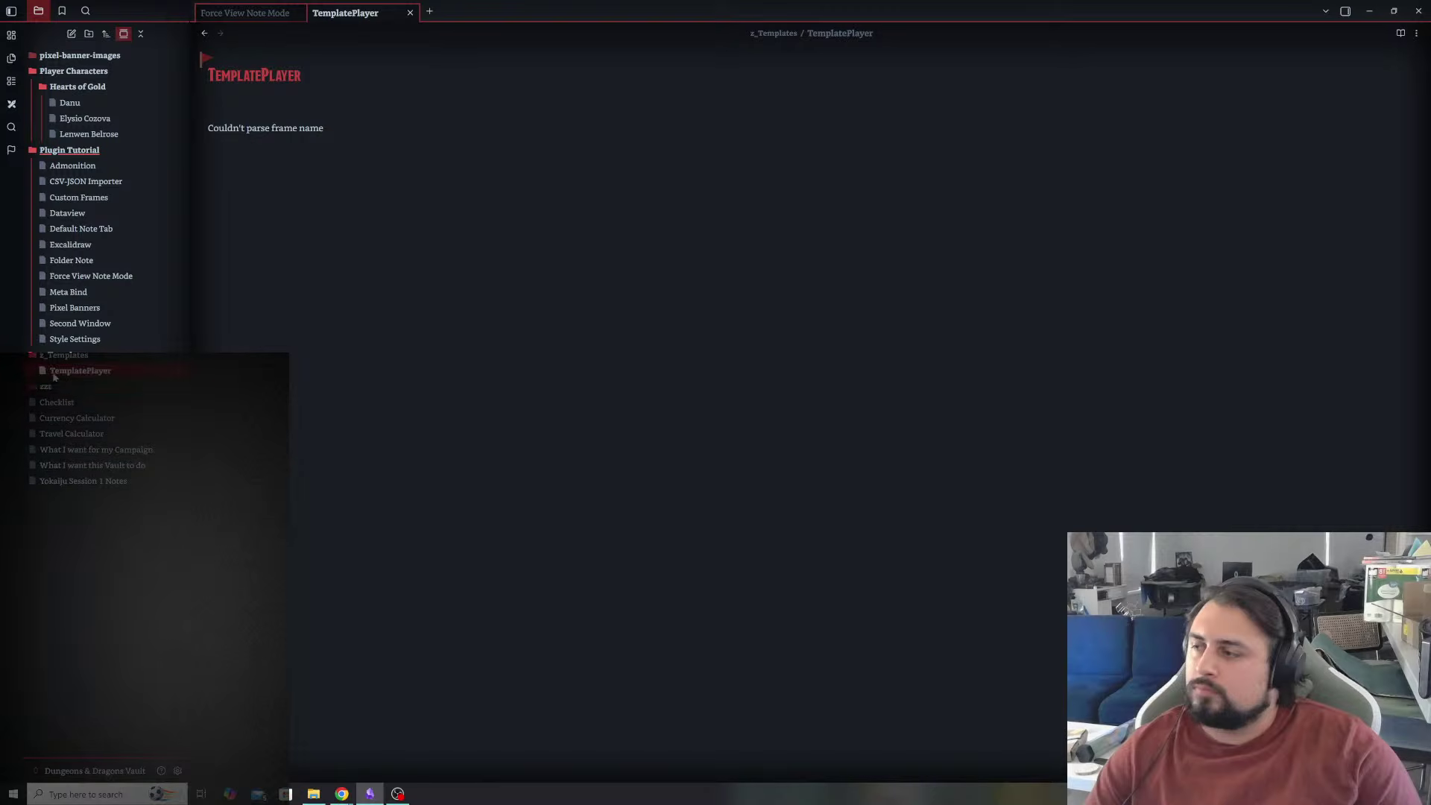
click(53, 386)
drag(58, 59, 47, 389)
- View the 02_latest-story_factions_inliner image in the zzz folder and return to the Pixel Banners note
click(99, 407)
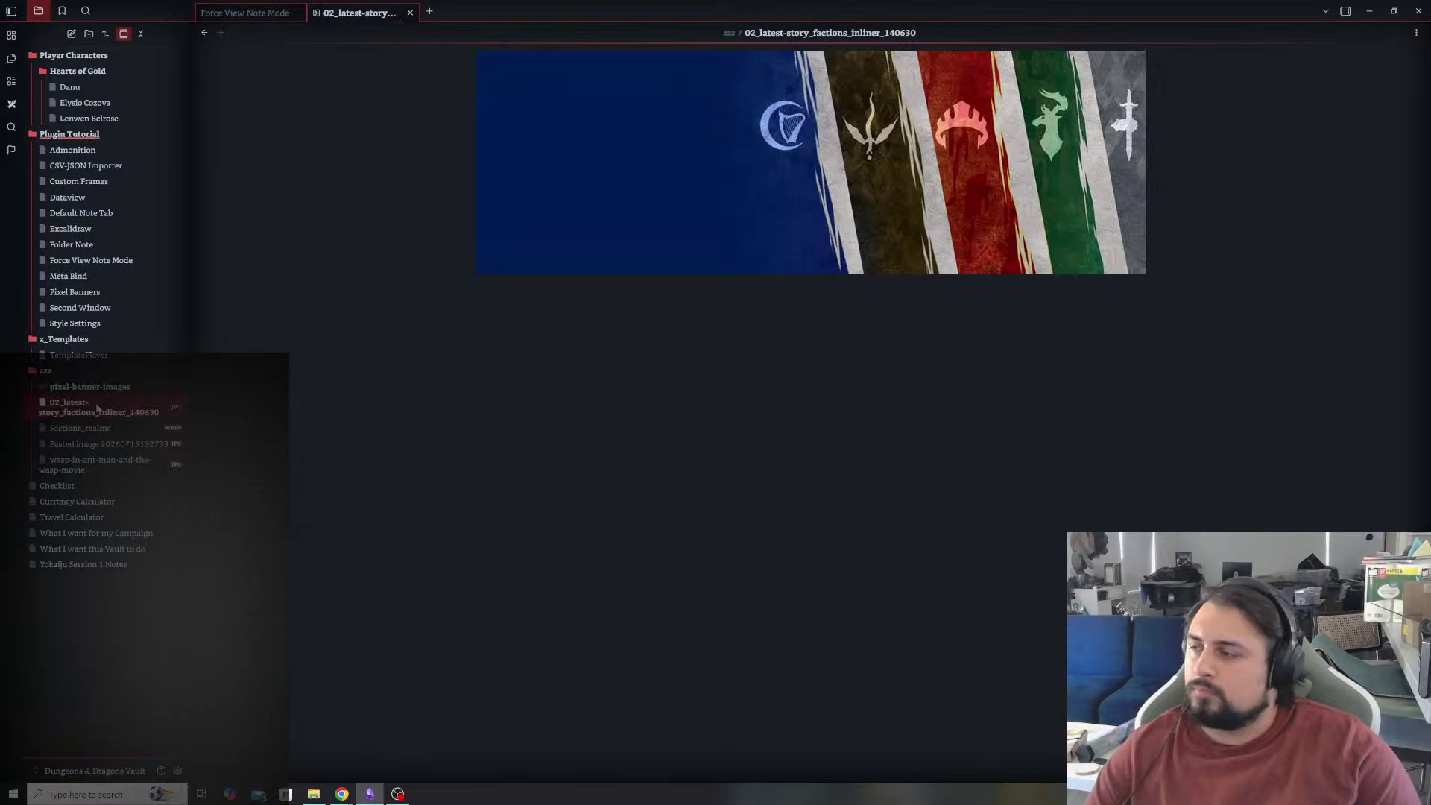
click(105, 294)
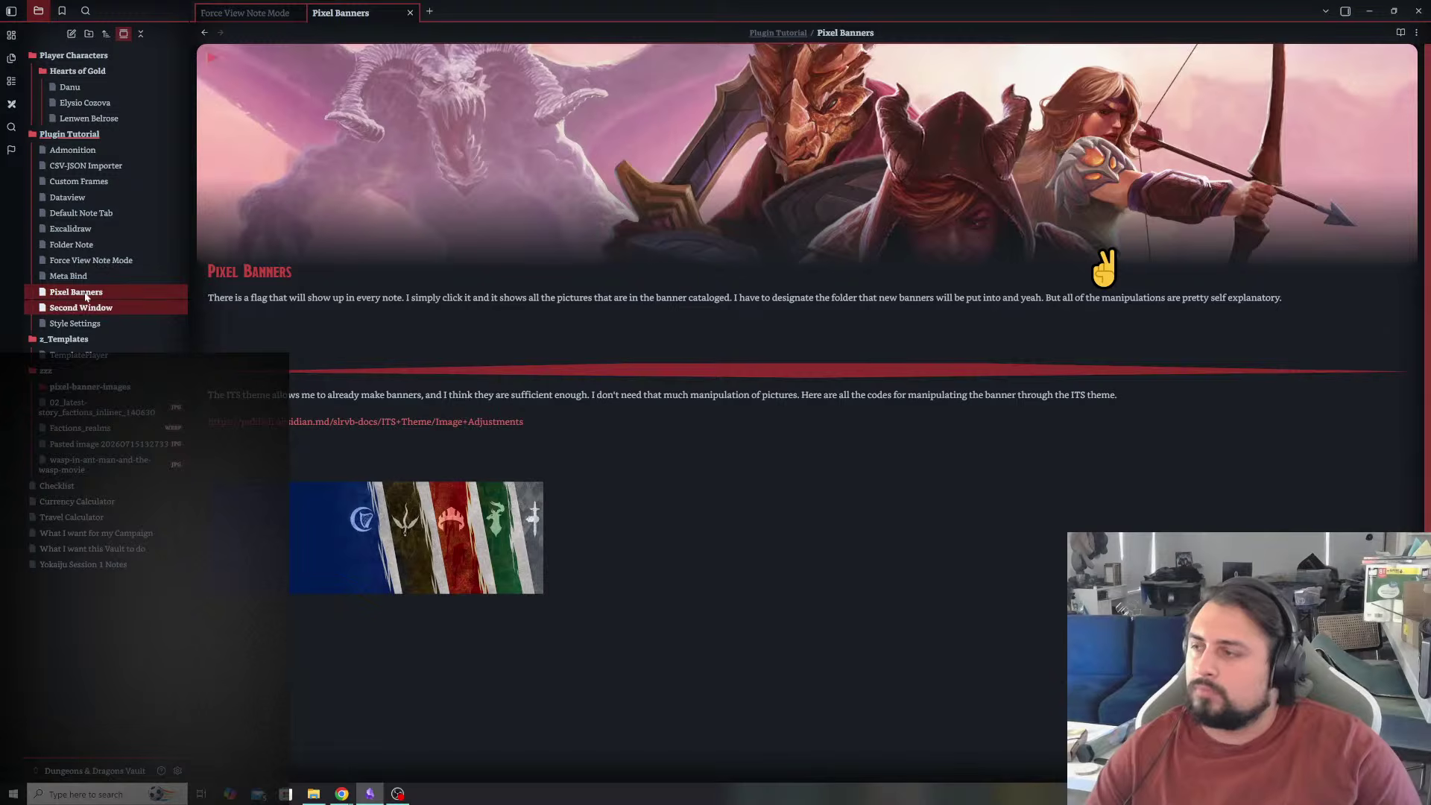
click(68, 275)
key(ctrl+alt+Left)
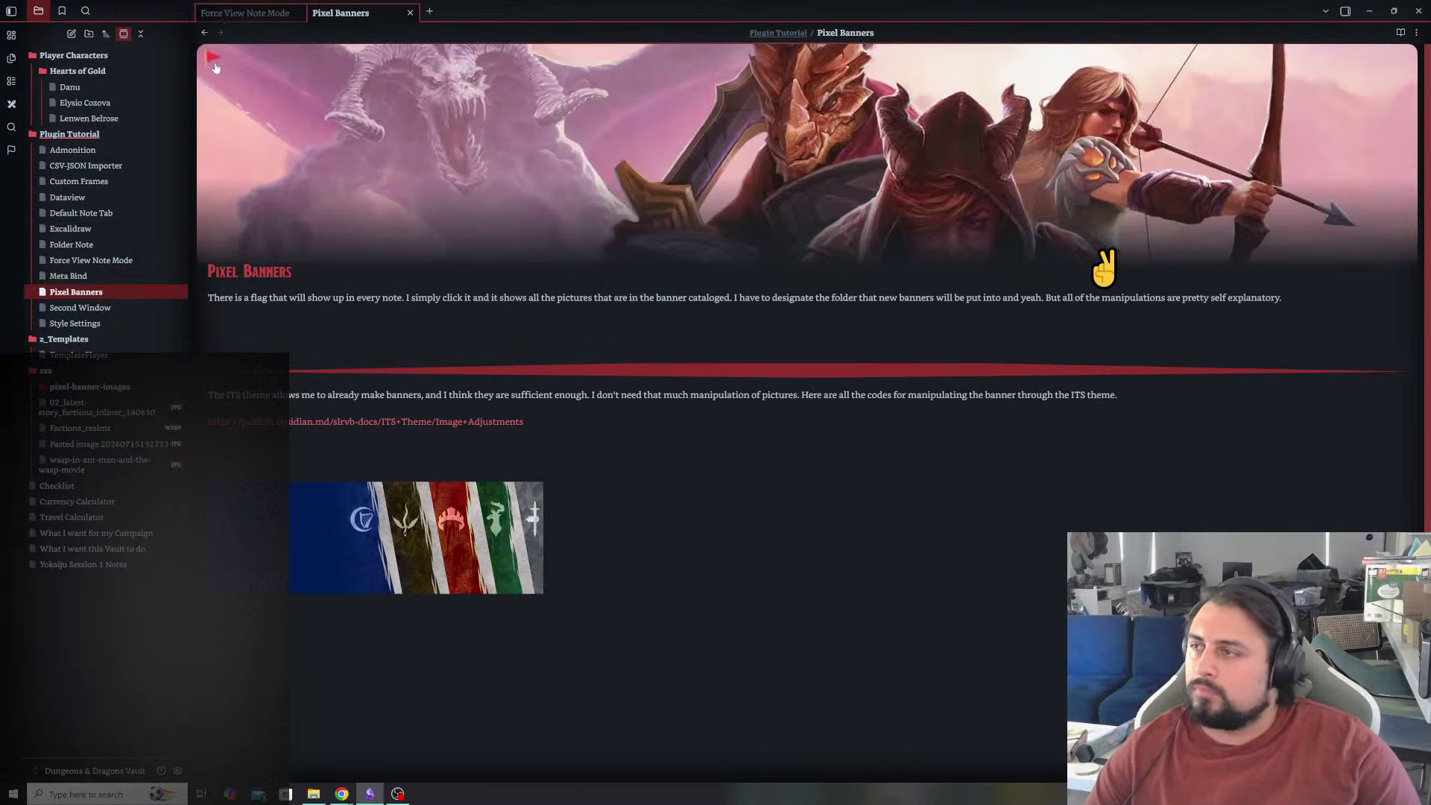
- Check the Default Saved Banners Folder in the Pixel Banner plugin settings and reset it to its default
key(ctrl+comma)
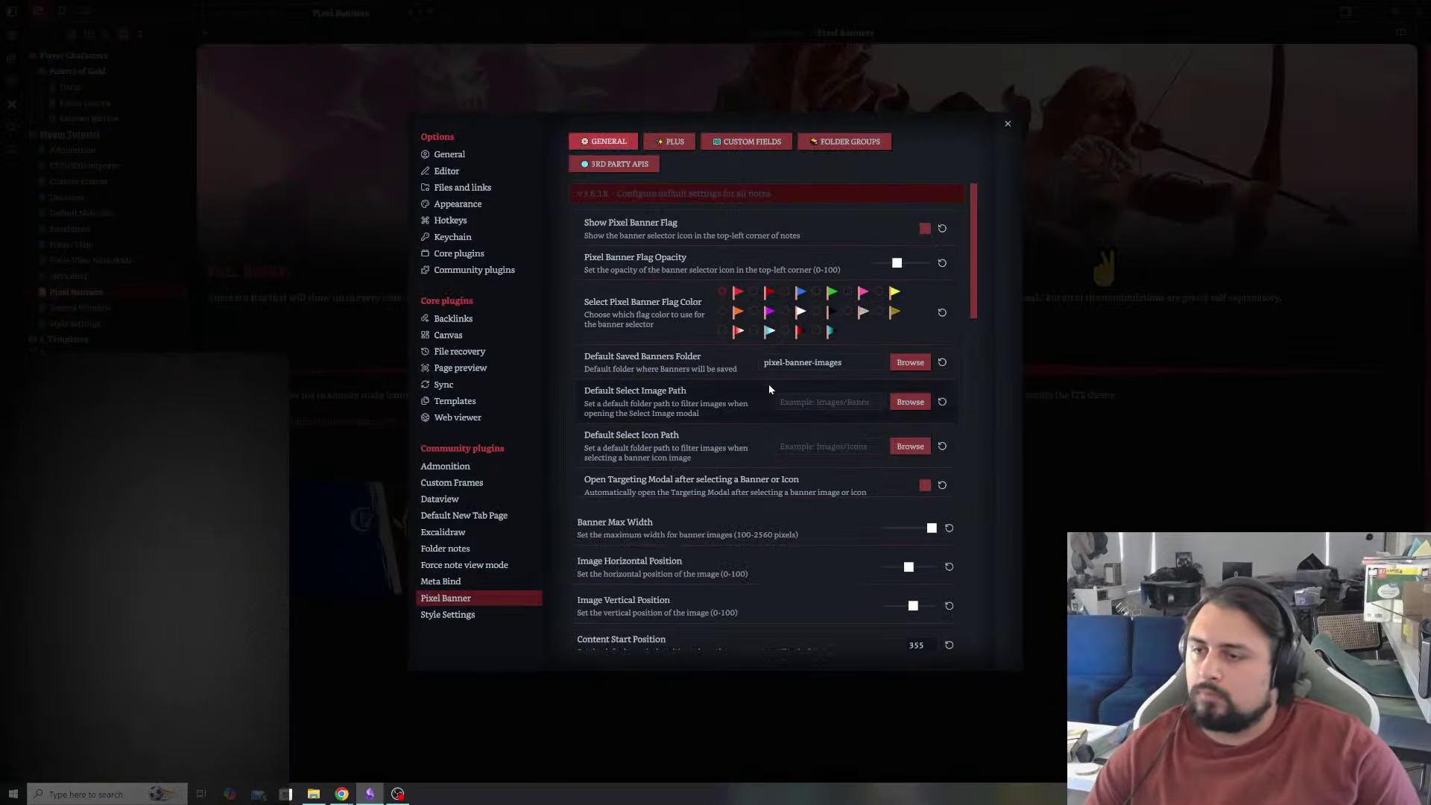
click(820, 363)
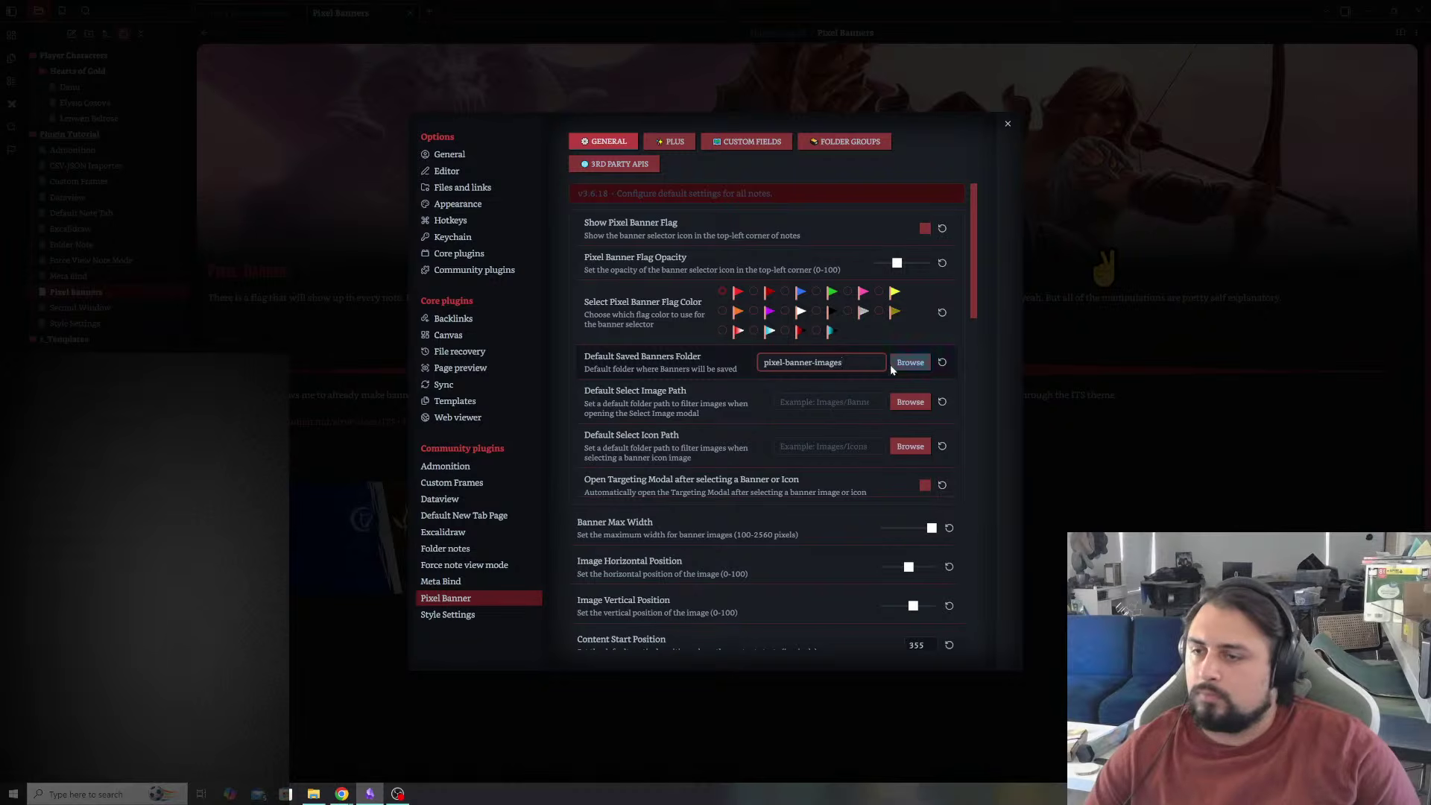
click(944, 362)
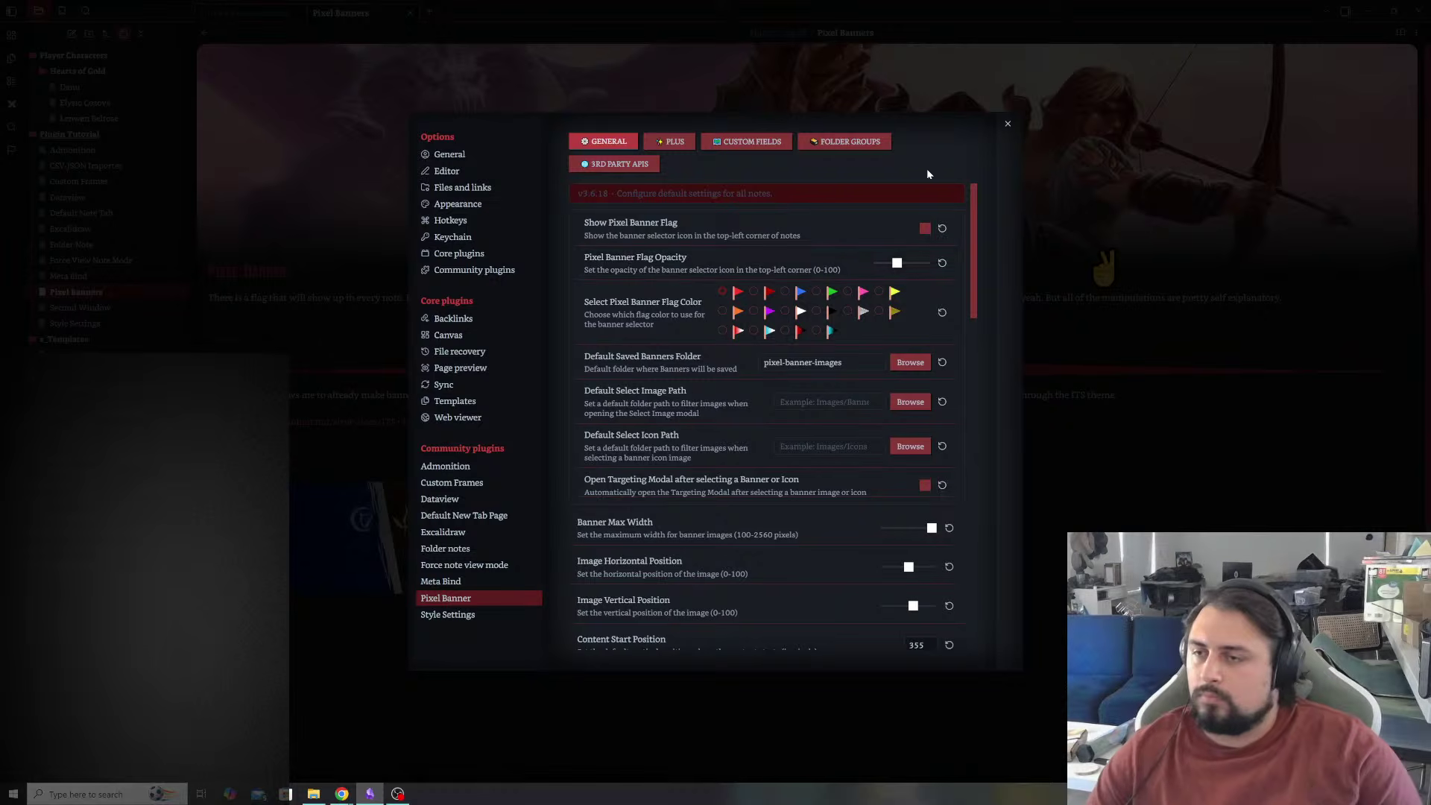
click(1010, 125)
- Upload 9A55kks.png from Pictures into zzz/pixel-banner-images and use it as the Second Window note's banner
click(80, 307)
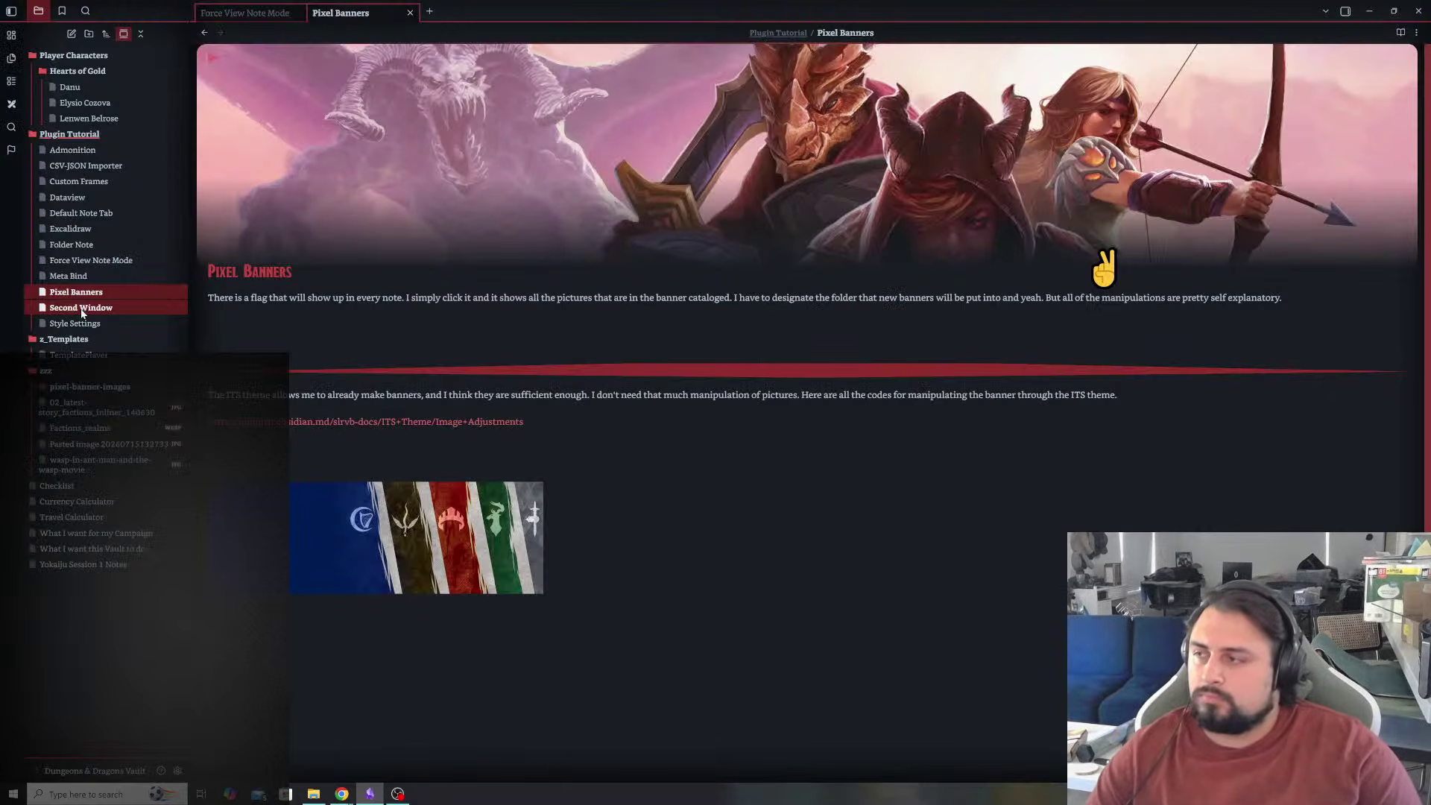
click(208, 60)
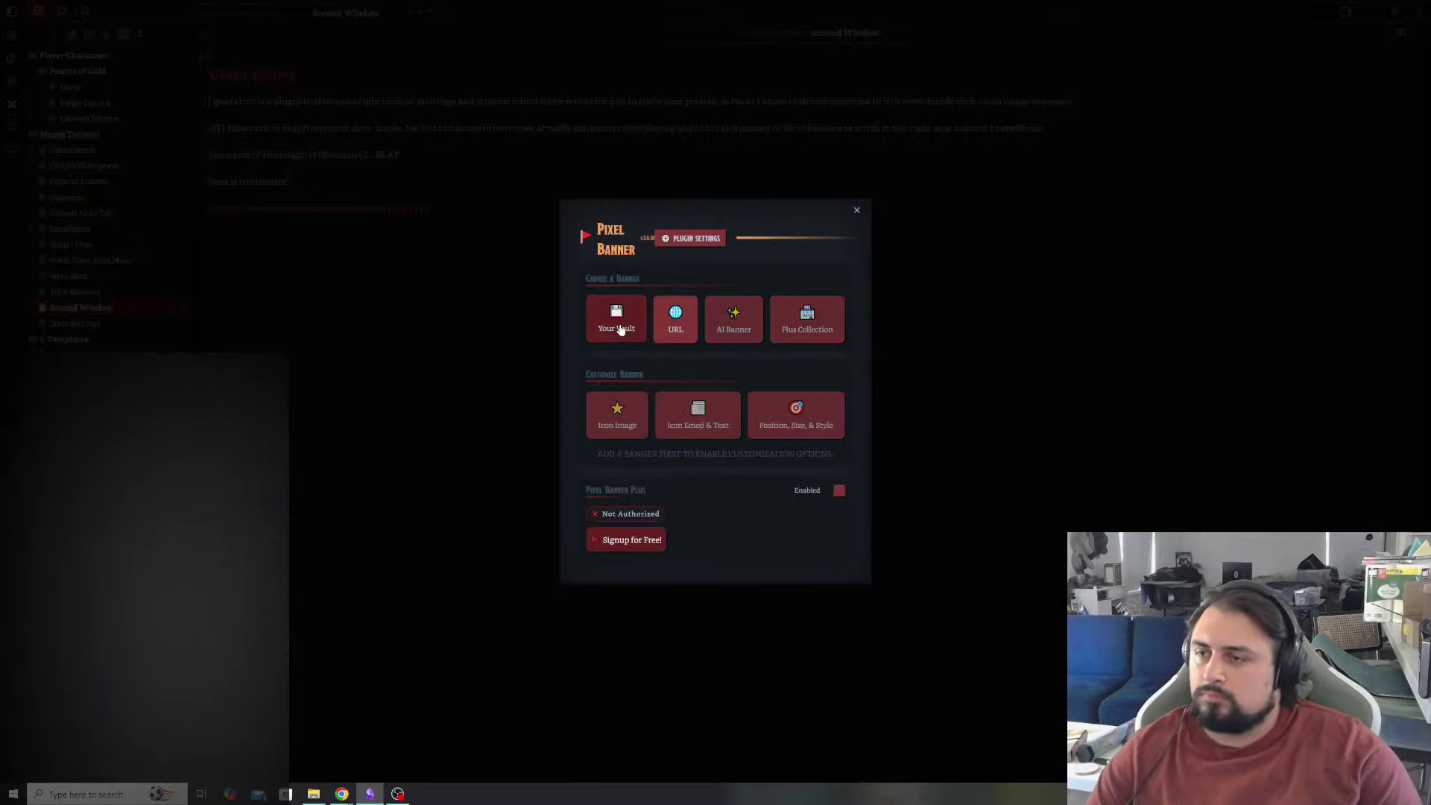
click(618, 330)
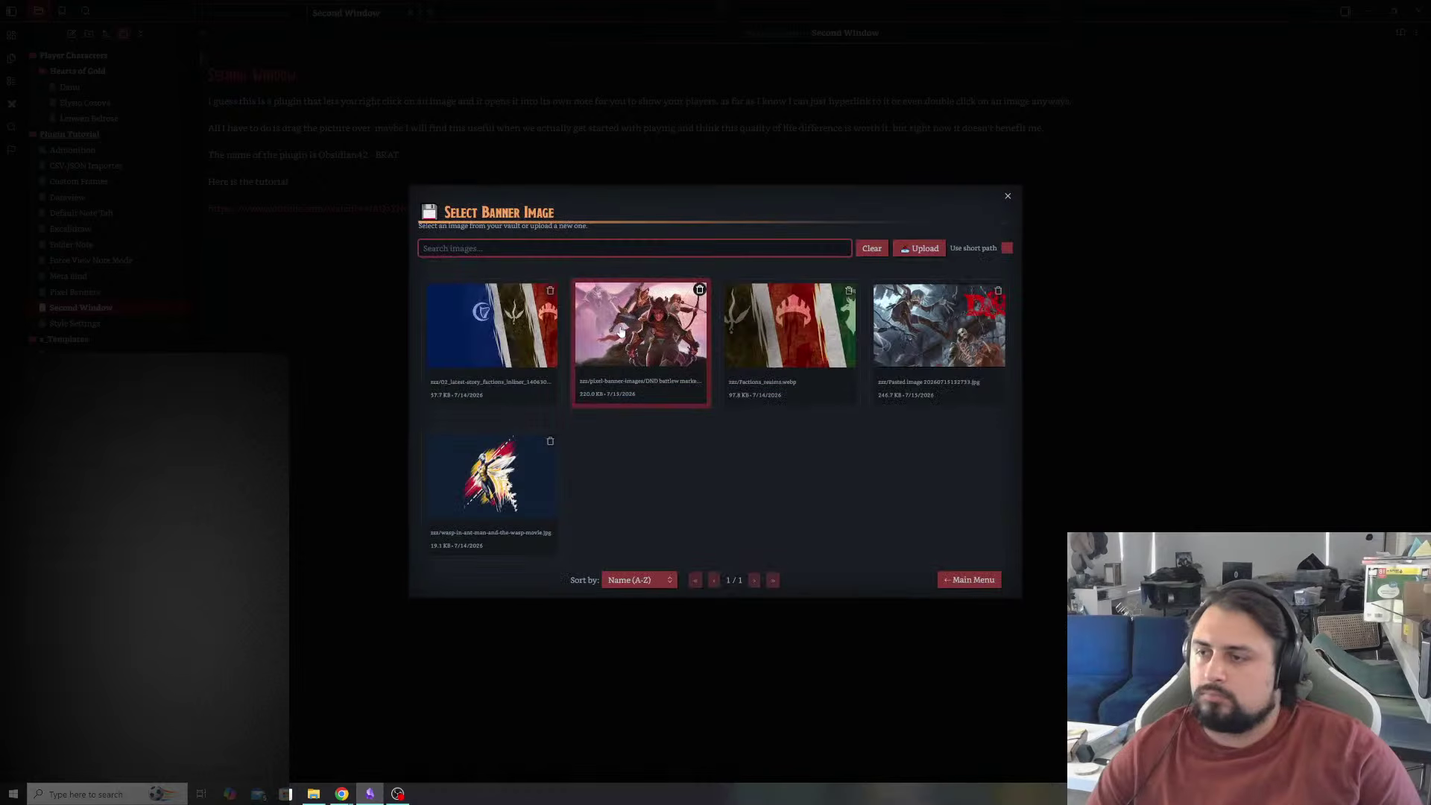
click(919, 250)
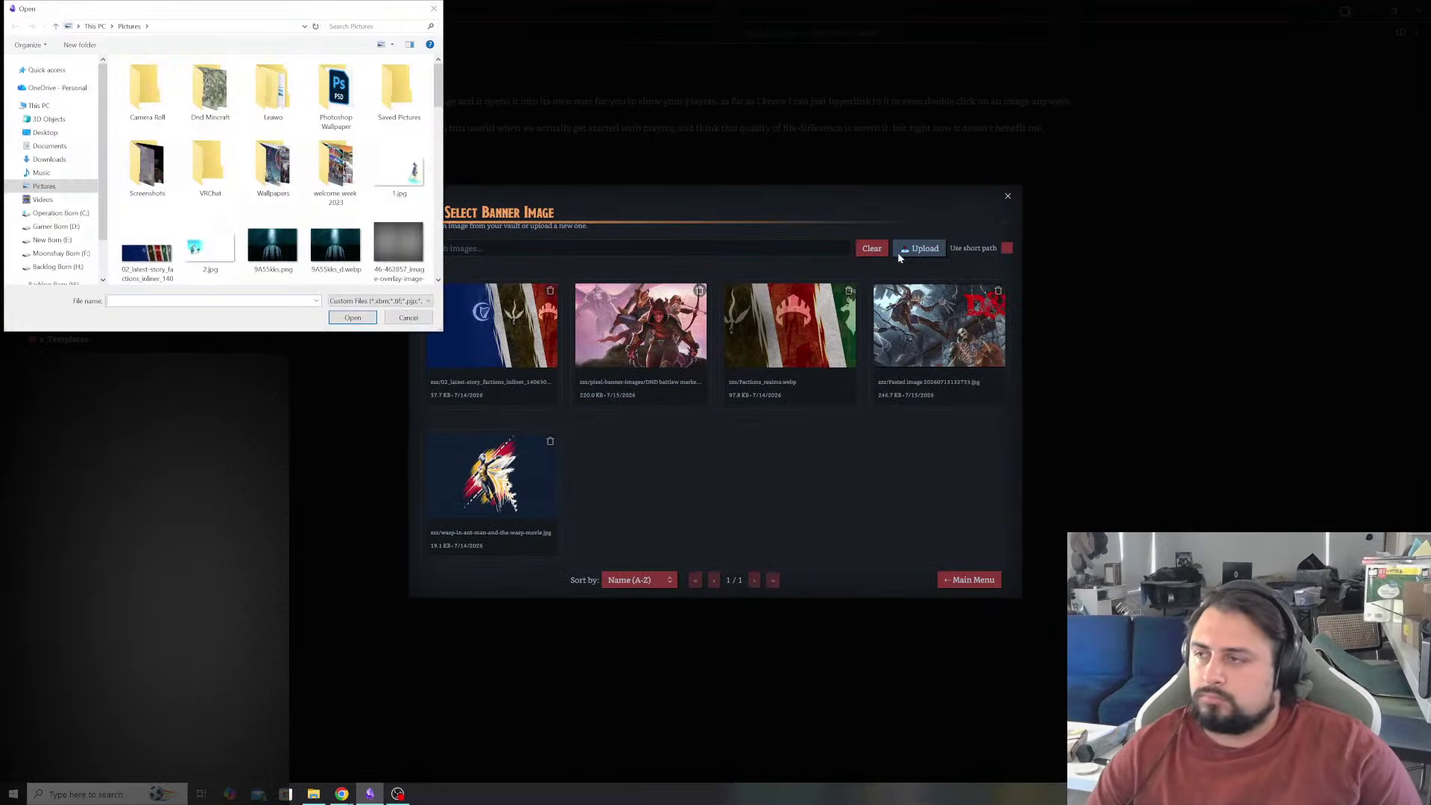
click(284, 257)
click(352, 316)
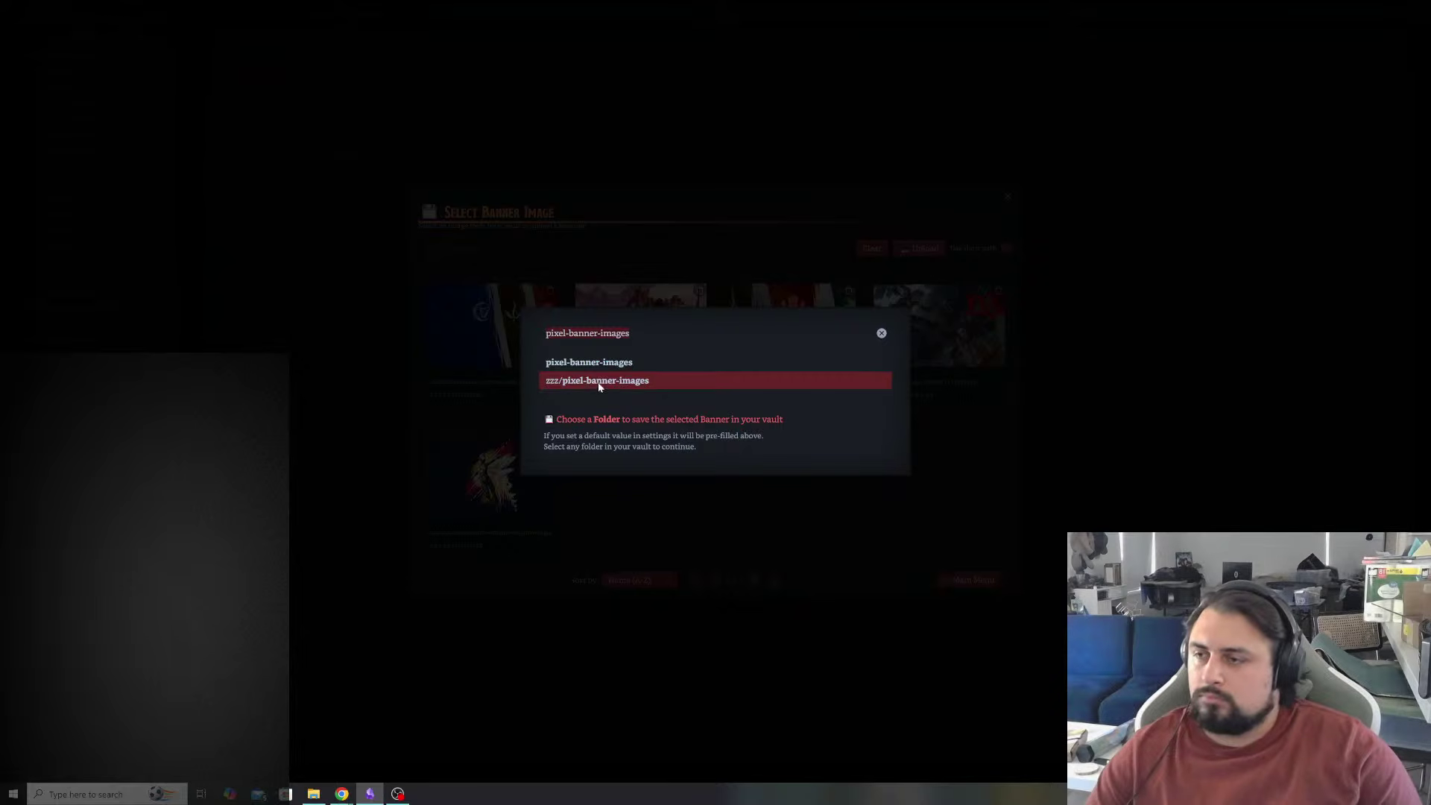
click(597, 382)
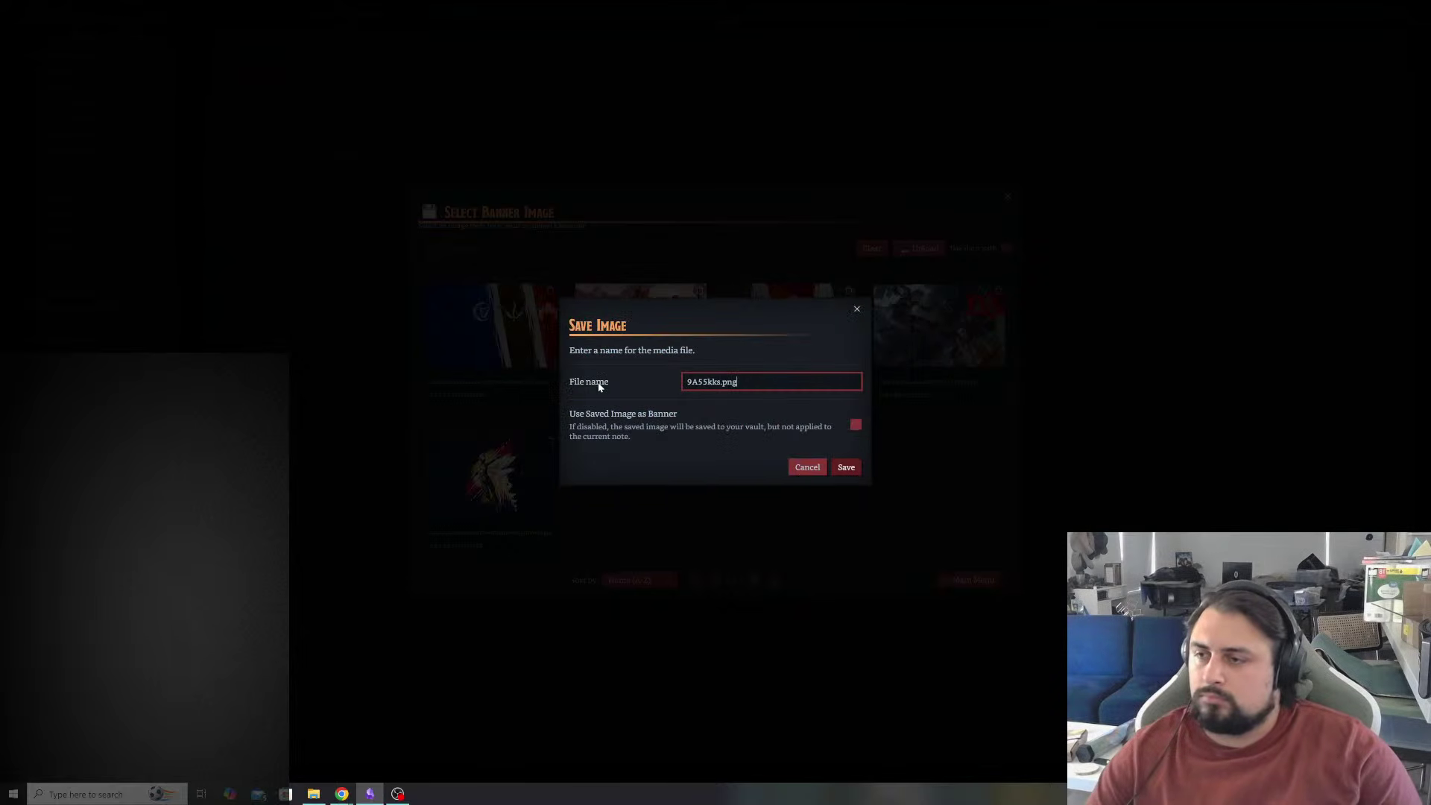
click(845, 466)
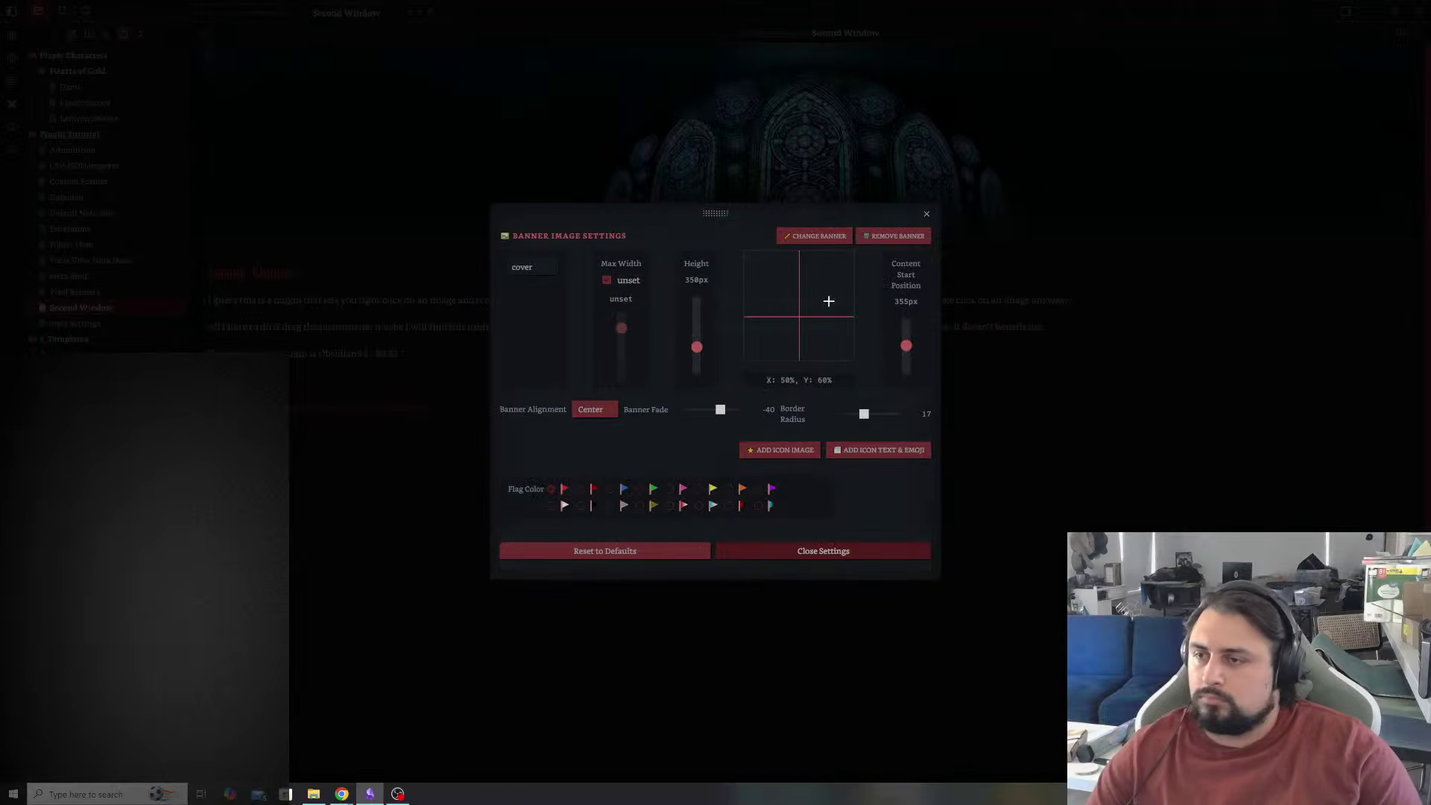
- Reposition the Second Window banner image to X 51%, Y 41%
drag(704, 213, 1031, 334)
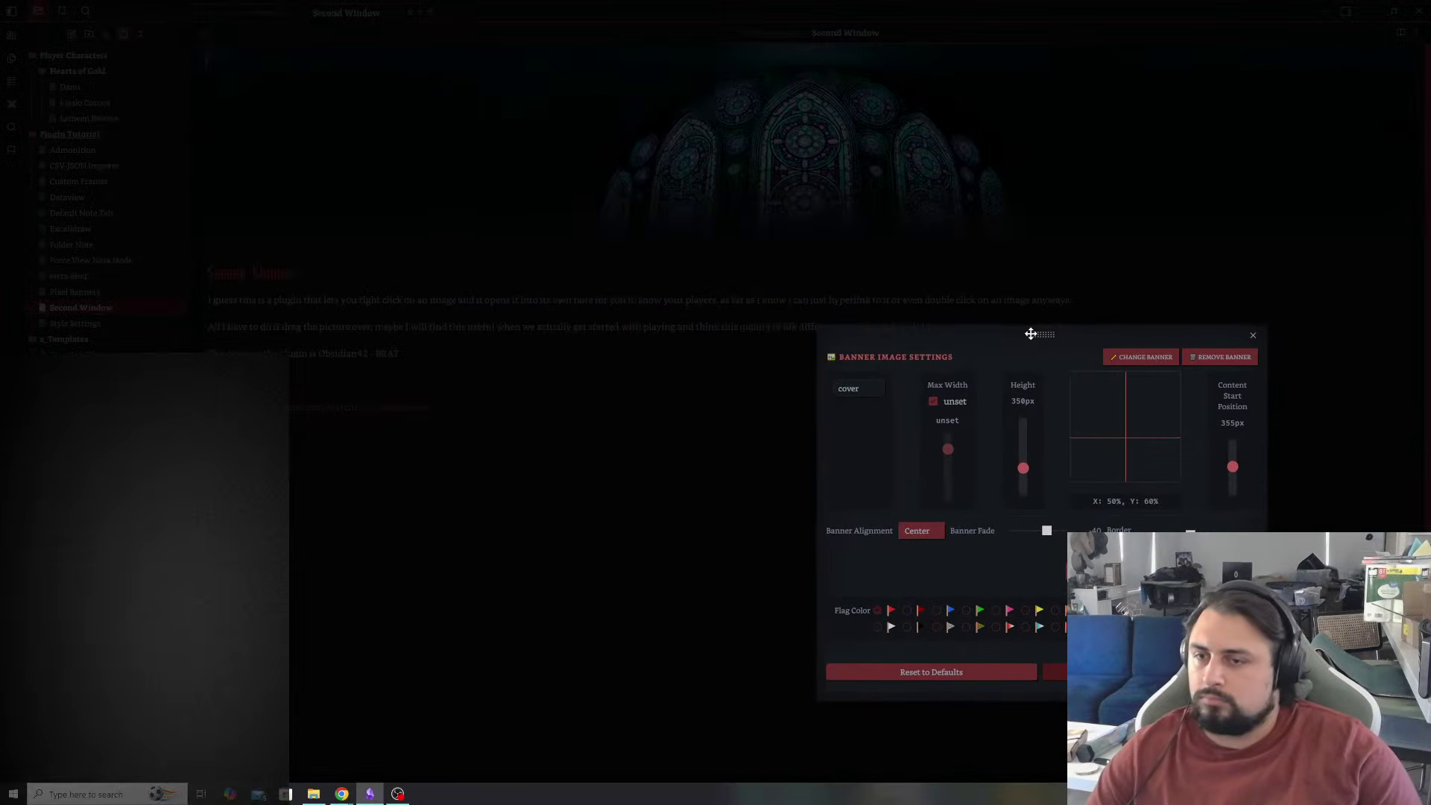
drag(1127, 440, 1127, 417)
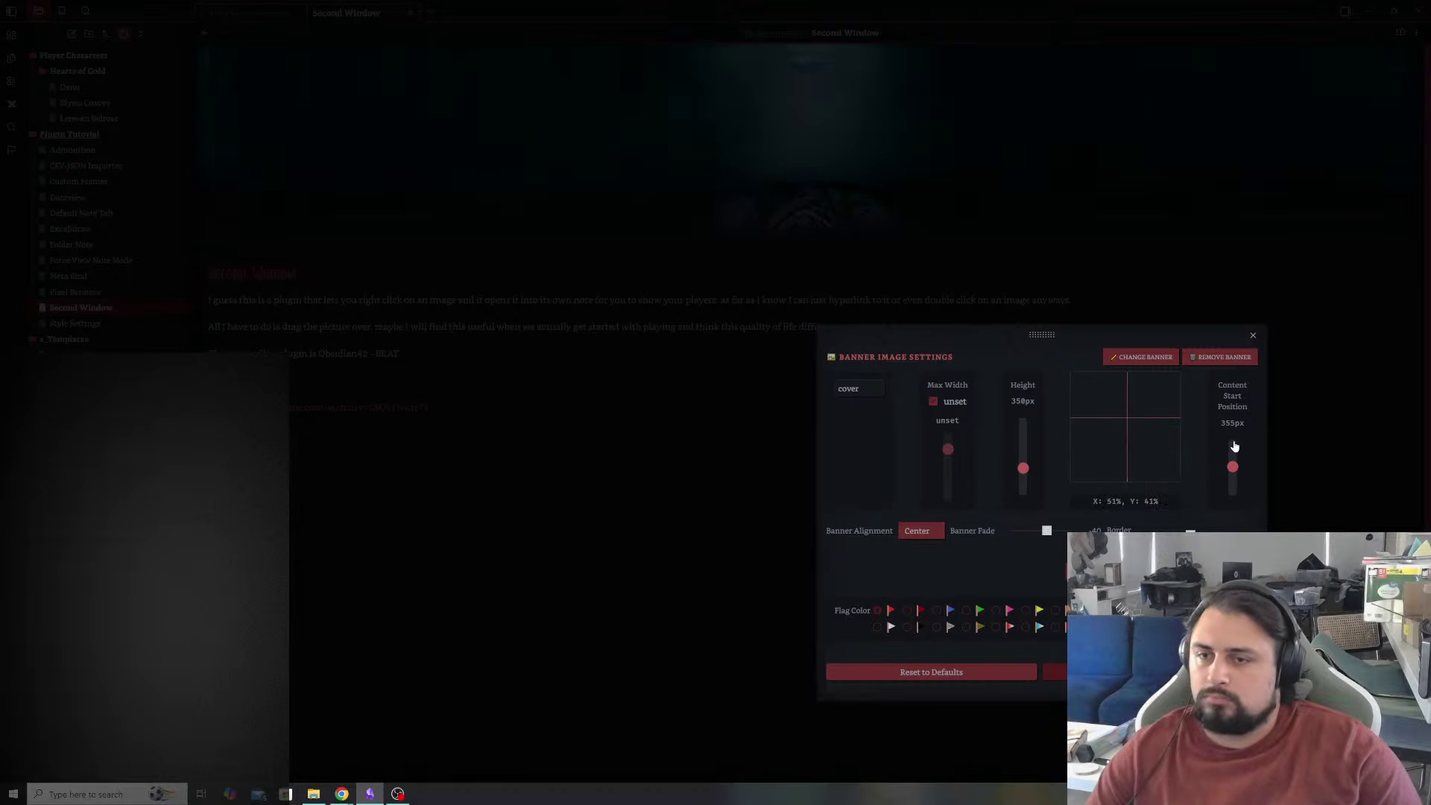
click(1254, 335)
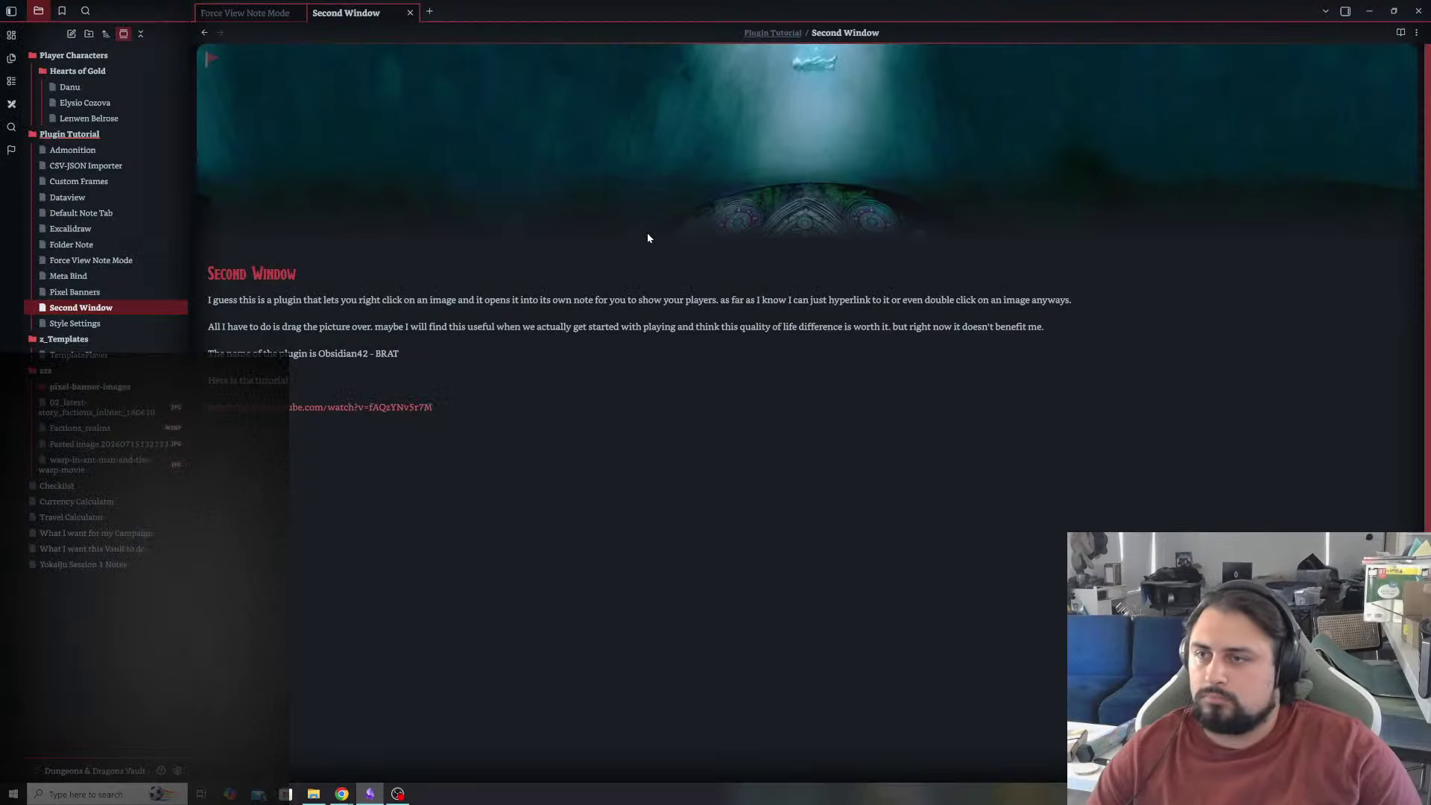
- Change the Second Window note's banner flag color to light cyan
click(210, 58)
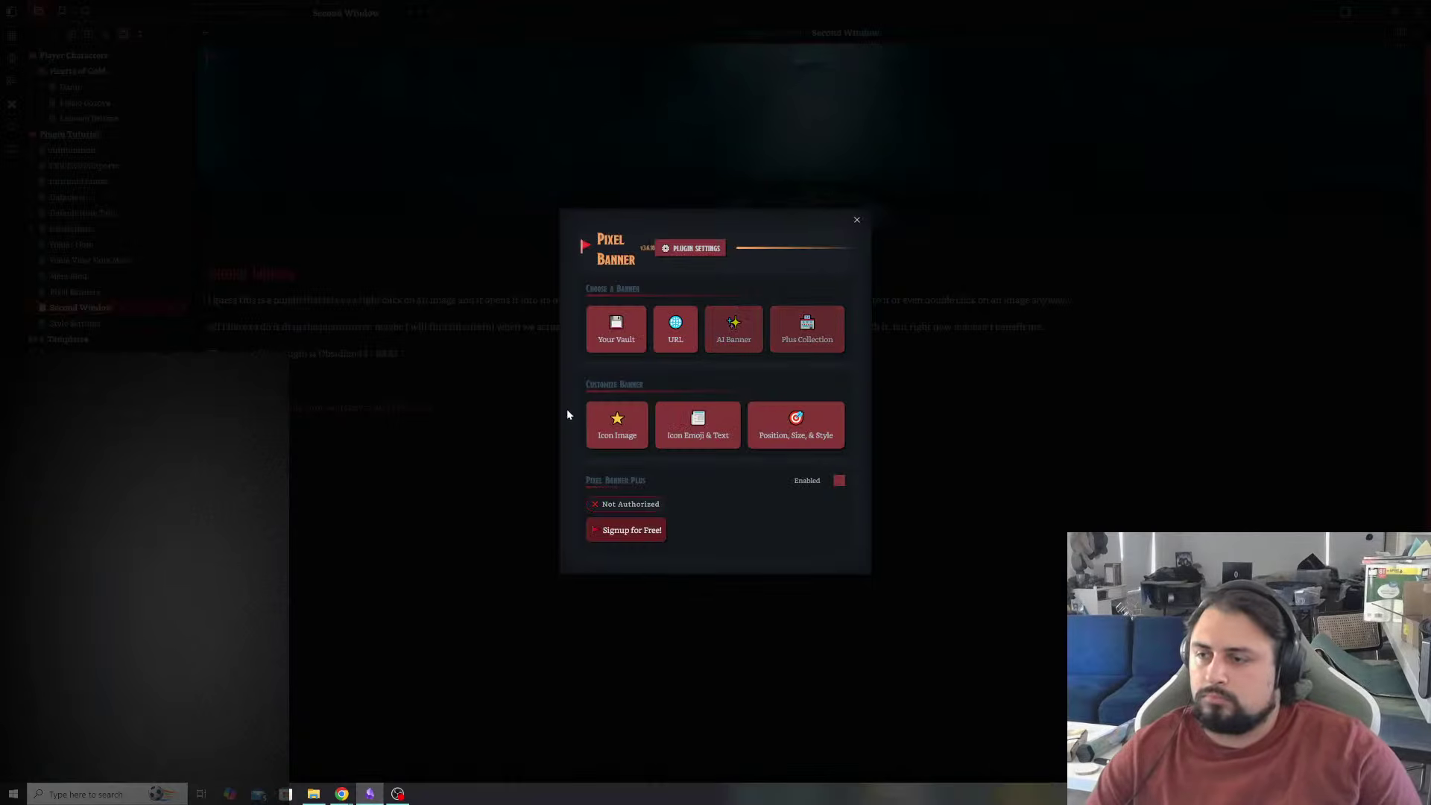
click(796, 424)
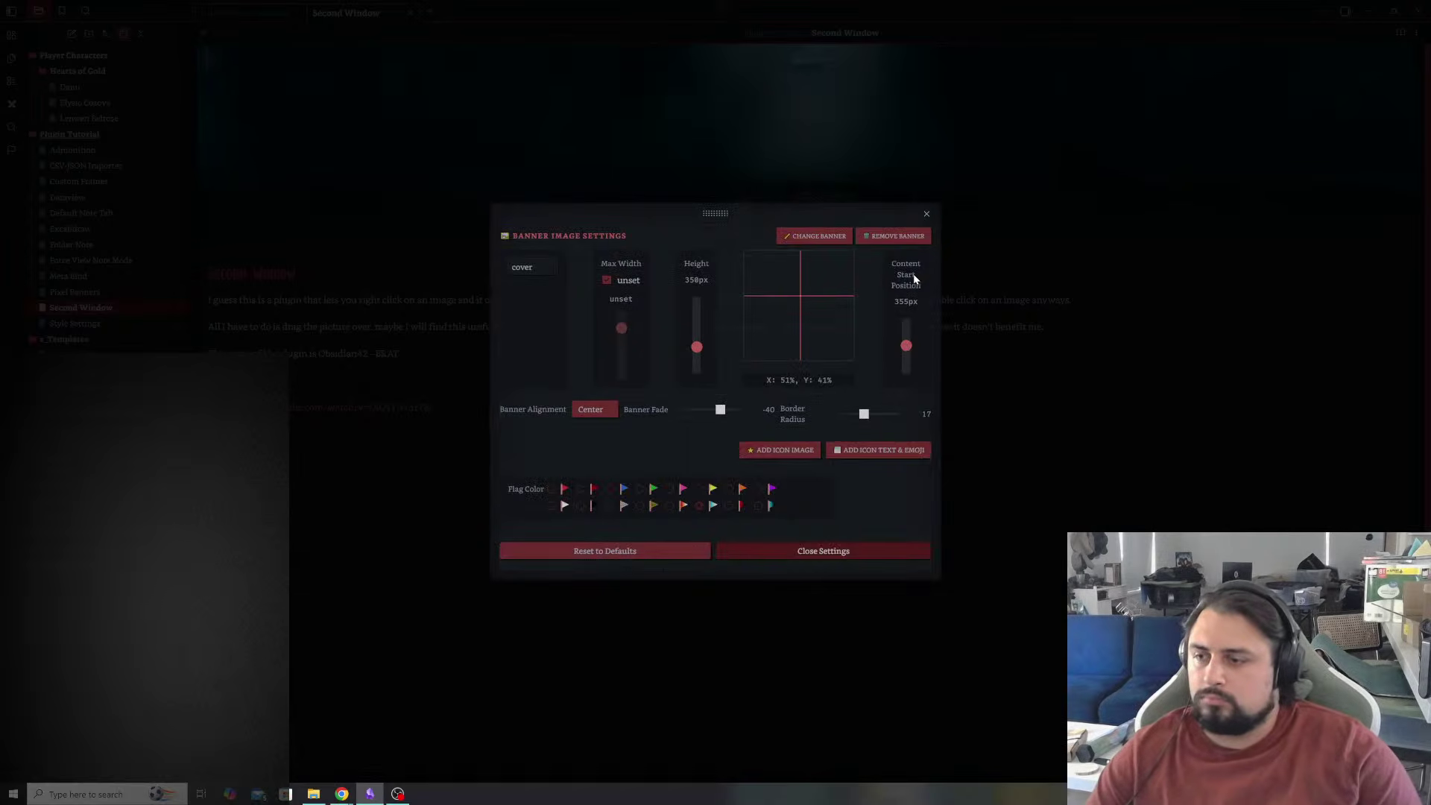
click(926, 213)
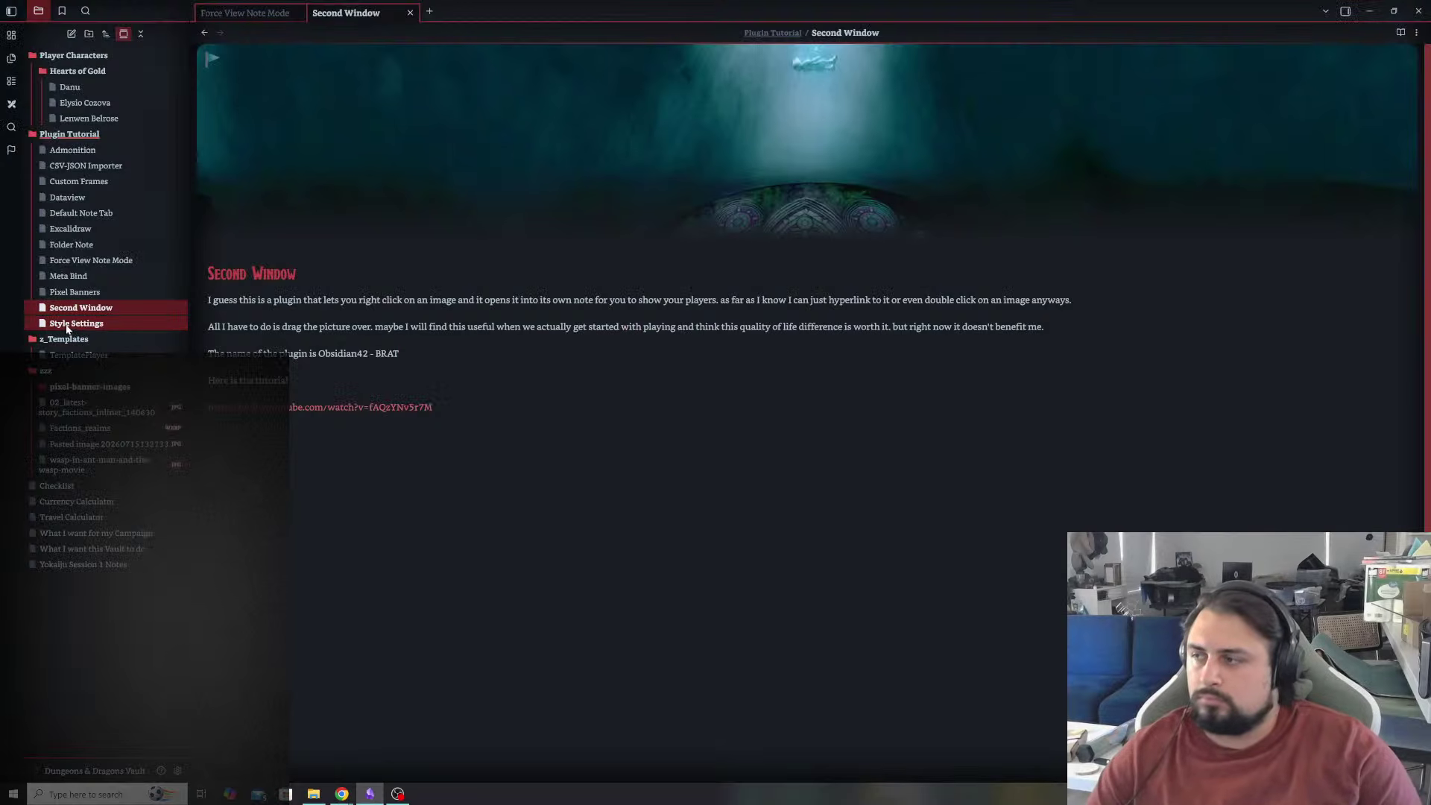
- Collapse the Plugin Tutorial, Player Characters, zzz and z_Templates folders in the file list
click(30, 137)
click(34, 55)
click(34, 118)
click(32, 85)
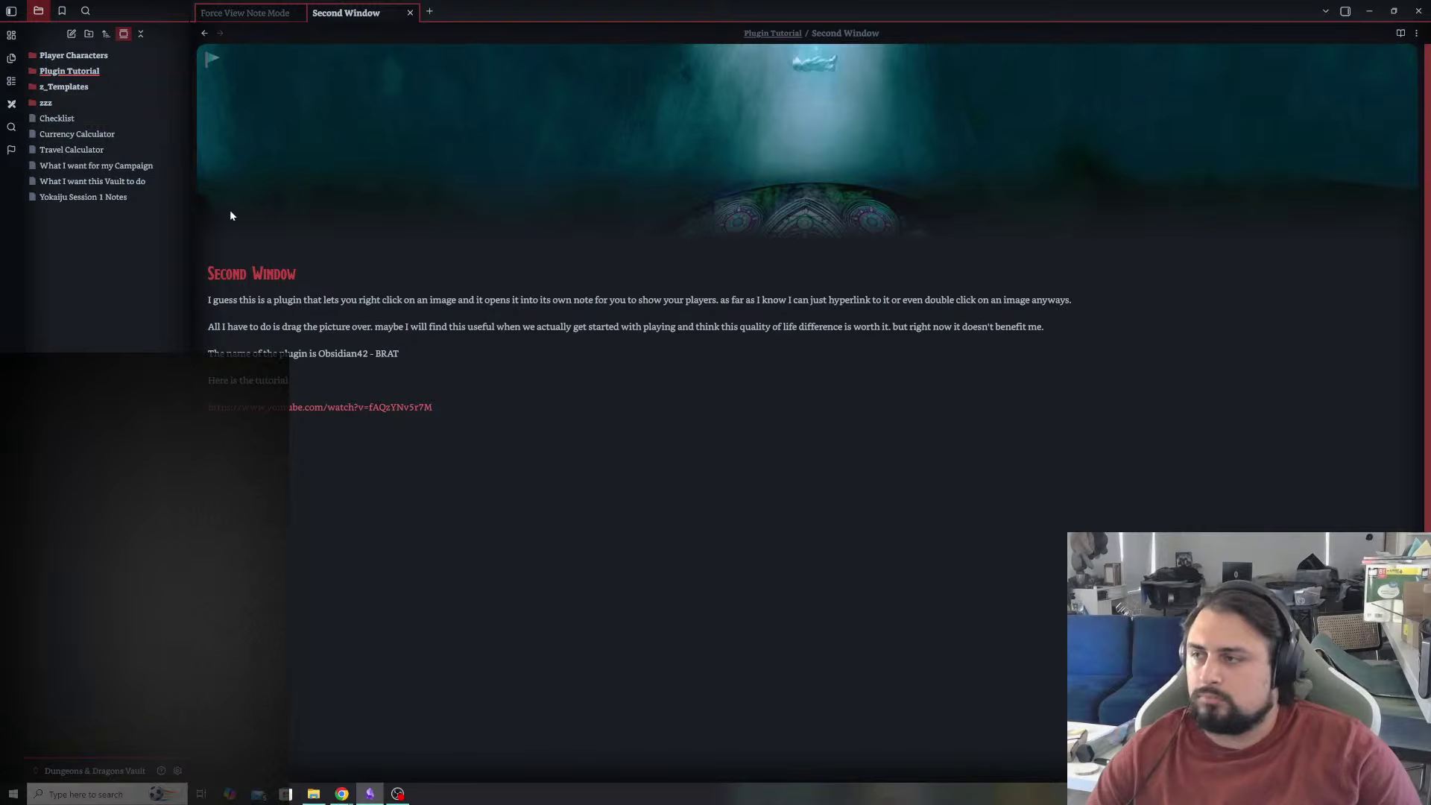
- Remove the banner from the Second Window note through its position, size and style settings
click(214, 61)
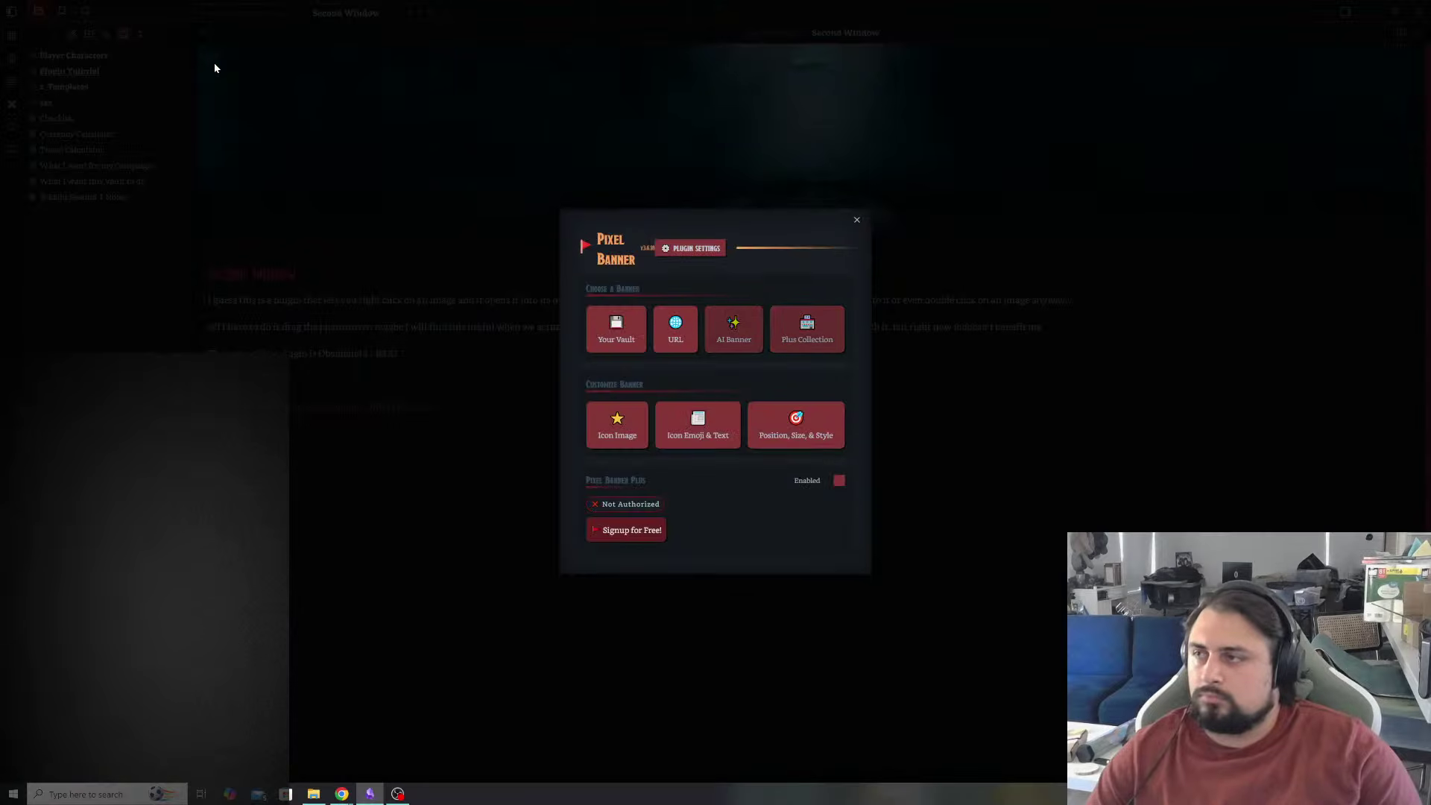
click(855, 222)
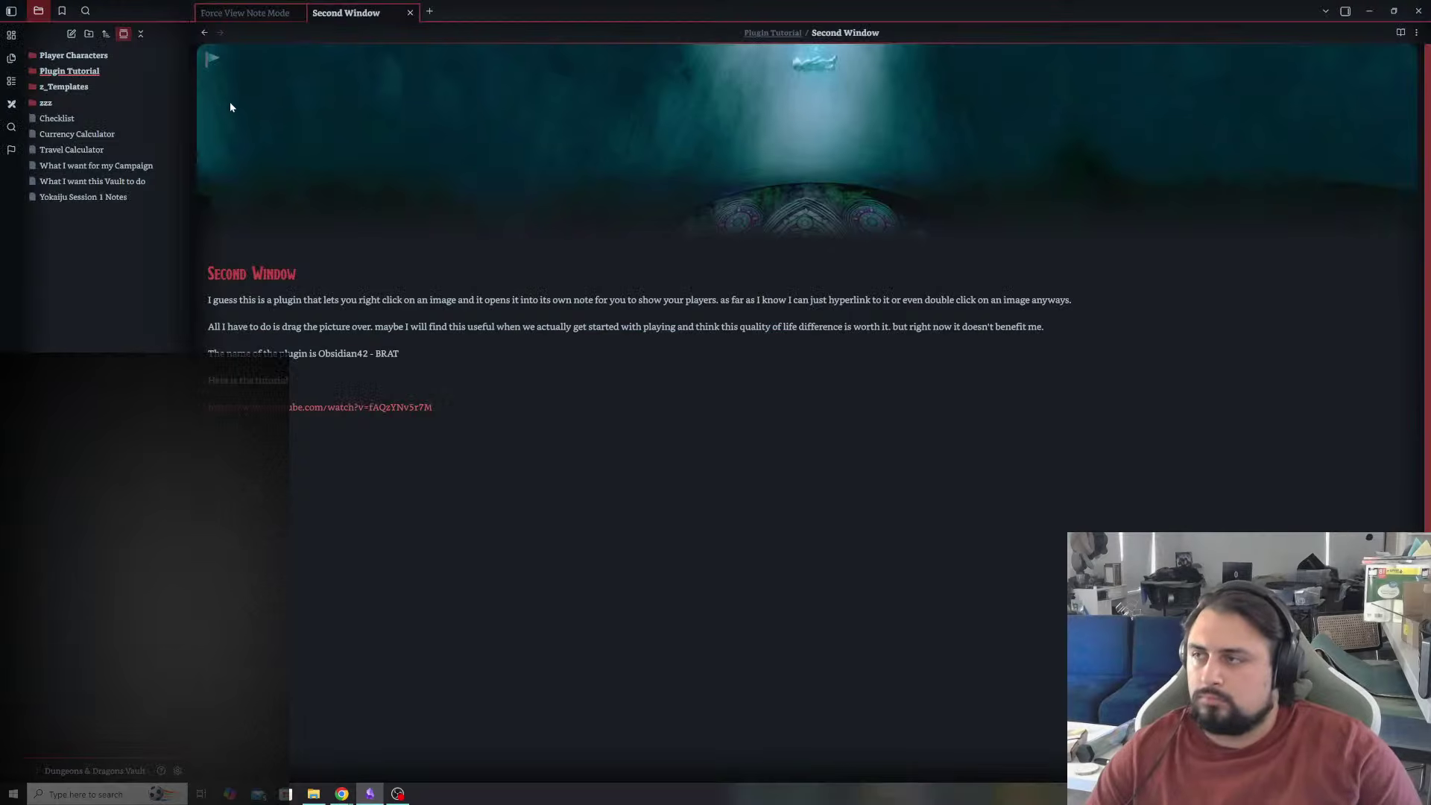
click(214, 59)
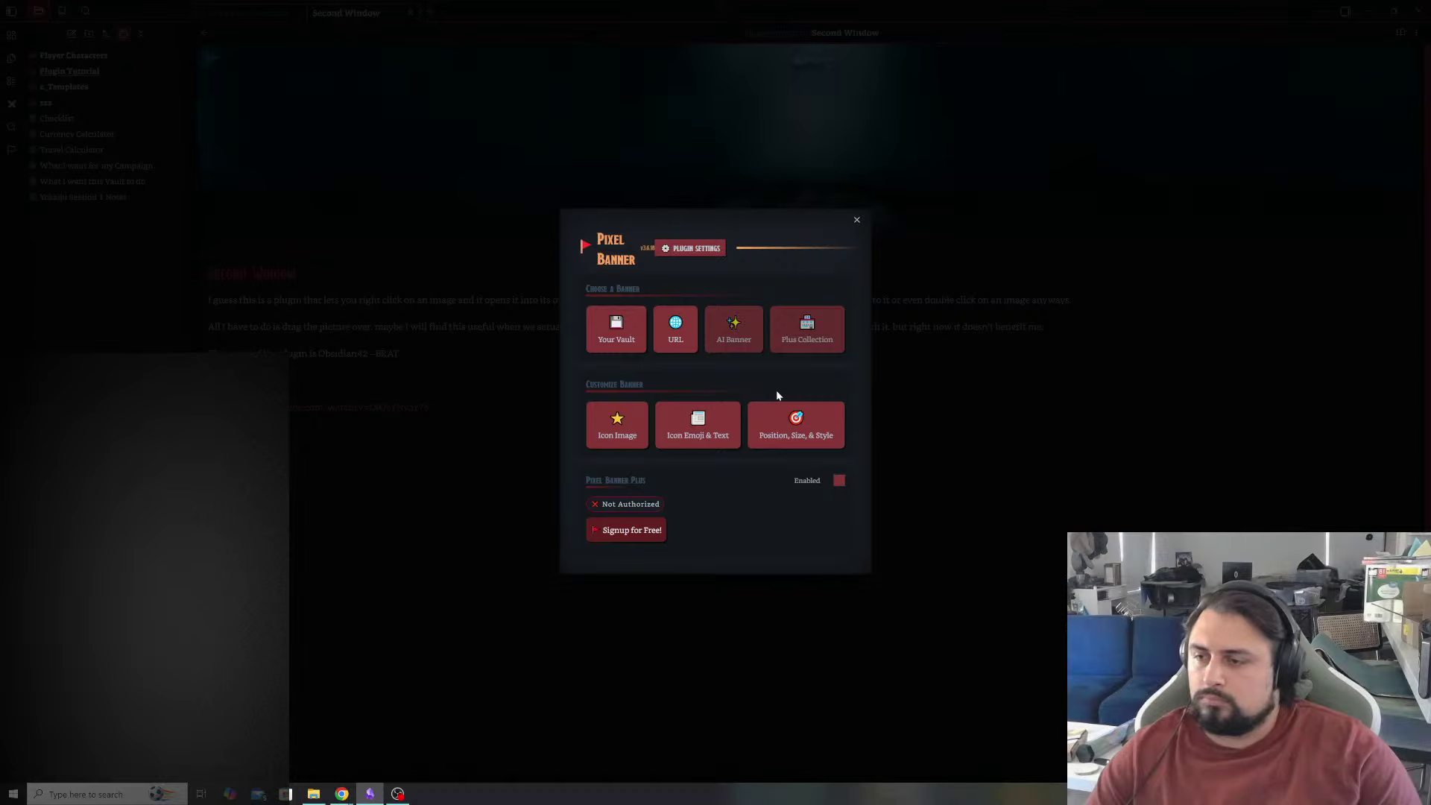
click(796, 423)
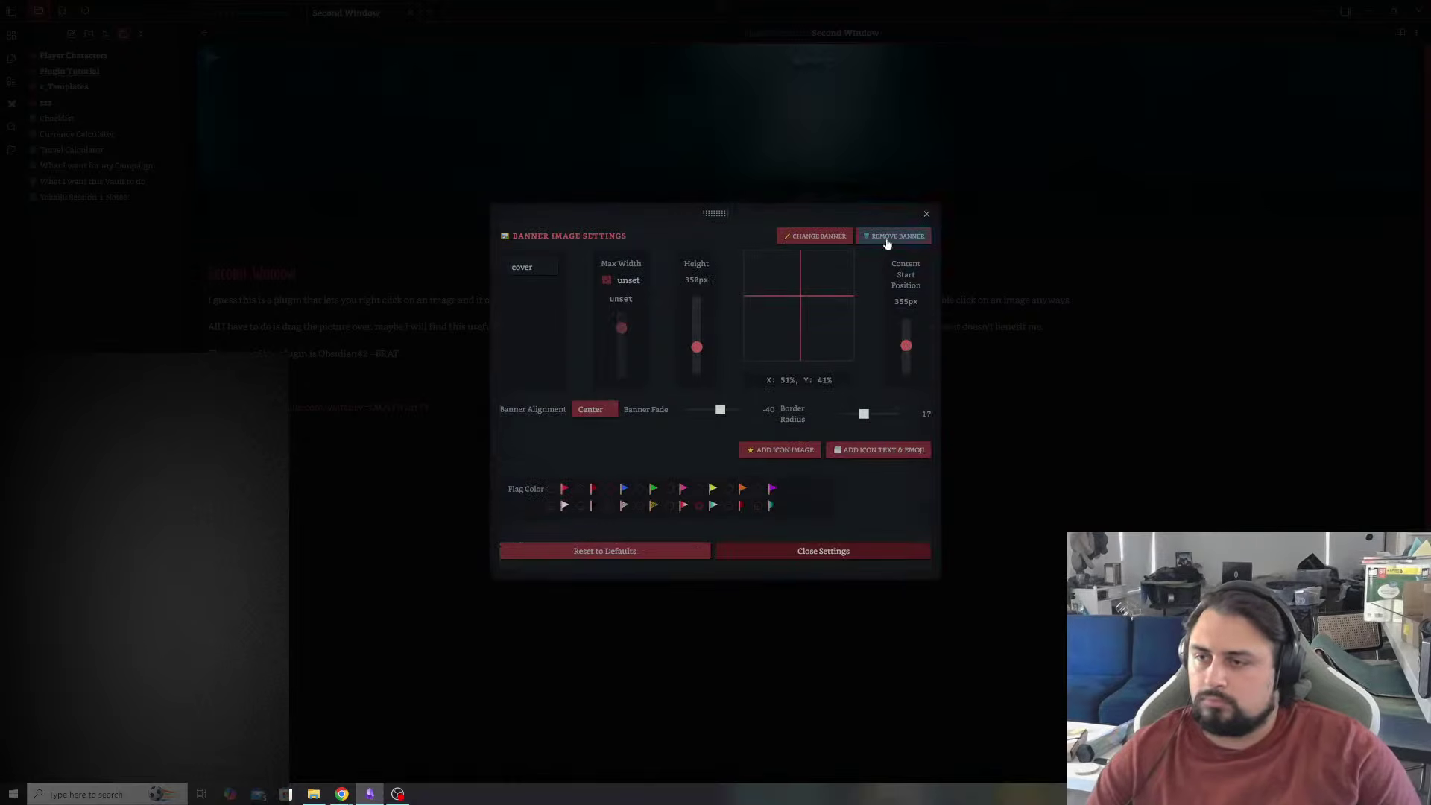
click(887, 237)
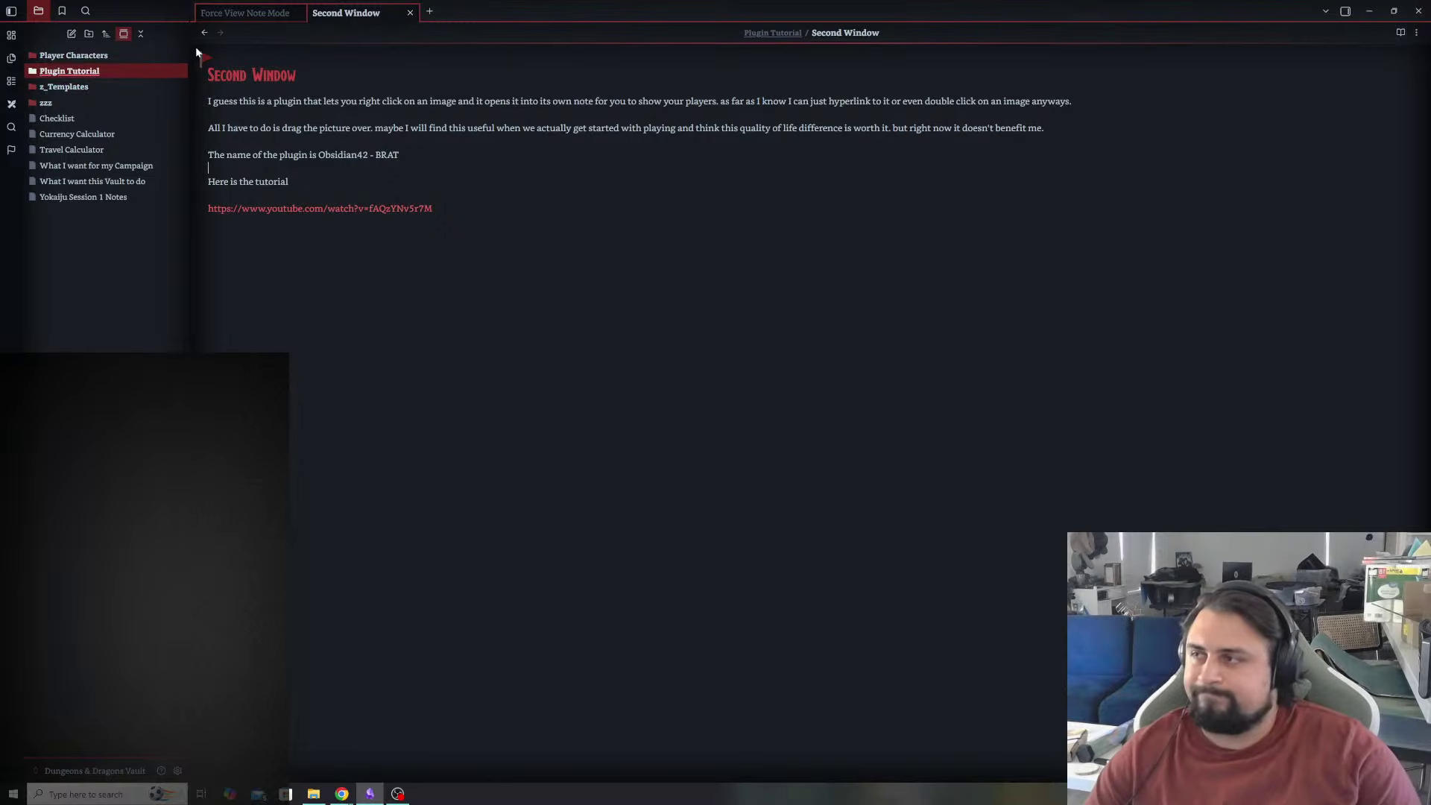
- Close the open note tabs and remove the "(Not Using)" label after Pixel Banners in the Plugin Tutorial note
click(299, 13)
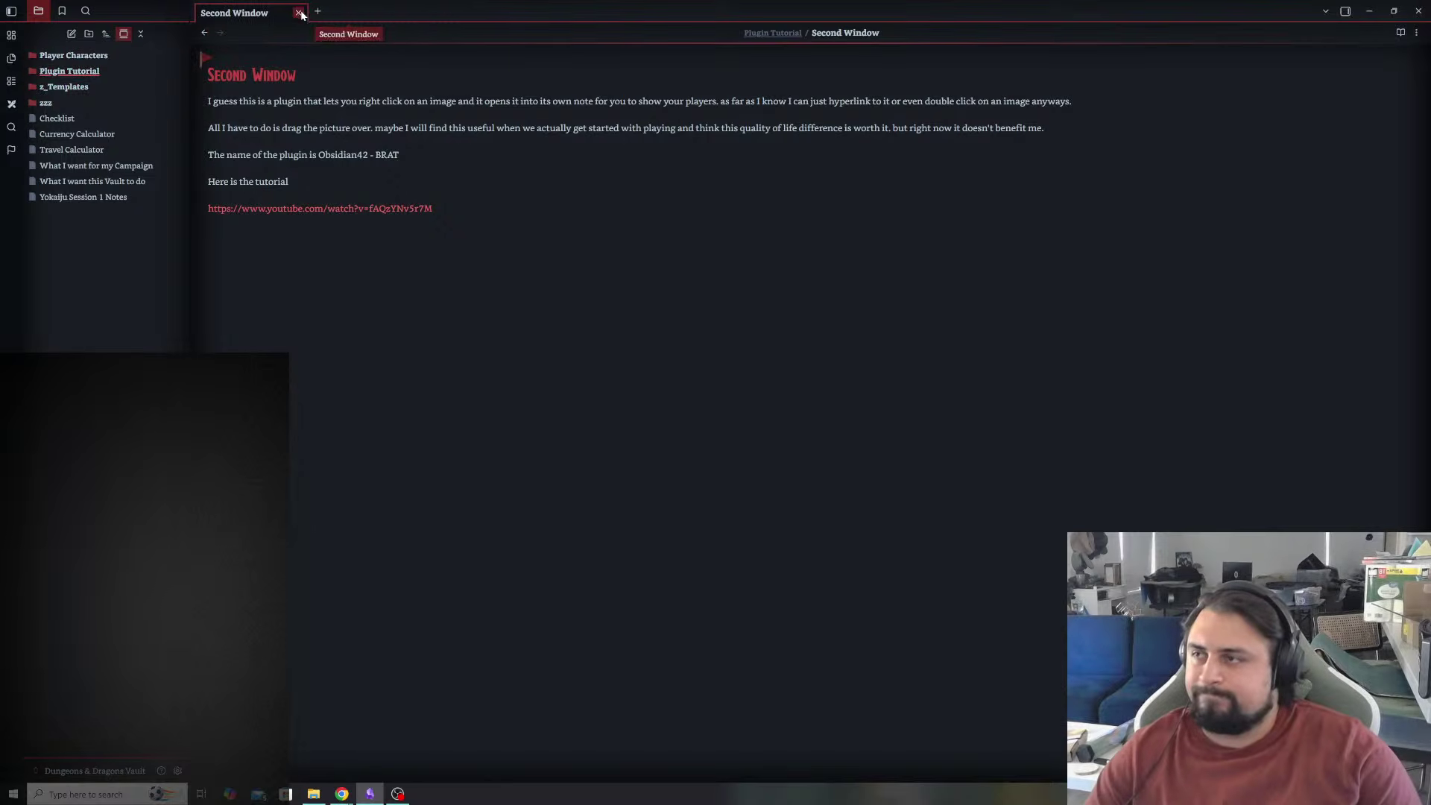
click(299, 12)
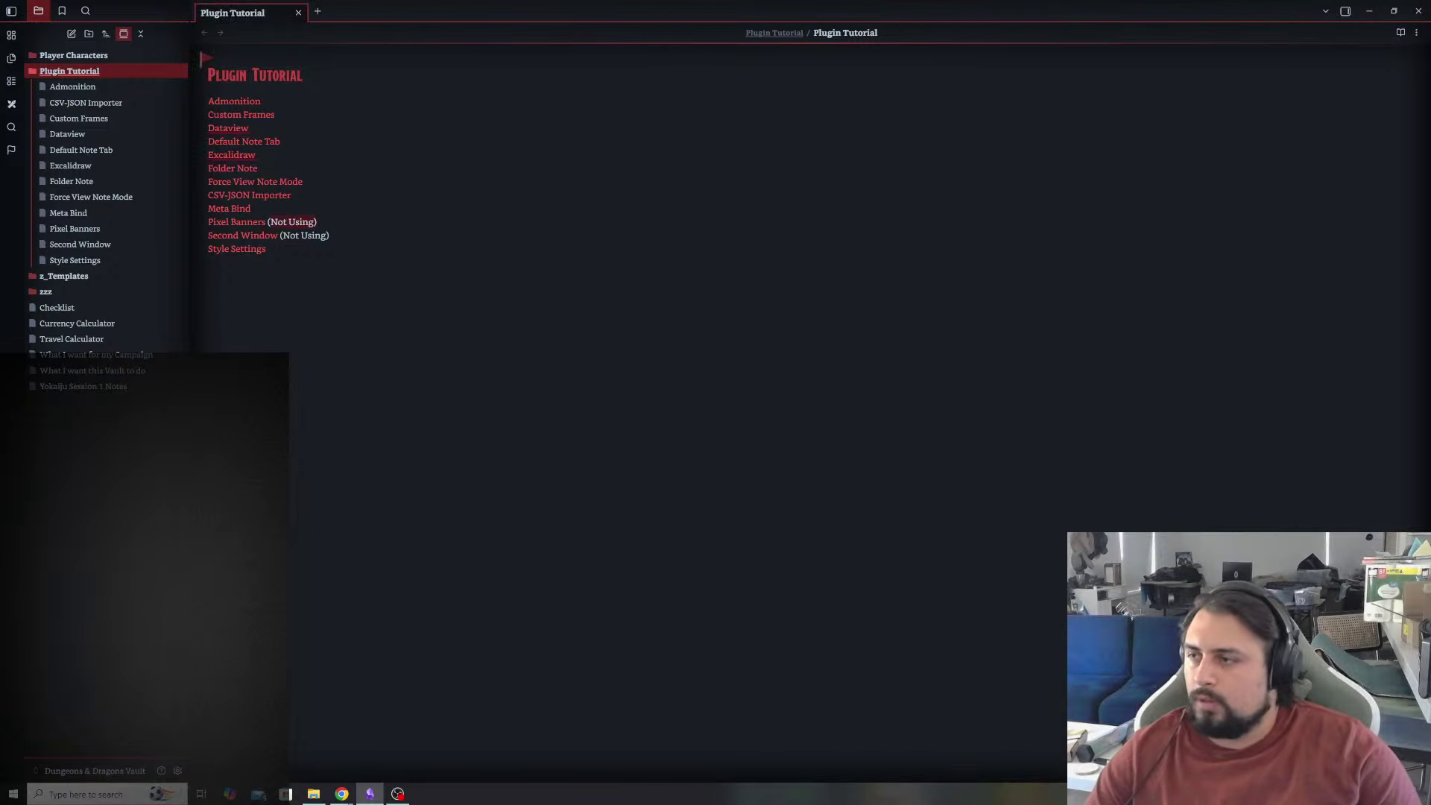
key(BackSpace)
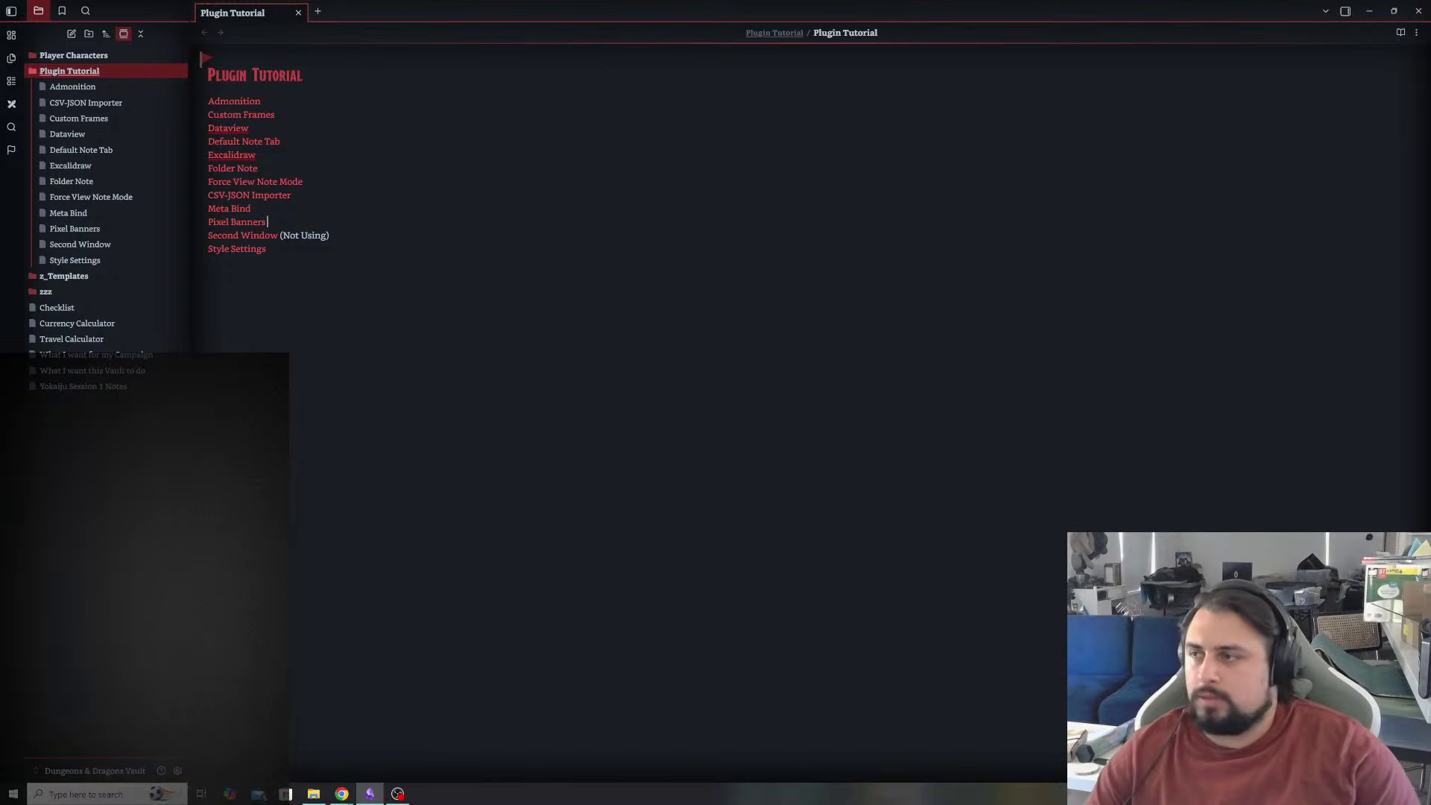
click(329, 235)
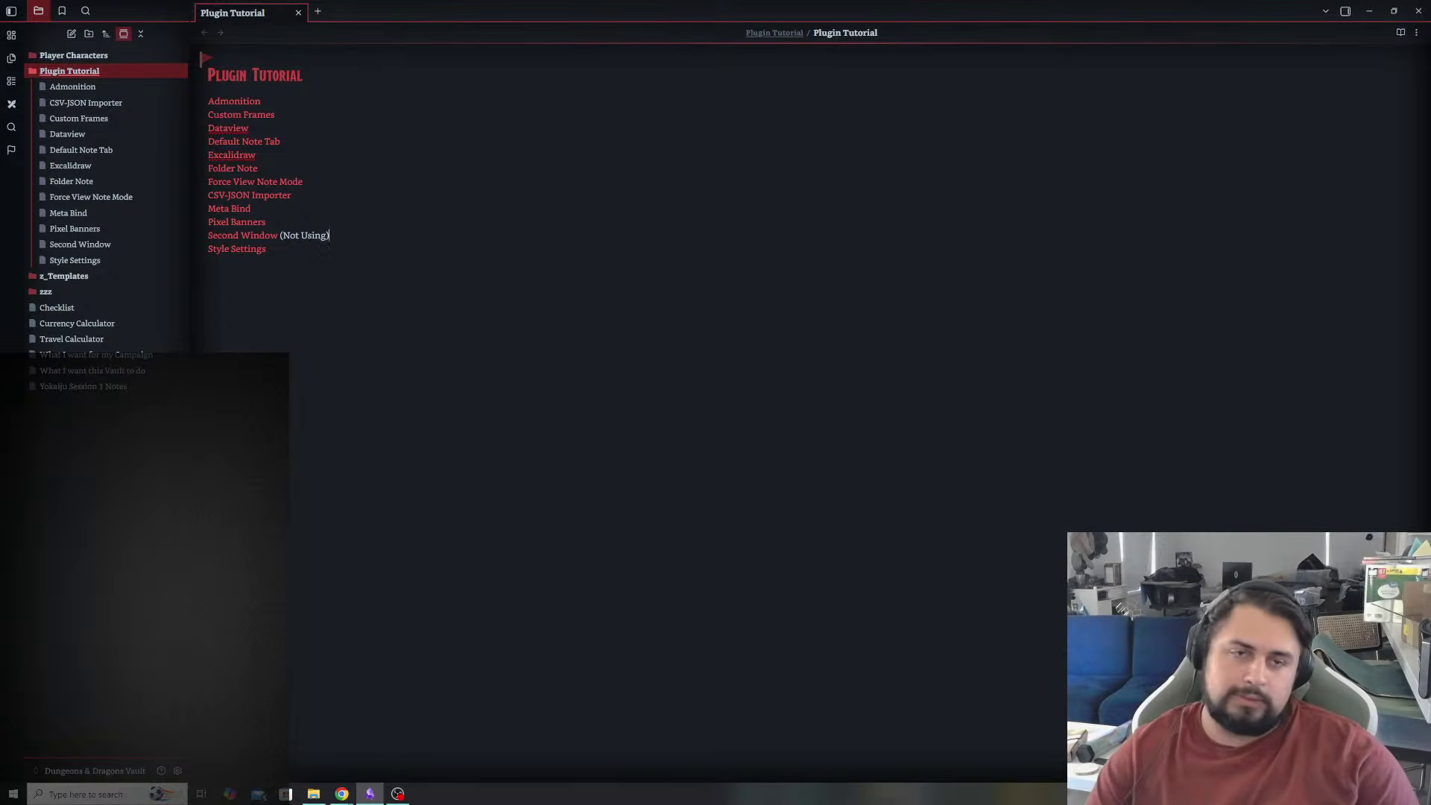
- Open the Second Window note from the plugin list and place its linked YouTube tutorial in a pane beside the note
click(250, 235)
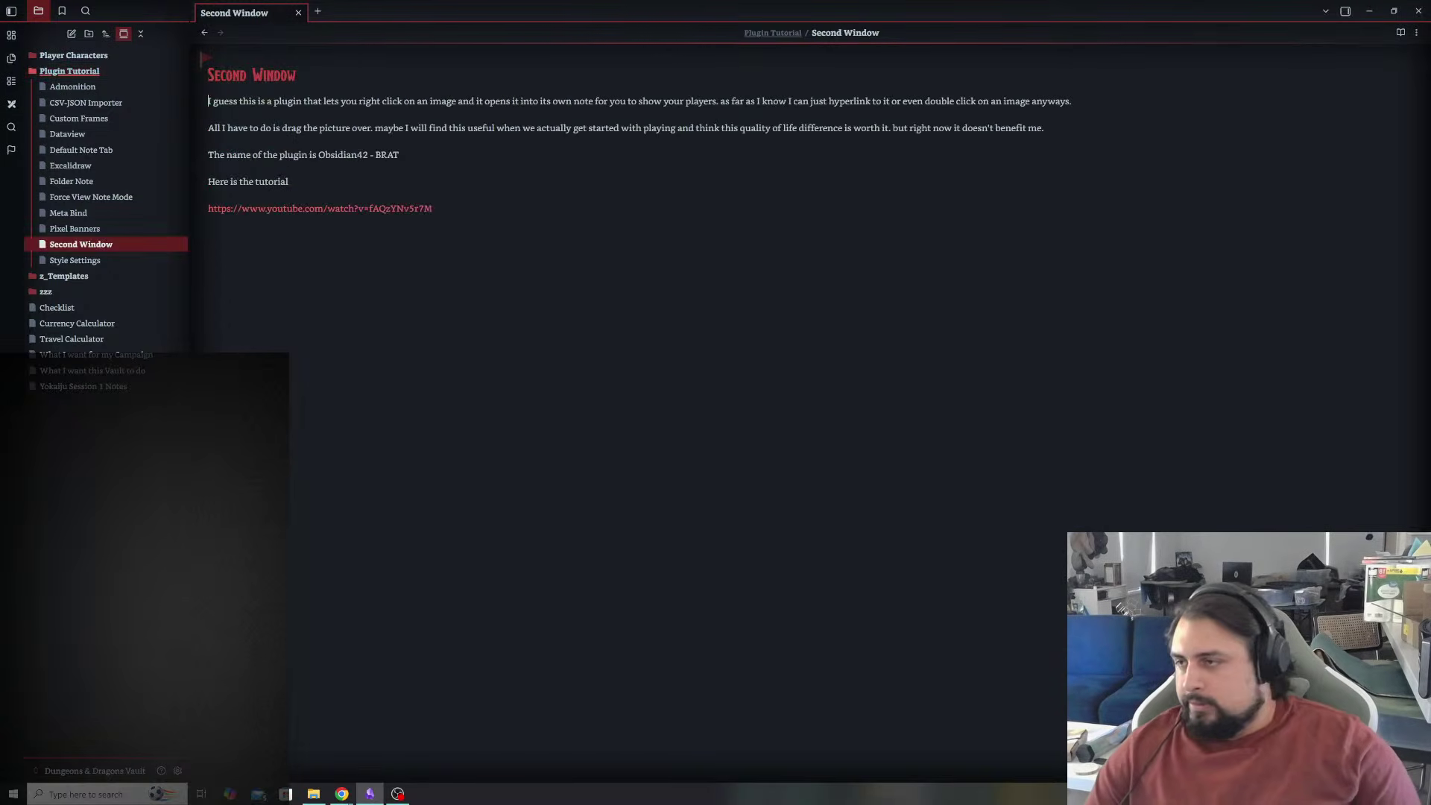
click(394, 208)
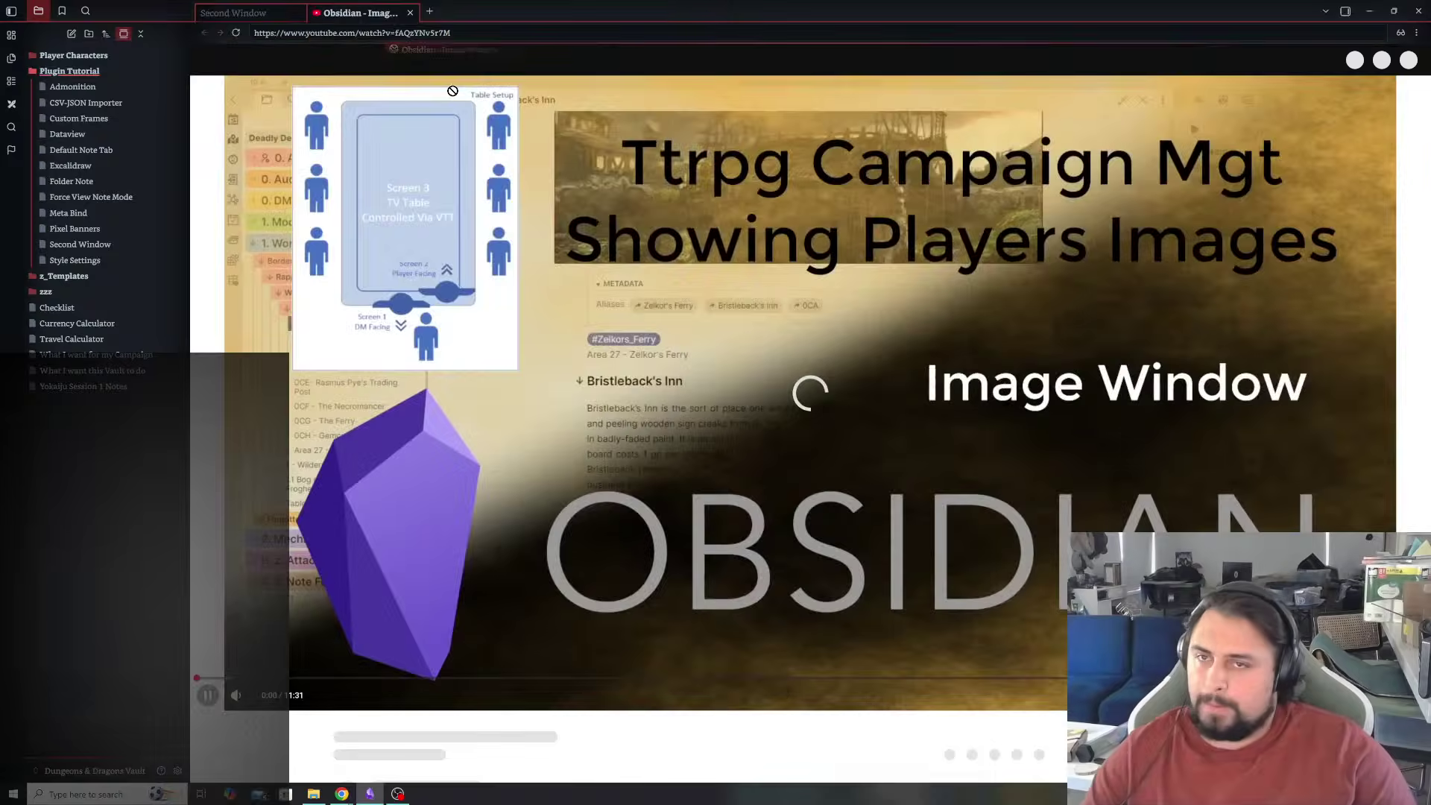
drag(350, 15, 1351, 225)
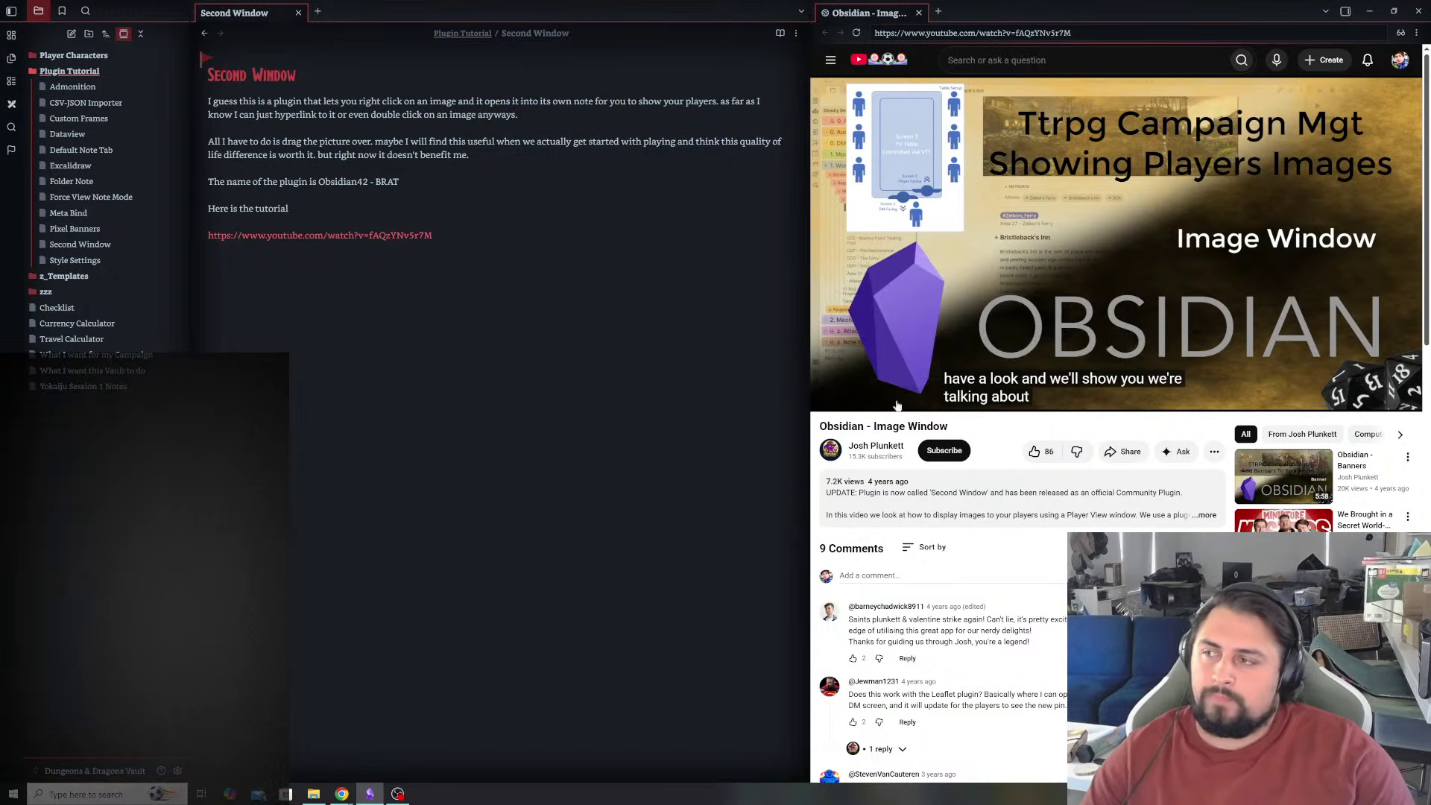
- Check the installed community plugins for updates
click(176, 777)
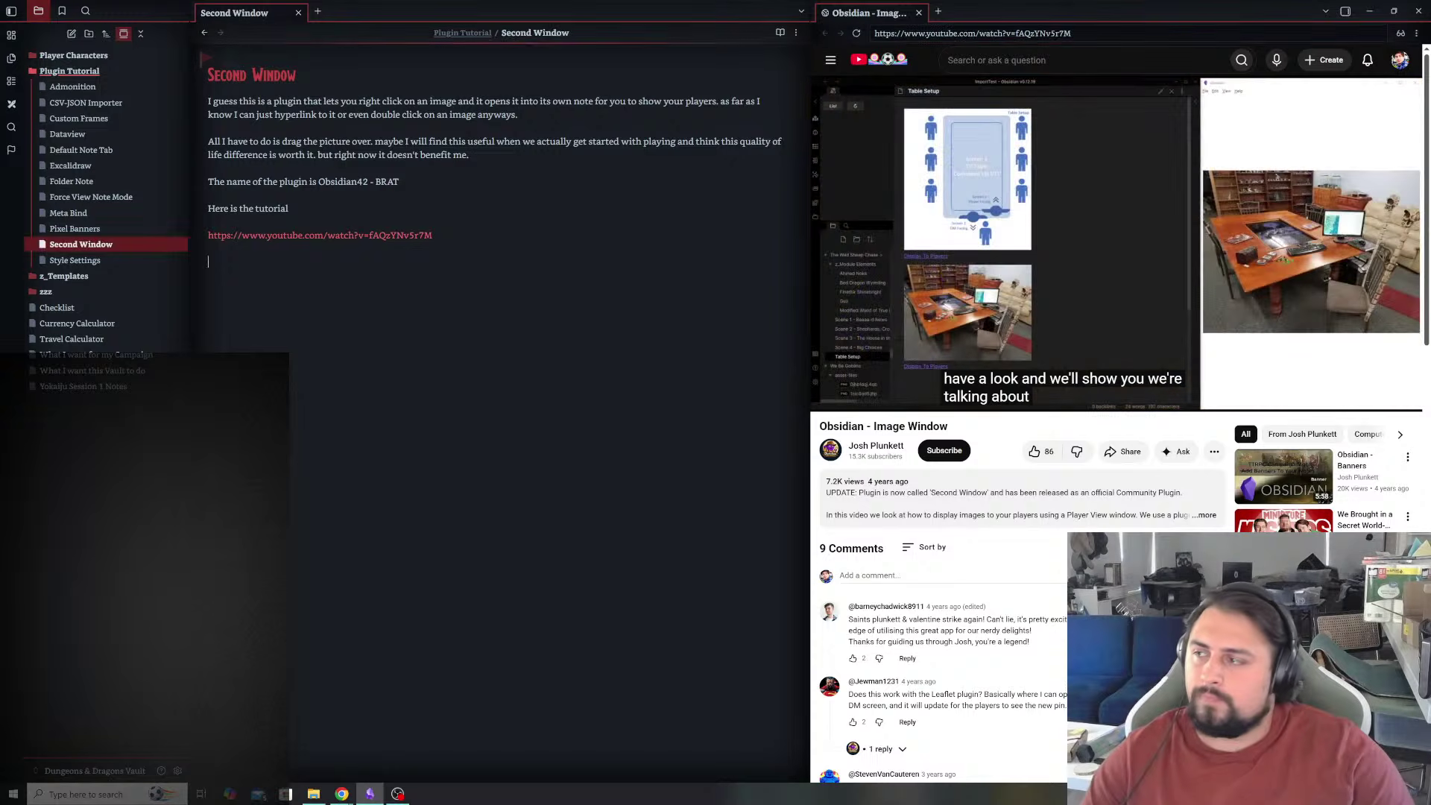
click(177, 773)
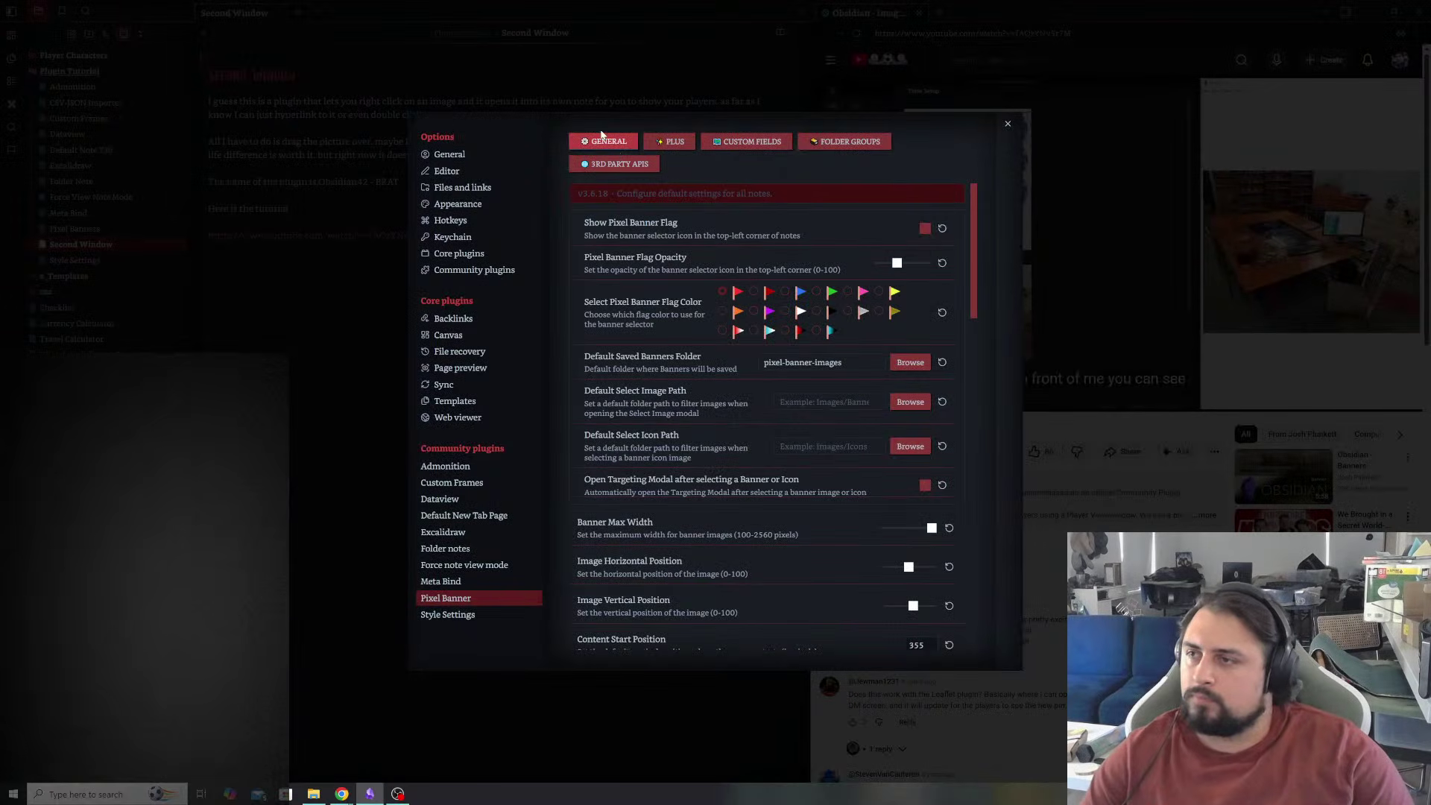
click(446, 271)
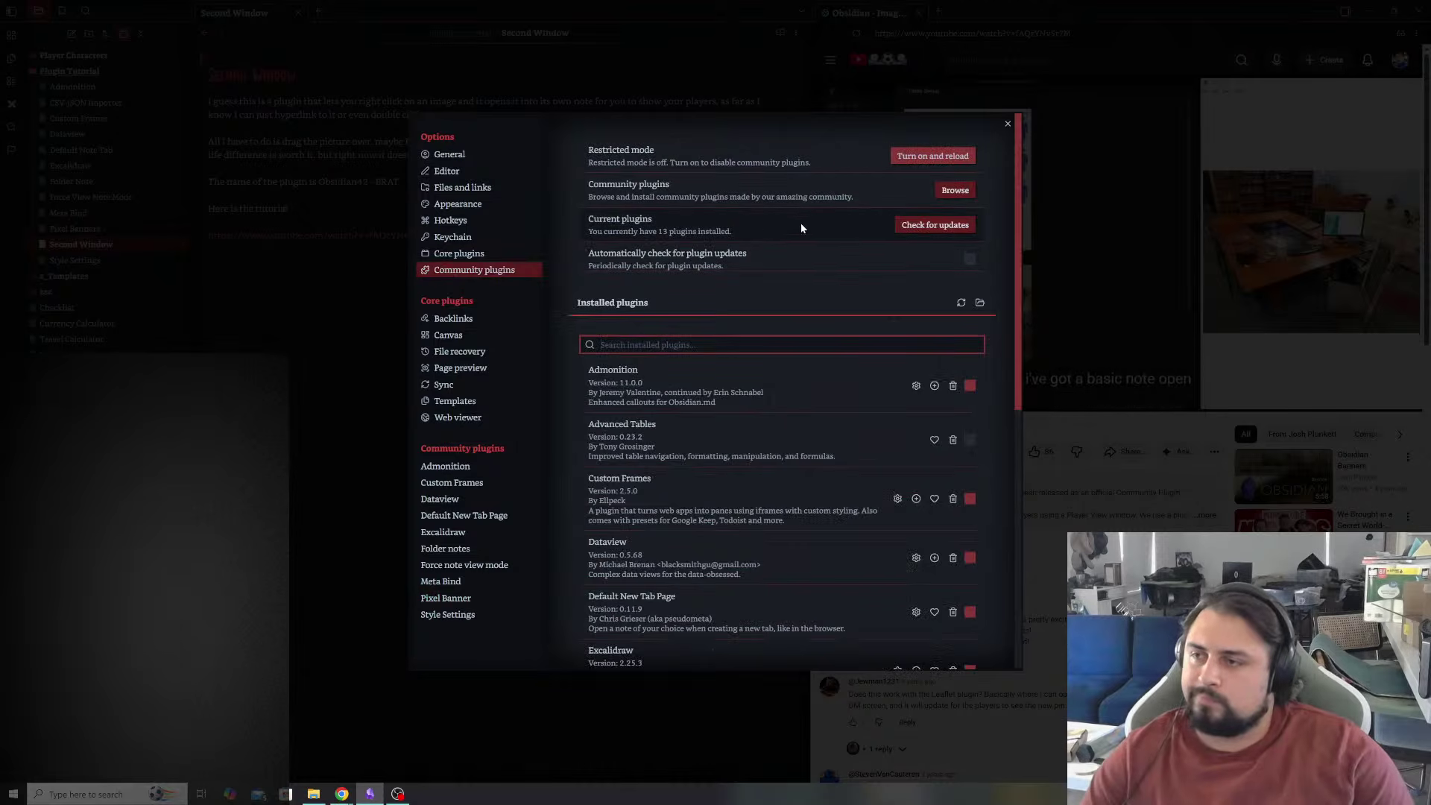
click(940, 227)
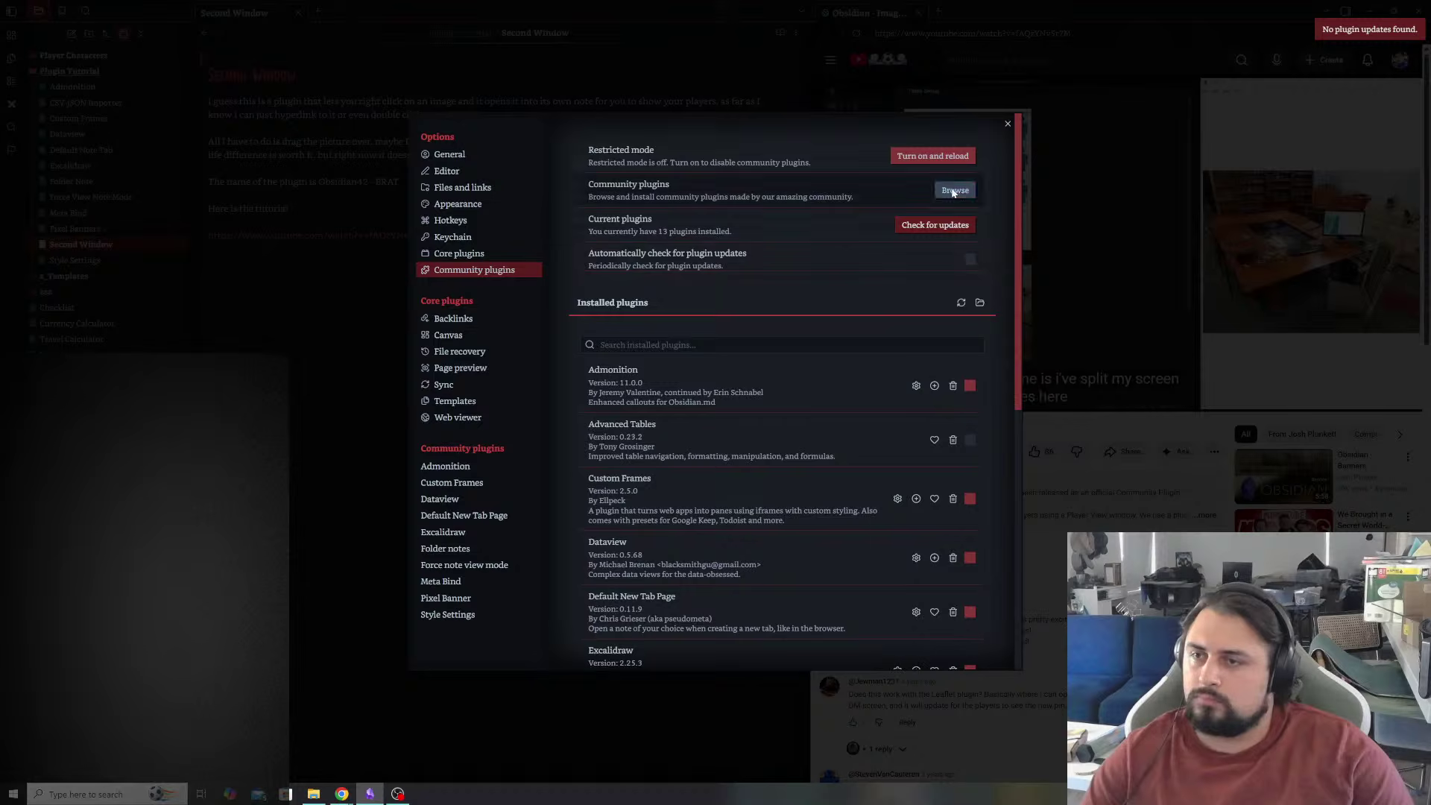
- Search the community plugins for "Second window" and install and enable the Second Window plugin
click(955, 190)
text(Second)
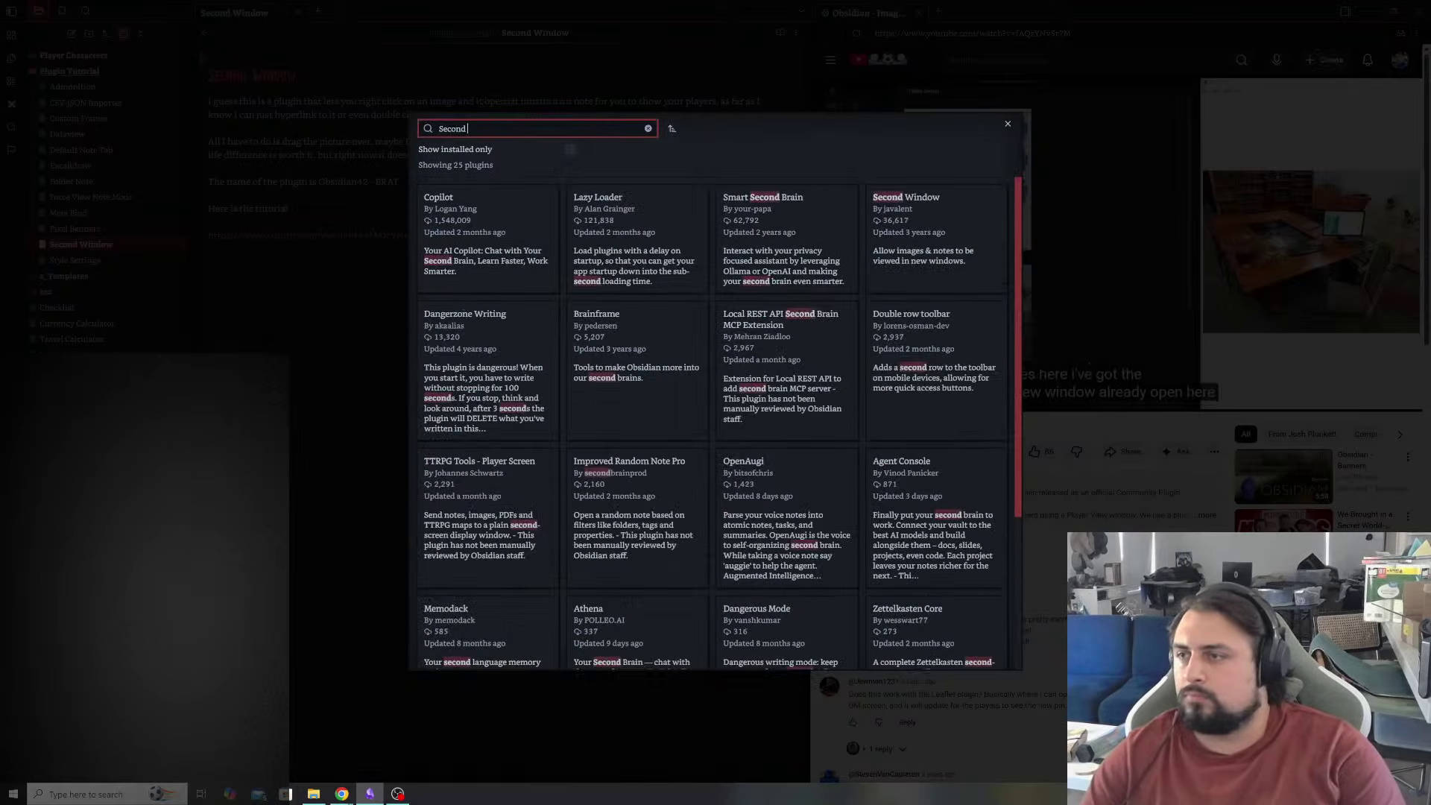
text( window)
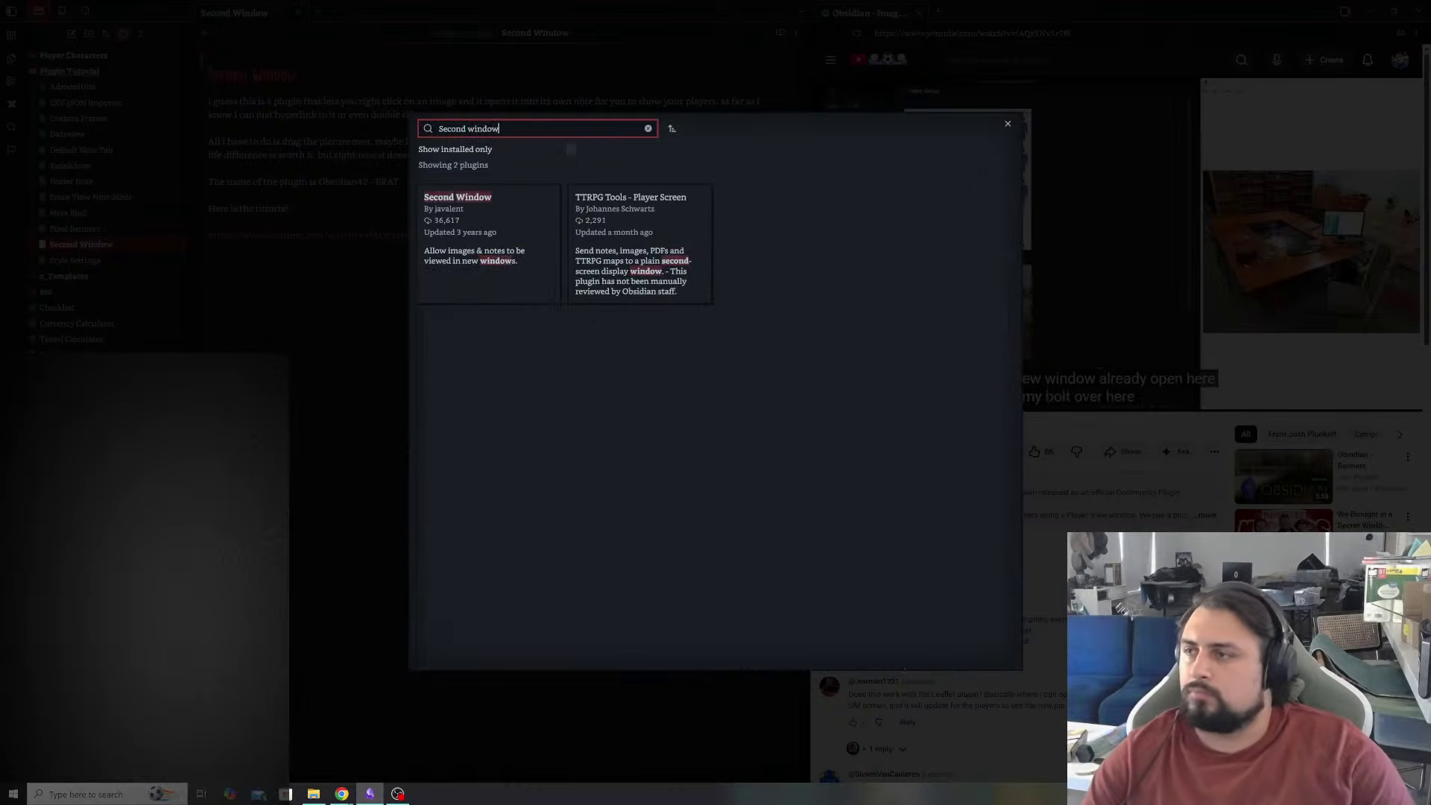
click(498, 212)
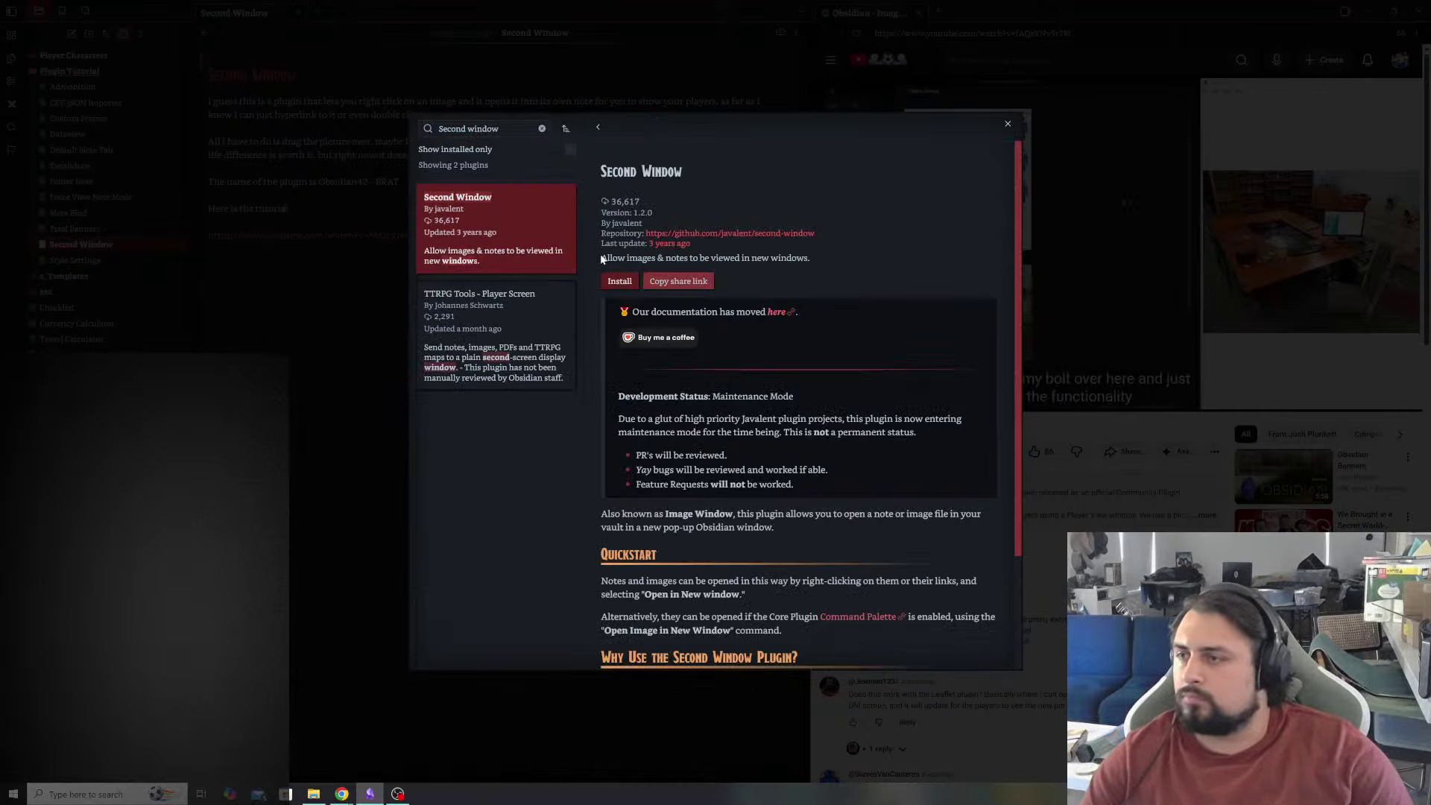
click(622, 282)
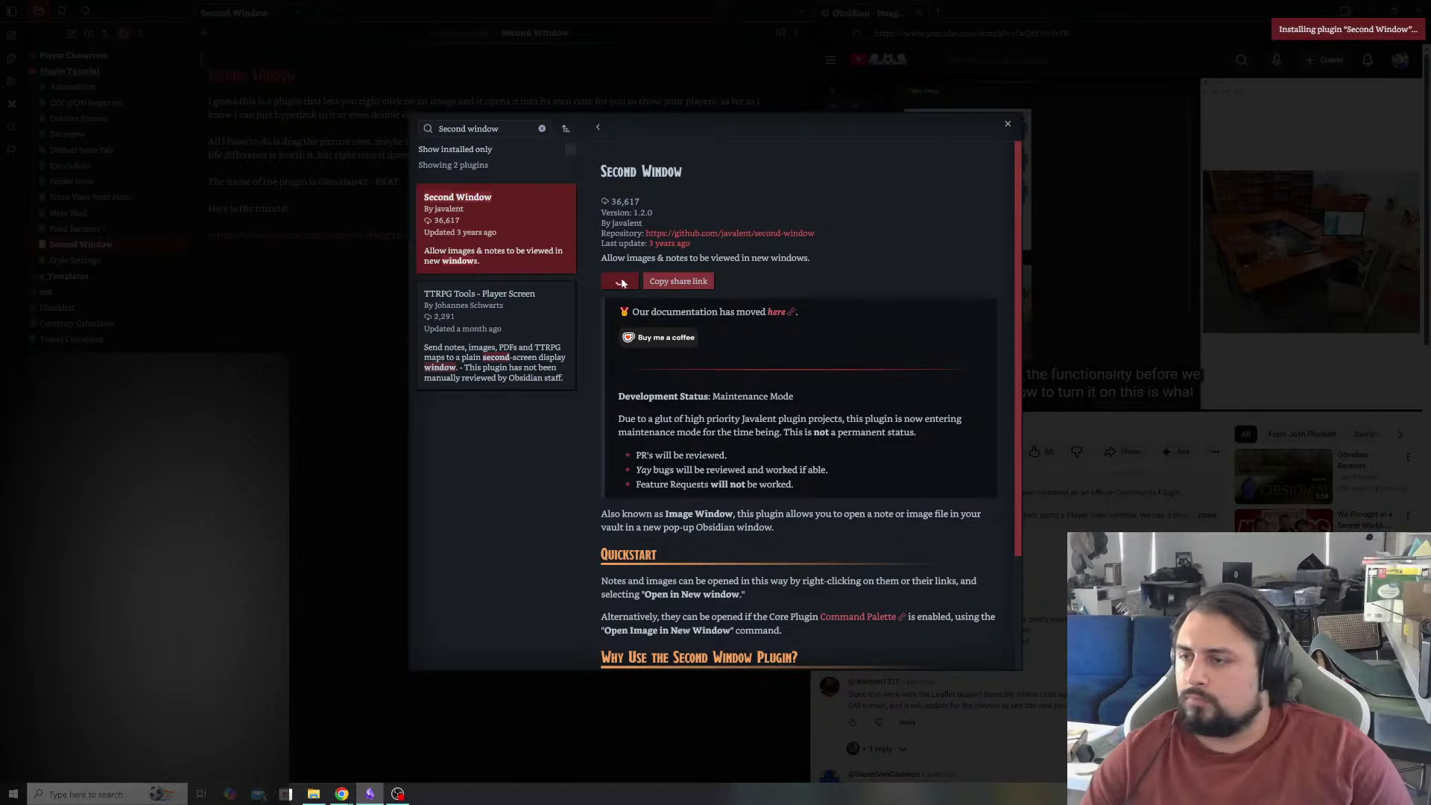
click(1008, 123)
click(1006, 125)
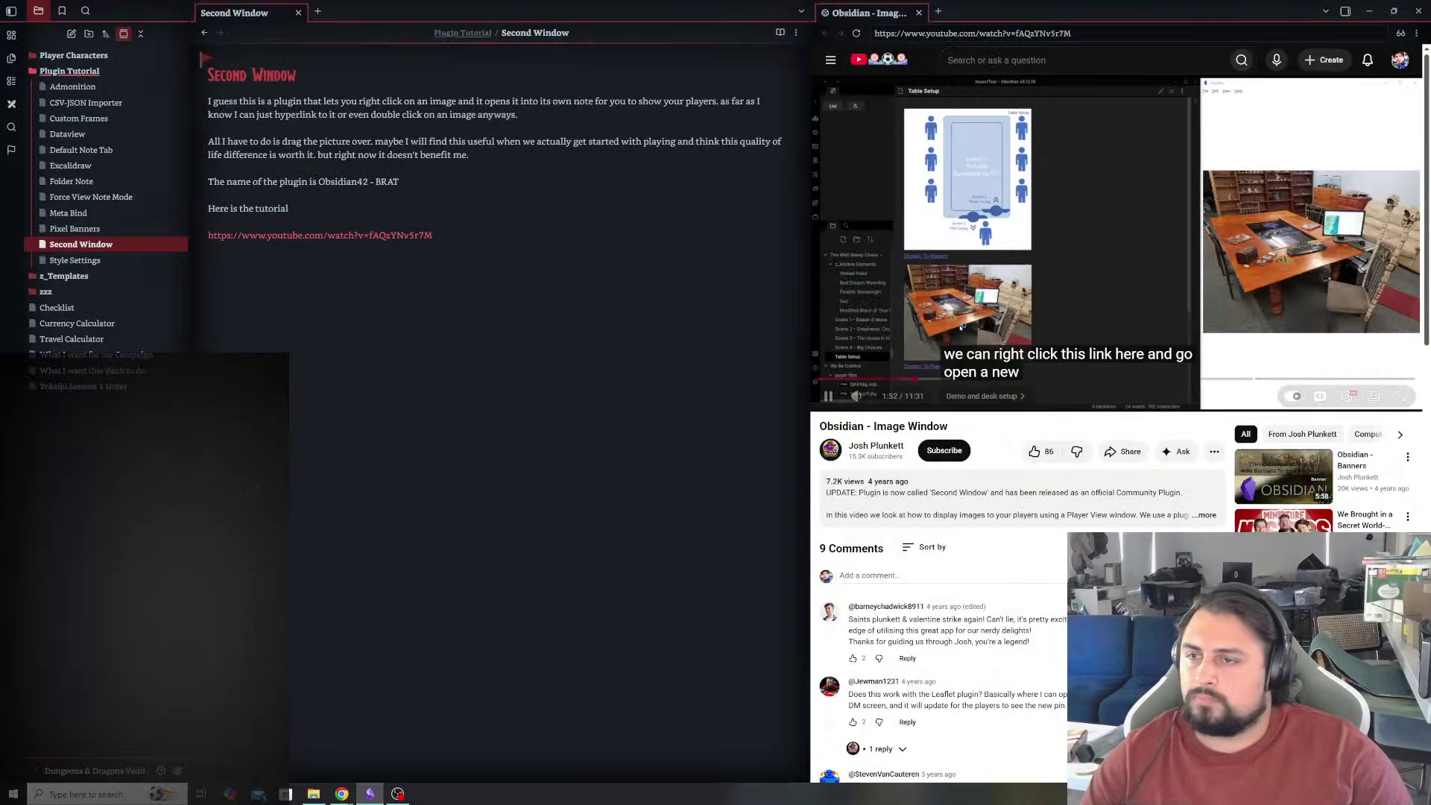
- Pause the tutorial and embed the four images from the zzz folder below the tutorial link in the Second Window note
click(1081, 246)
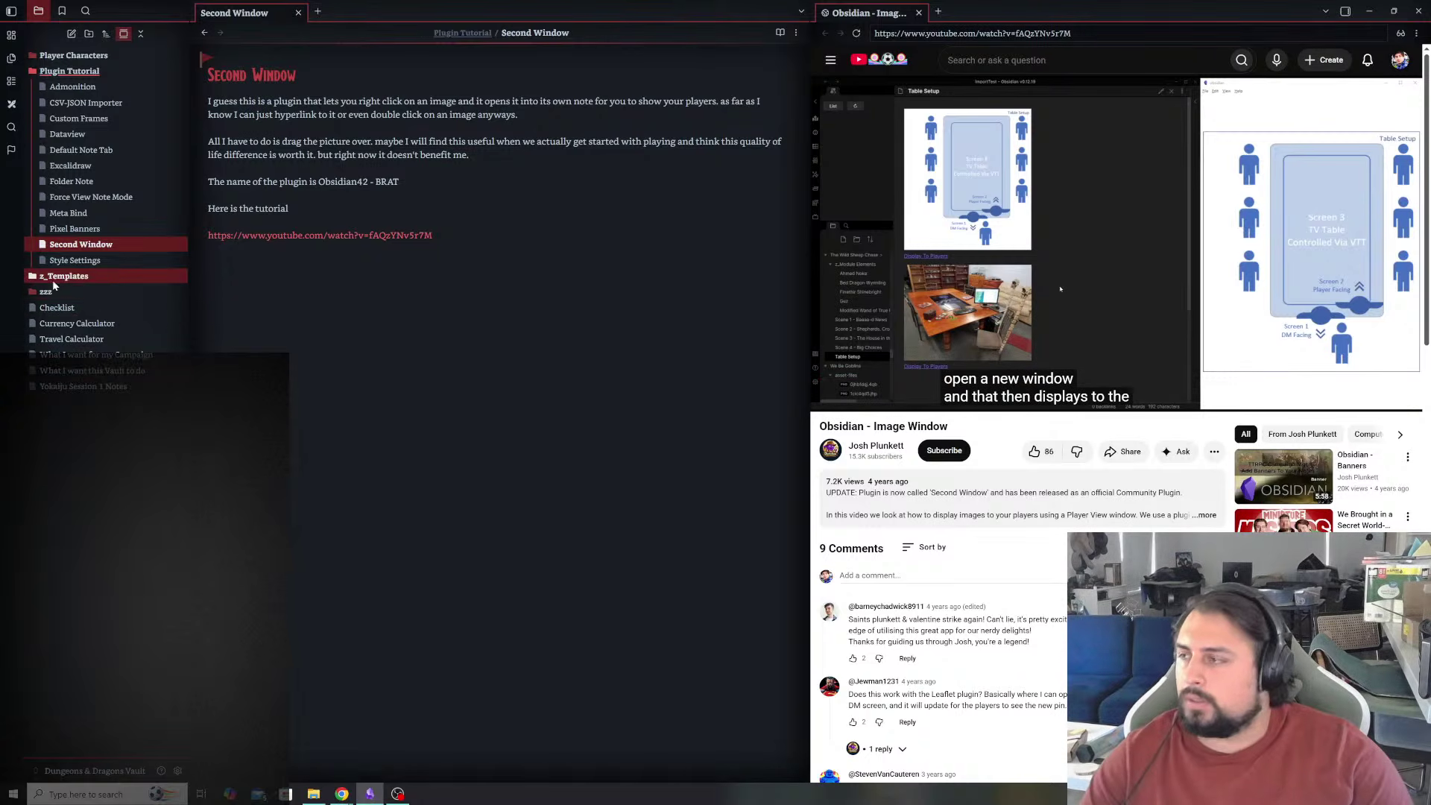
click(224, 261)
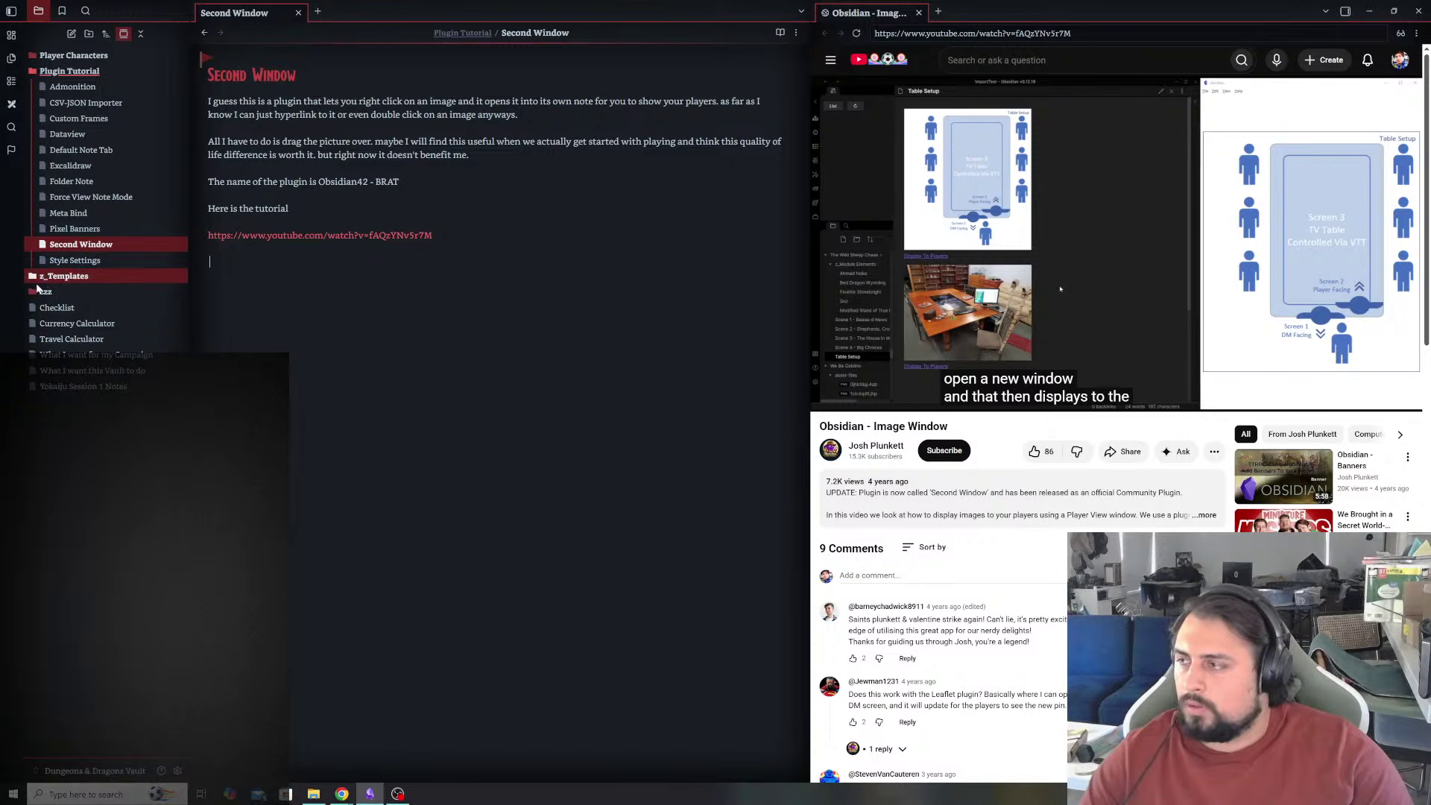
click(43, 291)
drag(93, 333, 321, 302)
drag(85, 356, 298, 485)
drag(90, 369, 298, 252)
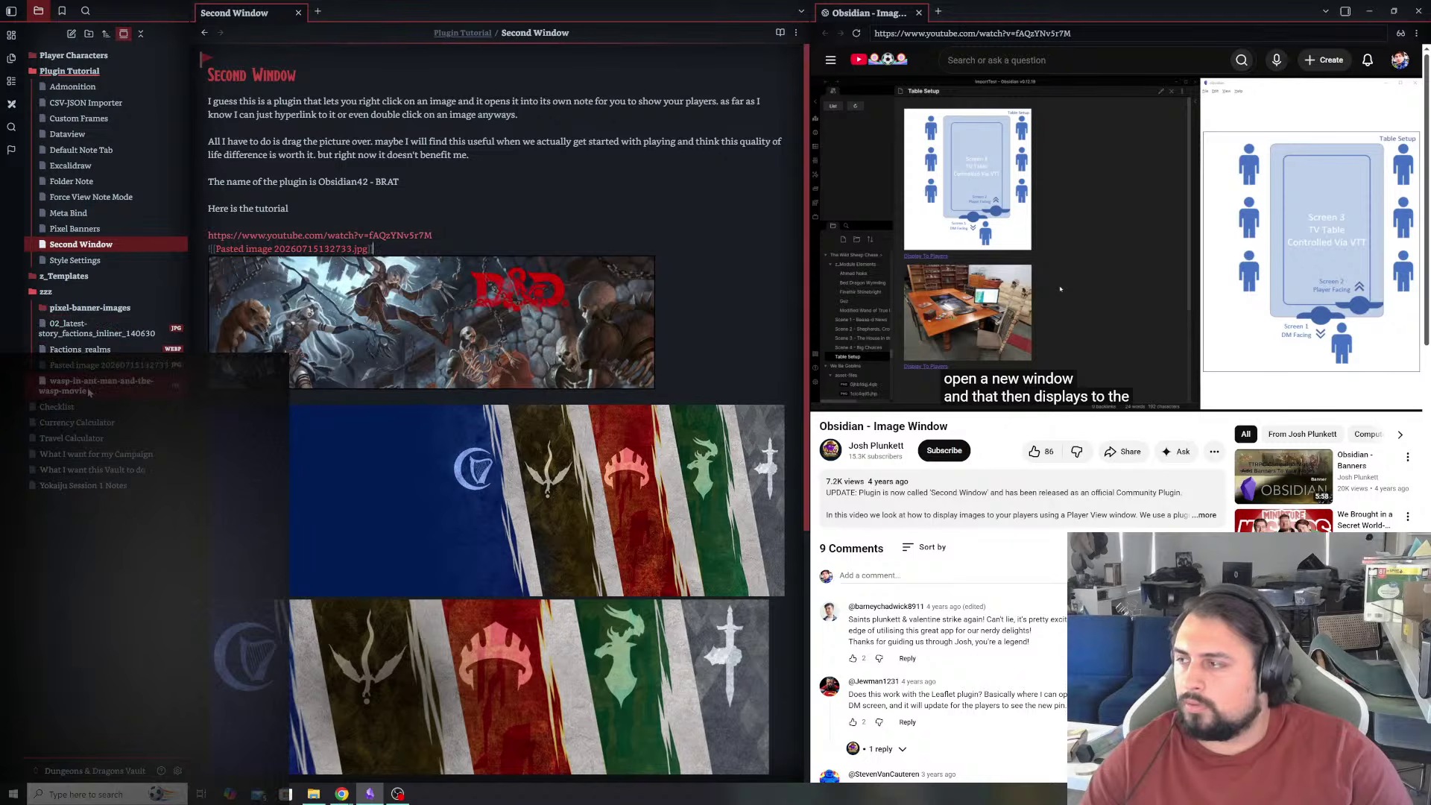
drag(88, 392, 692, 377)
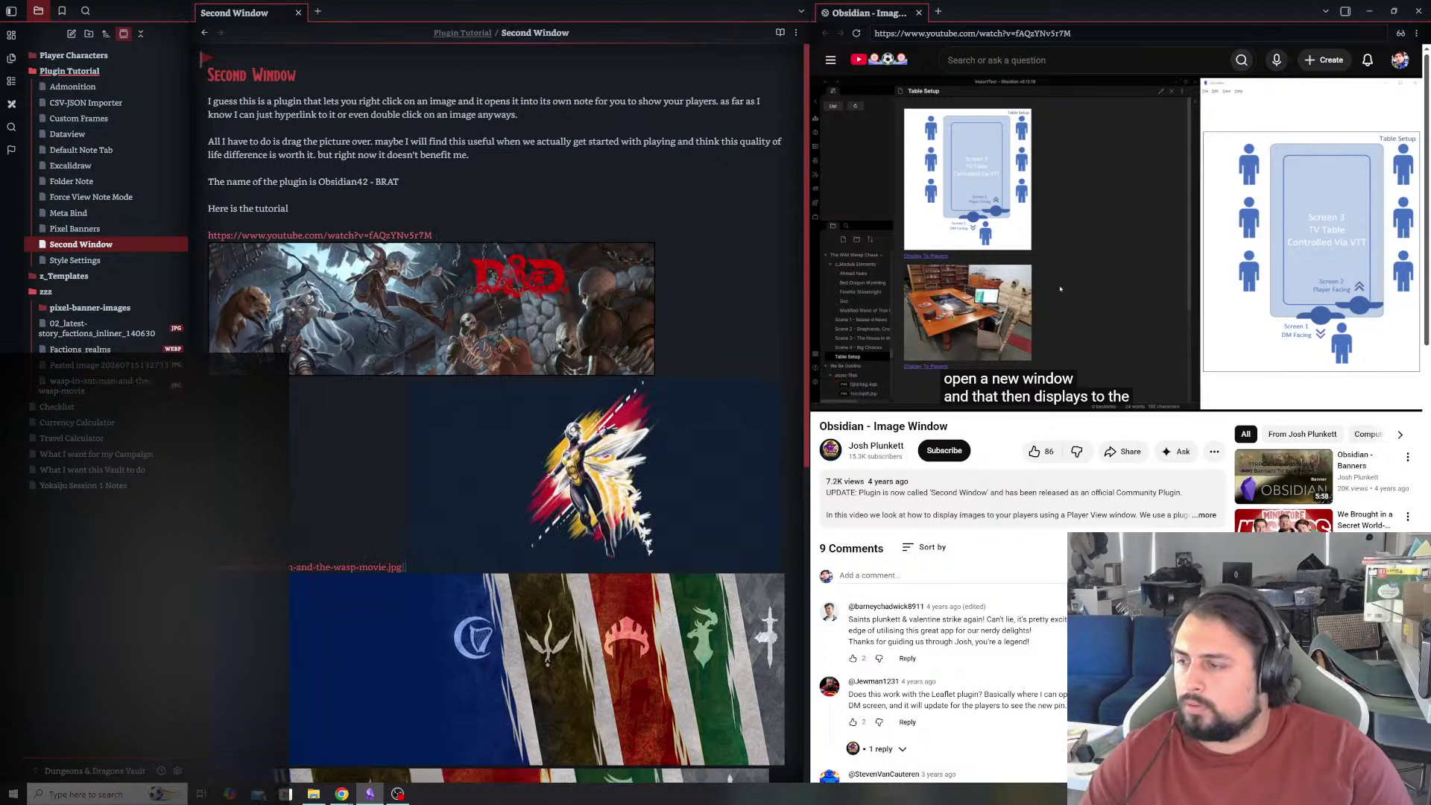
click(432, 235)
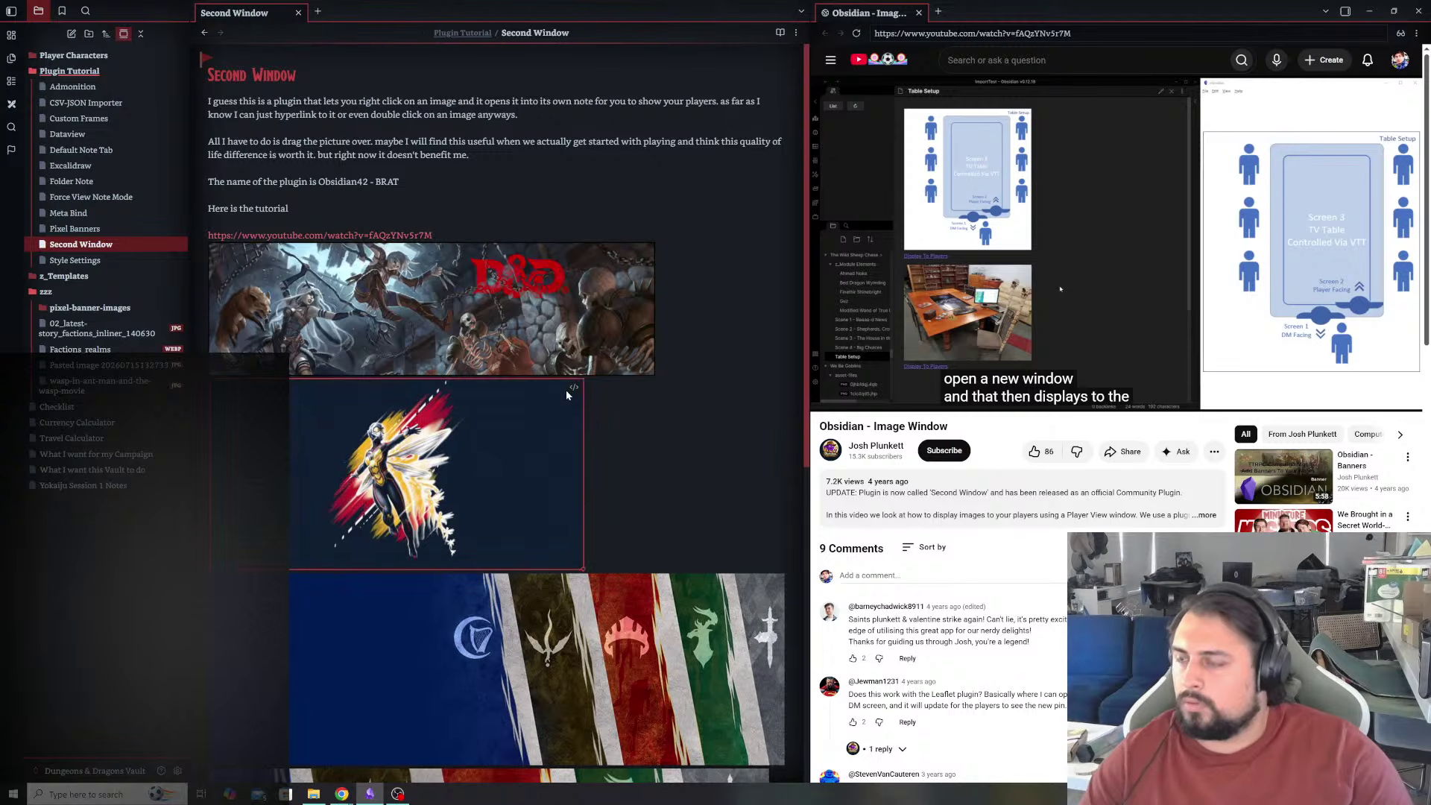
- Play the tutorial video and check the D&D image's available options for opening it in a separate window
click(1177, 241)
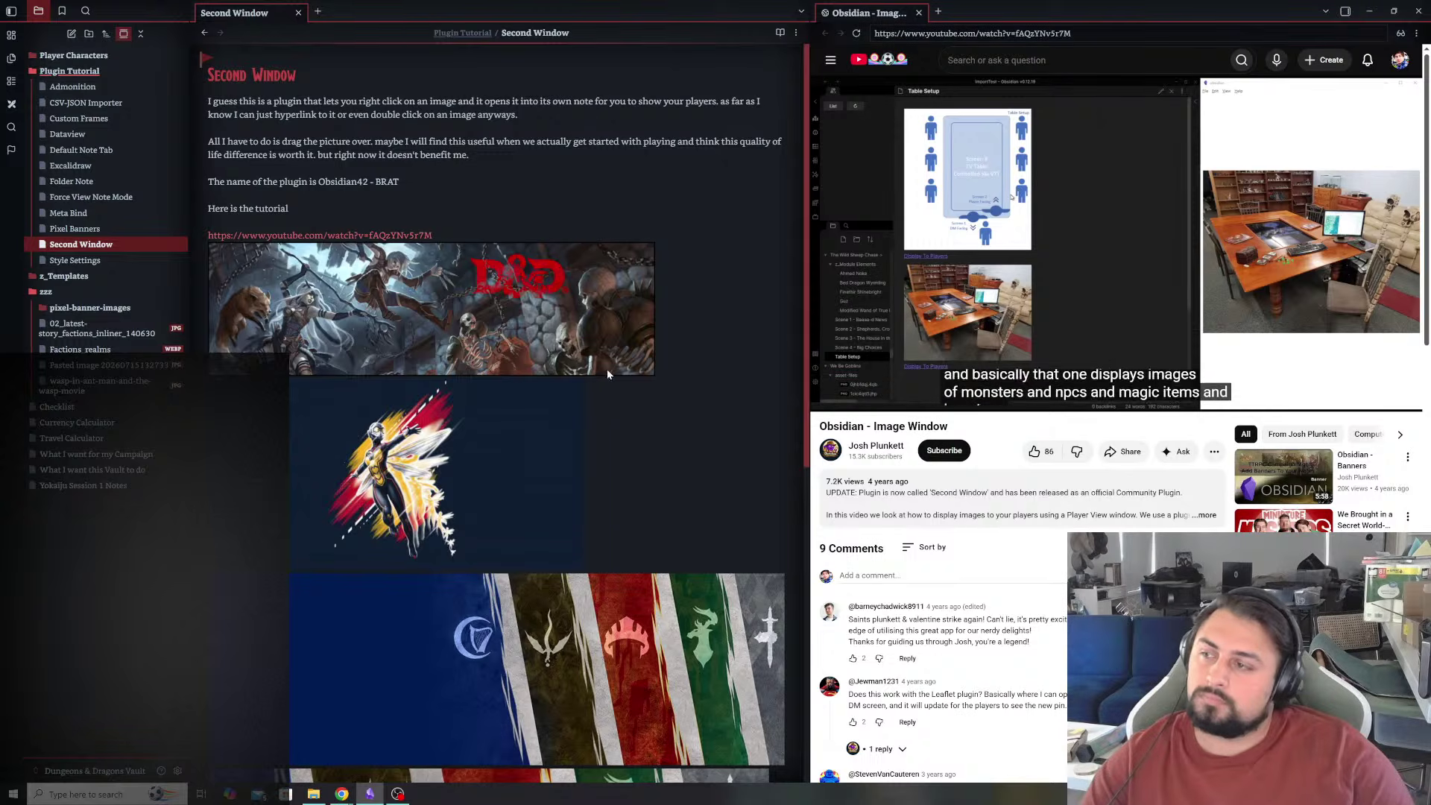
right_click(483, 298)
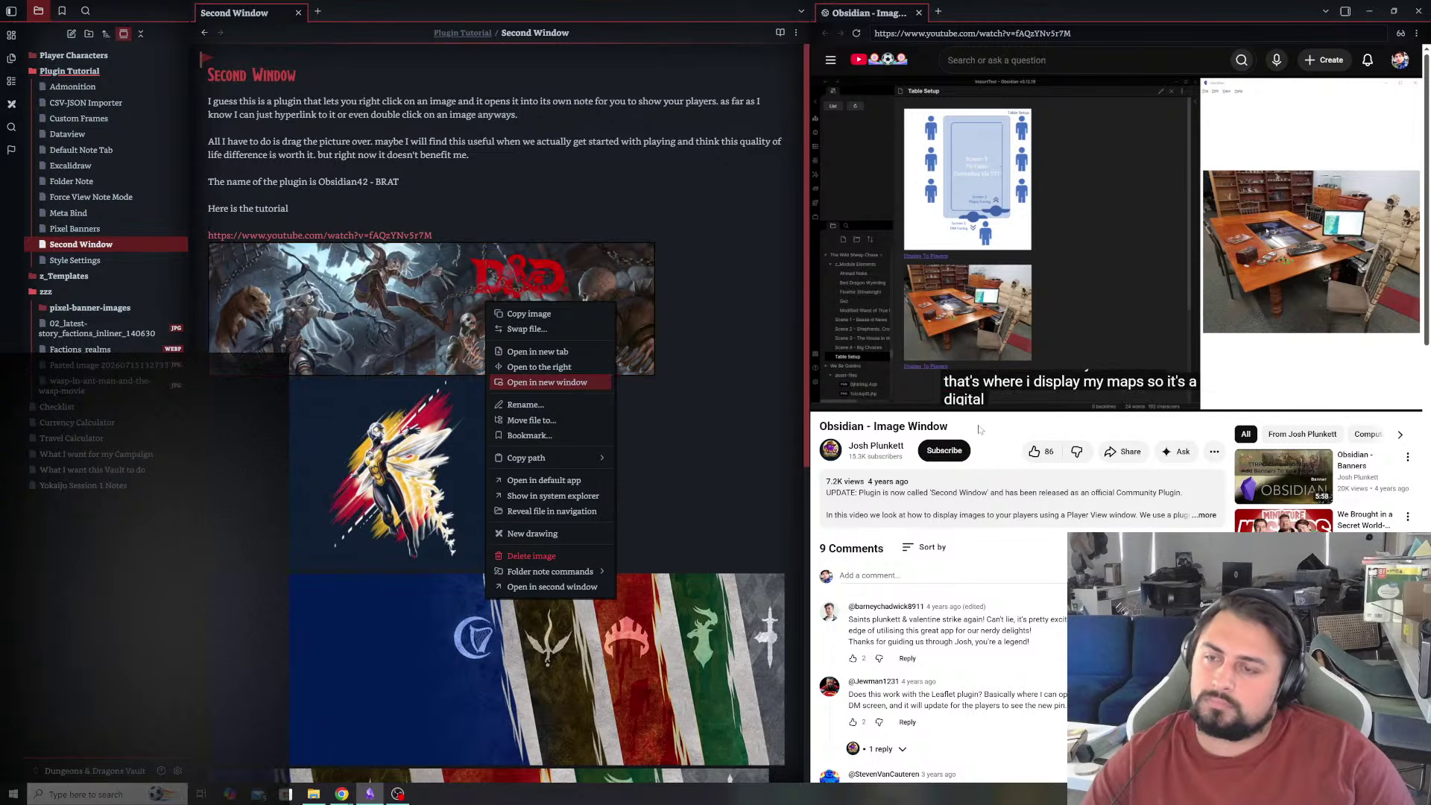
click(1002, 381)
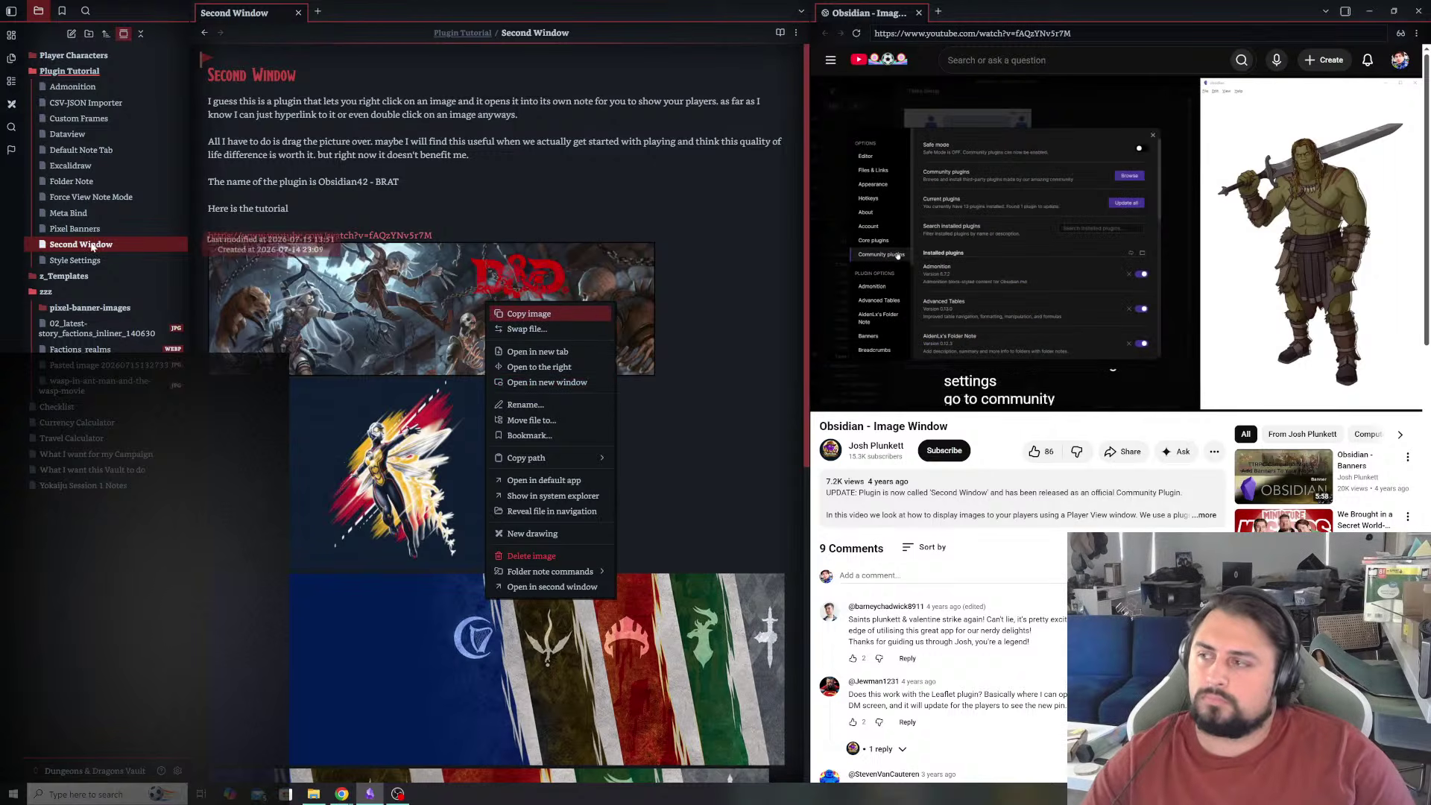
click(401, 182)
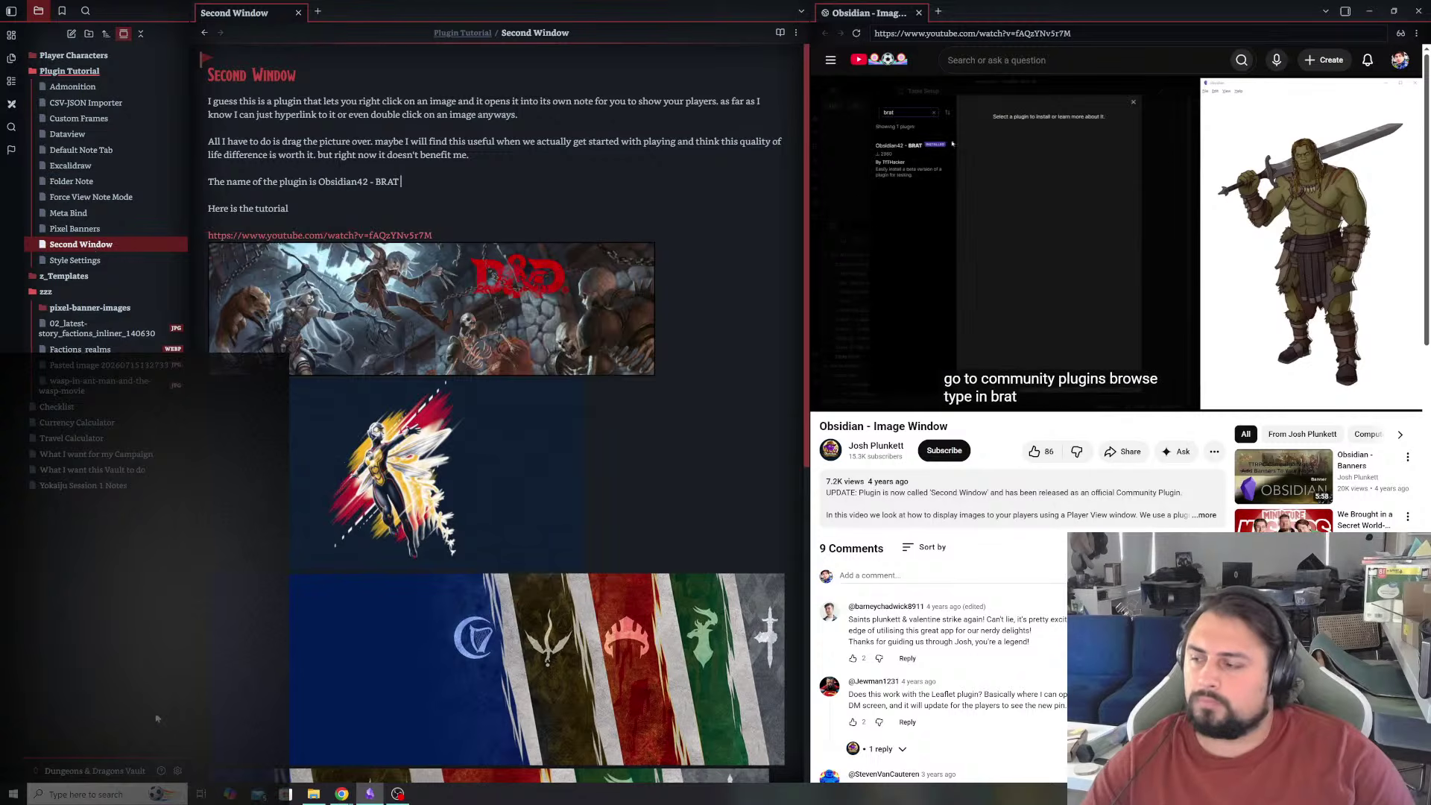
- Review the Second Window plugin's settings and continue with the tutorial video
click(178, 770)
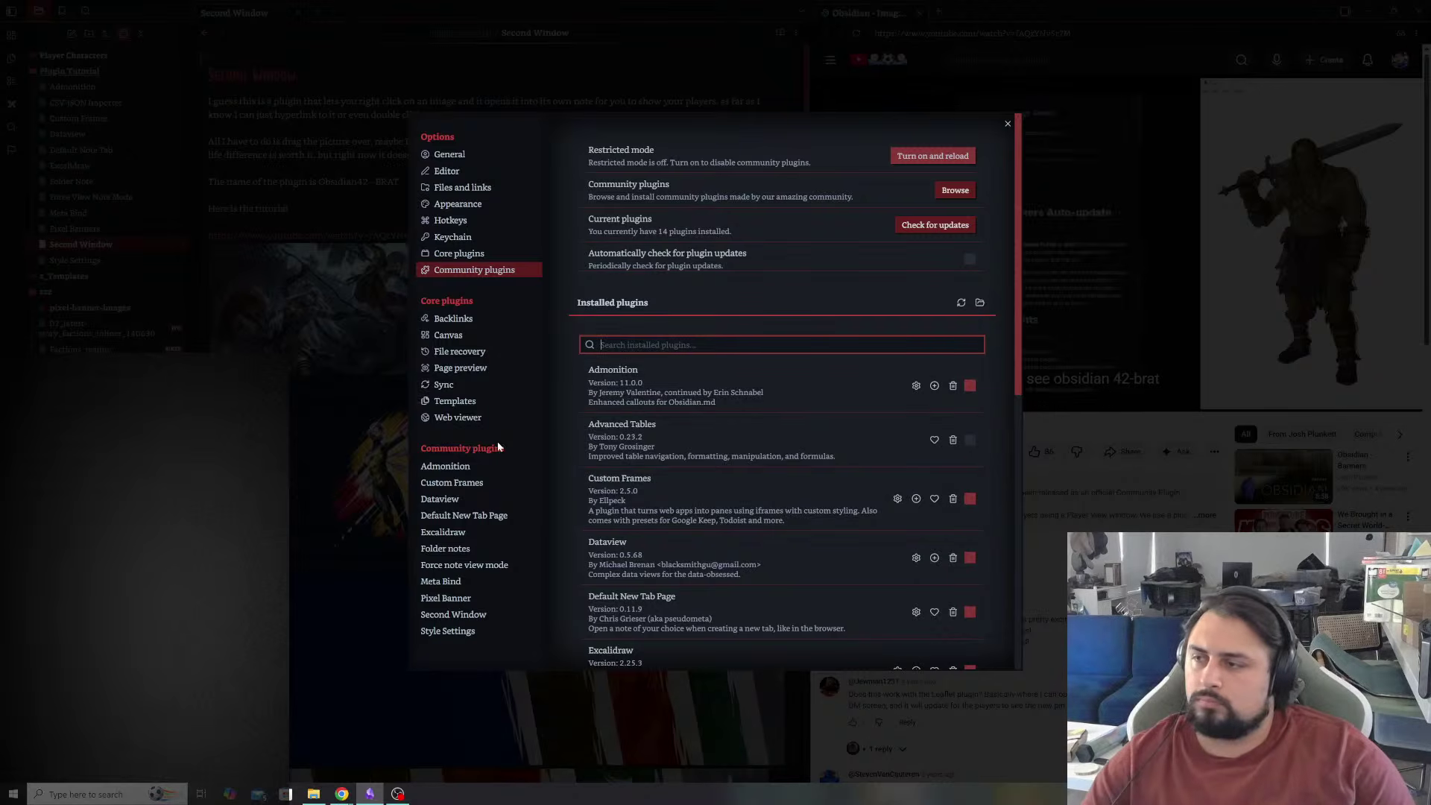
click(453, 616)
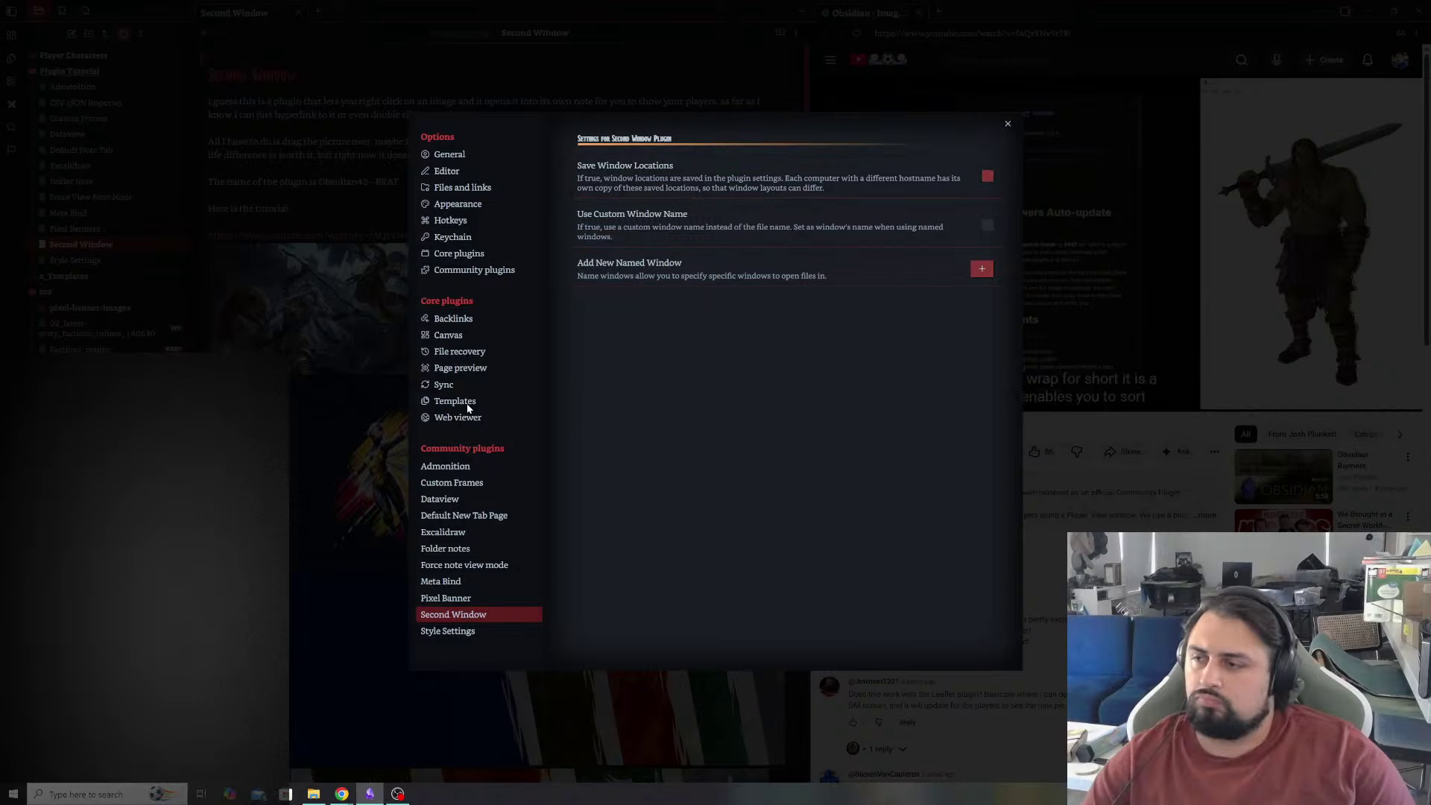
click(1073, 288)
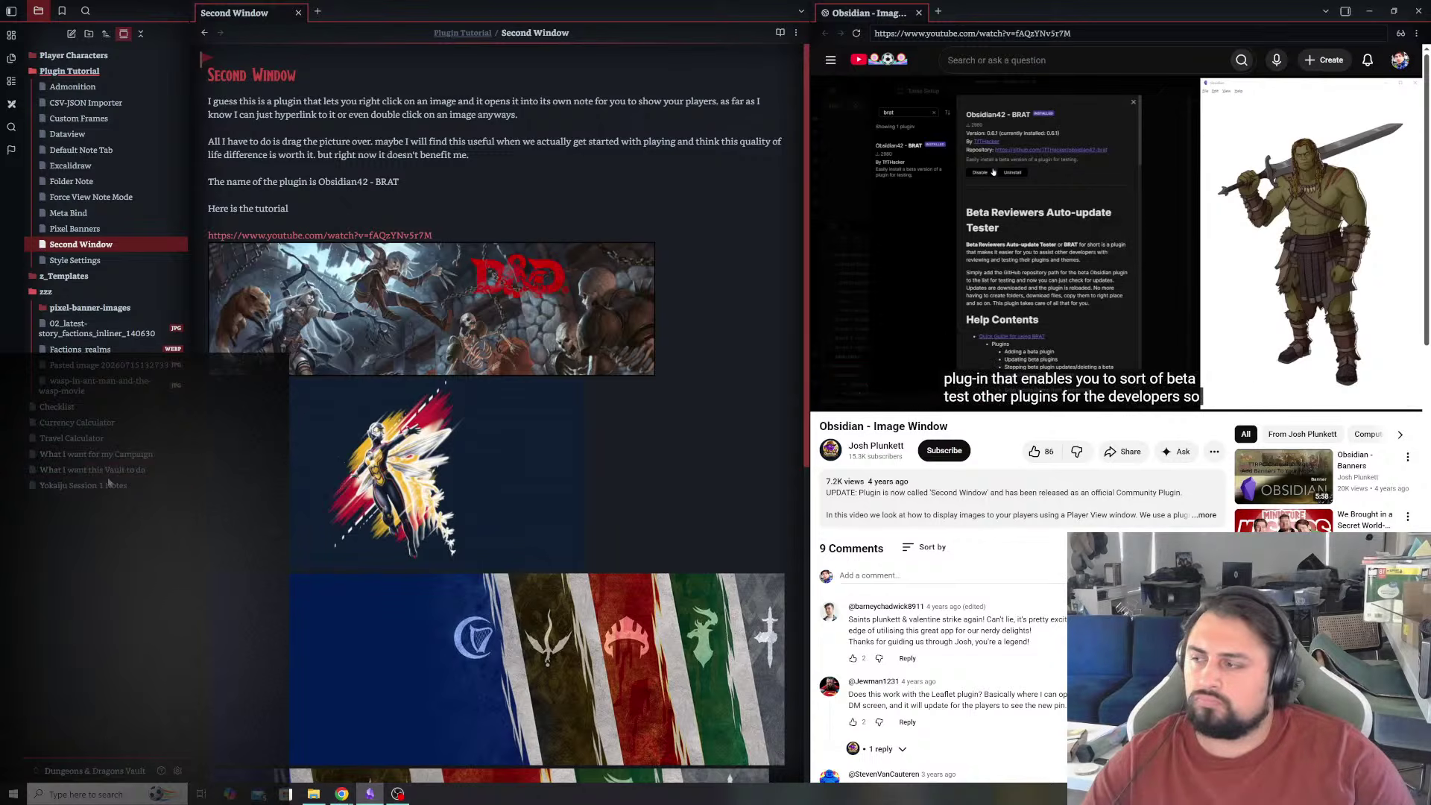
click(982, 333)
click(1077, 253)
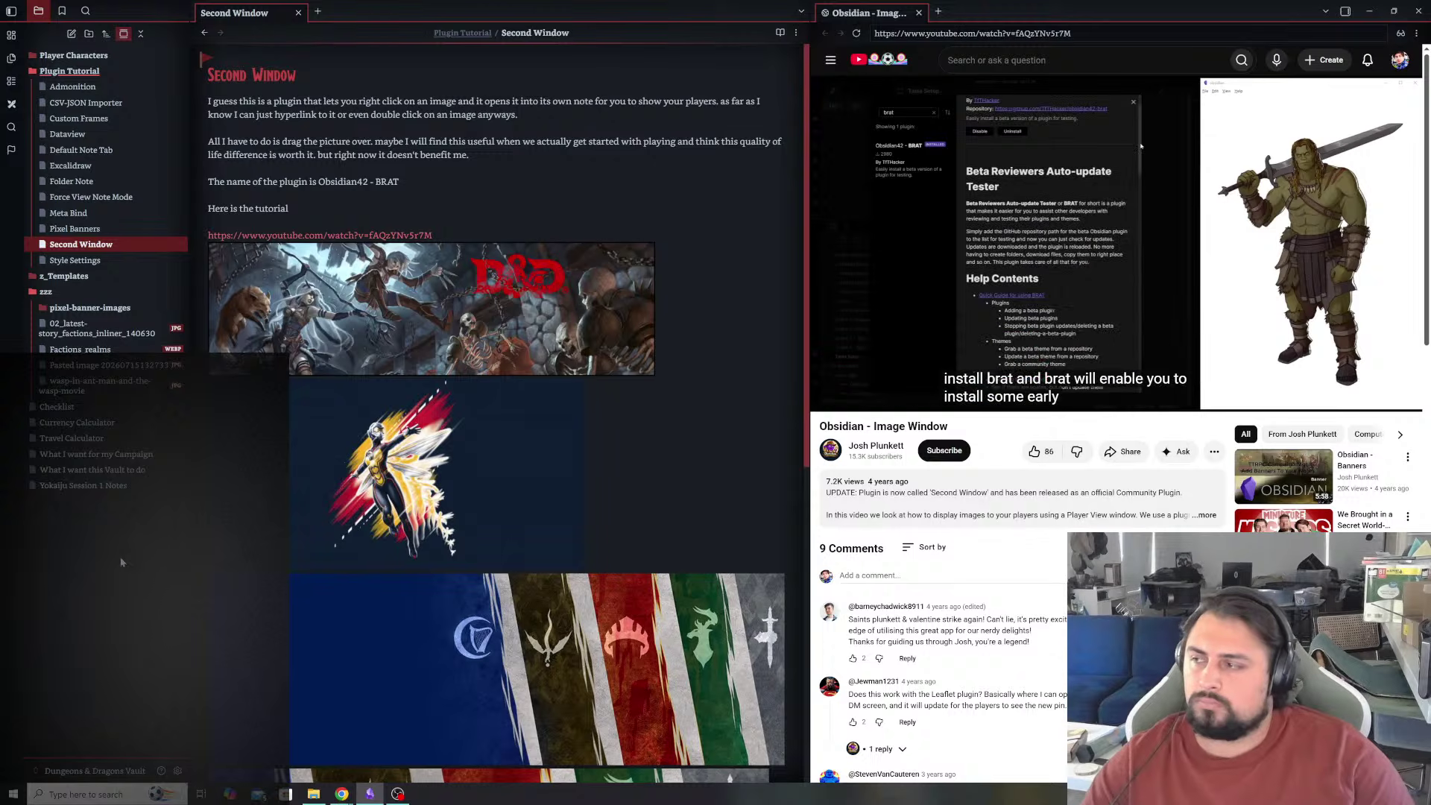
- Delete the line "The name of the plugin is Obsidian42 - BRAT" from the Second Window note
click(111, 582)
click(277, 181)
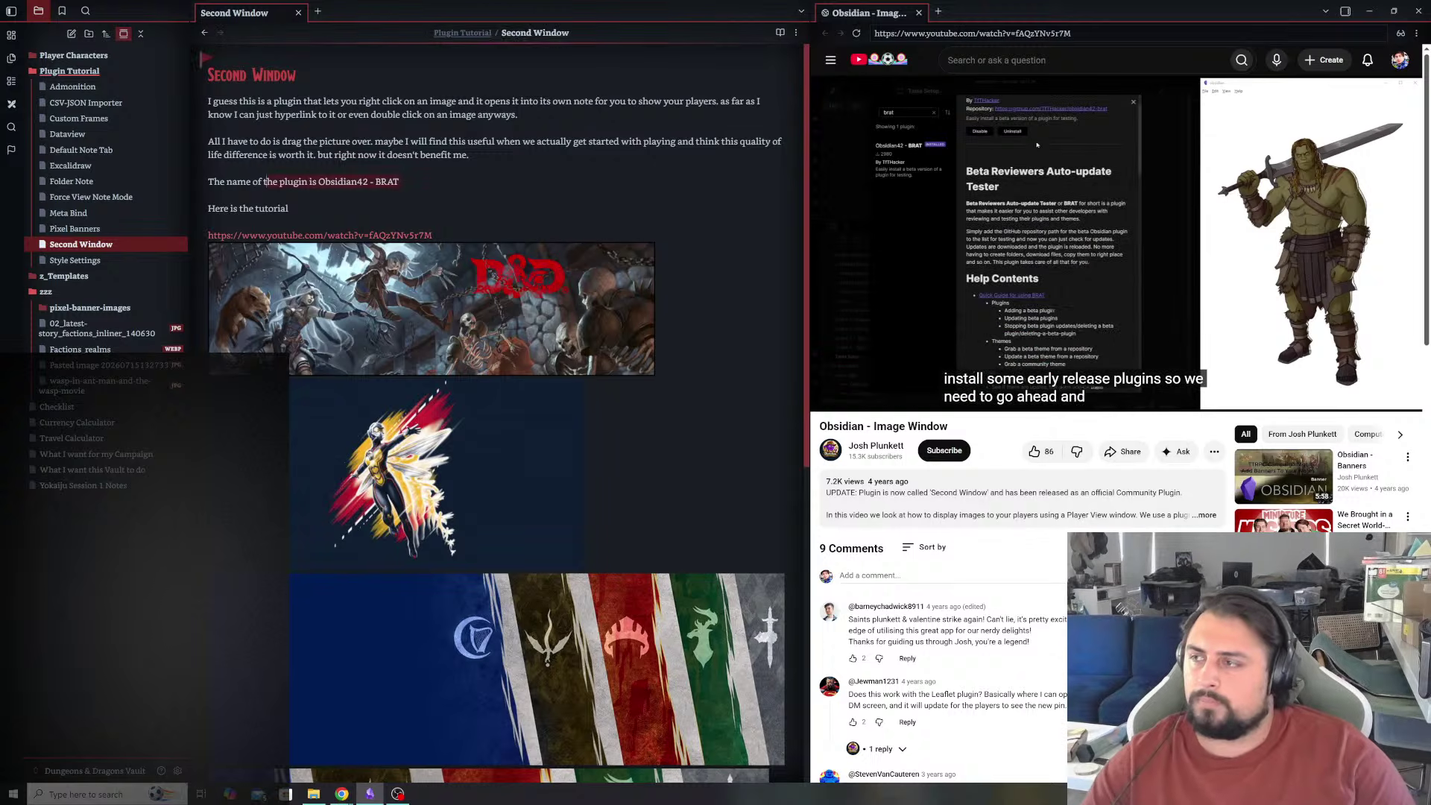
key(BackSpace)
key(BackSpace)
key(BackSpace)
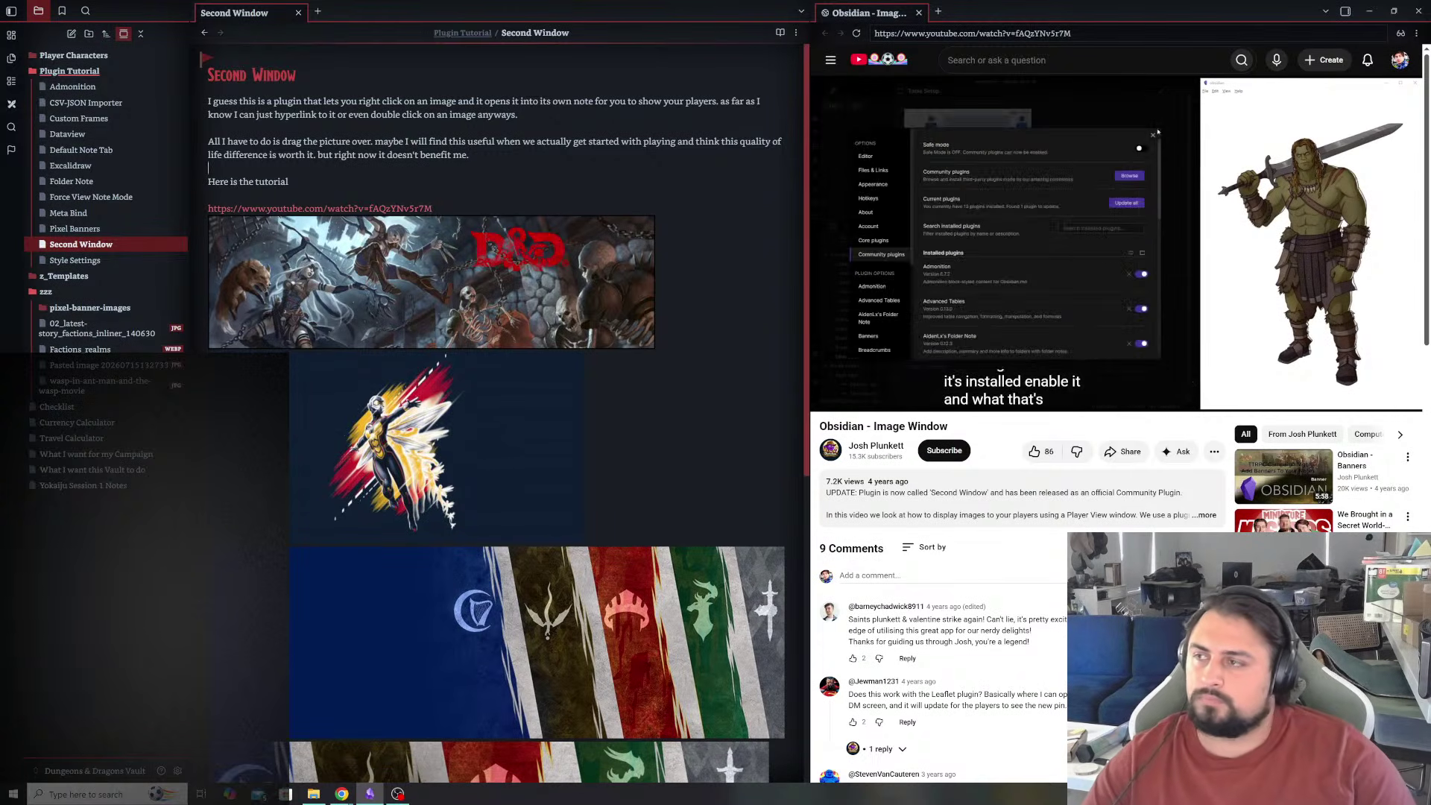
- Add the line "EDIT: I am now using it. Seems simple enough" above "Here is the tutorial" in the Second Window note
click(289, 181)
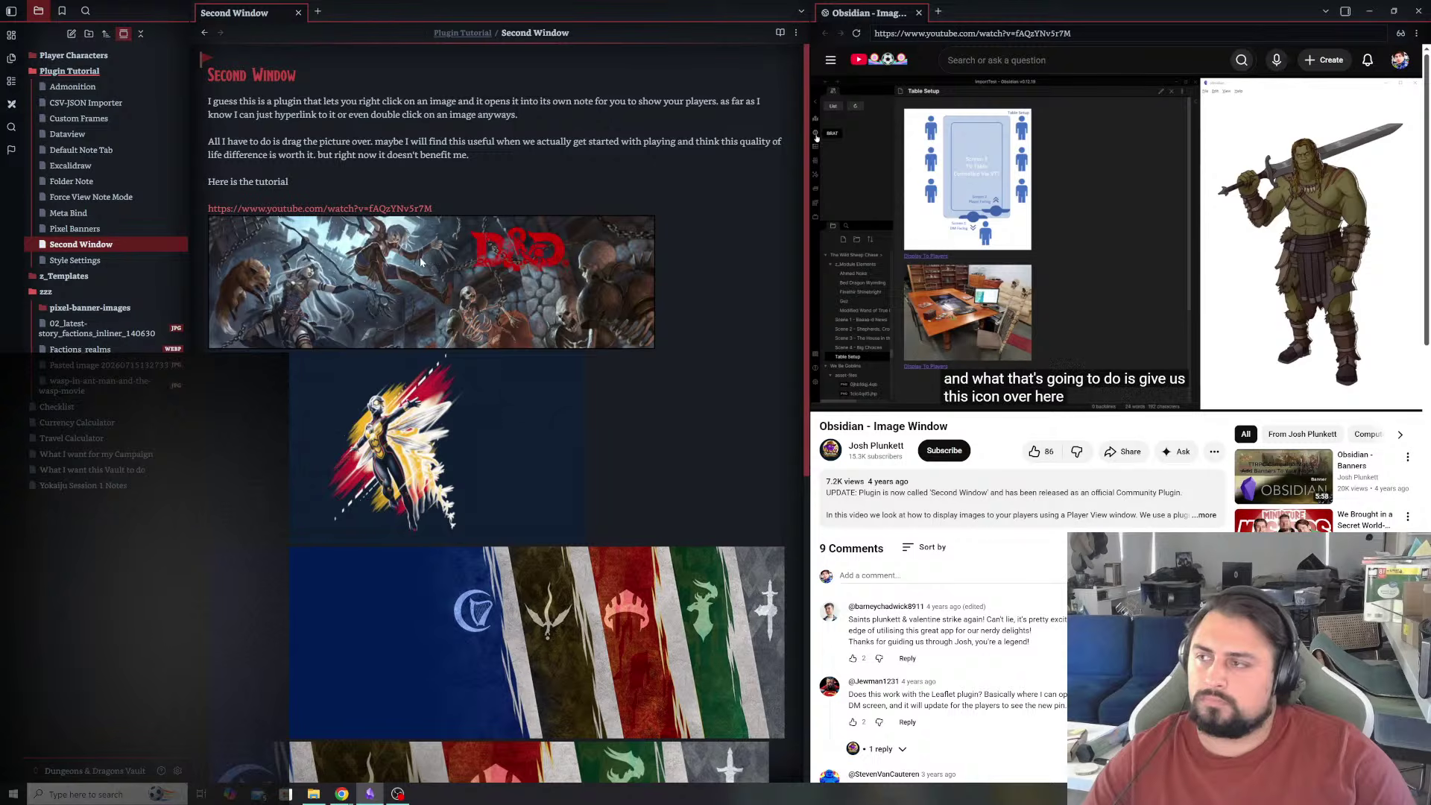
key(Up)
key(Return)
key(Return)
key(Up)
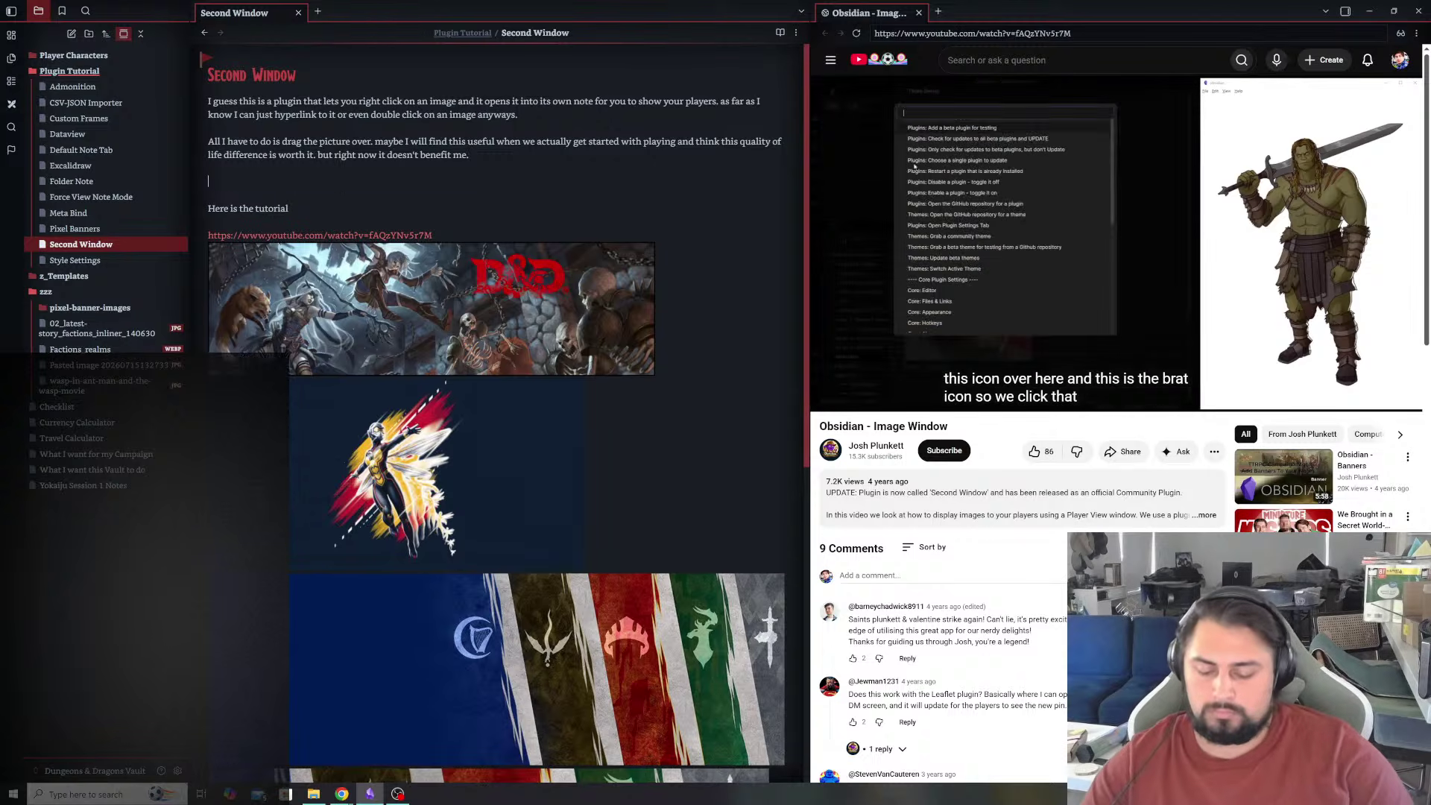
text(EDIT)
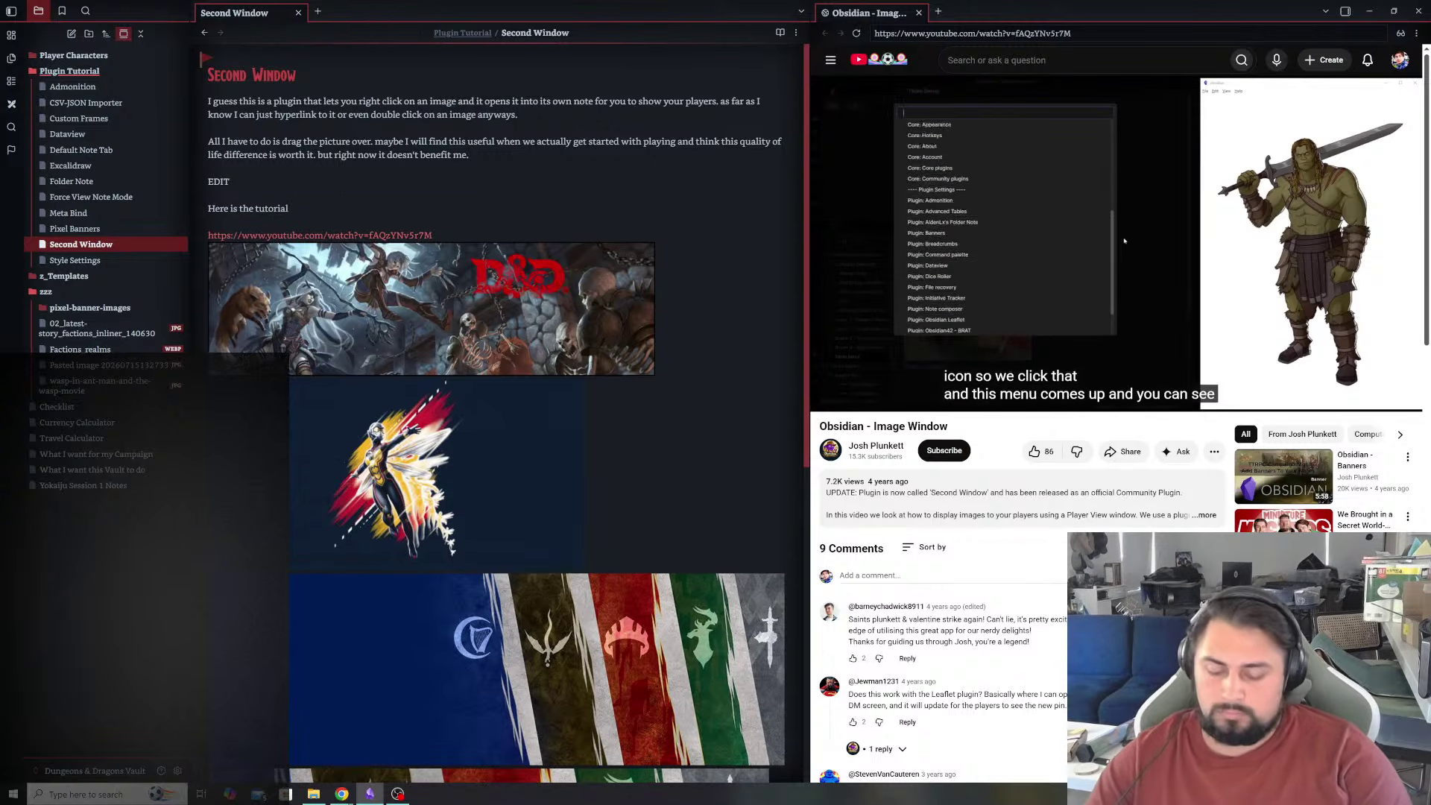
text(: I am now u)
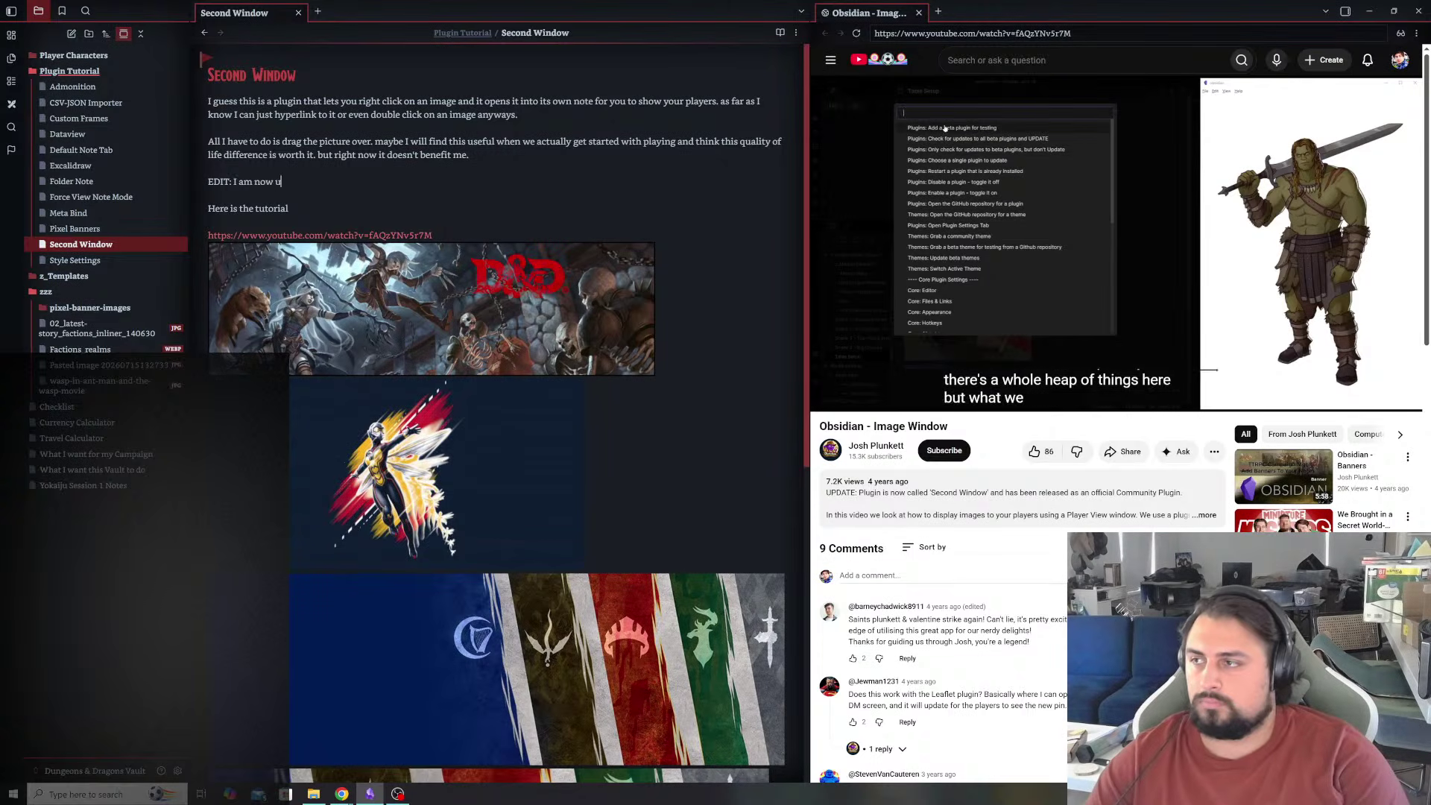
text(sing it. Seem)
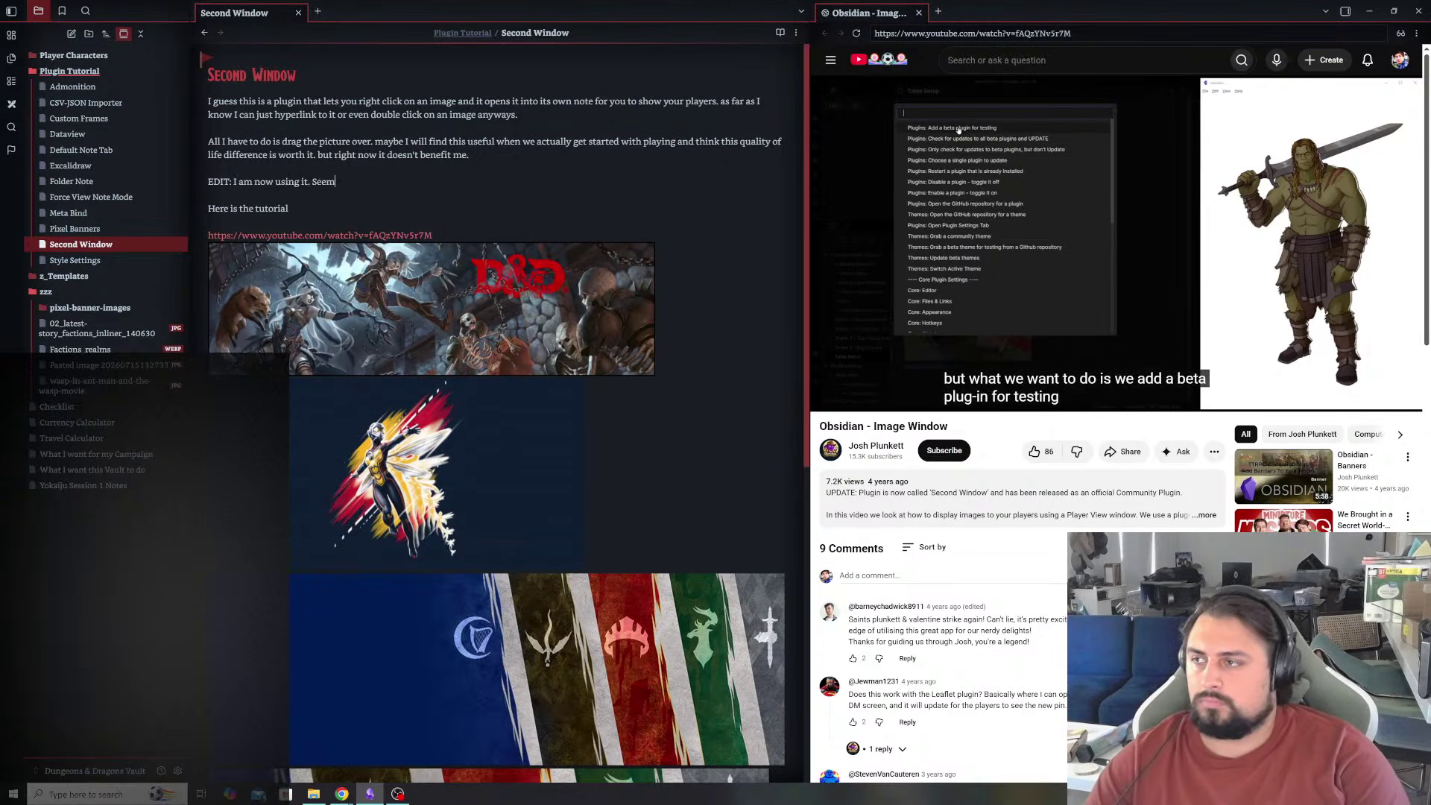
text(s simple enough)
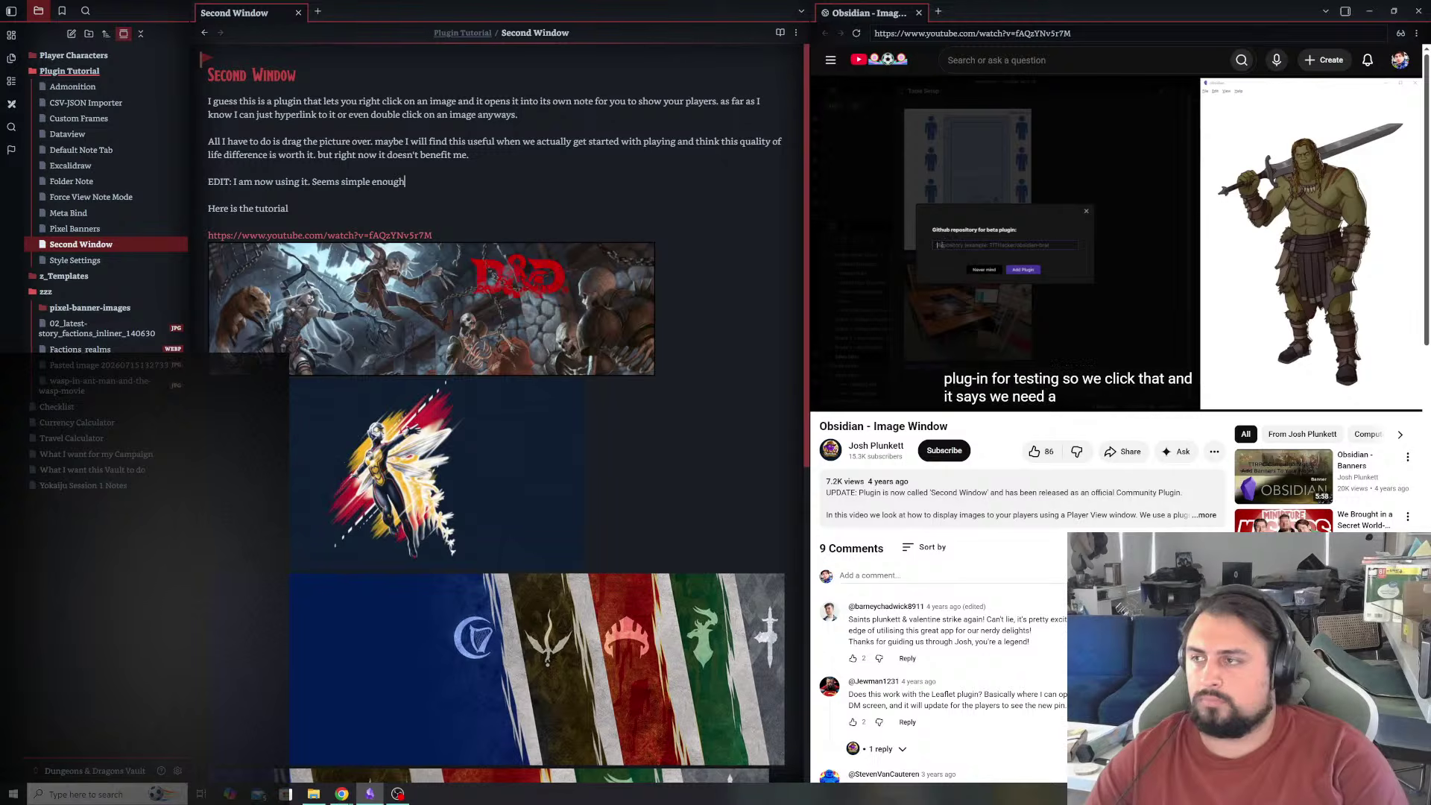
- Skip the tutorial video ahead to the section on displaying images, watch it and pause playback
mouse_move(1025, 297)
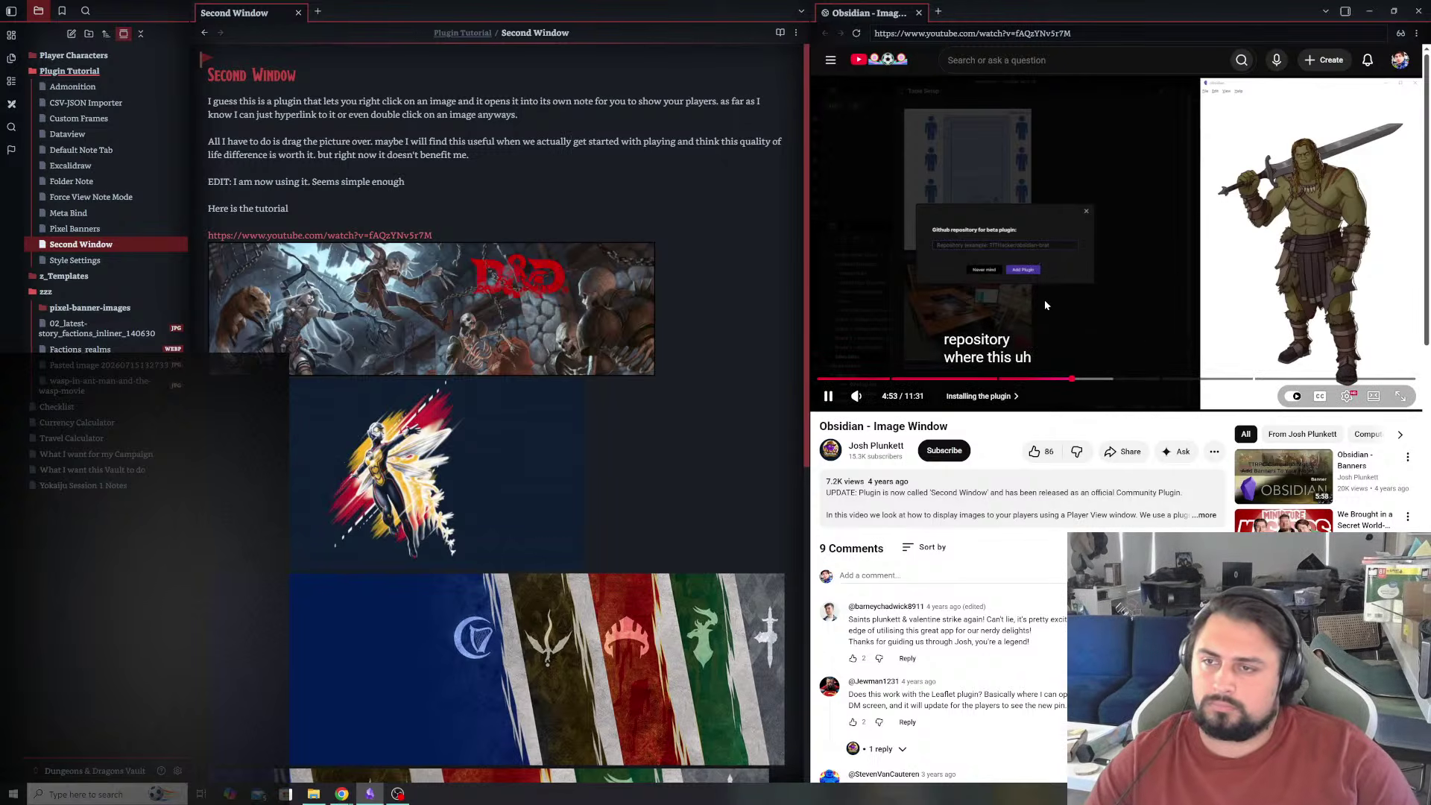
click(1060, 379)
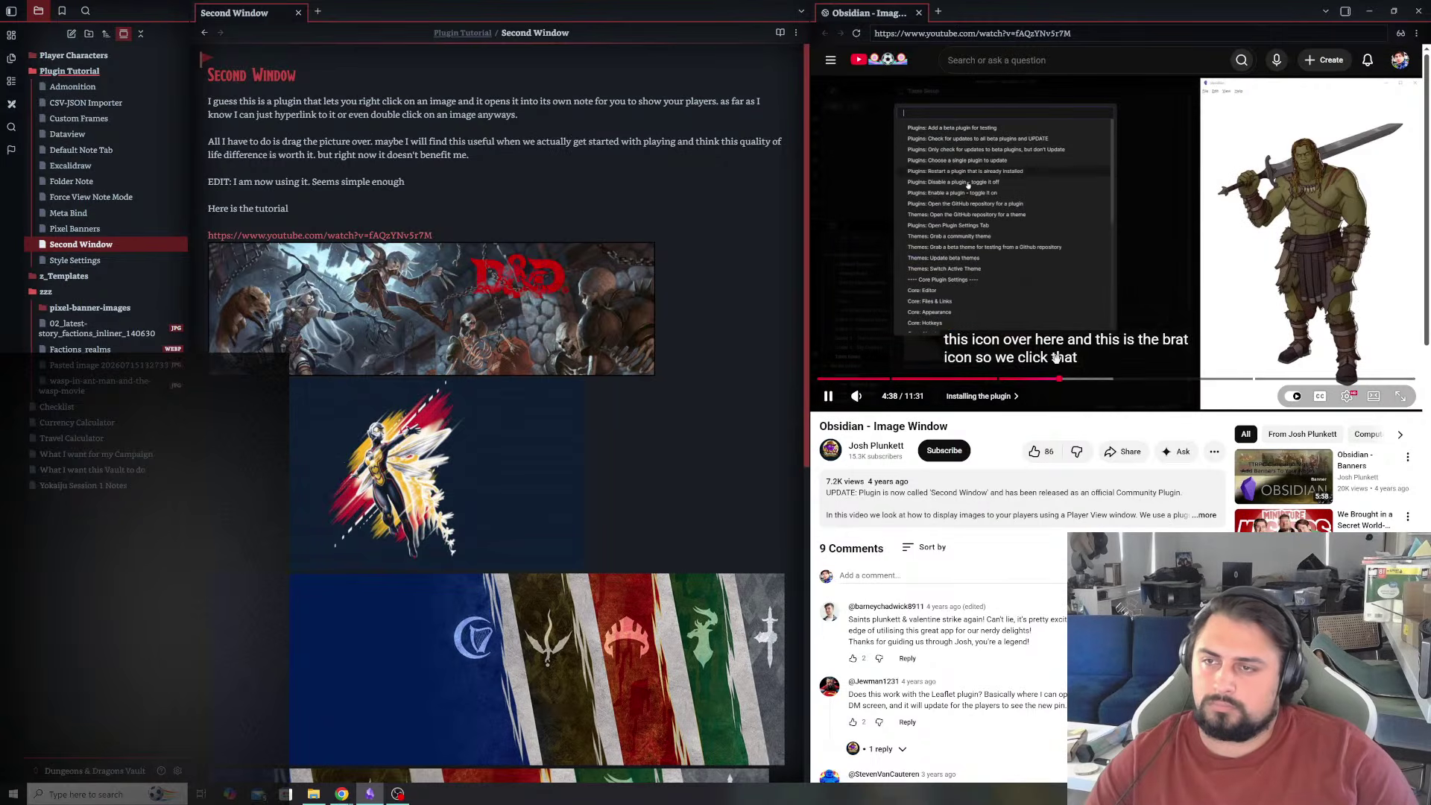
click(1080, 379)
click(1148, 379)
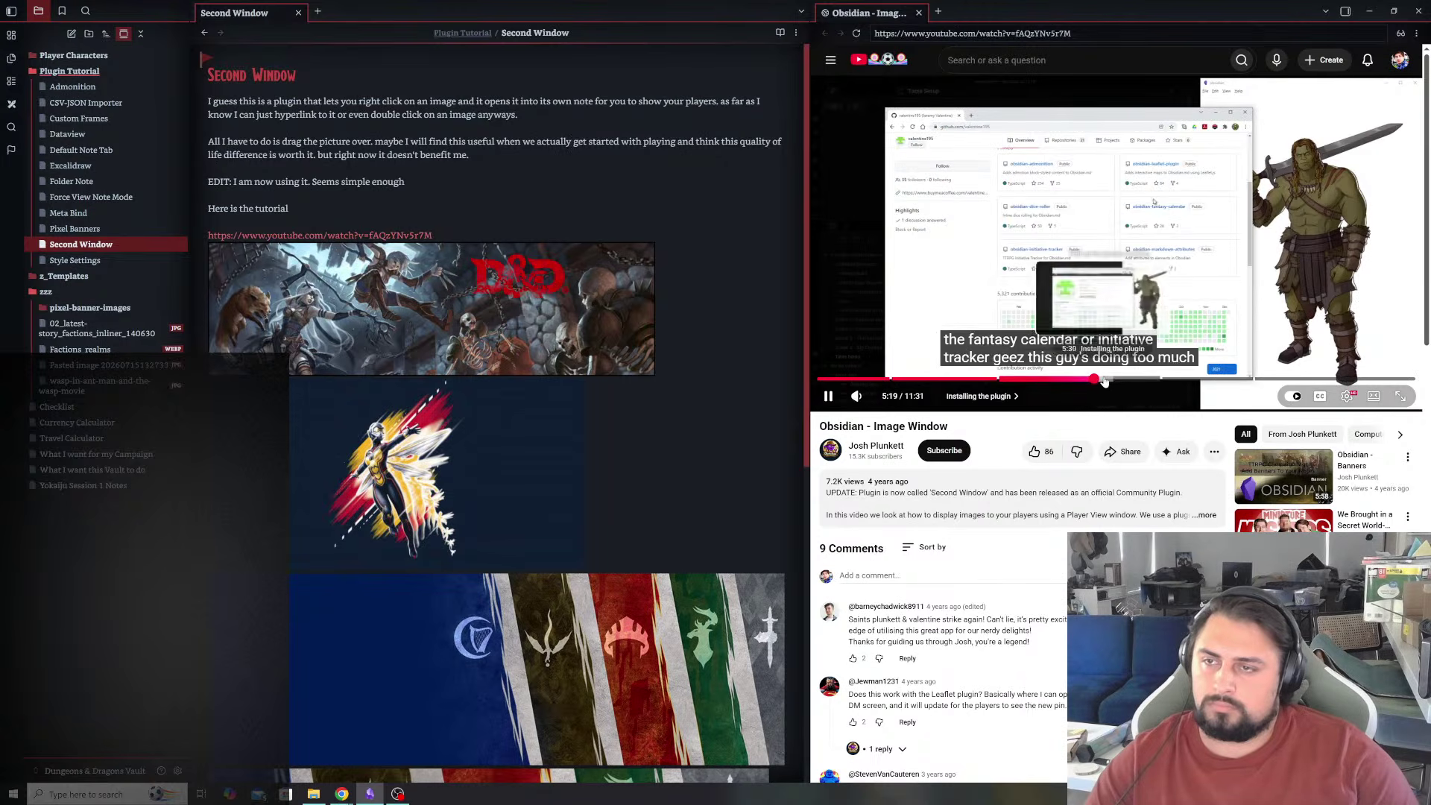
click(1161, 378)
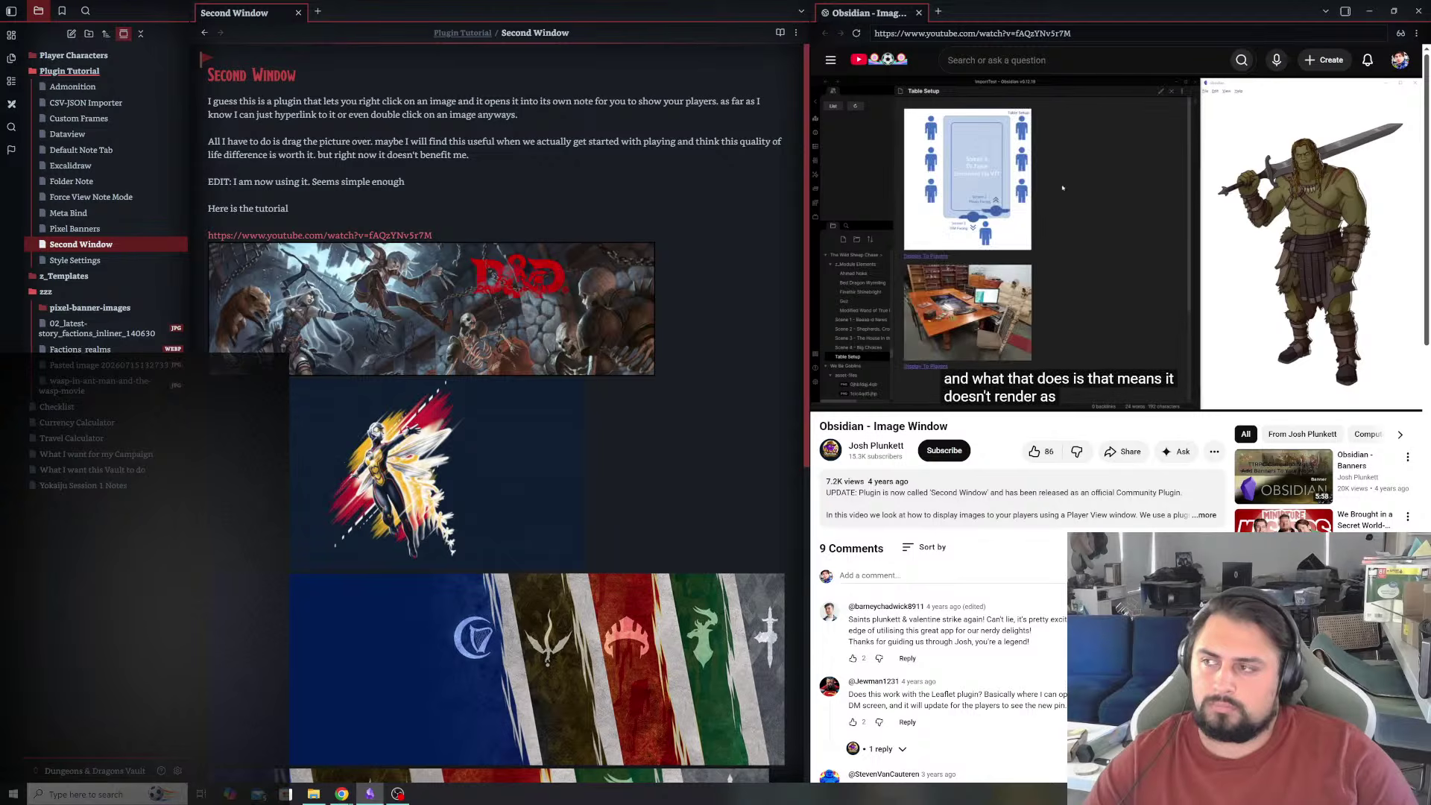
key(space)
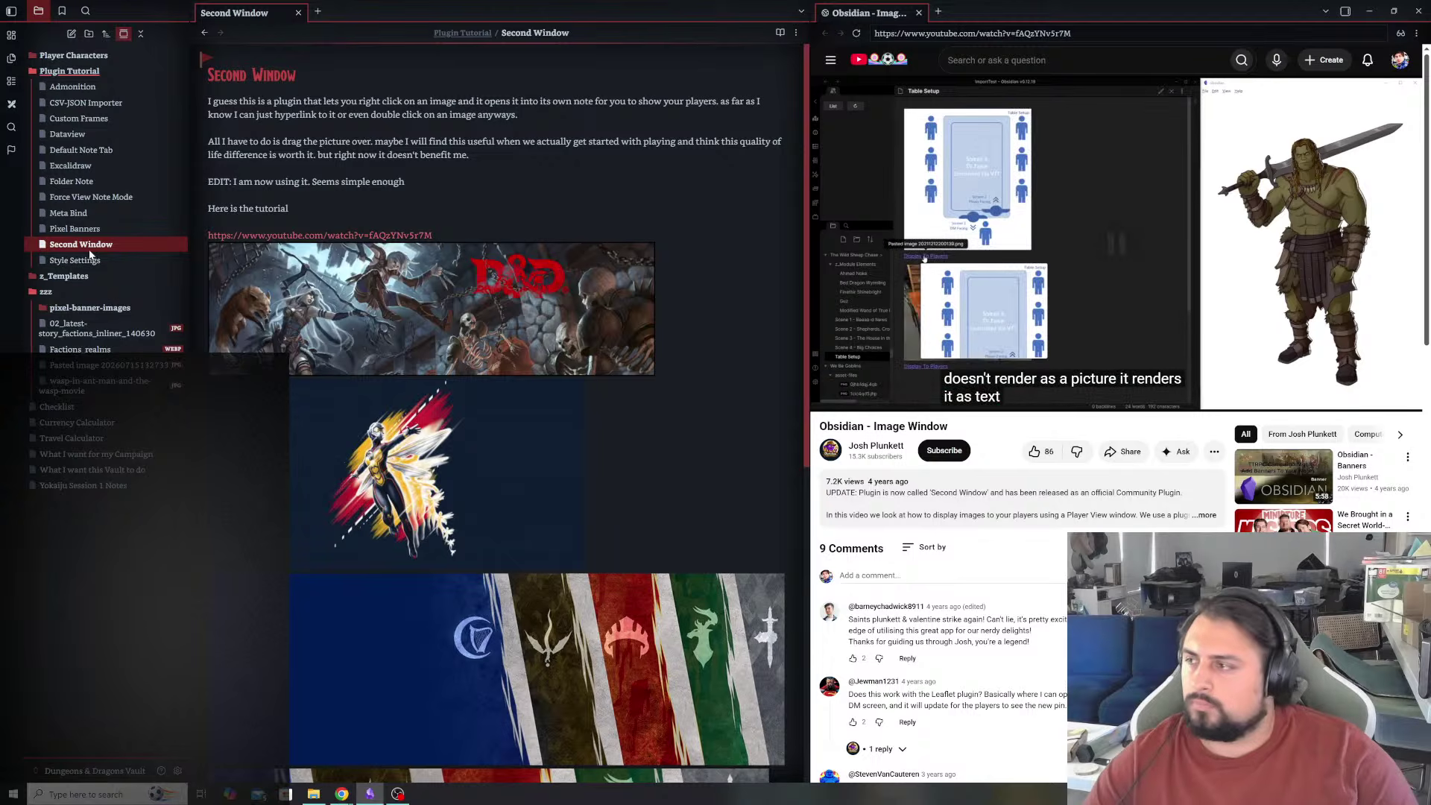
- Read the Second Window plugin's community page, covering its quickstart and reasons for use, and close the settings
click(179, 772)
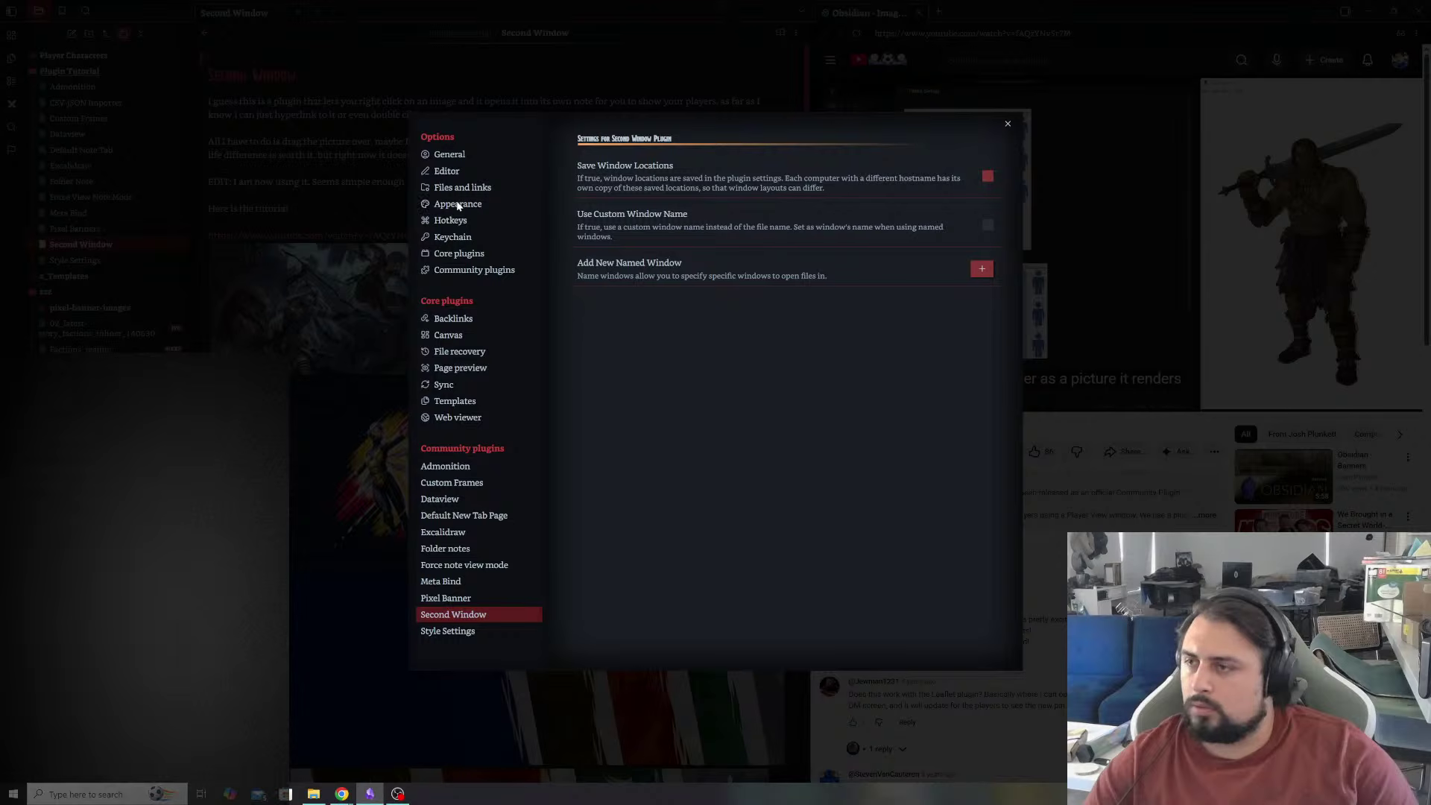
click(440, 270)
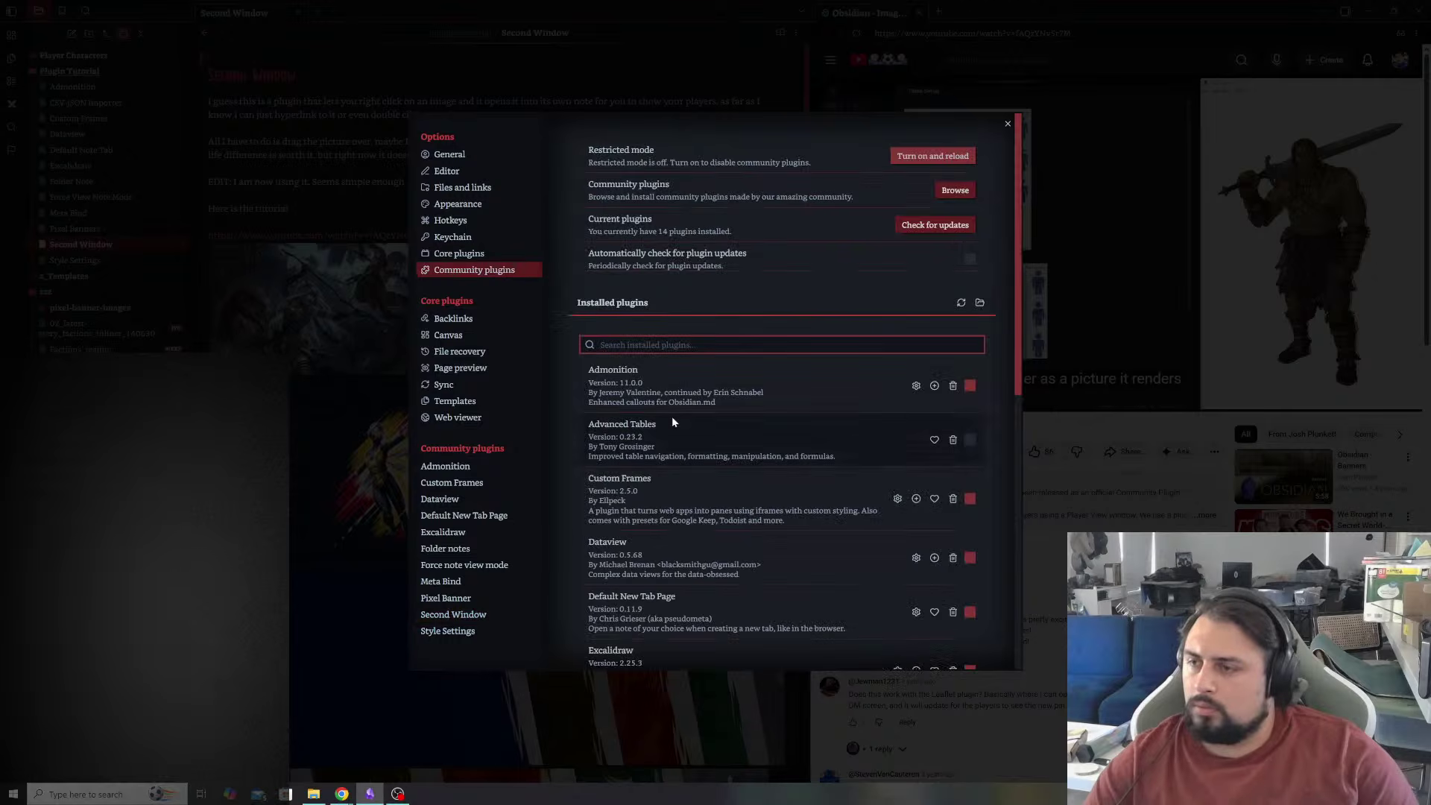
scroll(734, 499, down, 5)
scroll(735, 499, down, 3)
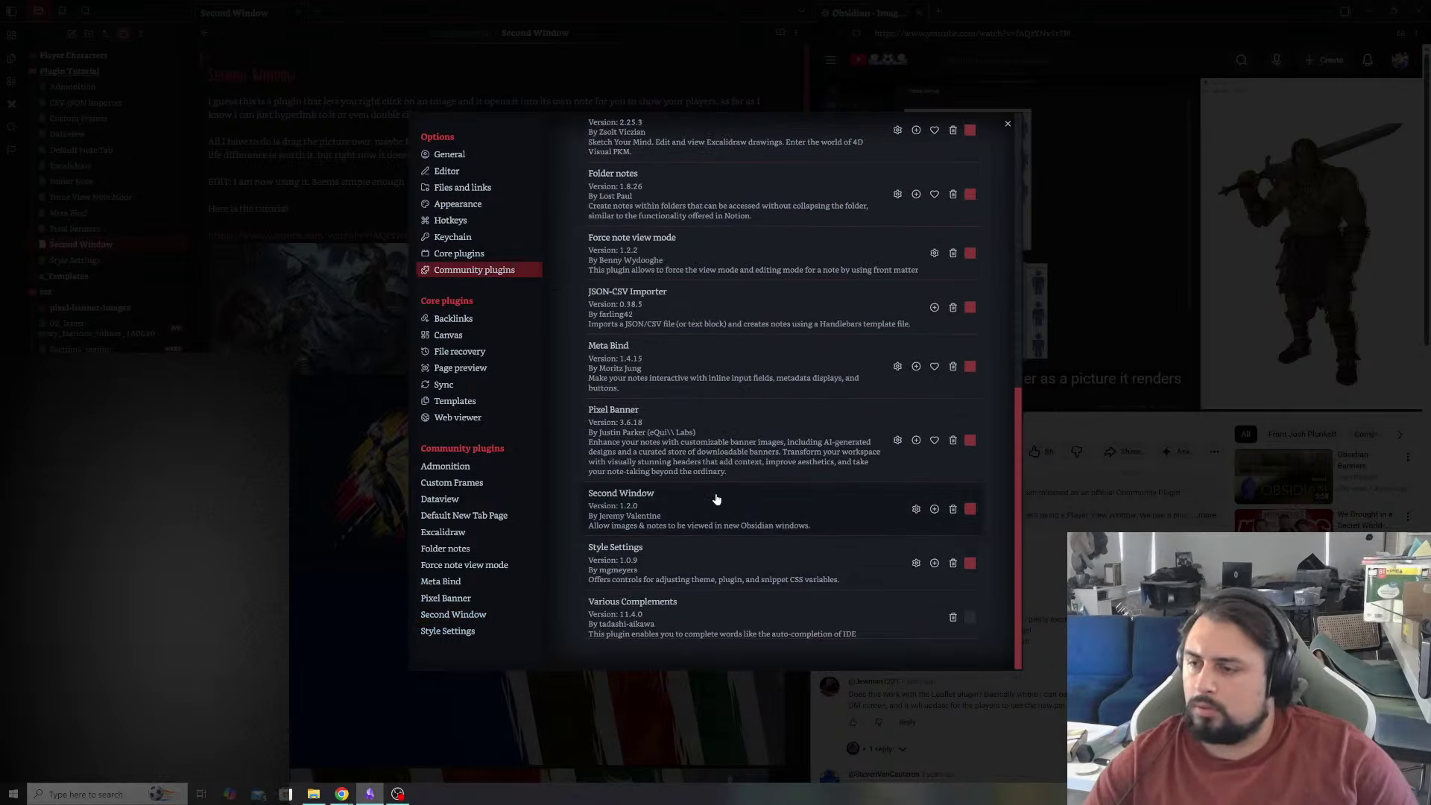
click(717, 501)
scroll(745, 373, down, 2)
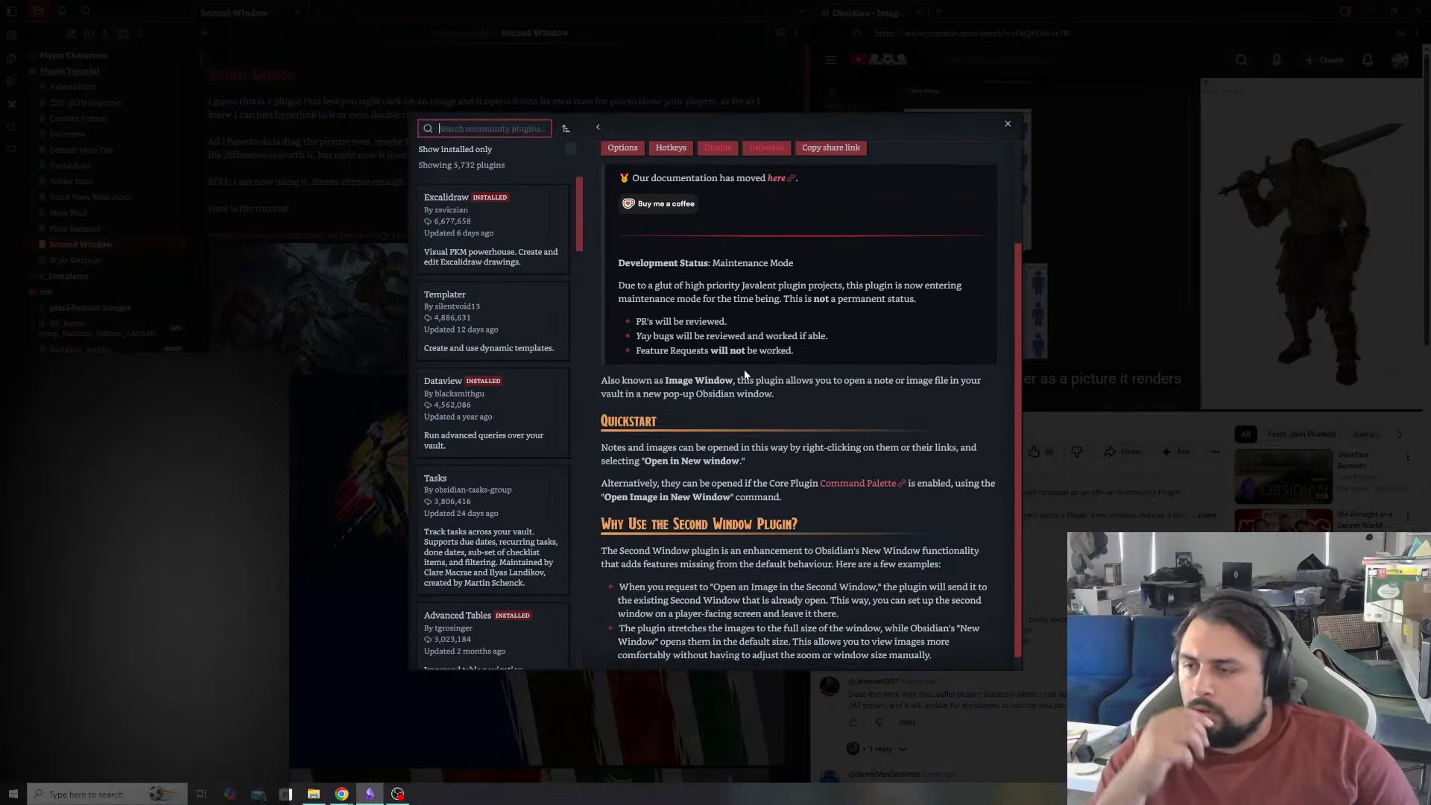
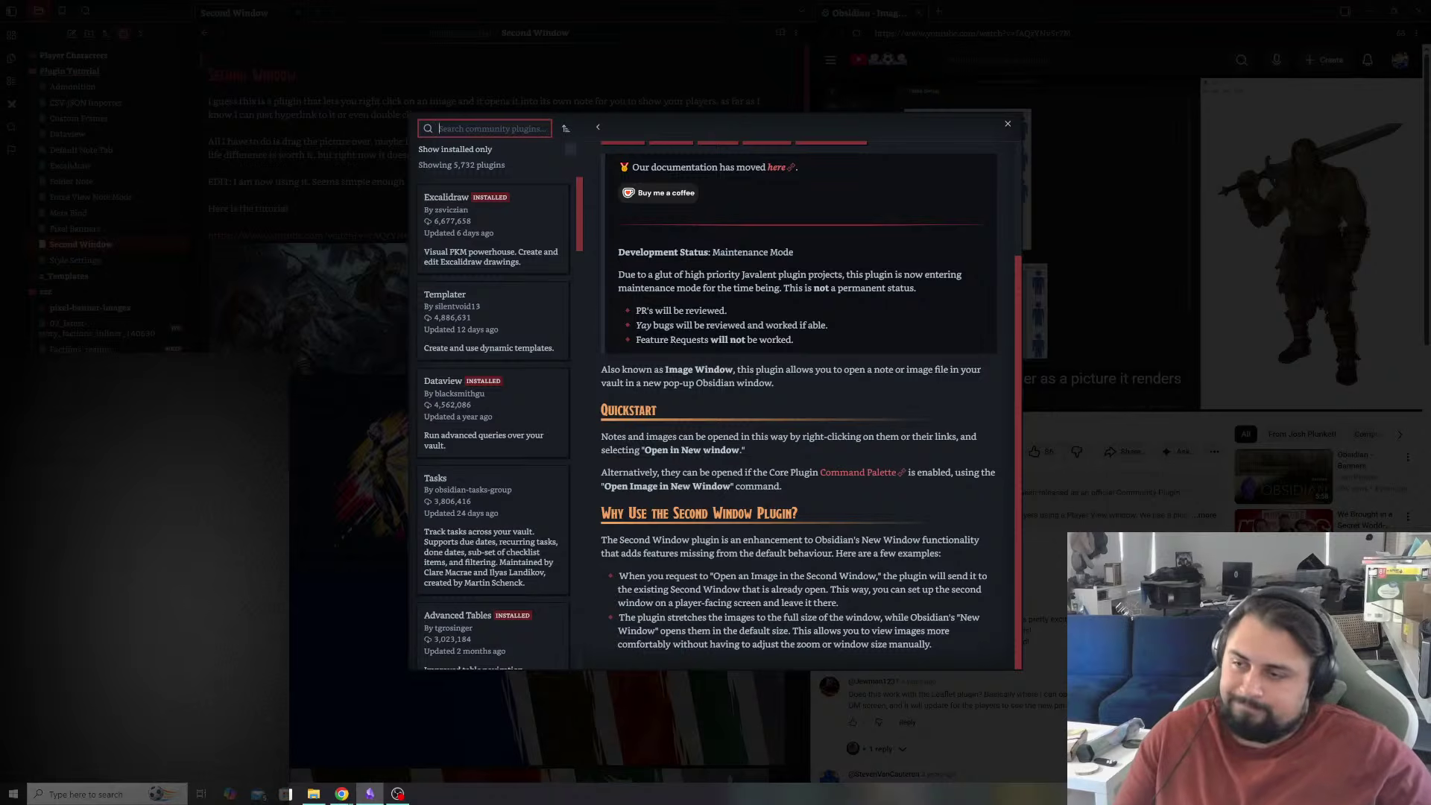
click(1006, 125)
click(1007, 123)
- Resume the tutorial and test opening the wasp image in a new window, closing that window again
right_click(432, 337)
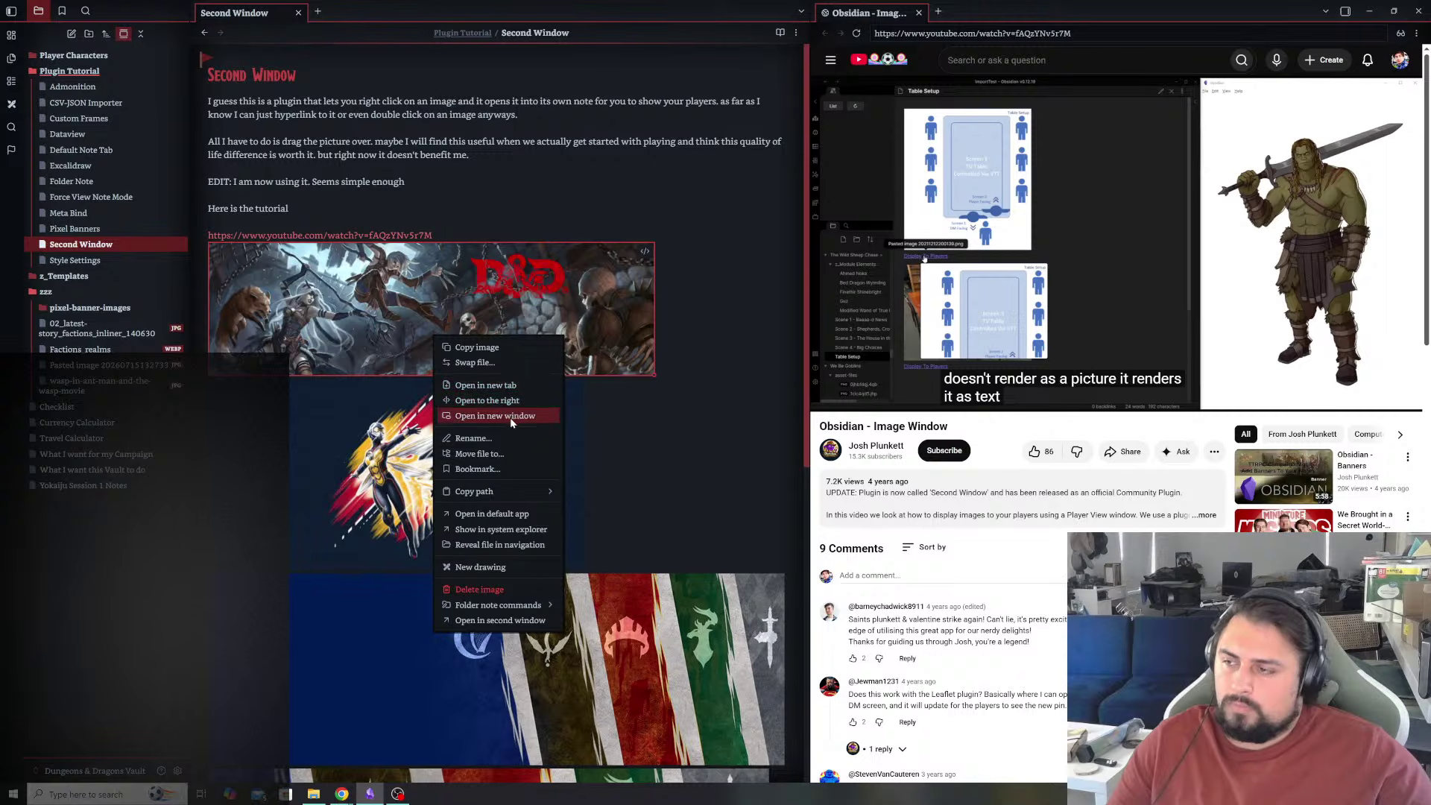
click(1169, 342)
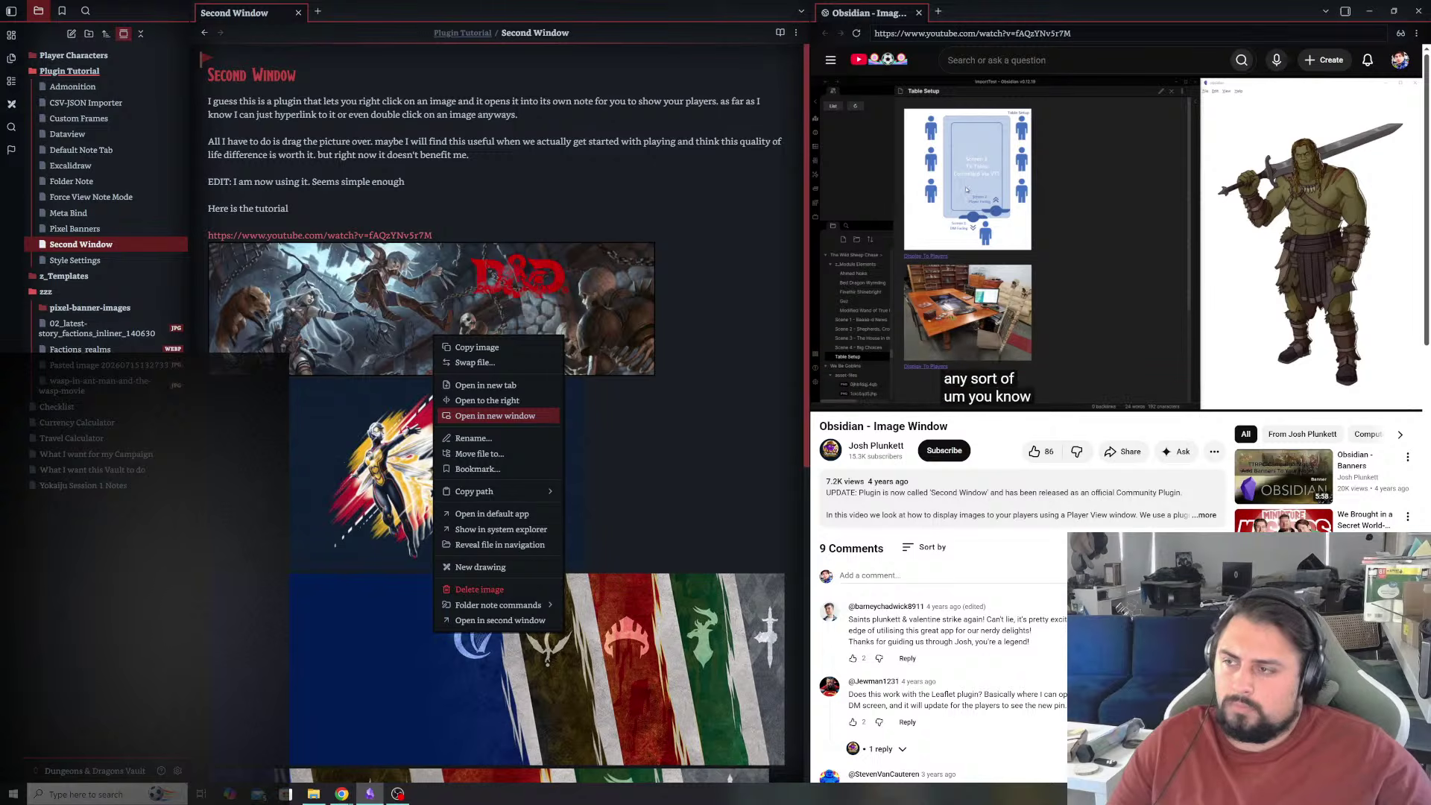
click(474, 456)
right_click(474, 456)
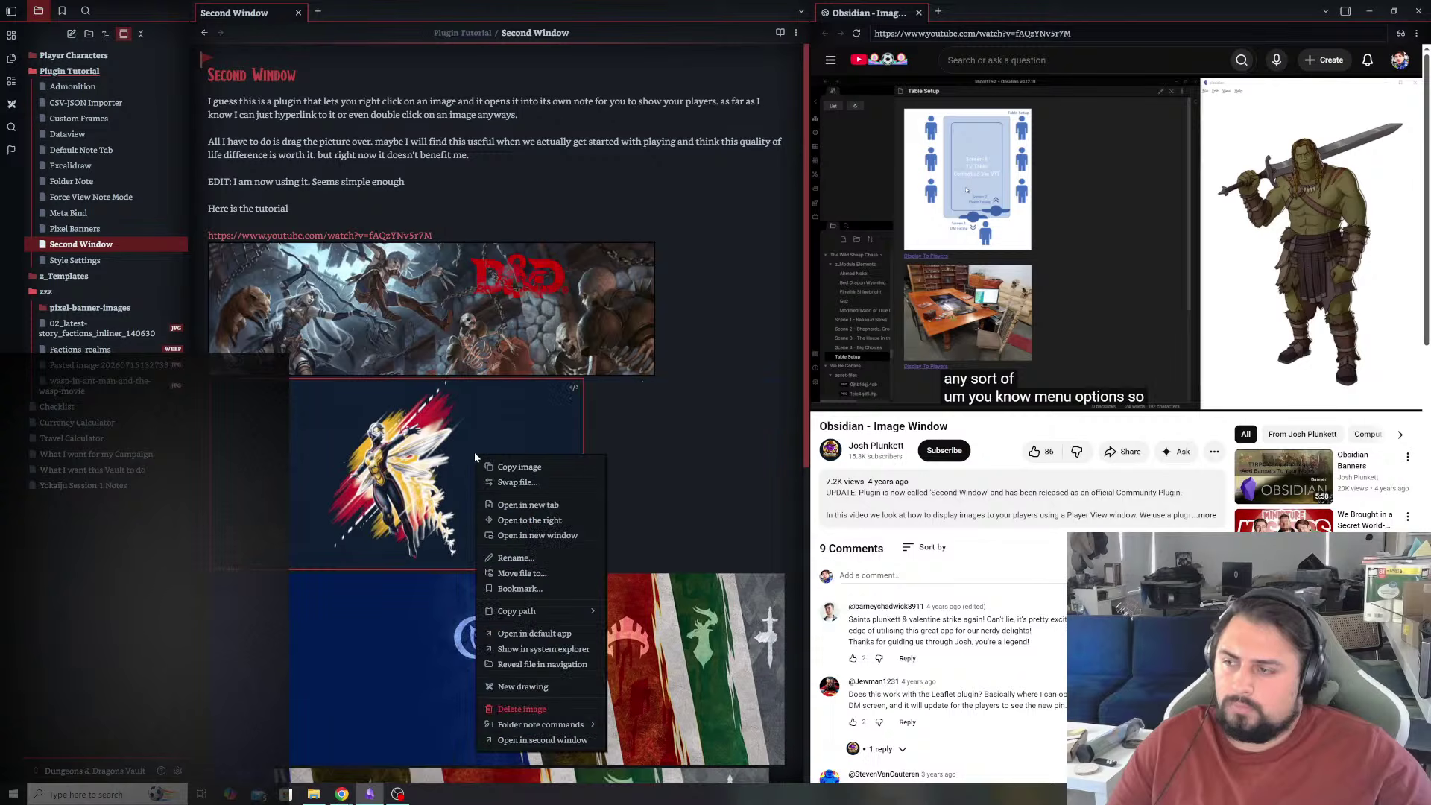
click(538, 535)
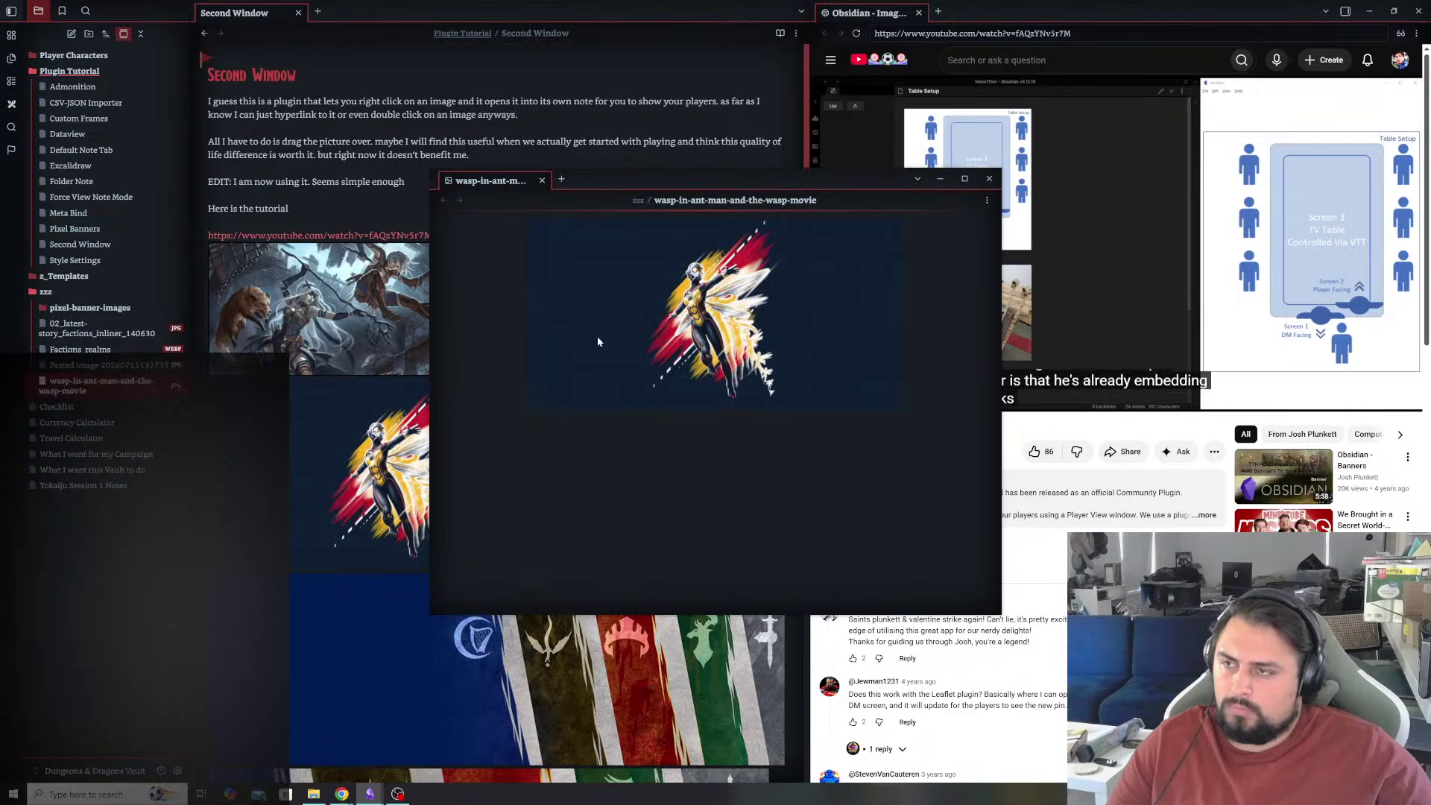
click(989, 178)
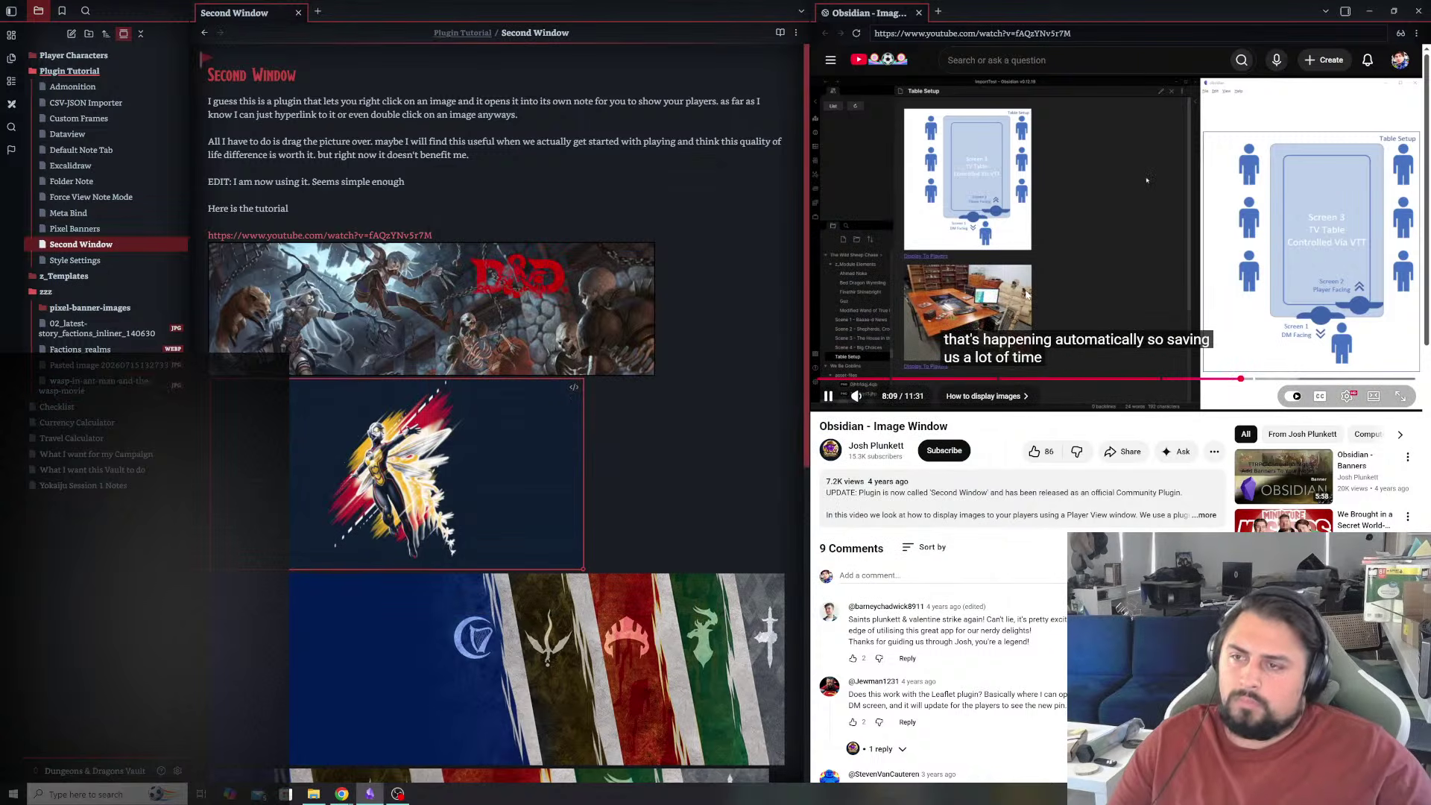
- Examine the tutorial's description and the comment replies on the plugin's renaming and picture display, and watch a further stretch of the video
click(1050, 276)
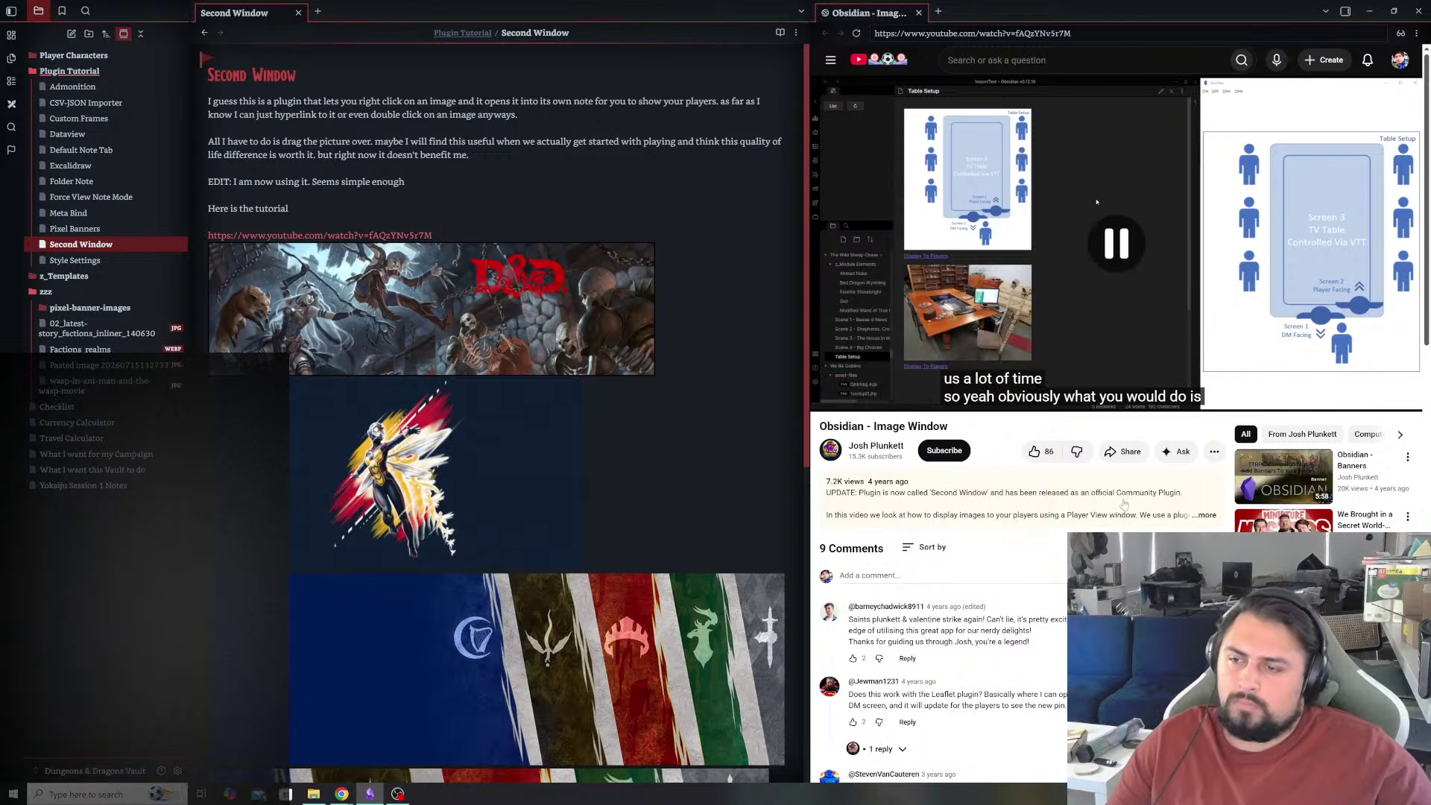
click(1199, 516)
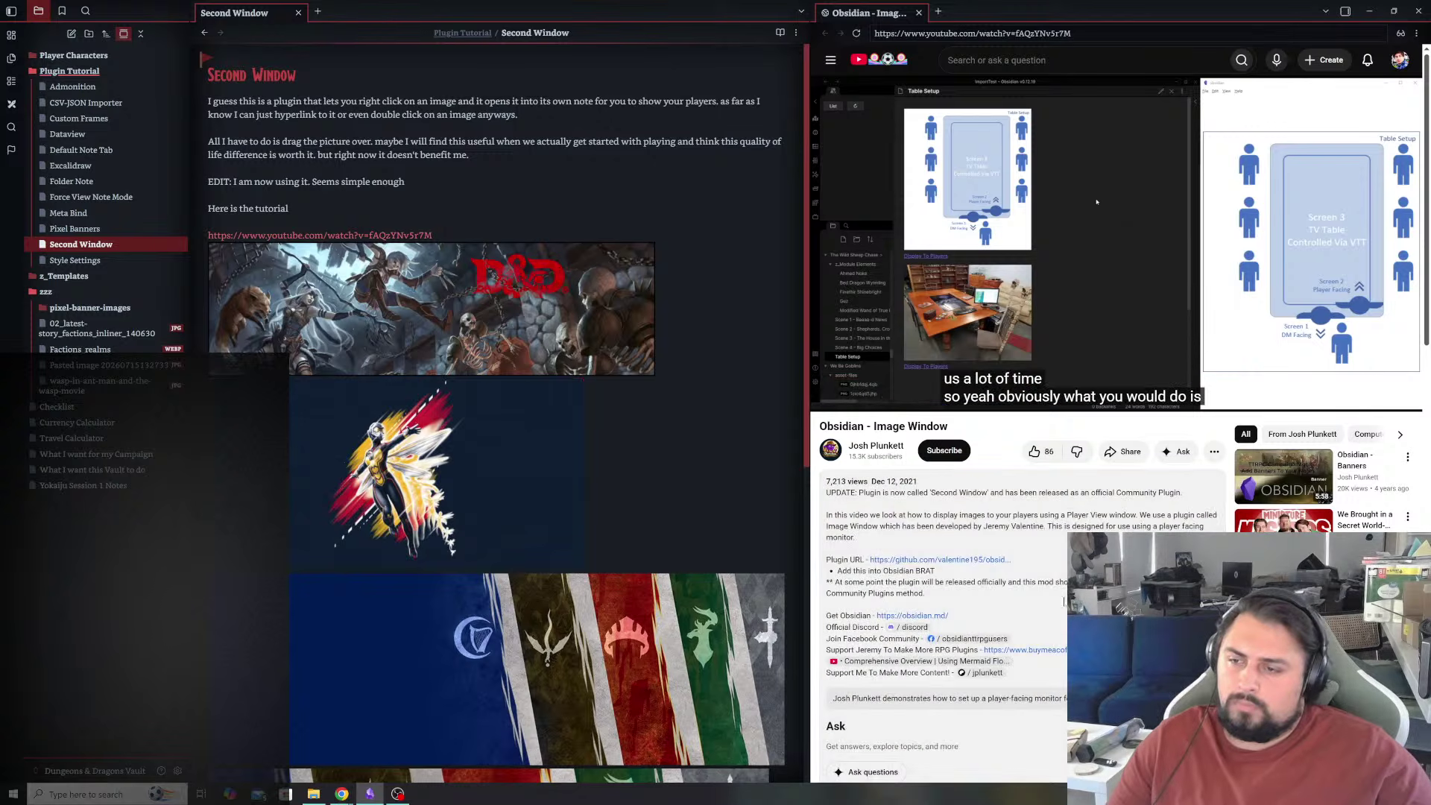
scroll(1058, 606, down, 2)
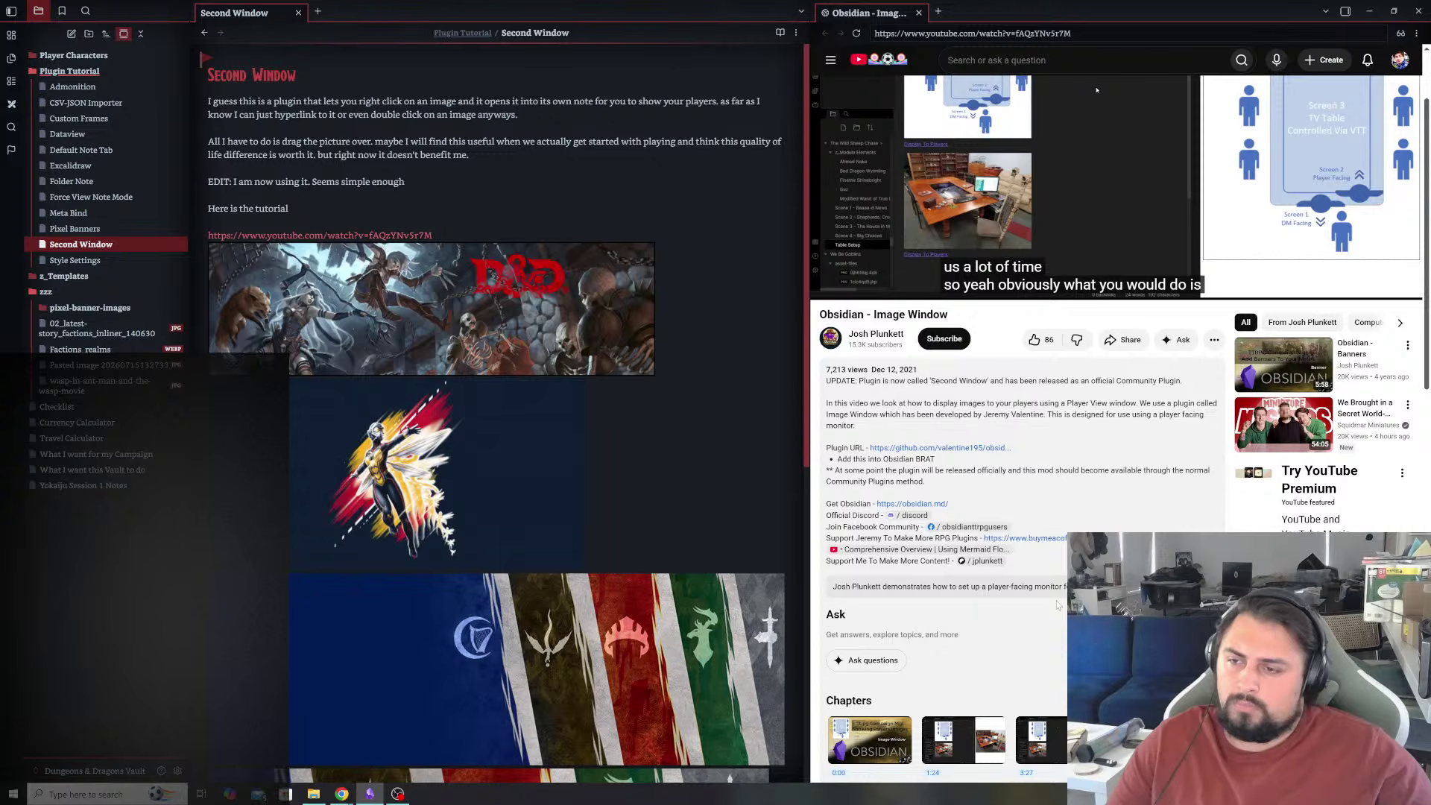
scroll(1058, 605, down, 8)
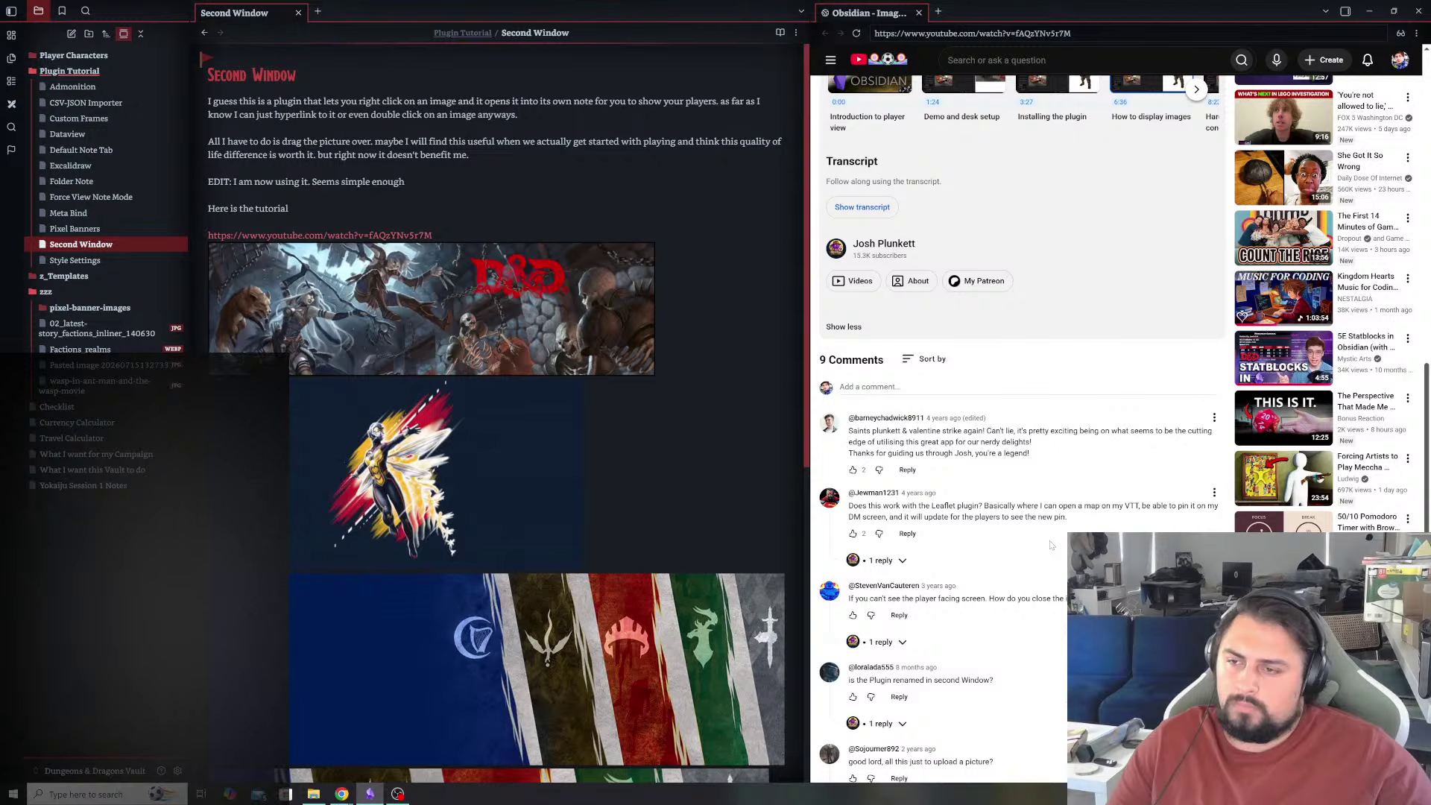
scroll(1050, 545, down, 4)
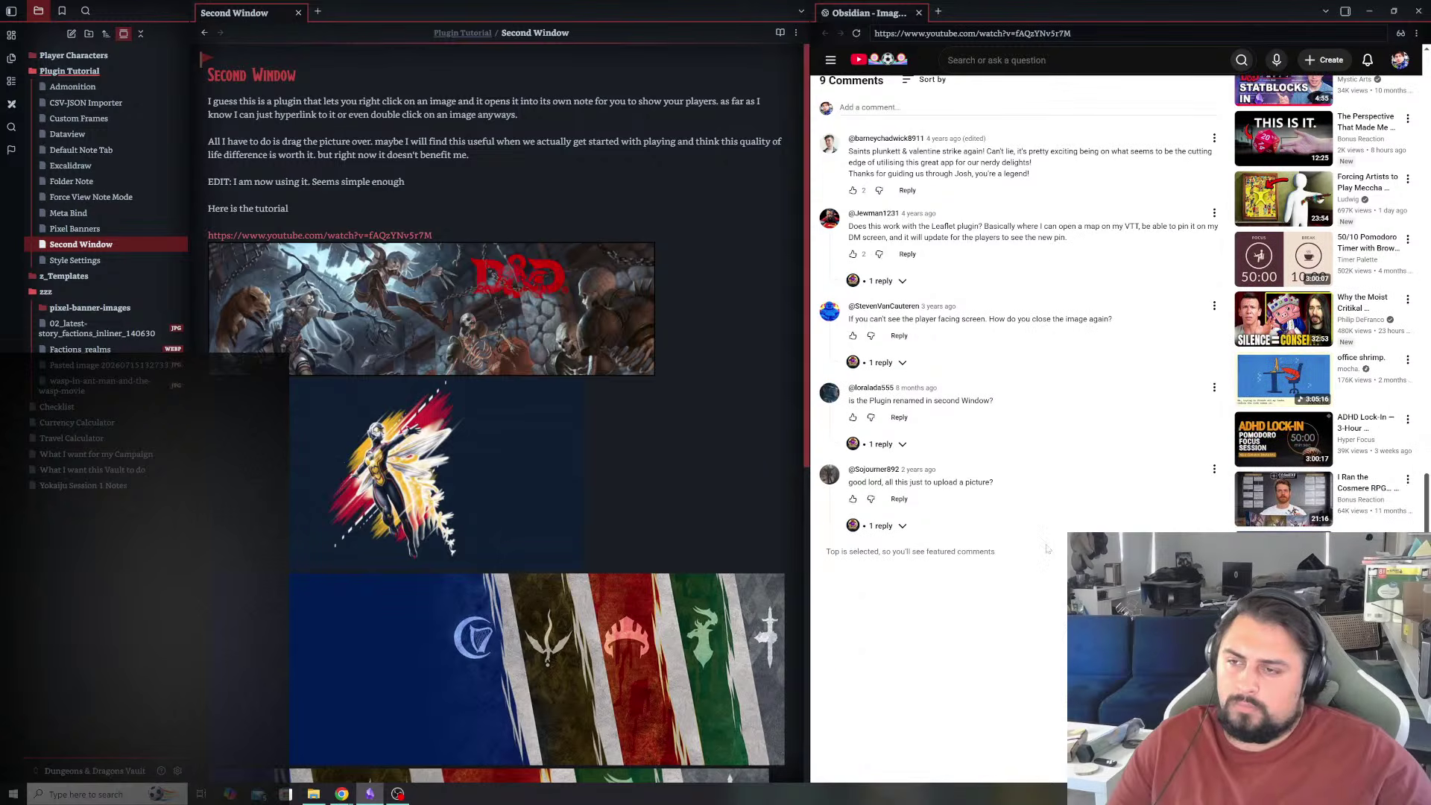
click(904, 446)
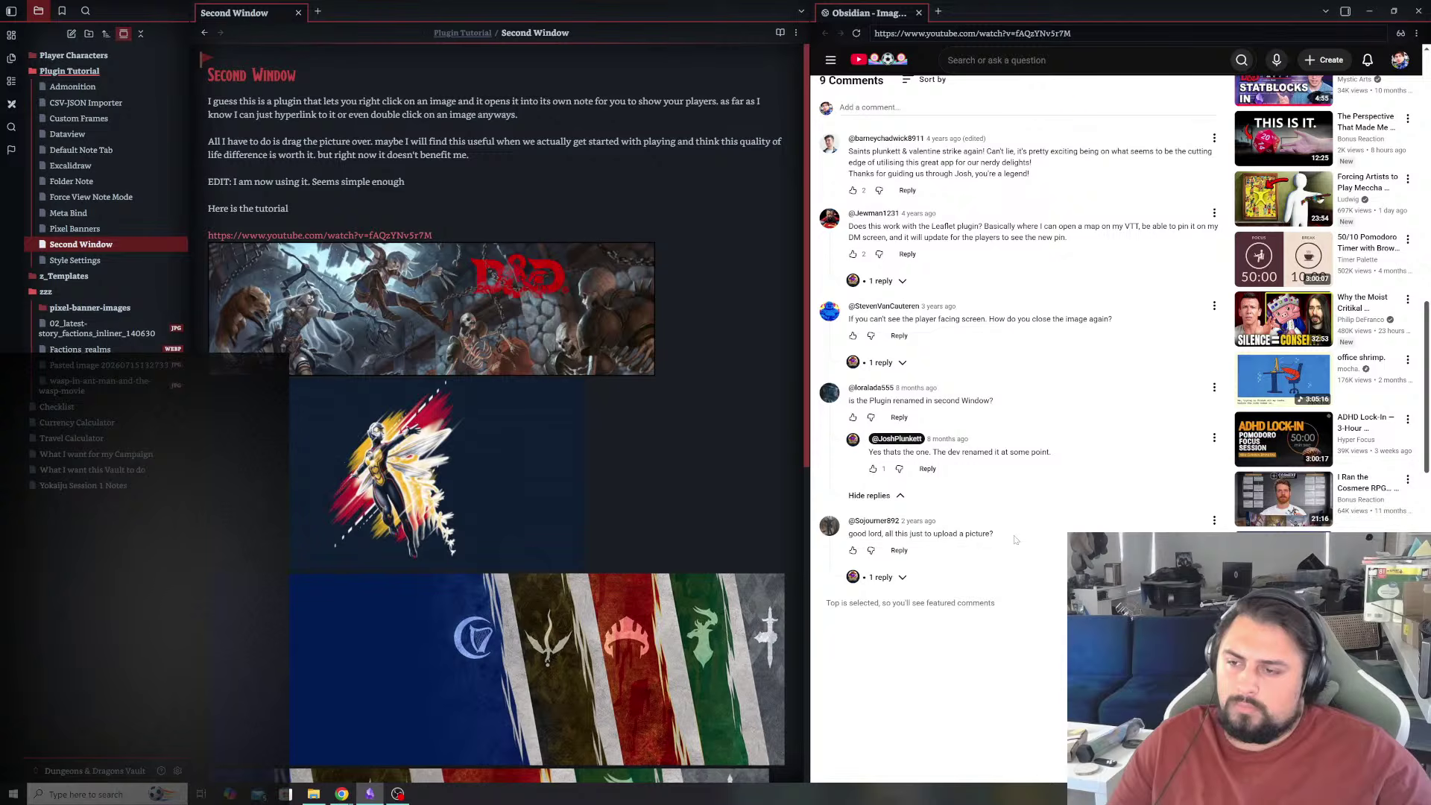
click(881, 577)
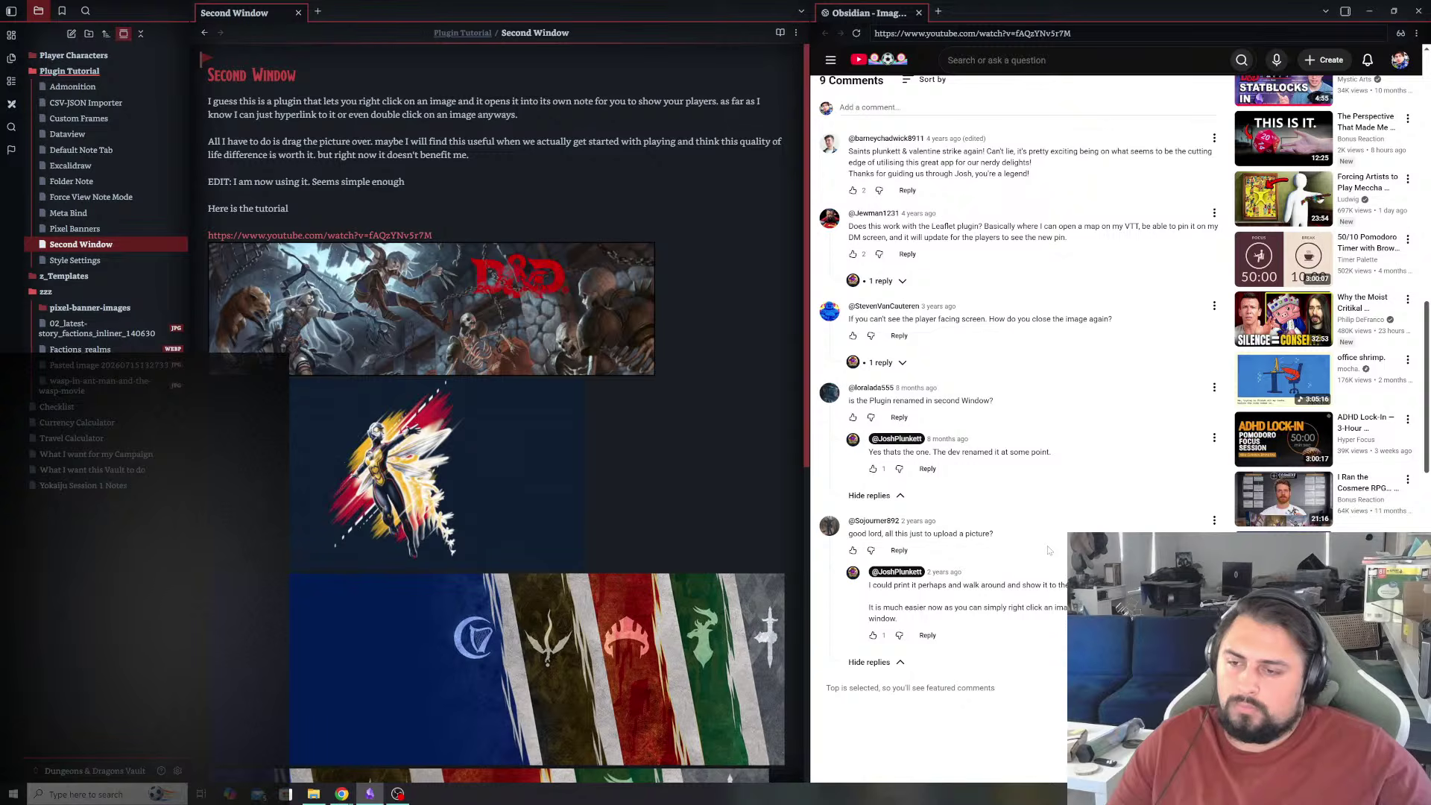
scroll(1049, 550, up, 15)
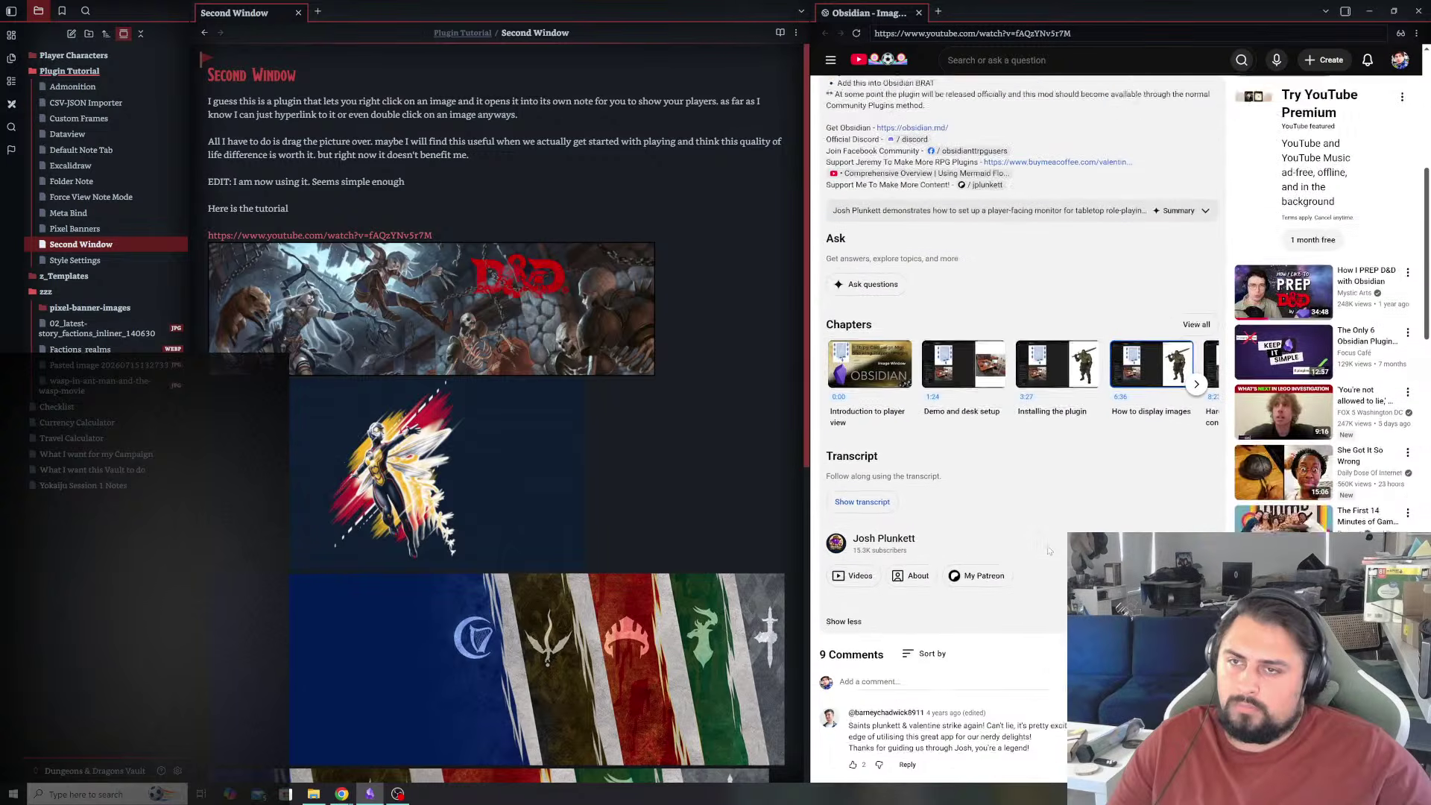
click(1099, 262)
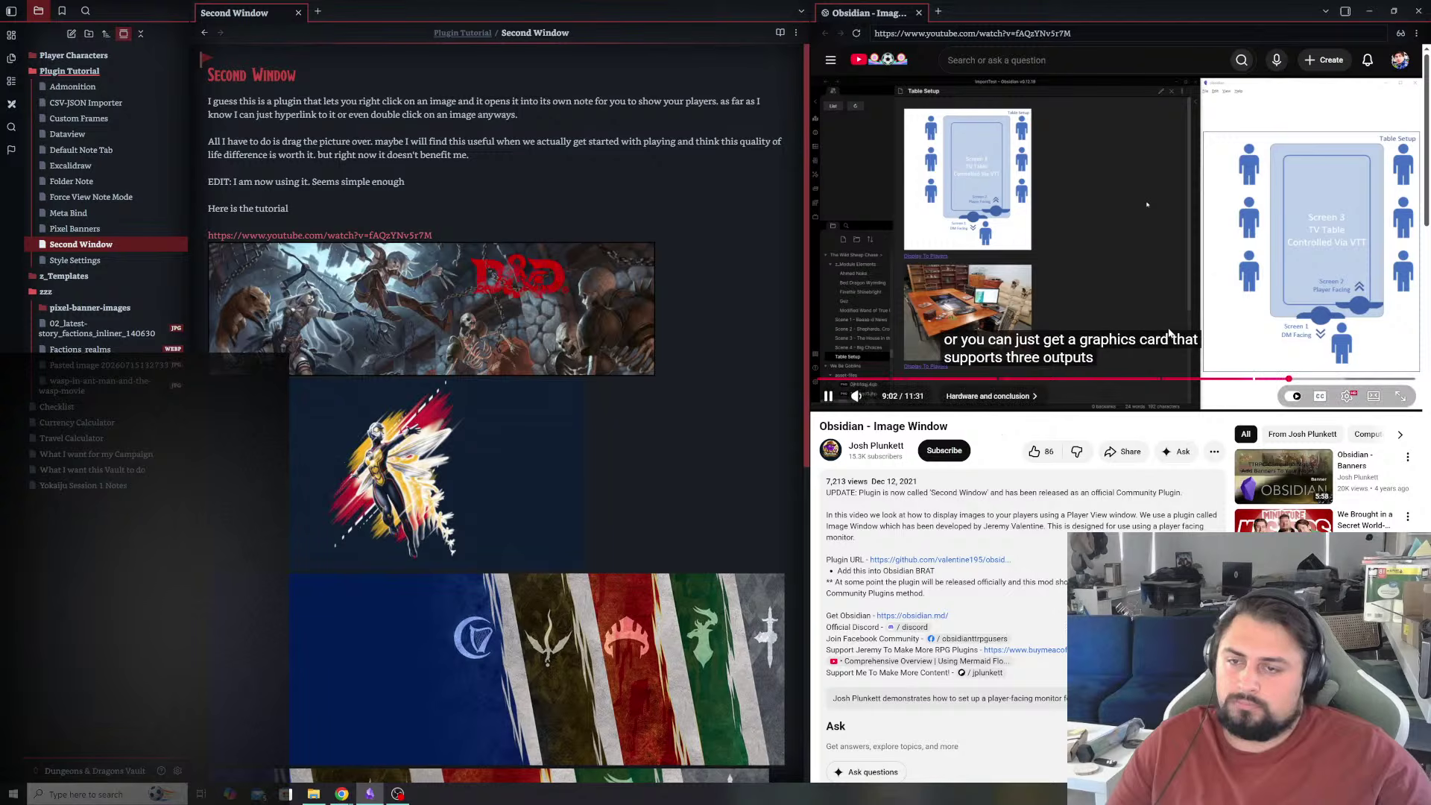
click(1135, 262)
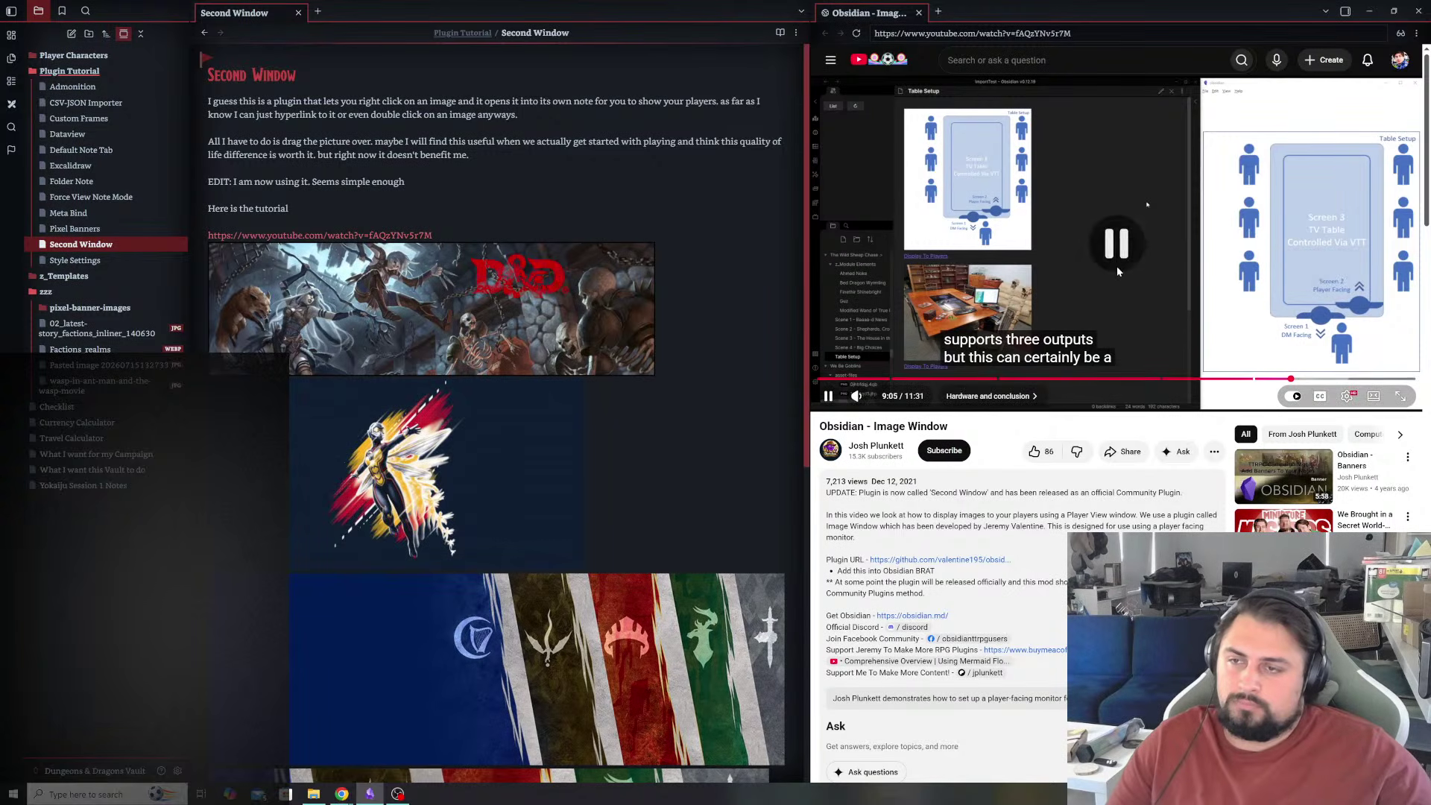
- Copy the path of the D&D image in the Second Window note as an Obsidian URL
right_click(404, 309)
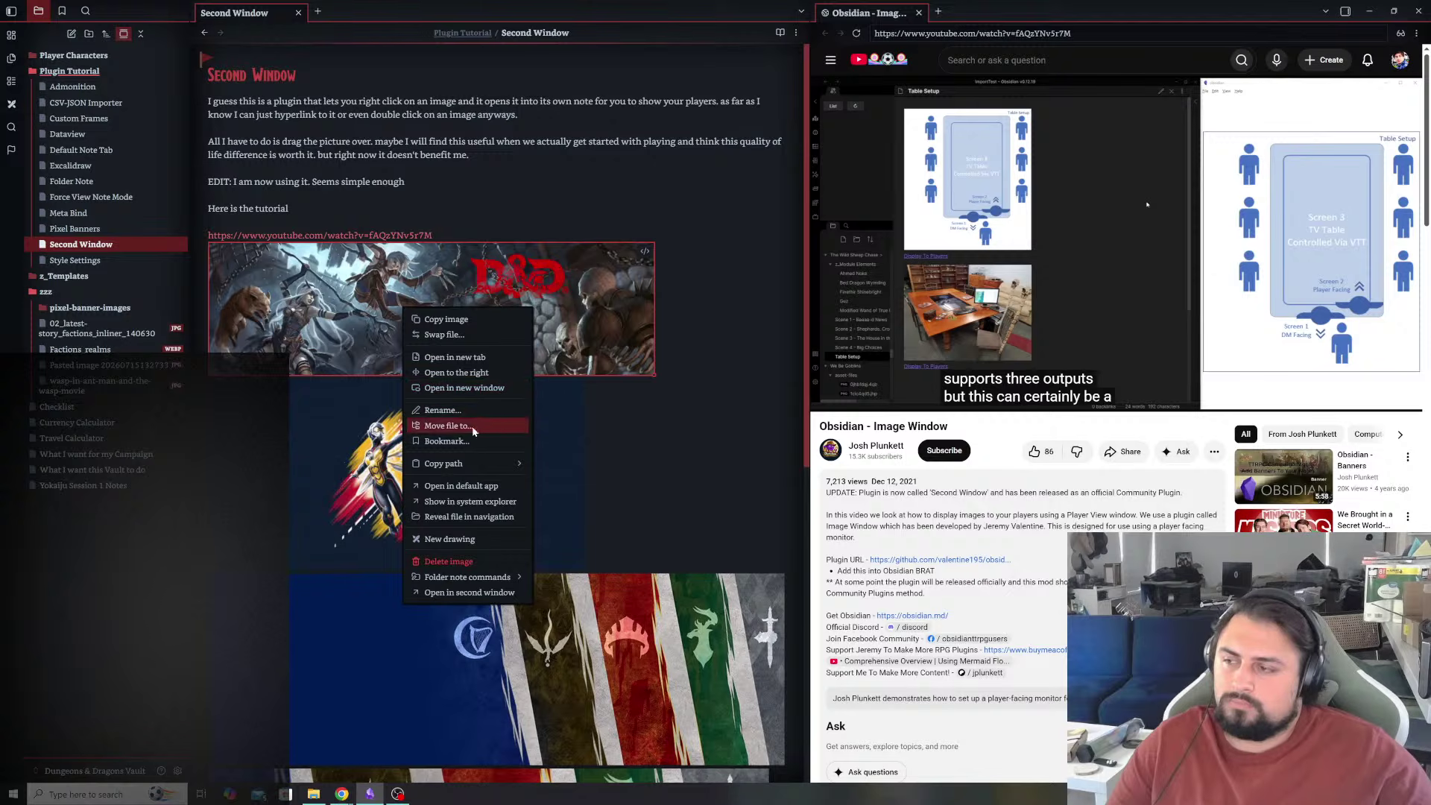
mouse_move(484, 463)
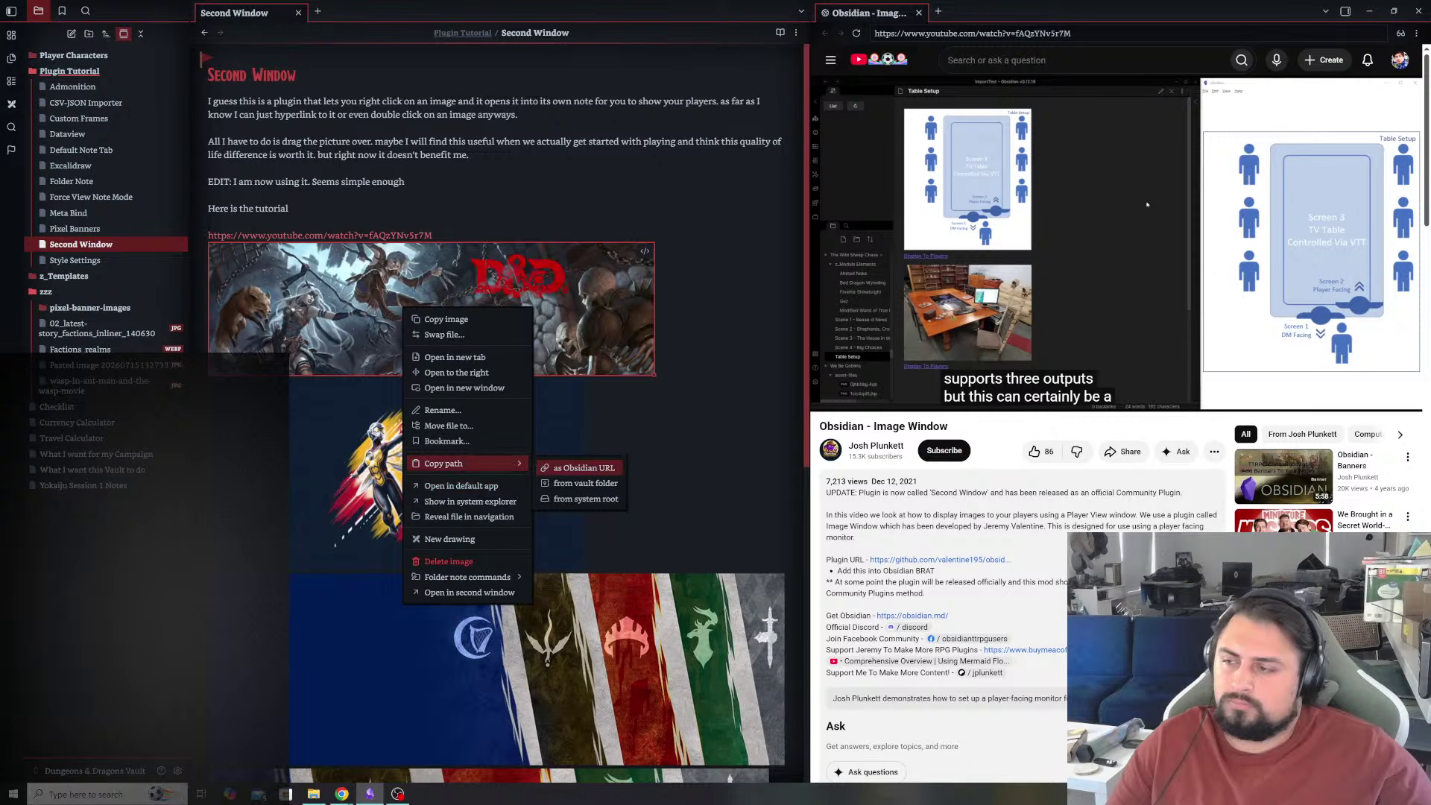
click(582, 468)
- Review the Second Window plugin's community page again, covering its quickstart and reasons for use, and close the settings
key(ctrl+comma)
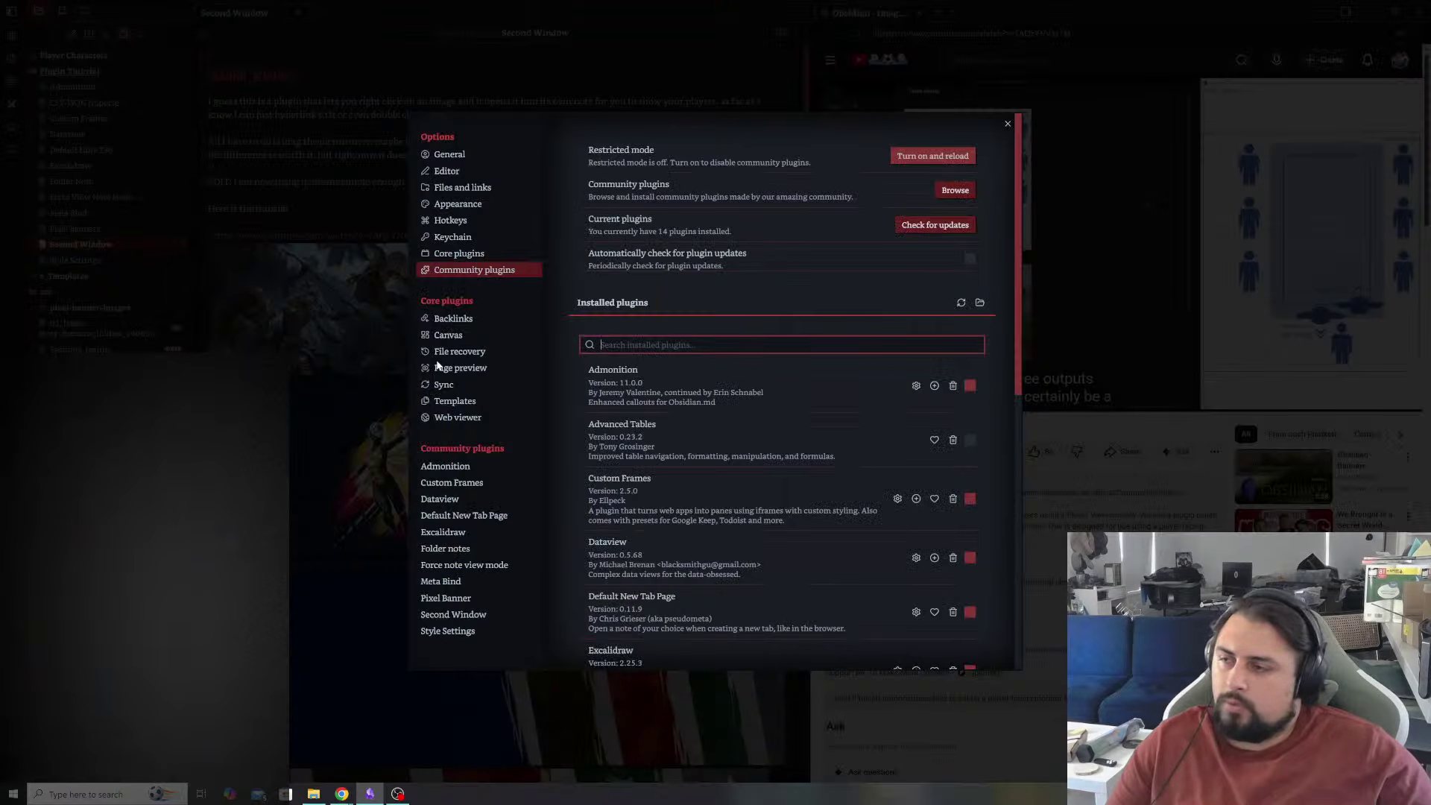
scroll(730, 447, down, 3)
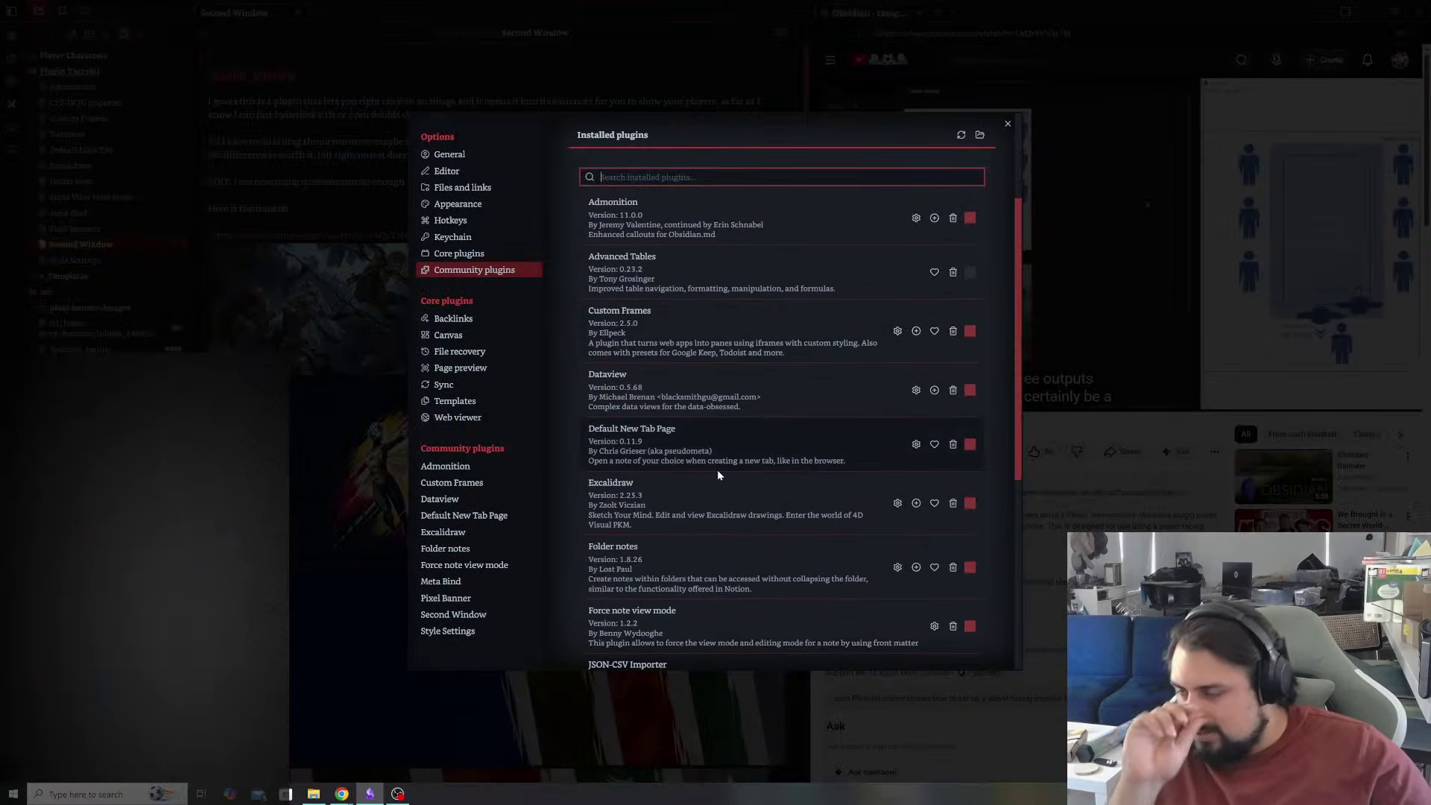
scroll(716, 477, down, 5)
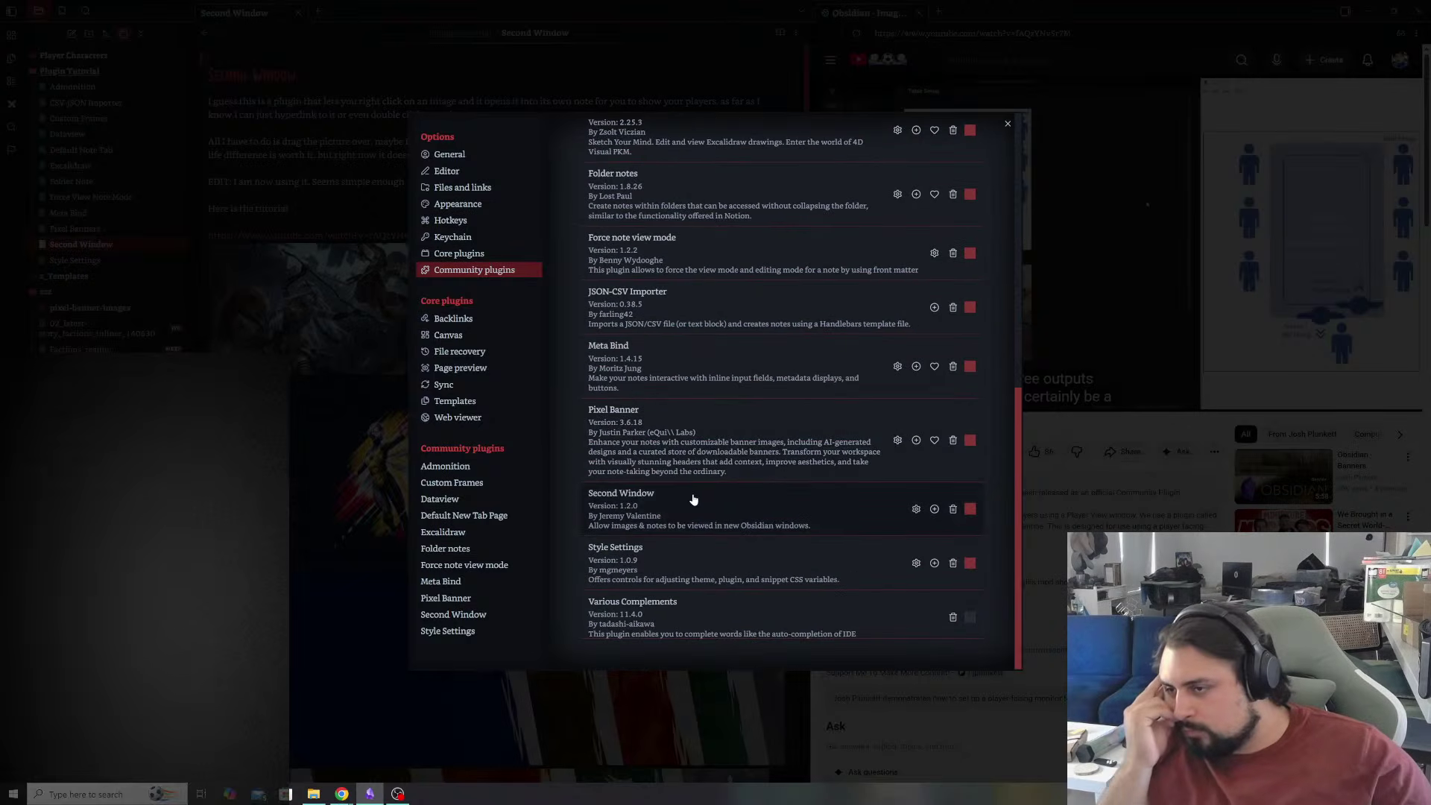
click(695, 501)
scroll(797, 402, down, 2)
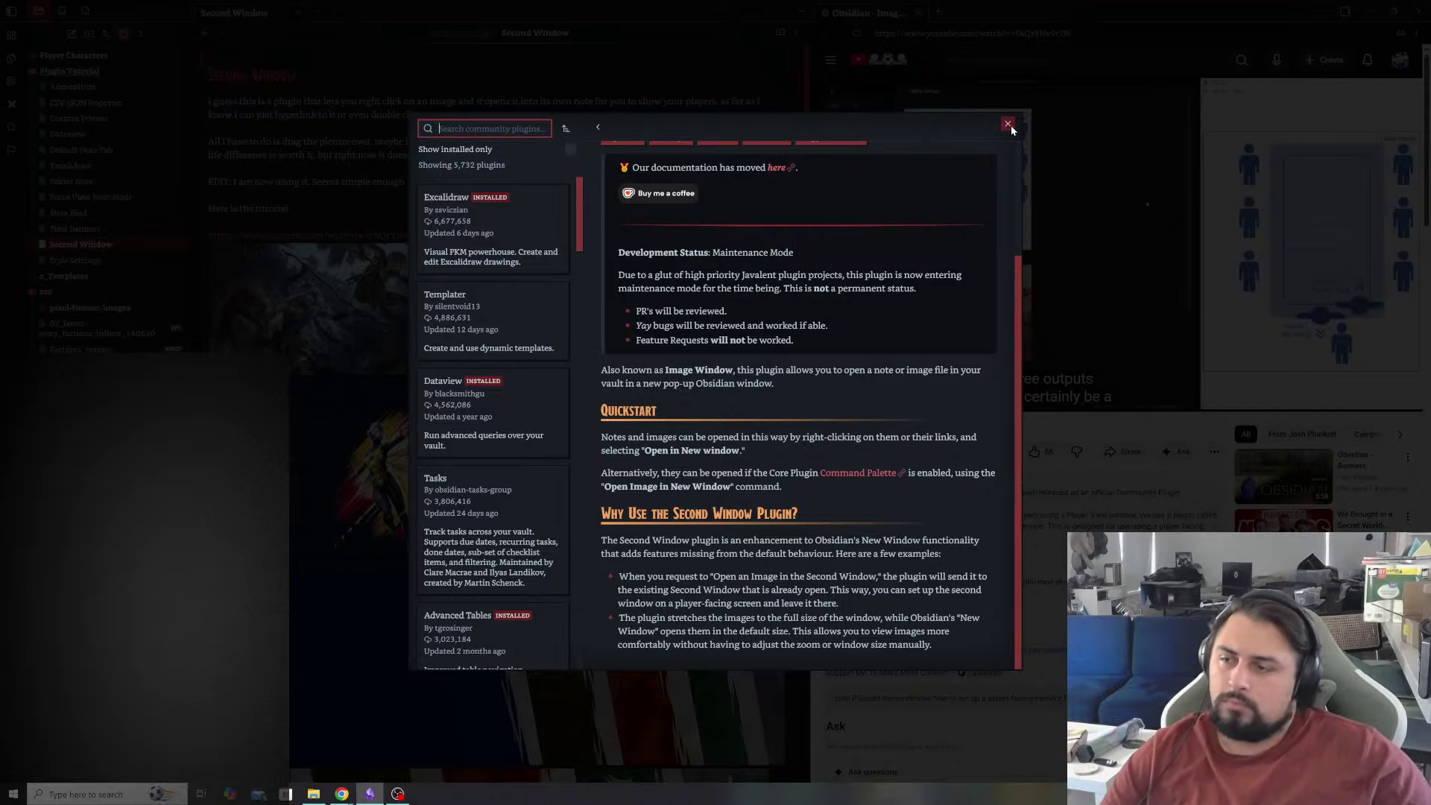
click(1008, 124)
click(1008, 124)
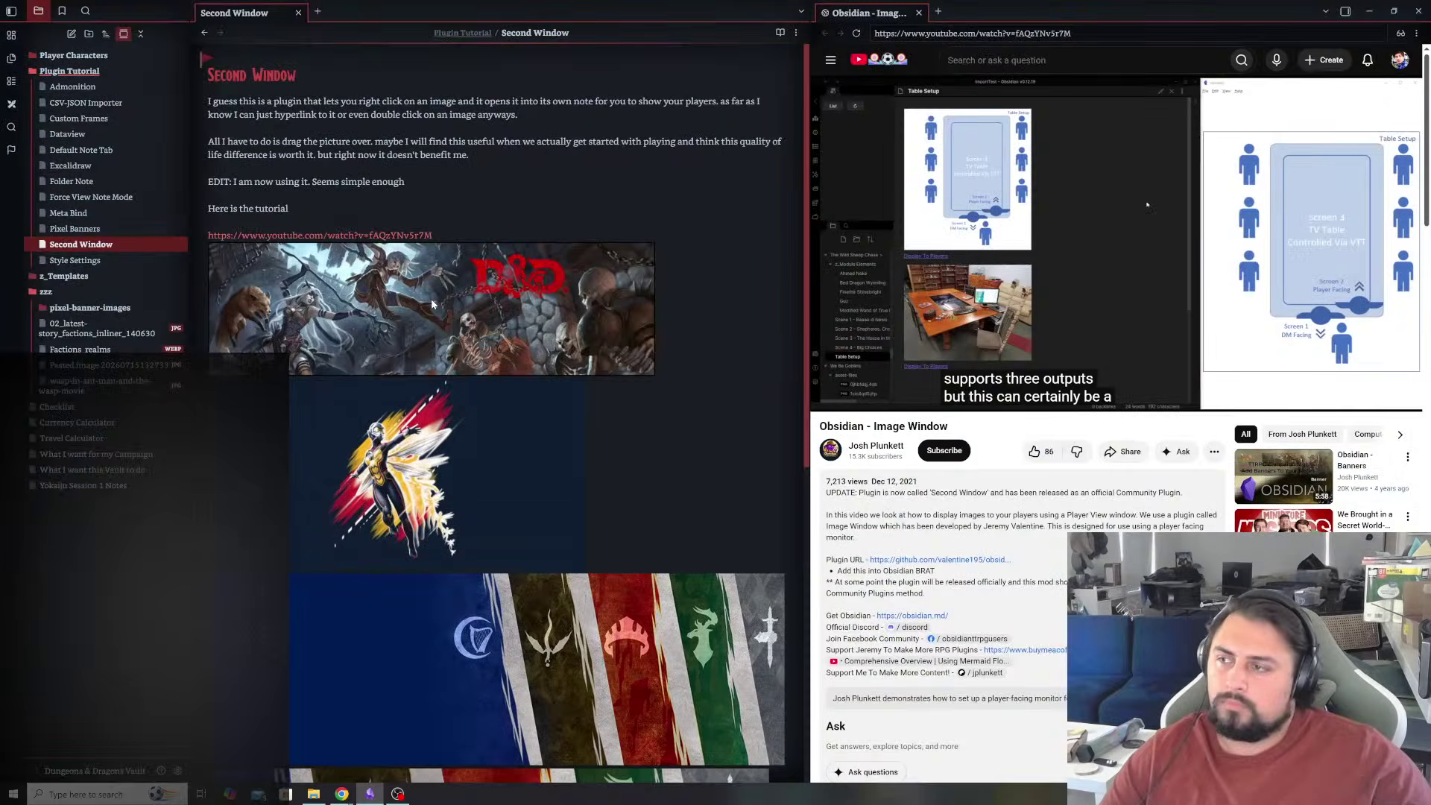
- Switch the Second Window note to reading view and test opening the D&D image in a new window, closing that window again
right_click(517, 322)
click(567, 589)
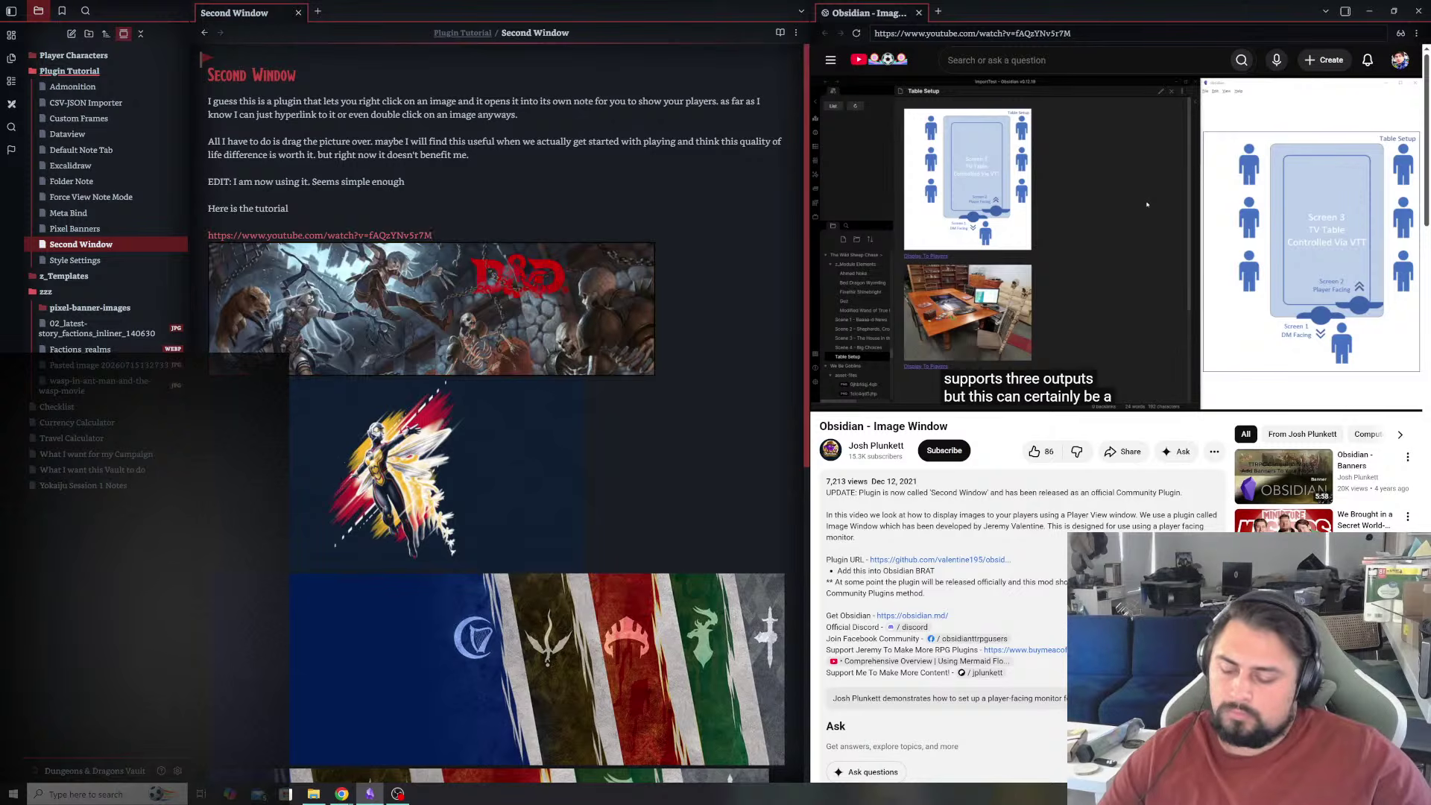
key(ctrl+e)
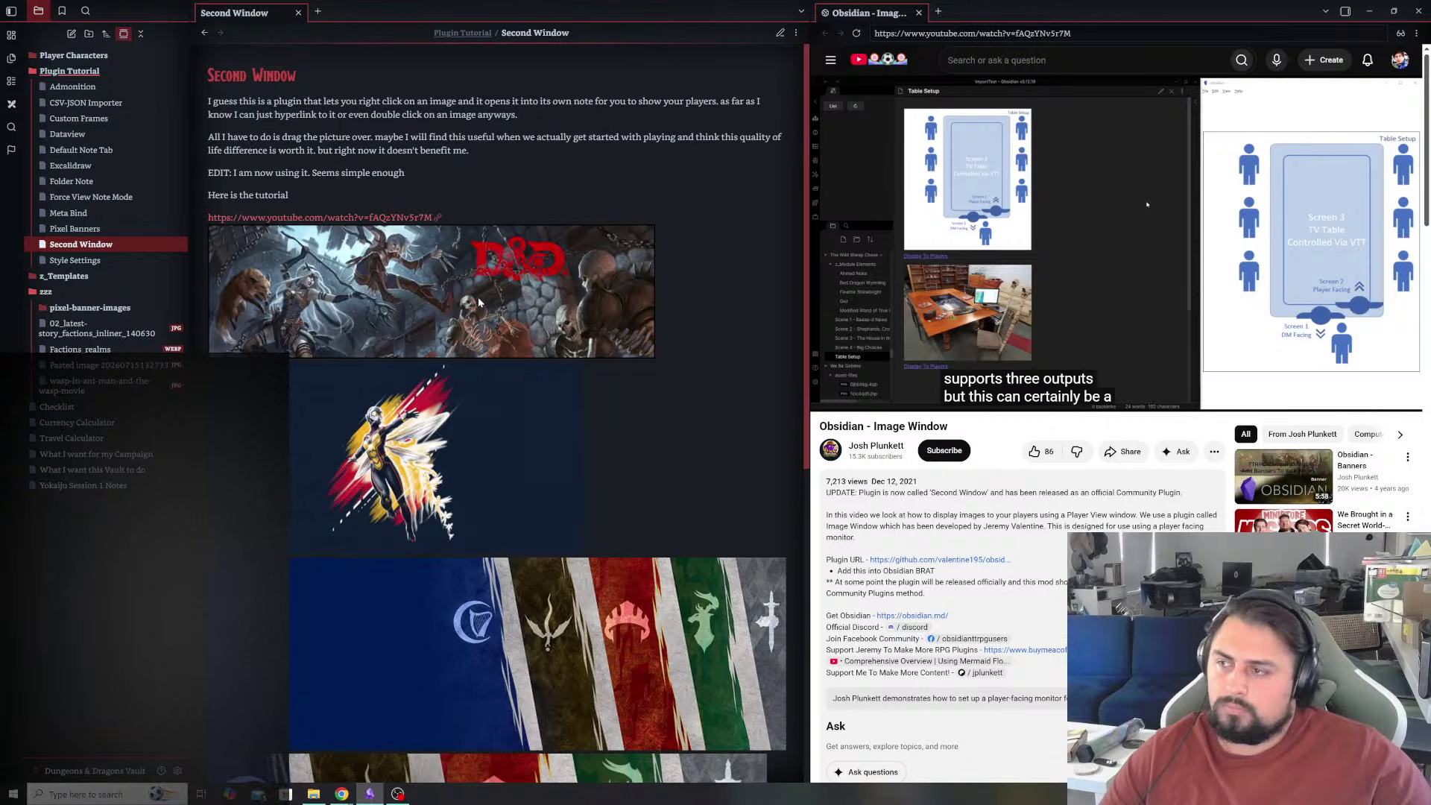
click(505, 313)
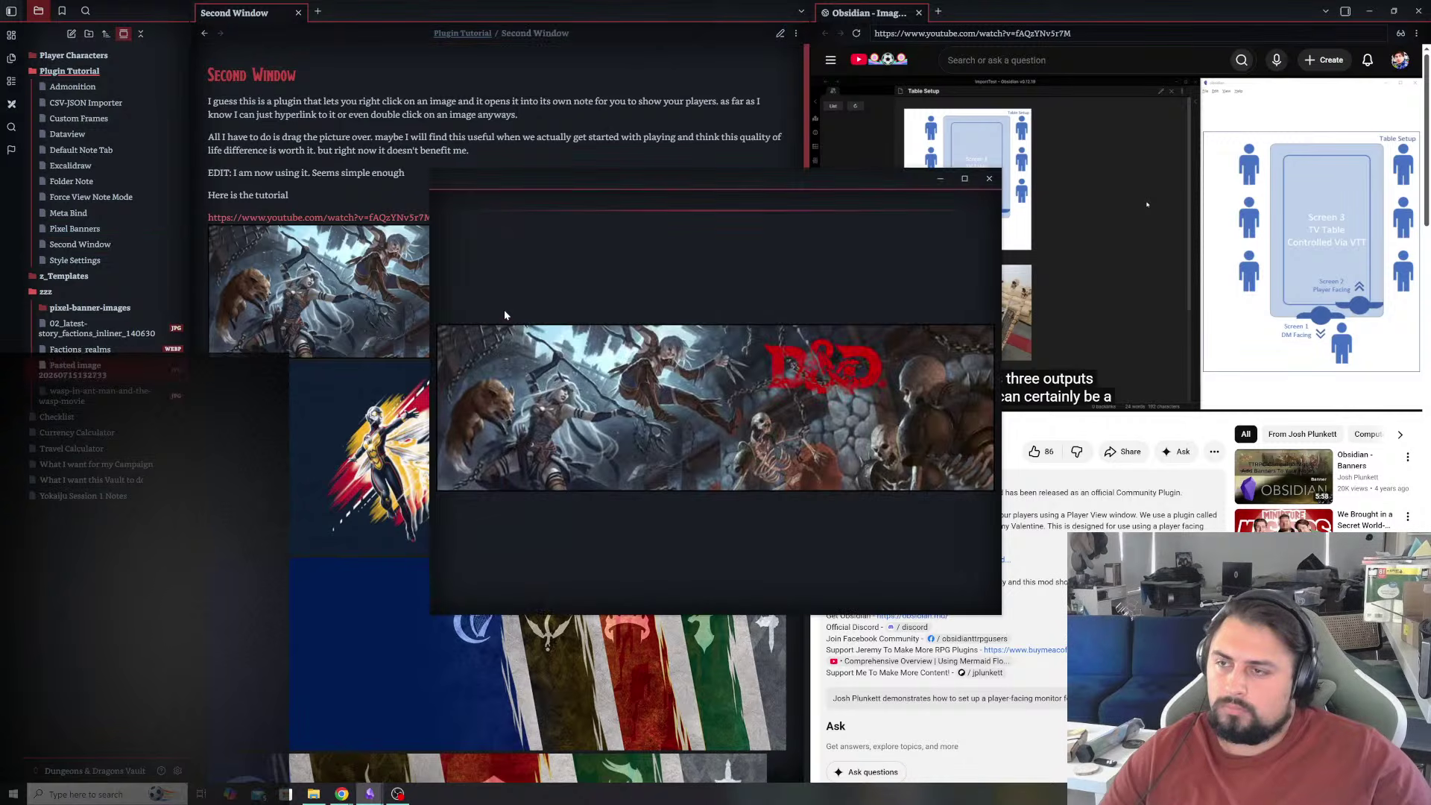
click(990, 178)
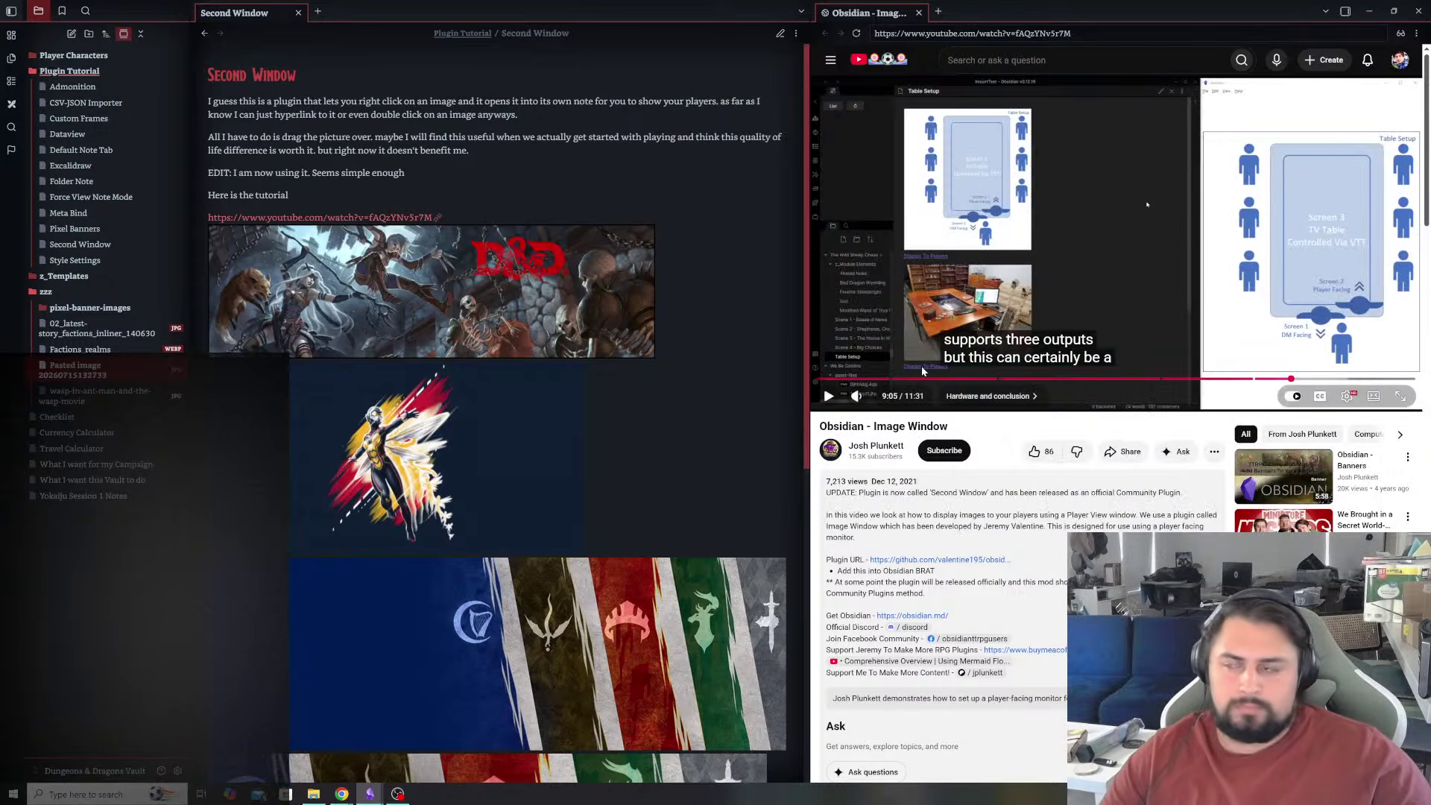
- Check the image options in editing view, then return to reading view and test opening the factions banner image in a new window
click(481, 431)
key(ctrl+e)
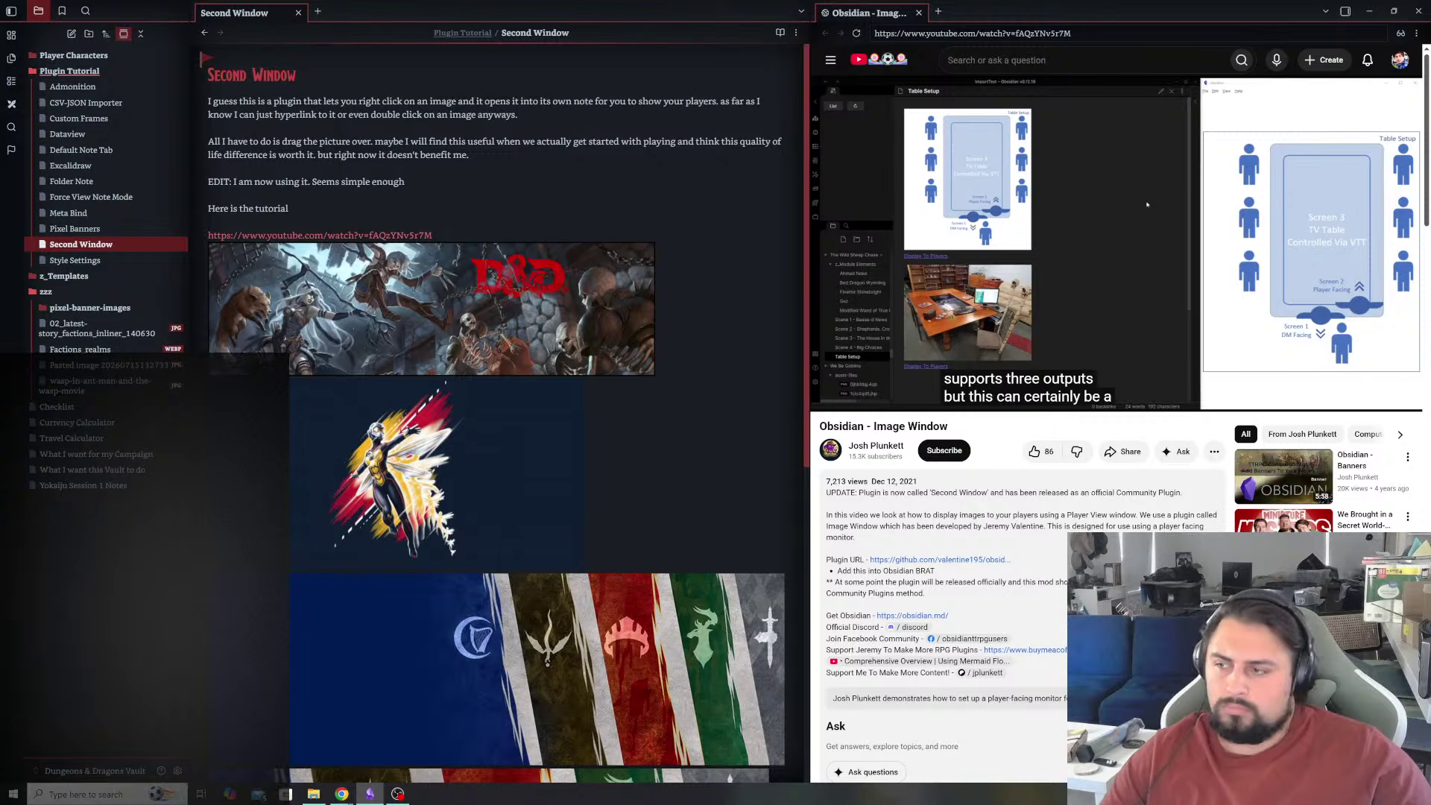
right_click(476, 666)
click(445, 601)
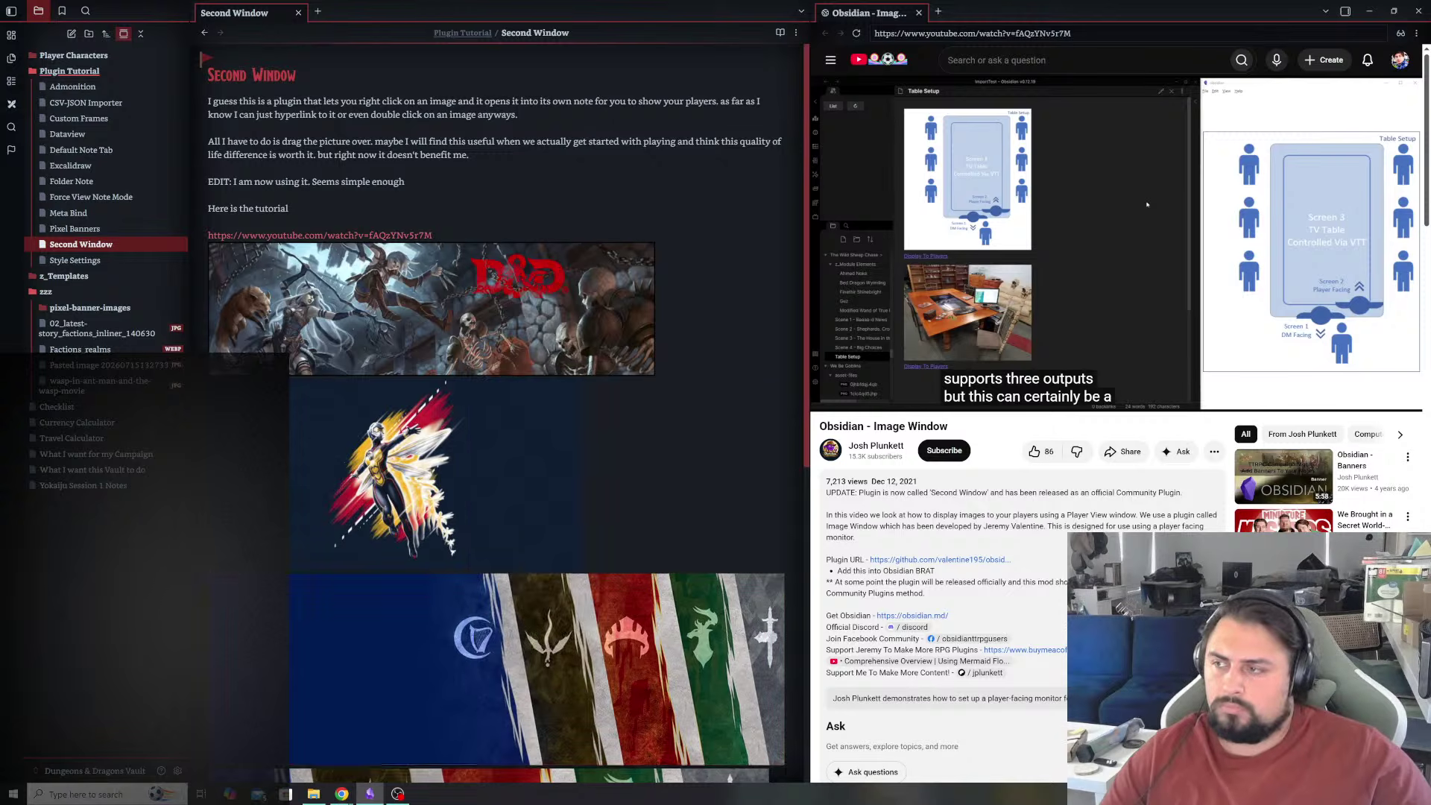
right_click(471, 504)
key(Escape)
key(ctrl+e)
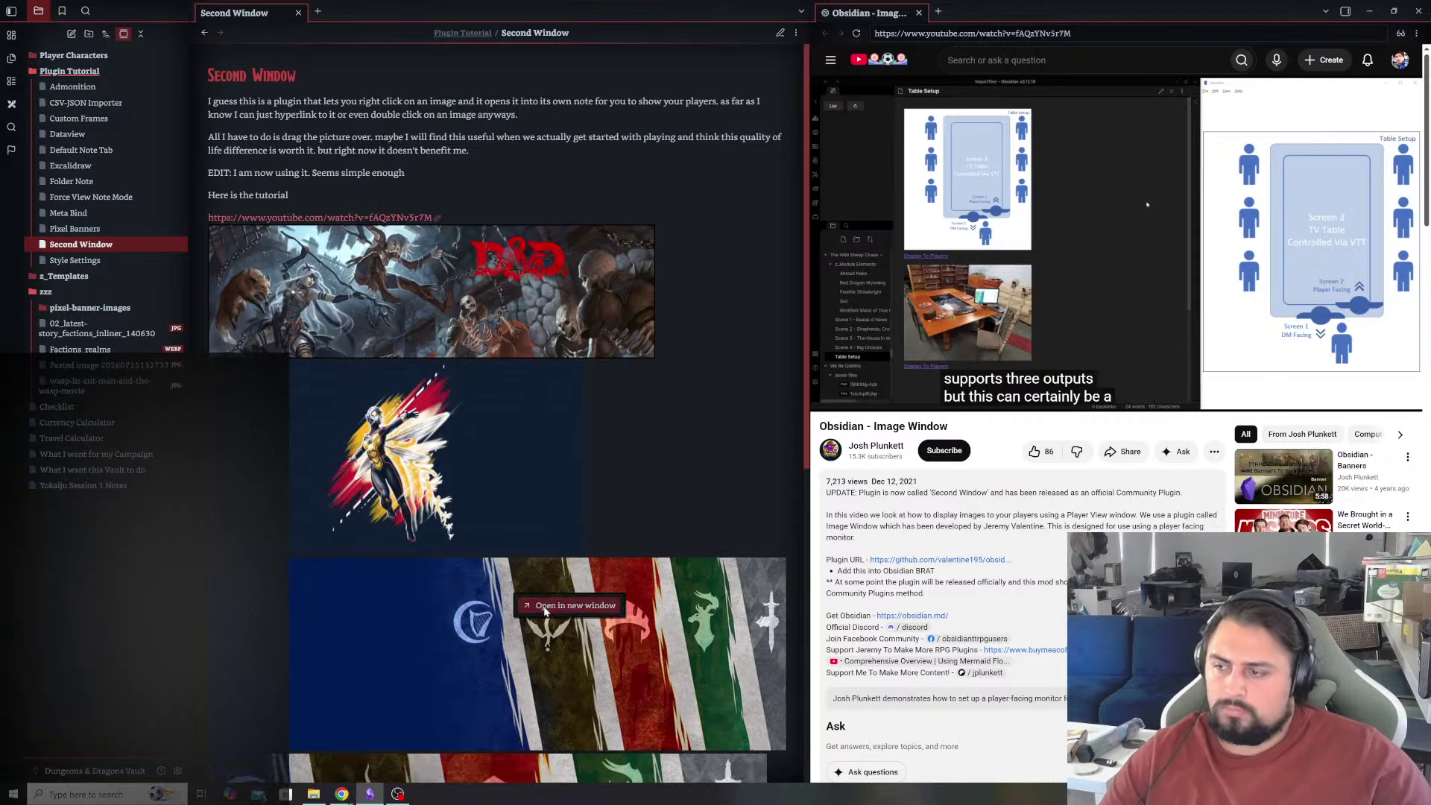
click(545, 608)
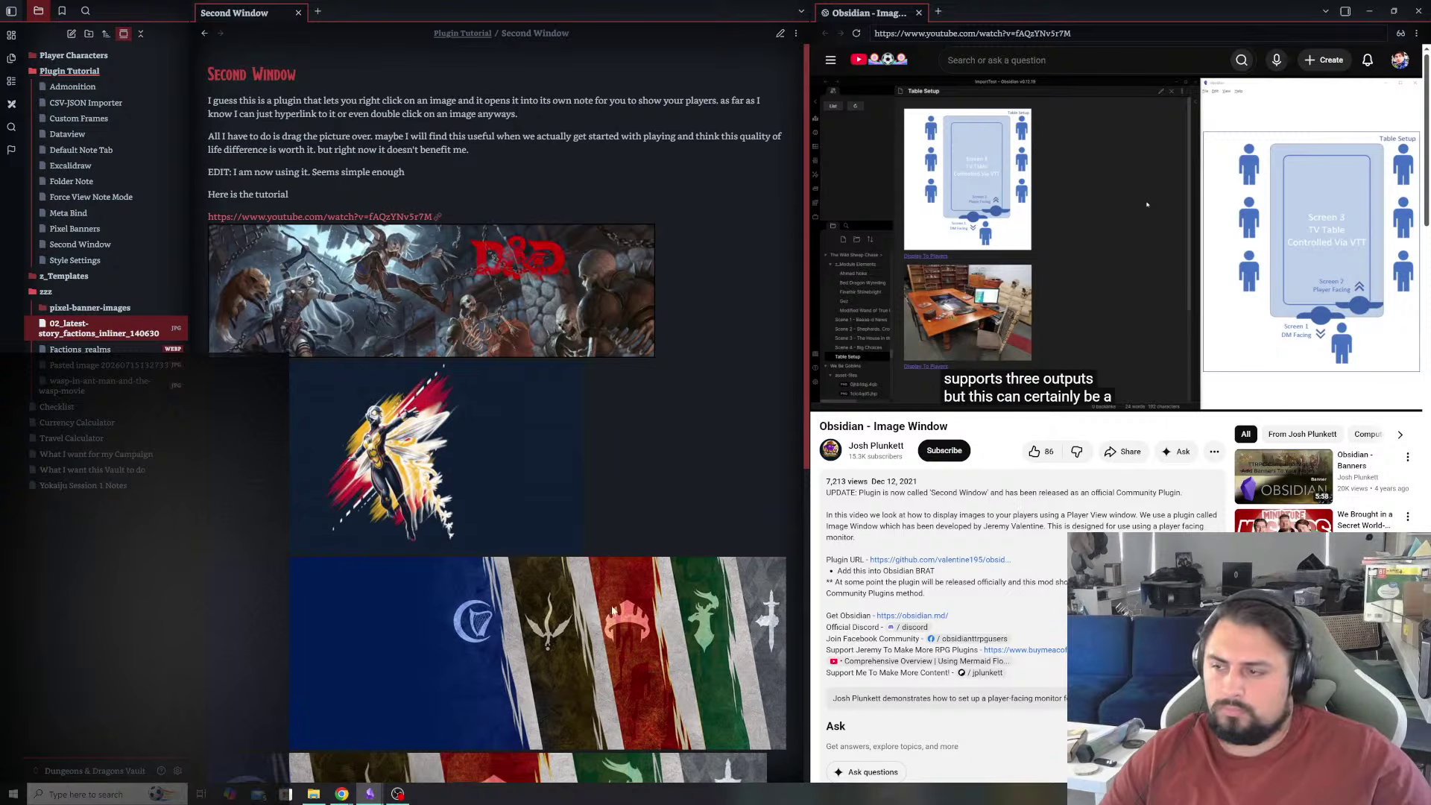
- Compare the context options offered for the different images in the Second Window note
scroll(537, 577, down, 3)
mouse_move(568, 591)
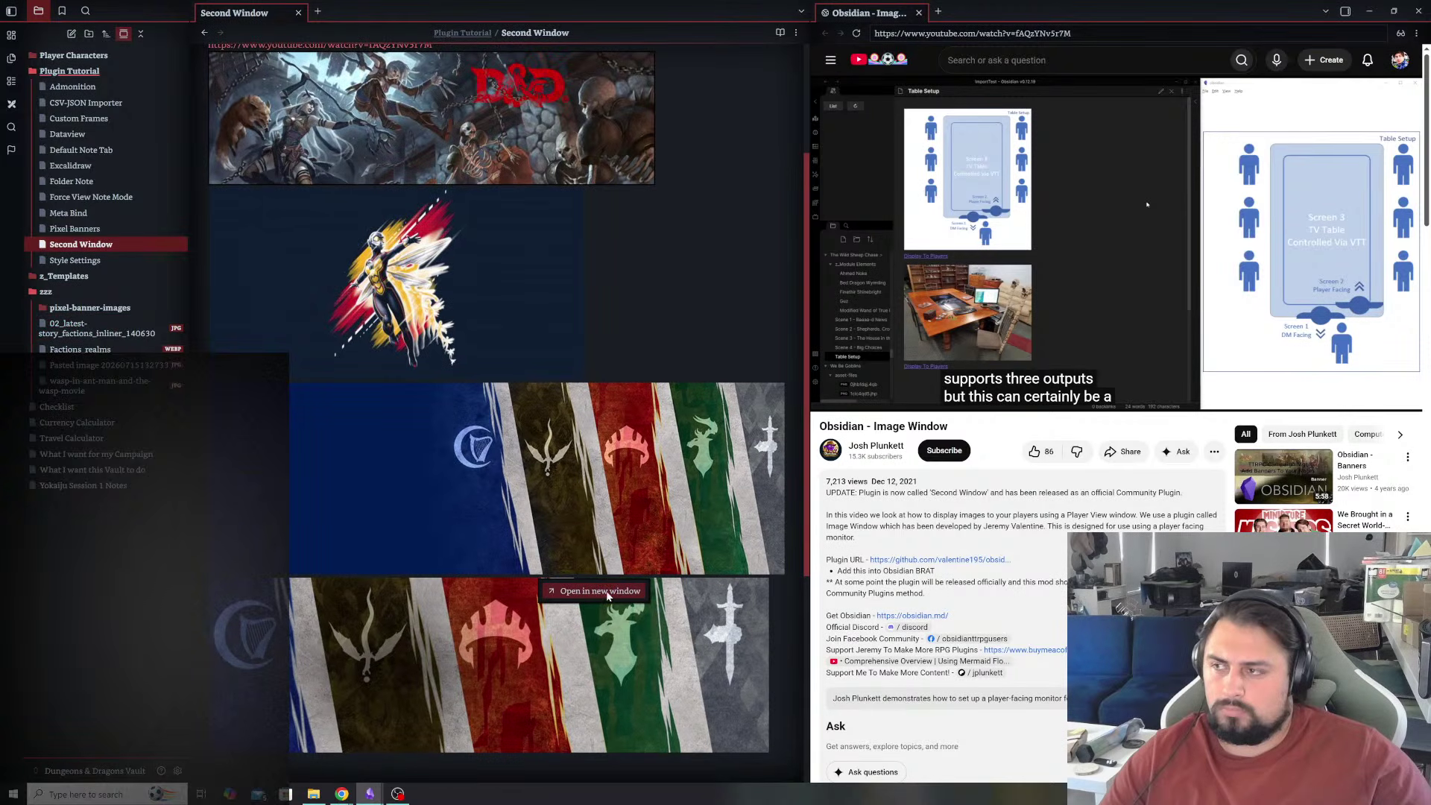
scroll(530, 486, up, 3)
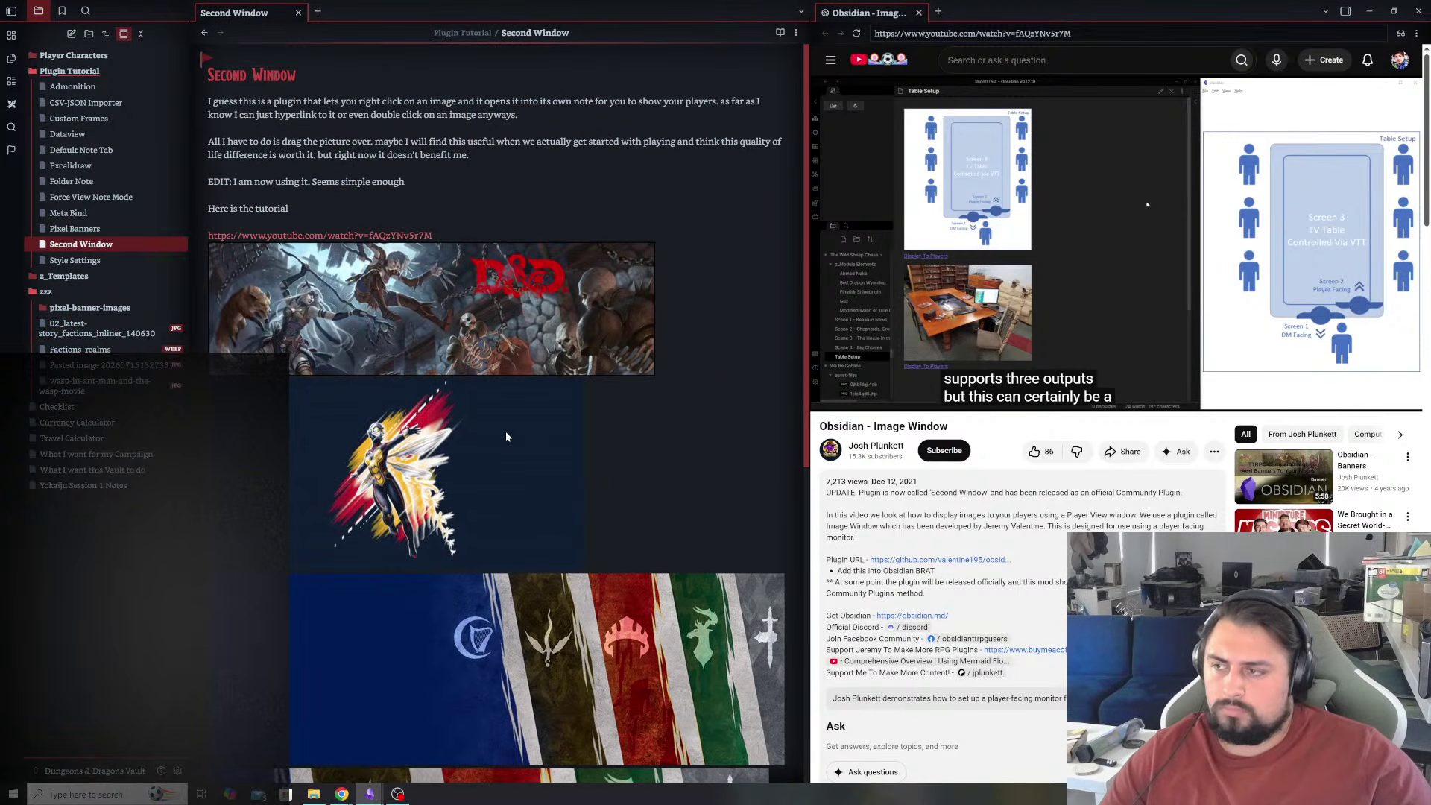
right_click(506, 436)
right_click(747, 417)
key(Escape)
right_click(546, 336)
key(Escape)
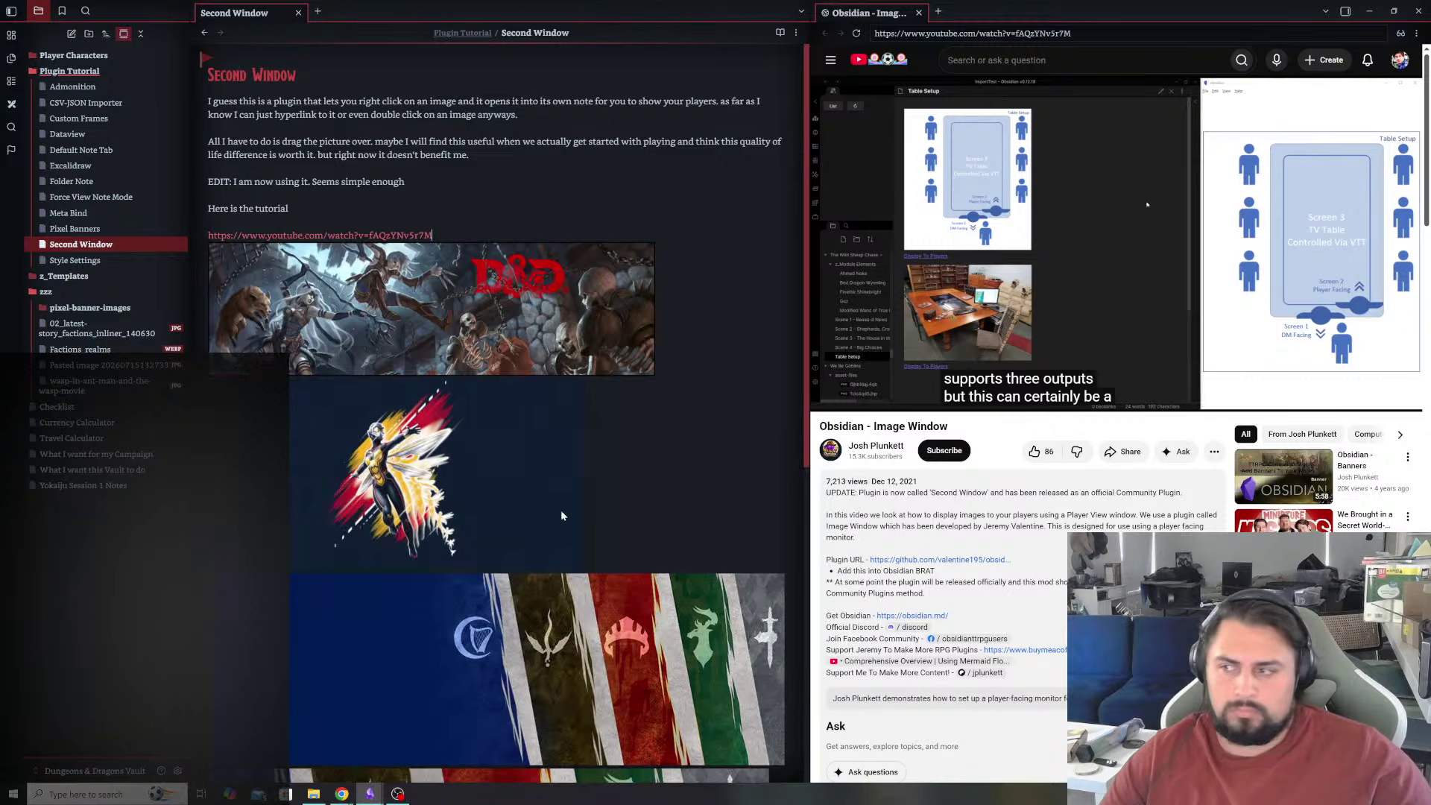
- Test the extra new-window option on the factions banner image, and check which window options the wasp and D&D images offer
right_click(567, 498)
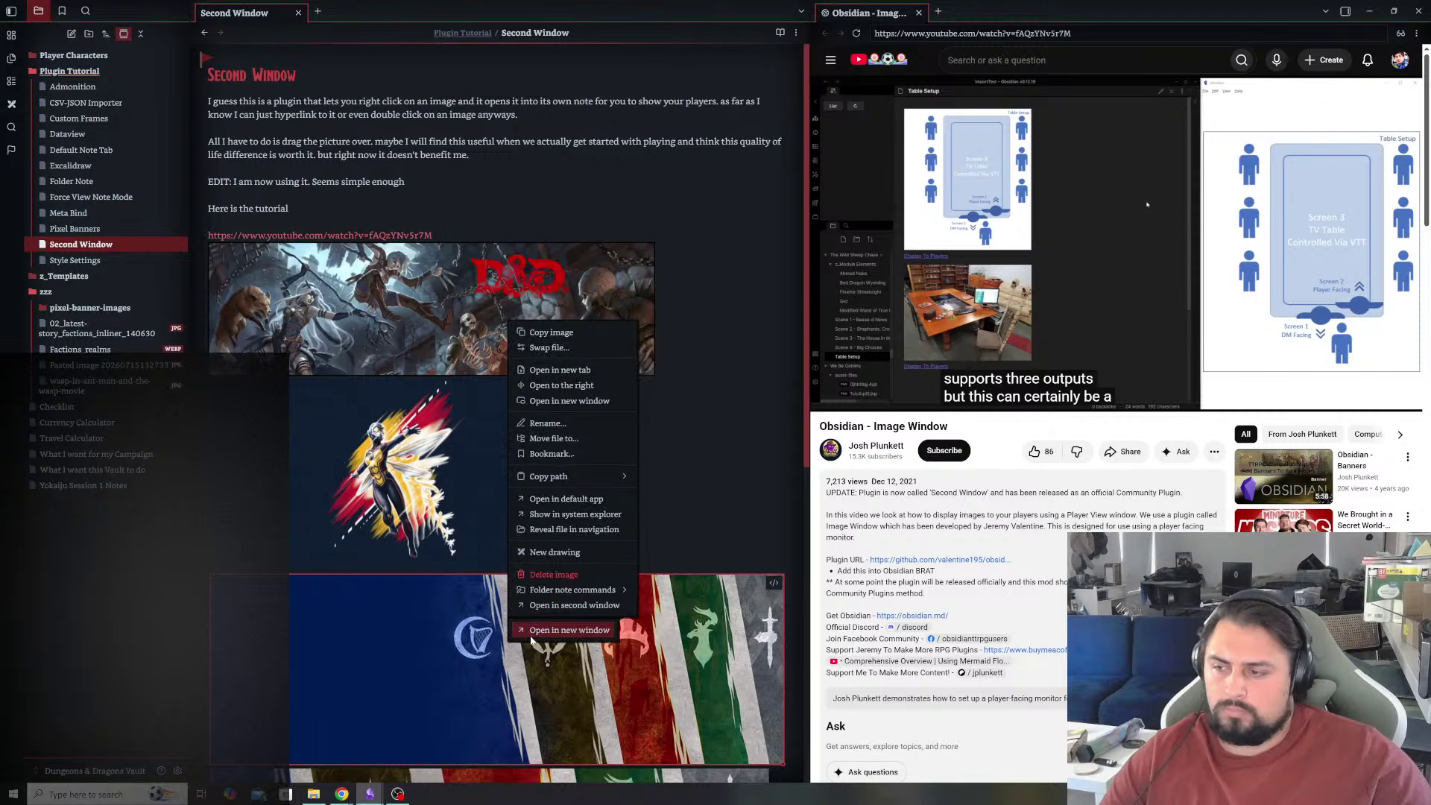
click(552, 640)
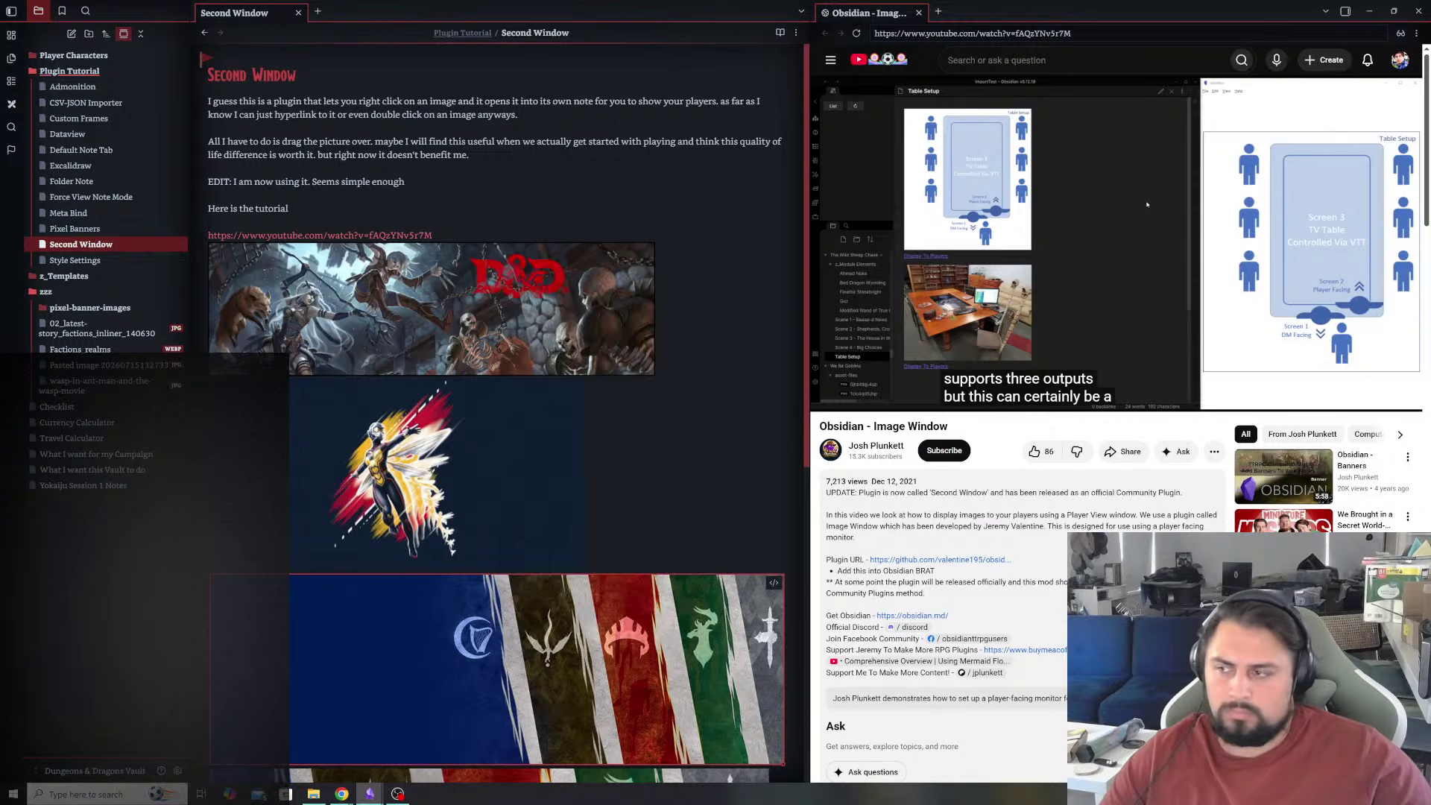
right_click(445, 489)
click(499, 502)
right_click(501, 360)
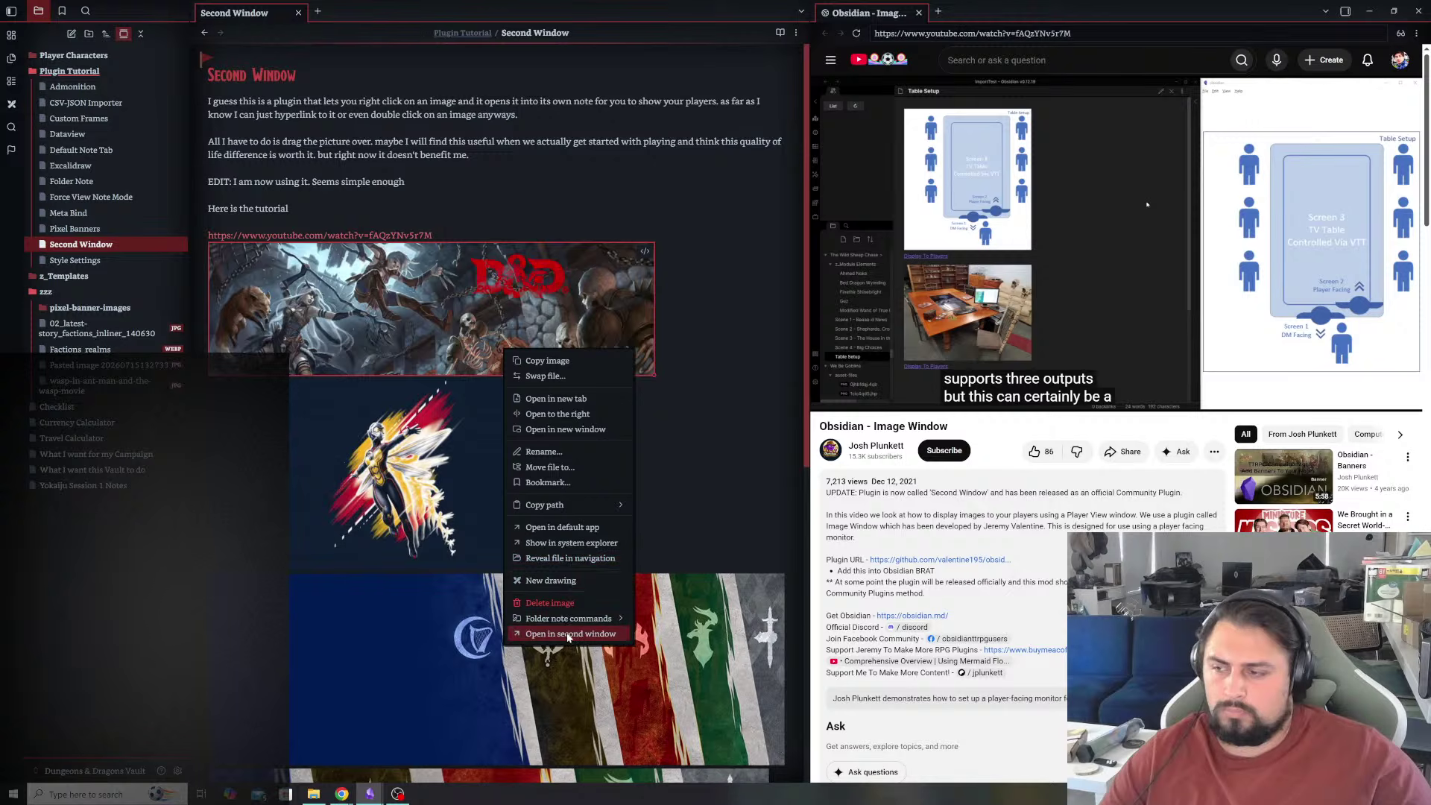
right_click(584, 312)
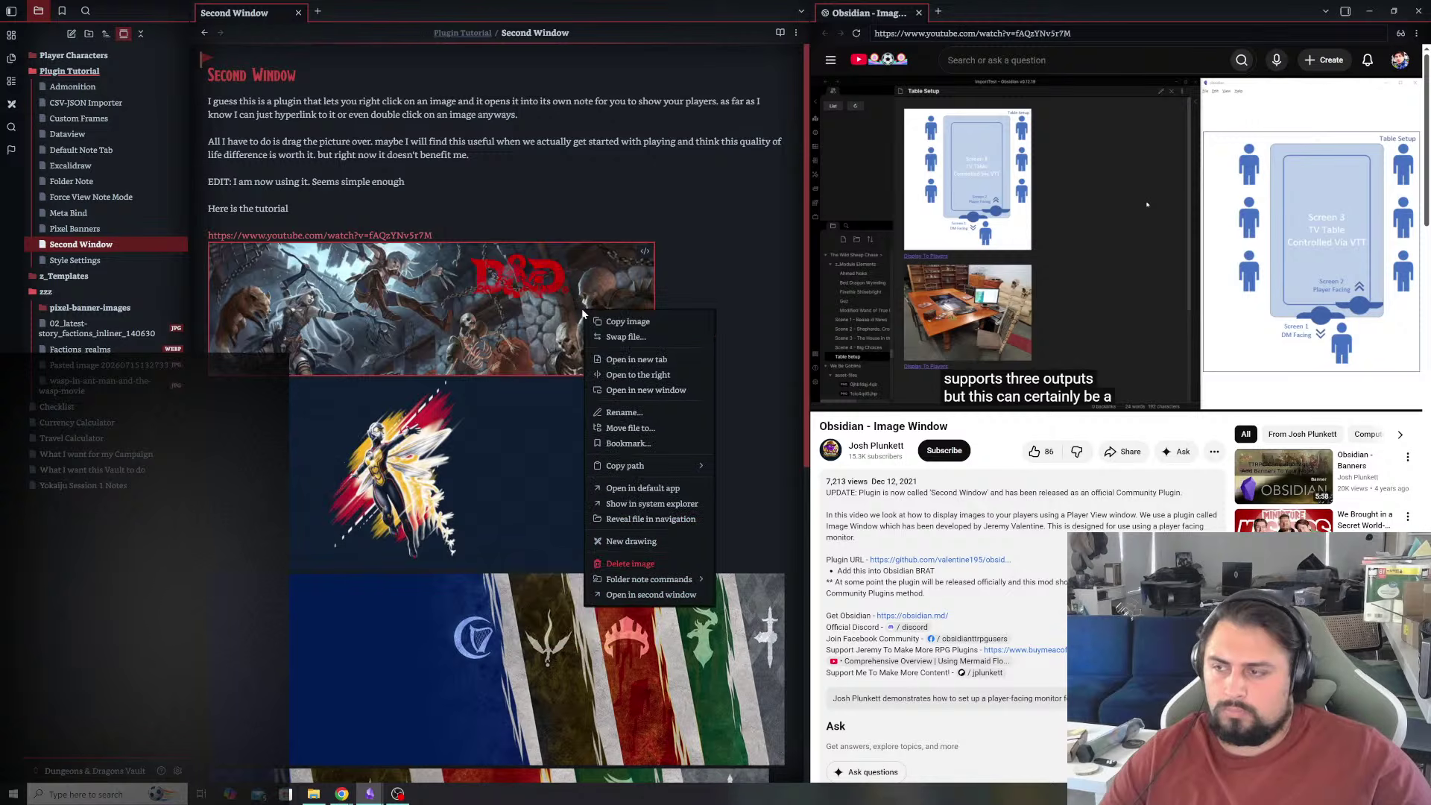
right_click(510, 291)
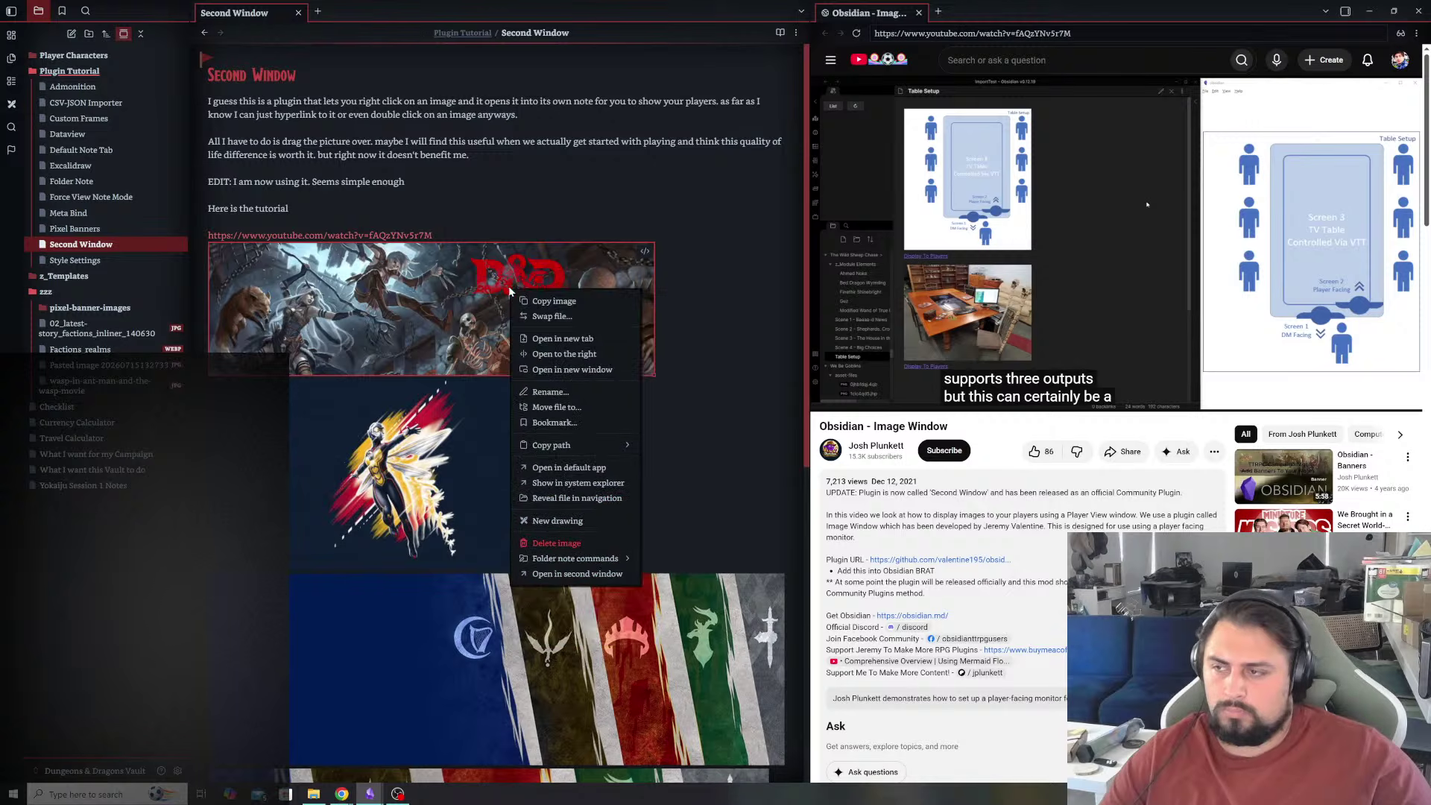
- Test sending the D&D image and the wasp image to the second window, and close that window
click(574, 574)
right_click(526, 486)
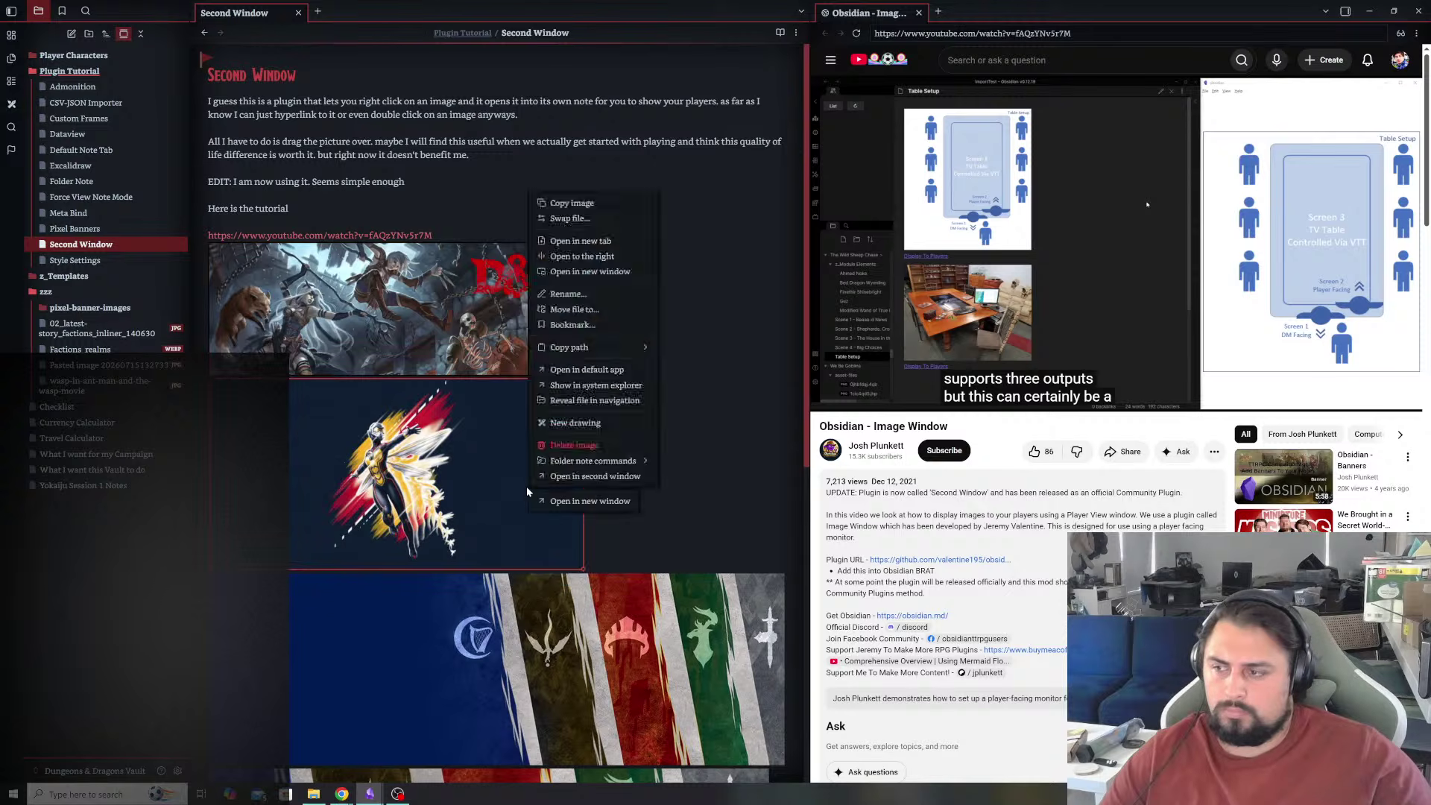
click(596, 477)
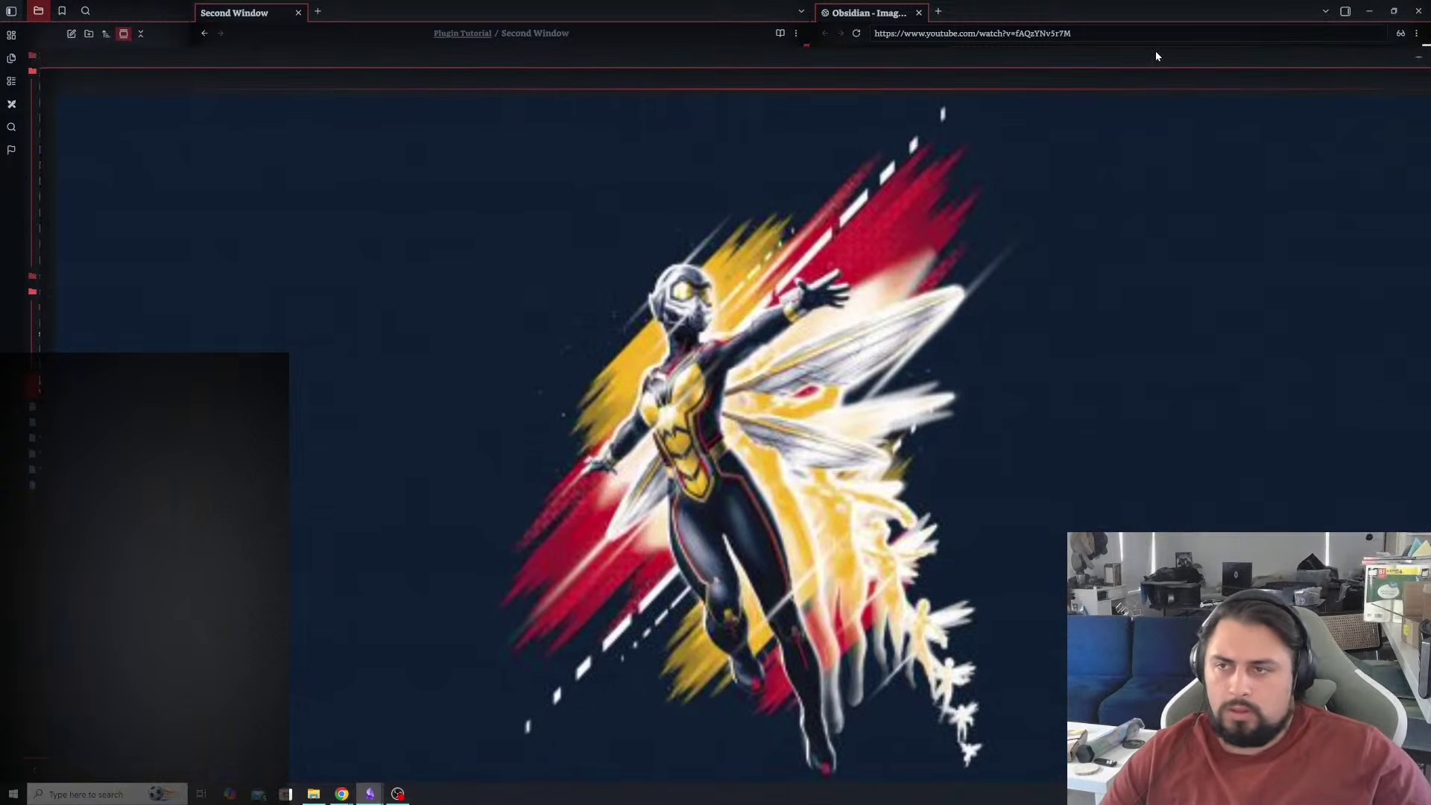
click(1418, 11)
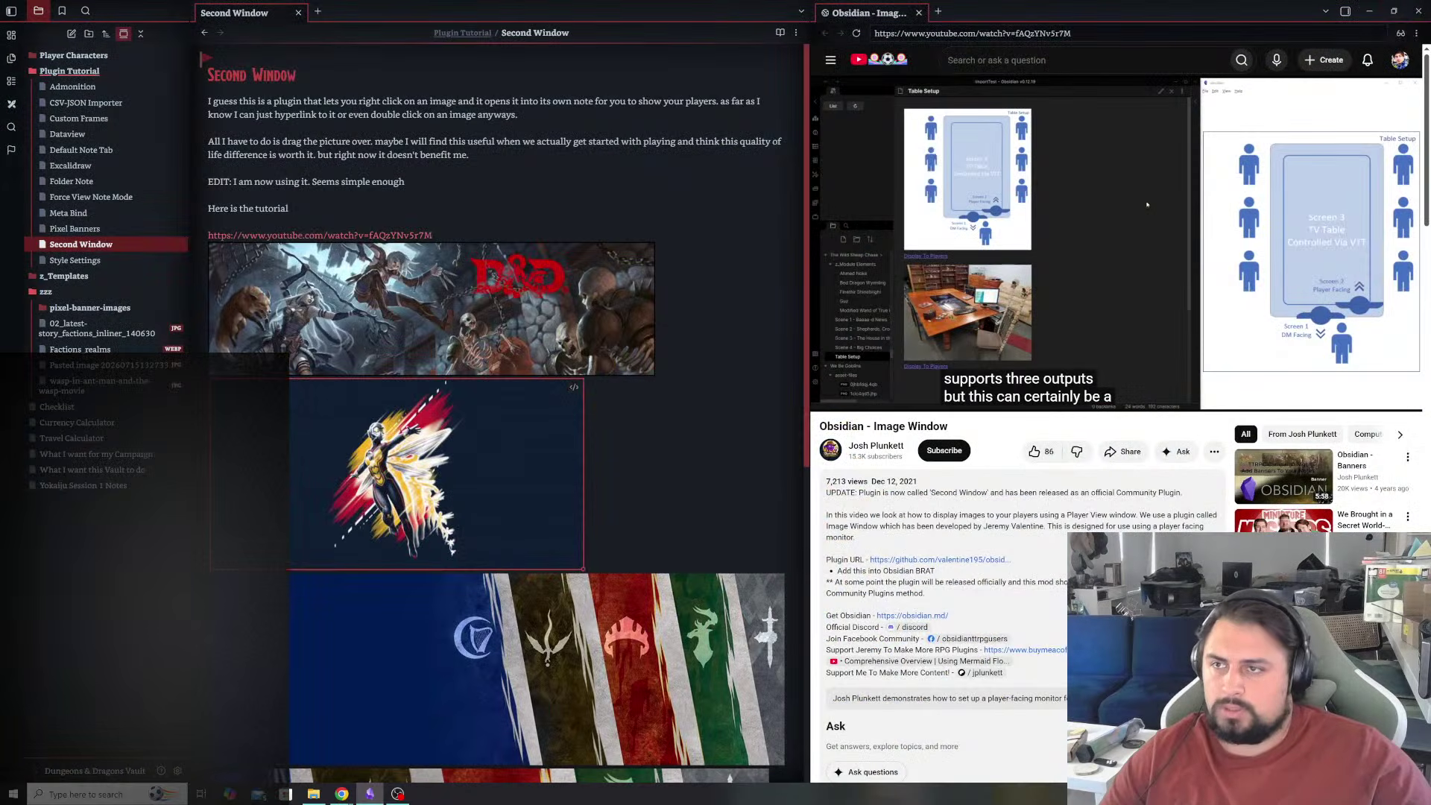
- Open the wasp image in a regular new window for comparison, move that window slightly, and close it
right_click(366, 484)
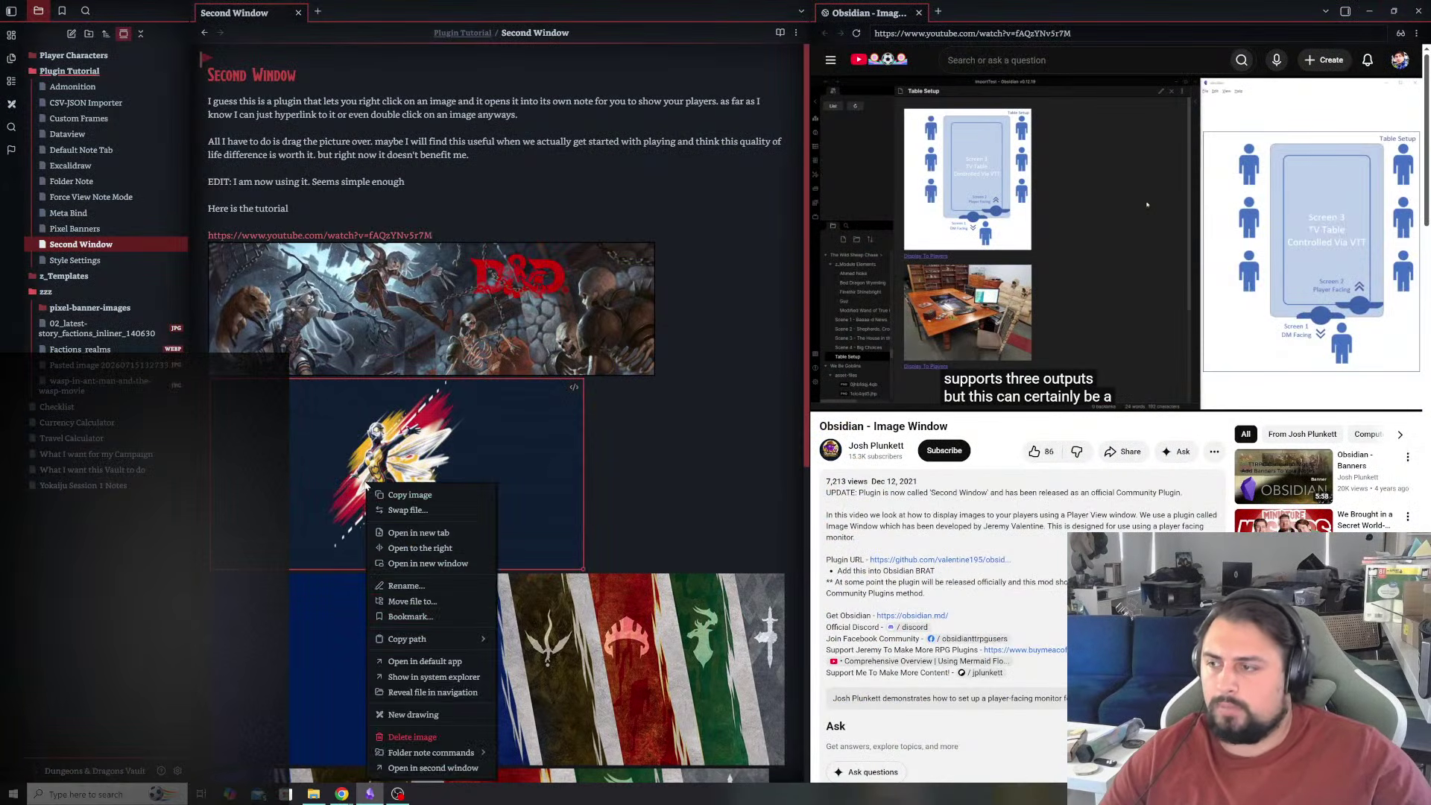
click(435, 564)
drag(641, 177, 651, 145)
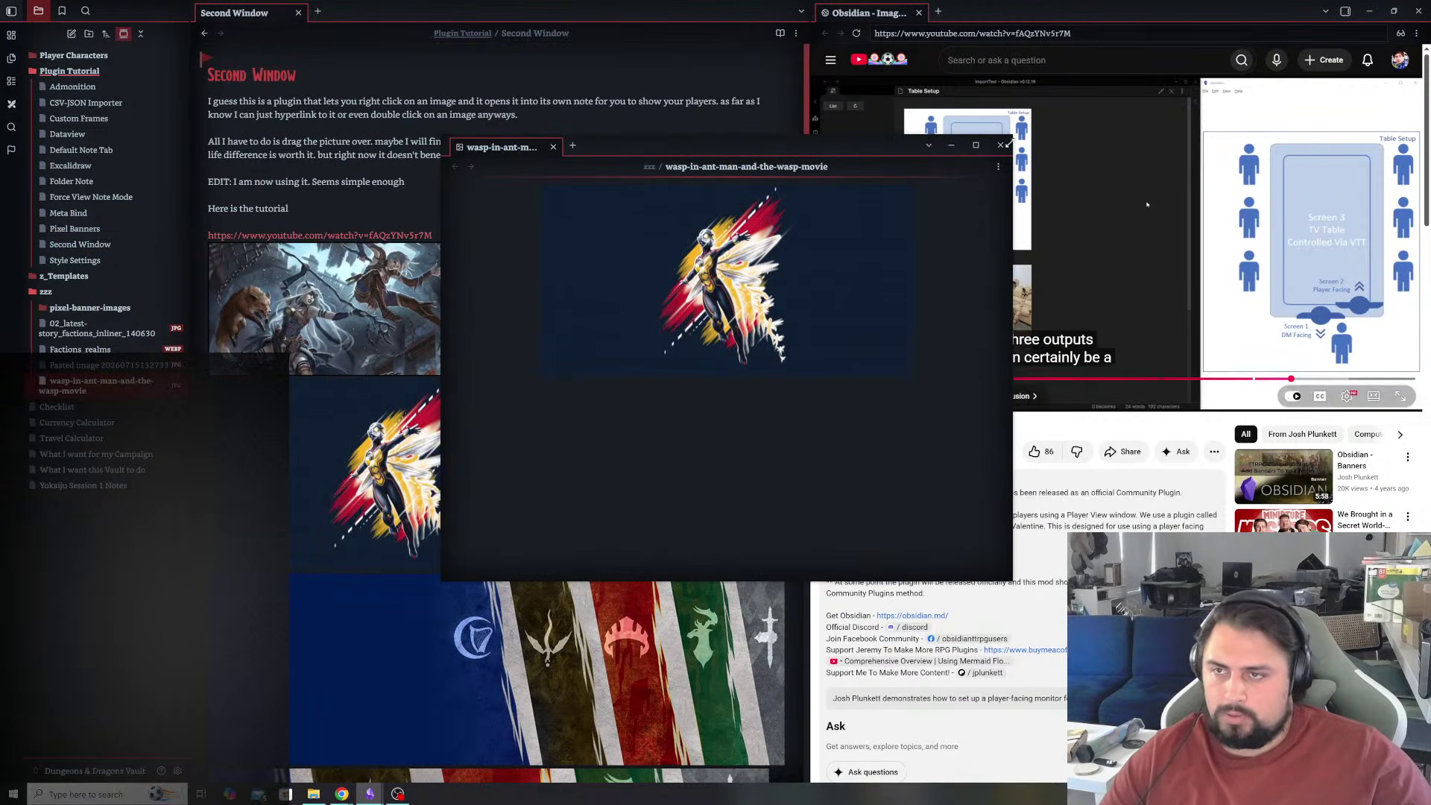
click(553, 147)
- Open the wasp image in the second window twice, closing the window each time
right_click(486, 430)
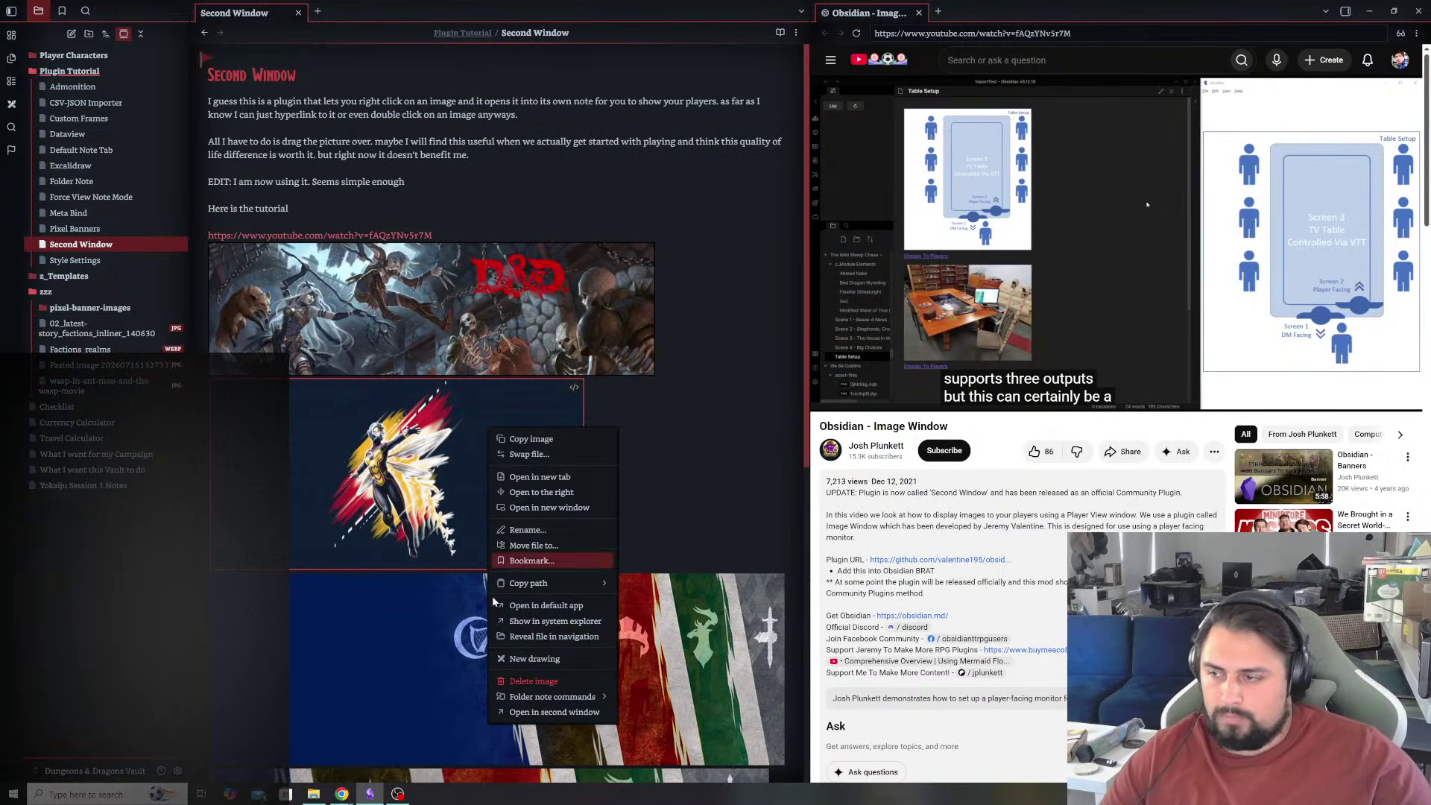
click(553, 712)
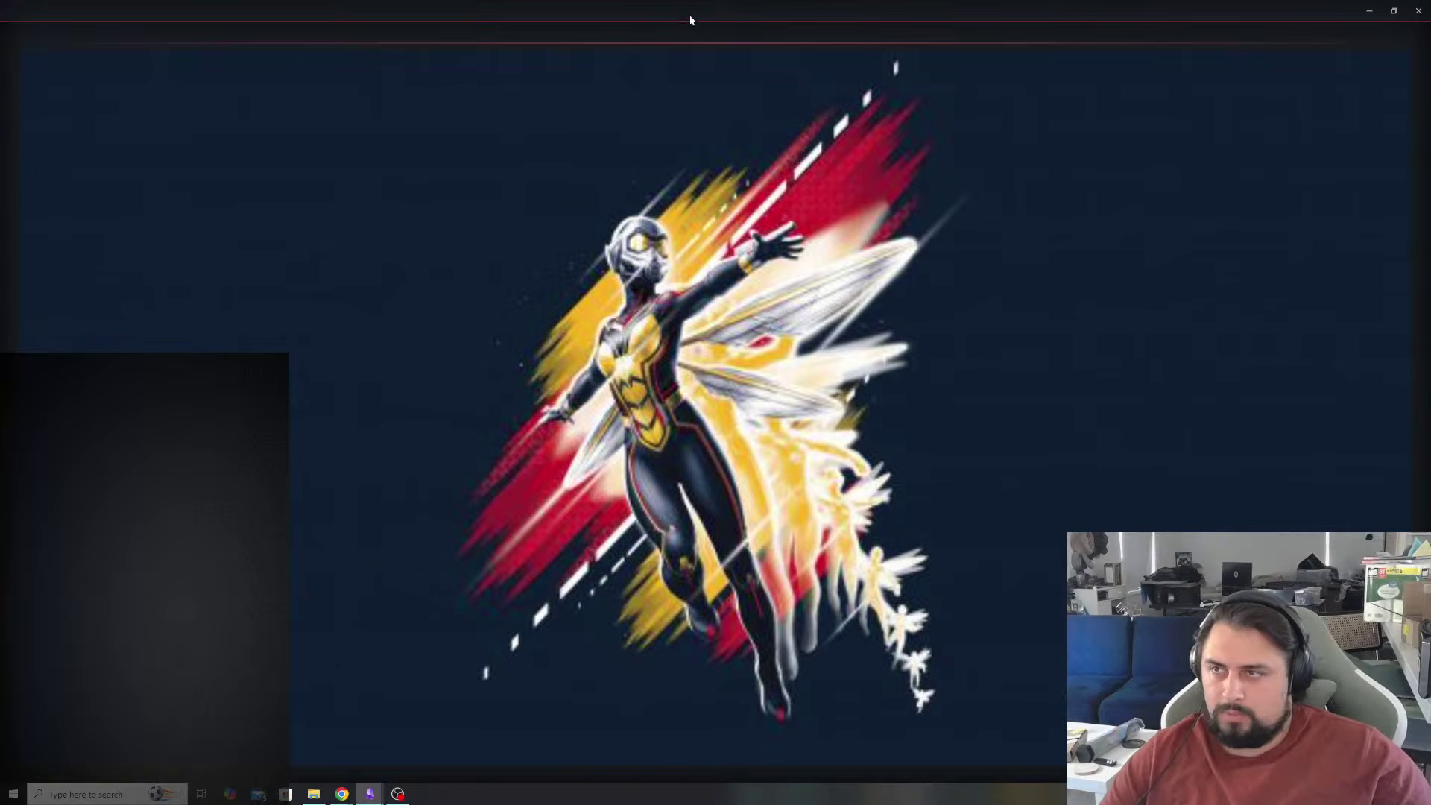
key(ctrl+w)
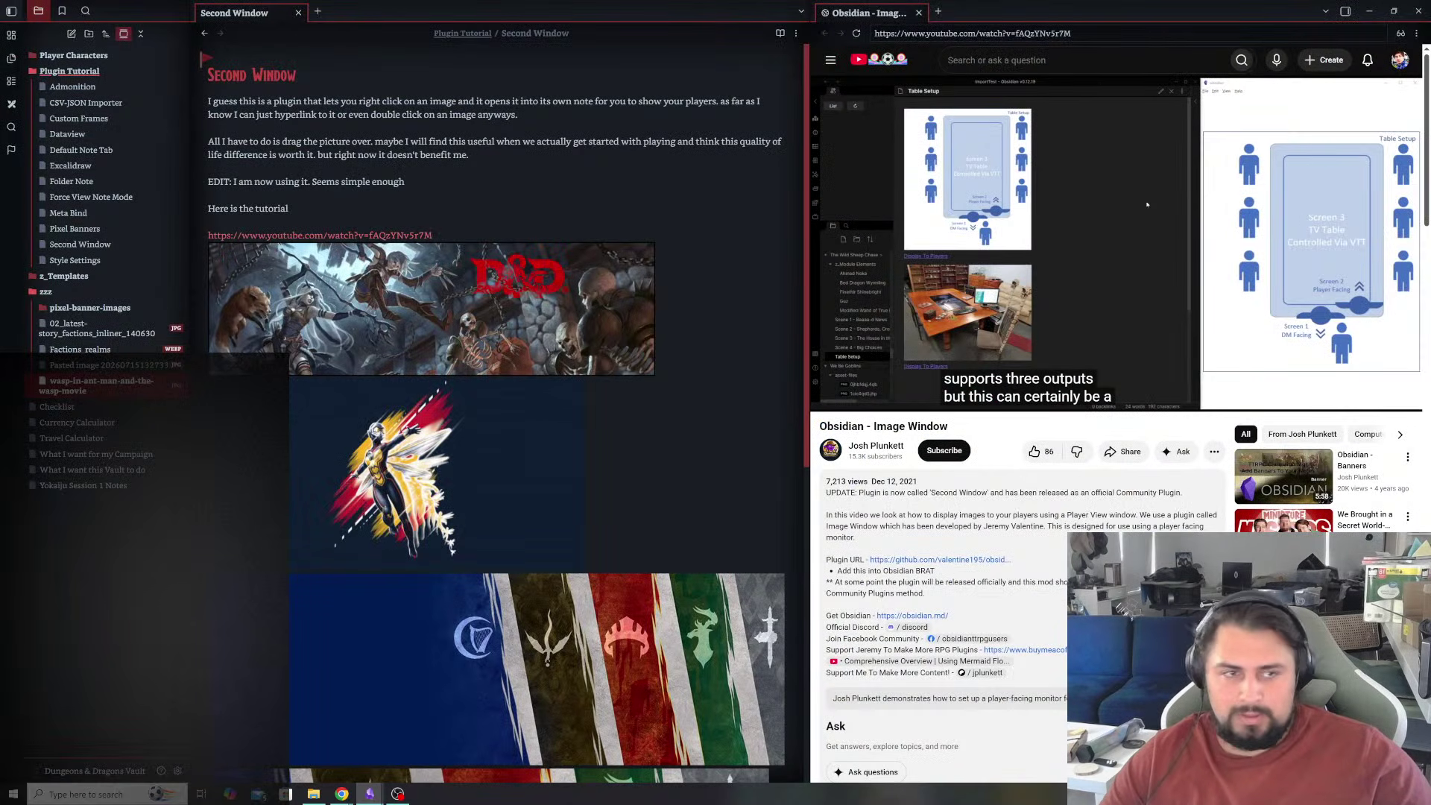
right_click(511, 427)
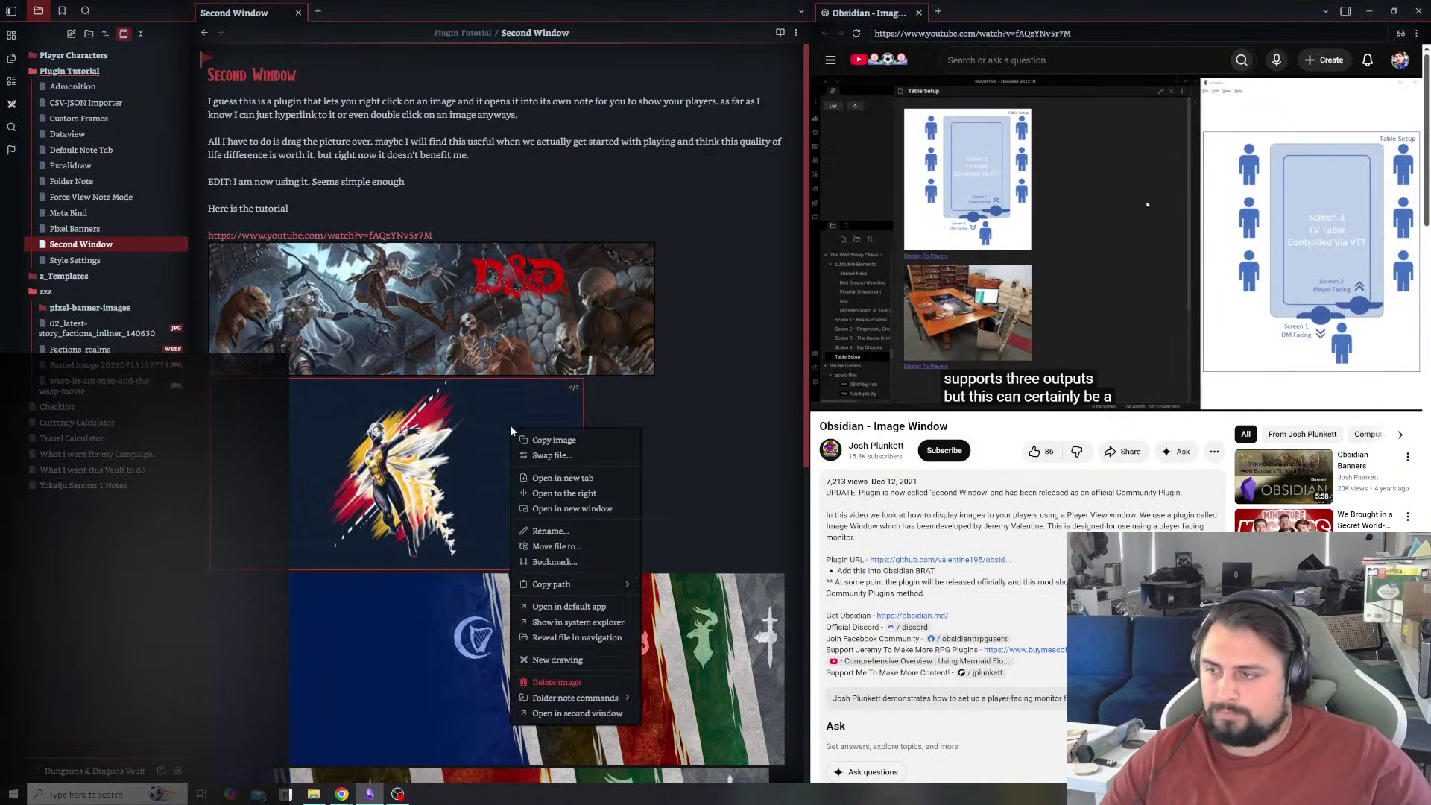
click(575, 714)
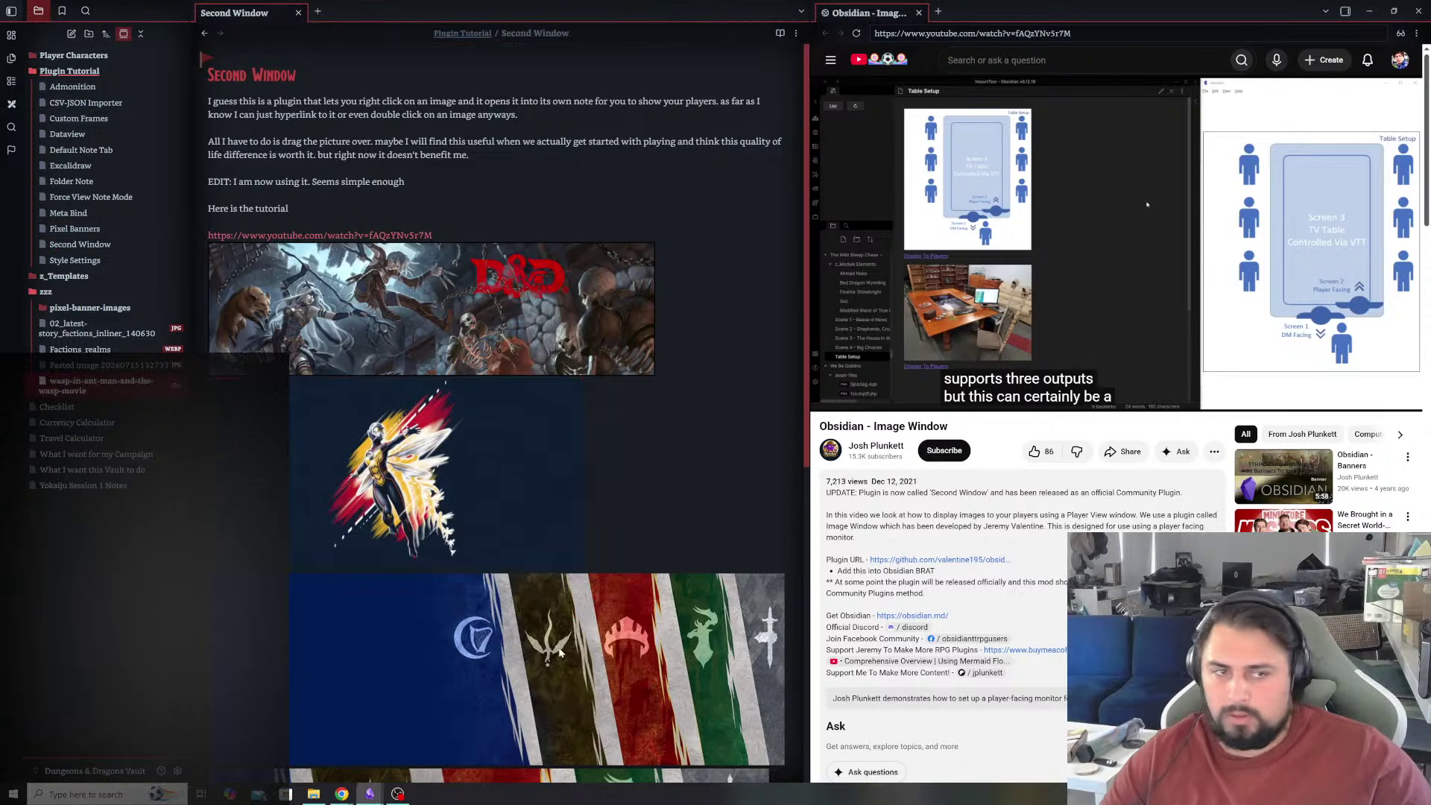
key(ctrl+w)
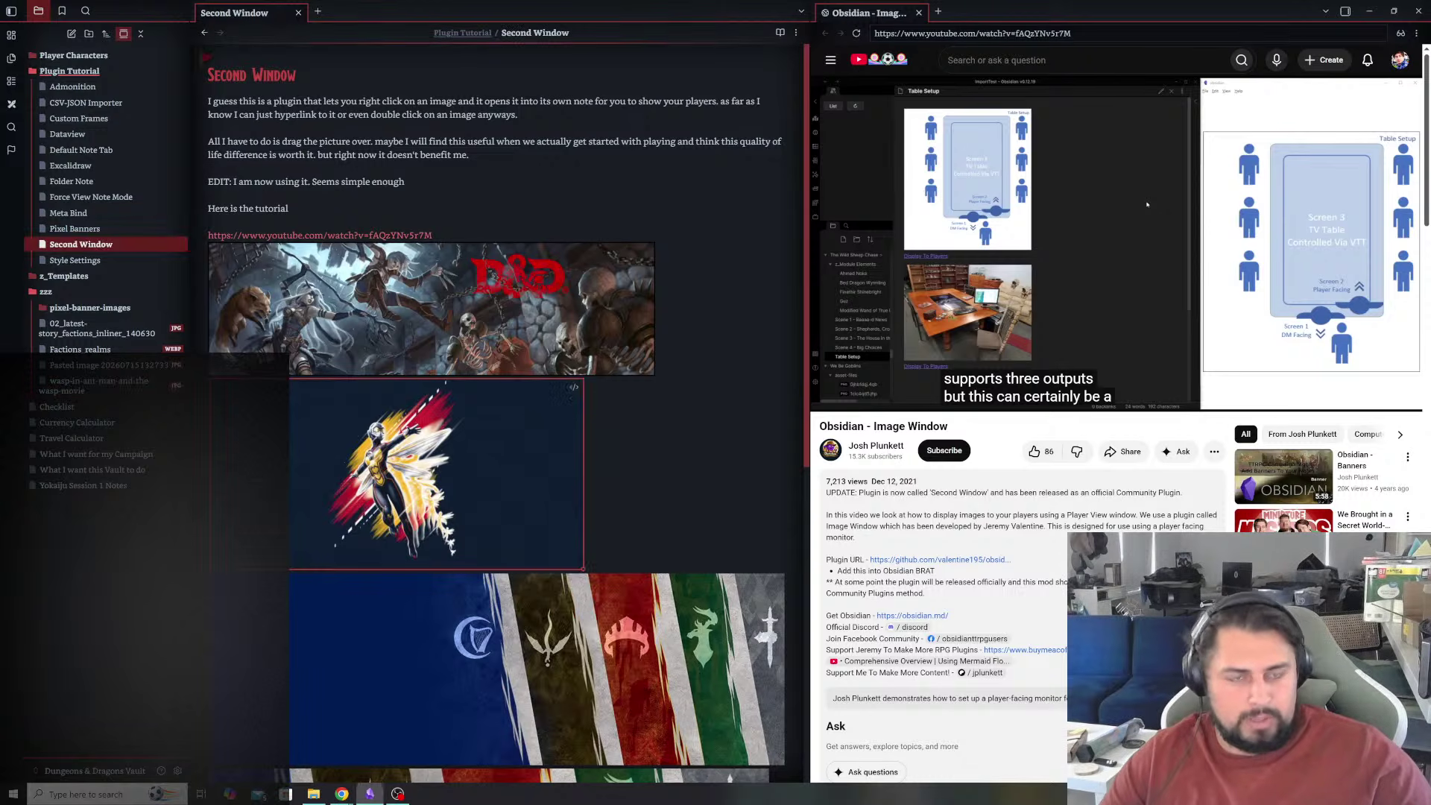
- Start a paragraph between the tutorial link and the D&D image reading "Keep in mind there are two ways to go about this"
click(639, 460)
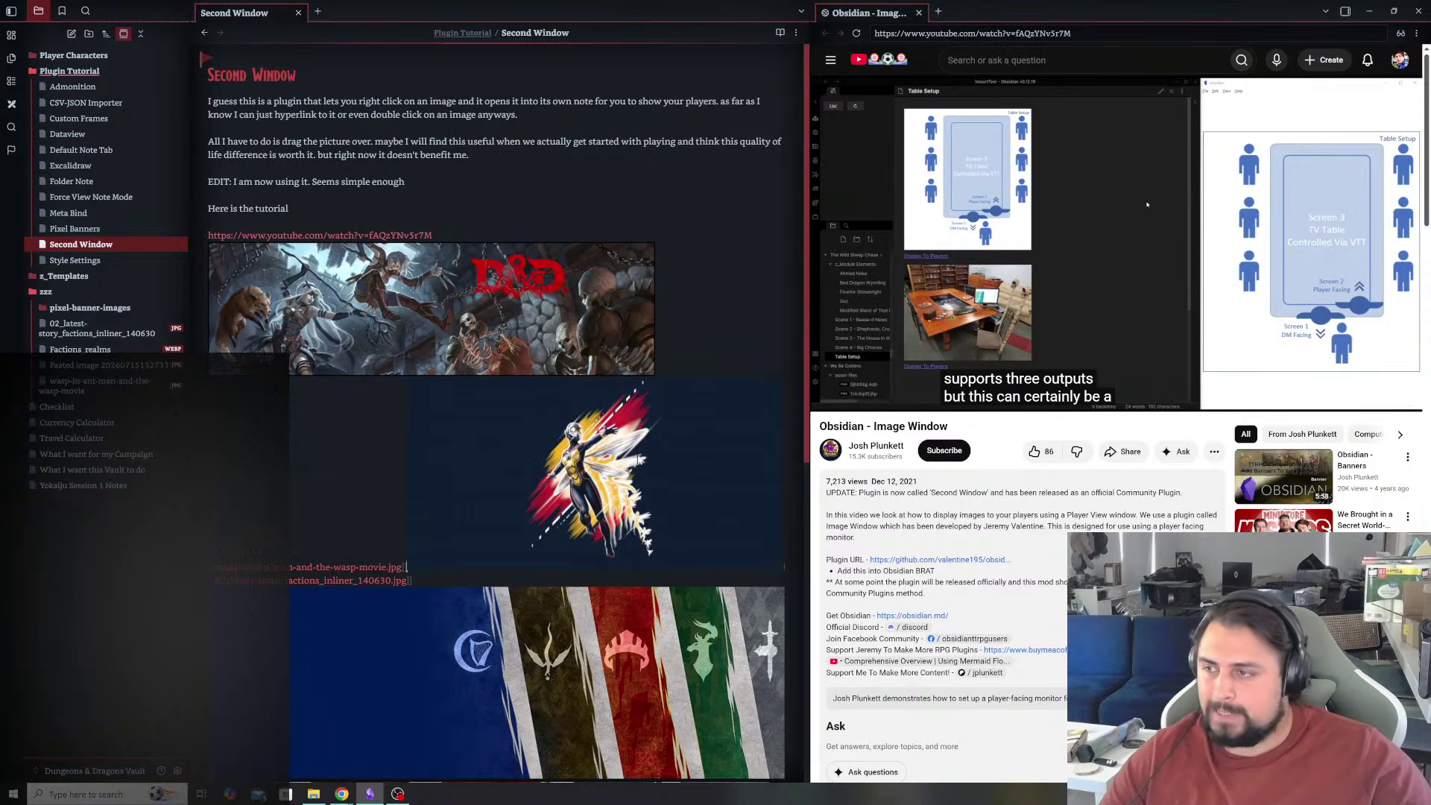
key(Up)
key(Up)
key(Up)
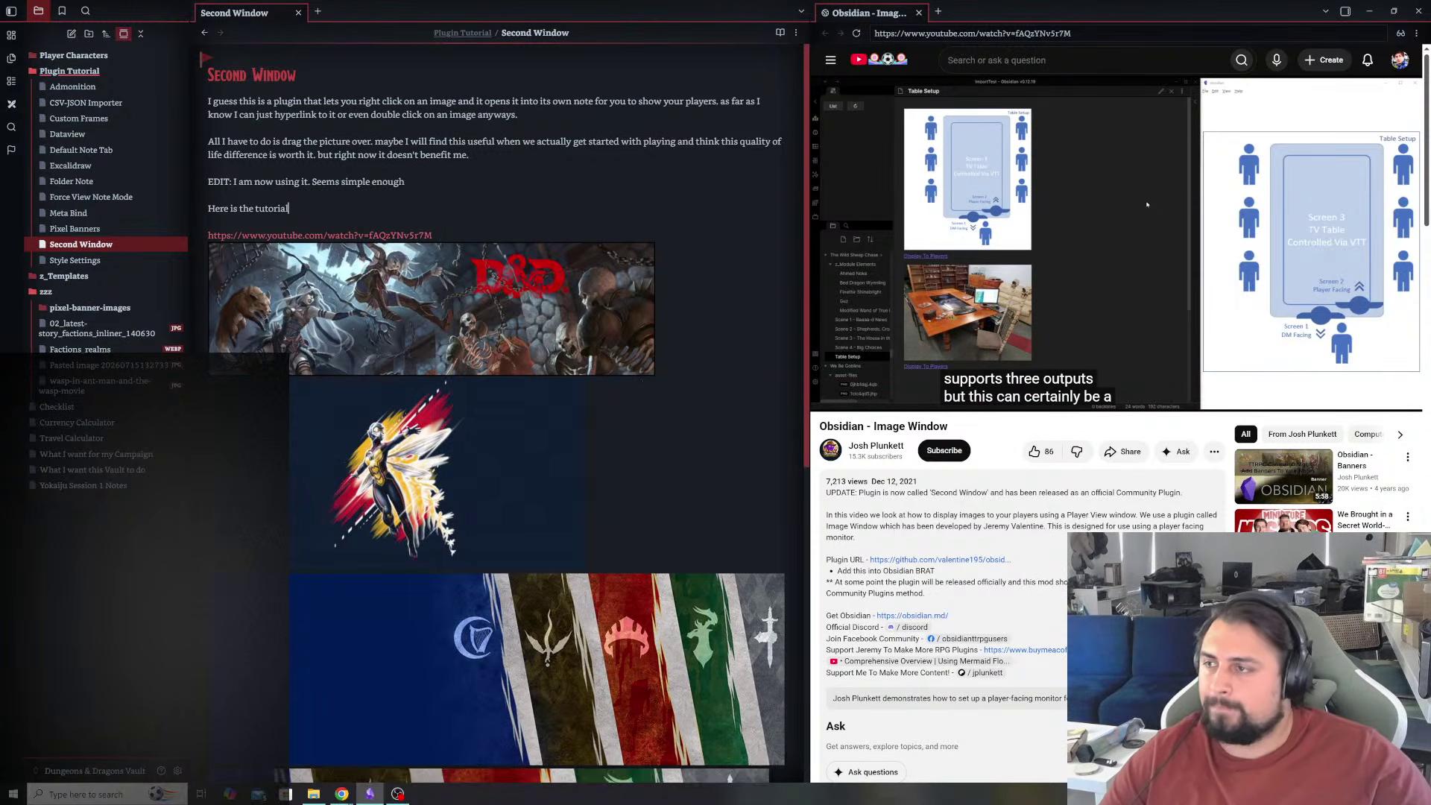
key(Return)
text(Keep in mind )
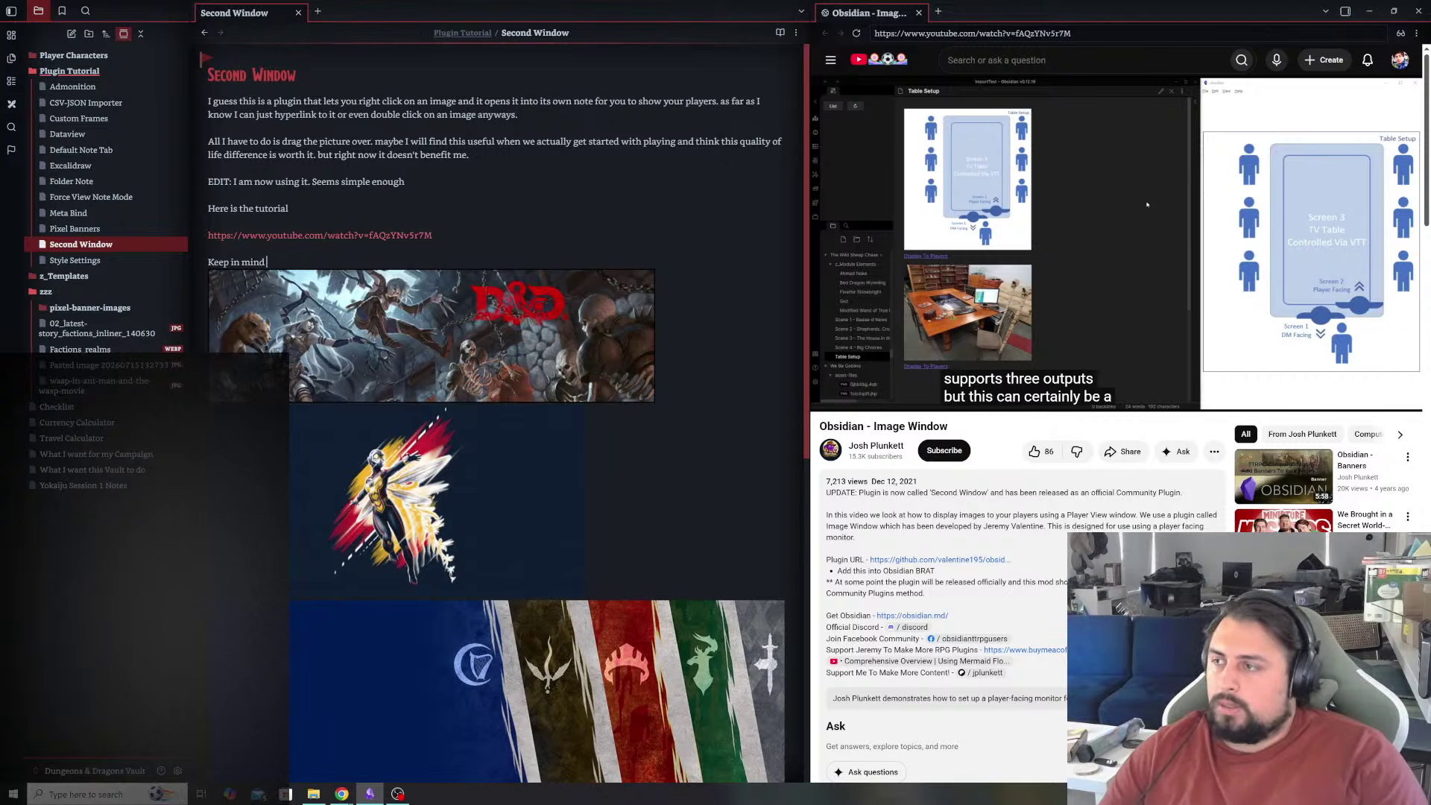
text(there are two ways to go about thi)
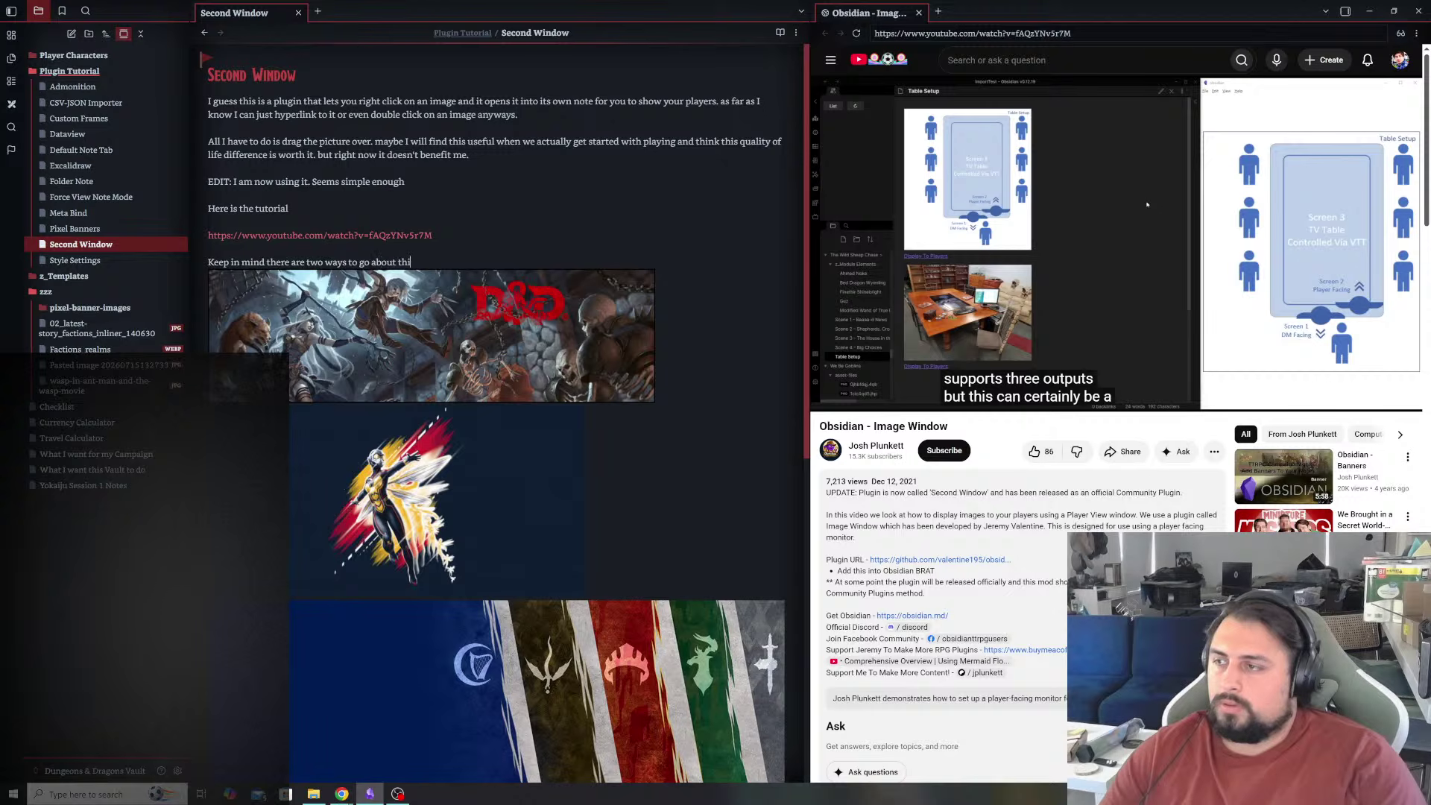
- Describe the first option: "I can simply use the built in functionality that allows me to open the pictured note in another tab"
text(s. I can simpl)
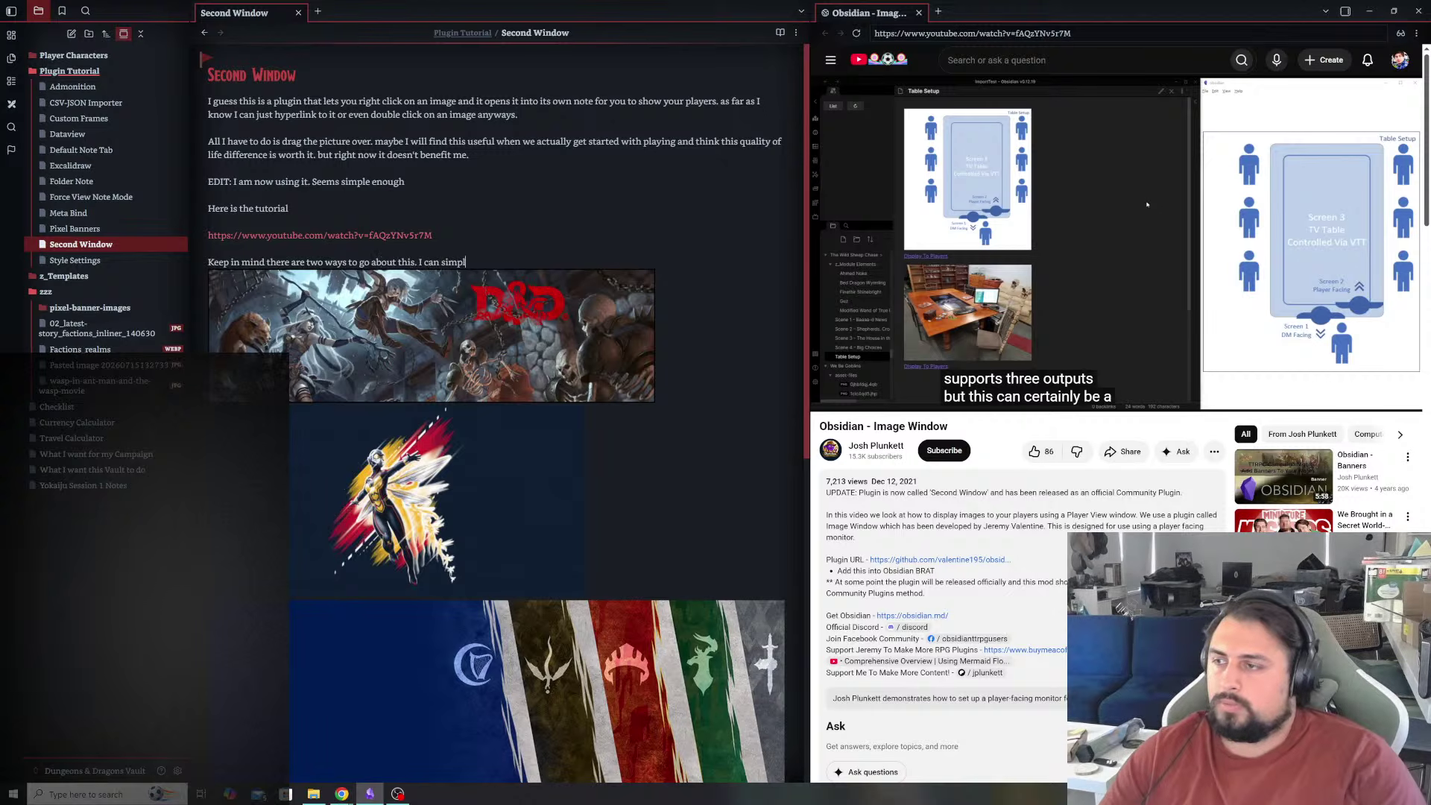
text(y use the i)
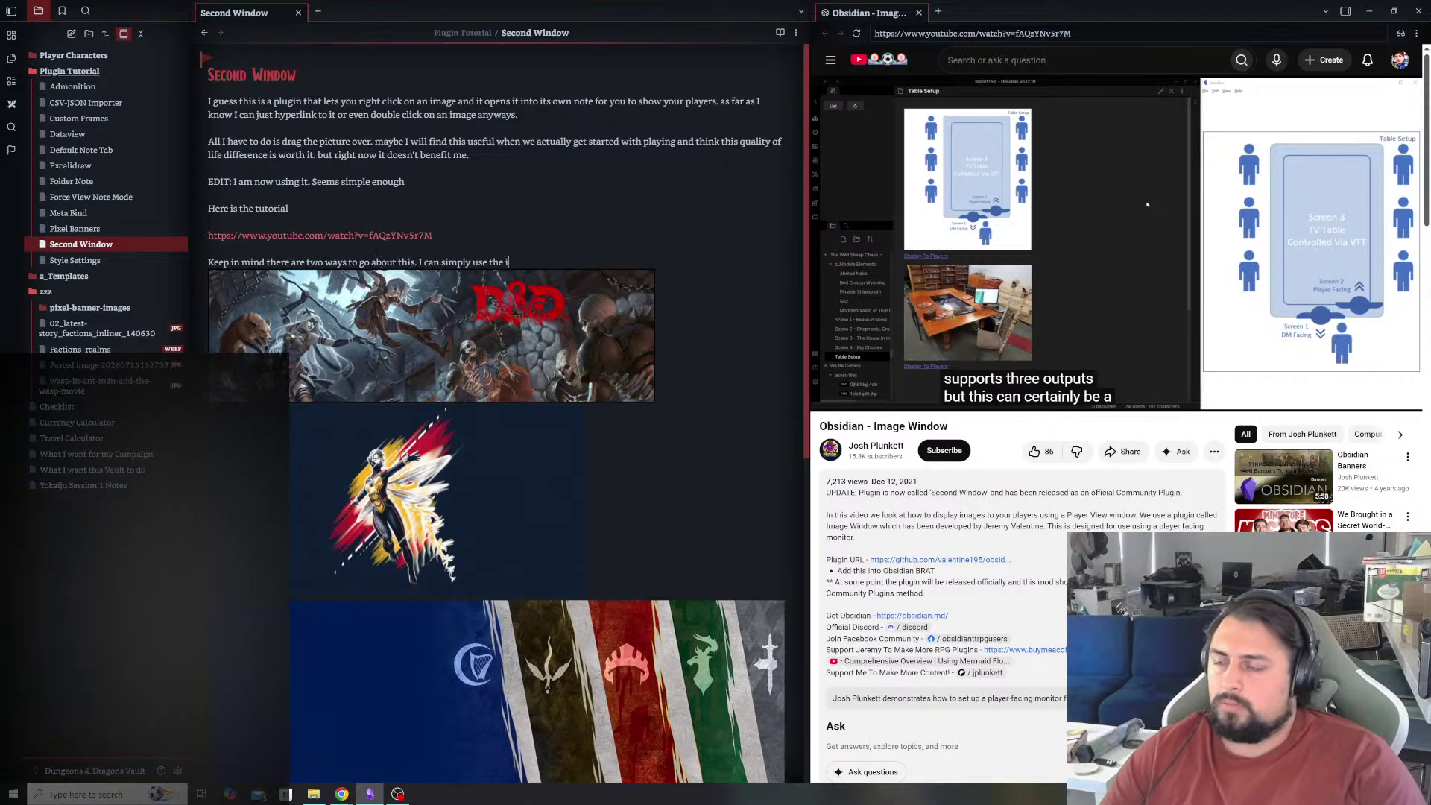
key(BackSpace)
text(built in functionality that)
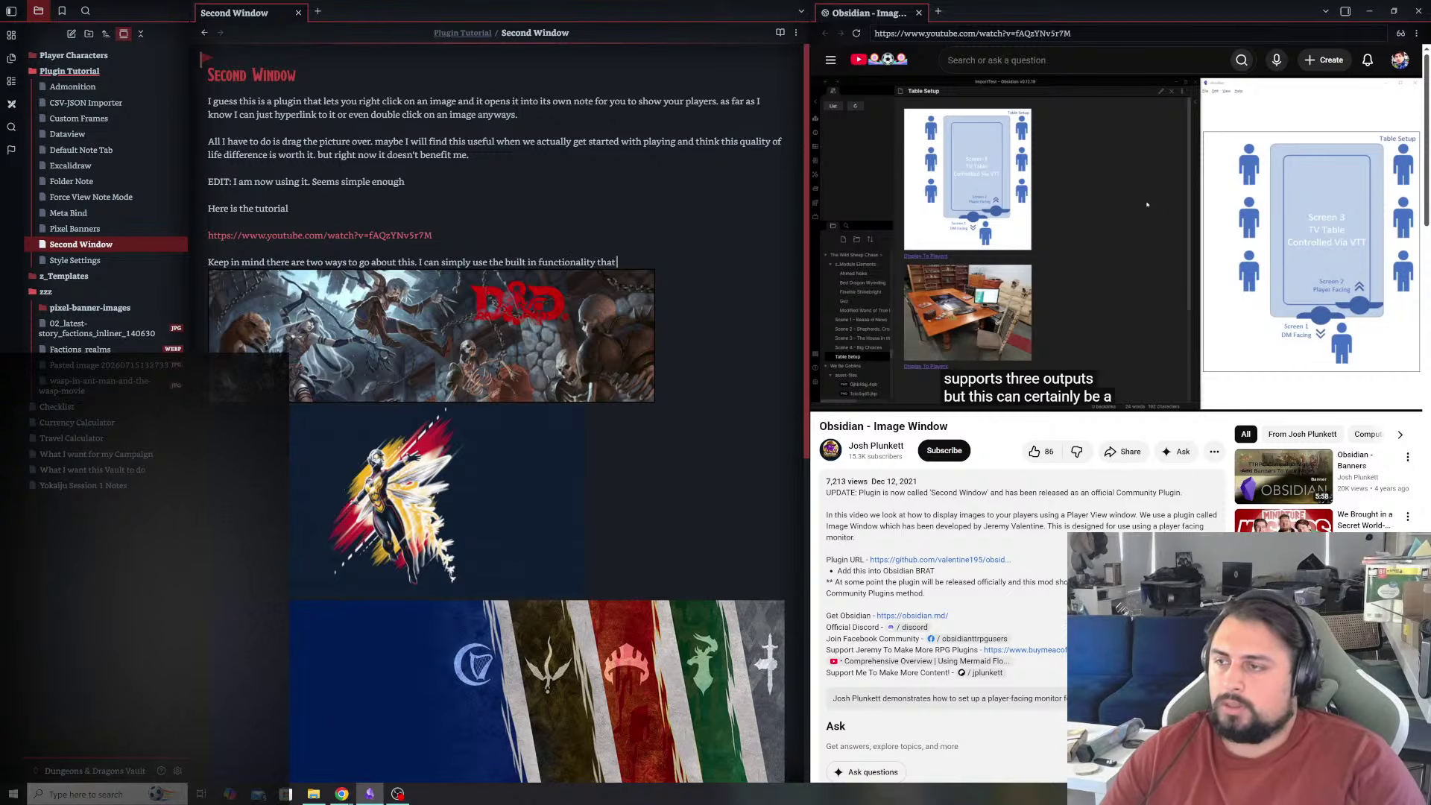
text( allows me to)
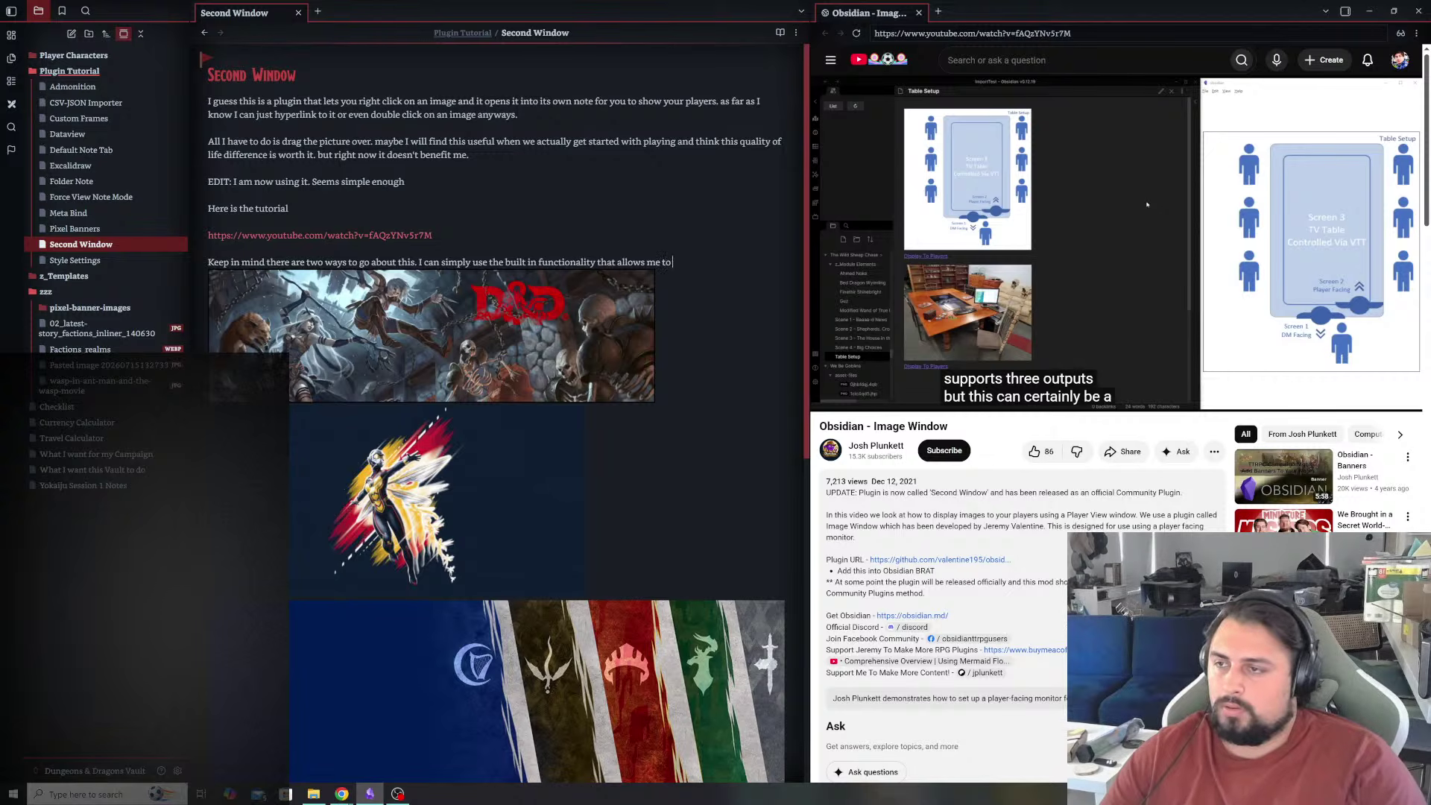
text( eopen the )
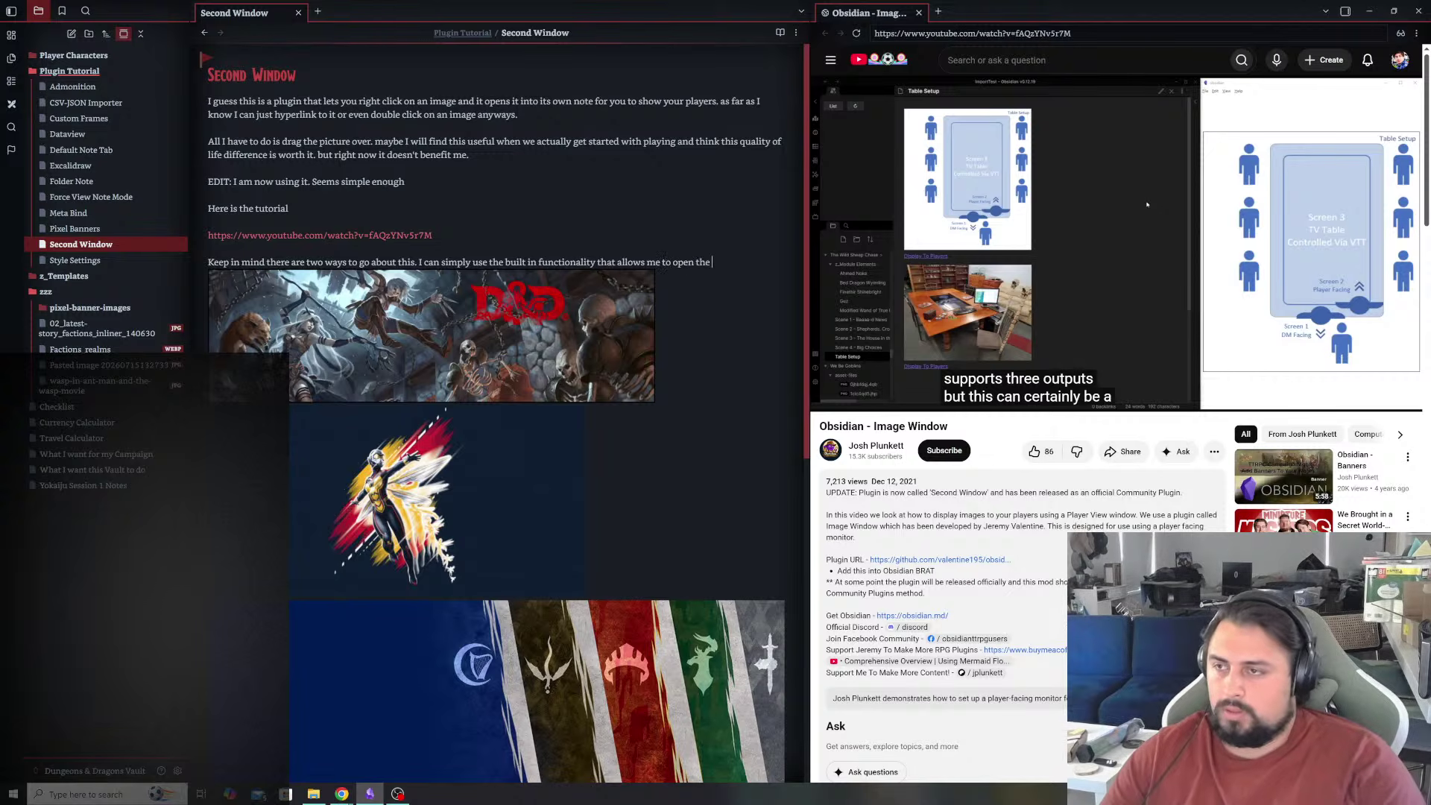
text(pictured note i)
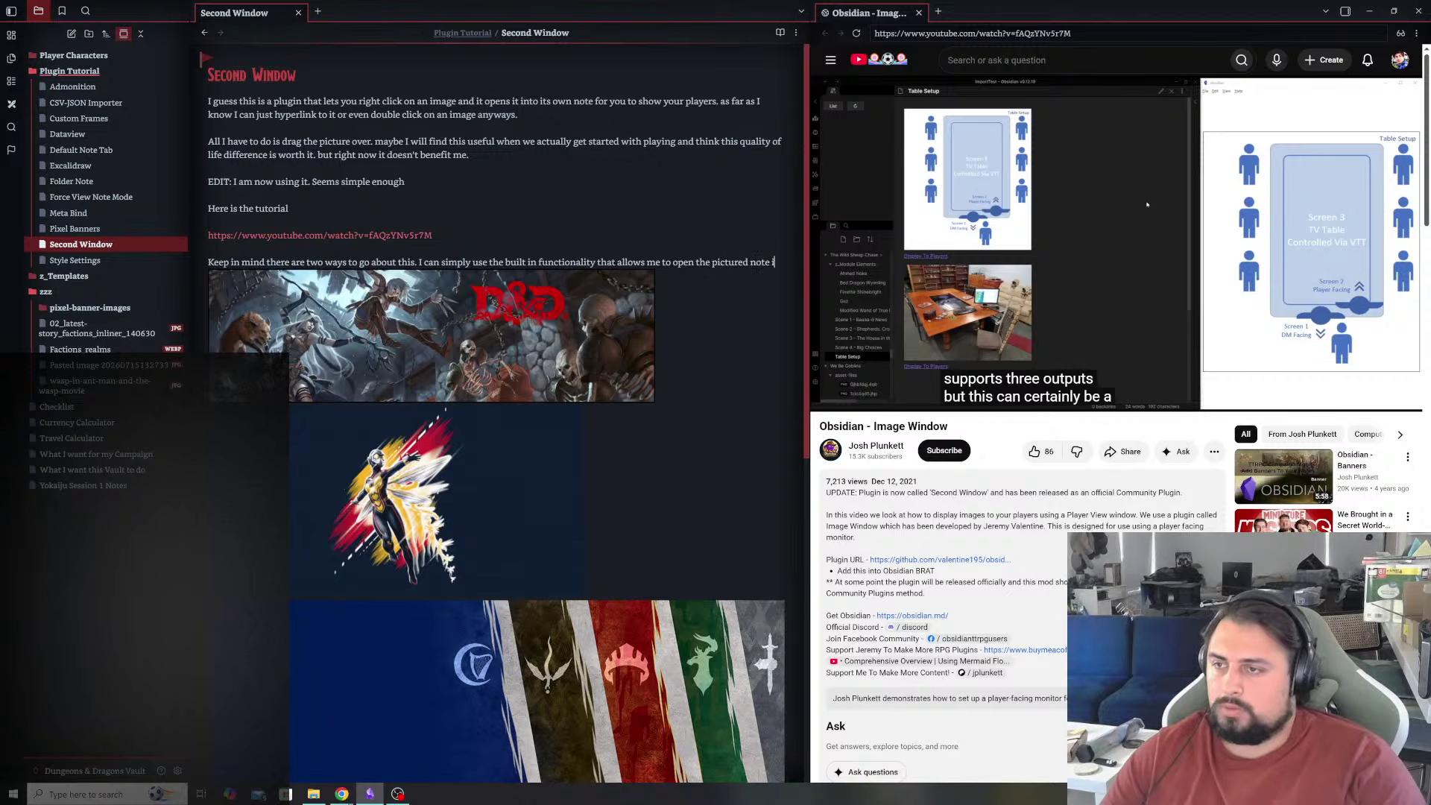
text(n another tab)
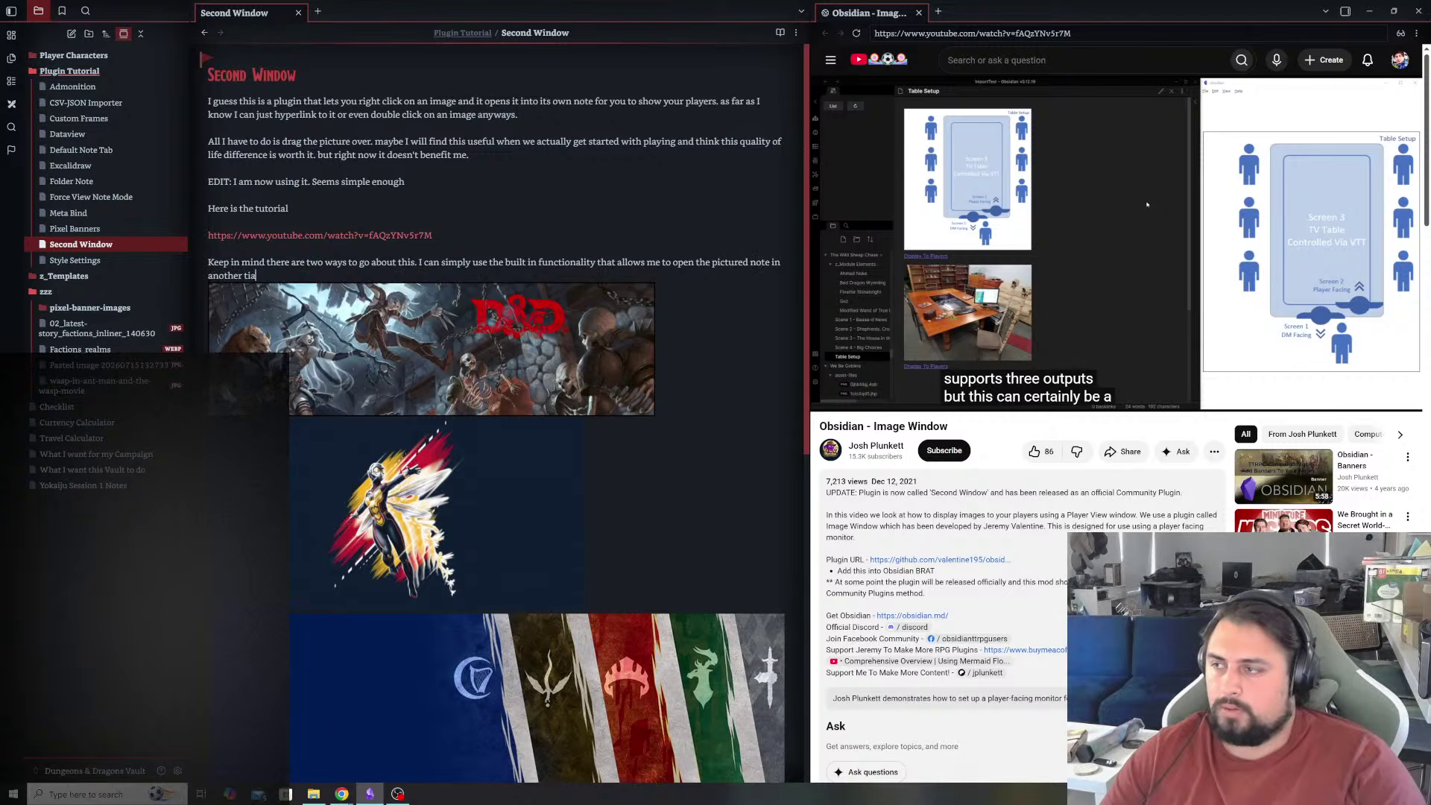
text(ab)
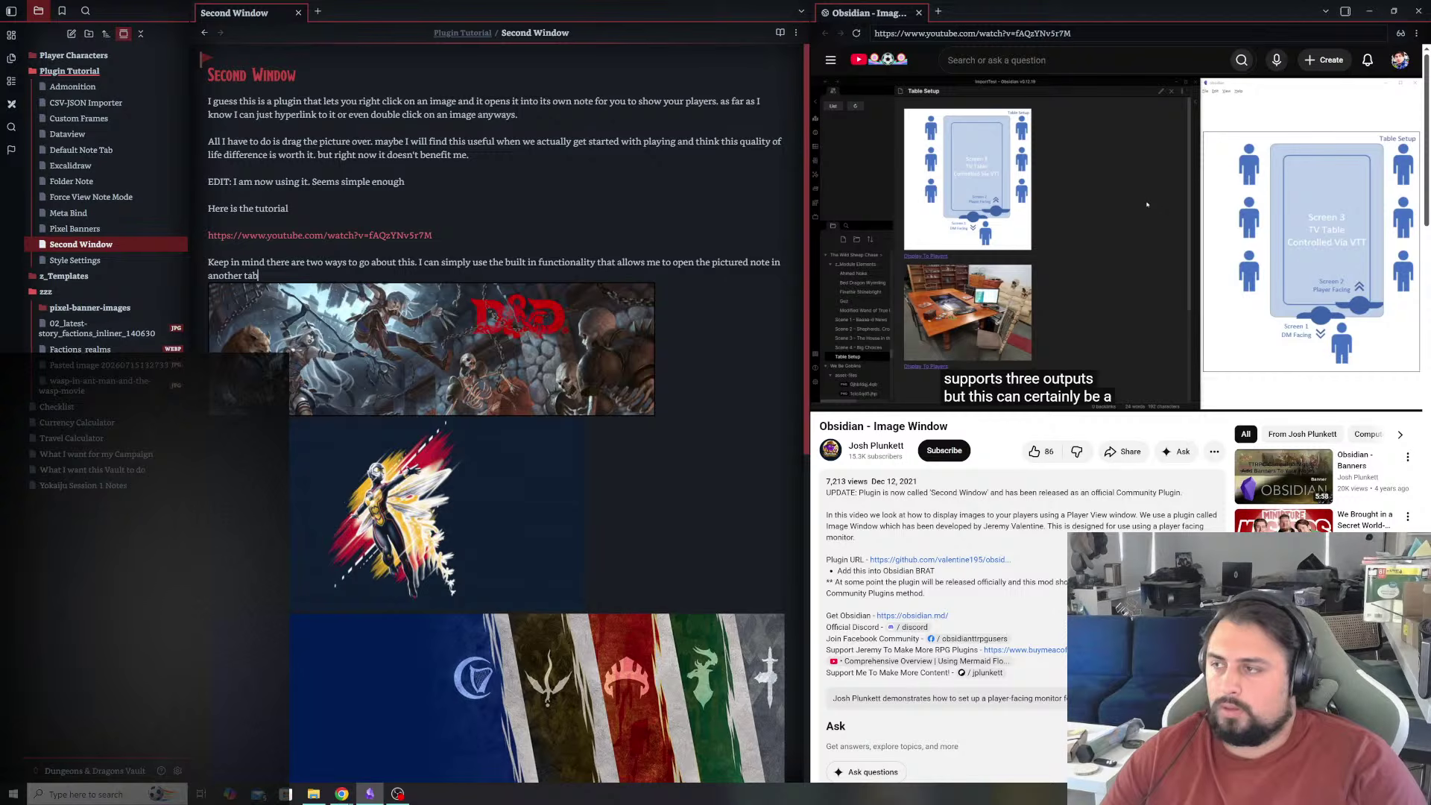
- Continue the remark with "OR I can go to the bottom of the dropdown menu when right clicking and it will allow me to"
text(. OR I can )
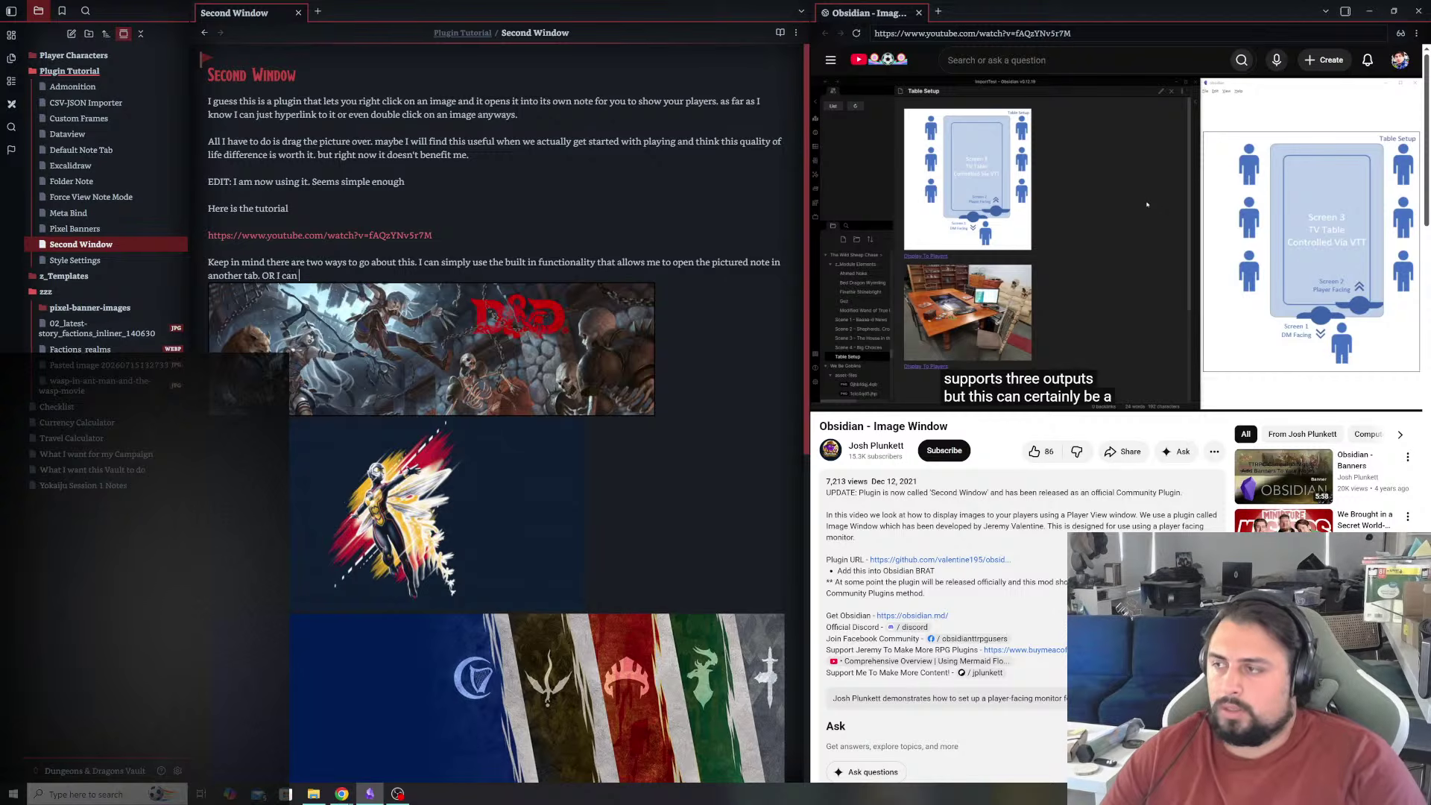
text(go to the bottom)
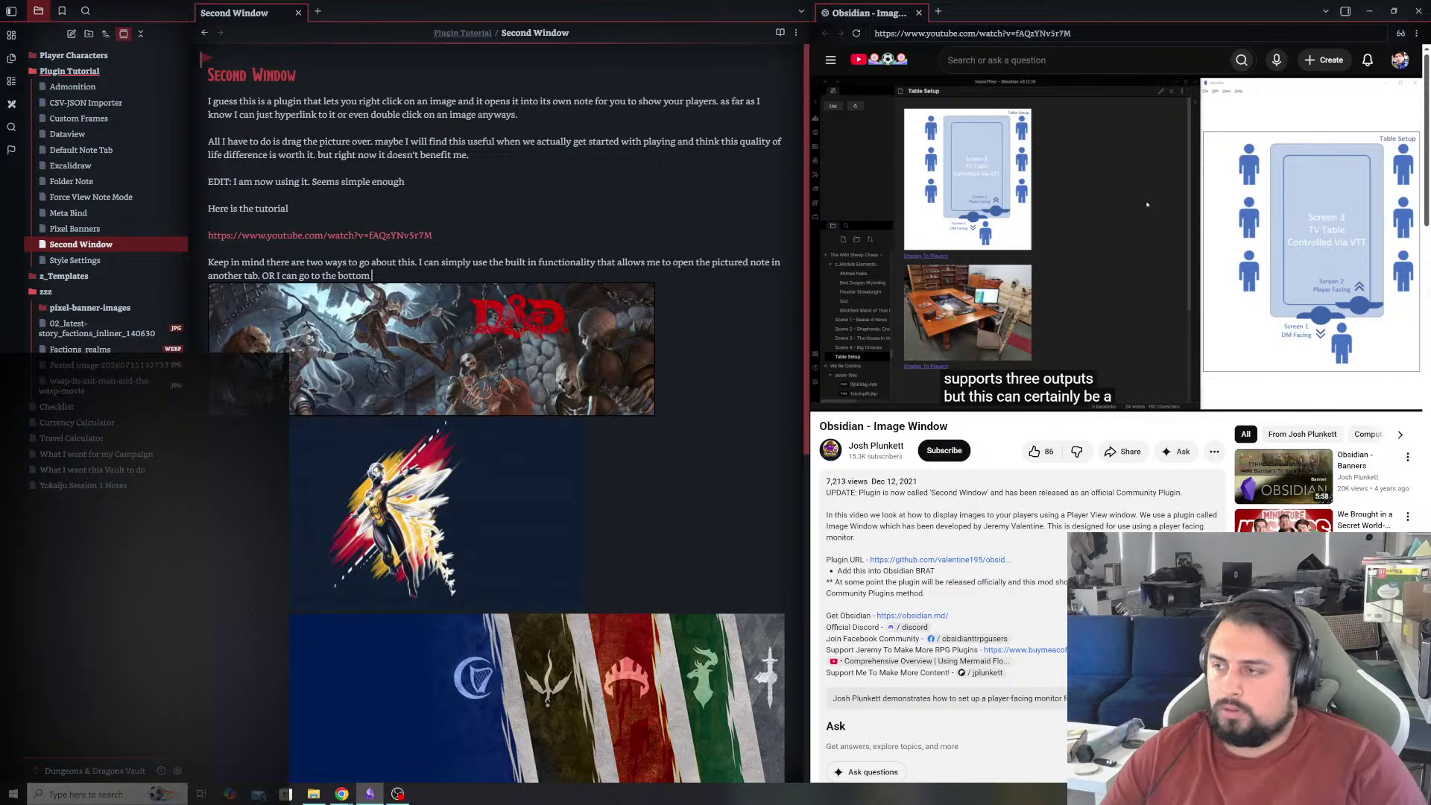
key(BackSpace)
text(om of the dropdown menue wh)
key(BackSpace)
key(BackSpace)
key(BackSpace)
key(BackSpace)
key(BackSpace)
text(u )
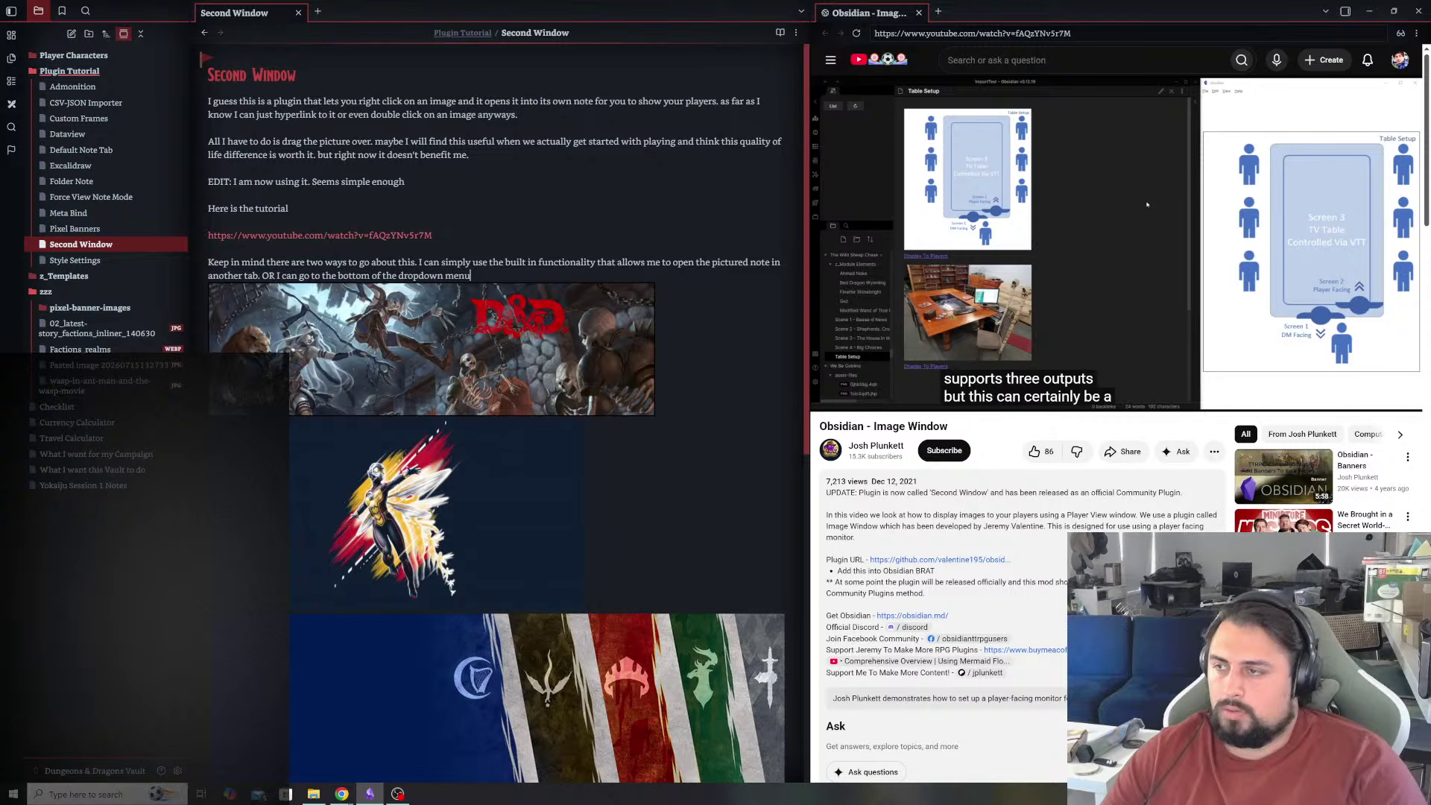
text(wh)
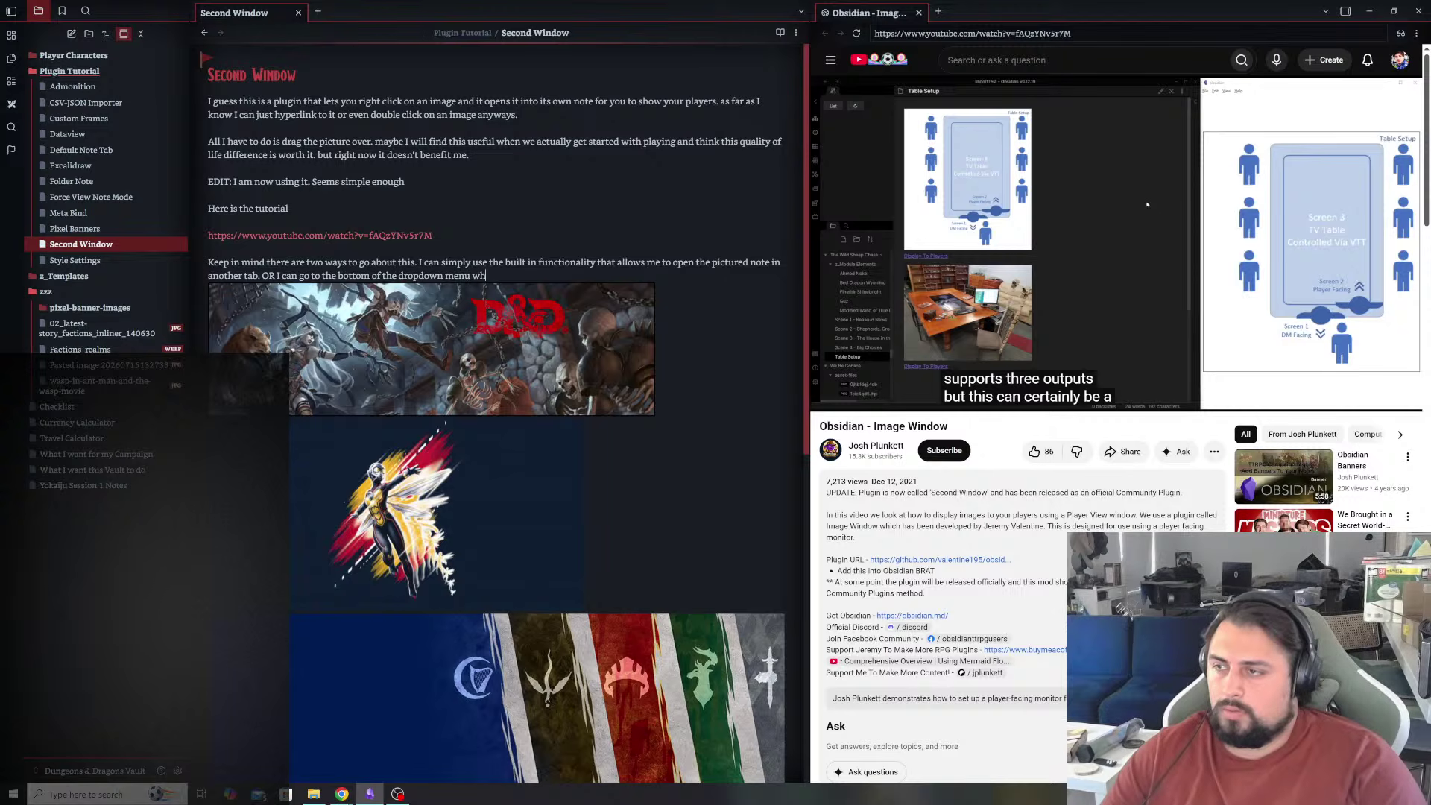
text(en right clicking and it will allow me to)
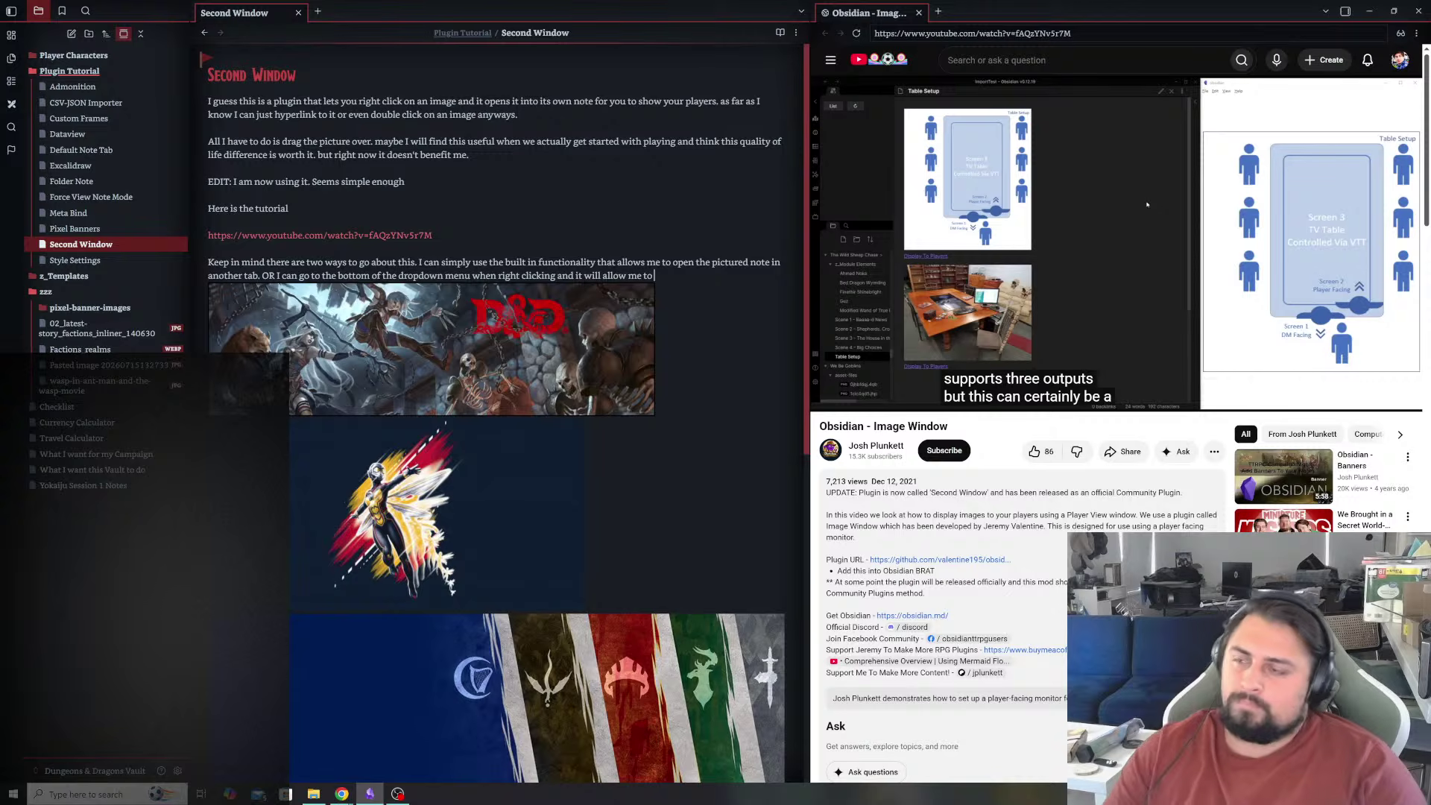
- Complete the remark, correctly spelled, with "always open up the picture in a specified location, and replace the previous image. It's nifty"
text(always )
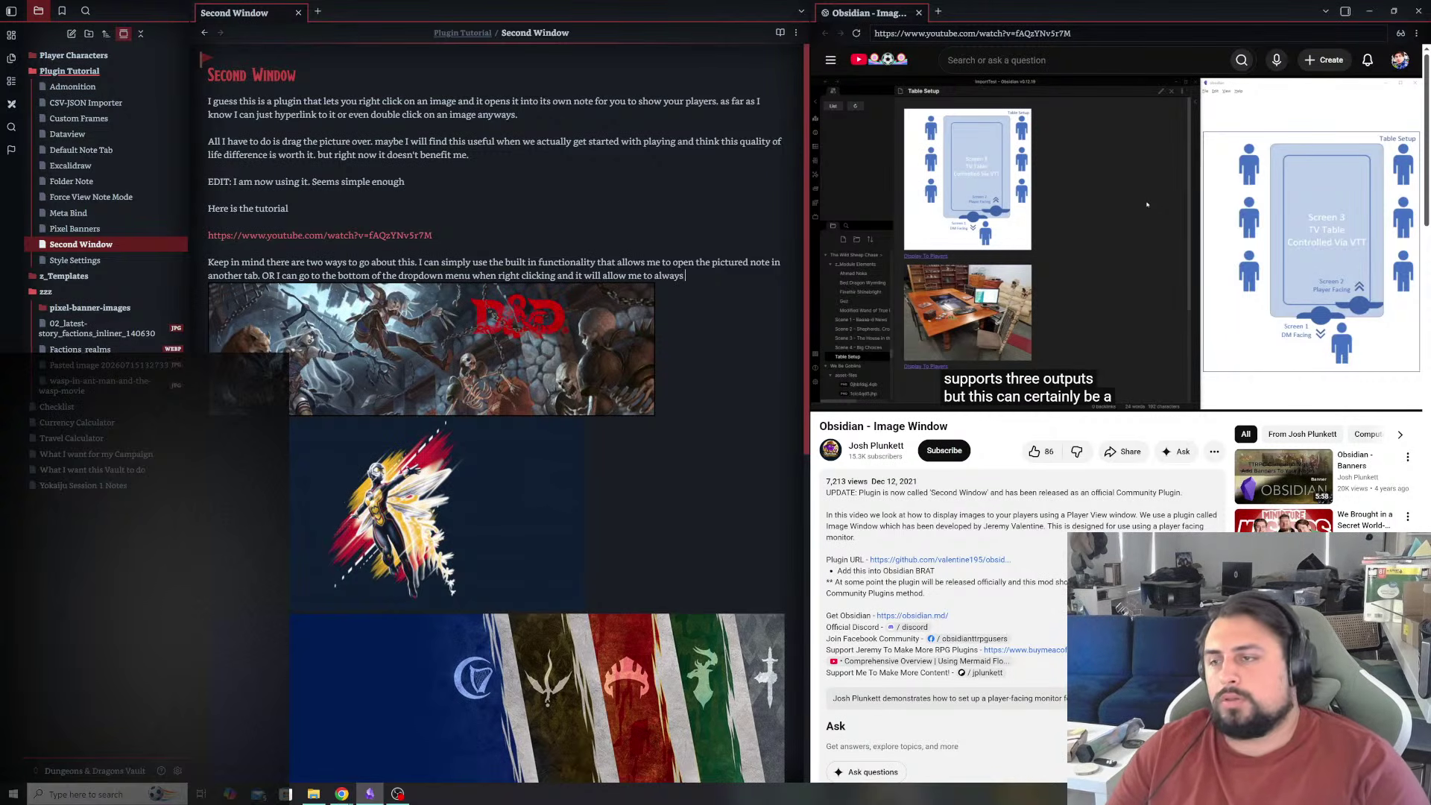
text(open up the picture in a)
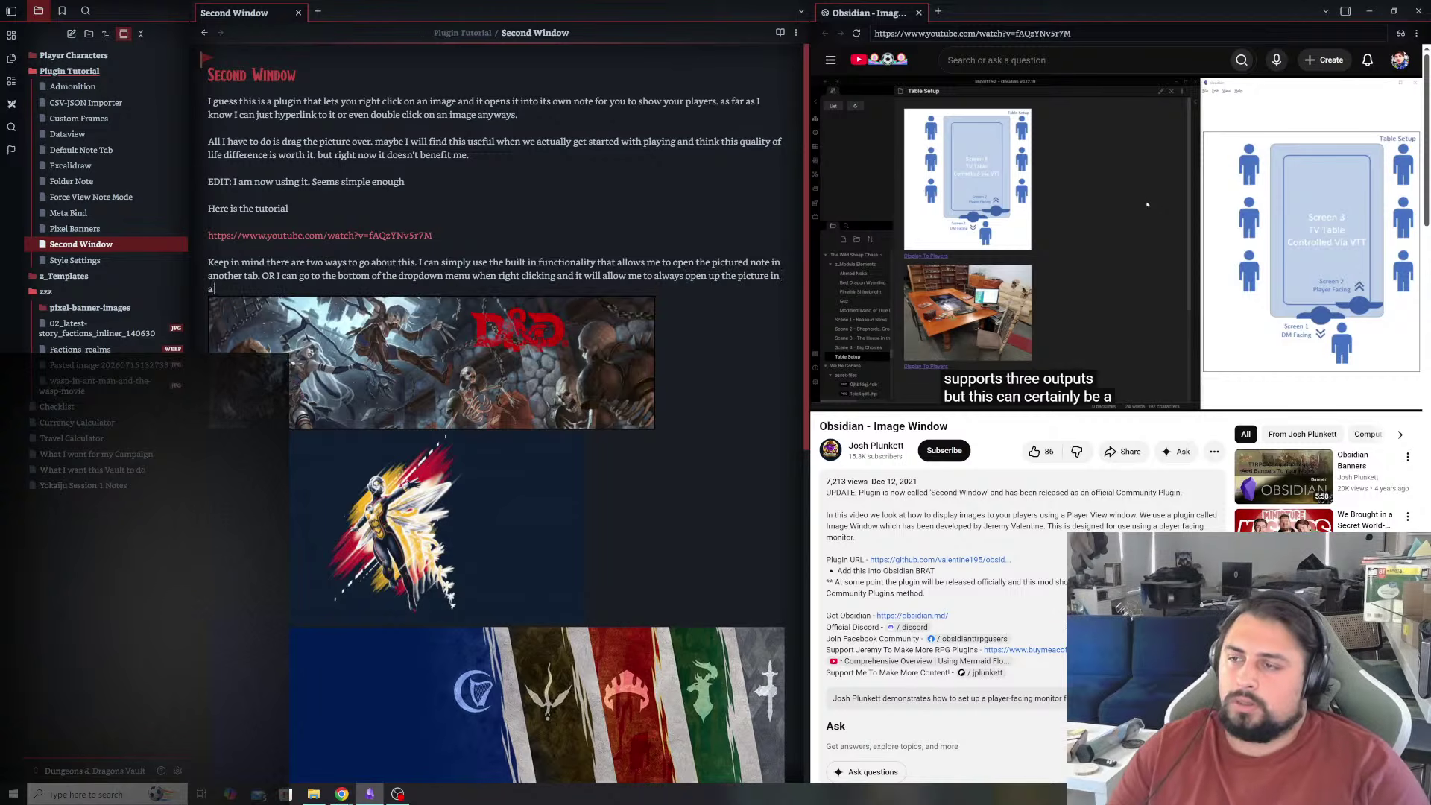
text( specfied location, and repalce the previous image.)
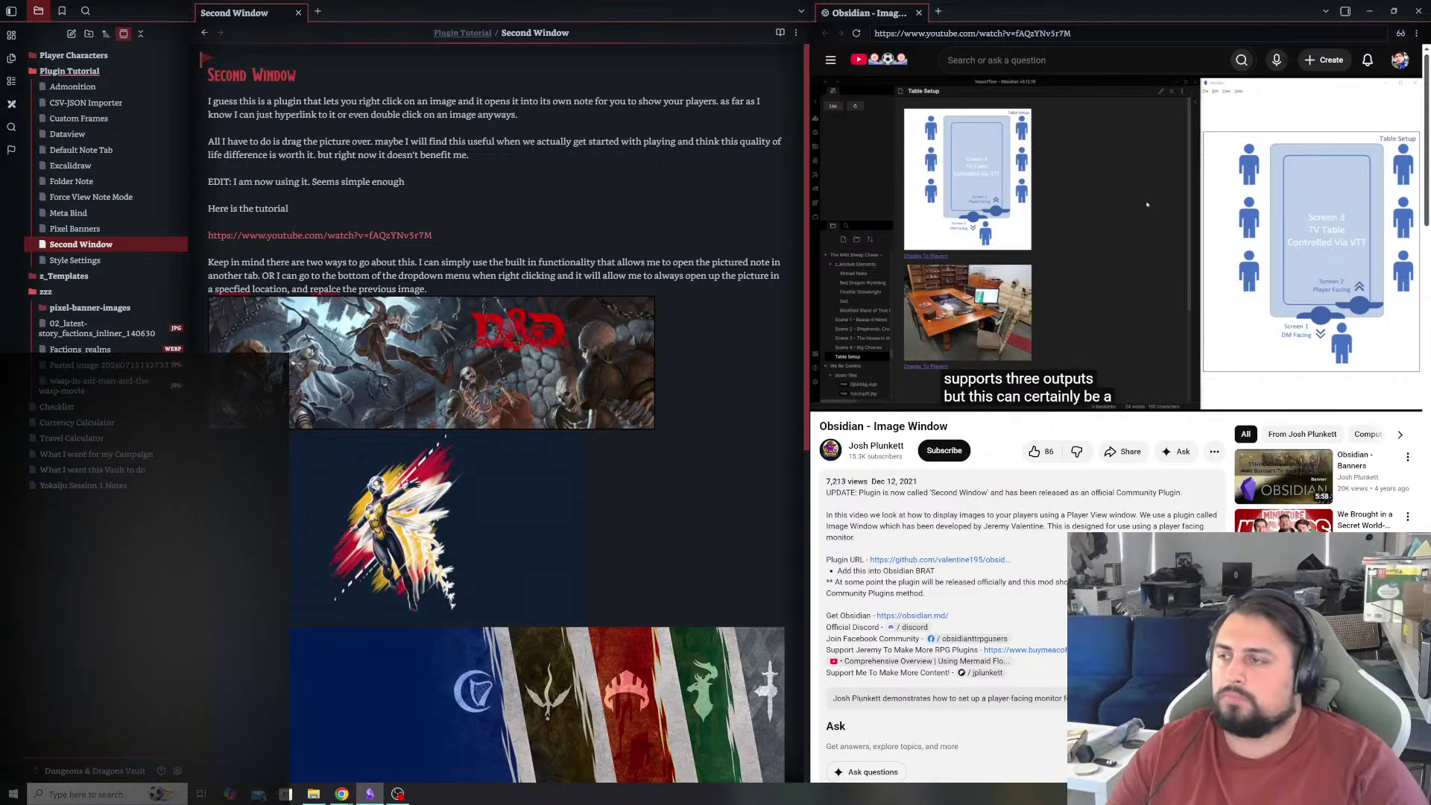
right_click(317, 289)
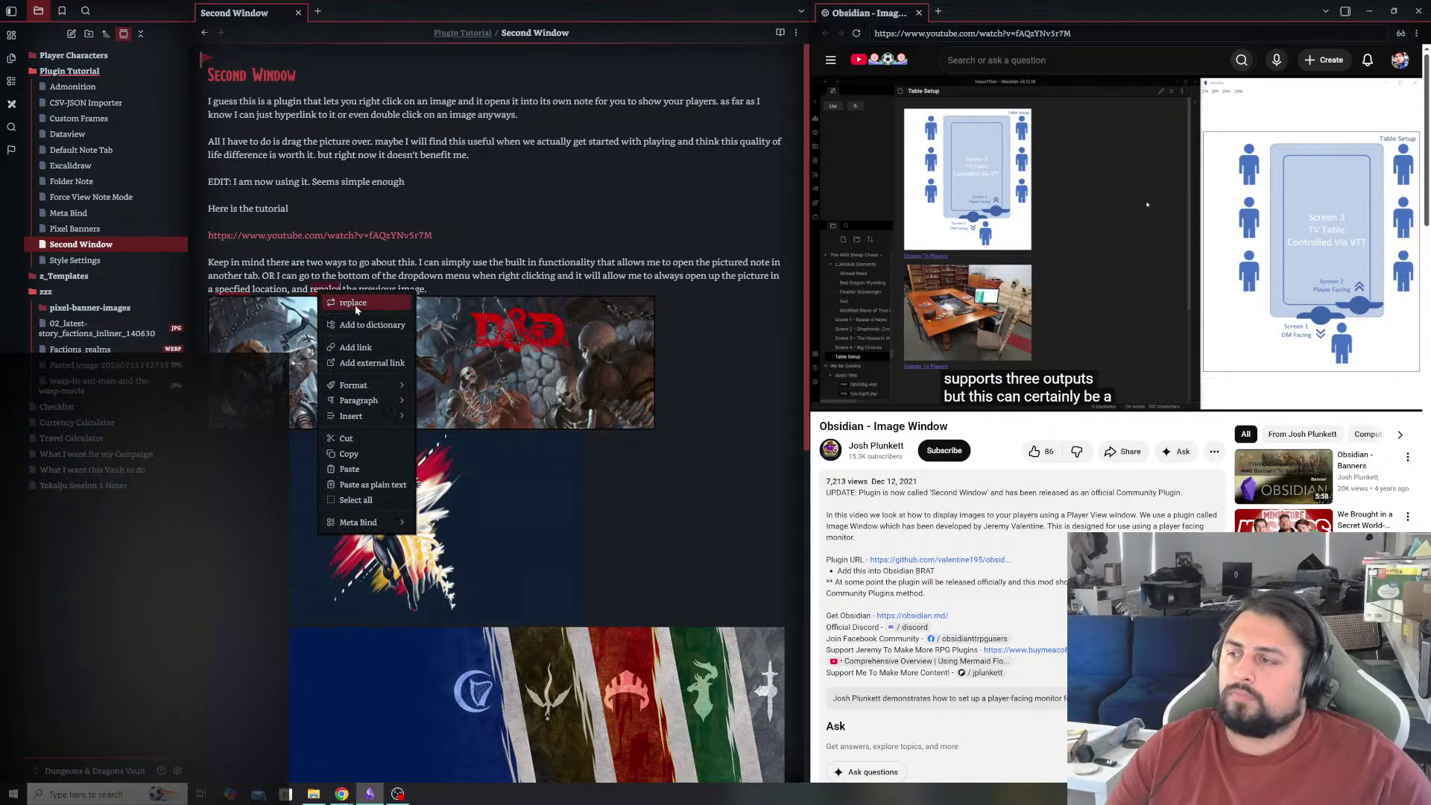
click(351, 302)
right_click(238, 290)
click(274, 299)
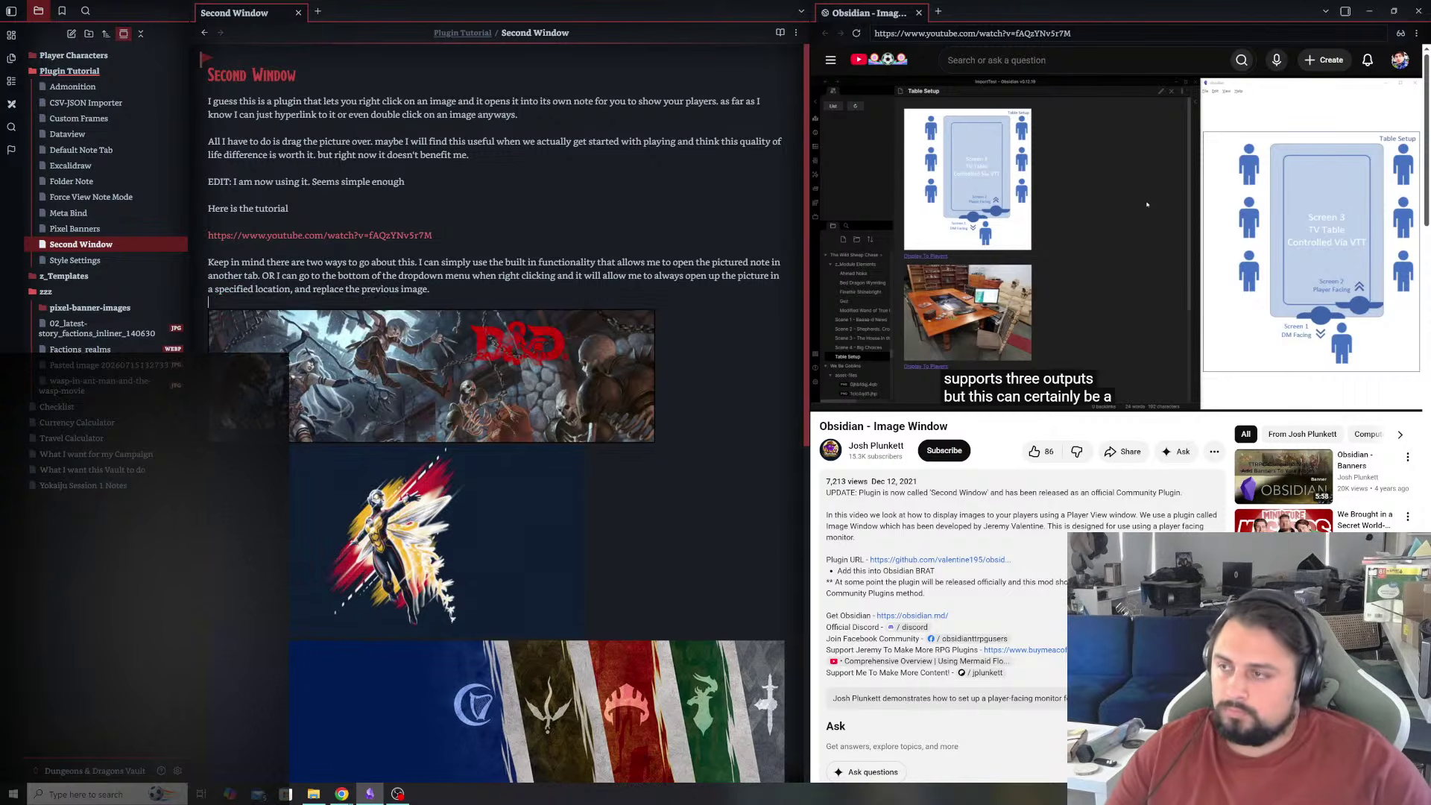
text(t)
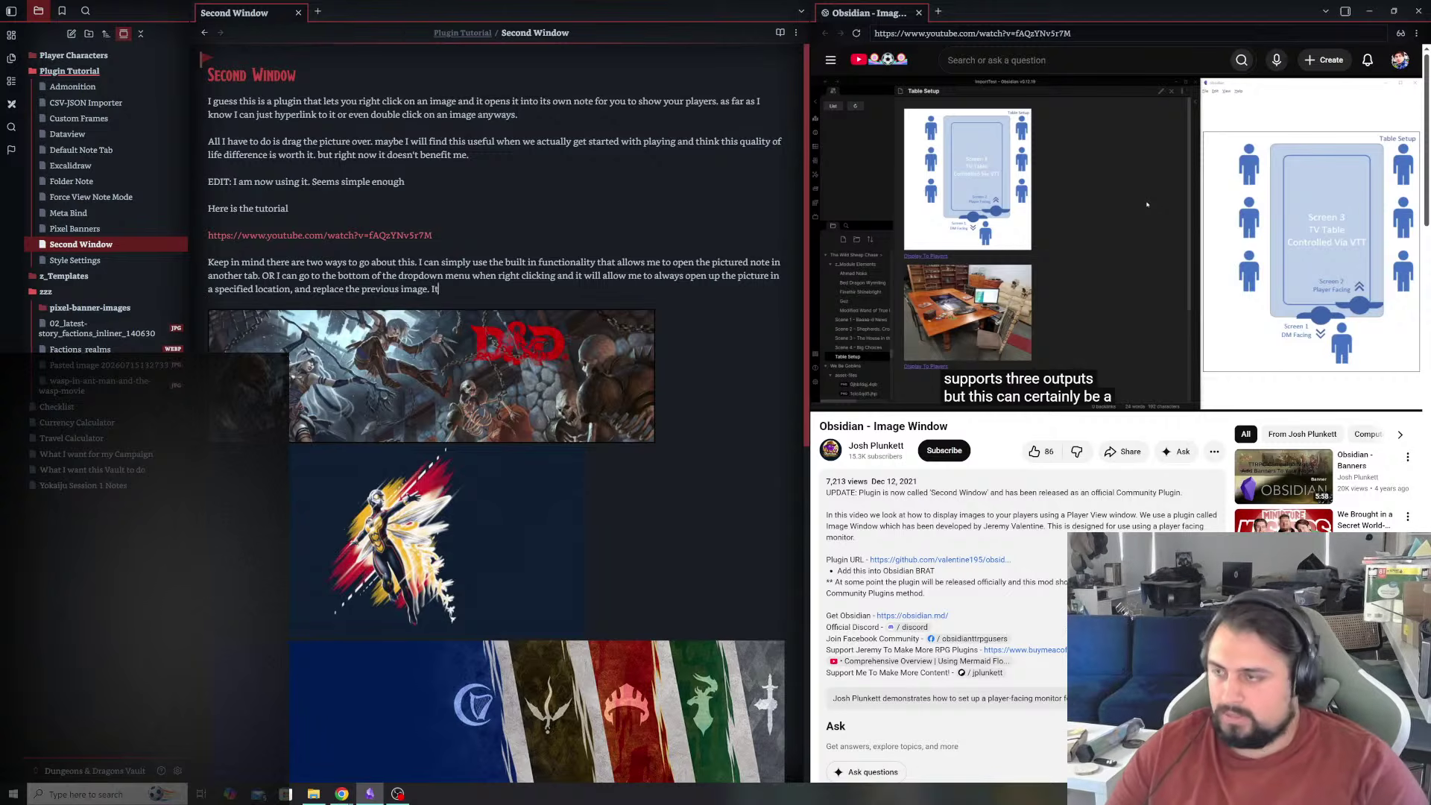
text('s nifty)
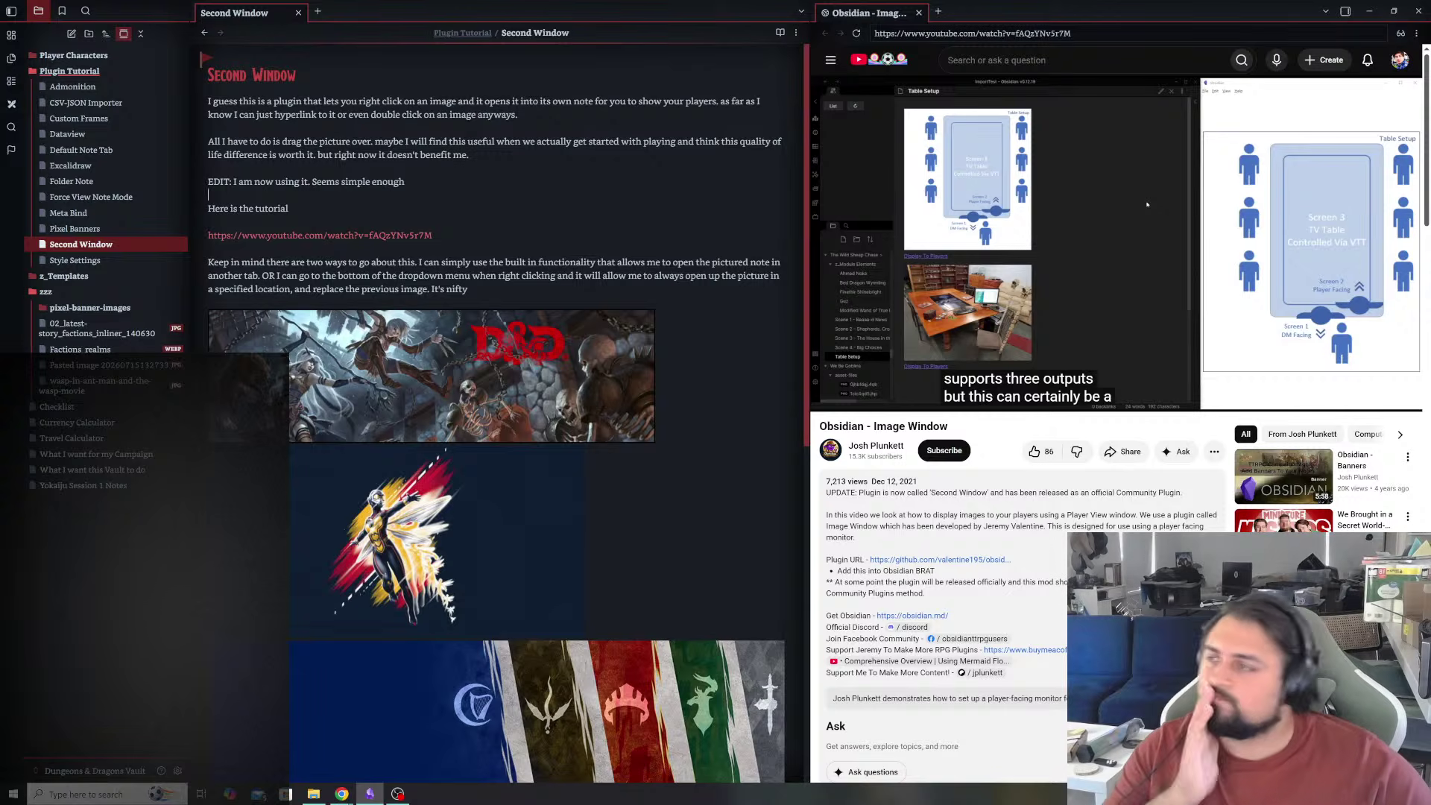
- Close the Image Window tutorial video and the Second Window note
click(1086, 175)
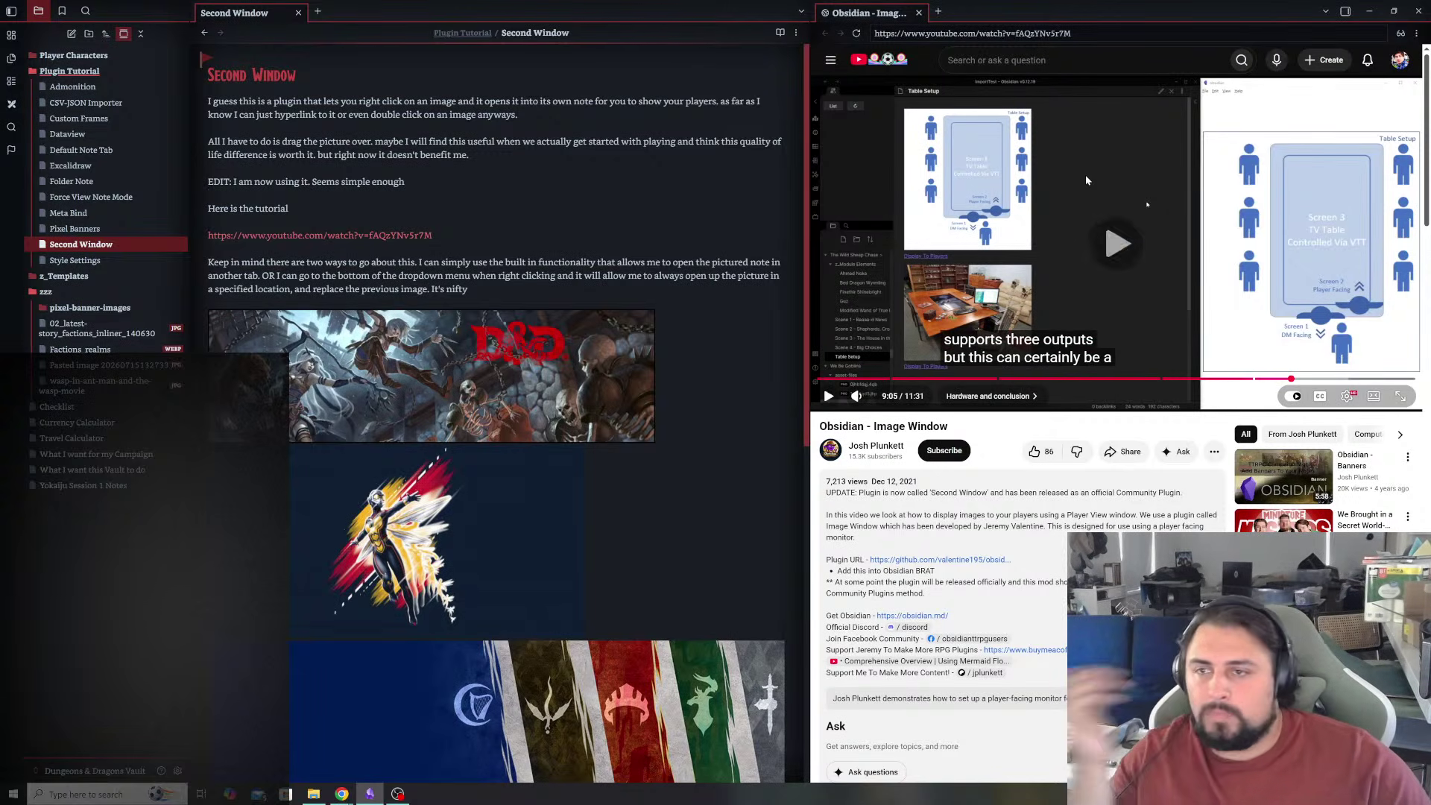
click(1097, 269)
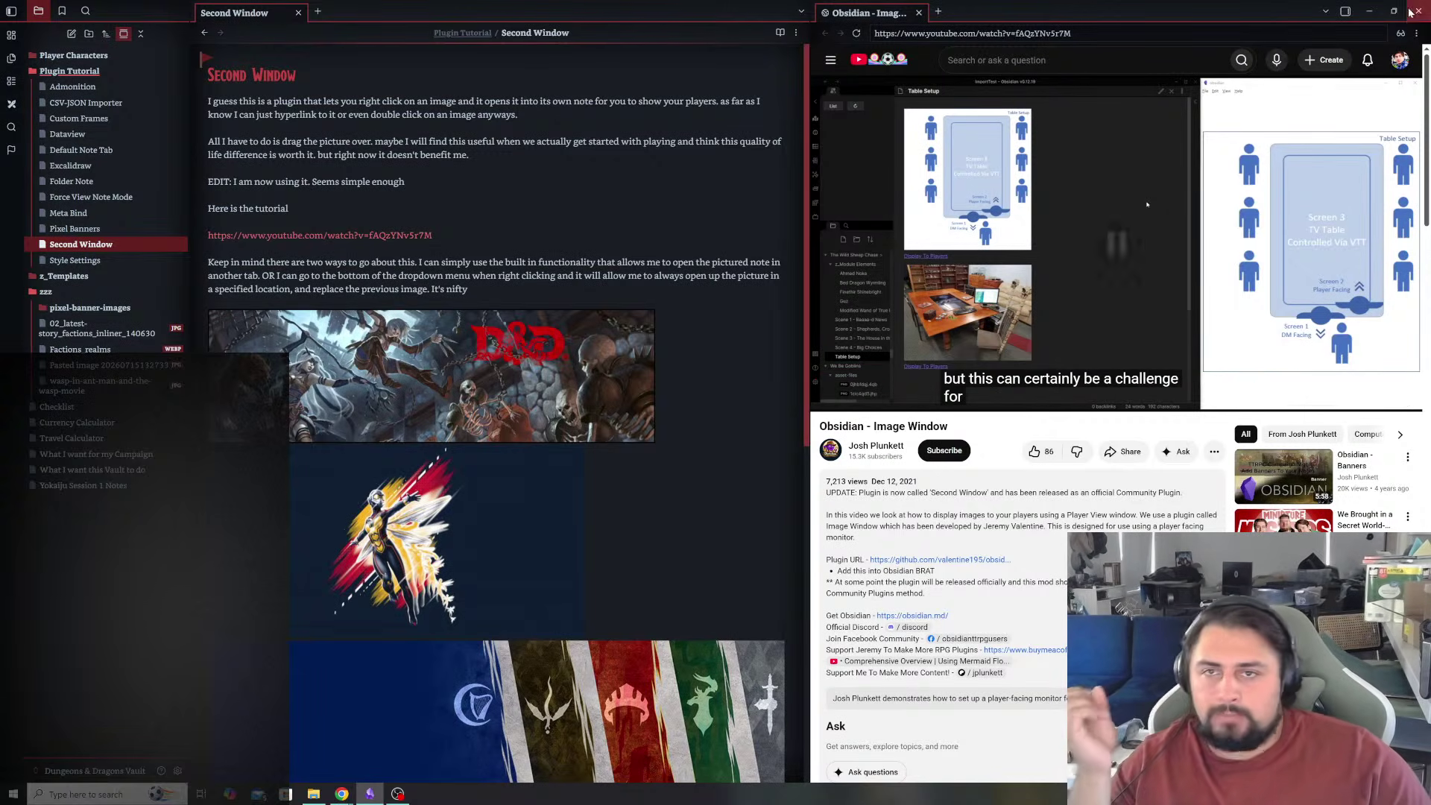
click(919, 12)
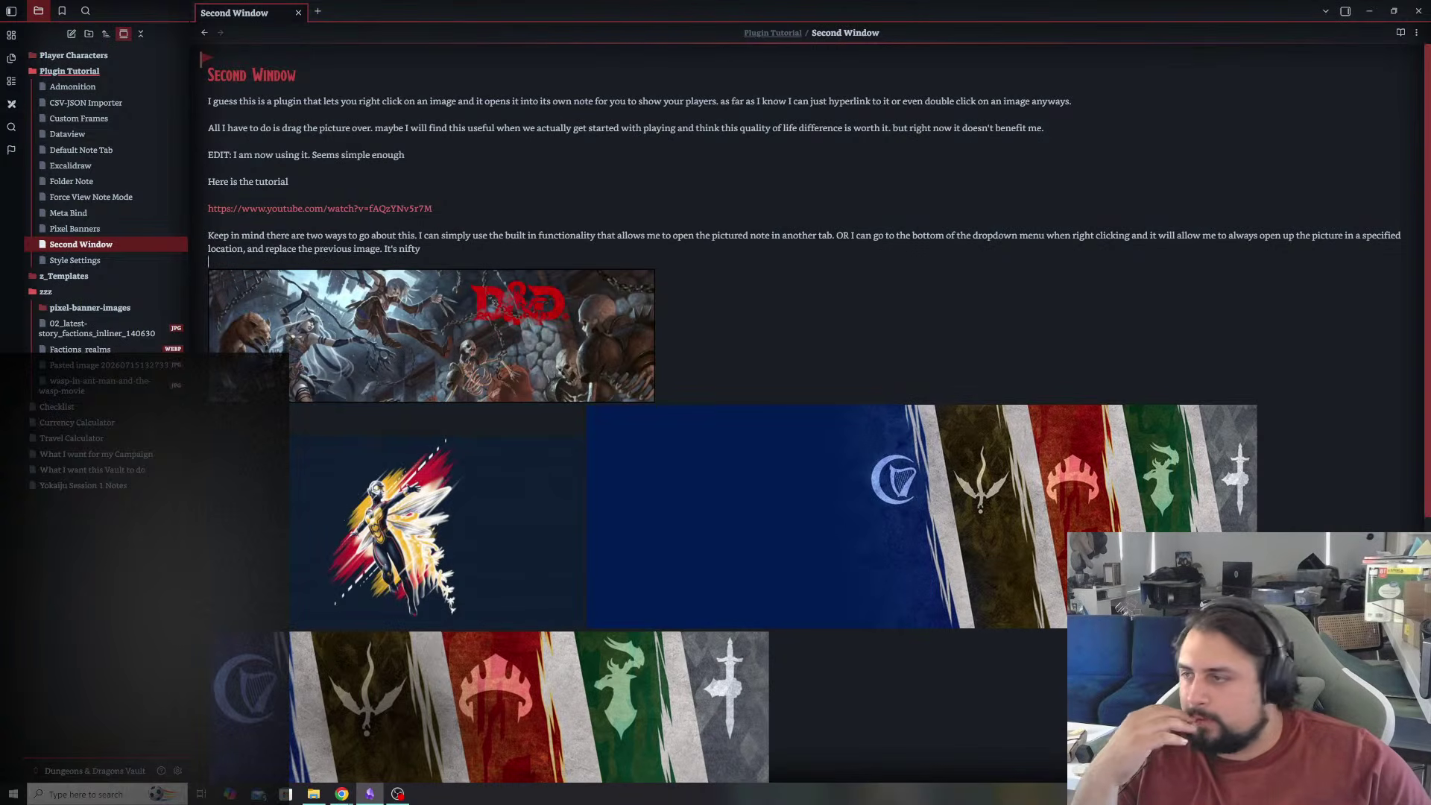
click(421, 248)
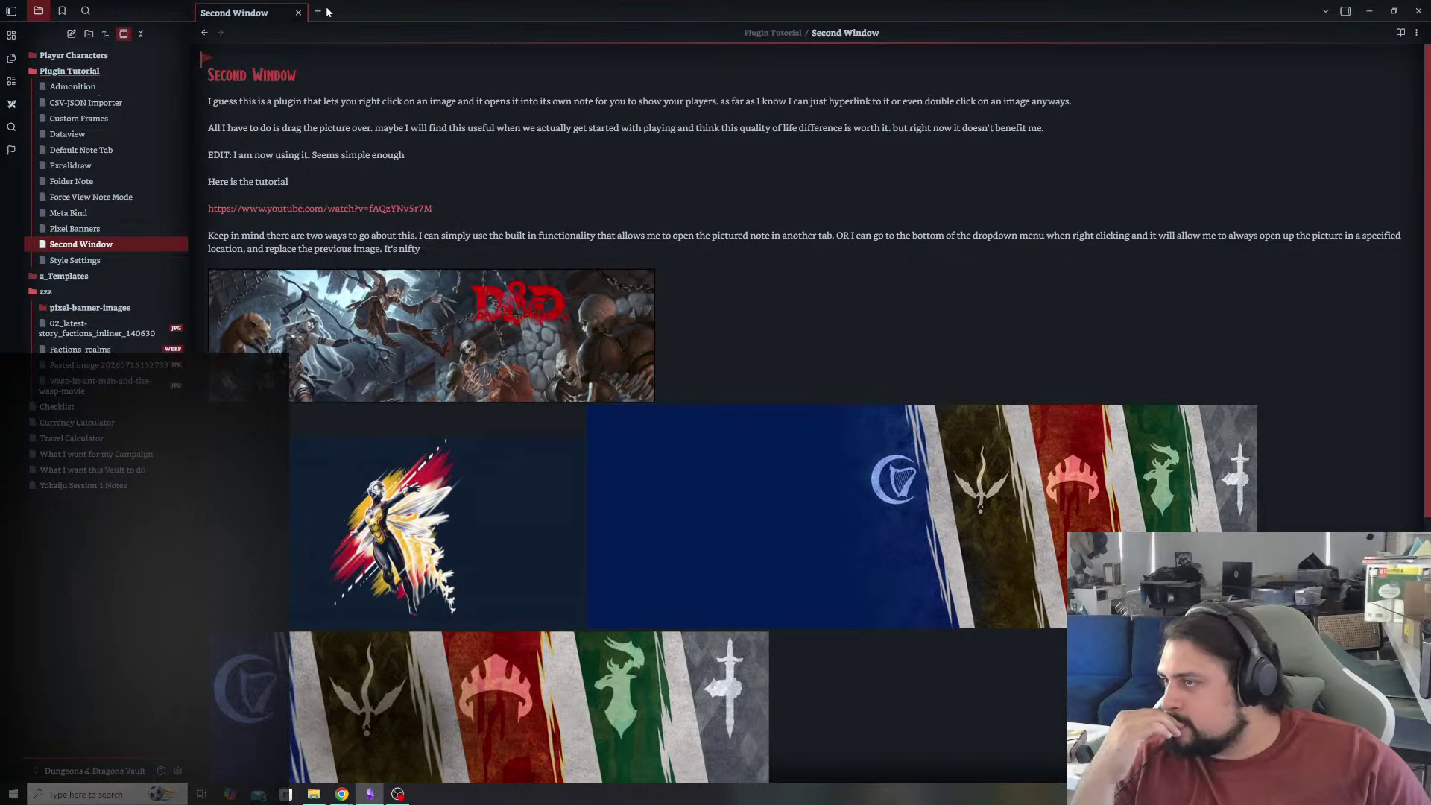
click(298, 13)
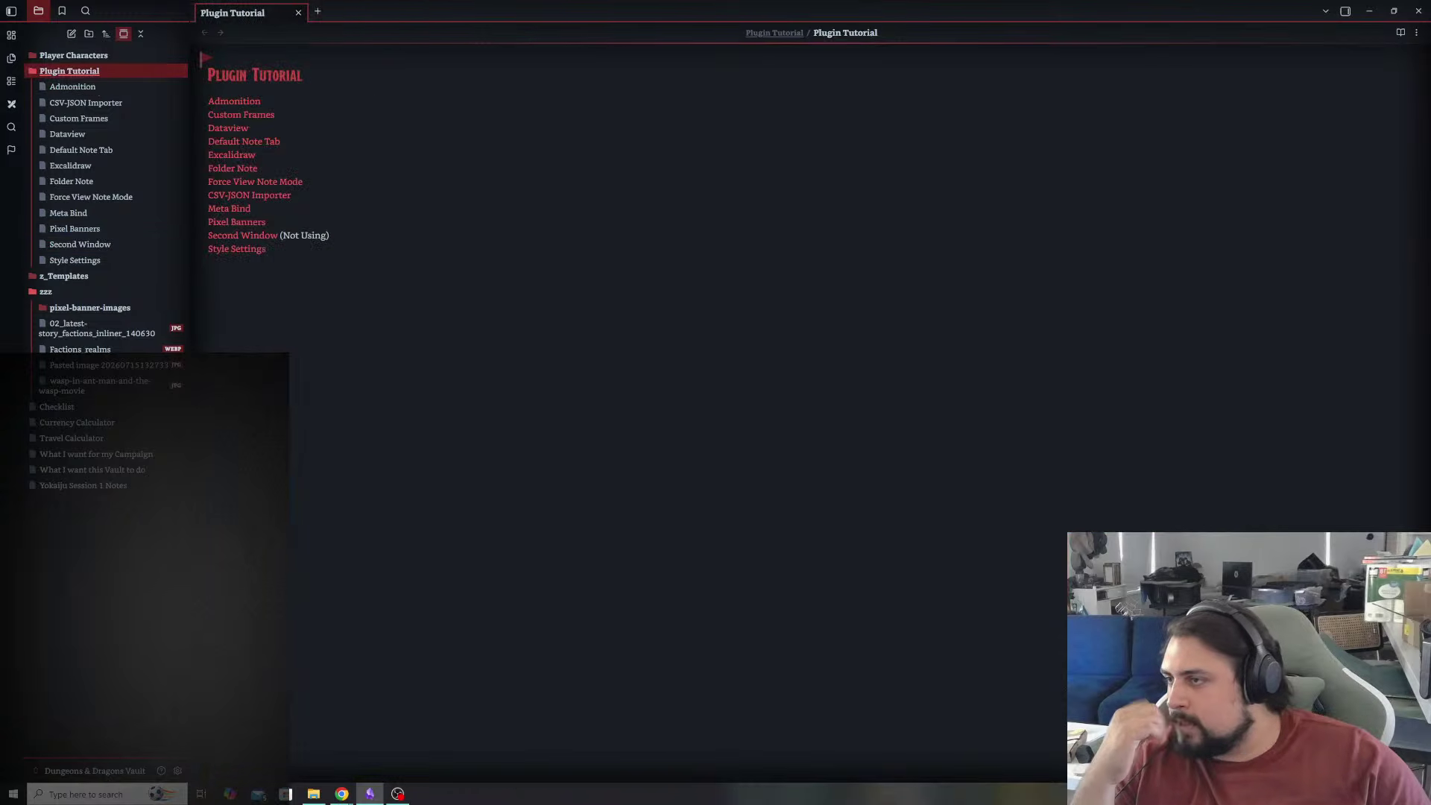
- Remove the "(Not Using)" remark from the Second Window entry in the Plugin Tutorial list
key(BackSpace)
key(BackSpace)
key(BackSpace)
key(BackSpace)
key(BackSpace)
key(BackSpace)
key(BackSpace)
key(BackSpace)
key(BackSpace)
key(BackSpace)
key(BackSpace)
key(BackSpace)
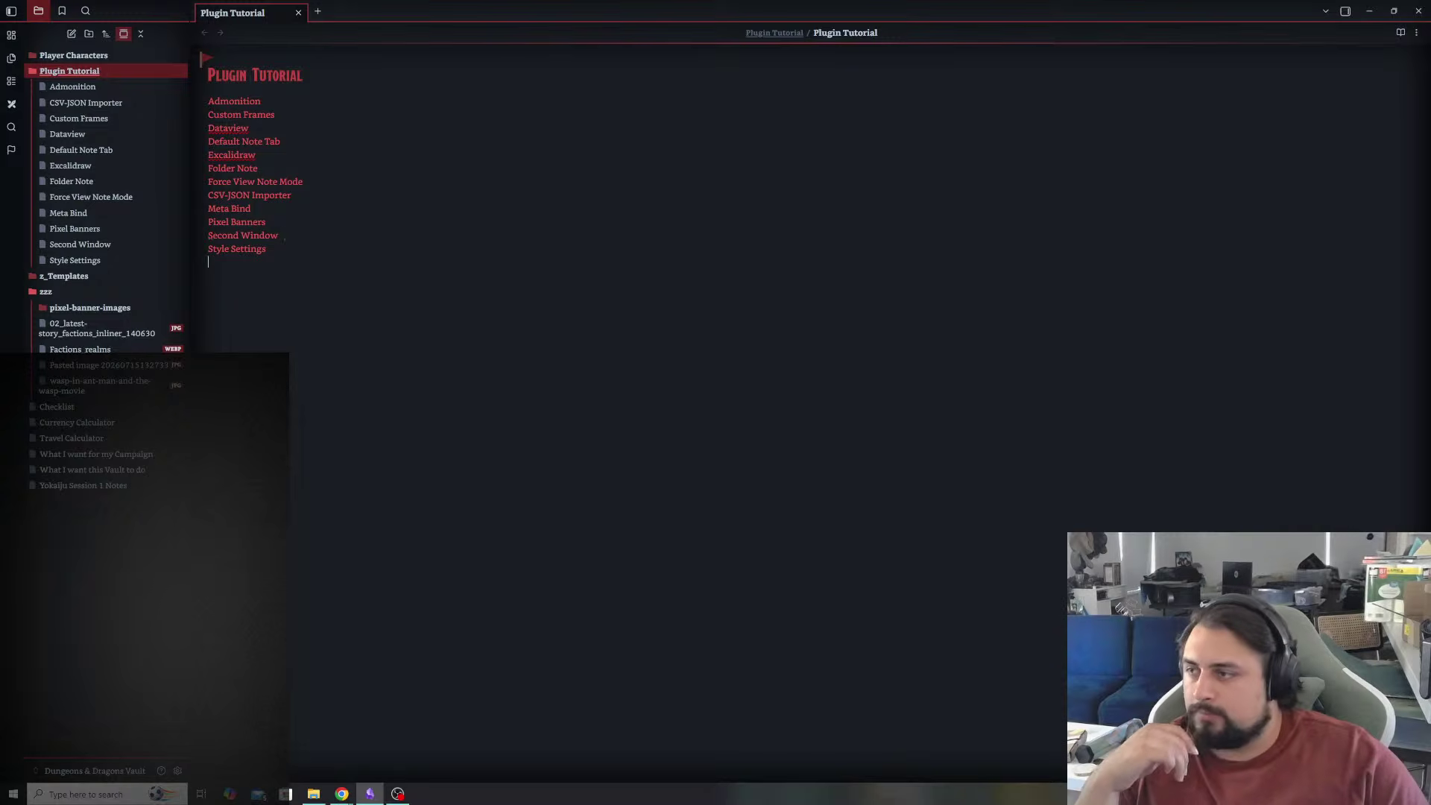
- Switch to Chrome and close the Obsidian Banners video and the dungeons and dragons banner art search
mouse_move(342, 792)
click(302, 760)
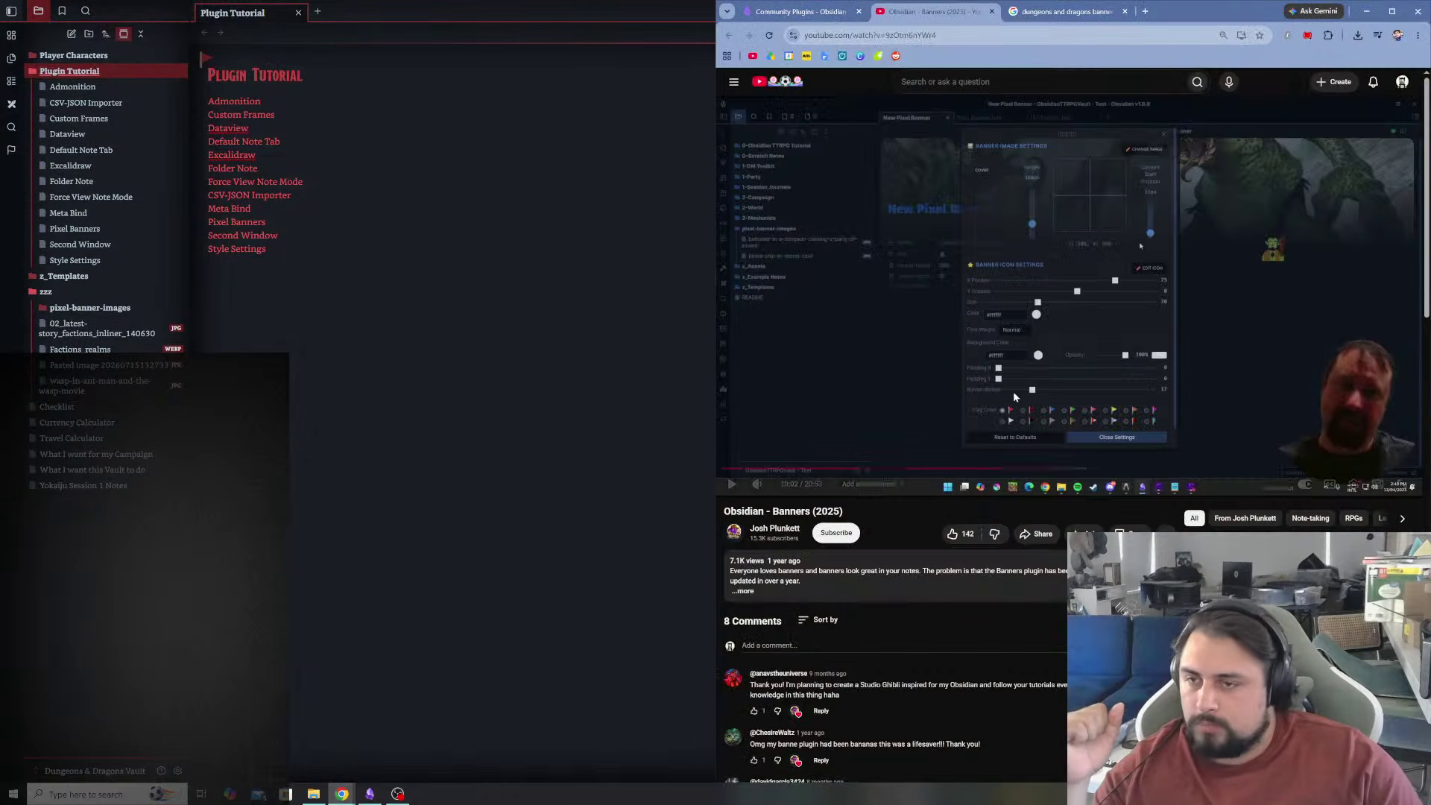
click(990, 11)
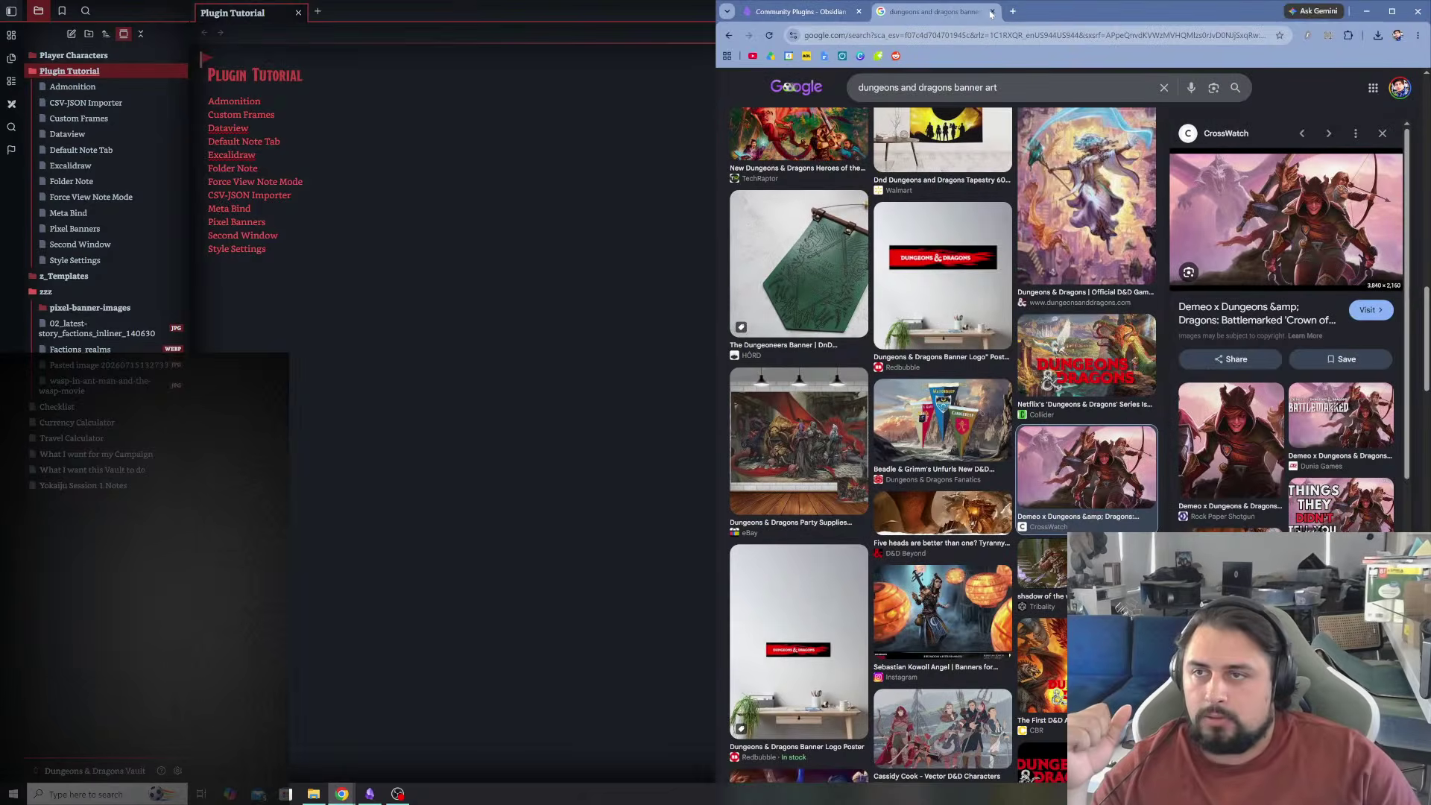
click(991, 11)
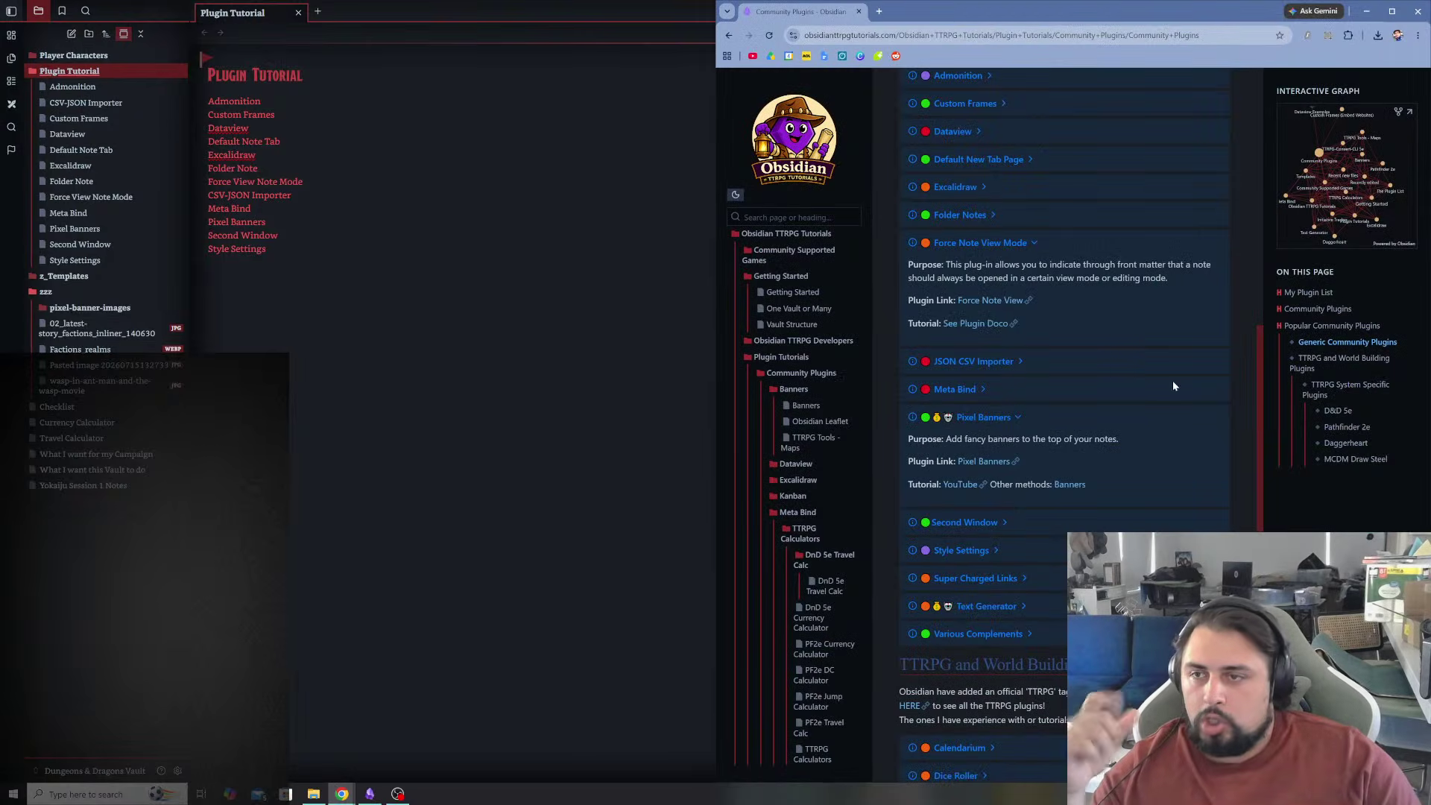
- Collapse the Force Note View Mode and Pixel Banners entries on the Community Plugins page, and check the Style Settings entry
click(979, 243)
click(981, 326)
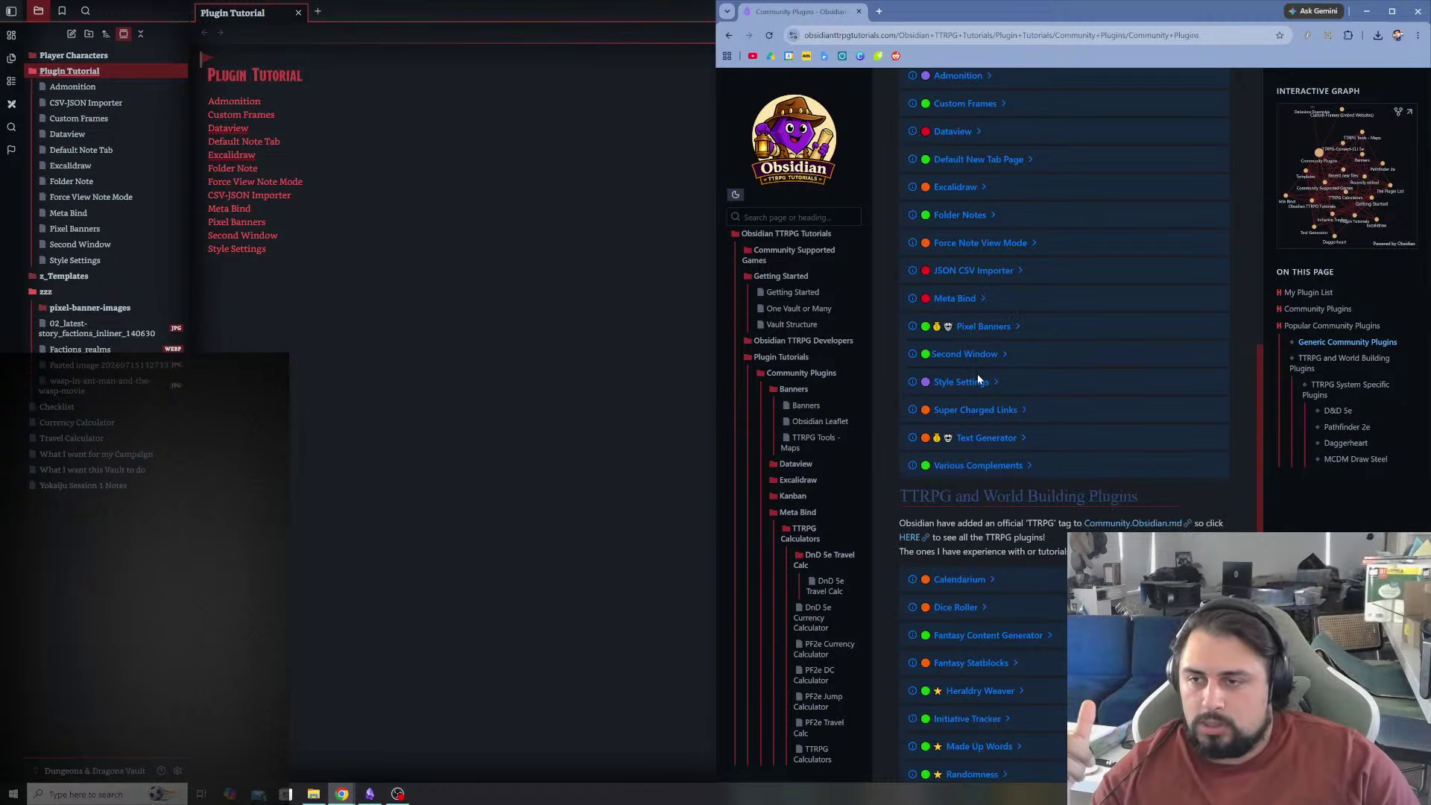
click(978, 376)
click(978, 381)
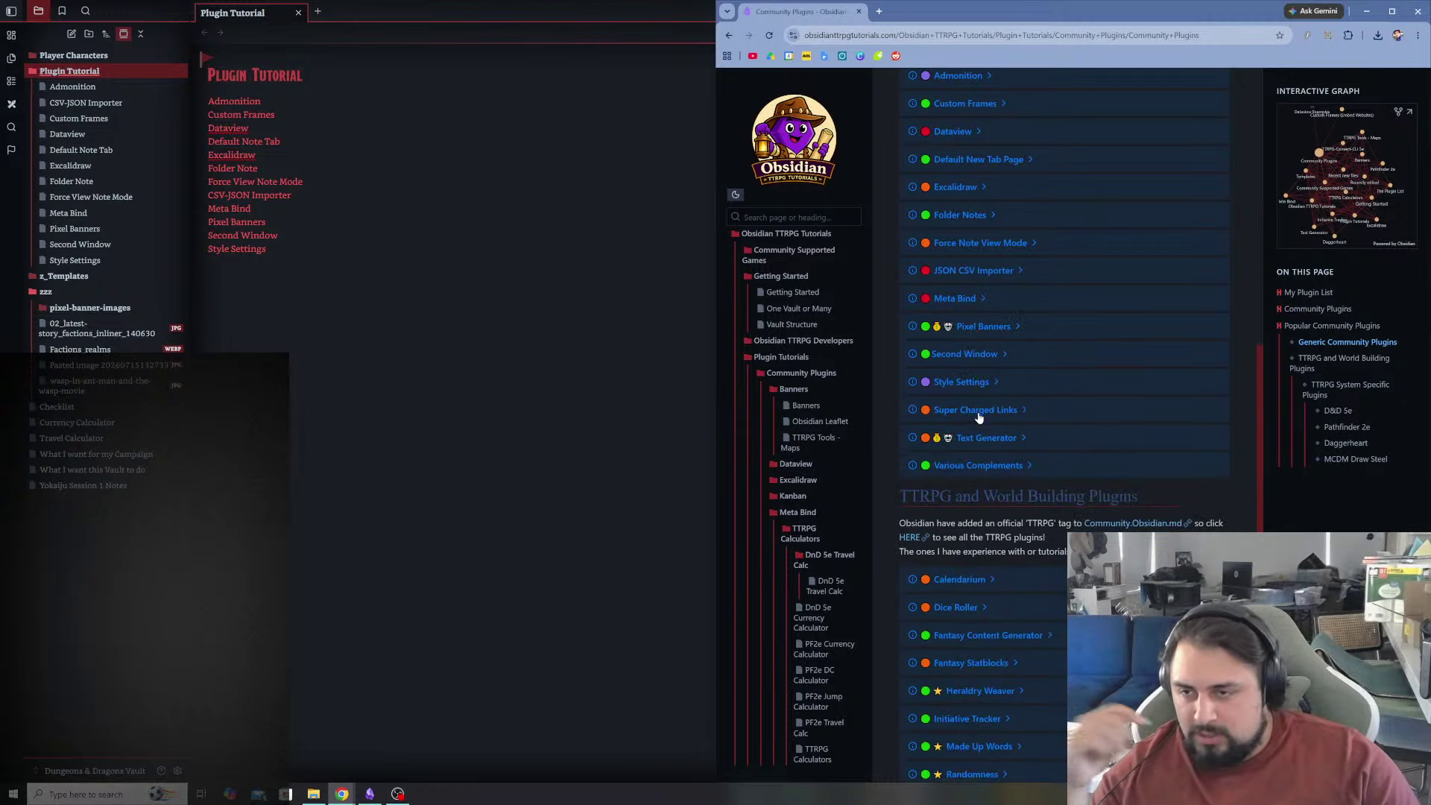
- Expand the Super Charged Links entry in the generic community plugins list to read its purpose and links
click(979, 415)
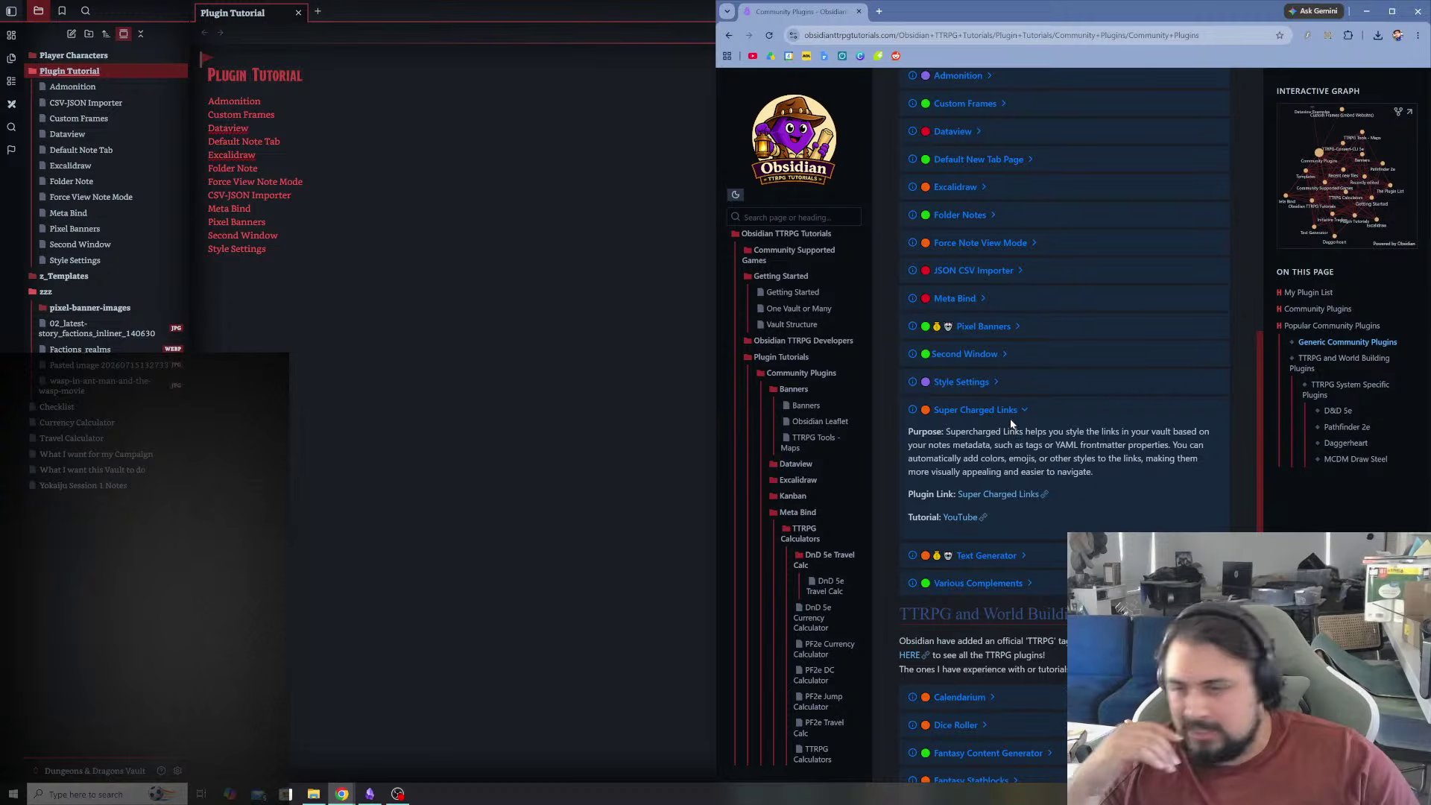
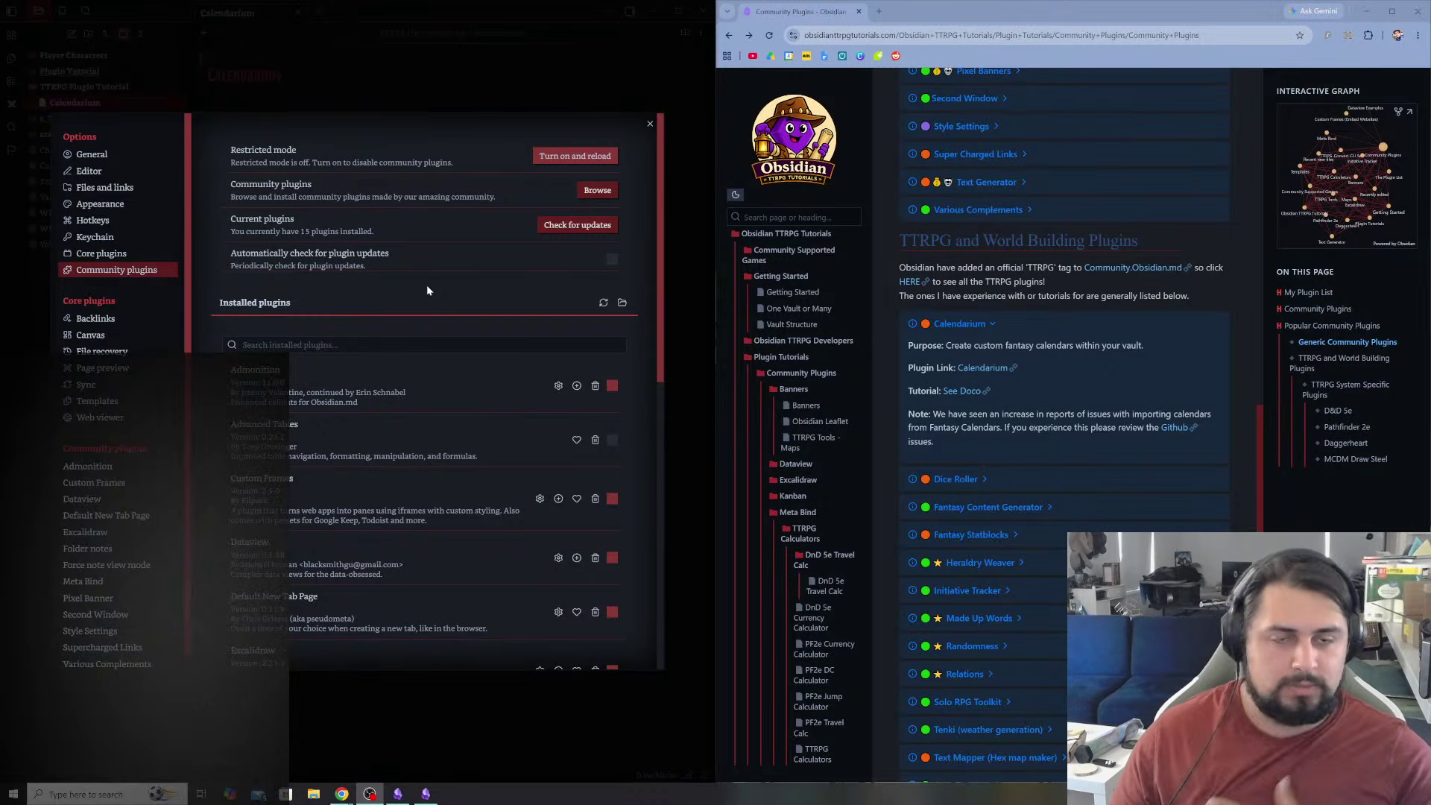
- Browse Obsidian's community plugins and search for "calendarium"
click(366, 292)
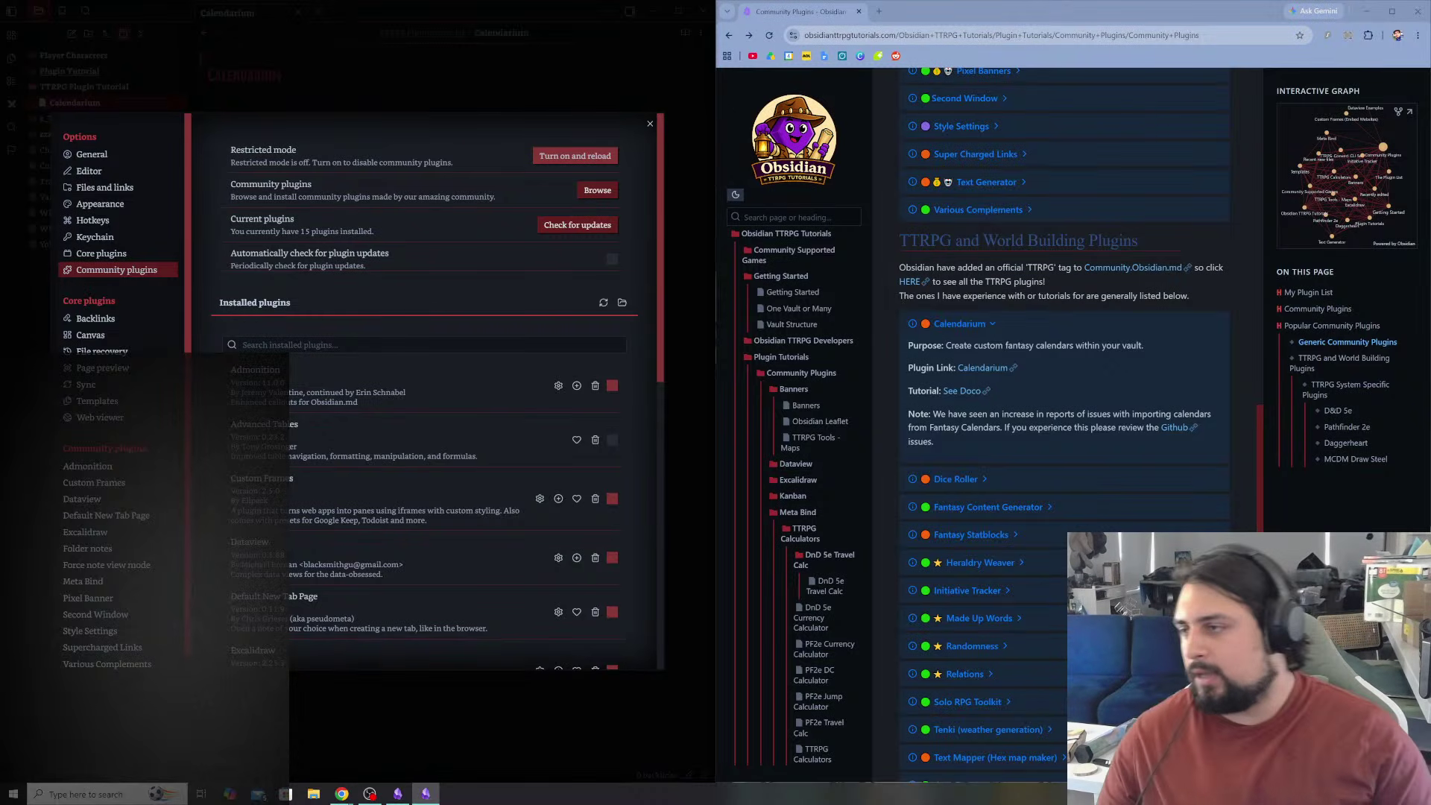
click(599, 192)
text(ca)
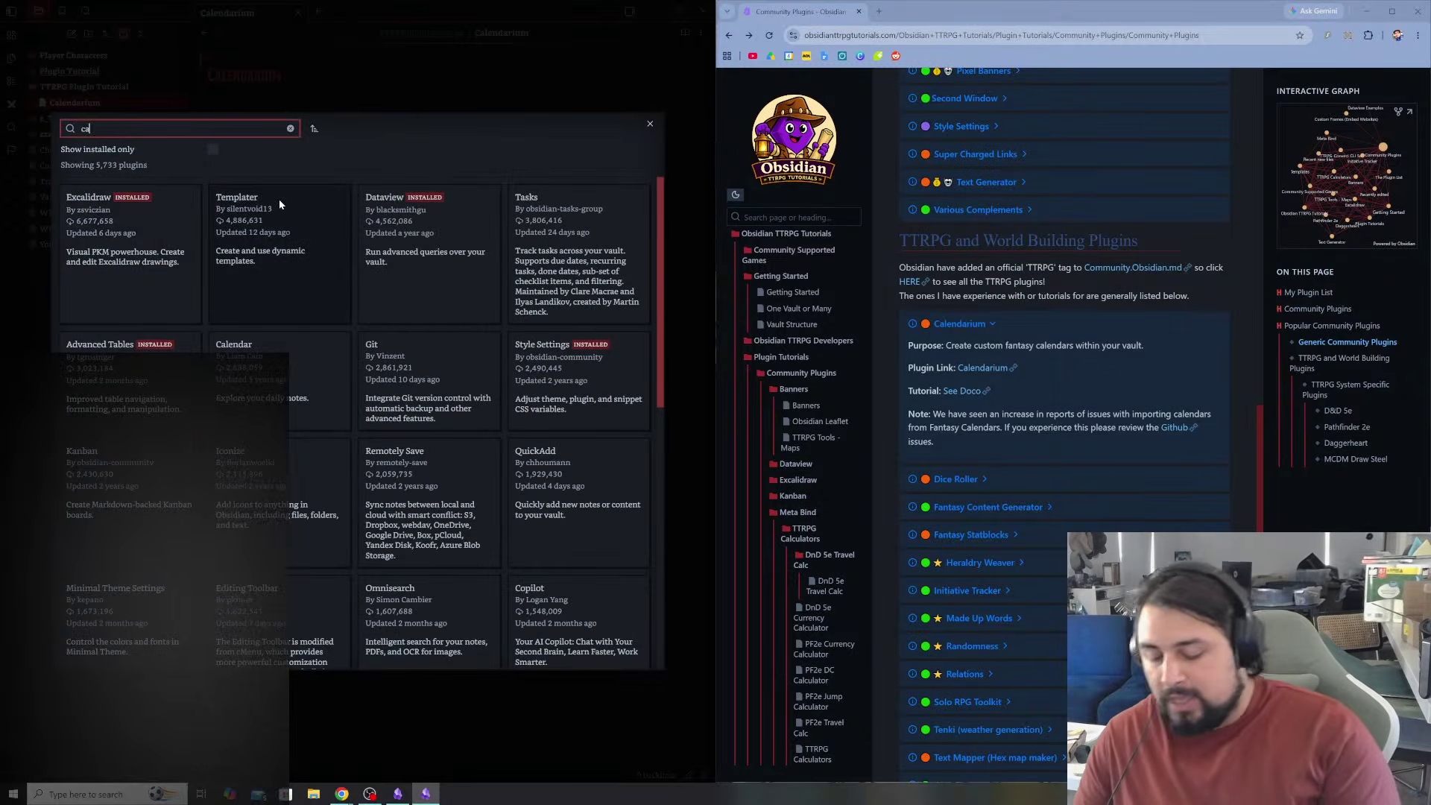
text(lid)
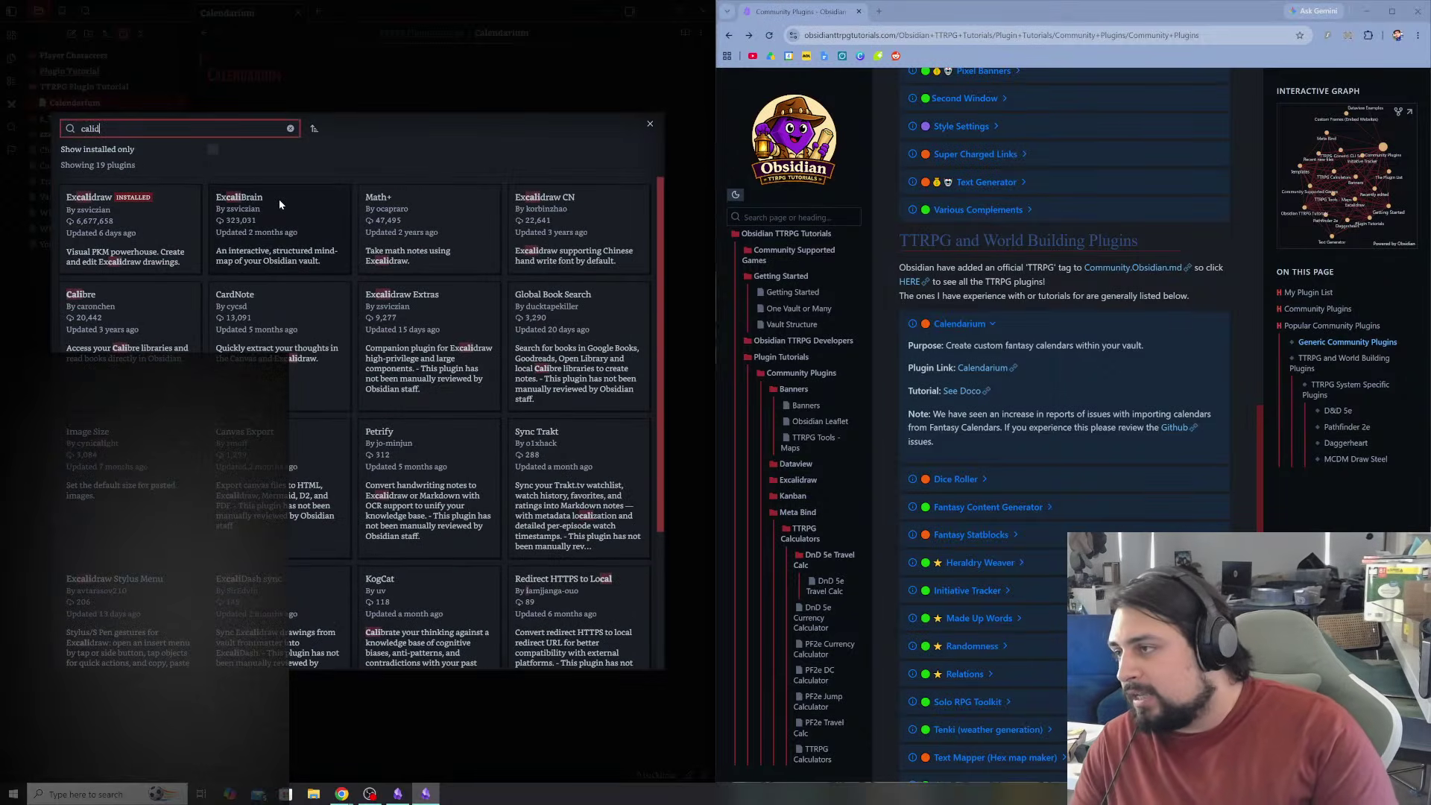
key(BackSpace)
key(BackSpace)
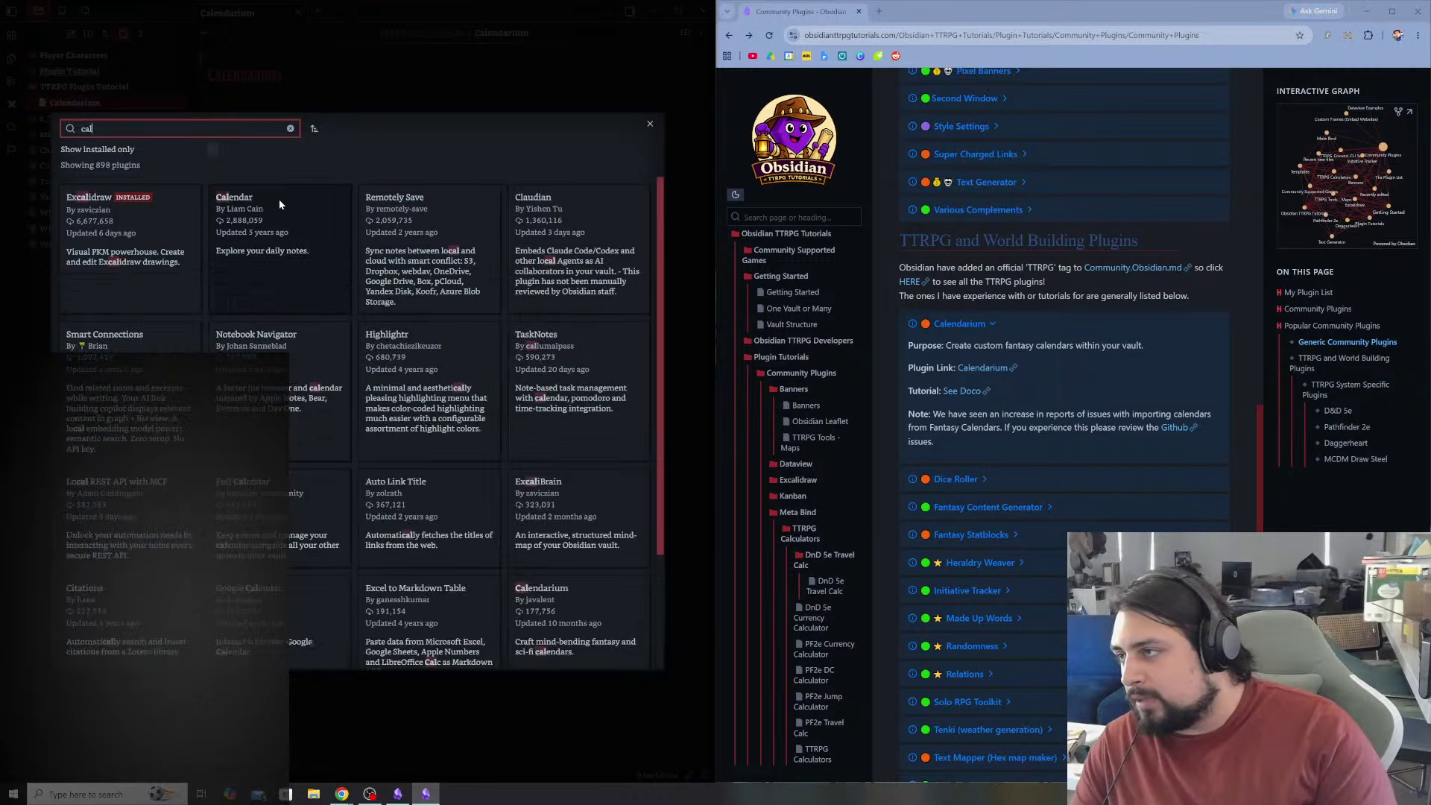
text(en)
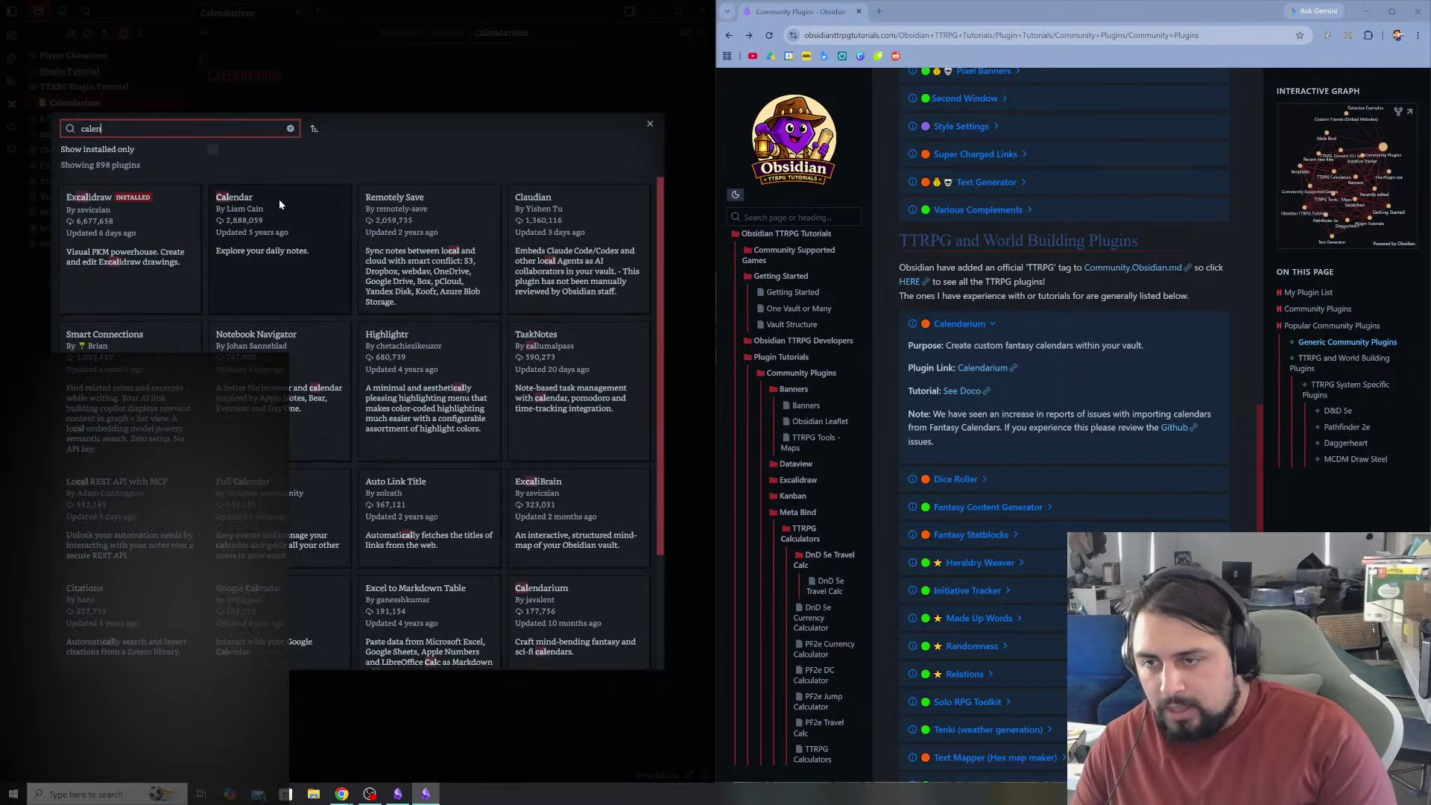
text(darium)
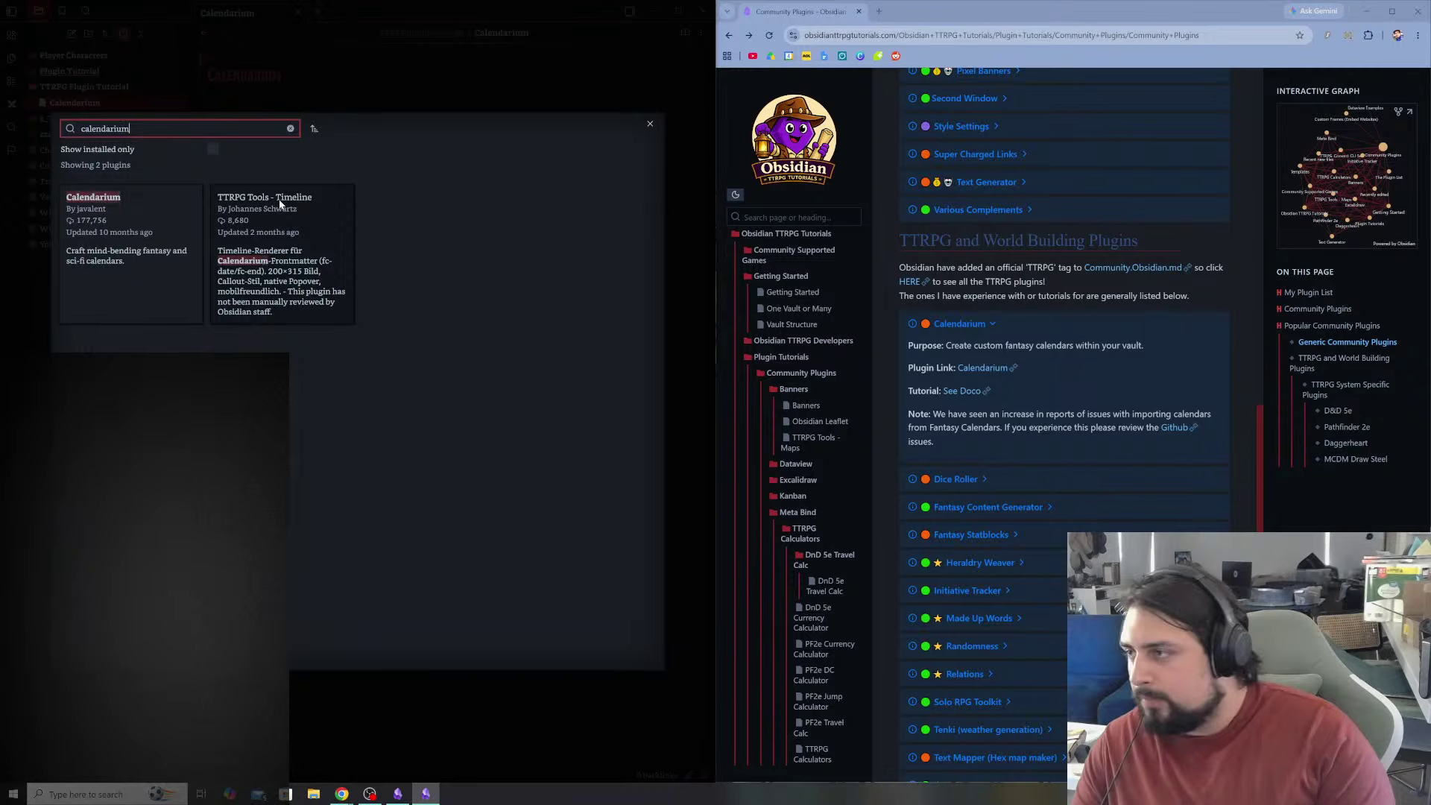
- Install and enable the Calendarium plugin
click(124, 212)
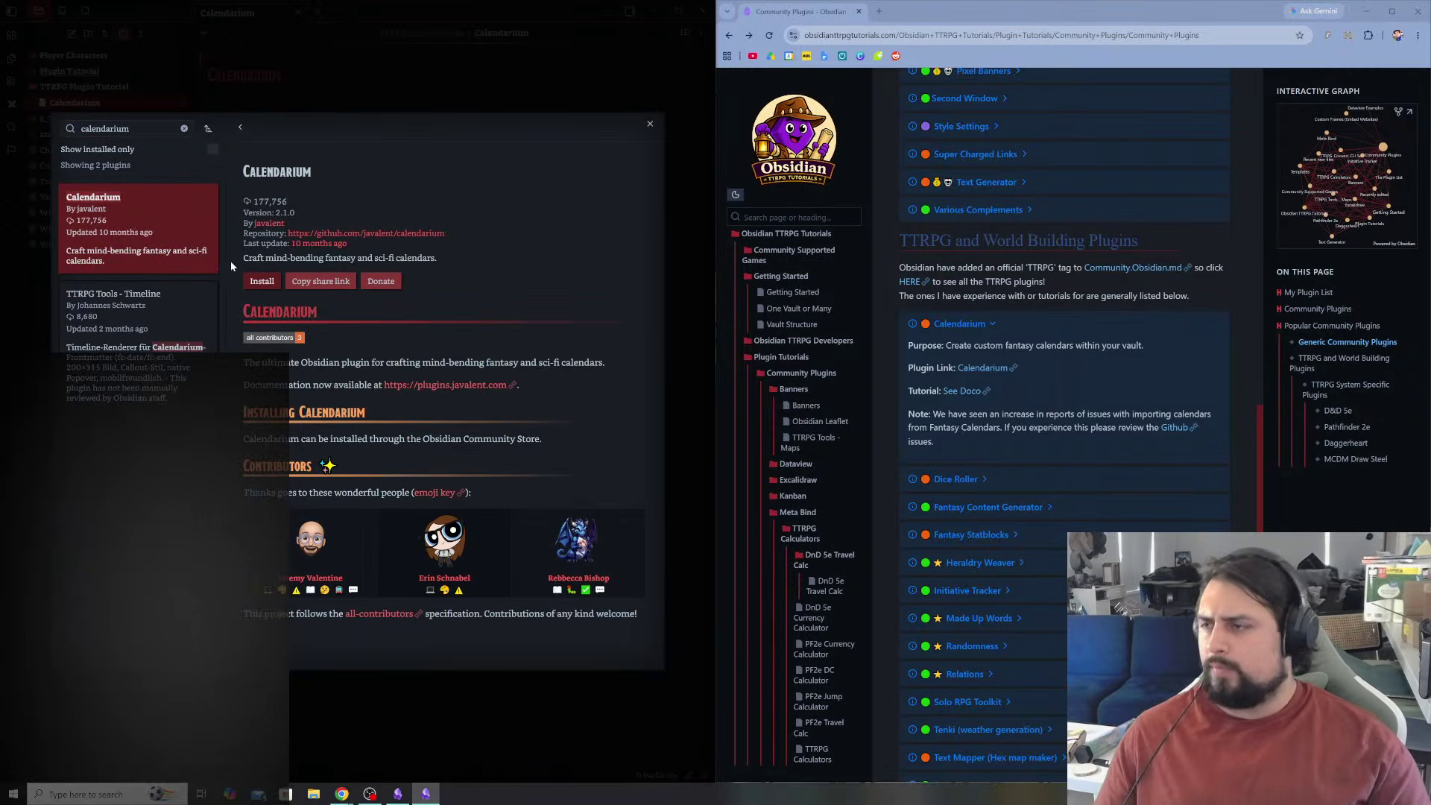
click(256, 281)
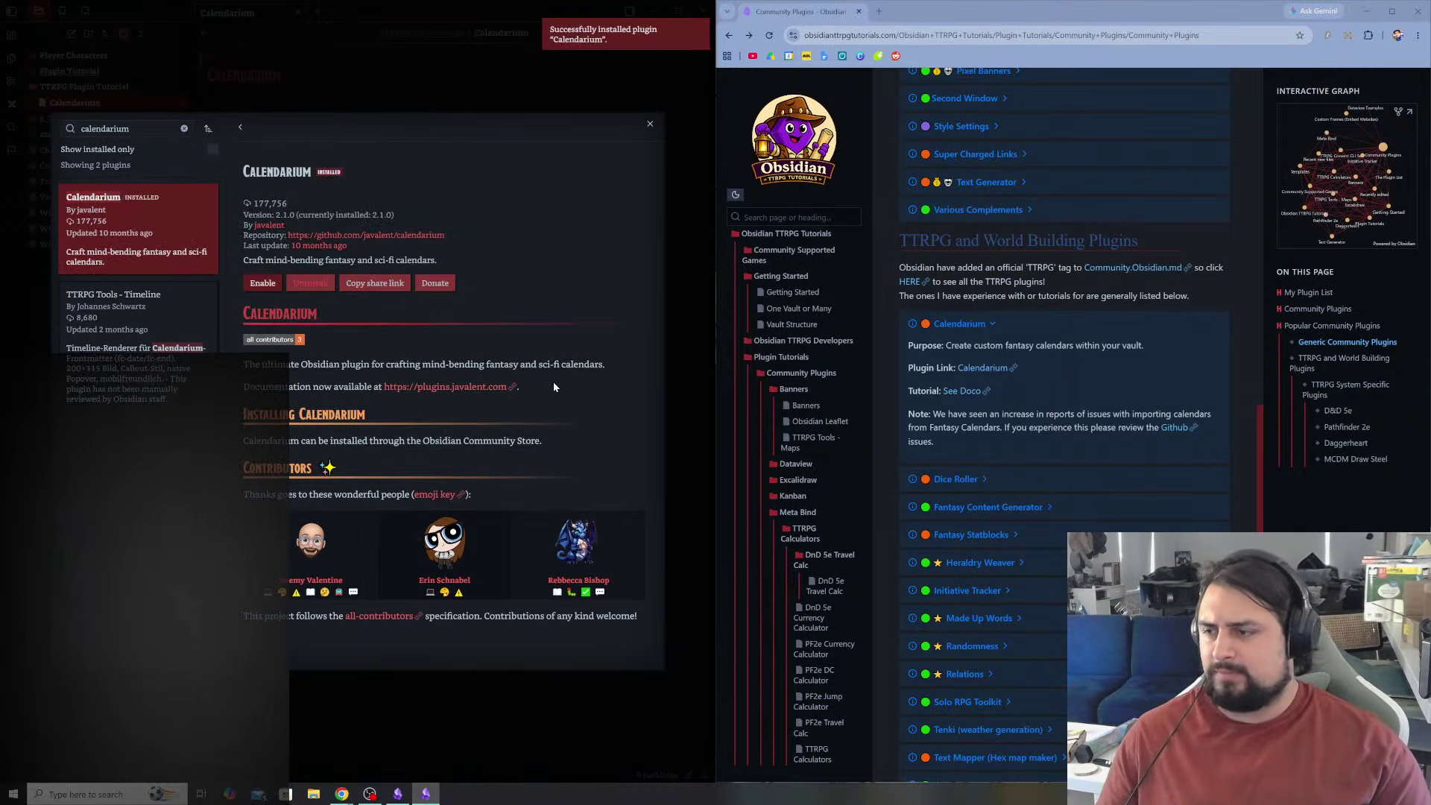
click(264, 284)
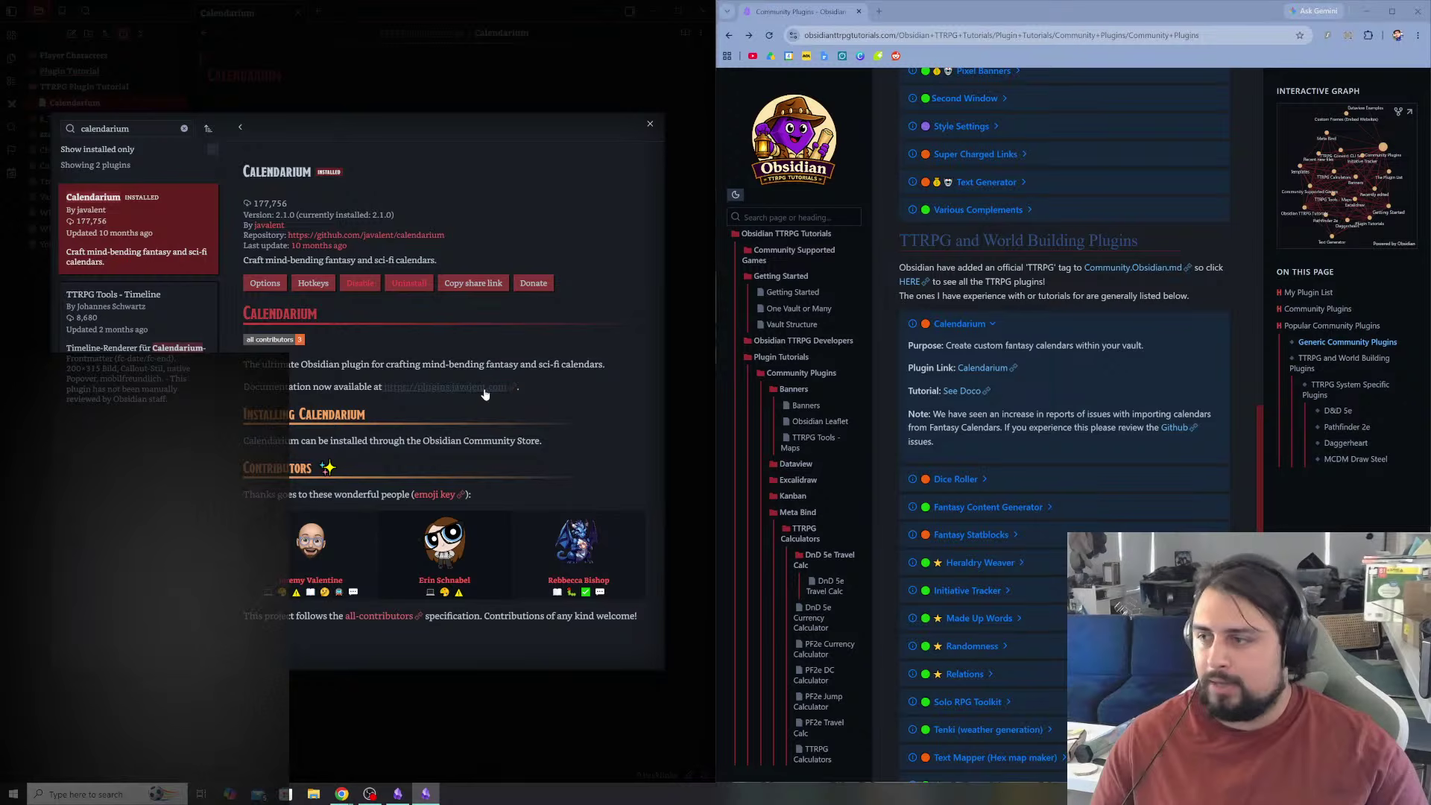
- Open the plugin's documentation site, plugins.javalent.com, and look through its home page overview of fantasy system and practical plugins
click(446, 387)
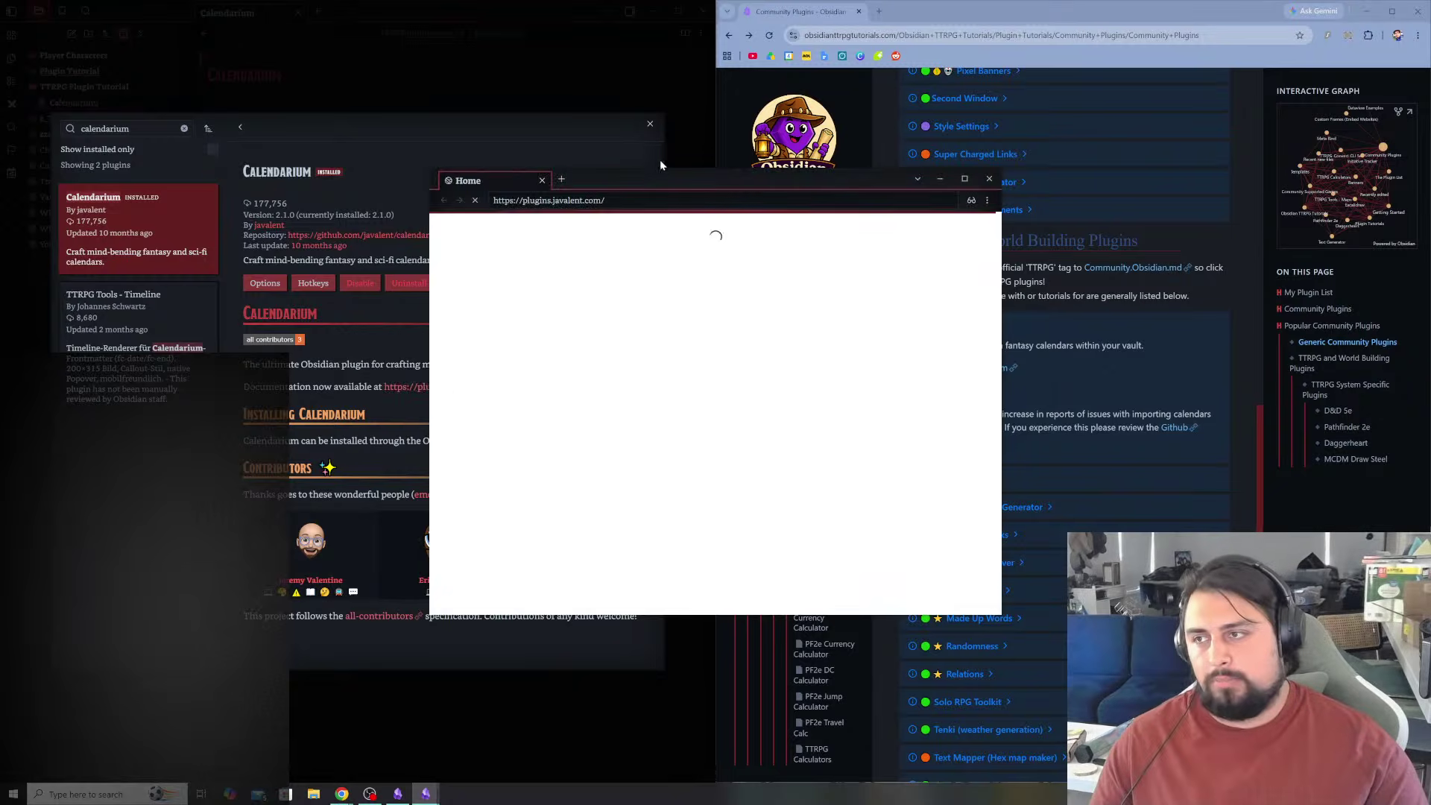
drag(646, 181, 964, 134)
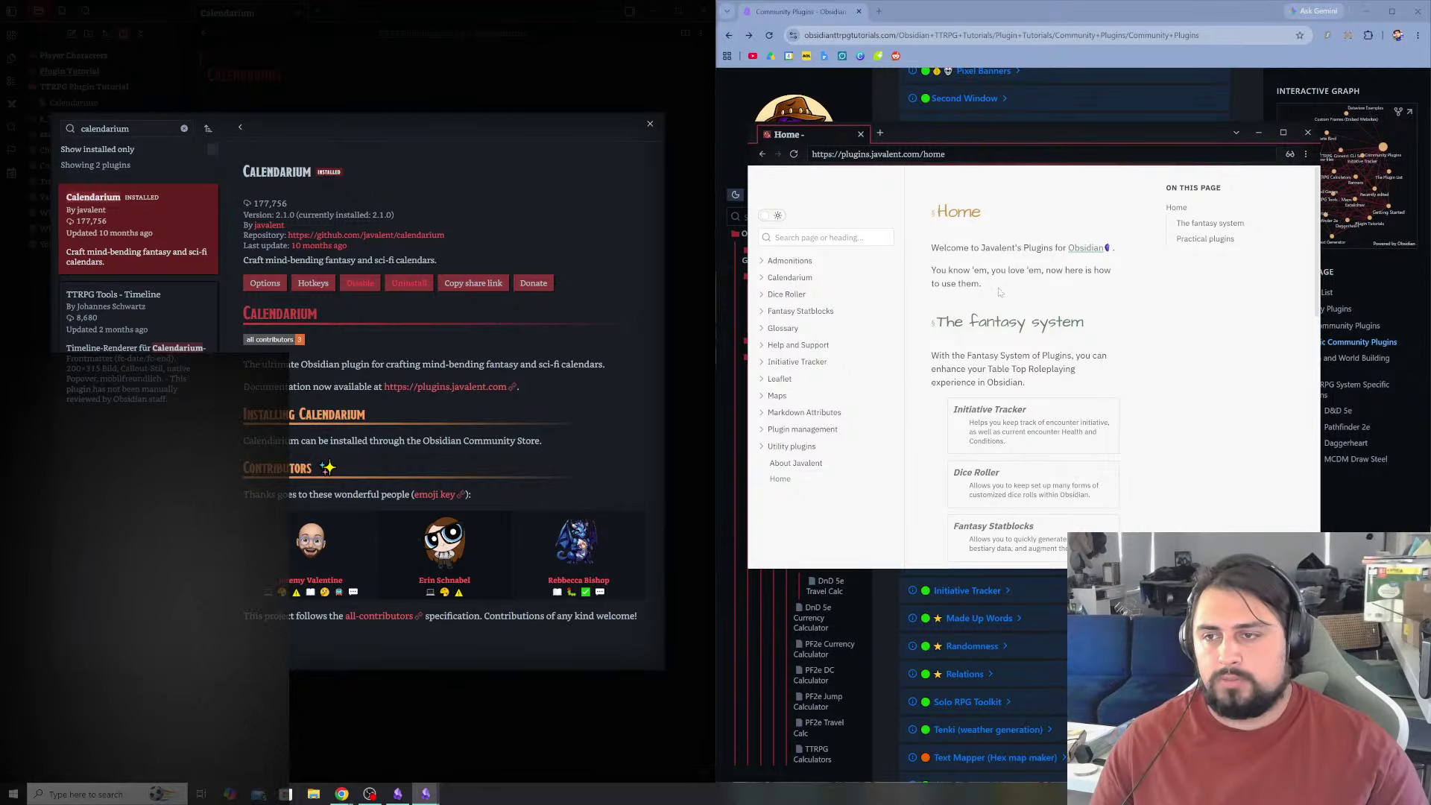
scroll(996, 287, down, 1)
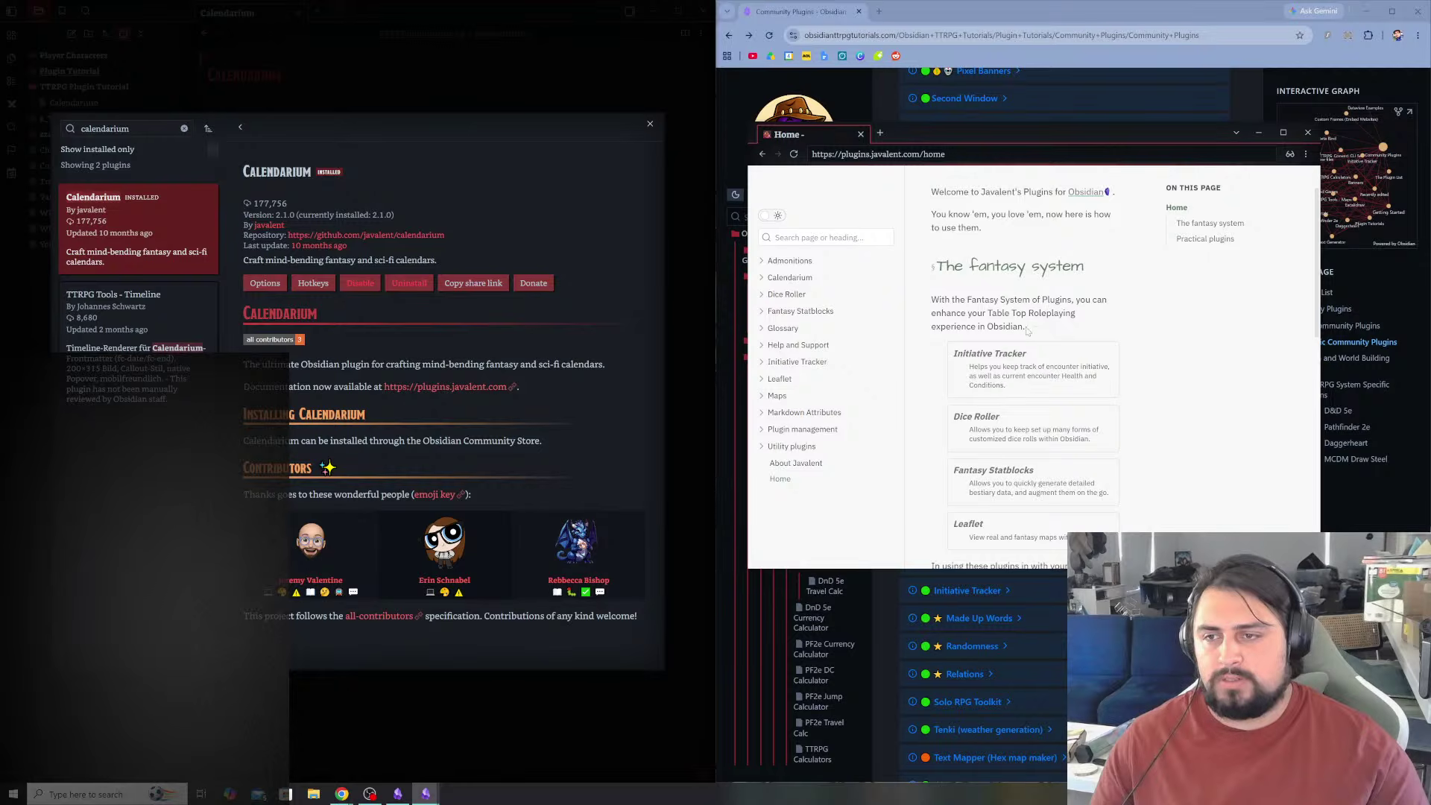
scroll(1051, 378, down, 10)
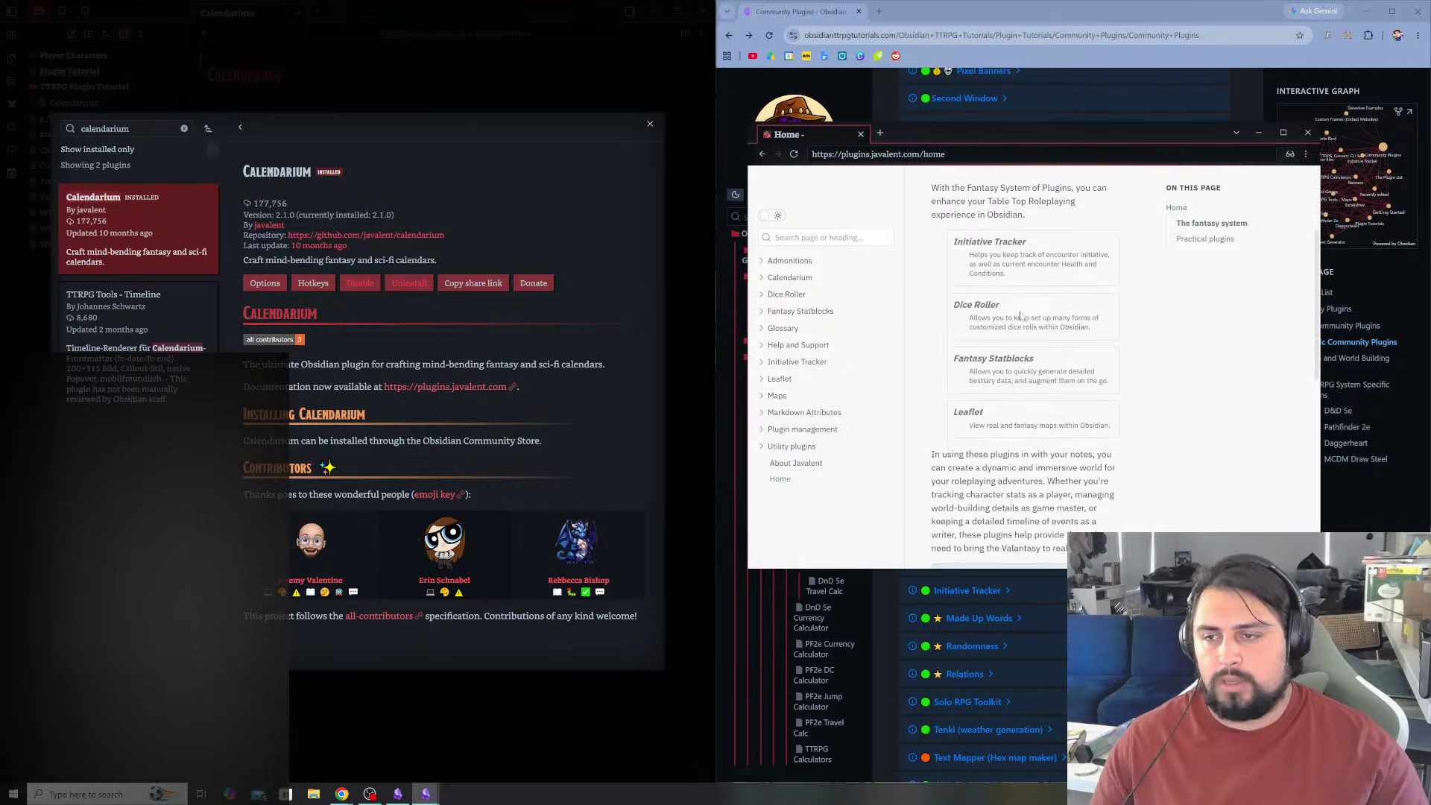
scroll(1051, 377, down, 1)
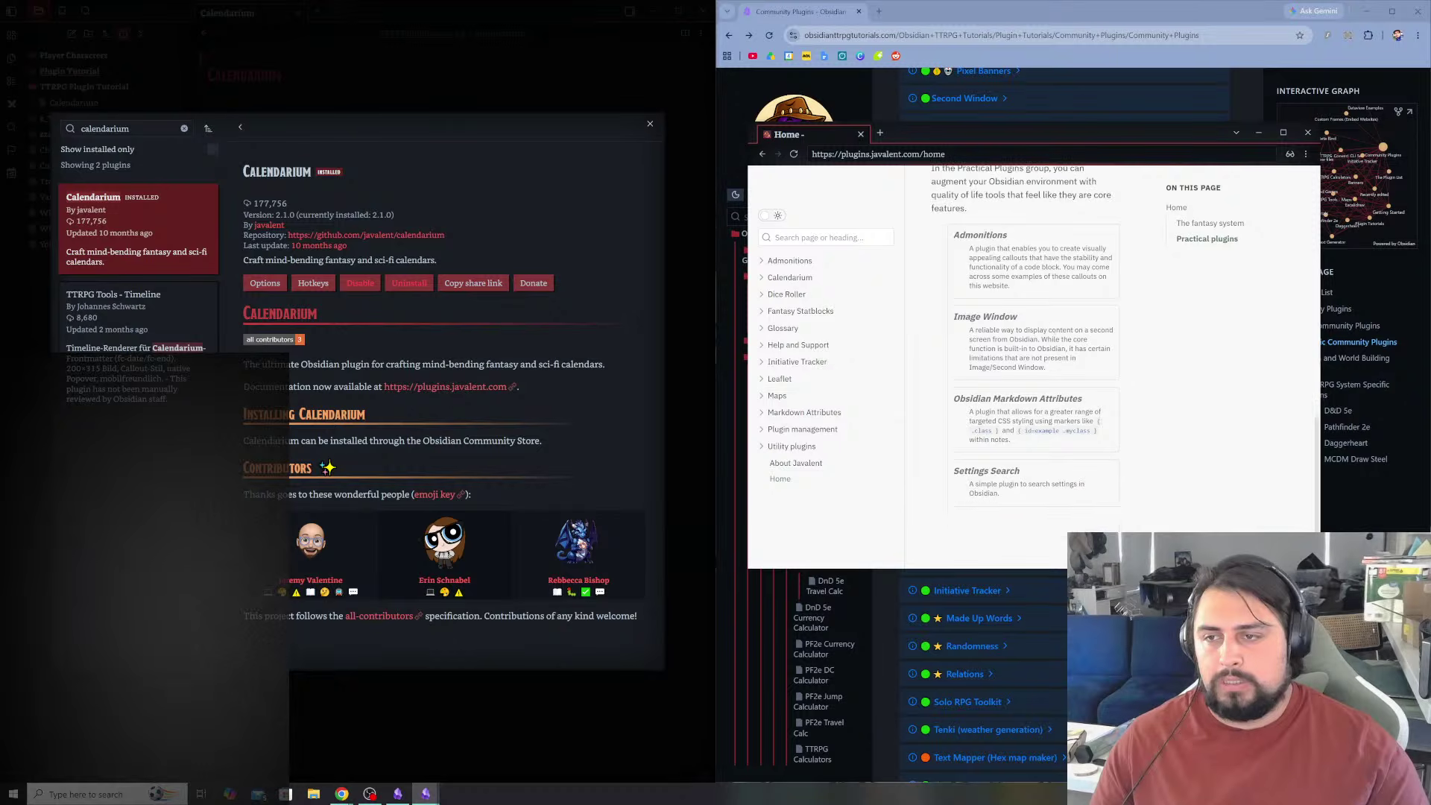
scroll(1049, 450, up, 2)
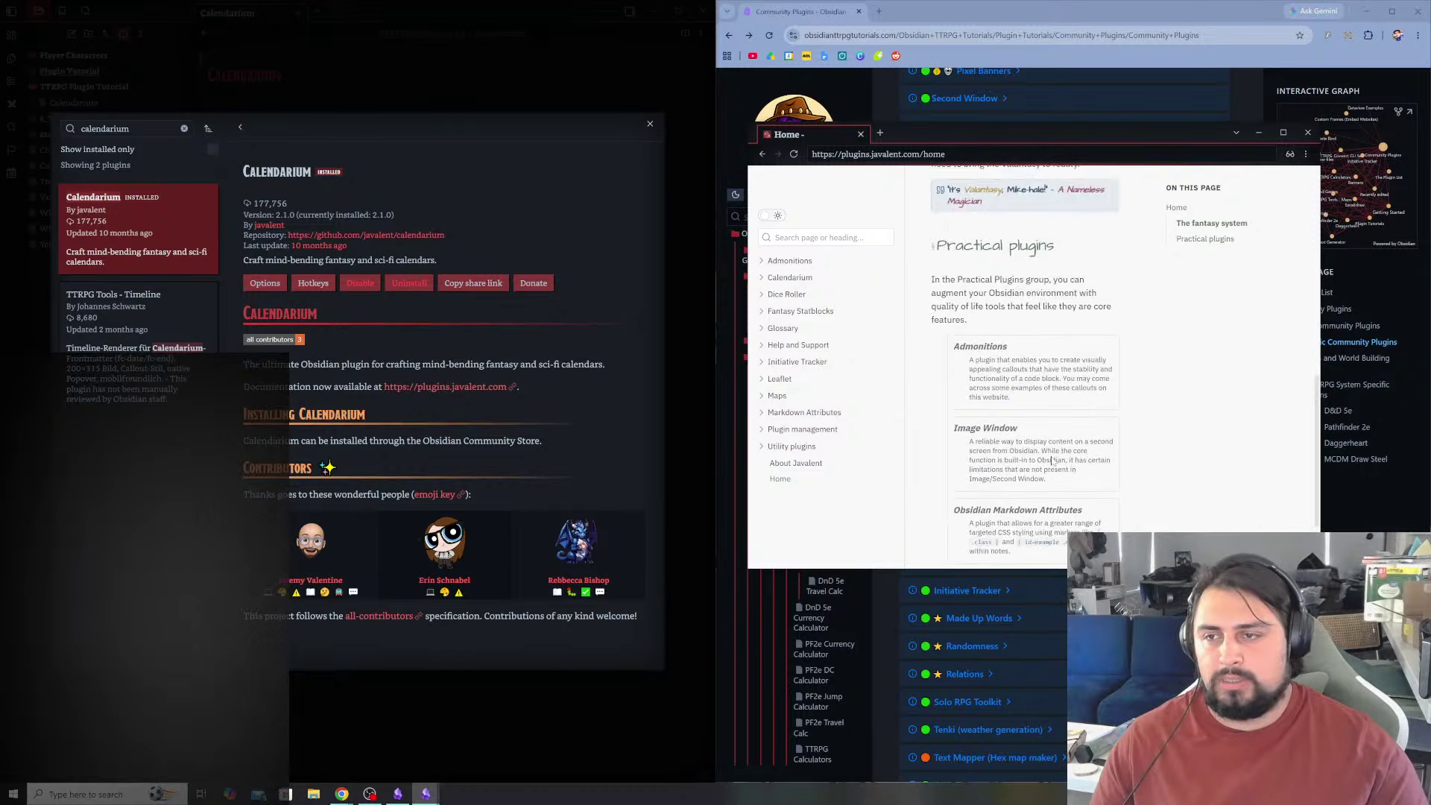
scroll(1049, 450, down, 2)
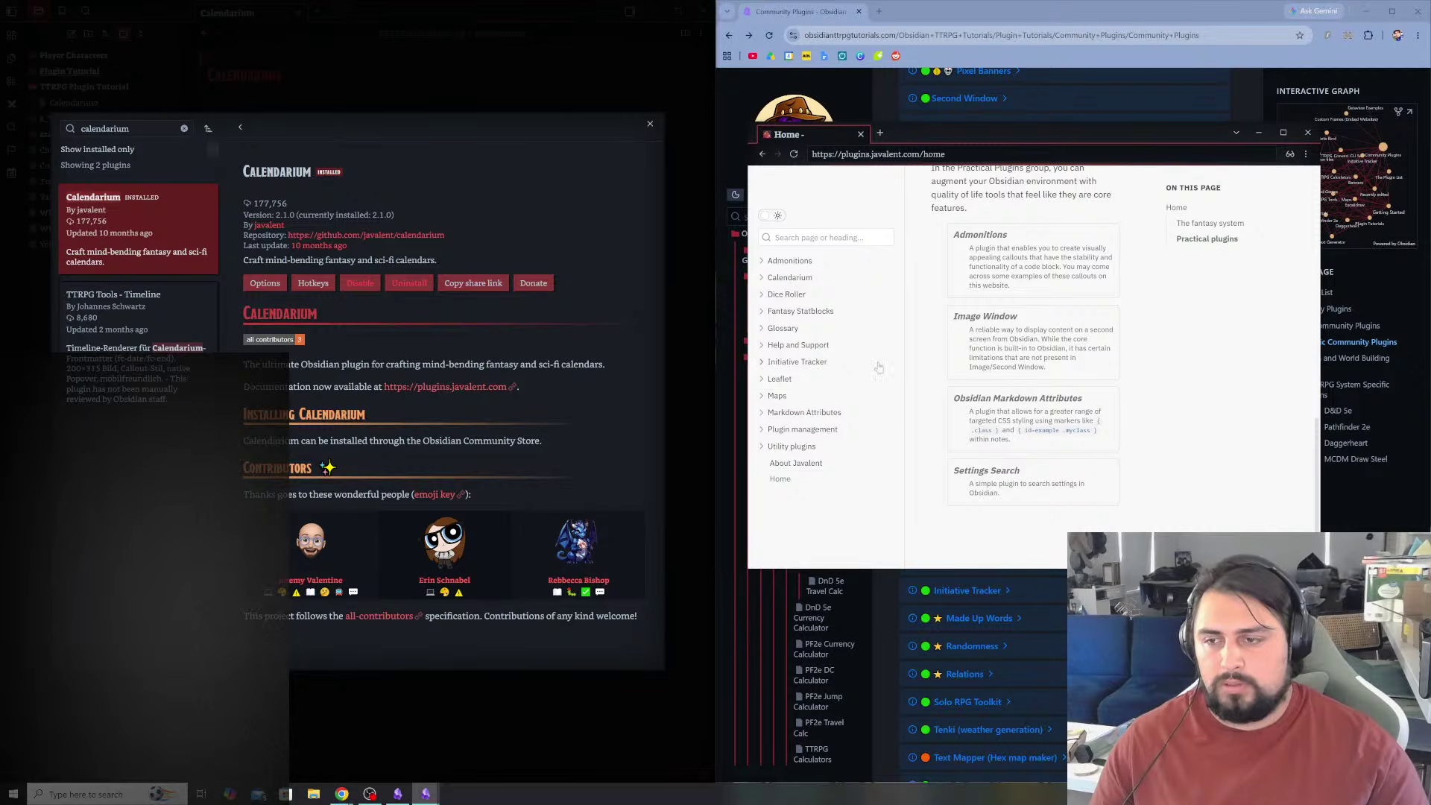
- Go to the Calendarium documentation page, open it in Chrome instead, and close the separate Obsidian web window
click(798, 278)
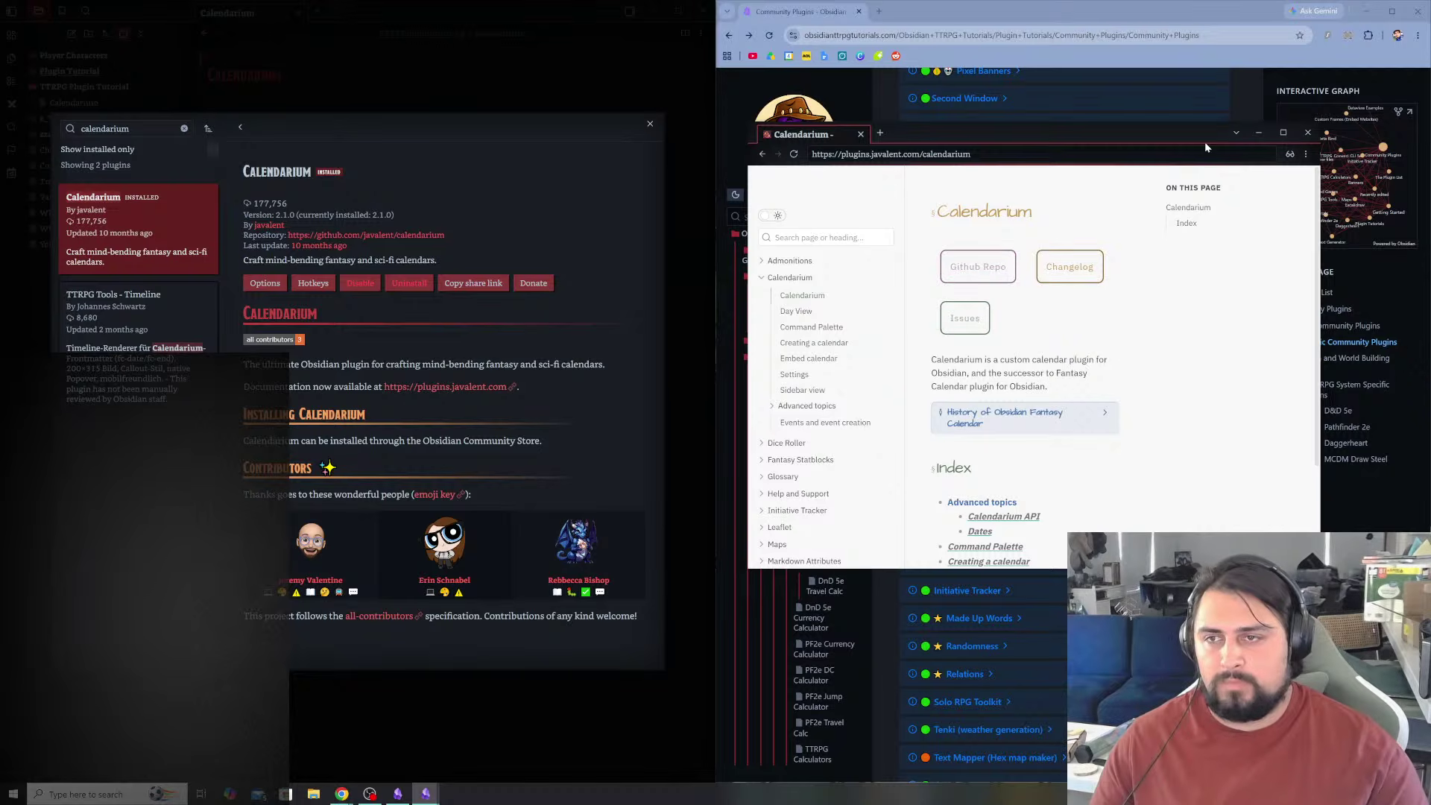
drag(1204, 141, 660, 172)
click(963, 393)
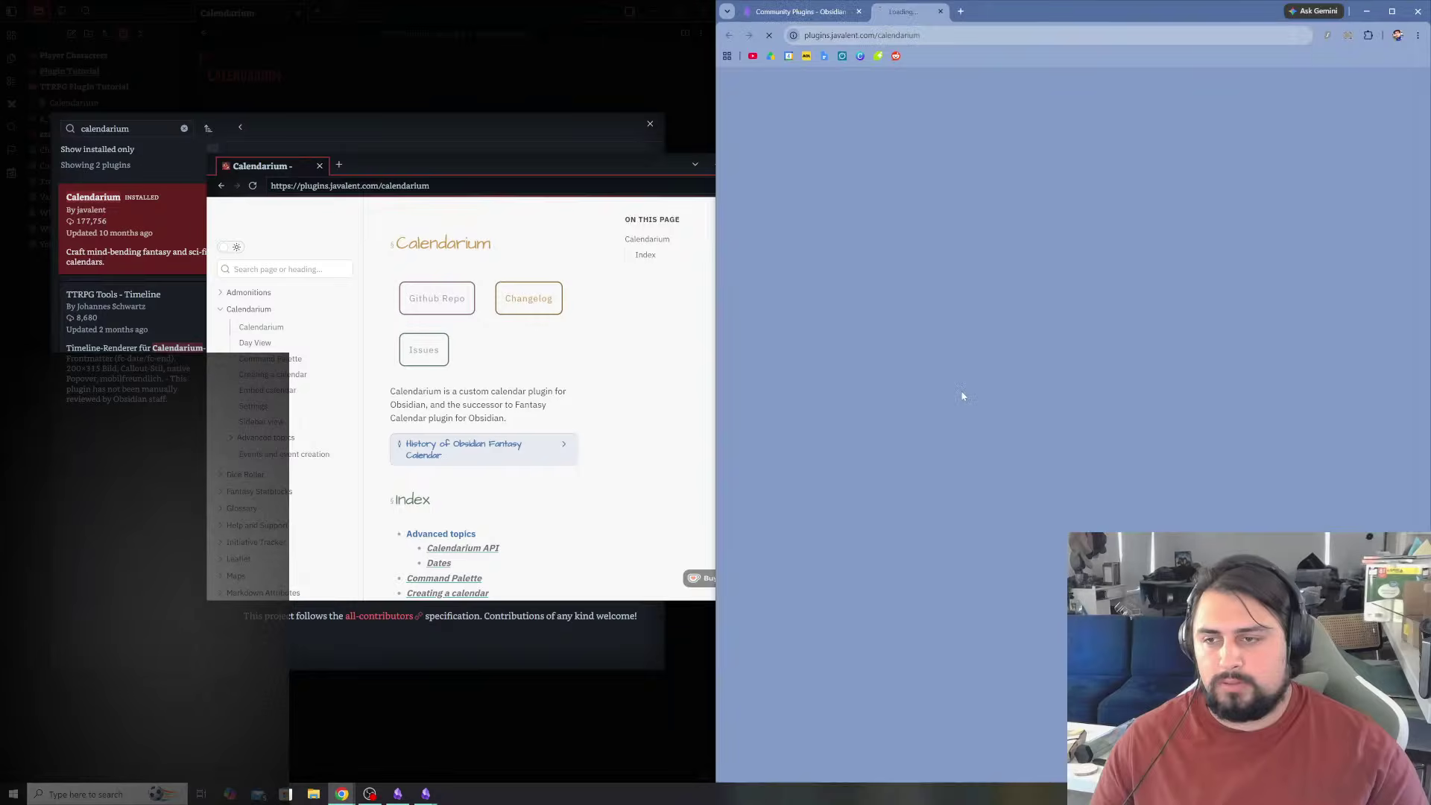
click(961, 392)
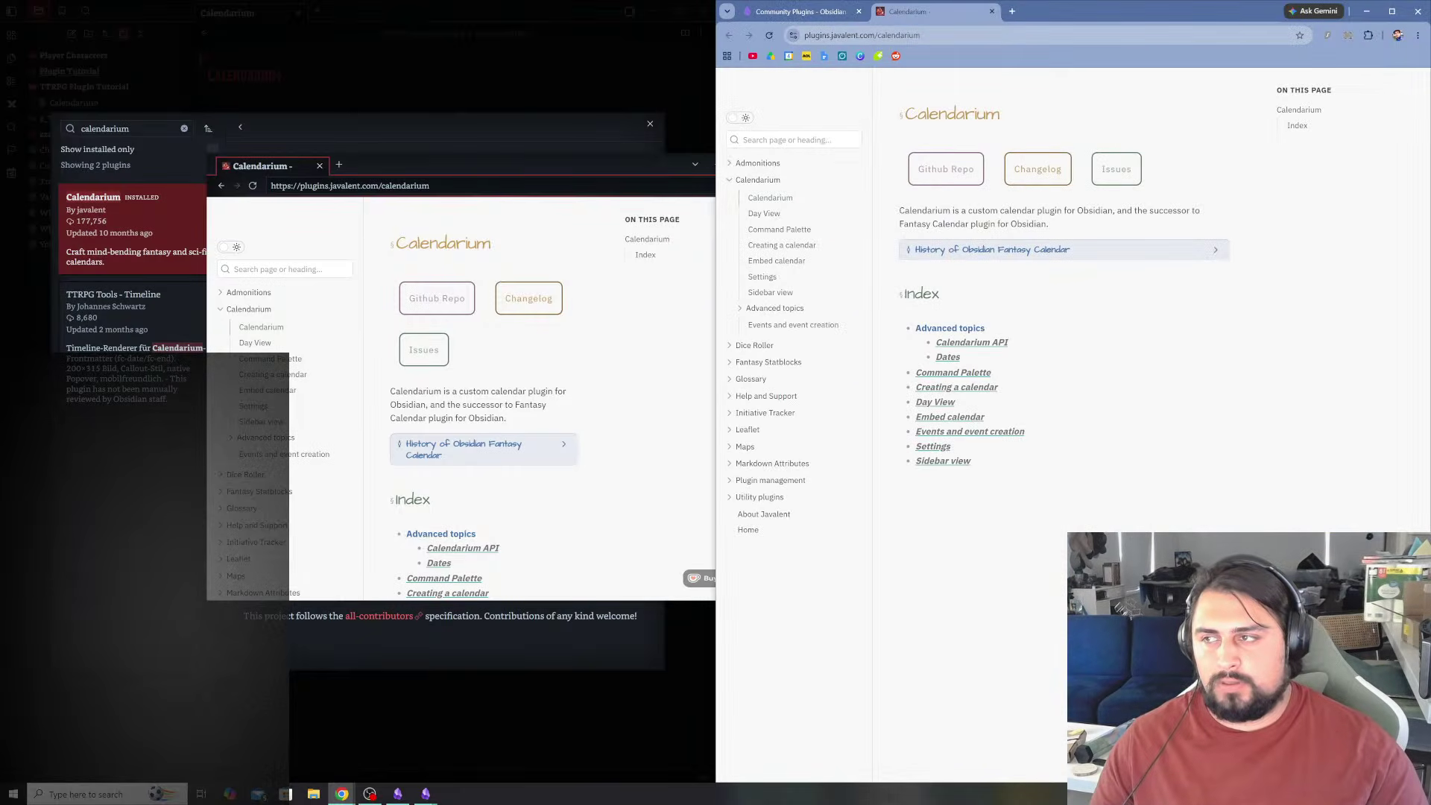
drag(560, 173, 488, 173)
click(677, 172)
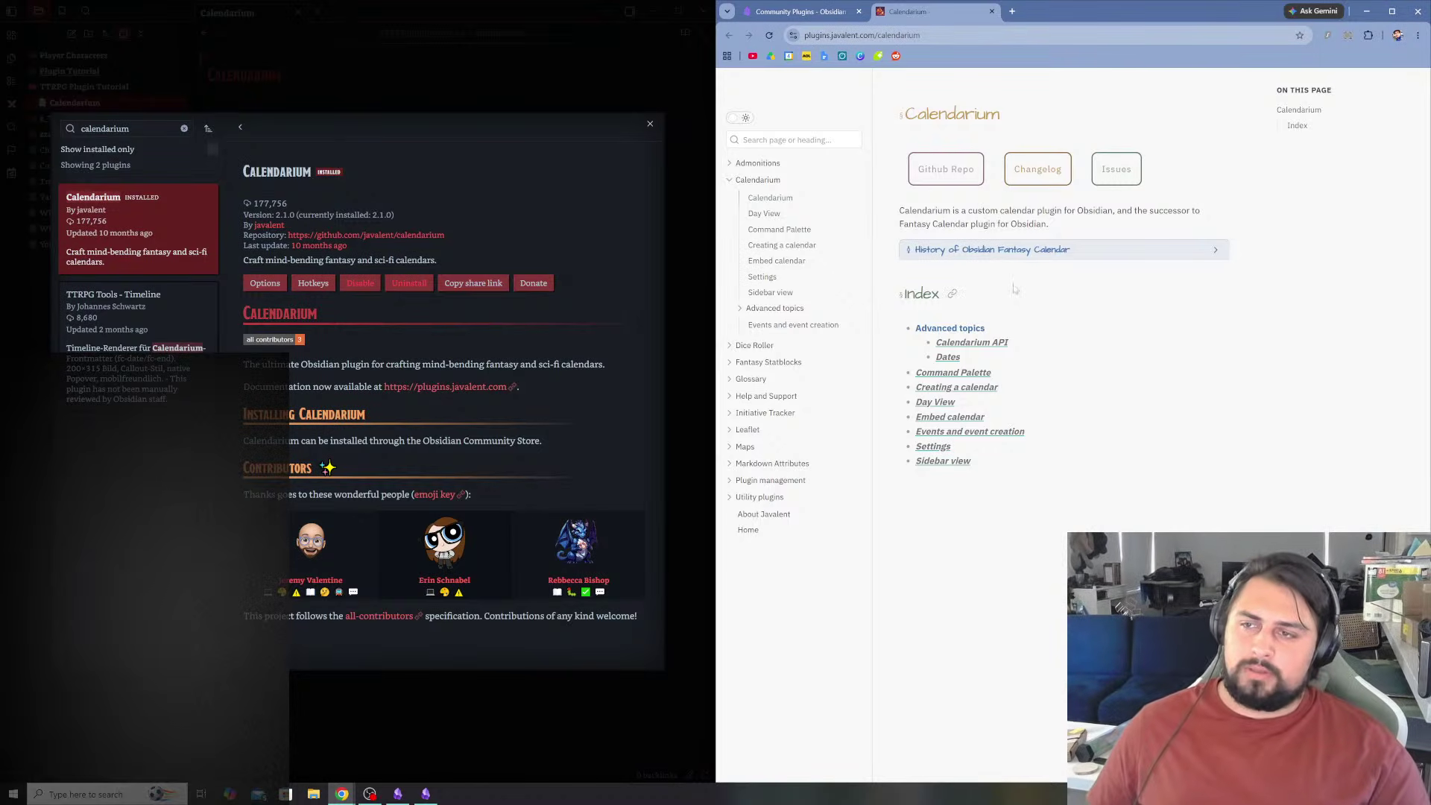
- Check the History of Obsidian Fantasy Calendar section and the Calendarium API page, and return to the Calendarium index
click(1131, 250)
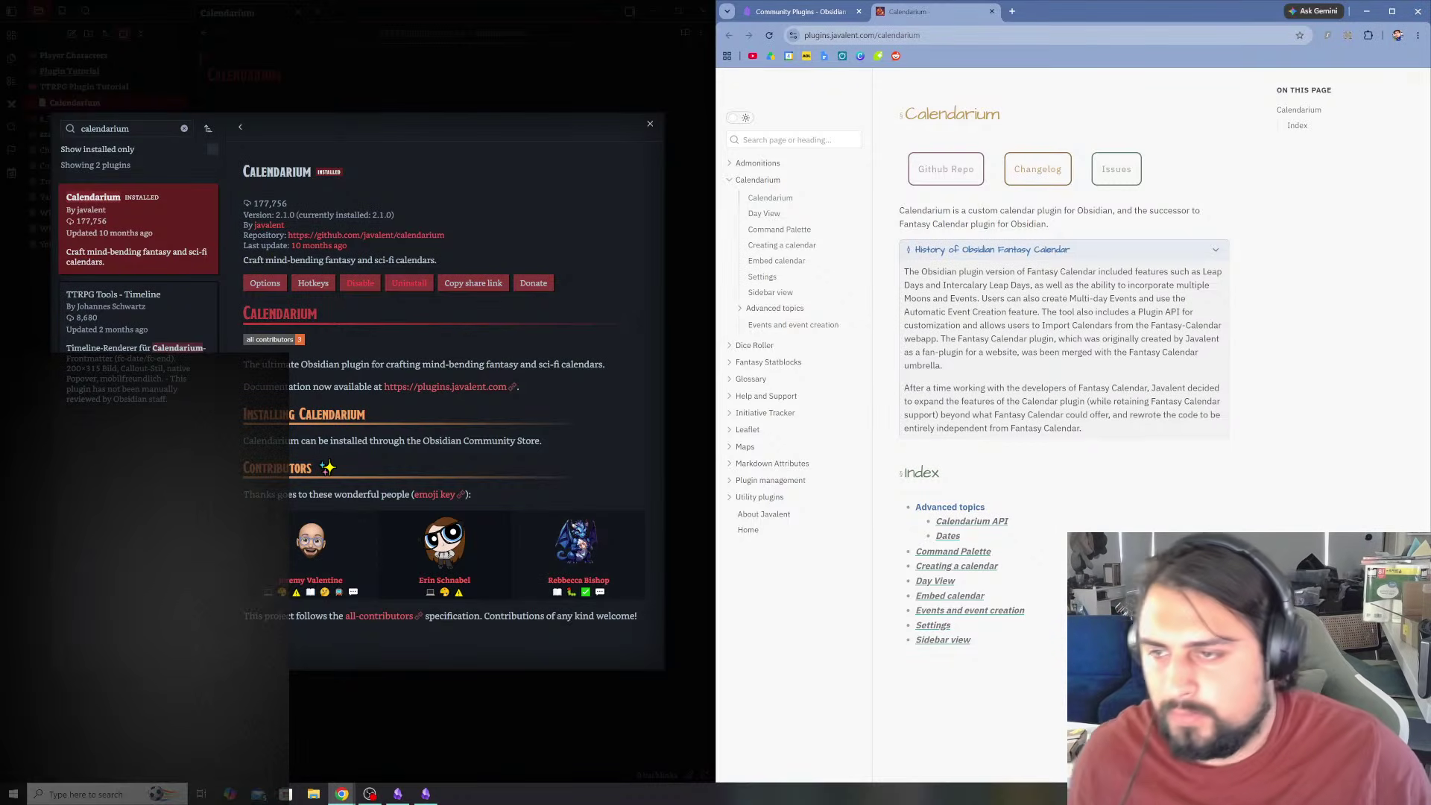
click(1043, 251)
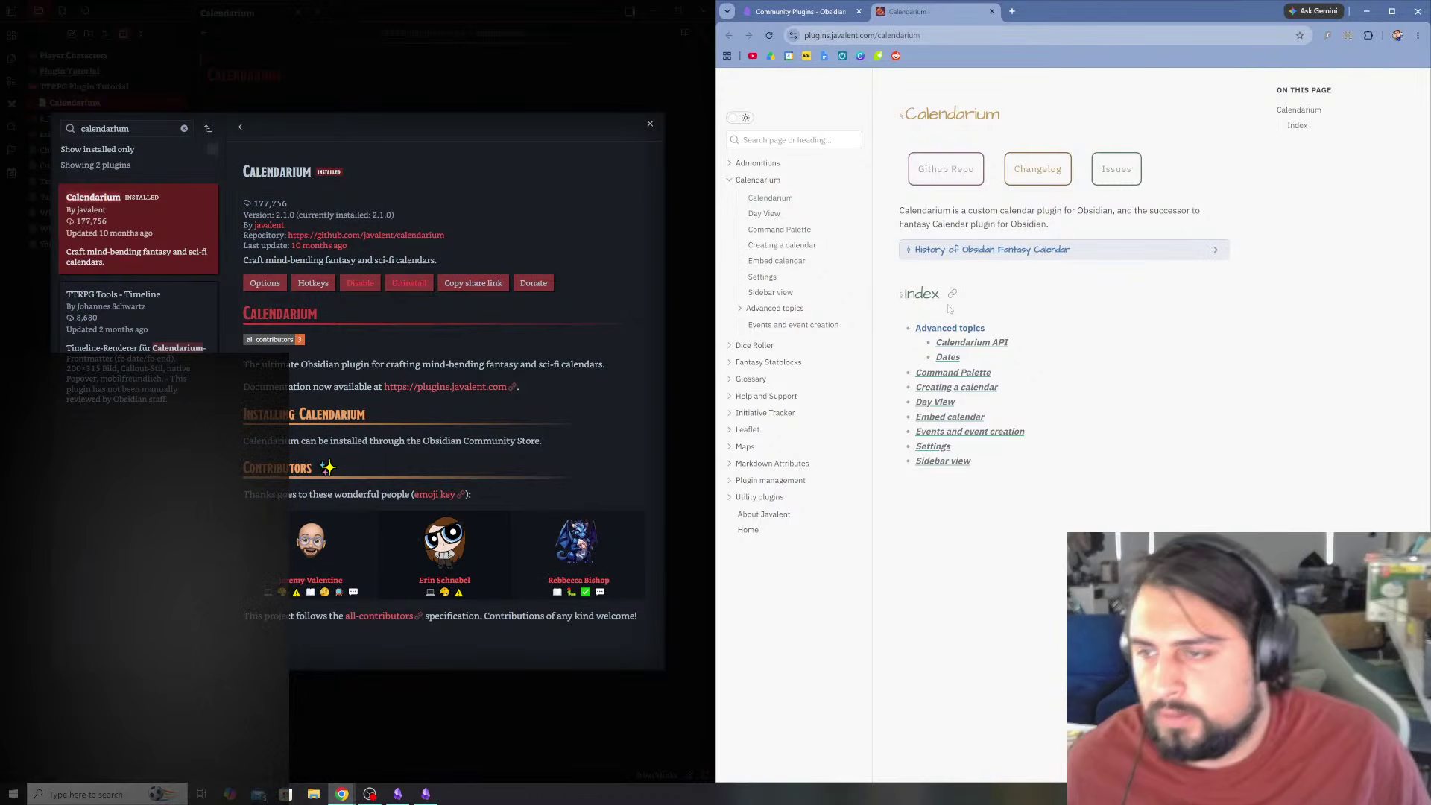
click(954, 295)
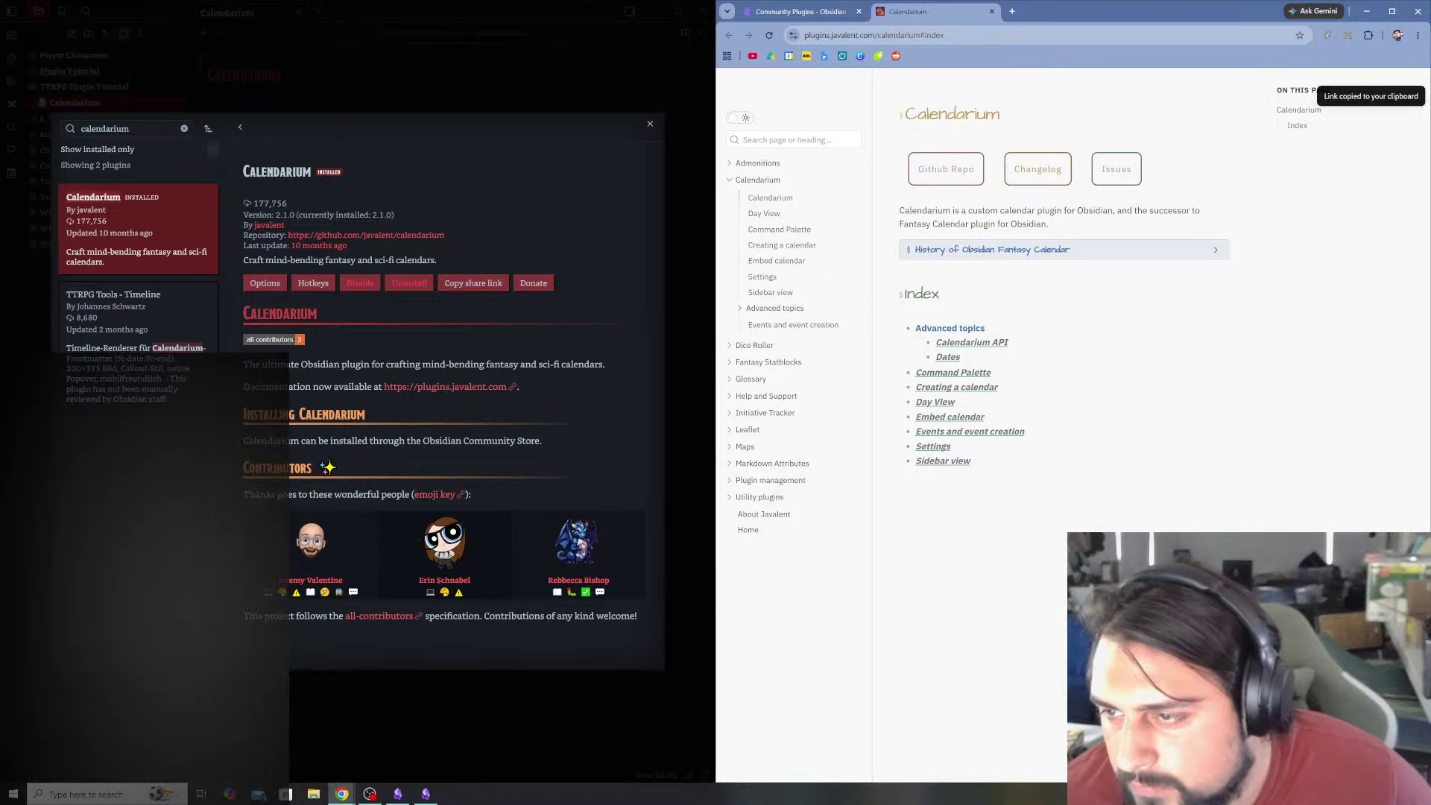
click(969, 342)
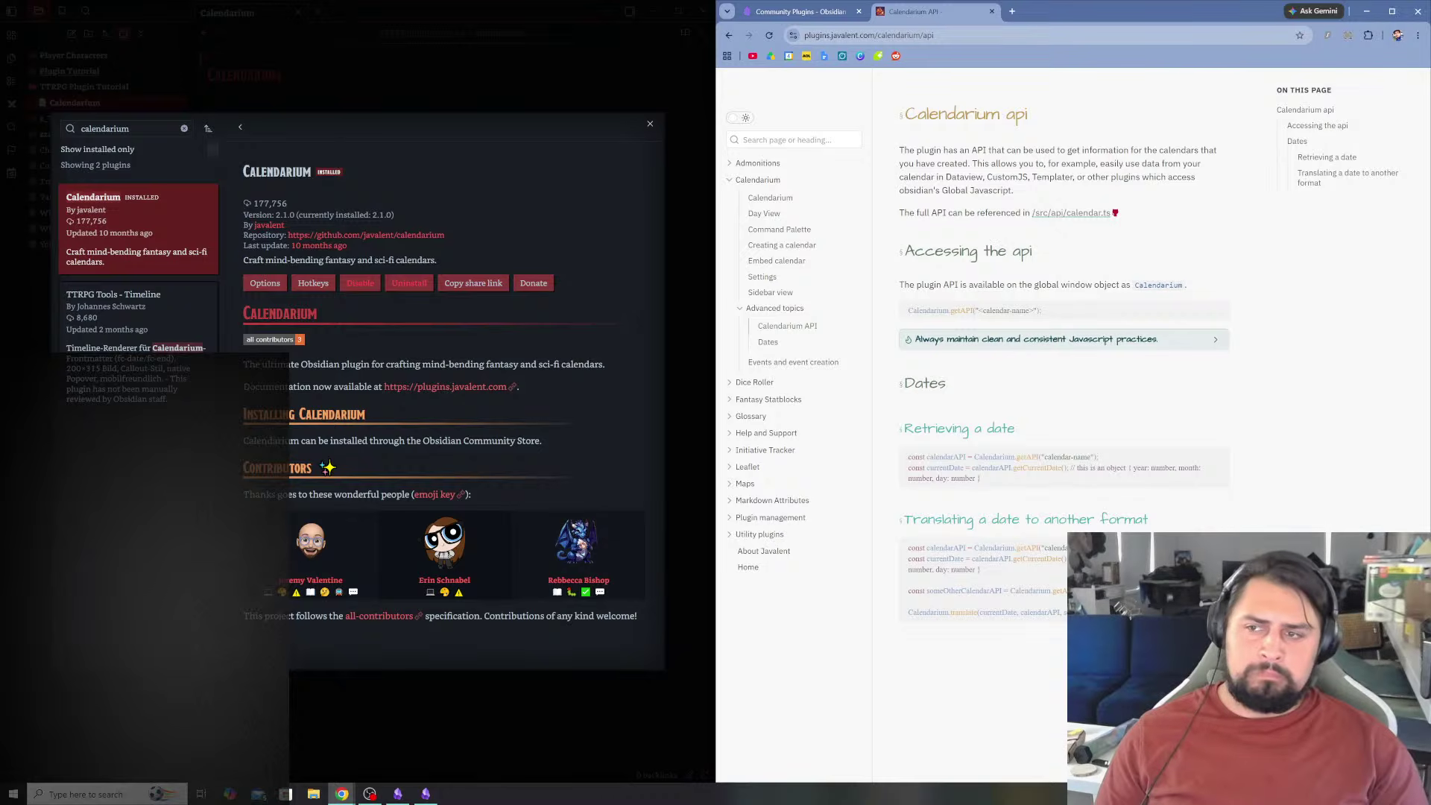
click(731, 35)
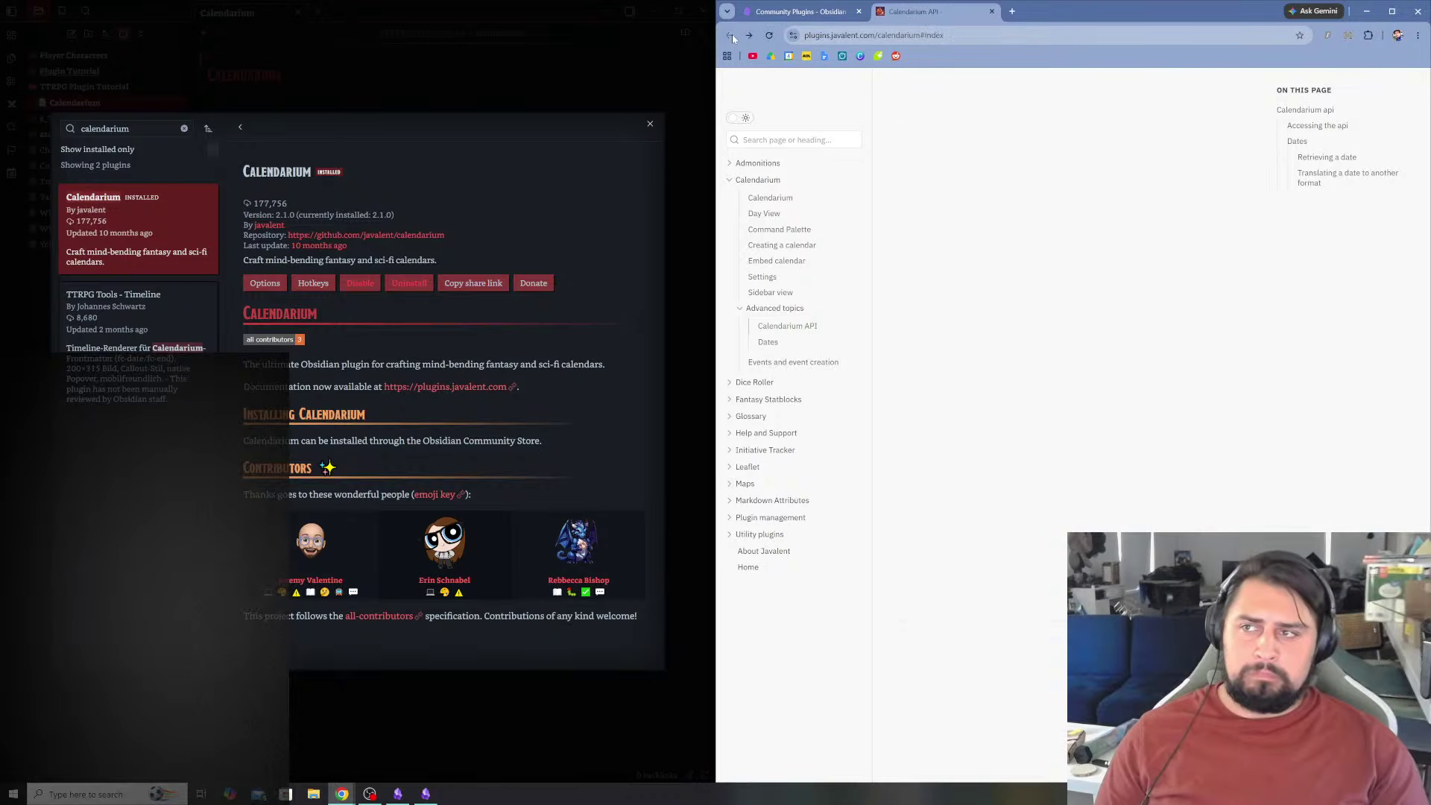
- Search YouTube for "calendarium" in a new tab and open the video "Obsidian - Fantasy Calendars (Calendarium)"
click(1012, 11)
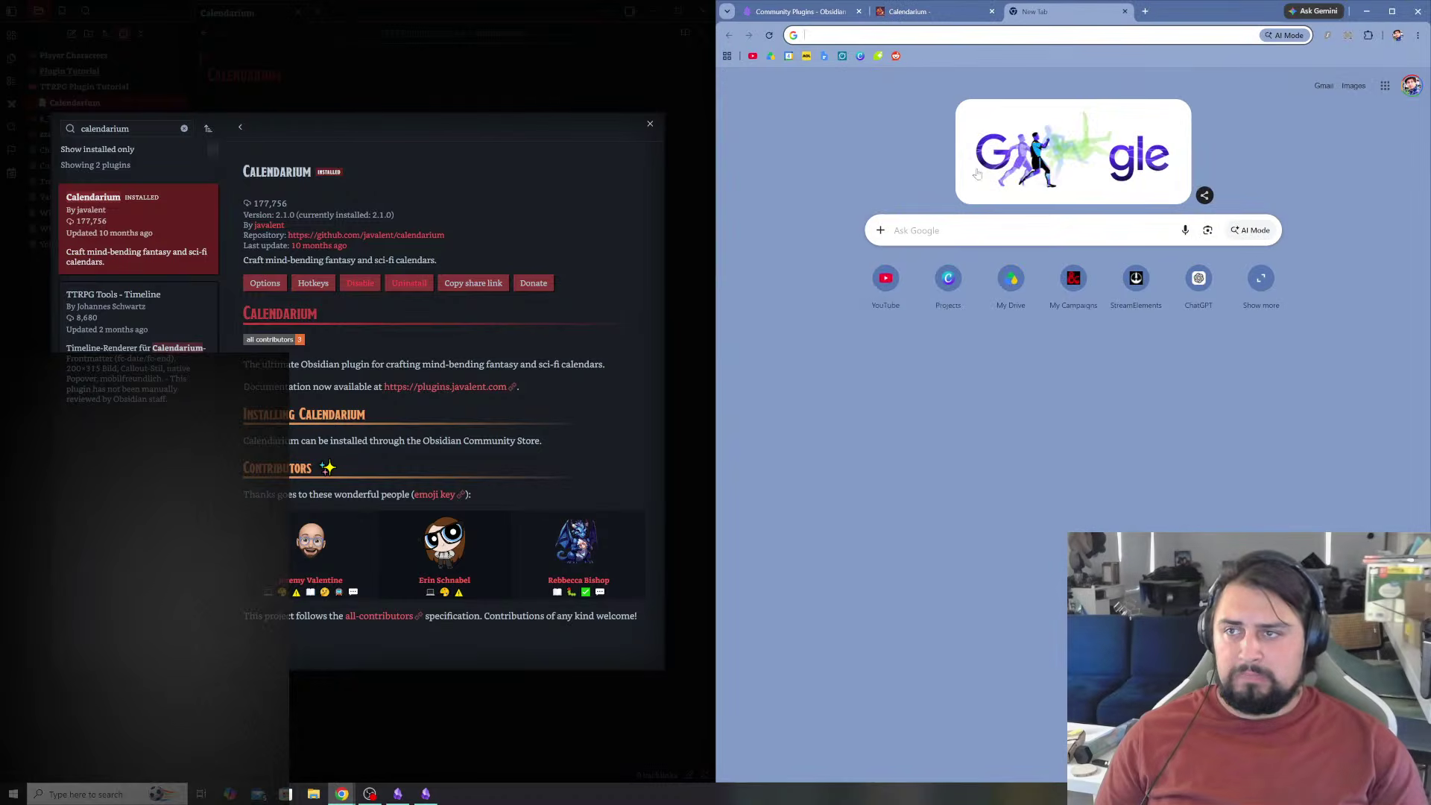
click(883, 281)
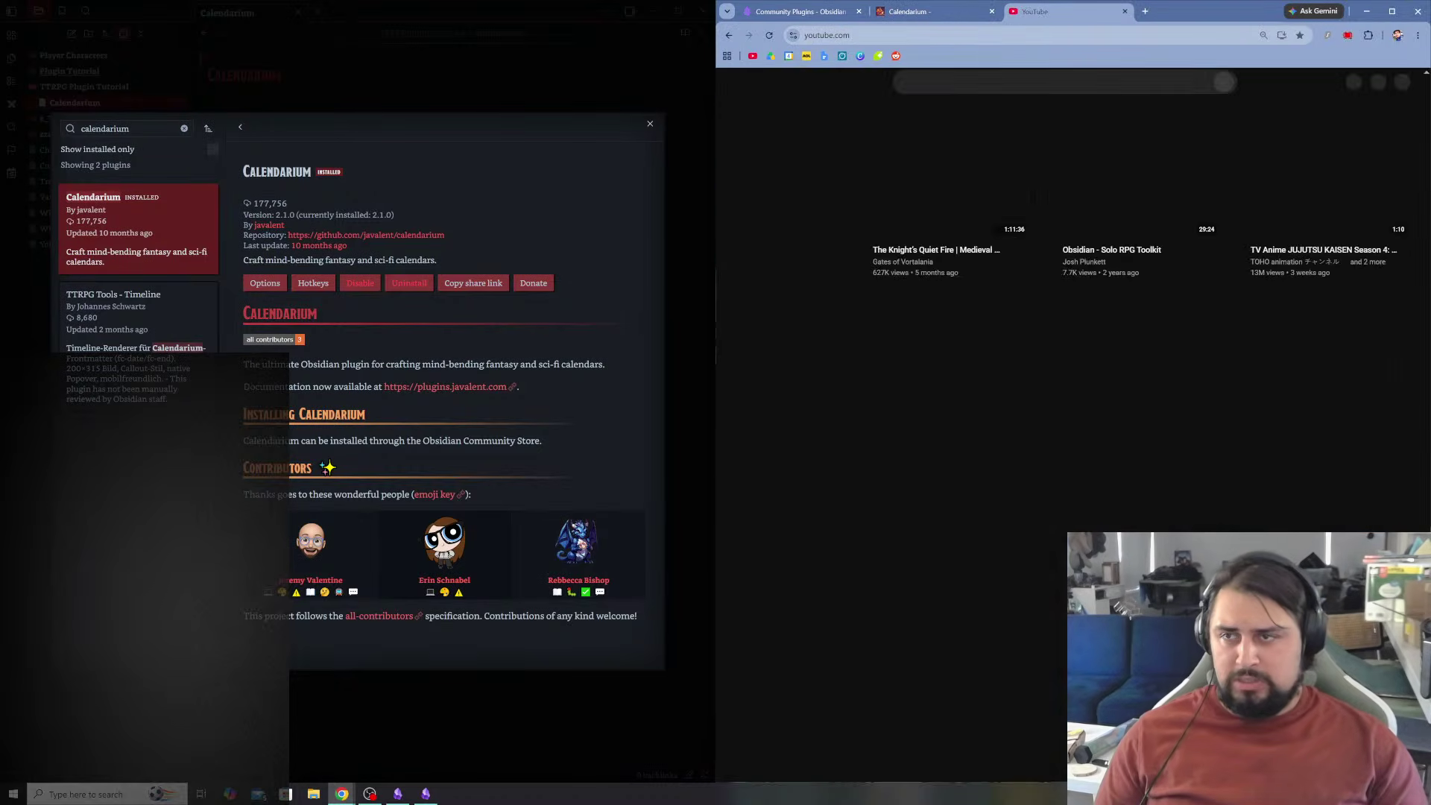
click(1022, 83)
text(cal)
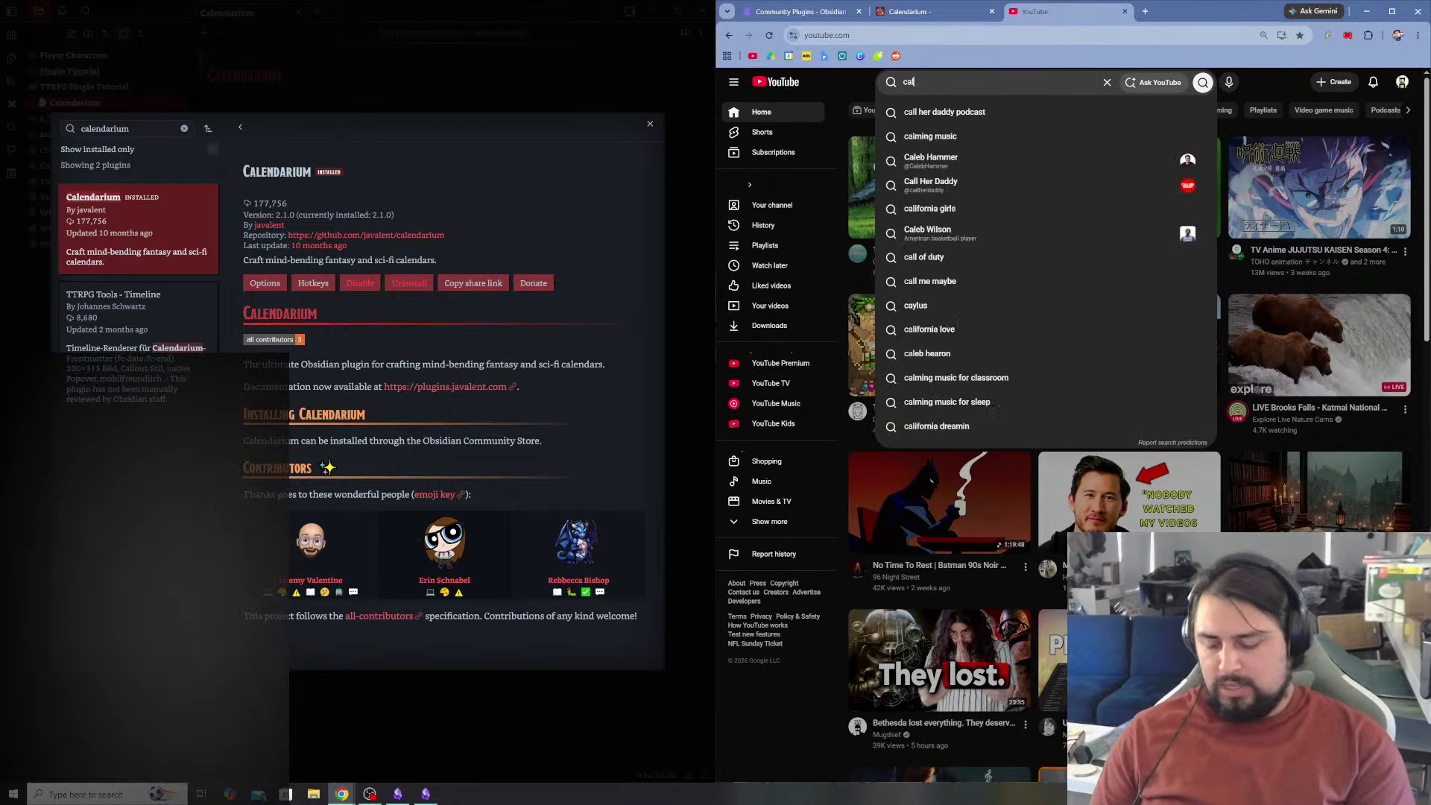
text(endarium)
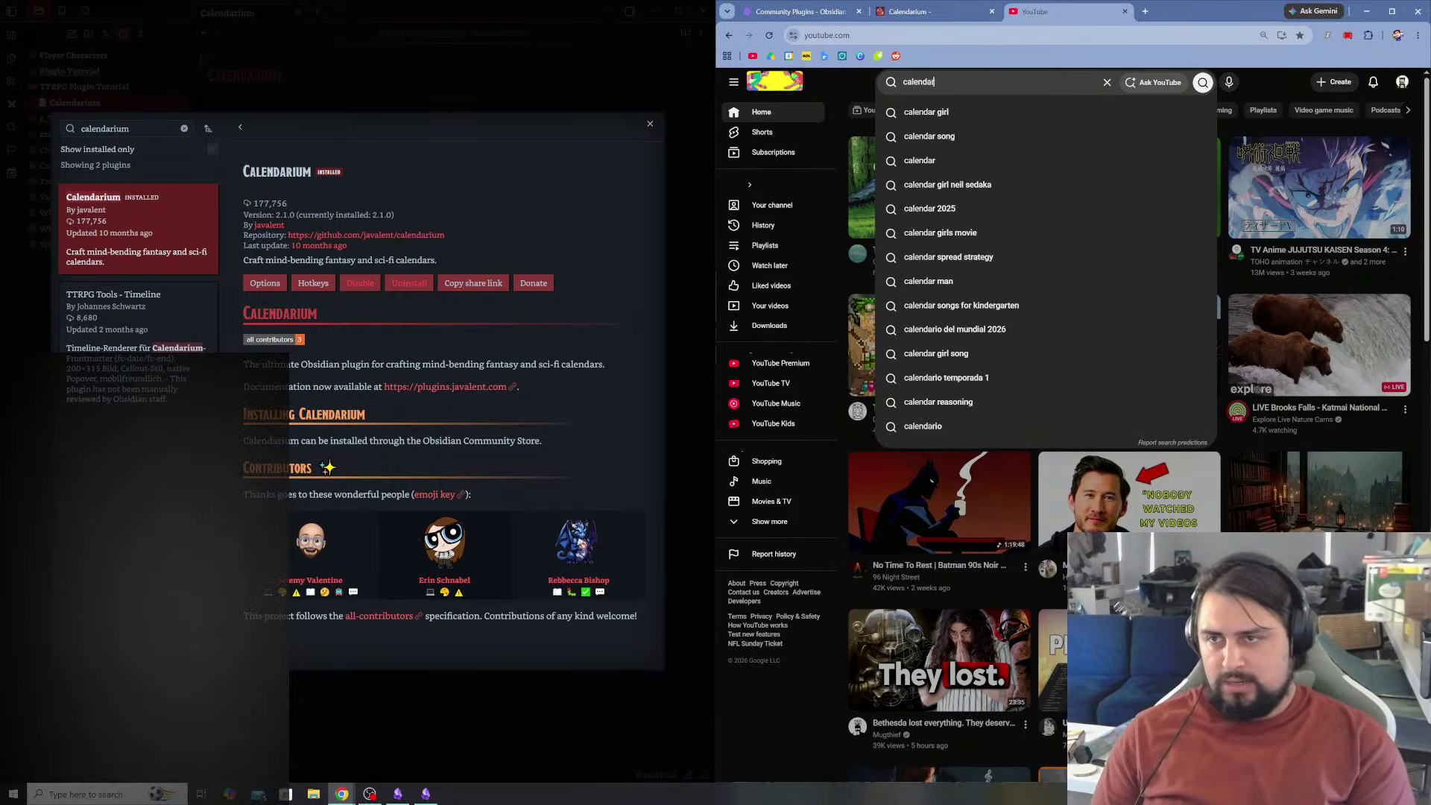
key(Return)
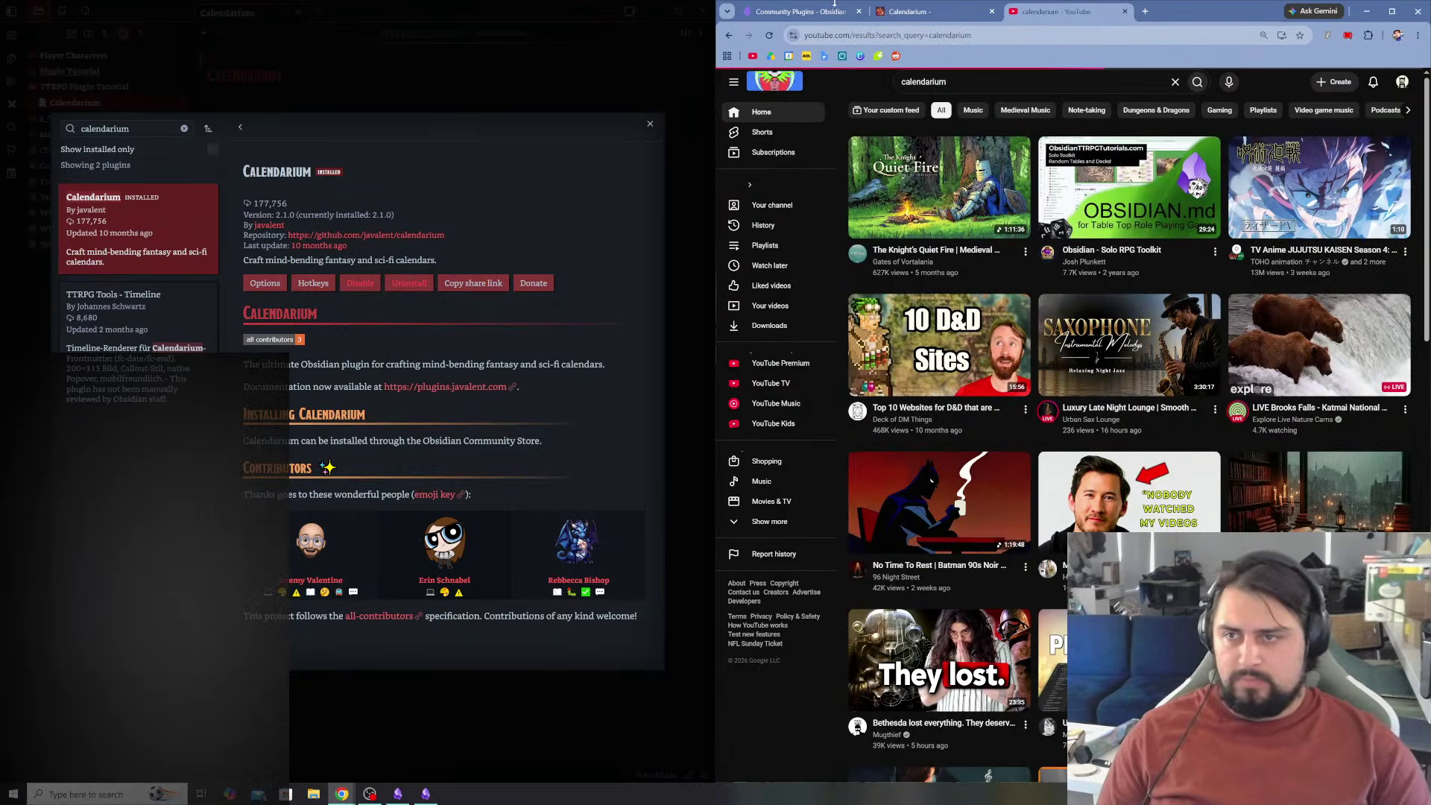
click(962, 187)
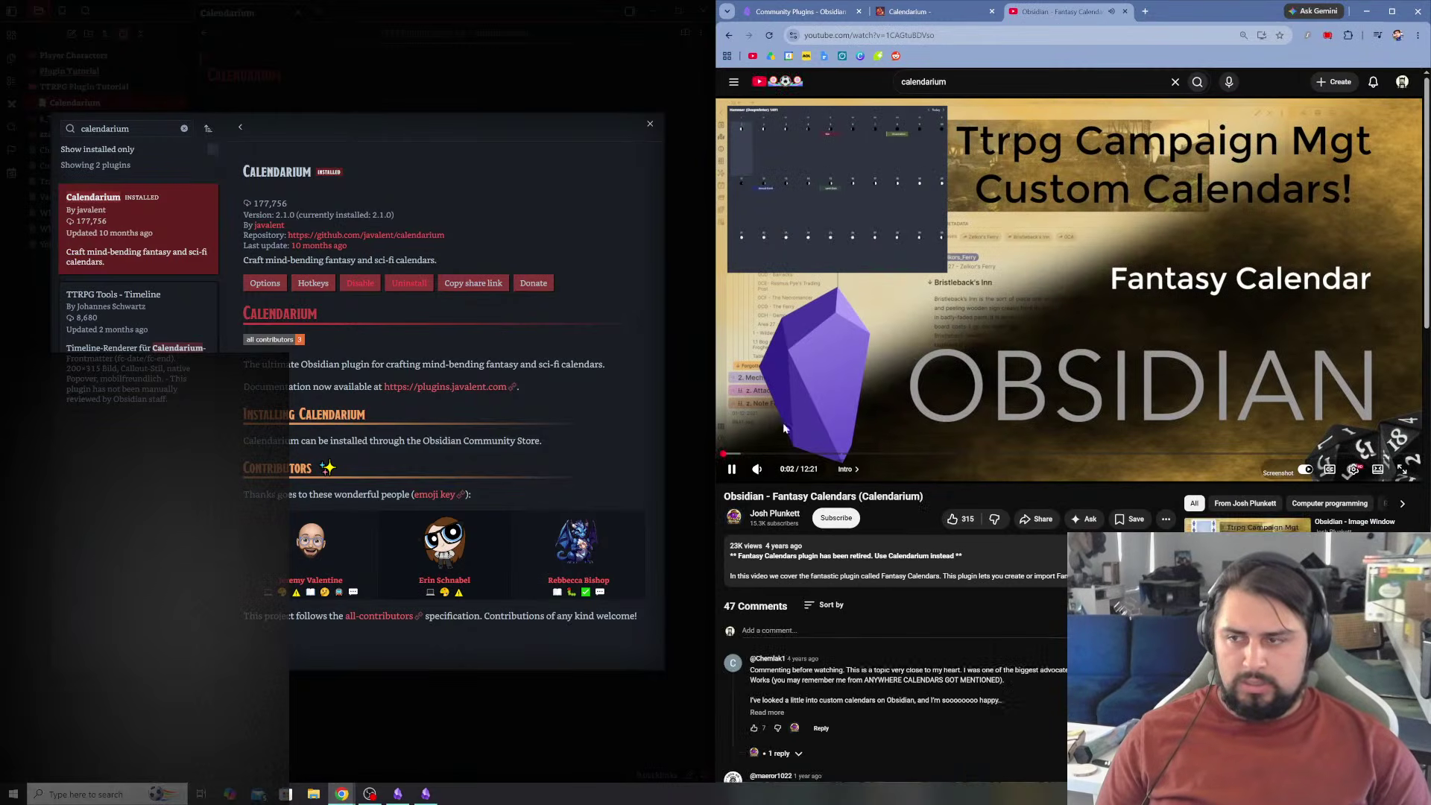
- Speed up the Fantasy Calendars tutorial video, skip ahead to its Custom Calendar chapter, and pause it shortly after 2:11
mouse_move(774, 470)
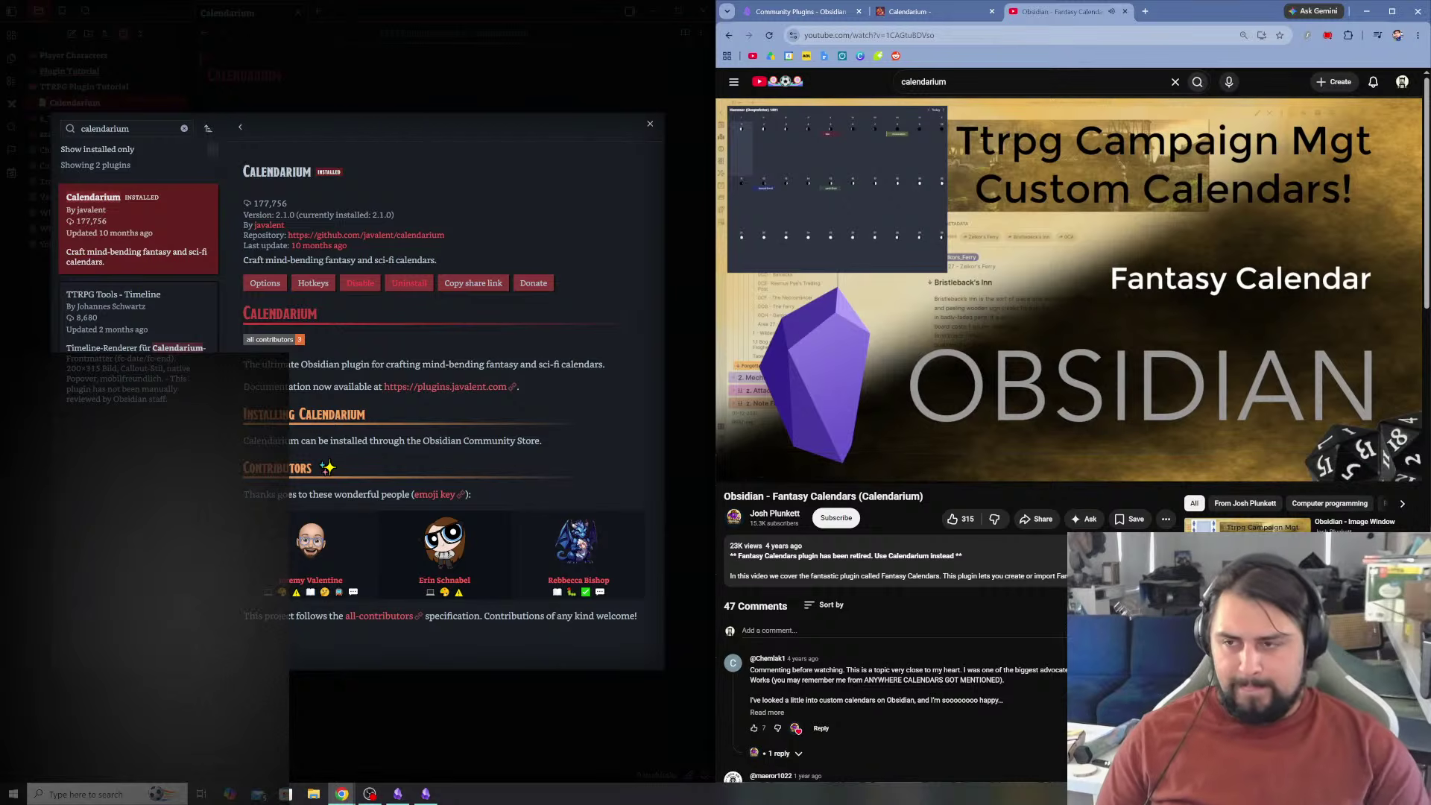
key(shift+period)
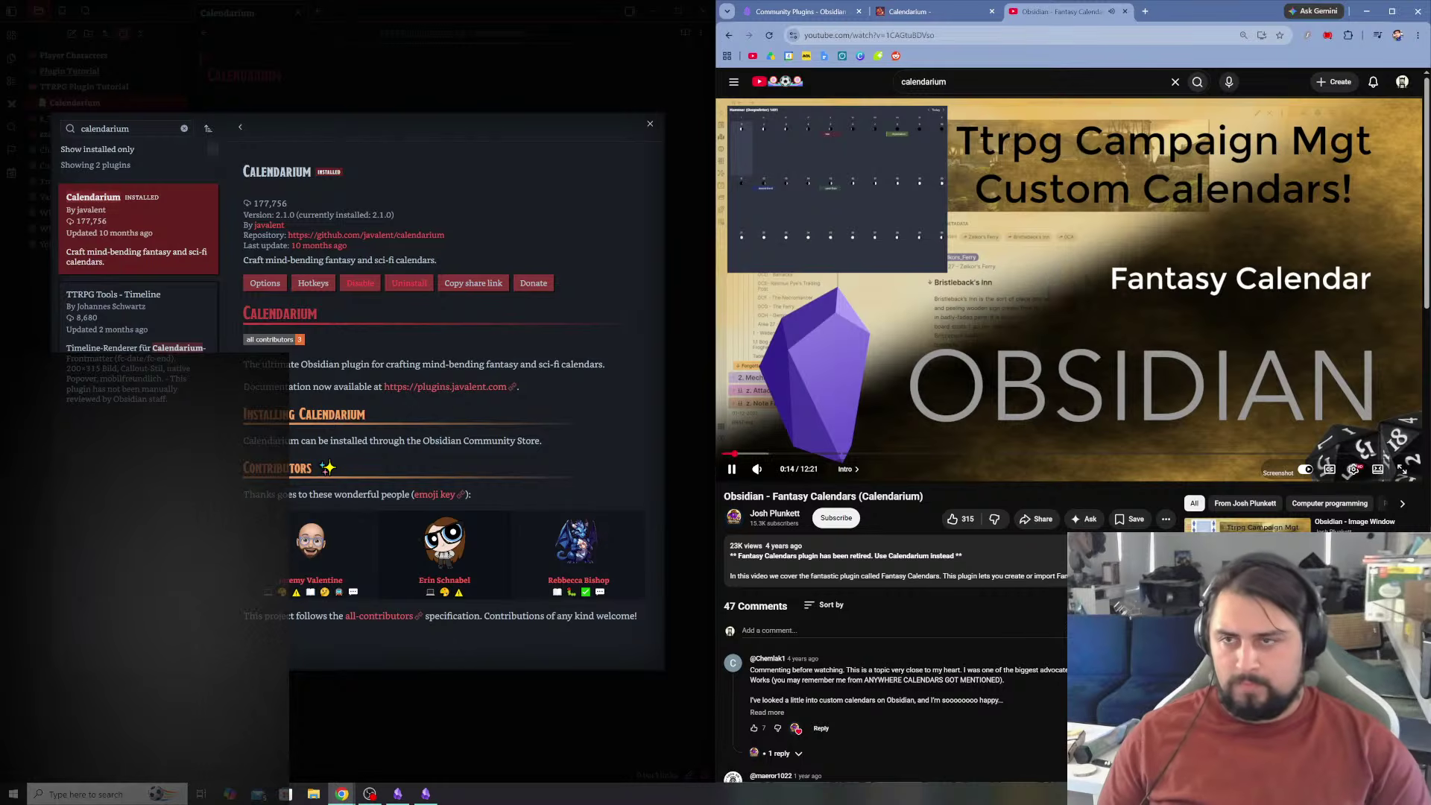
key(shift+period)
key(Right)
key(Right)
key(Right)
key(Right)
key(Right)
key(Right)
key(Right)
key(Right)
key(Right)
key(Right)
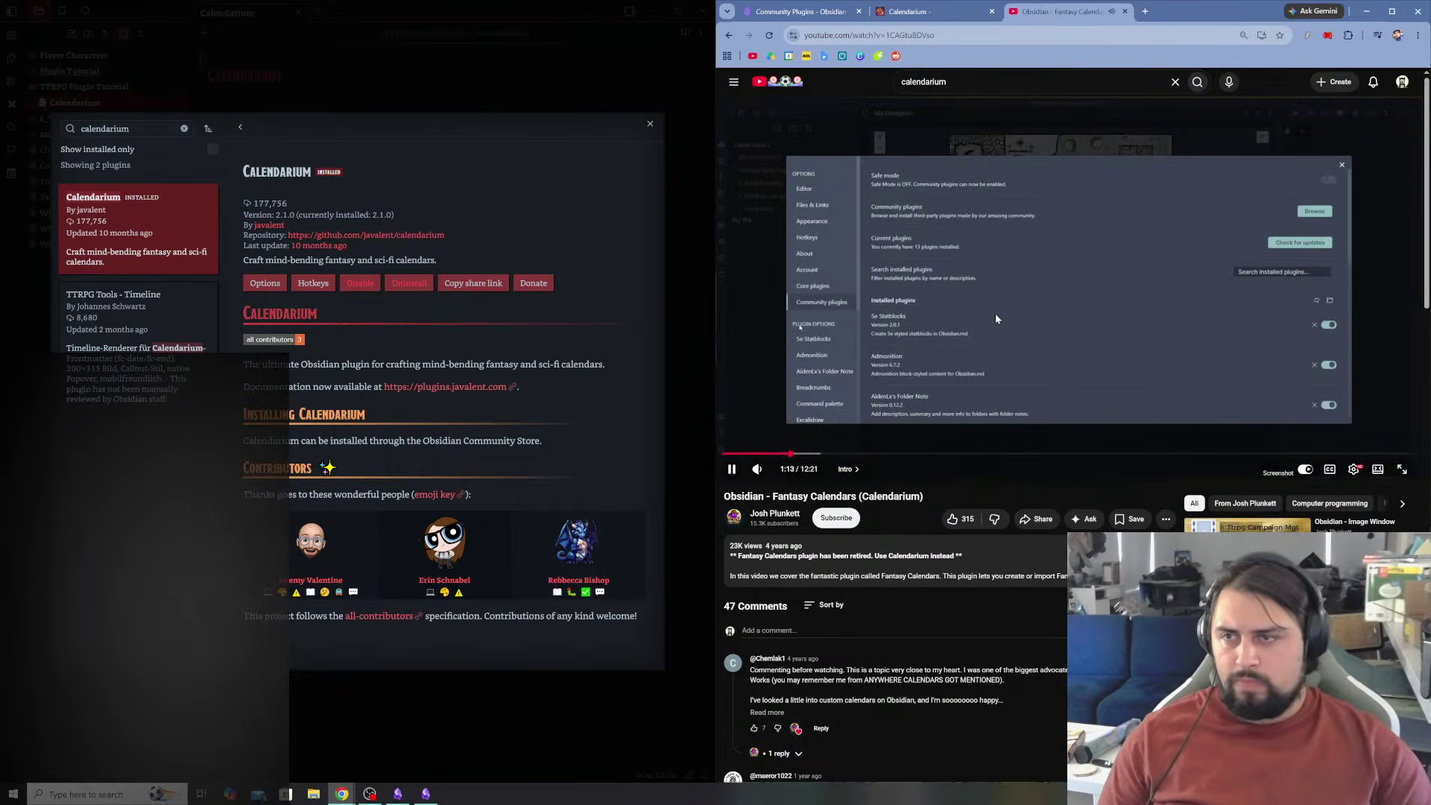
key(Right)
key(Right)
key(Right)
key(Right)
key(Right)
key(Right)
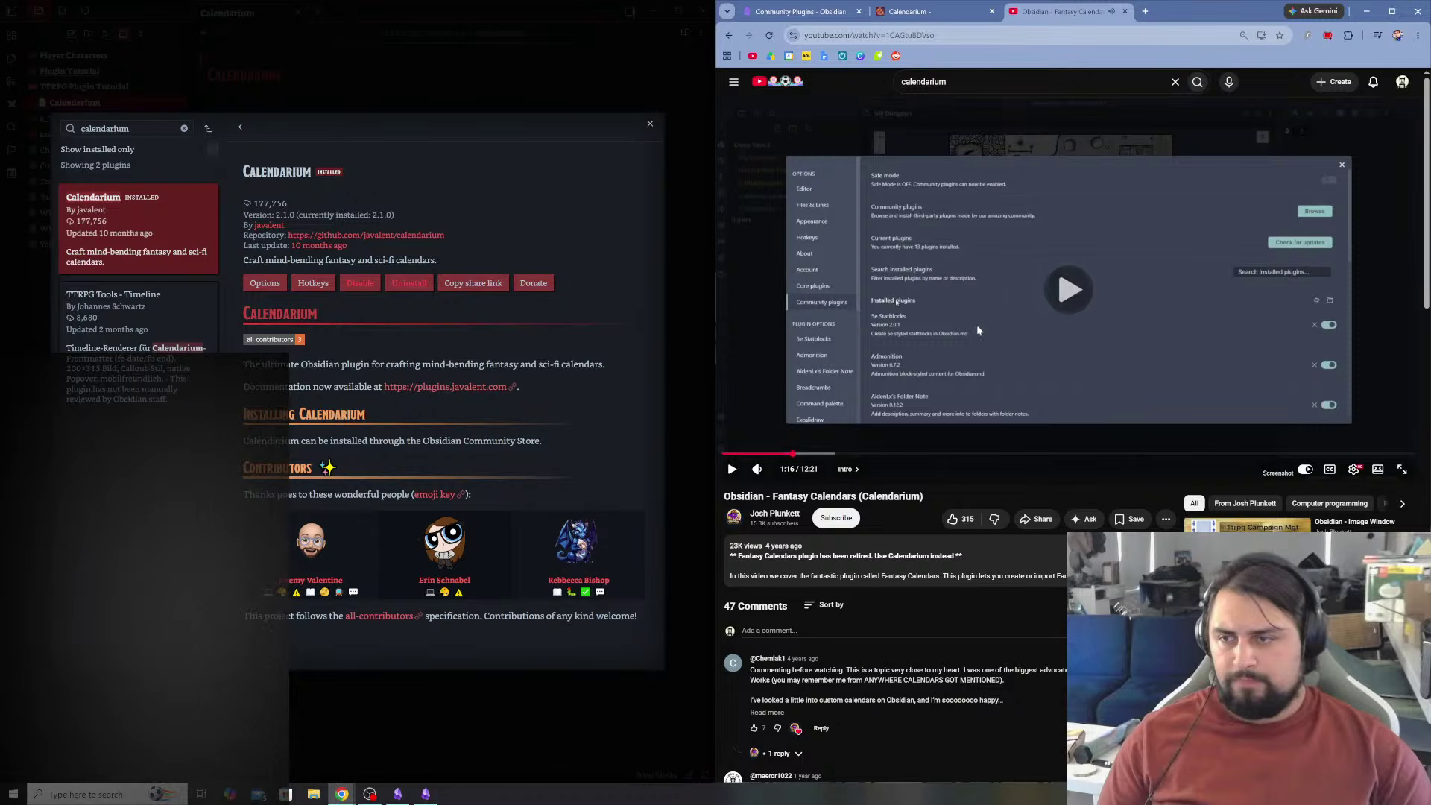
key(Right)
key(Right)
key(Right)
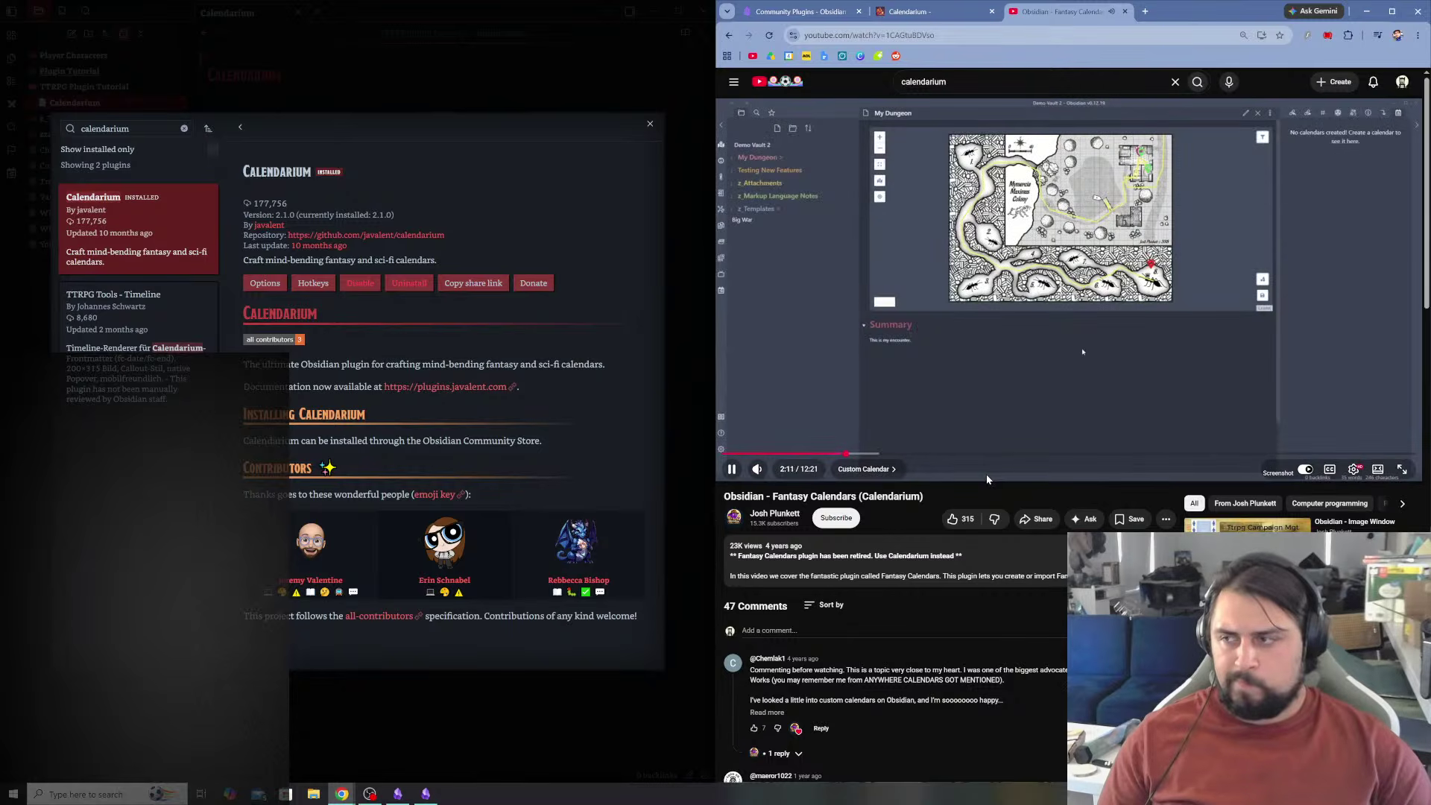
click(1043, 351)
- Open the Calendarium plugin's options in Obsidian and try its Fantasy Calendar import
click(265, 283)
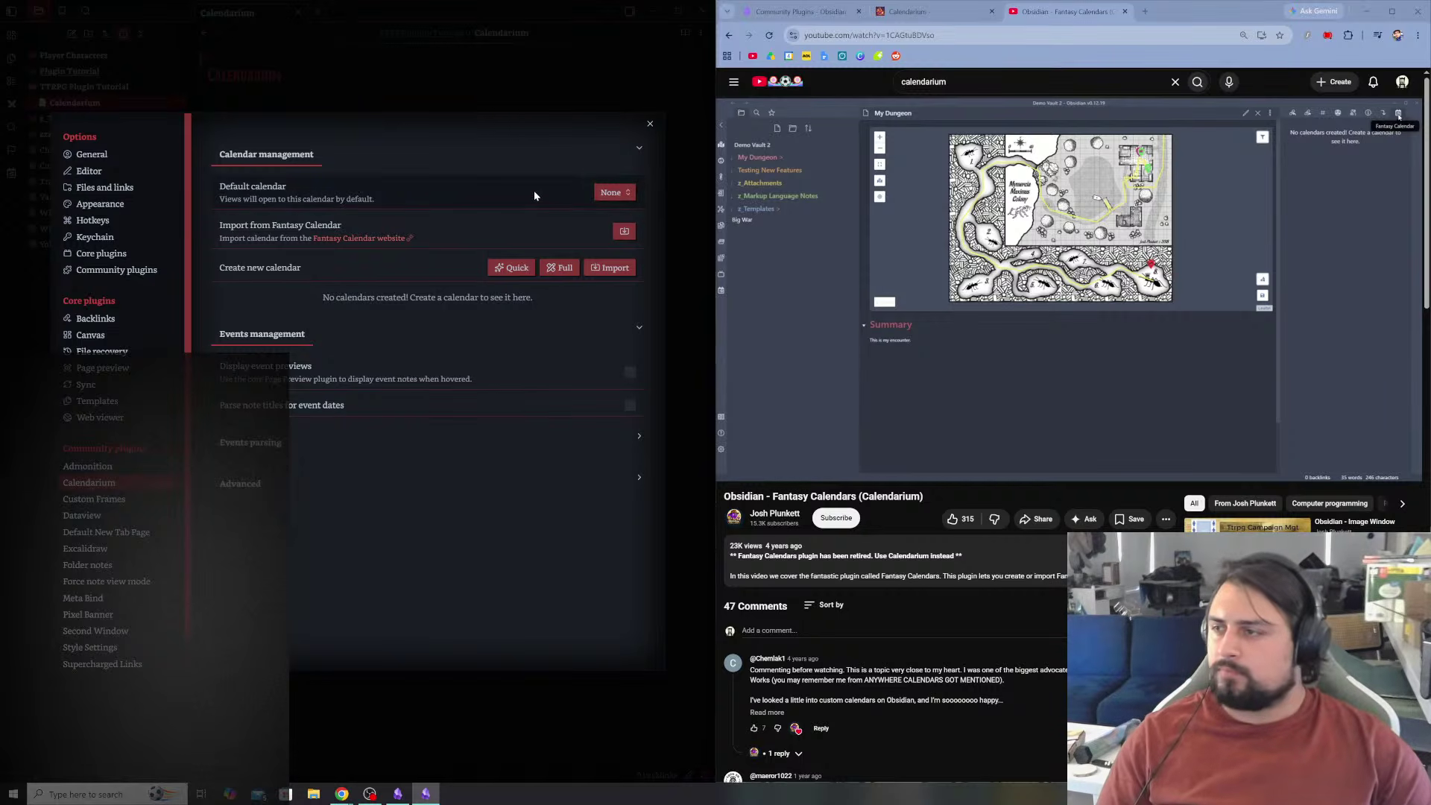
click(625, 233)
click(434, 8)
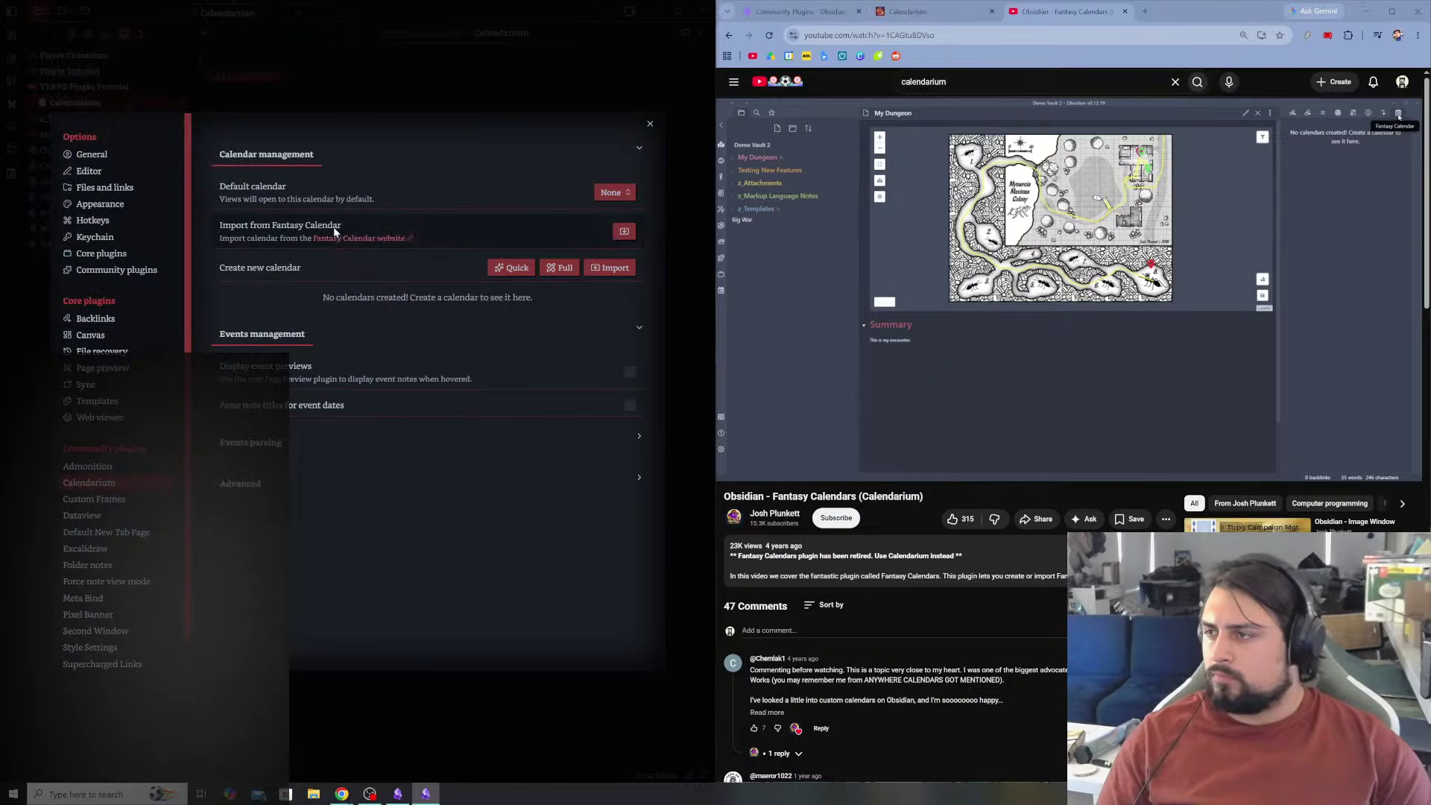
- Open the Fantasy Calendar website linked in the import setting, place its window over the video, and look through the home page
click(337, 239)
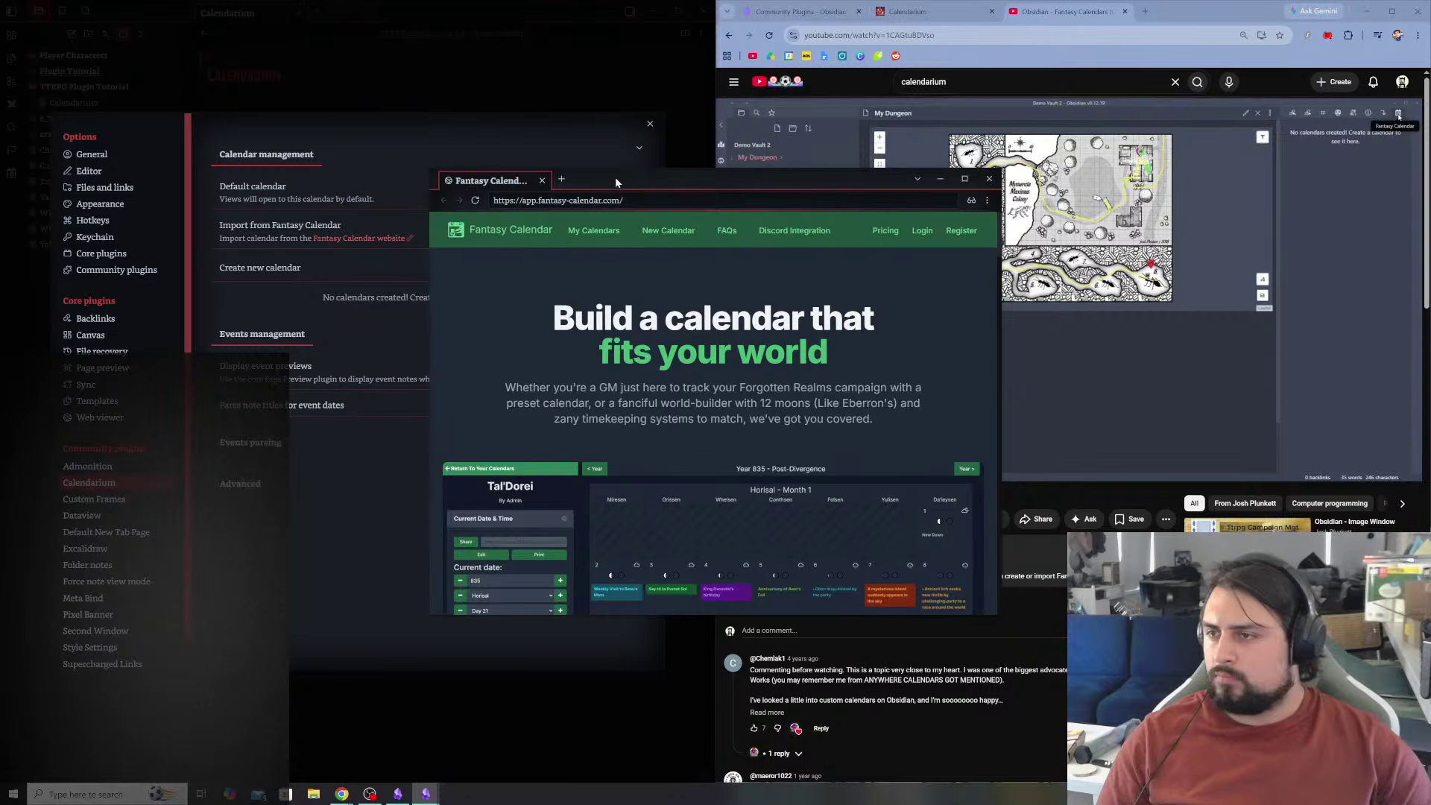
drag(615, 178, 913, 94)
scroll(1135, 361, down, 10)
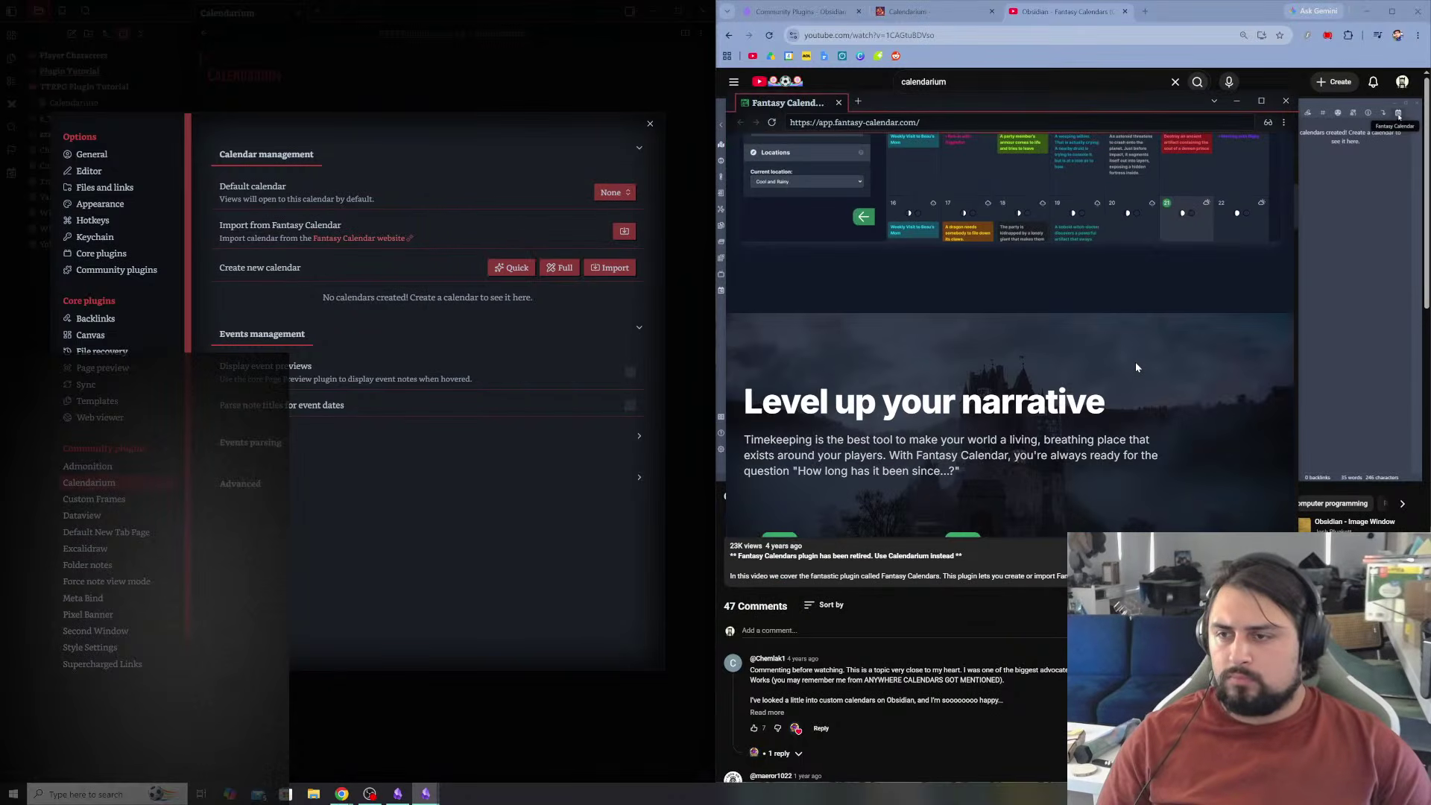
scroll(1135, 361, up, 10)
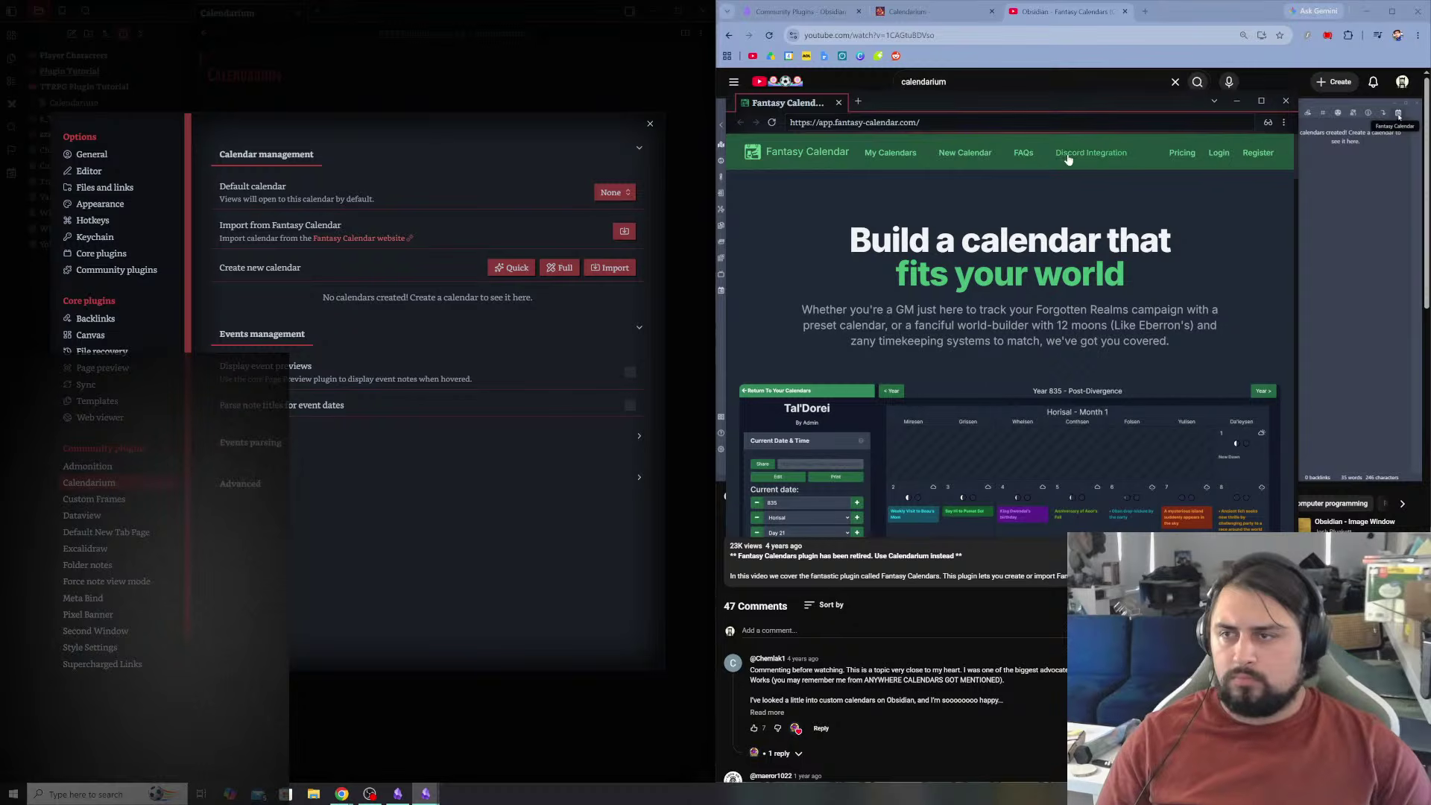
click(1311, 205)
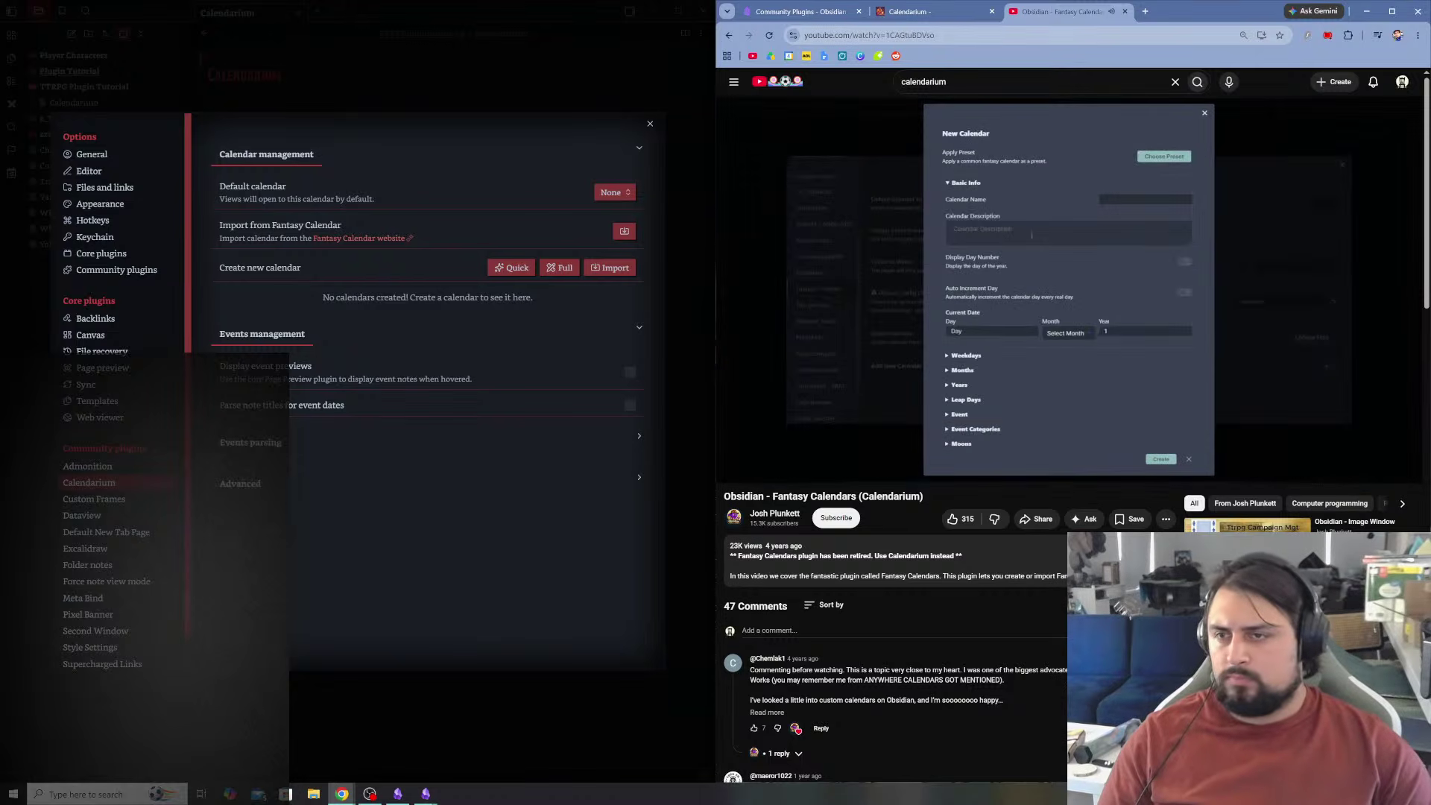
click(889, 307)
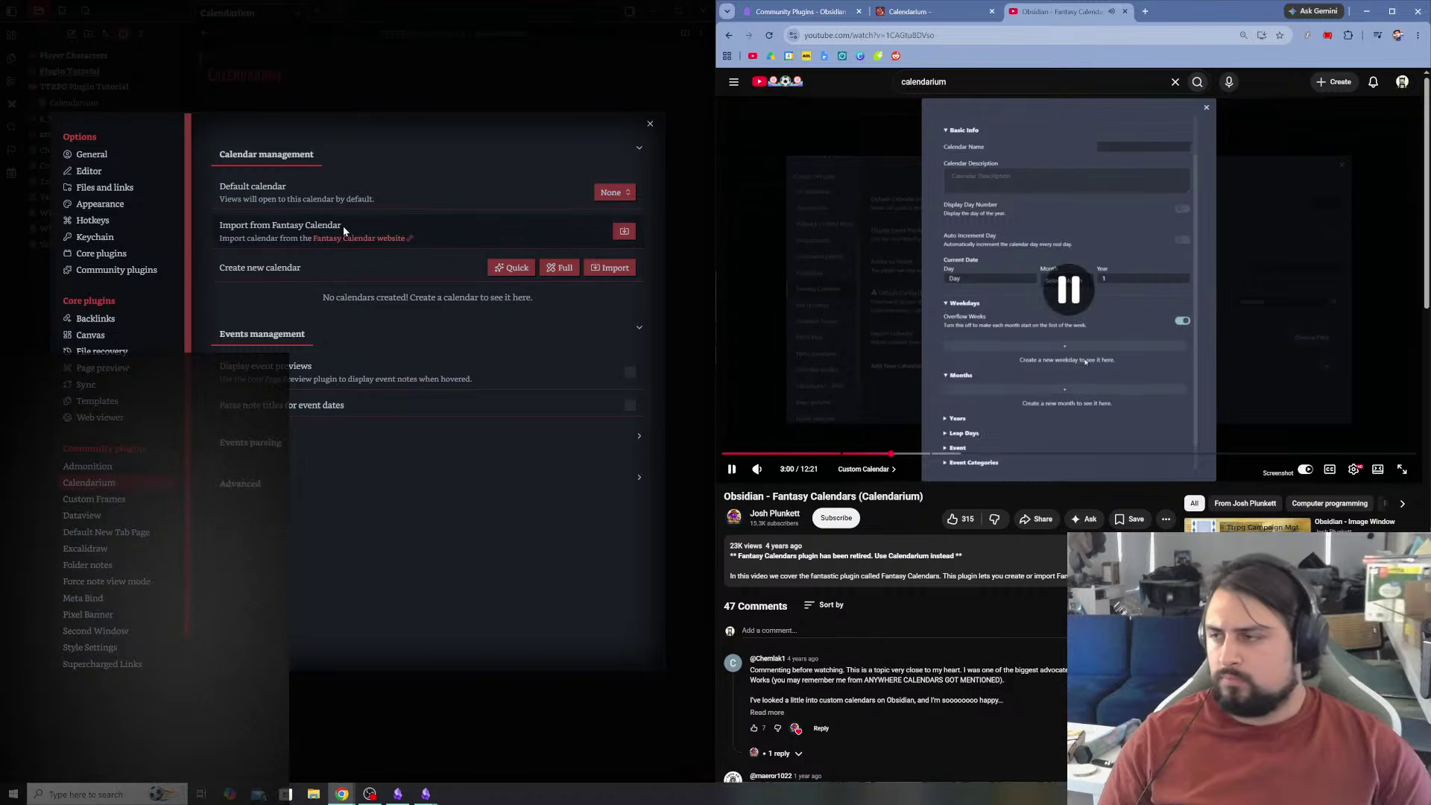
click(827, 239)
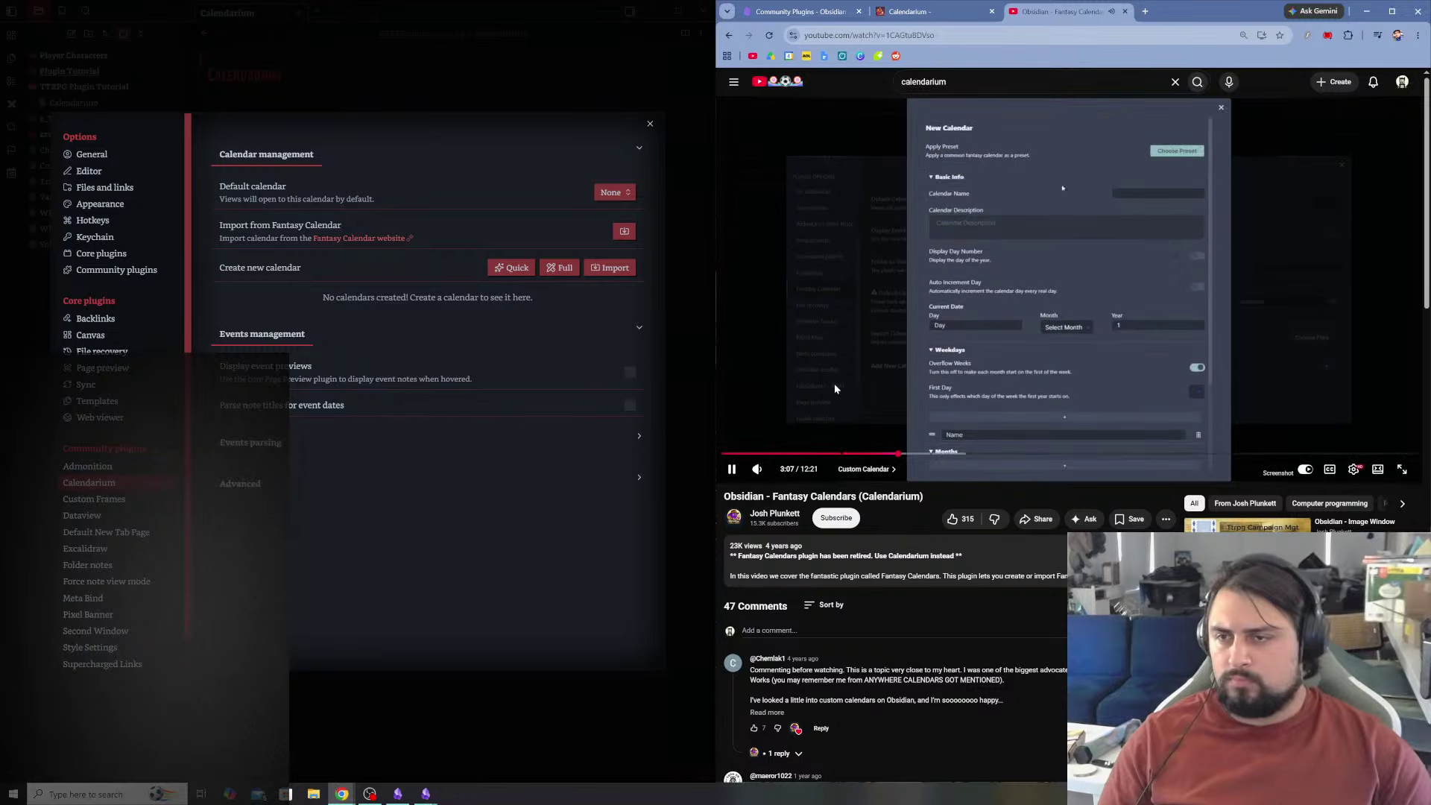
click(414, 800)
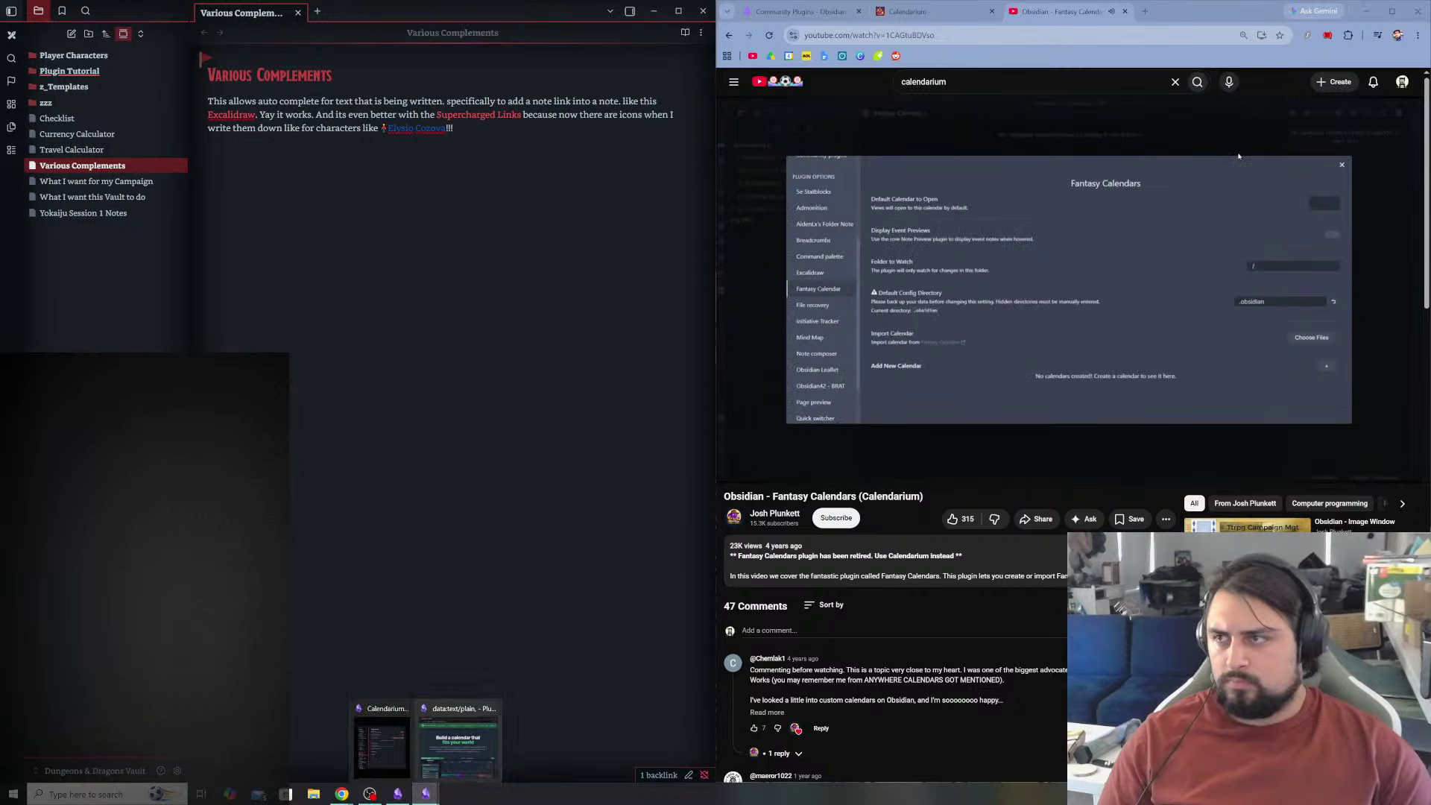
click(655, 11)
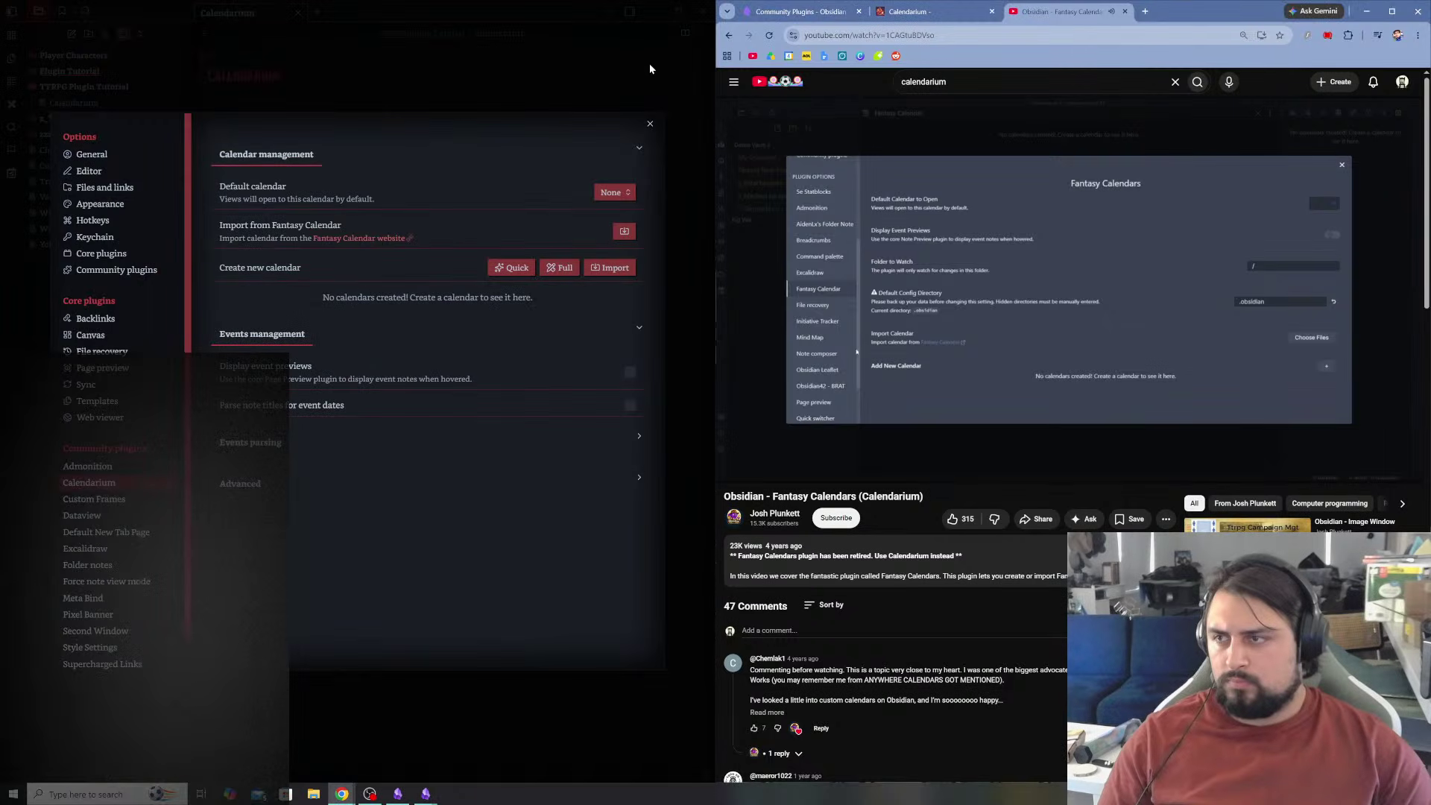
click(510, 153)
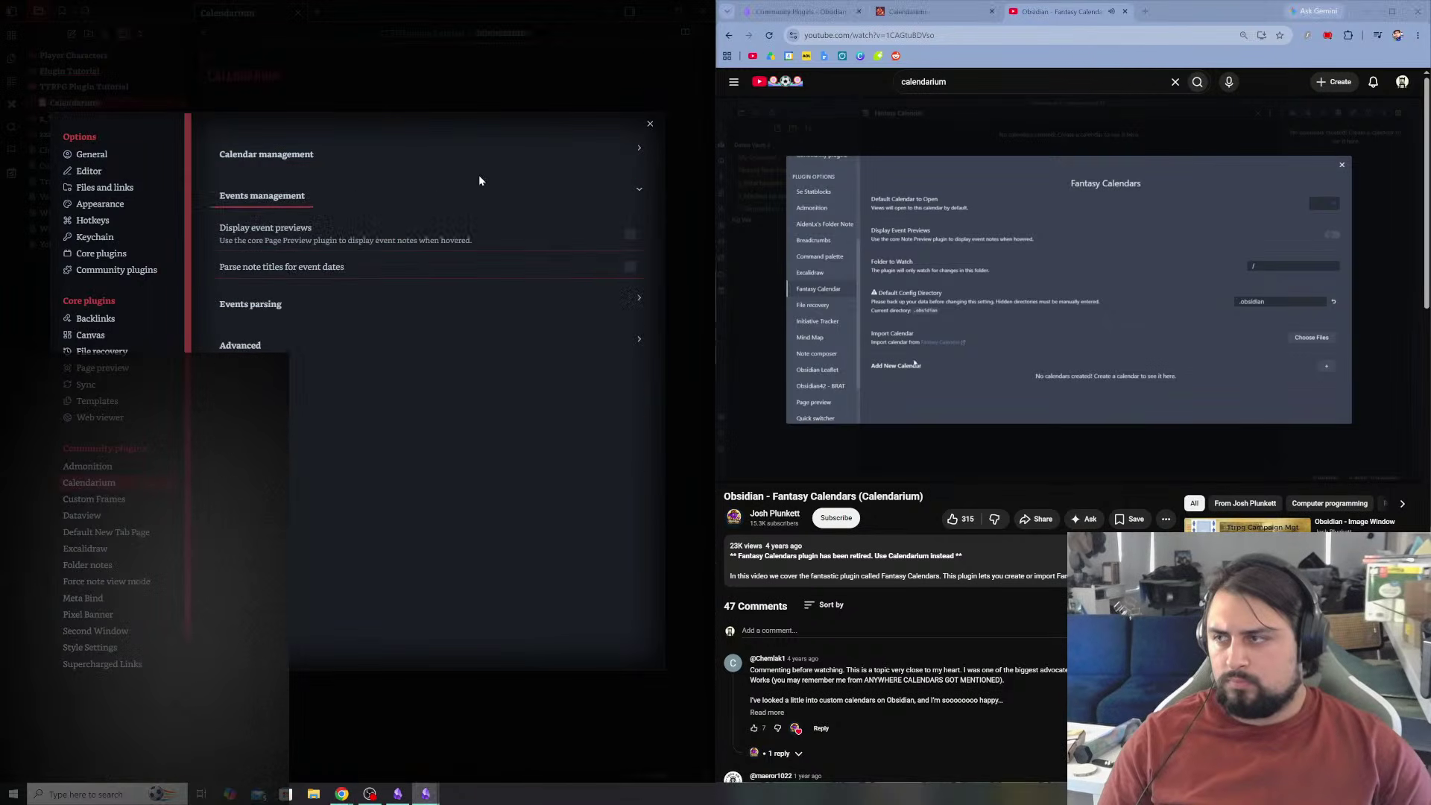
click(638, 150)
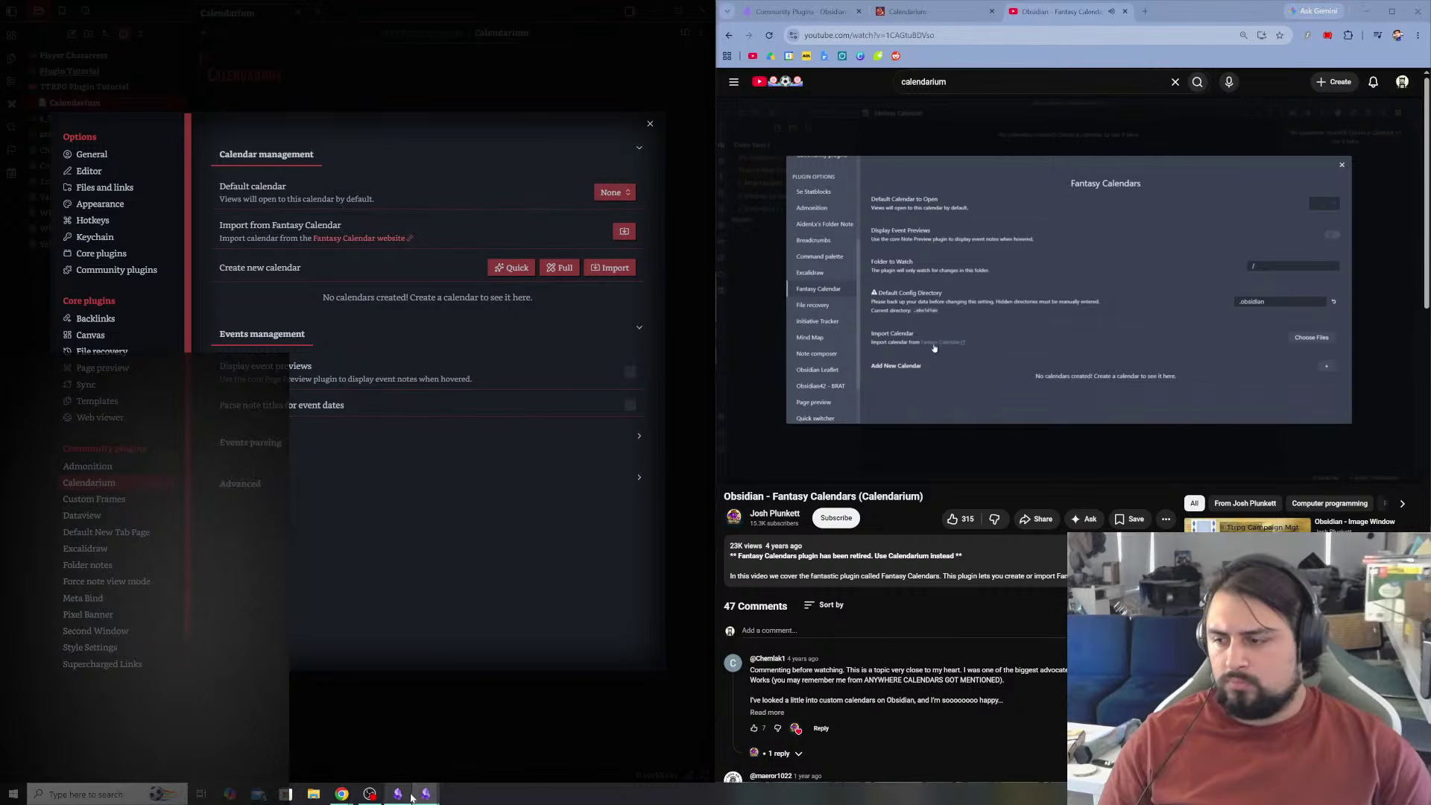
- Bring the Fantasy Calendar window over the Obsidian settings, look through its home page with the video paused, and close the window
mouse_move(425, 793)
click(463, 753)
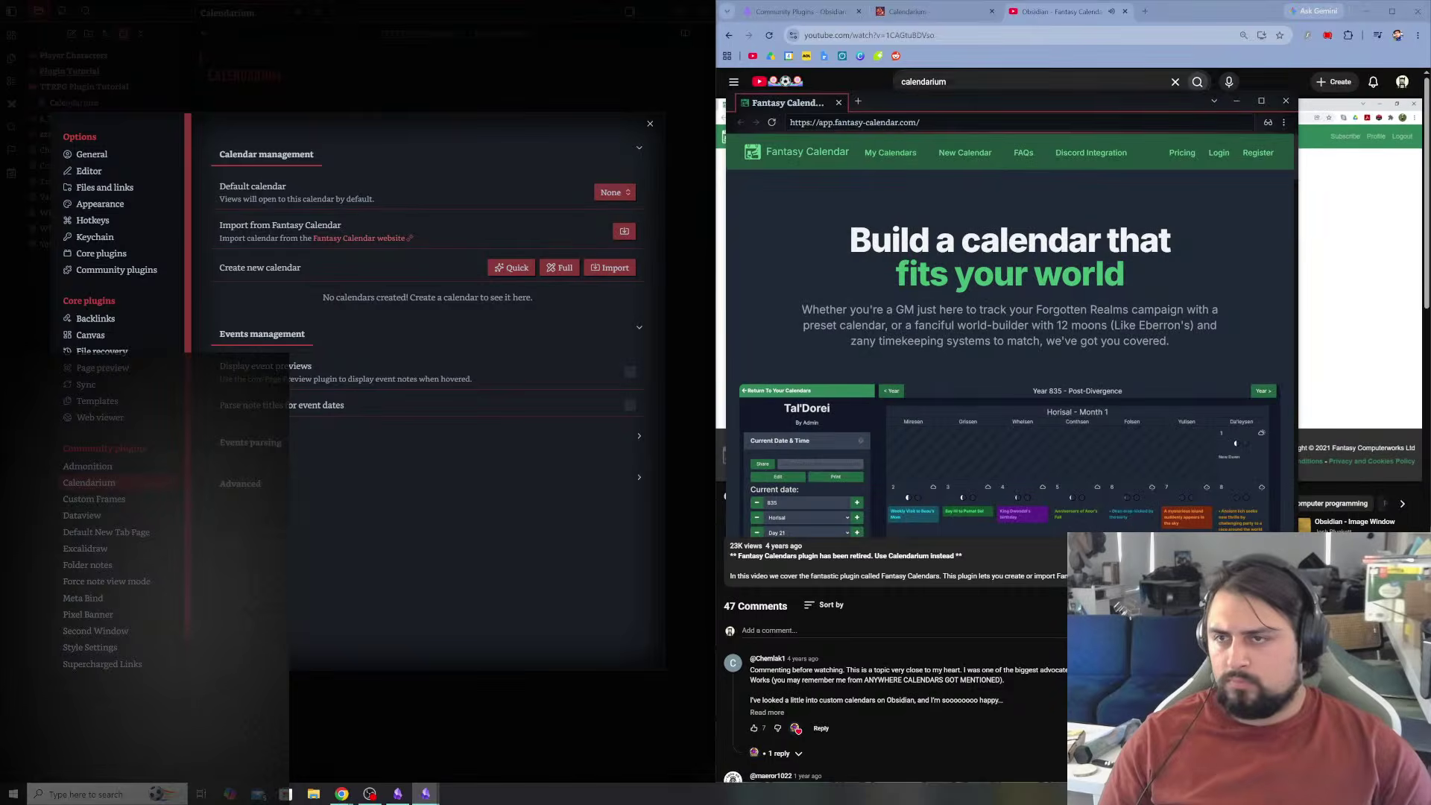
drag(904, 93, 286, 118)
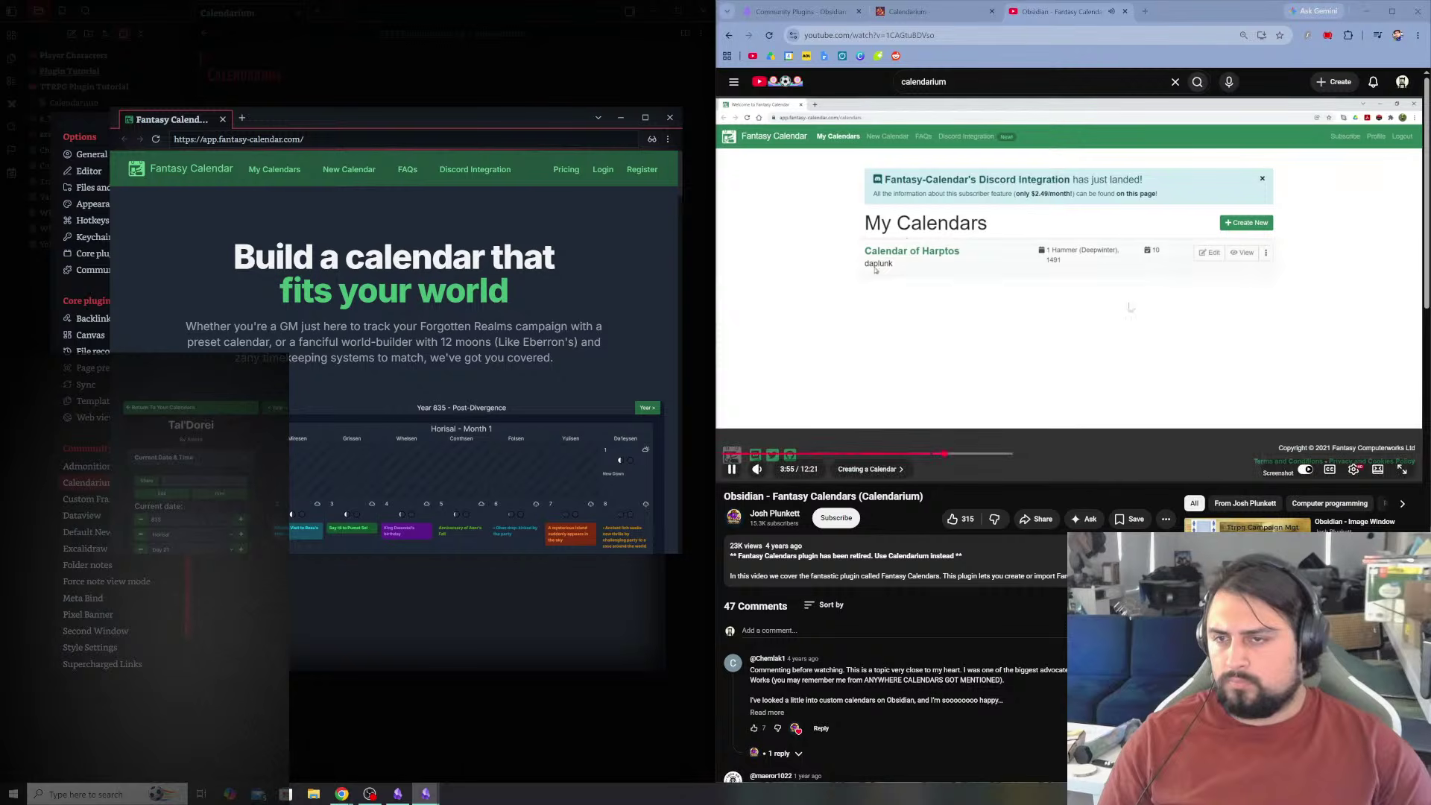
scroll(477, 342, down, 5)
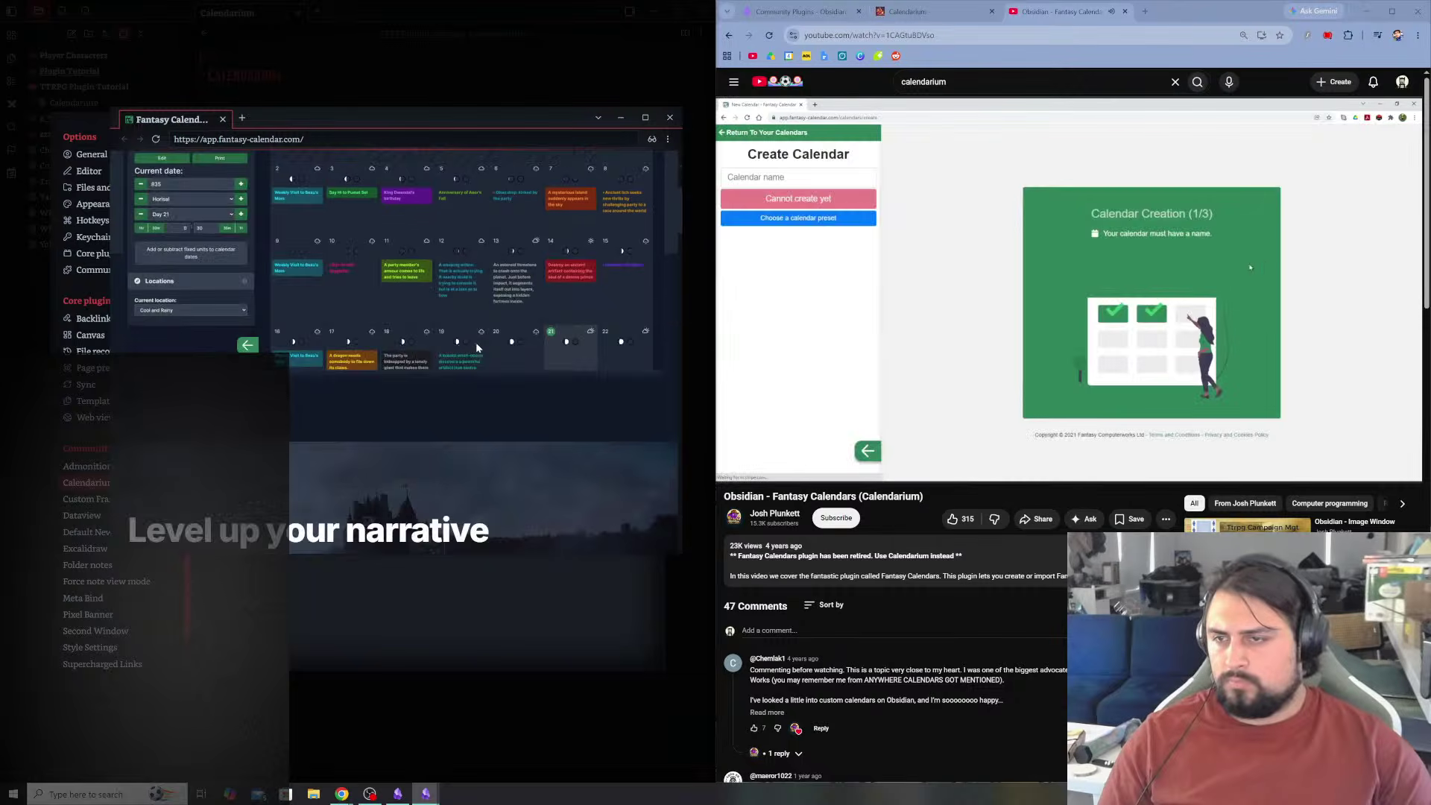
scroll(477, 342, up, 5)
click(984, 317)
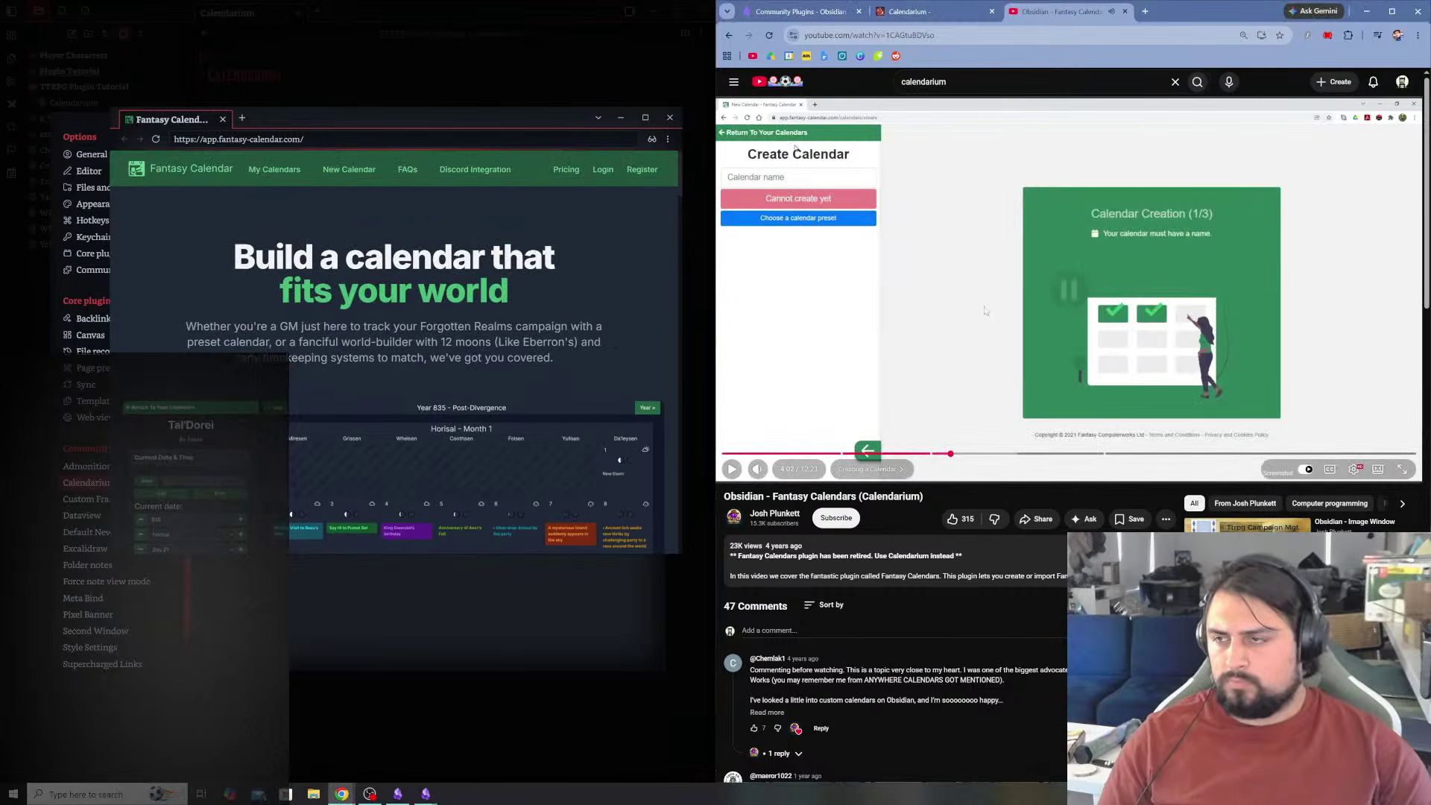
click(669, 117)
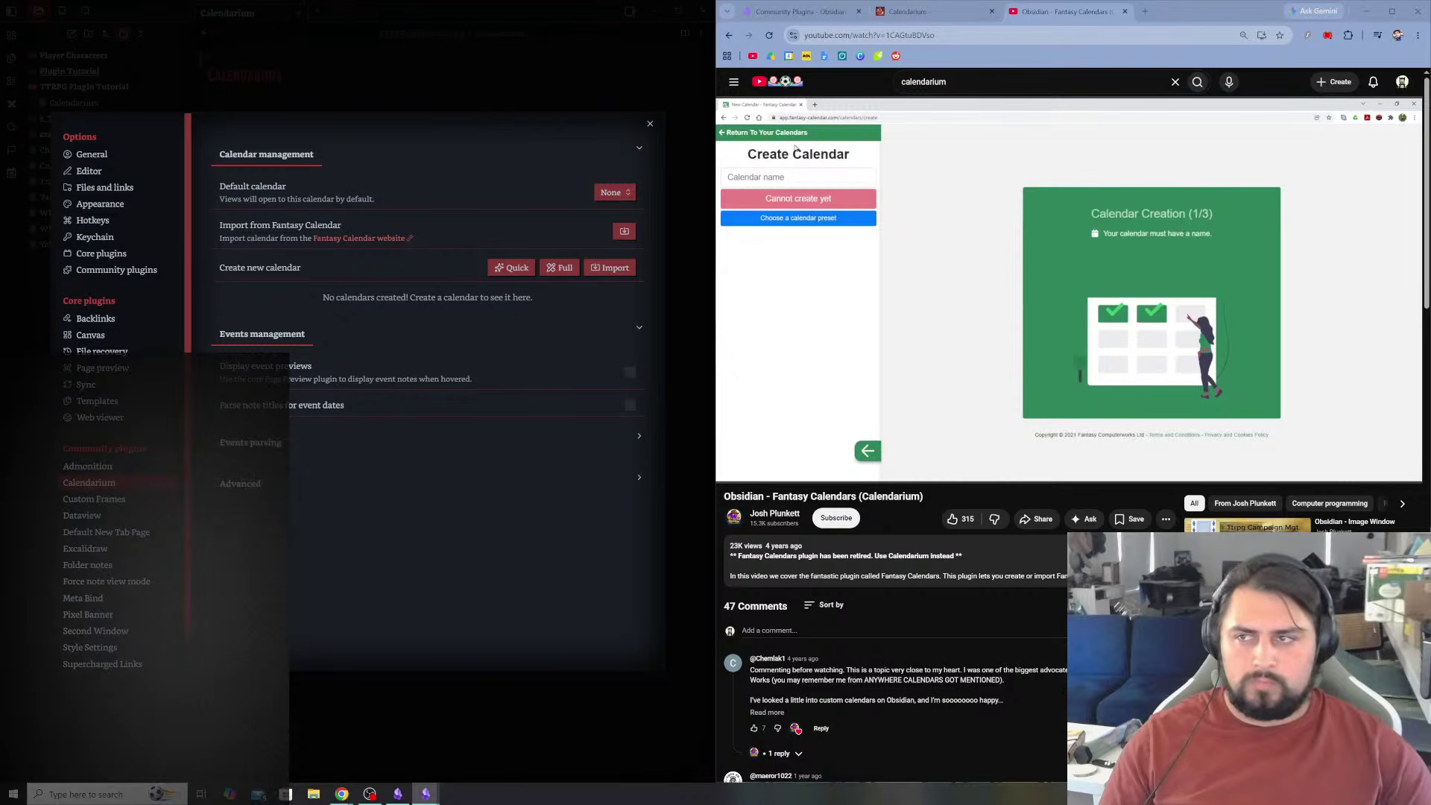
- Get the Fantasy Calendar address from the plugin's import link, open app.fantasy-calendar.com in a new Chrome tab, and close that tab
click(932, 335)
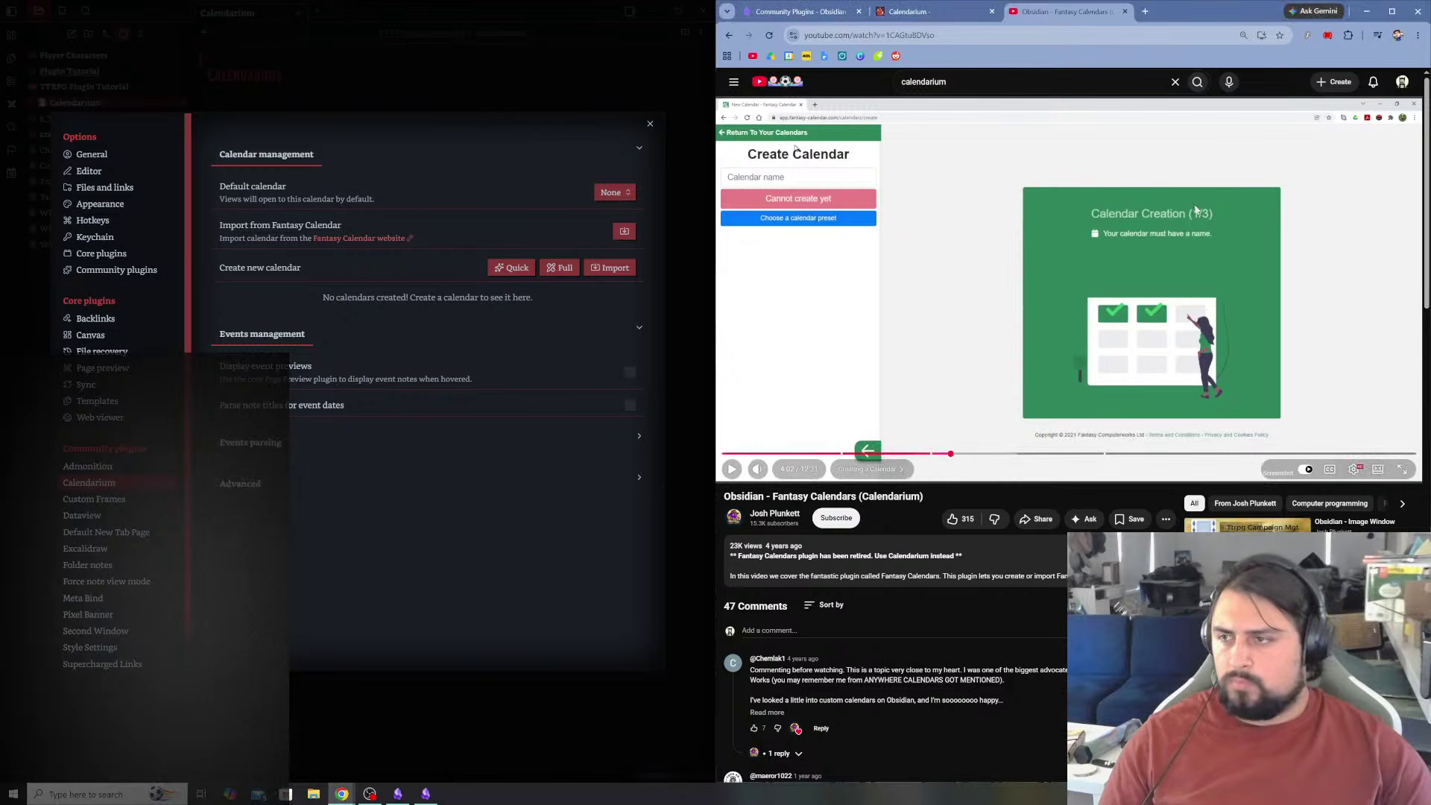
click(413, 240)
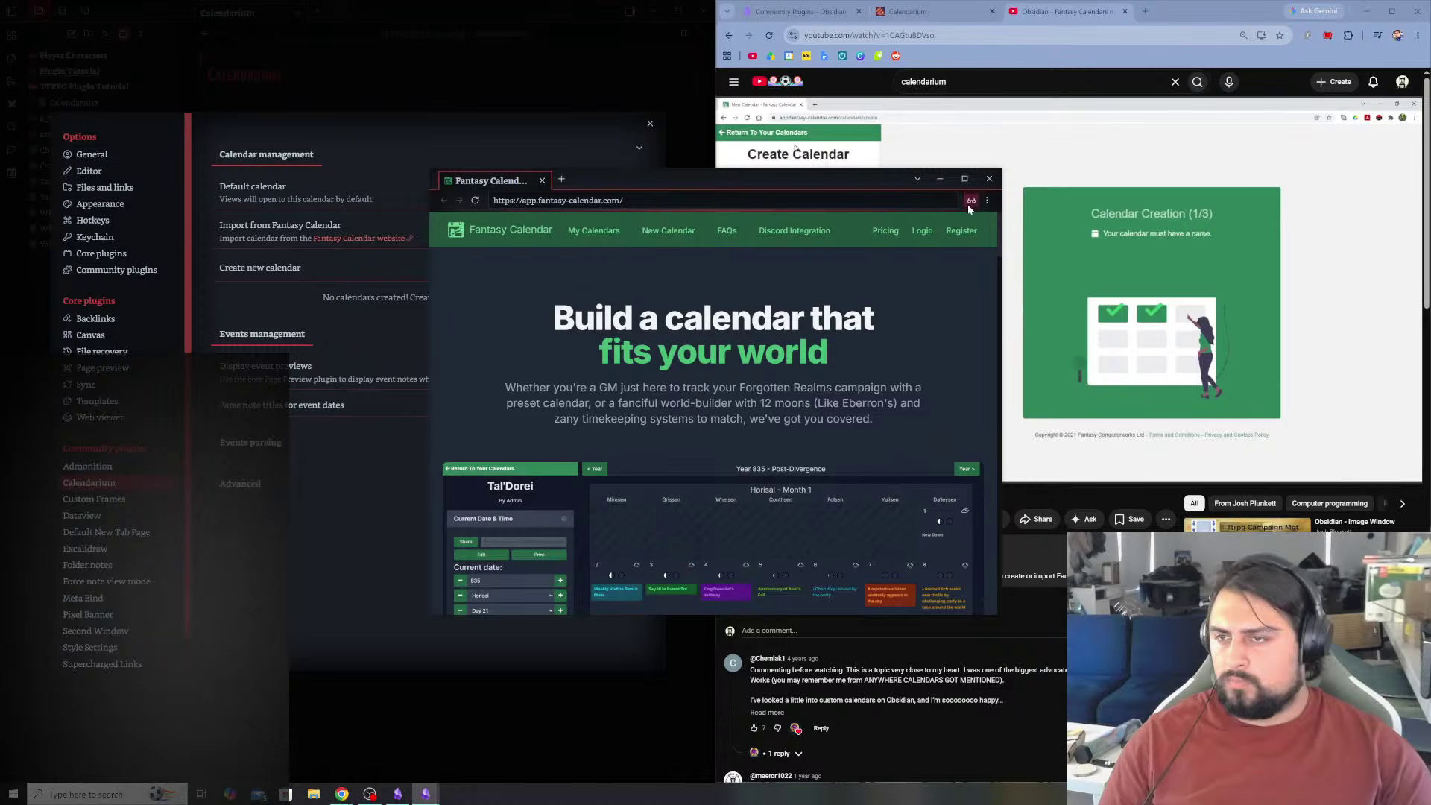
click(992, 179)
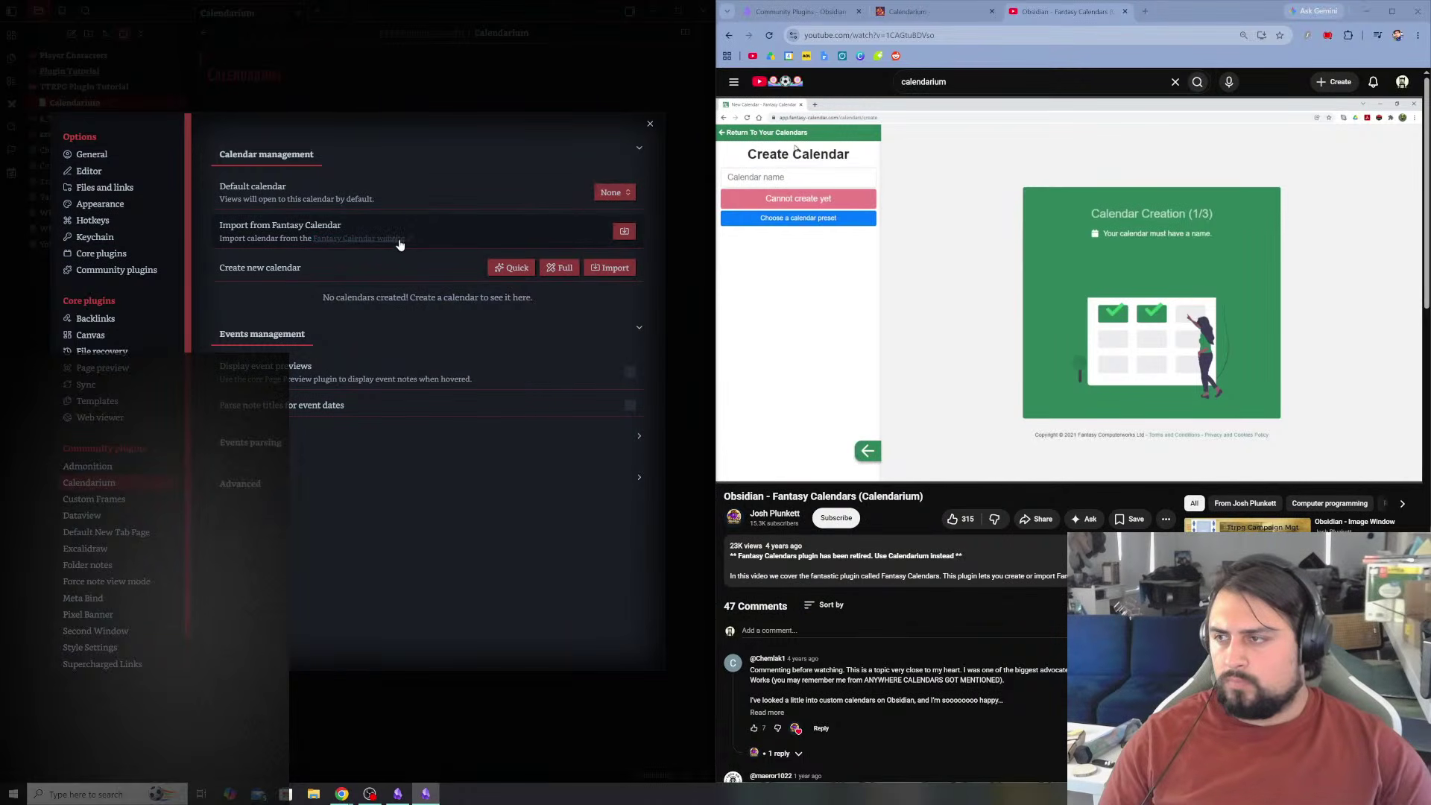
click(409, 240)
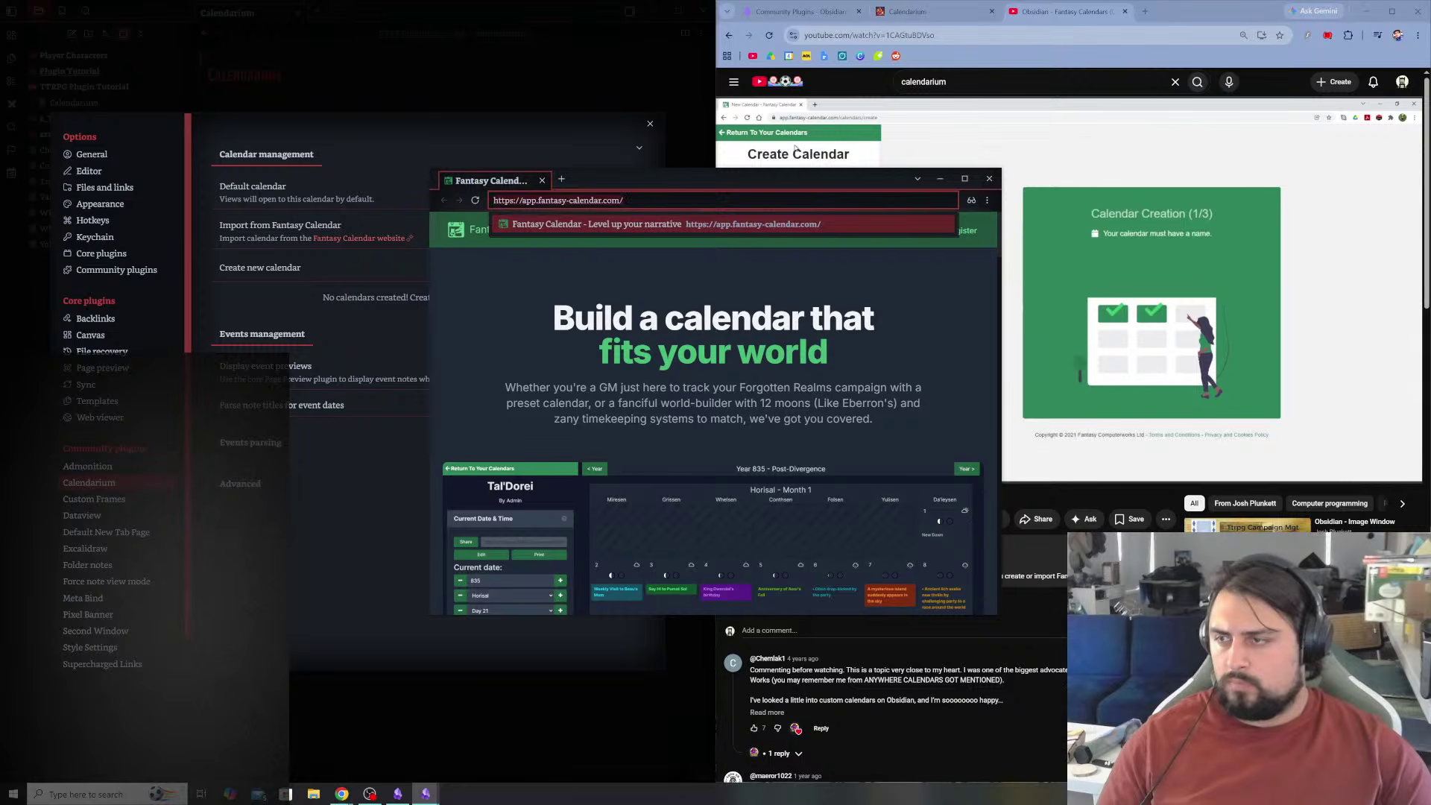
key(Escape)
key(ctrl+w)
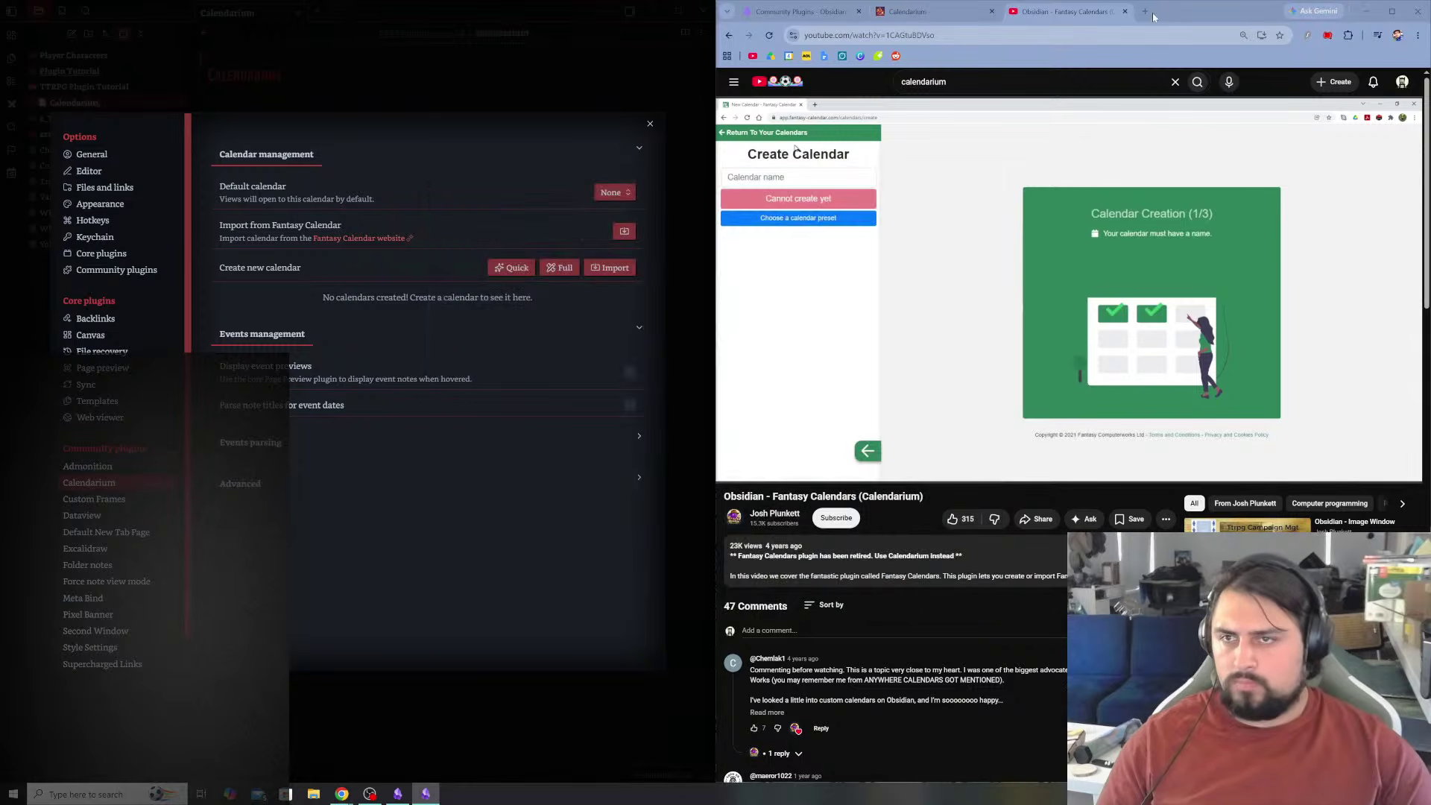
key(ctrl+t)
text(app.fantasy-calendar.com/)
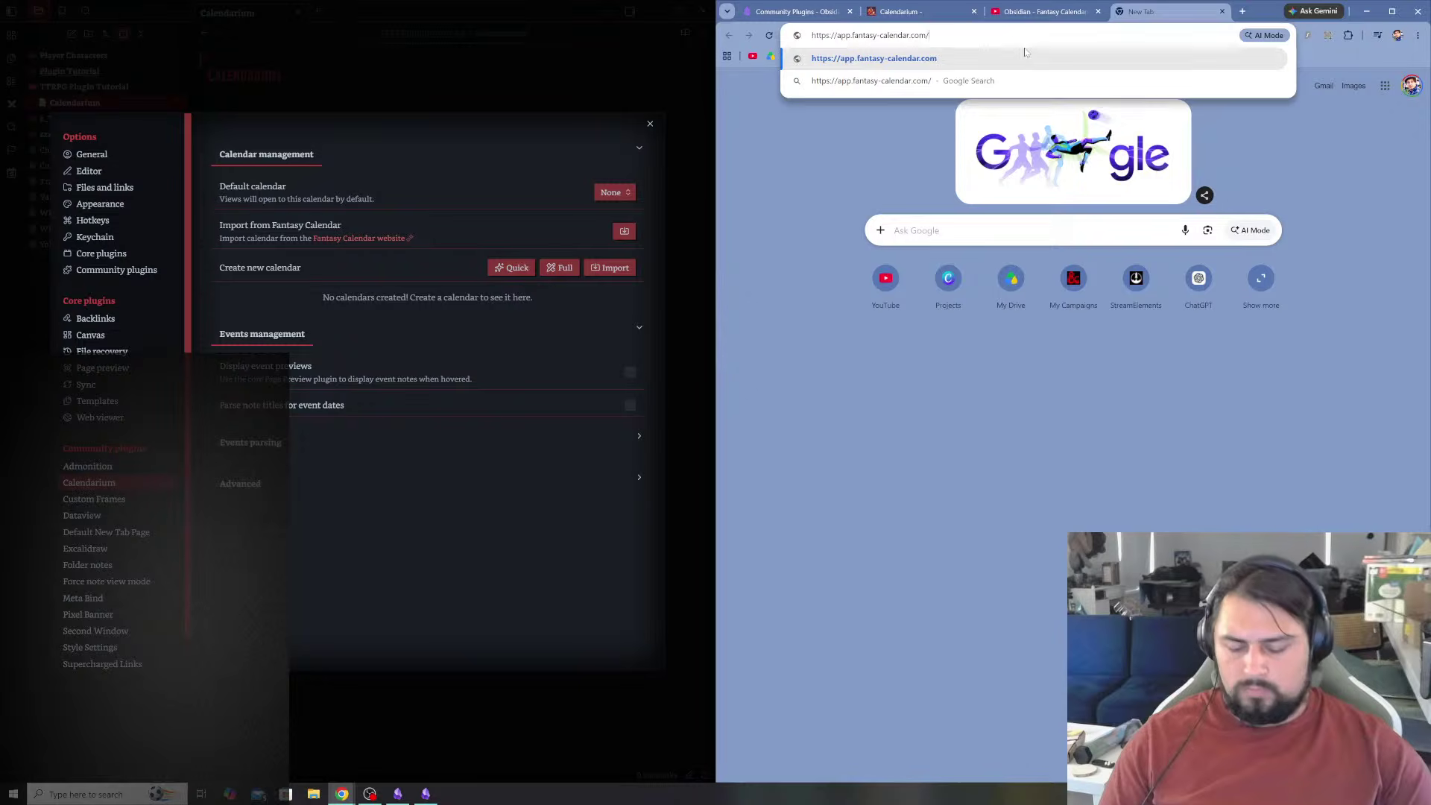
key(Return)
key(ctrl+w)
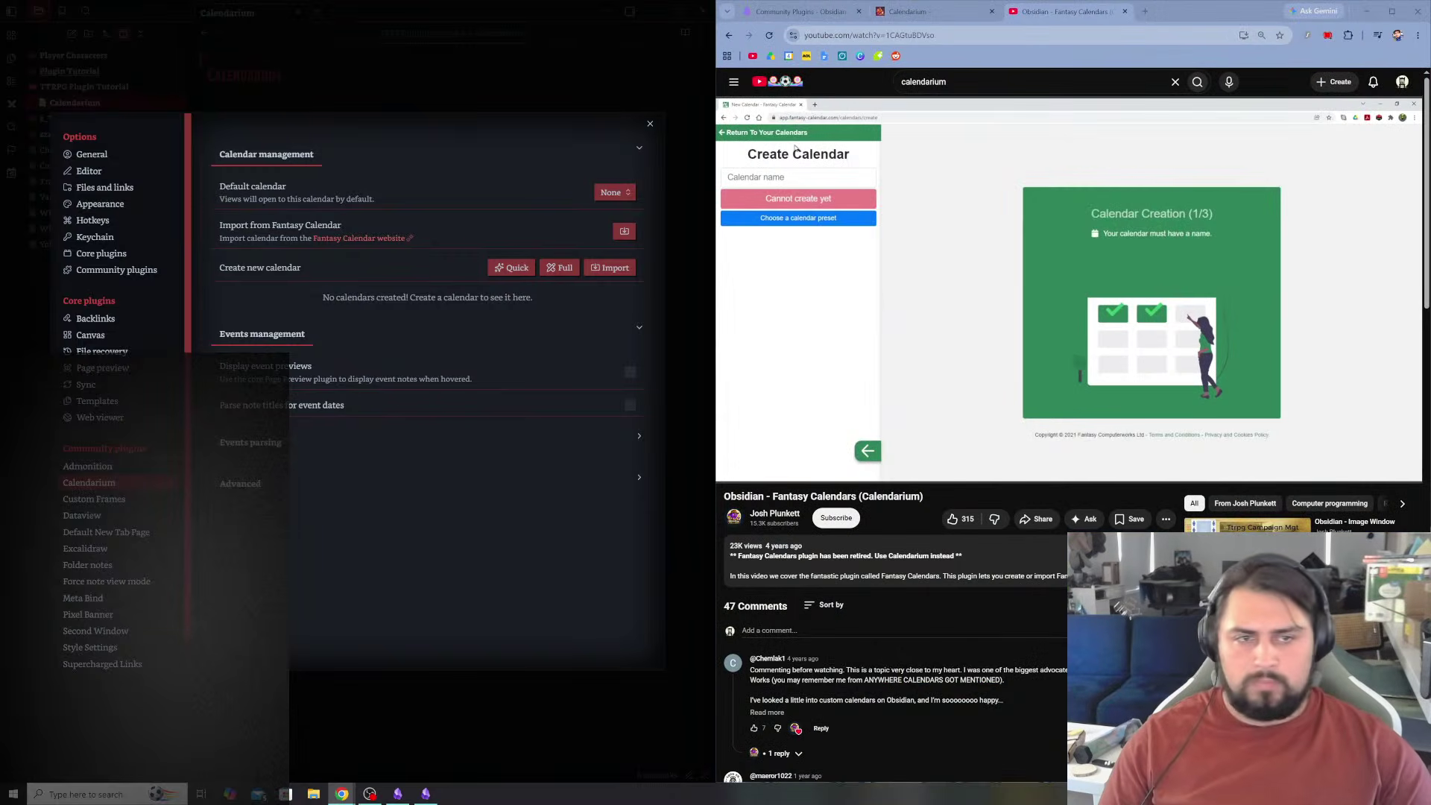
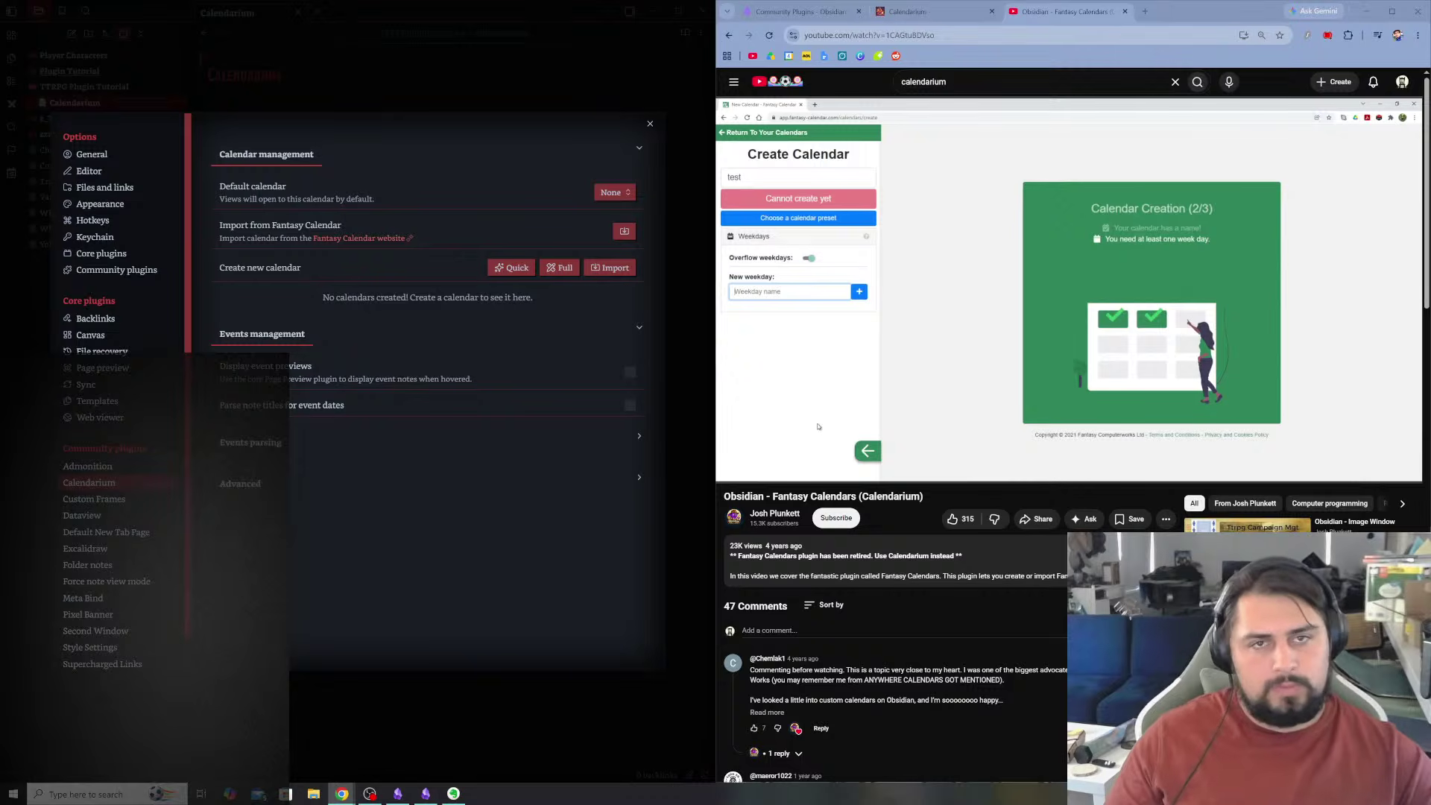
- Search Google for faerun in a new tab, look over the results, and close the tab
click(1145, 11)
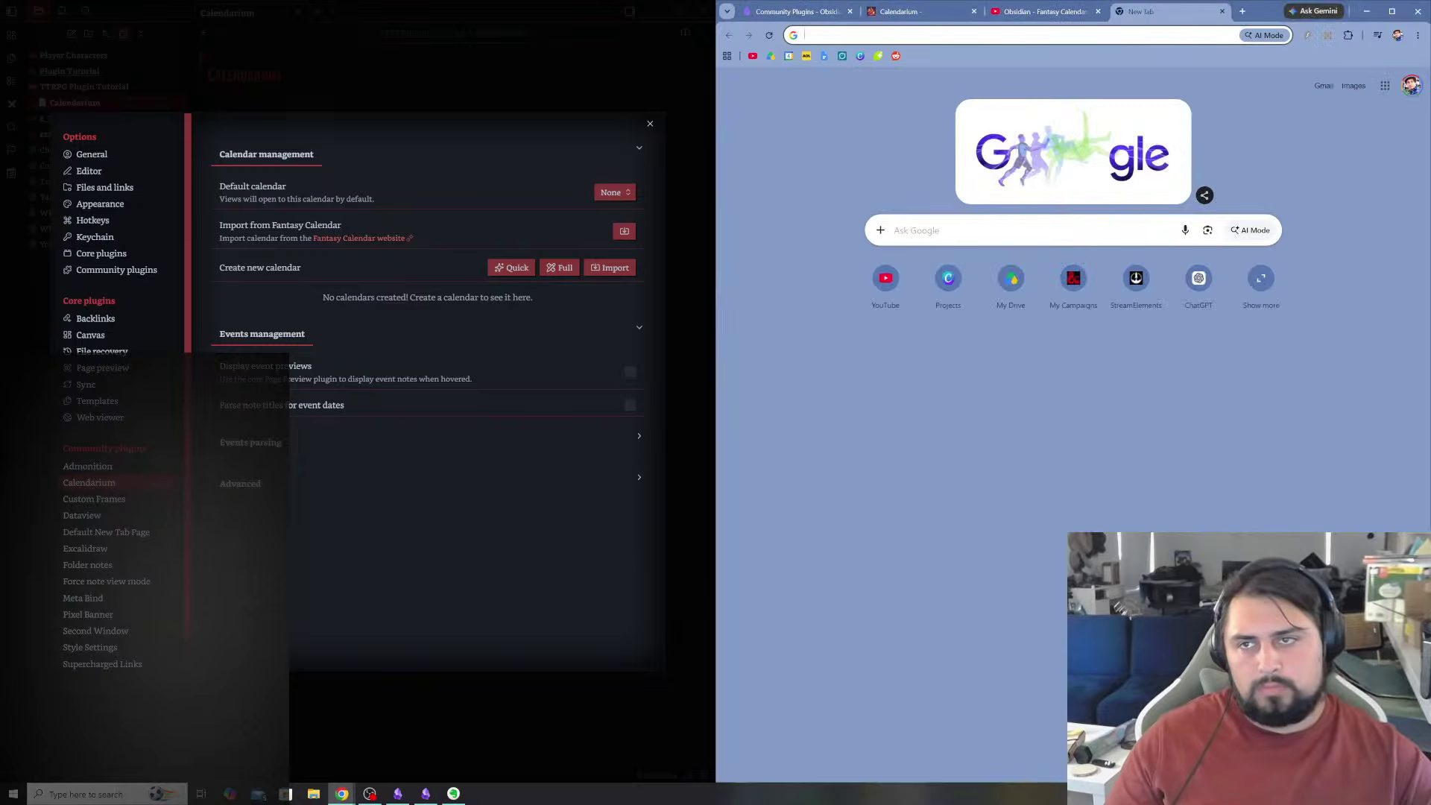
text(farune)
key(Return)
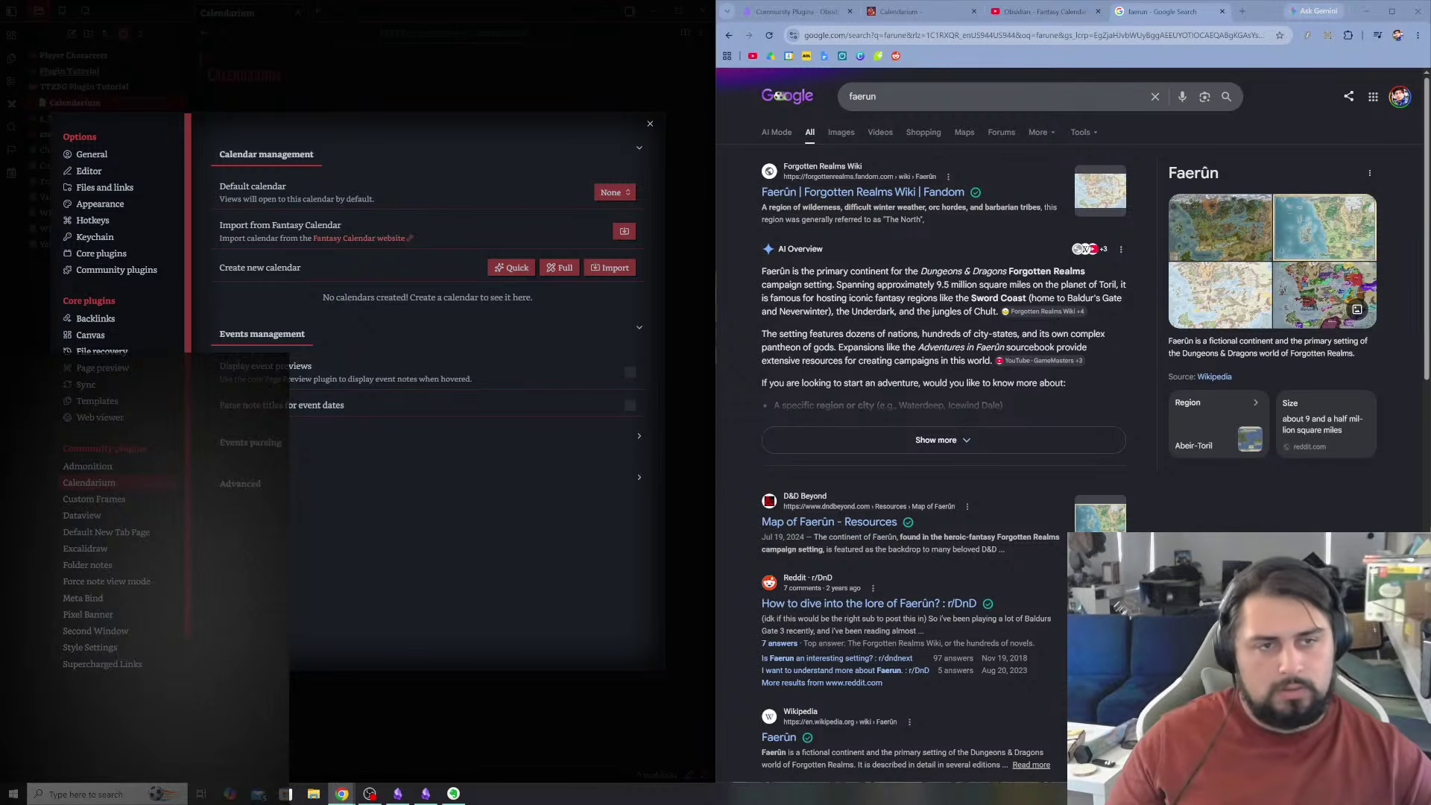
click(1222, 11)
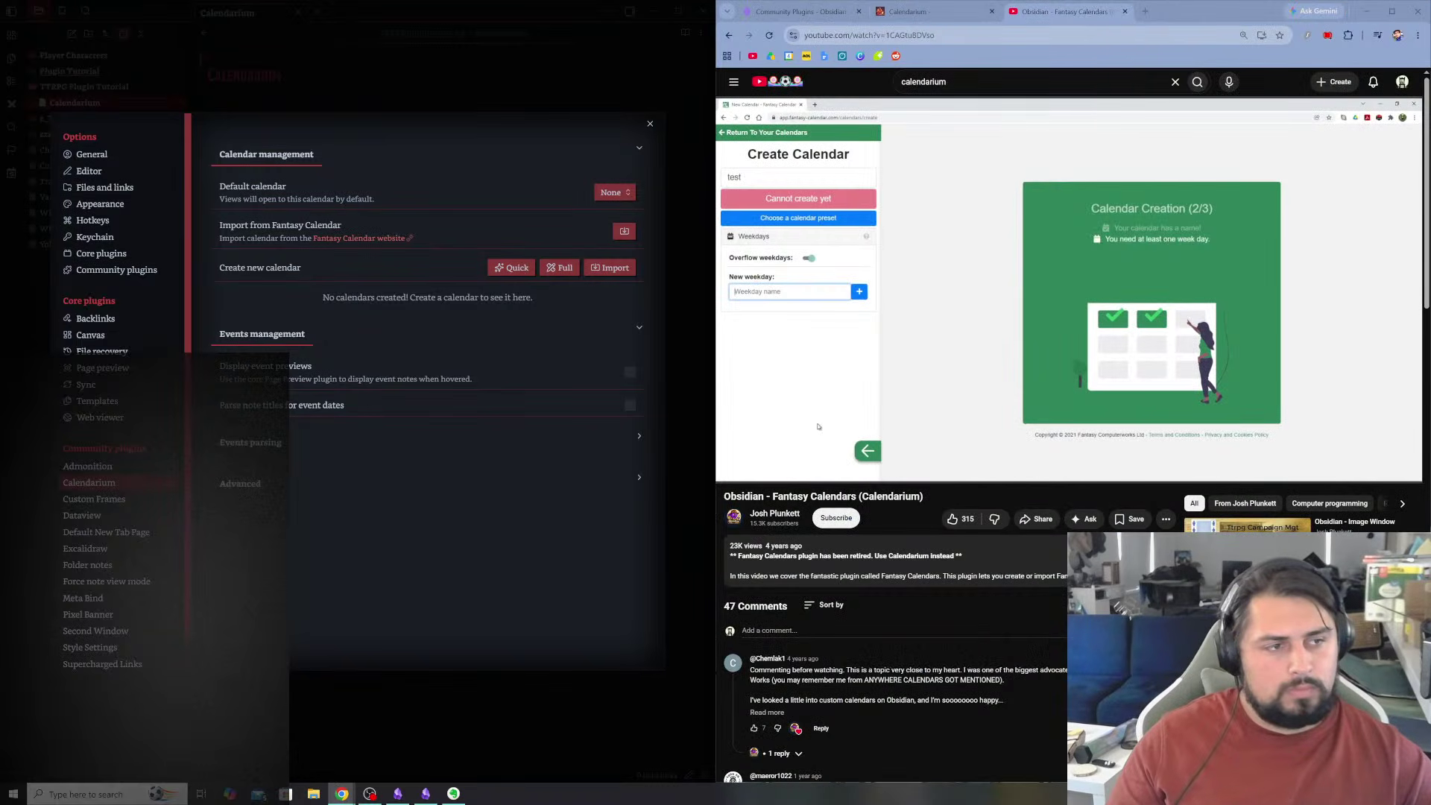
- Resume the tutorial video and examine the list of ready-made calendar presets it shows
click(818, 426)
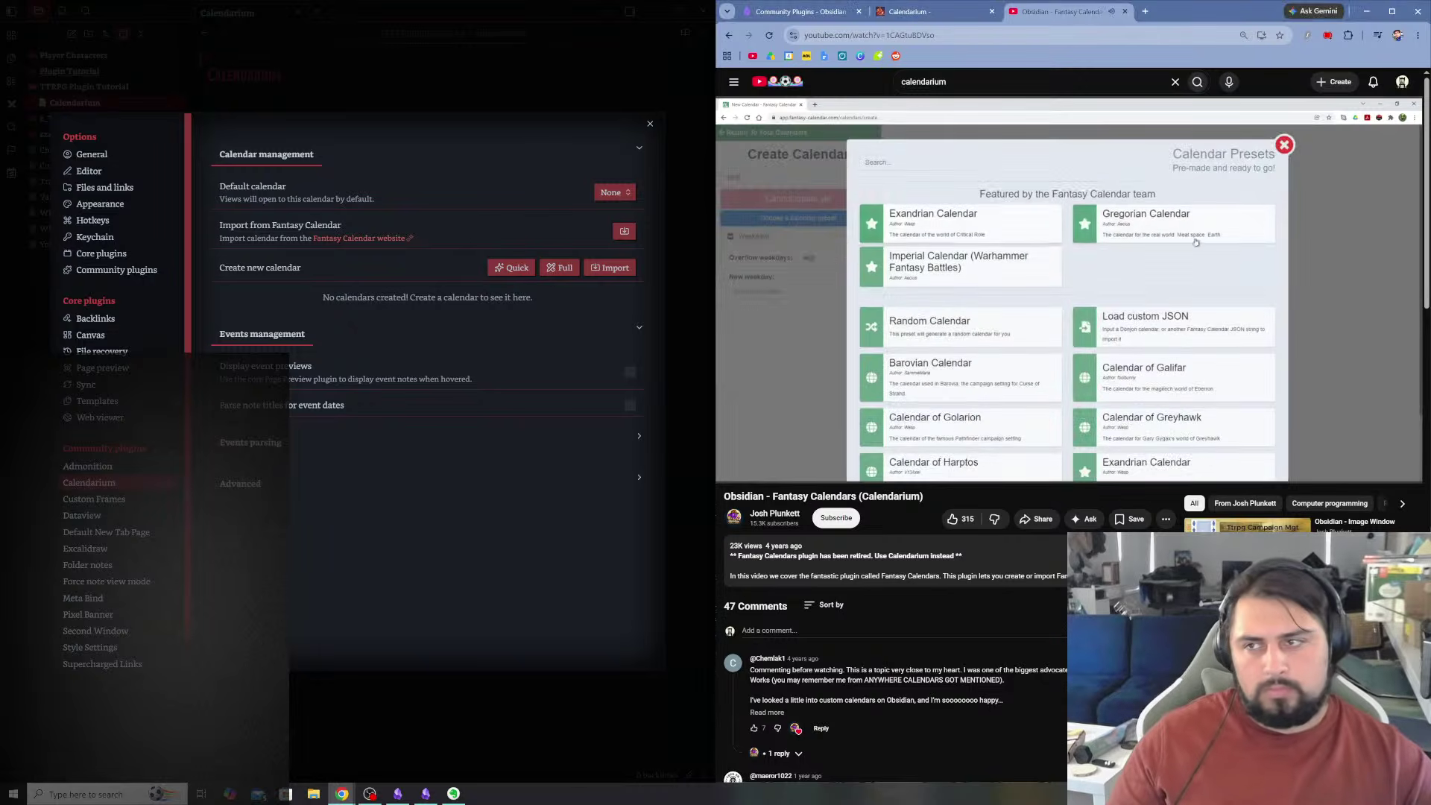
click(1340, 249)
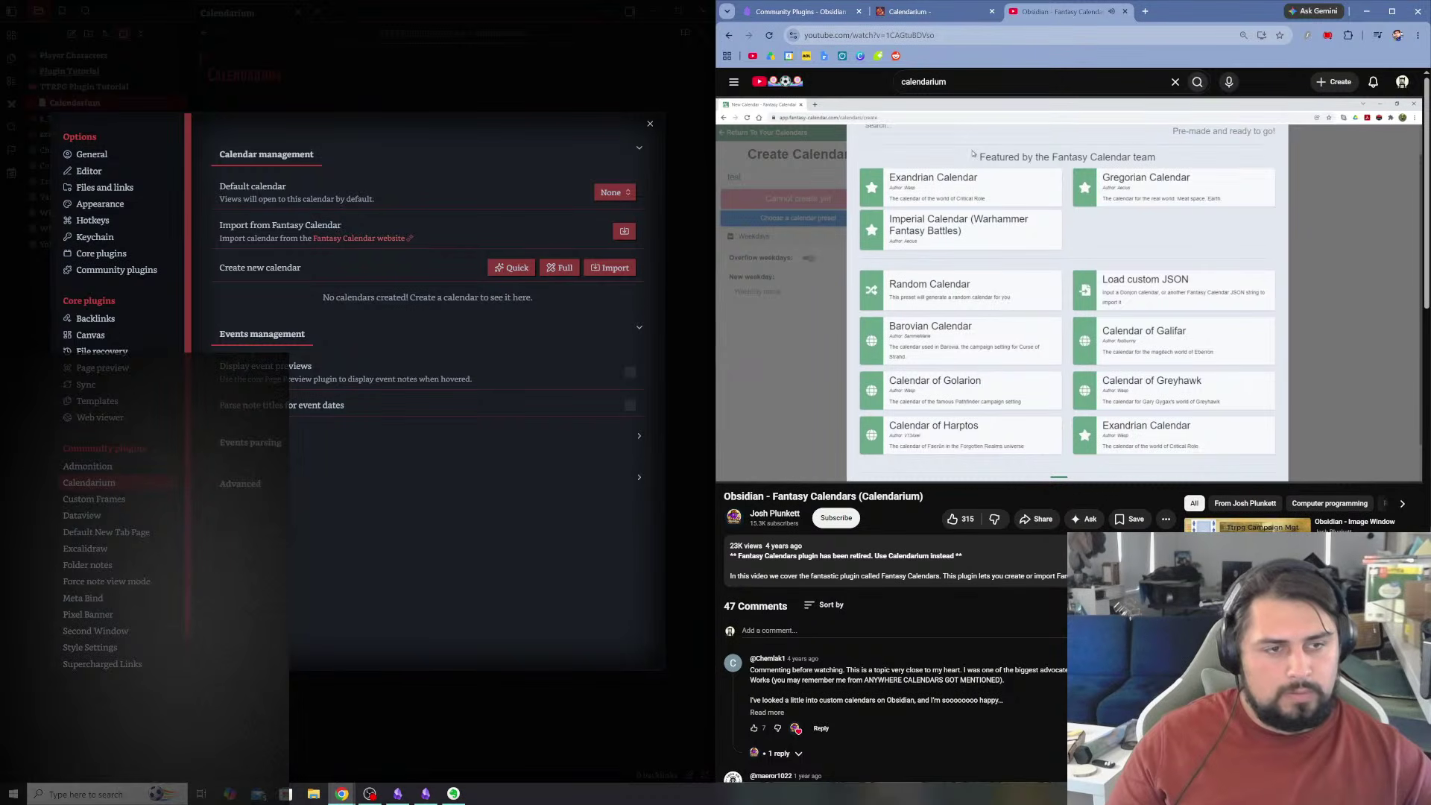
- Watch the tutorial video's creation and export of the Calendar of Harptos, and pause it at the Edit Calendar dialog
key(alt+Tab)
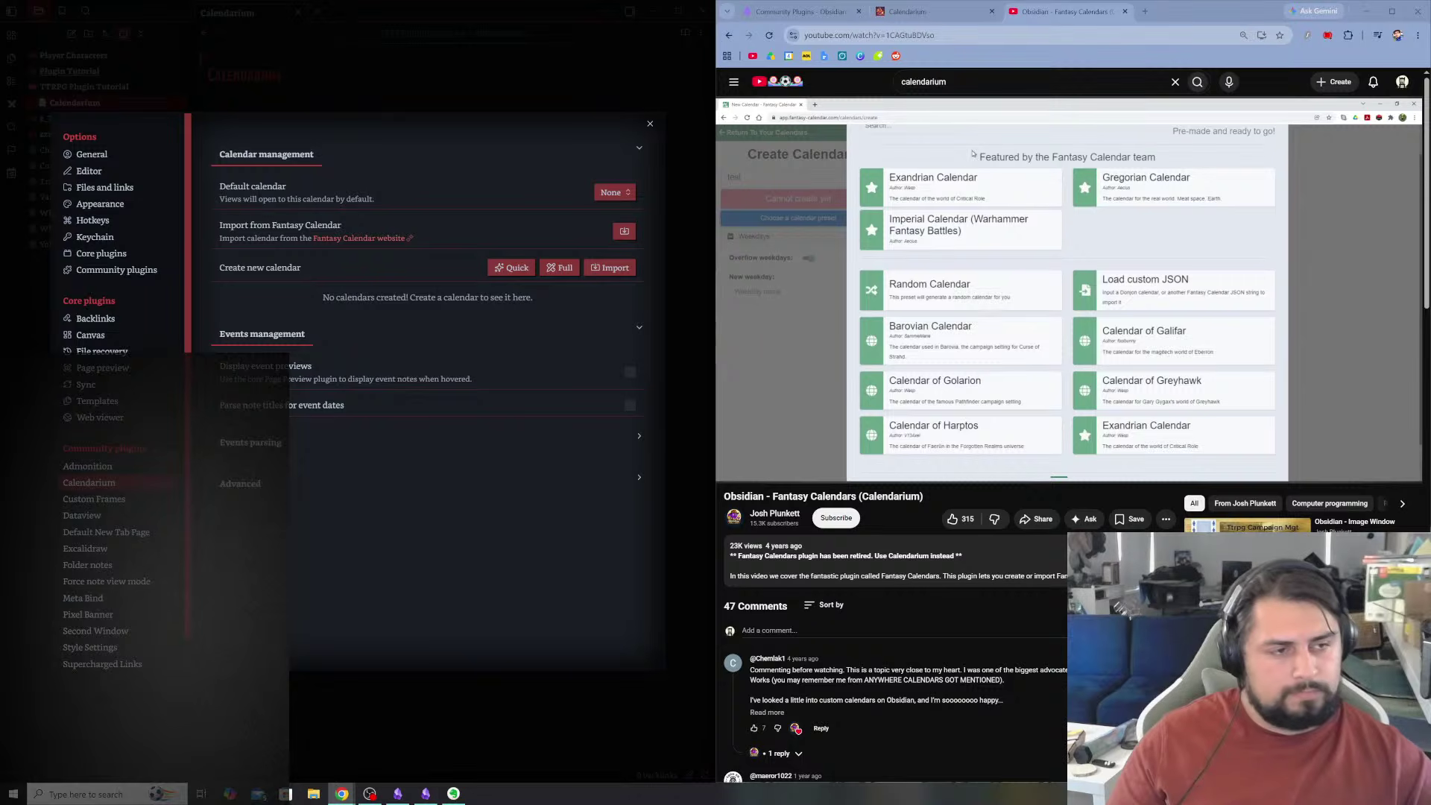
click(1408, 382)
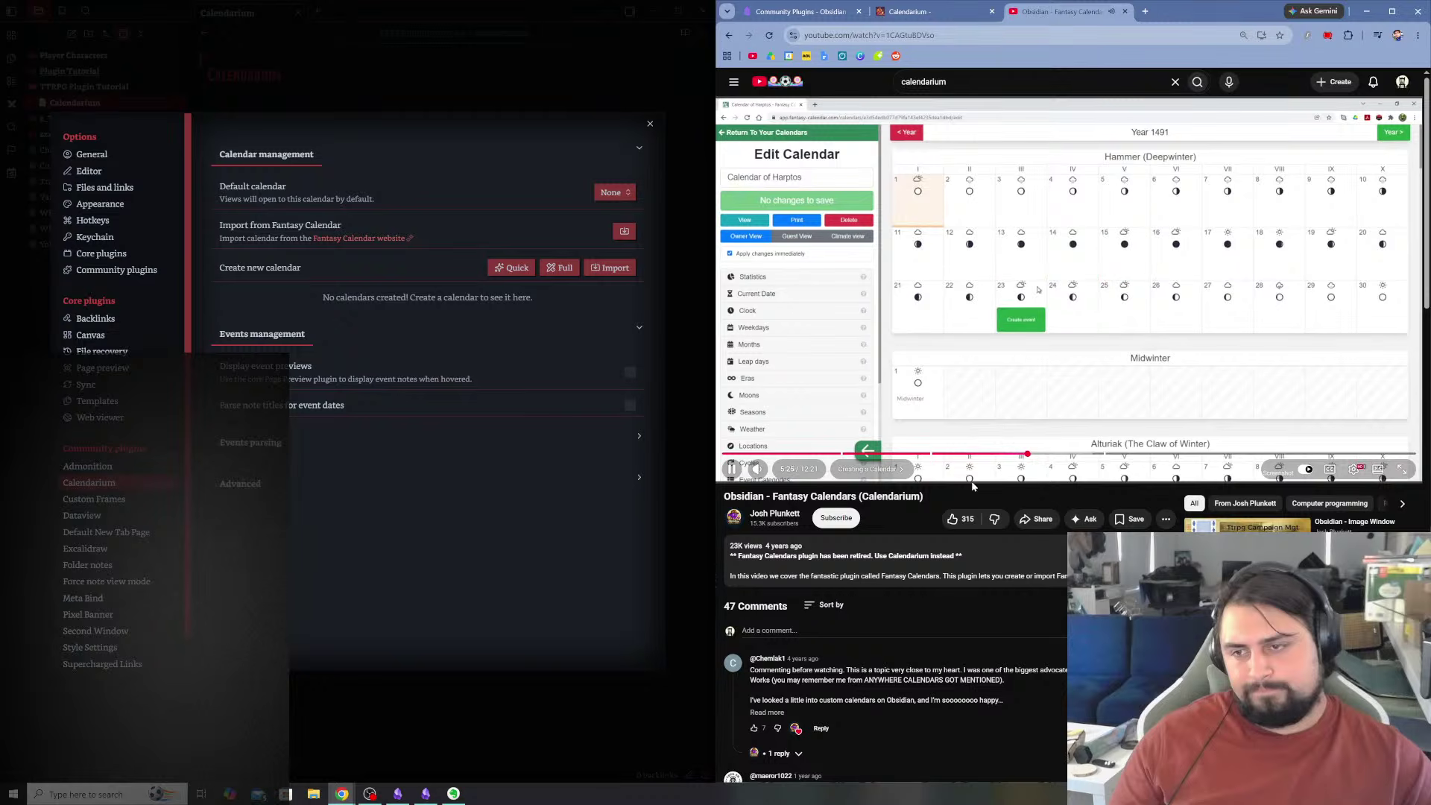
drag(925, 497, 859, 497)
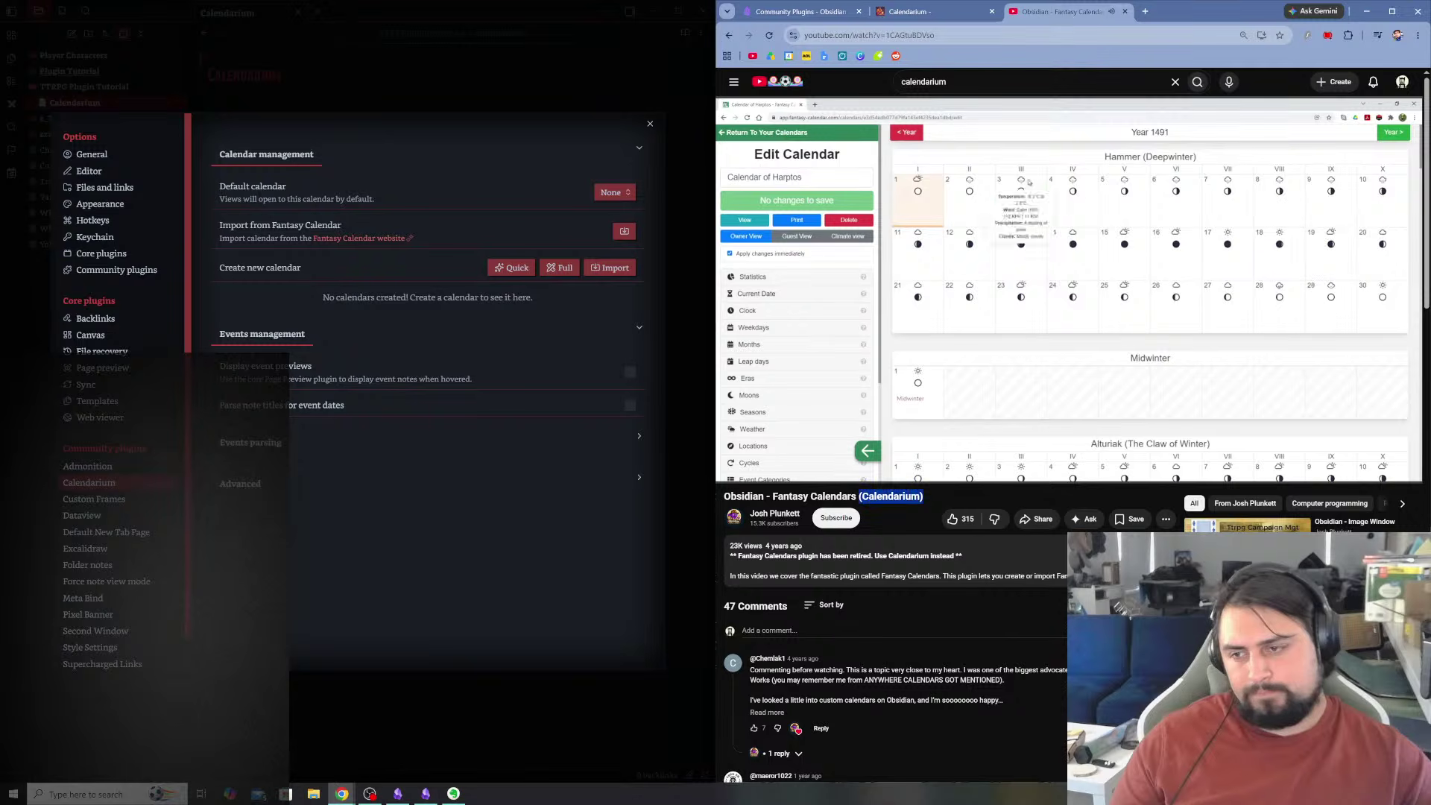
click(926, 508)
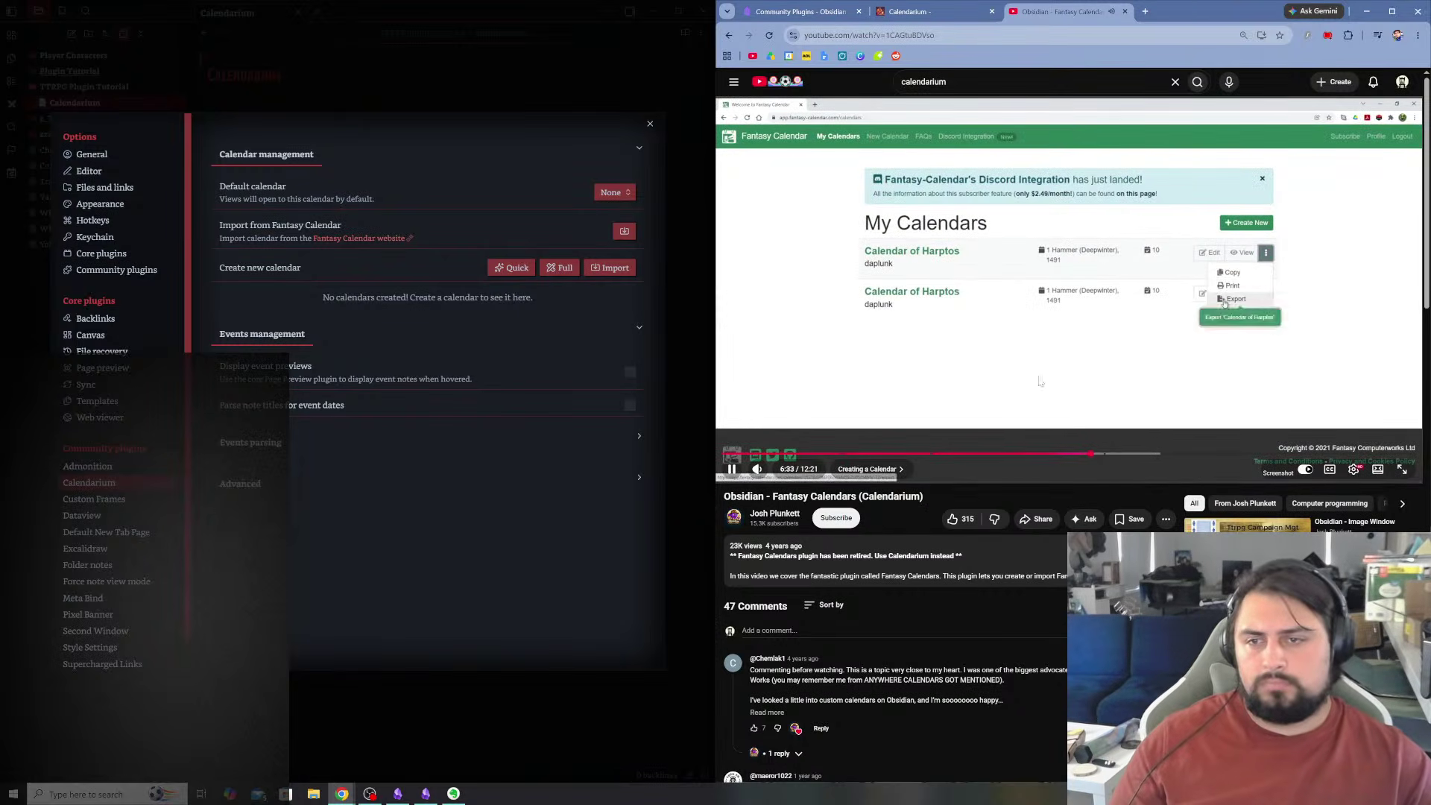
drag(924, 497, 862, 496)
click(934, 497)
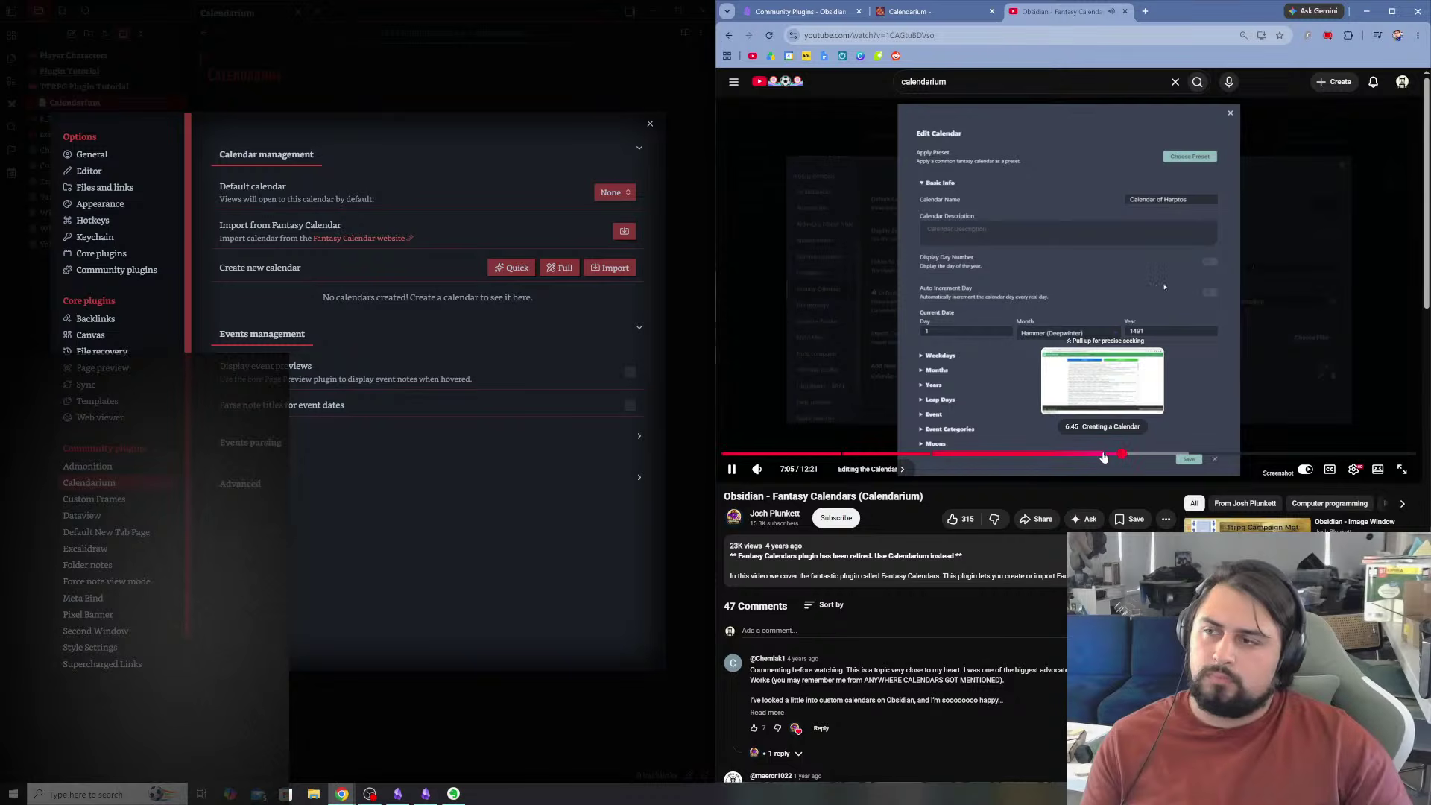
click(925, 431)
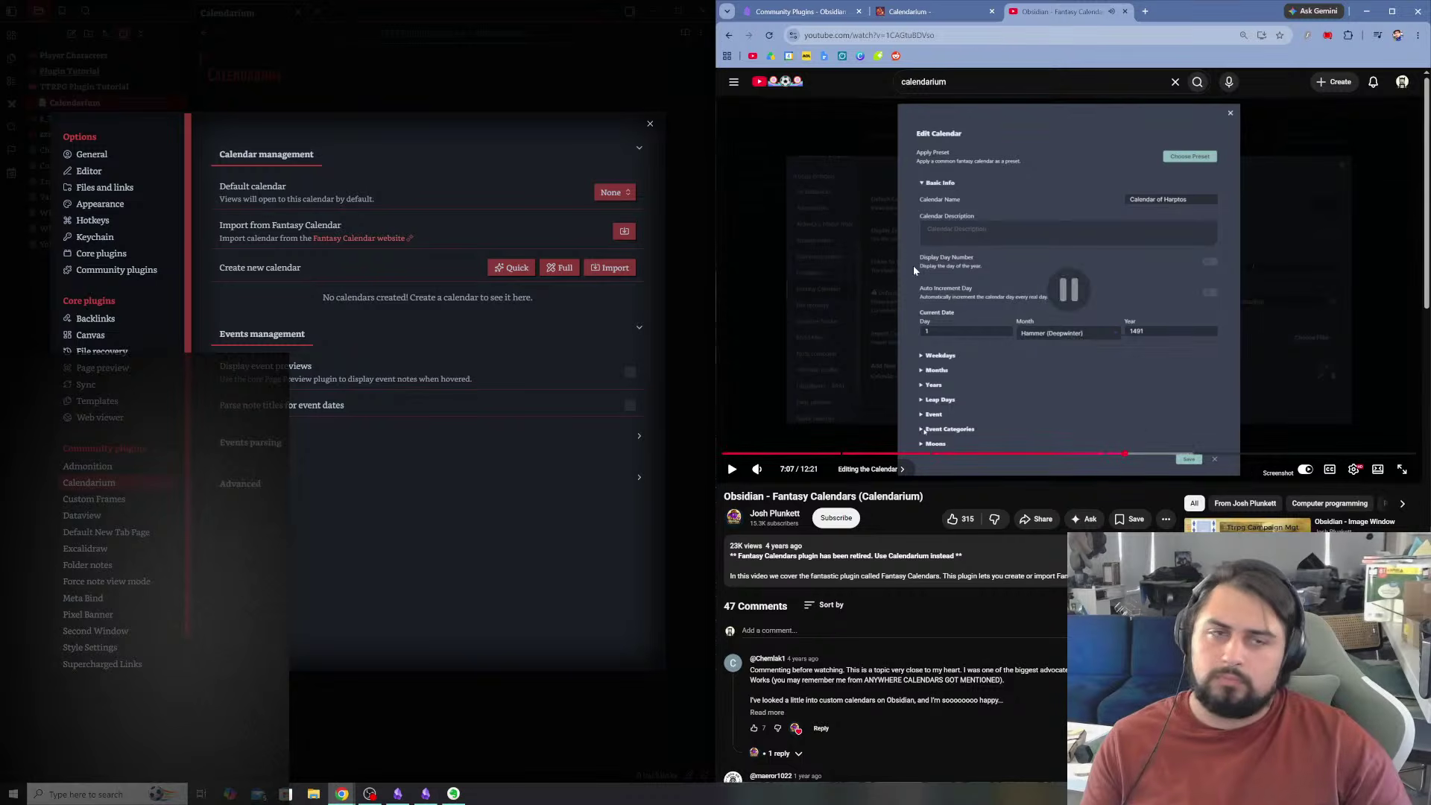
- Search Google for waterdeep dragon heist in game year in a new browser tab and read the results
key(alt+Tab)
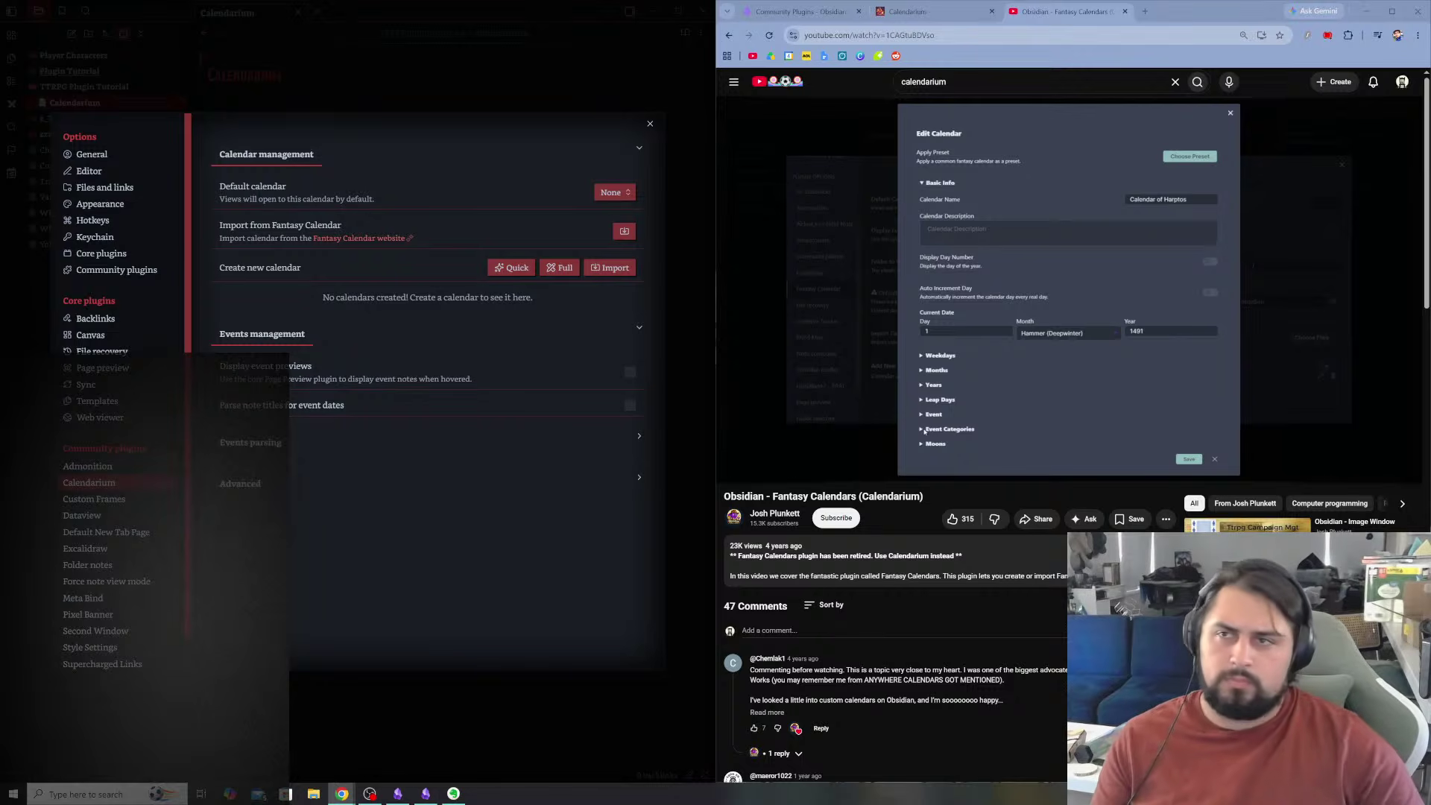
click(1145, 11)
text(wat)
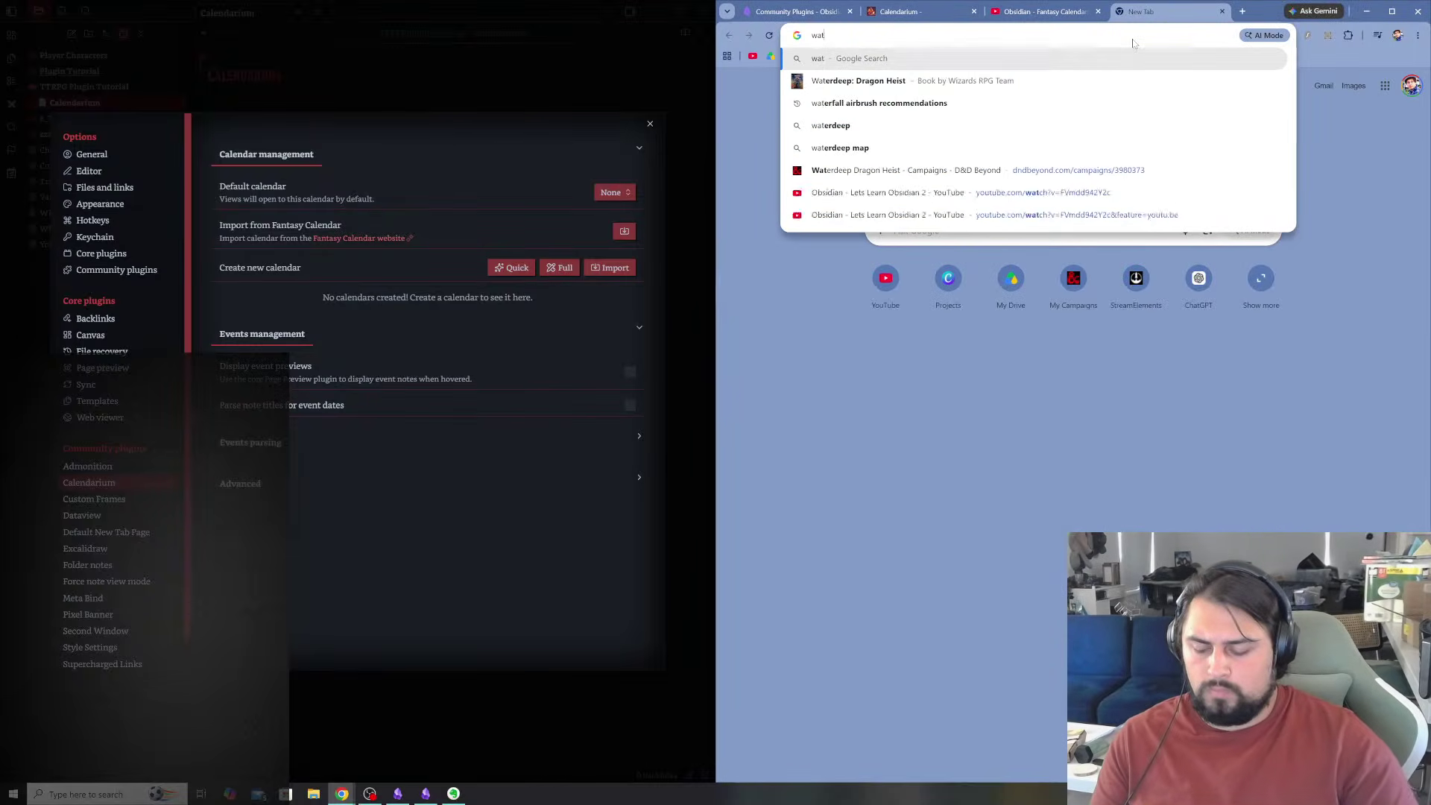
text(erdeep drago)
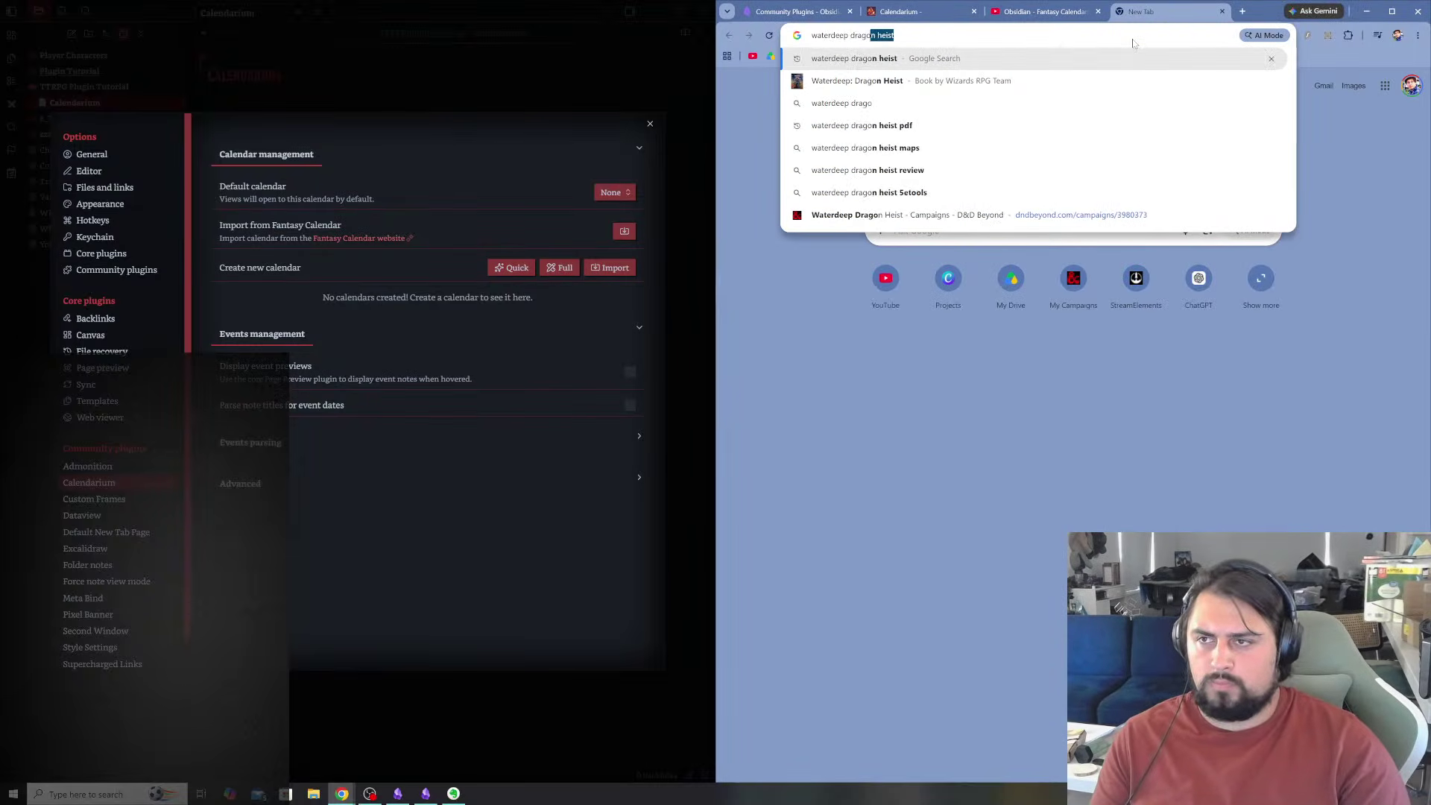
text(n heist date)
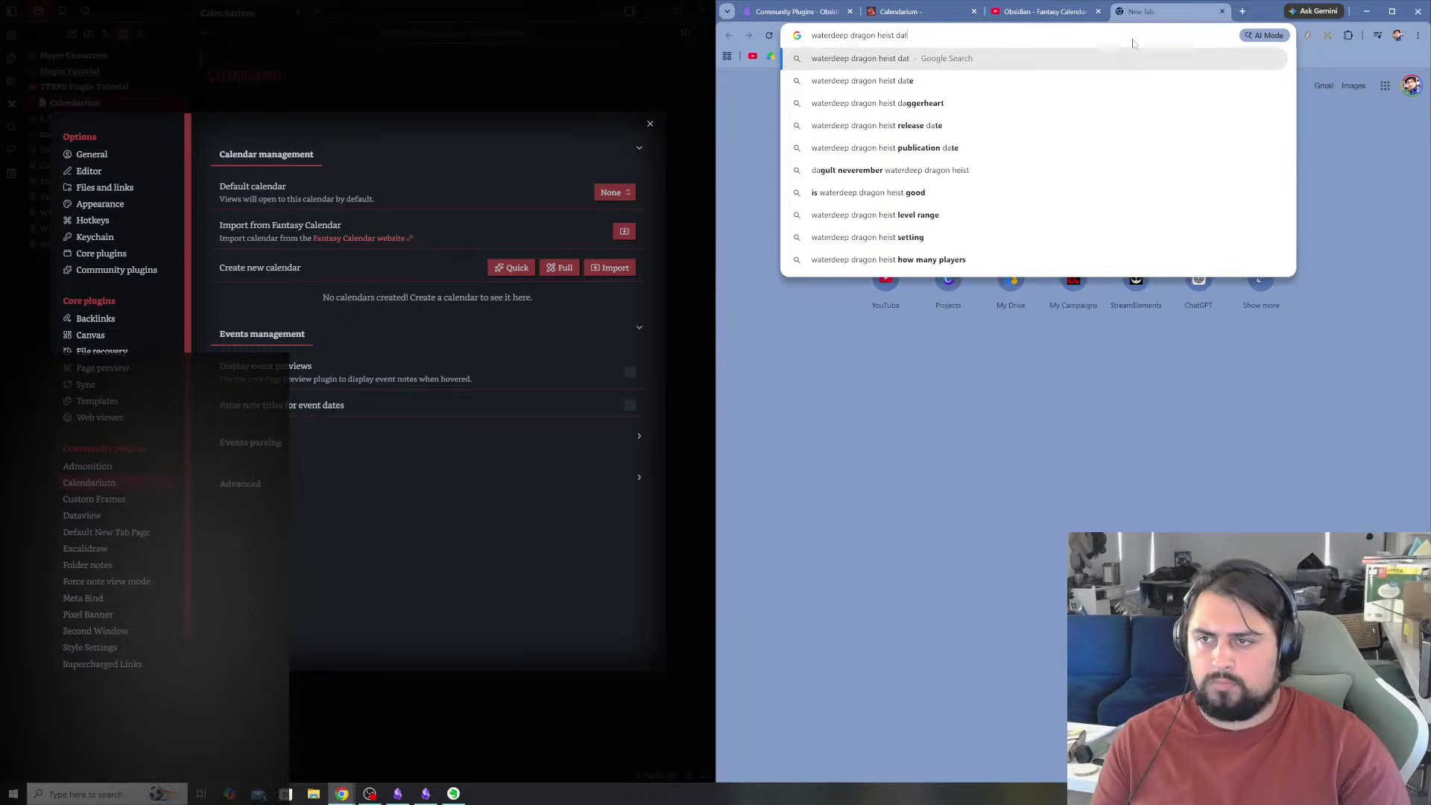
key(BackSpace)
key(BackSpace)
key(BackSpace)
key(BackSpace)
text(in game )
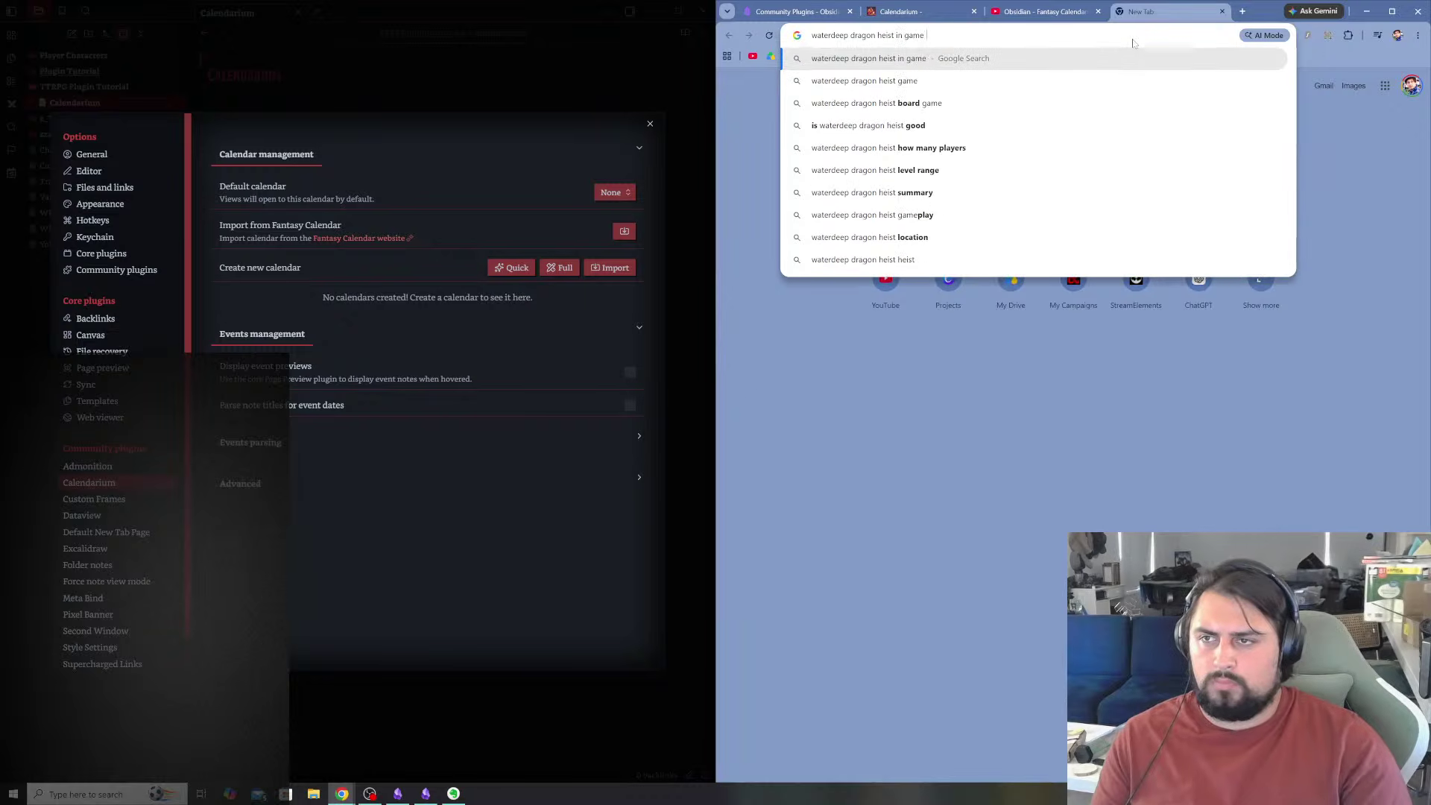
text(year)
key(Return)
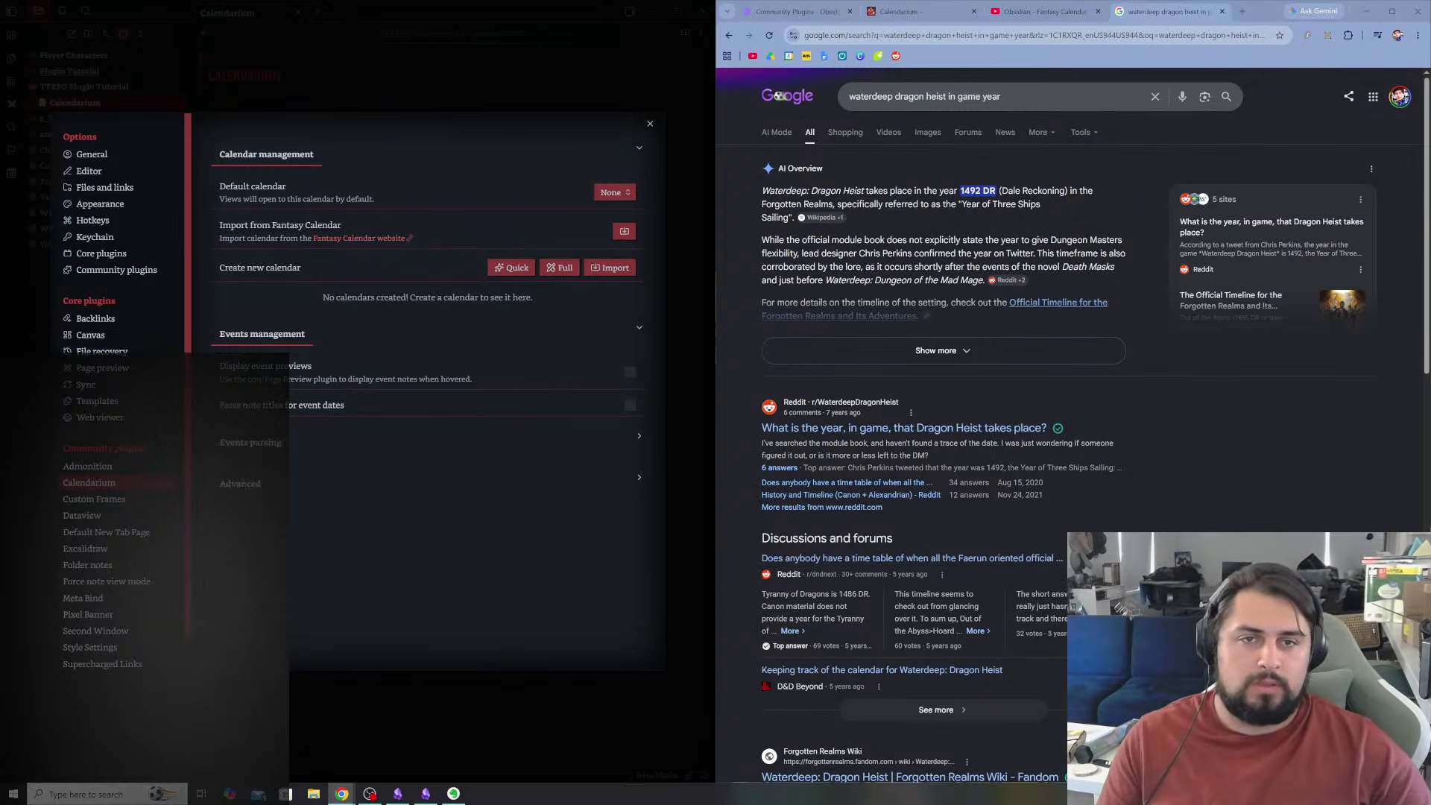
click(520, 133)
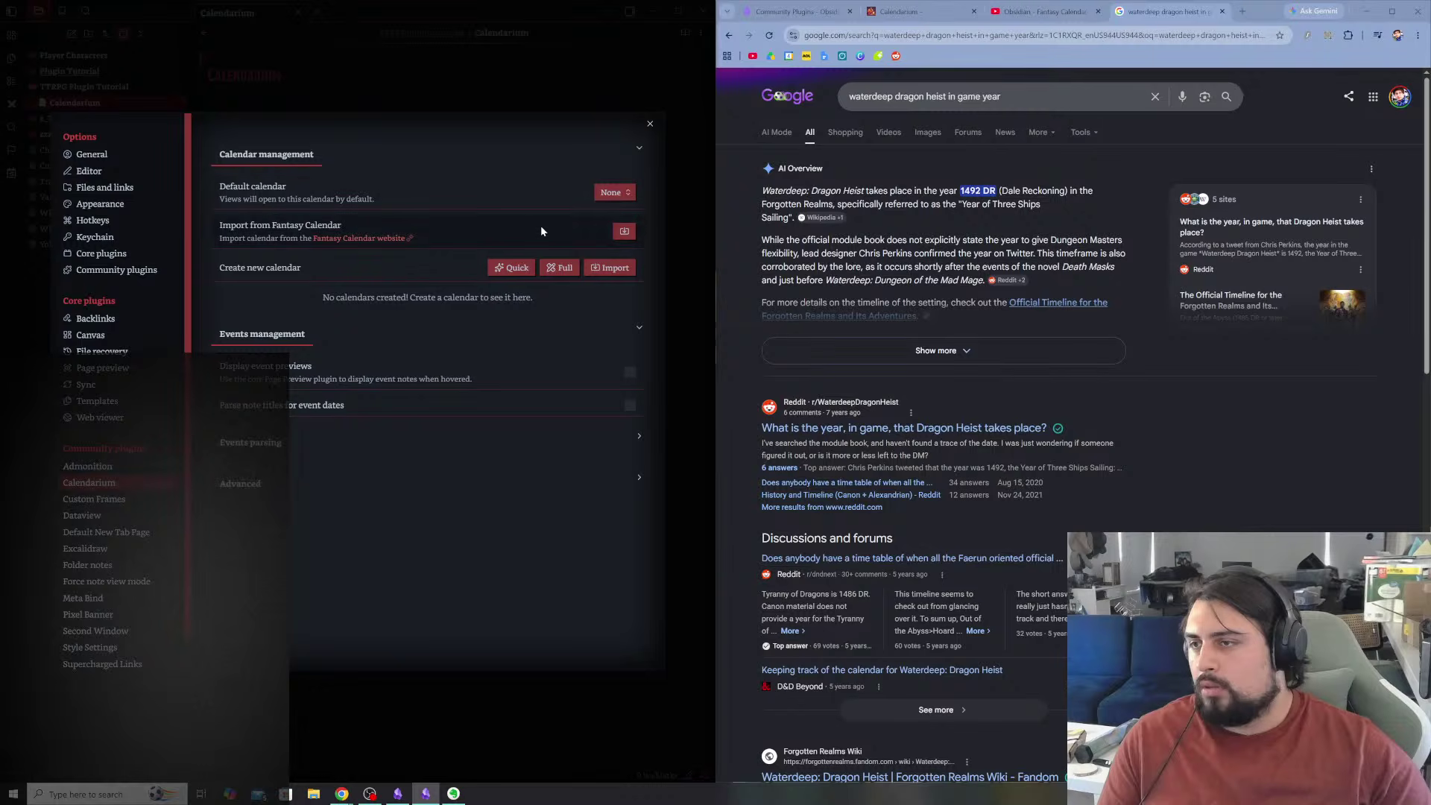
click(624, 232)
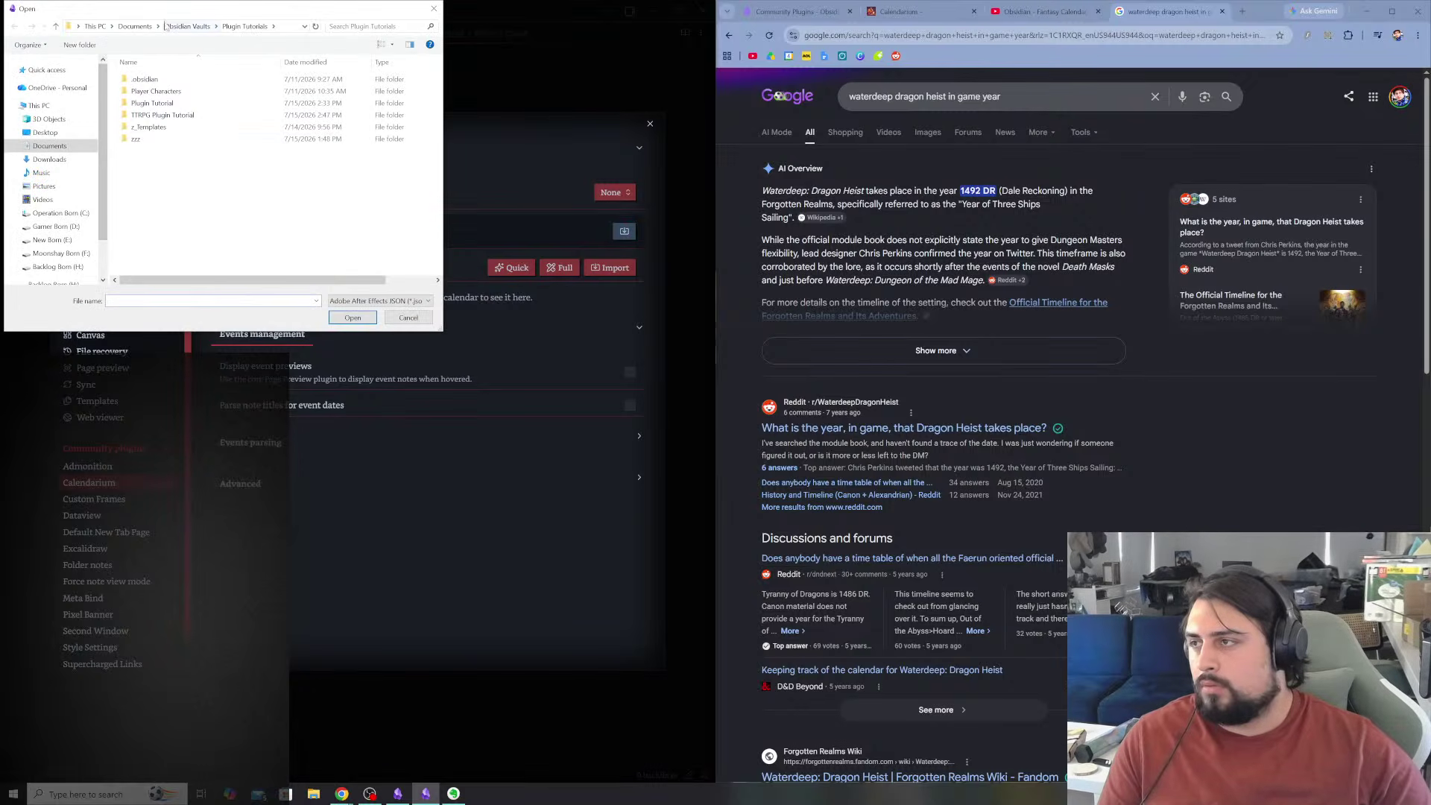
key(Escape)
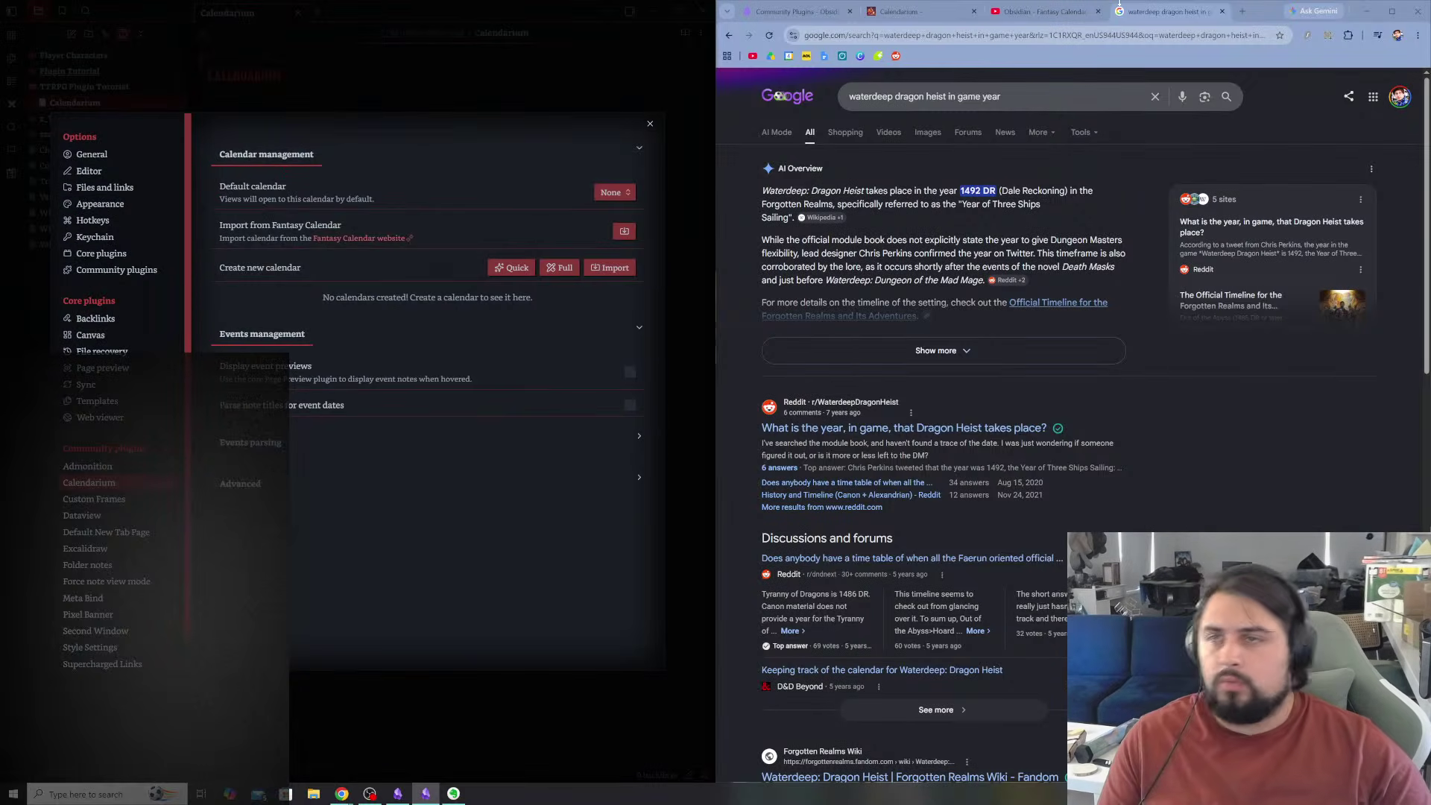
- Return to the tutorial video, rewind to the end of the Creating a Calendar chapter, watch the calendar editing part, and pause
click(1055, 10)
click(1106, 246)
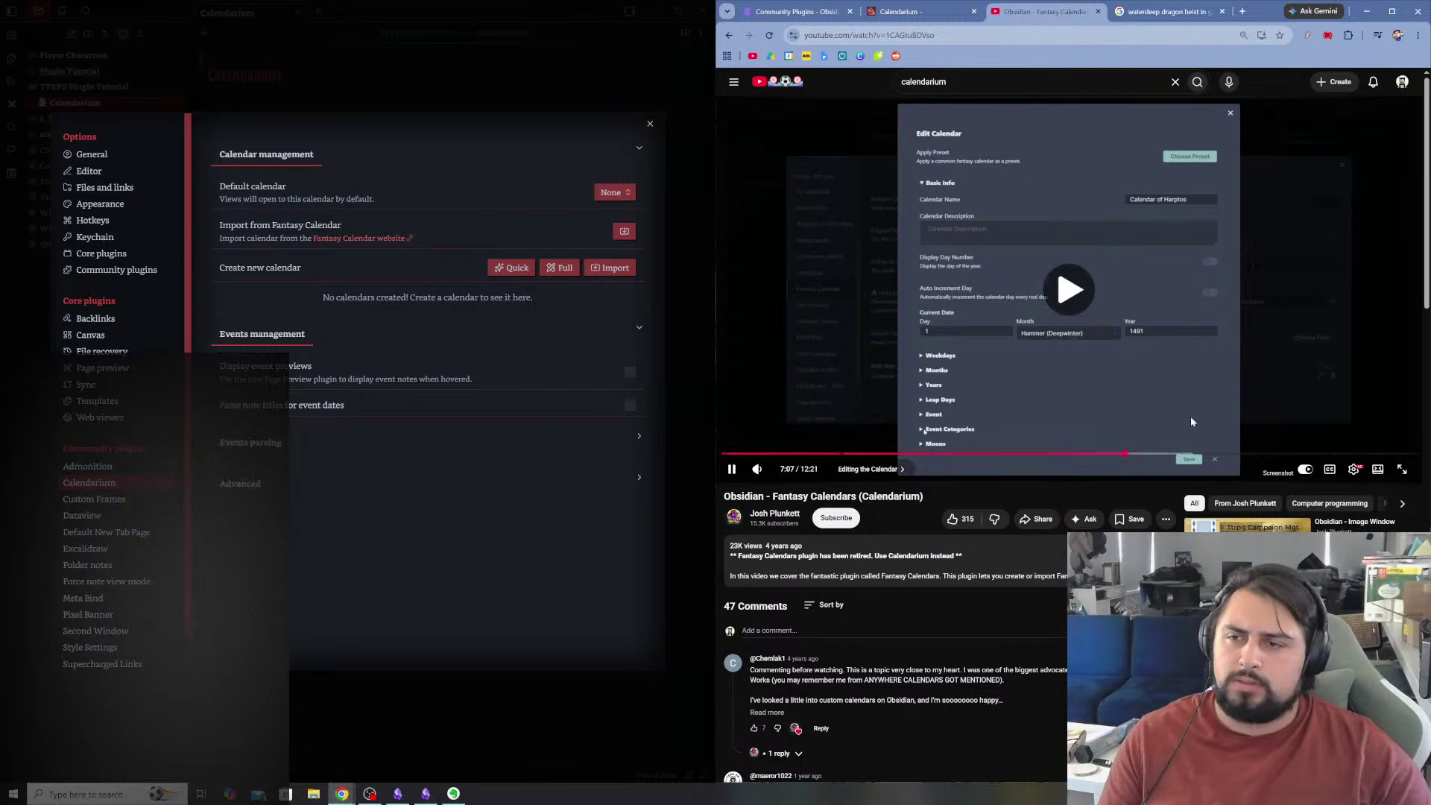
click(1106, 456)
click(1098, 454)
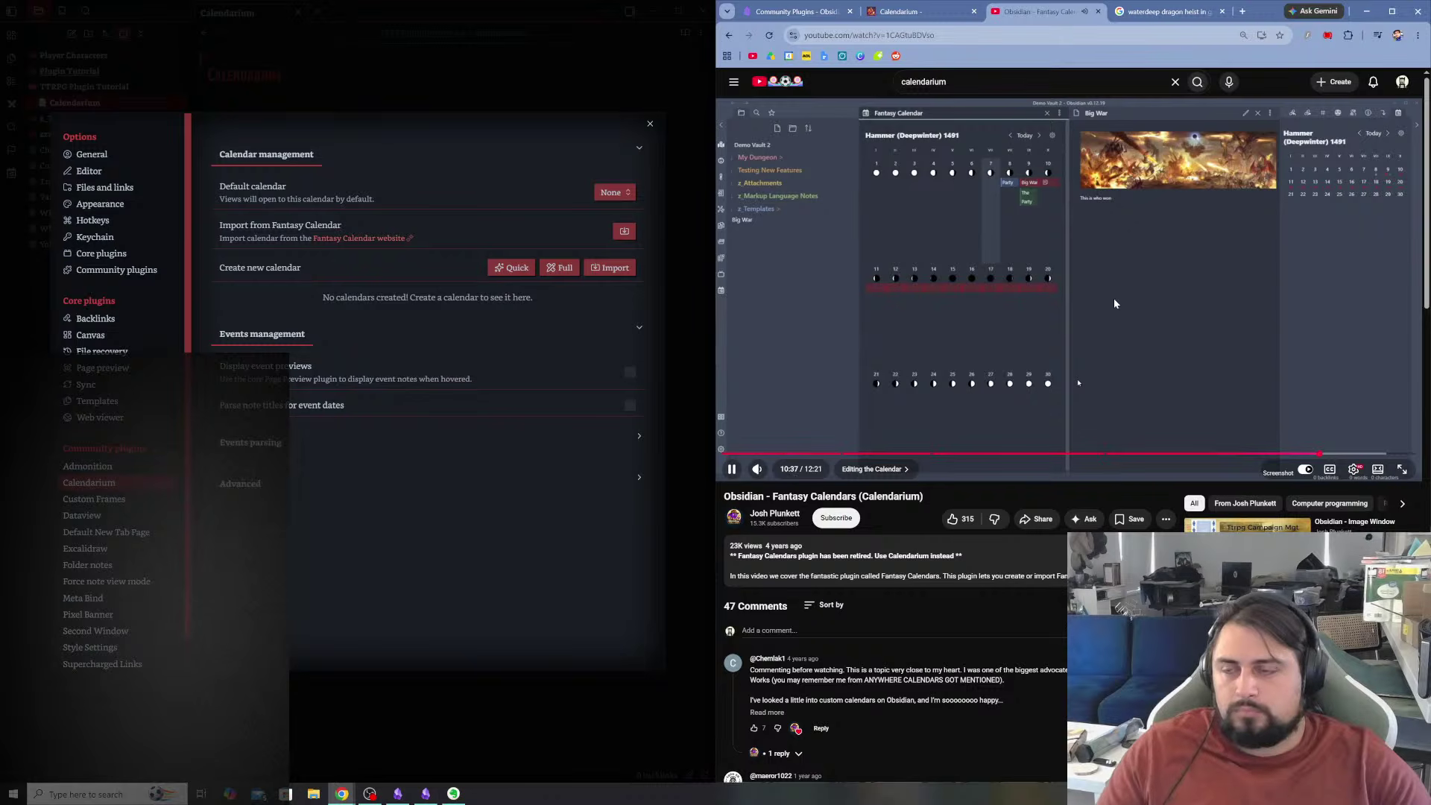
click(1147, 246)
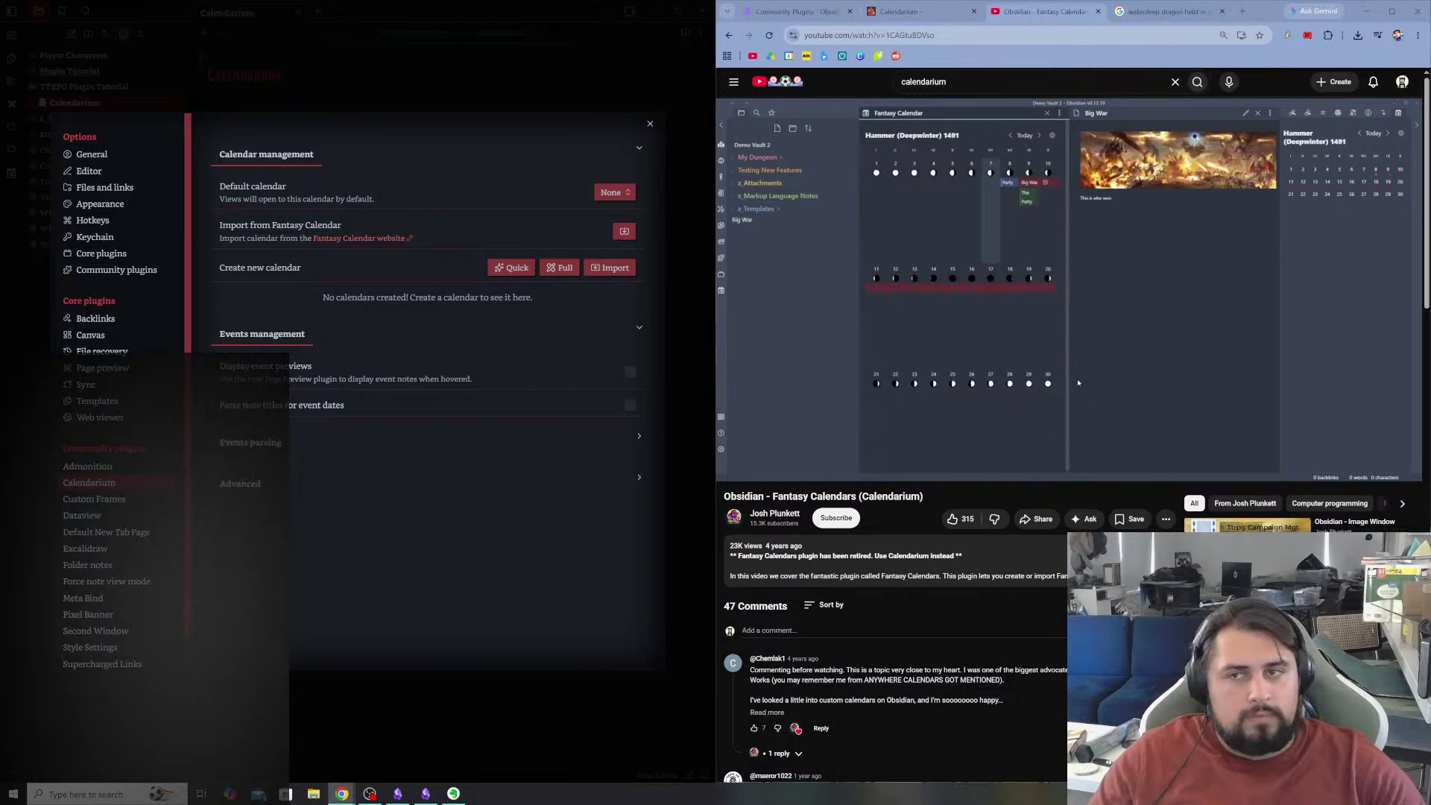
- Maximize the Obsidian window and open the Calendarium plugin settings
click(618, 60)
drag(578, 14, 648, 3)
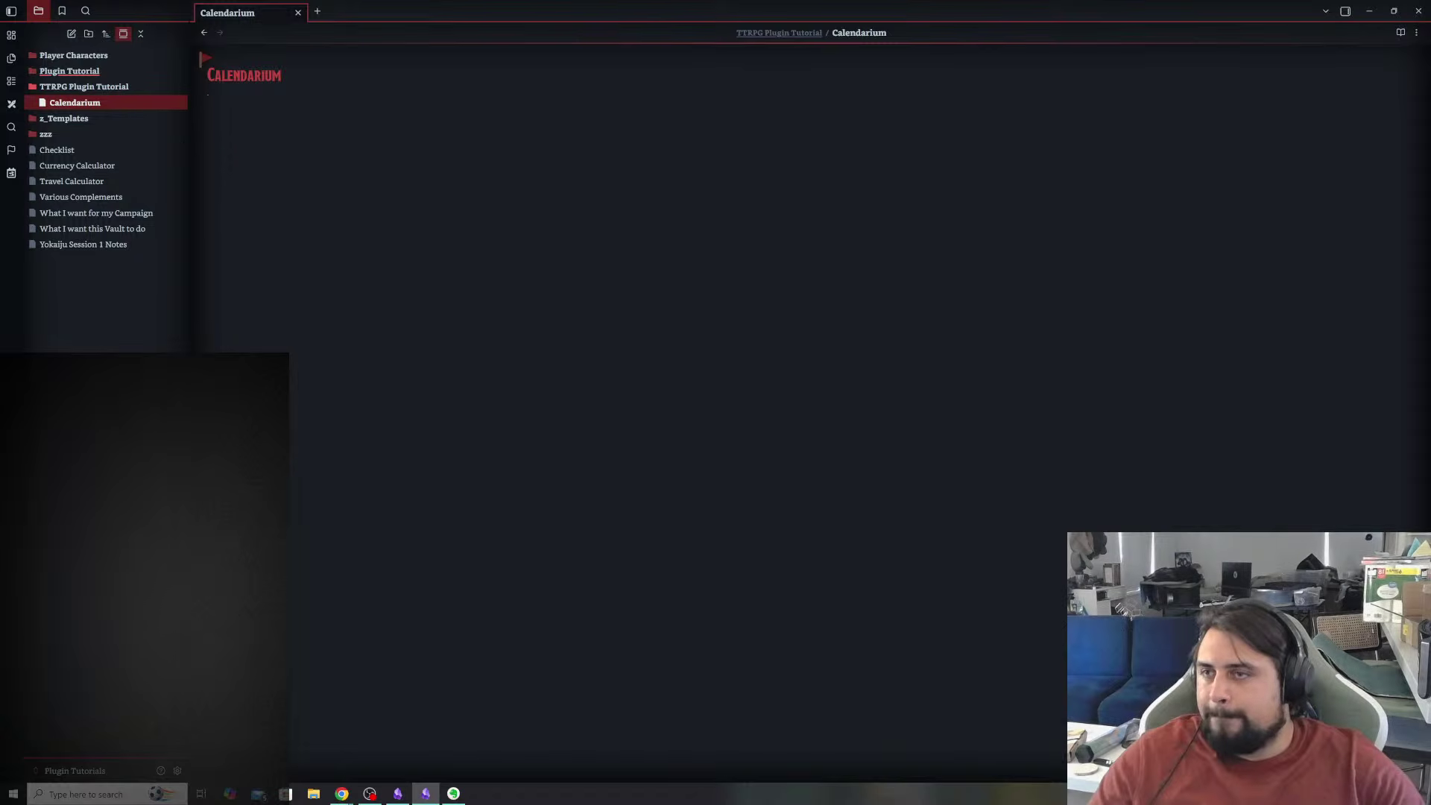
right_click(355, 297)
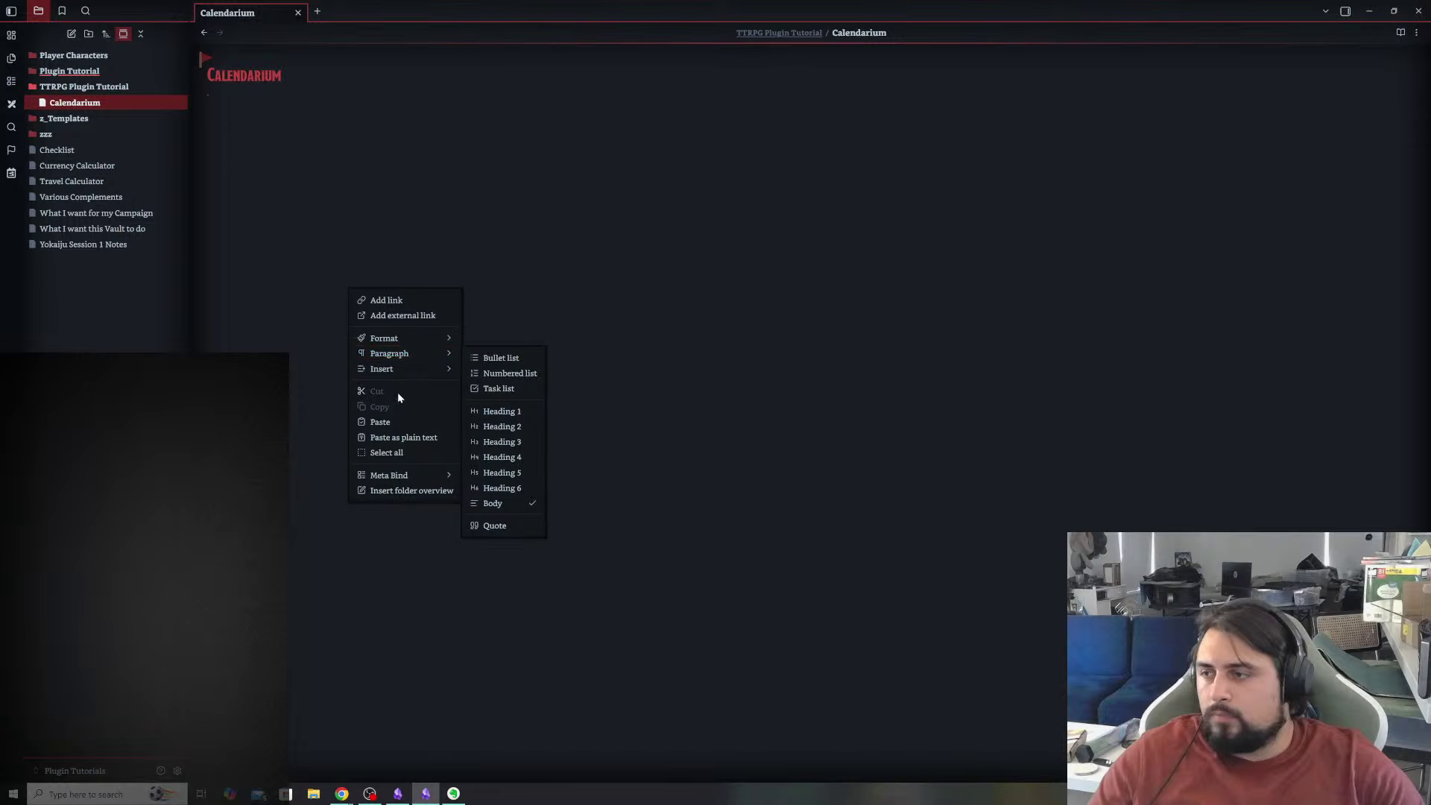
key(Escape)
click(177, 771)
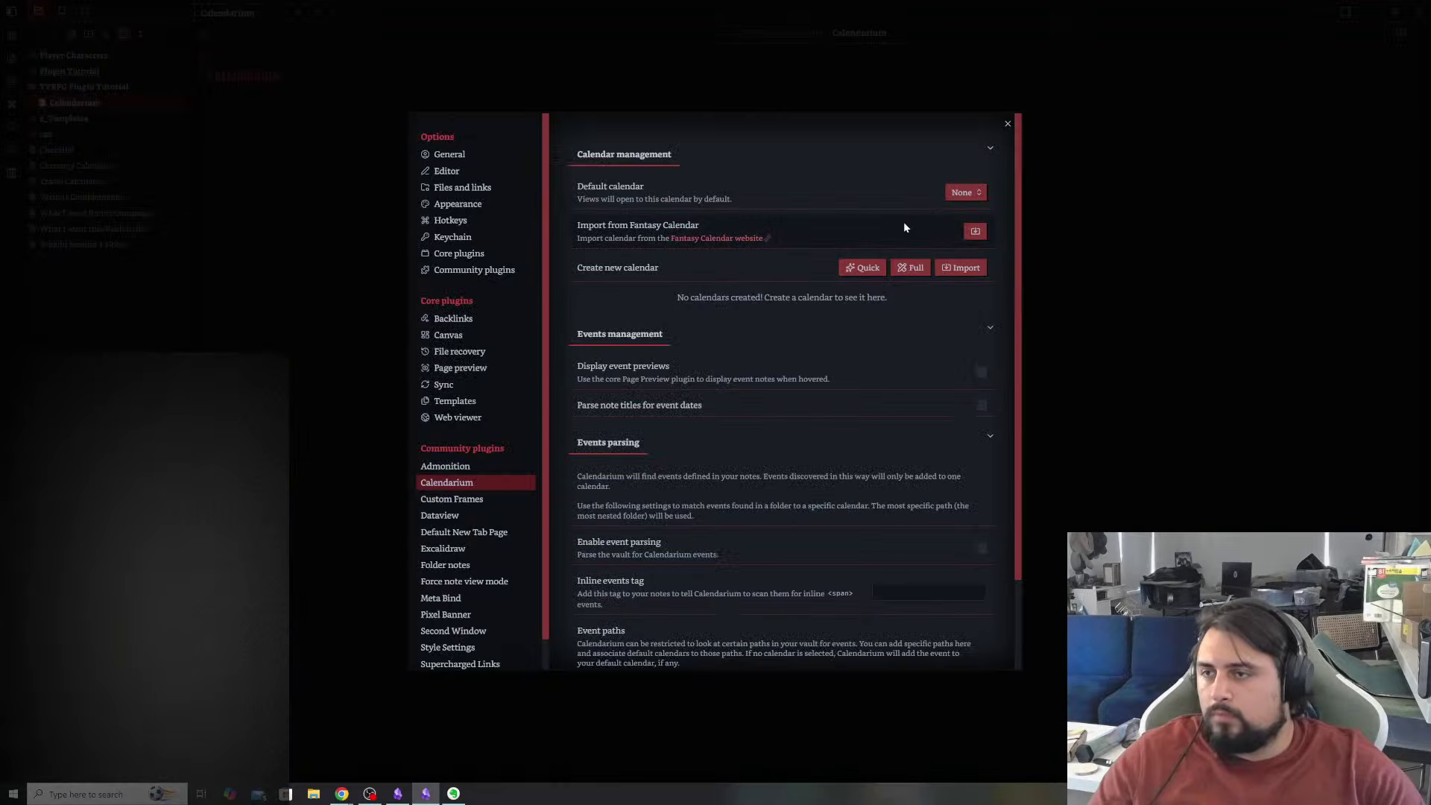
- Try to import calendar-of-harptos.json from Downloads with the Import from Fantasy Calendar option
click(975, 231)
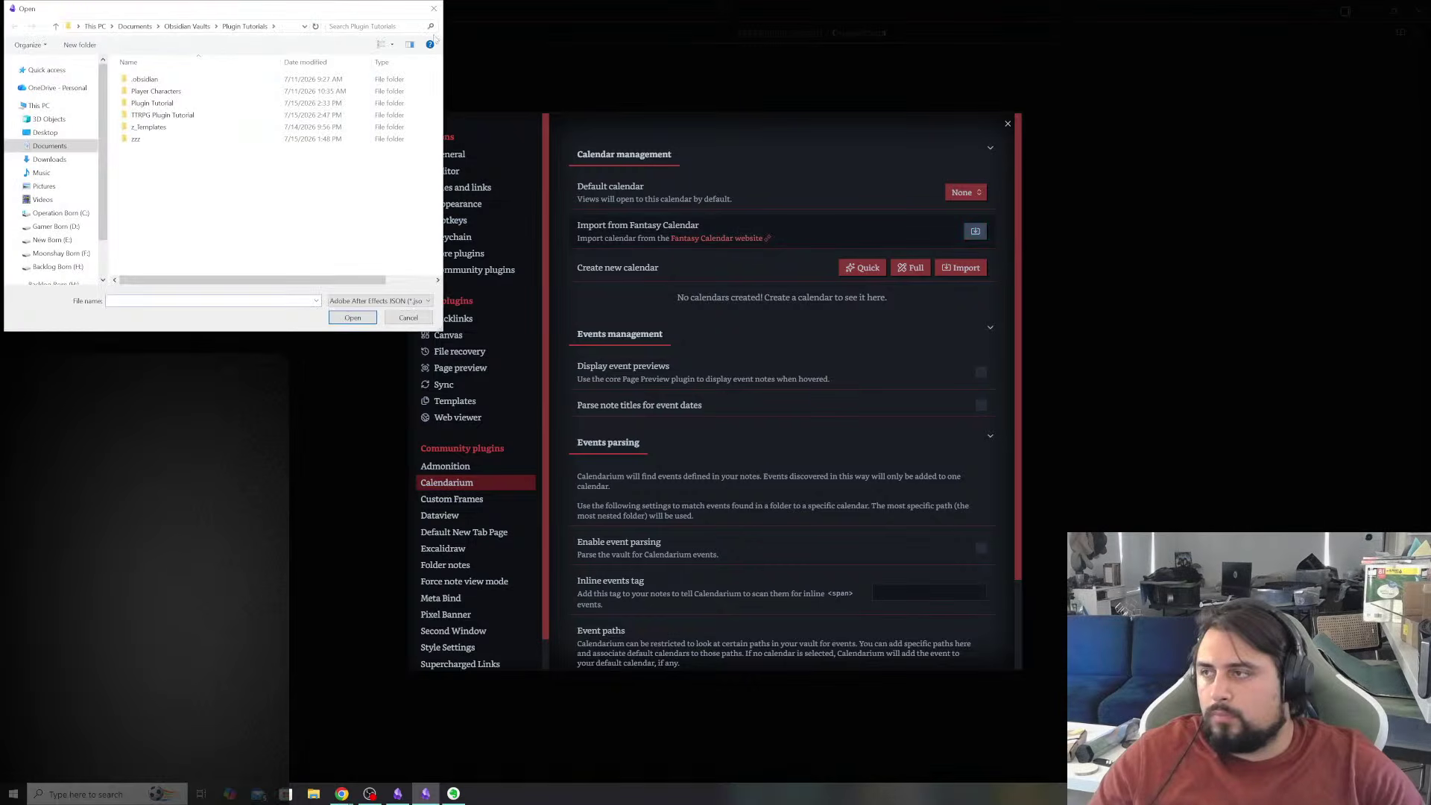
click(49, 159)
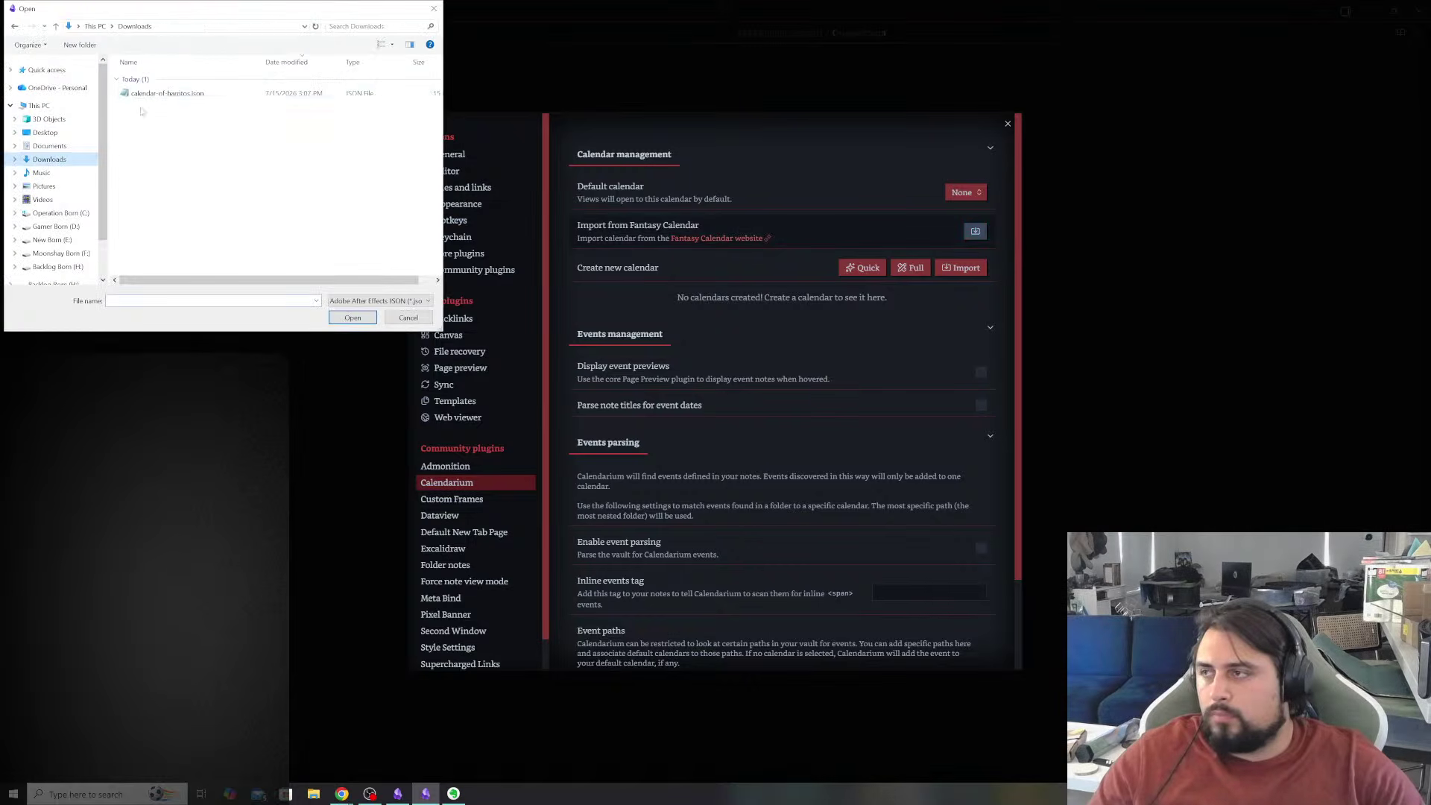
click(166, 93)
click(347, 318)
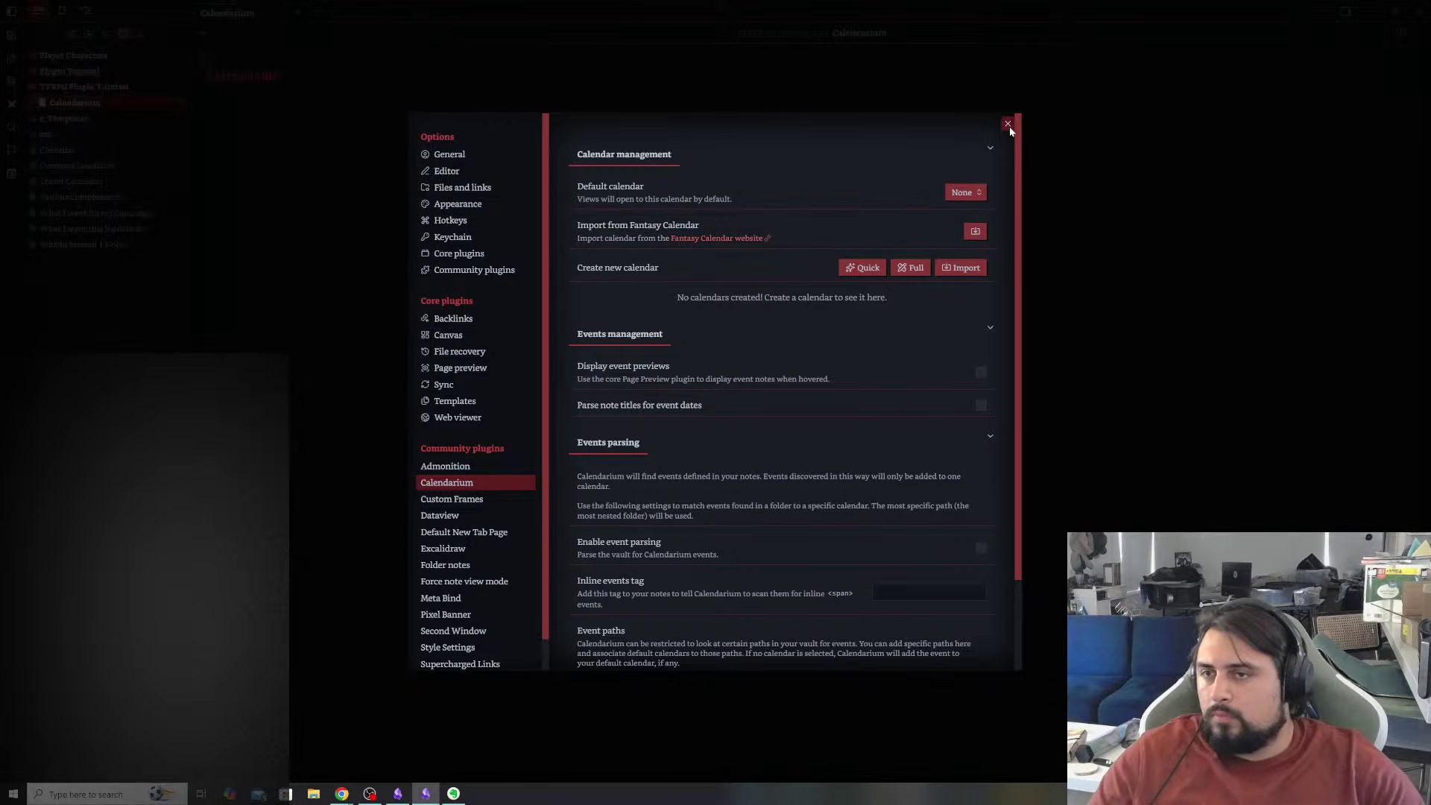
click(963, 208)
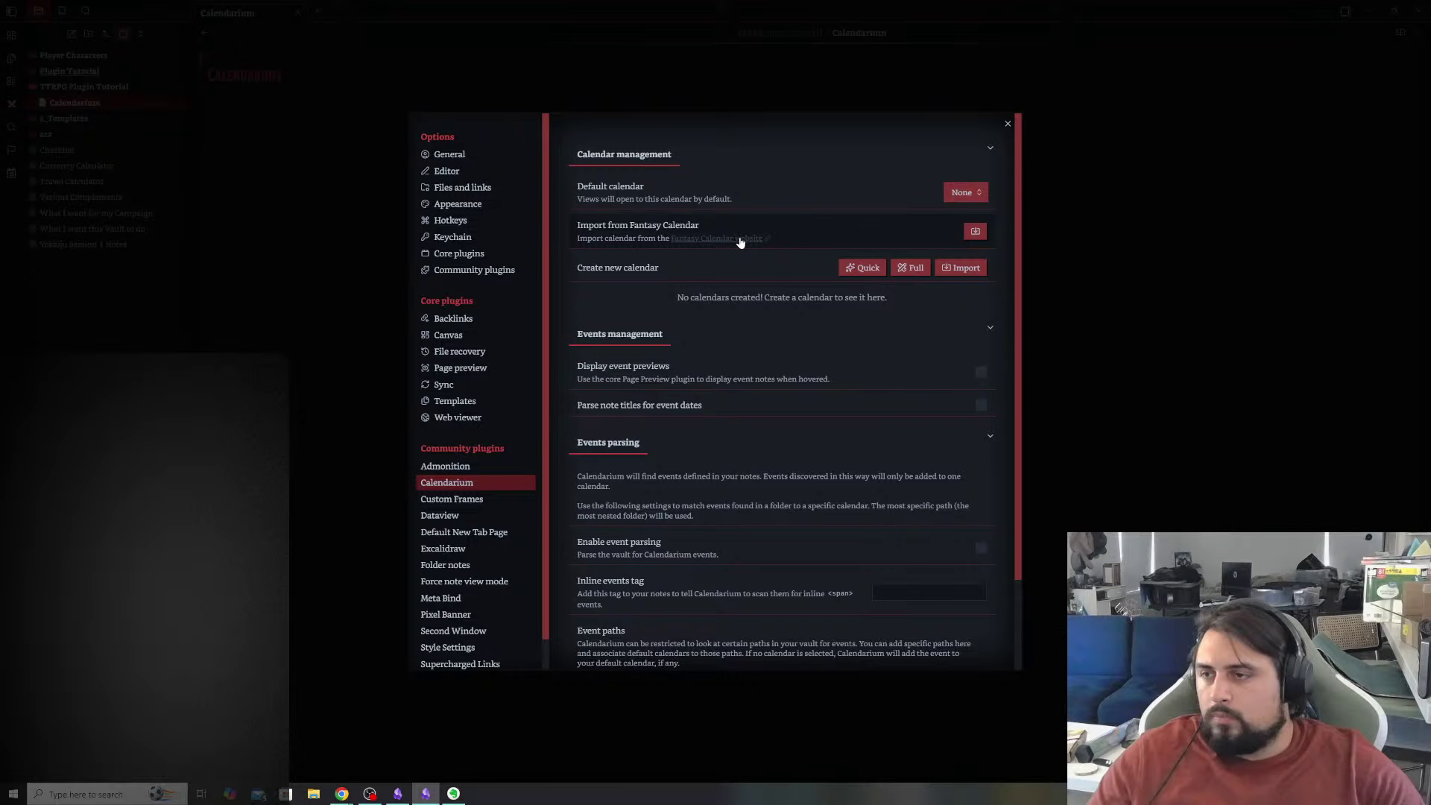
- Import calendar-of-harptos.json from Downloads through the Create new calendar option and close the settings
click(961, 268)
click(154, 97)
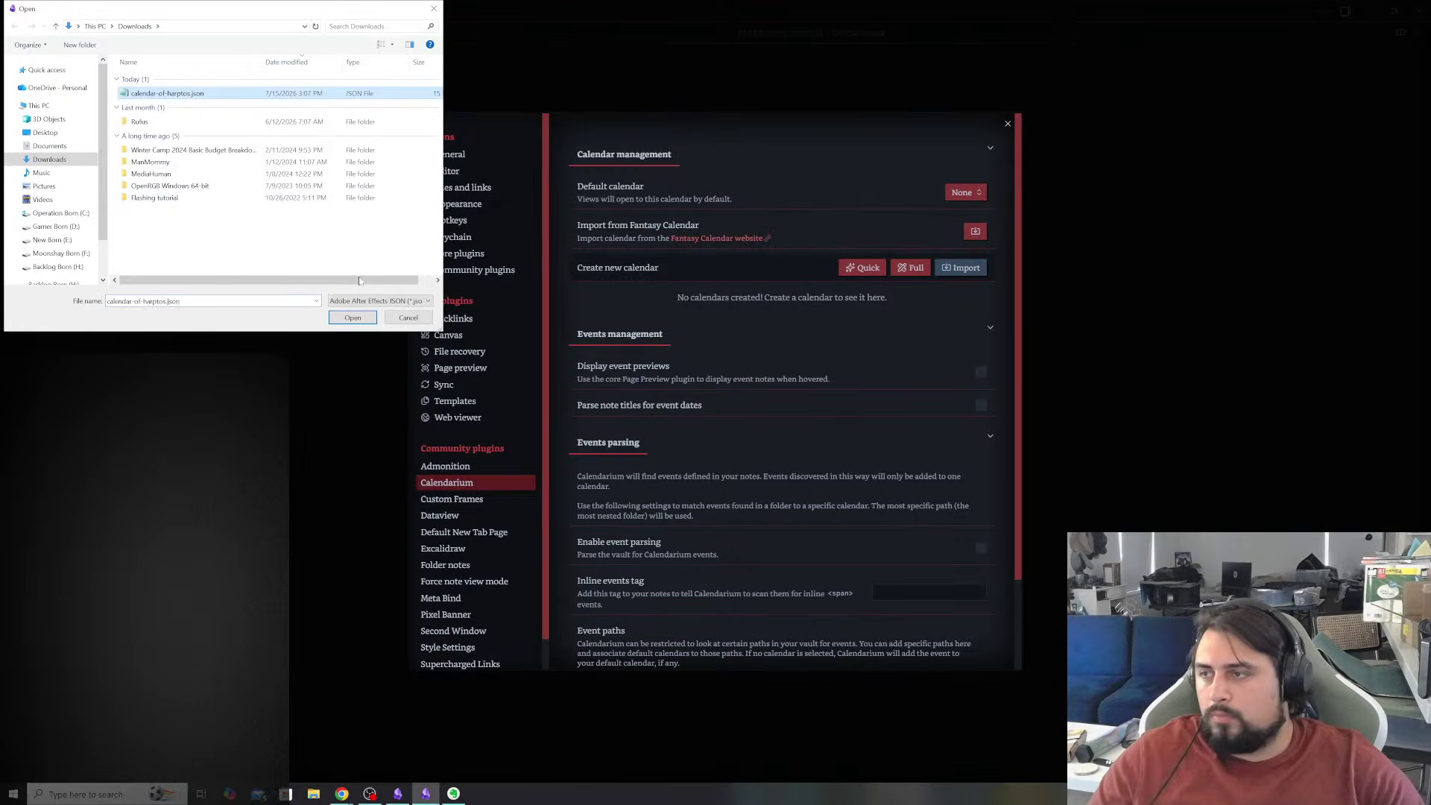
click(353, 317)
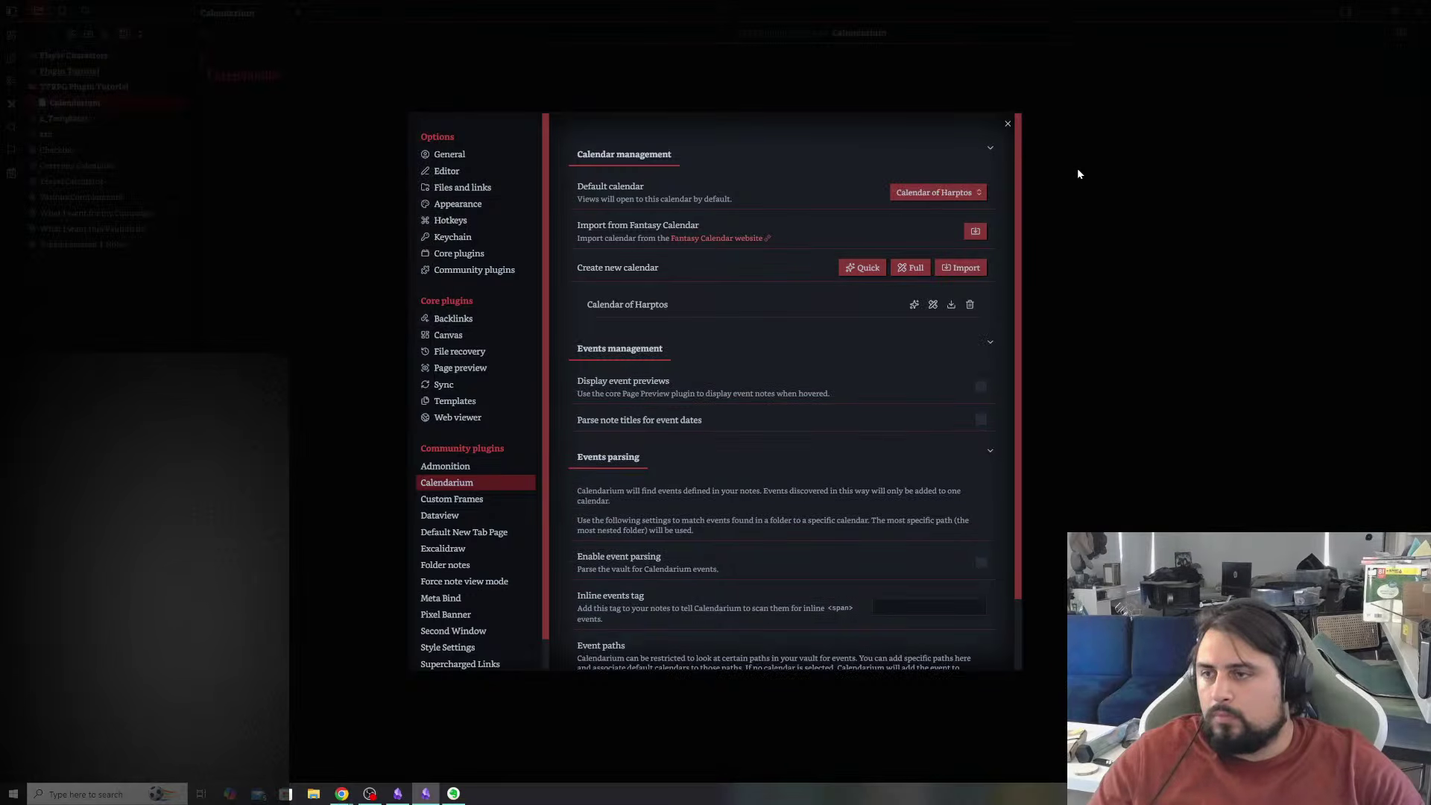
key(Escape)
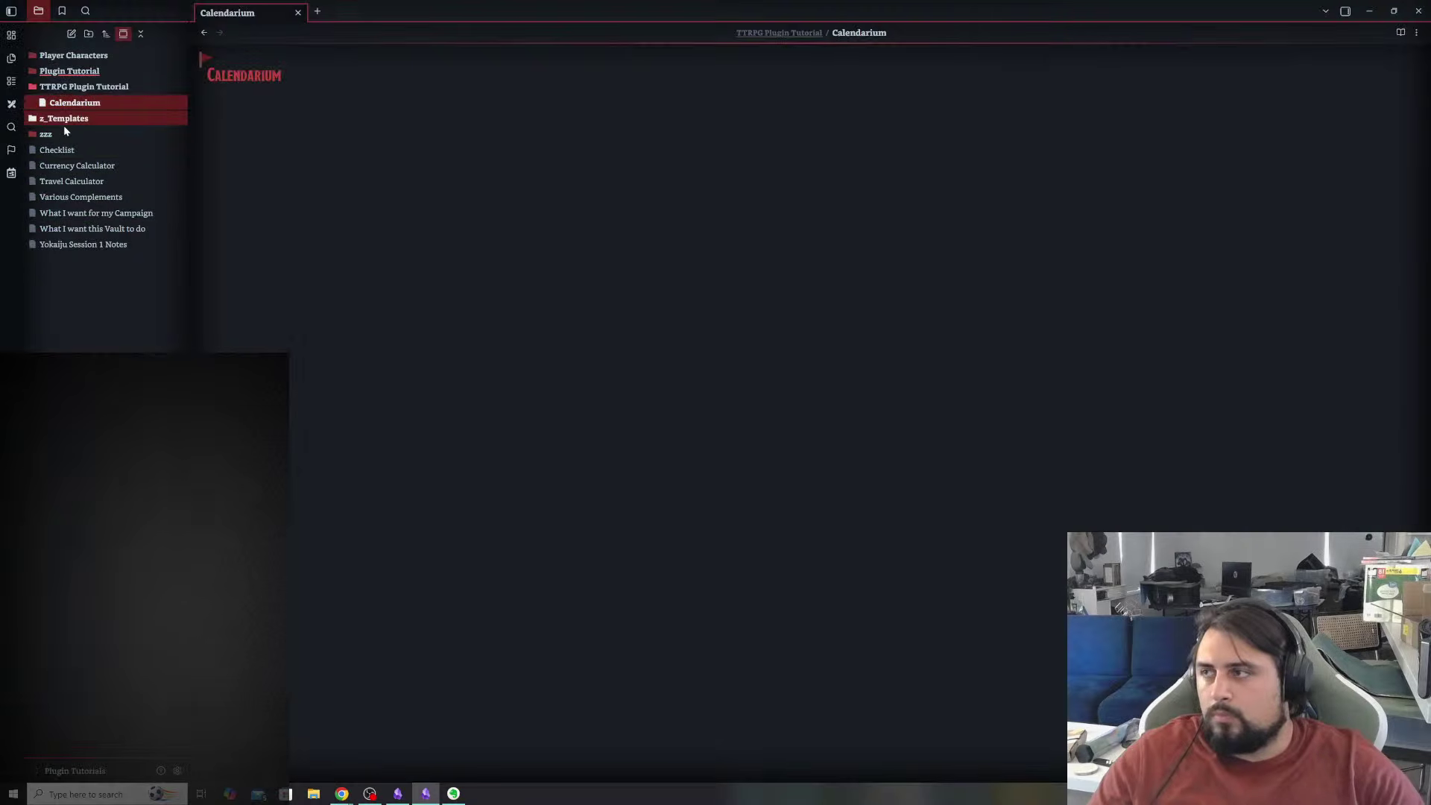
- Look through the vault's root notes, from Checklist to Yokaiju Session 1 Notes, and return to Checklist
click(57, 150)
click(60, 165)
click(61, 181)
click(63, 196)
click(63, 213)
click(64, 227)
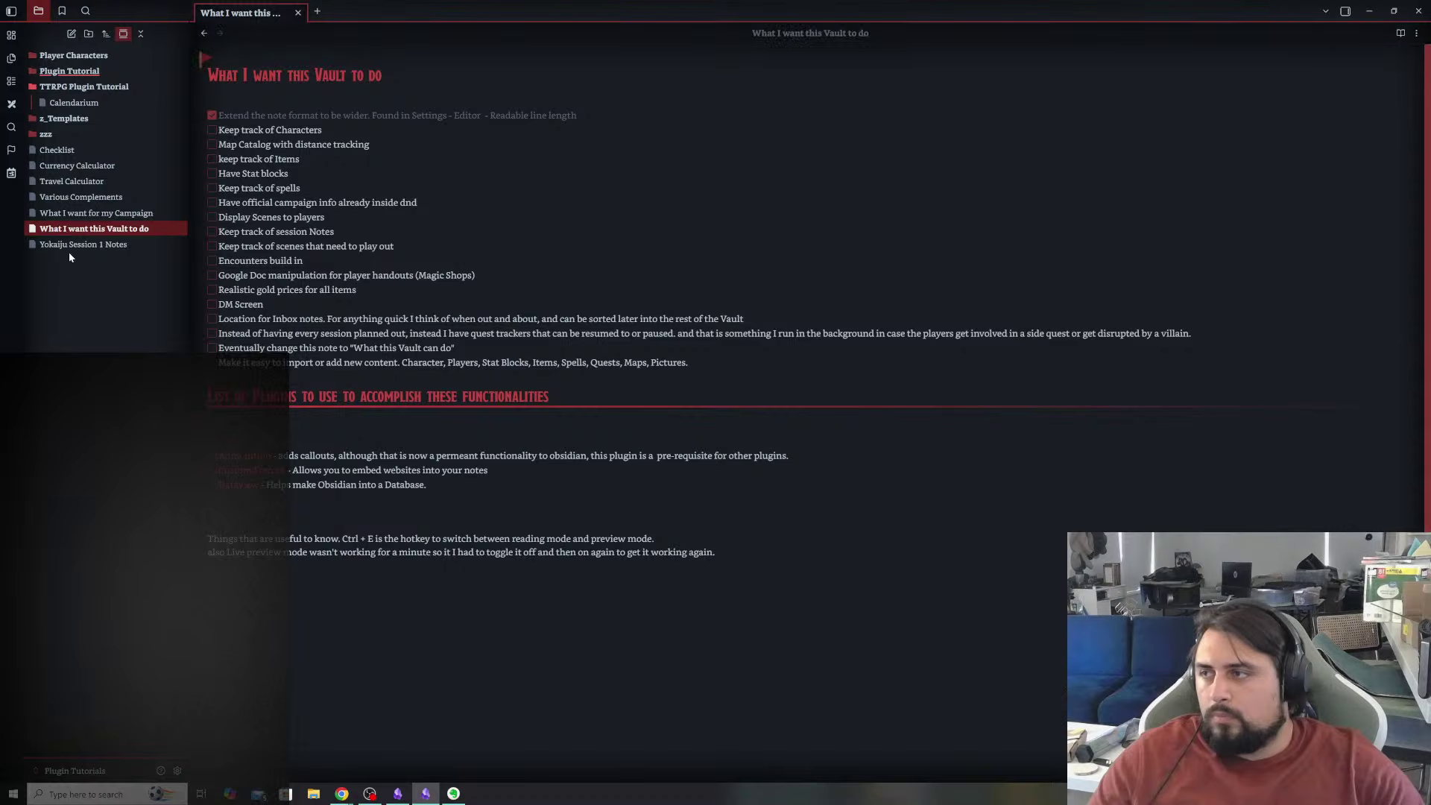
click(70, 246)
click(77, 166)
click(76, 150)
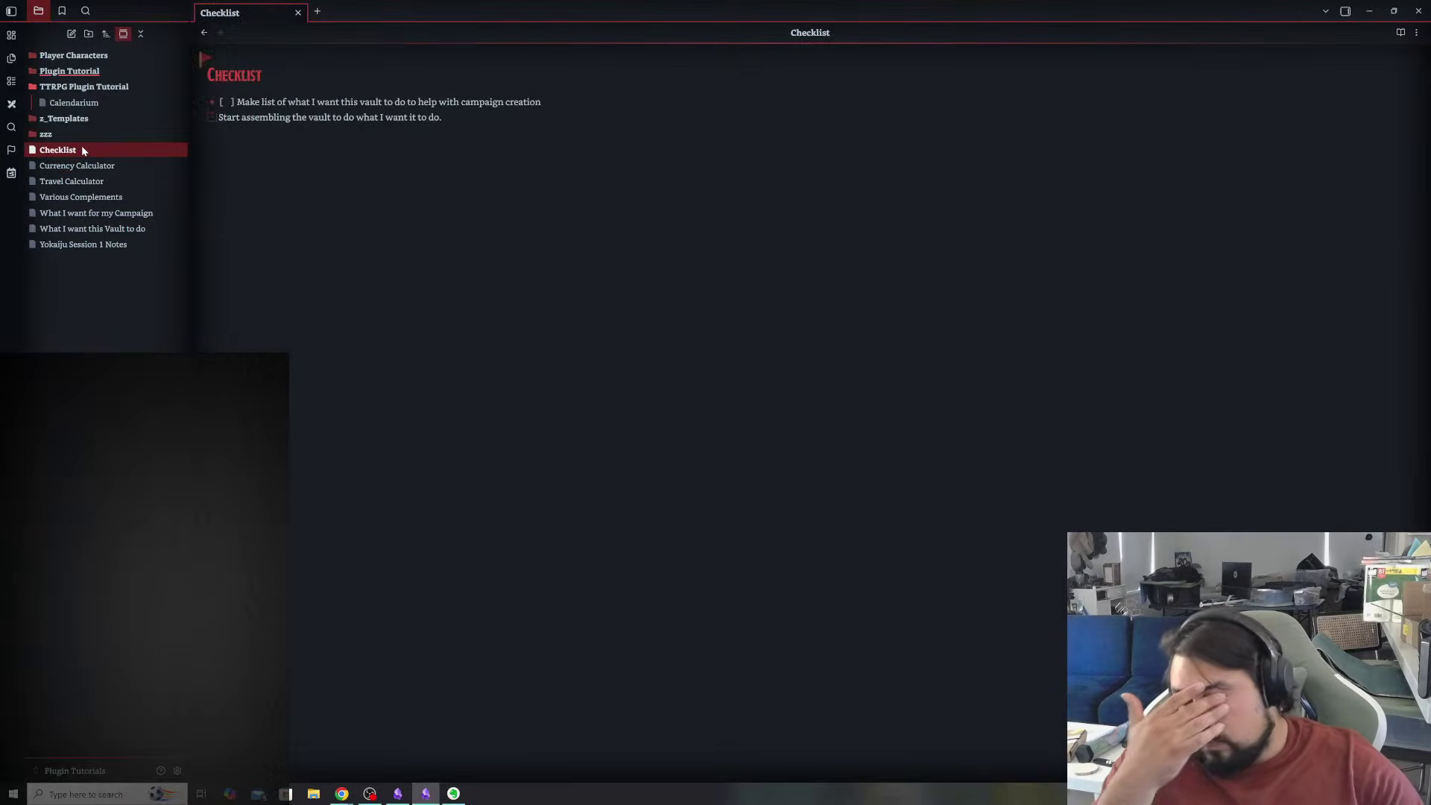
- Expand the z_Templates, Plugin Tutorial, Player Characters and Hearts of Gold folders in the file list
click(60, 121)
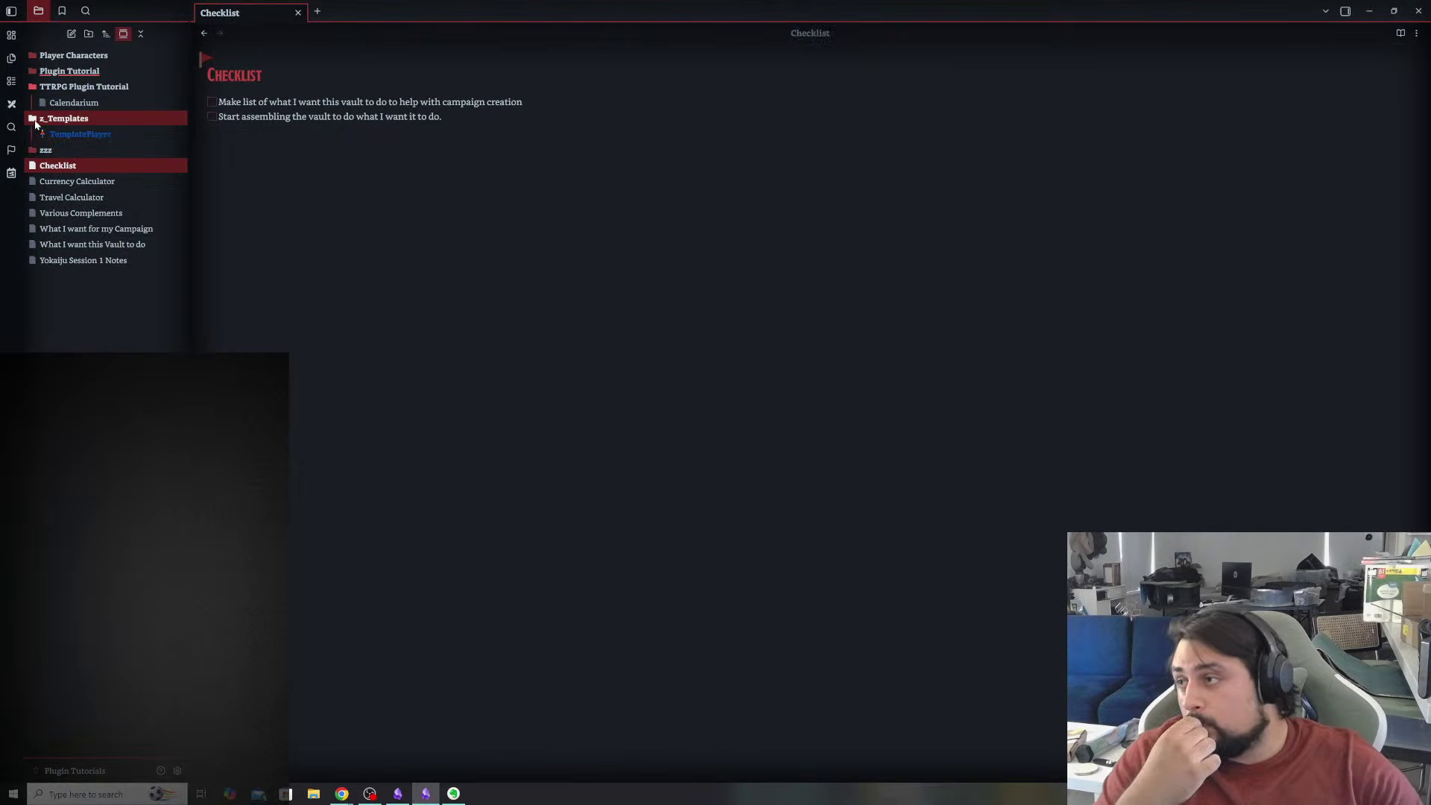
click(32, 71)
click(33, 55)
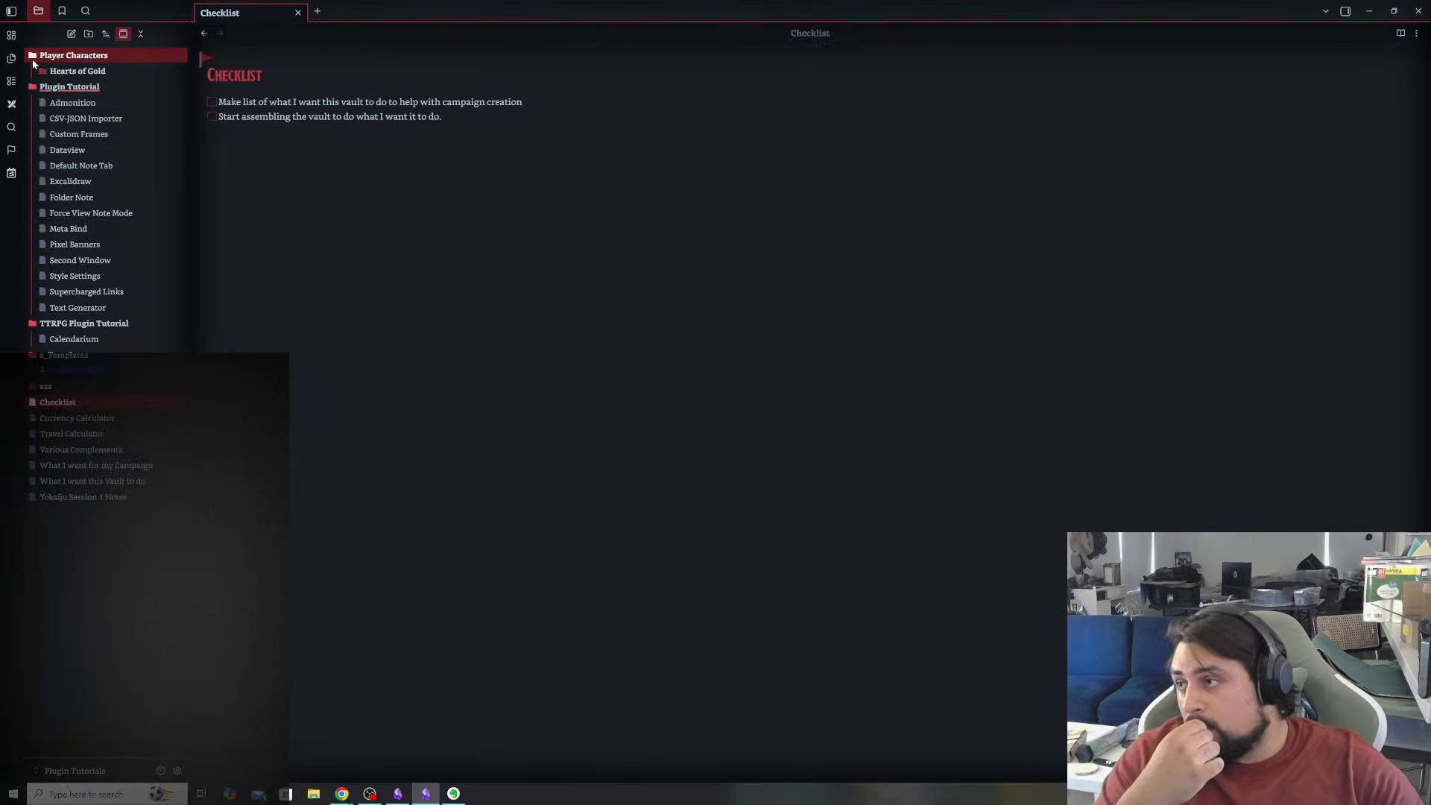
click(42, 70)
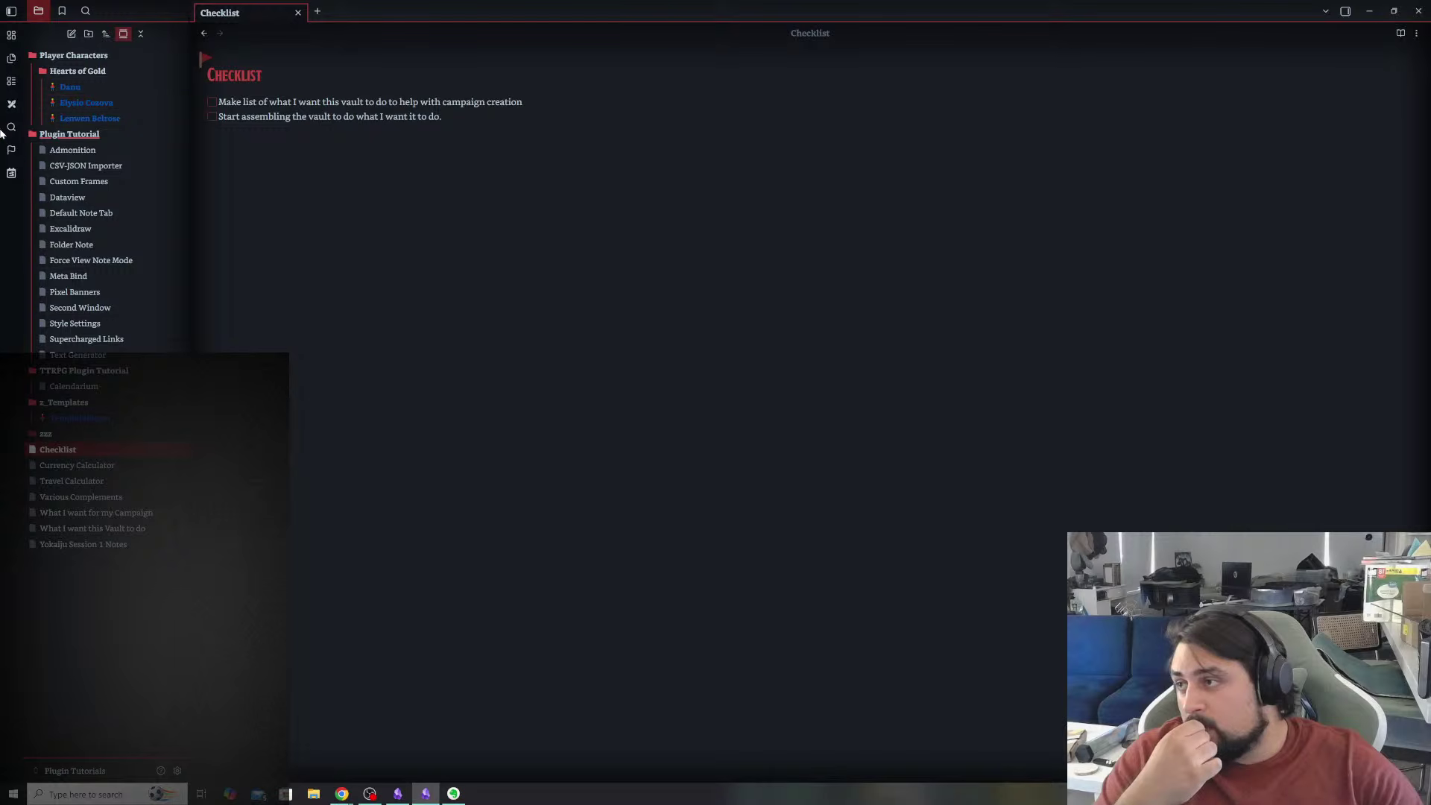
- Open the Calendarium view in the sidebar and widen that sidebar
click(12, 174)
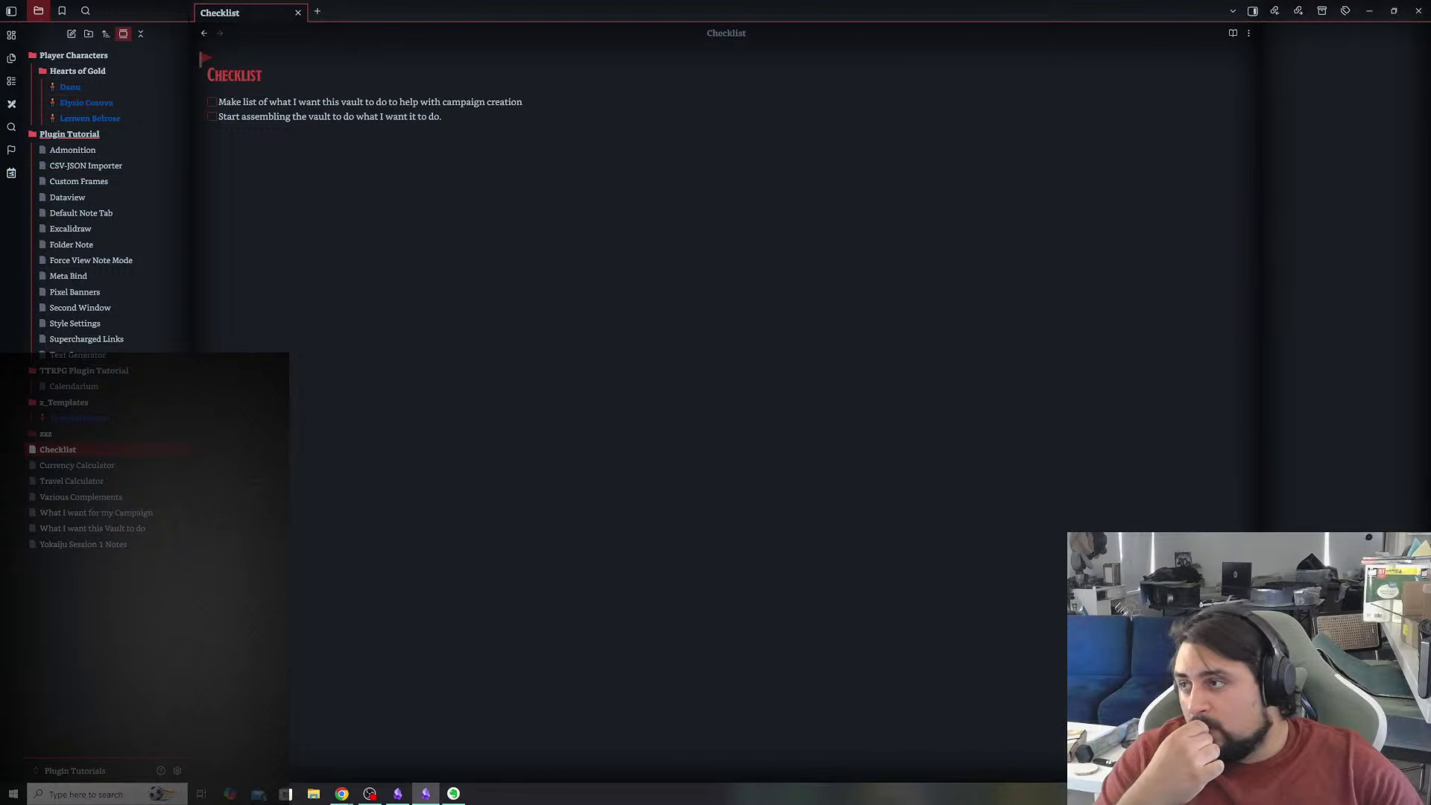
drag(1265, 111, 1092, 116)
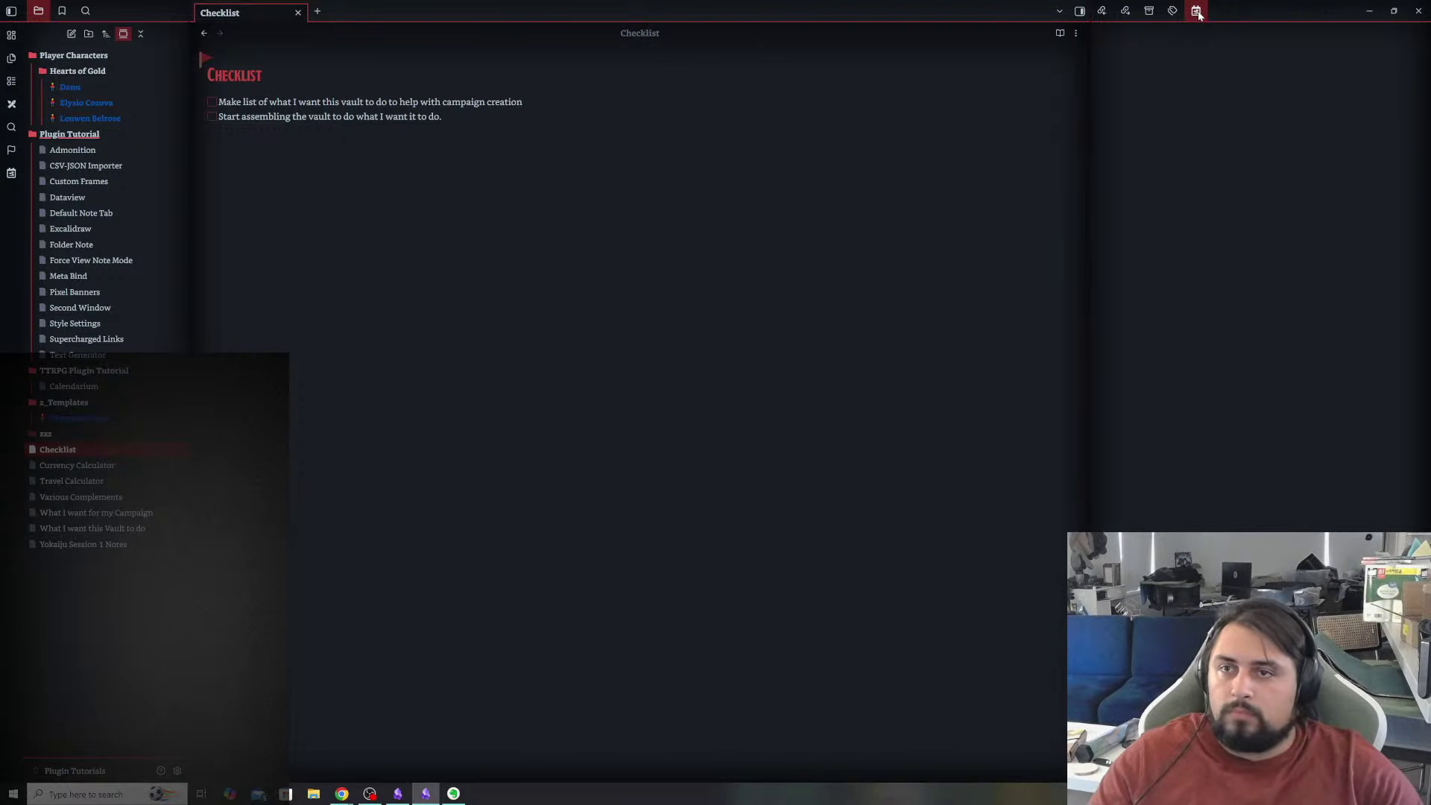
- Open the Calendarium settings and review the Default calendar choices and the Events management section
click(597, 298)
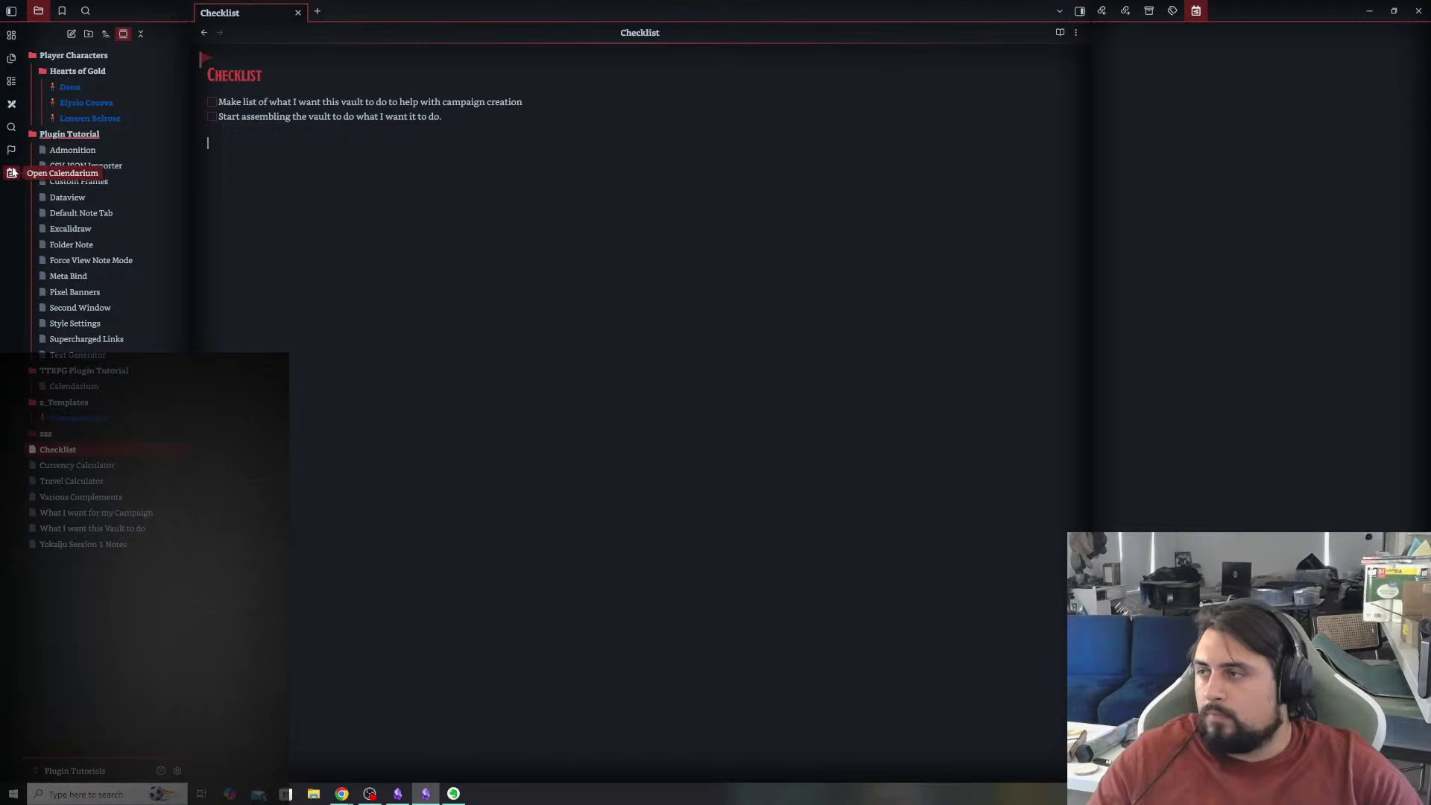
click(177, 771)
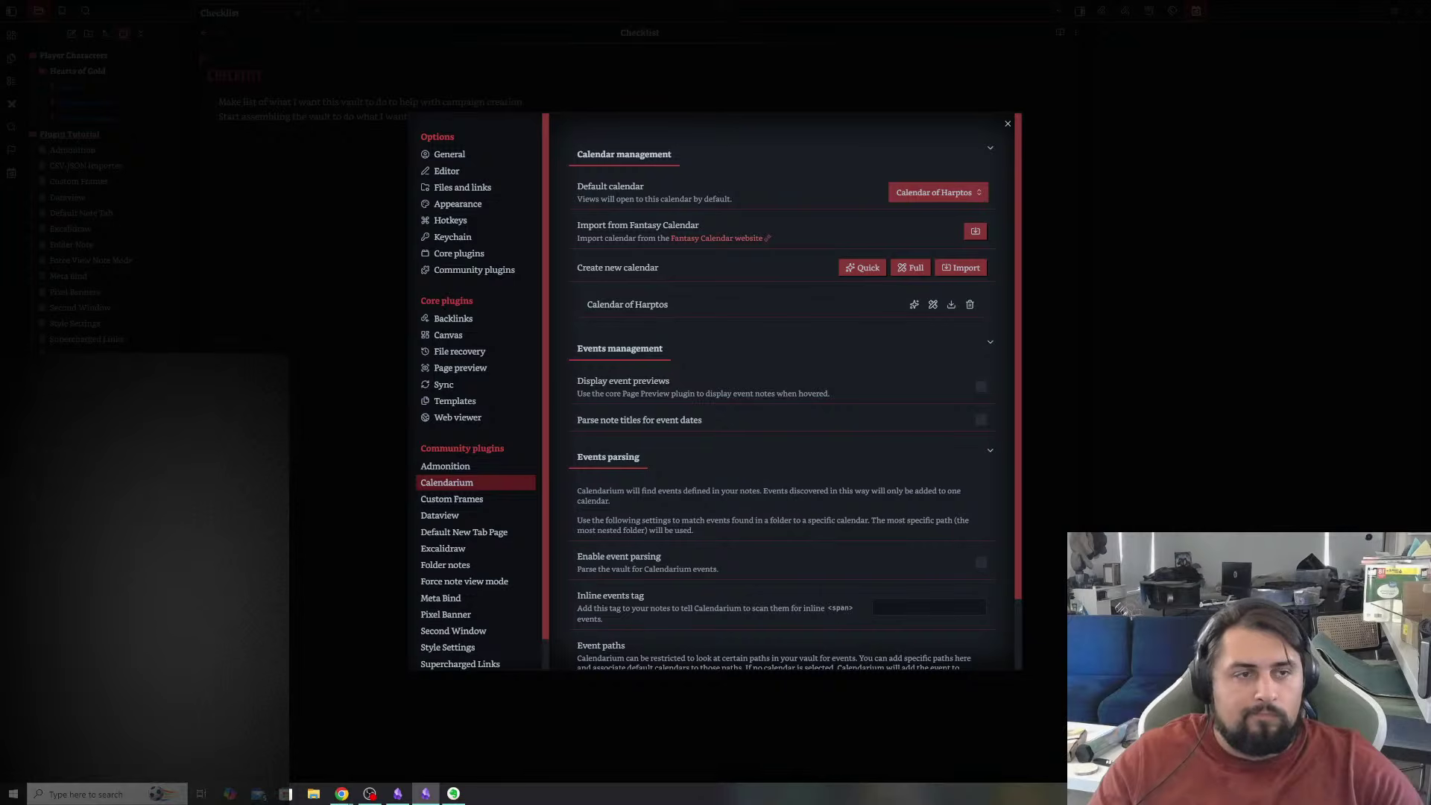
key(alt+Tab)
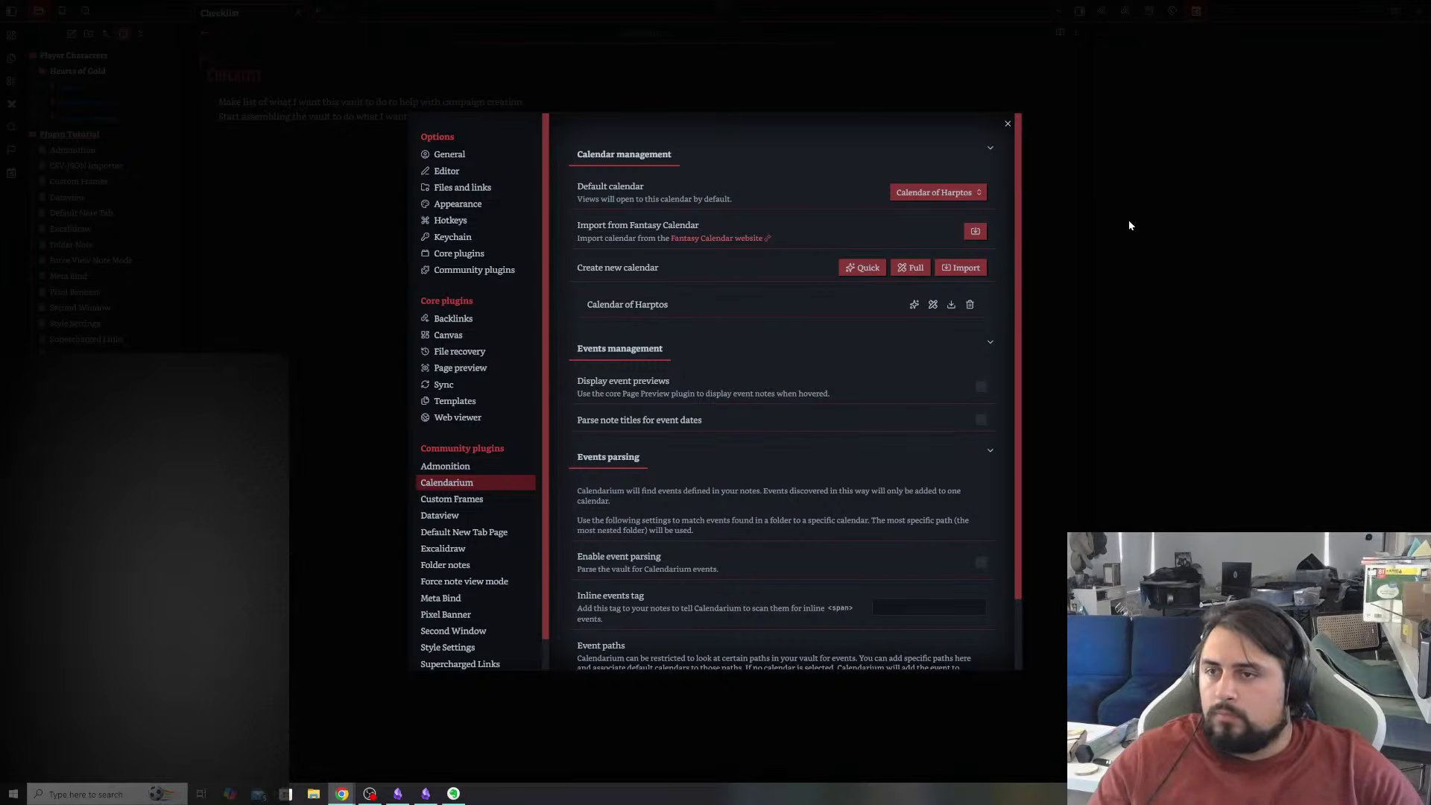
click(911, 195)
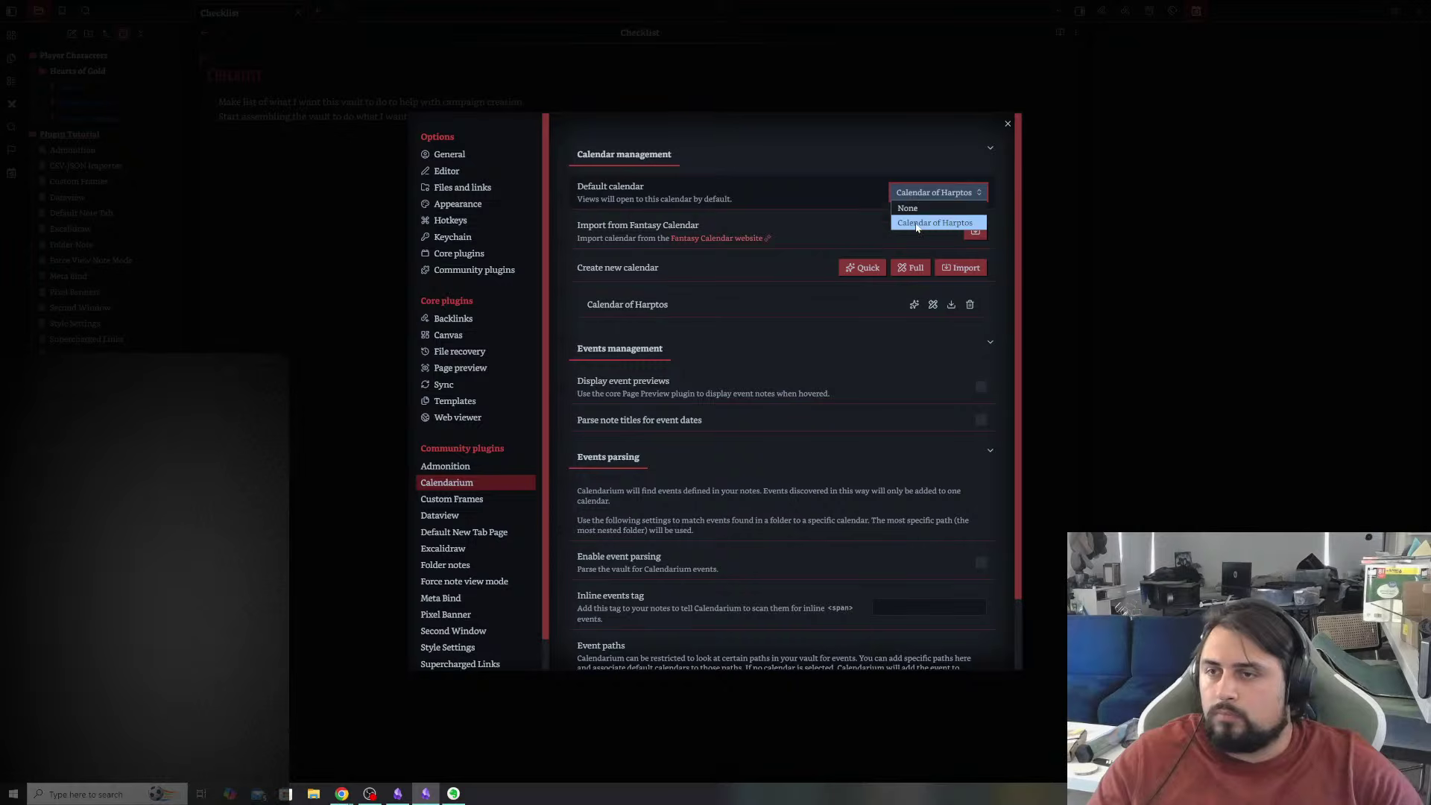
click(915, 213)
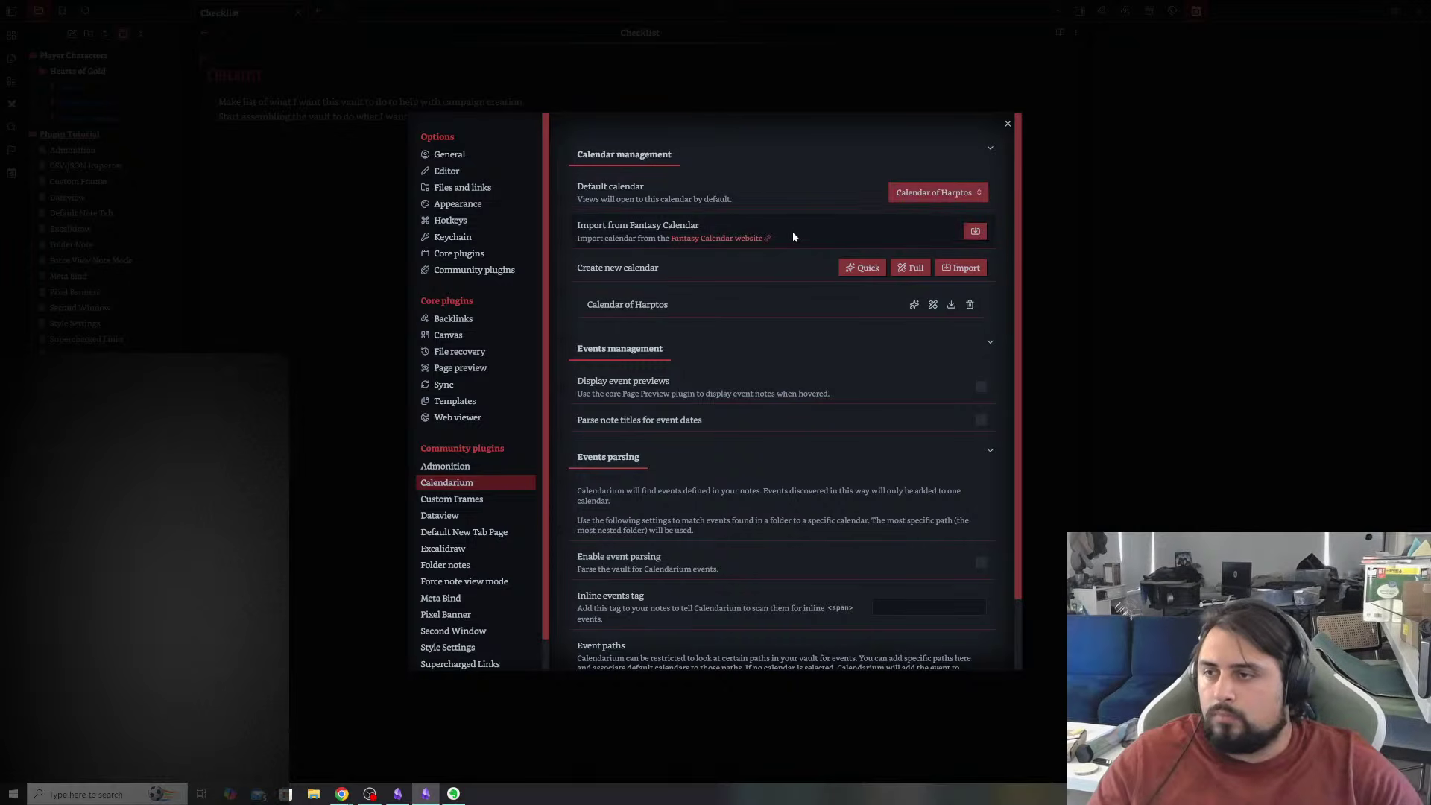
click(740, 344)
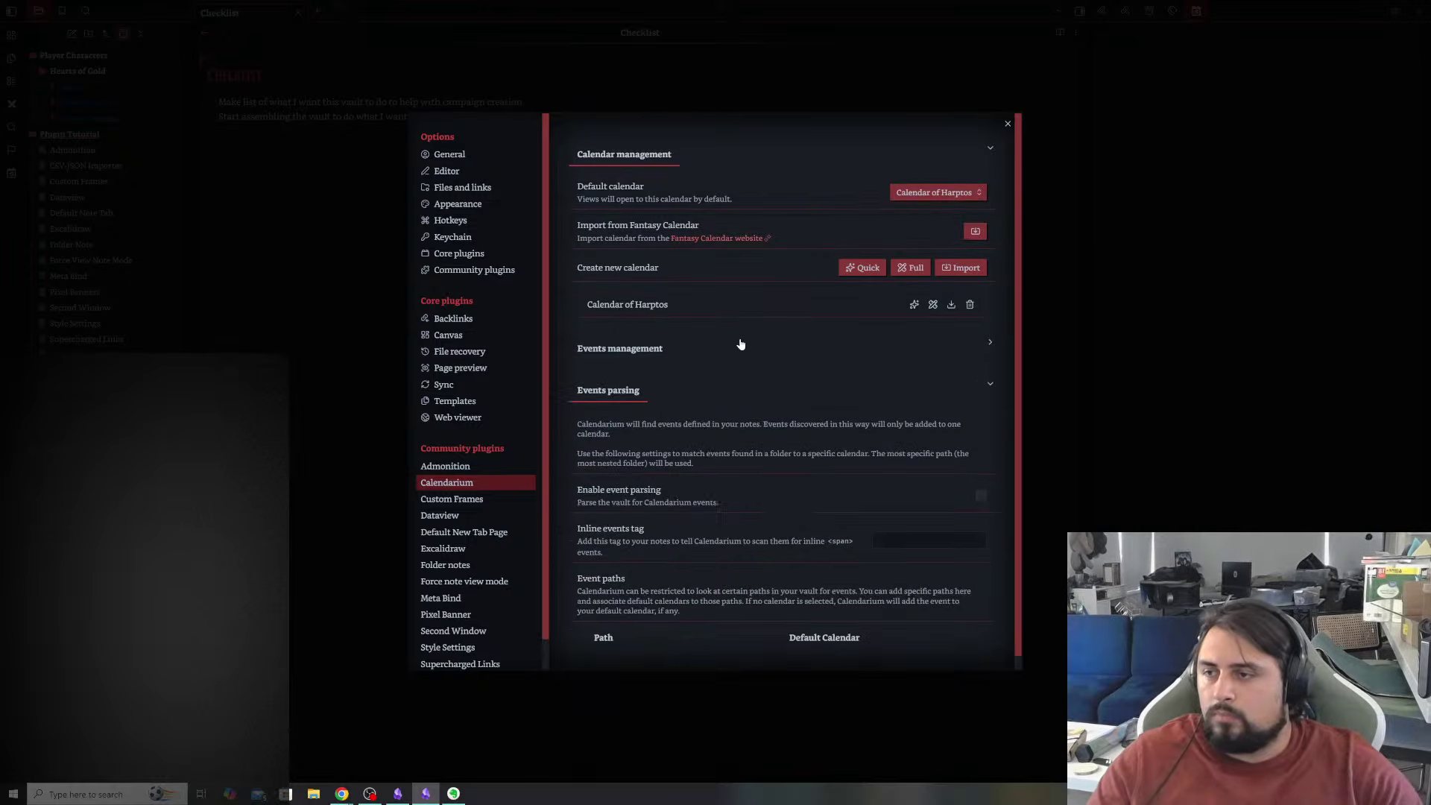
click(731, 349)
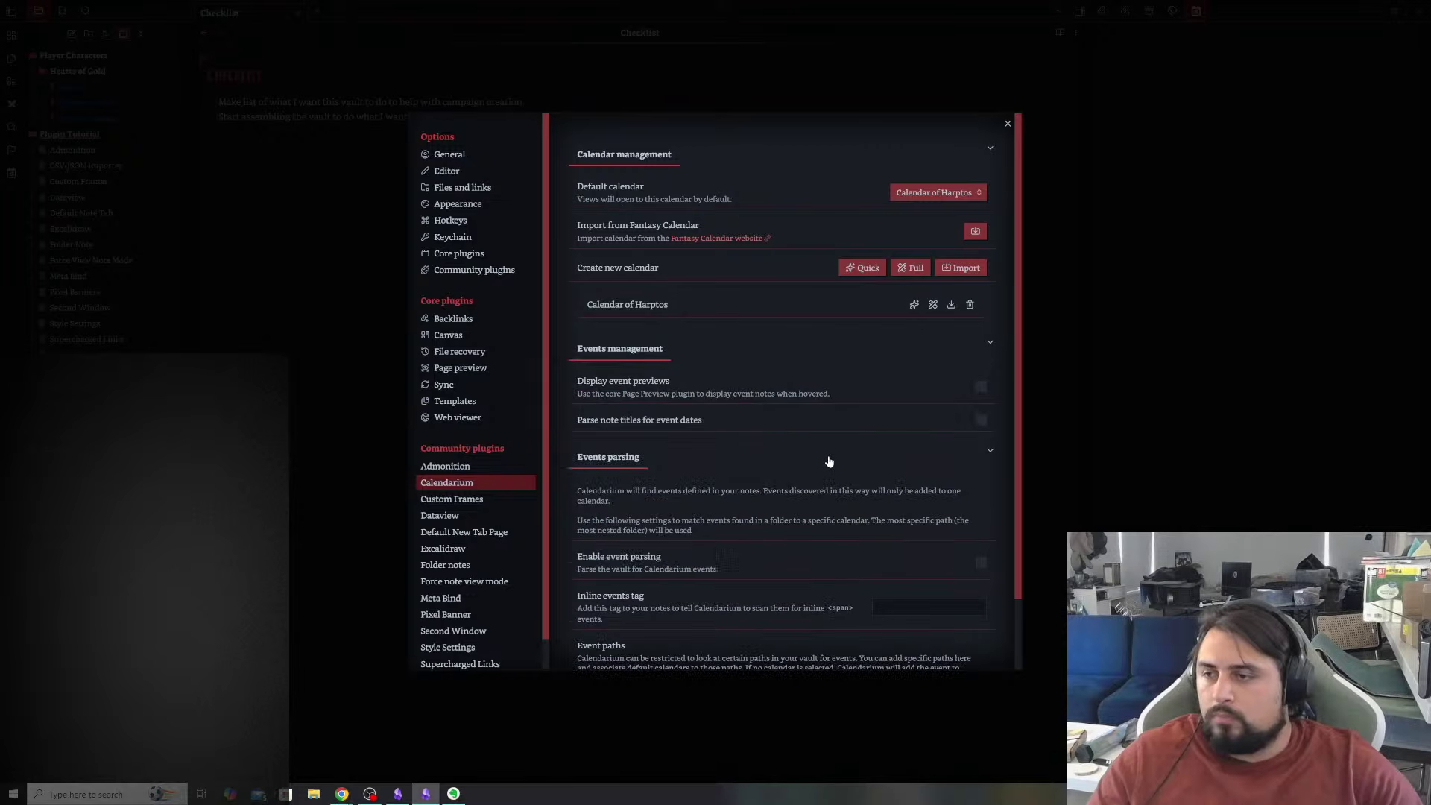
- Switch to the Obsidian - Fantasy Calendars (Calendarium) video in Chrome and replay its Creating a Calendar chapter
mouse_move(342, 793)
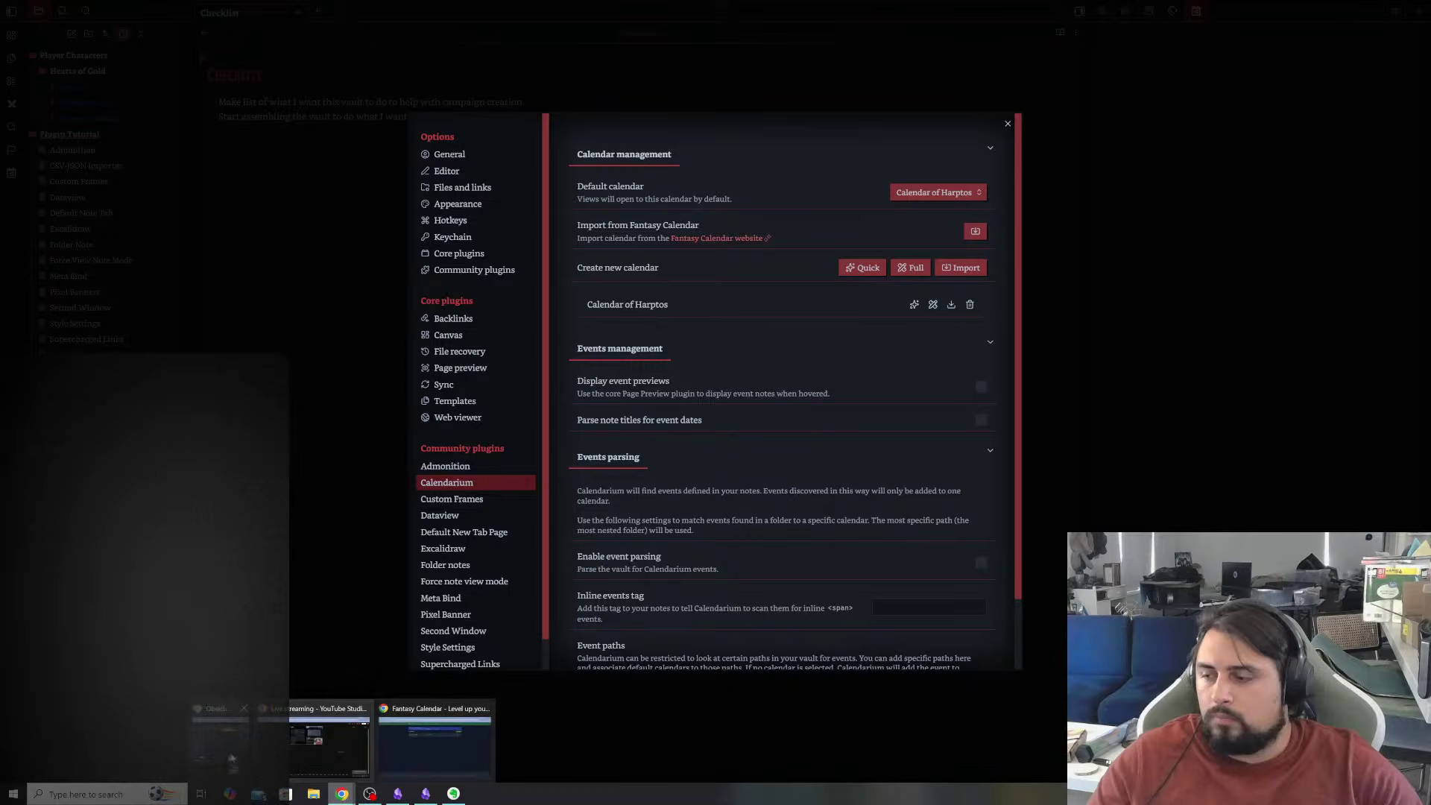
click(324, 761)
click(1180, 249)
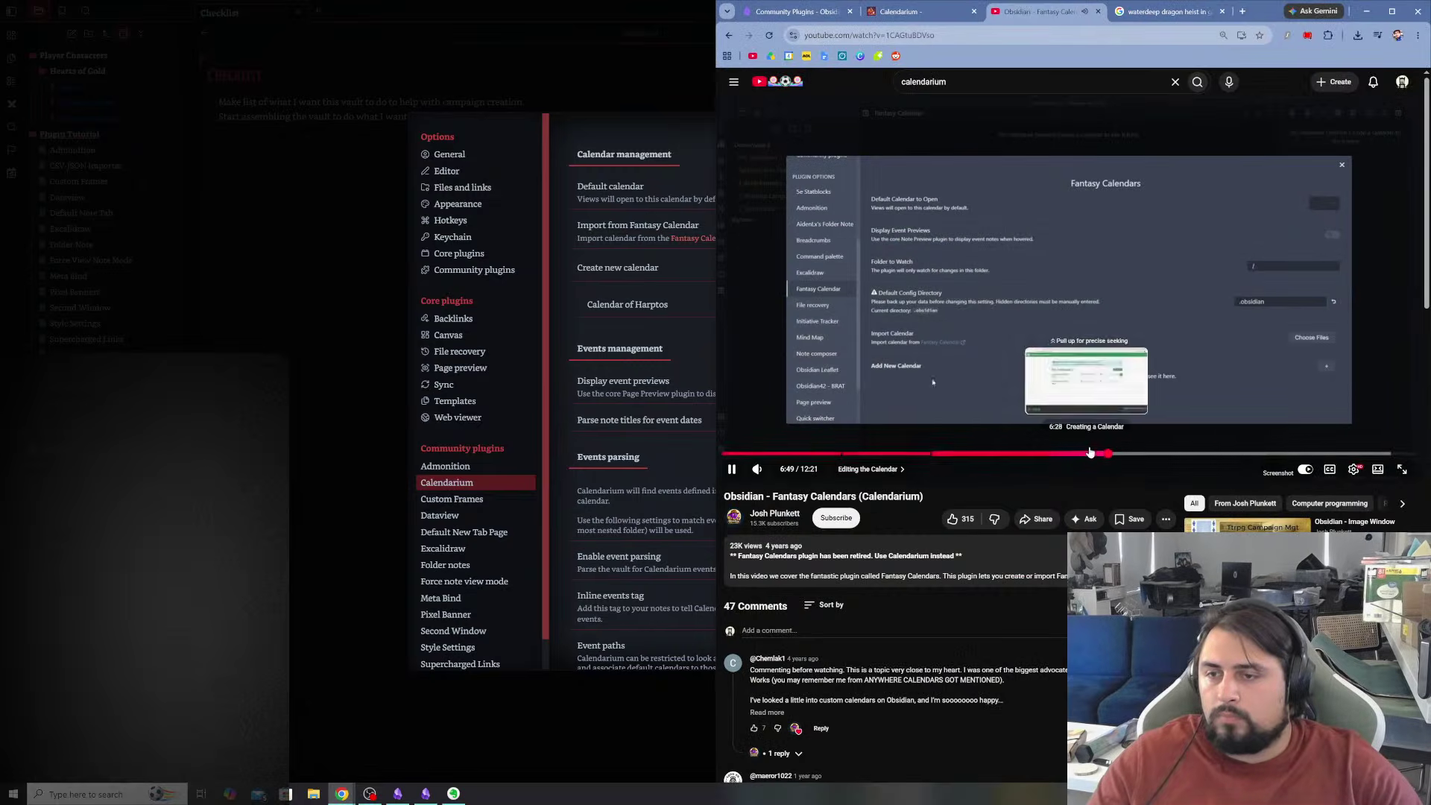
click(929, 455)
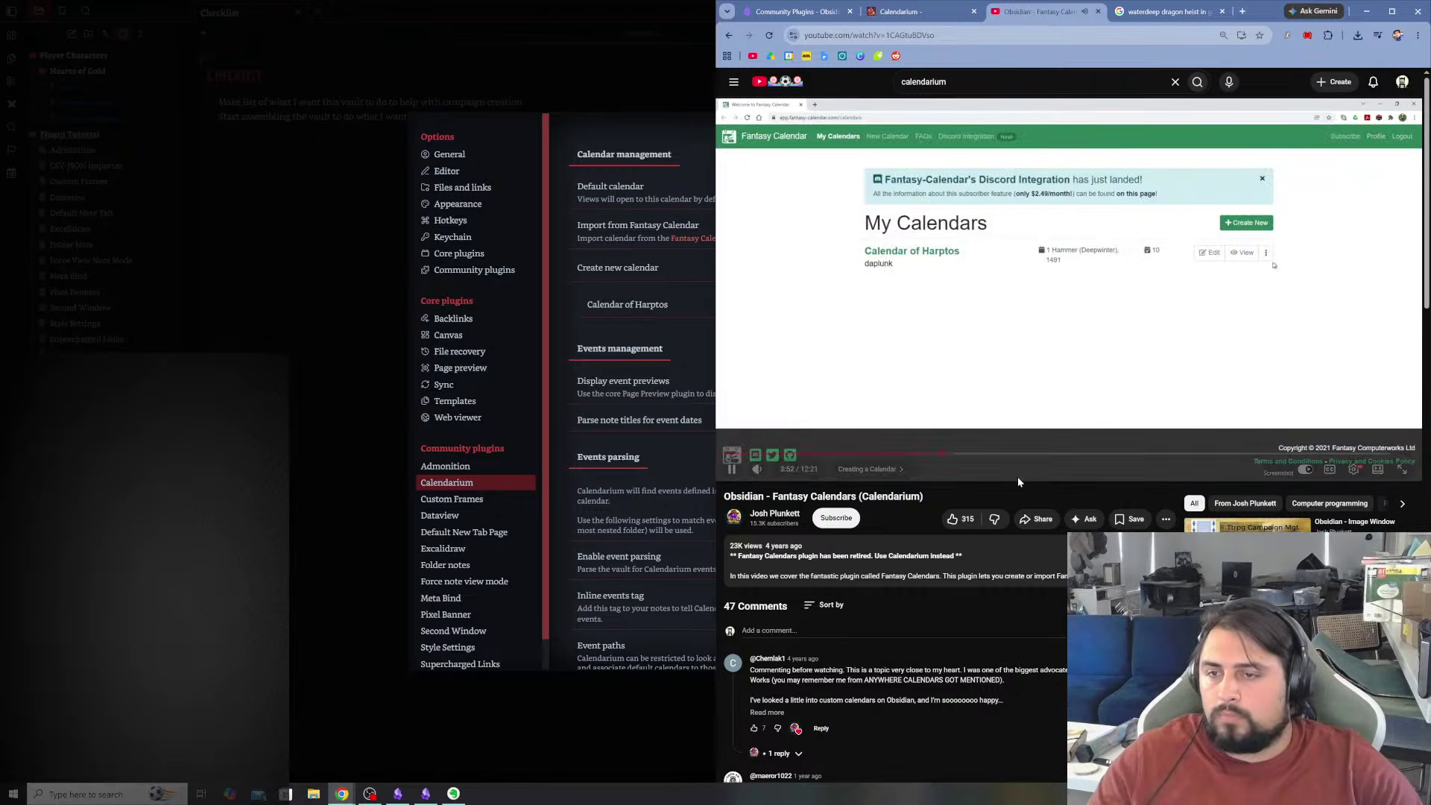
click(1010, 453)
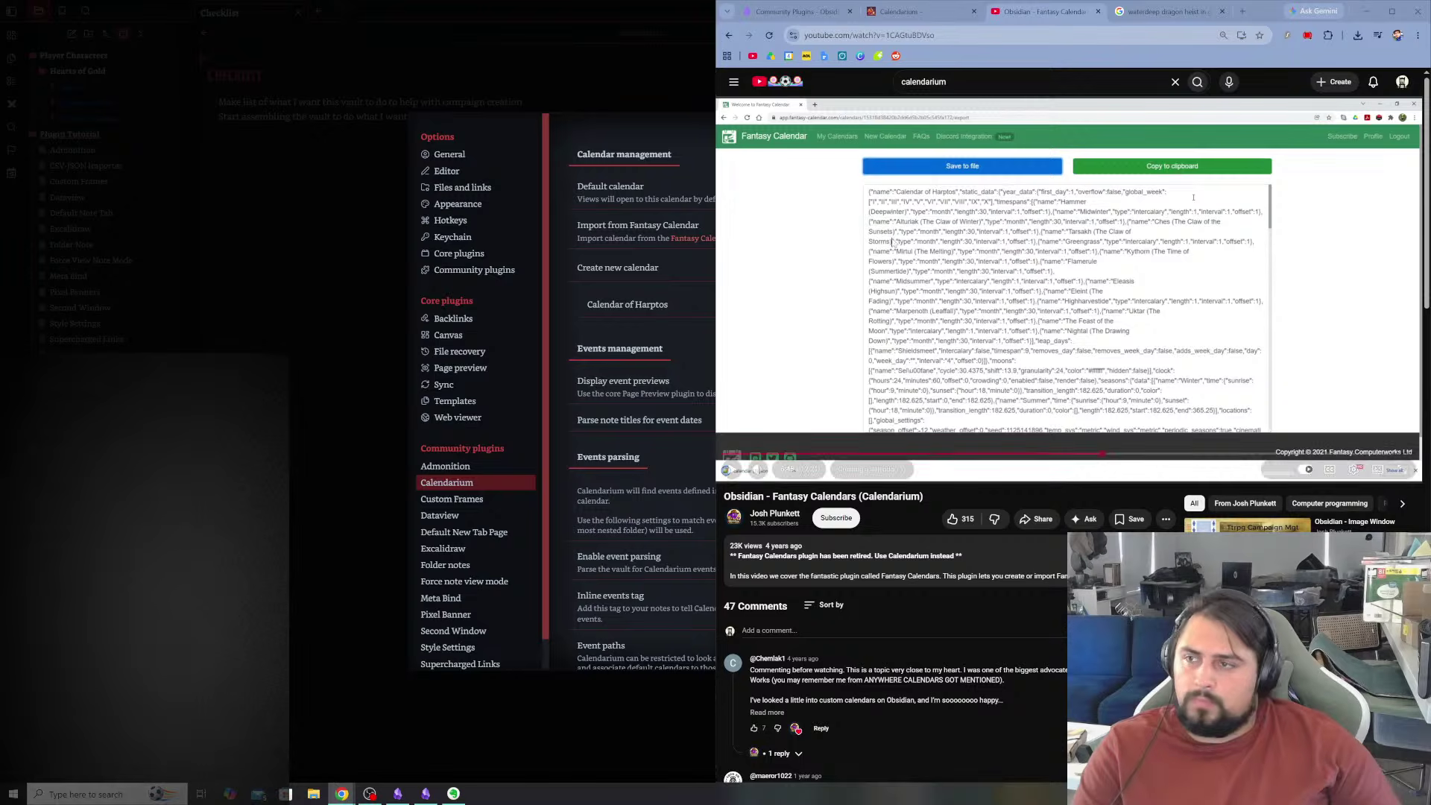
- Return to Obsidian, try to delete the Calendar of Harptos in the Calendarium settings, and close the settings
click(534, 120)
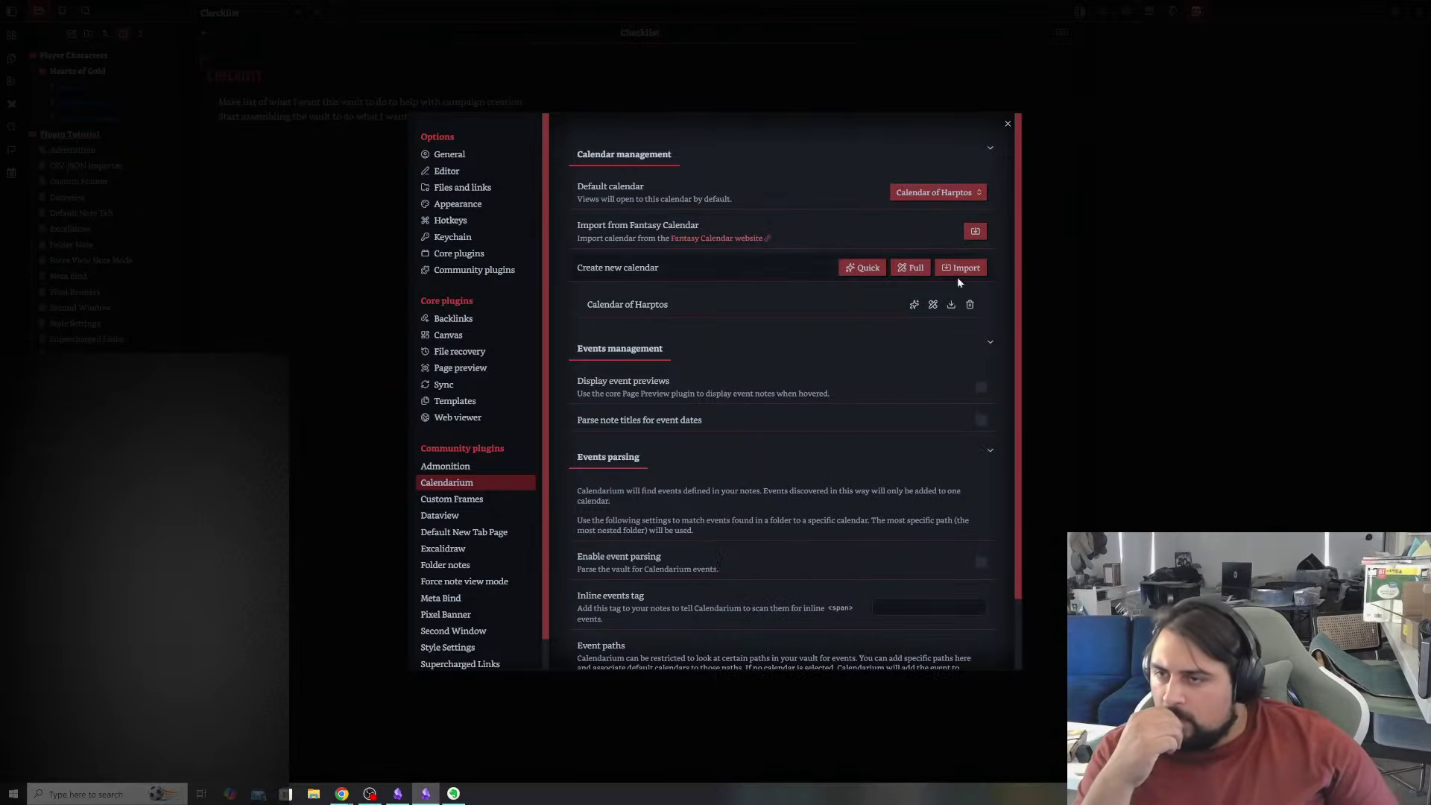
click(970, 306)
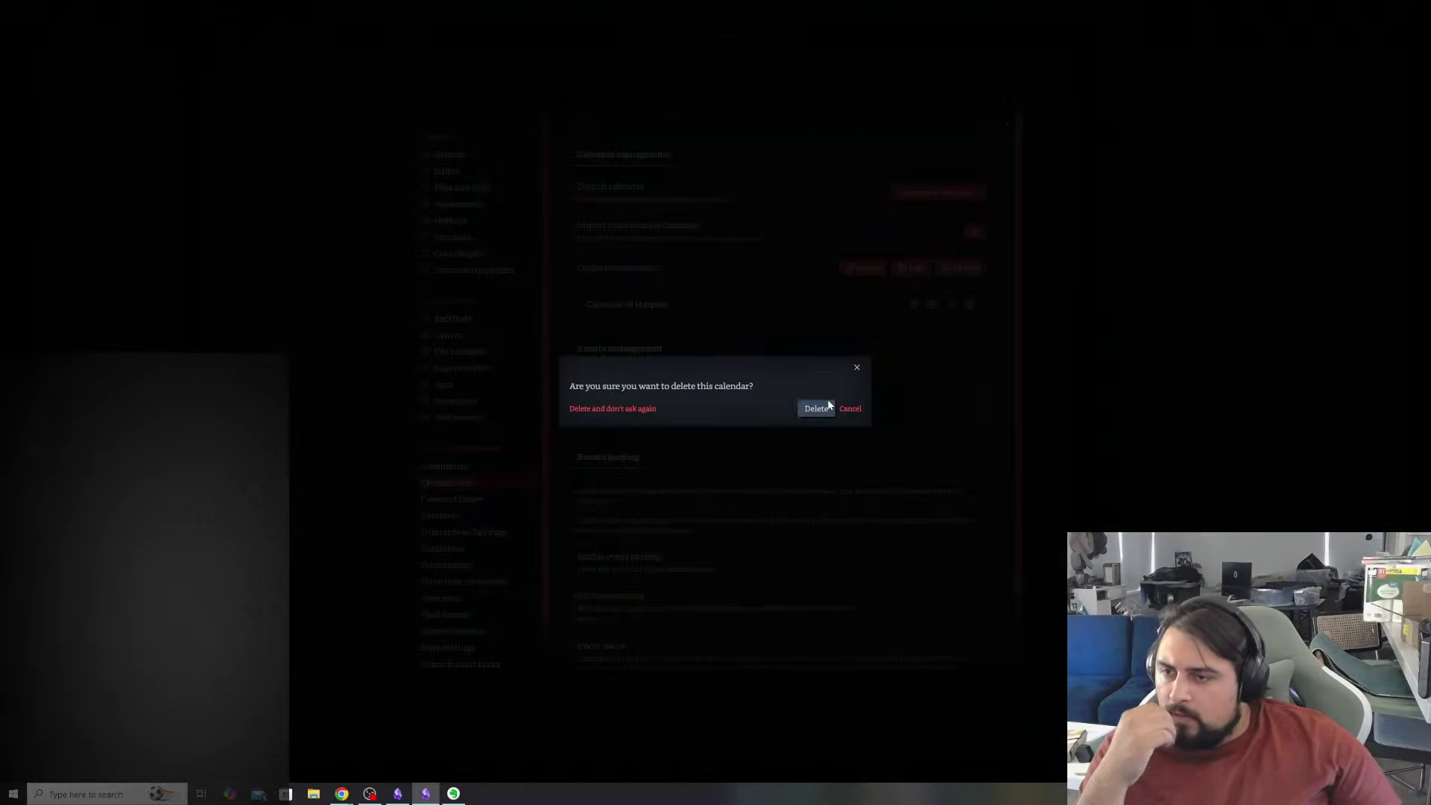
key(Escape)
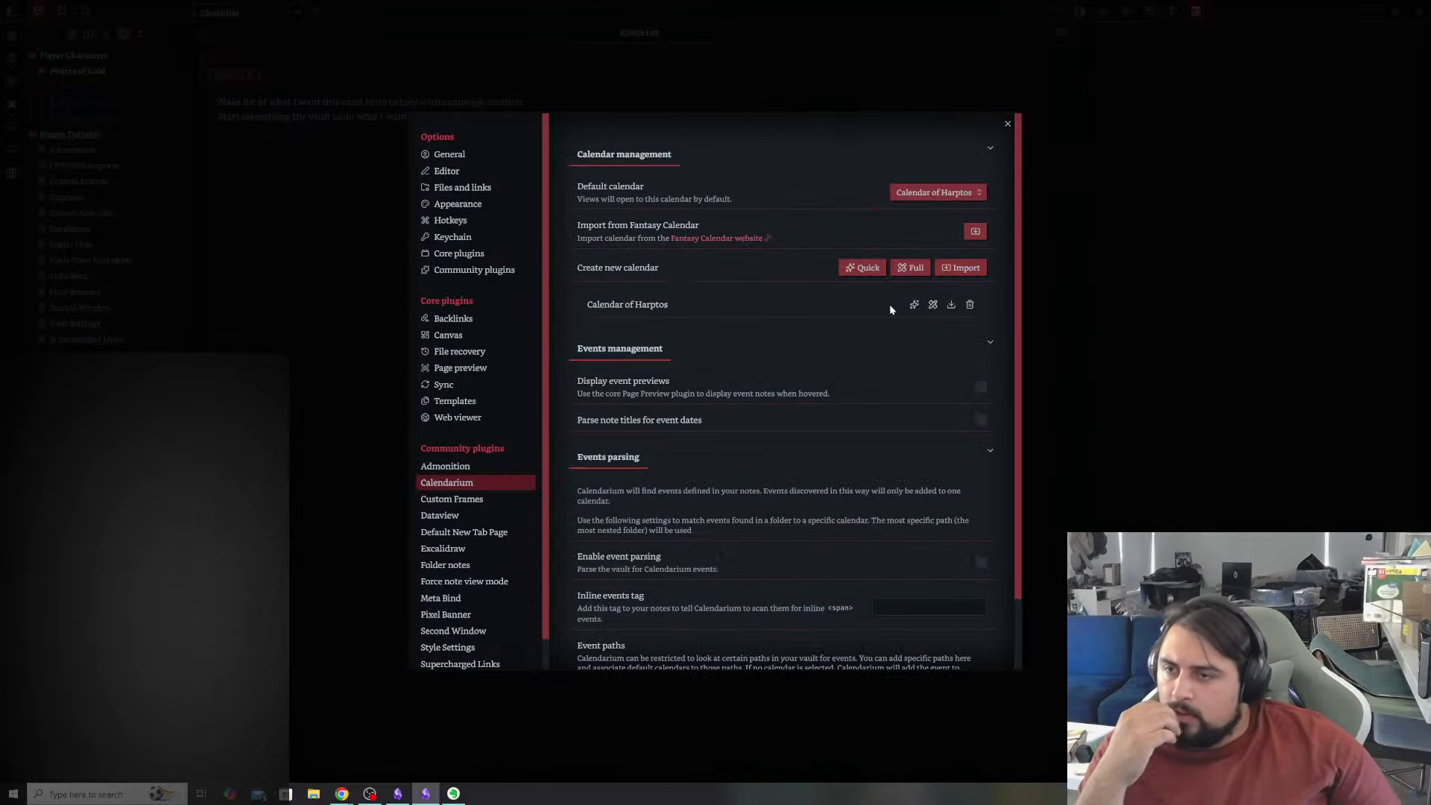
click(969, 306)
key(Escape)
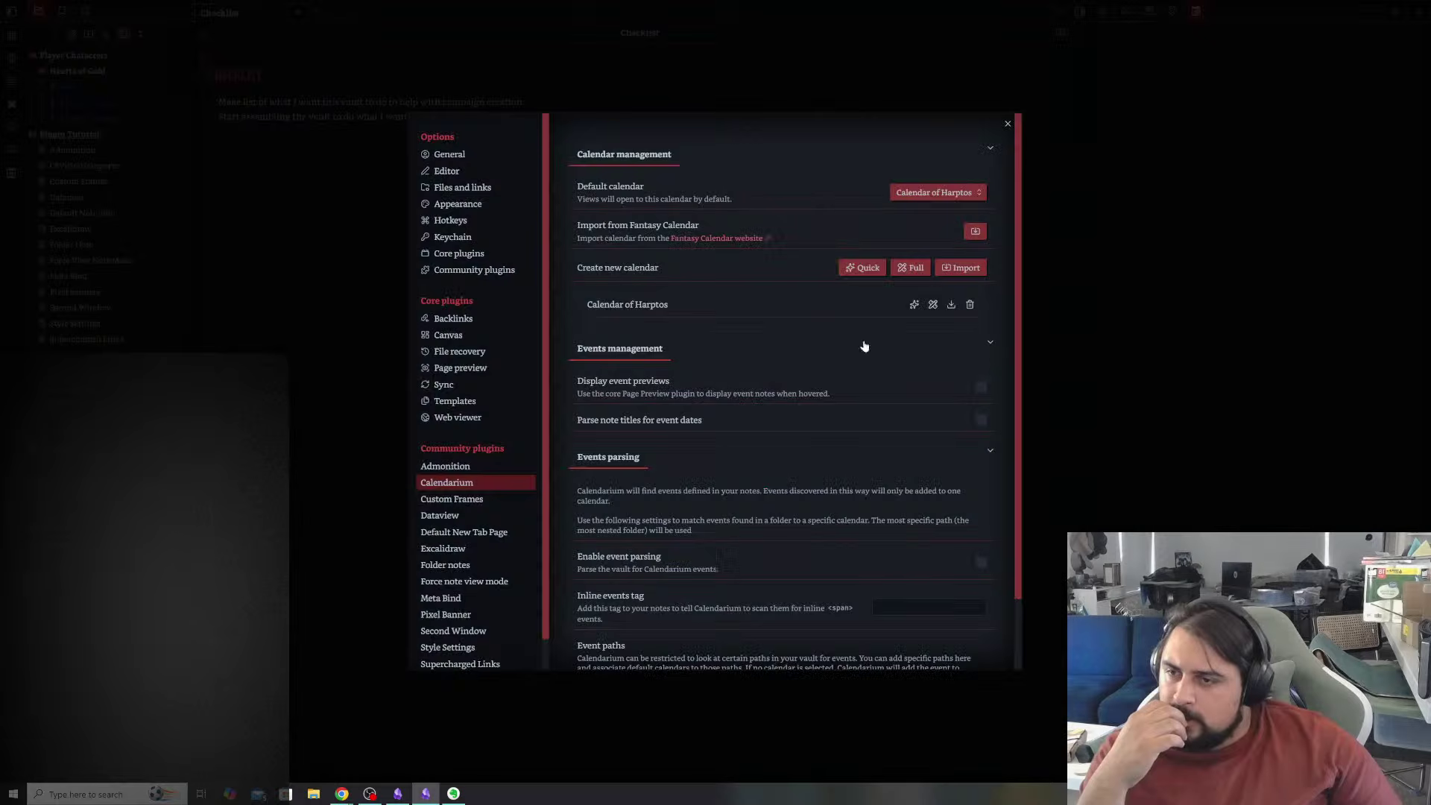
click(1008, 123)
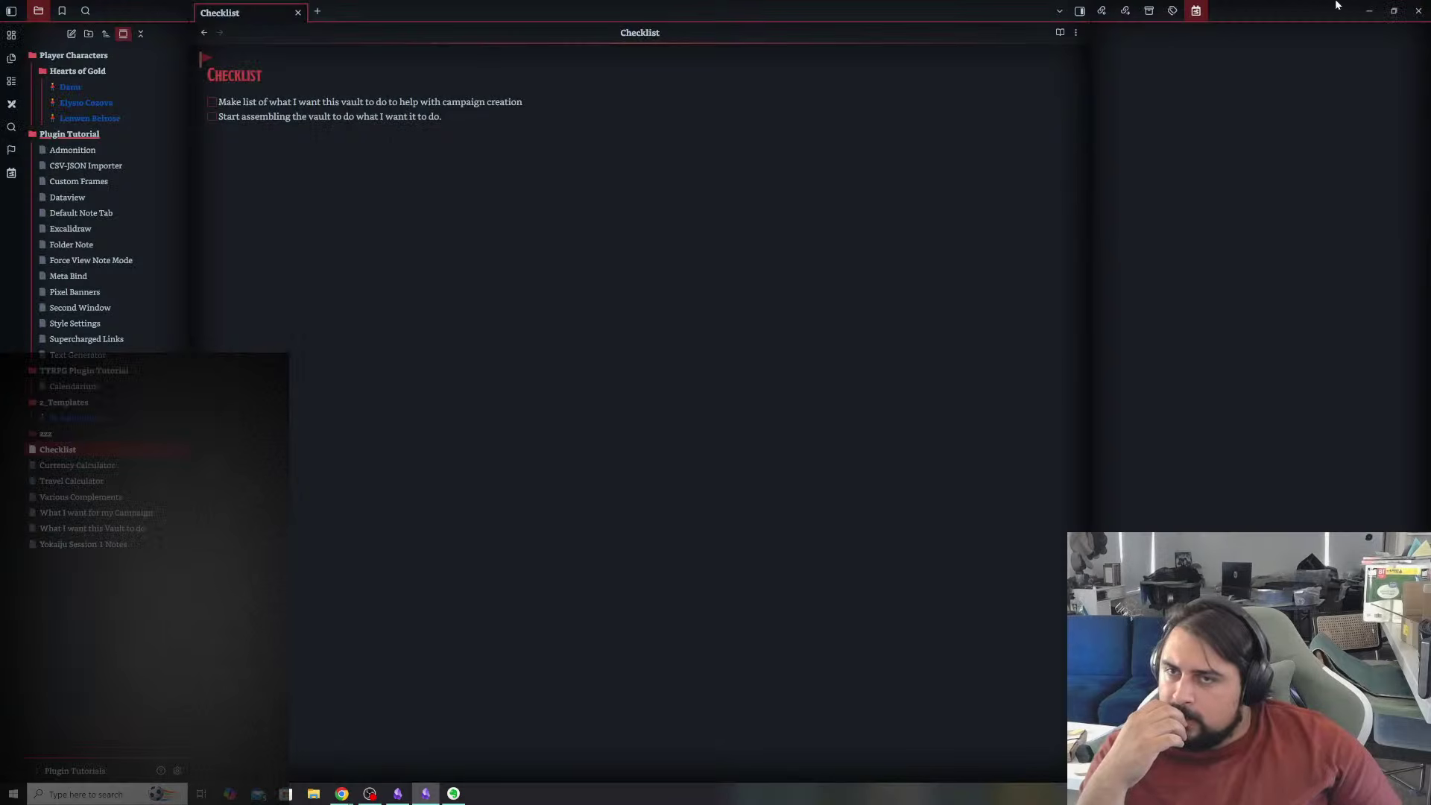
- Restart Obsidian by closing both vault windows and relaunching it, keeping only the Plugin Tutorials vault open
click(1420, 9)
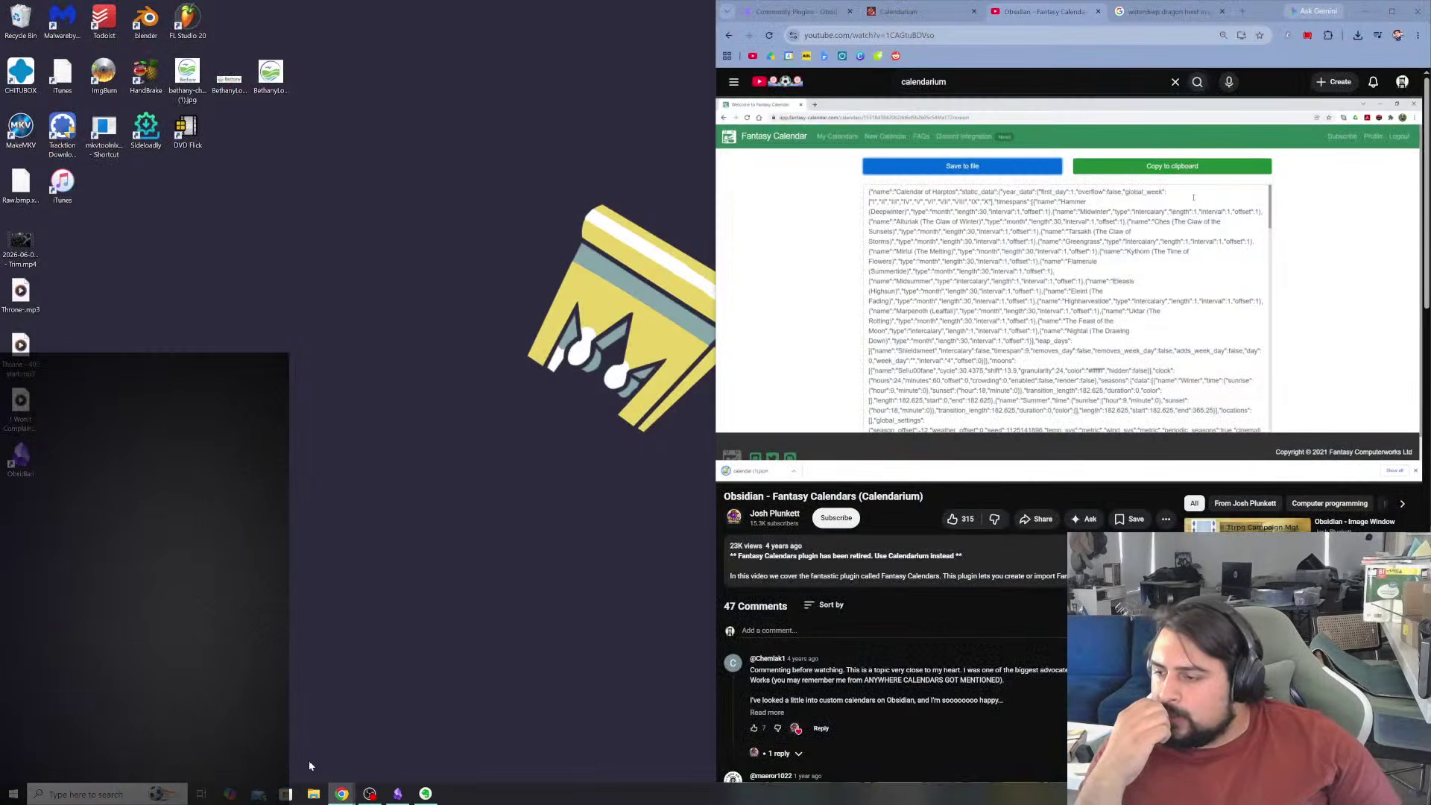
click(397, 793)
click(703, 11)
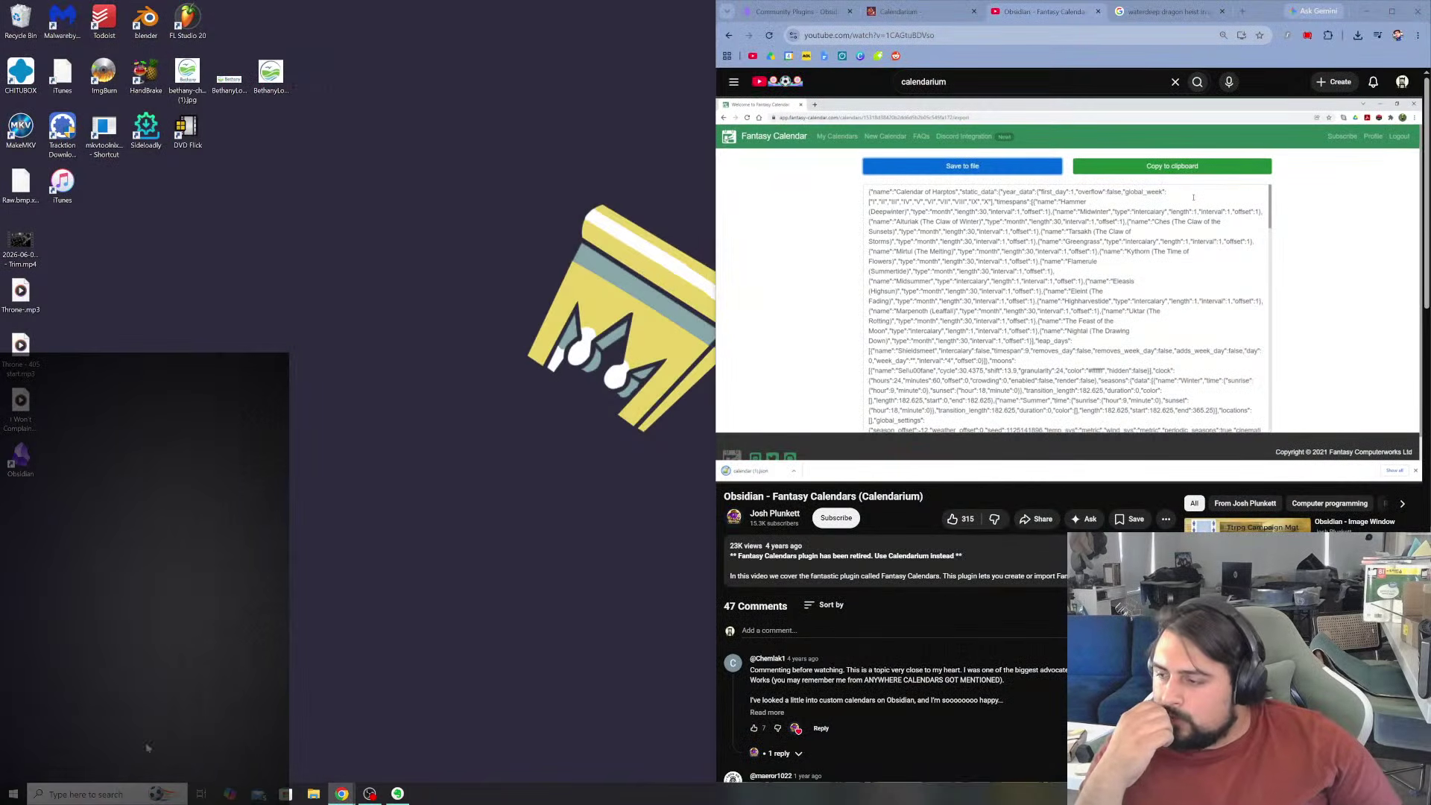
double_click(20, 457)
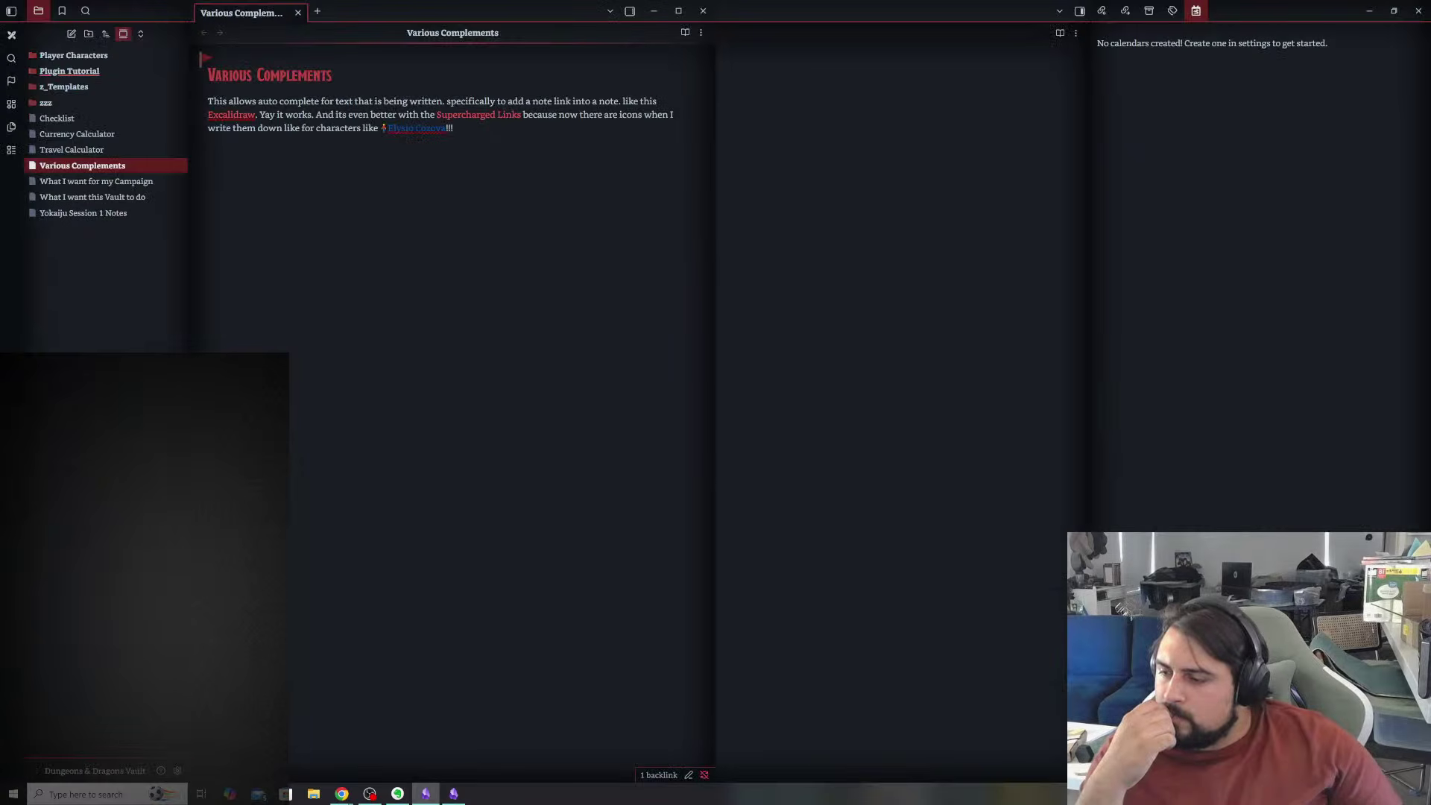
click(704, 15)
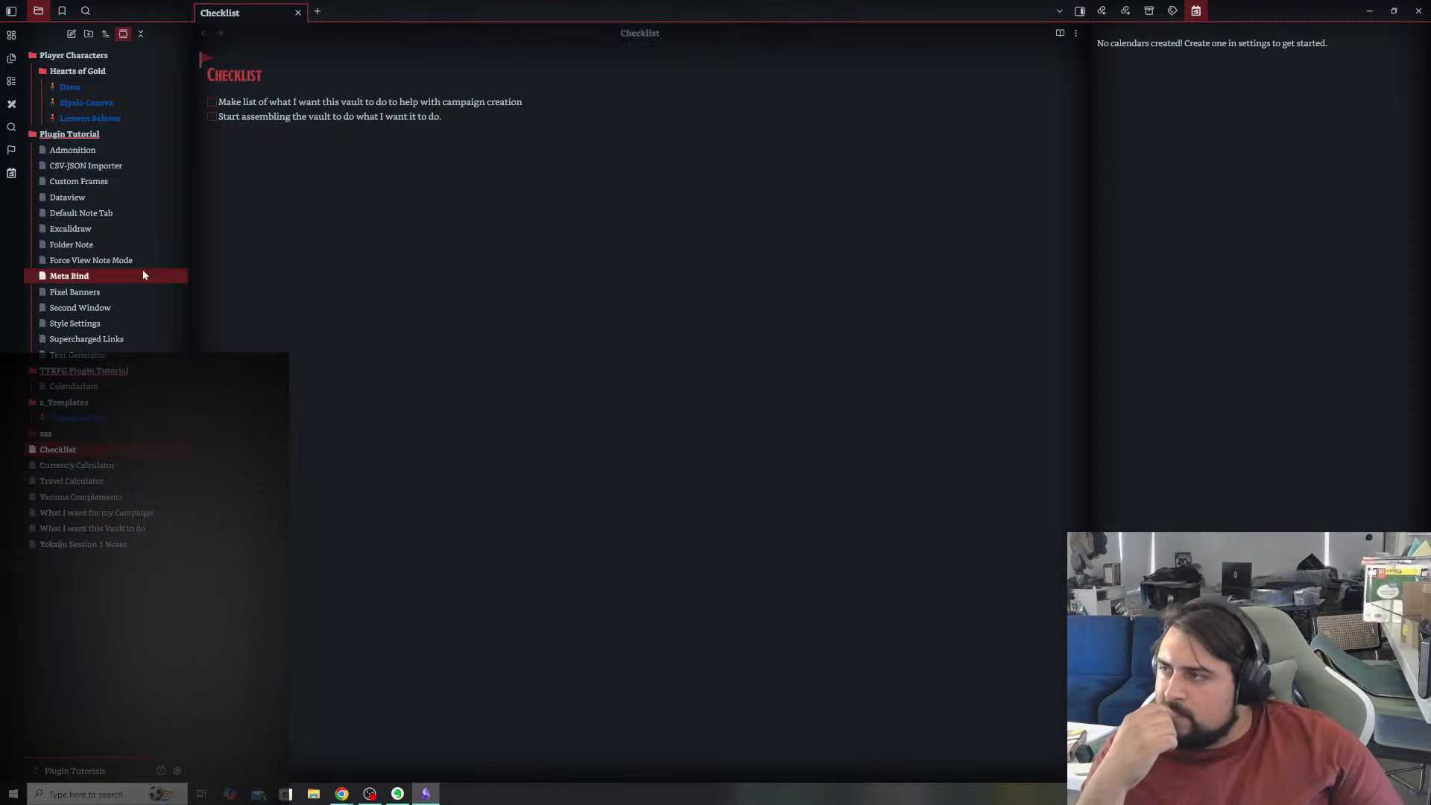
click(11, 173)
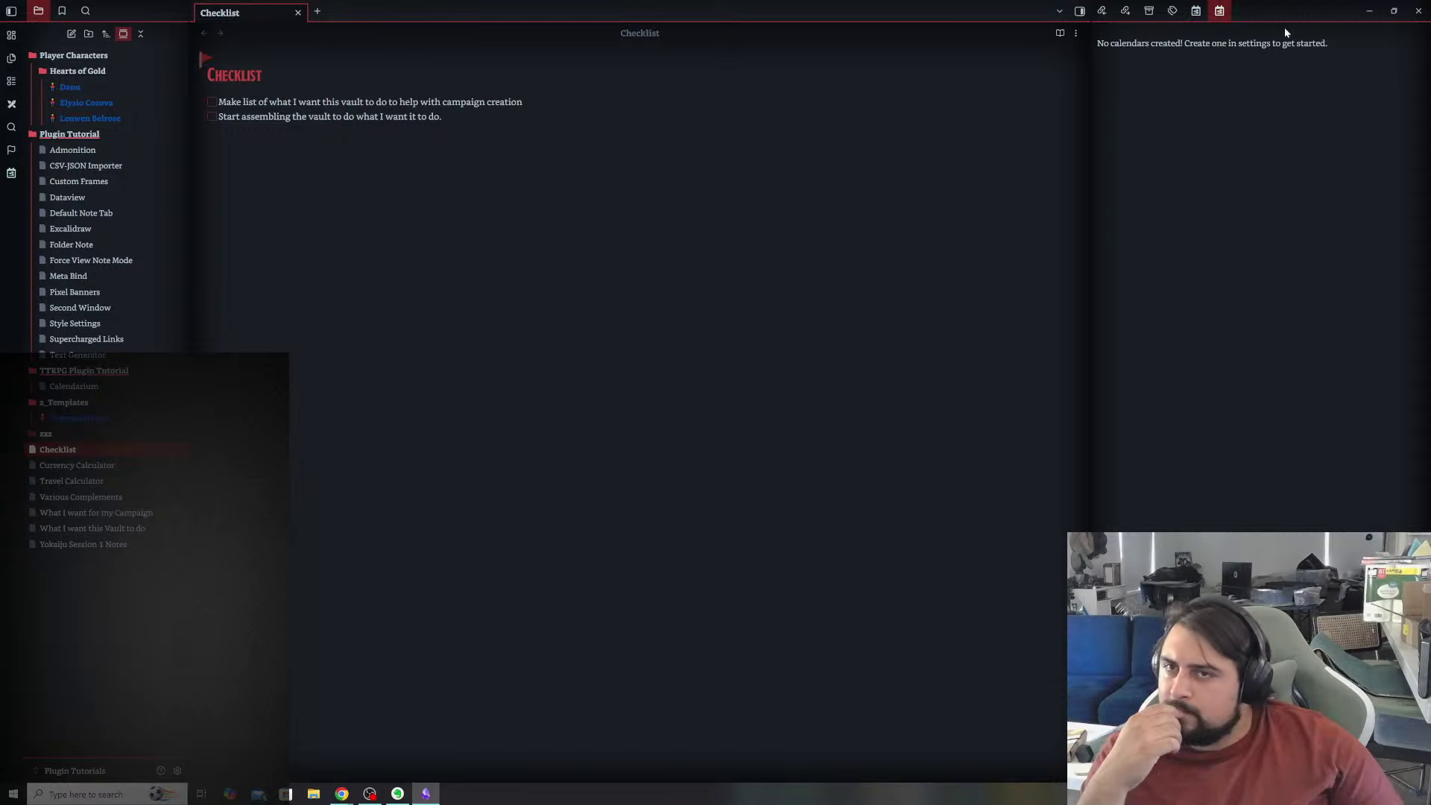
right_click(1220, 12)
click(1239, 23)
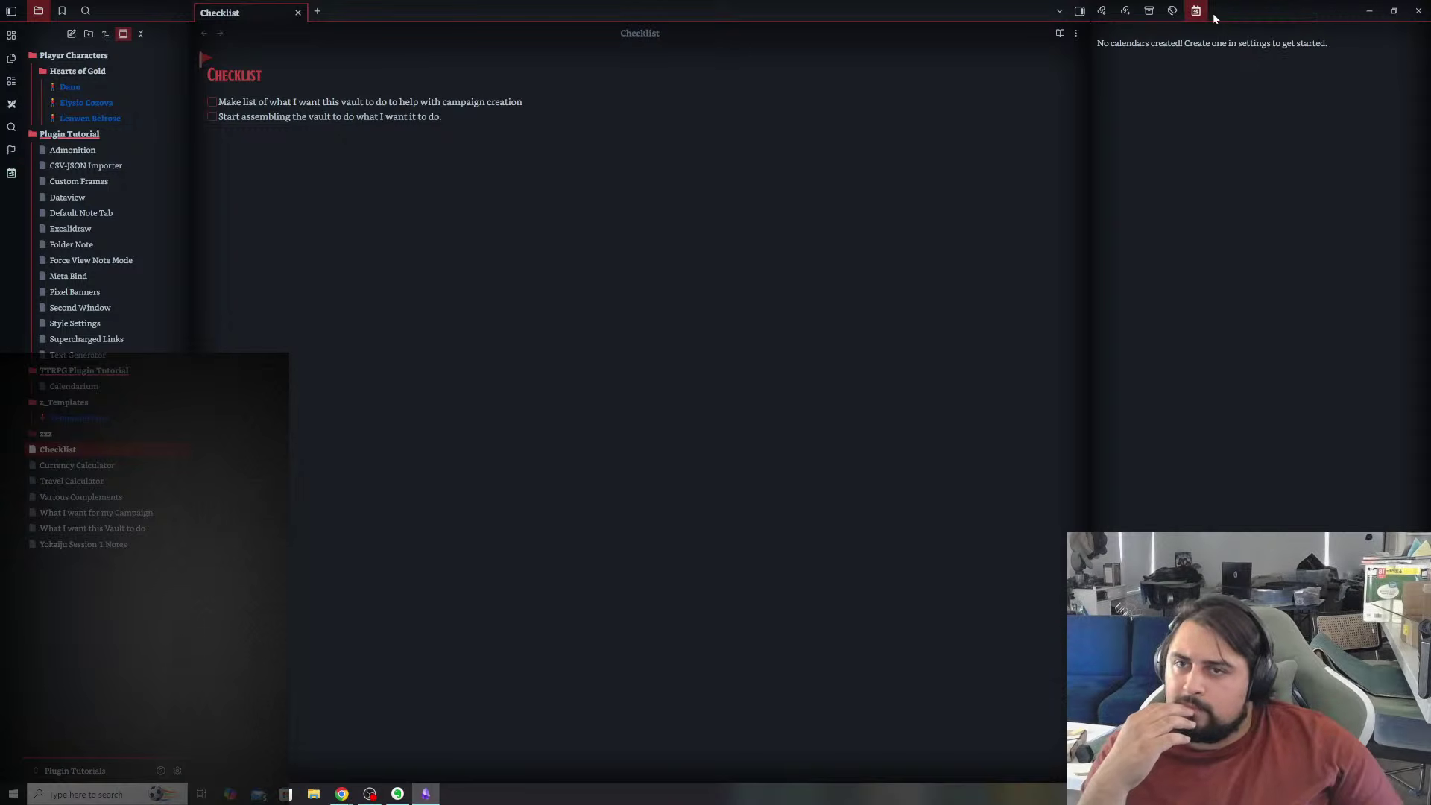
- Look through the sidebar's tags, properties and link views, and close the Calendarium view
click(1173, 12)
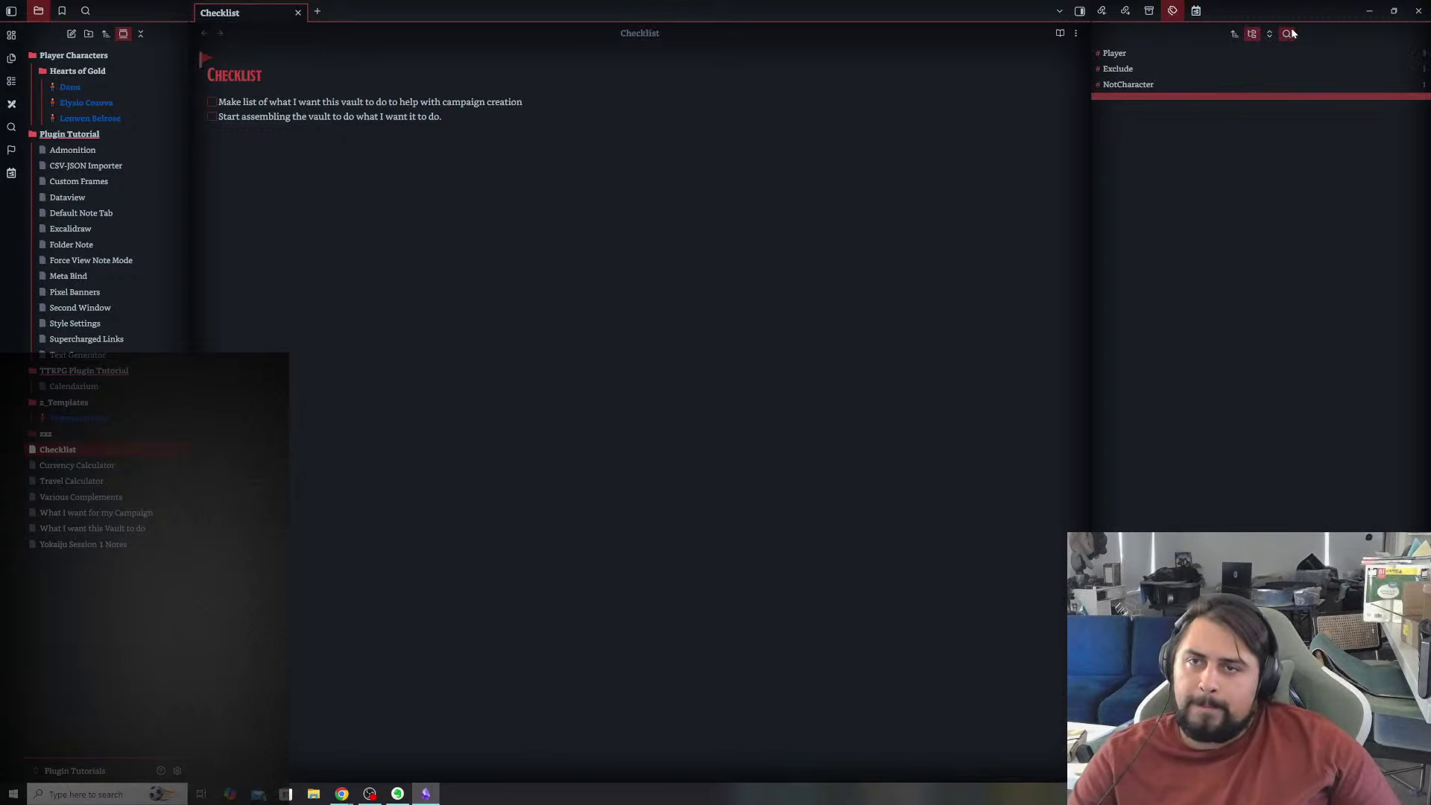
click(1149, 11)
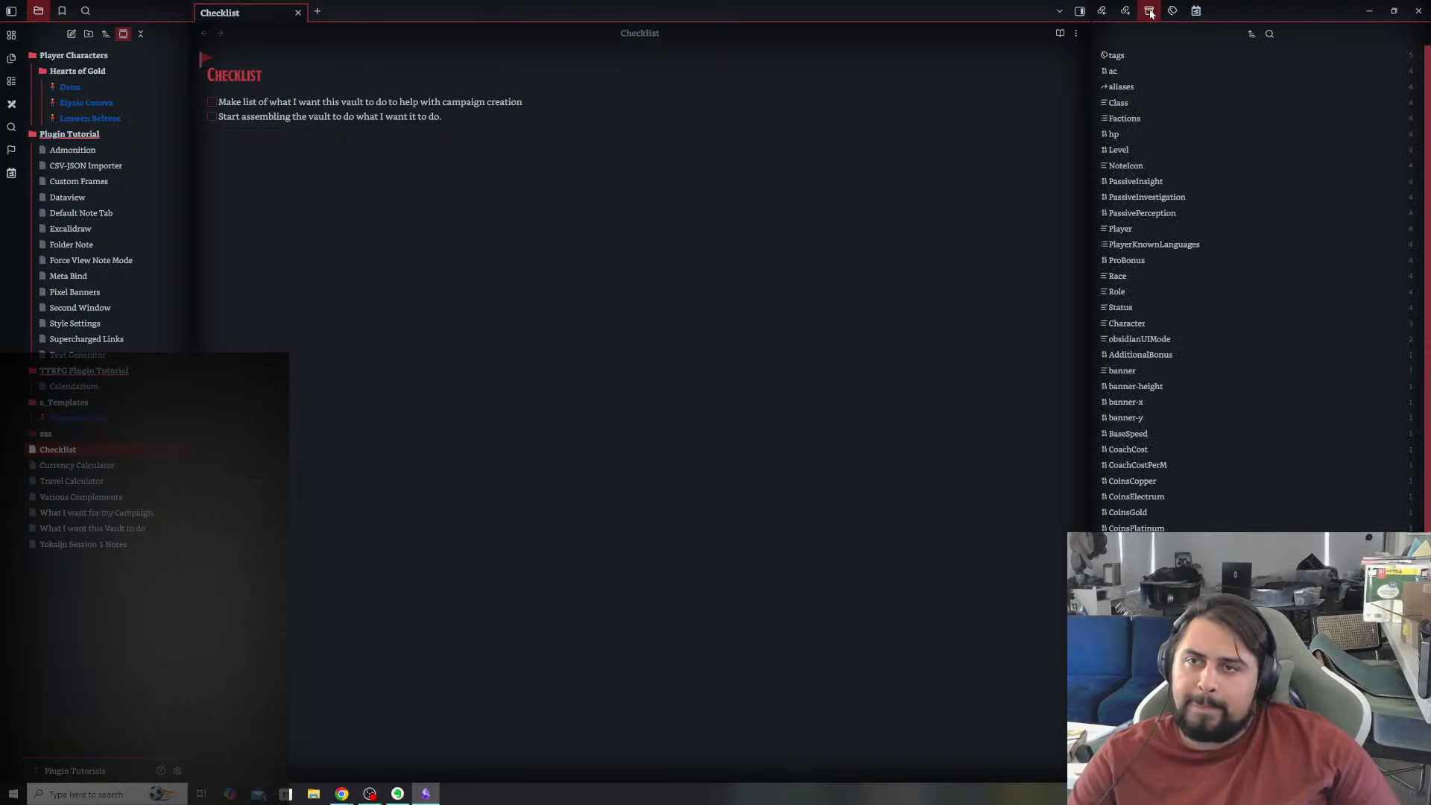
click(1127, 12)
click(1102, 12)
click(1174, 12)
click(1197, 12)
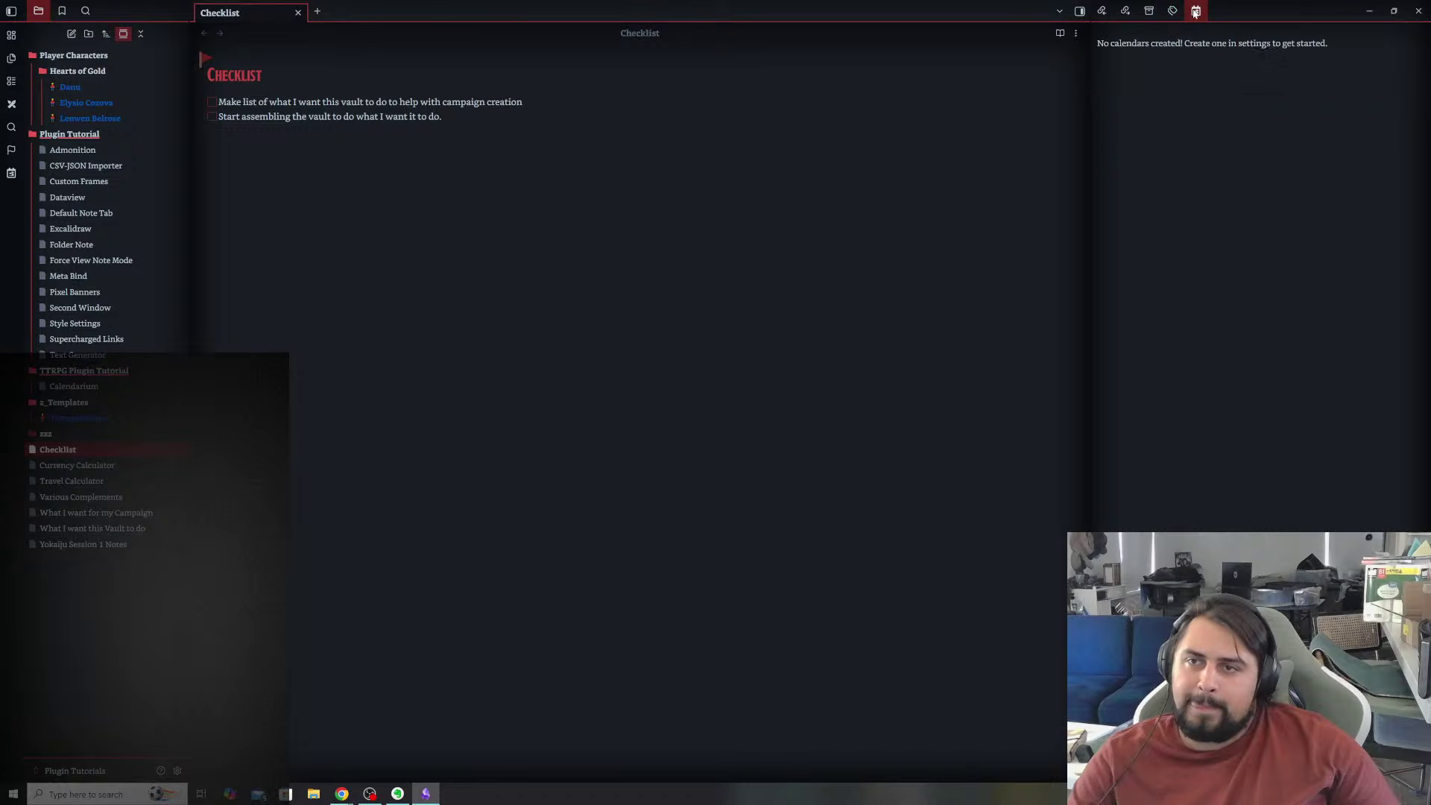
right_click(1197, 13)
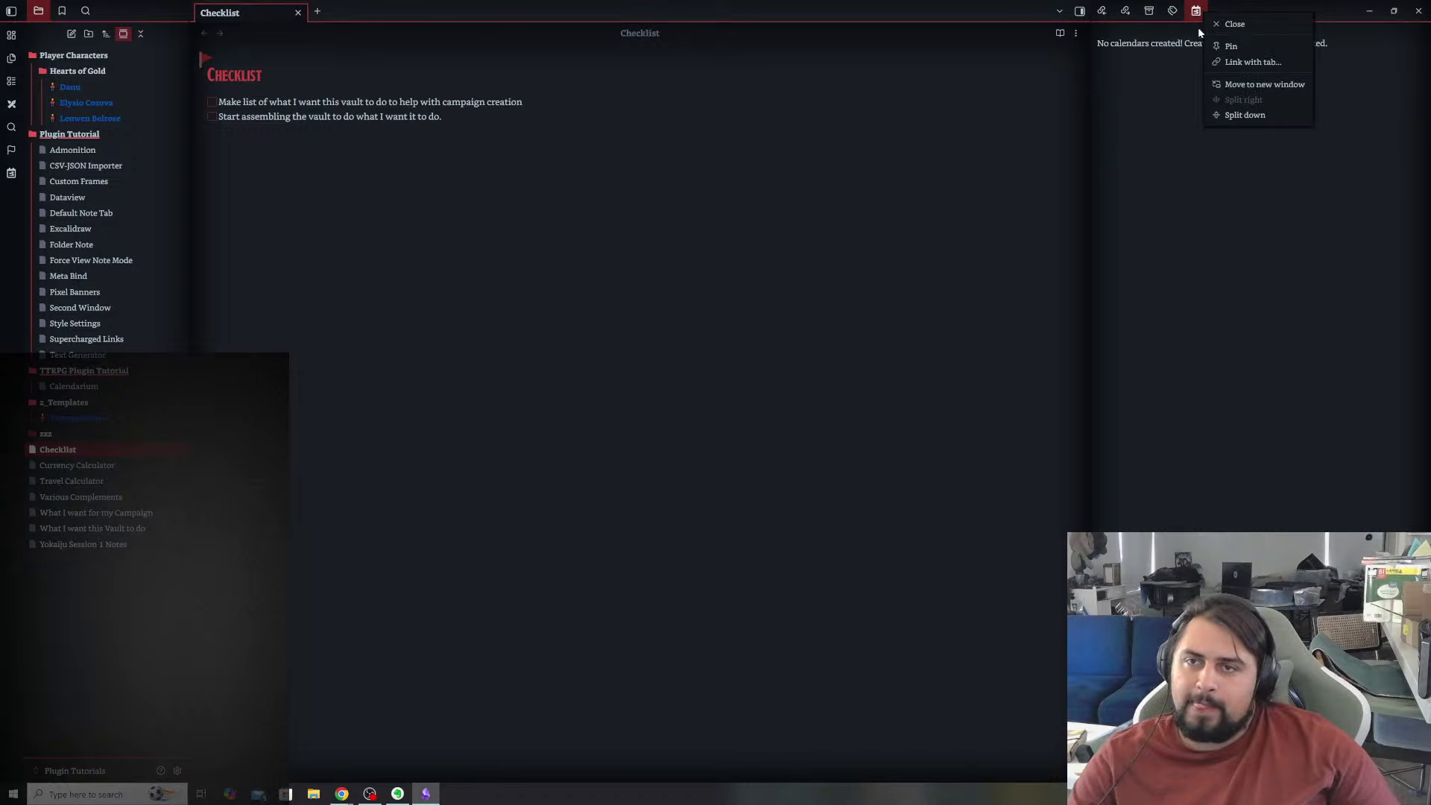
click(1243, 26)
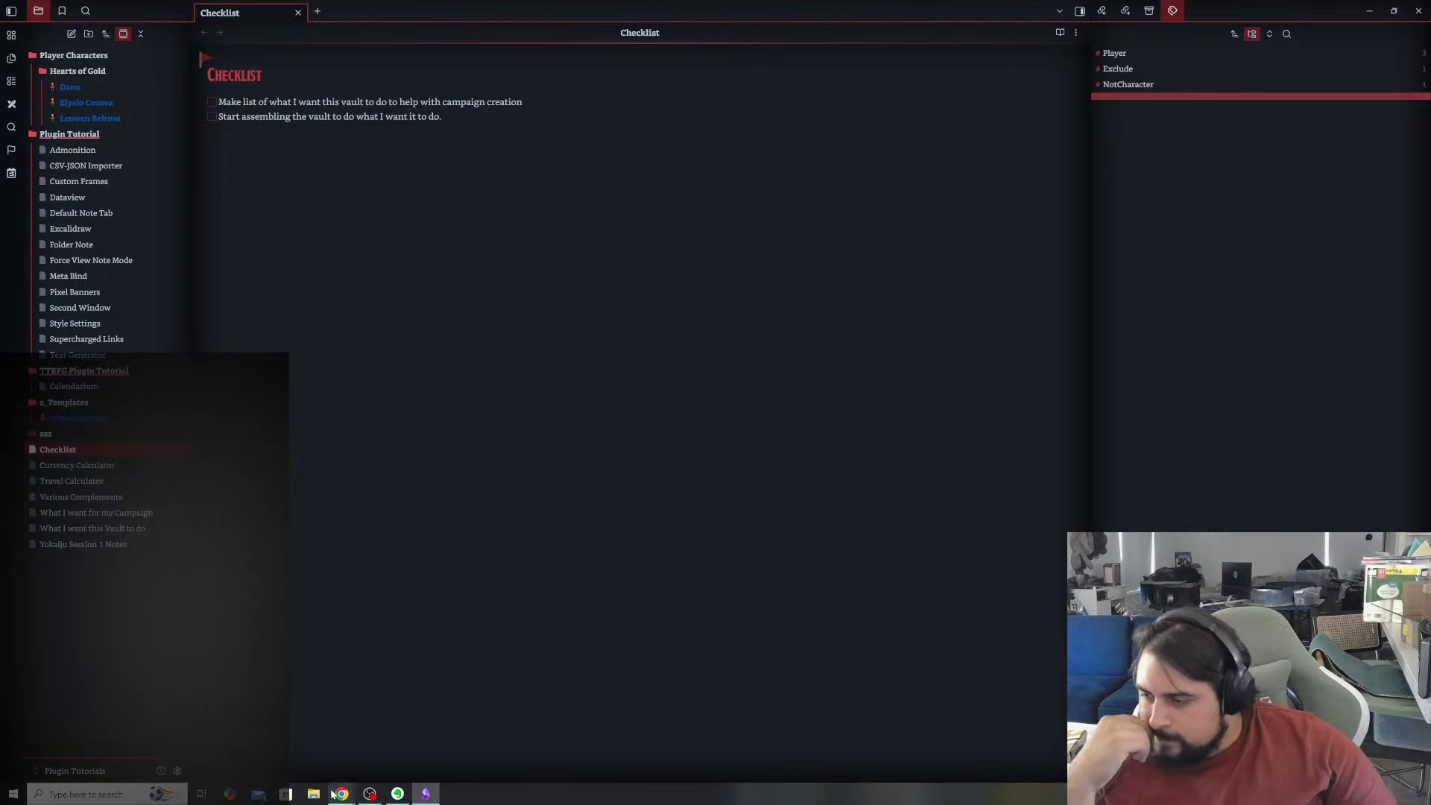
- Switch back to the tutorial video in Chrome and watch the part about importing a calendar file in the plugin settings
click(114, 638)
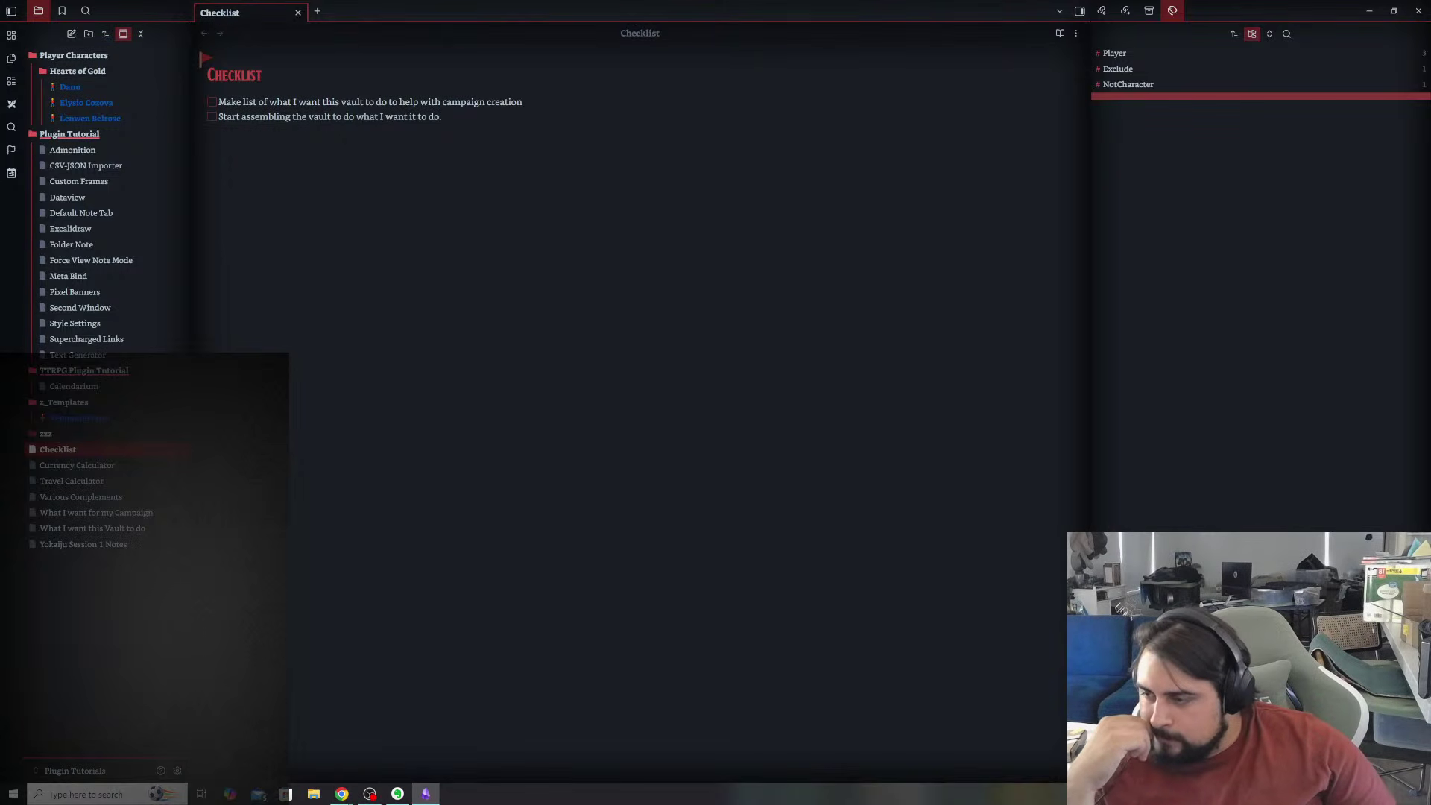
mouse_move(341, 794)
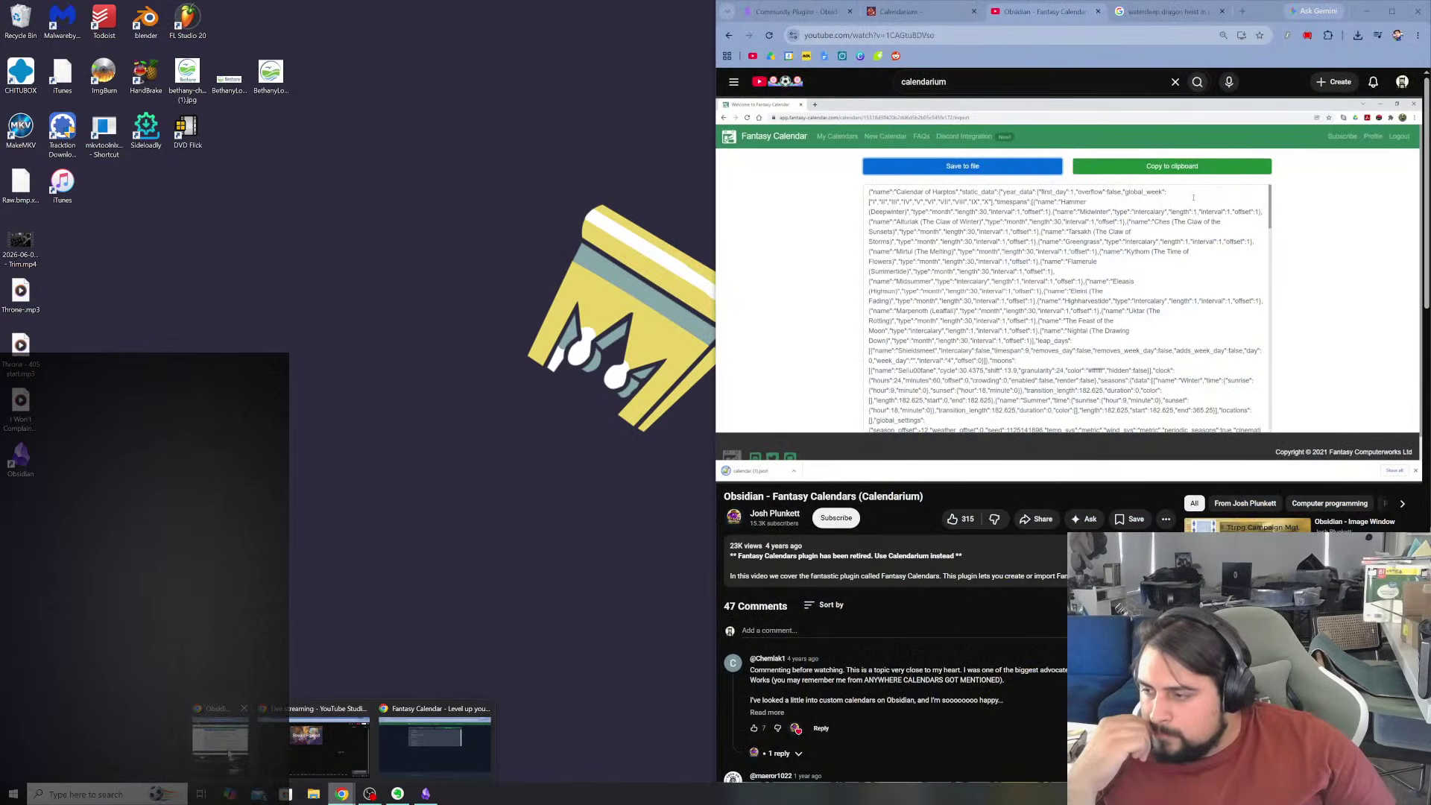
click(218, 755)
click(997, 394)
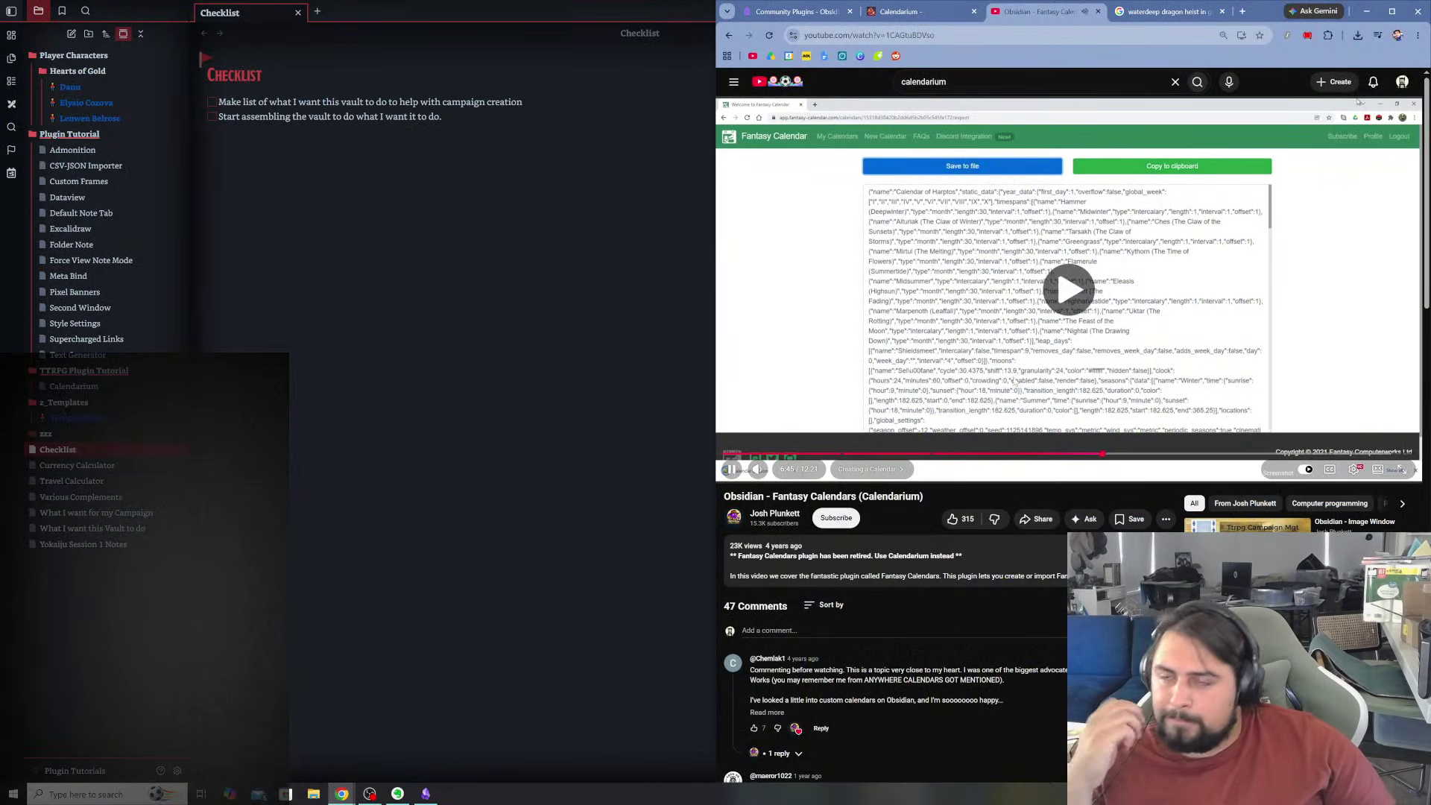
click(1132, 333)
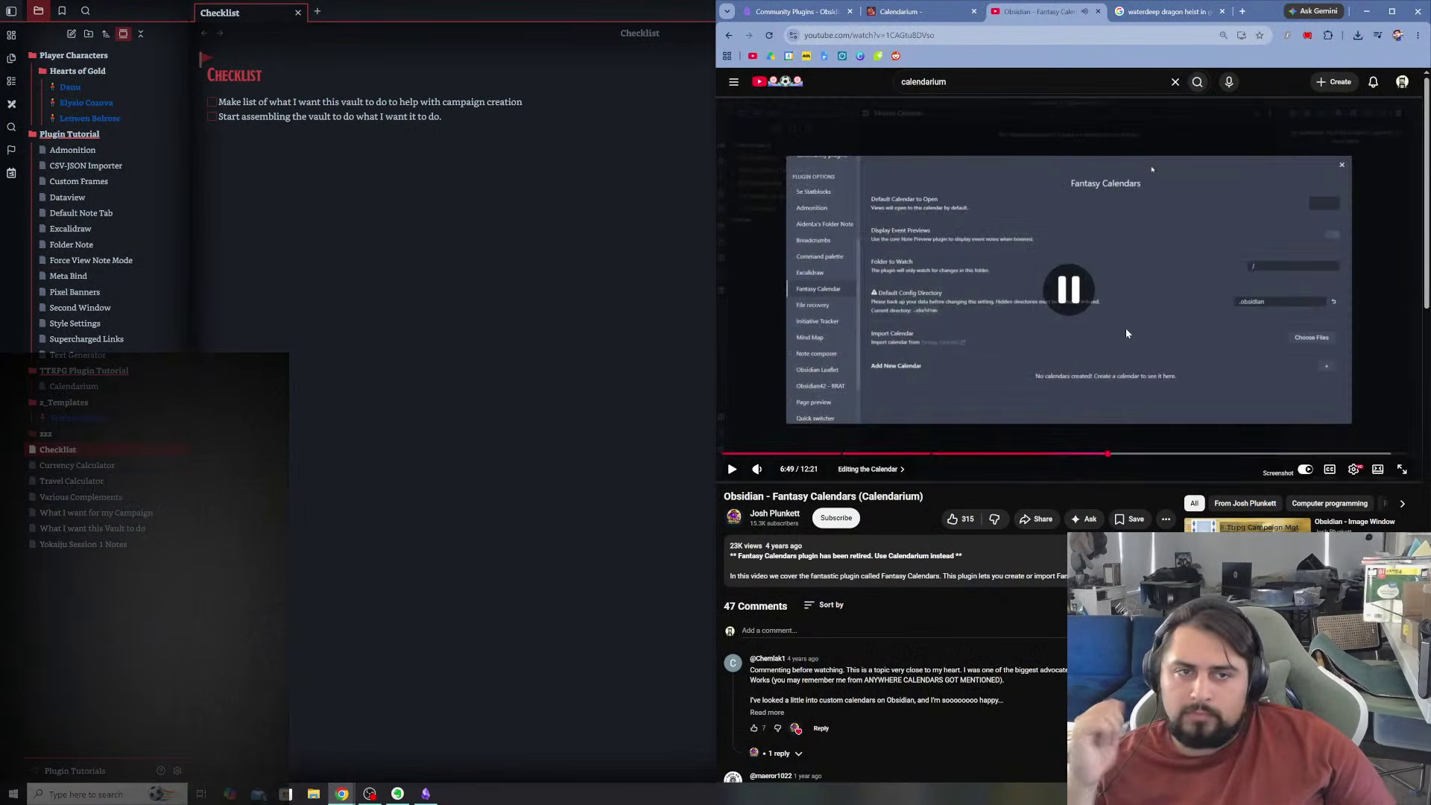
click(1098, 336)
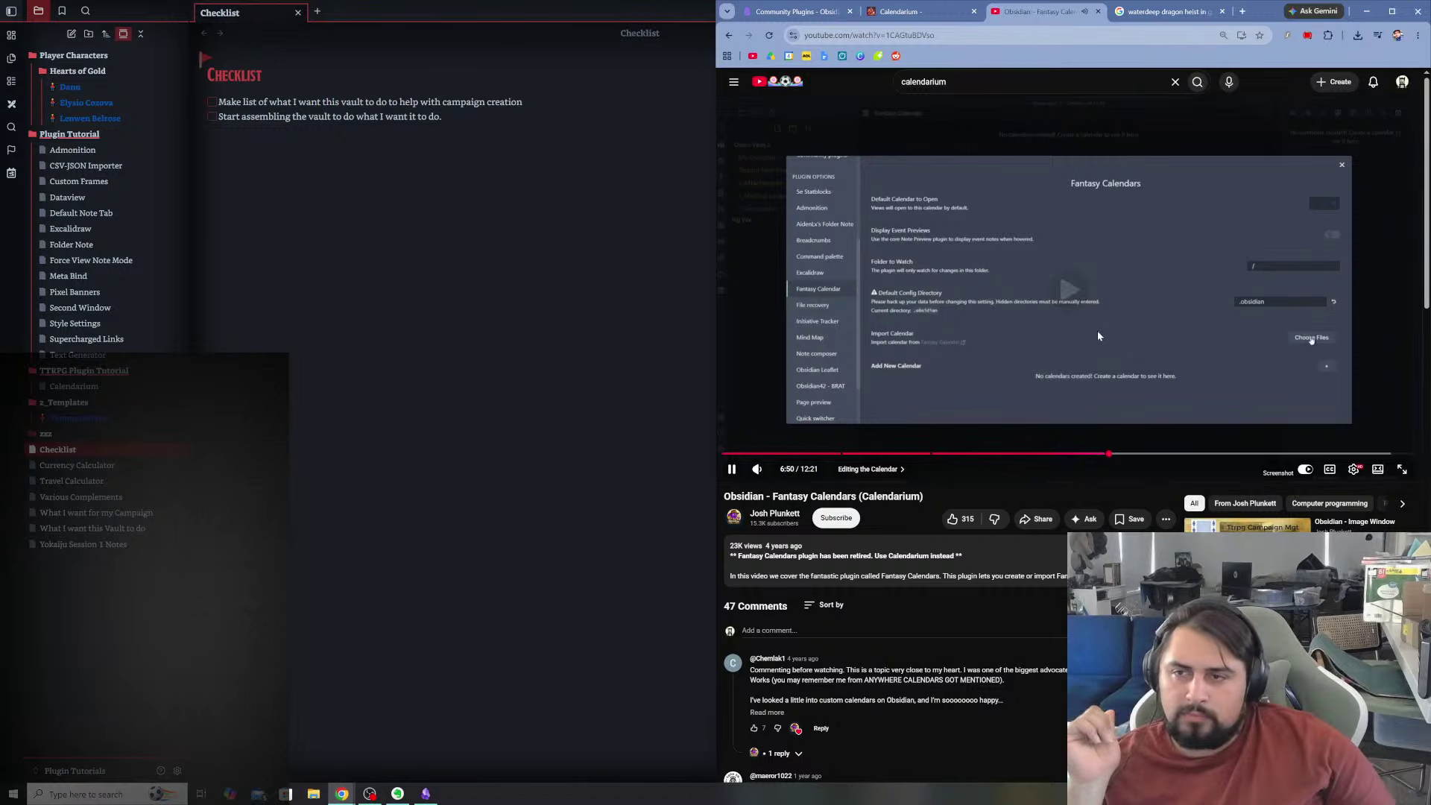
click(1001, 308)
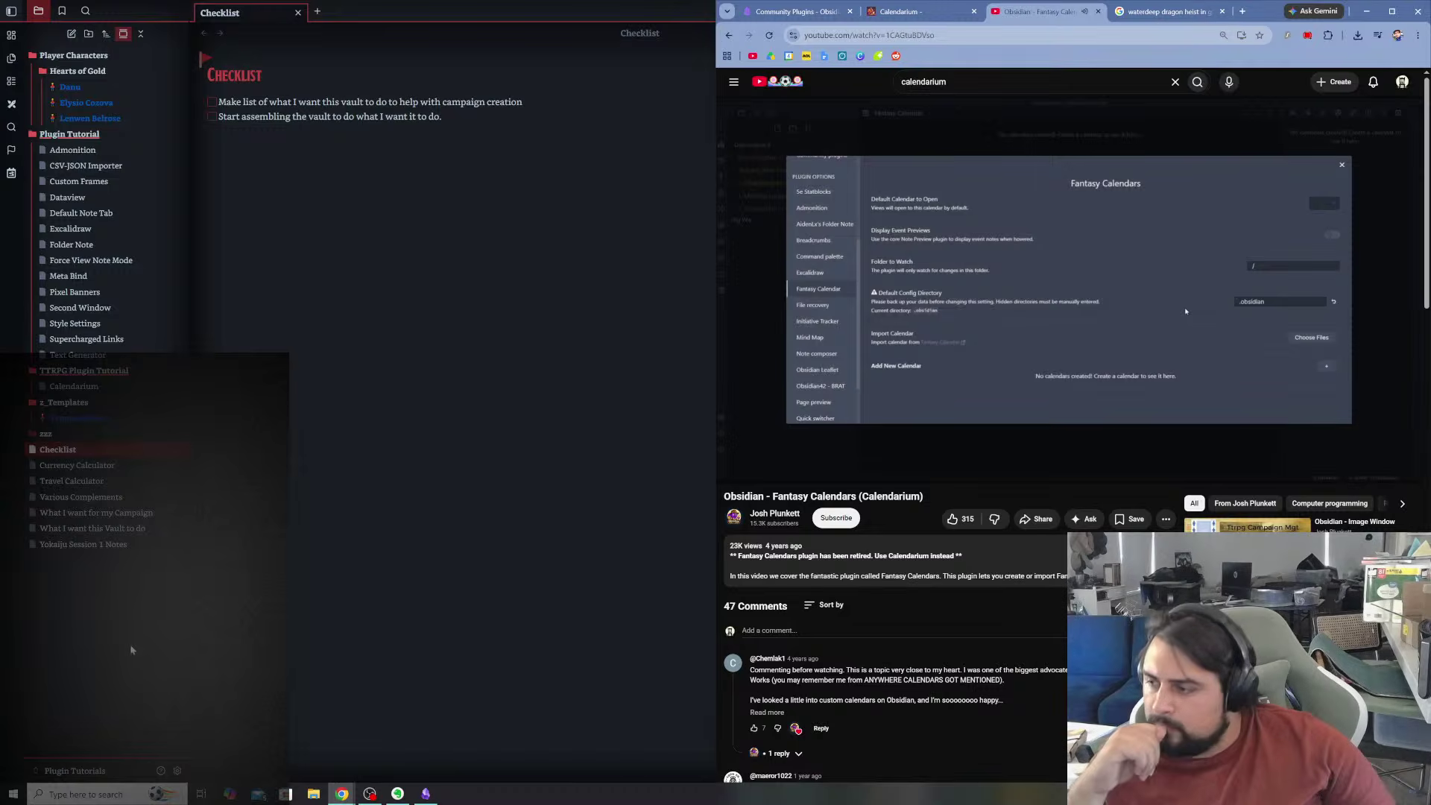
- Open the Calendarium plugin settings and check the events parsing section and the default calendar options
click(177, 771)
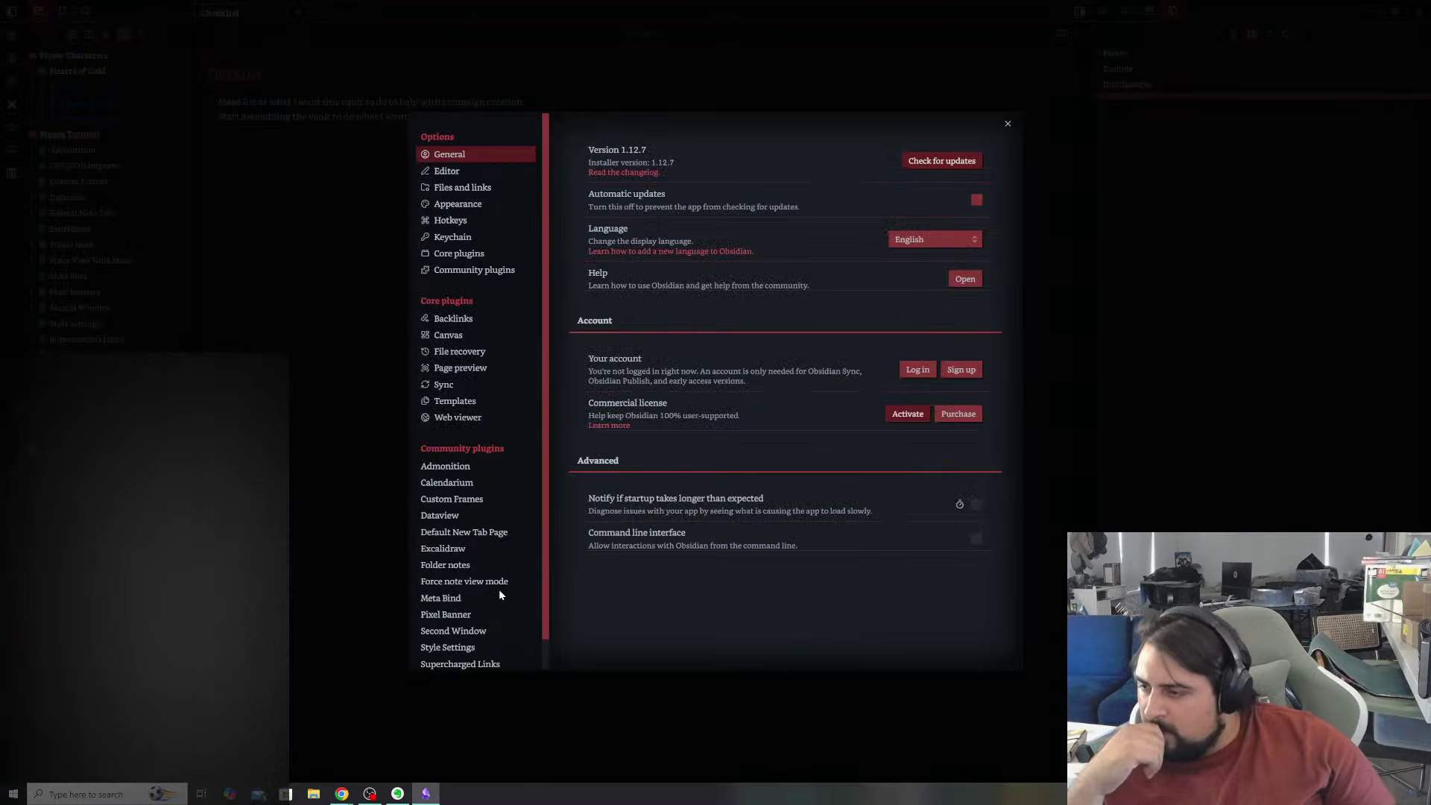
scroll(485, 611, down, 1)
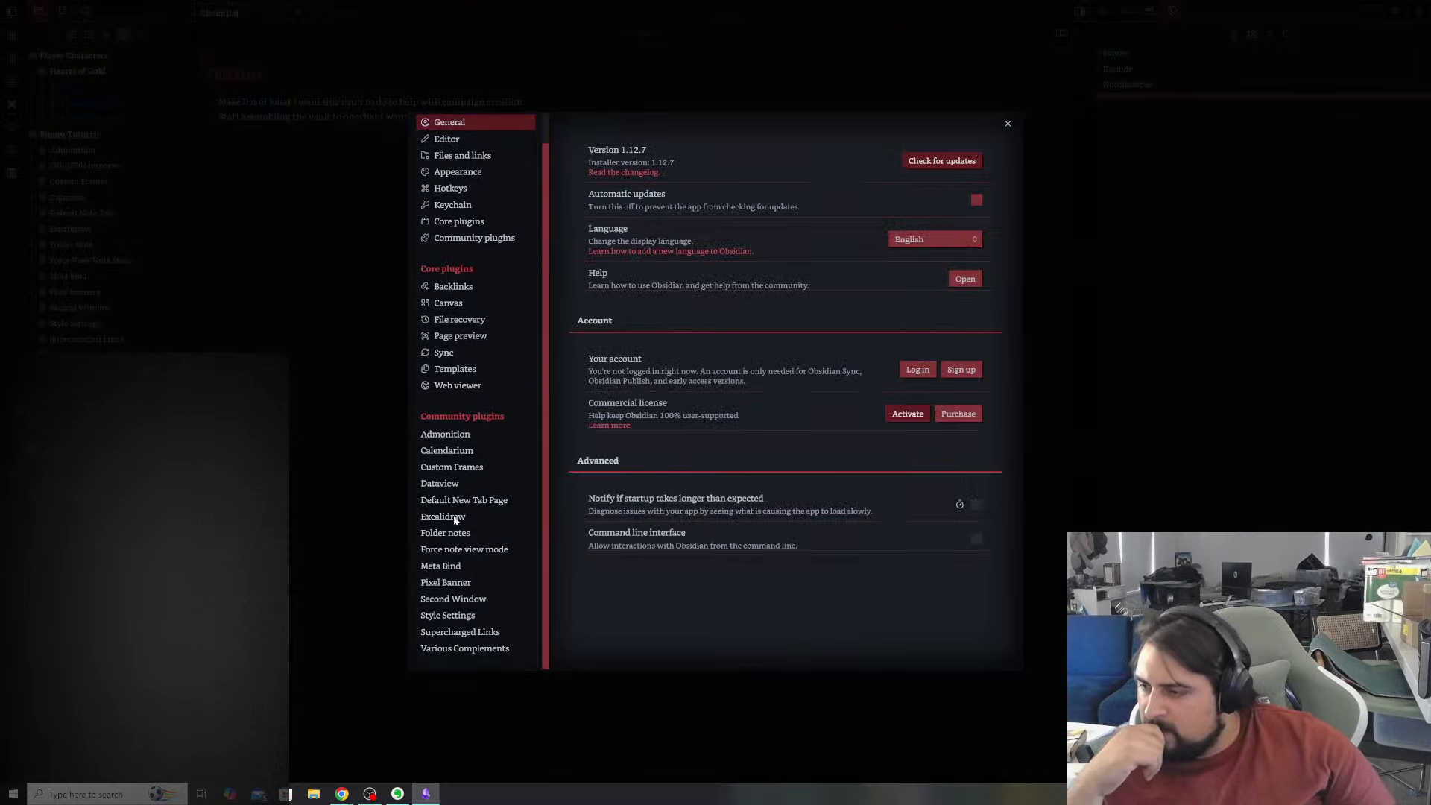
click(455, 451)
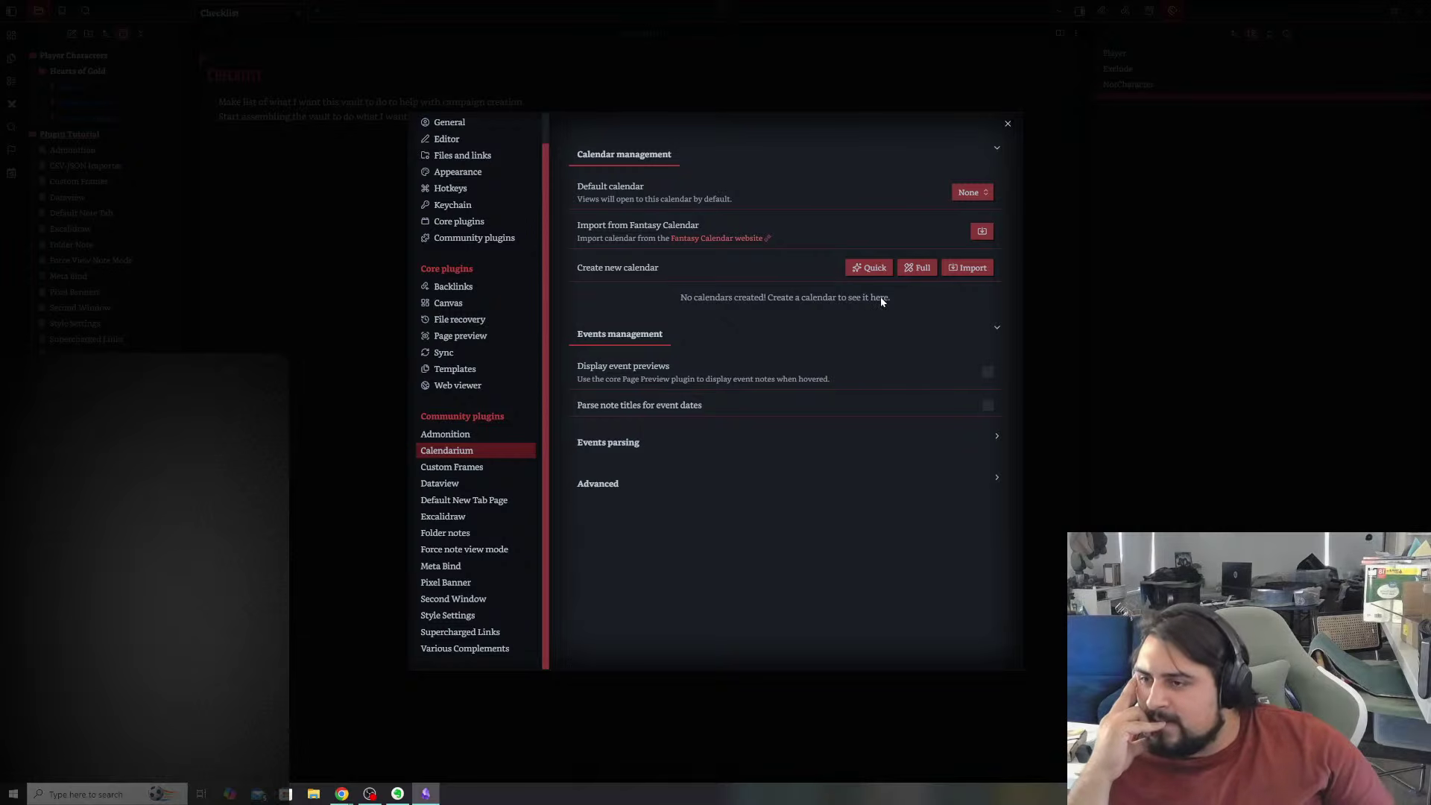
click(795, 444)
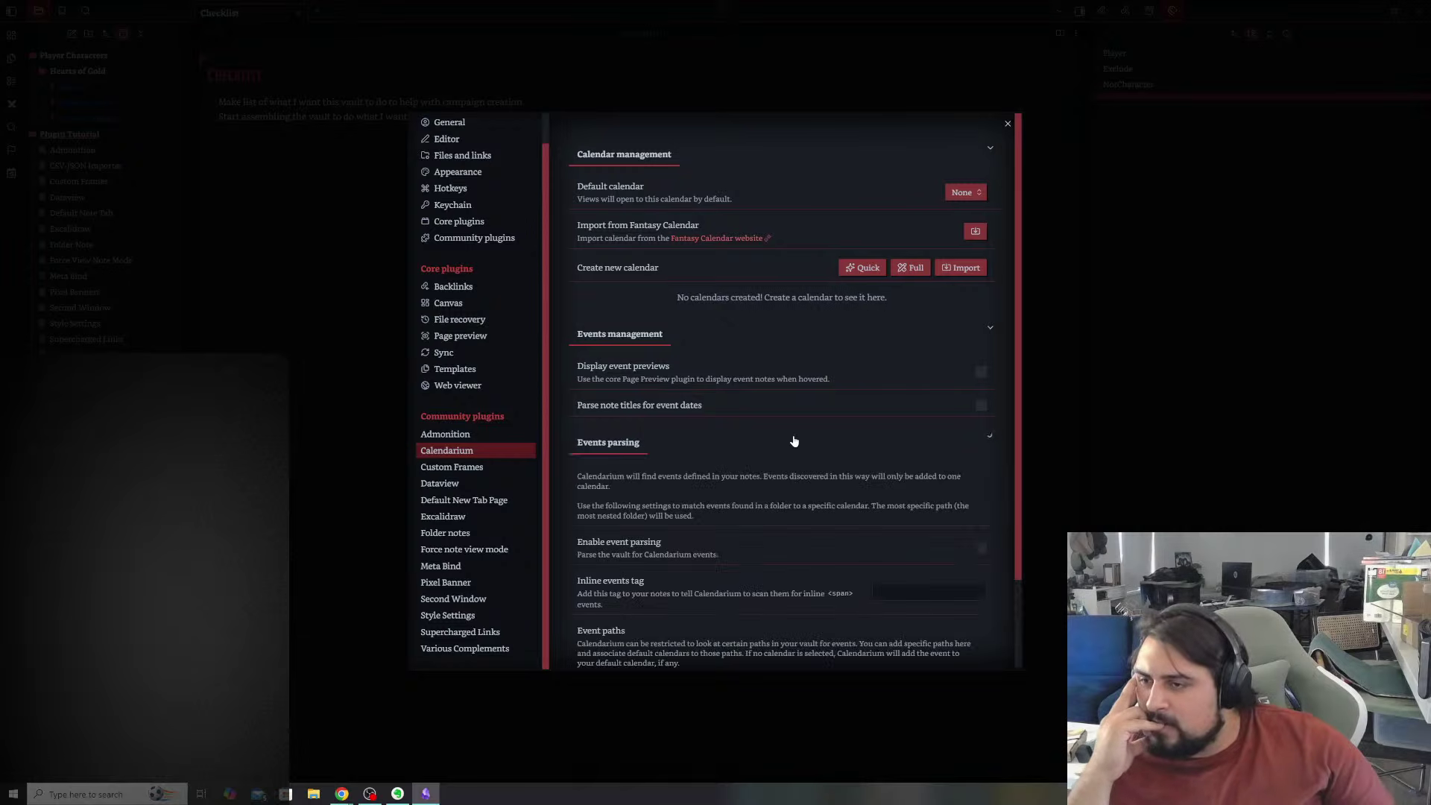
click(791, 445)
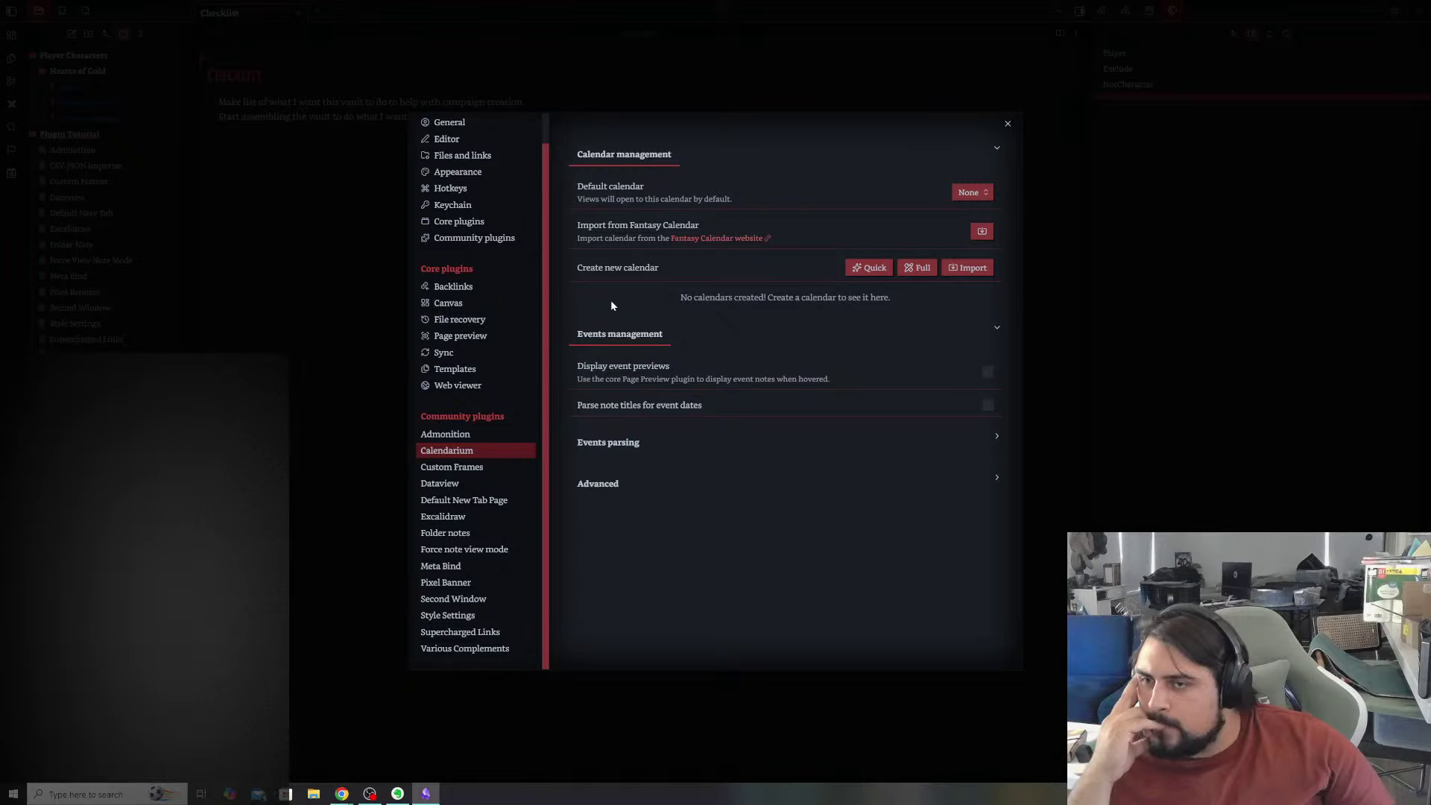
click(969, 208)
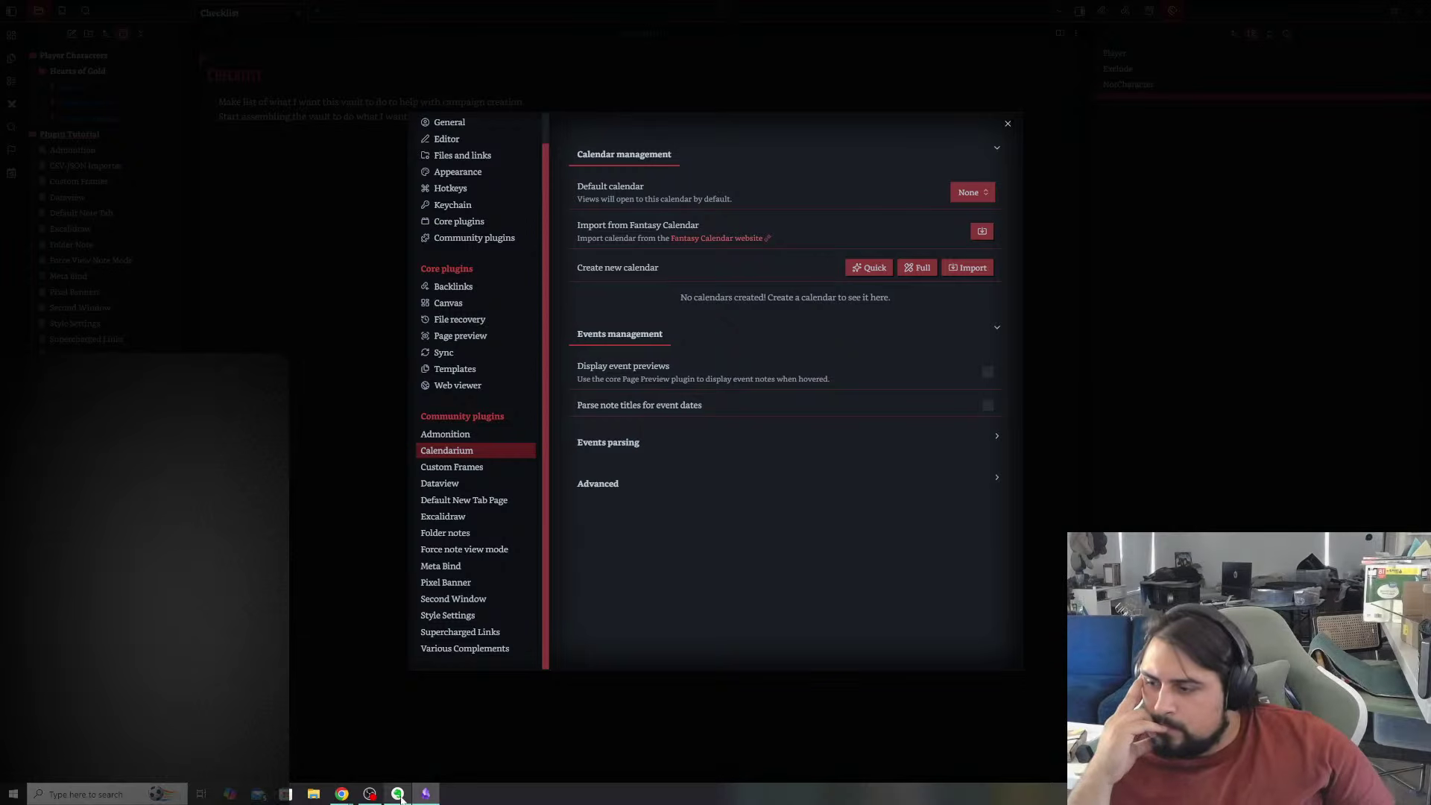
- Switch to the tutorial video in Chrome, skip back slightly and rewatch the part on importing the calendar file
mouse_move(344, 796)
click(332, 738)
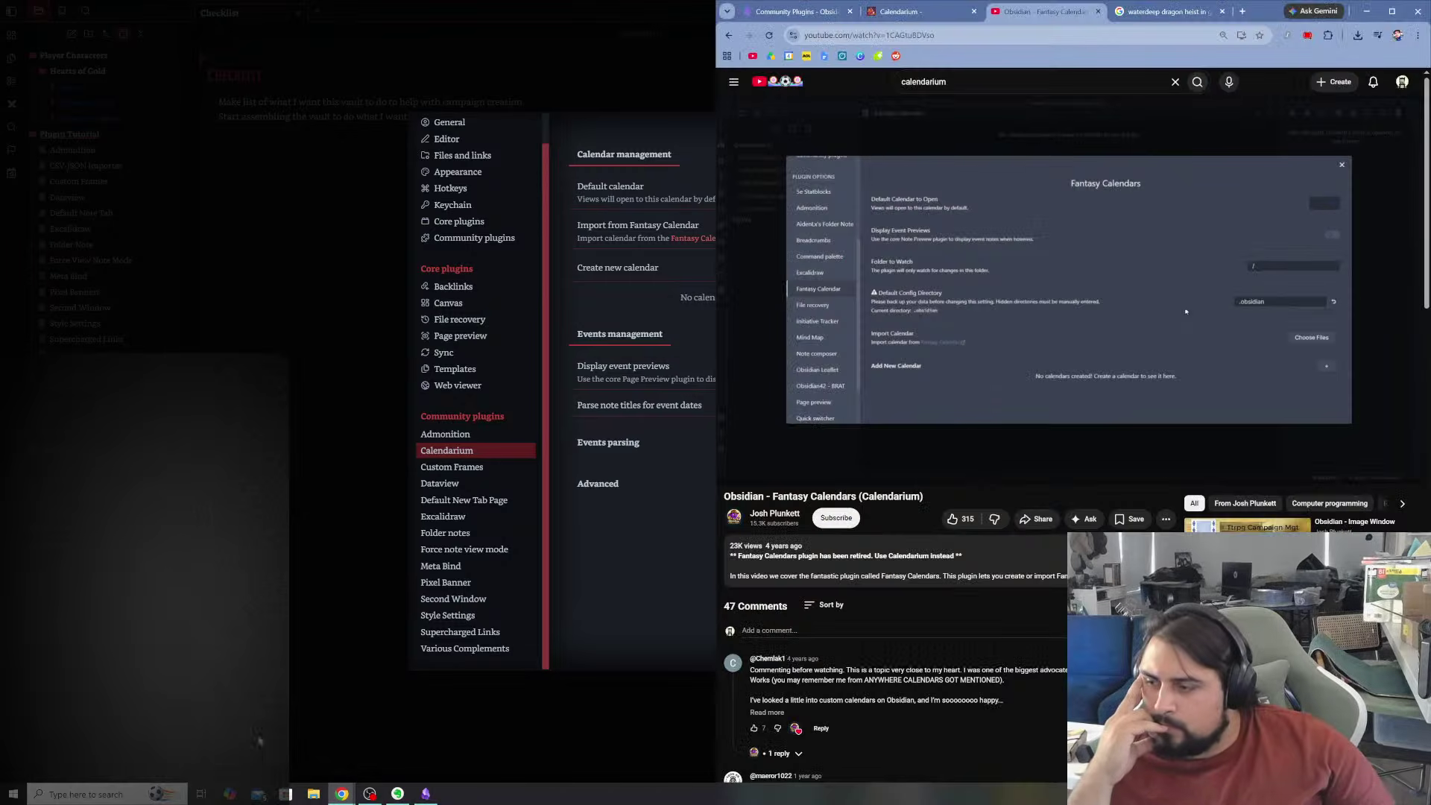
click(1106, 454)
click(1116, 375)
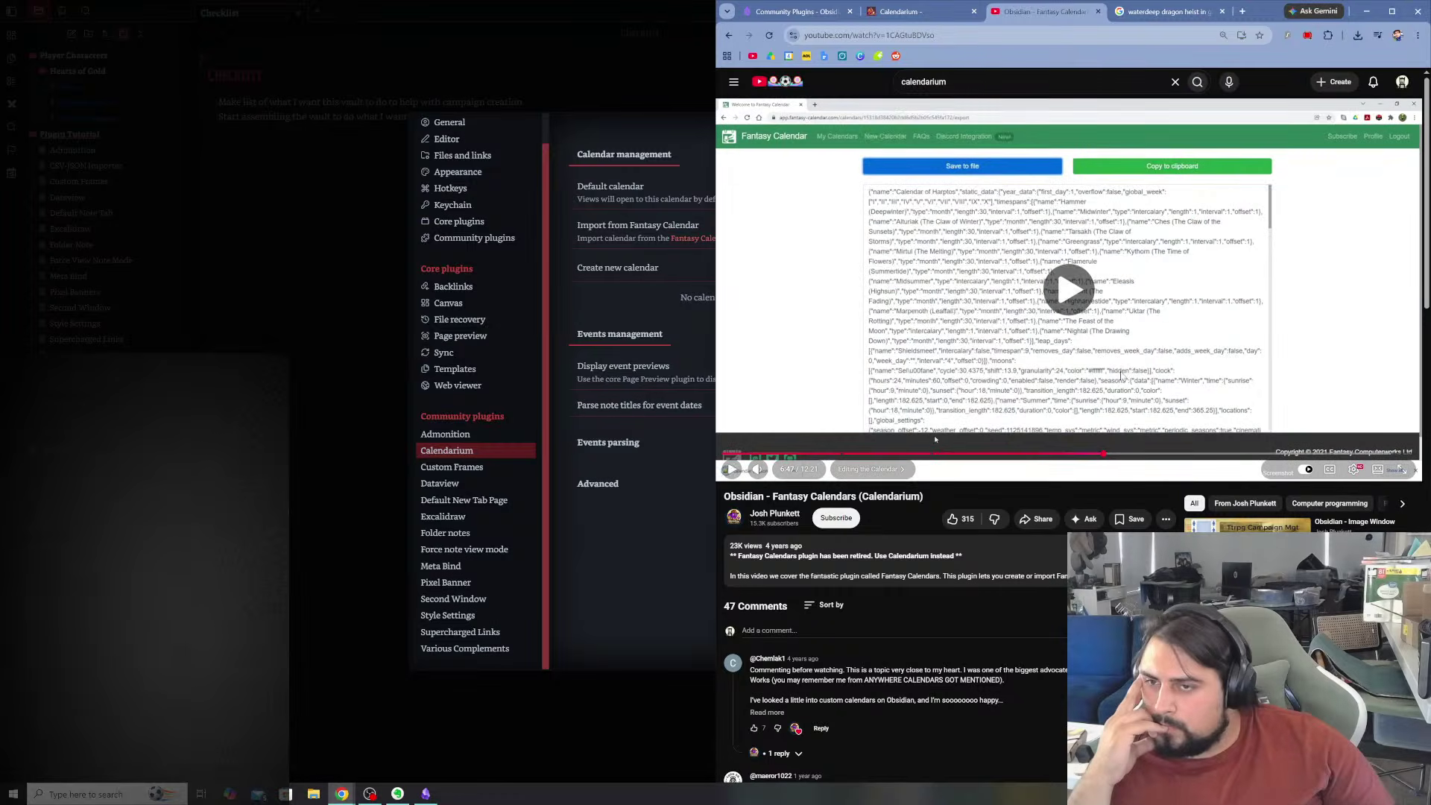
click(1006, 356)
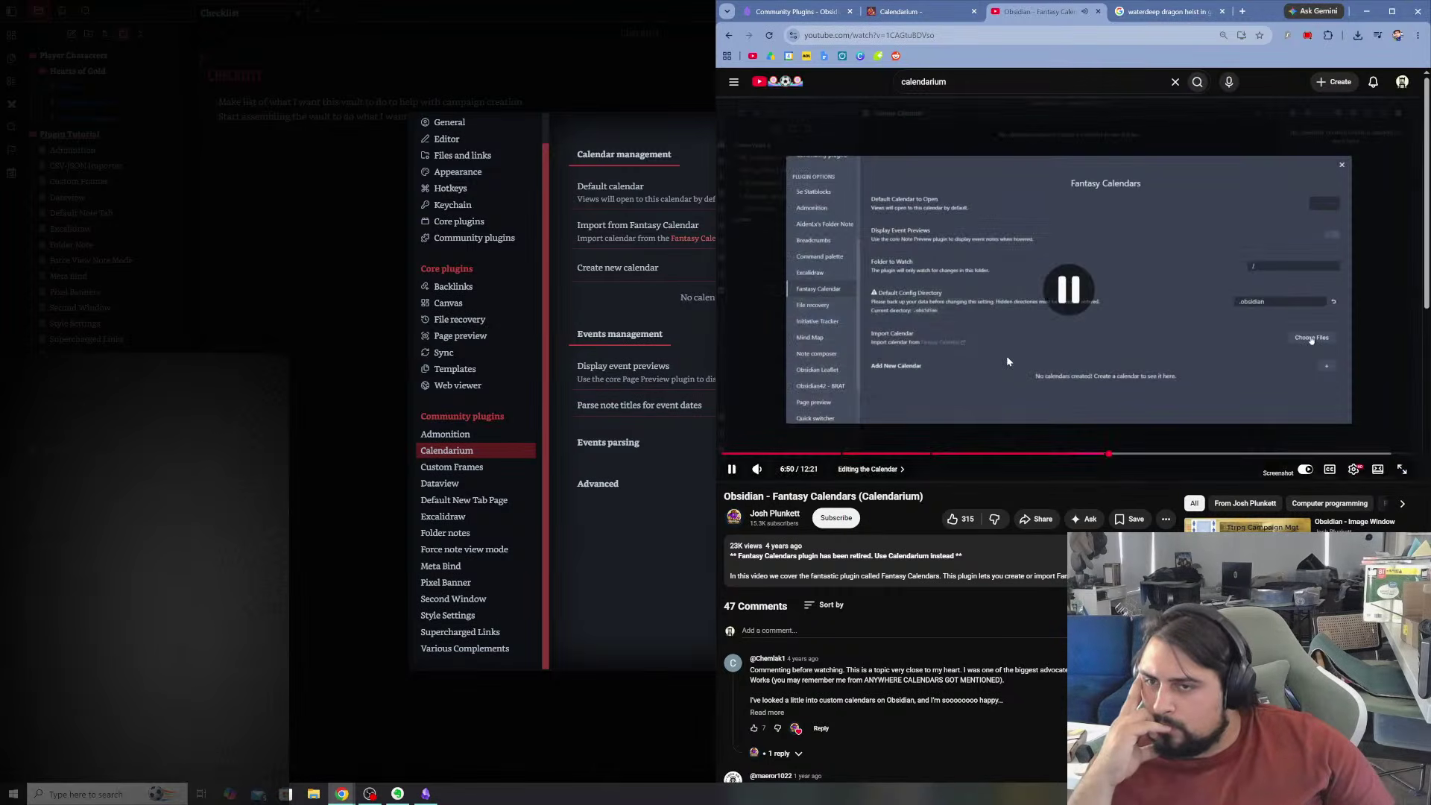
- Return to Obsidian, start a calendar import in Calendarium and delete the duplicate file calendar-of-harptos.json from Downloads
click(618, 569)
click(968, 269)
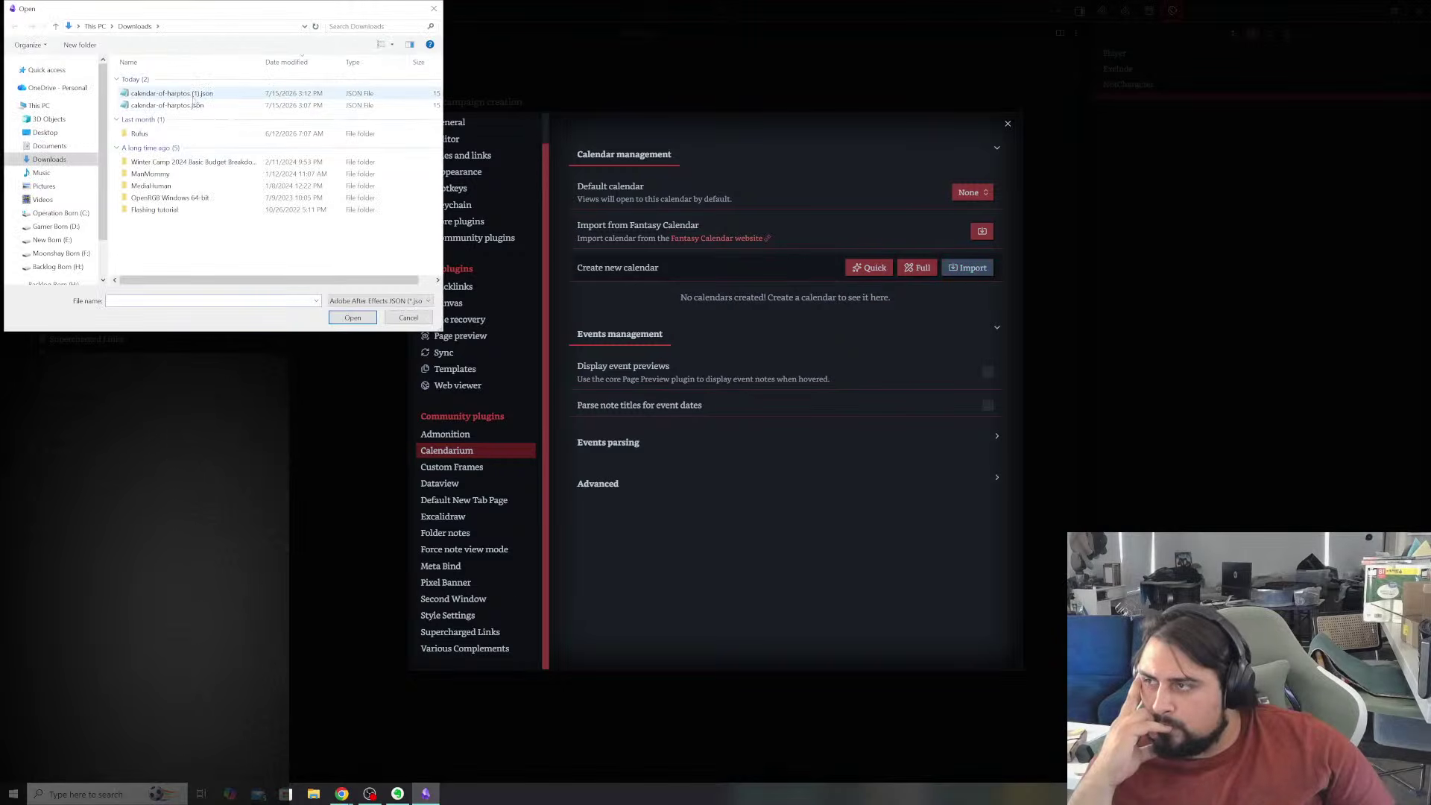
click(192, 96)
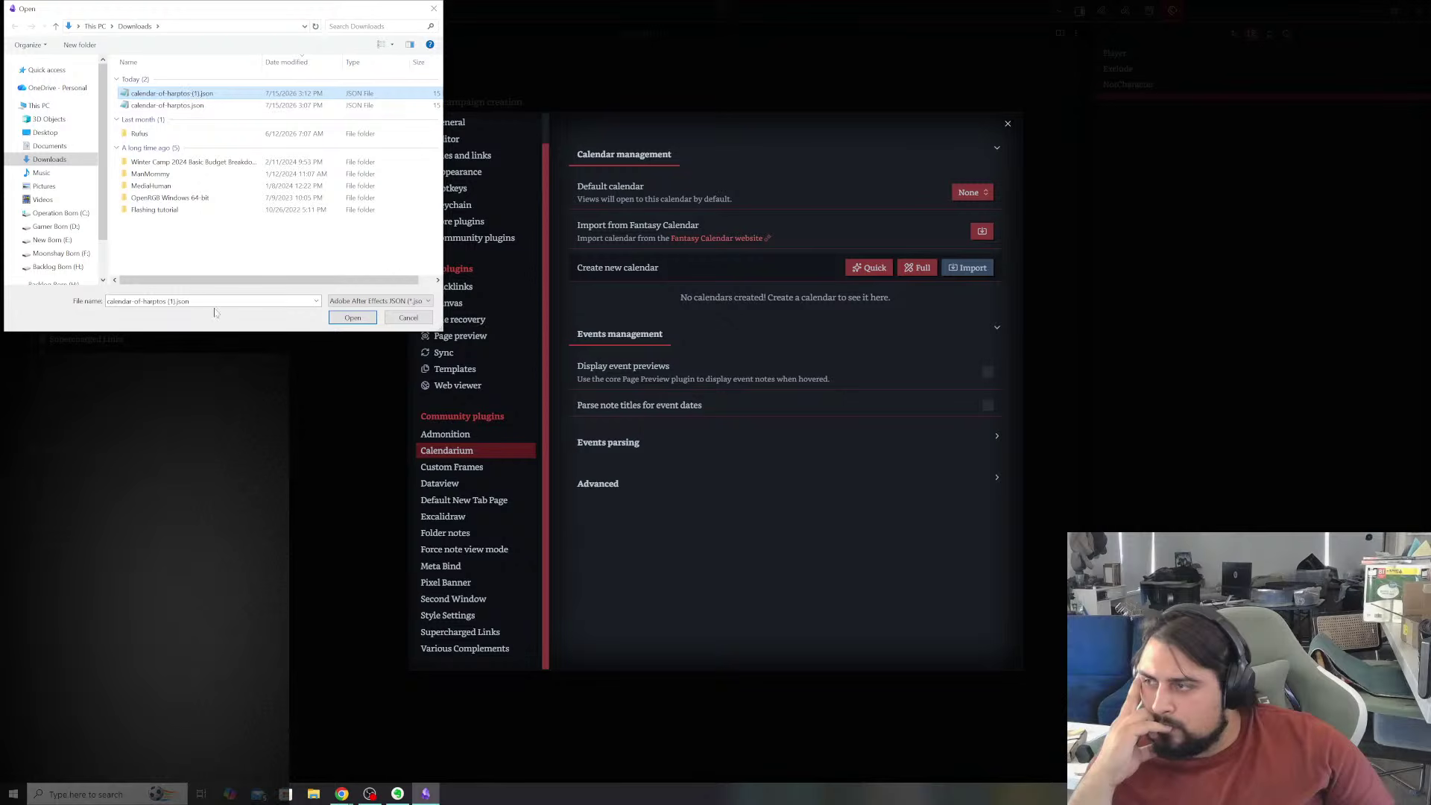
right_click(213, 108)
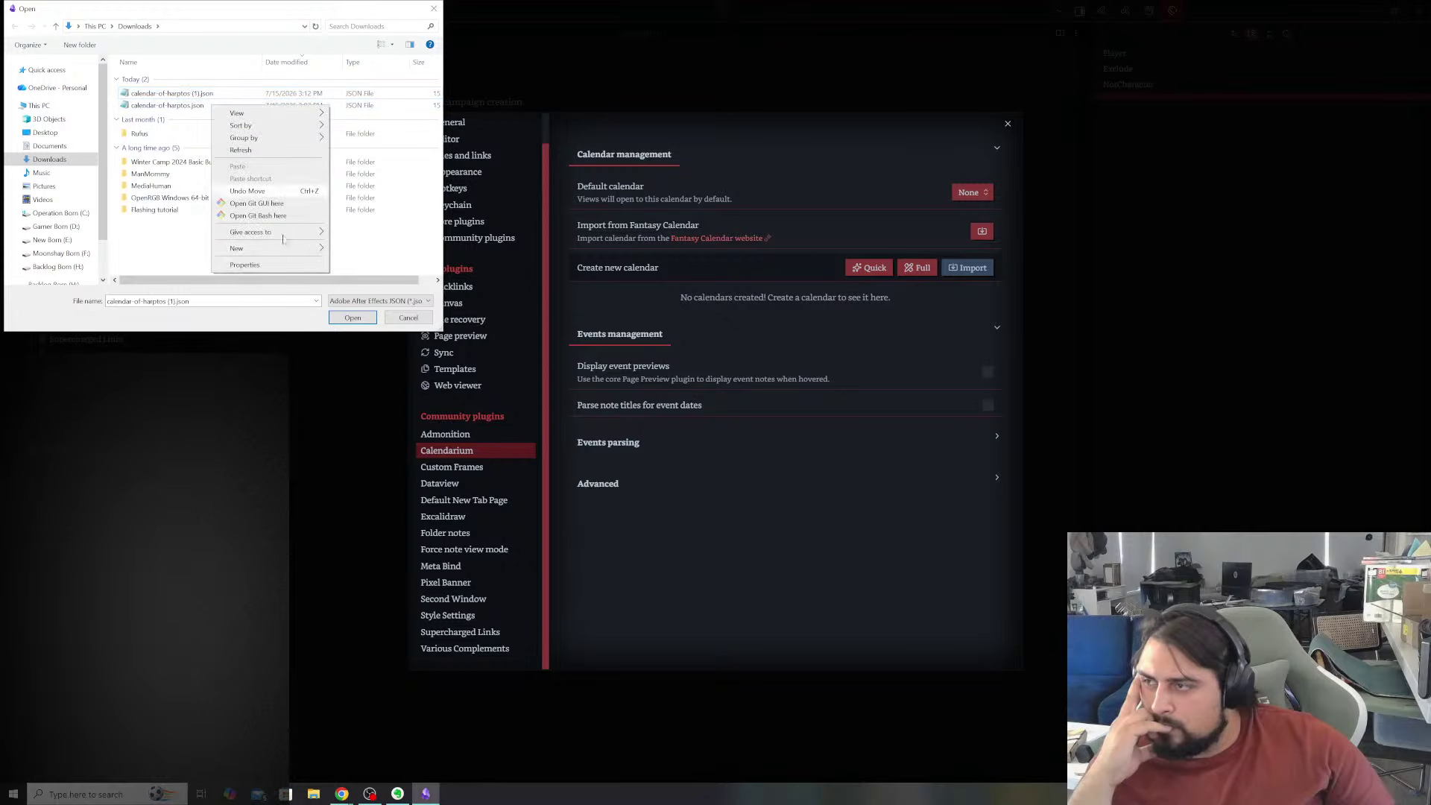
click(180, 111)
right_click(175, 106)
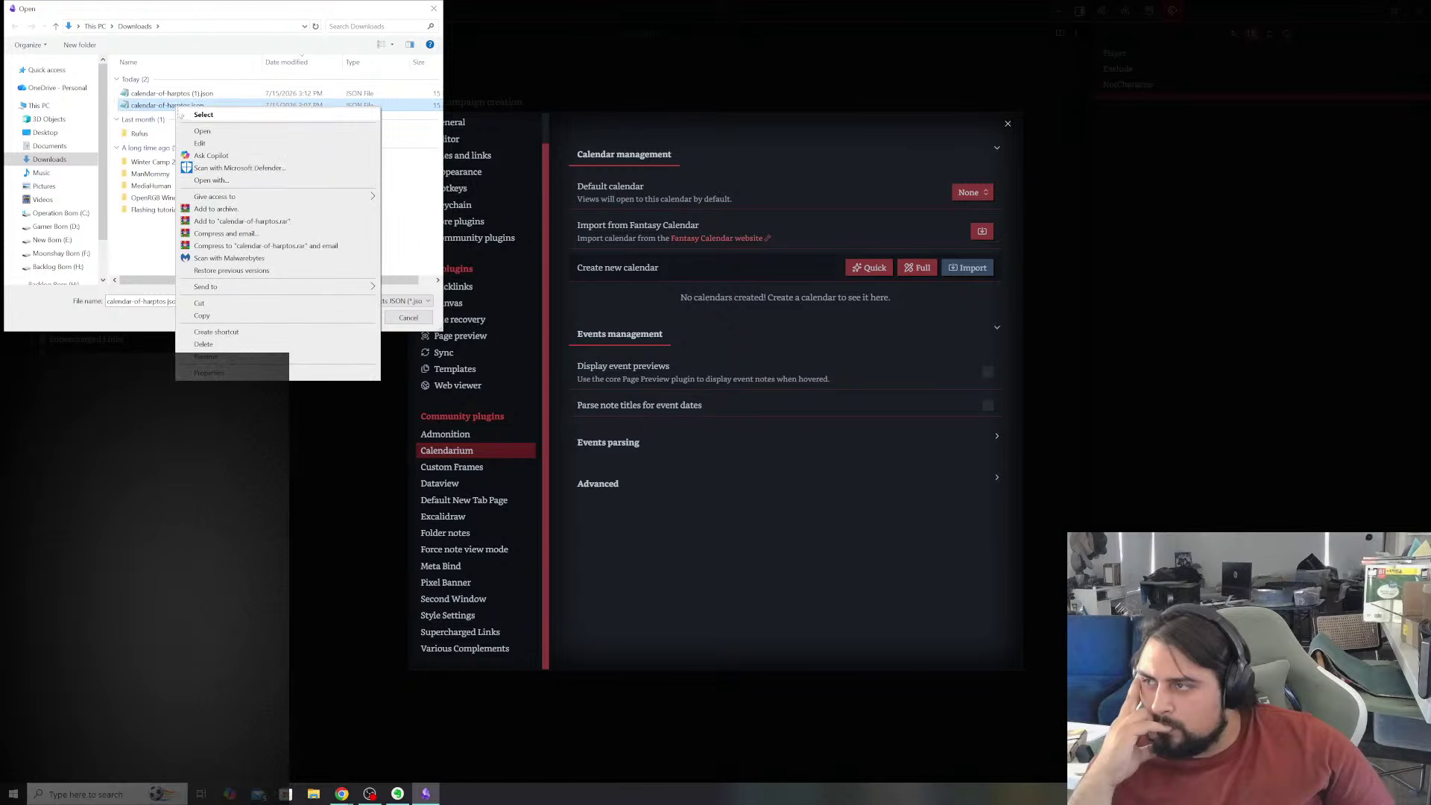
click(228, 344)
- Rename the remaining file calendar-of-harptos (1).json as calendar-of-harptos.json and try to import it into Calendarium
right_click(207, 95)
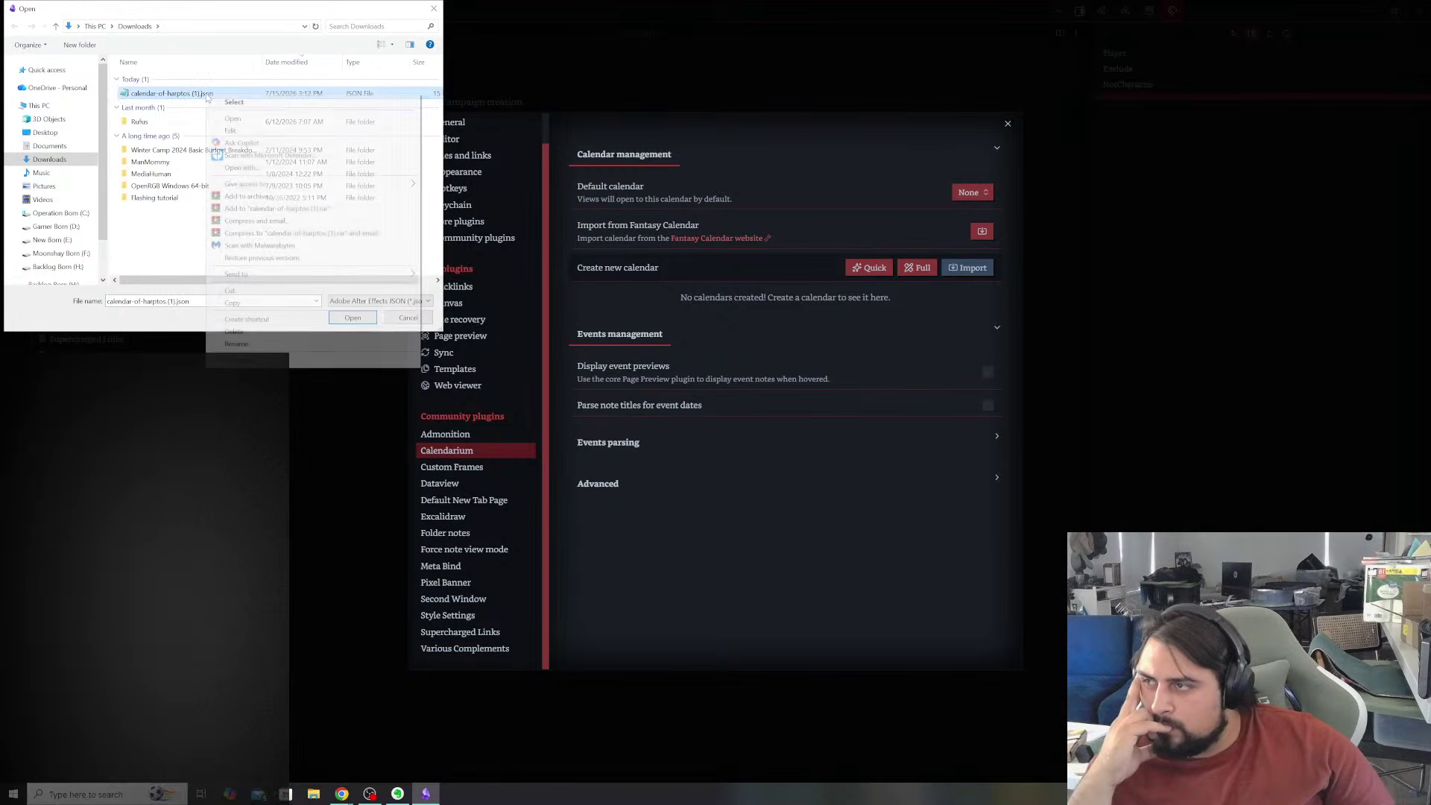
click(254, 344)
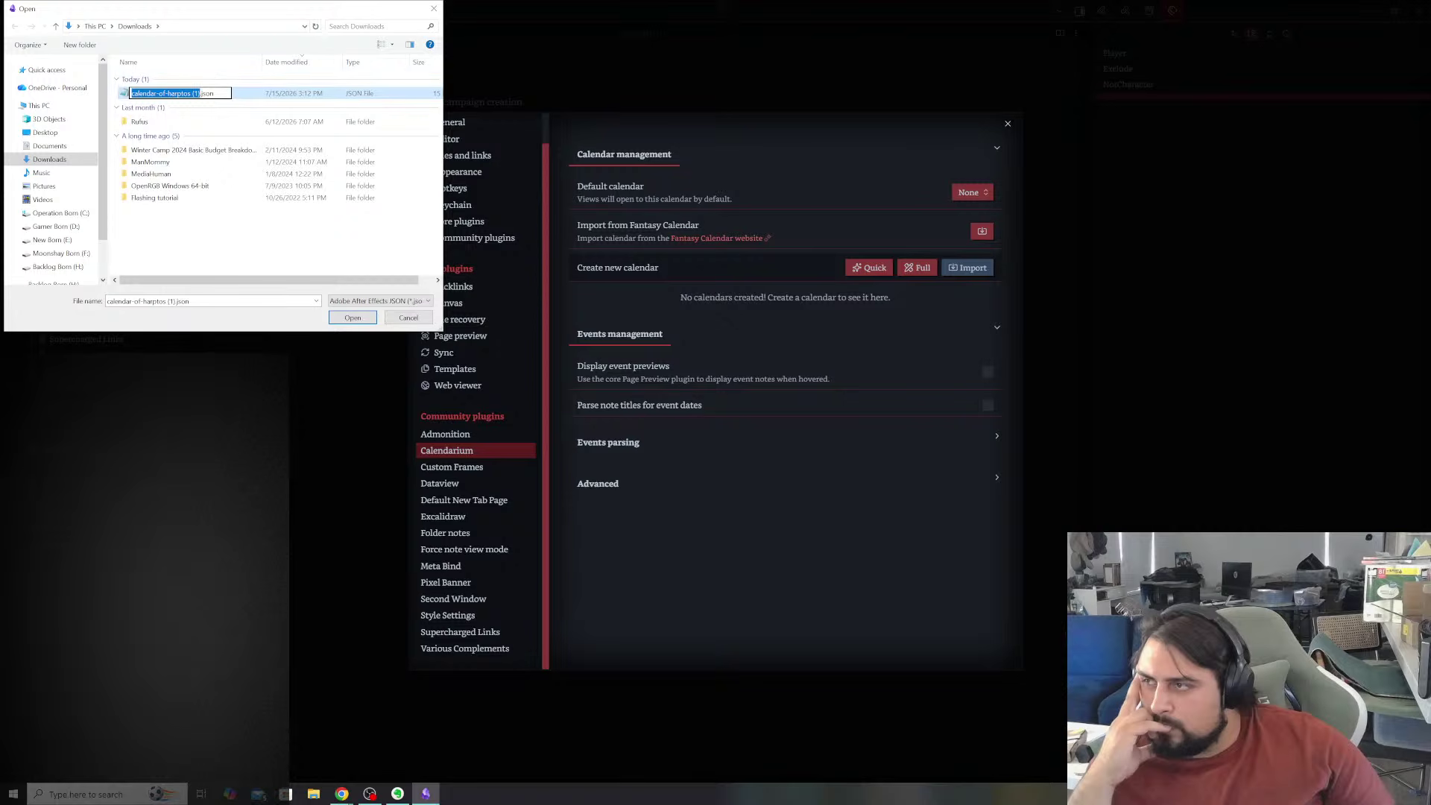
key(Right)
click(201, 93)
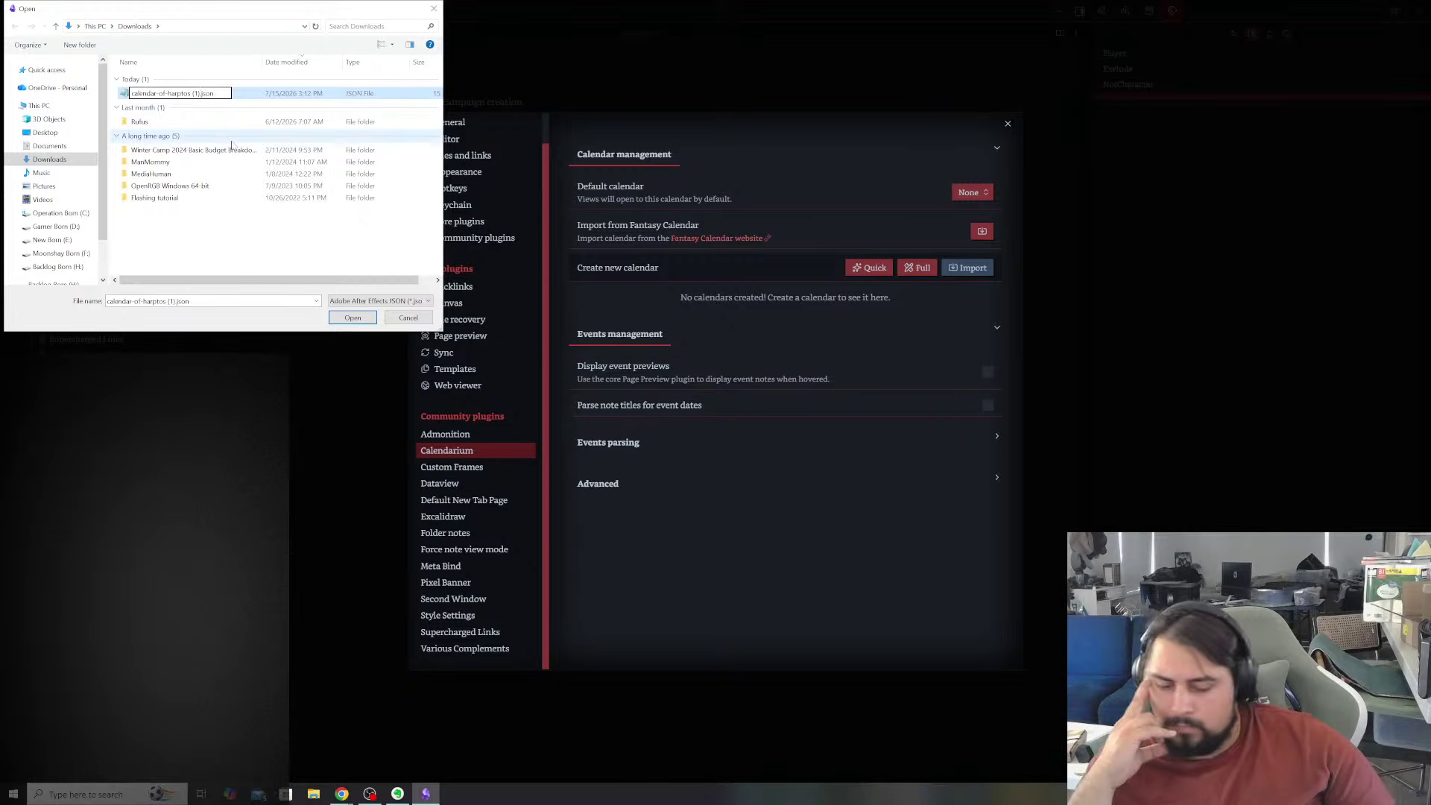
key(BackSpace)
key(BackSpace)
key(BackSpace)
key(BackSpace)
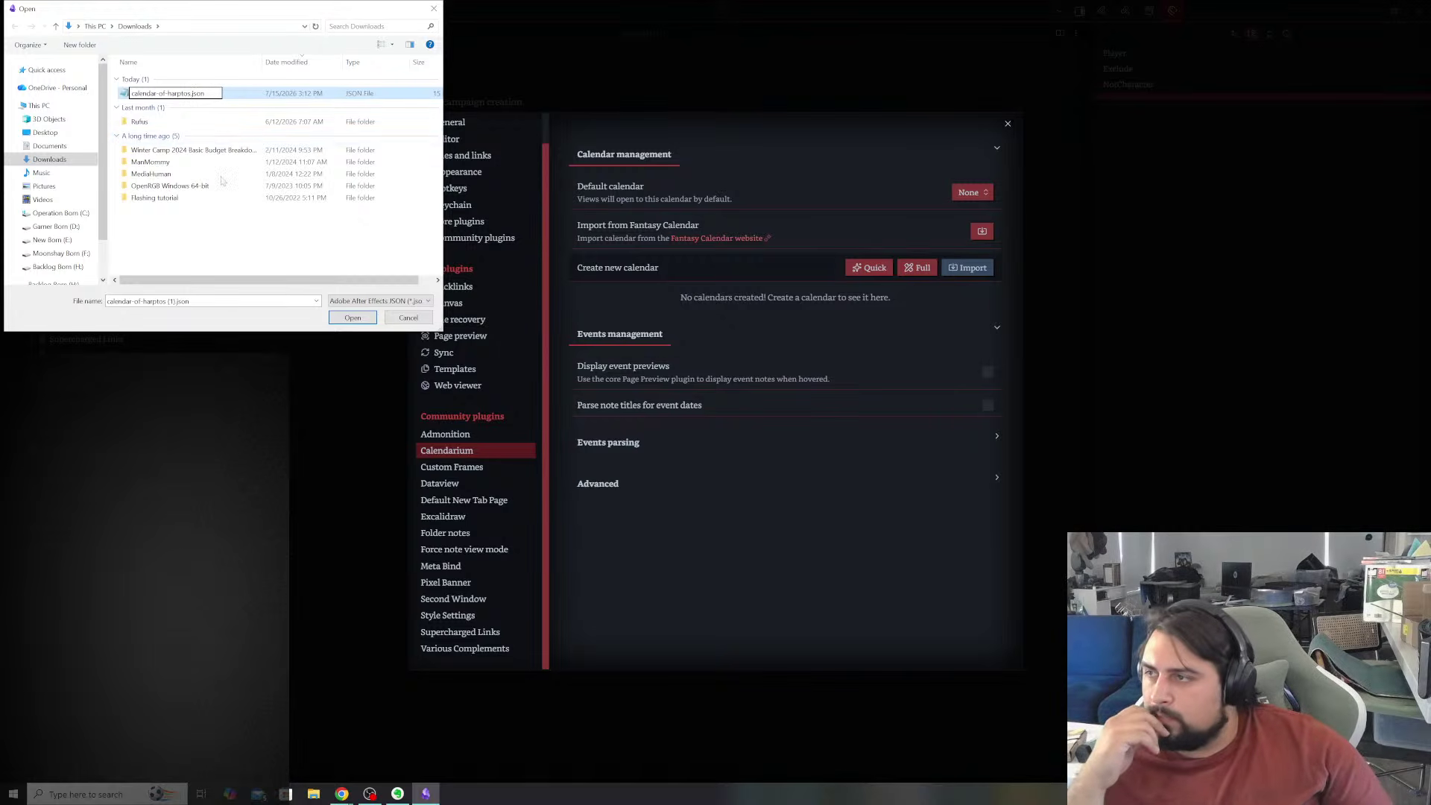
click(274, 242)
click(167, 94)
click(353, 317)
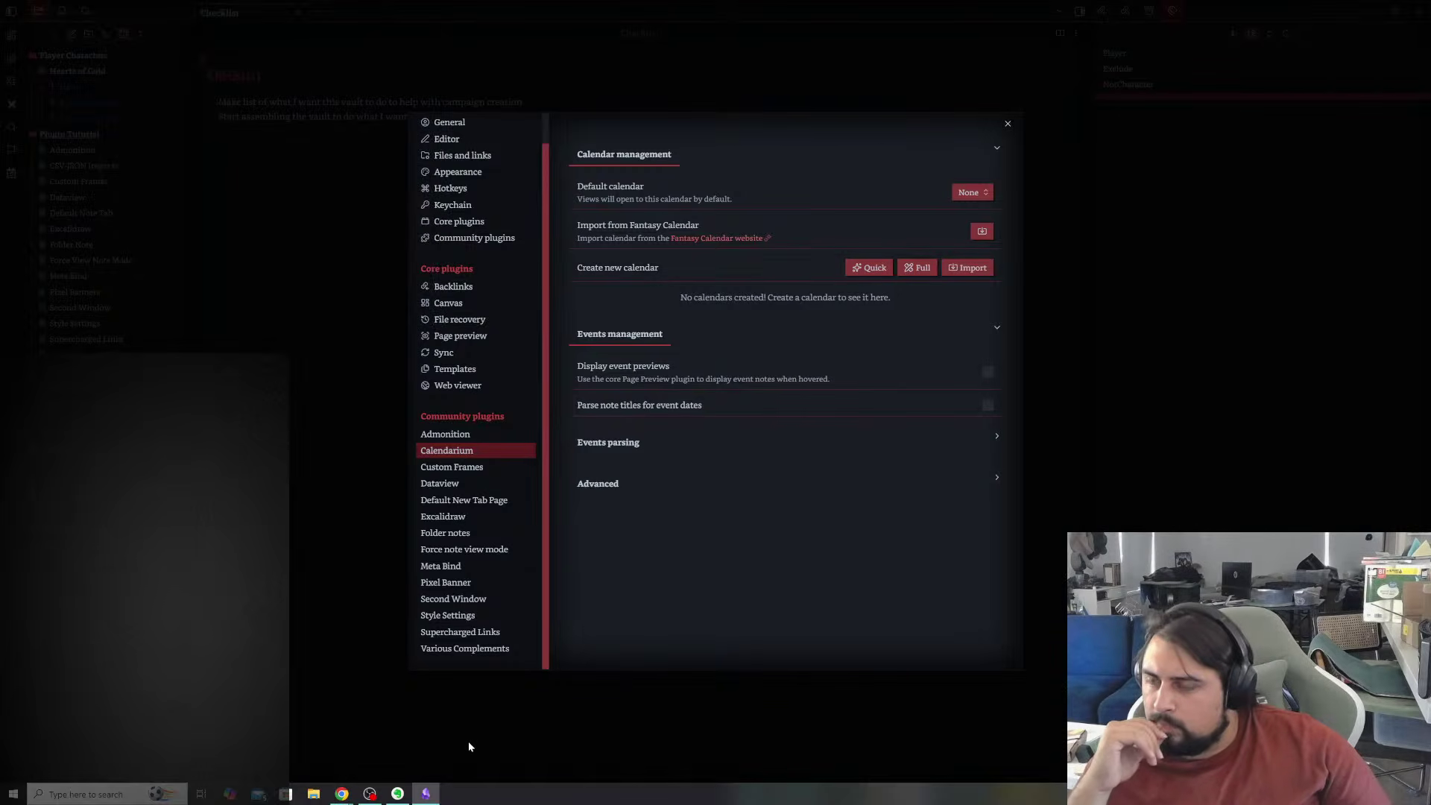
- Switch to the tutorial in Chrome, watch the calendar editing part, and dock the Obsidian window beside the paused video
mouse_move(340, 798)
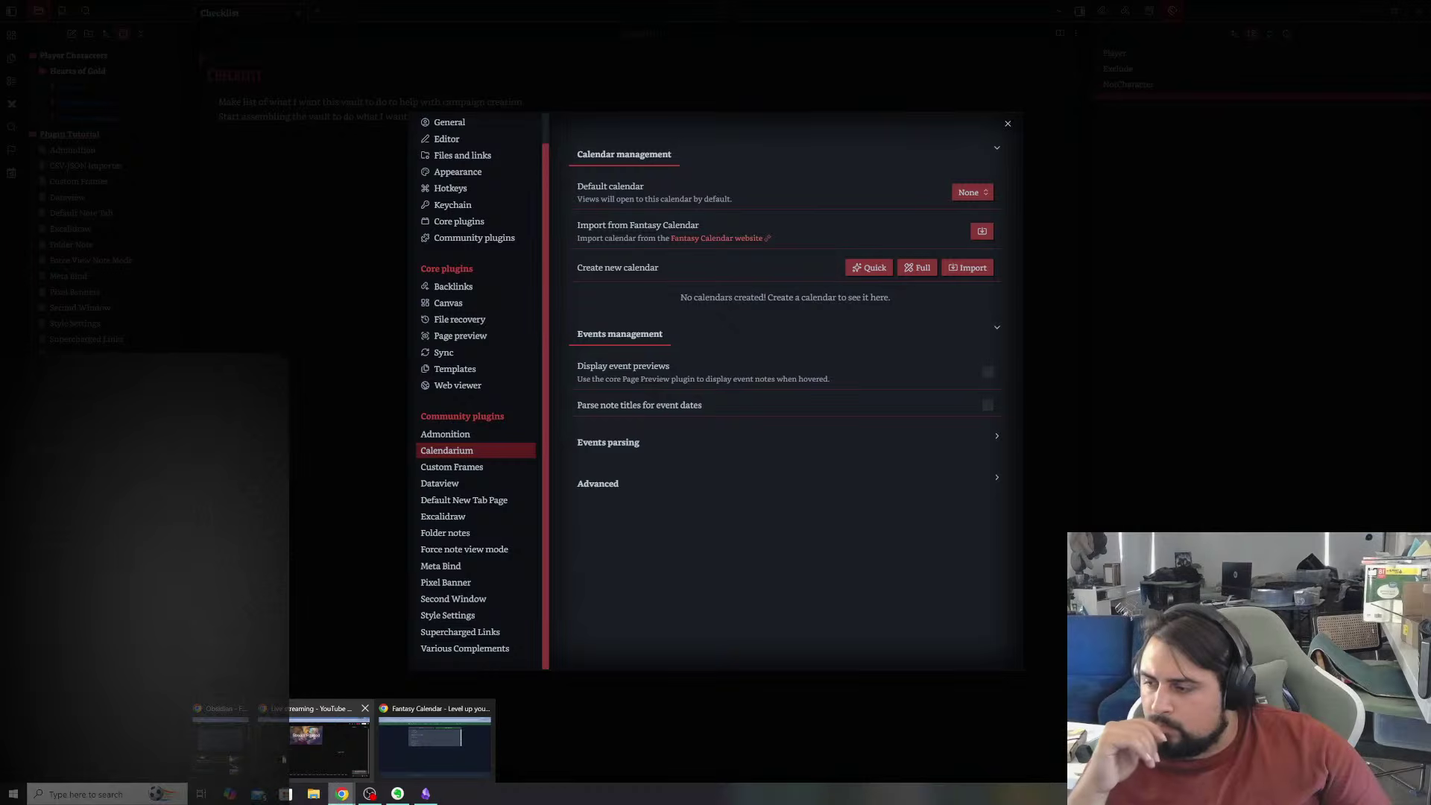
click(319, 749)
click(913, 318)
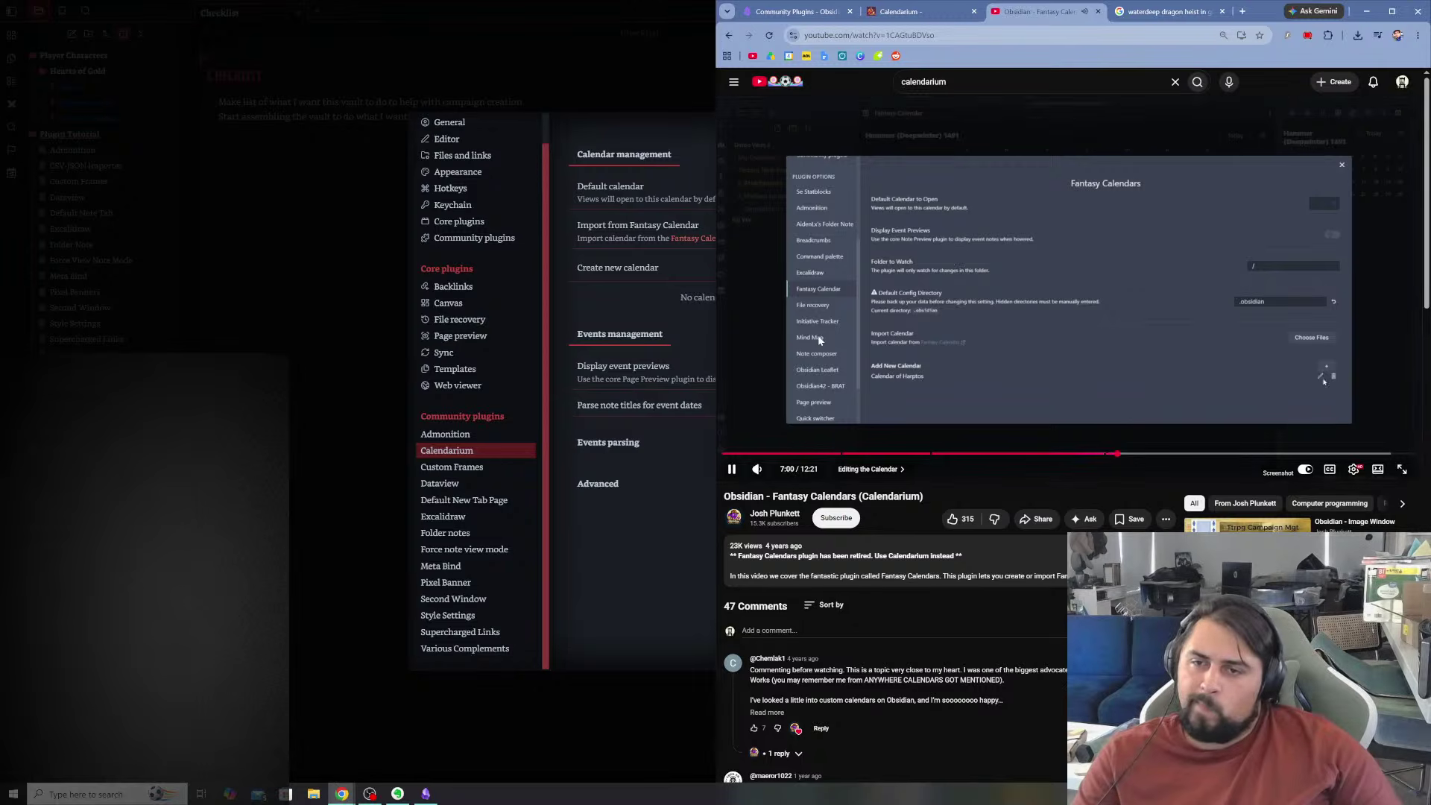
click(1053, 280)
click(608, 125)
drag(805, 6, 1, 224)
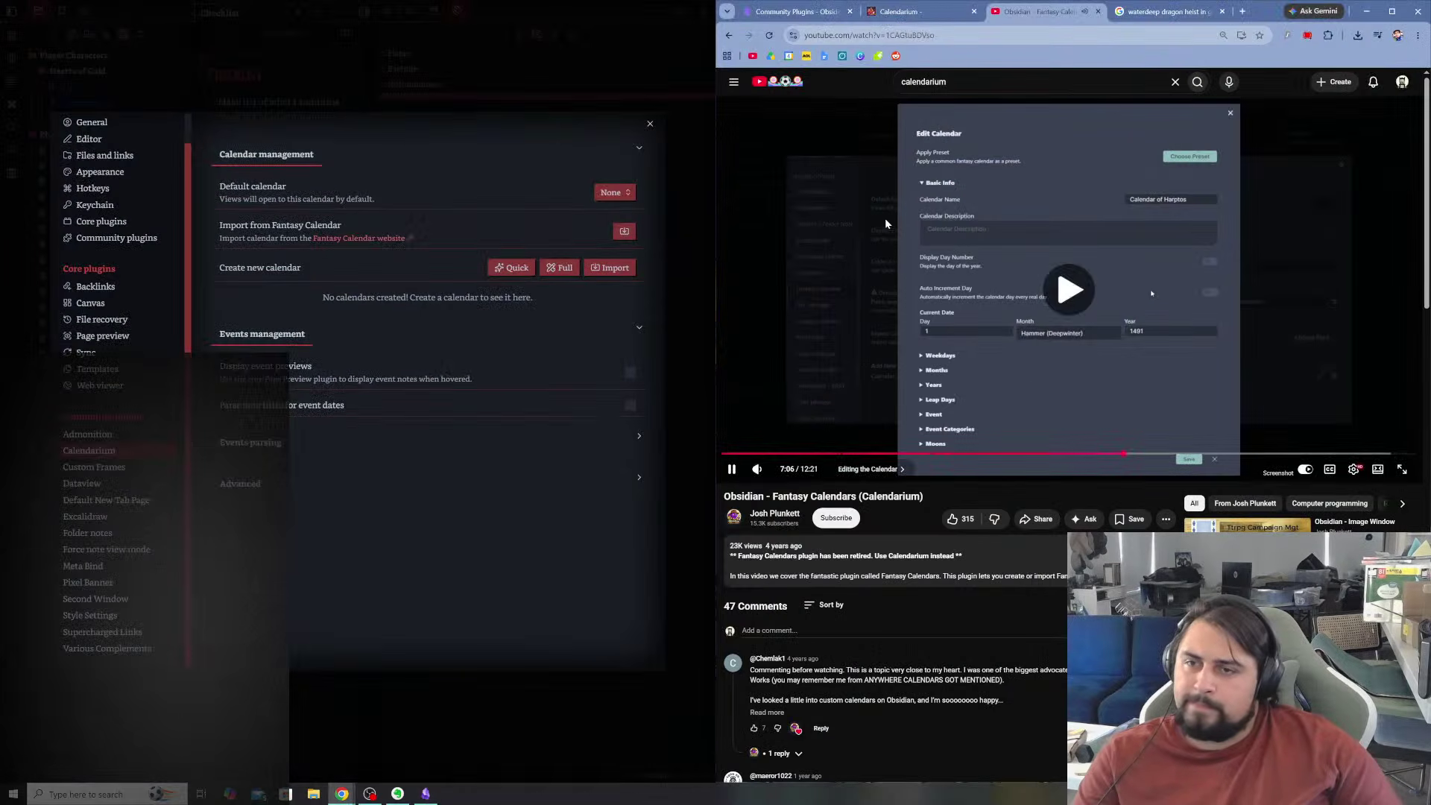
click(911, 265)
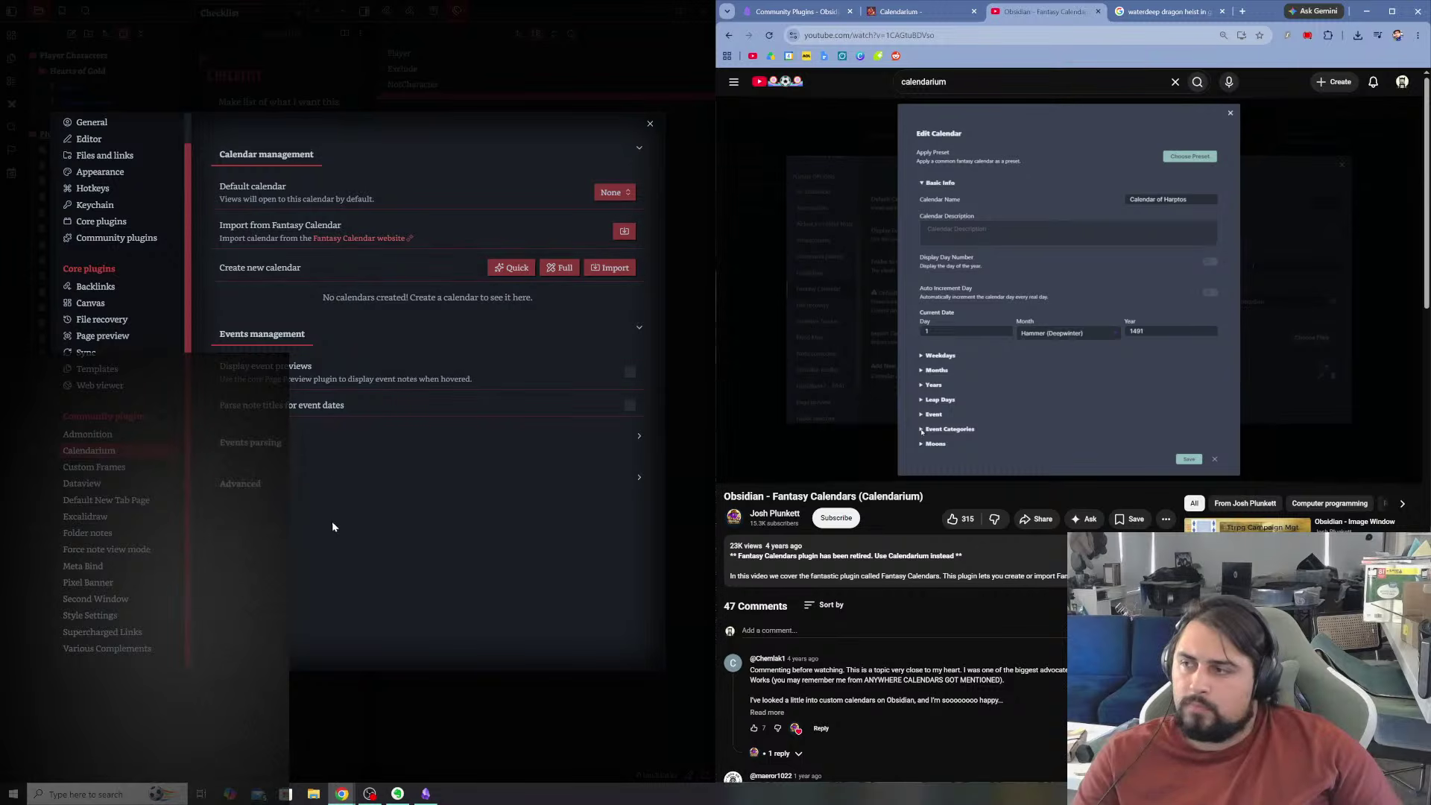
- Examine Calendarium's default calendar options and its events parsing, advanced, events management and calendar management sections for the imported calendar
click(616, 193)
click(612, 210)
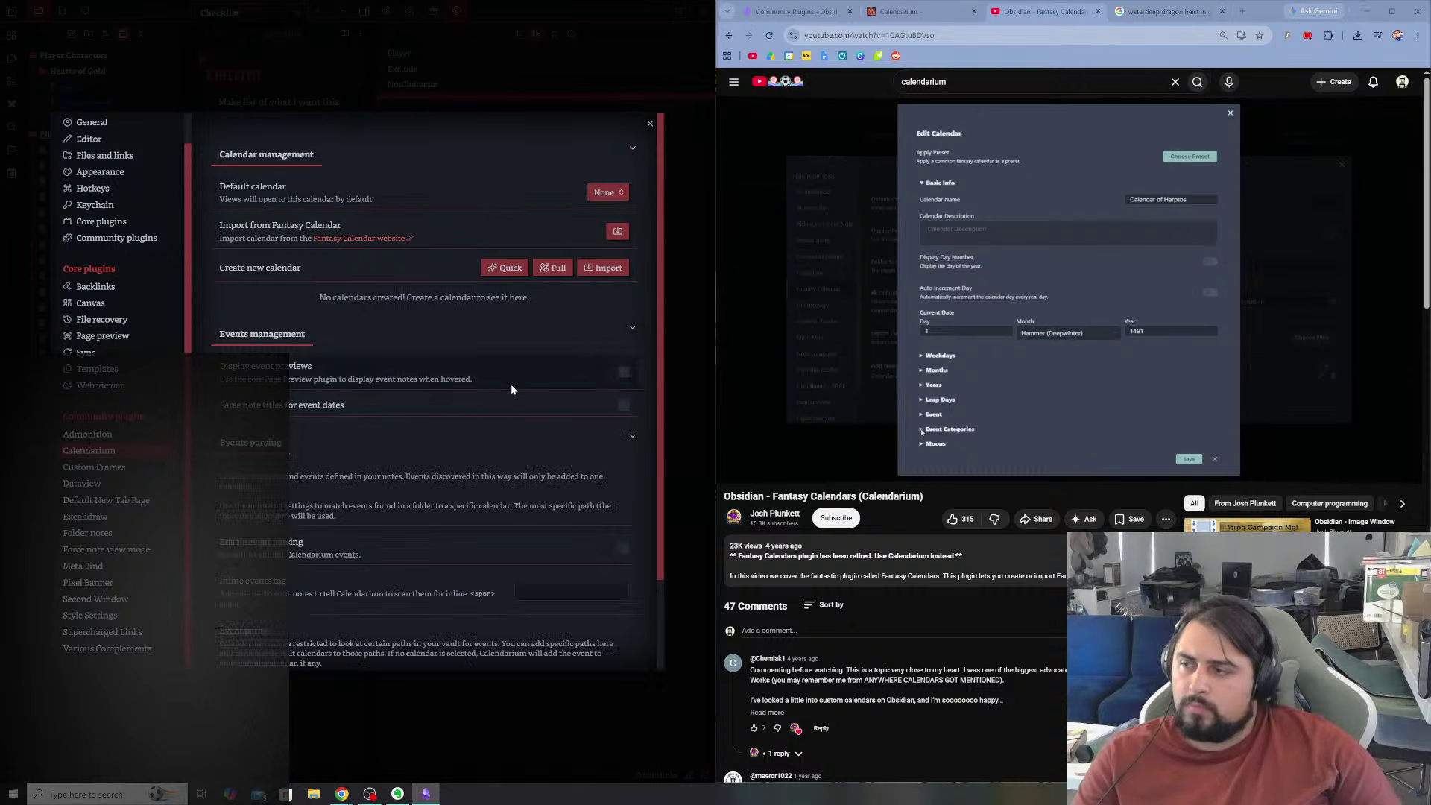
click(376, 449)
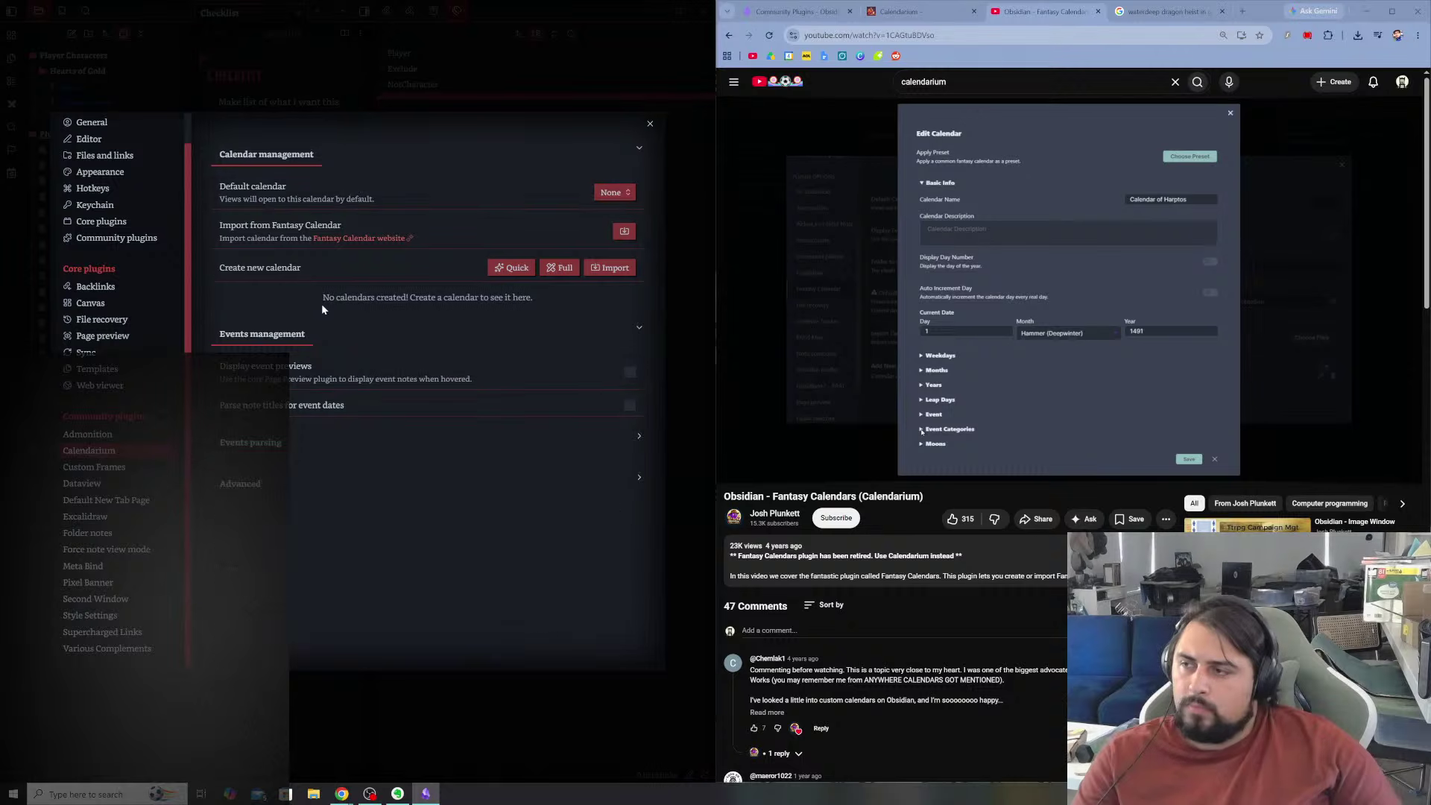
click(613, 193)
click(612, 208)
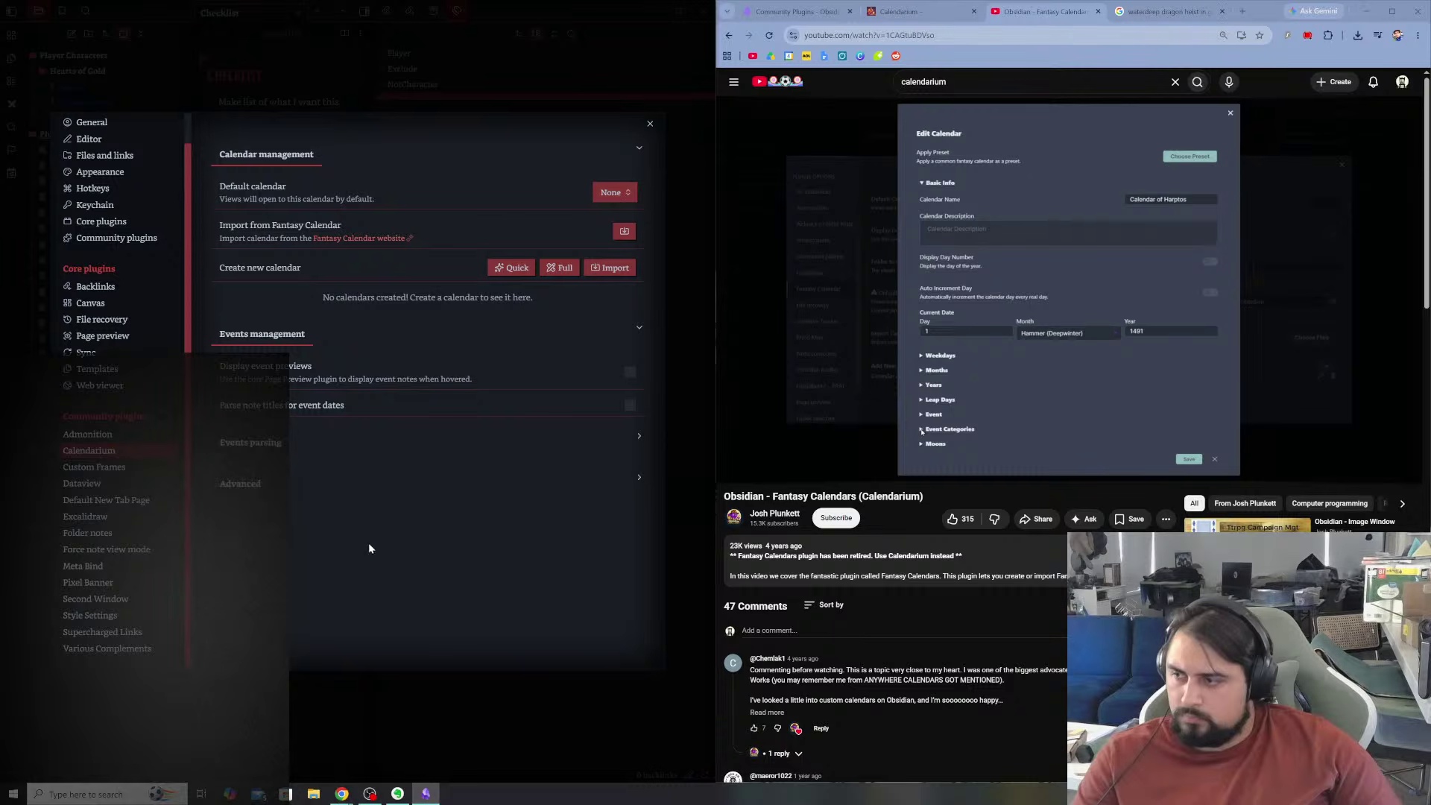
click(307, 490)
click(307, 486)
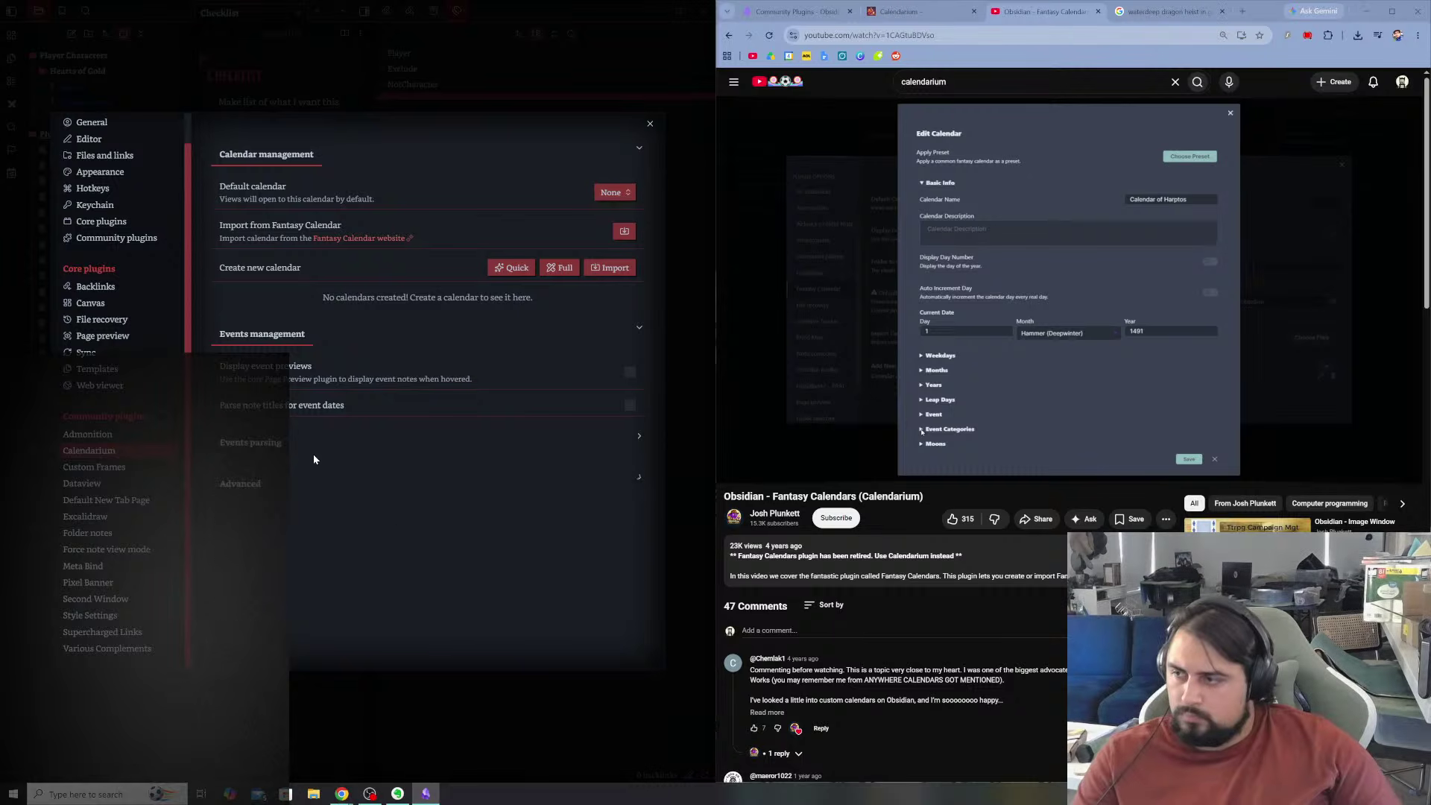
click(287, 333)
click(262, 156)
click(262, 156)
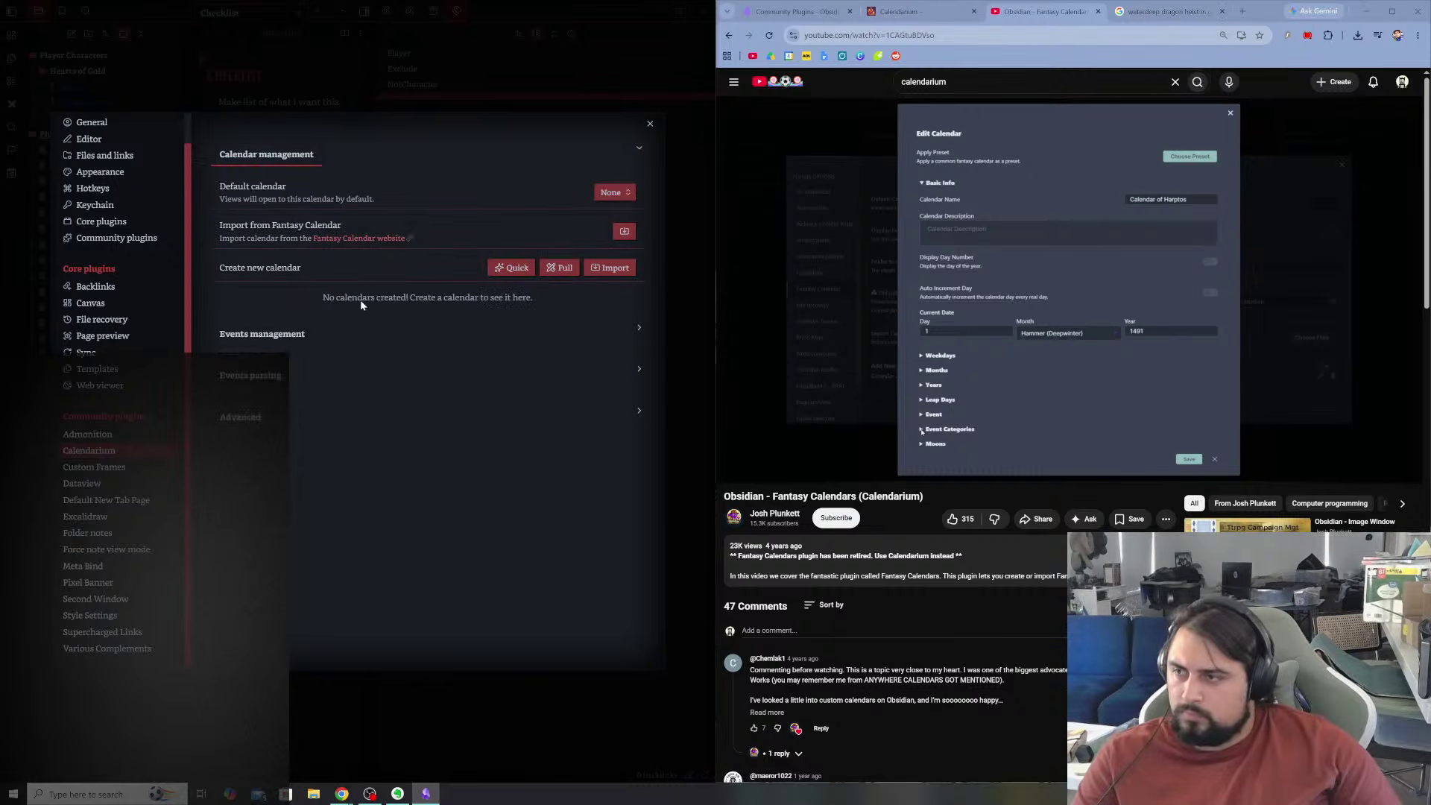
- Try again to import calendar-of-harptos.json into Calendarium, and reopen the settings to check the calendar list before closing them
click(616, 268)
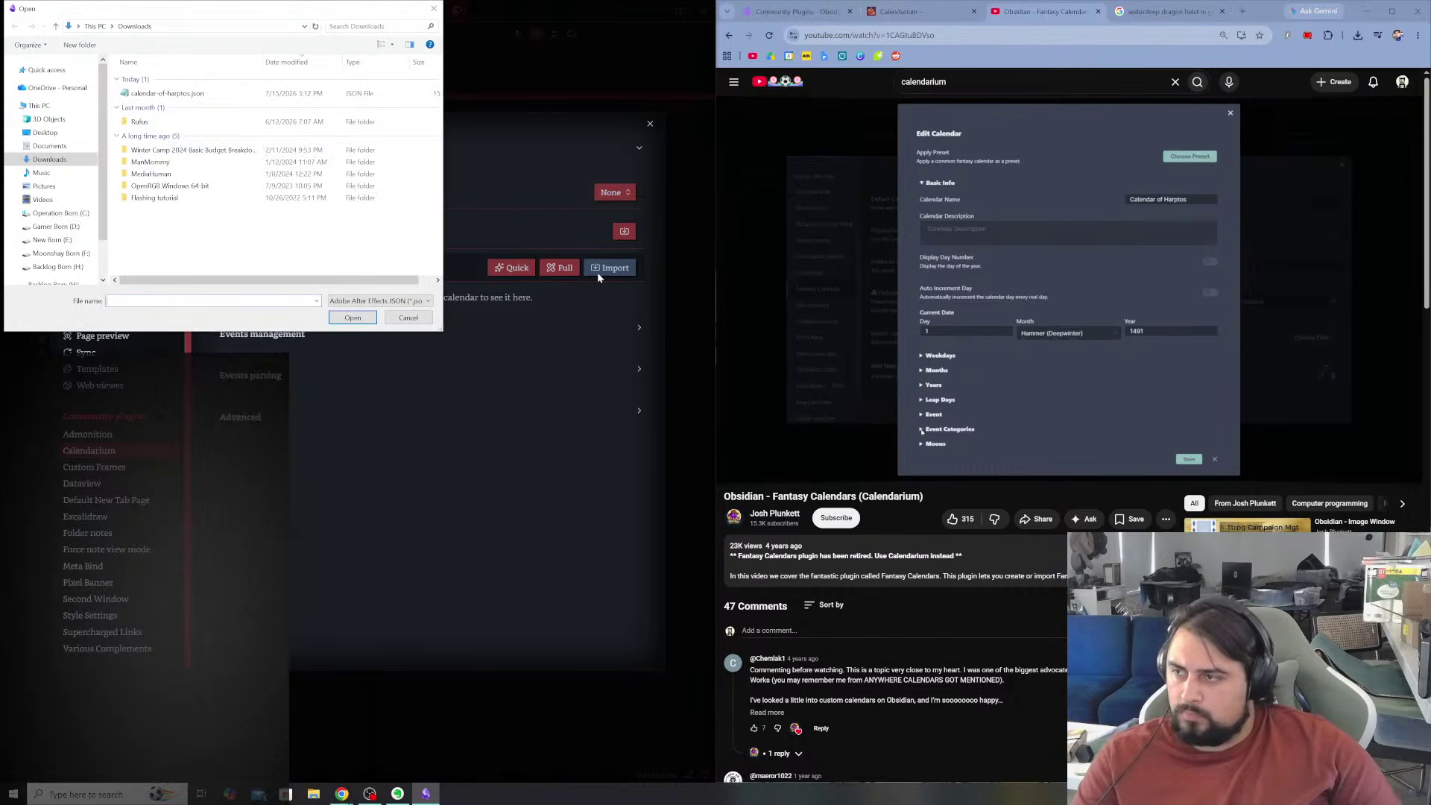
click(167, 93)
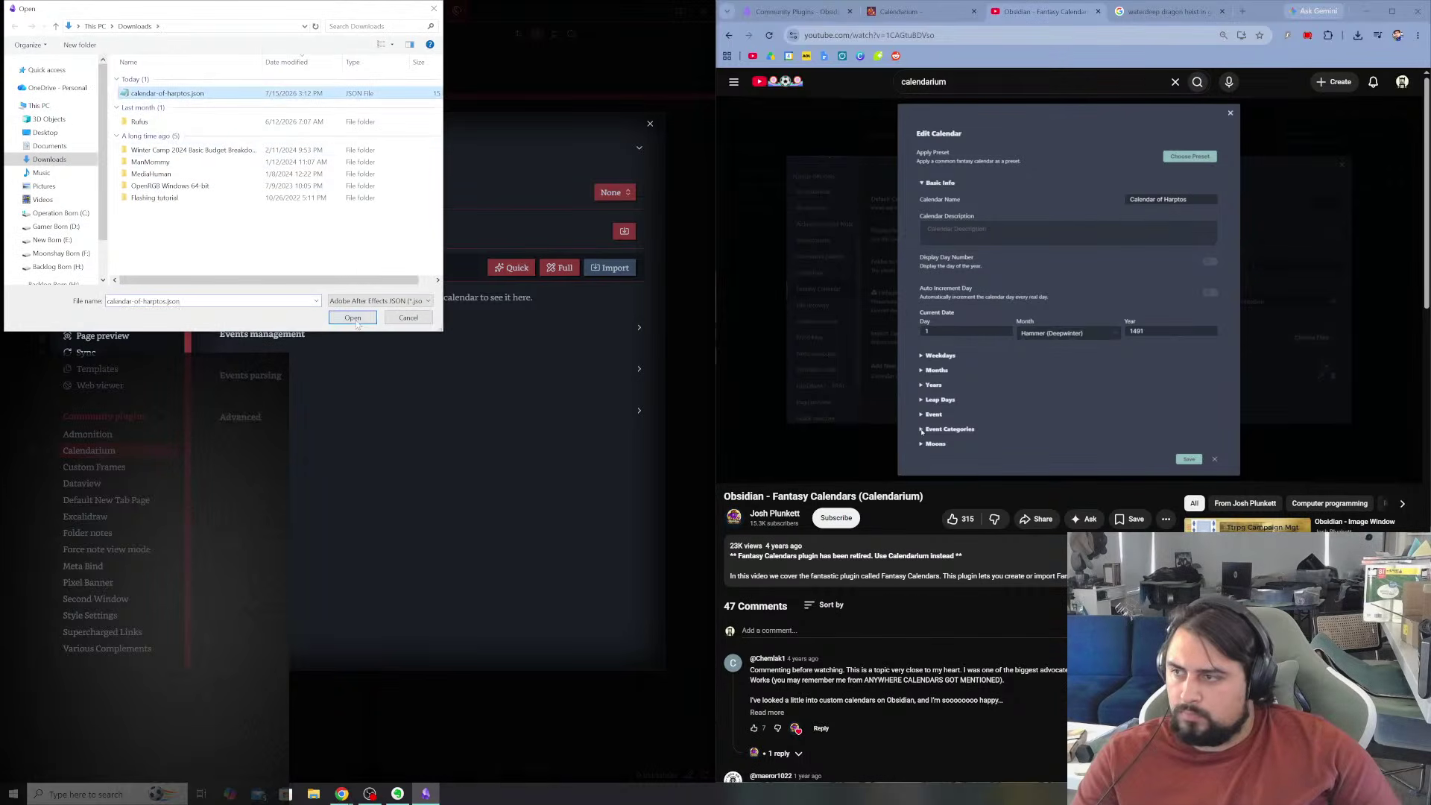
click(352, 319)
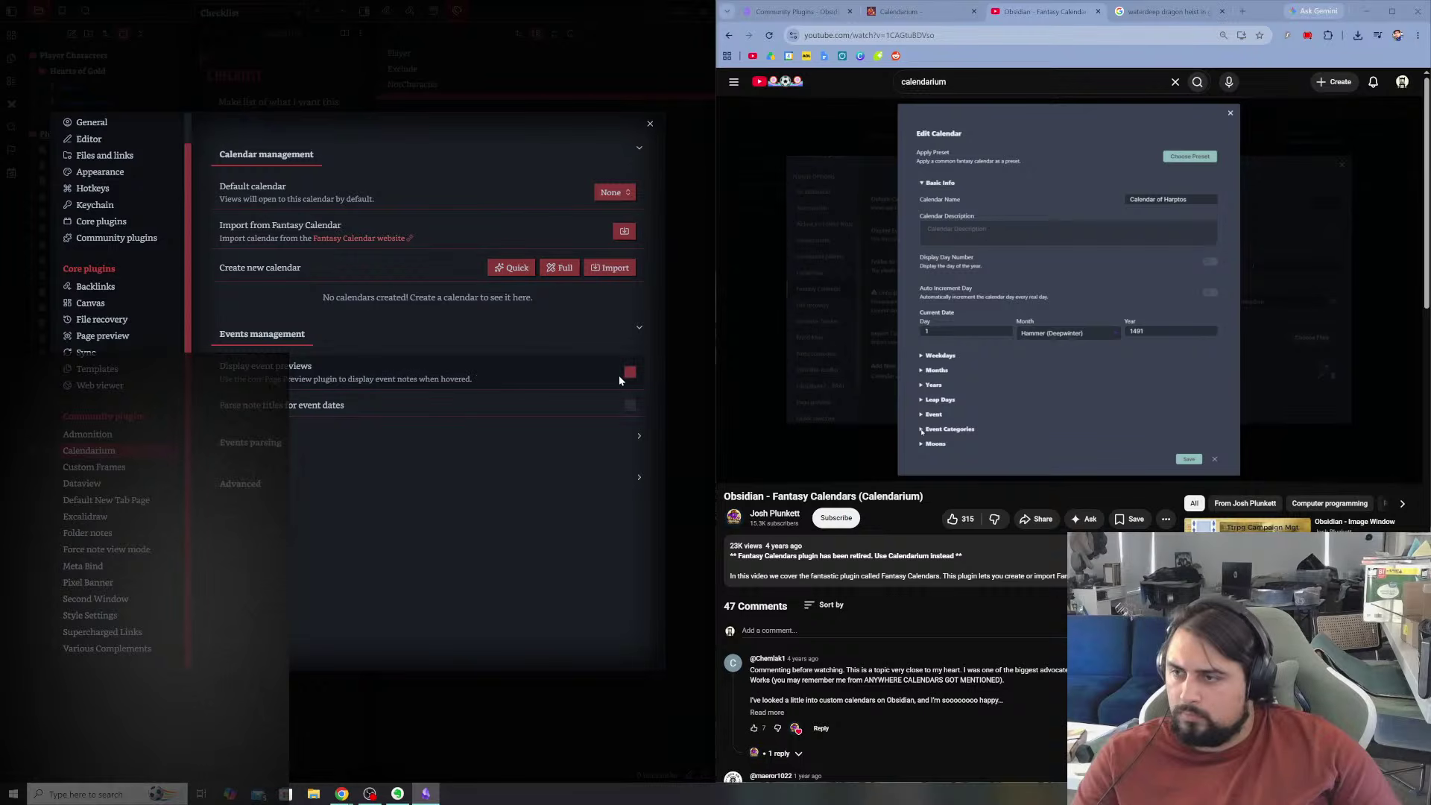
click(397, 338)
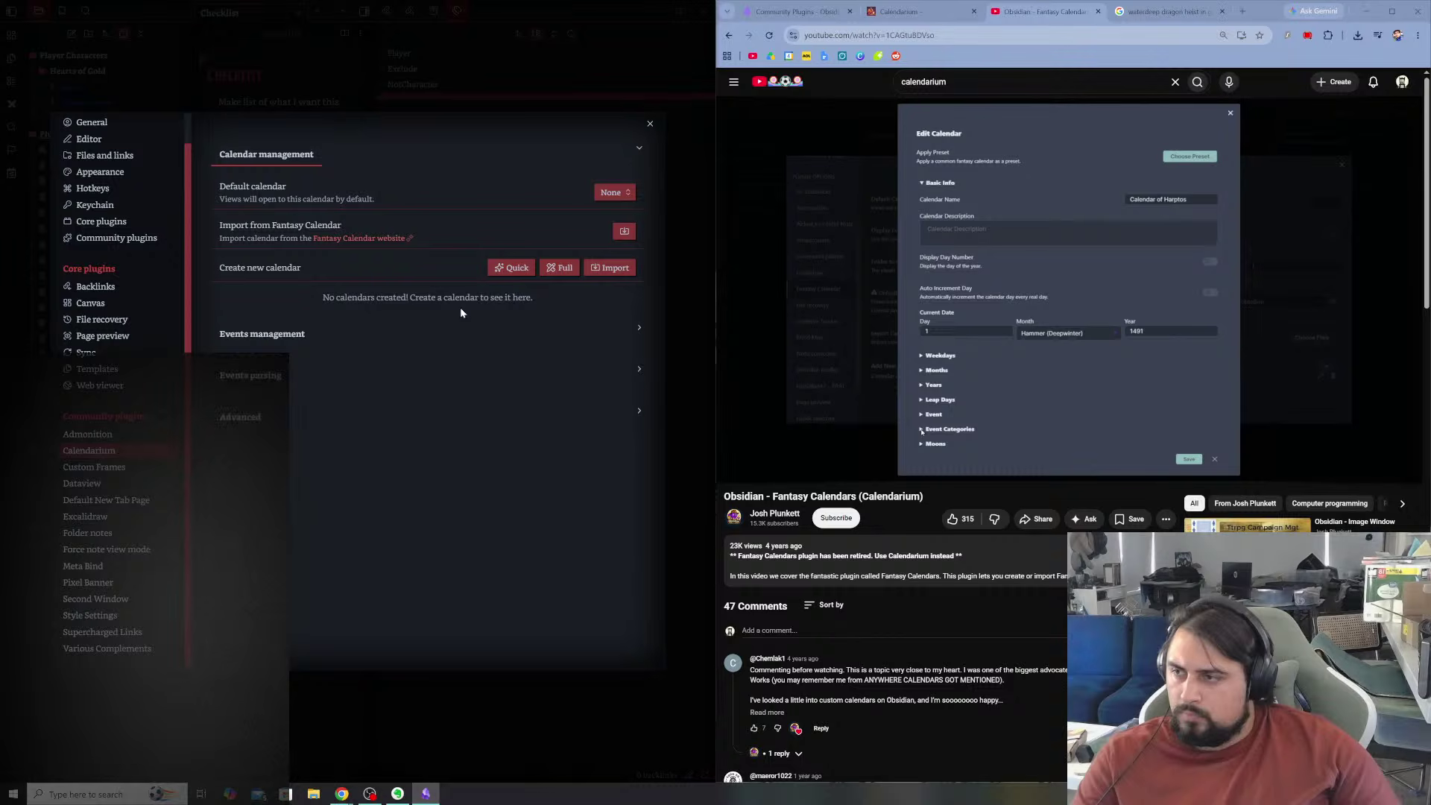
click(650, 124)
click(176, 771)
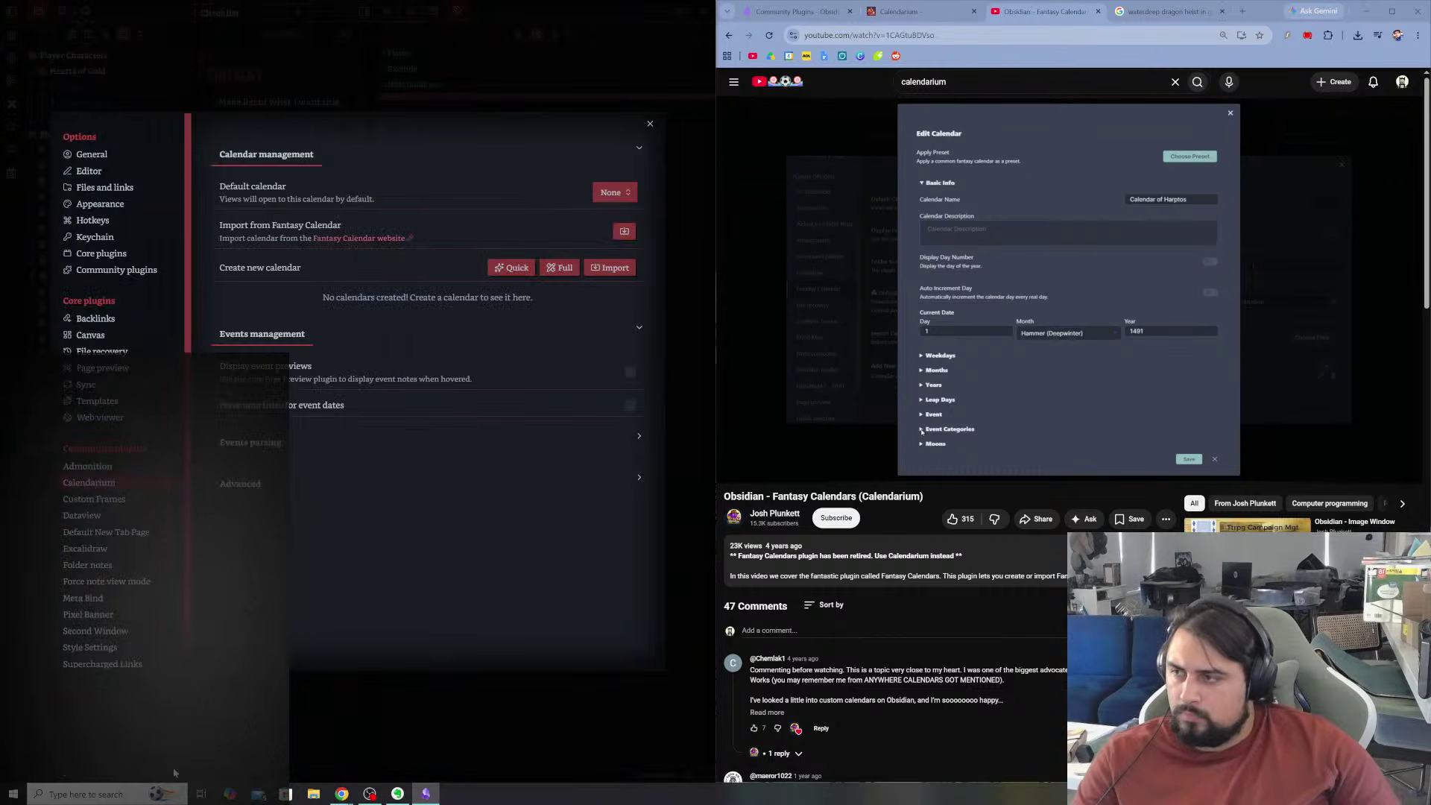
key(Escape)
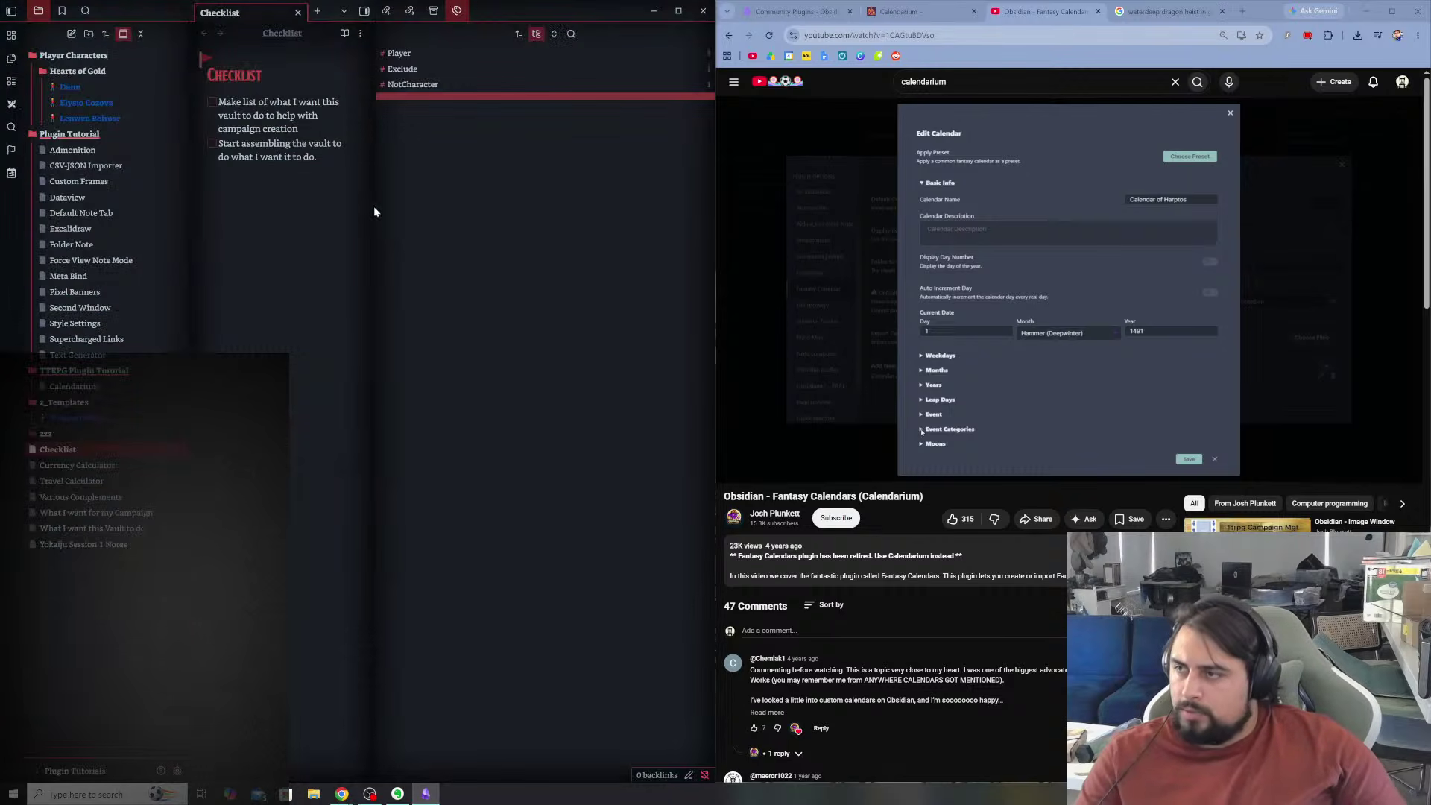
- Widen the Checklist note pane and collapse the sidebar that shows the tags
drag(378, 213, 495, 203)
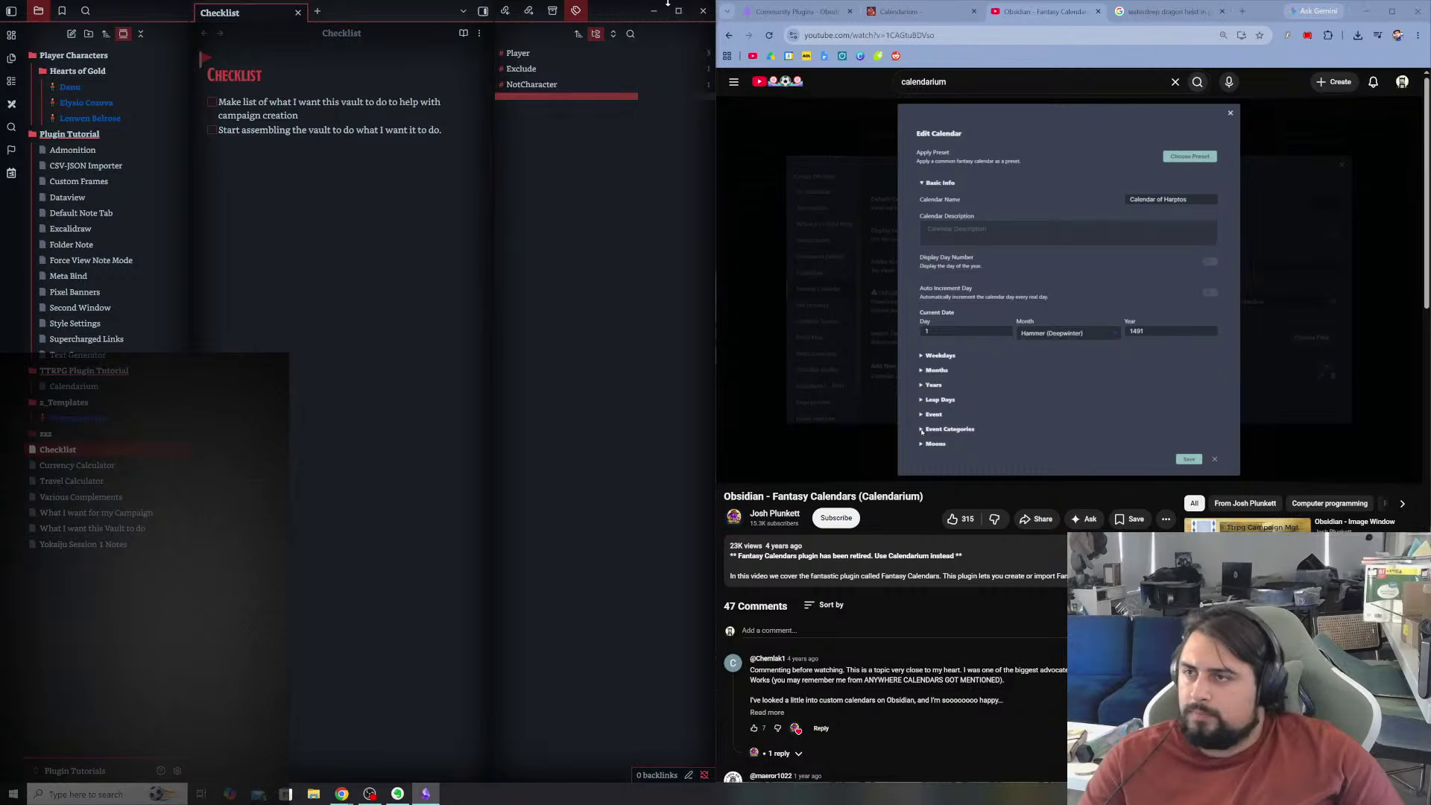
click(483, 11)
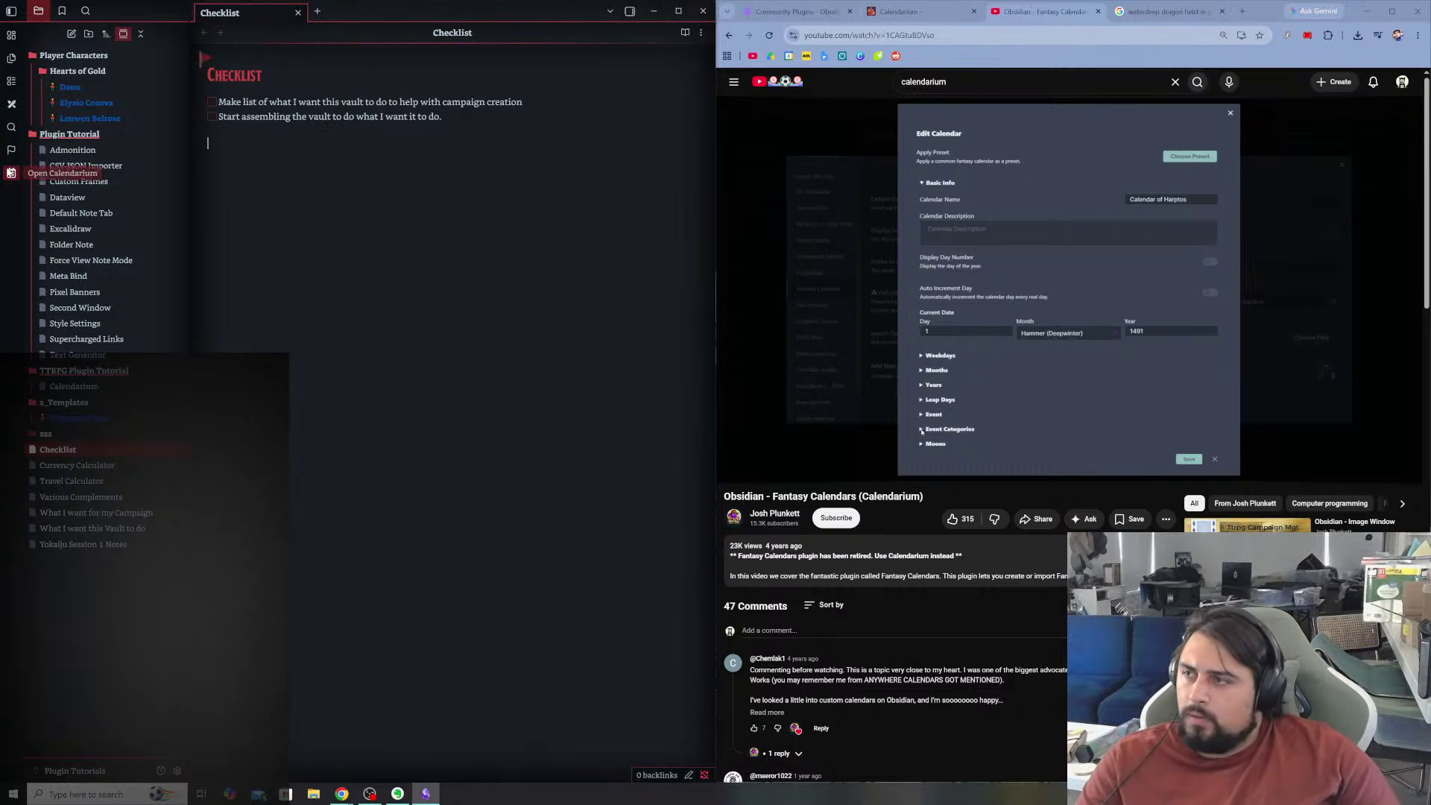
- Check the Calendarium view, reopen the plugin's settings, and play a little more of the tutorial's event categories part before pausing it
click(11, 173)
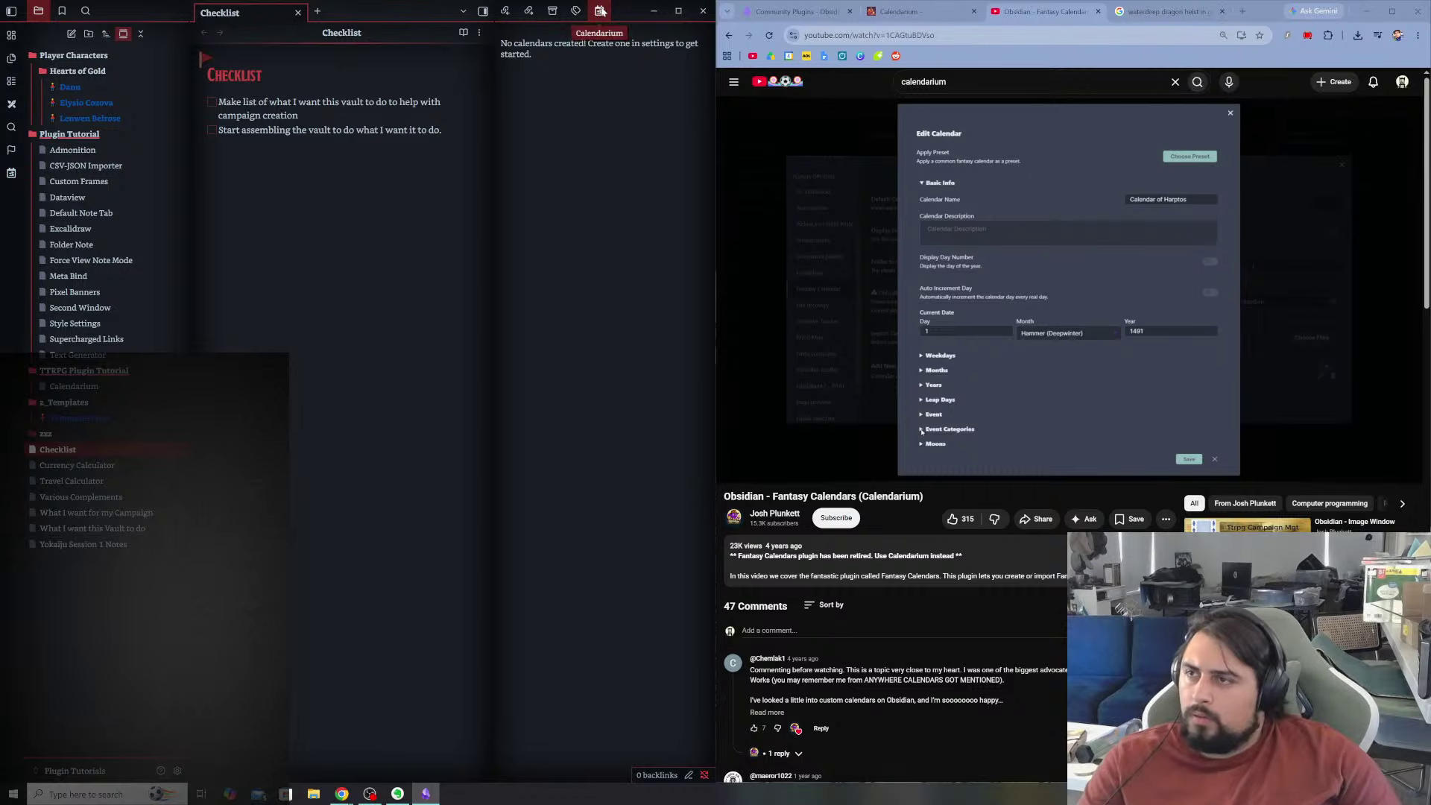
click(483, 11)
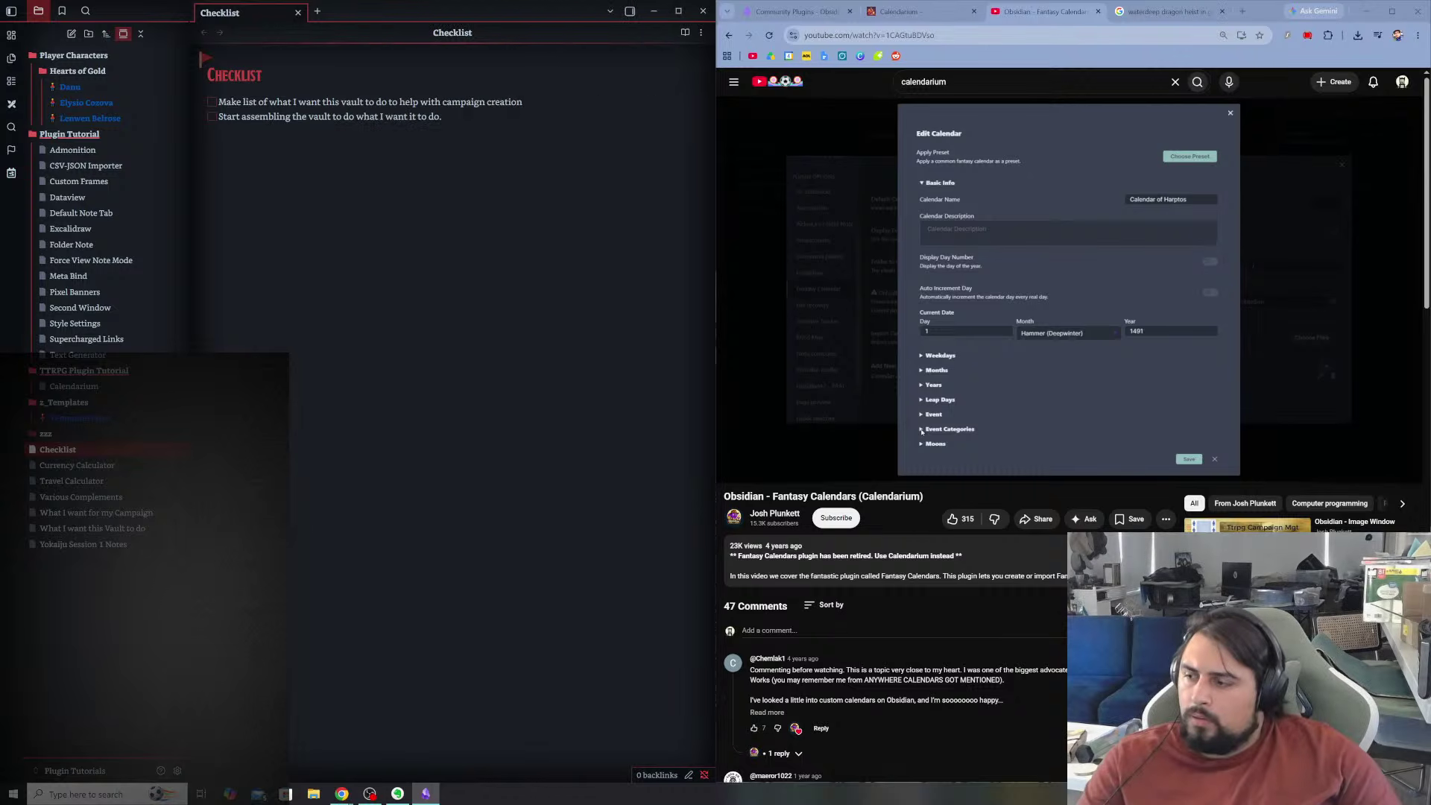
click(178, 773)
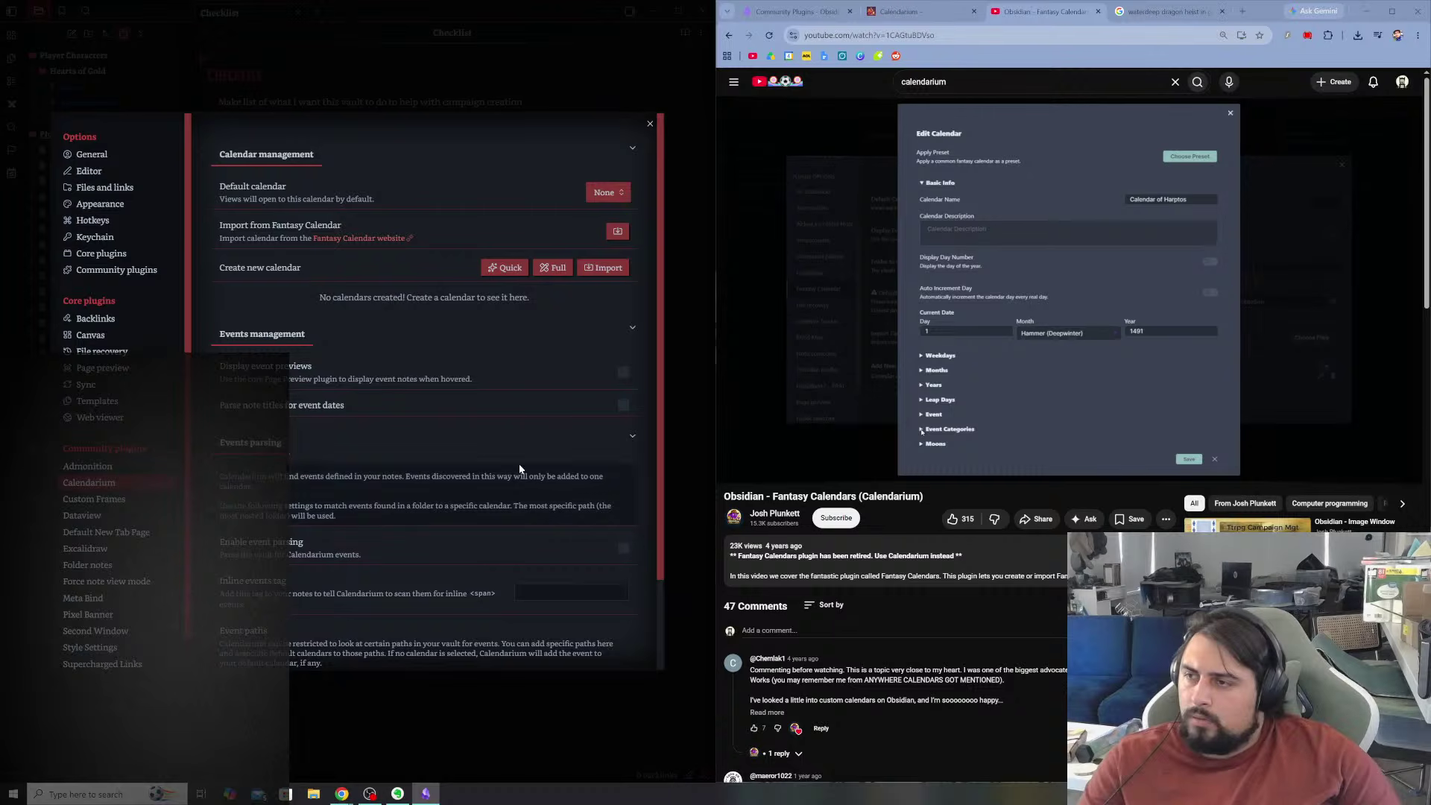
click(1066, 337)
click(1066, 337)
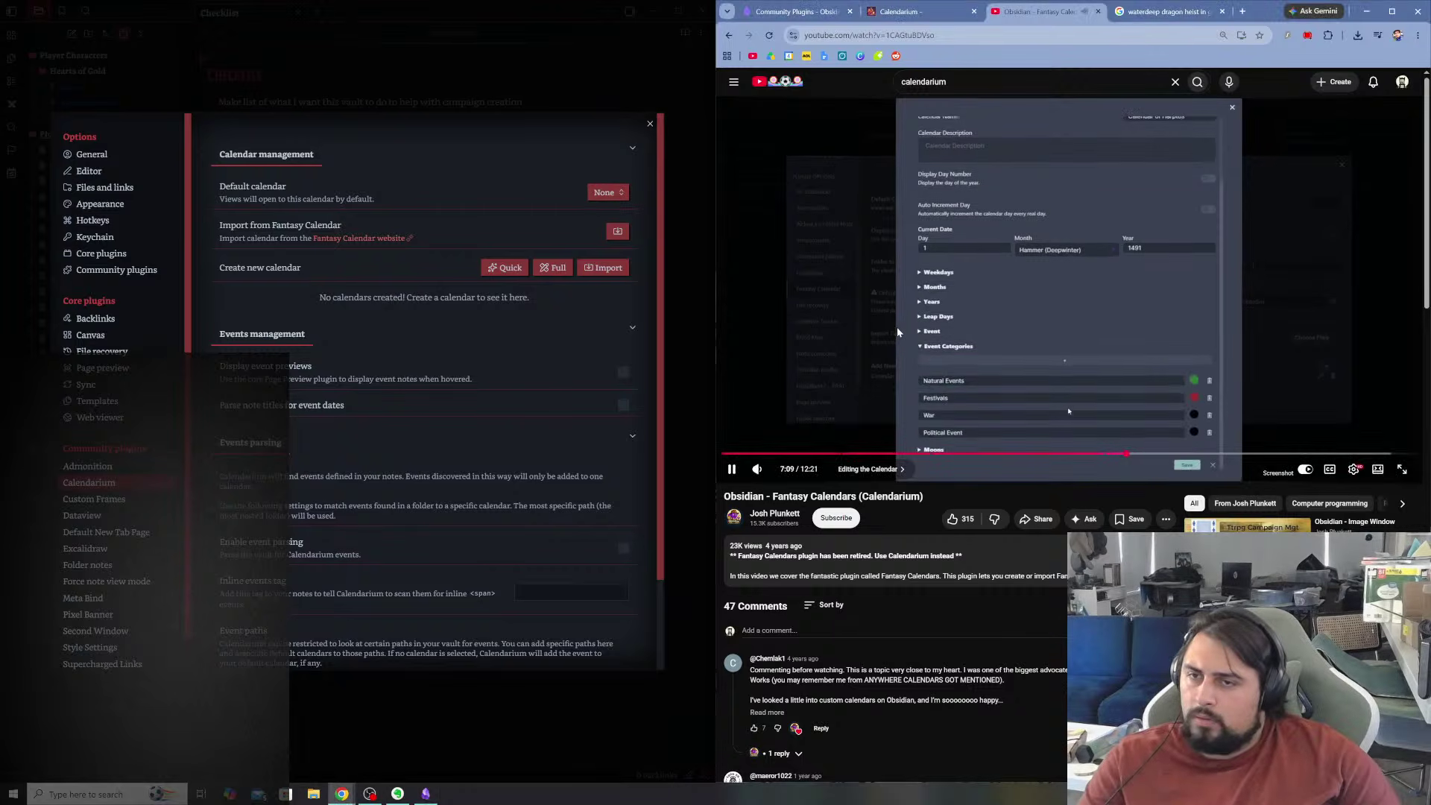
click(1107, 316)
click(561, 269)
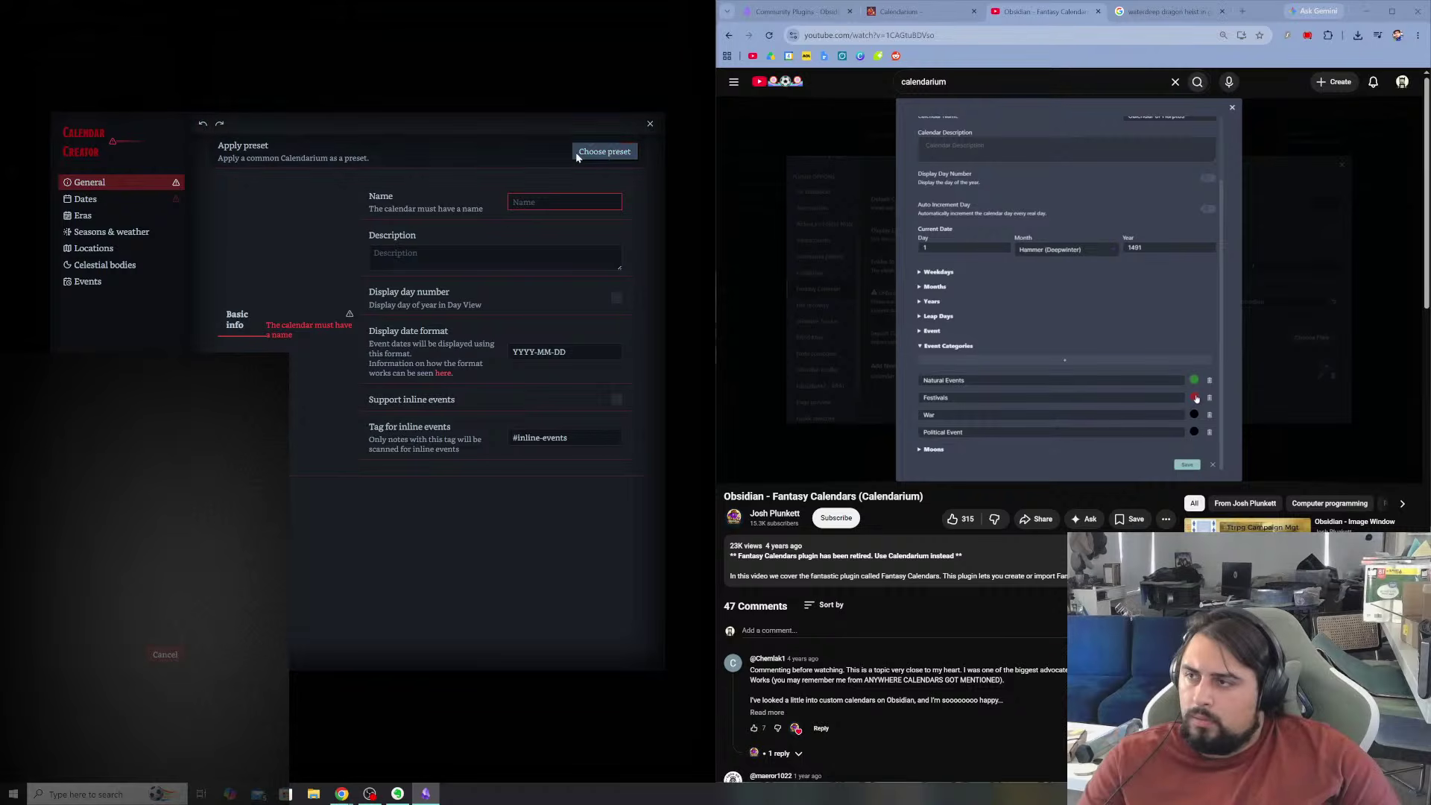
click(605, 152)
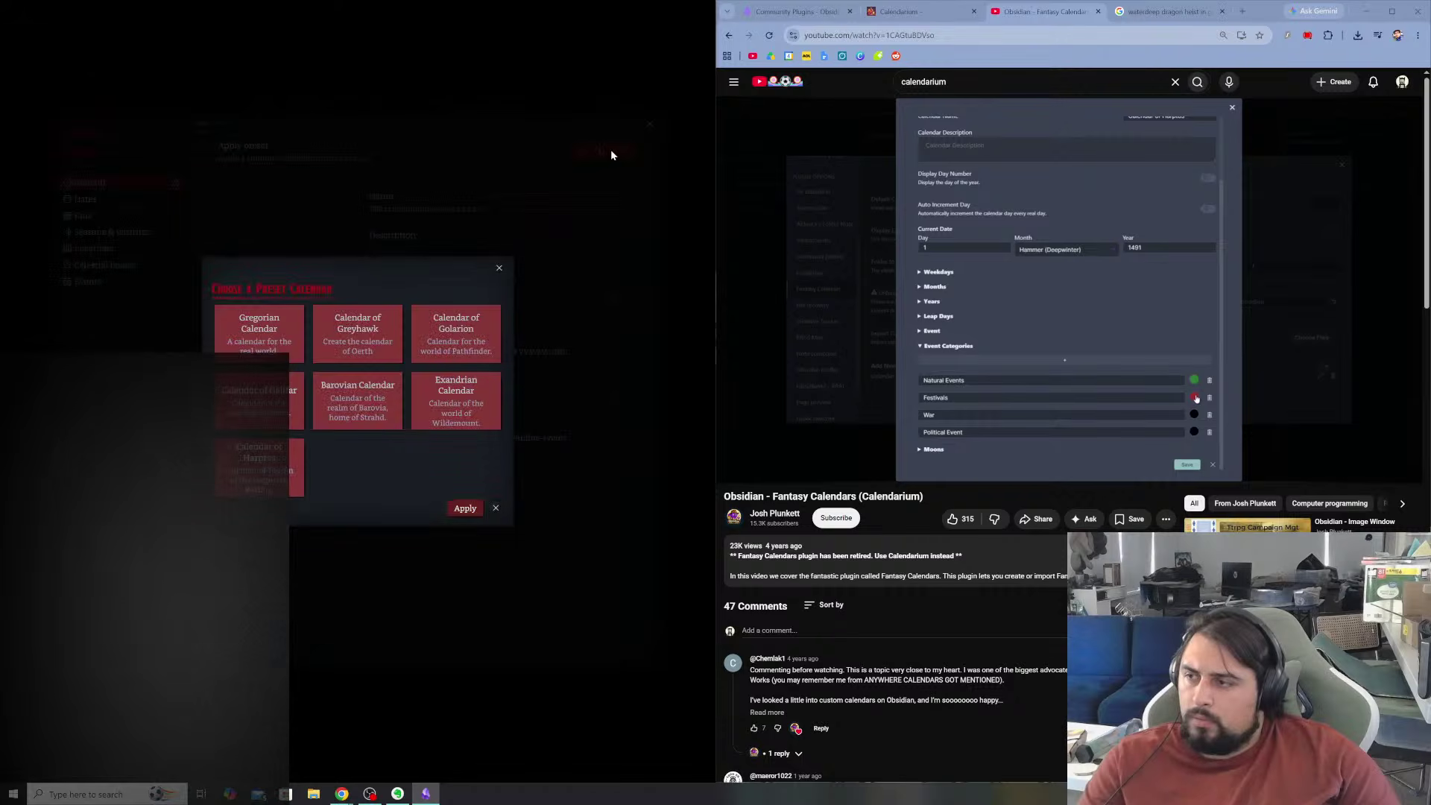
click(494, 508)
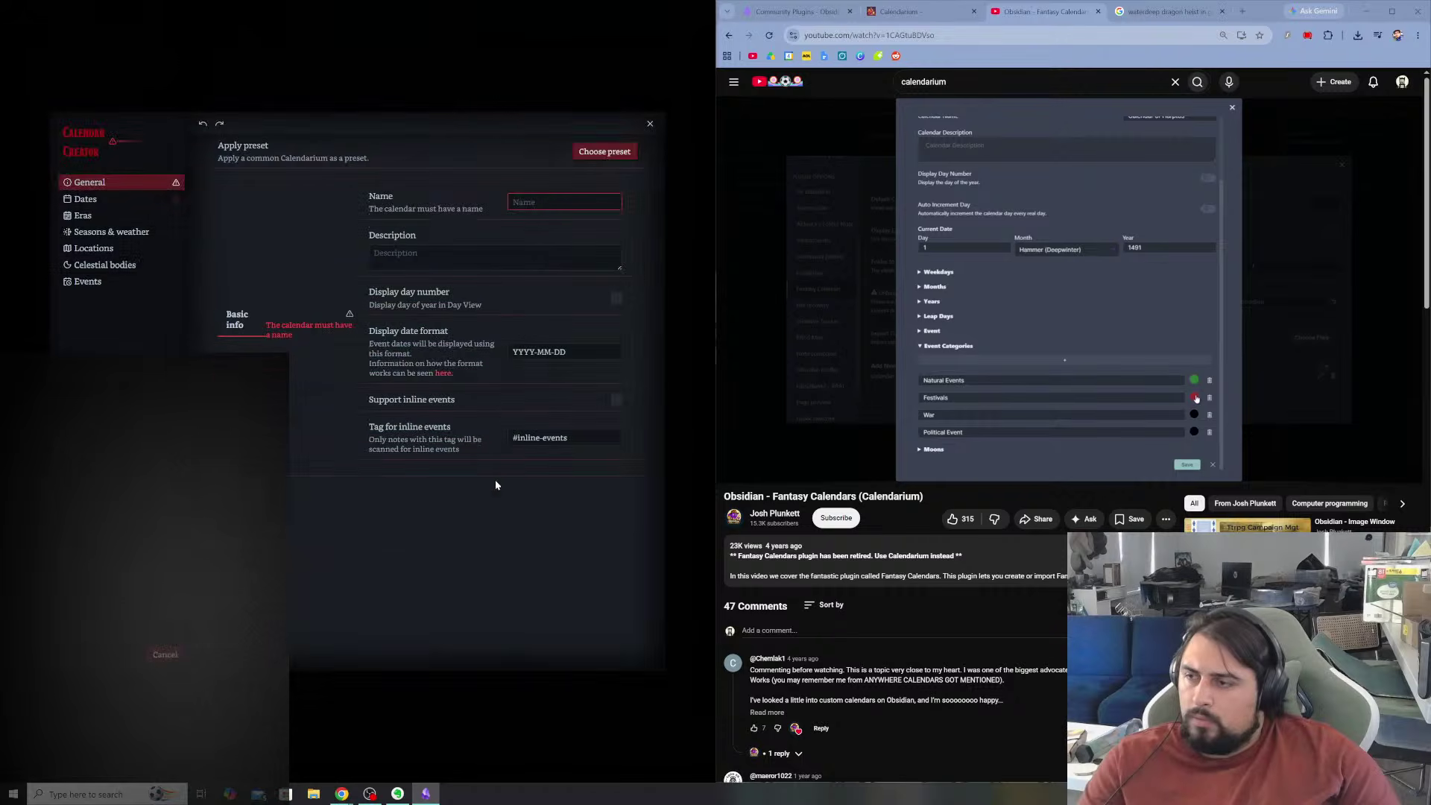
click(650, 126)
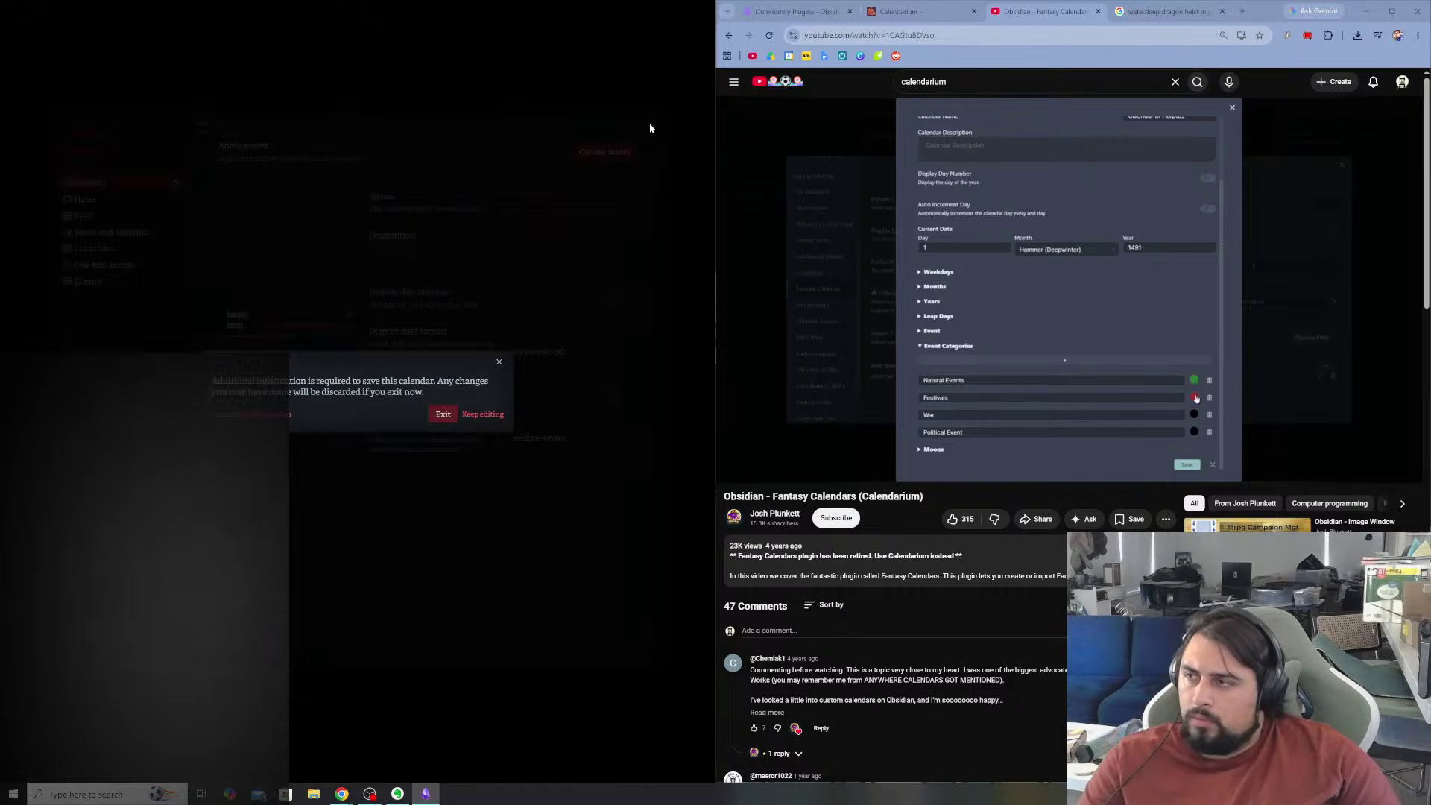
click(453, 417)
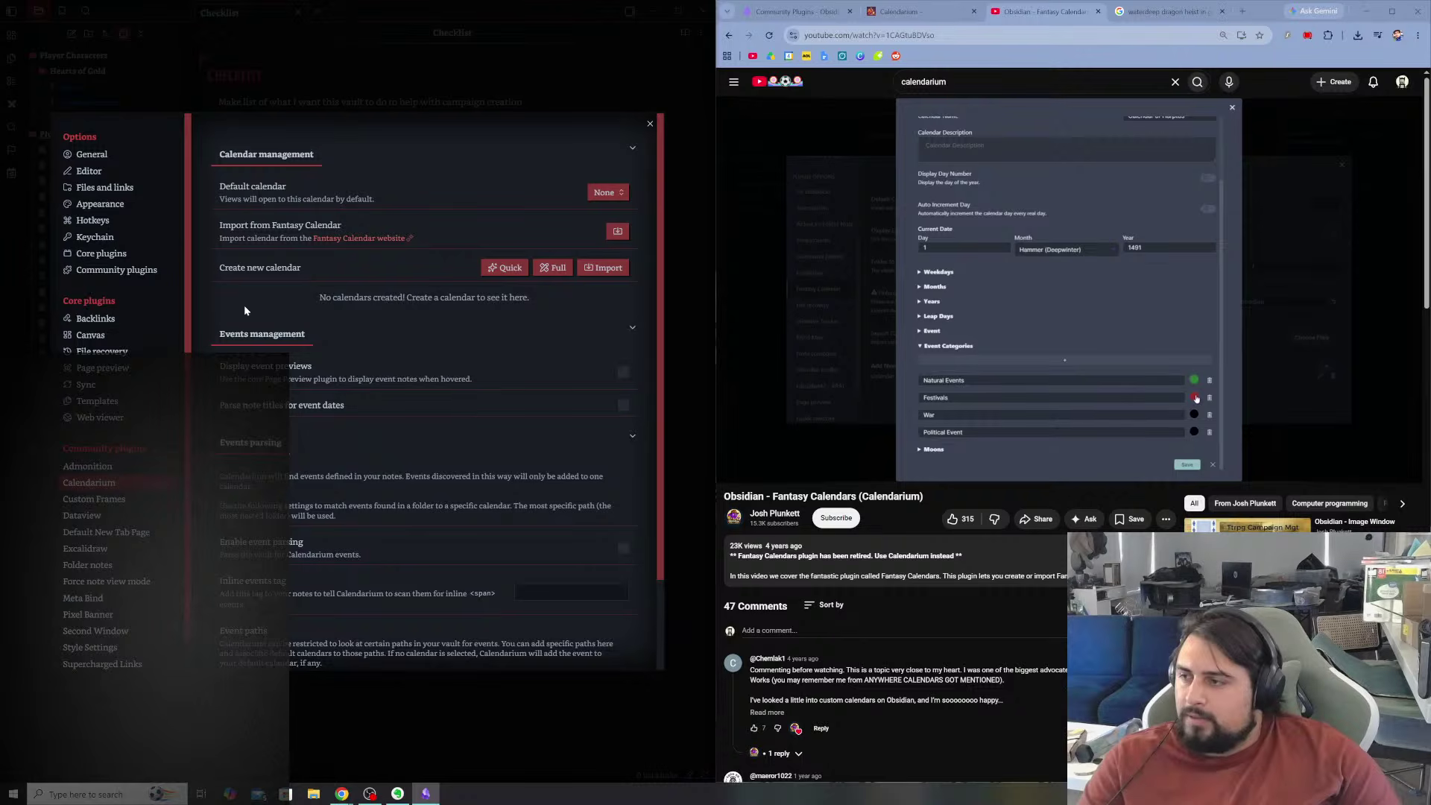
click(254, 336)
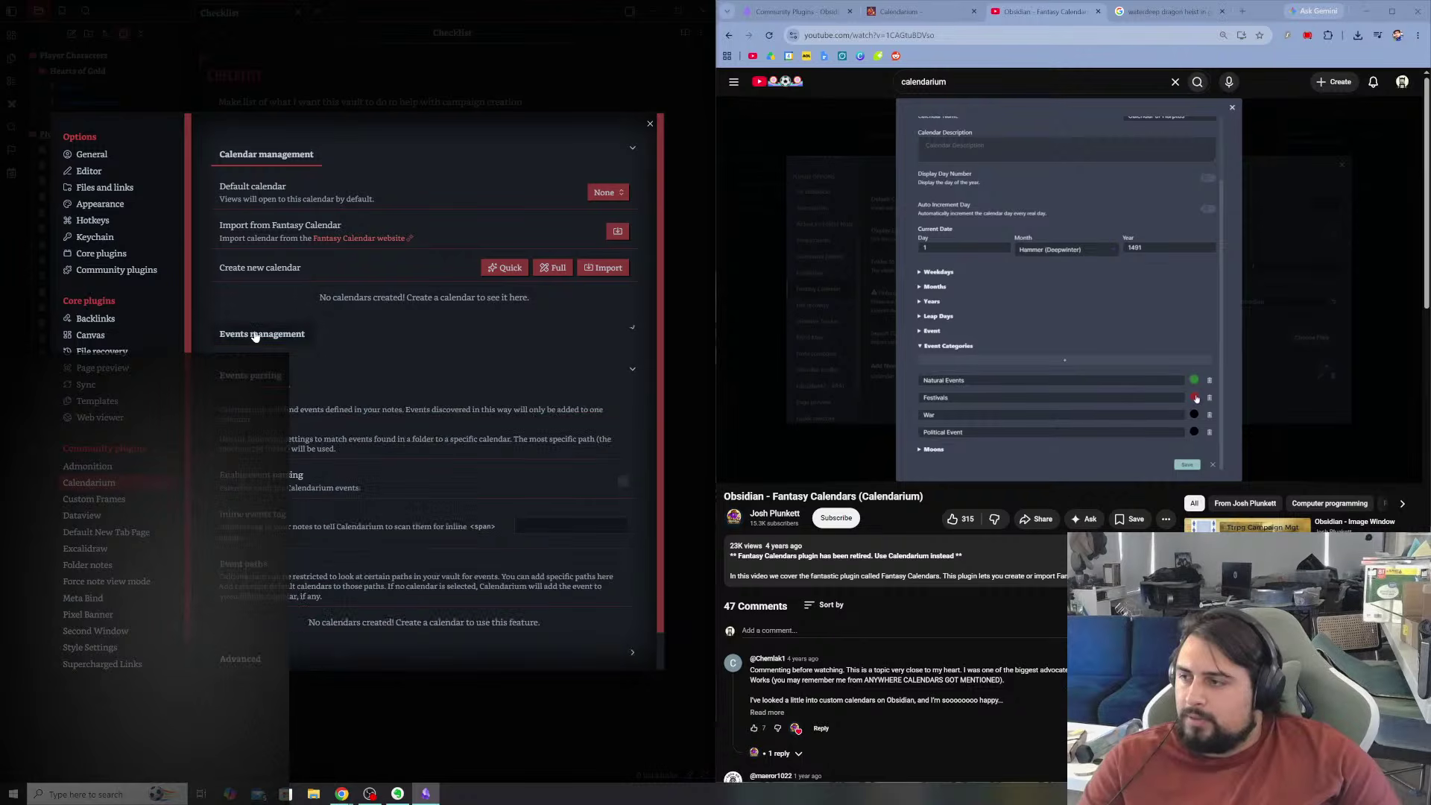
- Start a new full calendar in Calendarium and apply the Calendar of Harptos preset to it
click(561, 270)
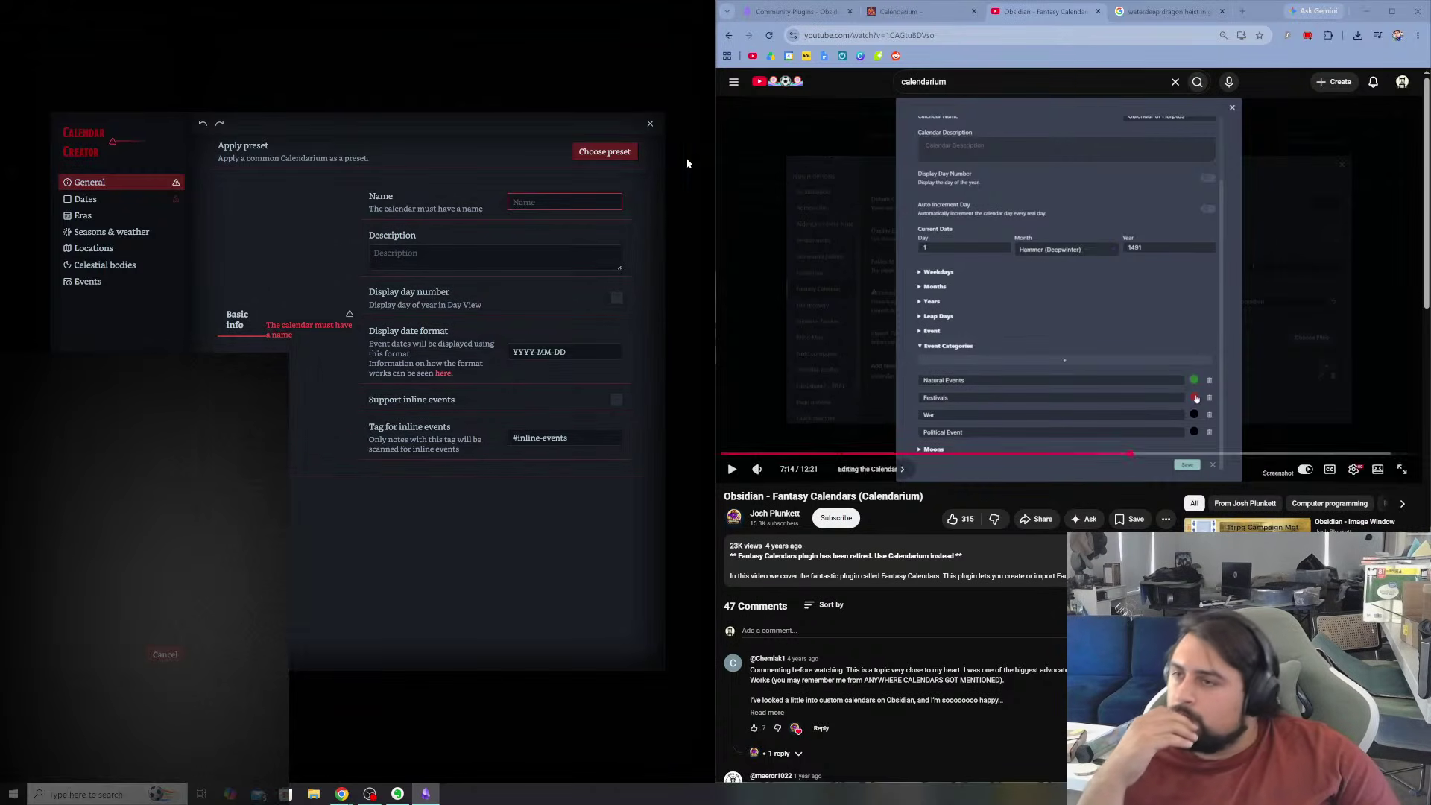
click(603, 153)
click(289, 470)
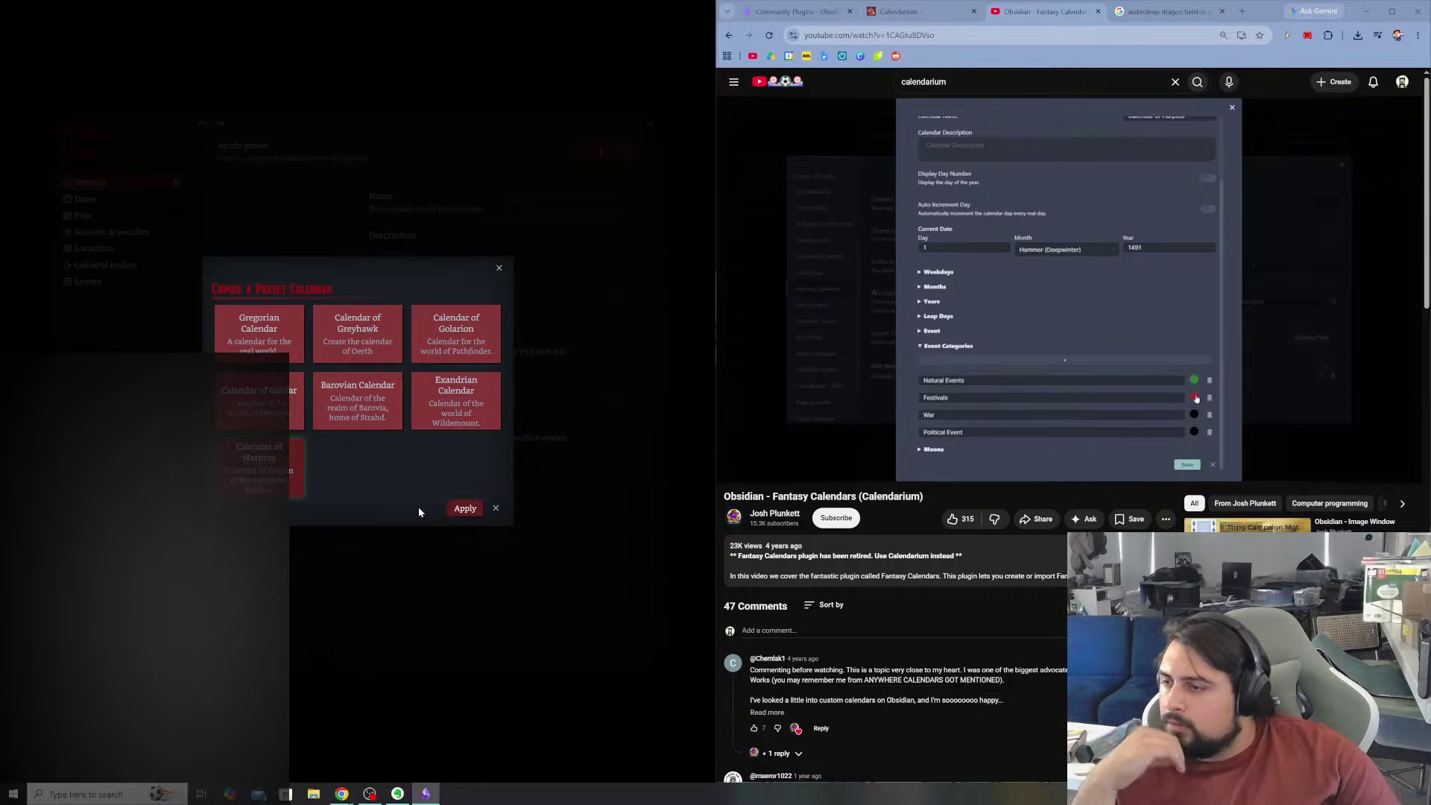
click(455, 509)
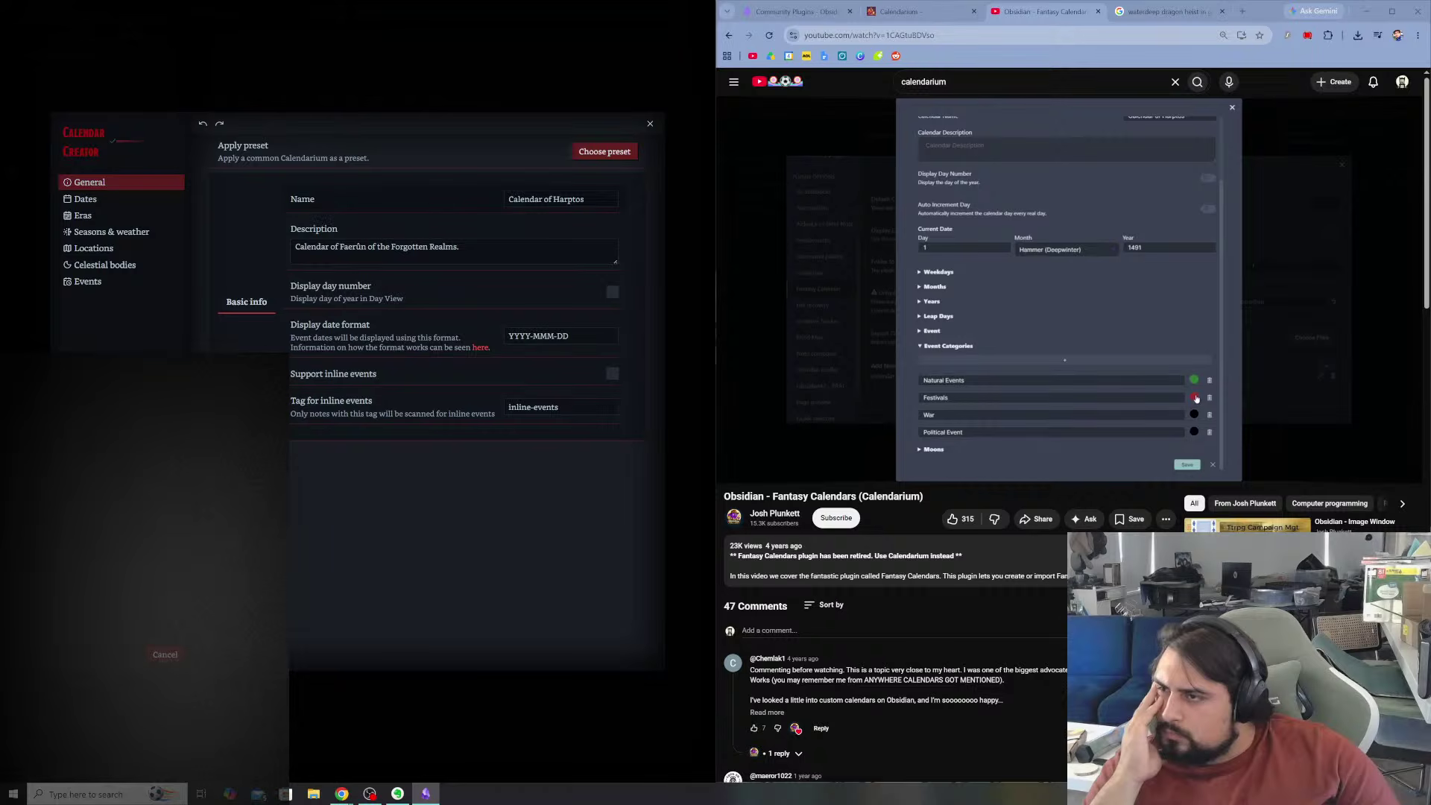
- Review the calendar's general, dates, eras, seasons, locations, celestial bodies and events sections, then save it and leave the settings
click(403, 247)
click(251, 309)
click(85, 200)
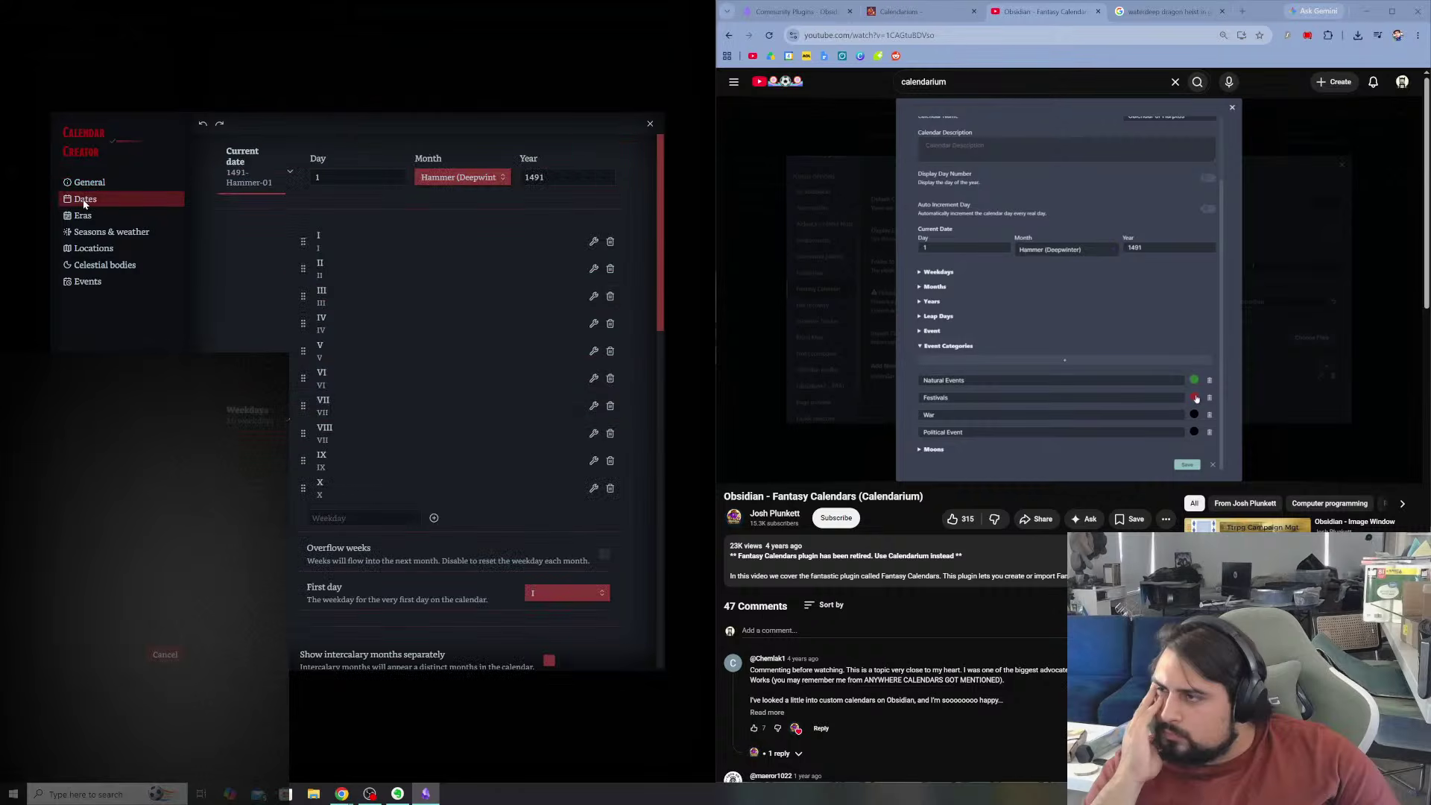
click(92, 219)
click(93, 234)
click(93, 251)
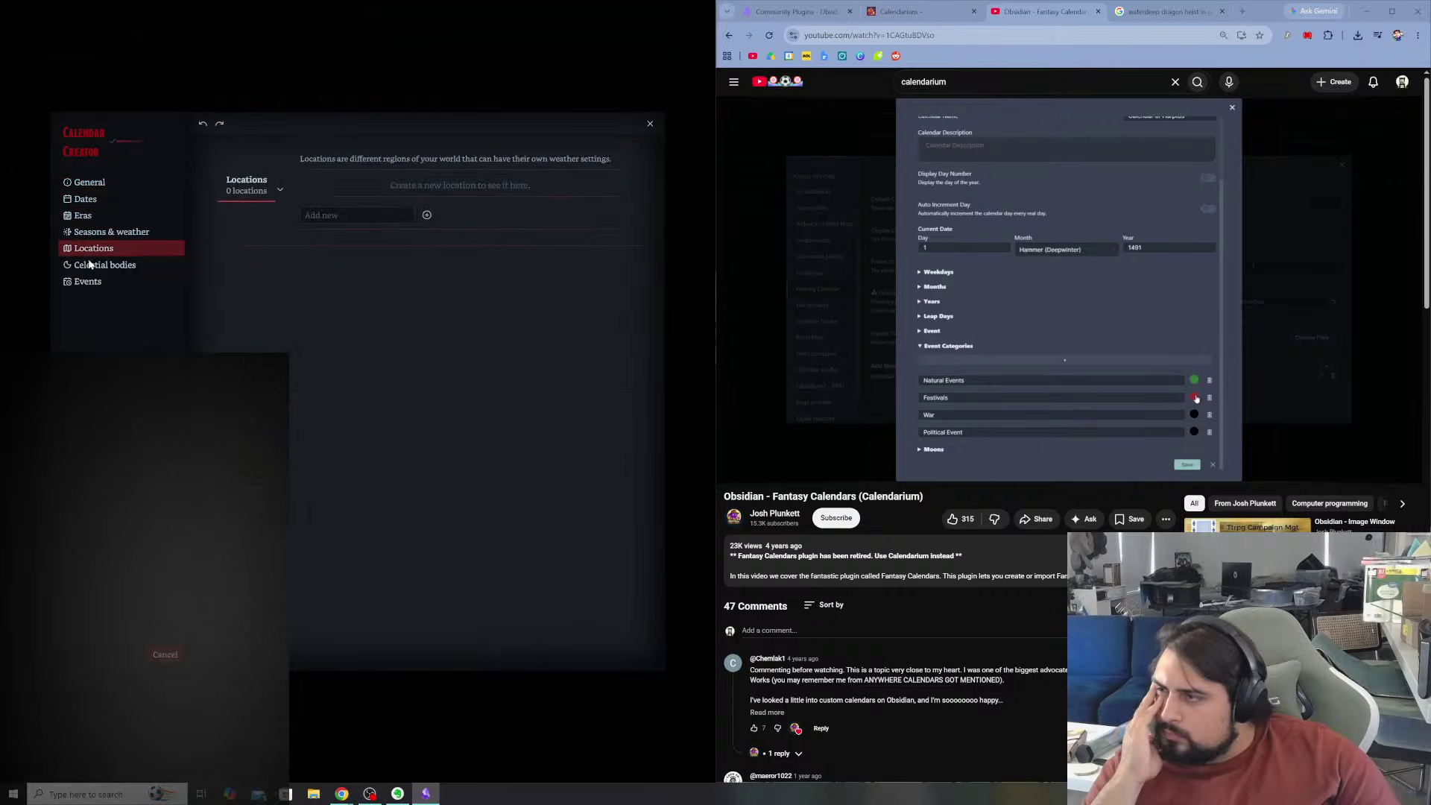
click(91, 266)
click(92, 282)
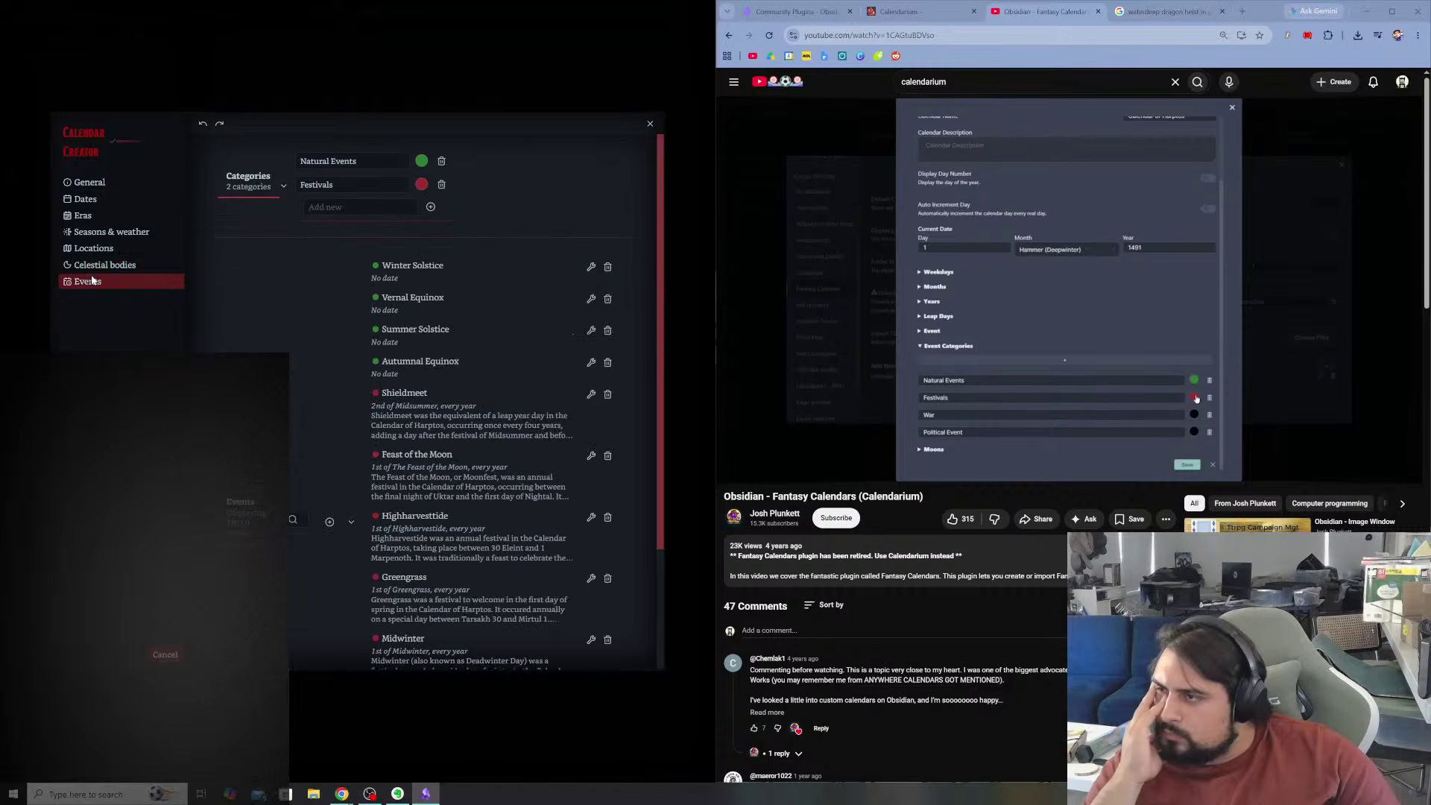
click(105, 184)
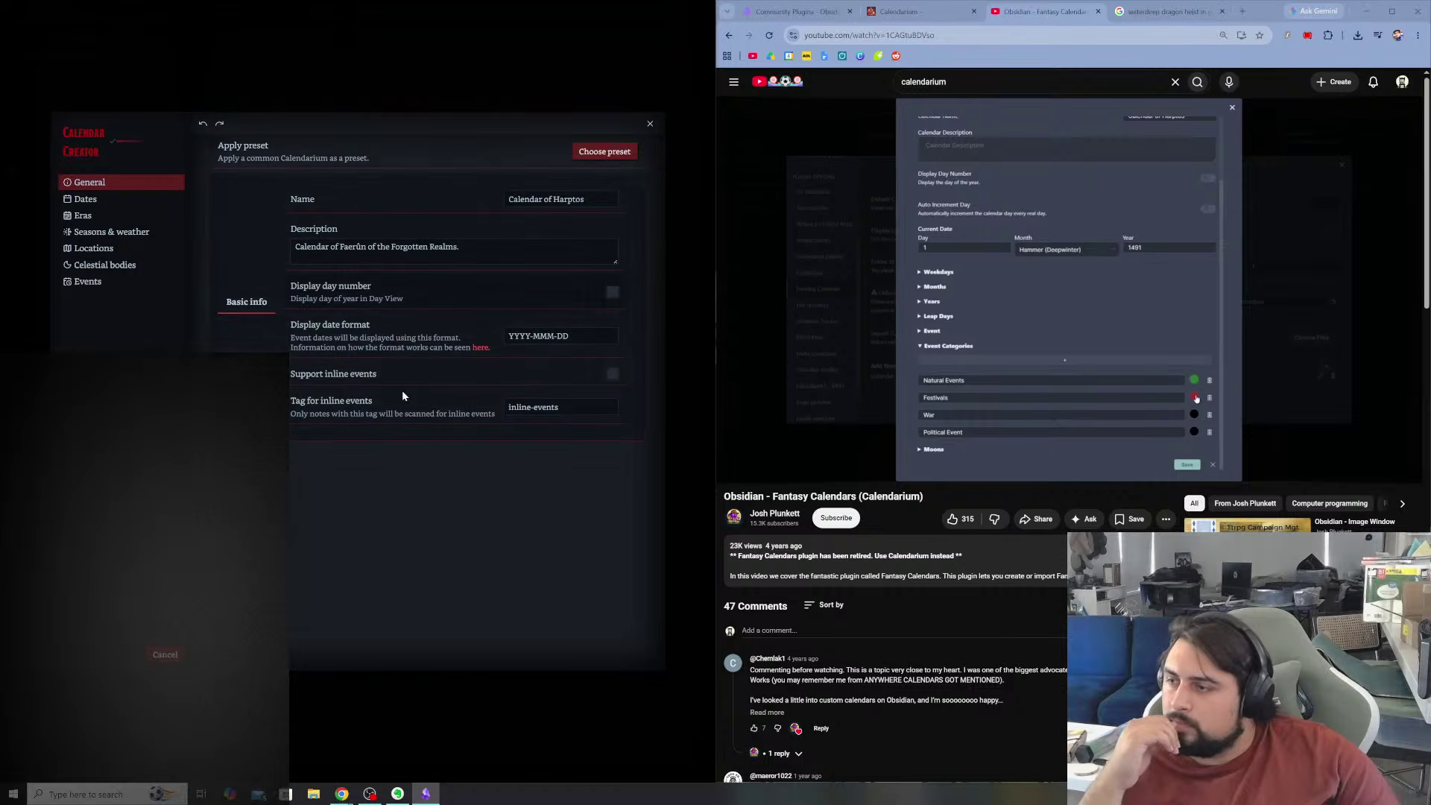
click(650, 125)
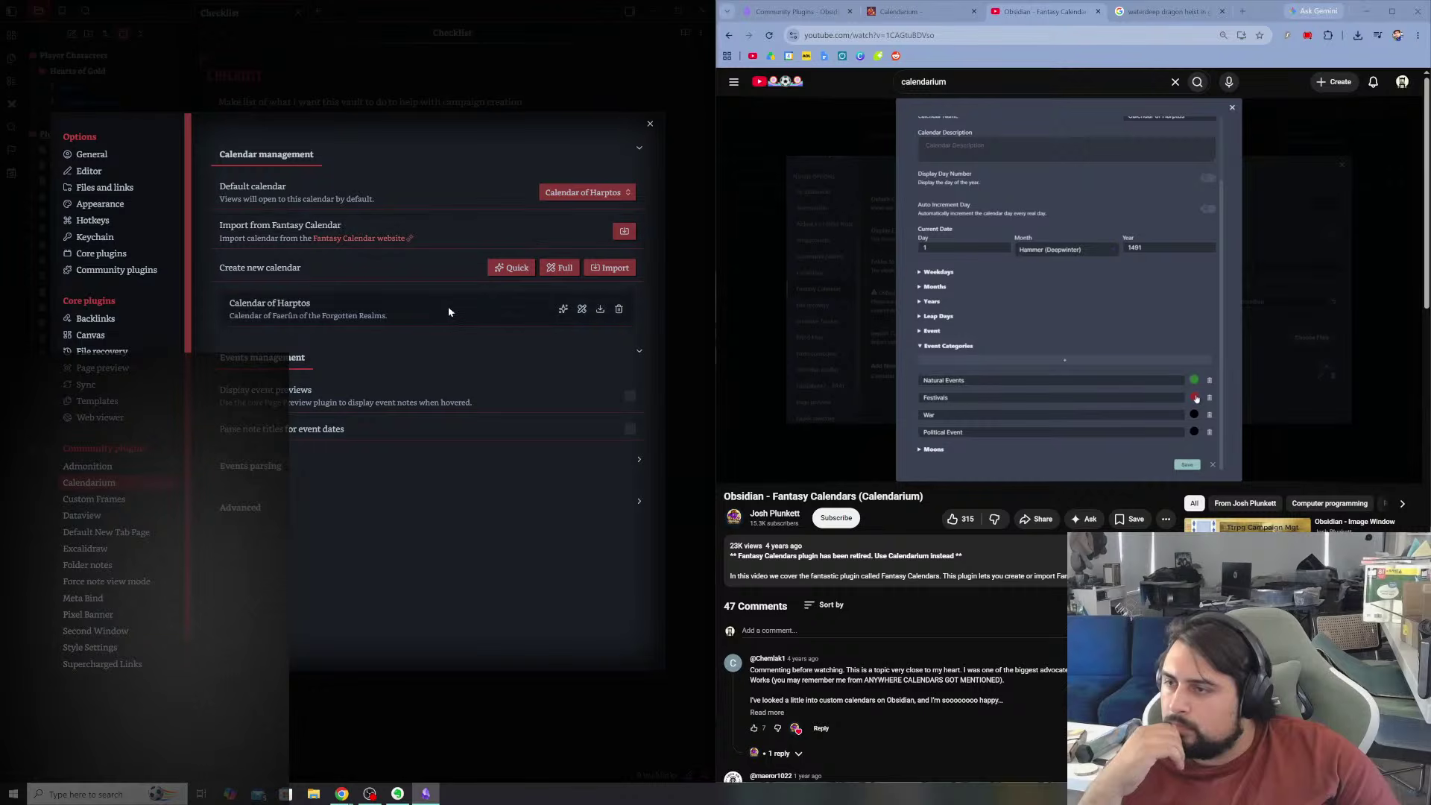
click(650, 124)
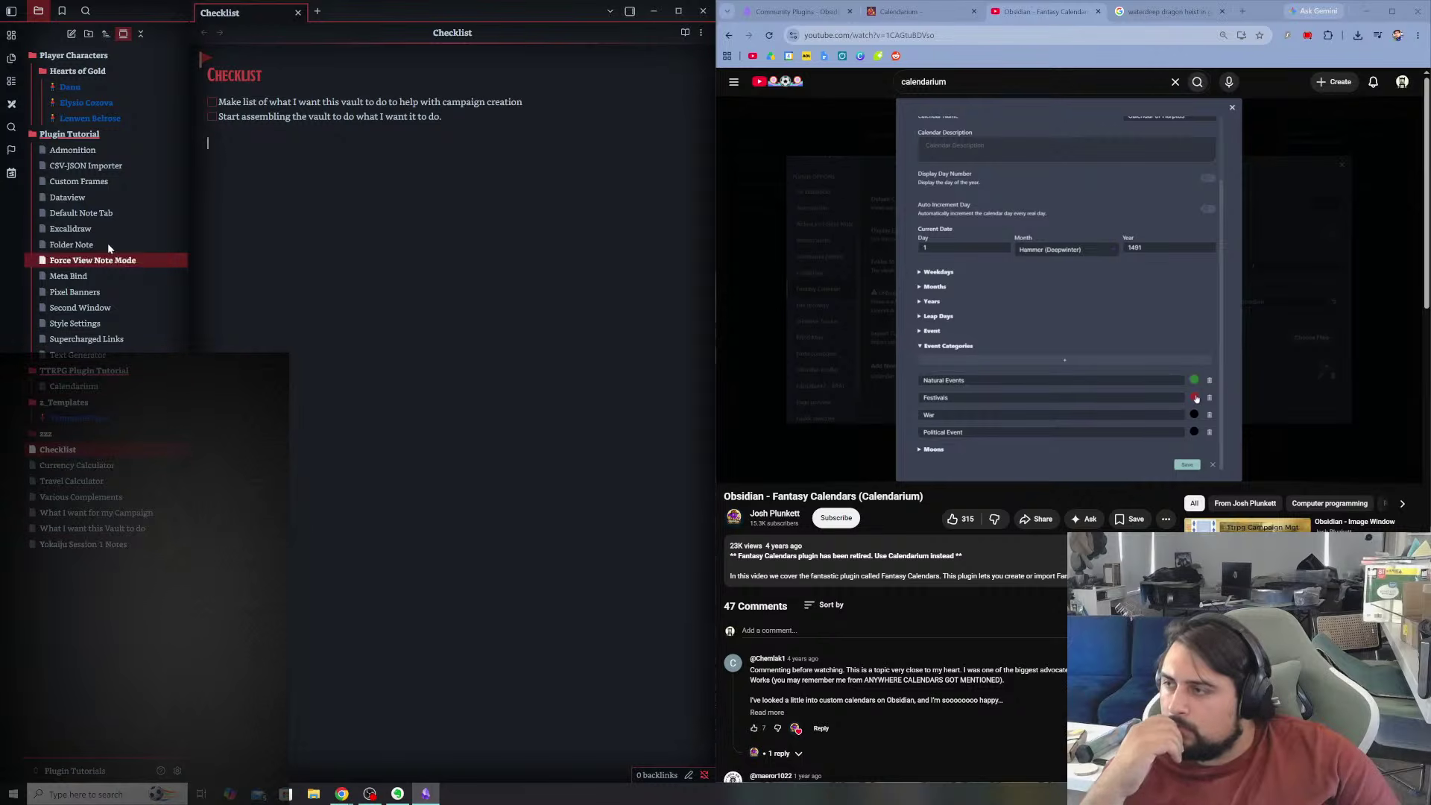
- Open the Calendarium note, show the Calendarium month view beside it, and look at the day details for 5 and 7 Hammer 1491
click(75, 386)
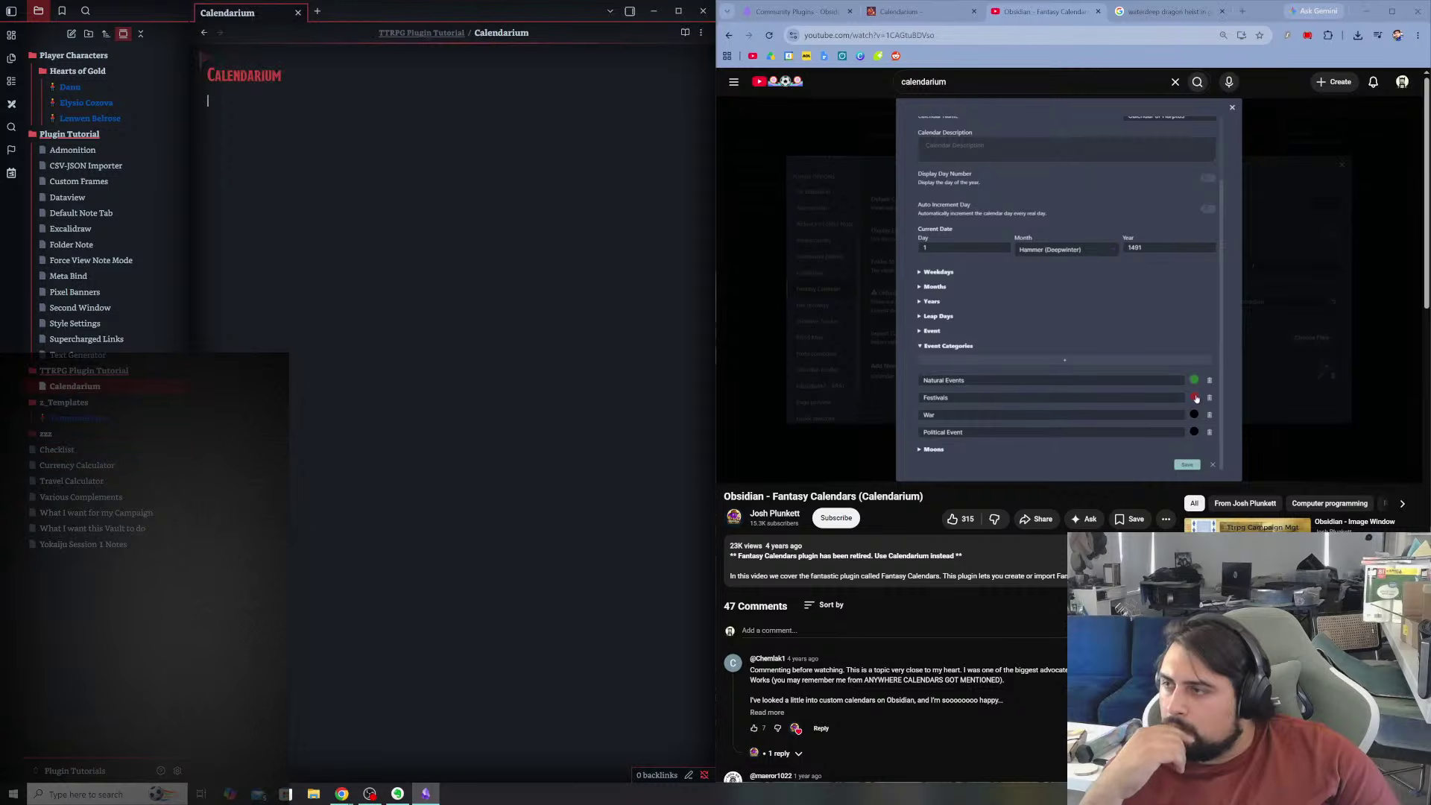
click(11, 173)
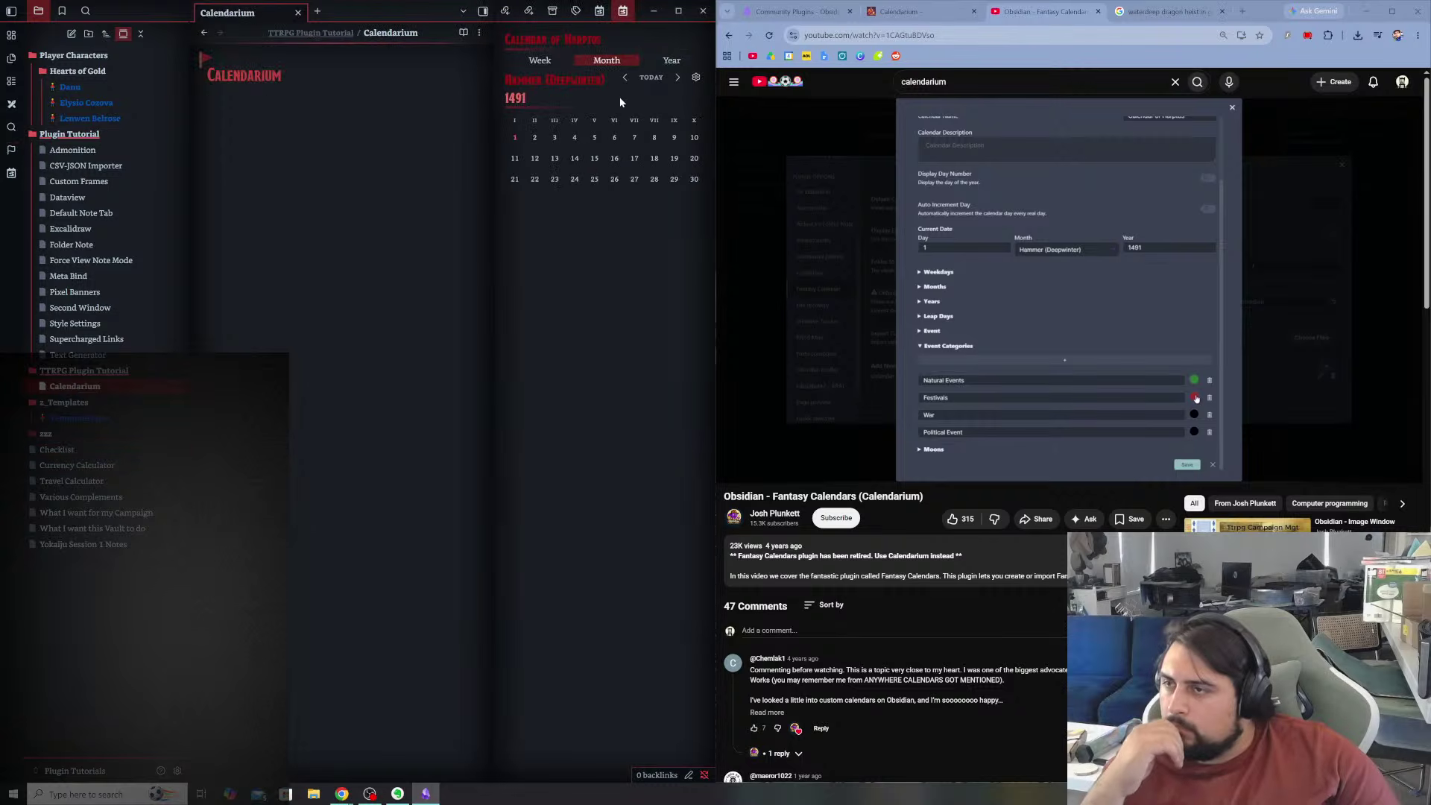
click(574, 138)
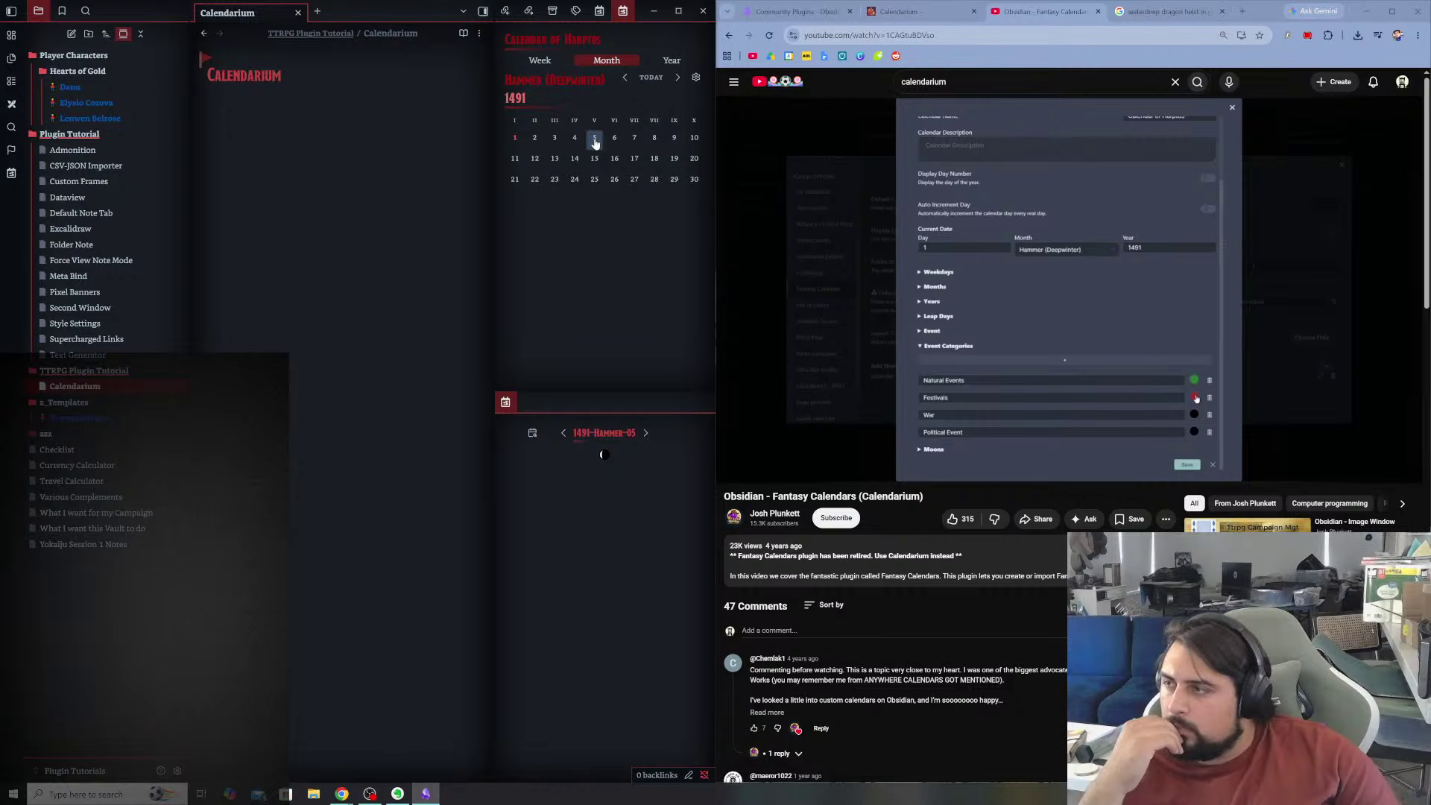
click(635, 138)
click(635, 140)
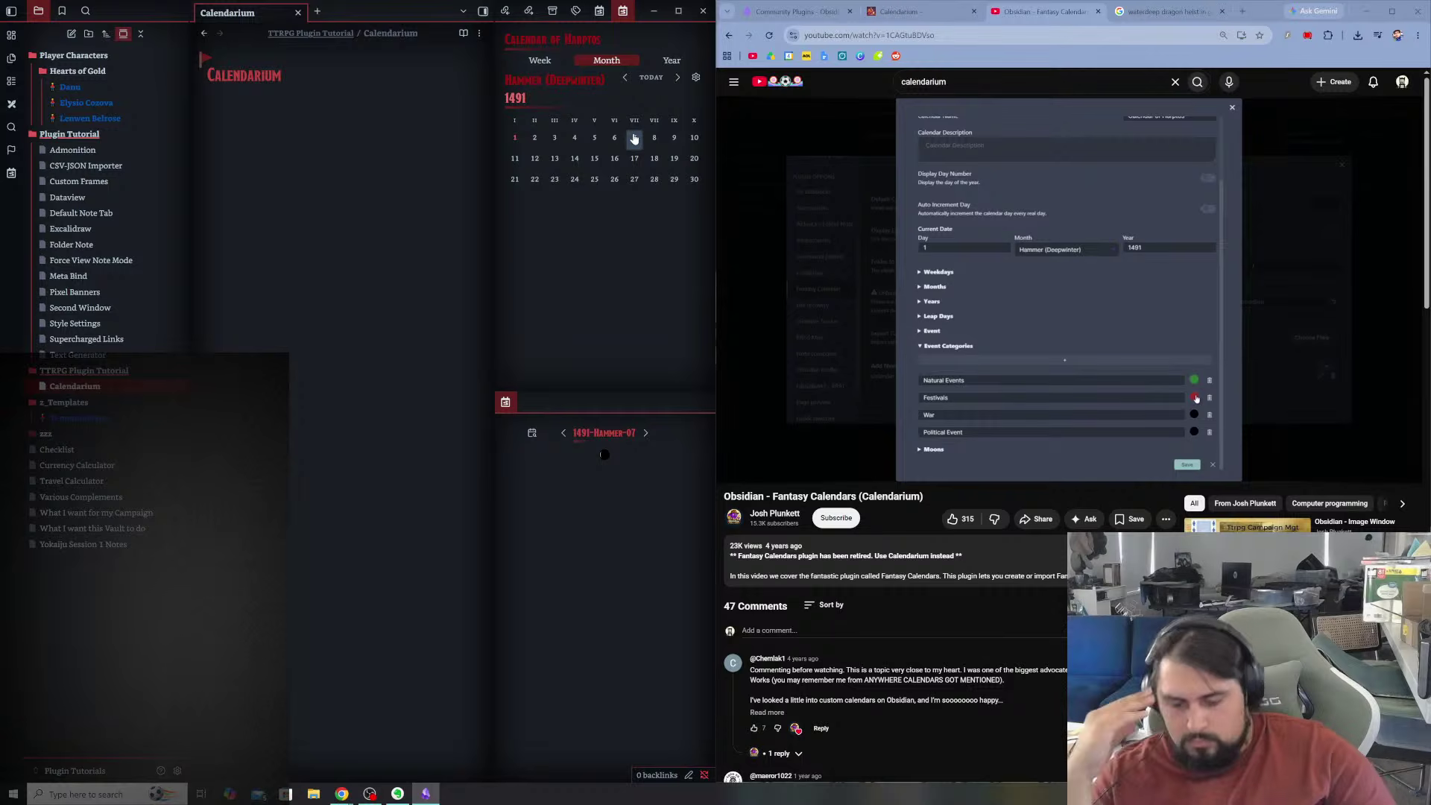
- Close the day details view and both Calendarium views, and collapse the sidebar that holds the tags
click(883, 511)
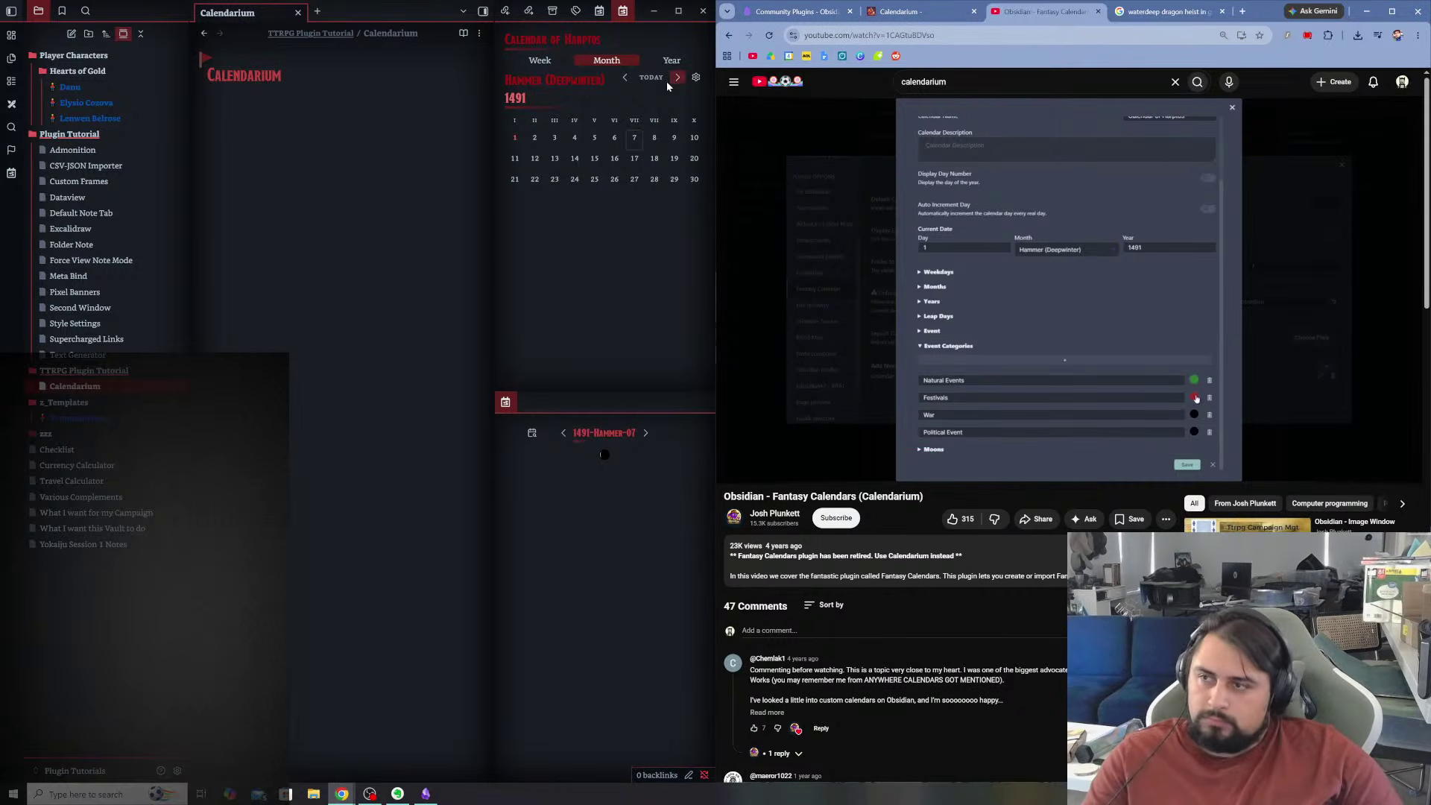
right_click(512, 408)
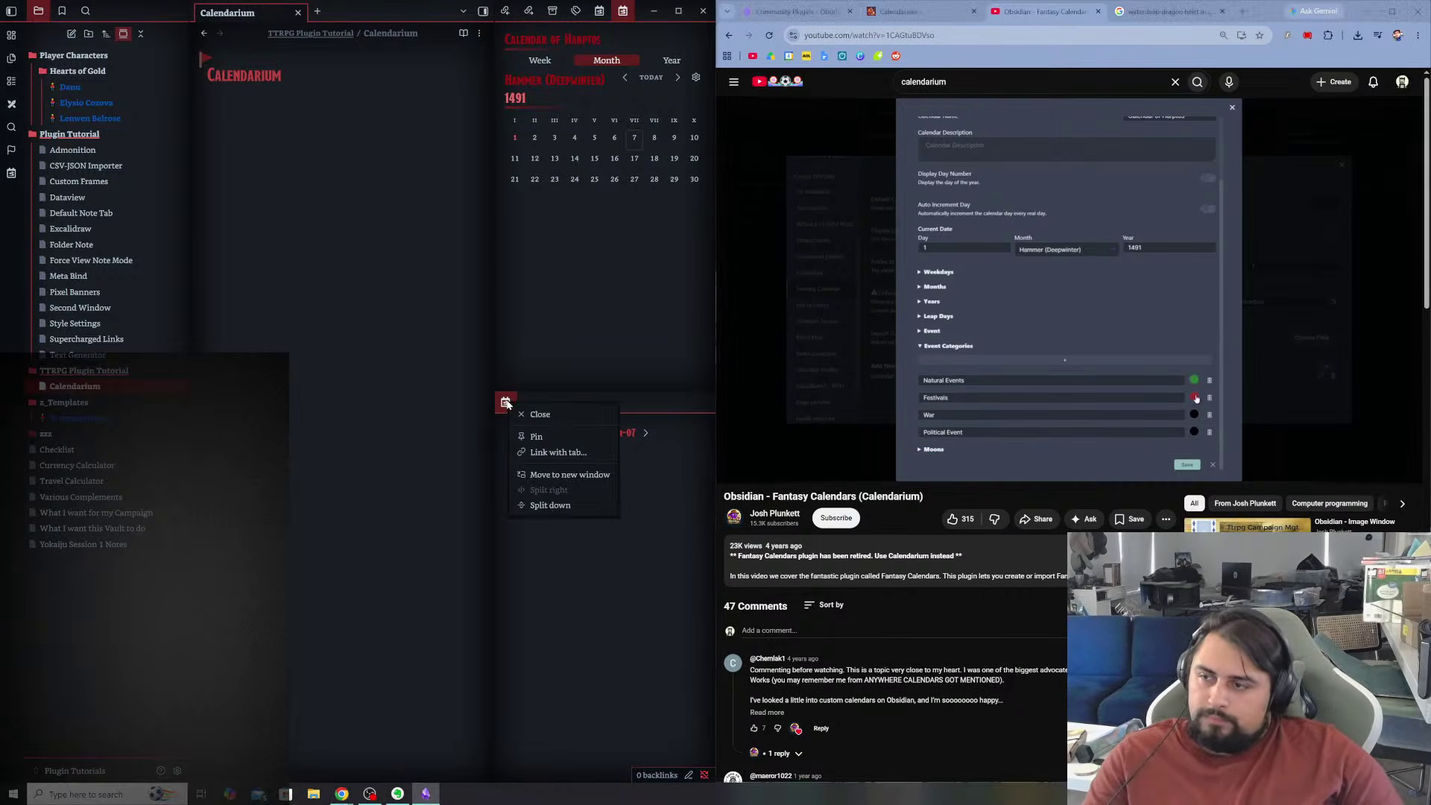
click(544, 413)
right_click(622, 11)
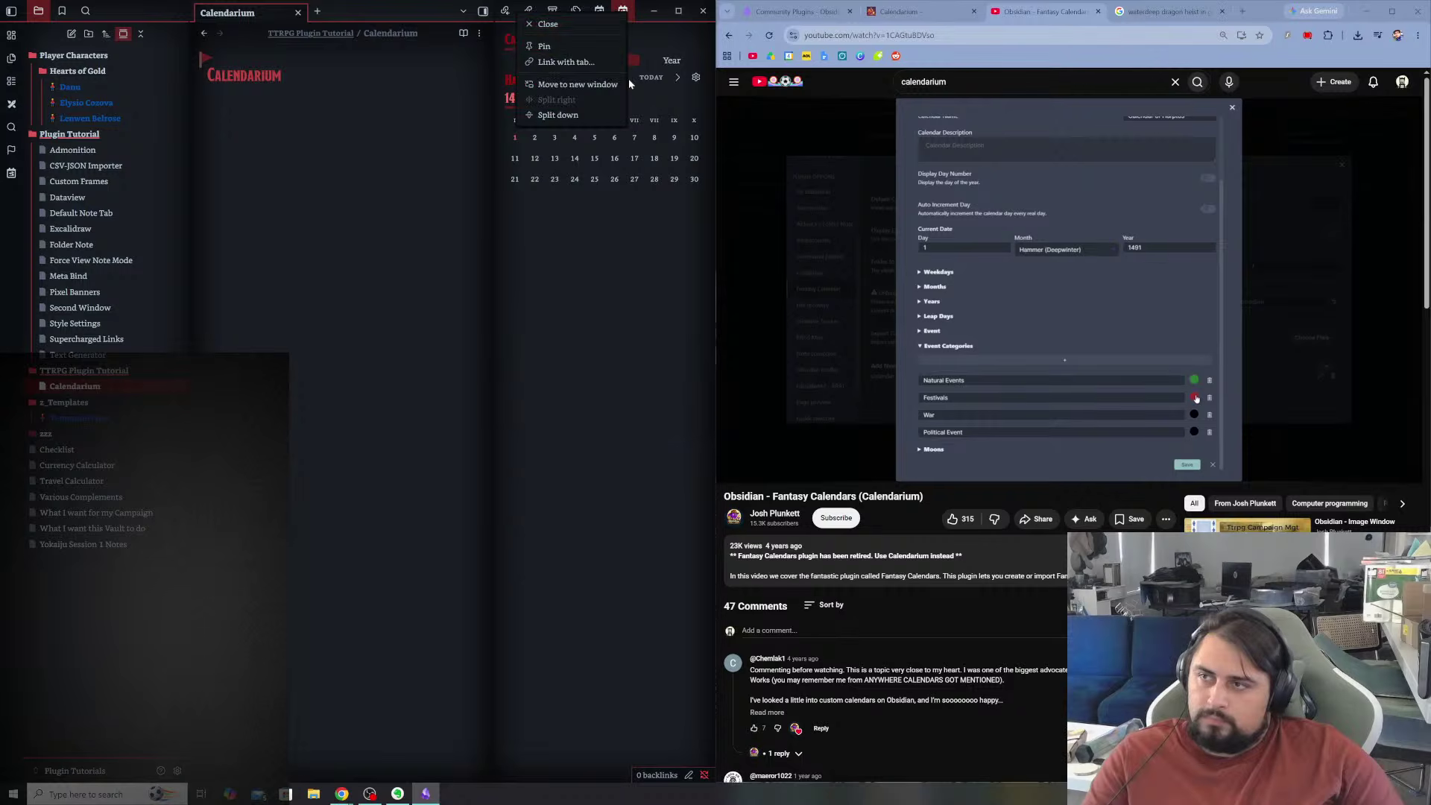
click(540, 24)
right_click(598, 11)
click(626, 25)
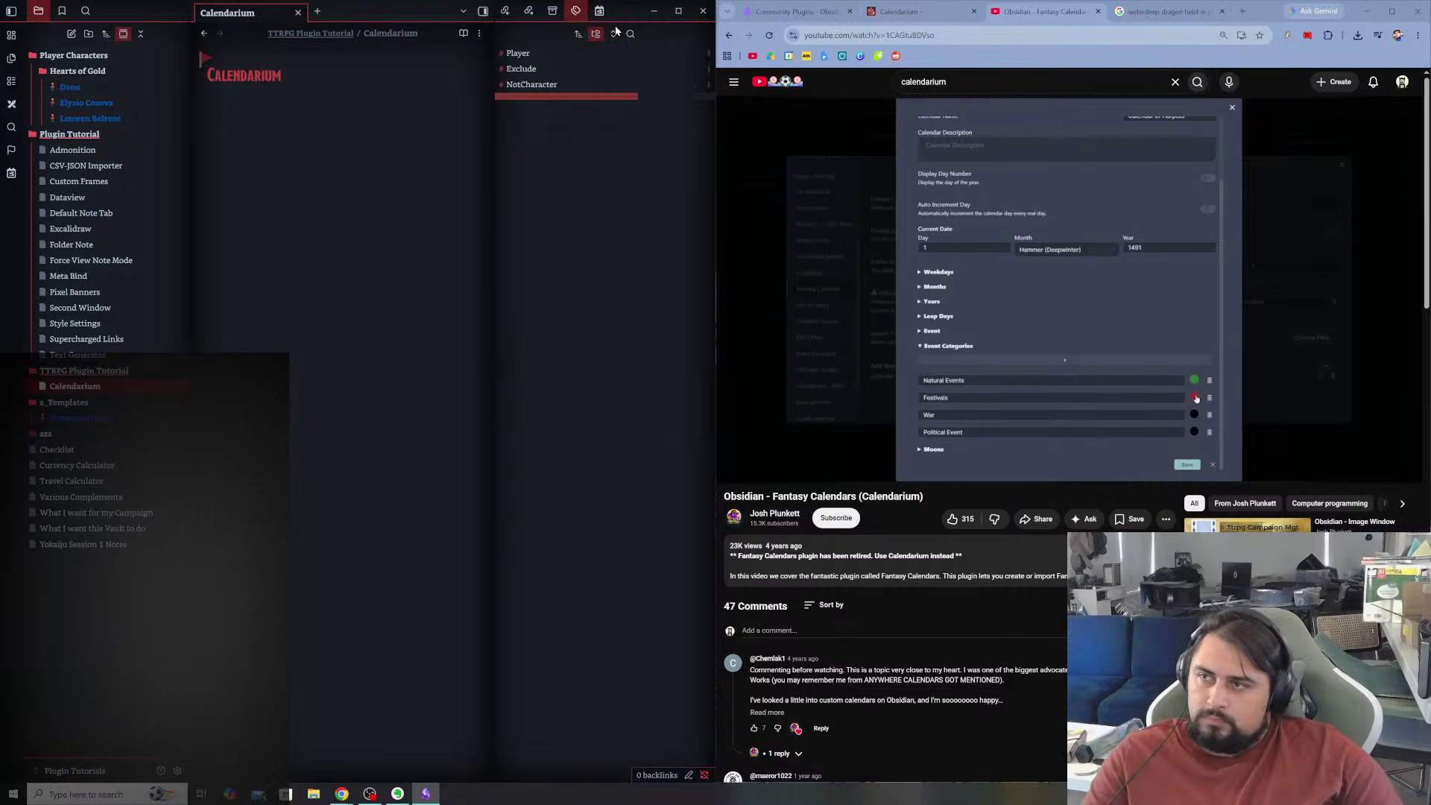
click(483, 10)
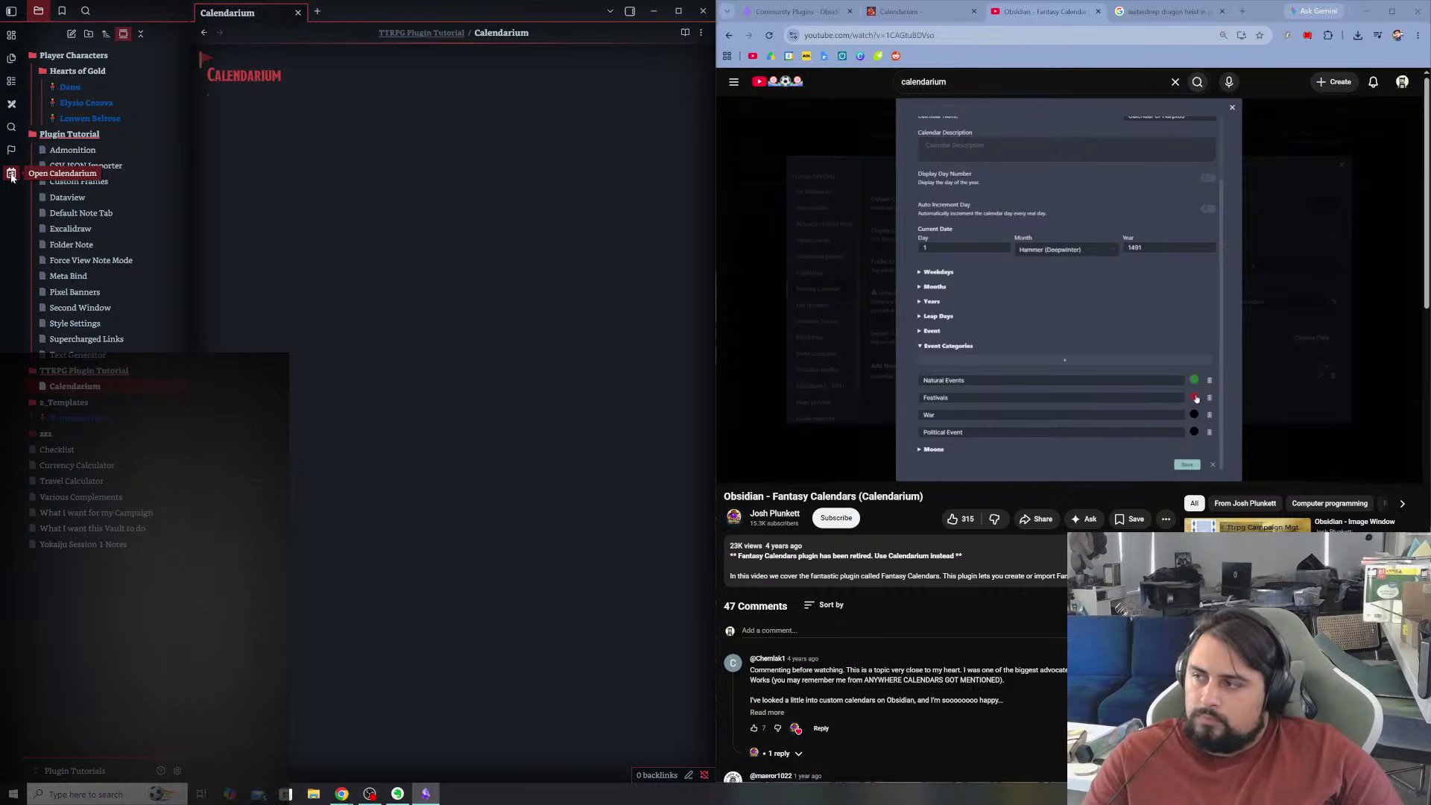
- Collapse the Player Characters, Plugin Tutorial, TTRPG Plugin Tutorial and templates folders in the file list
click(34, 57)
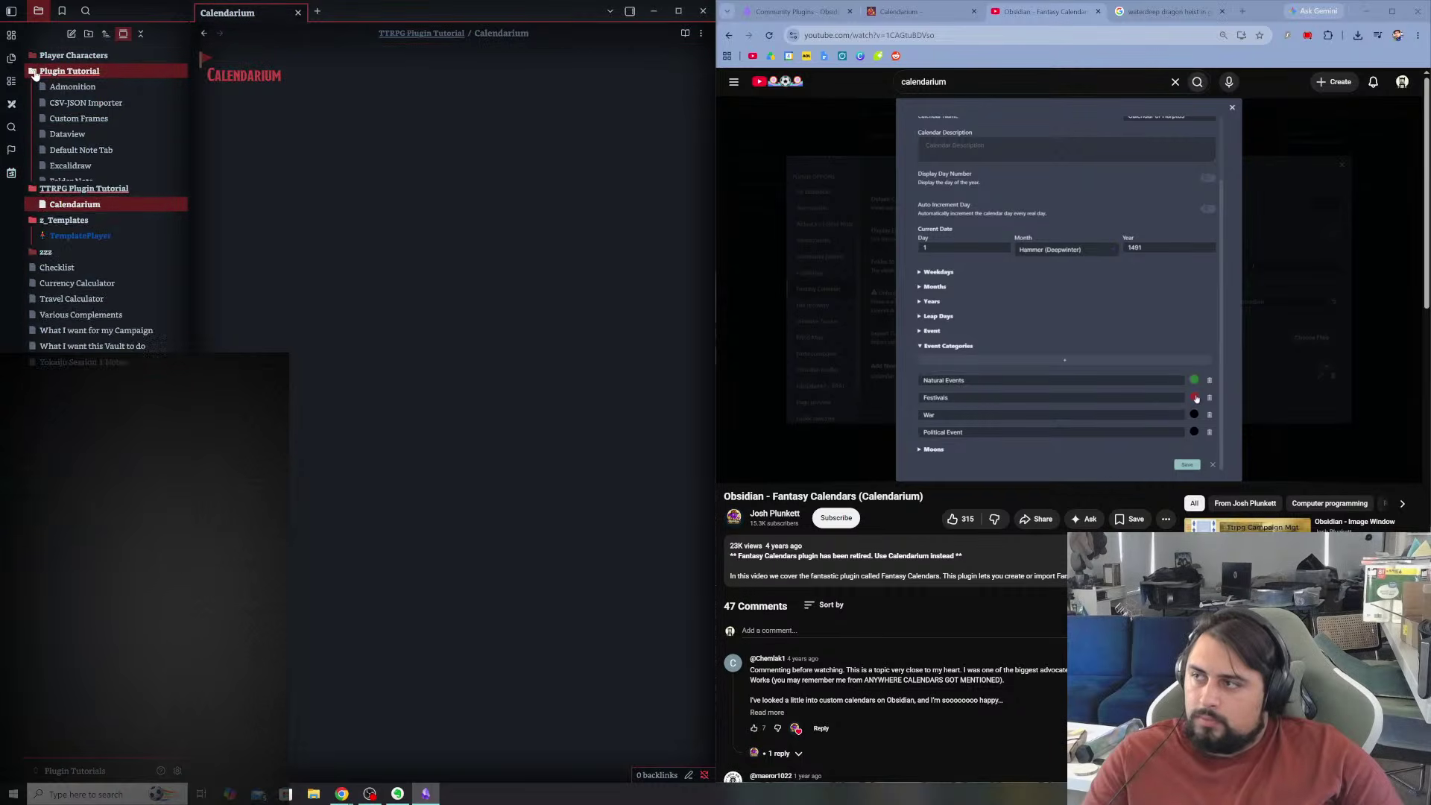
click(34, 74)
click(34, 87)
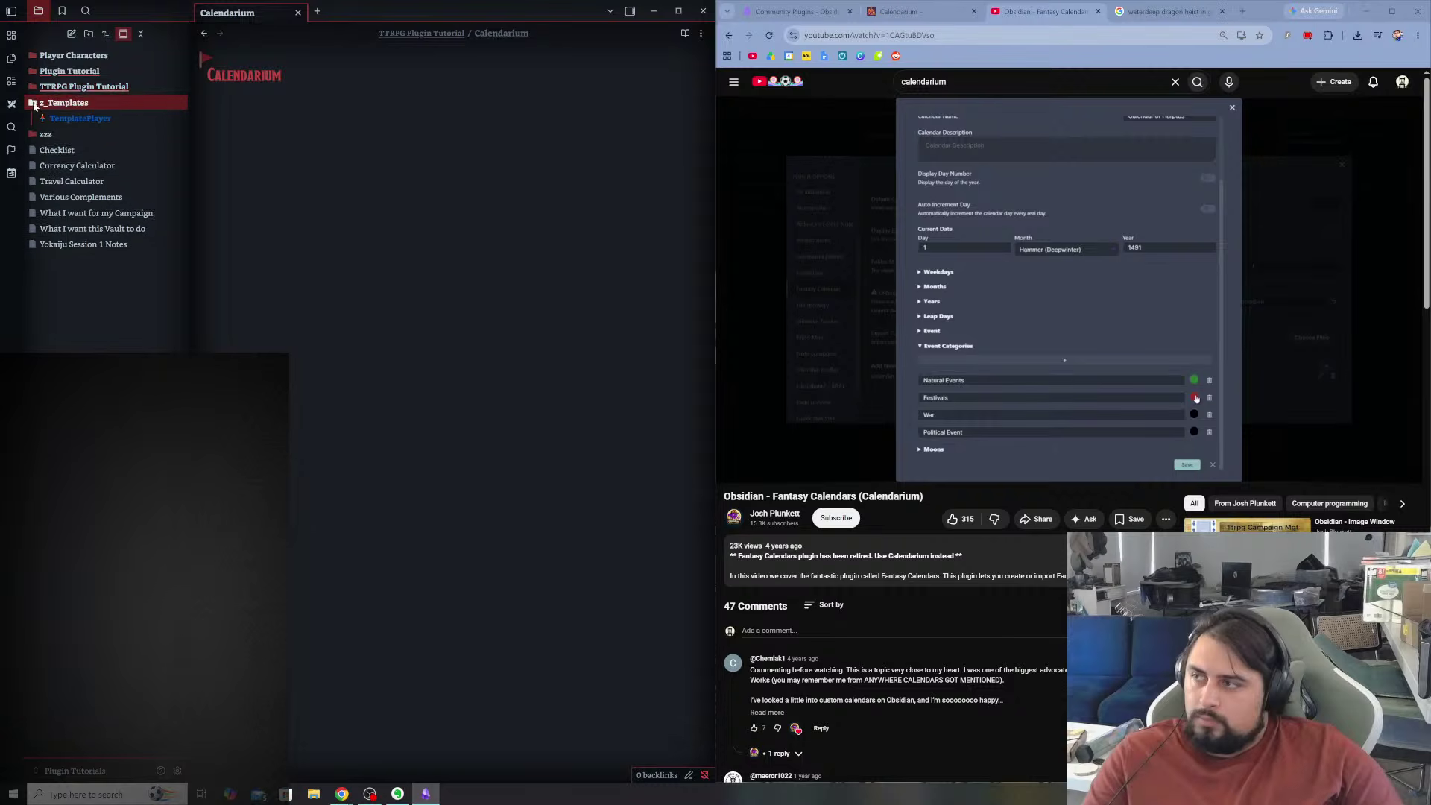
click(34, 103)
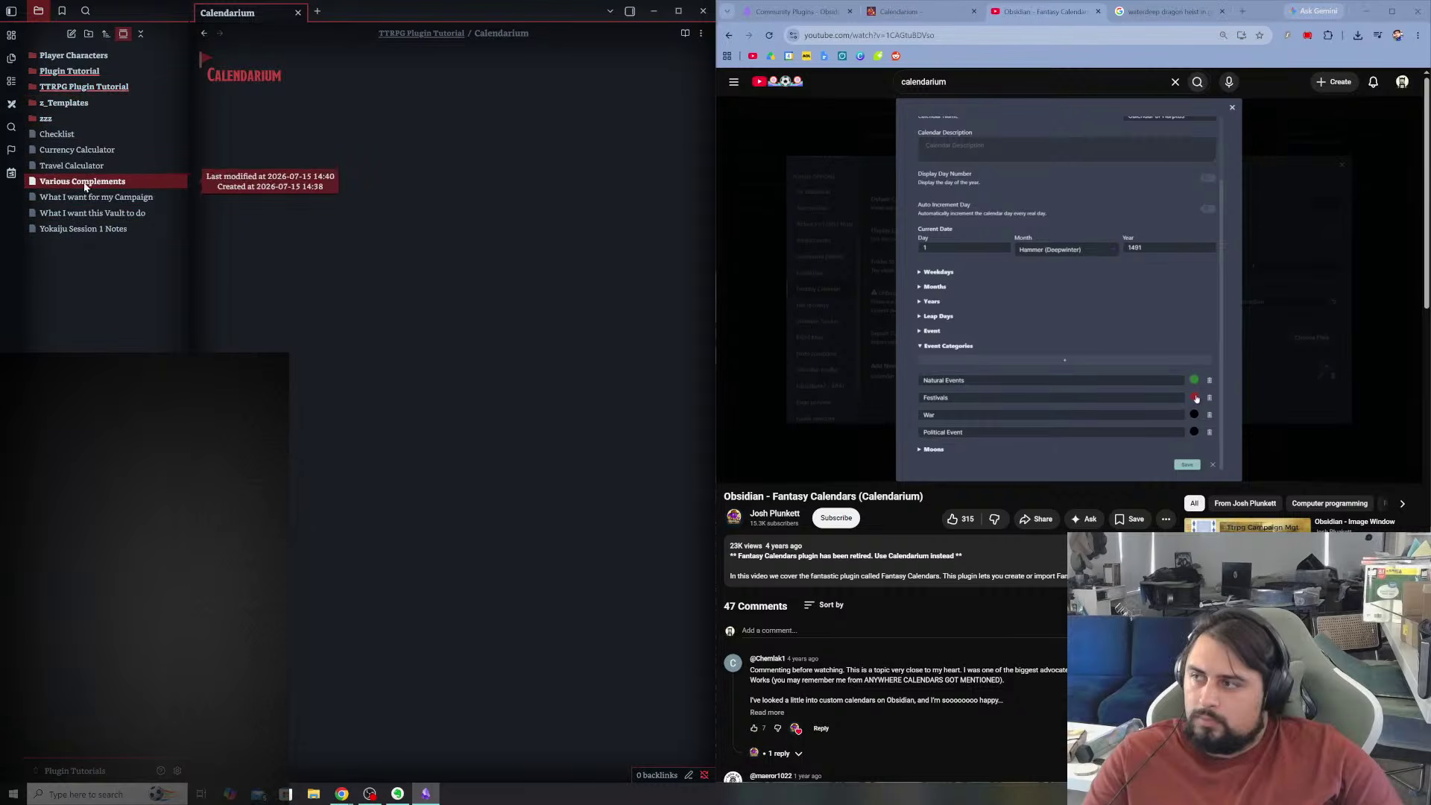
- Reopen the Calendarium month view beside the Calendarium note and maximize the Obsidian window
click(13, 173)
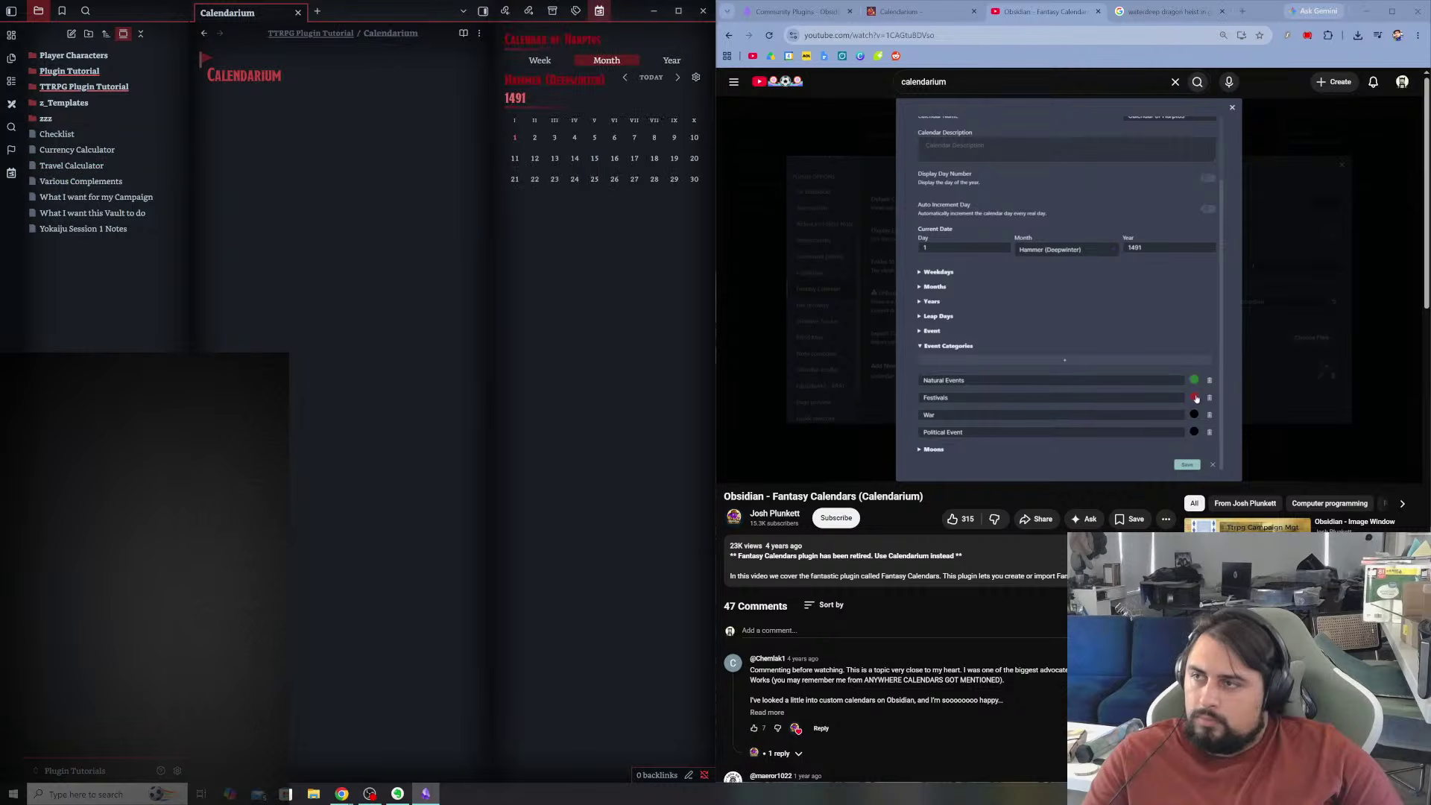
double_click(425, 11)
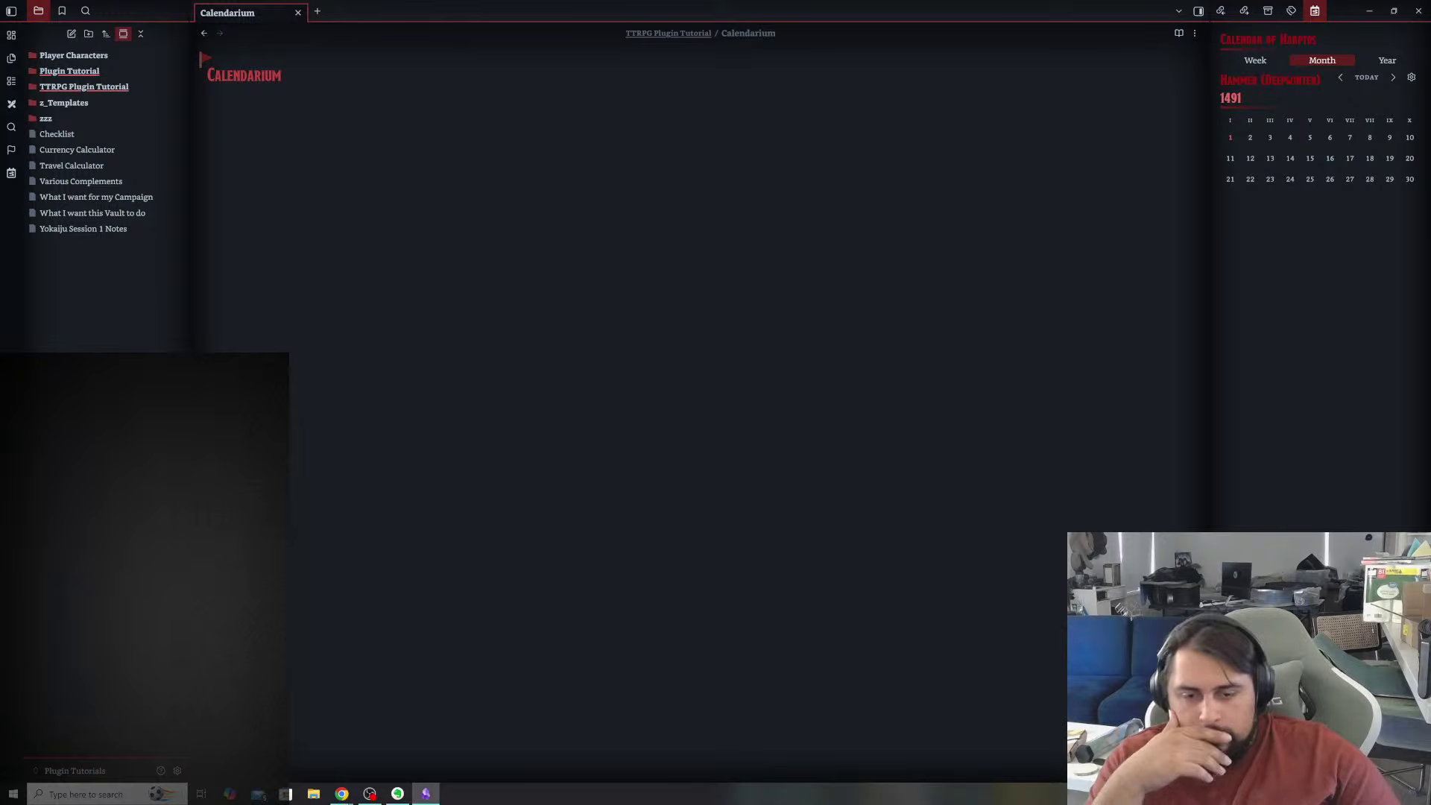
key(alt+Tab)
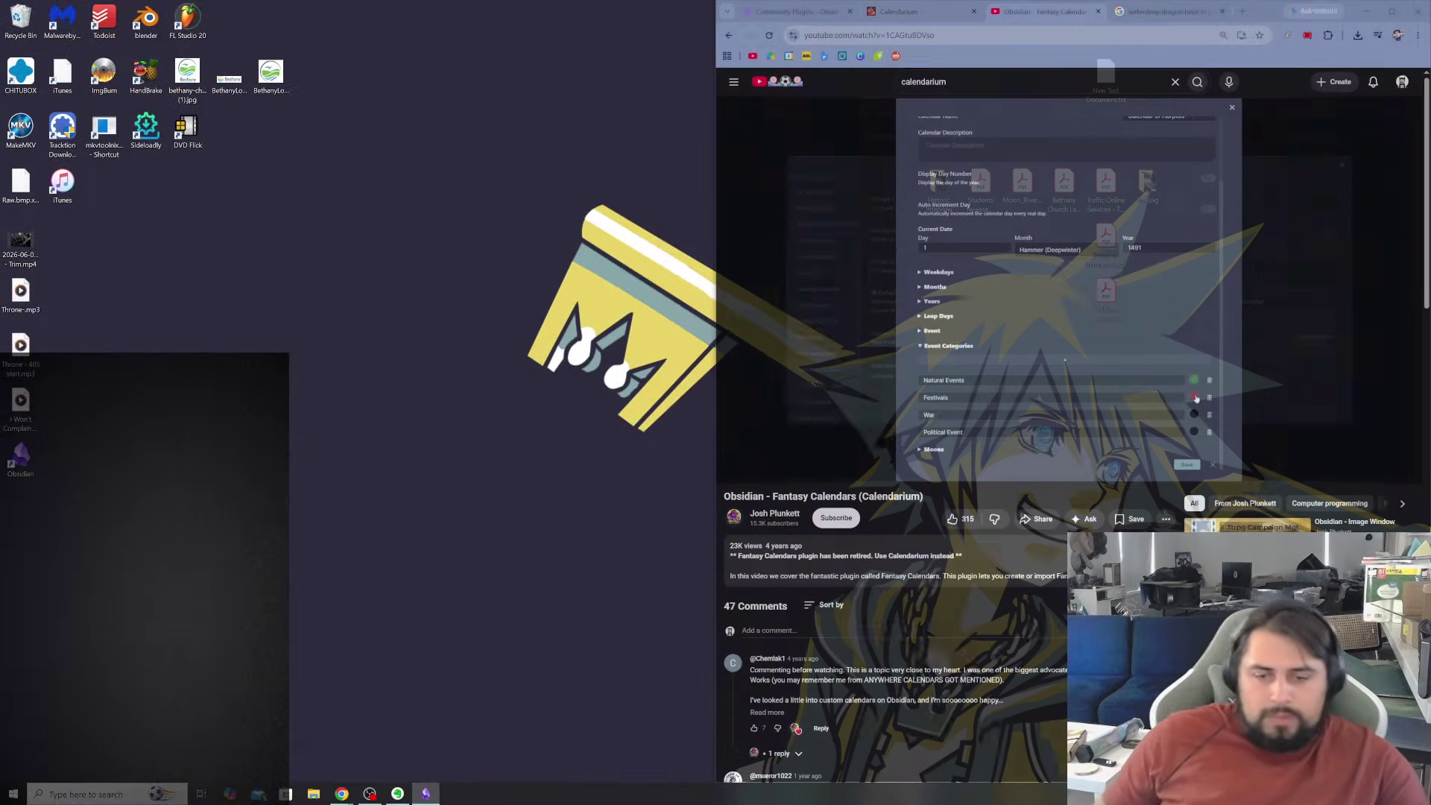
key(alt+Tab)
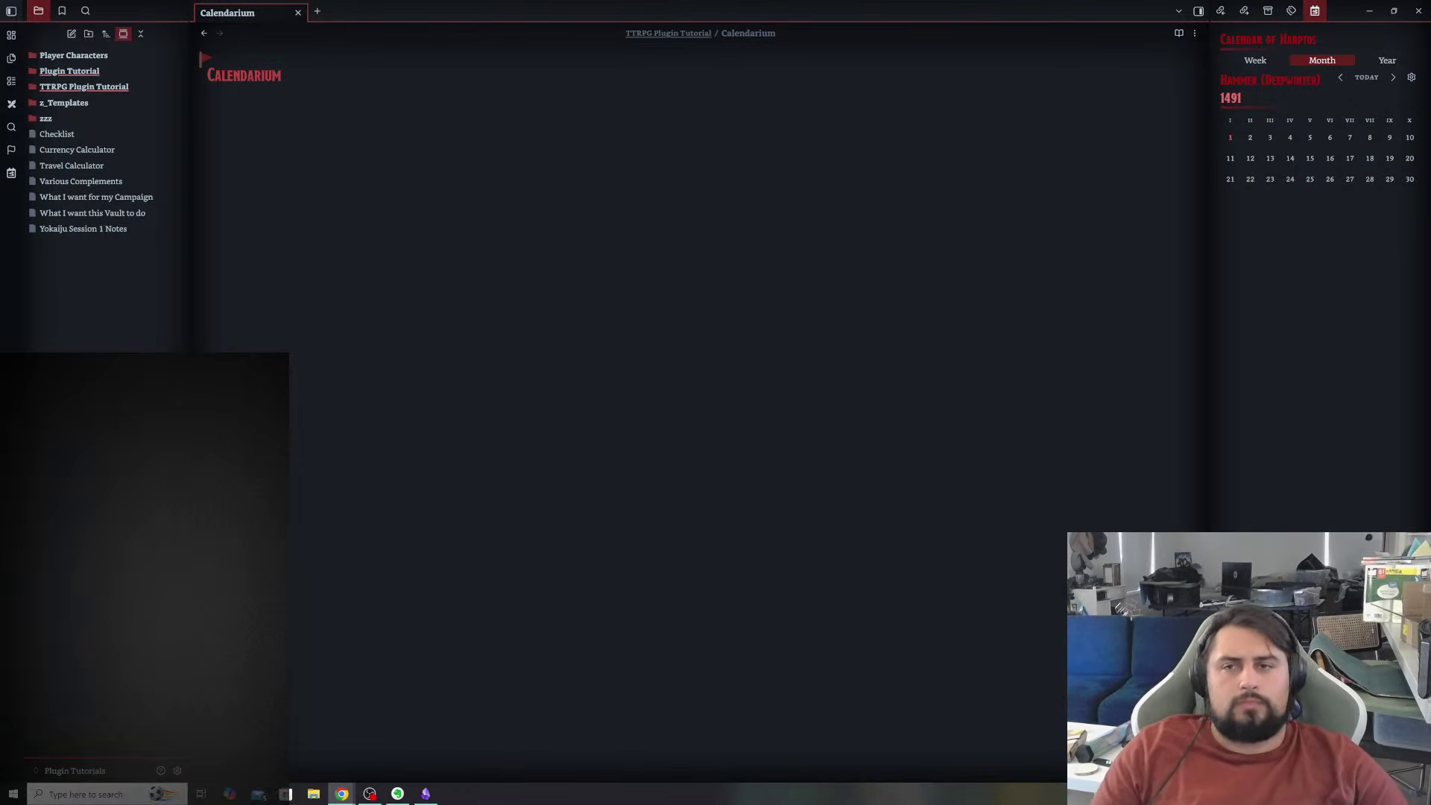
- Close the Calendarium month view and open the Calendar of Harptos in the full calendar editor from the Calendarium plugin settings
right_click(1316, 14)
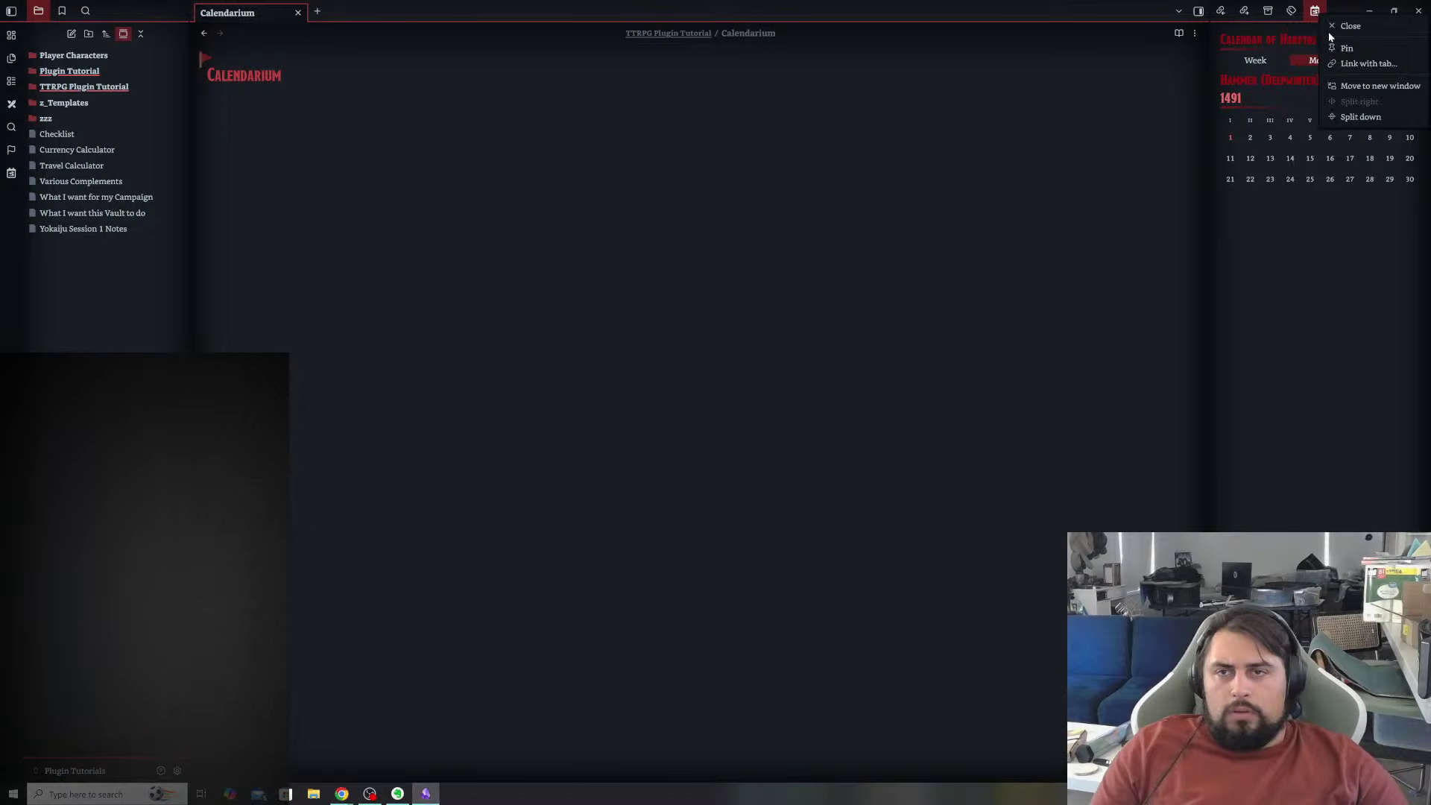
click(1349, 26)
click(179, 771)
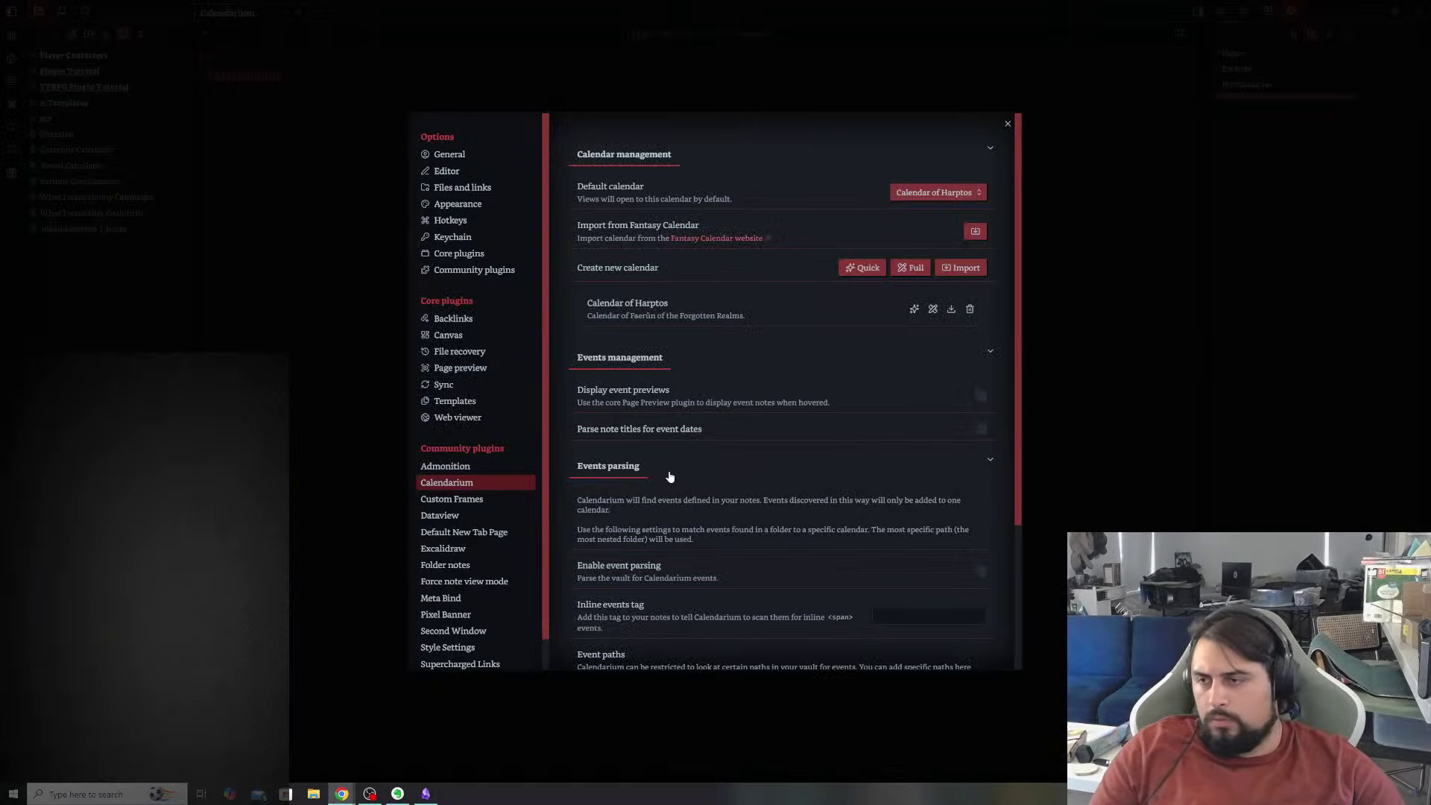
scroll(789, 473, down, 3)
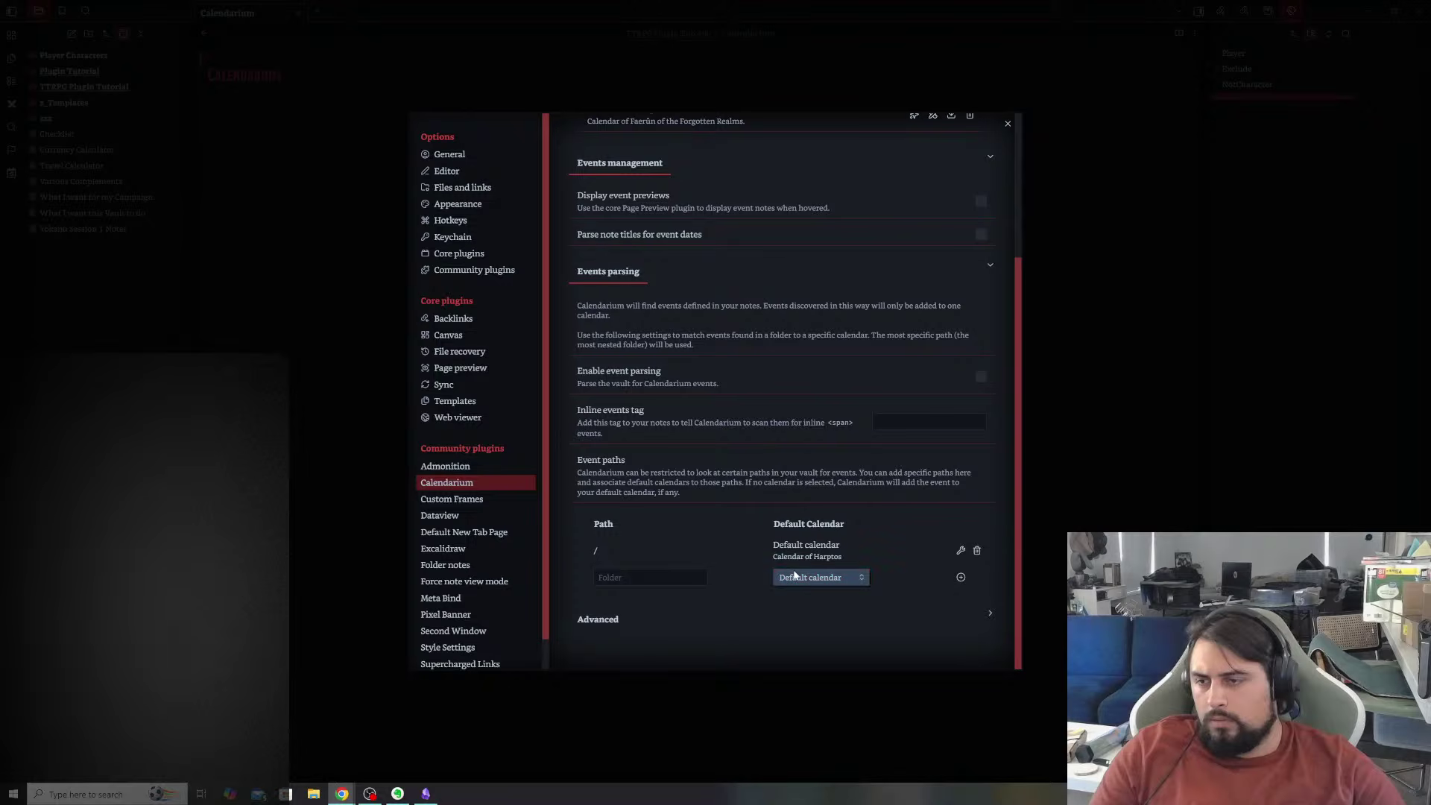
scroll(776, 543, up, 3)
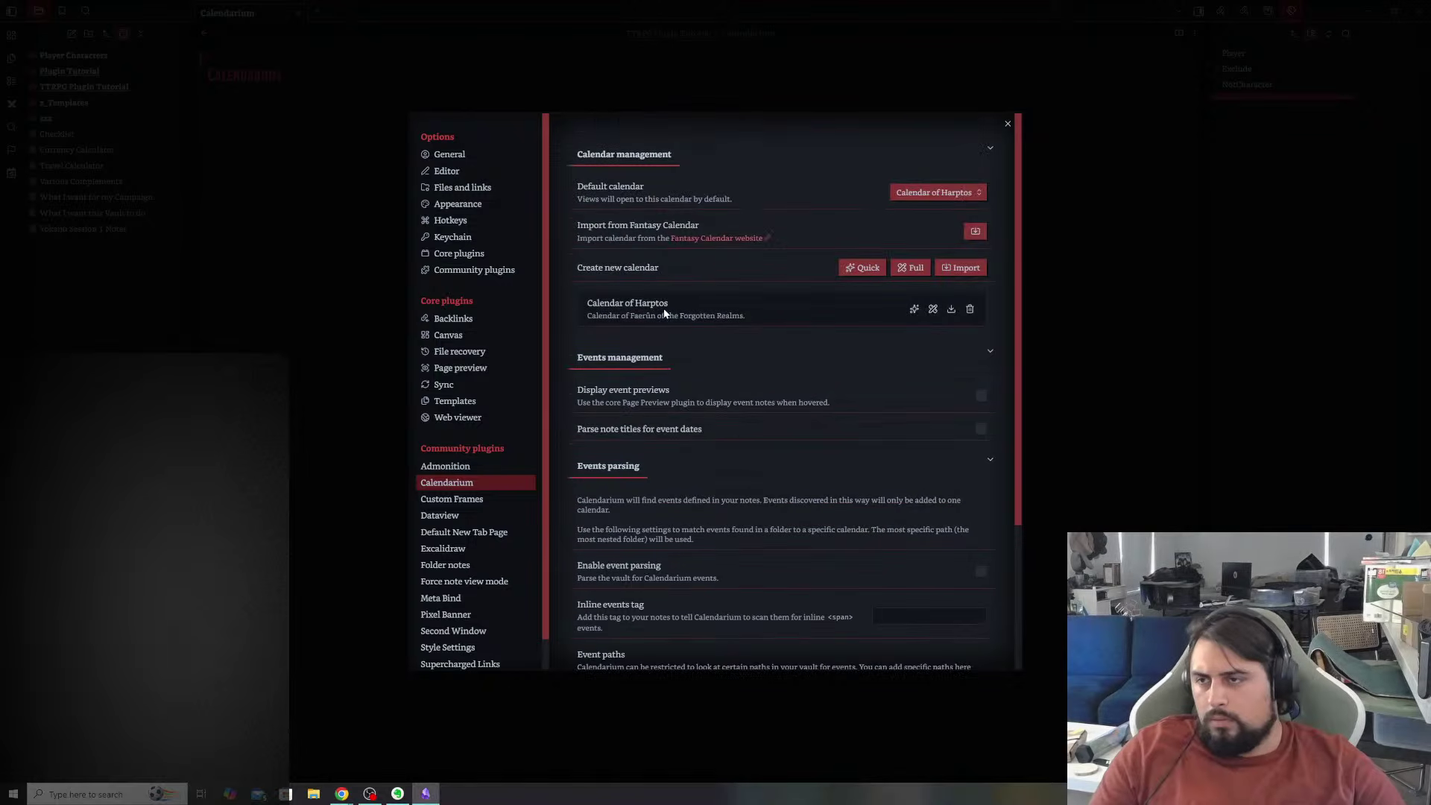
click(932, 309)
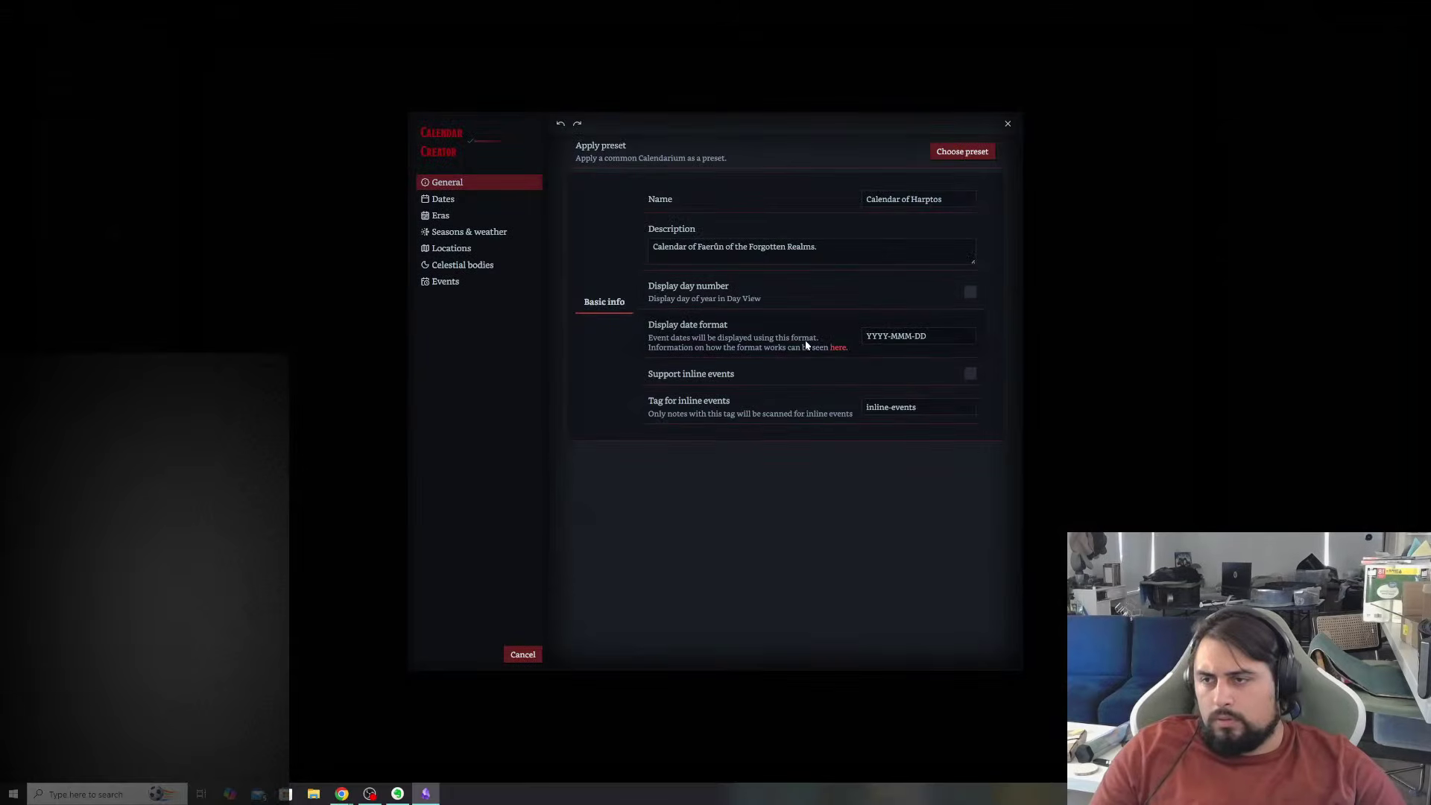
- Set the calendar's current date to day 4 of Alturiak (The Claw of Winter), year 1493
click(481, 201)
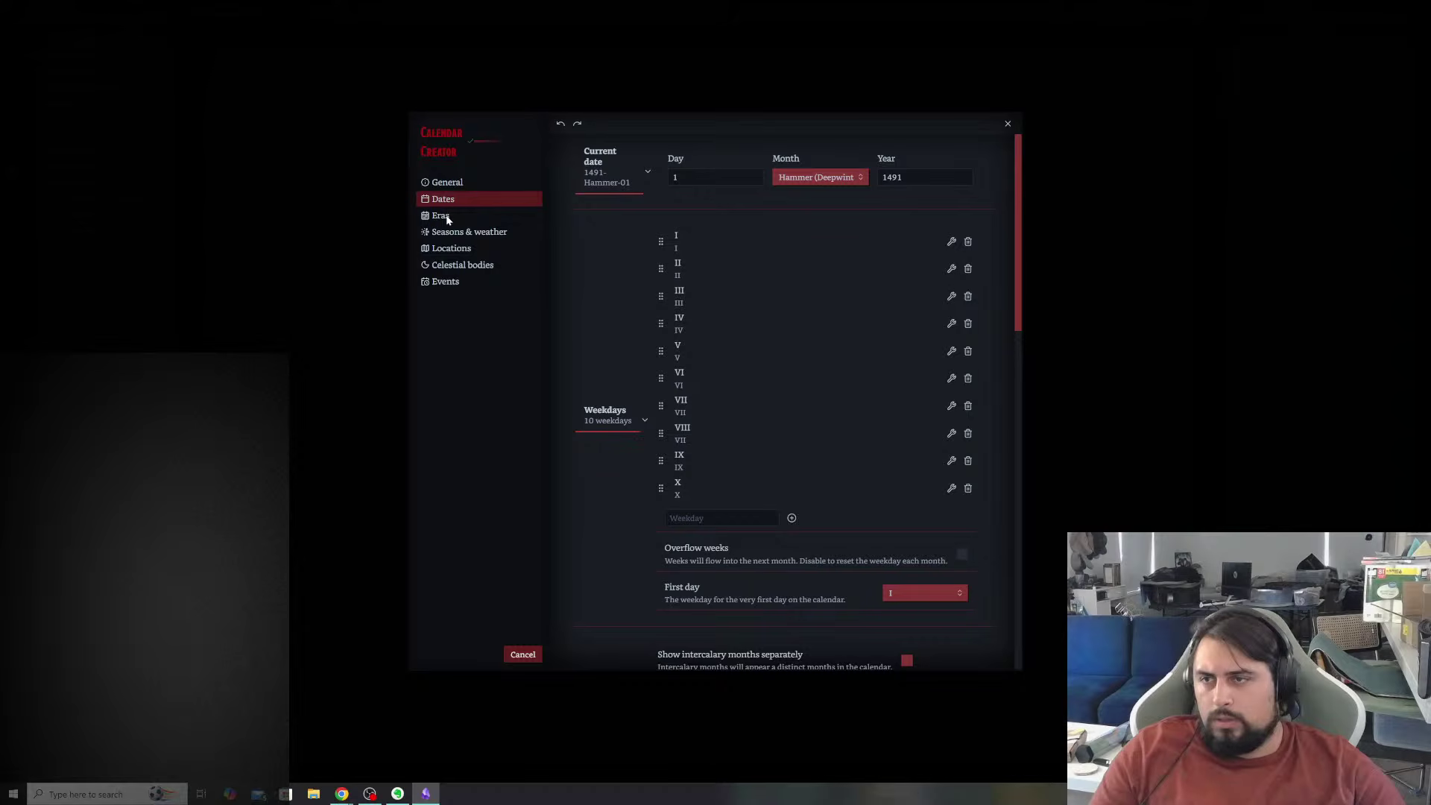
click(833, 179)
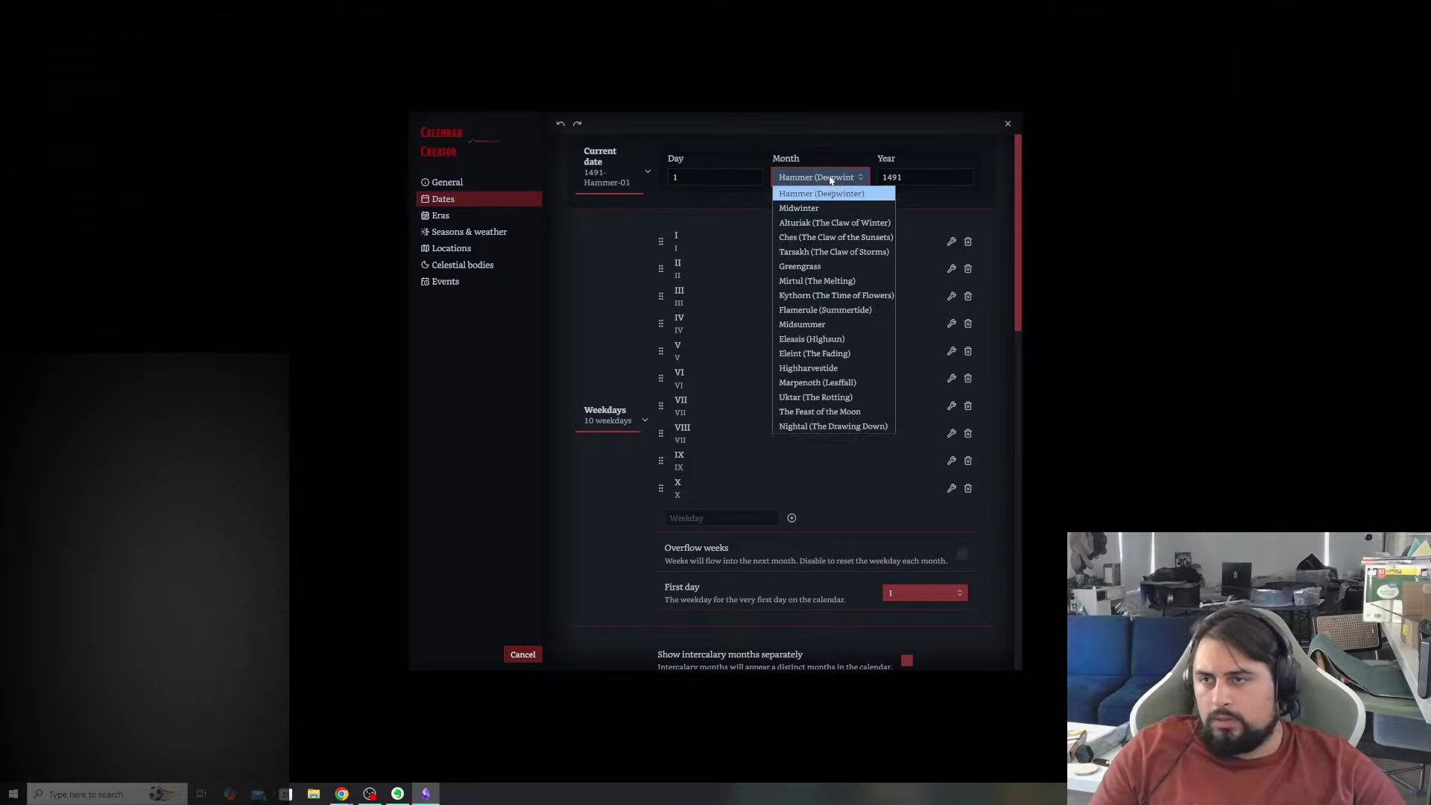
click(829, 221)
click(924, 177)
key(BackSpace)
text(3)
click(932, 149)
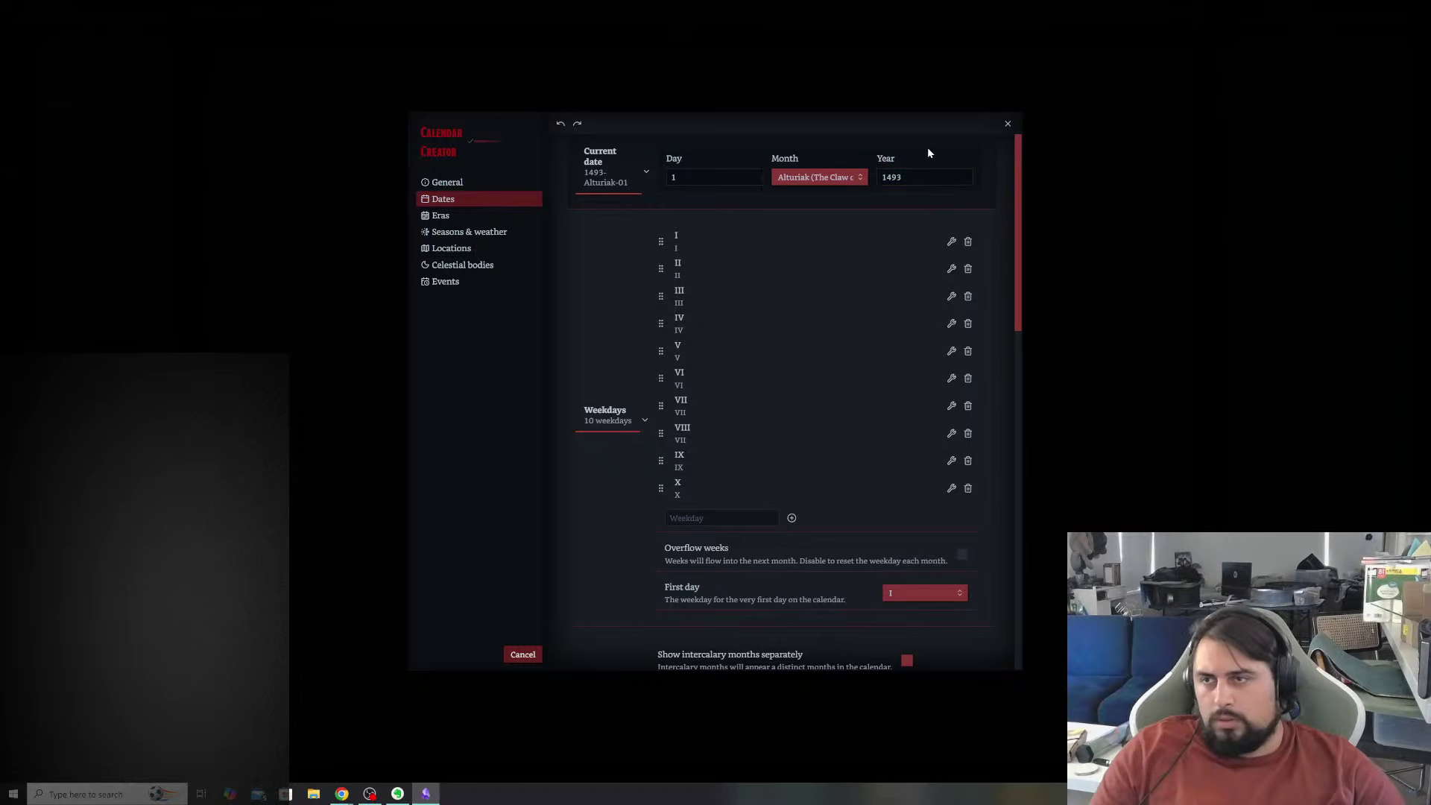
click(707, 176)
key(BackSpace)
text(4)
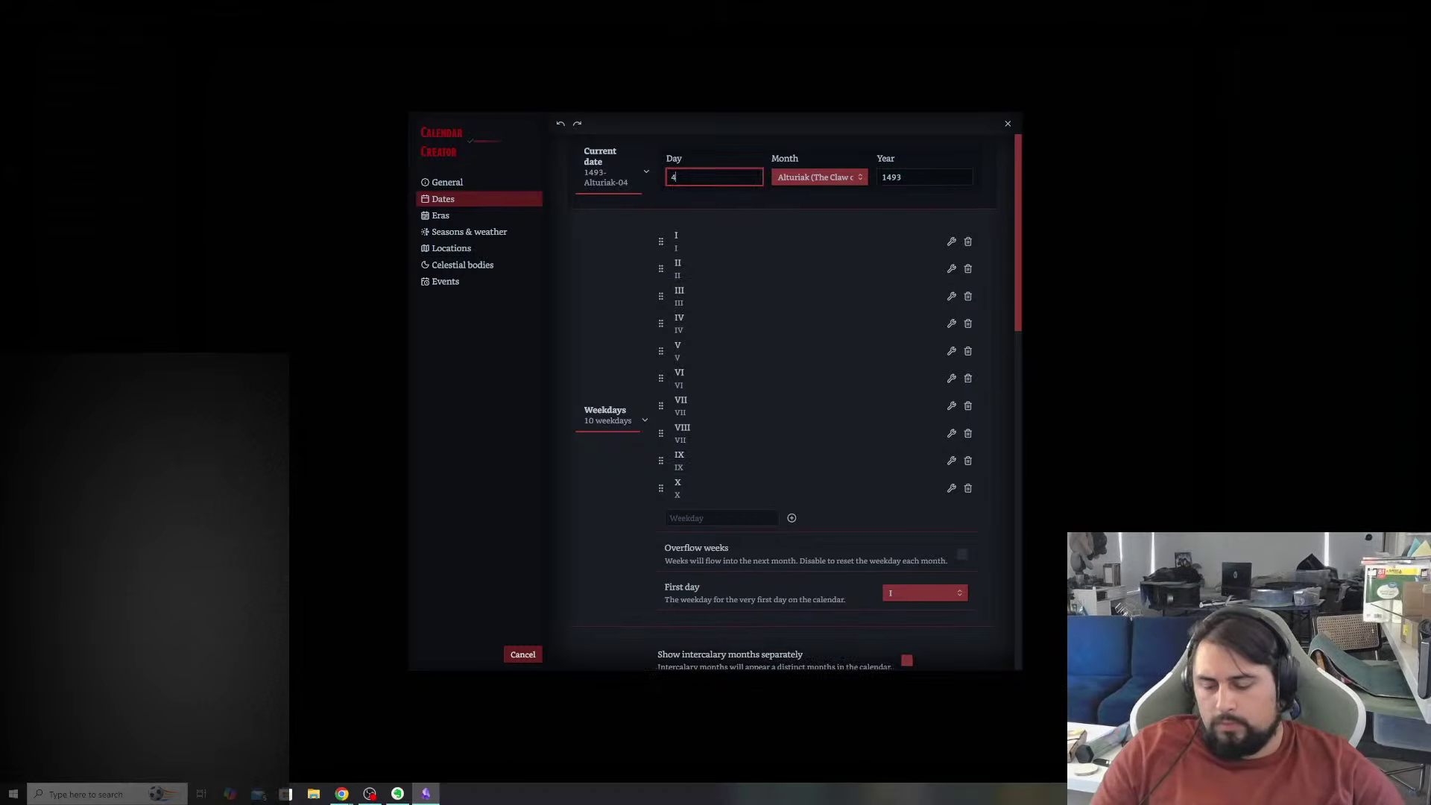
click(813, 207)
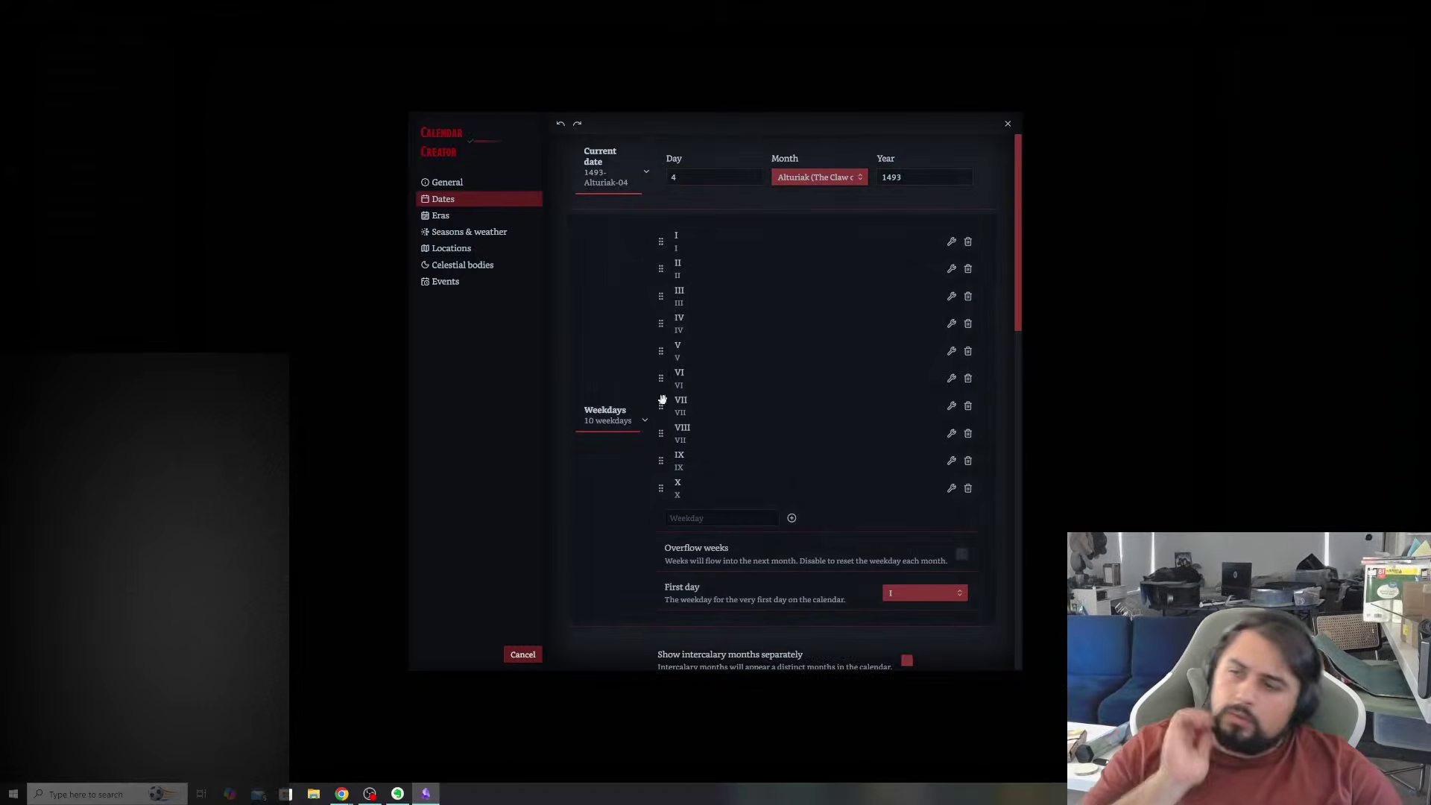
- Look through the calendar's date settings for weekdays, months, leap days, custom years and the day callback
scroll(812, 499, down, 3)
scroll(805, 492, down, 1)
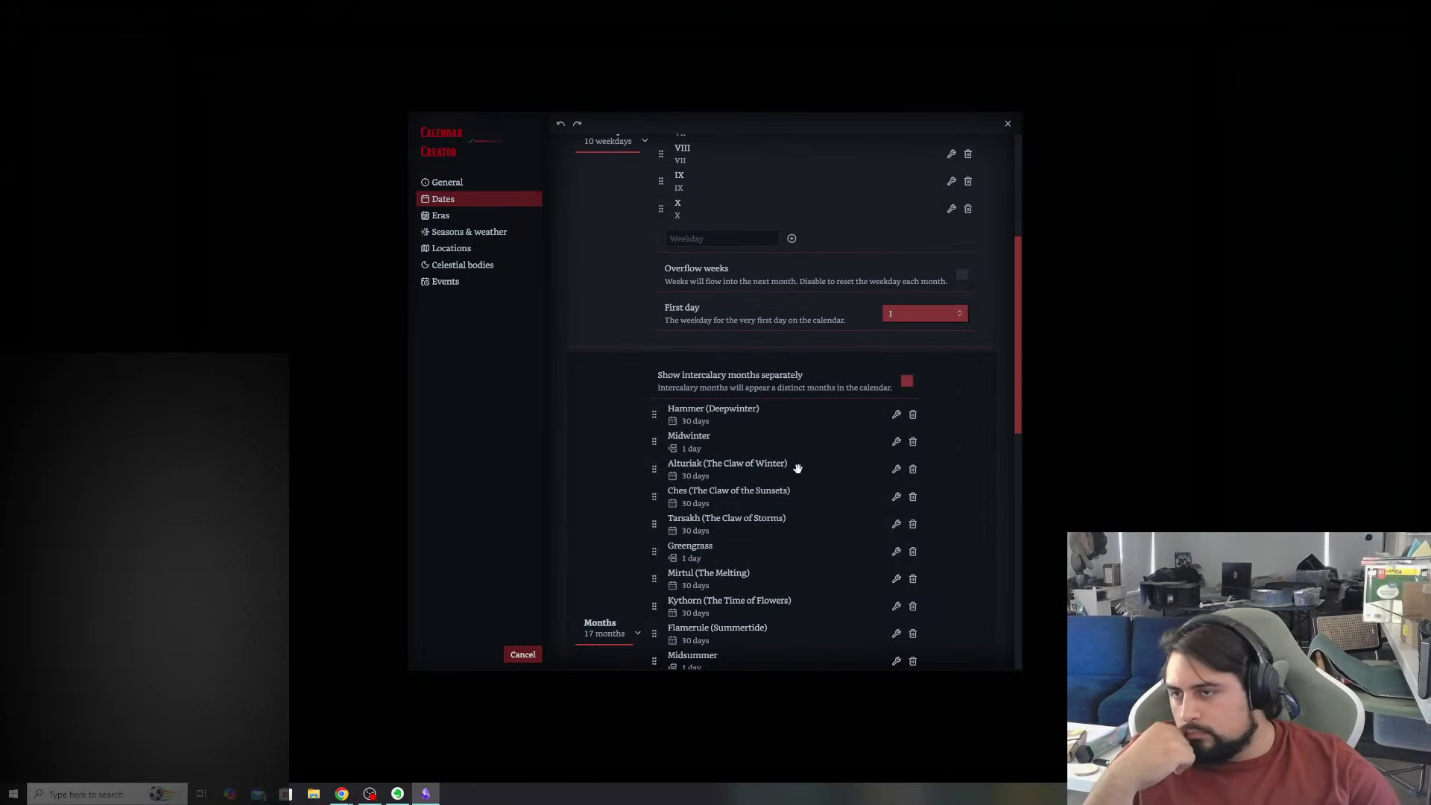
scroll(838, 431, down, 3)
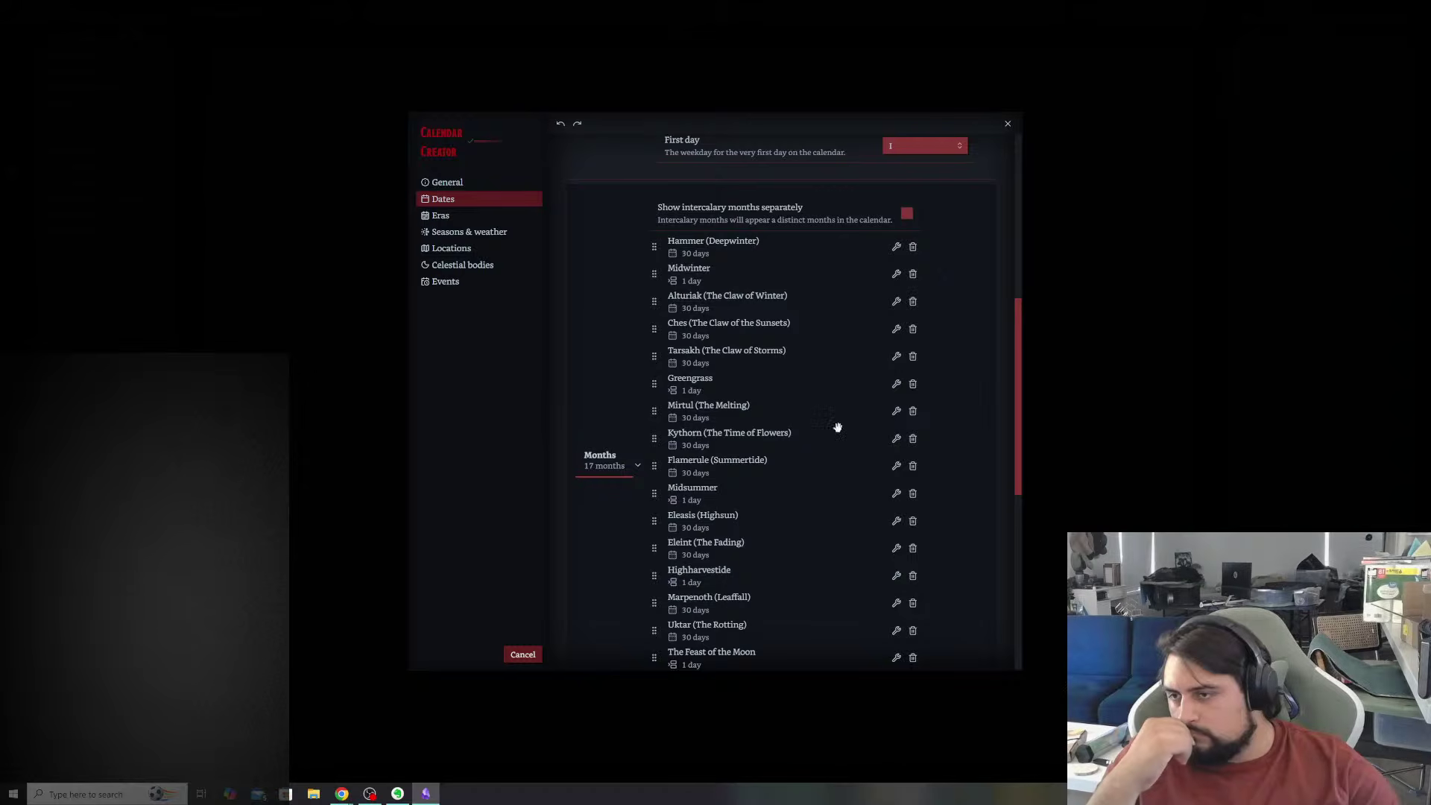
scroll(838, 427, down, 3)
scroll(838, 427, down, 1)
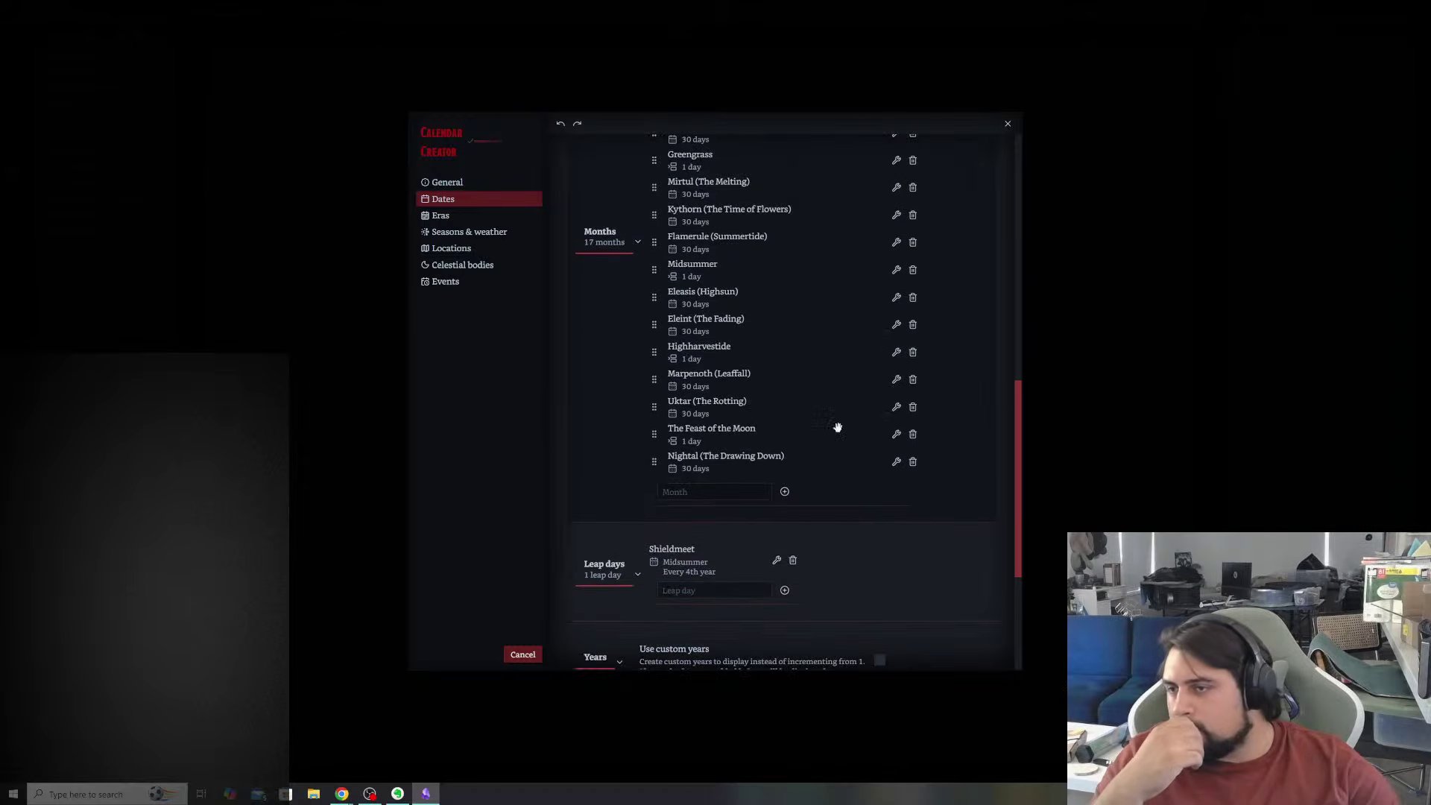
scroll(838, 427, down, 4)
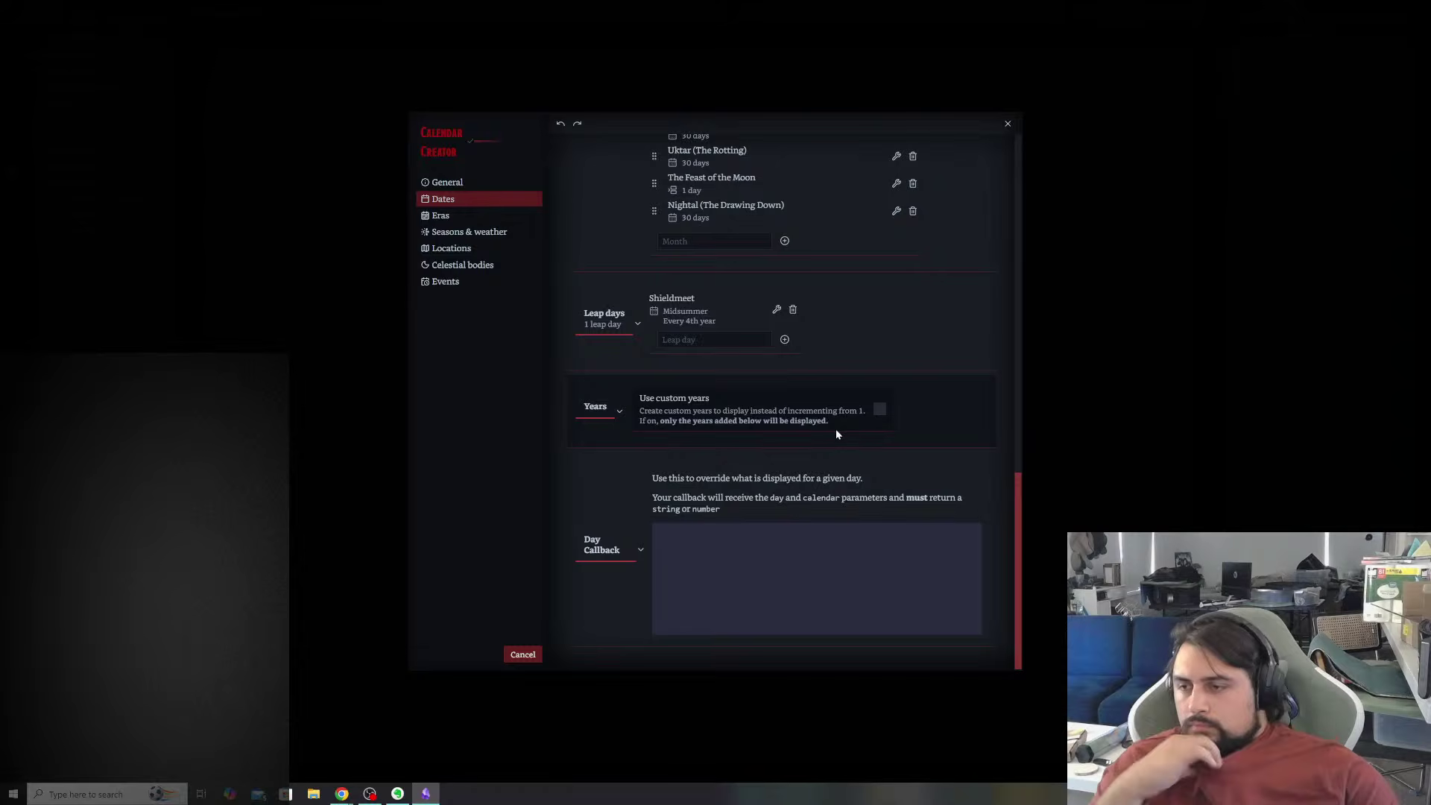
key(alt+Tab)
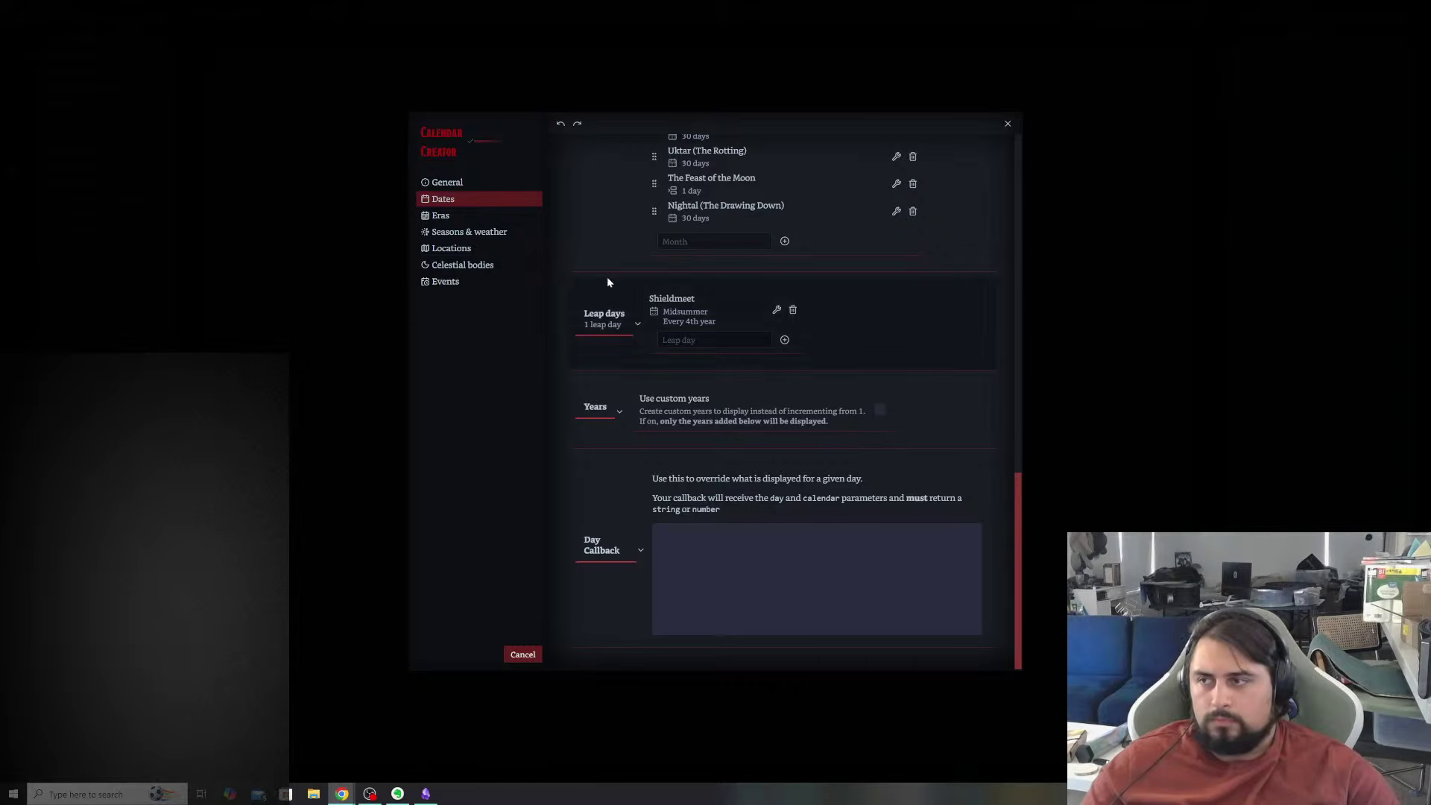
- Examine the calendar's event categories and its list of festivals and natural events, and return to the general settings
click(462, 277)
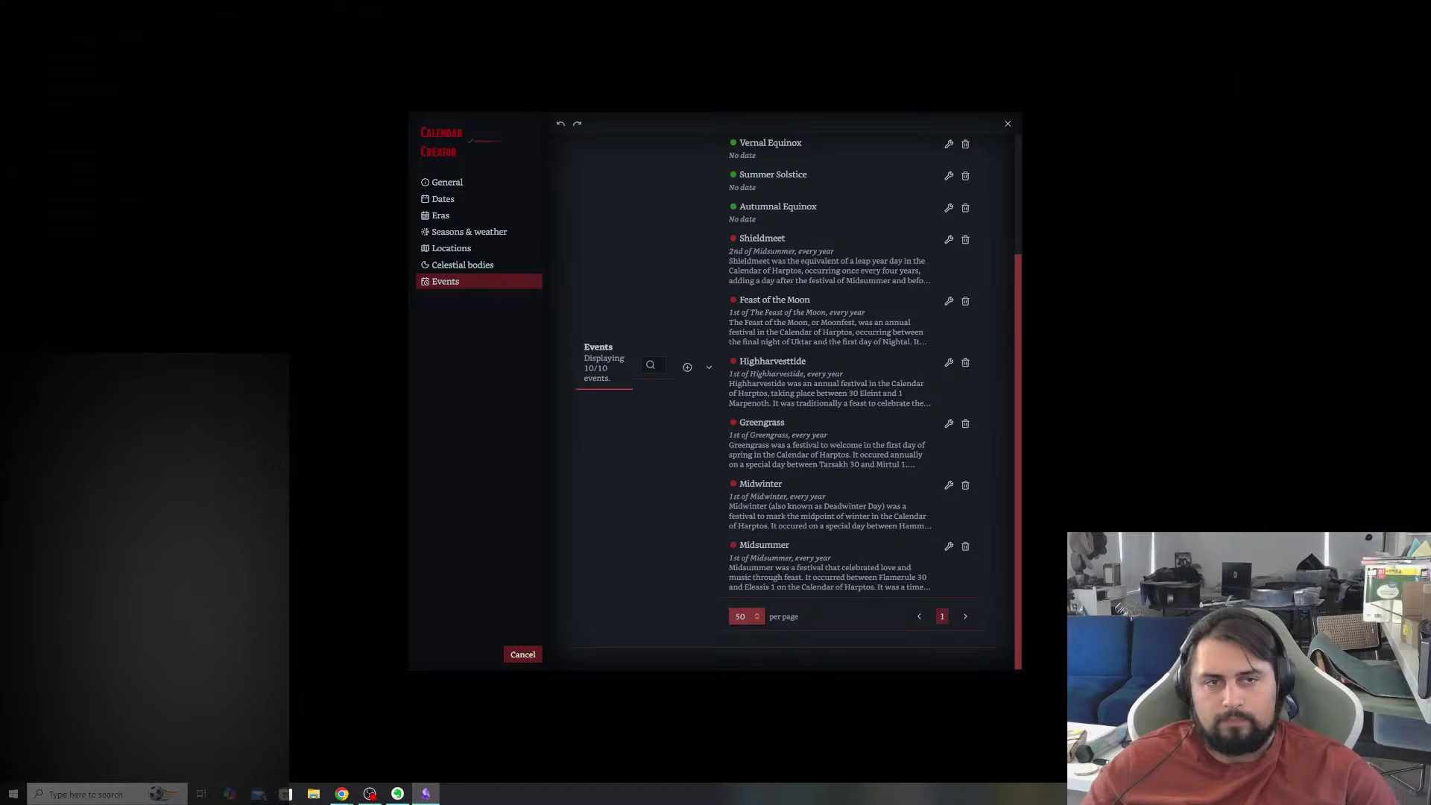
scroll(790, 405, up, 2)
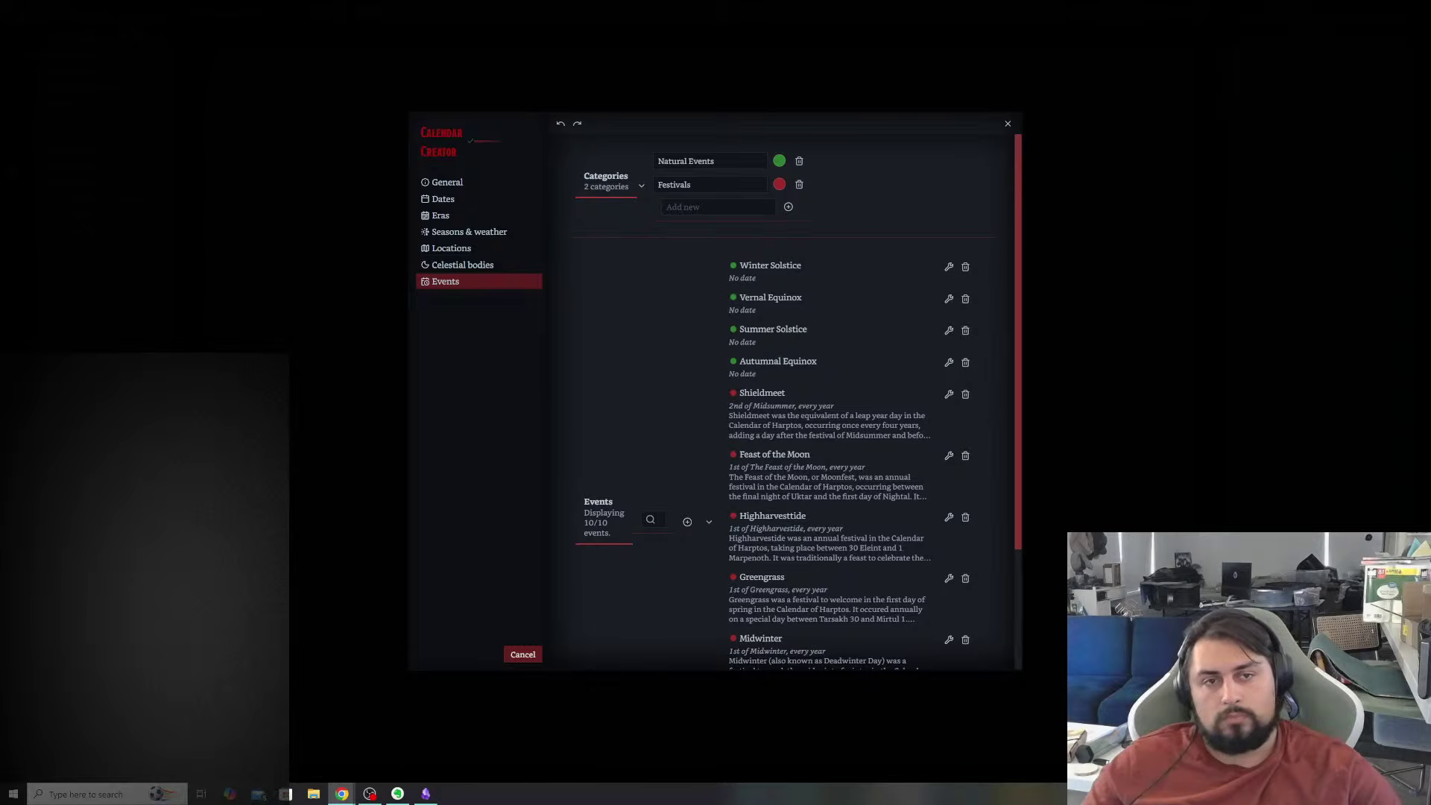
click(485, 365)
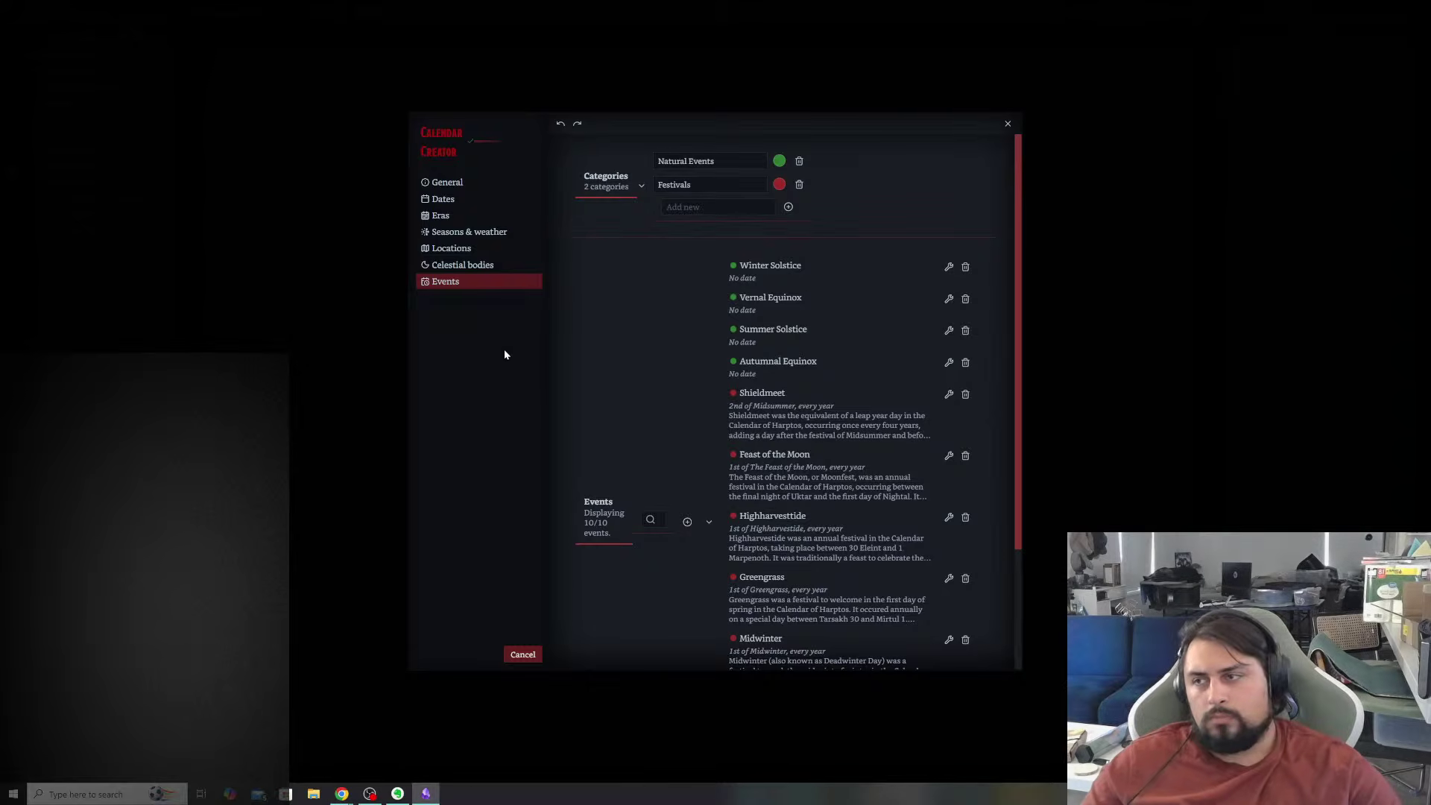
key(alt+Tab)
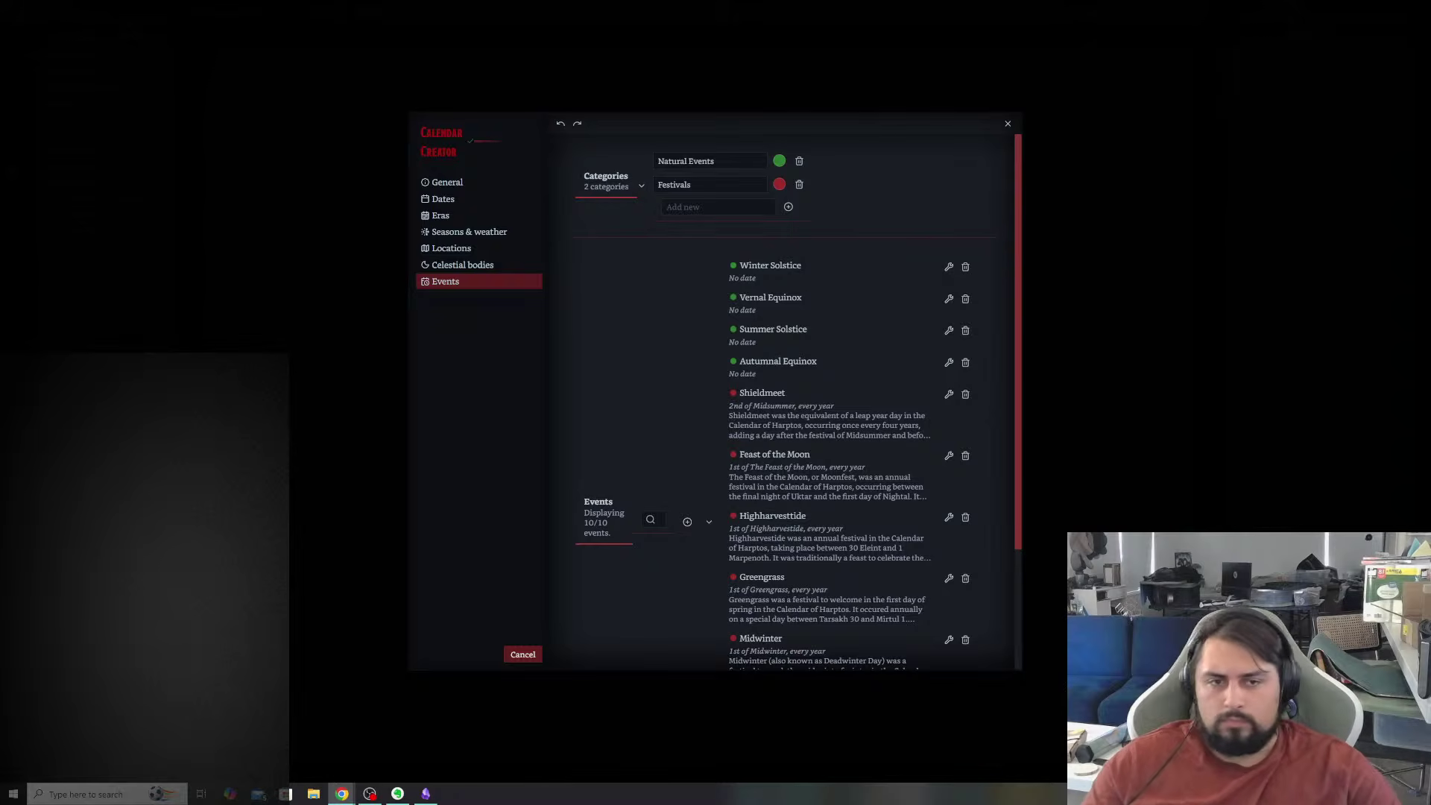
scroll(994, 445, down, 2)
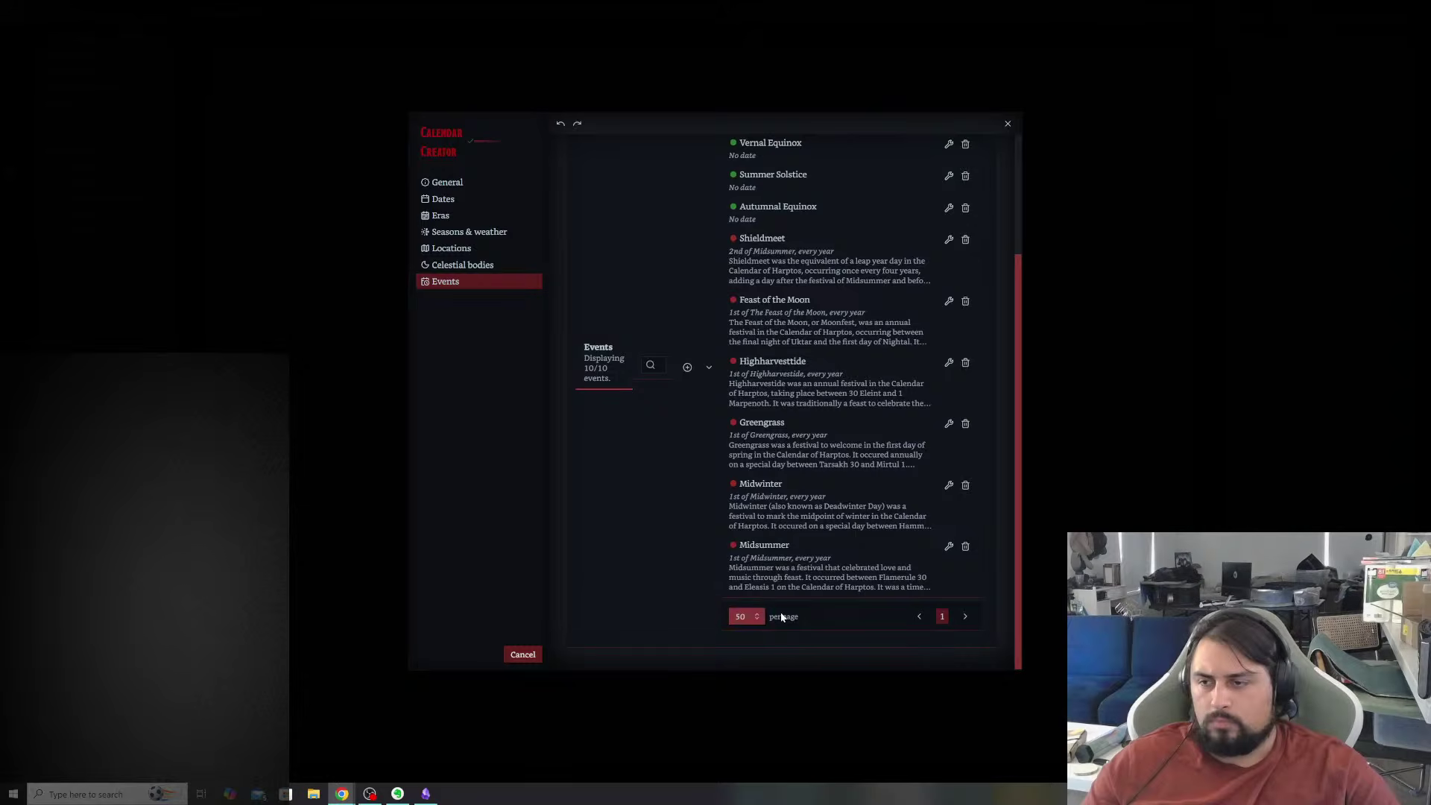
scroll(781, 616, up, 2)
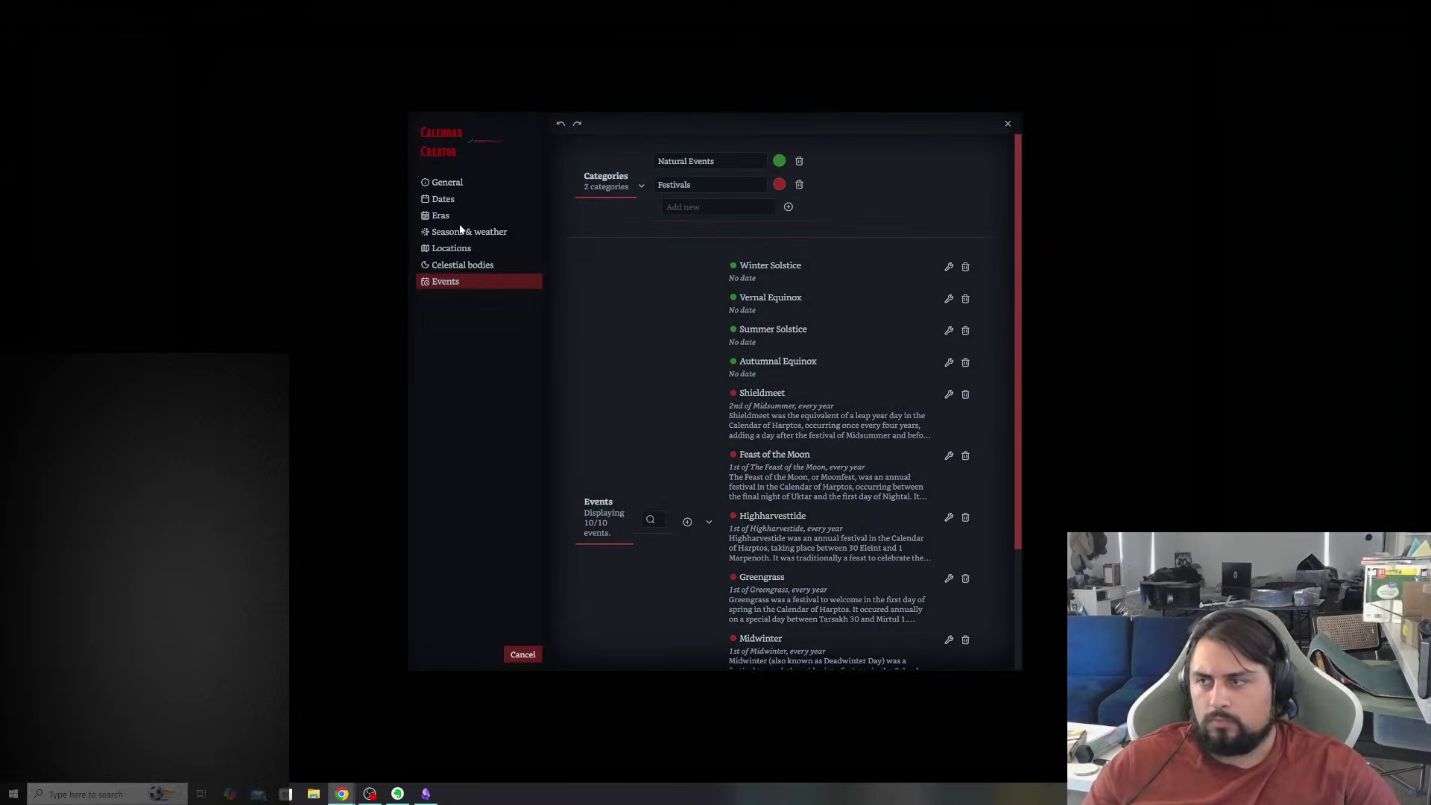
click(450, 186)
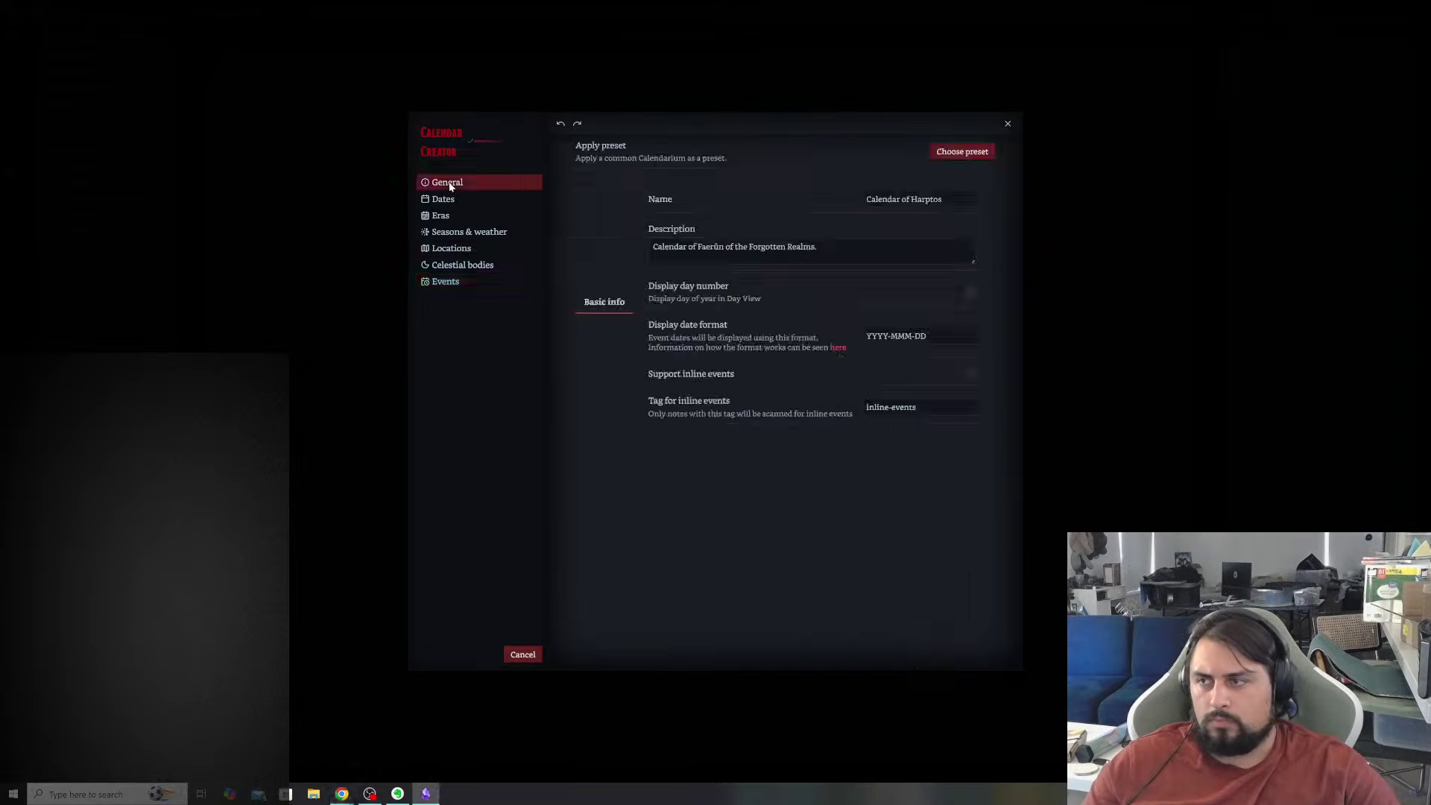
- Close the calendar editor and the settings, and reopen the Calendarium month view as a tab in the main area
click(1009, 124)
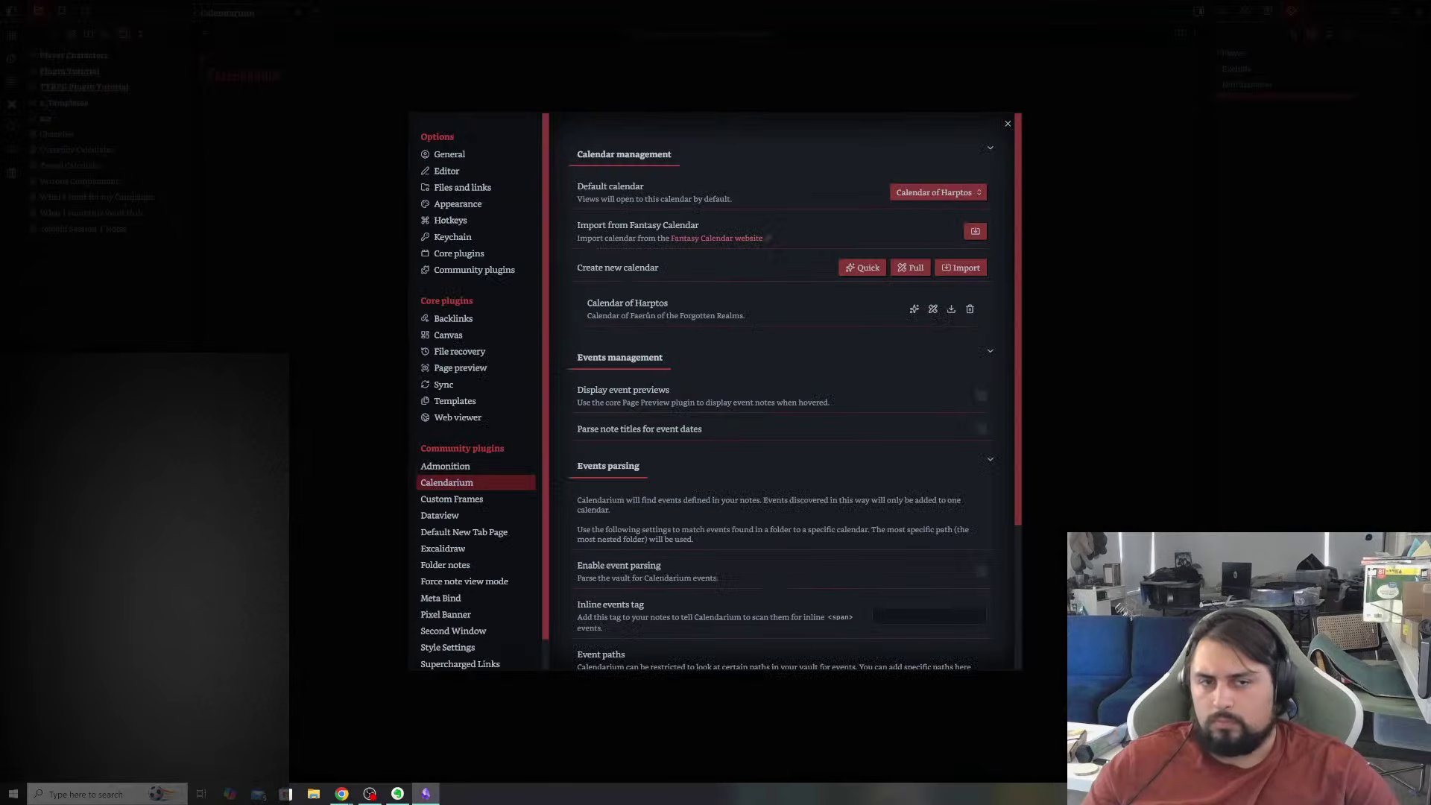
key(alt+Tab)
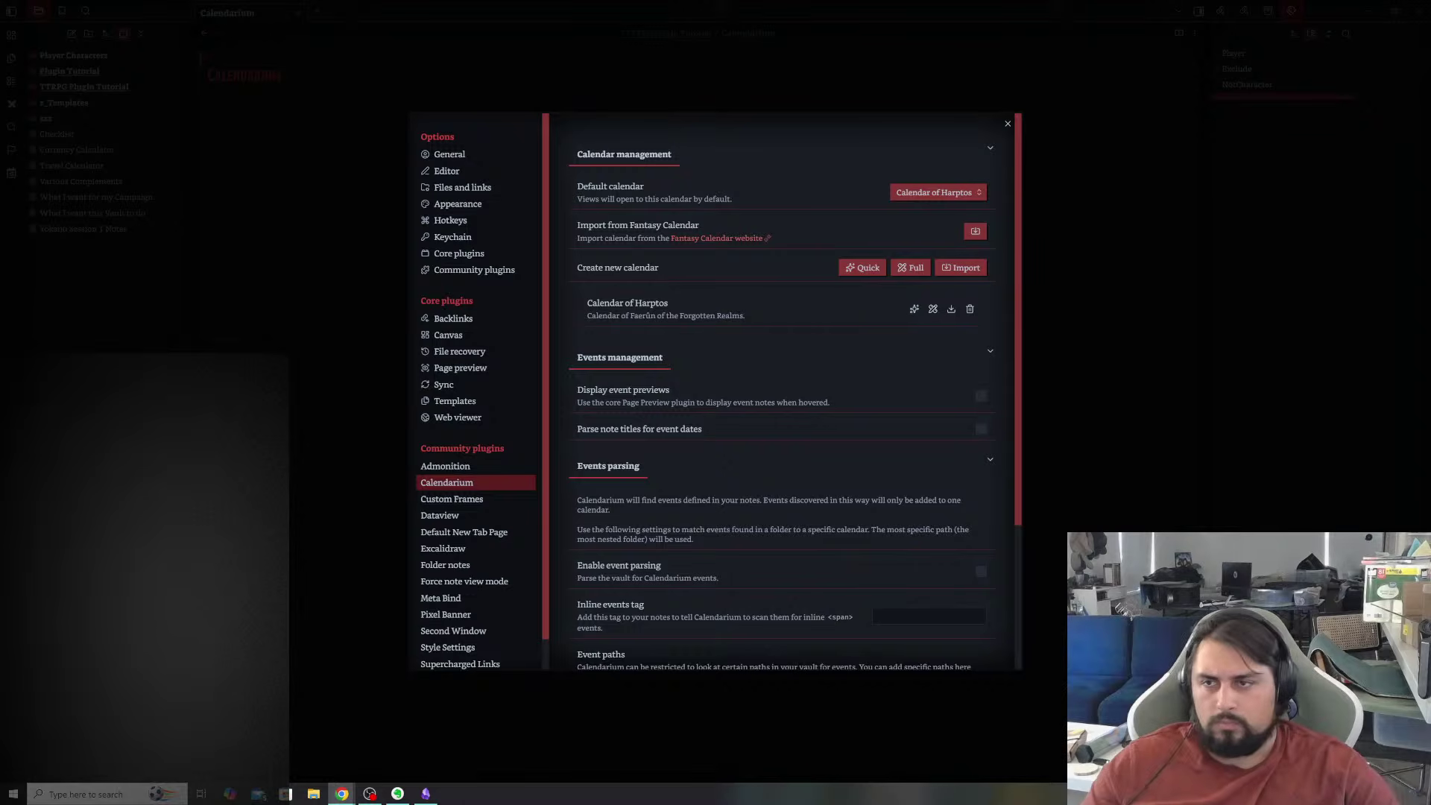
click(1007, 124)
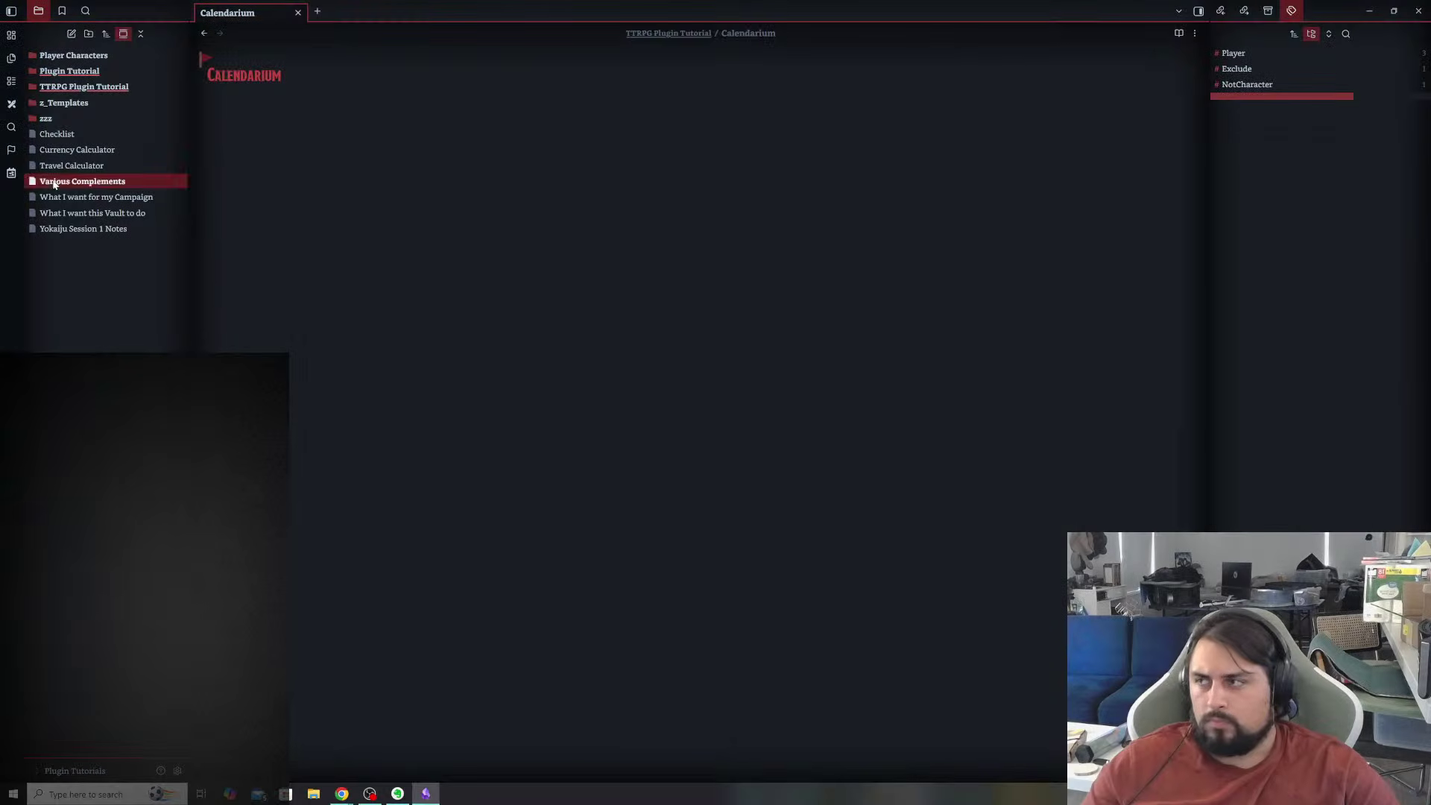
click(12, 173)
key(alt+Tab)
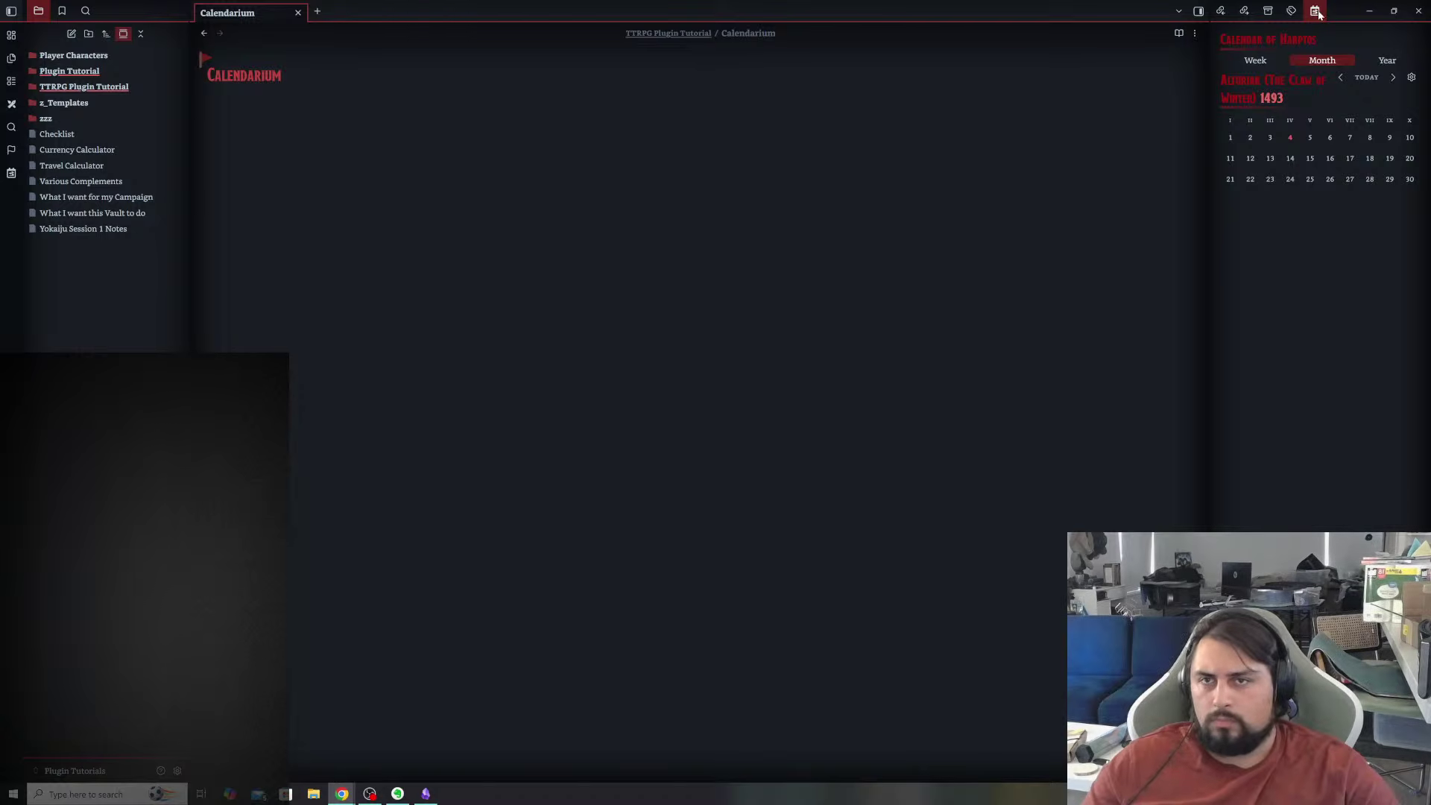
drag(1317, 11, 504, 13)
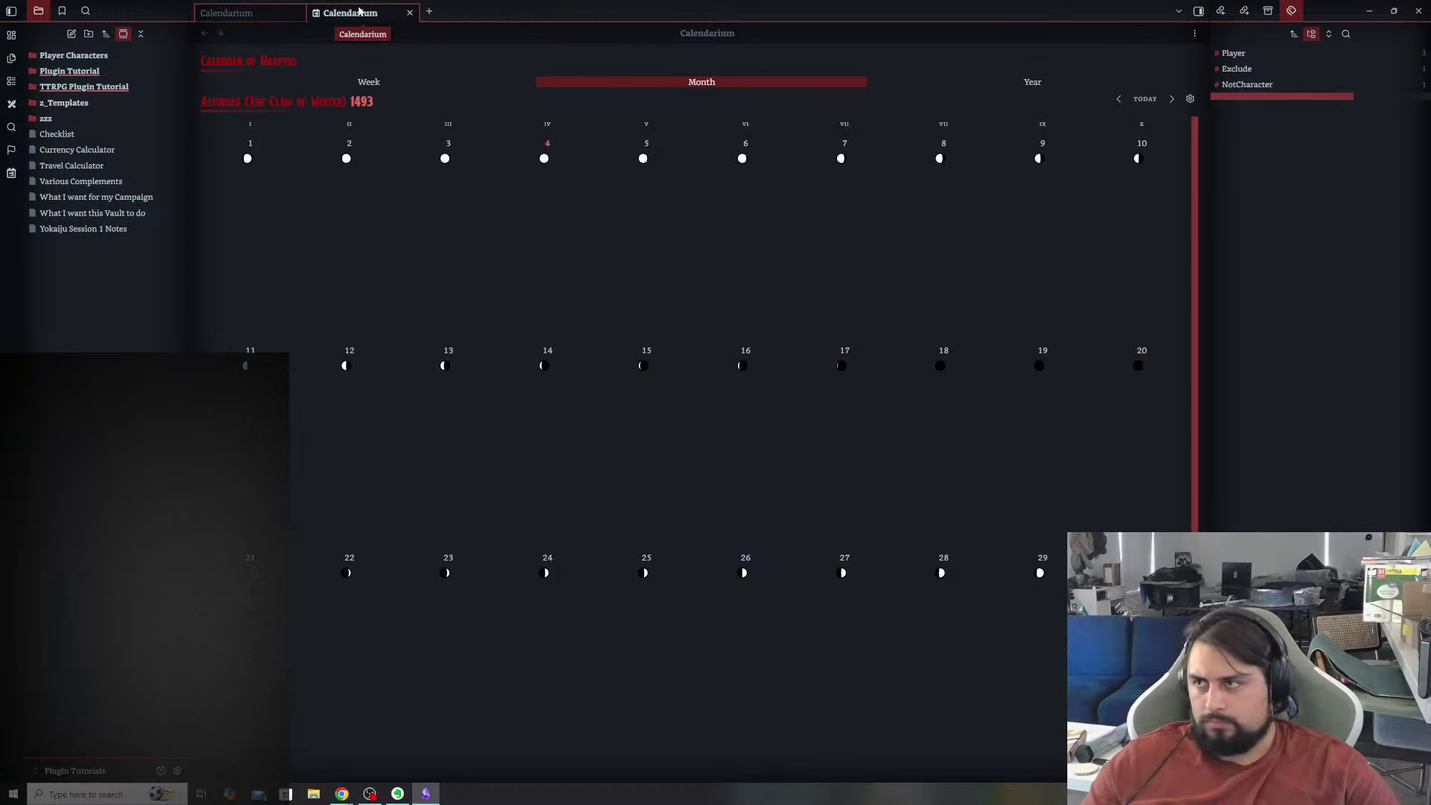
- Close the Calendarium month view tab, reopen the view without its duplicate, and place it in the main area again
click(410, 12)
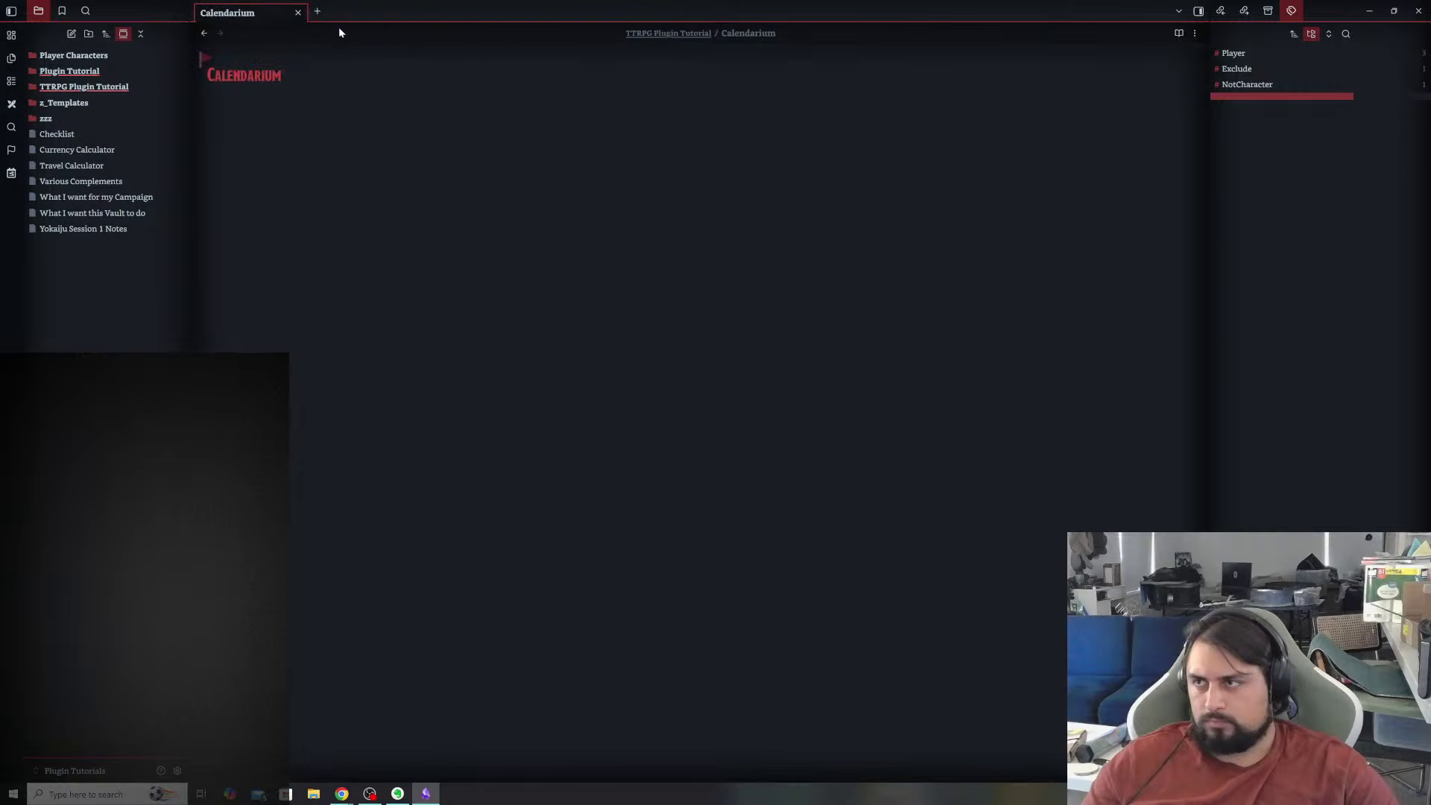
click(11, 174)
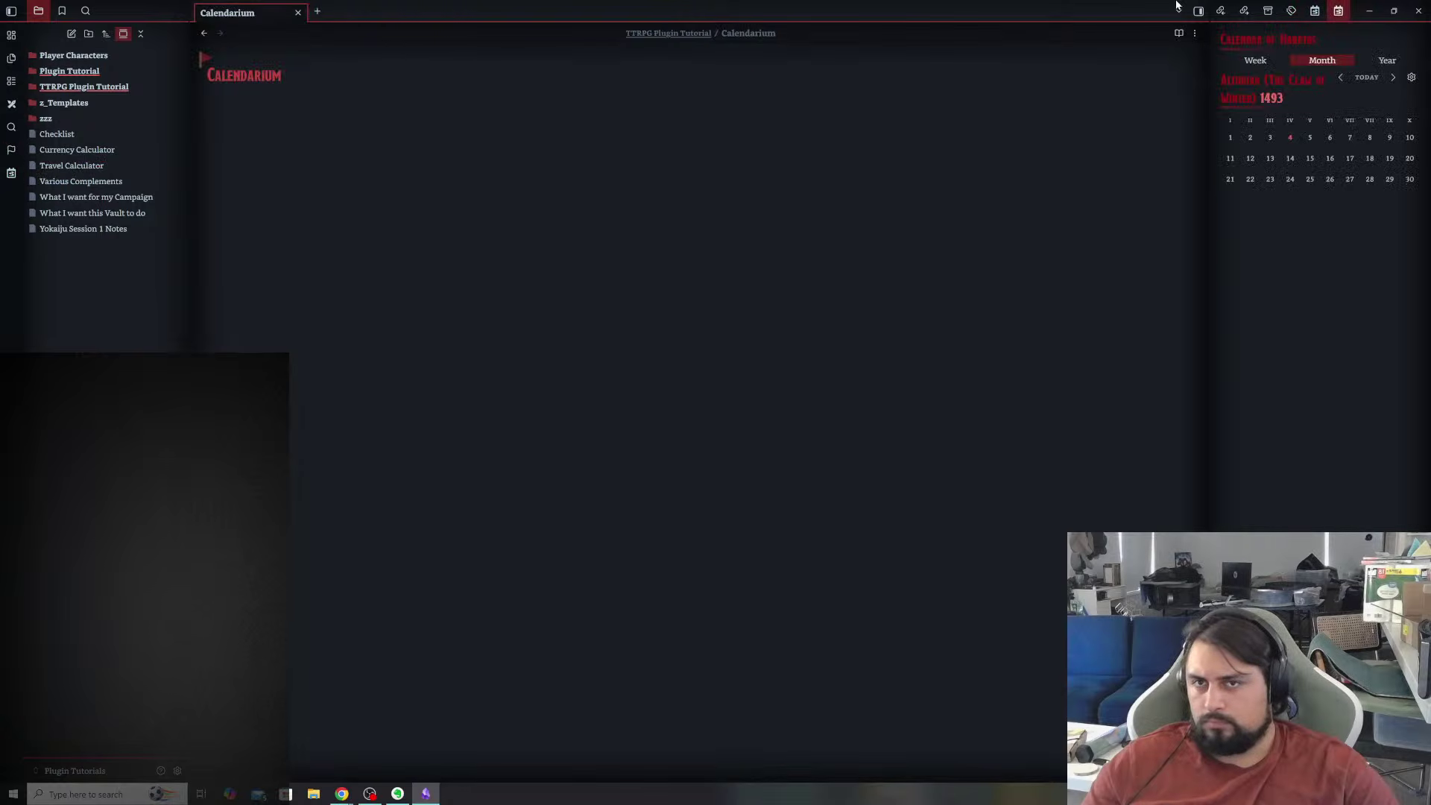
right_click(1340, 11)
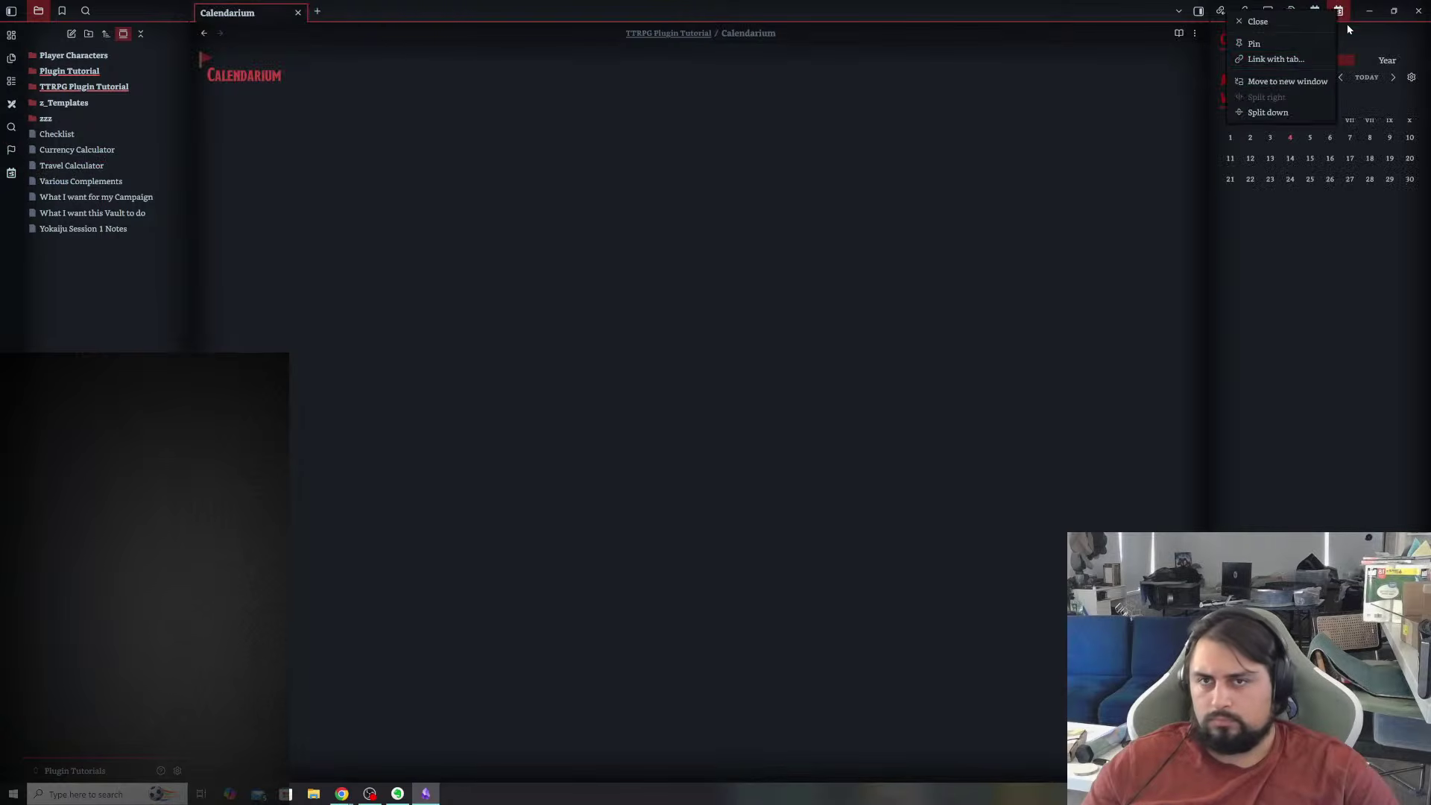
click(1282, 21)
drag(1315, 11, 357, 12)
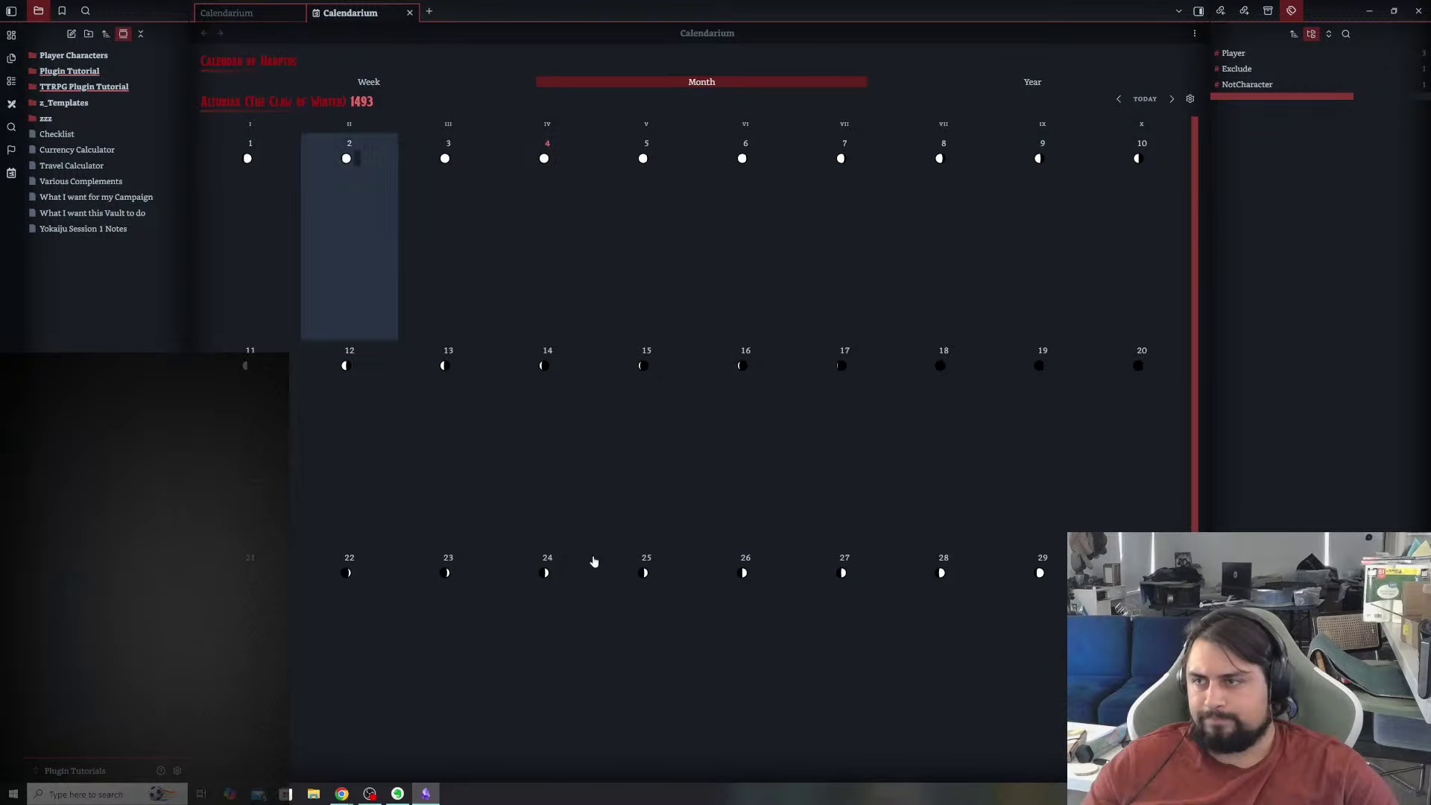
- View the day details for several days of Alturiak 1493, ending with day 4
click(735, 650)
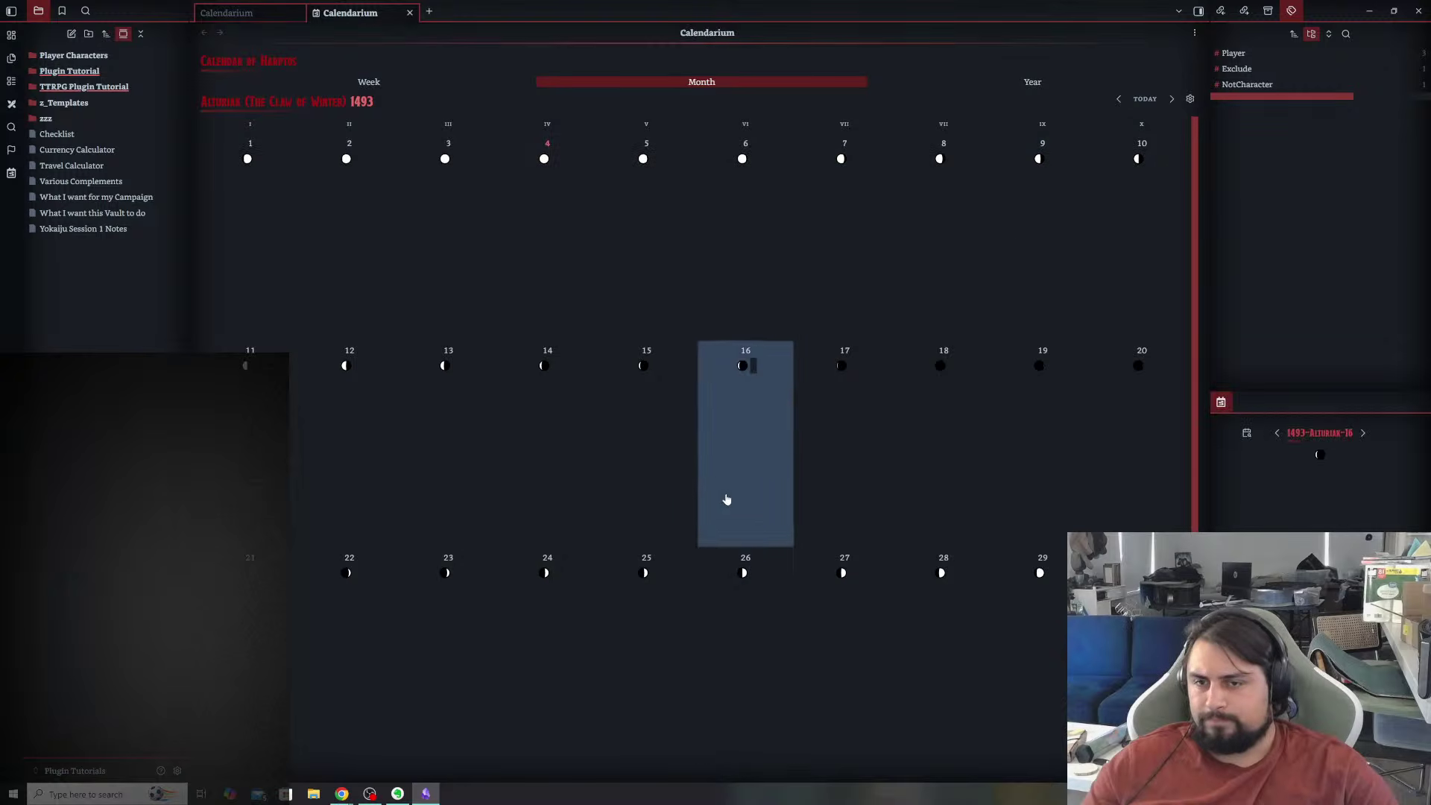
click(660, 236)
click(909, 224)
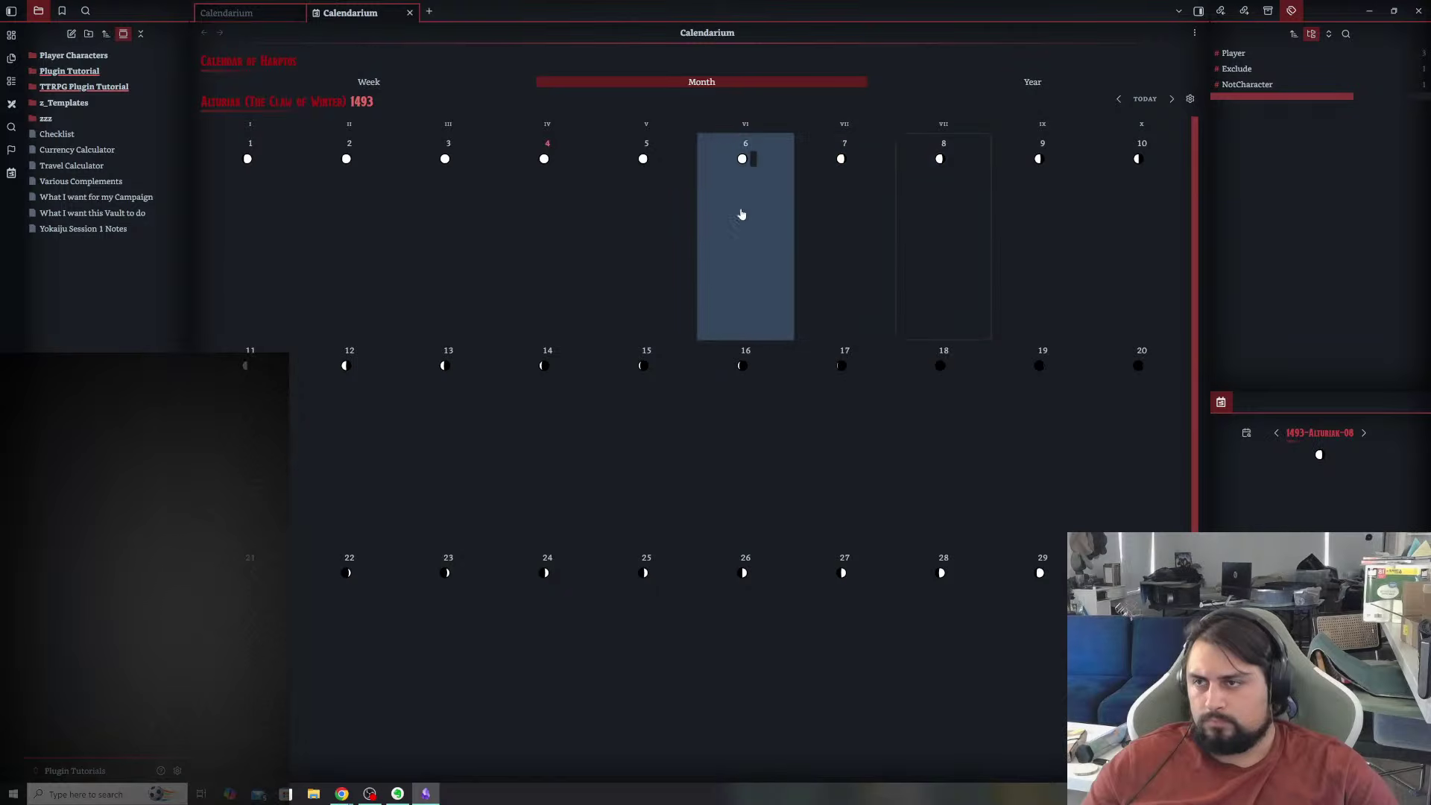
click(558, 222)
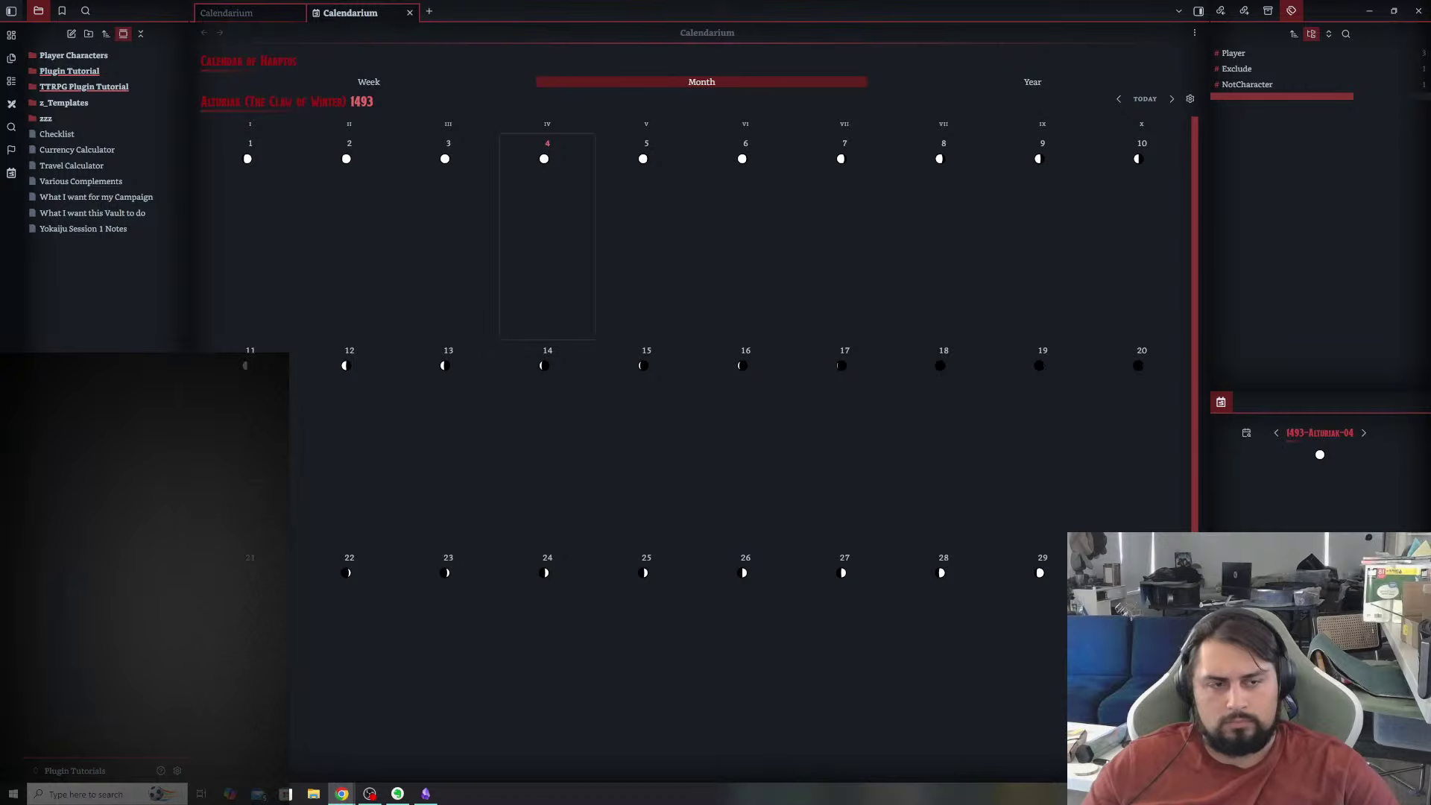
- Set 5 Alturiak 1493 as today in the month view, and reopen that day's options
right_click(545, 263)
right_click(649, 218)
click(681, 227)
right_click(653, 201)
click(676, 214)
right_click(650, 211)
right_click(633, 187)
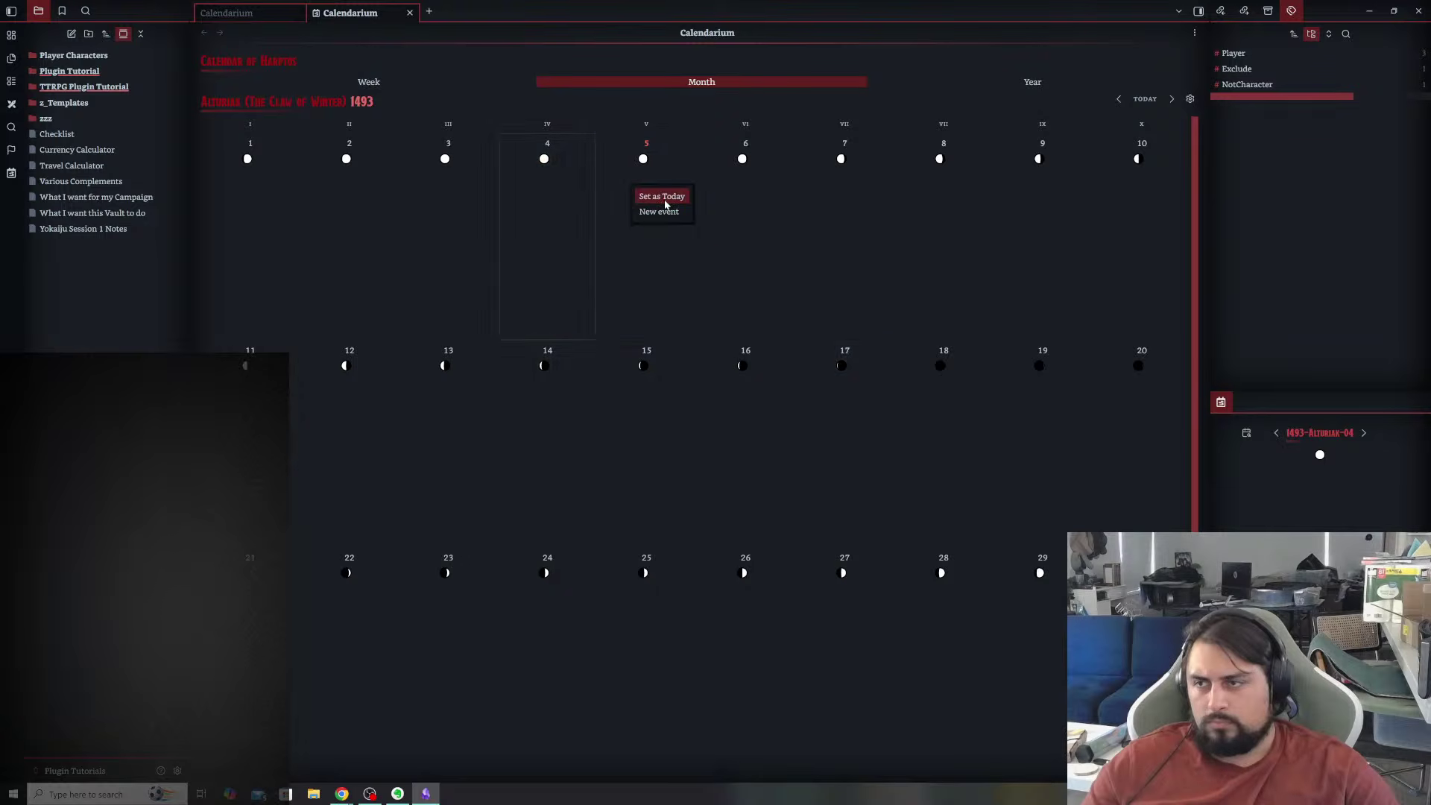
- Set 4 Alturiak 1493 as today, open a new event form for that day, and close it without creating anything
click(533, 212)
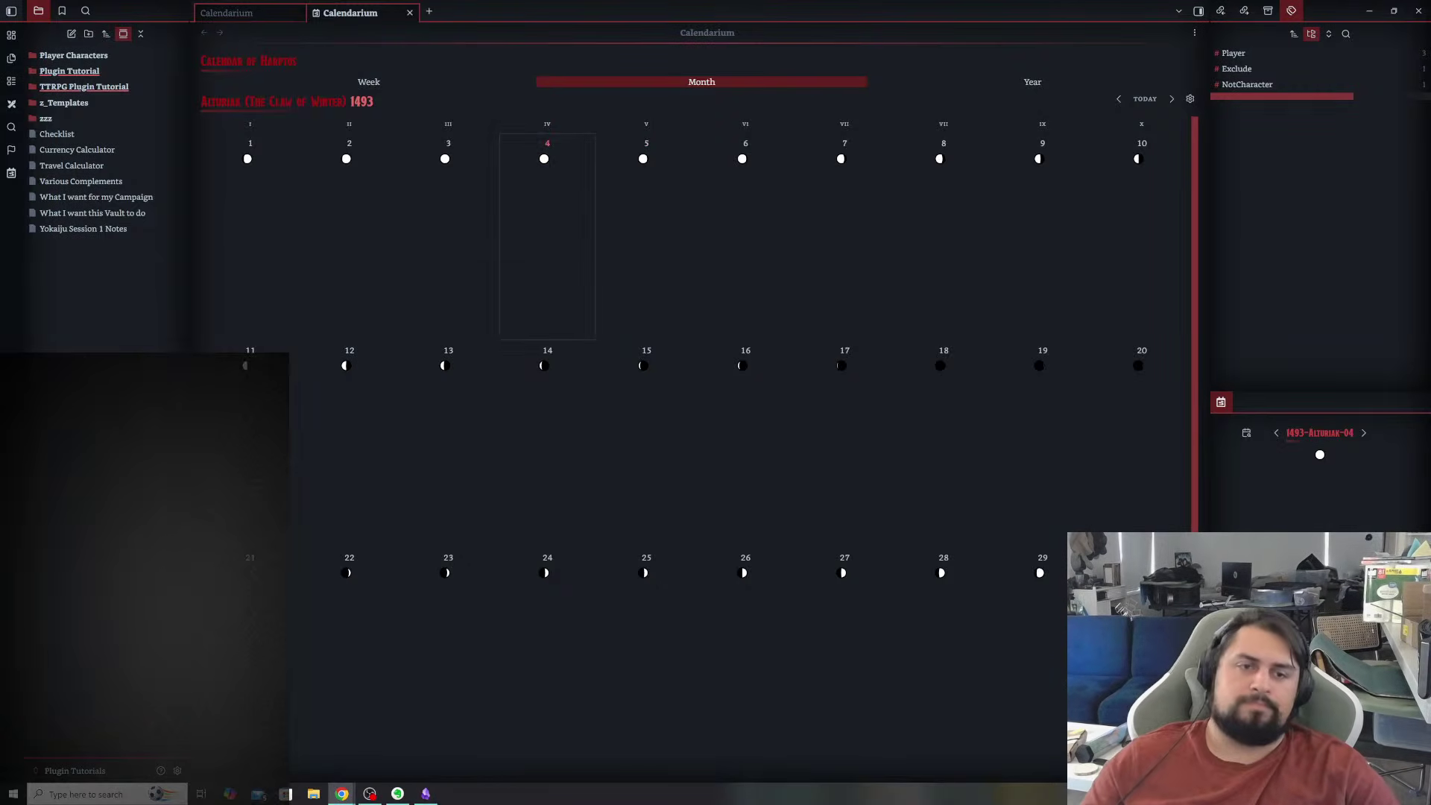
right_click(571, 239)
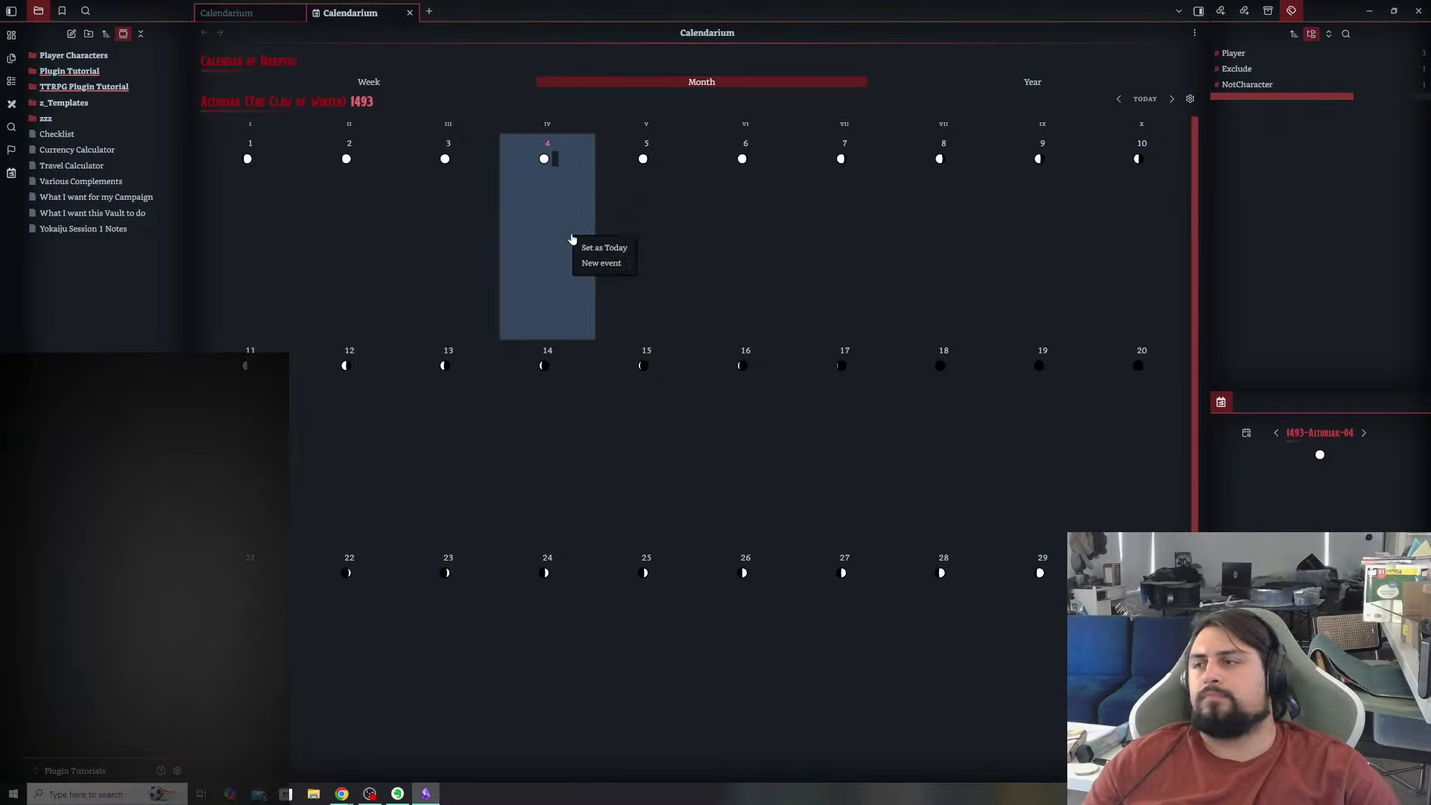
click(623, 265)
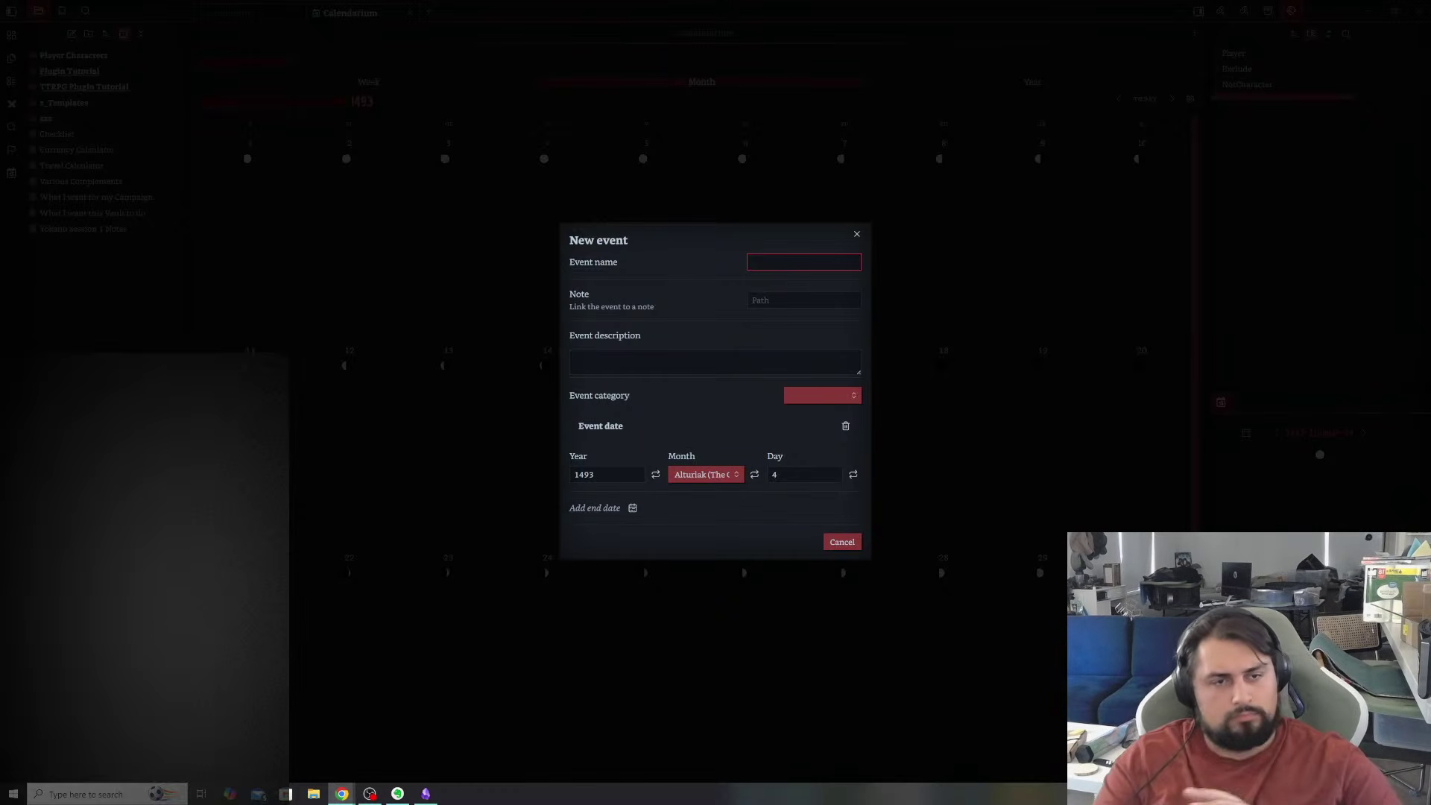
click(857, 234)
click(804, 413)
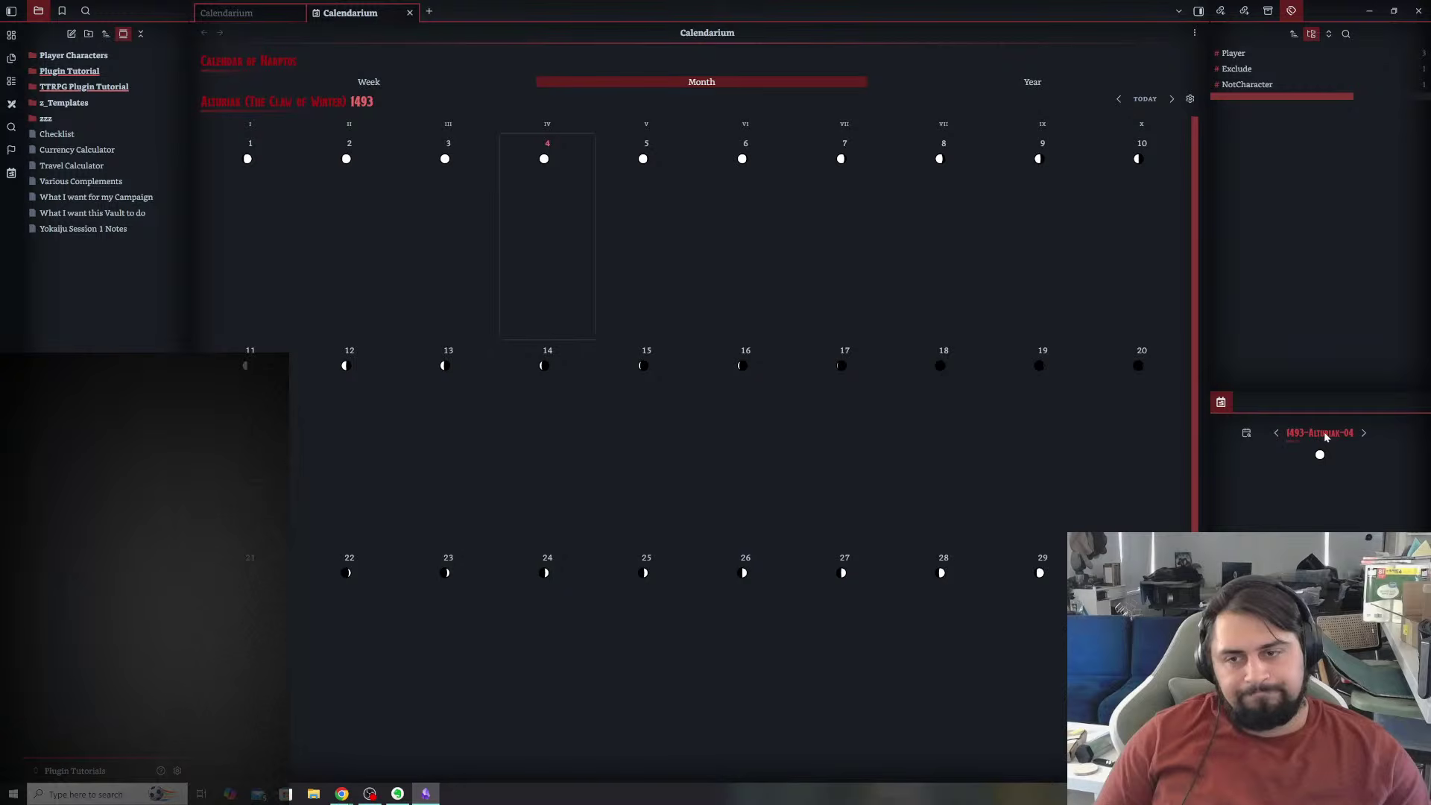
- Close the day details pane, reopen it for 4 Alturiak 1493, and make its sidebar slightly wider
right_click(1230, 408)
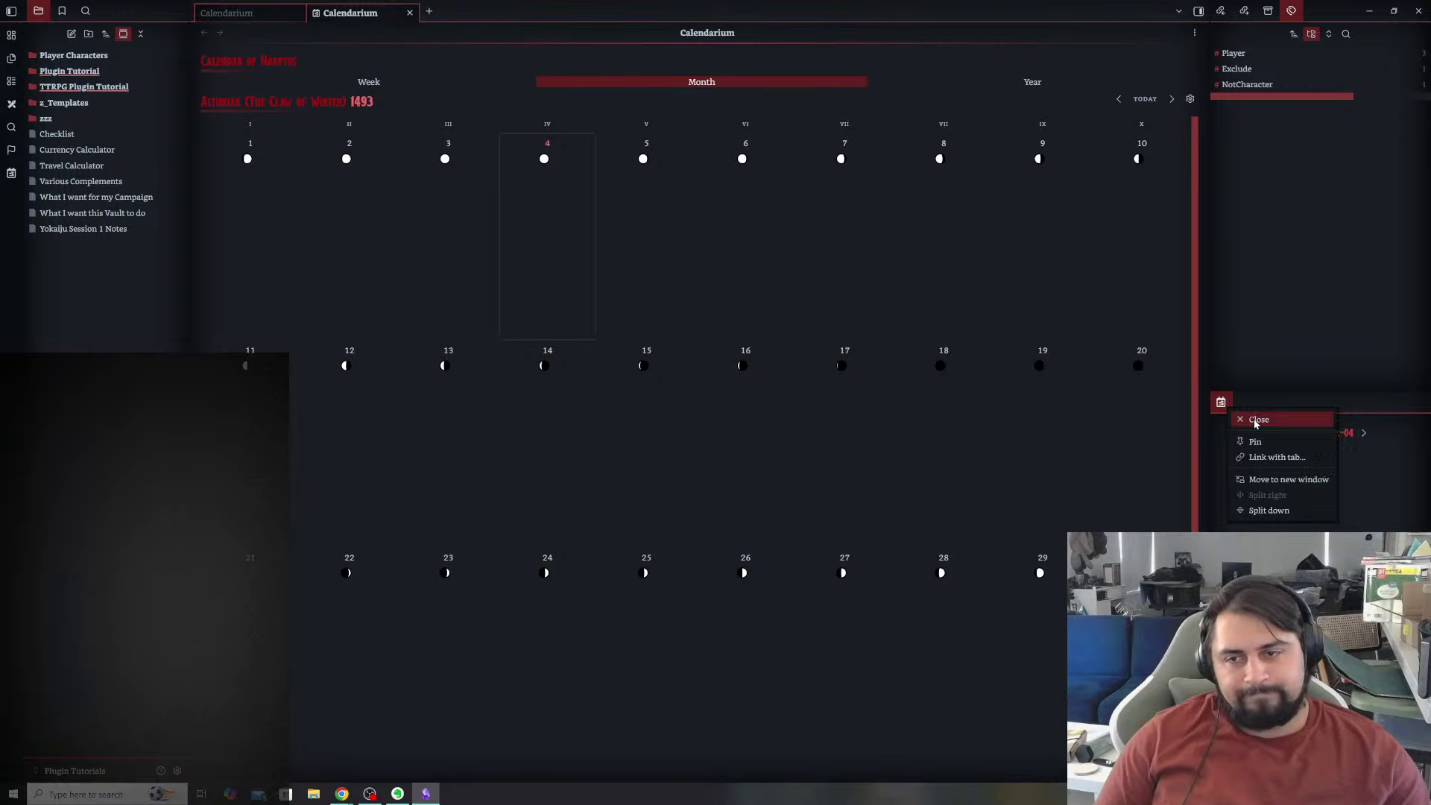
click(1256, 421)
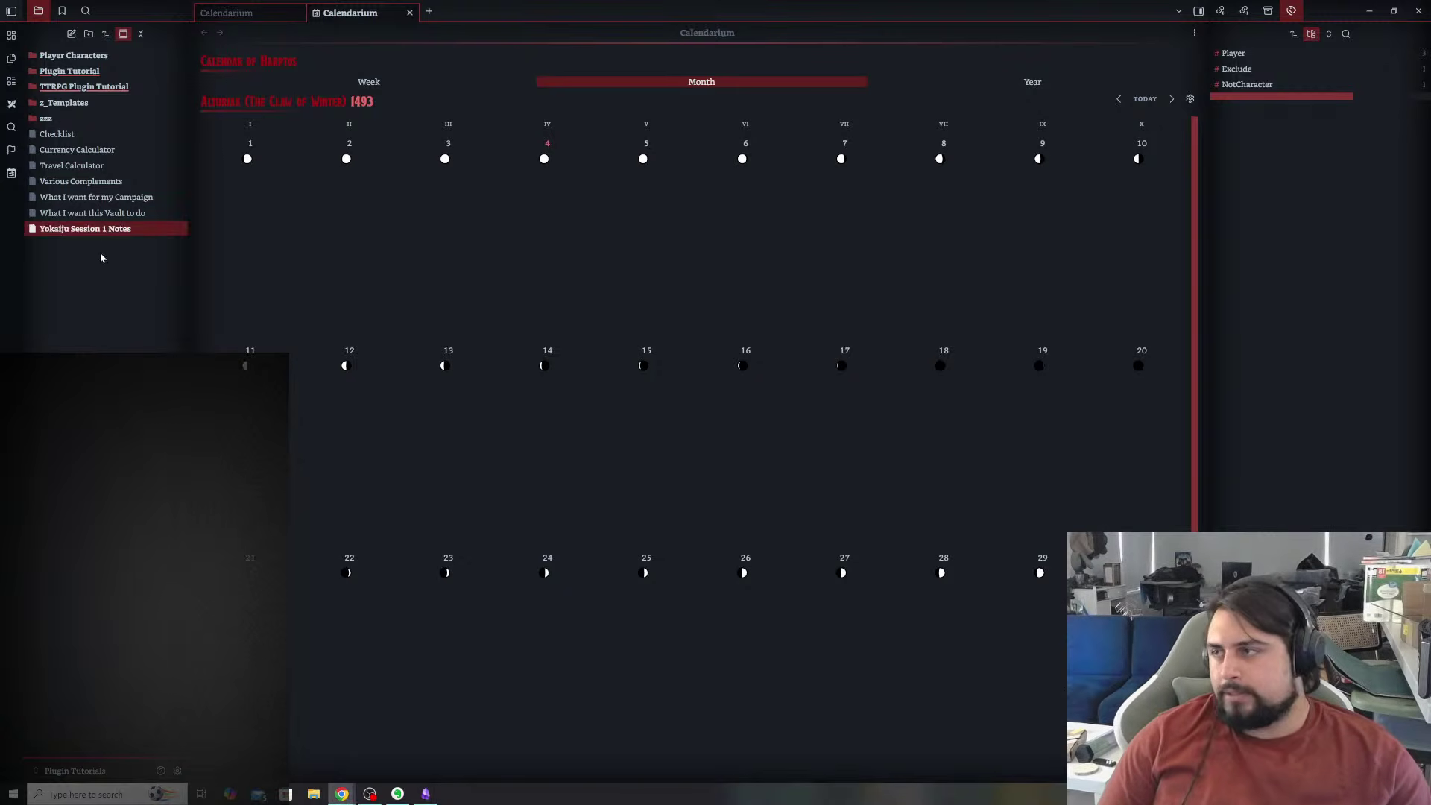
click(97, 276)
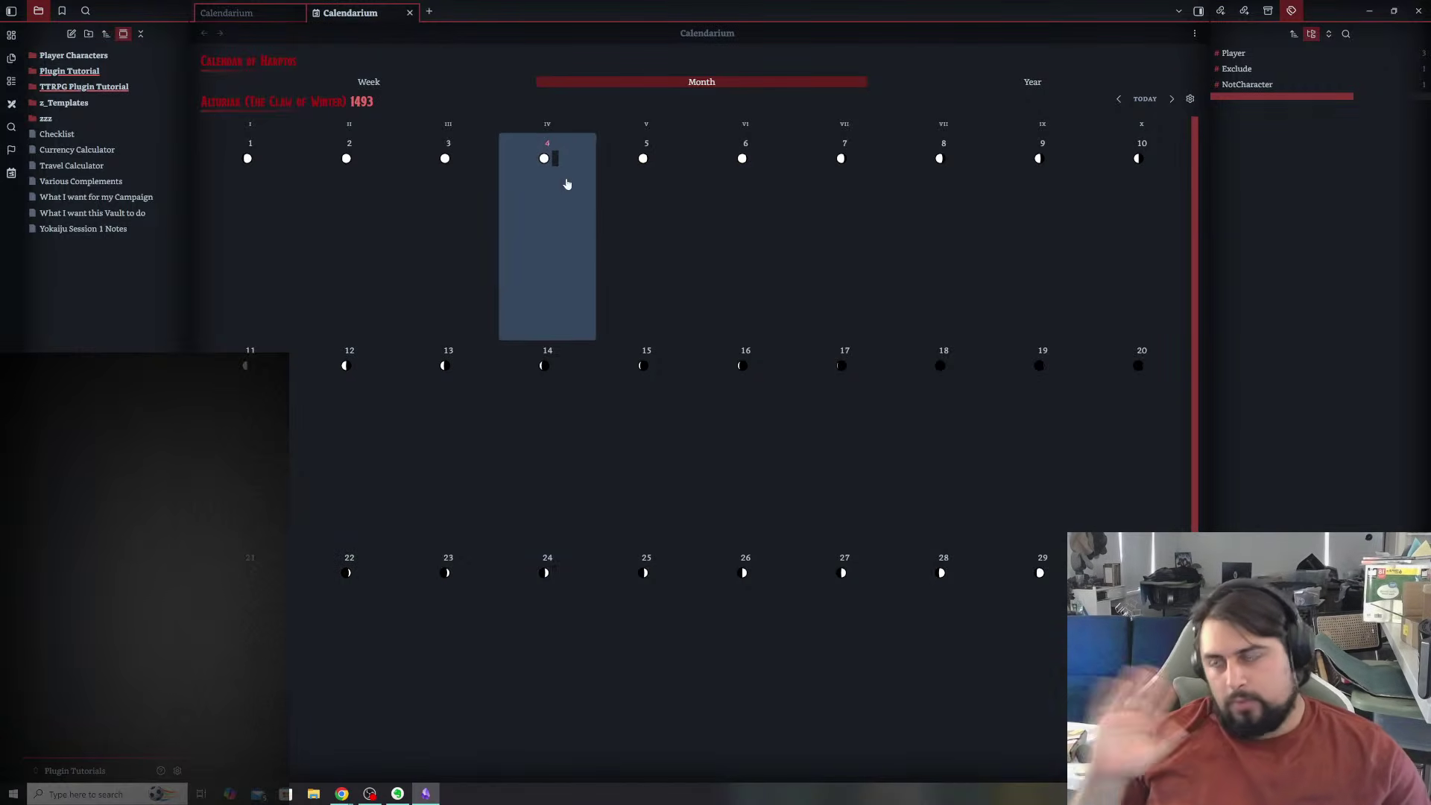
click(559, 185)
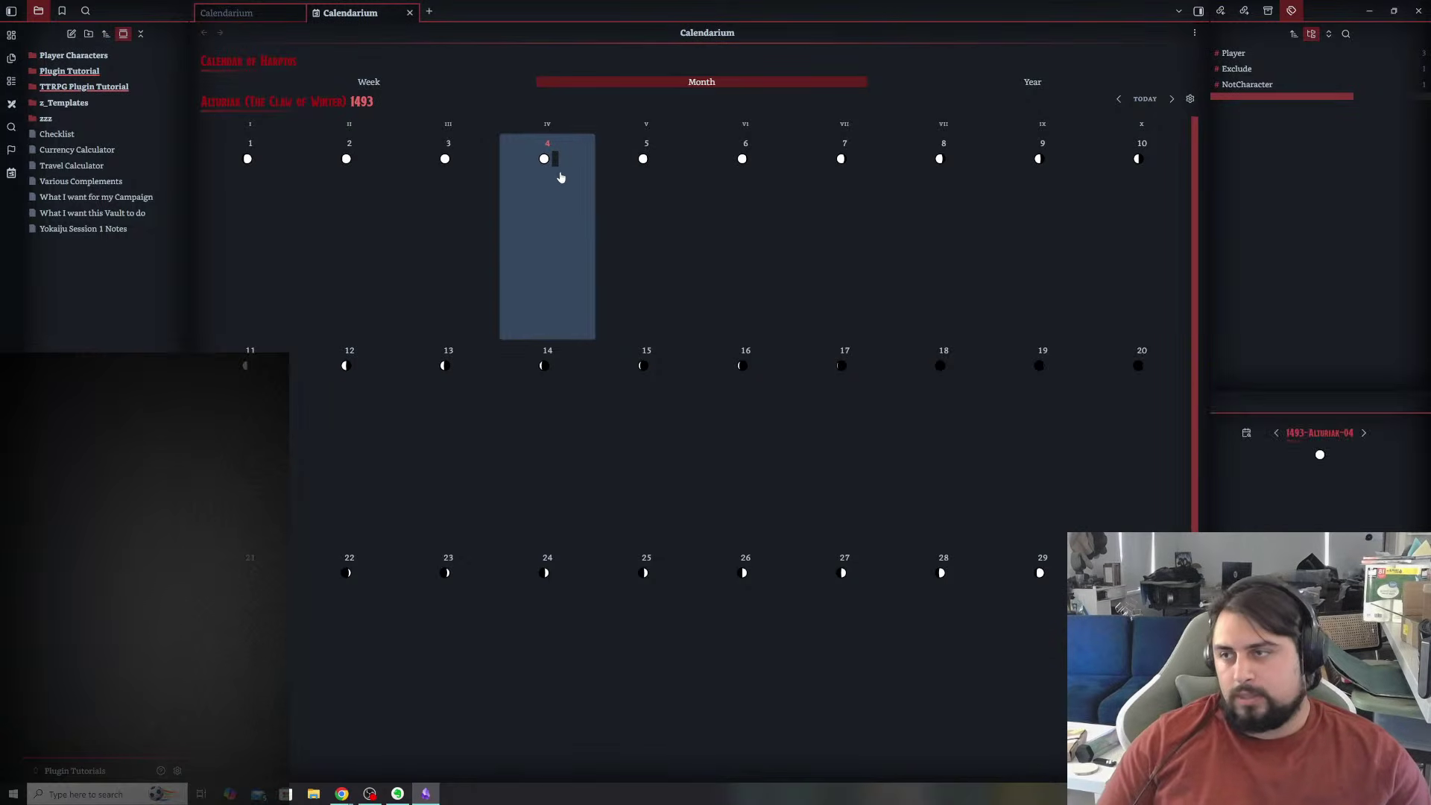
click(1316, 469)
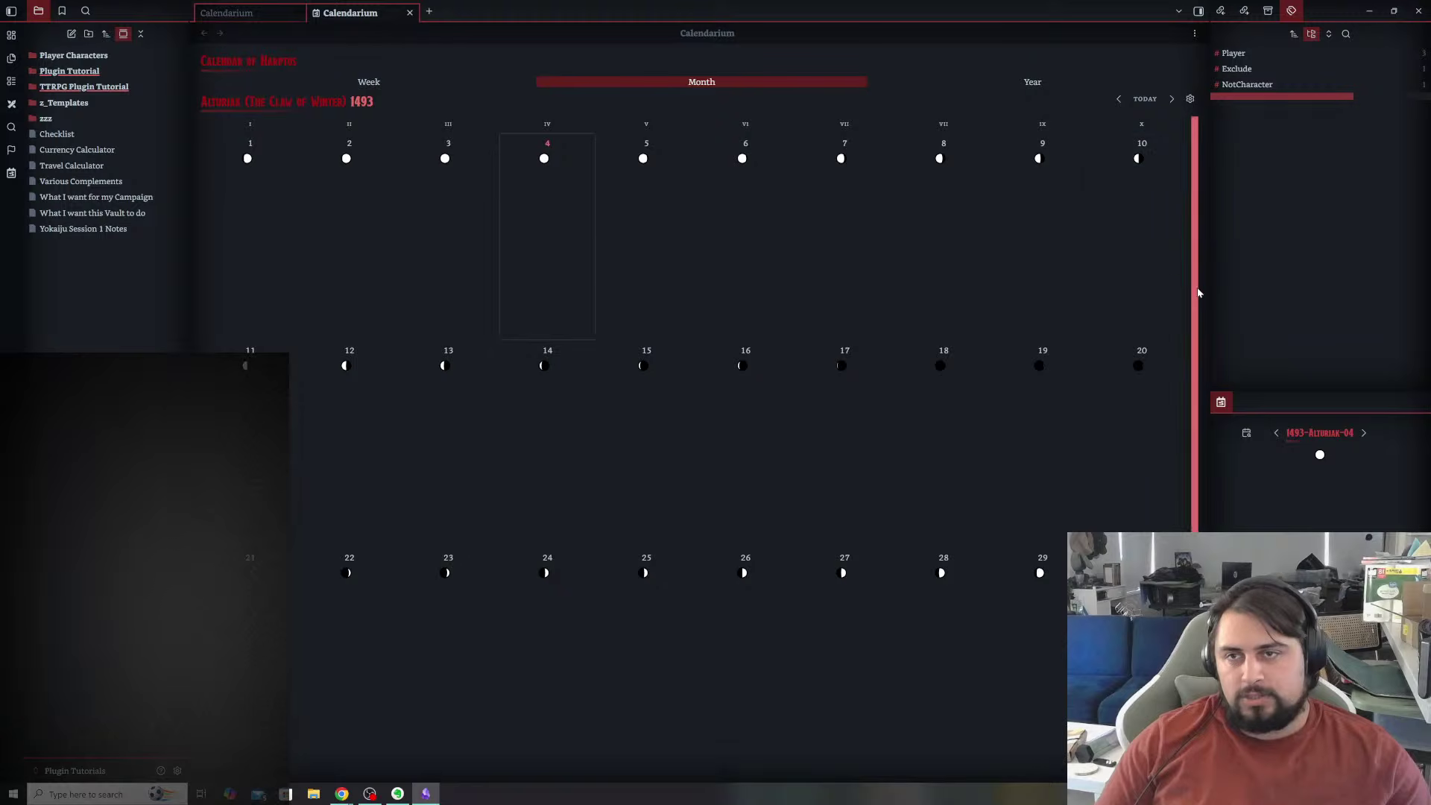
drag(1211, 33, 857, 34)
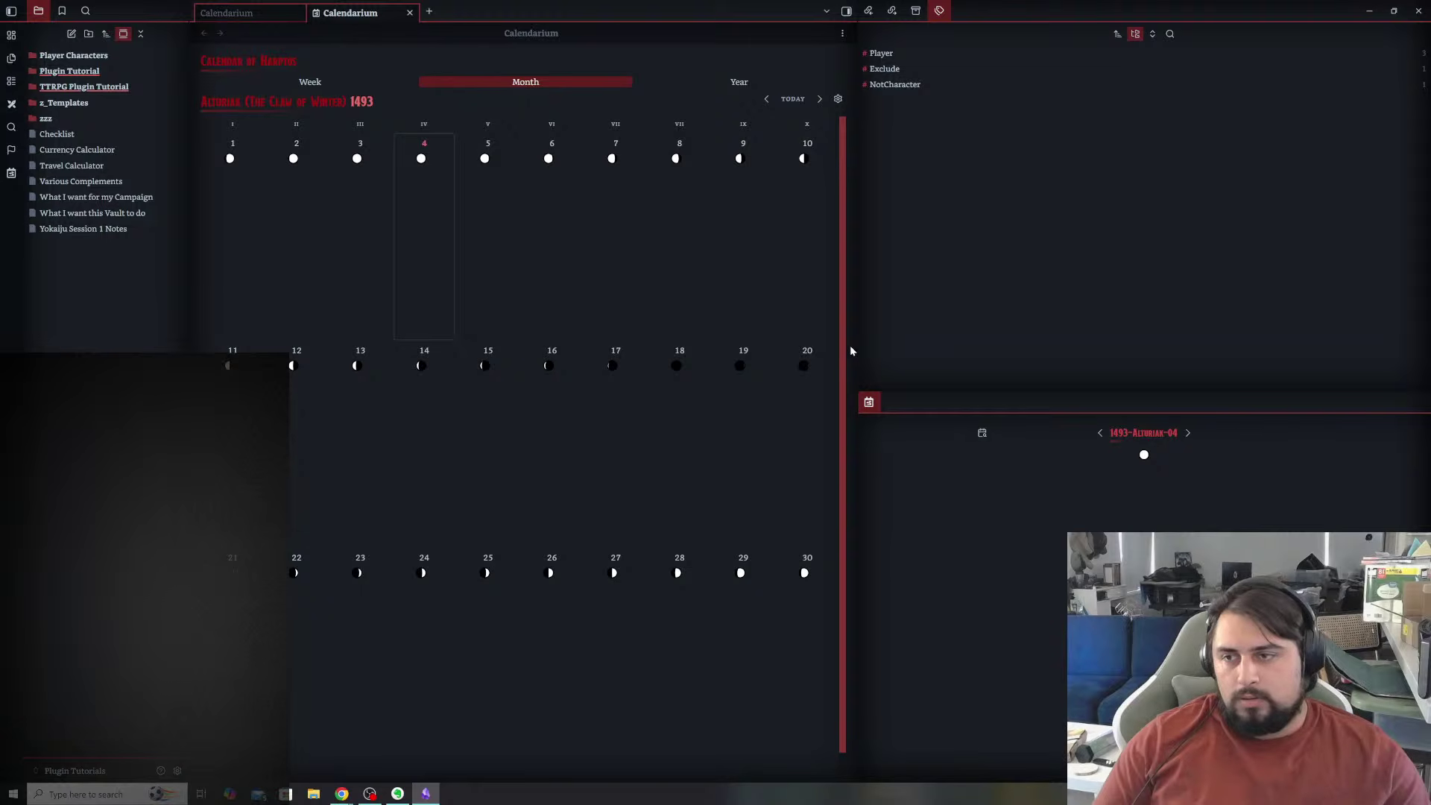
drag(855, 347, 1149, 342)
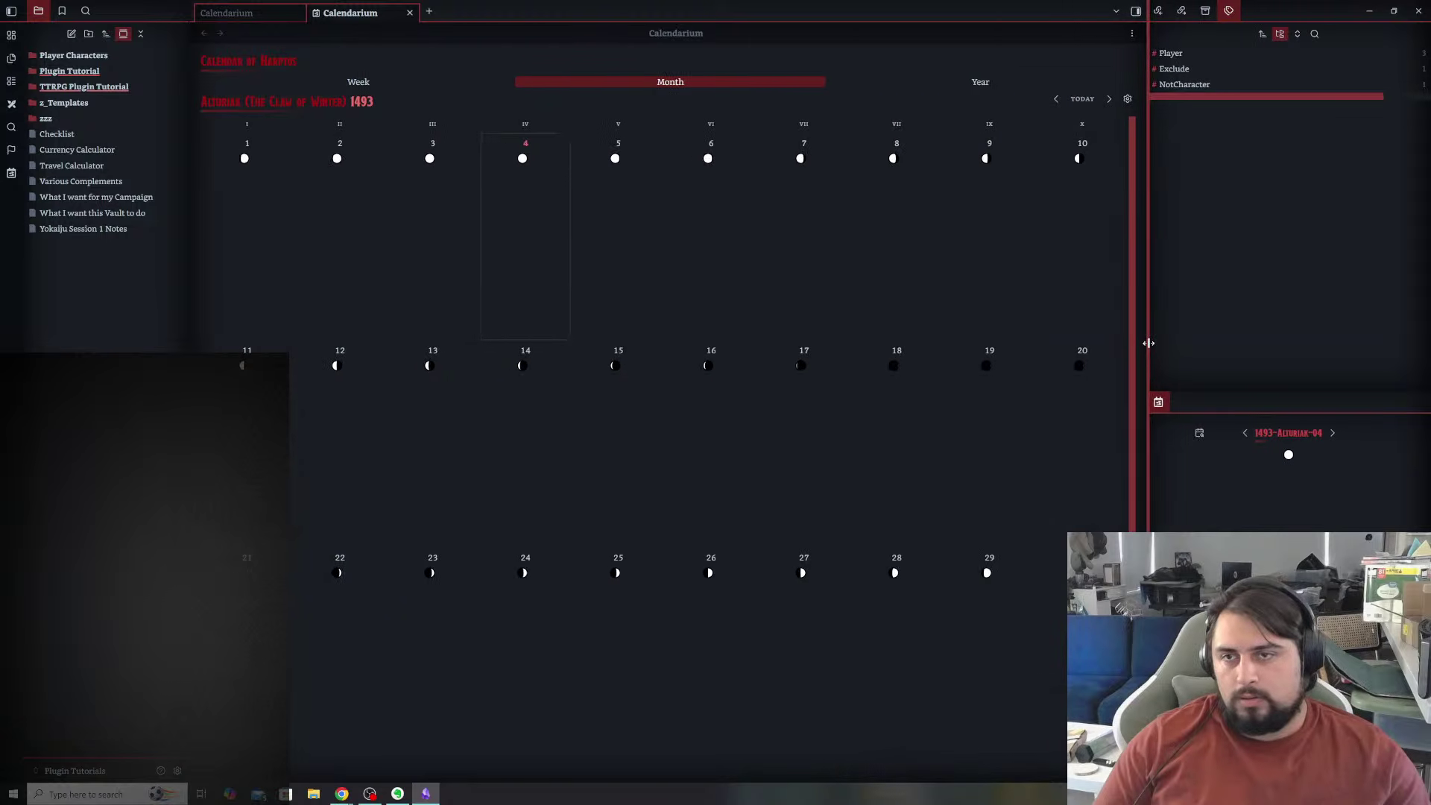
- Create an event named Session 1 on 4 Alturiak 1493, with Session 1 entered as its linked note
right_click(523, 217)
click(568, 240)
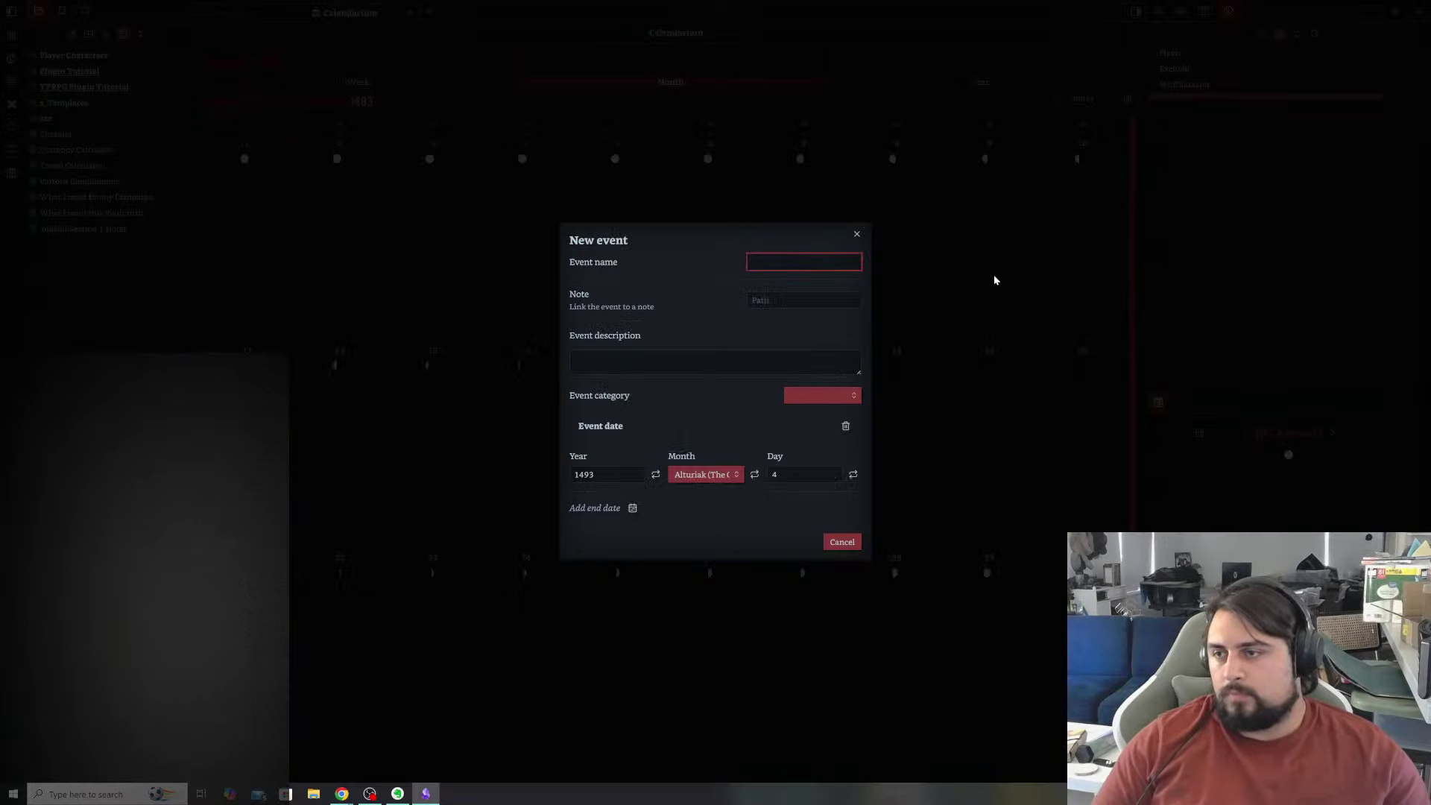
text(Se)
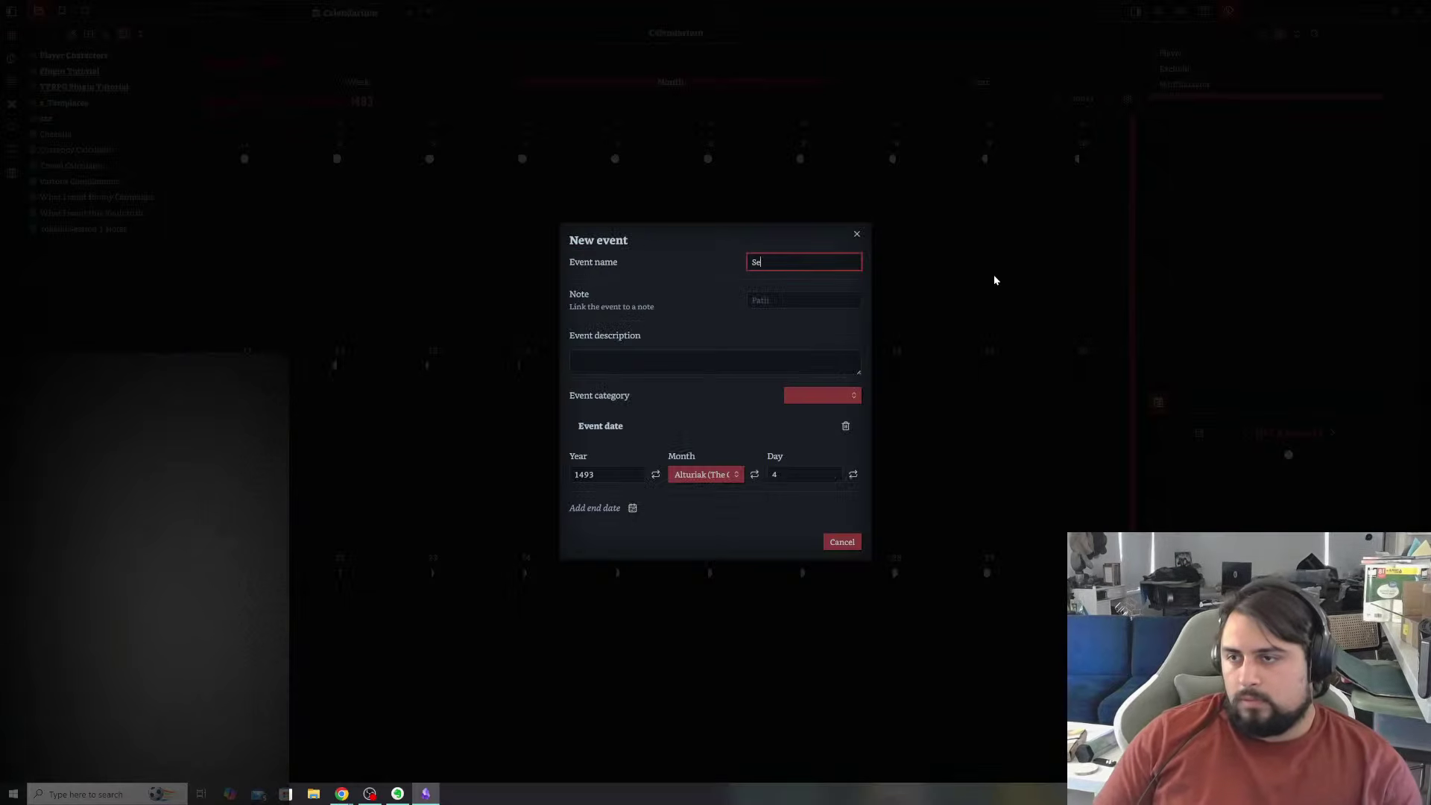
text(ssion 1)
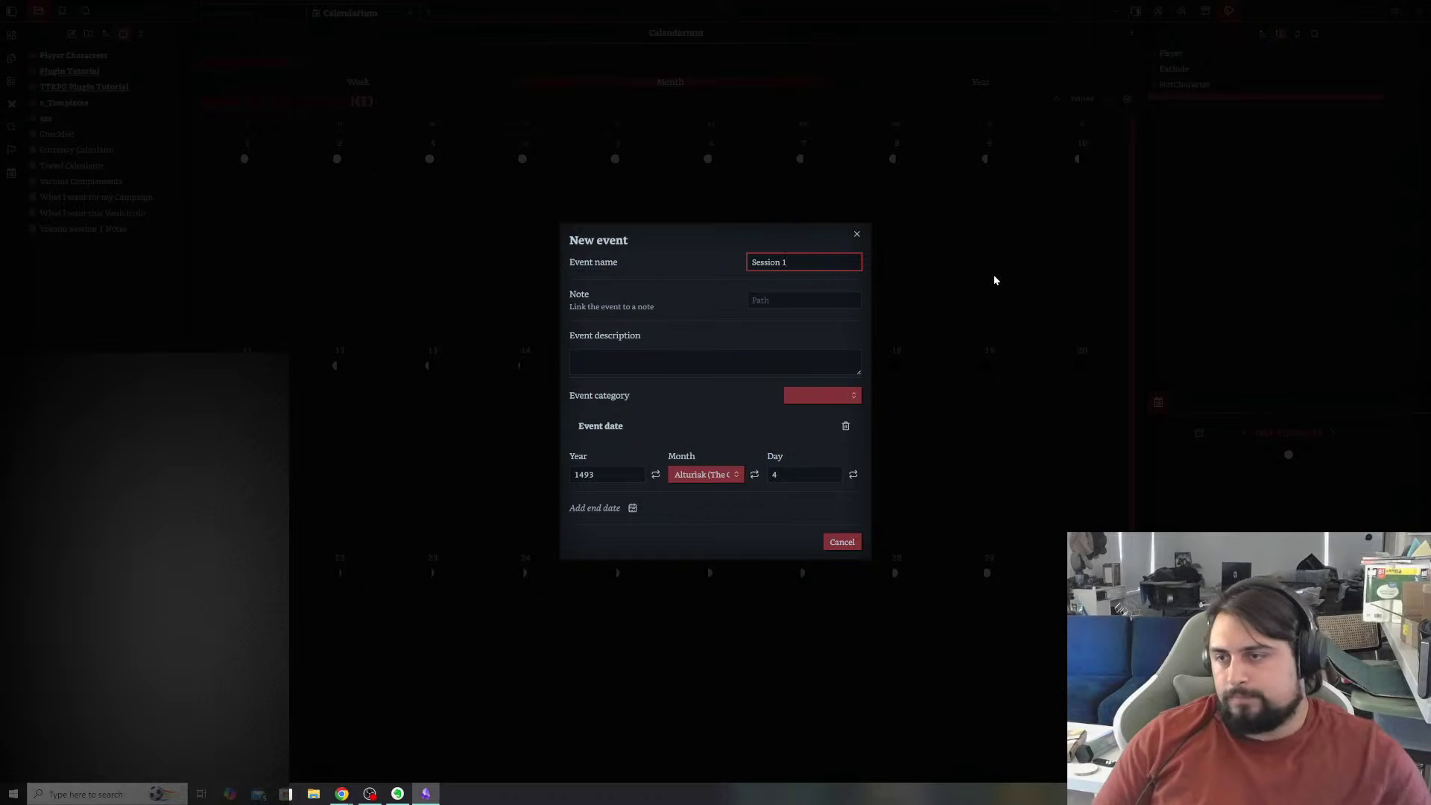
key(Tab)
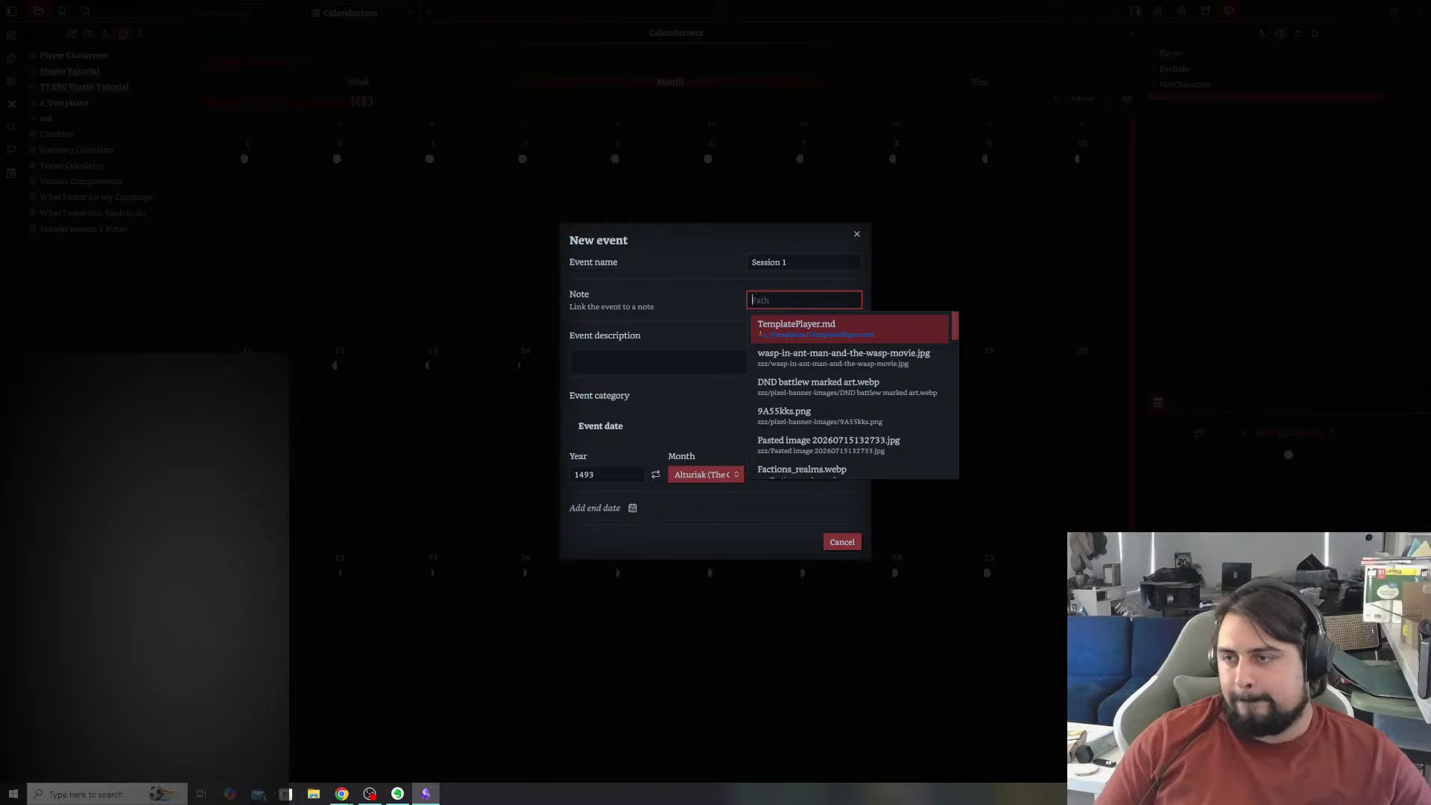
text(Session 1)
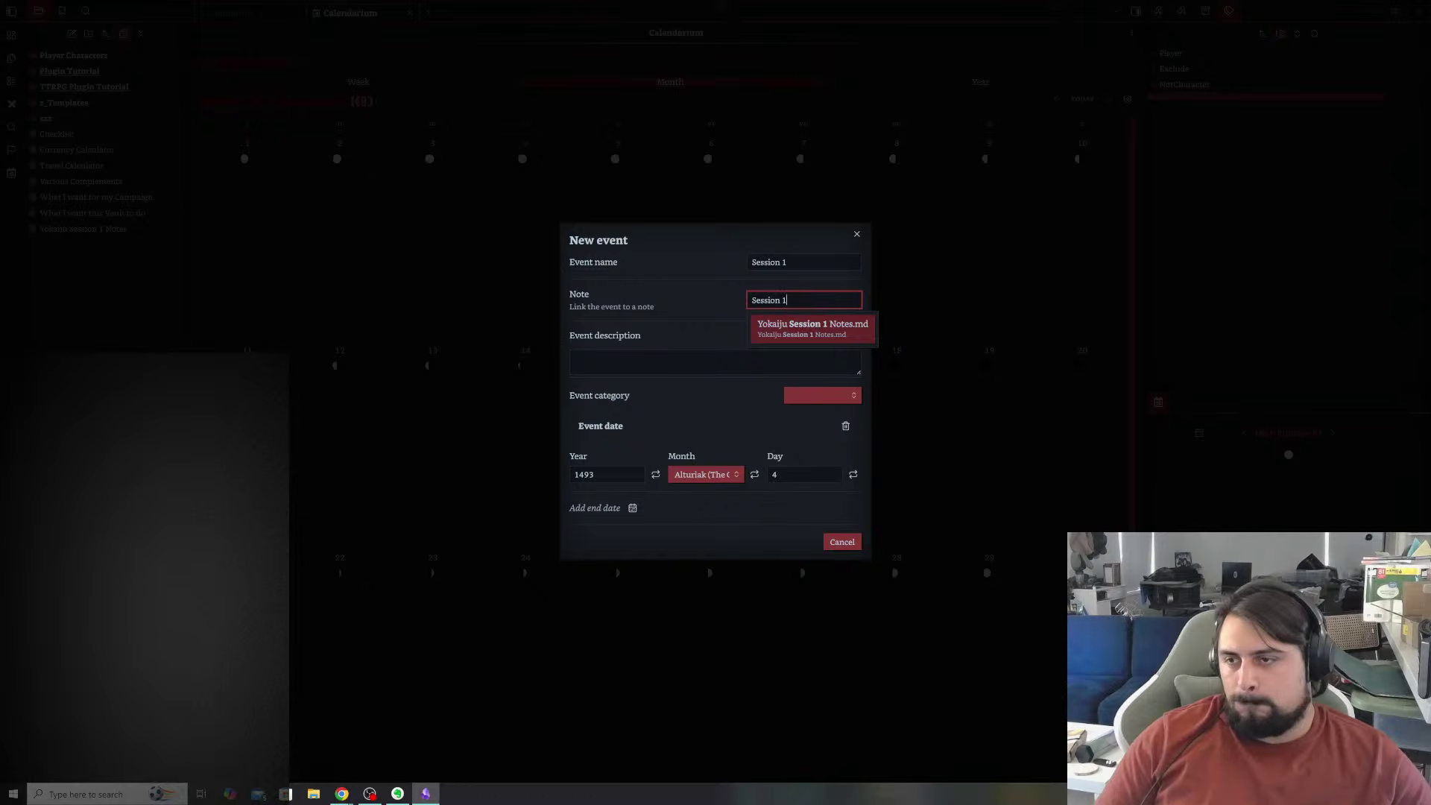
click(738, 317)
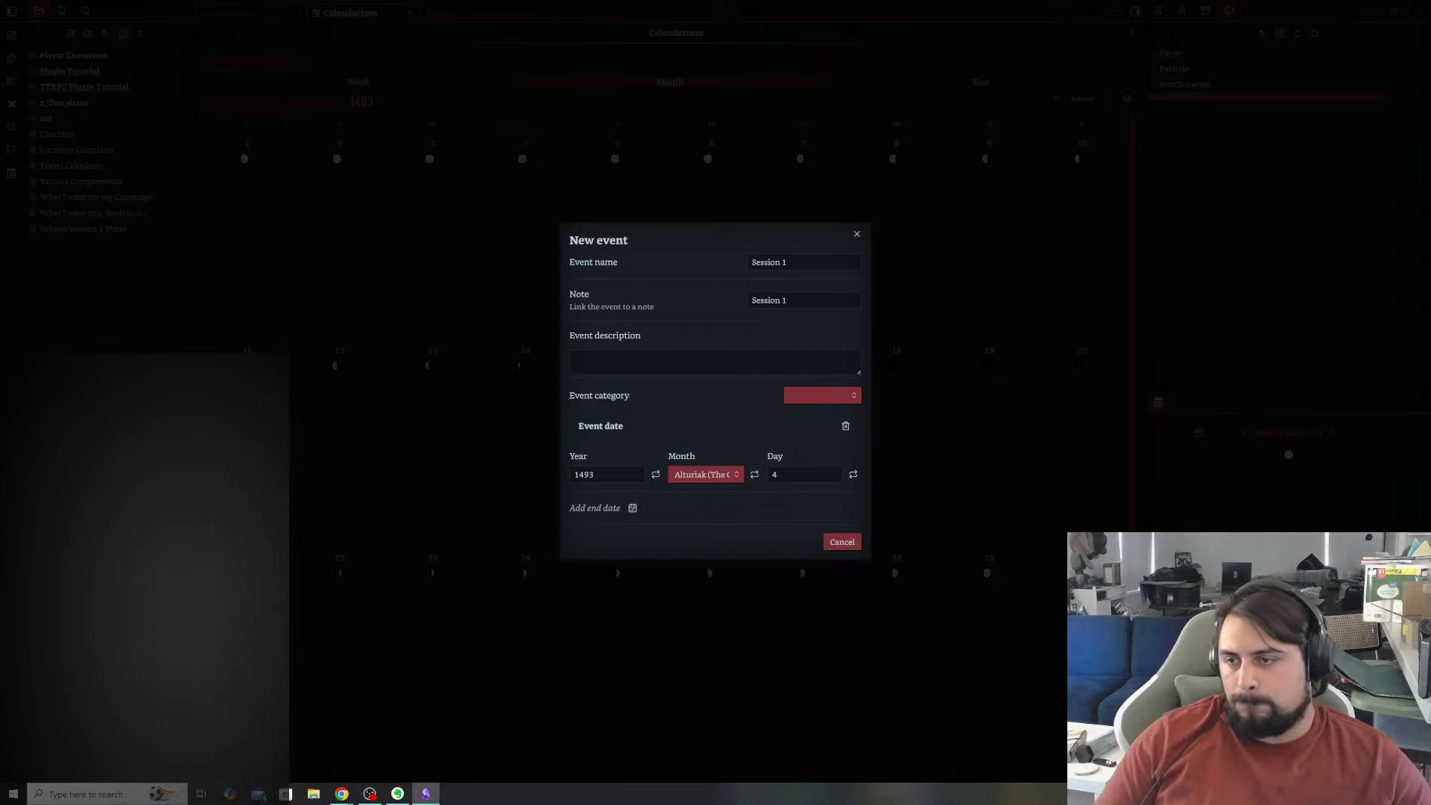
click(849, 542)
- Create a new folder named Sessions in the vault
right_click(74, 270)
click(138, 295)
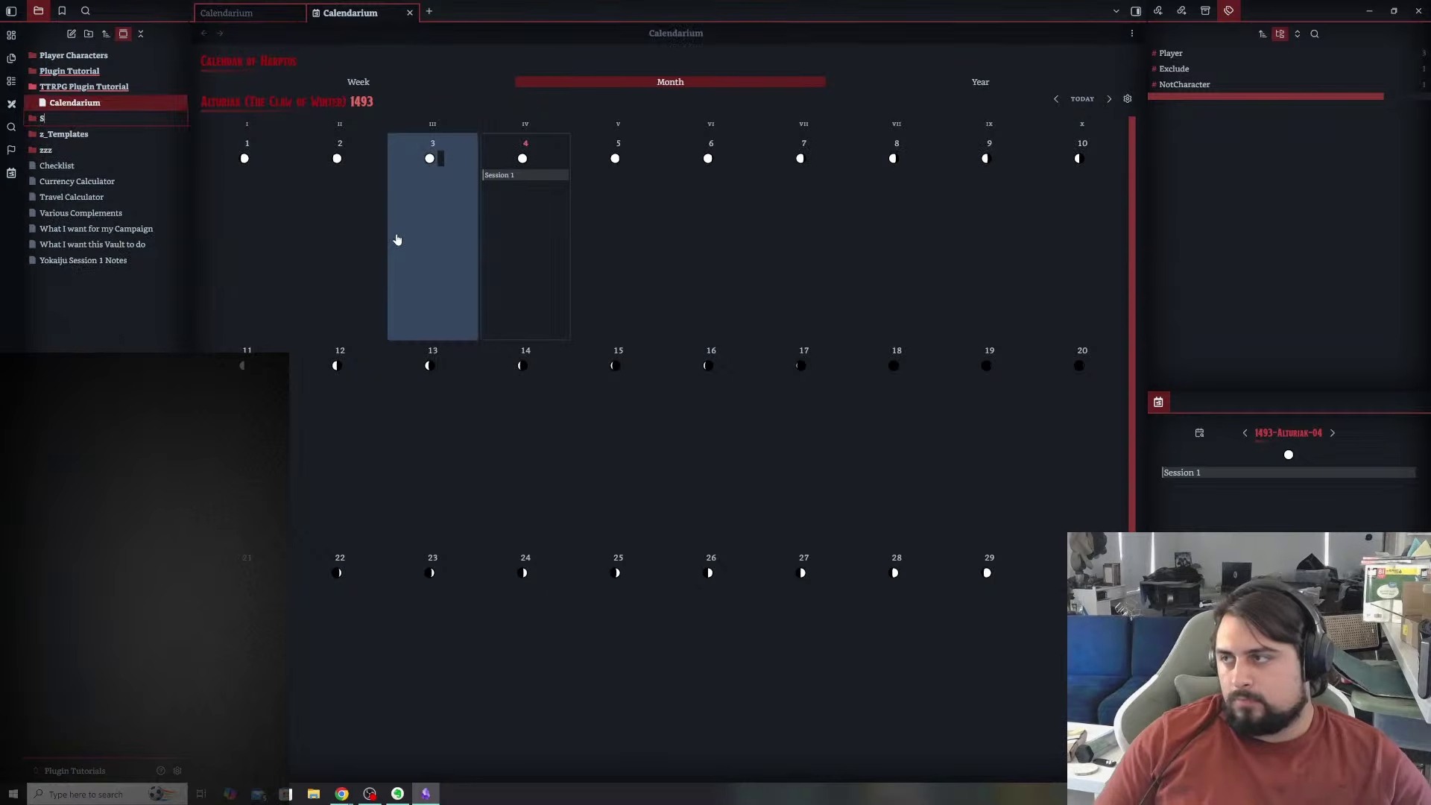
text(Sessions)
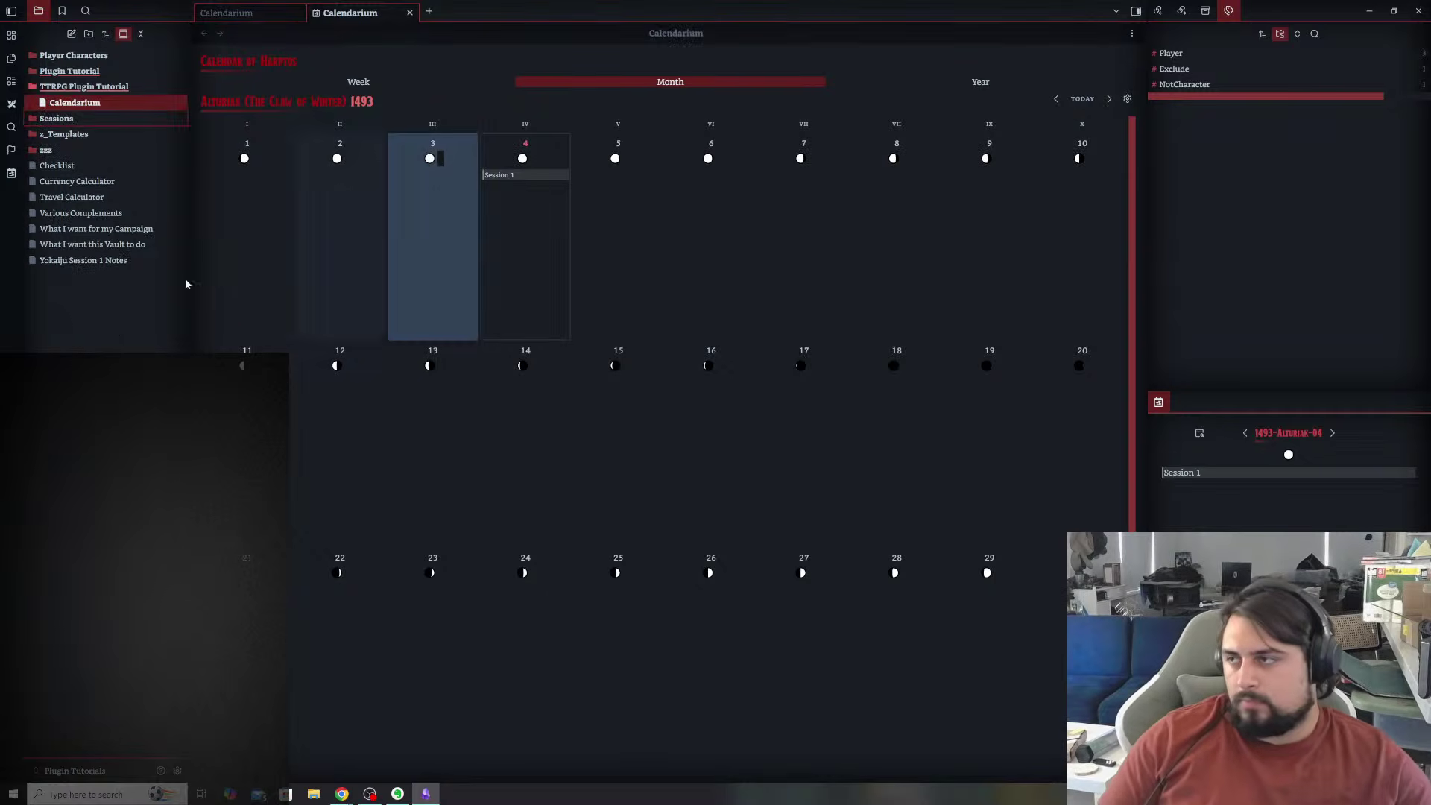
click(99, 329)
- Create a new note titled Session 1 in the Sessions folder
right_click(70, 87)
click(118, 103)
text(Sess)
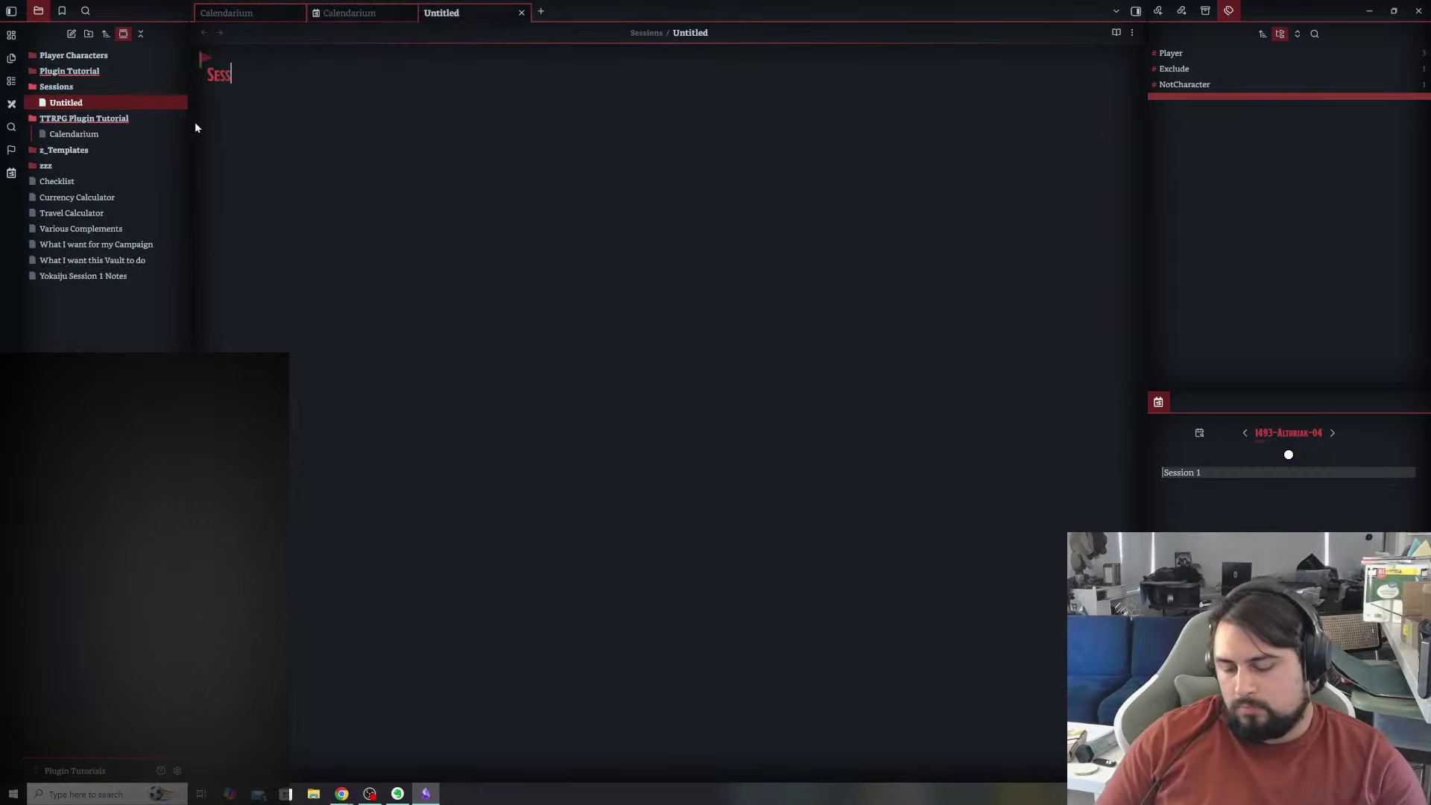
text(ion 1)
key(Return)
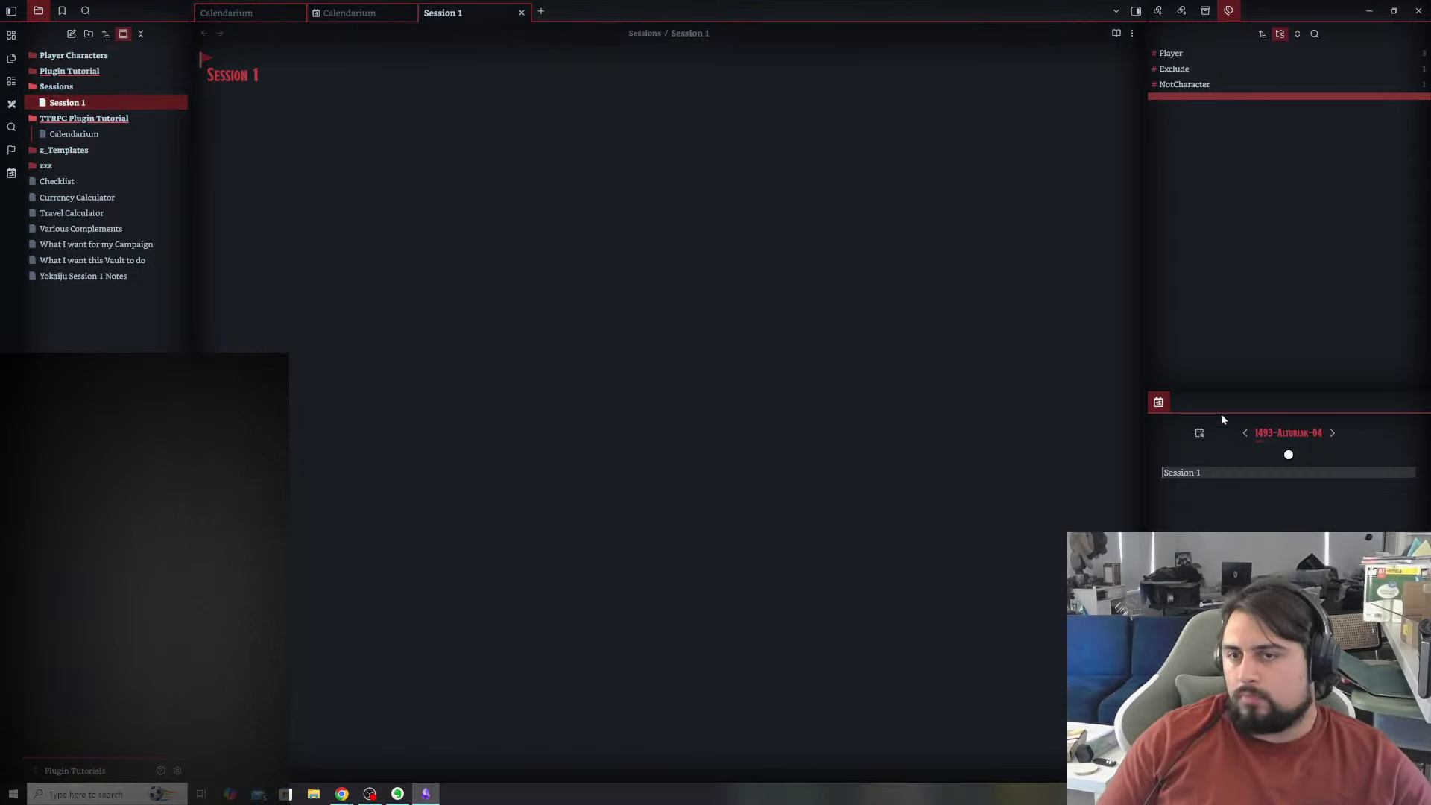
- Return to the Calendarium month view, bring up the details of day 4, and view its Session 1 event
right_click(1182, 403)
click(1190, 432)
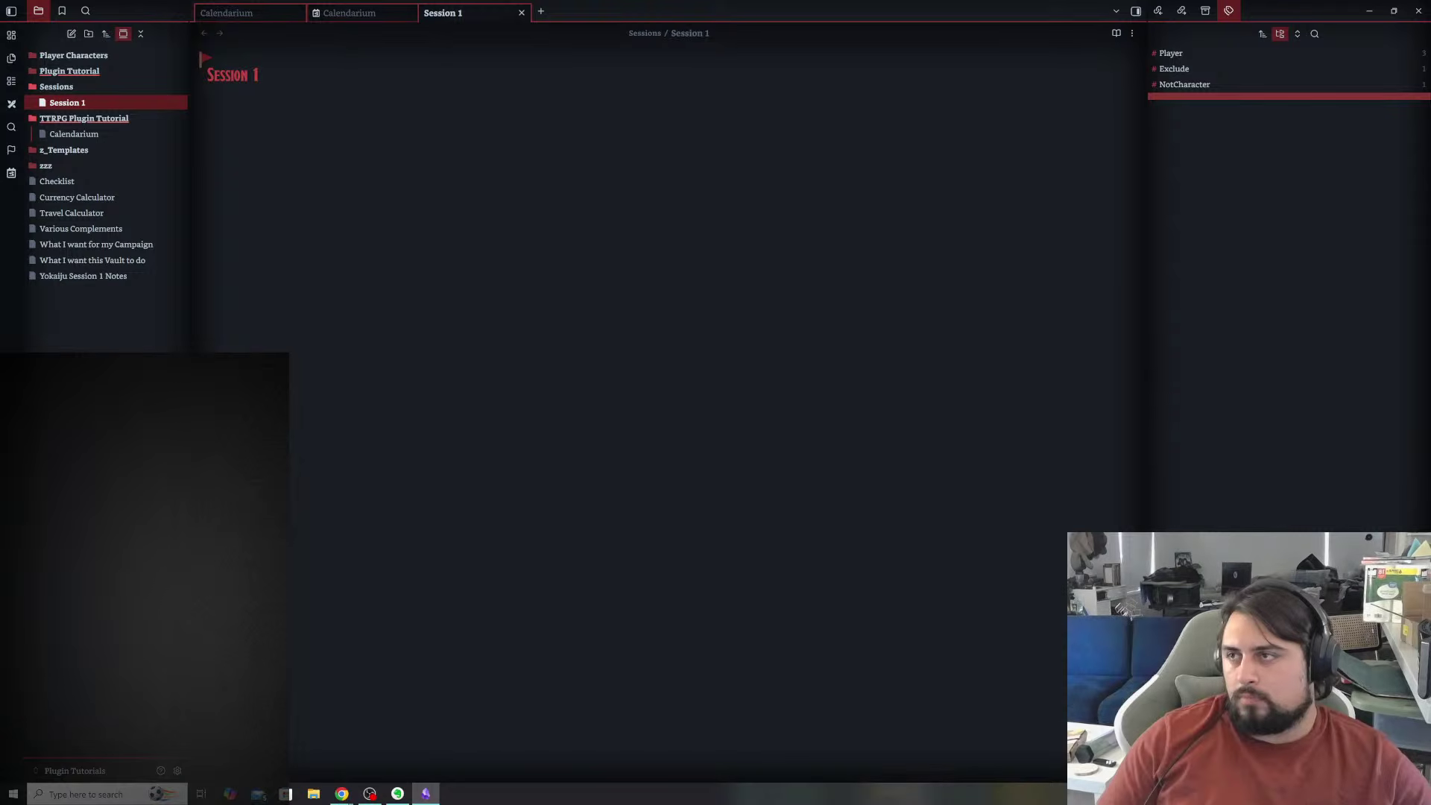
click(371, 13)
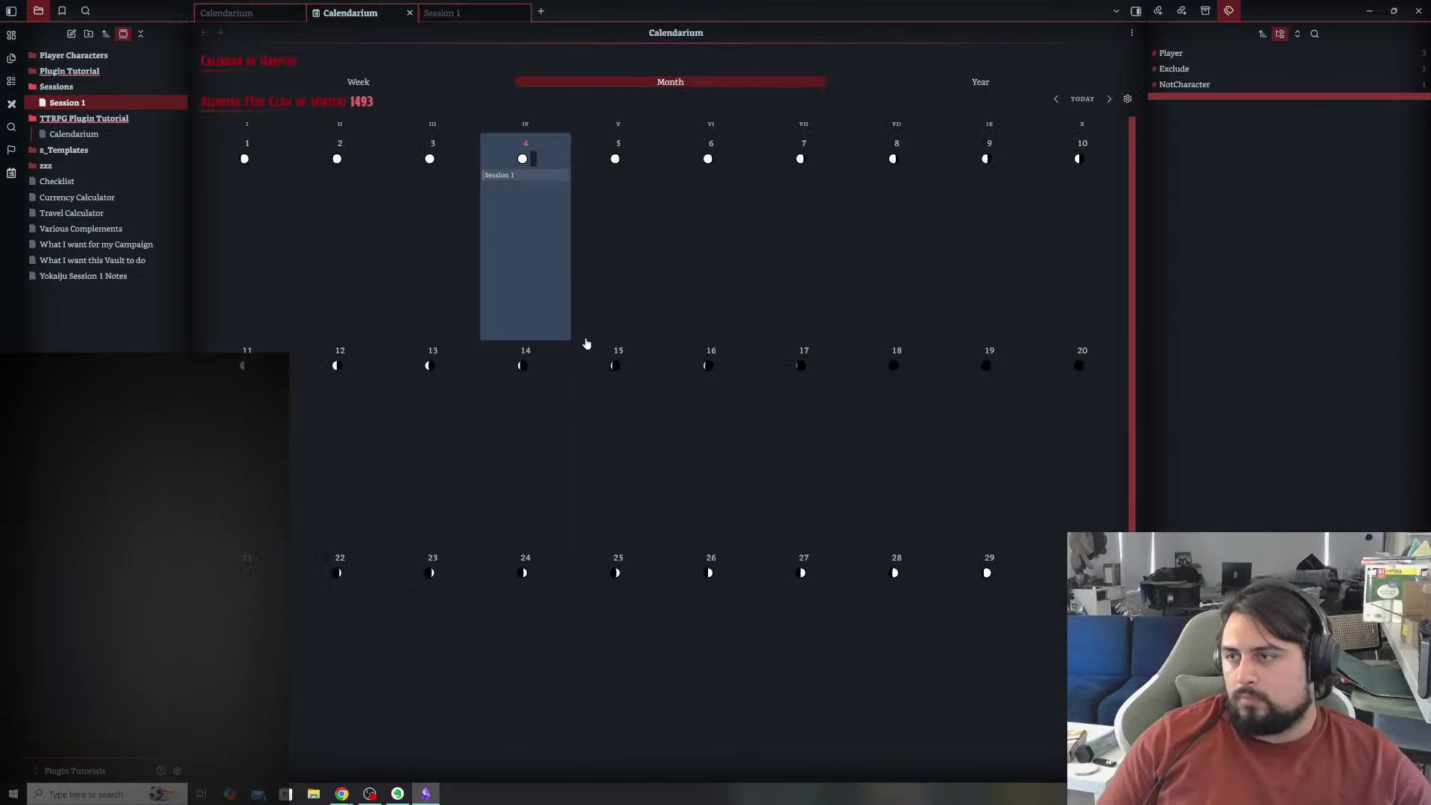
click(522, 254)
click(520, 176)
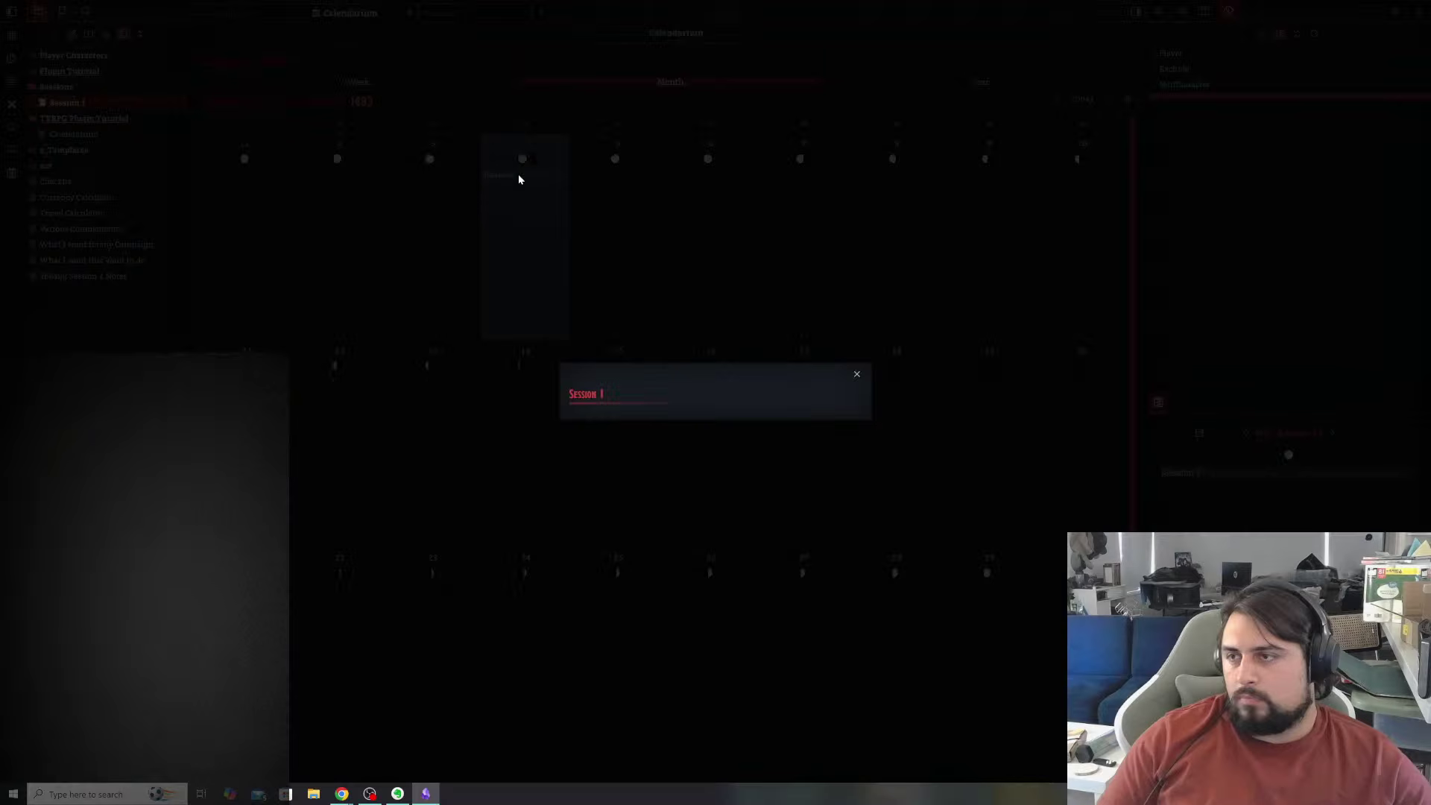
click(857, 374)
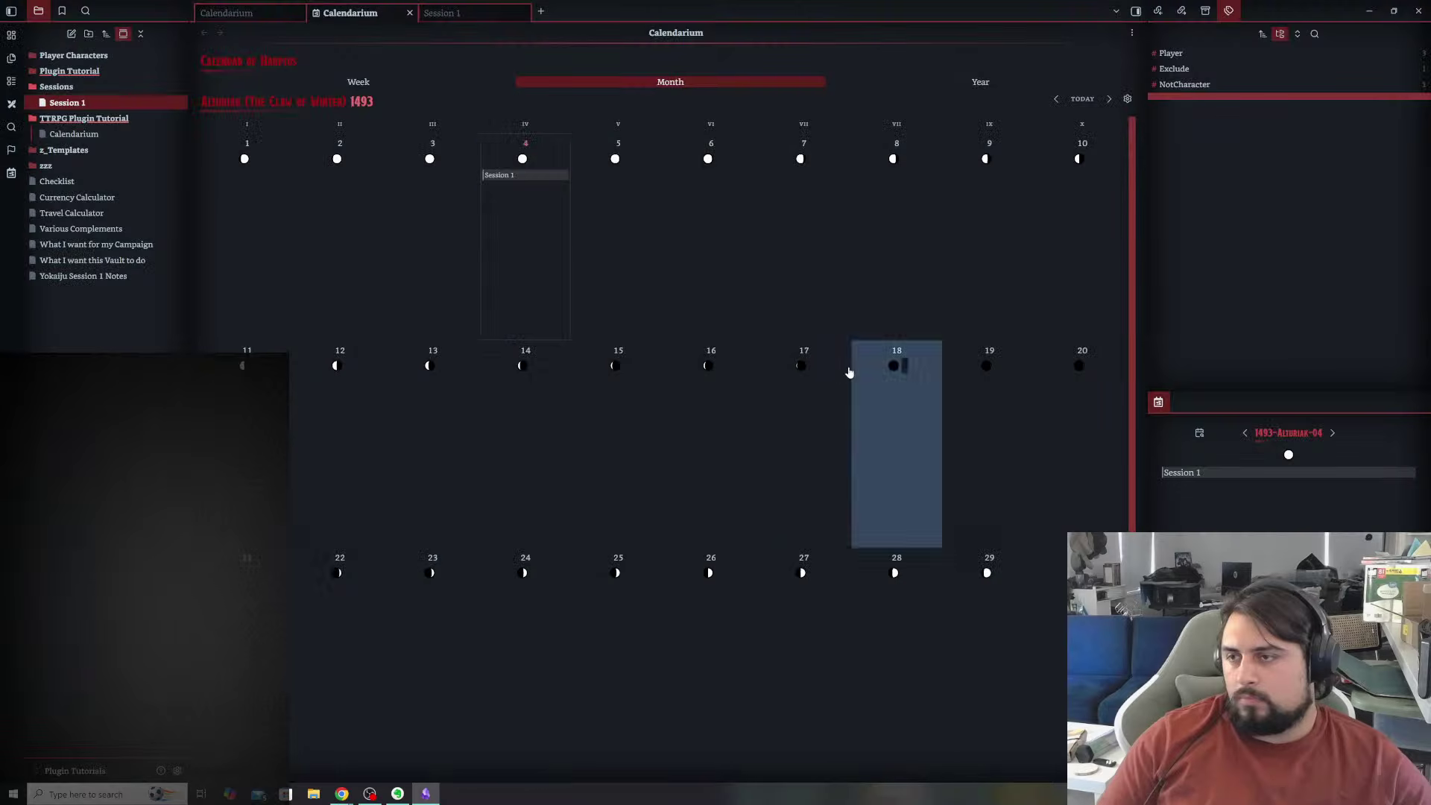
- Edit the Session 1 event on day 4 and enter the Session 1 note from the Sessions folder as its linked note
right_click(522, 175)
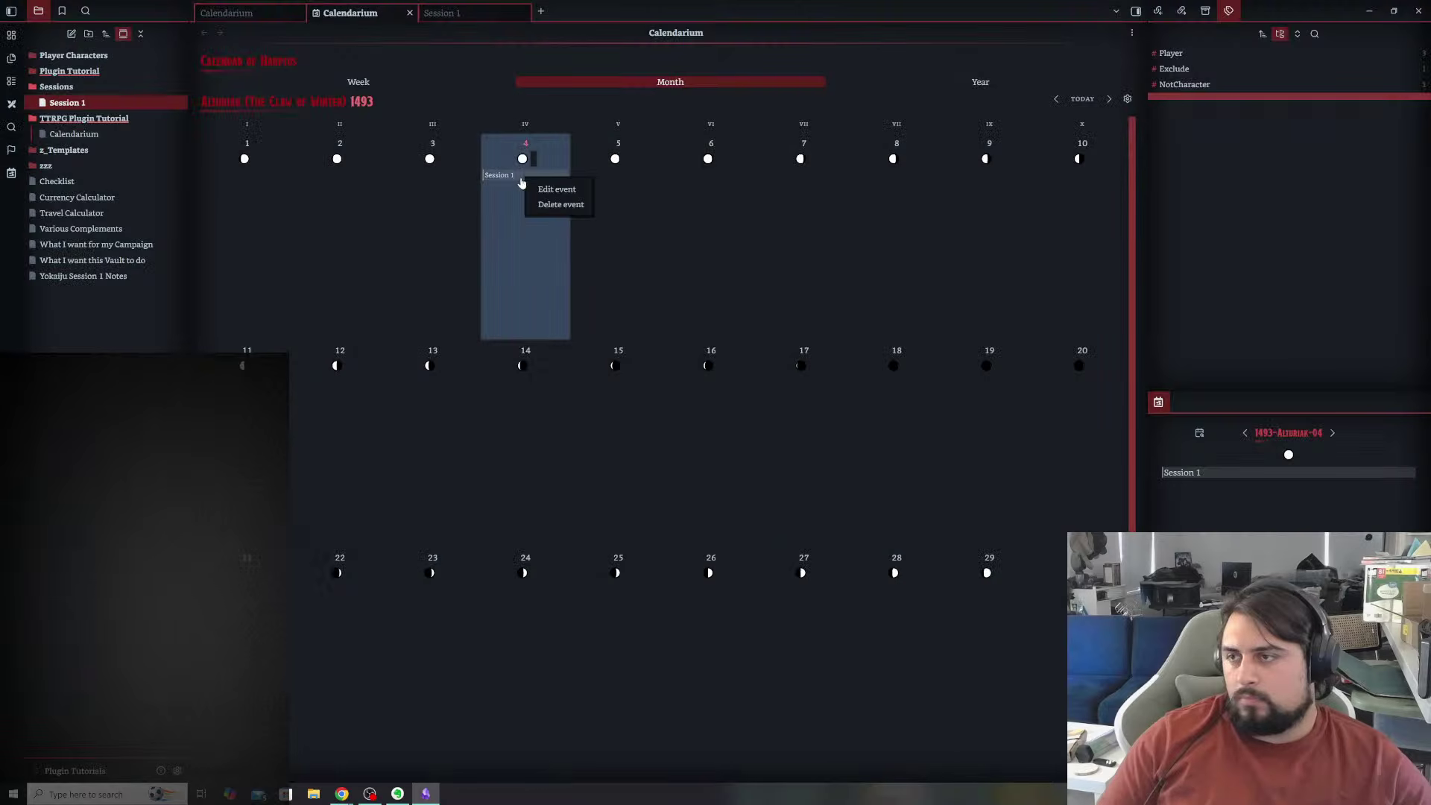
click(560, 191)
click(799, 298)
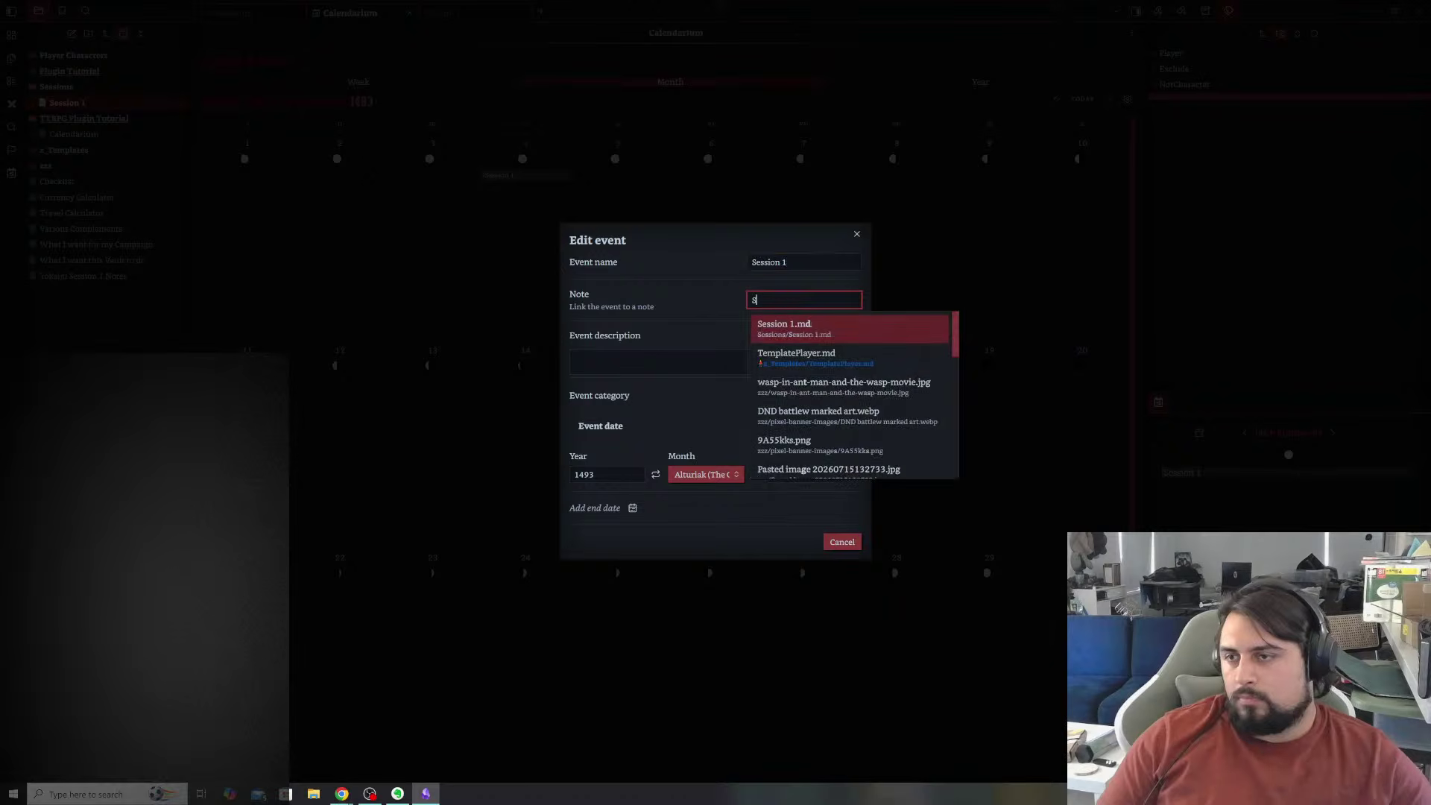
text(Session 1)
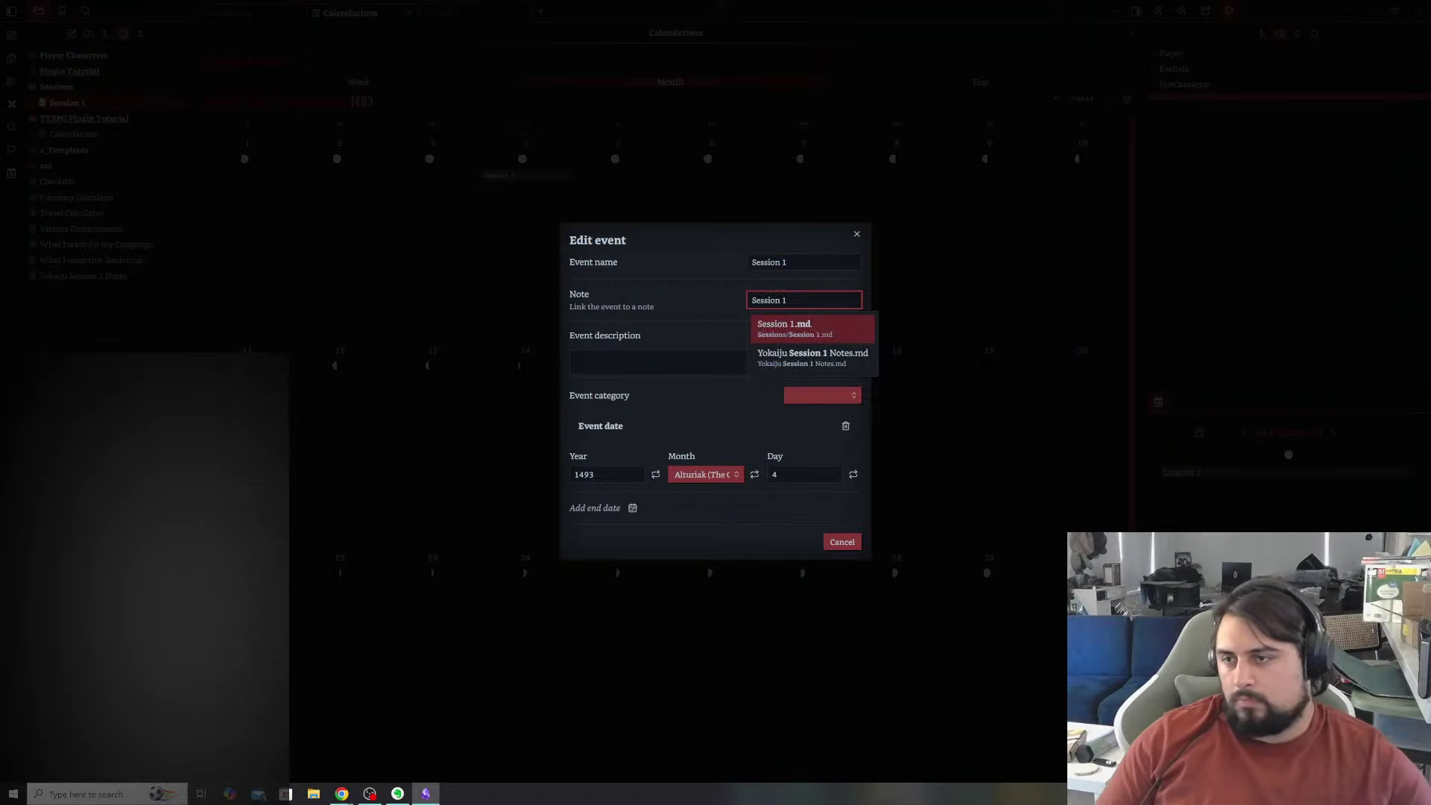
key(Down)
key(Return)
click(775, 328)
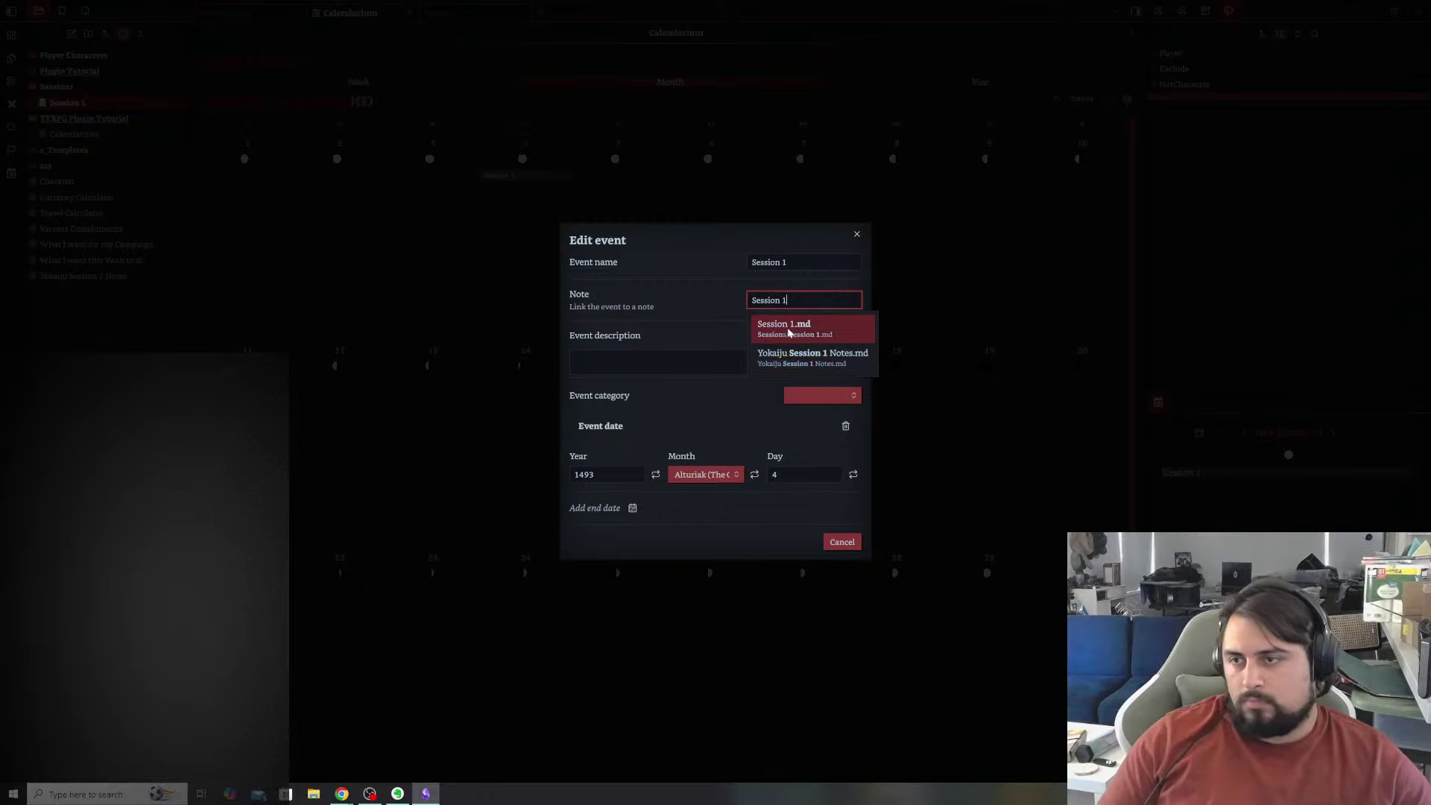
click(701, 306)
click(662, 361)
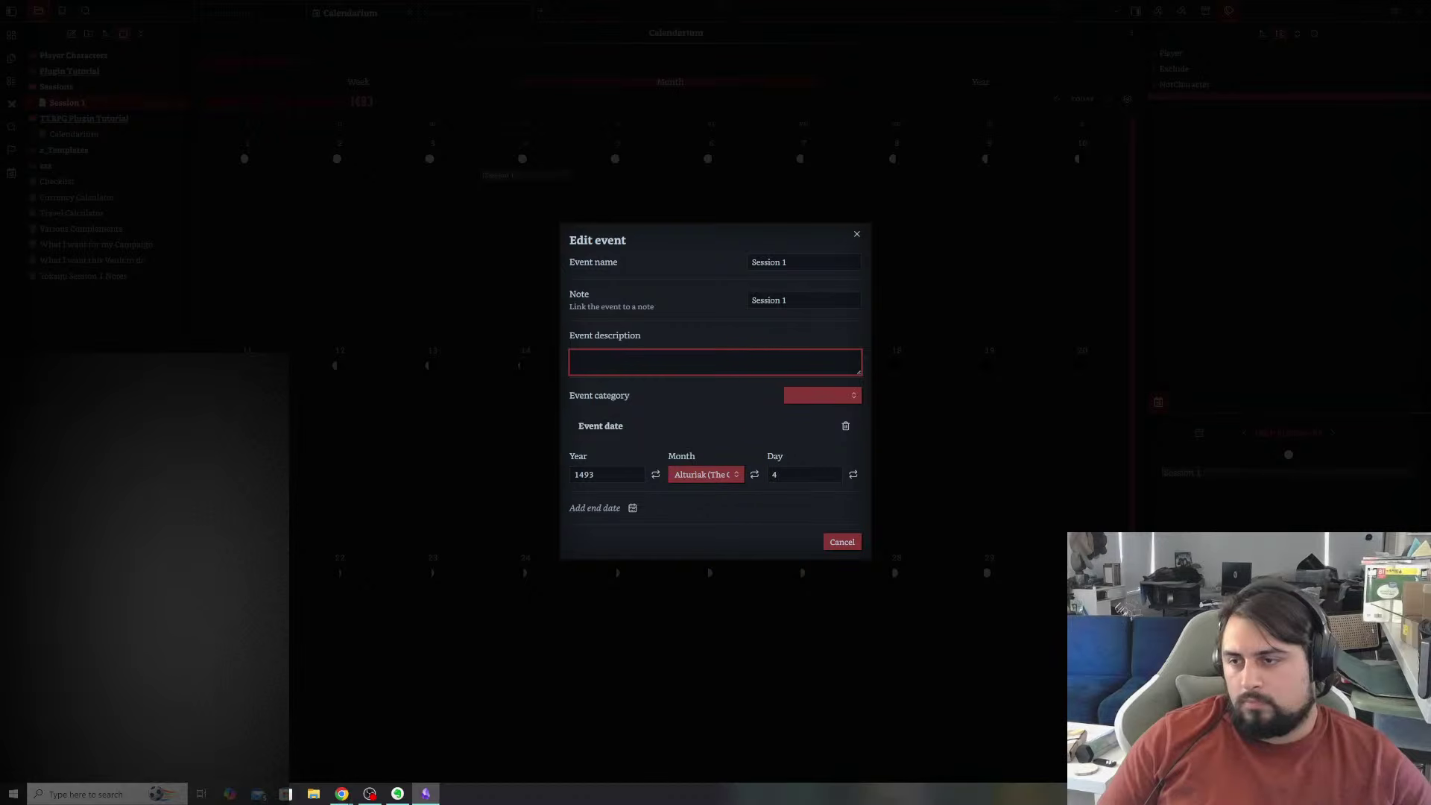
- Add an end date to the Session 1 event and set its day to 7 Alturiak 1493
click(712, 481)
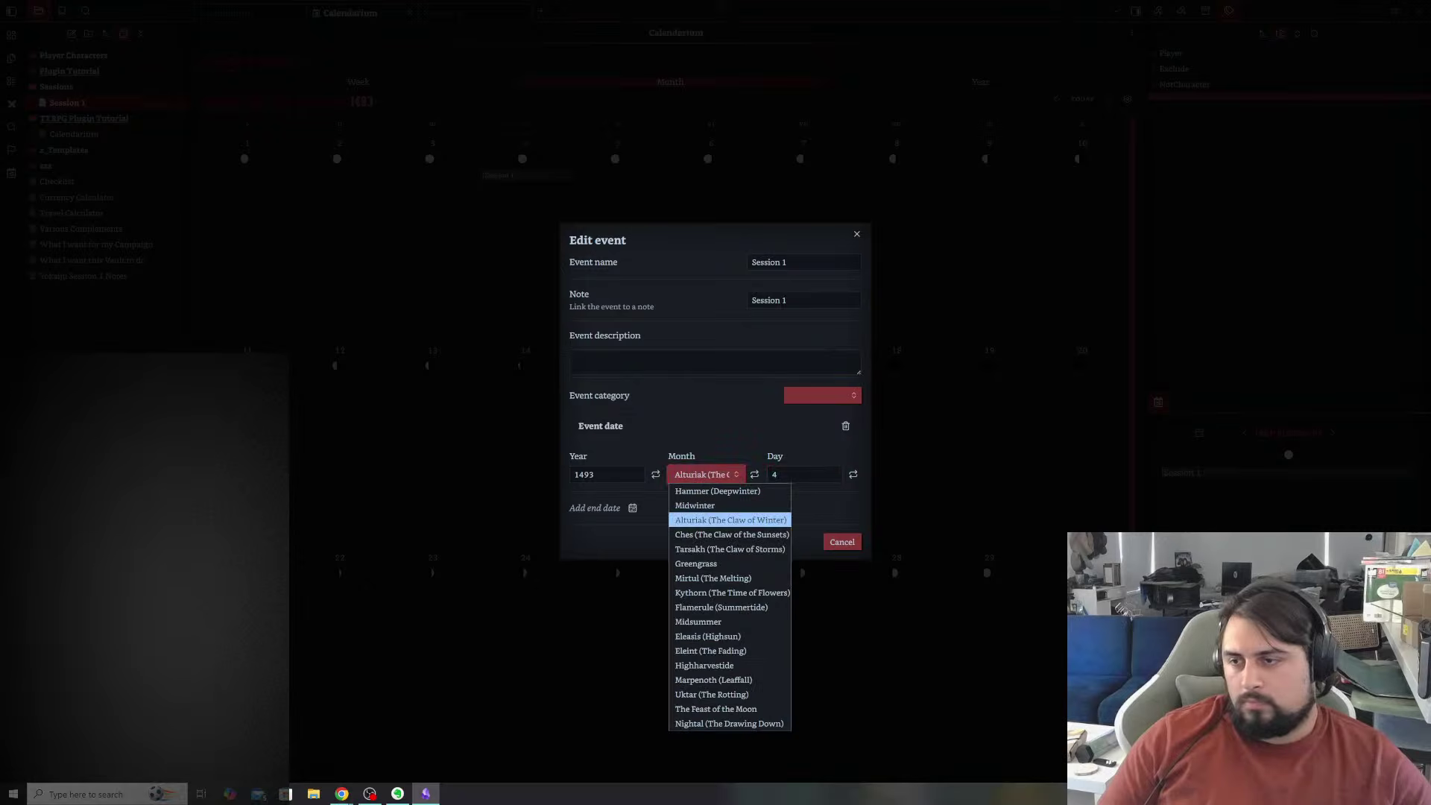
click(717, 445)
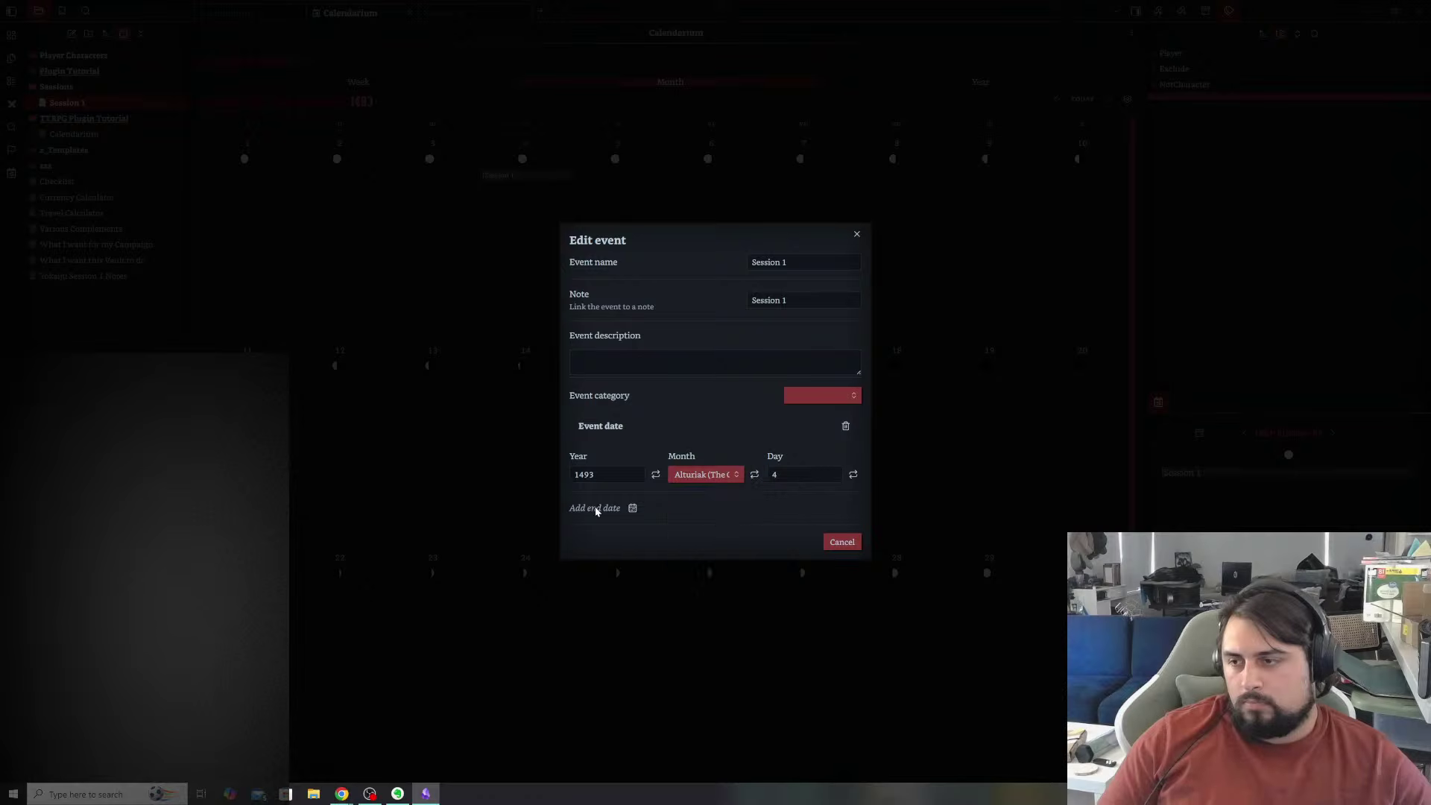
click(633, 509)
click(776, 530)
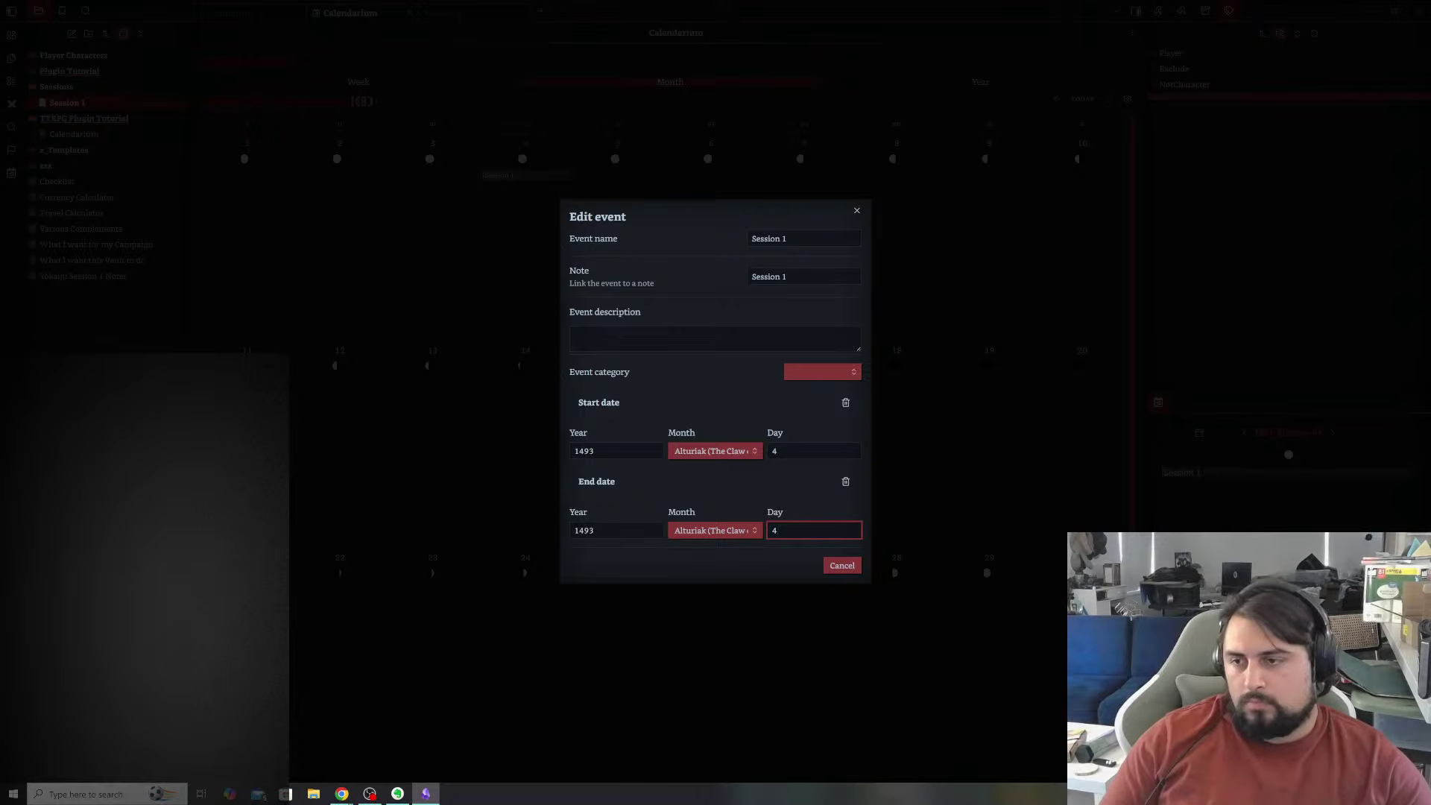
key(BackSpace)
text(7)
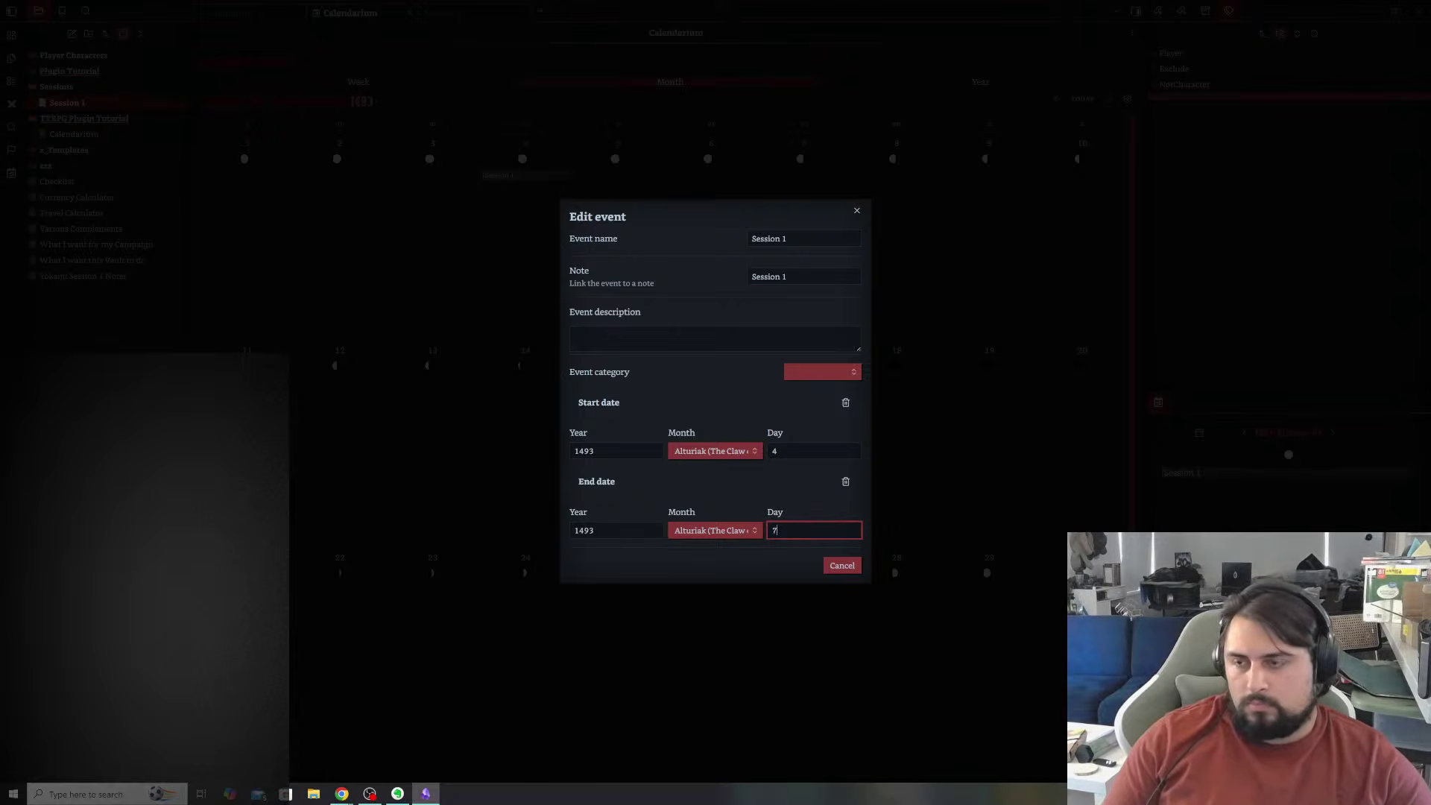
click(726, 566)
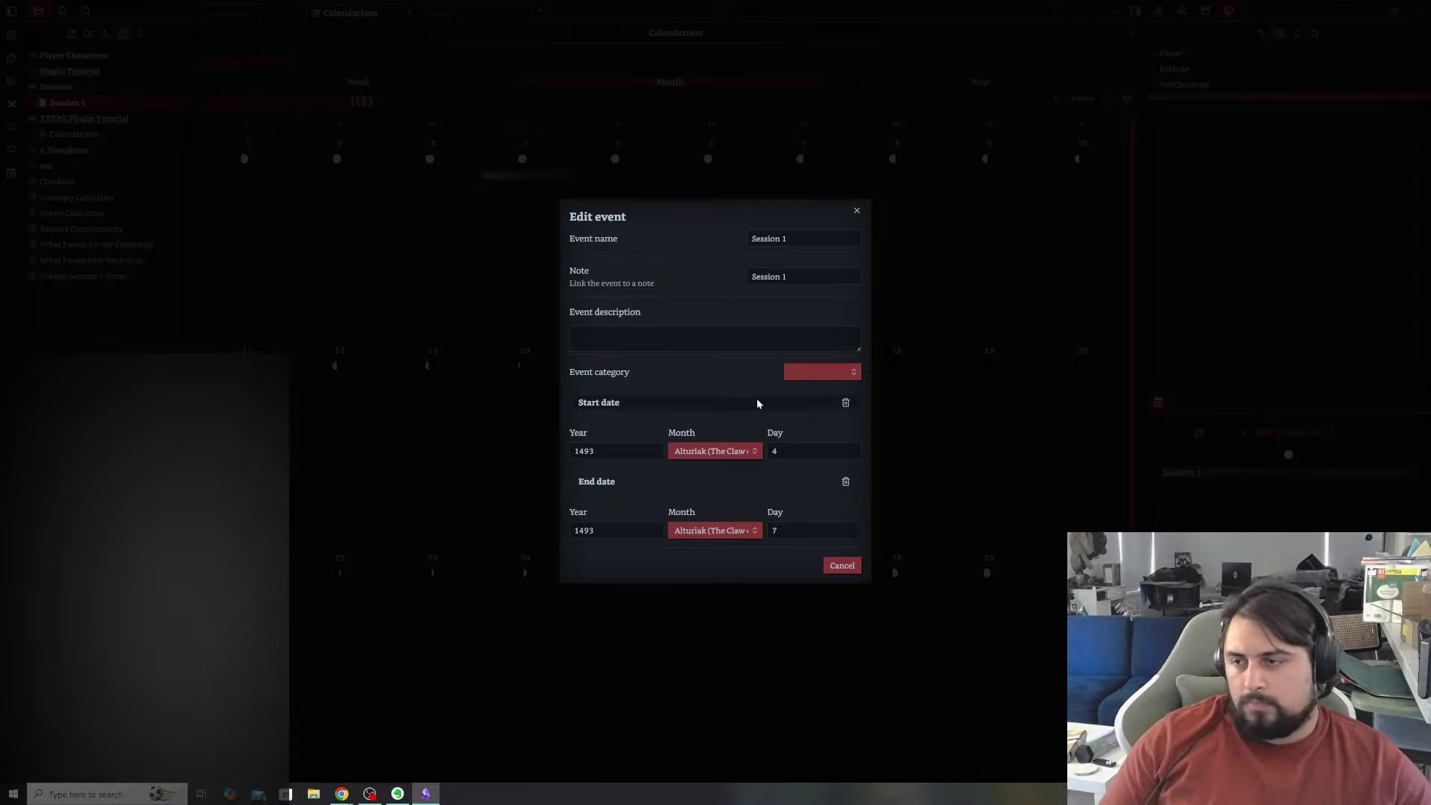
- Check which event categories the Session 1 event can be given, and close the event editor
click(803, 276)
click(716, 339)
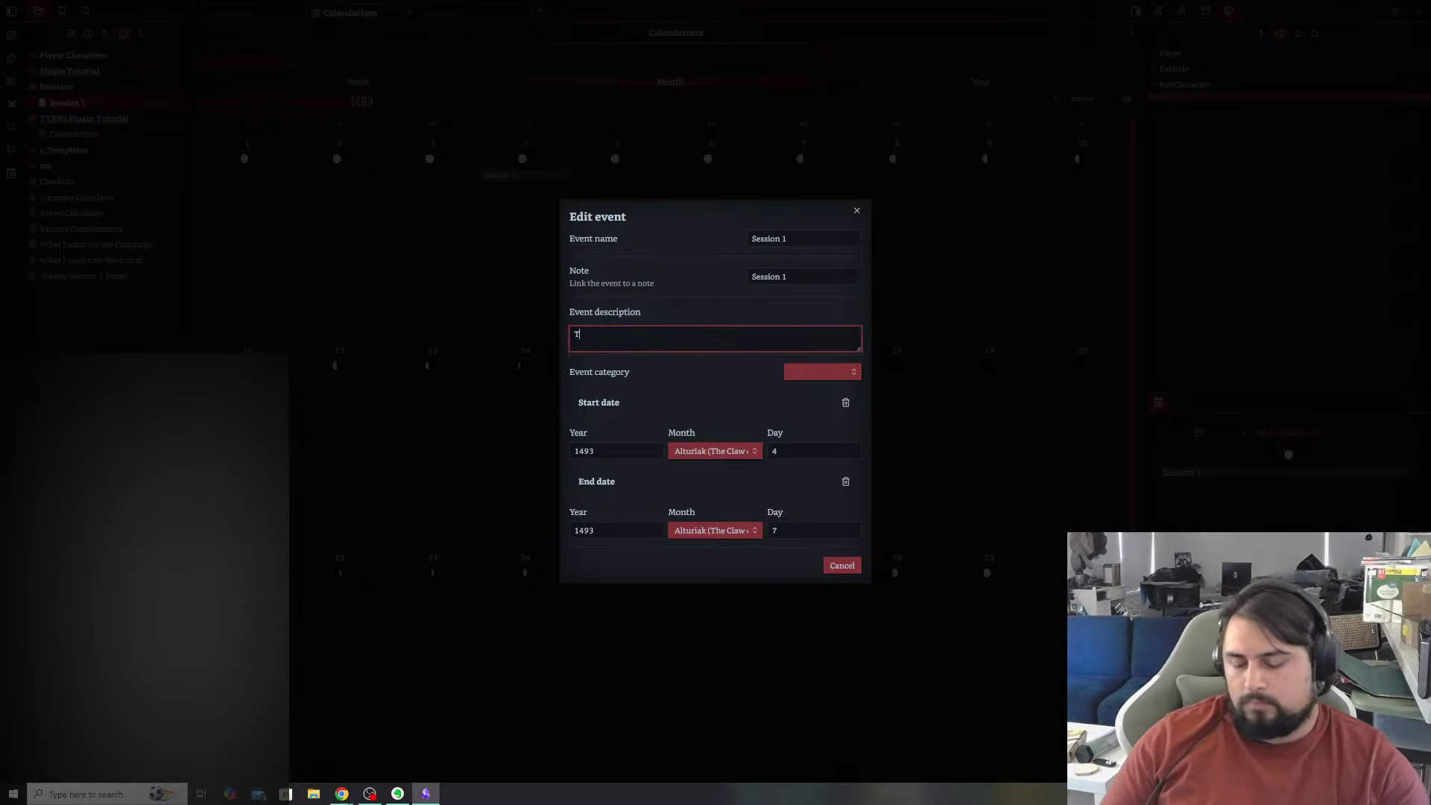
text(T)
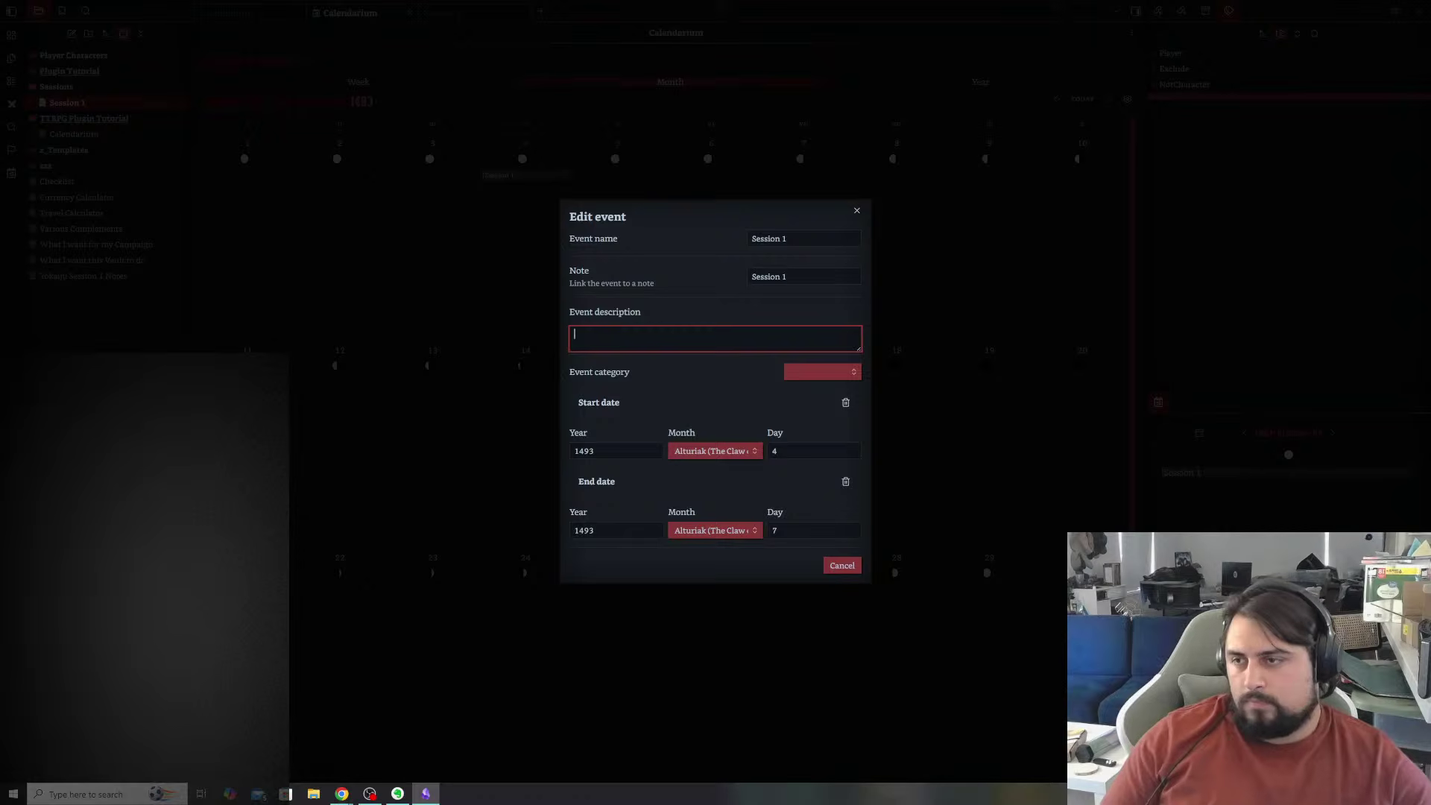
click(843, 374)
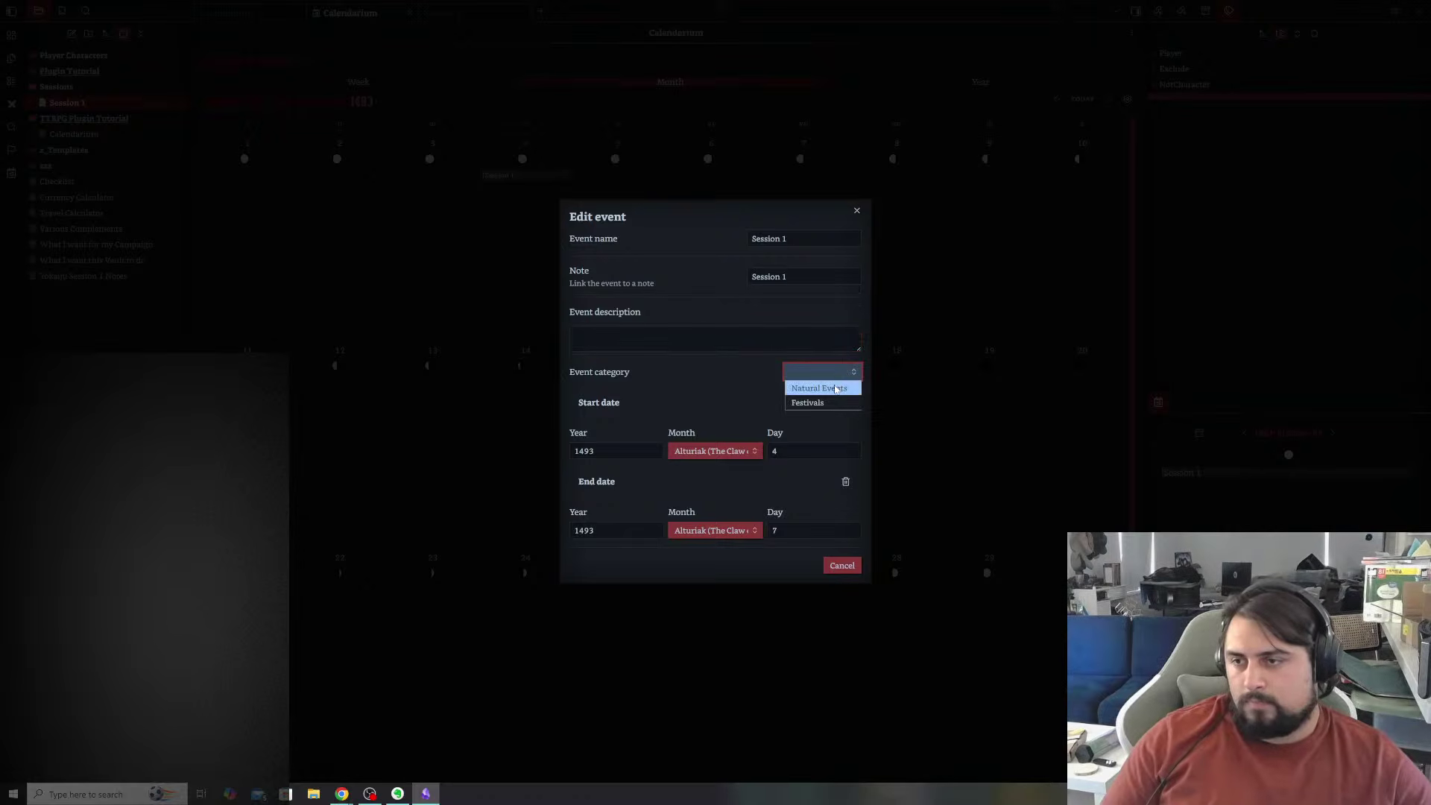
click(761, 380)
click(819, 377)
click(749, 383)
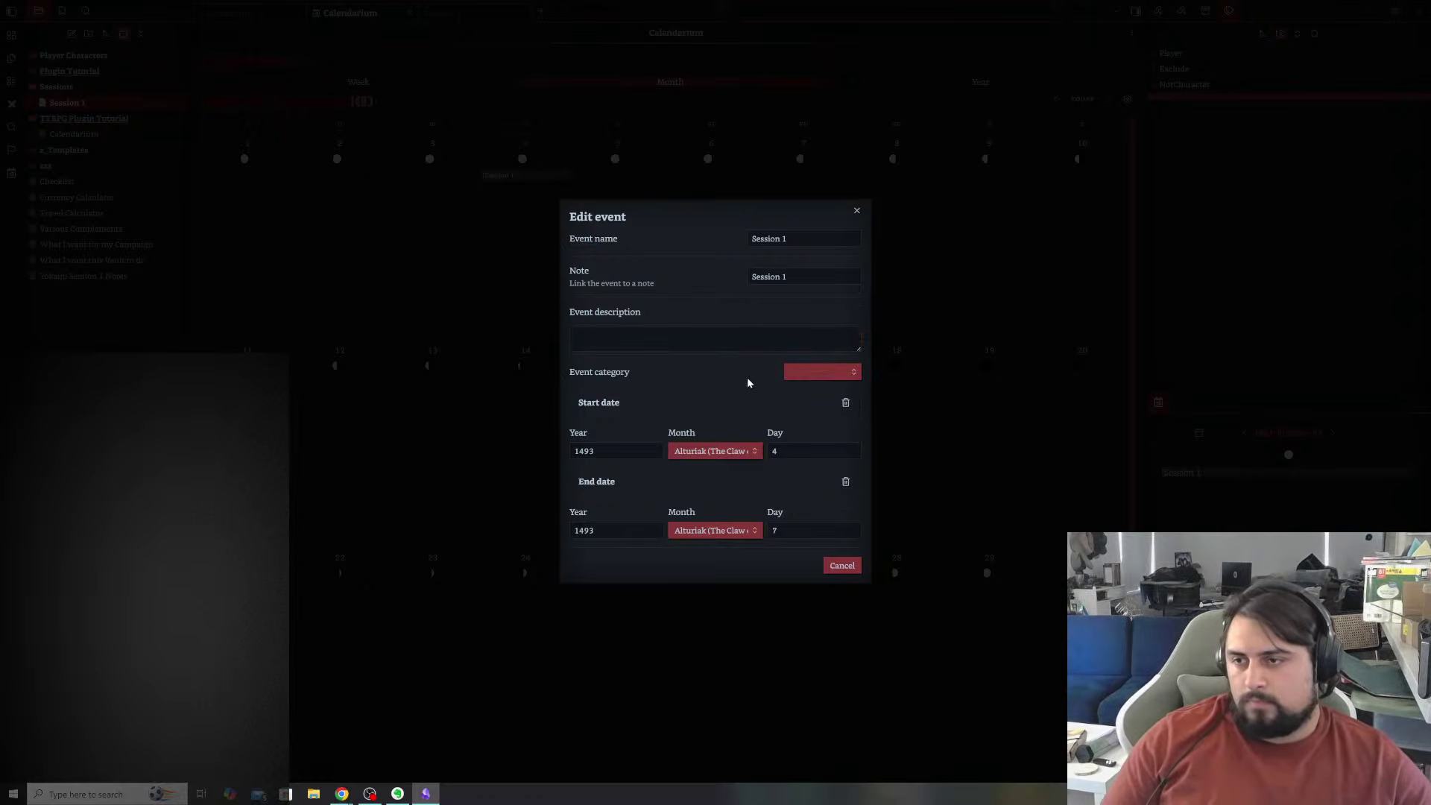
click(857, 213)
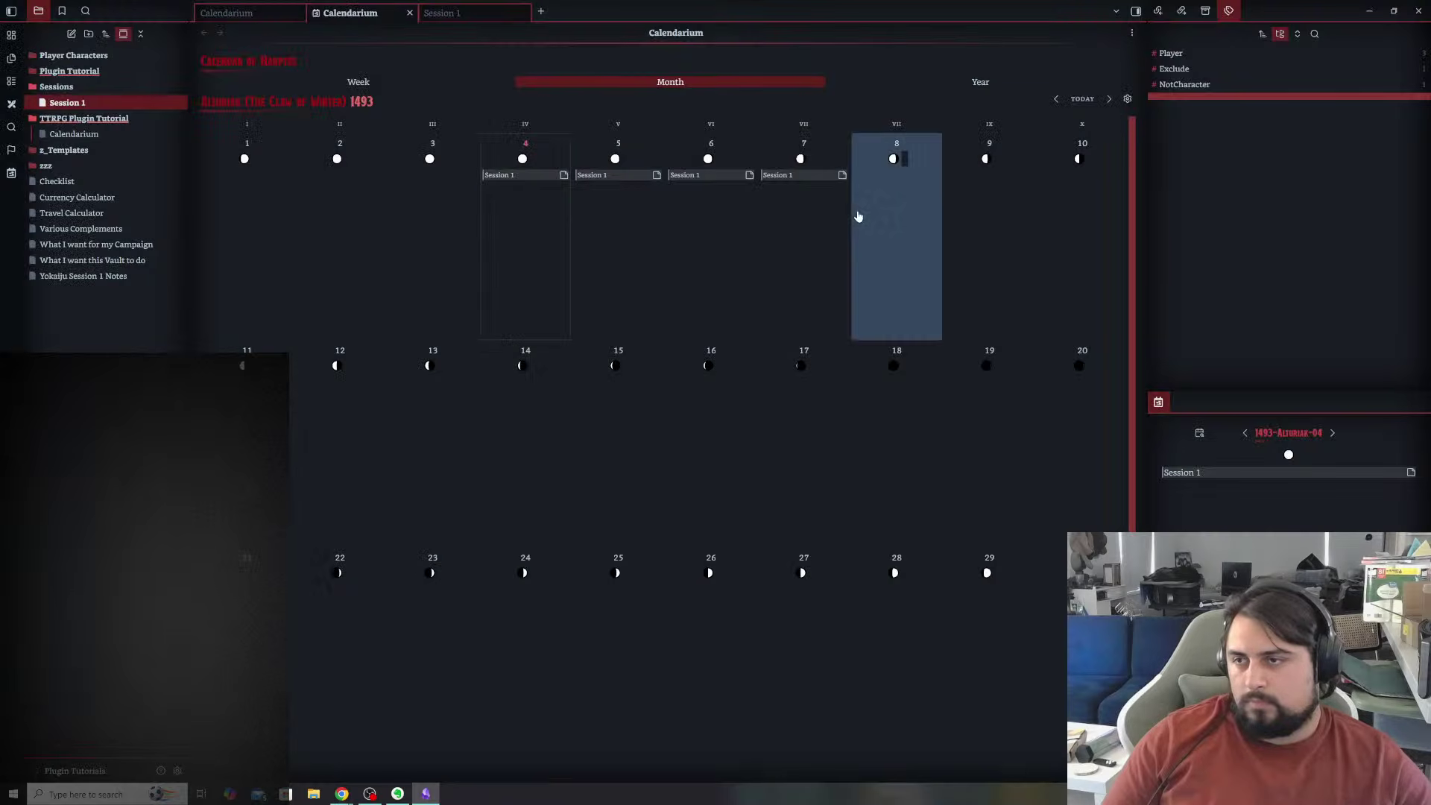
- Open the note linked to the Session 1 event from day 4, and close the open Session 1 notes
click(522, 176)
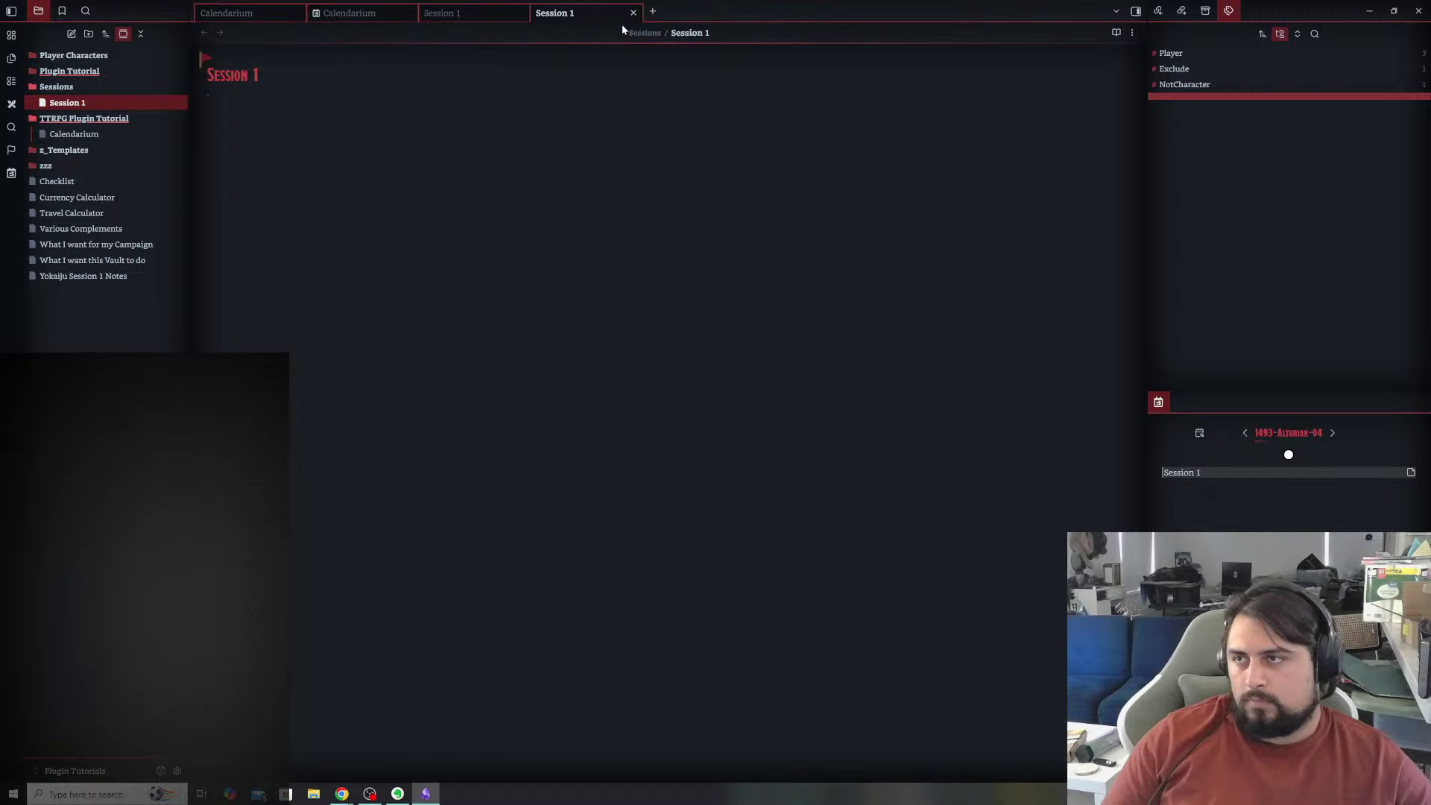
click(633, 12)
click(522, 13)
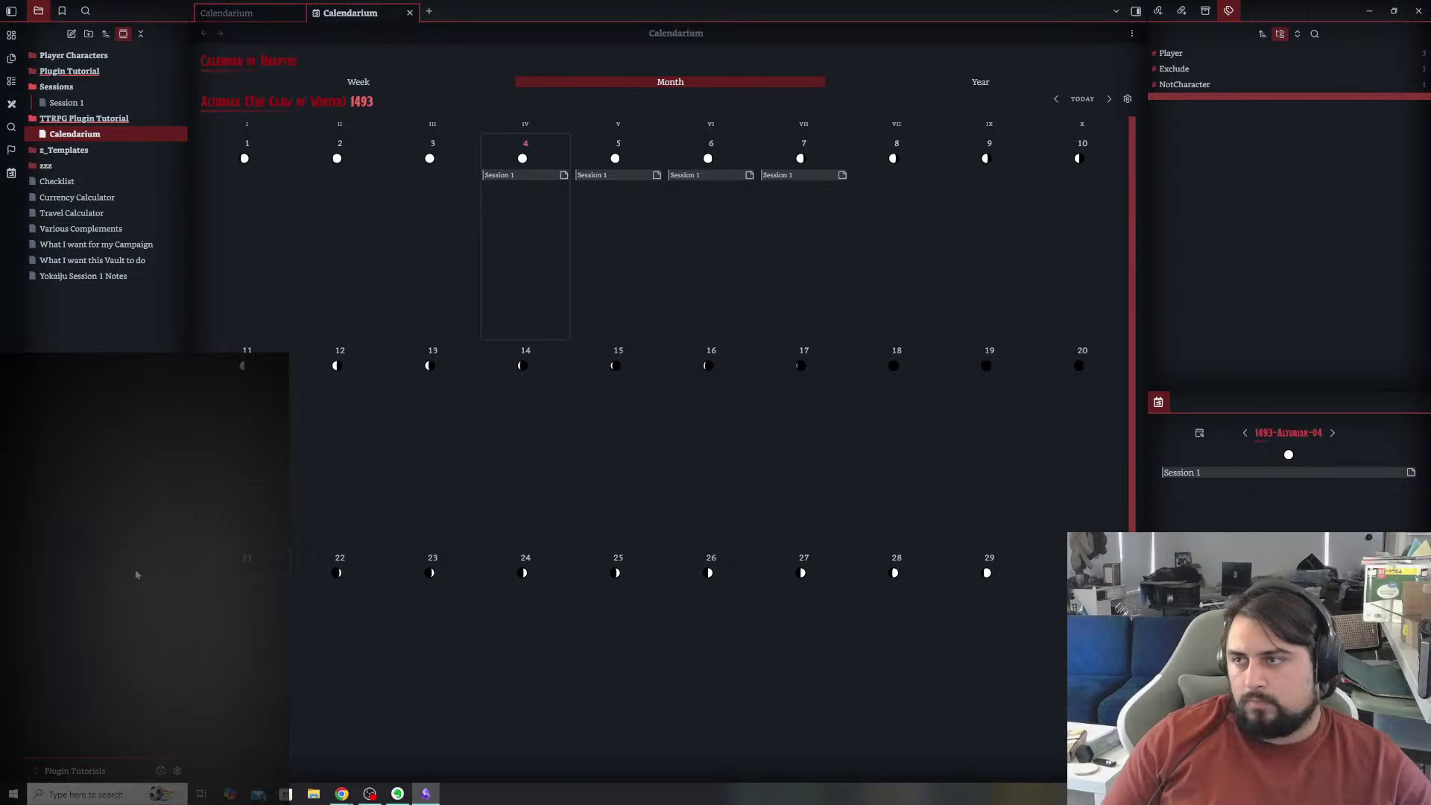
- In the full editor of the Calendar of Harptos, add an event category named Sessions
click(177, 769)
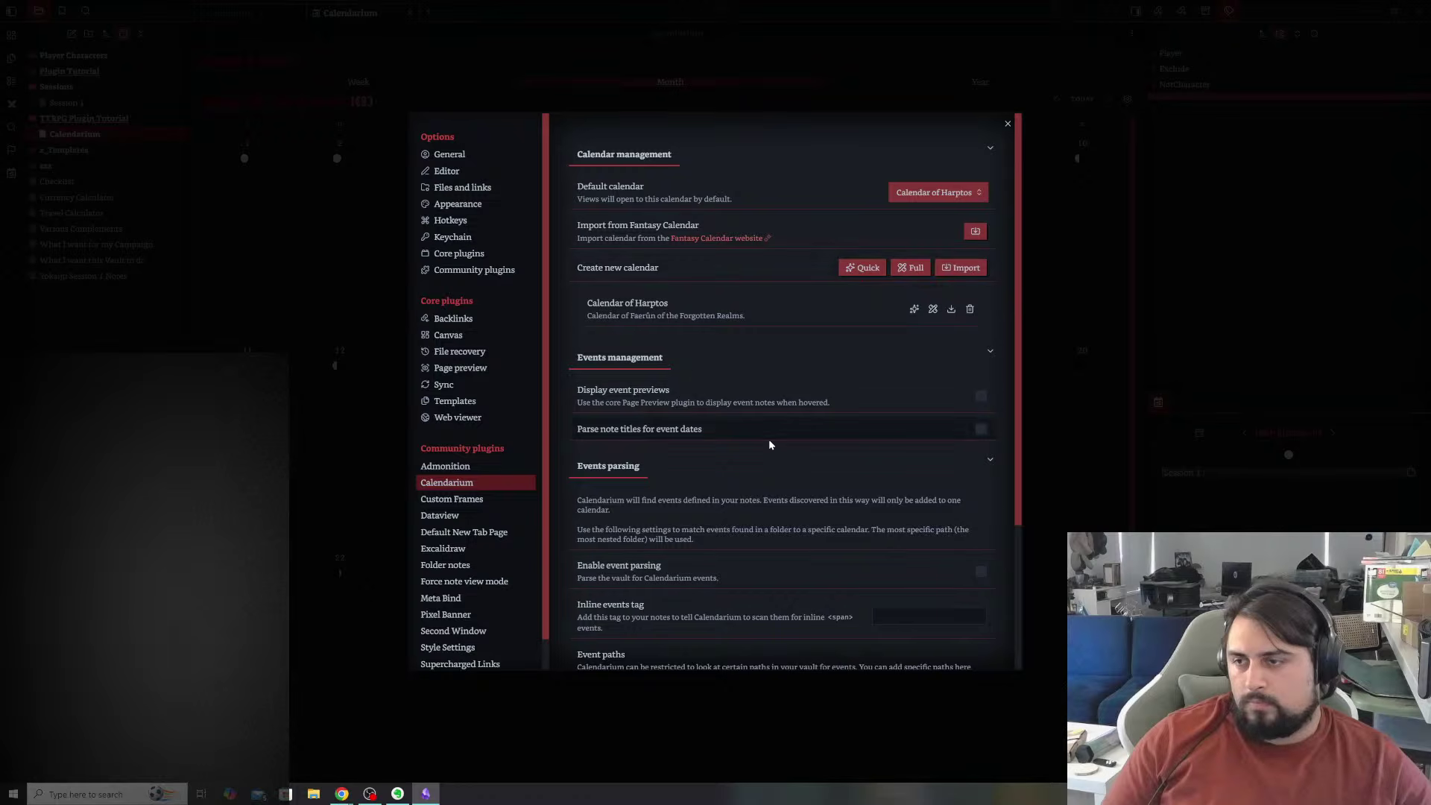
scroll(745, 443, down, 3)
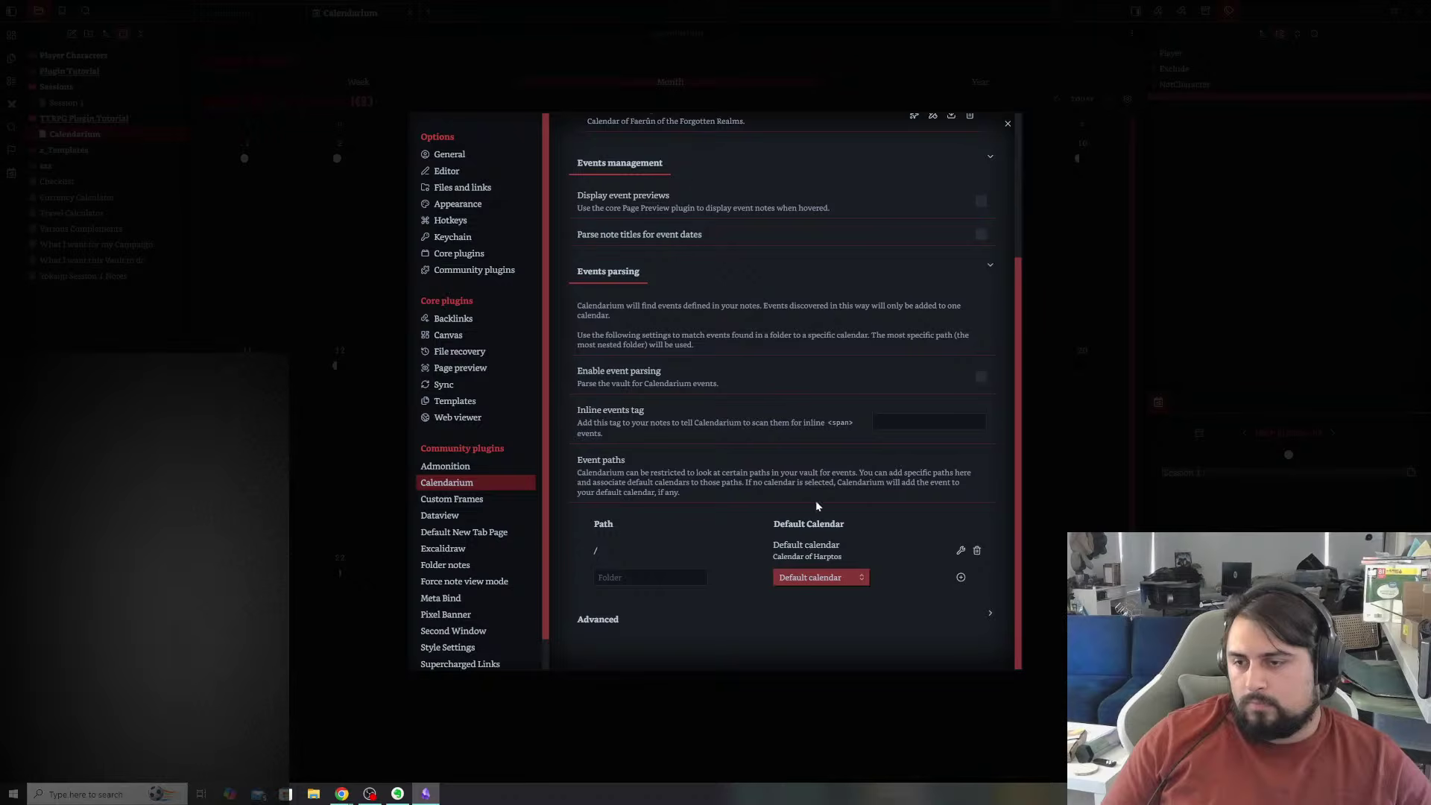
scroll(811, 477, up, 3)
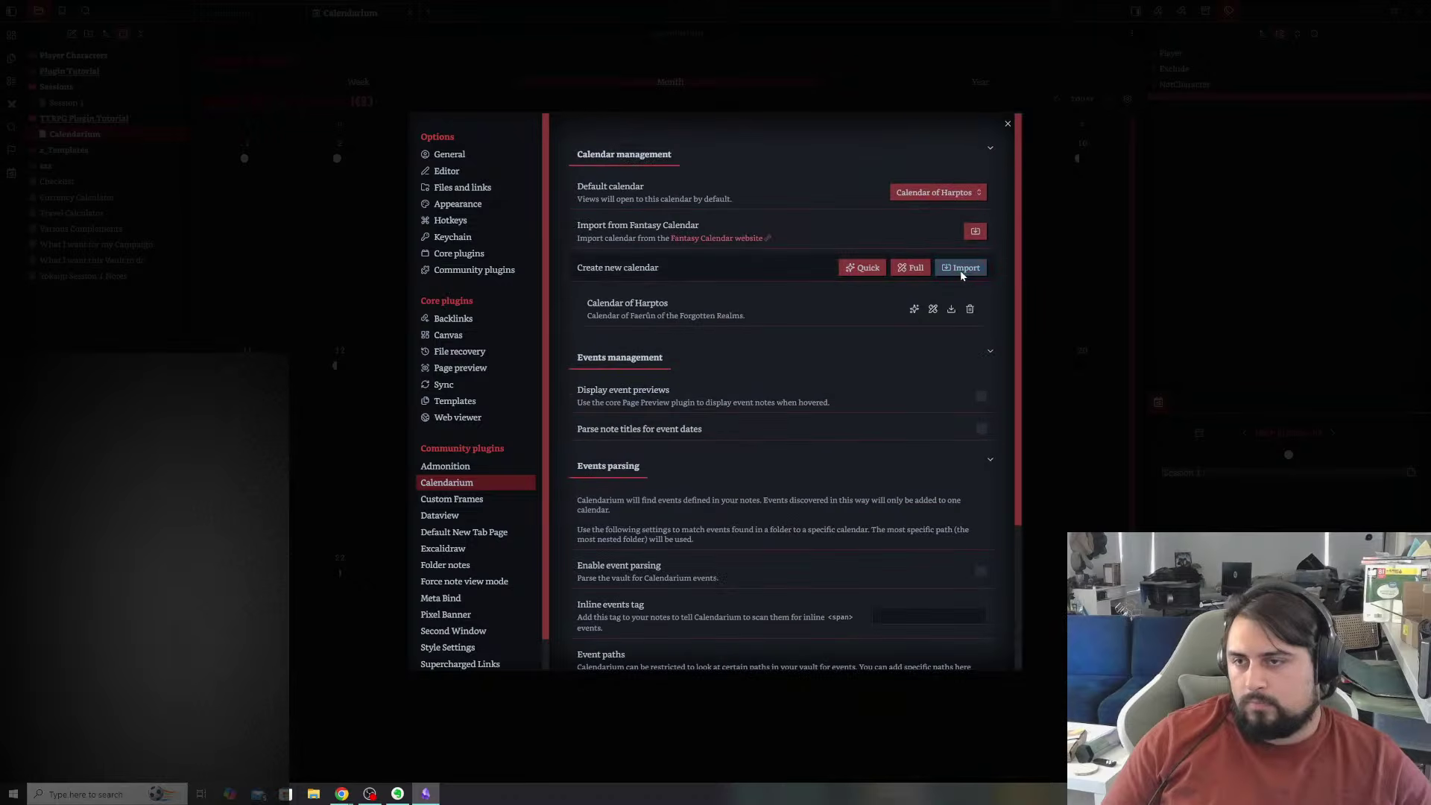
click(932, 309)
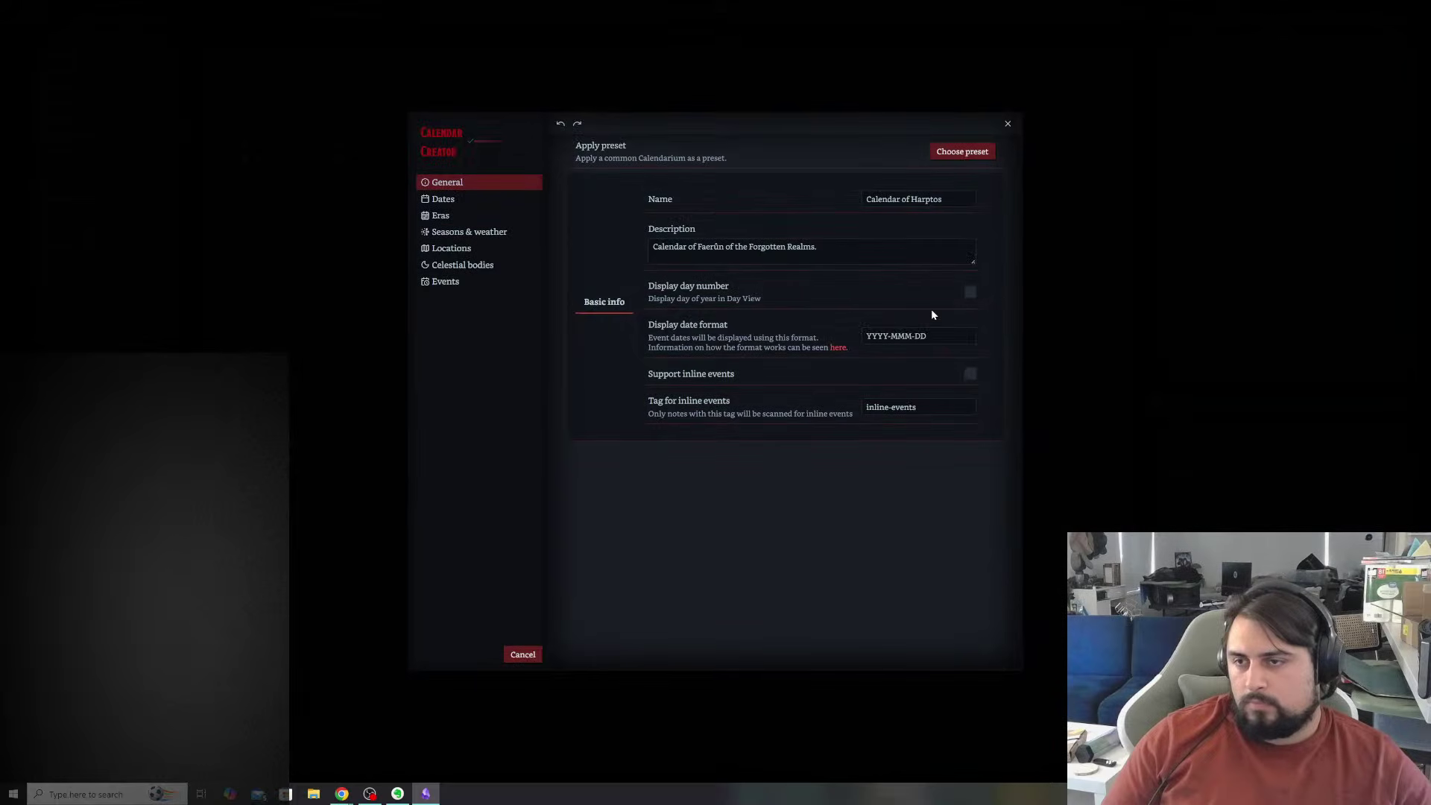
click(448, 281)
click(773, 210)
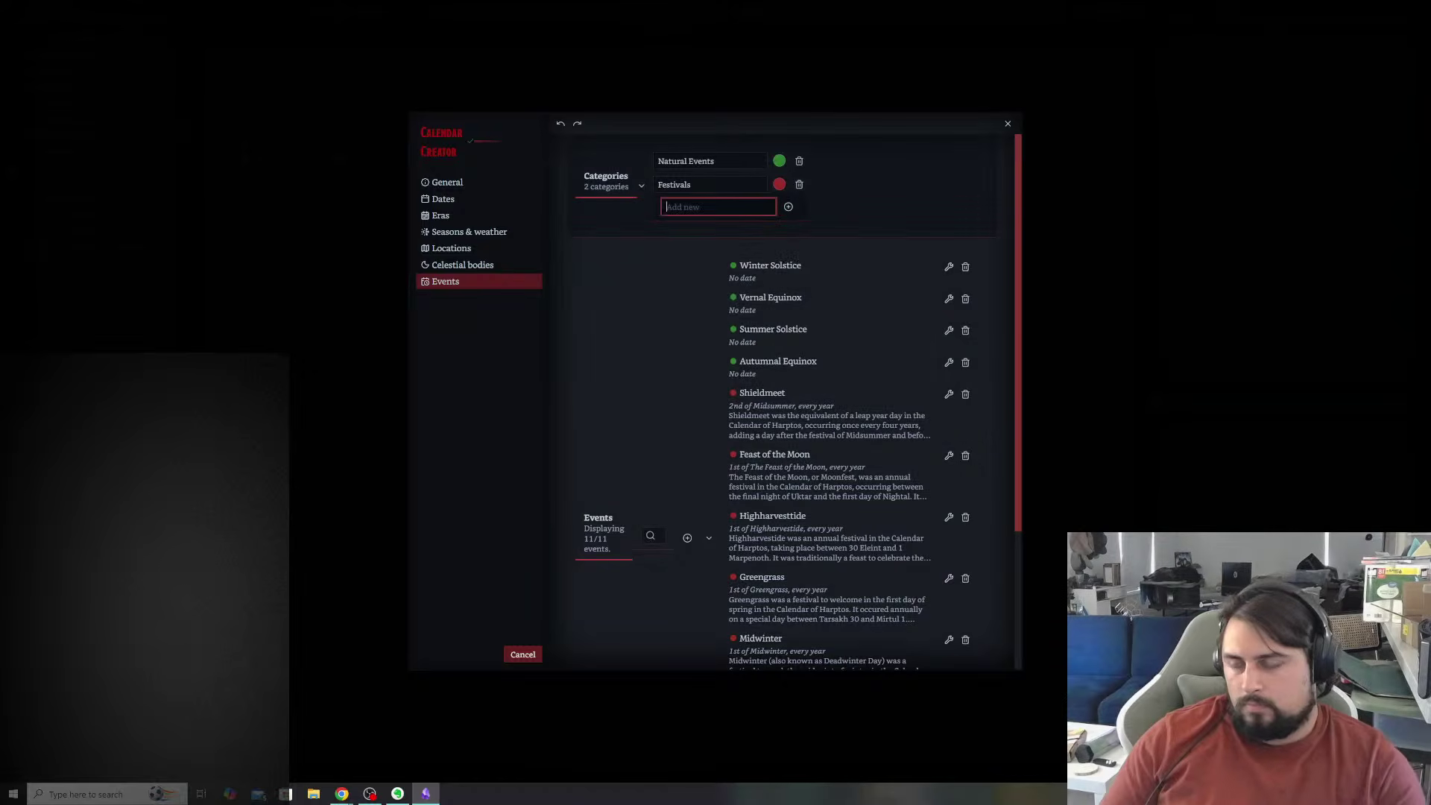
text(Sessions)
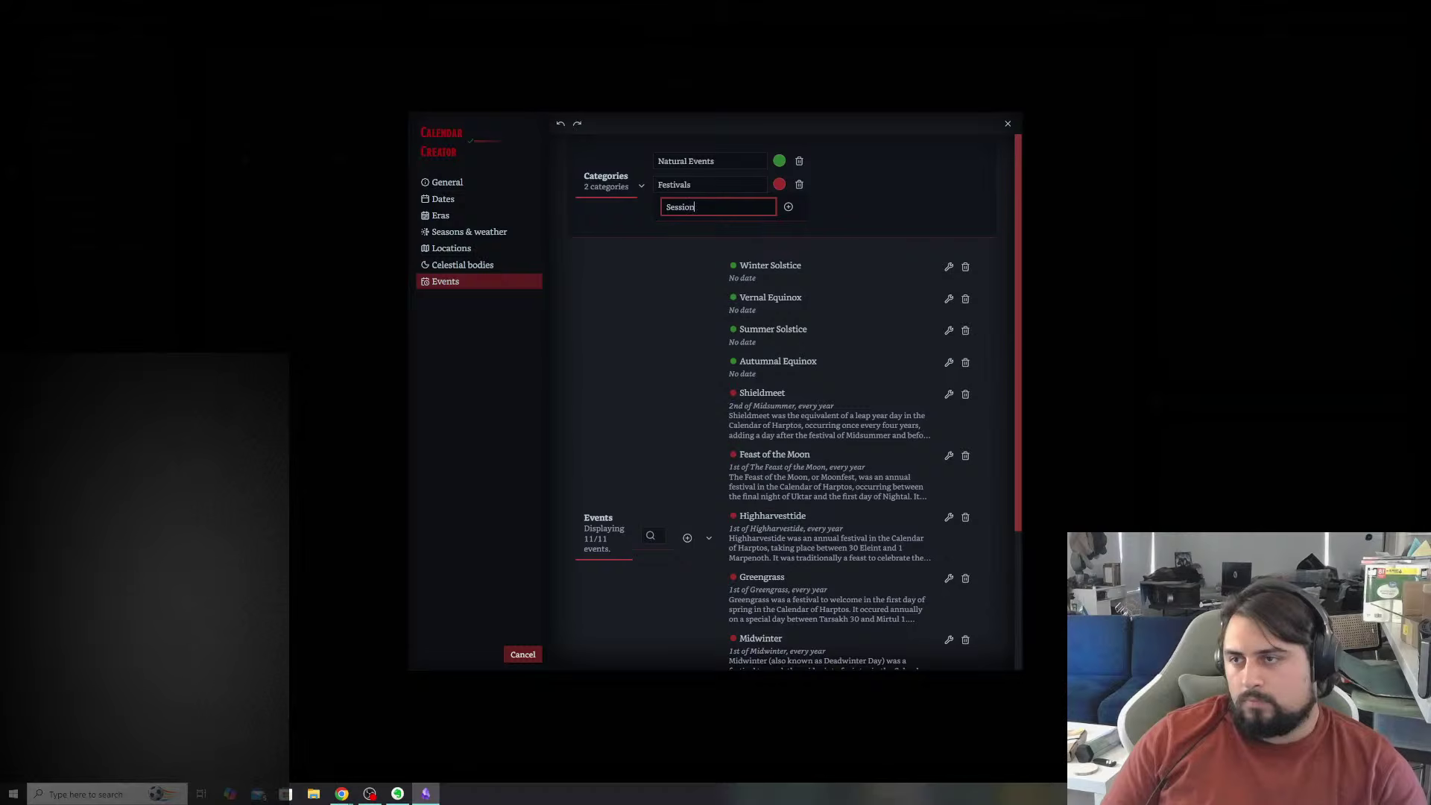
key(Return)
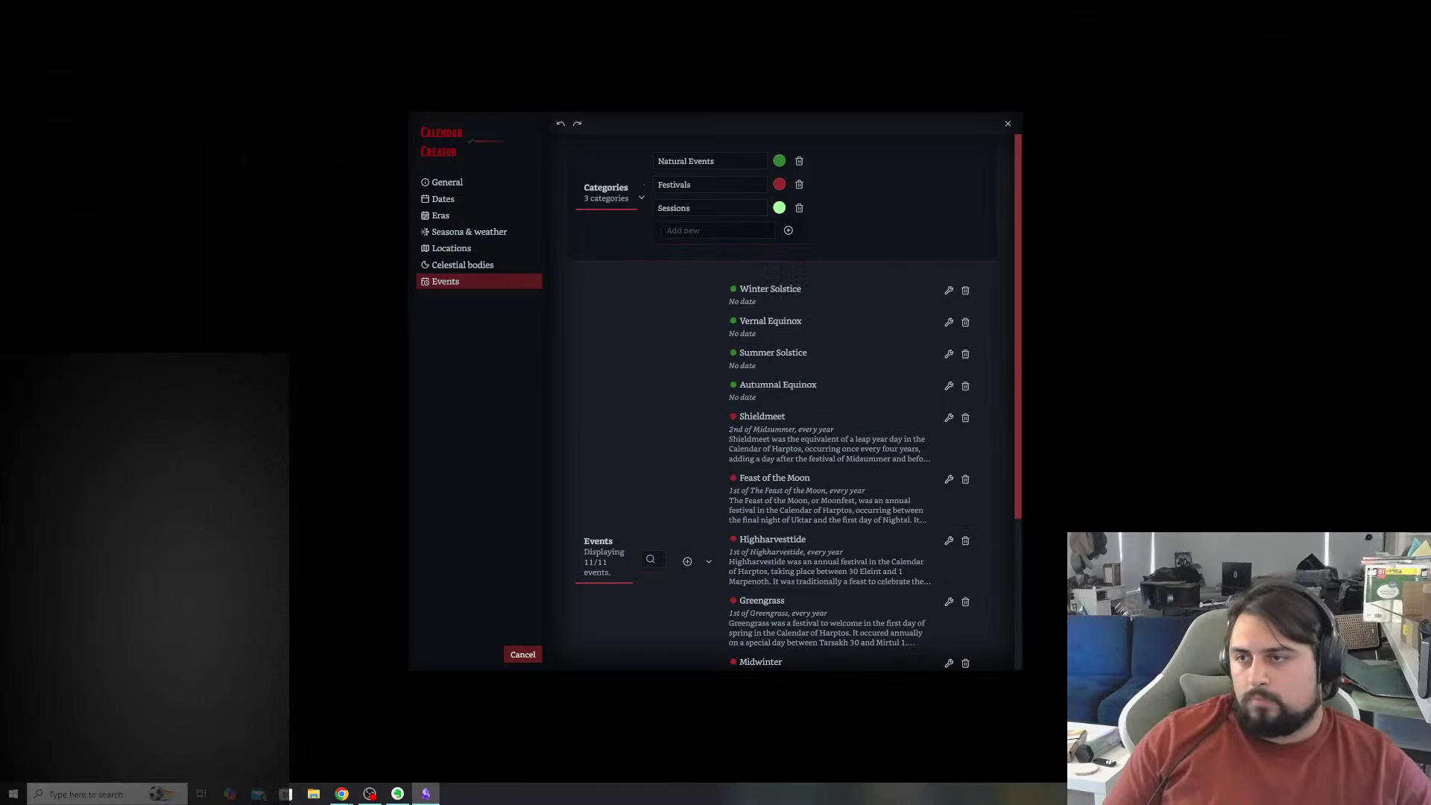
- Set the Sessions category color to blue (RGB 0, 17, 255) and leave the calendar editor and settings
click(779, 208)
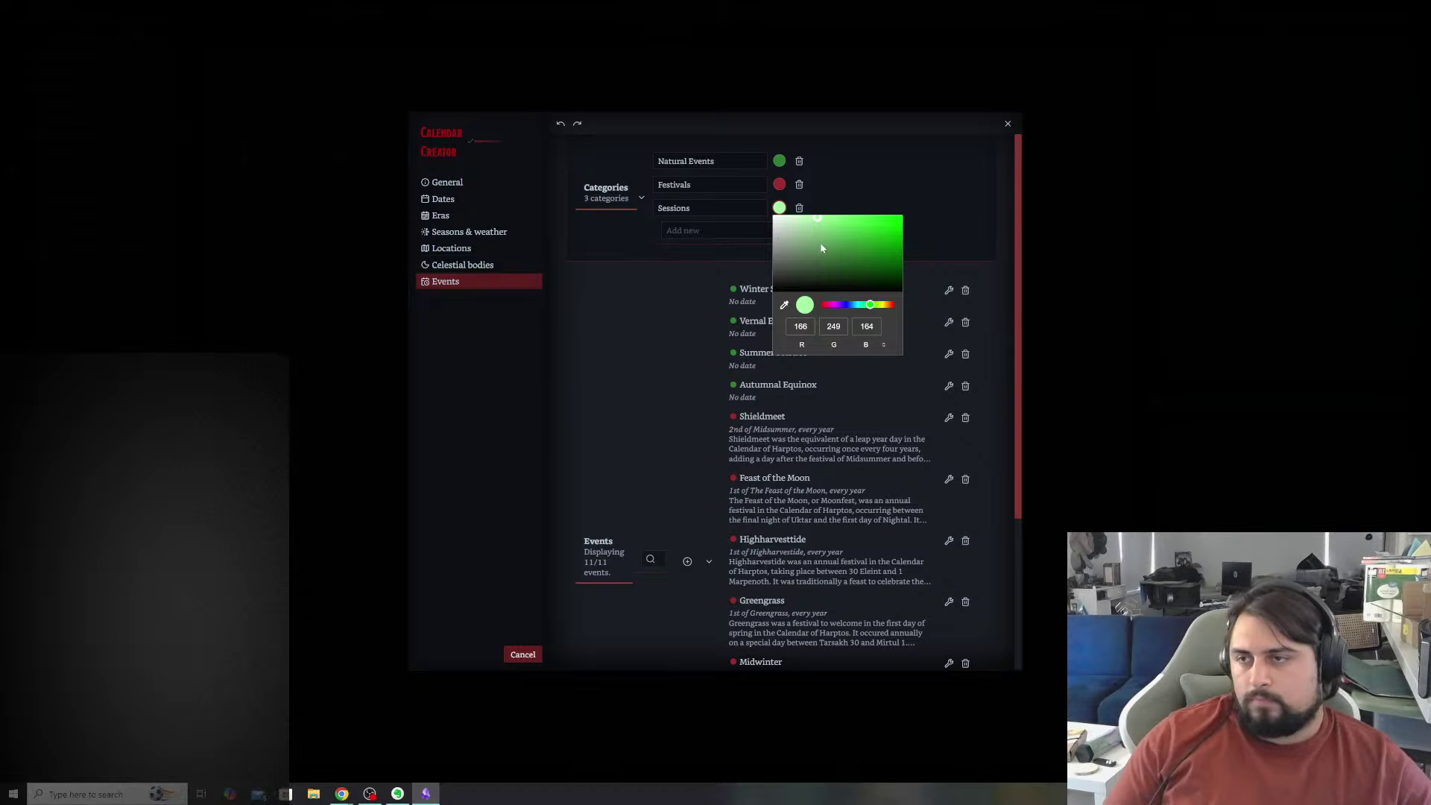
click(833, 304)
click(848, 221)
drag(847, 221, 915, 209)
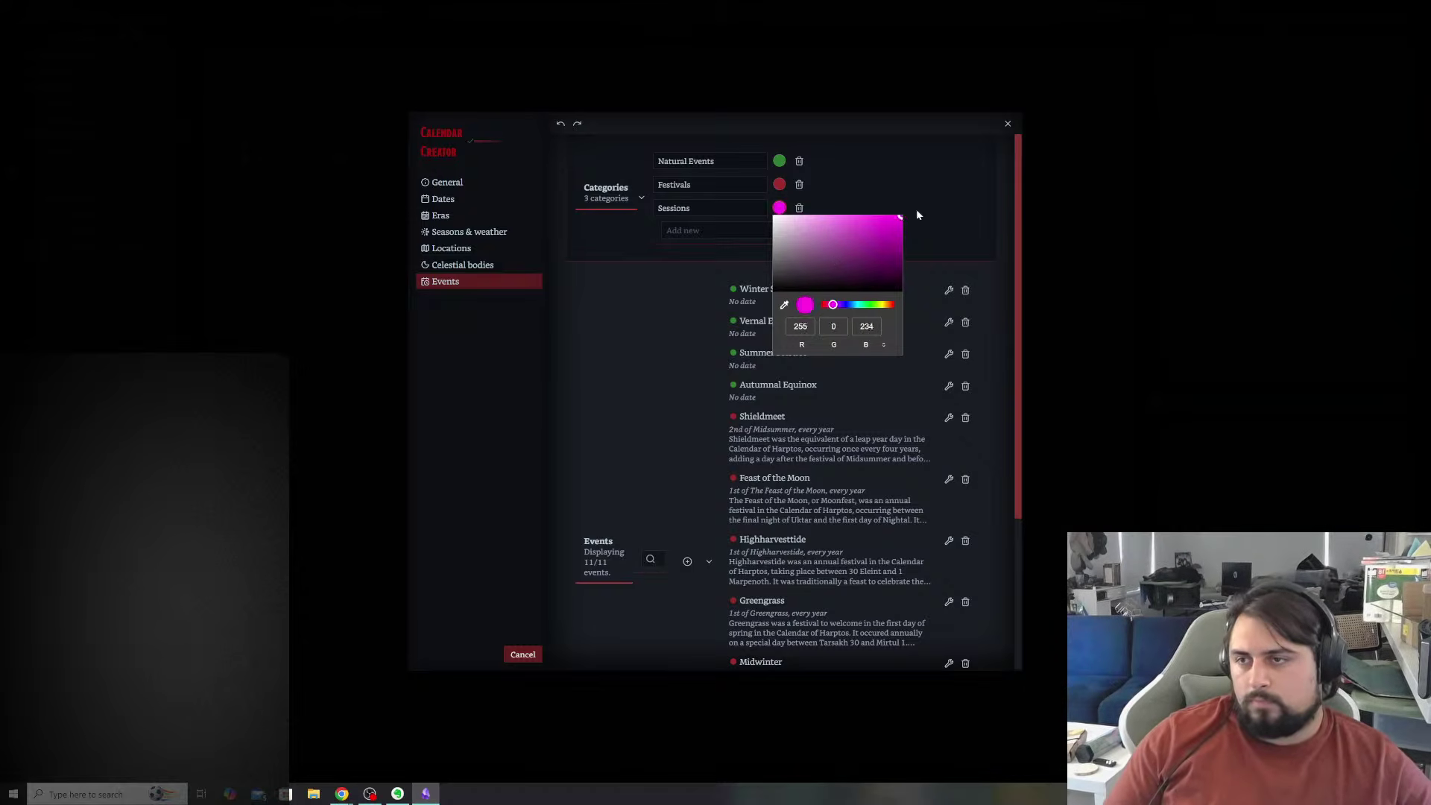
click(846, 305)
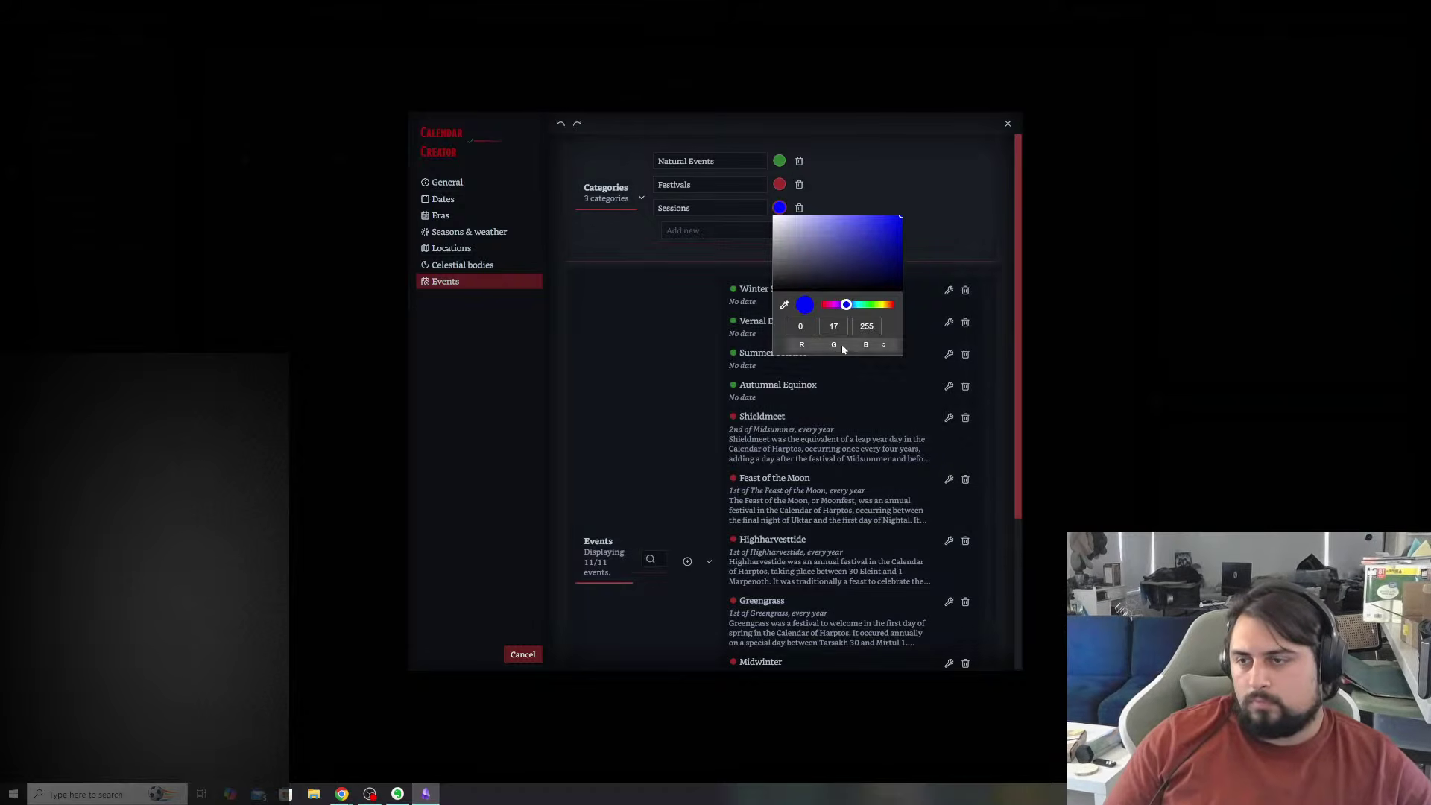
click(683, 245)
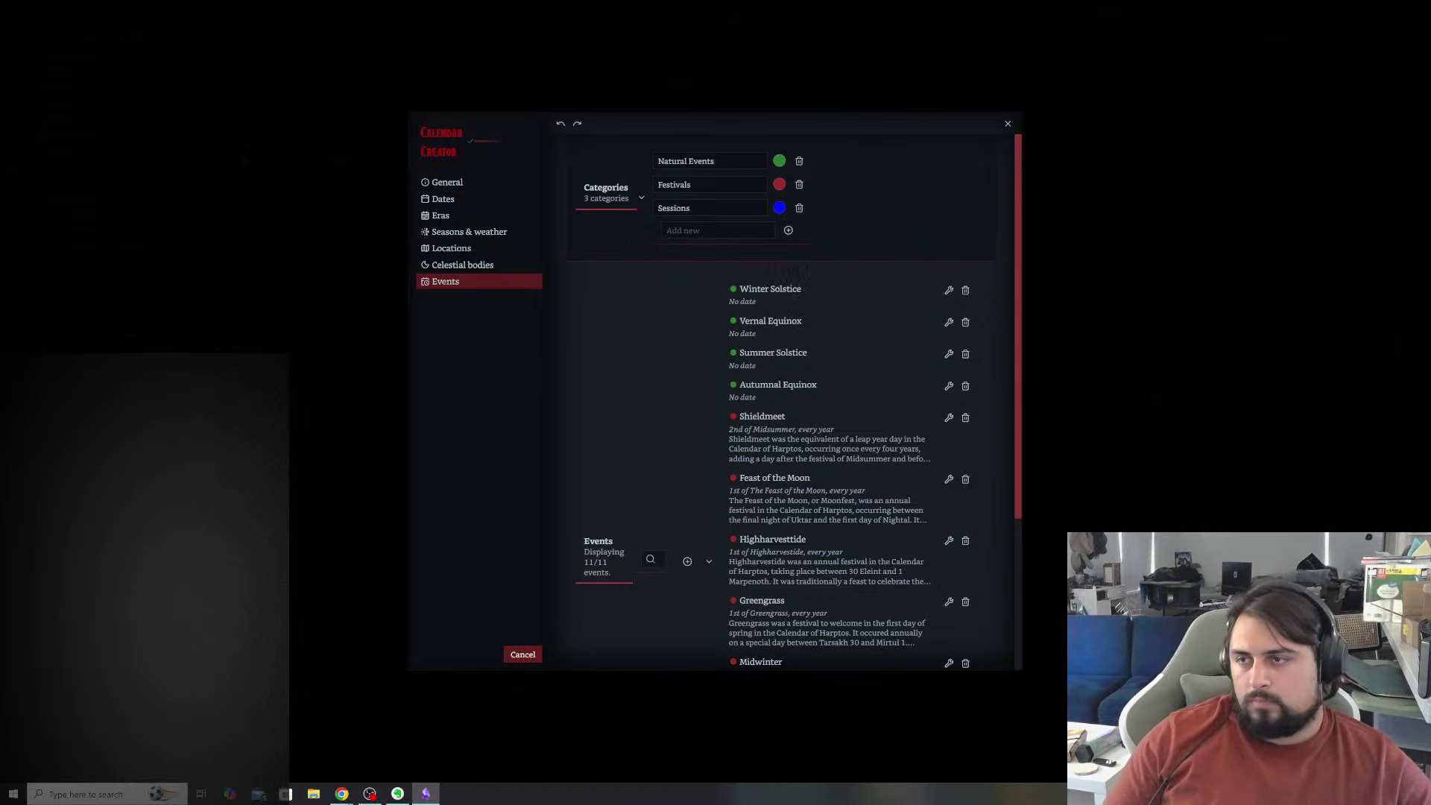
click(1010, 123)
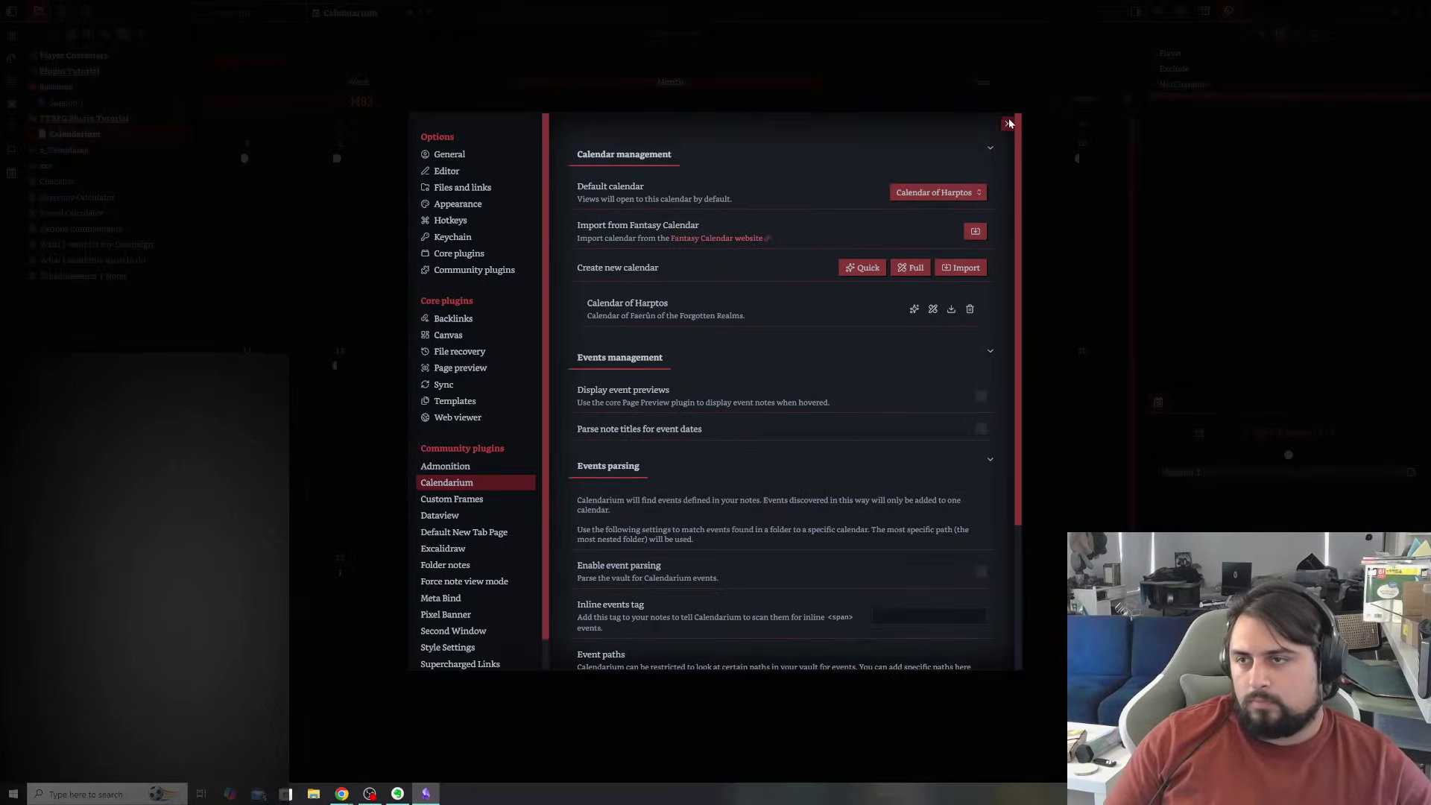
click(1008, 125)
- Edit the Session 1 event on day 4 and assign it the Sessions category
click(544, 178)
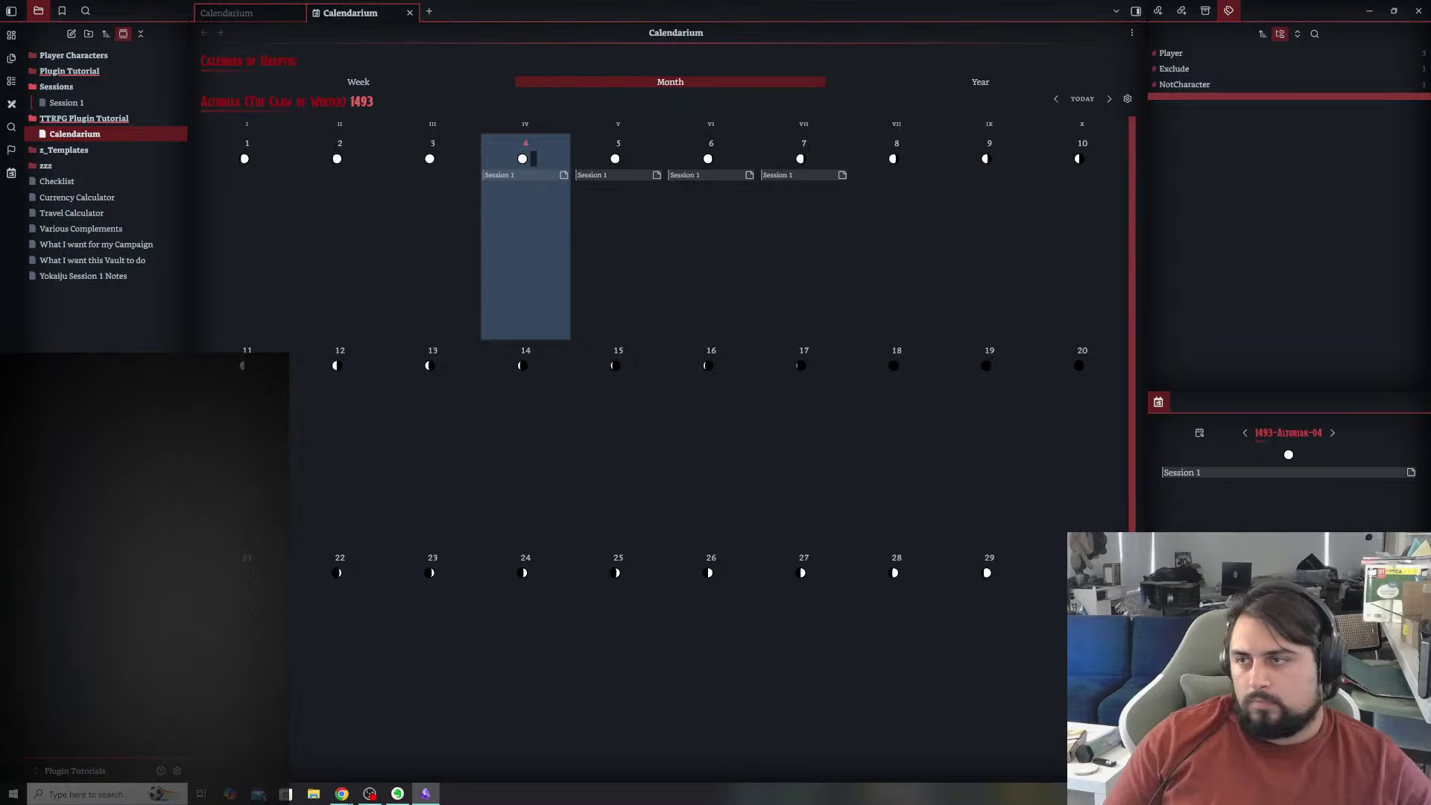
click(522, 13)
right_click(547, 179)
click(583, 194)
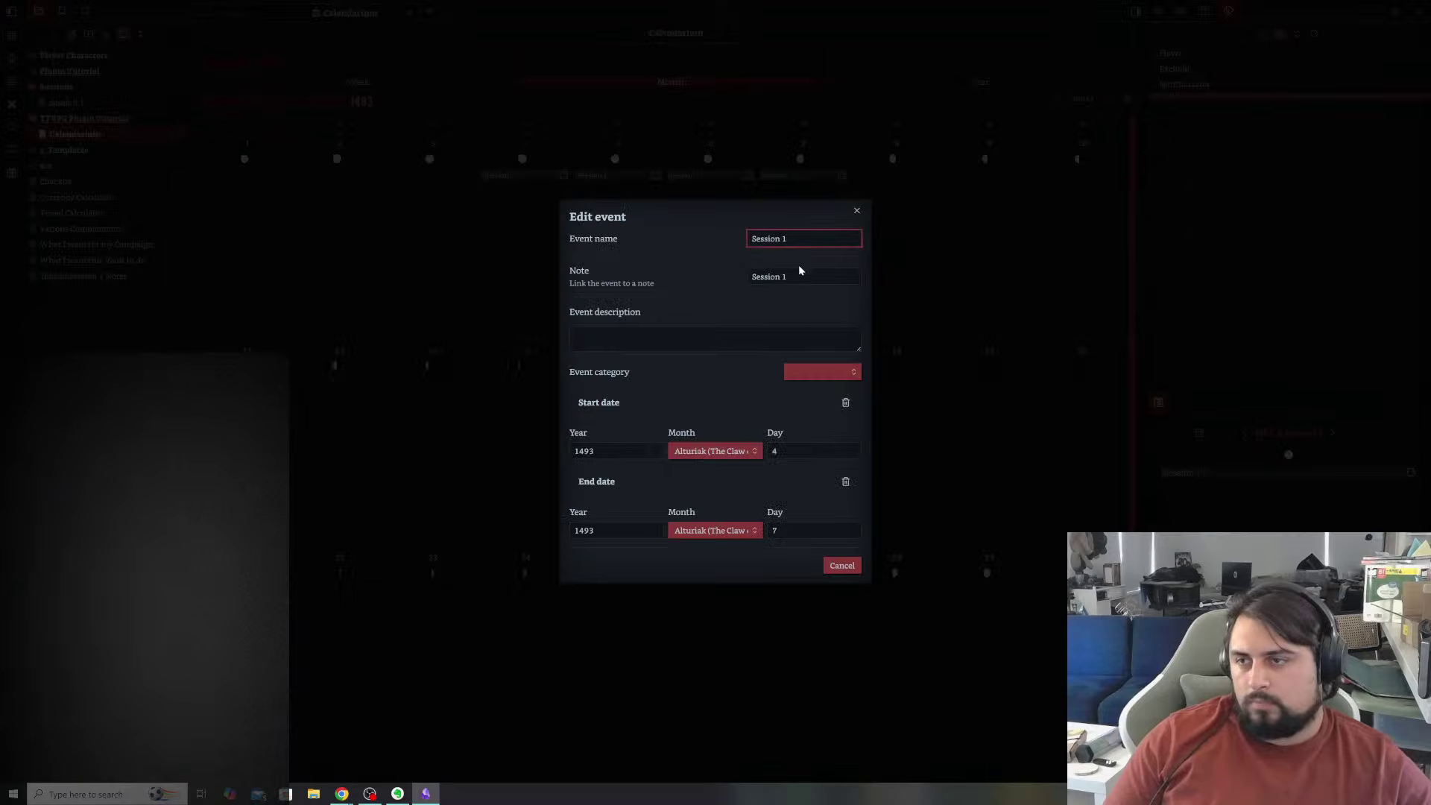
click(835, 374)
click(819, 415)
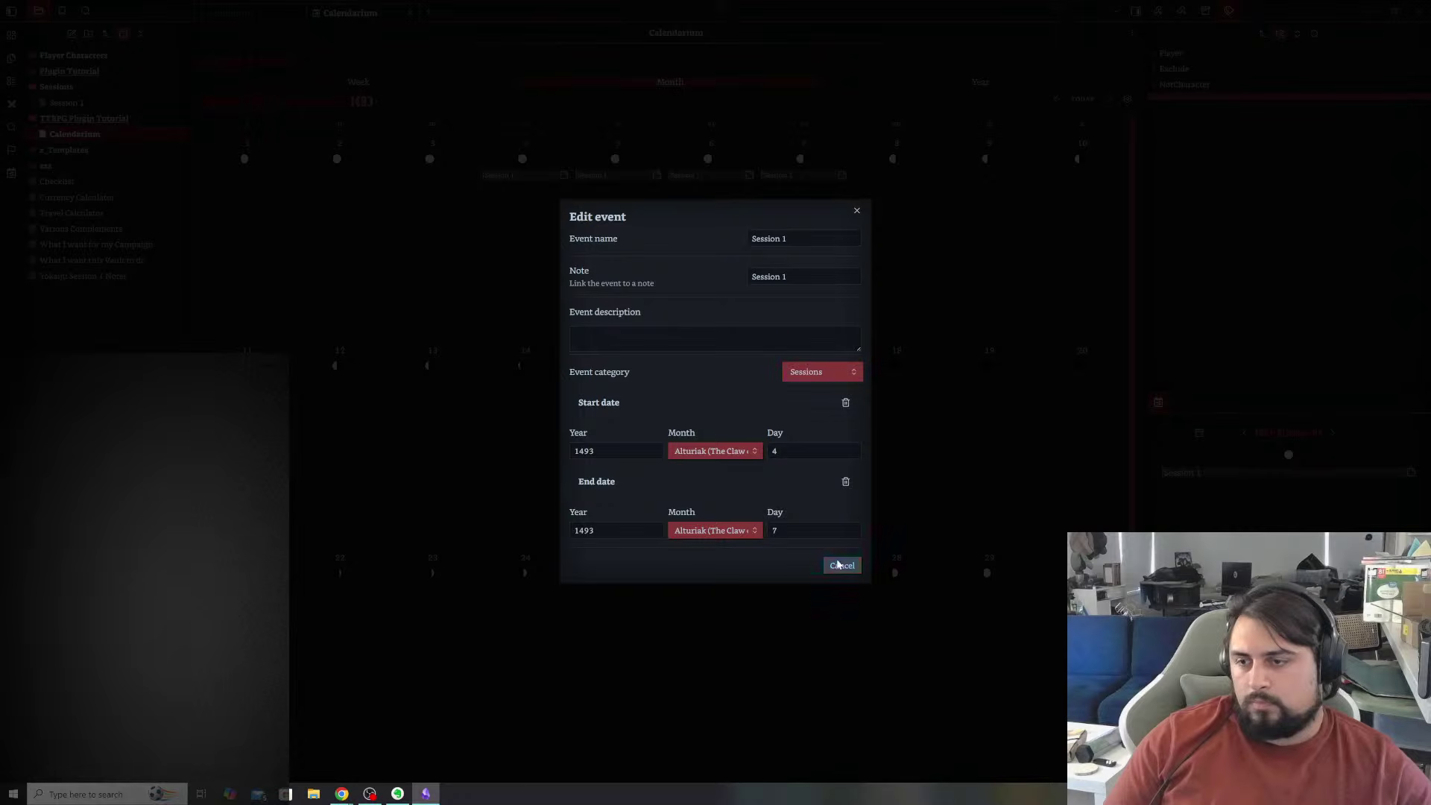
click(858, 210)
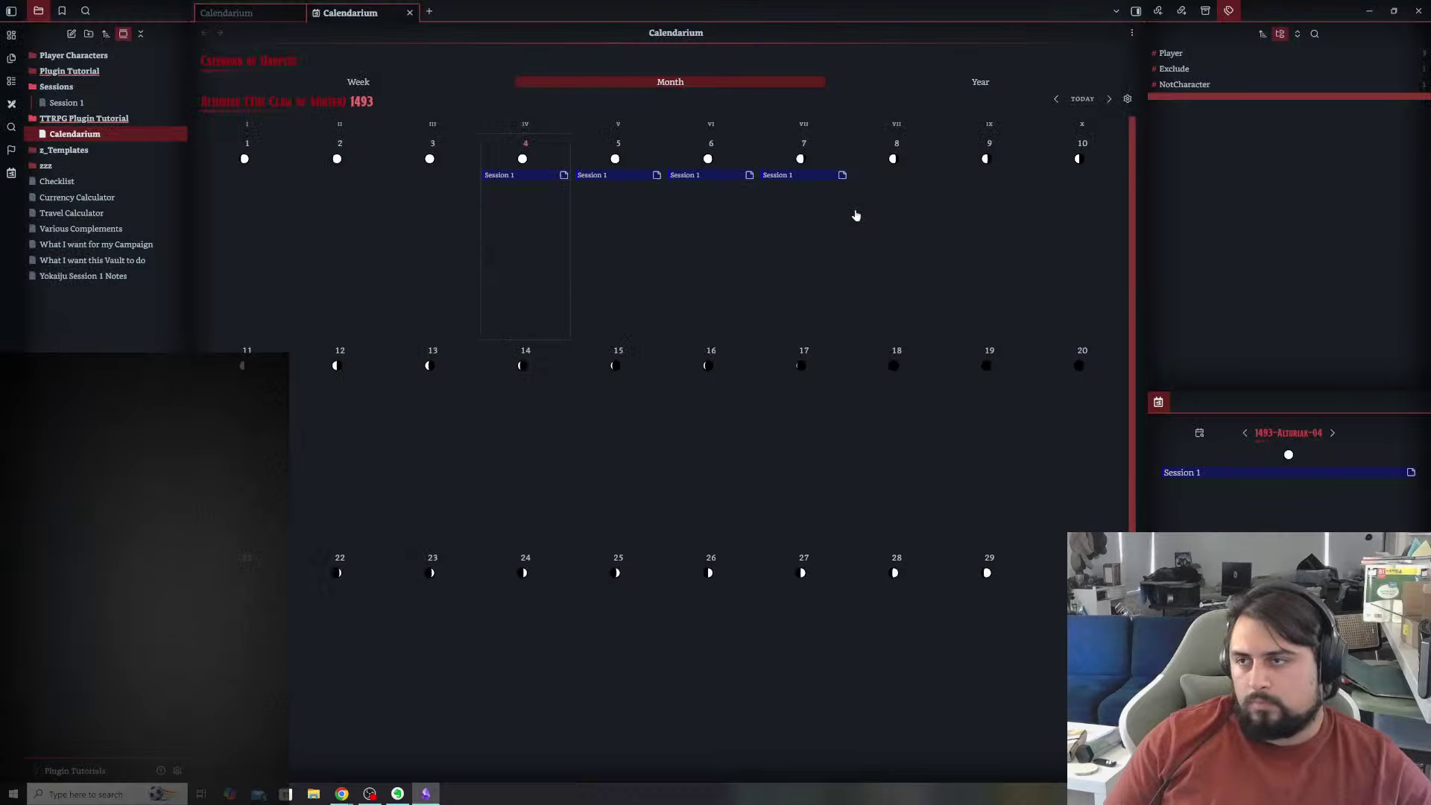
- Check the available actions for the Session 1 event and inside the Session 1 note, and close the note
right_click(534, 178)
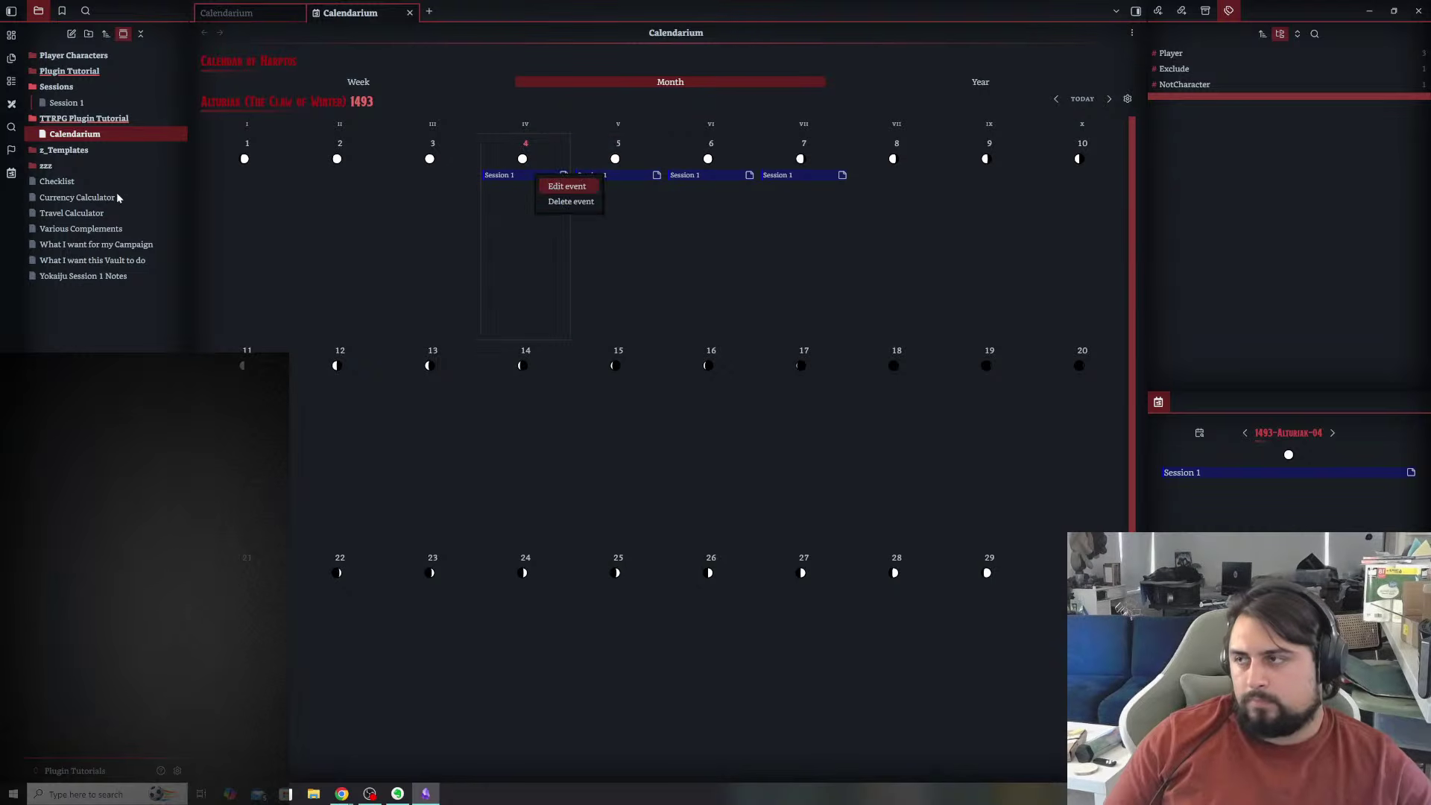
click(136, 347)
click(66, 103)
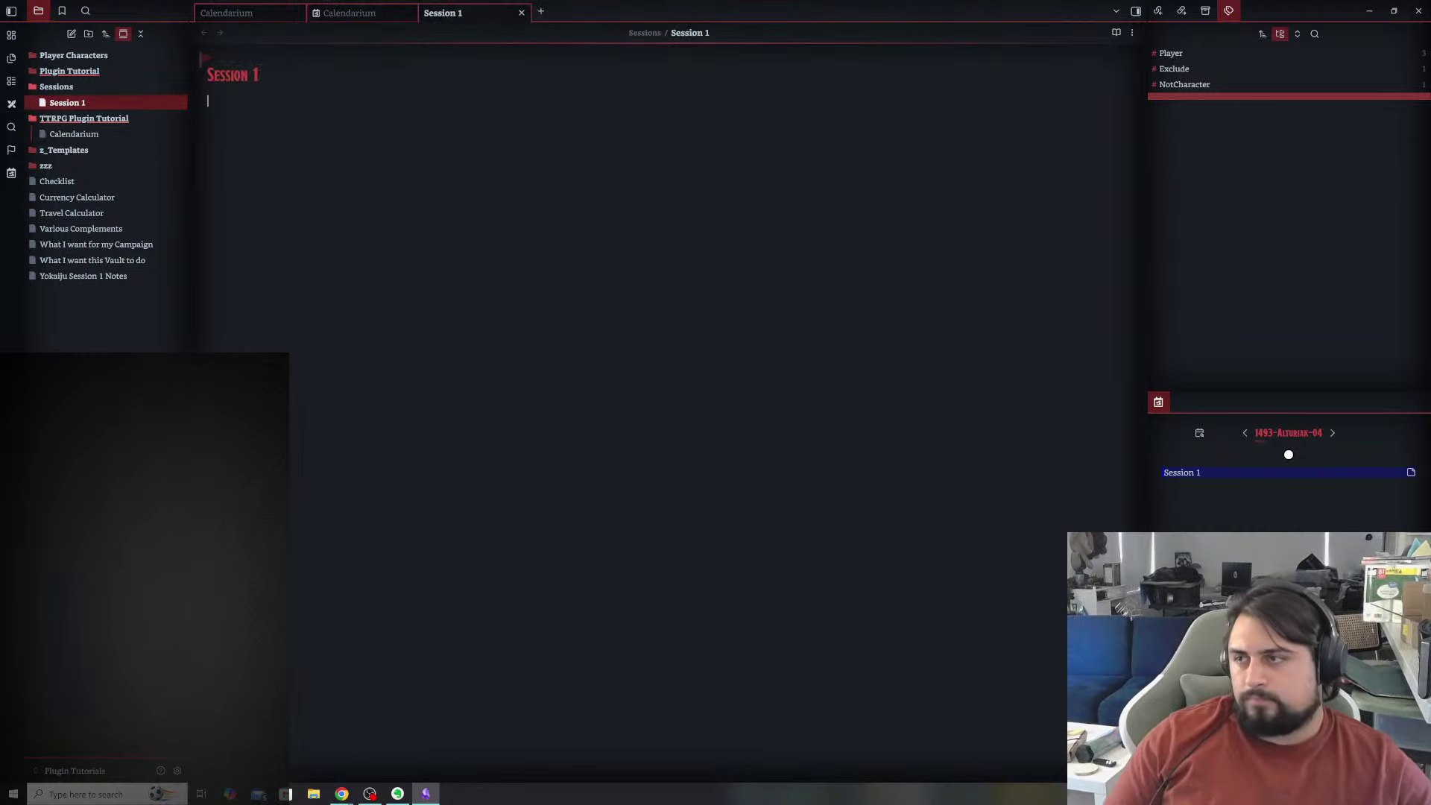
right_click(542, 194)
key(Escape)
right_click(324, 126)
key(Escape)
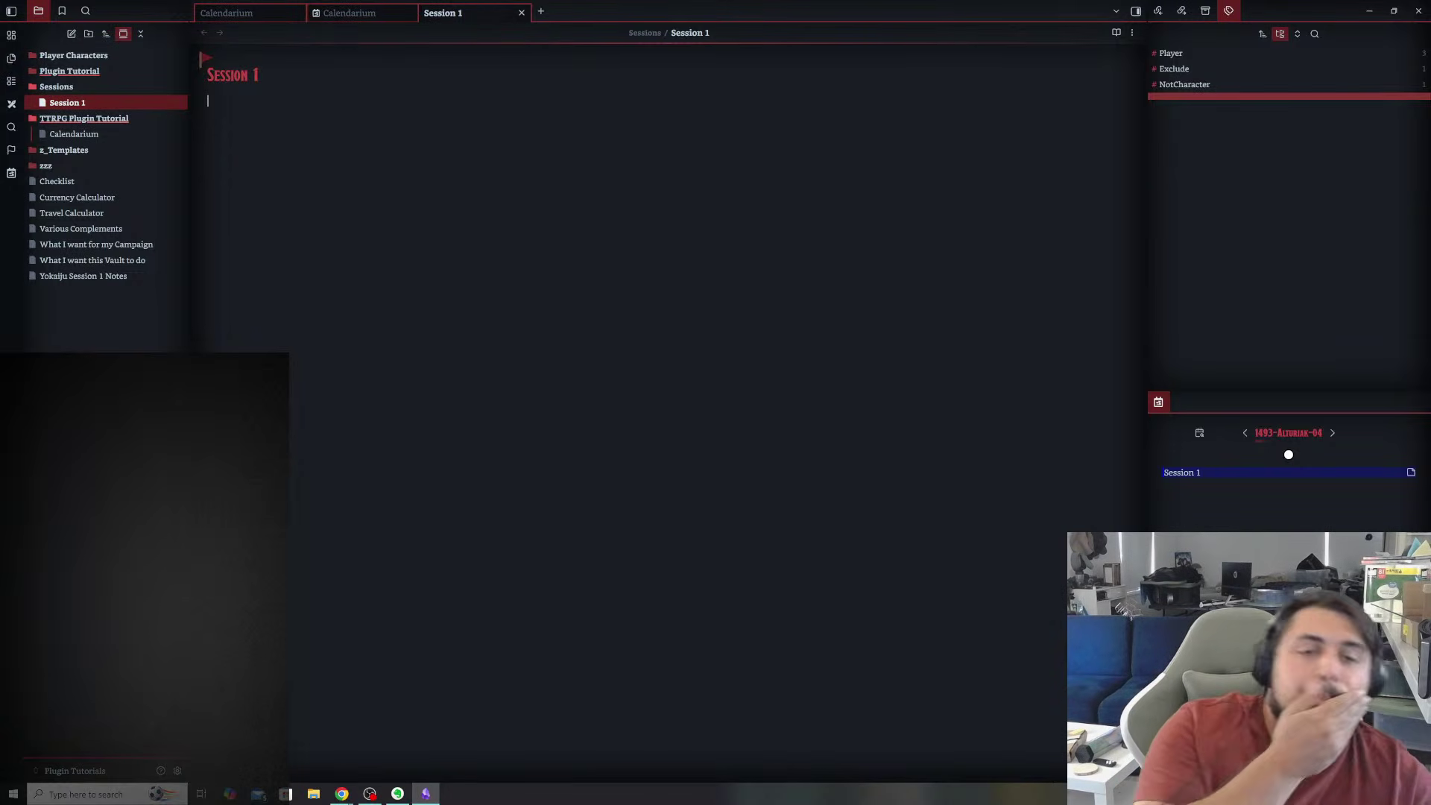
click(519, 15)
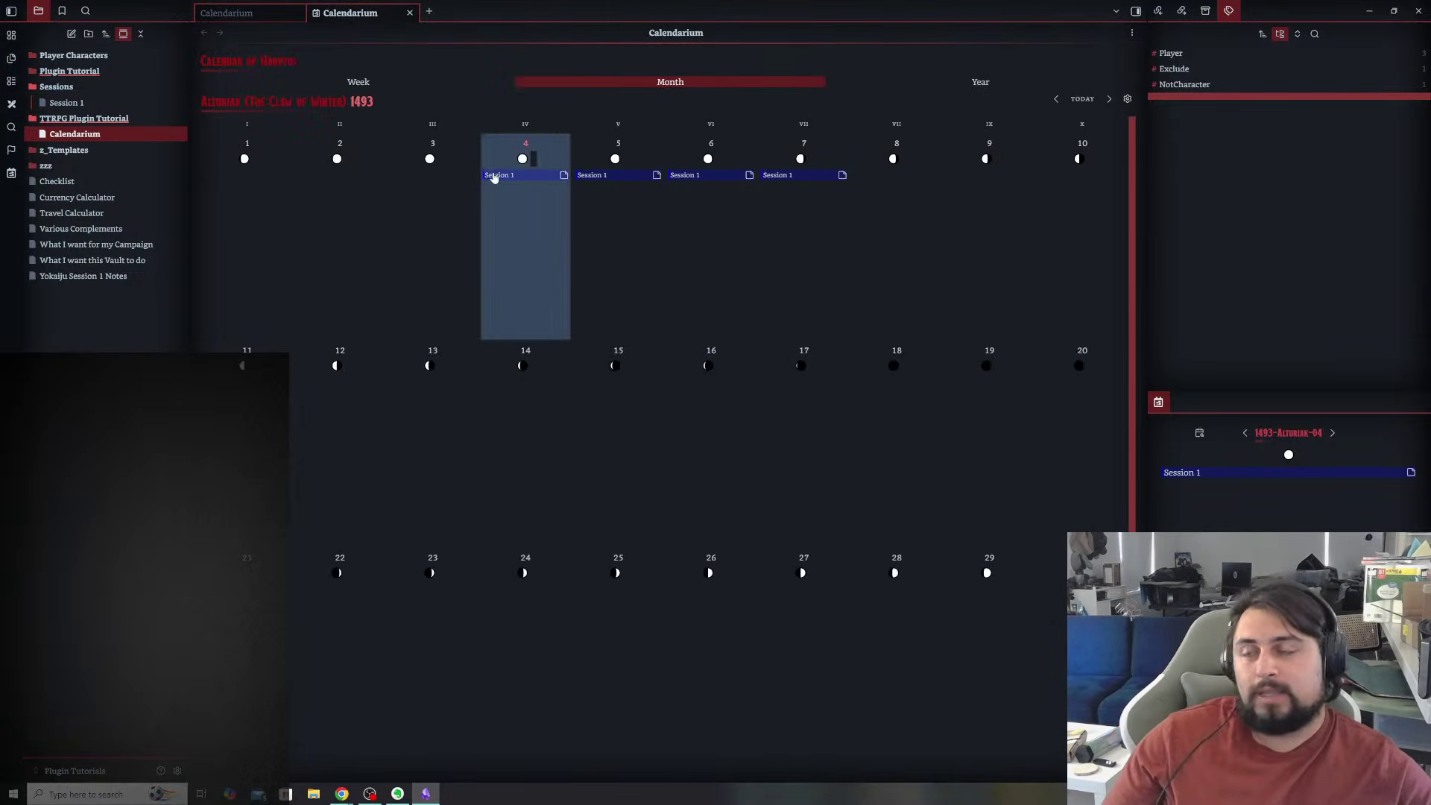
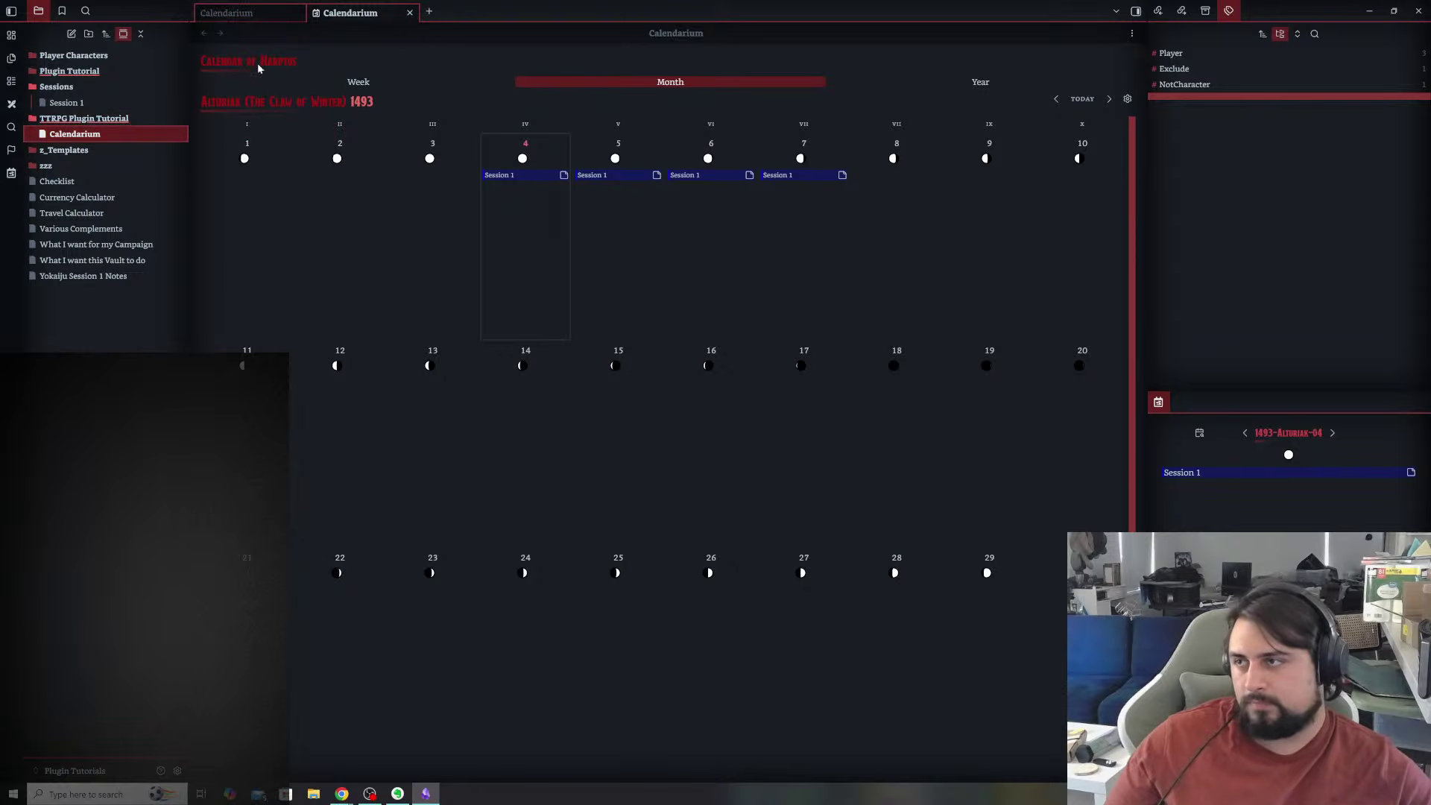
- Switch to the Calendarium note in the TTRPG Plugin Tutorial folder and close the calendar view
click(251, 9)
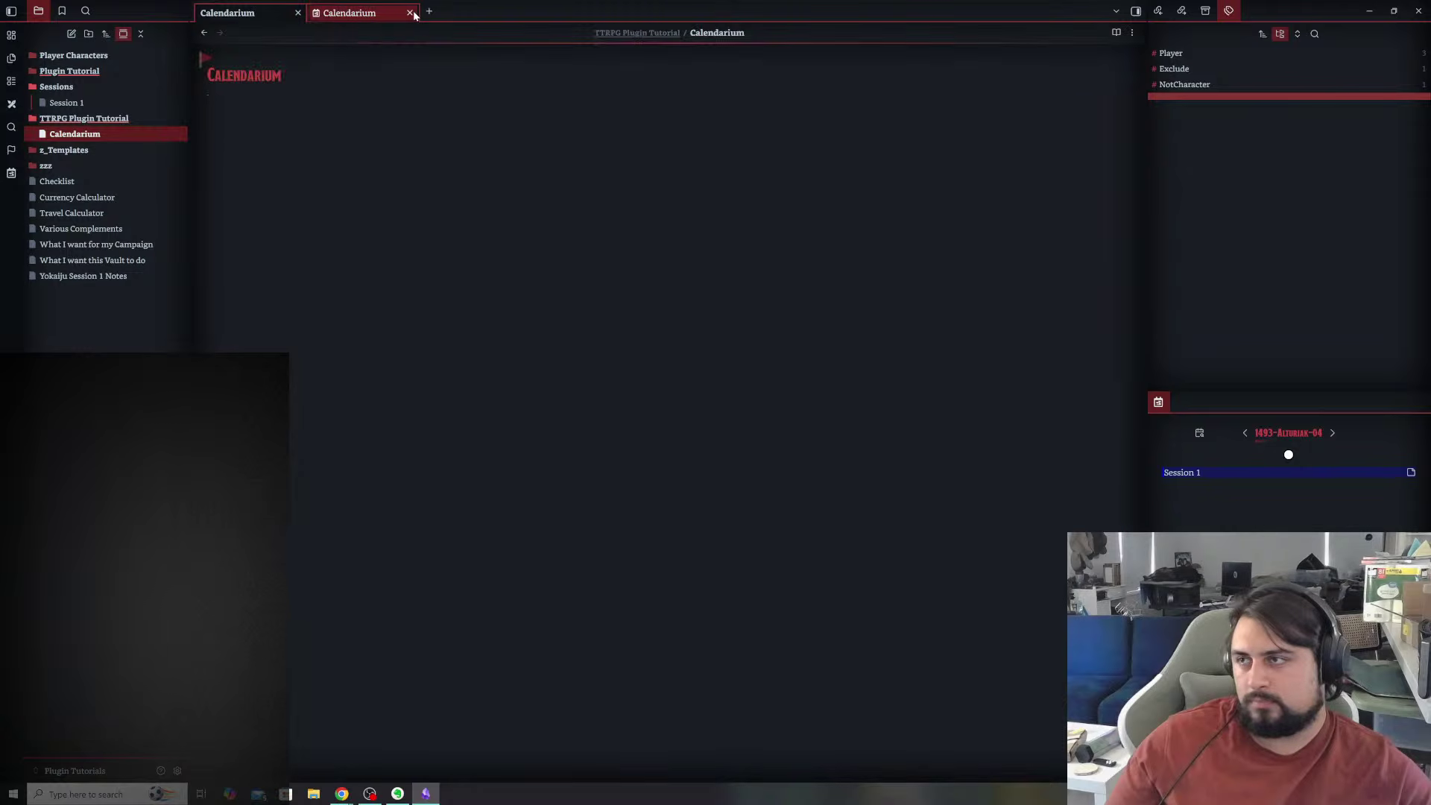
click(409, 13)
click(319, 11)
click(409, 13)
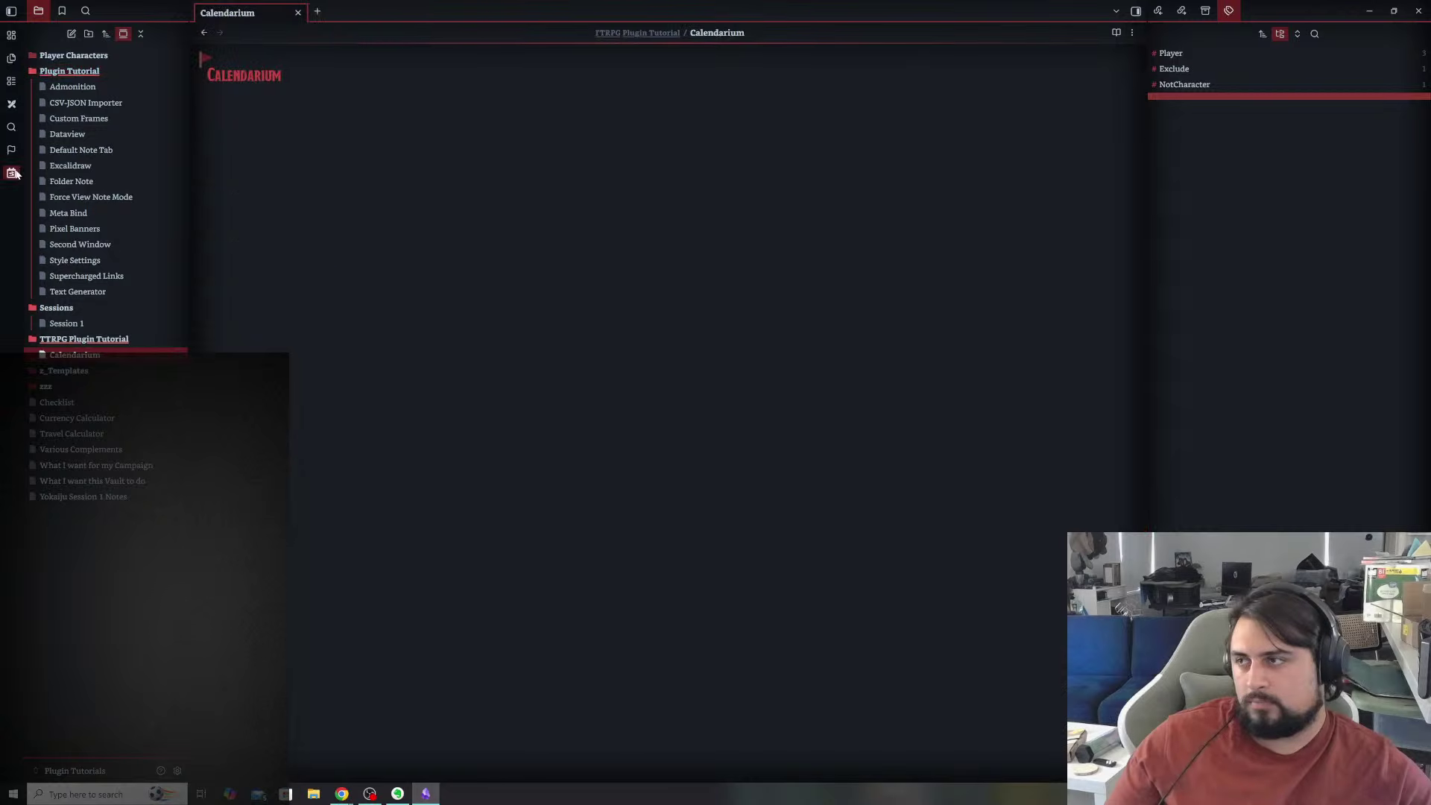
- Reopen the Calendarium month view, check which options its tab offers, and close it again
click(11, 173)
drag(673, 10, 625, 45)
click(281, 13)
click(367, 13)
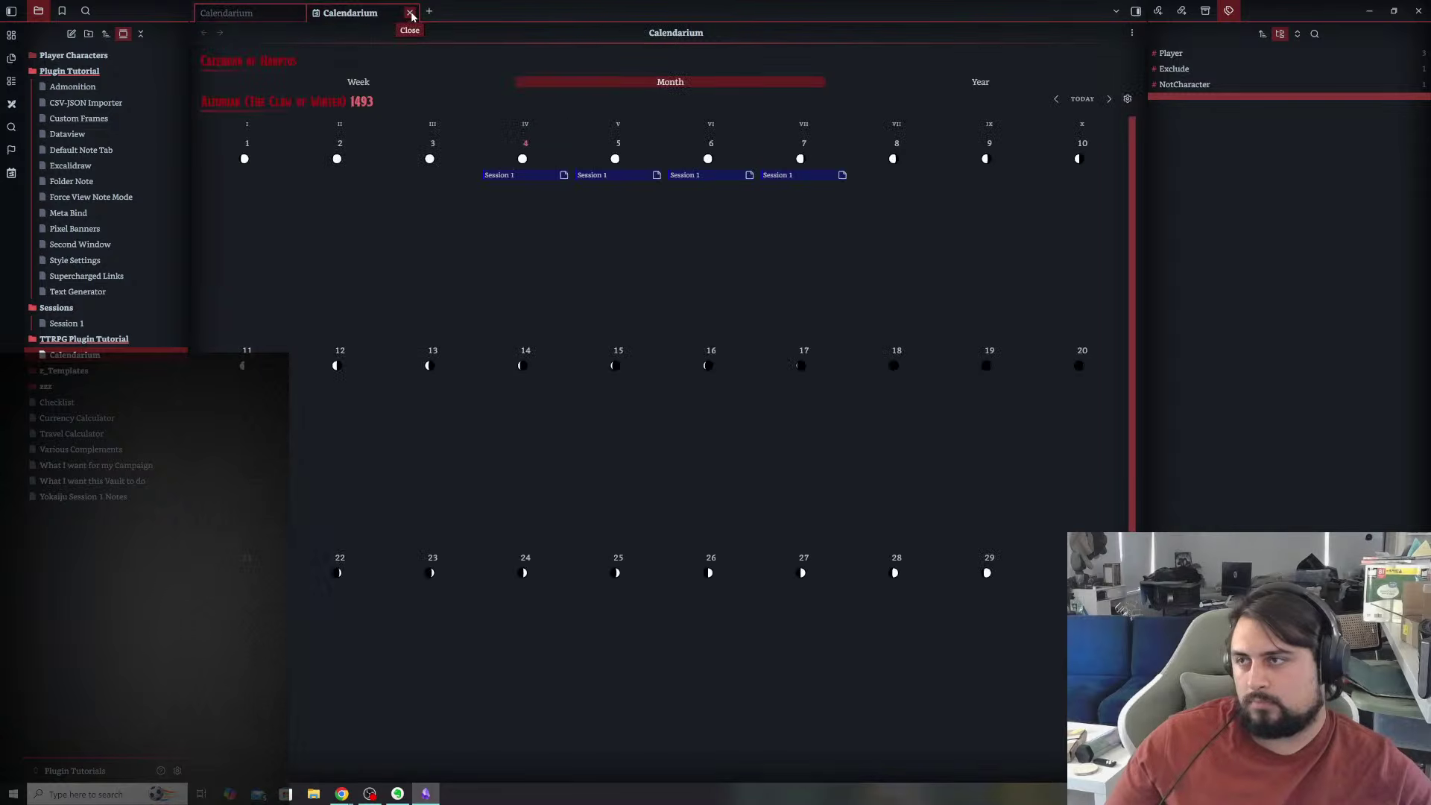
right_click(369, 13)
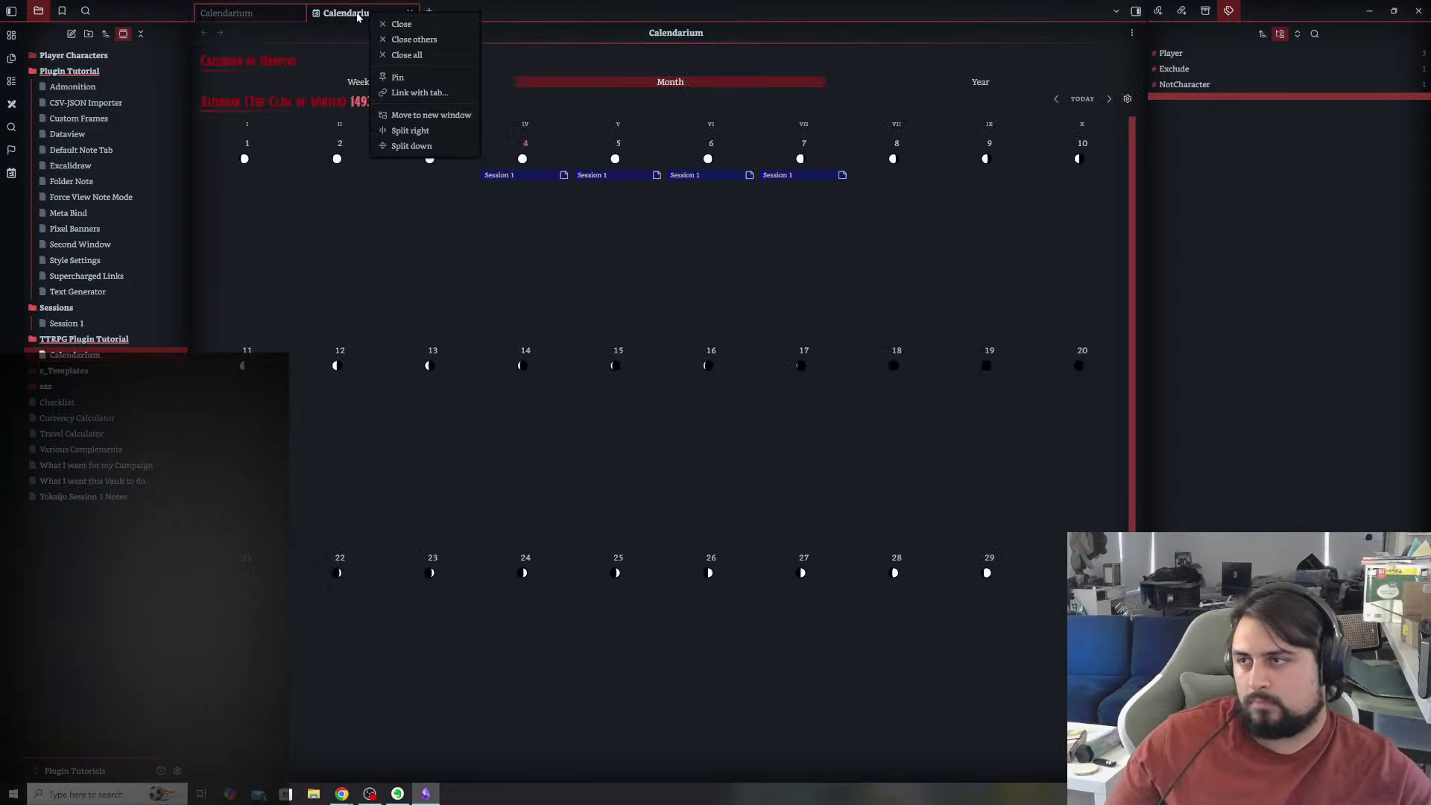
click(358, 14)
right_click(358, 14)
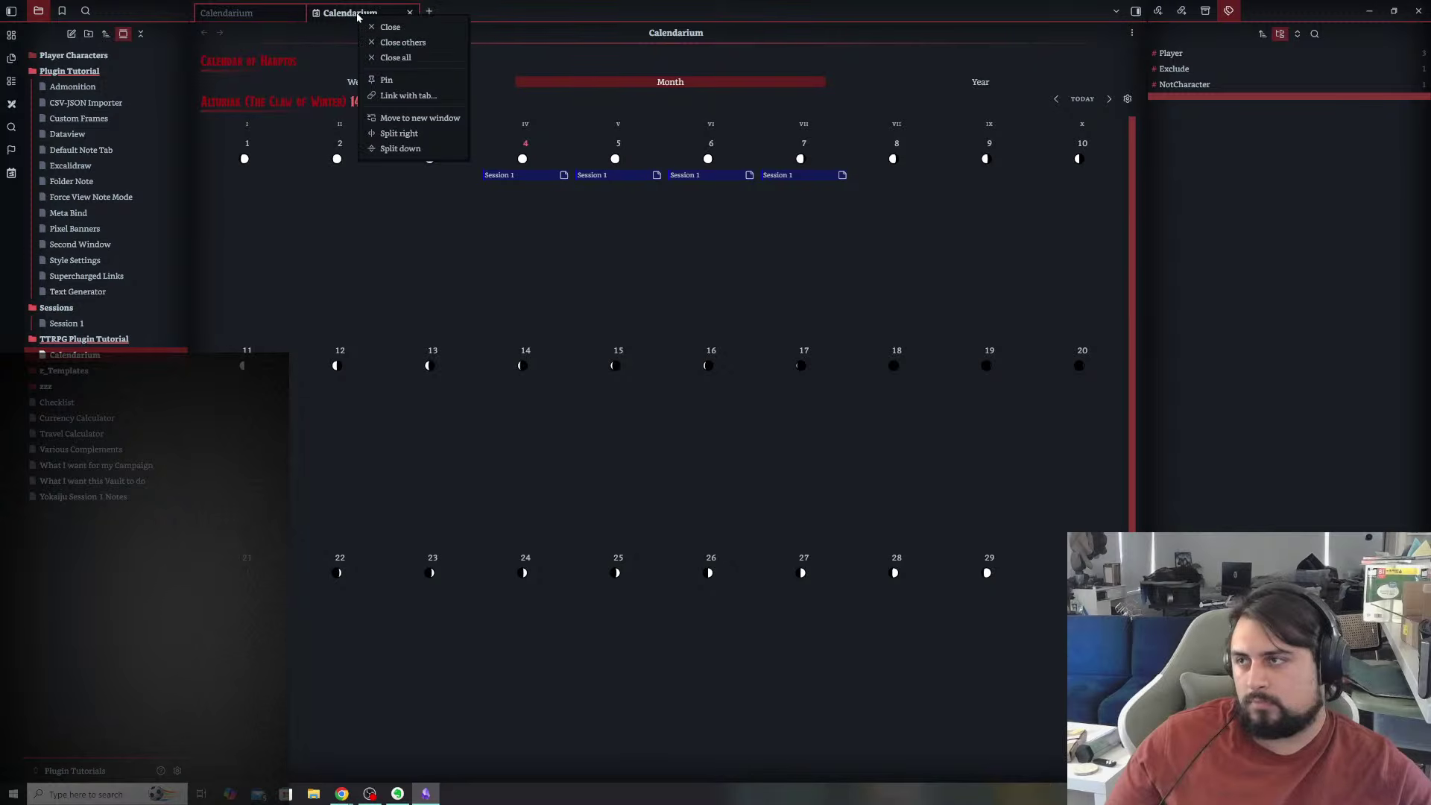
click(410, 15)
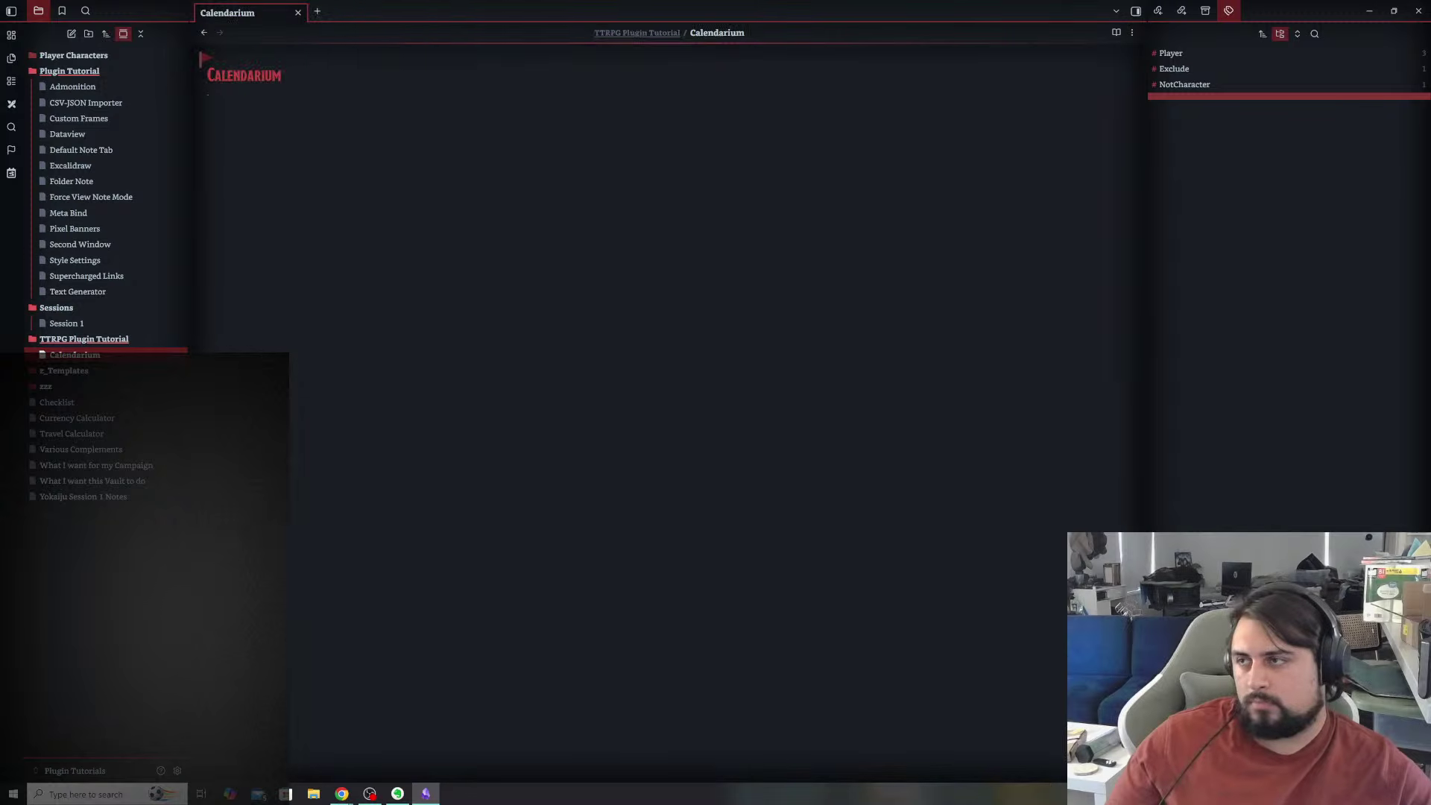
- Describe Calendarium in the note as a plugin that makes tracking dates a lot easier, embedded in Obsidian as a tab opened from the left
text(IS a plugin that makes)
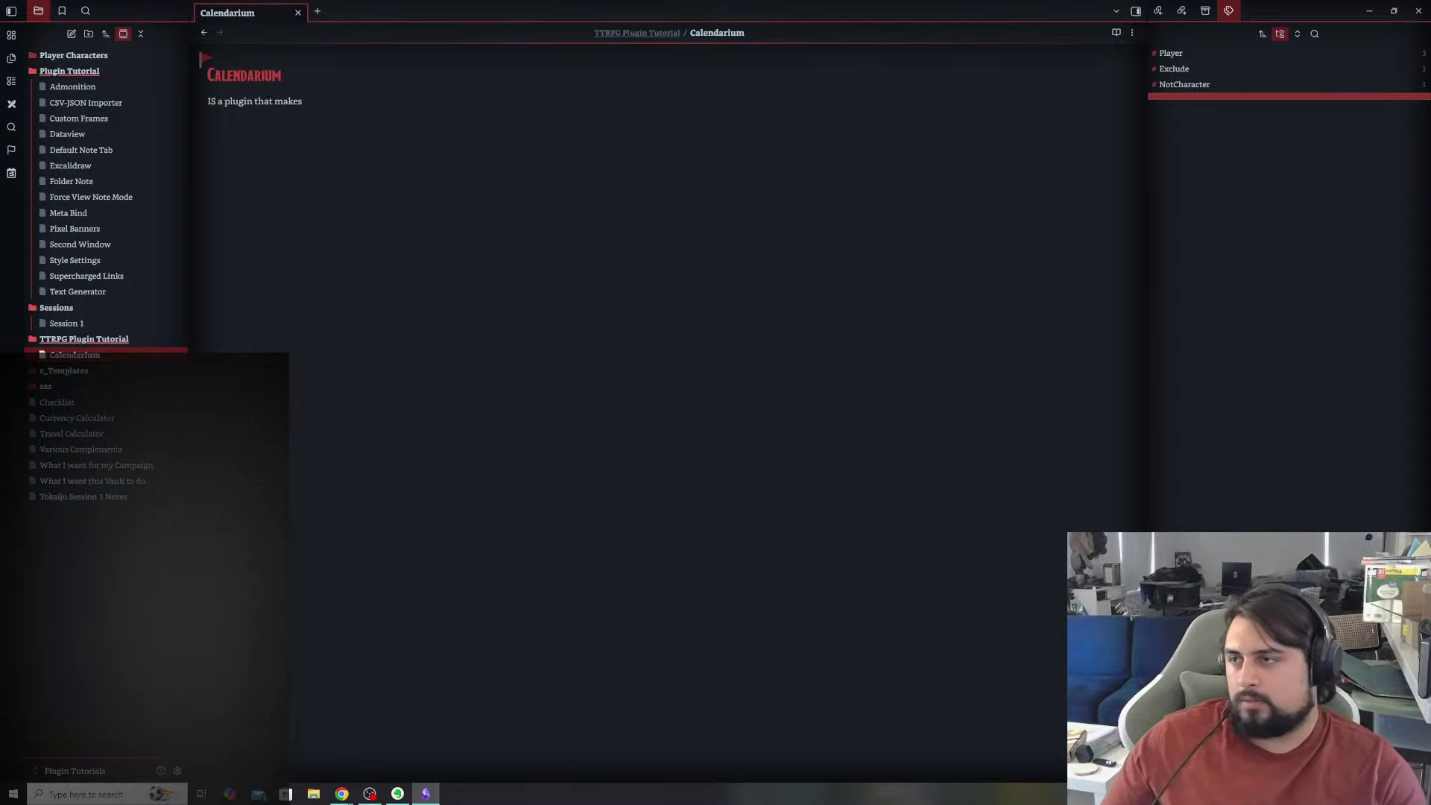
text( tracking the dates a)
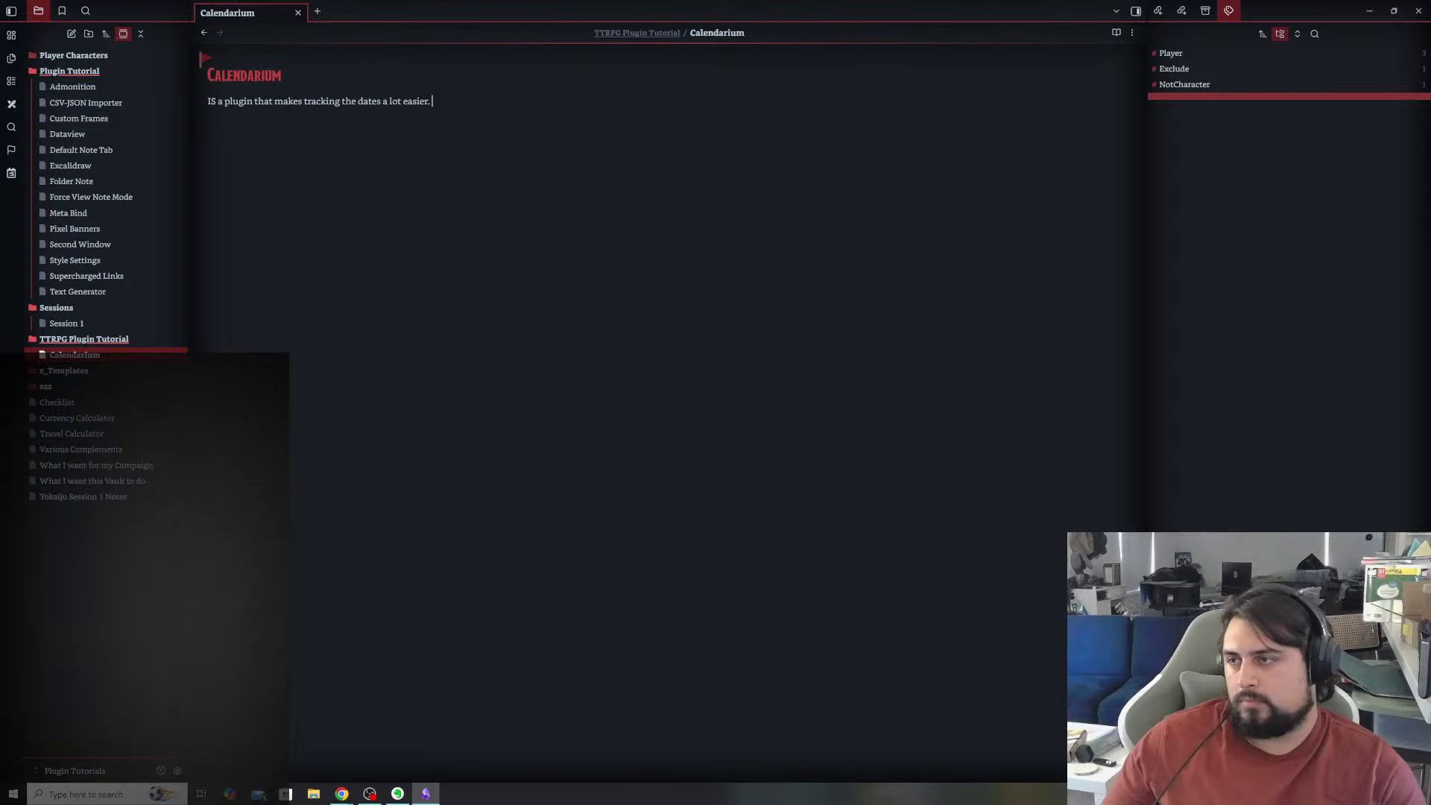
text(lot easier. It is imbeded)
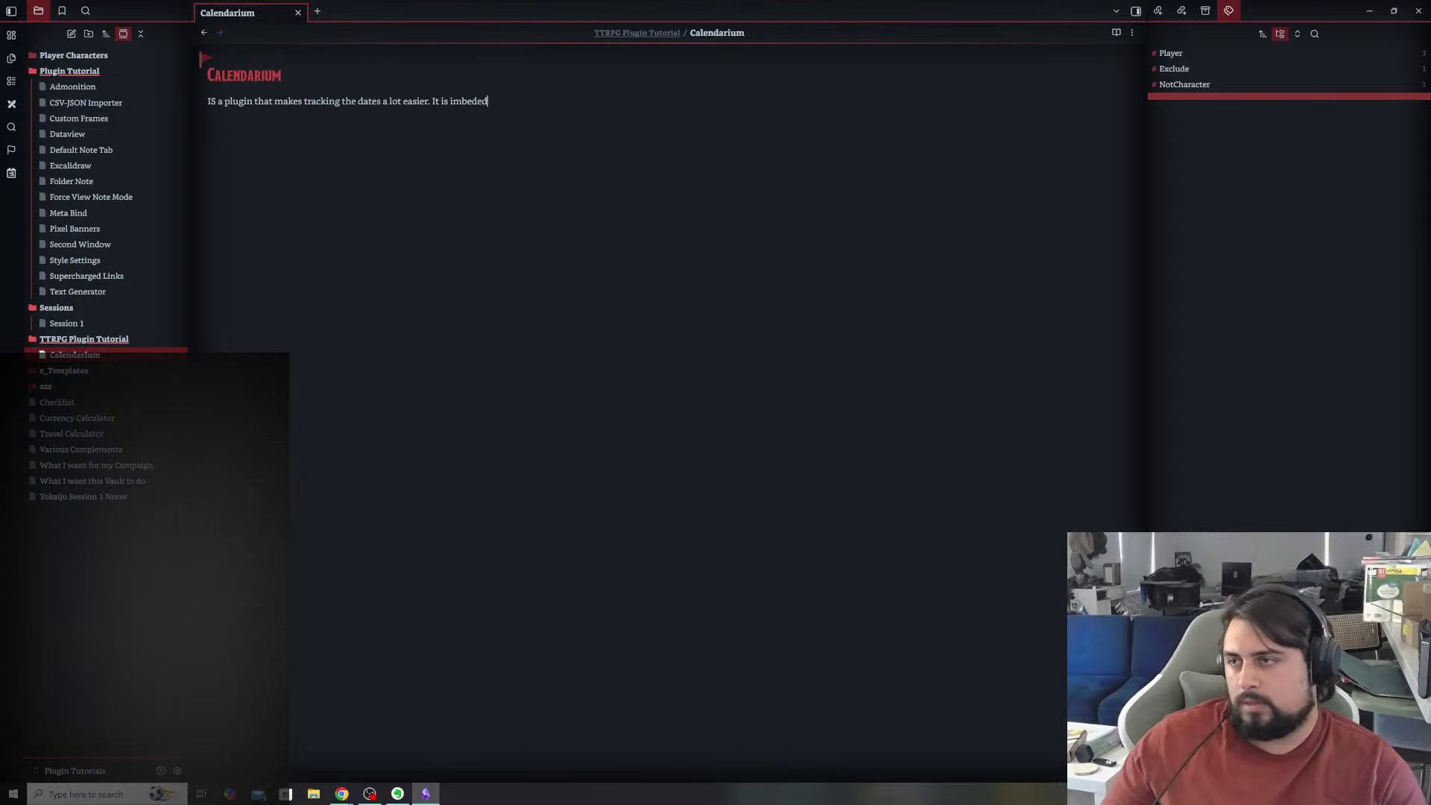
text( in to the)
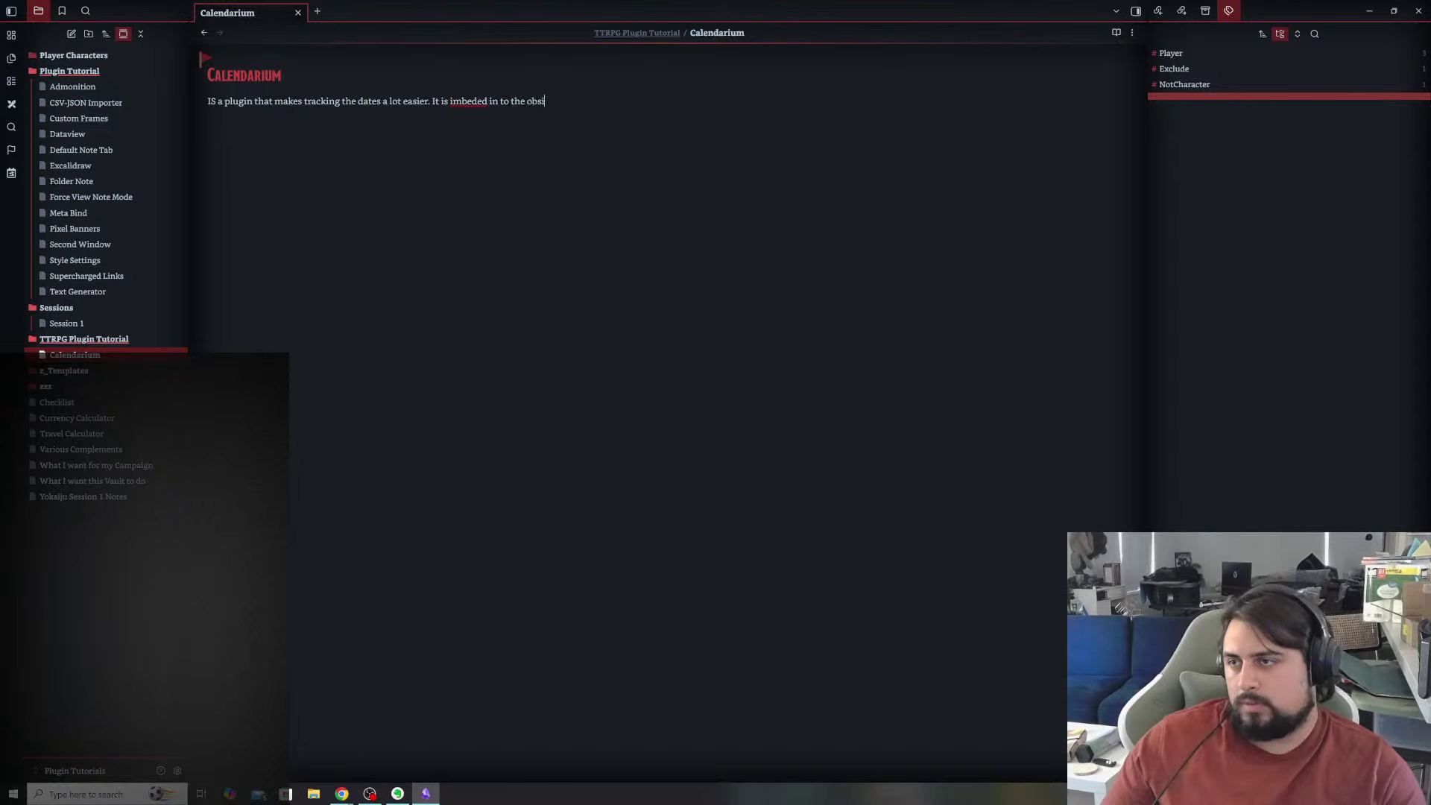
text( obsidan as a tab that )
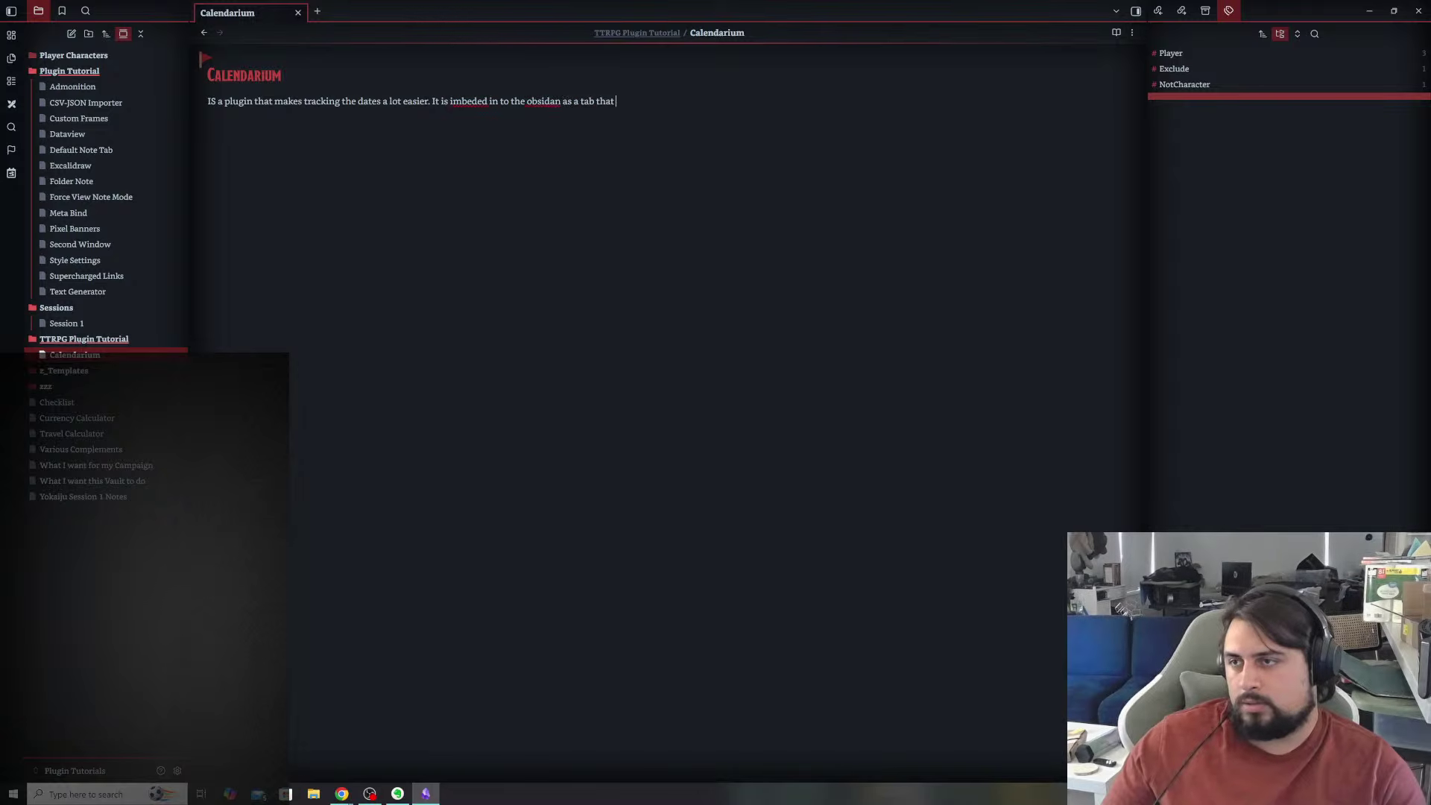
text(just opens whenever I cli)
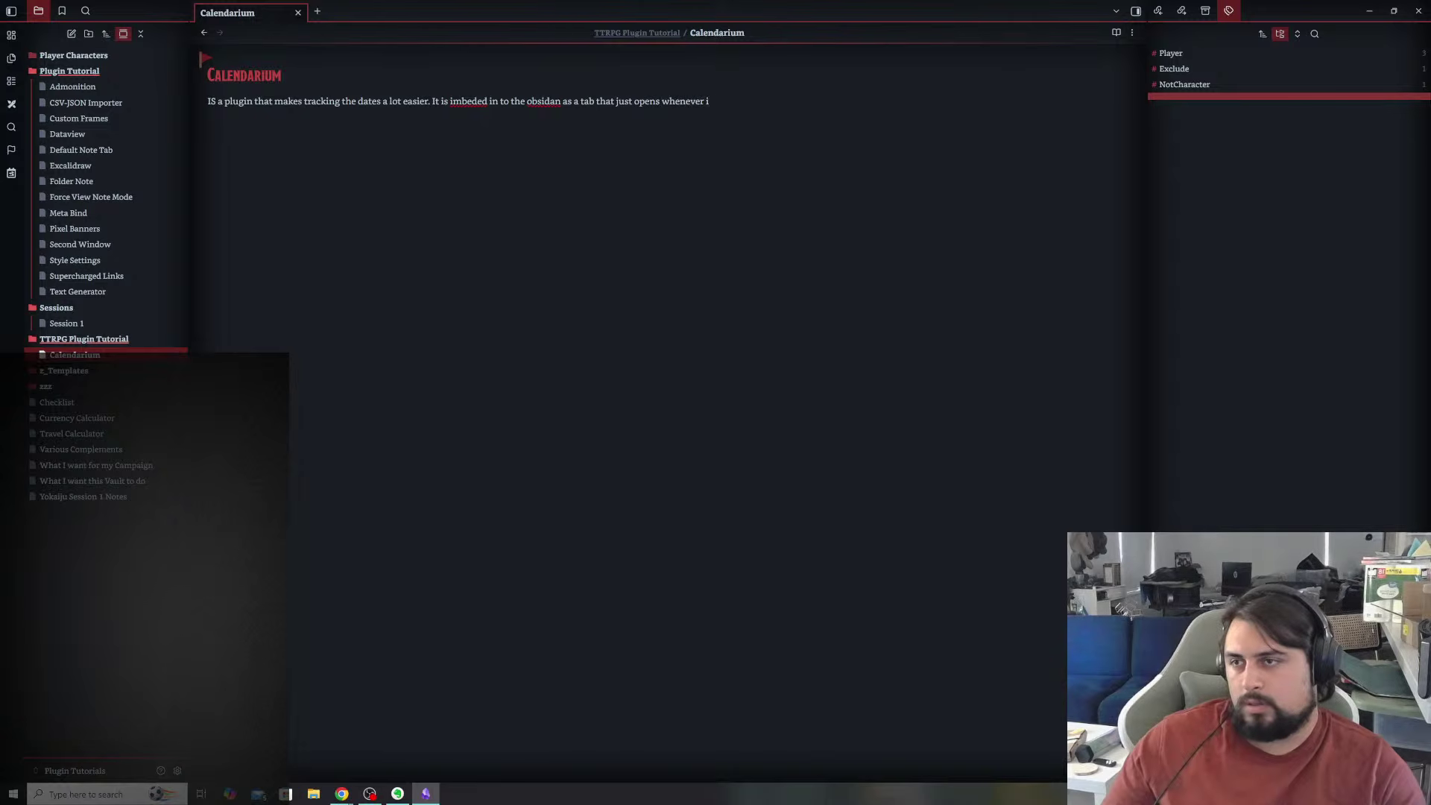
key(BackSpace)
text(I click it on the left.)
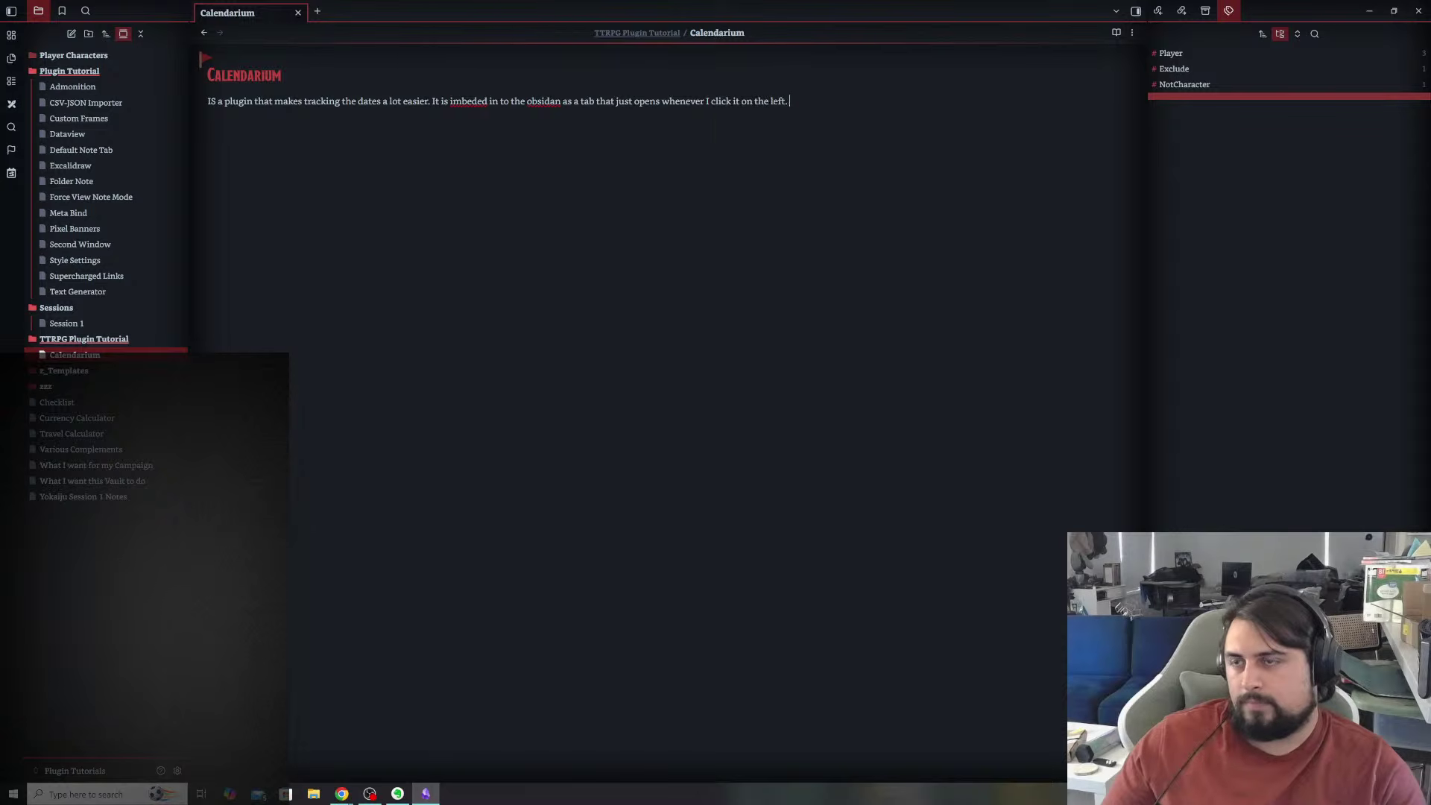
- Add that it is great for recording events and referring to them by linking notes to those events, and begin a new paragraph
text( it is great for )
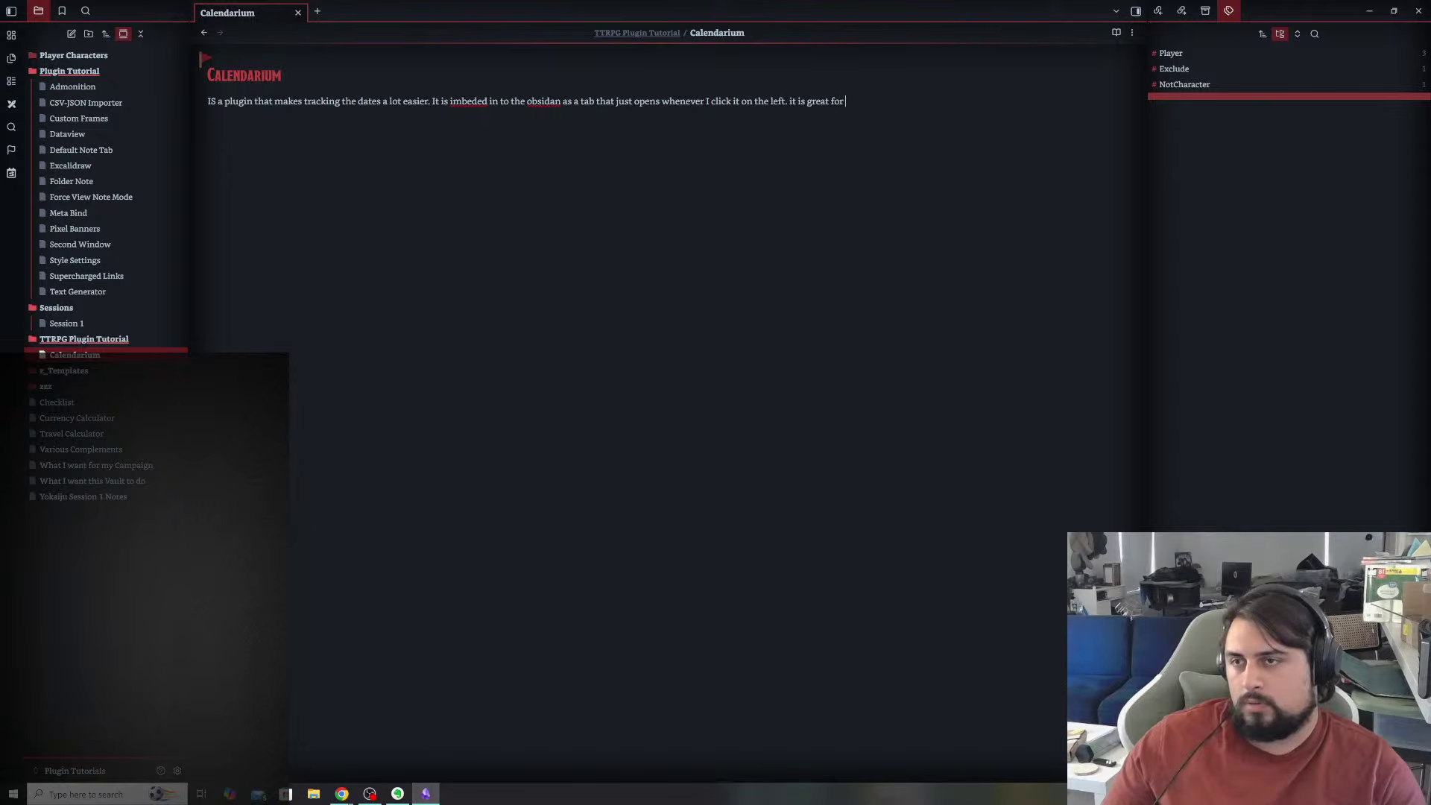
text(recording events that happen. and refering to them by linking nots to)
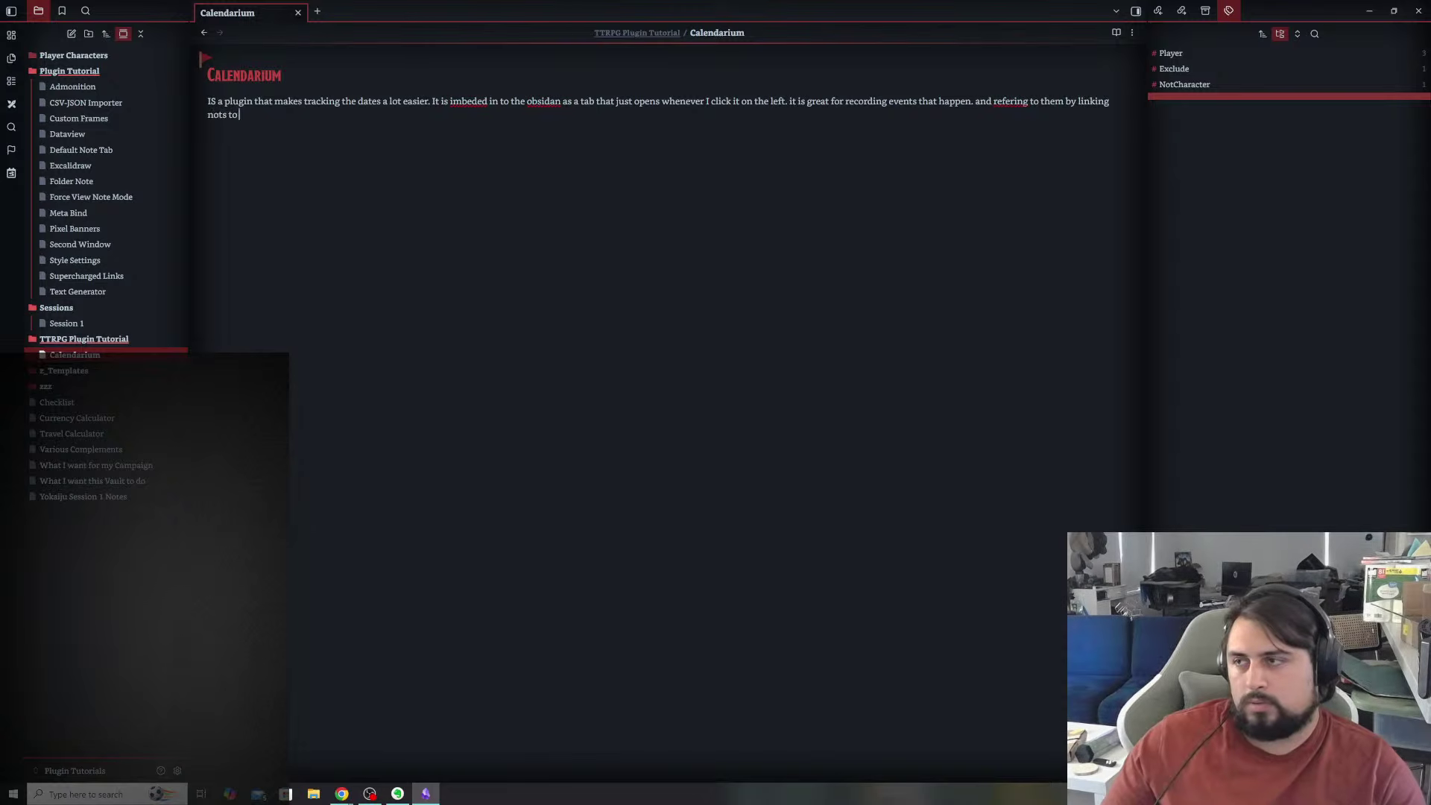
text( those events.)
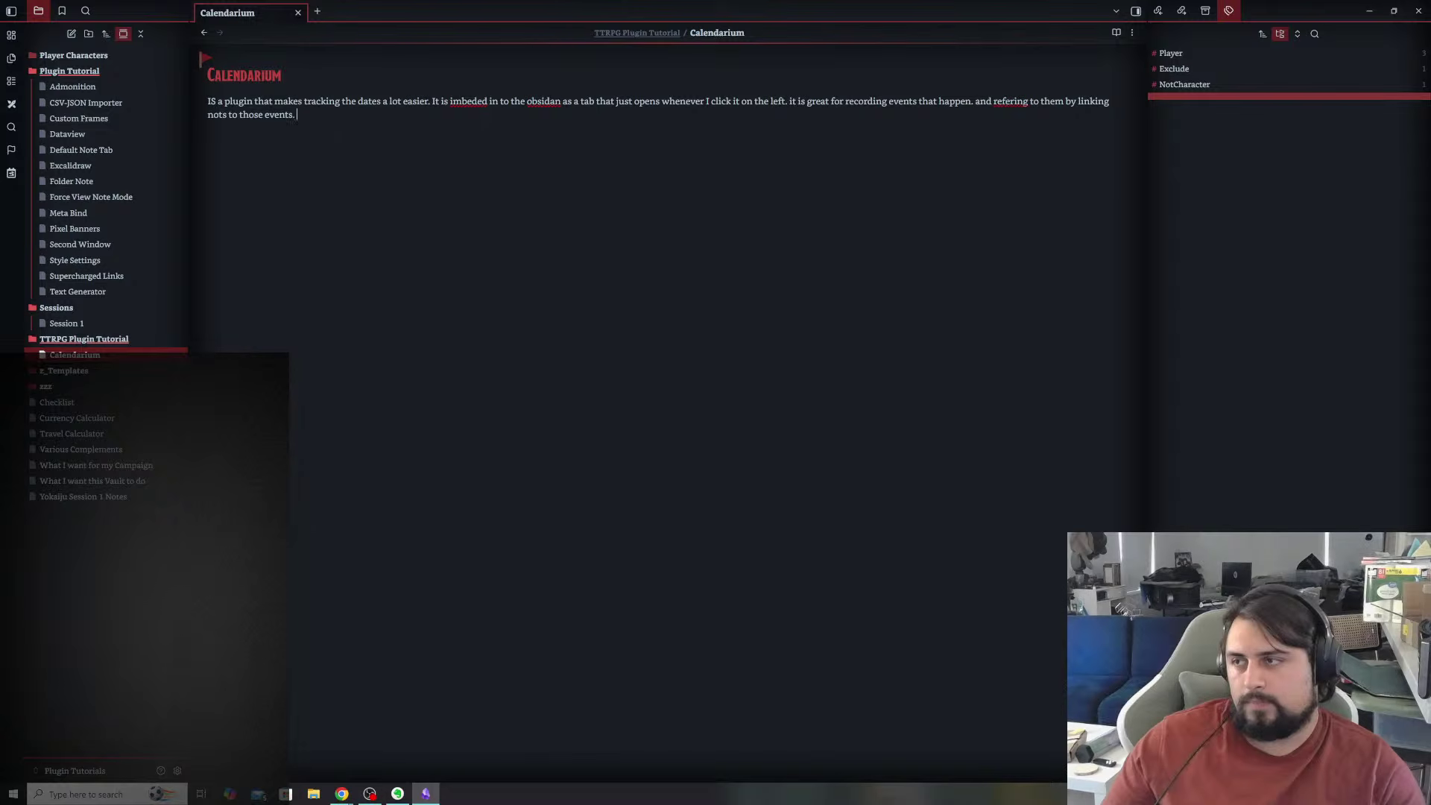
key(Return)
key(Return)
text(This is hel)
key(BackSpace)
key(BackSpace)
key(BackSpace)
key(BackSpace)
key(BackSpace)
key(BackSpace)
key(BackSpace)
key(BackSpace)
key(BackSpace)
key(BackSpace)
key(BackSpace)
- Begin the second paragraph with "I wish I could directly"
text(I)
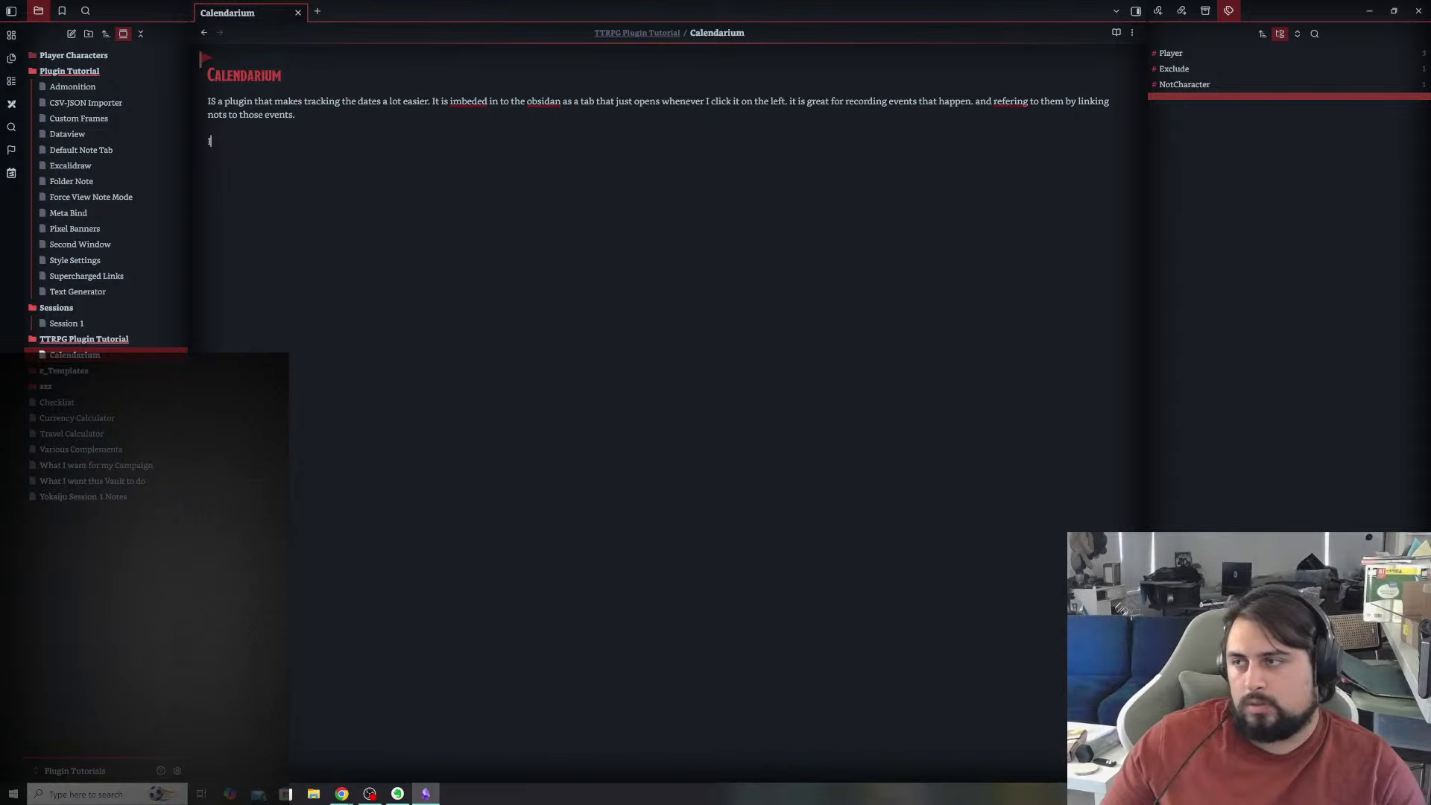
text( wish I could)
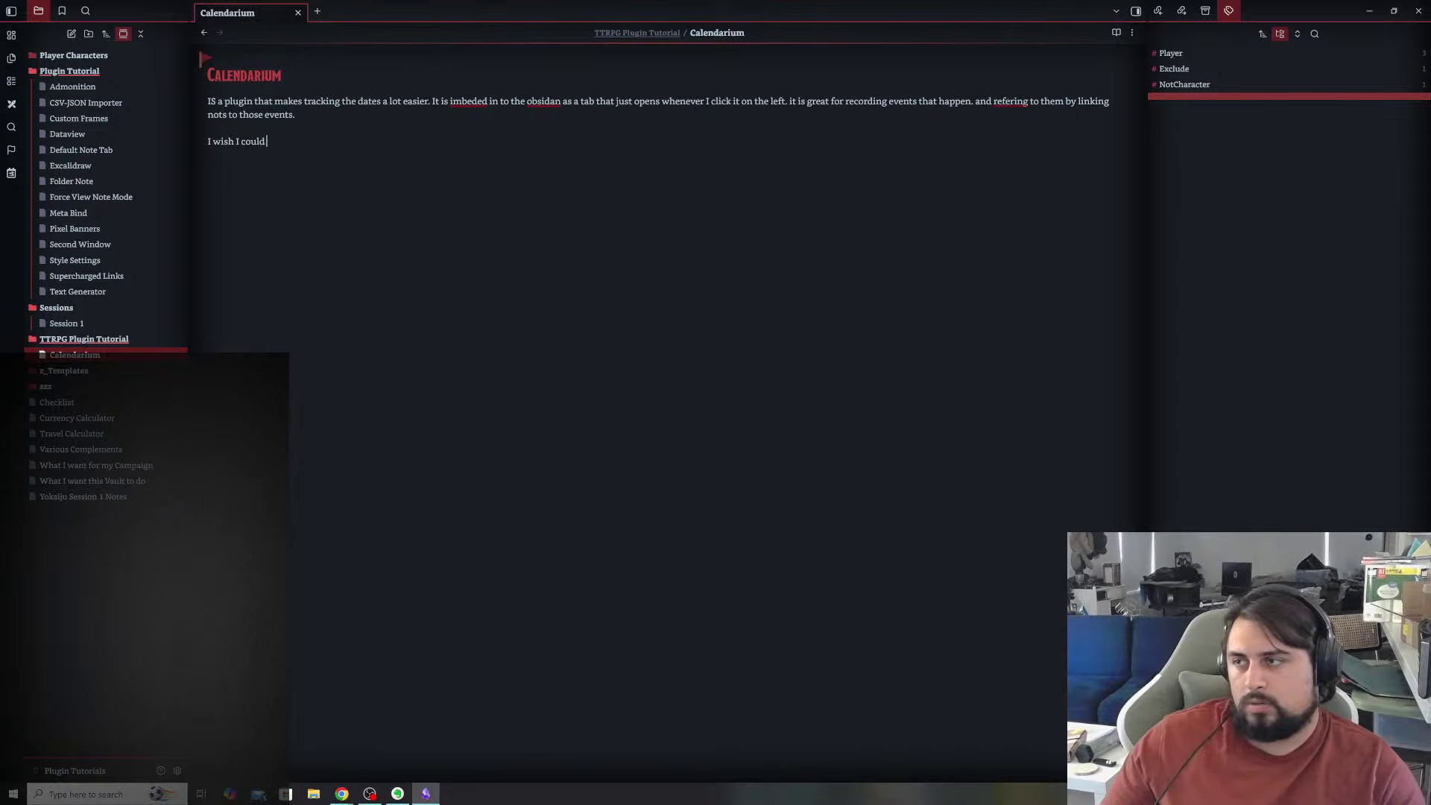
text( directly)
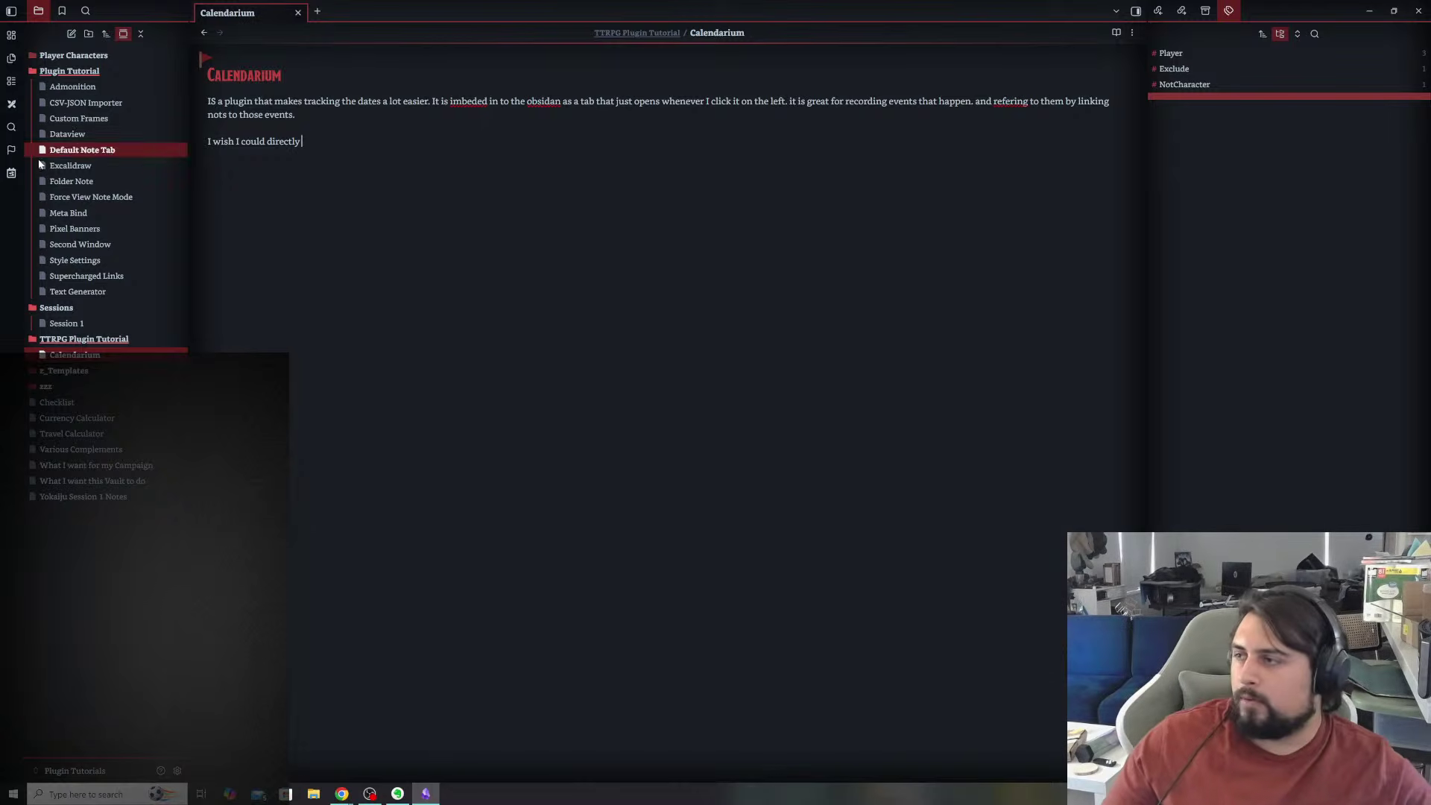
- Open the Calendarium month view, show the events of day 4, and open the note linked to the Session 1 event
click(11, 173)
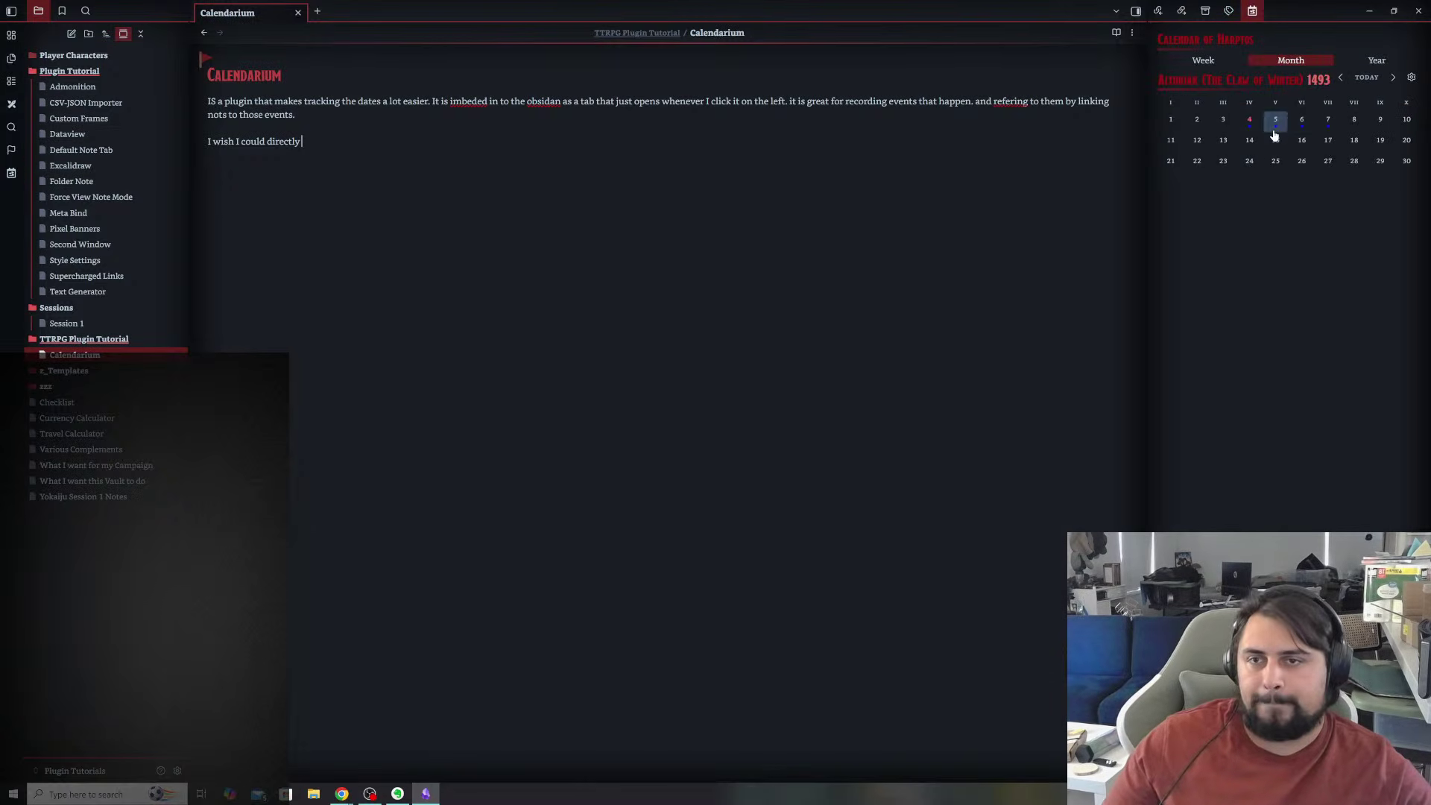
click(1251, 132)
click(1250, 132)
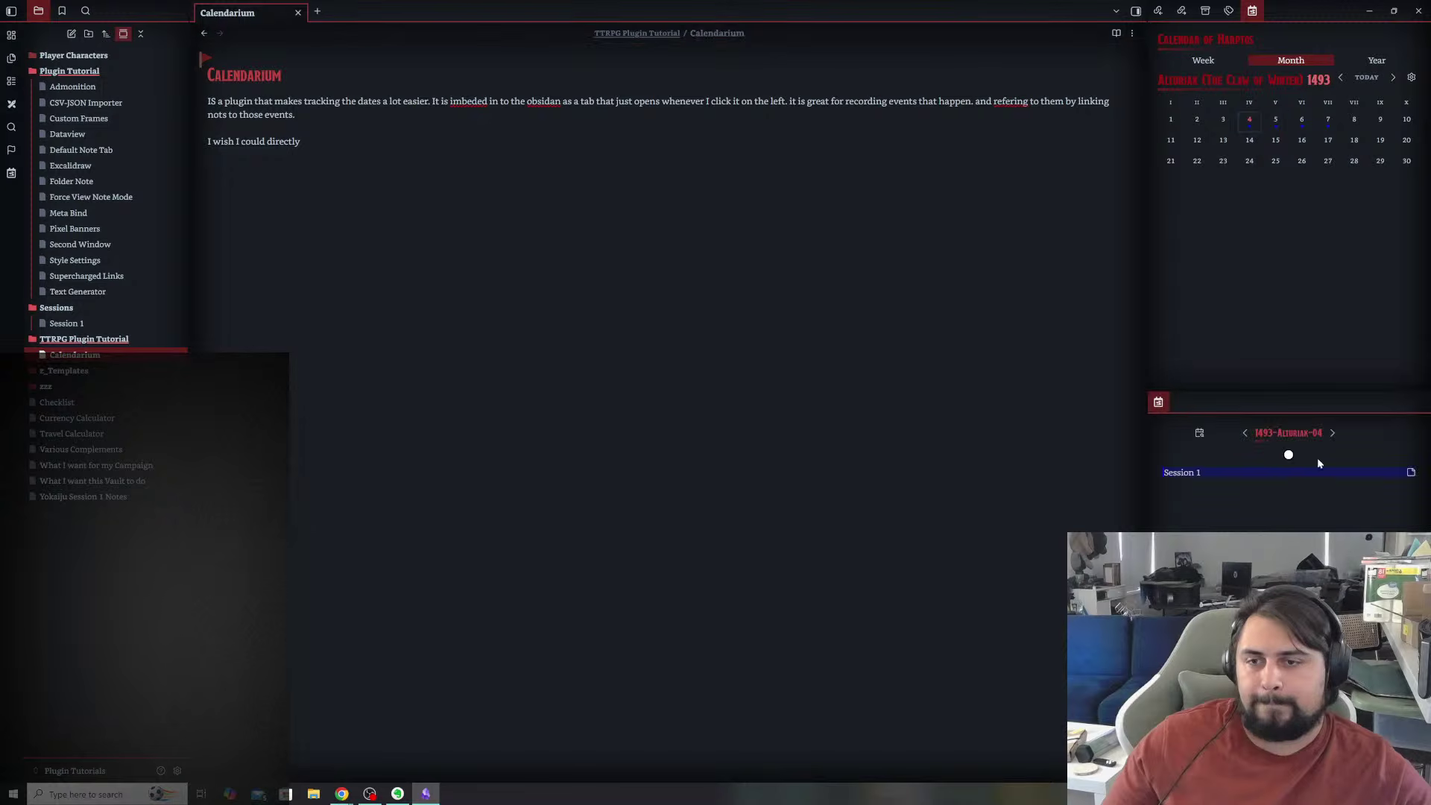
right_click(1211, 476)
click(1195, 486)
click(1192, 474)
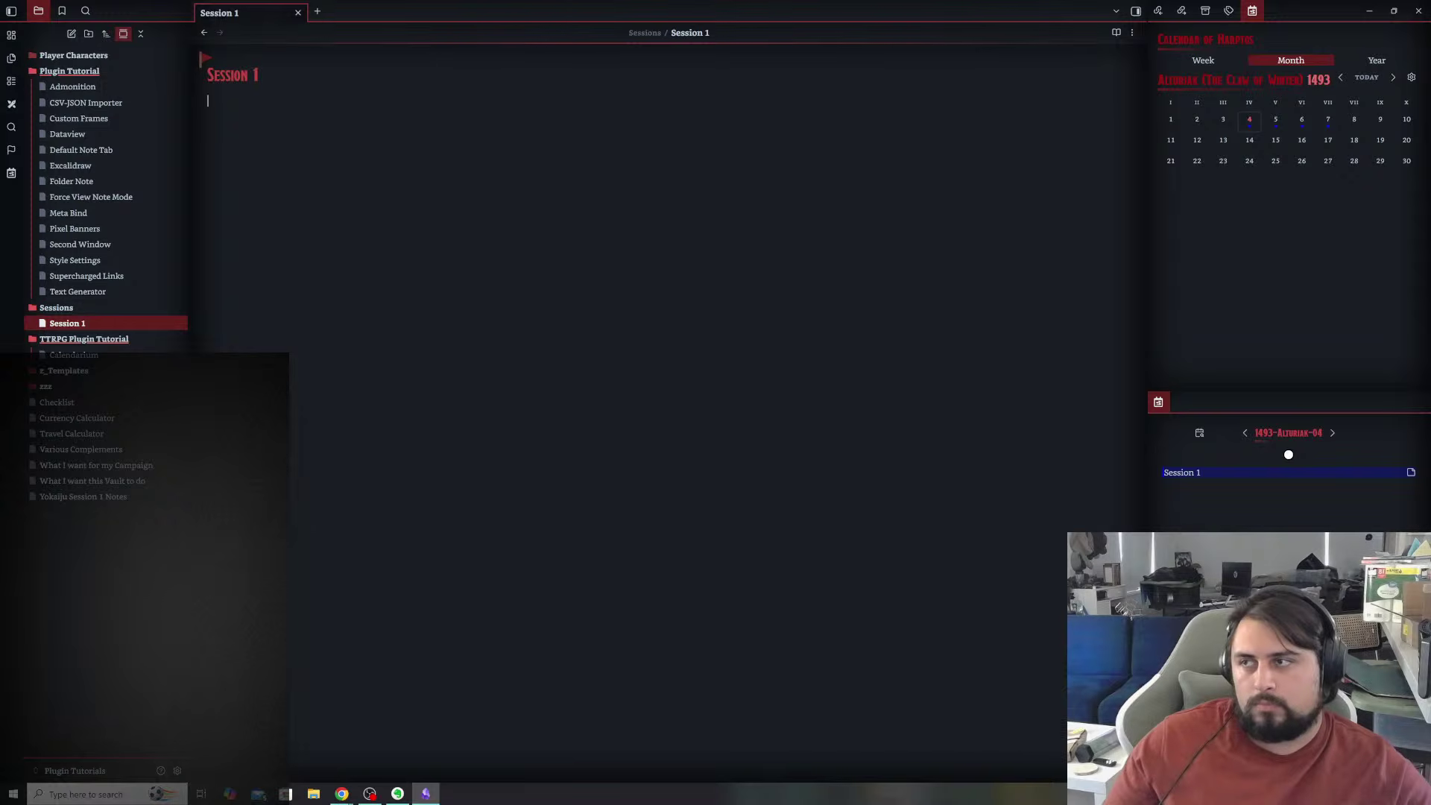
- Close the Session 1 note and return to the Calendarium note in the TTRPG Plugin Tutorial folder
click(317, 11)
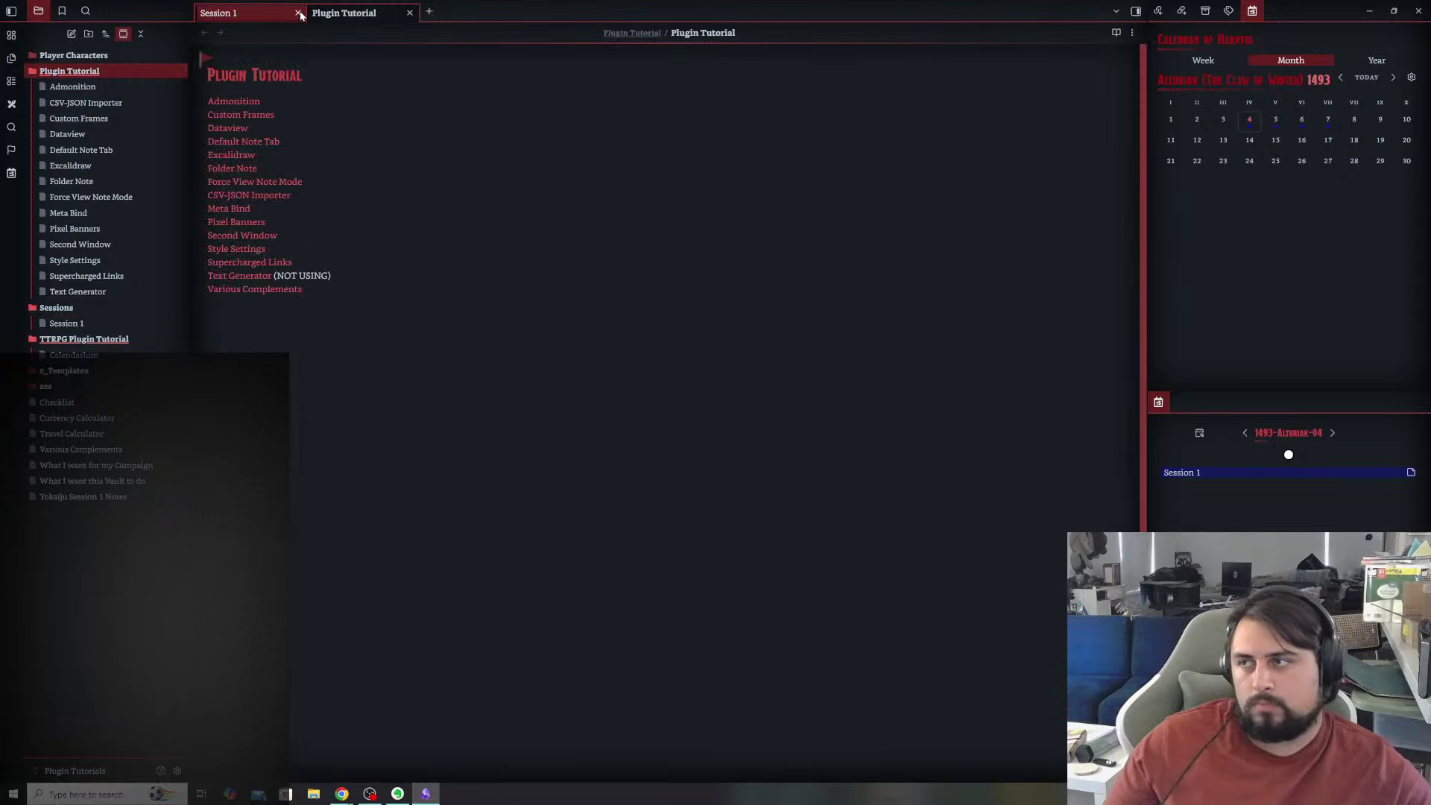
click(299, 13)
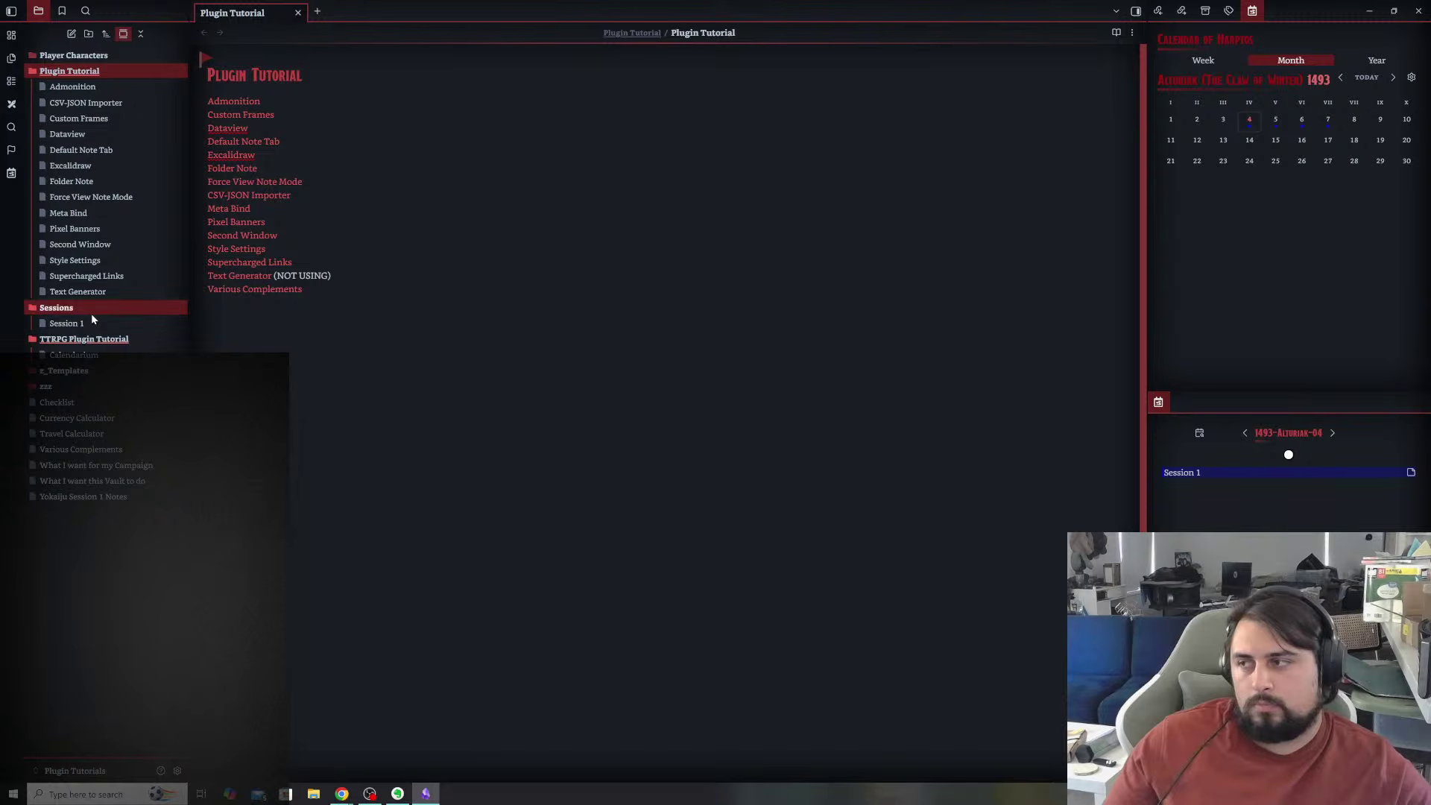
click(80, 342)
click(80, 361)
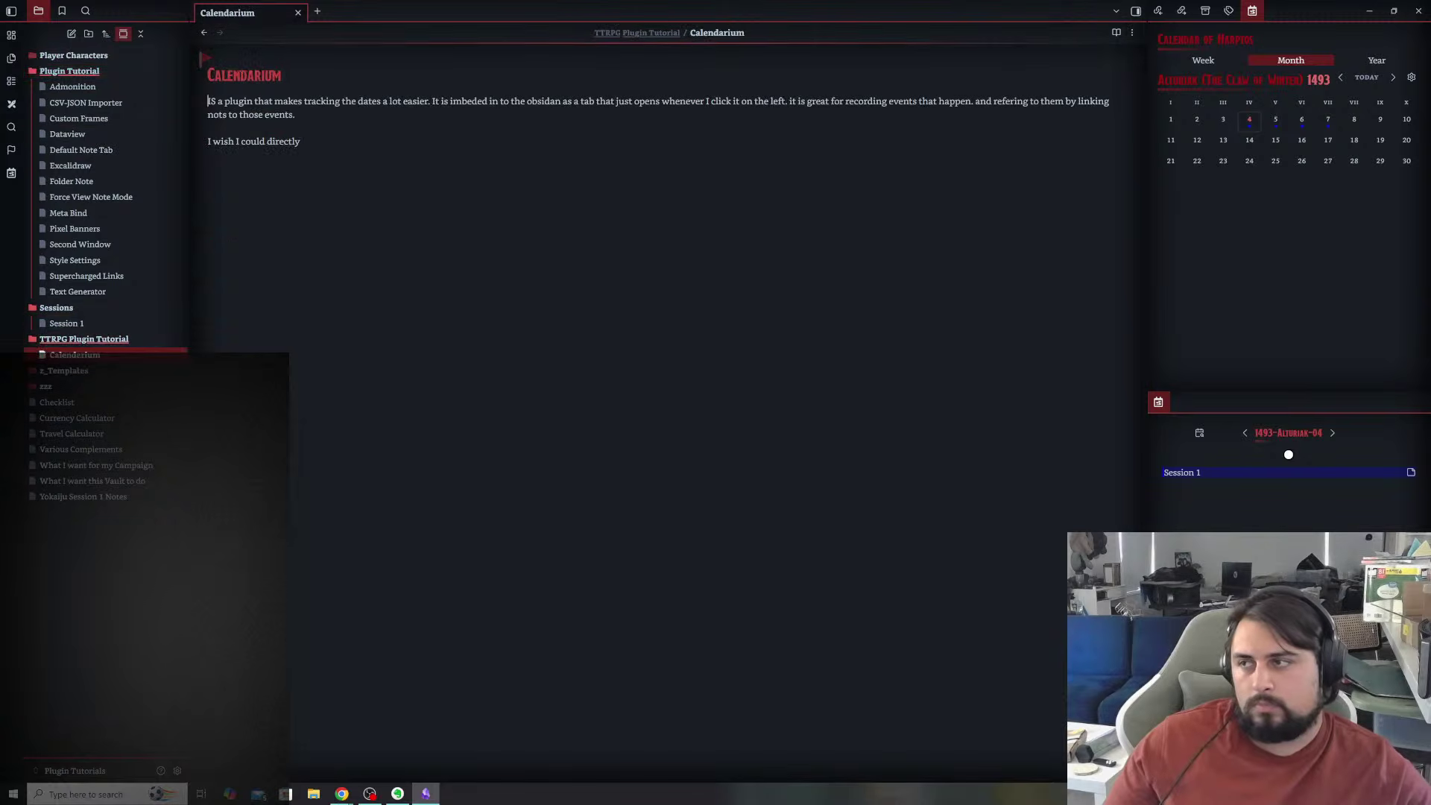
- Continue the second paragraph with "write into the date so it can be a quick view of what i"
text(write into t)
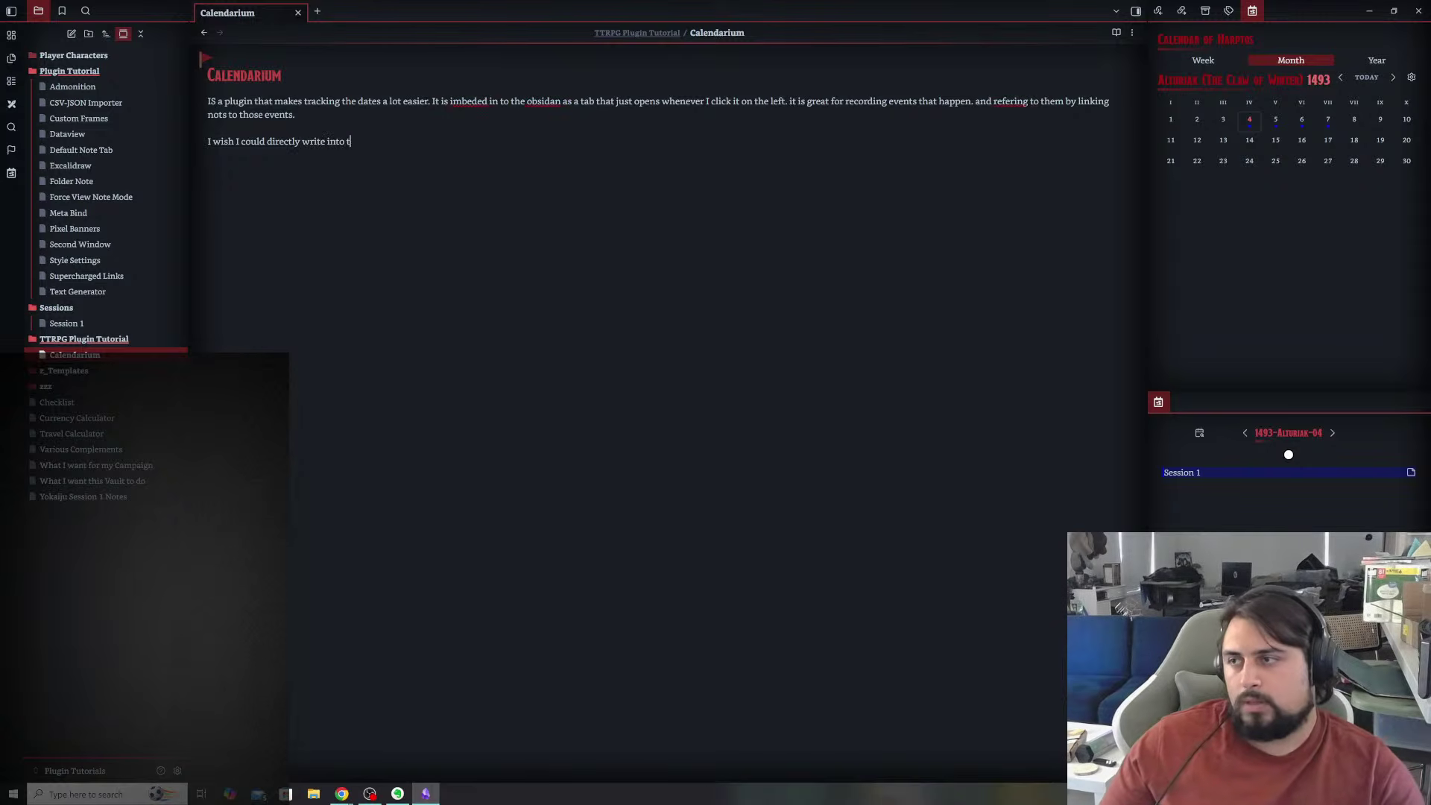
text(he name of the)
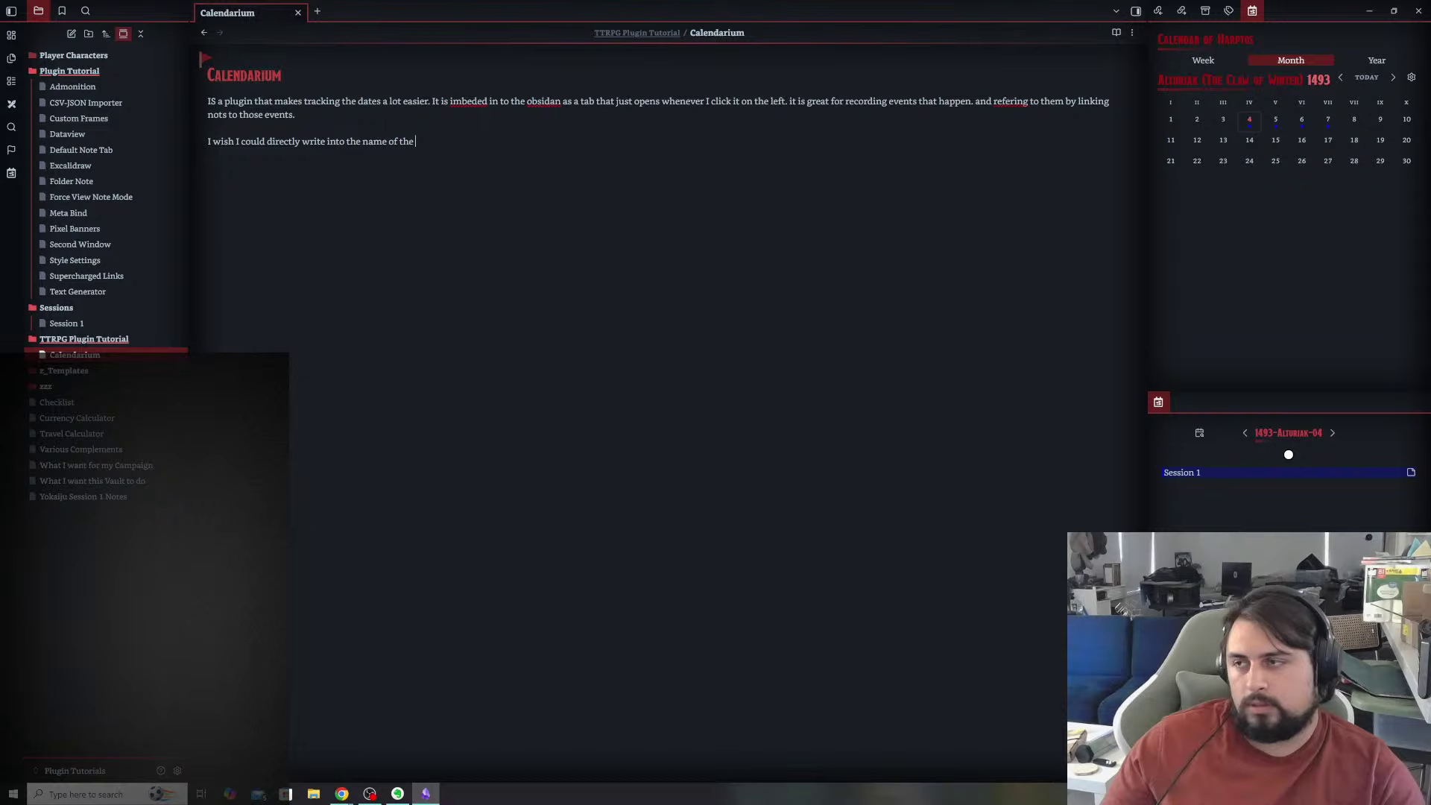
key(BackSpace)
key(BackSpace)
key(BackSpace)
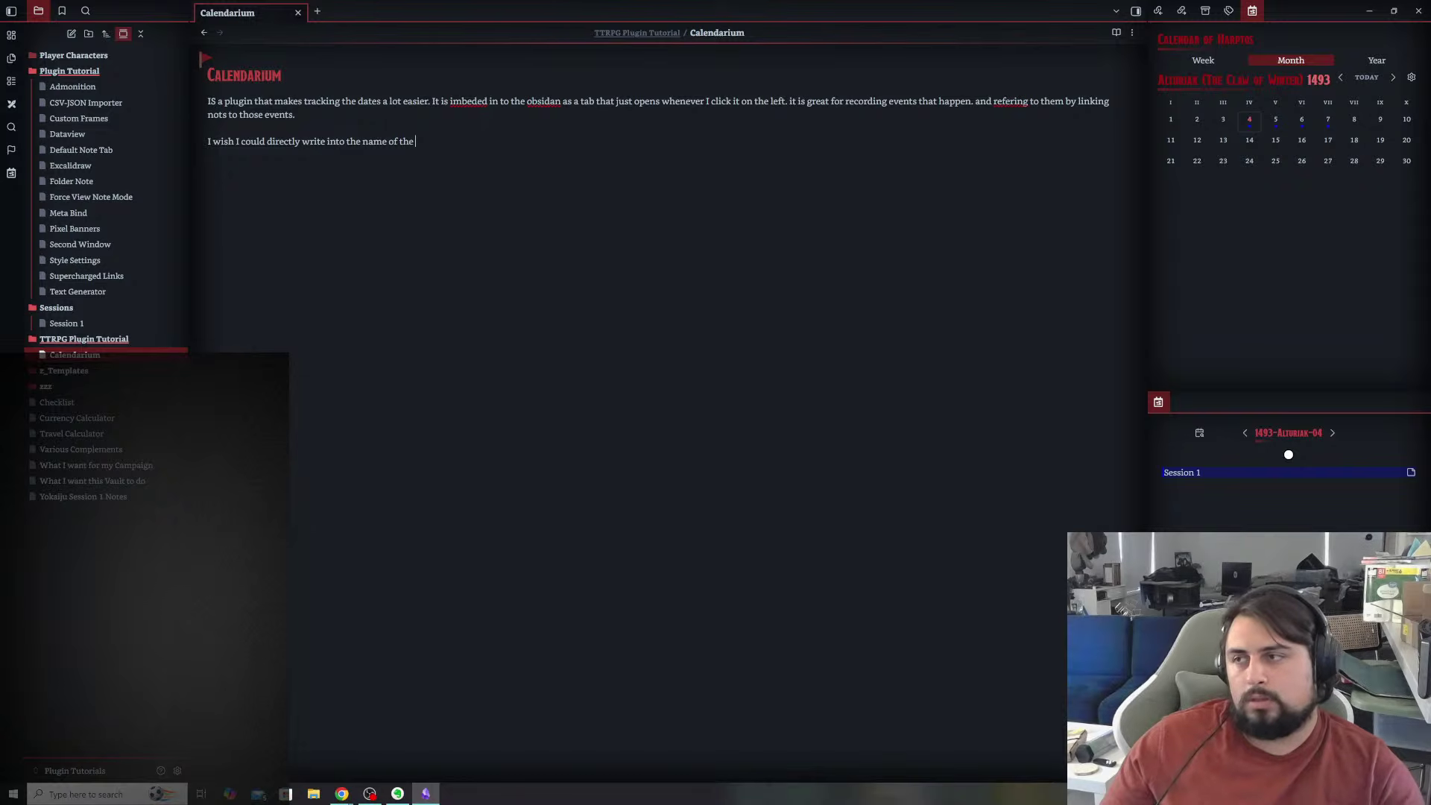
key(BackSpace)
key(BackSpace)
key(BackSpace)
text(date so)
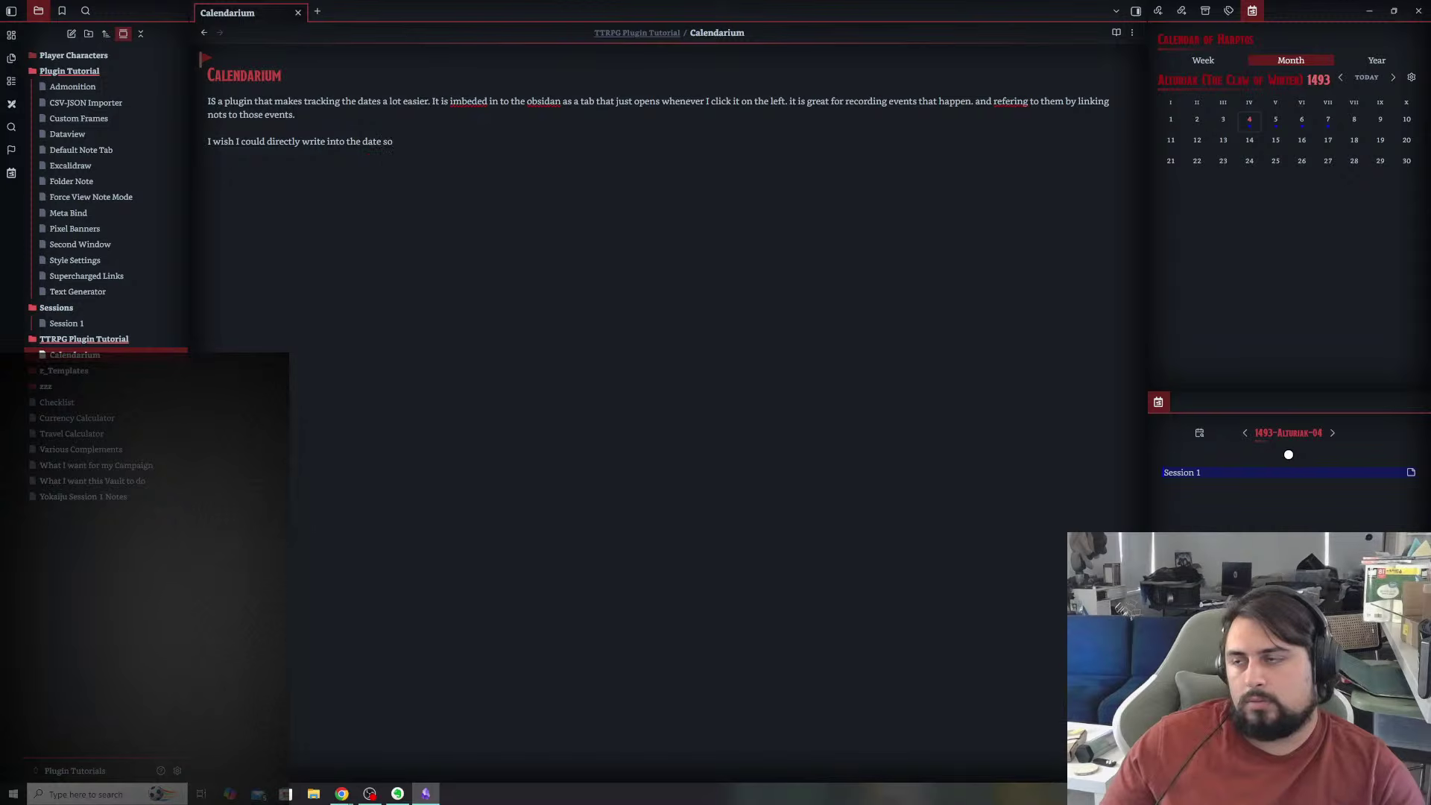
text( it can )
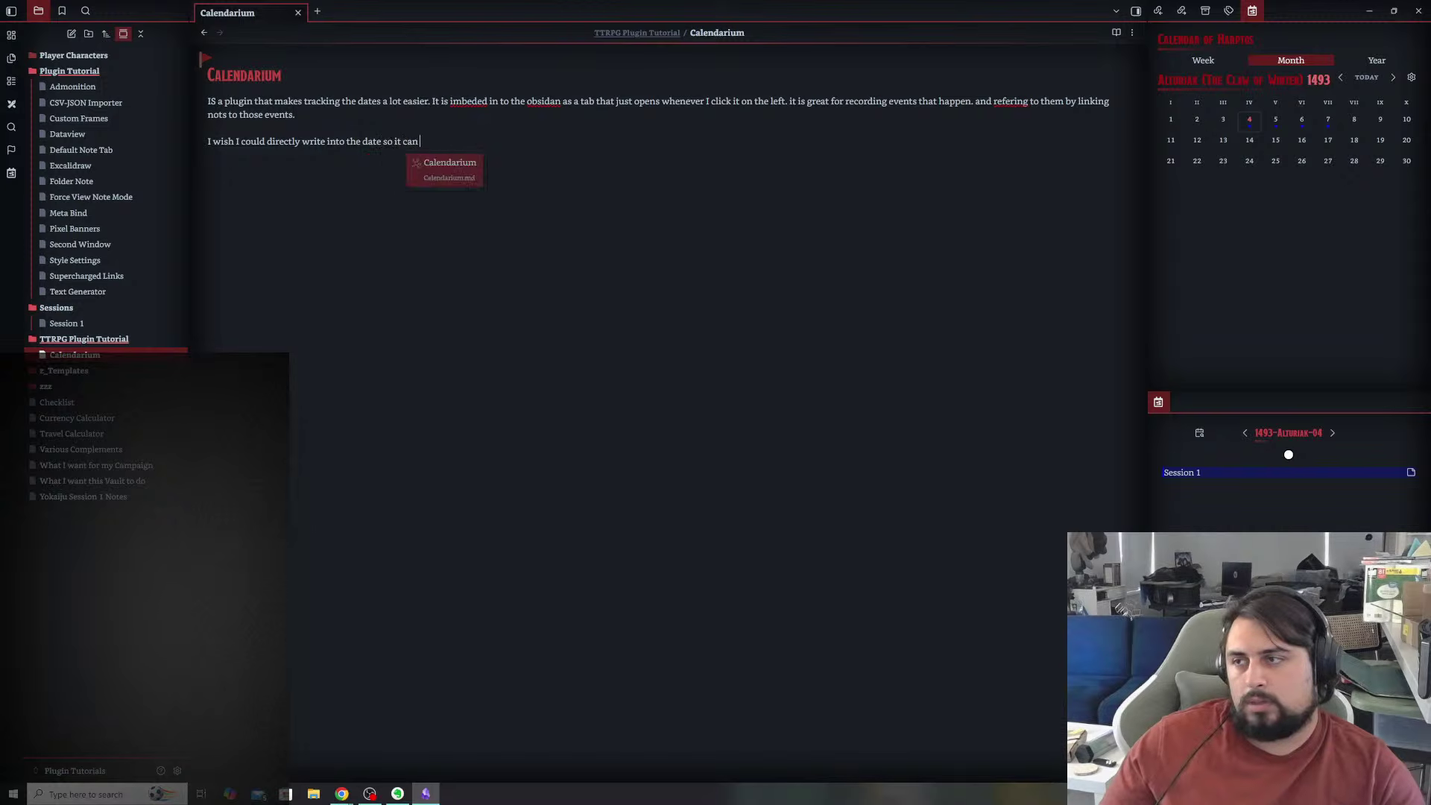
text(be a quick view of what i)
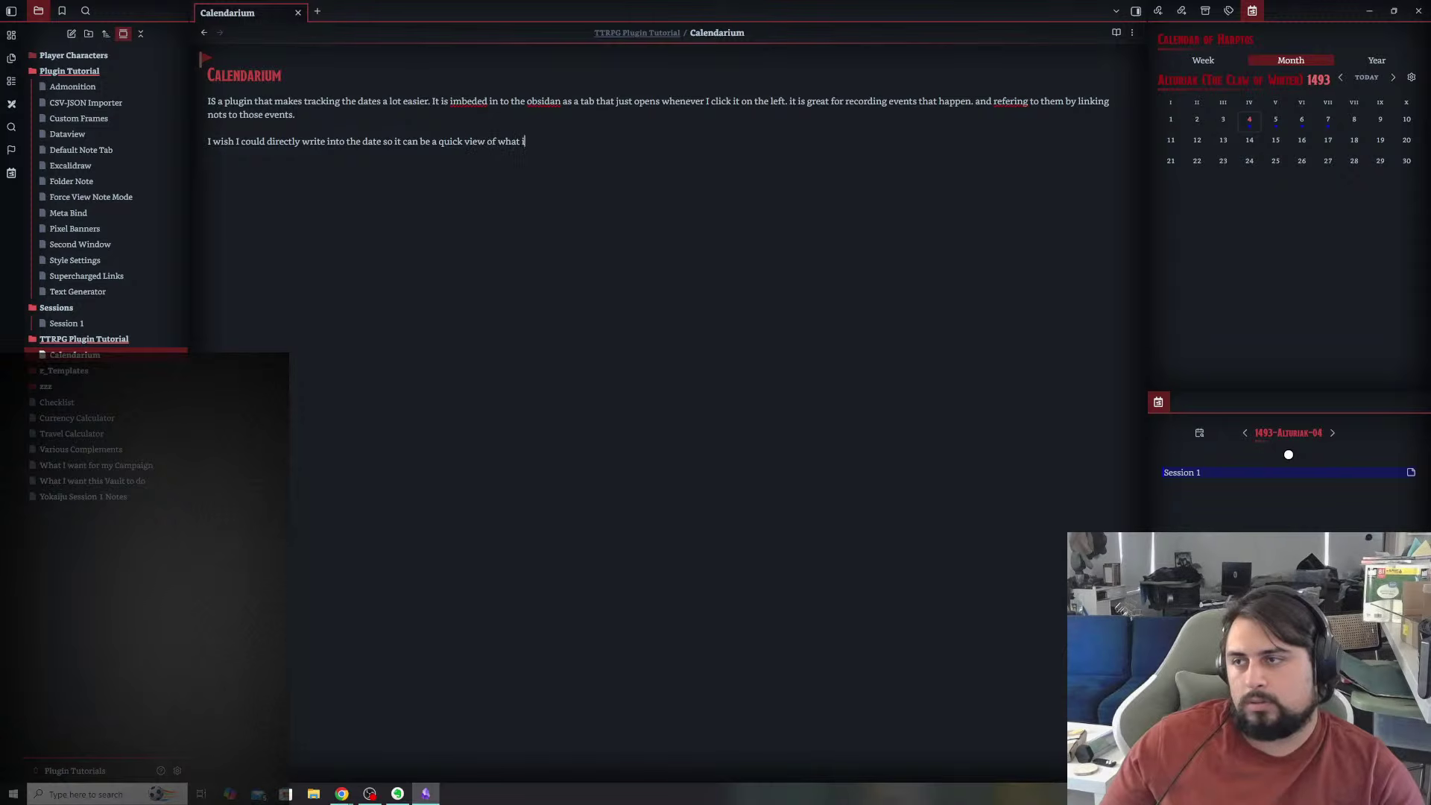
- Finish the last sentence of the Calendarium note with "has happend."
text(is)
key(BackSpace)
key(BackSpace)
text(has happend)
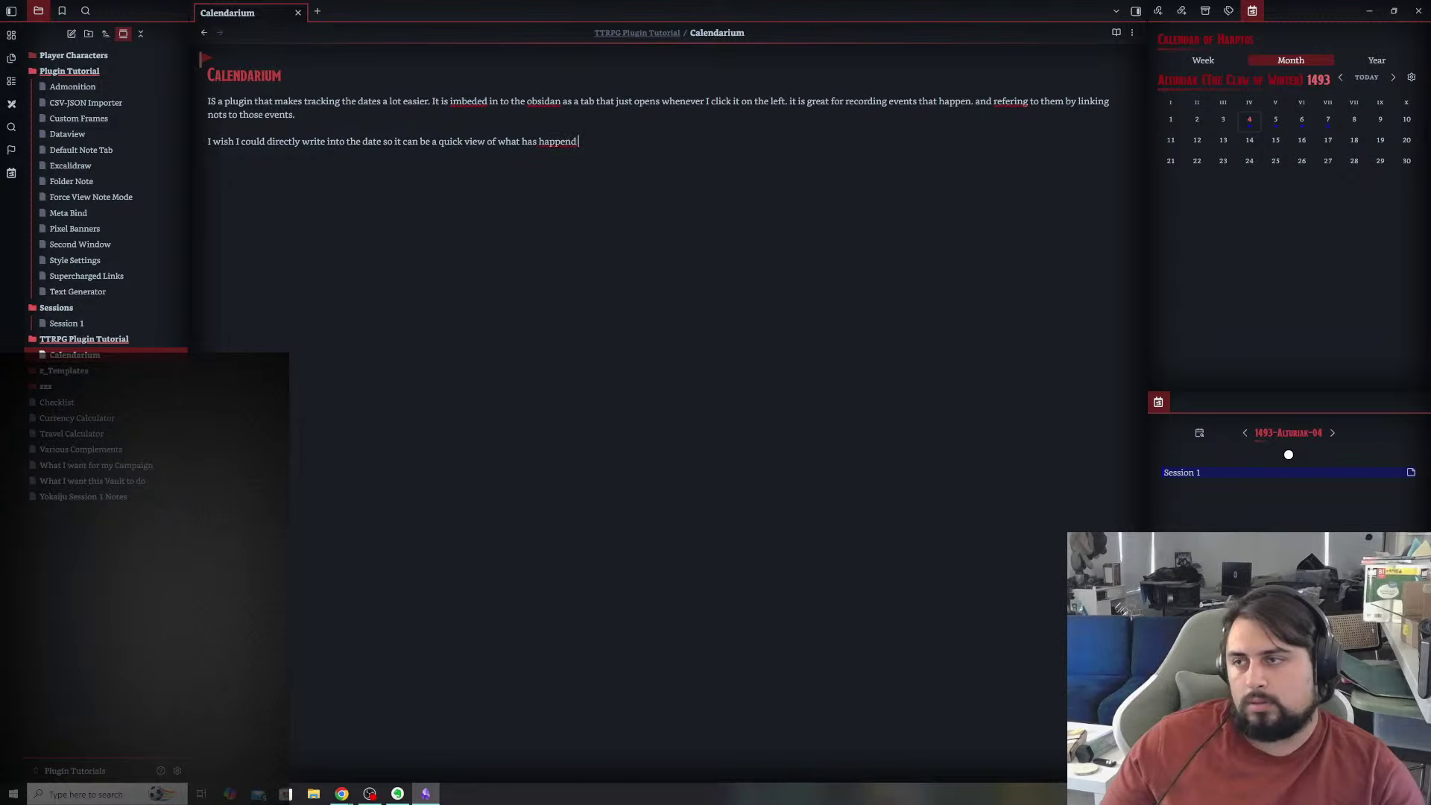
key(BackSpace)
text(.)
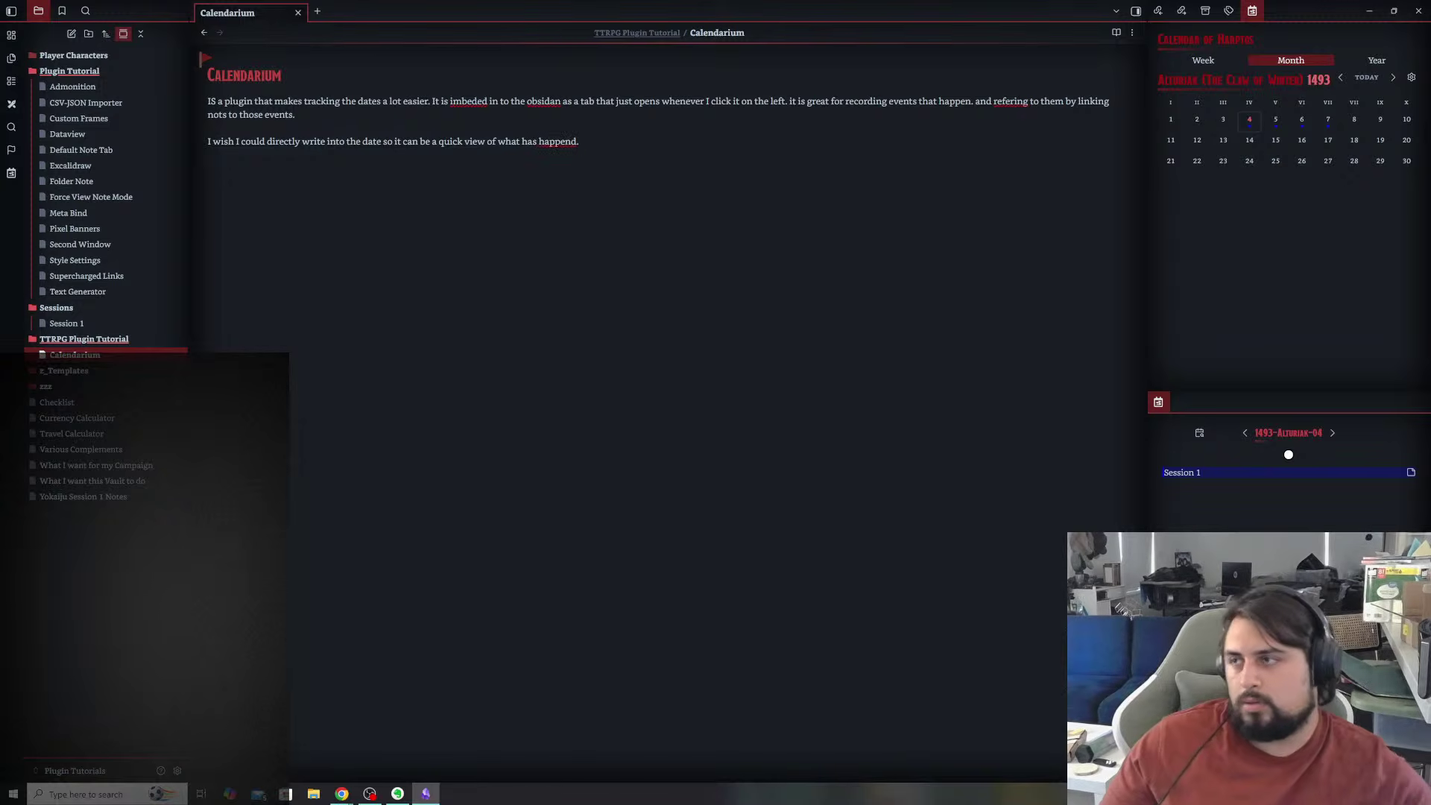
- Move the Agenda view into the main area beside the Plugin Tutorial note, close it, and put the Calendarium calendar there instead
key(ctrl+alt+Left)
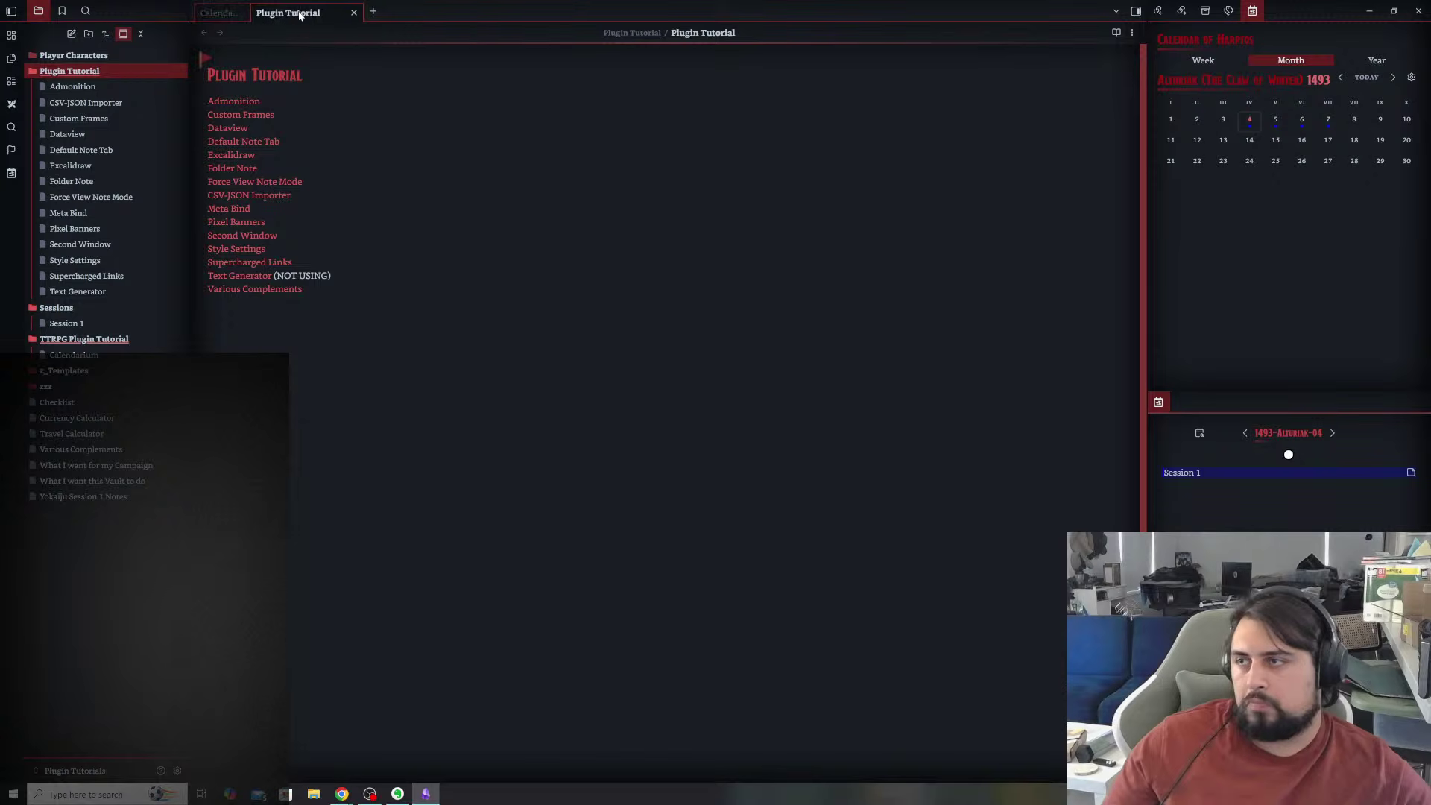
drag(1158, 402, 307, 16)
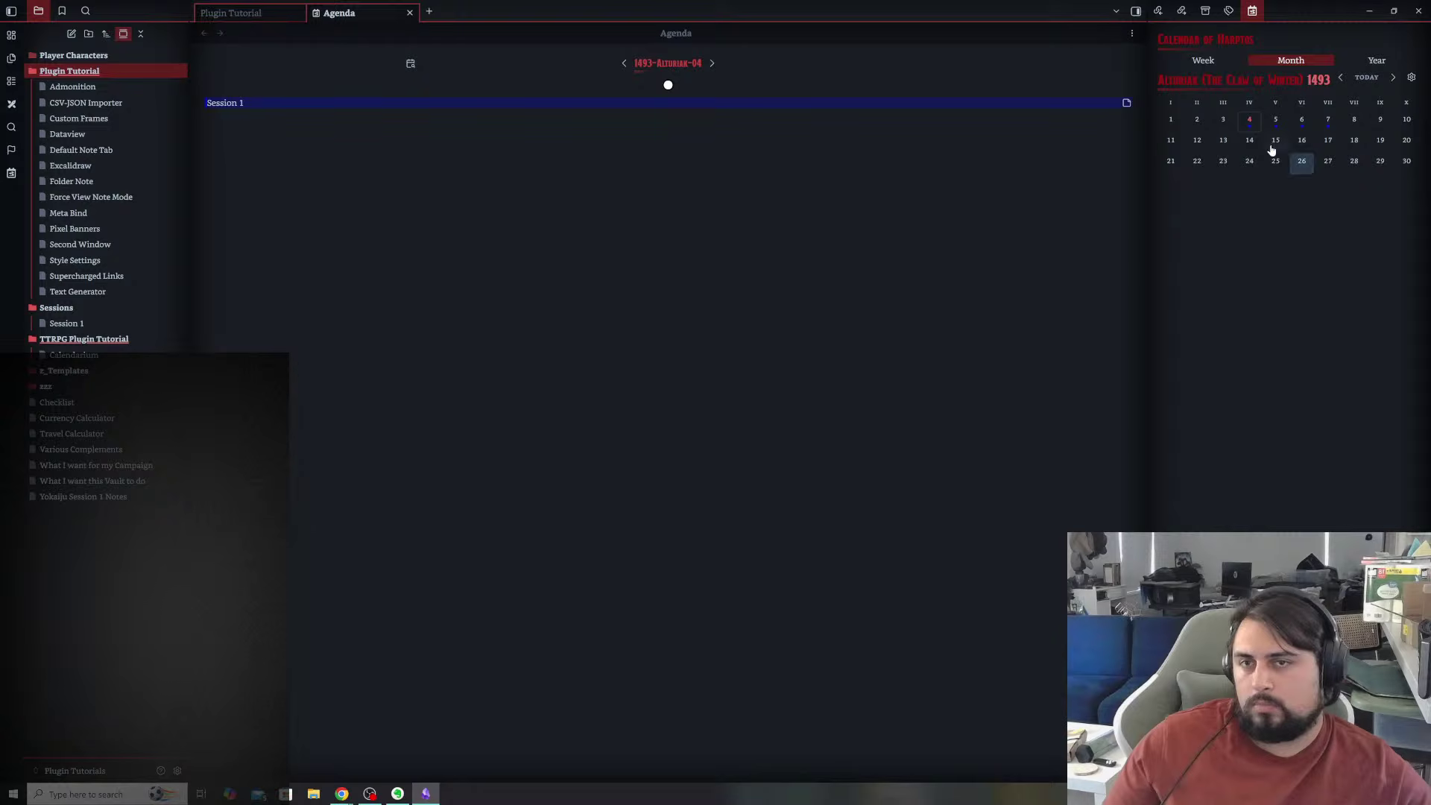
click(409, 13)
drag(1252, 11, 765, 18)
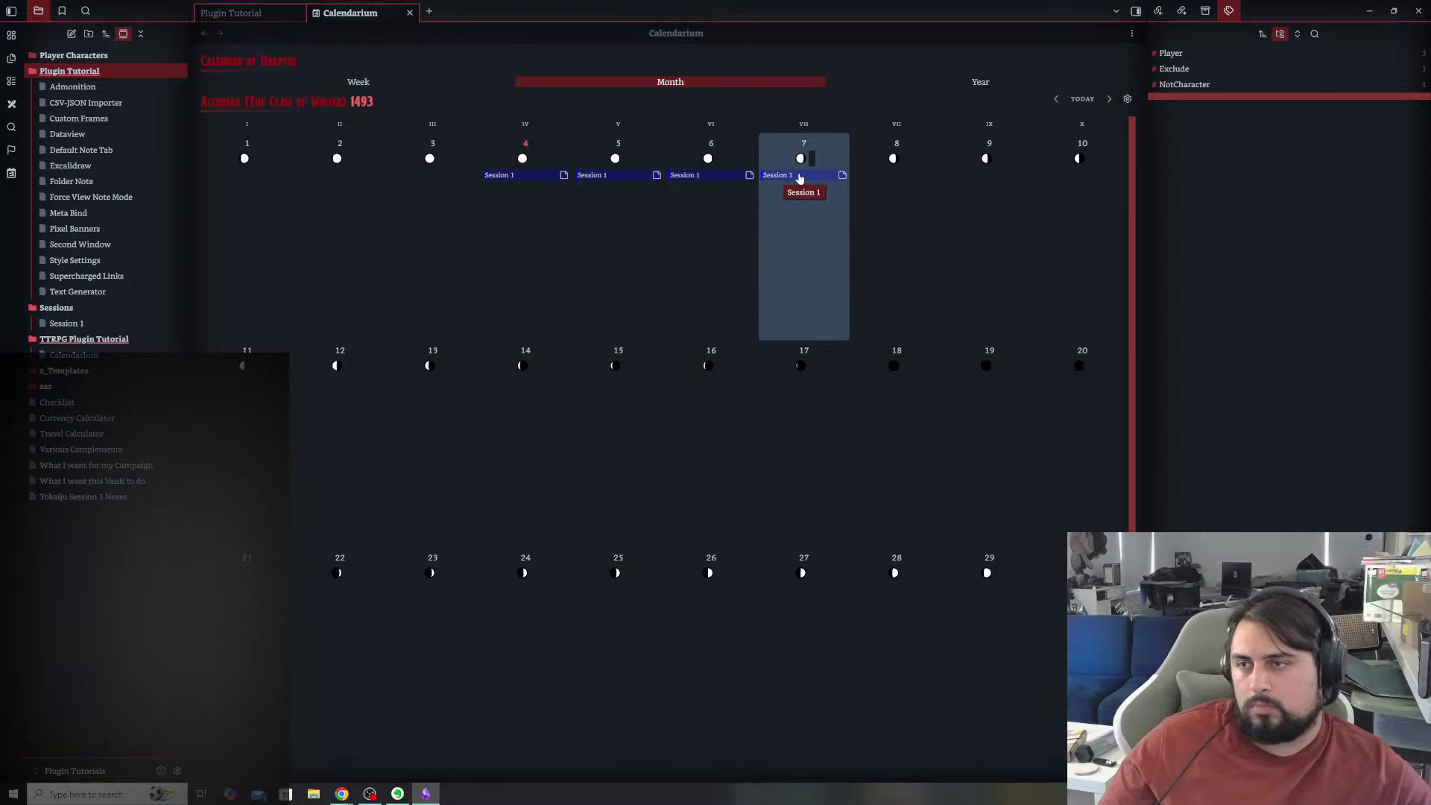
- Select day 4 in the month calendar, open its linked Session 1 note from the agenda, and close that note
right_click(516, 180)
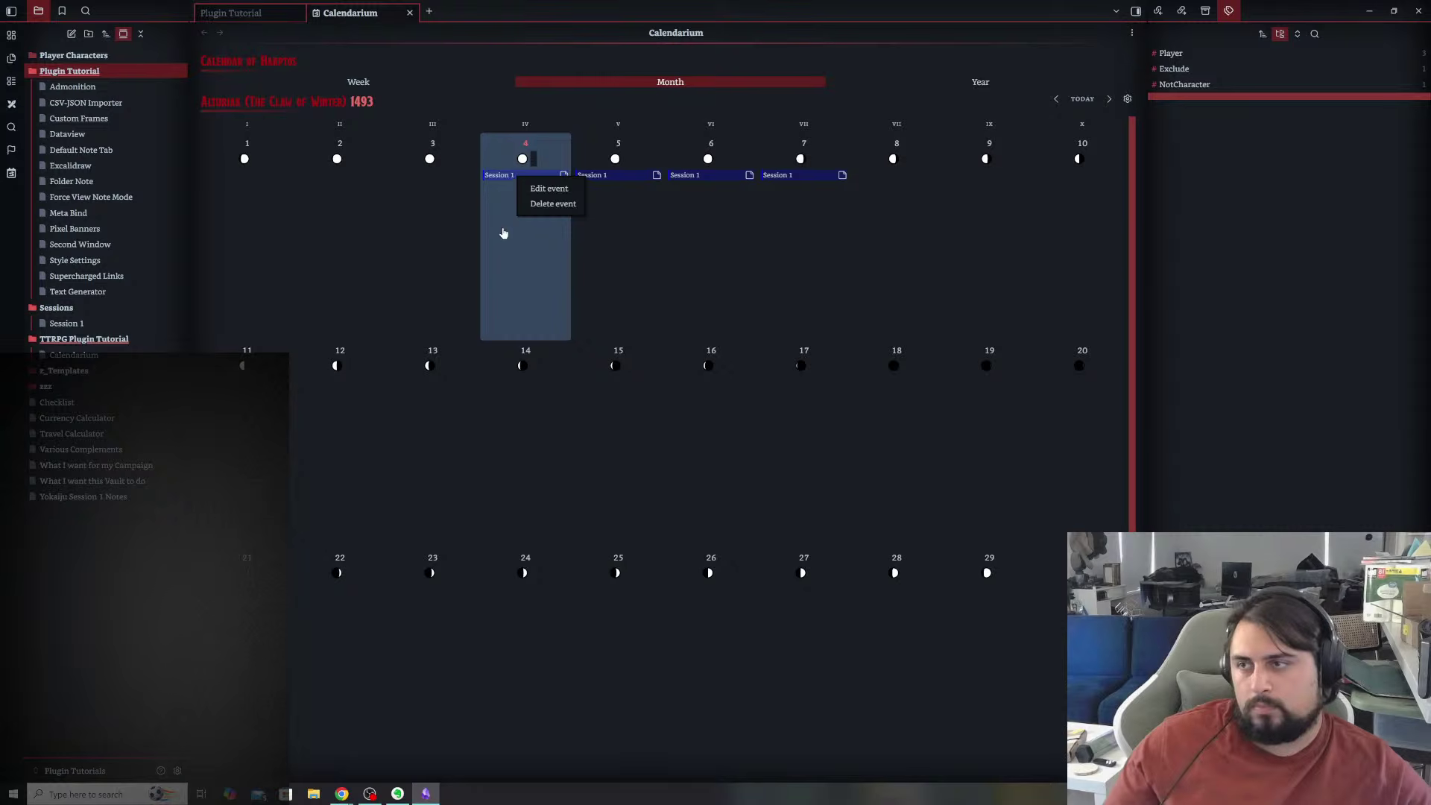
click(515, 190)
click(1190, 476)
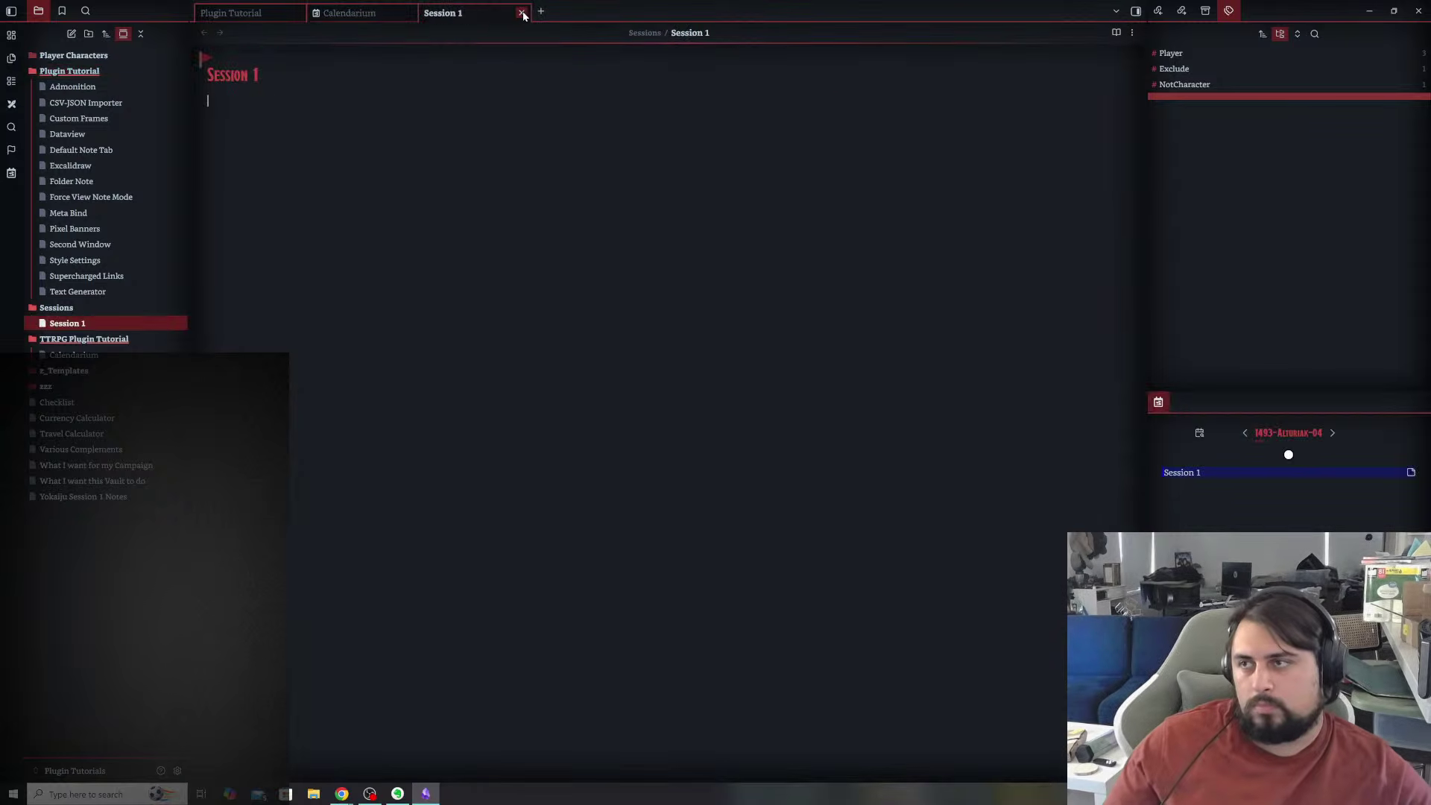
click(505, 13)
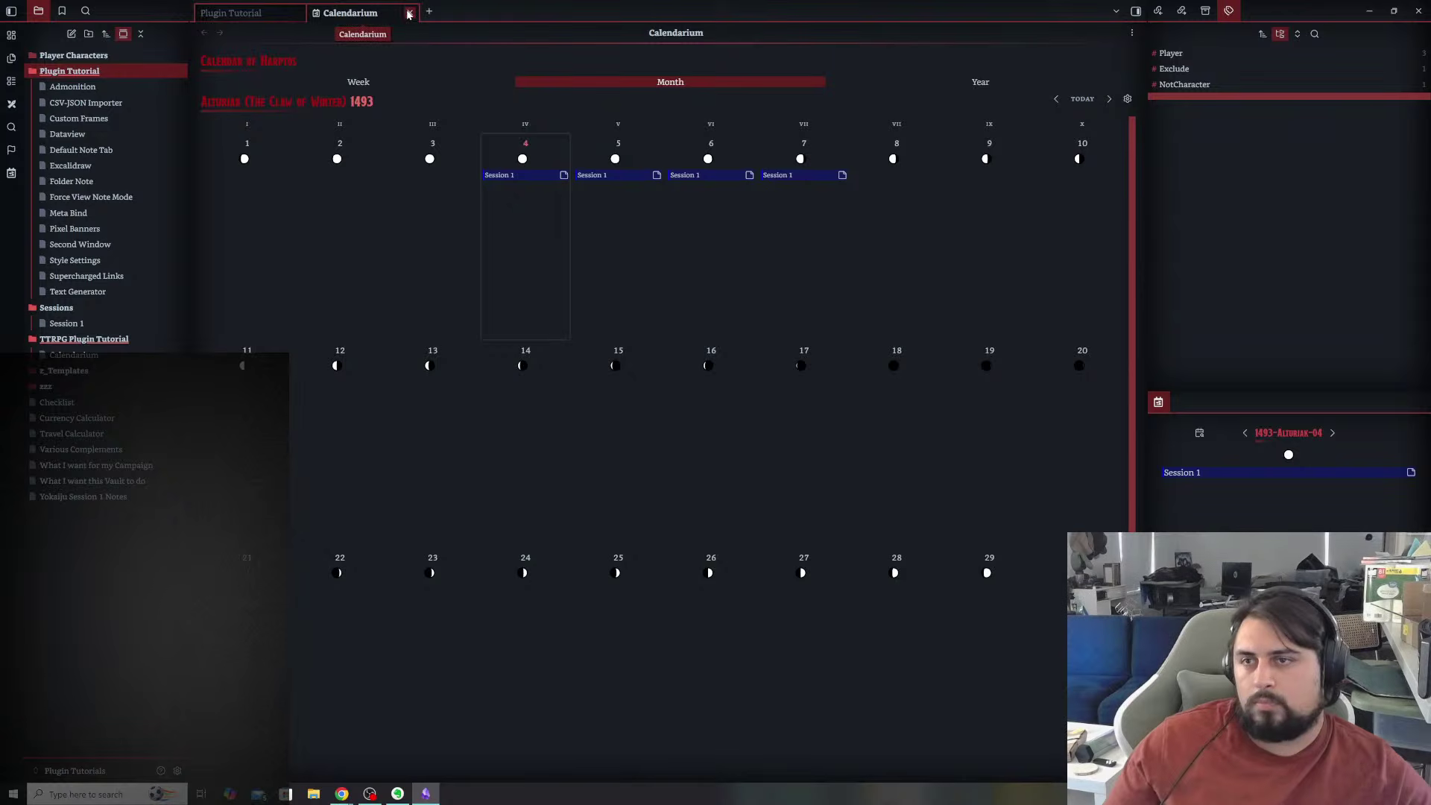
- View the Midwinter day in the calendar's year view, return to the month view, and close the calendar
click(904, 85)
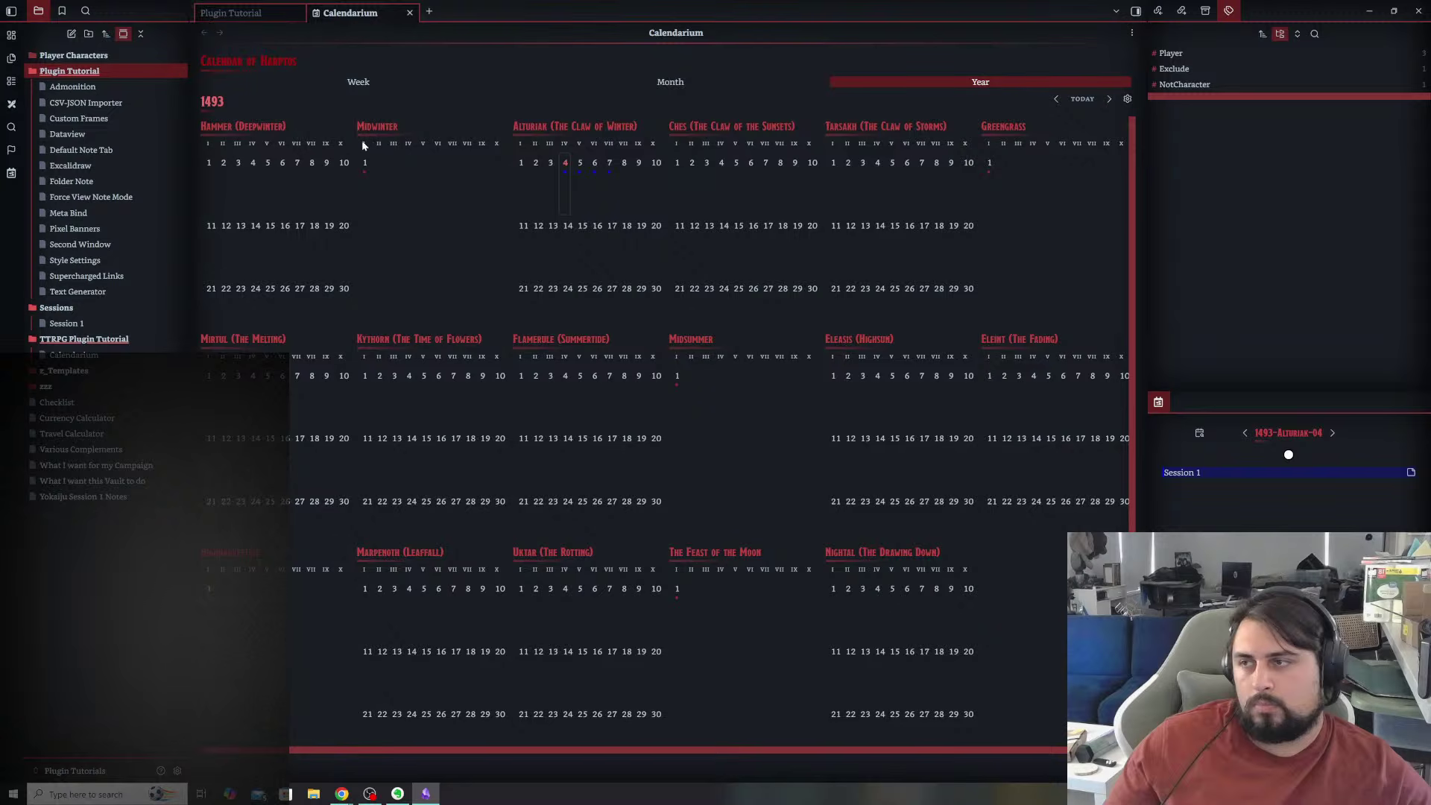
click(368, 163)
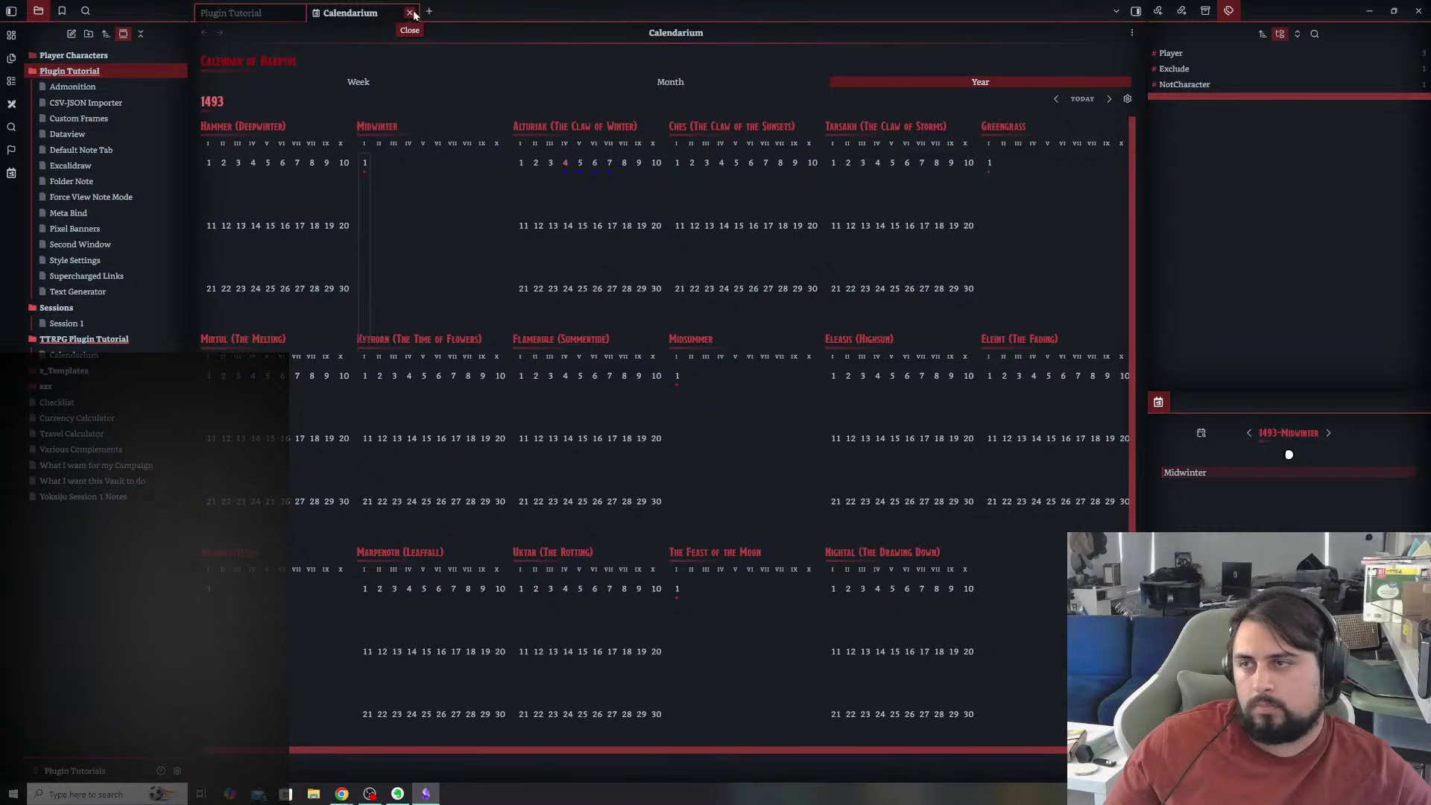
click(659, 83)
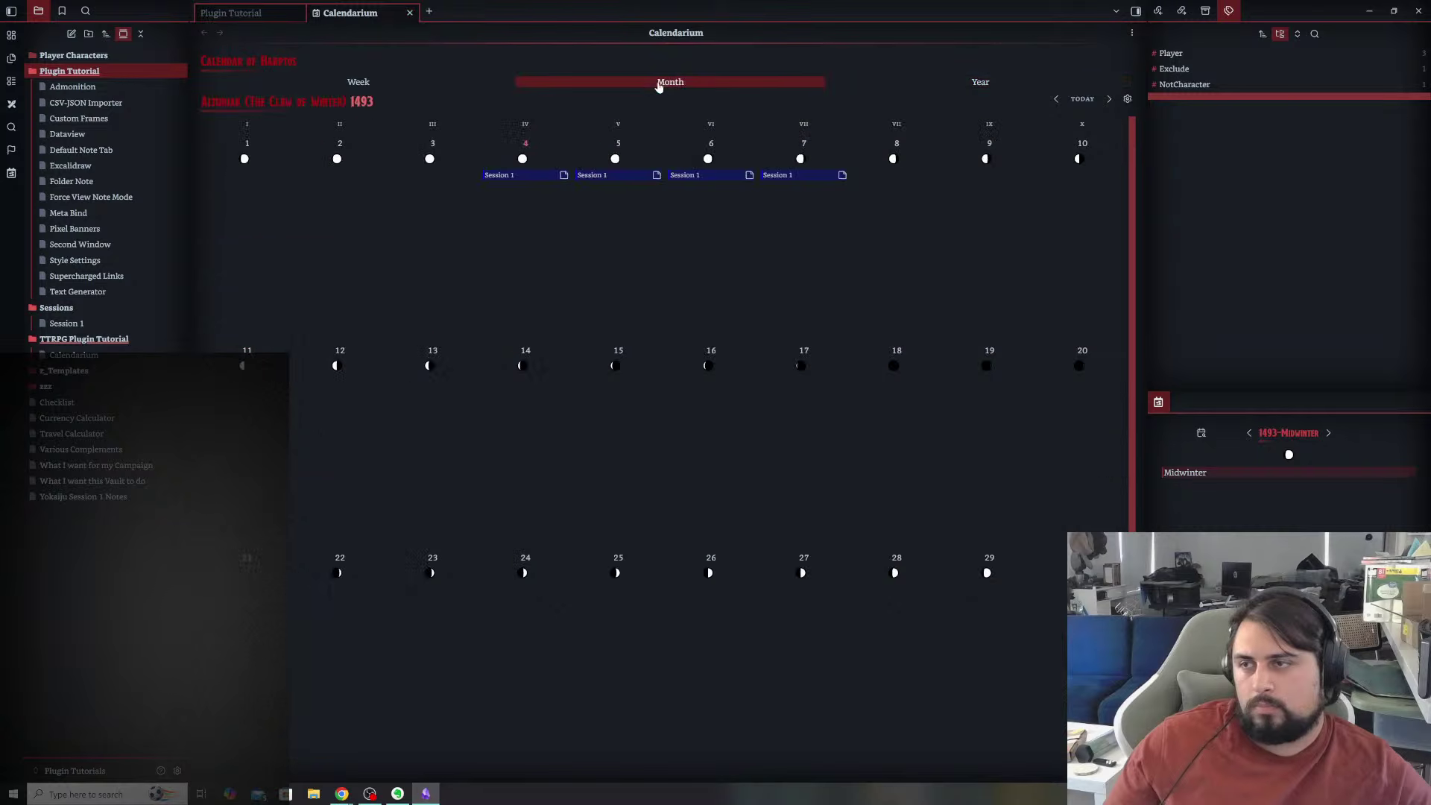
click(409, 12)
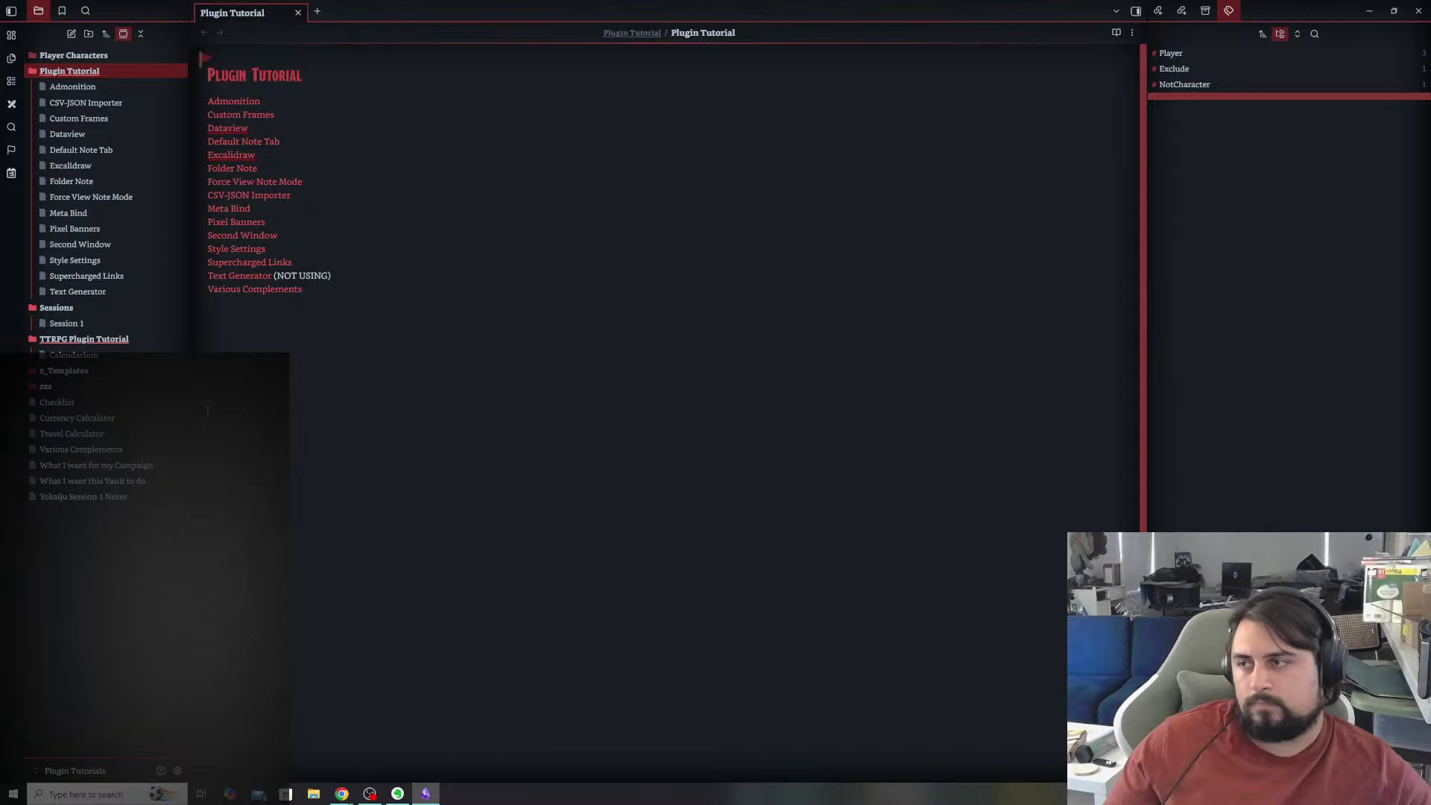
- Open the Session 1 note, and return to the Plugin Tutorial note in a new tab, closing Session 1
click(87, 327)
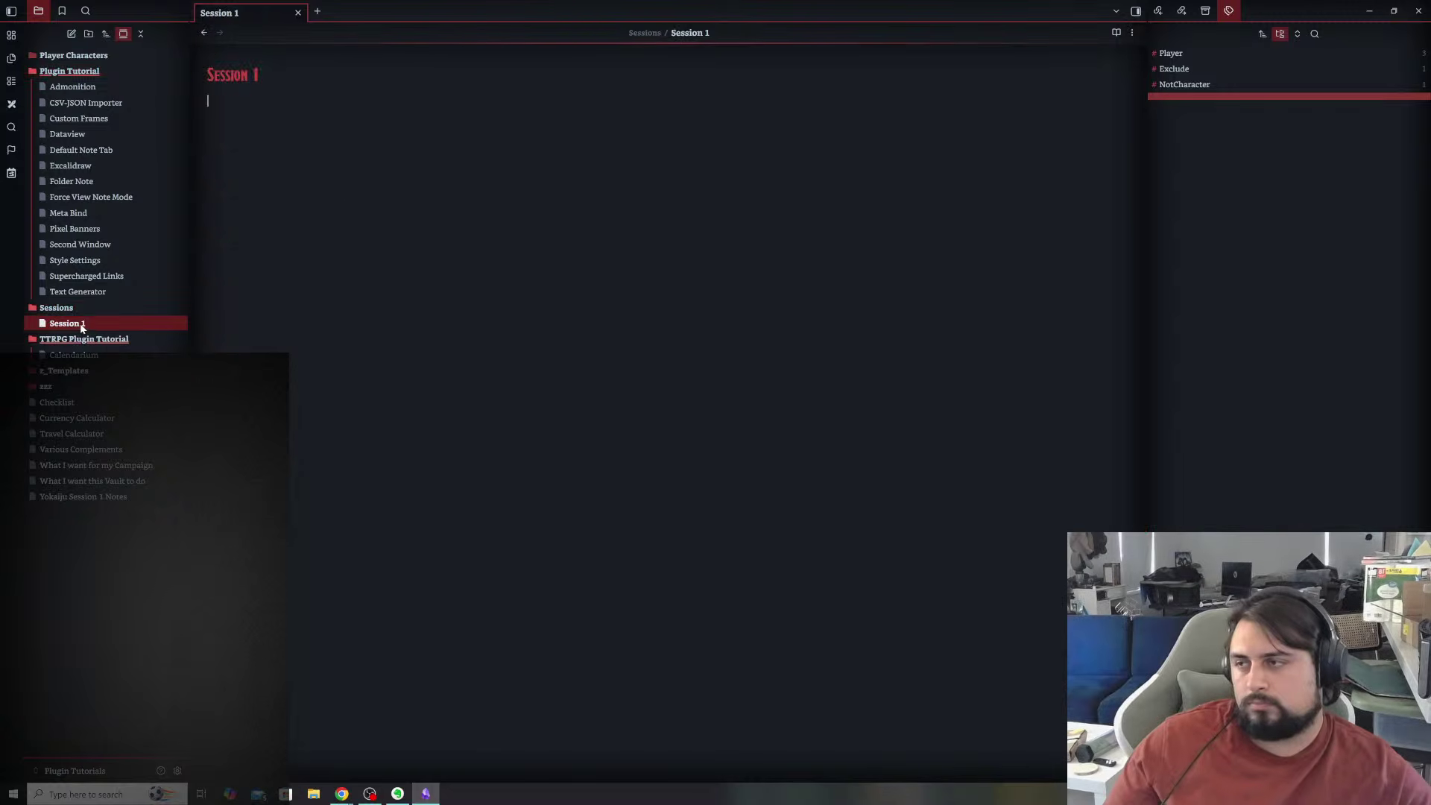
click(88, 311)
click(87, 310)
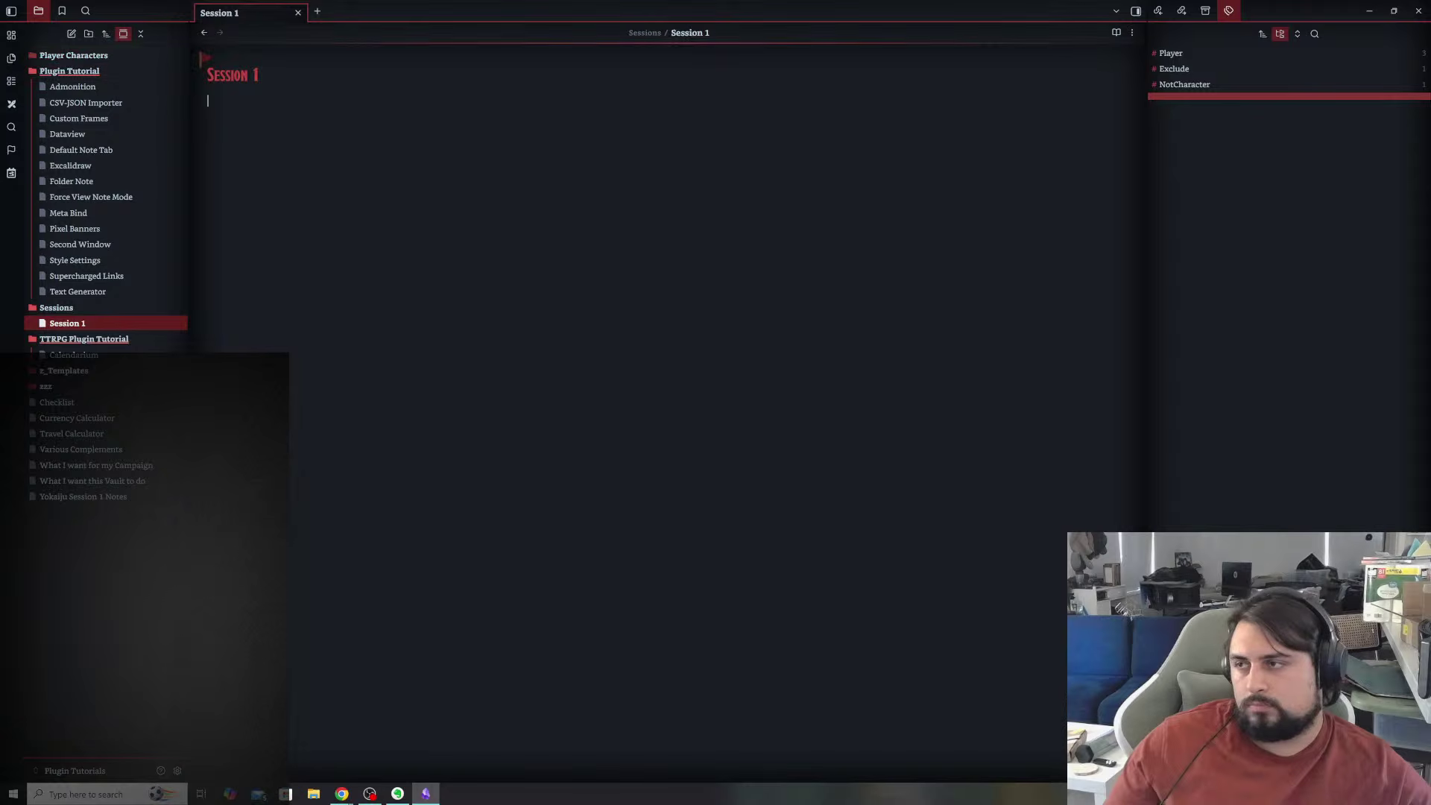
click(319, 12)
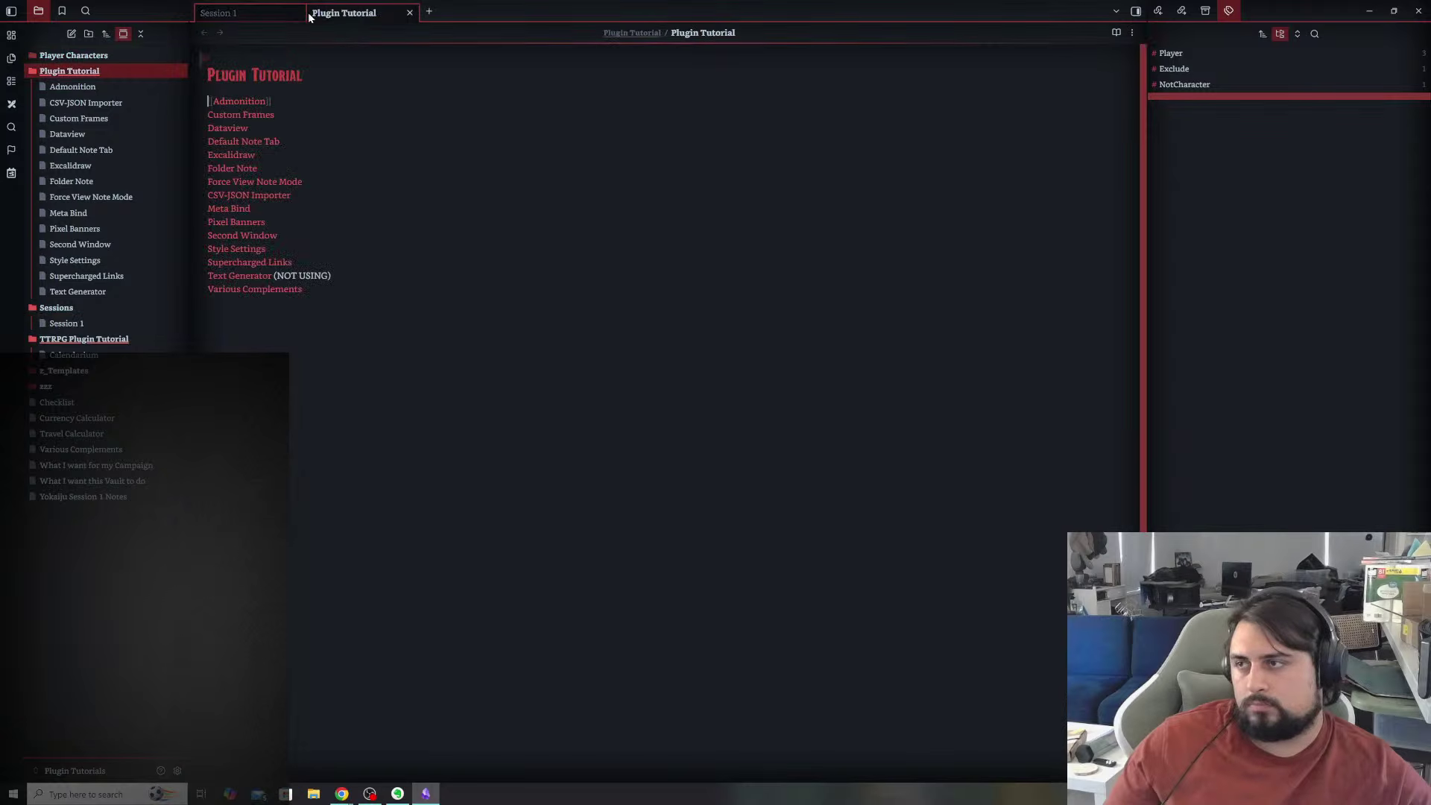
click(292, 13)
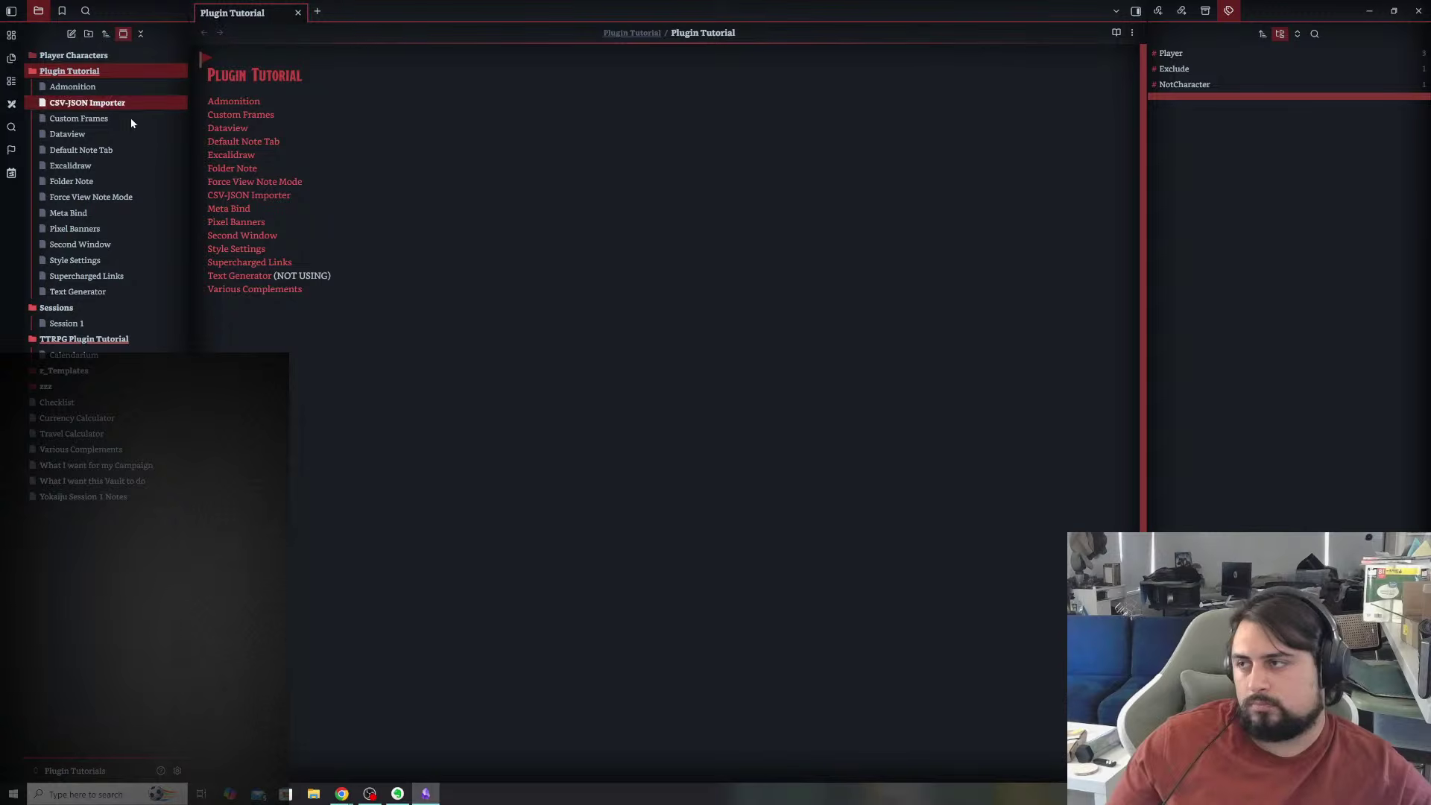
- Open the TTRPG Plugin Tutorial folder note and start a dataview code block in it
click(110, 342)
click(112, 342)
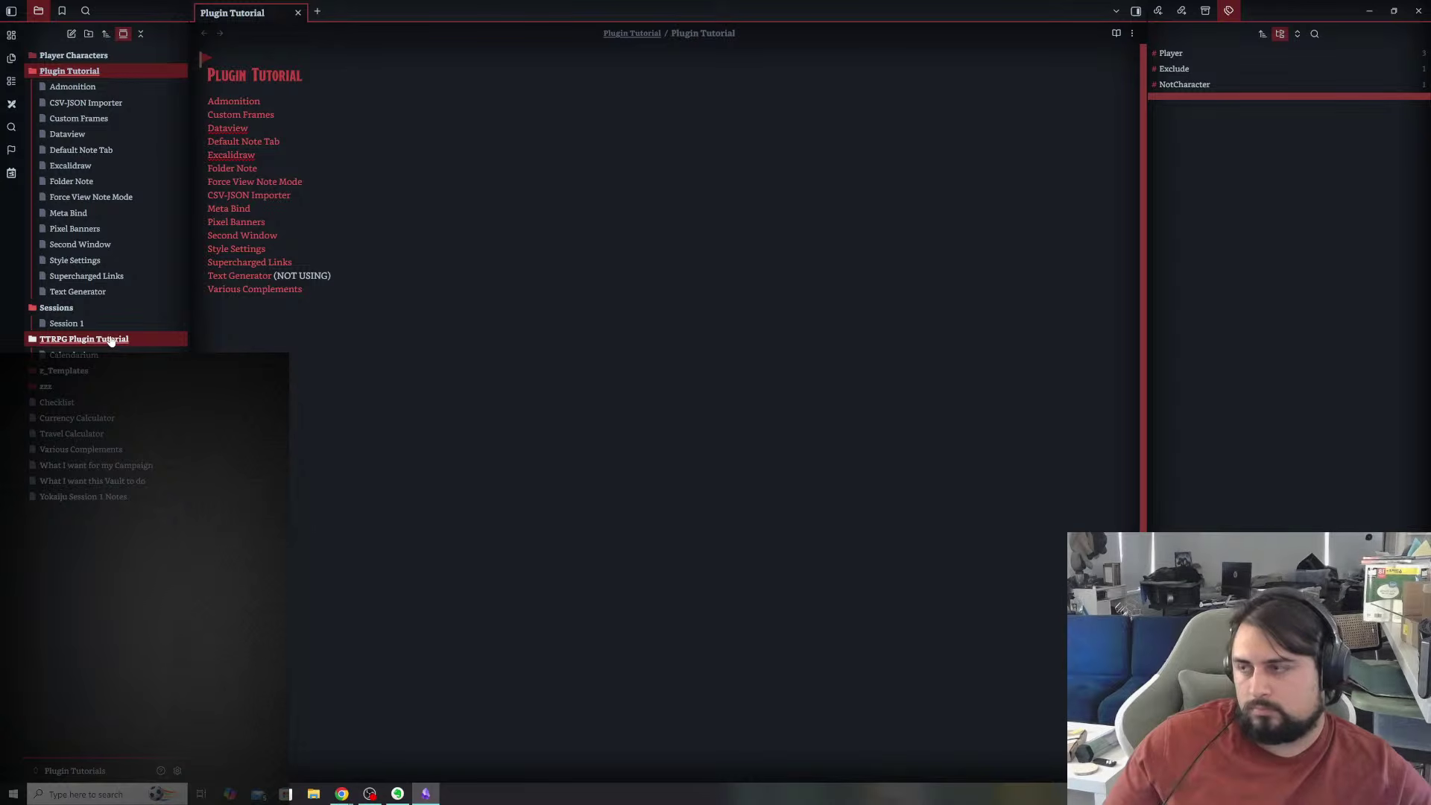
click(110, 342)
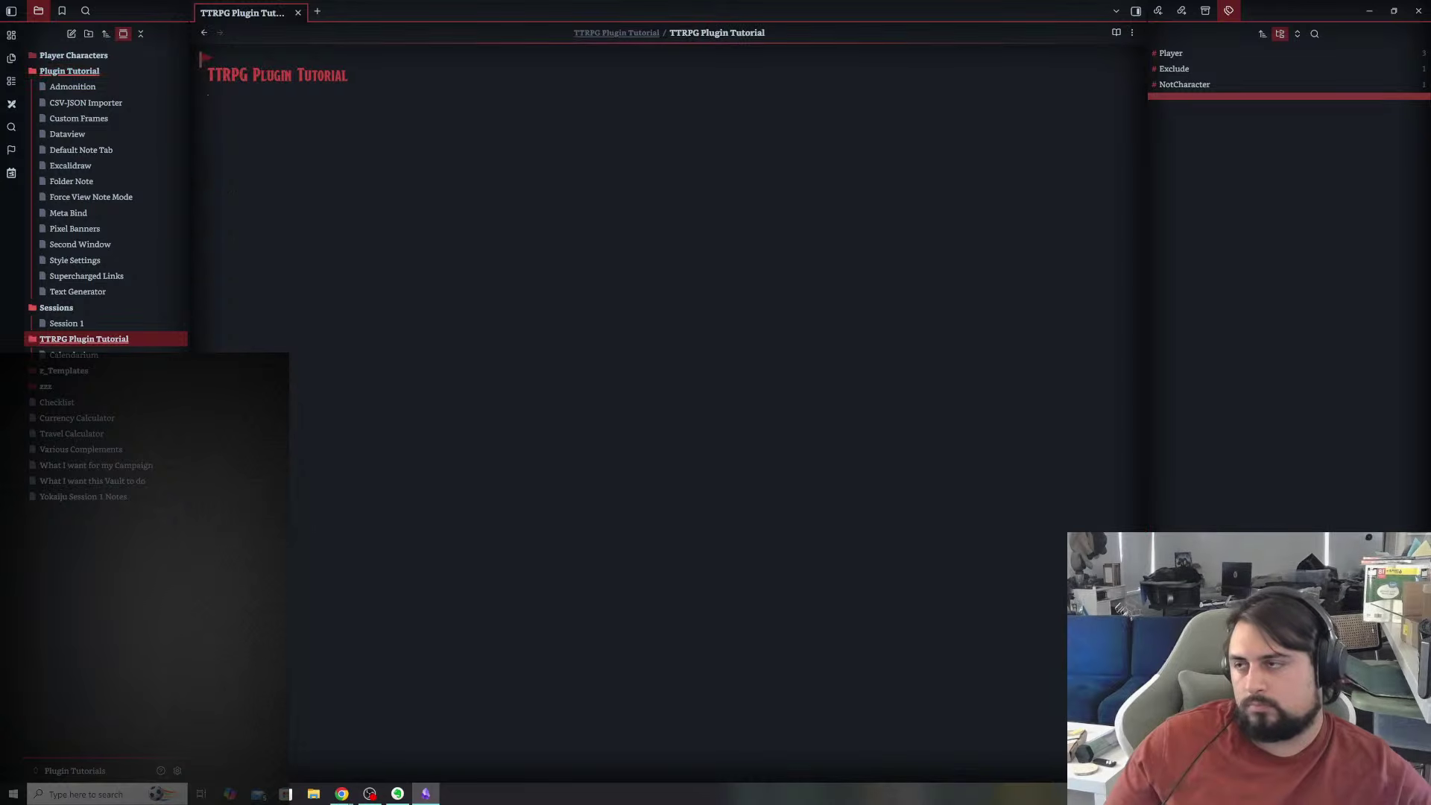
text(1)
key(BackSpace)
text(```)
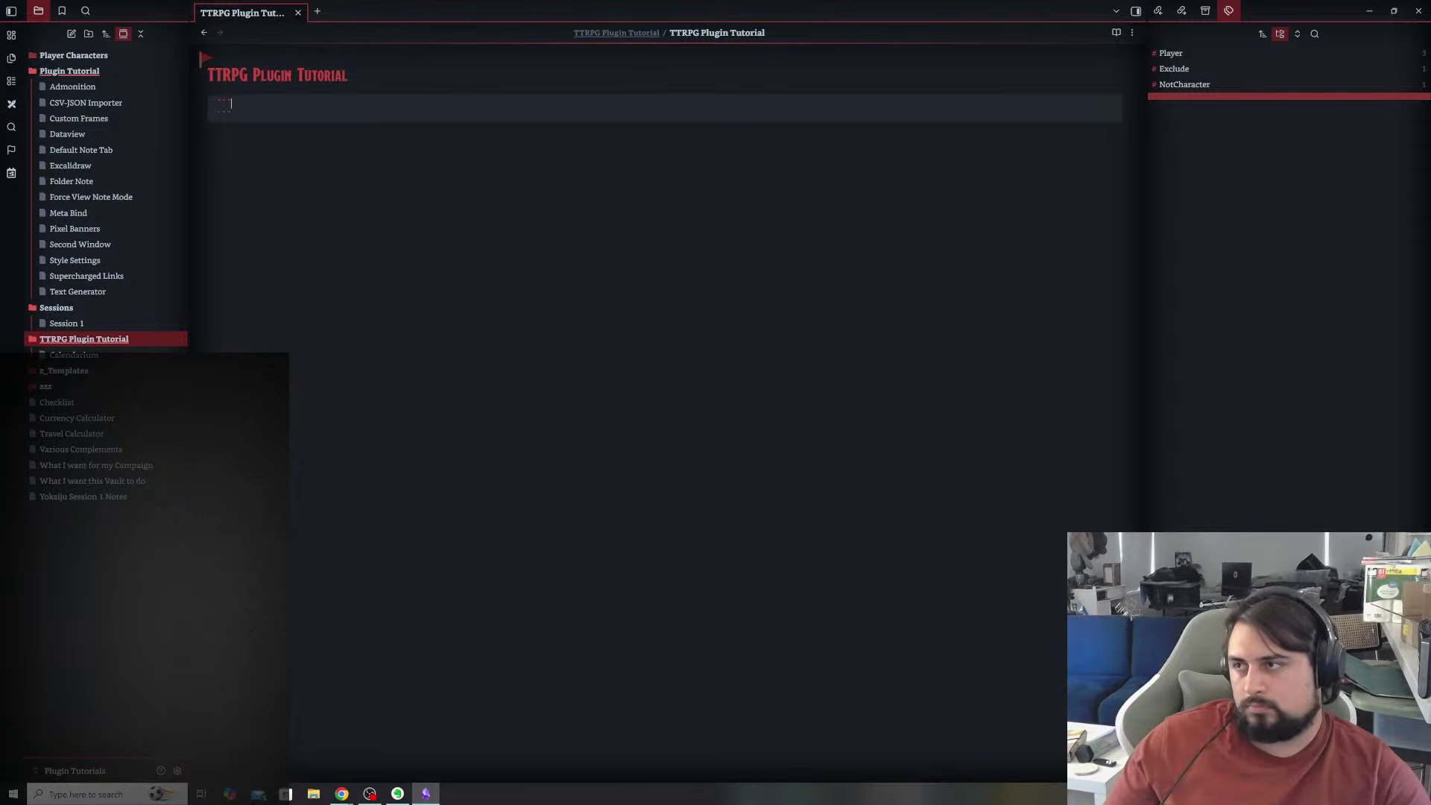
text(dataview)
key(Return)
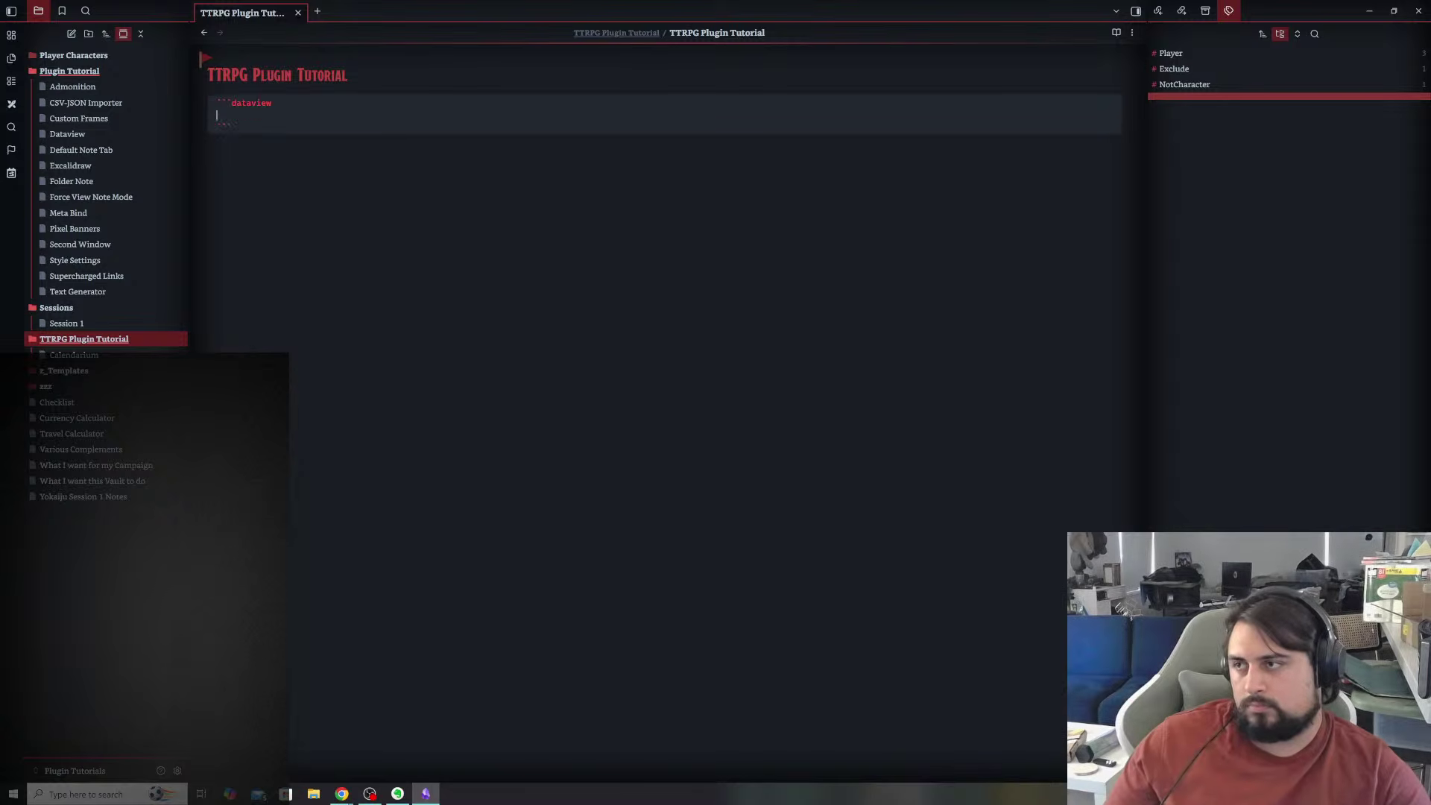
- Write the query line list "TTRPG Plugin Tutorial" in the dataview block, without link brackets around the folder name
text(list)
key(Return)
key(BackSpace)
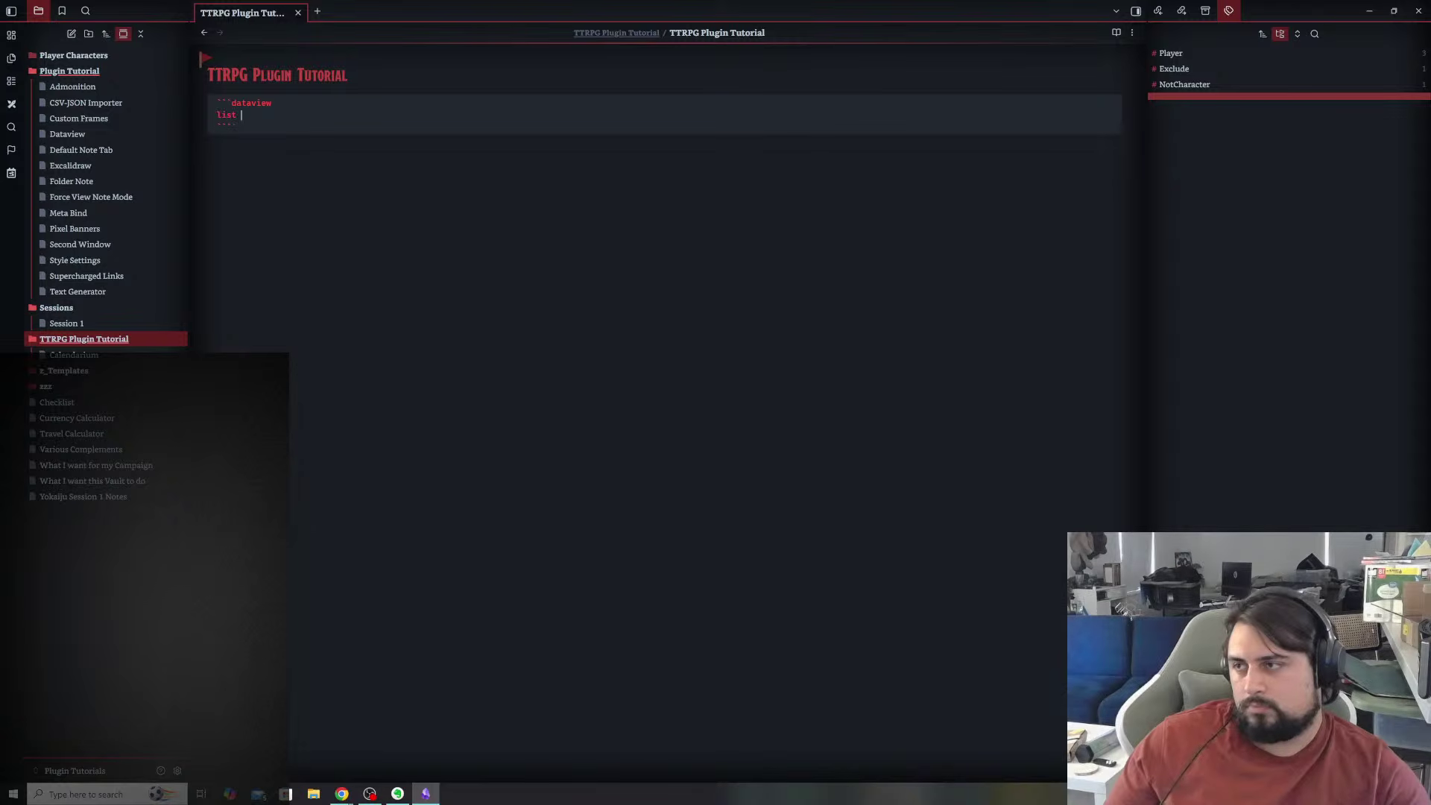
text("[[TTR)
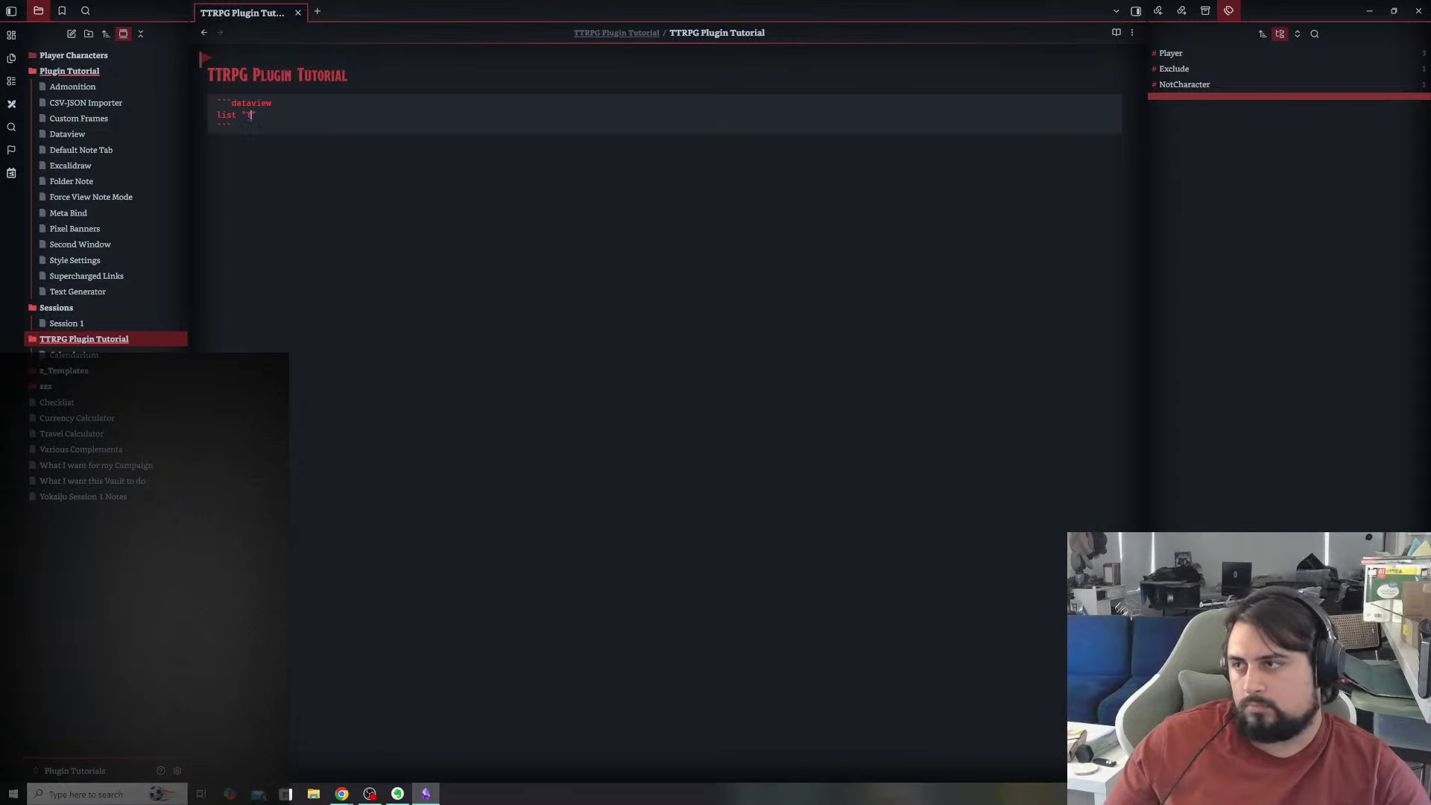
text(PG)
key(Return)
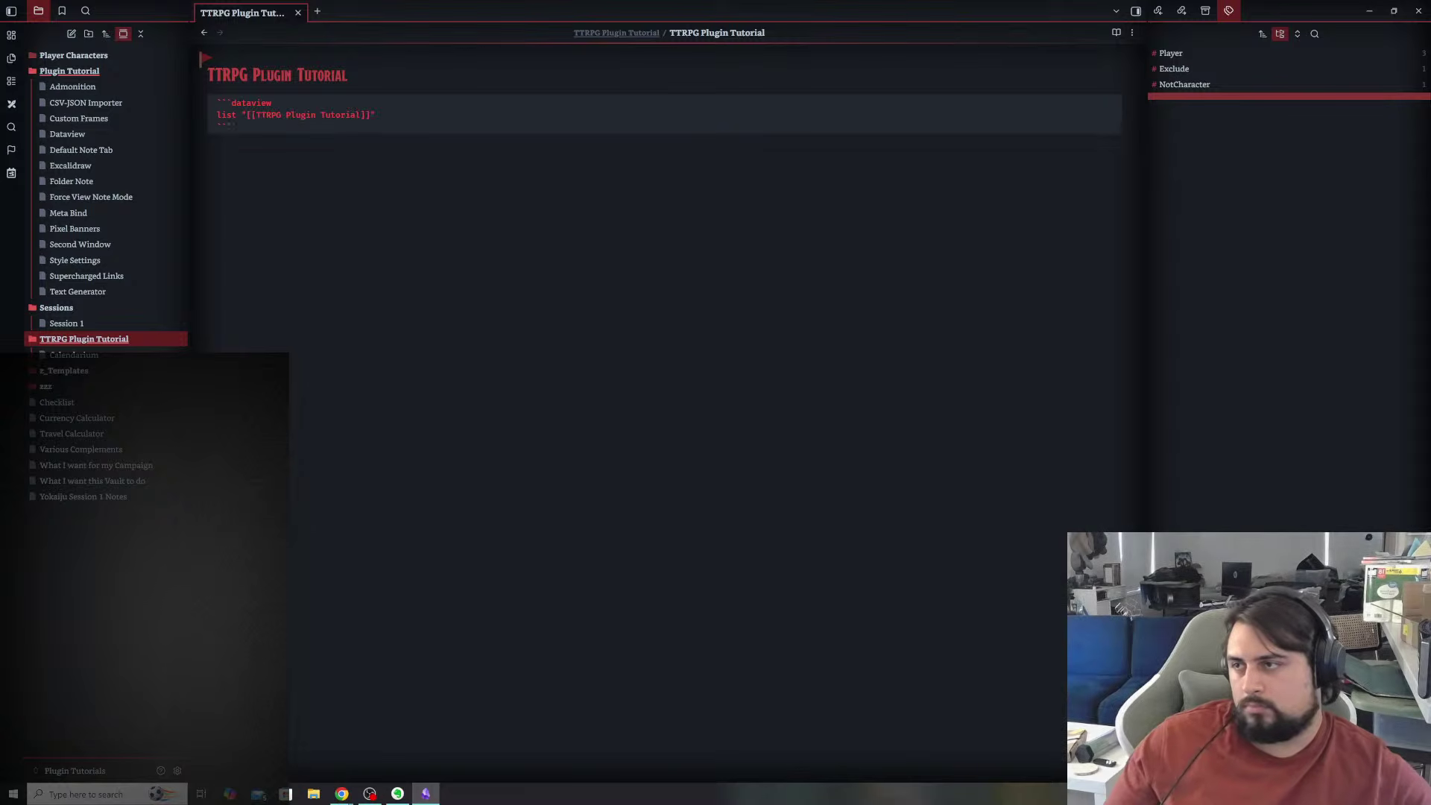
key(BackSpace)
key(BackSpace)
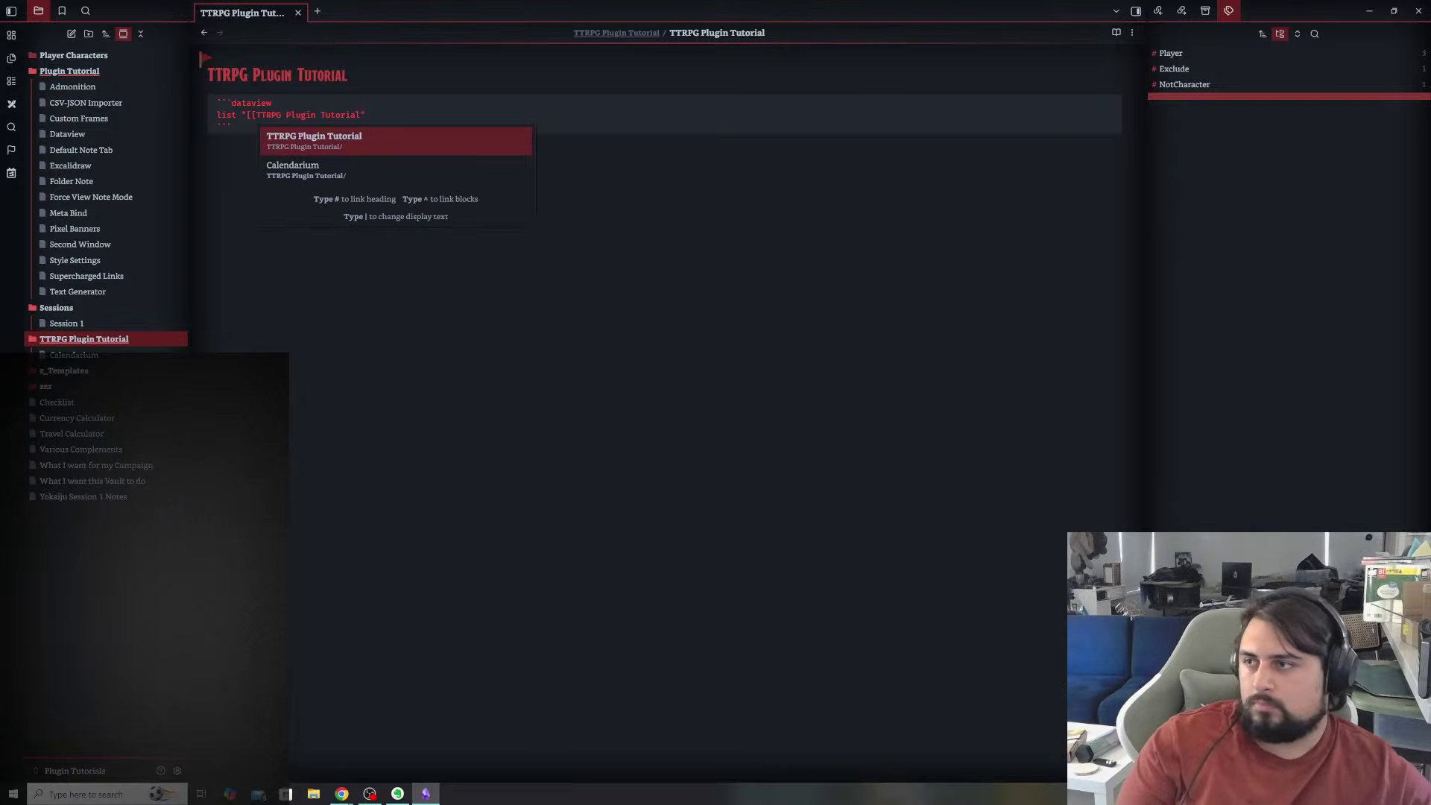
click(256, 115)
key(BackSpace)
key(BackSpace)
key(Down)
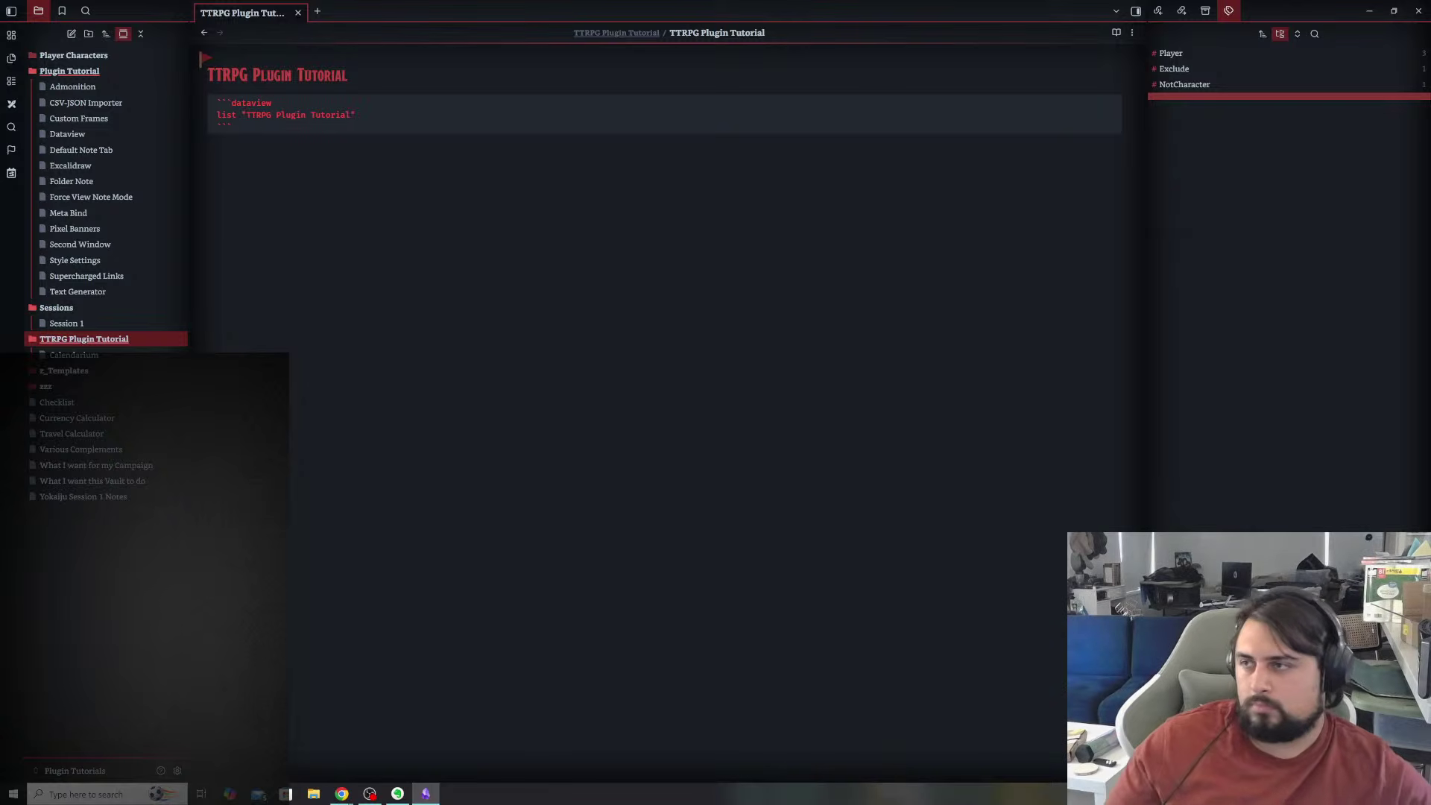
key(Down)
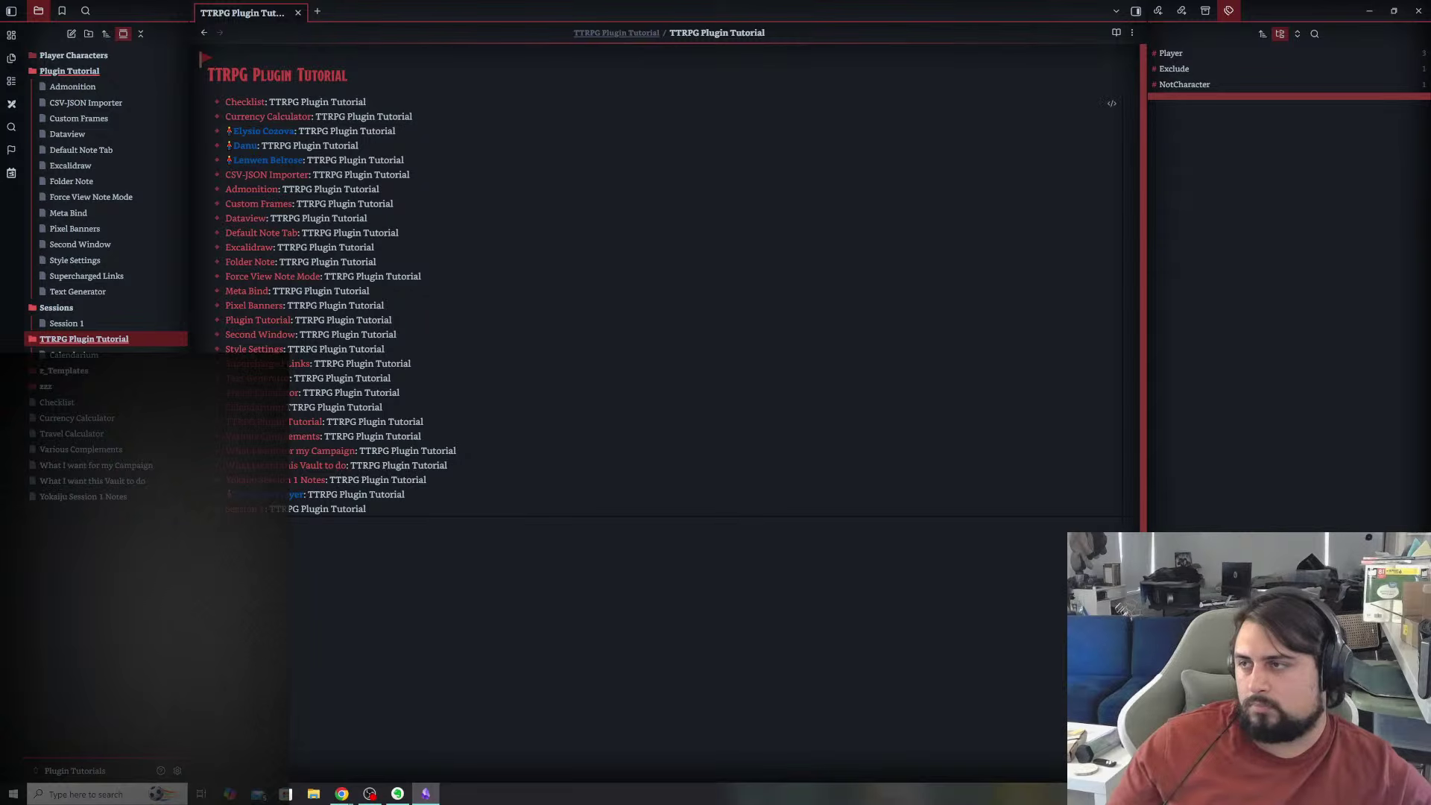
- Correct the dataview query by putting the folder name on its own line as From "TTRPG Plugin Tutorial"
click(1111, 104)
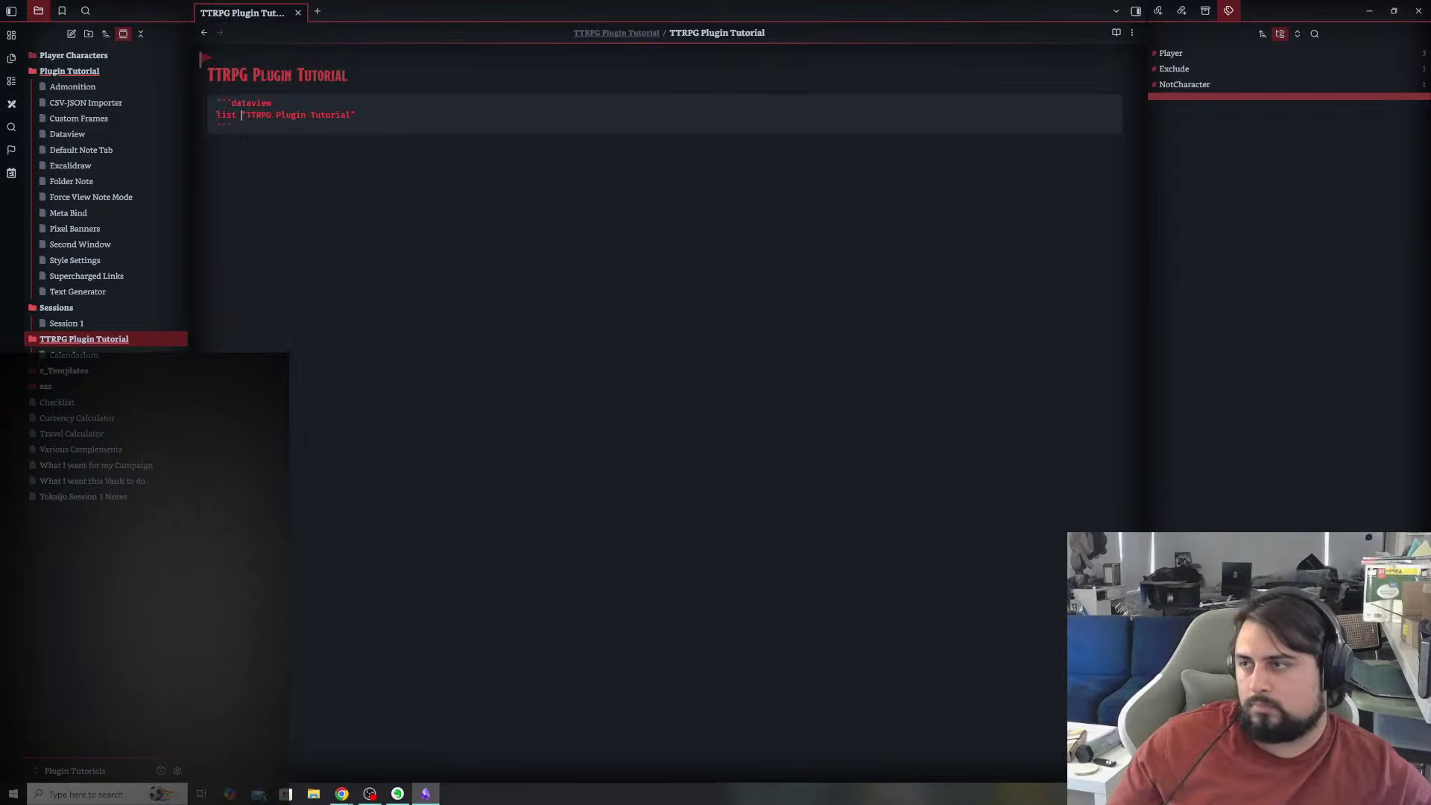
key(Return)
text(From)
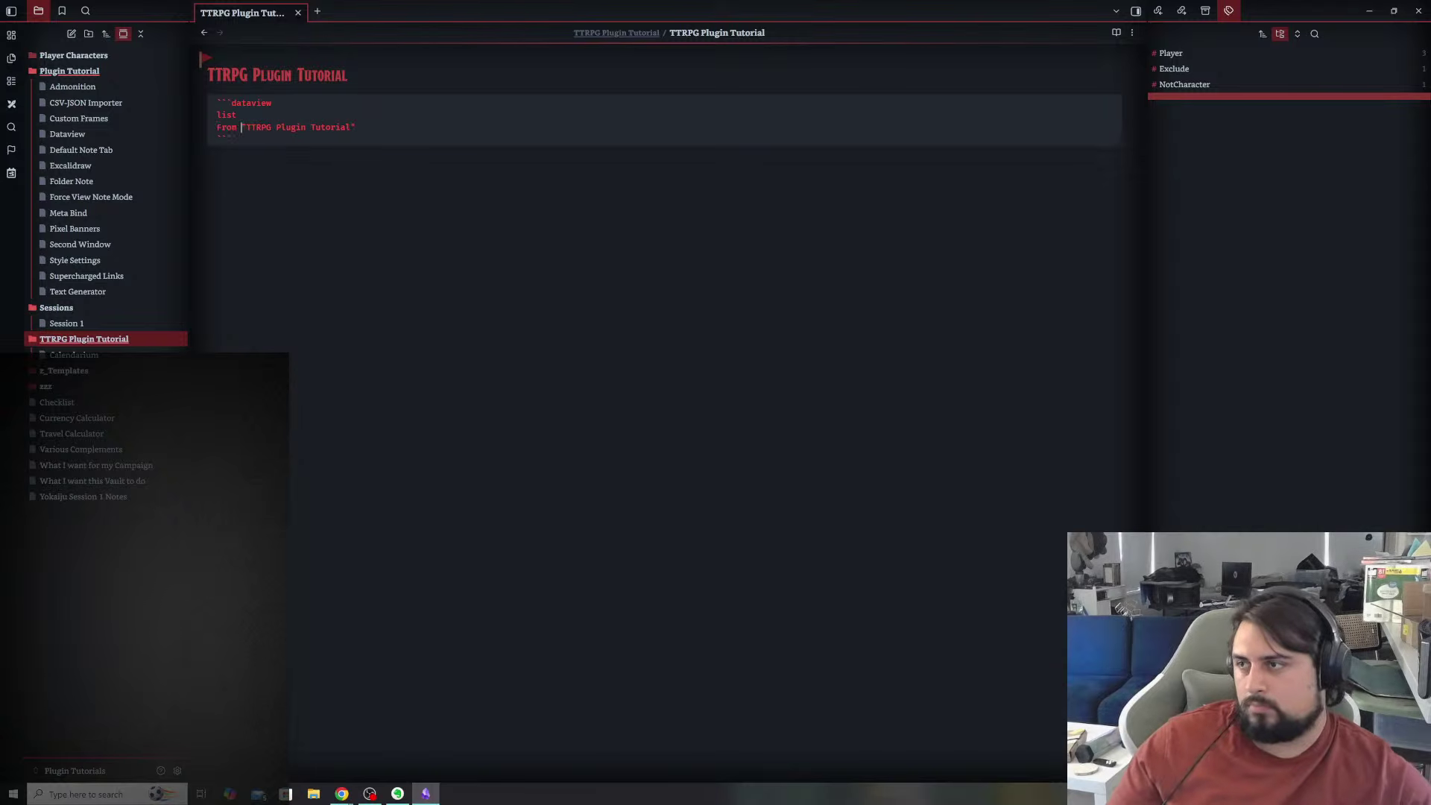
click(208, 130)
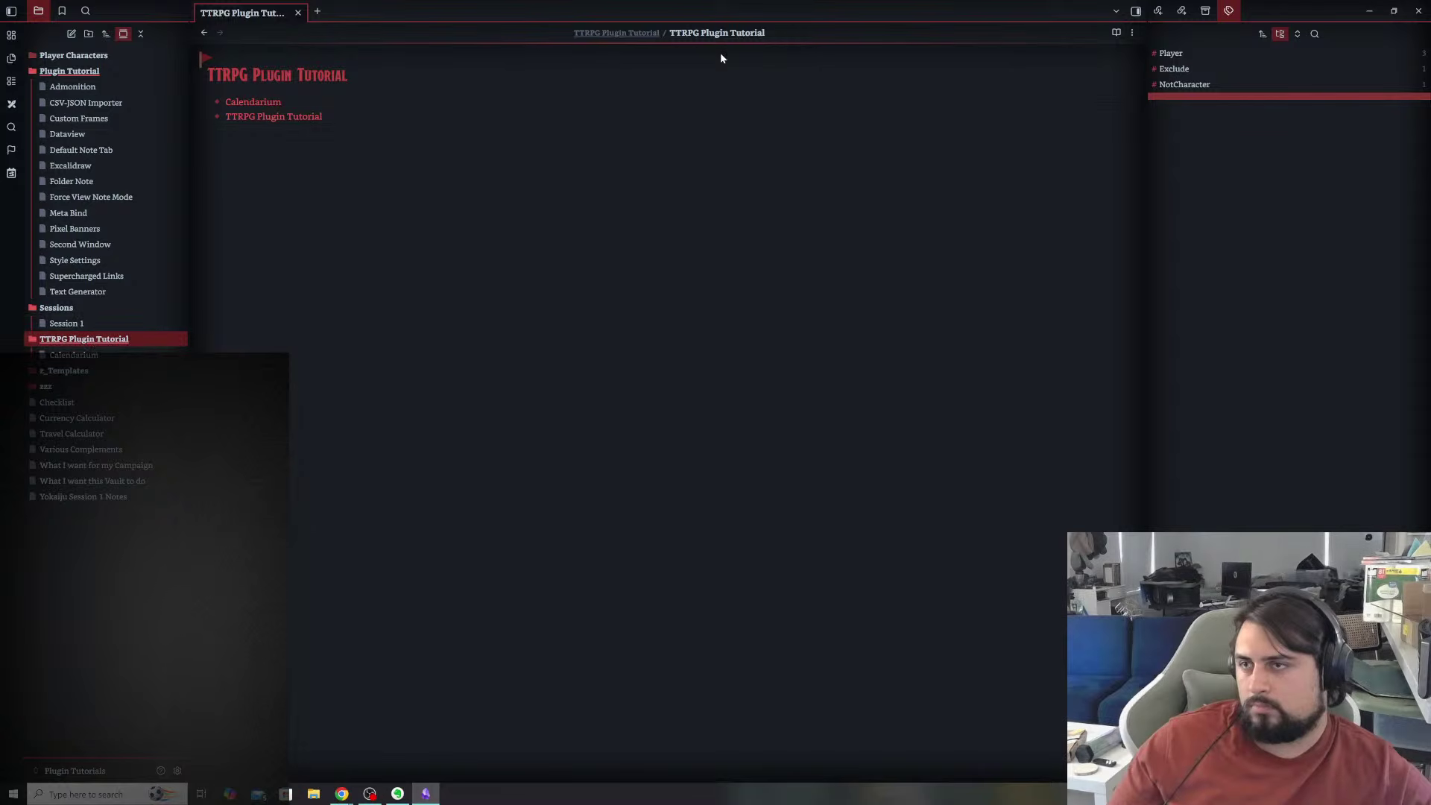
- Check the query in Source mode and switch the TTRPG Plugin Tutorial note to Reading view
click(1131, 32)
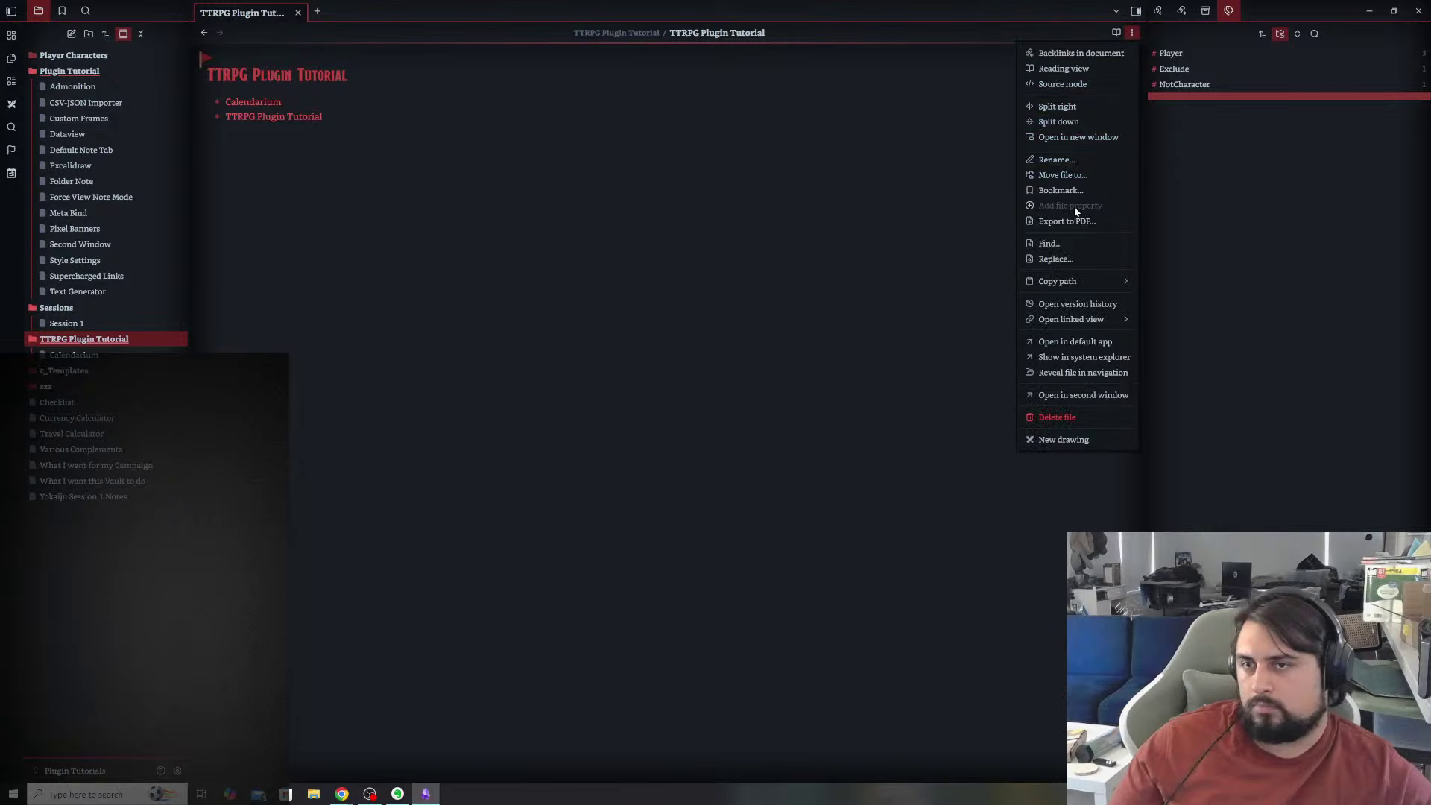
click(1063, 84)
click(1134, 32)
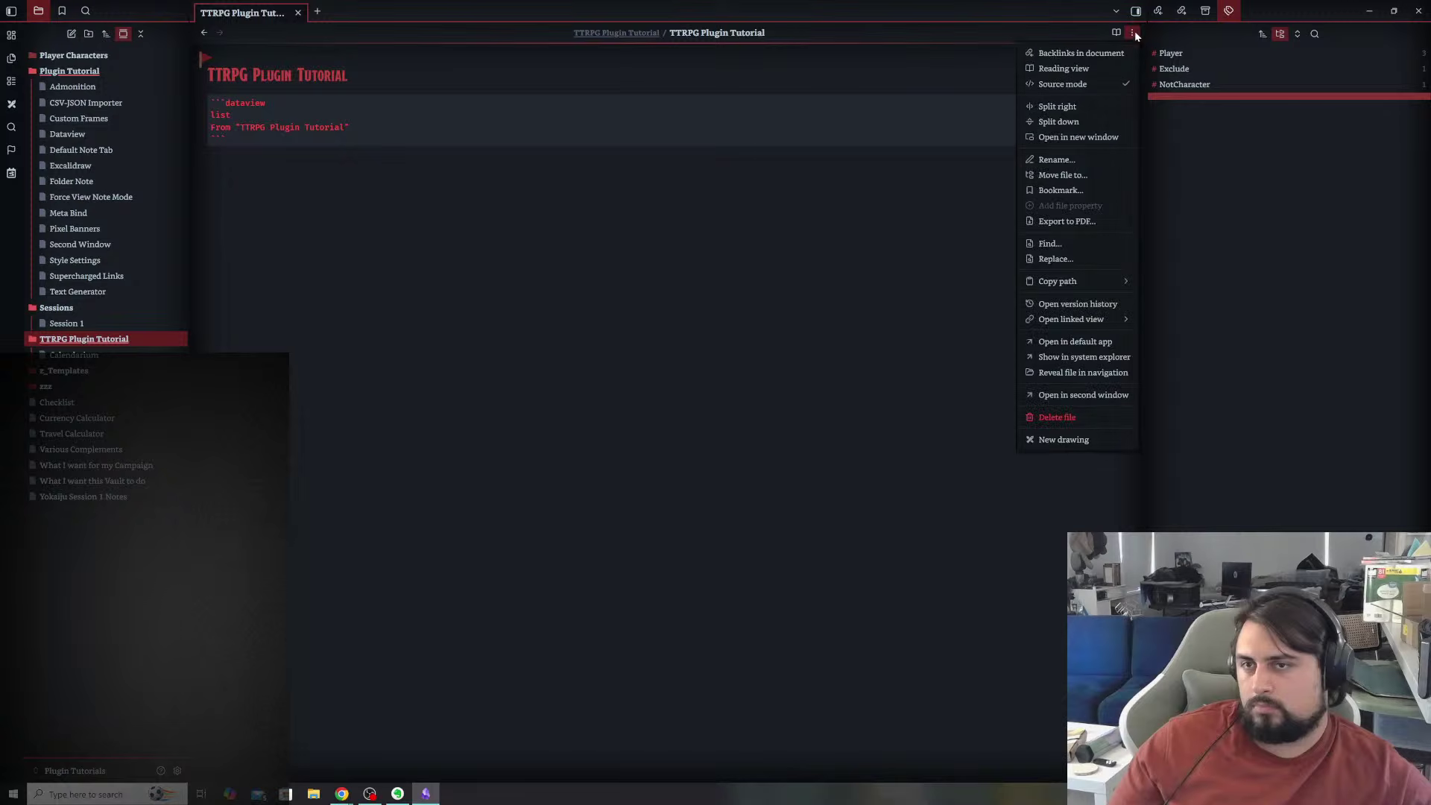
click(1129, 47)
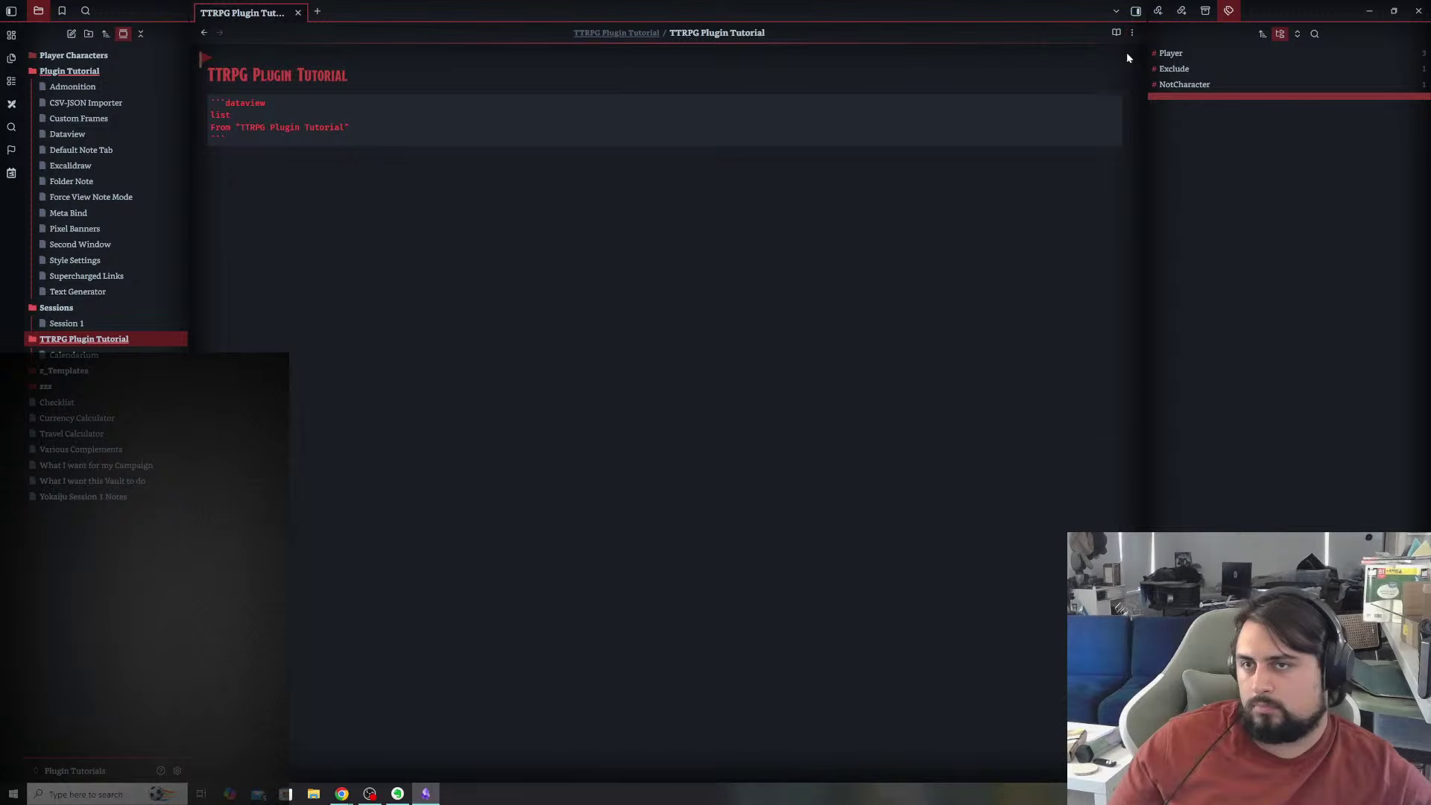
click(1131, 32)
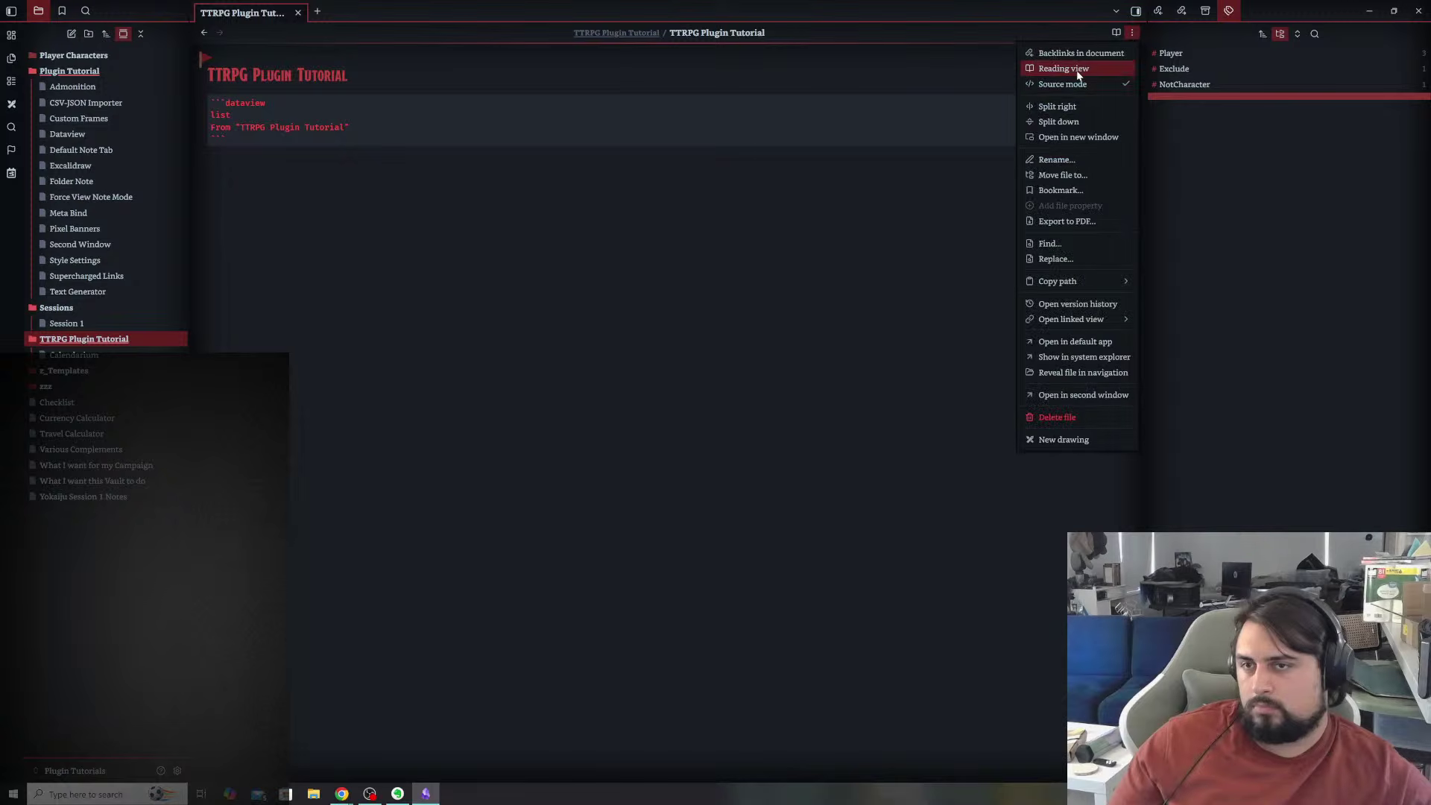
click(1064, 69)
click(1131, 33)
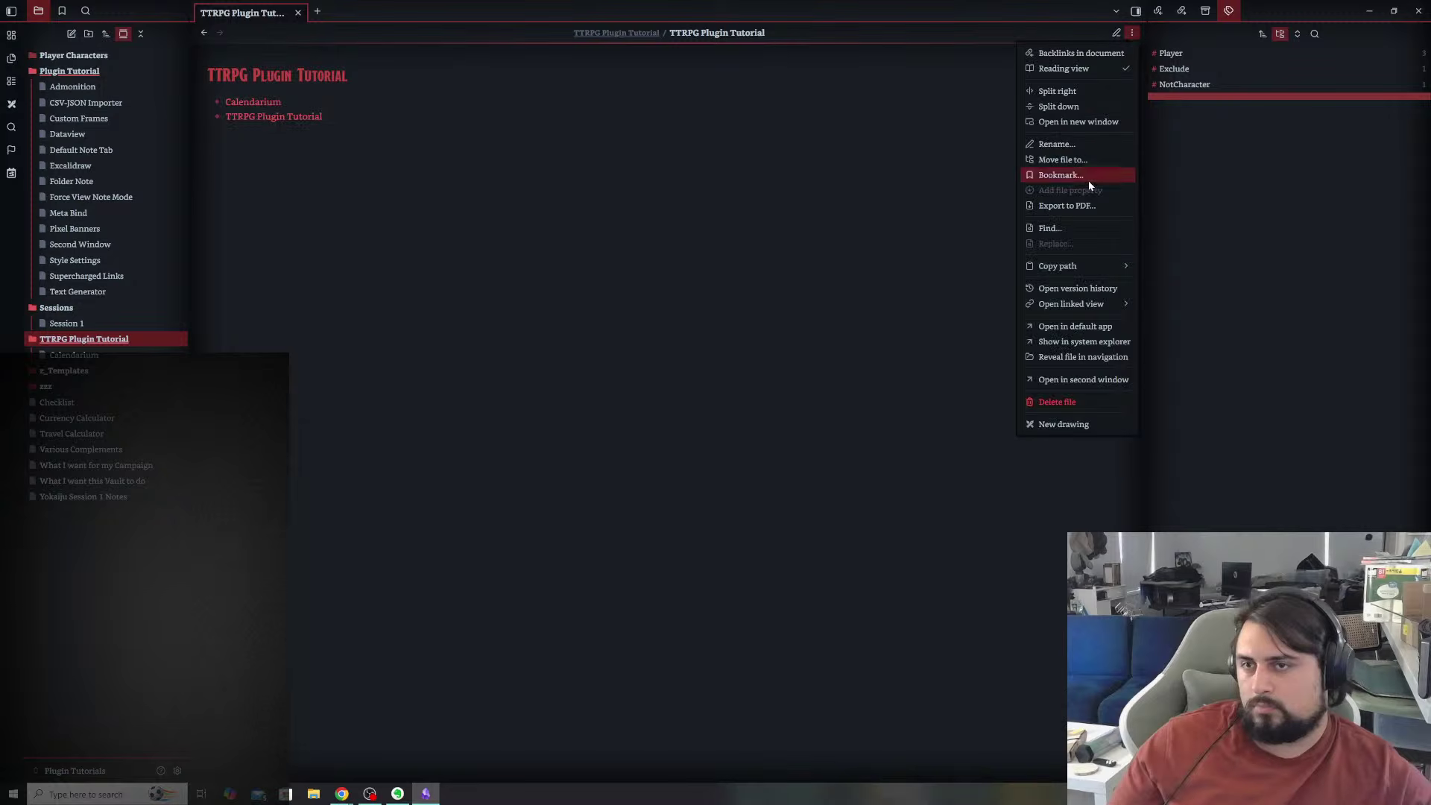
key(Escape)
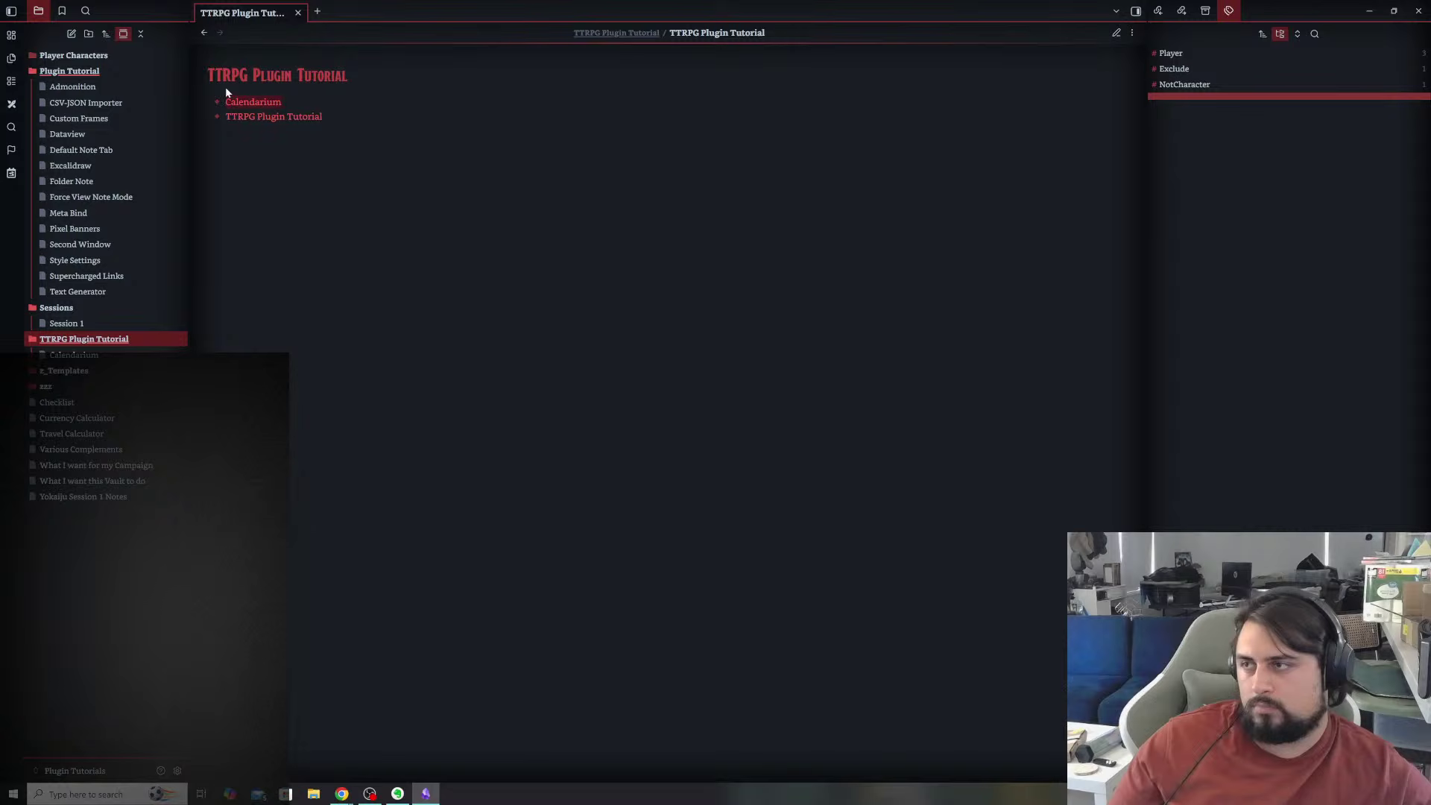
- Add a properties block with Tags: Exclude above the dataview query, with an empty line after it and another inside the query
key(ctrl+e)
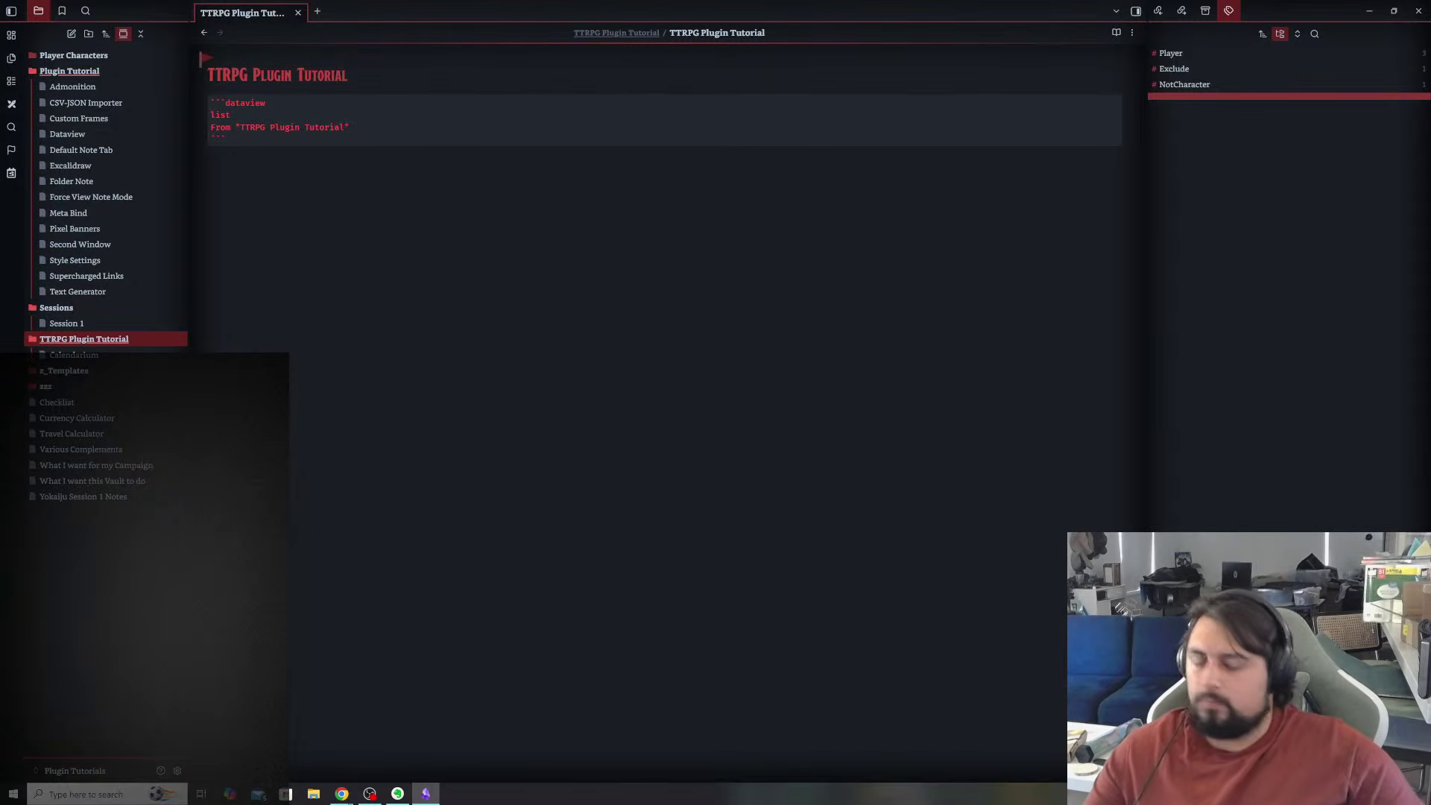
text(---)
key(Return)
key(Return)
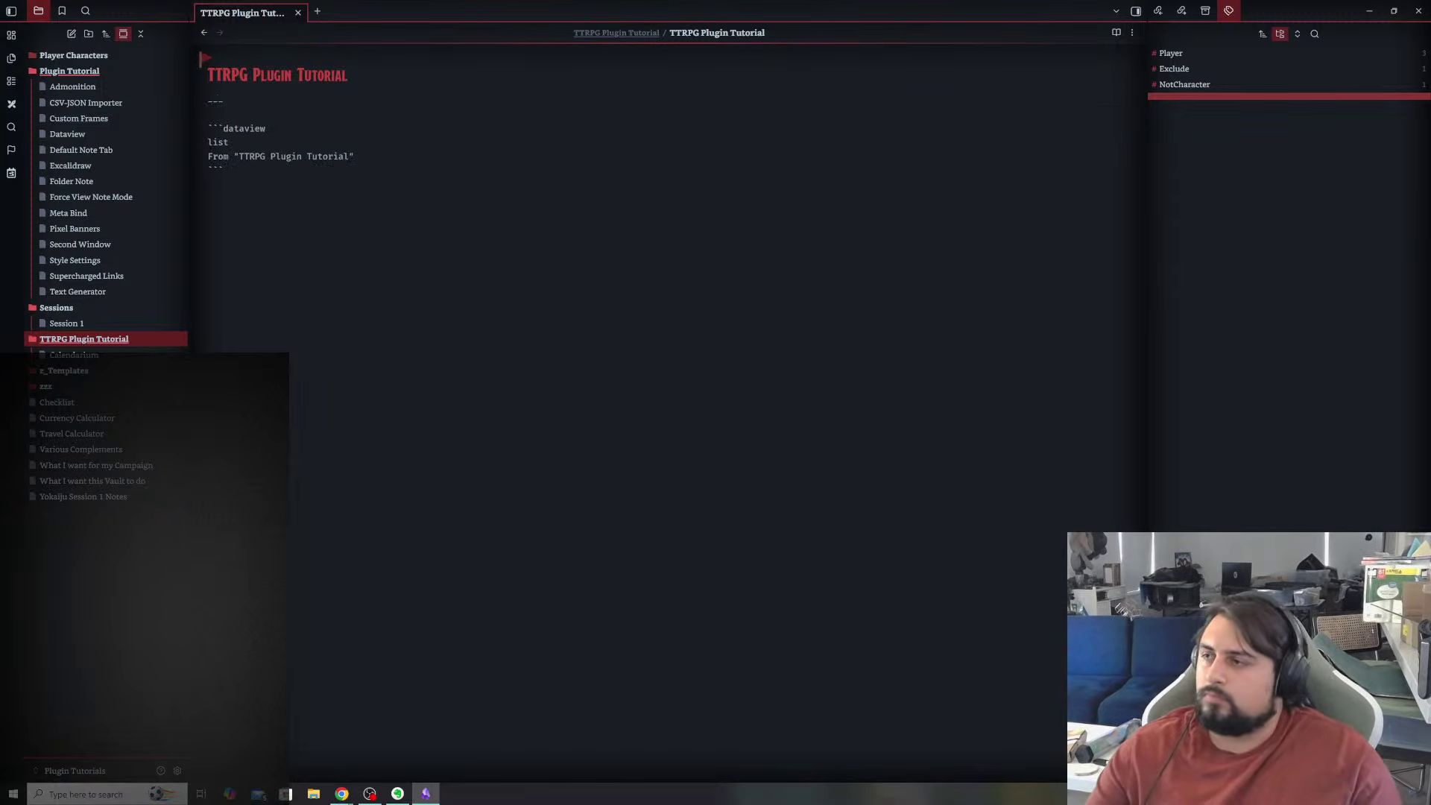
text(---)
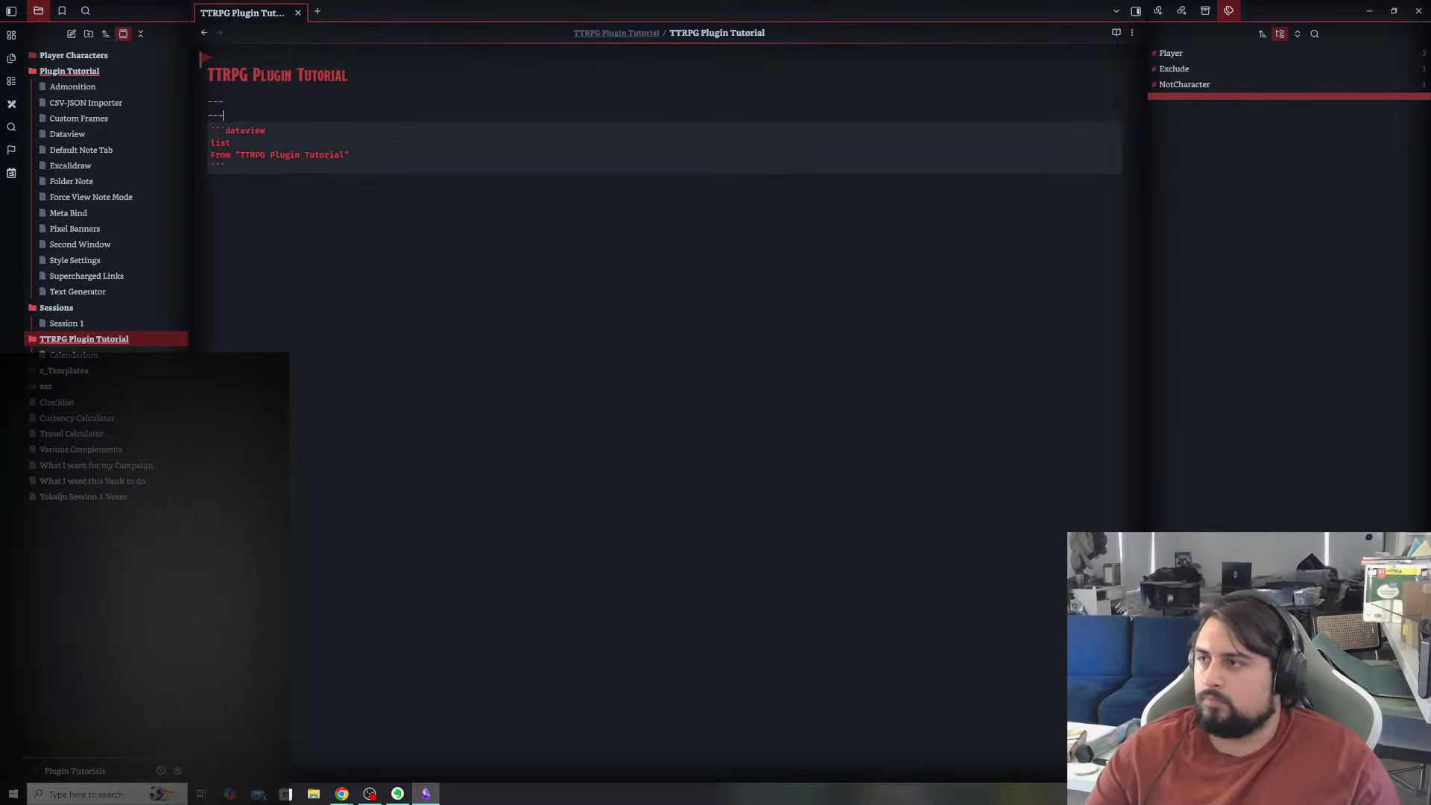
key(Return)
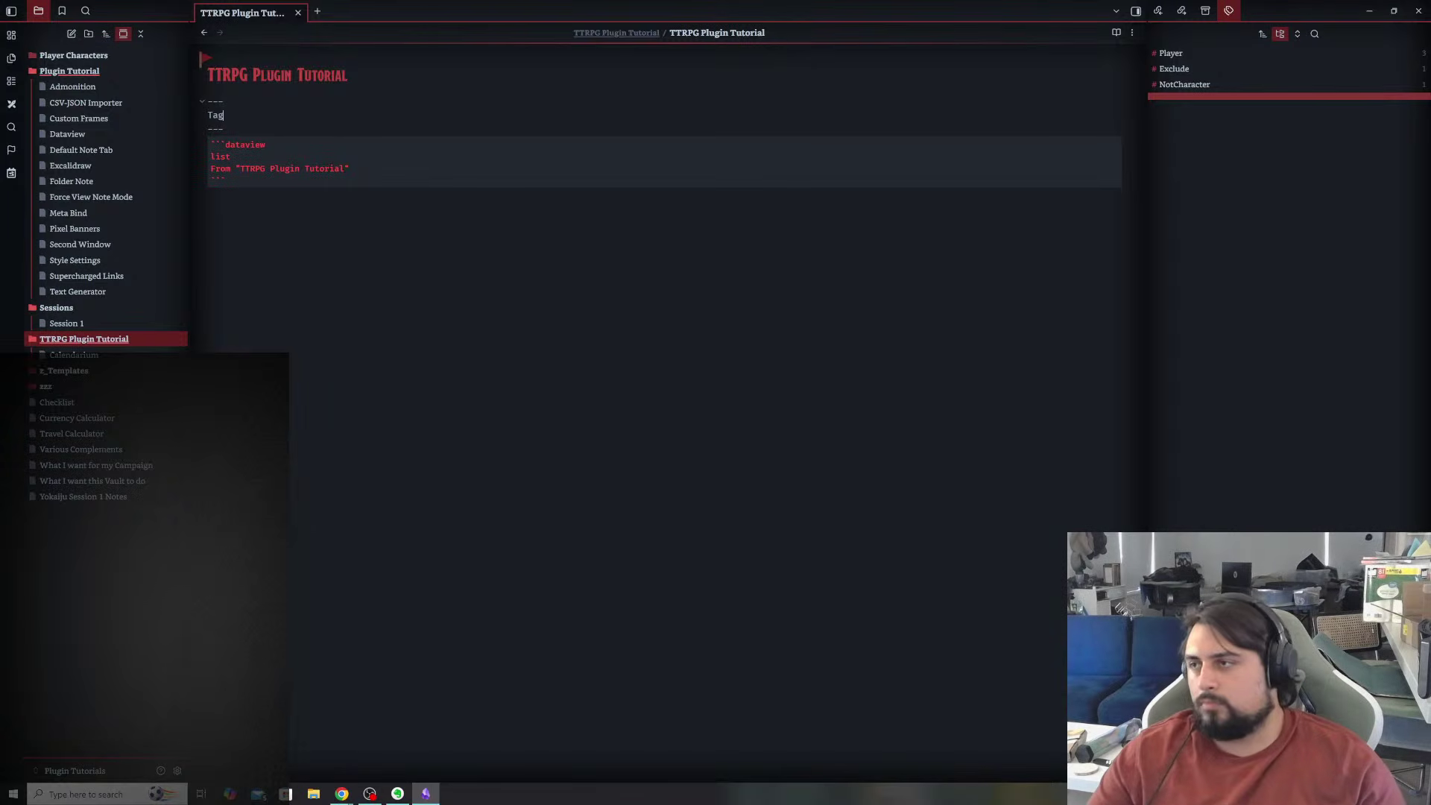
text(Tags: Exclude)
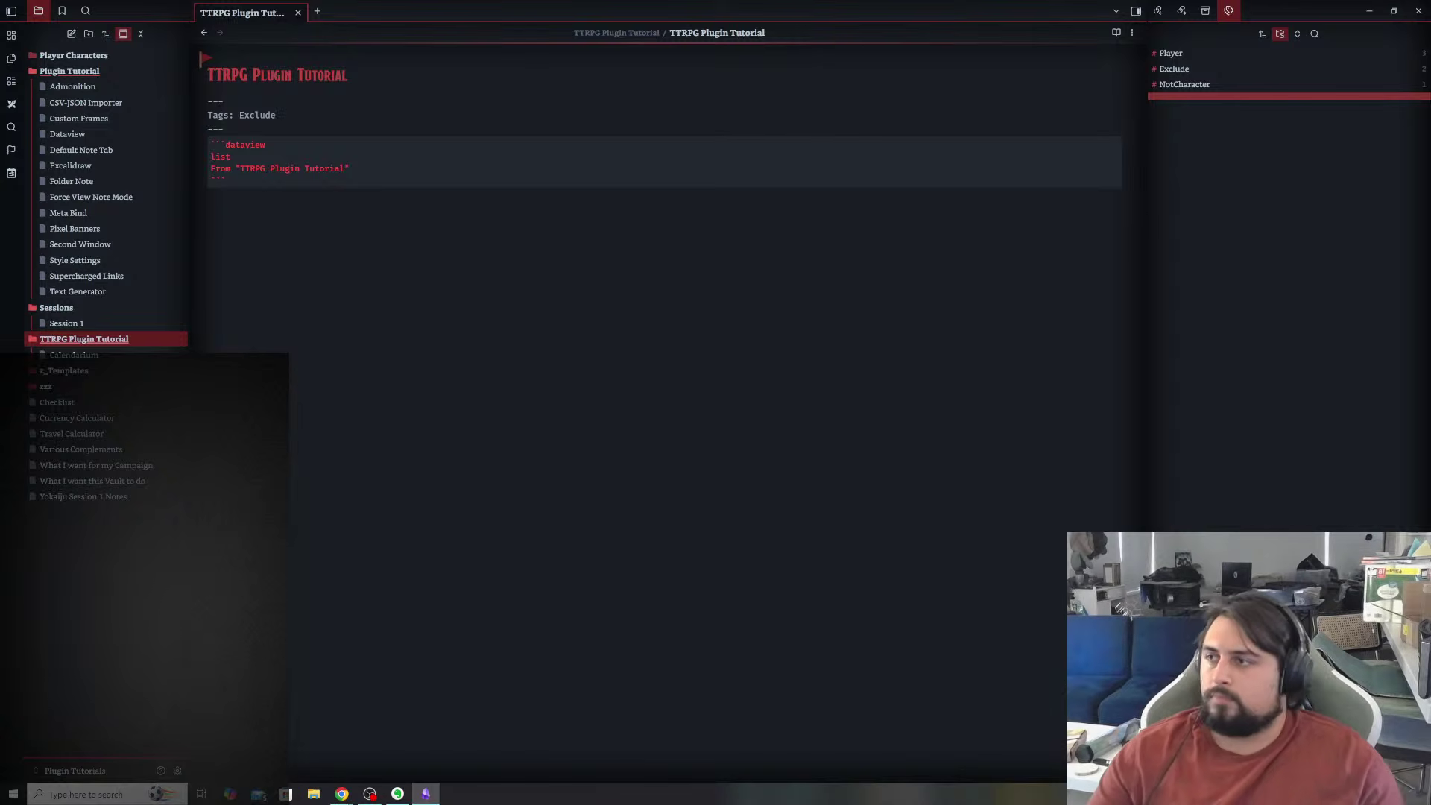
click(222, 129)
key(Return)
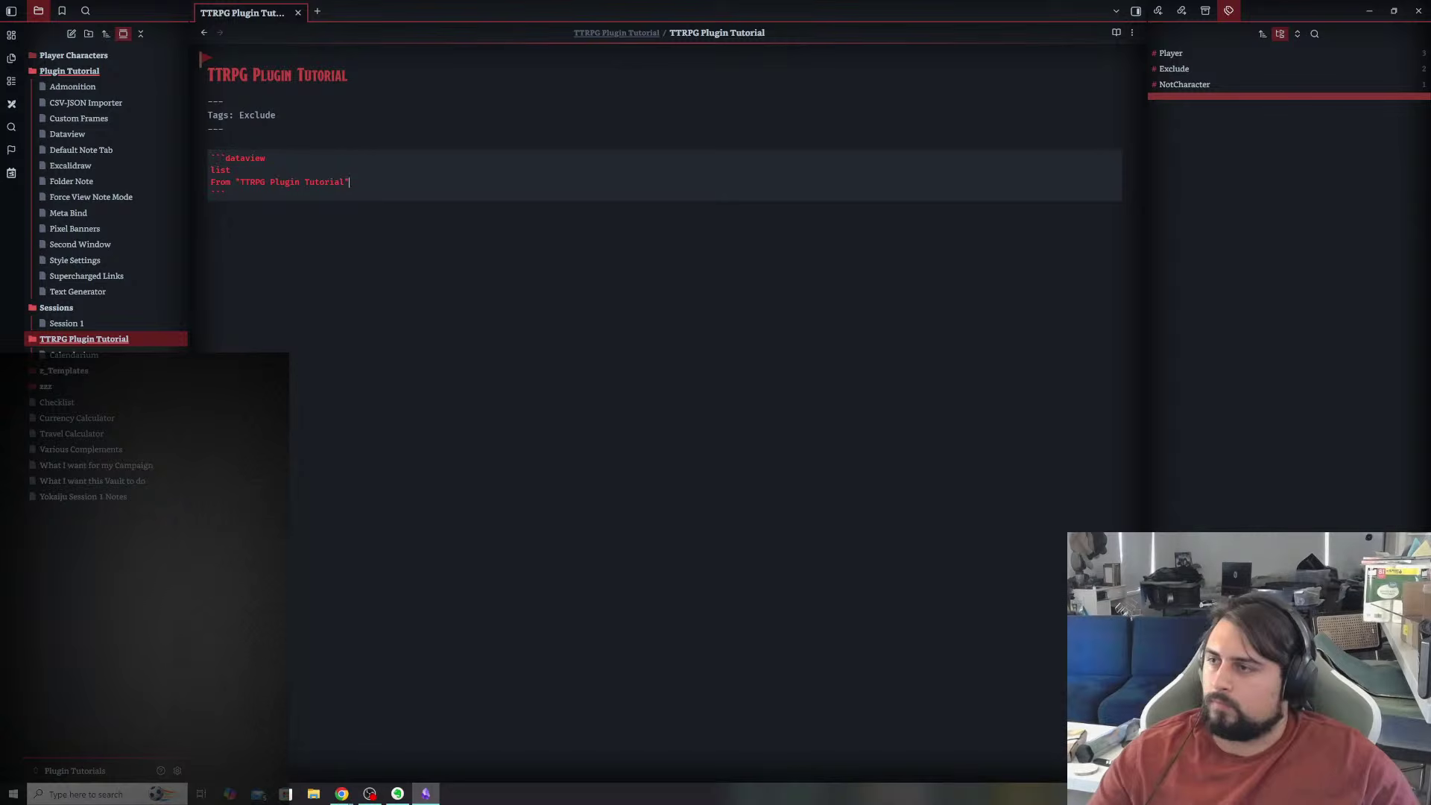
key(Return)
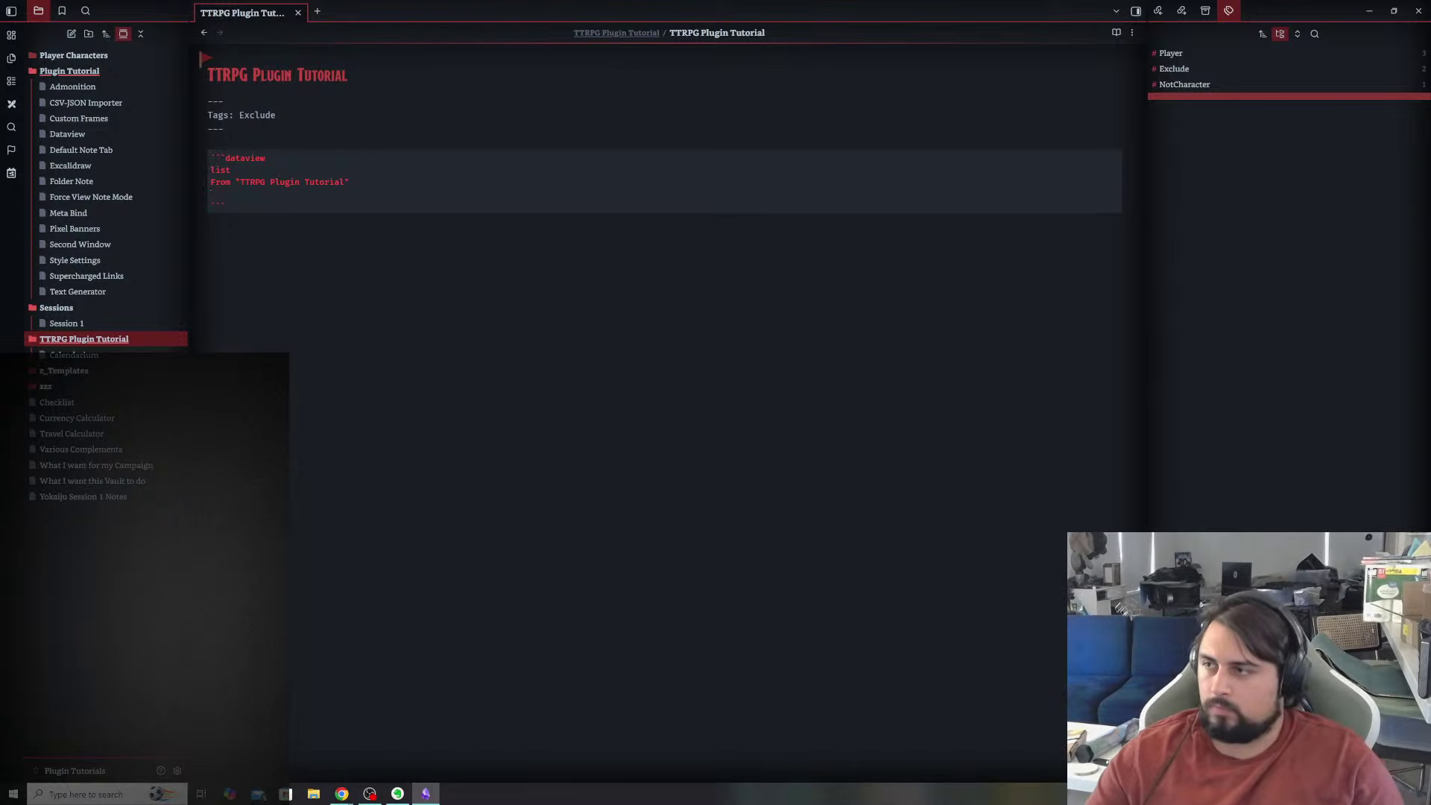
- Look up in the Dataview note how the Plugin Tutorial list query excludes notes tagged #Exclude
click(71, 134)
scroll(663, 298, down, 15)
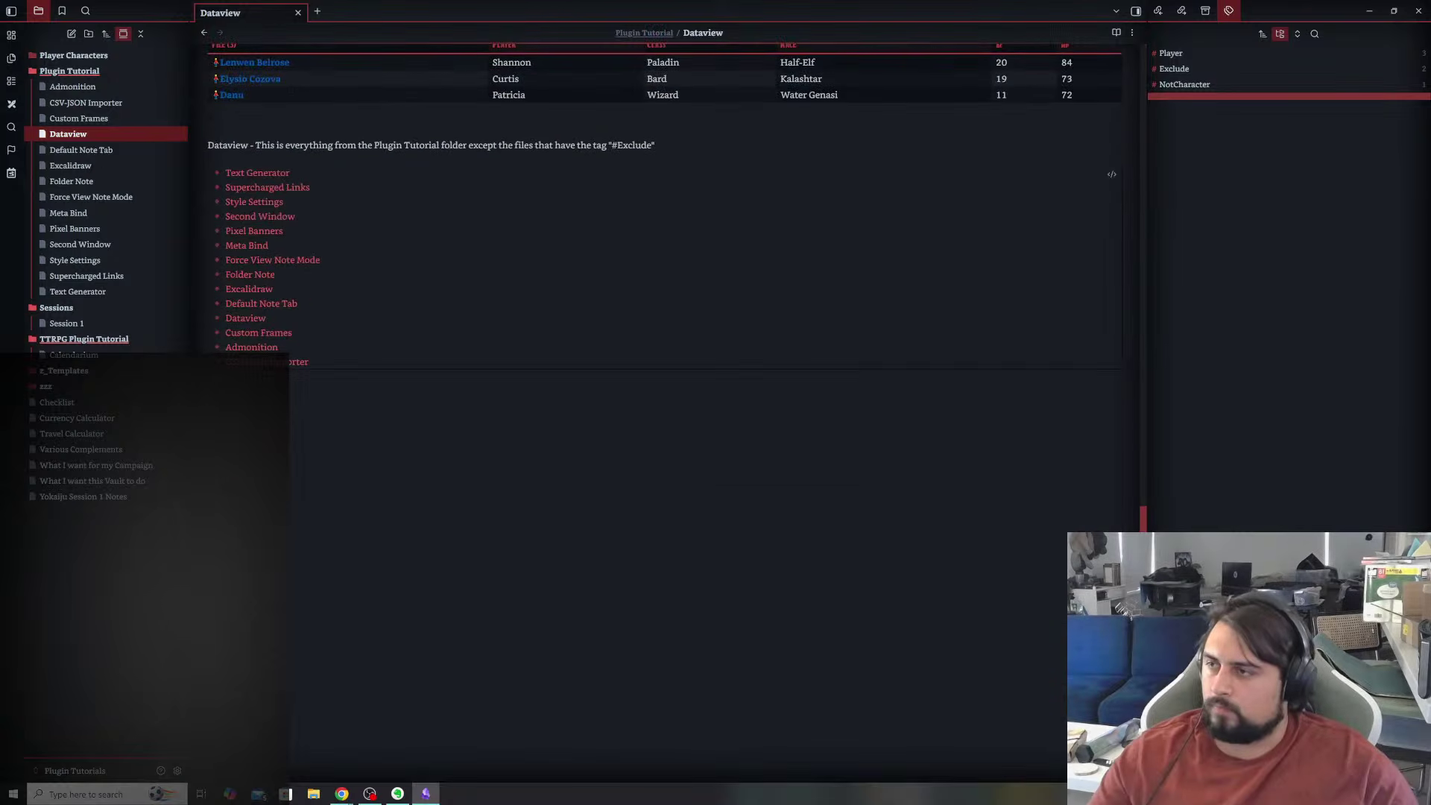
click(1112, 174)
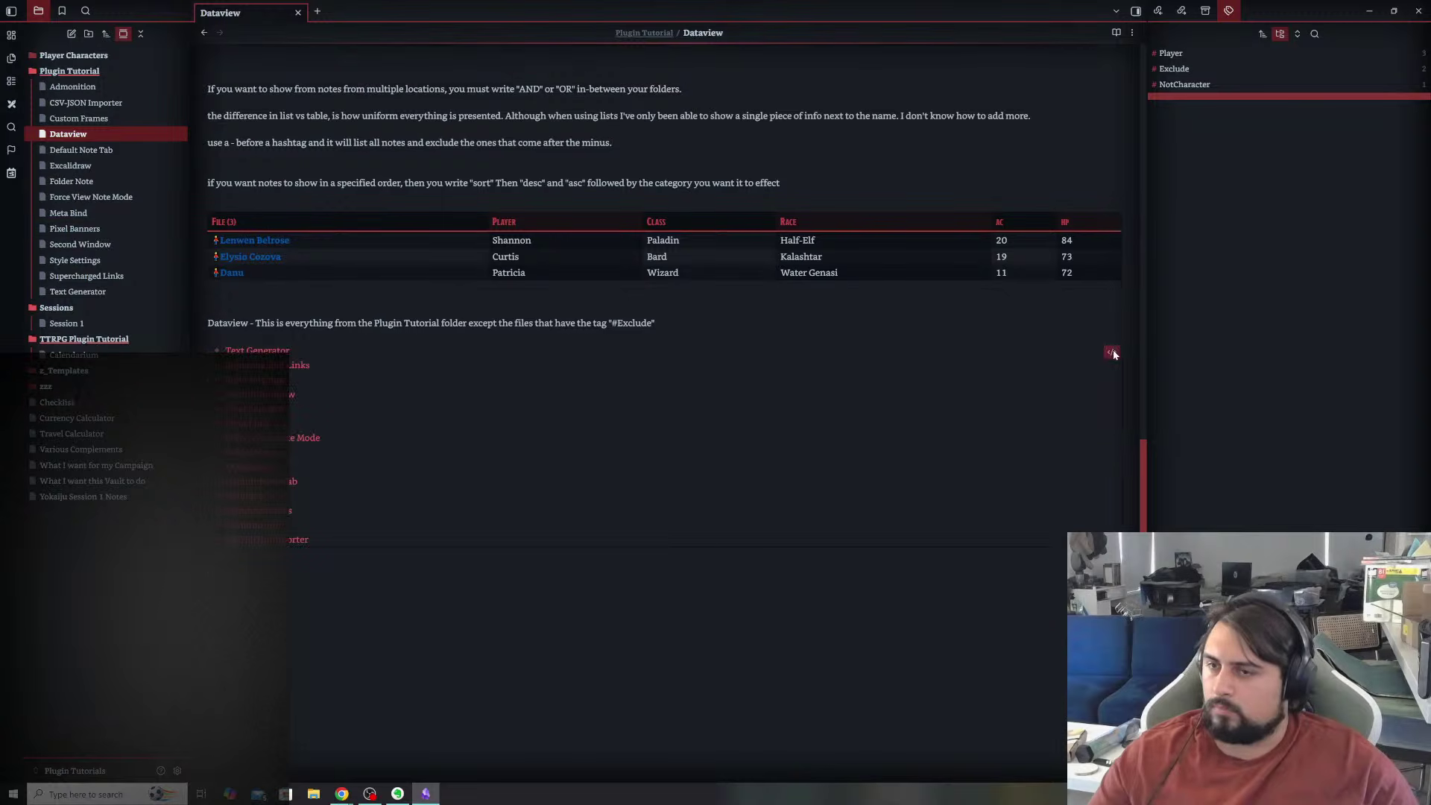
click(1111, 353)
click(325, 375)
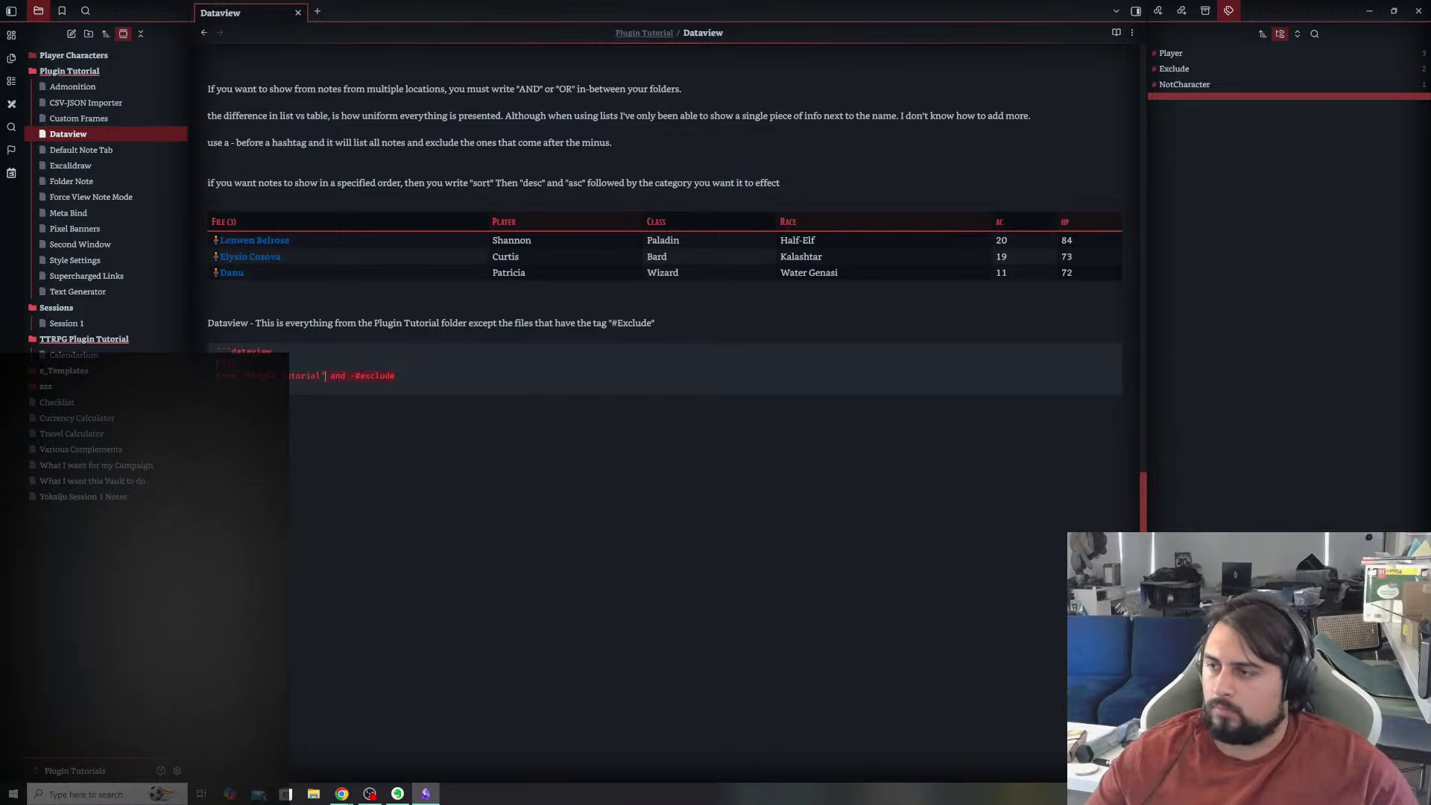
- Extend the TTRPG Plugin Tutorial note's query to From "TTRPG Plugin Tutorial" and -#exclude, and render the list
click(74, 355)
click(75, 340)
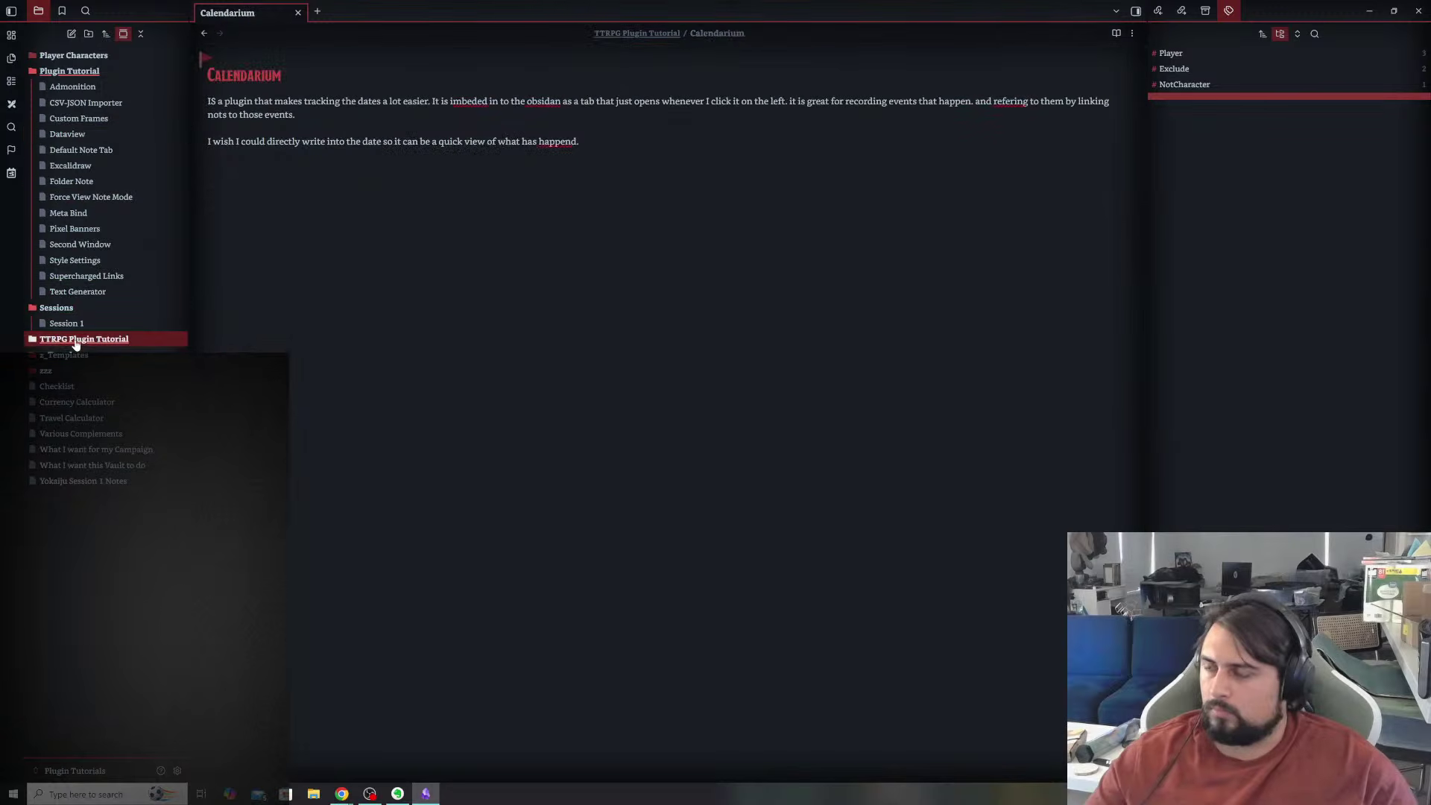
click(75, 340)
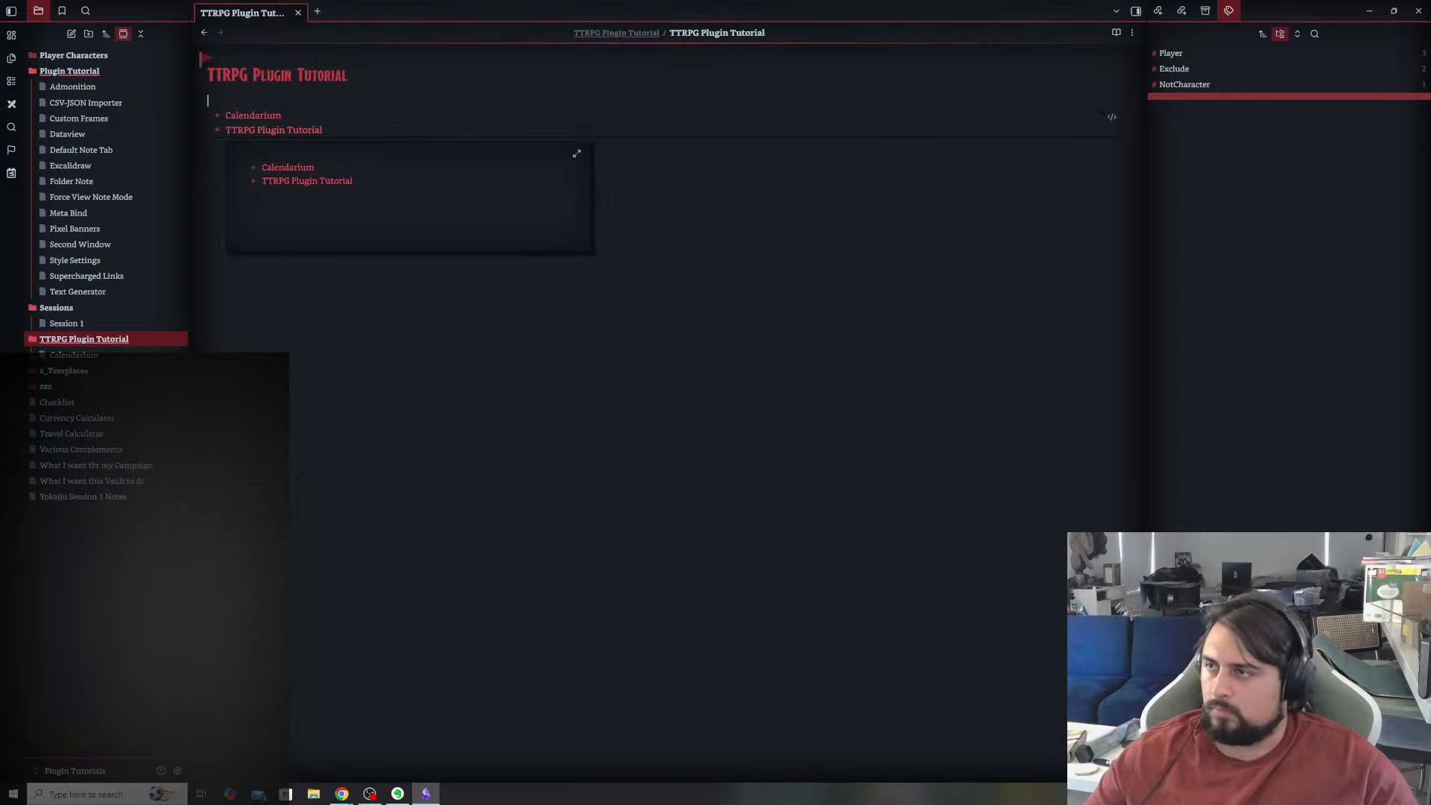
click(1110, 118)
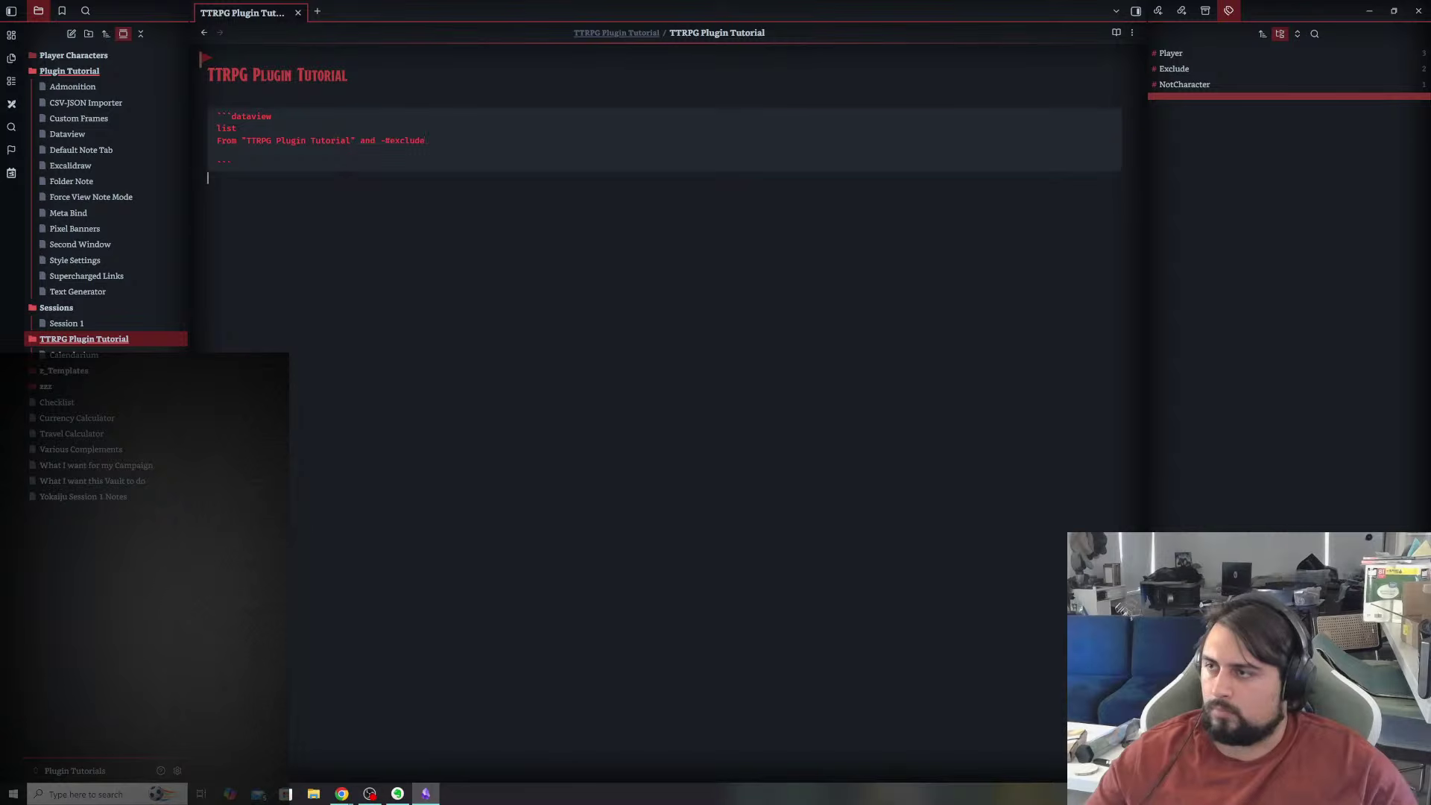
click(208, 129)
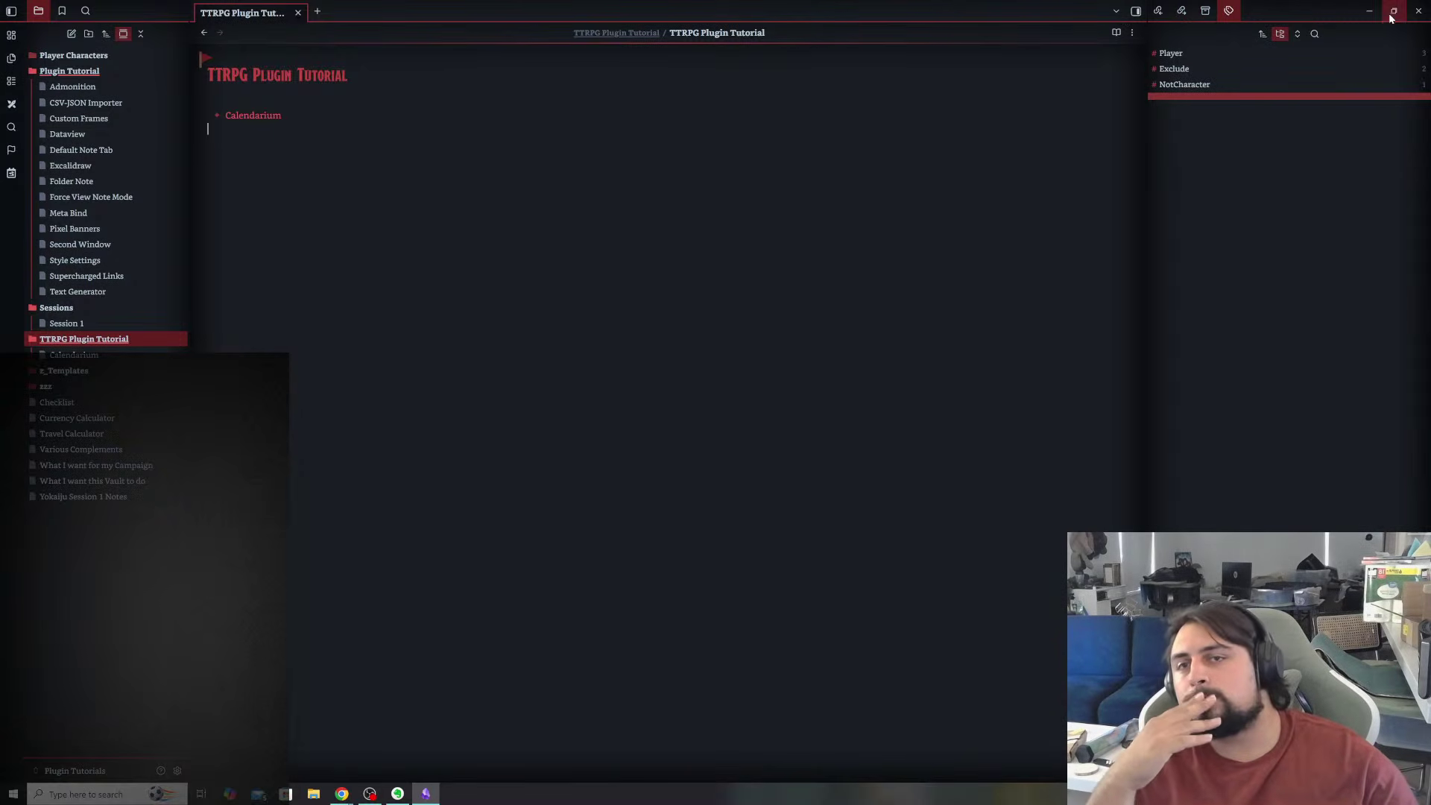
- Arrange the vault window and the Chrome window side by side and close the Fantasy Calendars video tab
key(super+Left)
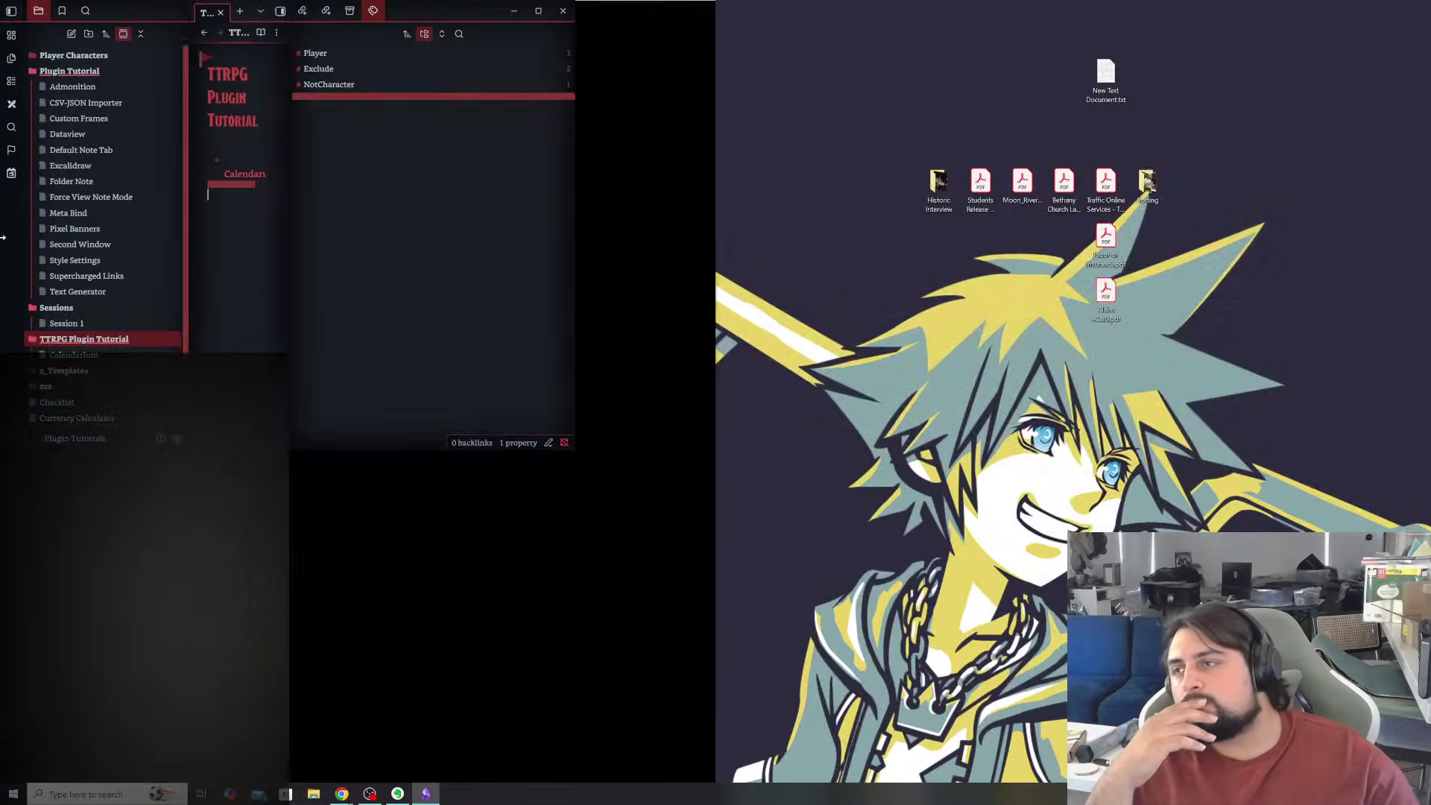
click(425, 17)
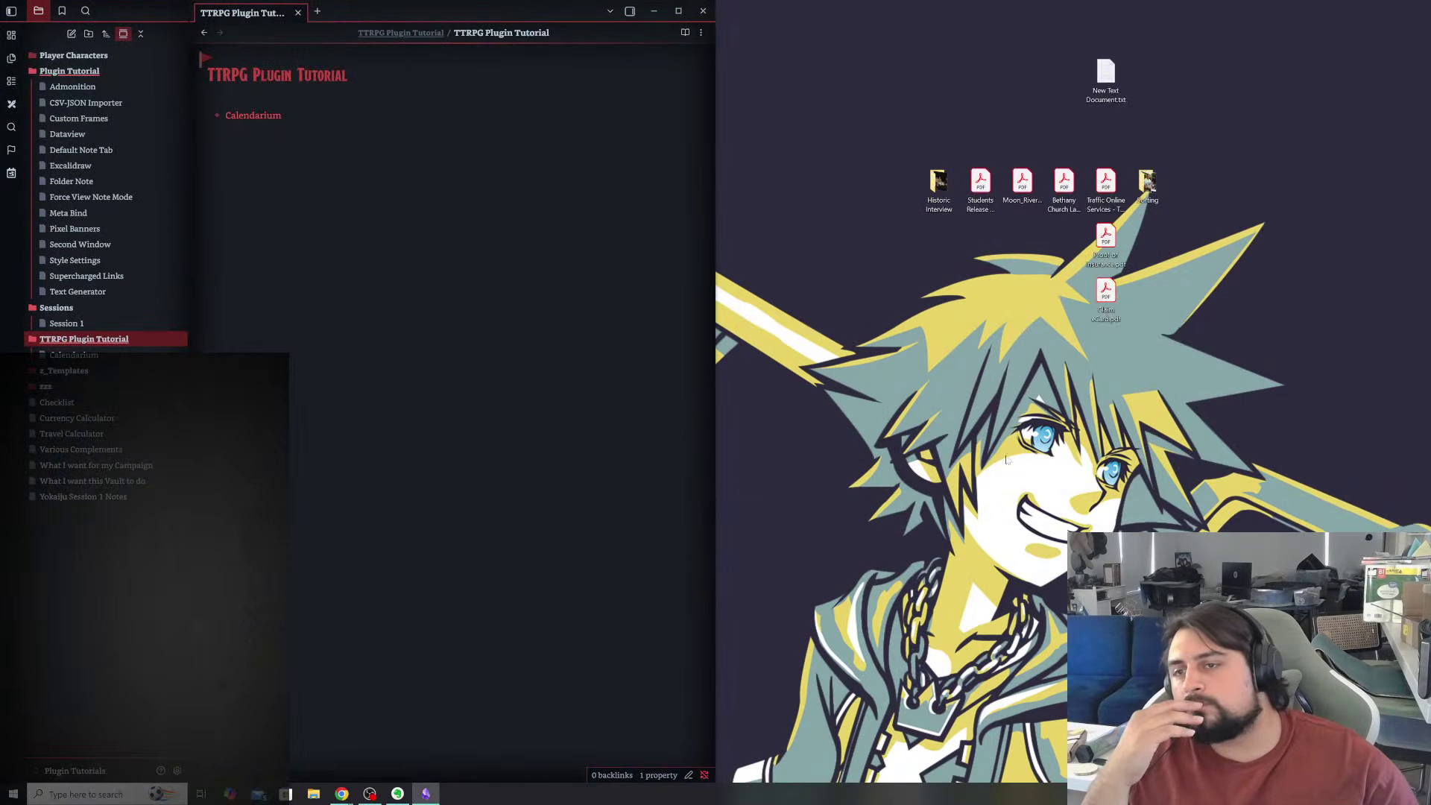
click(342, 794)
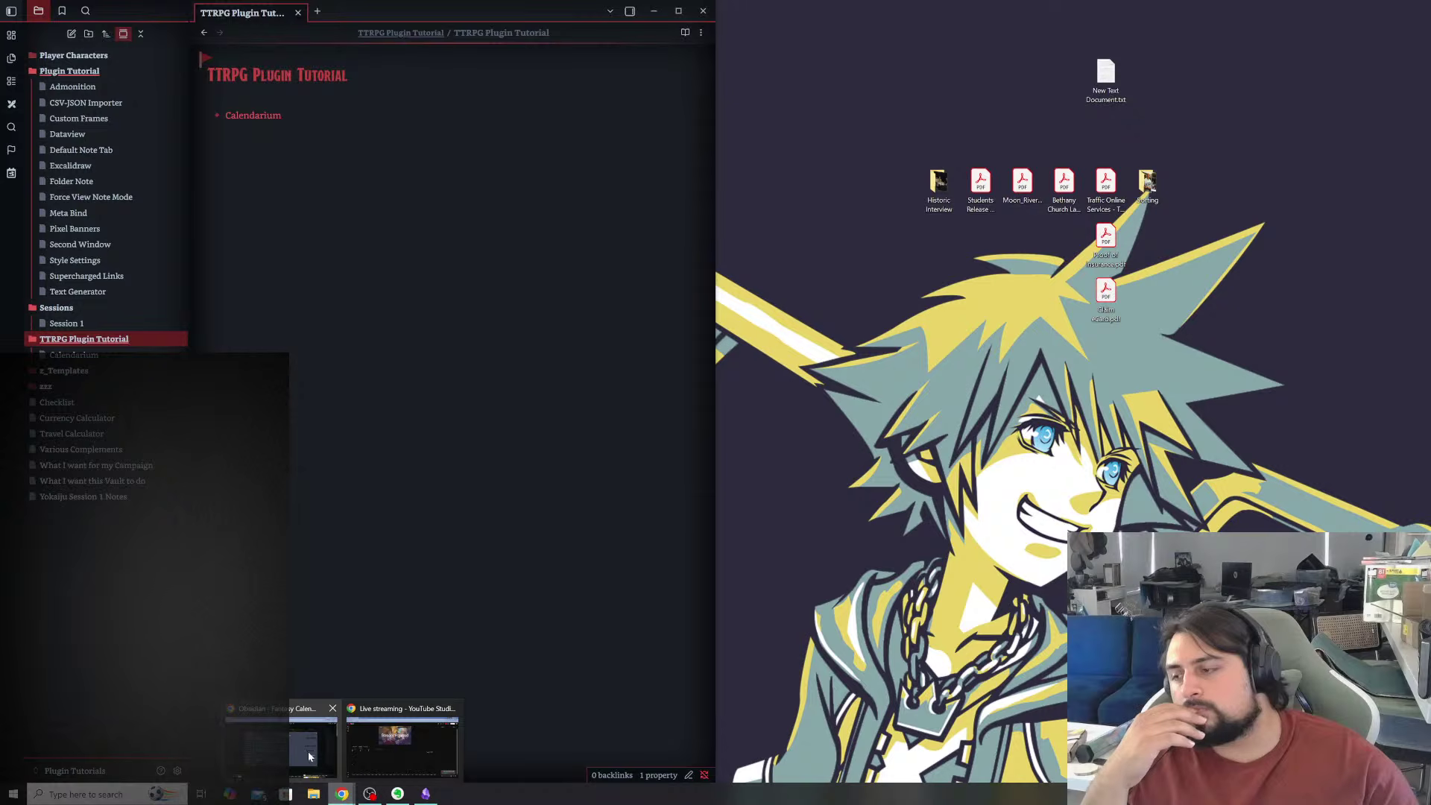
click(313, 758)
drag(1102, 144, 1430, 145)
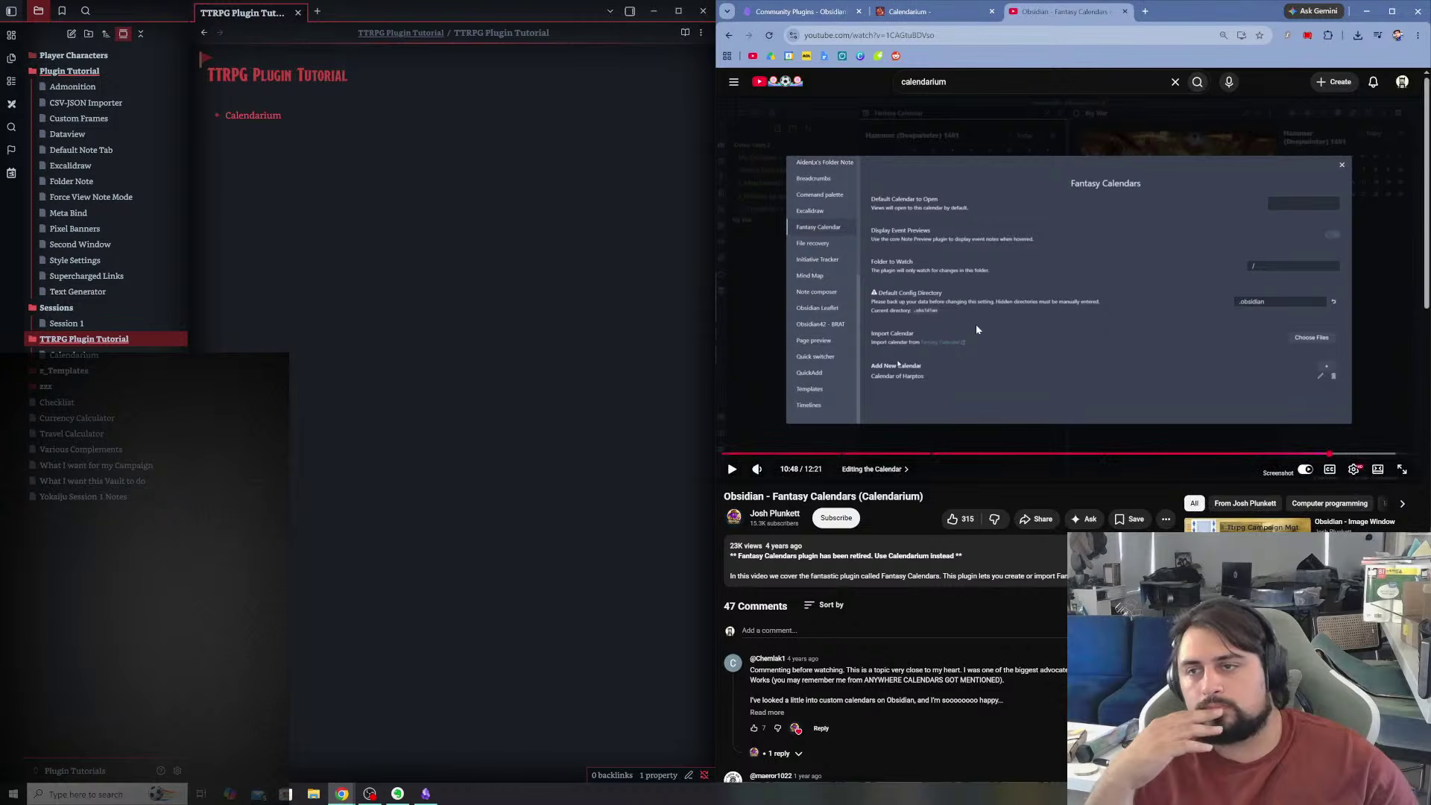
key(ctrl+w)
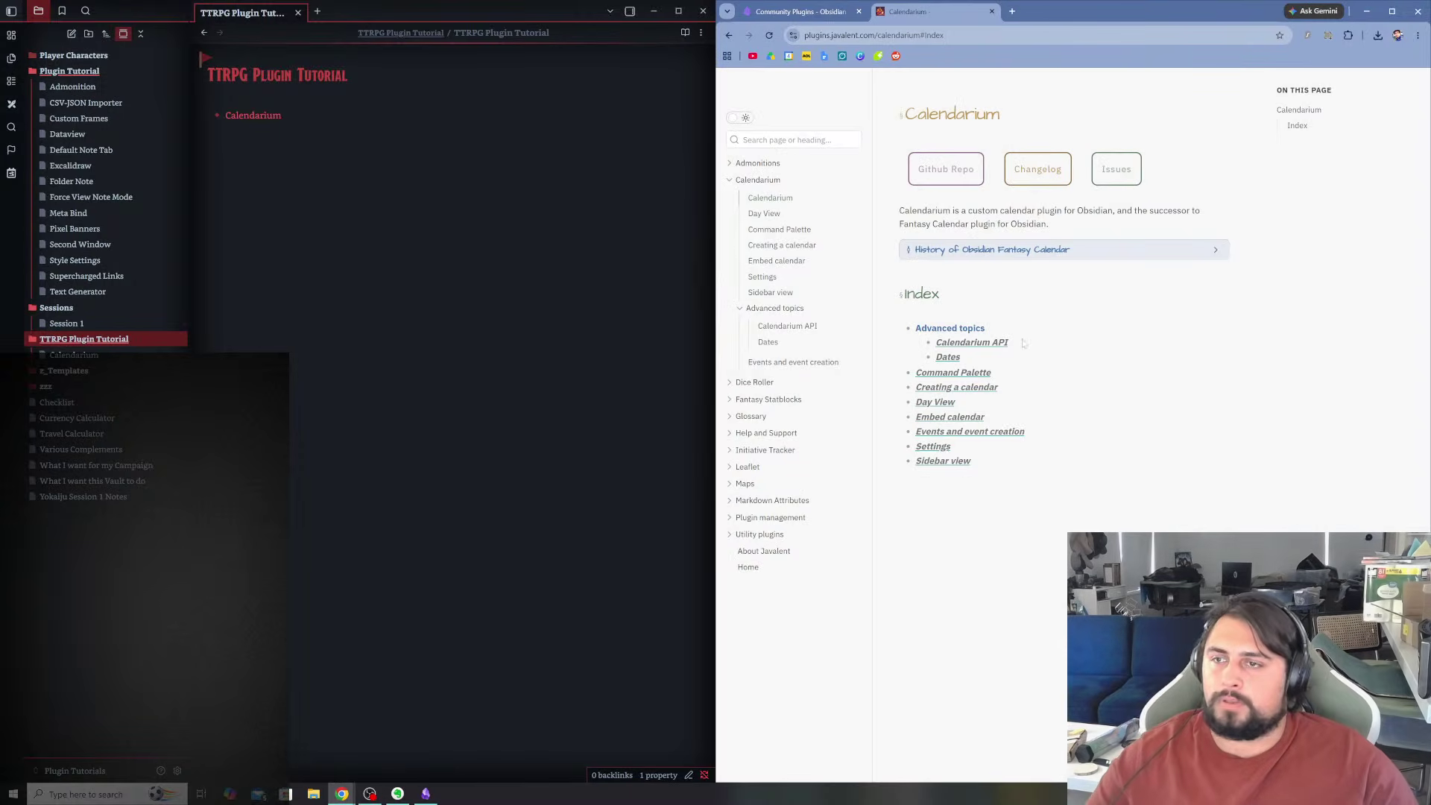
- Check the Calendarium note through its list link and return to the TTRPG Plugin Tutorial note
click(253, 116)
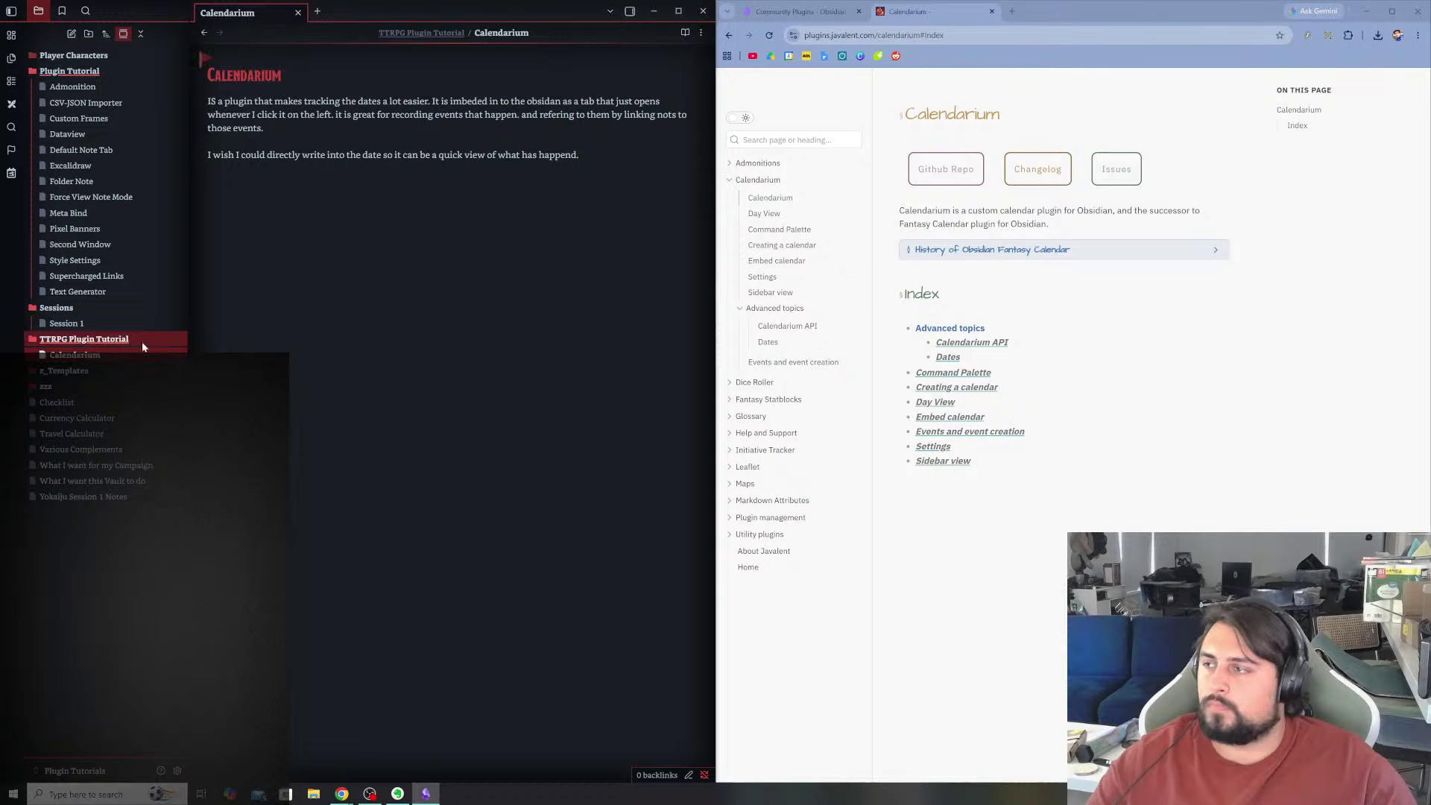
click(205, 32)
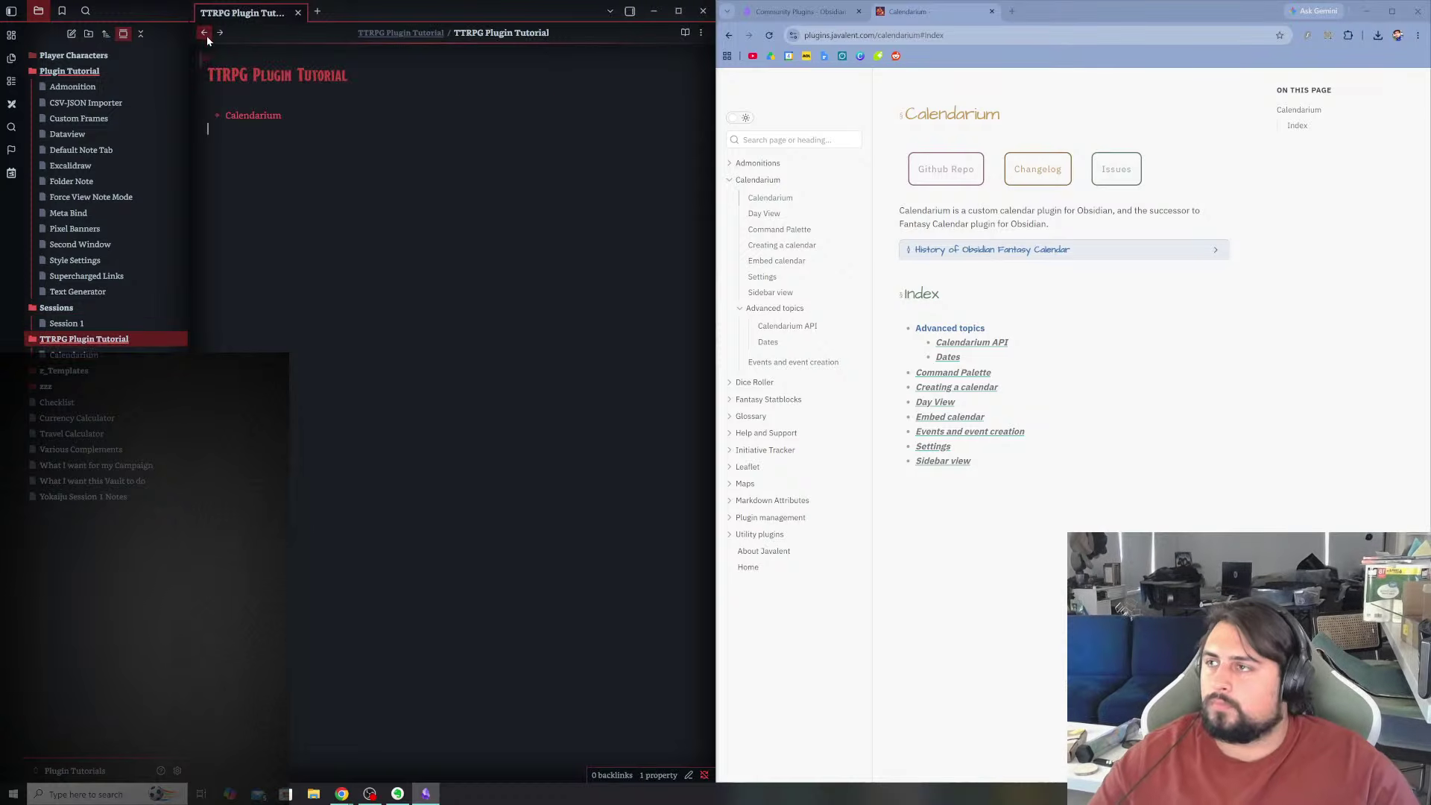
click(1083, 375)
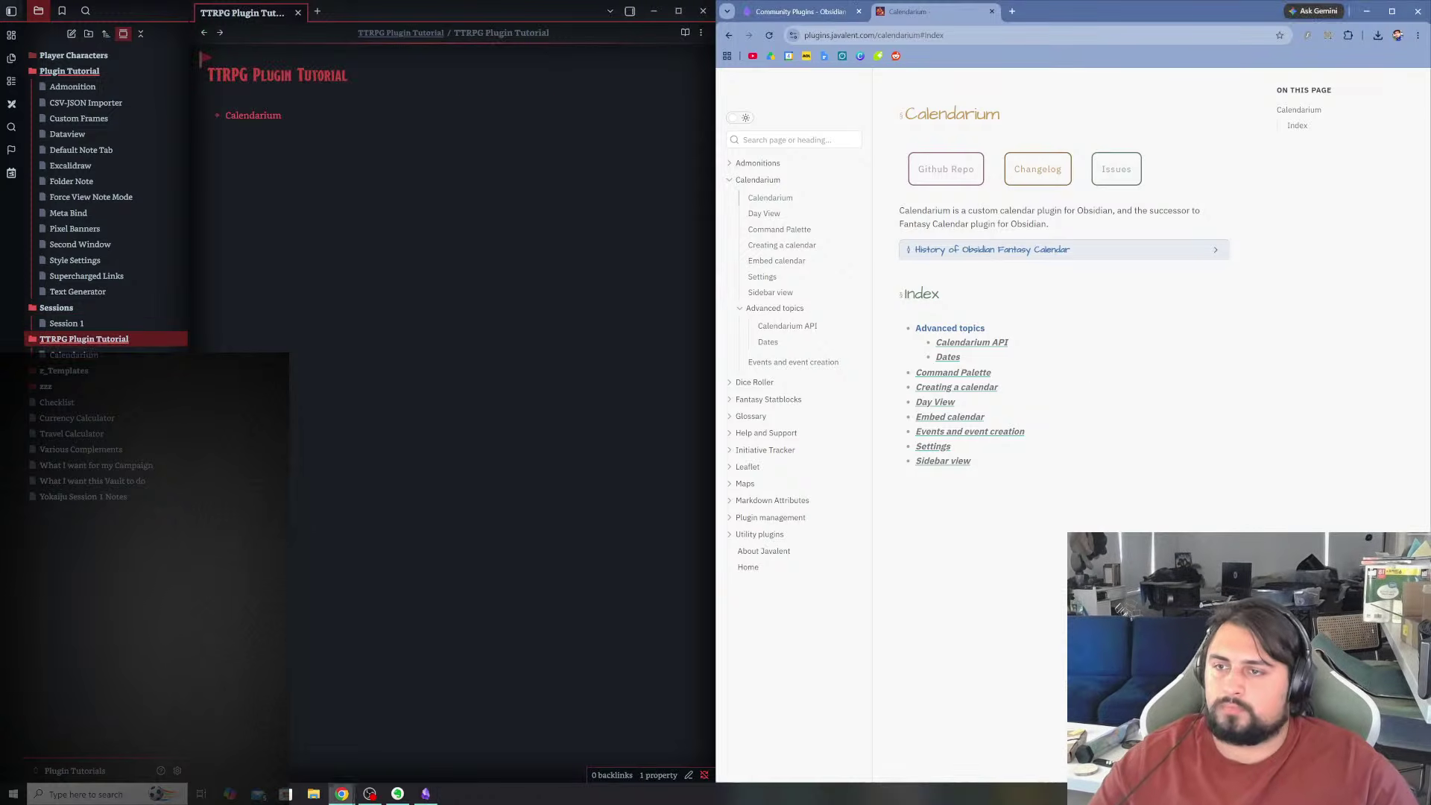
- Expand the Dice Roller entry instead of Calendarium on the Community Plugins web page and follow its plugin link
click(816, 14)
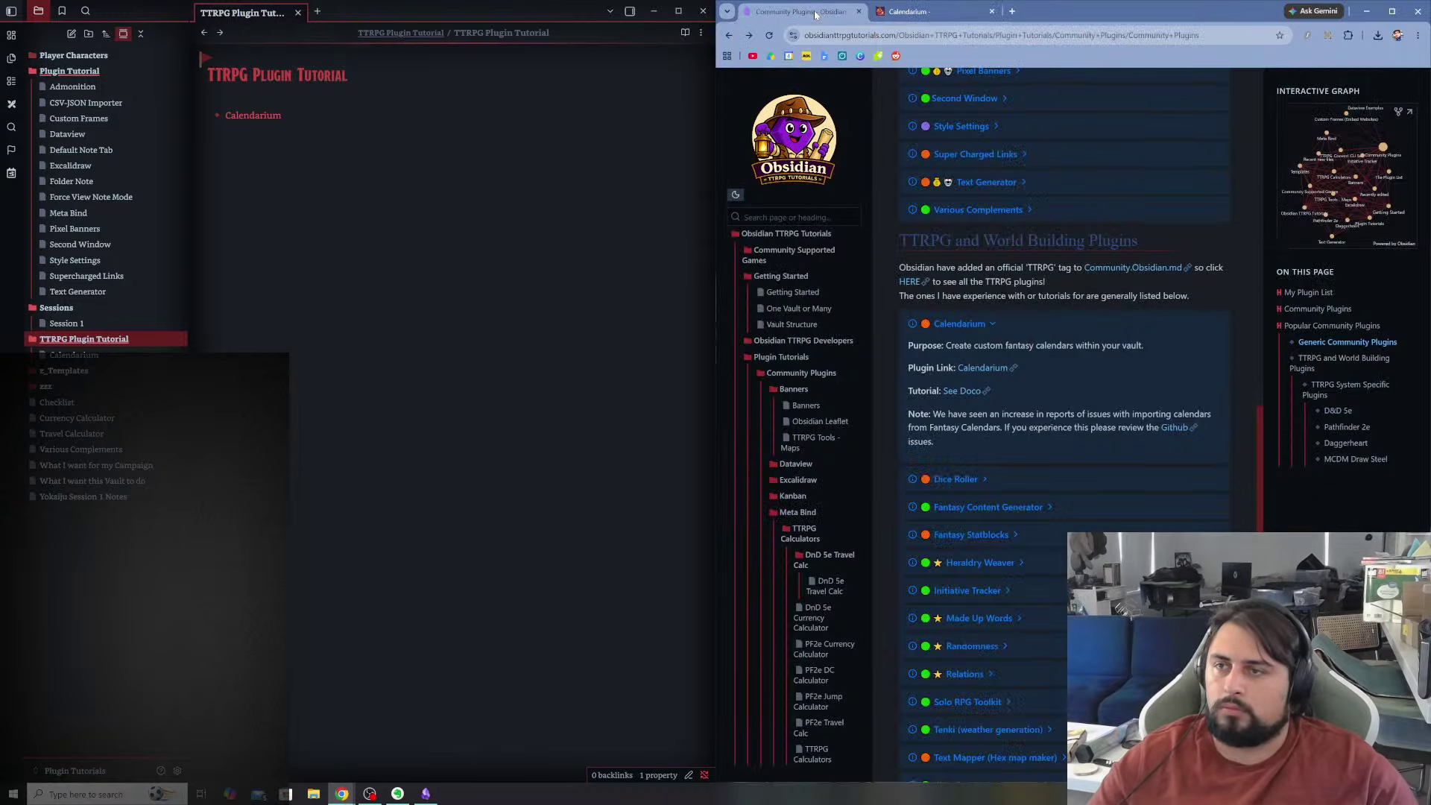
click(966, 326)
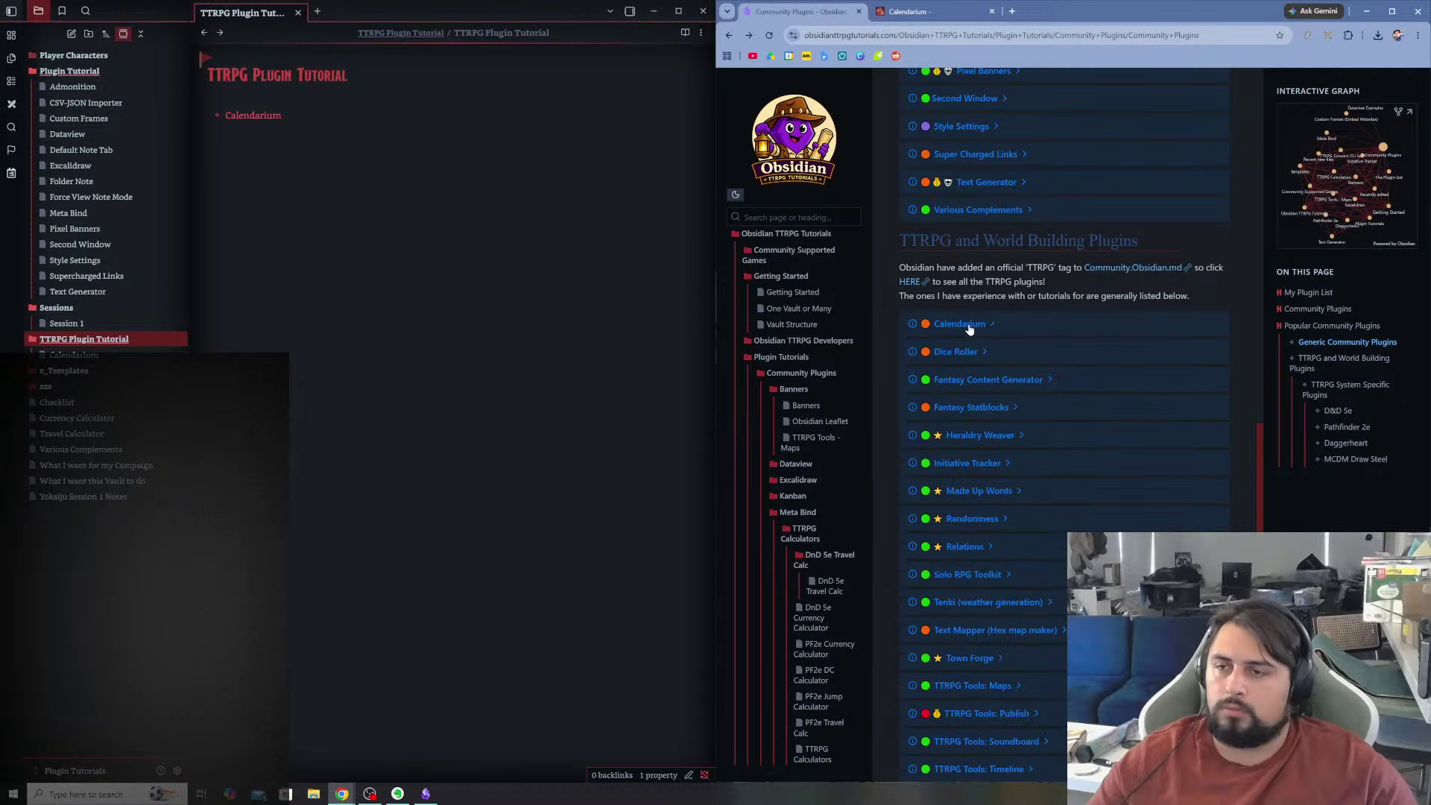
click(971, 358)
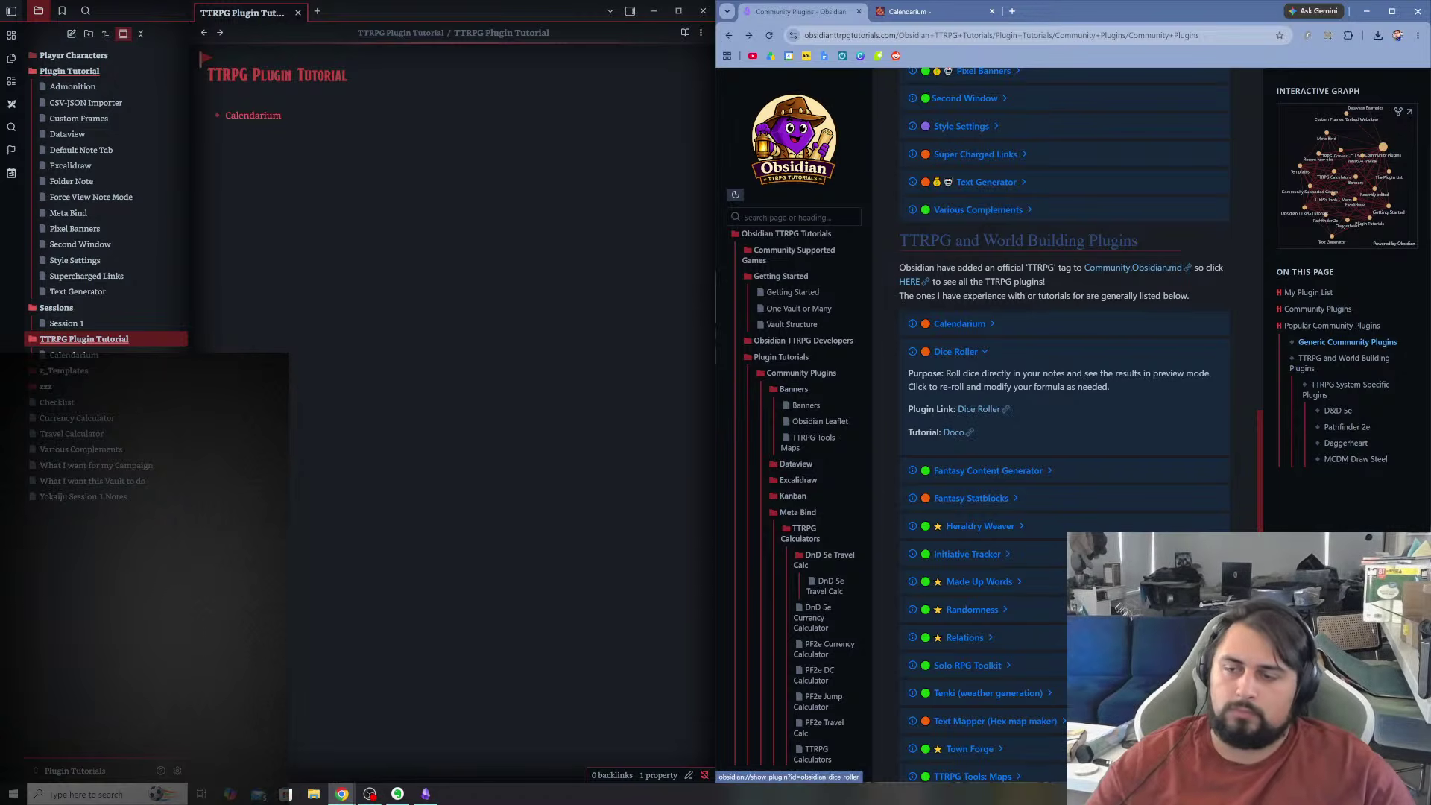
click(979, 409)
- Search Obsidian's community plugin browser for Dice
click(178, 770)
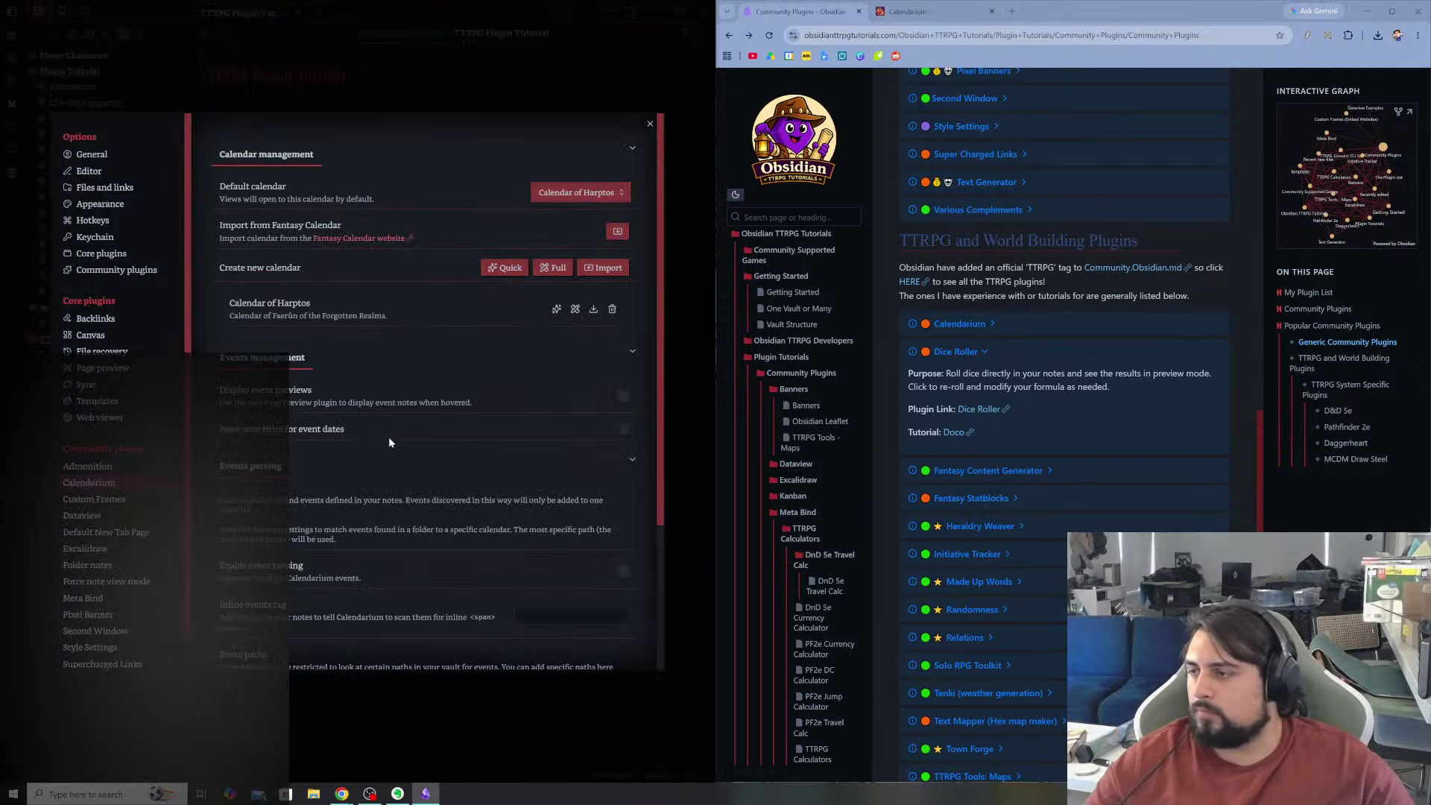
click(116, 270)
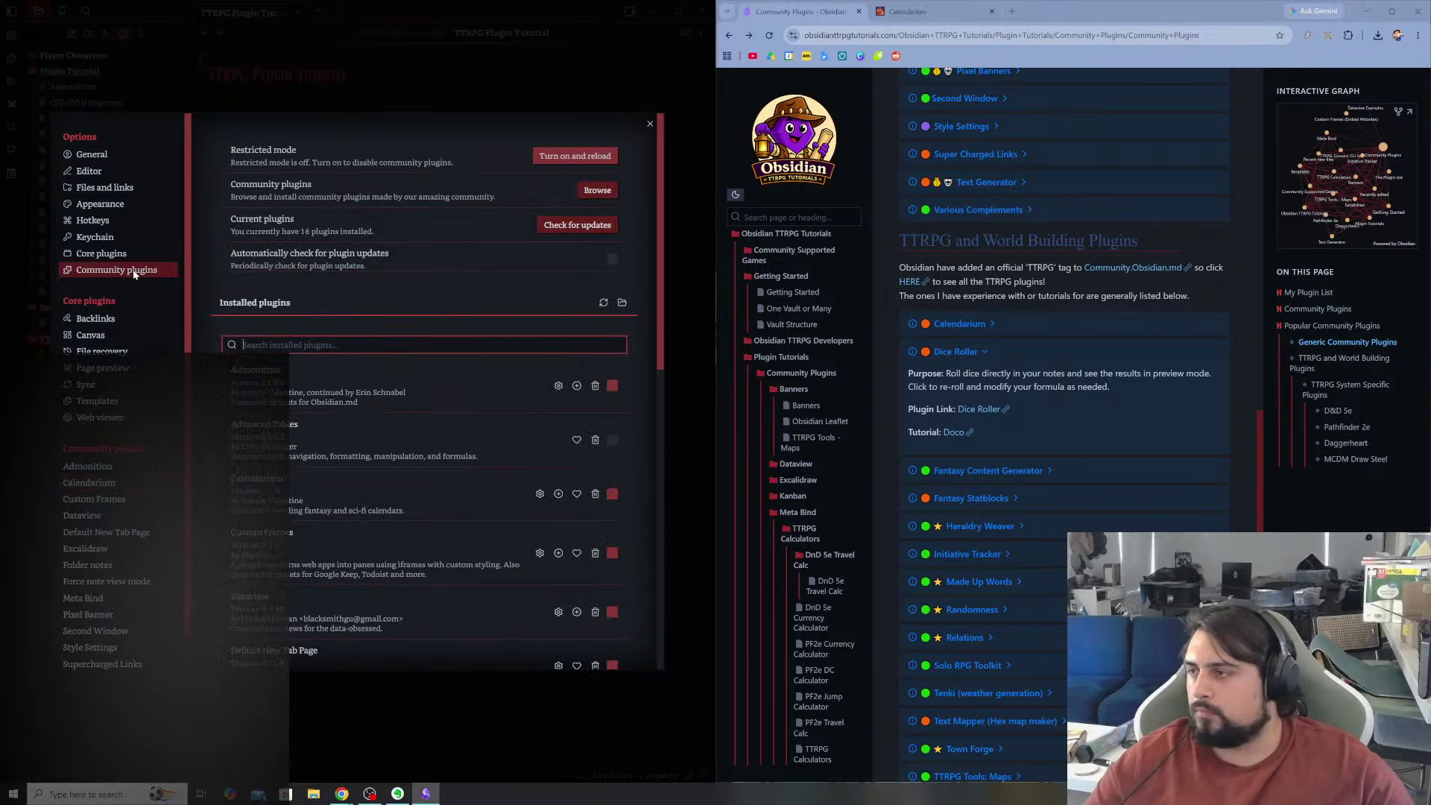
click(597, 190)
text(D)
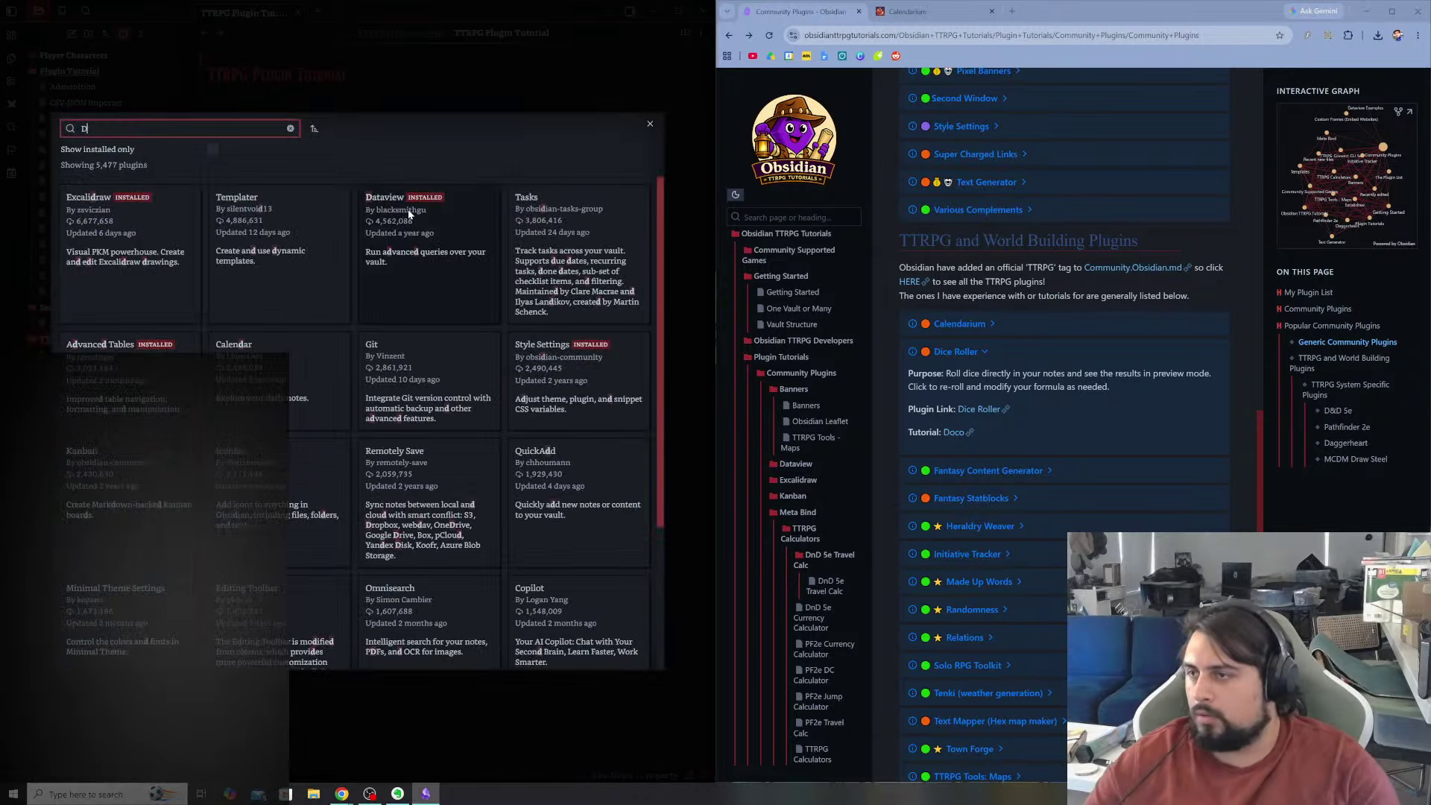
text(ice)
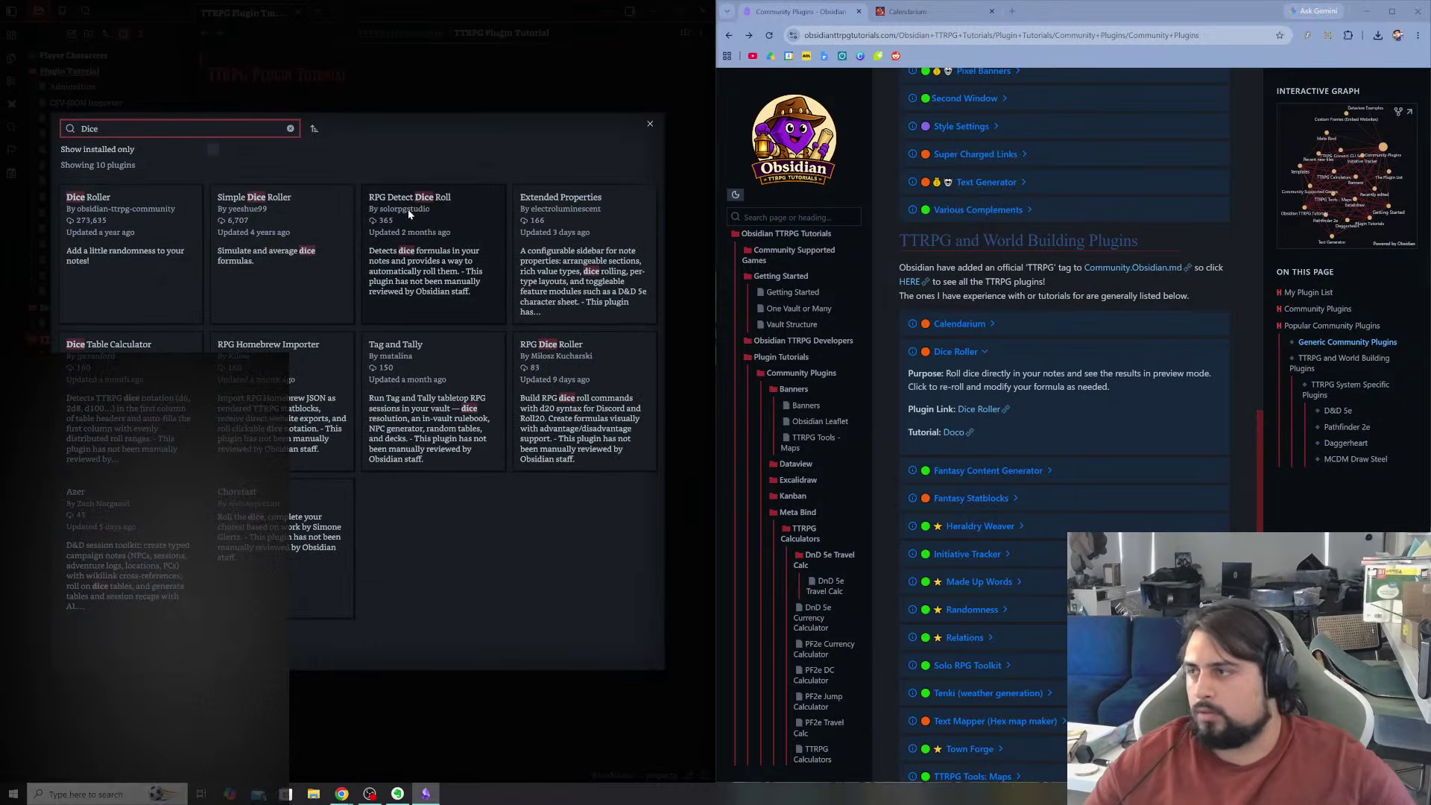
- Install and enable the Dice Roller plugin by obsidian-ttrpg-community
click(190, 295)
click(270, 279)
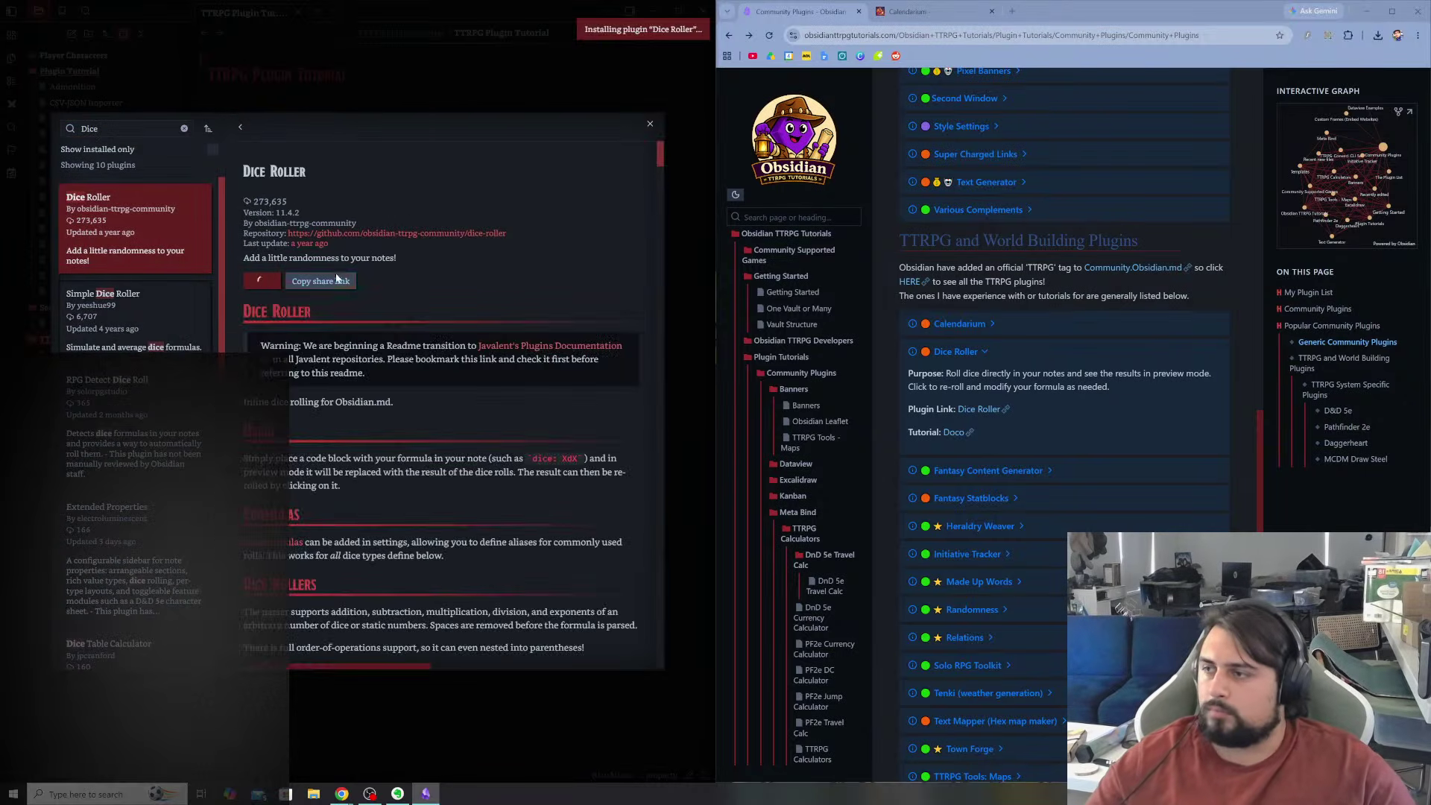
click(263, 284)
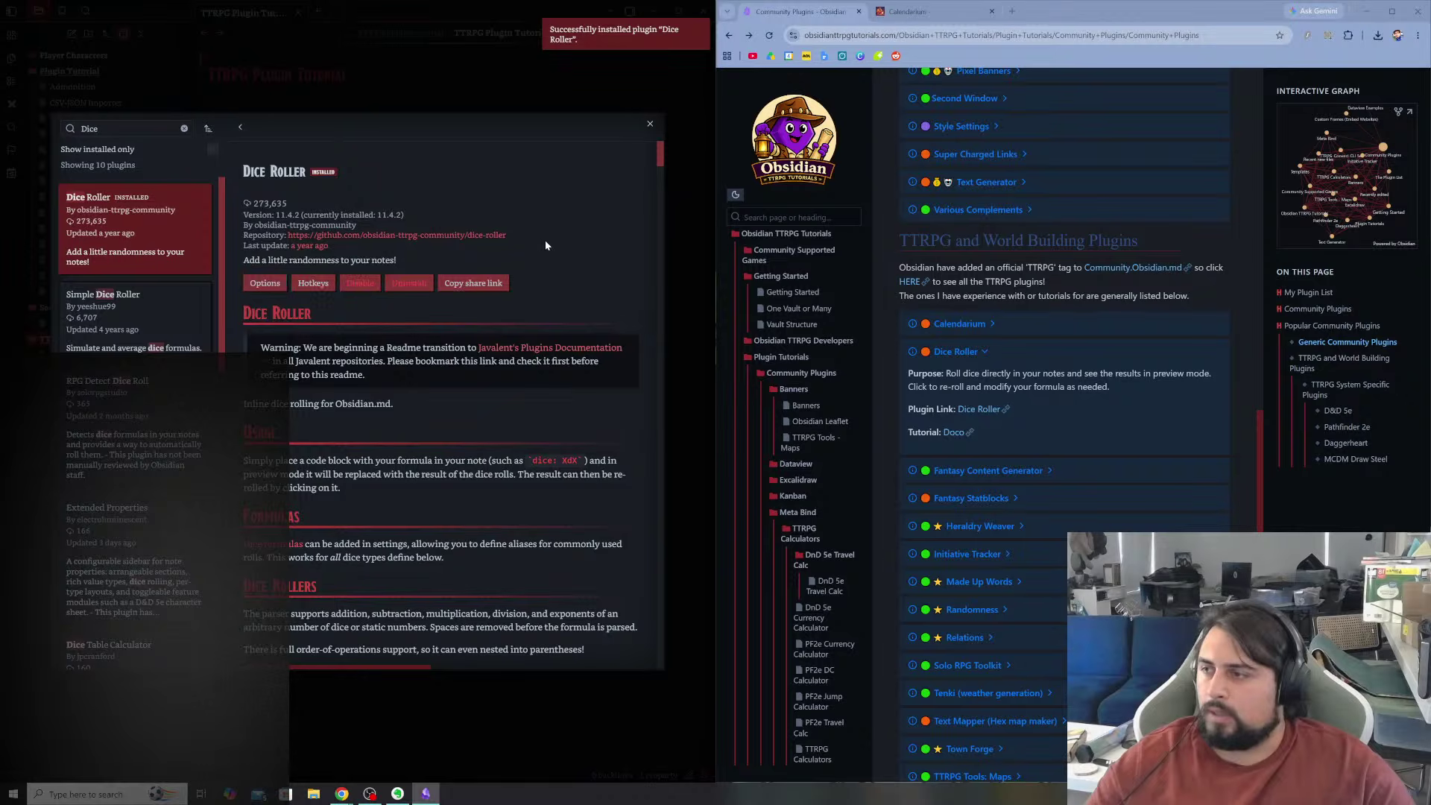
- Open the Dice Roller documentation in the browser and try to open its "Obsidian - Dice Roller" review video on YouTube
click(954, 434)
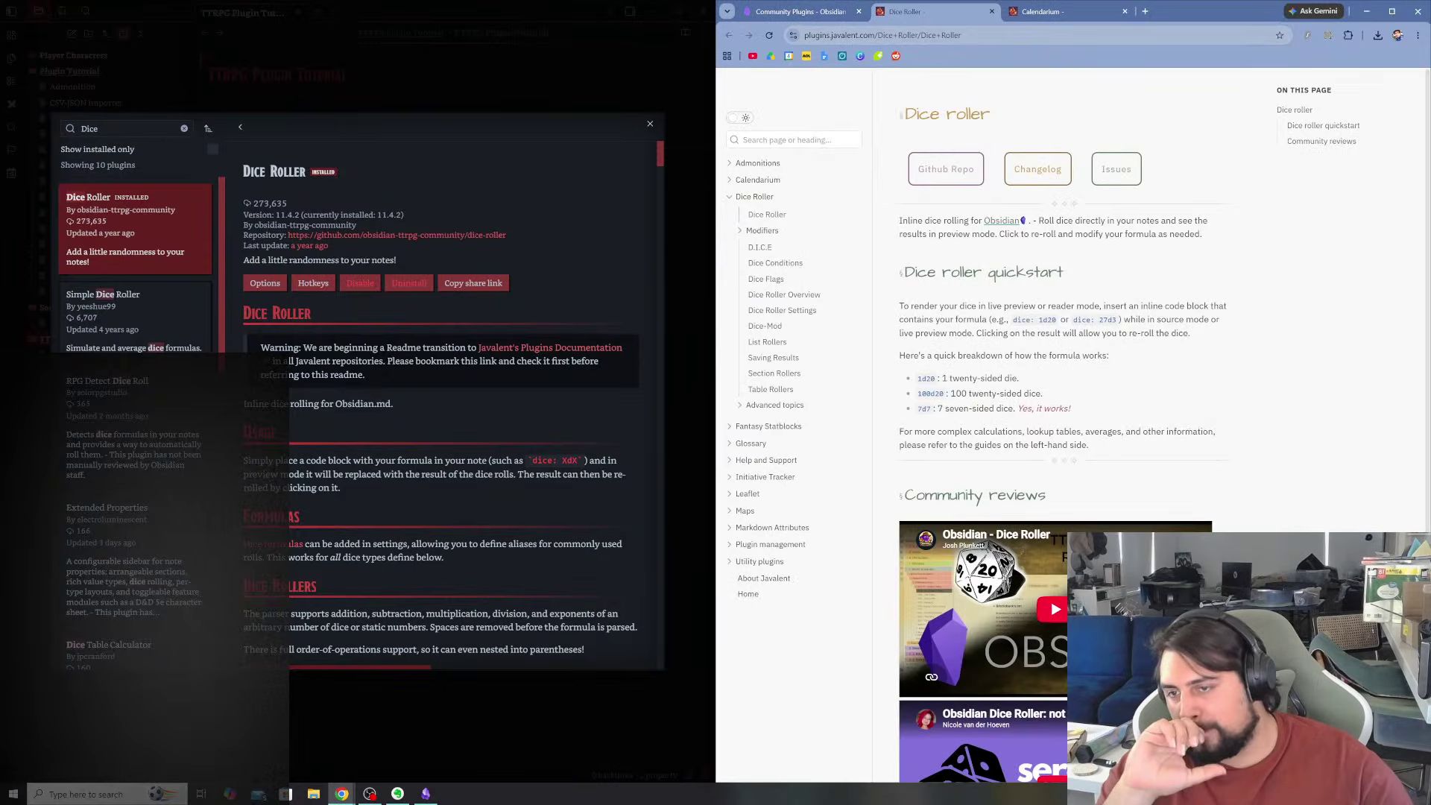
scroll(1217, 406, down, 2)
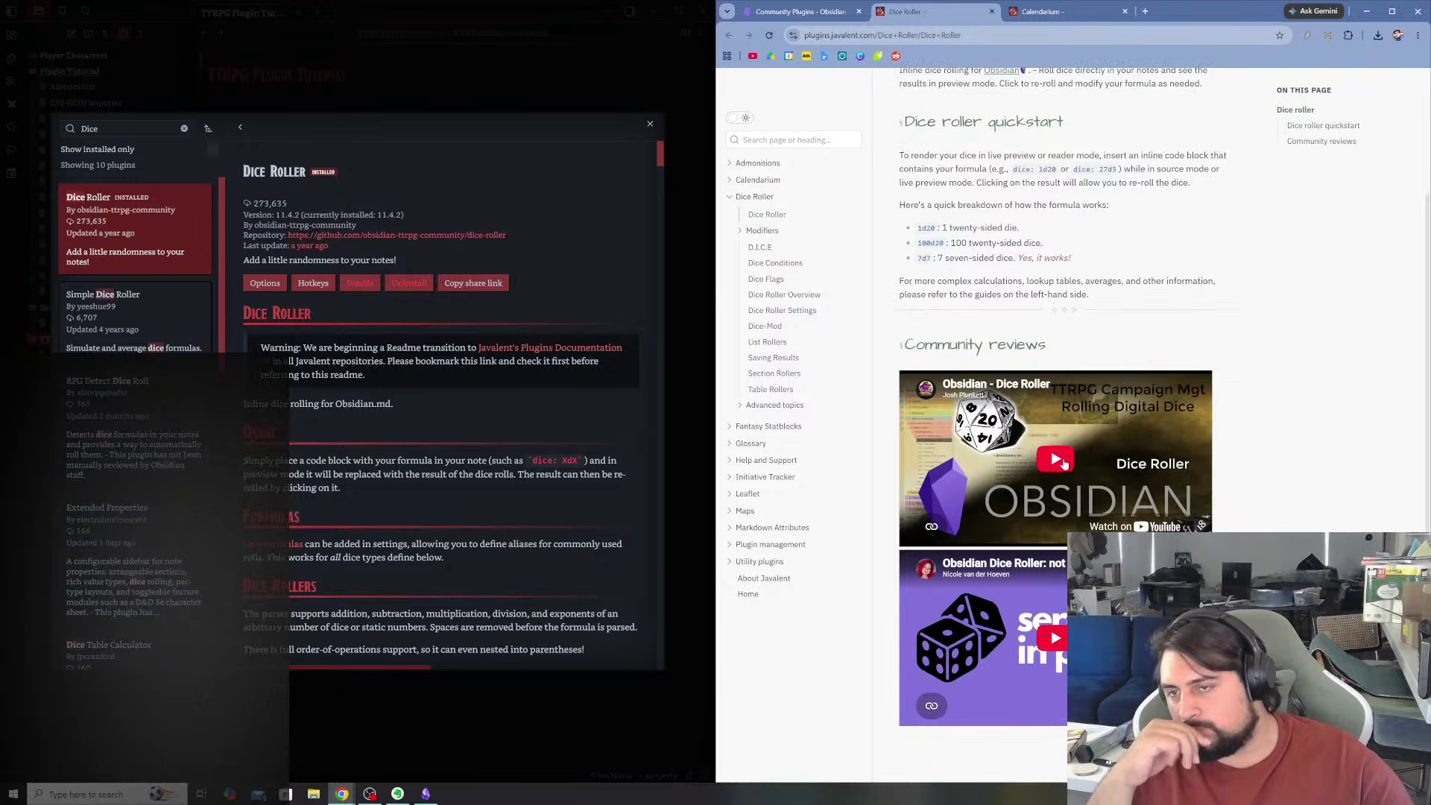
click(1060, 461)
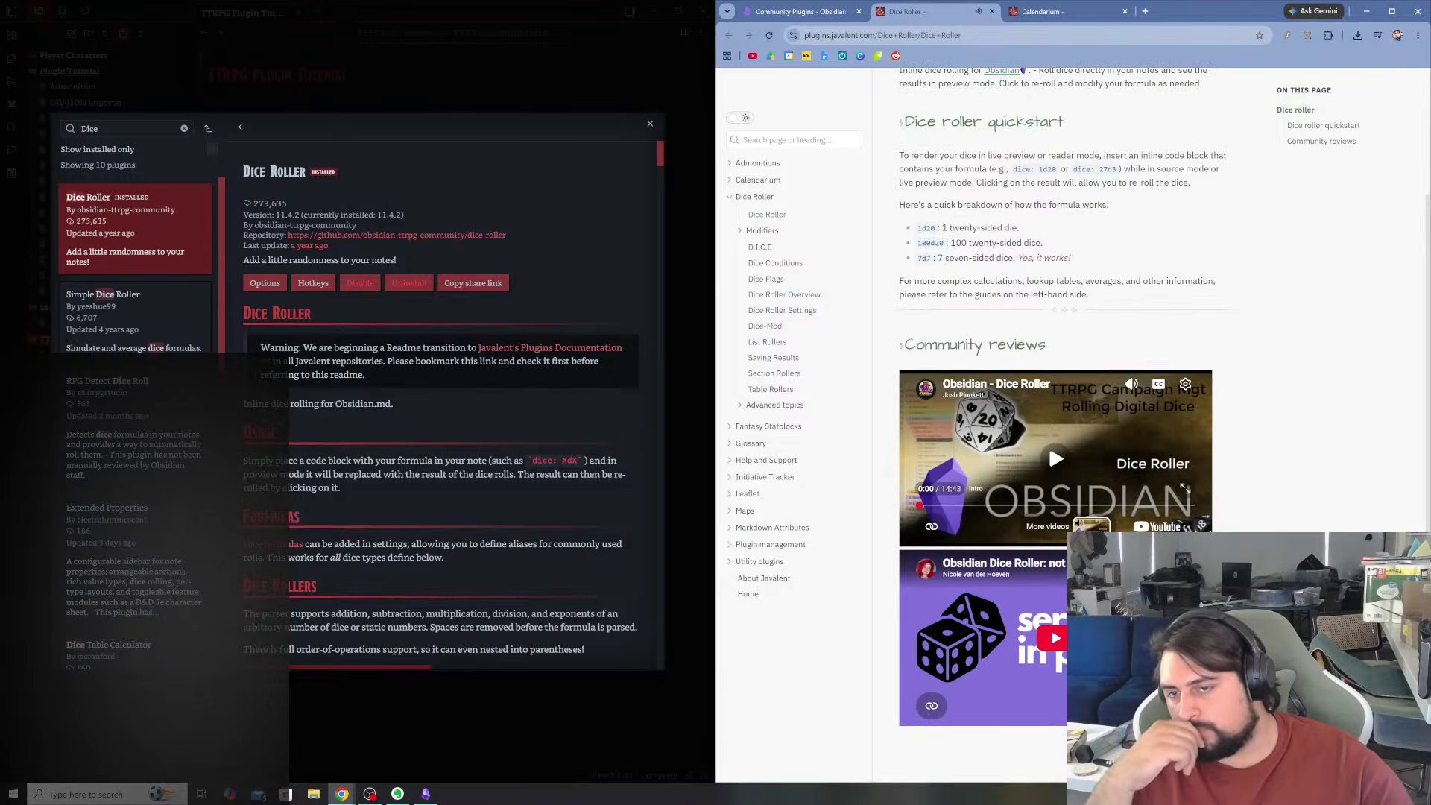
click(1157, 526)
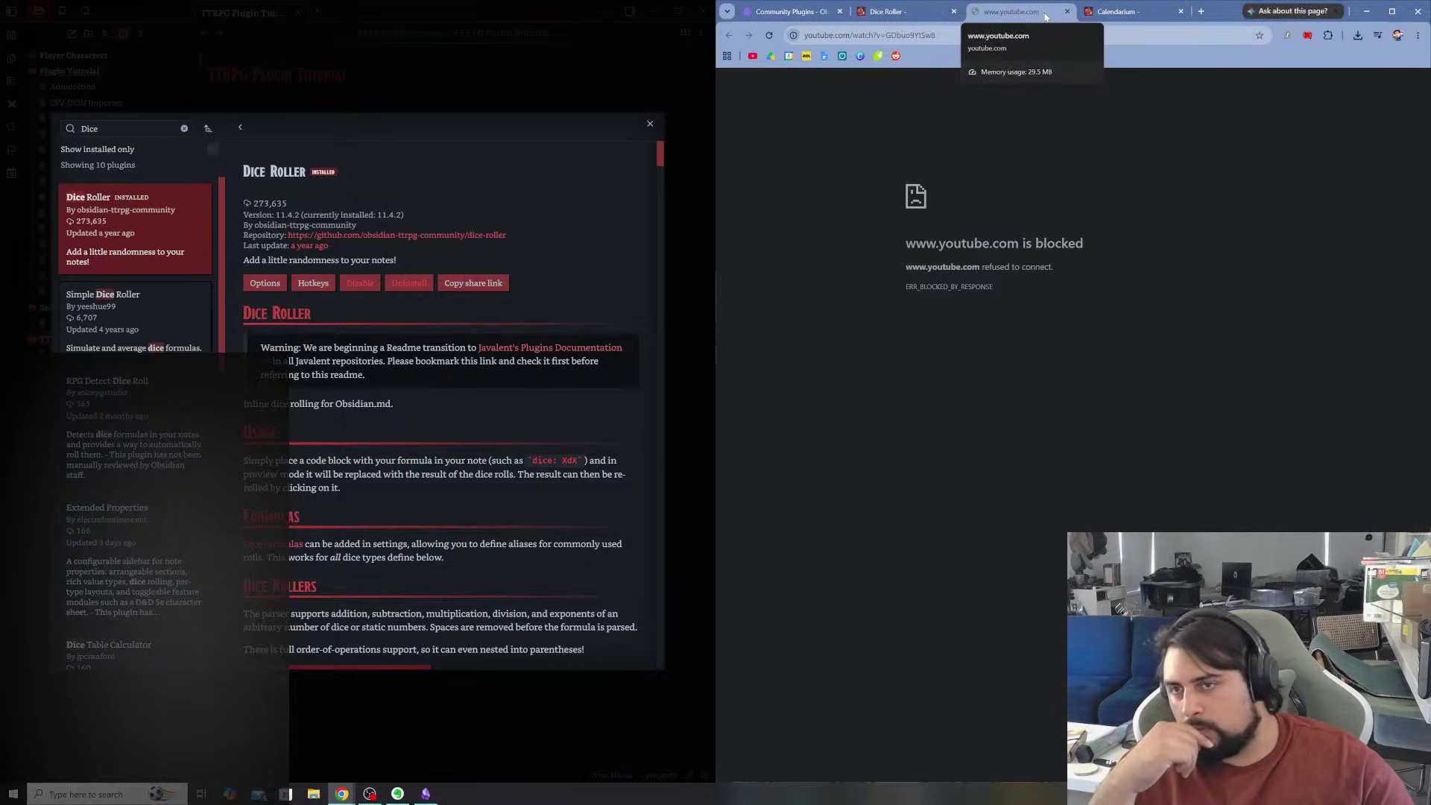
- Close the blocked YouTube tab and open the "Obsidian - Dice Roller" review video in a new tab using its copied link
click(1068, 11)
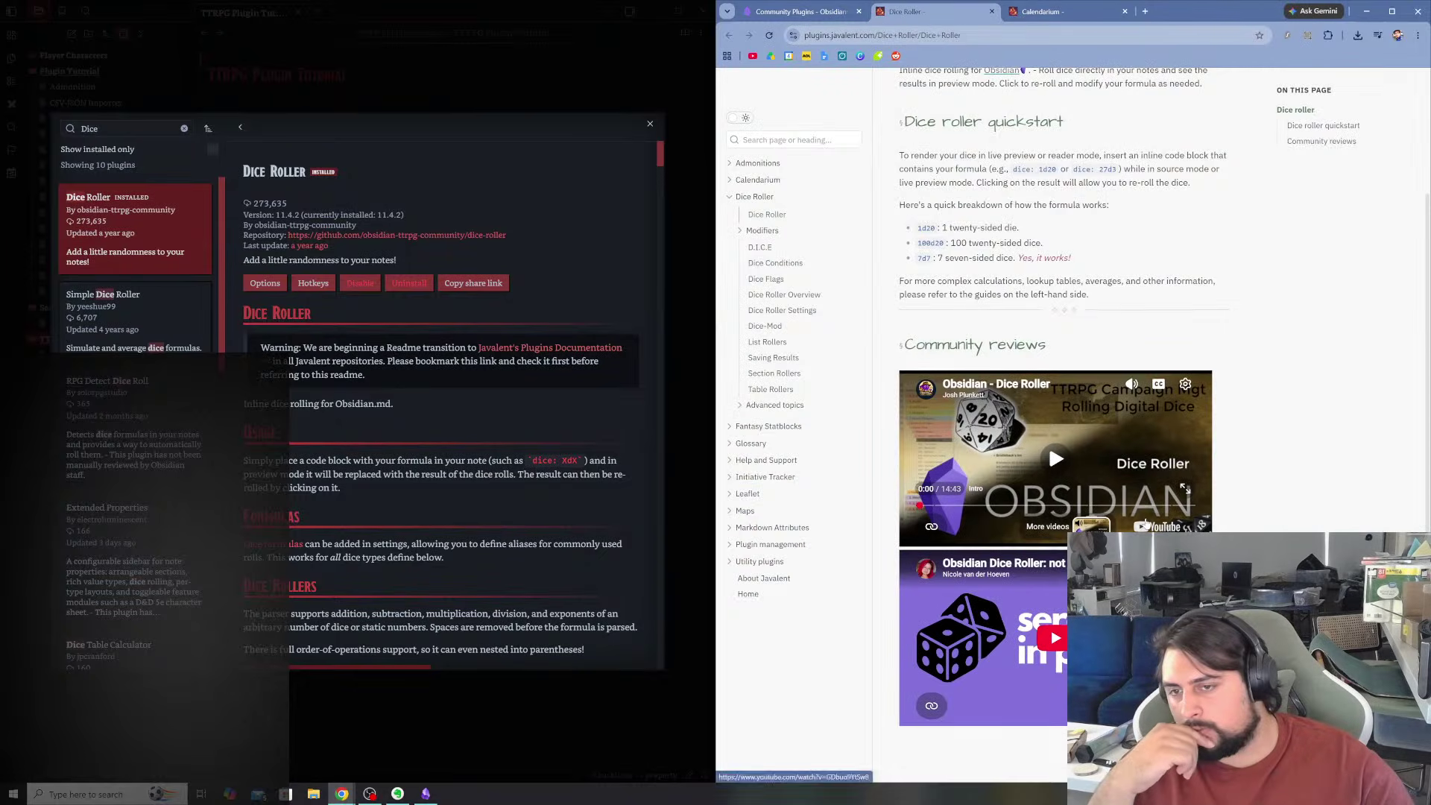
click(1145, 523)
click(1068, 11)
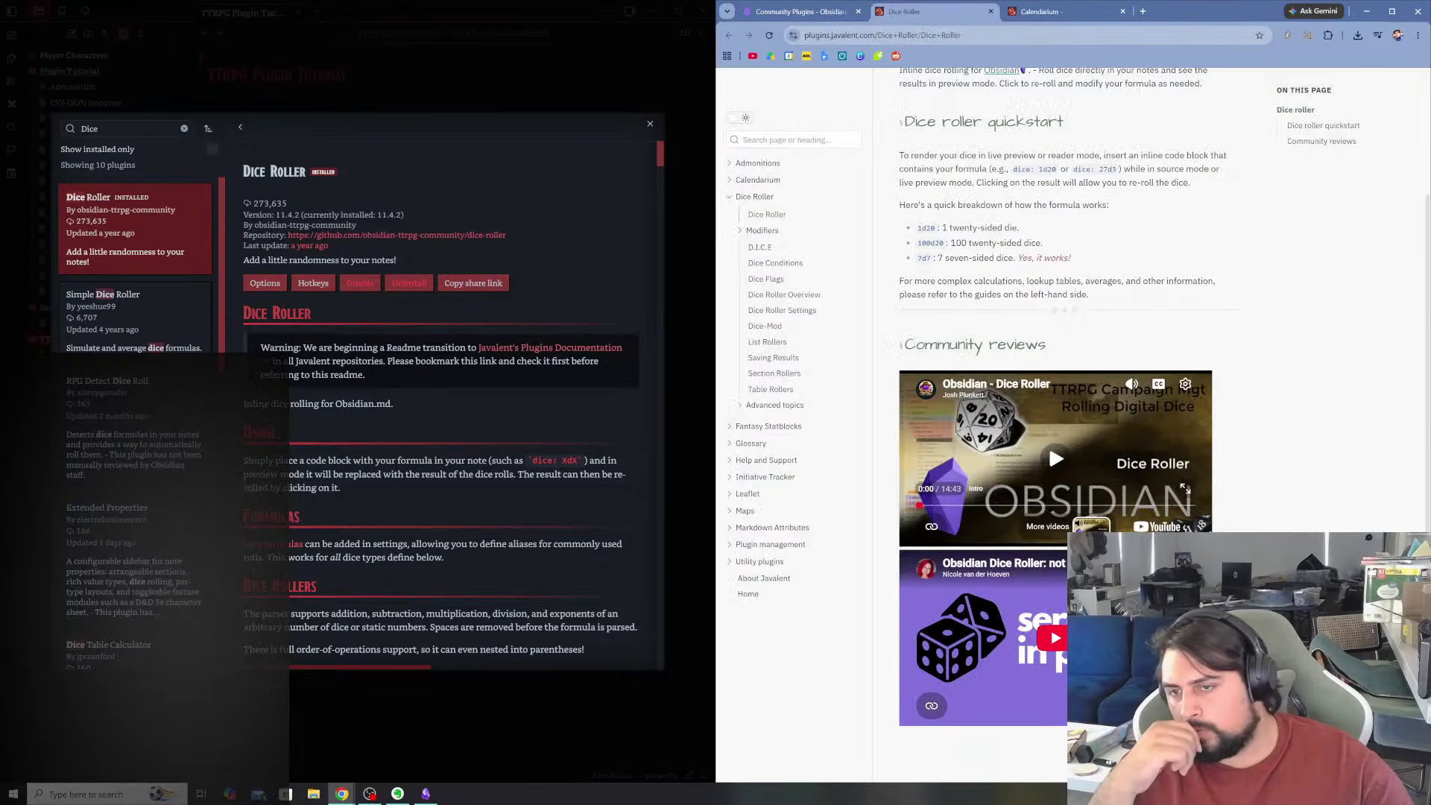
click(1058, 460)
click(933, 527)
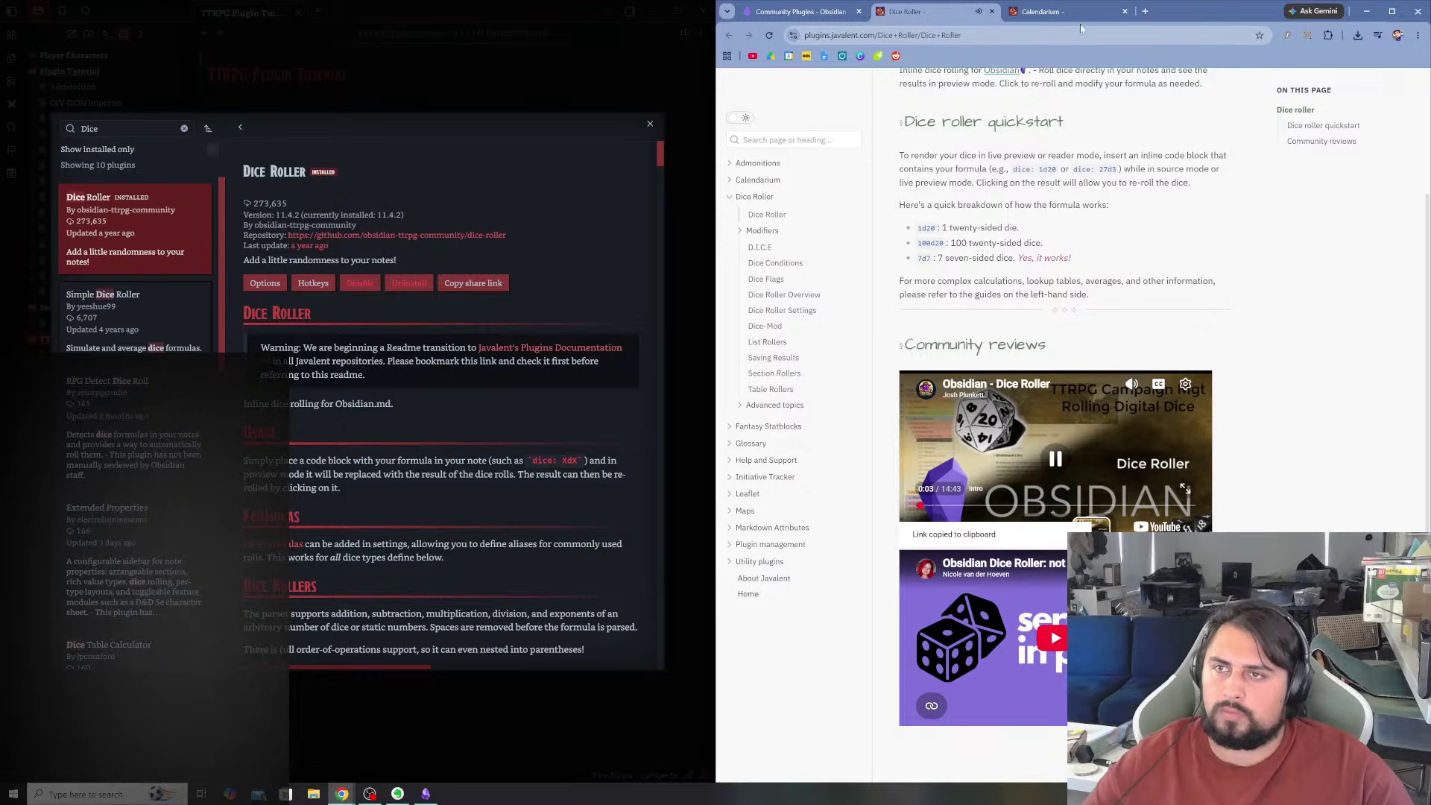
click(1144, 12)
key(ctrl+v)
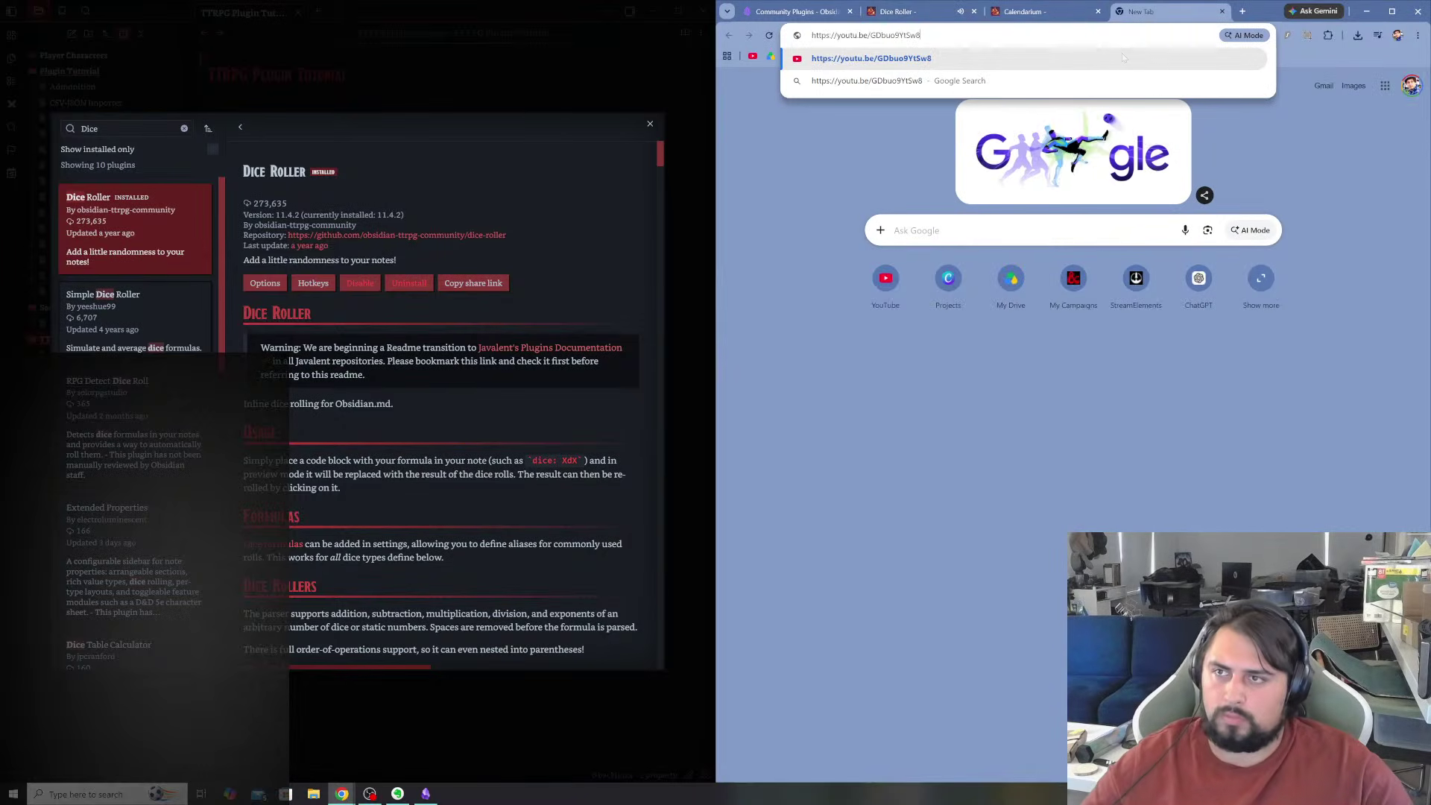
key(Return)
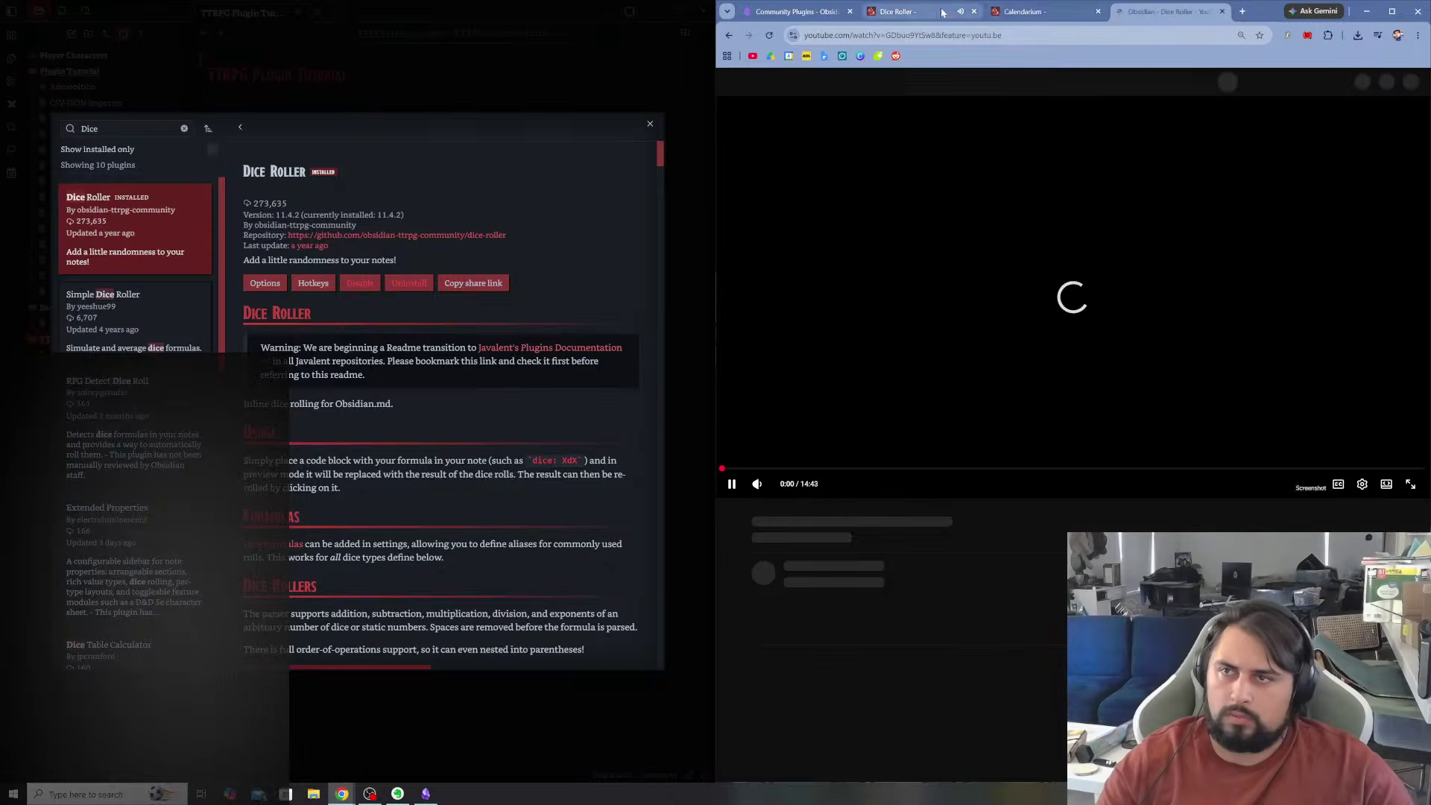
- Pause the embedded review video on the Dice Roller documentation page and close the Calendarium documentation tab
click(902, 11)
click(1099, 432)
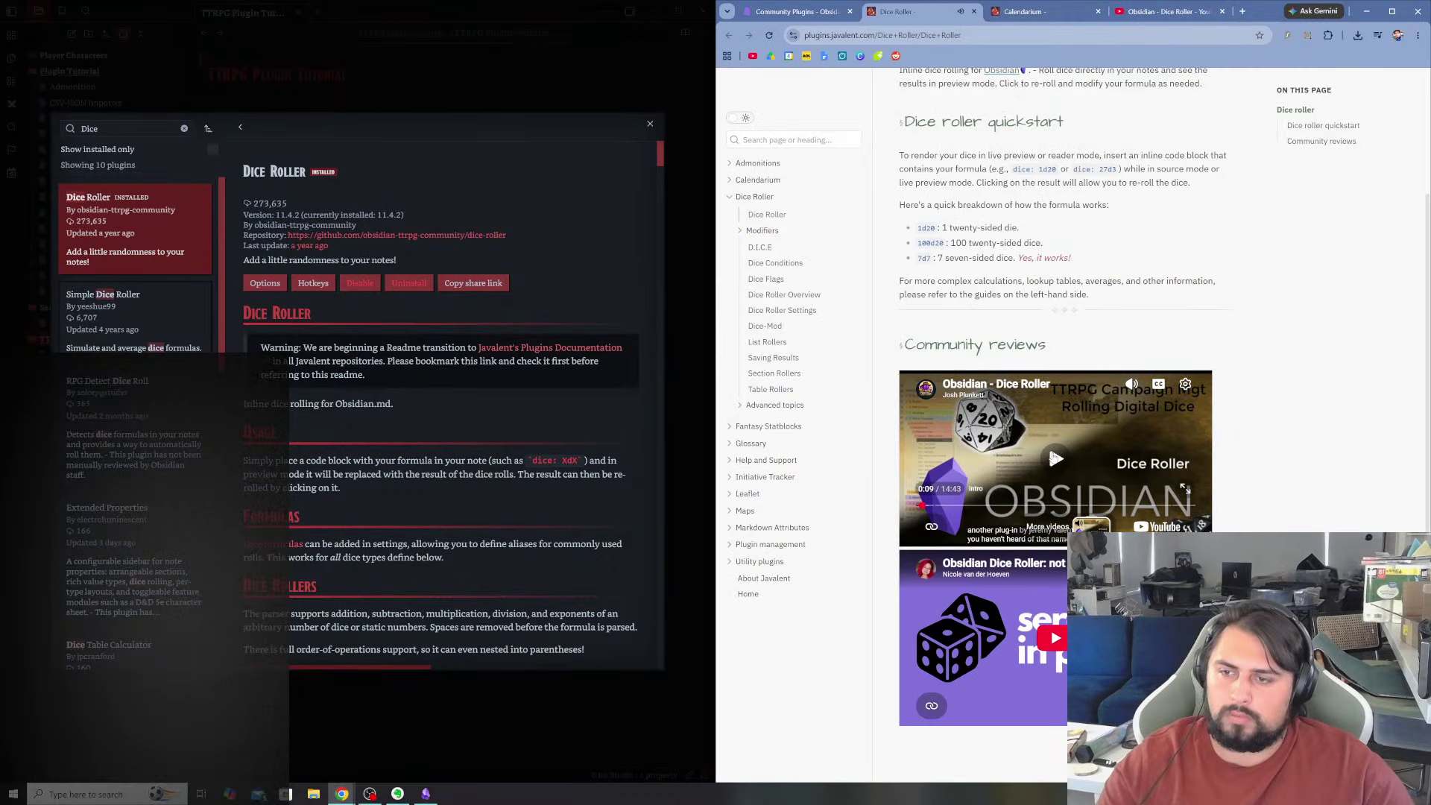
click(1146, 12)
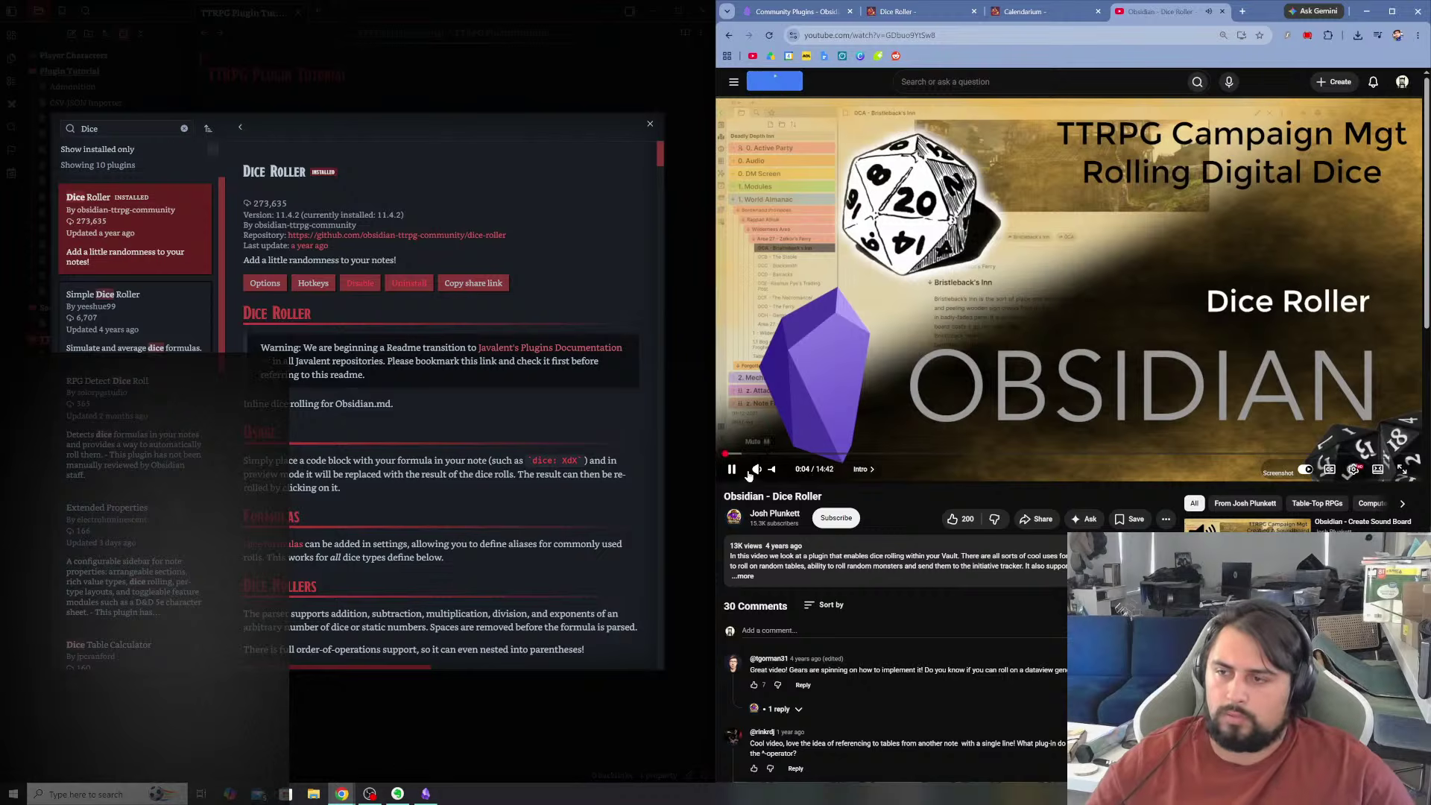
click(1023, 12)
click(1098, 12)
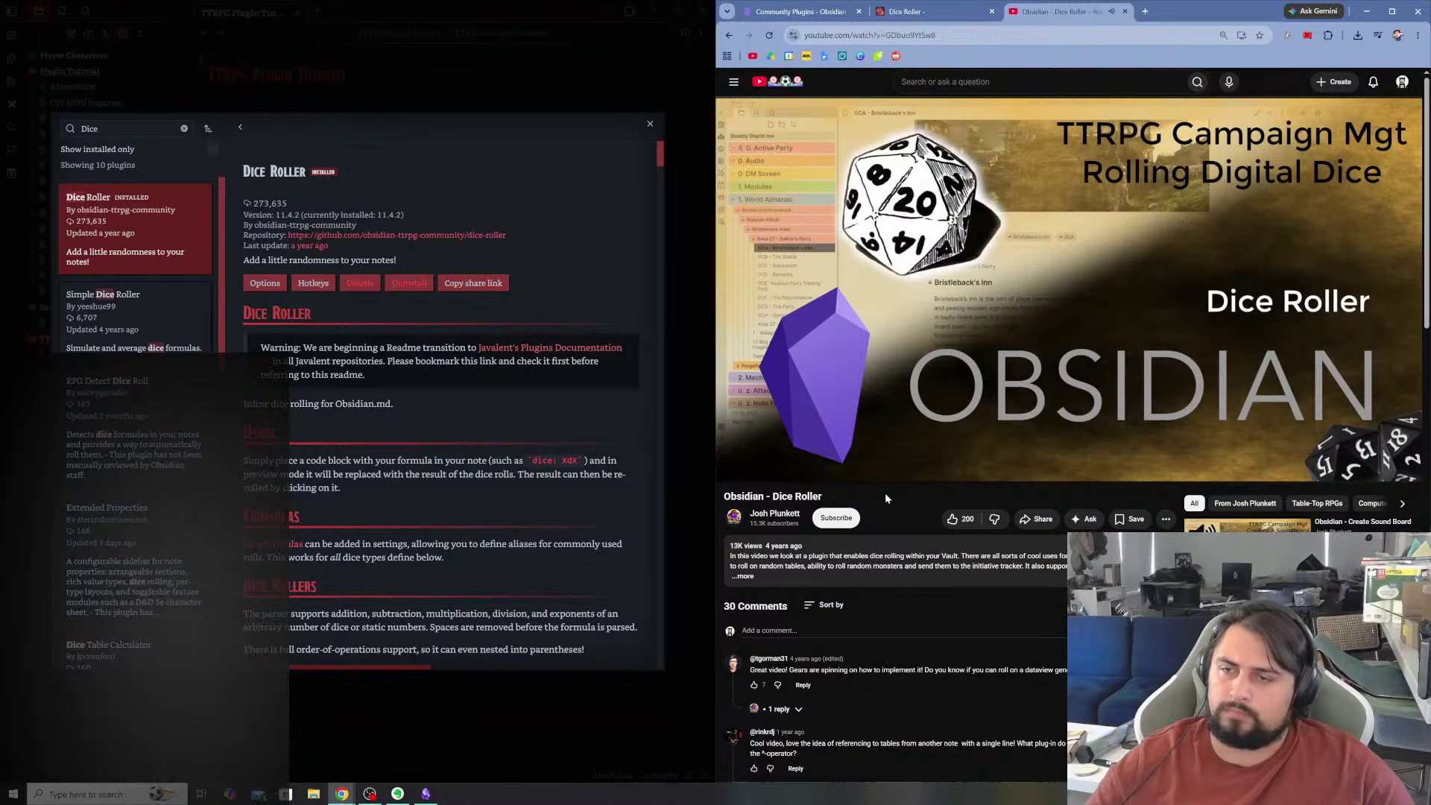
- Leave Obsidian's plugin browser and settings, and create a note named Dice Roller in the TTRPG Plugin Tutorial folder
click(648, 123)
click(649, 125)
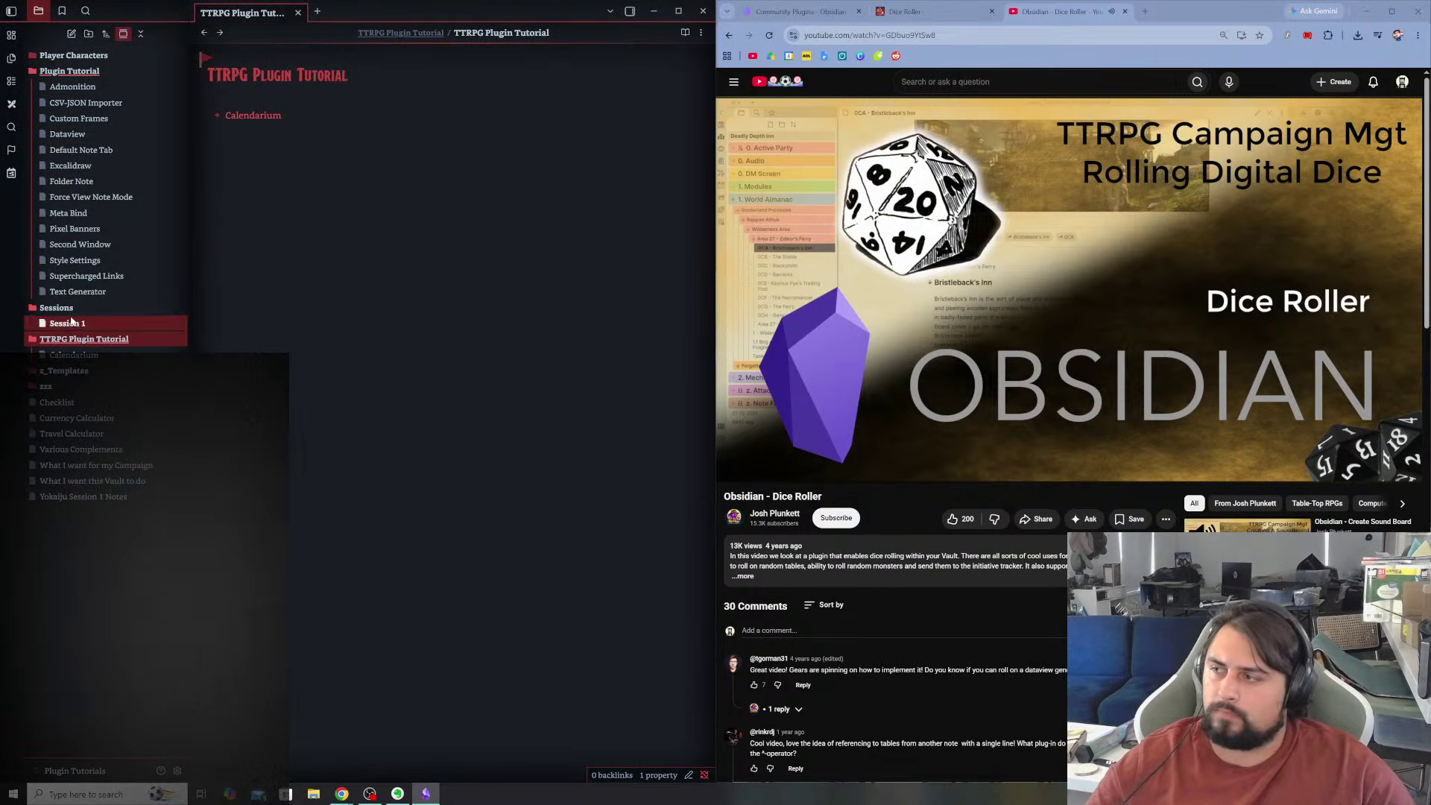
right_click(72, 321)
right_click(52, 340)
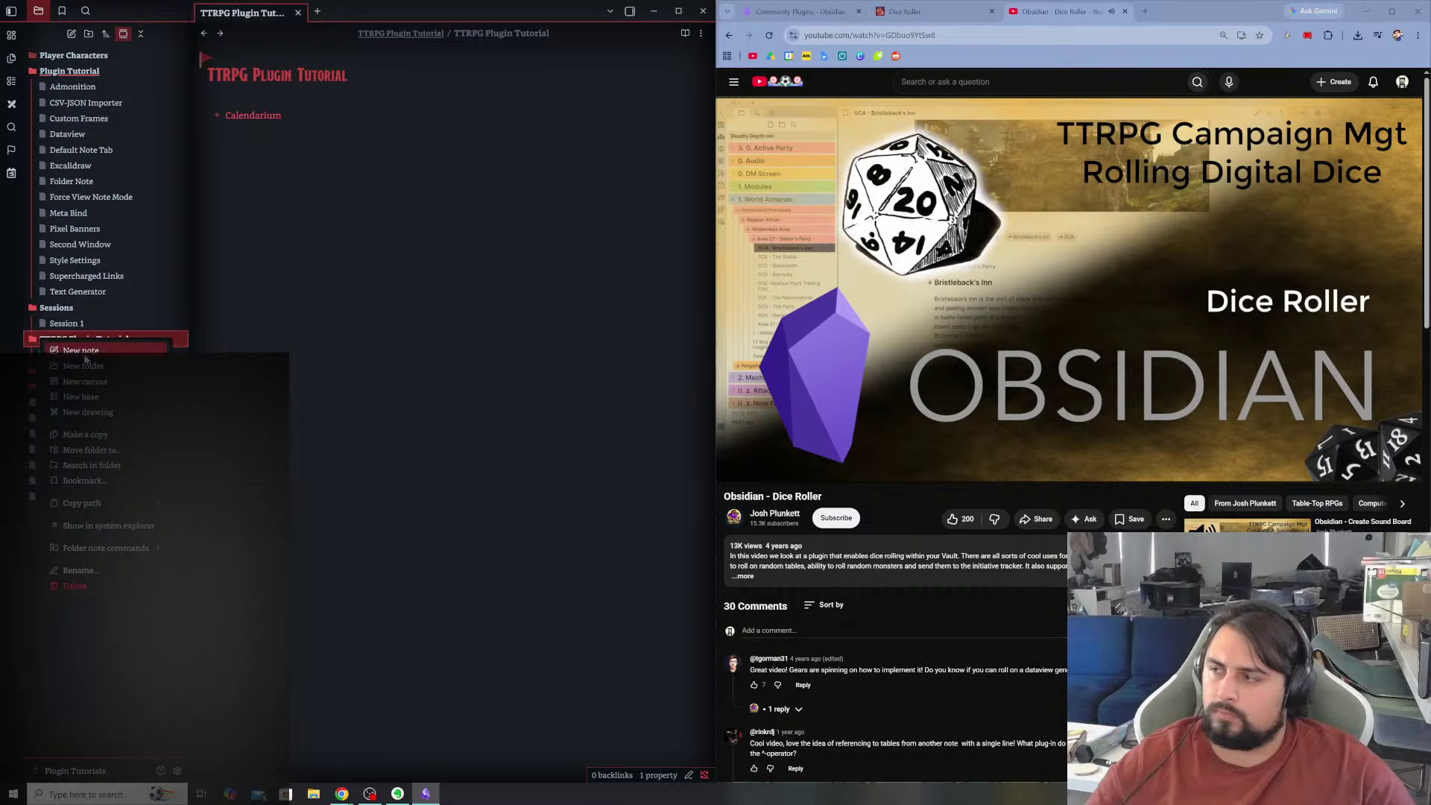
click(85, 359)
text(Dice)
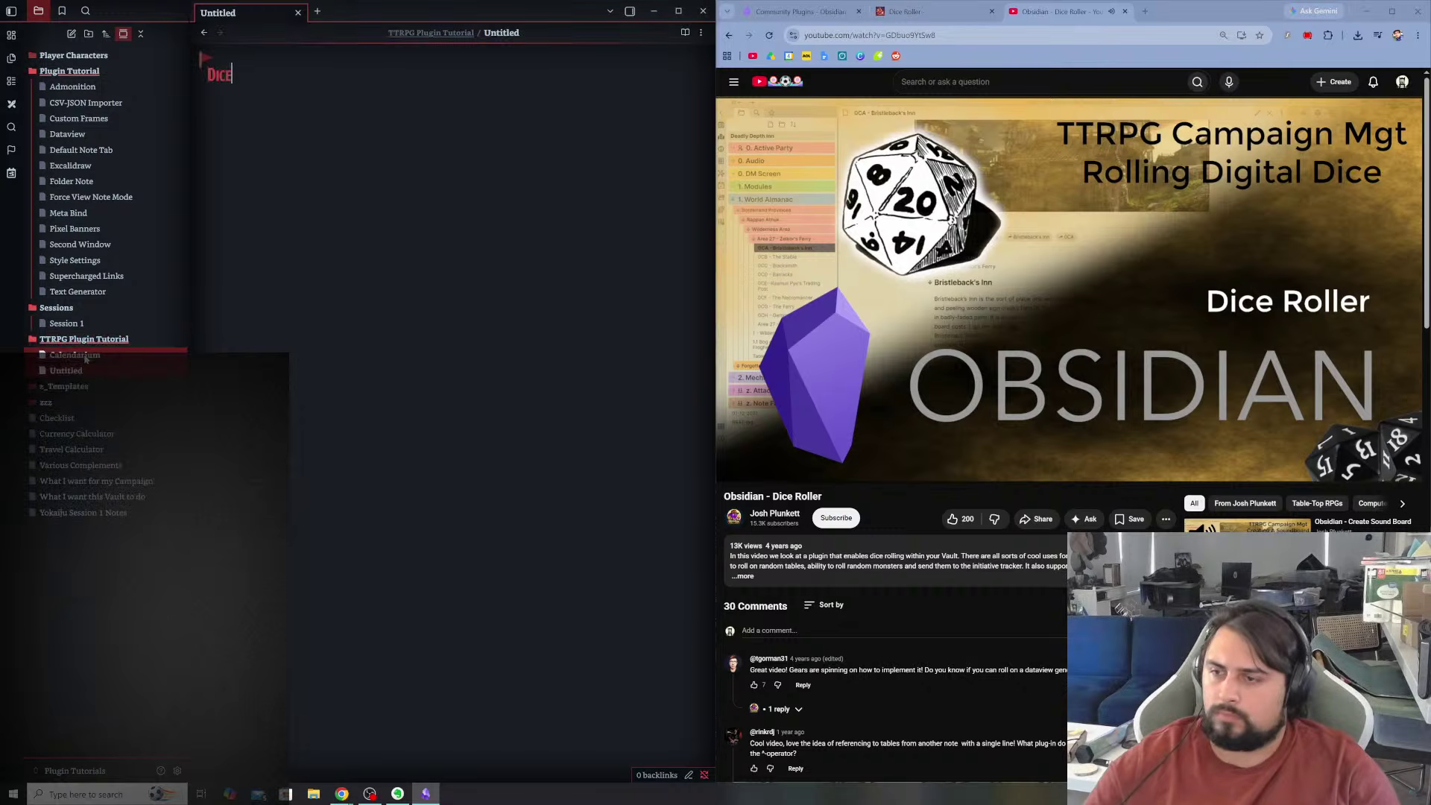
text( Roller)
key(Return)
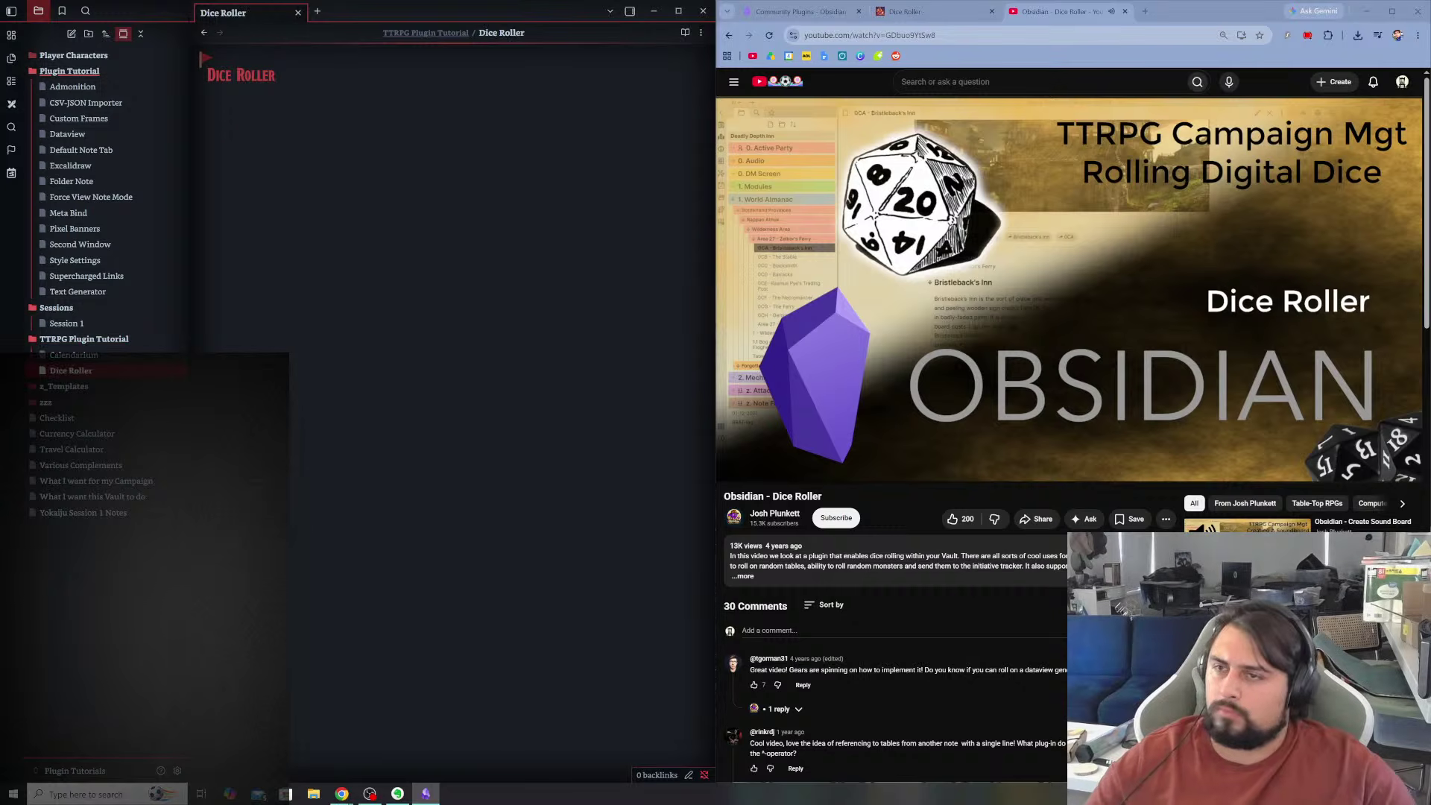
- Write in the note "Exactly what it sounds like. but this is also useful for other plugins that utilize the dice roller function."
text(Exactly what it sounds like. but this is also useful for)
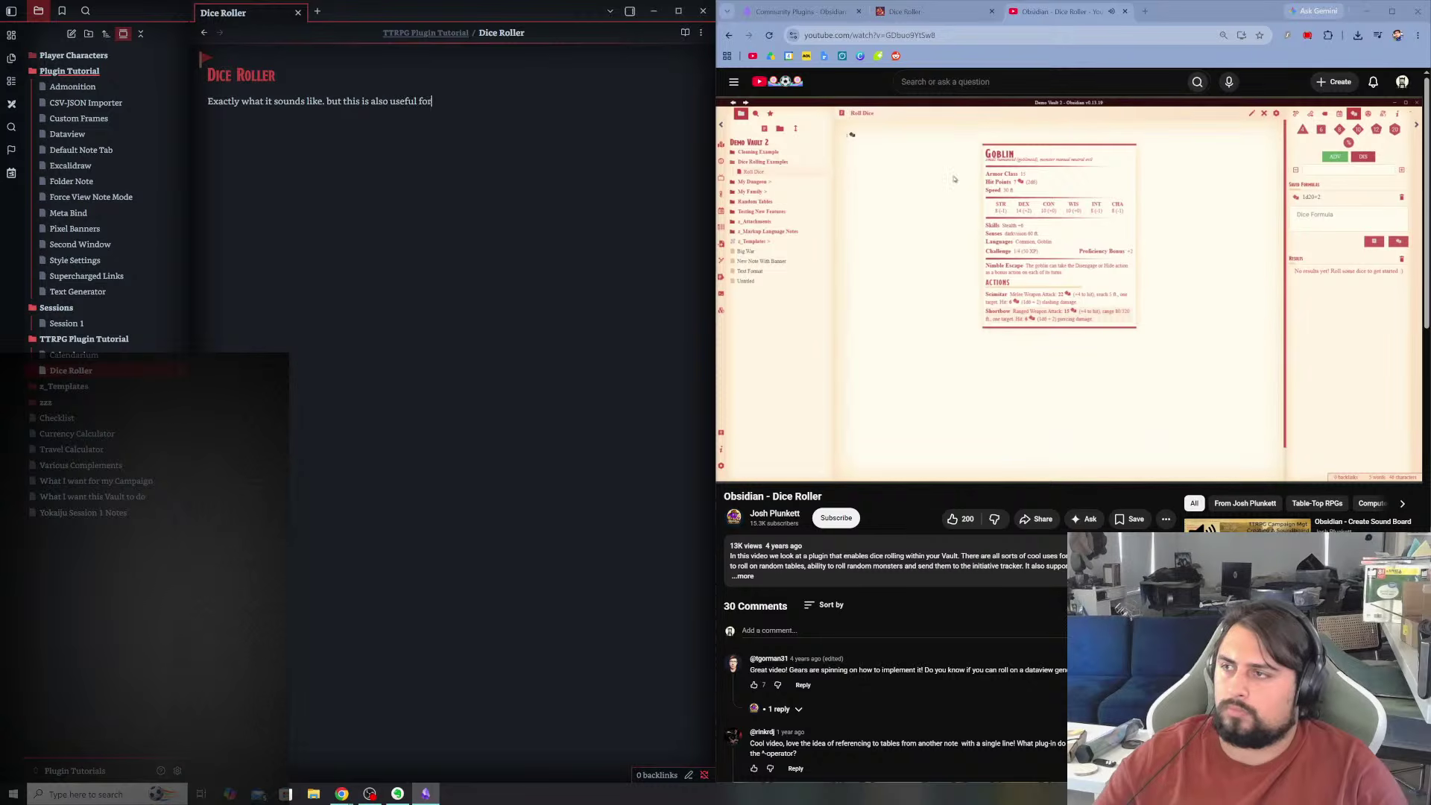
text(lugins that ut)
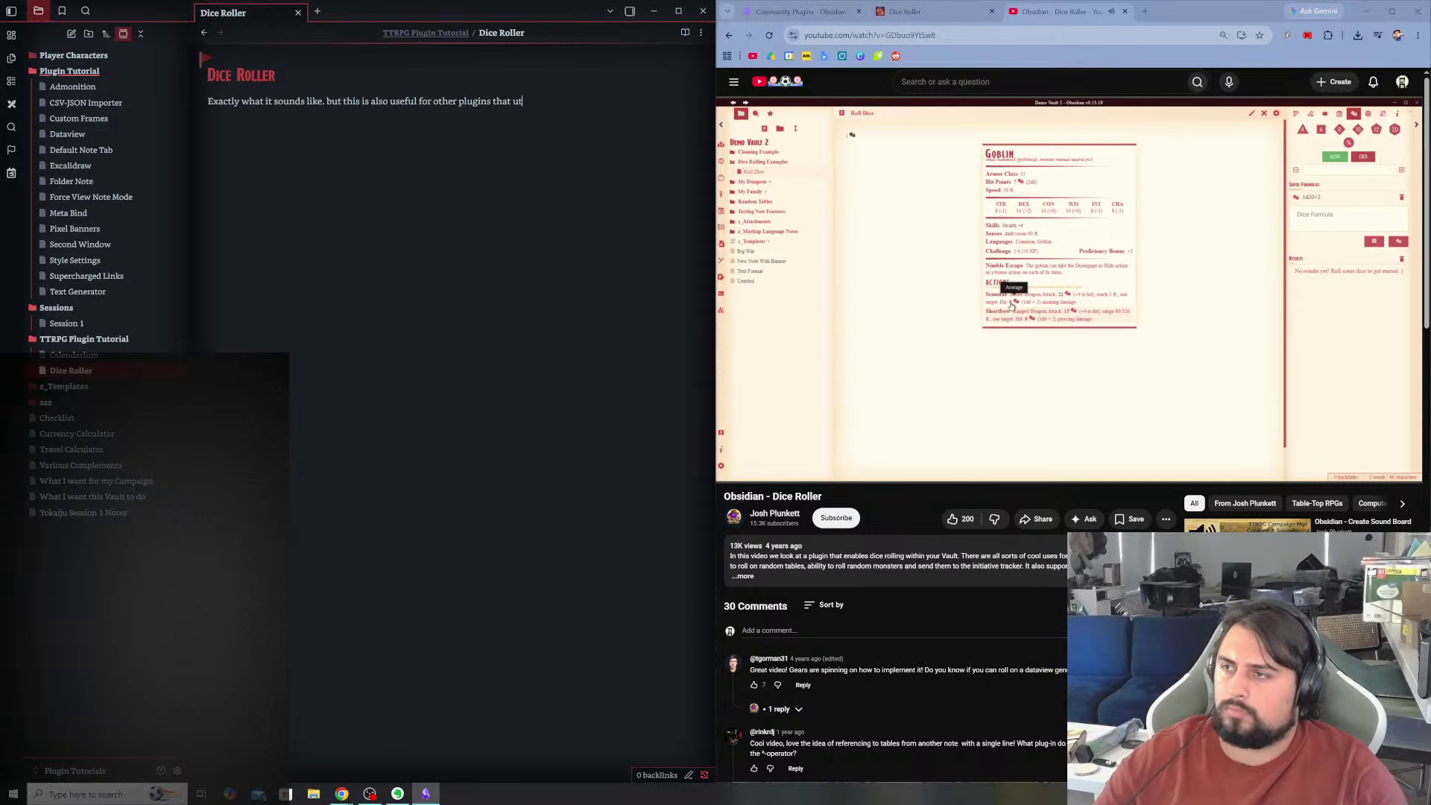
text(ilize the dice roller function.)
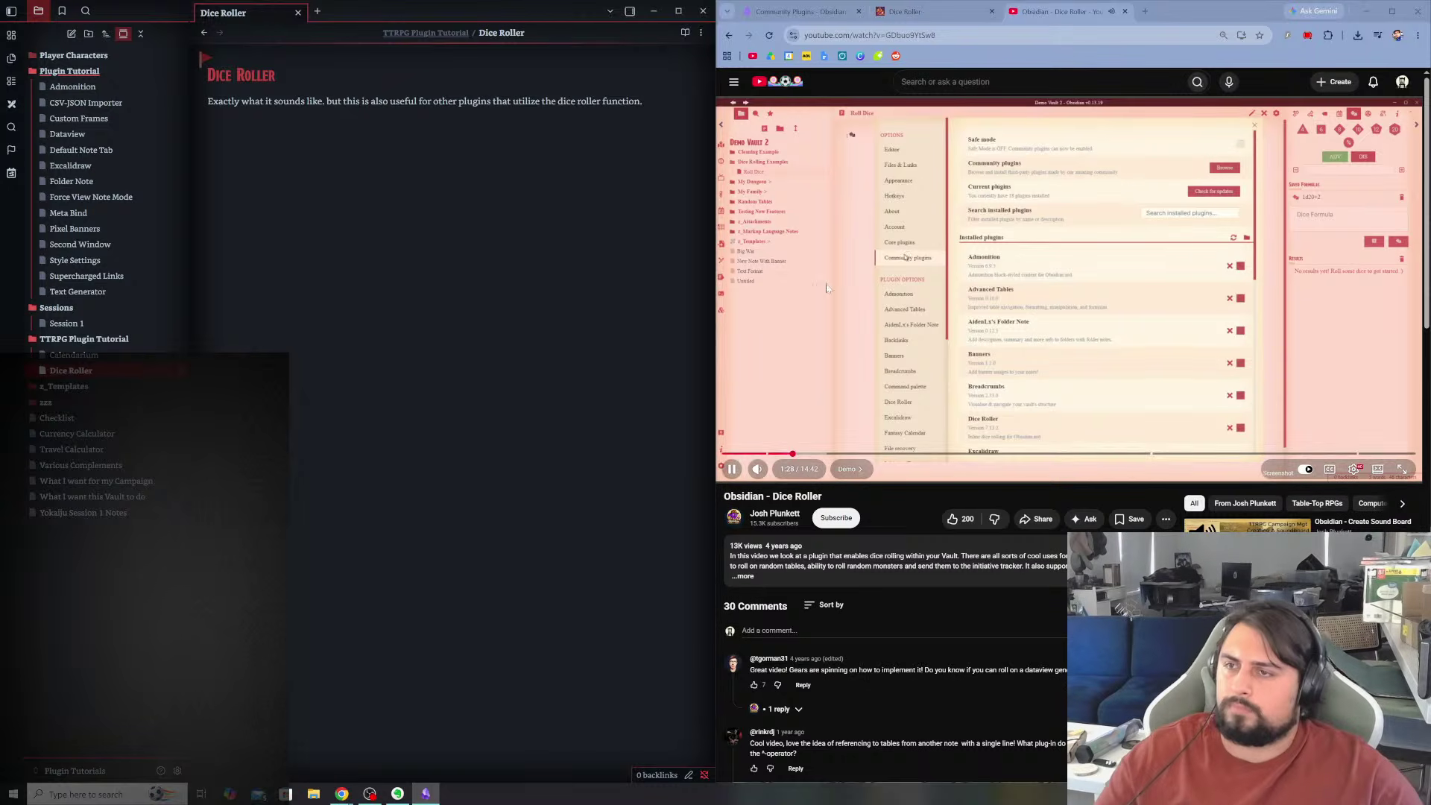
click(902, 508)
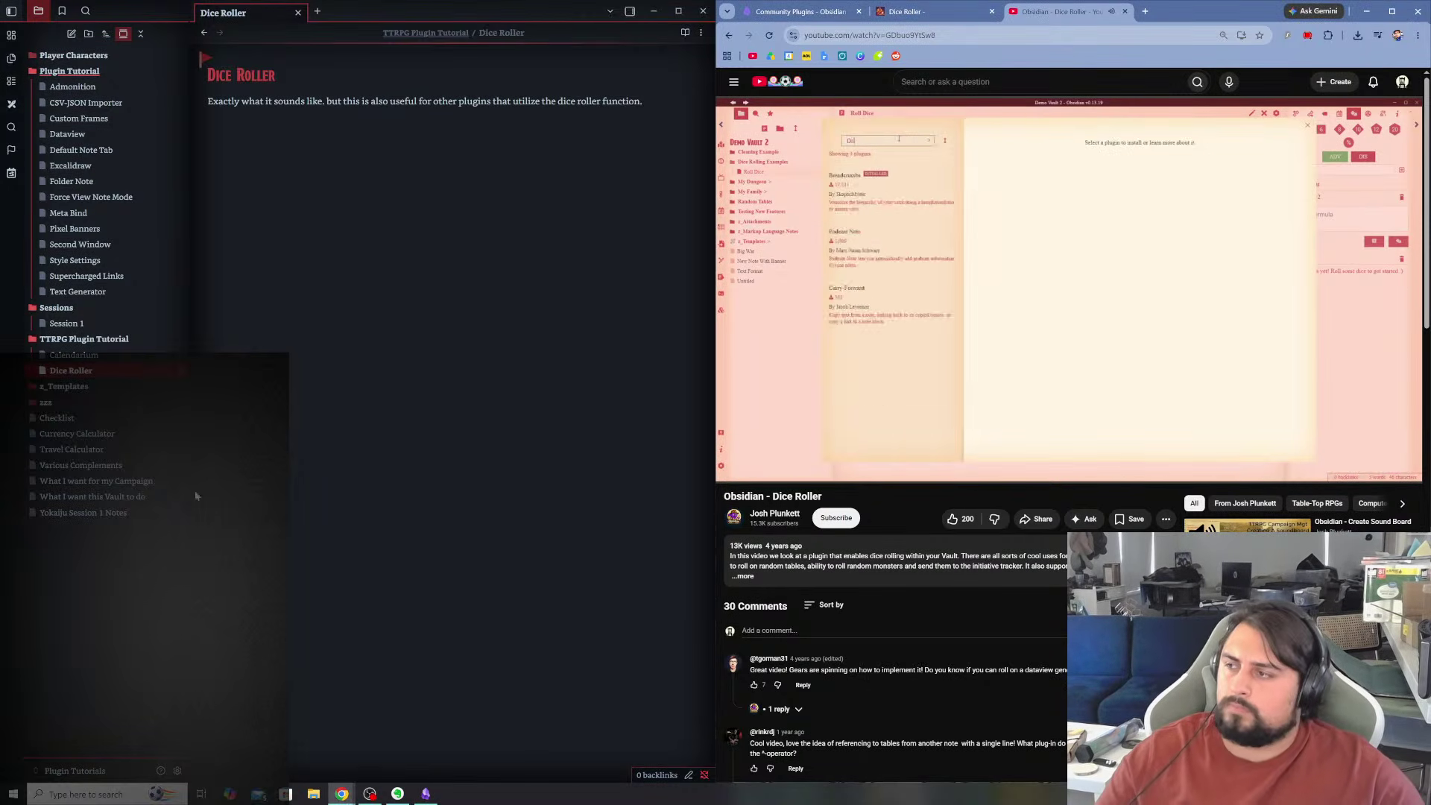
key(alt+Tab)
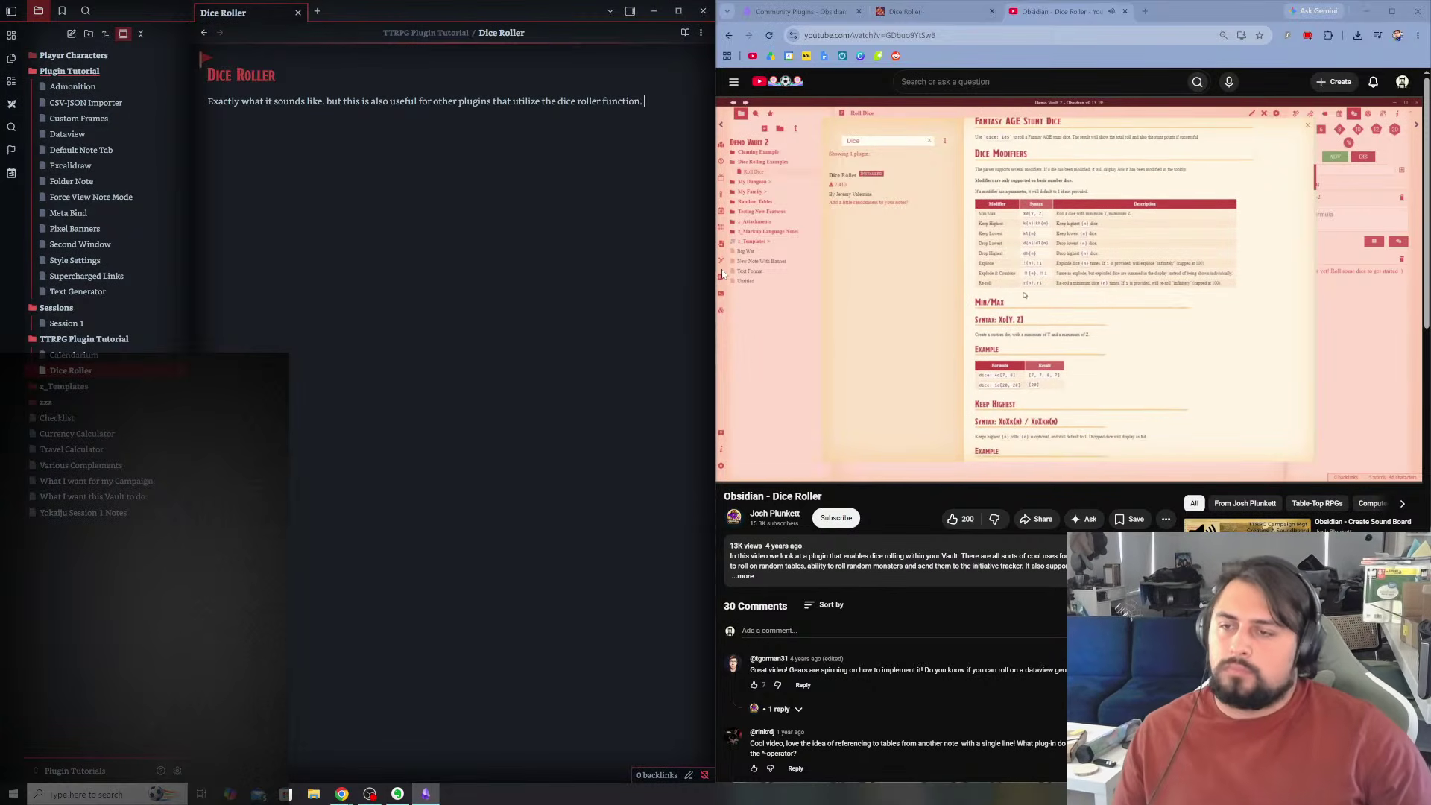
click(895, 506)
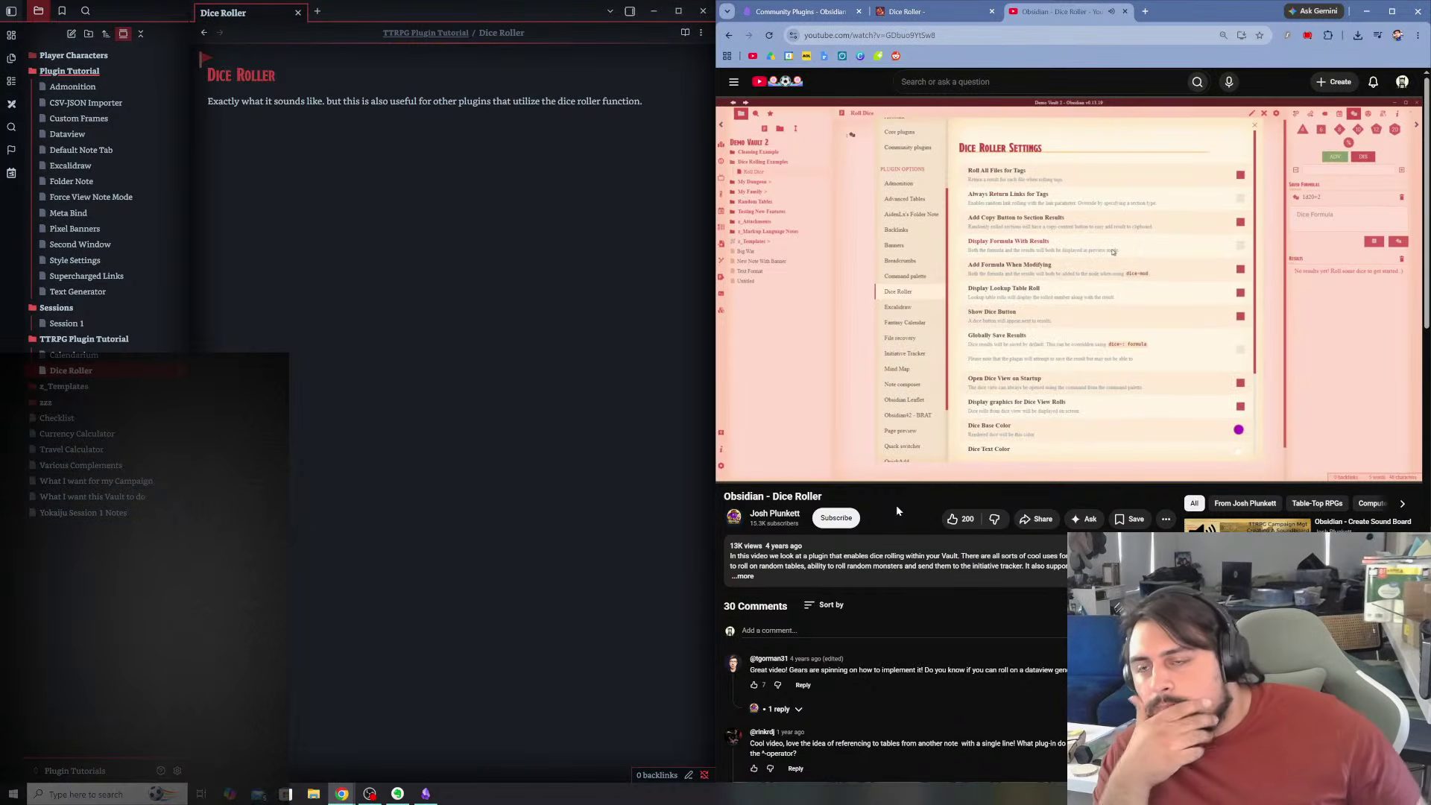
mouse_move(892, 344)
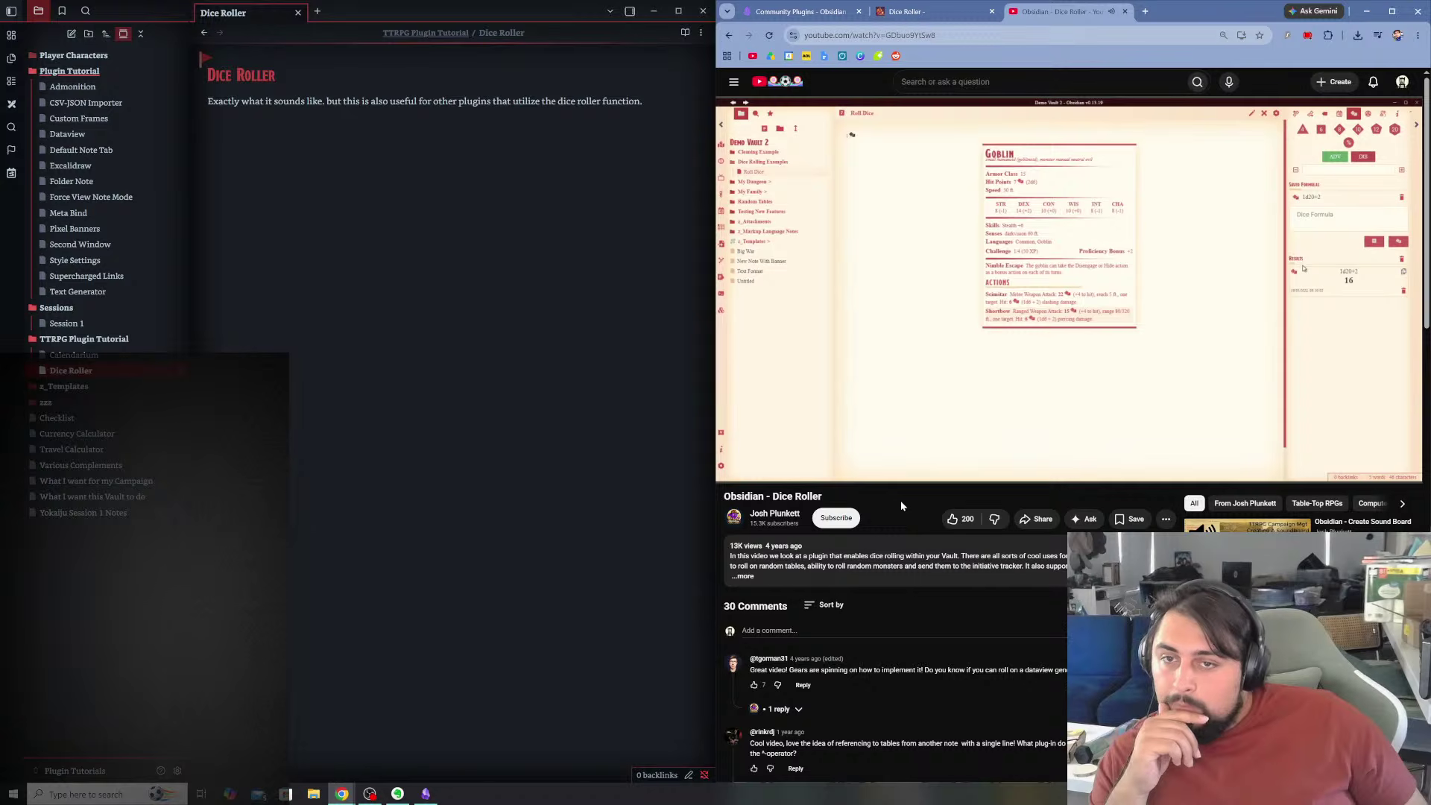
mouse_move(1109, 231)
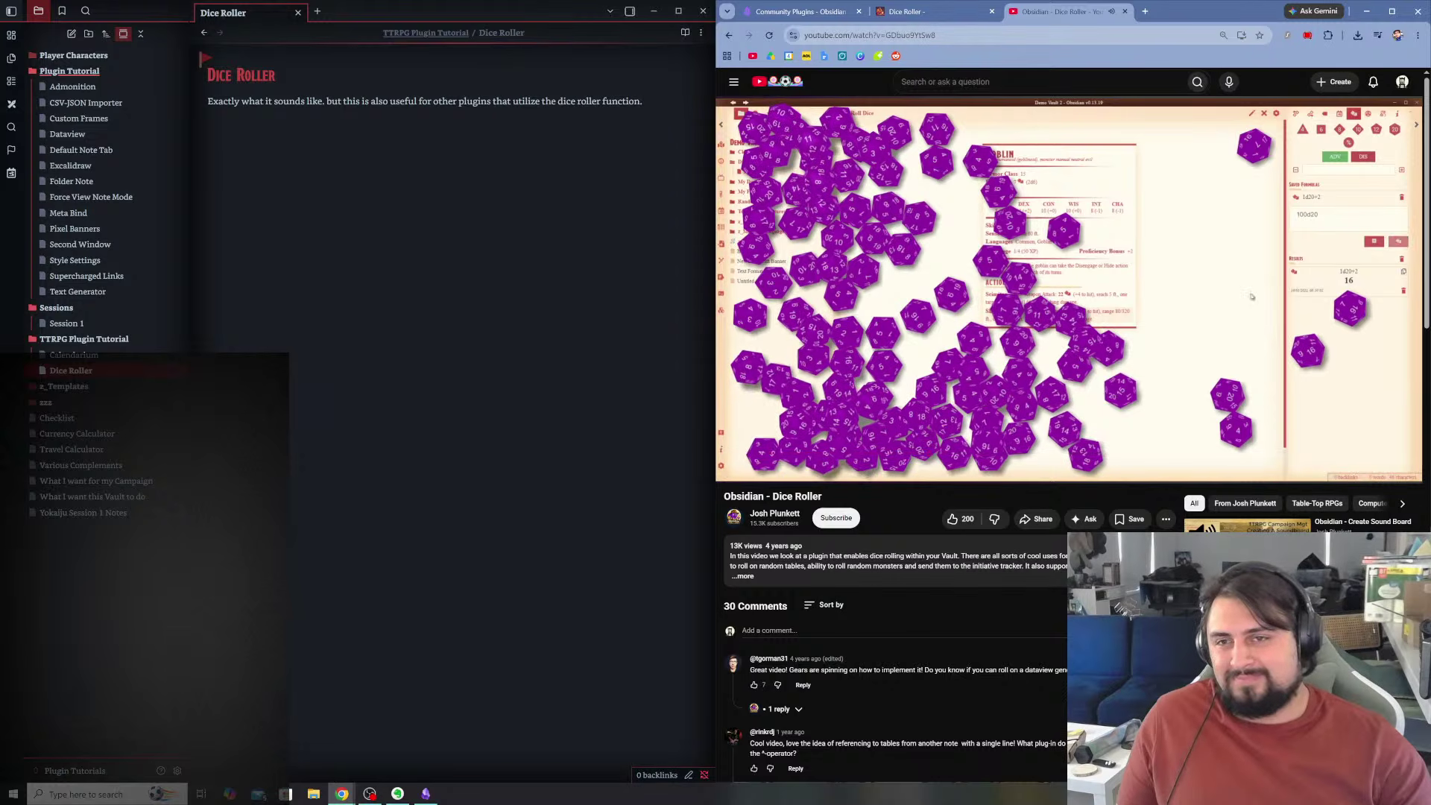
- Expand the attachments folder and the templates folder in the vault's file list
click(656, 103)
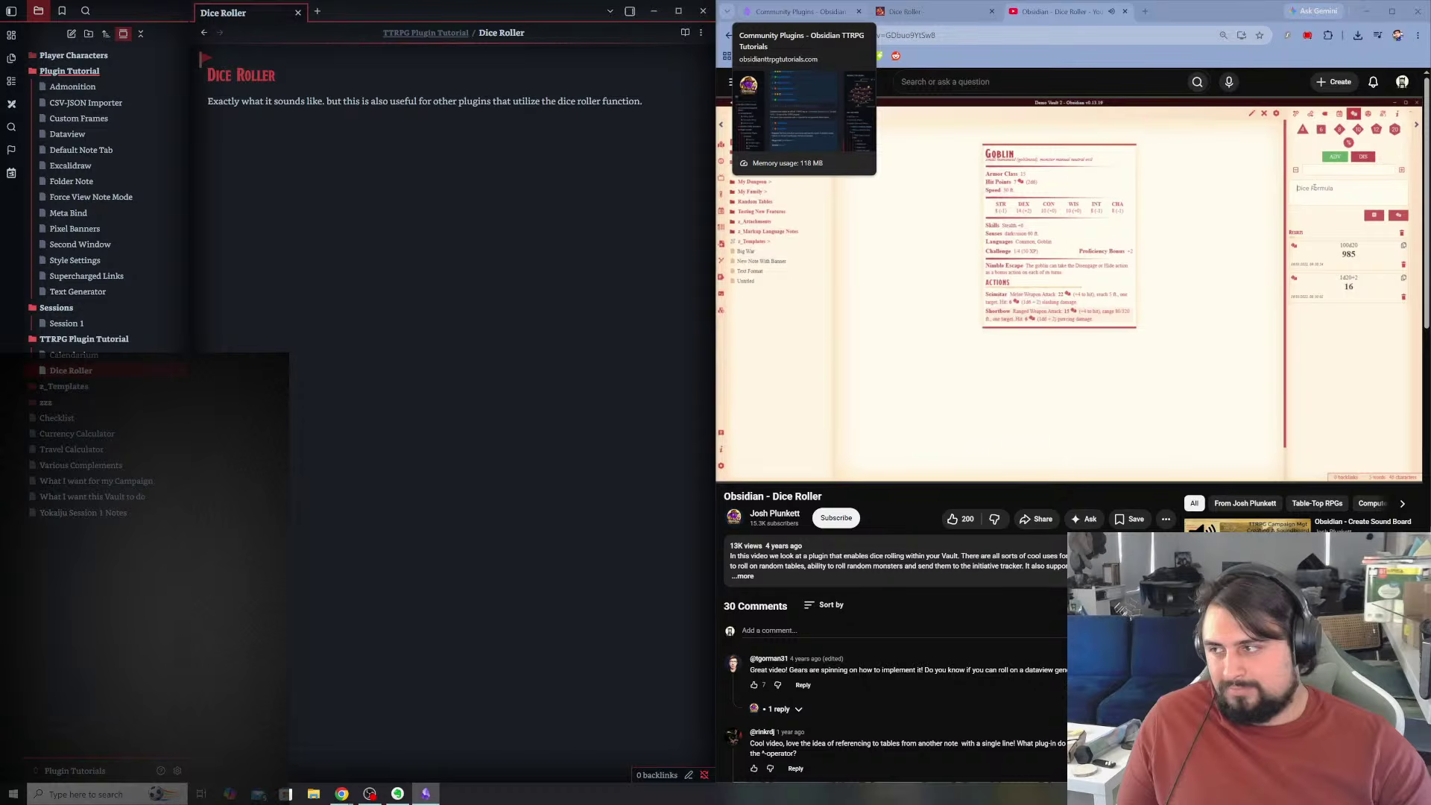
click(77, 403)
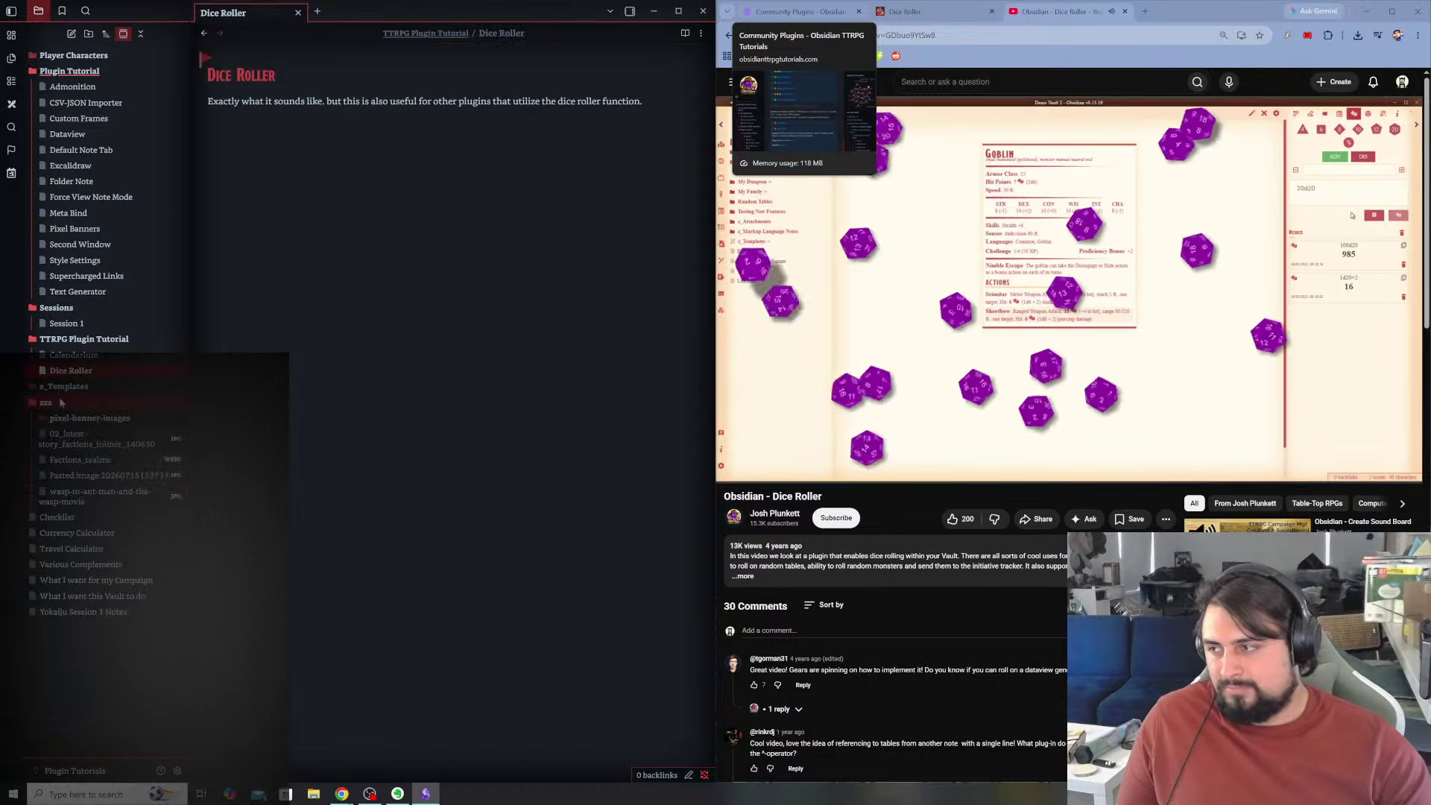
click(57, 389)
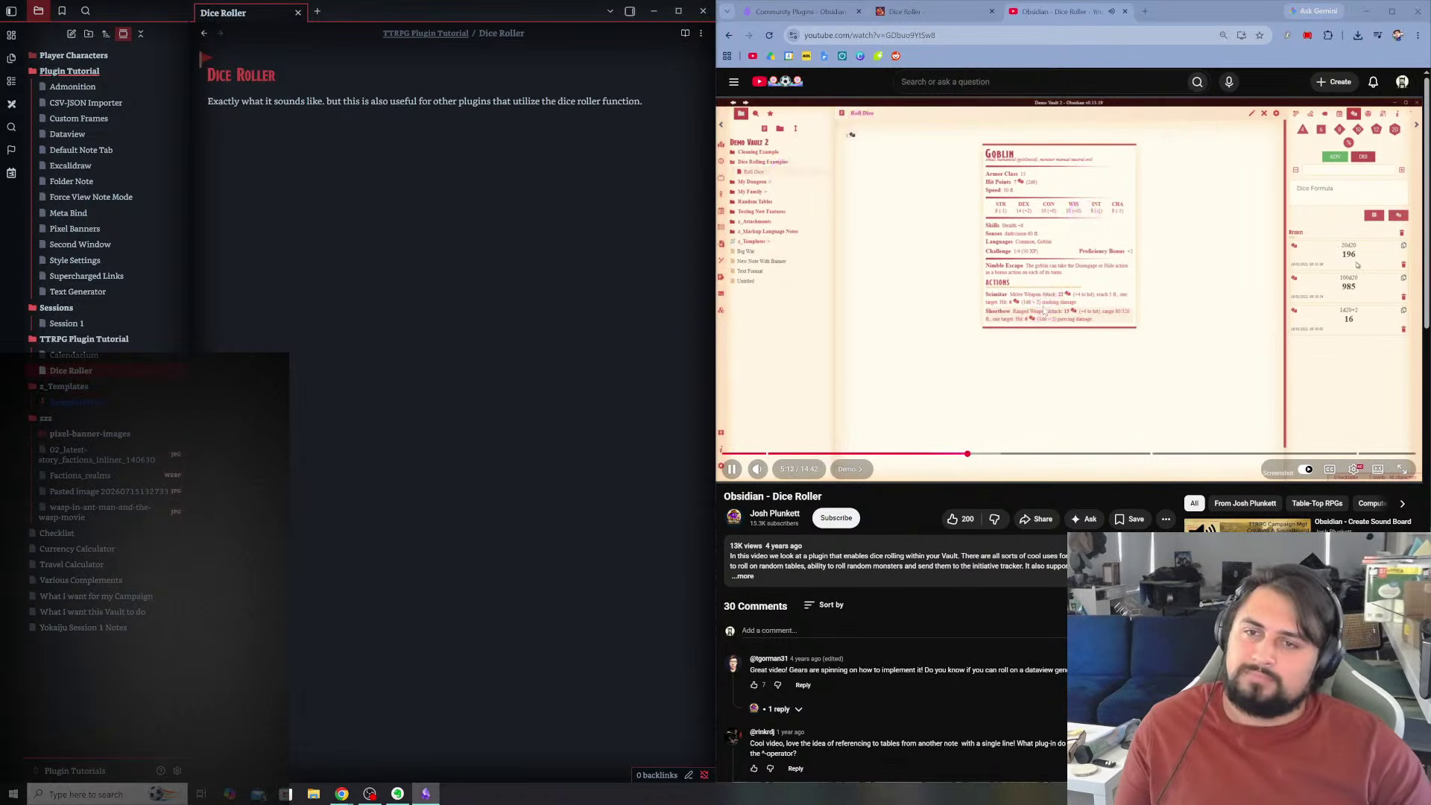
- Pause the review video, and roll 1d20 in Dice Roller's dice tray in Obsidian's sidebar
click(1154, 276)
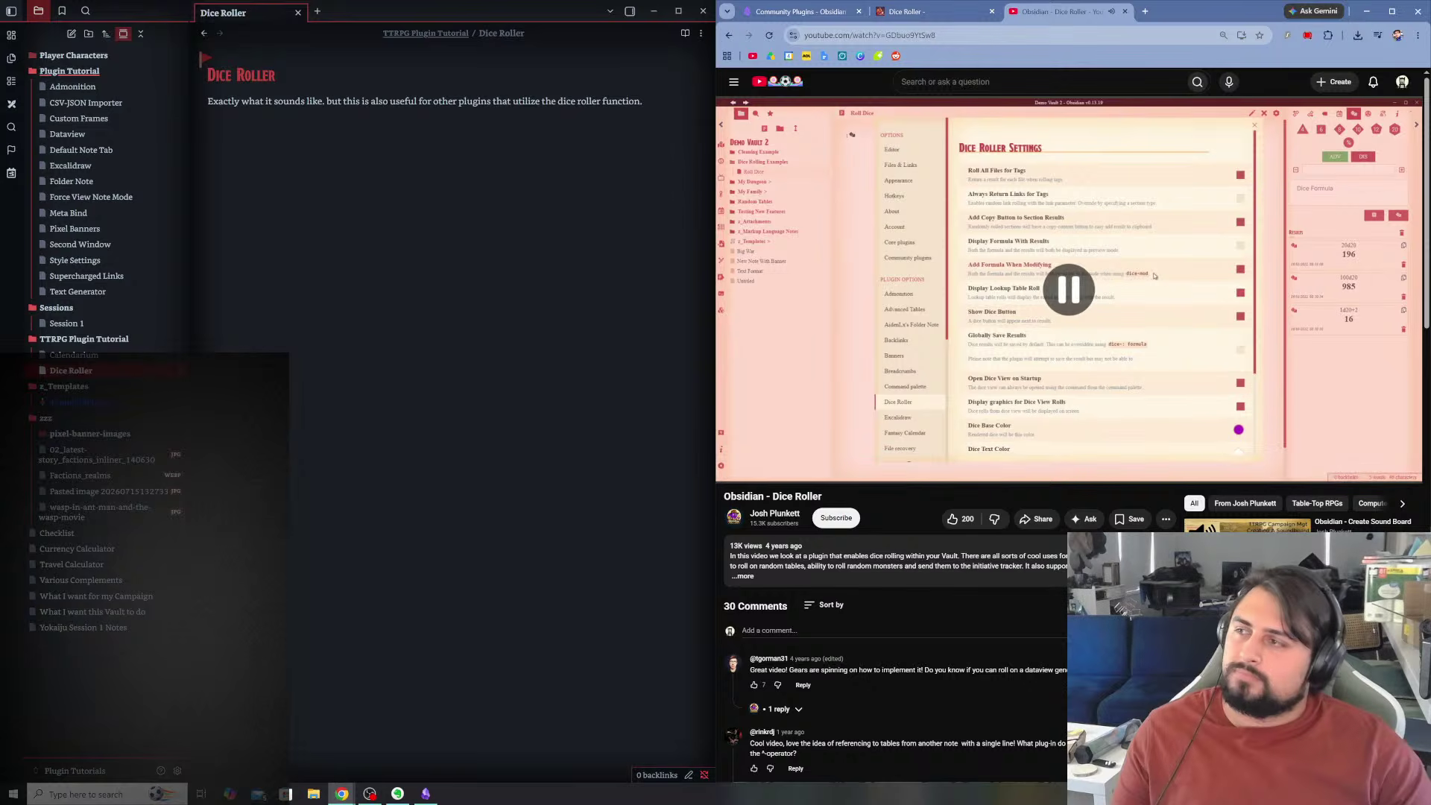
click(523, 13)
mouse_move(630, 28)
click(537, 11)
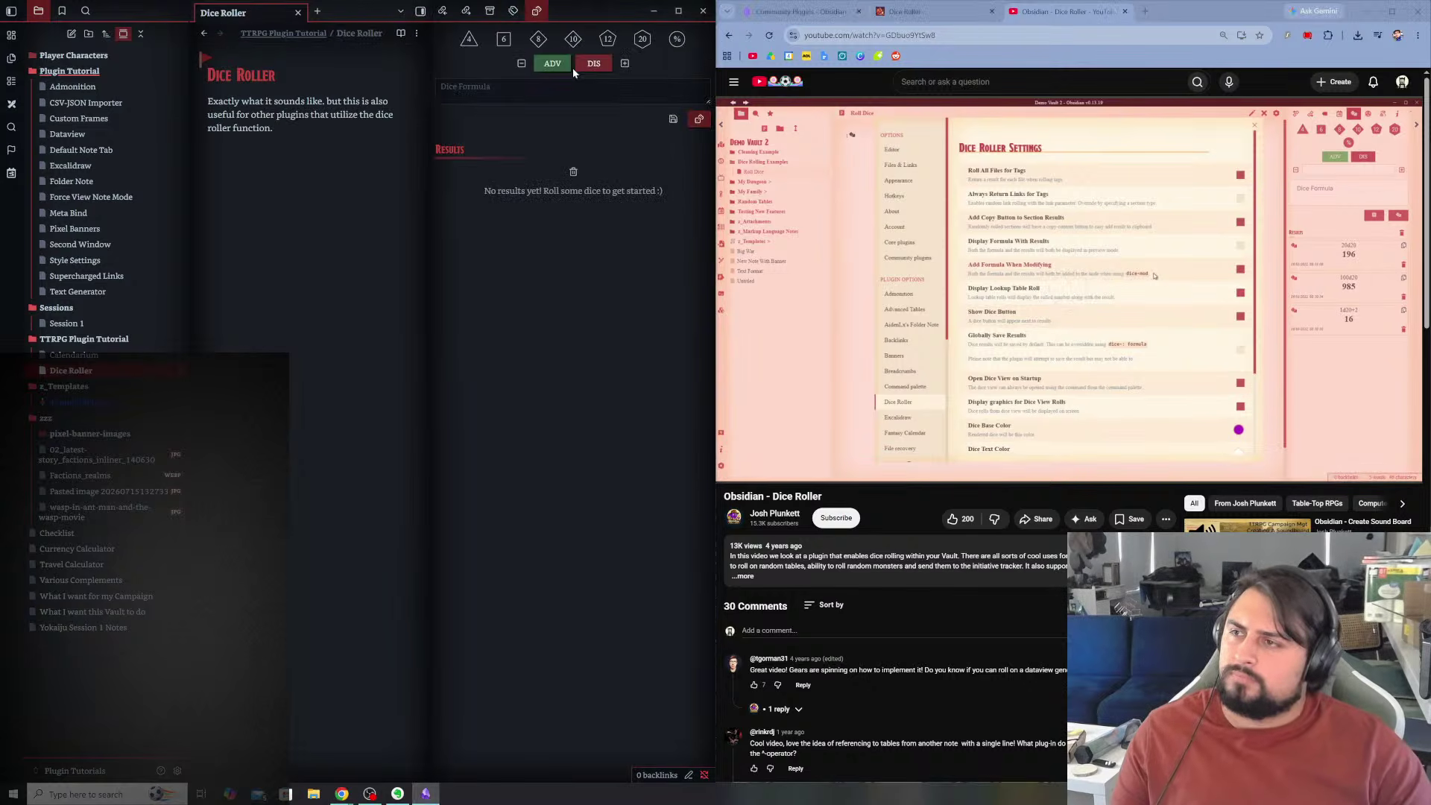
click(549, 63)
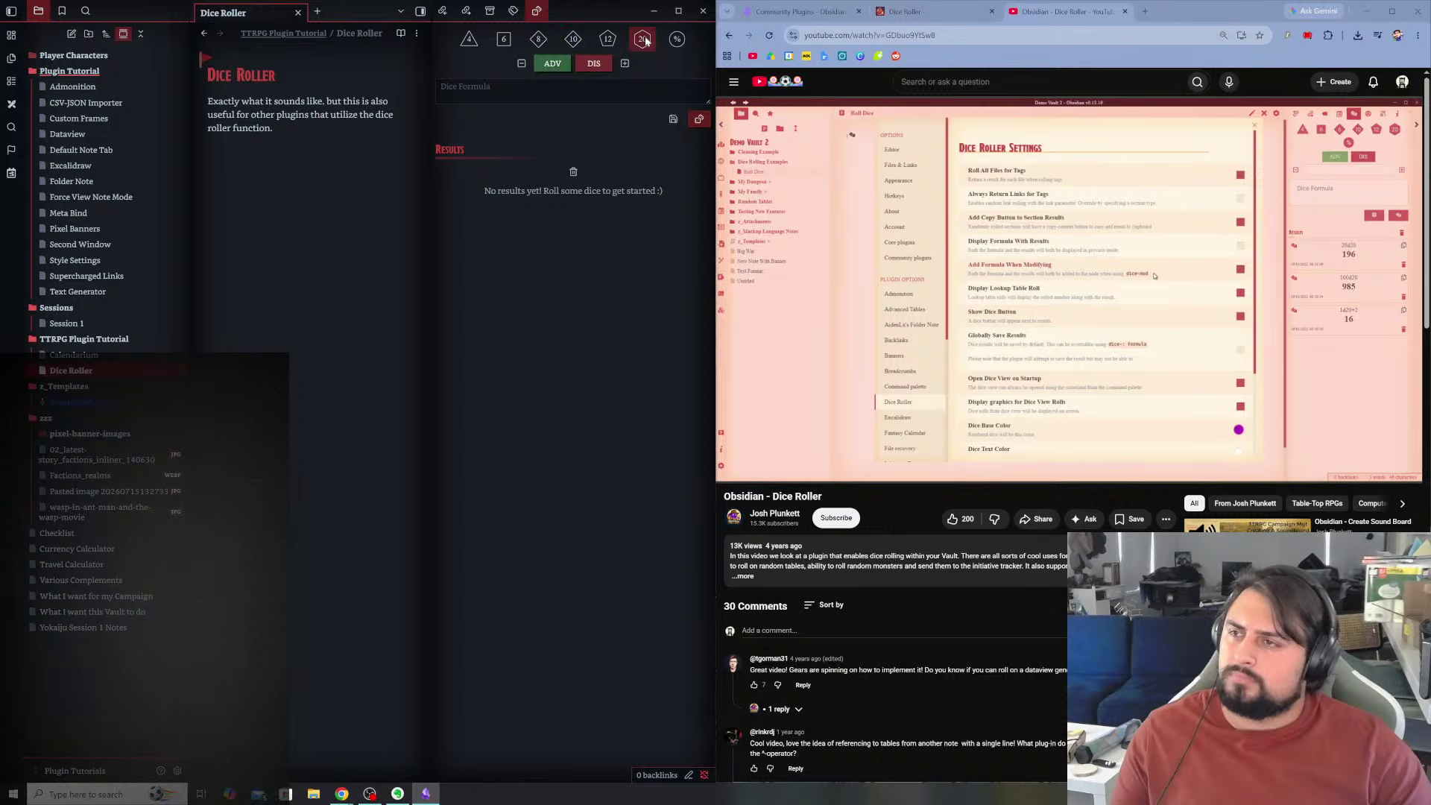
click(699, 120)
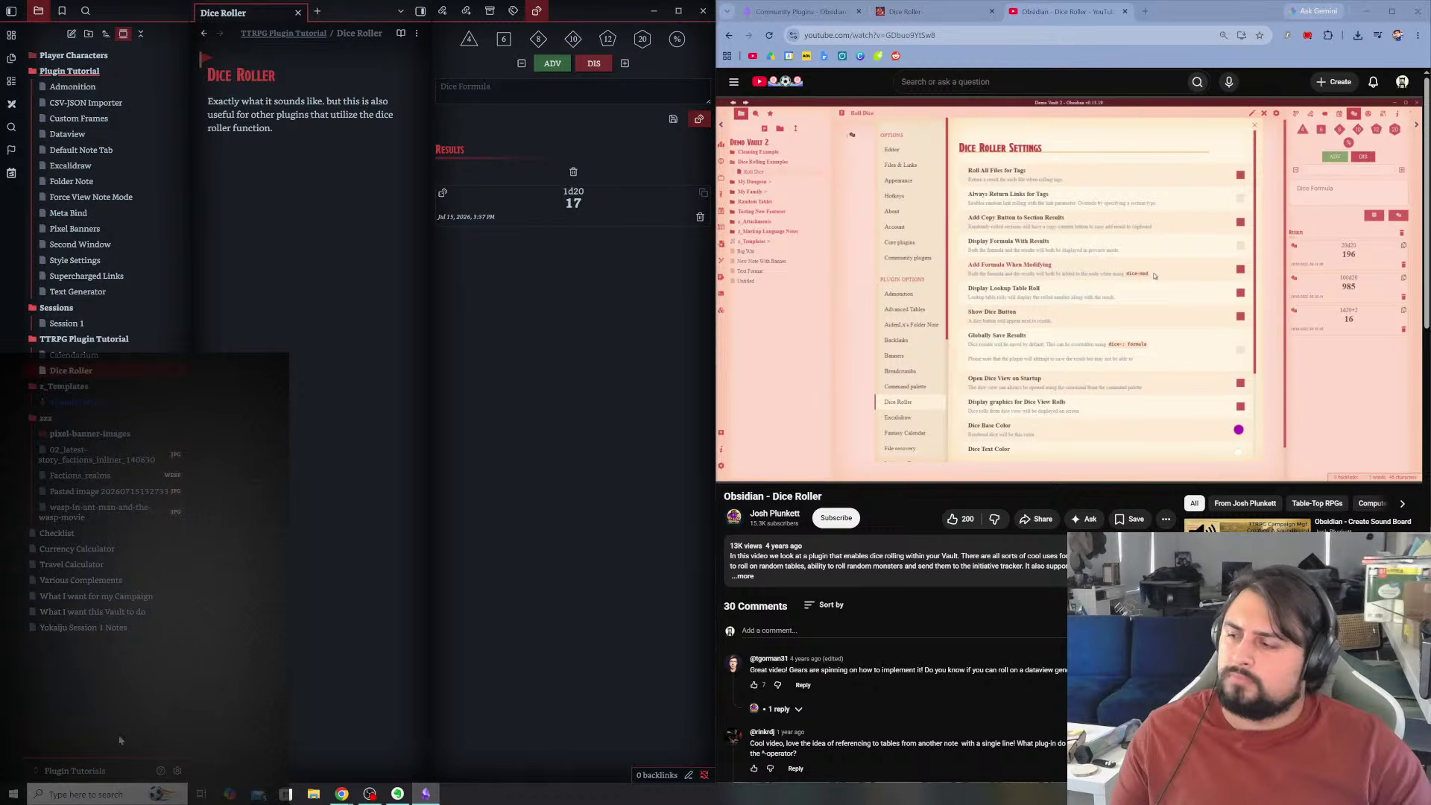
- Enable Display graphics for Dice Tray Rolls in Dice Roller's Graphical Dice settings and roll 1d20 again
key(ctrl+comma)
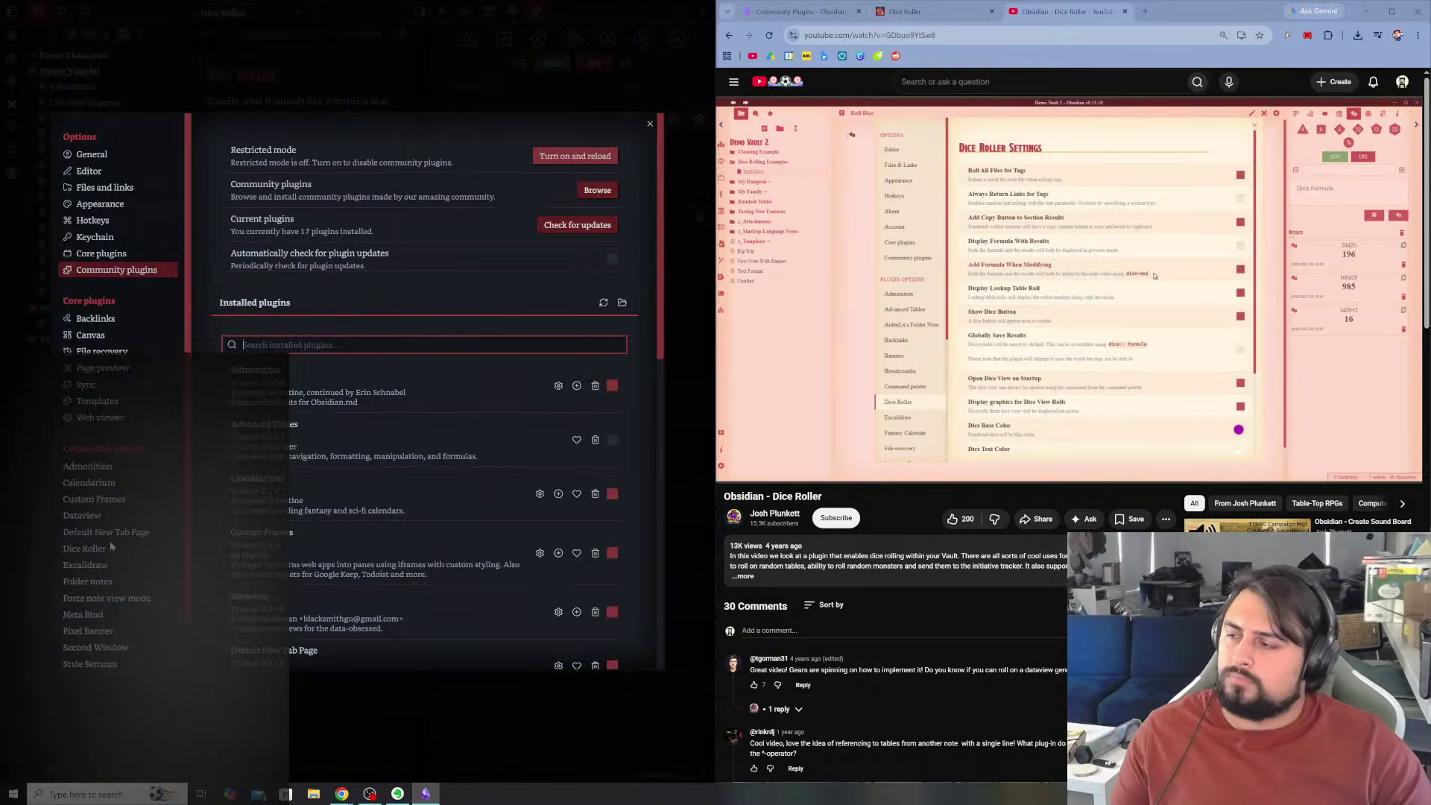
scroll(105, 641, down, 1)
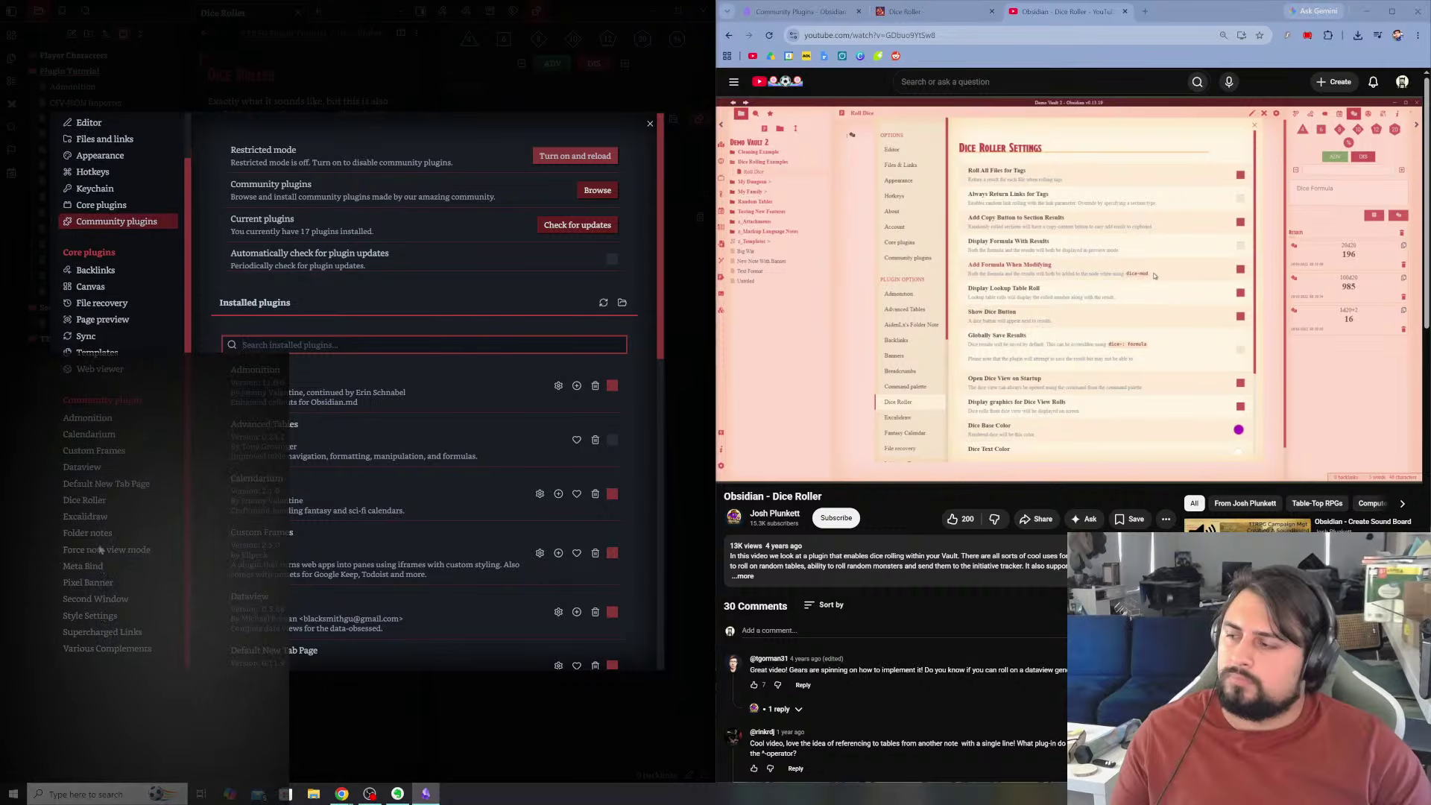
click(101, 500)
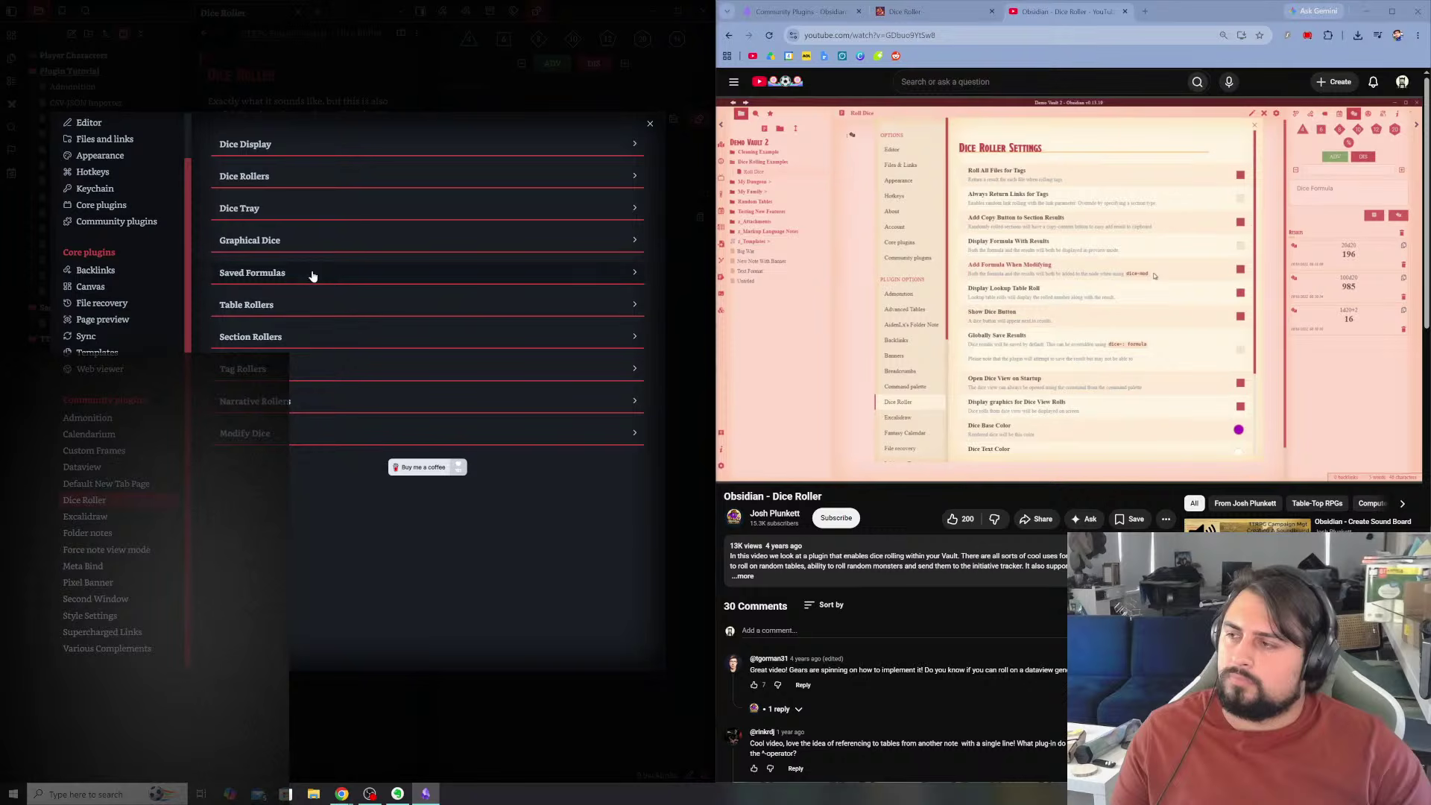
click(316, 244)
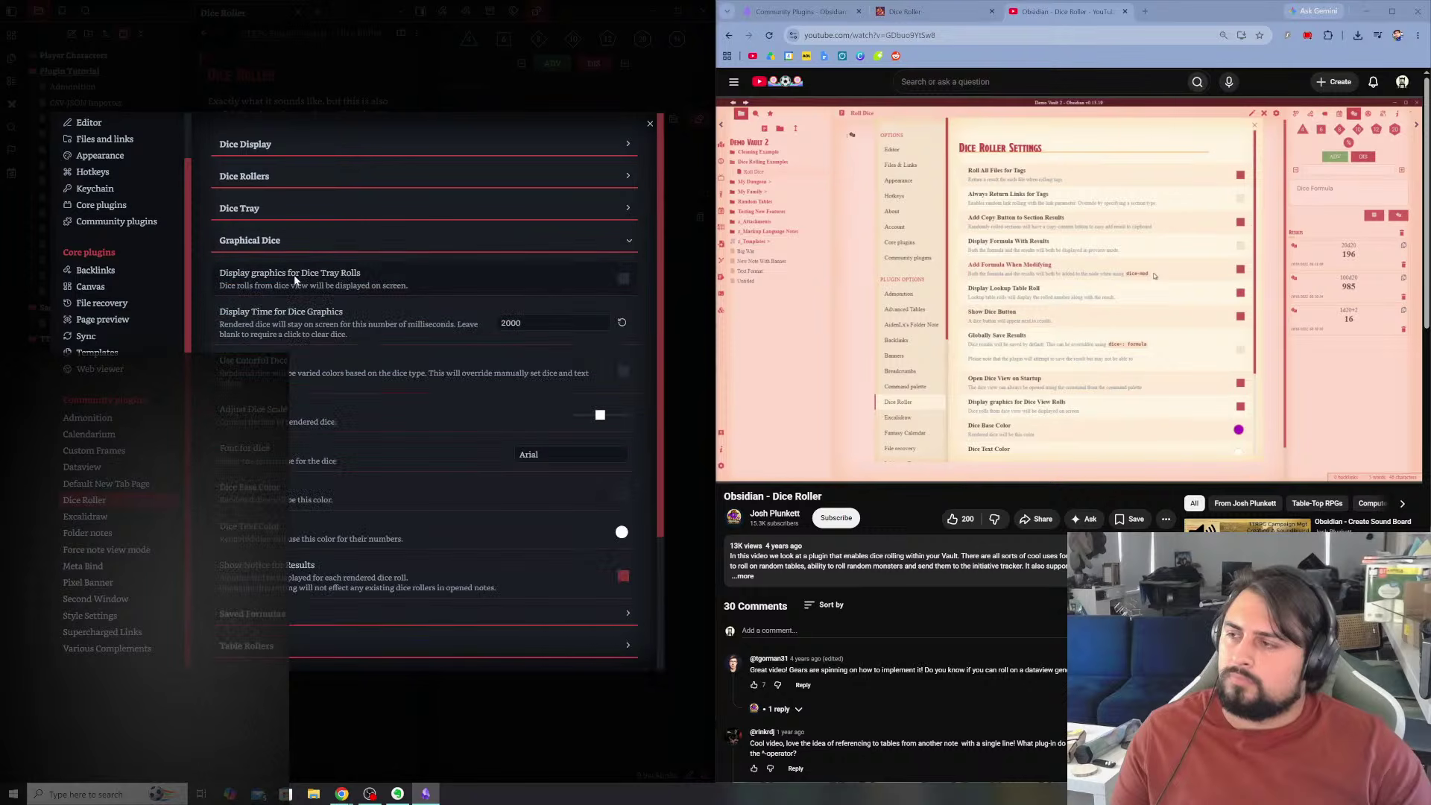
click(624, 279)
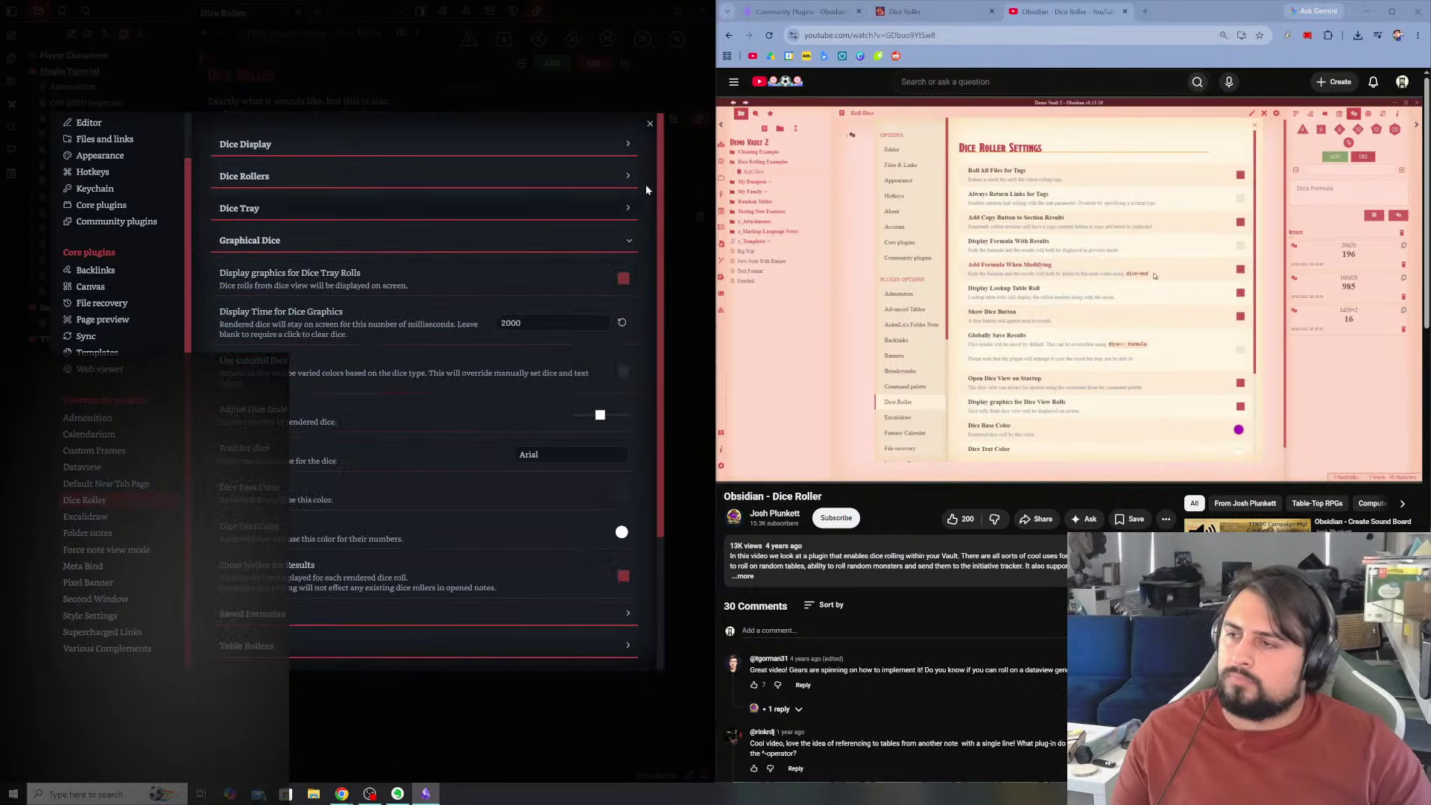
click(650, 123)
click(644, 40)
click(698, 121)
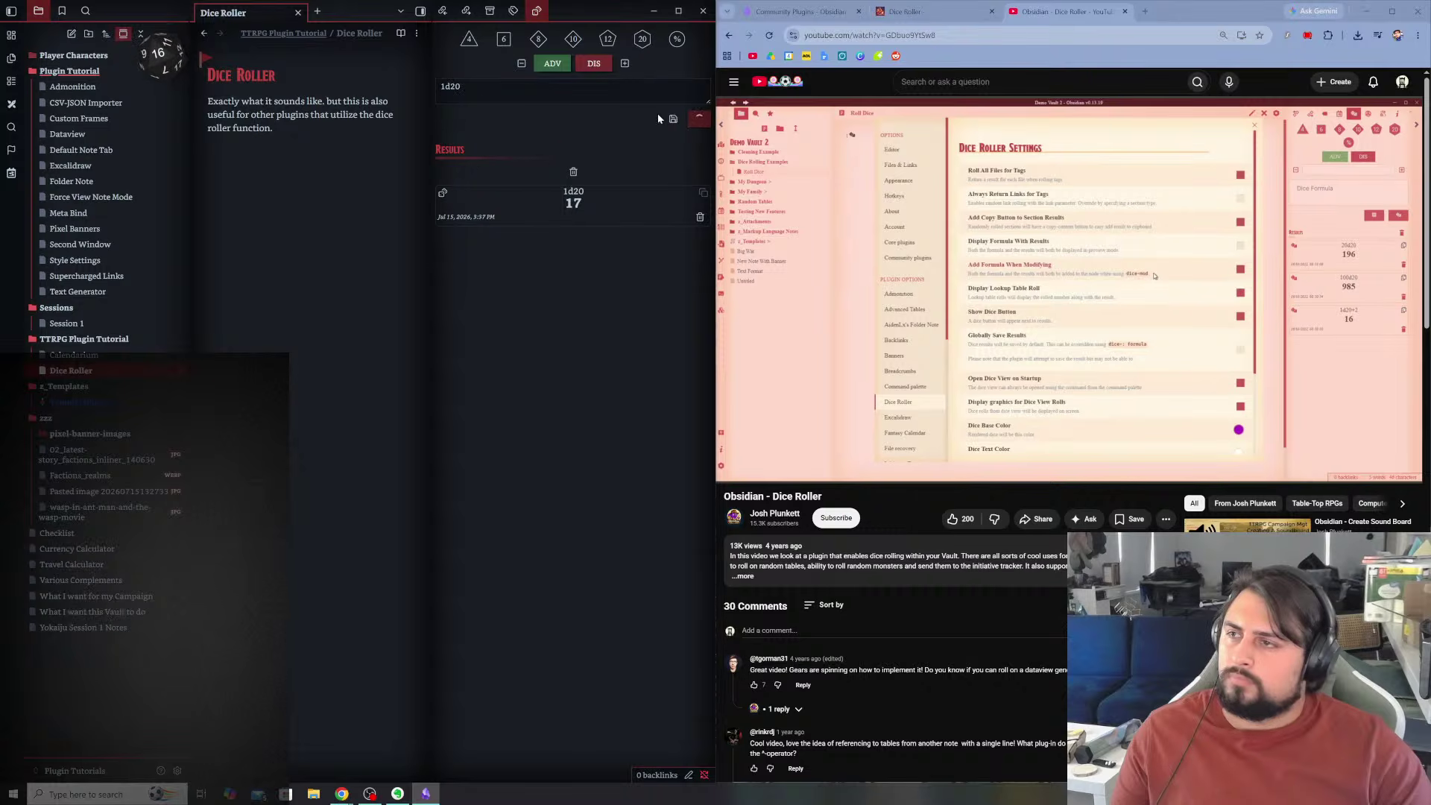
- Raise Adjust Dice Scale to its maximum in Dice Roller's Graphical Dice settings
click(177, 770)
click(339, 242)
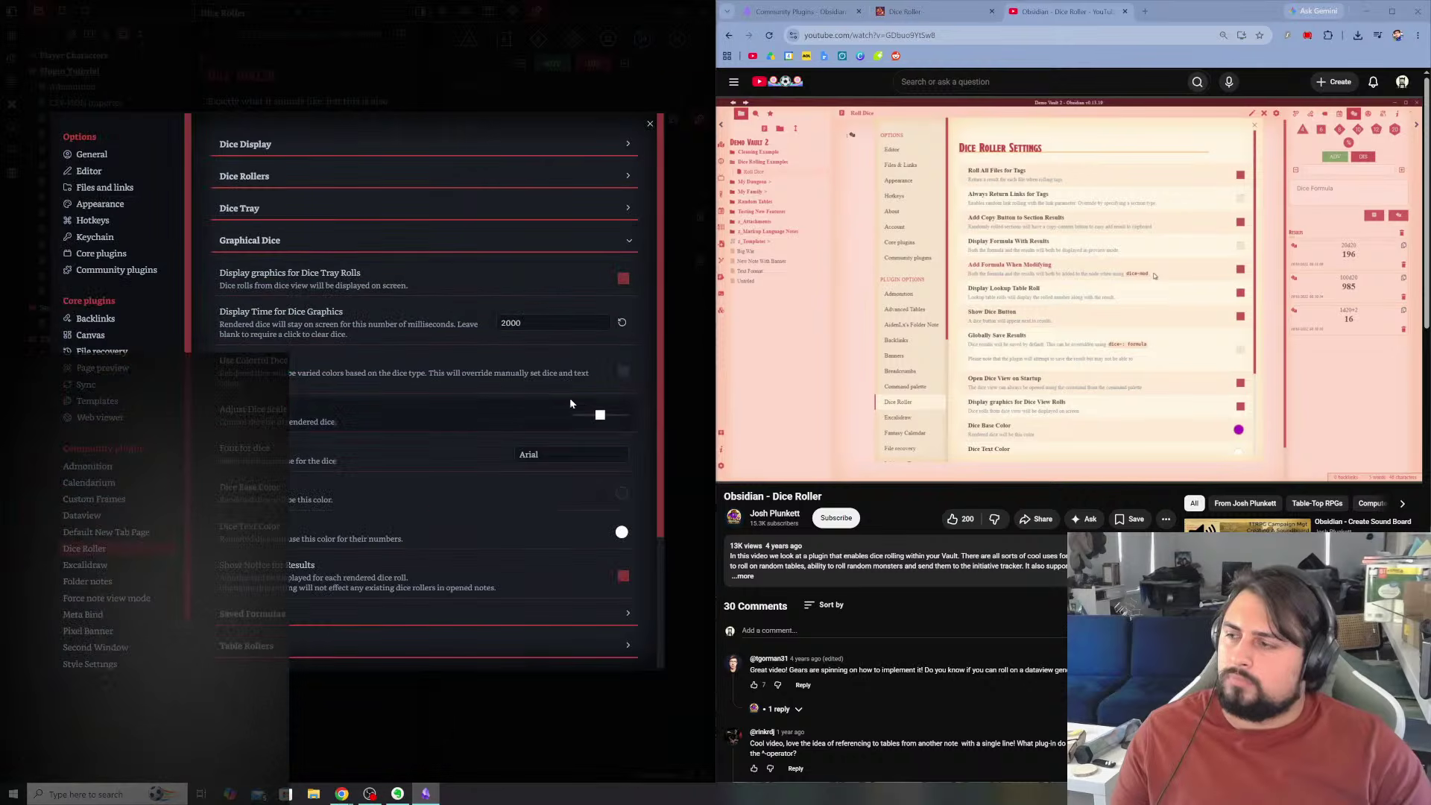
scroll(457, 438, down, 3)
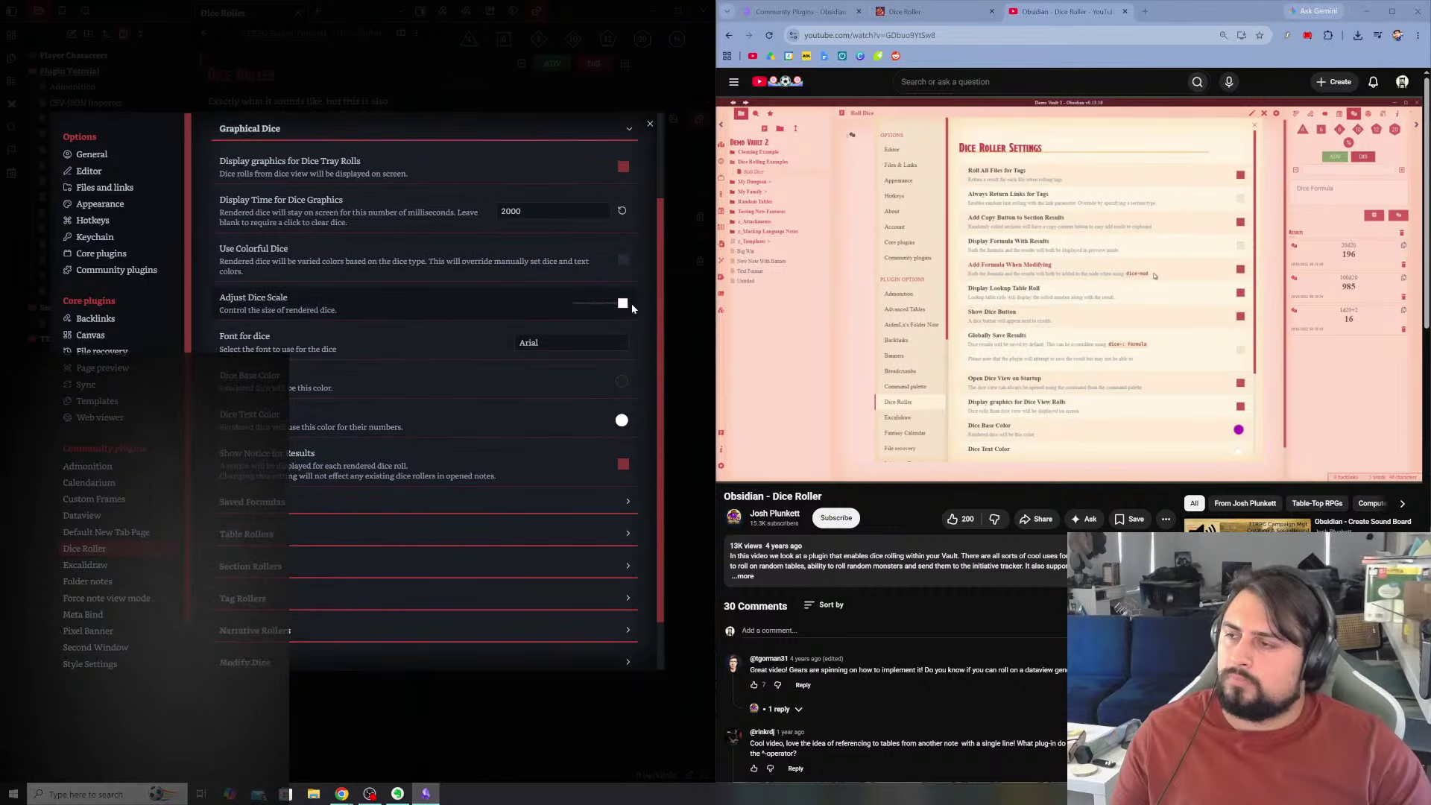
- Set the Dice Base Color to a saturated green, leave the Dice Text Color white, and close the settings
click(623, 382)
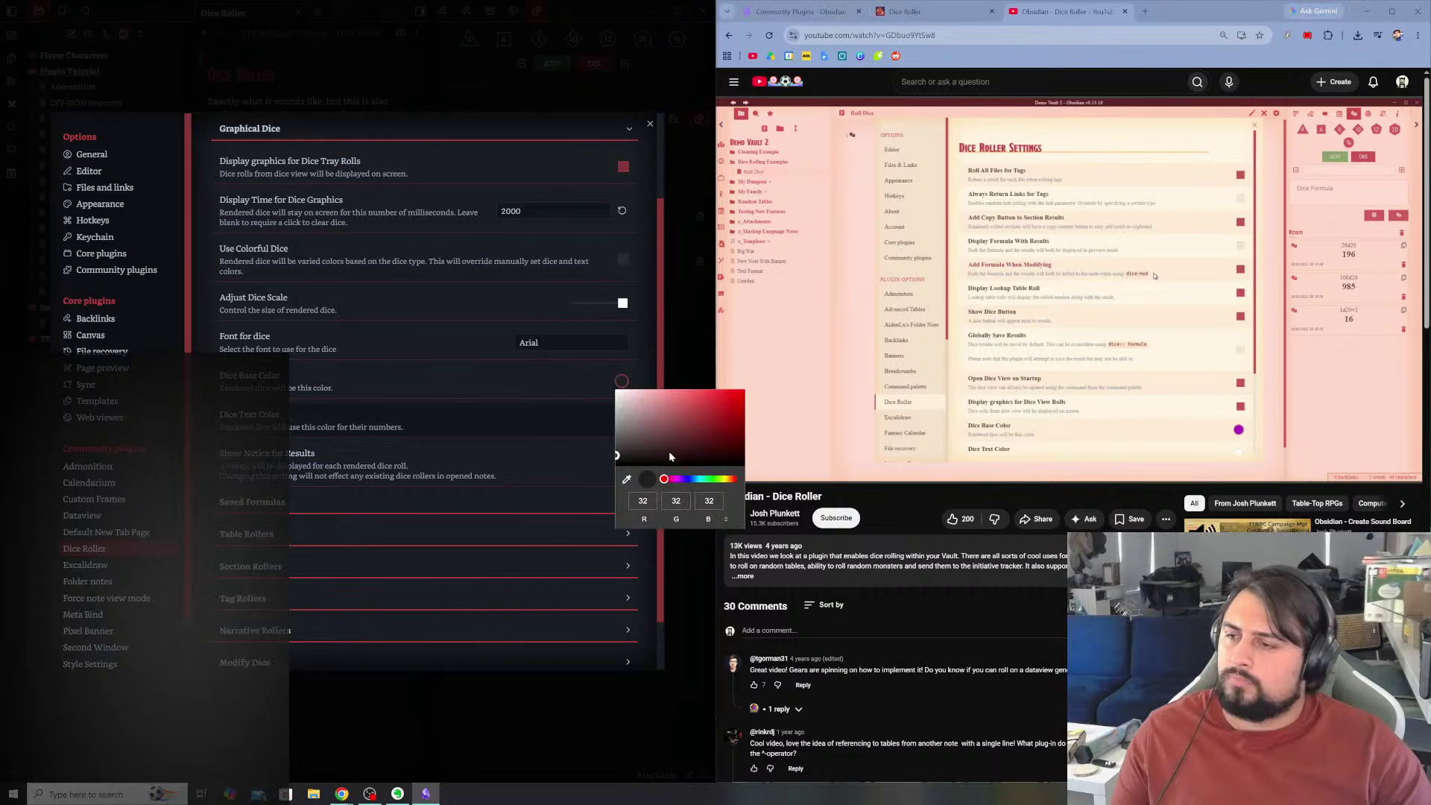
drag(667, 458, 686, 425)
drag(693, 481, 714, 483)
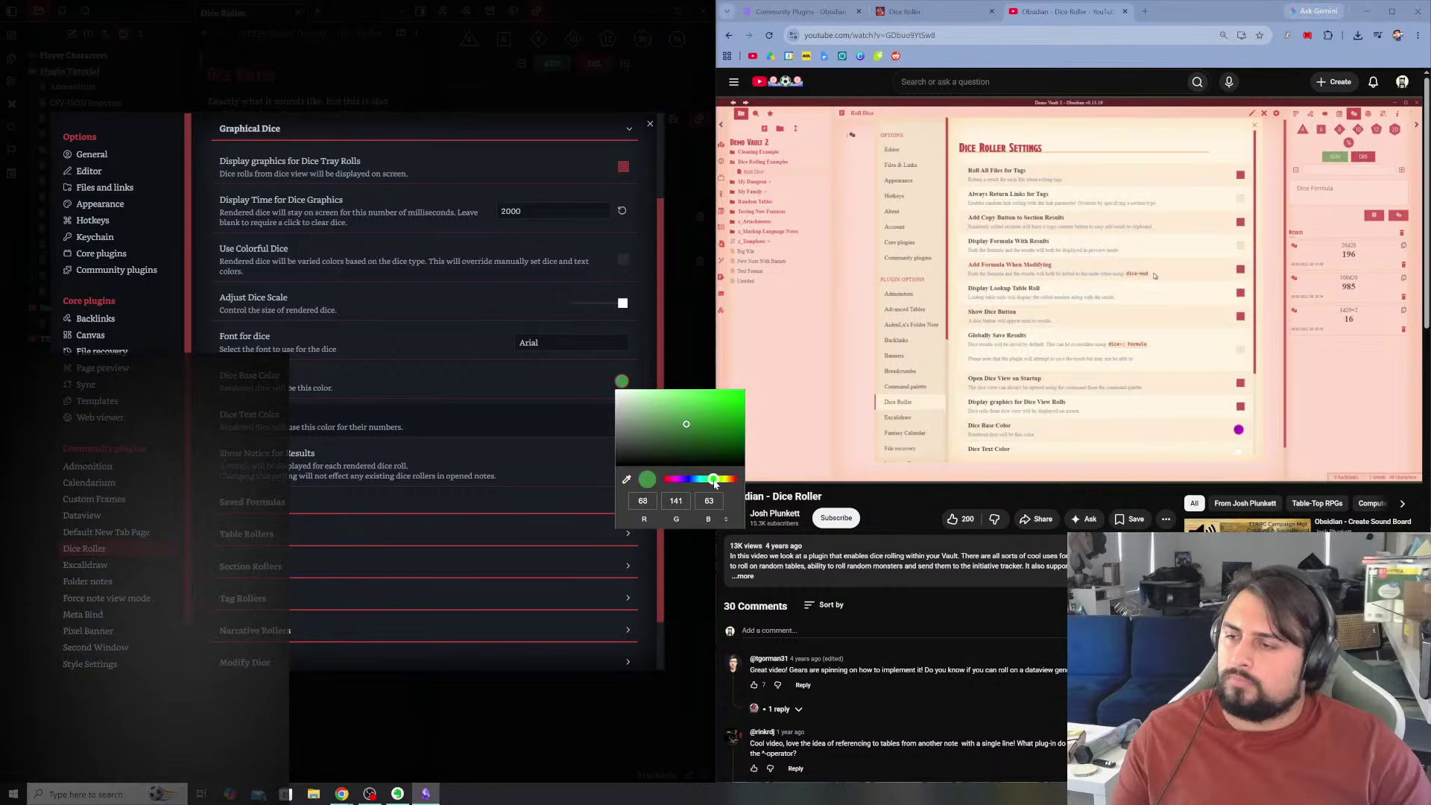
drag(711, 430, 747, 435)
click(480, 399)
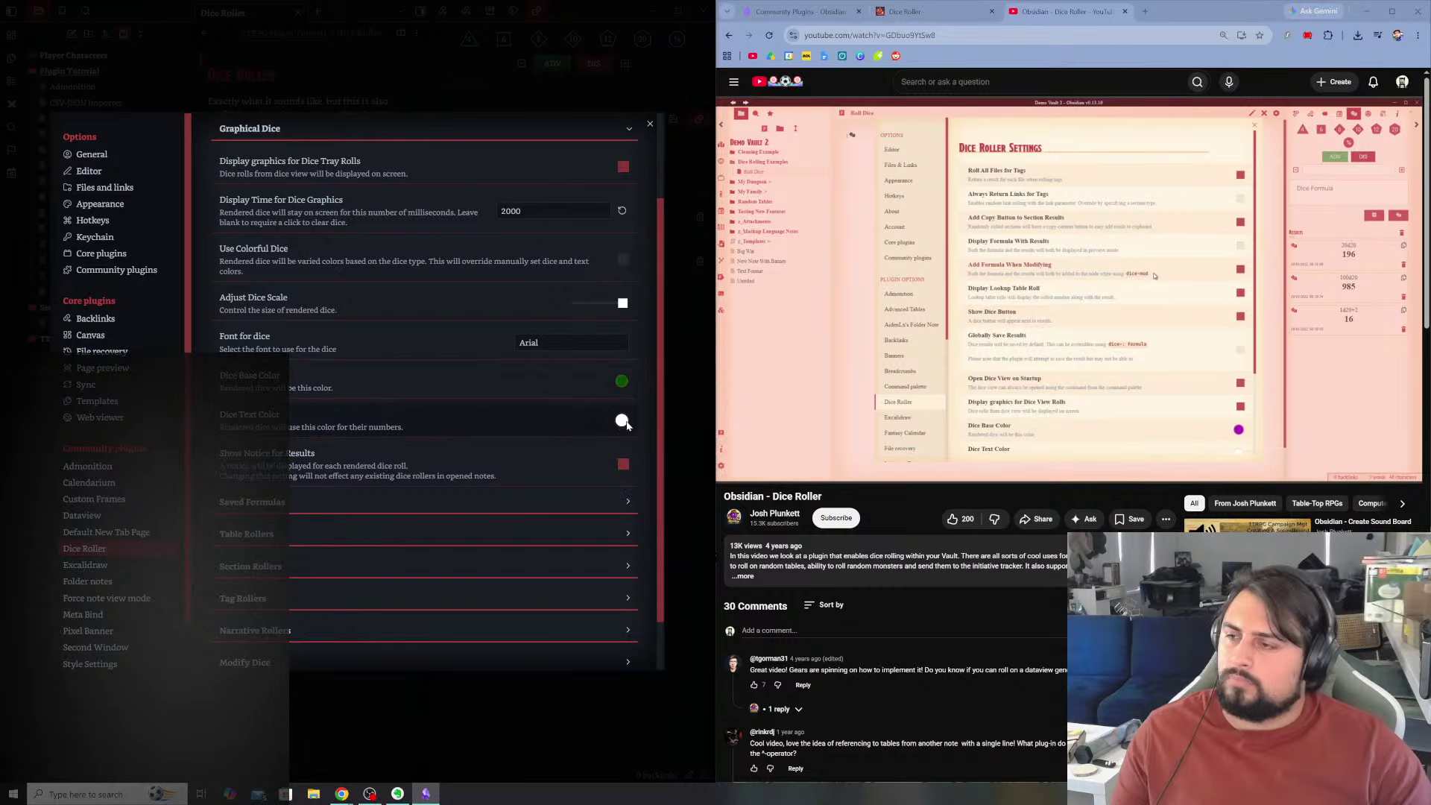
click(622, 420)
click(458, 390)
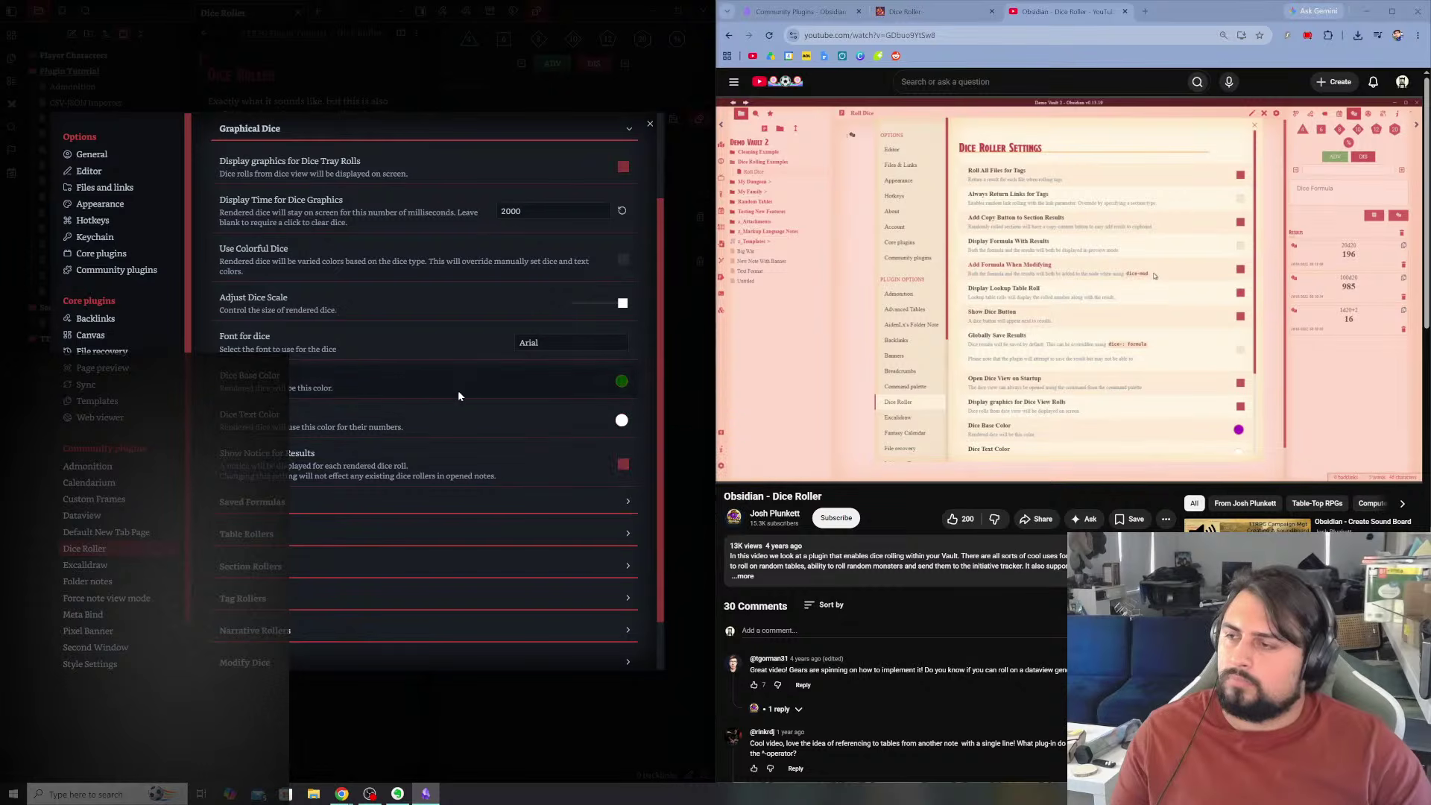
click(650, 124)
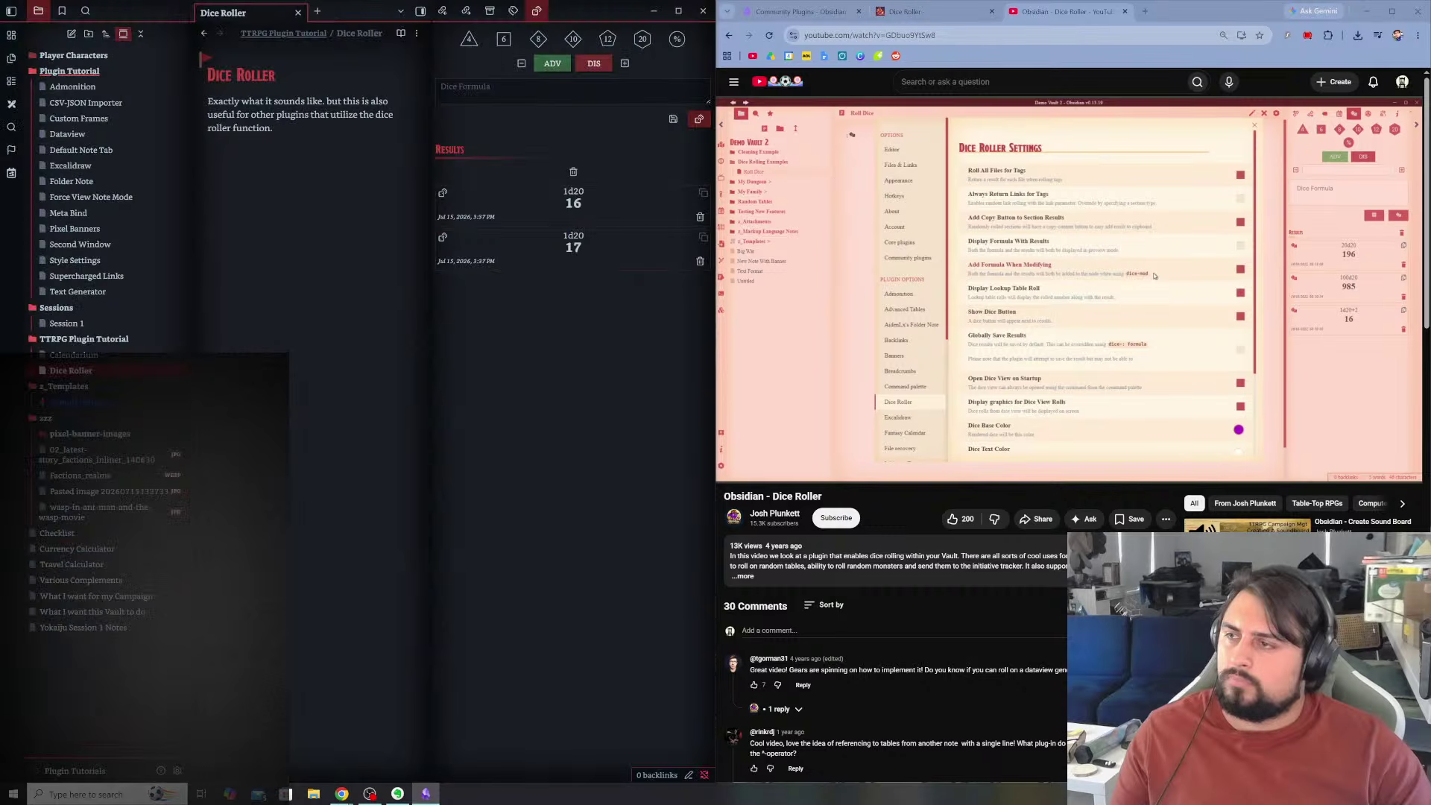
- Roll 1d20 and 100d20 in the dice tray
click(643, 40)
click(693, 121)
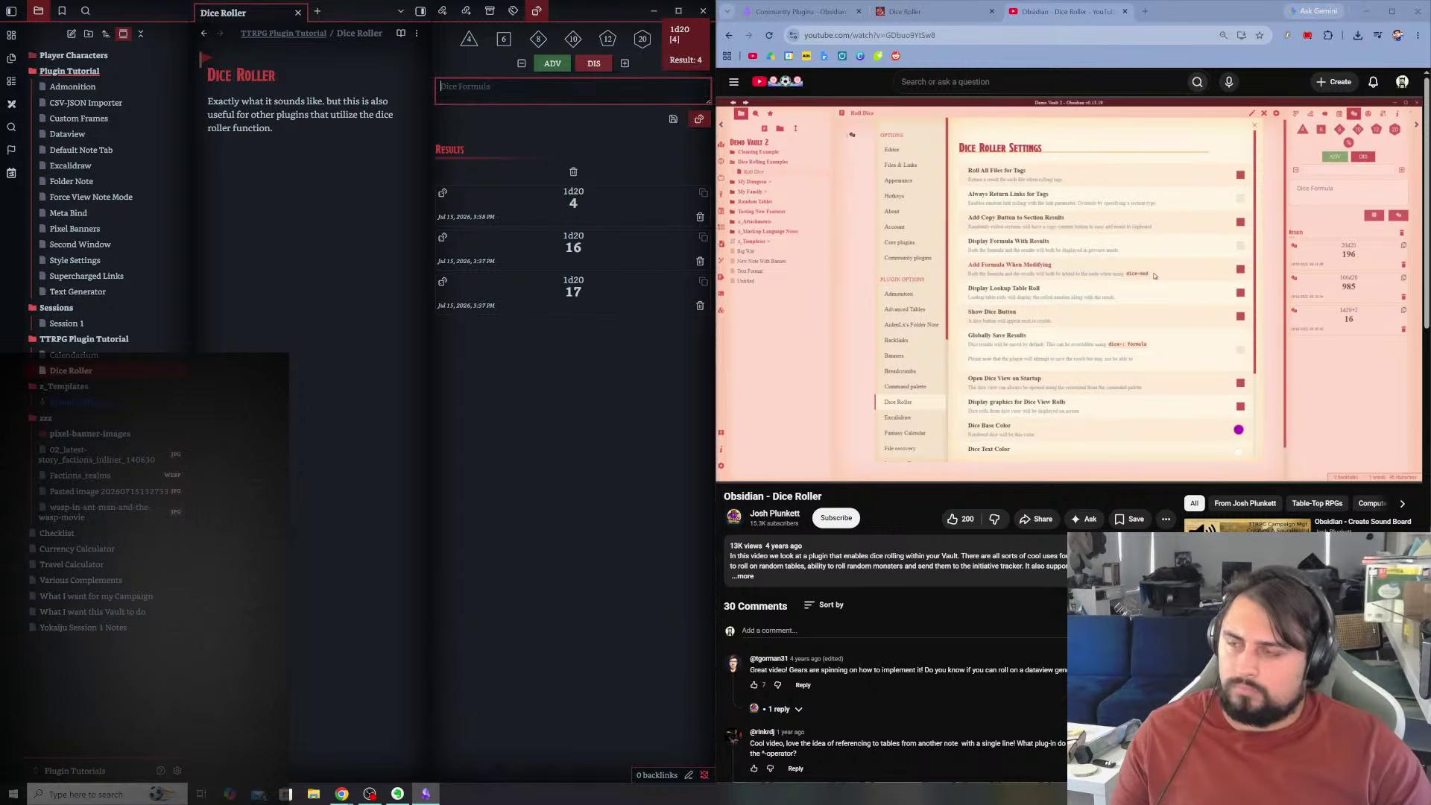
text(100)
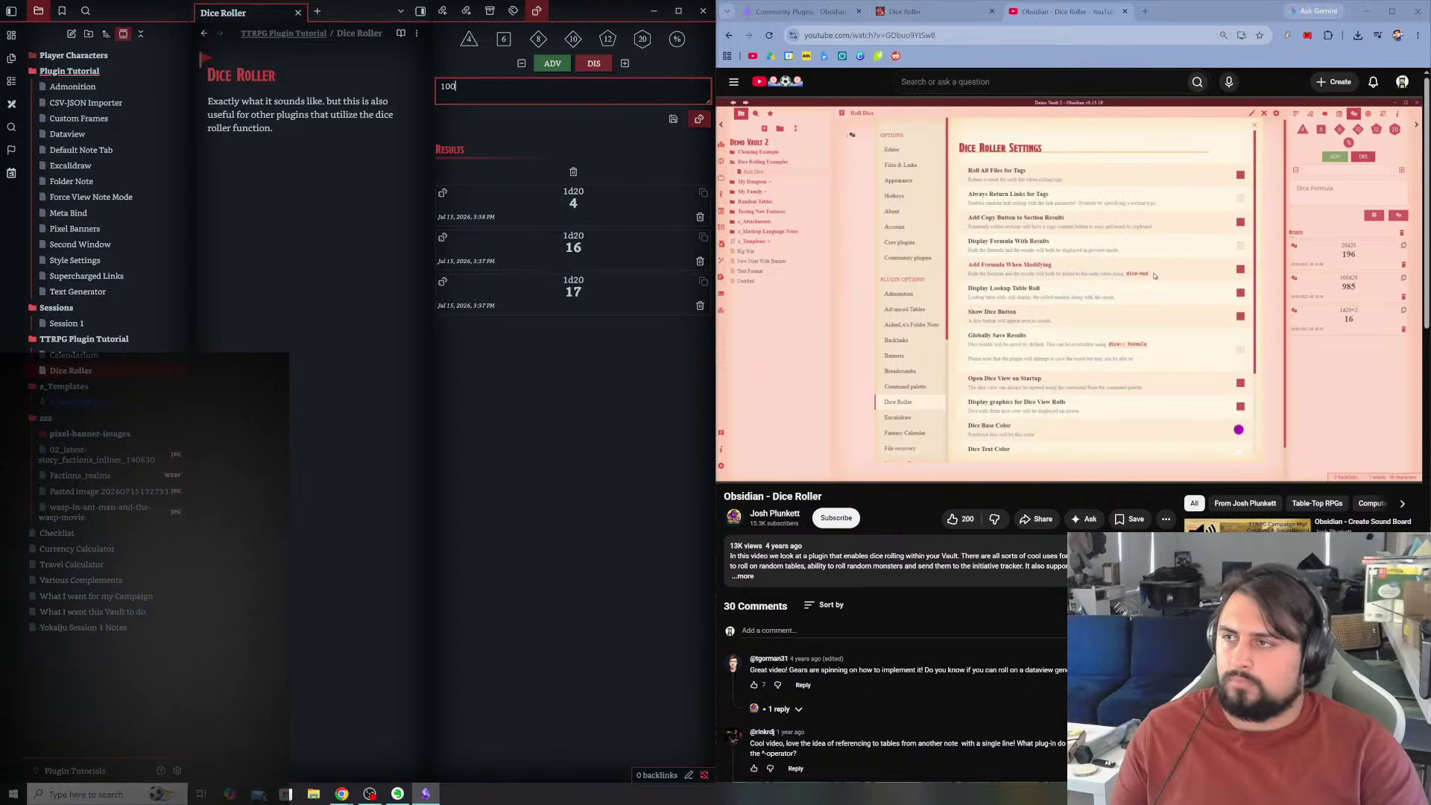
text(d)
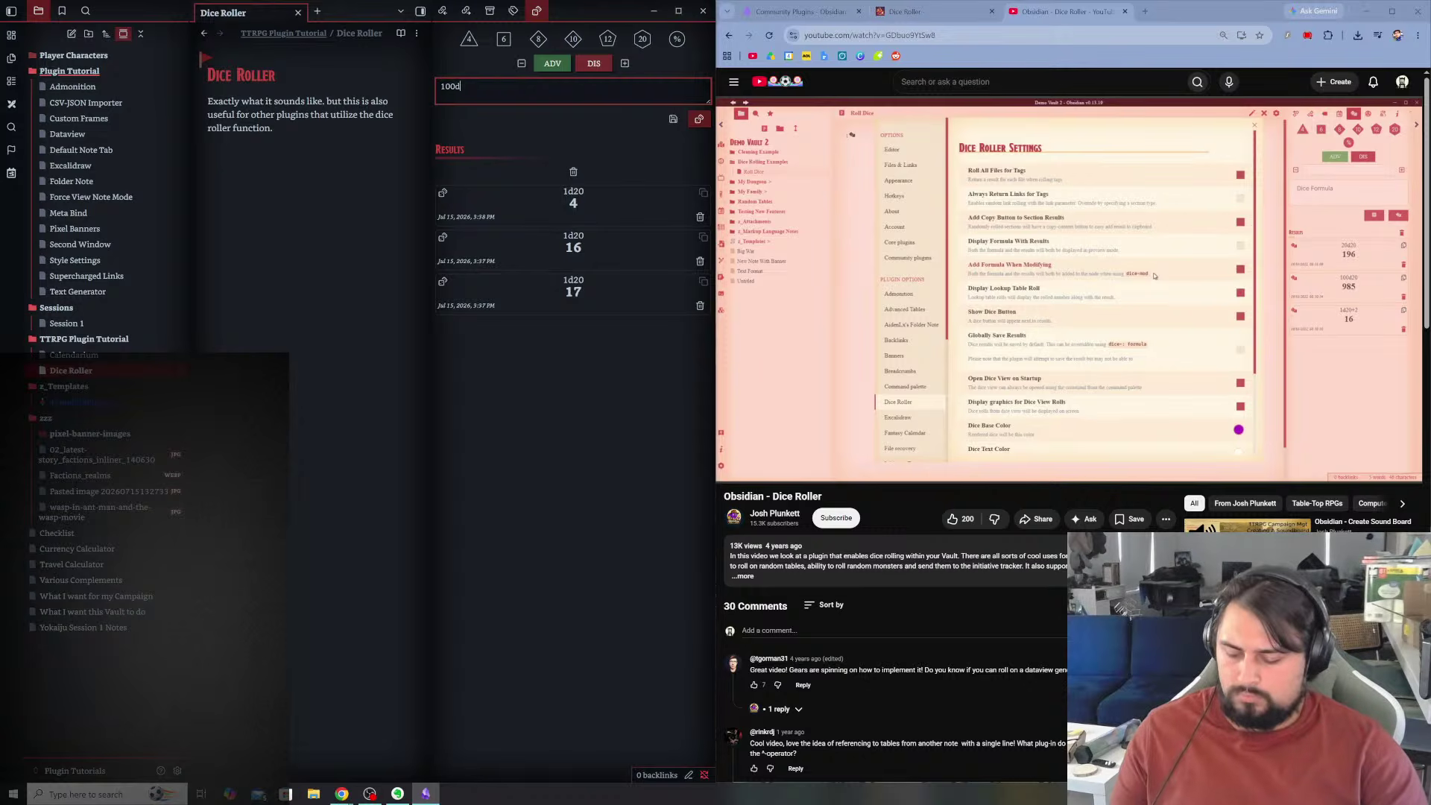
text(20)
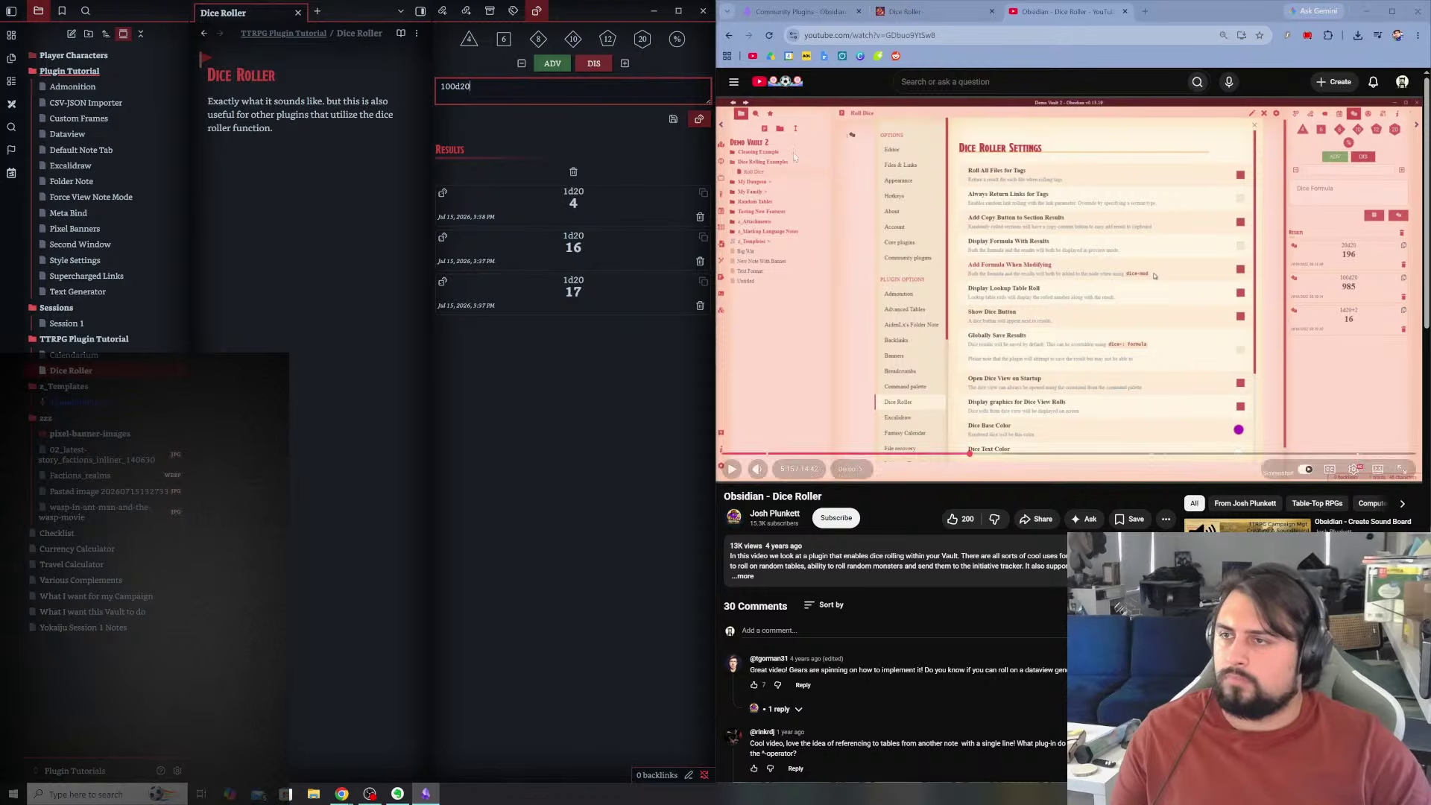
click(698, 119)
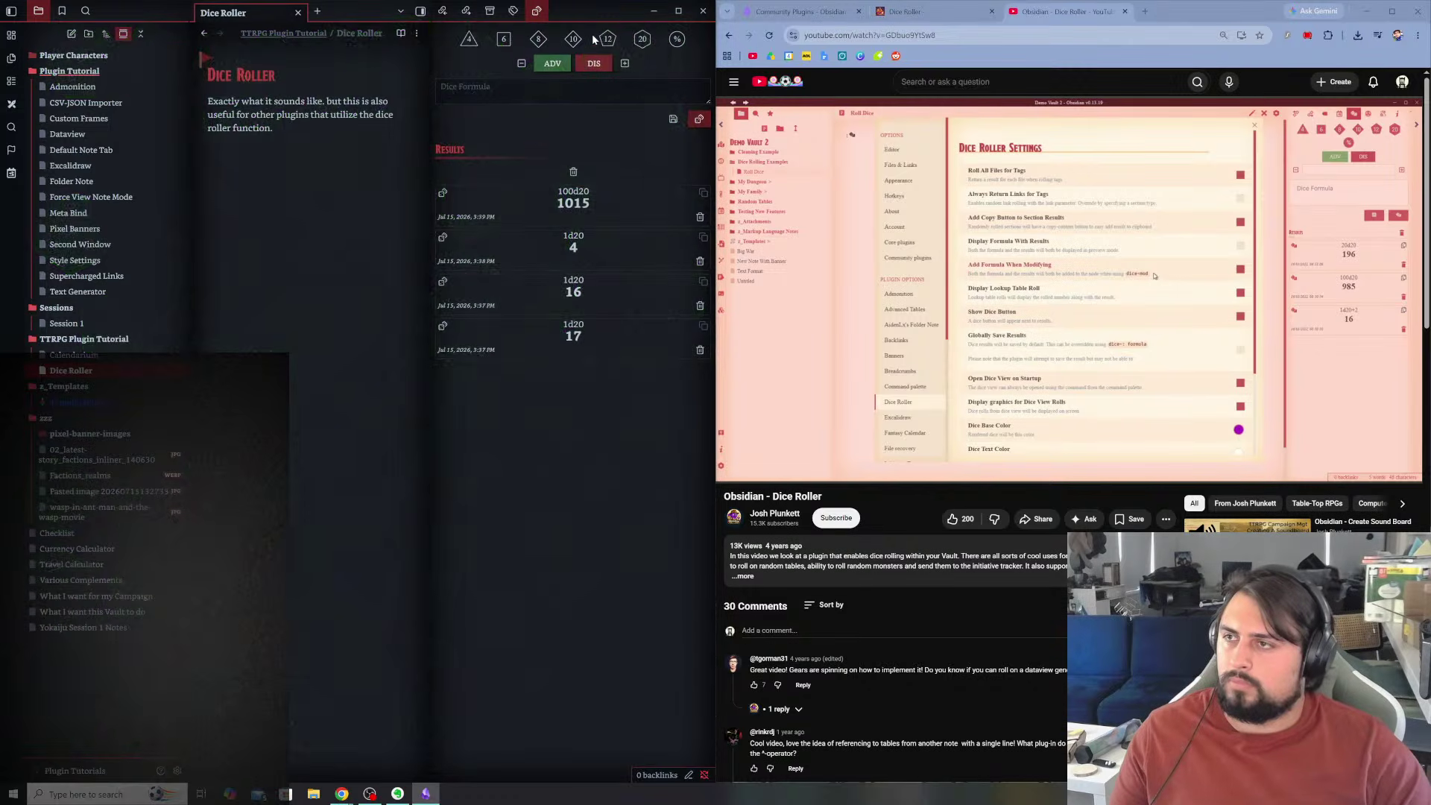
- Maximize the Obsidian window and roll 11d20 and 1d6 in the dice tray
double_click(571, 18)
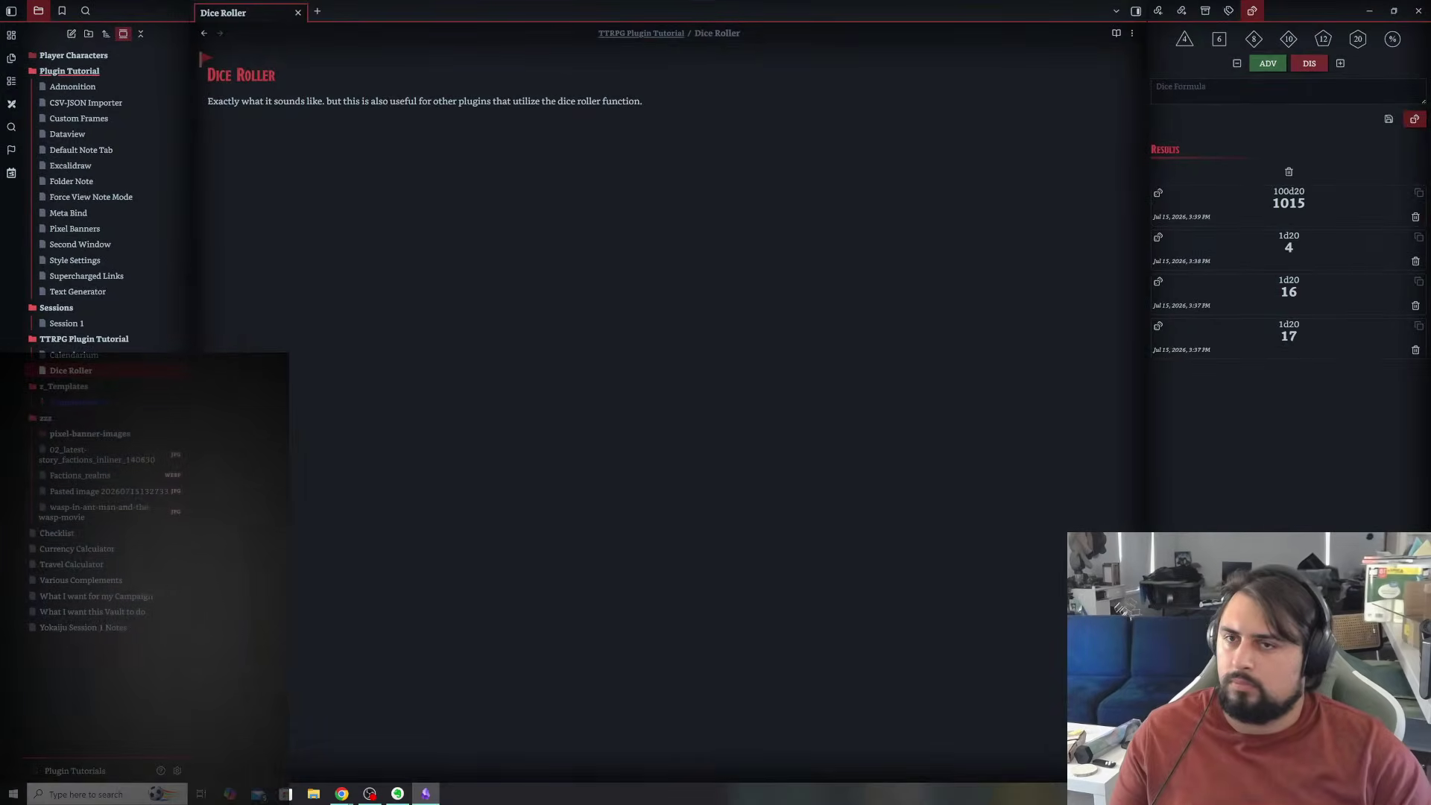
click(1361, 41)
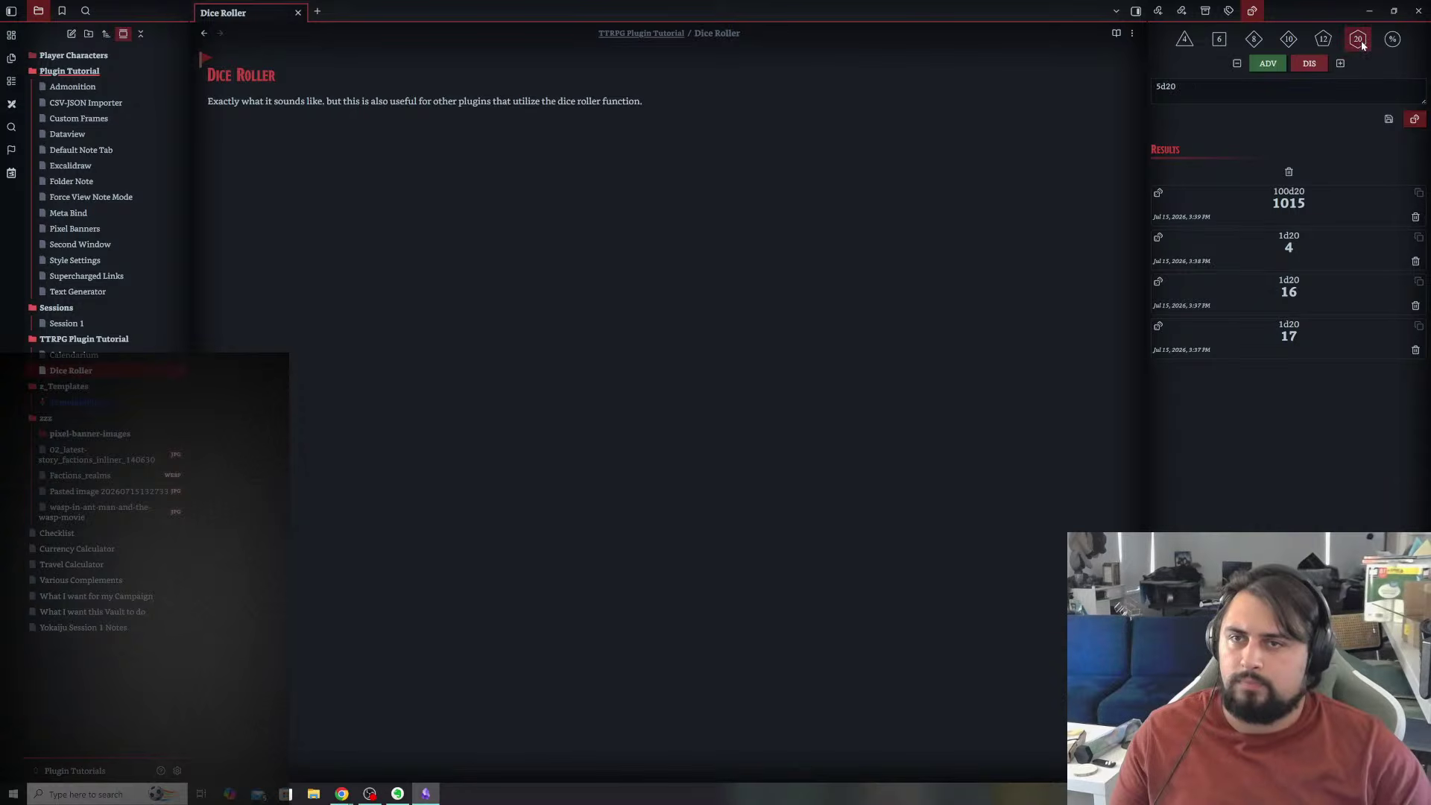
click(1415, 119)
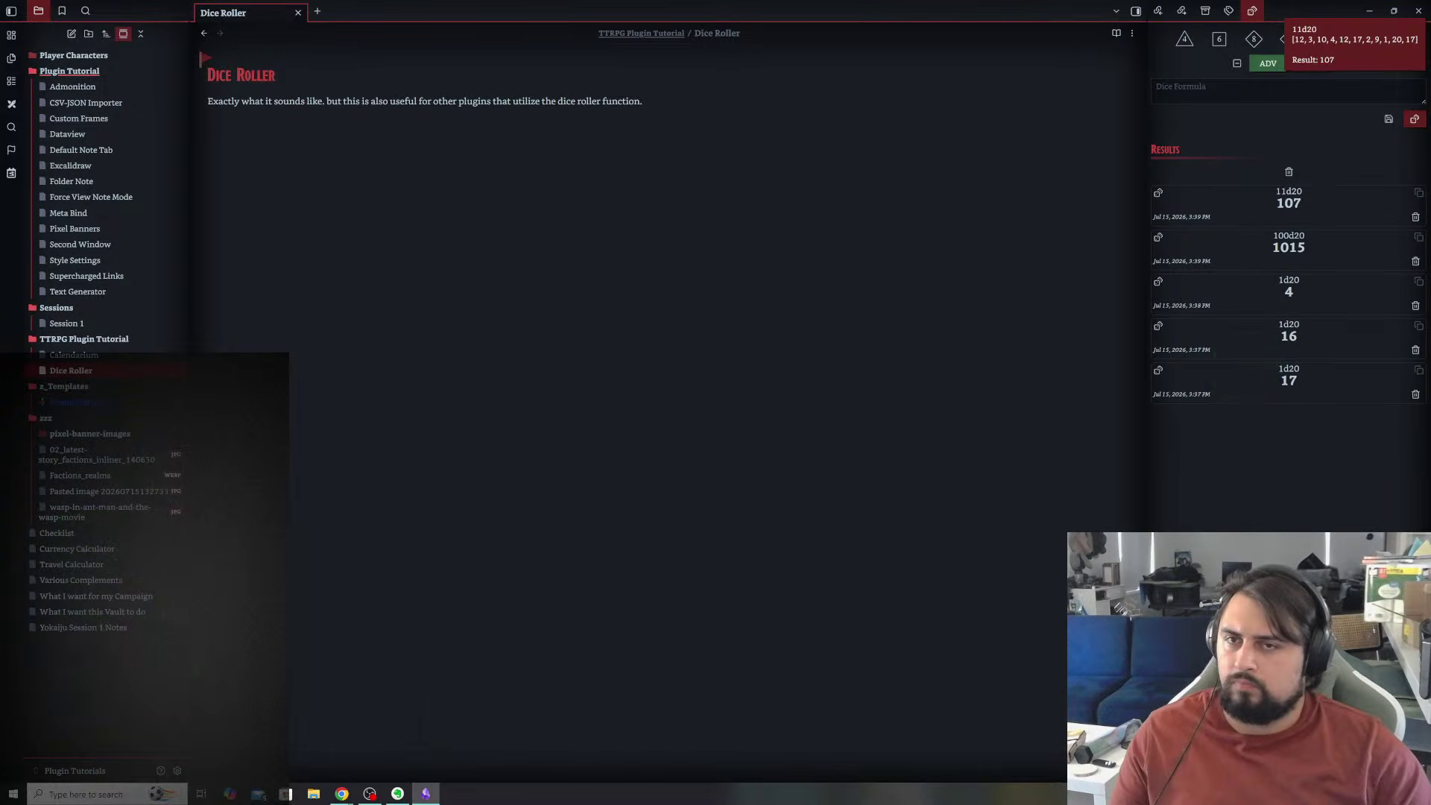
click(1221, 40)
click(1414, 121)
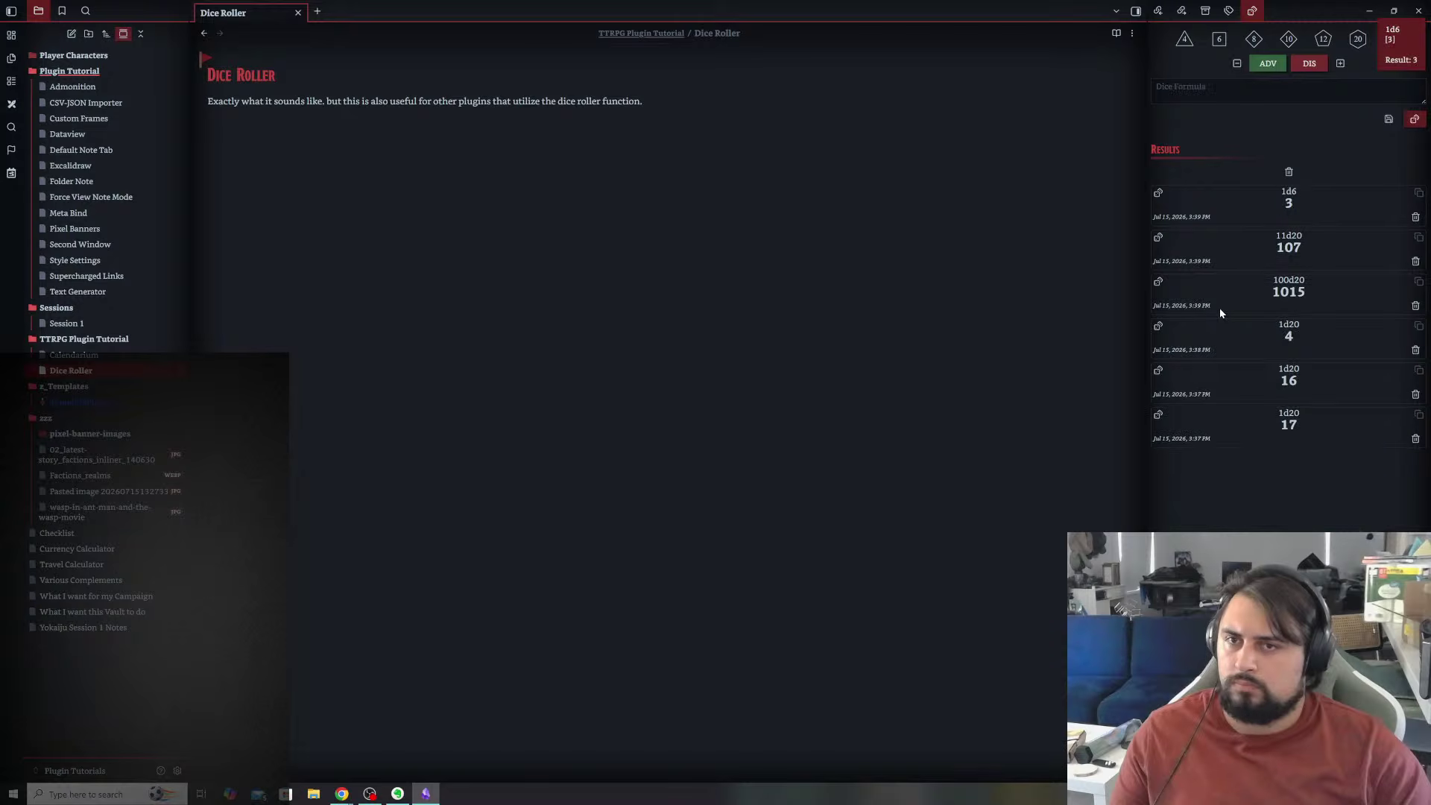
- Roll 1d6+3 in the dice tray and clear all the roll results
click(1219, 39)
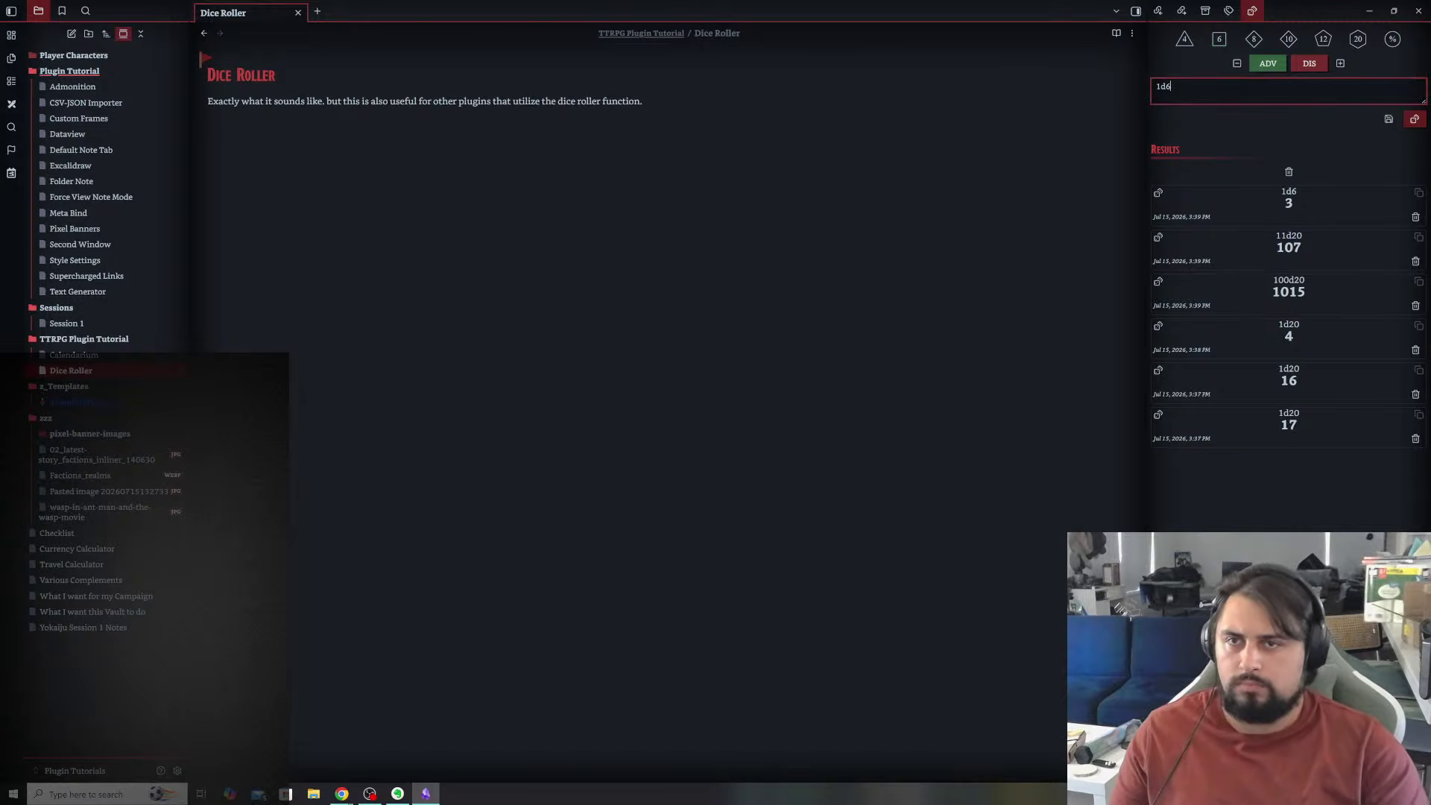
text(+3)
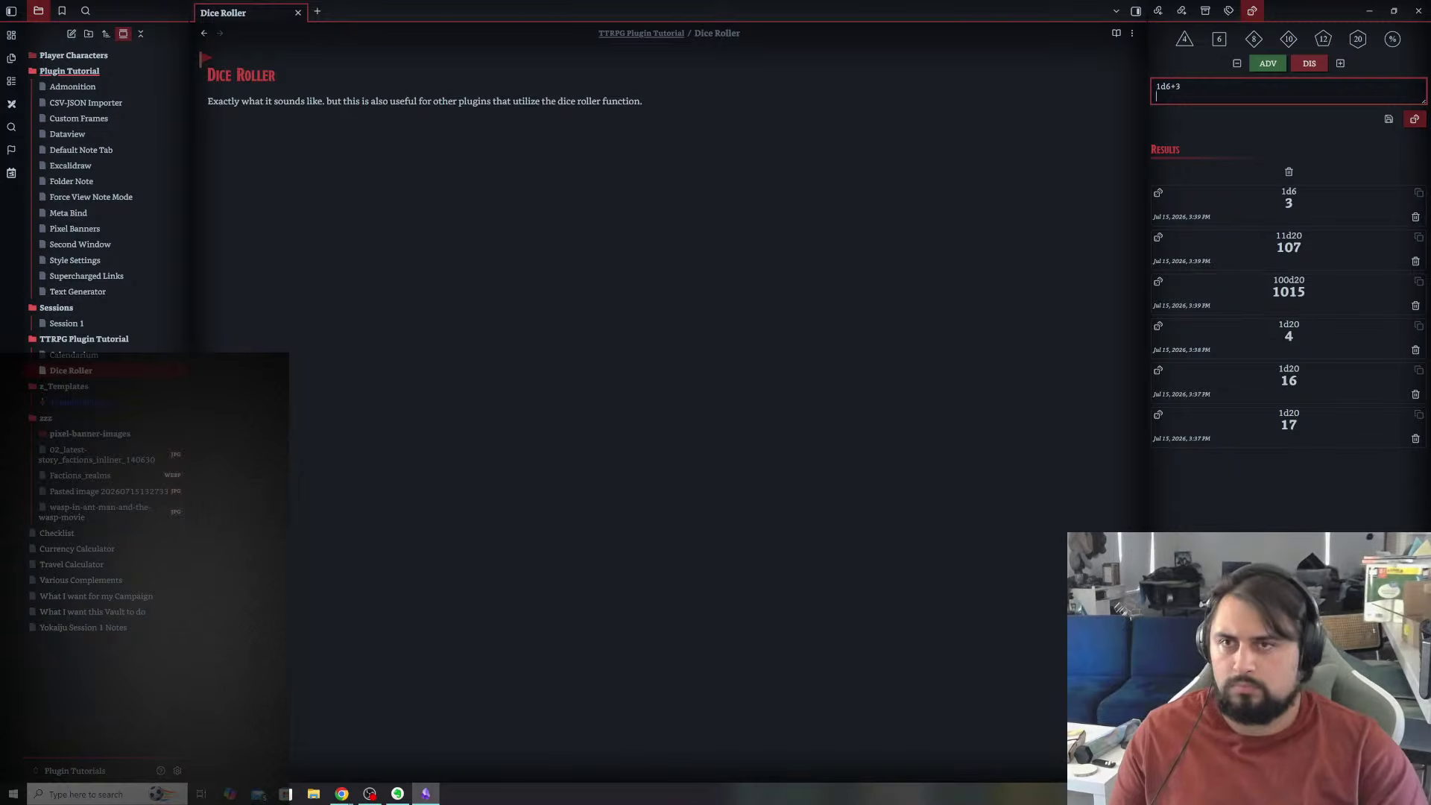
click(1414, 119)
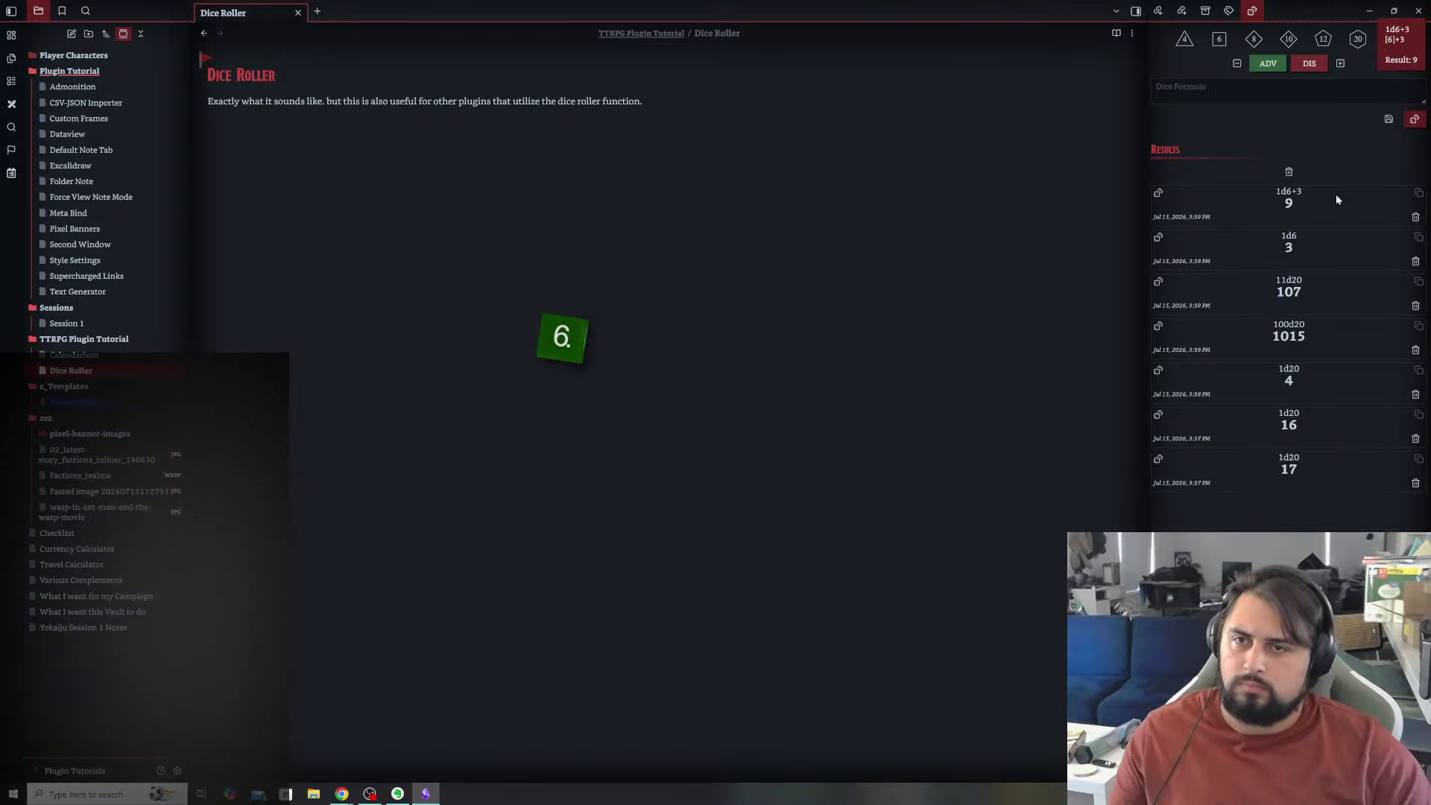
click(1289, 171)
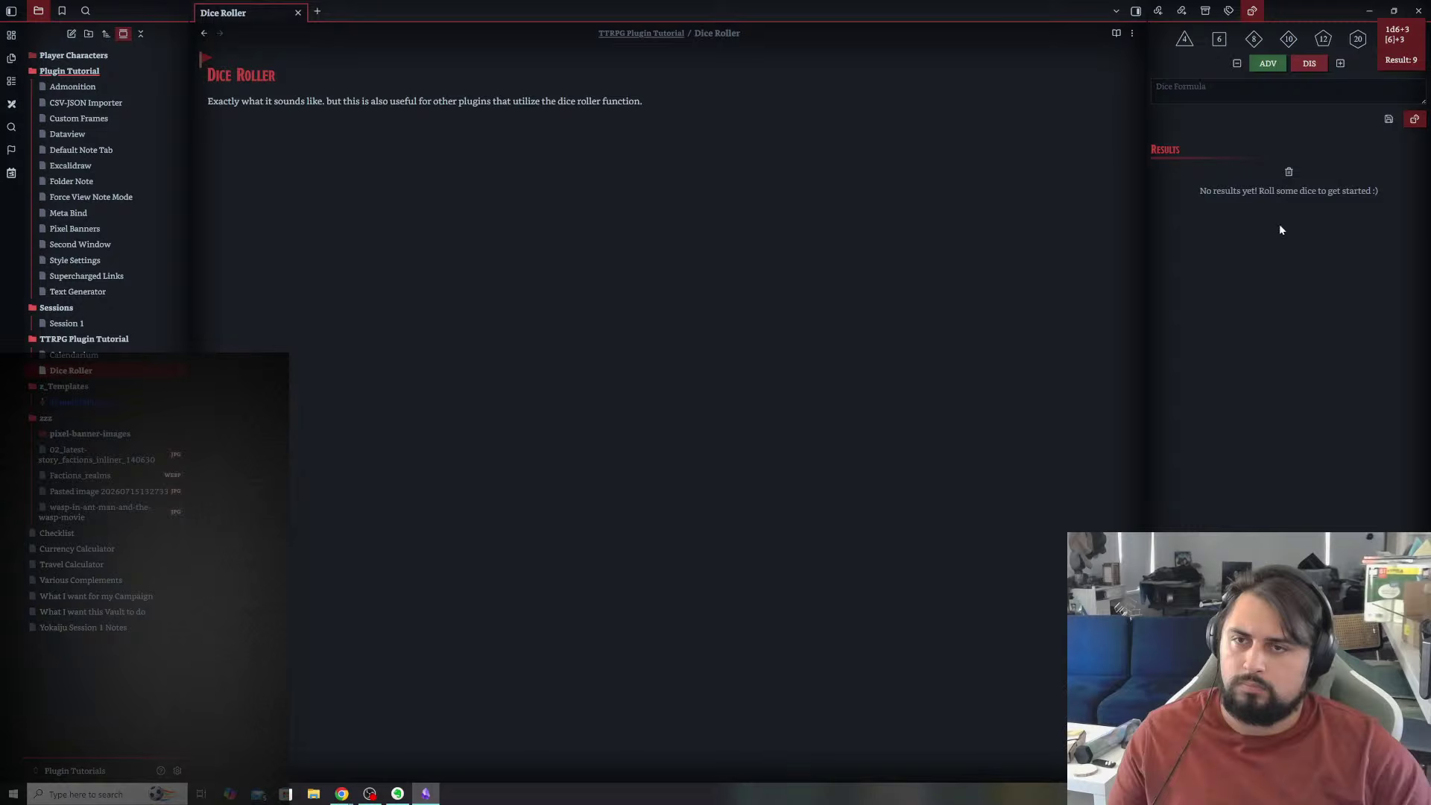
- Switch to the browser, resume the Dice Roller review video, and pause it at the random encounter table example
mouse_move(341, 794)
click(373, 746)
click(945, 448)
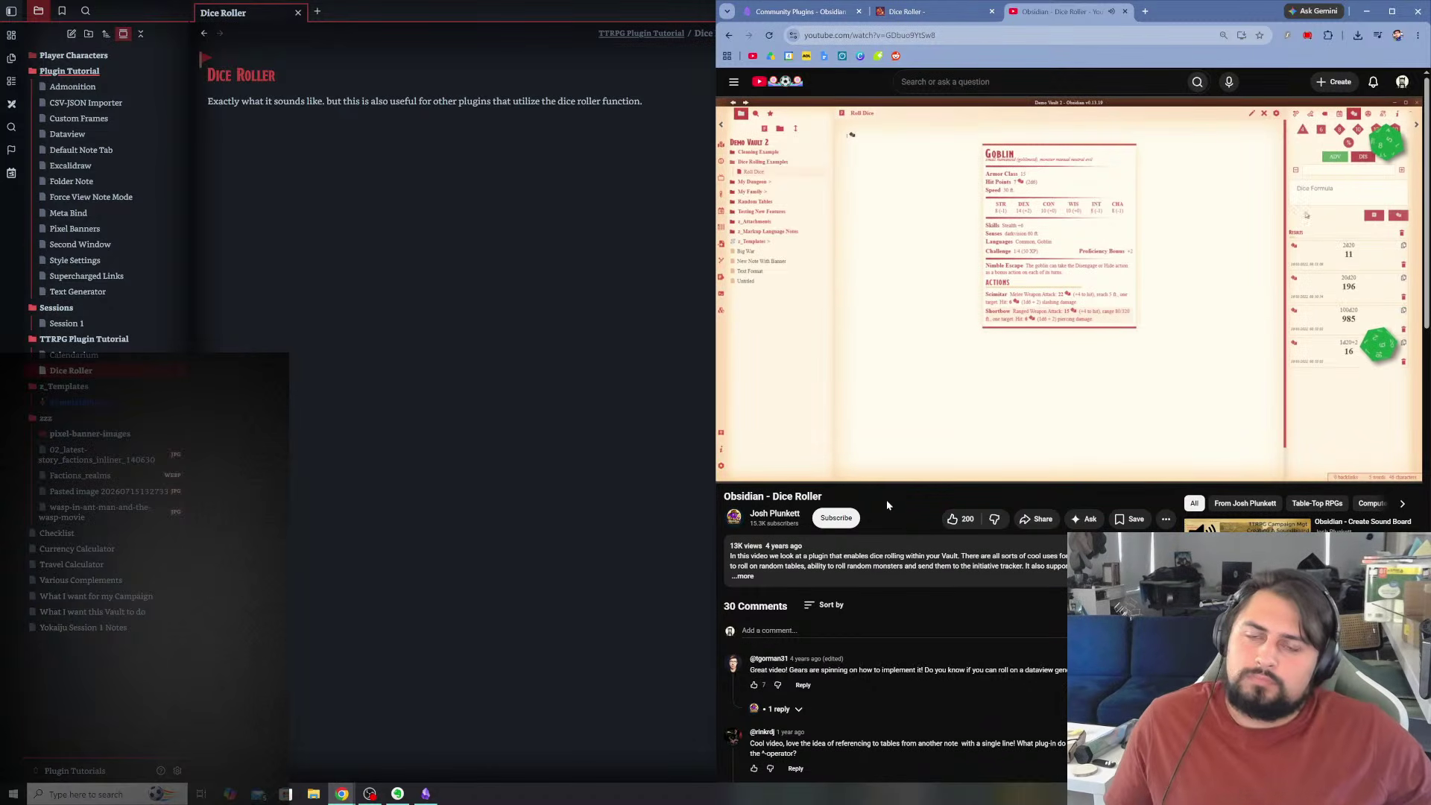
mouse_move(917, 338)
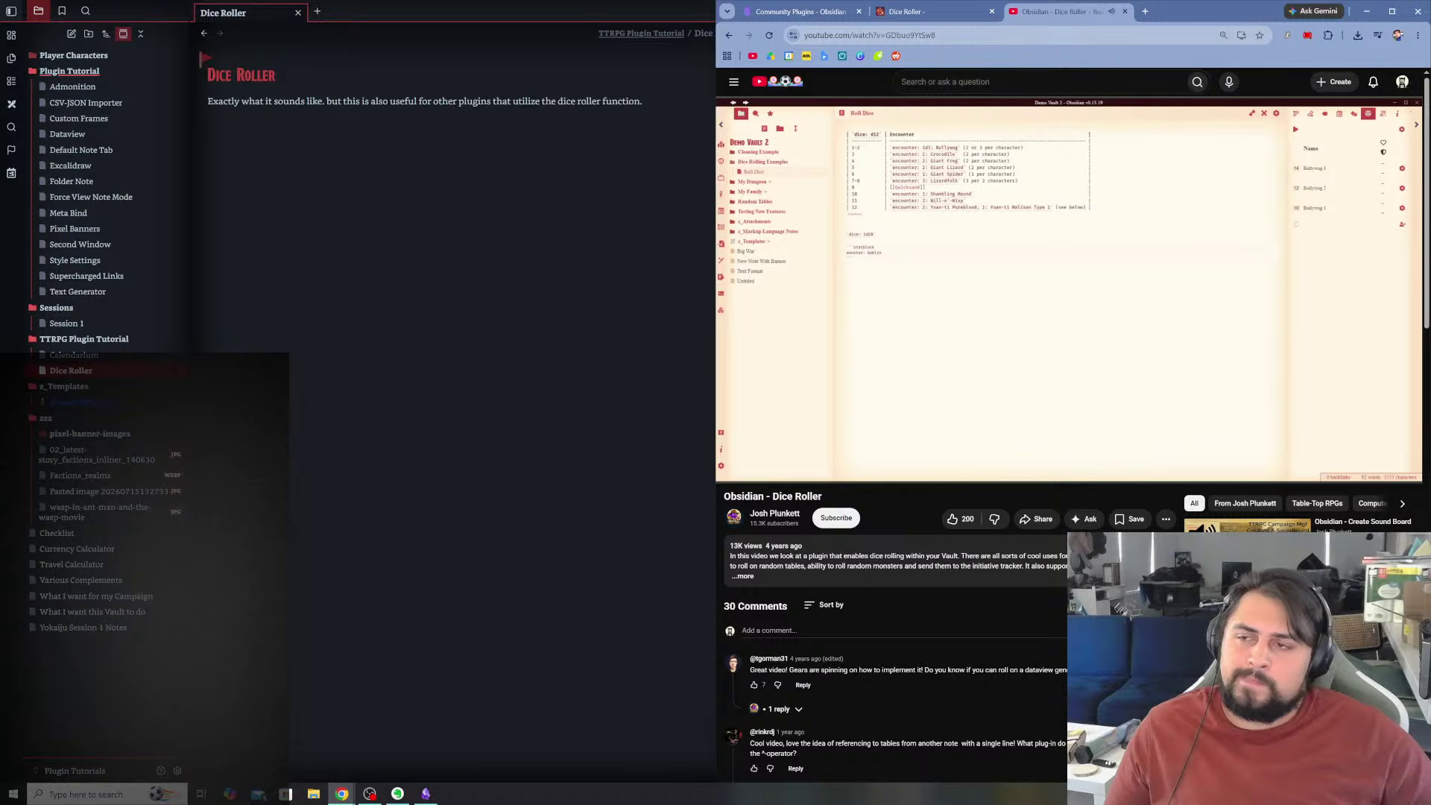
click(930, 368)
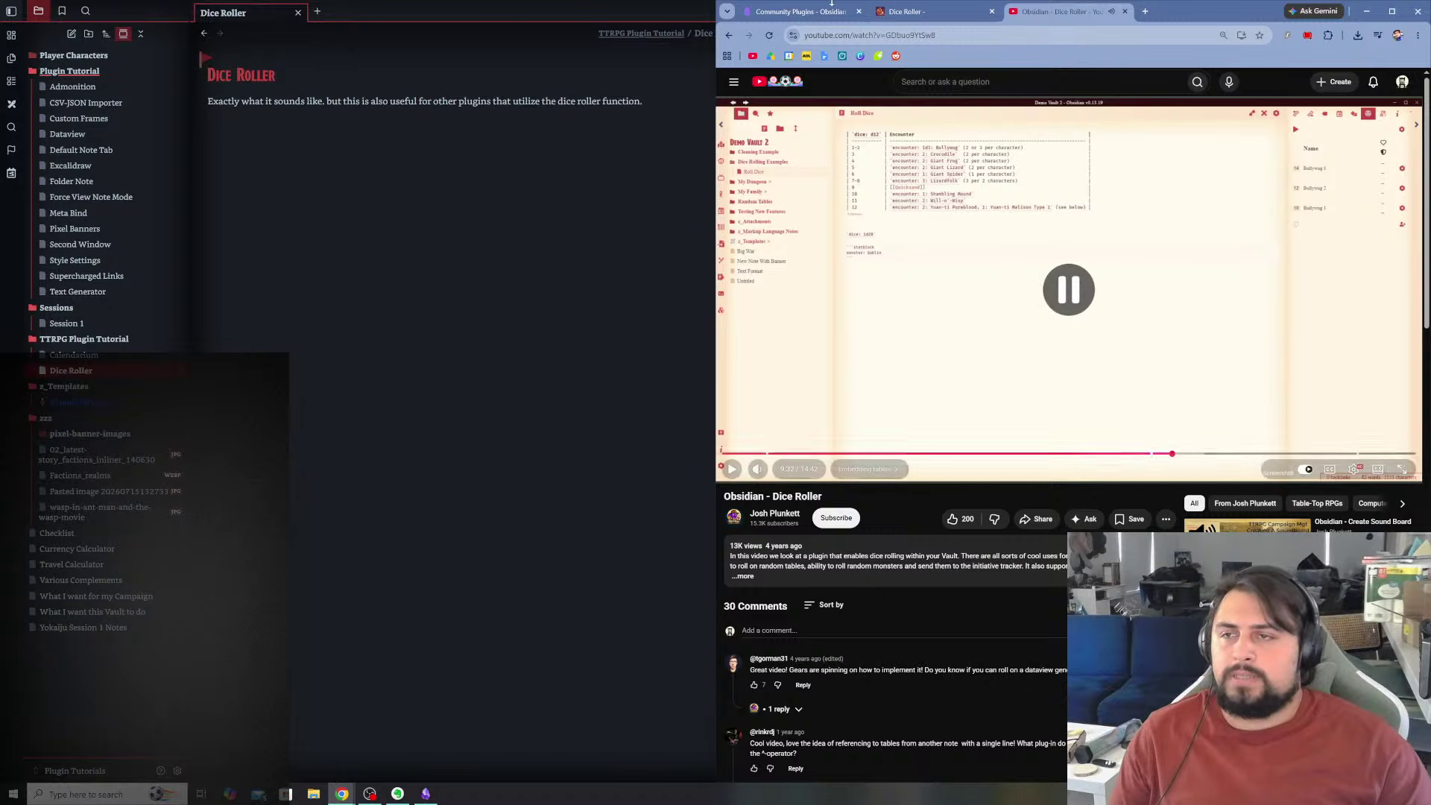
- Return to the maximized Obsidian window, create a new Excalidraw drawing, and activate the freehand Draw tool
double_click(502, 12)
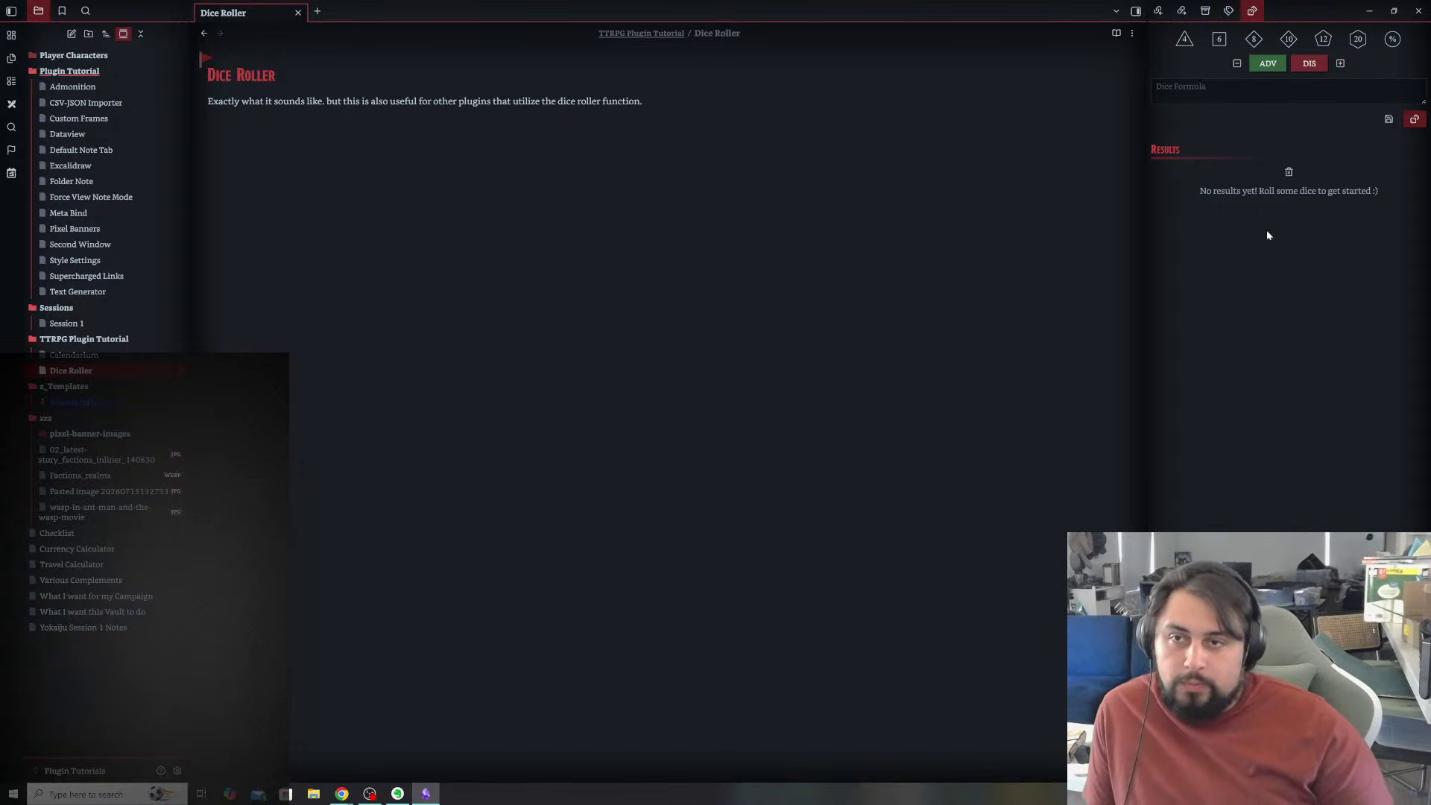
click(1282, 89)
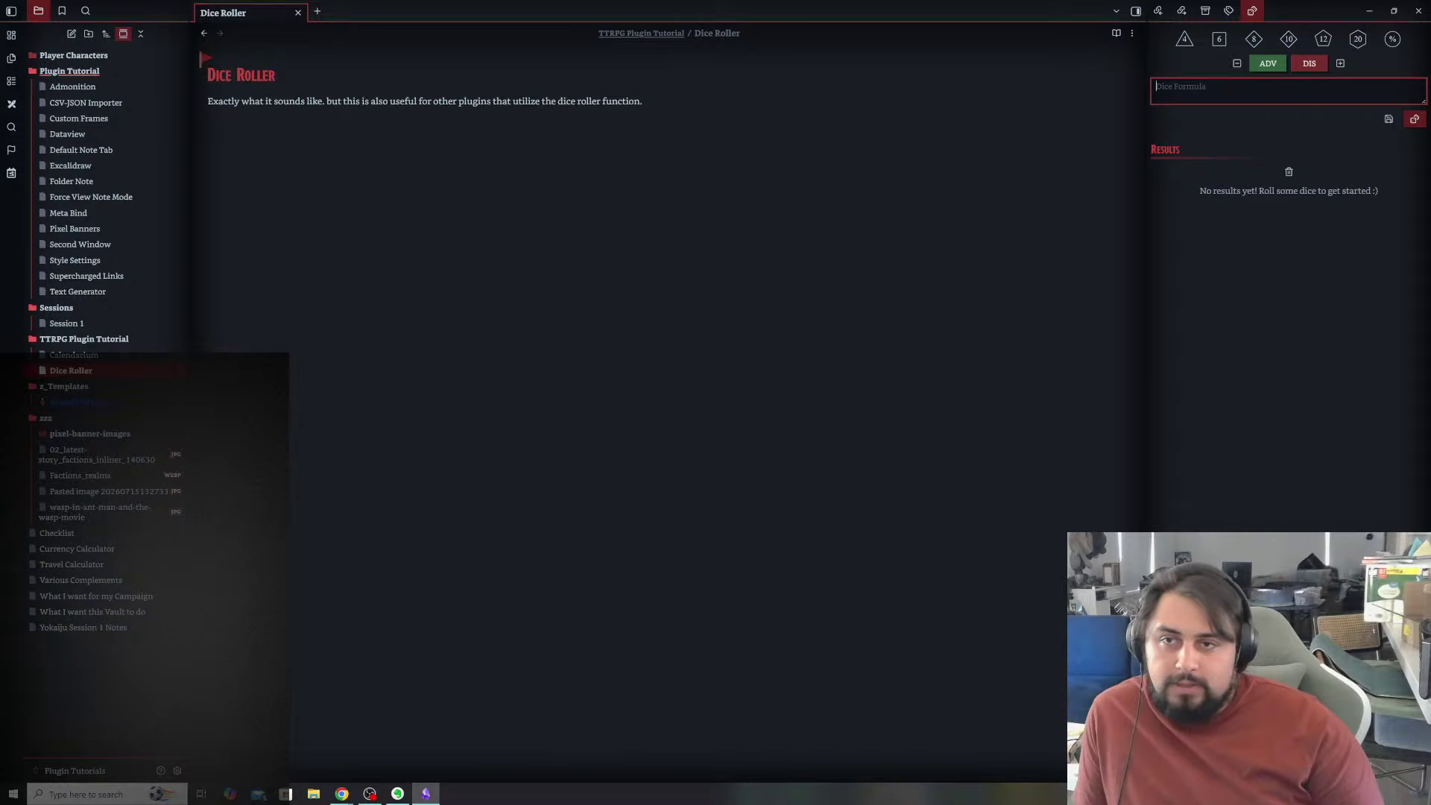
click(670, 187)
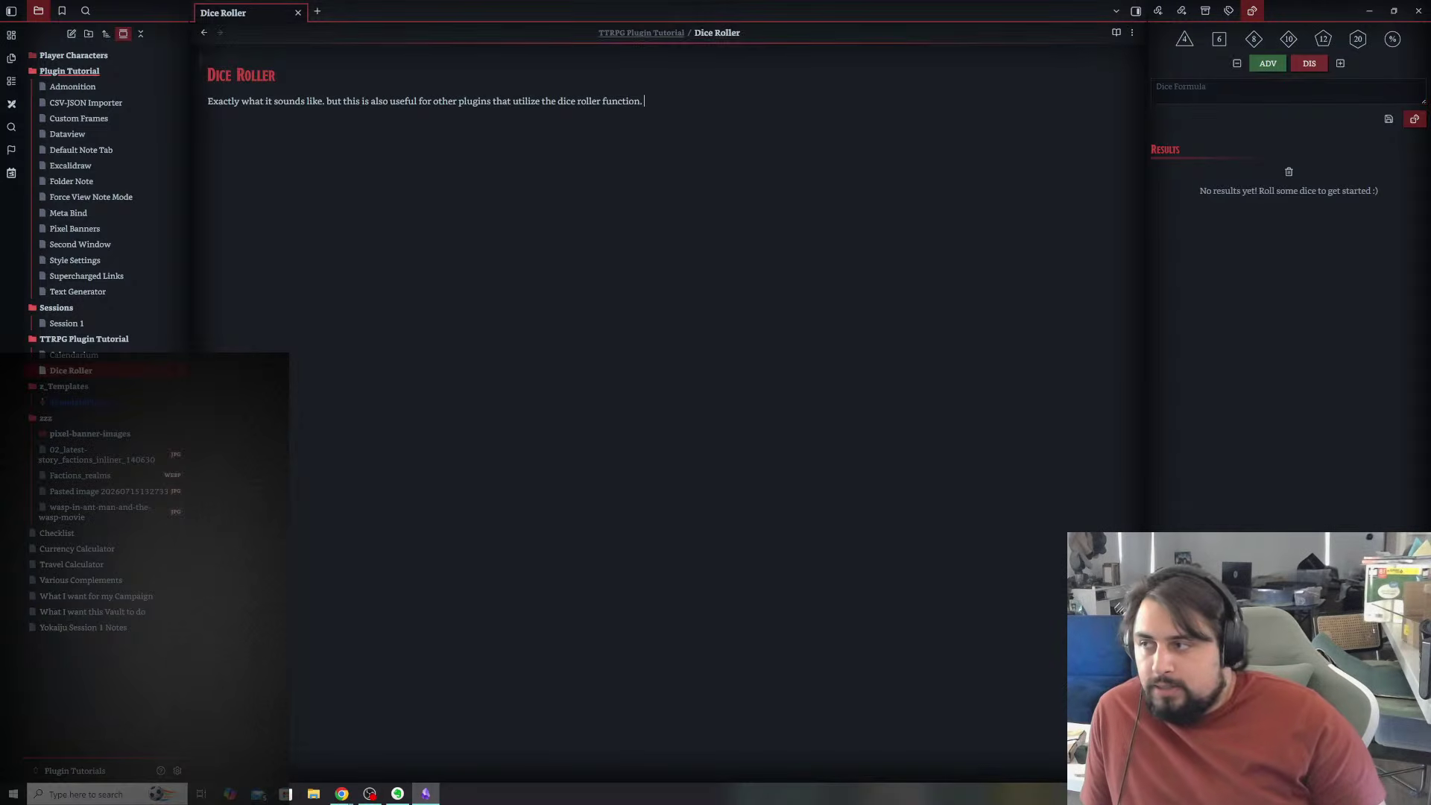
click(12, 106)
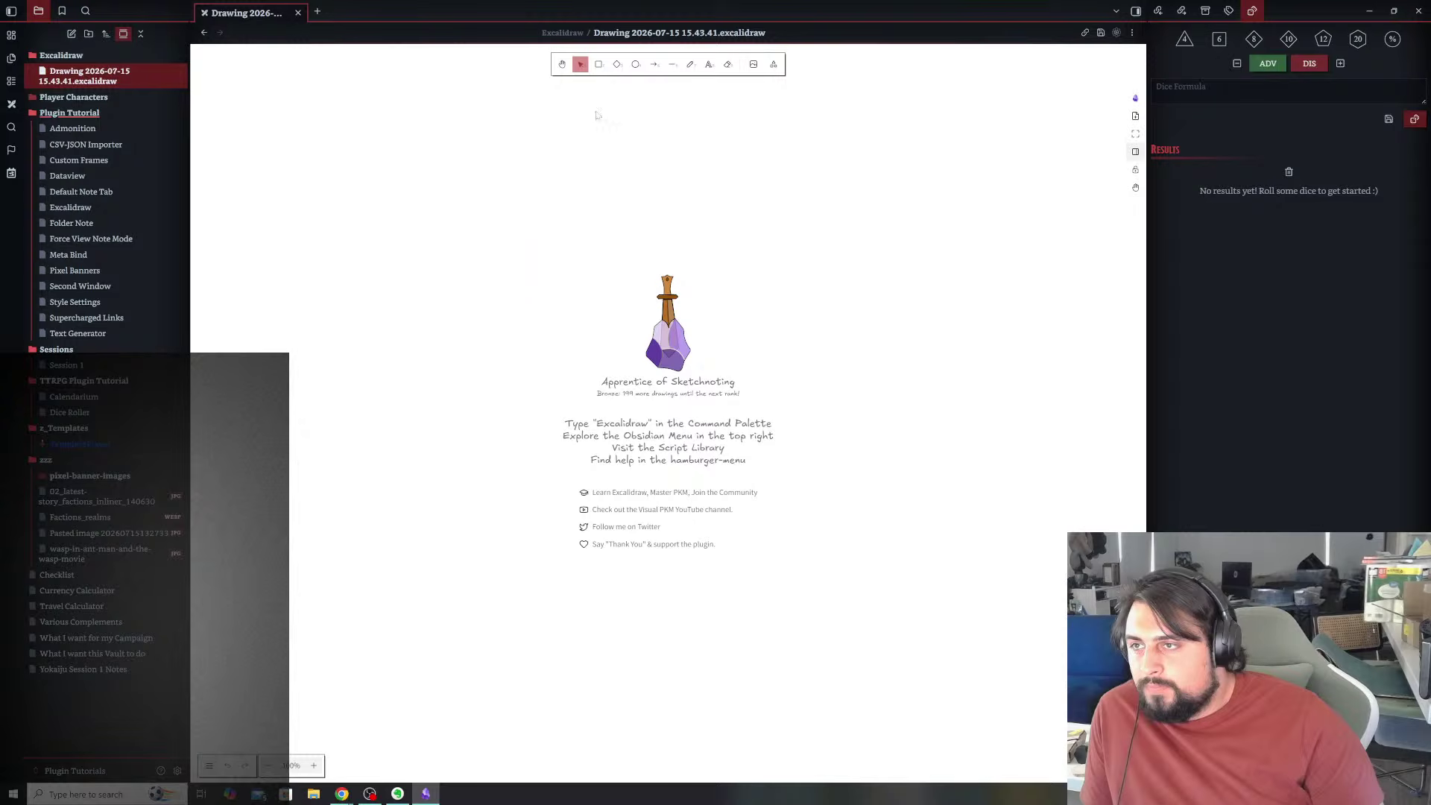
click(690, 64)
drag(530, 173, 485, 310)
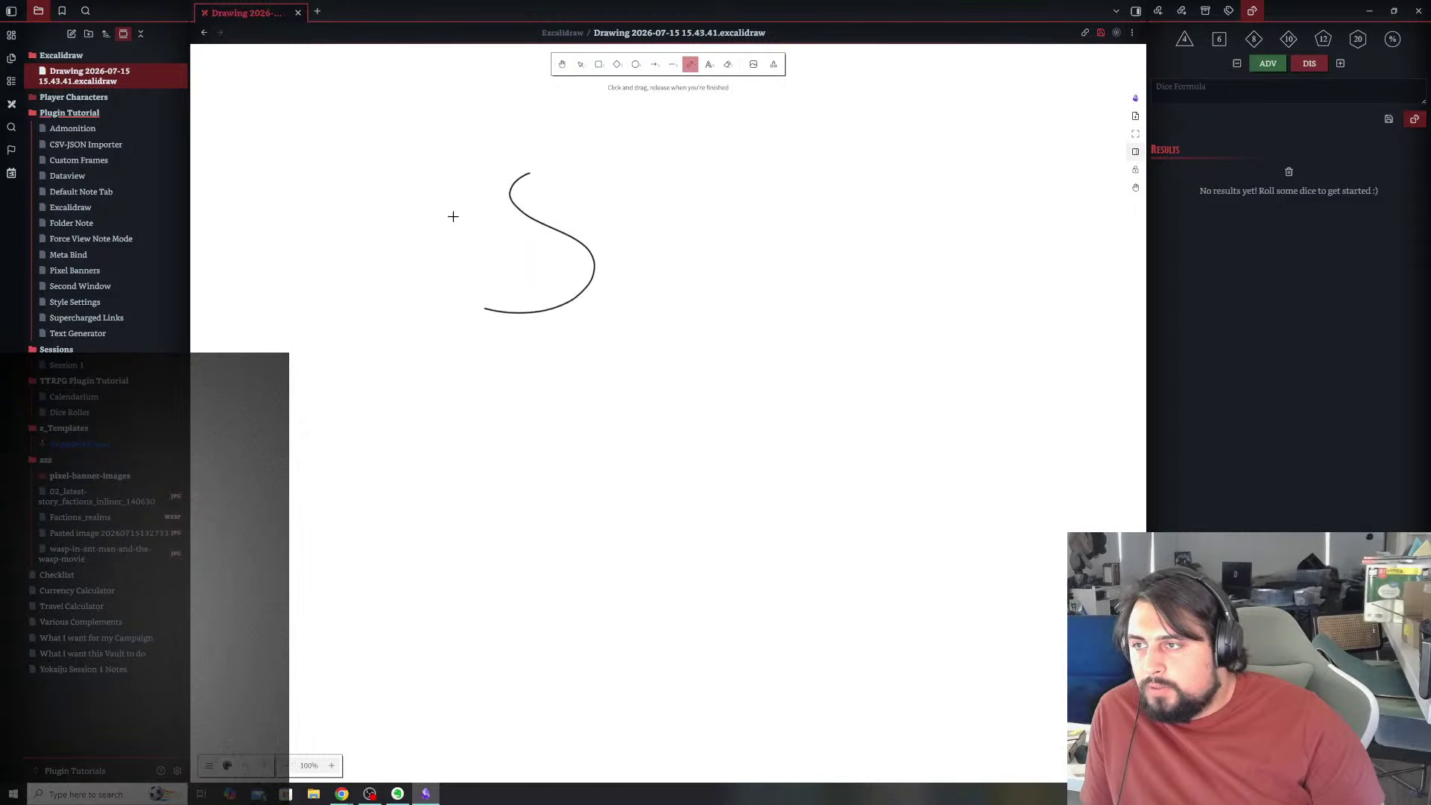
mouse_move(529, 174)
mouse_down()
mouse_move(588, 197)
mouse_move(511, 263)
mouse_move(567, 304)
mouse_up()
click(641, 299)
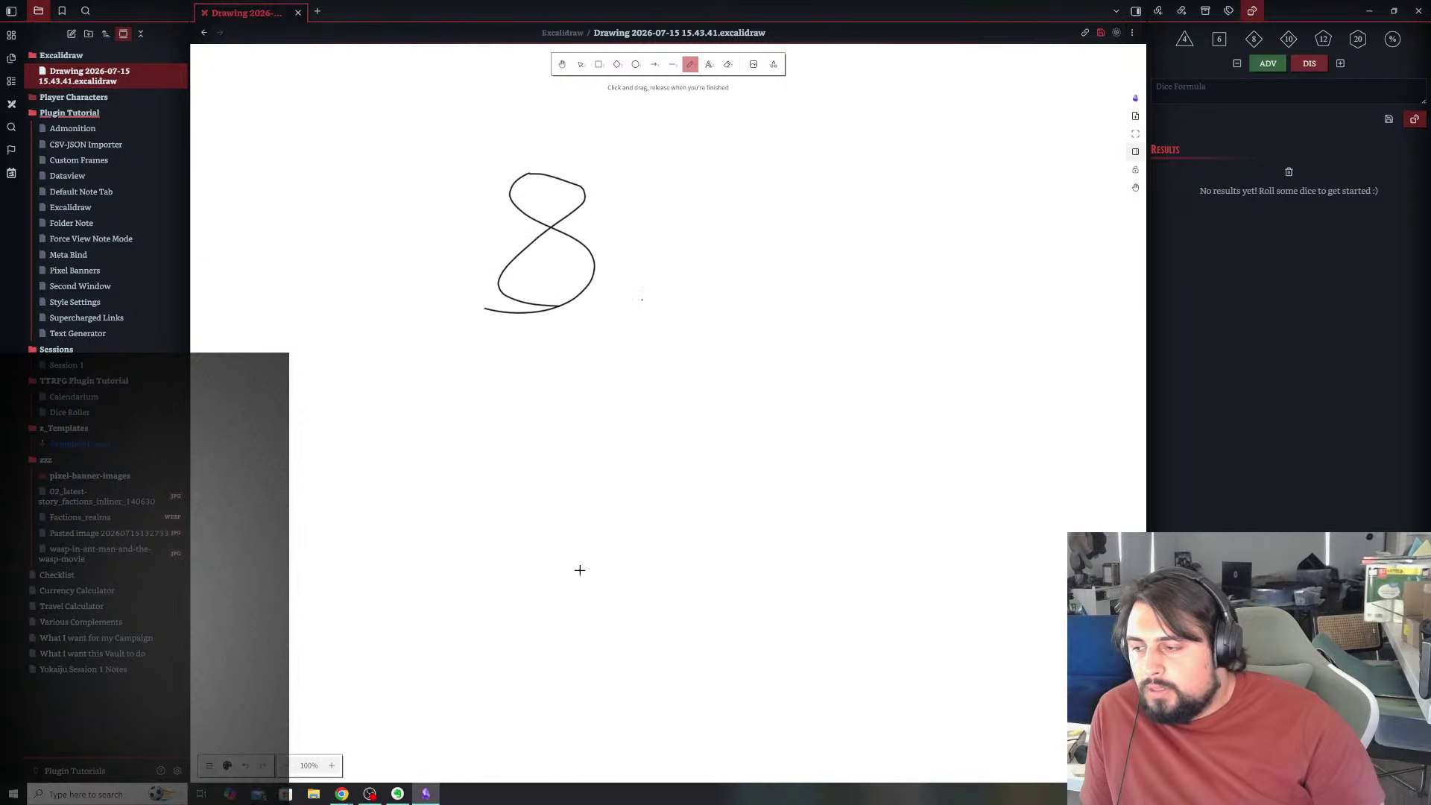
click(245, 766)
click(245, 766)
click(245, 766)
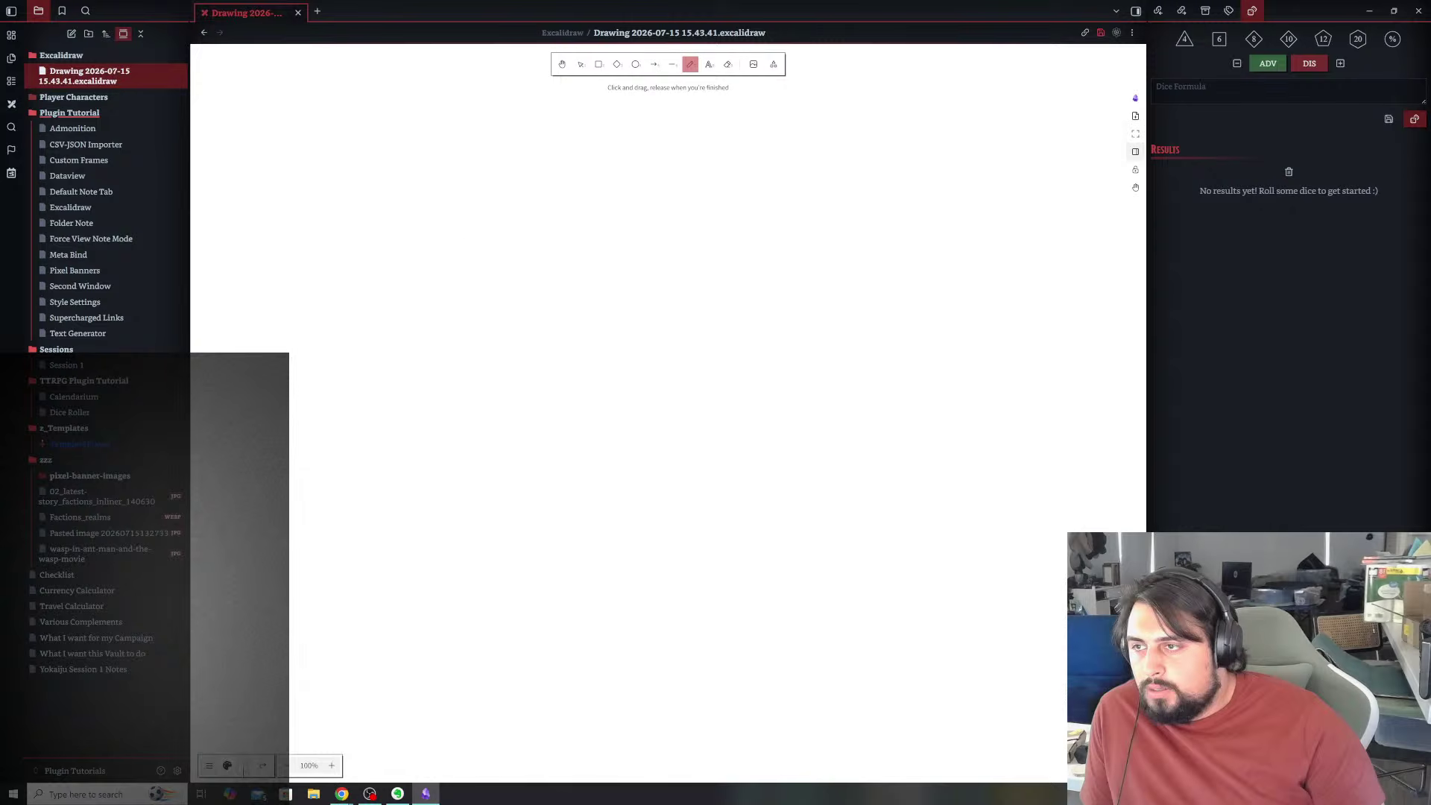
- Handwrite a 6 near the canvas's left edge and a 16 near its right edge, and switch back to the browser video
drag(303, 222, 280, 349)
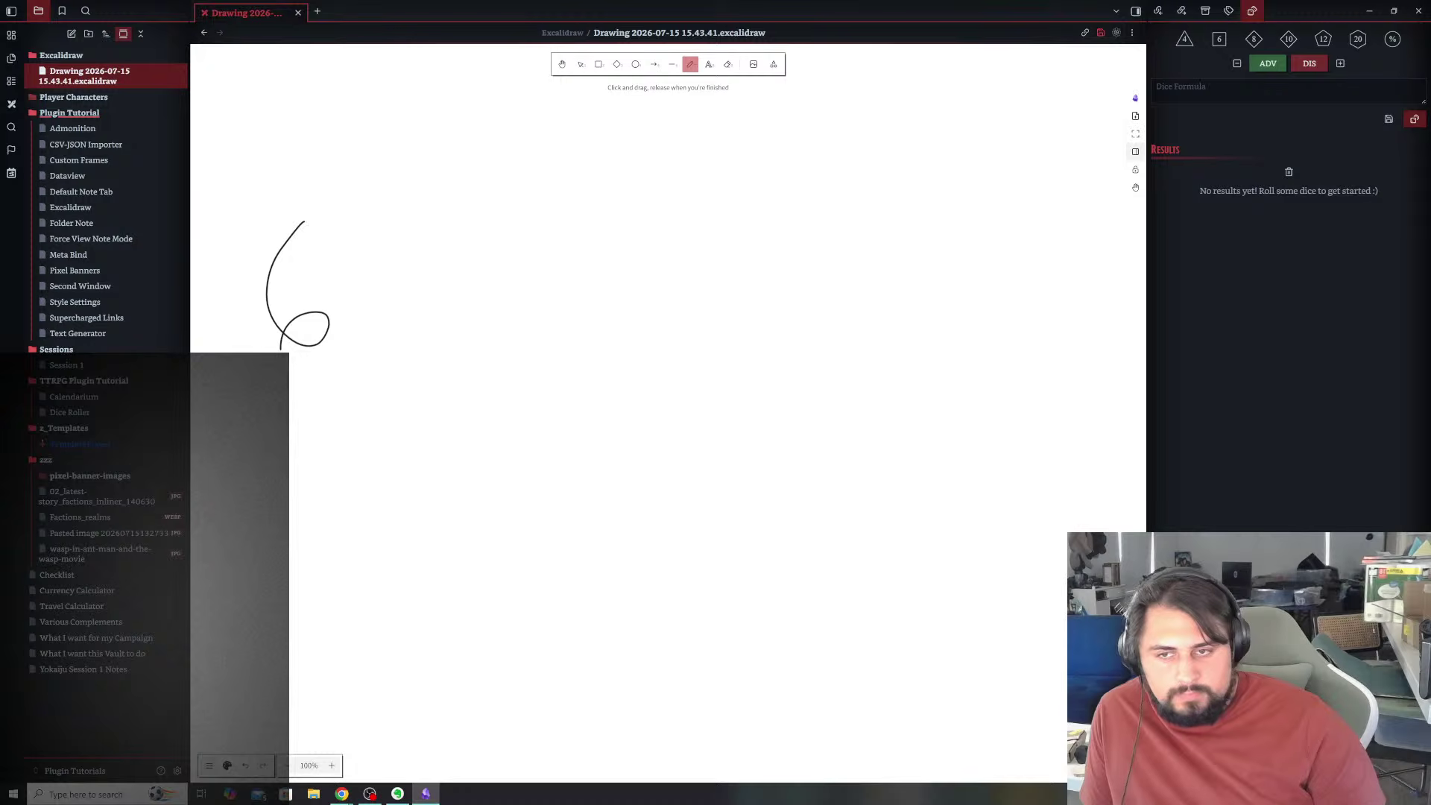
key(alt+Tab)
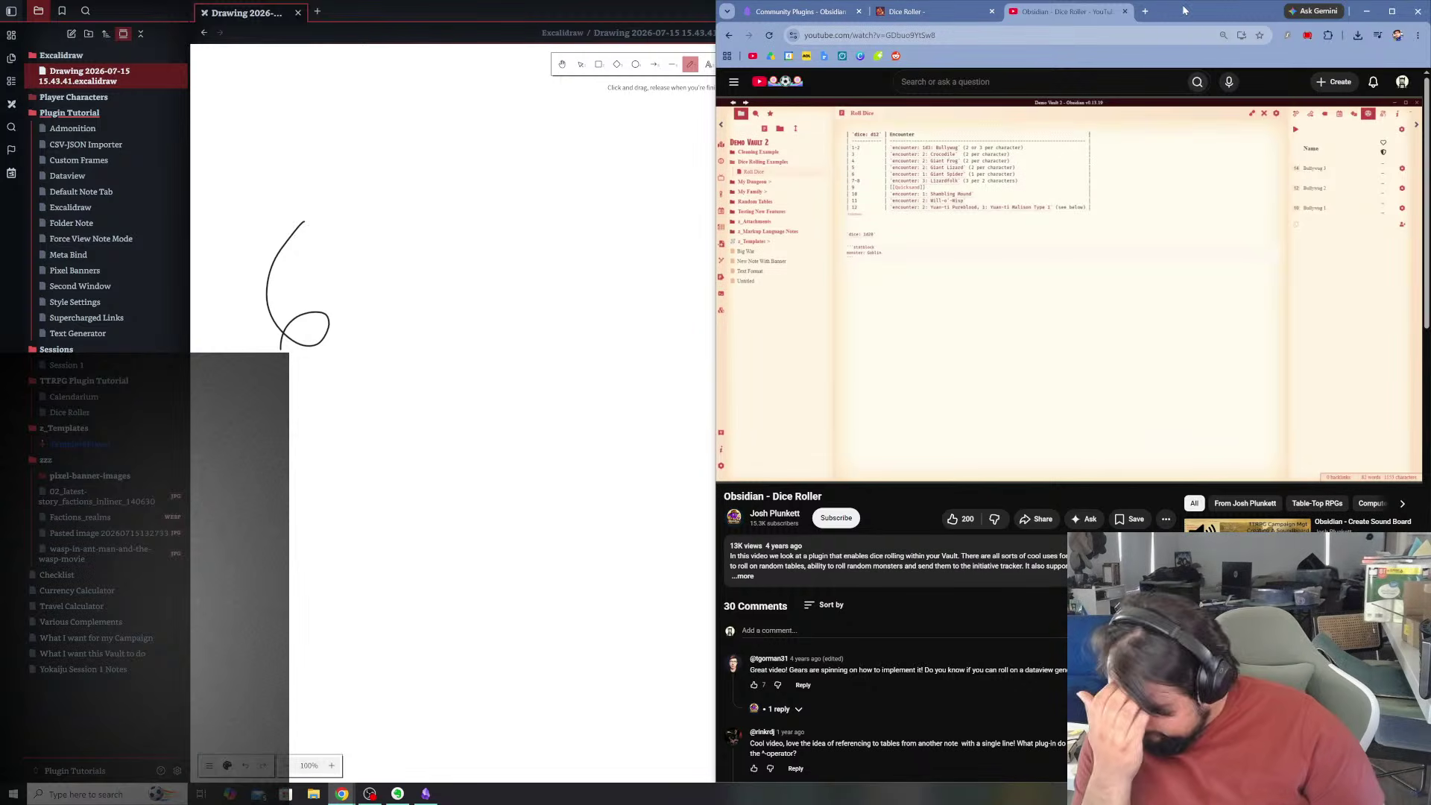
click(687, 176)
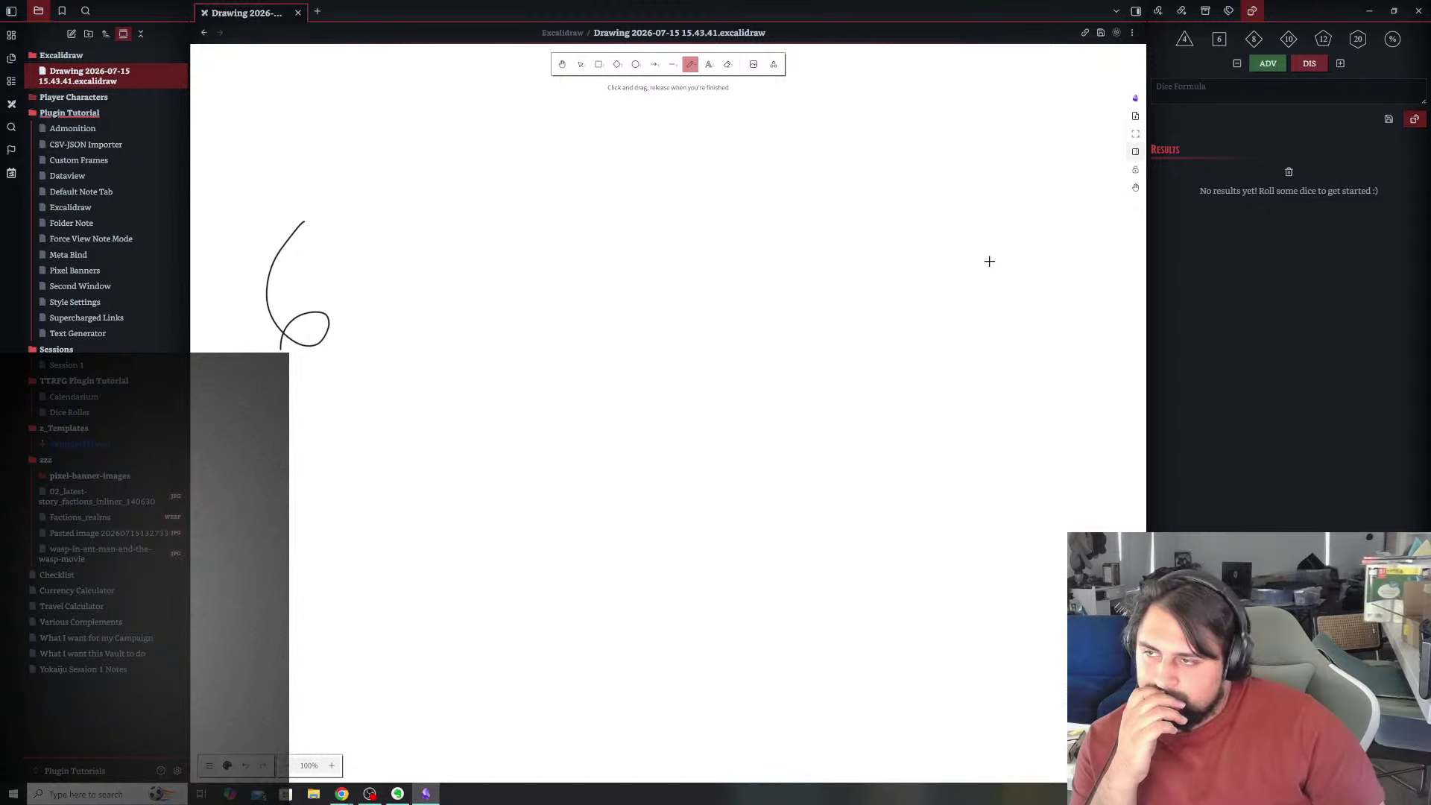
drag(945, 222, 944, 325)
mouse_move(1019, 227)
mouse_down()
mouse_move(1027, 313)
mouse_move(961, 366)
mouse_up()
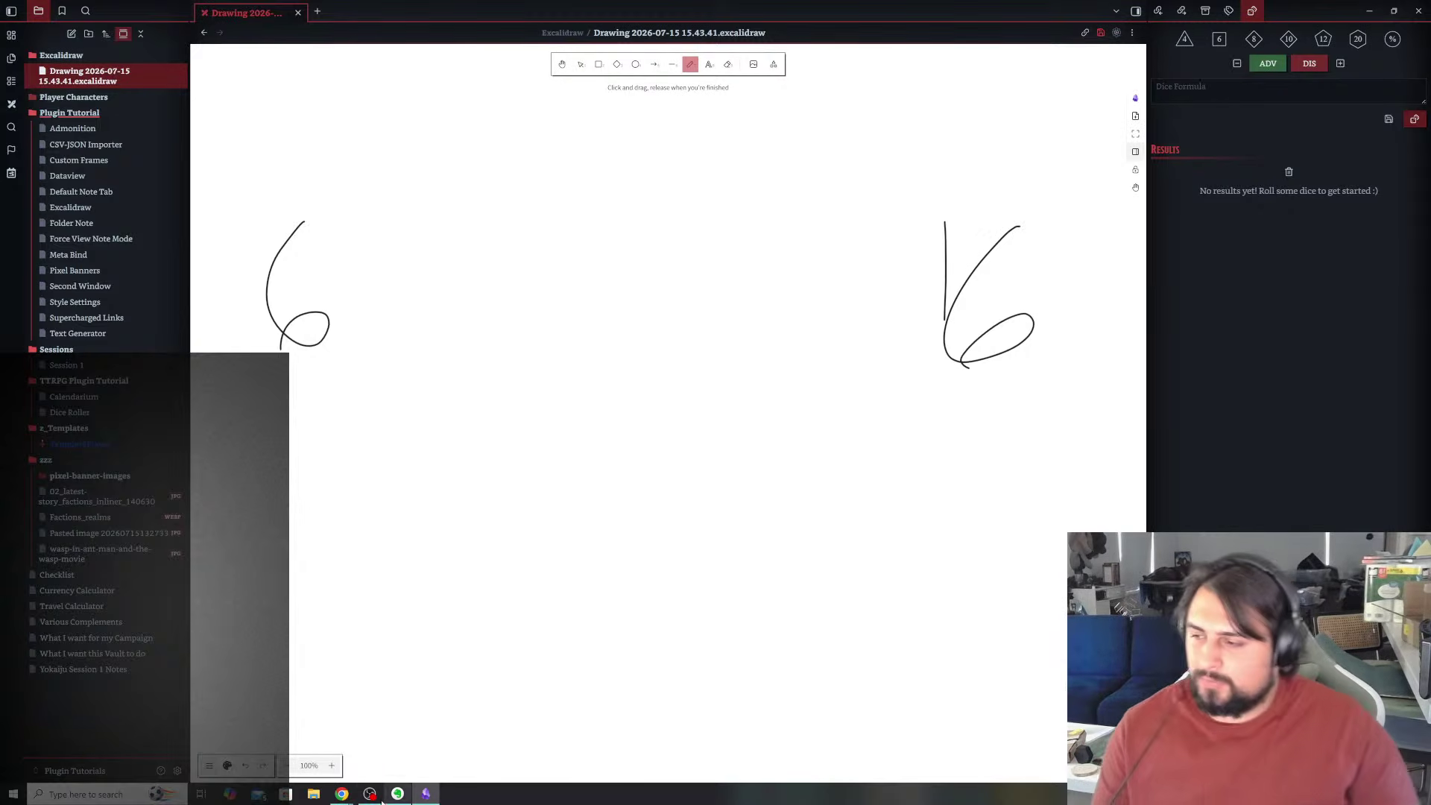
click(367, 745)
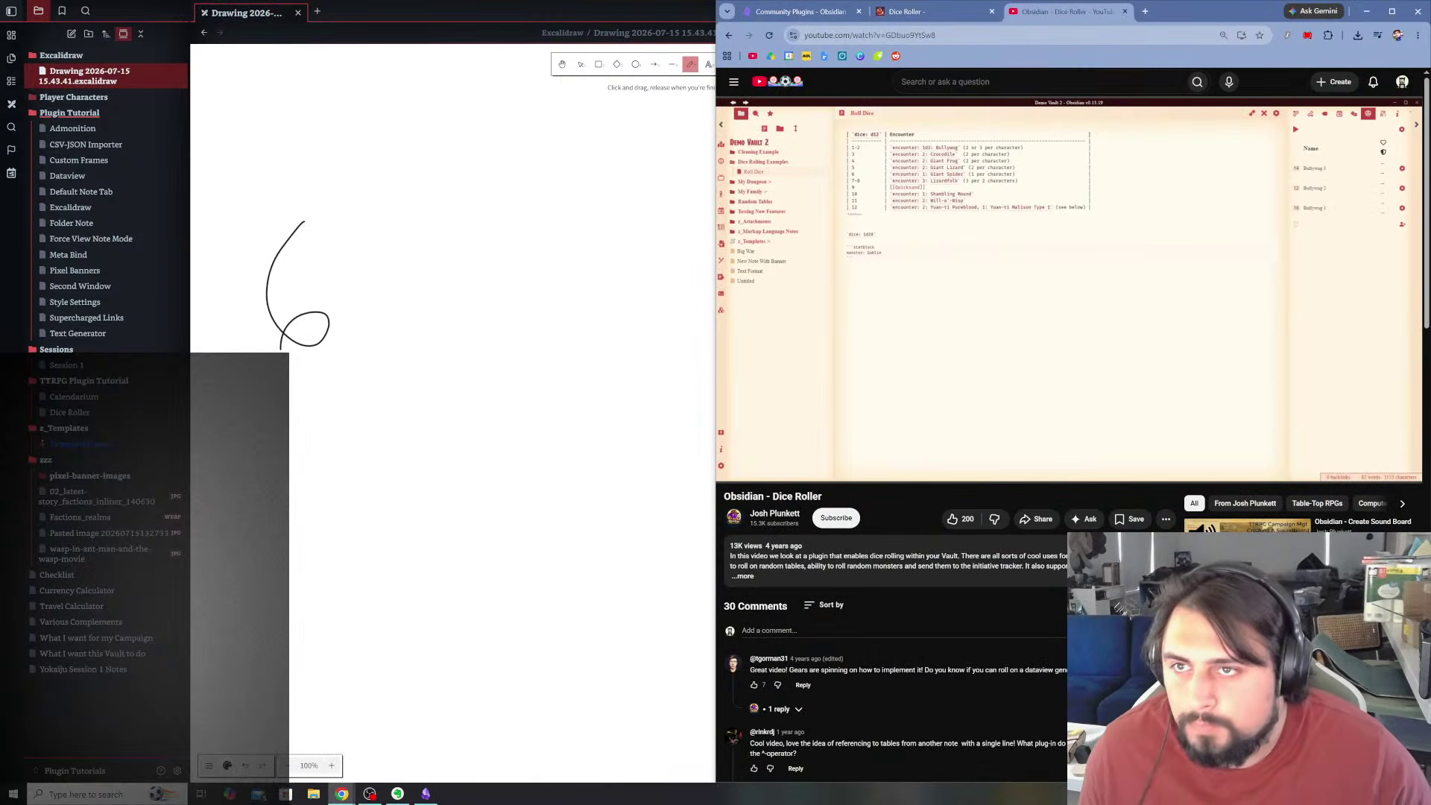
- Search the web for "dnd stadard array" in a new browser tab
key(ctrl+t)
text(d)
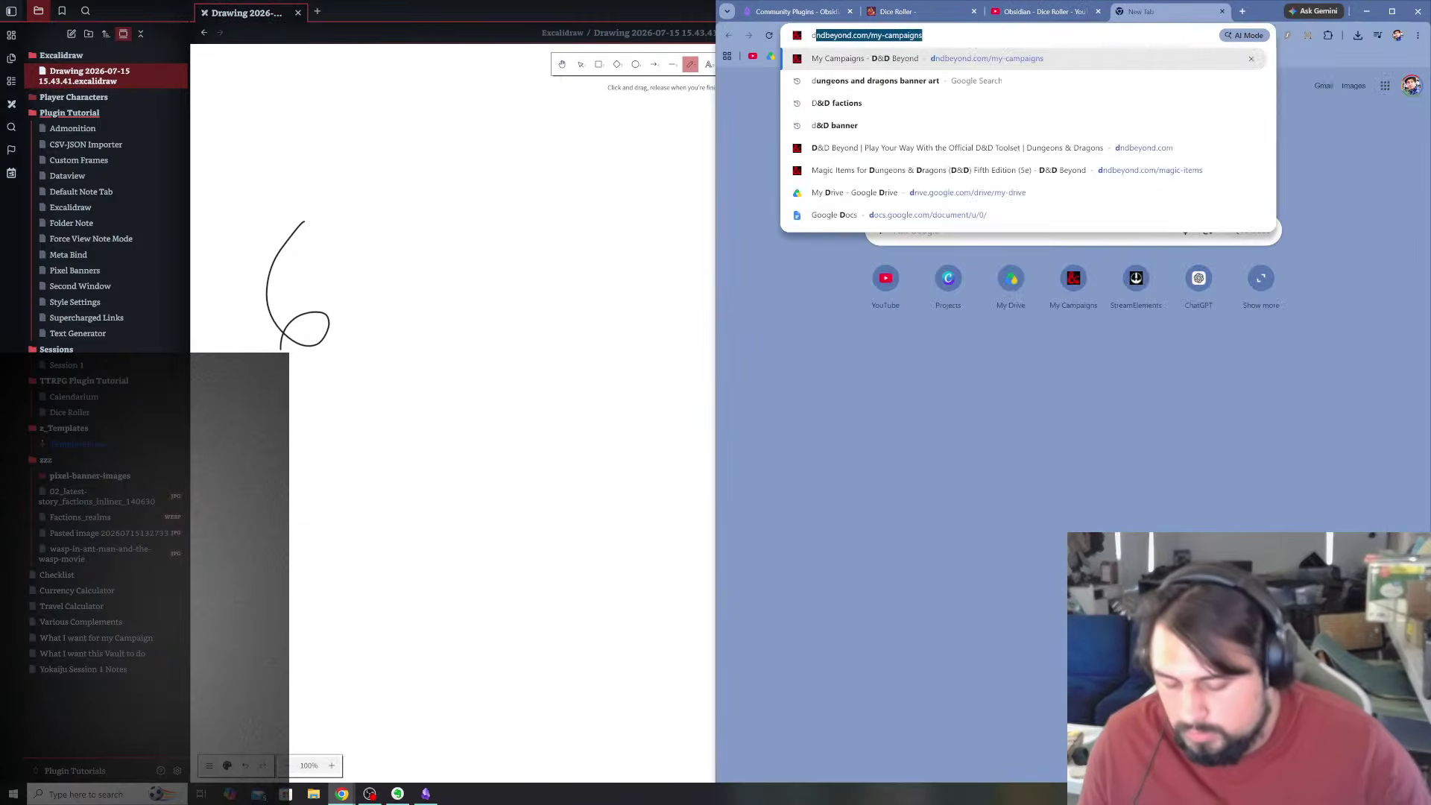
text(nd stadard array)
key(Return)
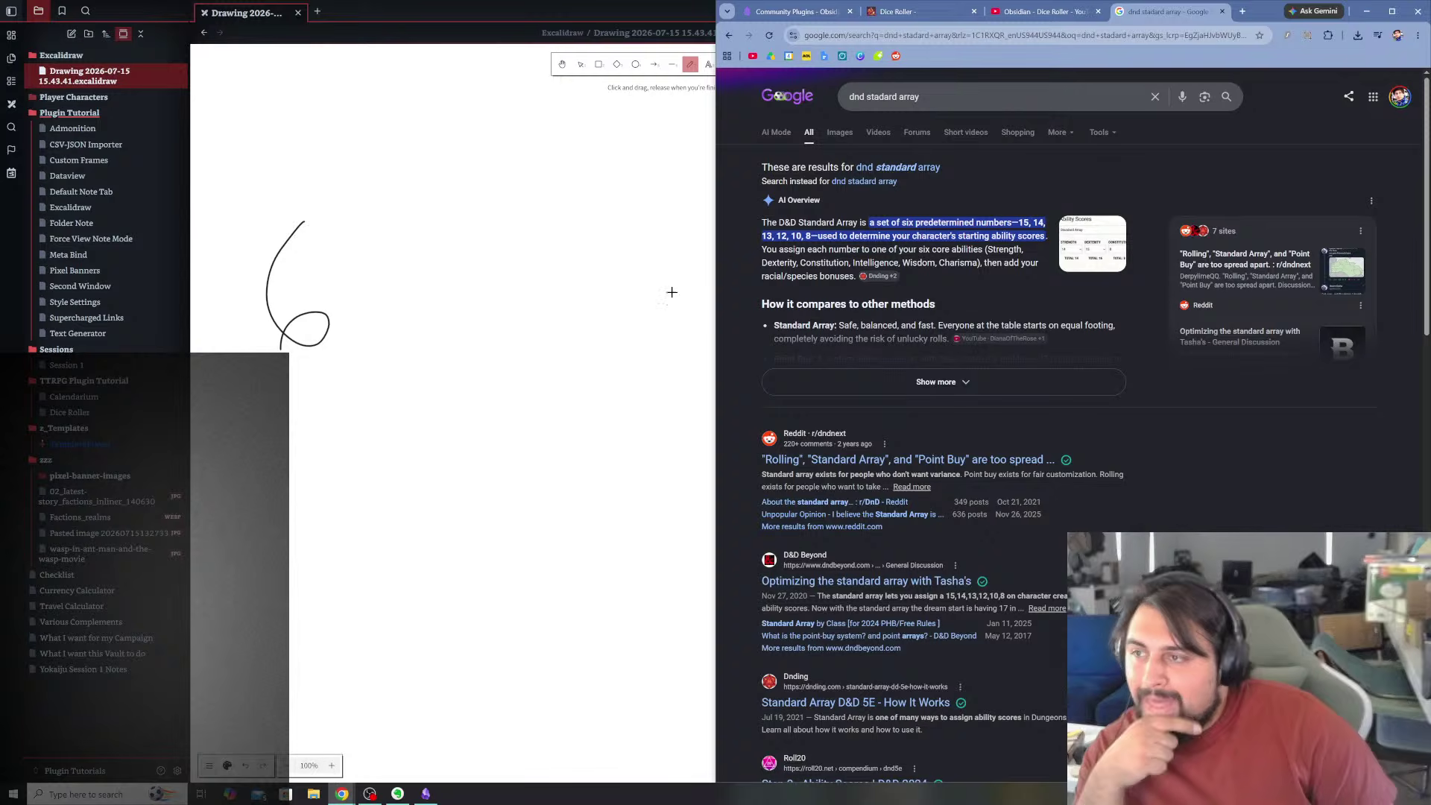
- Return to the Obsidian drawing and handwrite 8, 10, 12, and 14 in a row after the 6, with 15 below
click(456, 18)
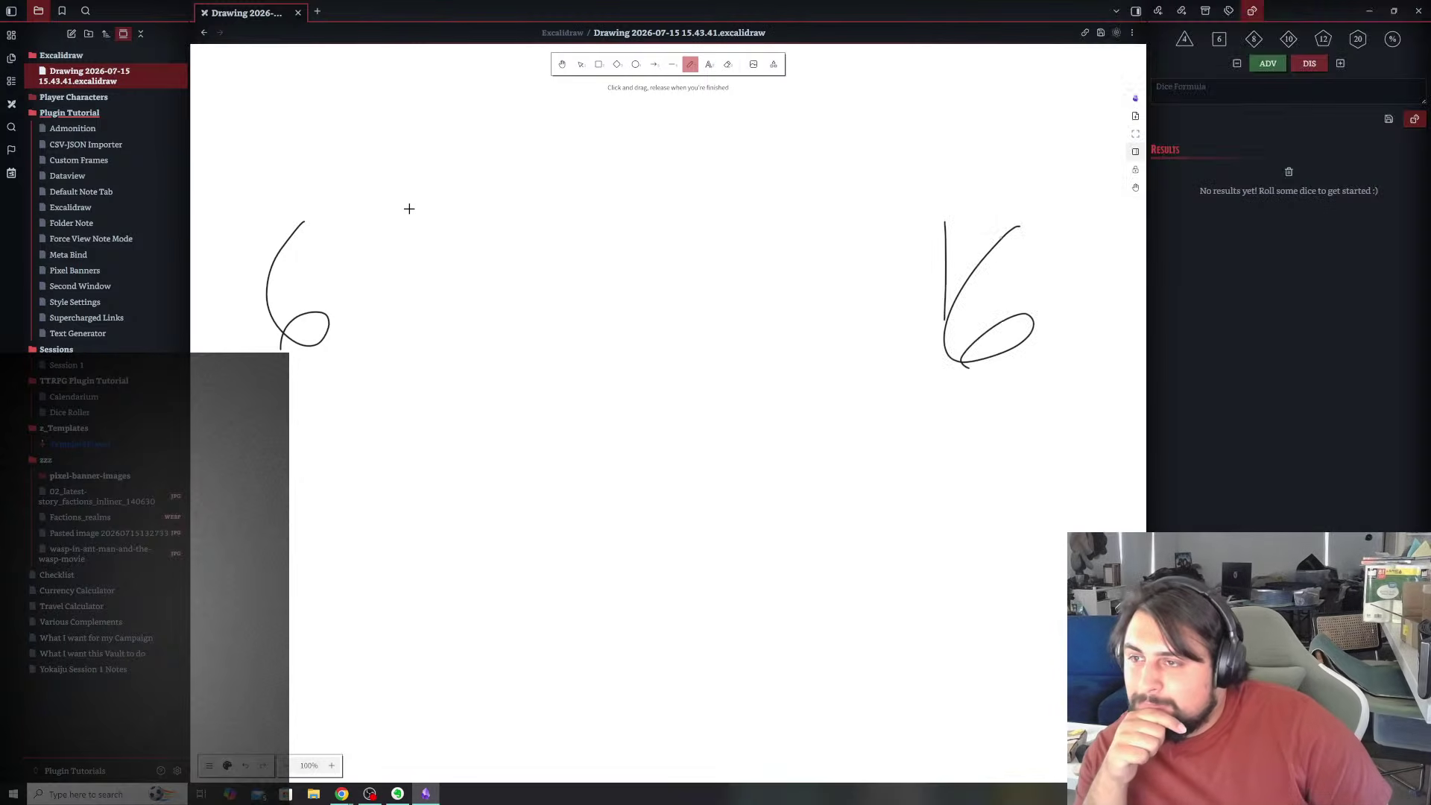
mouse_move(417, 225)
mouse_down()
mouse_move(396, 236)
mouse_move(426, 230)
mouse_up()
mouse_move(410, 288)
mouse_down()
mouse_move(479, 310)
mouse_move(441, 281)
mouse_up()
drag(567, 229, 578, 340)
drag(653, 237, 651, 250)
drag(770, 244, 775, 338)
mouse_move(820, 244)
mouse_down()
mouse_move(839, 349)
mouse_move(892, 358)
mouse_up()
mouse_move(1011, 227)
mouse_down()
mouse_move(1021, 339)
mouse_move(1088, 296)
mouse_up()
drag(832, 440, 843, 529)
mouse_move(909, 425)
mouse_down()
mouse_move(925, 510)
mouse_move(888, 472)
mouse_up()
drag(988, 422, 904, 408)
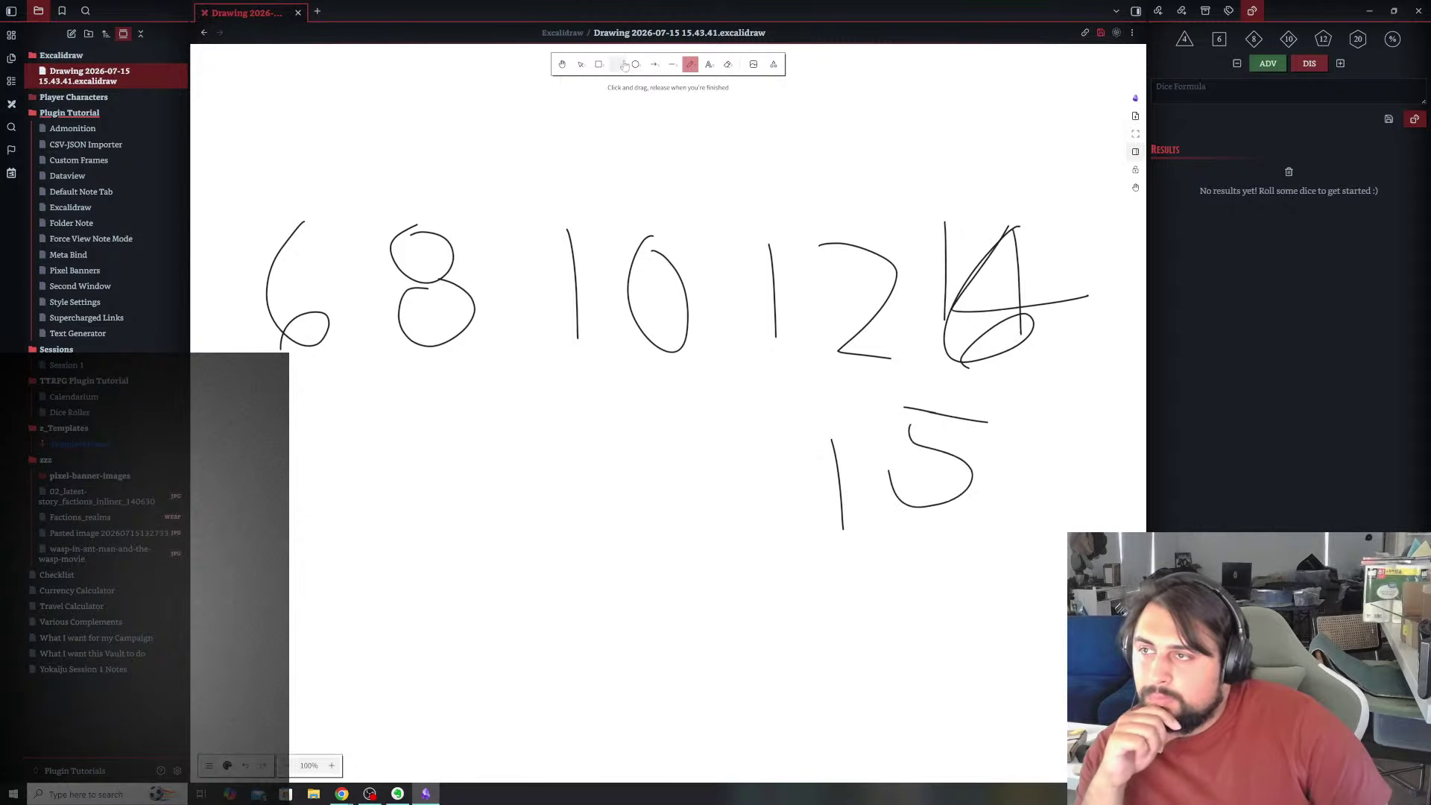
- Erase the 6 overlapping the handwritten 14 and draw commas after 6, 8, 10, 12, and 15
click(730, 66)
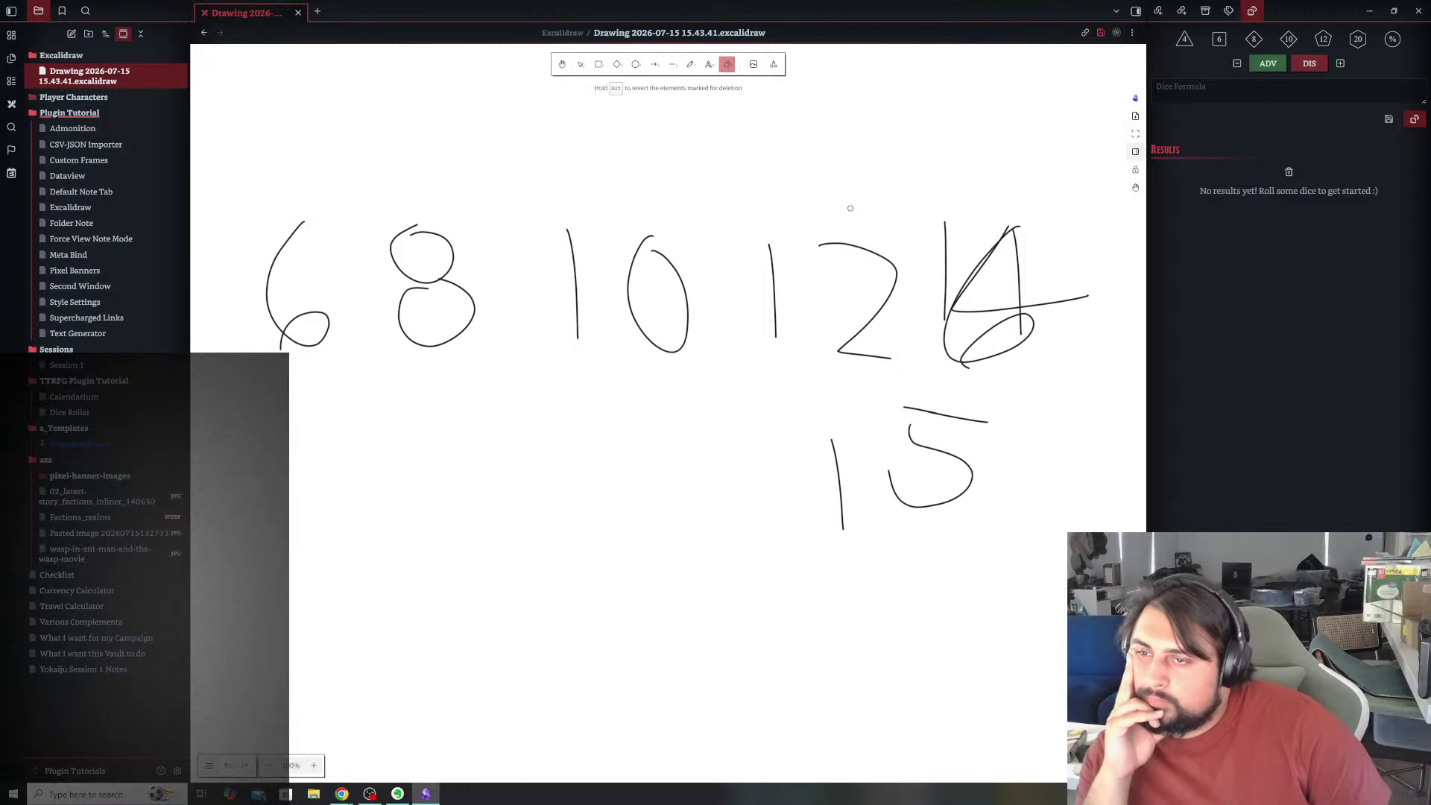
drag(945, 350, 963, 360)
click(690, 64)
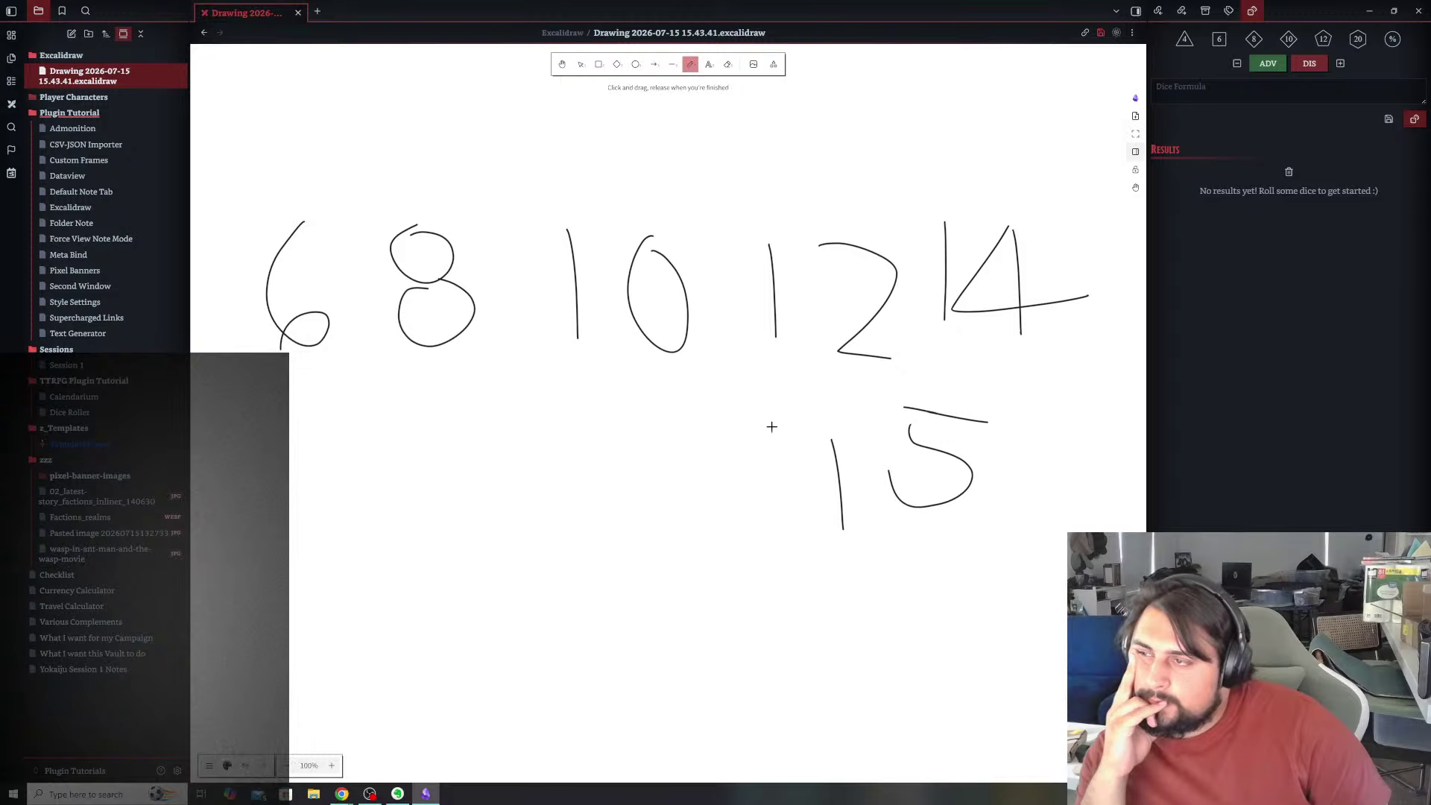
drag(366, 347, 360, 364)
drag(508, 347, 504, 363)
drag(710, 348, 701, 370)
drag(919, 350, 907, 377)
drag(987, 503, 967, 535)
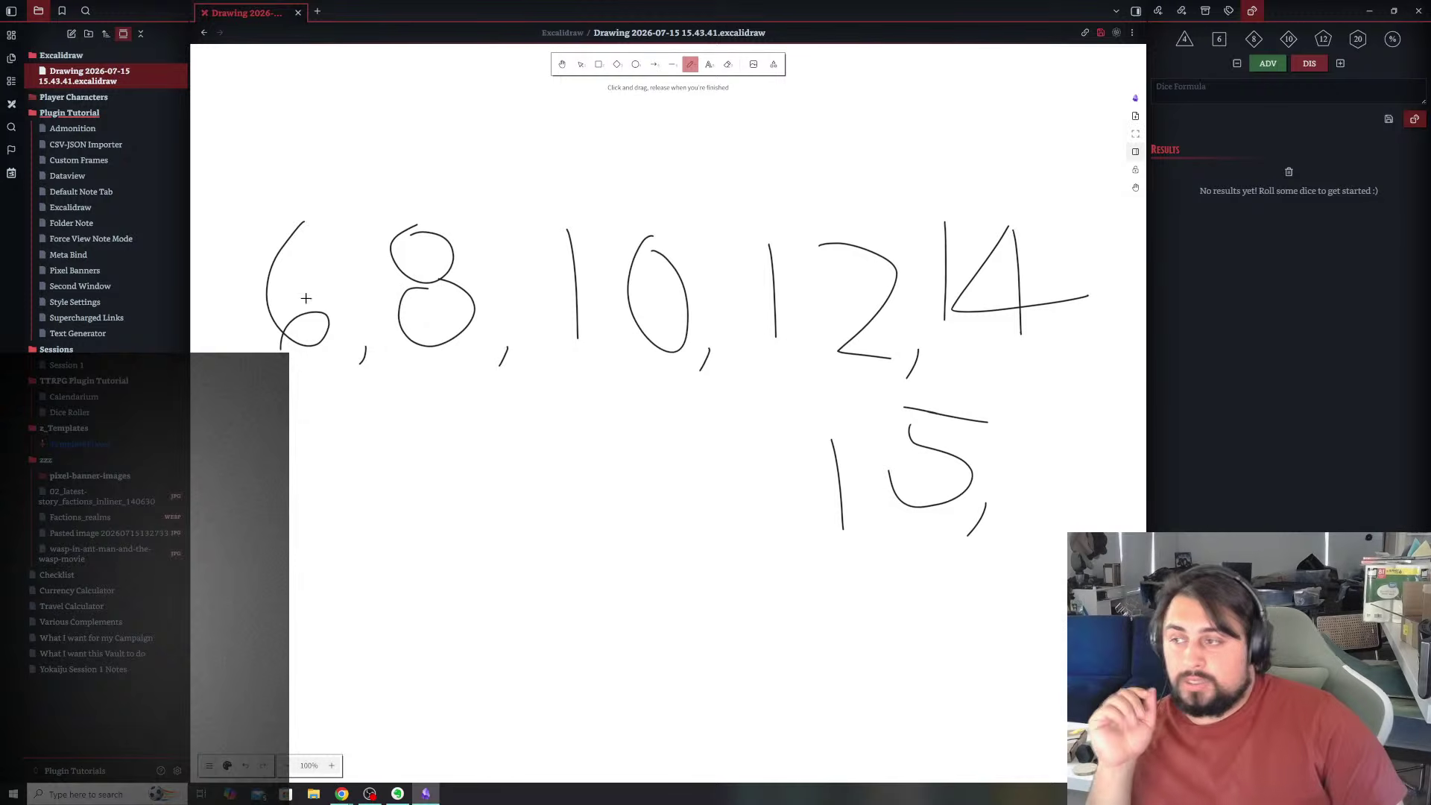
- Erase the handwritten 8, 10, 12, and 14 with their commas, keeping the 6 and 15
click(727, 64)
drag(410, 237, 504, 275)
mouse_move(591, 275)
mouse_down()
mouse_move(1006, 298)
mouse_move(735, 328)
mouse_move(448, 320)
mouse_move(623, 358)
mouse_move(969, 360)
mouse_move(1033, 288)
mouse_up()
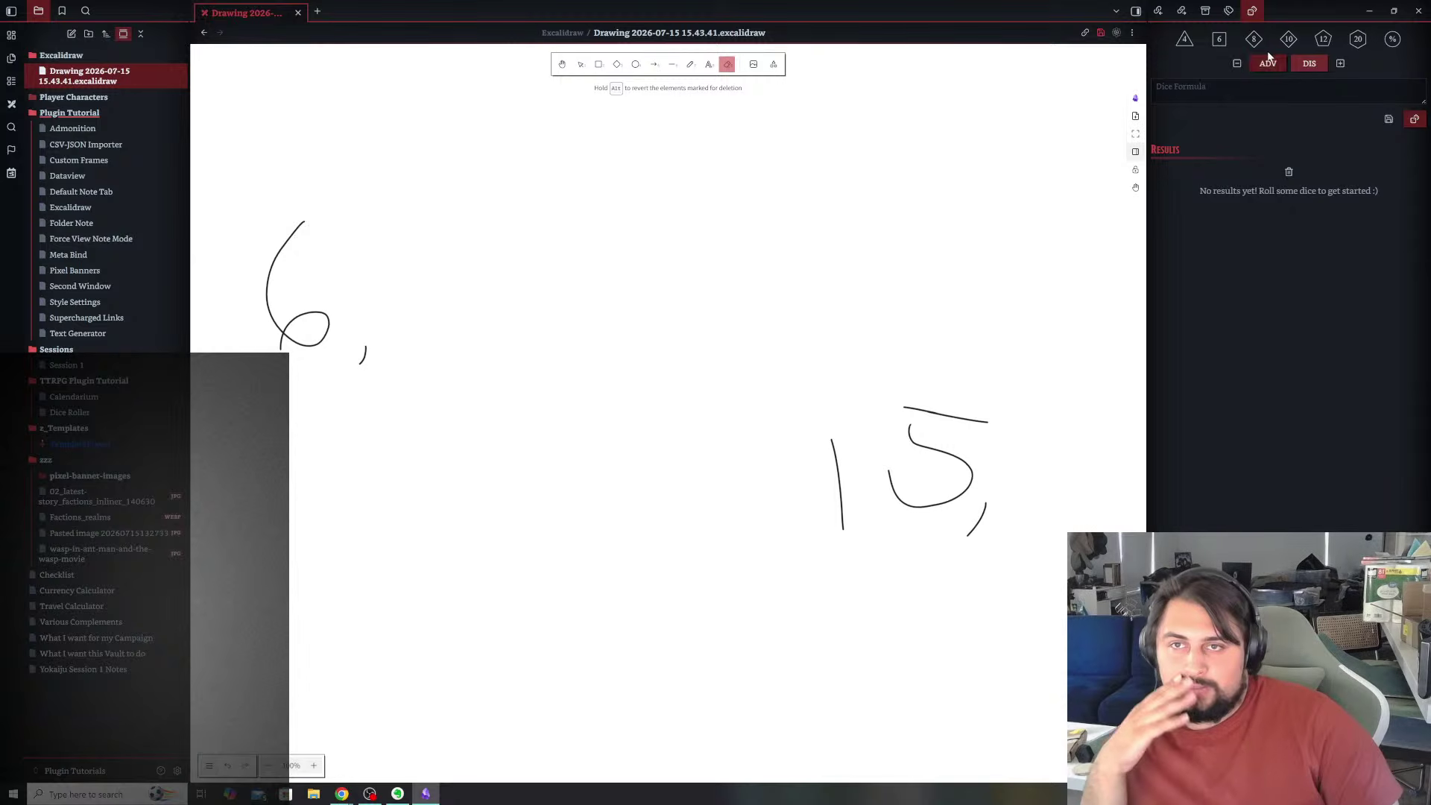
- Roll 4d6 in the dice tray, reroll it from its result entry, and handwrite 10 after the 6
click(1222, 44)
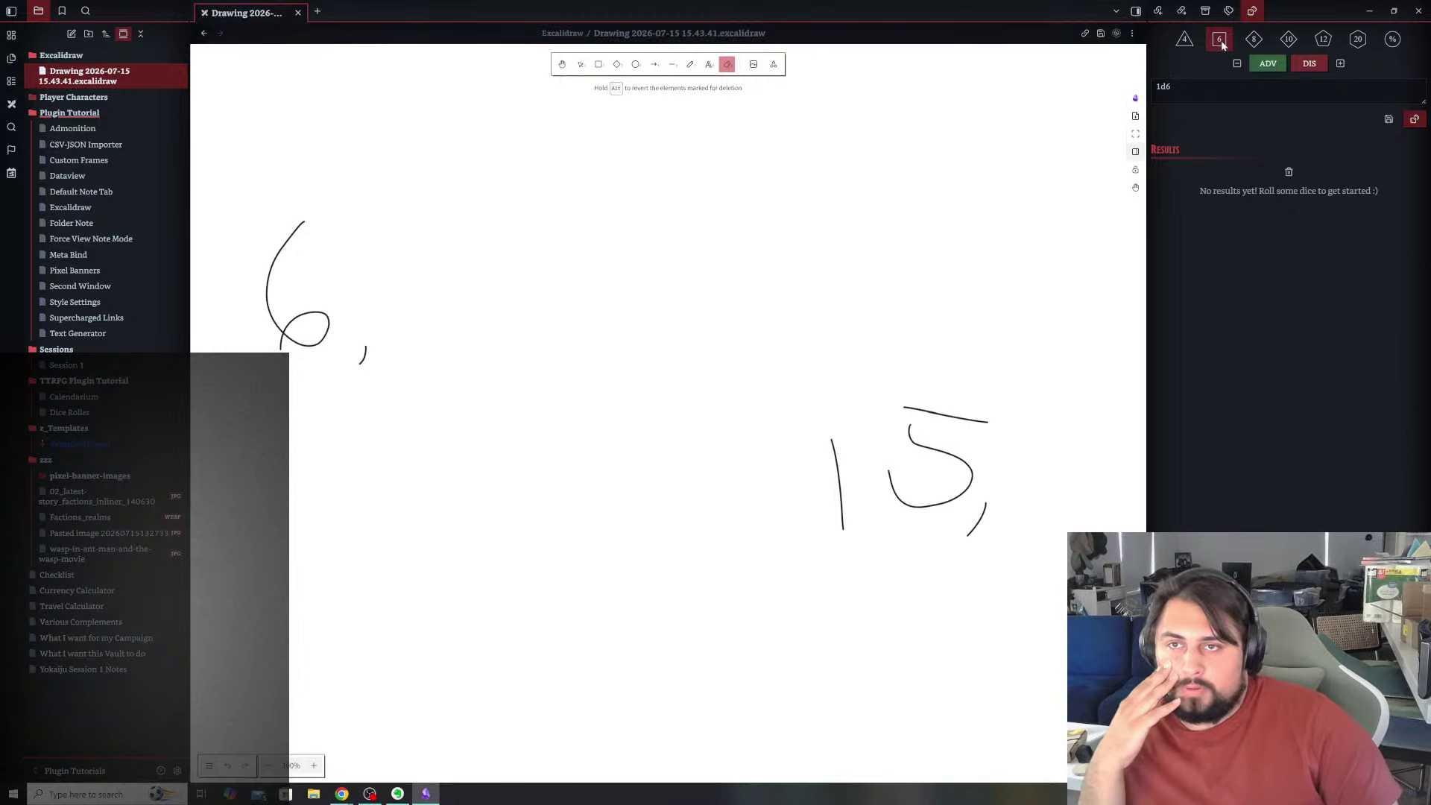
click(1221, 43)
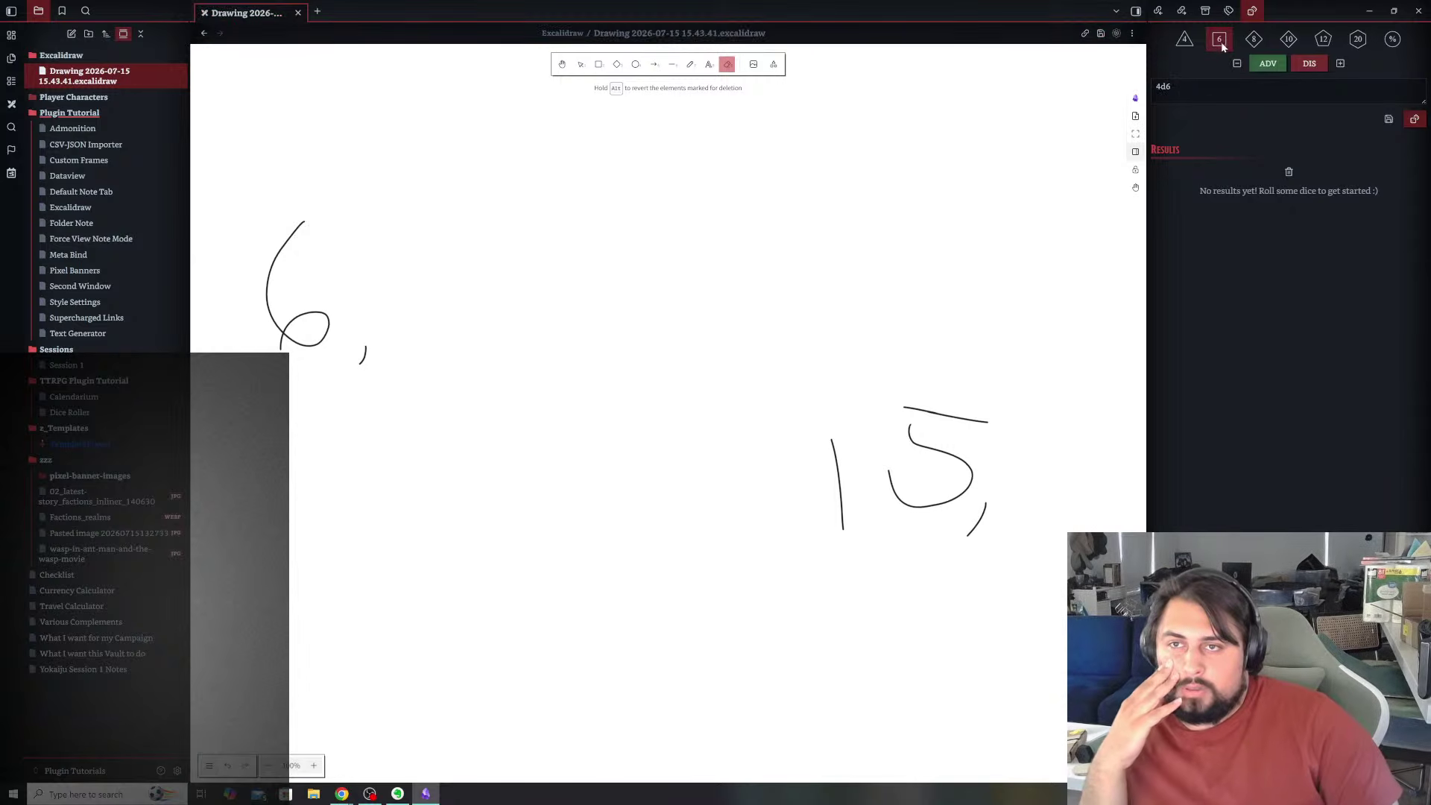
click(1416, 123)
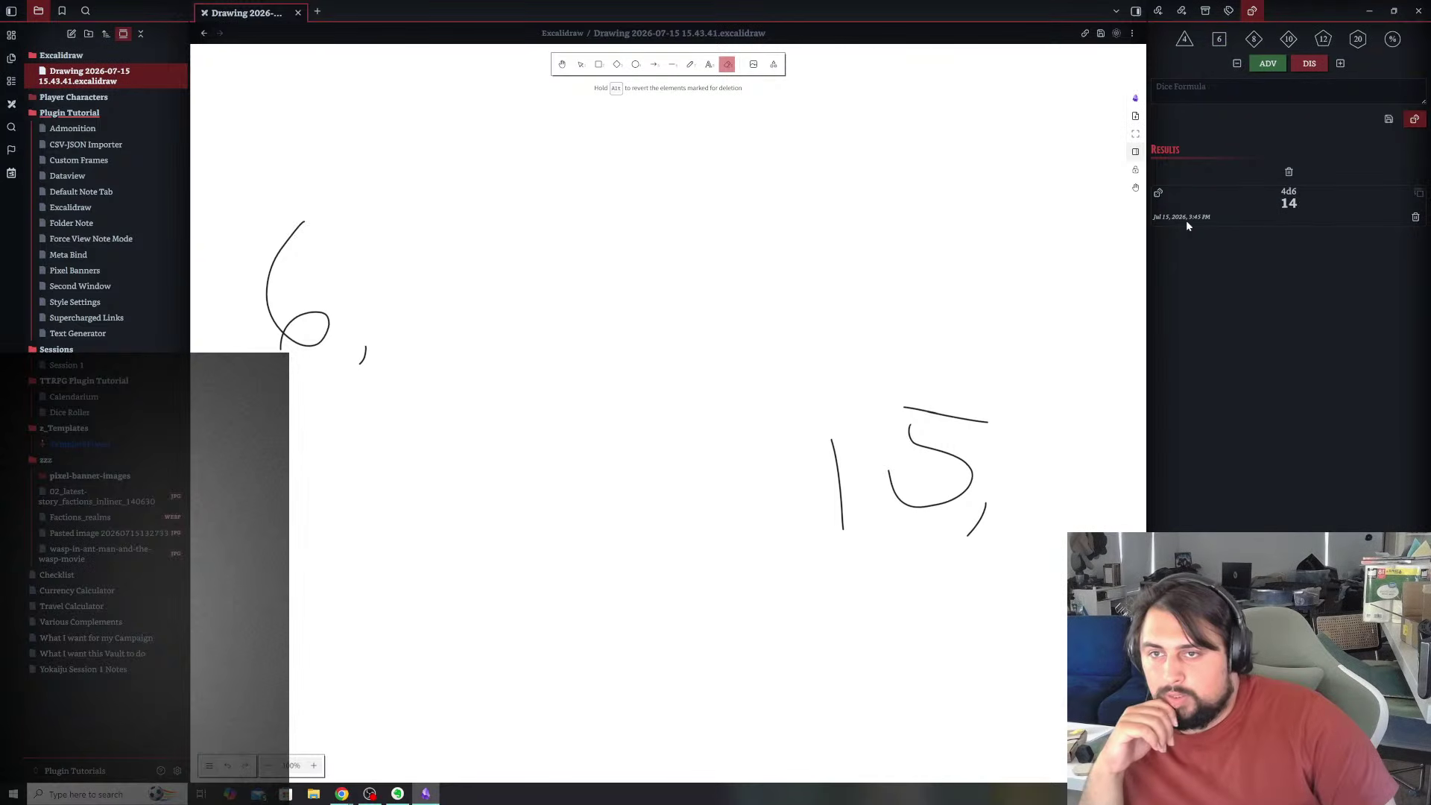
click(1157, 196)
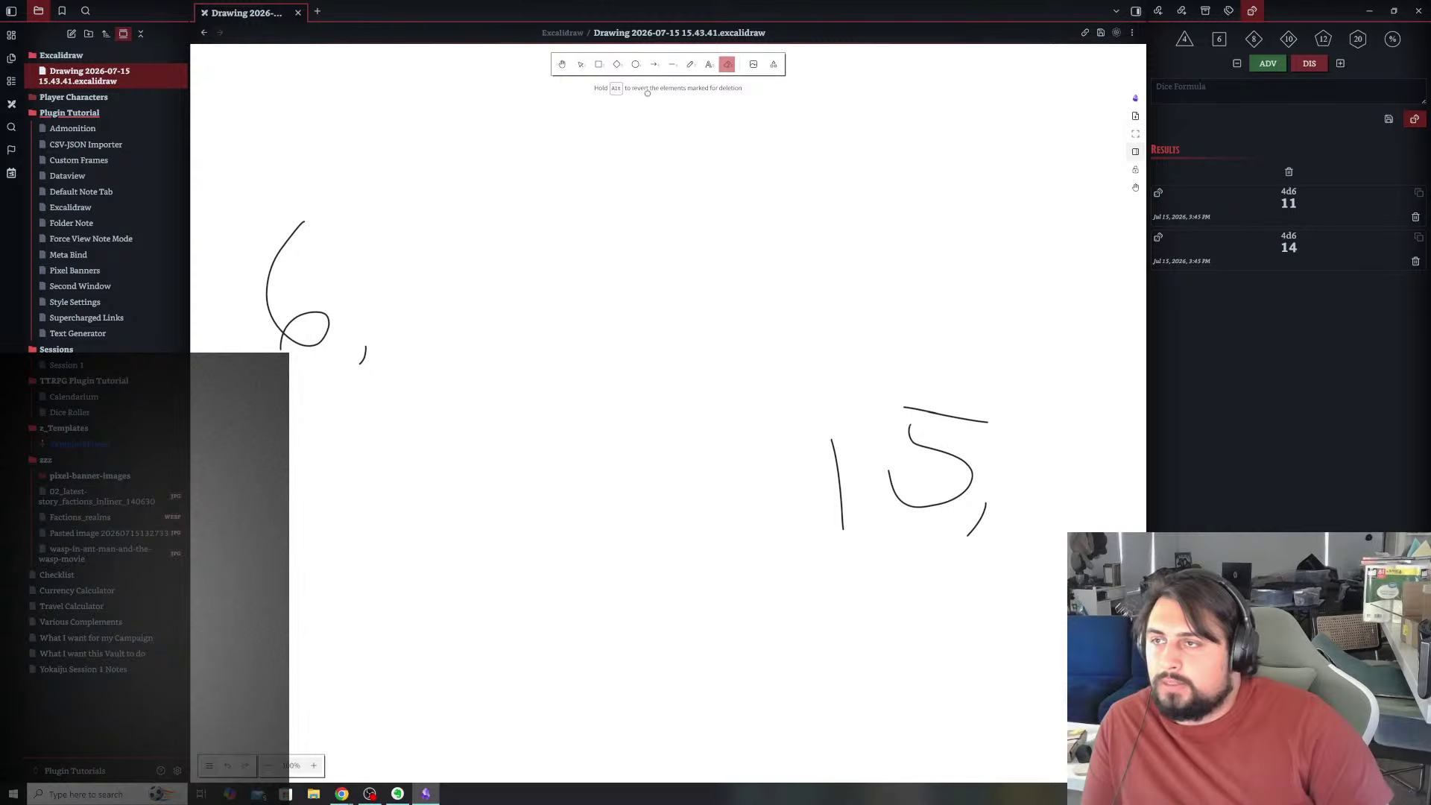
click(690, 64)
drag(436, 231, 429, 363)
mouse_move(537, 231)
mouse_down()
mouse_move(543, 340)
mouse_move(532, 228)
mouse_up()
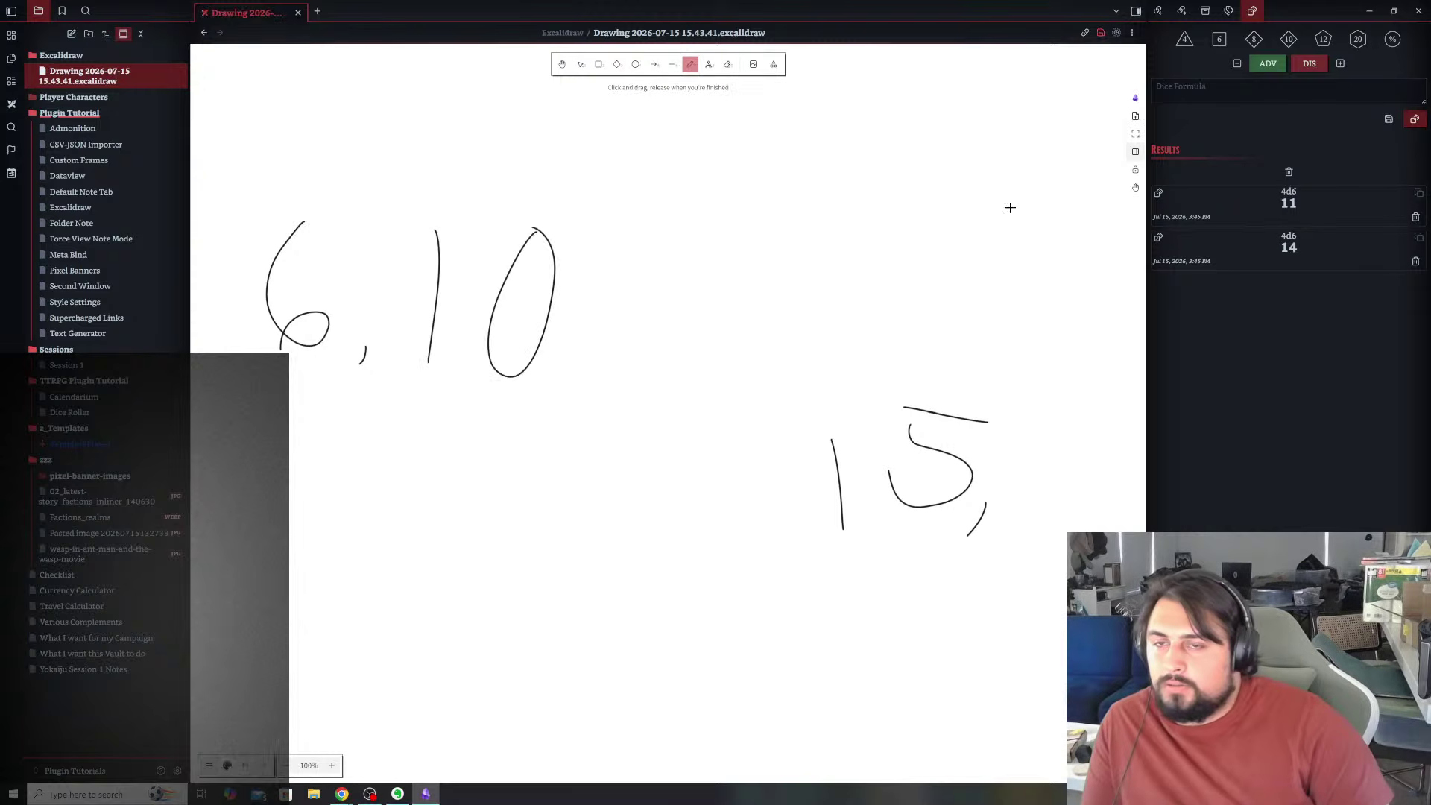
- Roll 4d6 again and handwrite a comma and a second 10 after the first 10
click(1220, 39)
click(1219, 39)
click(1220, 39)
click(1220, 39)
click(1411, 124)
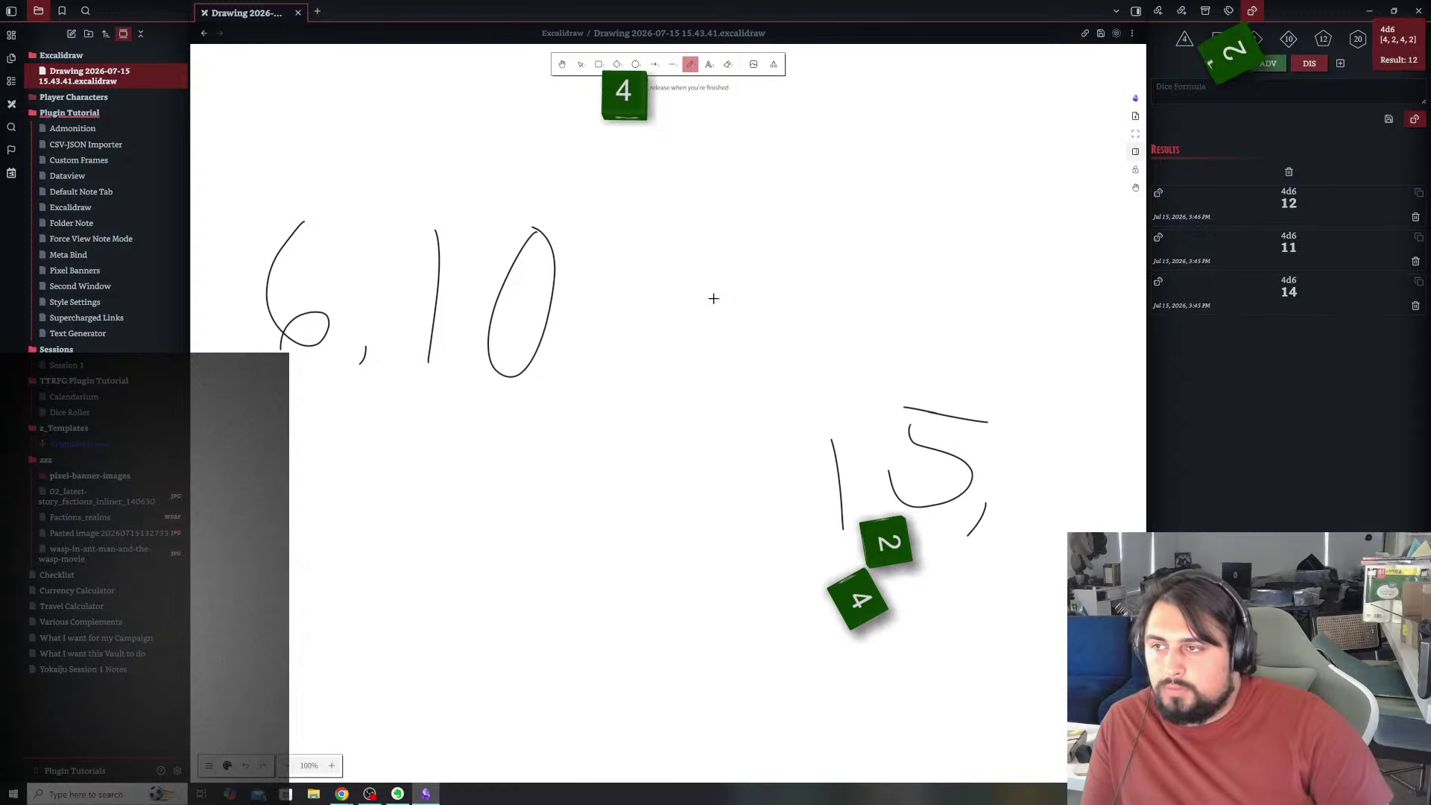
drag(578, 355, 566, 401)
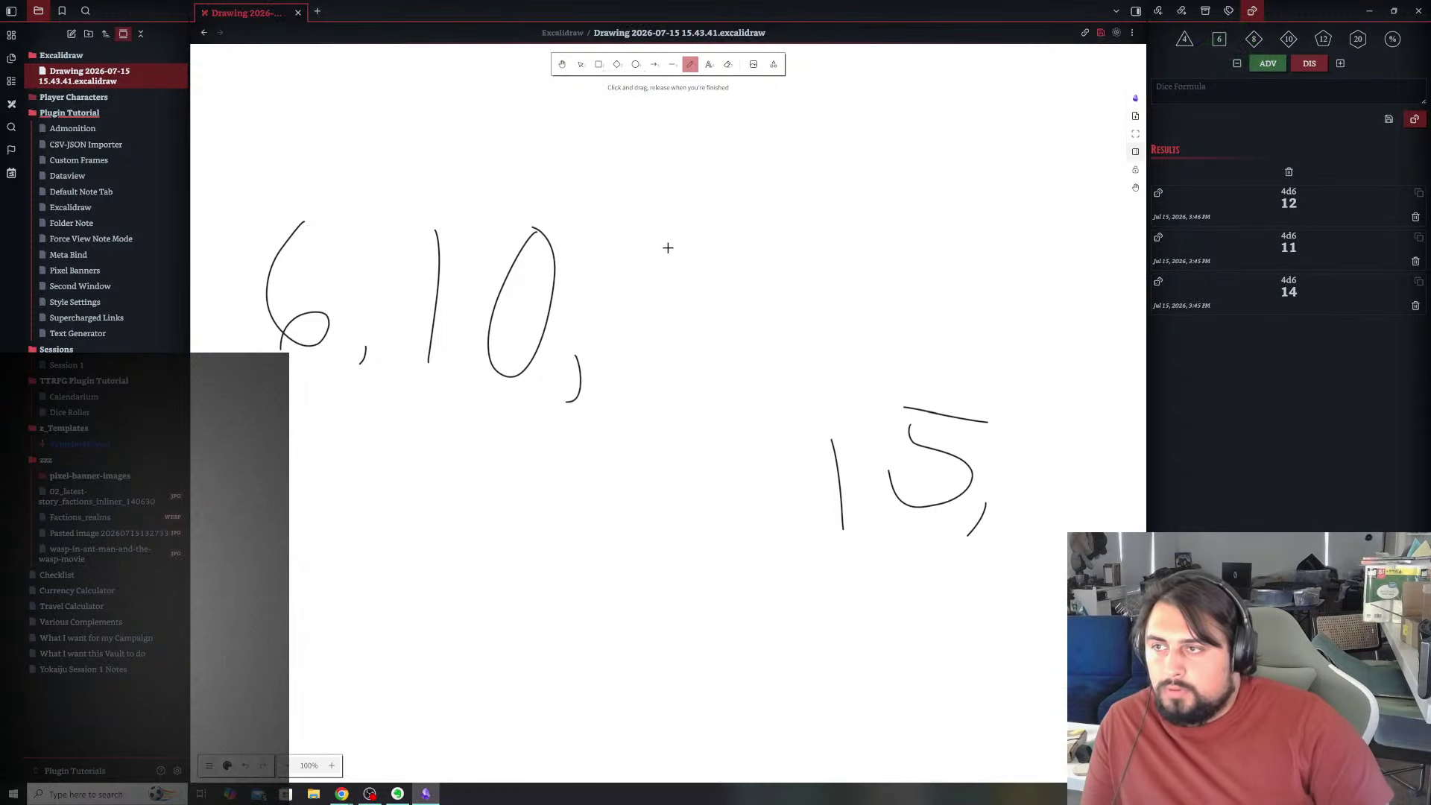
drag(638, 233, 638, 296)
drag(730, 231, 694, 250)
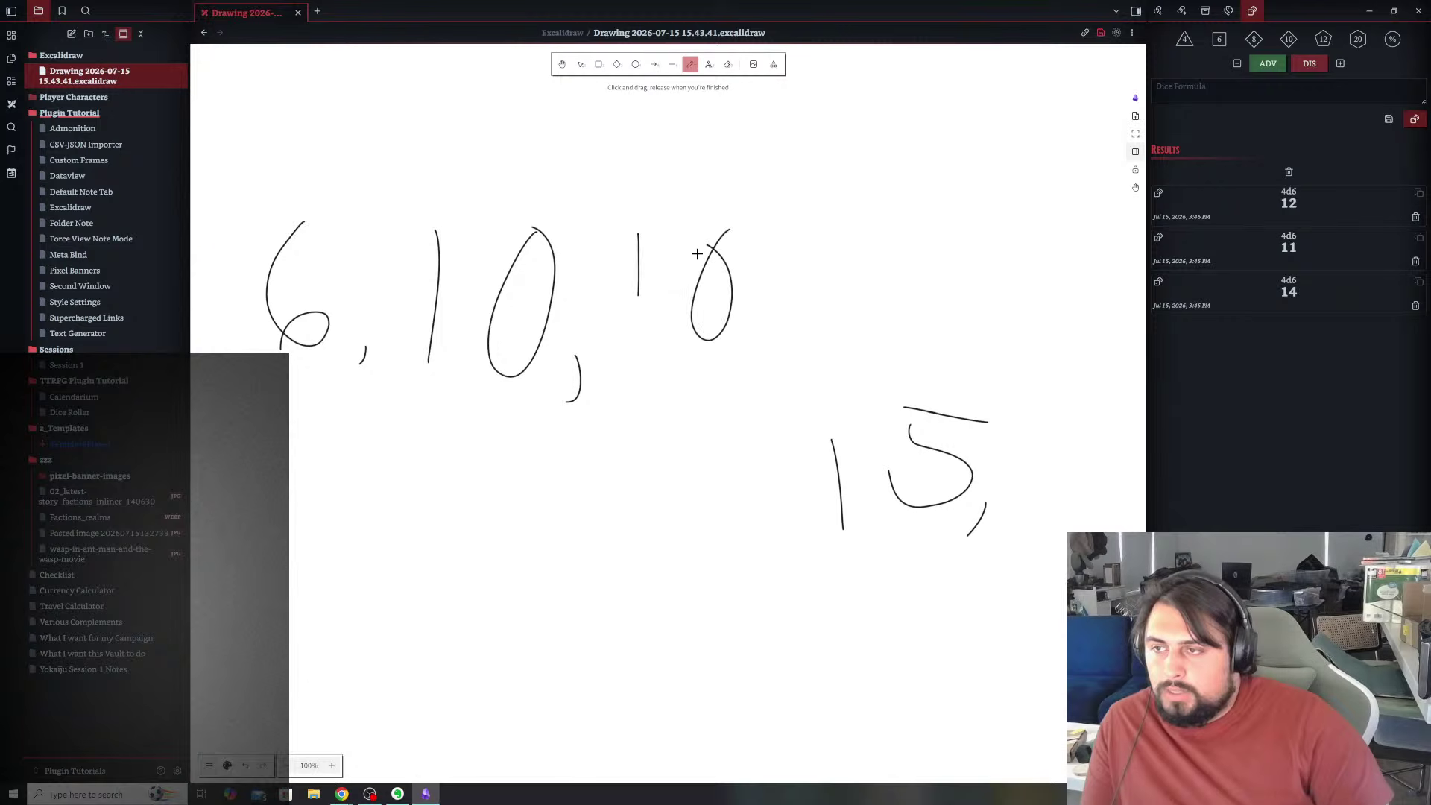
- Roll another 4d6 and handwrite a comma and a 9 after the second 10
click(1219, 41)
click(1219, 41)
click(1220, 41)
click(1220, 41)
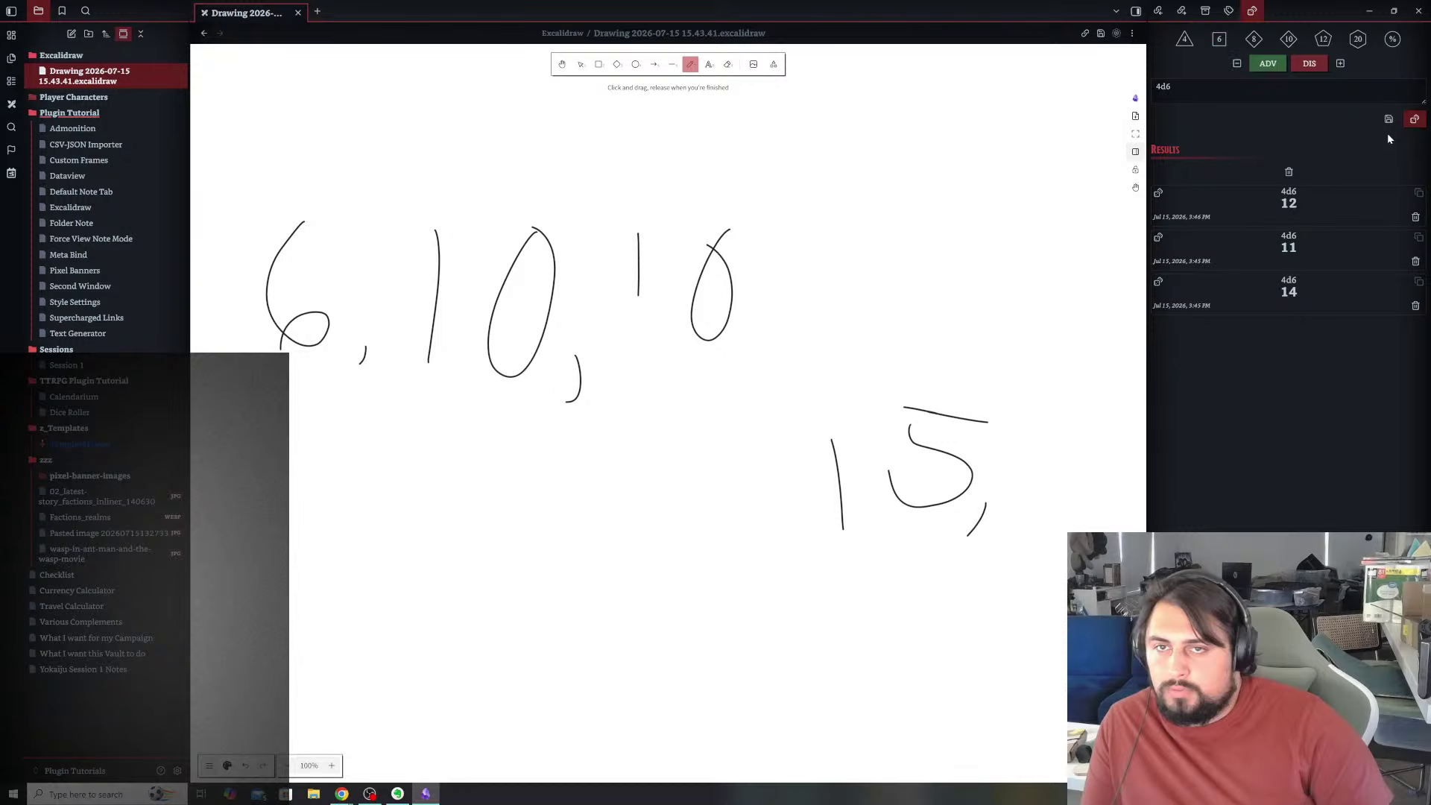
click(1414, 119)
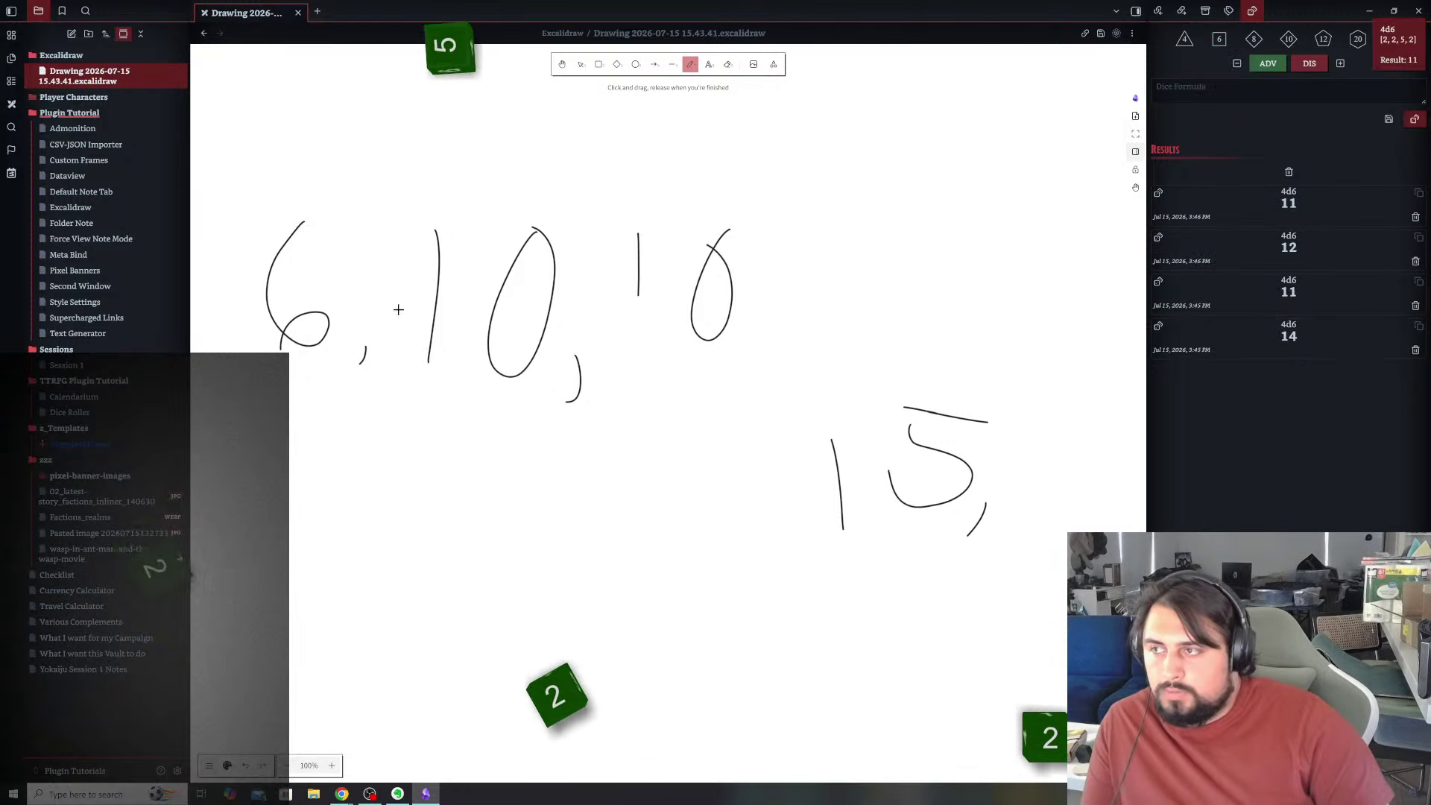
mouse_move(872, 249)
mouse_down()
mouse_move(840, 278)
mouse_move(886, 348)
mouse_move(770, 415)
mouse_up()
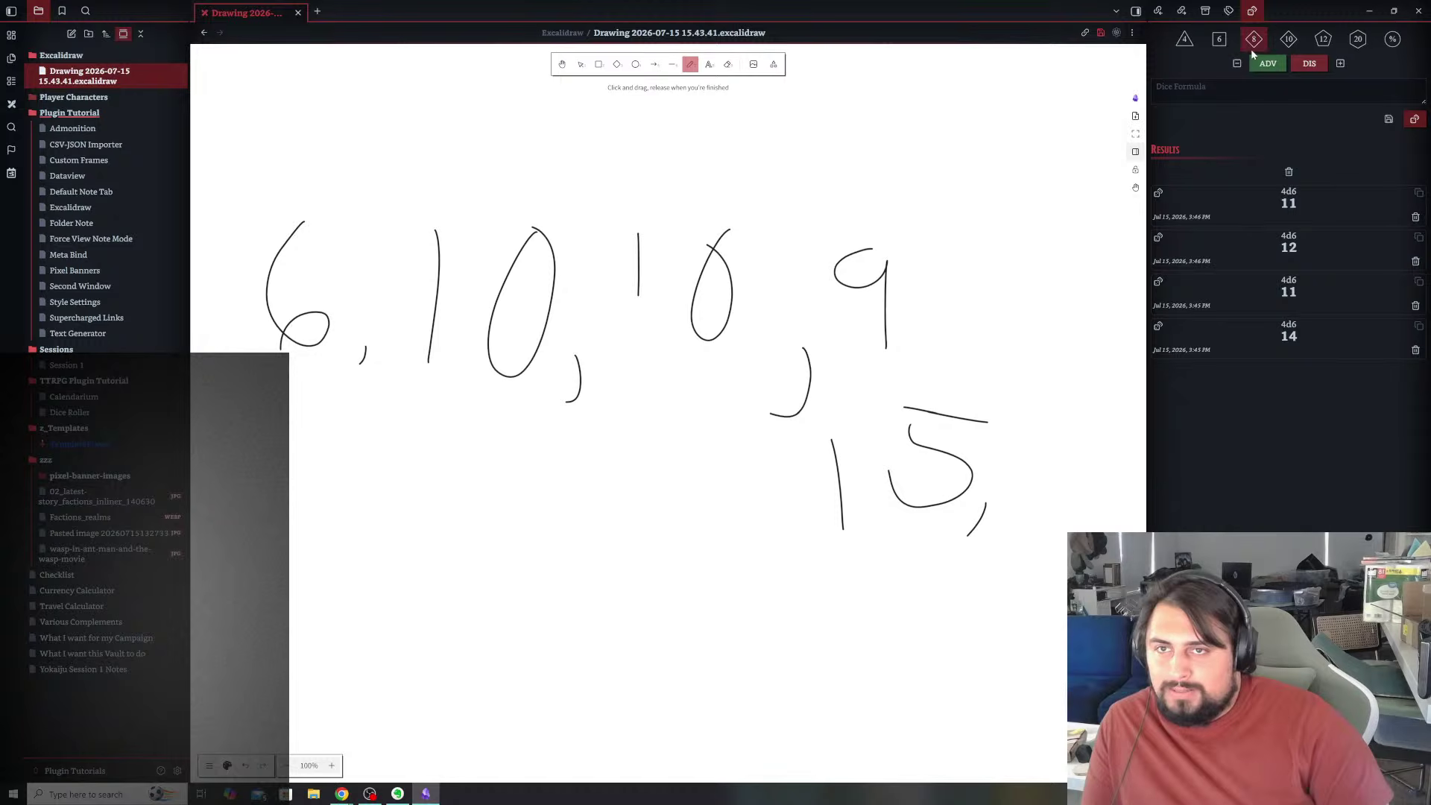
- Roll 4d6 once more and handwrite a comma and an 8 after the 9
click(1220, 45)
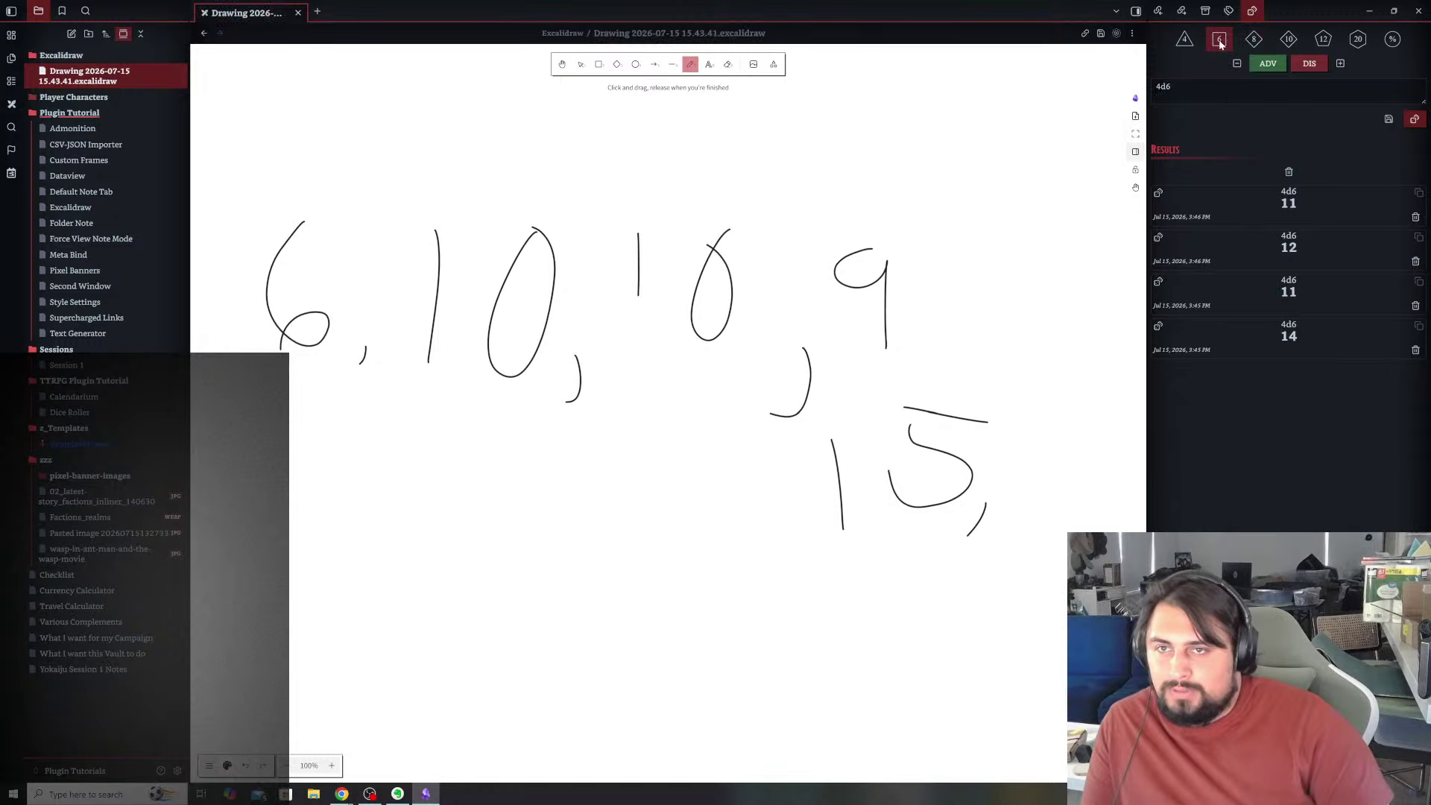
click(1414, 119)
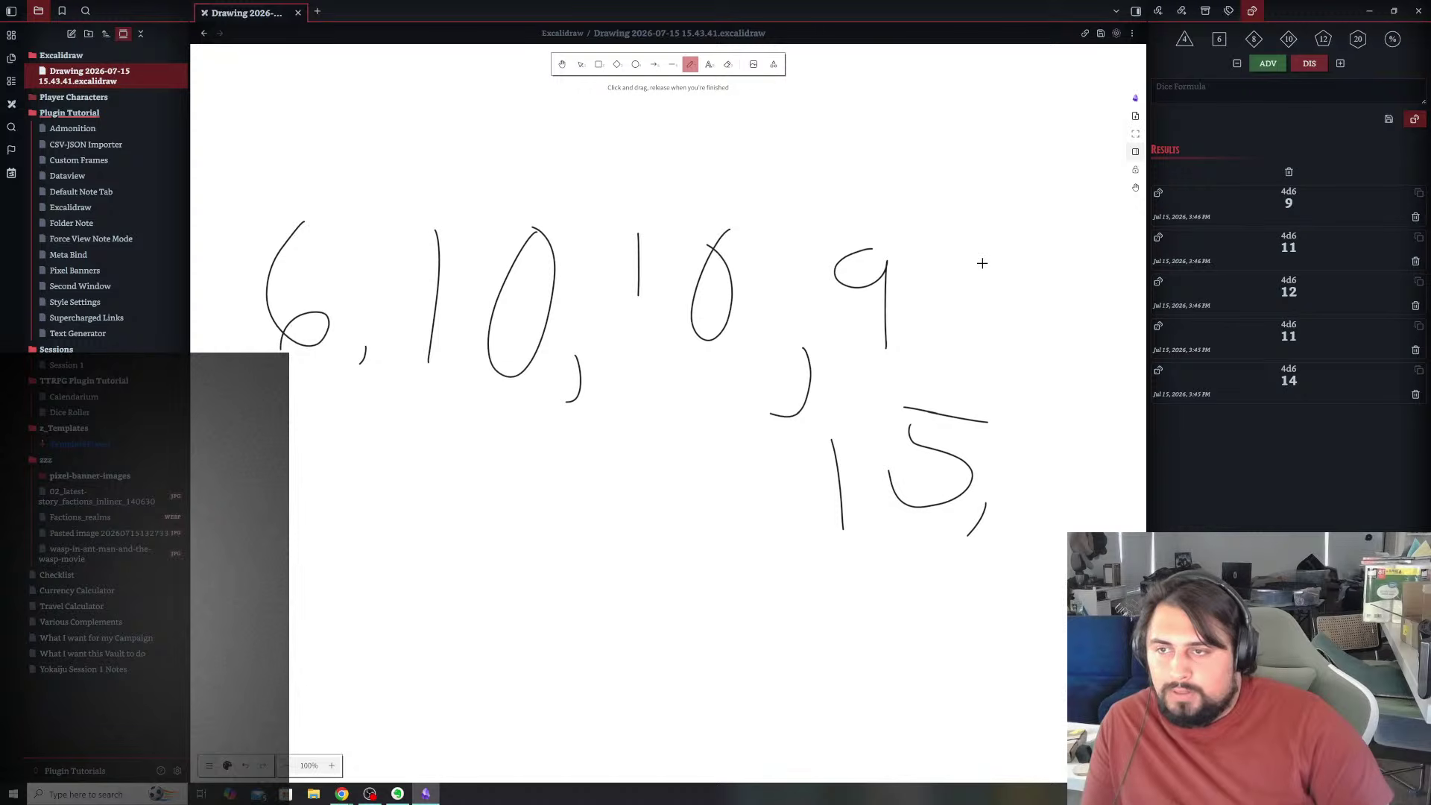
drag(943, 334, 935, 376)
mouse_move(1059, 252)
mouse_down()
mouse_move(1023, 287)
mouse_move(1025, 315)
mouse_move(1029, 295)
mouse_move(1043, 302)
mouse_up()
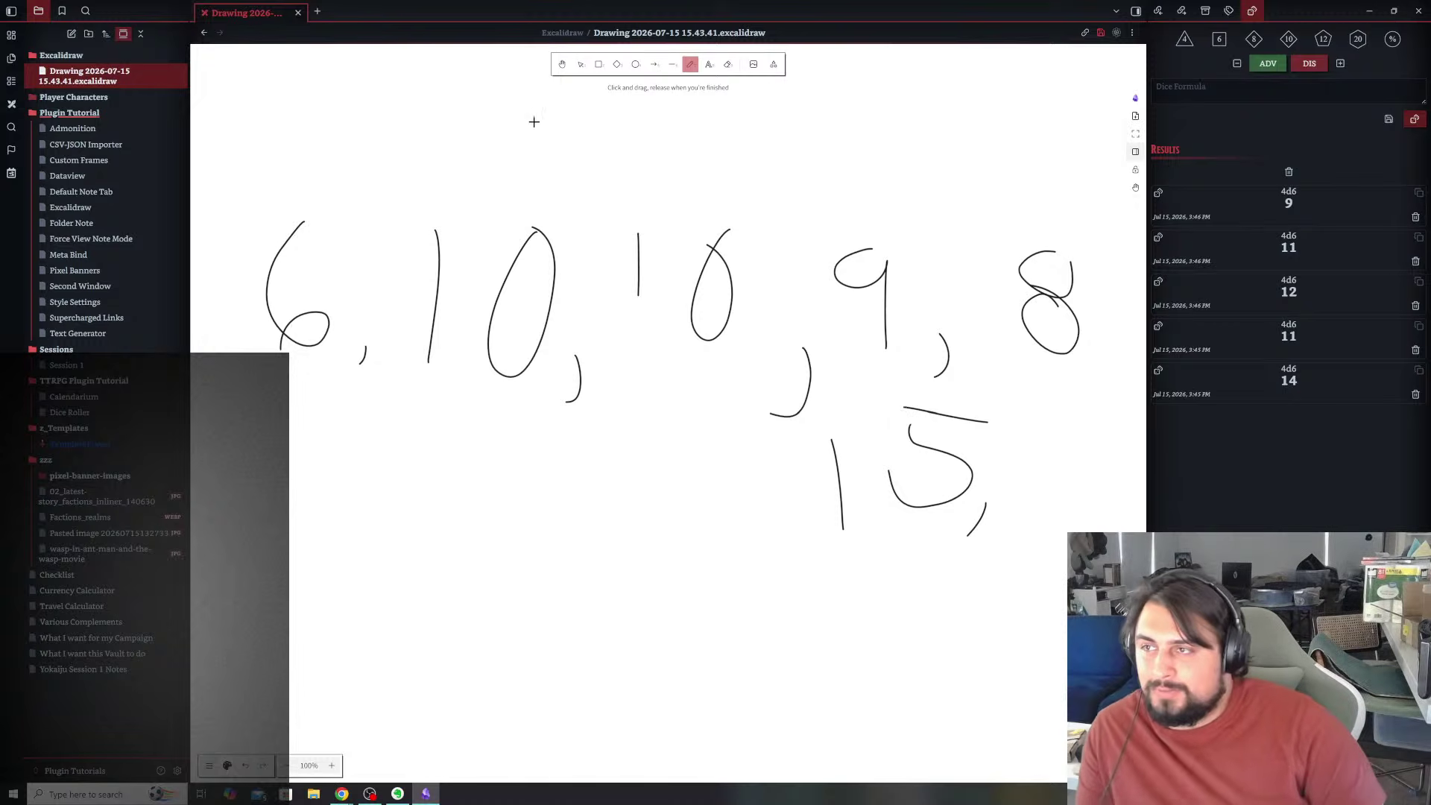
- Rewrite the scores as a smaller row, 6,10,10,9,8,15, above the large numbers, and erase the large numbers
mouse_move(300, 105)
mouse_down()
mouse_move(322, 138)
mouse_move(291, 154)
mouse_up()
drag(370, 117, 415, 158)
mouse_move(445, 117)
mouse_down()
mouse_move(486, 128)
mouse_move(522, 177)
mouse_up()
mouse_move(560, 123)
mouse_down()
mouse_move(559, 156)
mouse_move(653, 125)
mouse_up()
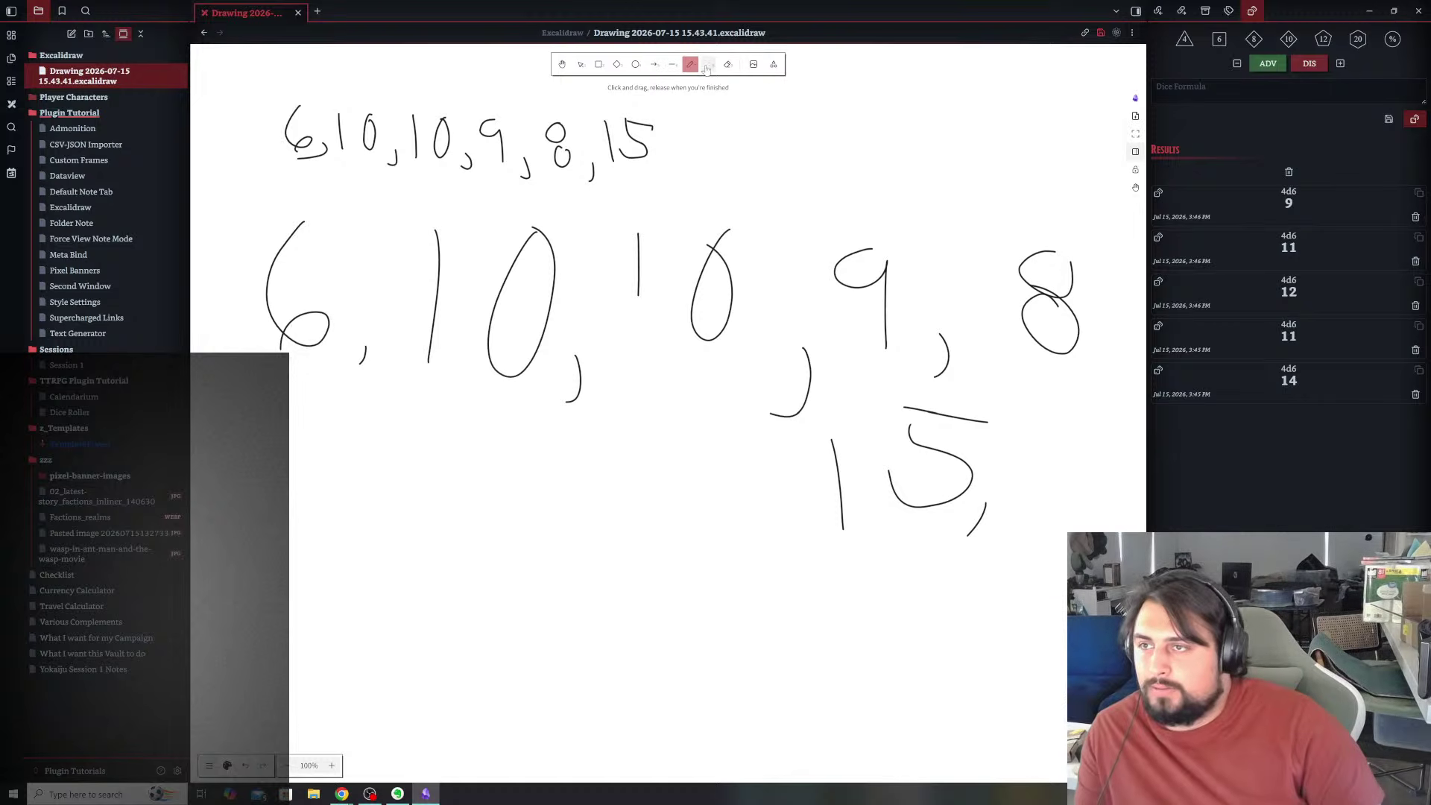
click(728, 67)
mouse_move(298, 283)
mouse_down()
mouse_move(350, 350)
mouse_move(746, 231)
mouse_move(427, 390)
mouse_move(820, 358)
mouse_move(999, 299)
mouse_move(962, 305)
mouse_move(880, 452)
mouse_move(983, 523)
mouse_up()
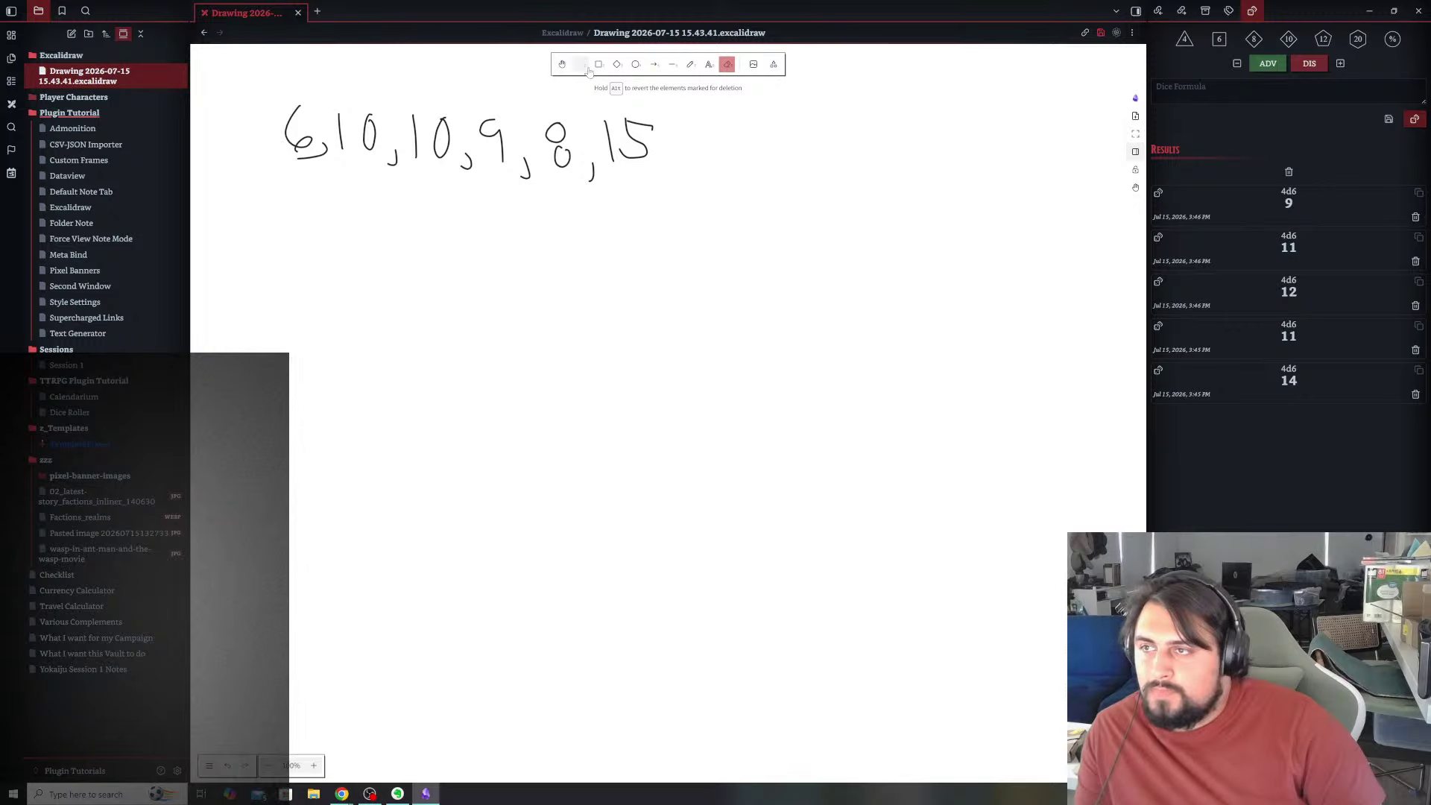
- Start a second handwritten row below the first, with 6 and a comma at its start and 15 at its end
click(691, 64)
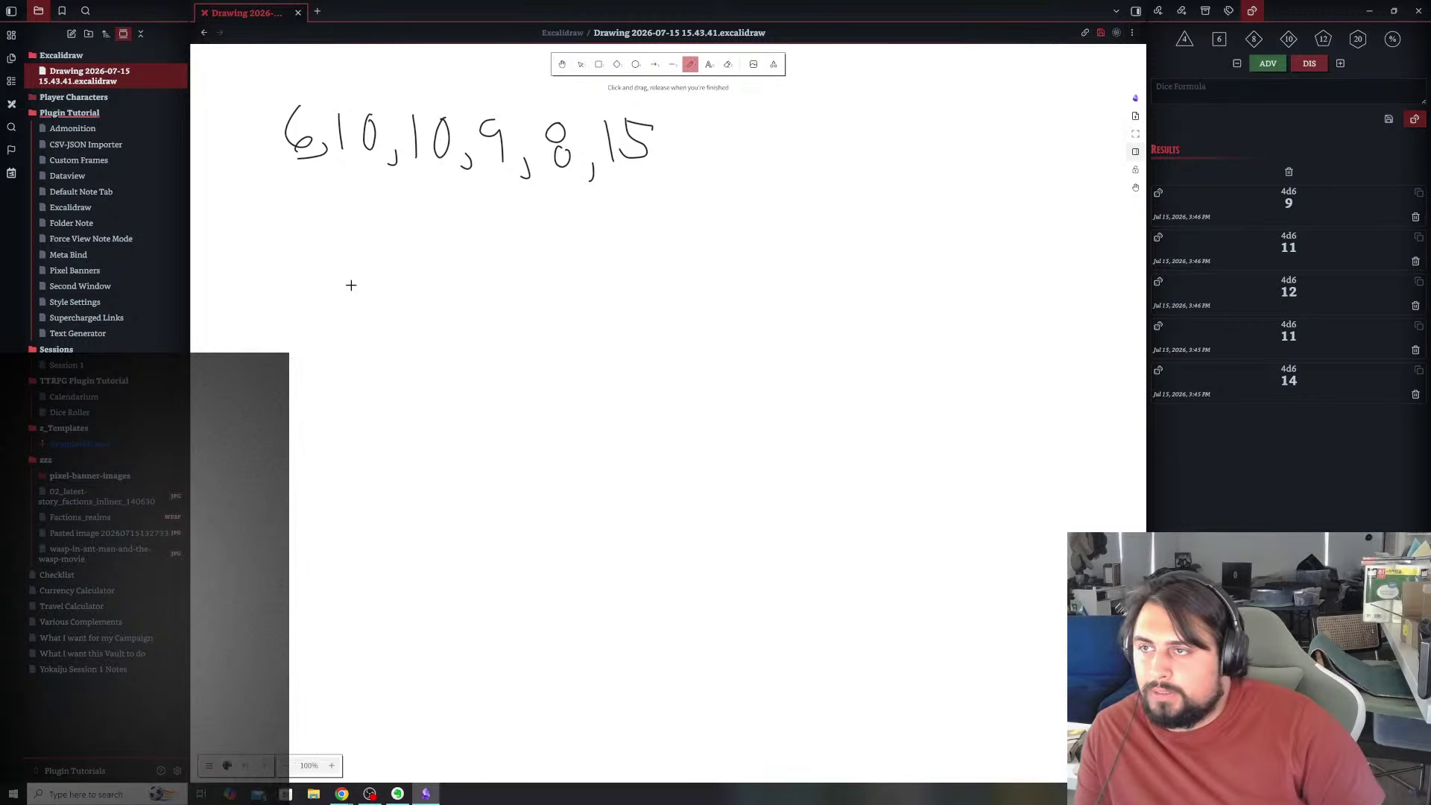
drag(306, 245, 310, 288)
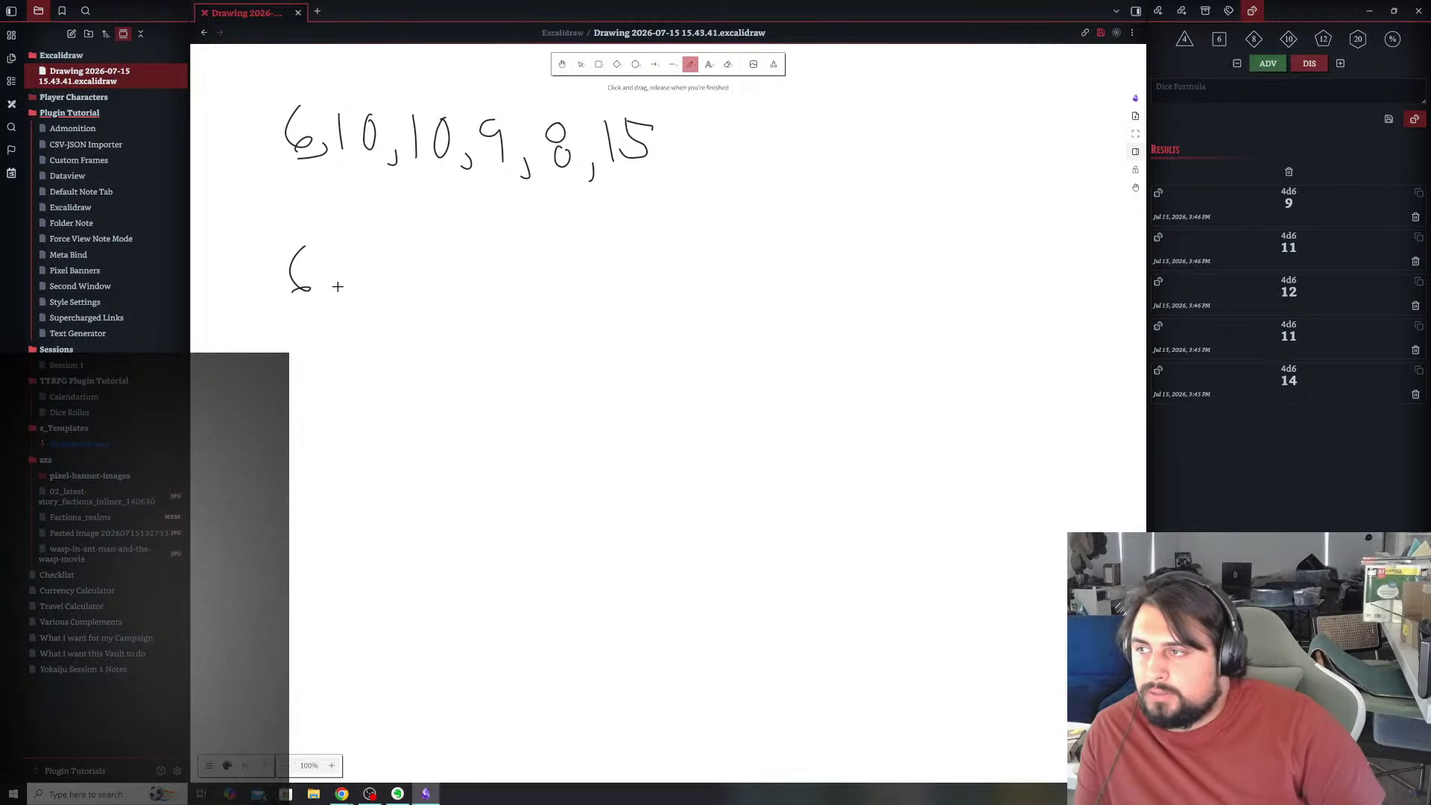
drag(632, 302, 631, 310)
drag(651, 261, 638, 303)
drag(651, 259, 688, 261)
- Roll 4d6 in the dice tray and handwrite 12 and a comma after the 6 in the second row
double_click(1224, 44)
click(1414, 119)
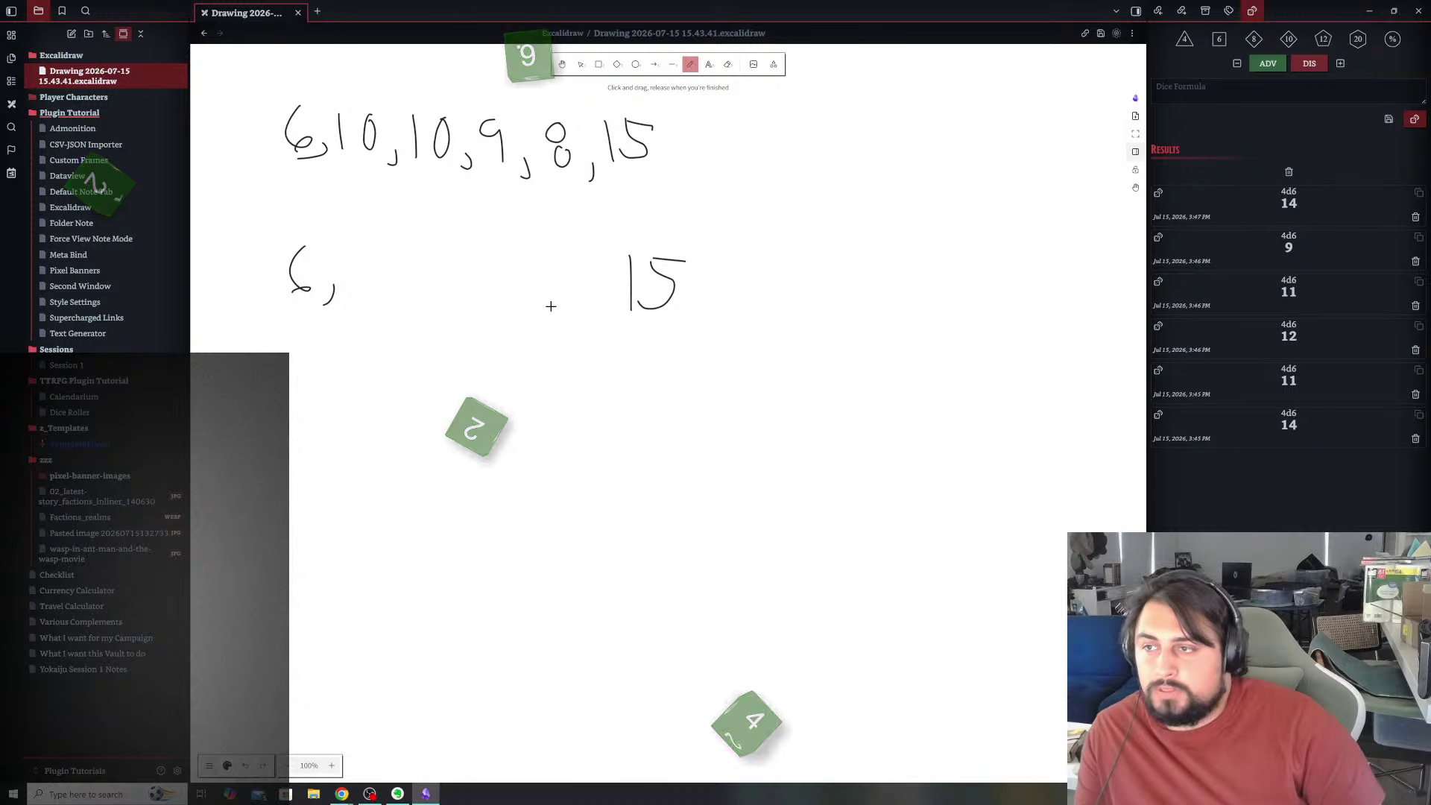
mouse_move(364, 258)
mouse_down()
mouse_move(363, 287)
mouse_move(386, 290)
mouse_up()
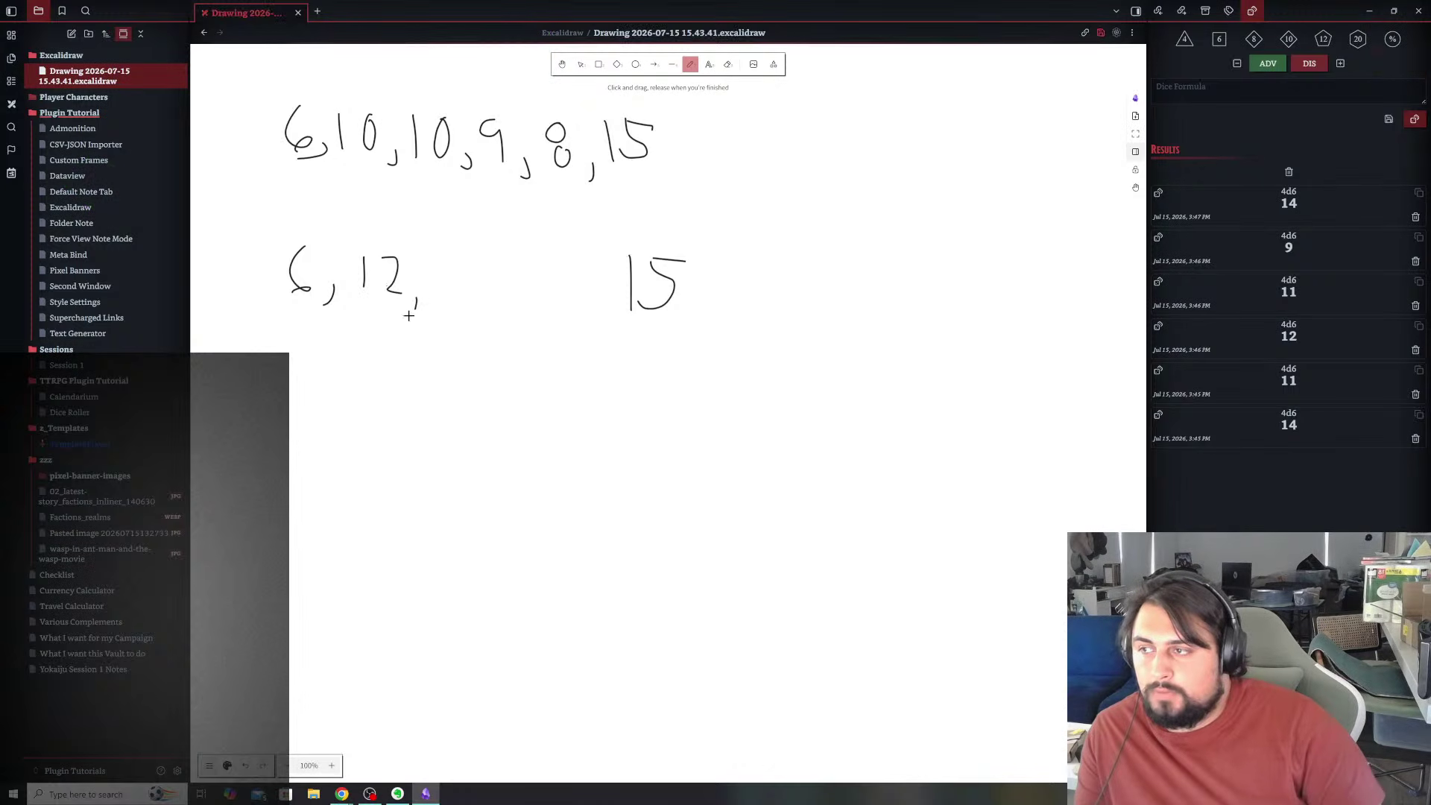
- Roll 4d6 again and handwrite another 15 and a comma before the final 15 in the second row
click(1221, 43)
key(Return)
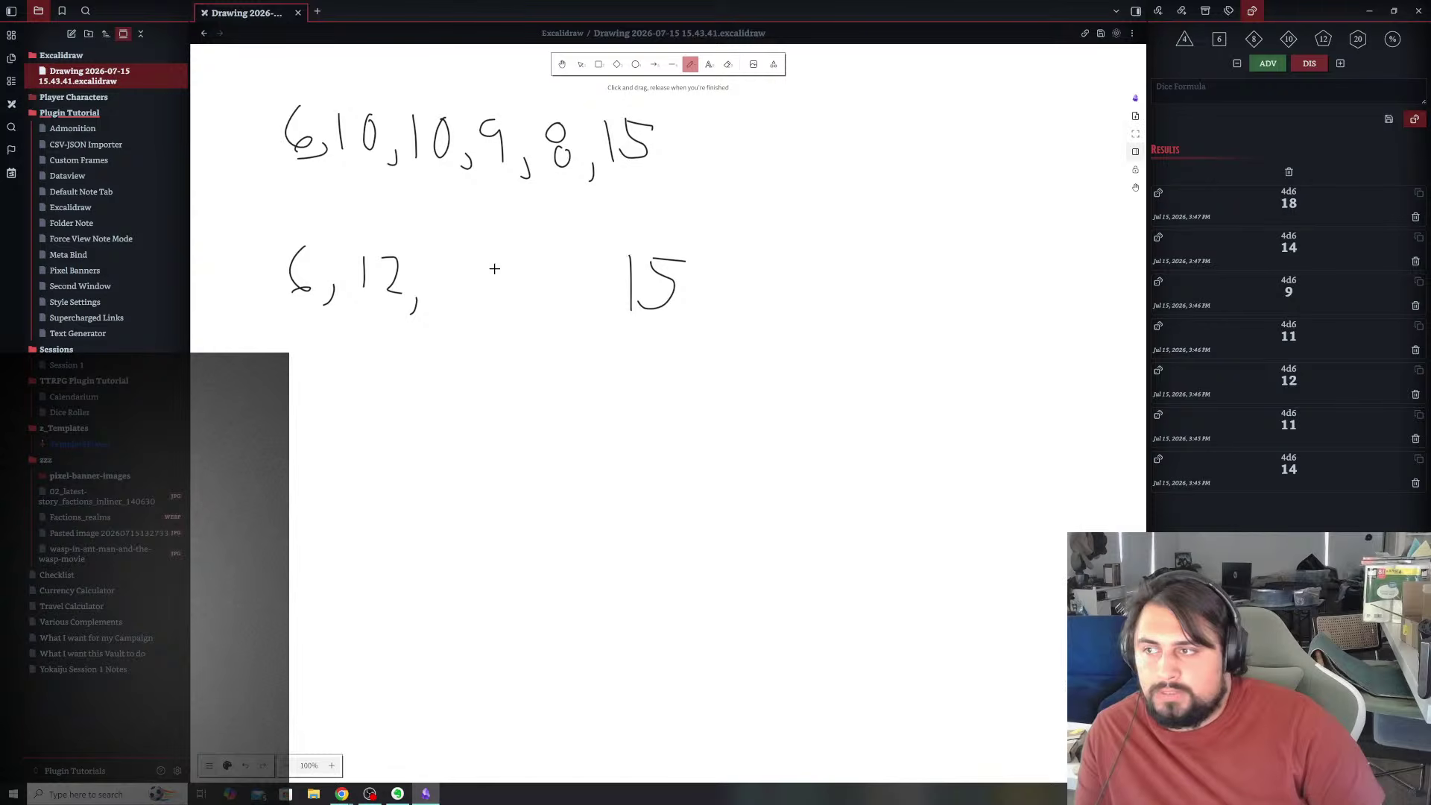
mouse_move(564, 257)
mouse_down()
mouse_move(564, 293)
mouse_move(597, 262)
mouse_up()
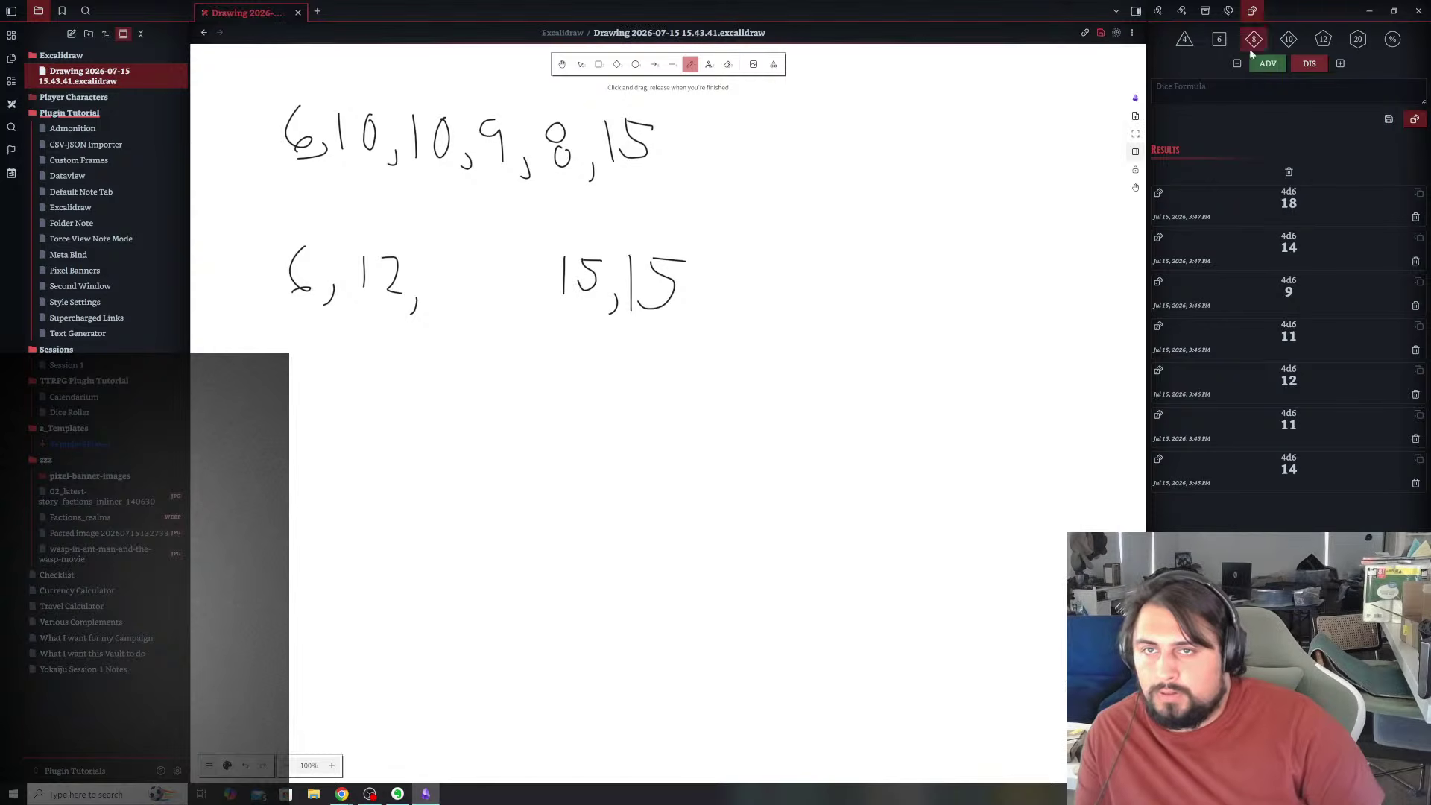
- Roll another 4d6, handwrite 11 and a comma after the 12, and add a comma before the first 15
click(1219, 39)
click(1219, 40)
click(1219, 40)
click(1219, 40)
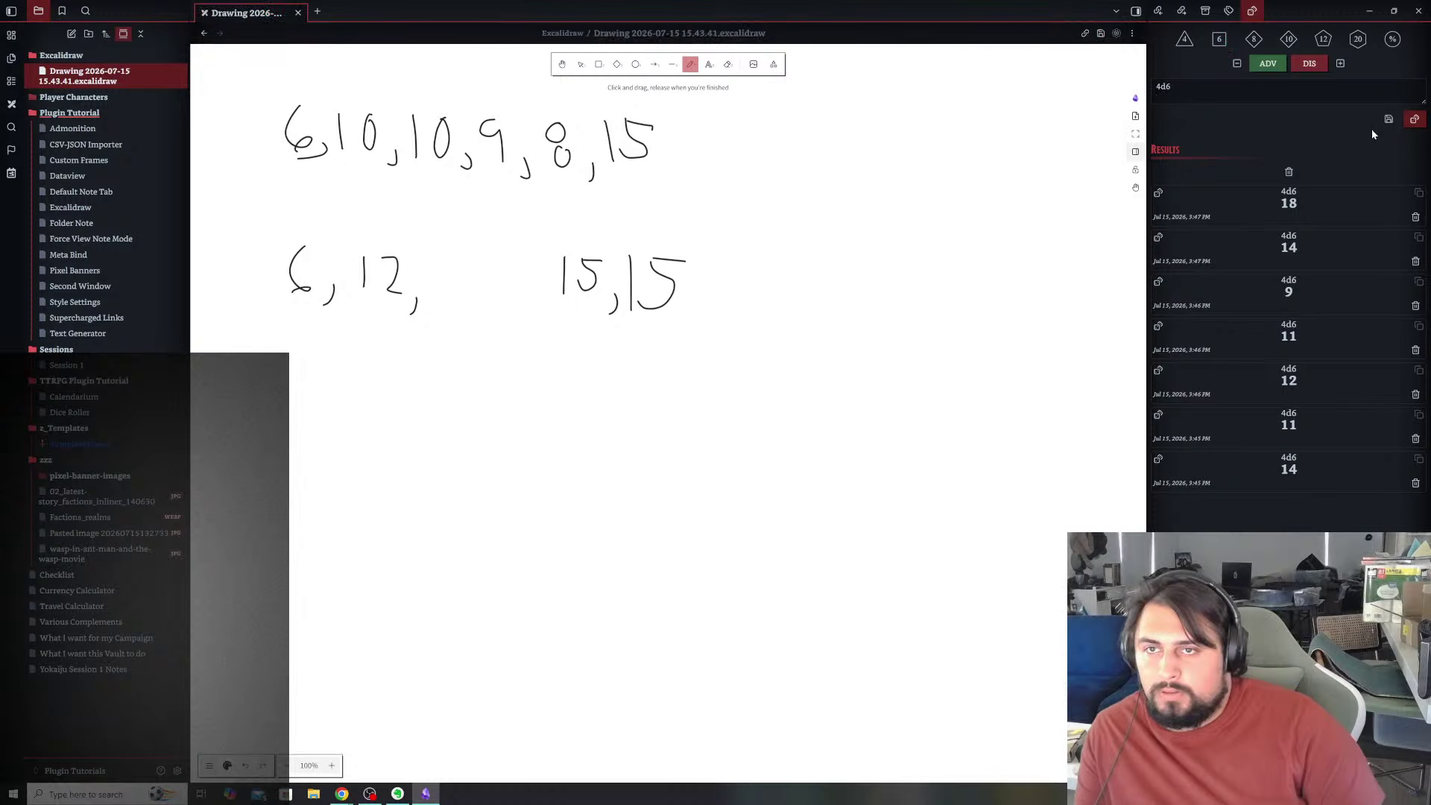
click(1414, 121)
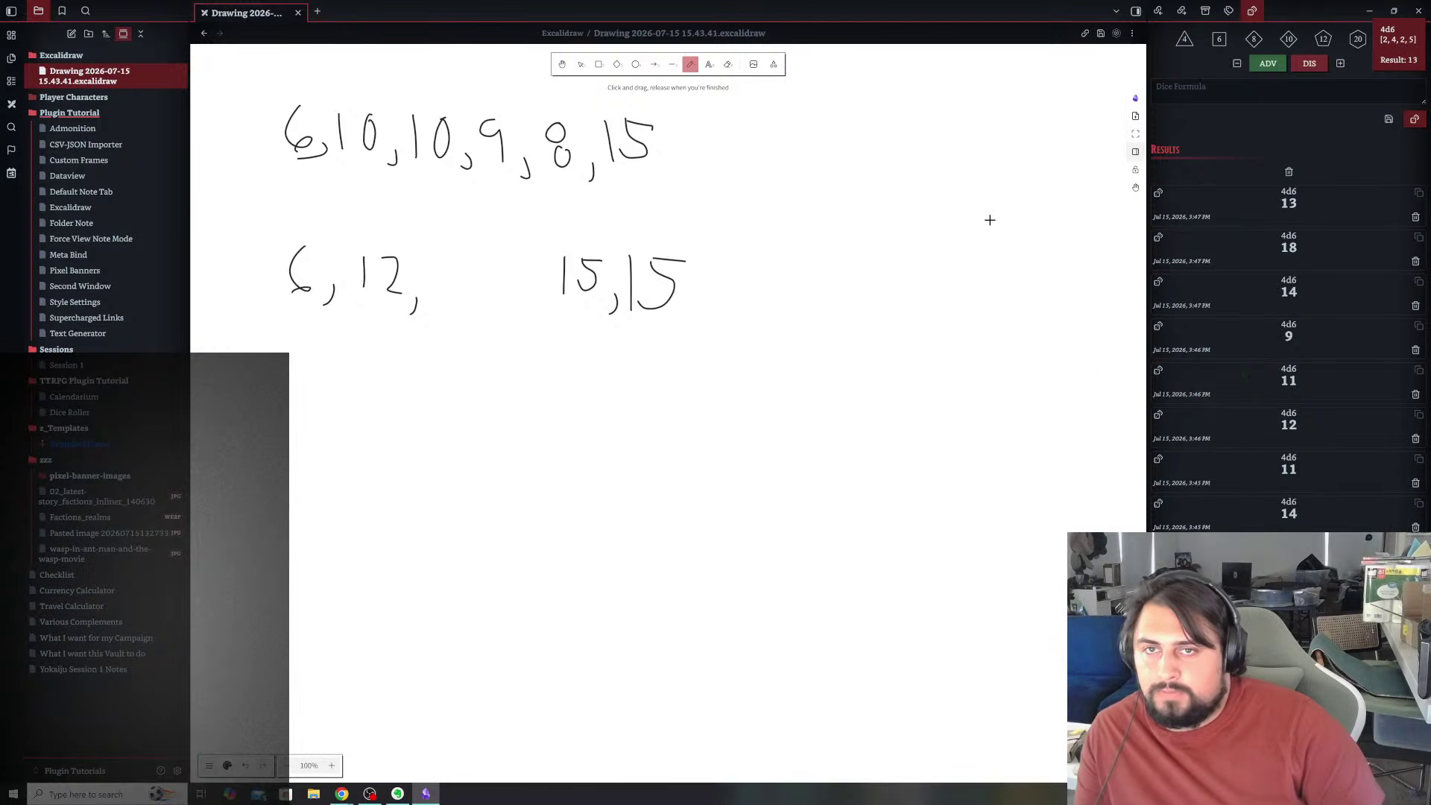
mouse_move(428, 264)
mouse_down()
mouse_move(430, 294)
mouse_move(469, 325)
mouse_up()
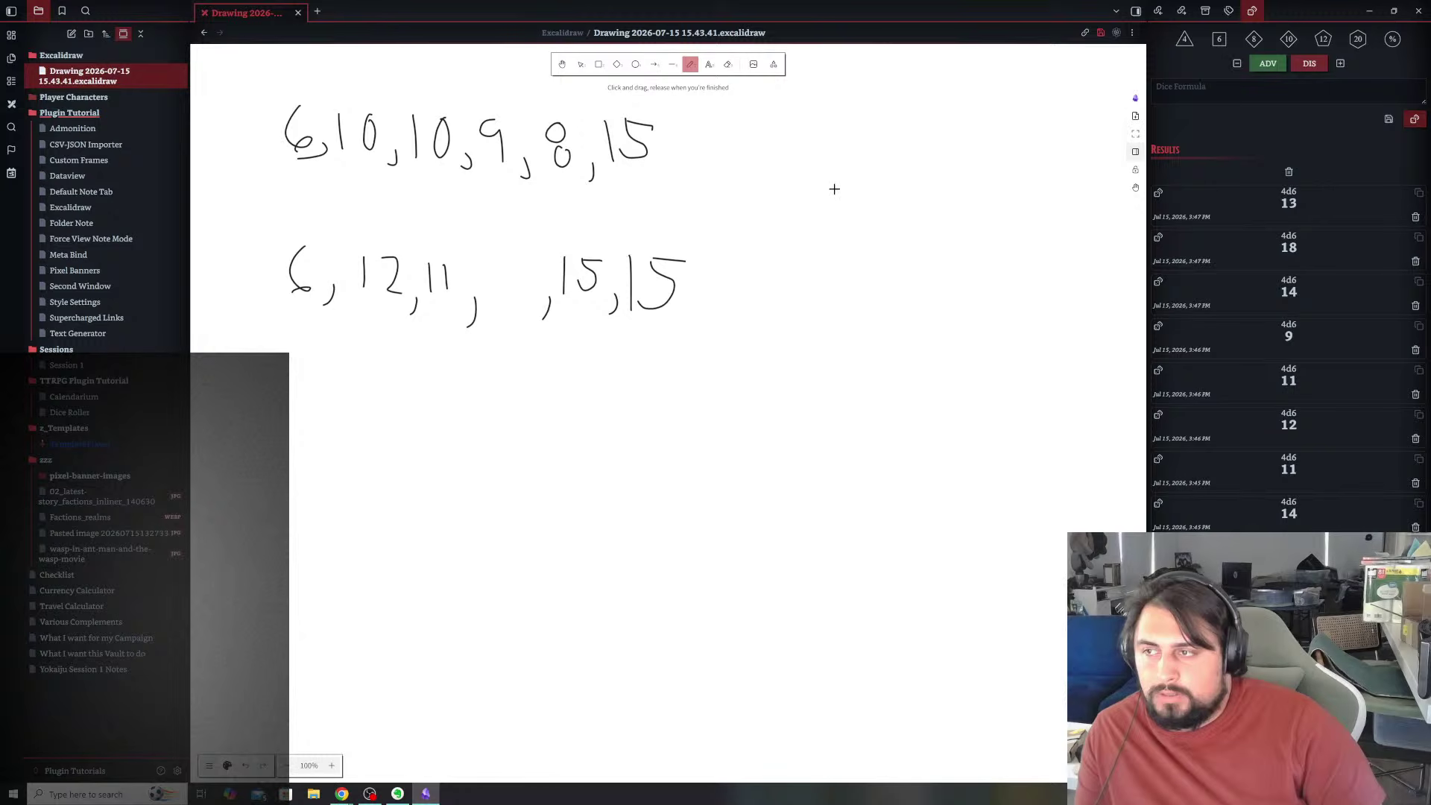
- Roll 4d6 in the dice tray for the score still missing from the second row
click(1229, 47)
click(1230, 47)
click(1229, 47)
click(1230, 47)
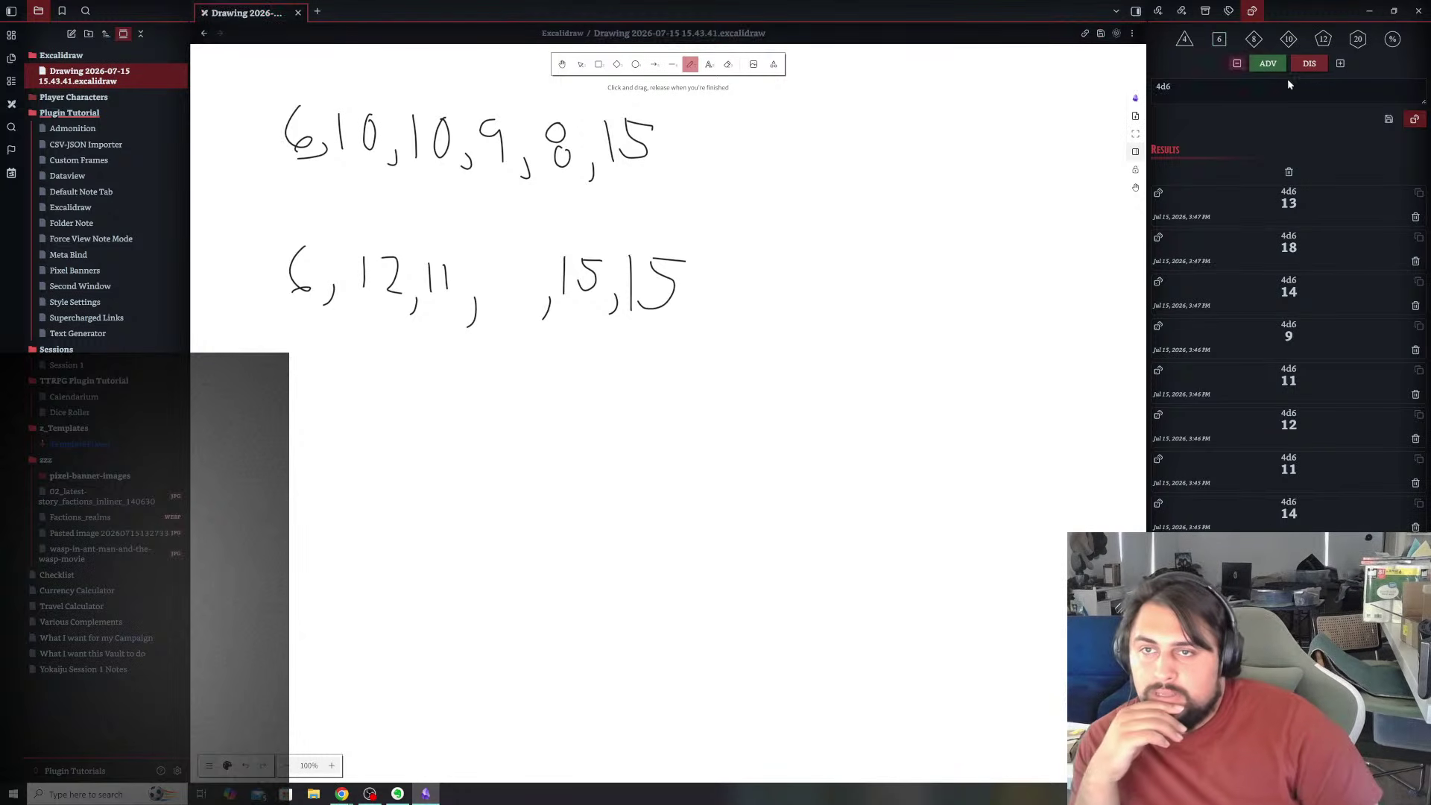
click(1415, 121)
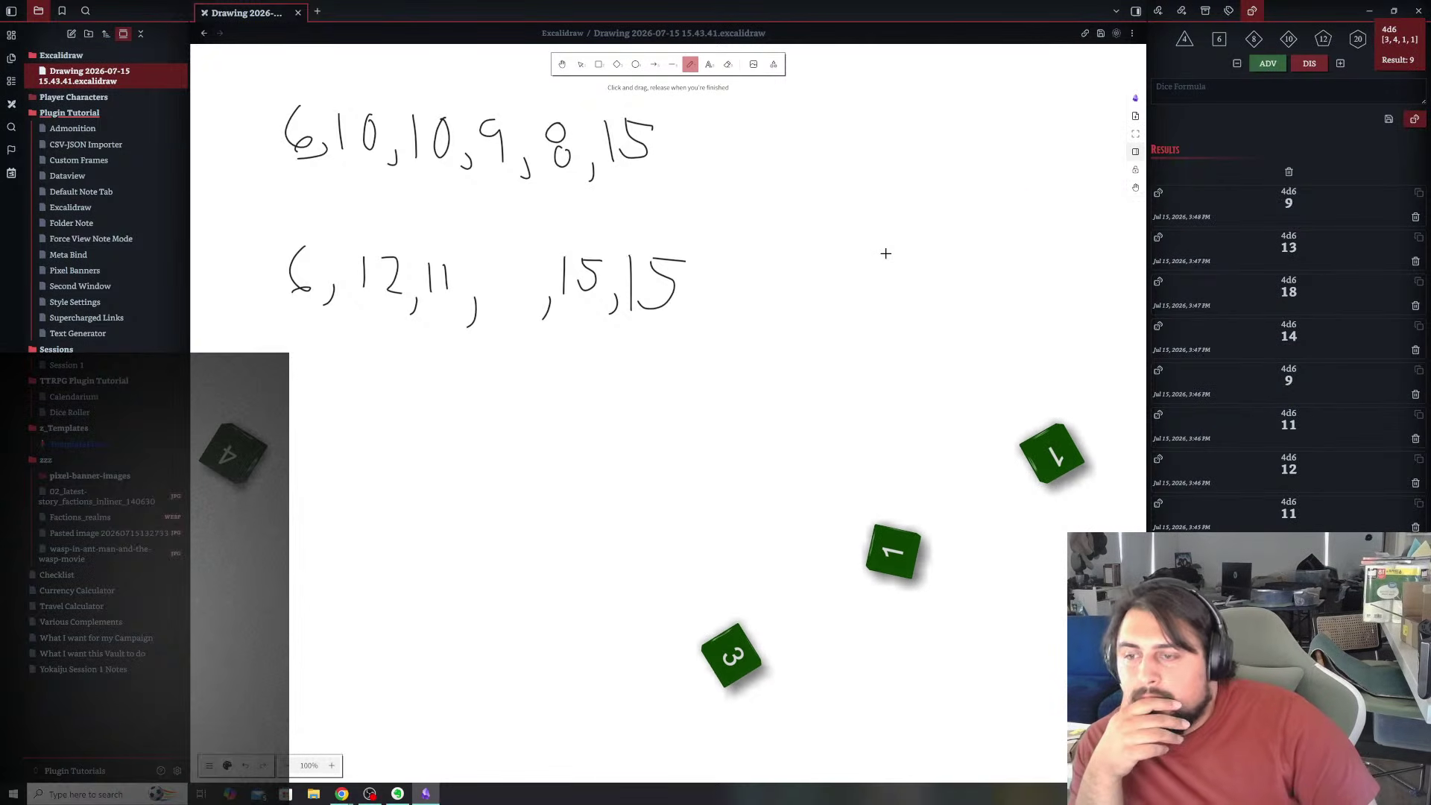
- Handwrite 8 in the gap of the second row, and start another row below it with 6, 8, 10, 12
drag(509, 264, 514, 289)
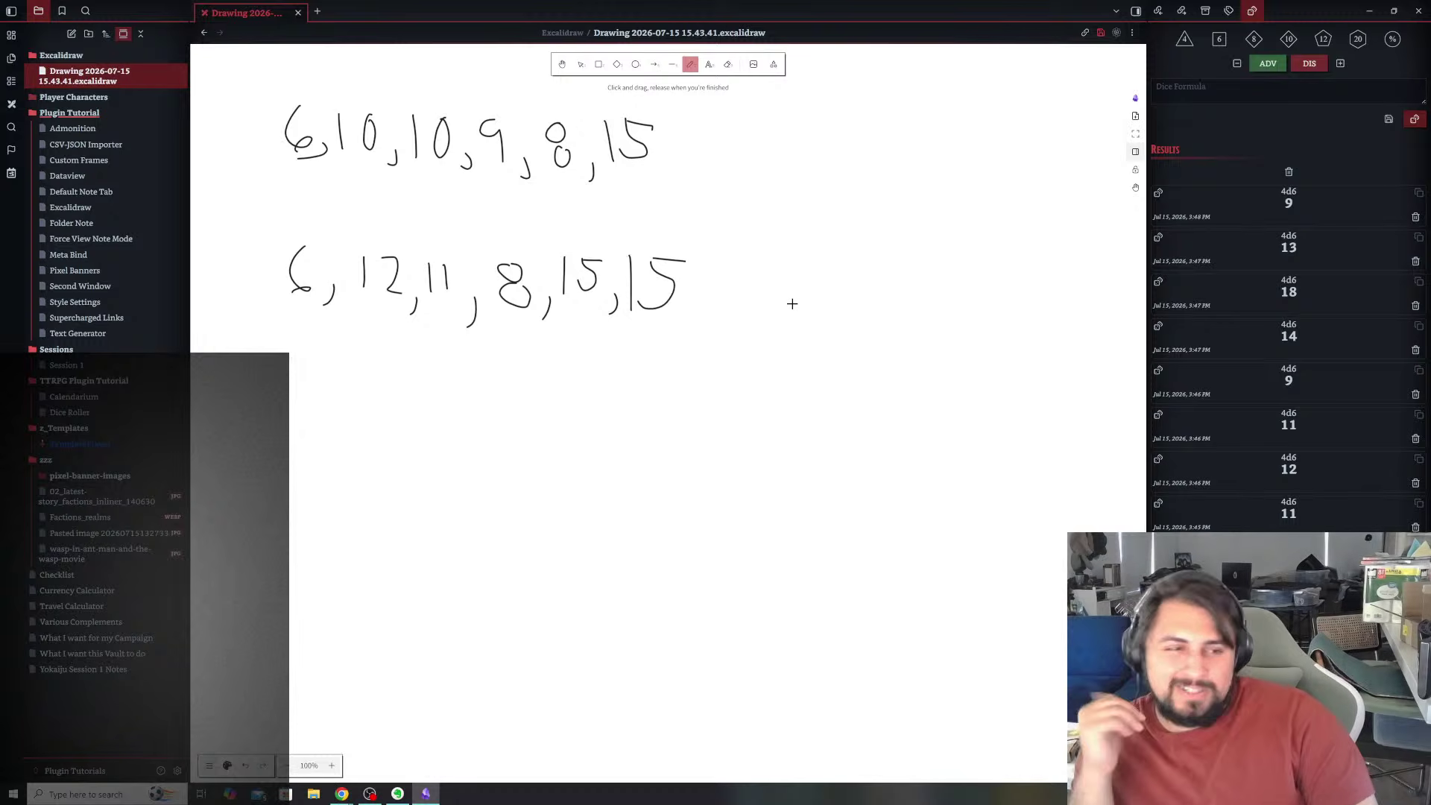
mouse_move(357, 445)
mouse_down()
mouse_move(319, 472)
mouse_move(369, 490)
mouse_up()
mouse_move(414, 442)
mouse_down()
mouse_move(416, 459)
mouse_move(457, 467)
mouse_move(446, 446)
mouse_move(463, 519)
mouse_up()
mouse_move(530, 443)
mouse_down()
mouse_move(531, 477)
mouse_move(567, 440)
mouse_up()
drag(619, 480, 609, 508)
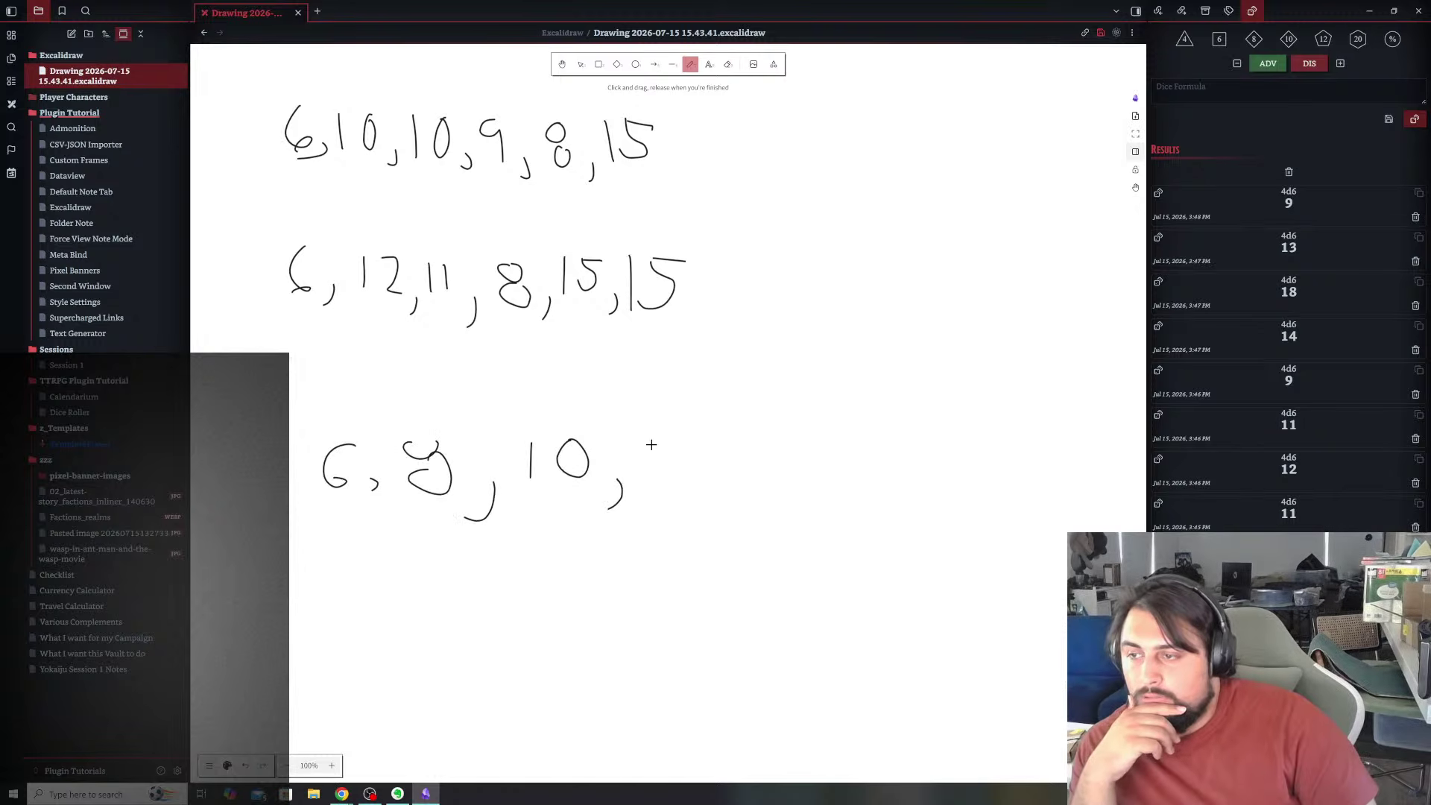
drag(665, 445, 686, 489)
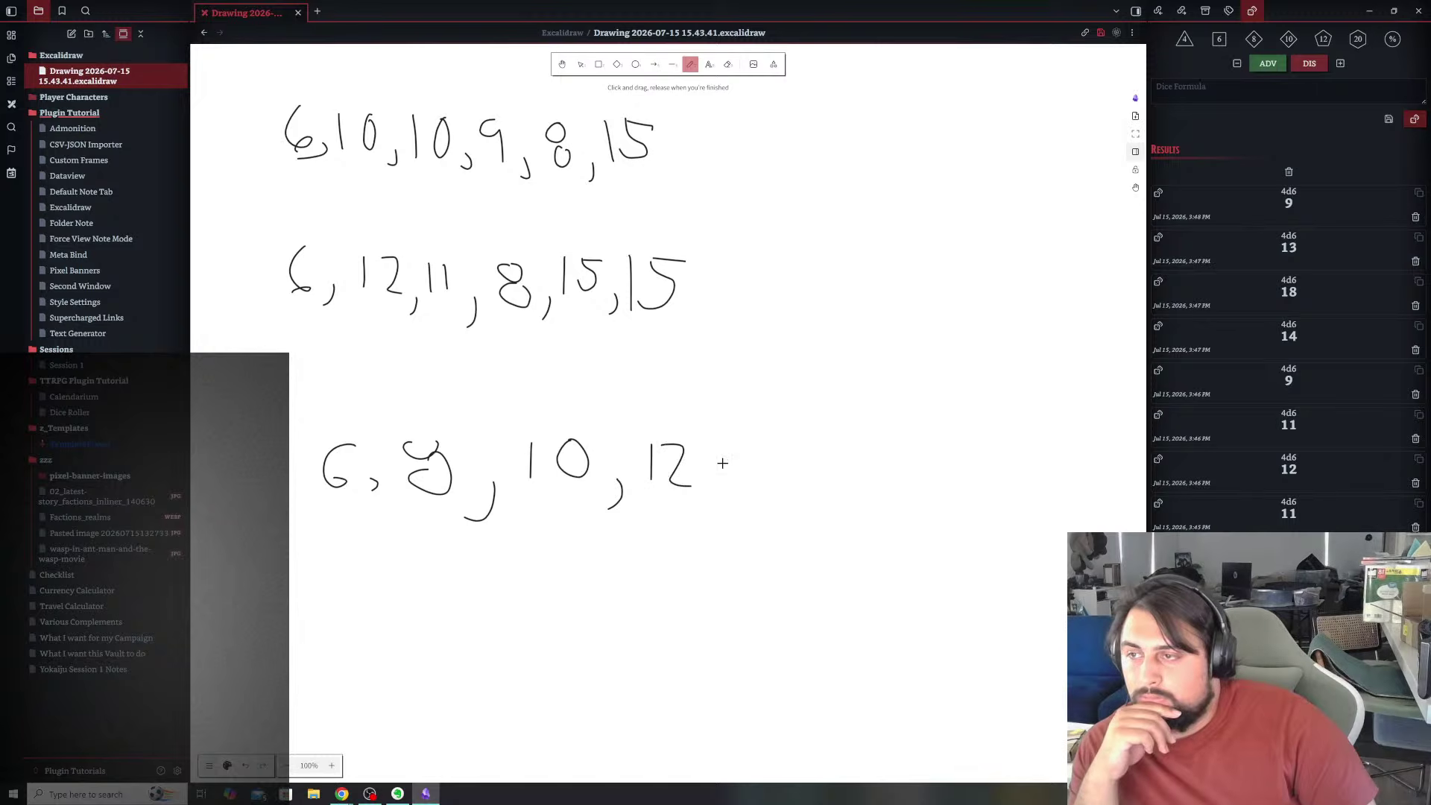
- Continue the lower row with a handwritten 15, overwrite it as 14, and add another 15 at the end
drag(737, 449, 734, 492)
mouse_move(754, 451)
mouse_down()
mouse_move(754, 493)
mouse_move(786, 451)
mouse_up()
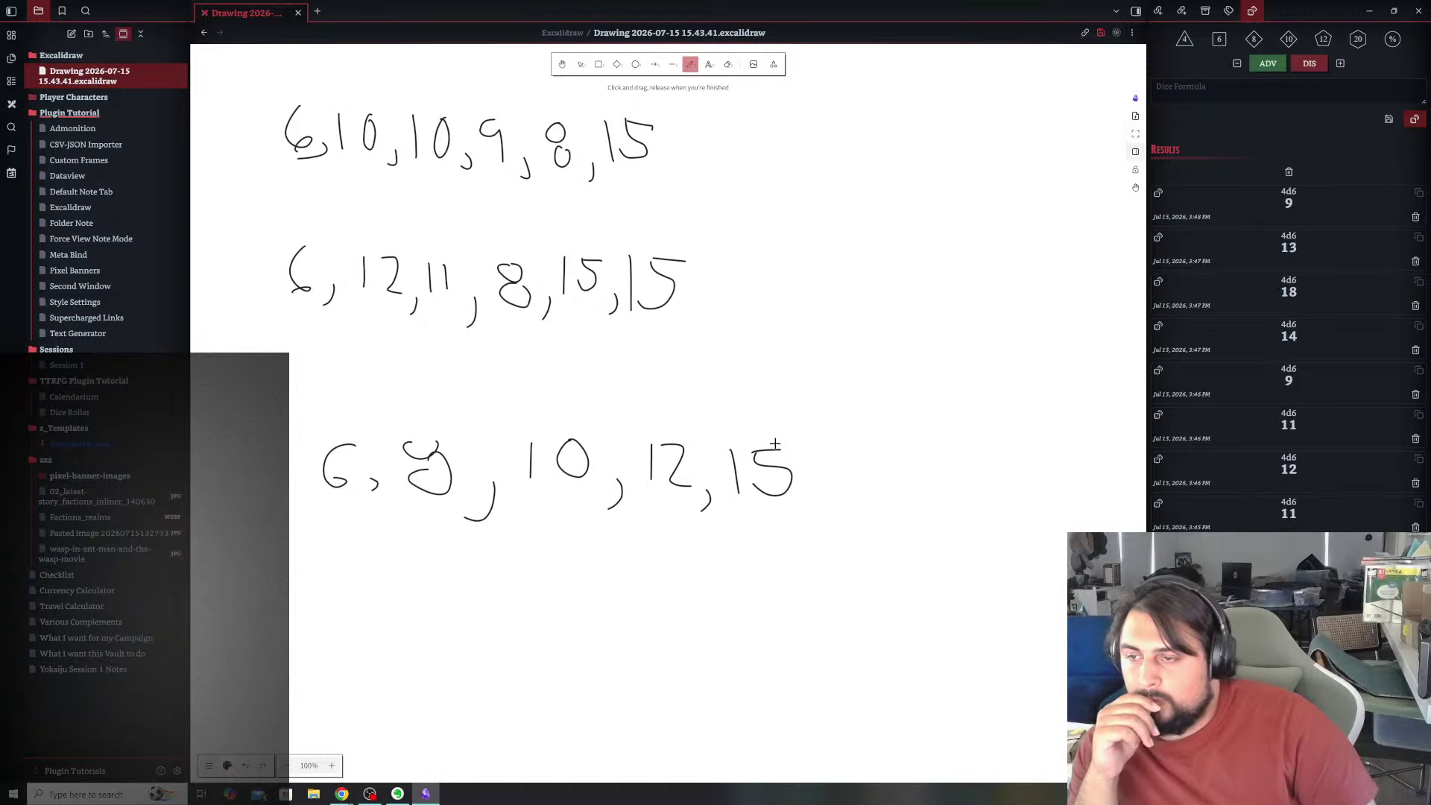
mouse_move(754, 464)
mouse_down()
mouse_move(798, 468)
mouse_move(859, 504)
mouse_up()
drag(893, 449, 891, 481)
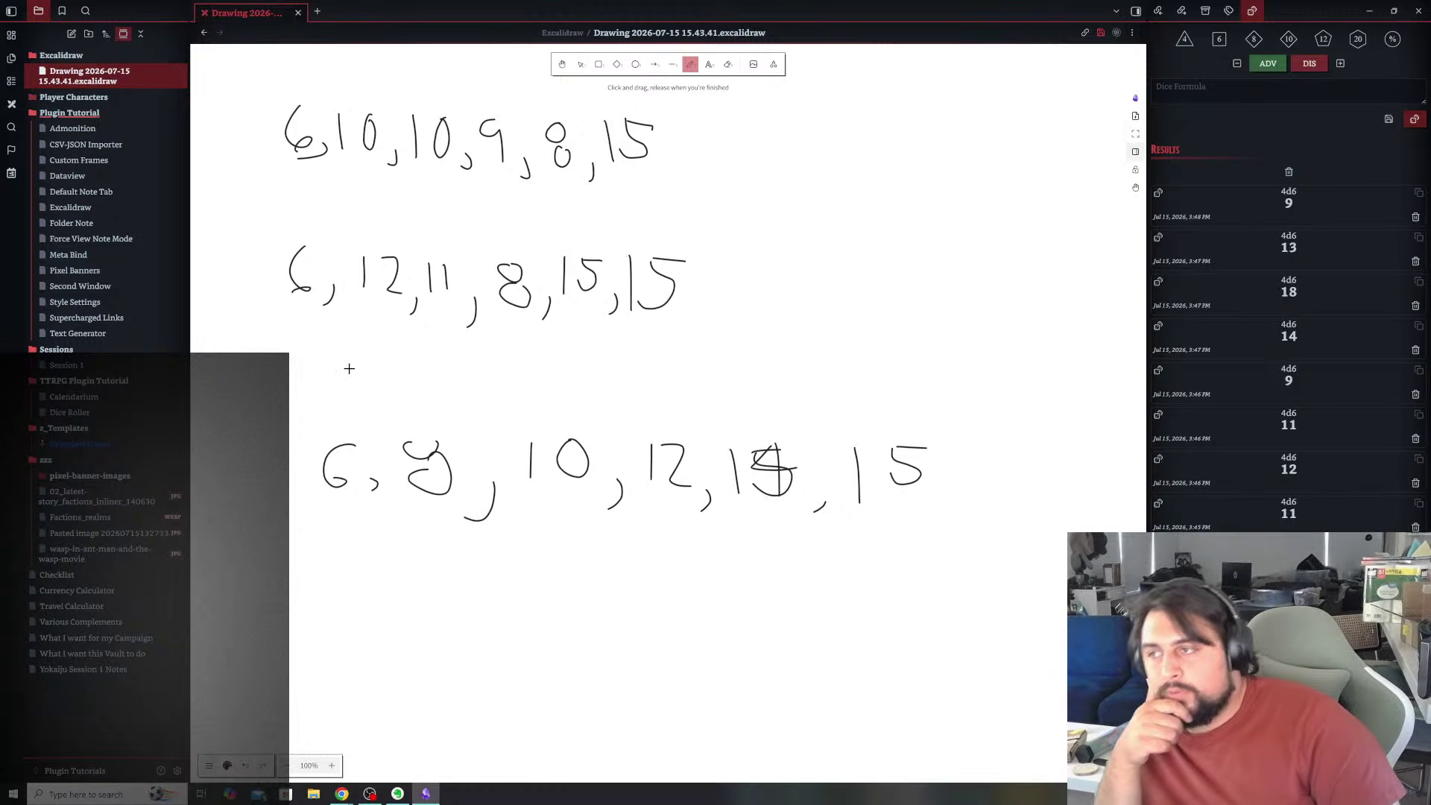
- Start a row between the two lower rows with a handwritten 6, roll 4d6 in the dice tray, and add 14
drag(305, 358, 306, 387)
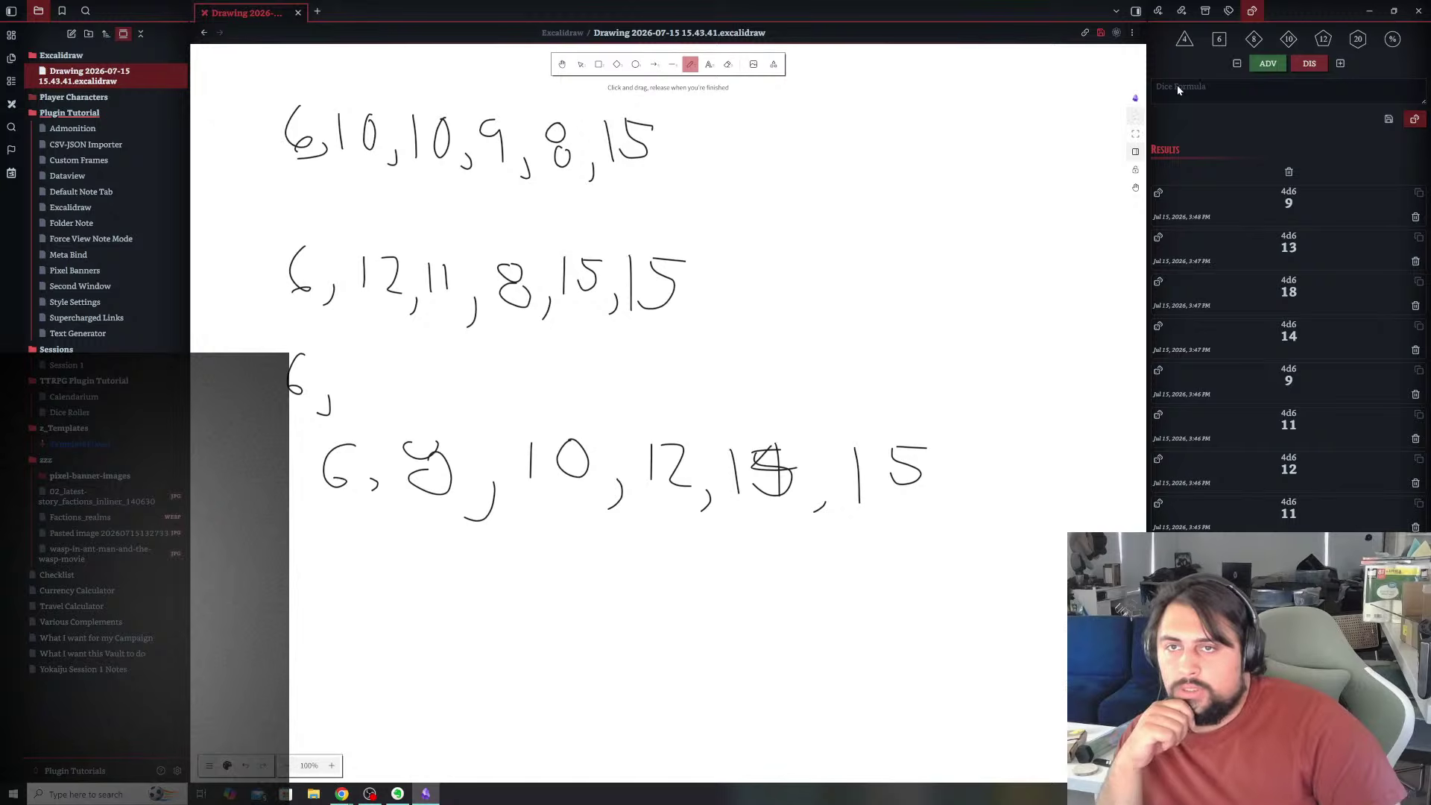
click(1219, 38)
click(1220, 39)
click(1220, 39)
click(1219, 39)
click(1415, 119)
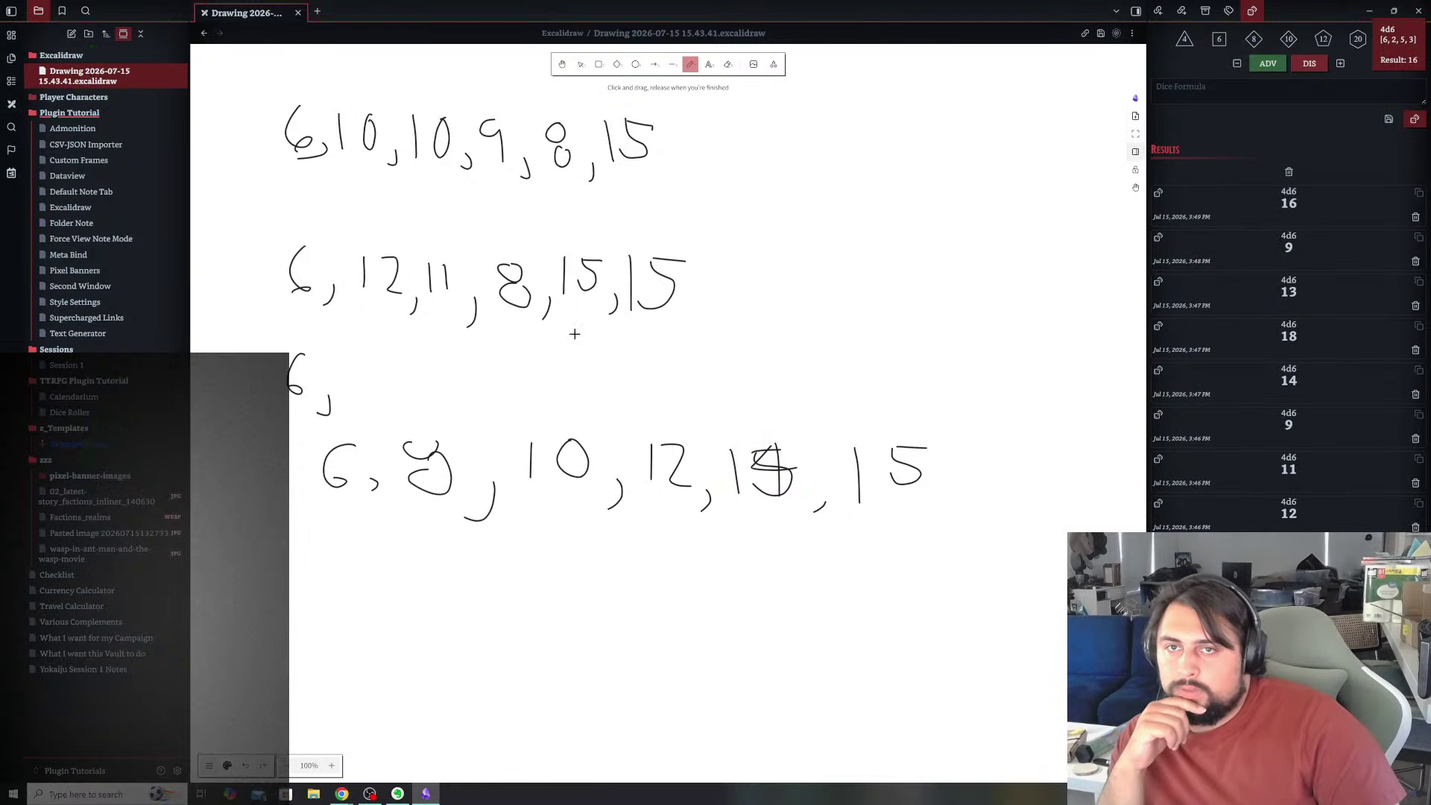
mouse_move(354, 363)
mouse_down()
mouse_move(355, 381)
mouse_move(395, 394)
mouse_move(408, 378)
mouse_move(406, 413)
mouse_up()
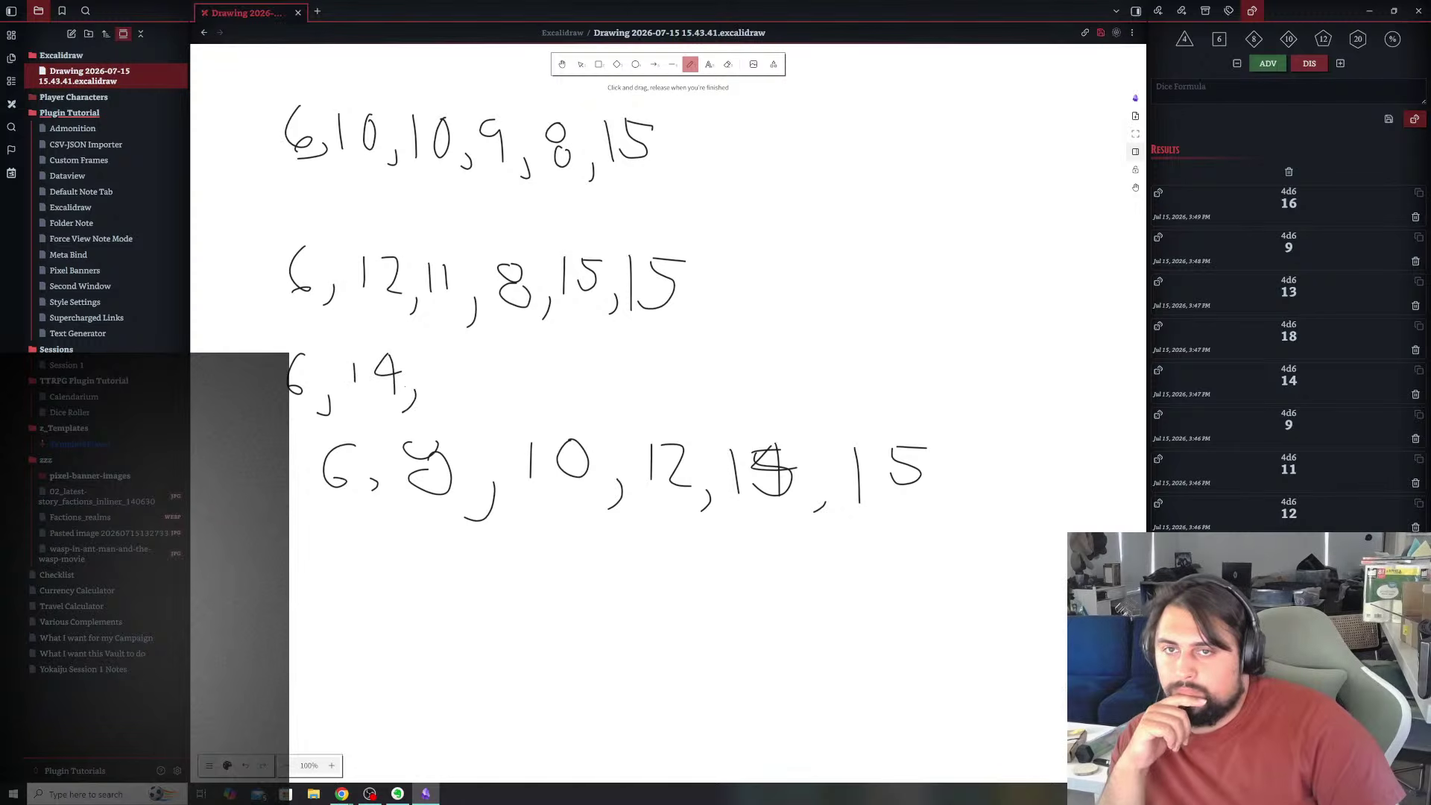
- Roll 4d6 twice more, handwriting 11 and 12 after the 14 in the third row
click(1222, 42)
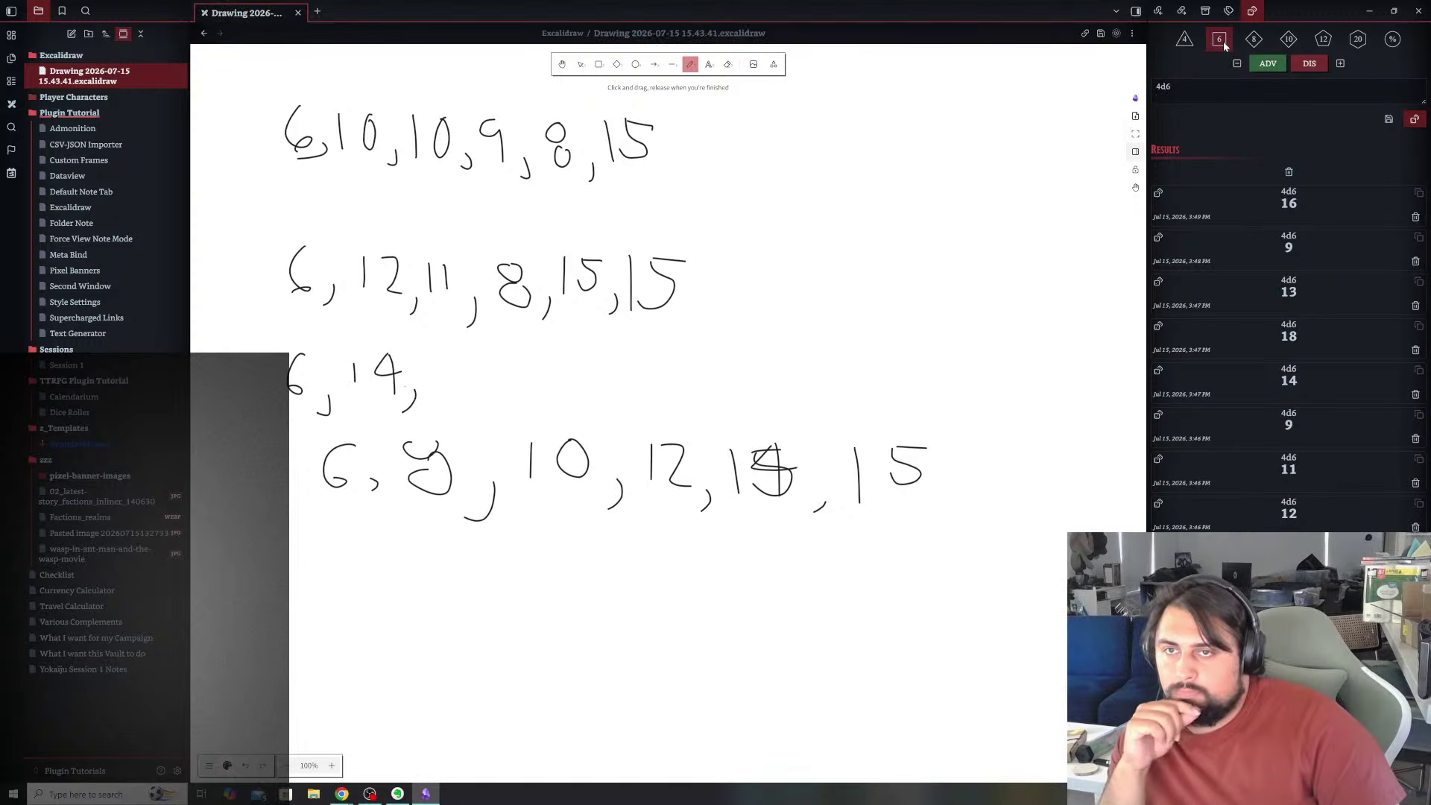
click(1415, 119)
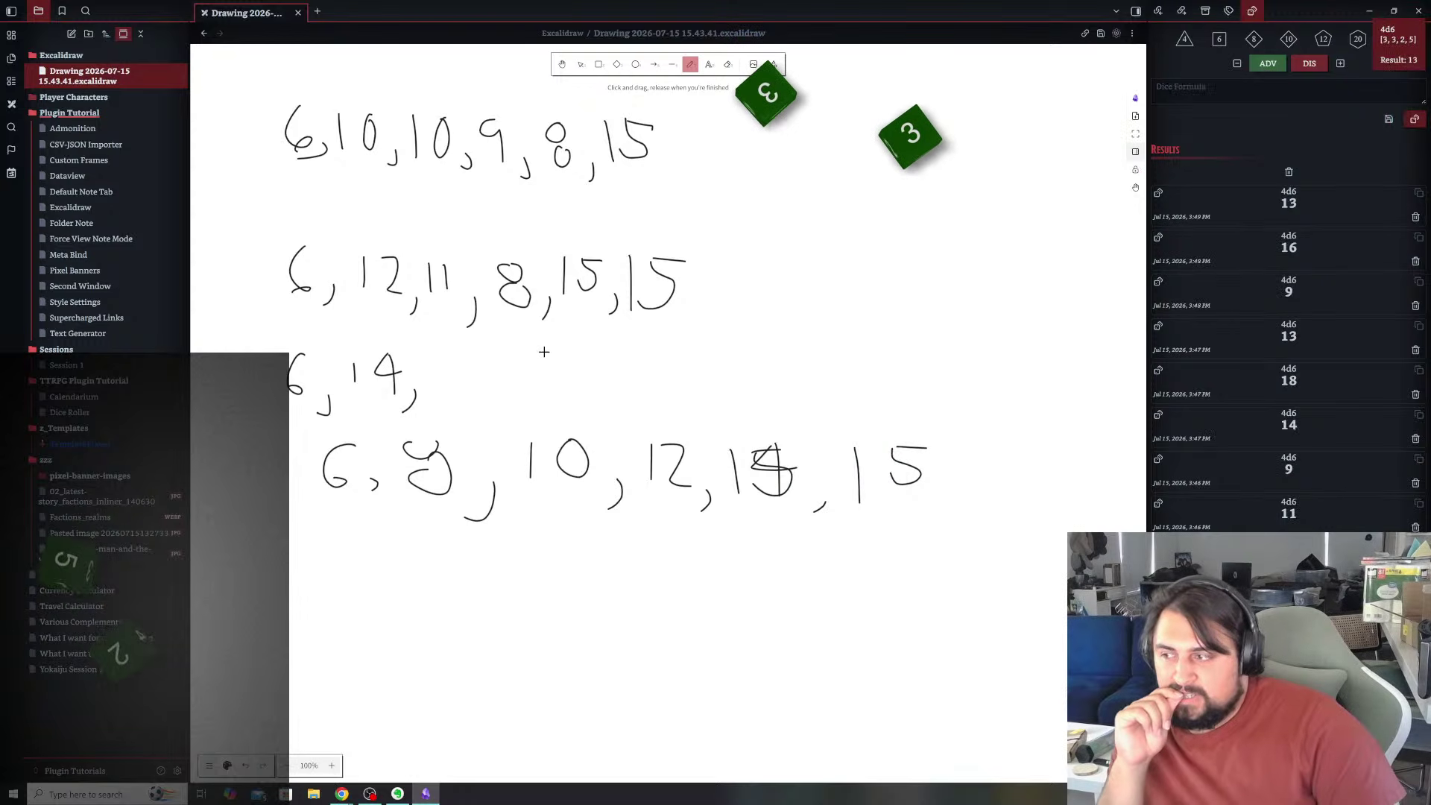
mouse_move(446, 364)
mouse_down()
mouse_move(447, 396)
mouse_move(461, 399)
mouse_up()
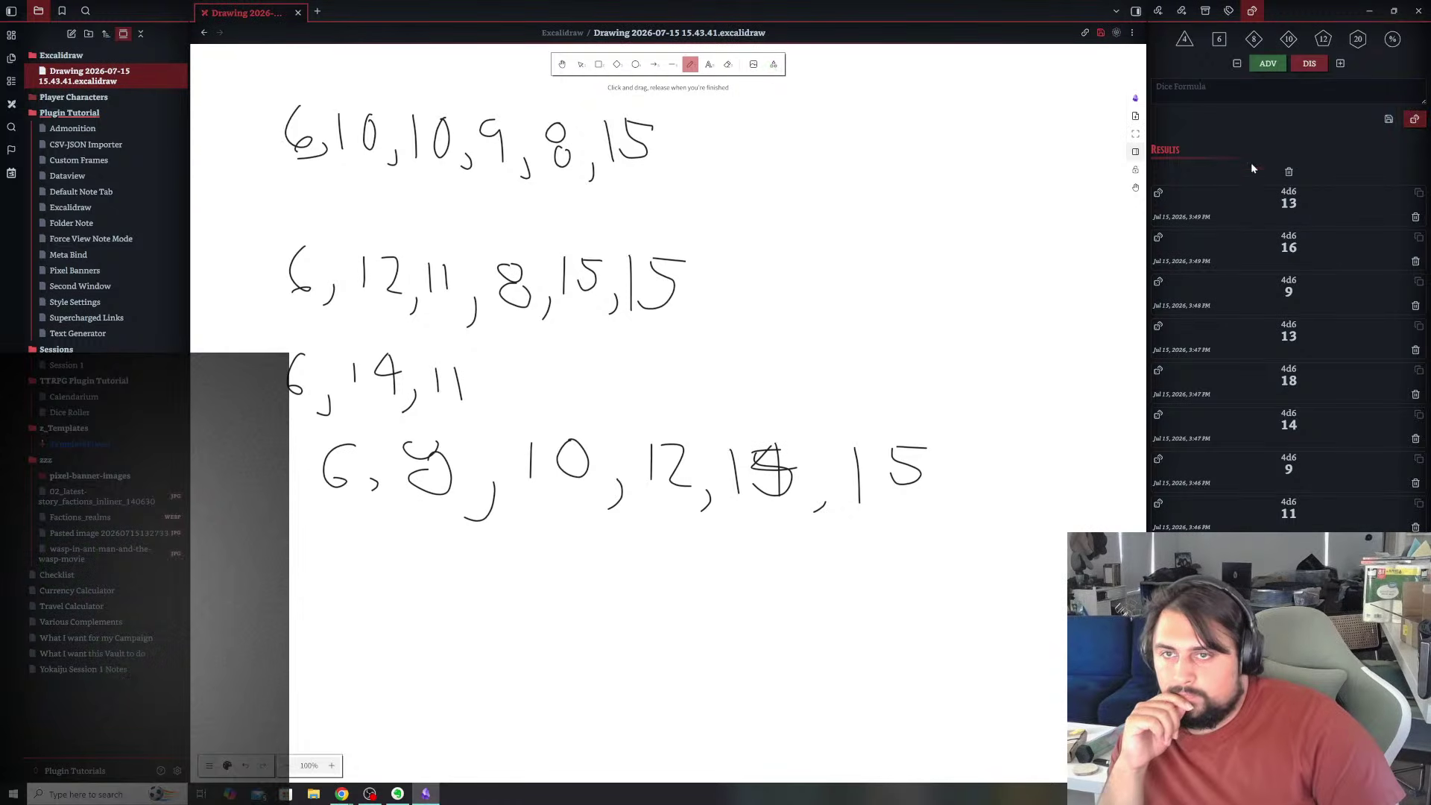
click(1160, 193)
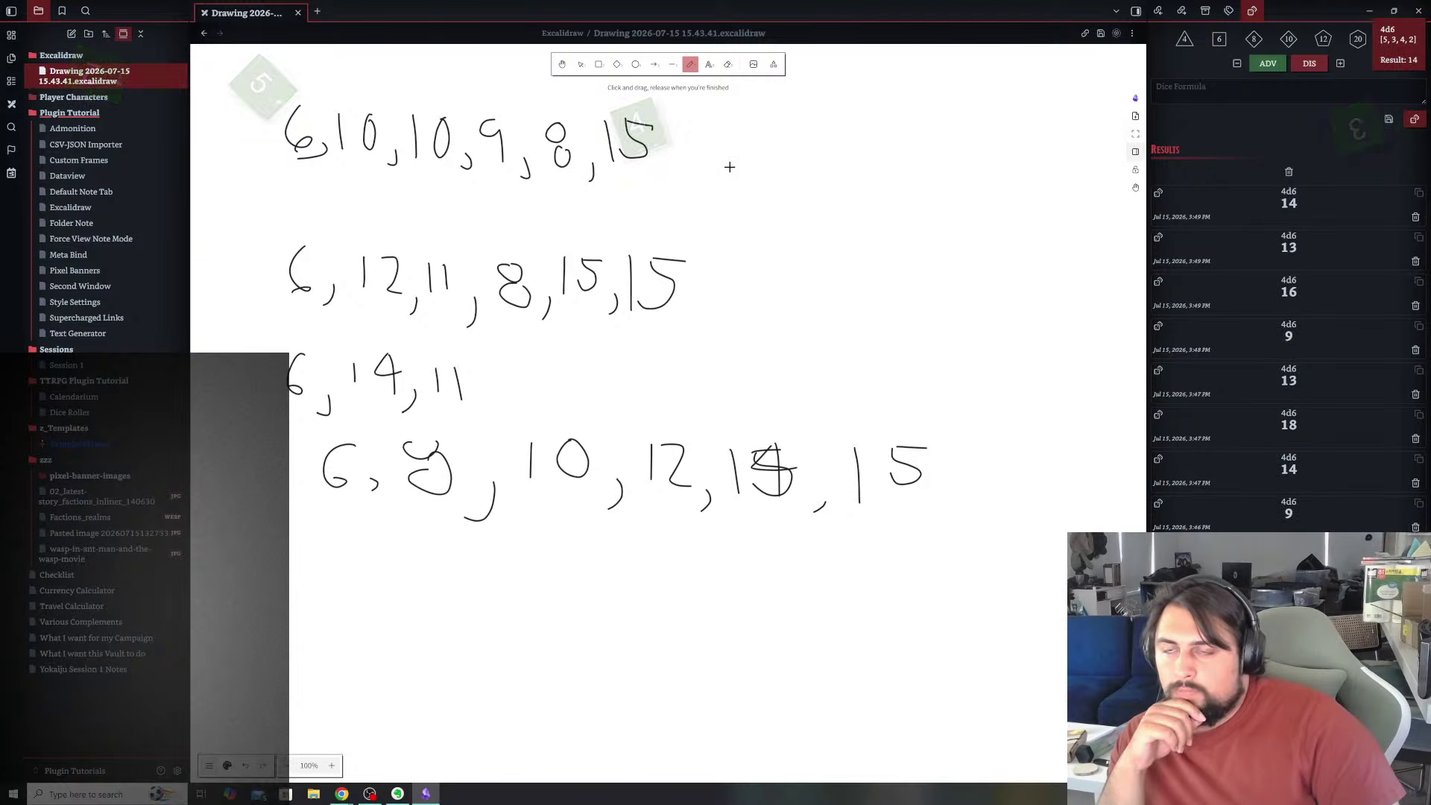
mouse_move(493, 386)
mouse_down()
mouse_move(486, 407)
mouse_move(550, 403)
mouse_up()
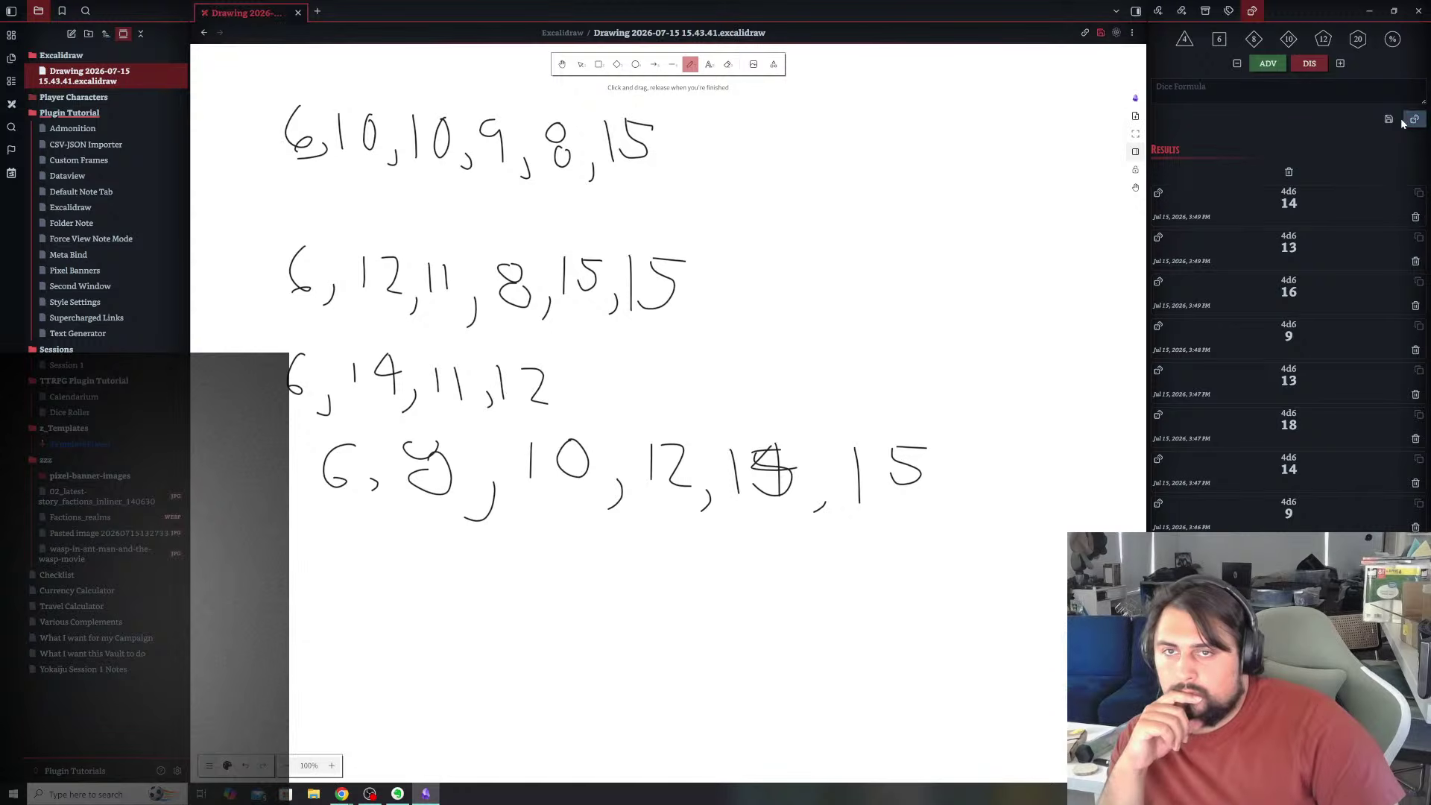
- Re-roll 4d6 and handwrite 15, 15 at the end of the third row, leaving a gap after the 12
click(1158, 194)
mouse_move(690, 359)
mouse_down()
mouse_move(691, 390)
mouse_move(714, 365)
mouse_up()
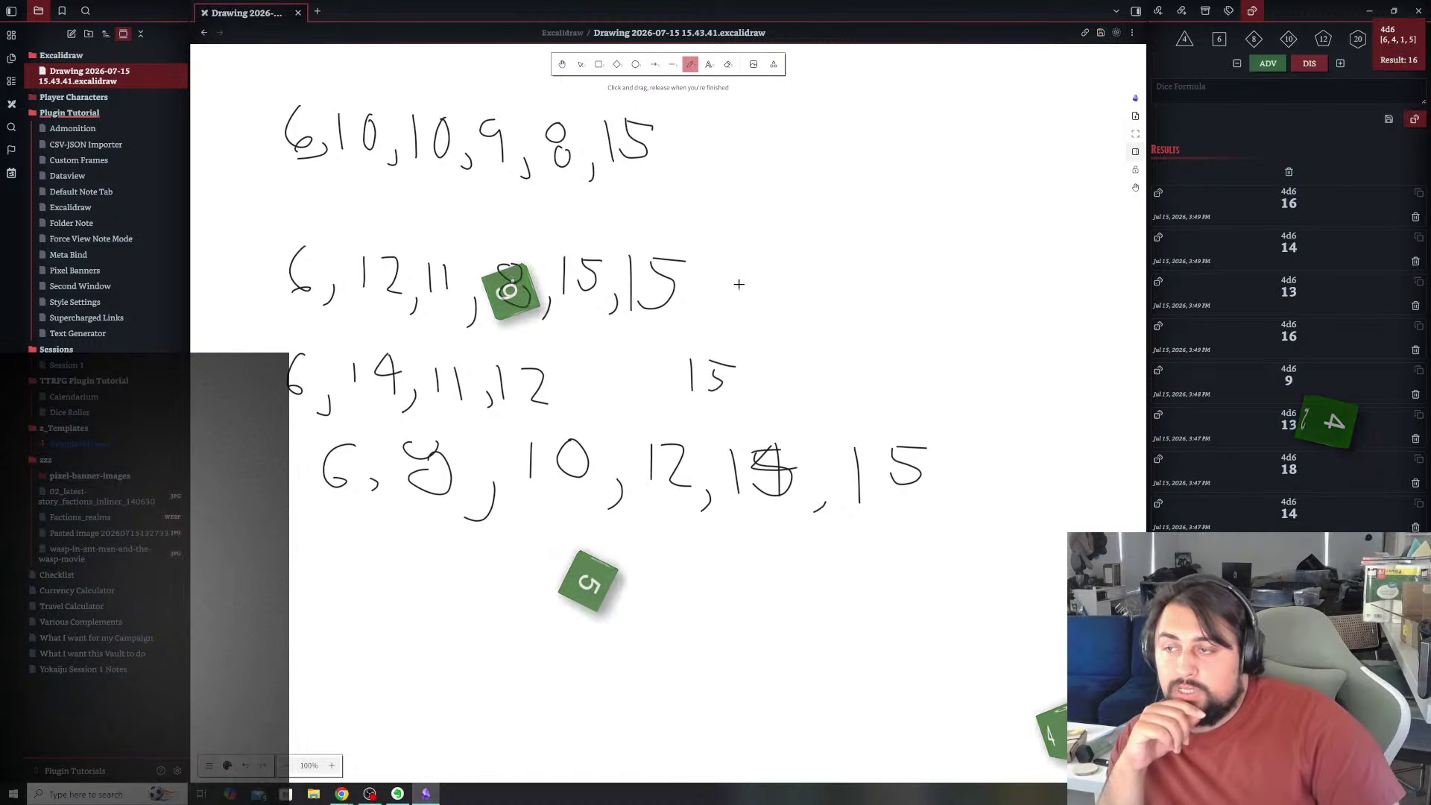
drag(635, 359, 636, 389)
drag(647, 368, 641, 390)
drag(647, 361, 670, 363)
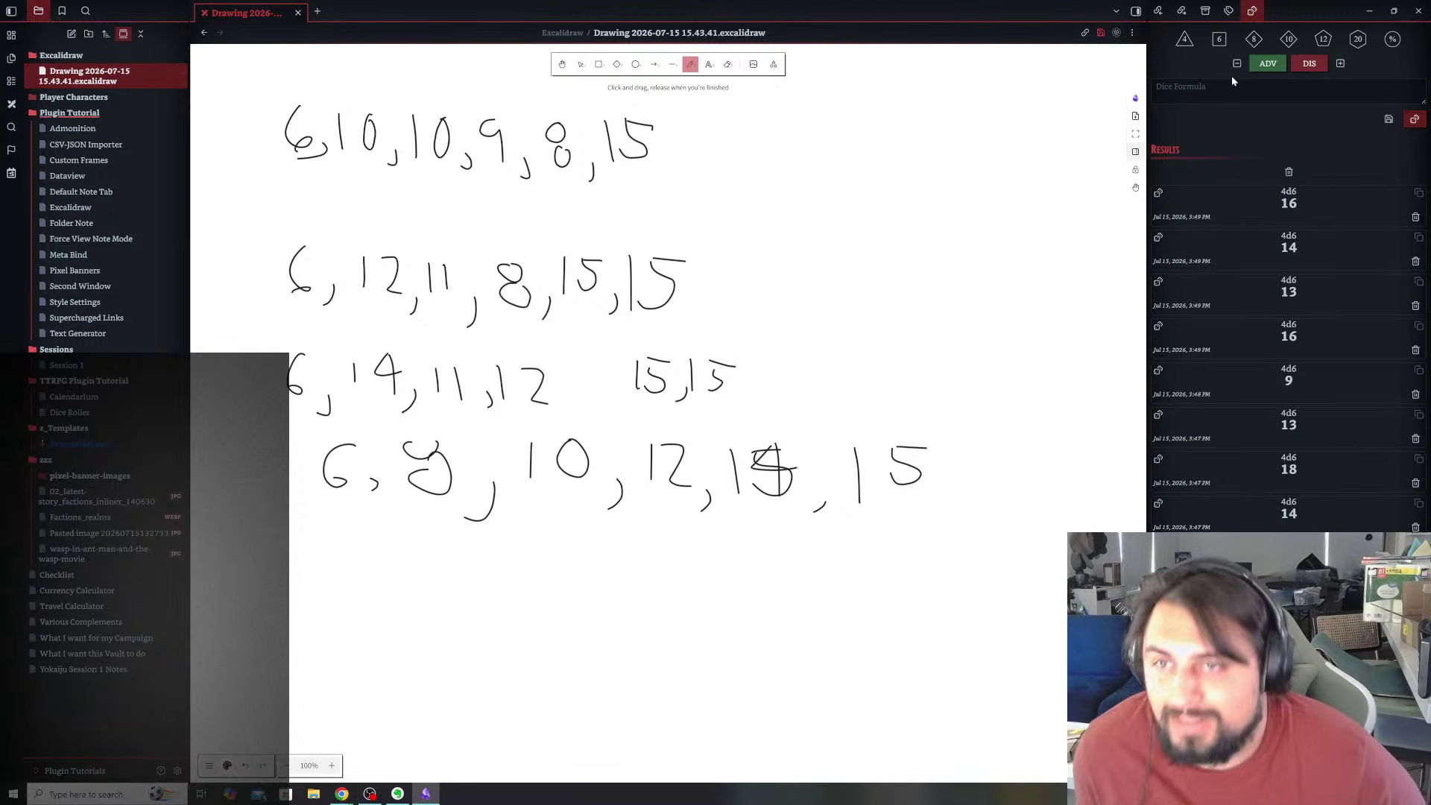
- Roll 4d6 twice, handwriting 8 and 10 in a new row beneath all the others
click(1219, 40)
click(1219, 40)
click(1220, 40)
click(1220, 40)
click(1415, 119)
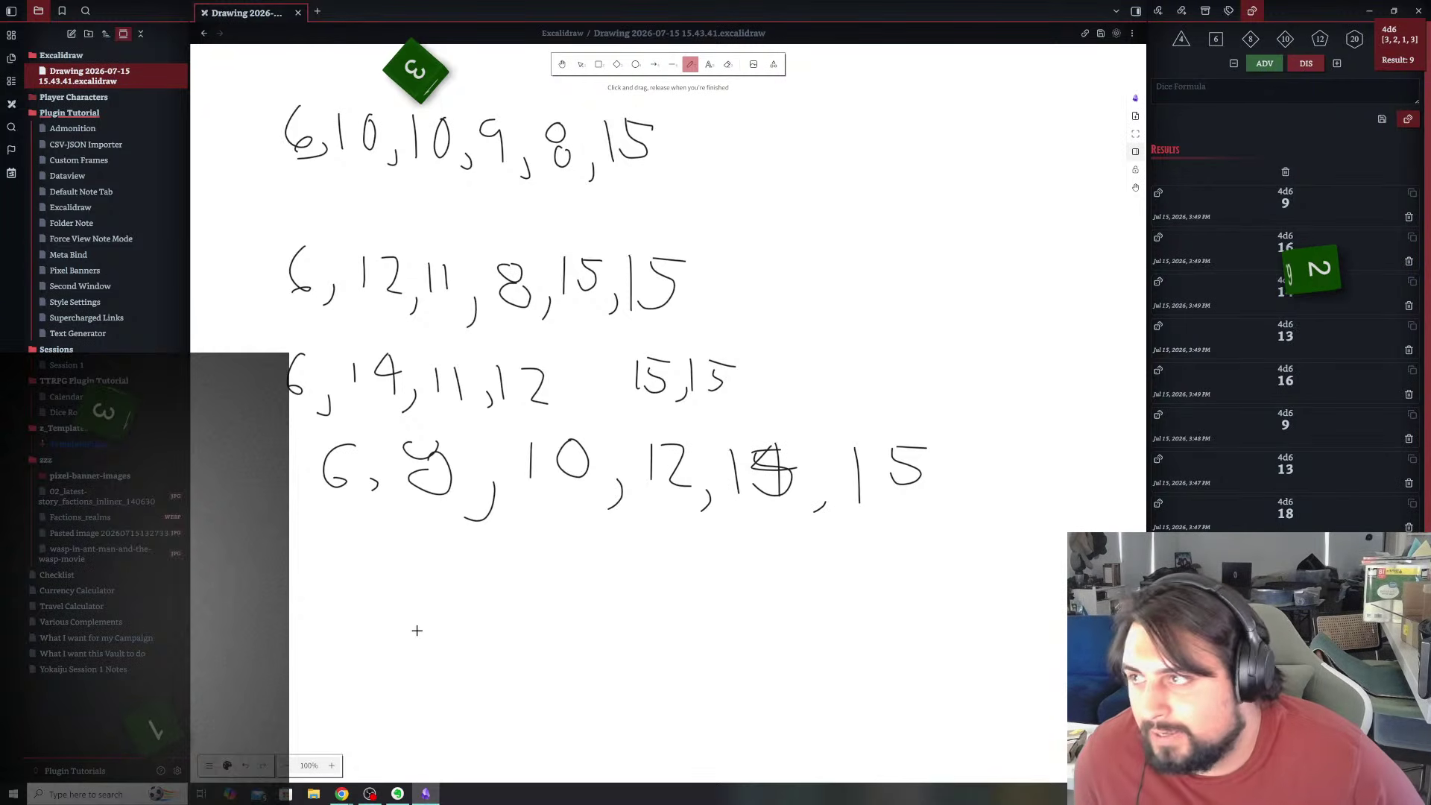
drag(418, 624, 413, 639)
click(1157, 193)
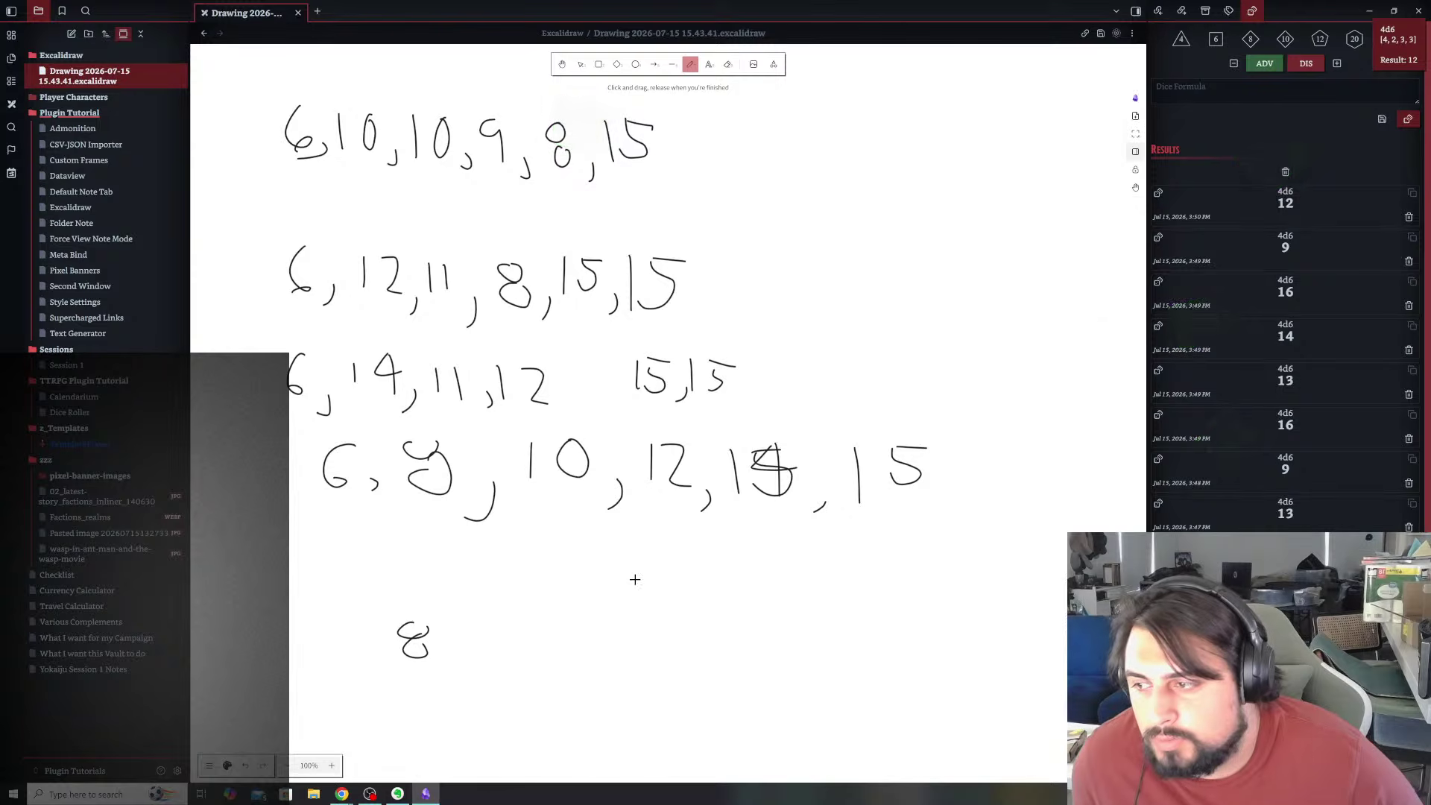
mouse_move(471, 623)
mouse_down()
mouse_move(471, 656)
mouse_move(510, 620)
mouse_up()
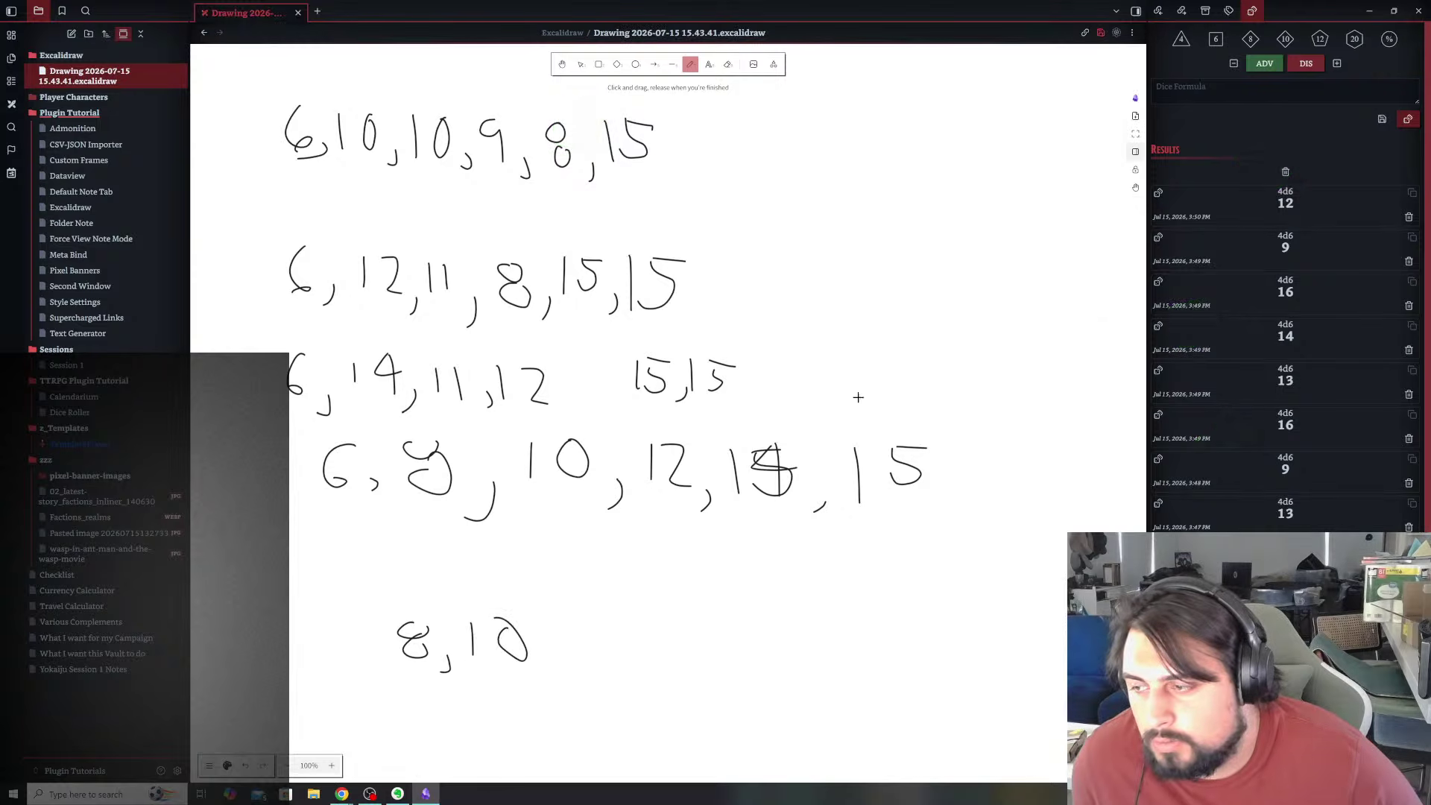
- Roll 4d6 again, handwrite 12 after the 10 in the lowest row, and put a 6 and comma before its 8
click(1403, 122)
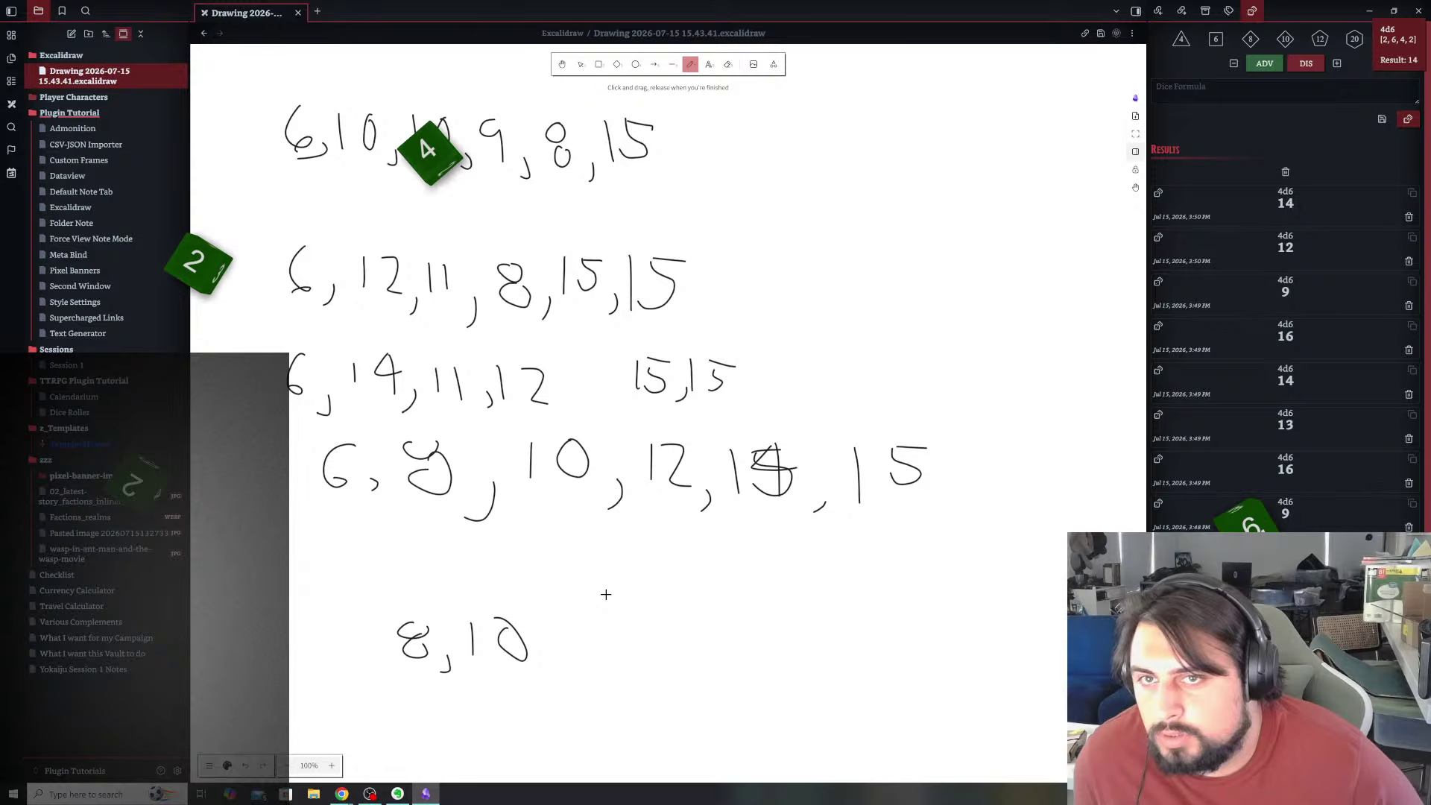
mouse_move(565, 625)
mouse_down()
mouse_move(566, 652)
mouse_move(626, 662)
mouse_move(527, 680)
mouse_up()
mouse_move(332, 626)
mouse_down()
mouse_move(337, 671)
mouse_move(328, 656)
mouse_up()
drag(364, 666, 353, 697)
- Roll another 4d6 and finish the lowest row with a handwritten 18 and 15, separated by commas
click(1408, 118)
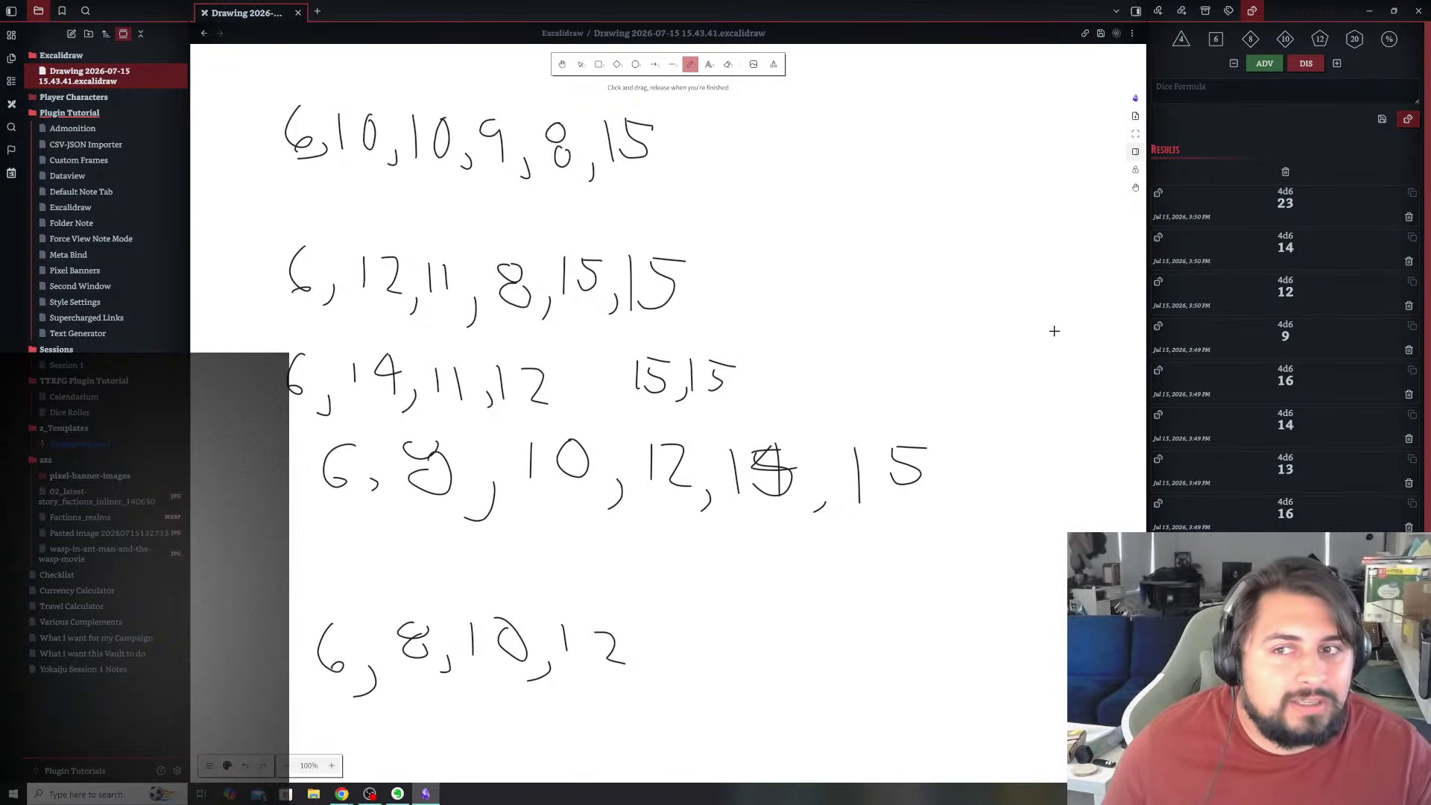
drag(645, 658, 640, 675)
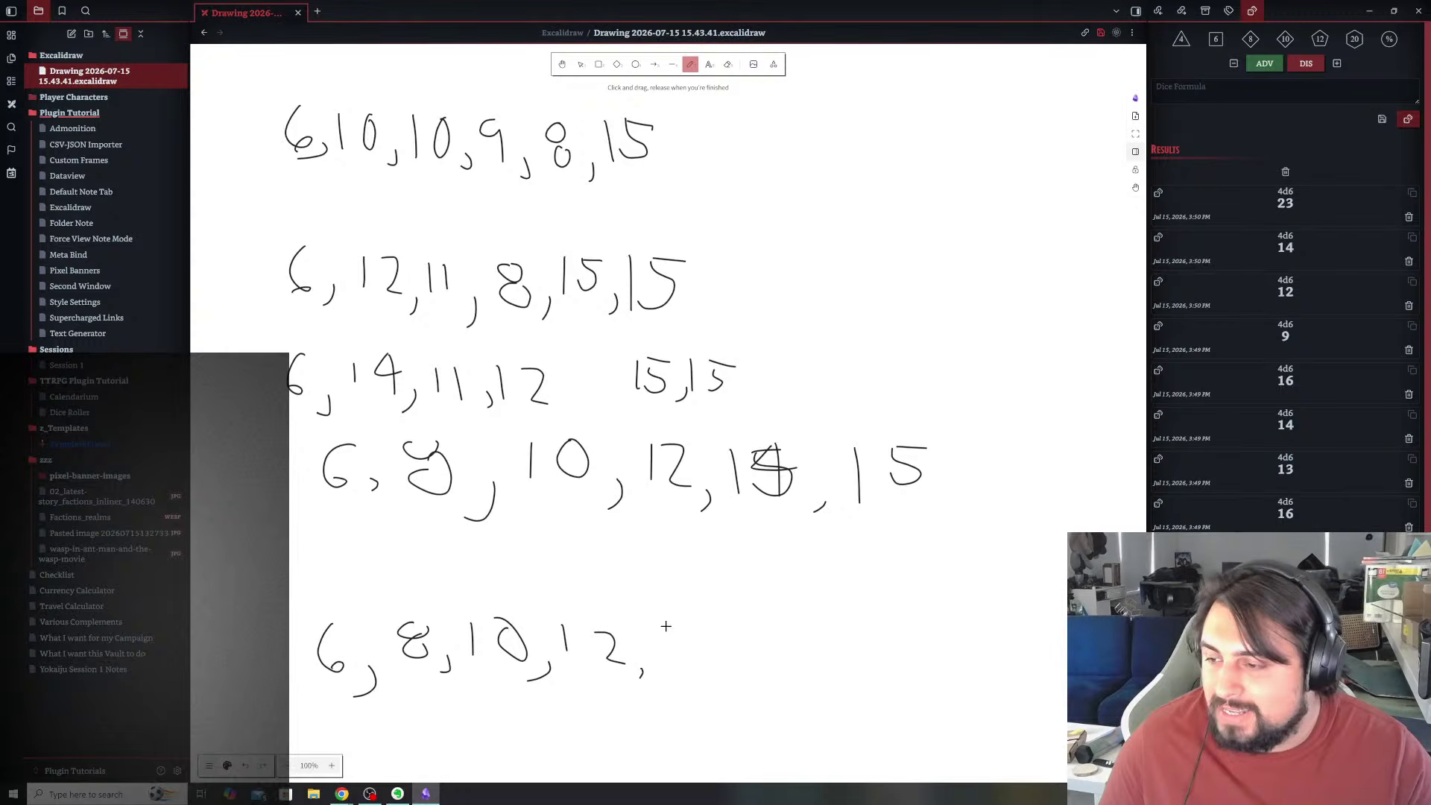
drag(669, 629, 674, 675)
mouse_move(729, 632)
mouse_down()
mouse_move(705, 645)
mouse_move(803, 680)
mouse_up()
drag(820, 638, 825, 670)
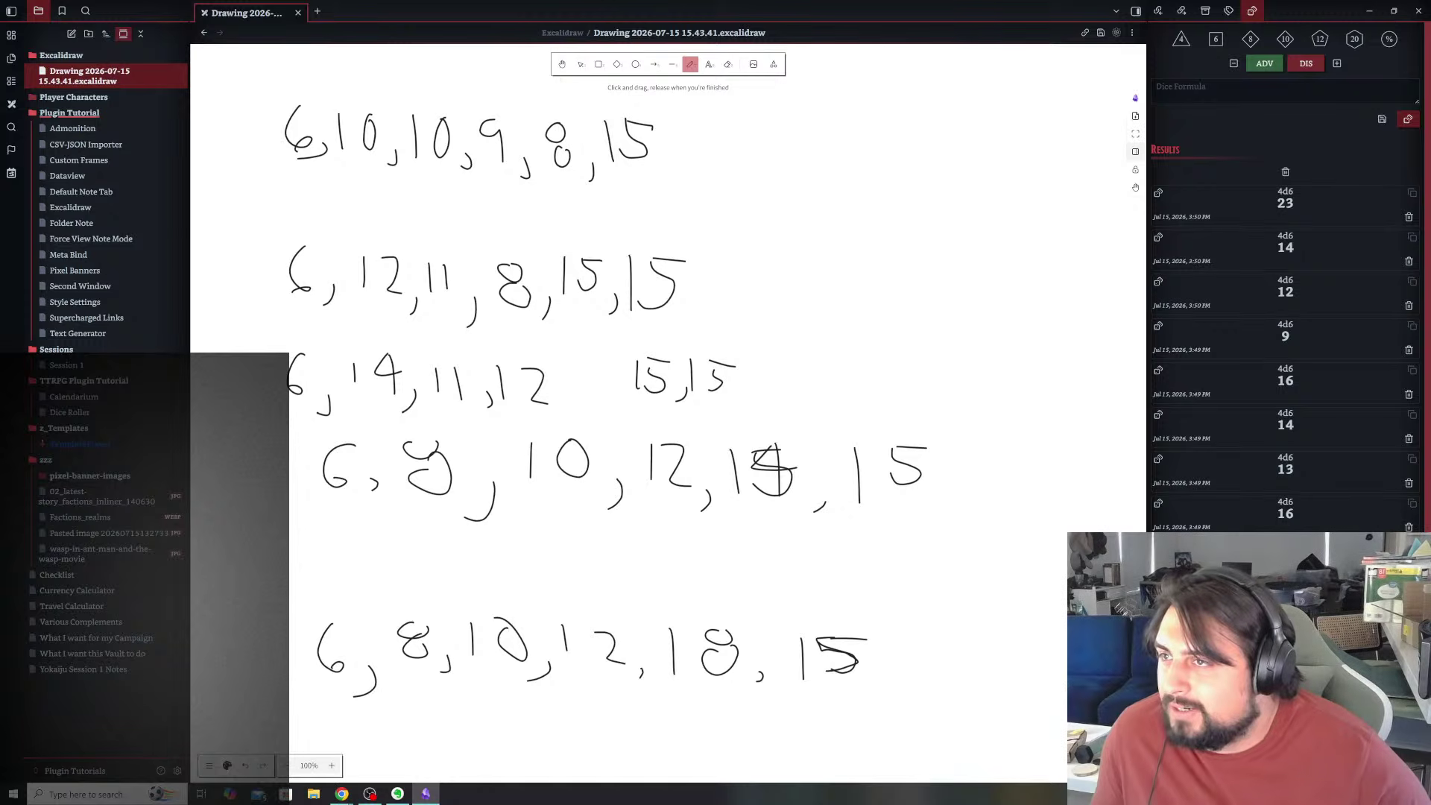
- Rename the Excalidraw drawing as Rolling for Stats
right_click(123, 77)
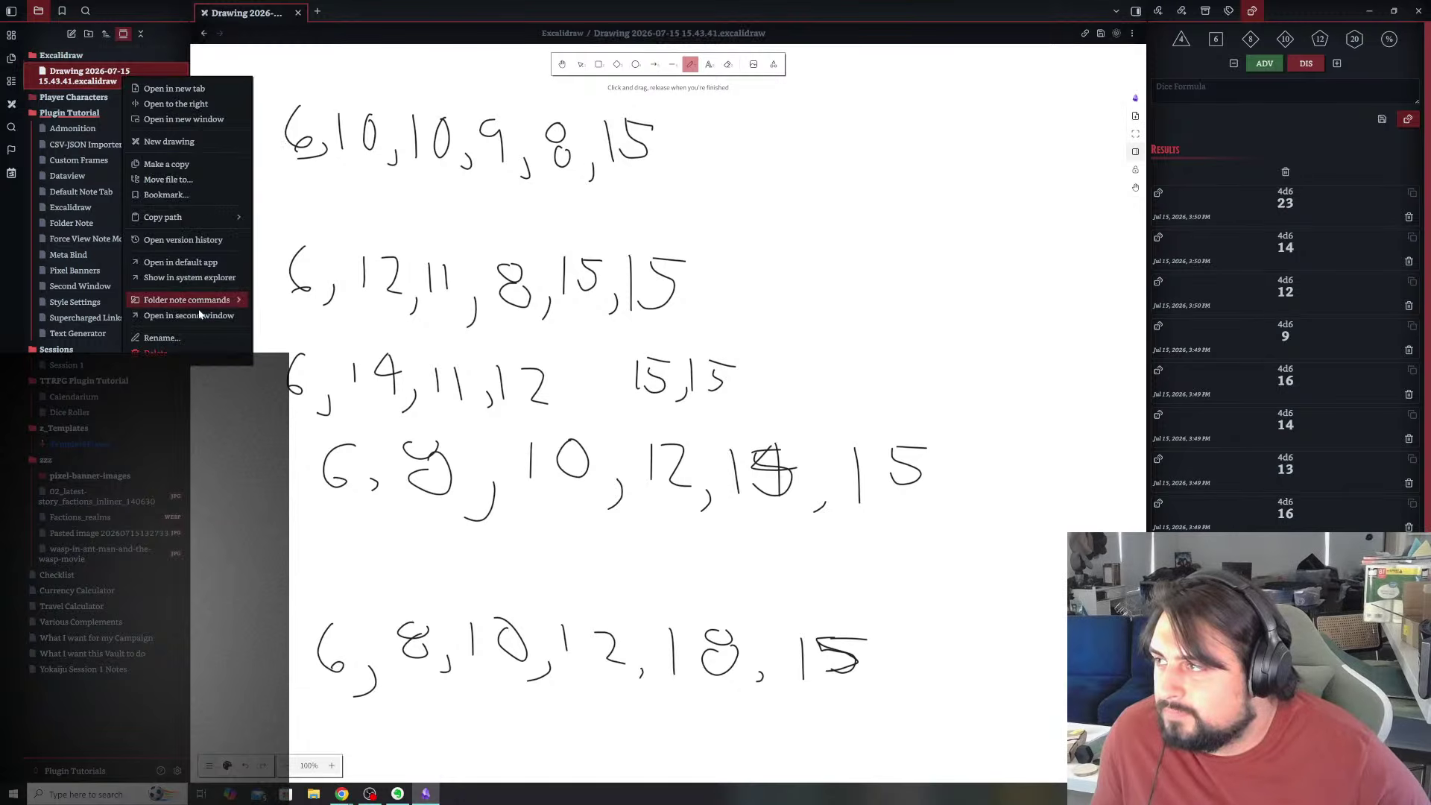
click(393, 169)
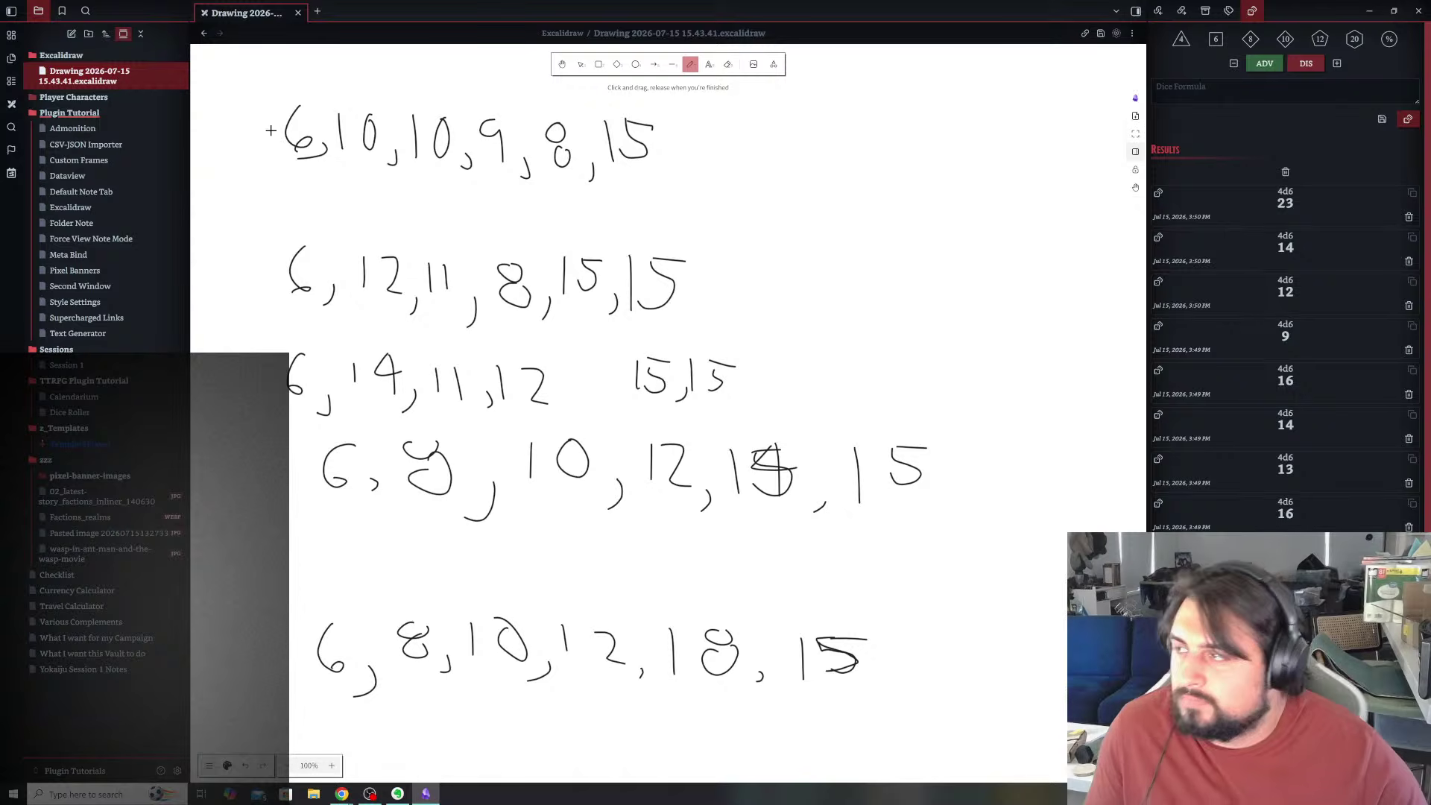
text(s)
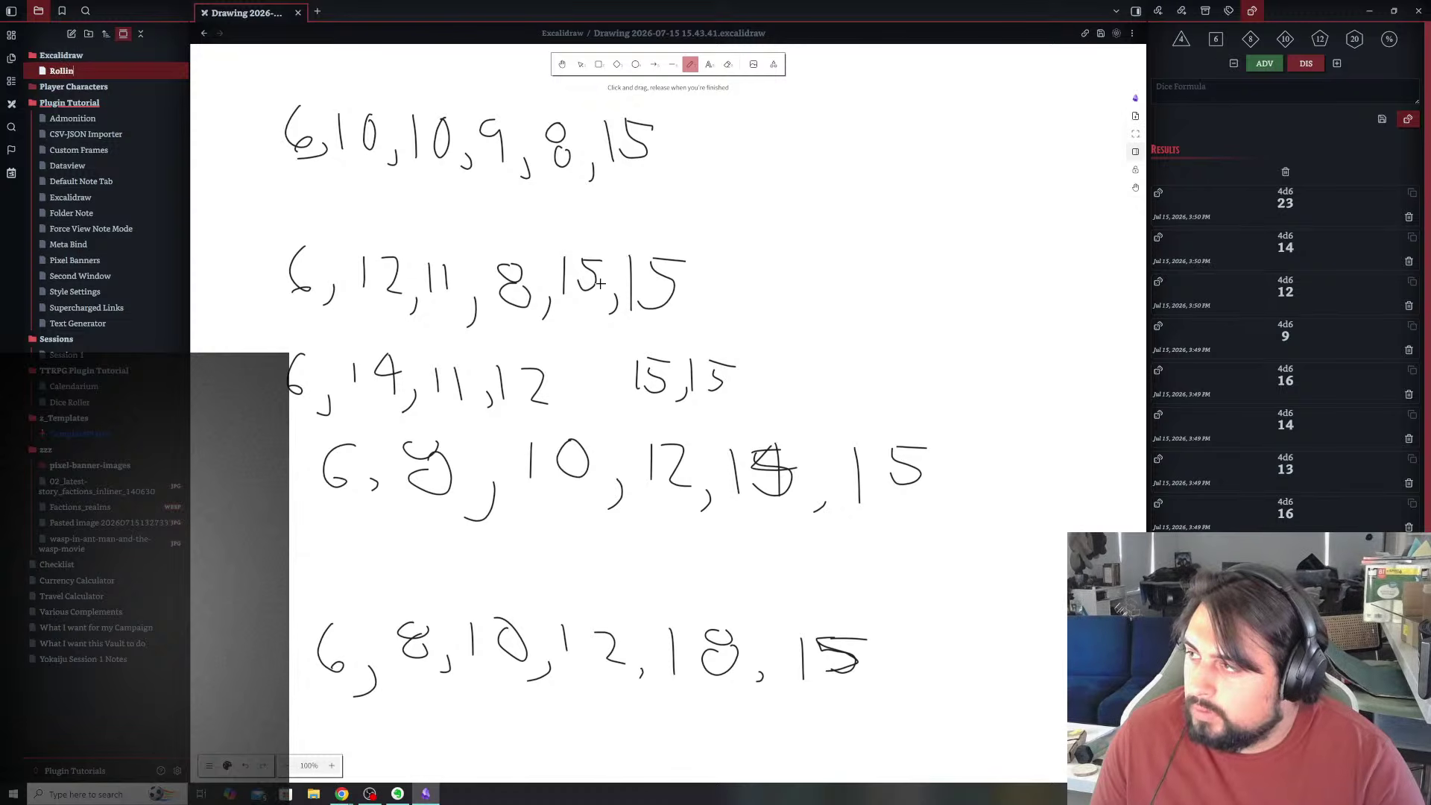
key(Return)
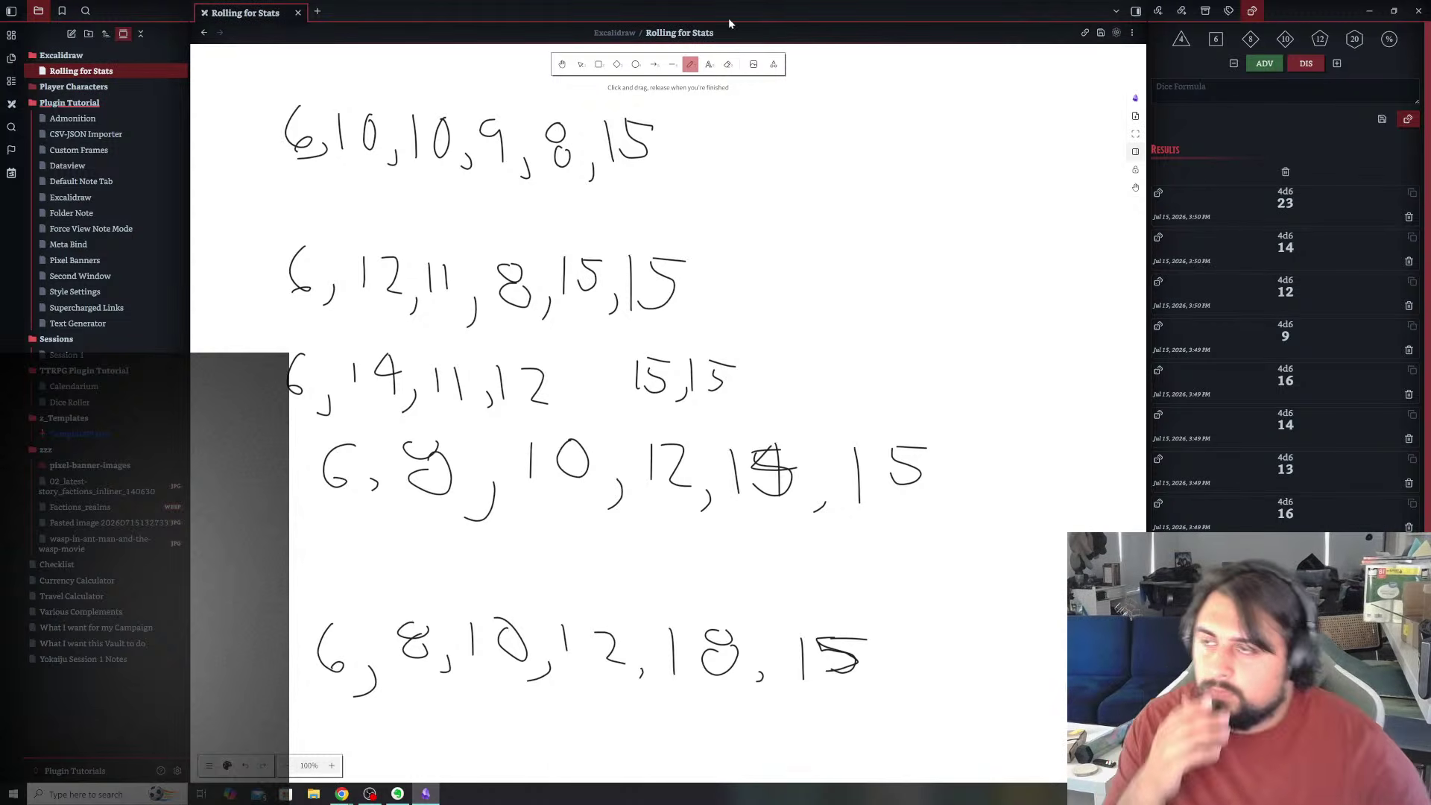
- Close the Rolling for Stats drawing and clear all results from the dice tray
click(298, 12)
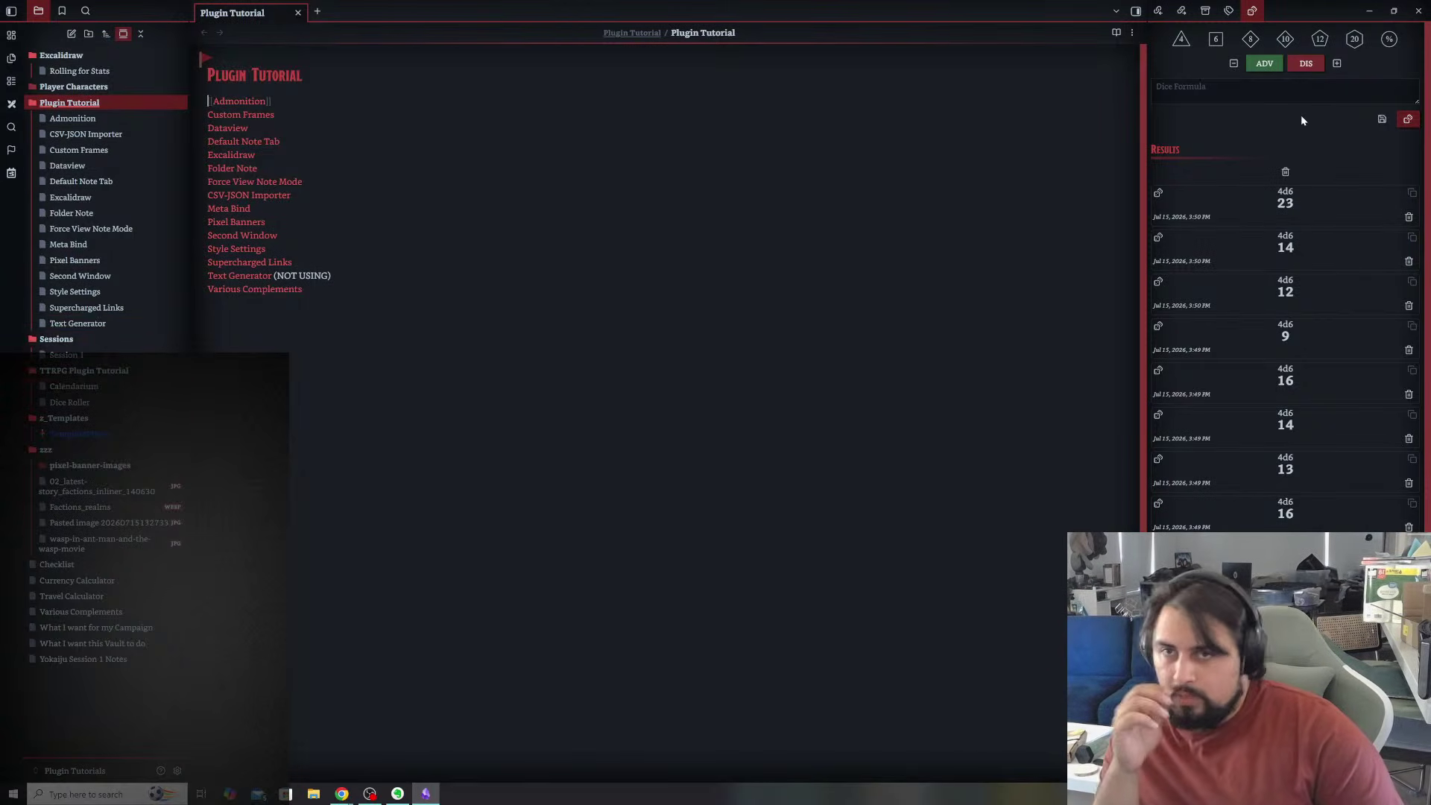
click(1285, 172)
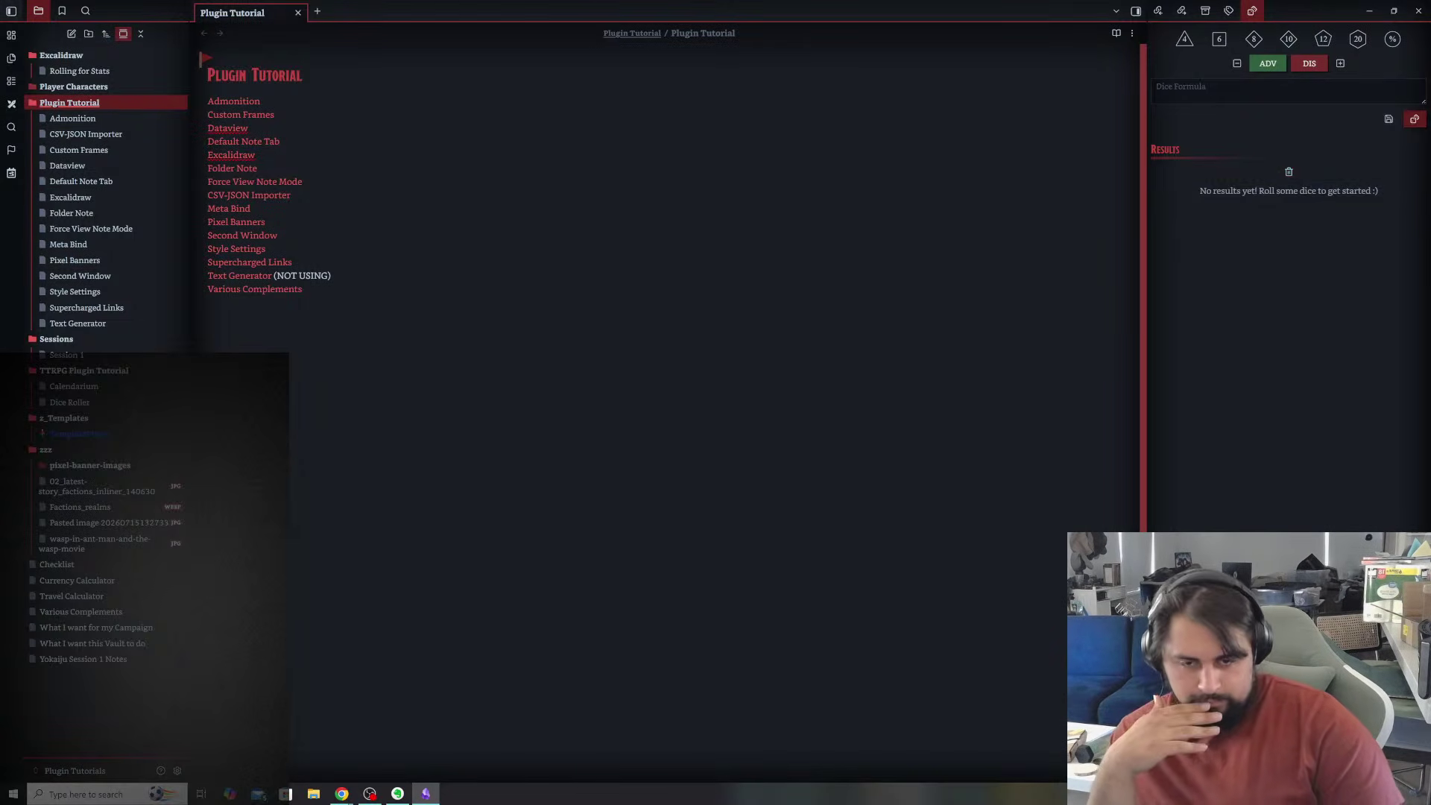
- Switch to the browser, close the D&D standard array search, and collapse the Dice Roller entry on the Community Plugins page
key(alt+Tab)
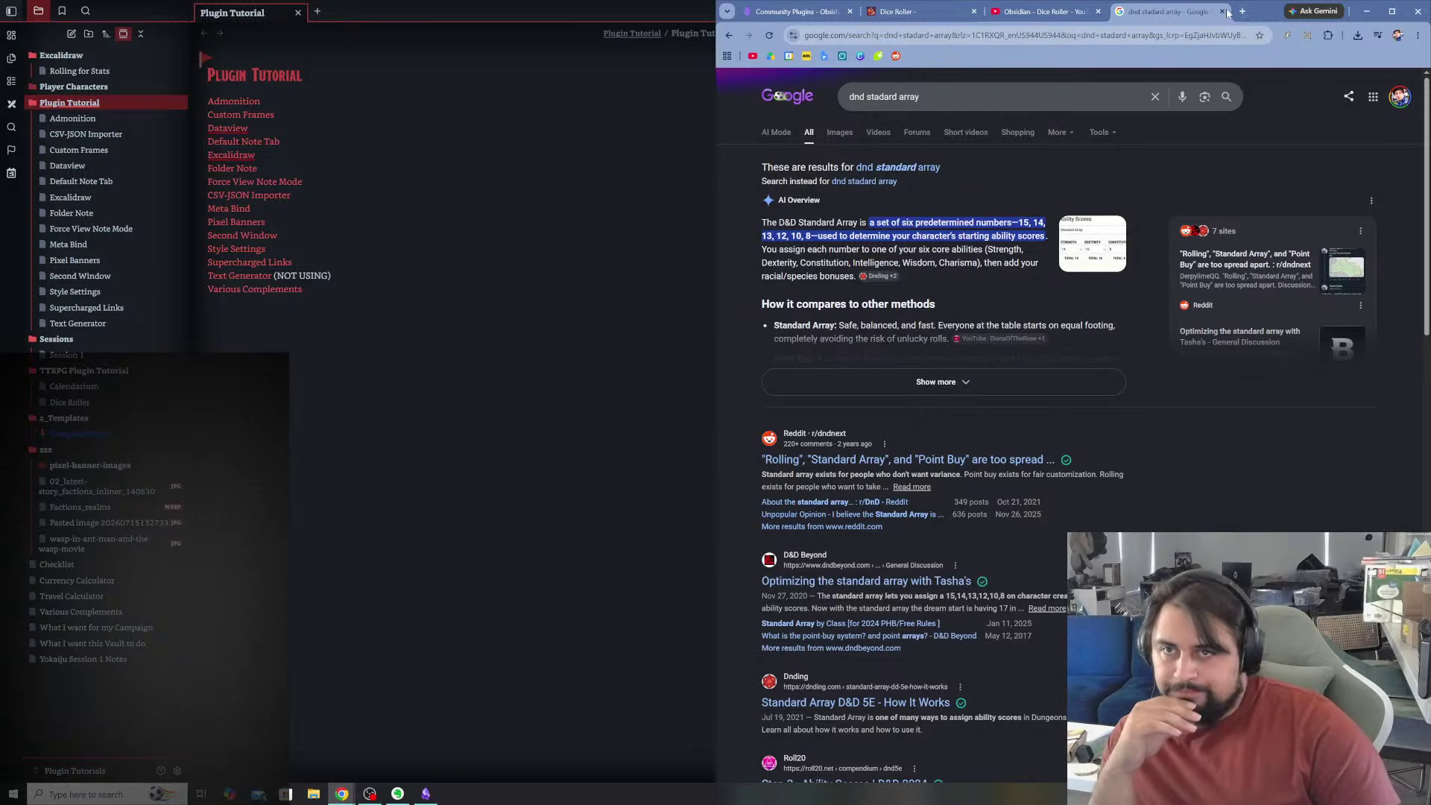
click(1224, 11)
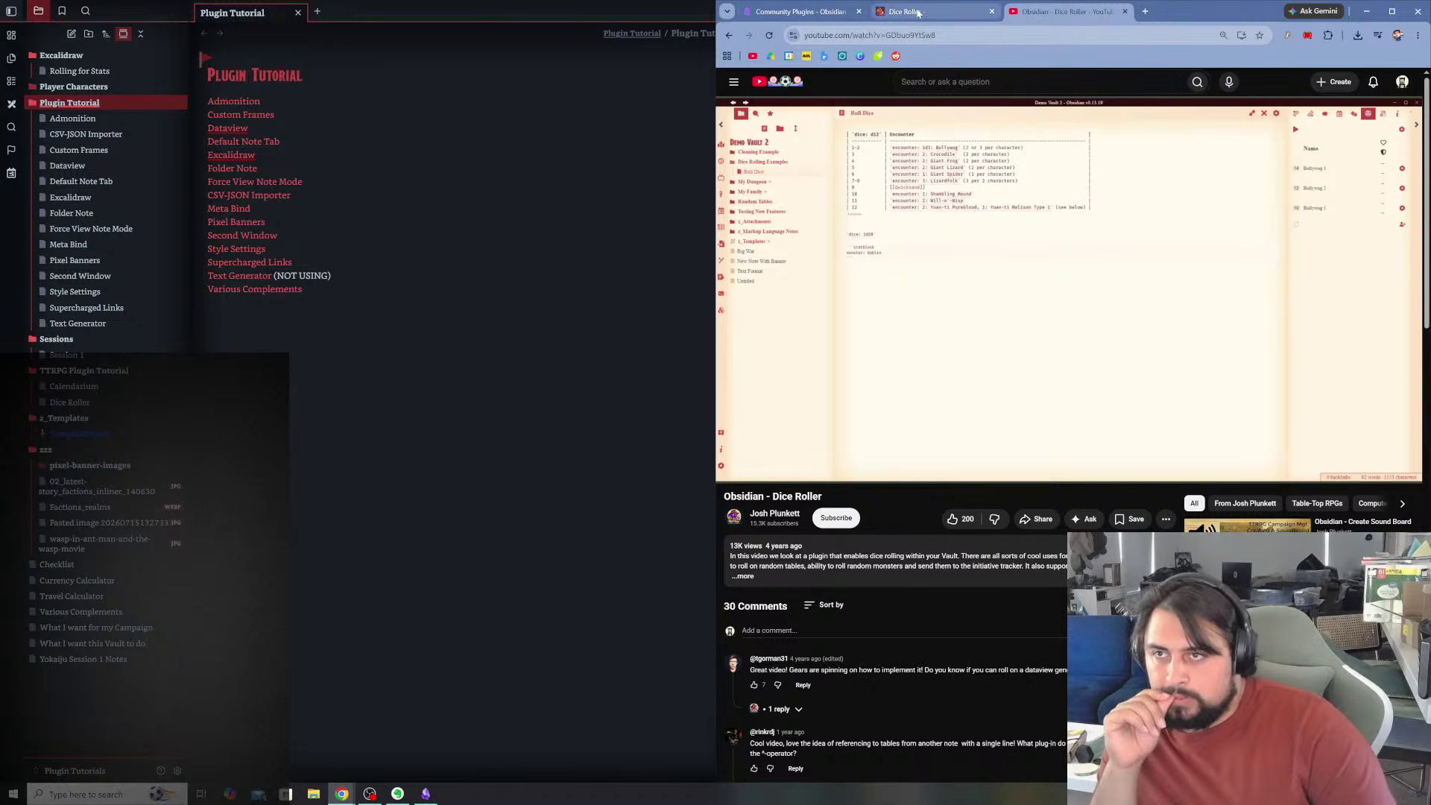
click(825, 12)
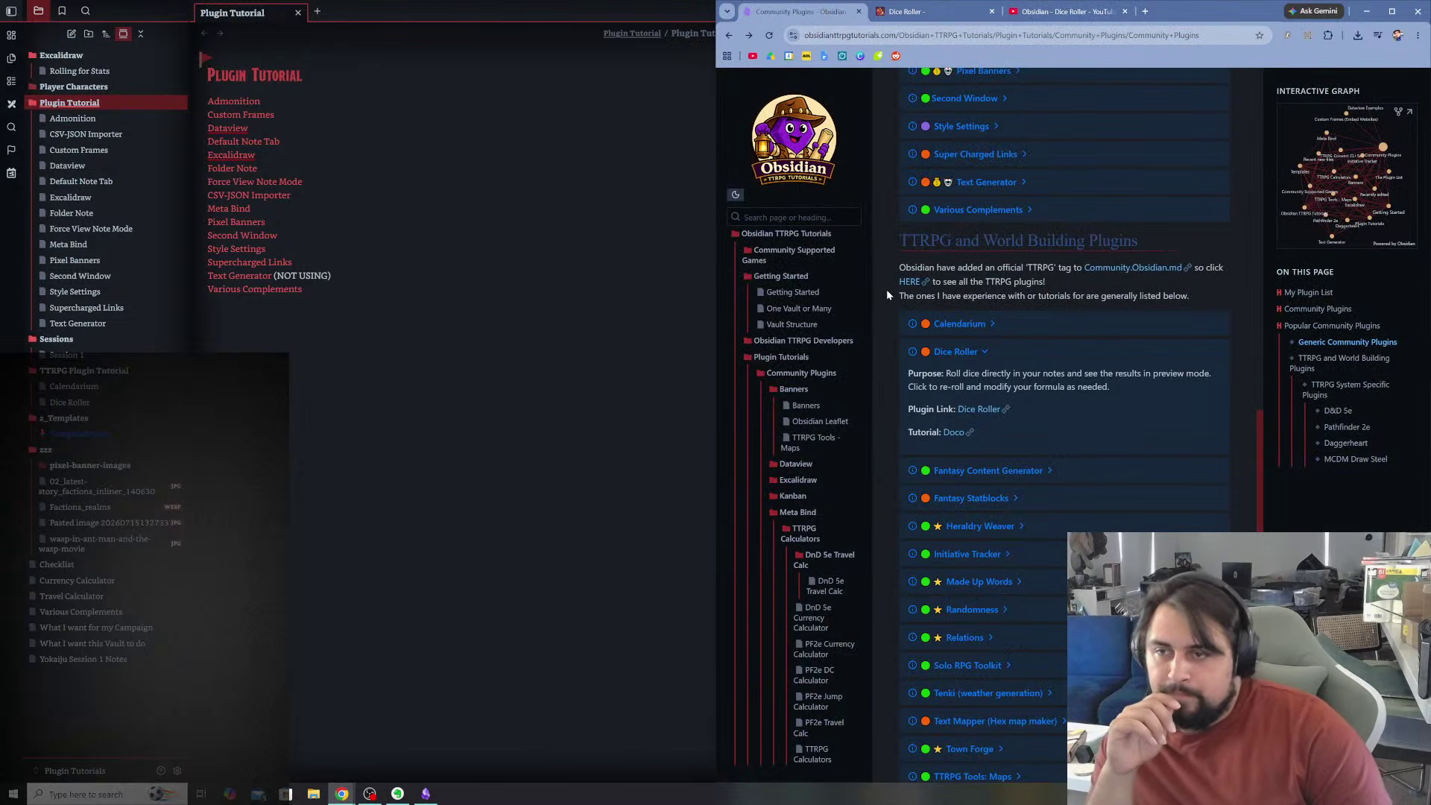
scroll(975, 368, down, 1)
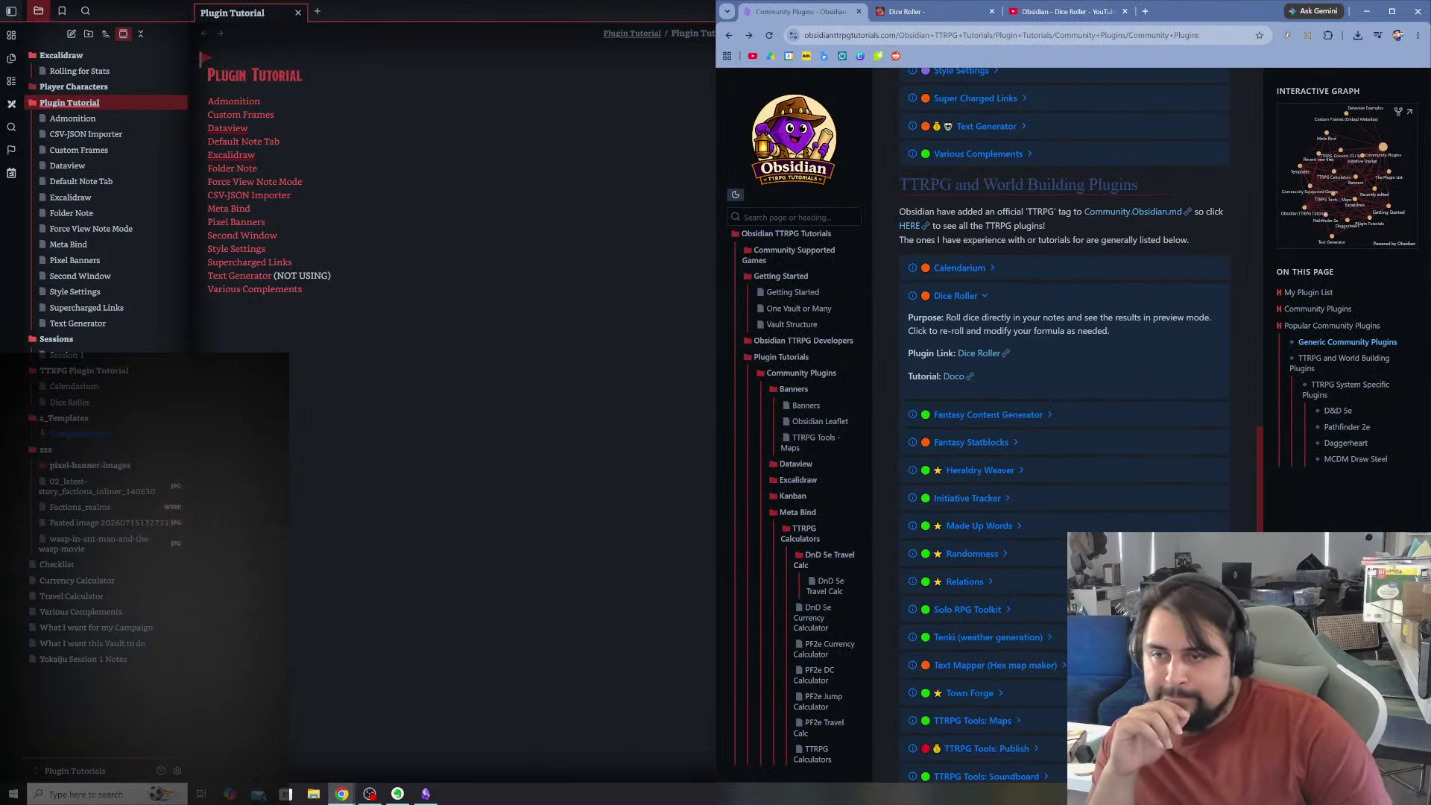
click(961, 298)
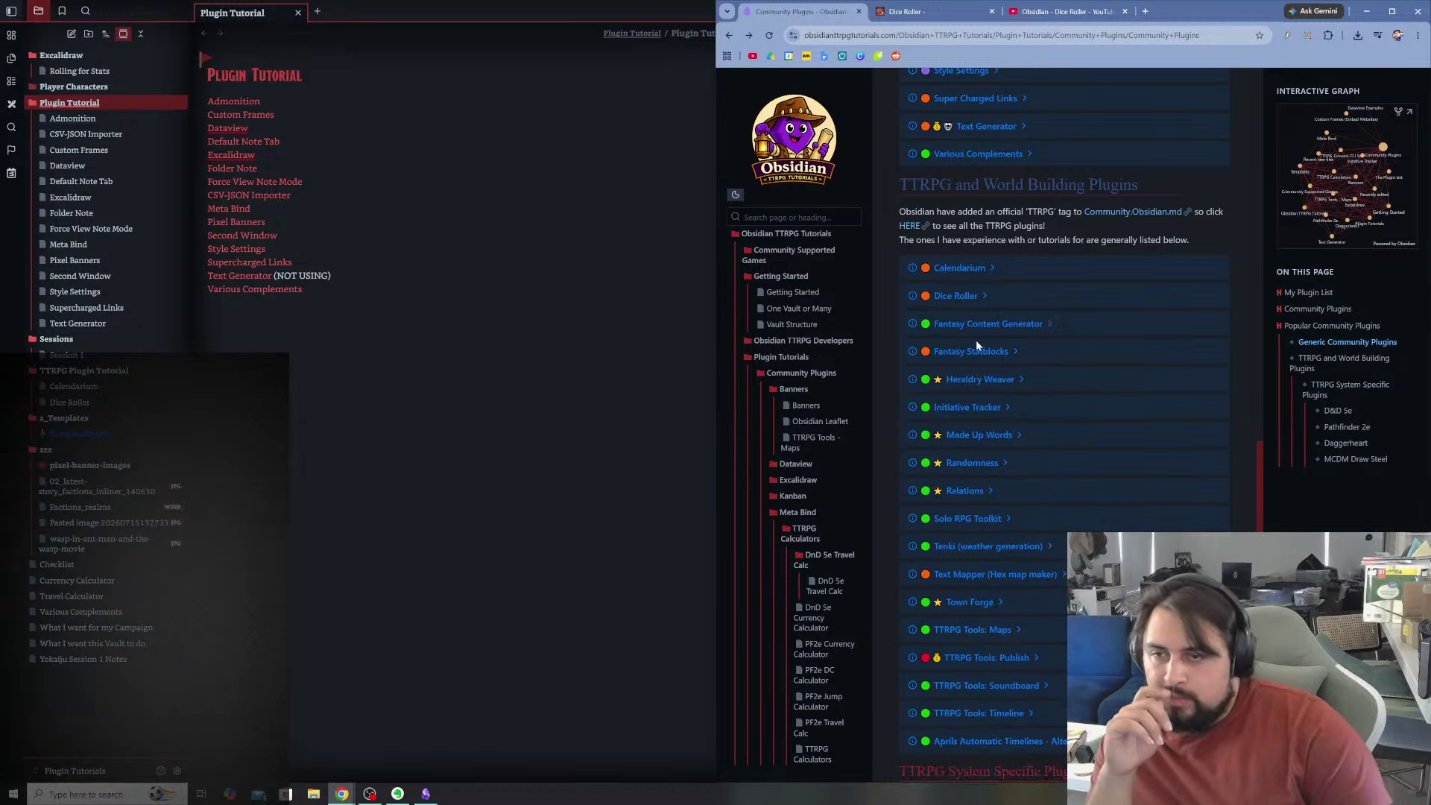
- Play the Obsidian - Dice Roller video on YouTube and bring the Obsidian vault forward beside it
click(1050, 11)
click(918, 439)
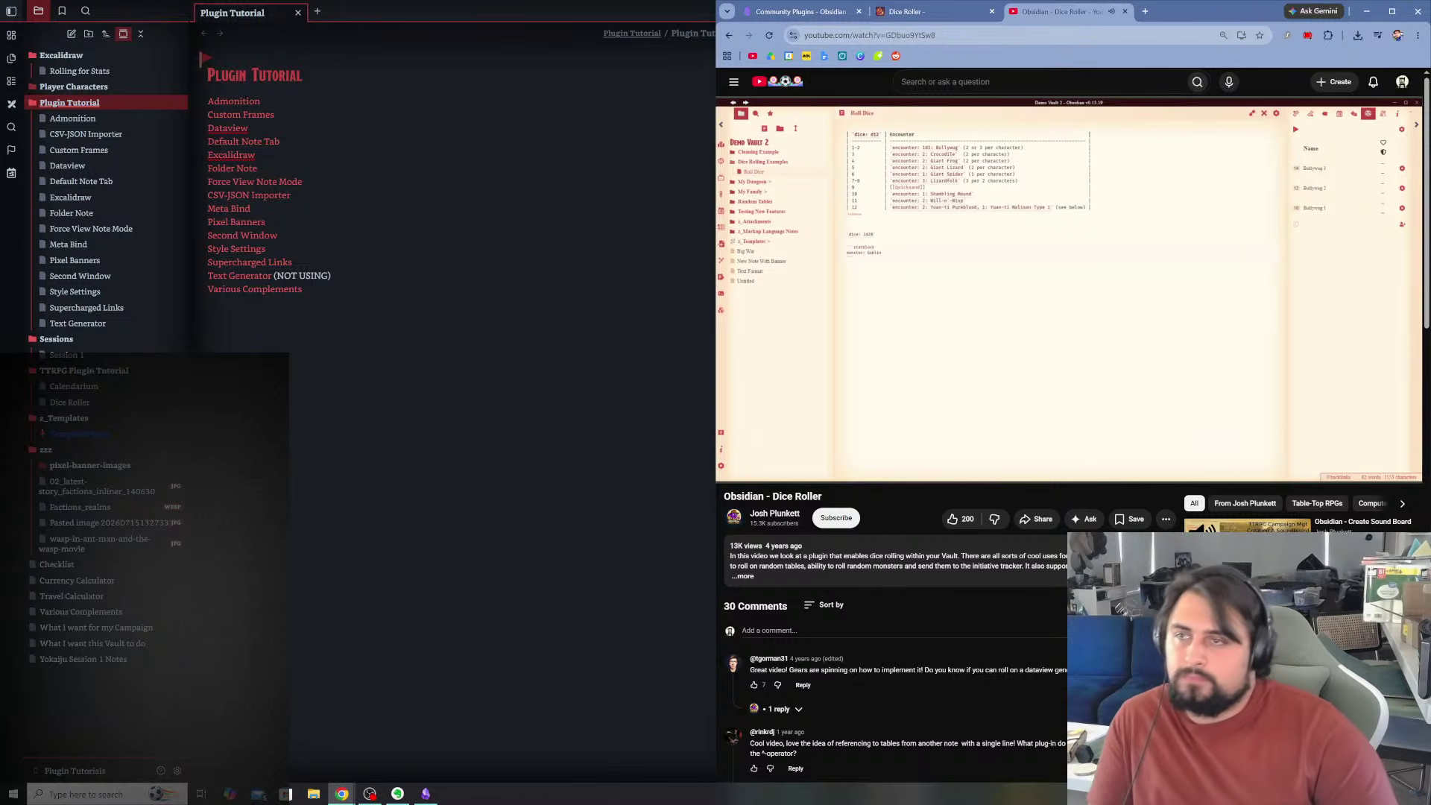
click(495, 242)
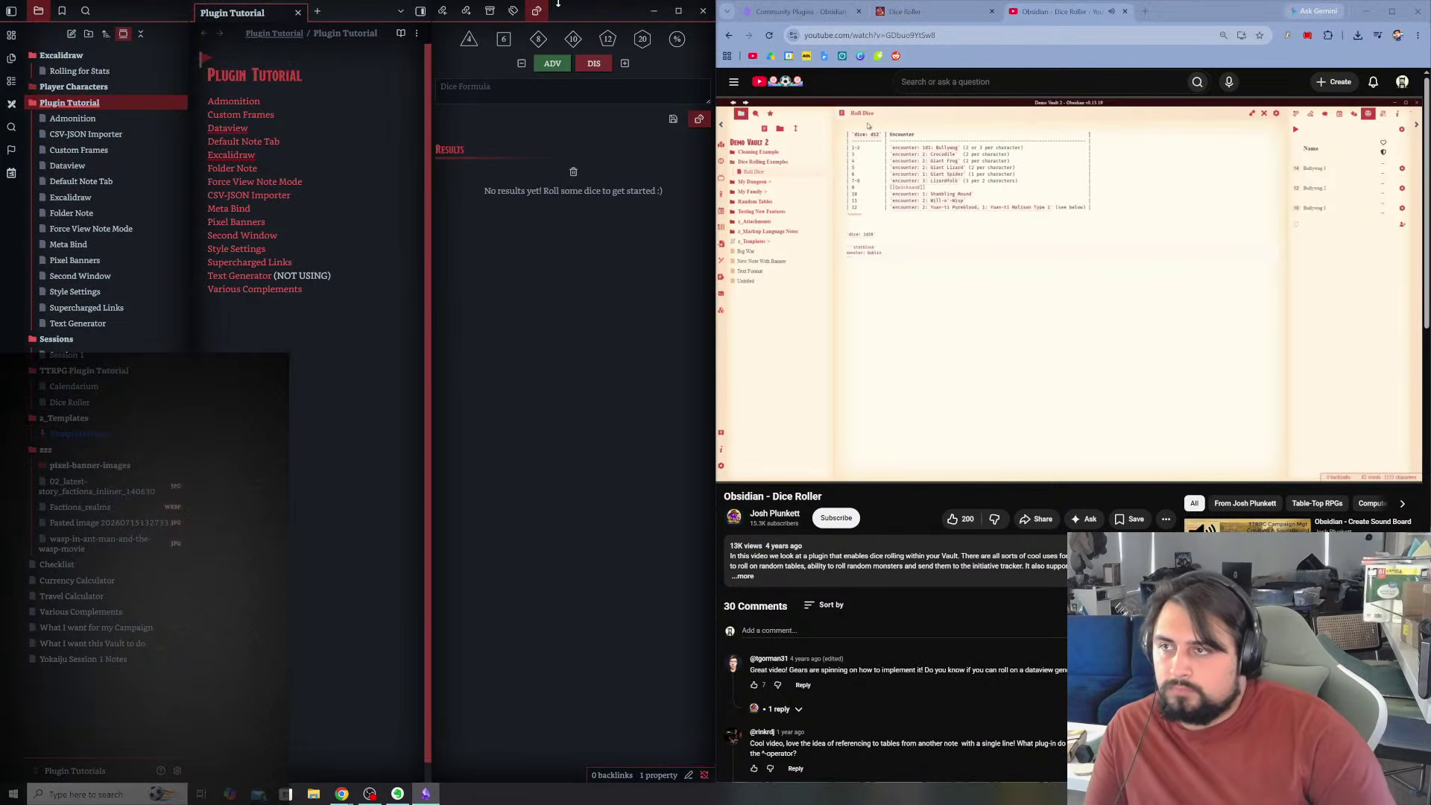
- Roll one d8 and one d20 from the dice tray, and return to the Dice Roller video in the browser
click(538, 41)
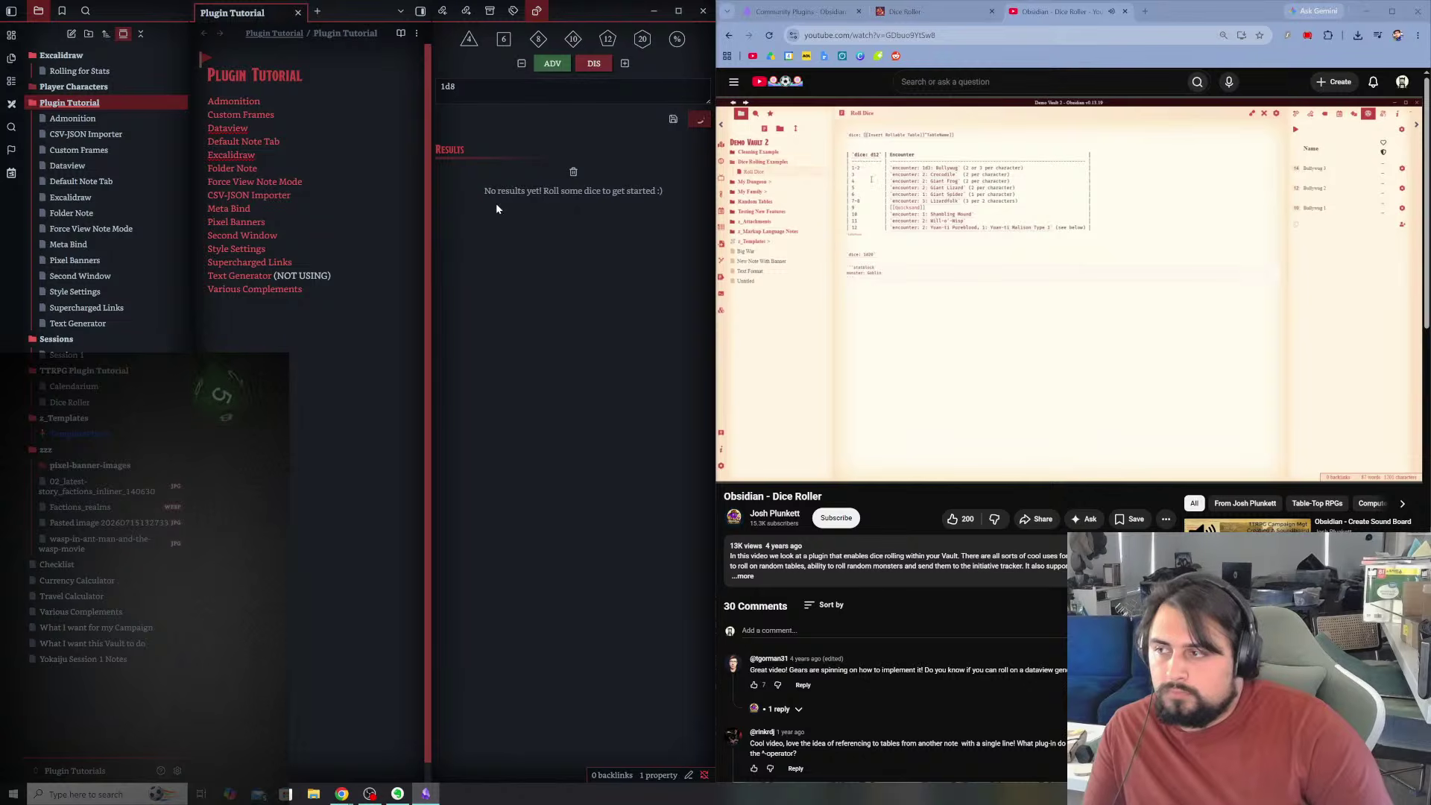
click(638, 47)
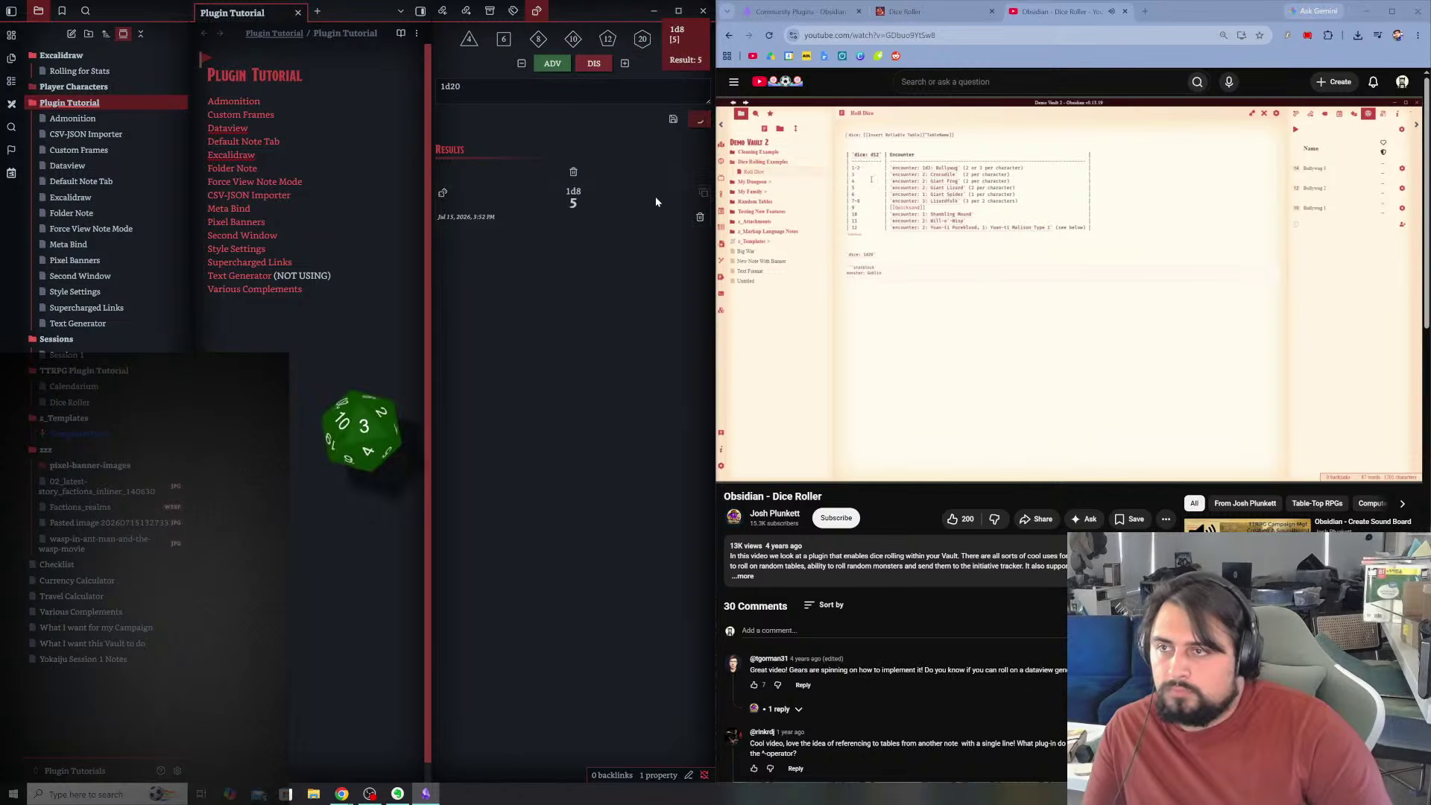
click(875, 498)
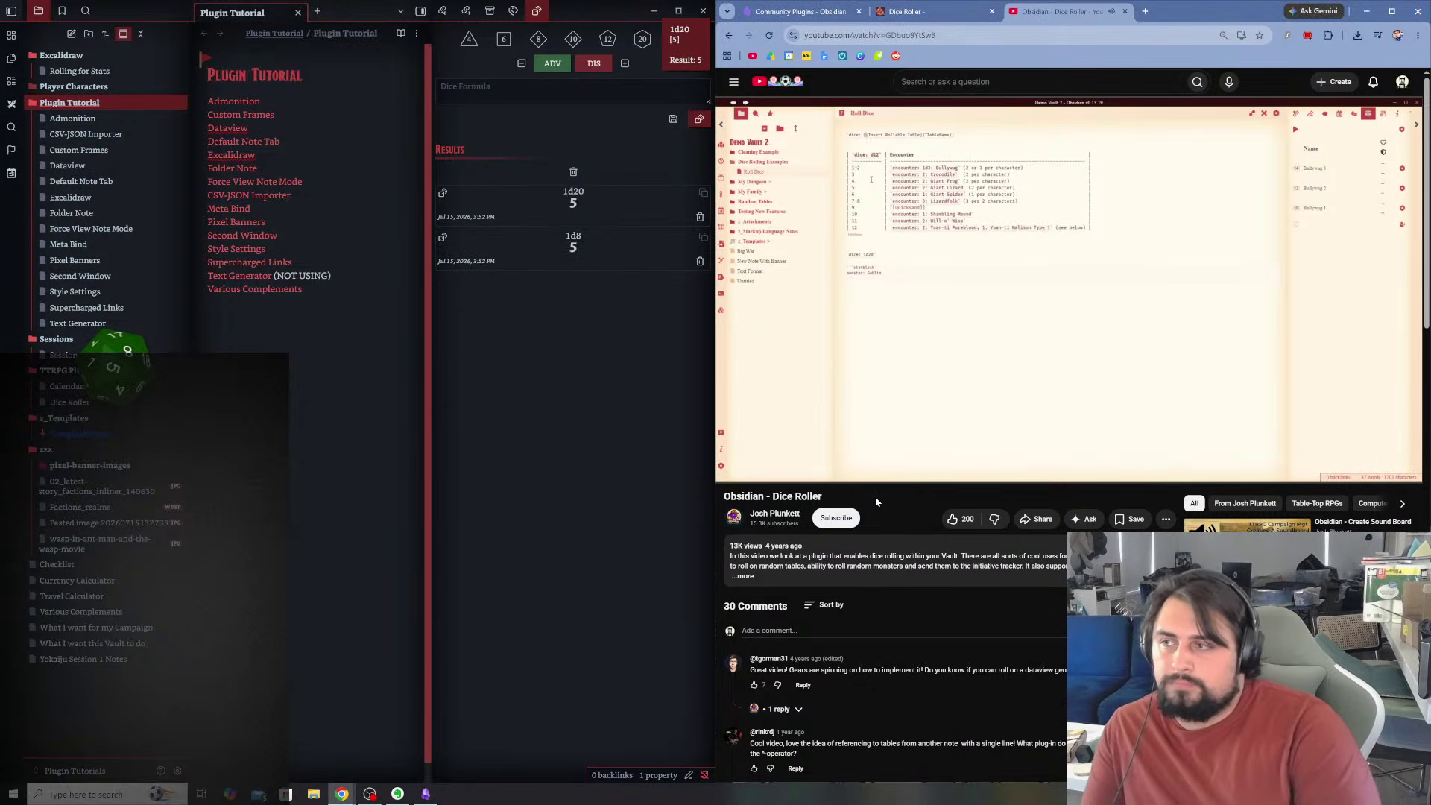
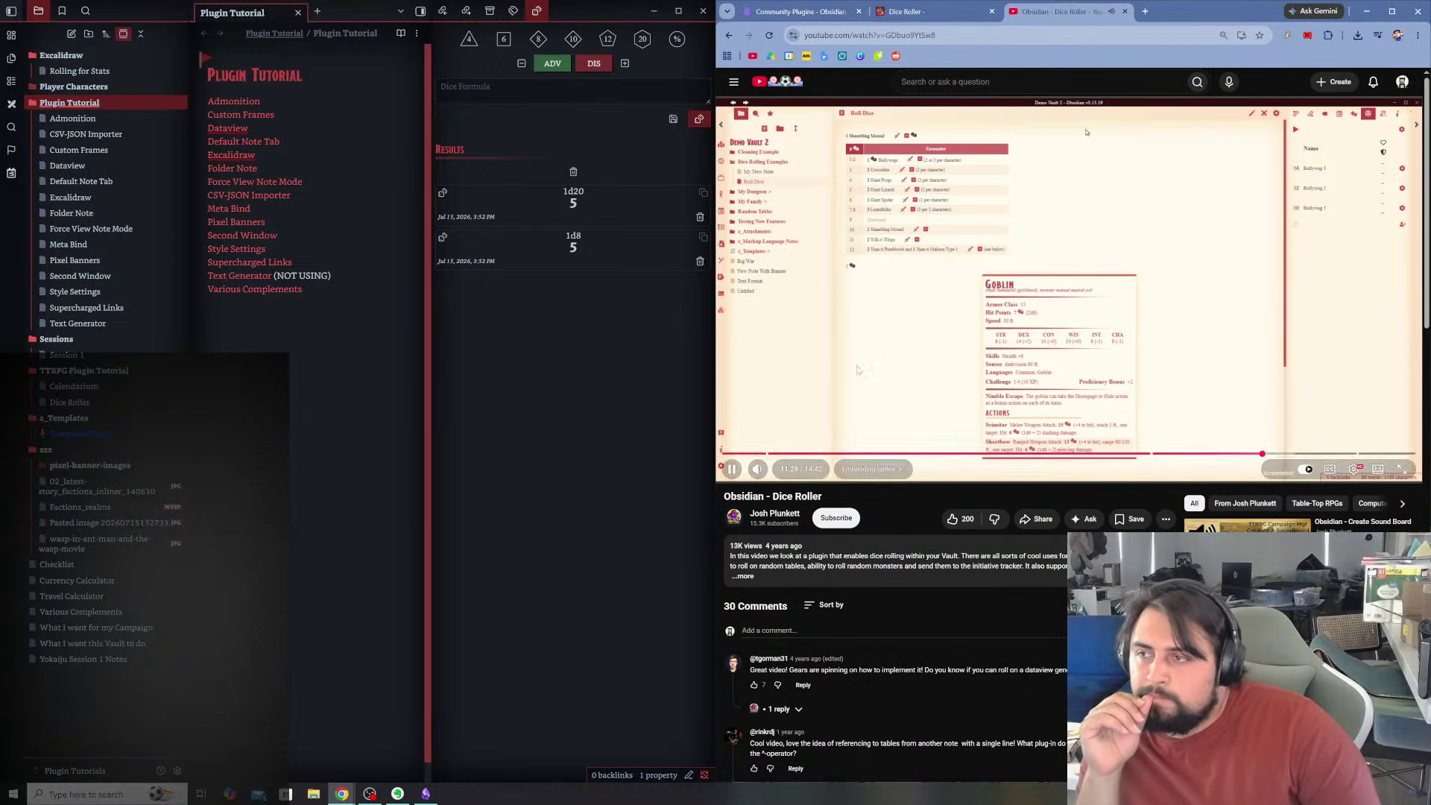
- Open the Dice Roller note and start a new paragraph with "You can also have a dice roller icon imbeded into a note and"
click(71, 402)
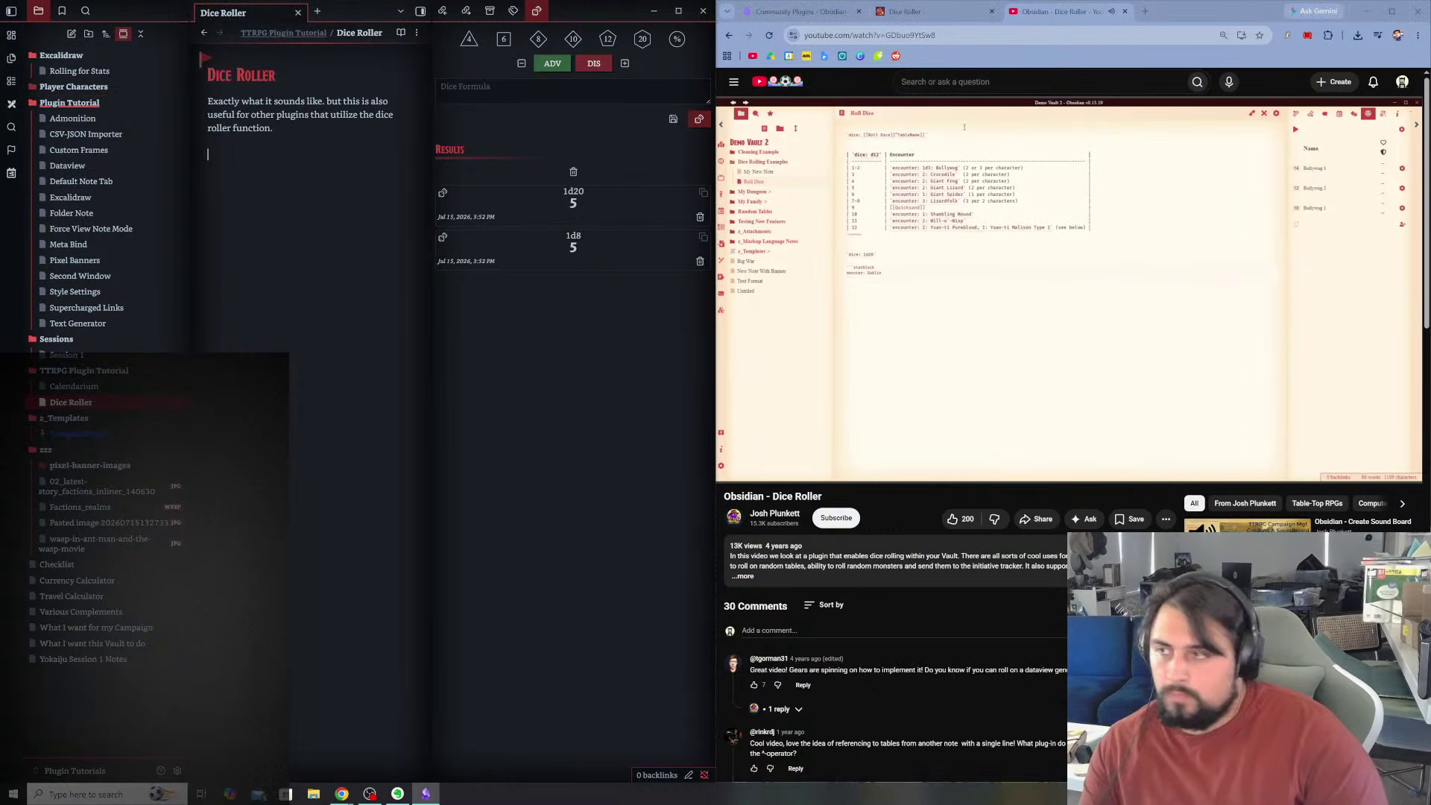
text(You)
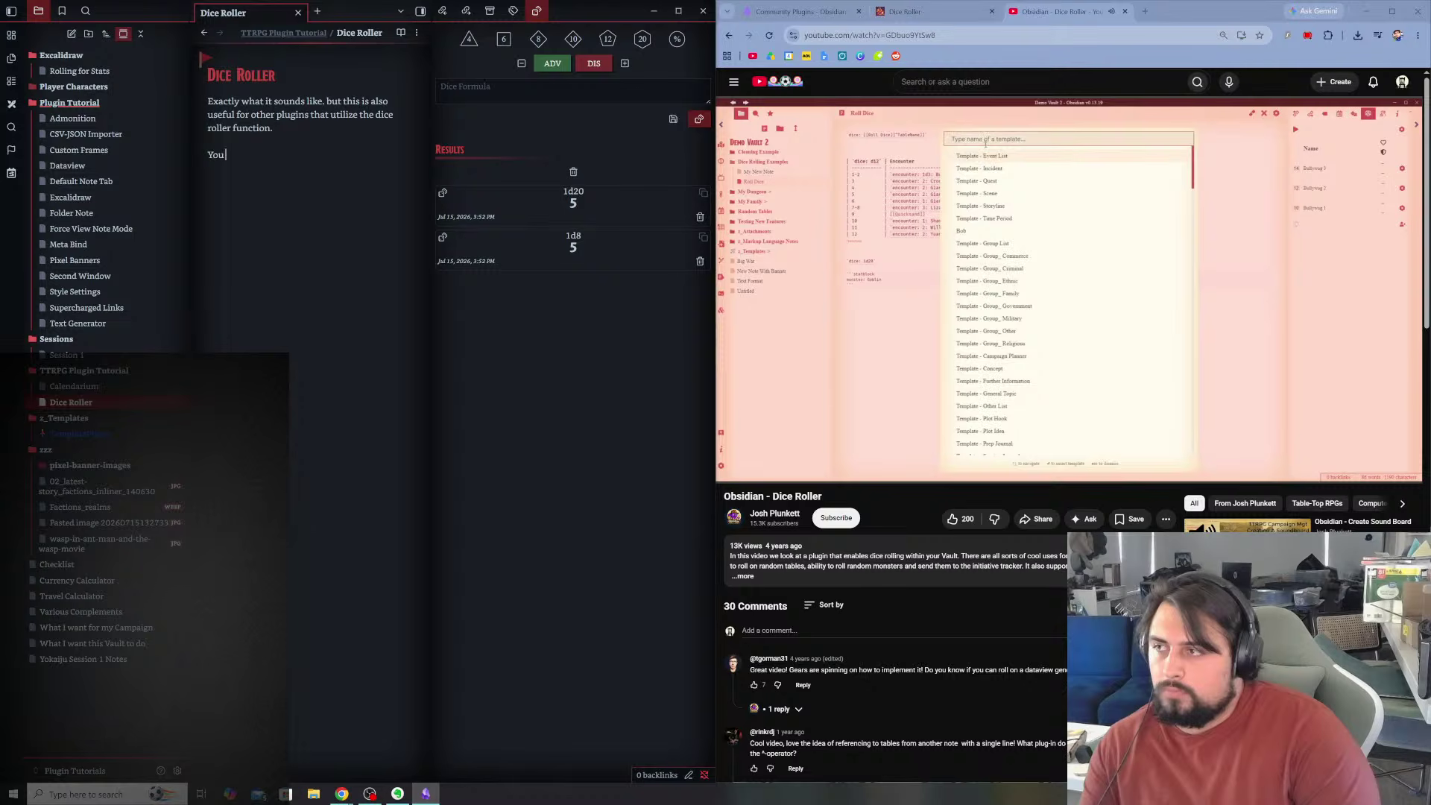
text( can also have a )
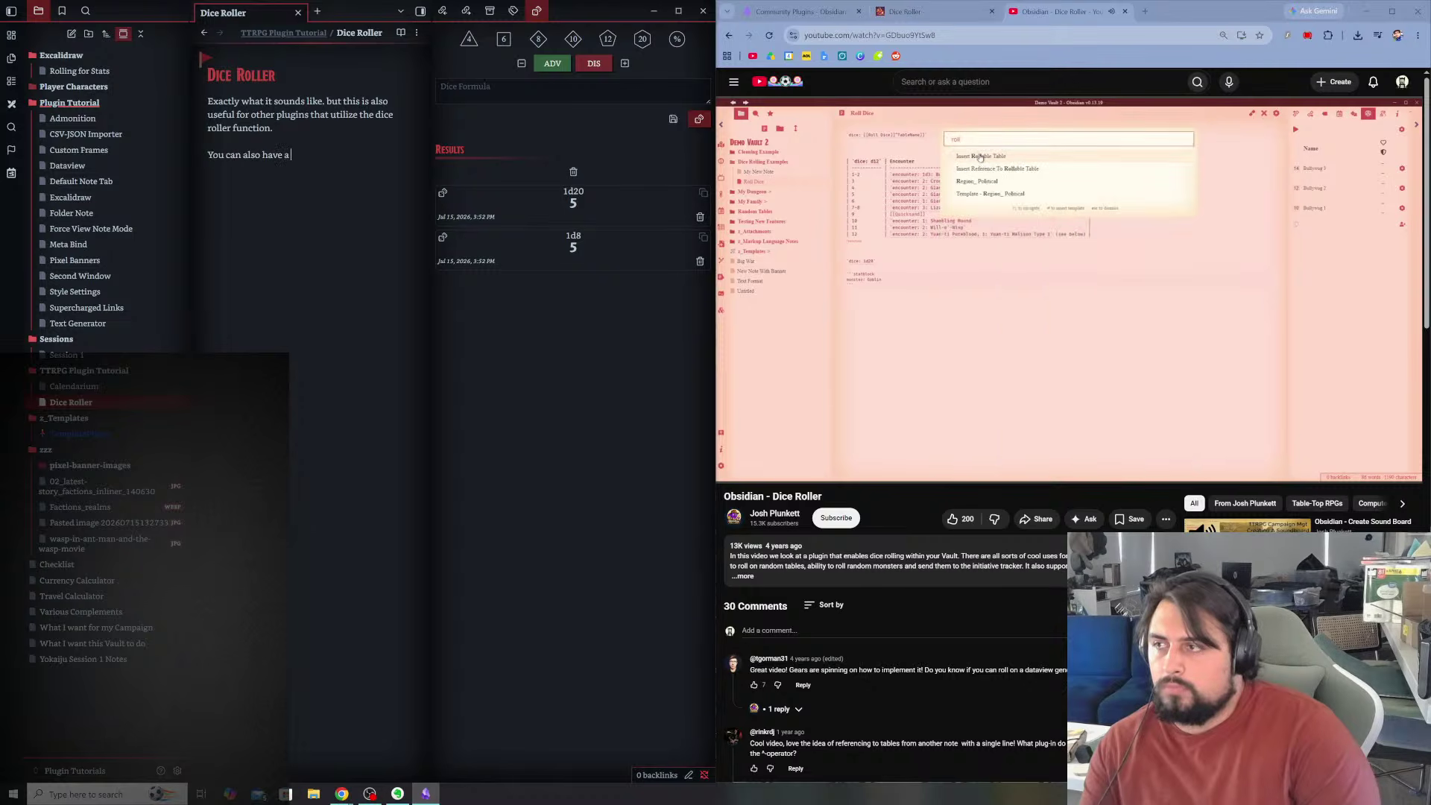
text(dice roller )
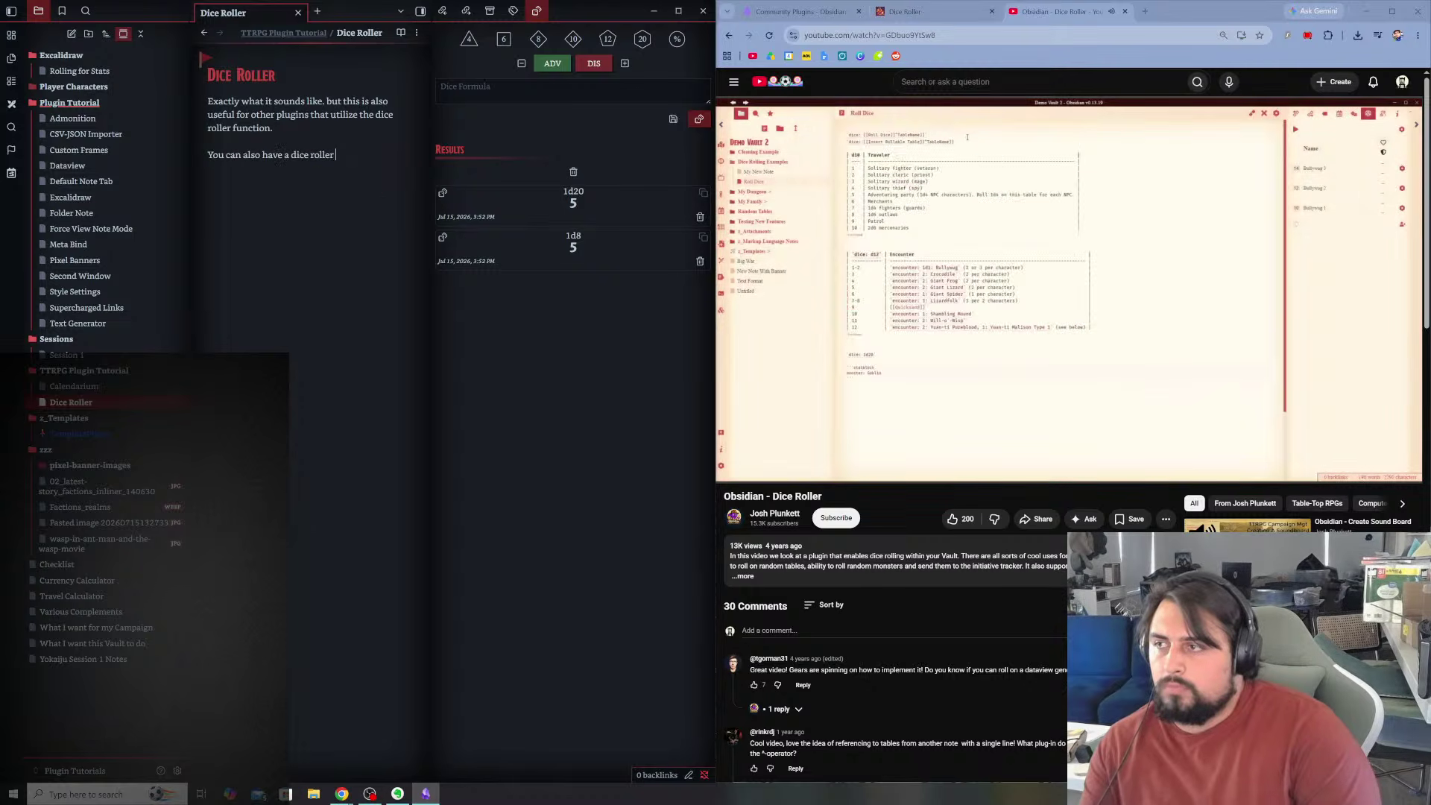
text(icon imbe)
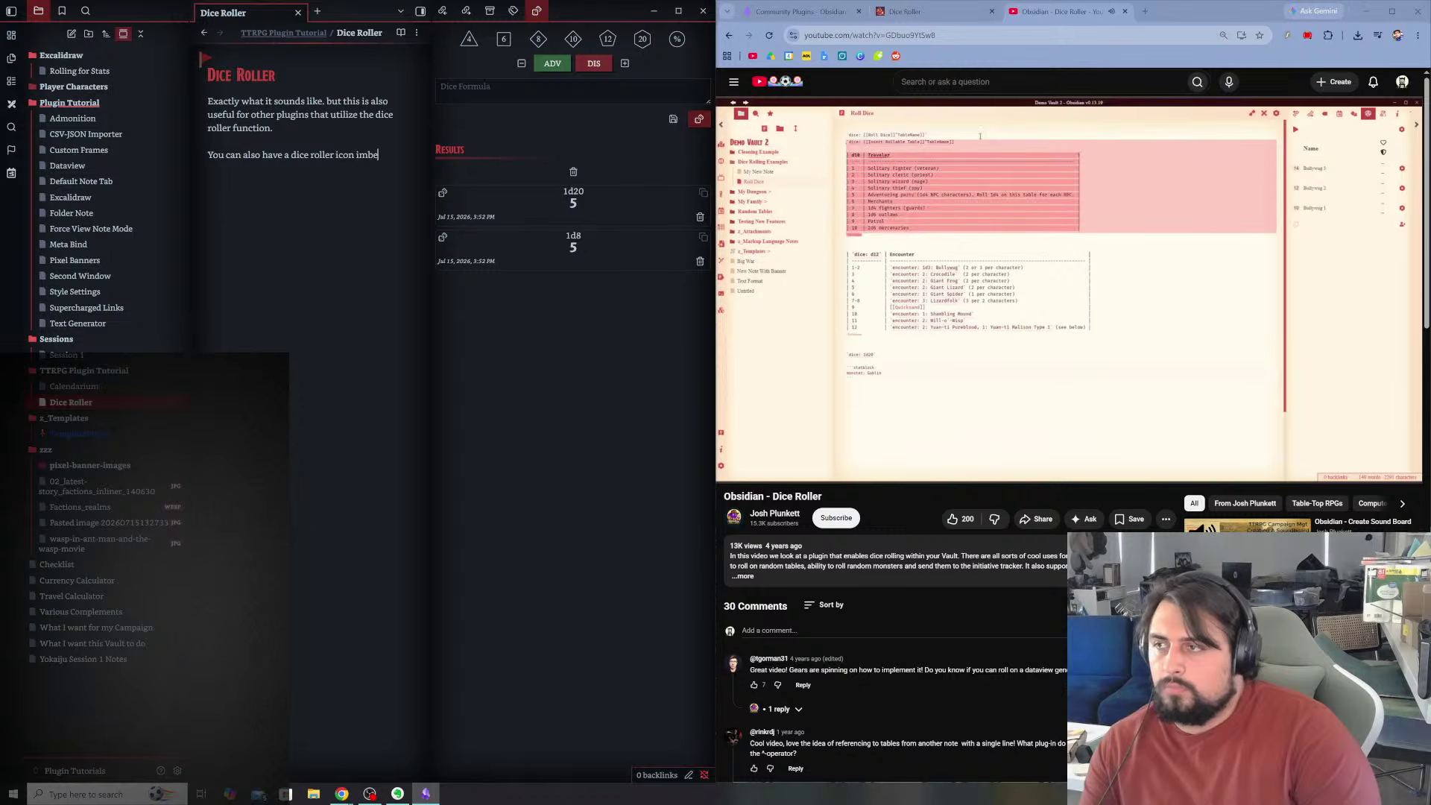
text(ded into a )
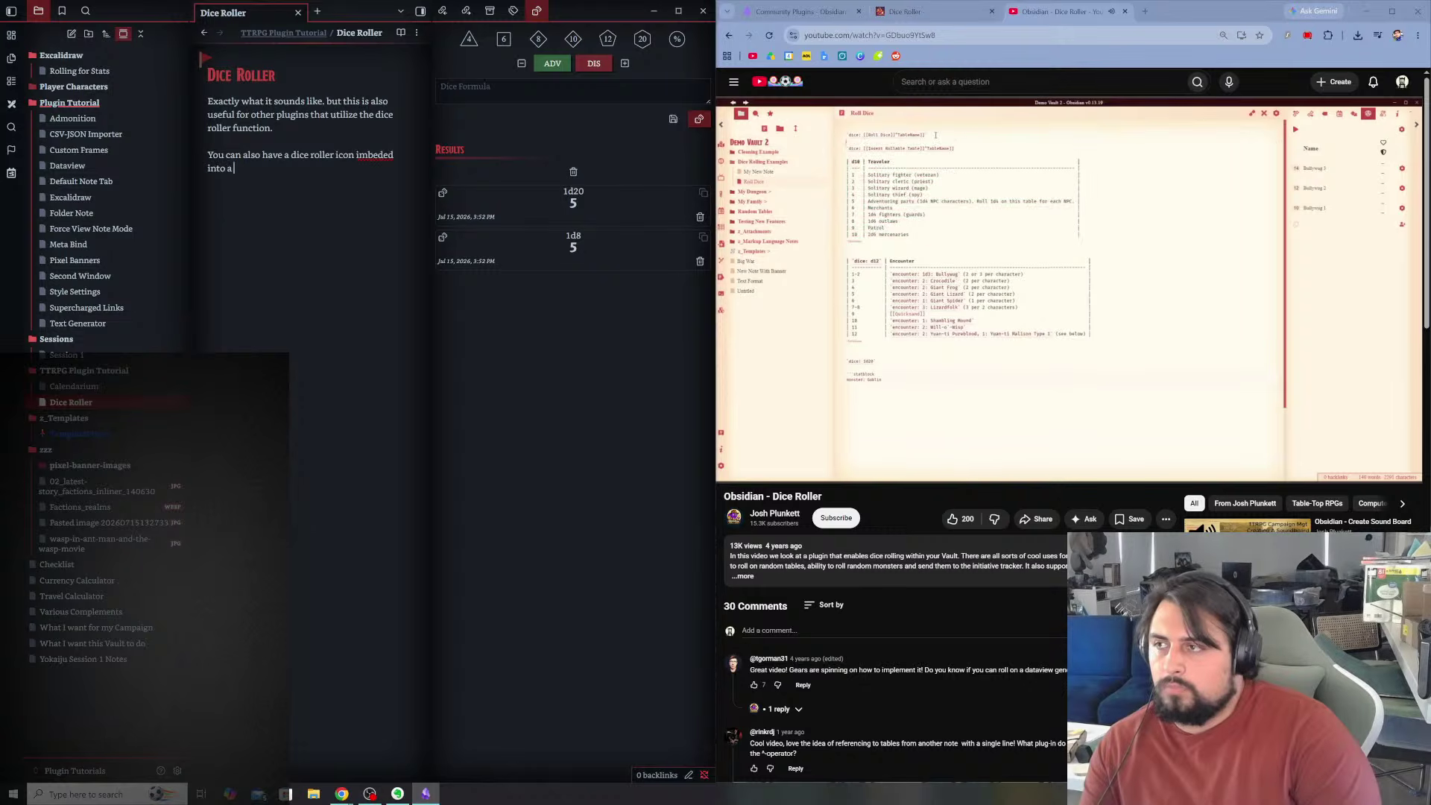
text(note and )
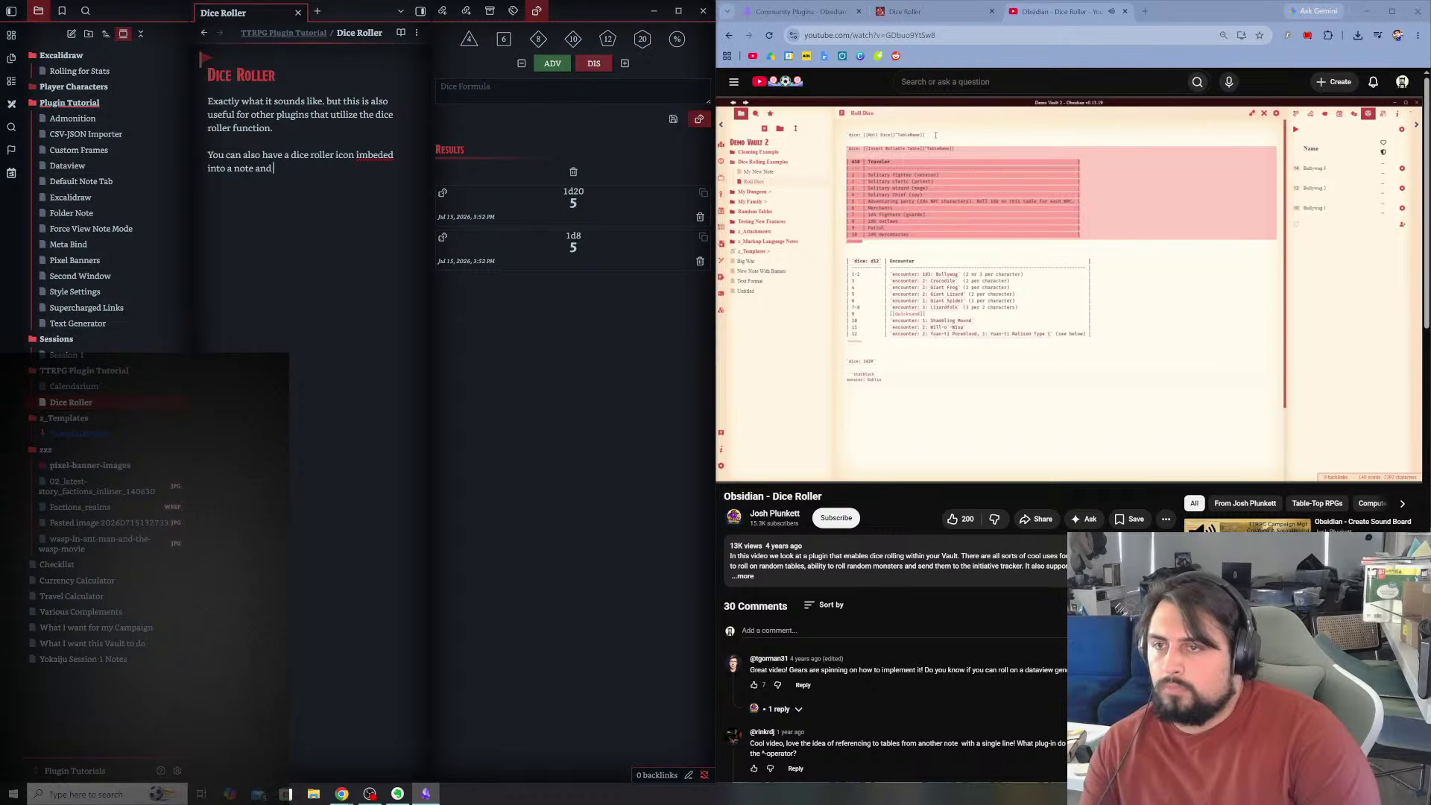
- Finish the paragraph with "work with randomly working with tables if there are things I'd like to randomize."
text(work with randomly )
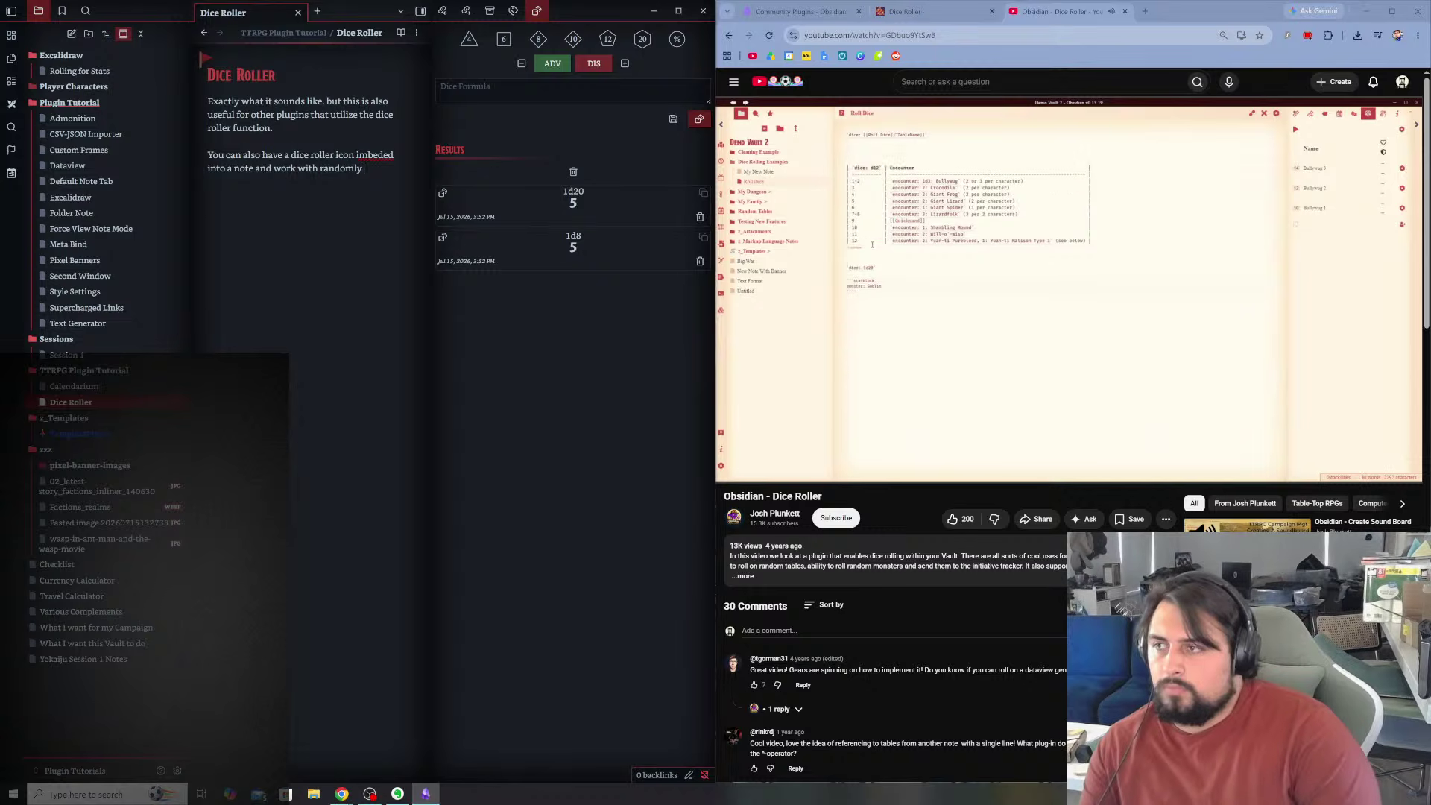
text(working with ta)
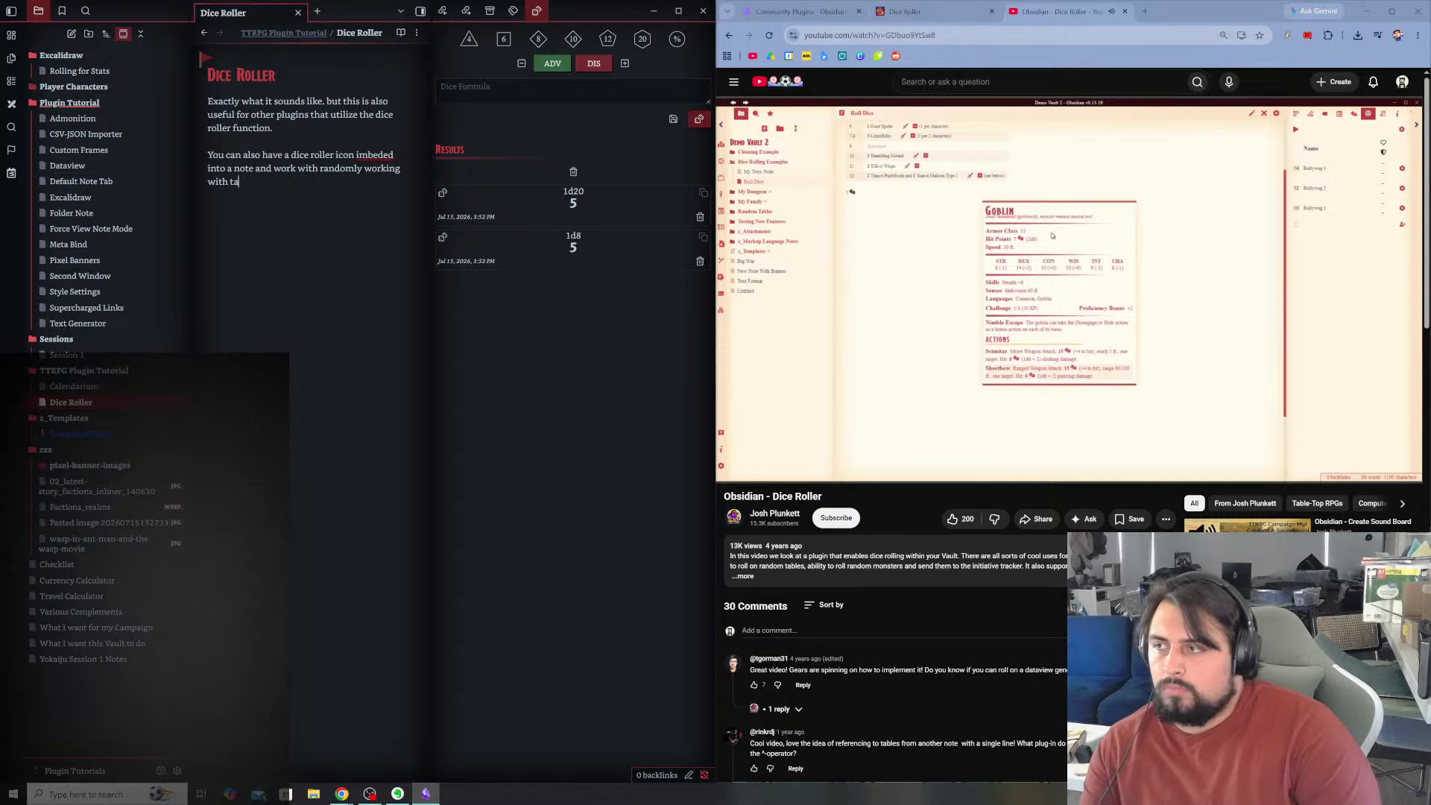
text(bles if there are things)
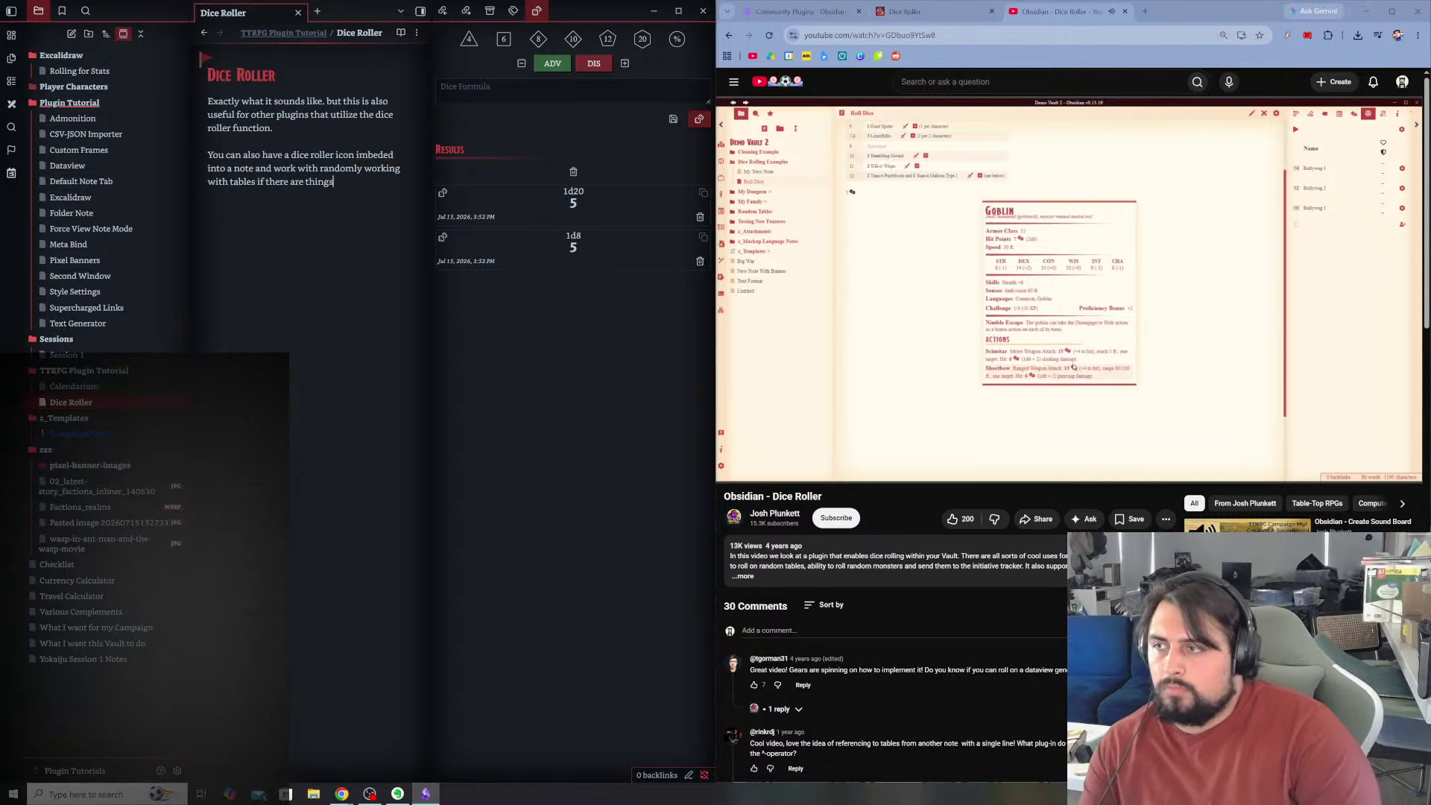
text( I'd)
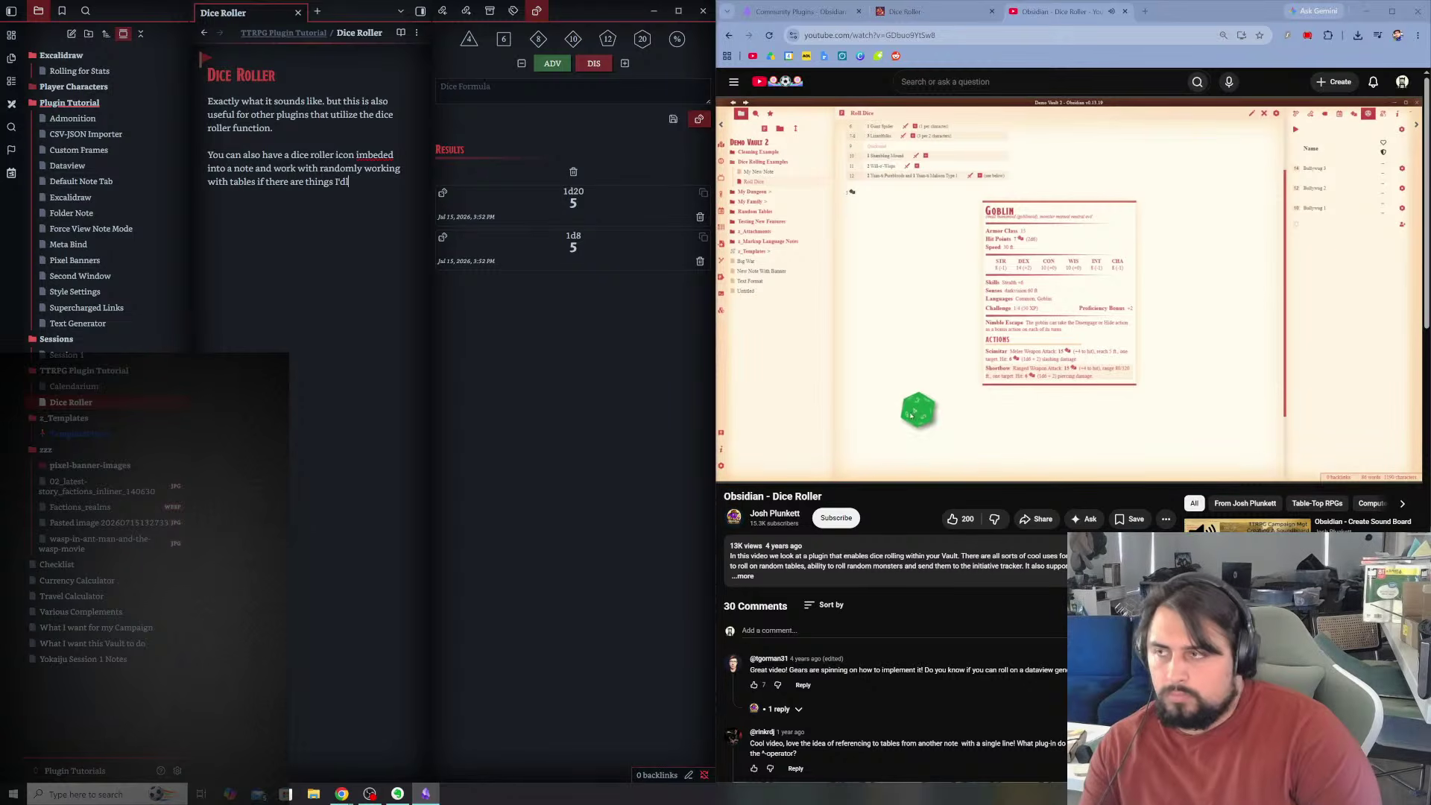
text( like to randomize.)
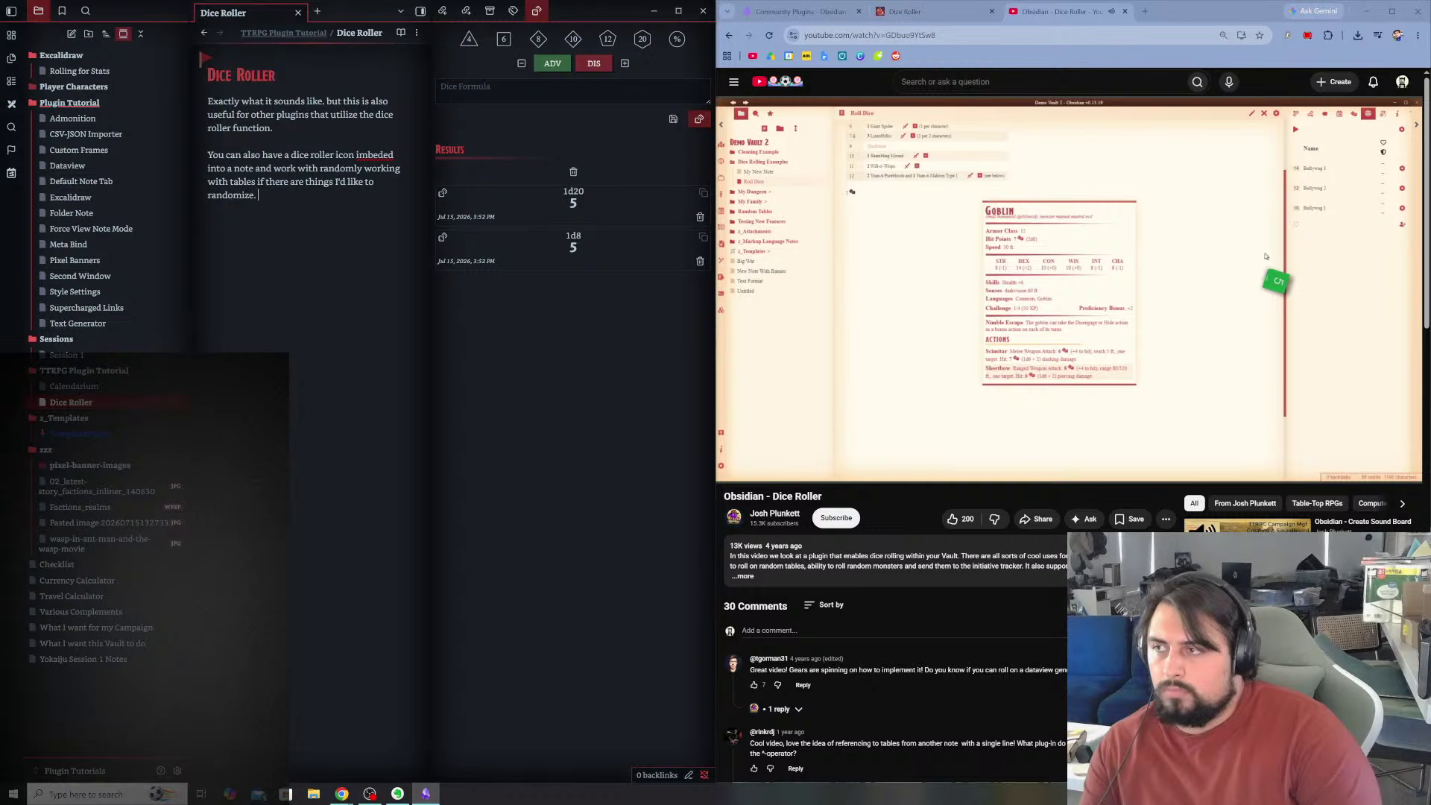
- Close the YouTube video and Dice Roller browser tabs, and expand the Fantasy Content Generator entry on the Community Plugins page
click(987, 164)
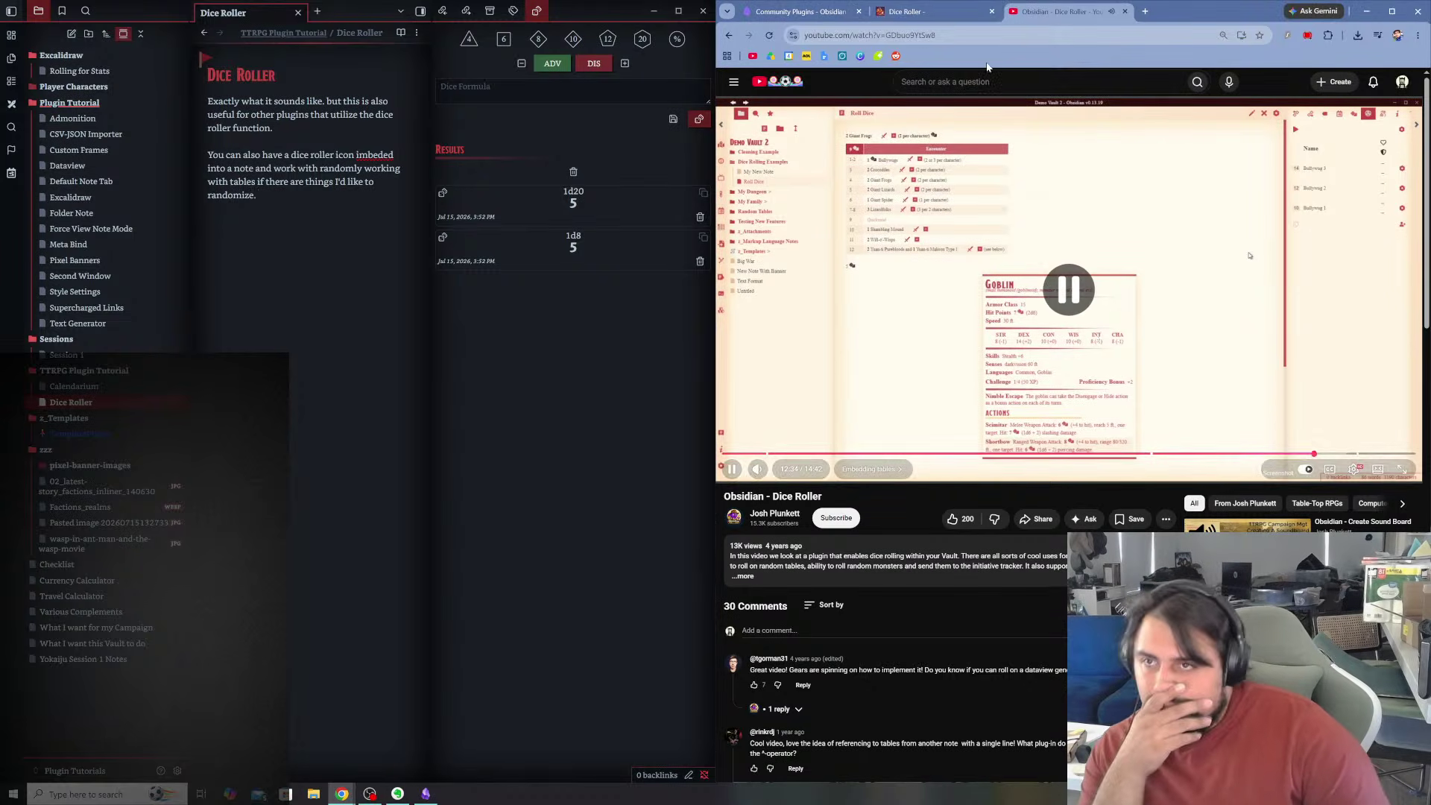
key(ctrl+w)
click(991, 11)
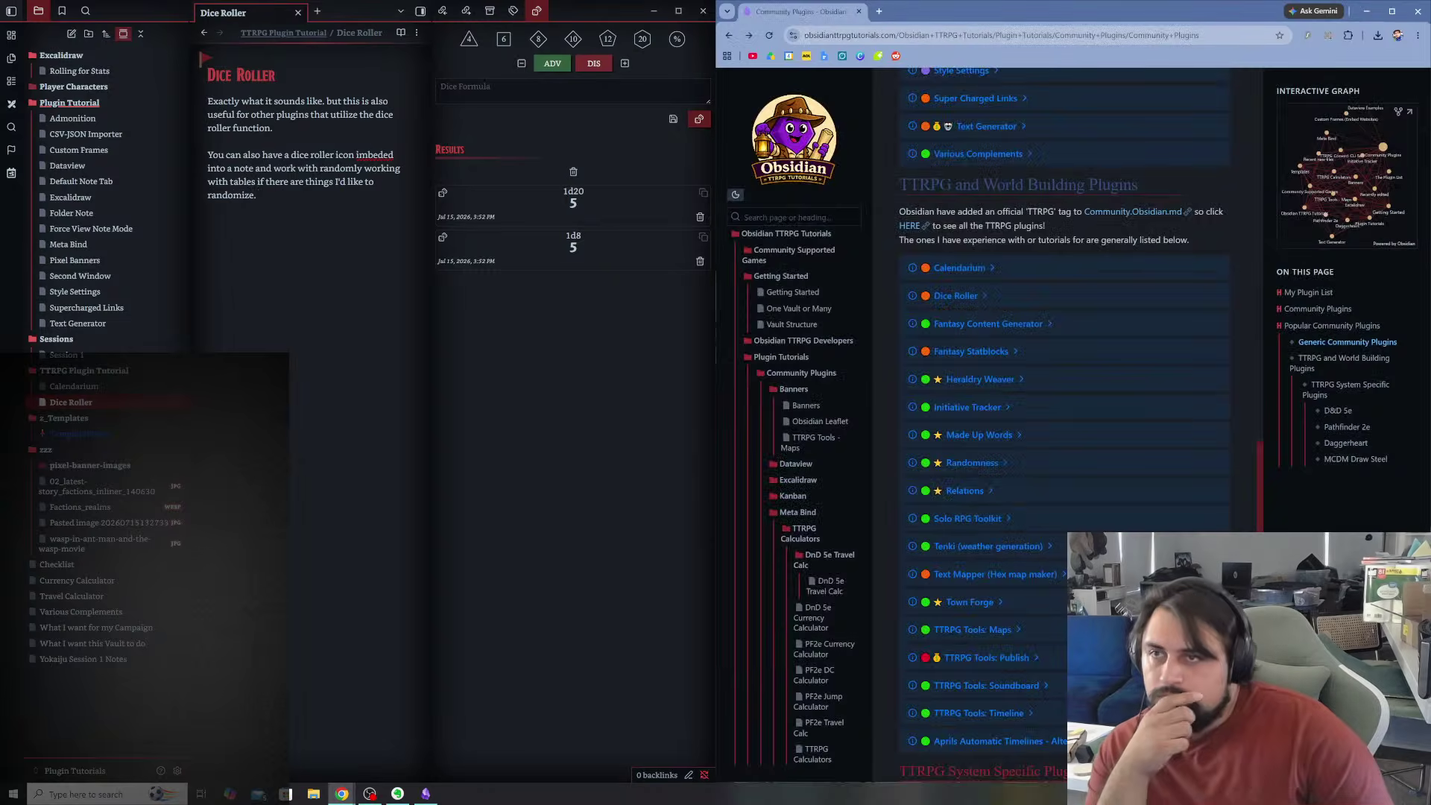
click(964, 323)
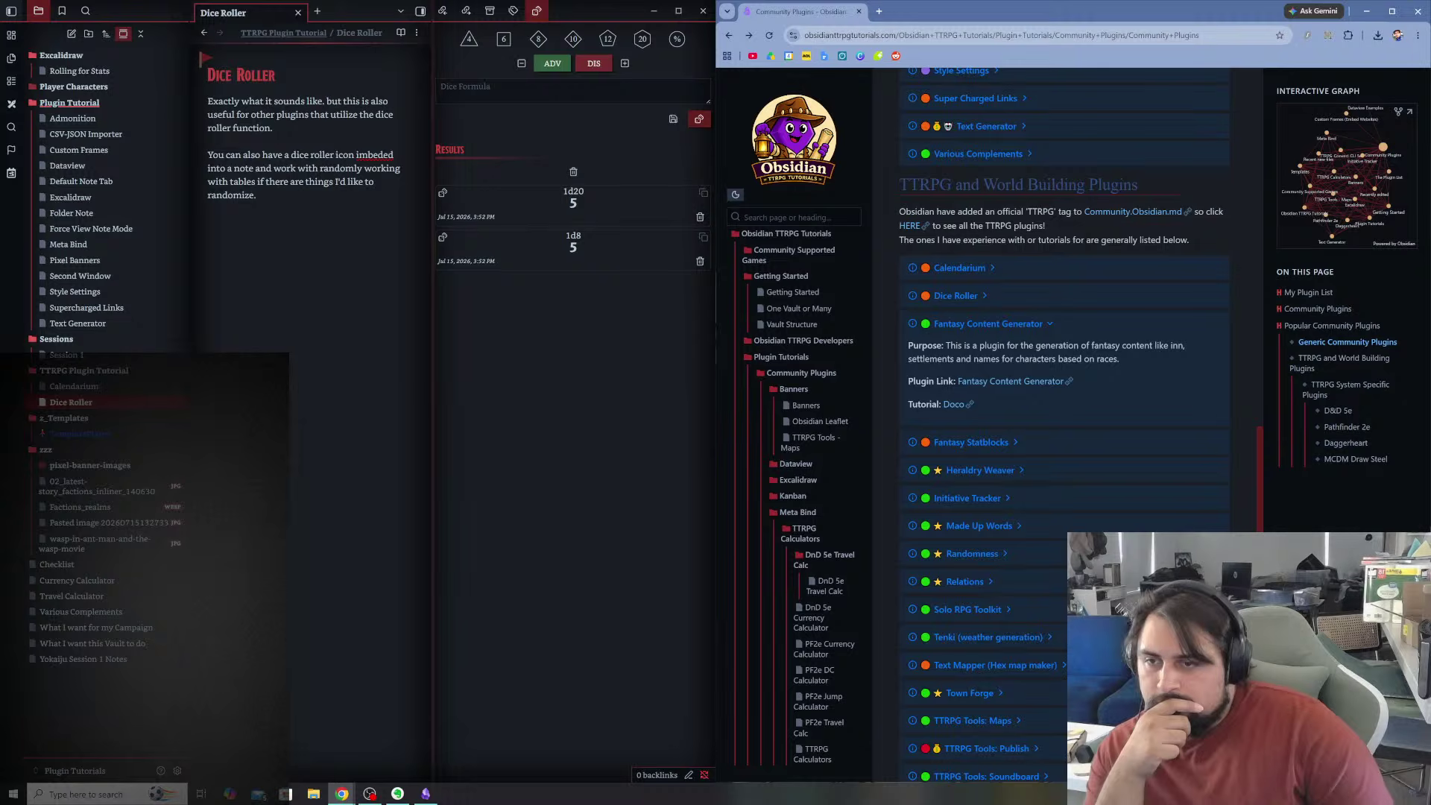
- Create a note titled Fantasy Content Generator in the vault's TTRPG Plugin Tutorial folder
click(224, 223)
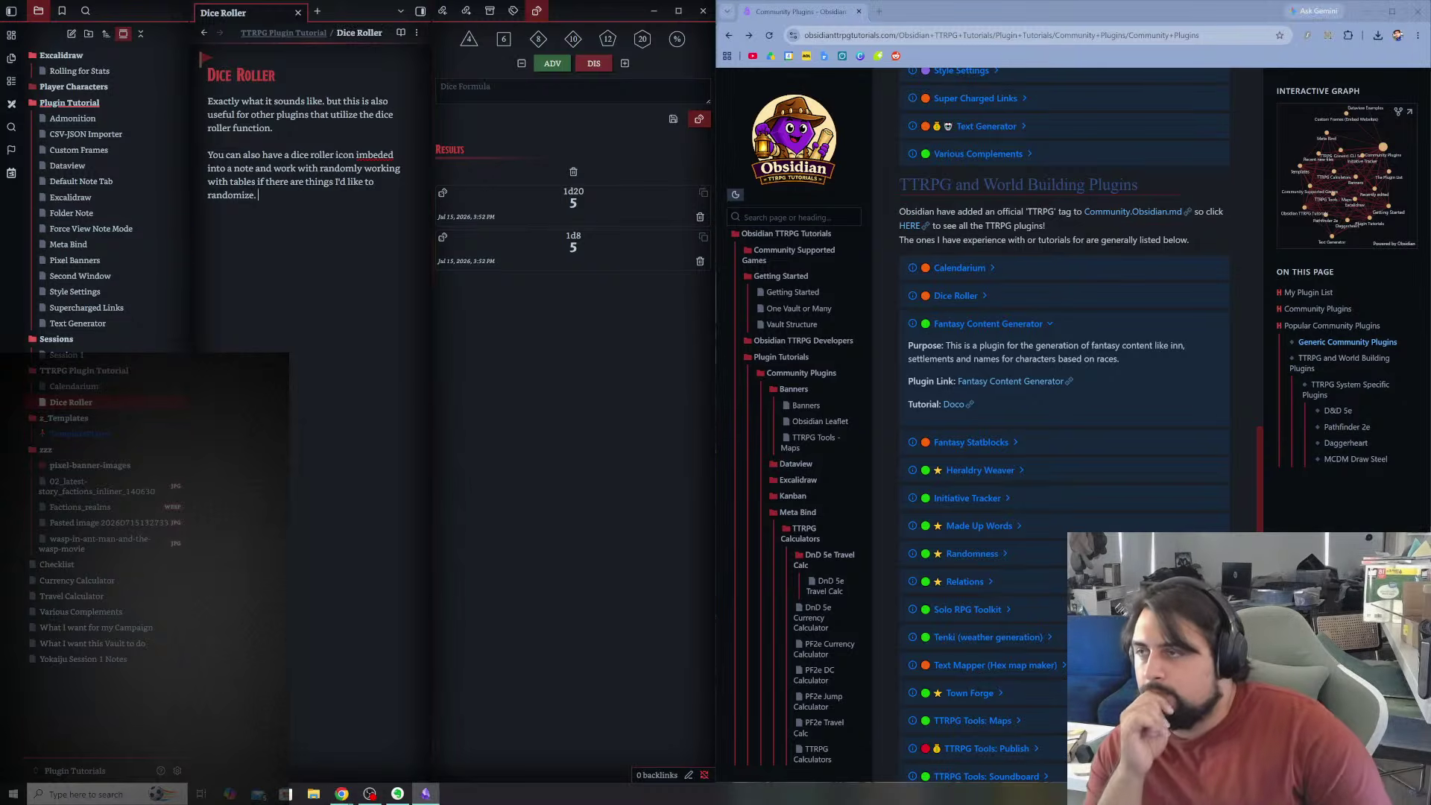
key(ctrl+n)
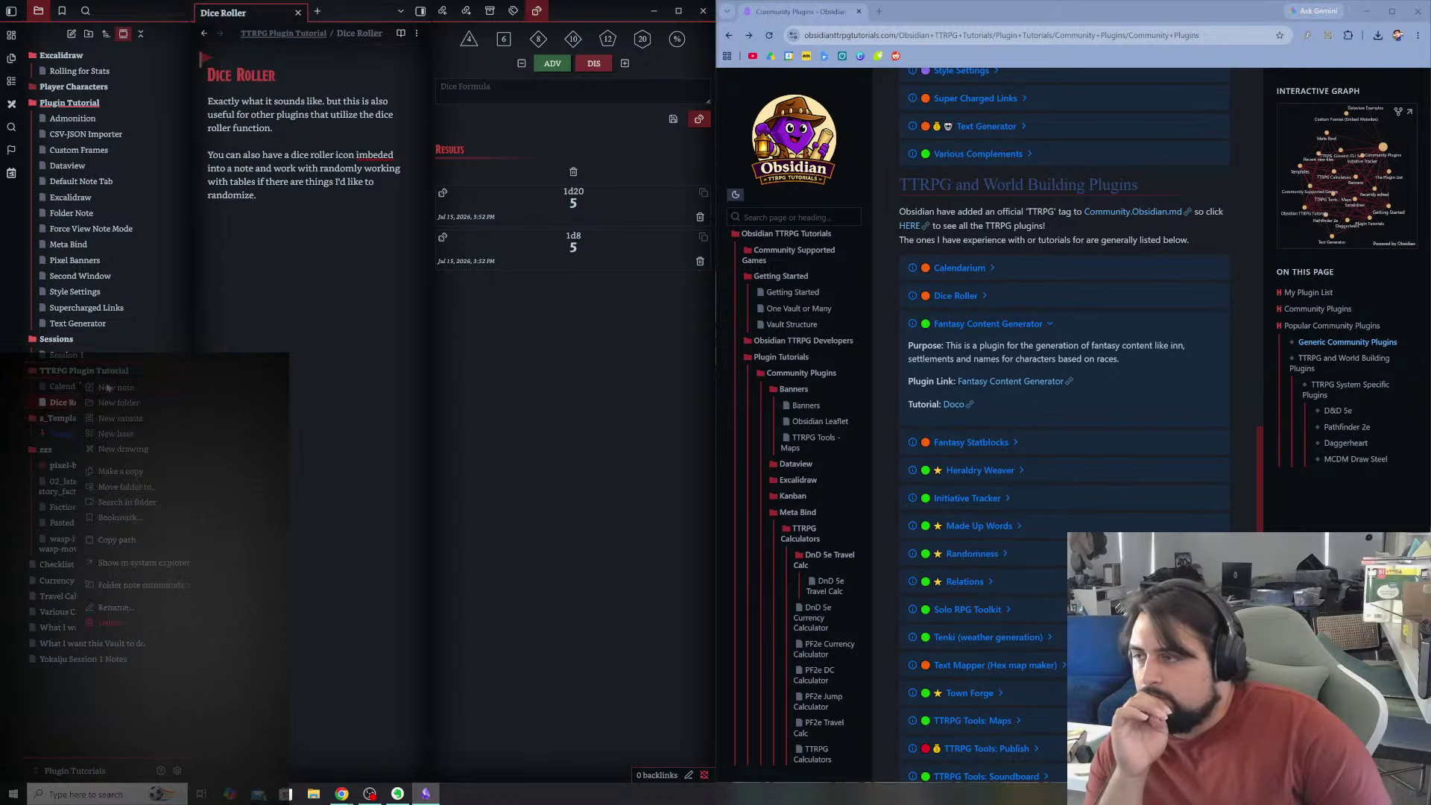
text(Fantasy Co)
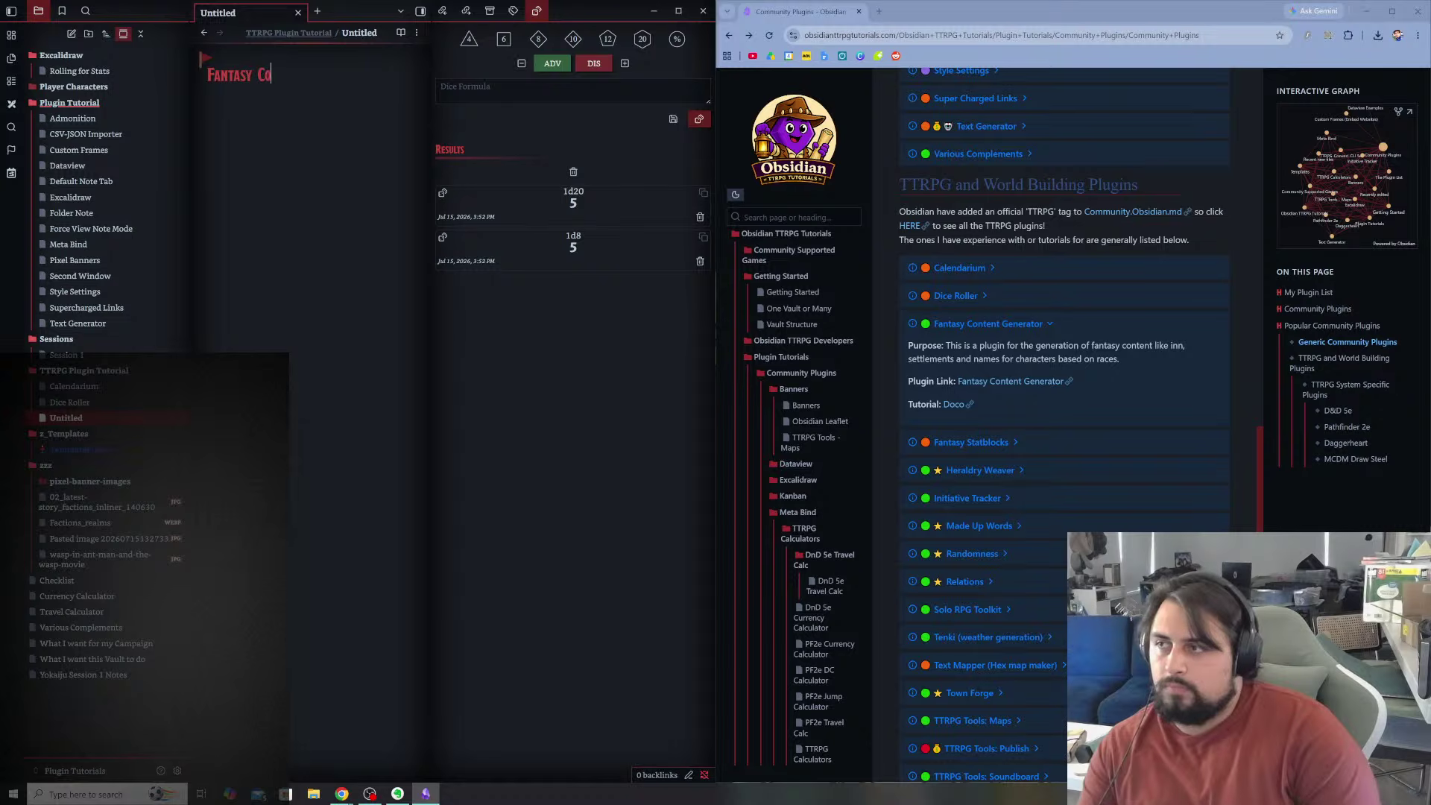
text(ntent Generator)
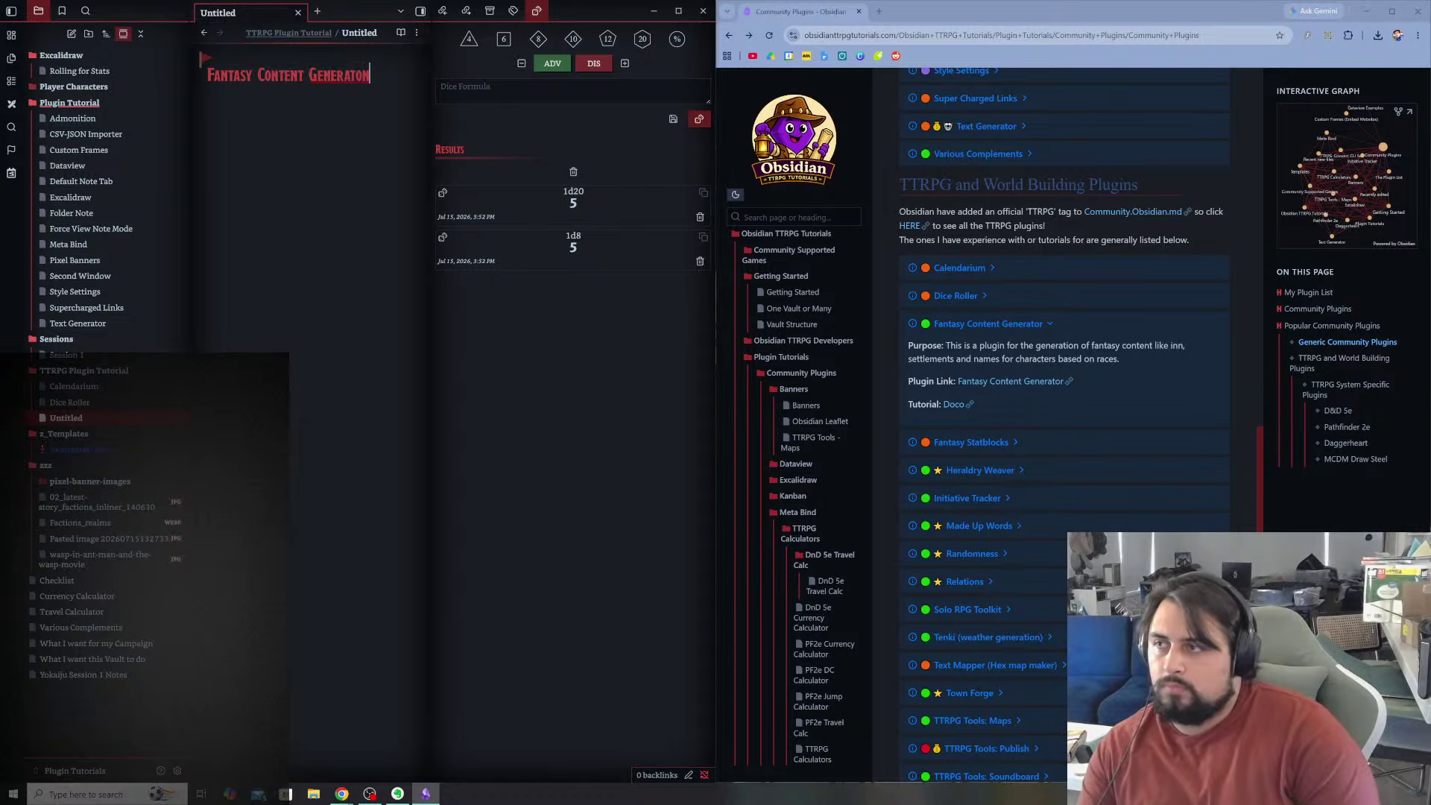
key(BackSpace)
text(r)
key(Return)
- Write "I will not be using this plugin" in the Fantasy Content Generator note, without inserting a suggested link
text(I will not be using this)
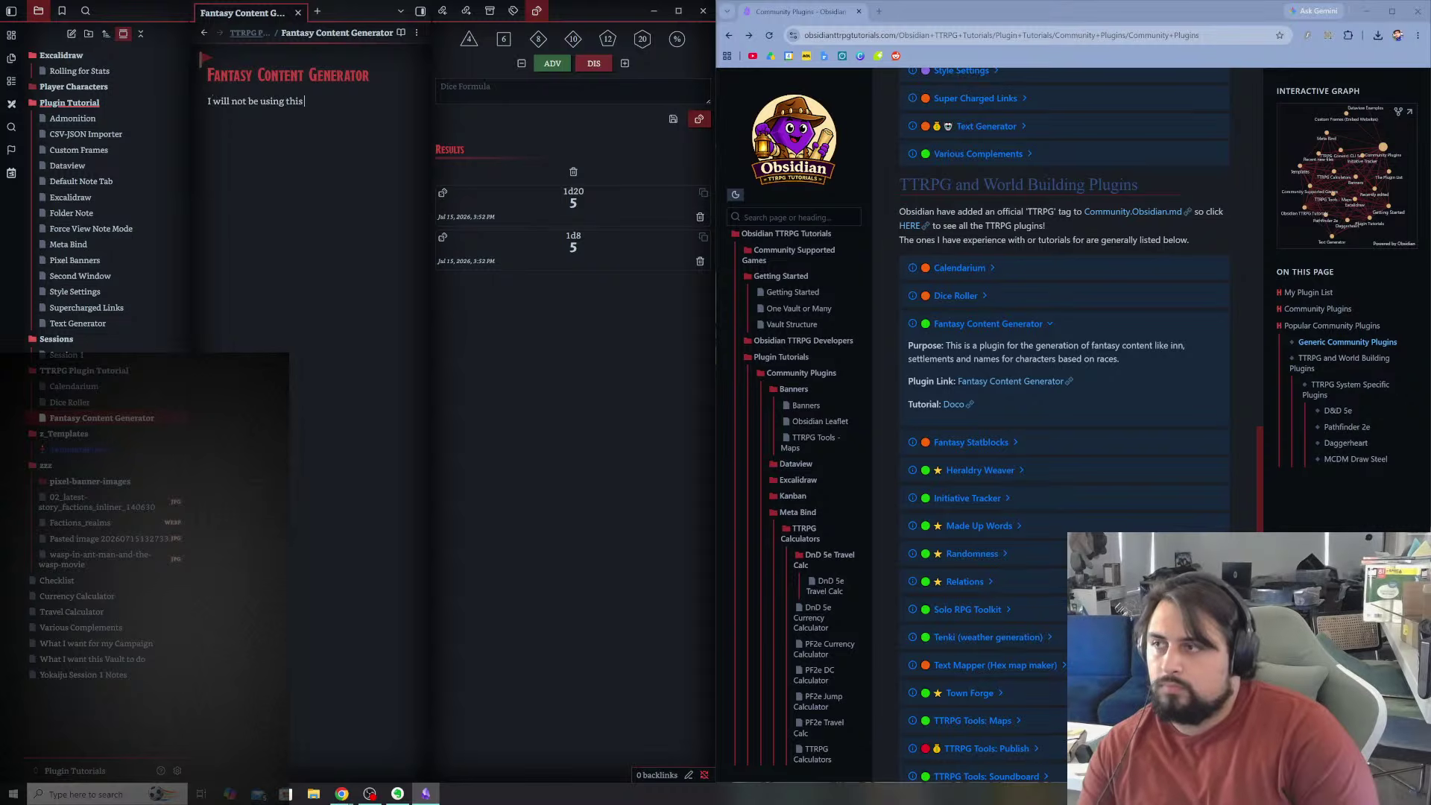
text( plugin)
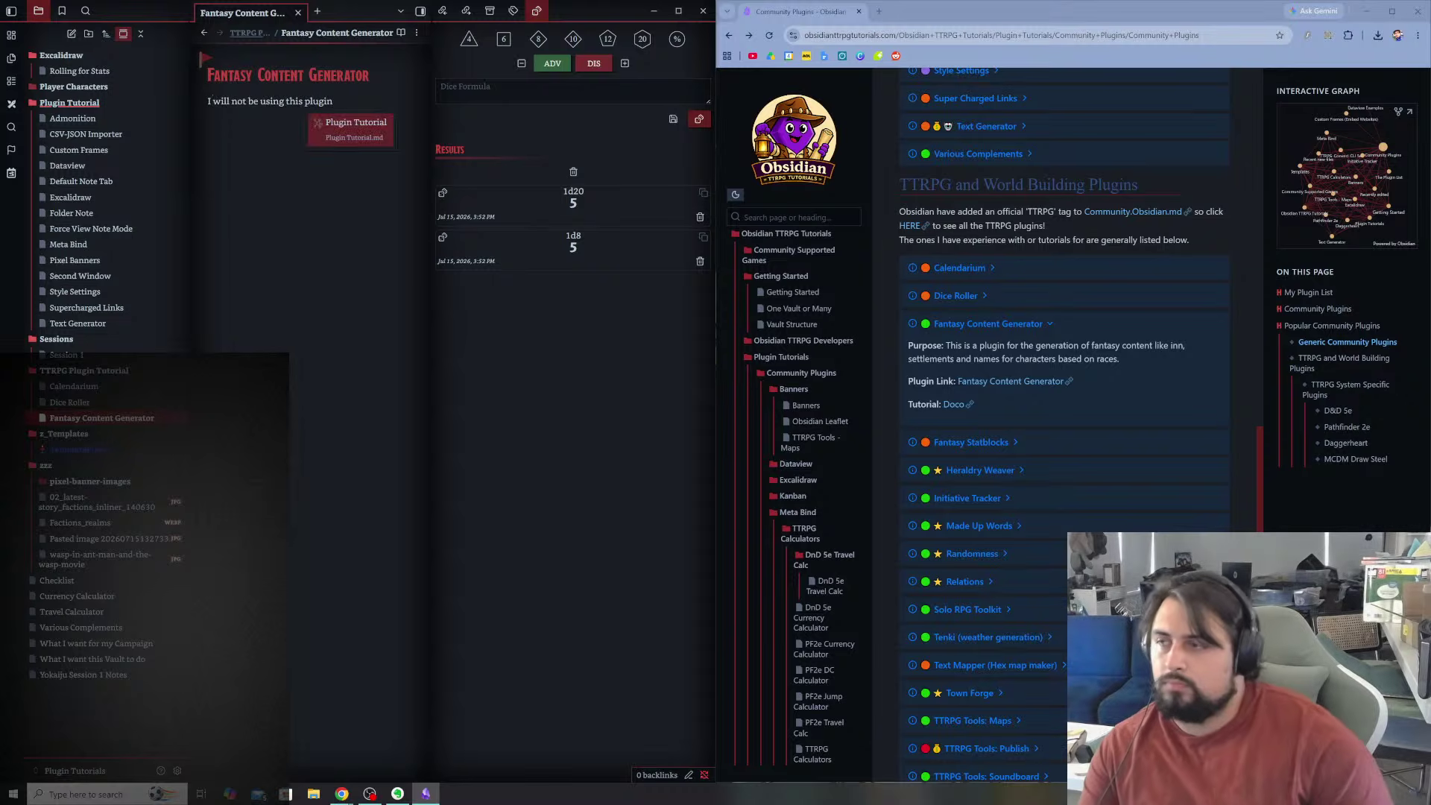
key(Escape)
- Open the TTRPG Plugin Tutorial folder note and inspect the Dataview query behind its list
click(56, 379)
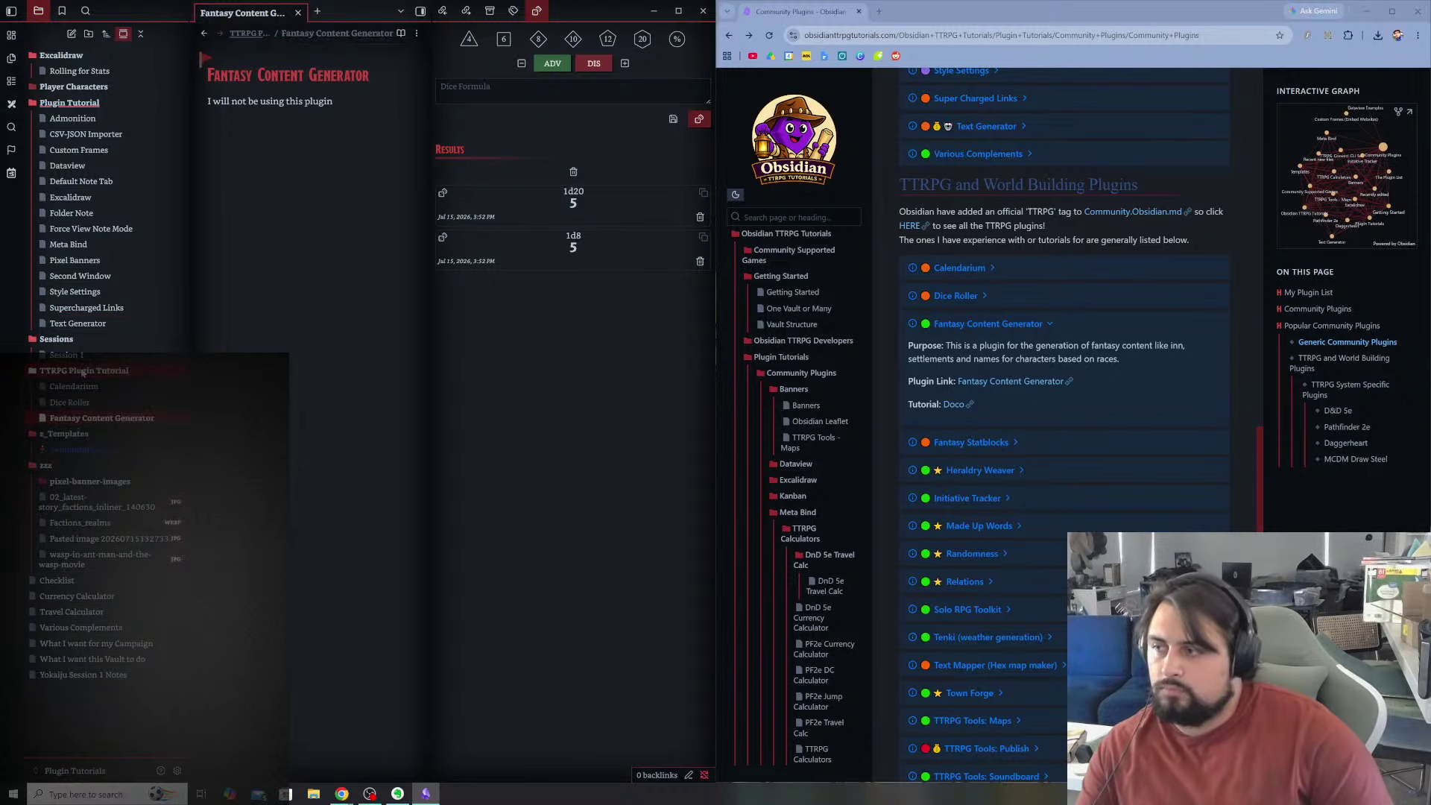
click(53, 375)
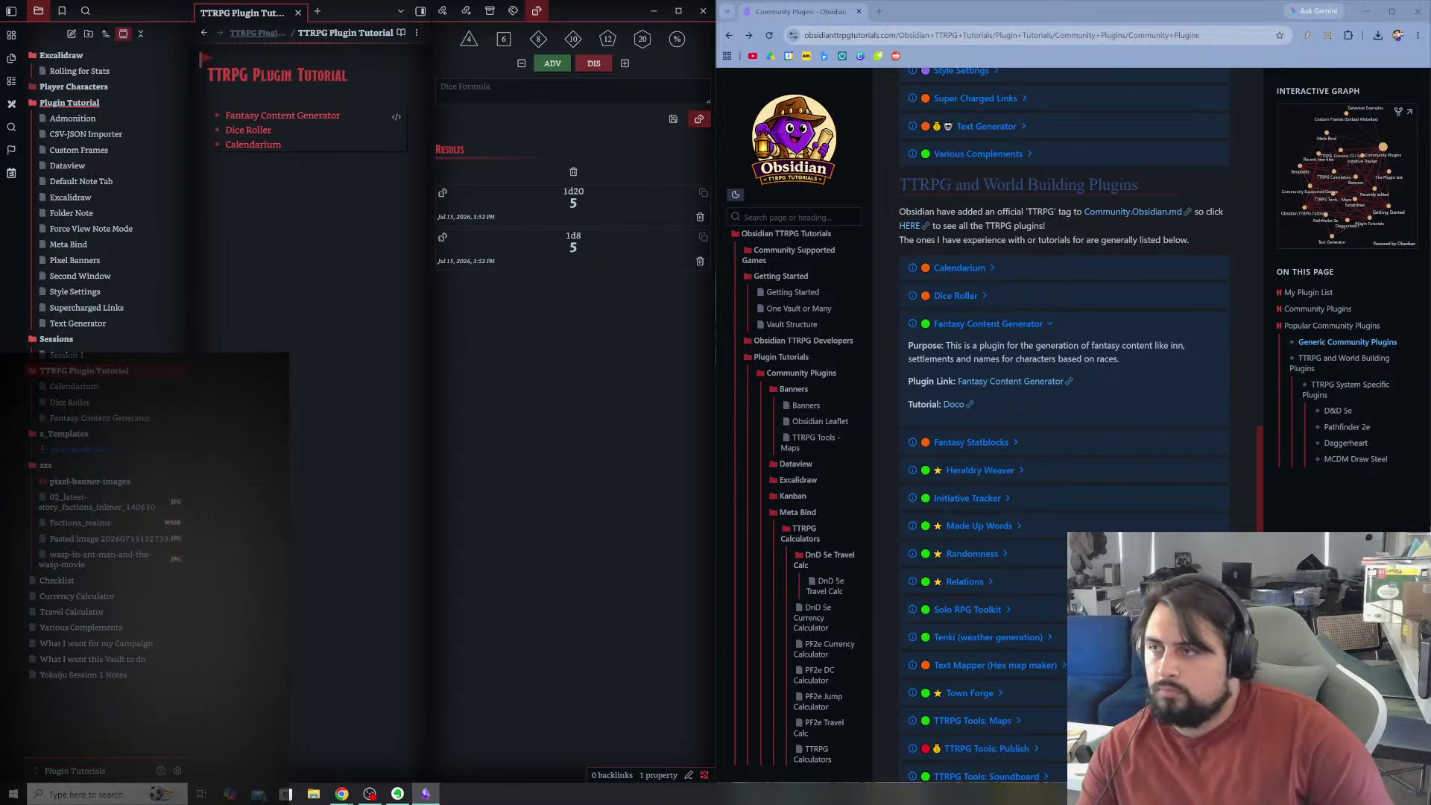
click(397, 117)
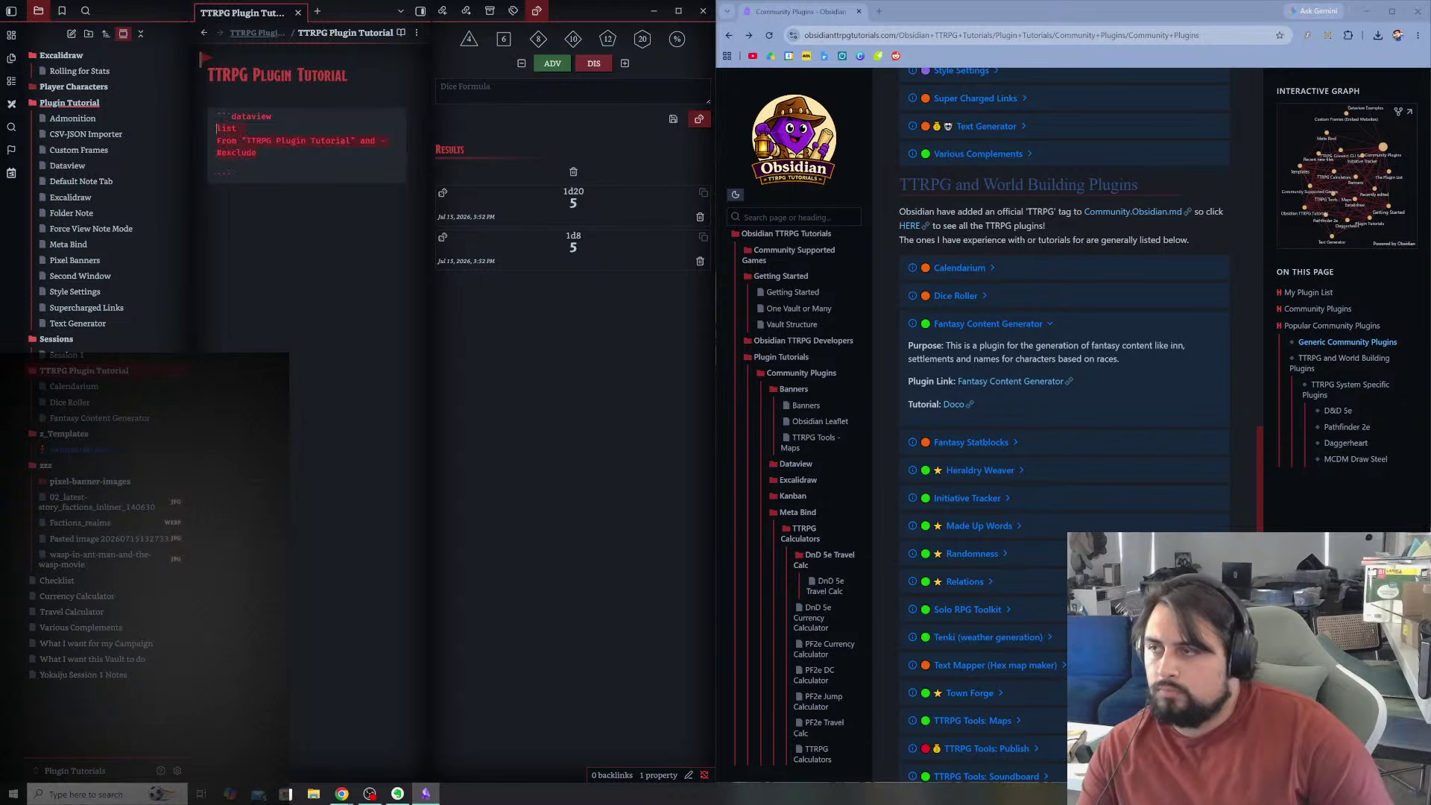
click(208, 190)
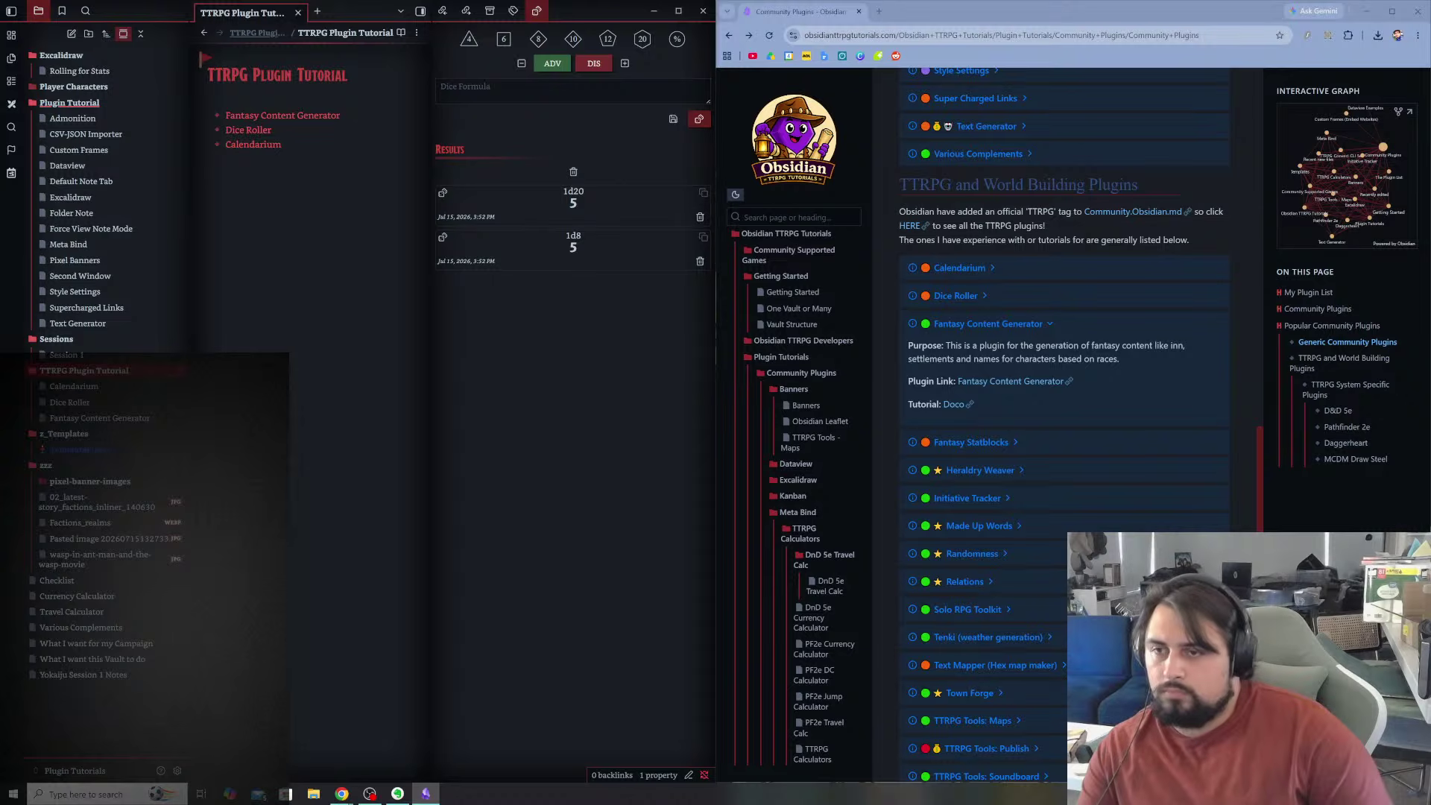
- Collapse the Fantasy Content Generator entry on the Community Plugins page and read the expanded Fantasy Statblocks entry
click(987, 323)
click(966, 353)
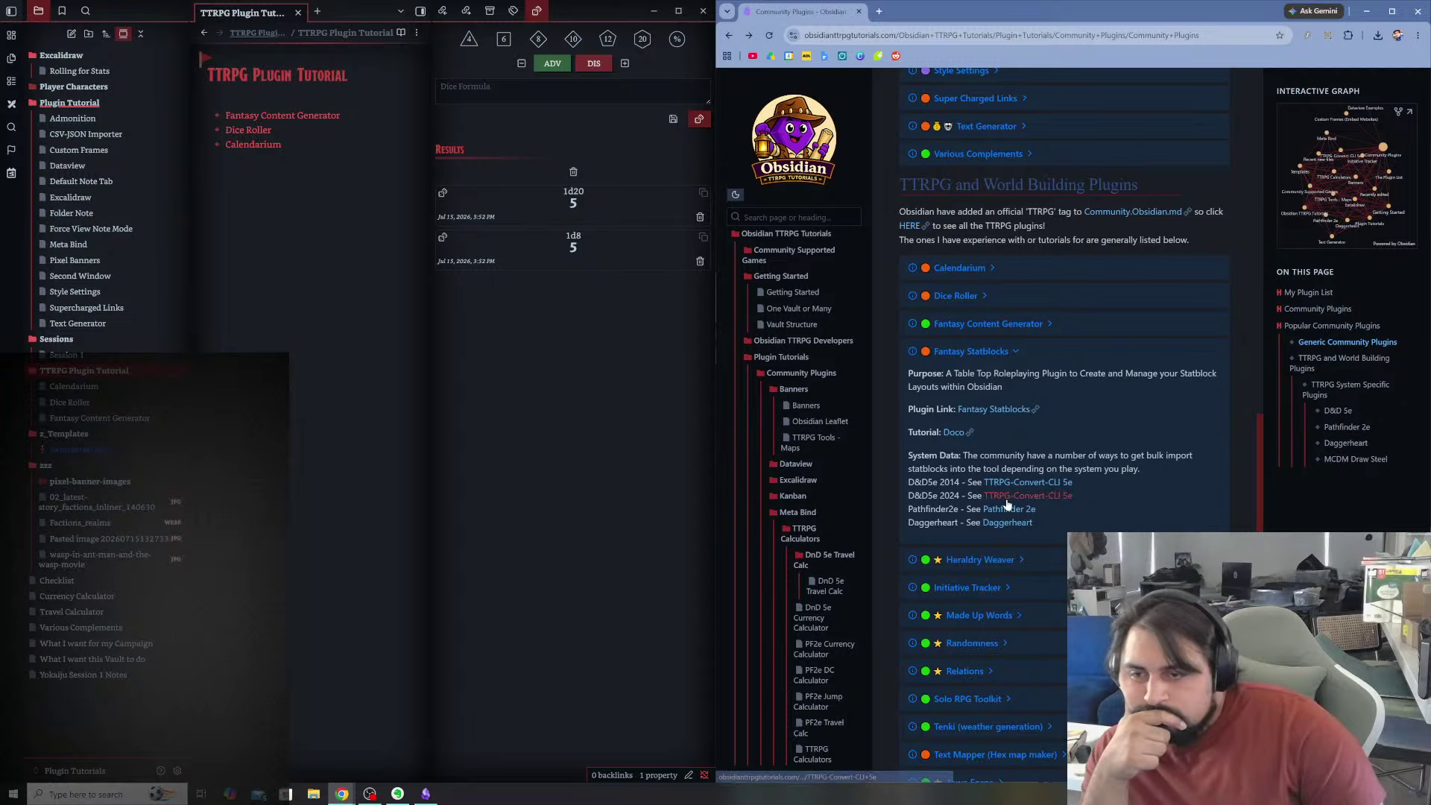
mouse_move(1008, 507)
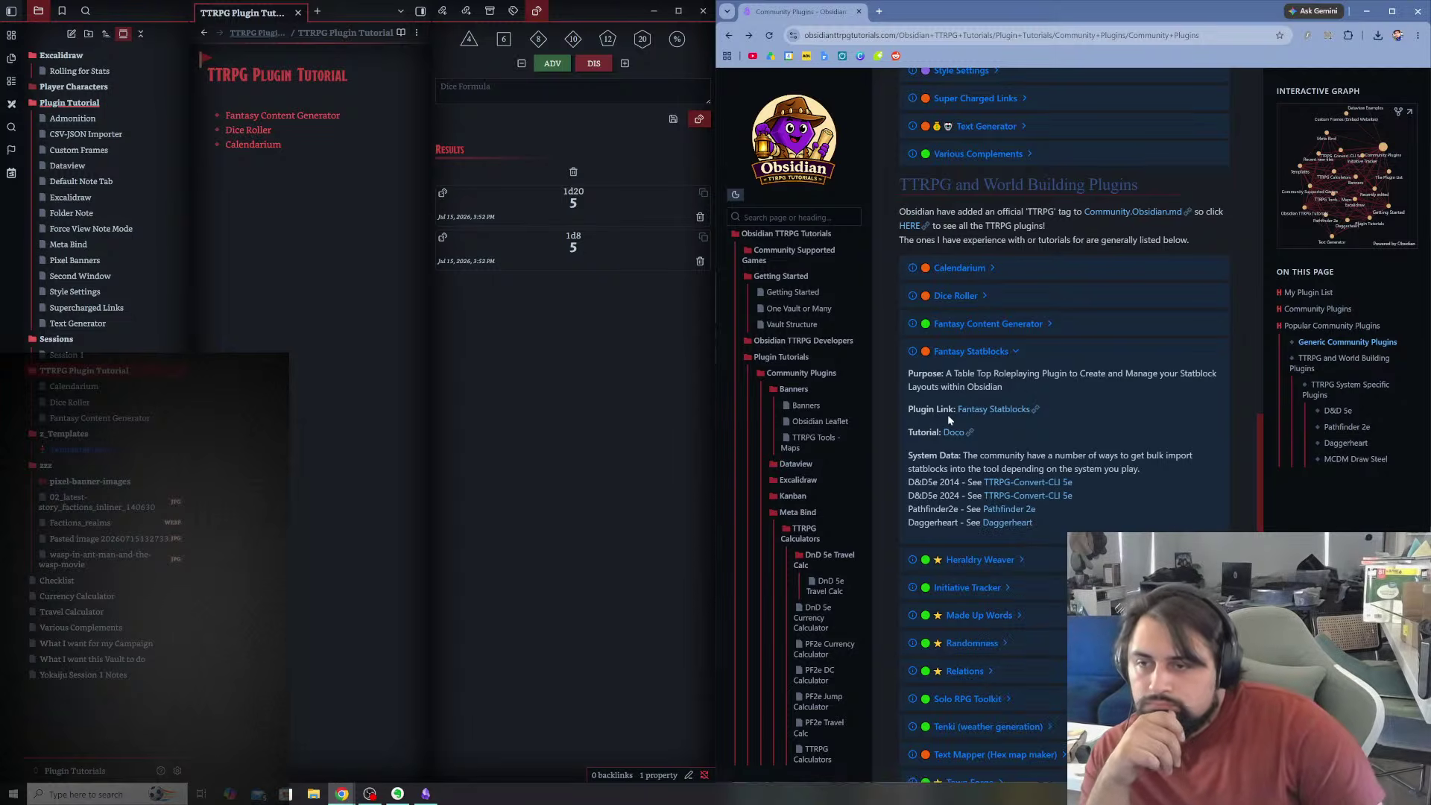
- Open Obsidian's community plugin browser from the settings and search it for "Fantasy"
click(177, 769)
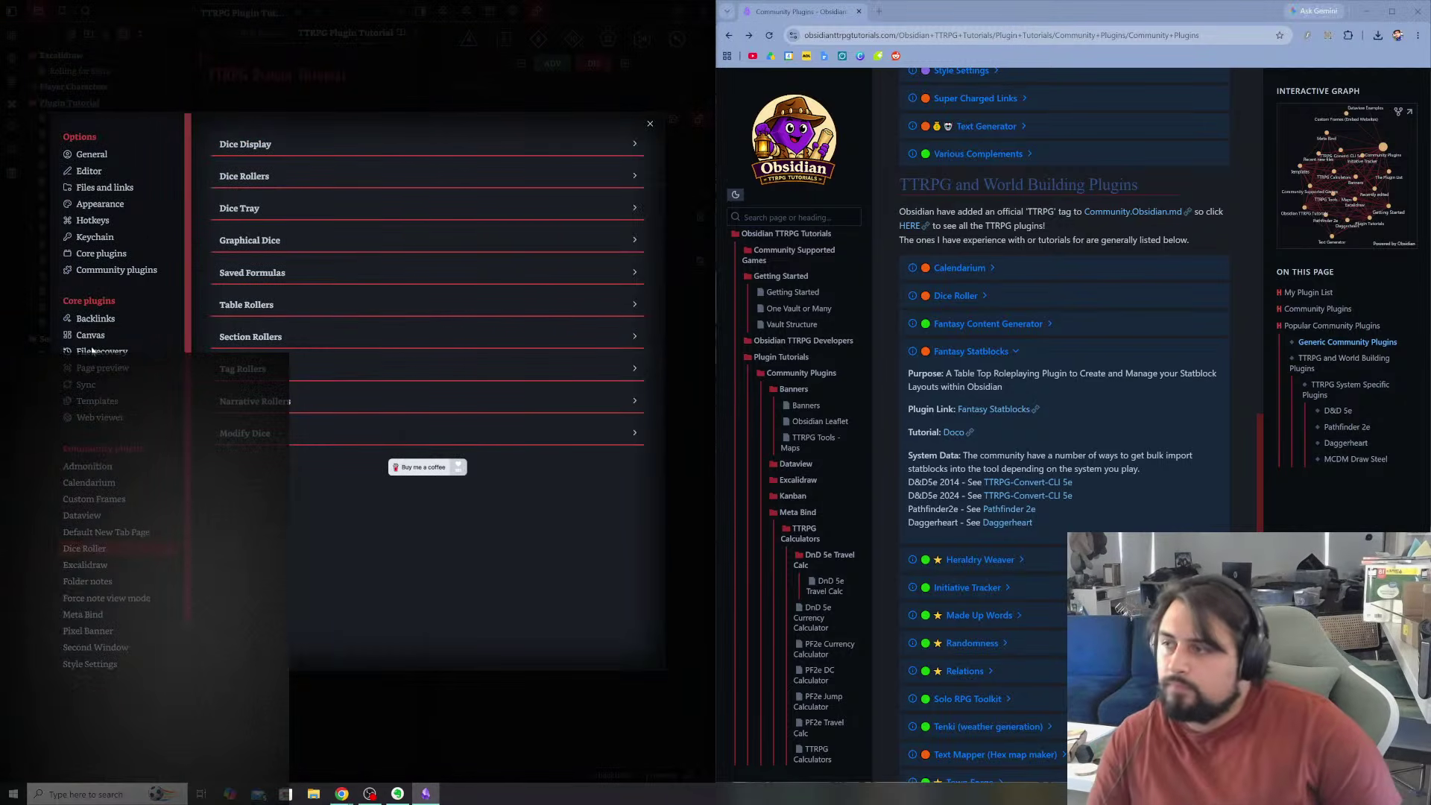
click(100, 270)
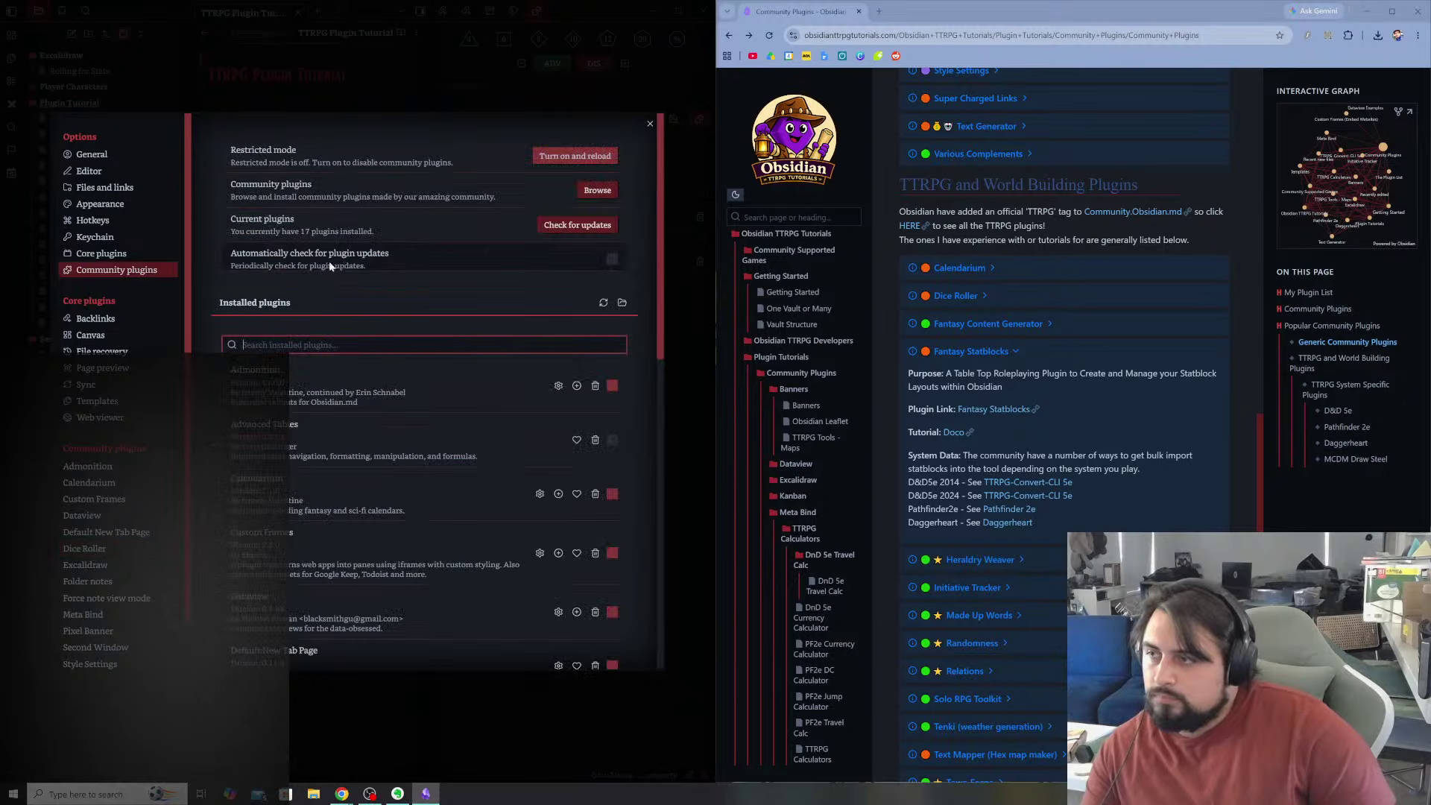
click(597, 191)
text(Fantasyu)
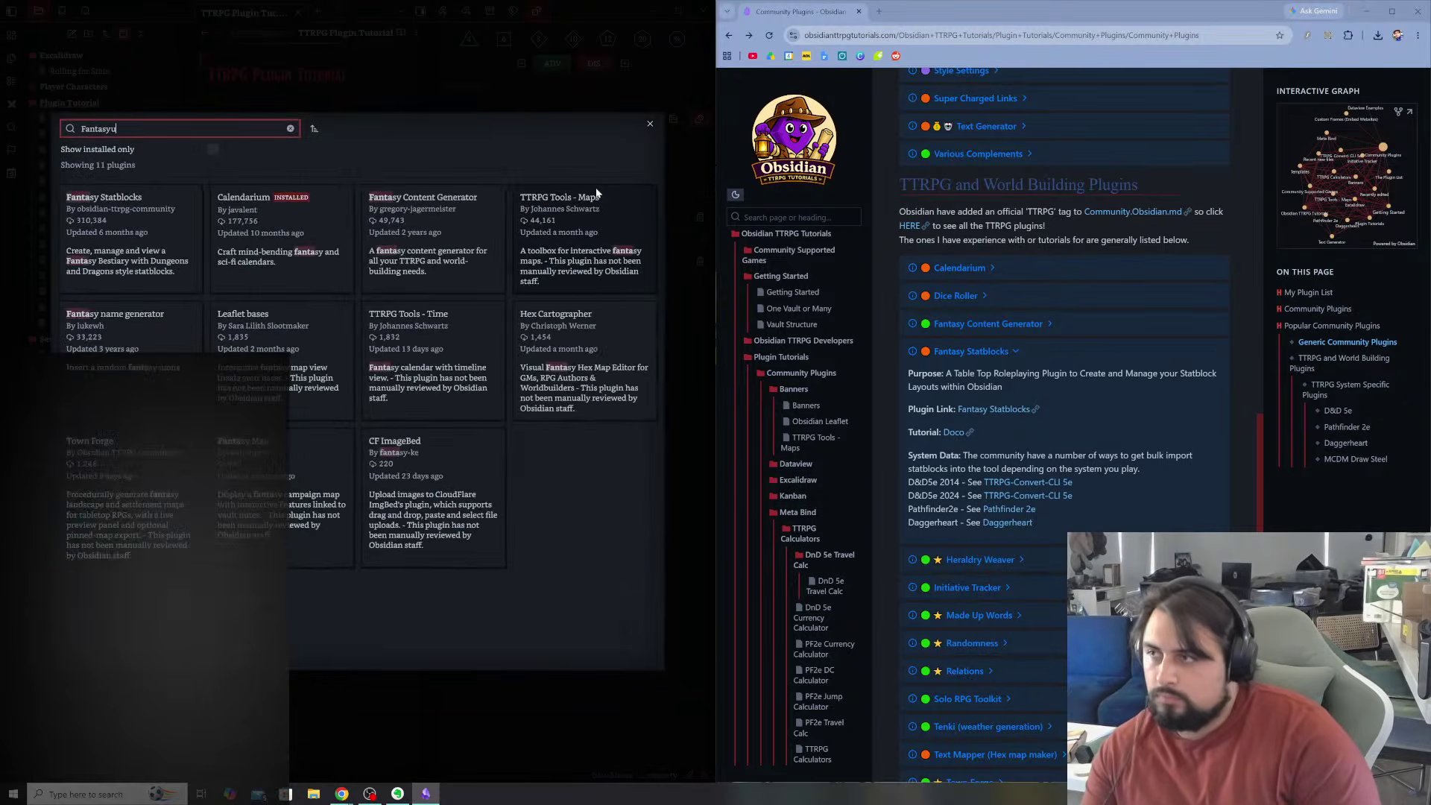
key(BackSpace)
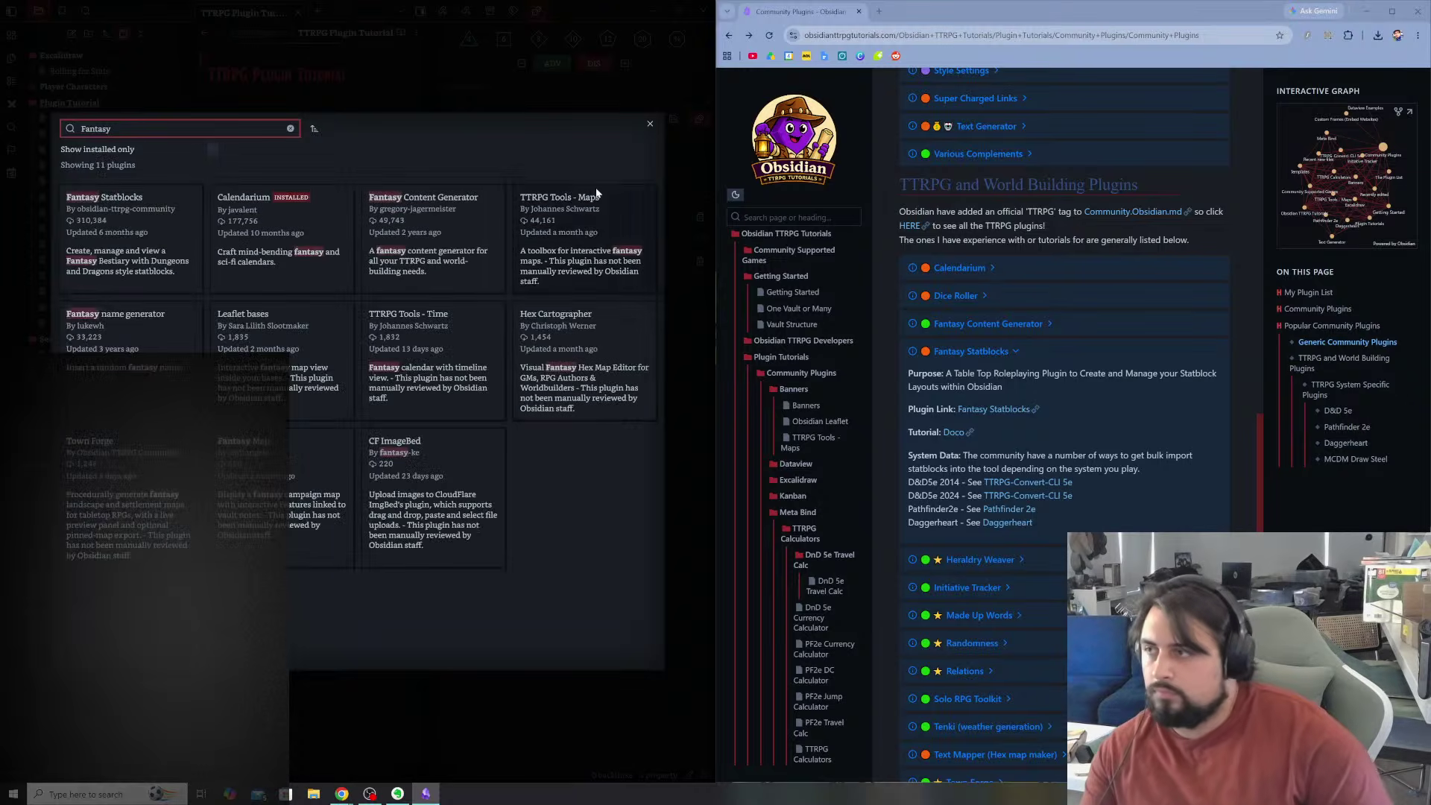
- Install and enable the Fantasy Statblocks community plugin, then close the plugin browser and settings
click(141, 228)
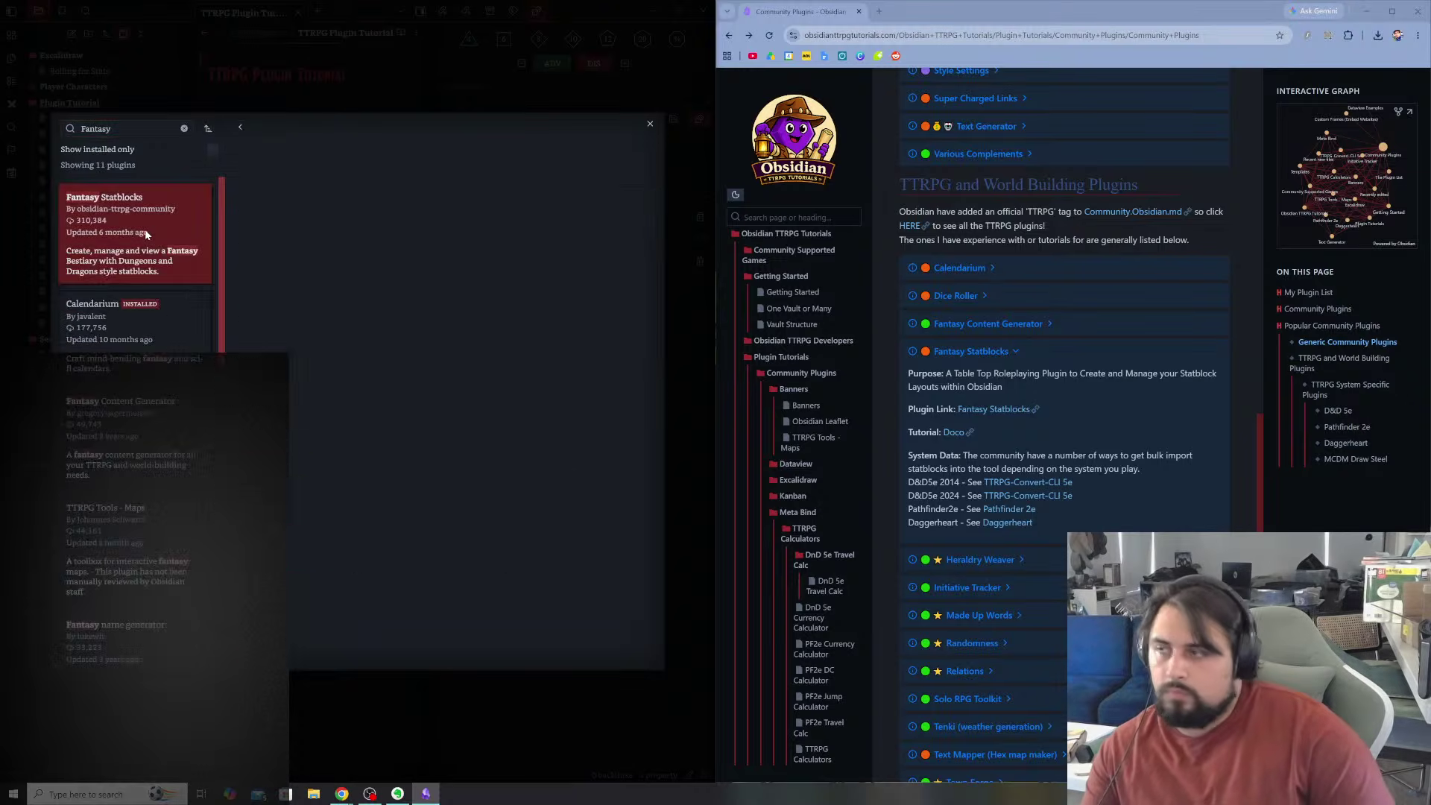
click(263, 281)
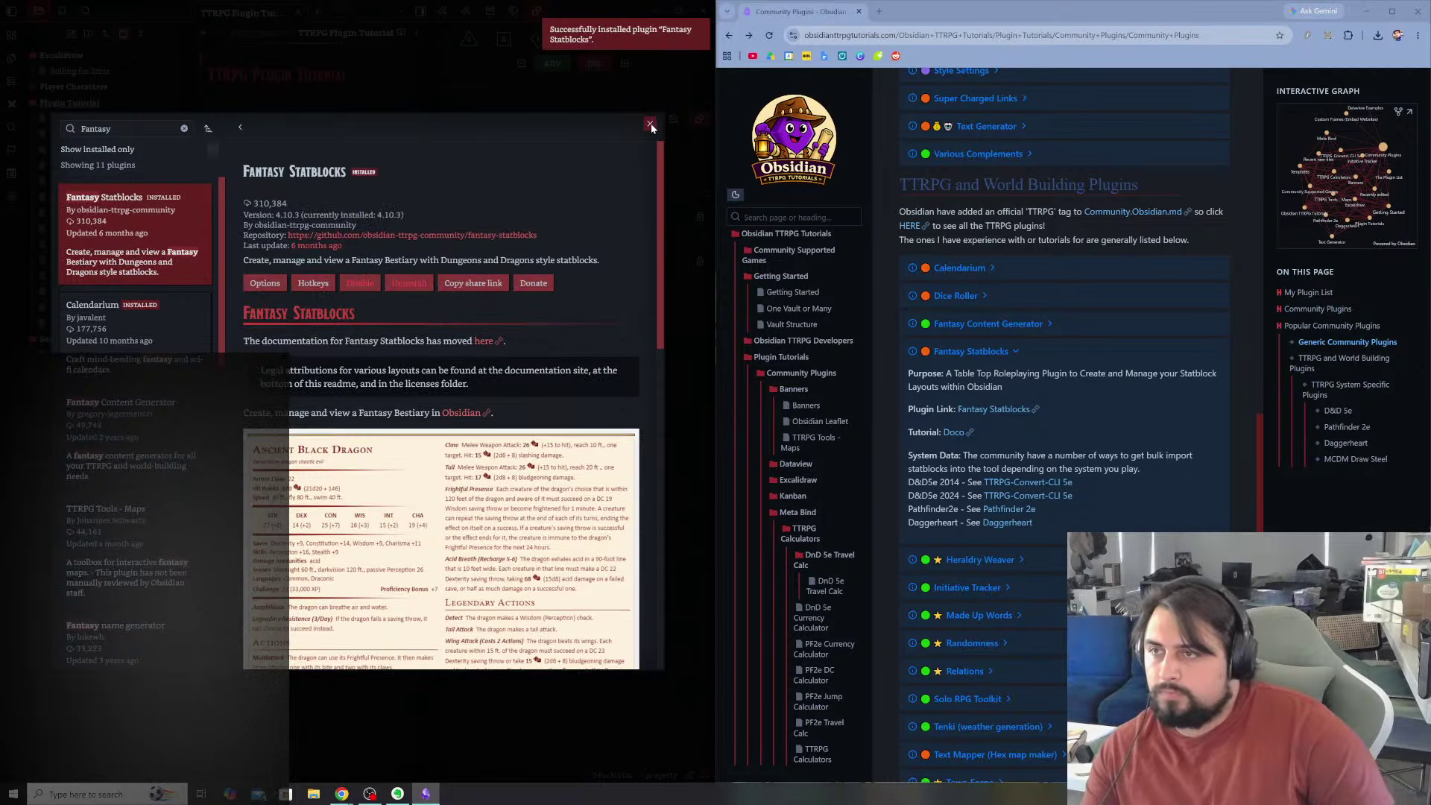
click(651, 123)
click(643, 118)
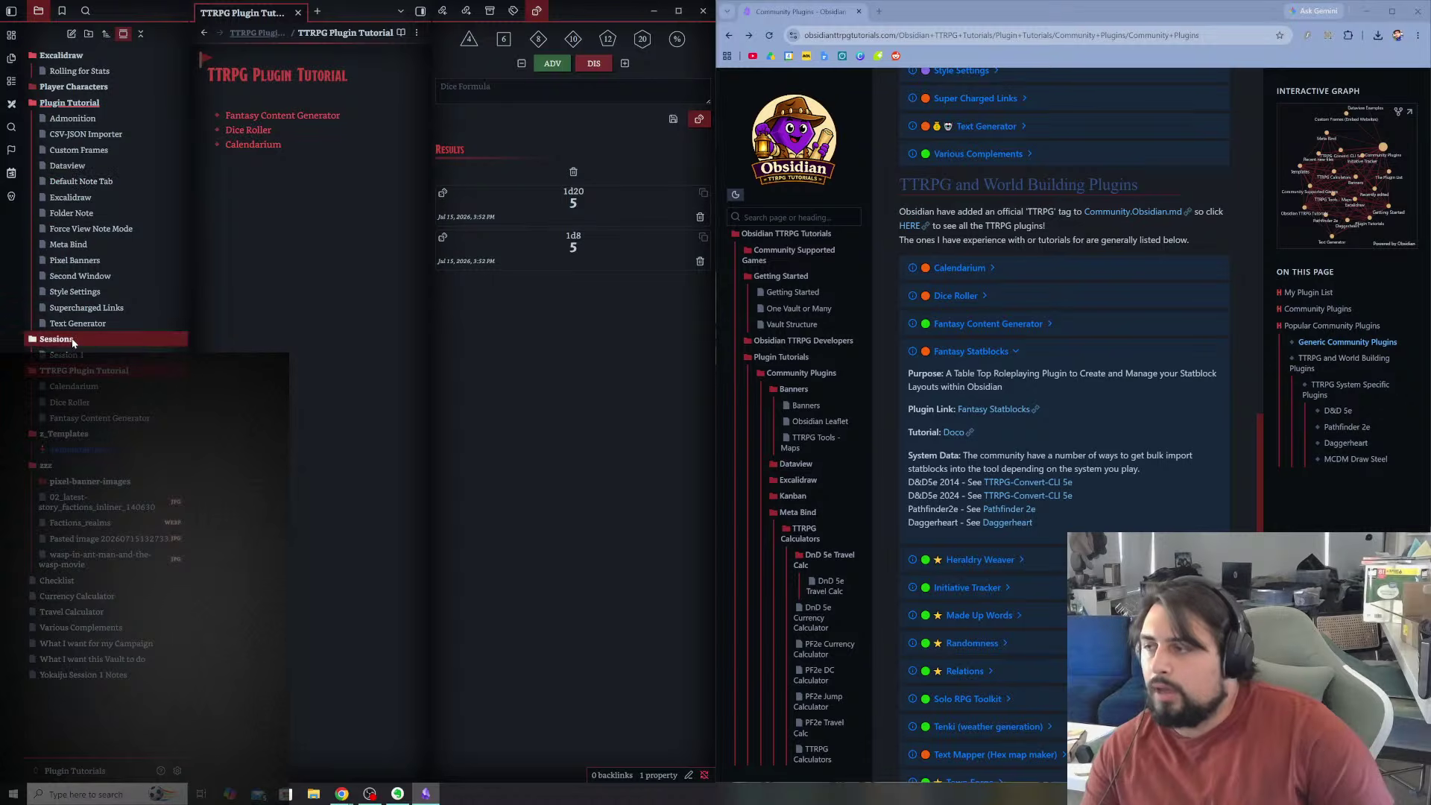
- Create a note named "Fantasy Statblocks" in the TTRPG Plugin Tutorial folder
right_click(75, 370)
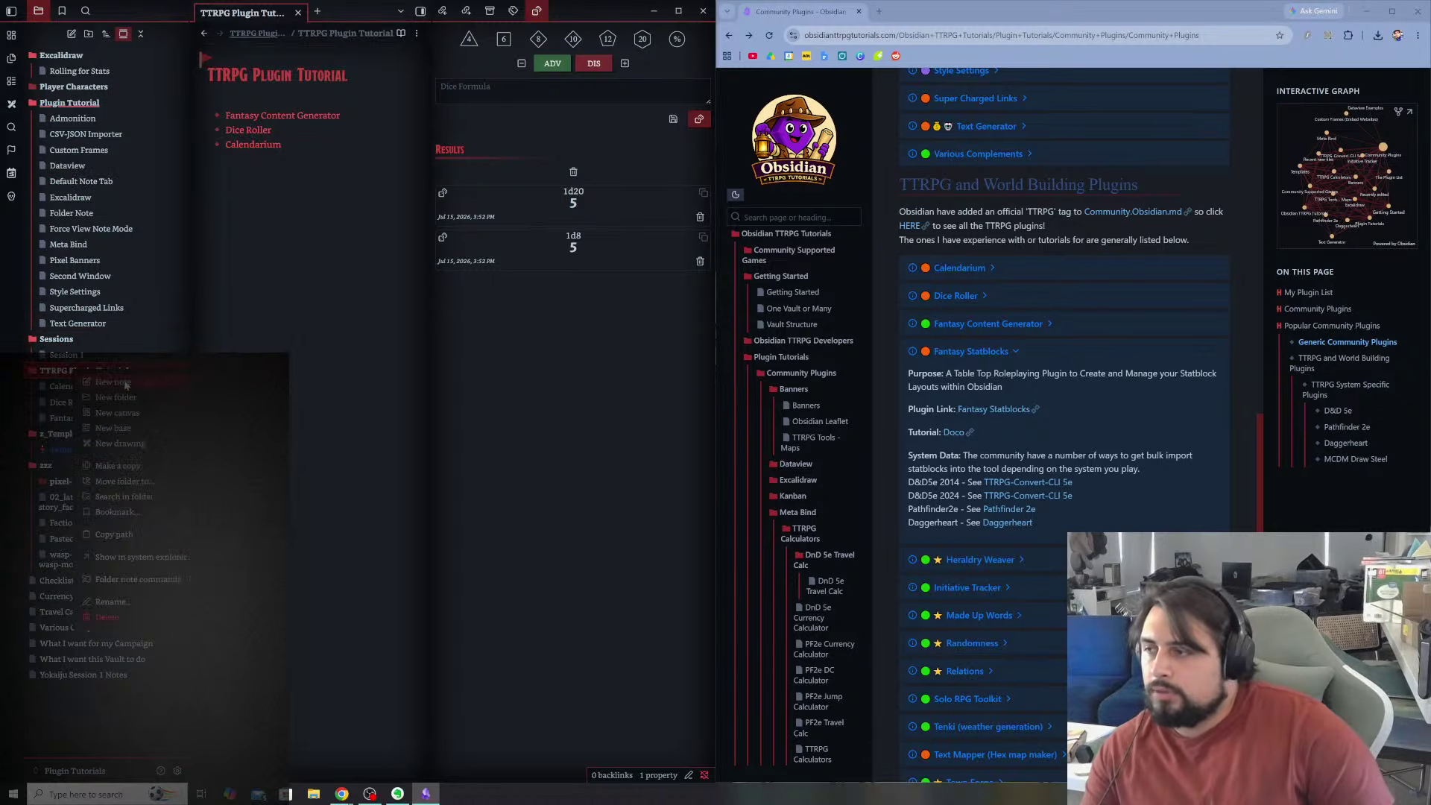
click(112, 383)
text(Fan)
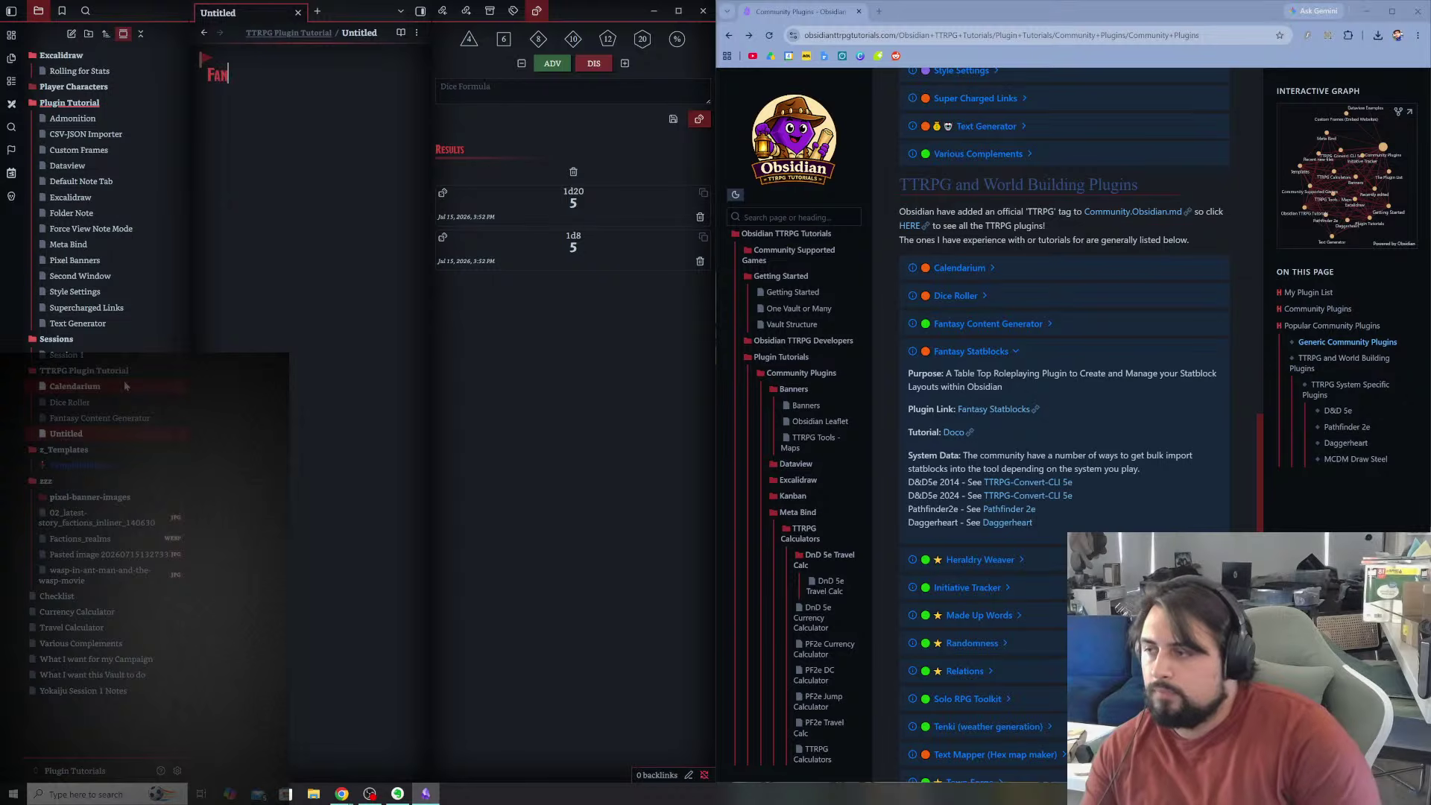
text(tasy Statblocks)
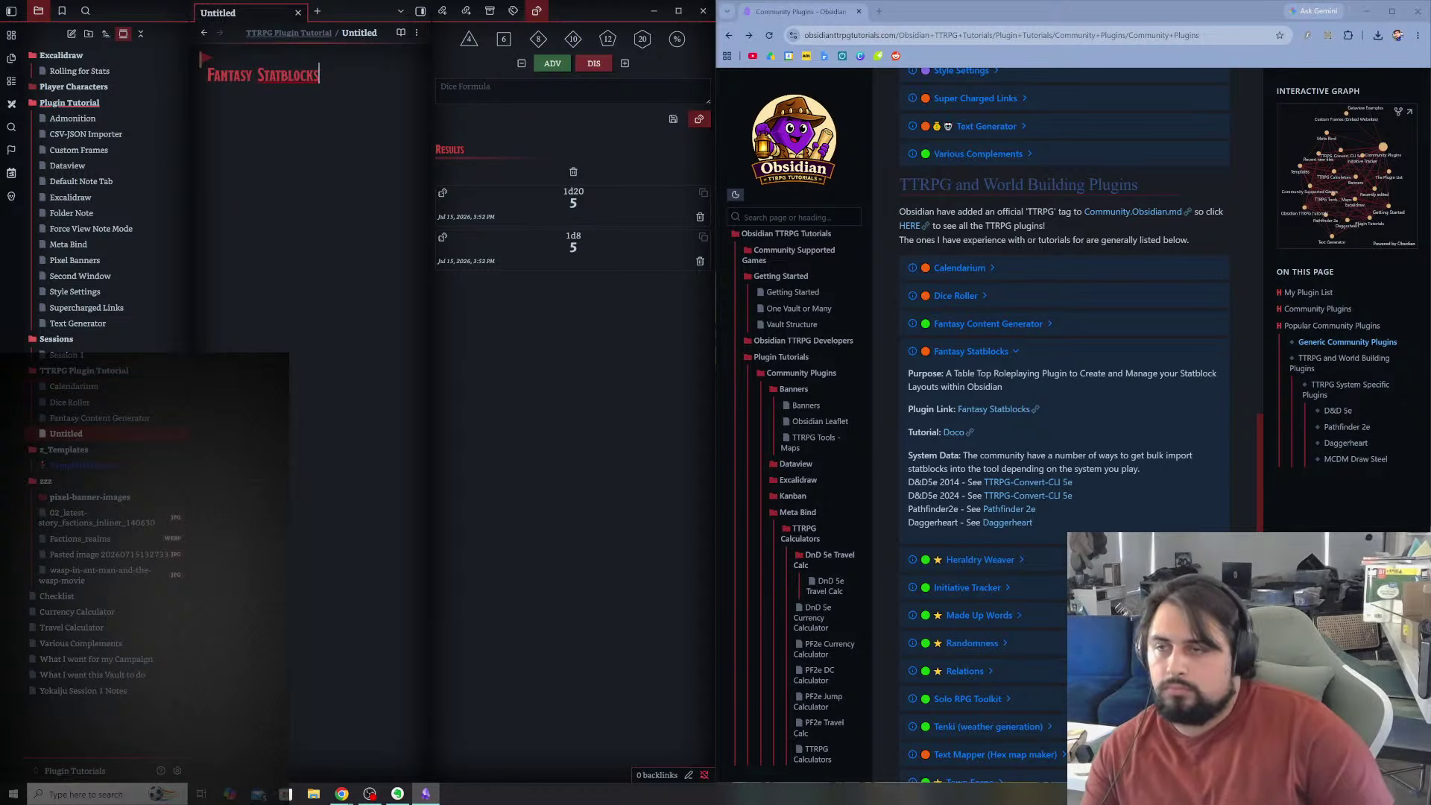
key(Return)
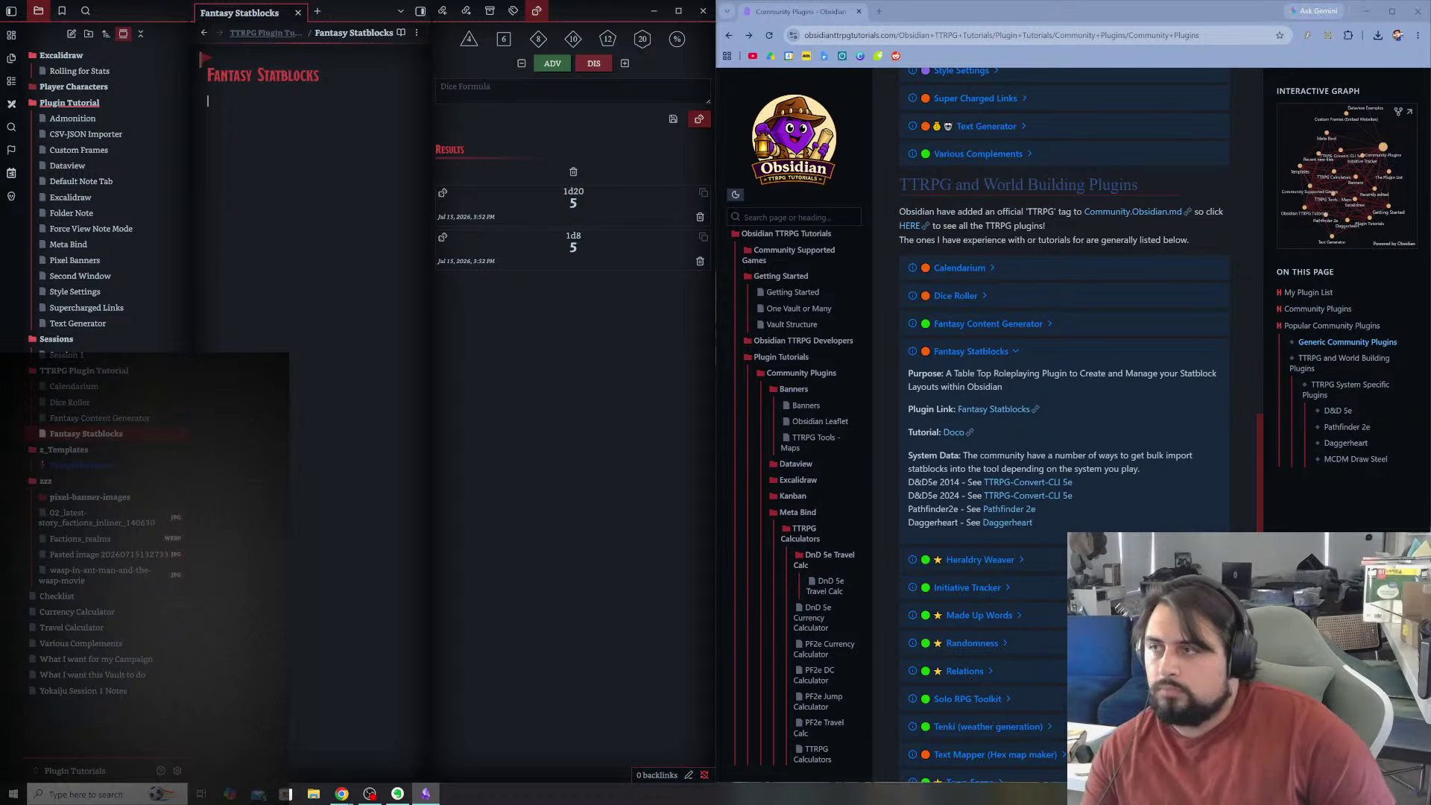
- Write "This is a plugin that allows tables to be formatted similar to how you would read a statblock from a sourcebook." in the note
text(This is a plugin that allows tables to be formatted simila)
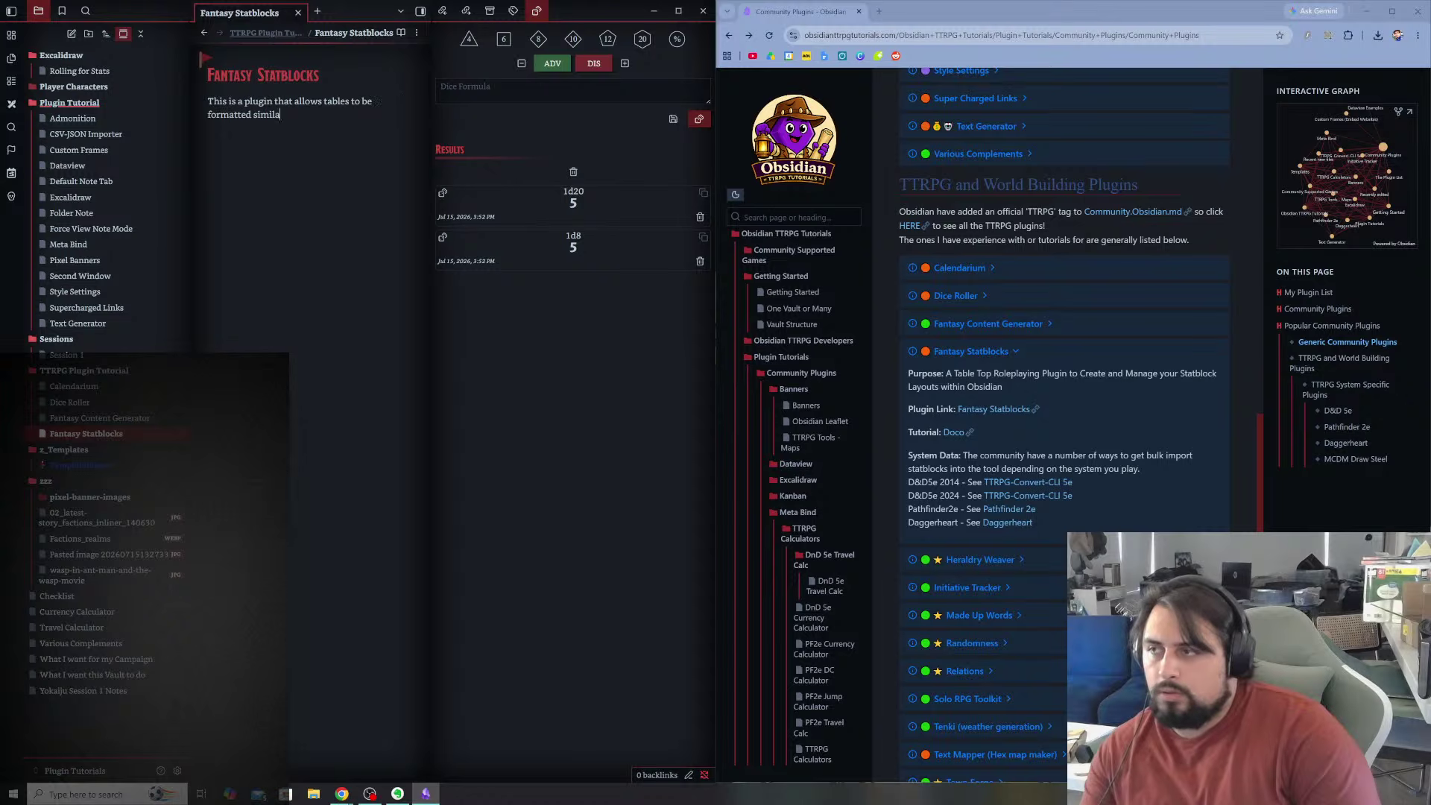
text(r to how you woul)
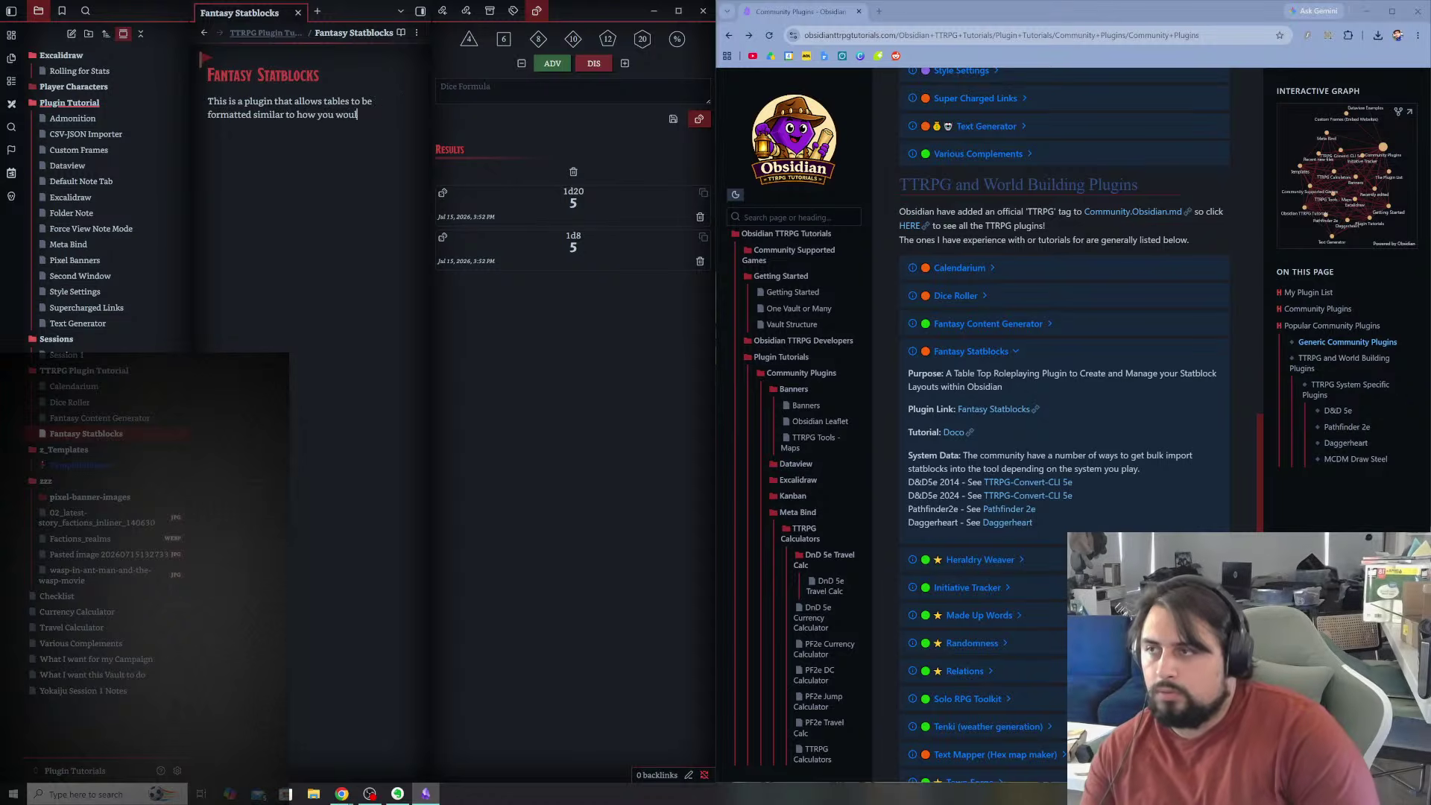
text(d read from a sourcebook.)
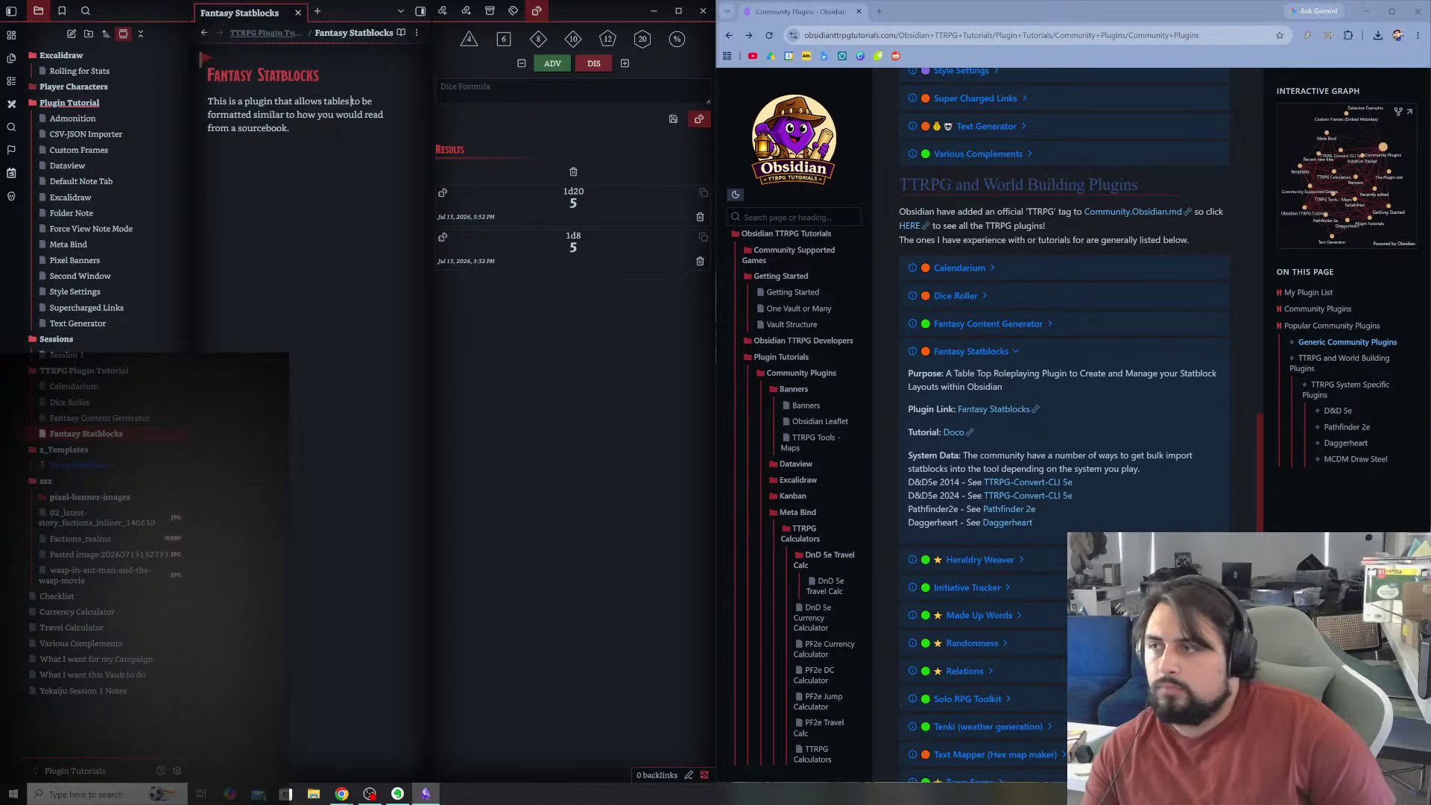
text(a stat)
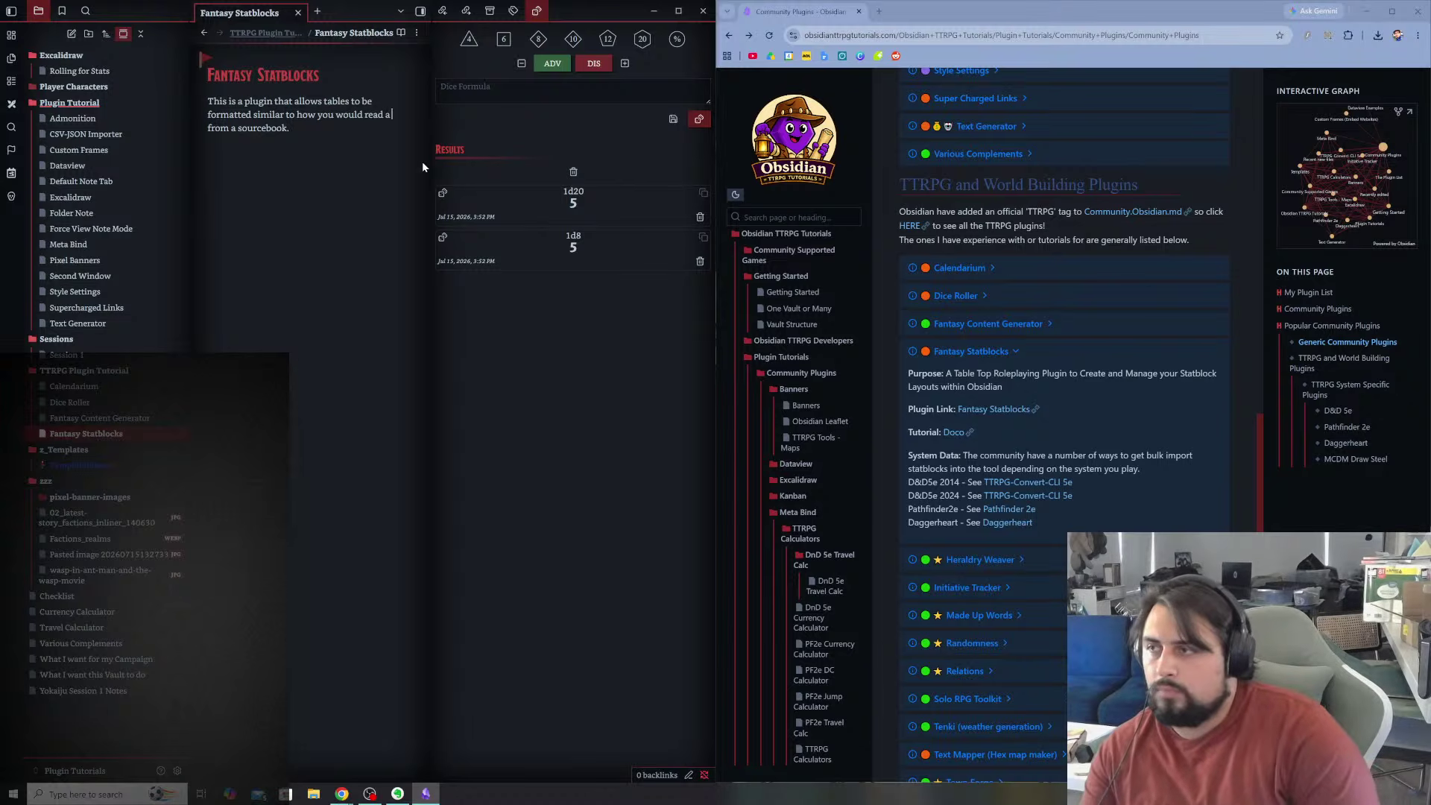
text(b )
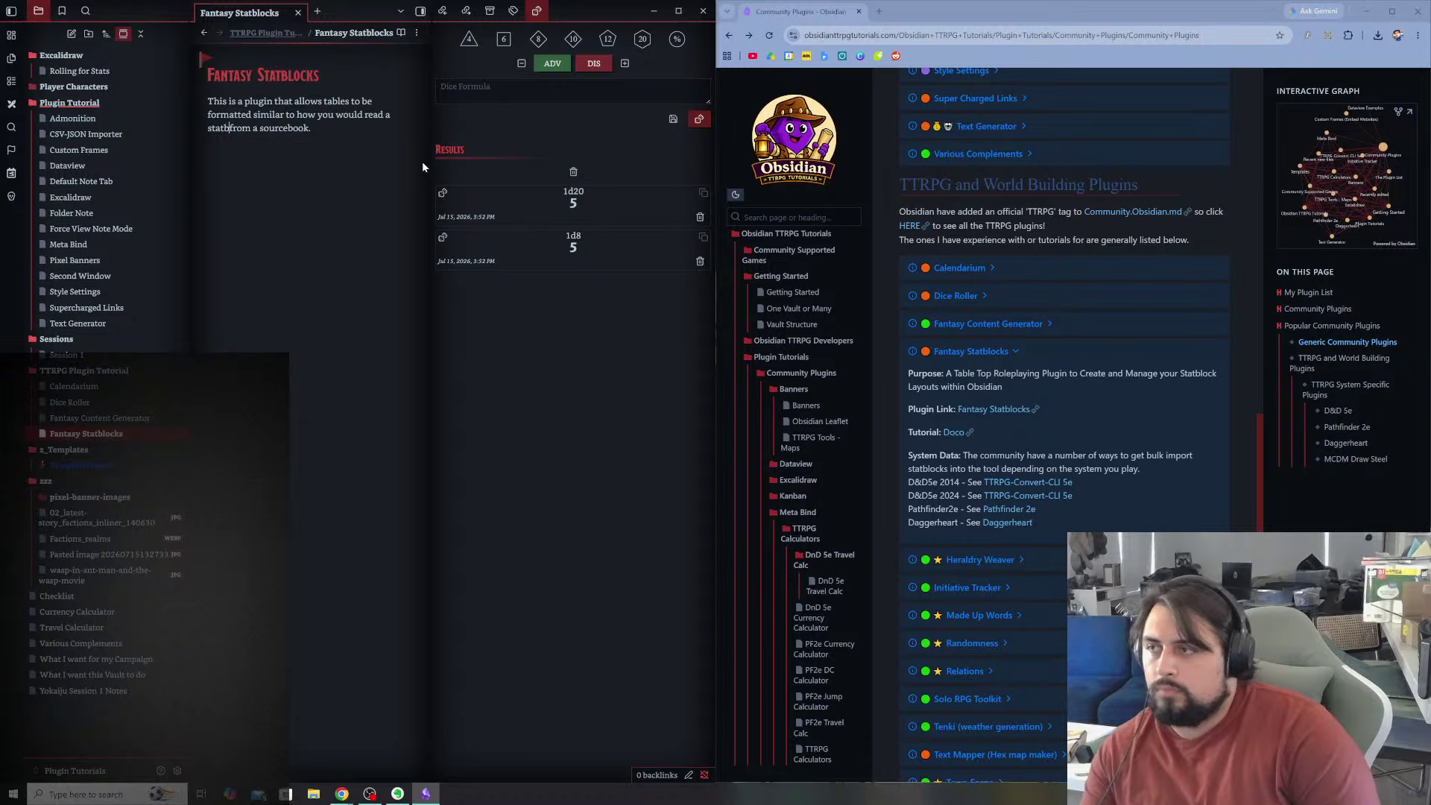
text(lock)
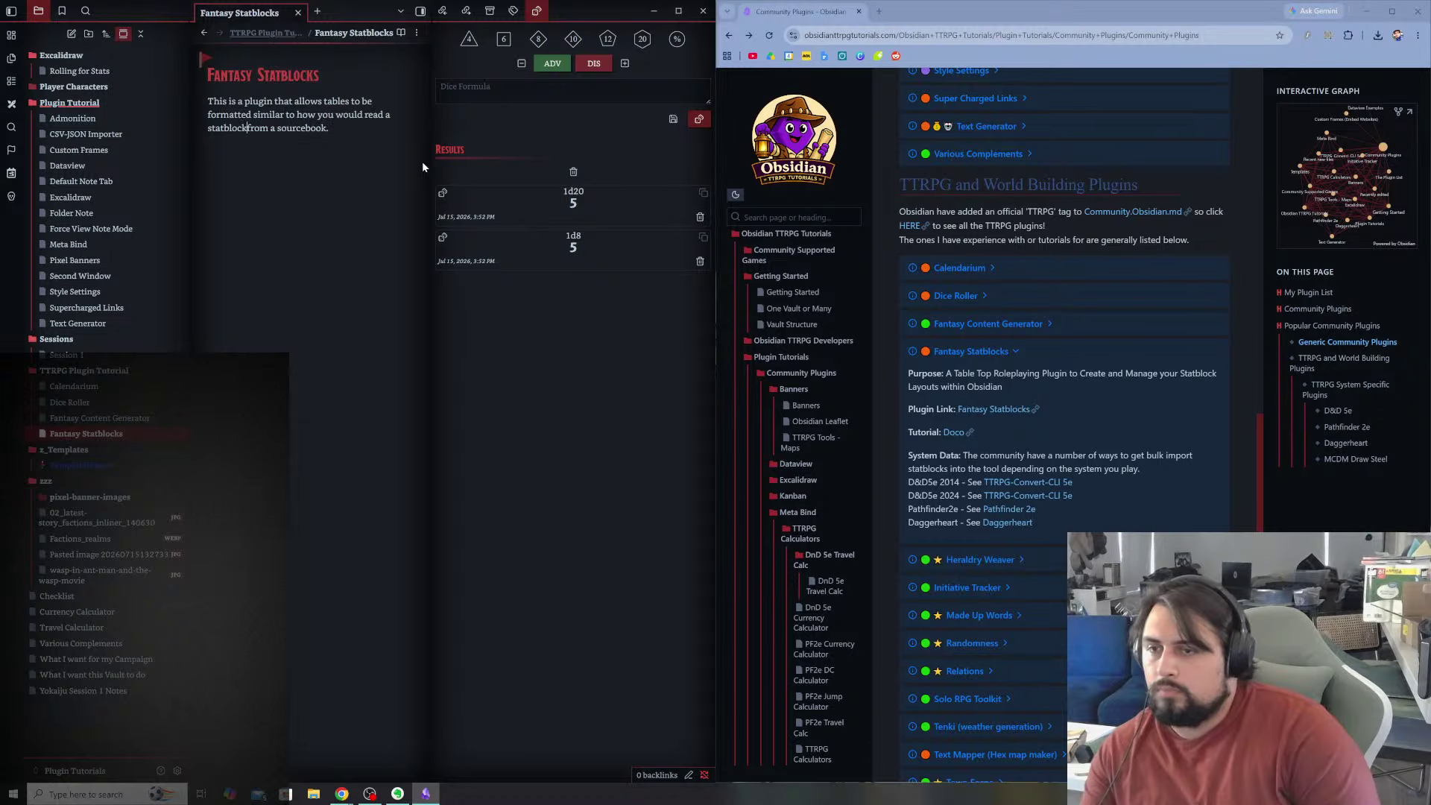
key(End)
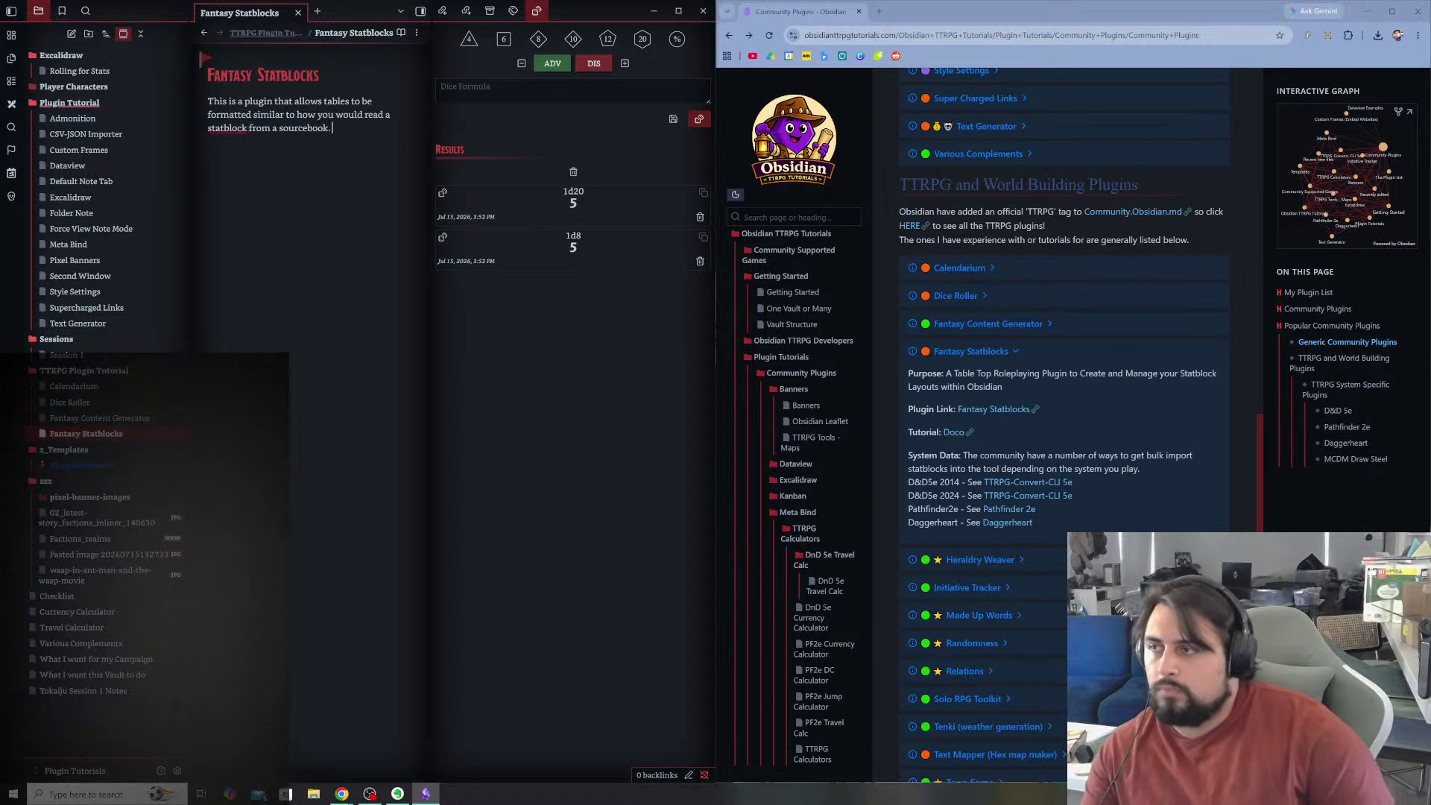
key(Return)
key(Return)
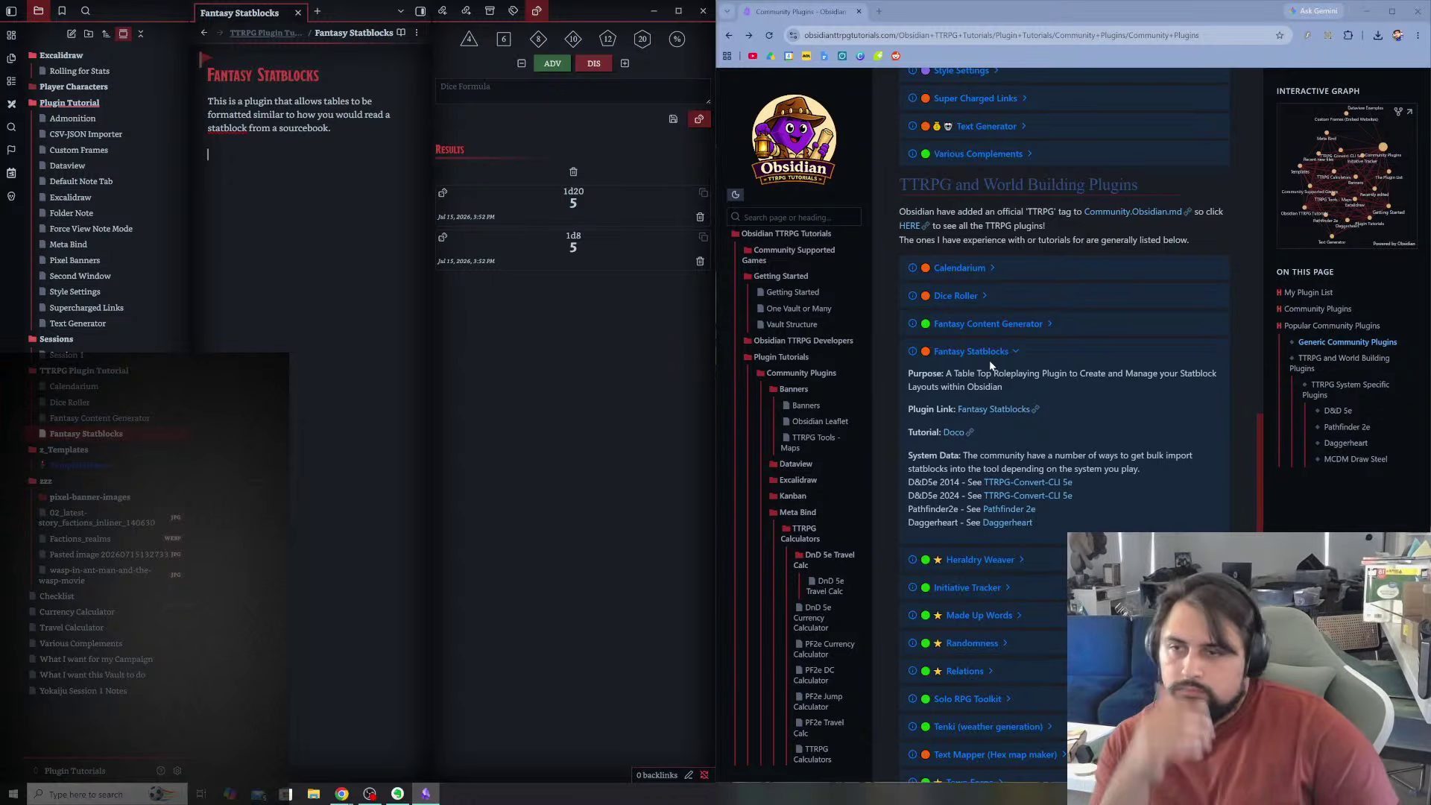
- Open the Fantasy Statblocks documentation from the Community Plugins page and start the video under Community reviews
click(956, 432)
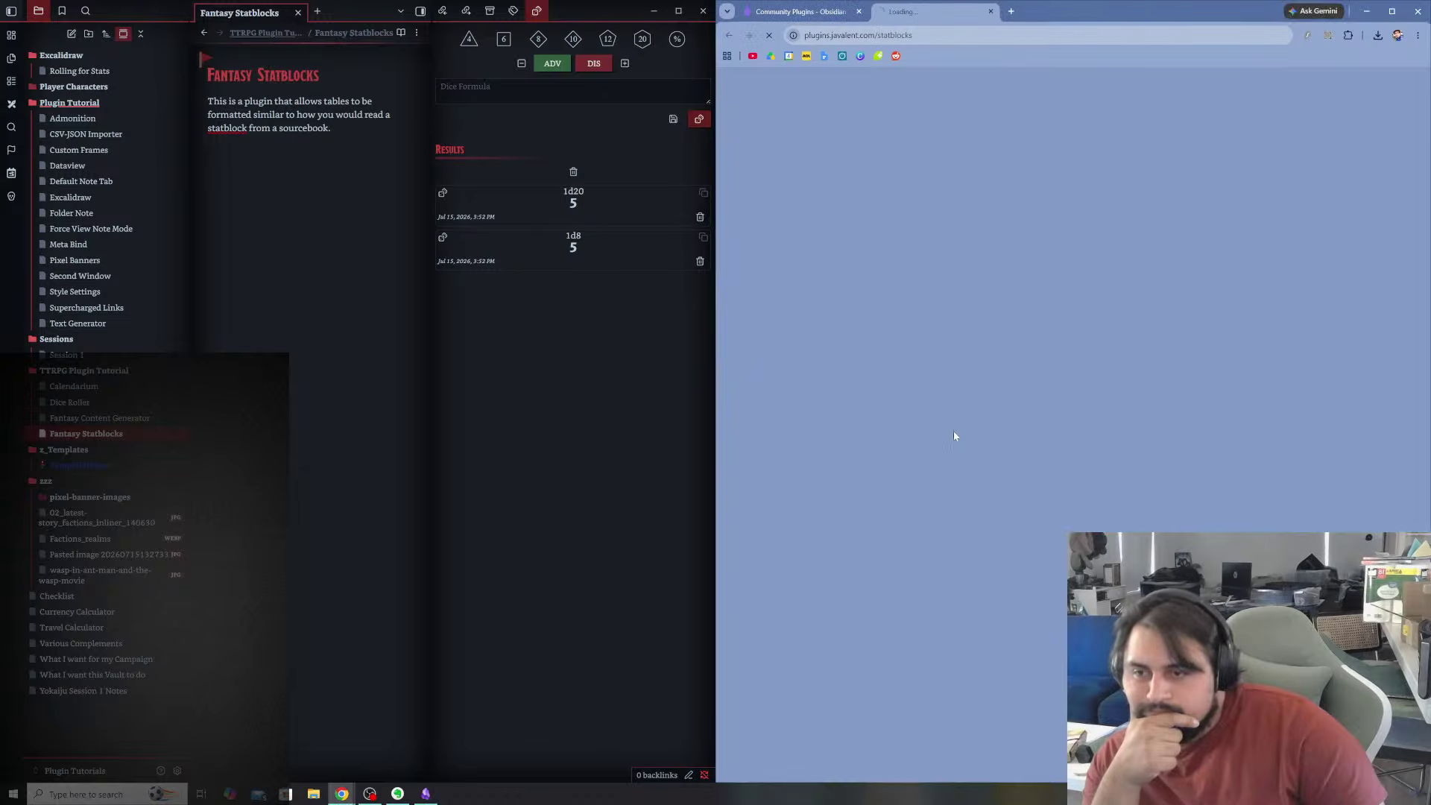
scroll(1056, 621, down, 10)
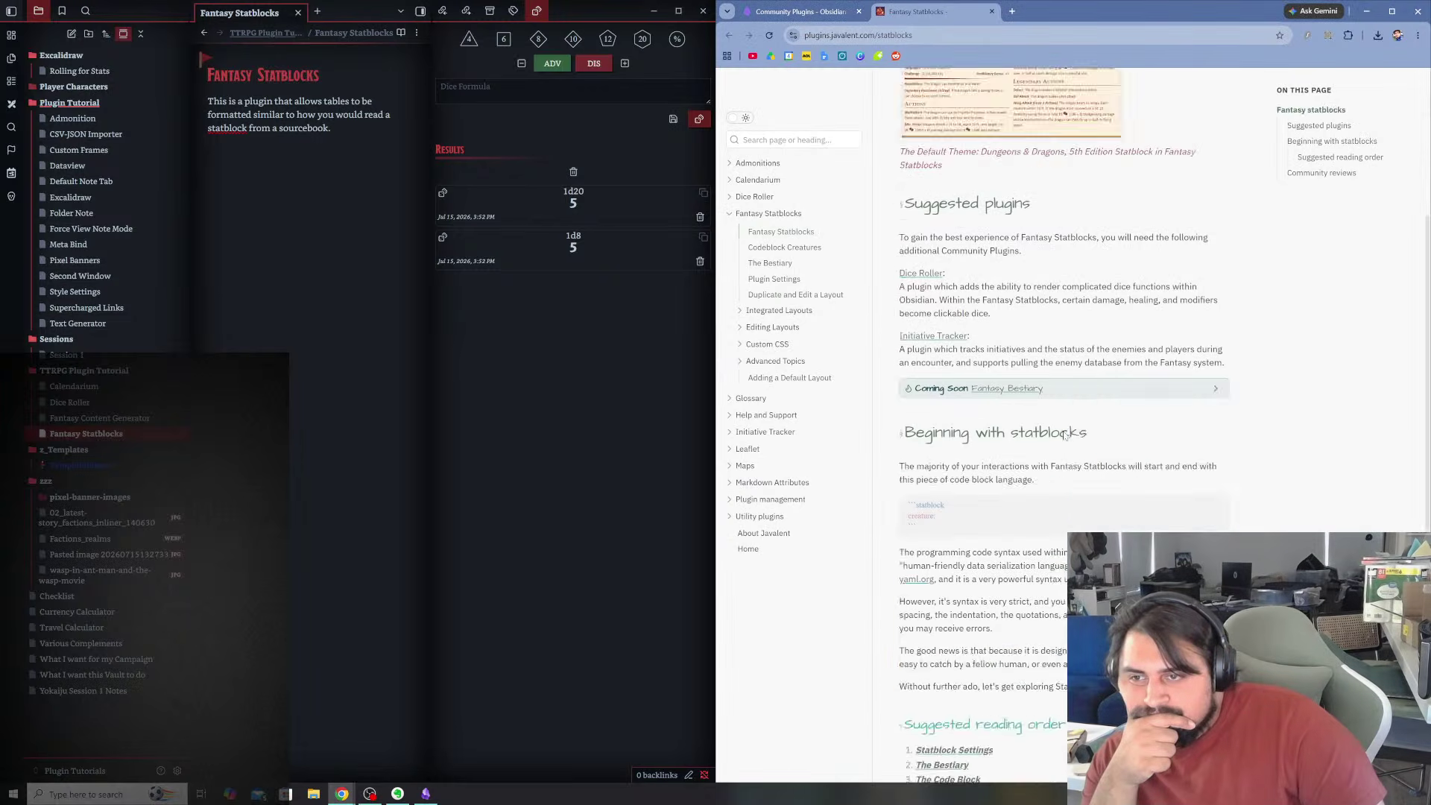
click(1058, 644)
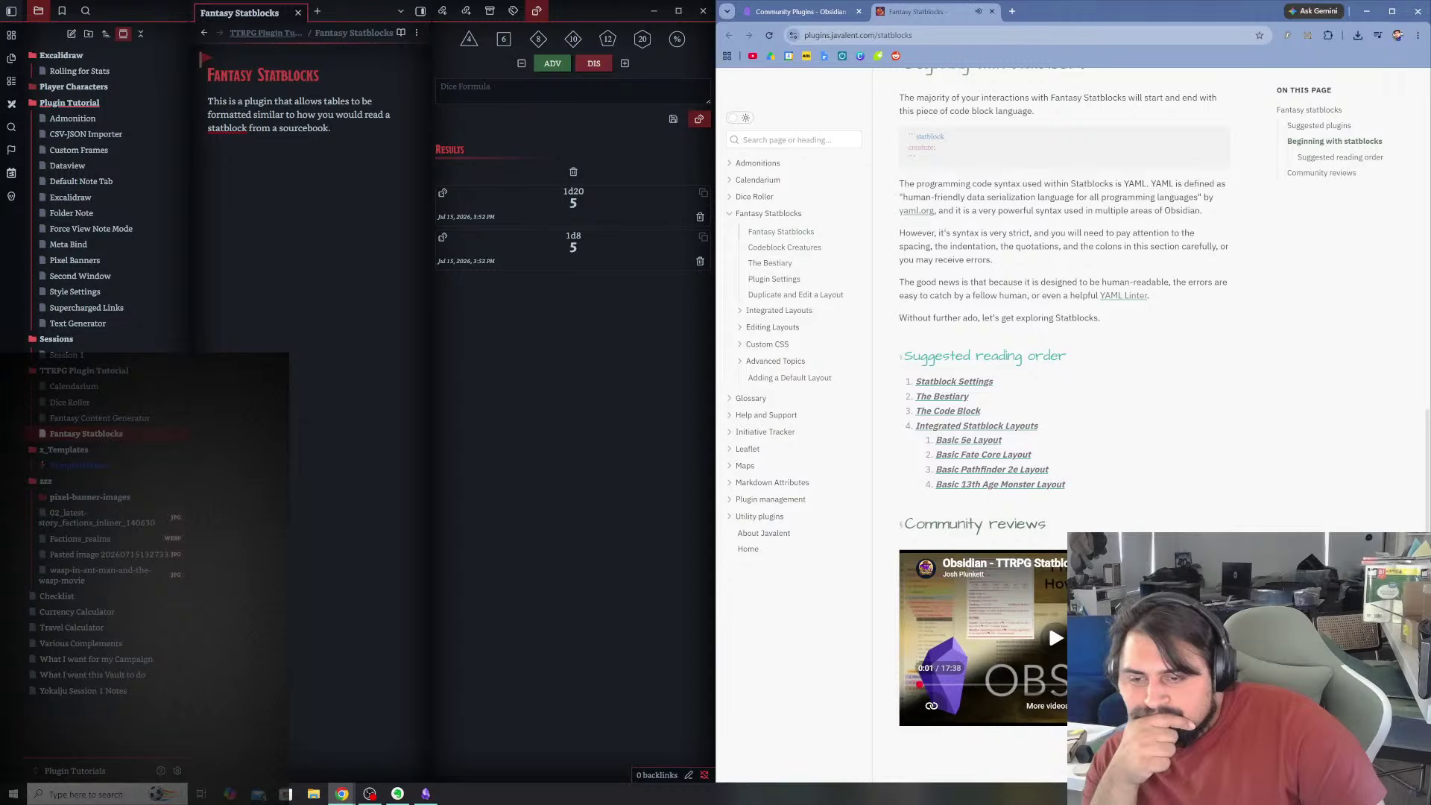
click(1059, 644)
- Open the "Obsidian - TTRPG Statblocks" review video on YouTube in a new browser tab using its copied link
click(1125, 10)
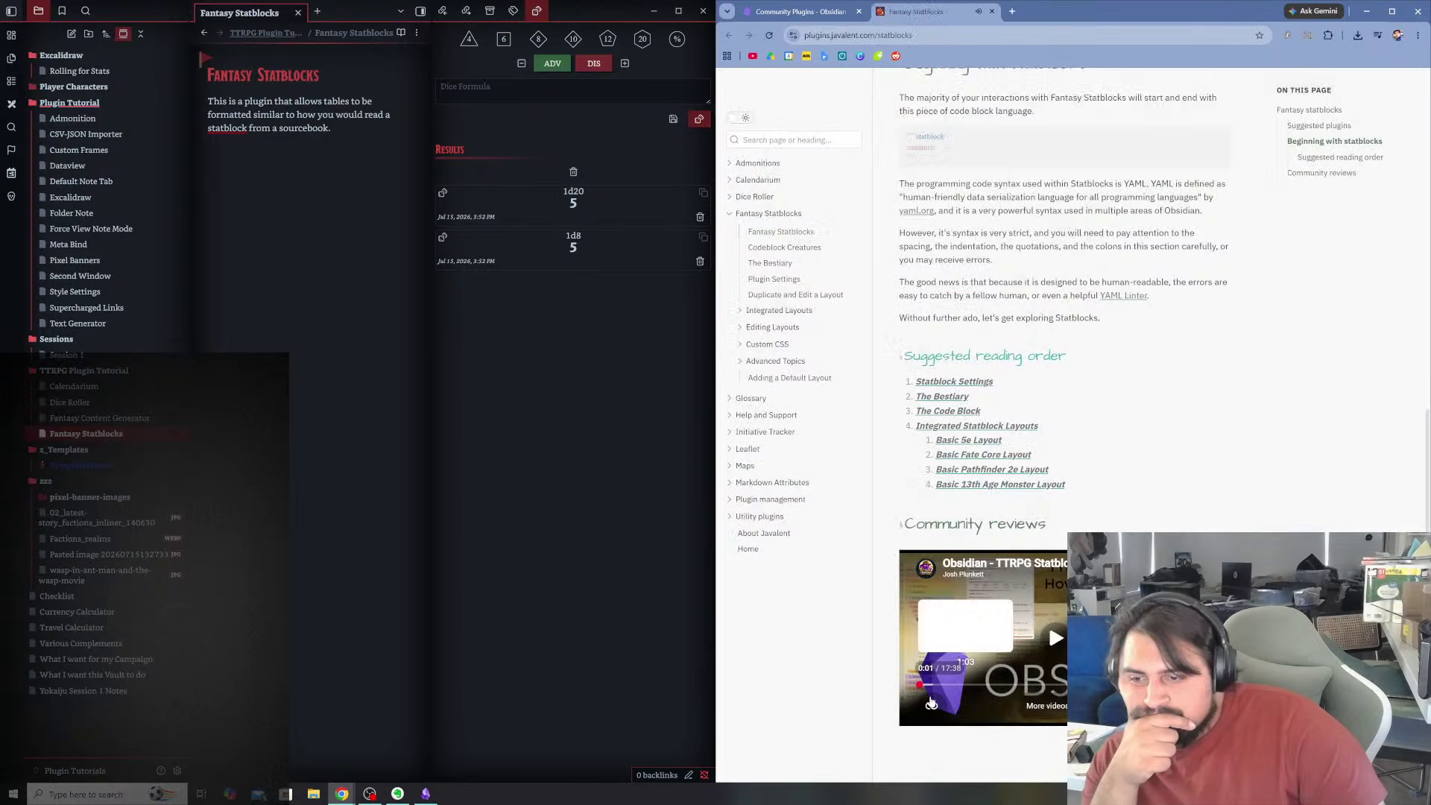
click(1012, 11)
right_click(998, 35)
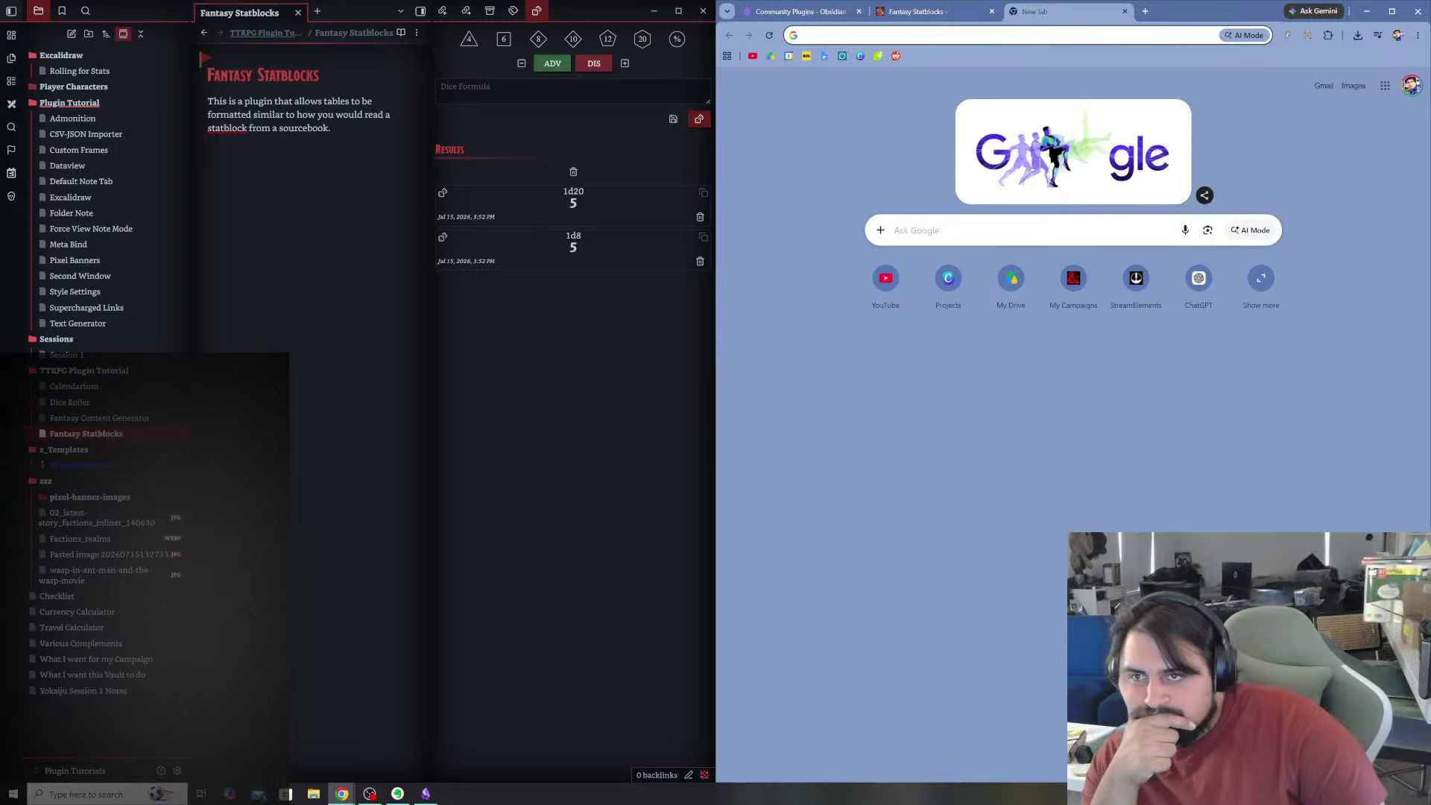
click(1056, 130)
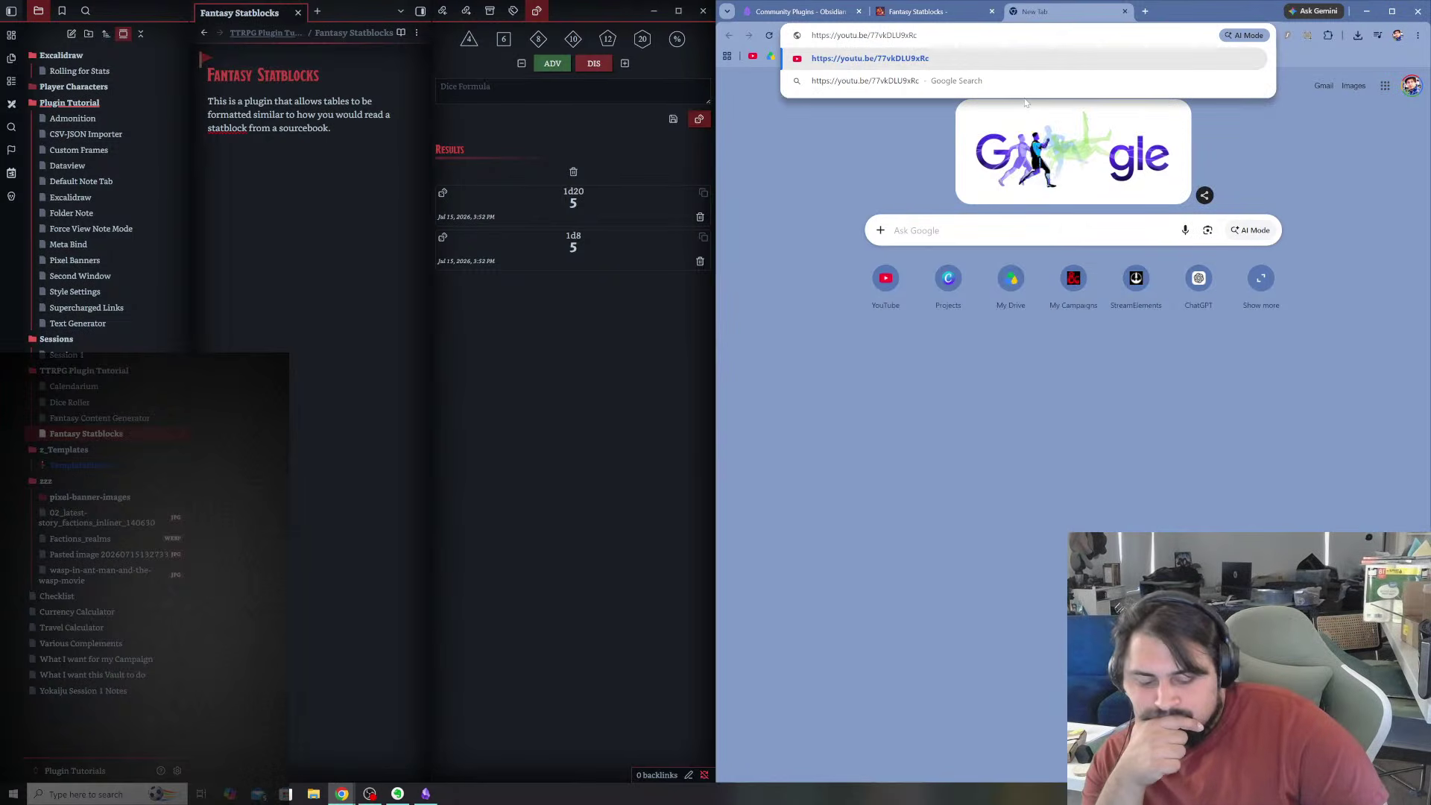
key(Return)
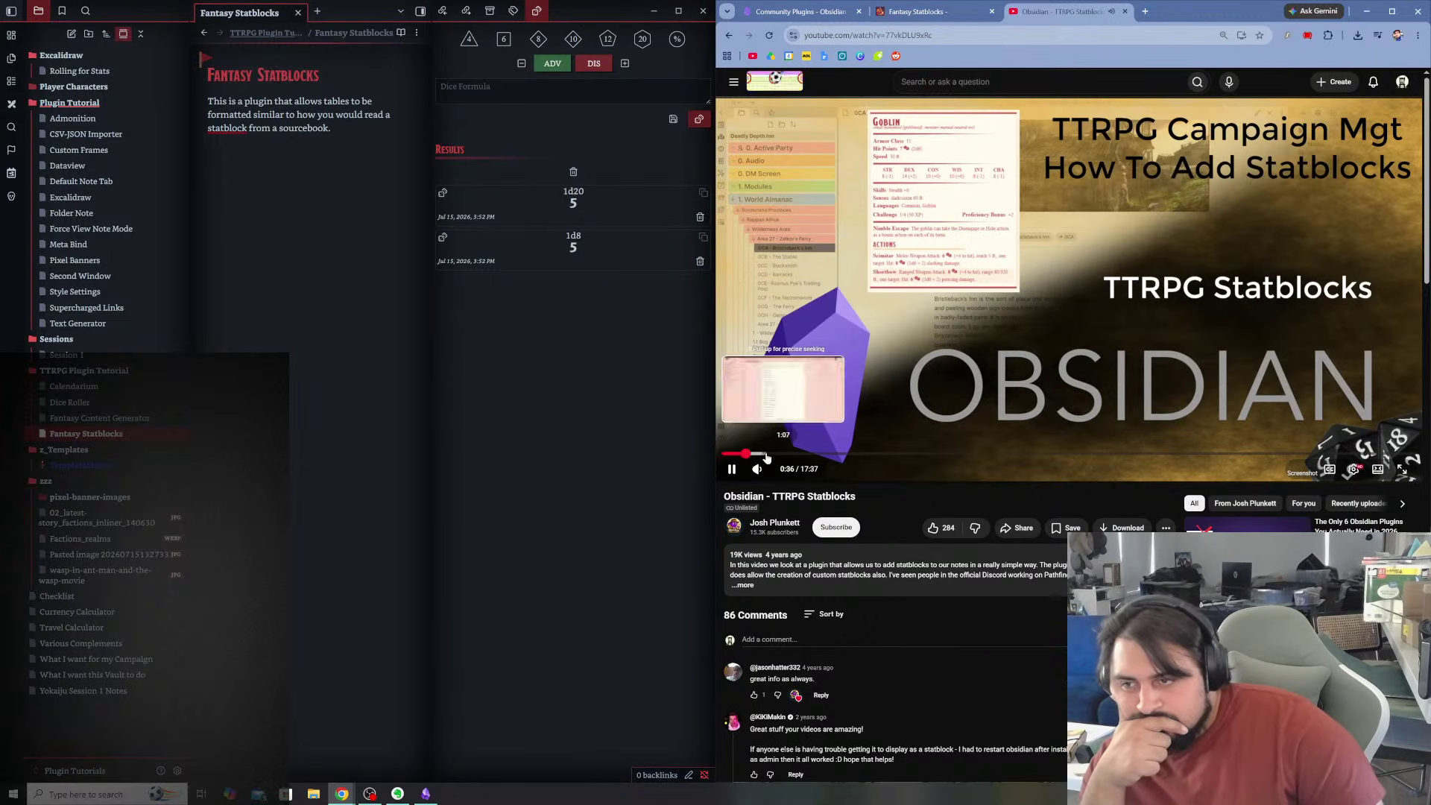
- Watch the TTRPG Statblocks video past its intro up to the monster import settings, adjusting the volume and glancing through the comments
click(747, 454)
click(754, 454)
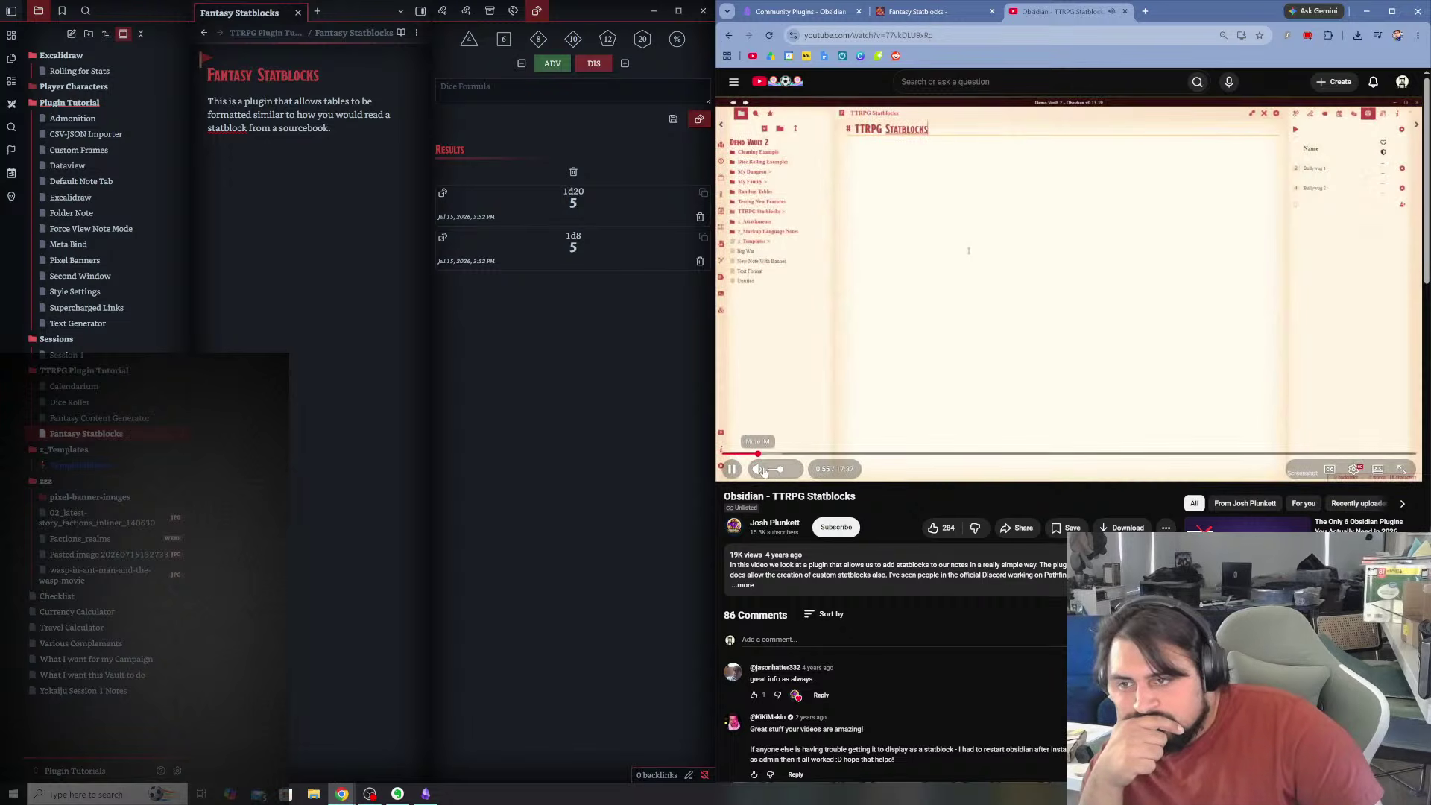
drag(782, 475, 785, 474)
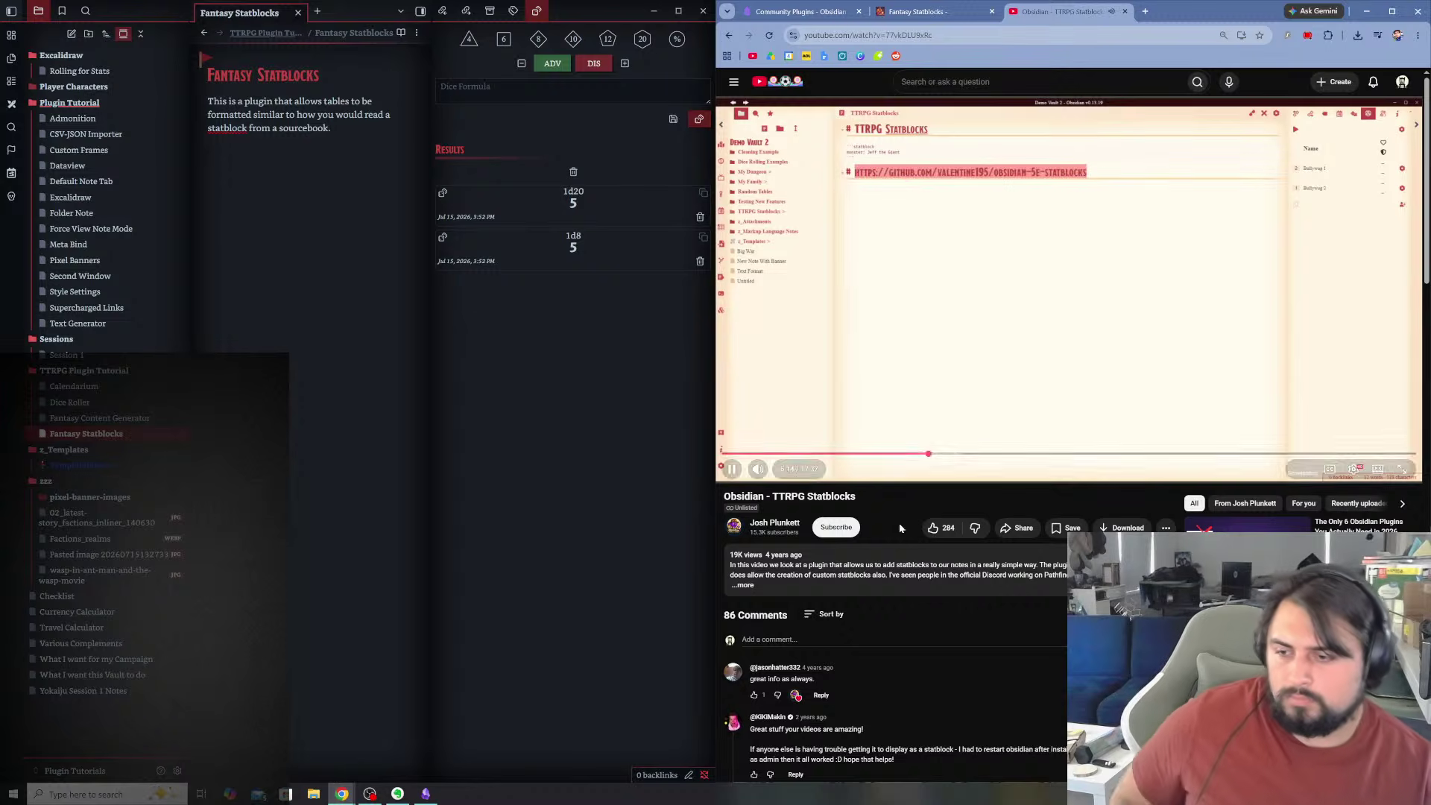
scroll(895, 447, down, 2)
scroll(934, 547, down, 2)
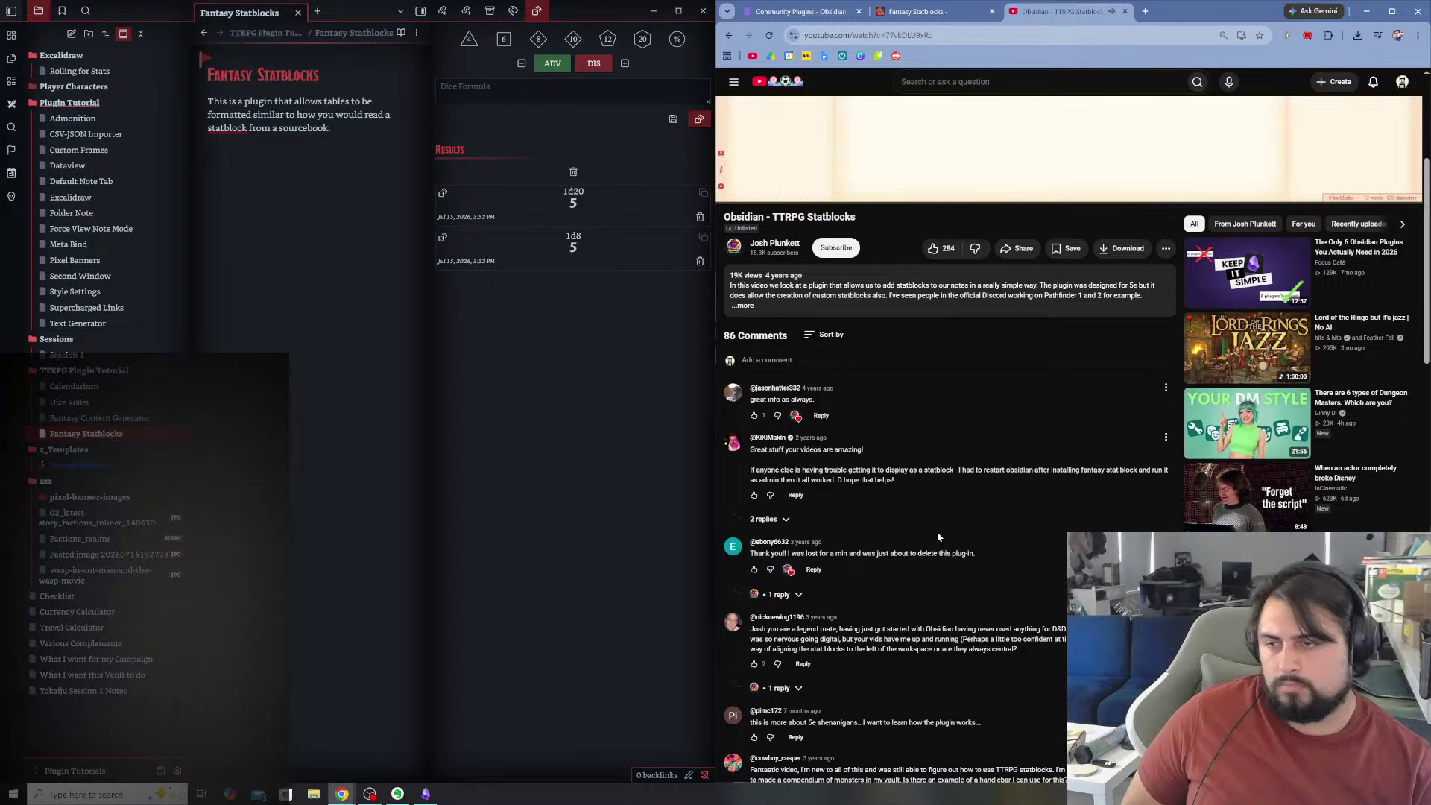
scroll(936, 531, up, 4)
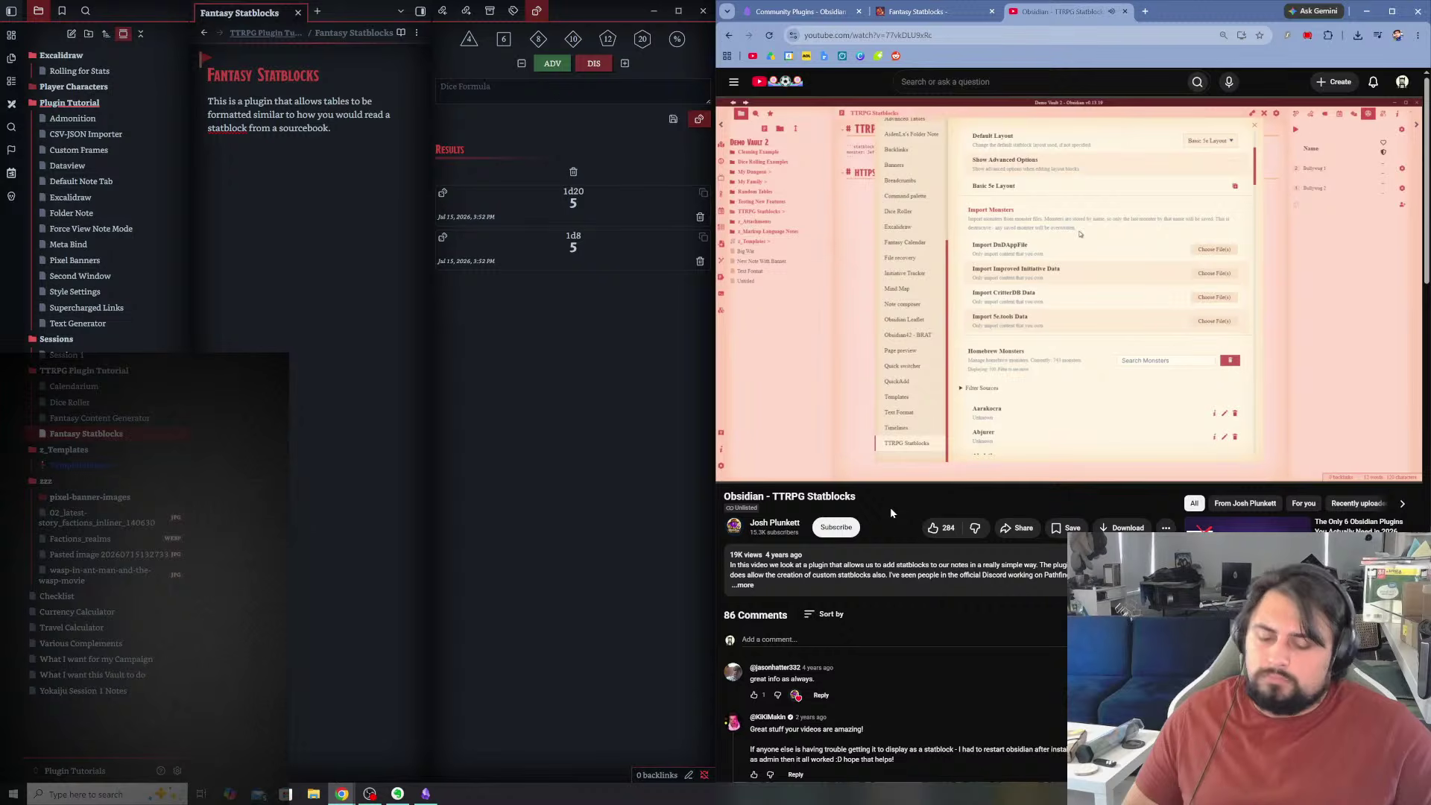
key(shift+comma)
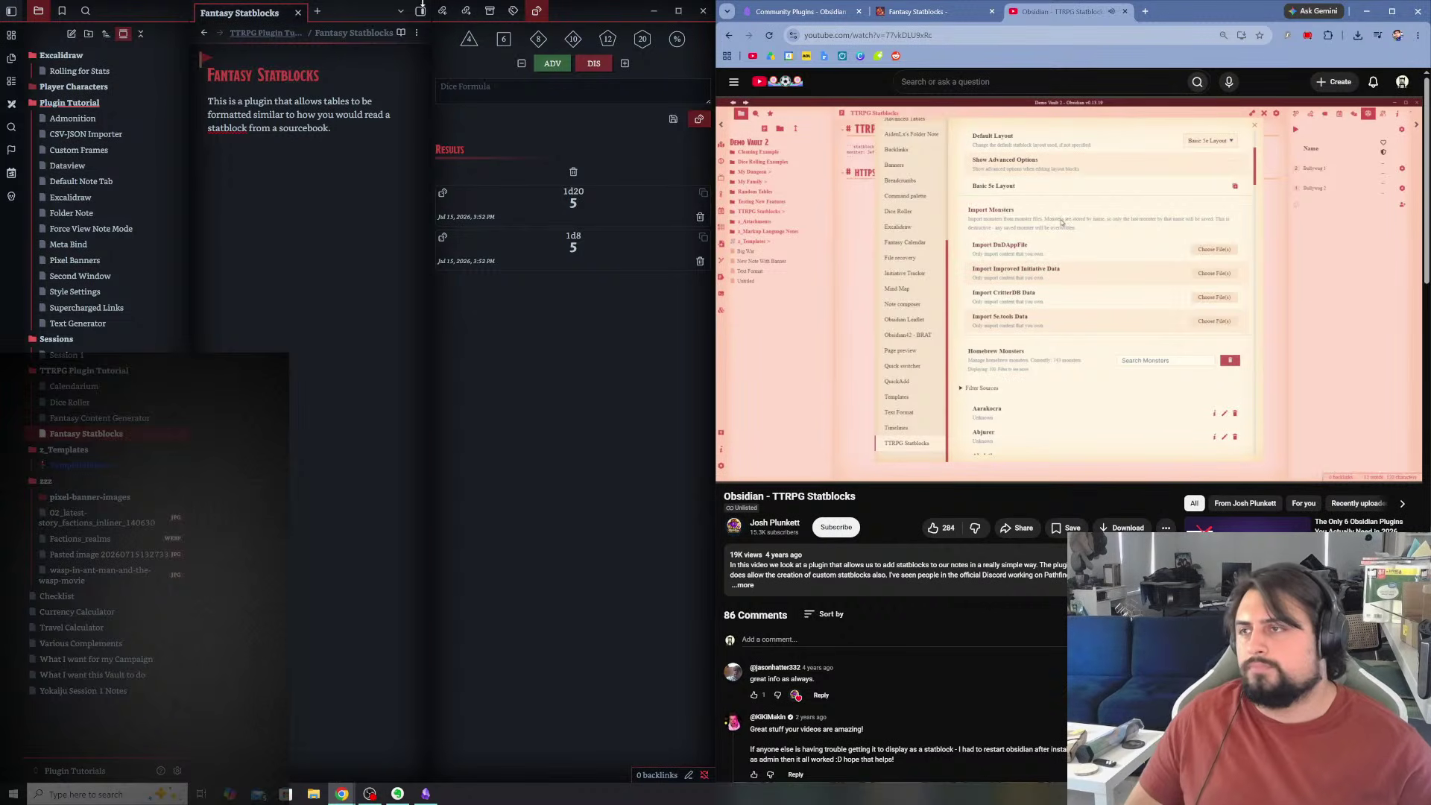
- Collapse the right sidebar in Obsidian and open the Fantasy Statblocks plugin settings
click(420, 10)
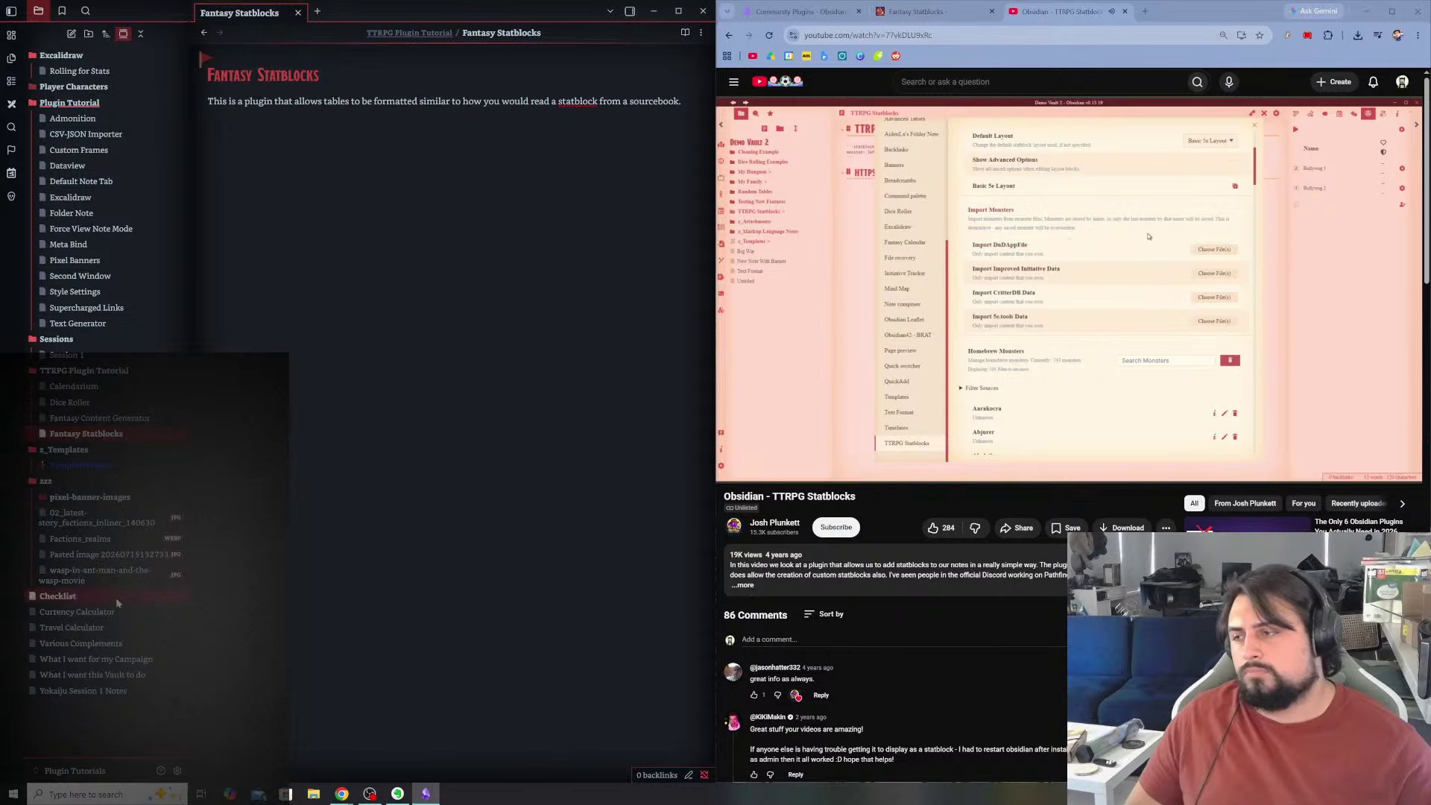
click(177, 771)
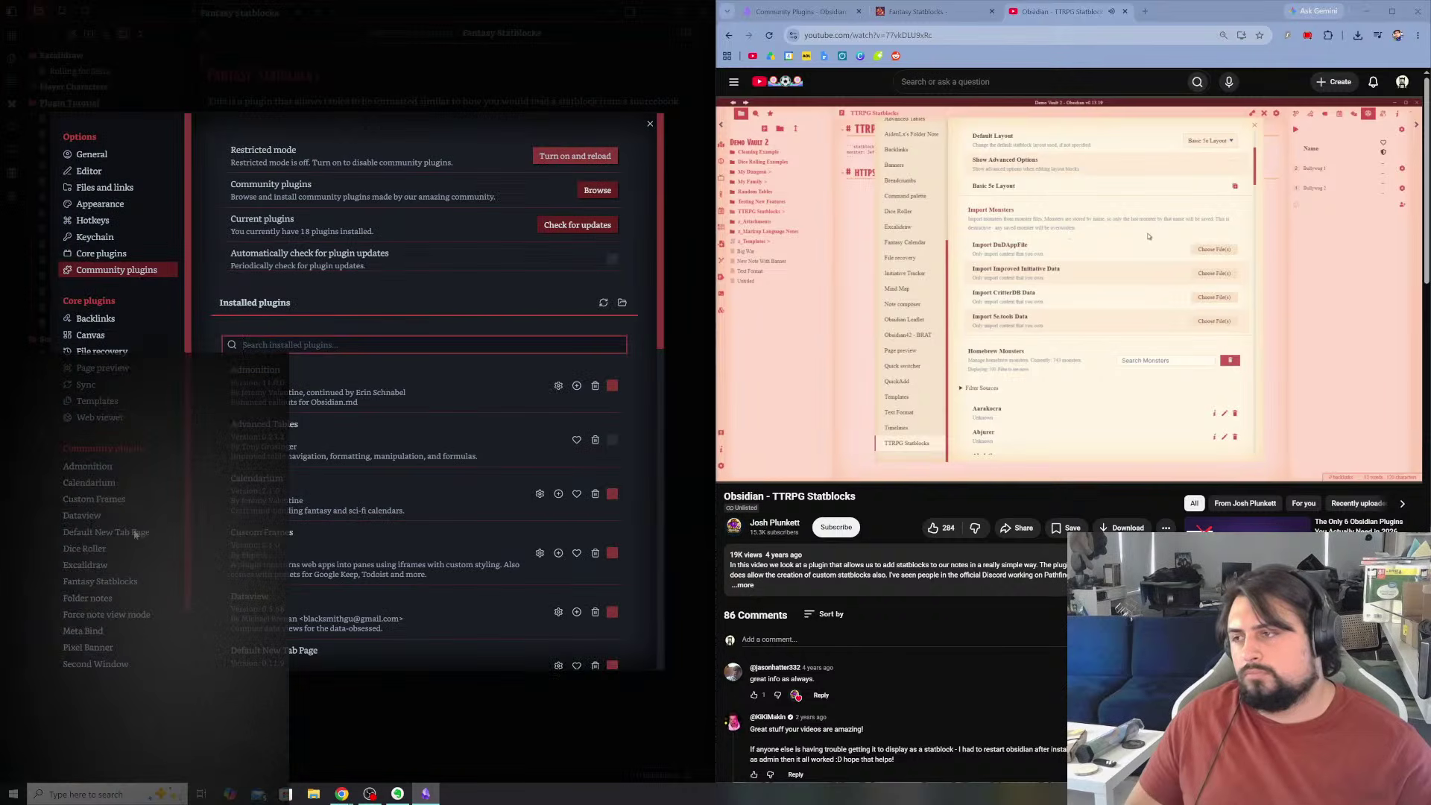
scroll(127, 584, down, 1)
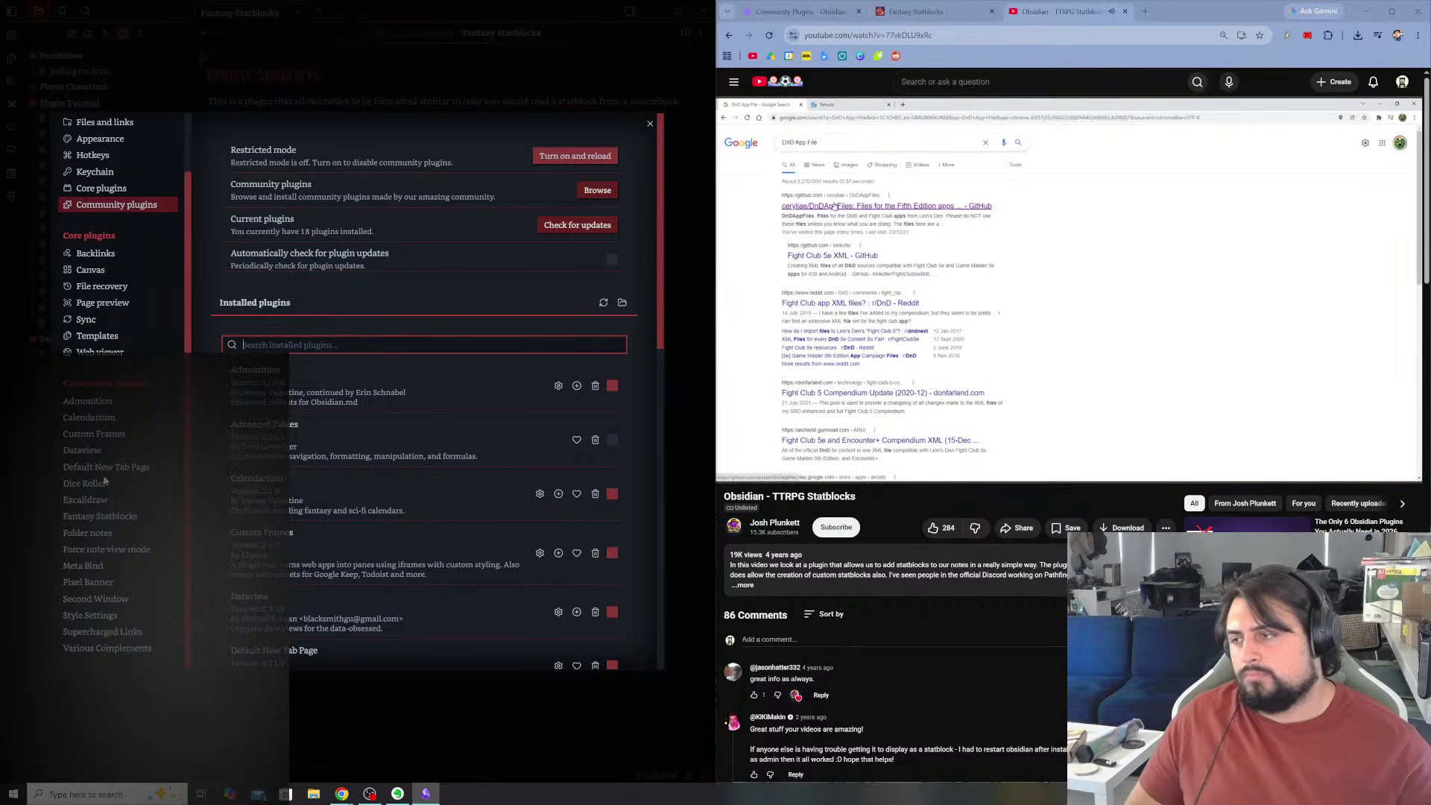
click(112, 518)
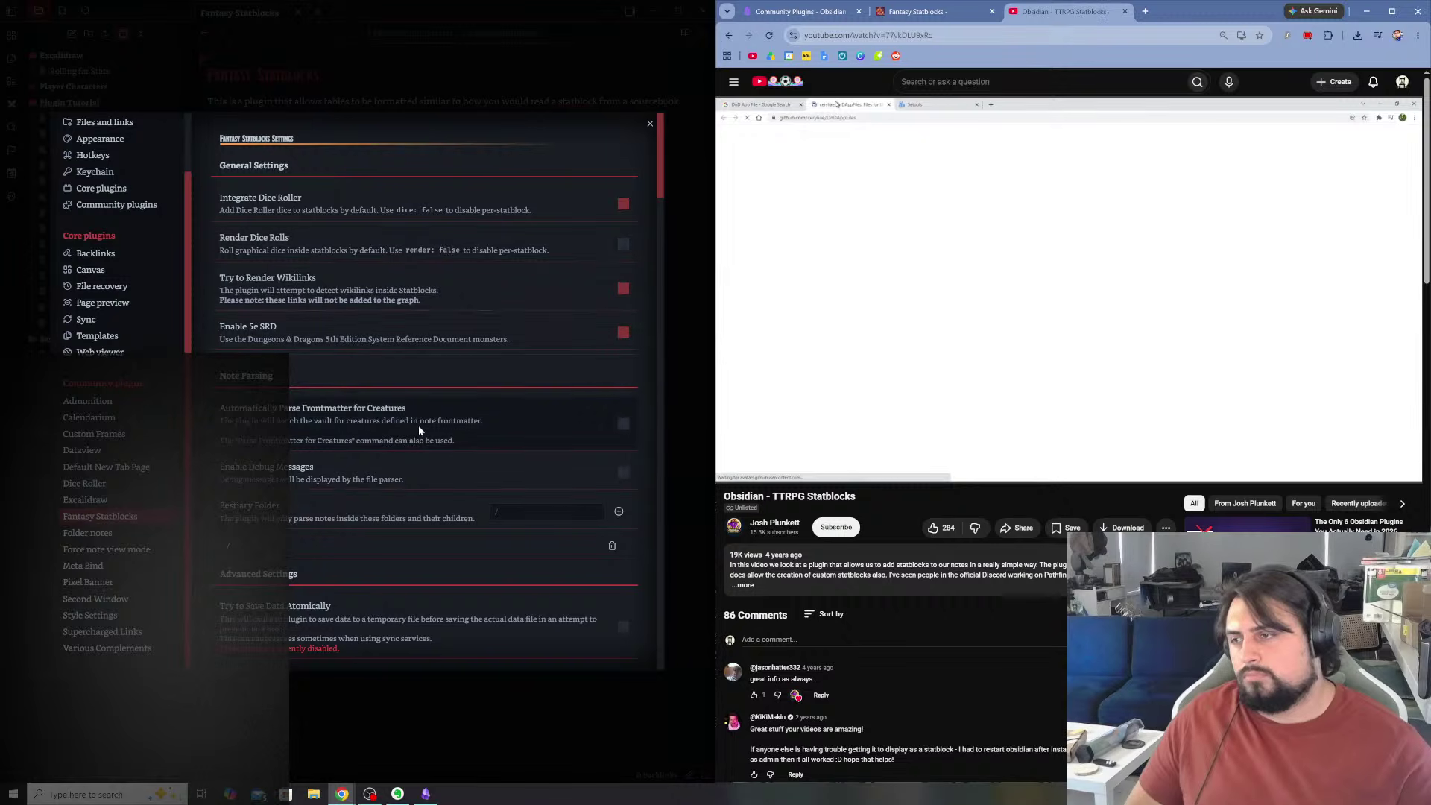
- Examine the Fantasy Statblocks settings from note parsing to layouts, including the choices for the default layout
scroll(419, 421, down, 2)
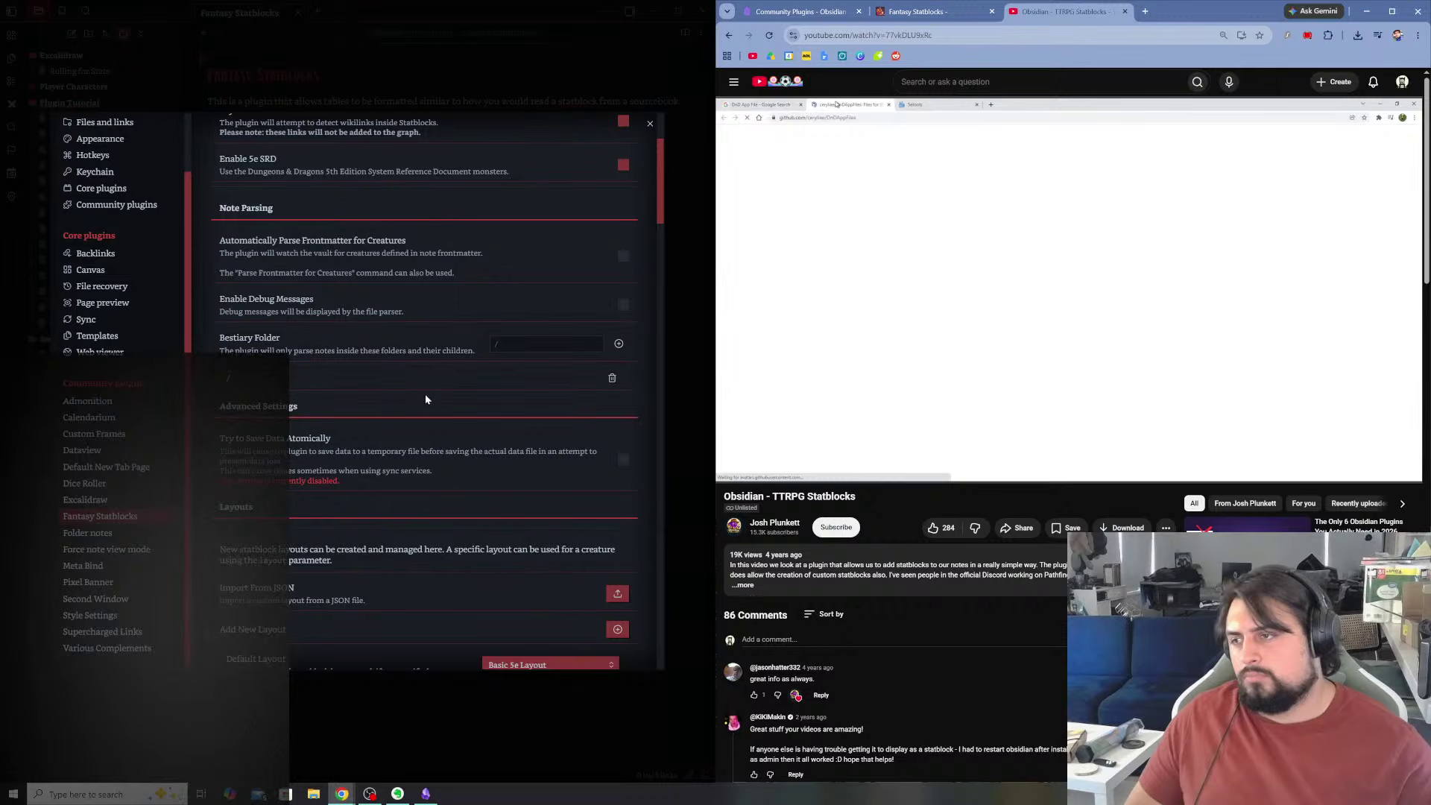
scroll(428, 395, down, 1)
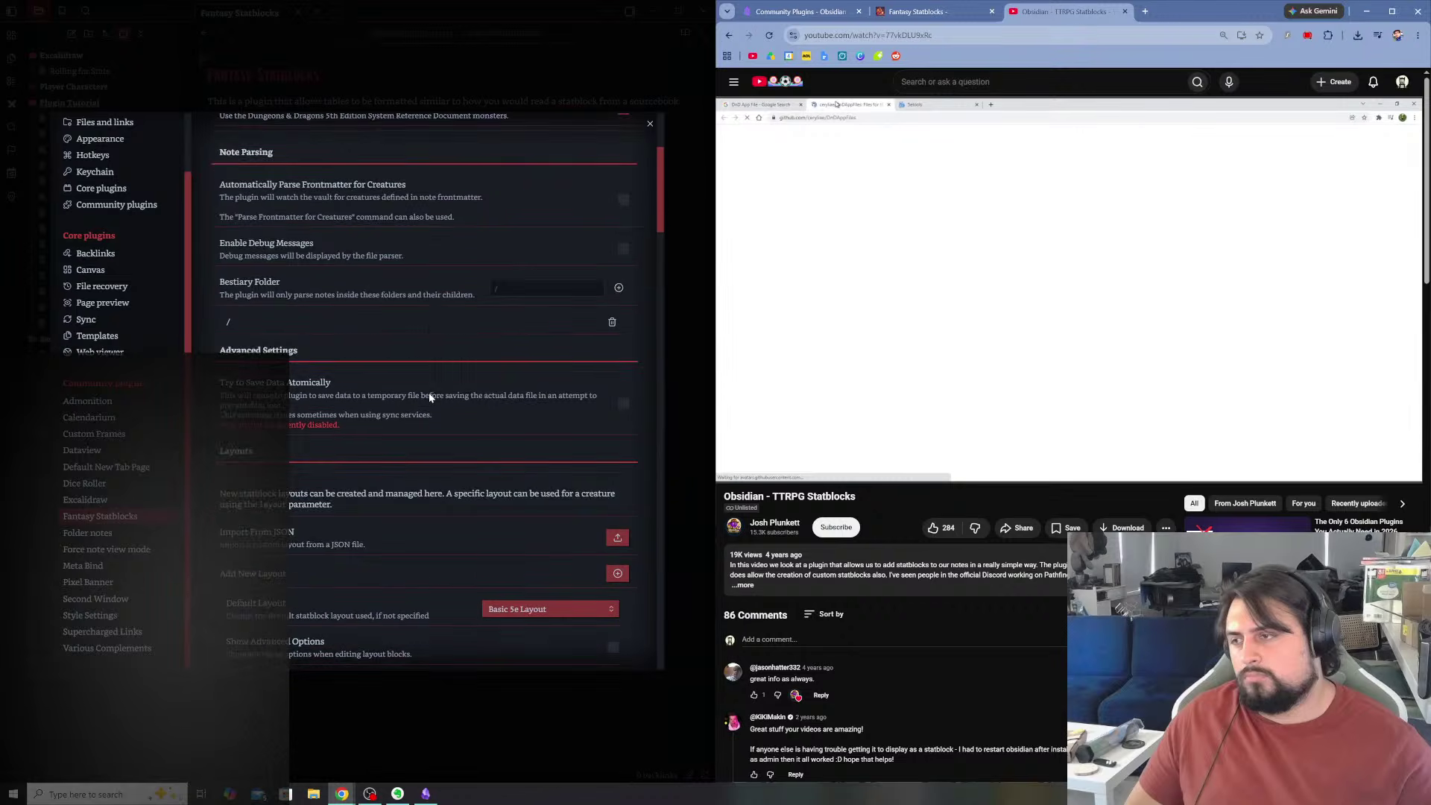
scroll(429, 397, down, 1)
scroll(412, 401, down, 1)
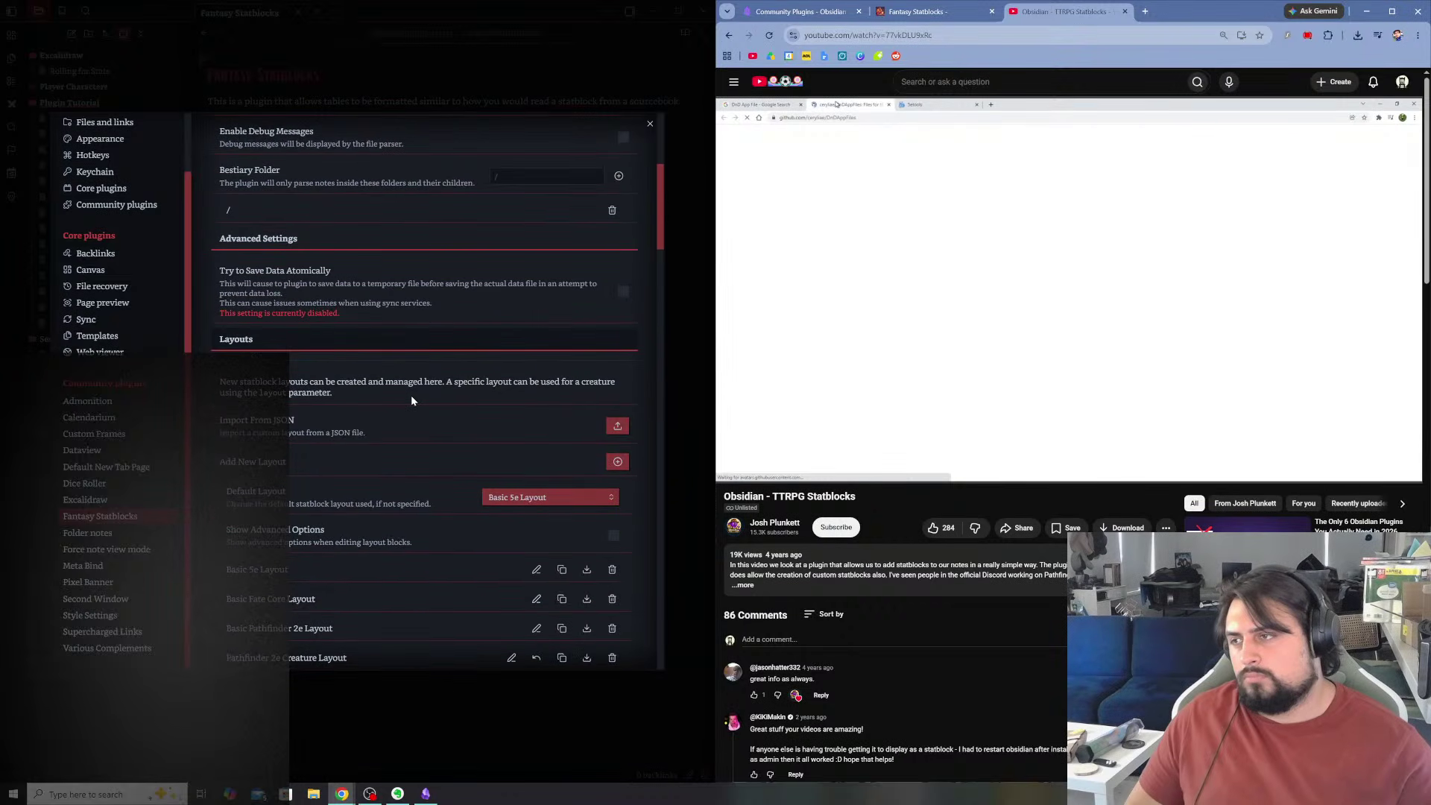
scroll(412, 401, down, 2)
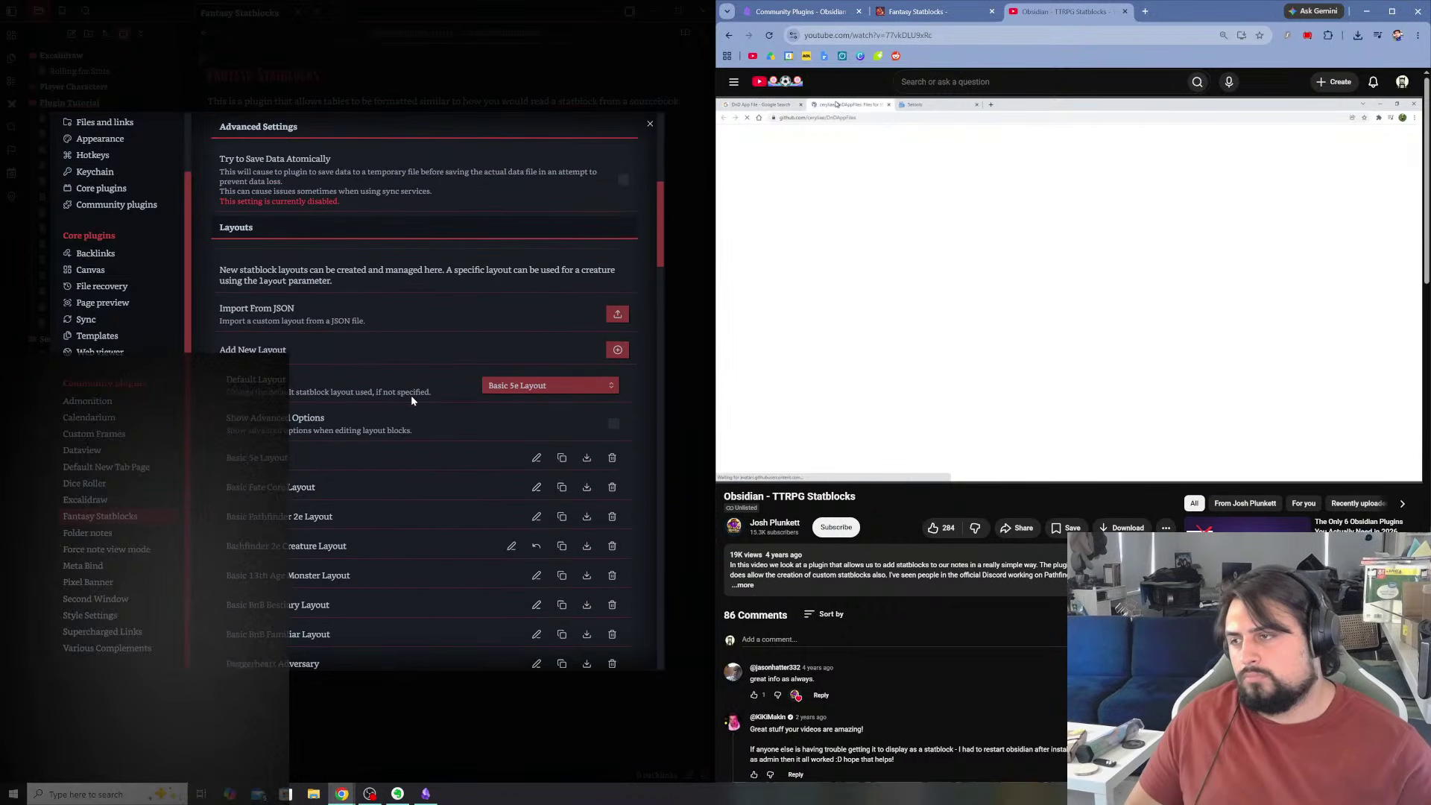
scroll(412, 401, down, 1)
scroll(411, 401, down, 1)
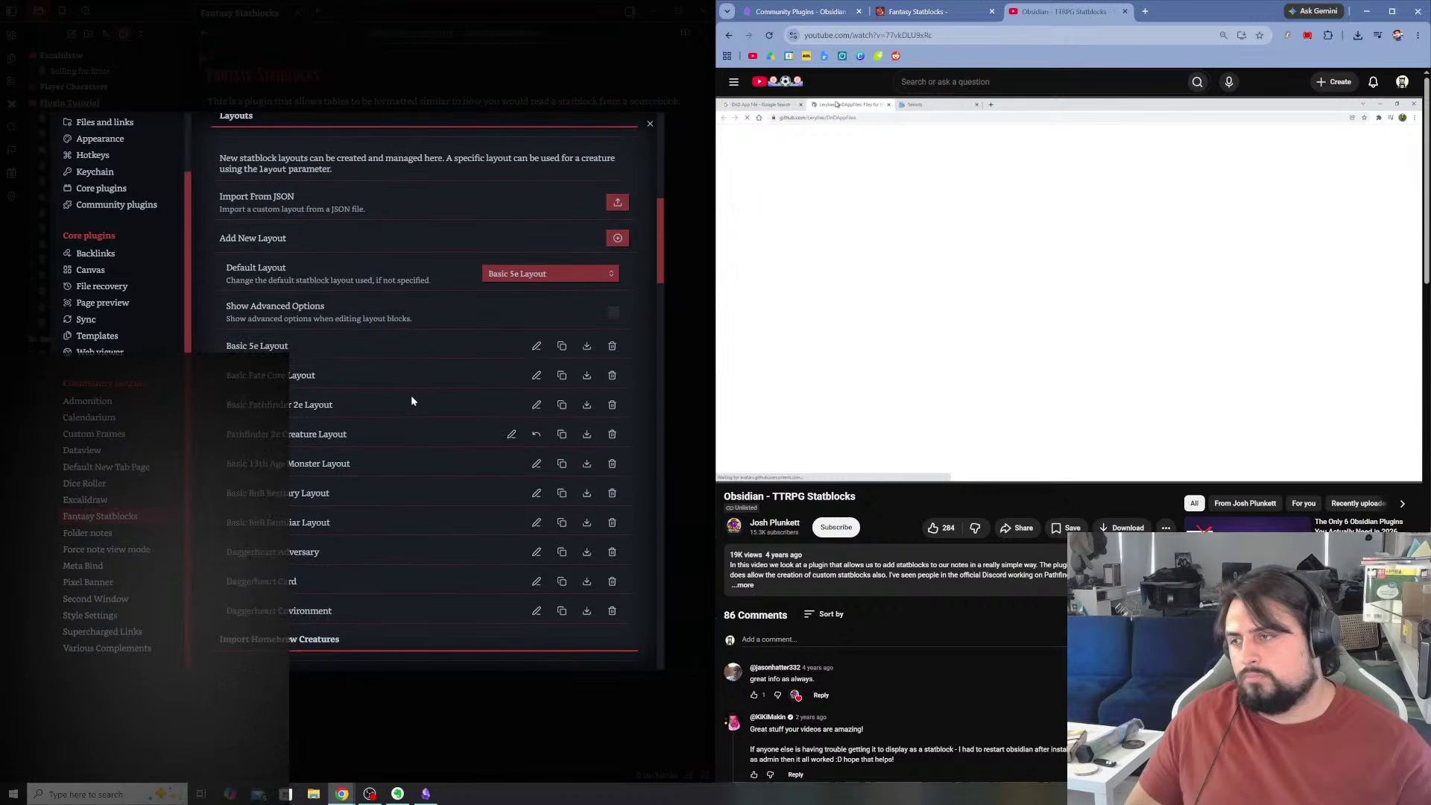
click(552, 274)
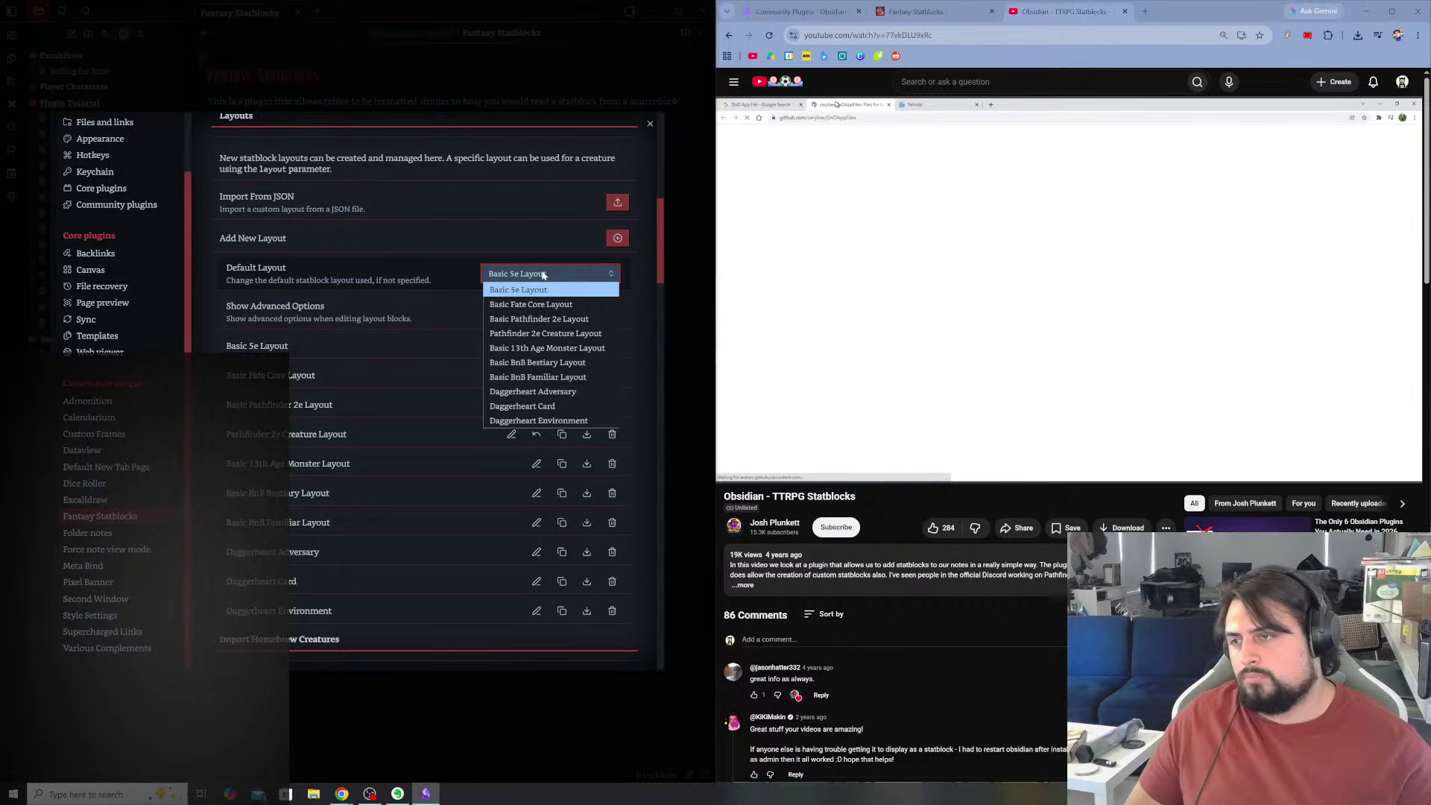
click(543, 274)
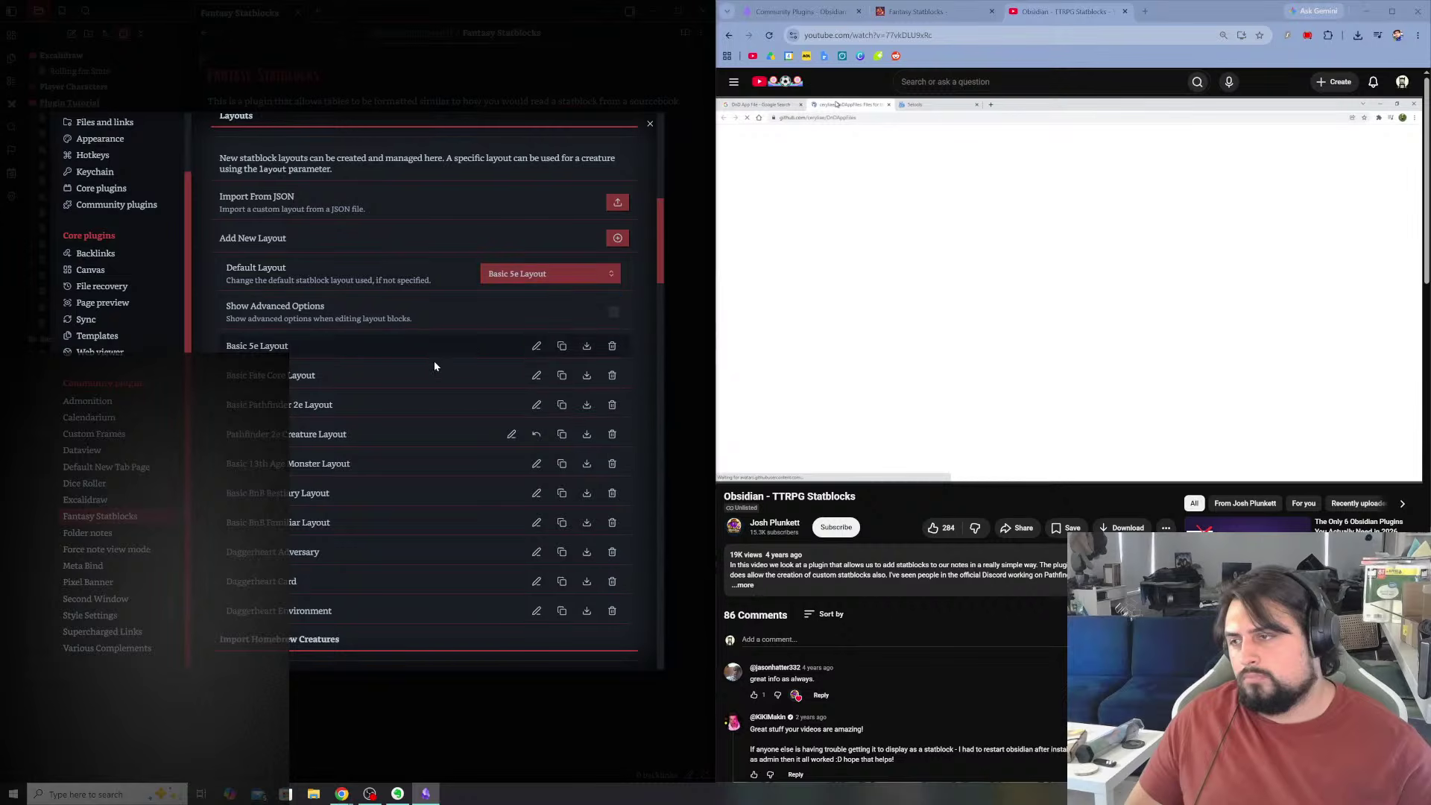
scroll(422, 351, down, 1)
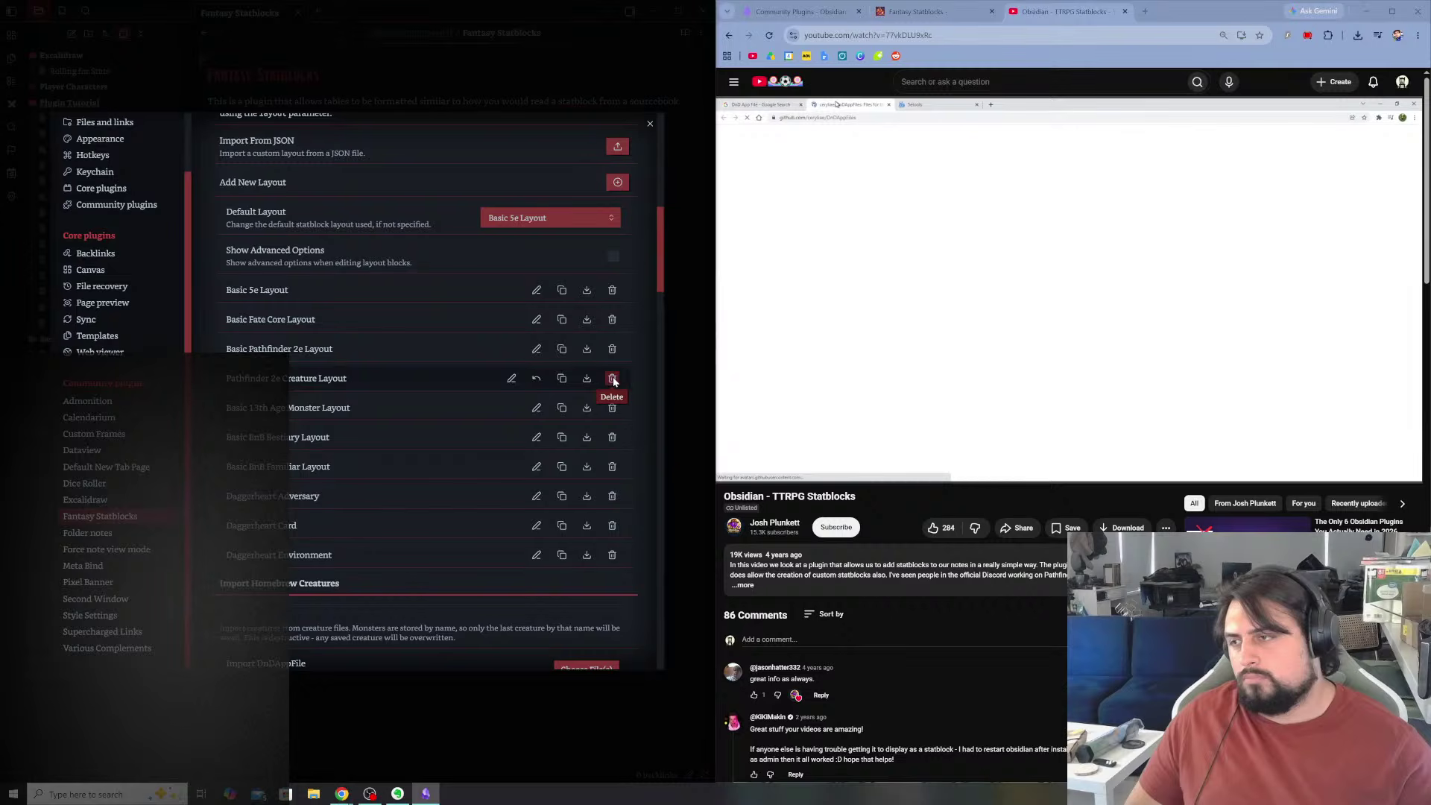
scroll(417, 543, down, 2)
scroll(417, 533, up, 2)
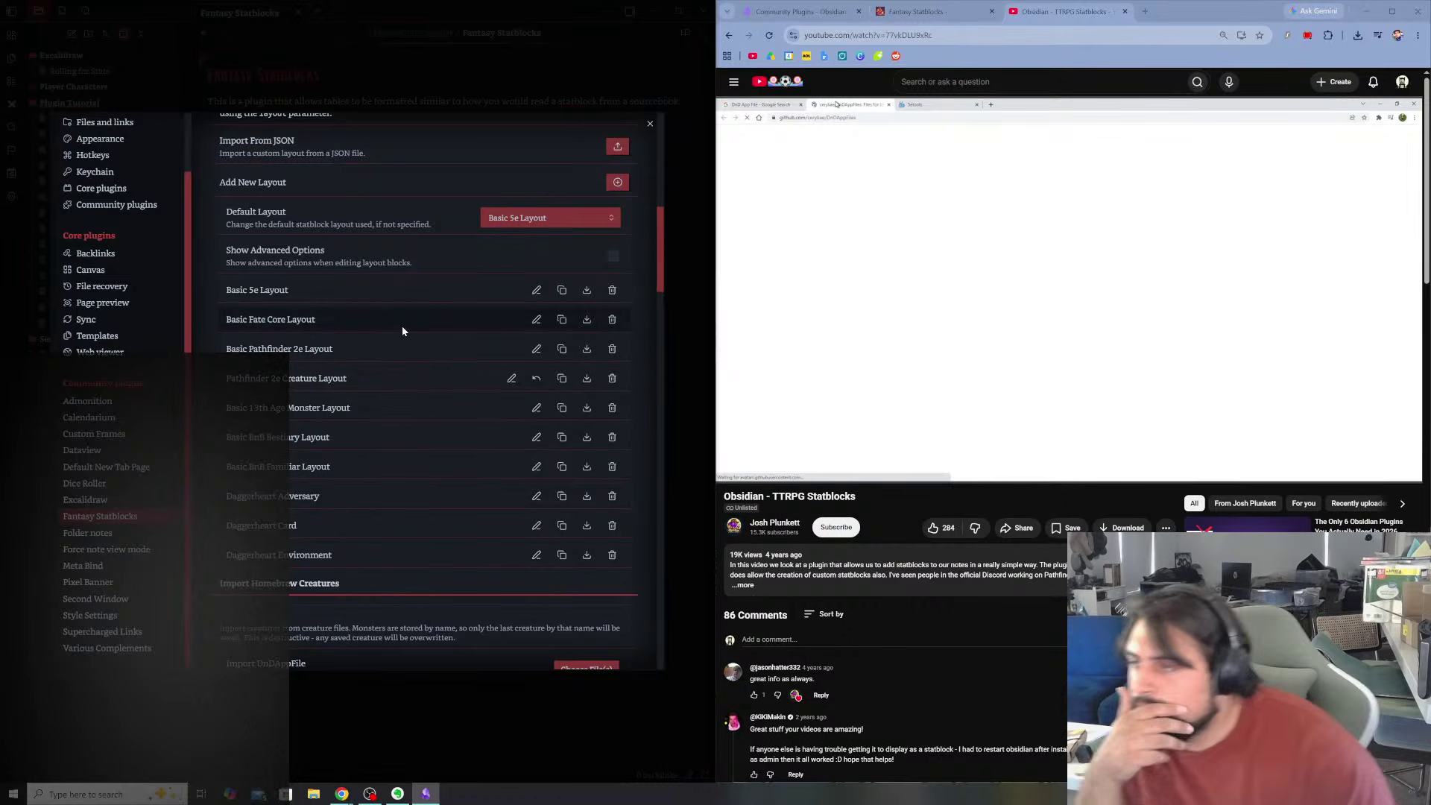
- Review the homebrew creature import sources and check the file selection for 5e.tools data without importing anything
scroll(361, 480, down, 5)
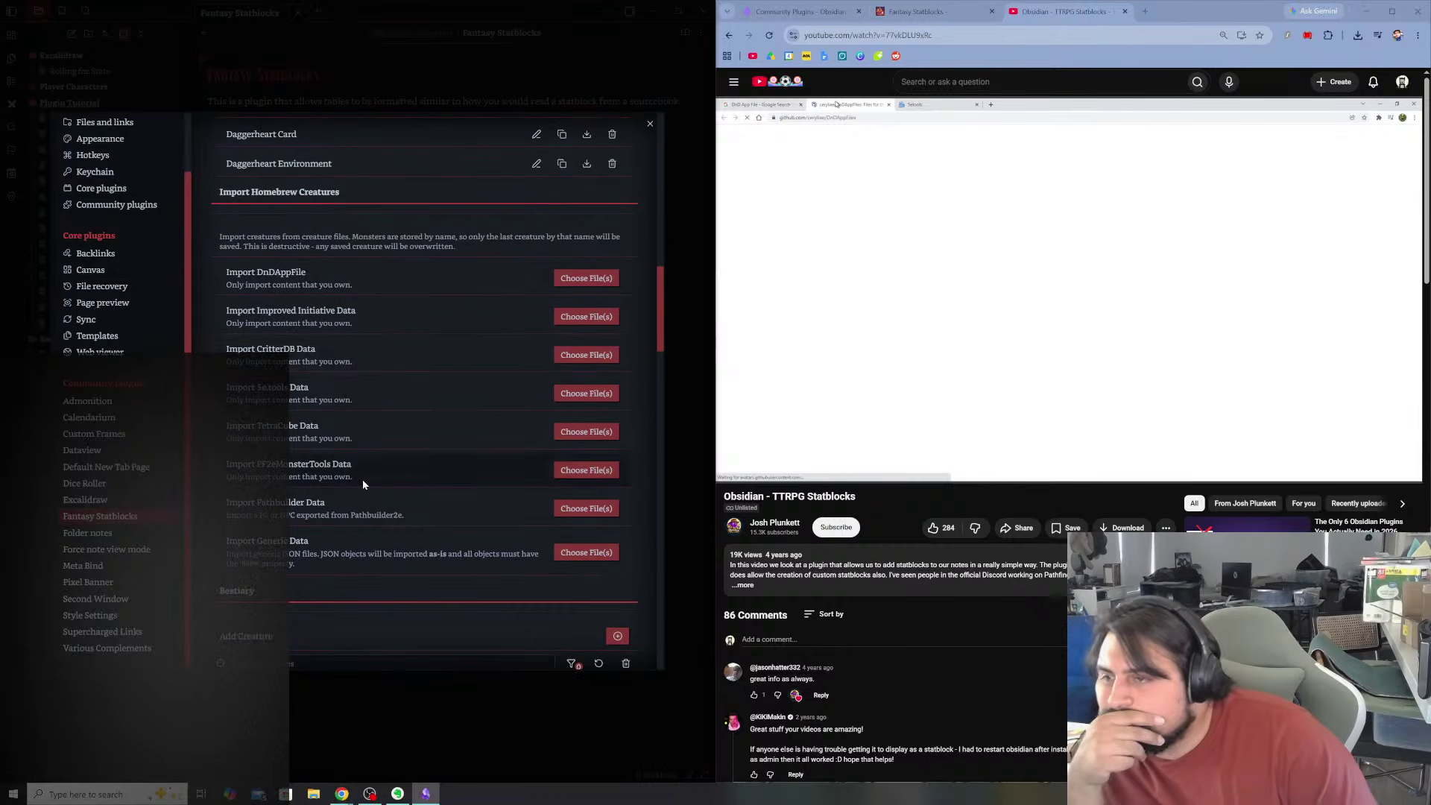
click(587, 395)
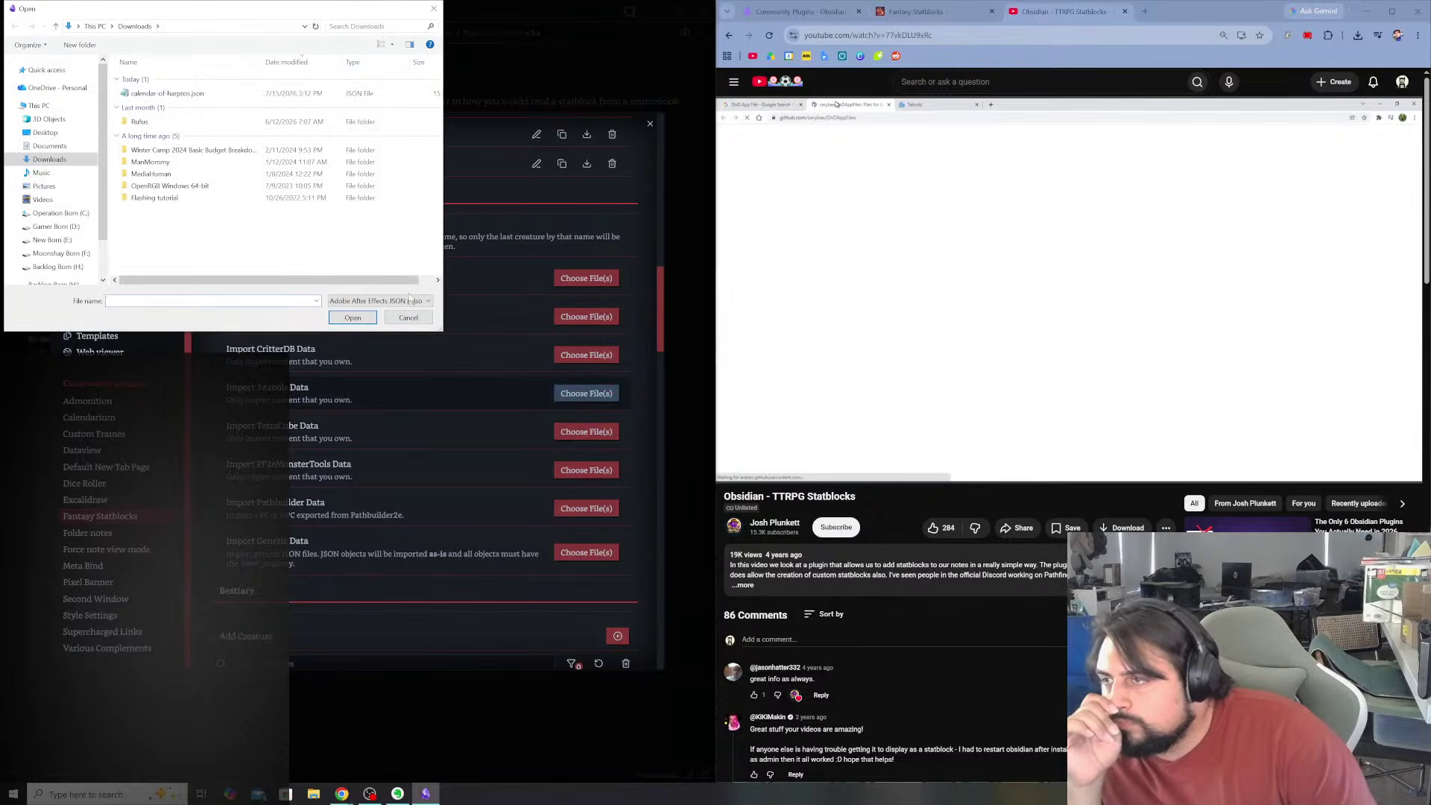
click(409, 318)
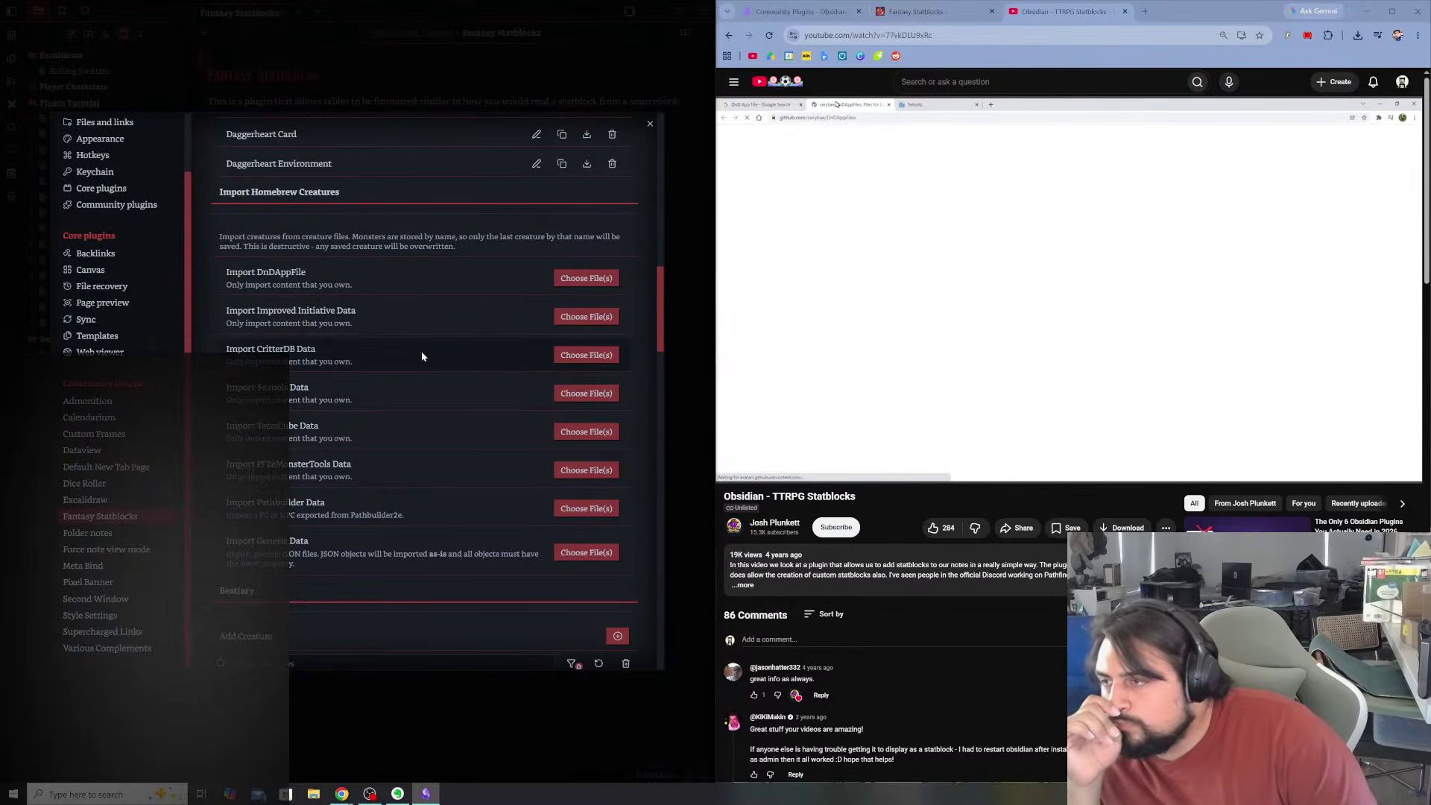
- Watch the video's section on importing monsters, pausing it to compare with the plugin's import settings
click(1054, 296)
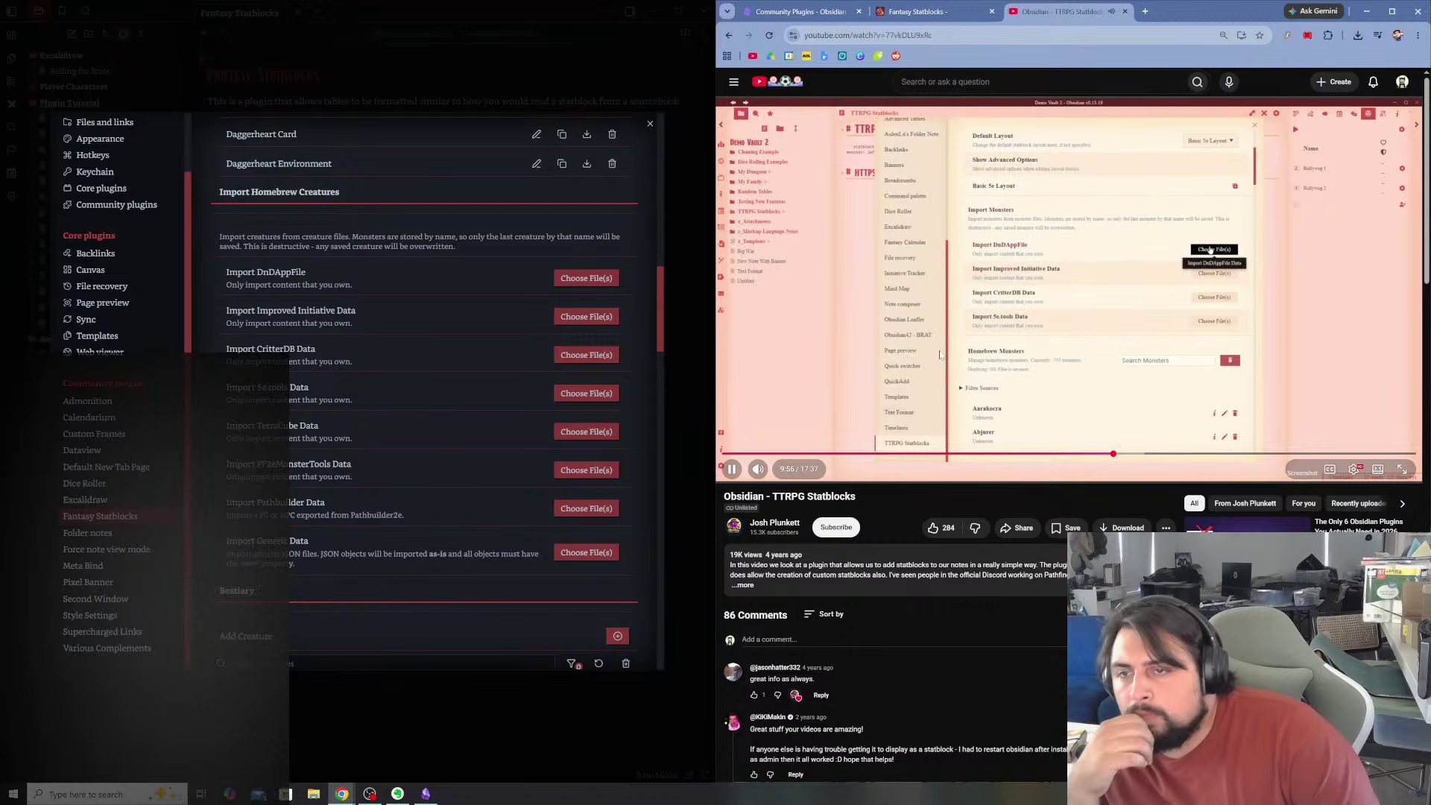
key(space)
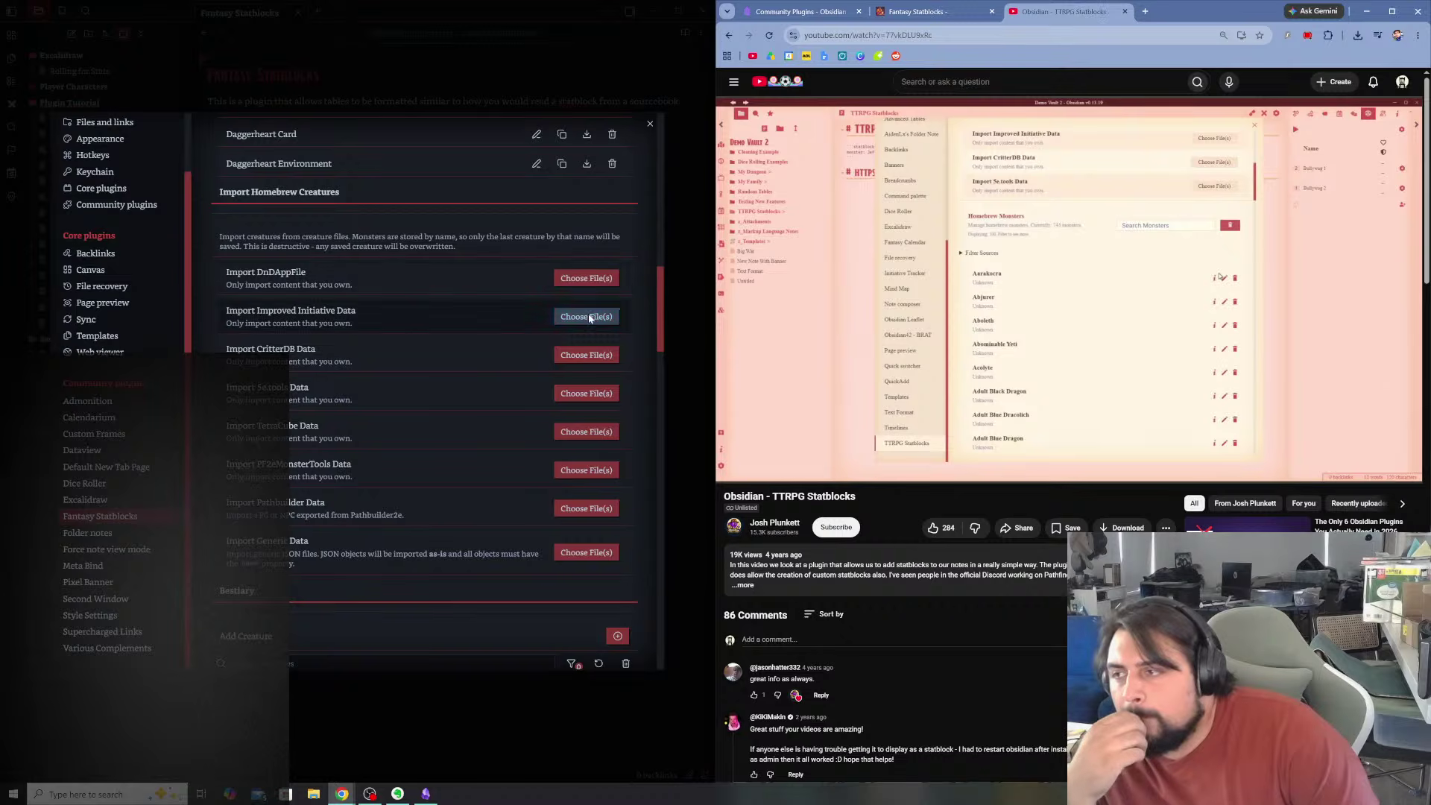
mouse_move(762, 318)
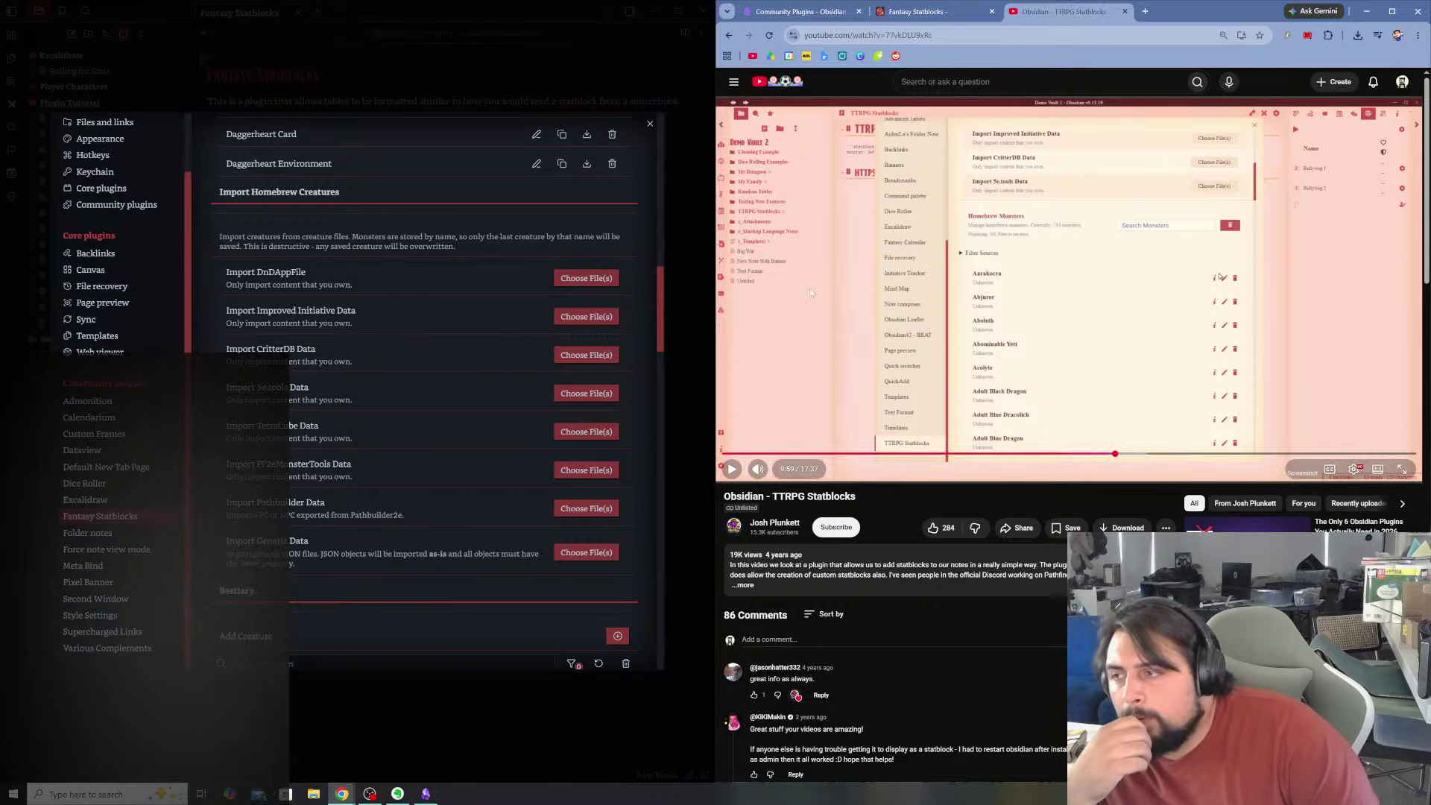
click(824, 328)
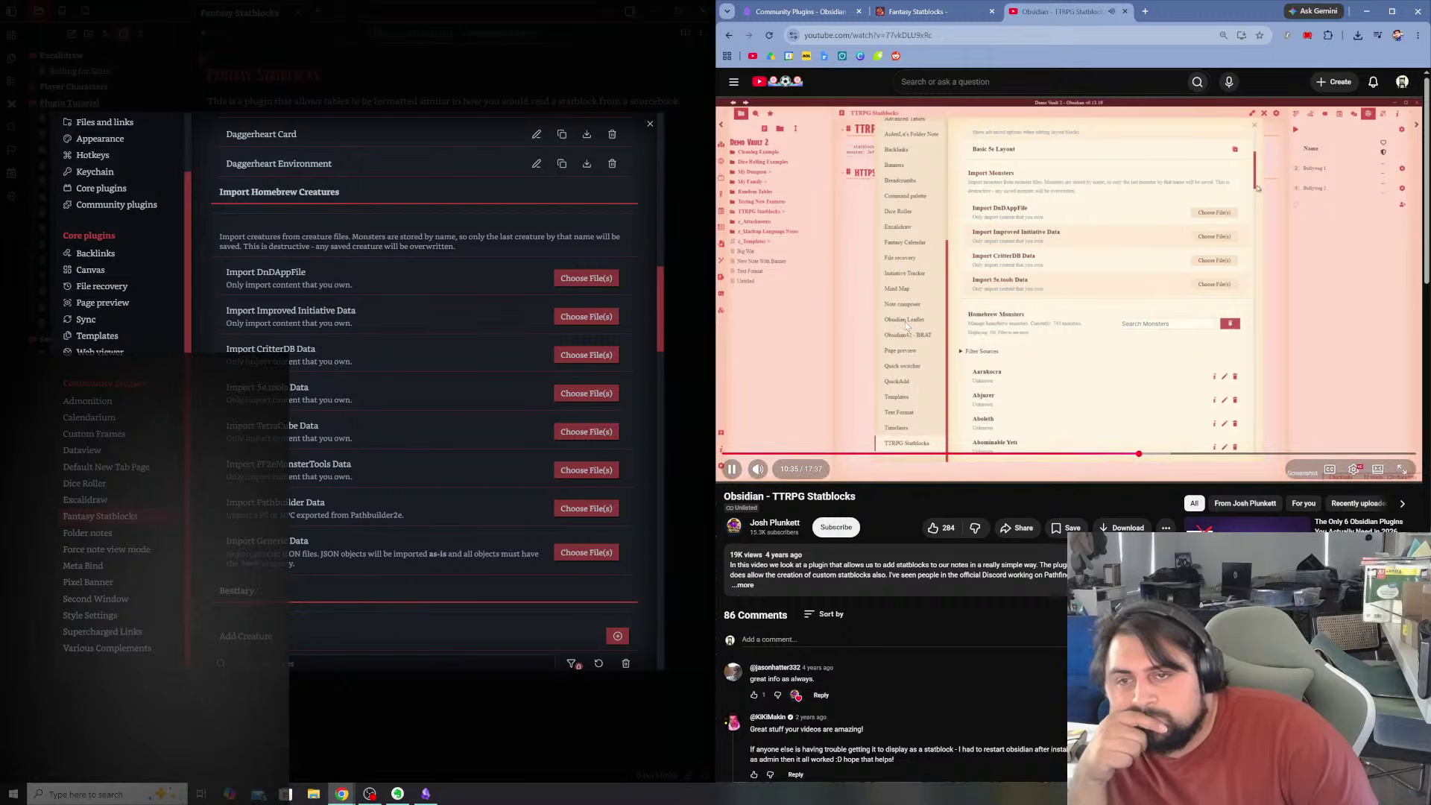
click(845, 326)
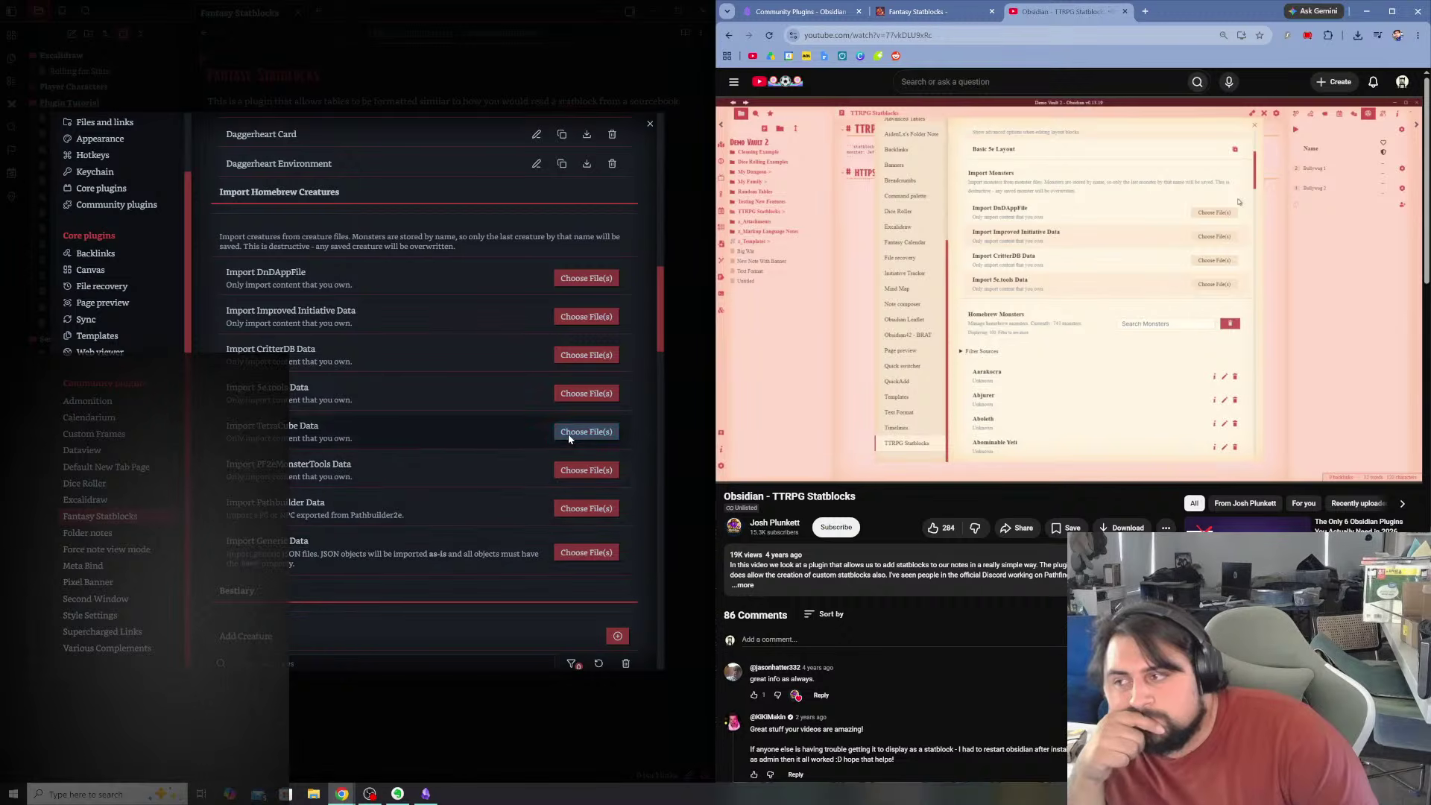
- Check the file selection for the 5e.tools and DnDAppFile imports without choosing a file, and resume the video
click(571, 395)
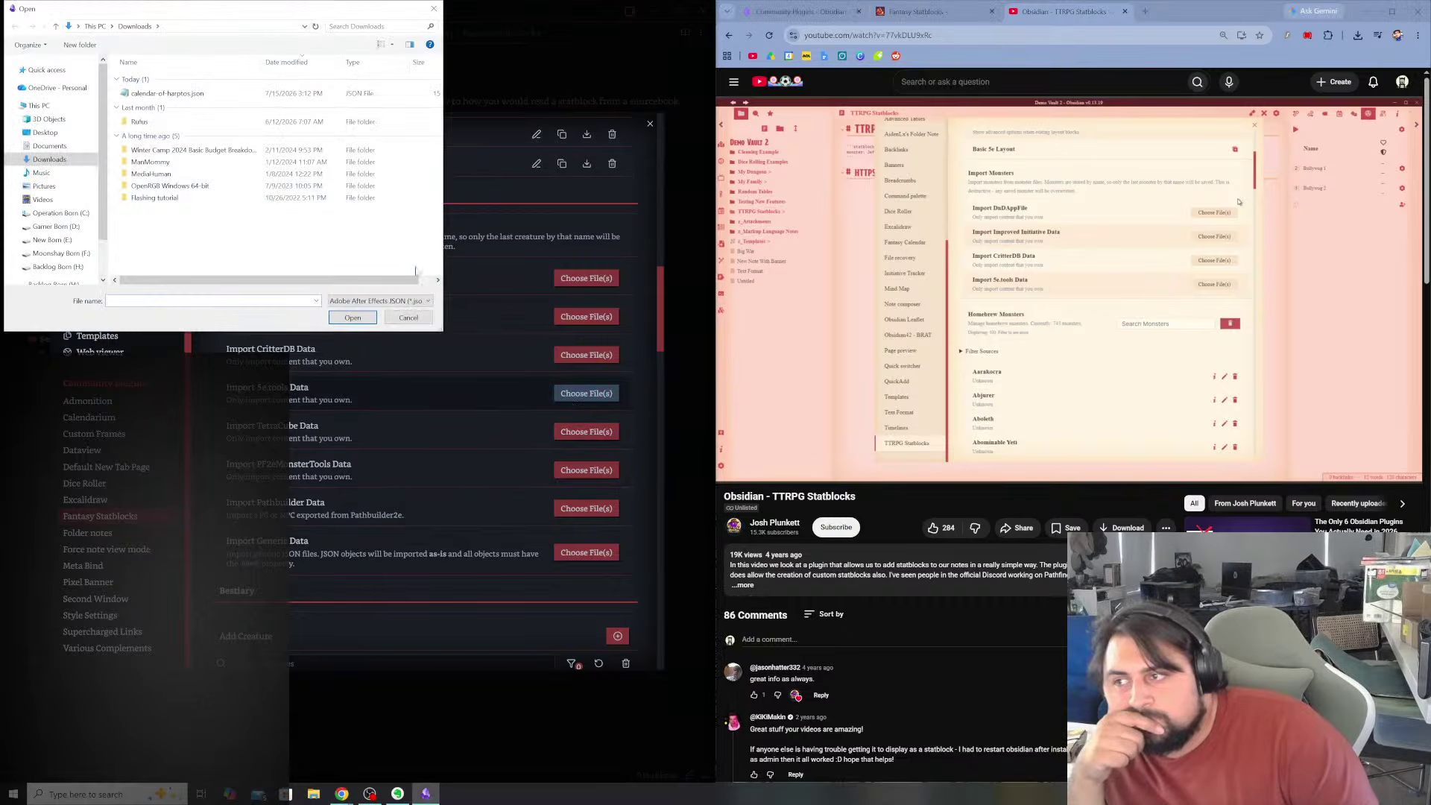
click(409, 318)
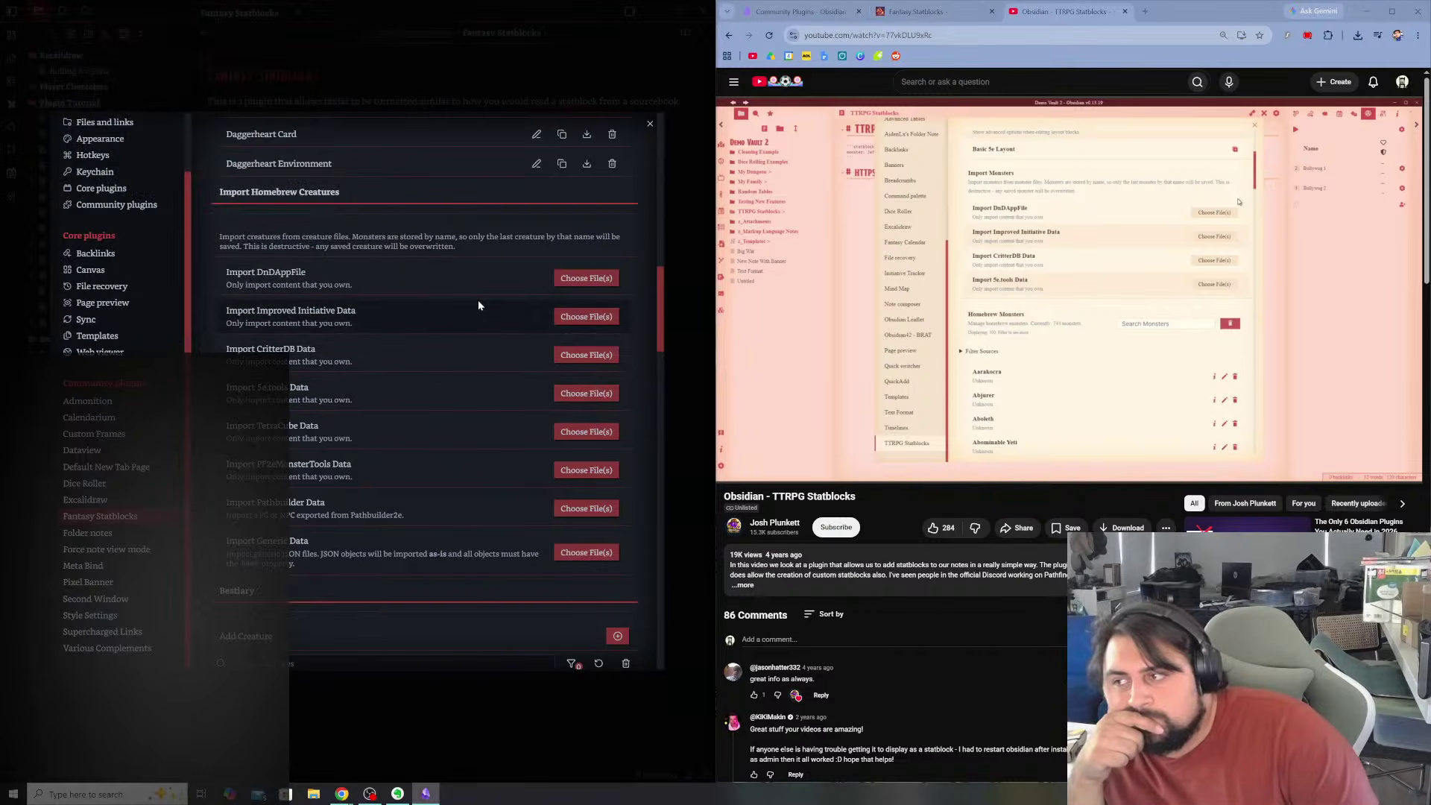
click(585, 279)
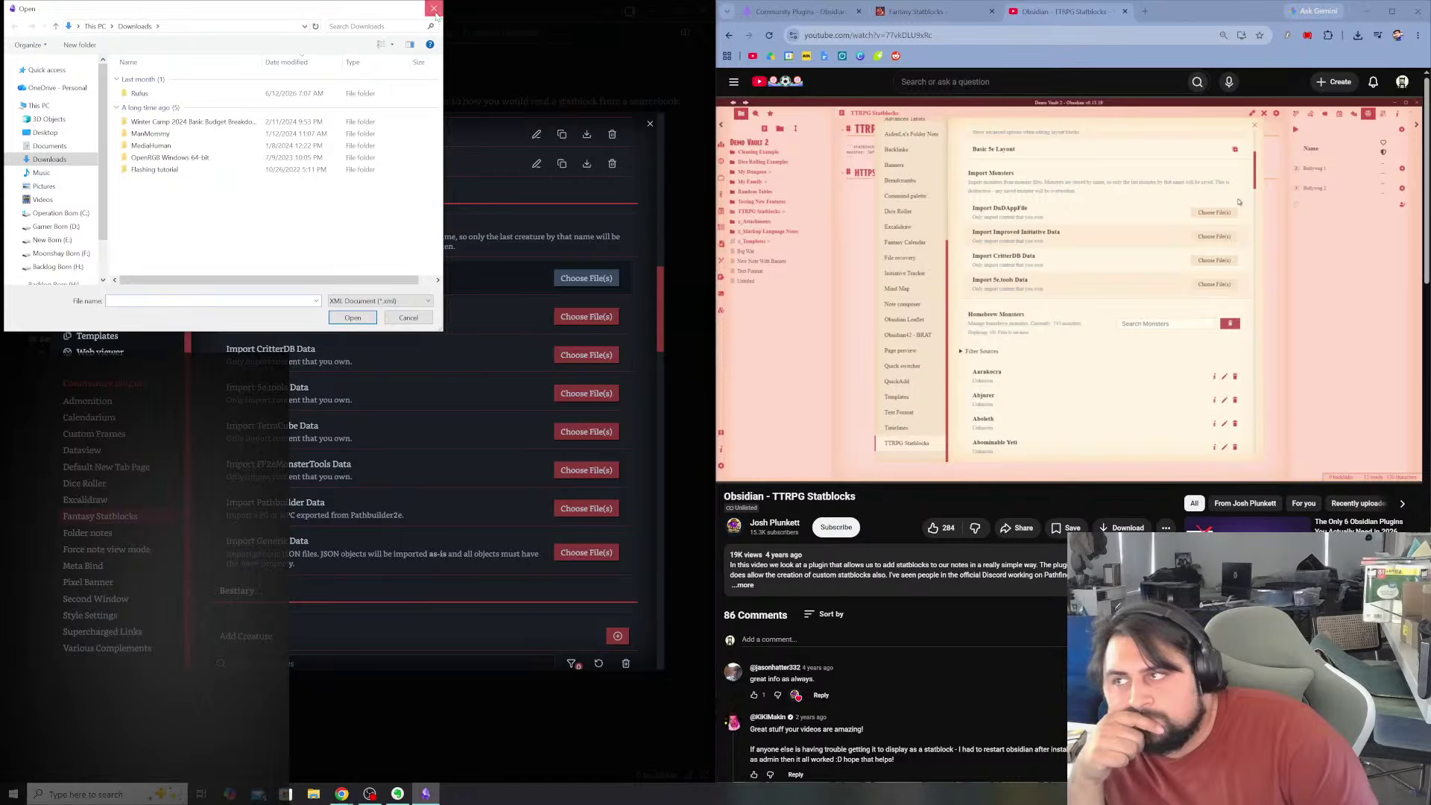
click(434, 9)
click(1053, 373)
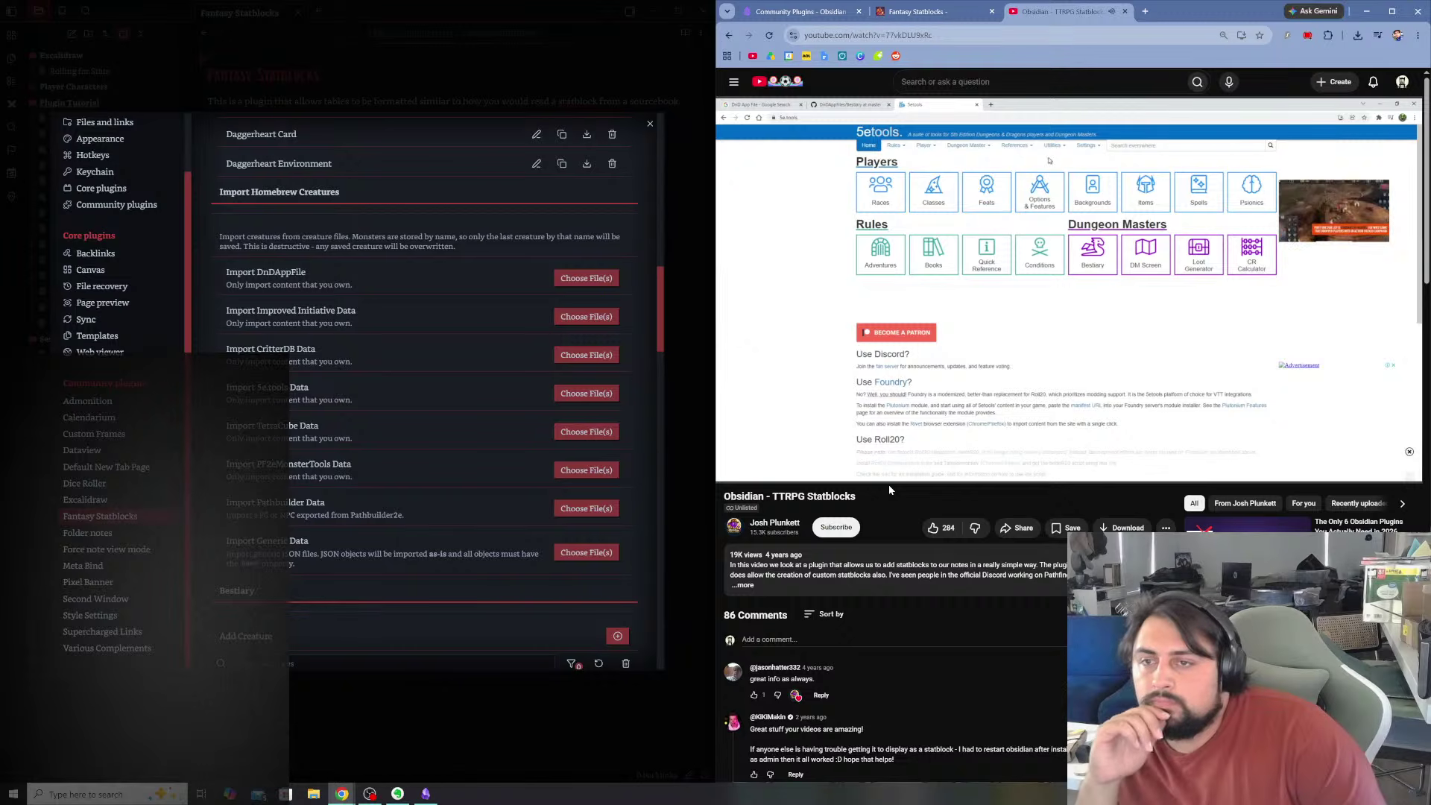
- Close the settings and paste the YouTube video's link below the description in the Fantasy Statblocks note
click(650, 123)
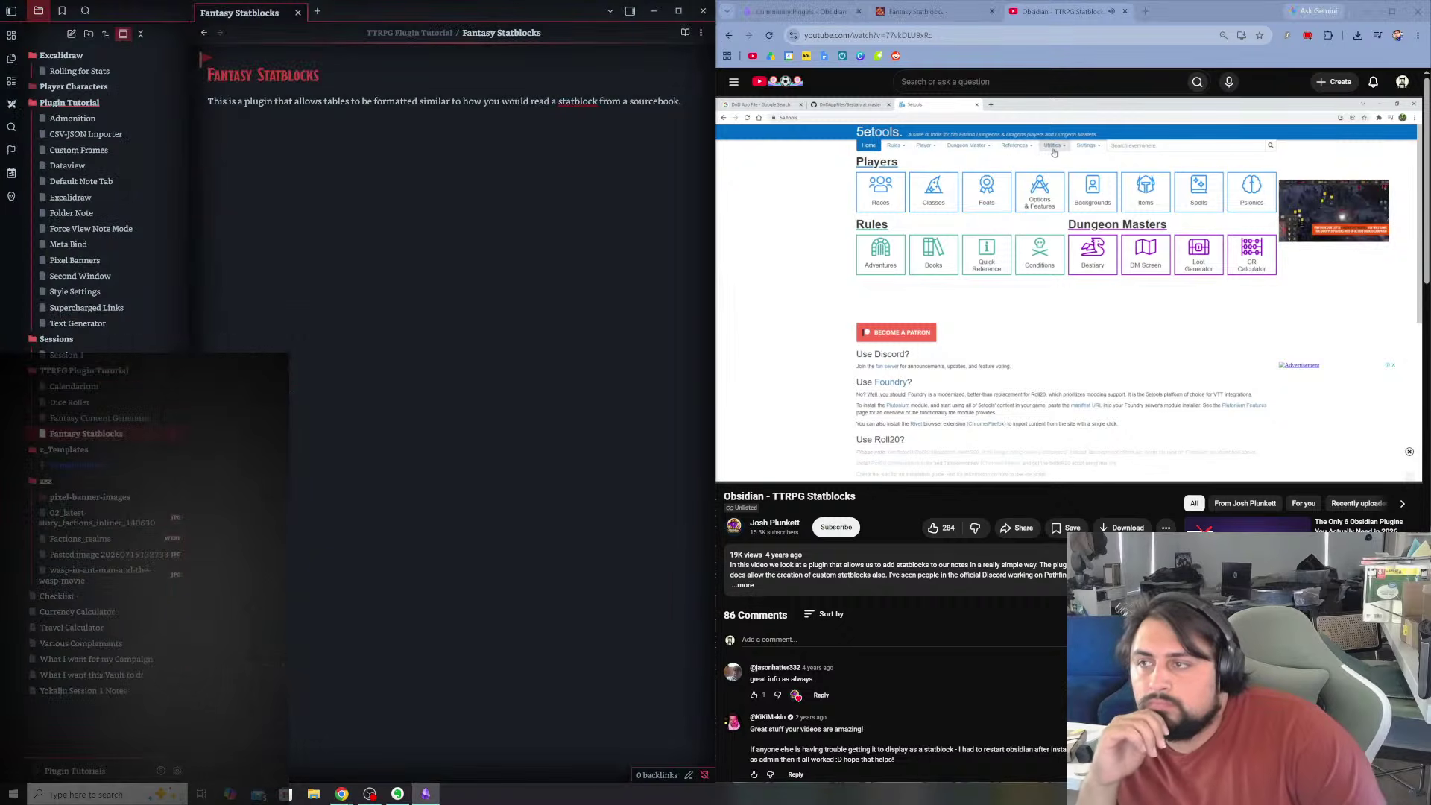
click(991, 36)
key(ctrl+c)
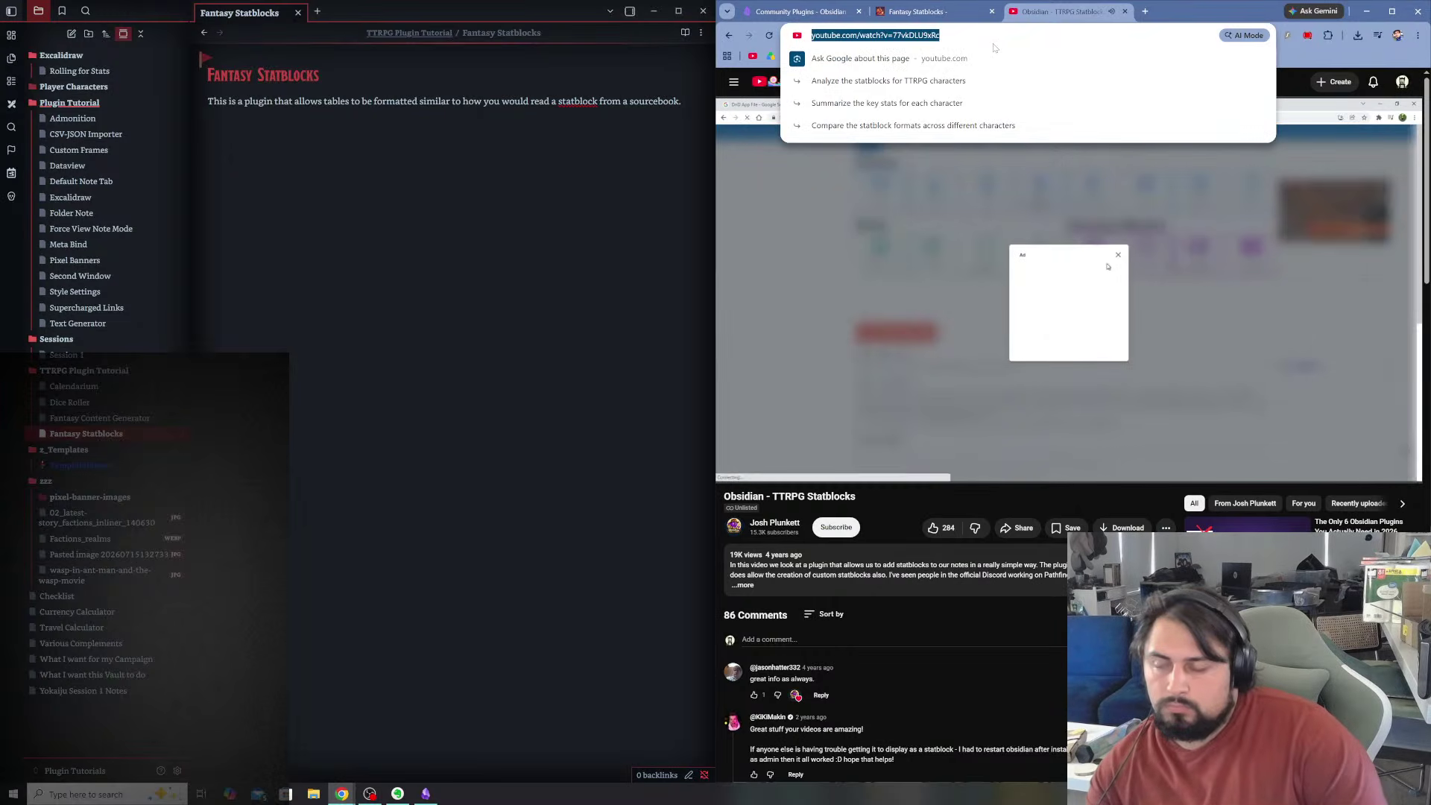
click(208, 127)
key(ctrl+v)
key(Return)
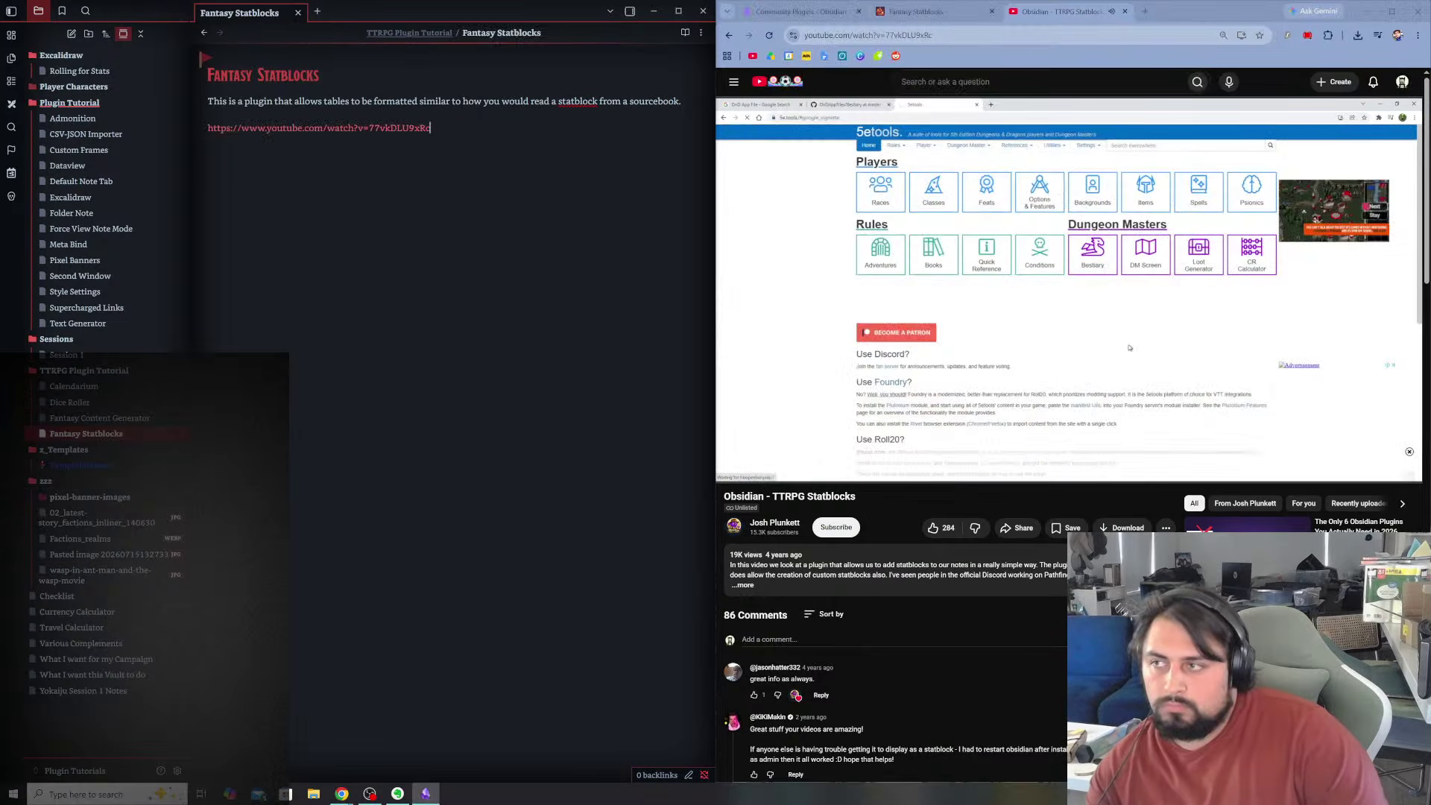
- Expand the video's description, look through its links and key moments, and enlarge the browser window to full screen width
click(880, 520)
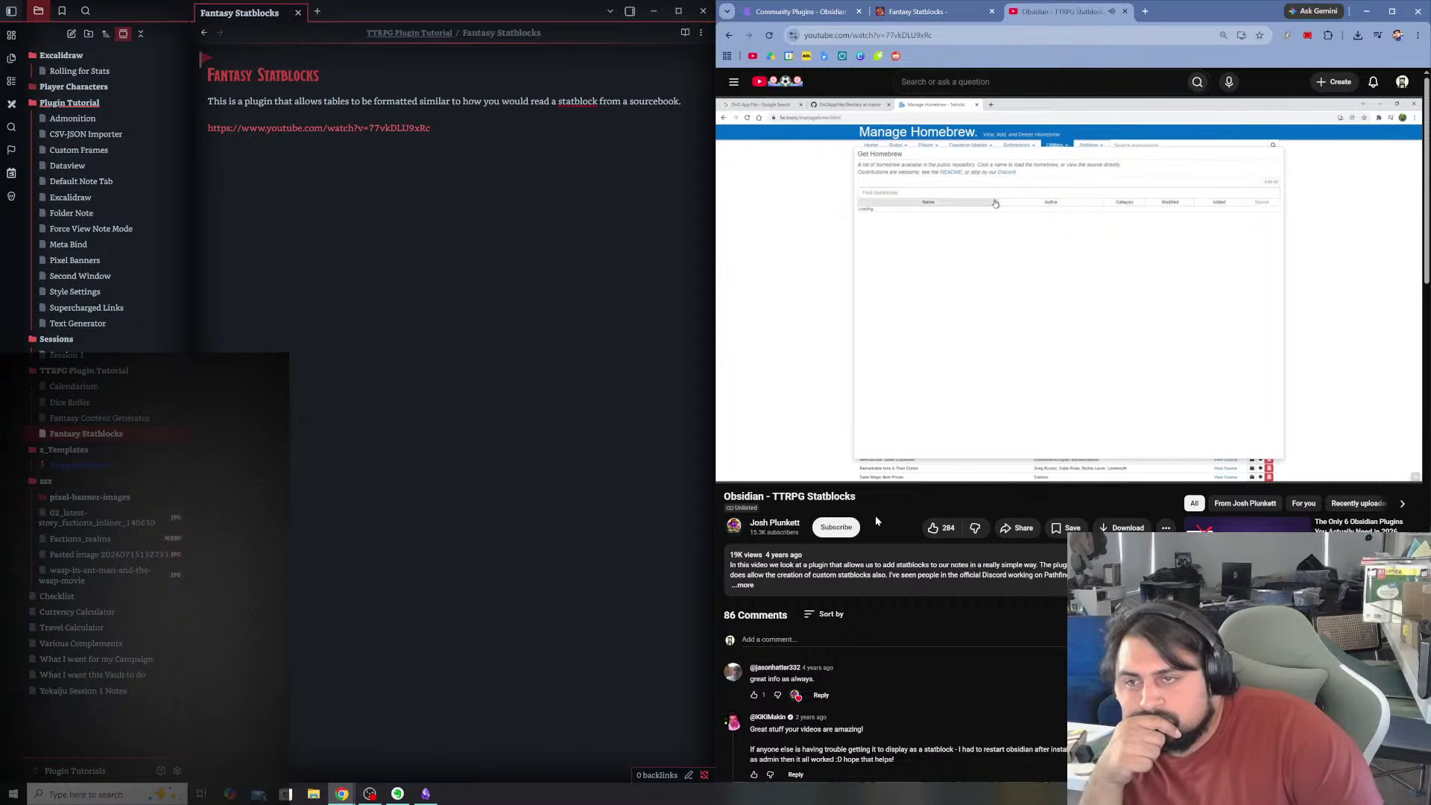
click(888, 589)
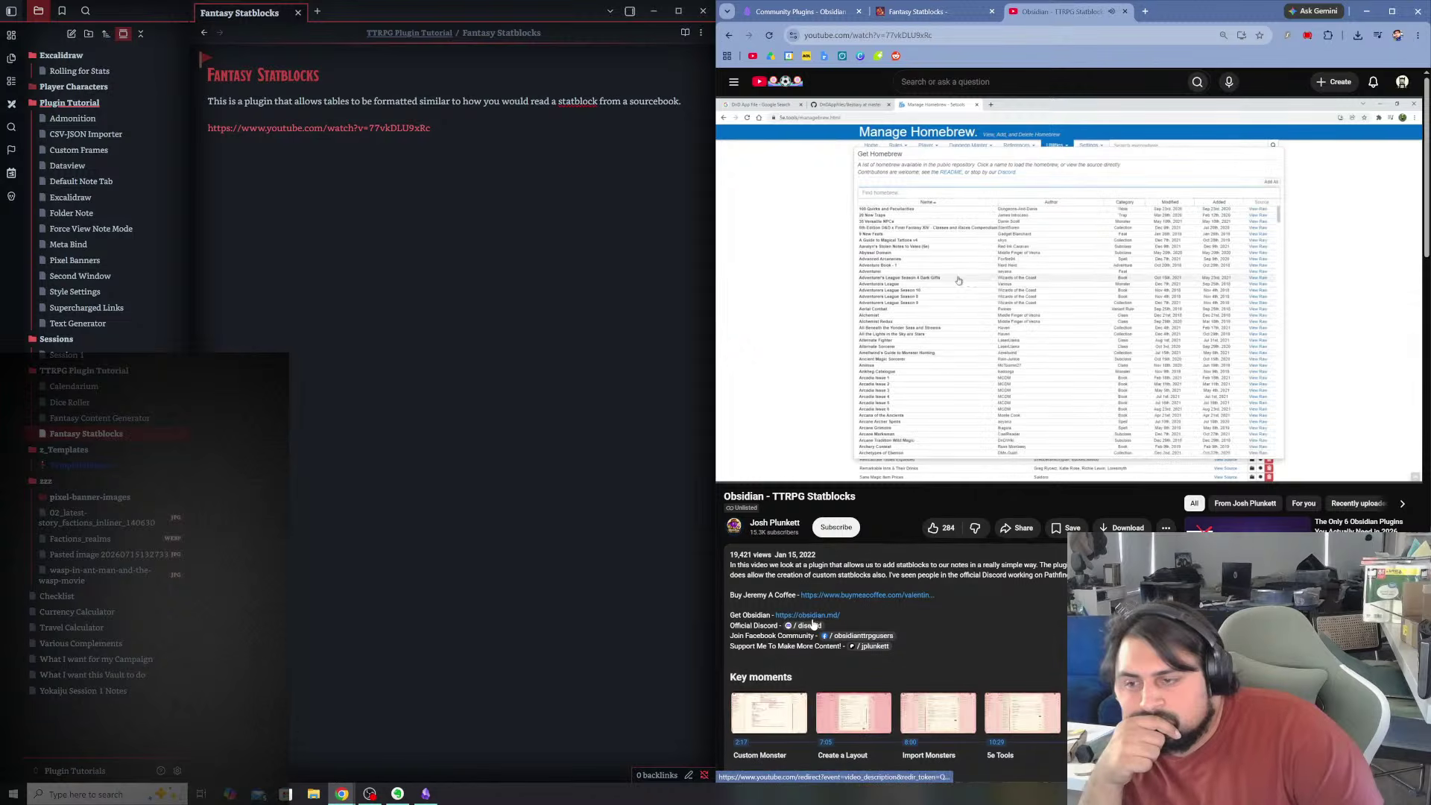
scroll(968, 726, down, 2)
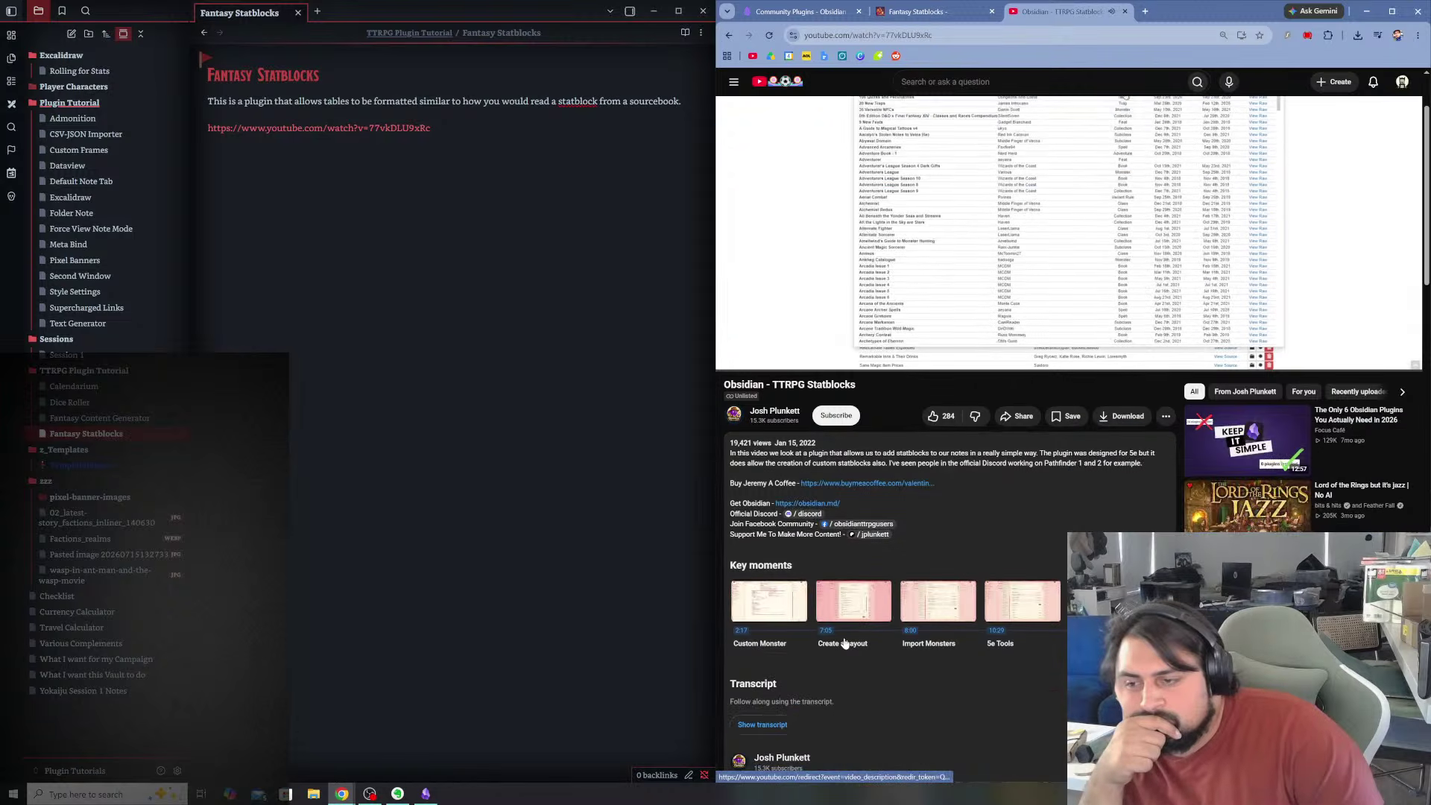
scroll(968, 721, down, 3)
scroll(963, 713, up, 4)
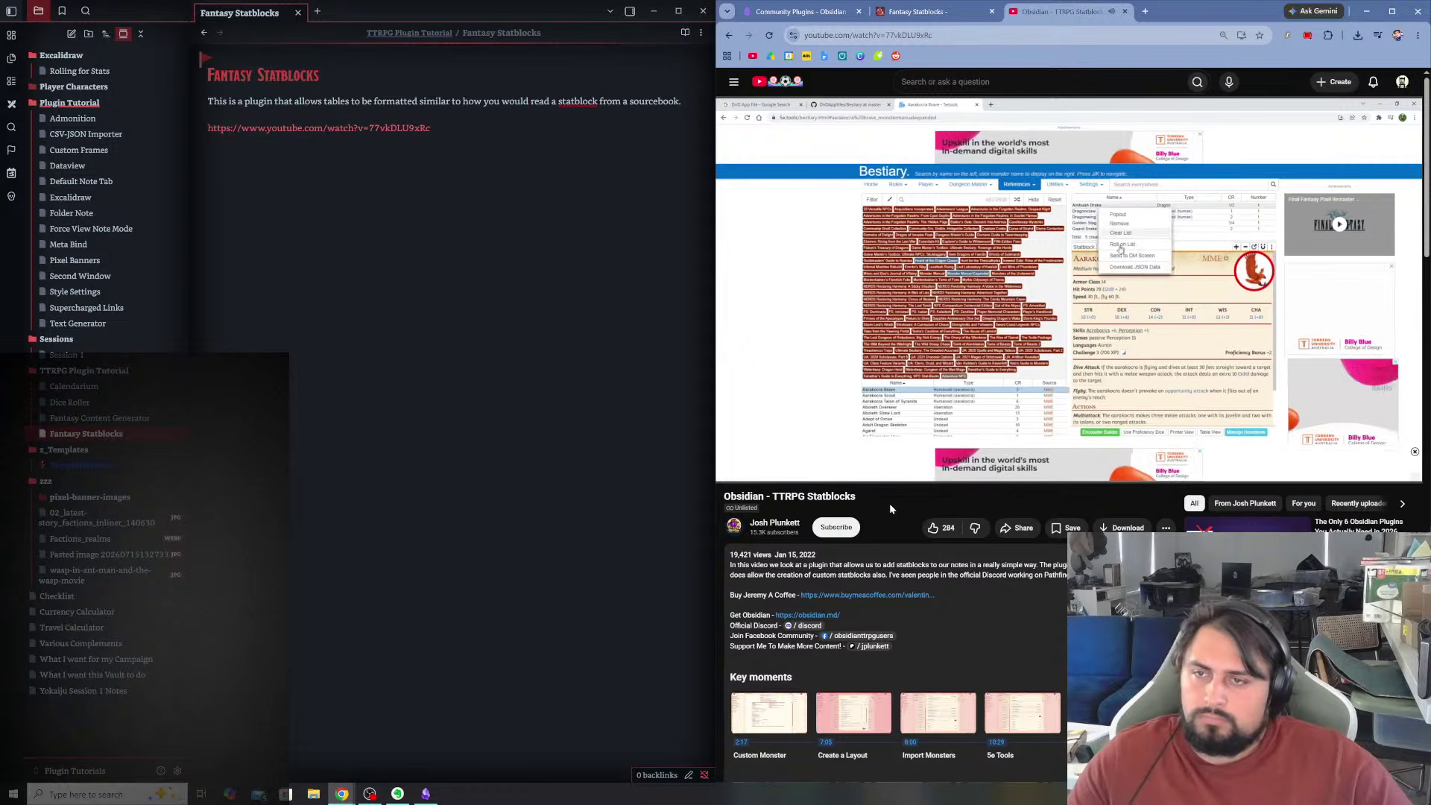
drag(1226, 13, 1103, 2)
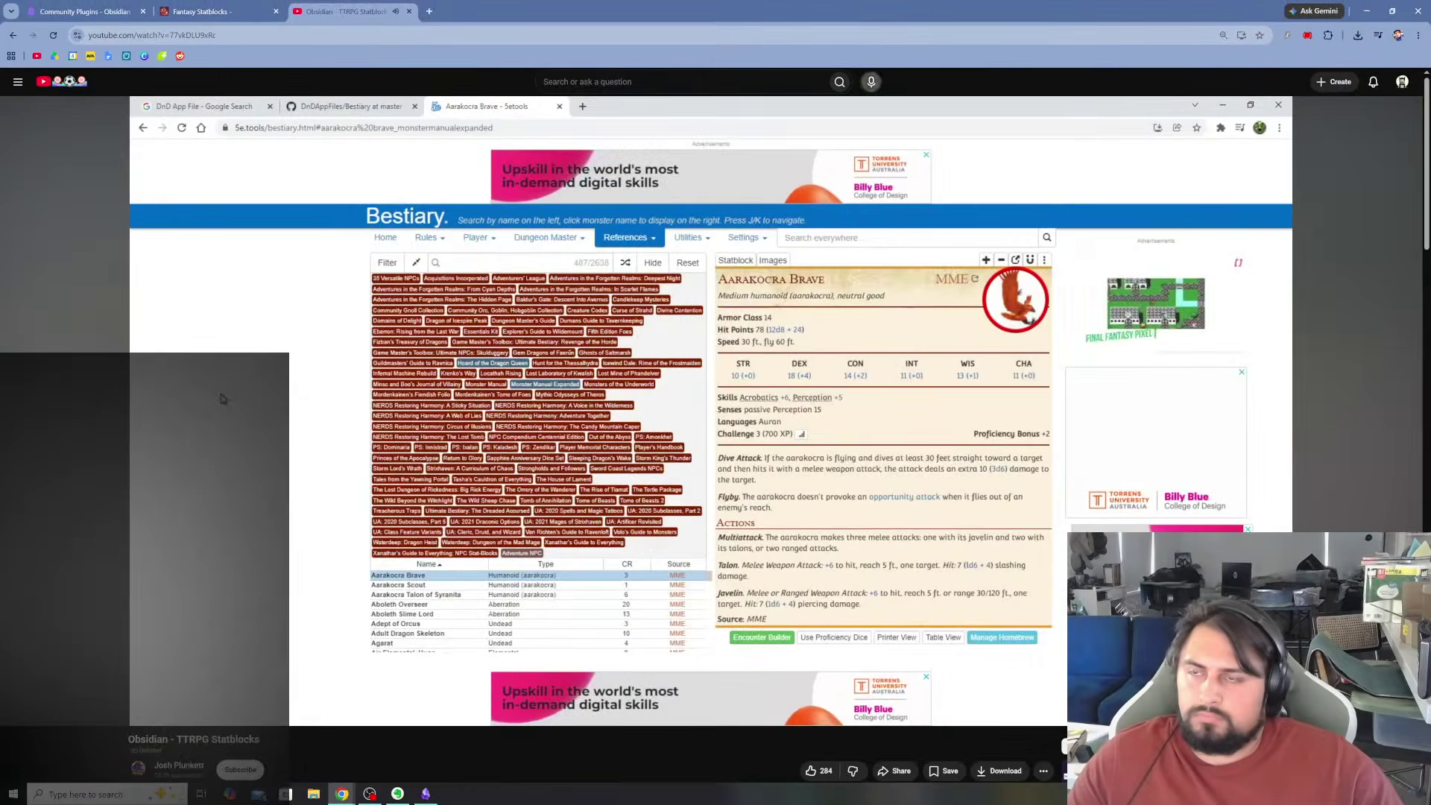